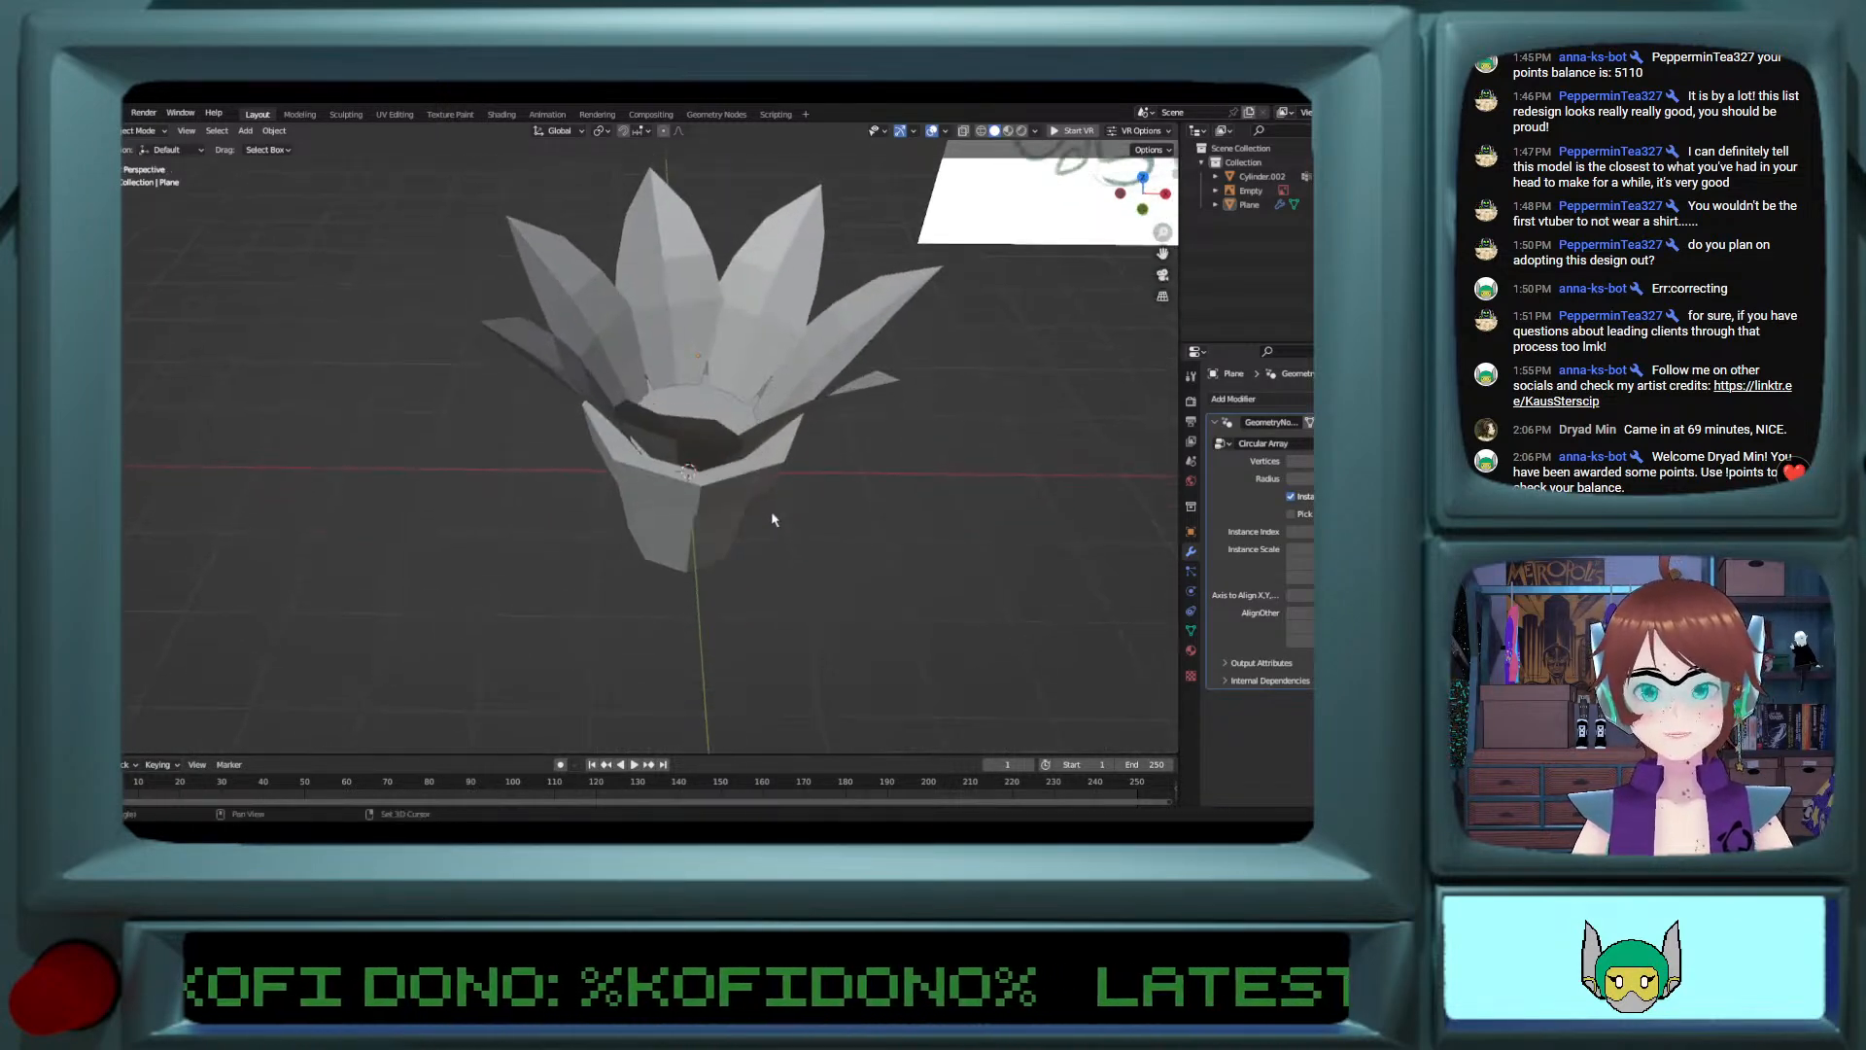
Step: Duplicate the flower's petal ring in place and reduce the Circular Array radius of the original ring
click(661, 525)
middle_drag(661, 526, 525, 486)
scroll(704, 608, up, 5)
scroll(684, 515, down, 4)
click(1143, 184)
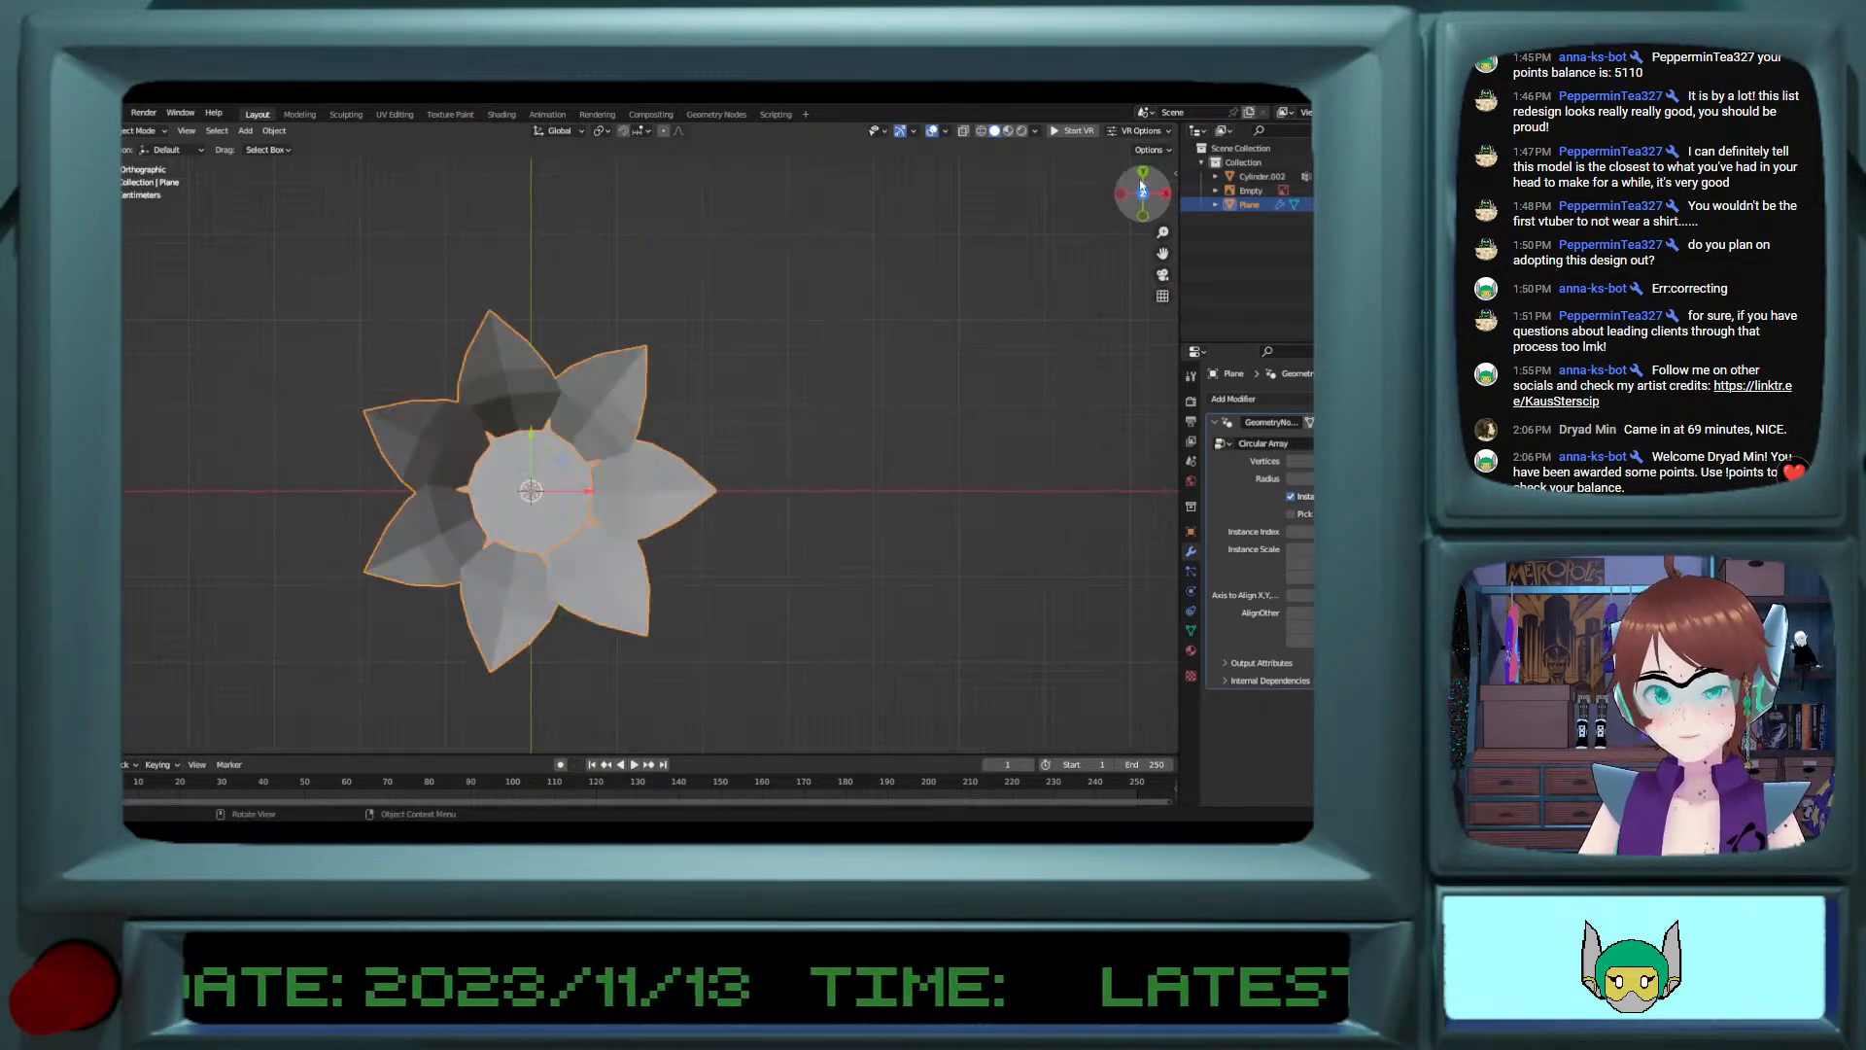
scroll(687, 408, up, 2)
shift+middle_drag(486, 481, 622, 486)
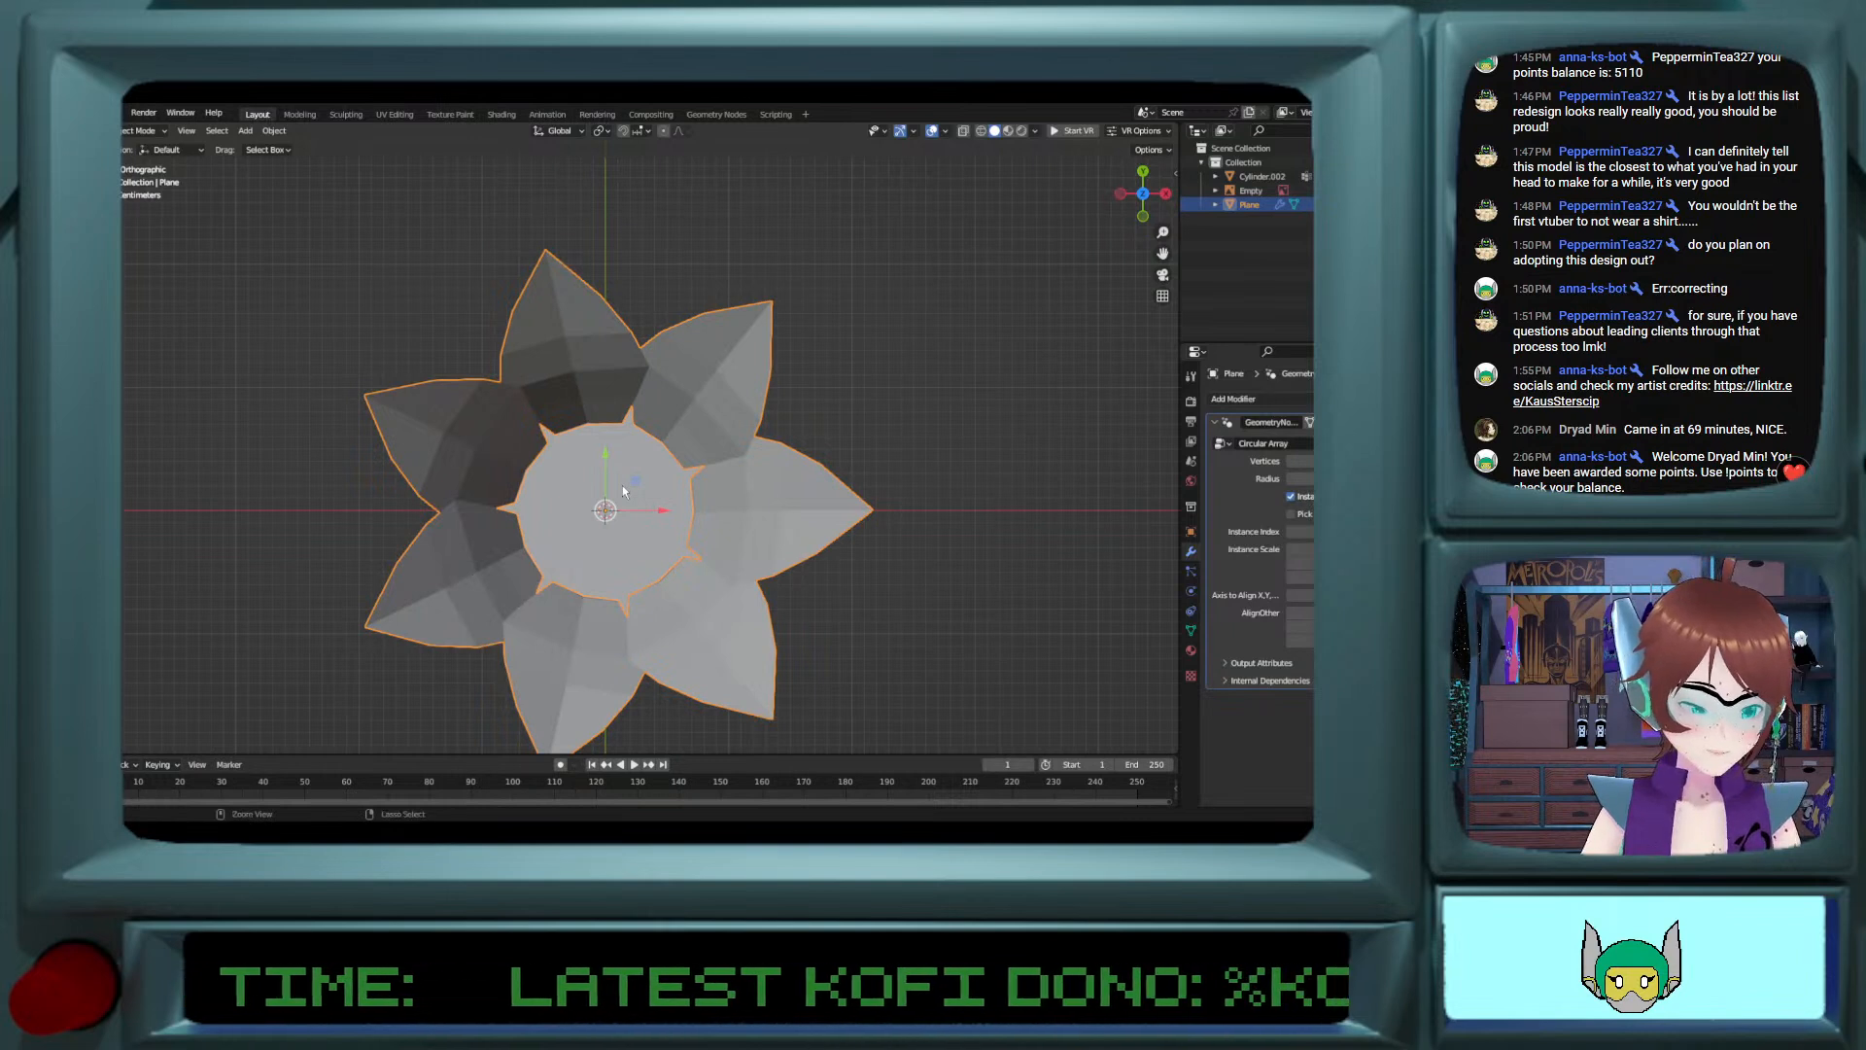
key(ctrl+v)
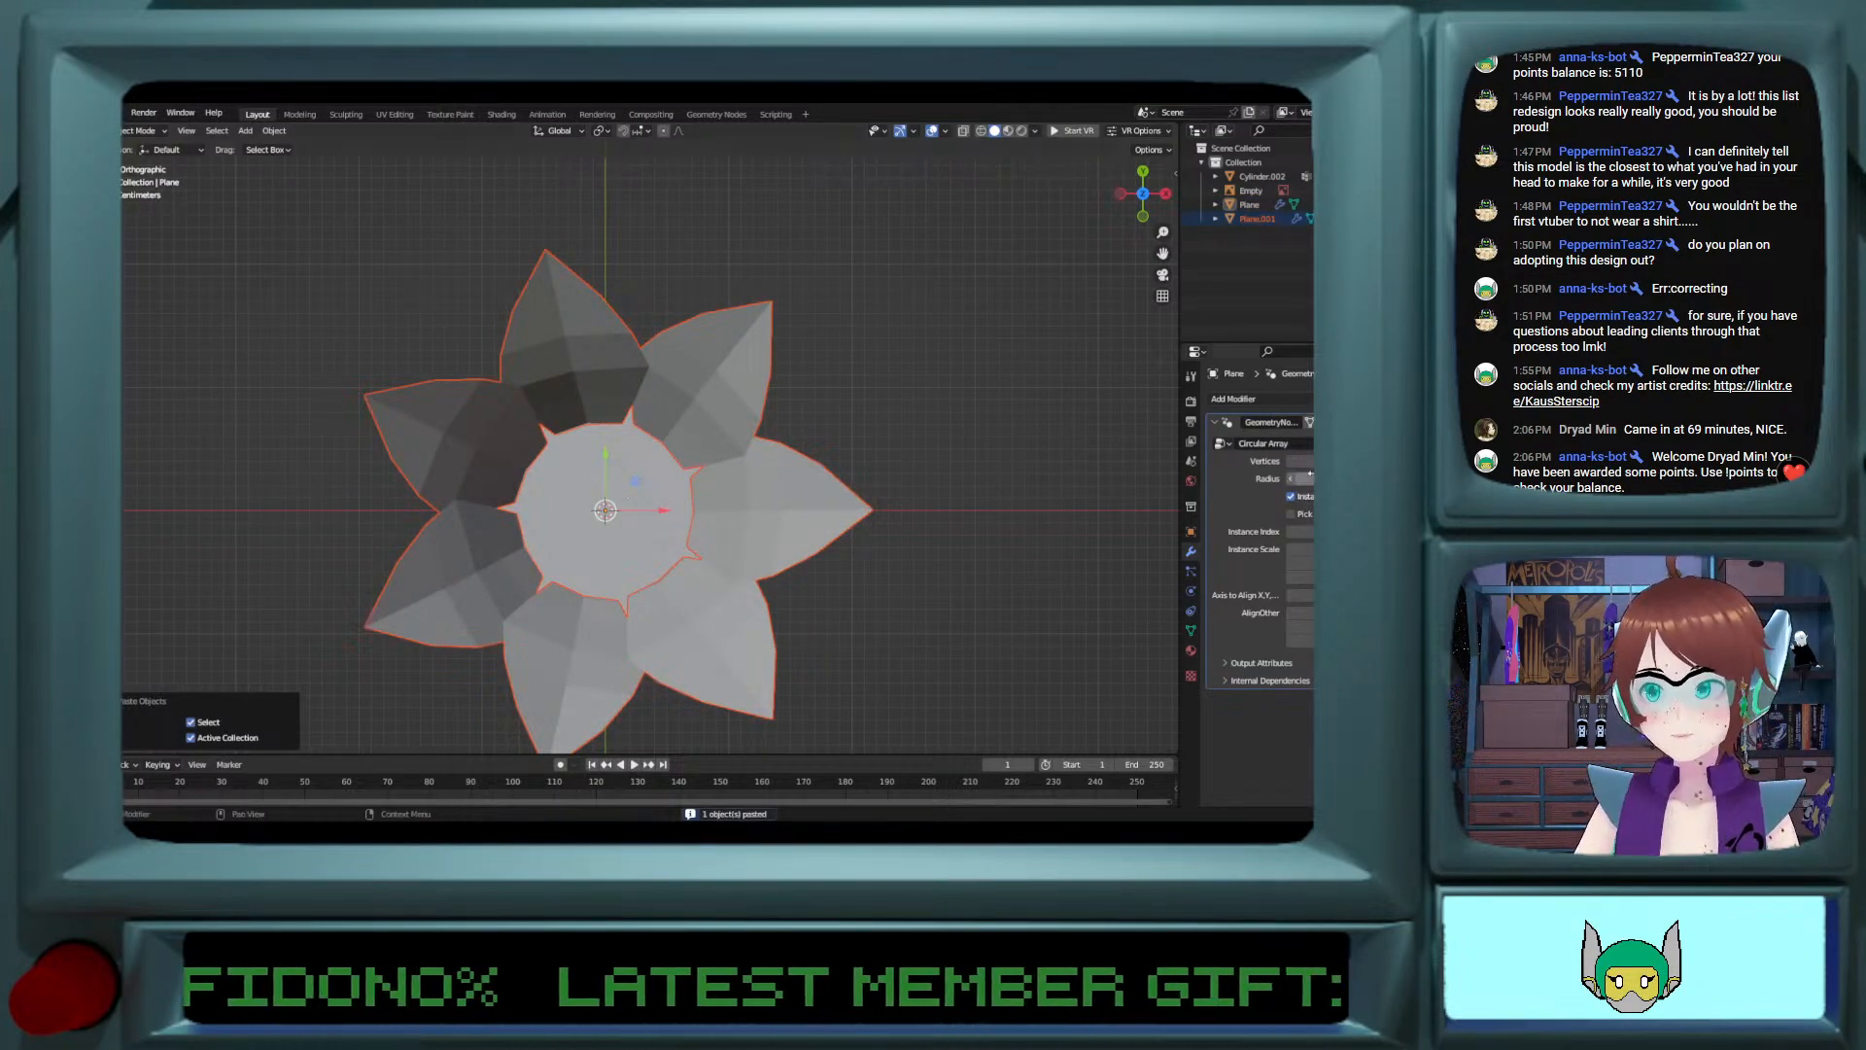
drag(1292, 483, 1314, 483)
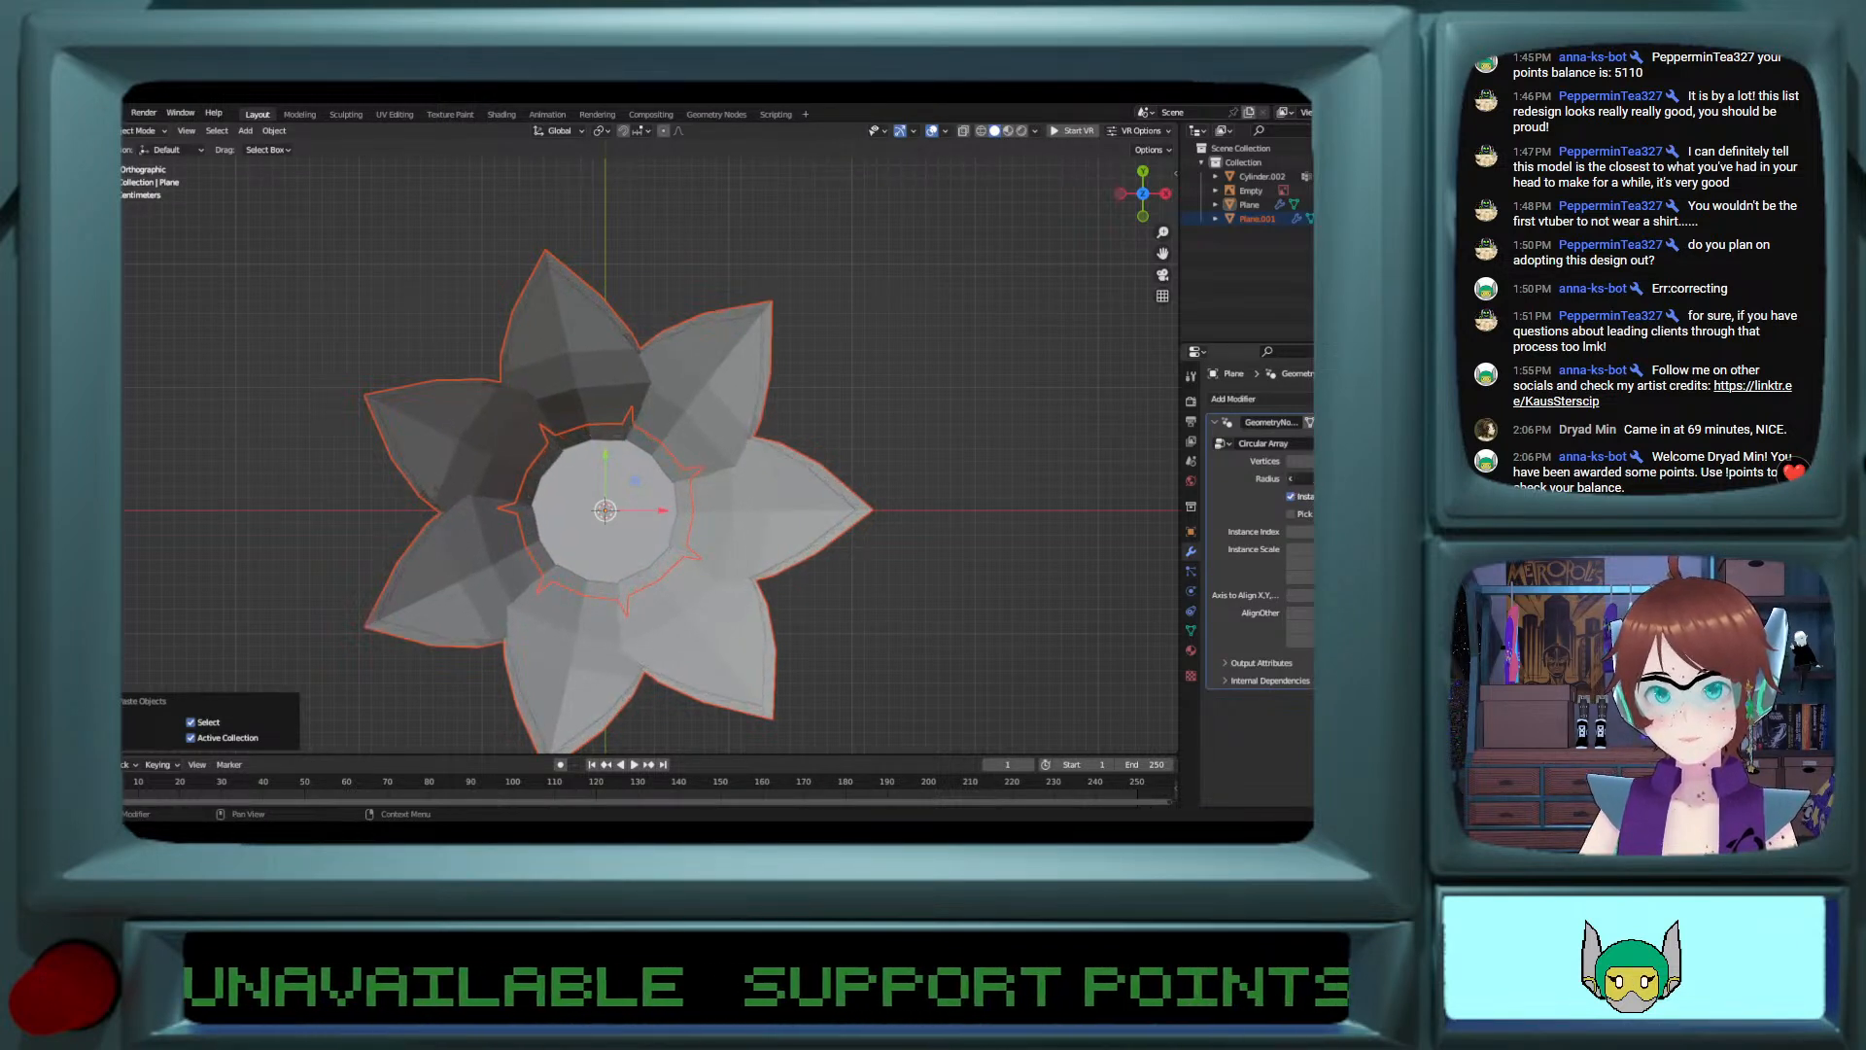
Step: Reduce the inner petal ring's Circular Array to five vertices and shrink its radius a little further
click(614, 470)
click(527, 486)
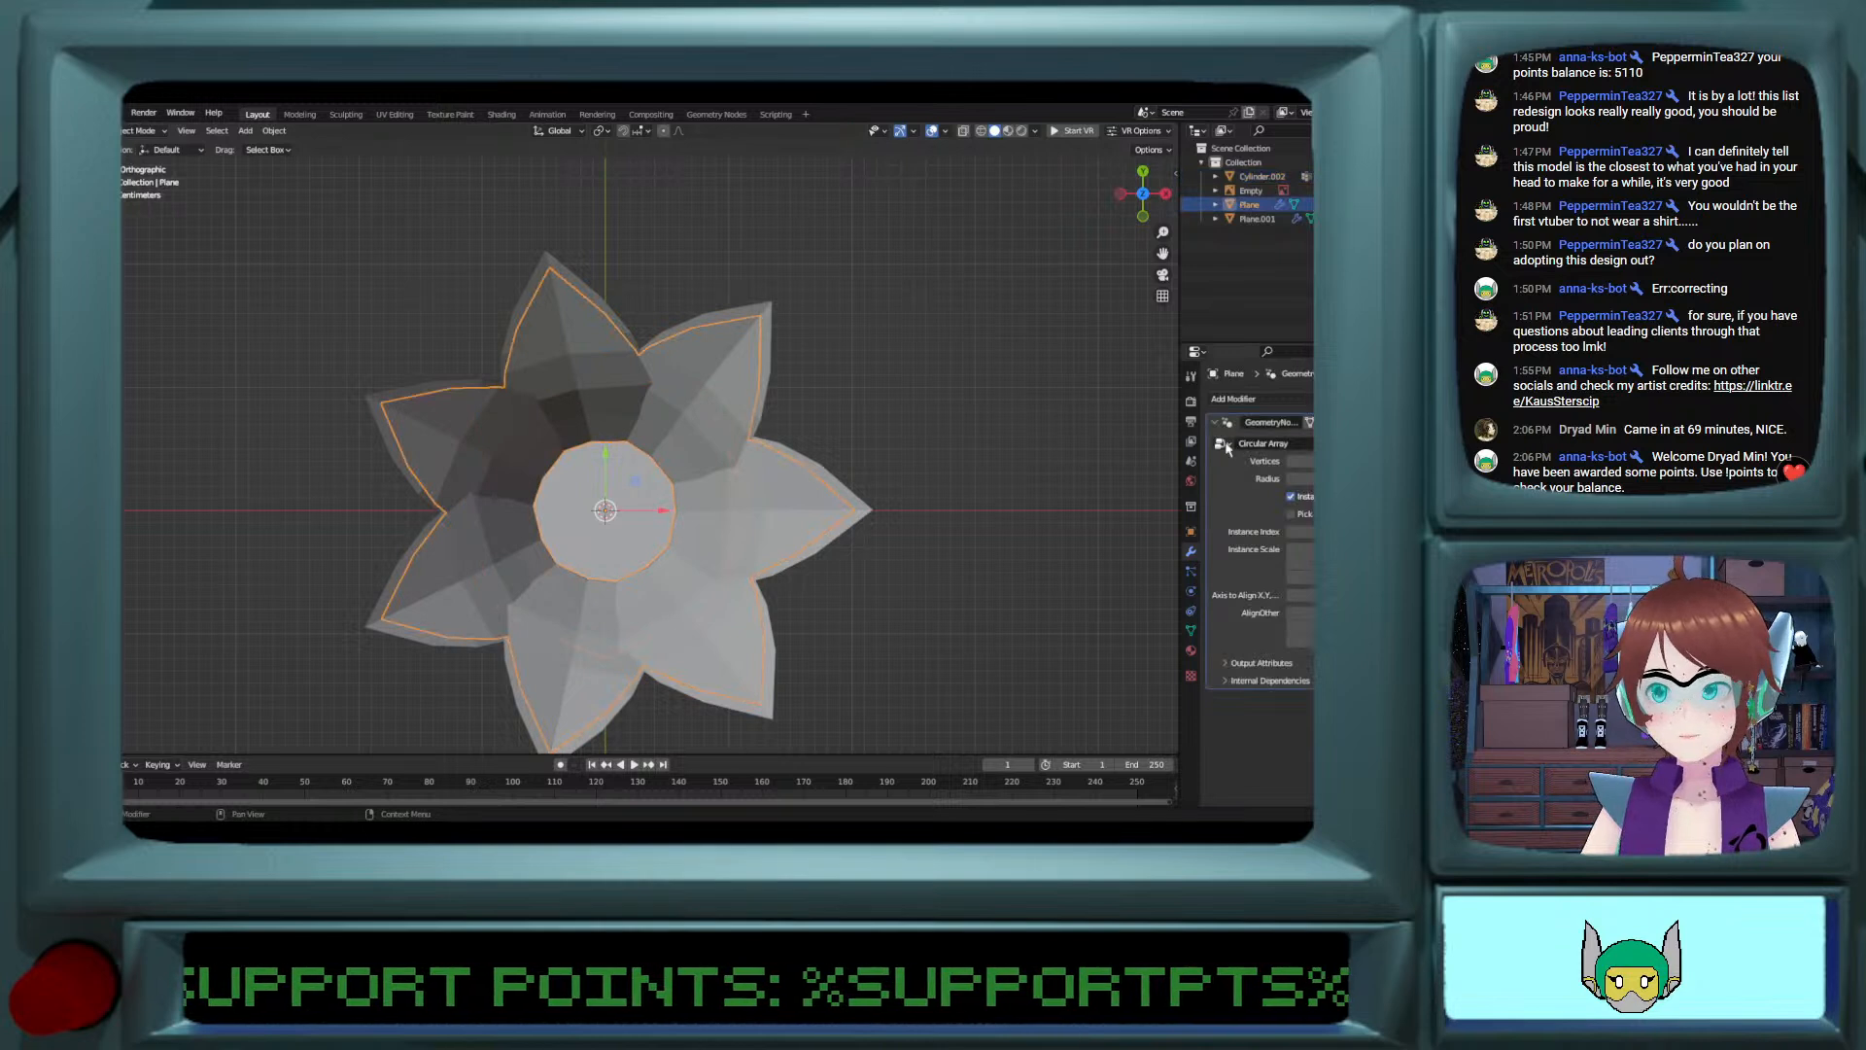
click(1290, 463)
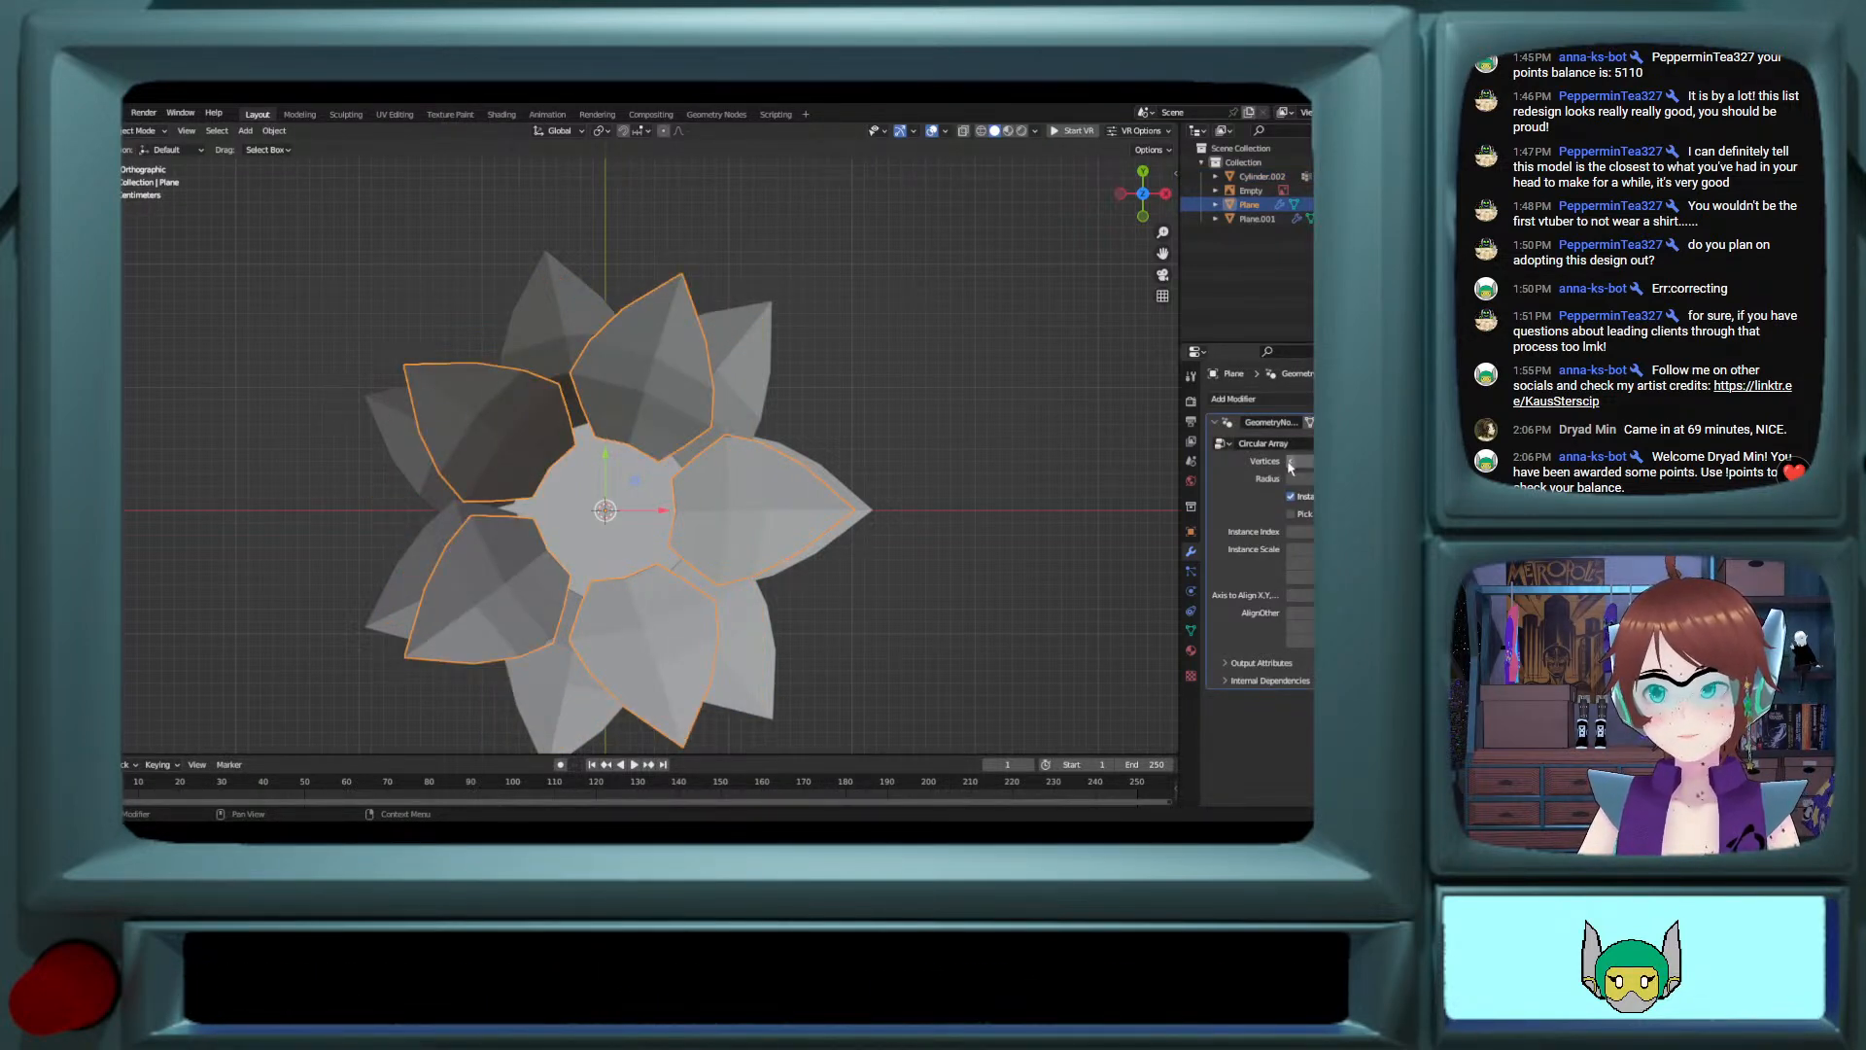
drag(1295, 486, 1291, 484)
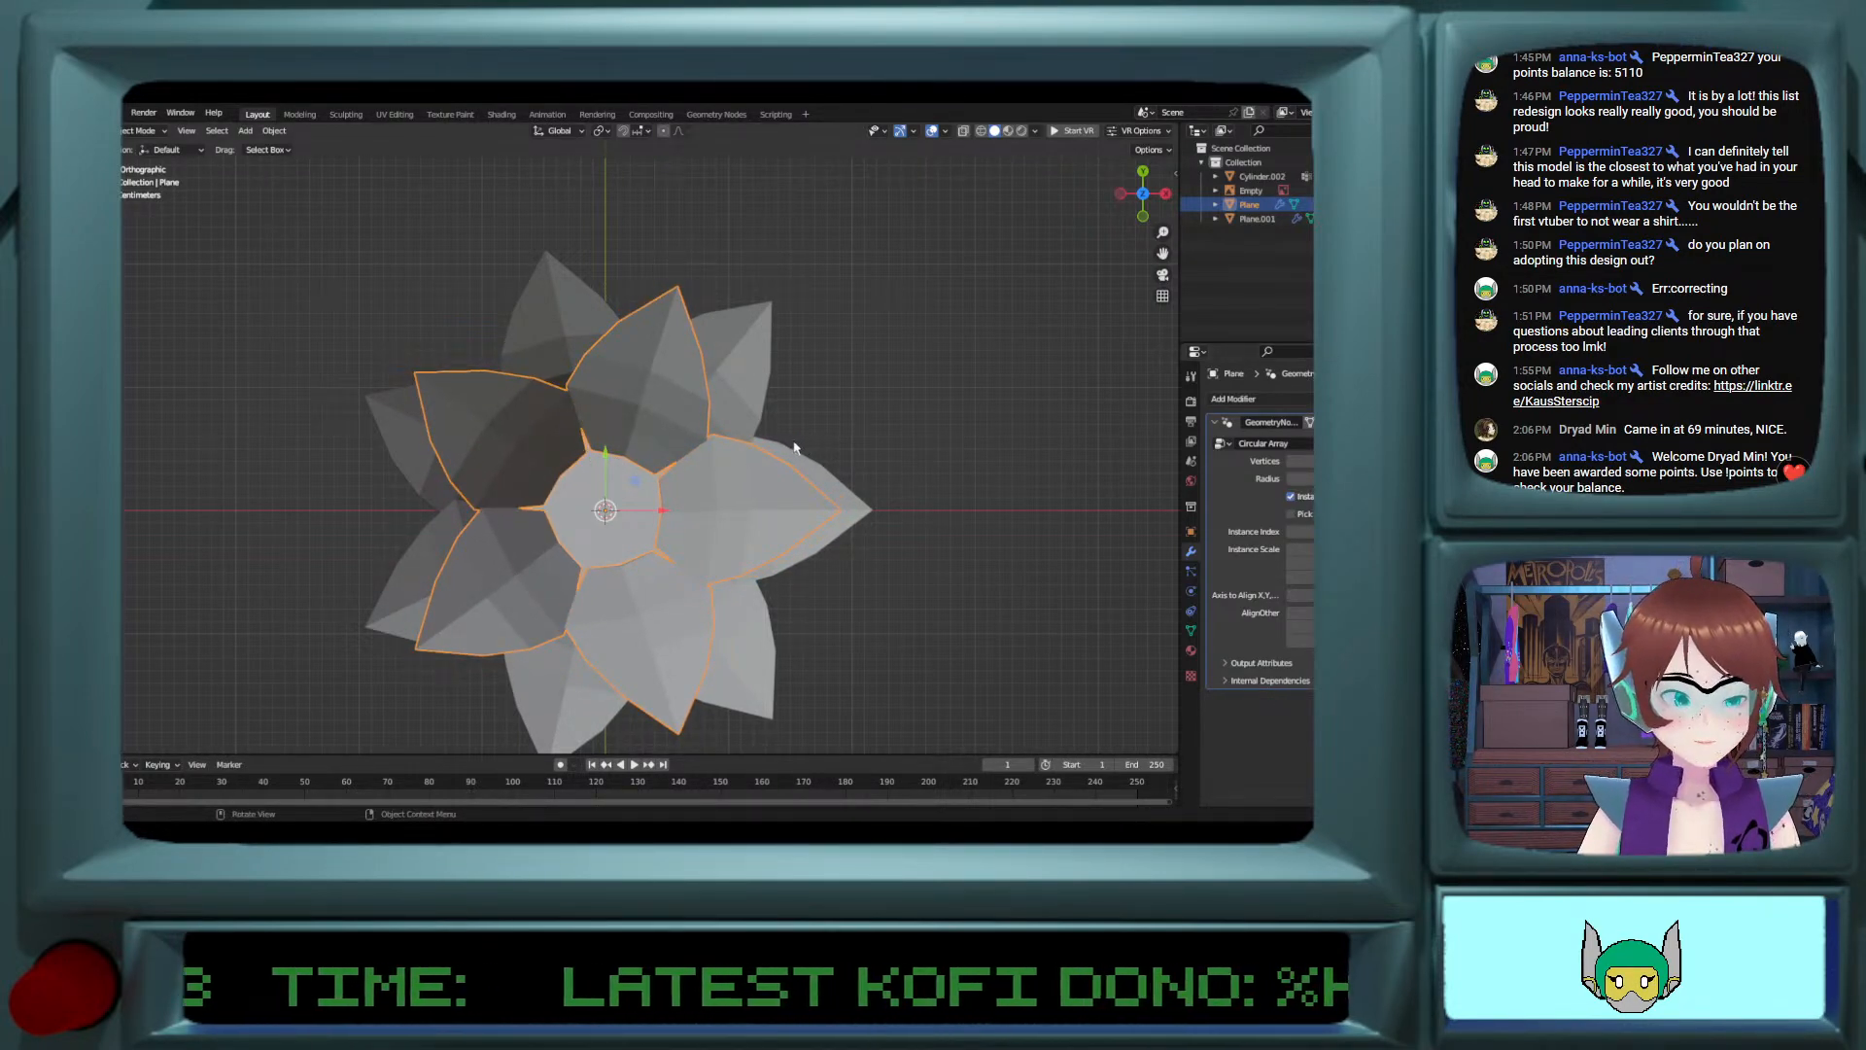
Step: Rotate the inner petal ring slightly counterclockwise in the top view to offset its petals from the outer ones
key(r)
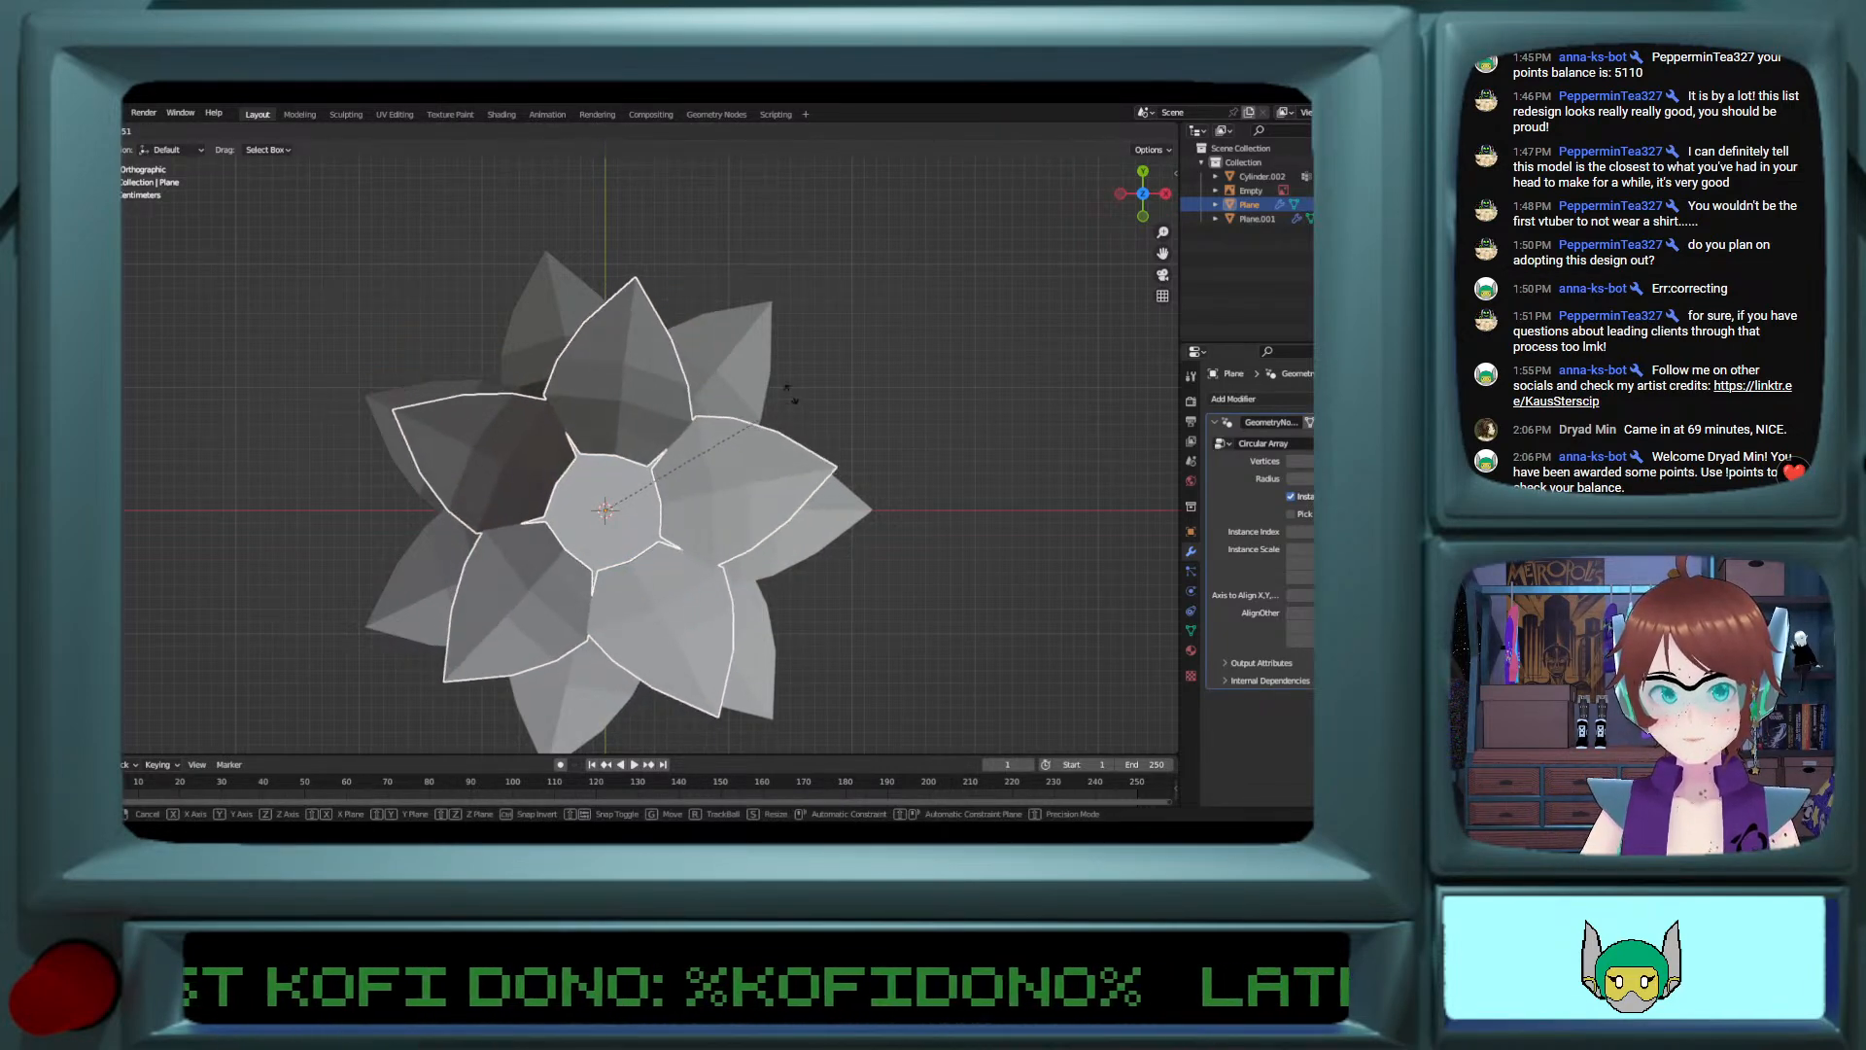
click(787, 420)
mouse_move(789, 422)
middle_down()
mouse_move(800, 336)
mouse_move(812, 365)
mouse_move(791, 317)
mouse_move(775, 334)
mouse_move(859, 309)
mouse_move(763, 354)
mouse_move(845, 478)
middle_up()
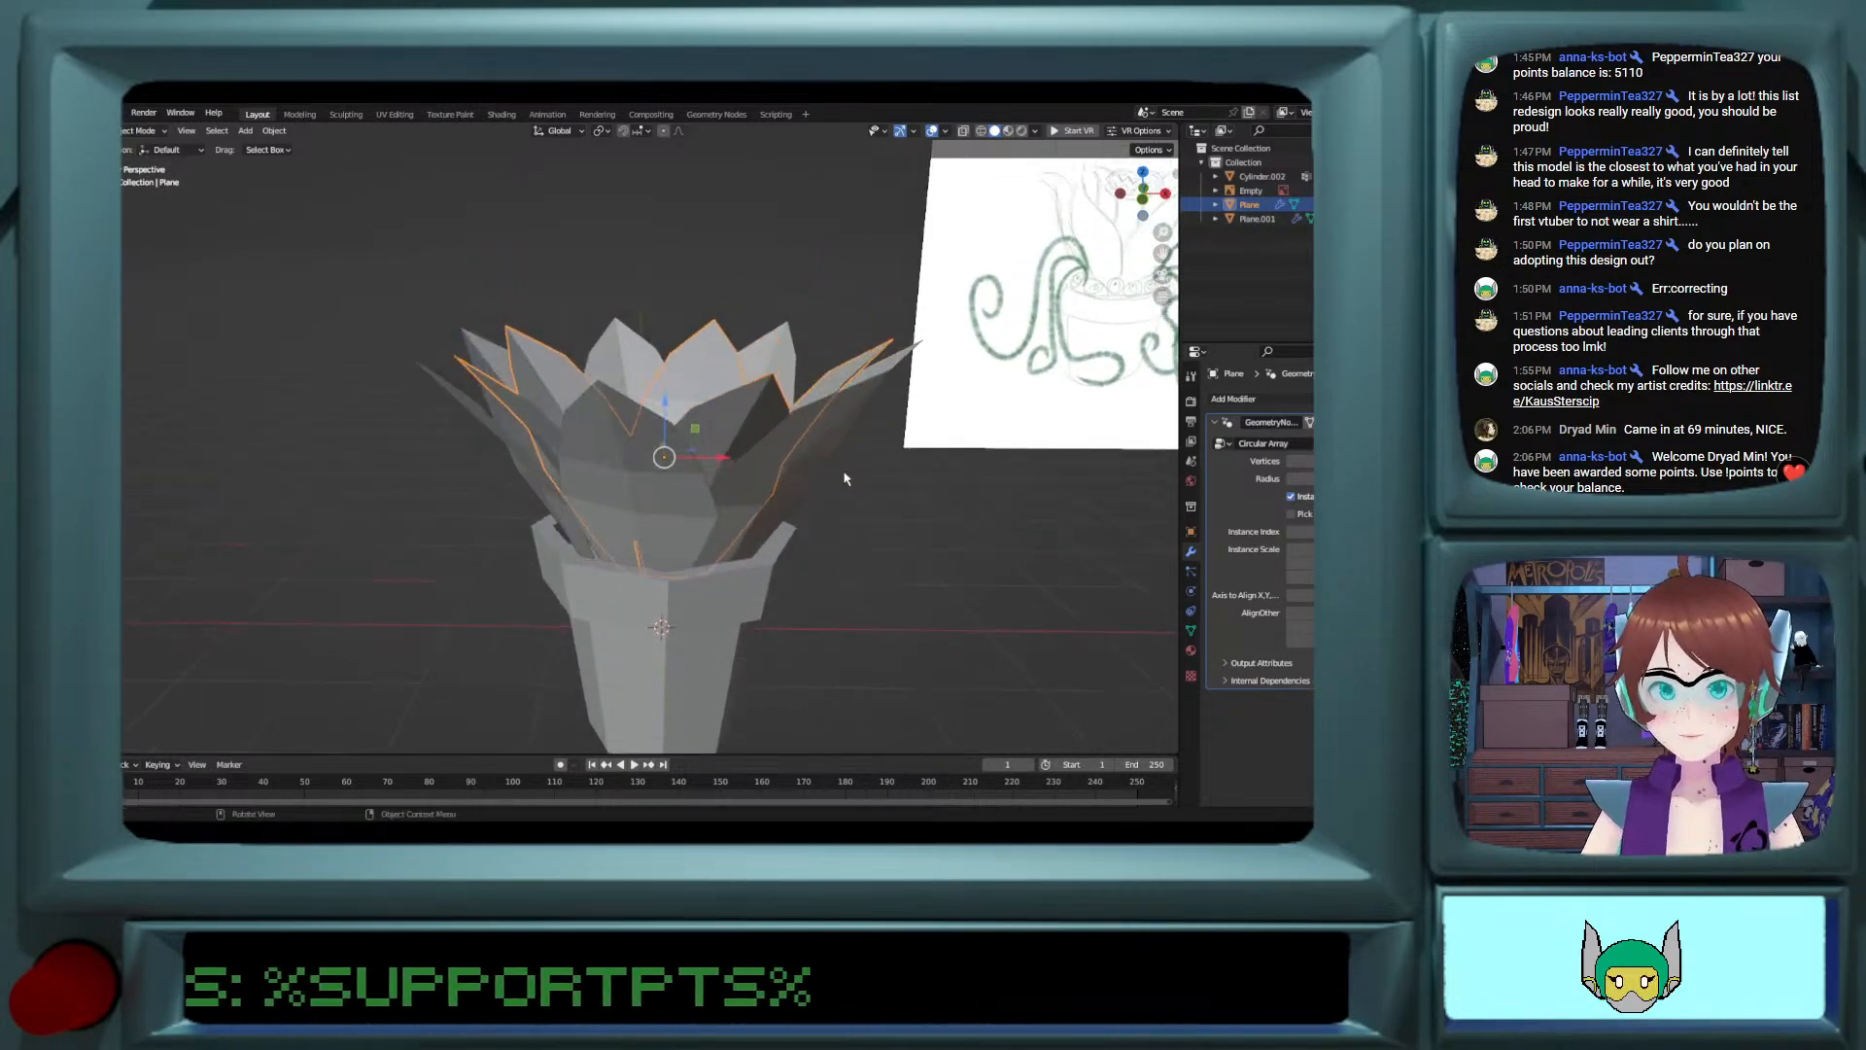
Step: Examine the two nested petal rings and the pot from several angles and distances
scroll(836, 478, down, 3)
click(789, 489)
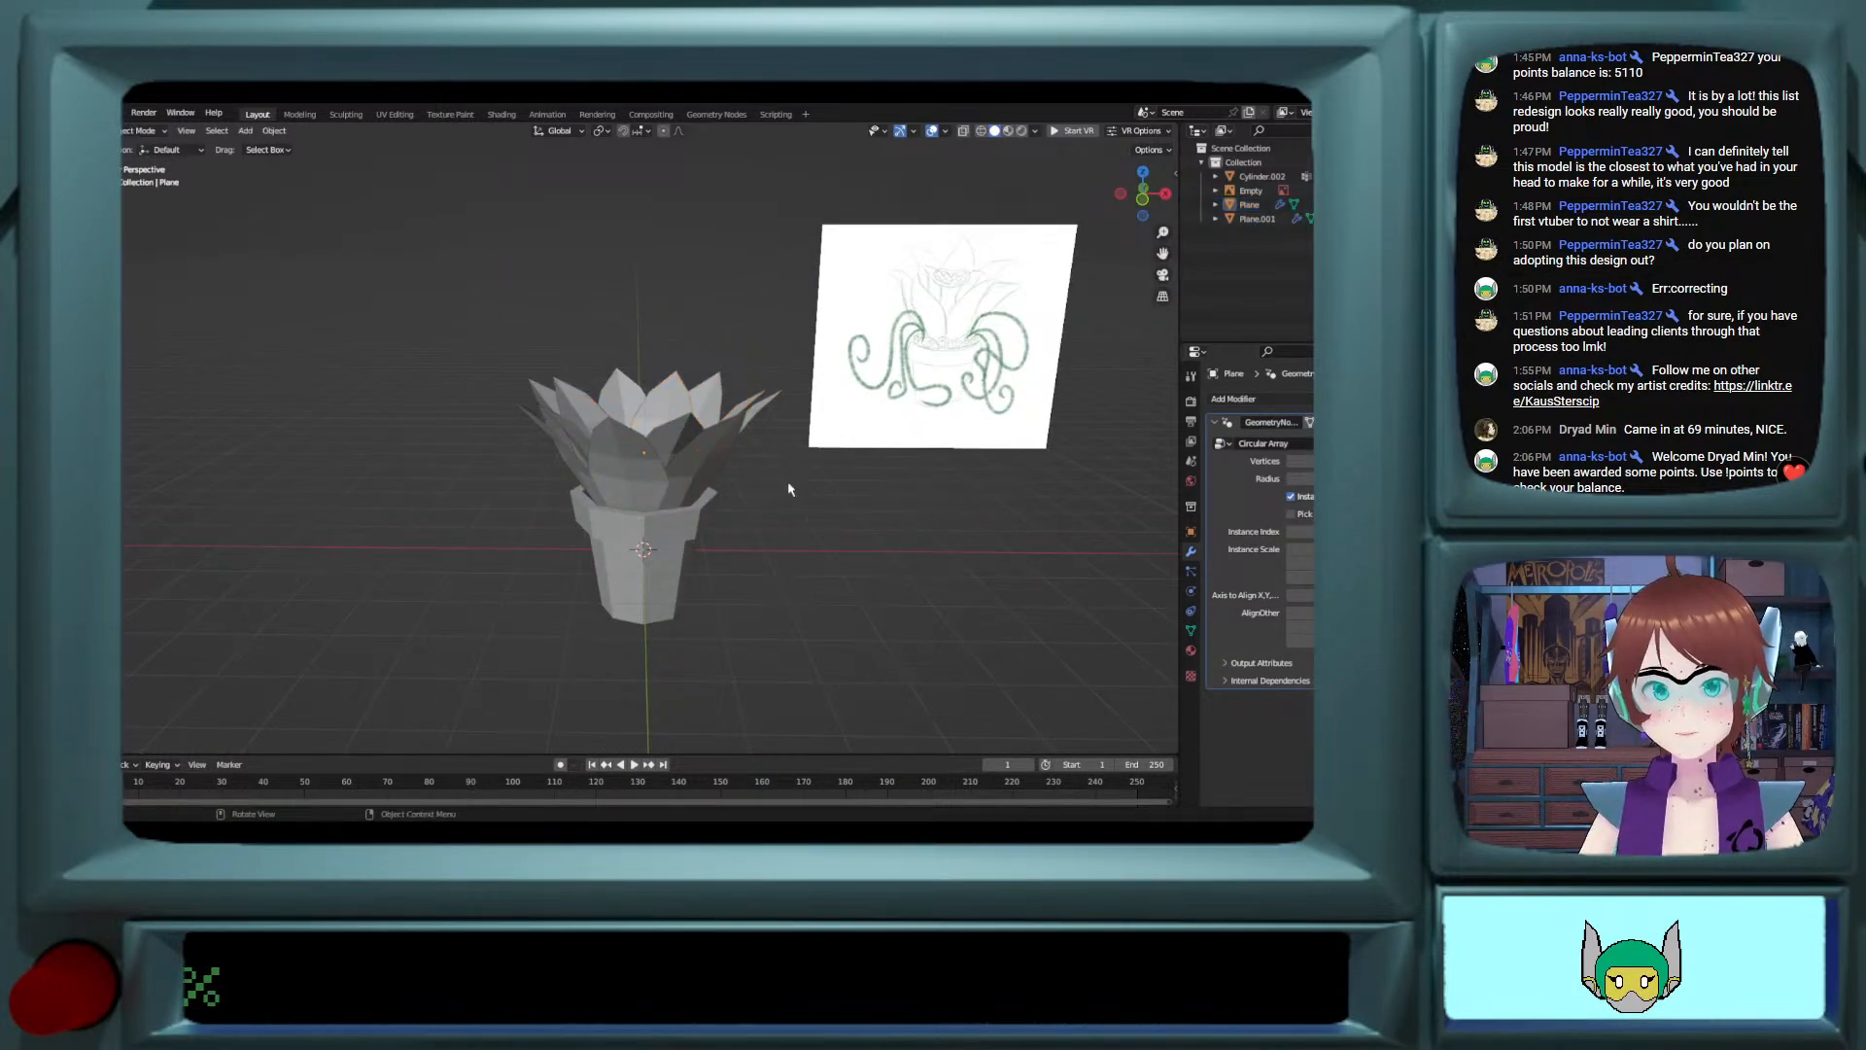
middle_drag(790, 489, 768, 515)
scroll(772, 490, up, 4)
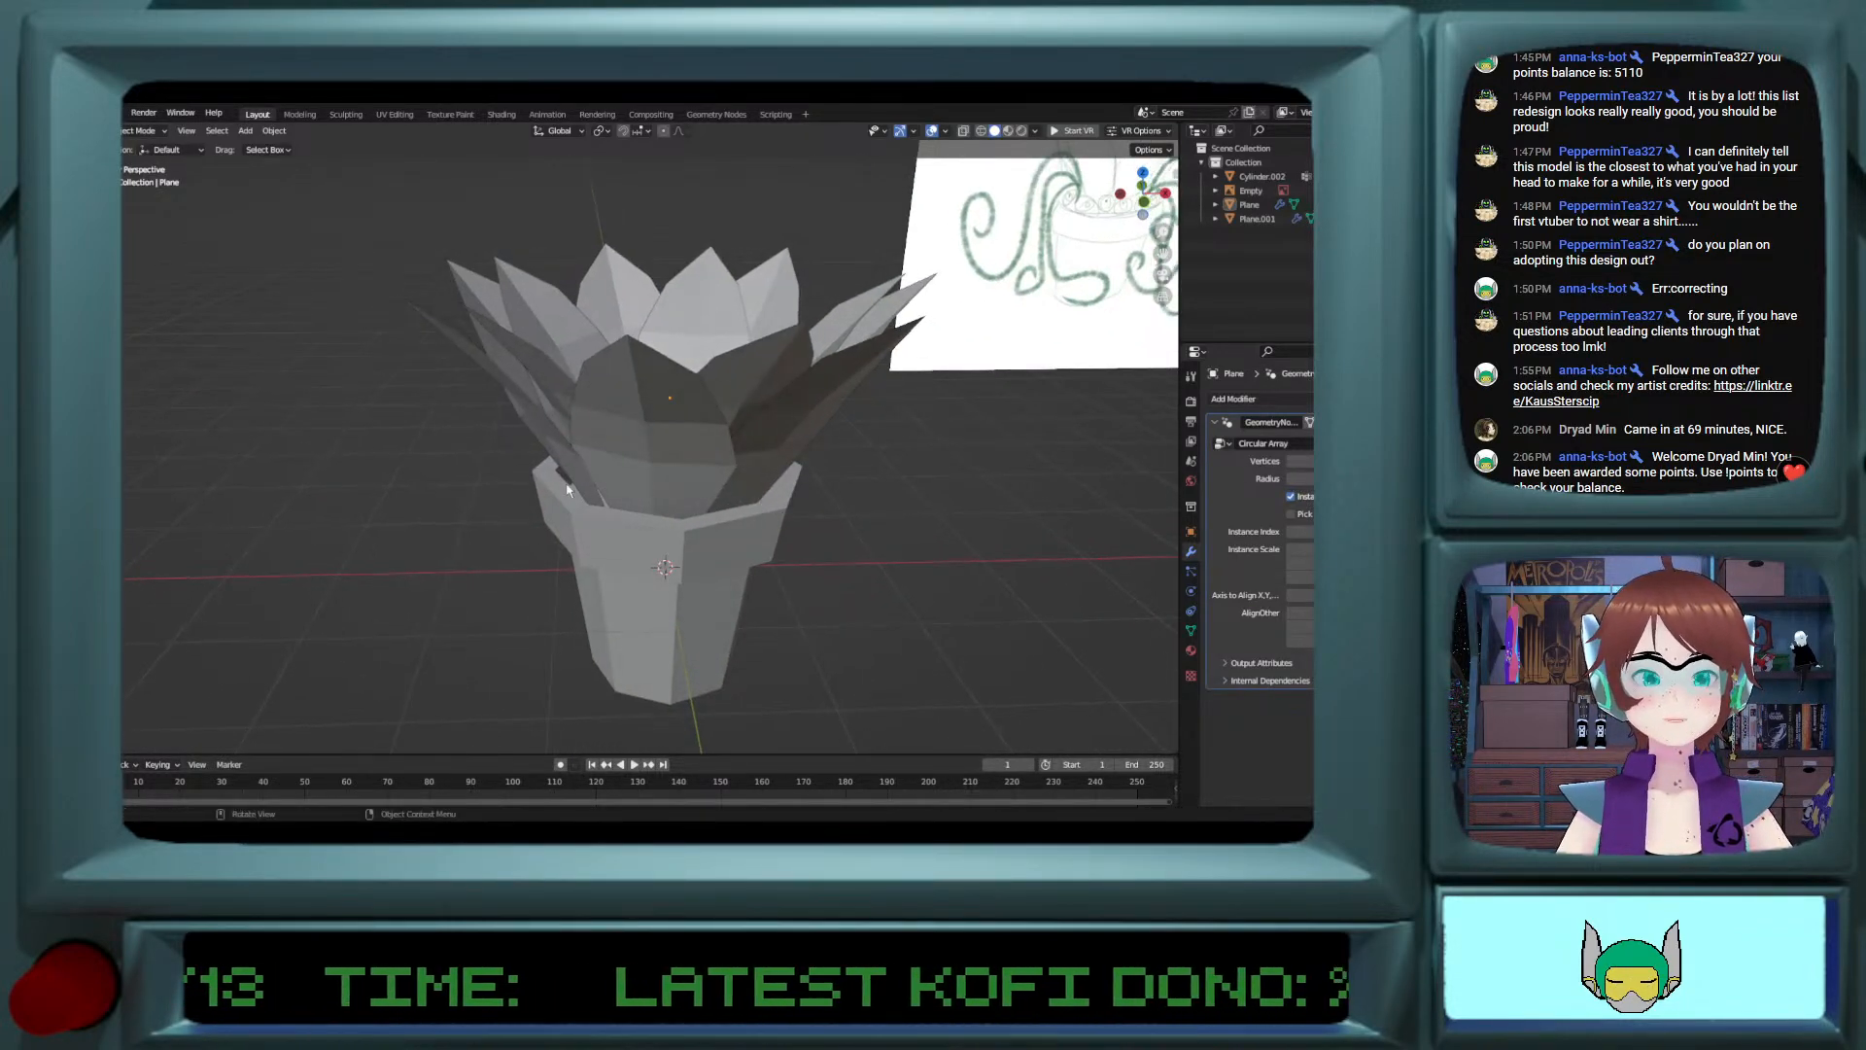
mouse_move(569, 489)
middle_down()
mouse_move(534, 527)
mouse_move(675, 451)
middle_up()
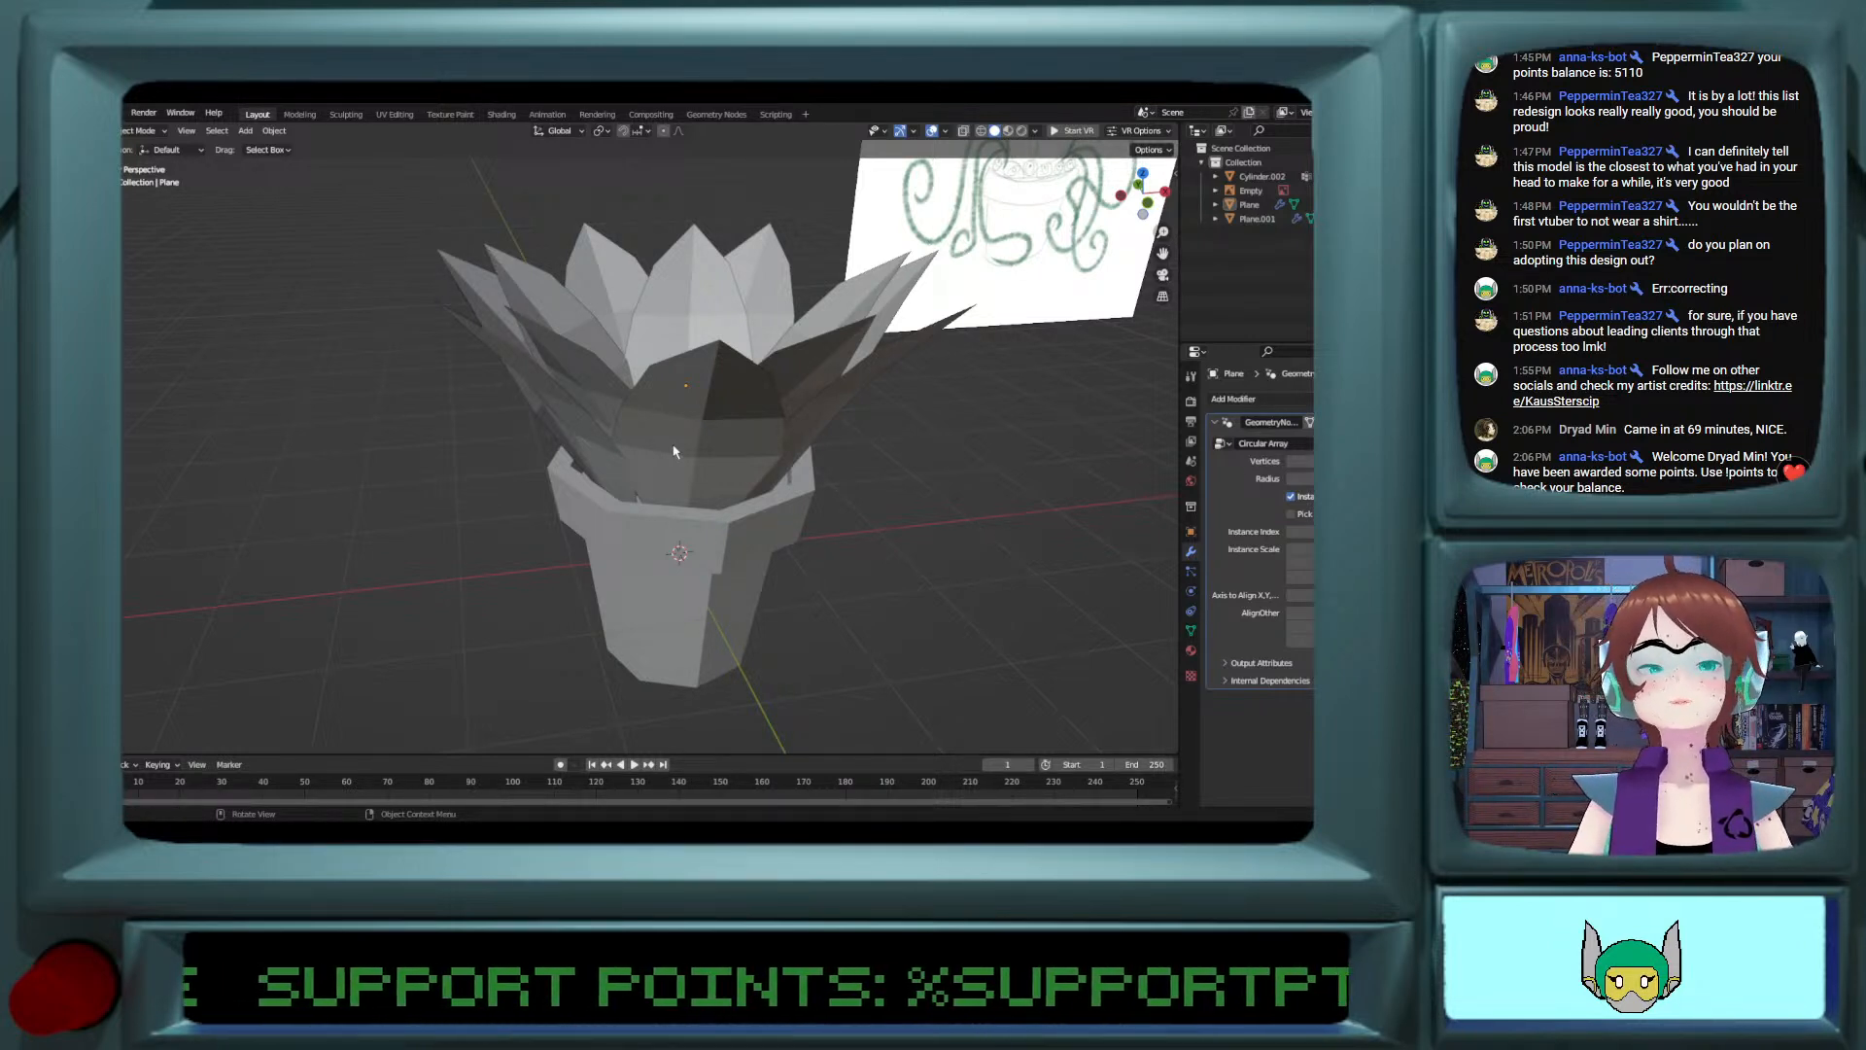
mouse_move(717, 444)
middle_down()
mouse_move(704, 433)
mouse_move(653, 469)
mouse_move(639, 402)
mouse_move(659, 408)
mouse_move(633, 479)
middle_up()
scroll(661, 449, down, 3)
scroll(664, 449, up, 2)
scroll(648, 402, up, 2)
scroll(680, 422, down, 2)
Step: Duplicate both petal rings in place and hide the copies
click(625, 432)
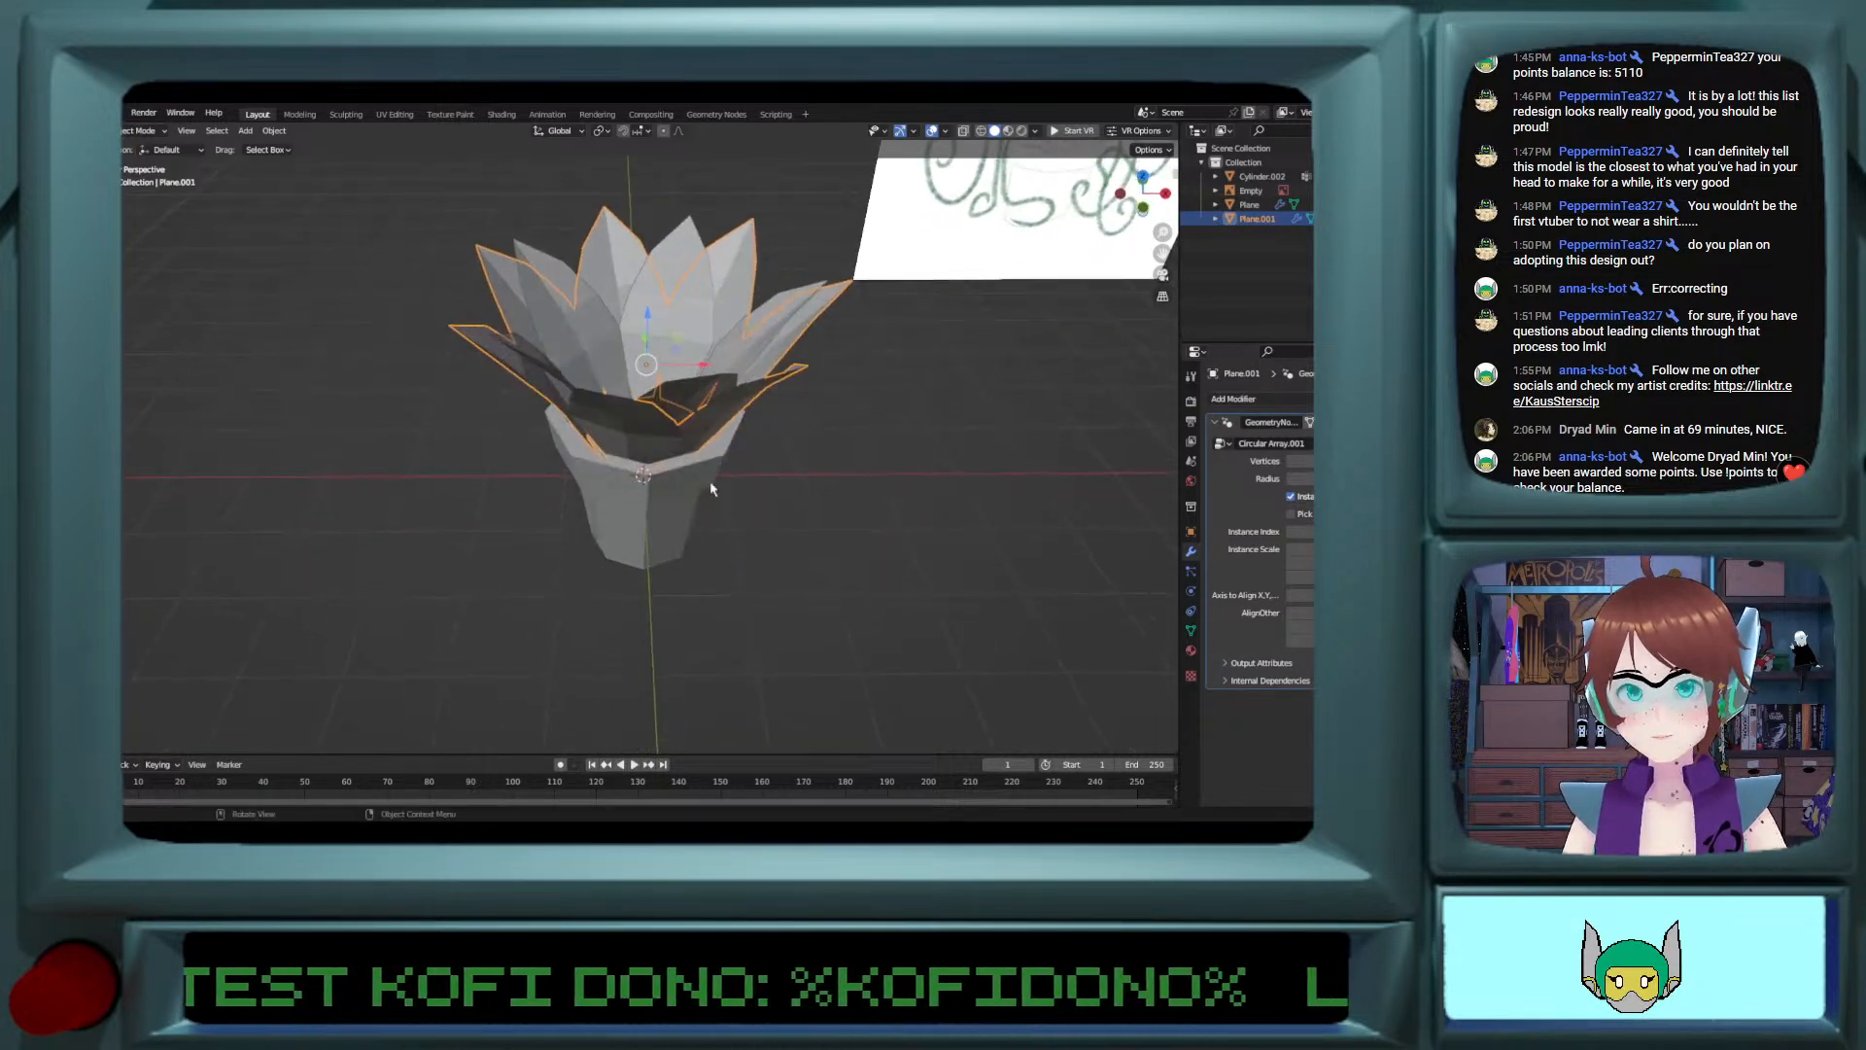
click(900, 490)
middle_drag(845, 487, 842, 459)
click(633, 487)
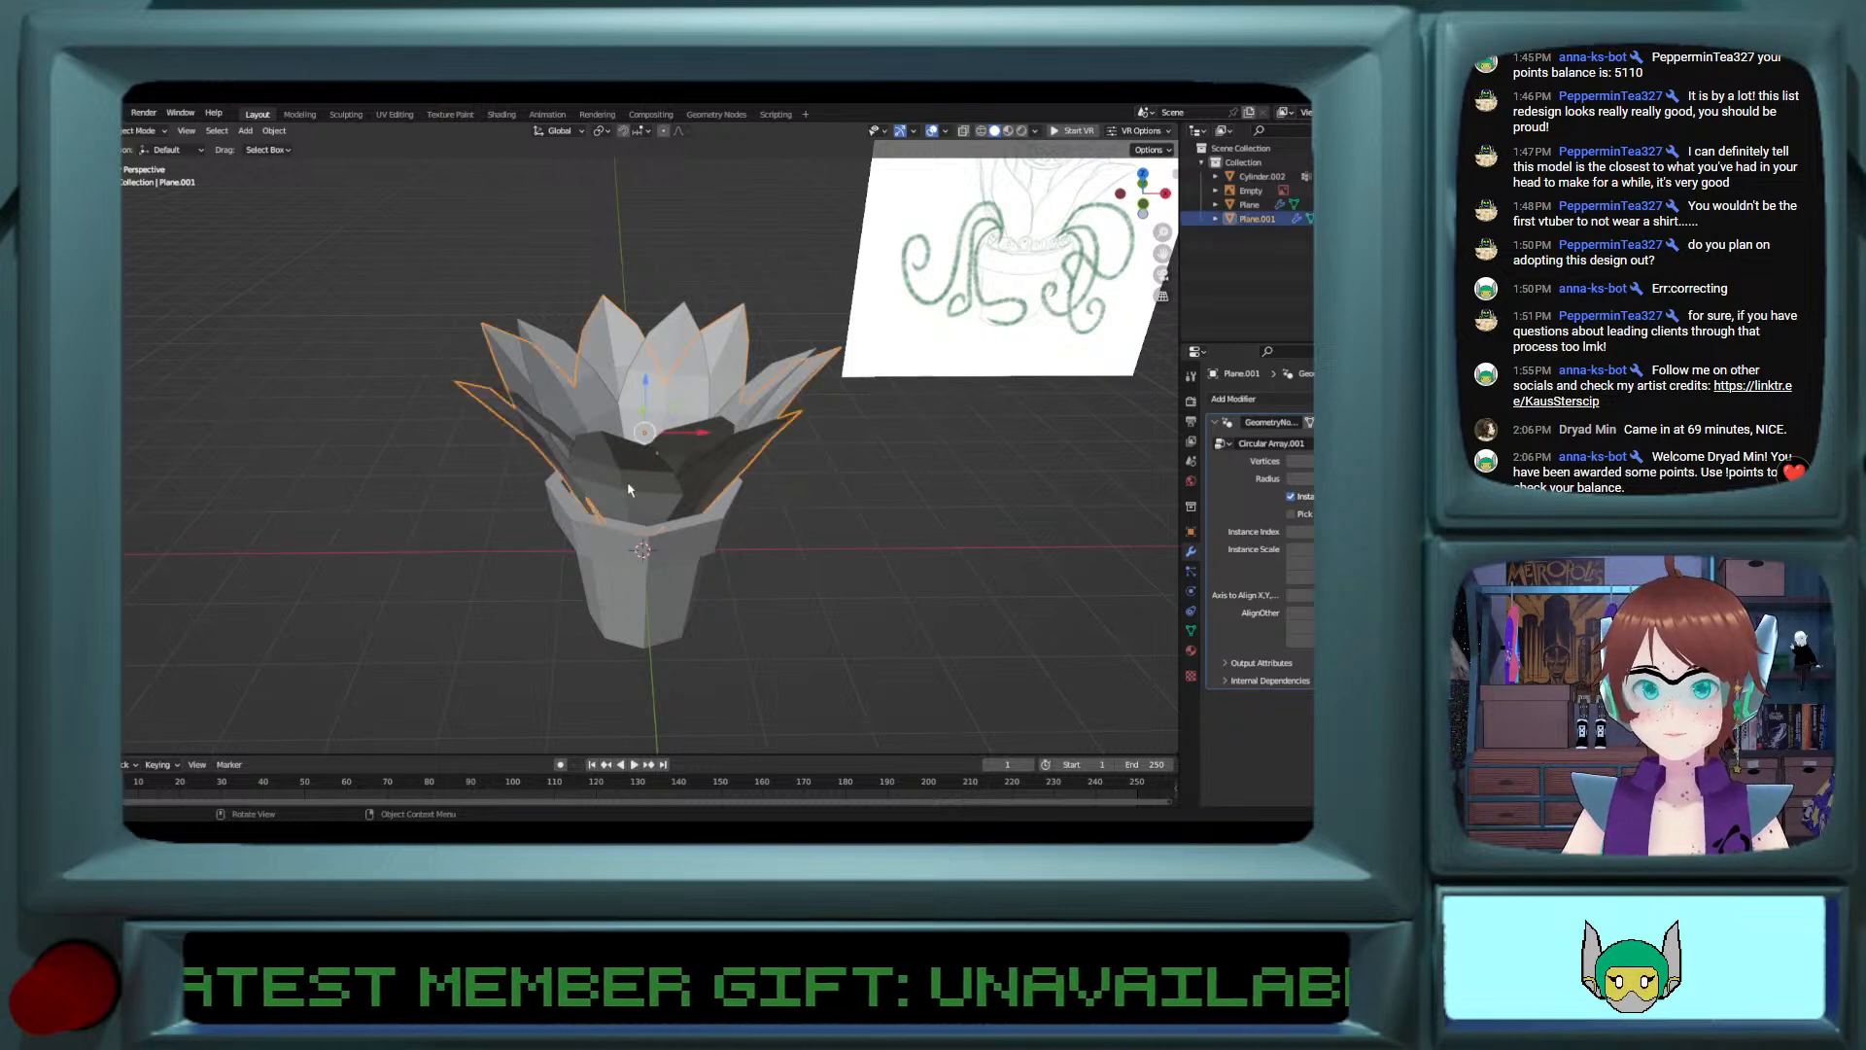
middle_drag(634, 487, 669, 471)
shift+click(694, 441)
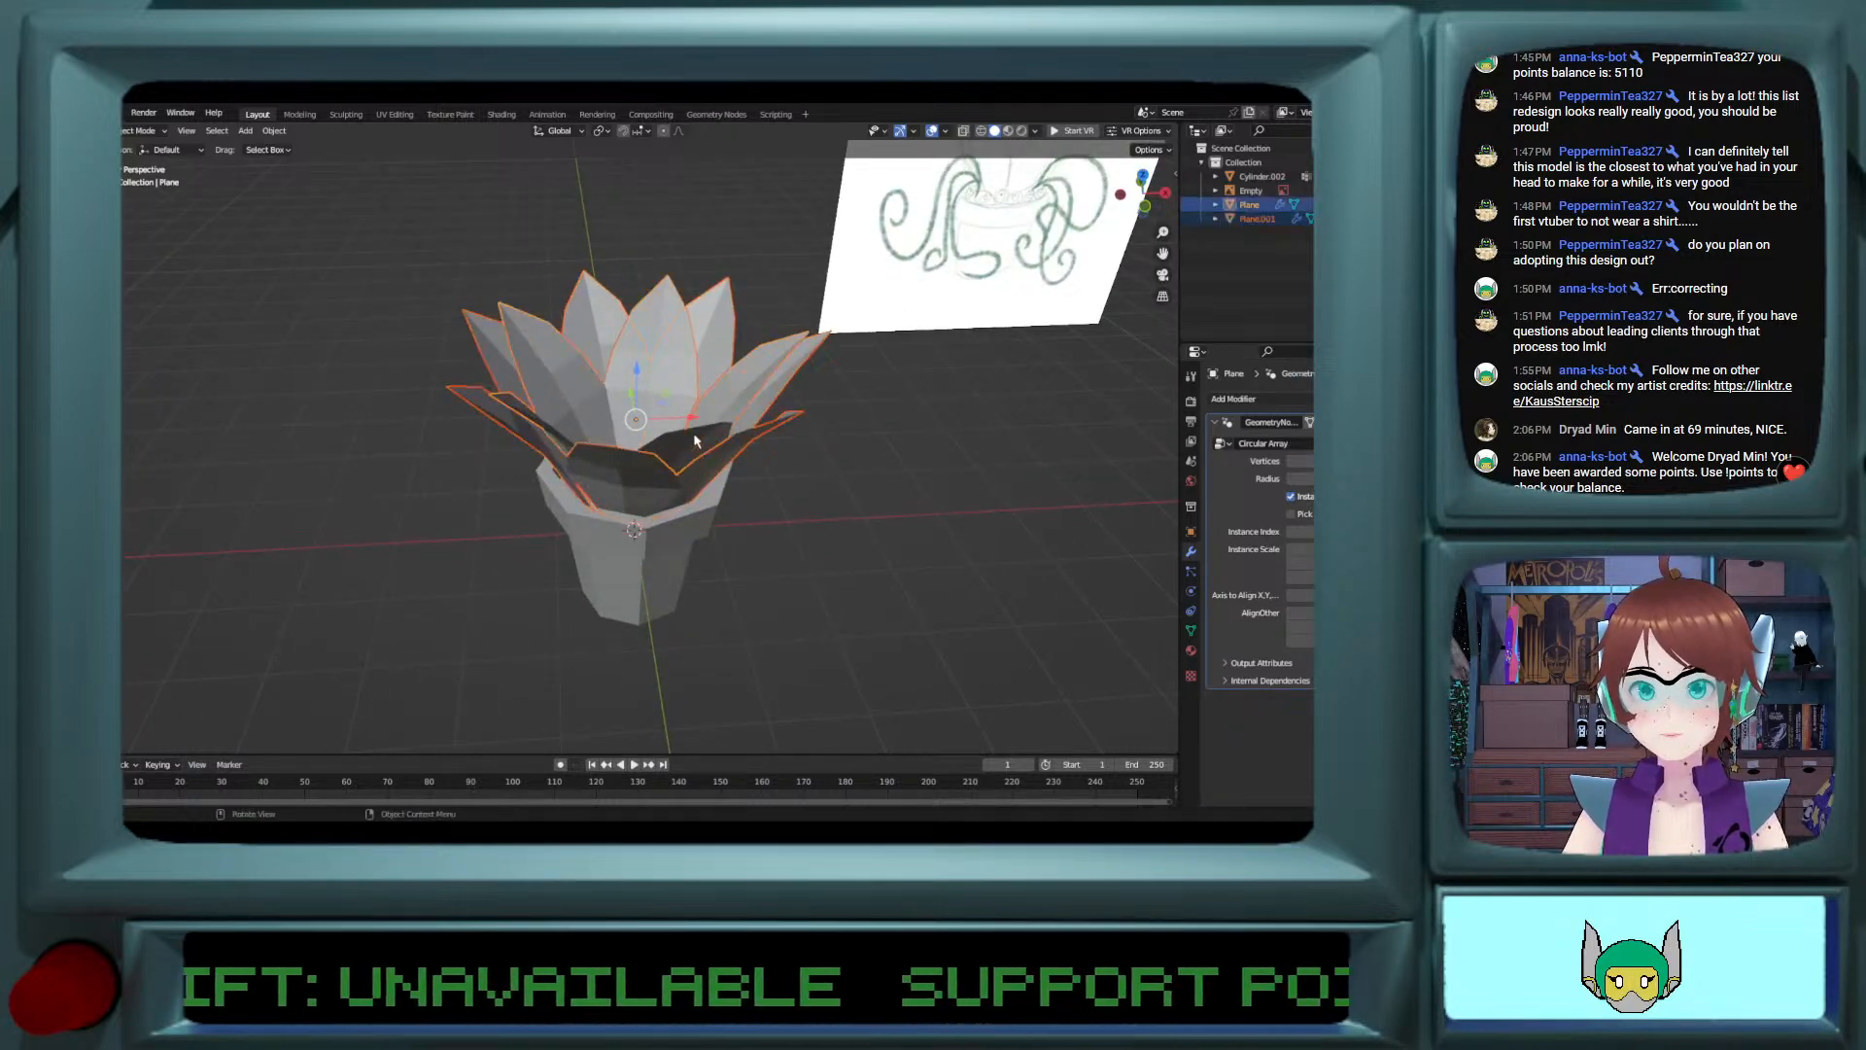
key(ctrl+c)
key(ctrl+v)
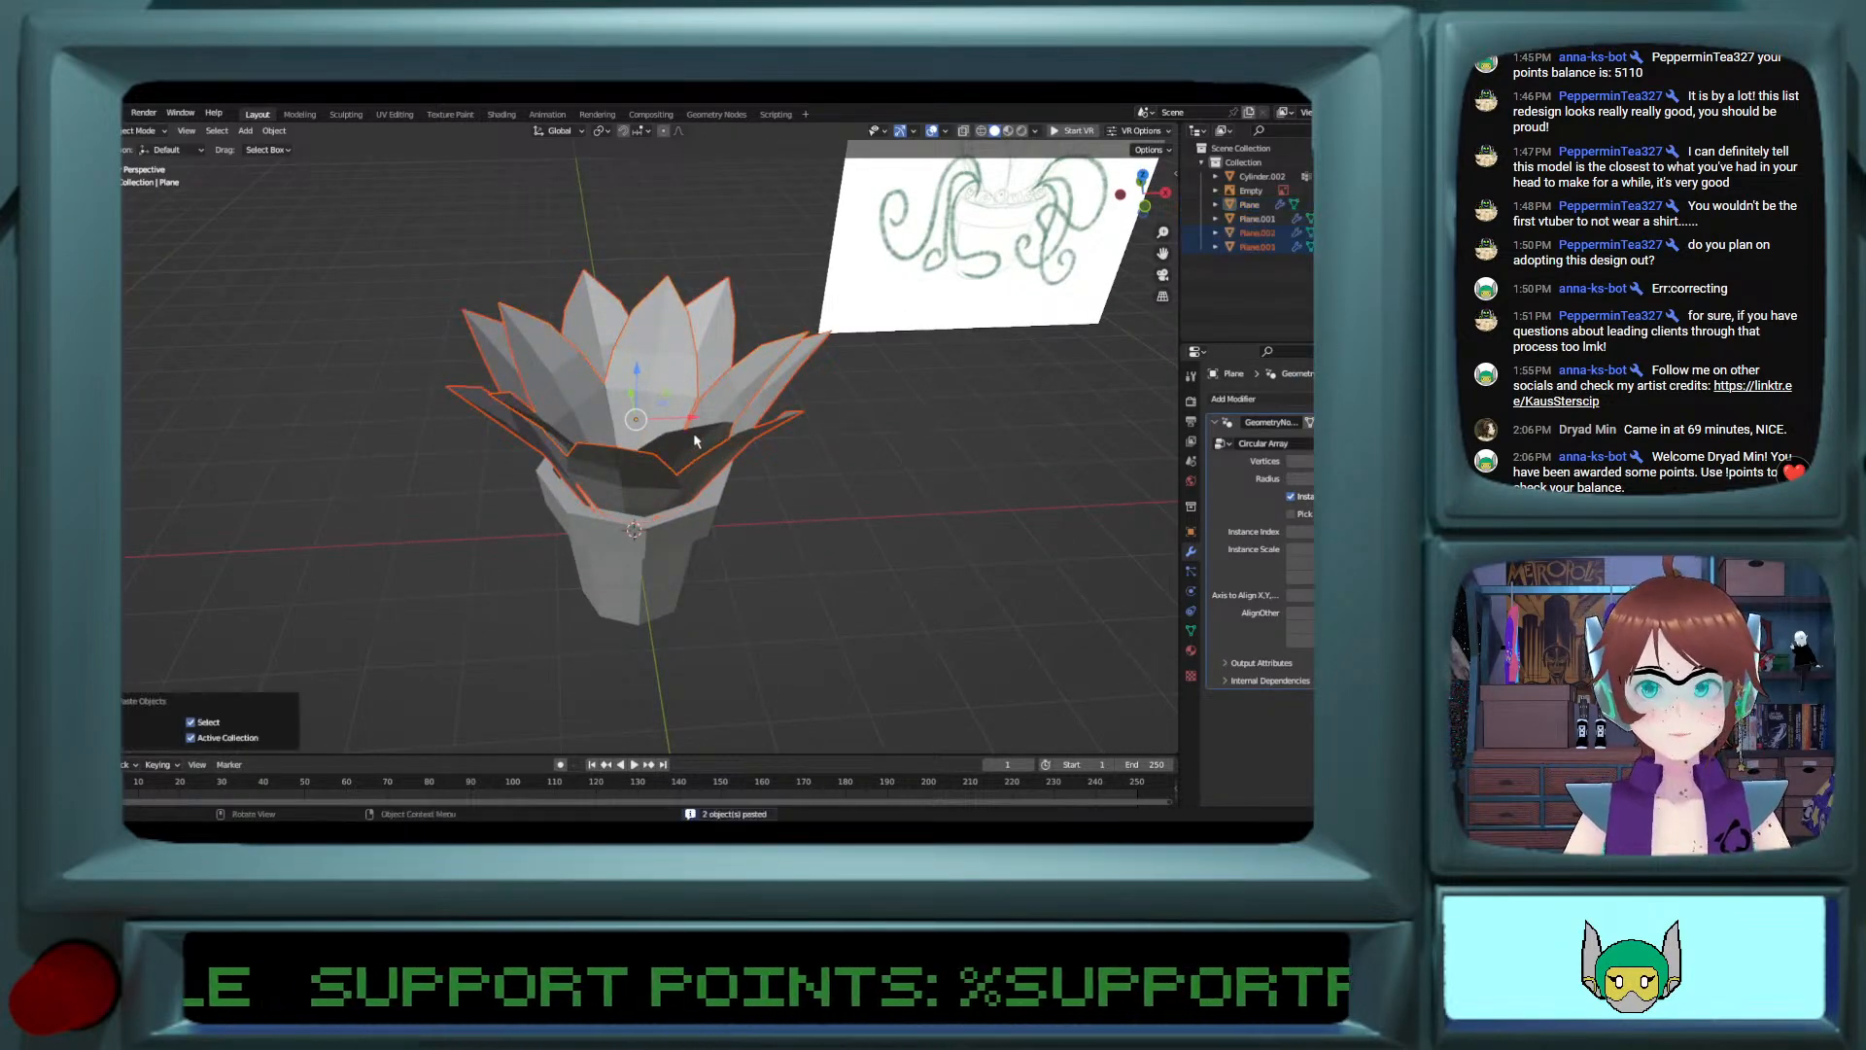
key(h)
Step: Apply the Circular Array geometry nodes modifiers on the two visible petal rings
click(652, 479)
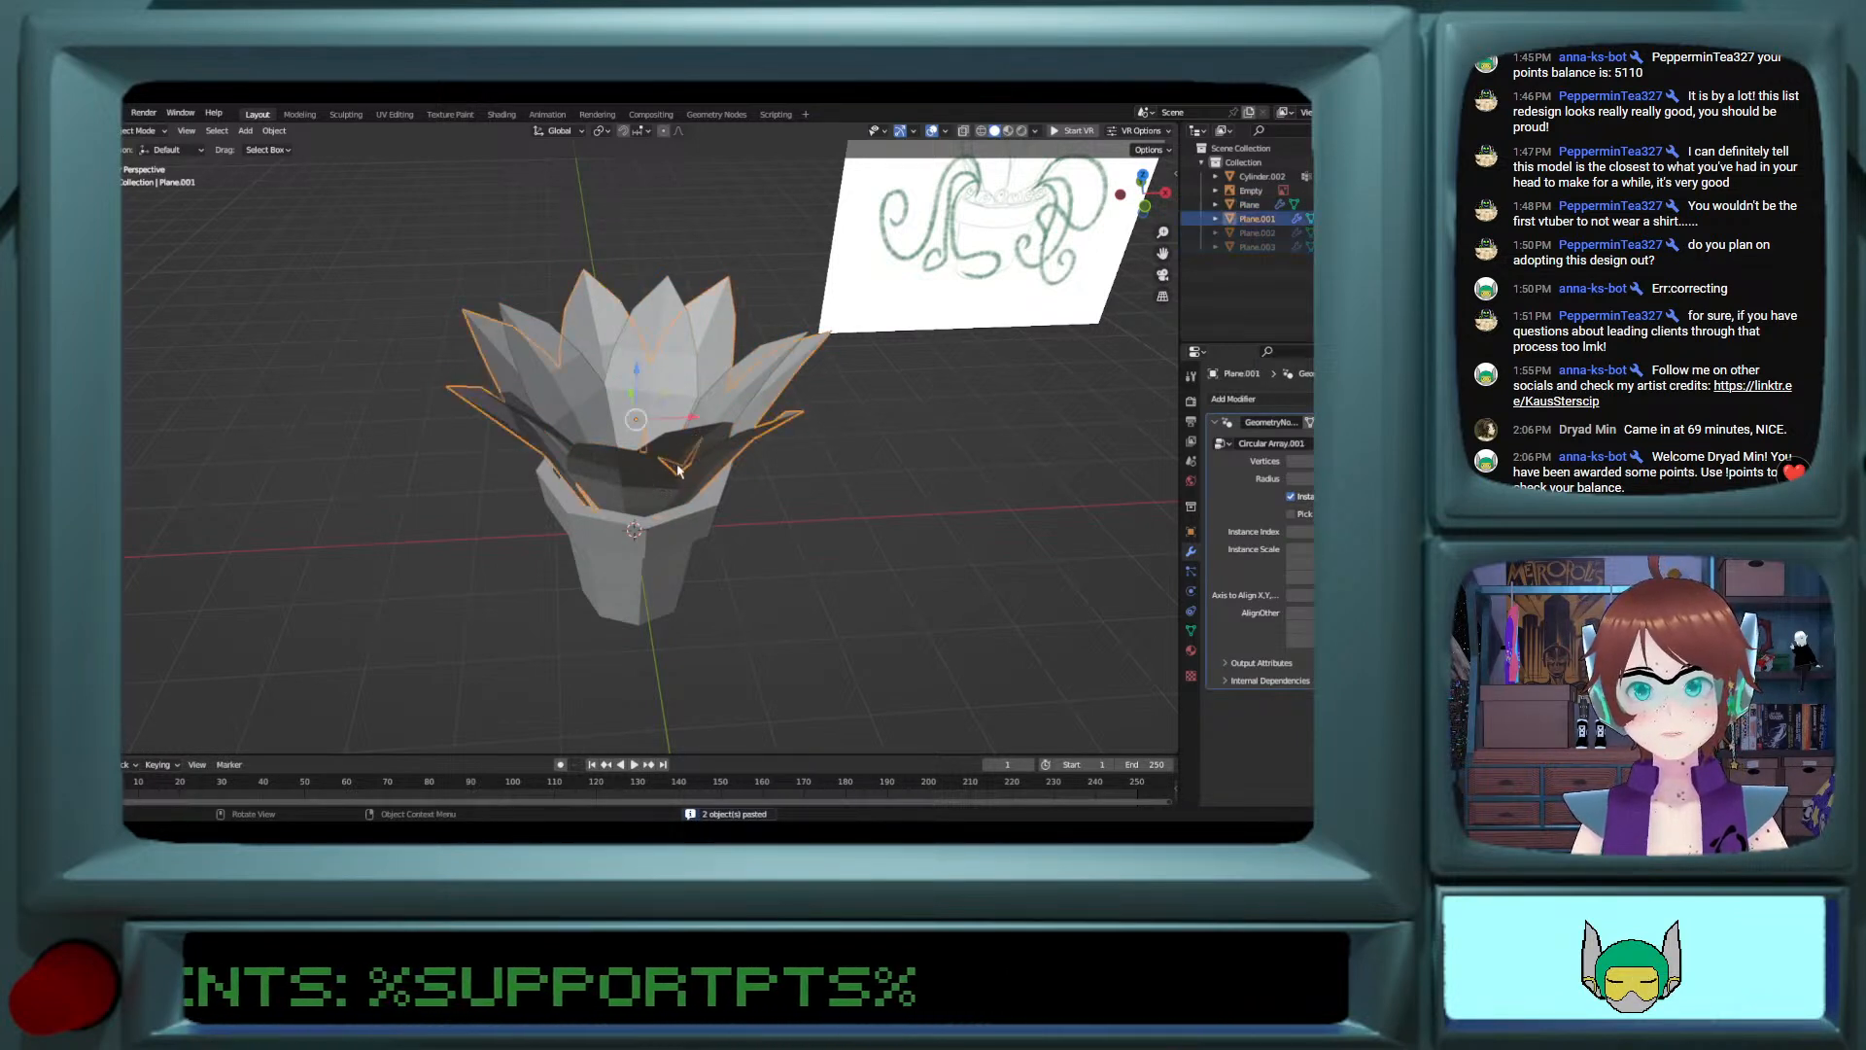
shift+click(688, 448)
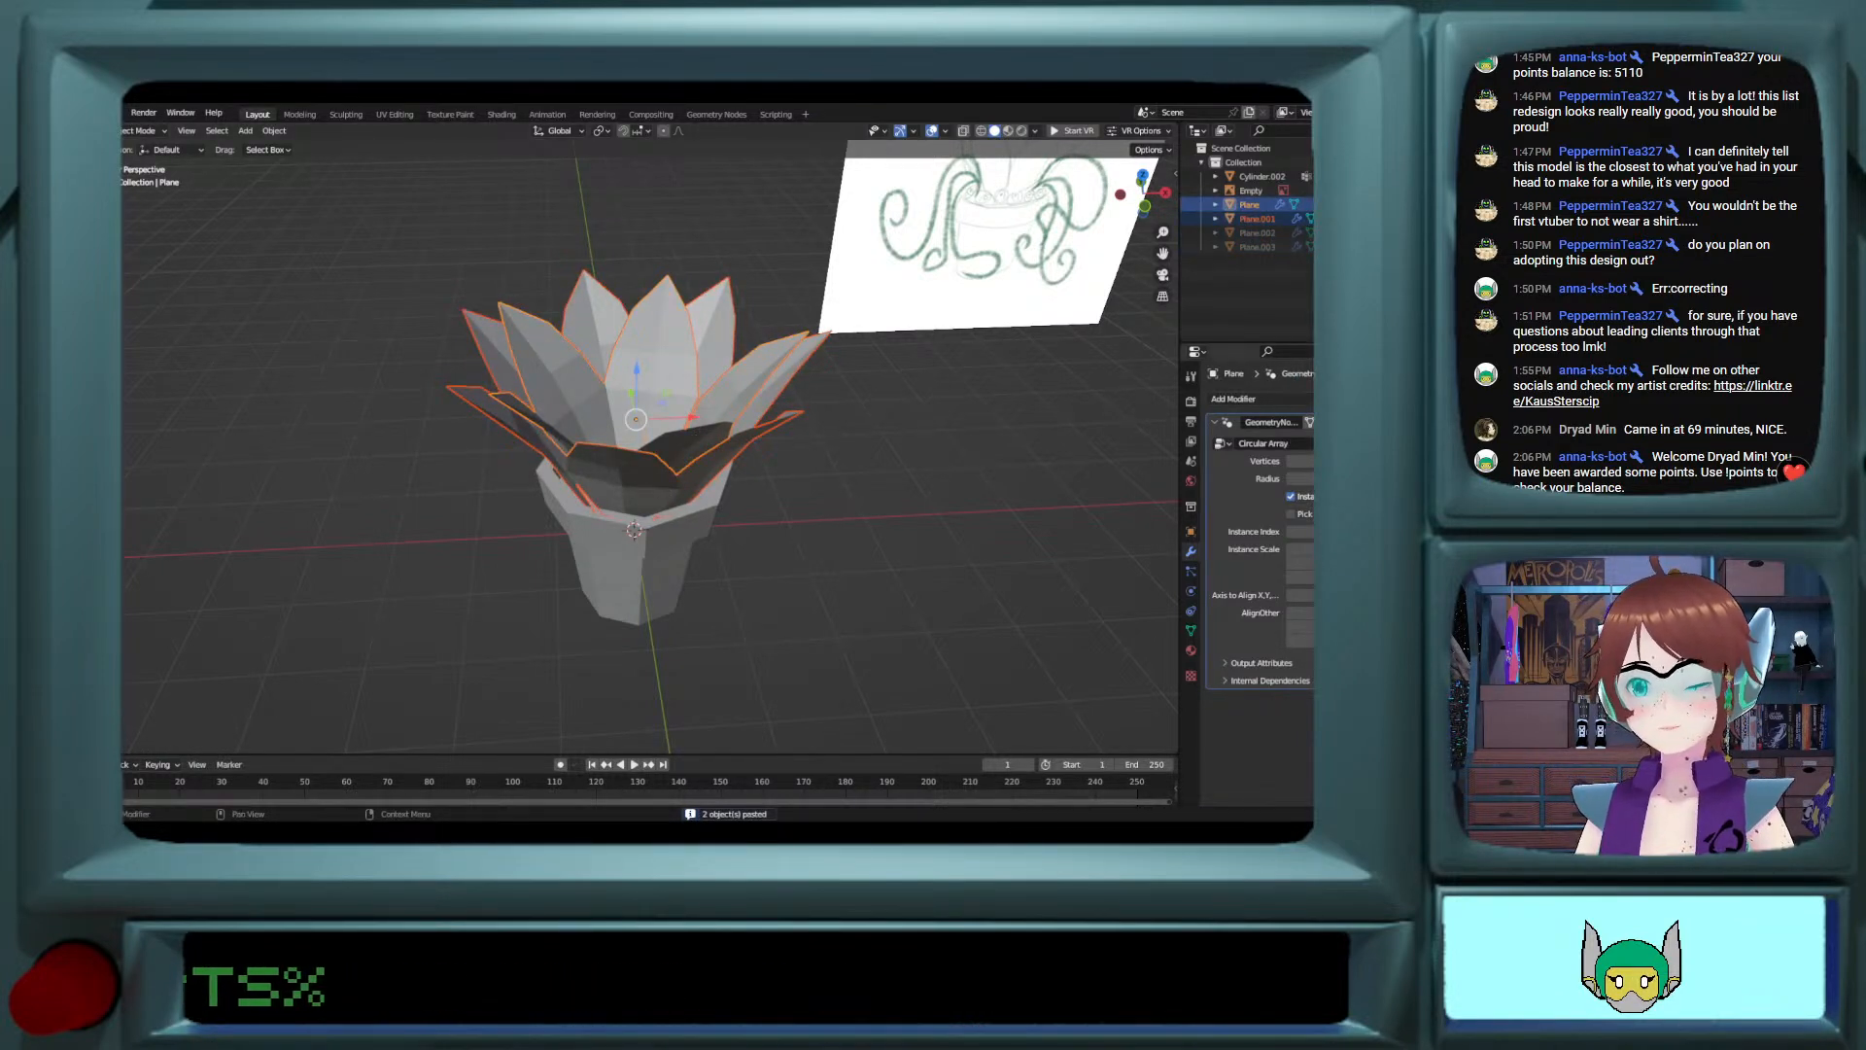
click(802, 433)
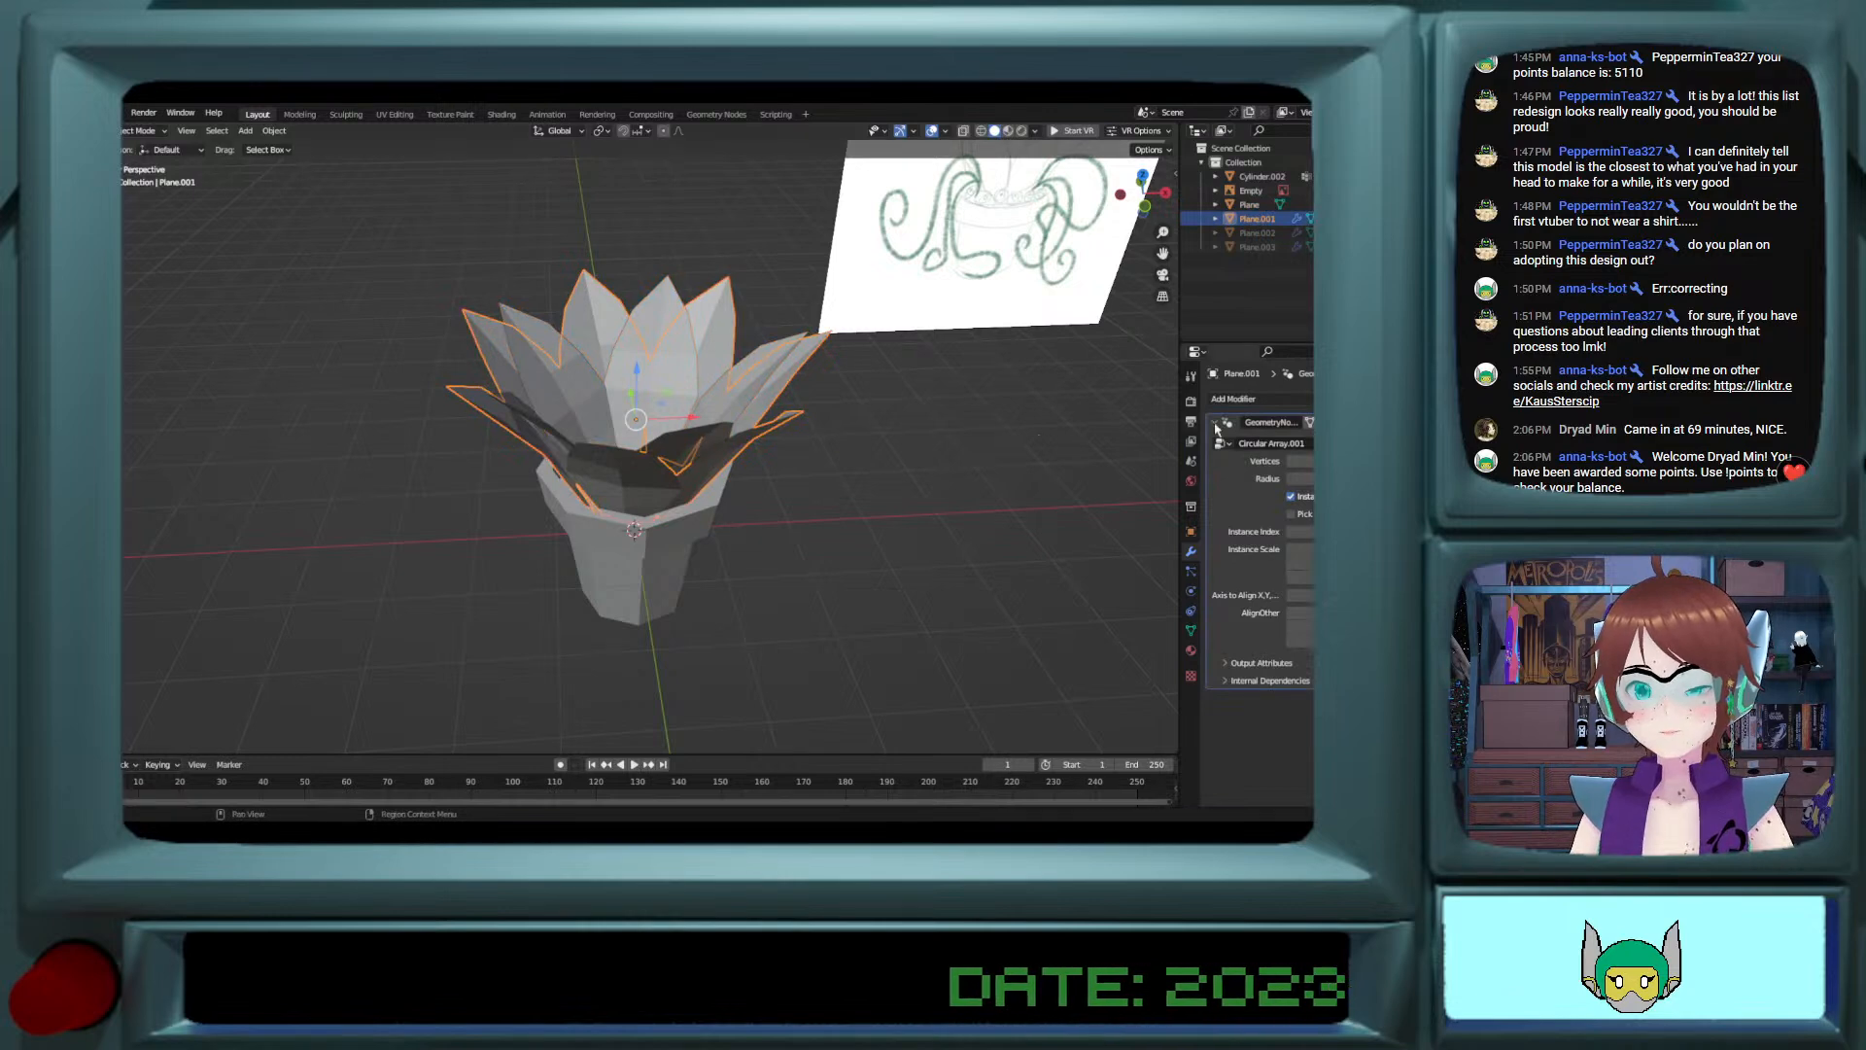
click(1361, 422)
click(1326, 439)
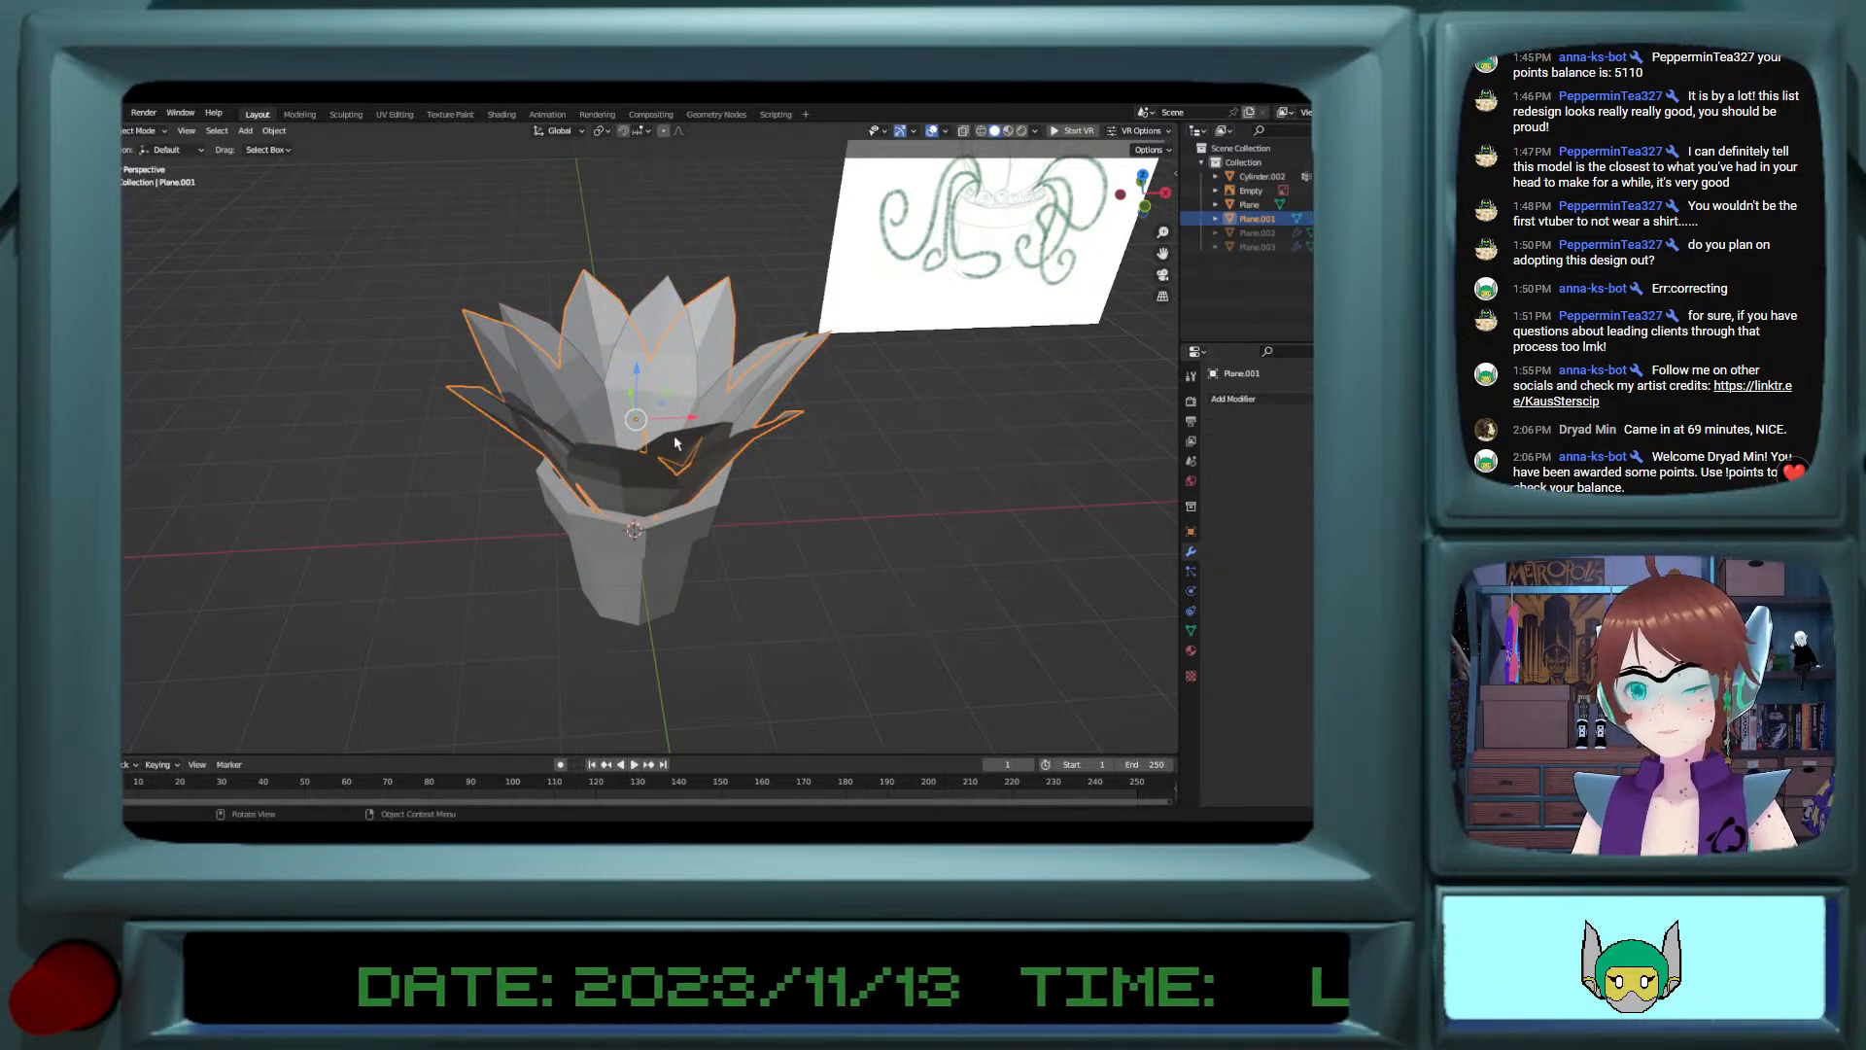
Step: Delete the front petal and its neighbour from the outer petal ring's mesh
scroll(673, 447, up, 5)
key(Tab)
middle_drag(649, 493, 620, 455)
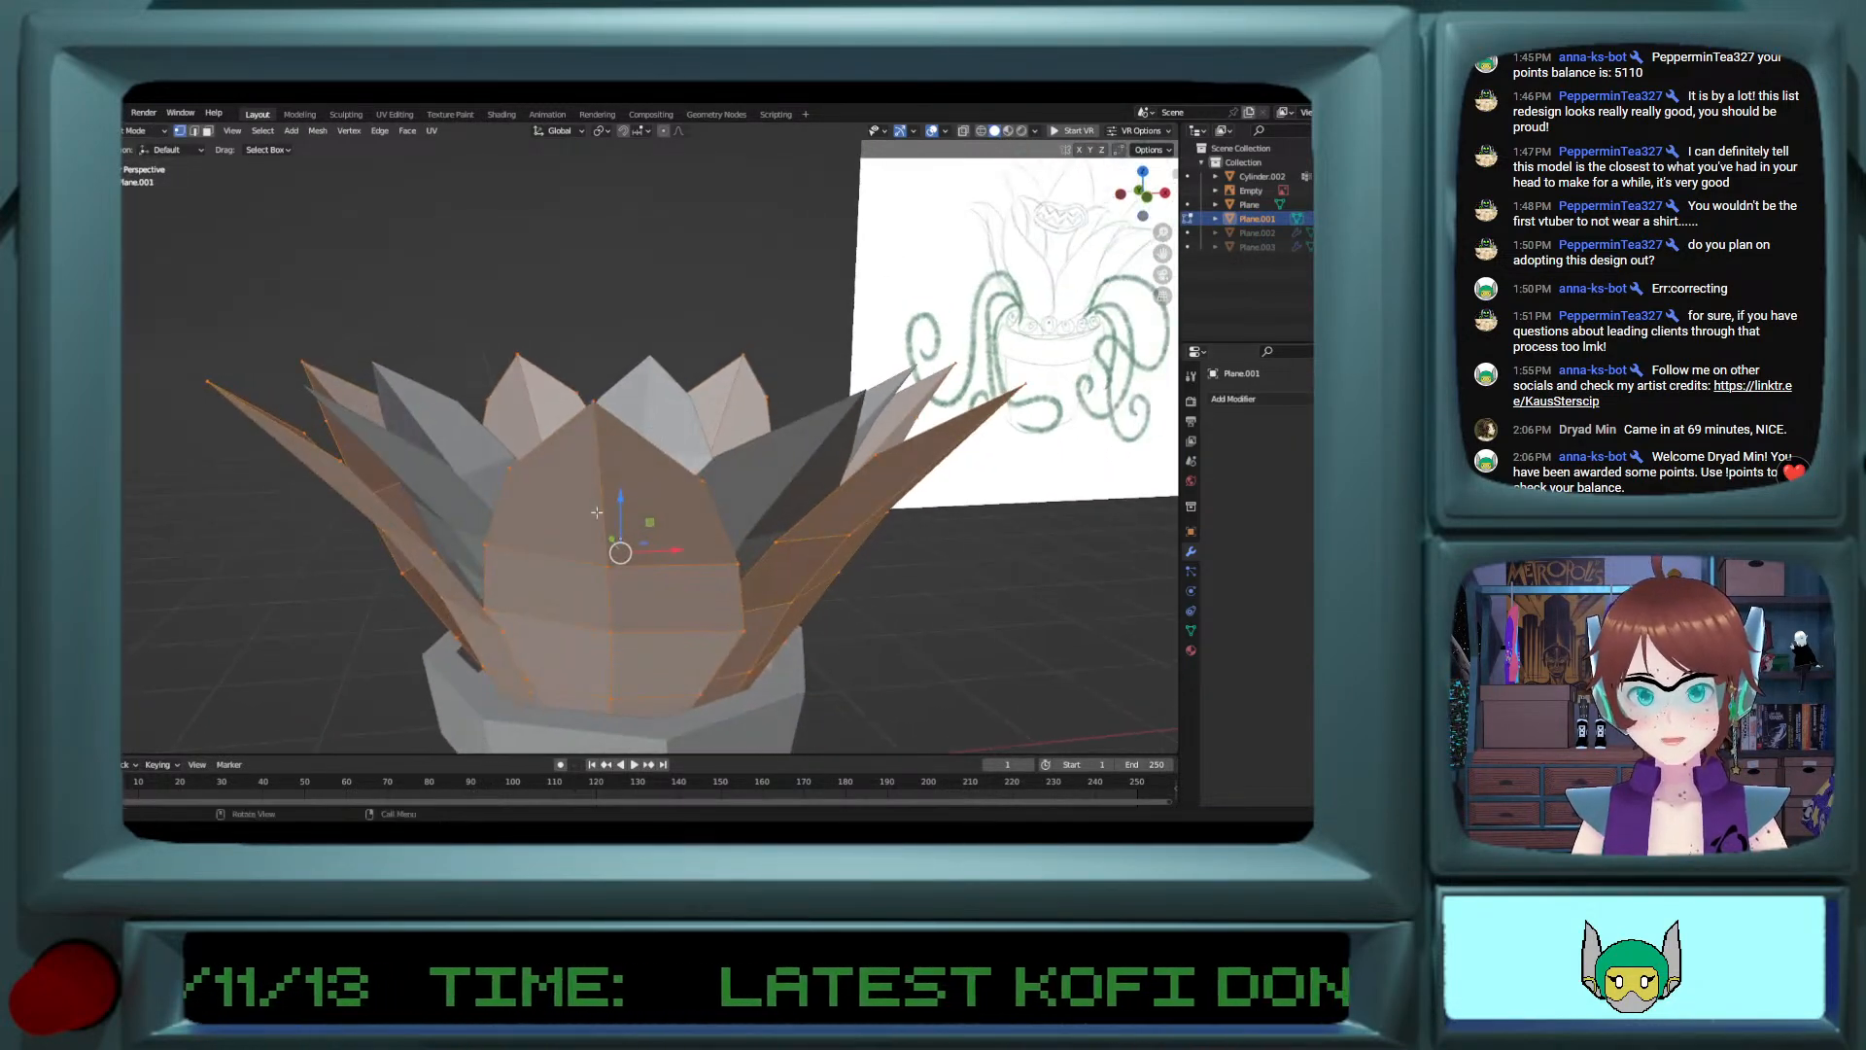
key(alt+a)
alt+click(603, 520)
shift+click(512, 466)
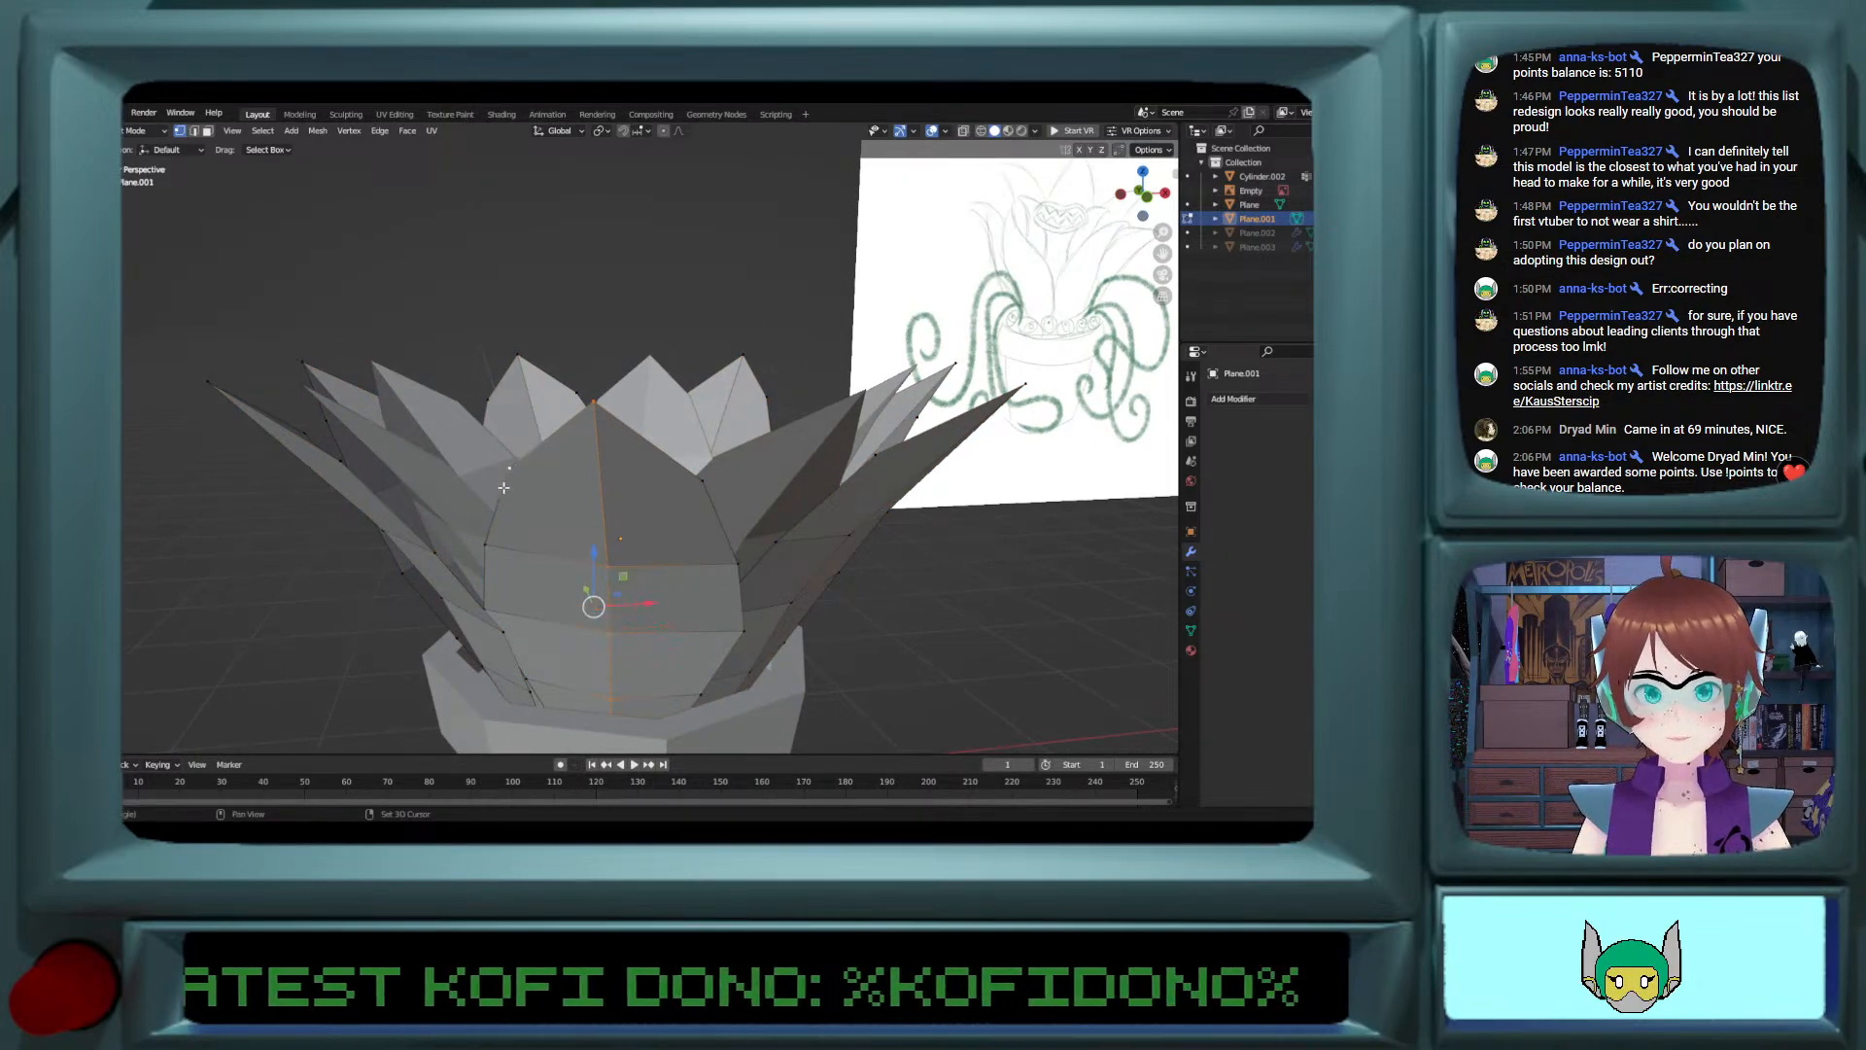
alt+shift+click(505, 486)
alt+shift+click(724, 523)
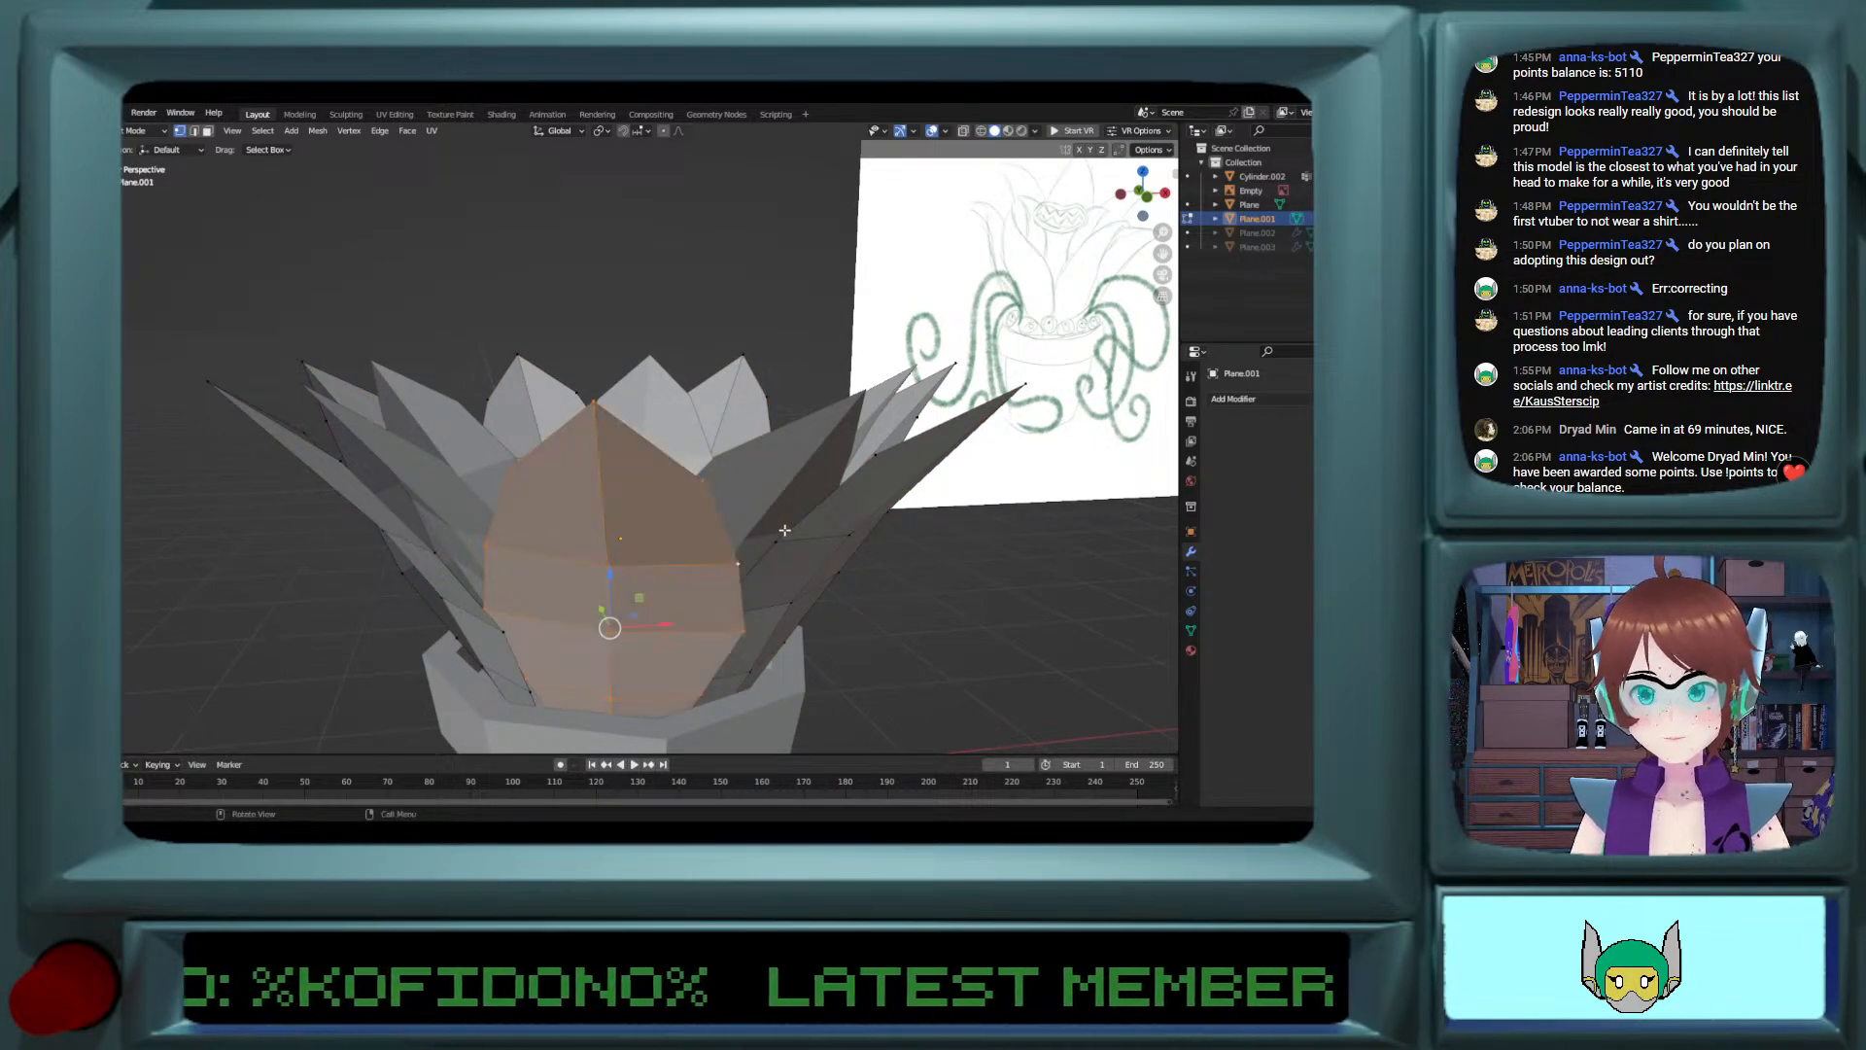
middle_drag(724, 523, 1103, 554)
alt+shift+click(832, 567)
alt+shift+click(935, 561)
middle_drag(496, 530, 473, 528)
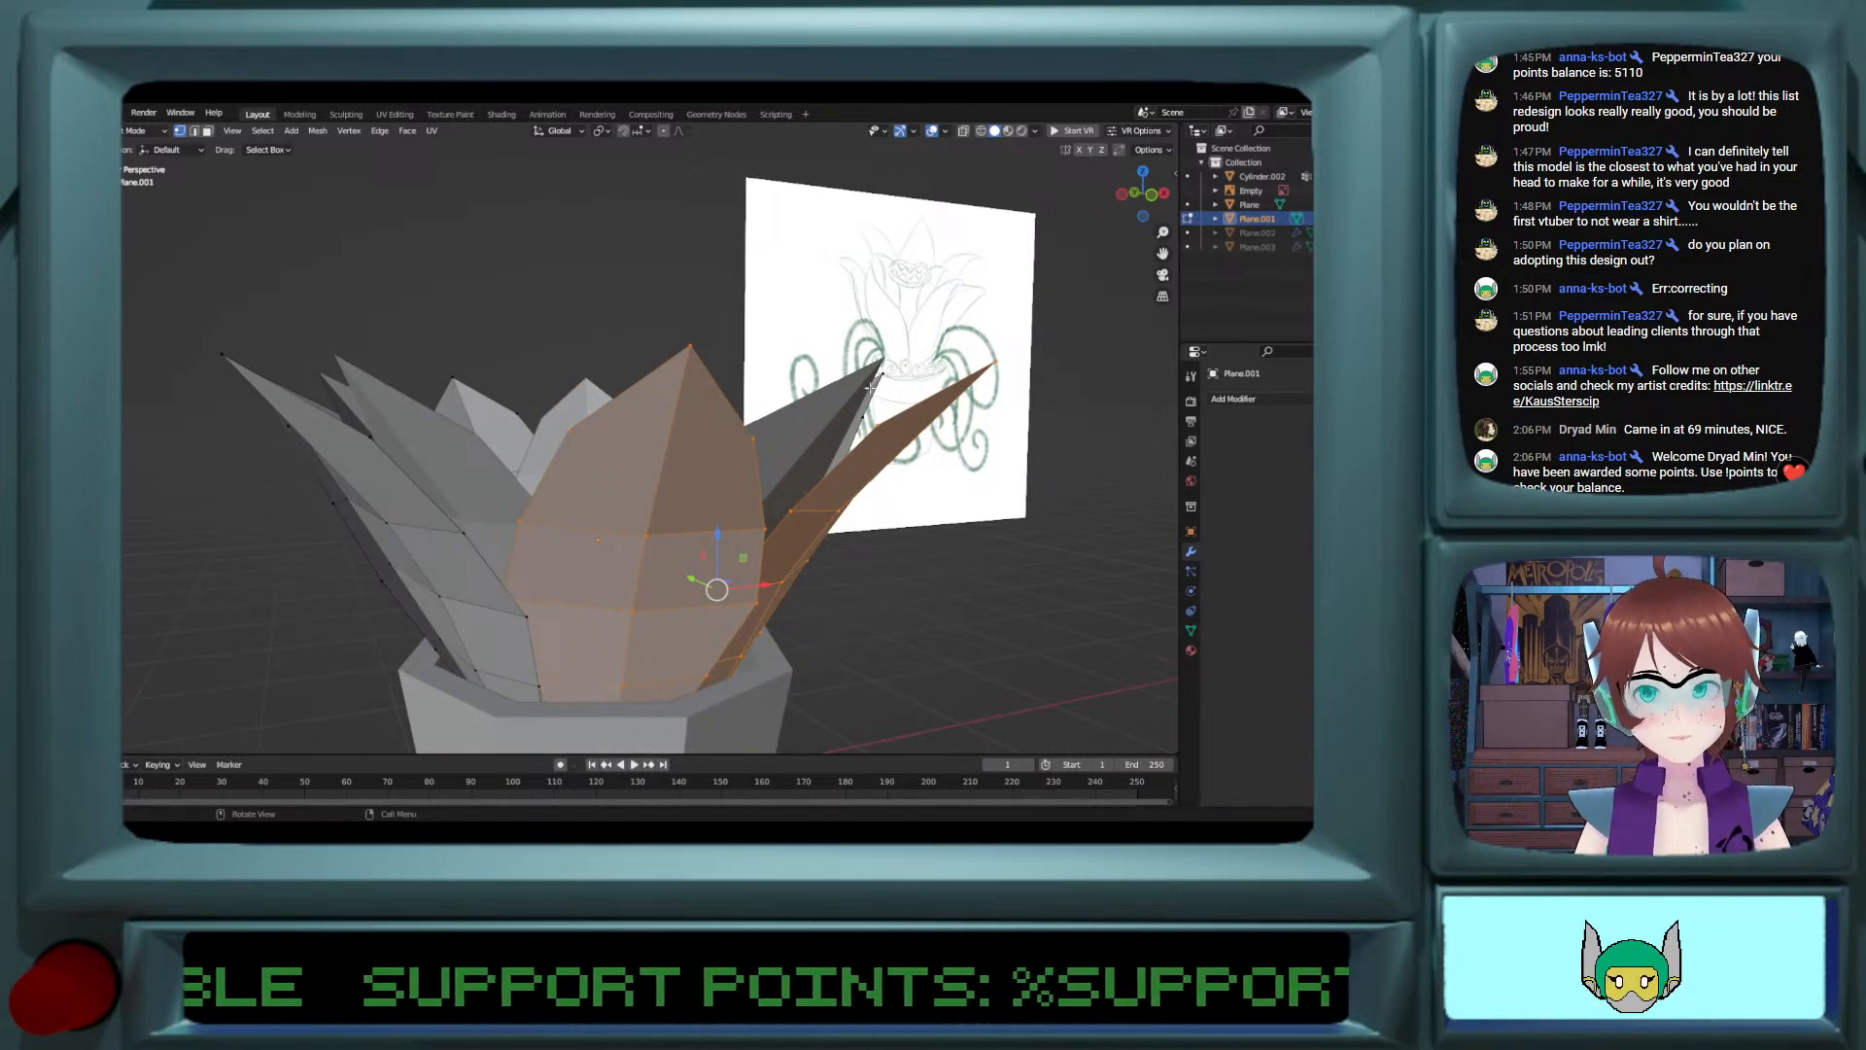
key(x)
click(706, 537)
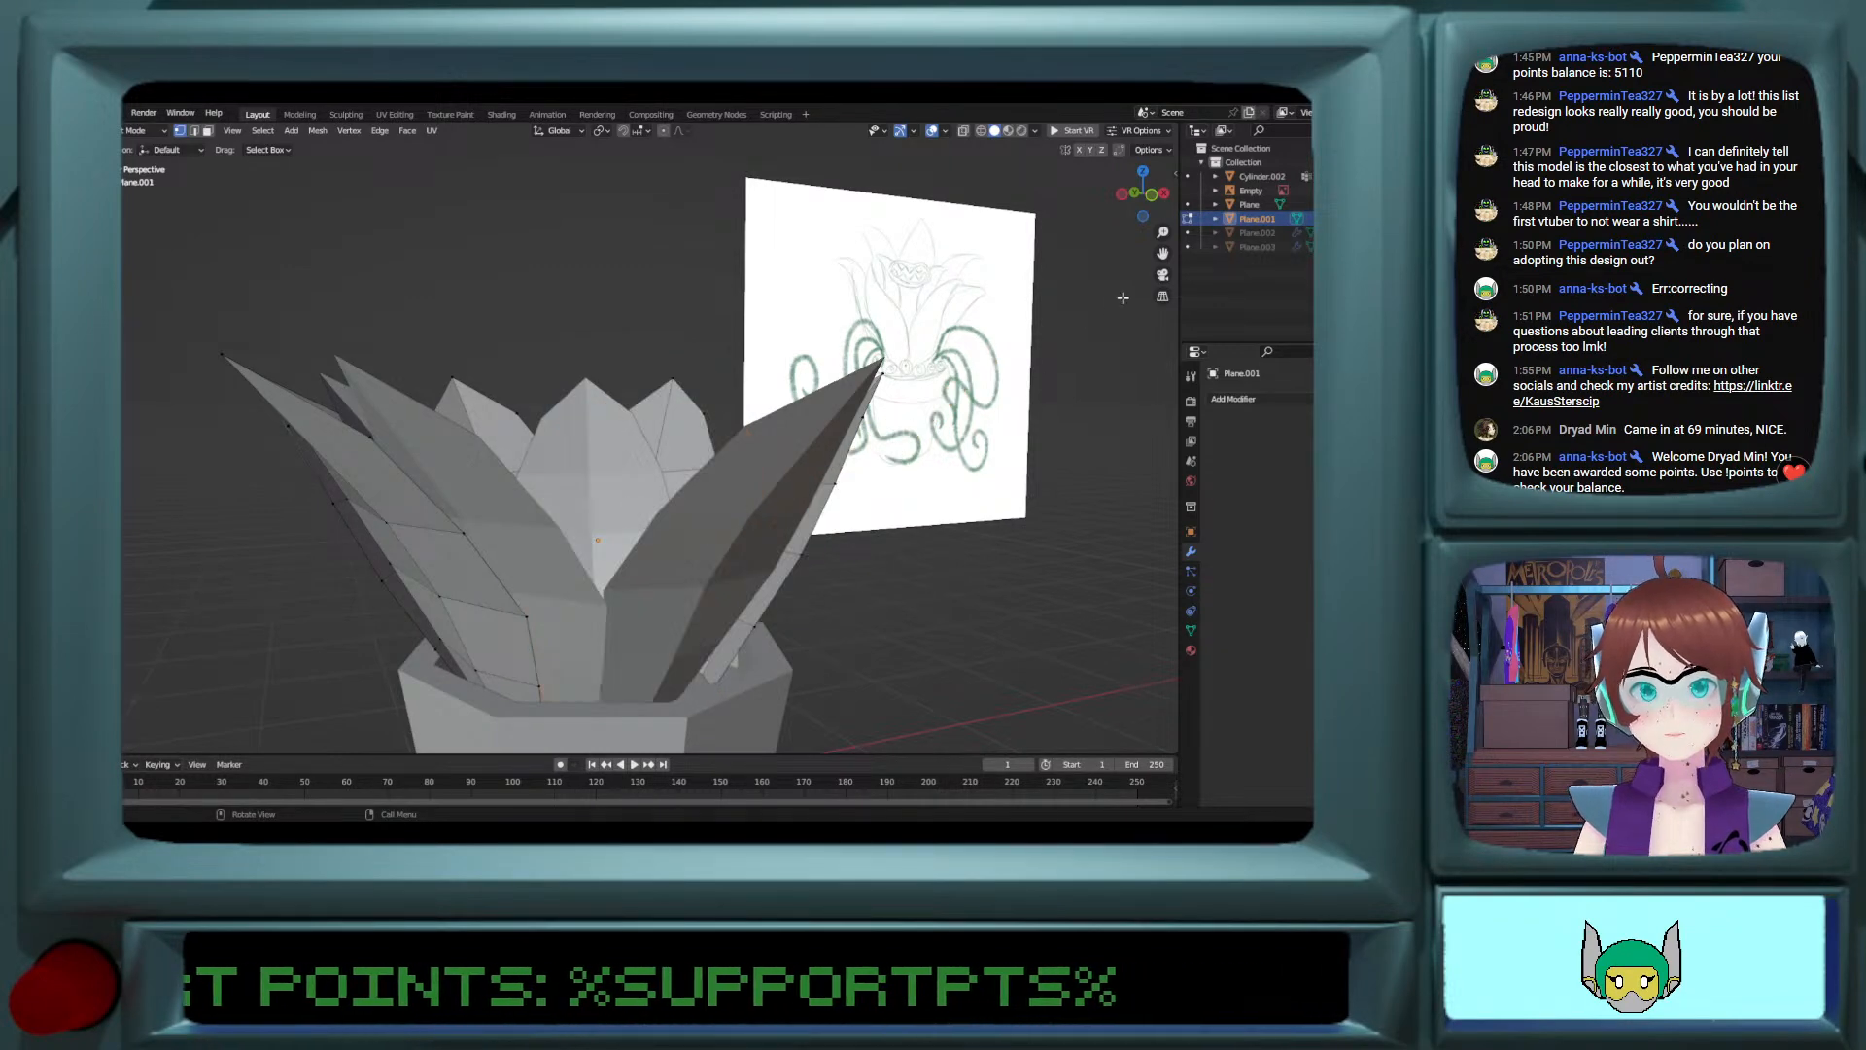
Step: Delete the front petal from the inner petal ring's mesh, working in front view
click(1154, 194)
scroll(962, 399, down, 2)
mouse_move(717, 512)
middle_down()
mouse_move(693, 560)
mouse_move(702, 604)
mouse_move(714, 526)
middle_up()
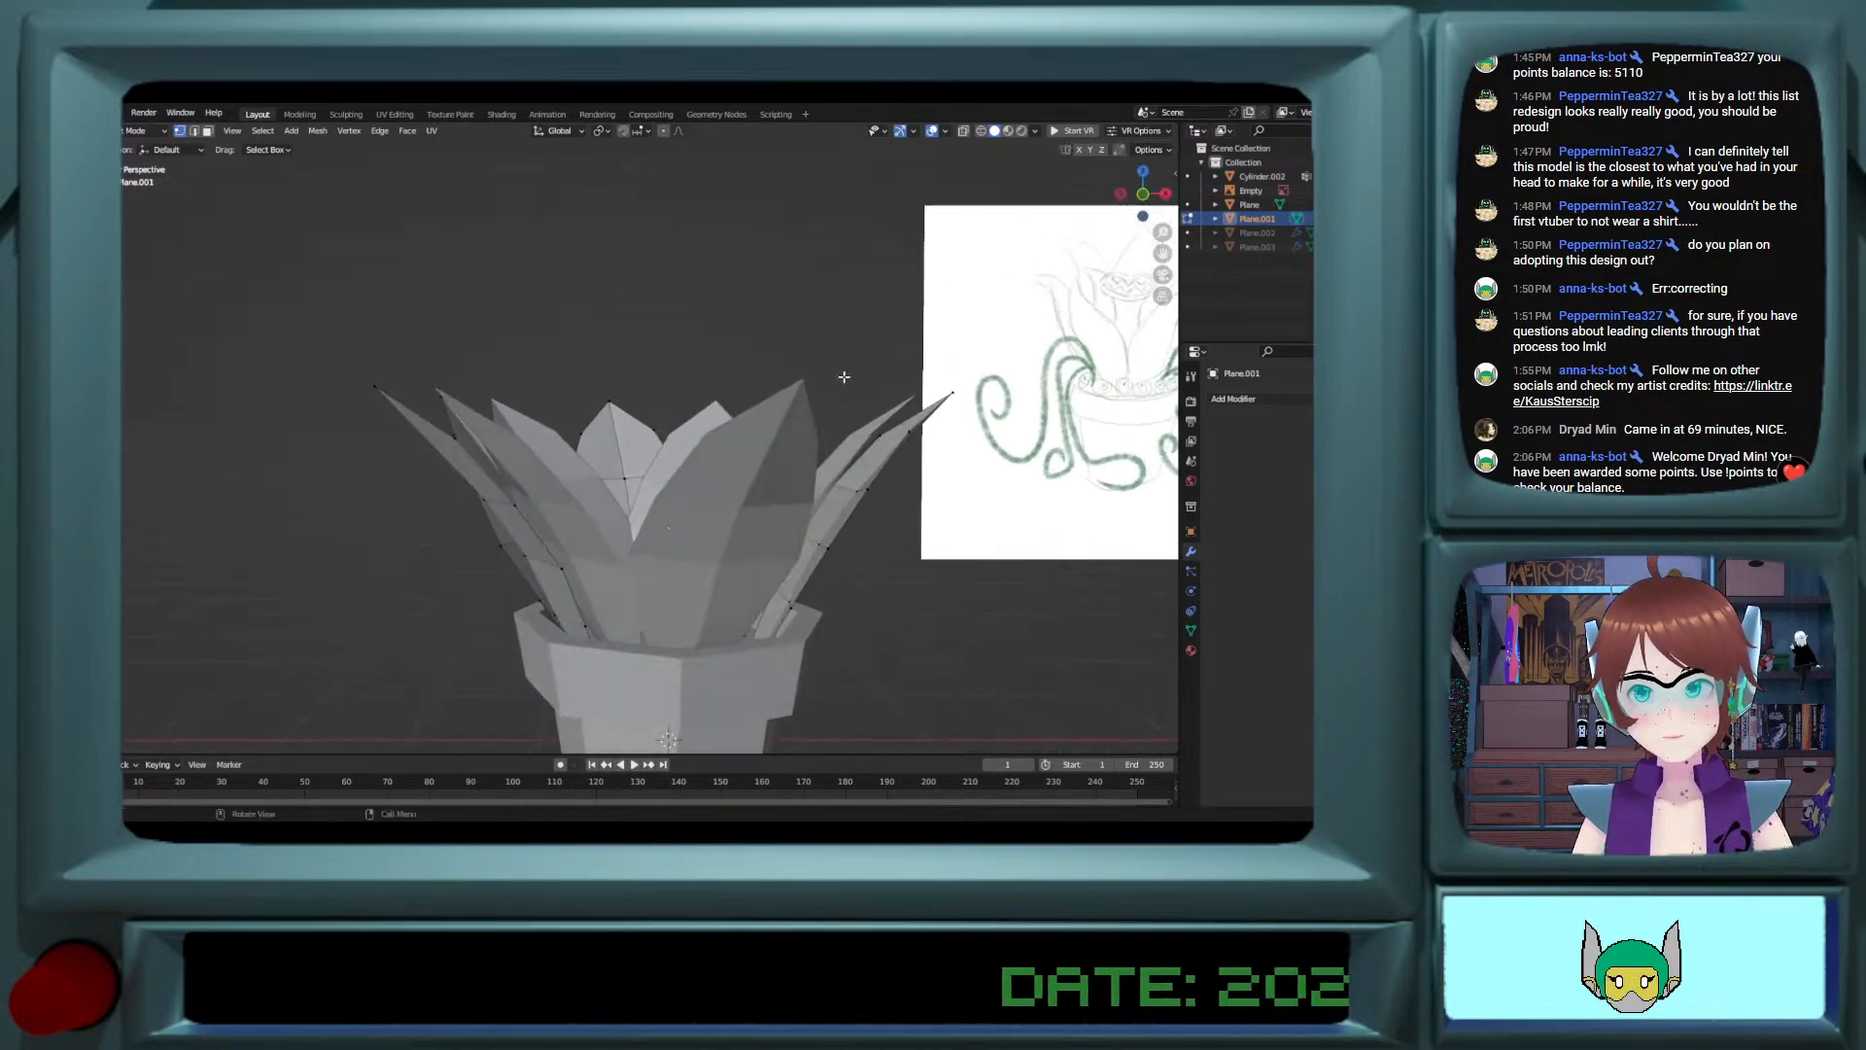
click(1144, 195)
key(Tab)
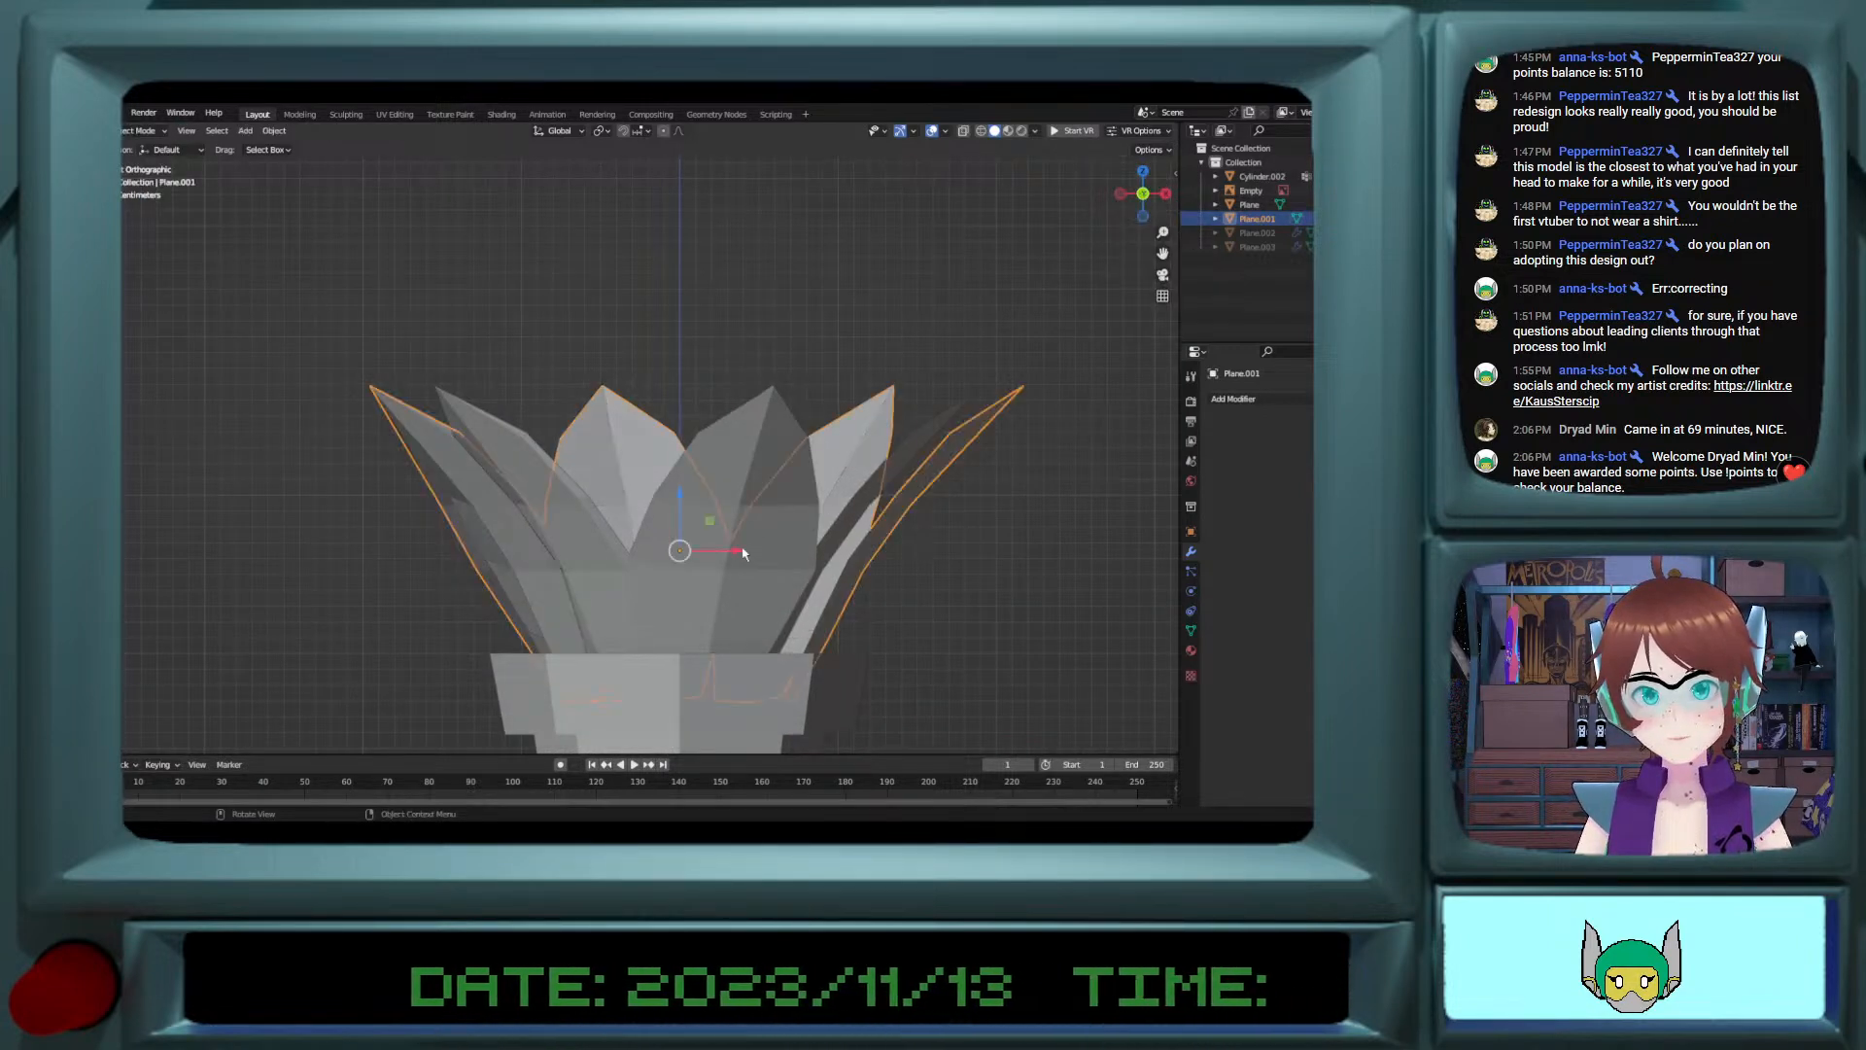
click(698, 583)
key(Tab)
click(724, 570)
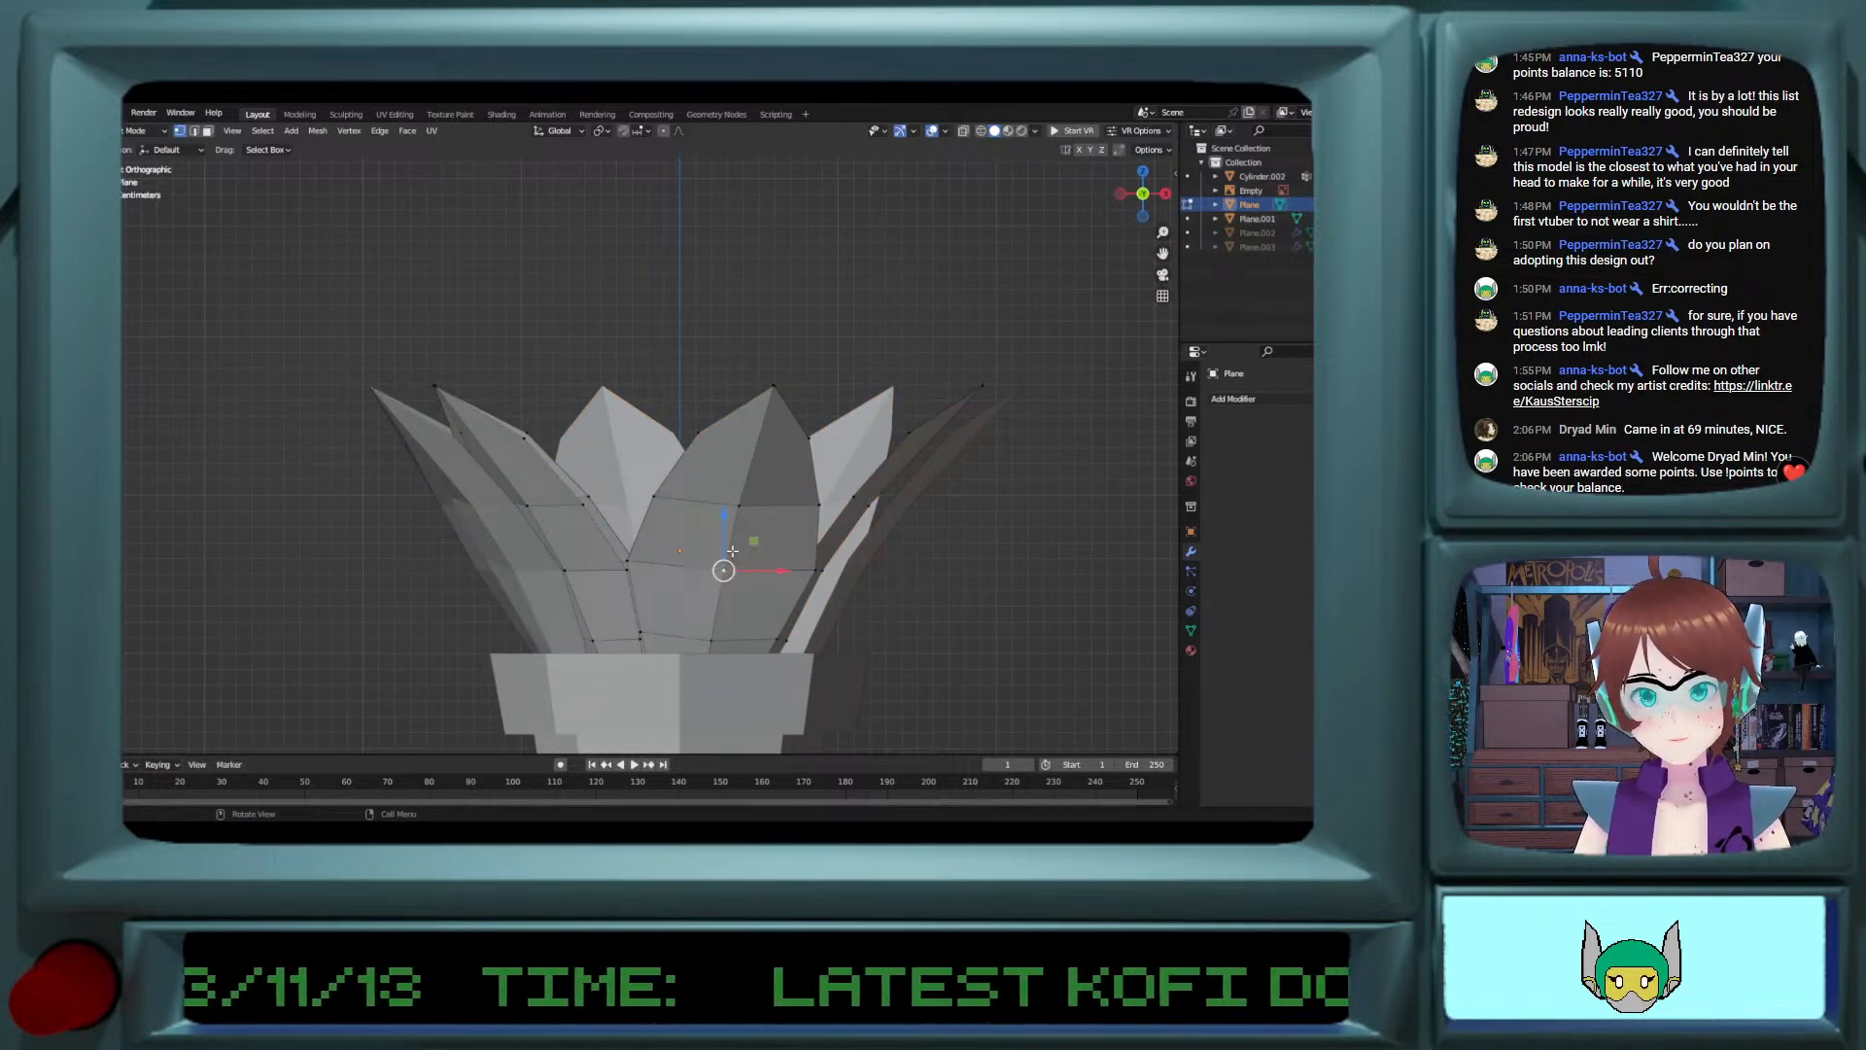
alt+click(732, 551)
alt+shift+click(642, 526)
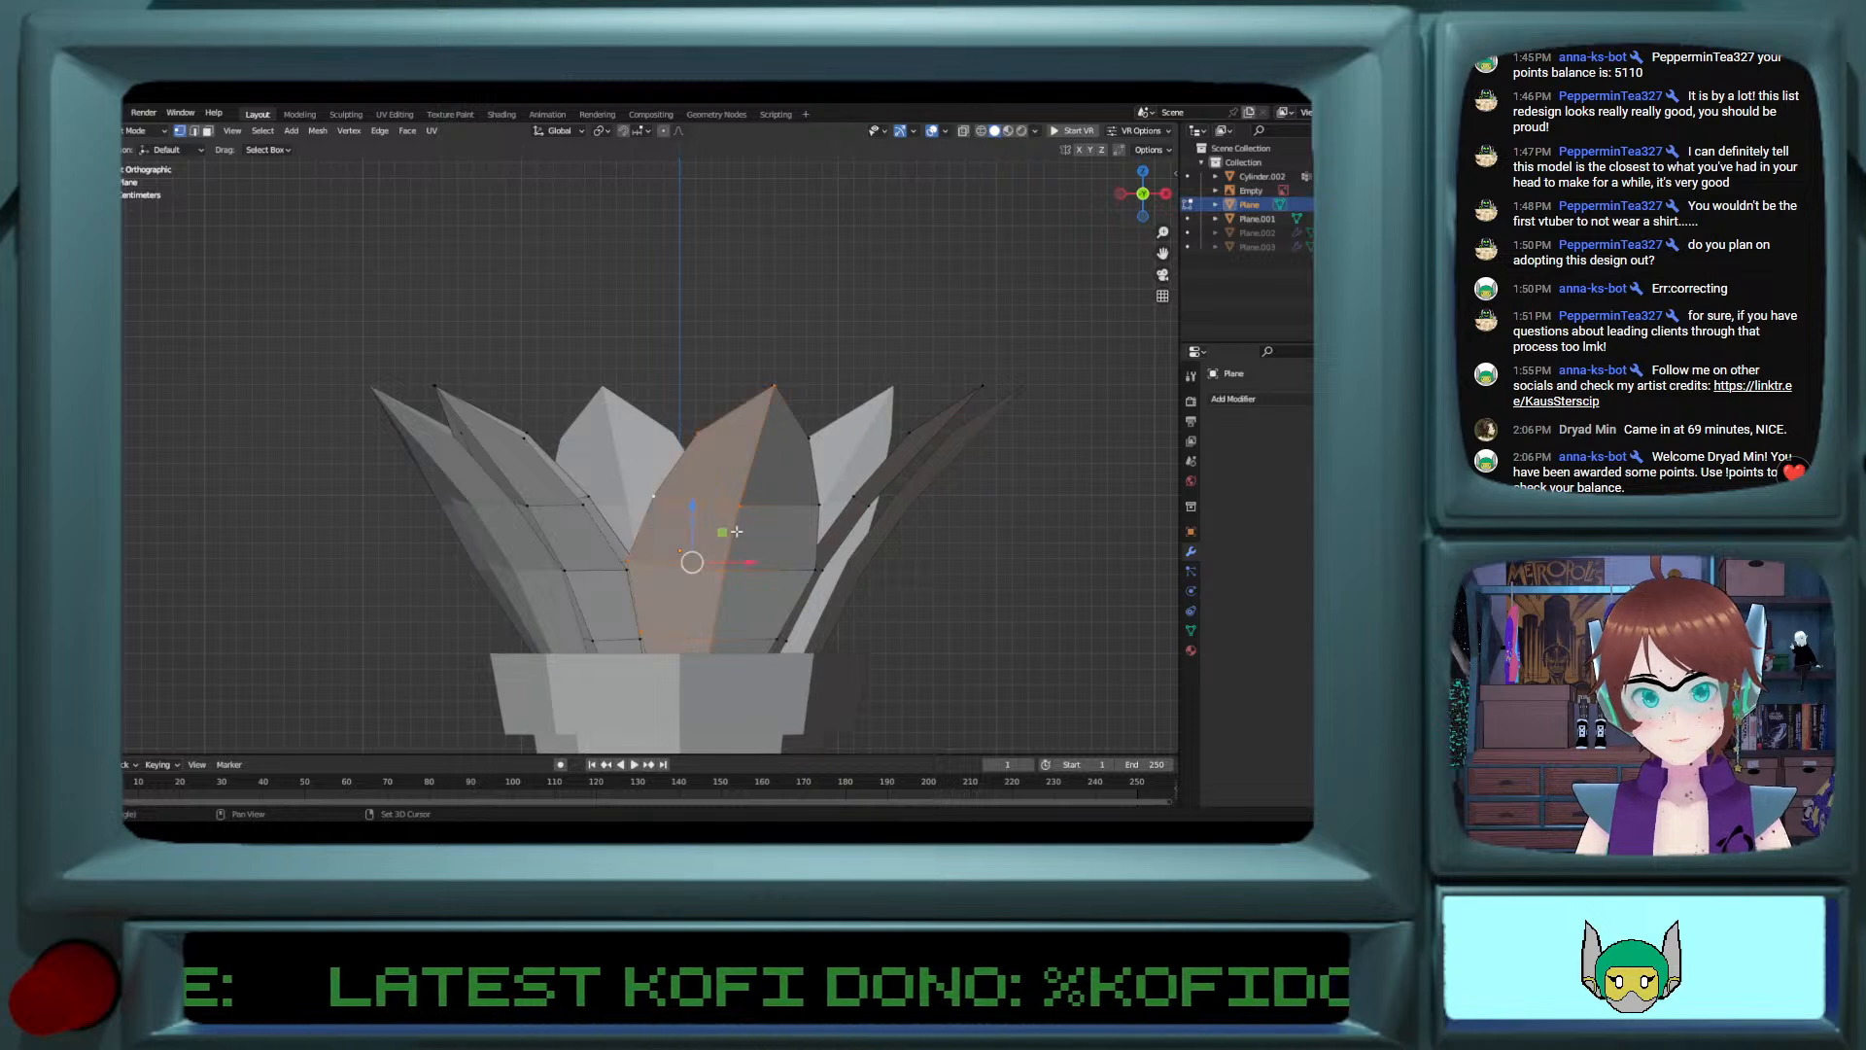
alt+shift+click(815, 536)
key(x)
click(815, 537)
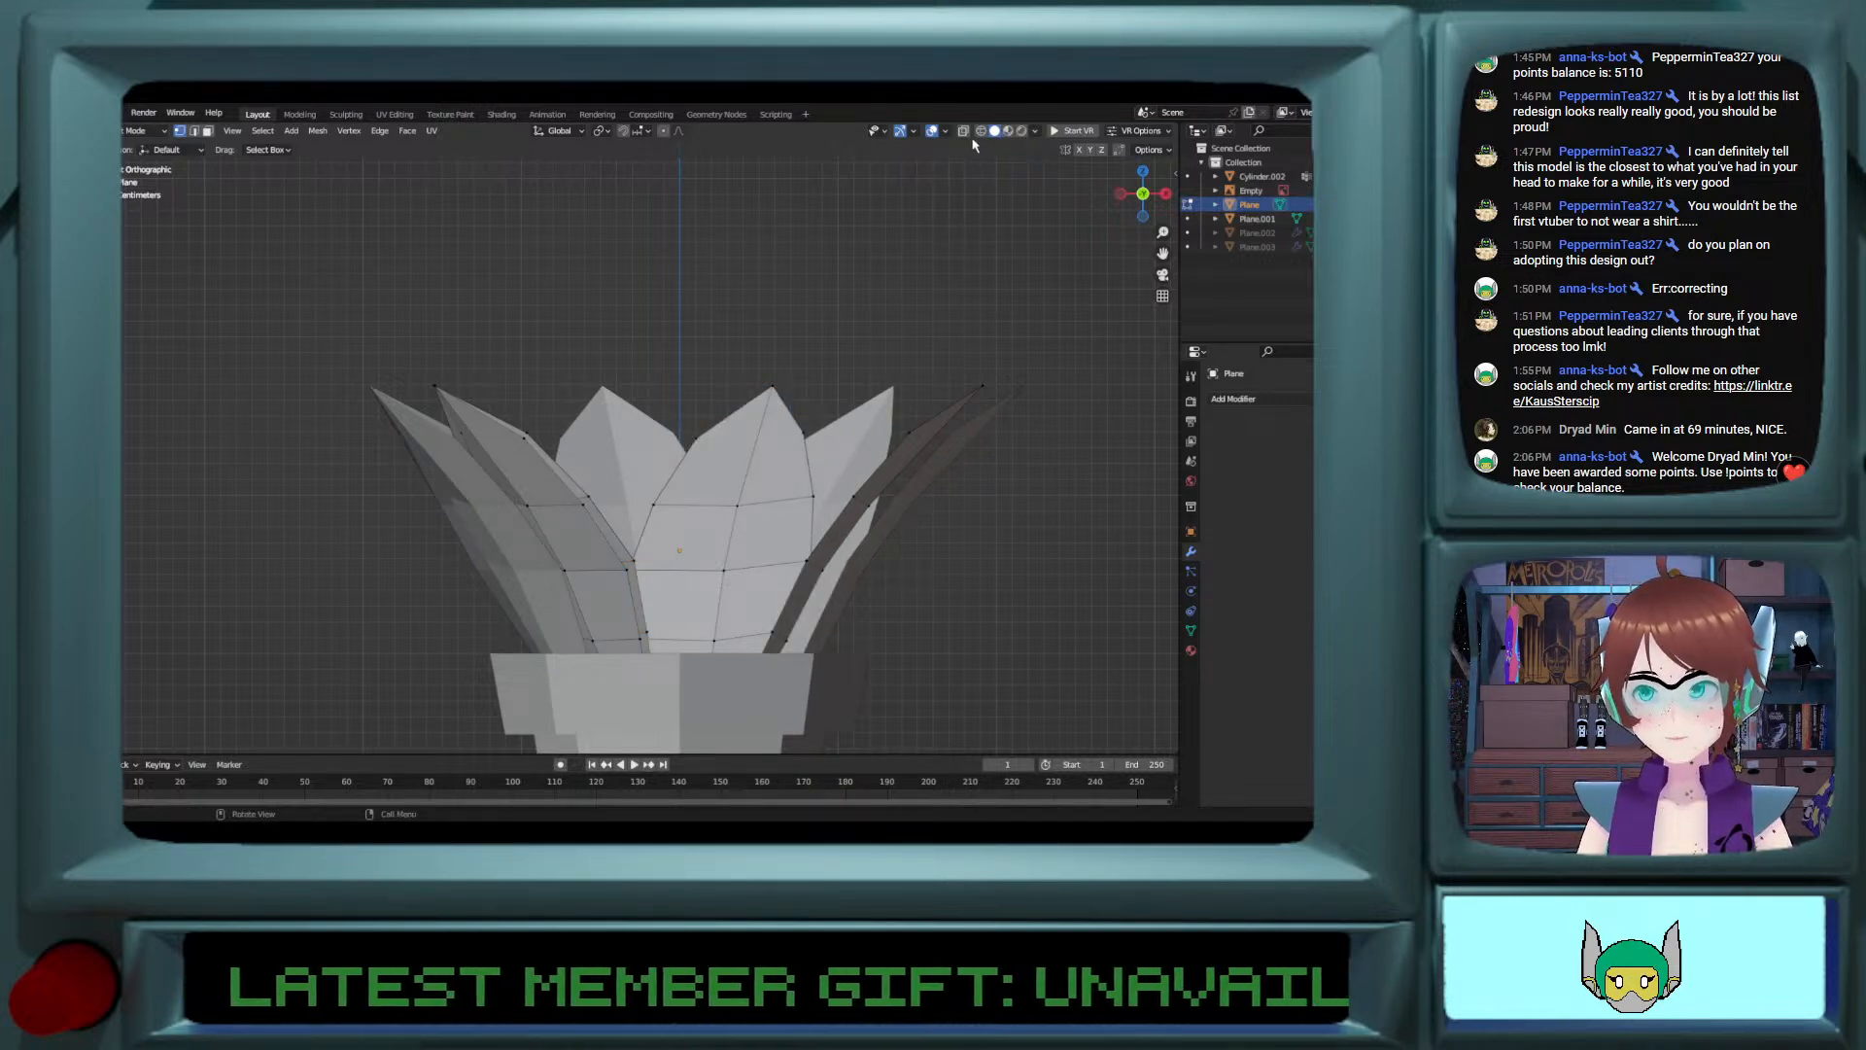
key(Tab)
Step: Rotate the inner petal ring about -12° around the global Z axis
middle_drag(975, 144, 886, 415)
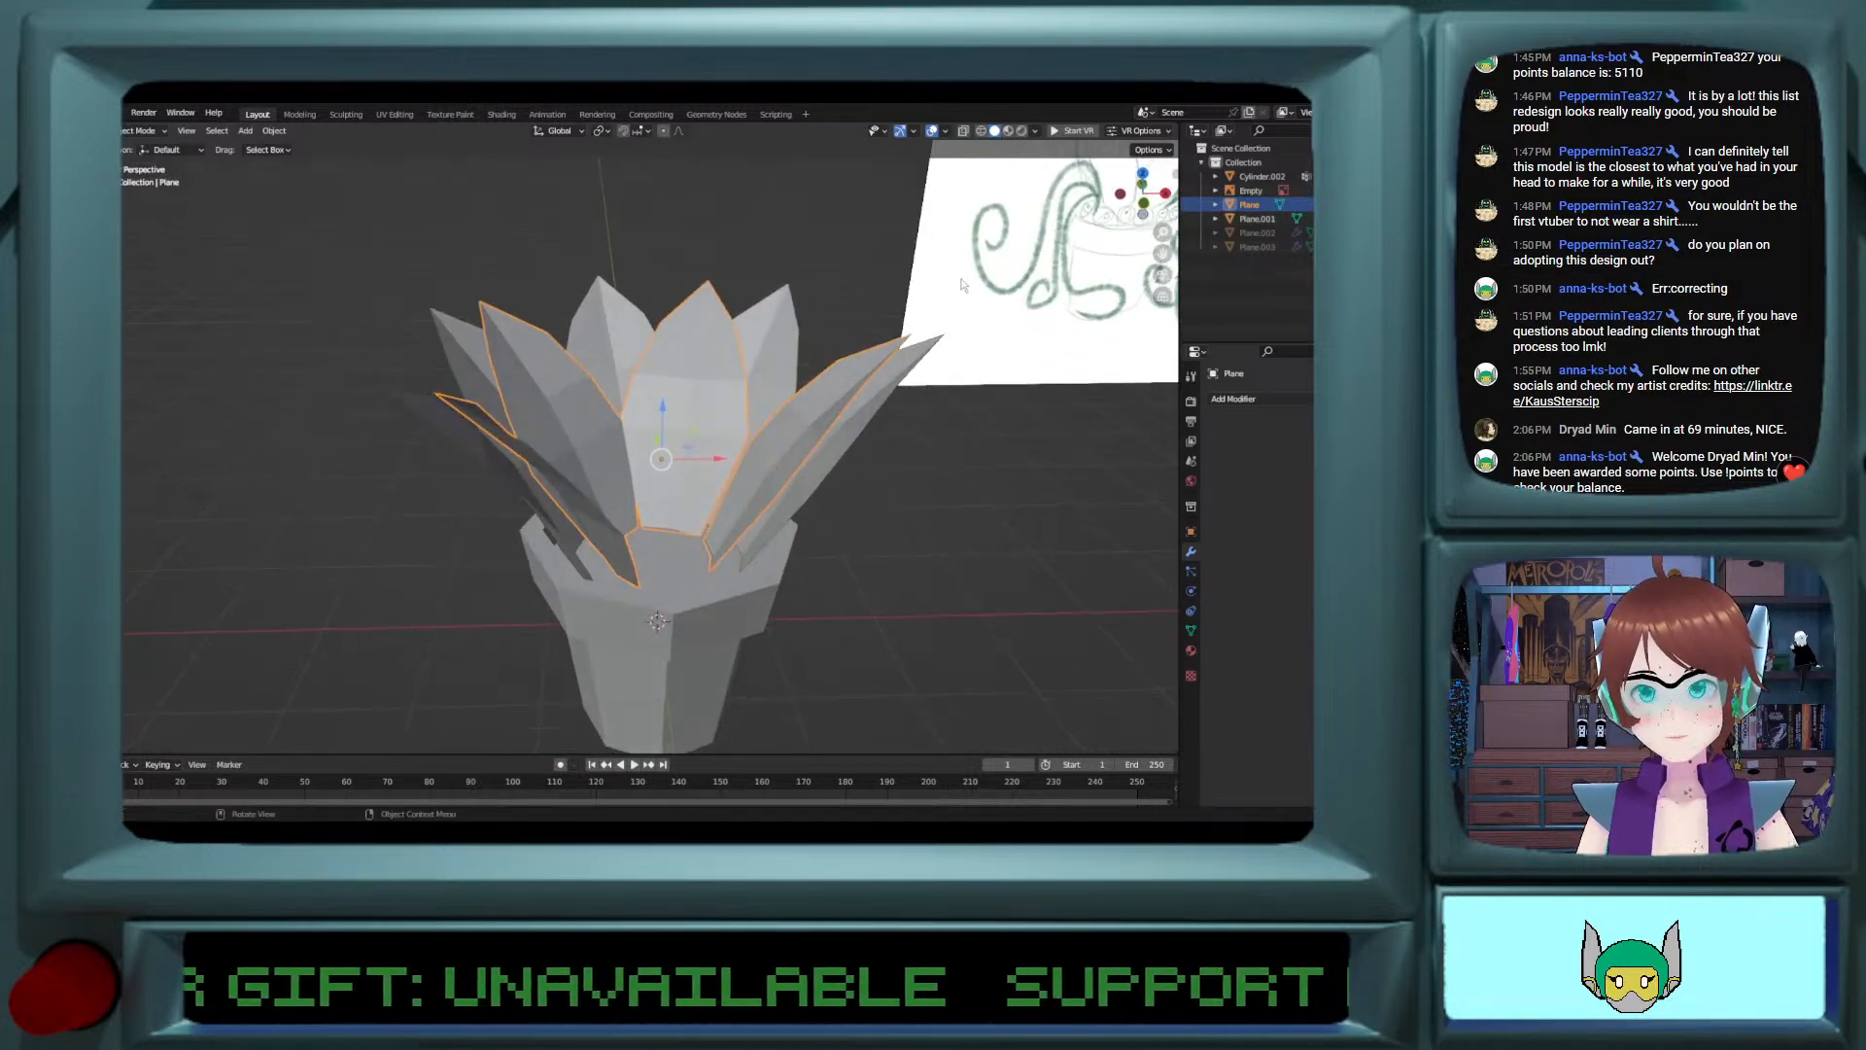
key(g)
key(z)
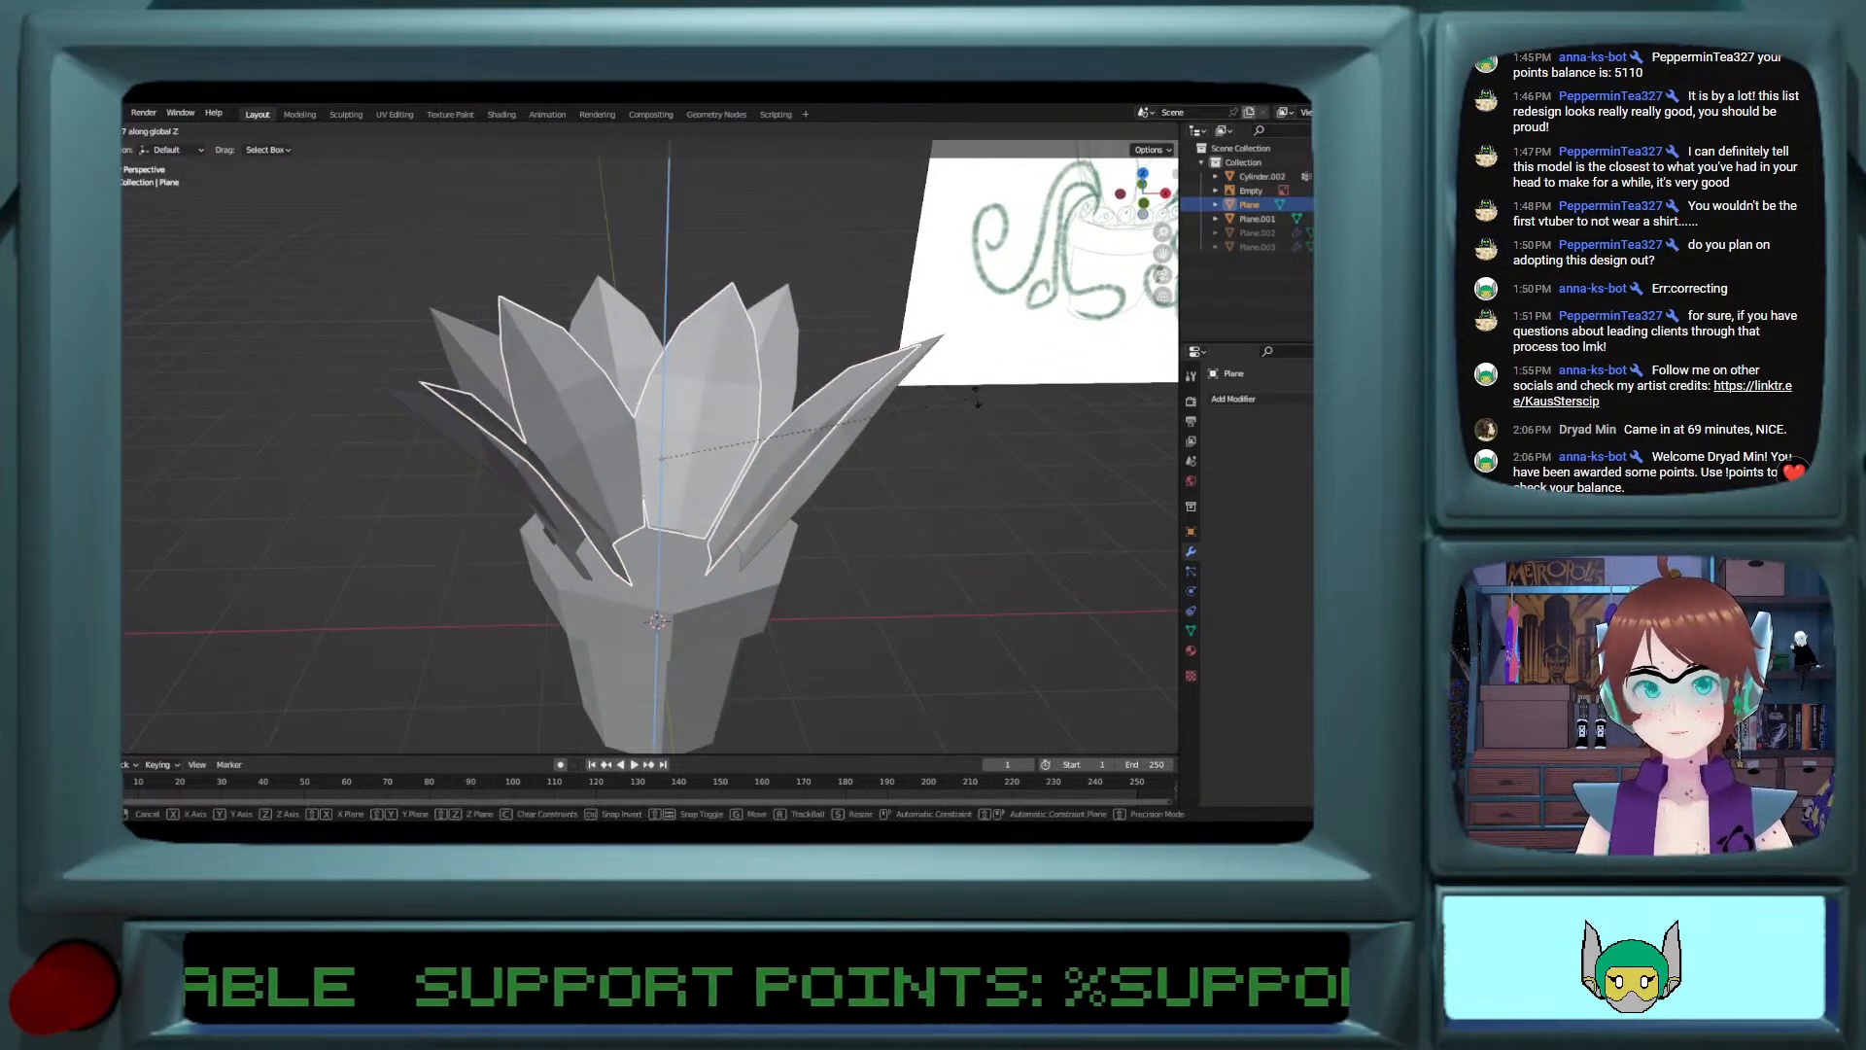
click(978, 401)
Step: Rotate the outer petal ring around the global Z axis until one rear petal sits centred in front view
click(1143, 212)
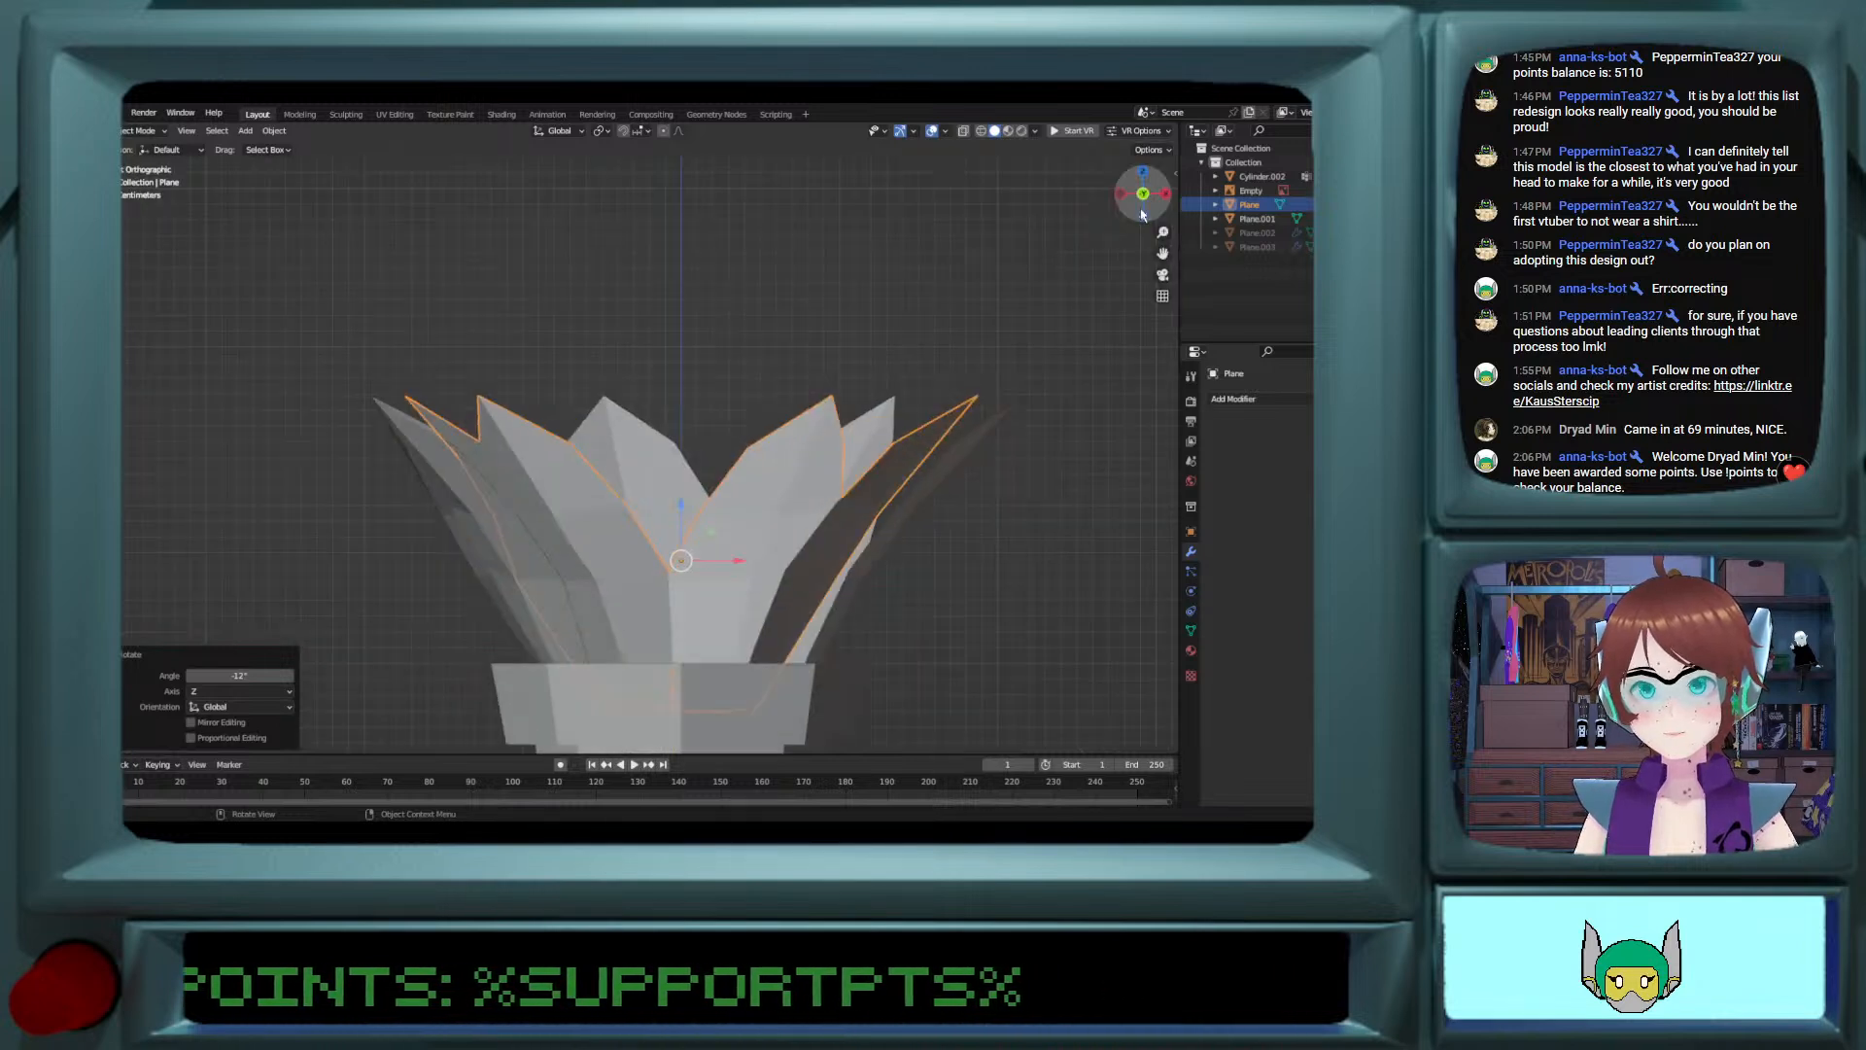
click(540, 608)
key(r)
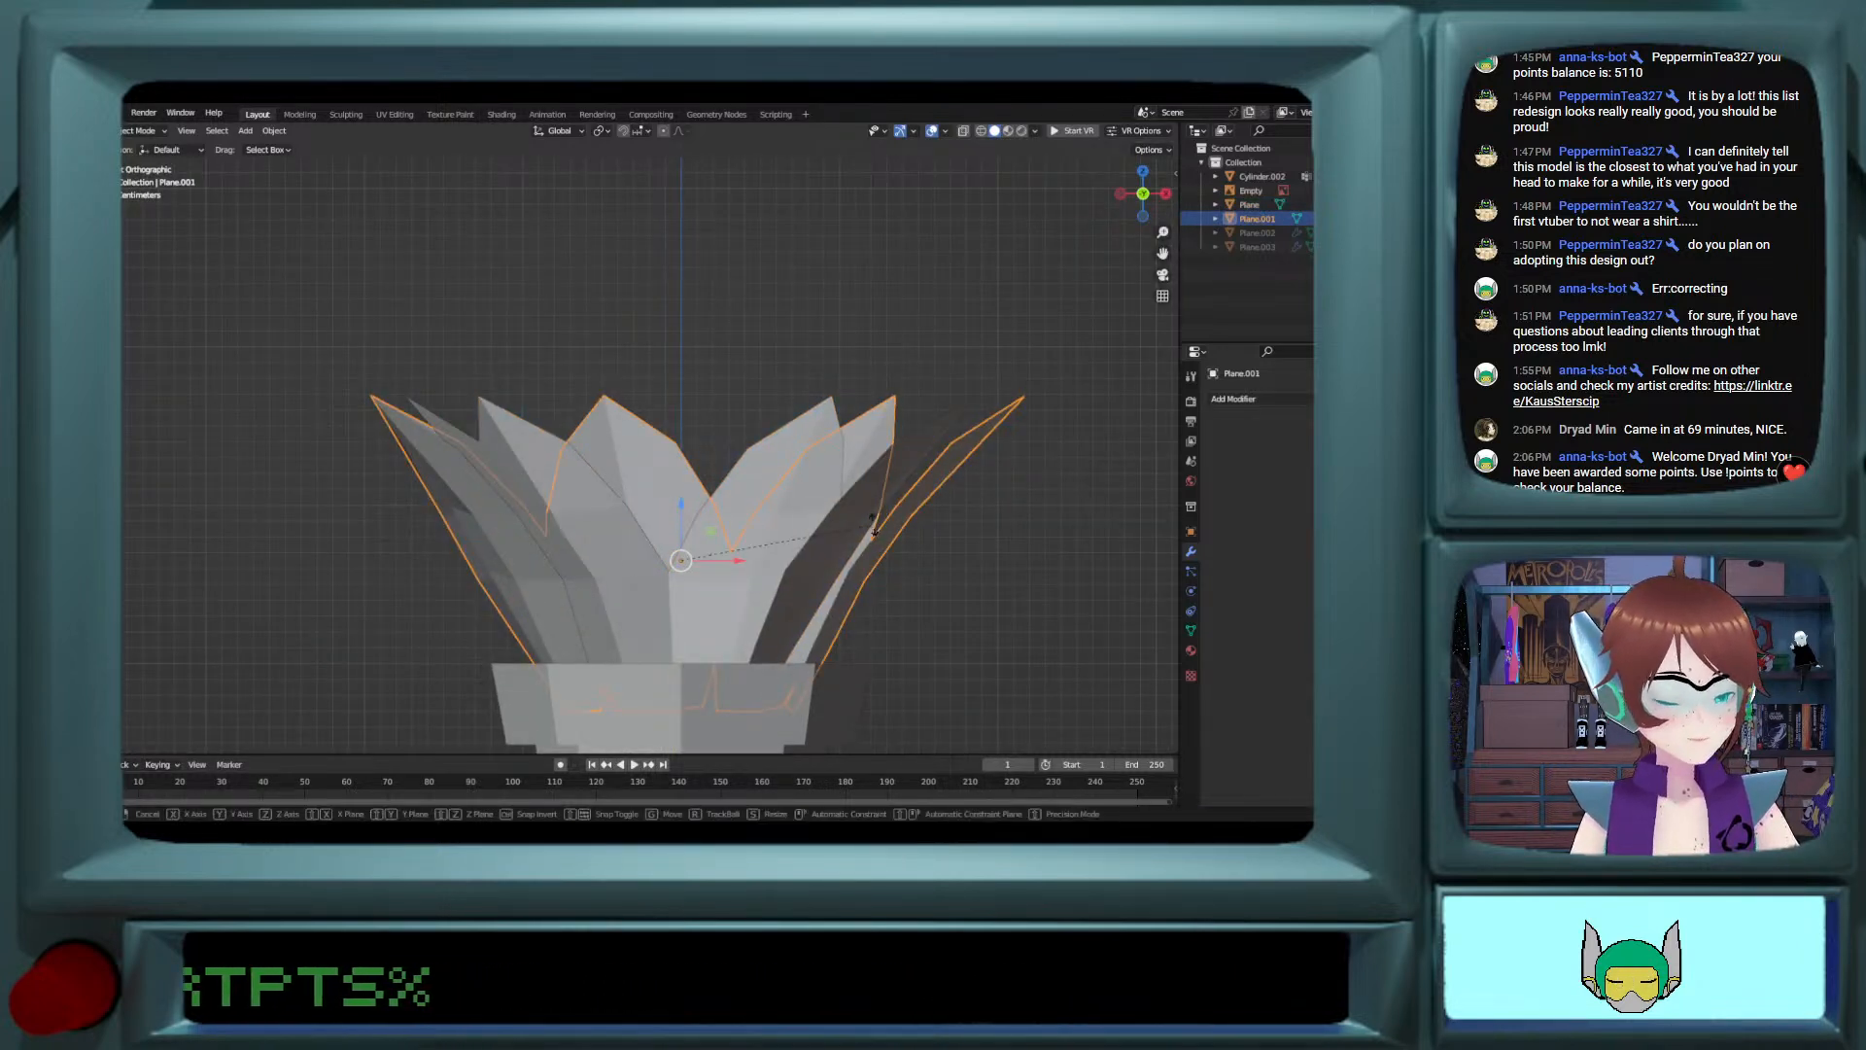
key(z)
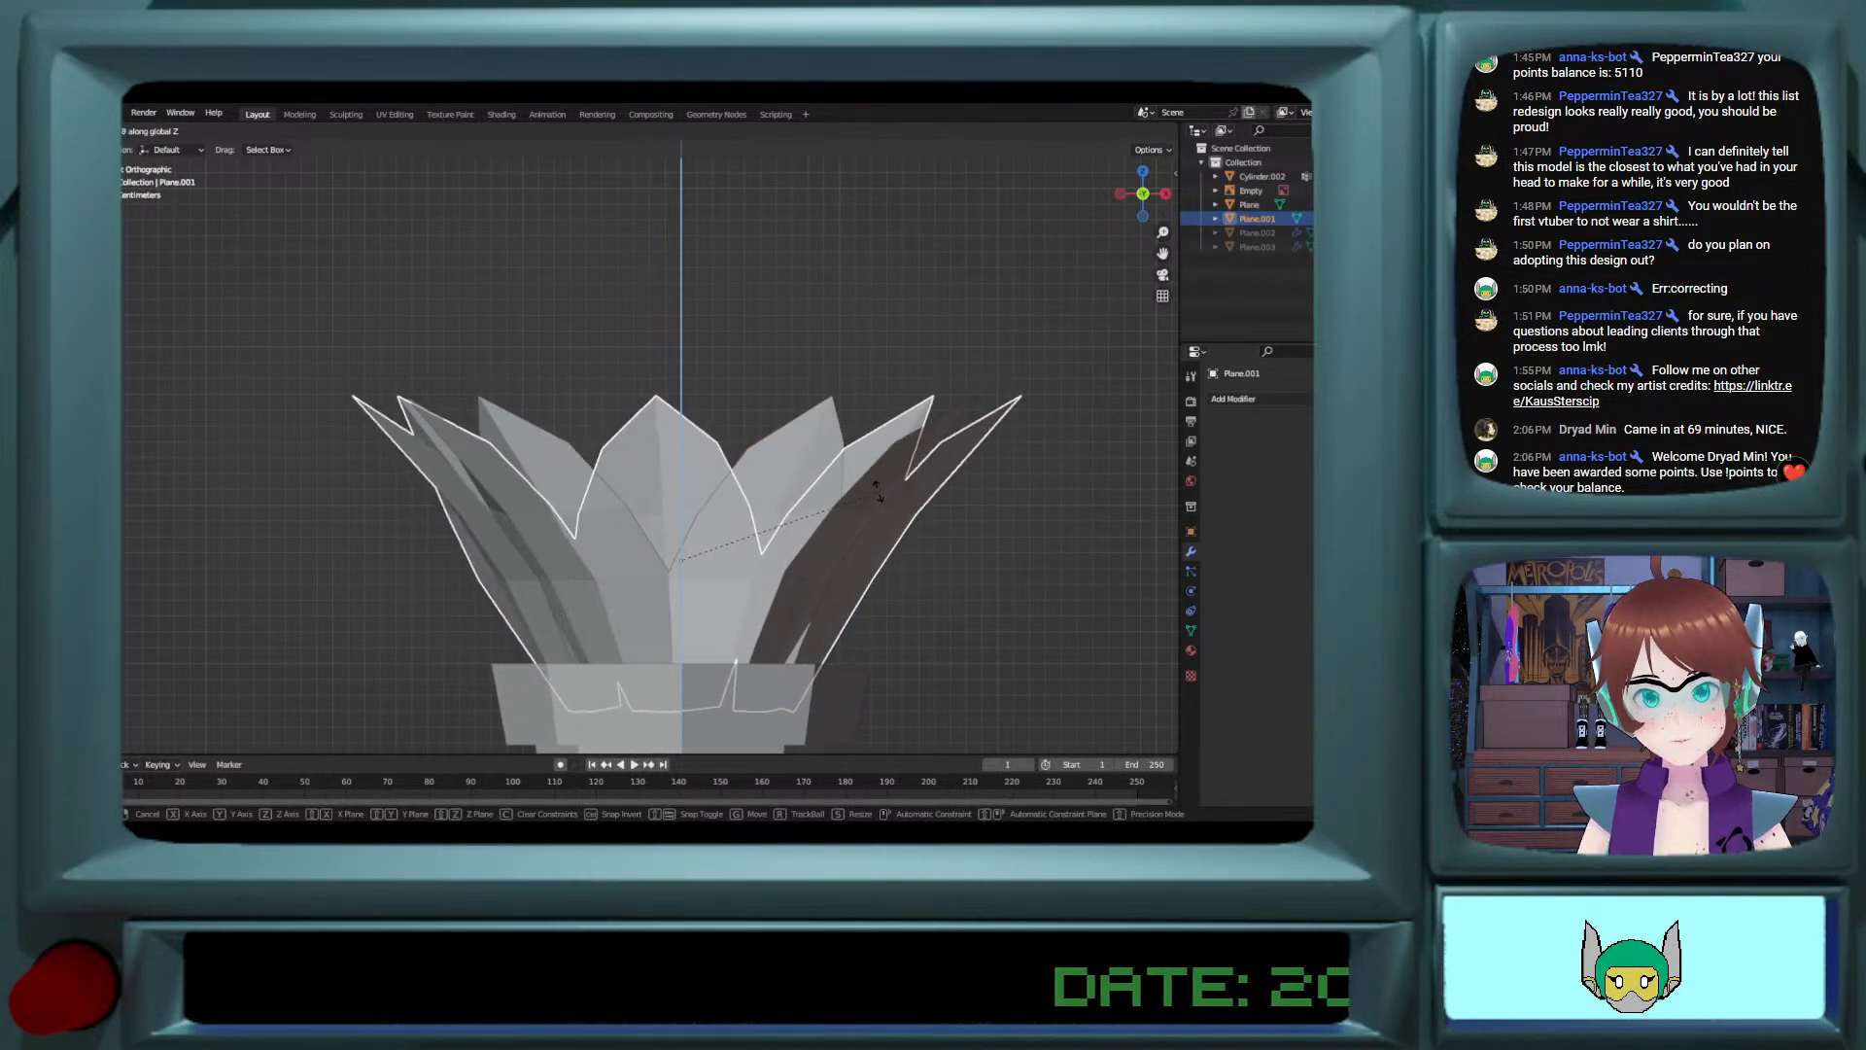
click(931, 560)
key(Tab)
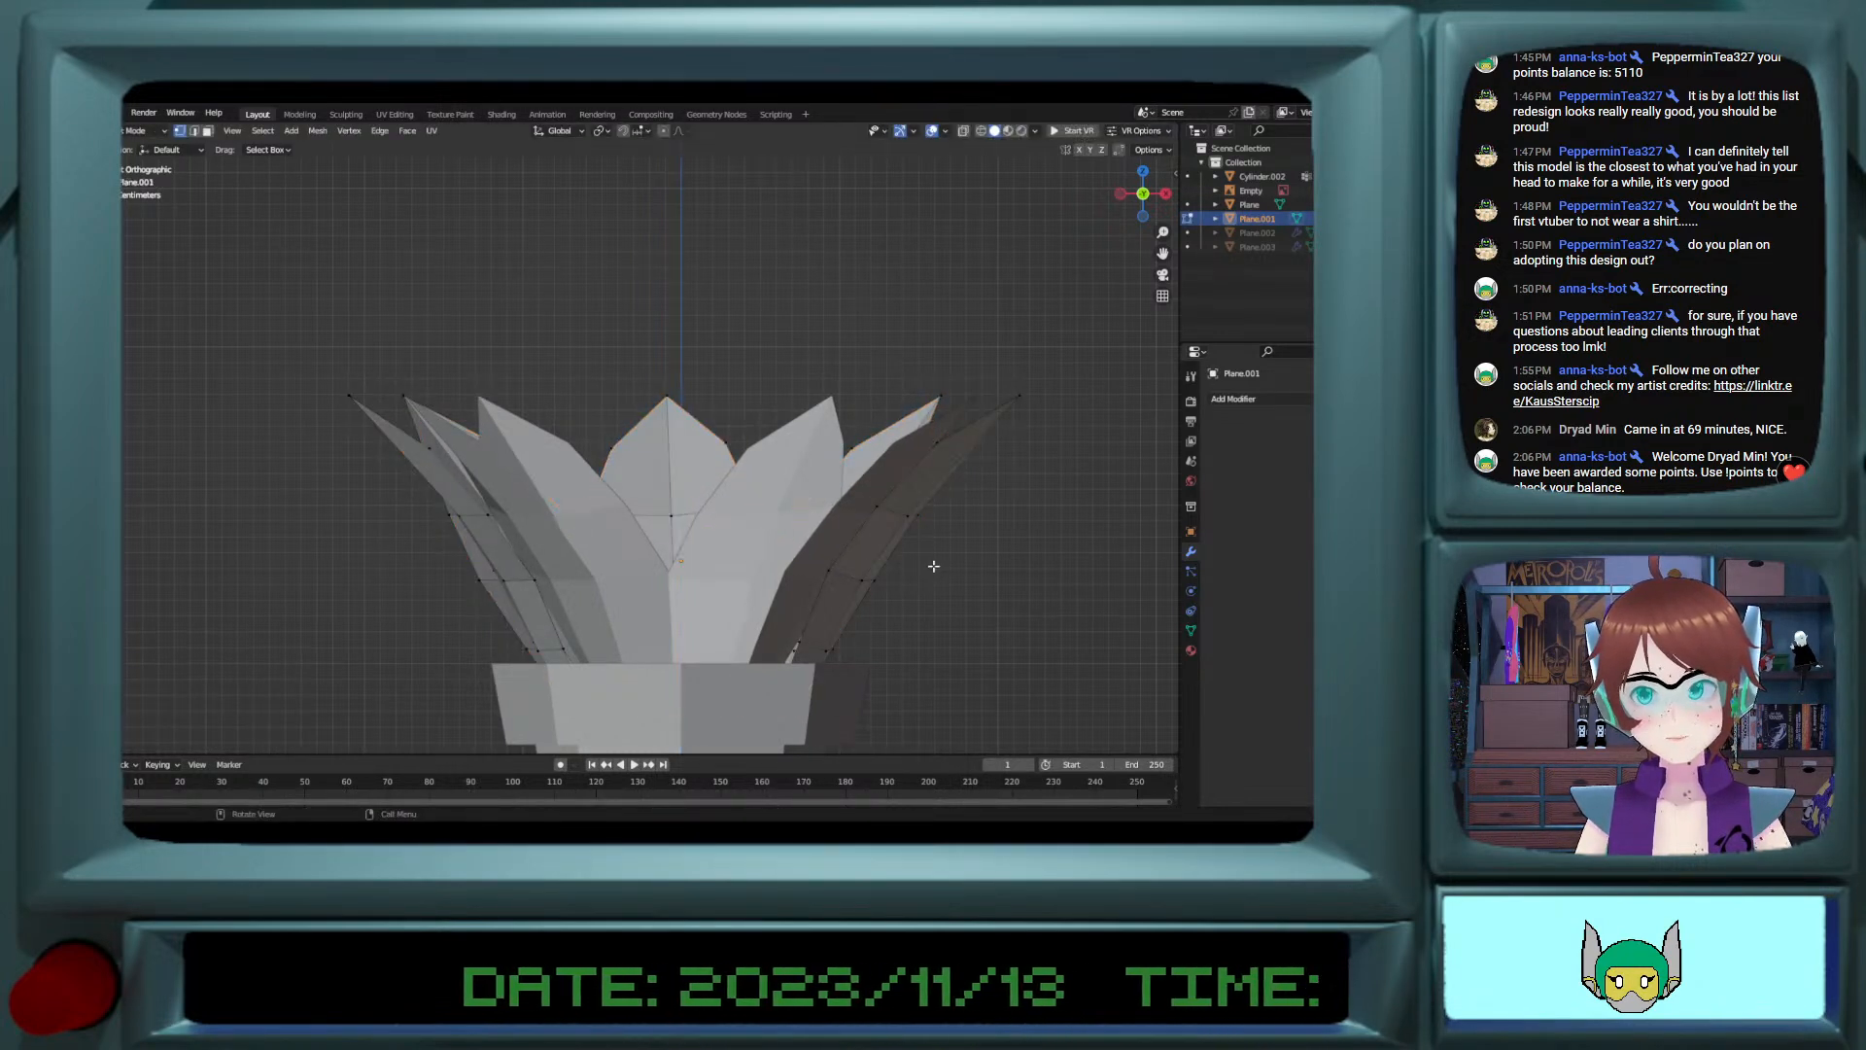
key(Tab)
click(933, 573)
Step: Rotate the inner petal ring slightly around the global Z axis to balance its petals in front view
click(637, 603)
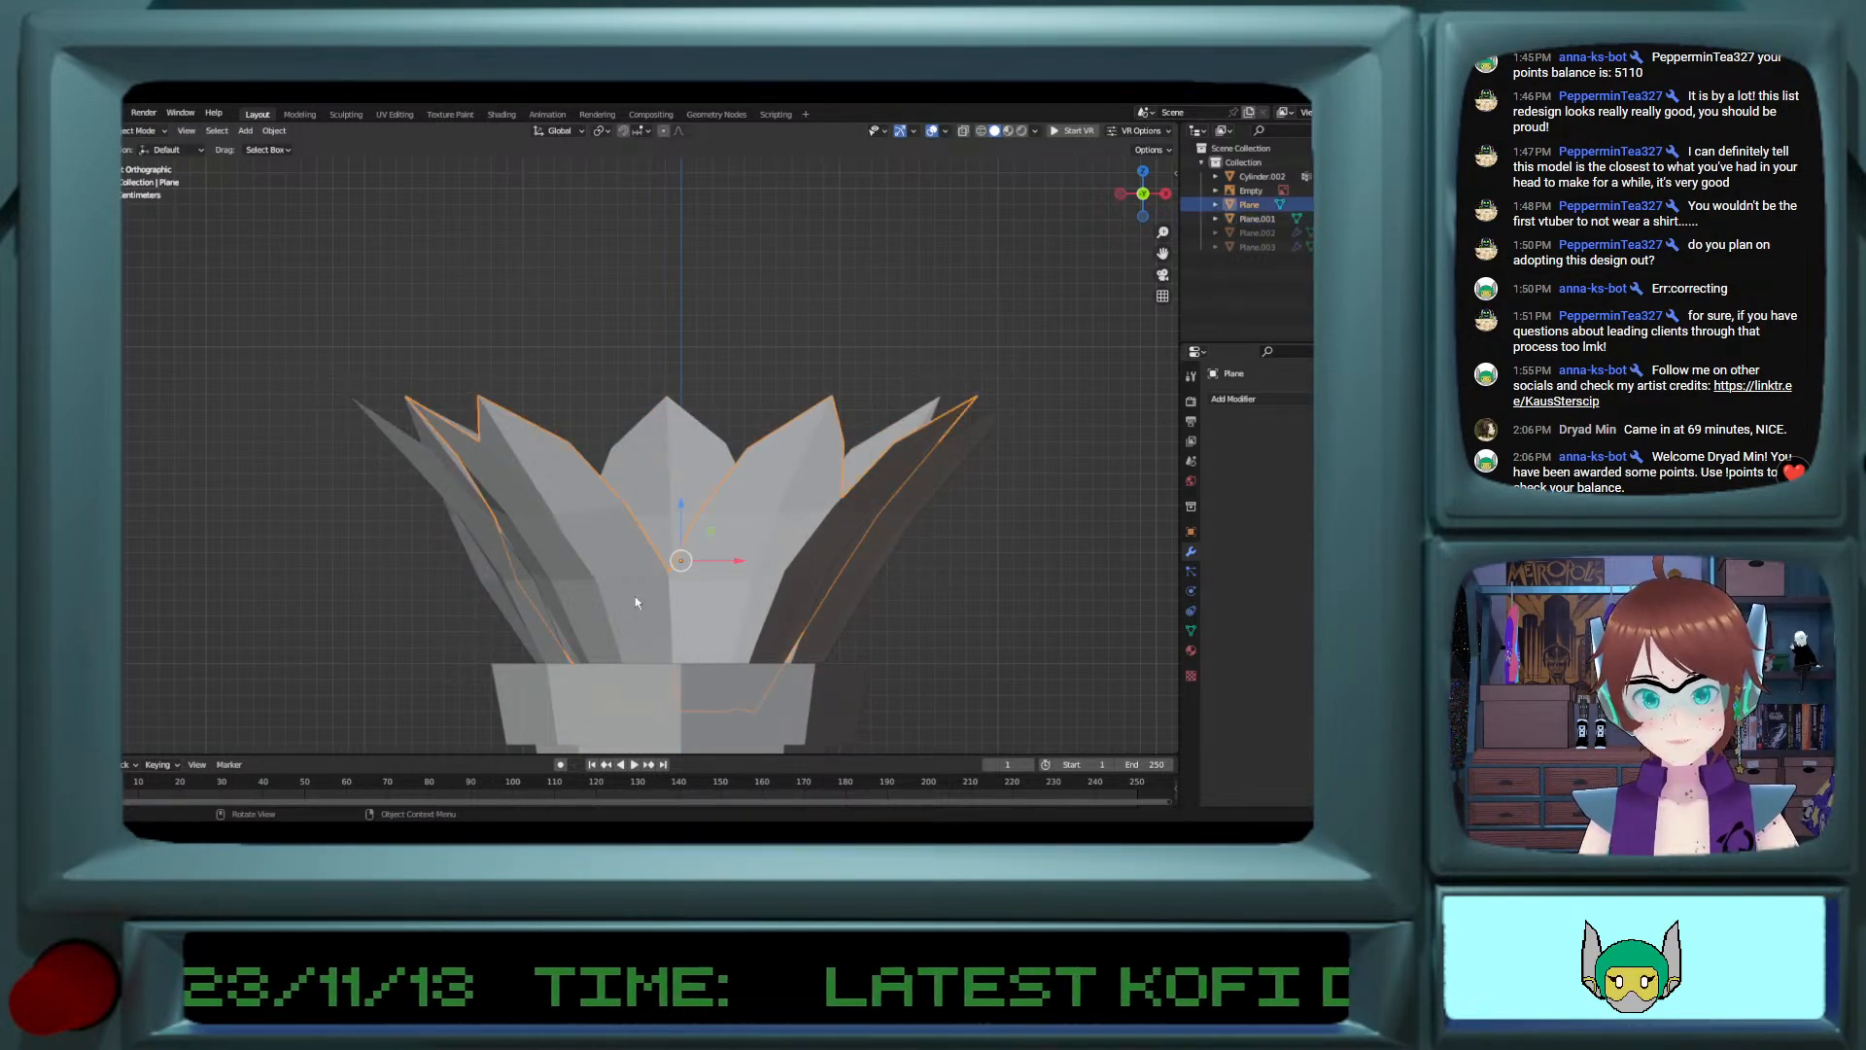
key(r)
key(z)
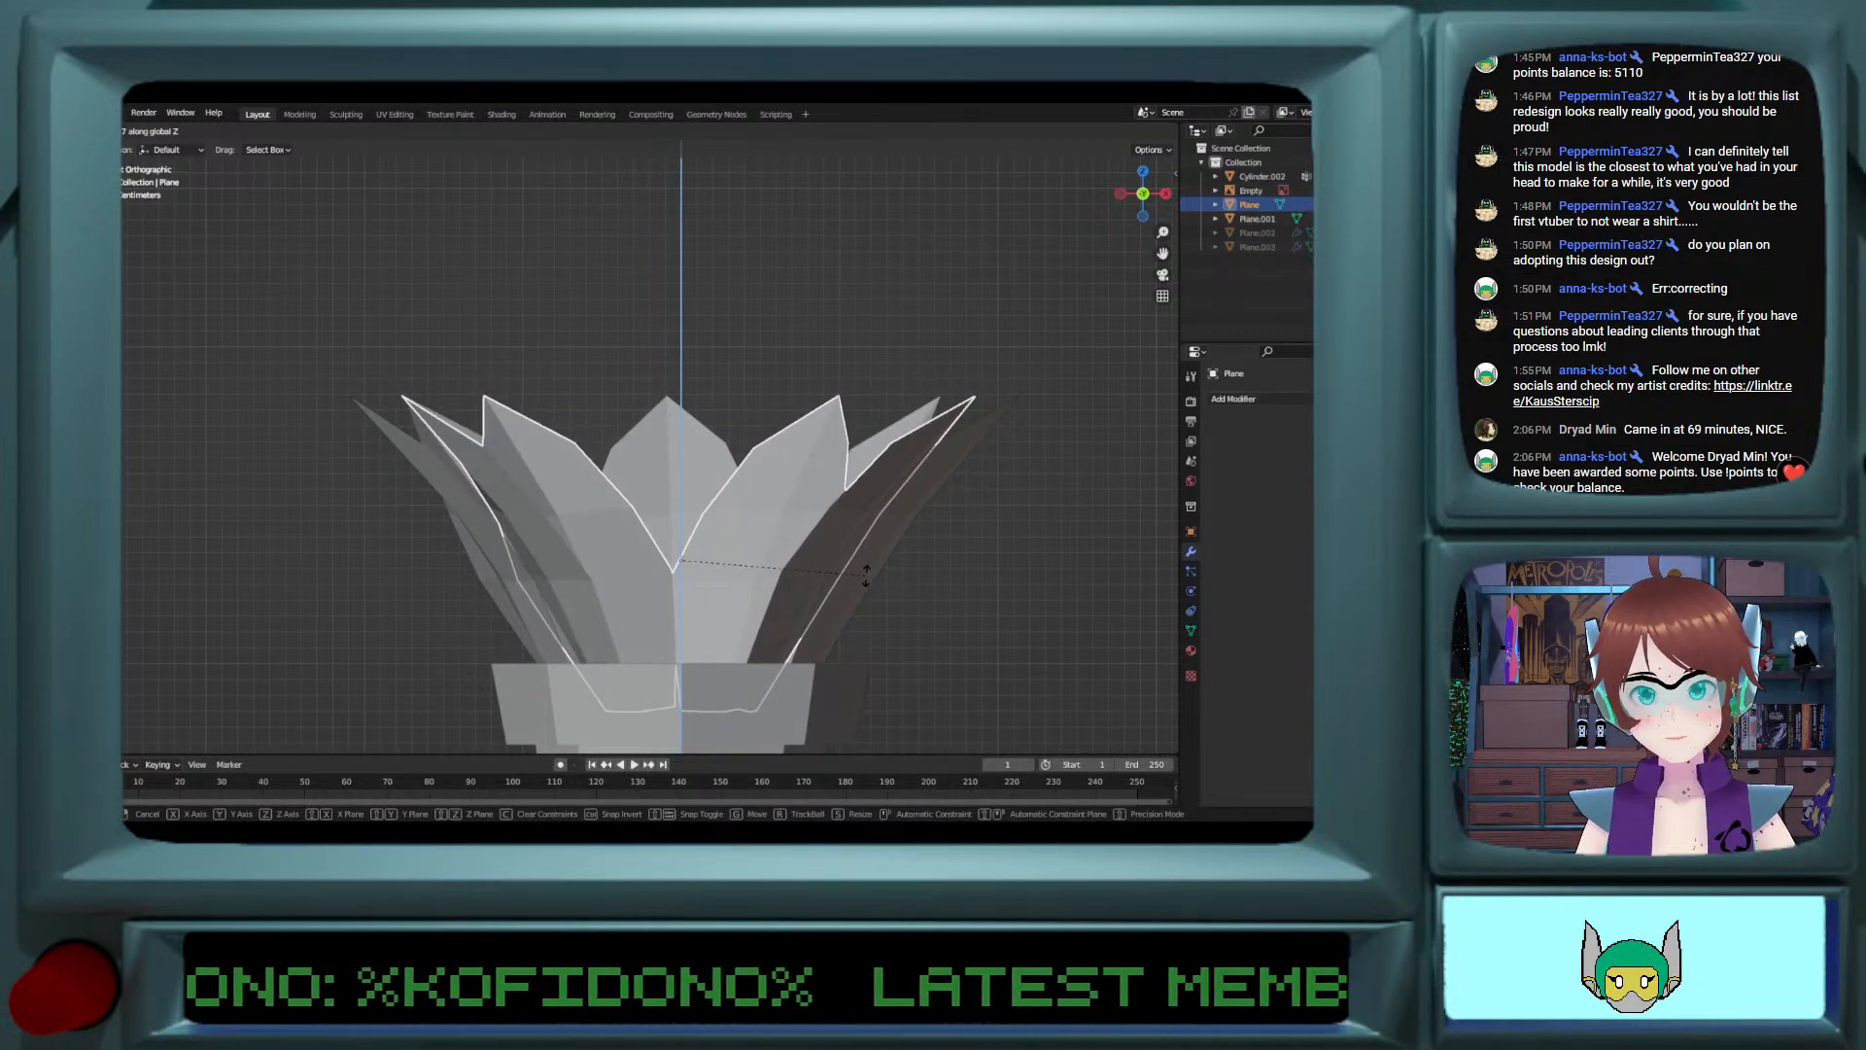
click(868, 611)
click(906, 626)
Step: Examine the petal arrangement and its front opening from several angles and compare it with the reference sketch
middle_drag(906, 626, 755, 601)
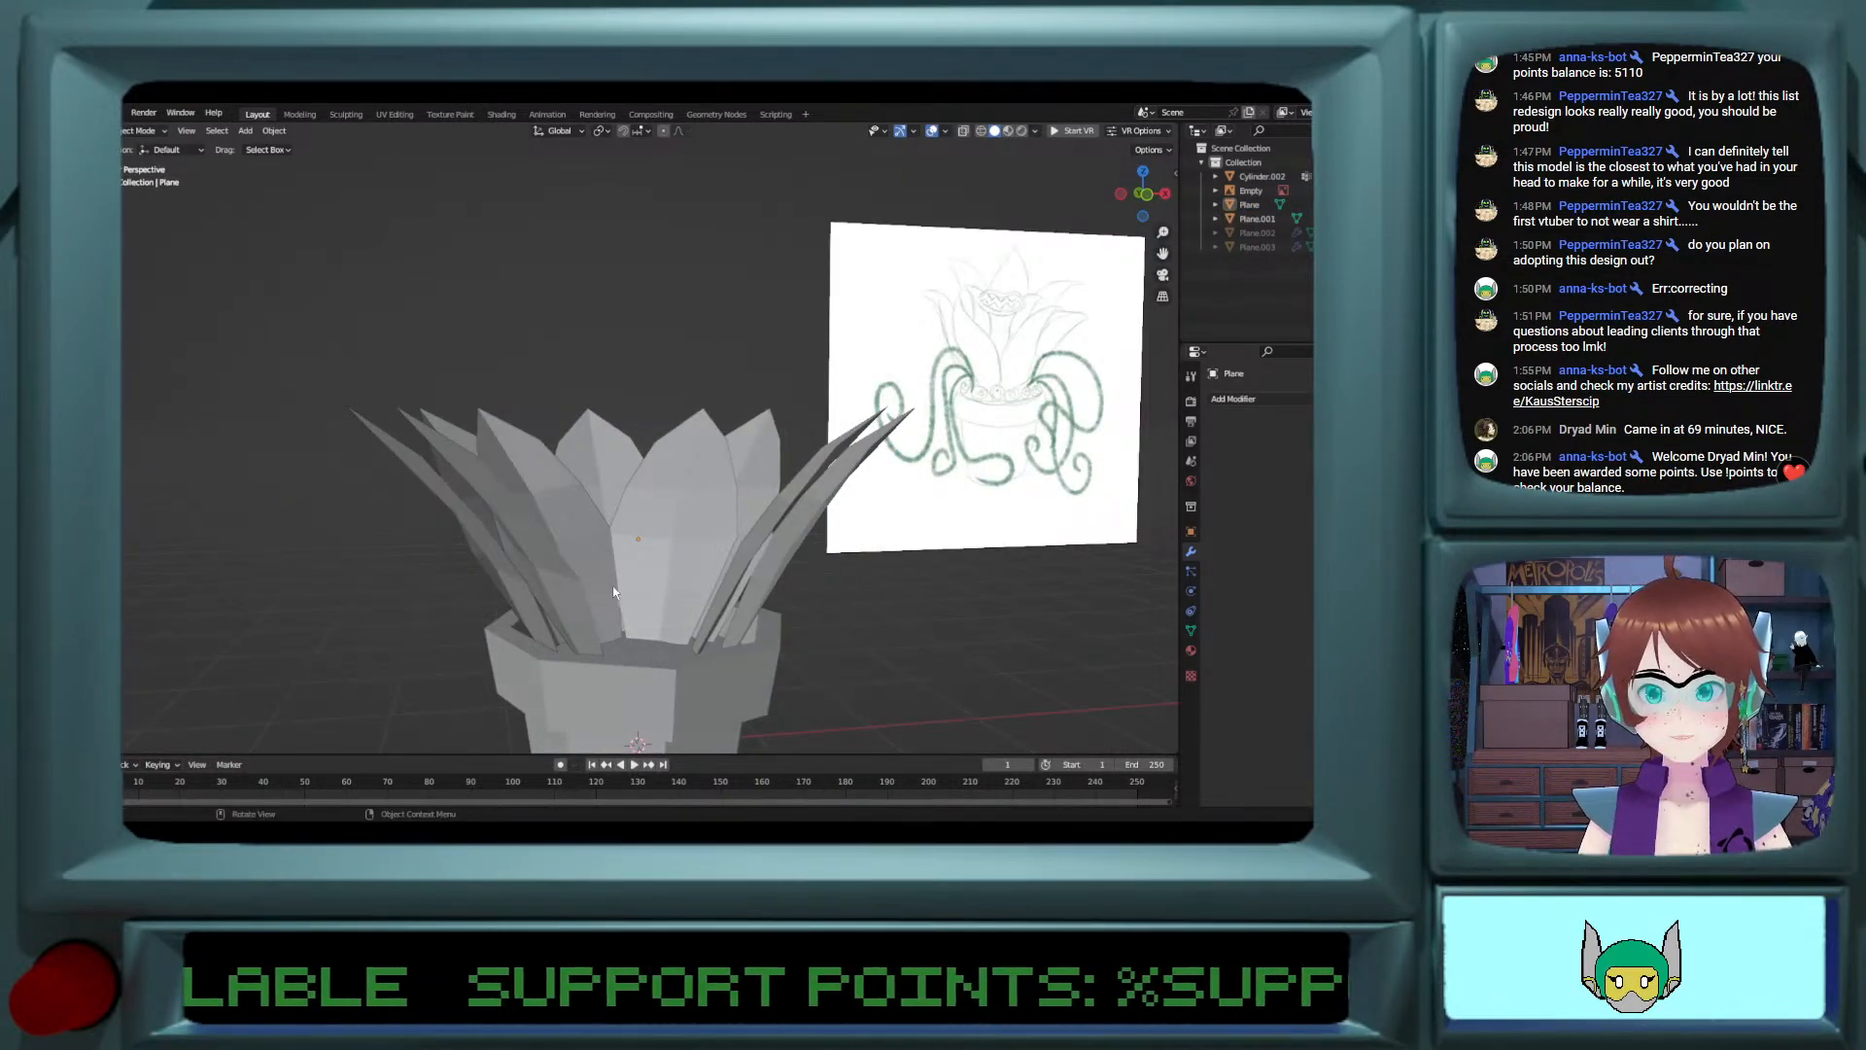
scroll(613, 587, up, 3)
scroll(612, 585, down, 3)
mouse_move(612, 585)
middle_down()
mouse_move(762, 590)
mouse_move(622, 598)
middle_up()
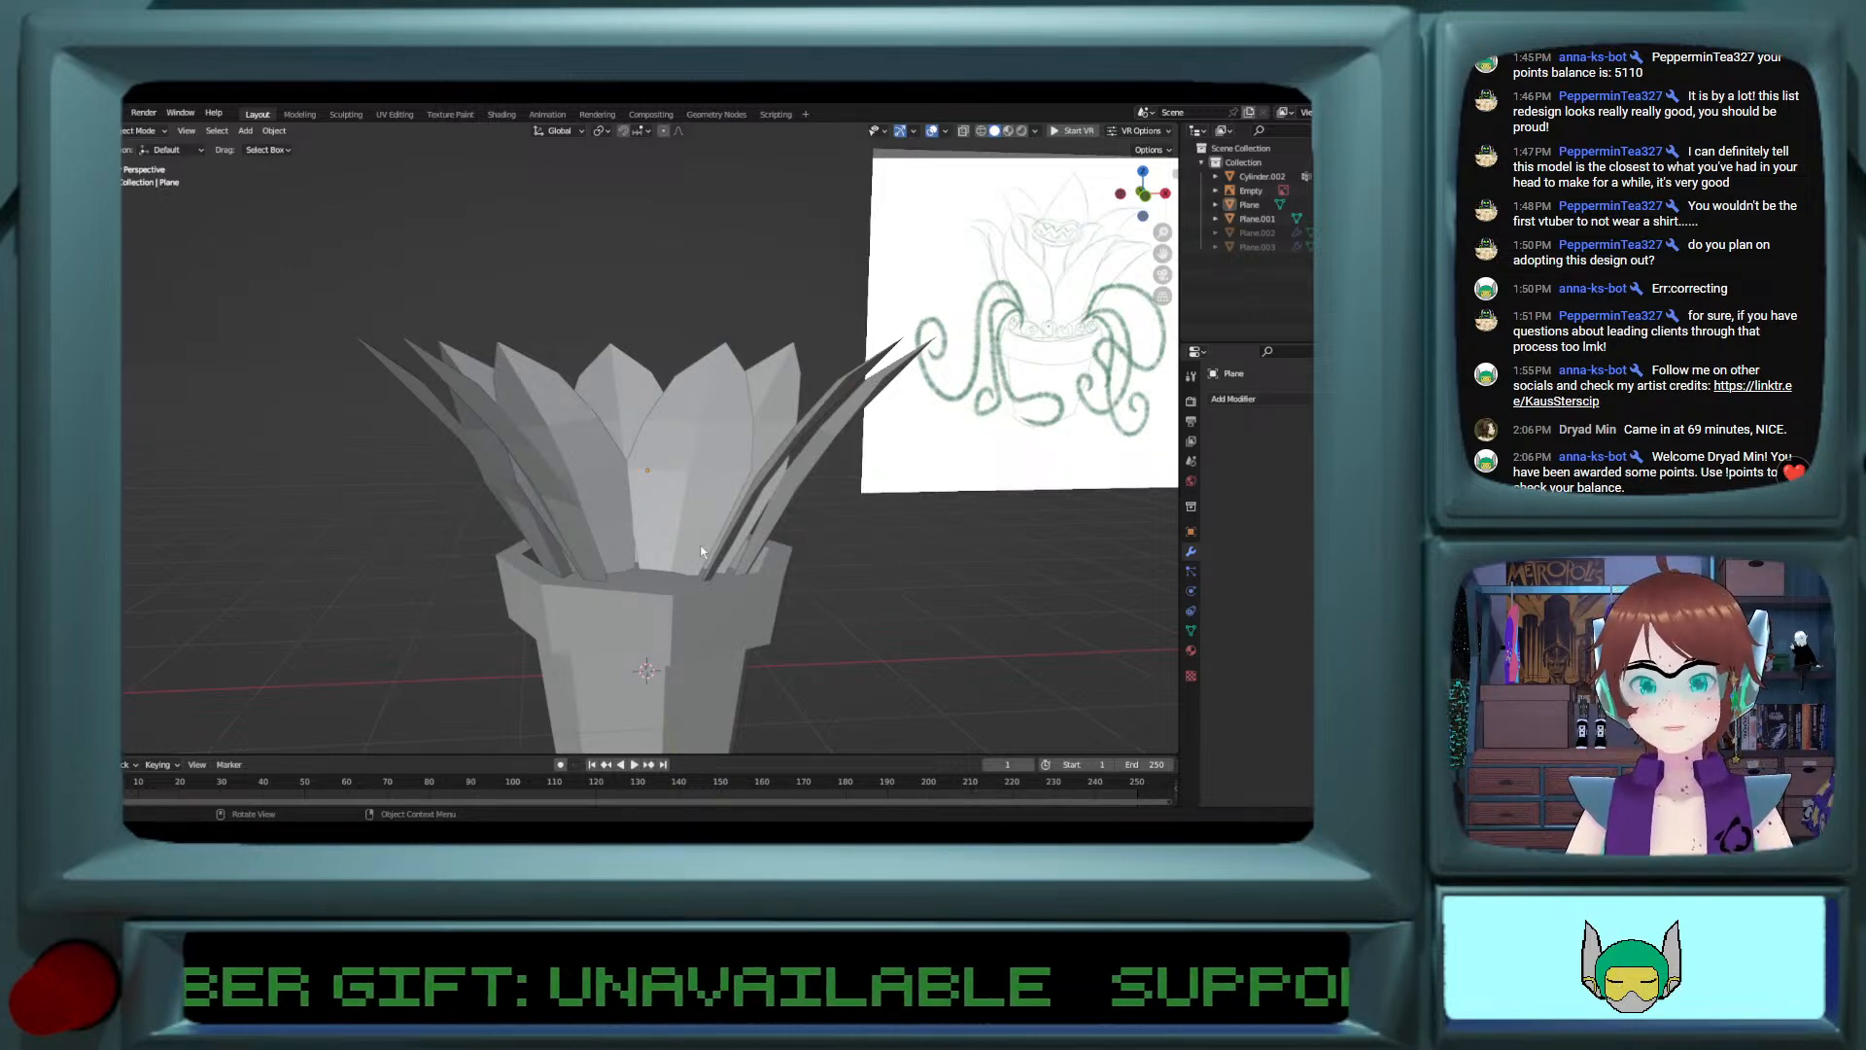
middle_drag(702, 551, 637, 534)
scroll(655, 562, up, 3)
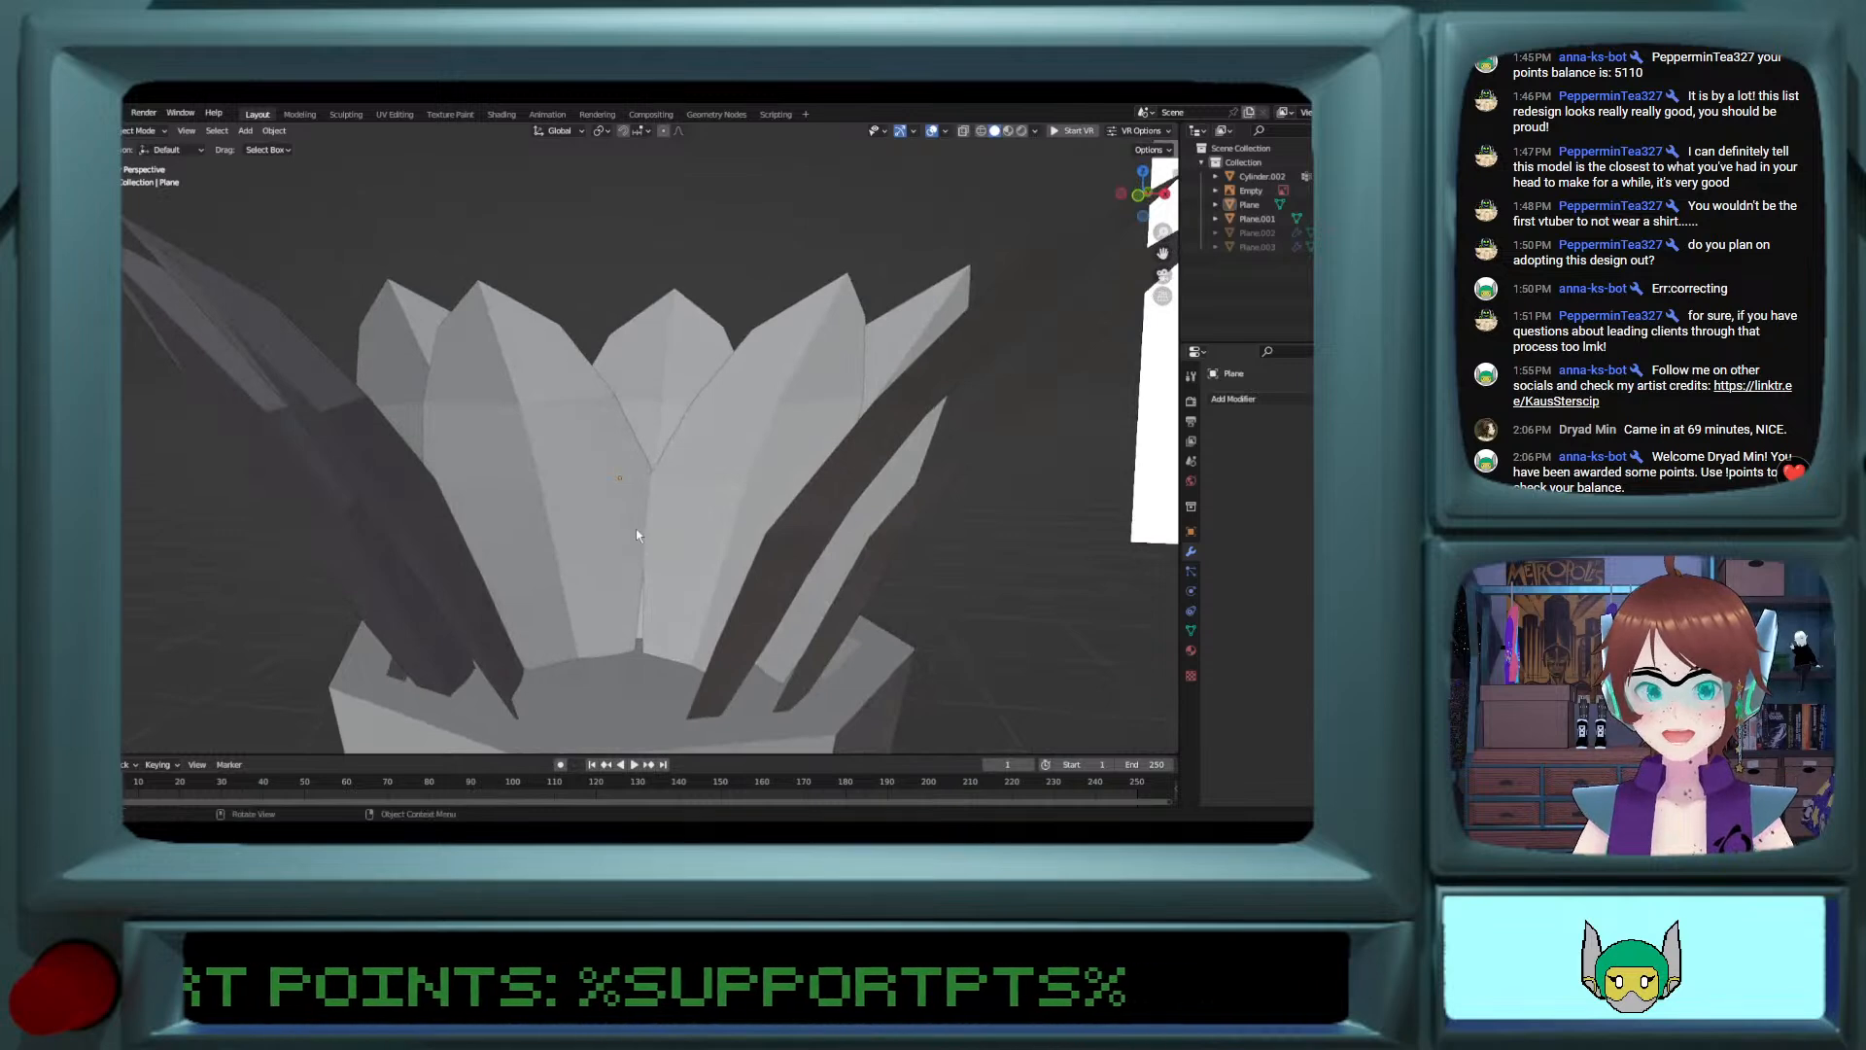
scroll(628, 533, down, 5)
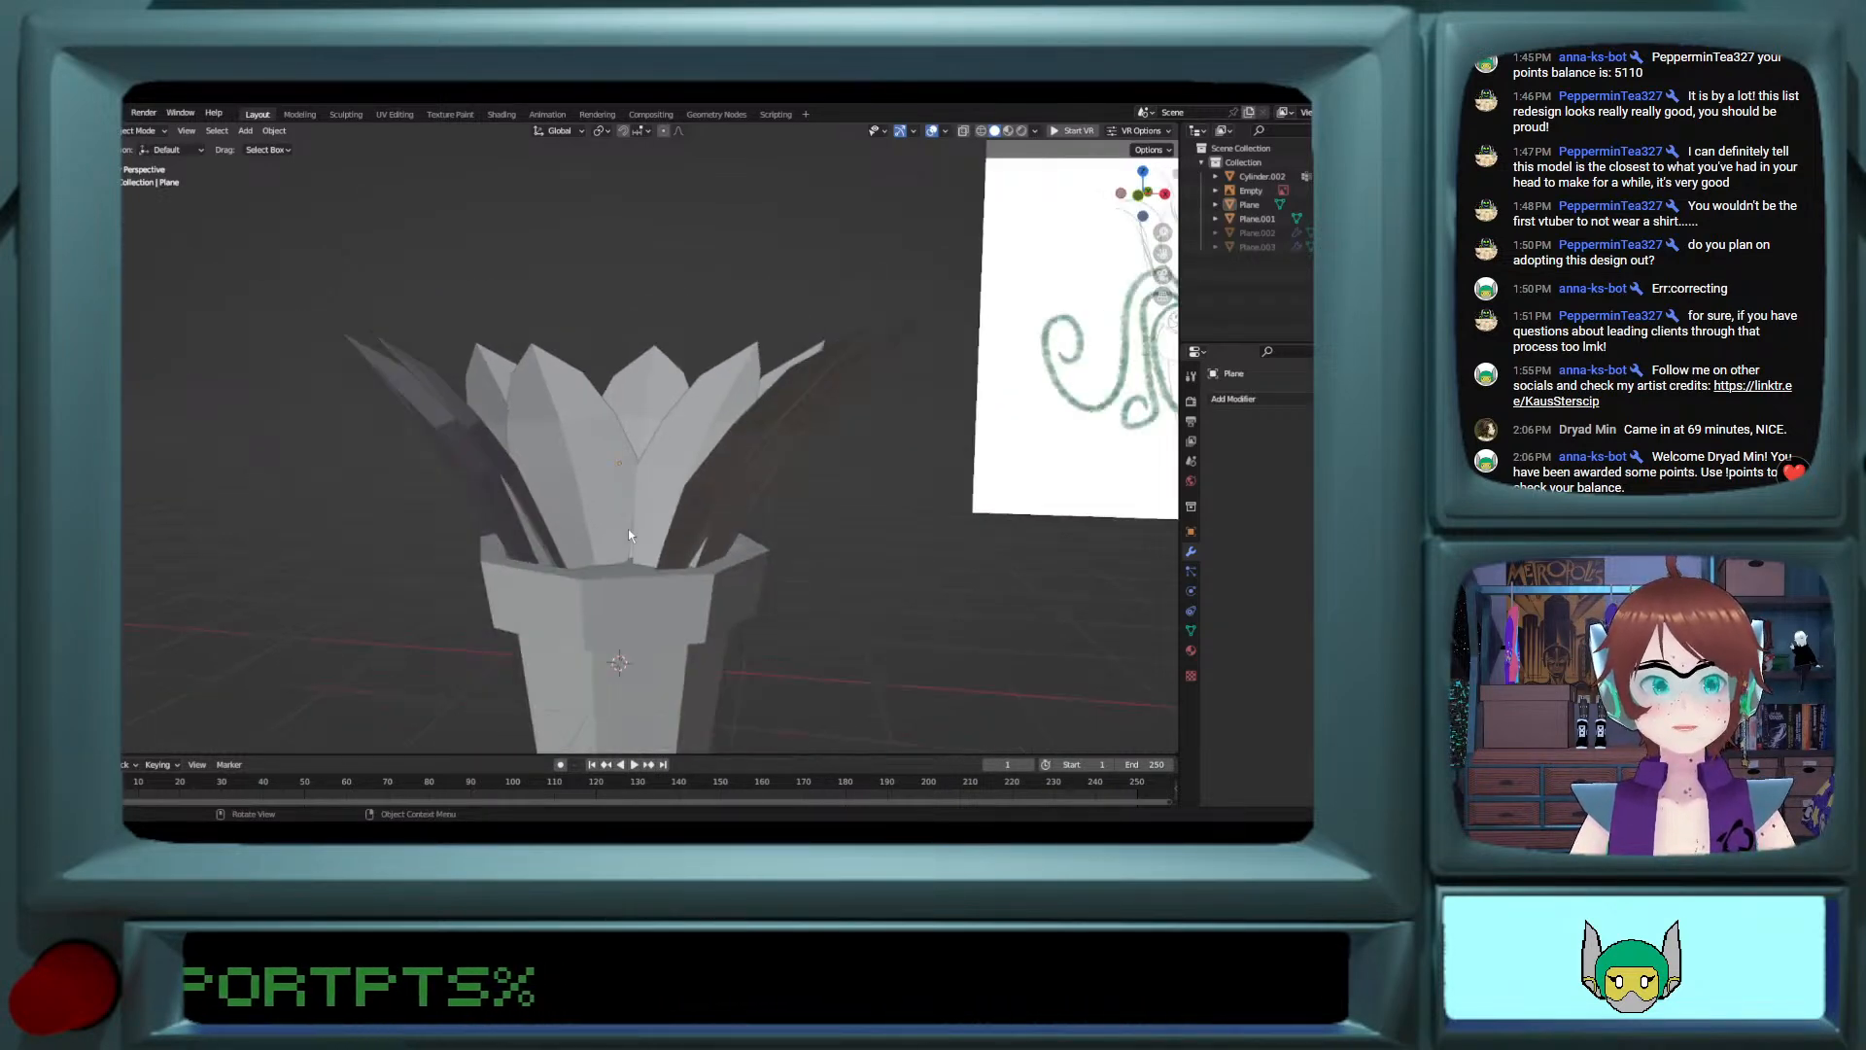
middle_drag(628, 532, 577, 598)
scroll(658, 528, up, 6)
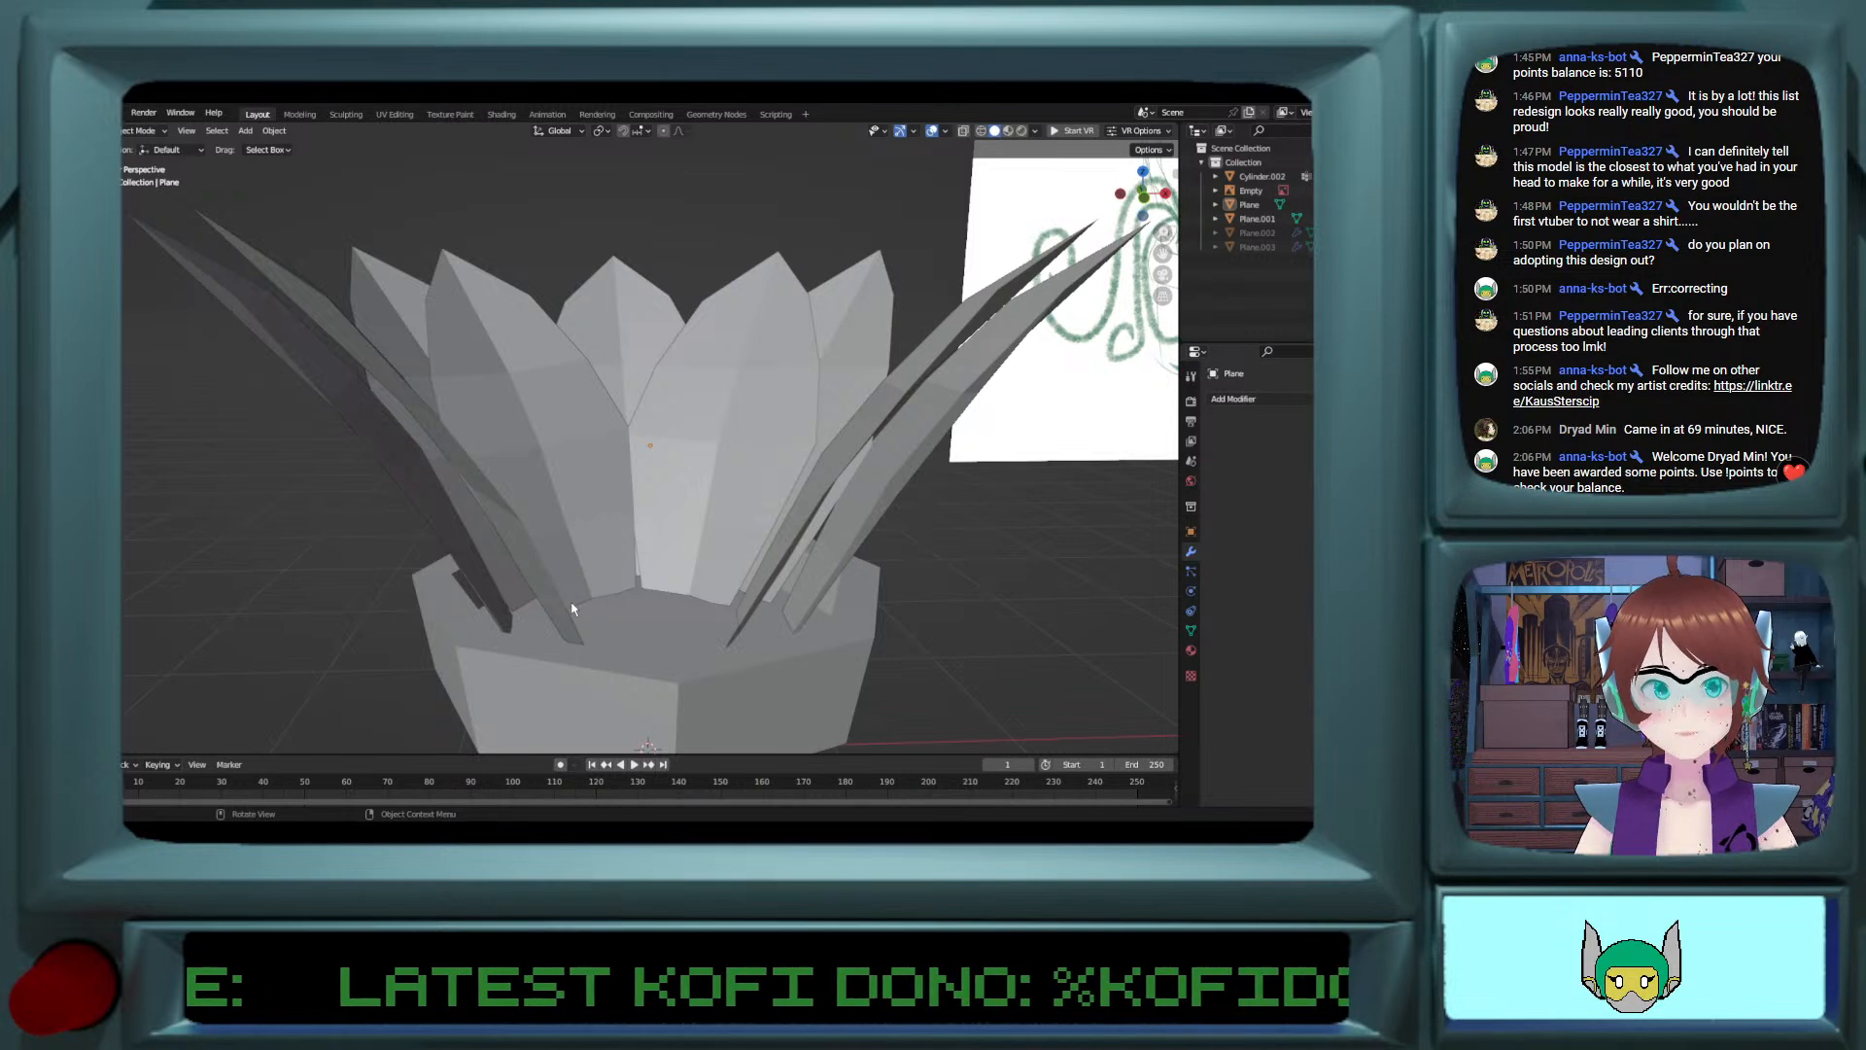
scroll(571, 608, down, 2)
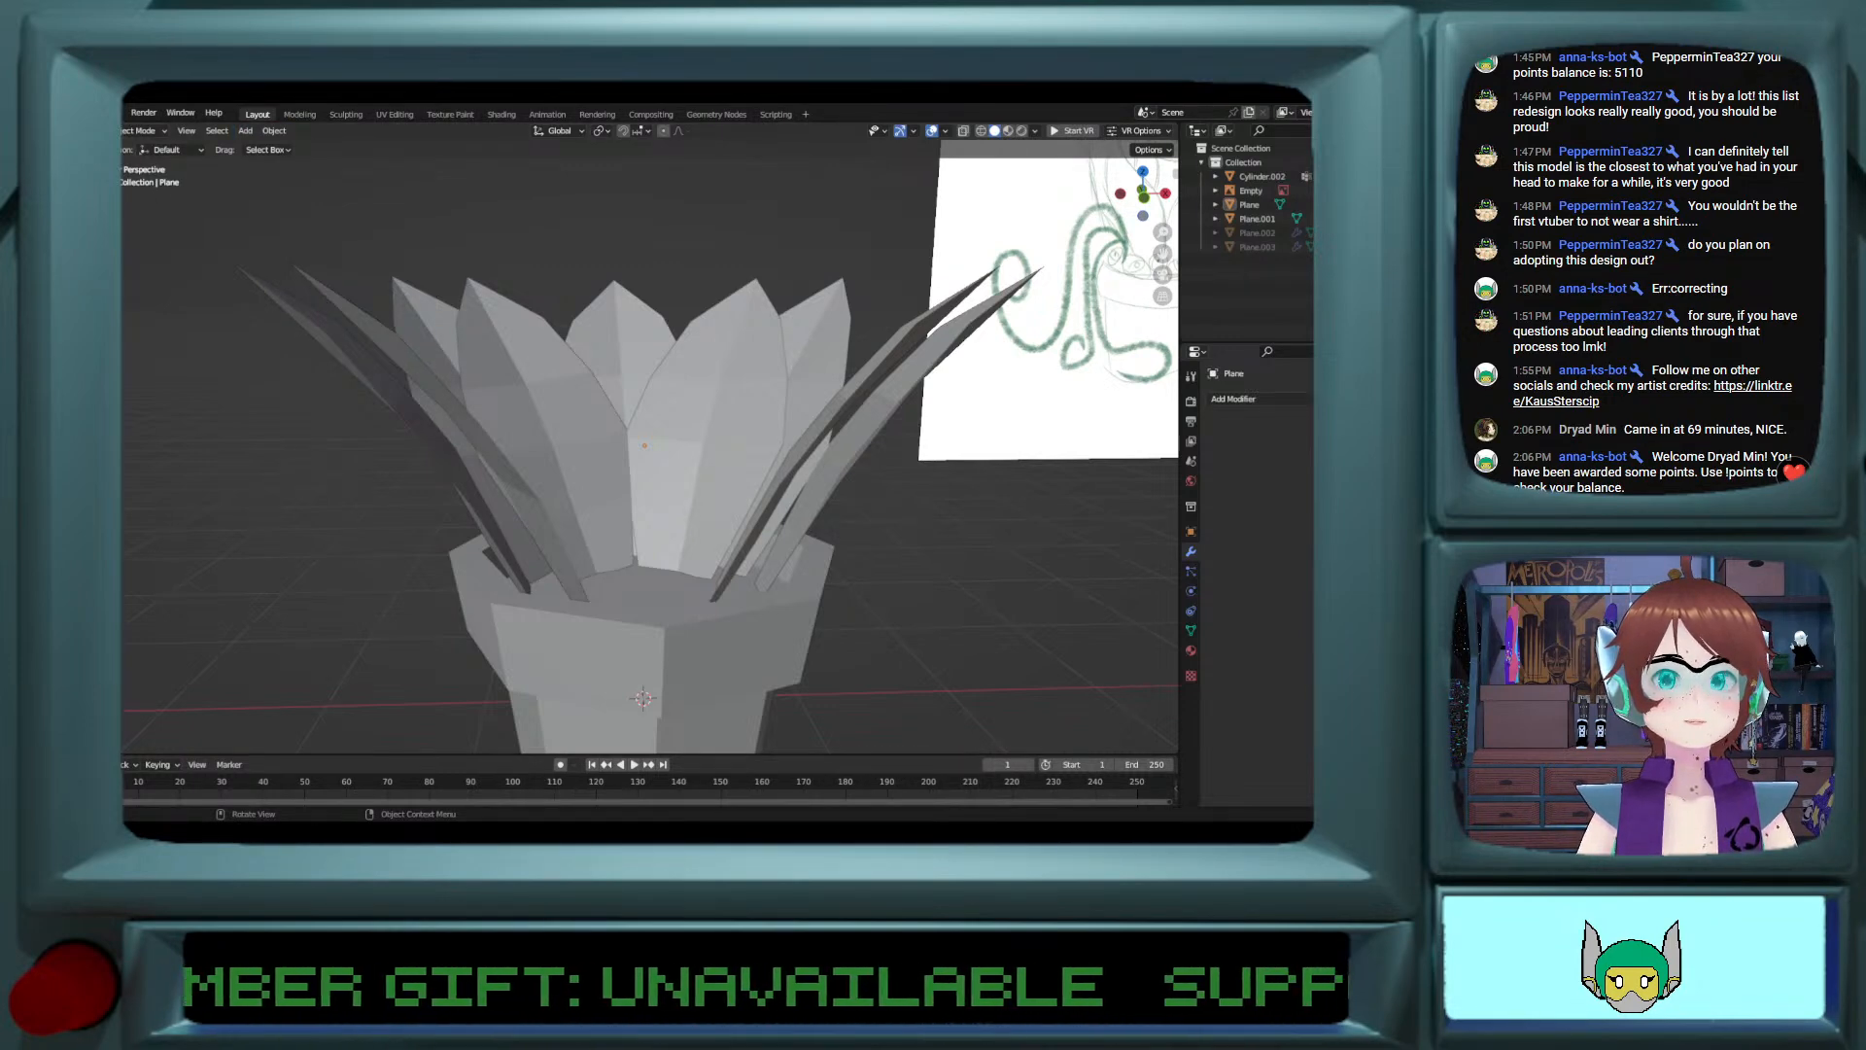
mouse_move(563, 418)
middle_down()
mouse_move(525, 416)
mouse_move(593, 408)
mouse_move(542, 408)
middle_up()
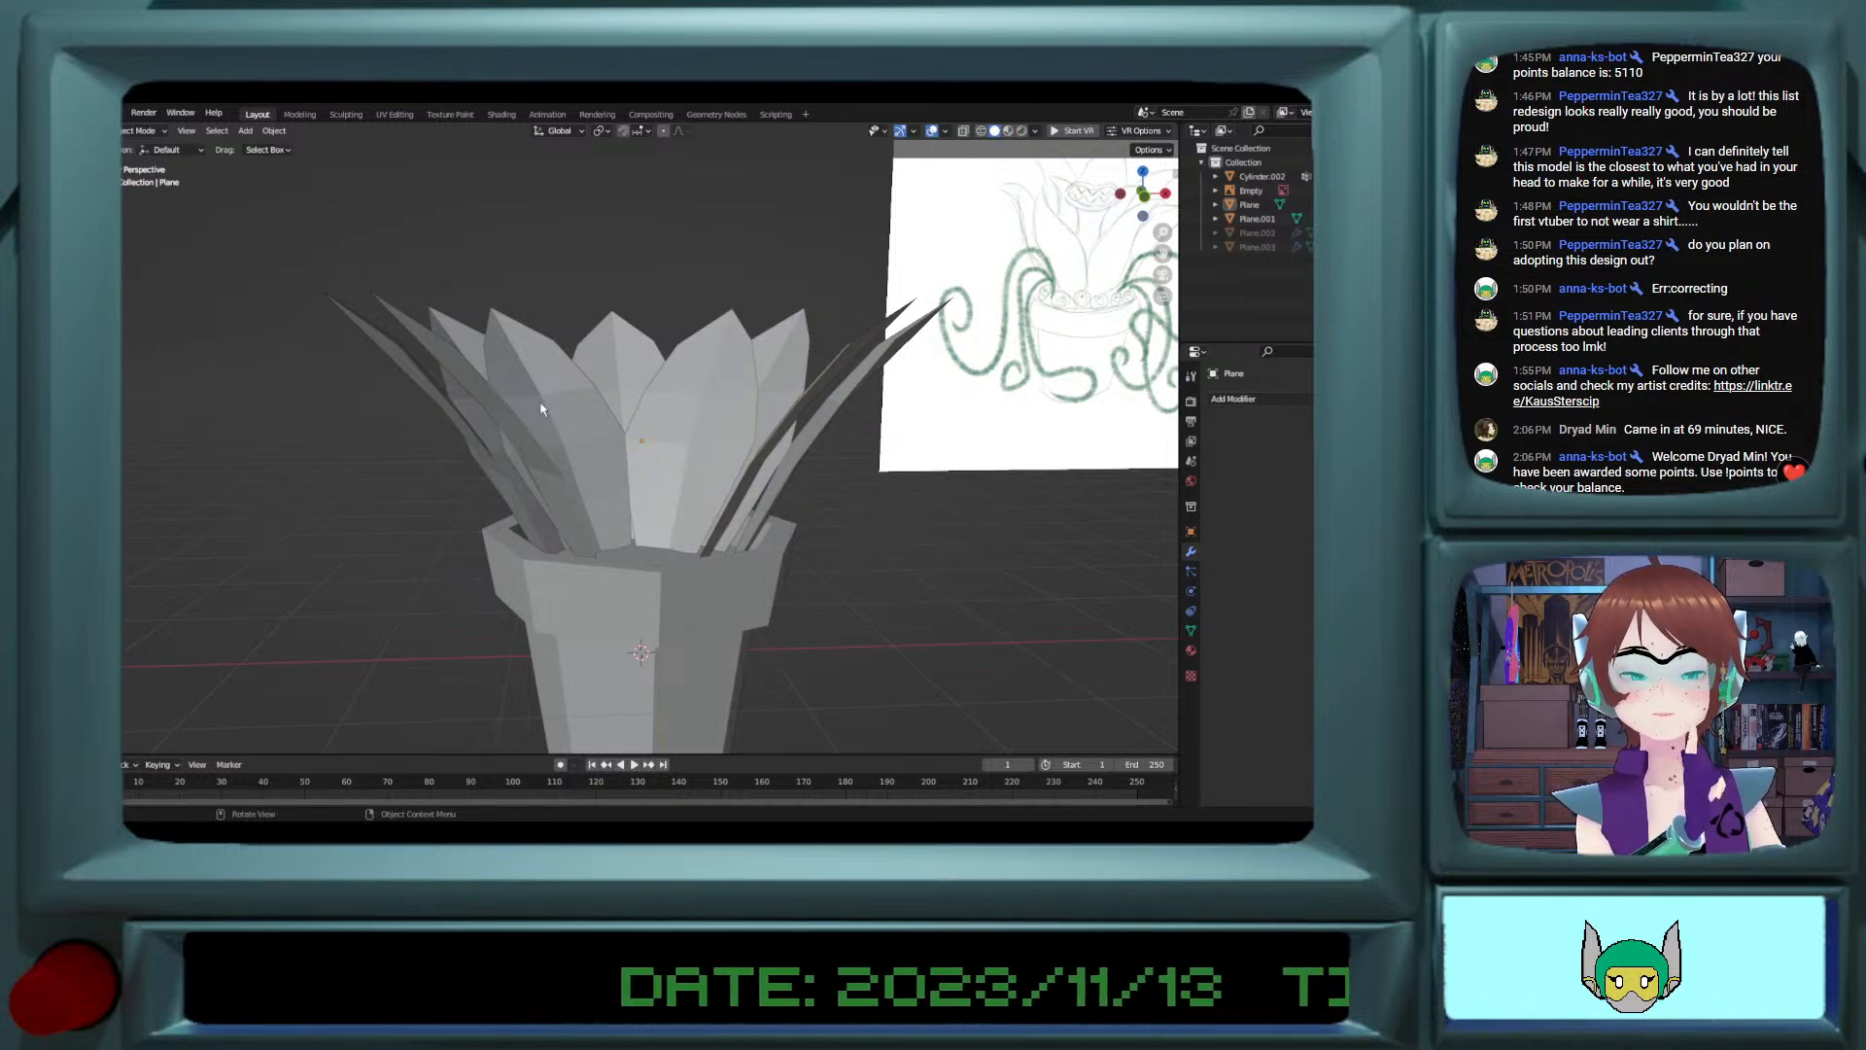
Step: Append the vine geometry node group from another project file
click(91, 113)
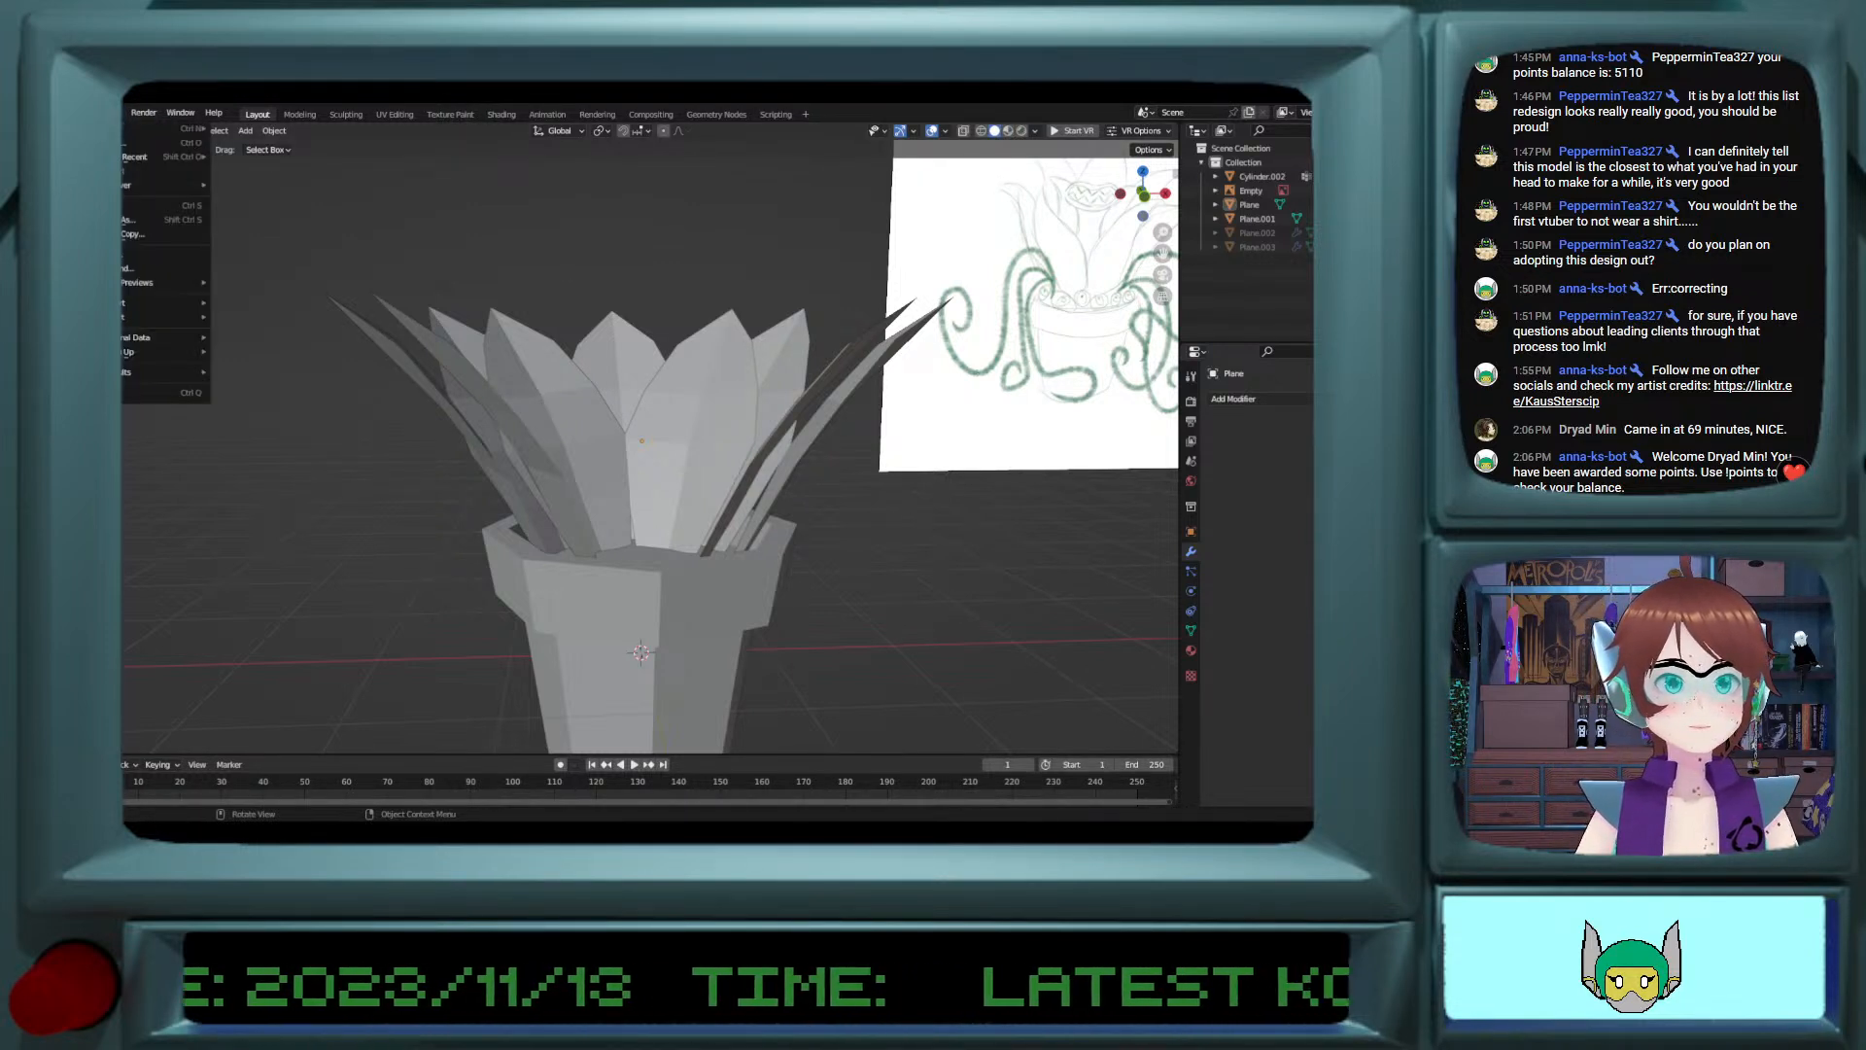
click(135, 269)
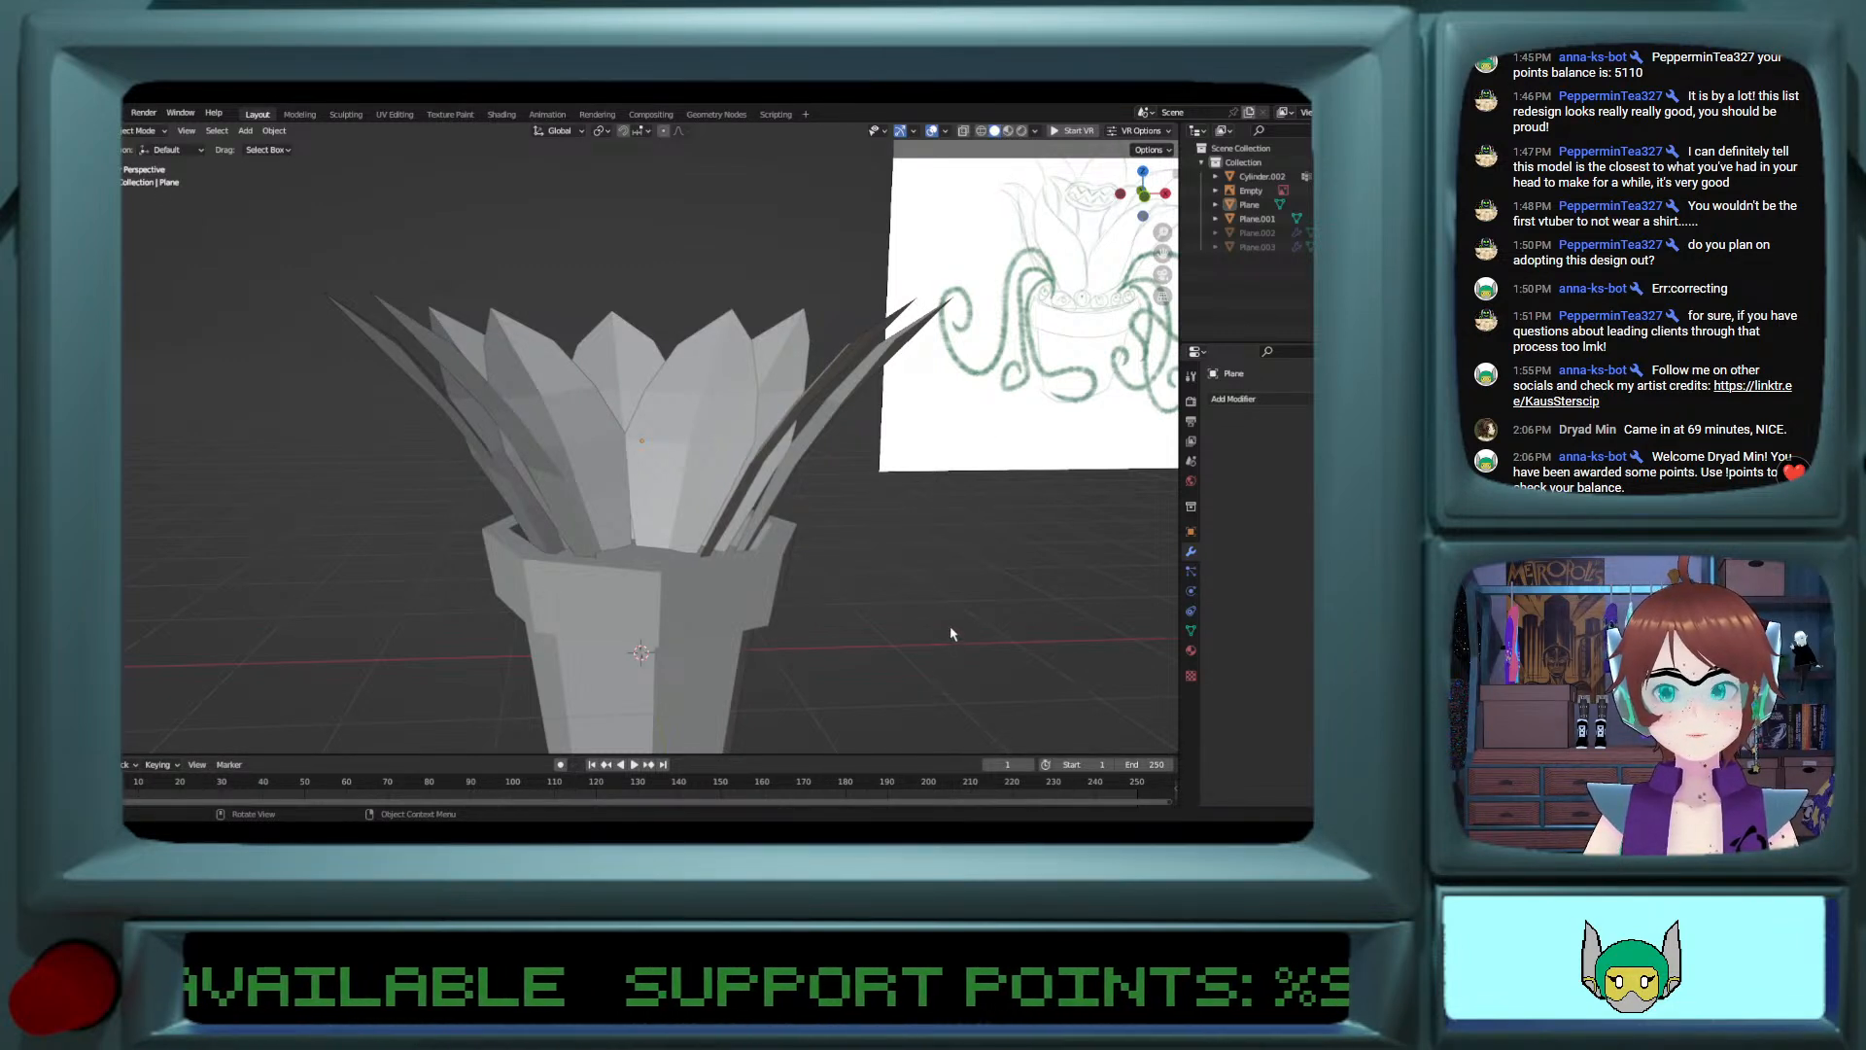
Step: Add a mesh plane at the 3D cursor in the middle of the pot
scroll(797, 625, down, 3)
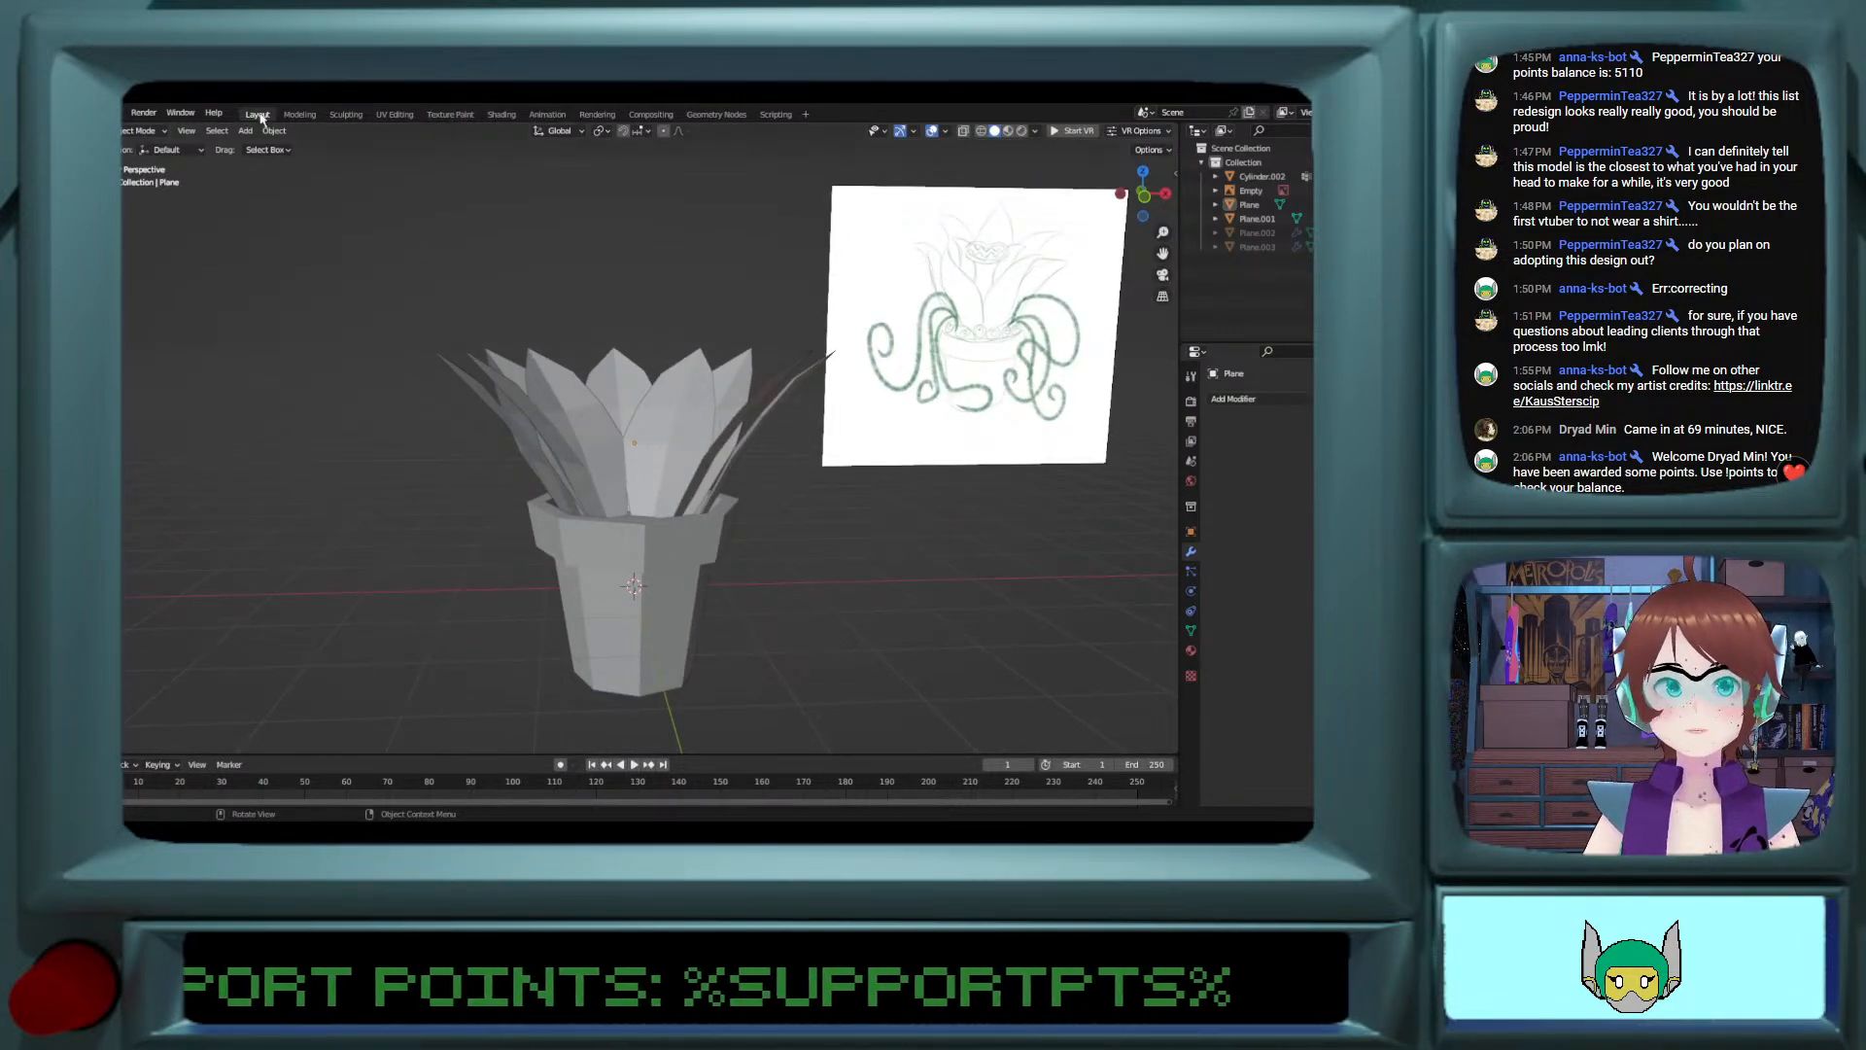
click(245, 131)
mouse_move(292, 147)
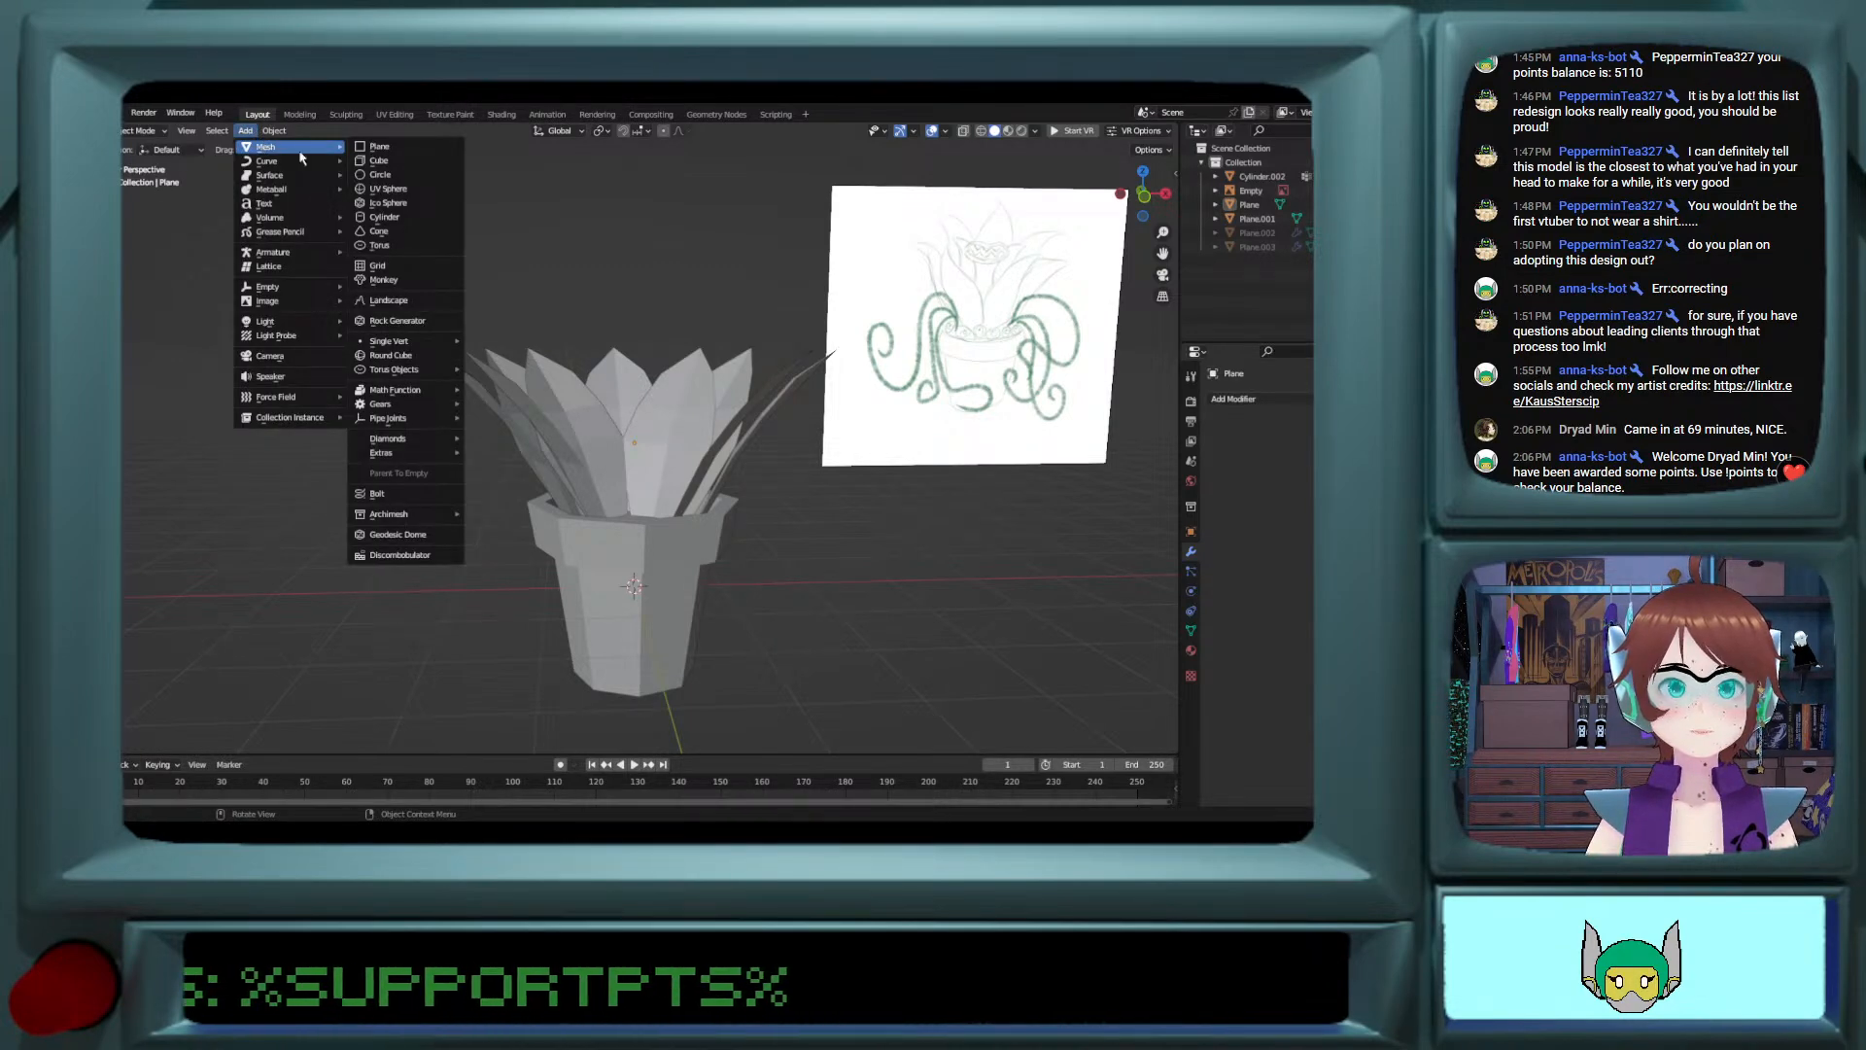
click(357, 150)
middle_drag(702, 591, 697, 643)
Step: Delete two adjacent vertices of the new plane, leaving only a single edge
key(Tab)
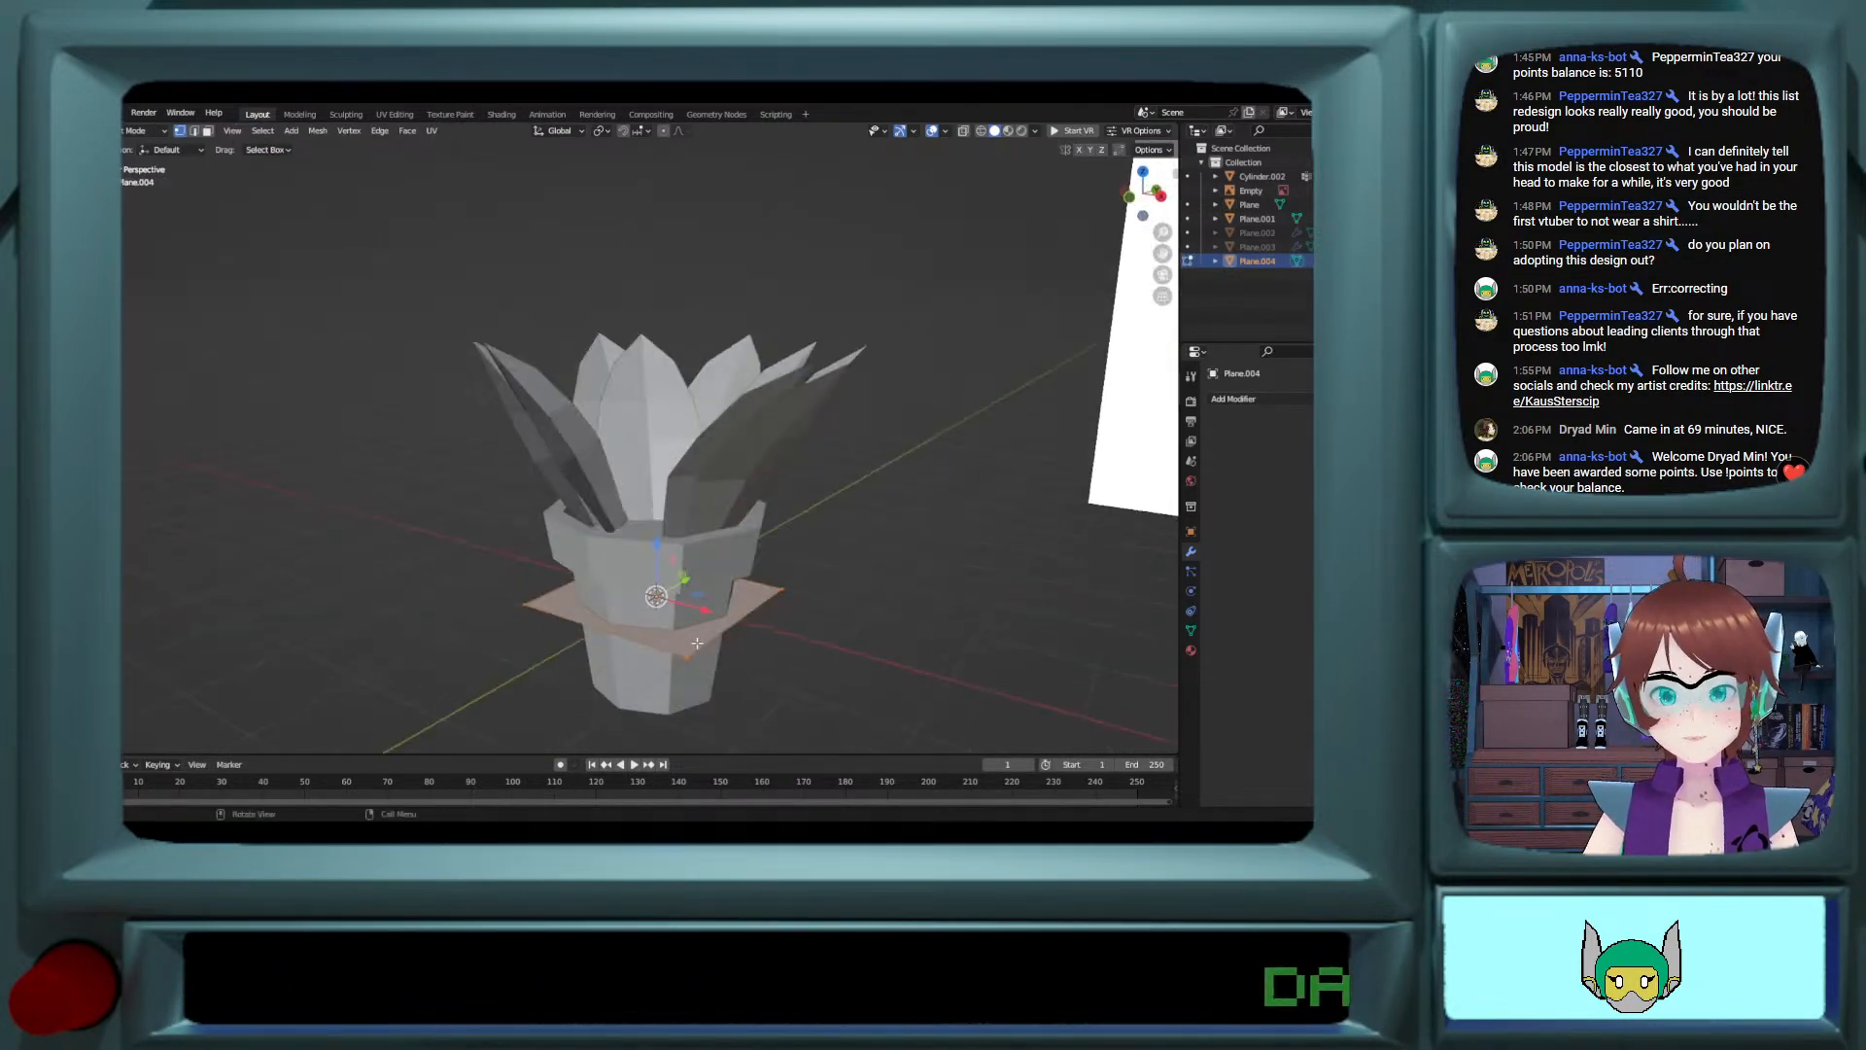
click(695, 648)
shift+click(779, 589)
key(x)
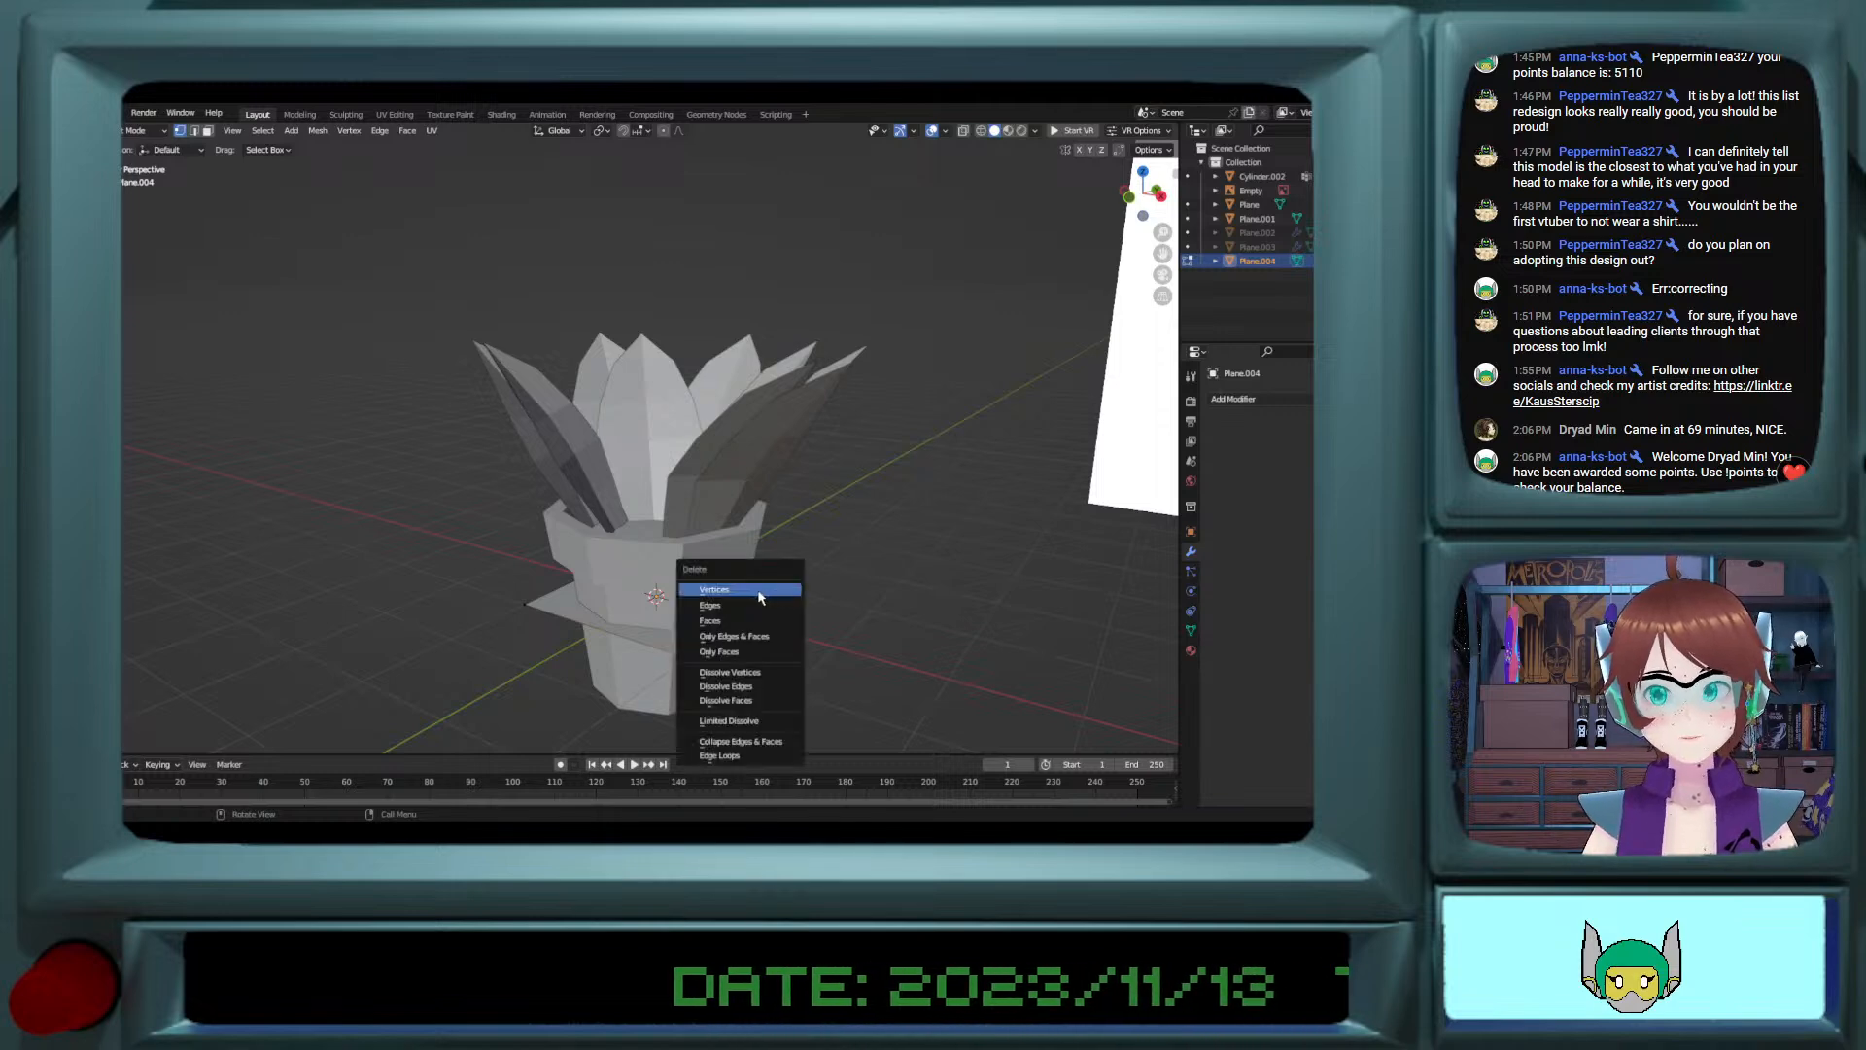
click(756, 595)
middle_drag(526, 596, 601, 592)
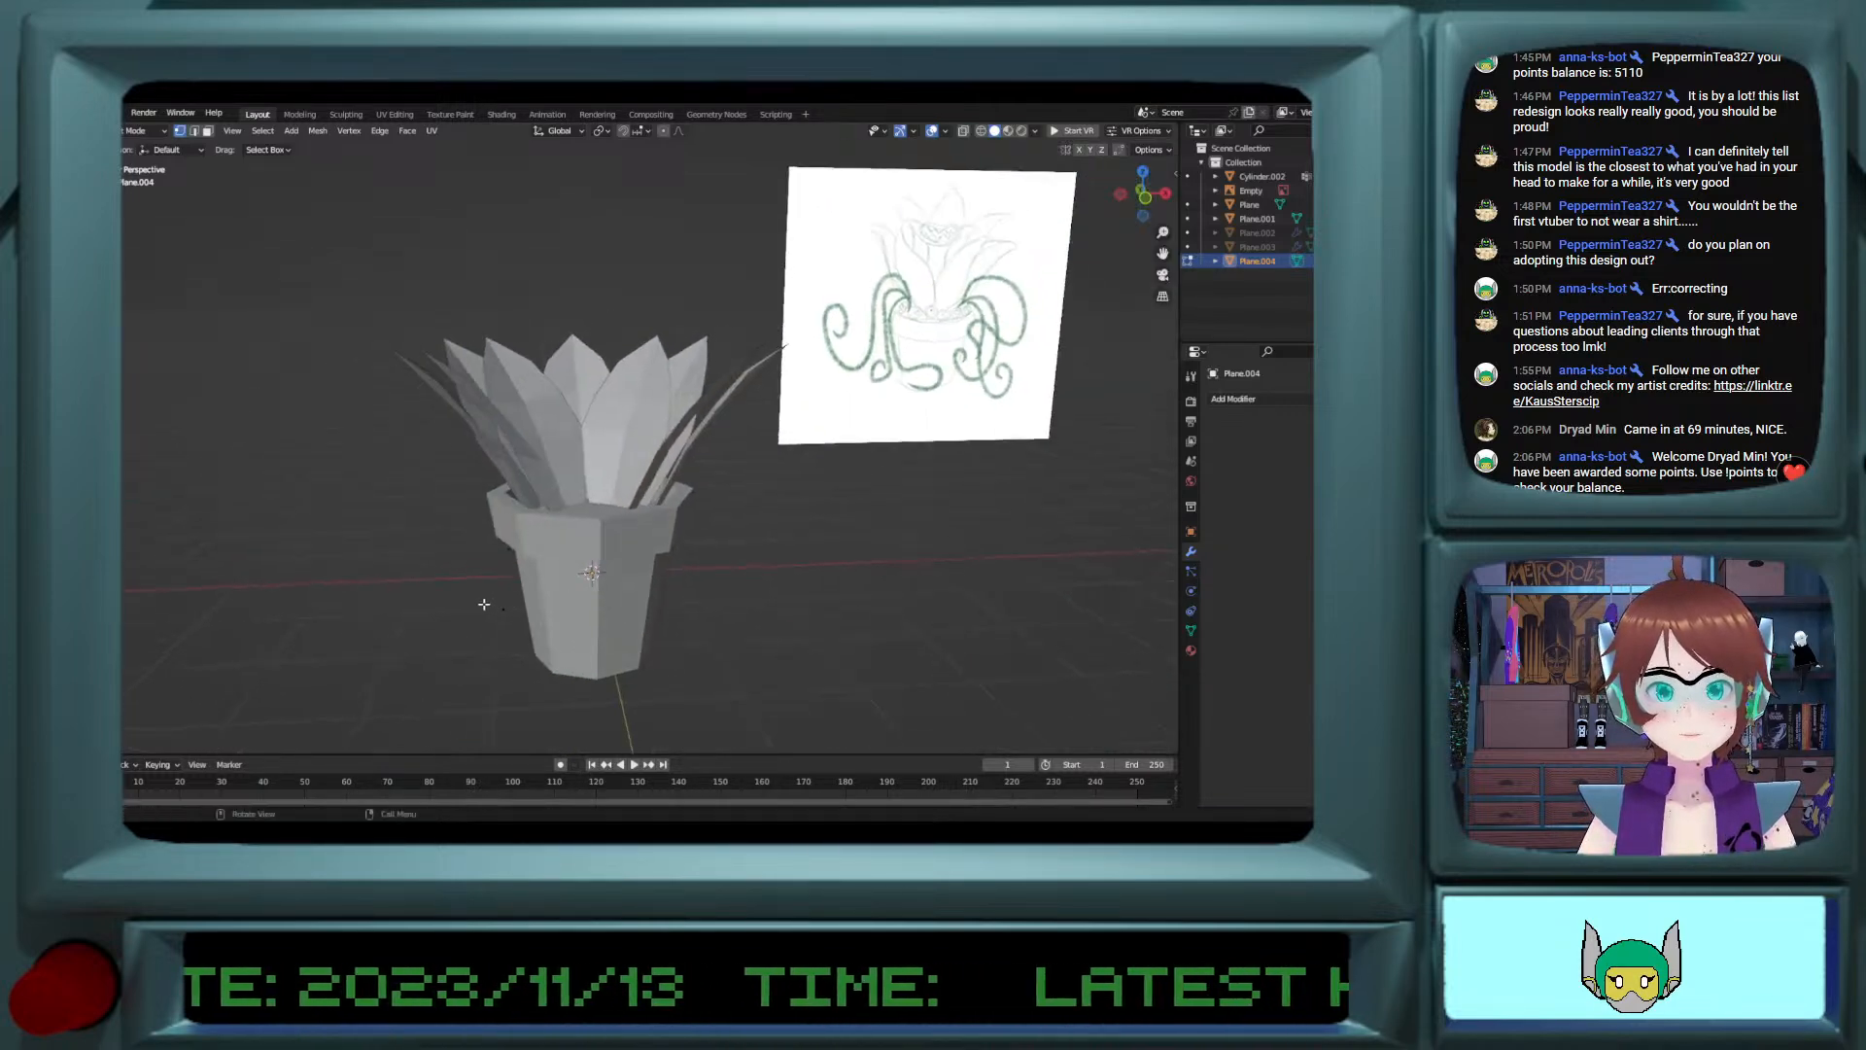
key(Tab)
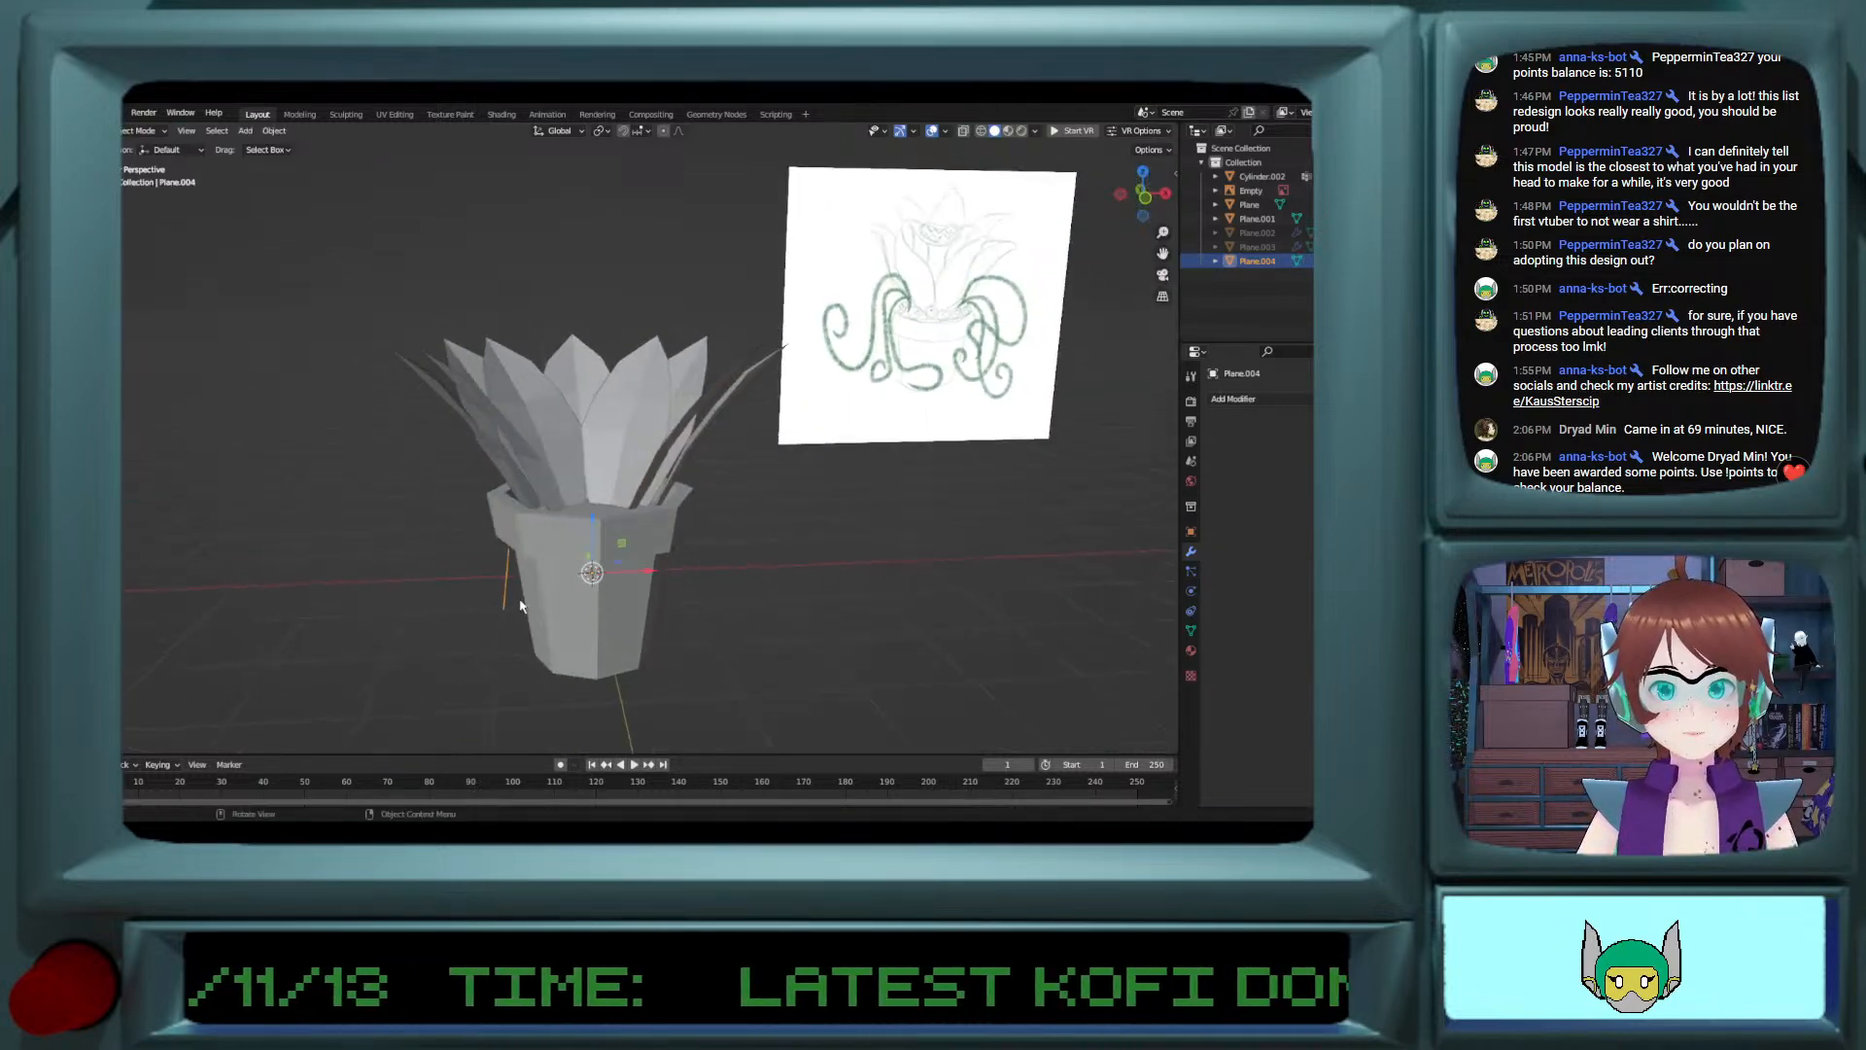
Step: Add a Geometry Nodes modifier to the single-edge object and assign the Geometry Nodes.001 group to it
click(1230, 402)
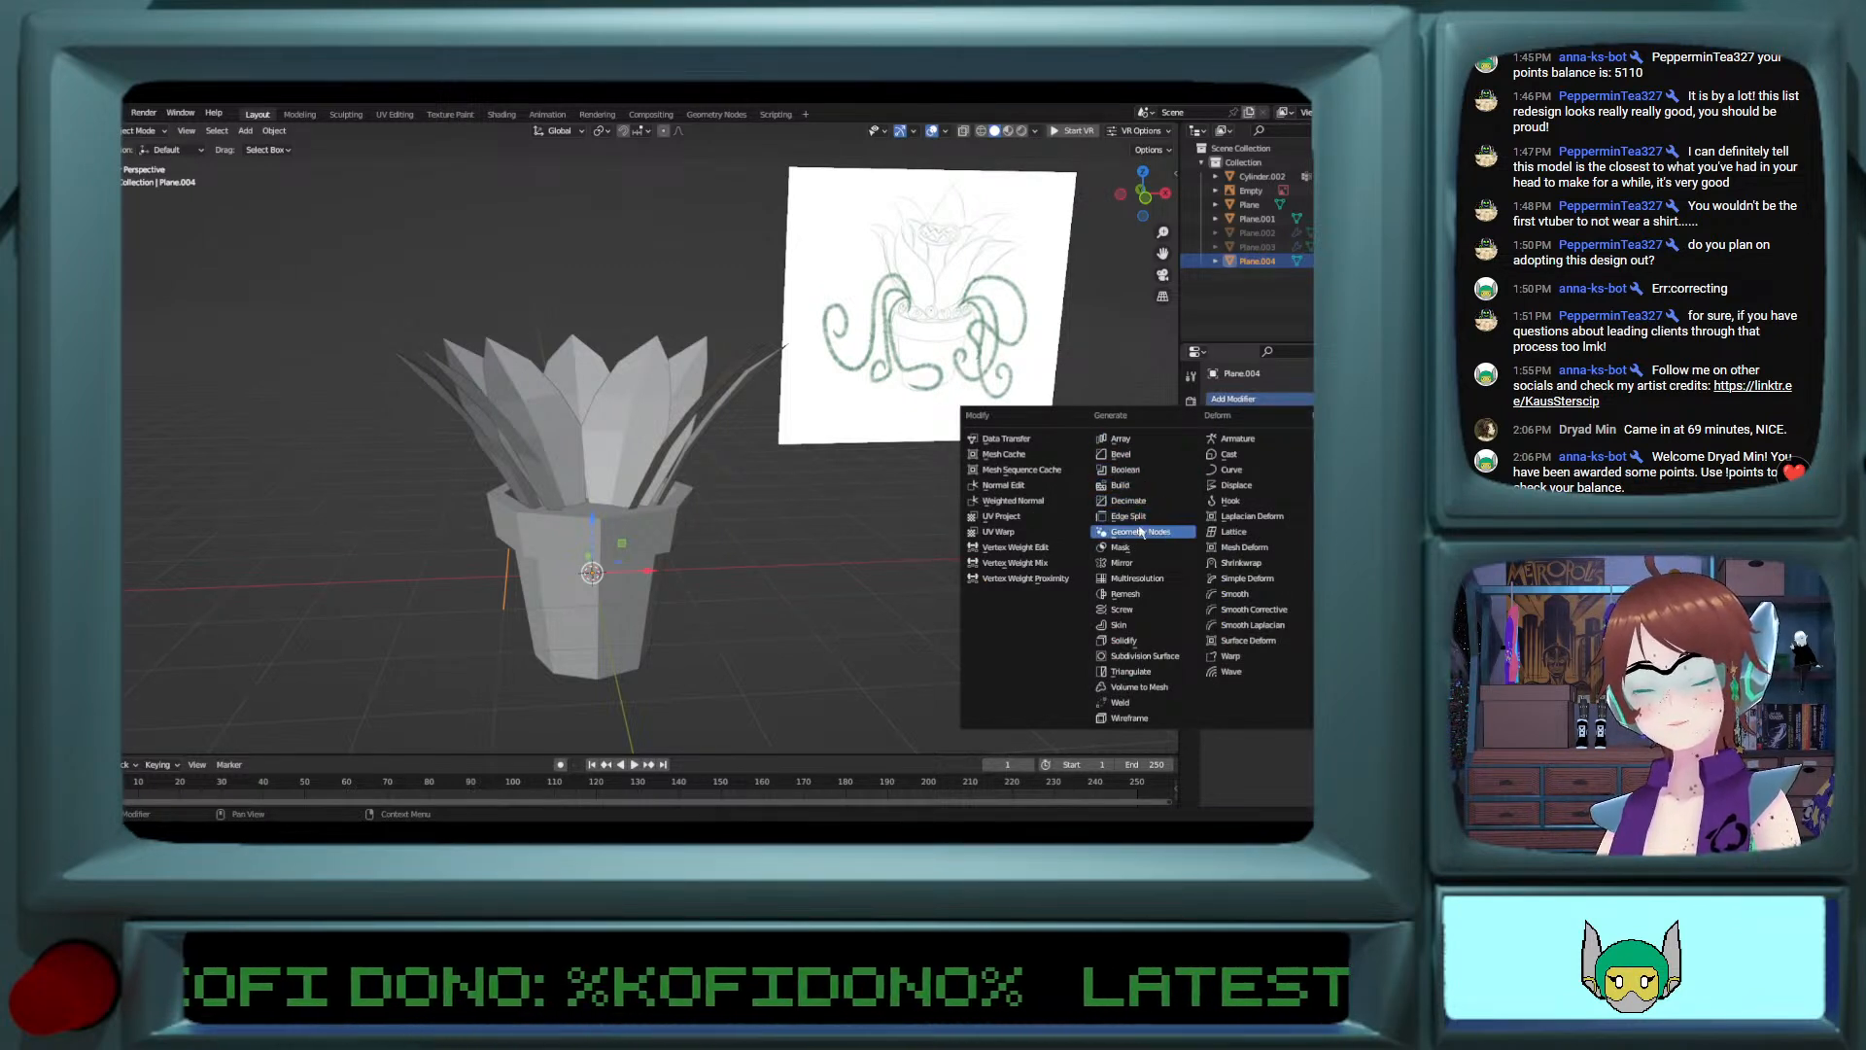
click(1141, 534)
click(1227, 448)
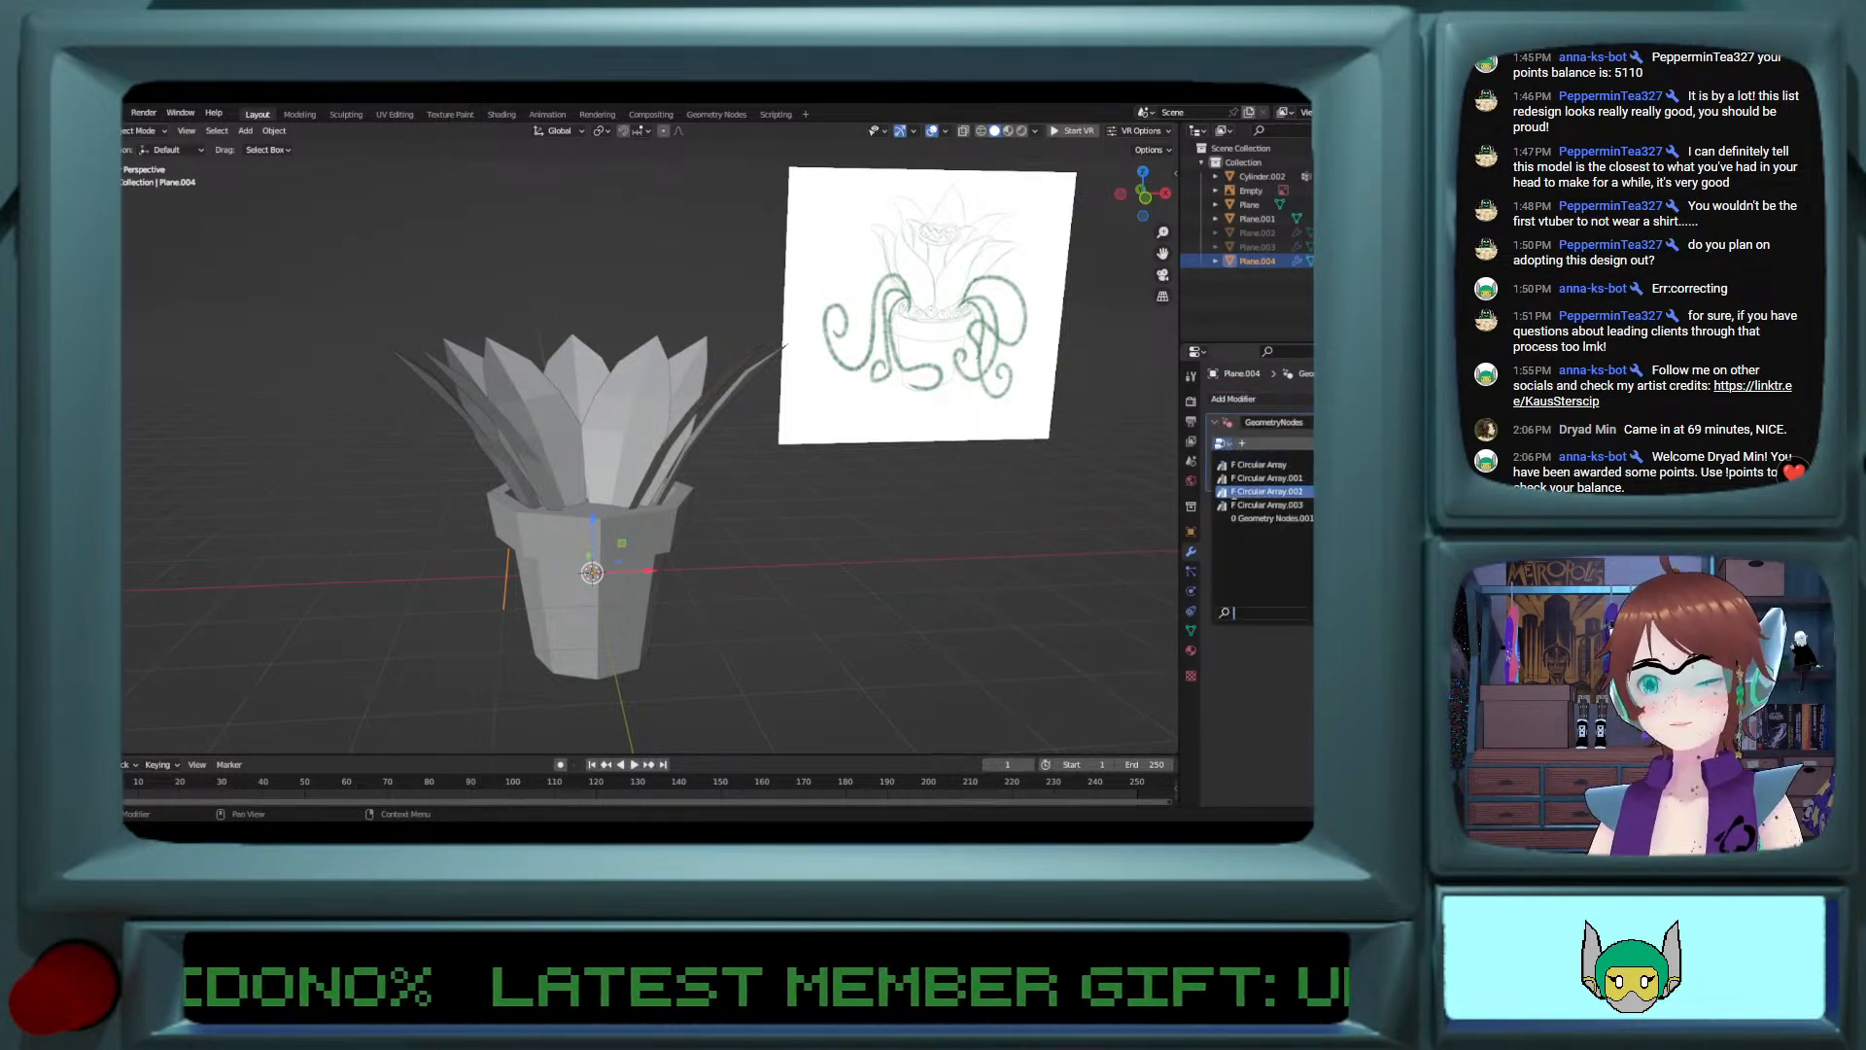
click(1238, 519)
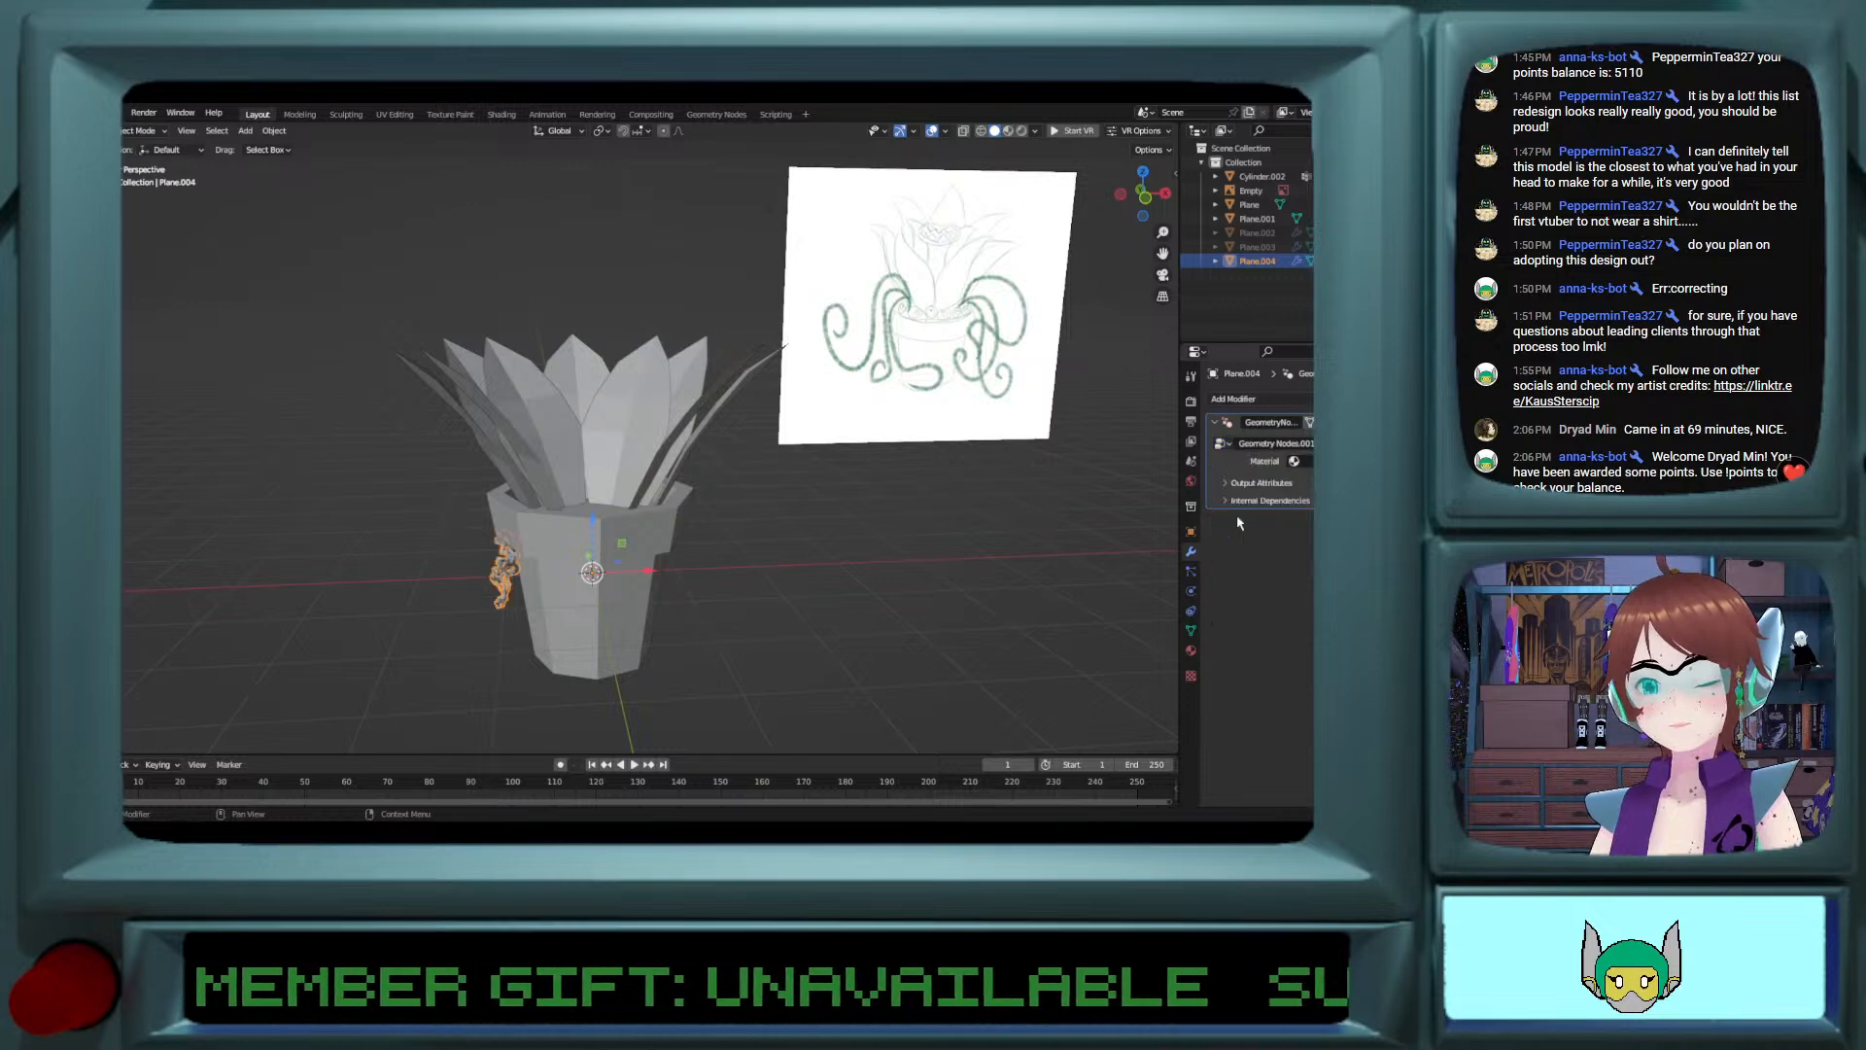
Step: Move the vine edge in its mesh about 3.9 m along the global X axis, away from the pot
middle_drag(502, 514, 641, 500)
scroll(521, 575, up, 3)
middle_drag(521, 574, 447, 602)
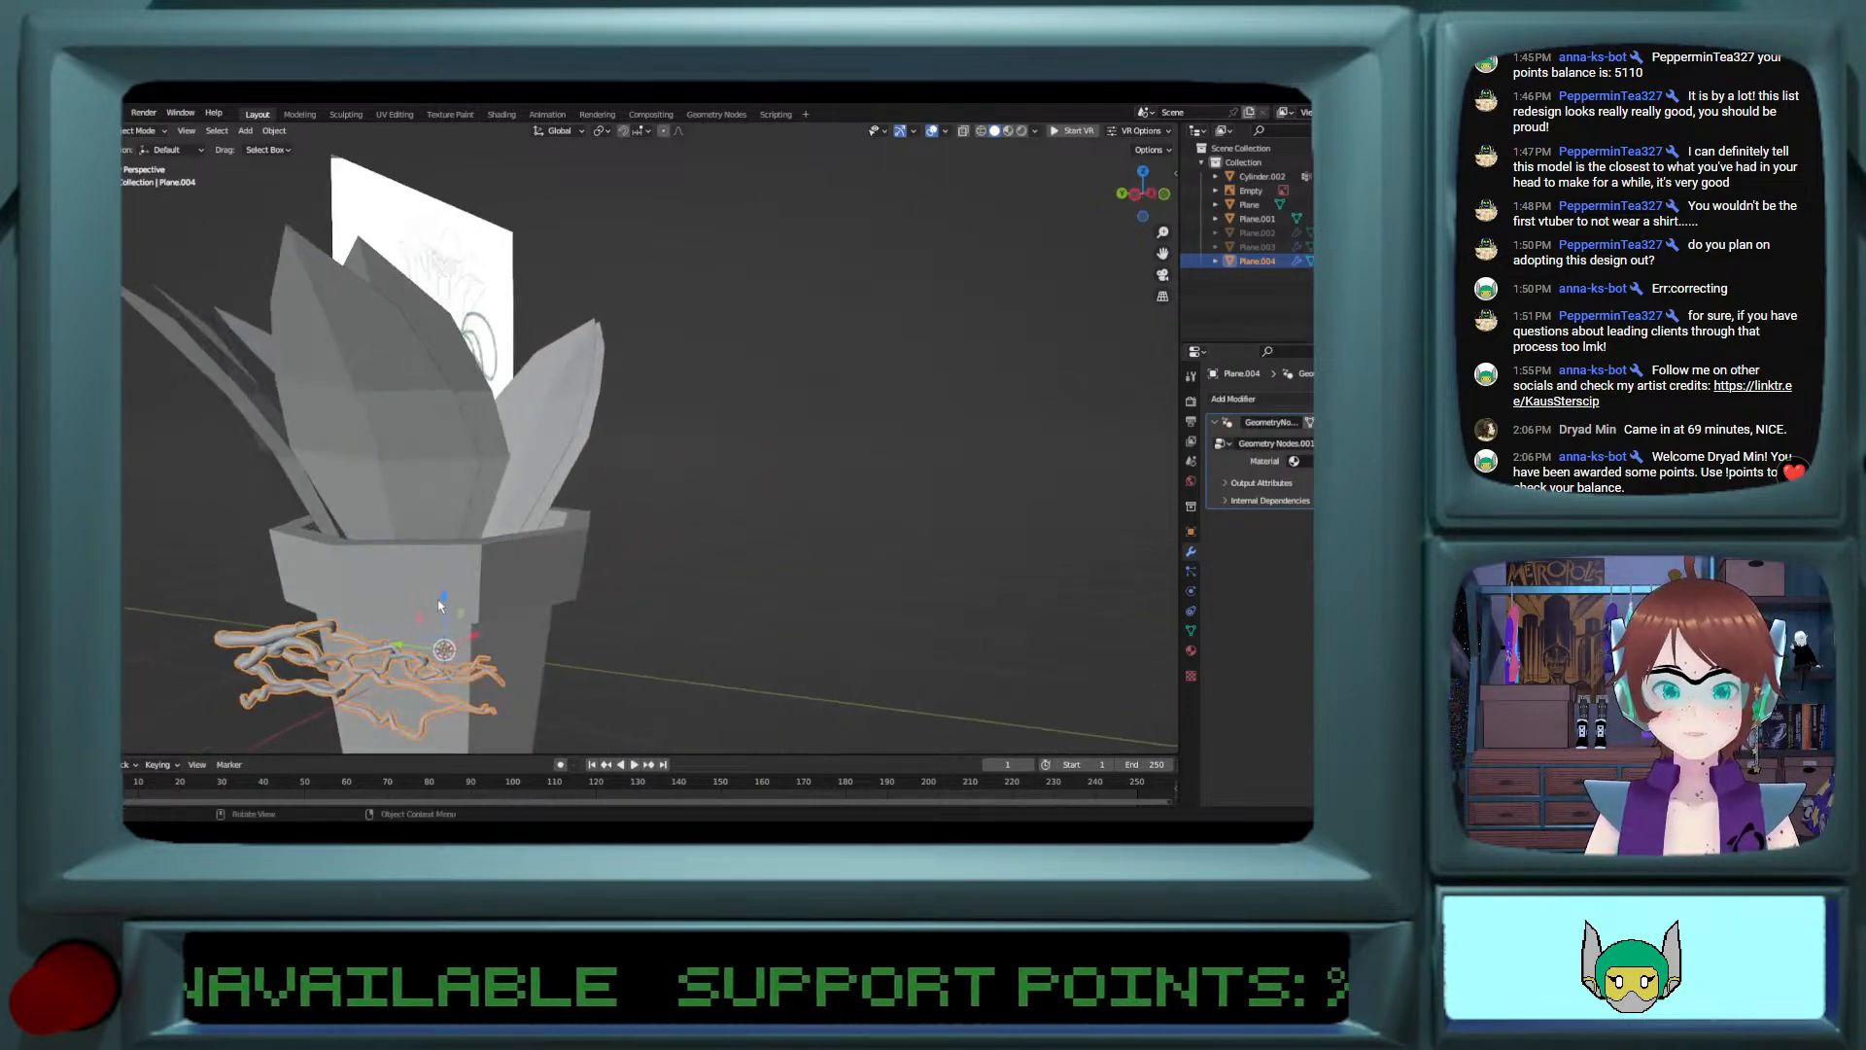
shift+middle_drag(277, 653, 574, 574)
key(Tab)
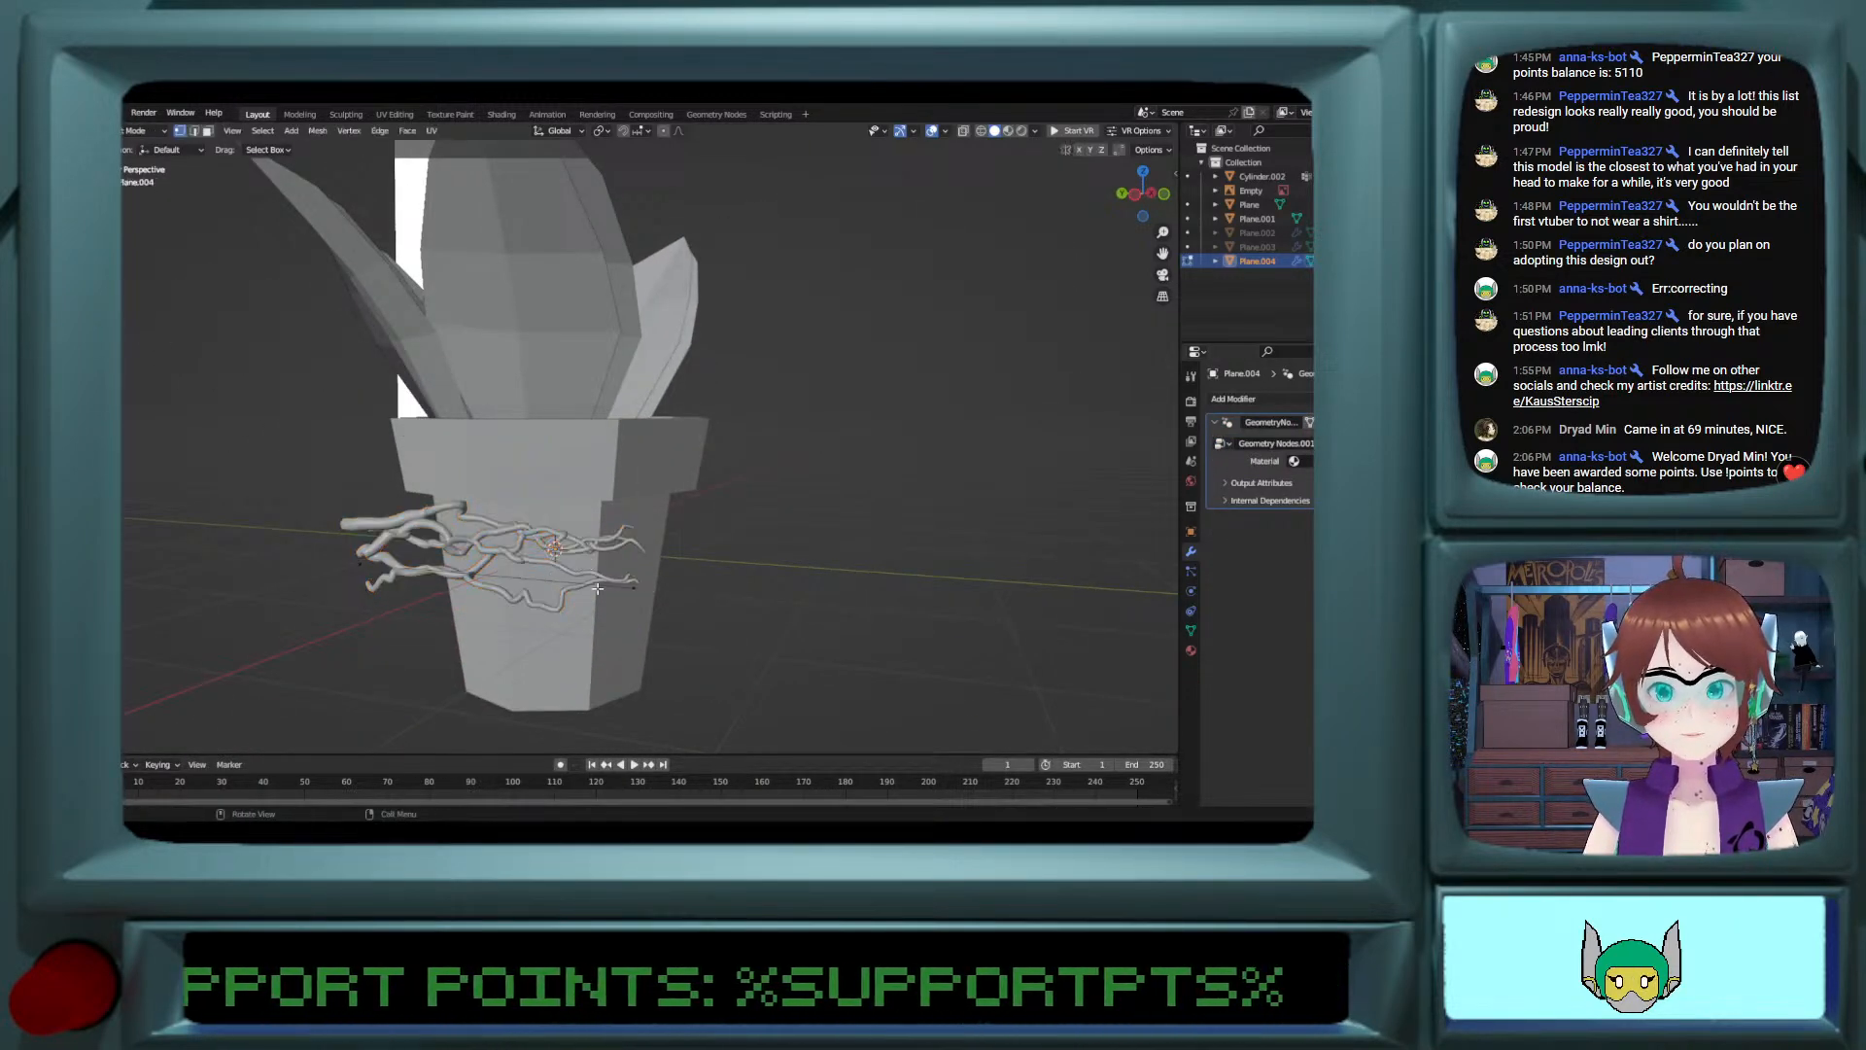
shift+click(355, 564)
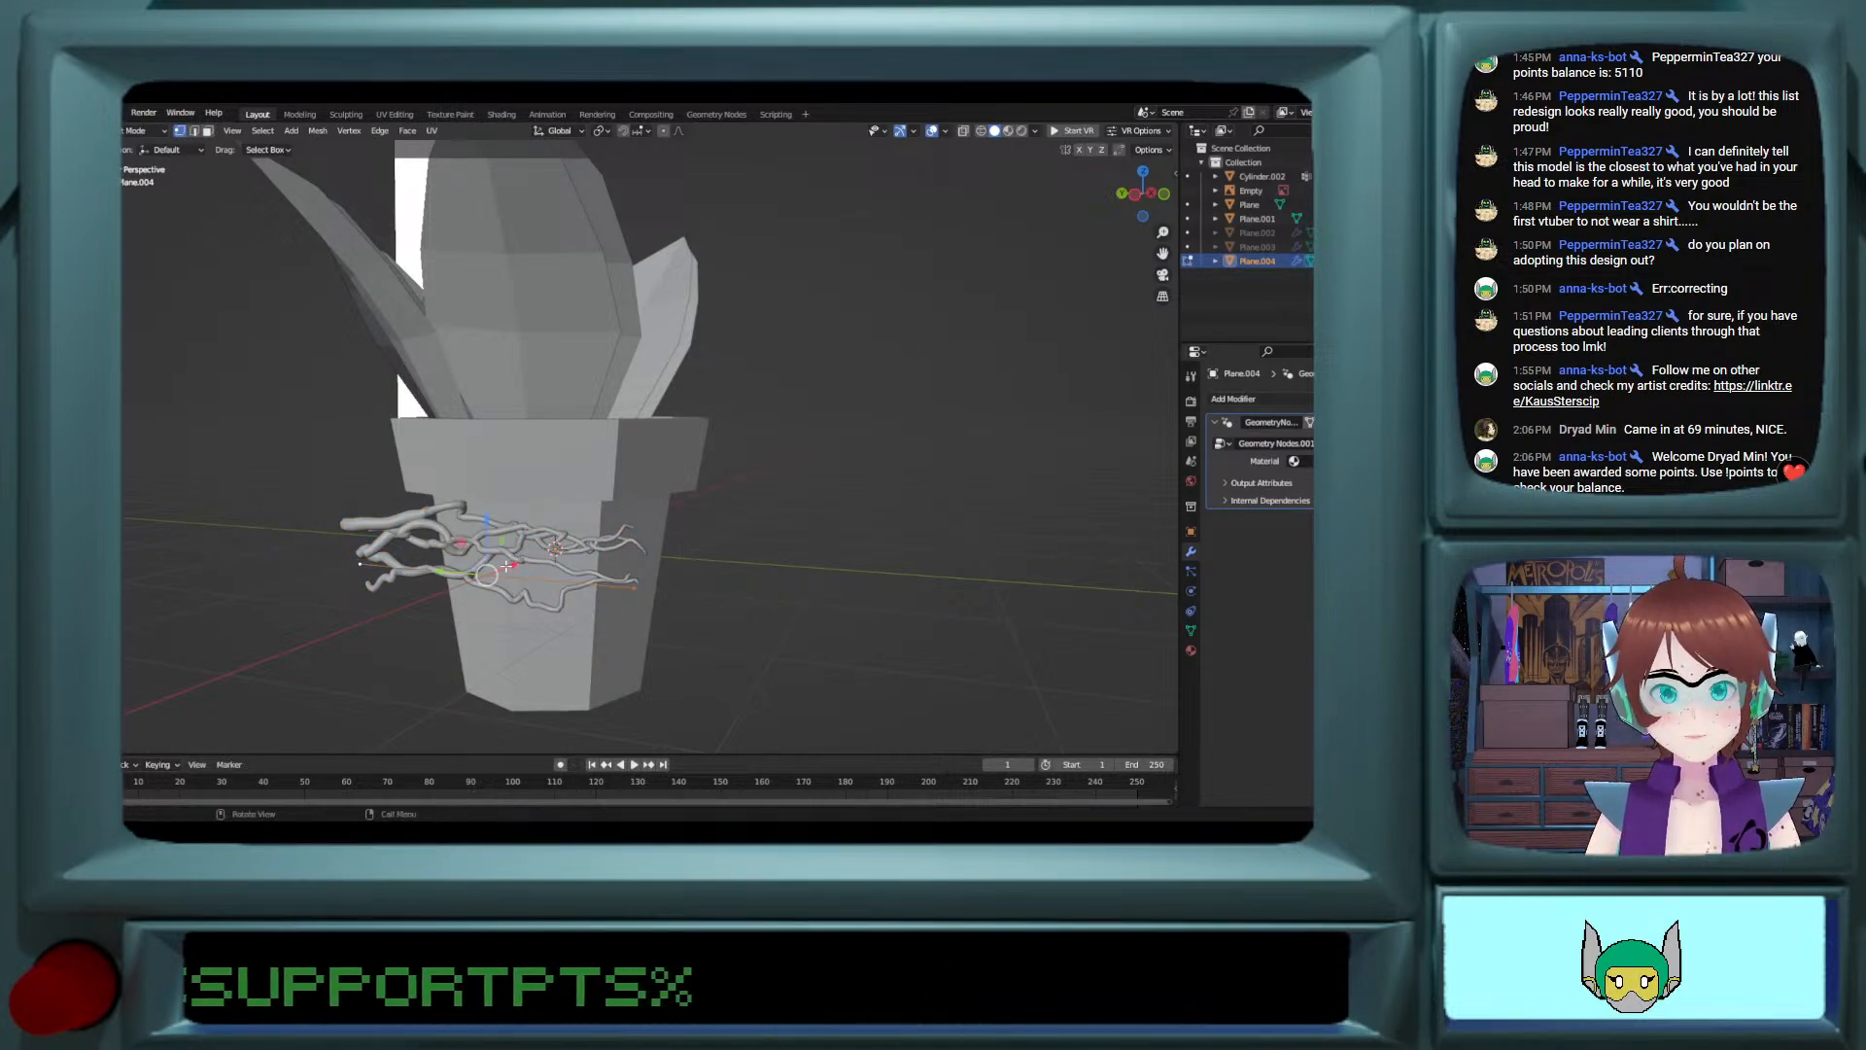
drag(510, 565, 691, 497)
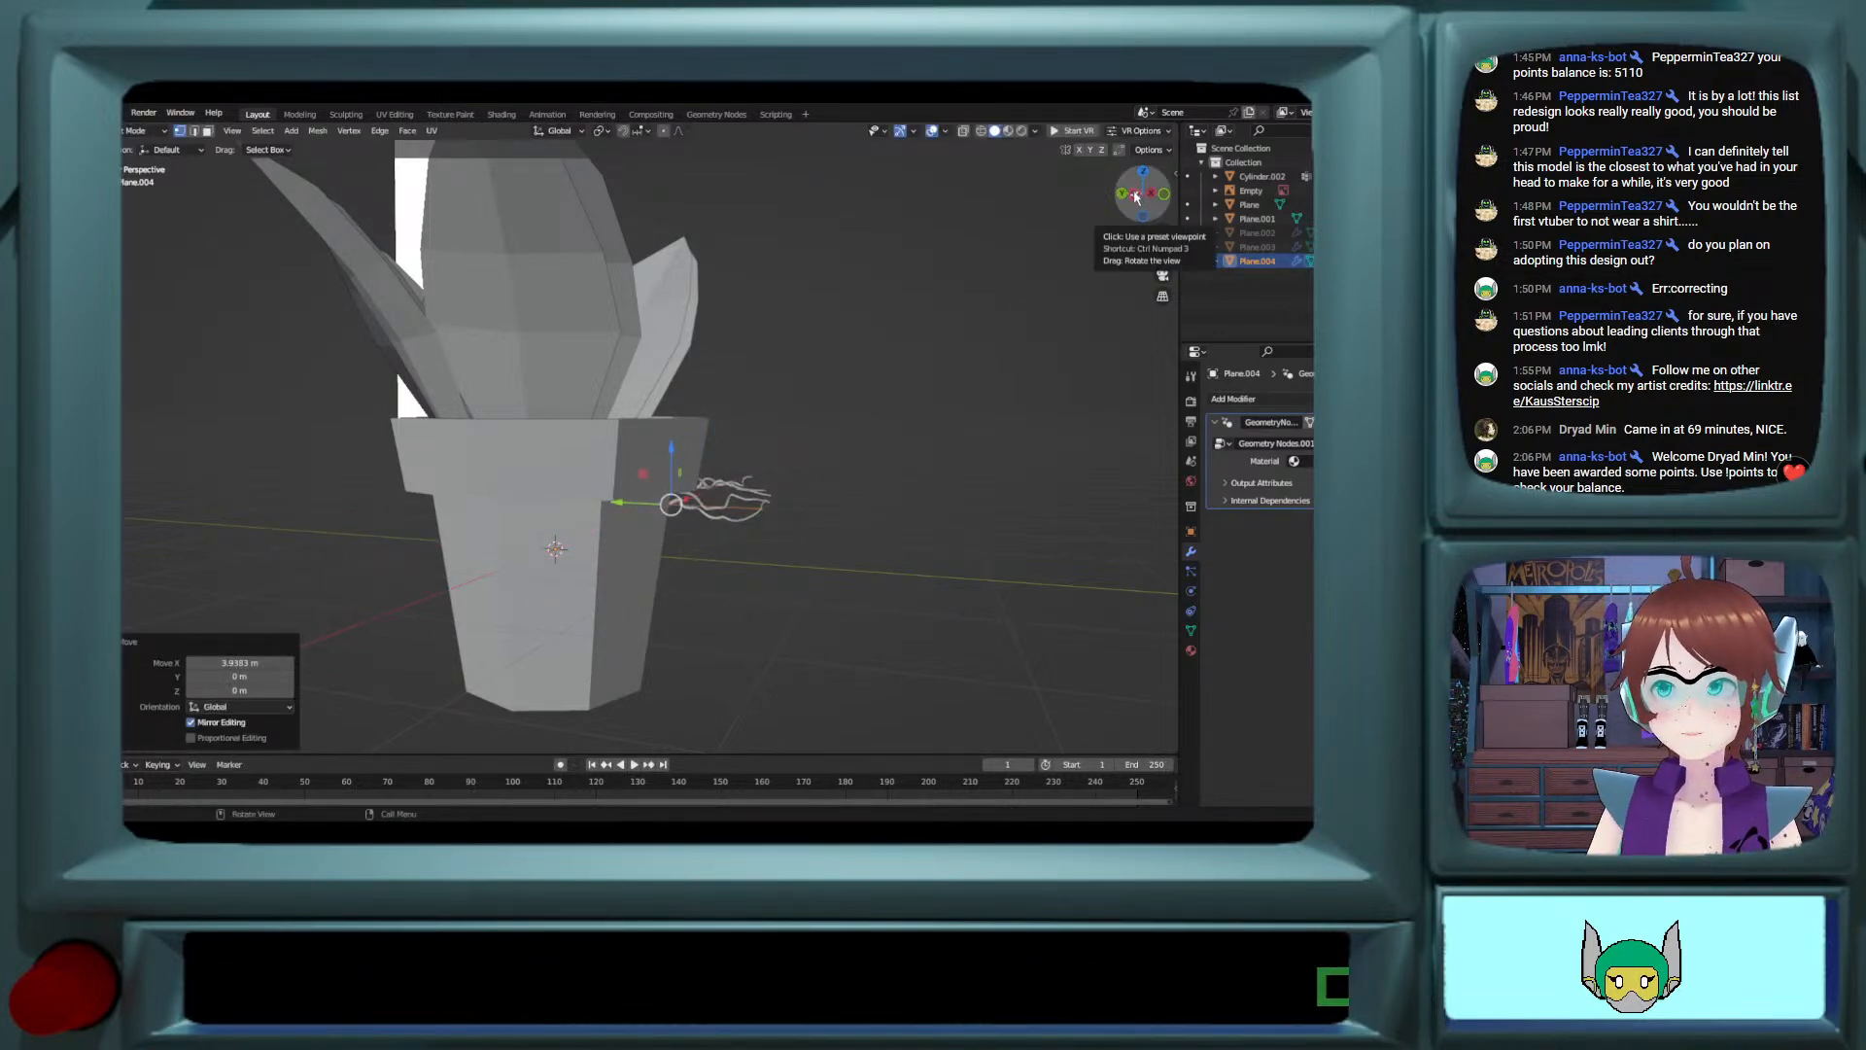
Step: Shift the vine edge about -1.5 m along X in front view, back toward the pot
click(1136, 197)
click(1163, 195)
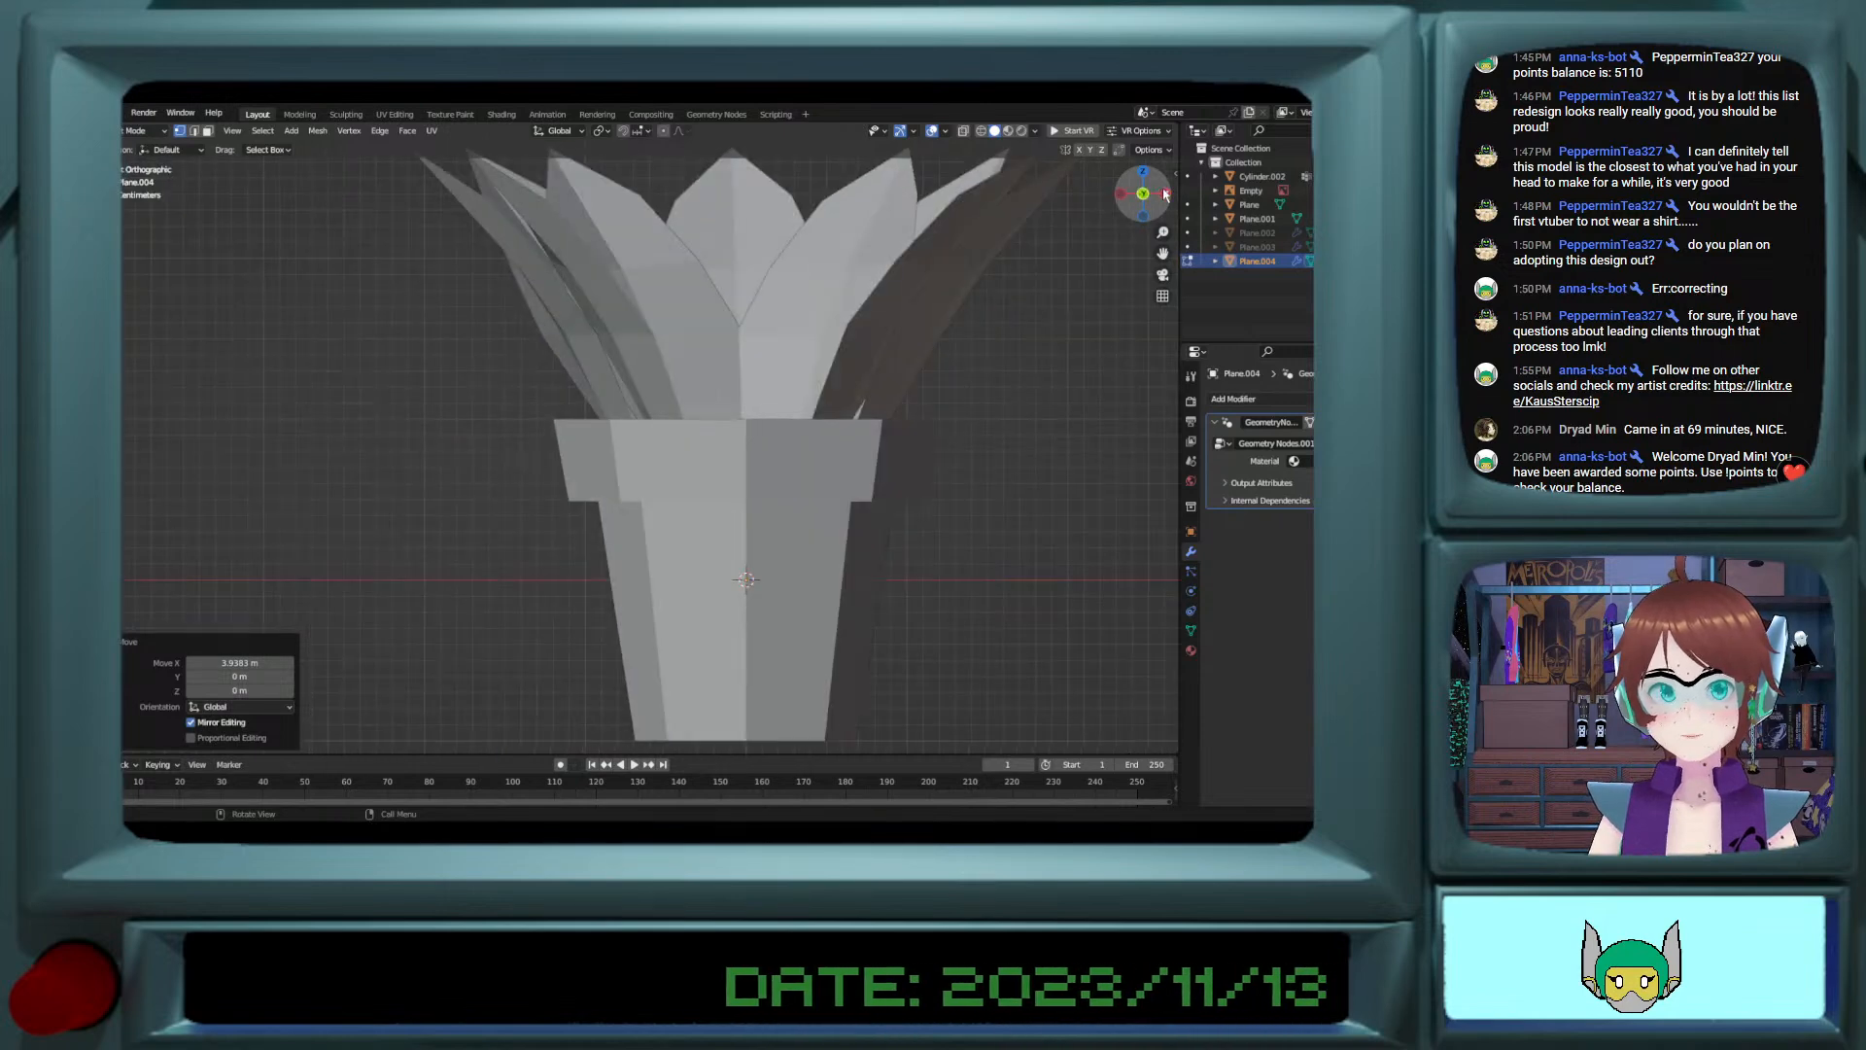
ctrl+scroll(962, 394, up, 5)
drag(1164, 582, 924, 564)
Step: Rotate the vine edge around the global Z axis and set the angle to exactly 90°
key(r)
key(z)
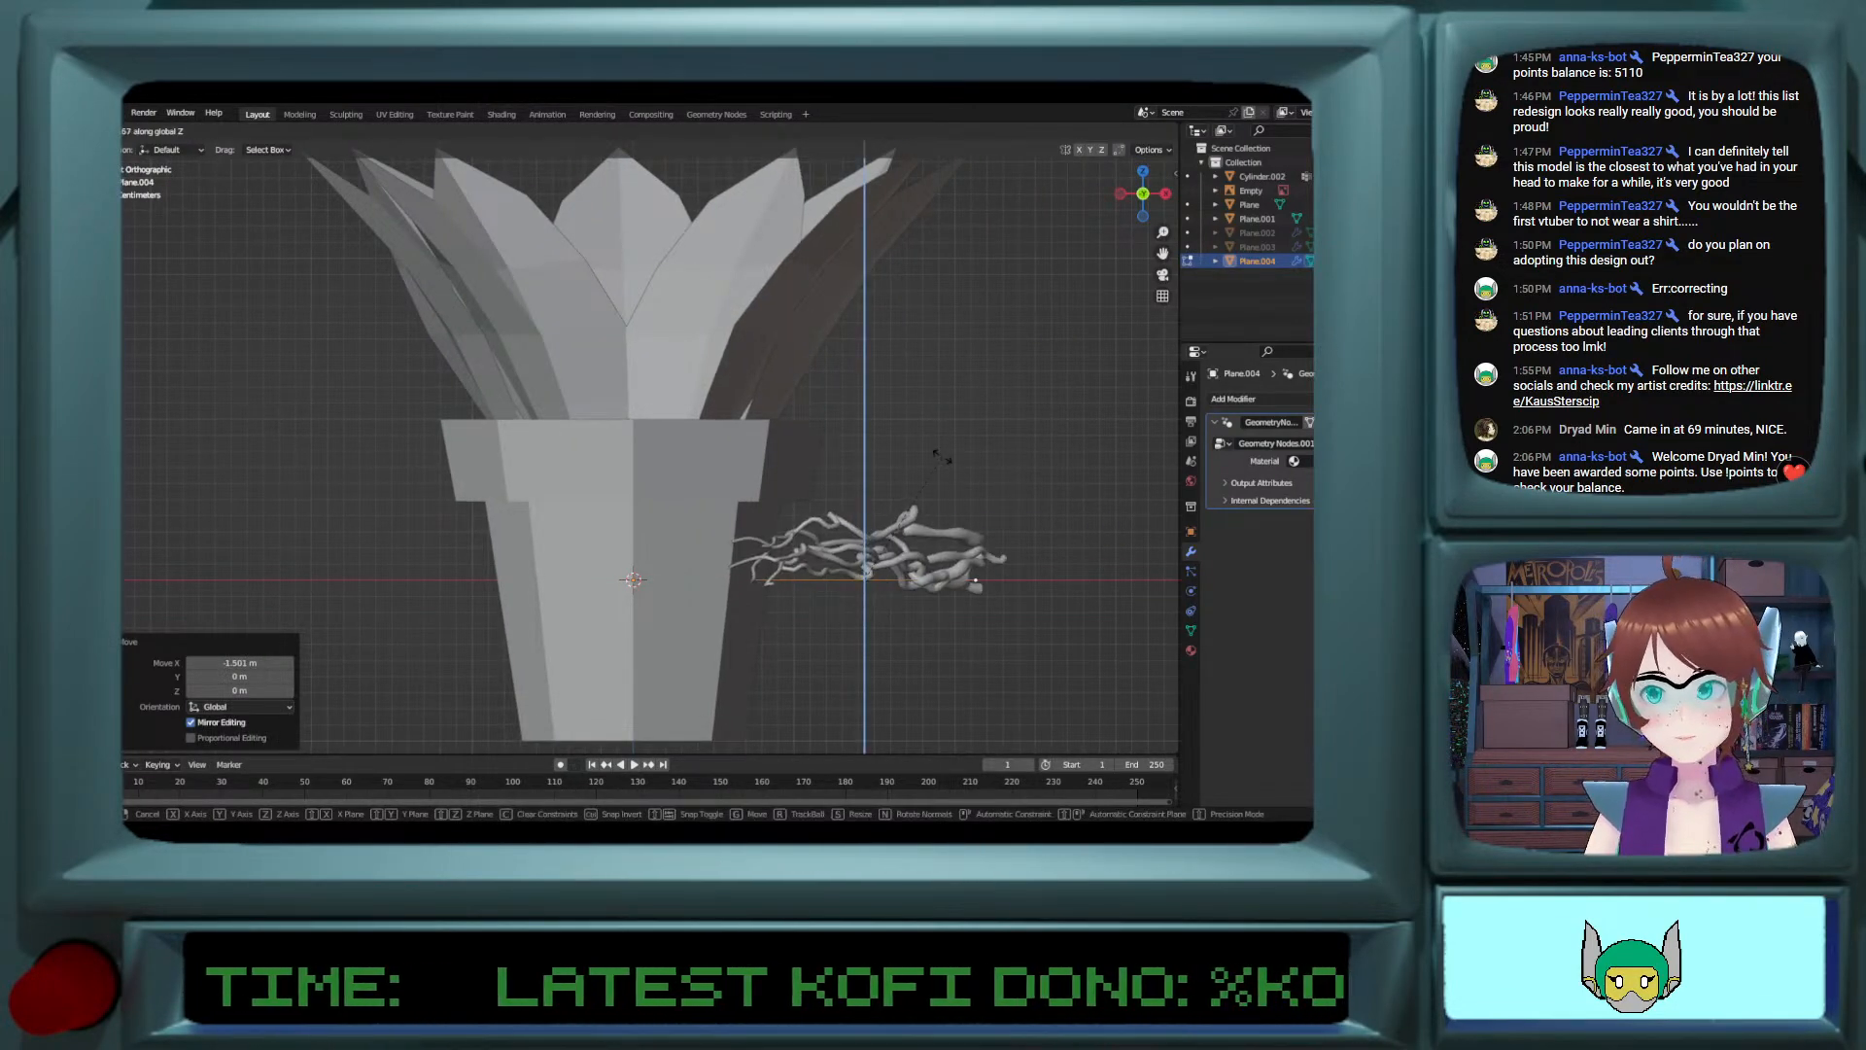
click(884, 710)
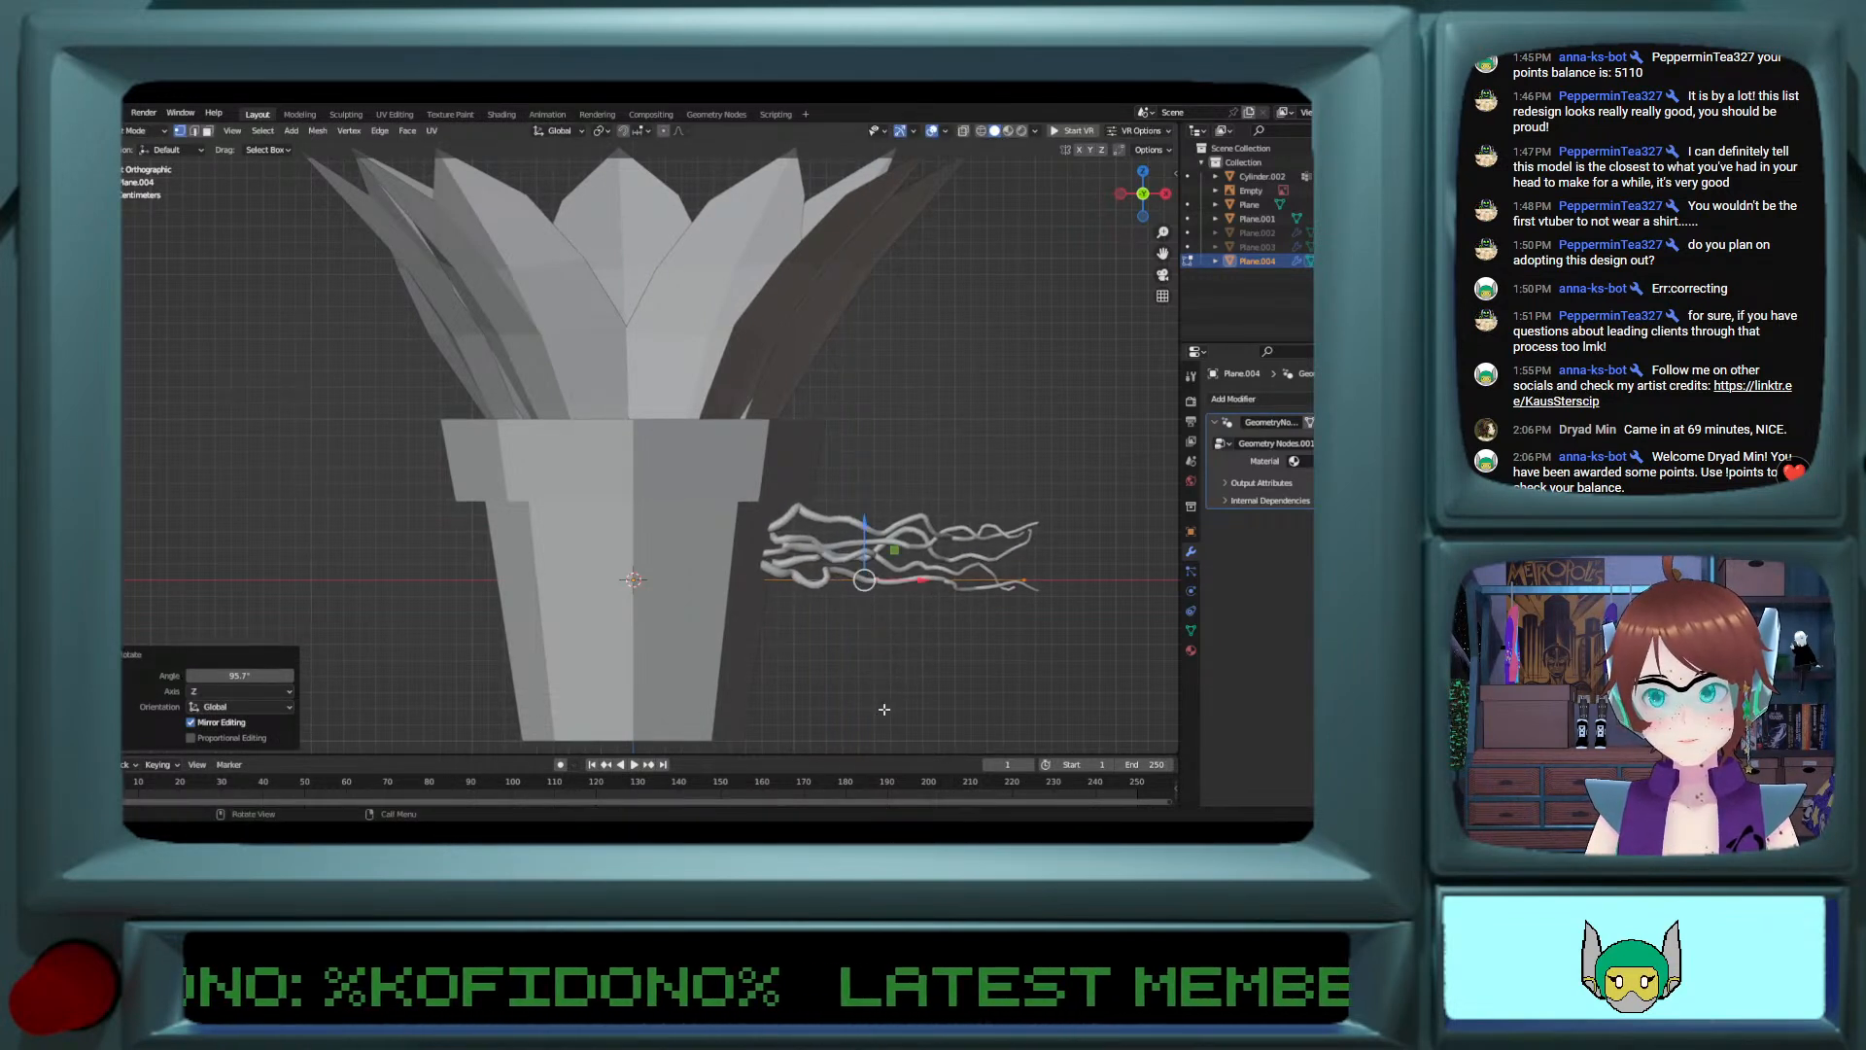
click(235, 675)
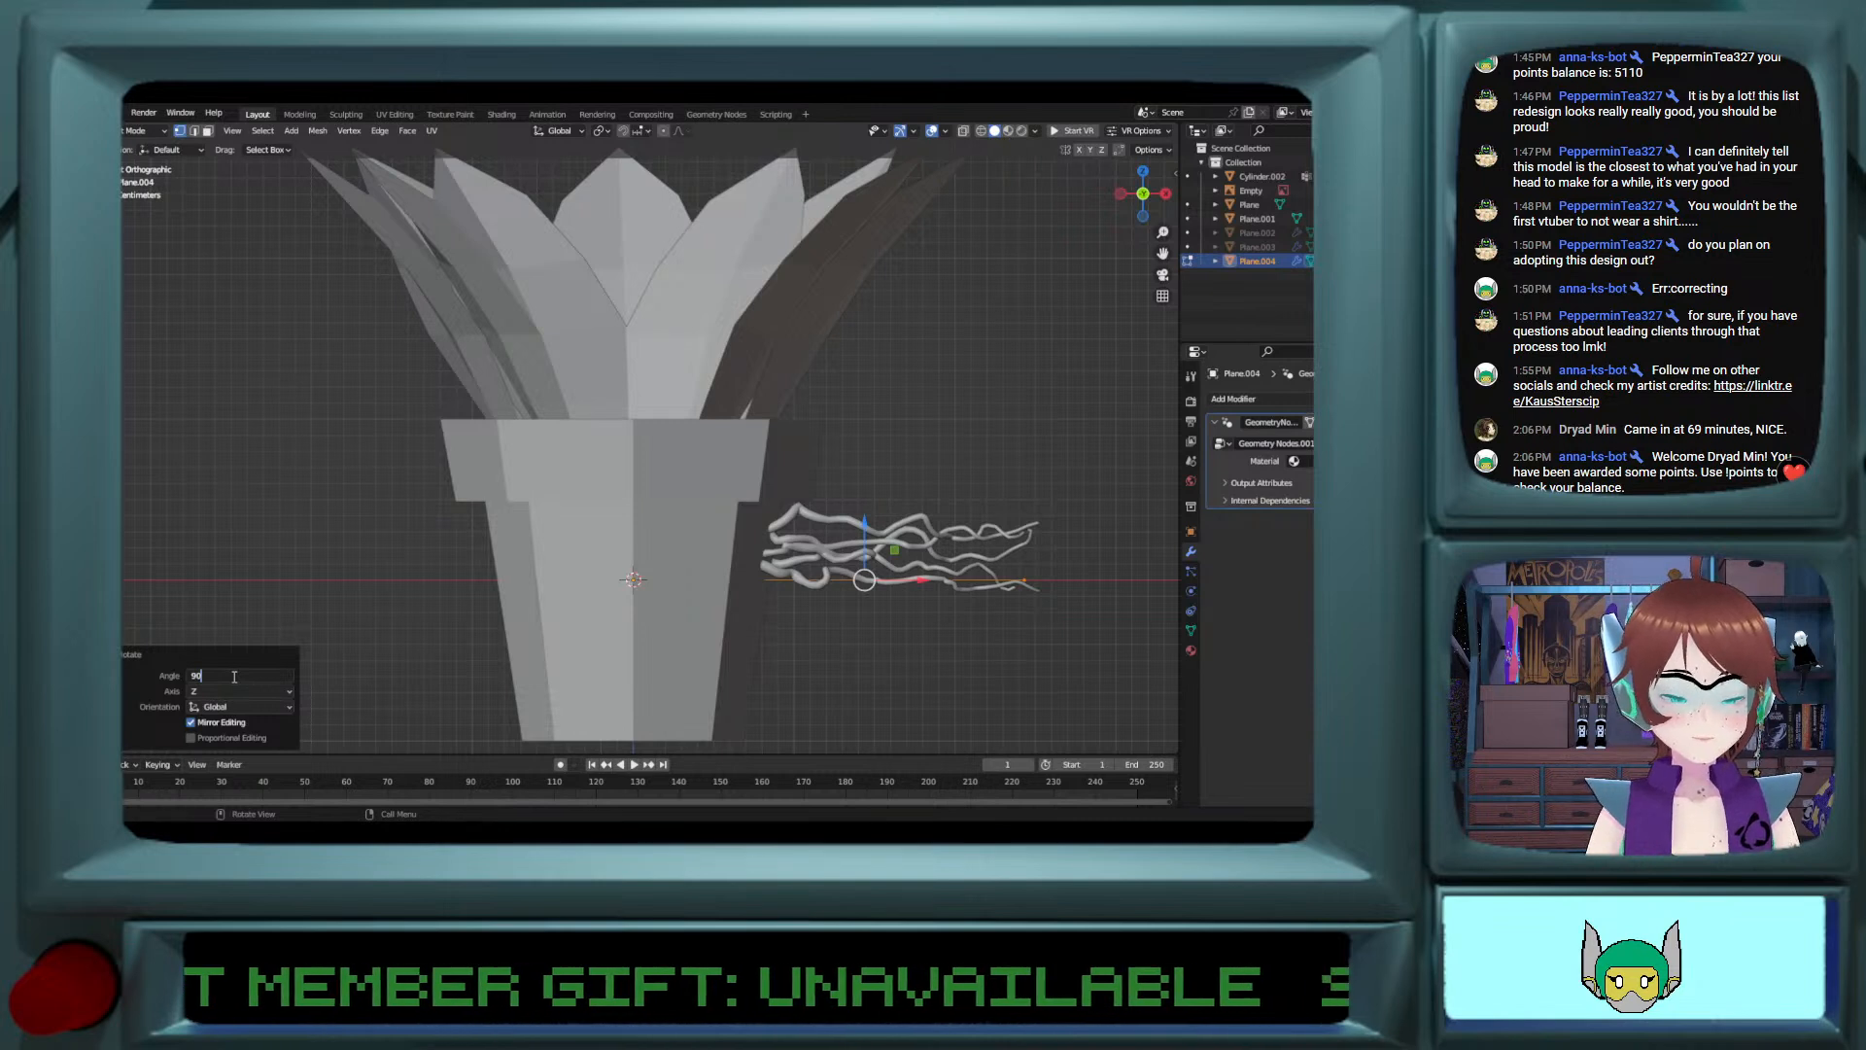
key(Return)
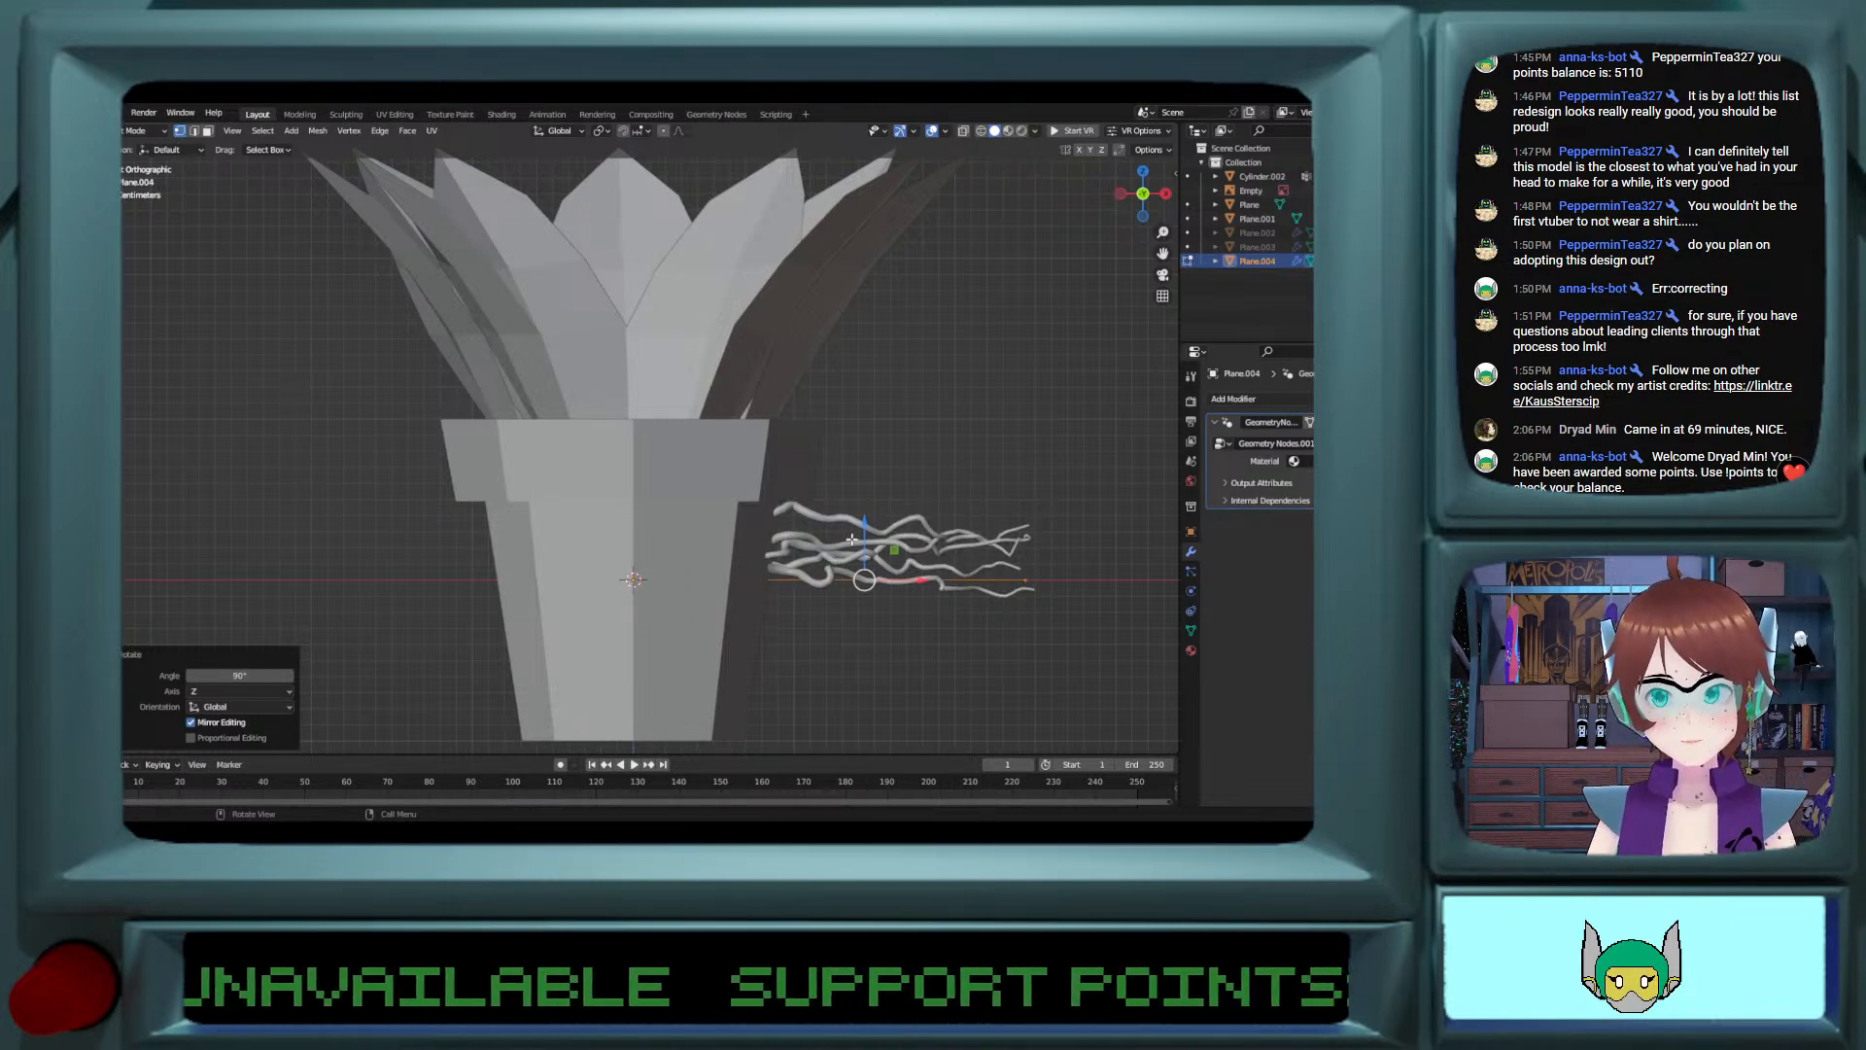
Step: Raise the vine edge along Z to the pot's rim height and move it about 0.61 m outward along X
key(g)
key(z)
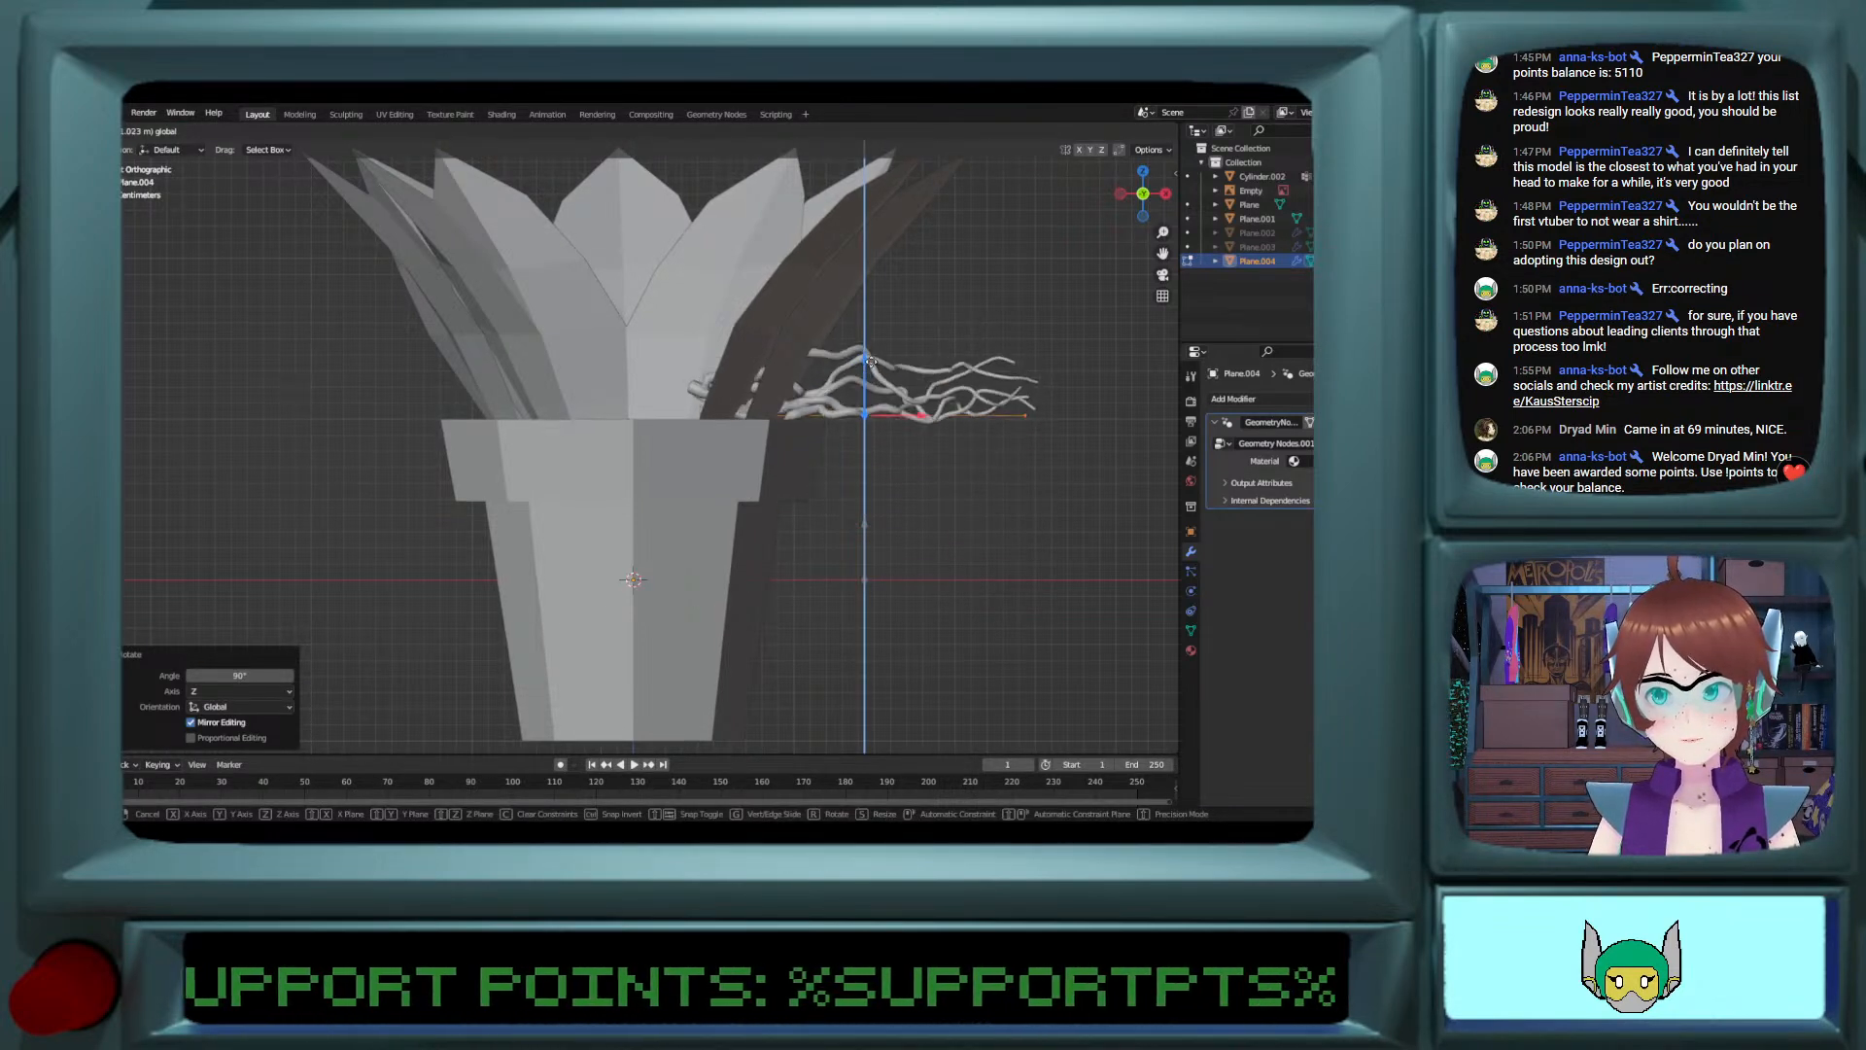
click(872, 366)
drag(916, 421, 1013, 424)
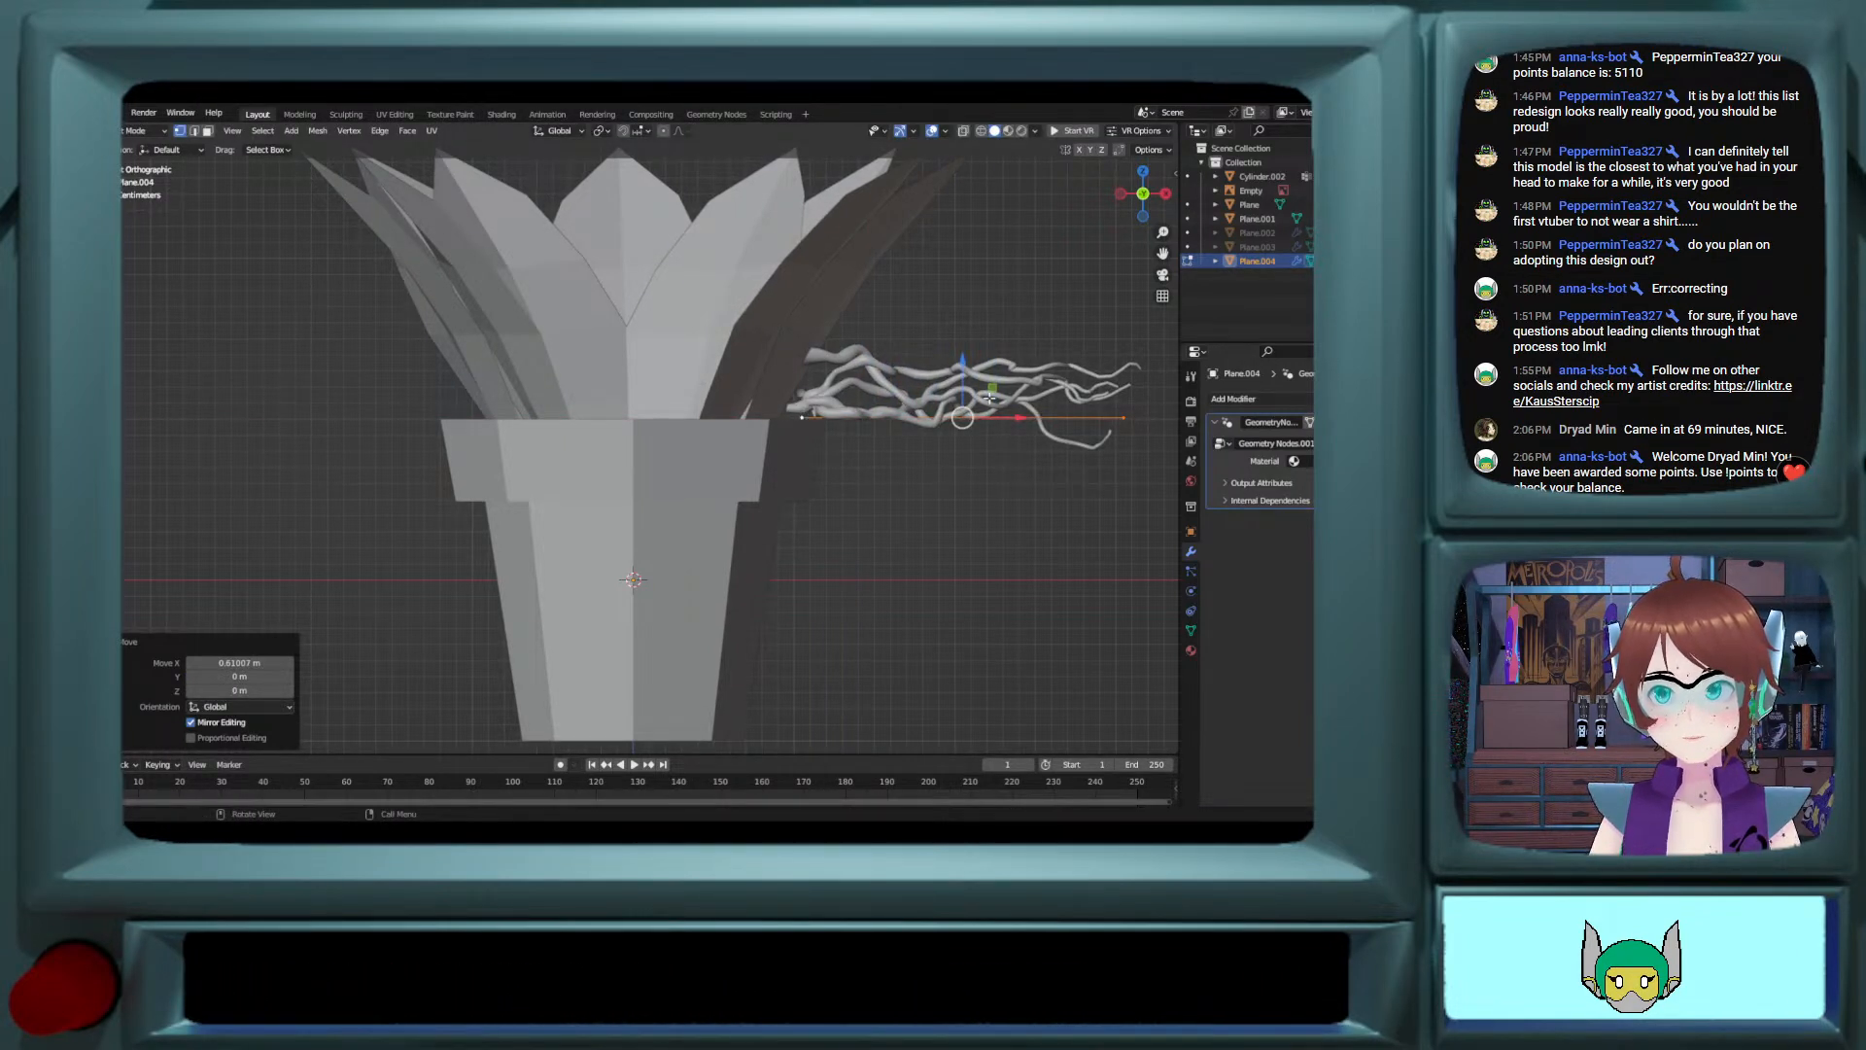
Step: Raise the vine edge slightly above the pot rim and extrude its inner vertex about 0.53 m inward toward the flower
drag(962, 365, 963, 338)
click(801, 392)
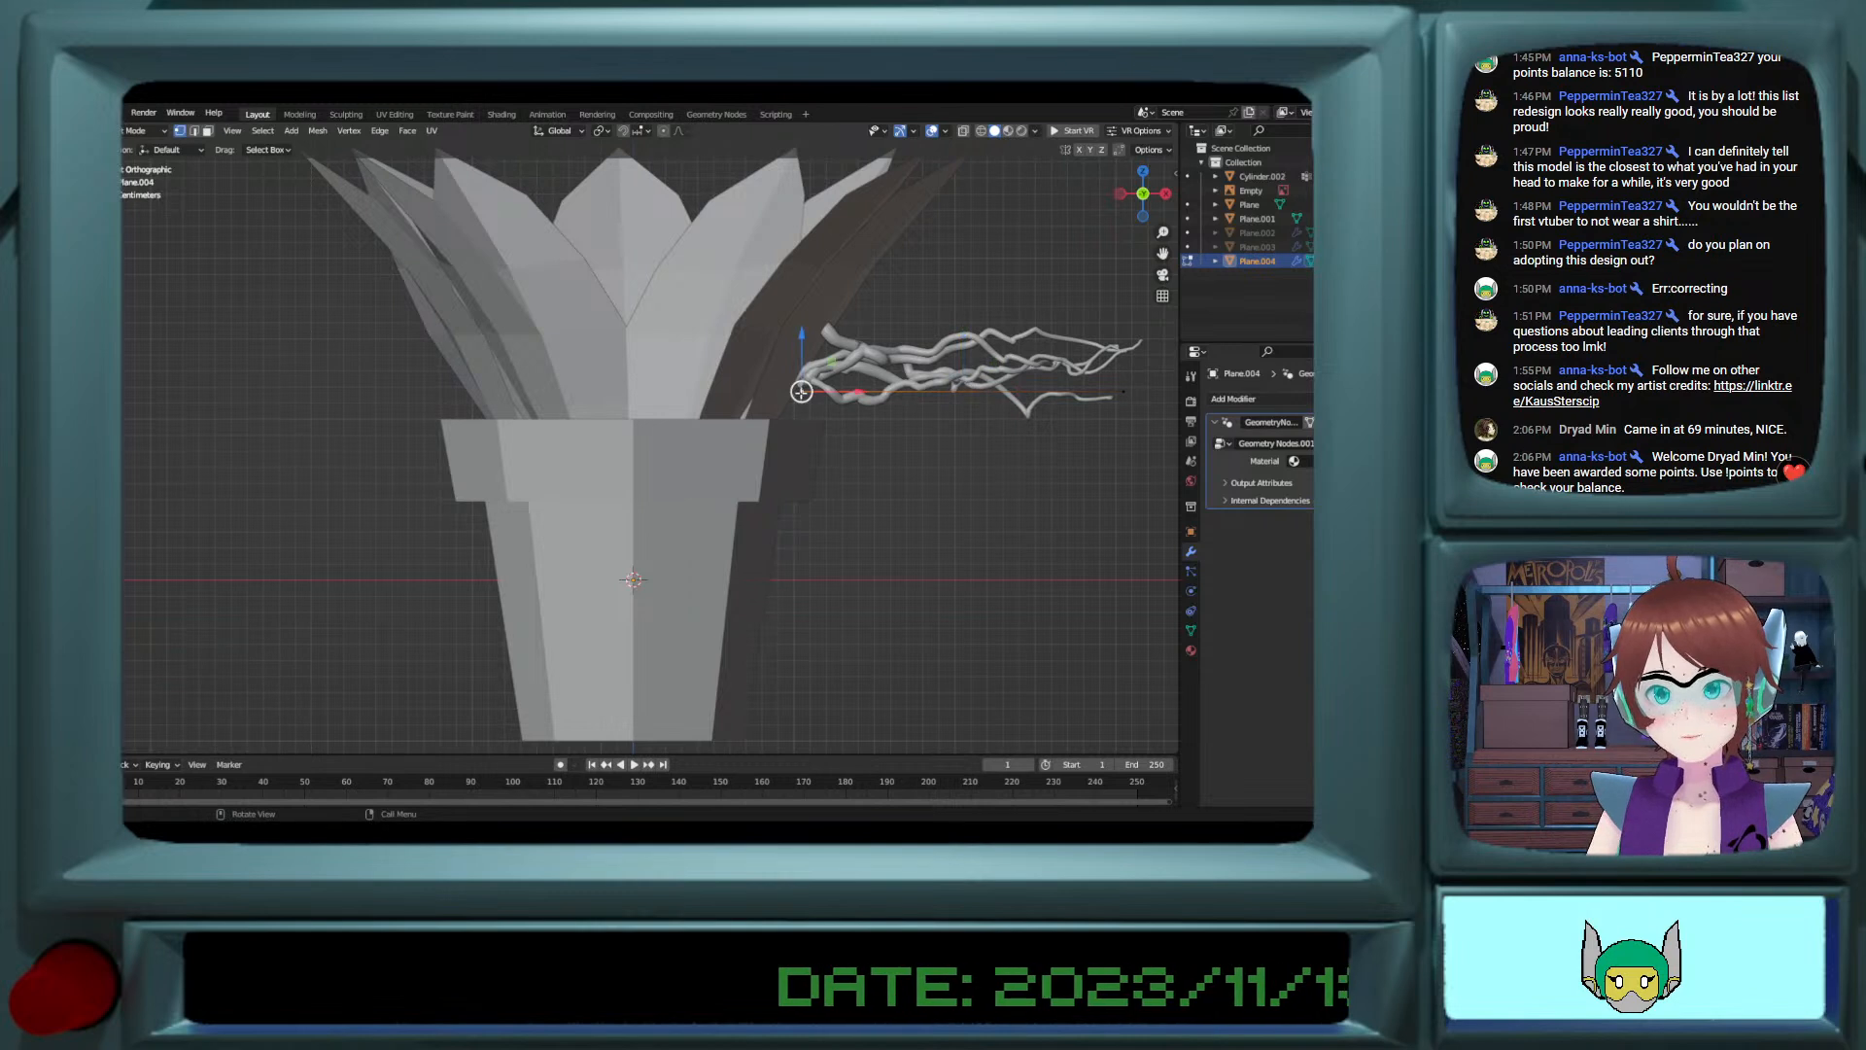
key(g)
click(777, 391)
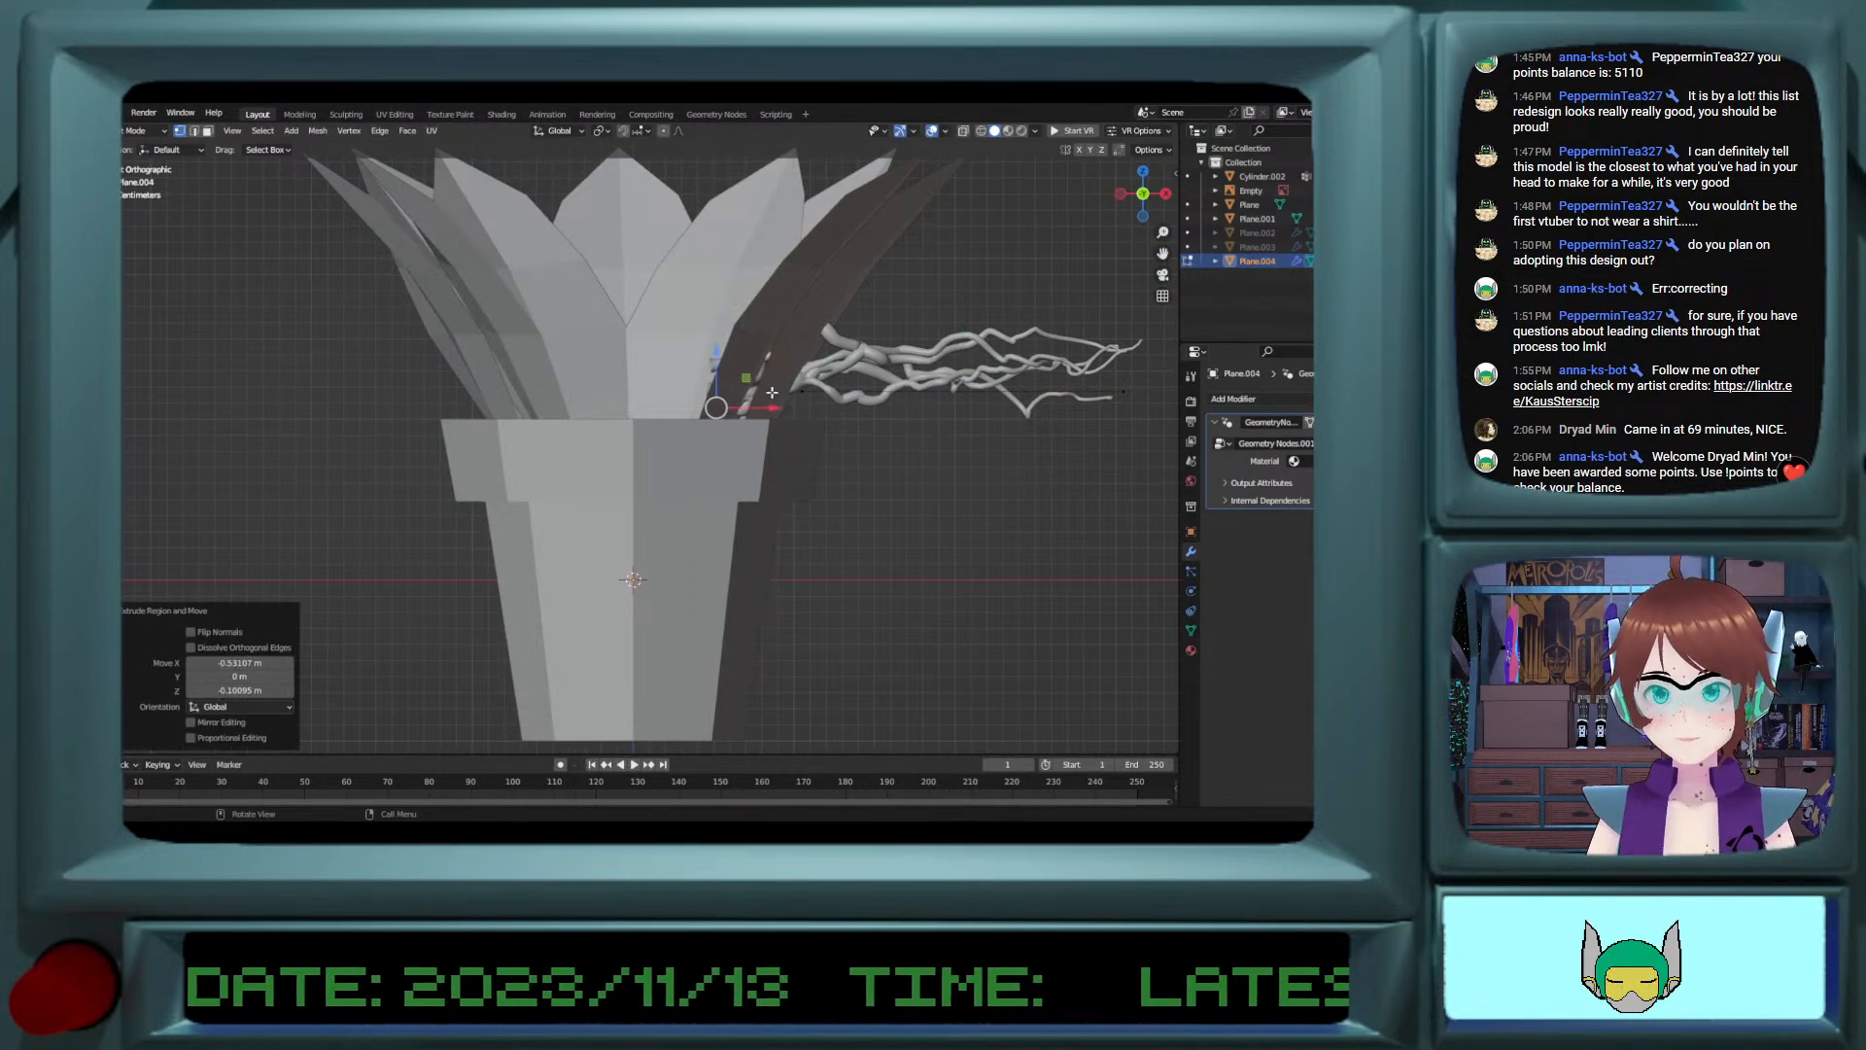
drag(715, 408, 729, 408)
Step: Extrude the vine's inner vertex straight down along Z into the pot
key(g)
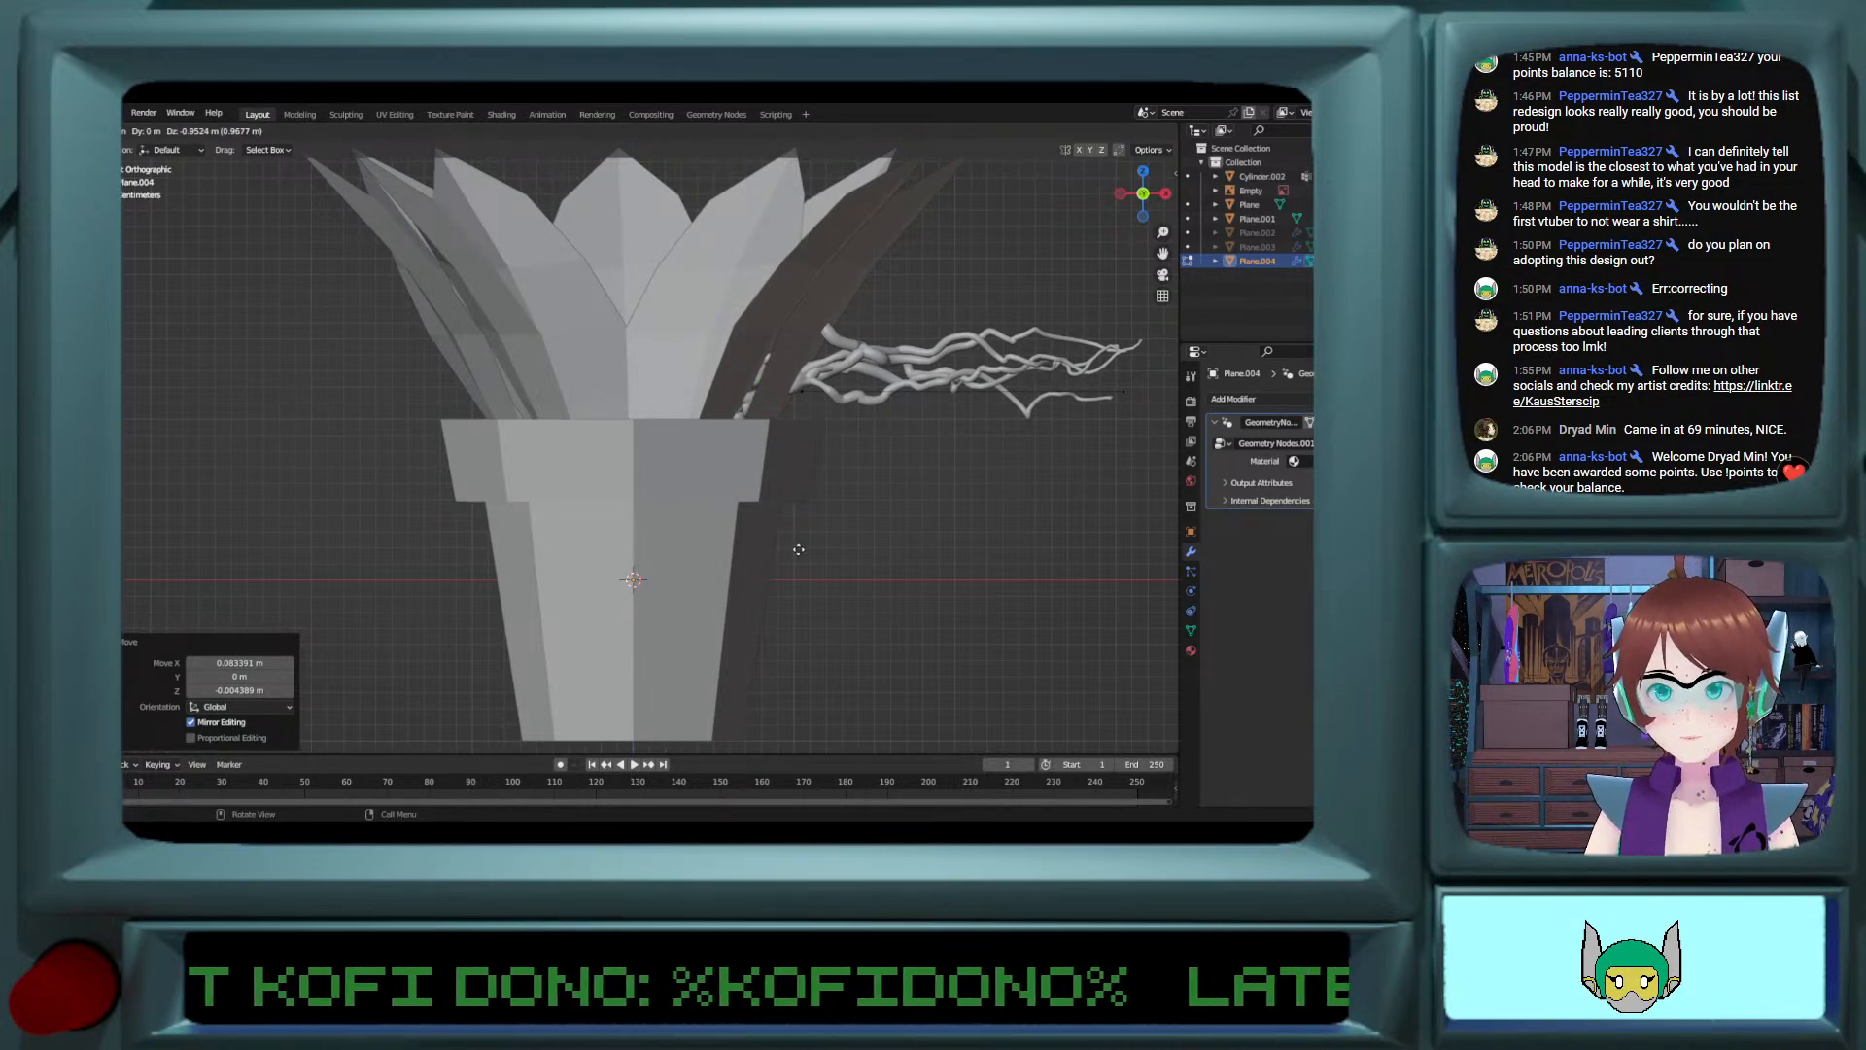
key(z)
click(780, 532)
Step: Shift the vine's rim vertex outward along X and pull the outer end vertex about 1.67 m back toward the pot
mouse_move(782, 431)
middle_down()
mouse_move(785, 468)
mouse_move(871, 458)
mouse_move(763, 455)
middle_up()
key(g)
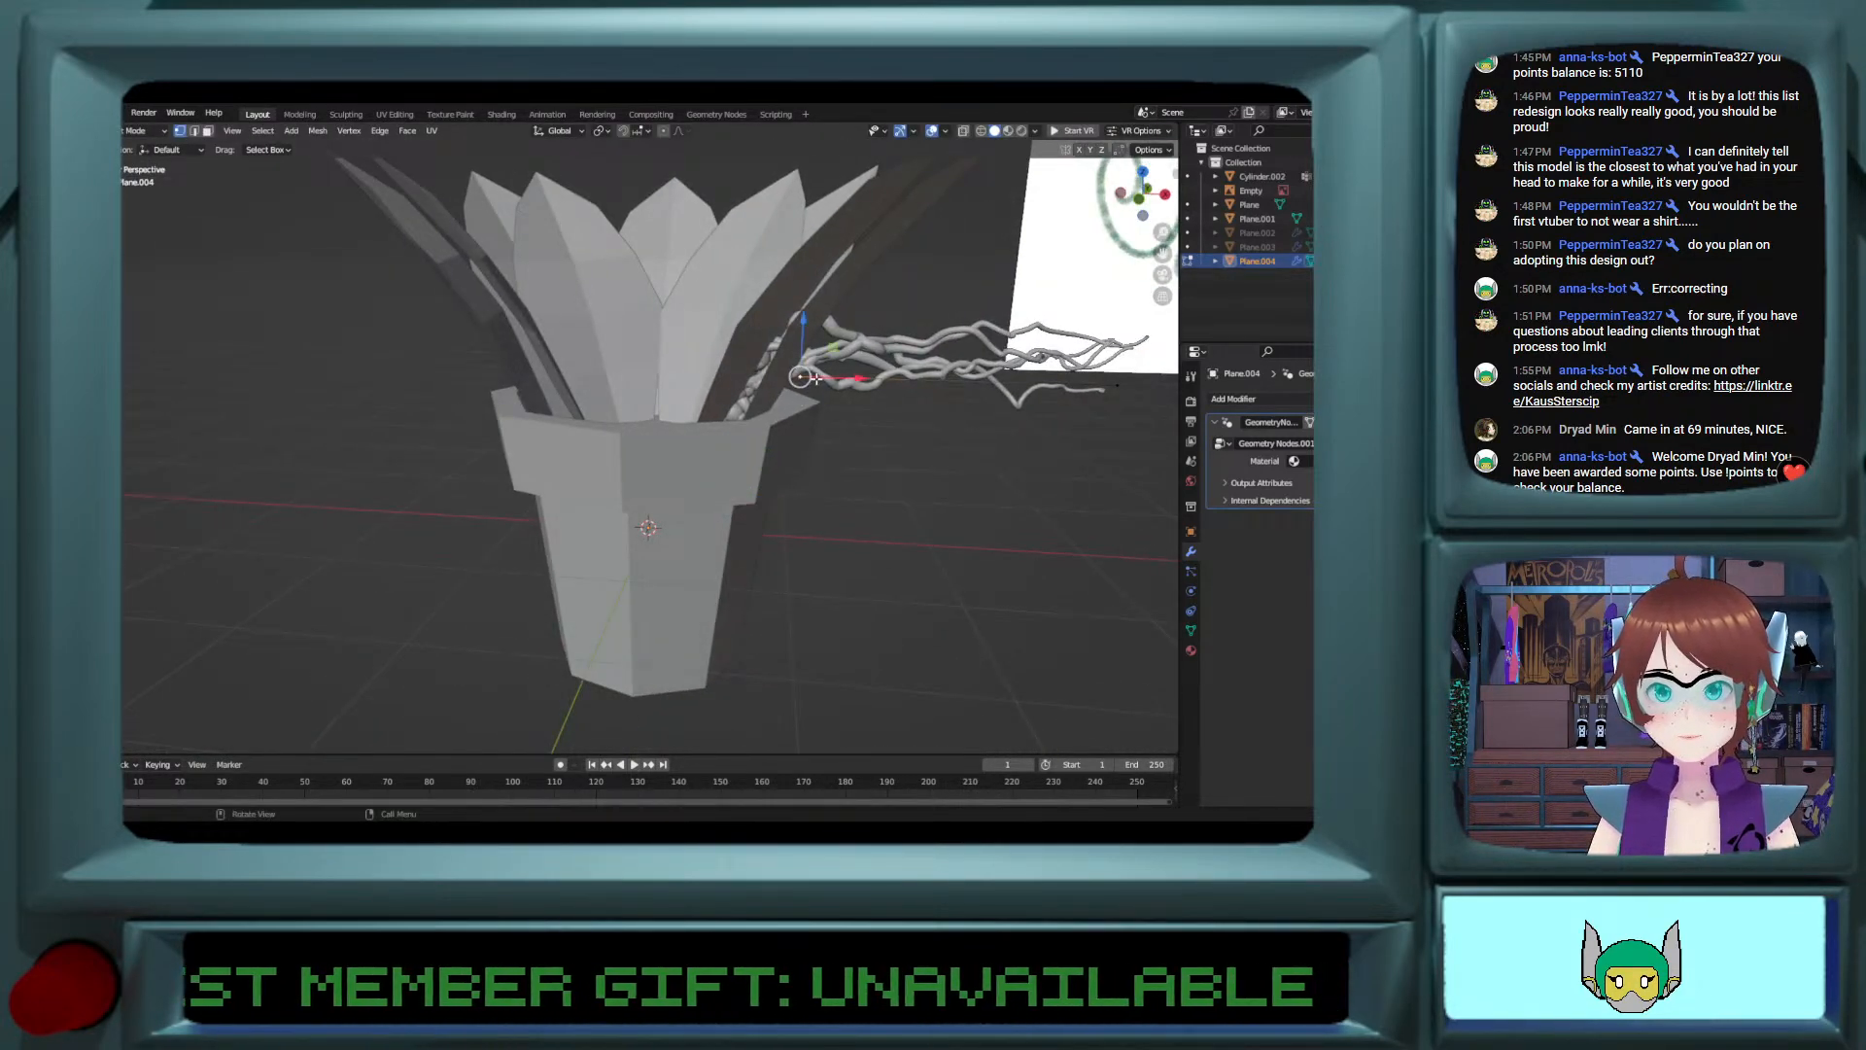
key(x)
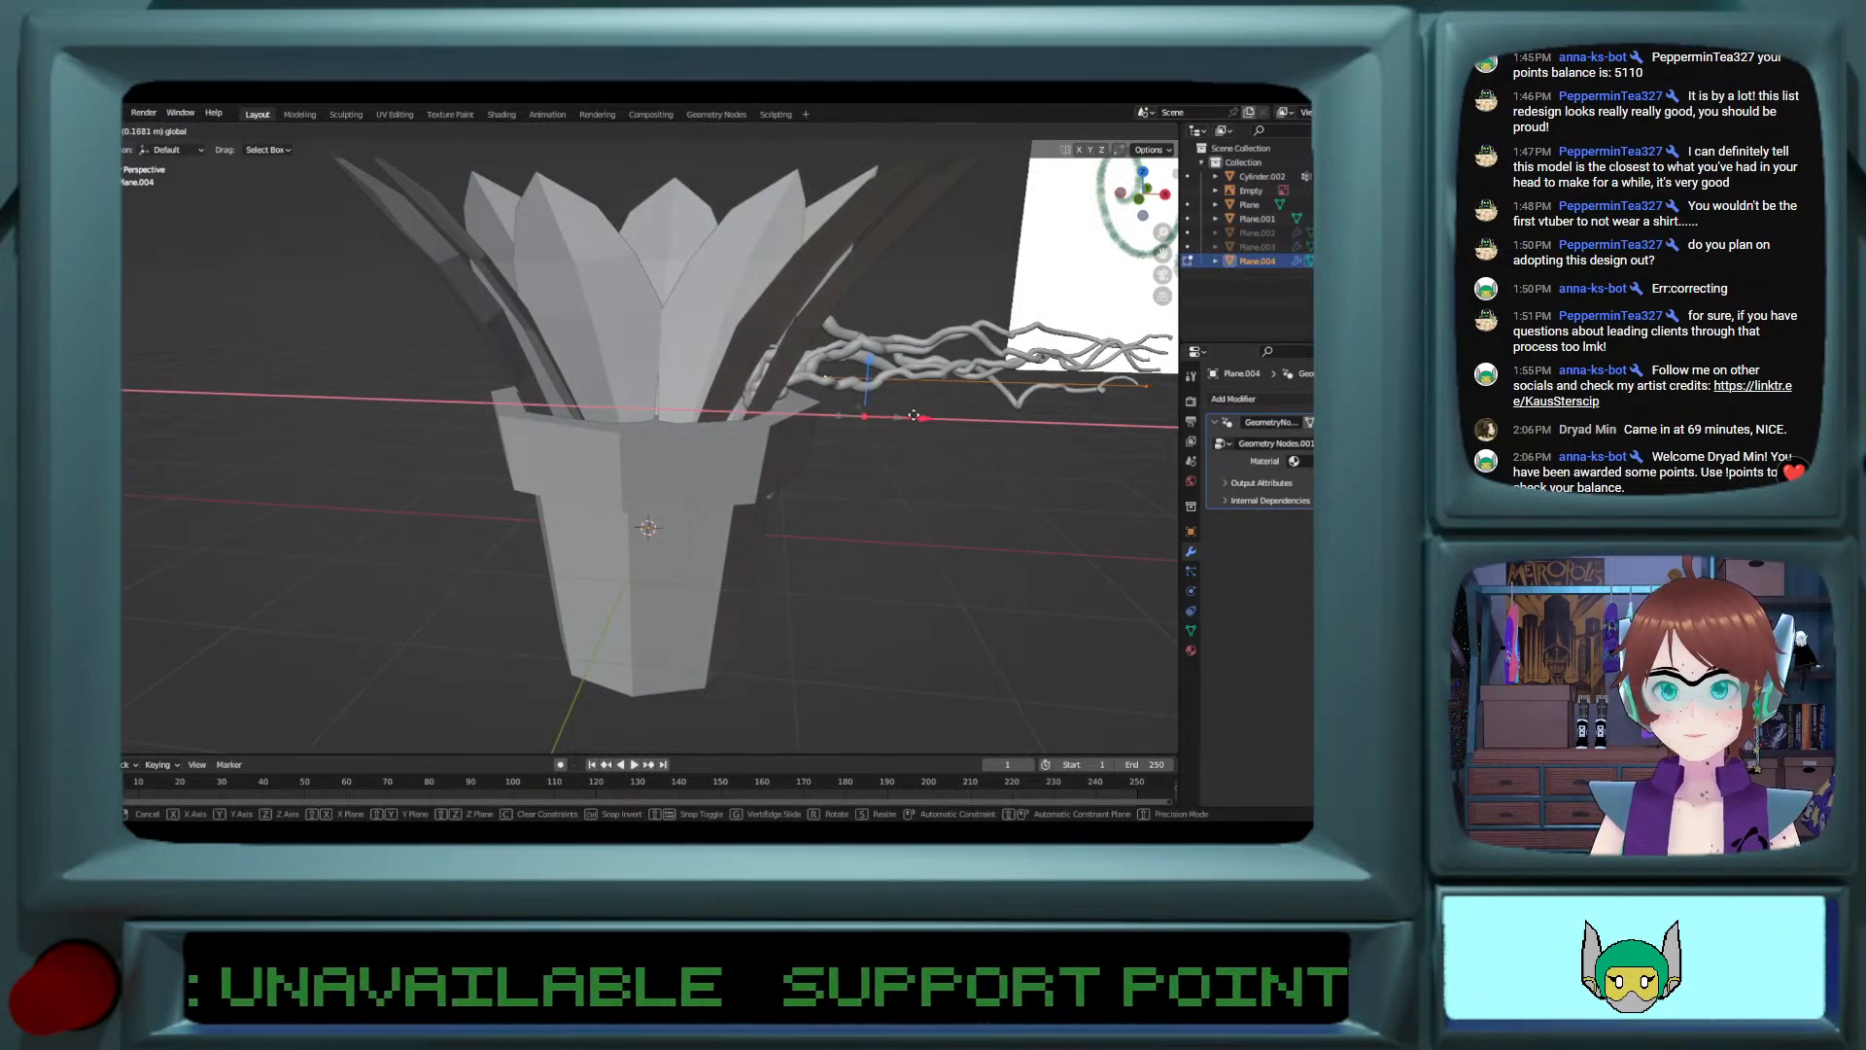
click(914, 416)
mouse_move(914, 416)
middle_down()
mouse_move(833, 386)
mouse_move(931, 400)
middle_up()
click(1046, 396)
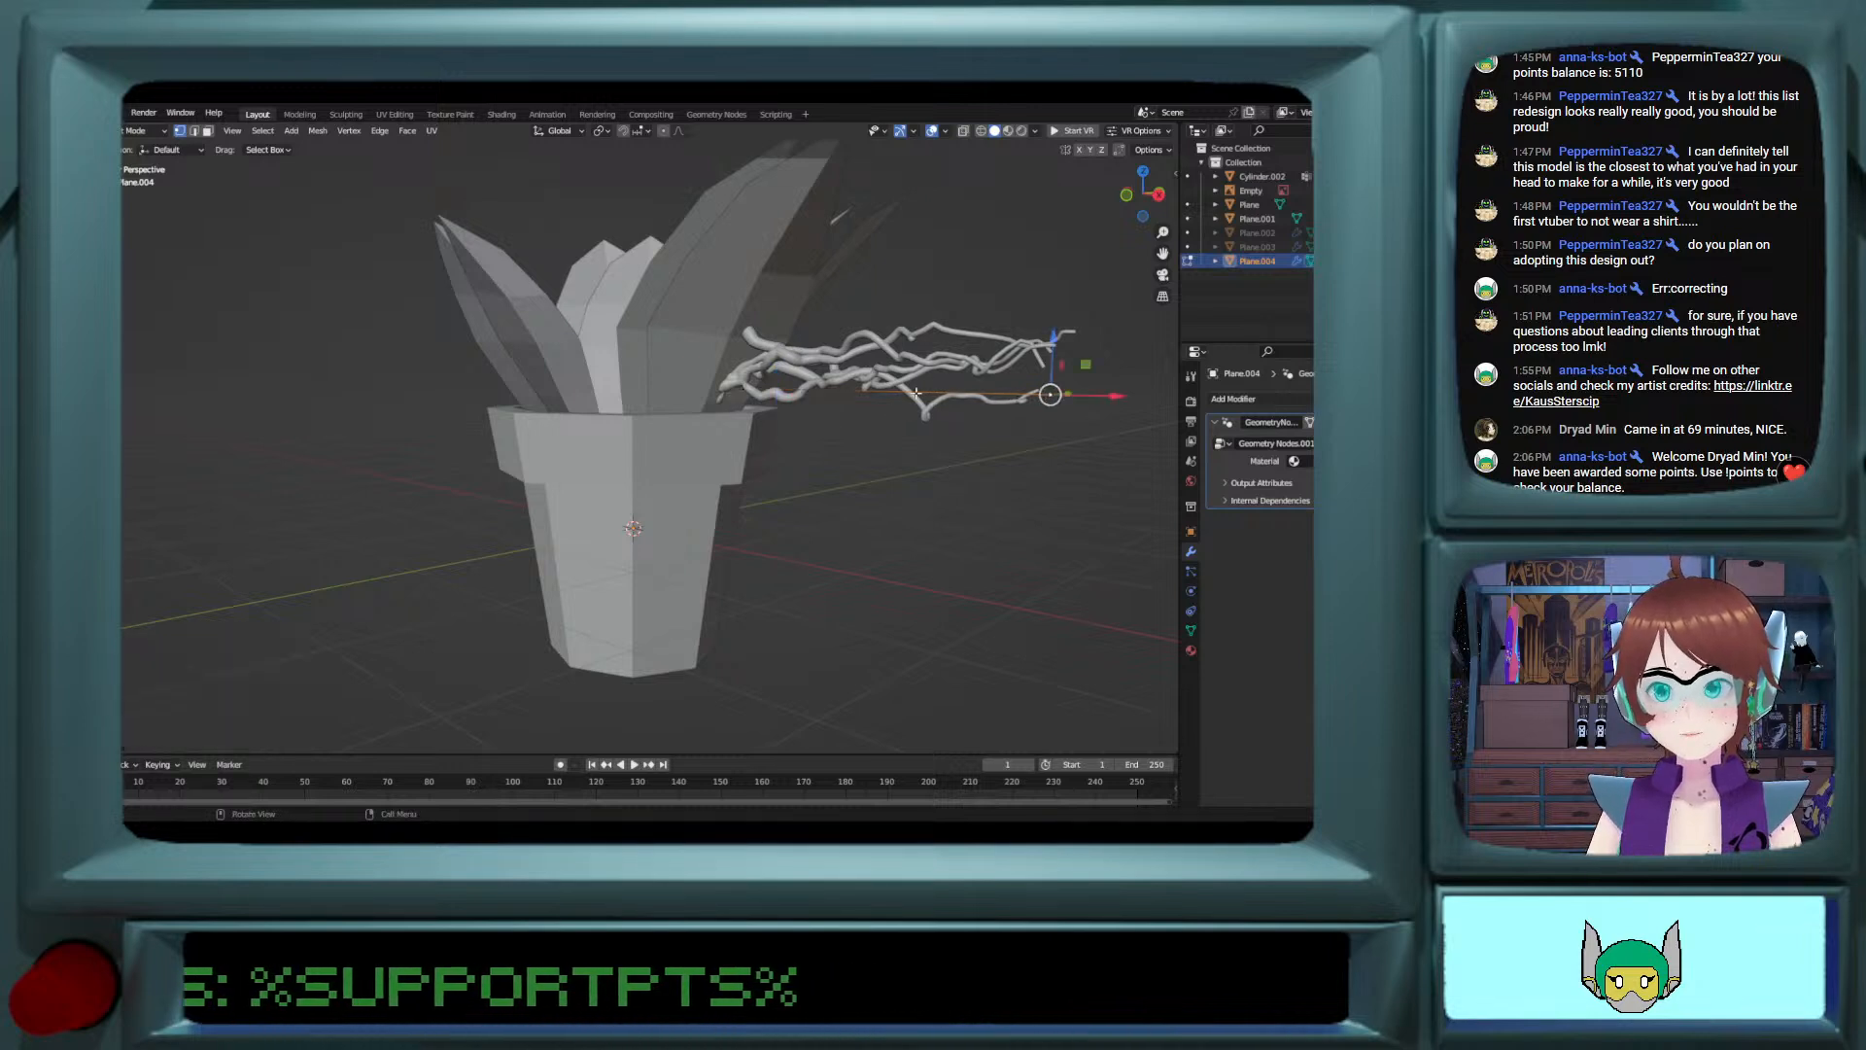
middle_drag(1046, 396, 1037, 393)
drag(1104, 395, 826, 413)
Step: Extrude the vine's outer end downward beside the pot and move its bend vertex about 0.14 m outward along X
mouse_move(783, 412)
middle_down()
mouse_move(837, 404)
mouse_move(813, 420)
middle_up()
key(e)
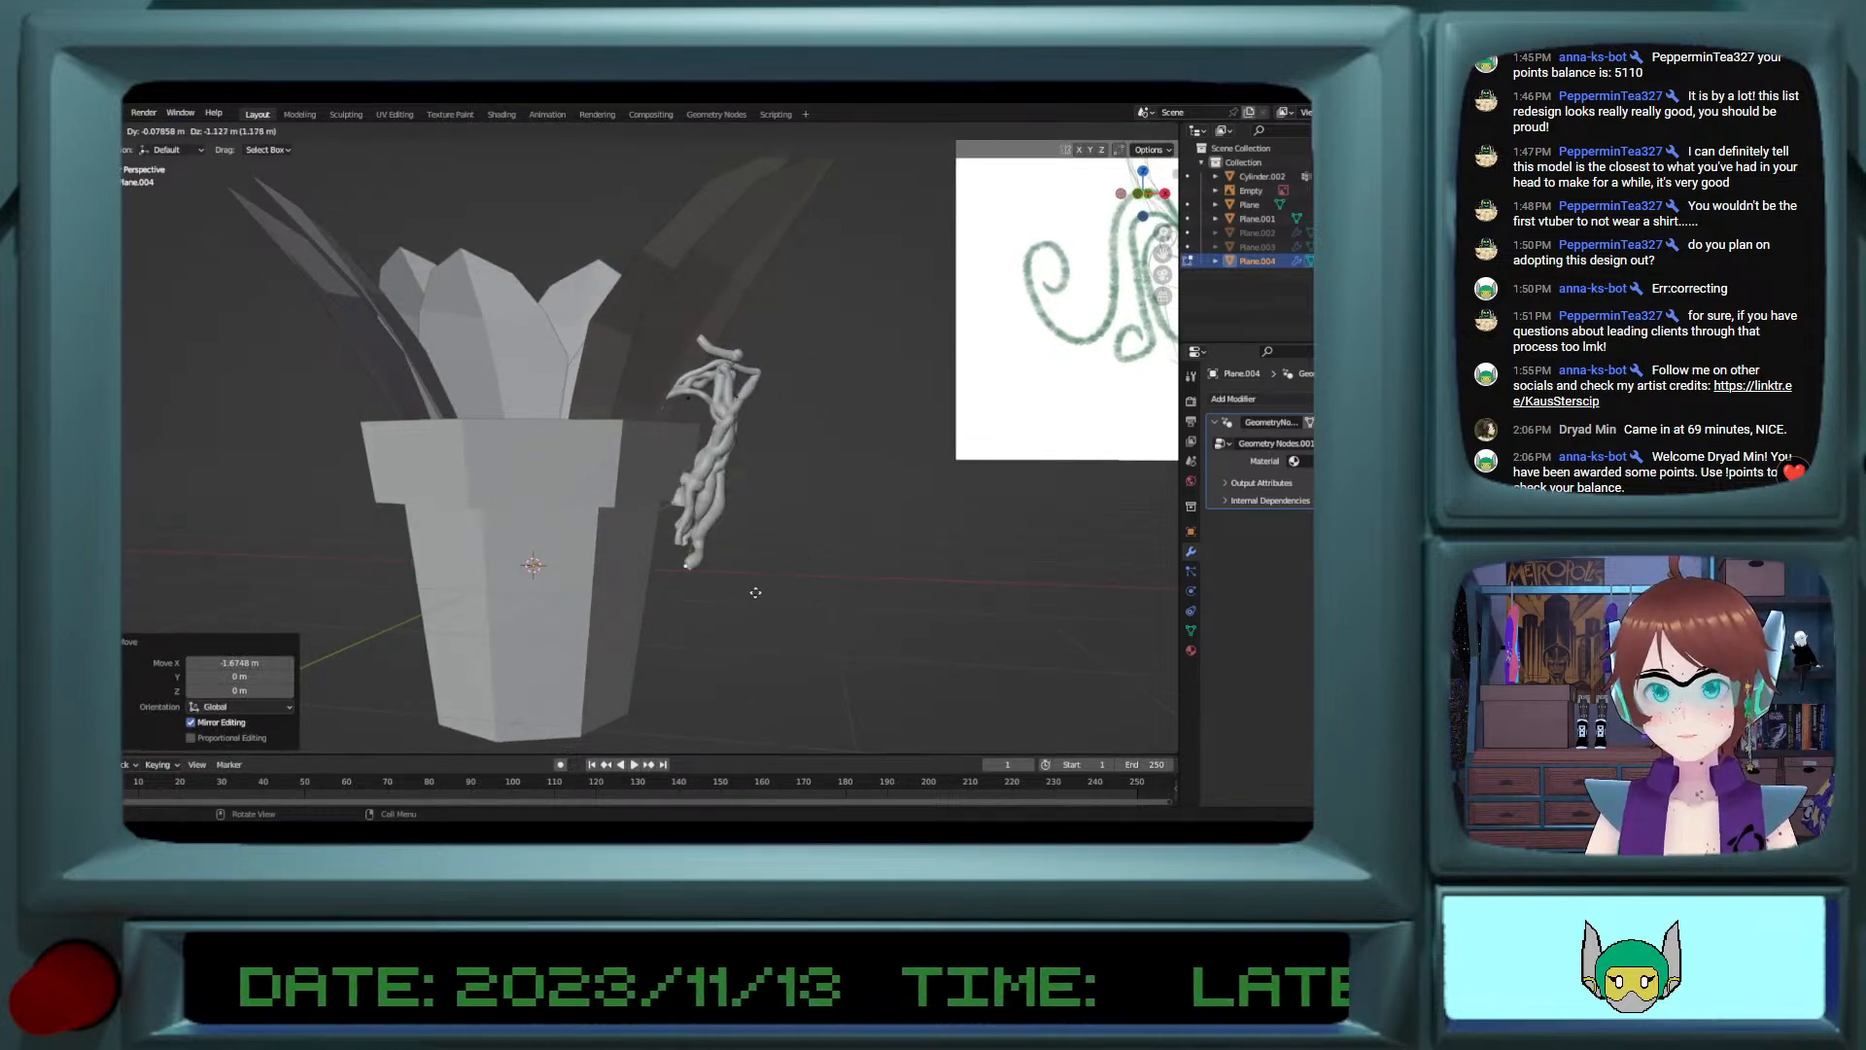
click(795, 583)
click(739, 382)
drag(738, 378, 753, 444)
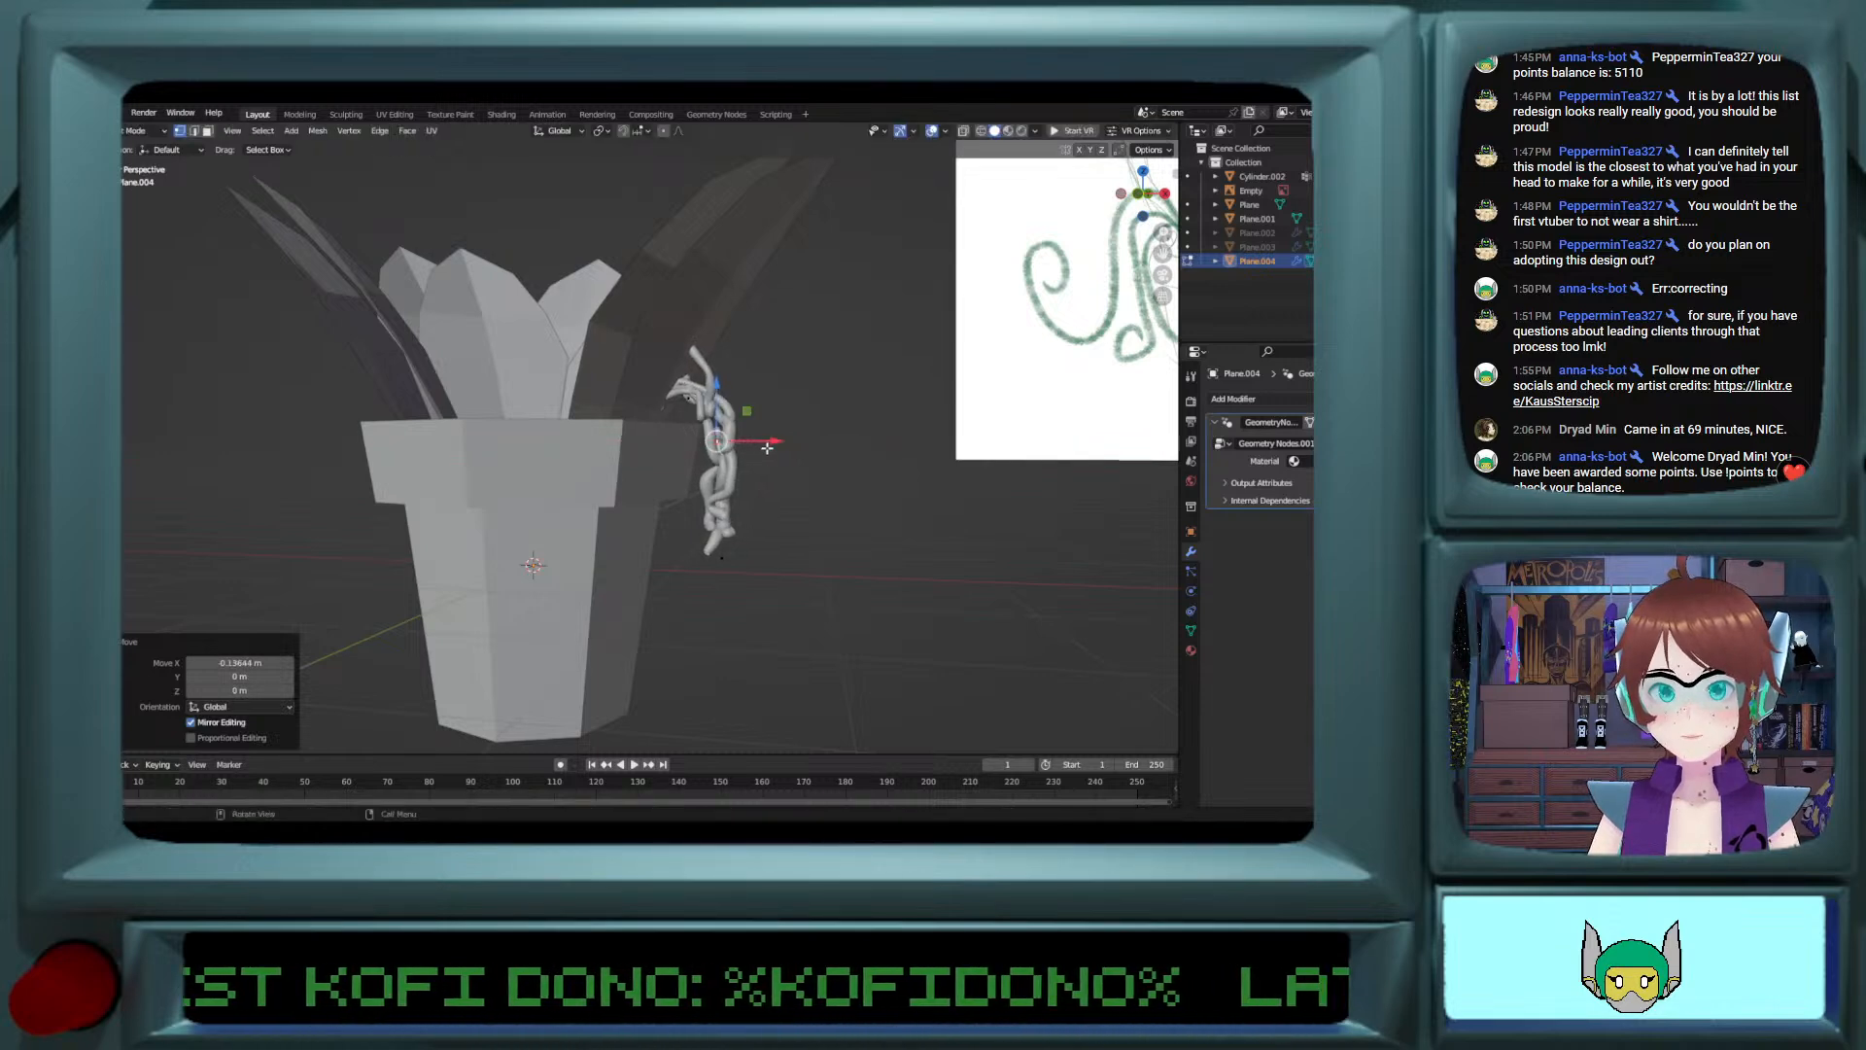
Step: Extrude the vine's bottom vertex about 0.6 m further down with a sideways shift of about 0.23 m along Y
middle_drag(753, 443, 635, 482)
click(699, 561)
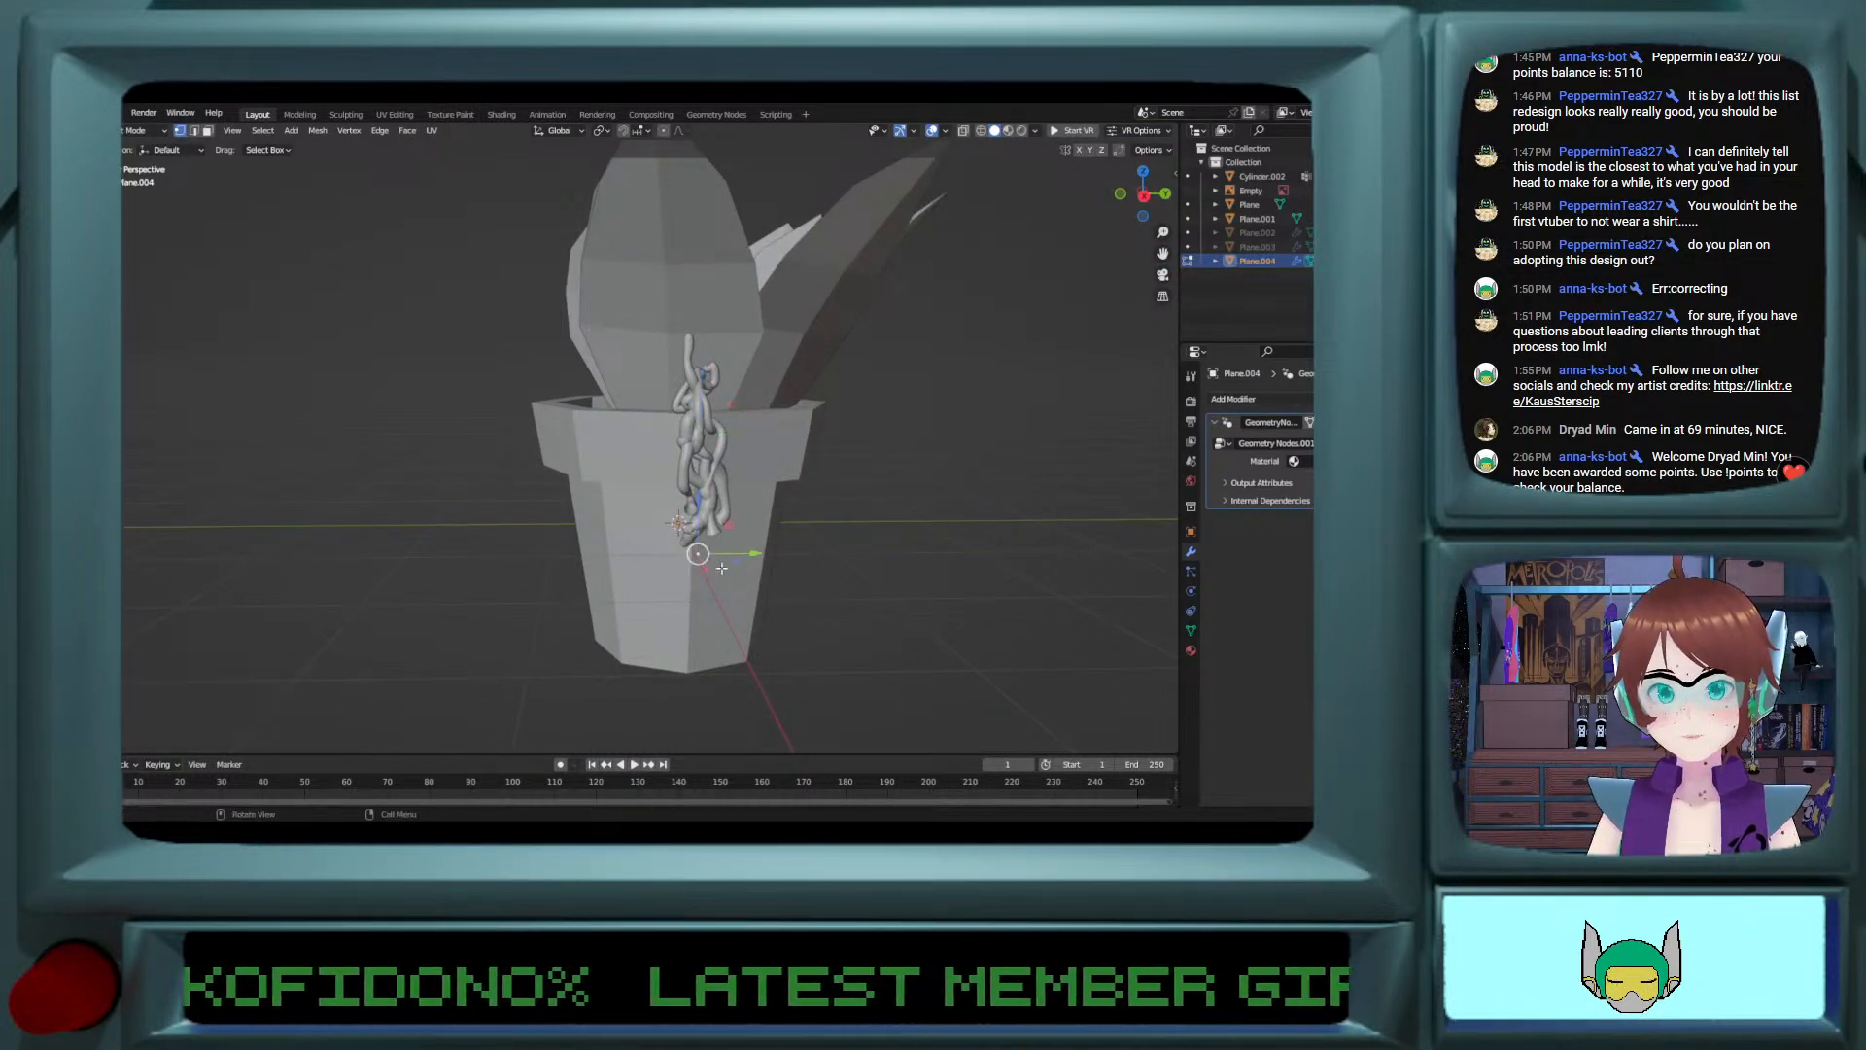
key(e)
click(768, 611)
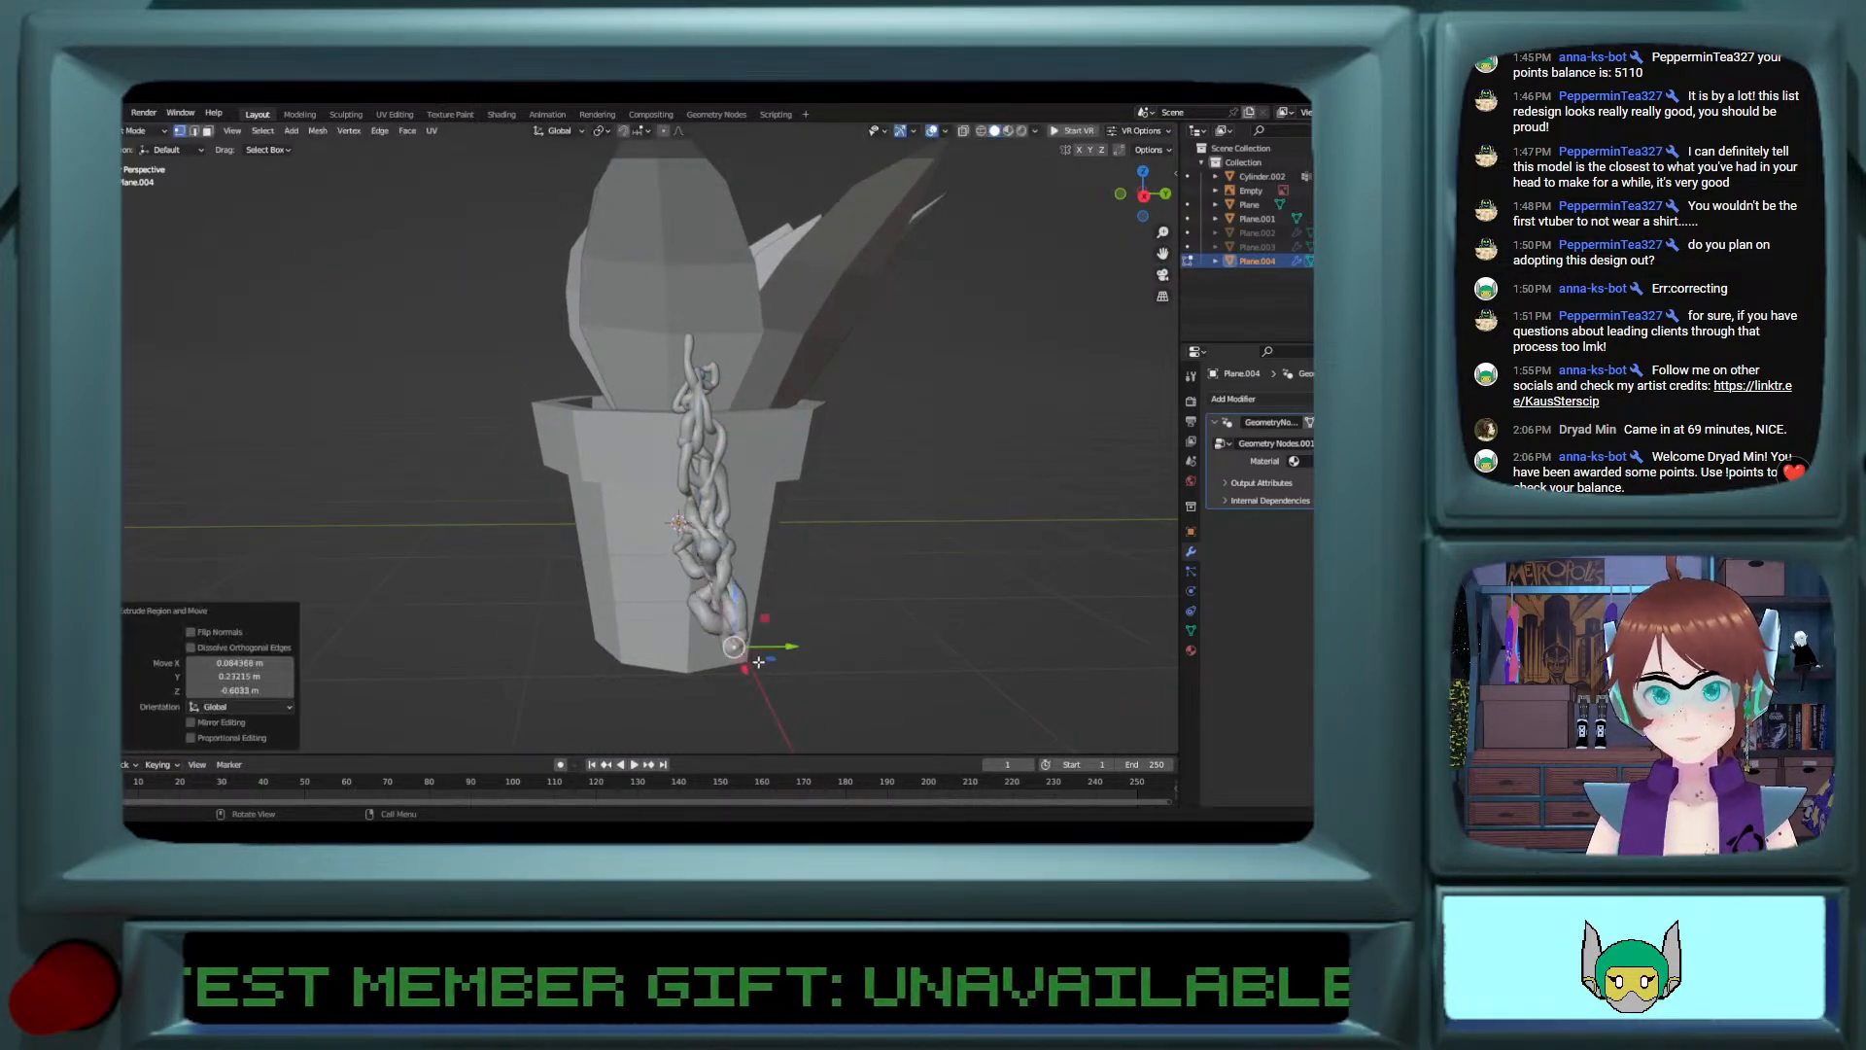
Step: Undo the downward extrusions and the bend adjustment of the hanging vine
middle_drag(768, 612, 888, 608)
key(ctrl+z)
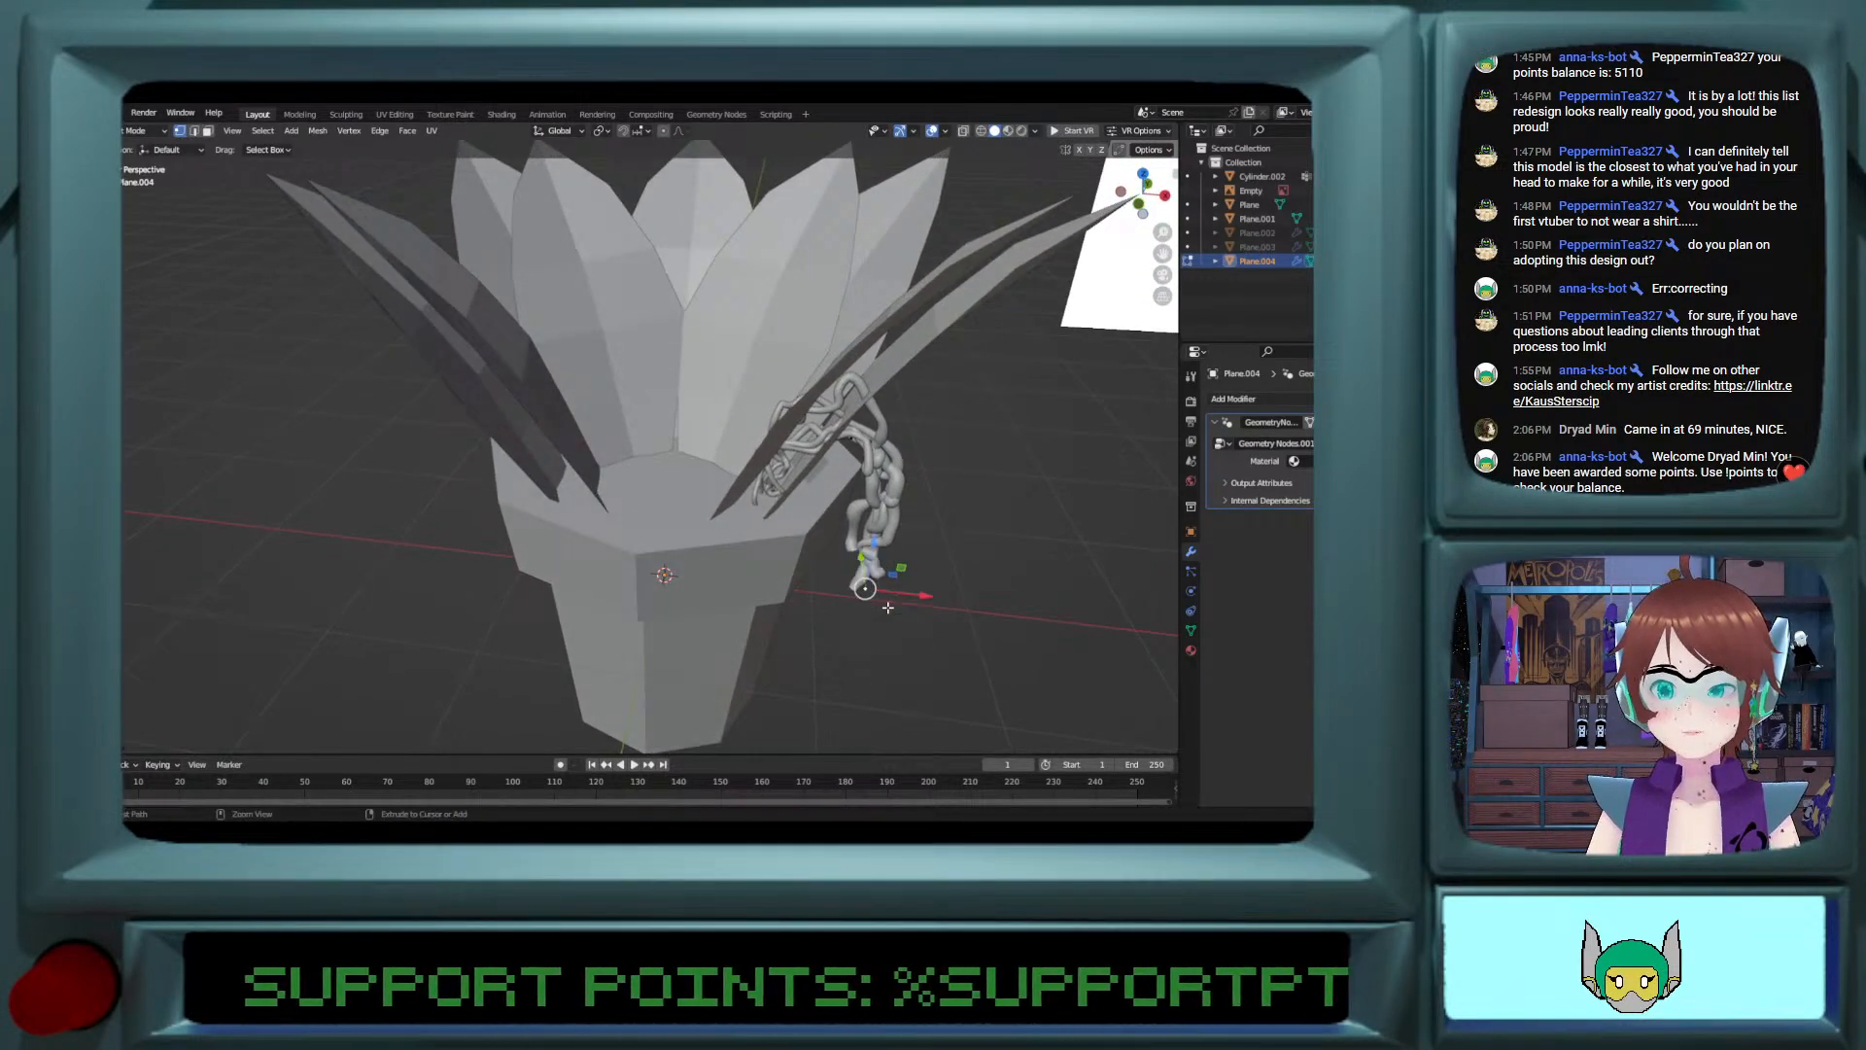
key(ctrl+z)
key(ctrl+z)
key(ctrl+z)
key(ctrl+z)
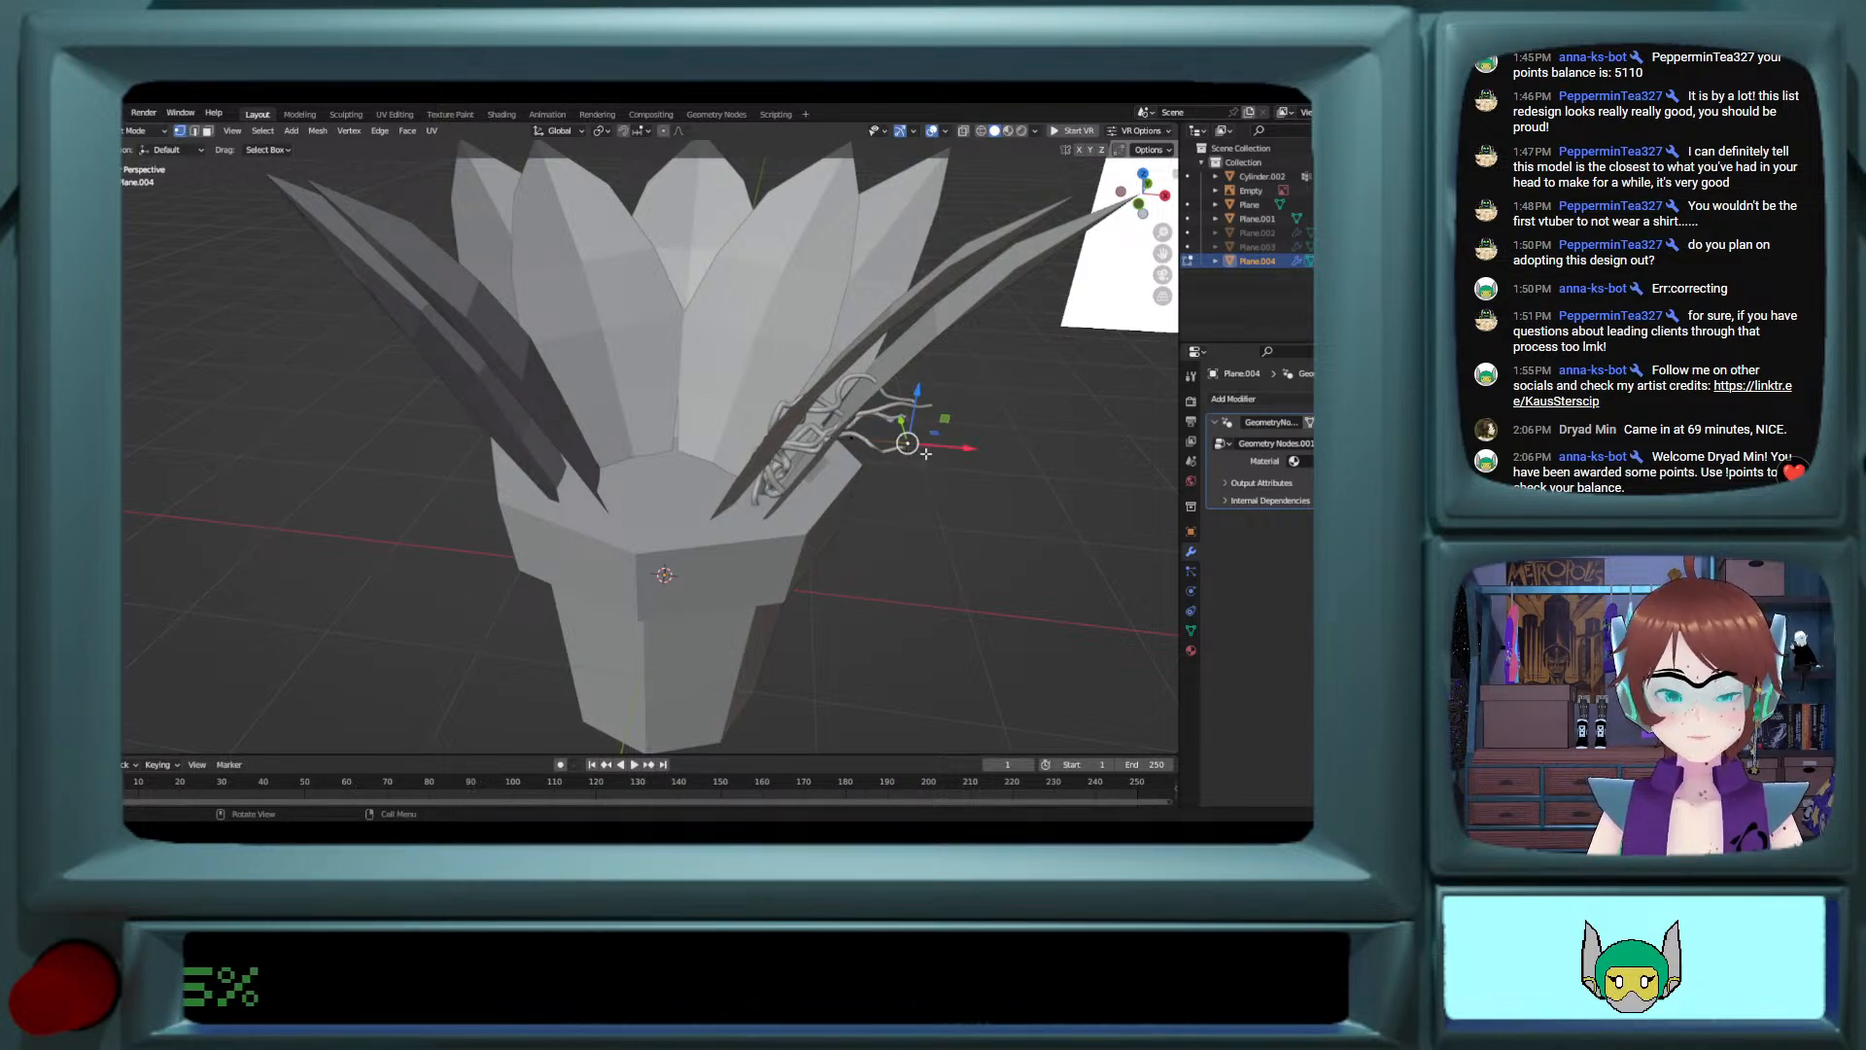
key(e)
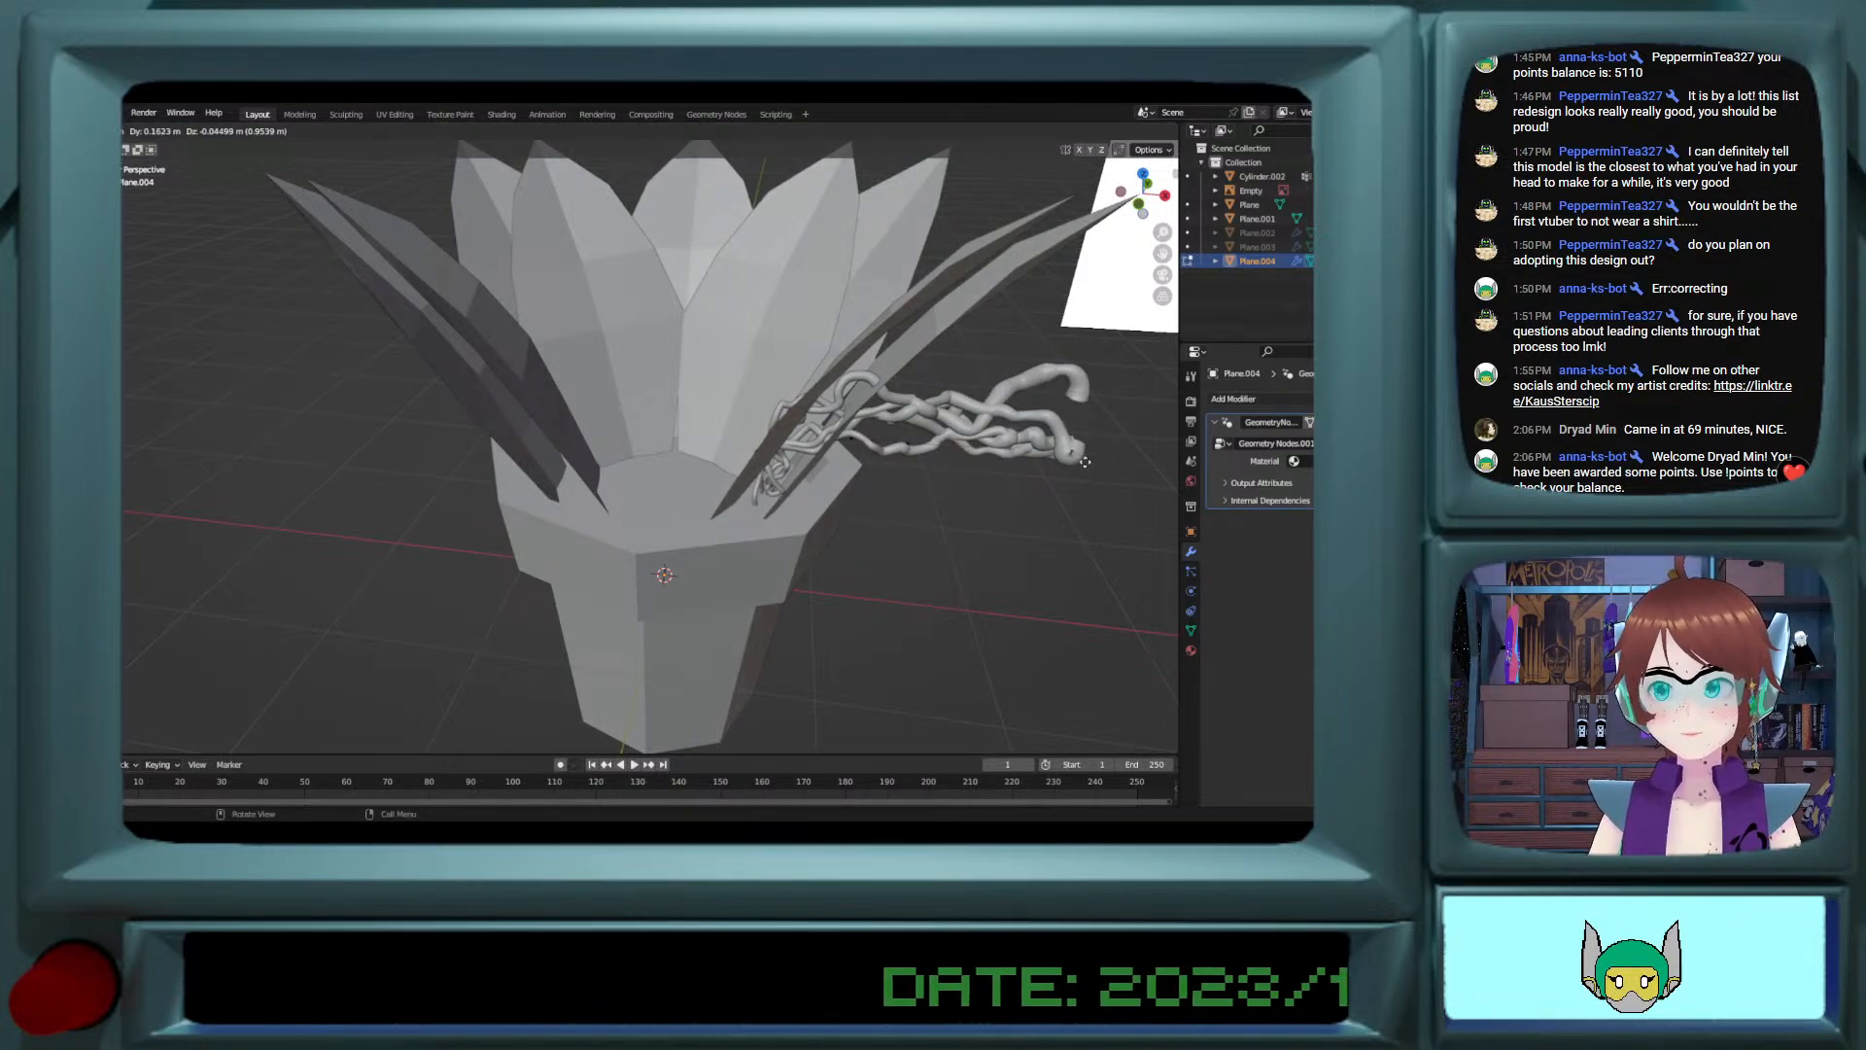
right_click(1084, 462)
key(ctrl+z)
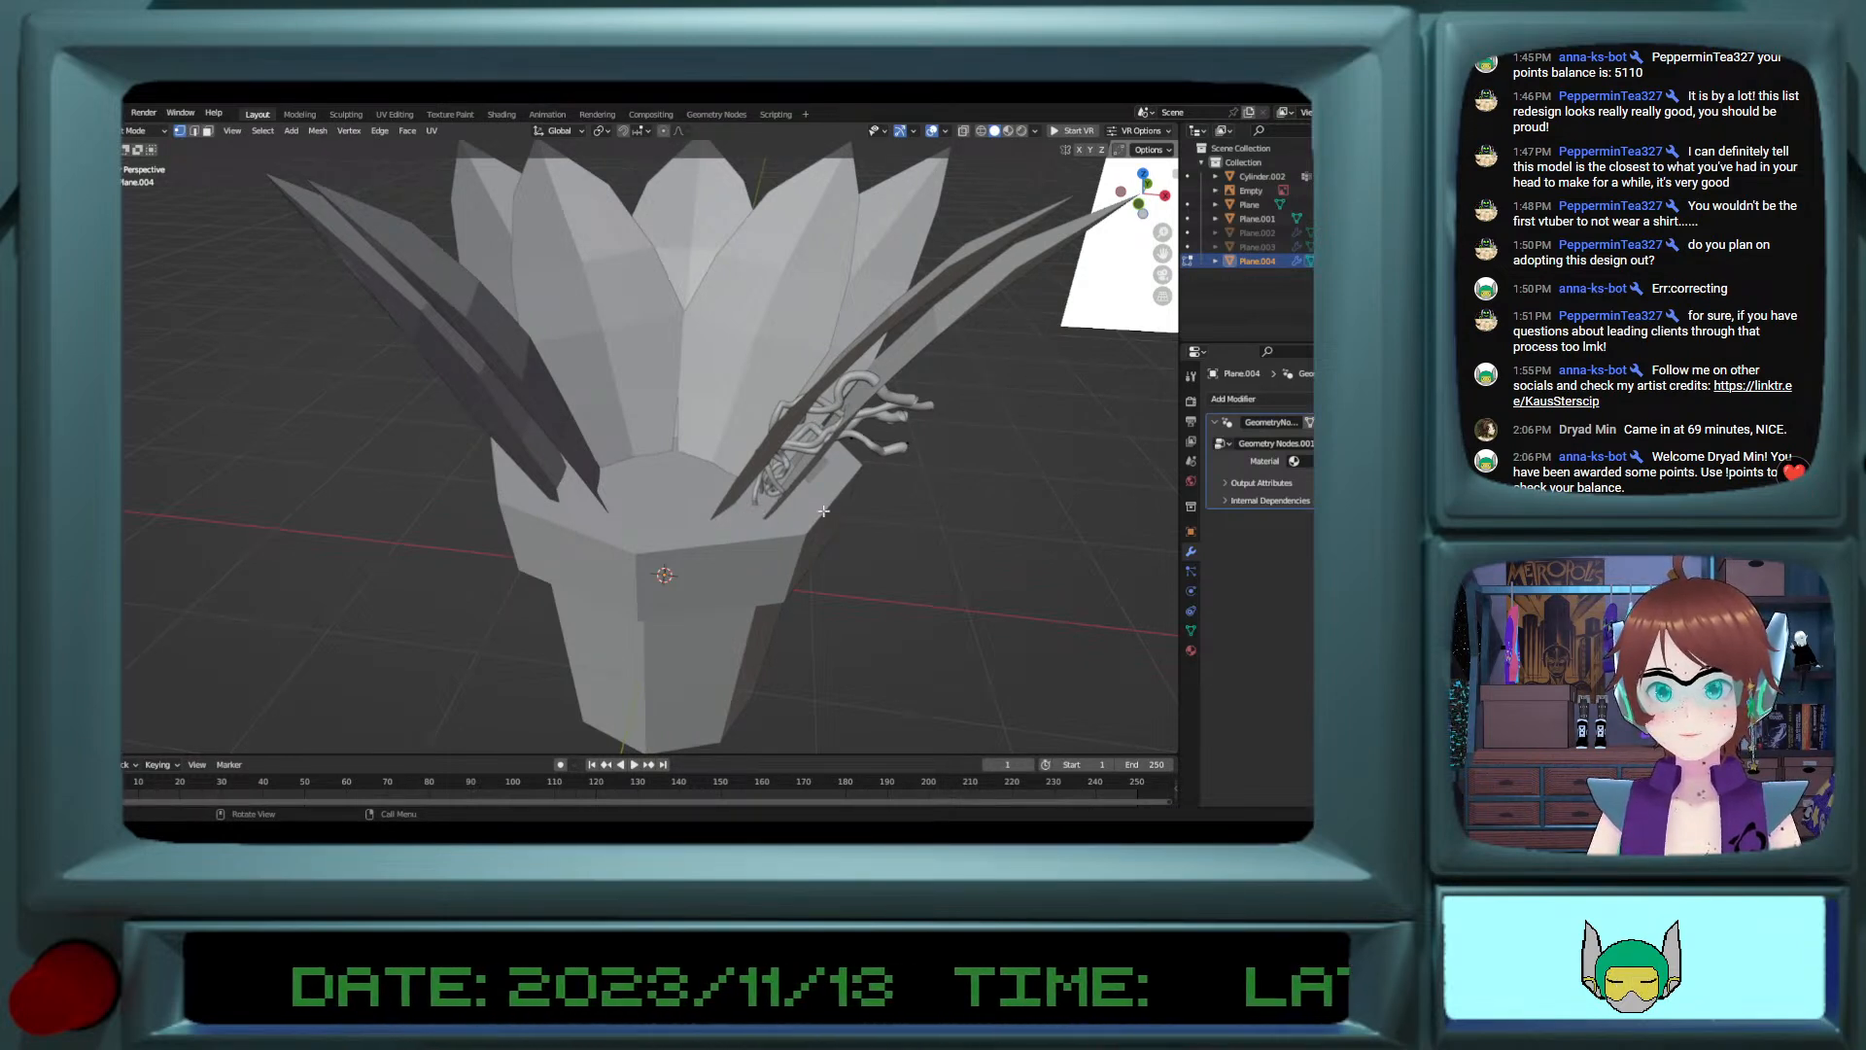
click(72, 230)
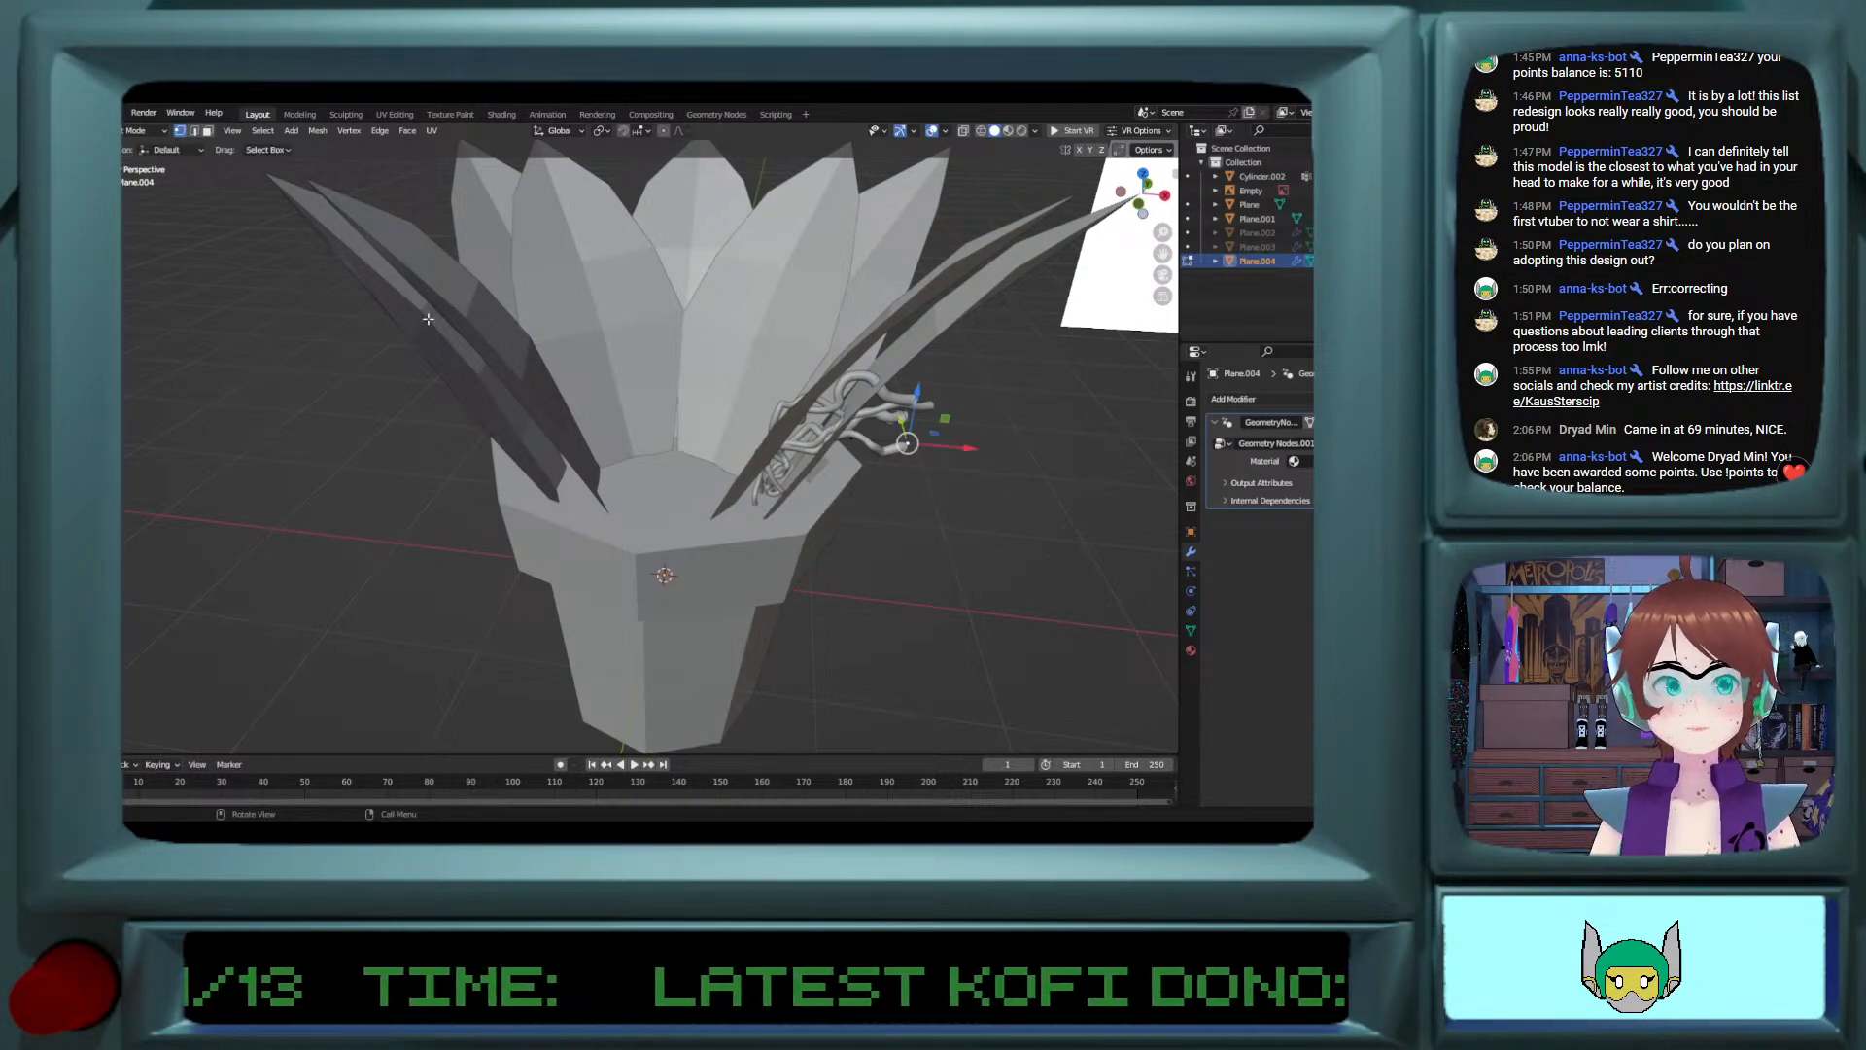
Step: Move the vine's outer vertex about 0.61 m outward along X, undo the stray extrusion, and pull the vertex back about 0.3 m
drag(974, 446, 1084, 451)
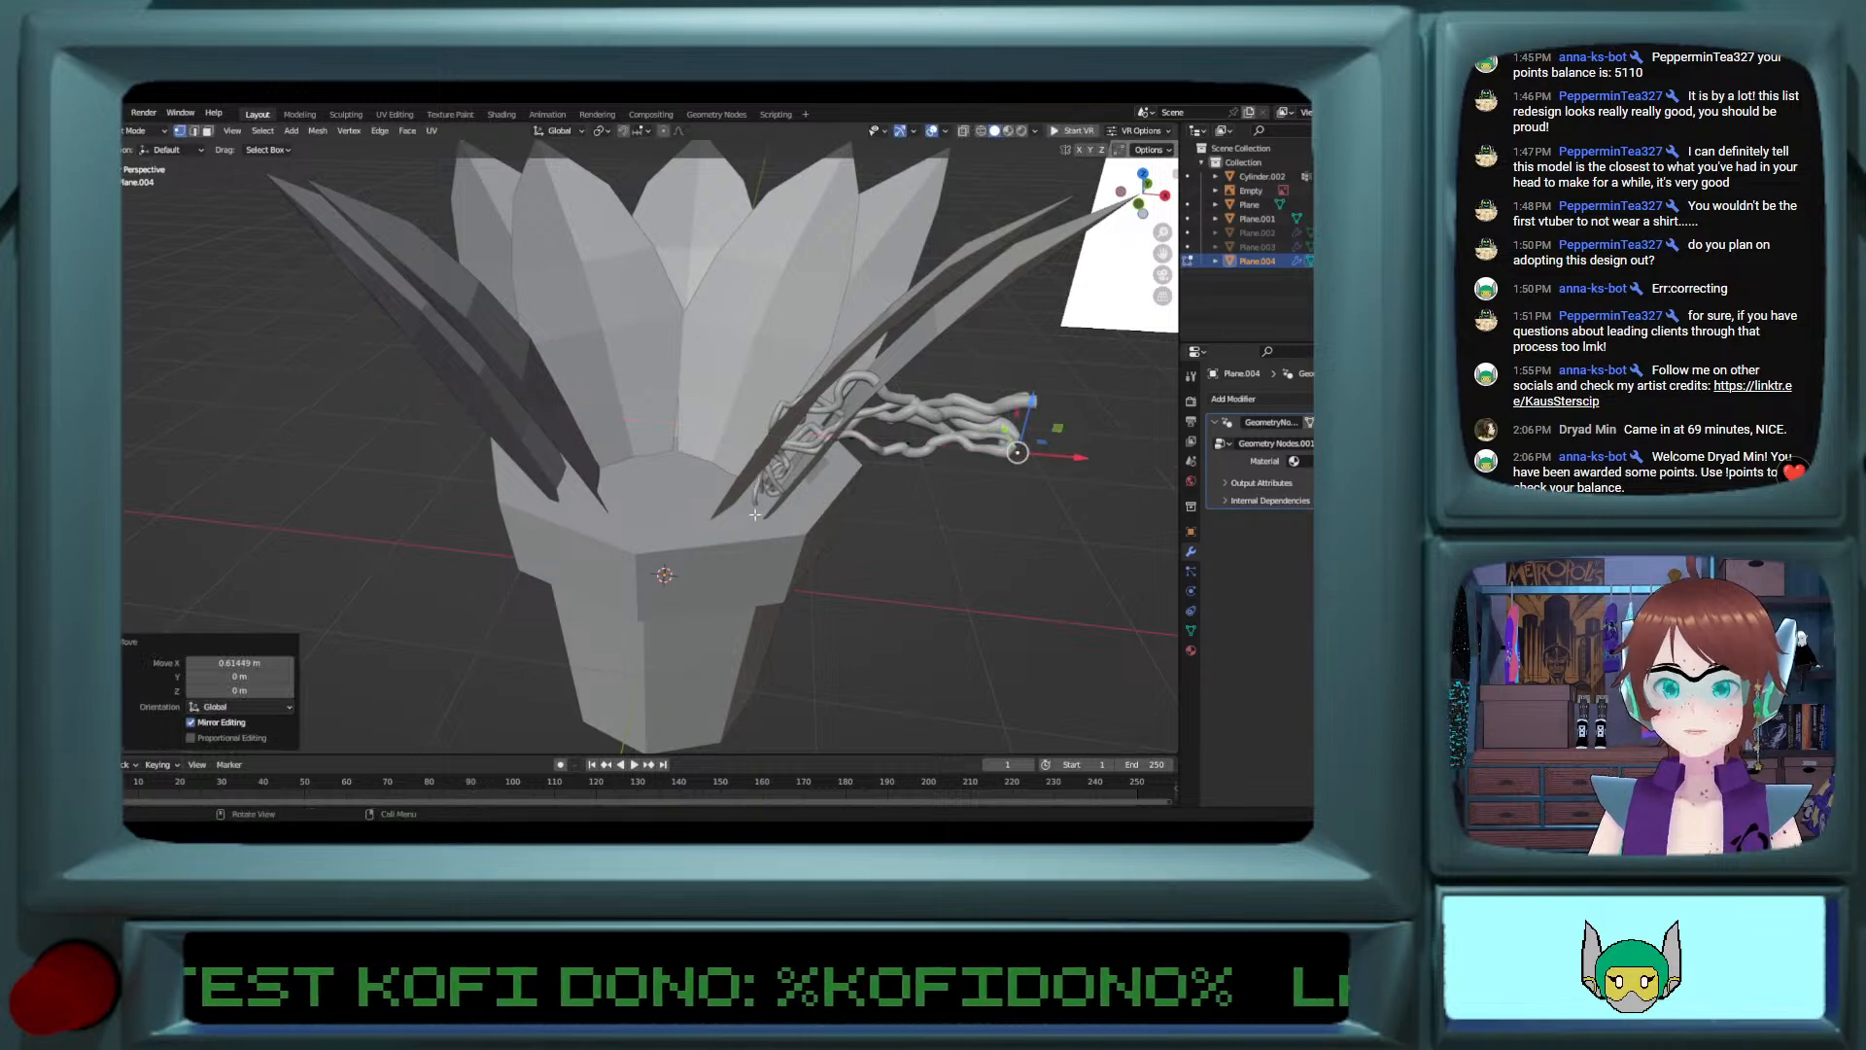
ctrl+right_click(756, 628)
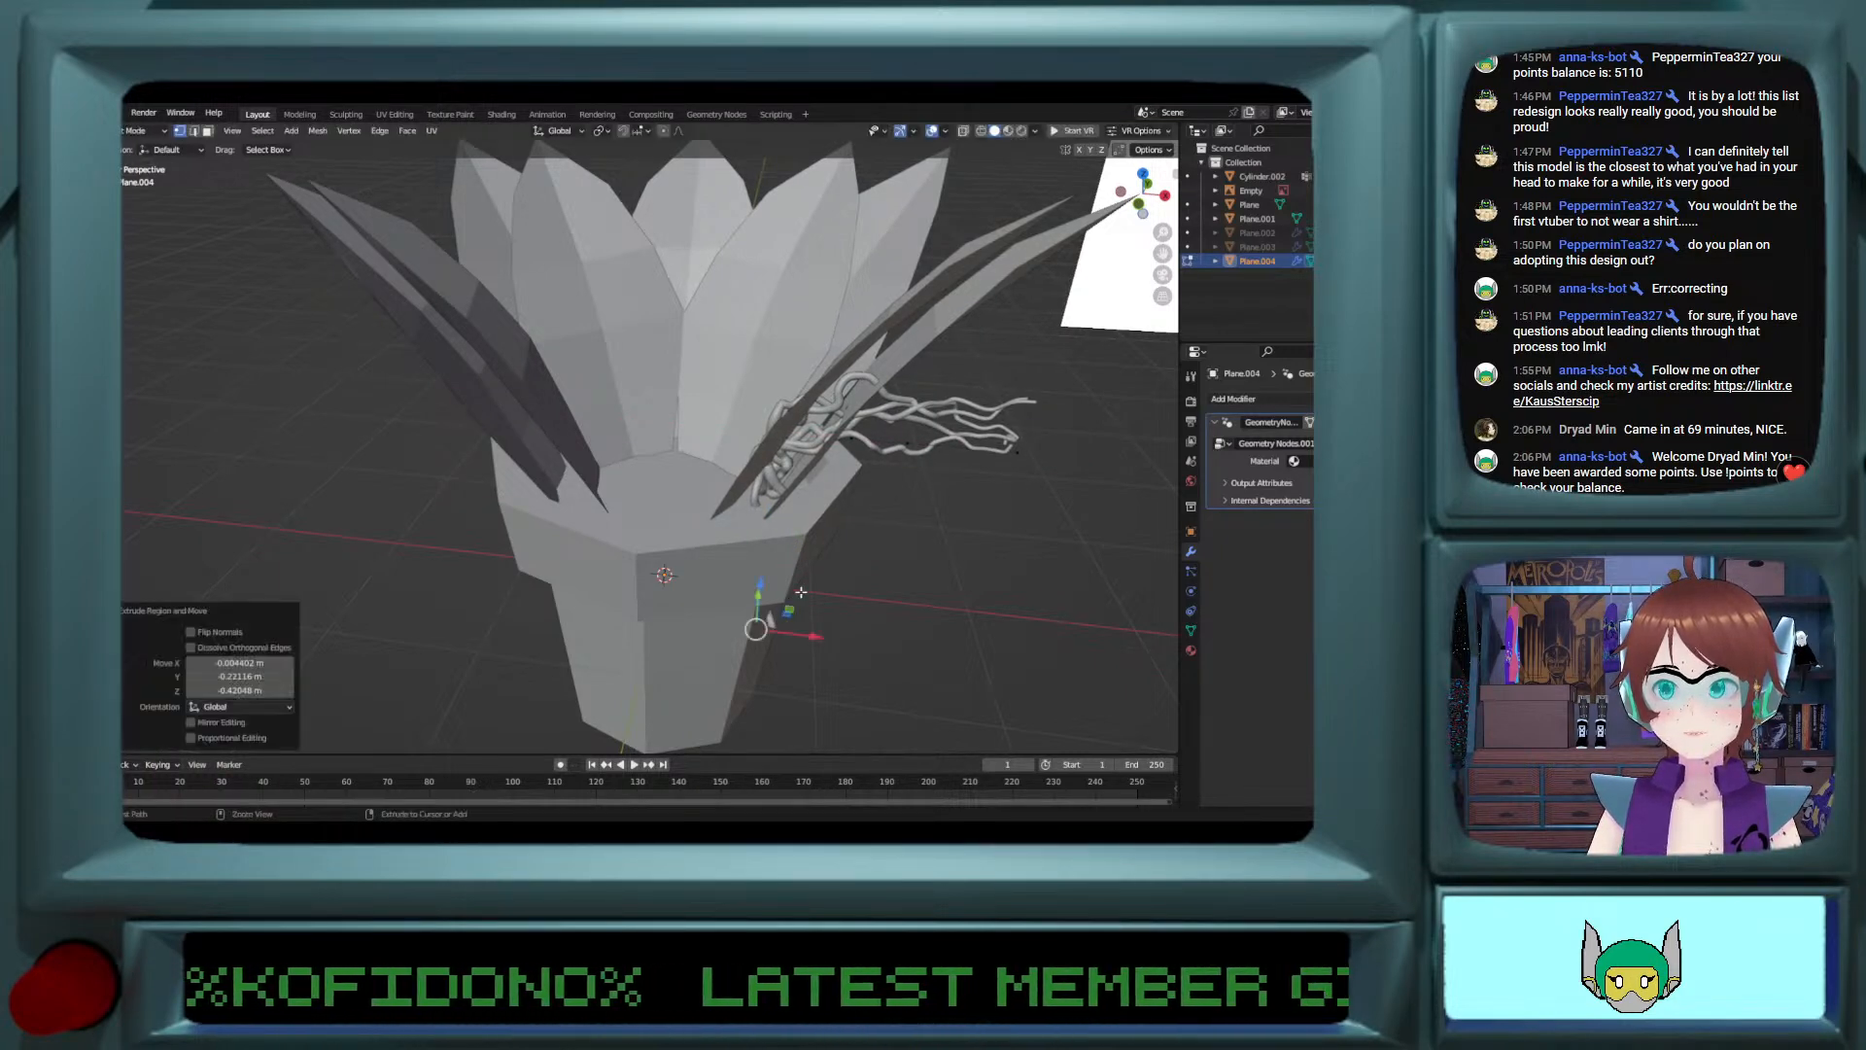
key(ctrl+z)
middle_drag(1040, 453, 913, 398)
drag(859, 365, 761, 363)
drag(820, 418, 768, 510)
Step: Extrude the outer vertex about 0.91 m downward beside the pot and shift the hanging segment about 0.17 m along Y
key(e)
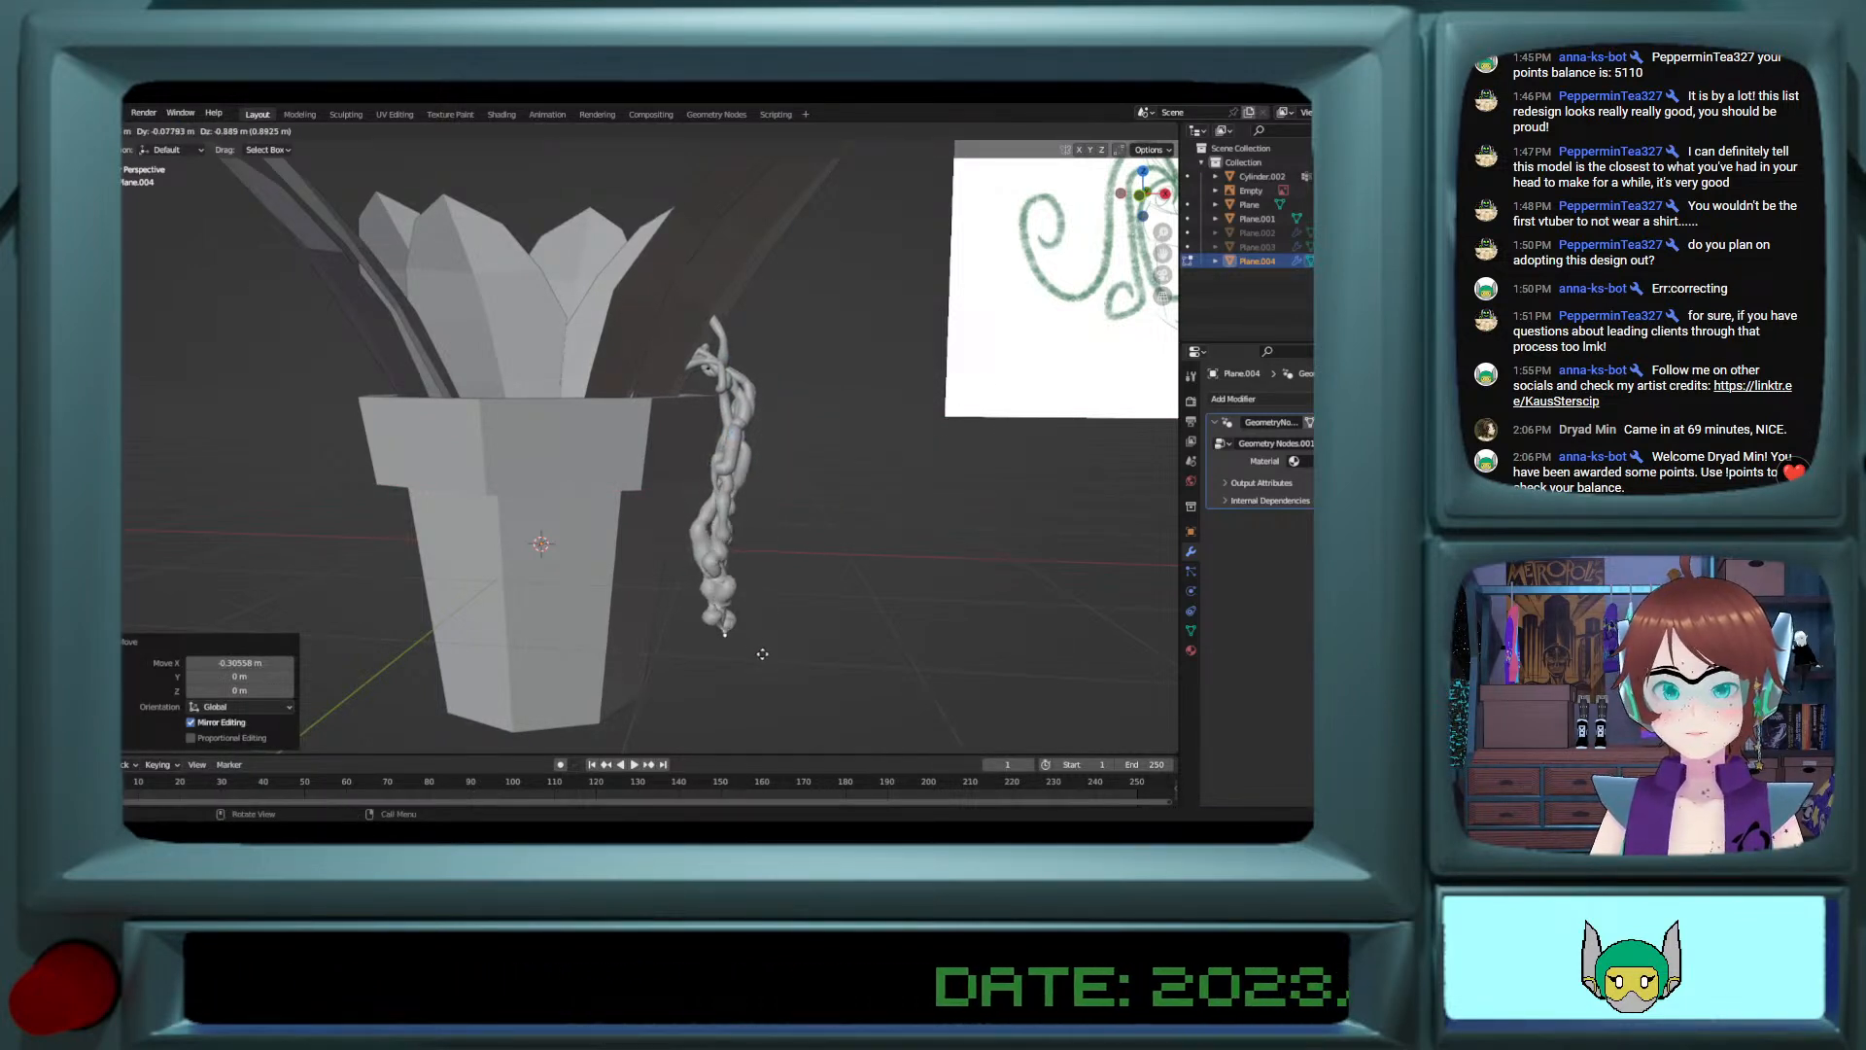
click(749, 644)
middle_drag(716, 633, 621, 609)
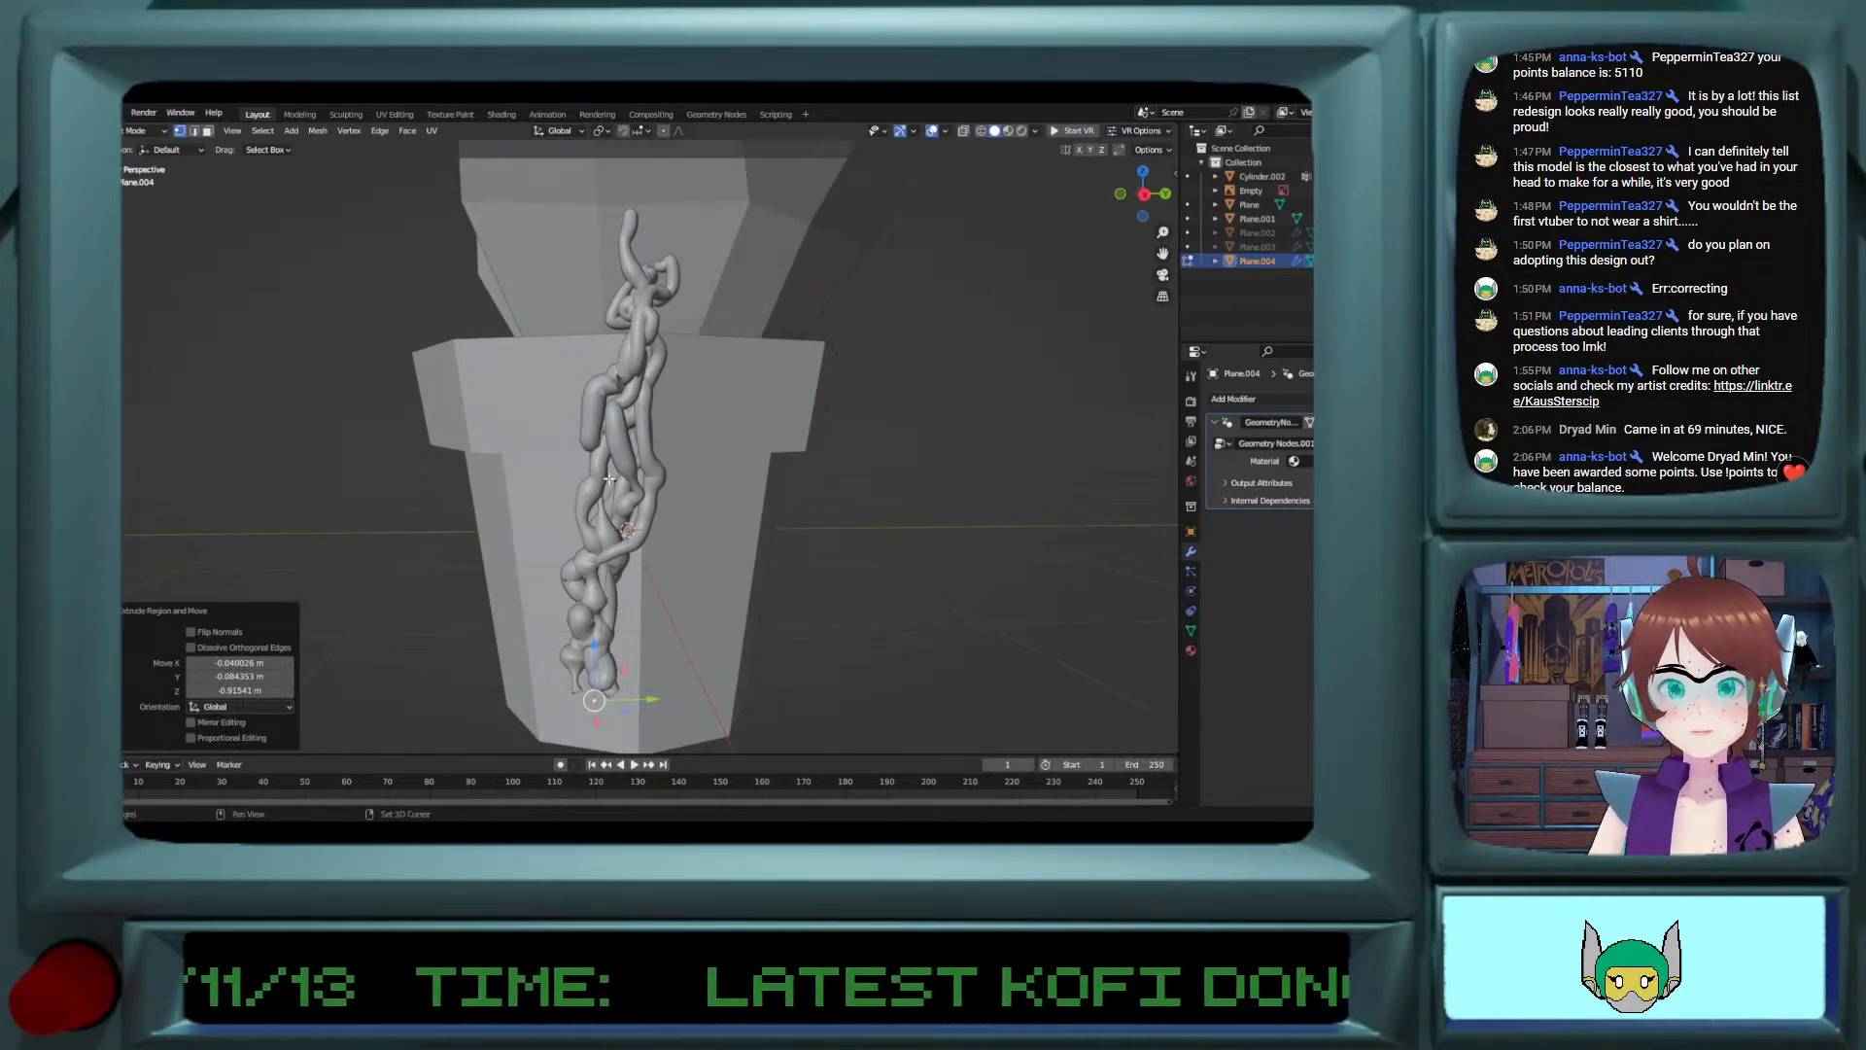
key(g)
key(y)
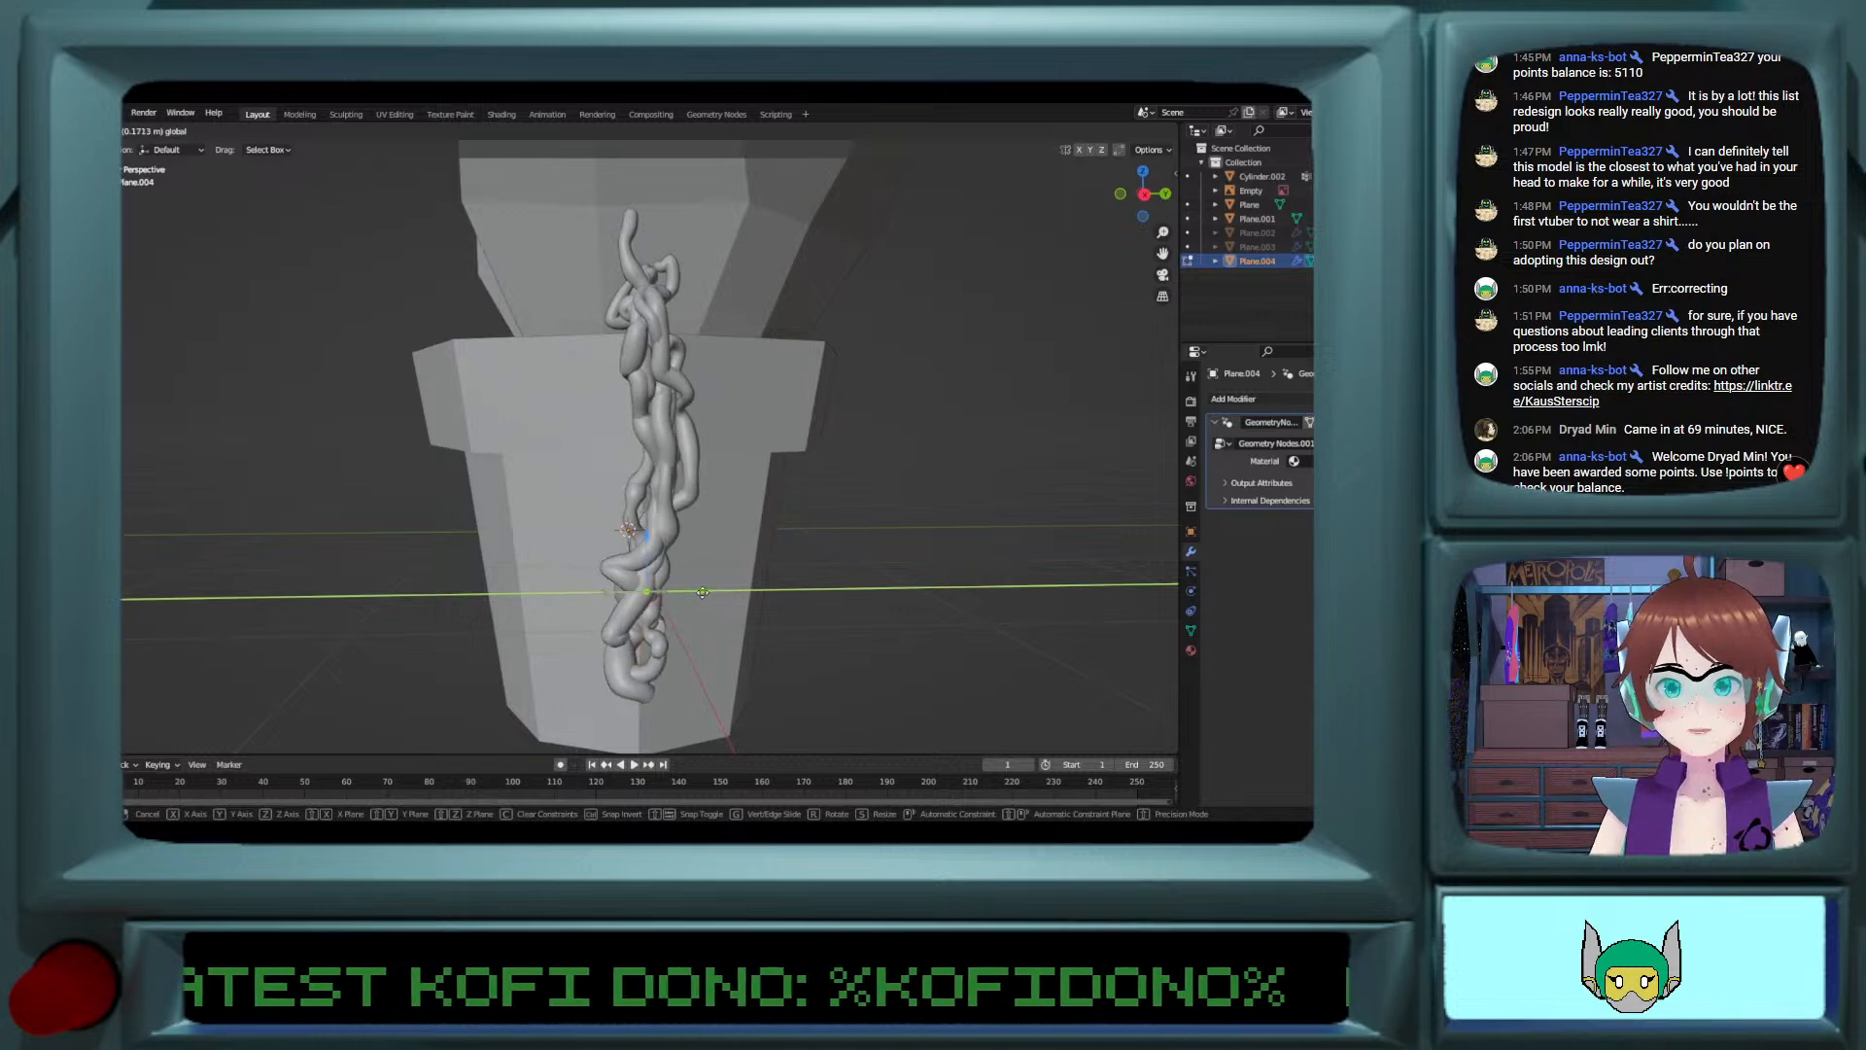
drag(701, 591, 703, 592)
Step: Extrude the vine's bottom end into a curl: about 0.35 m outward, 0.42 m up, and 0.25 m back inward
middle_drag(704, 592, 823, 602)
click(802, 689)
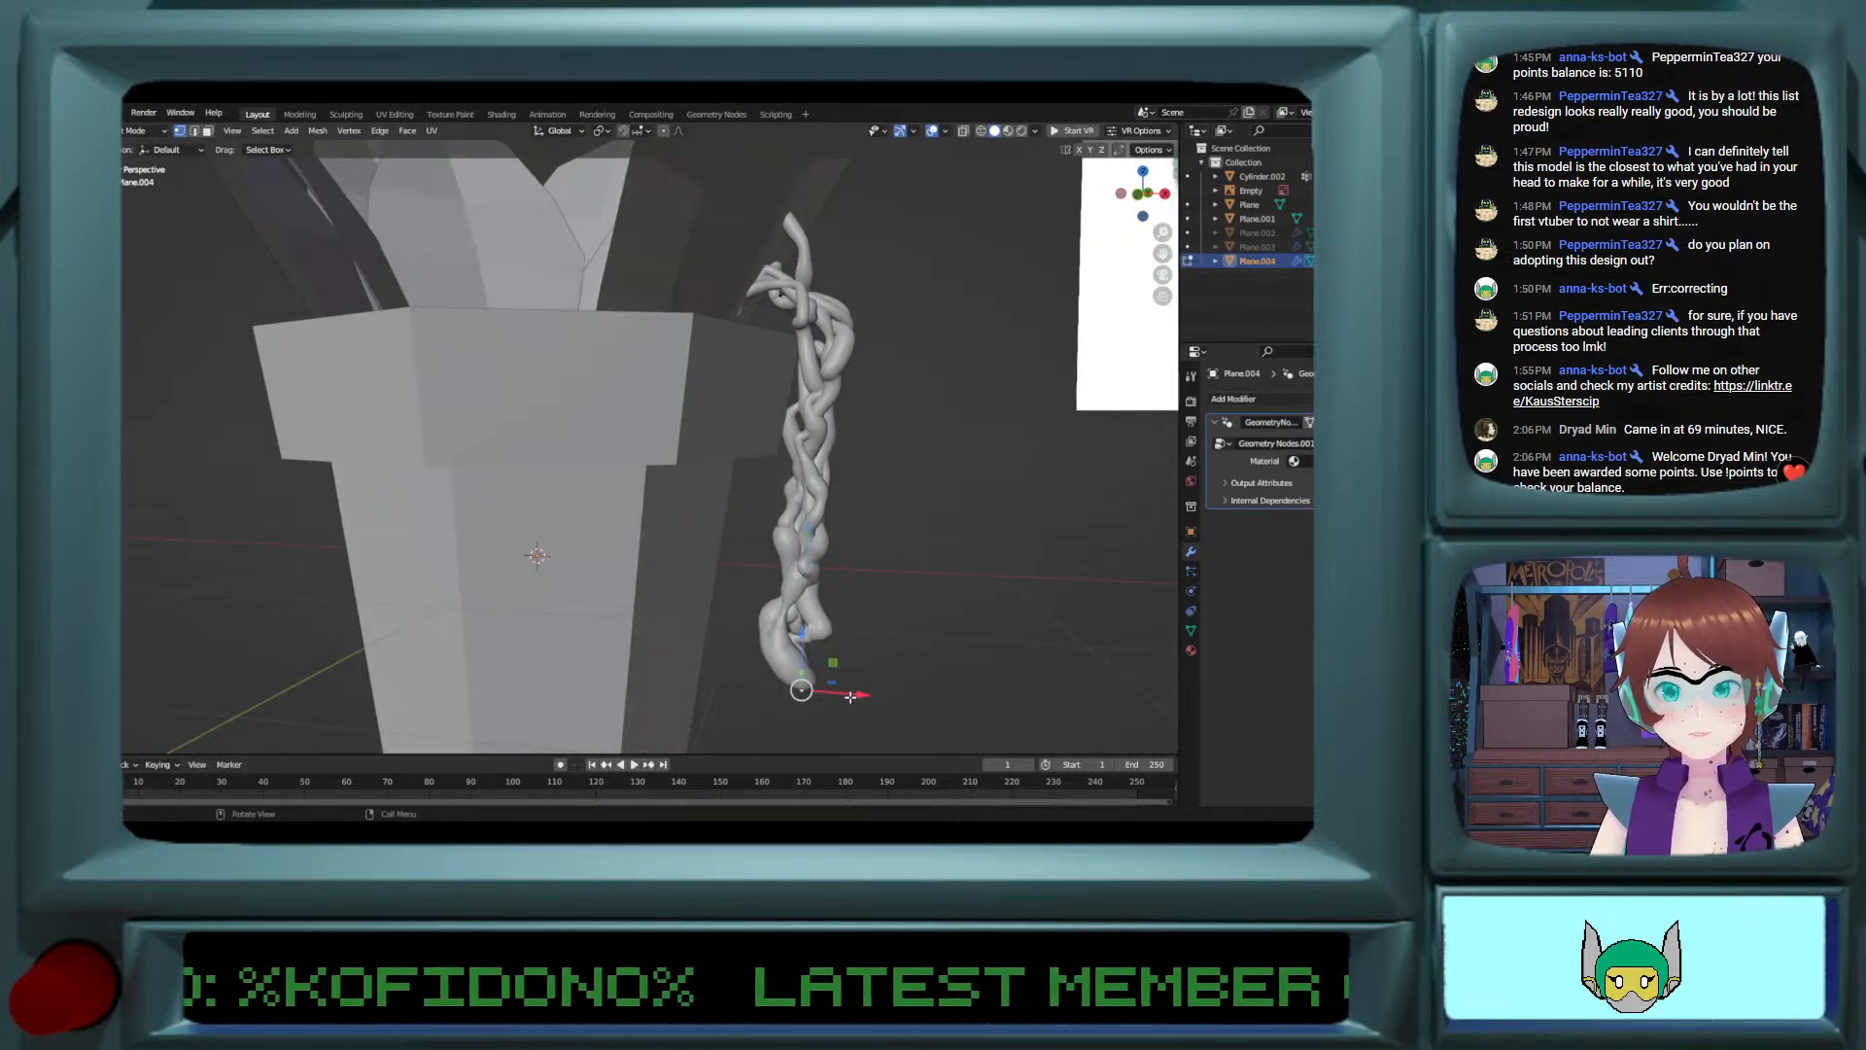
key(e)
click(984, 697)
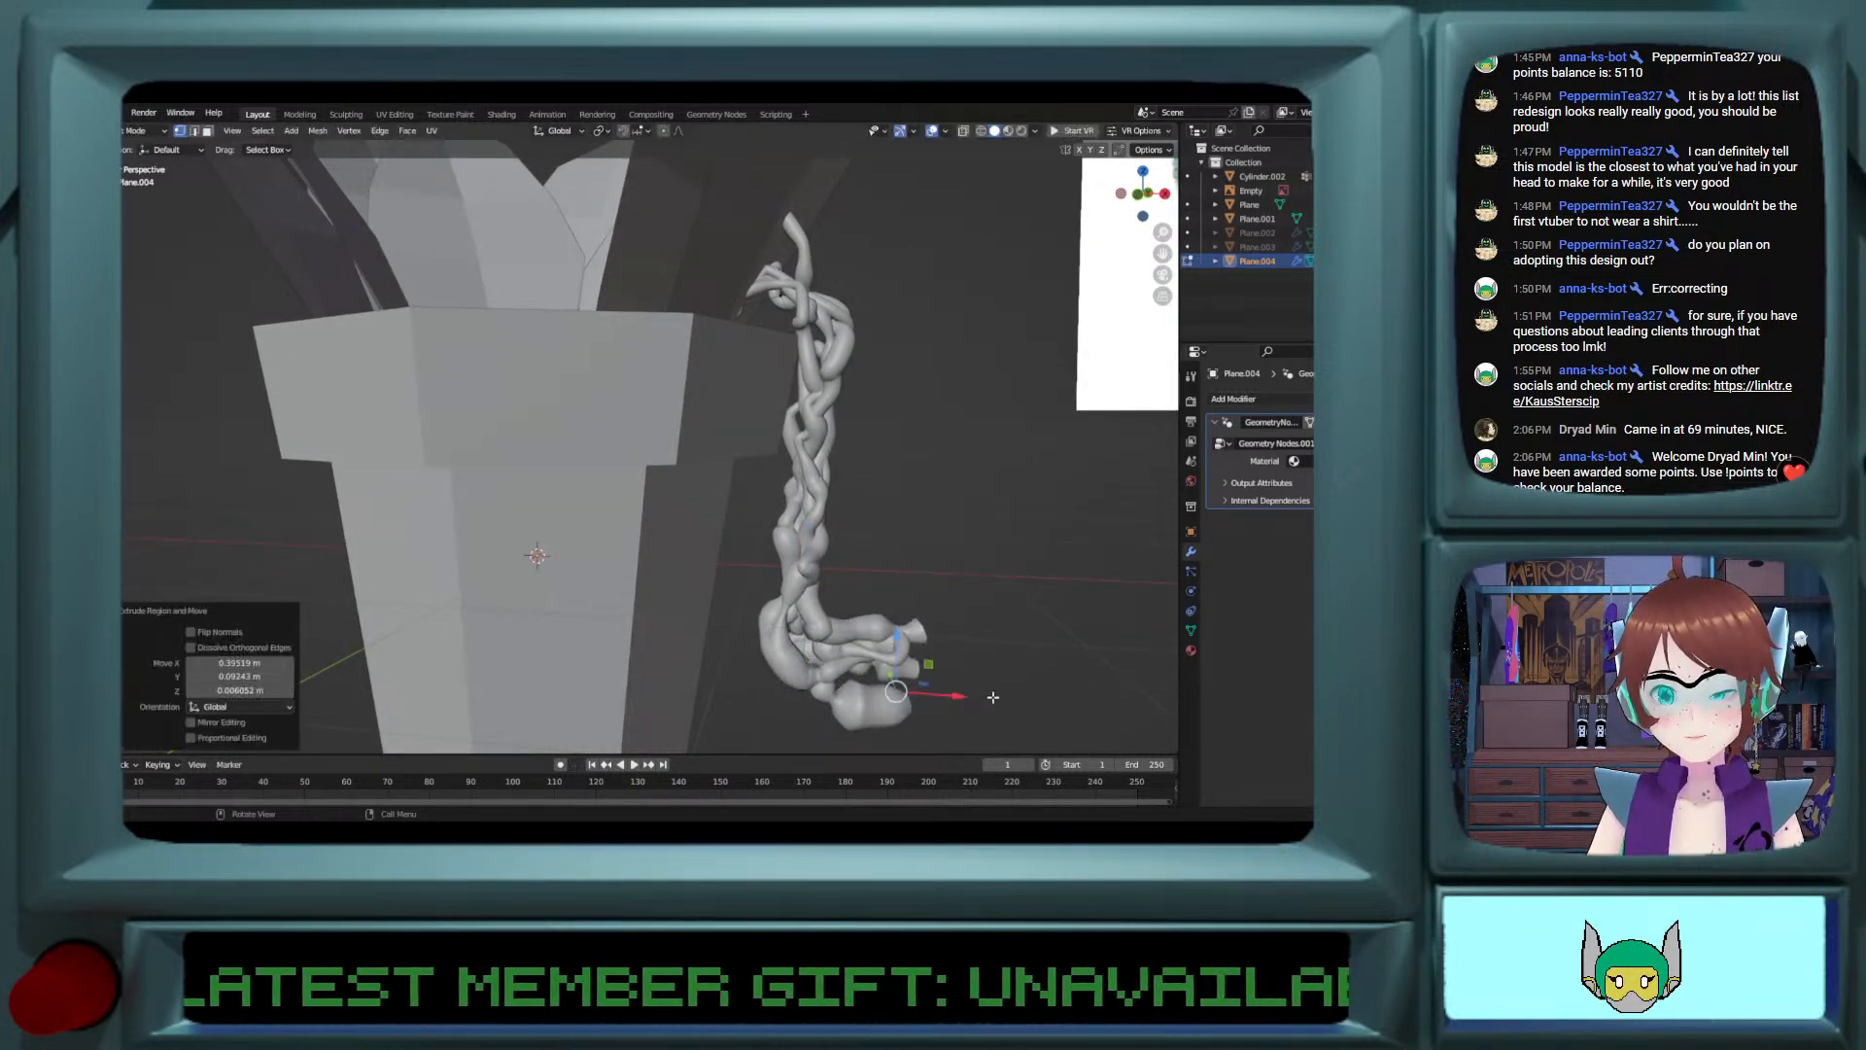
key(e)
click(1021, 597)
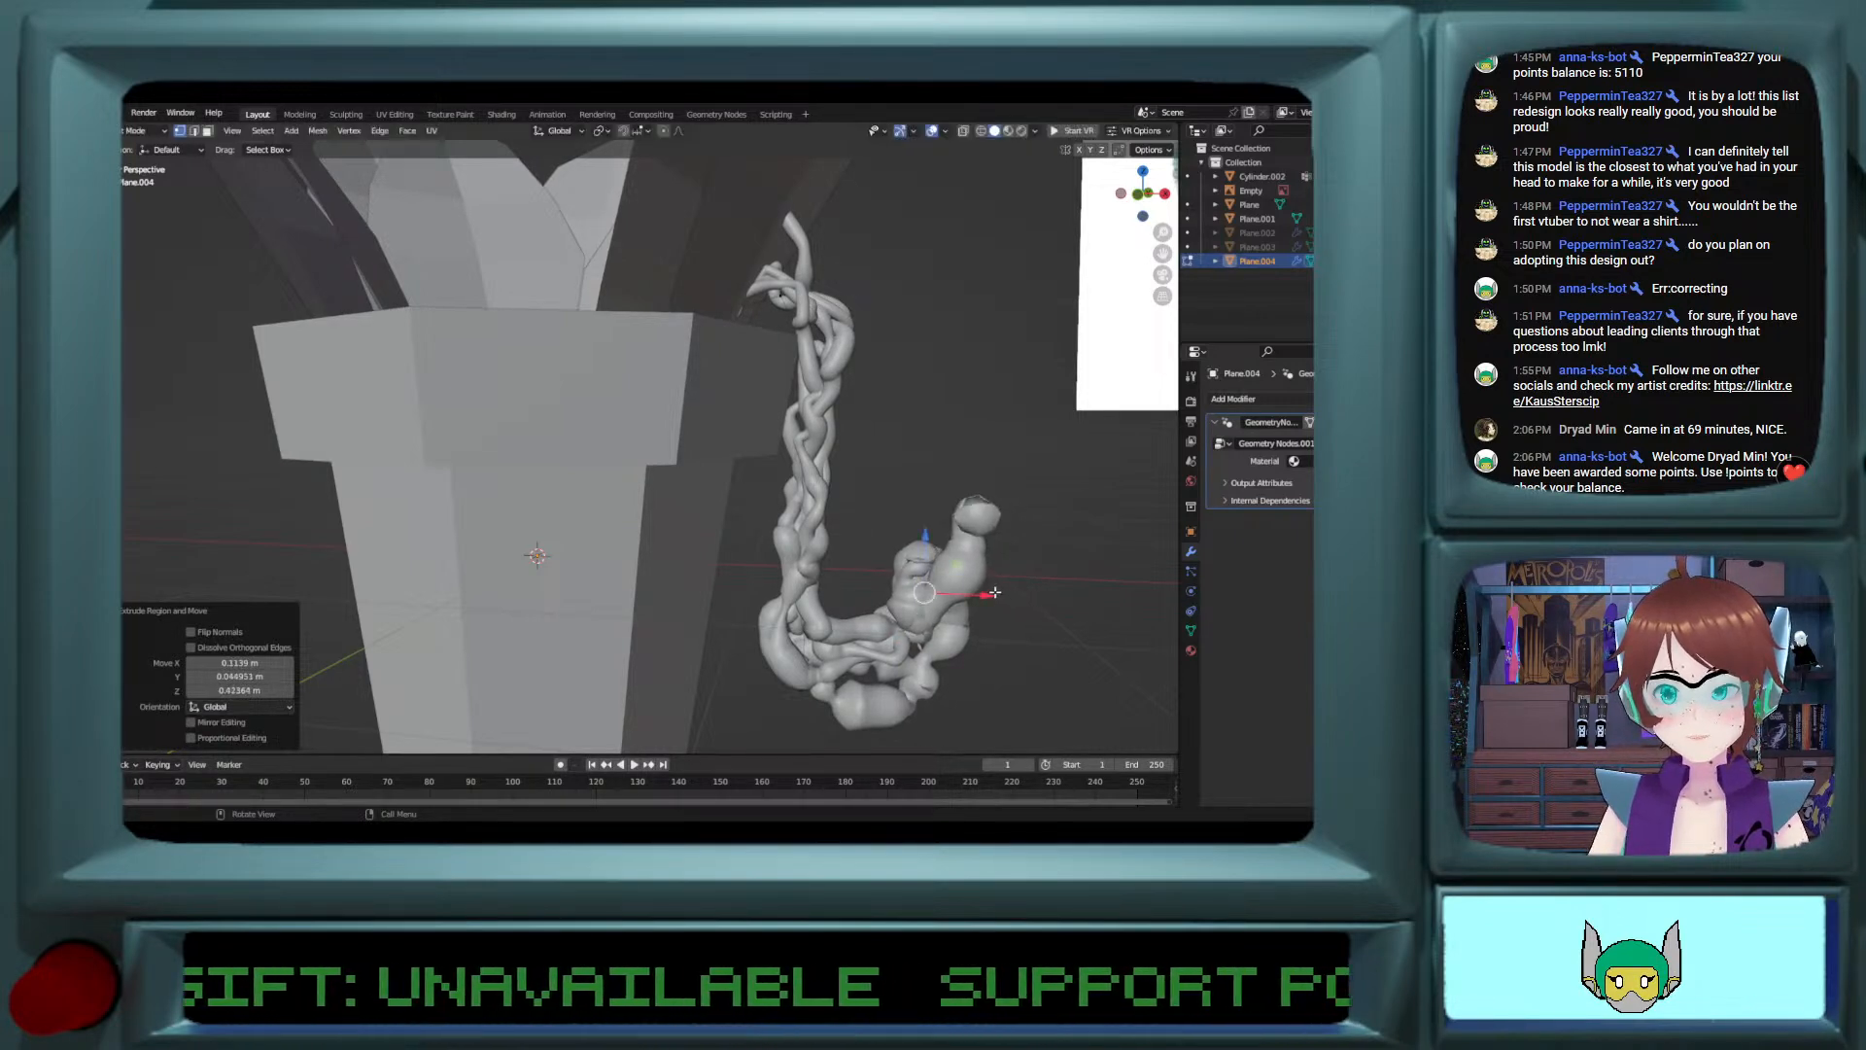
key(e)
click(934, 560)
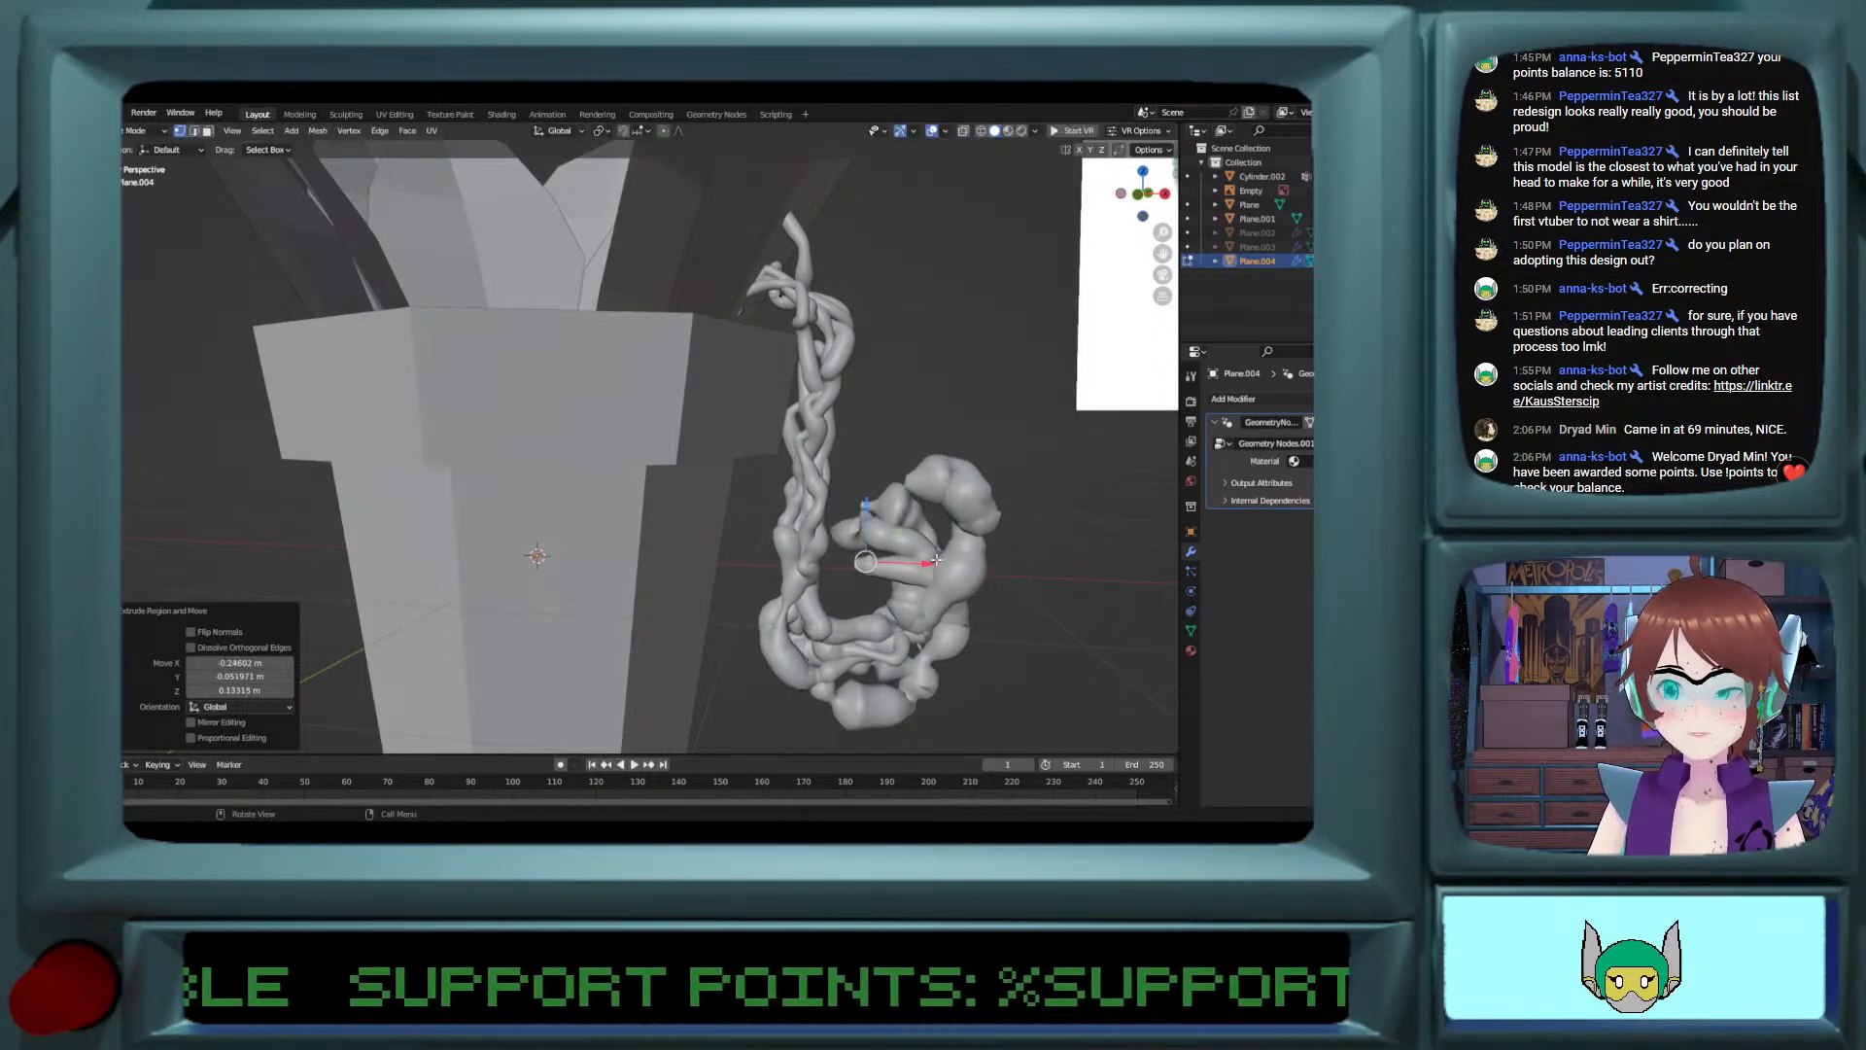
Step: With X-ray on, raise the vine's root vertex inside the pot about 0.54 m along Z and extrude it back down
middle_drag(717, 370, 596, 347)
click(597, 406)
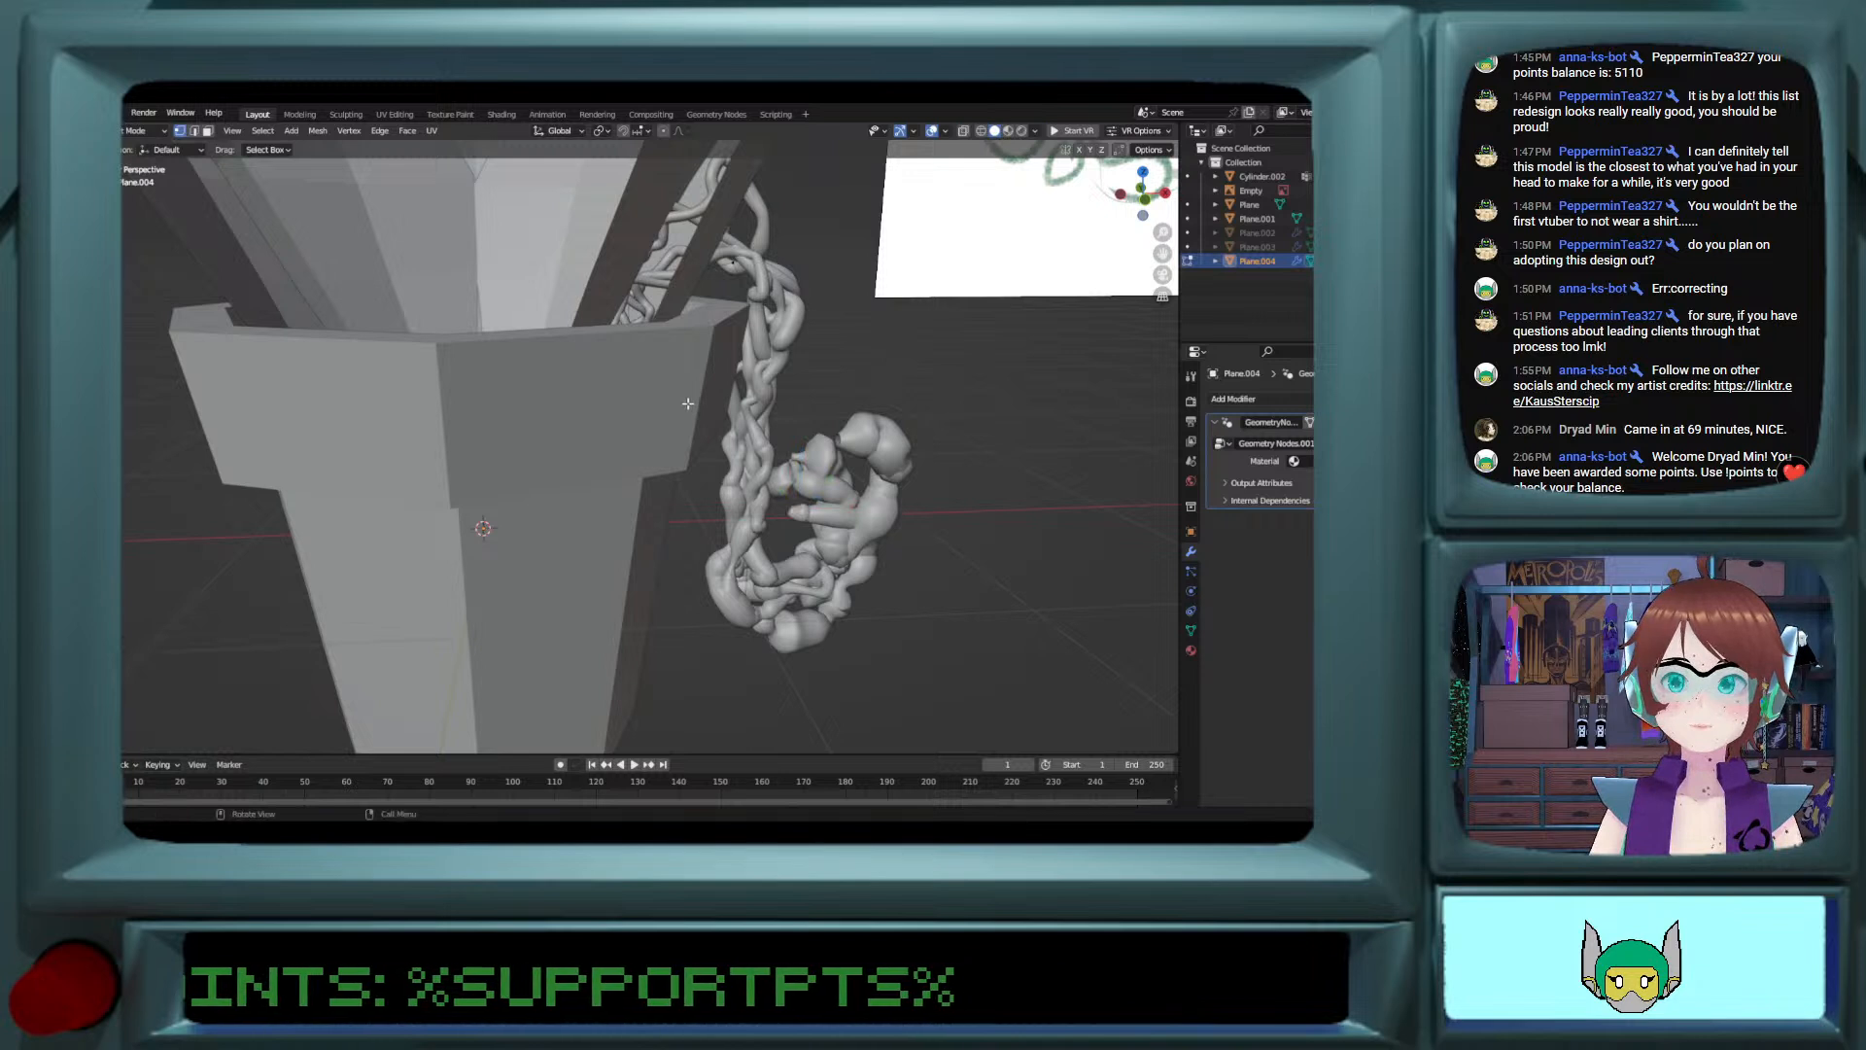
key(alt+z)
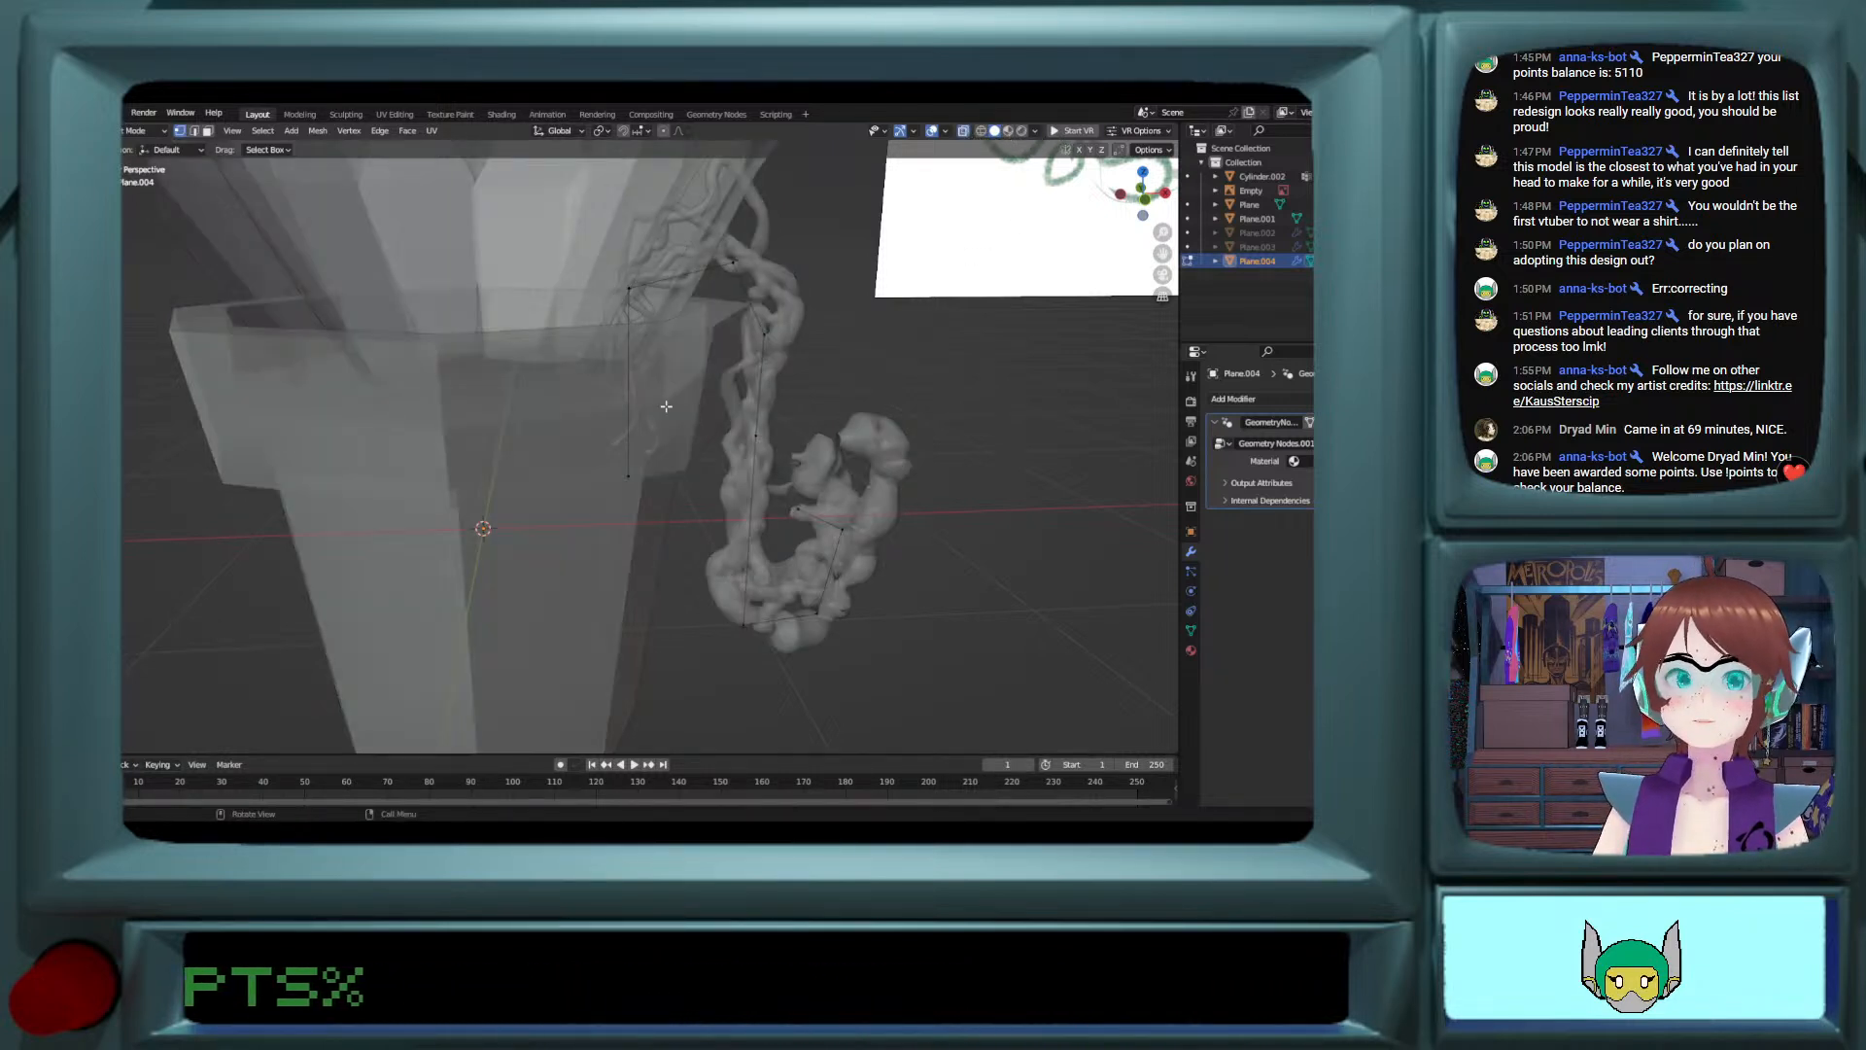
click(637, 482)
drag(632, 425, 633, 312)
key(e)
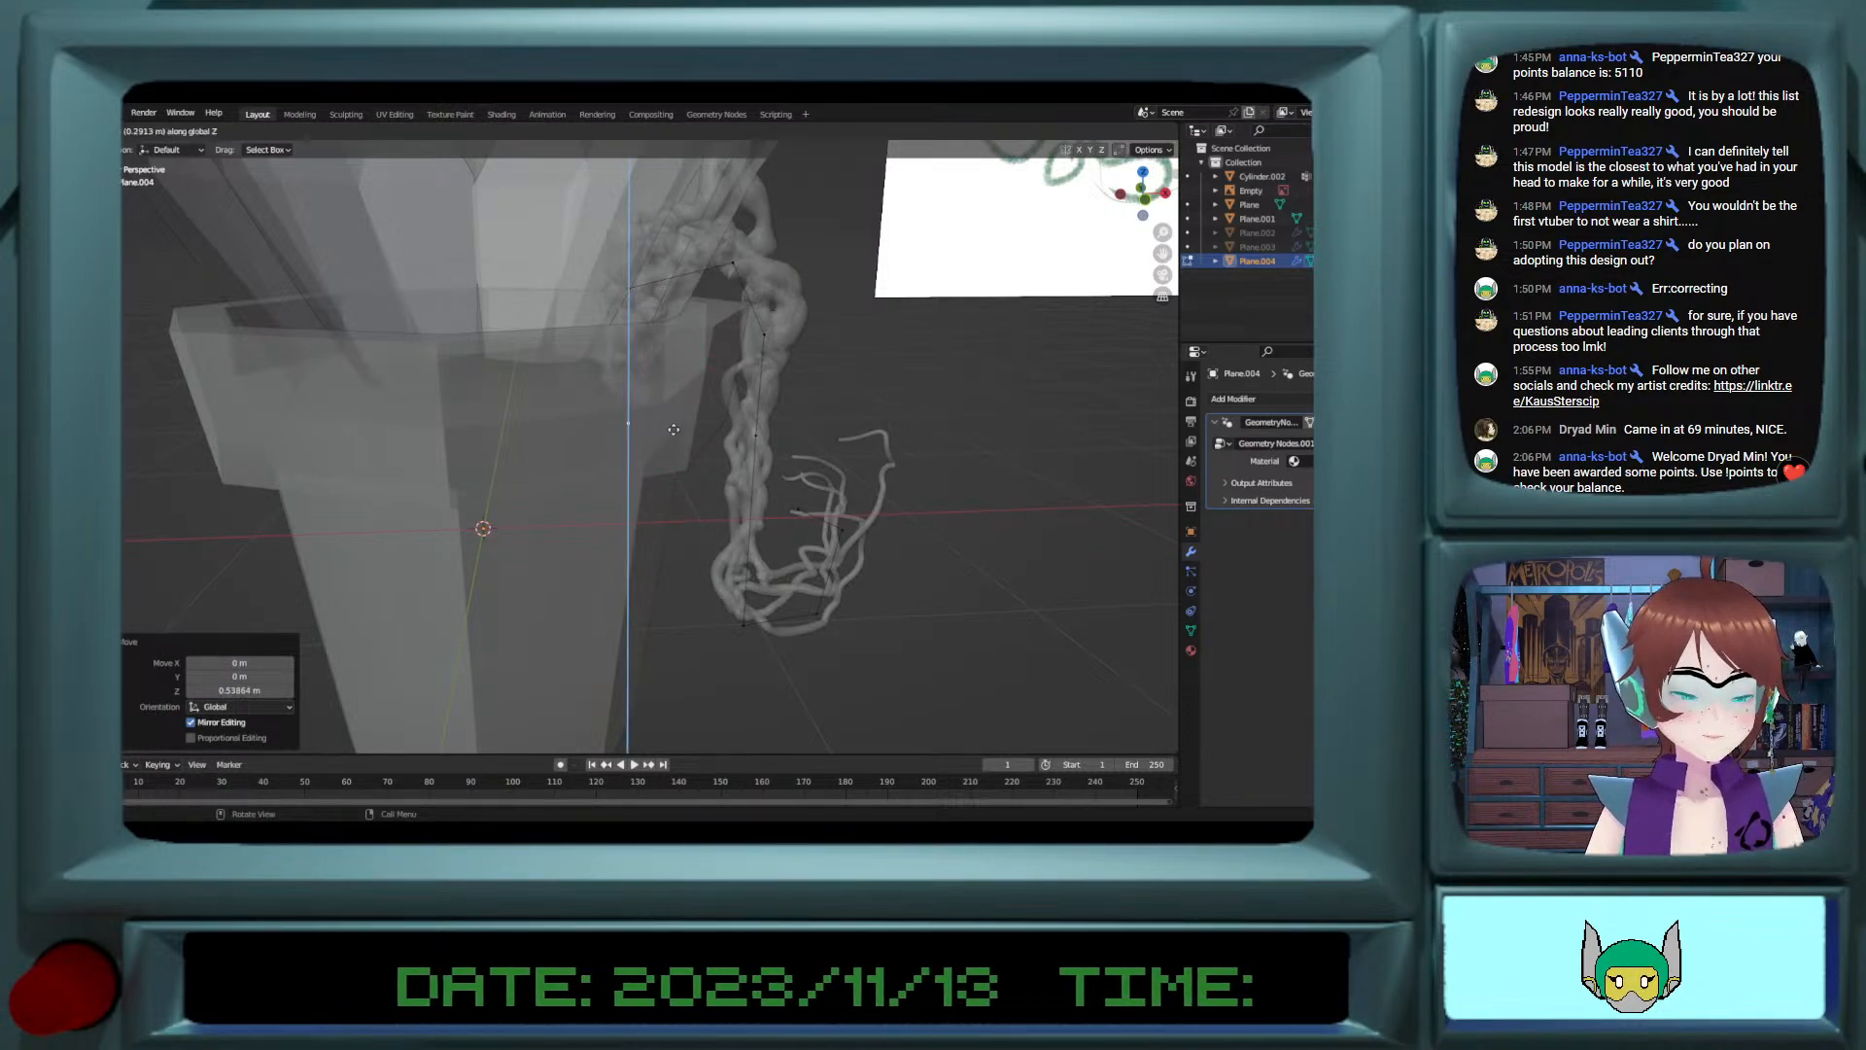
click(669, 478)
Step: Return to Object Mode, turn off X-ray, and check the vine's overall shape against the pot
key(Tab)
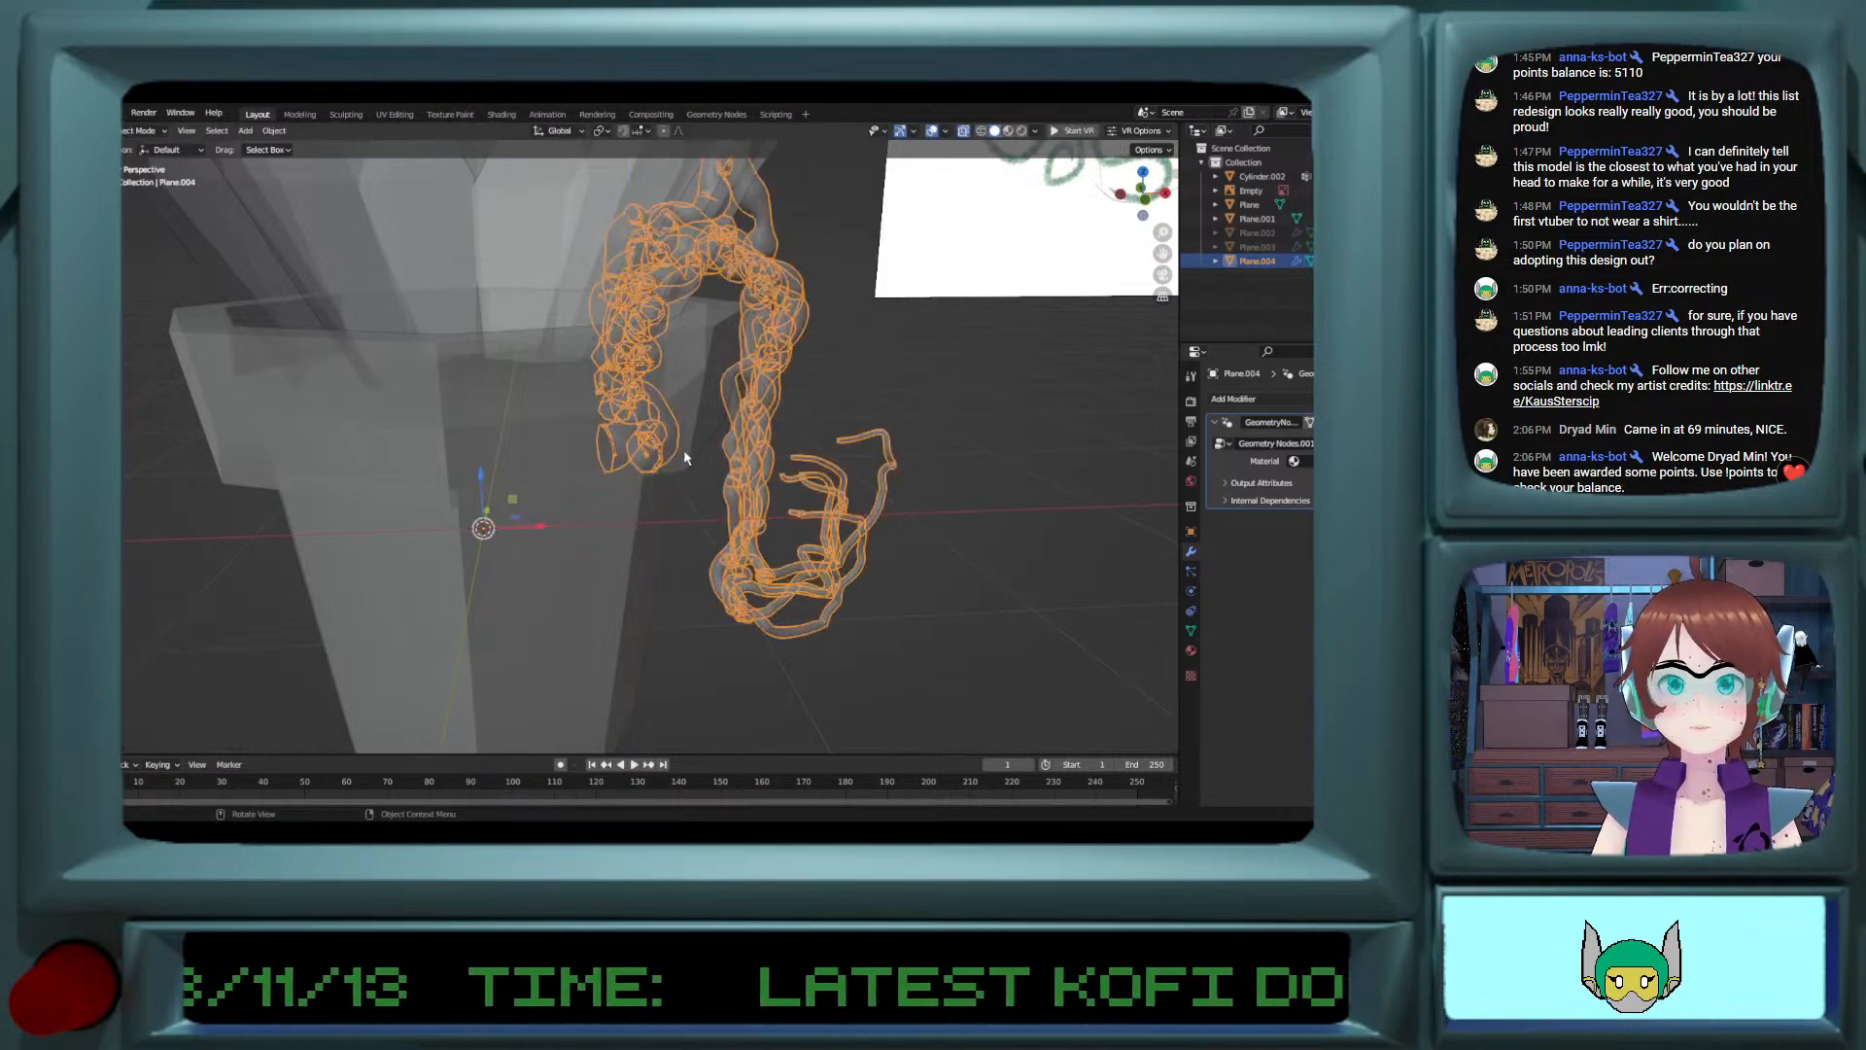
click(963, 132)
middle_drag(933, 243, 895, 474)
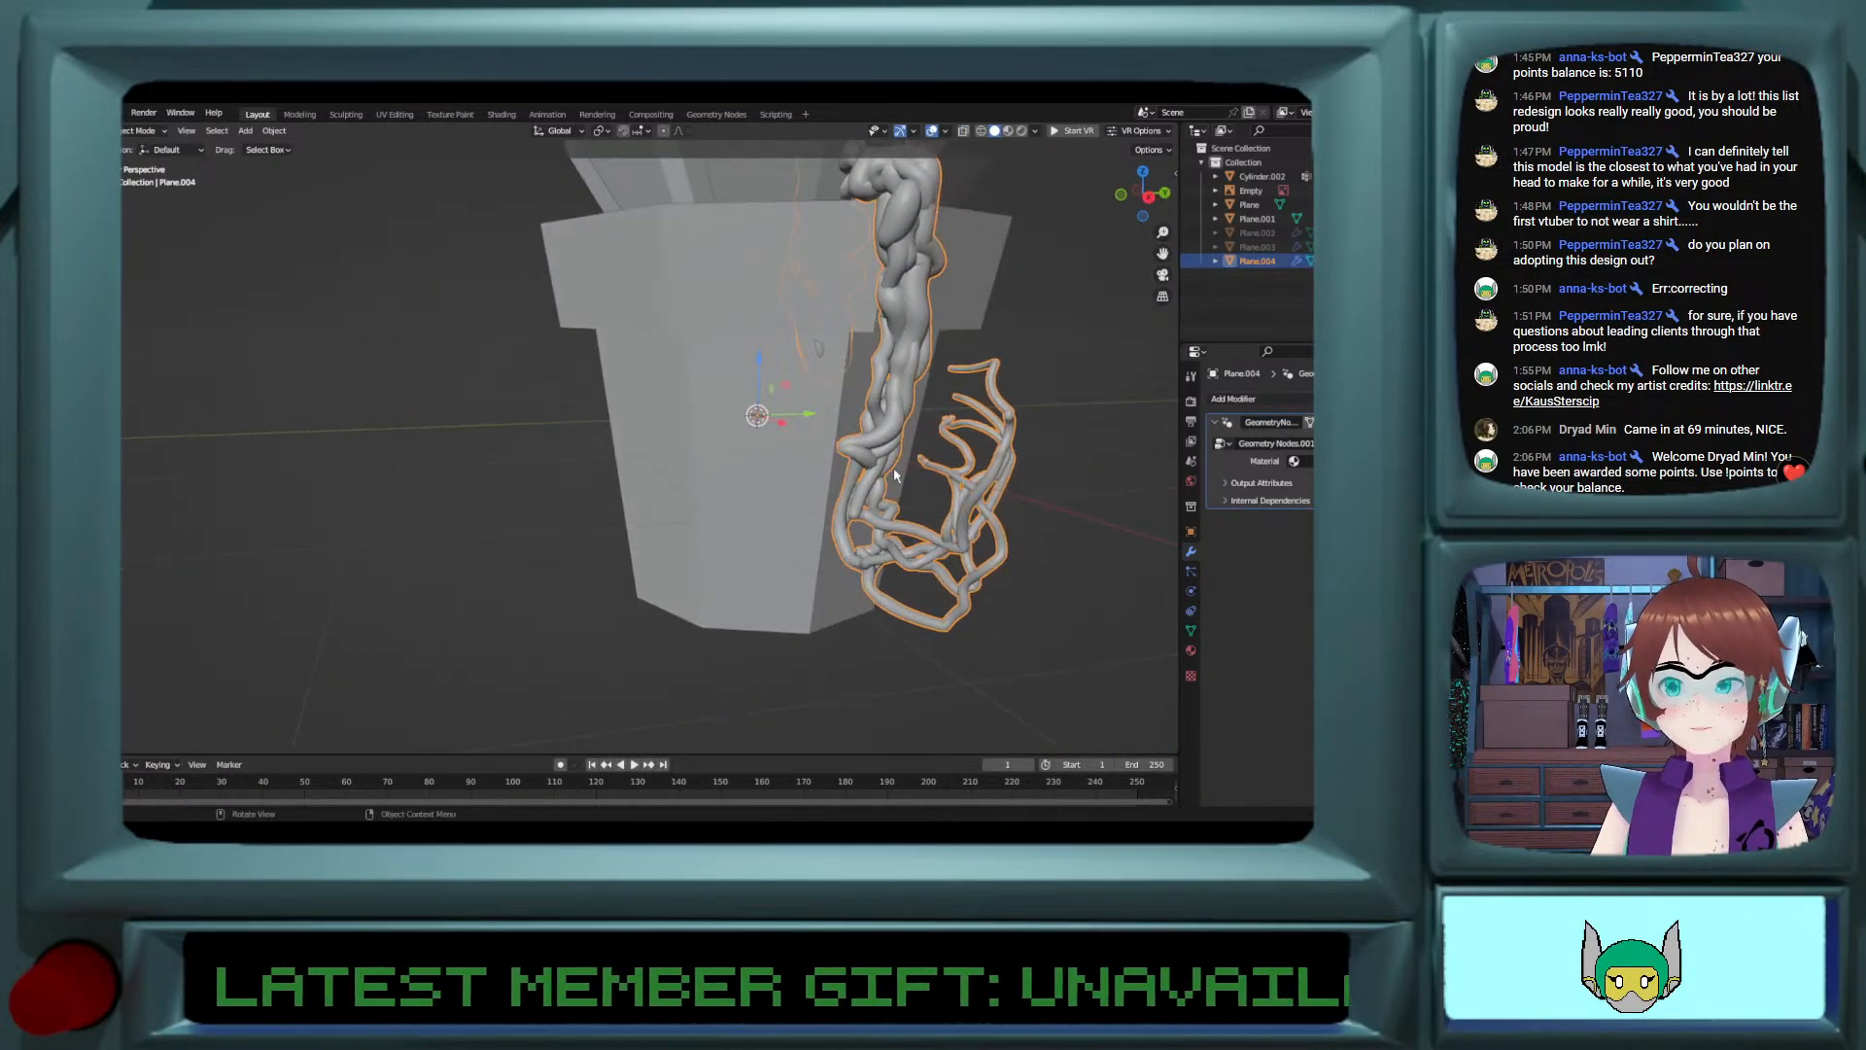
Step: In Edit Mode, lower a vertex at the bottom of the vine's curl about 0.13 m along Z
key(Tab)
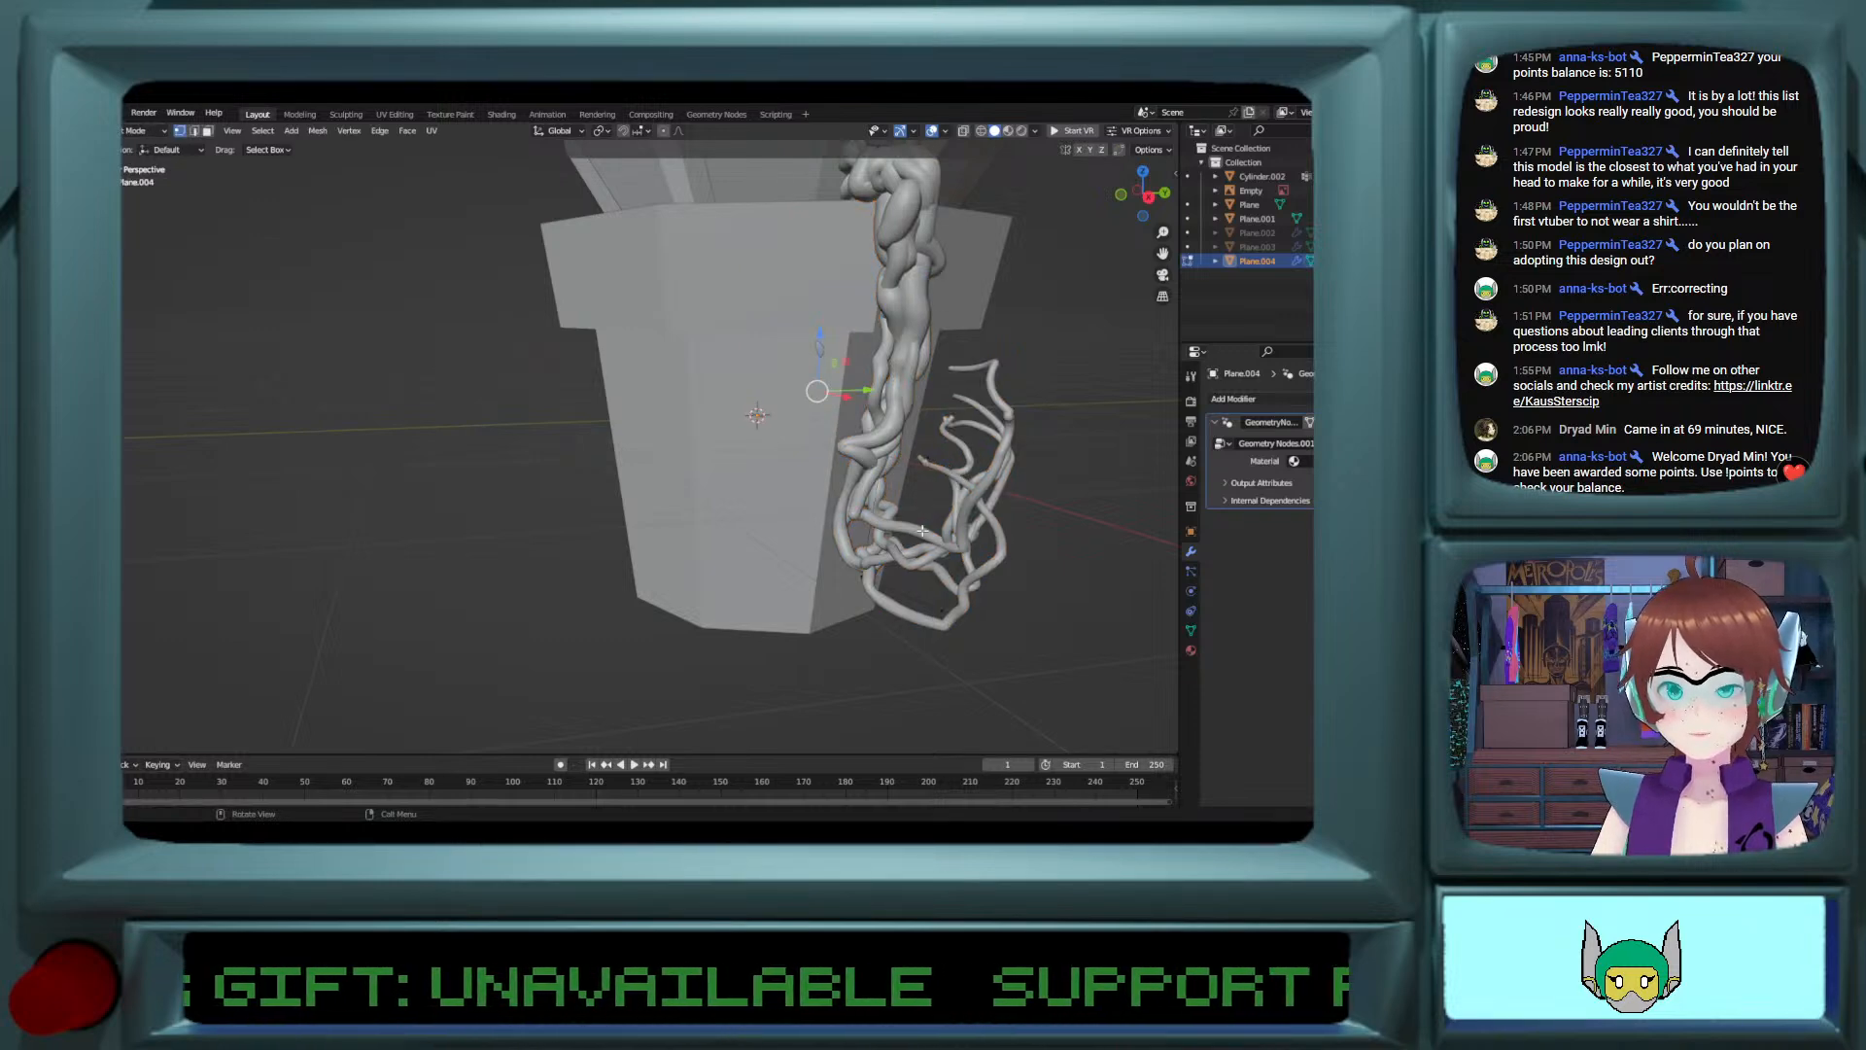
middle_drag(921, 530, 878, 447)
drag(1031, 467, 1093, 525)
click(967, 510)
middle_drag(1094, 525, 846, 447)
drag(824, 392, 890, 492)
click(884, 516)
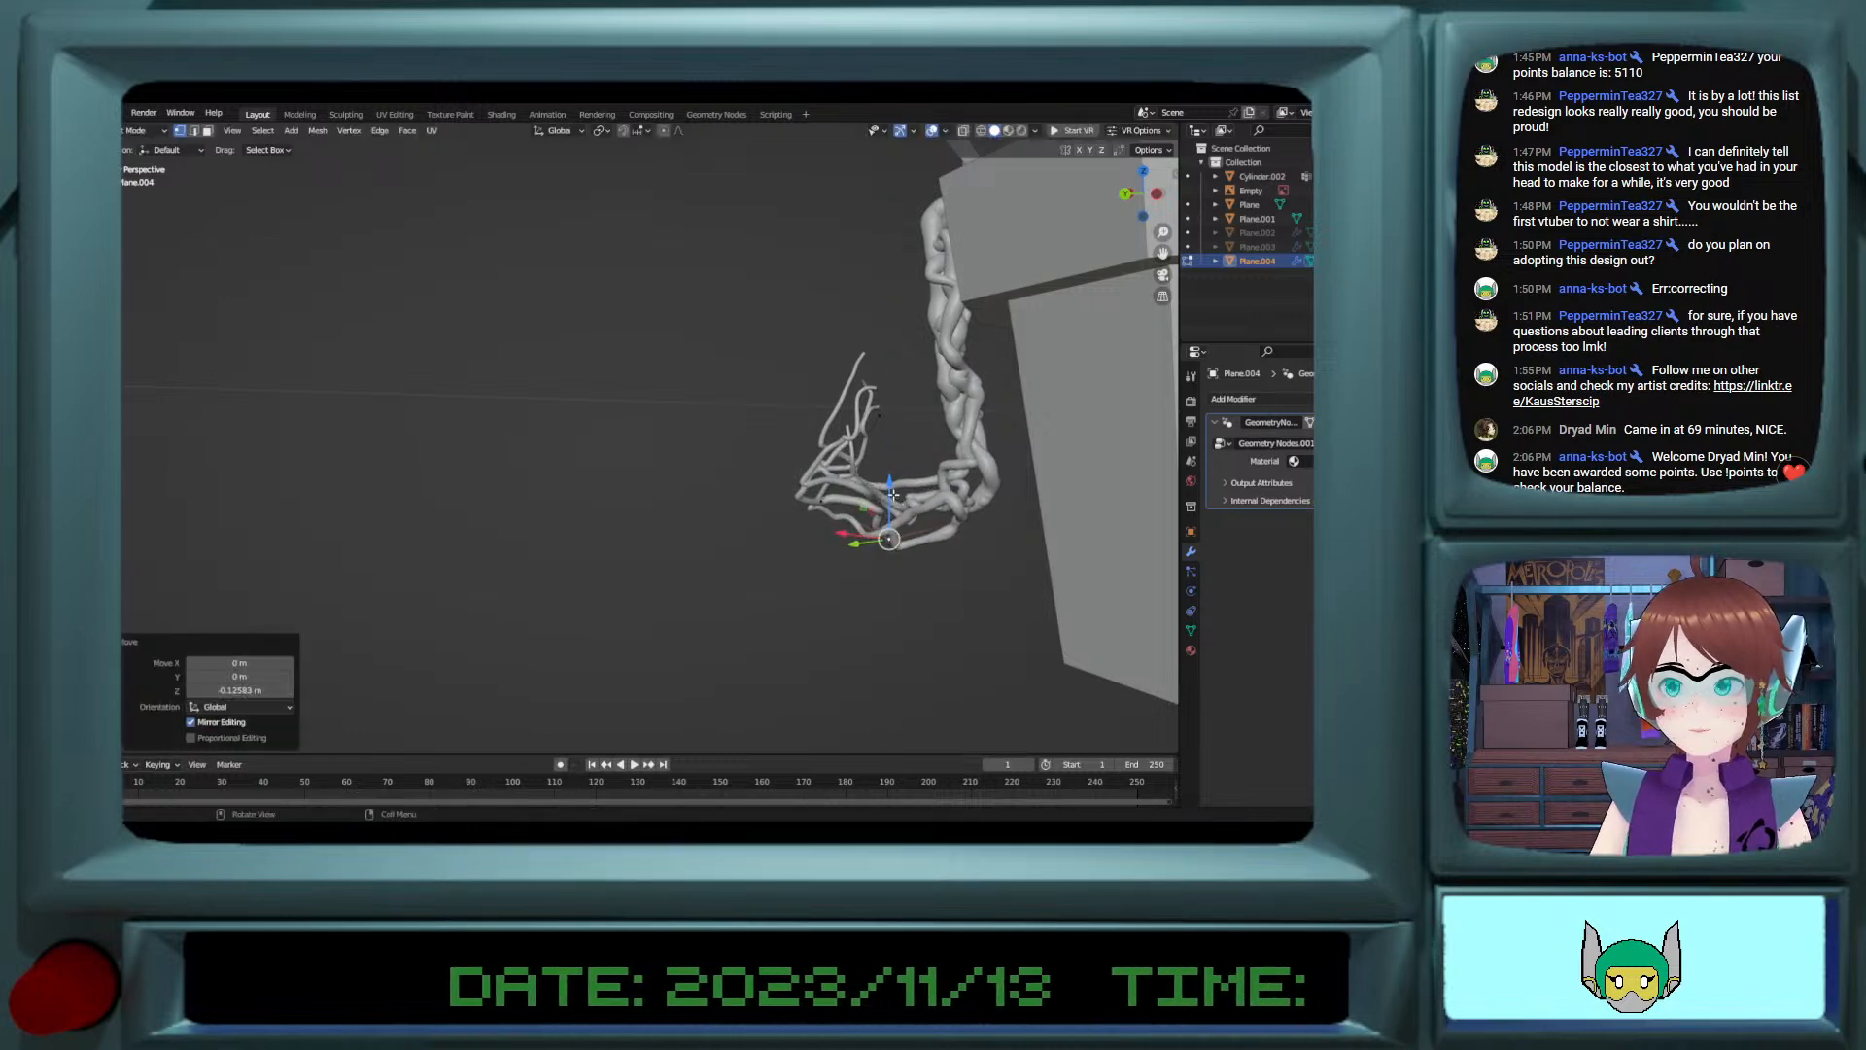
Step: Move the selected vertices at the vine's lower bend about -0.32 m along X toward the pot
middle_drag(891, 492, 947, 495)
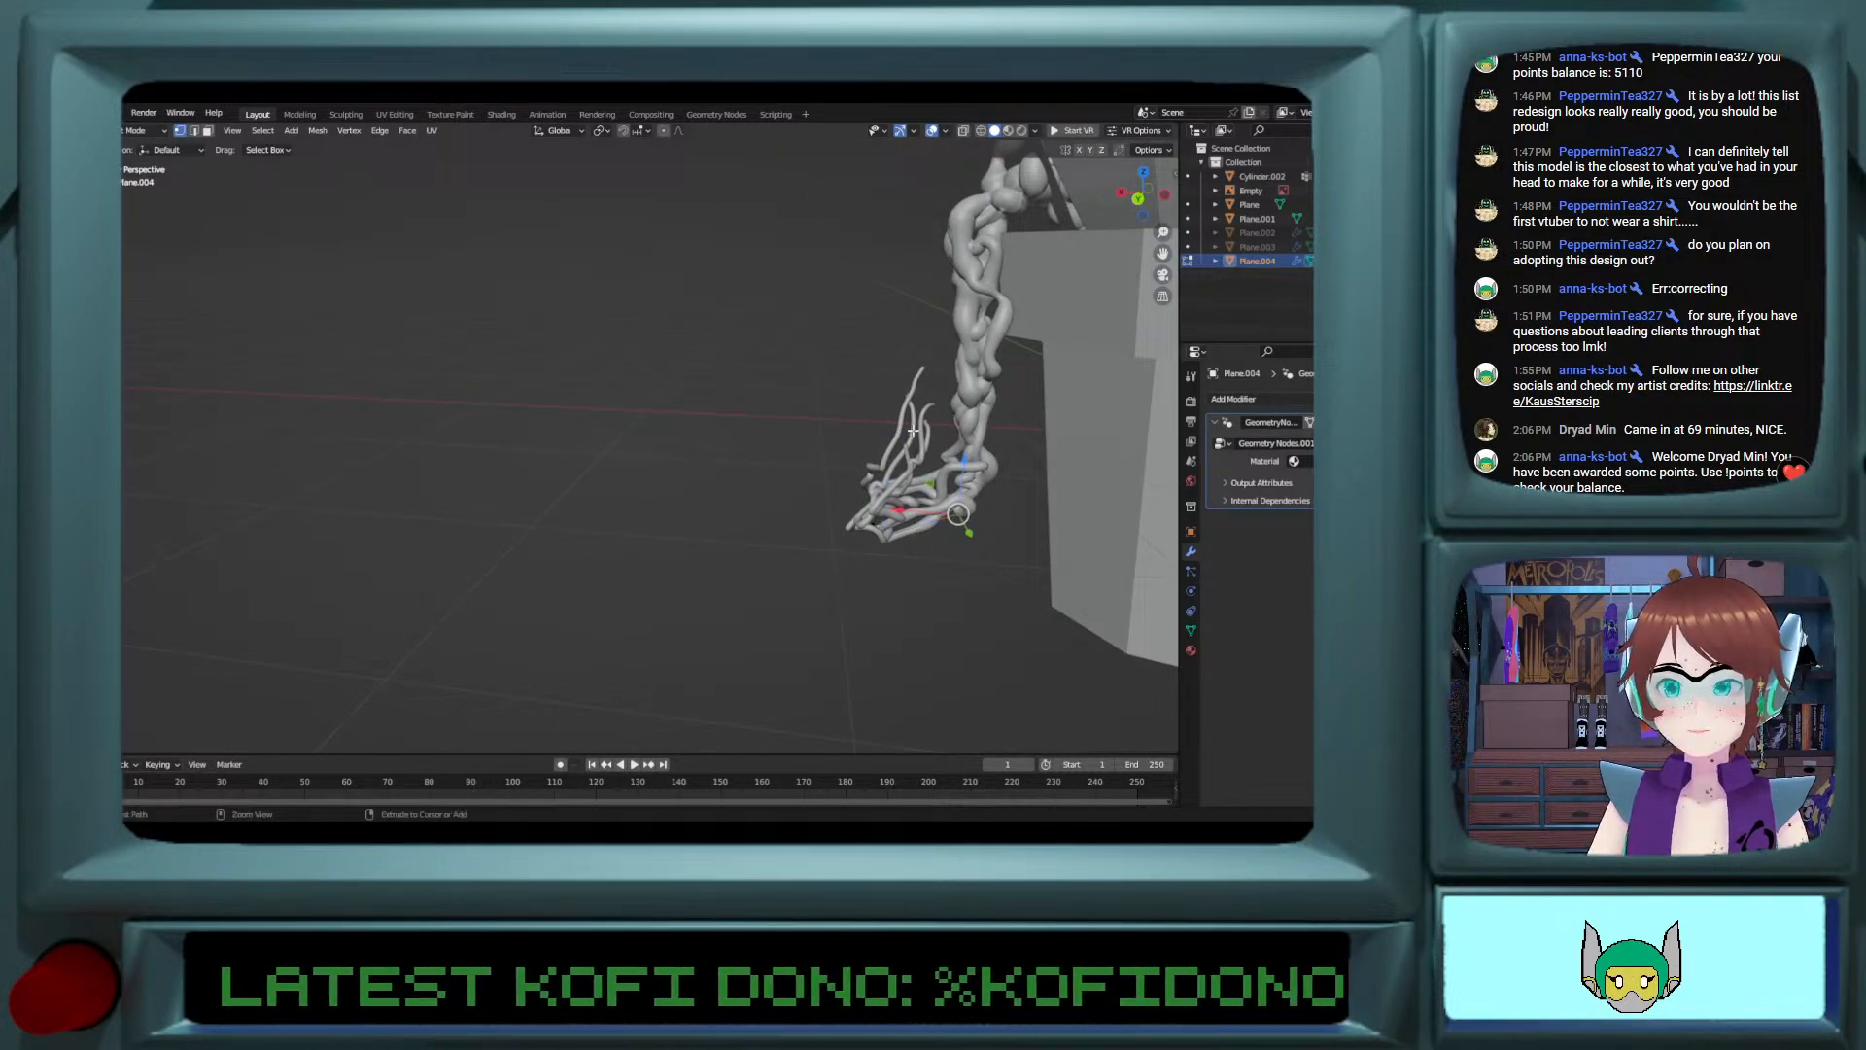
ctrl+click(947, 454)
key(g)
key(x)
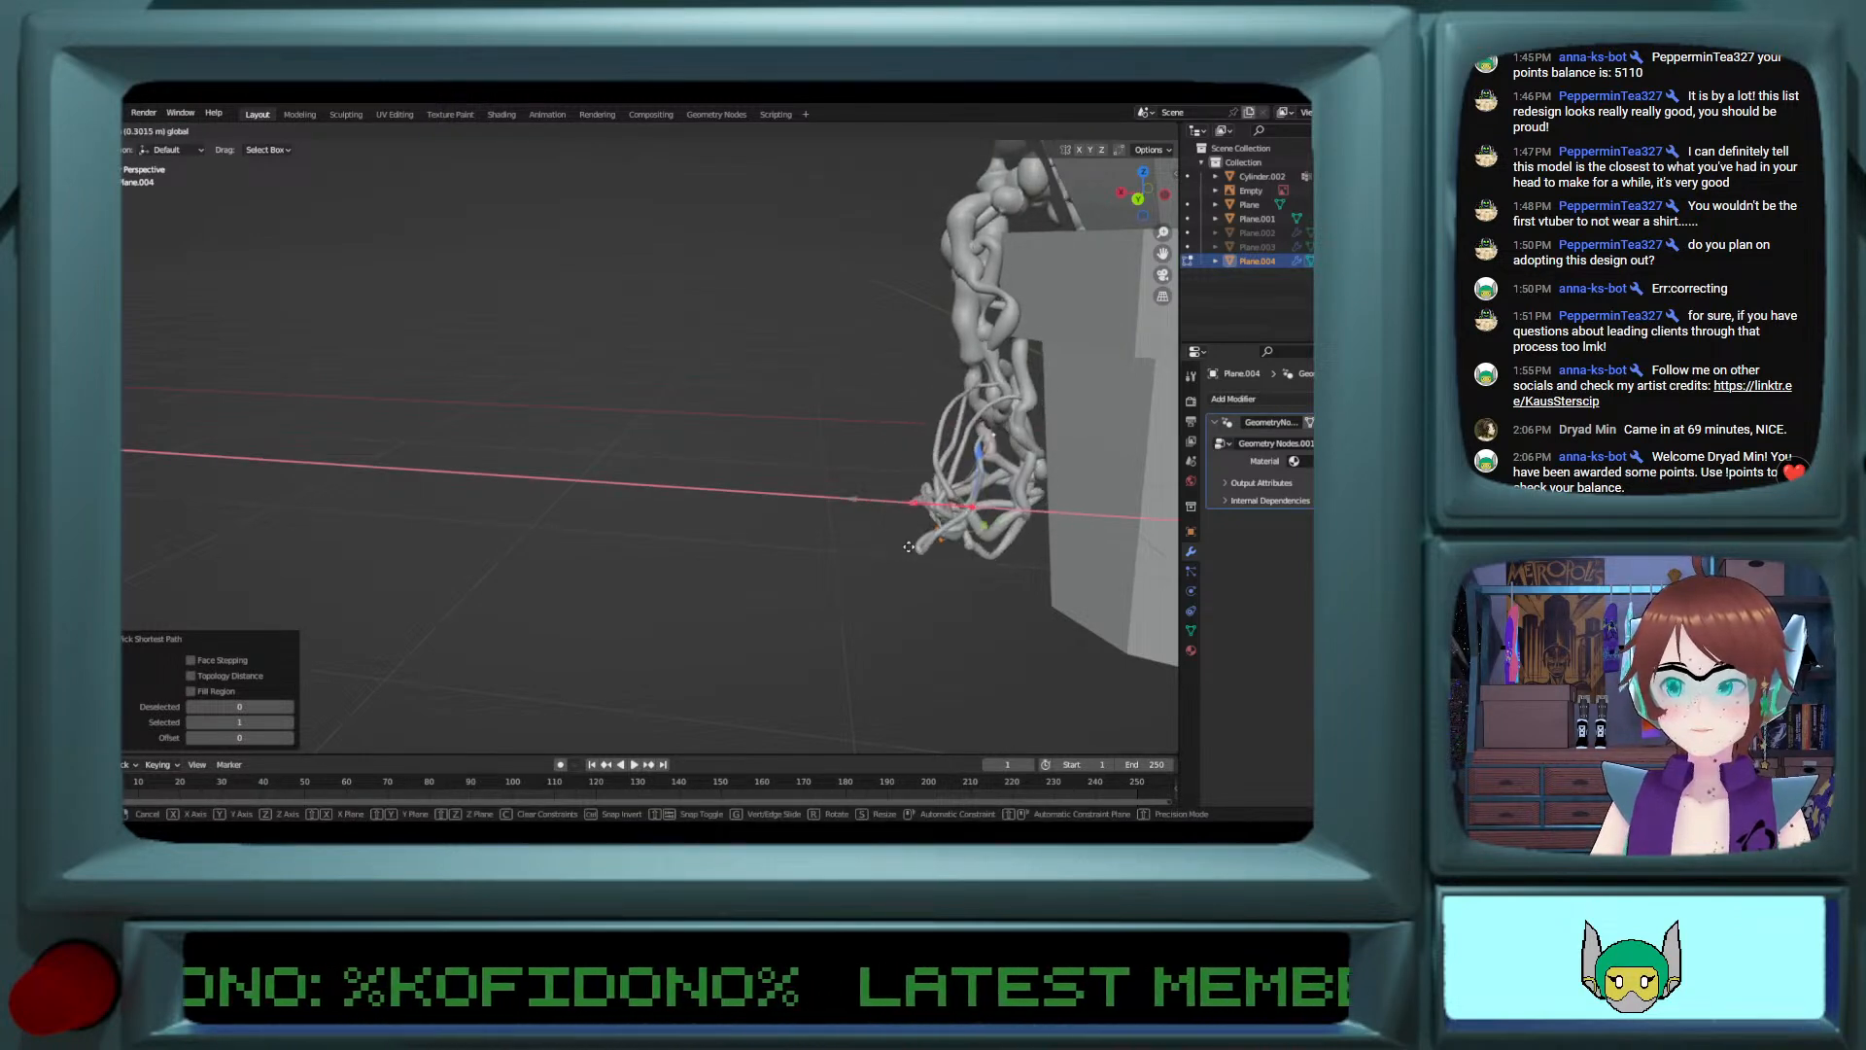
click(911, 547)
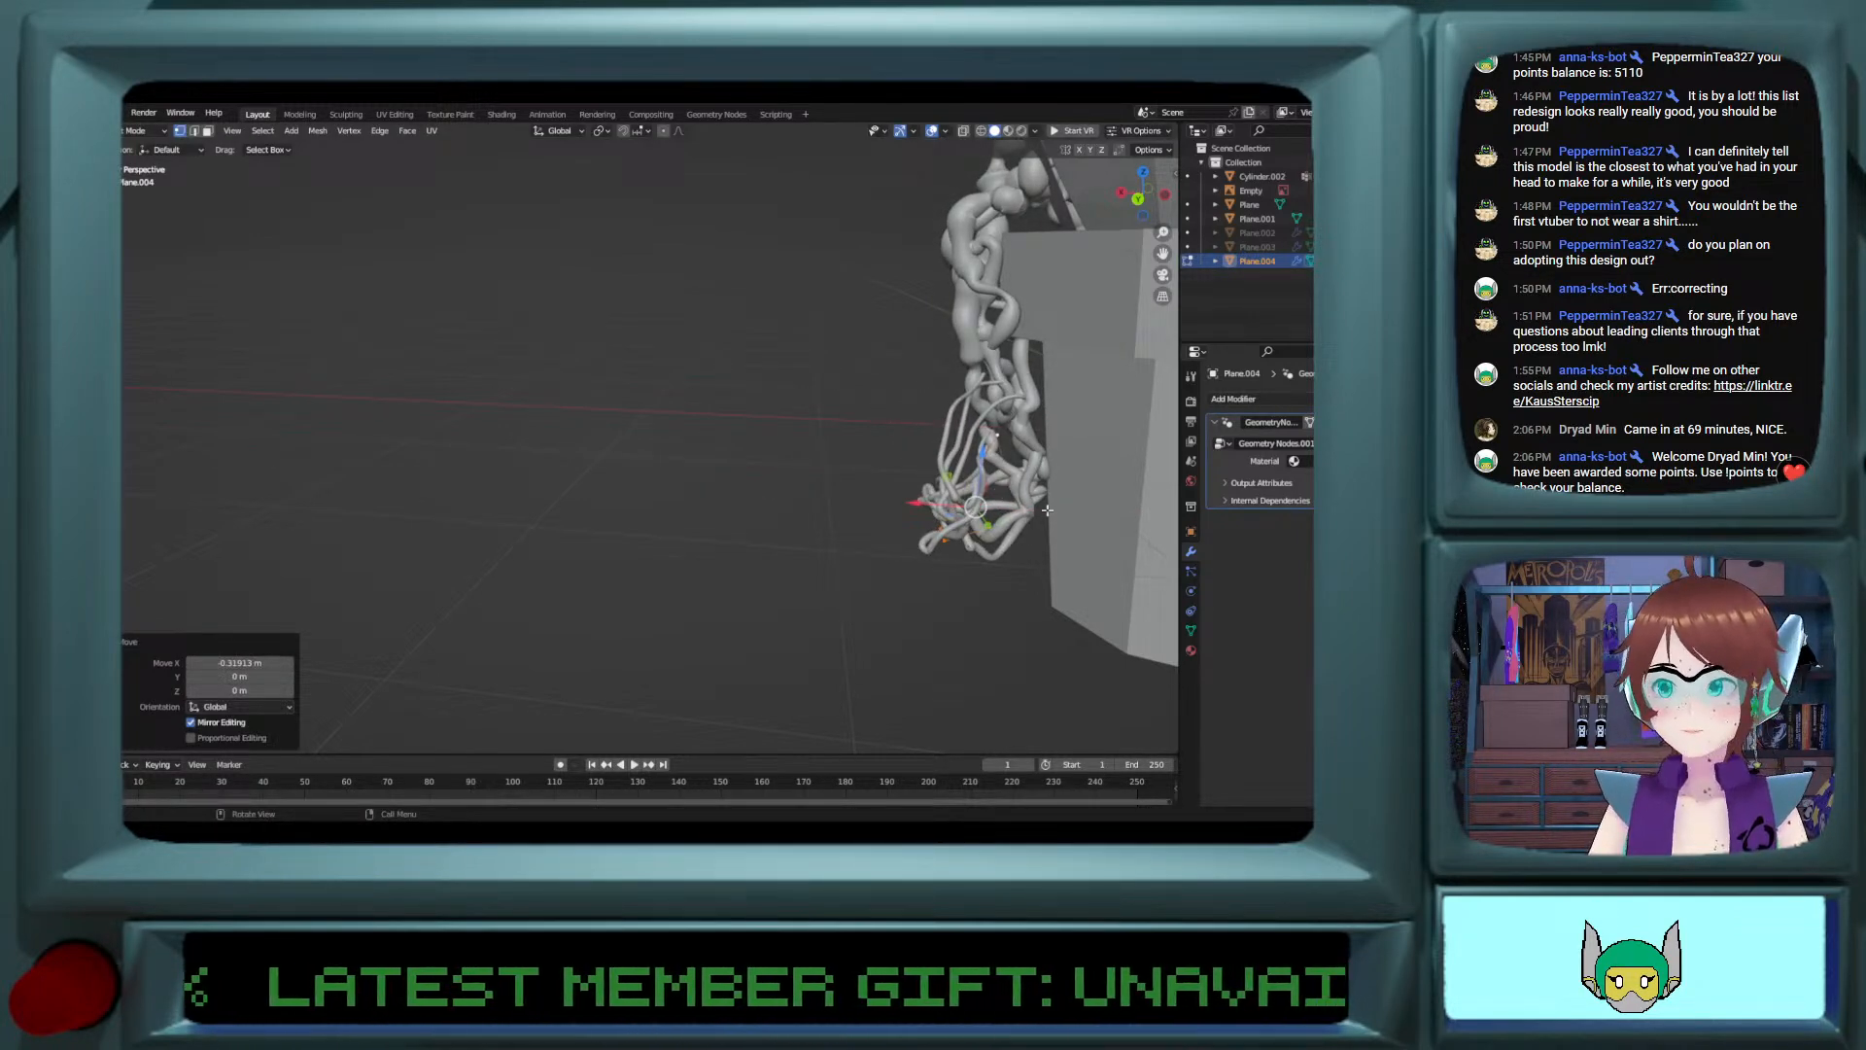
Step: Move the selected vertices of the vine's lower curl about -0.2 m along X, closer to the pot
middle_drag(1035, 502, 1026, 432)
key(g)
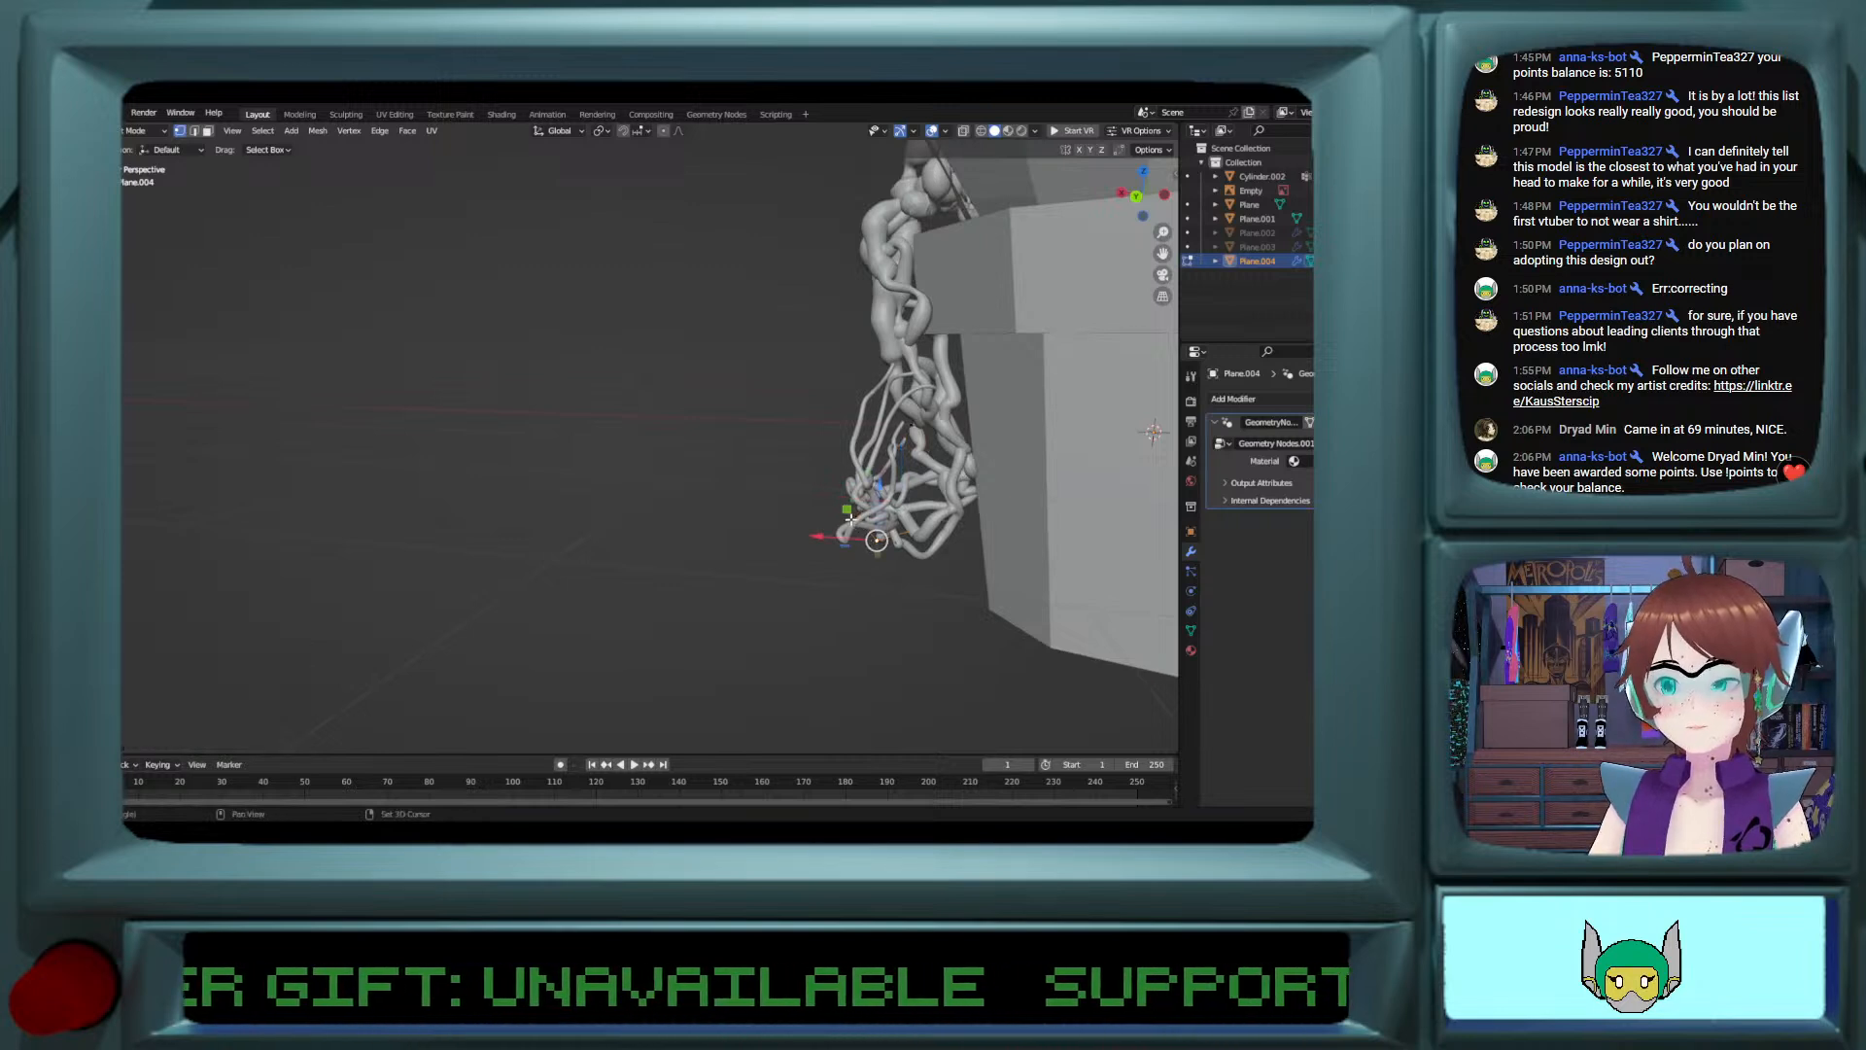
key(x)
drag(950, 567, 926, 570)
middle_drag(924, 554, 986, 574)
click(962, 446)
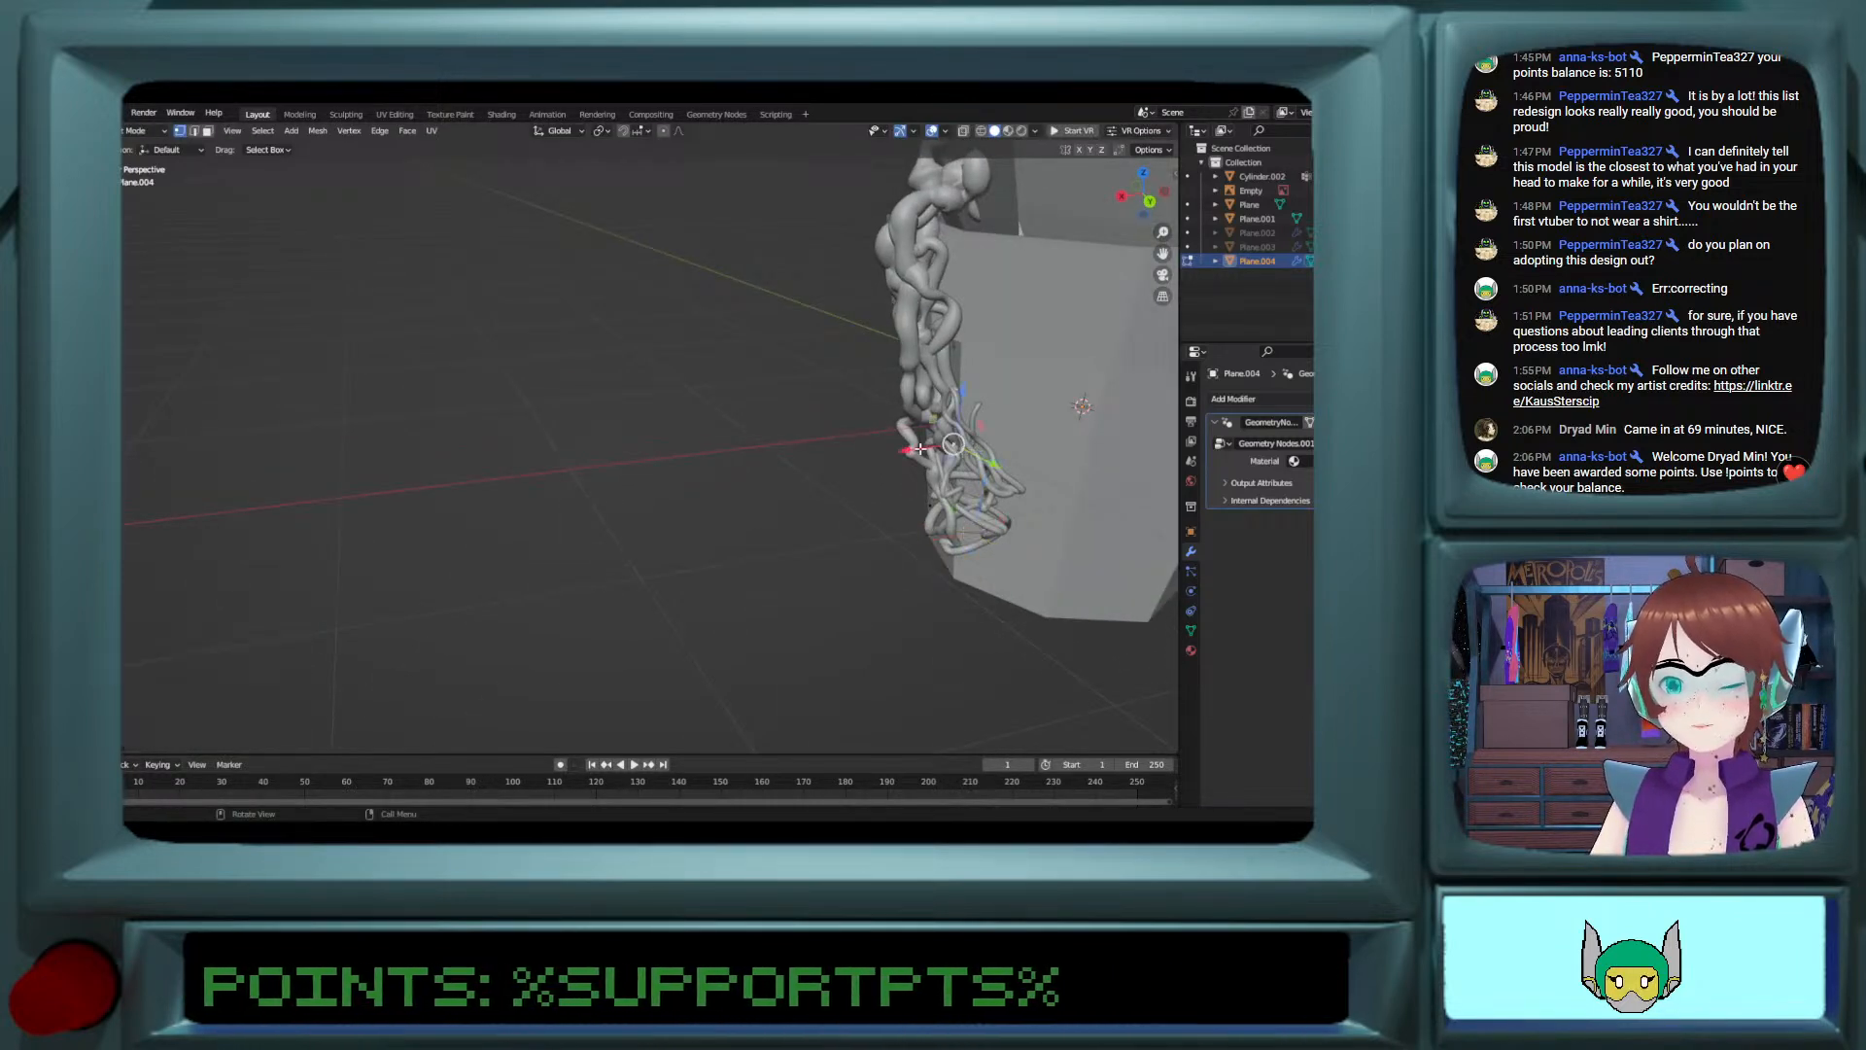
drag(920, 448, 991, 439)
middle_drag(996, 439, 930, 423)
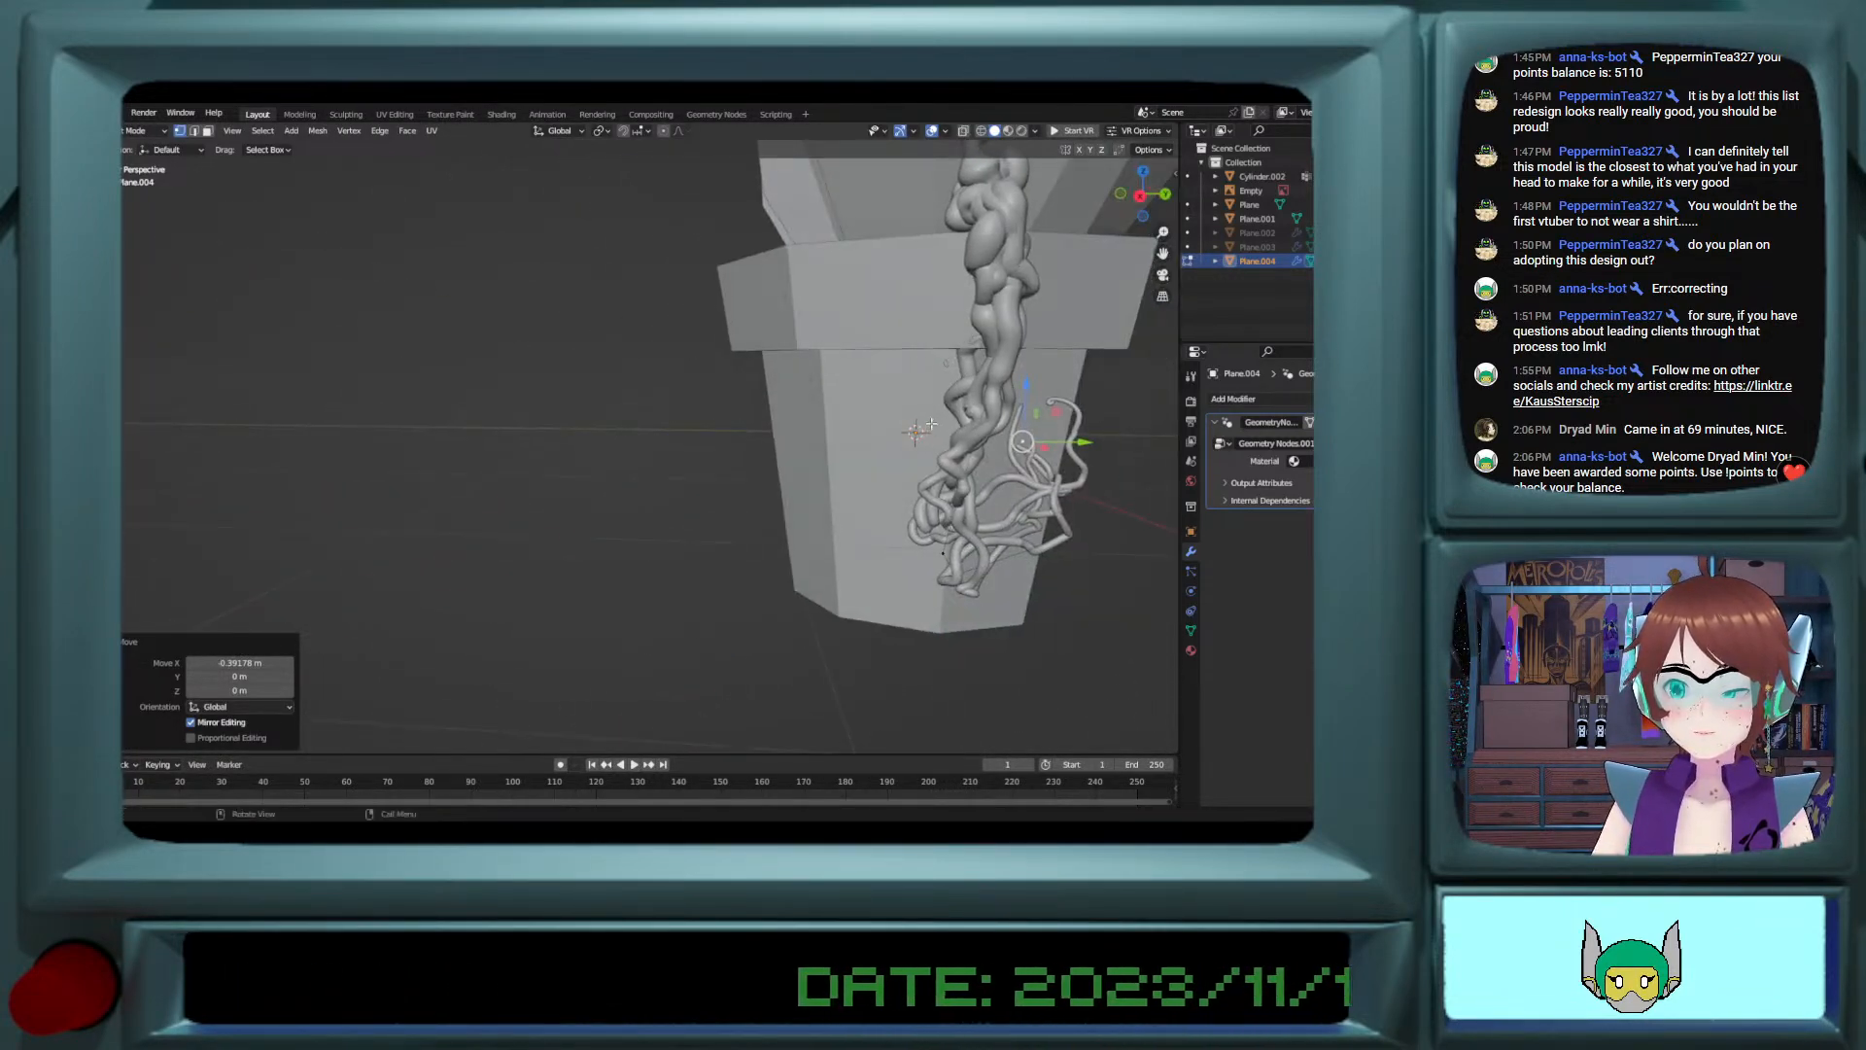
Step: Select the whole vine mesh and try mirroring it across the global X axis
right_click(1026, 428)
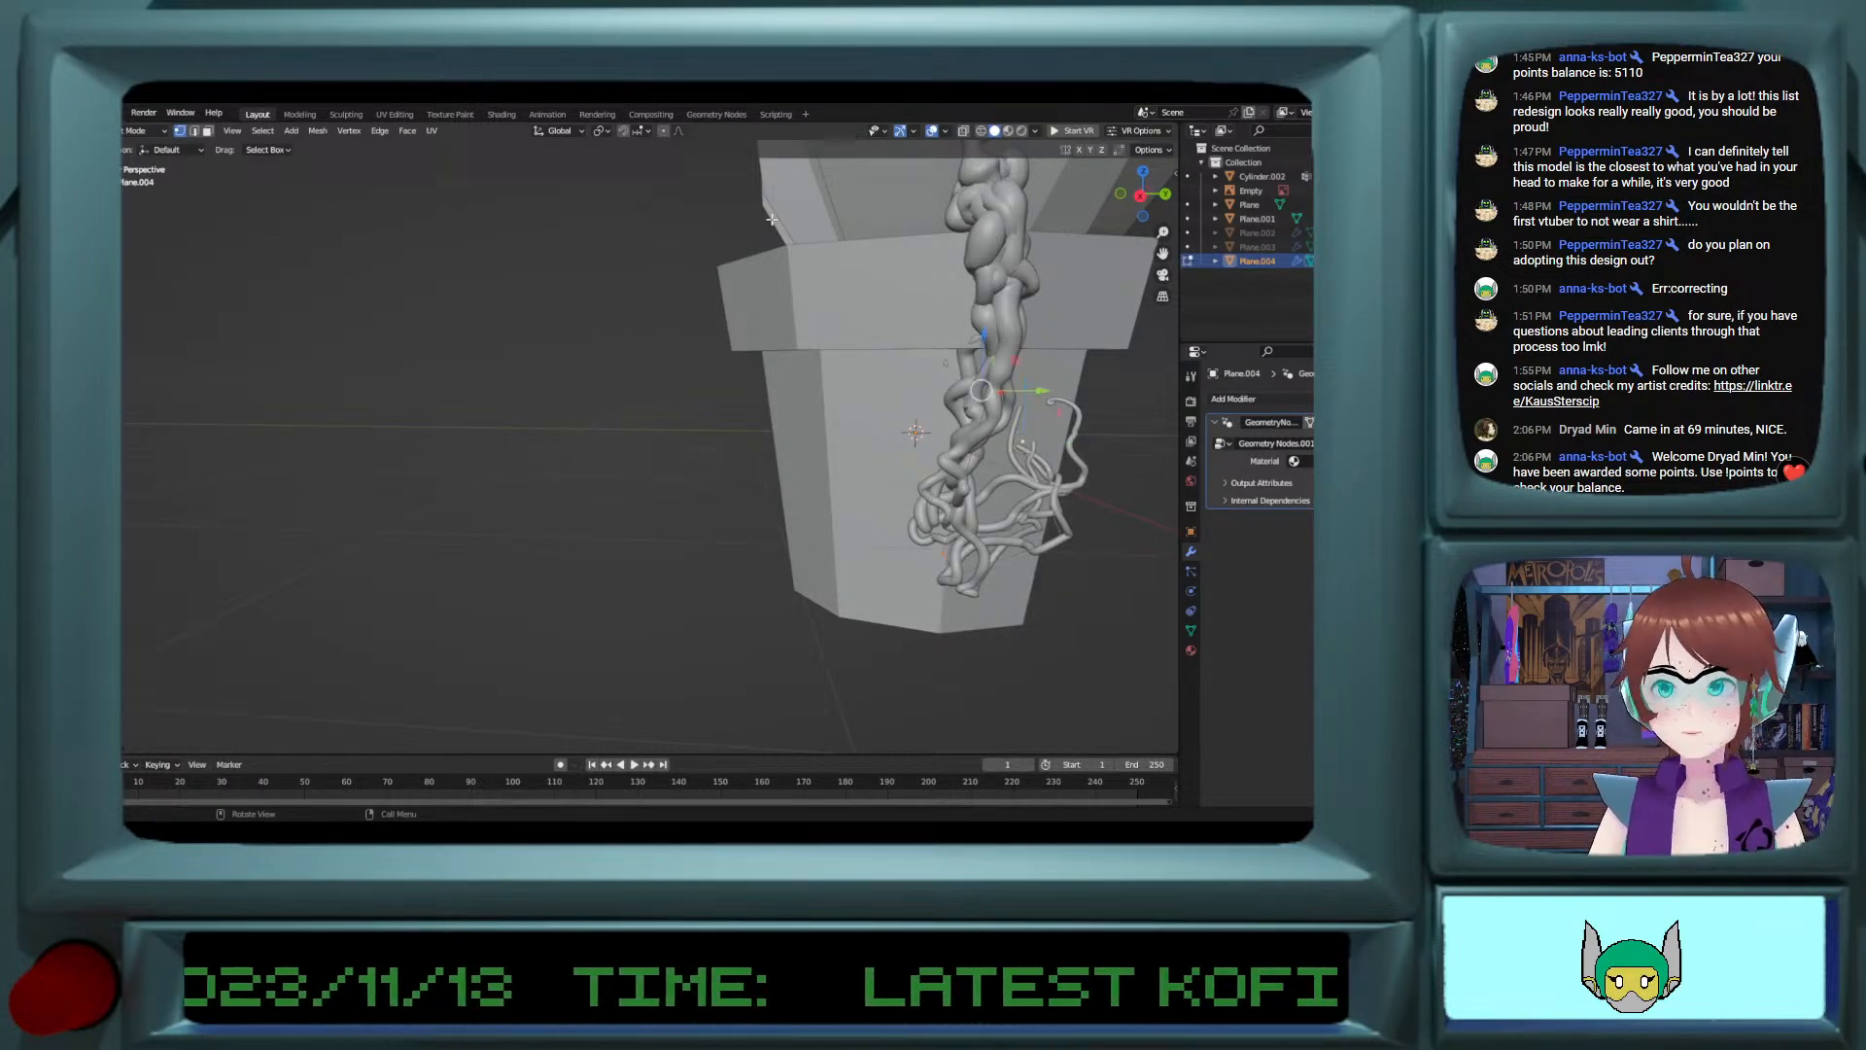
click(317, 131)
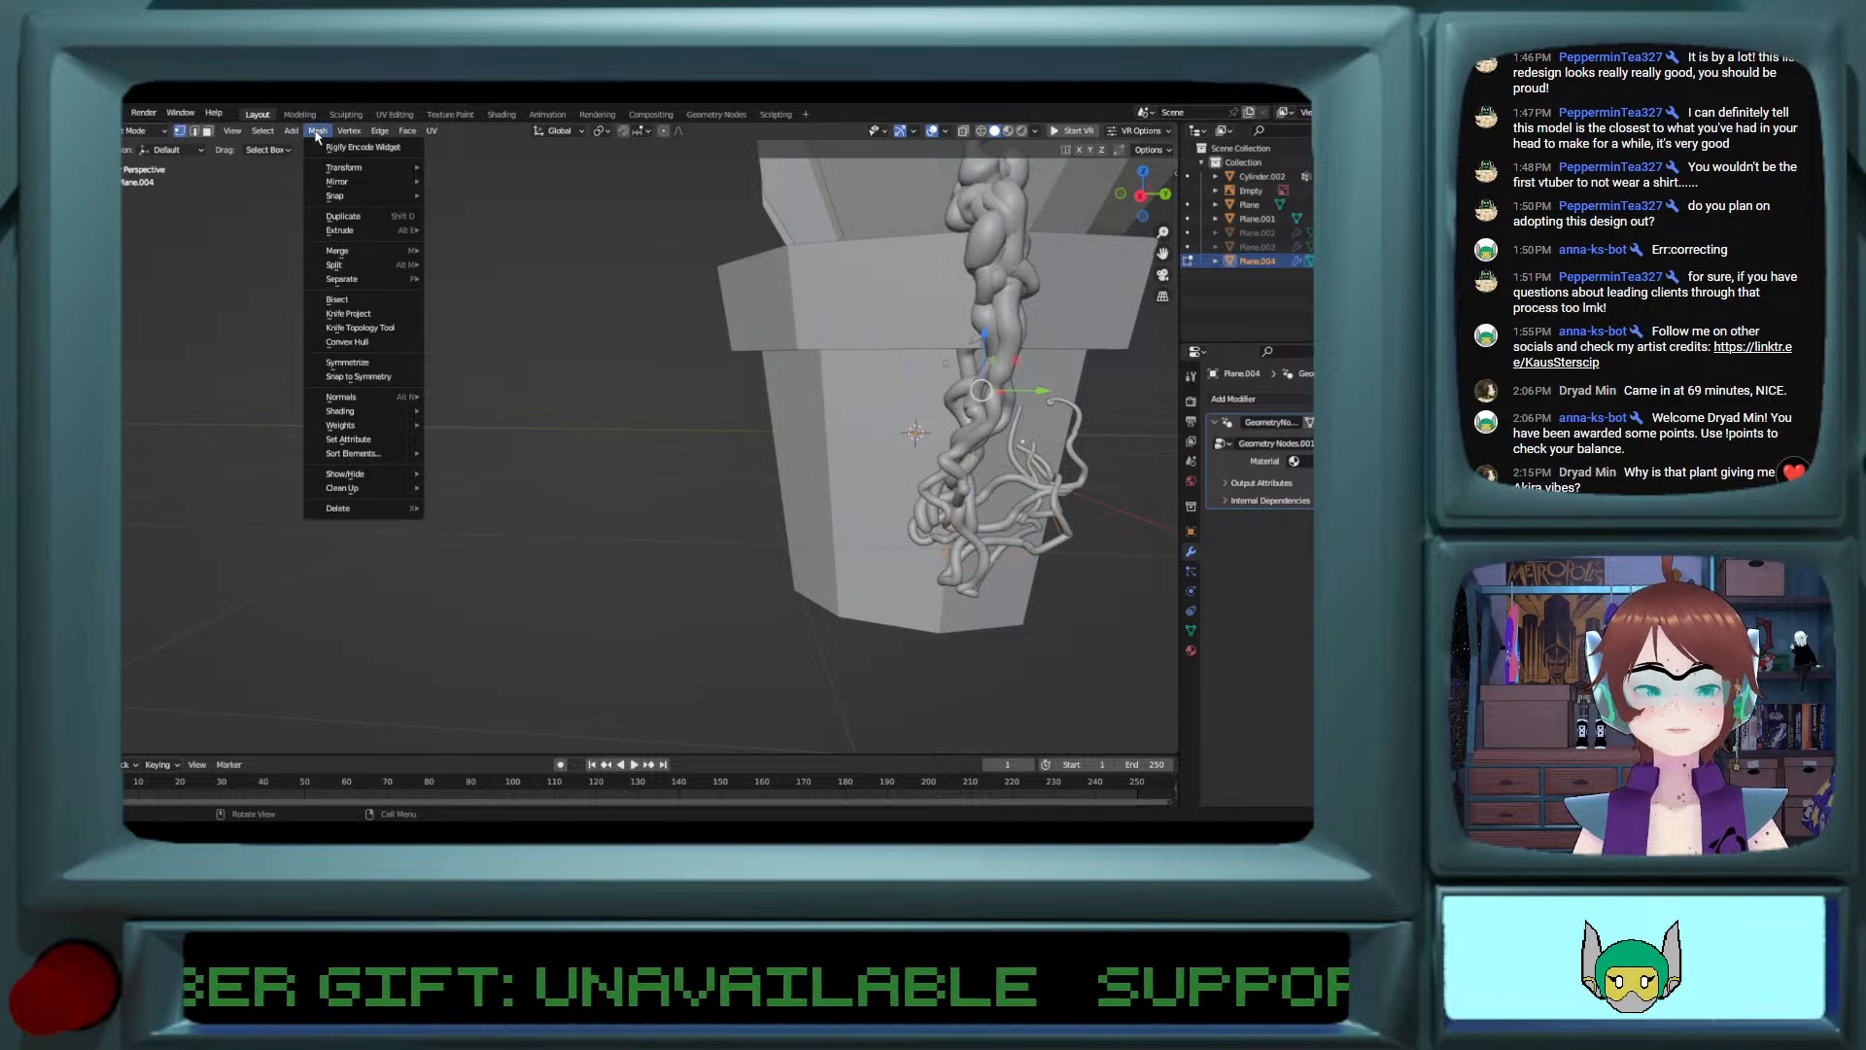
mouse_move(357, 173)
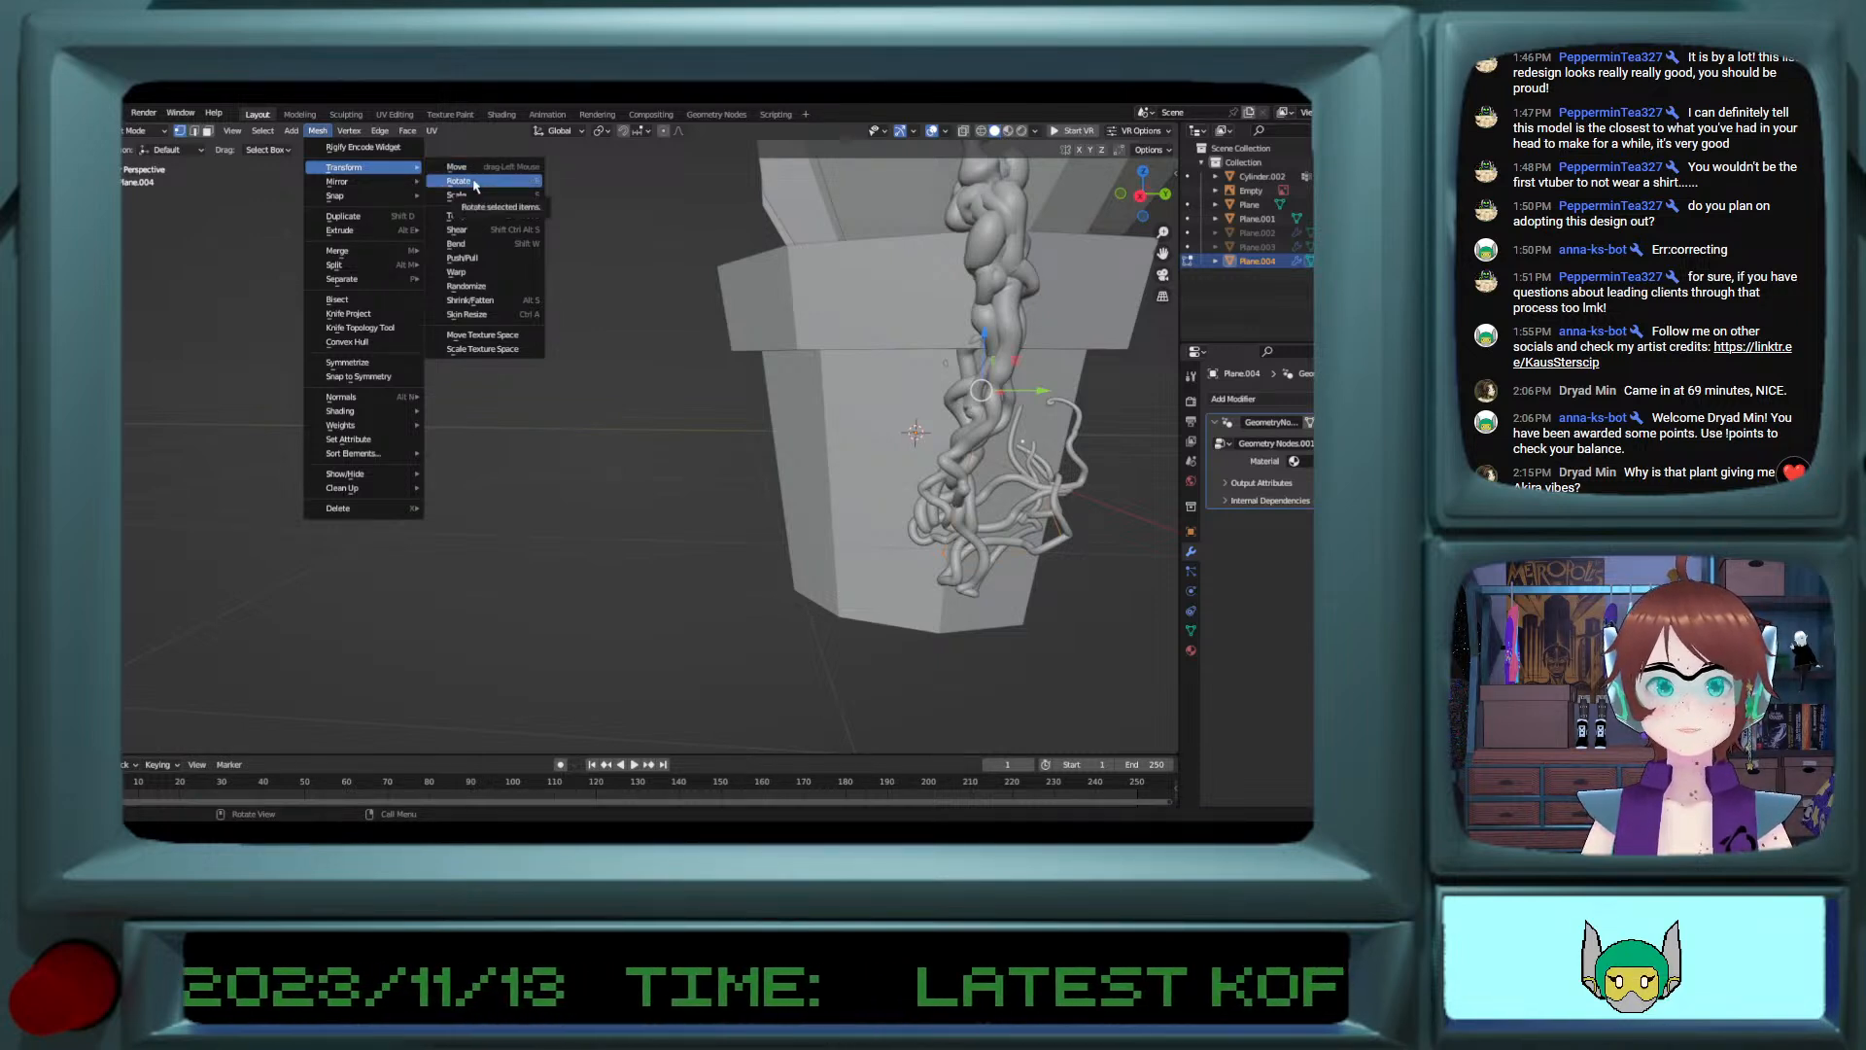
mouse_move(397, 182)
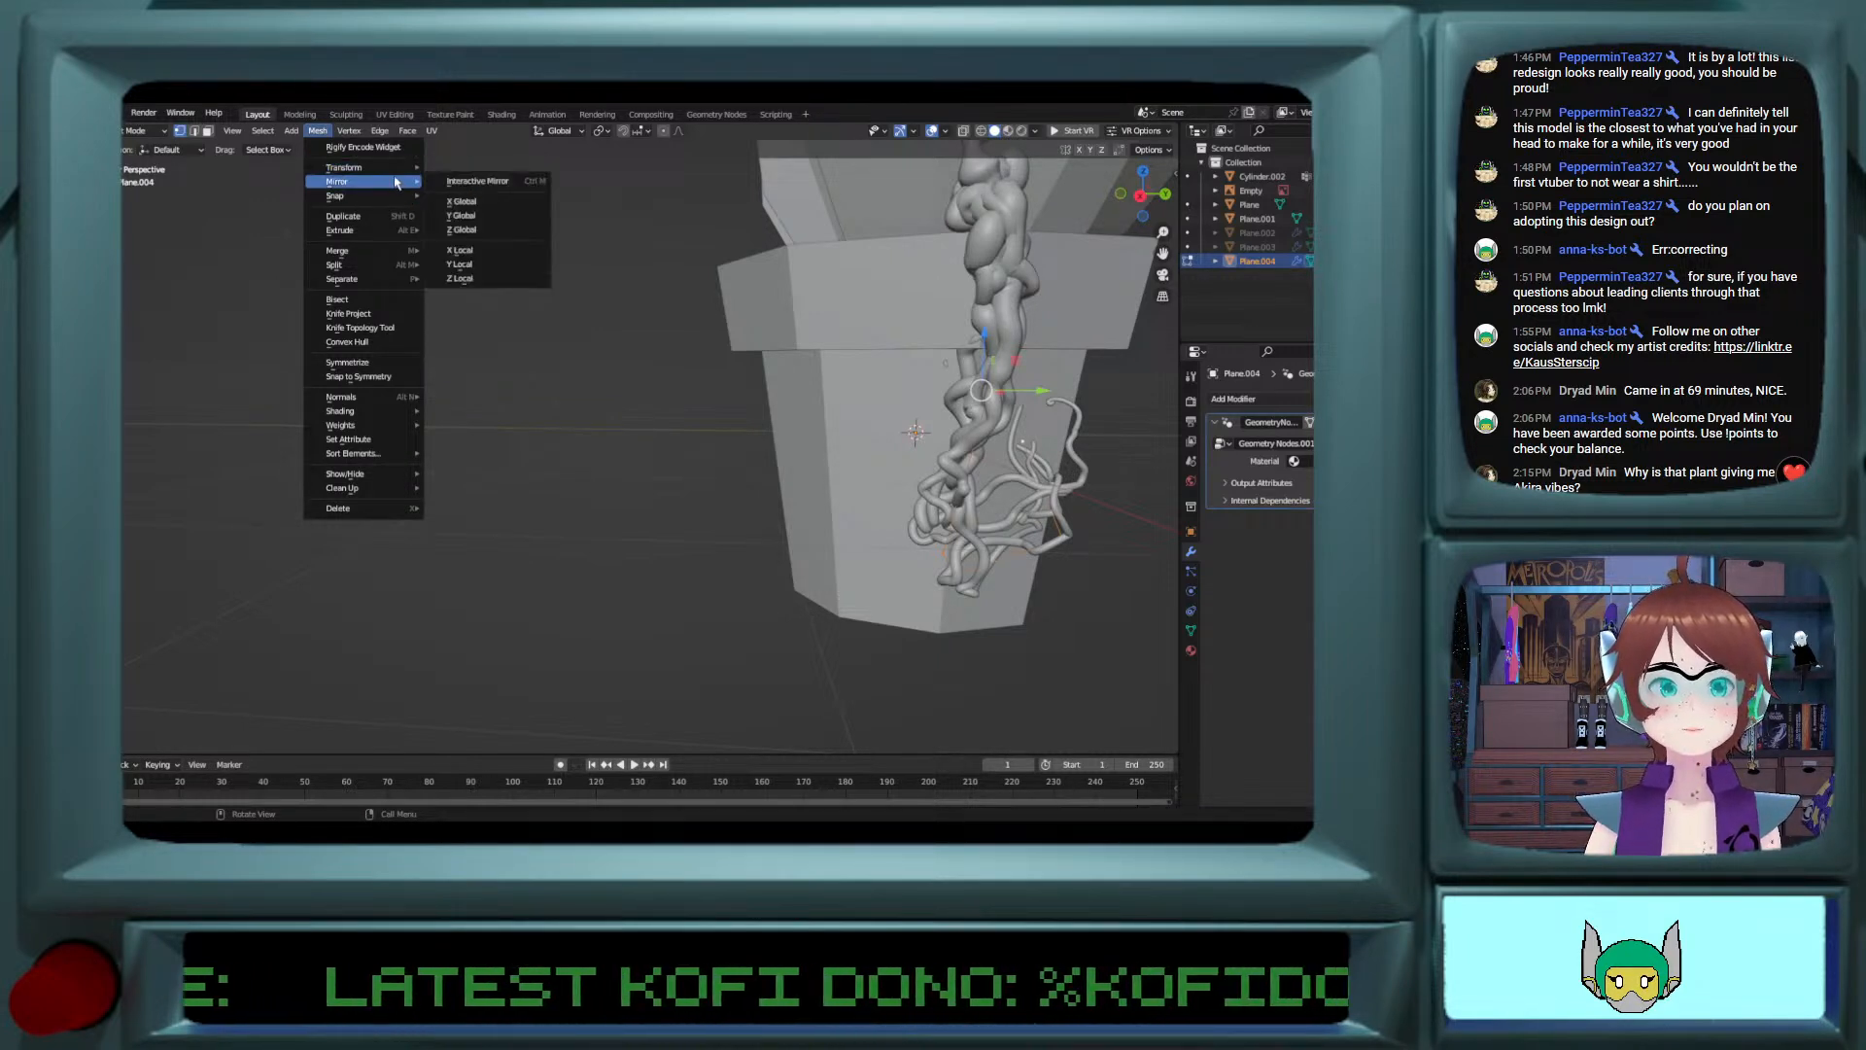
click(492, 202)
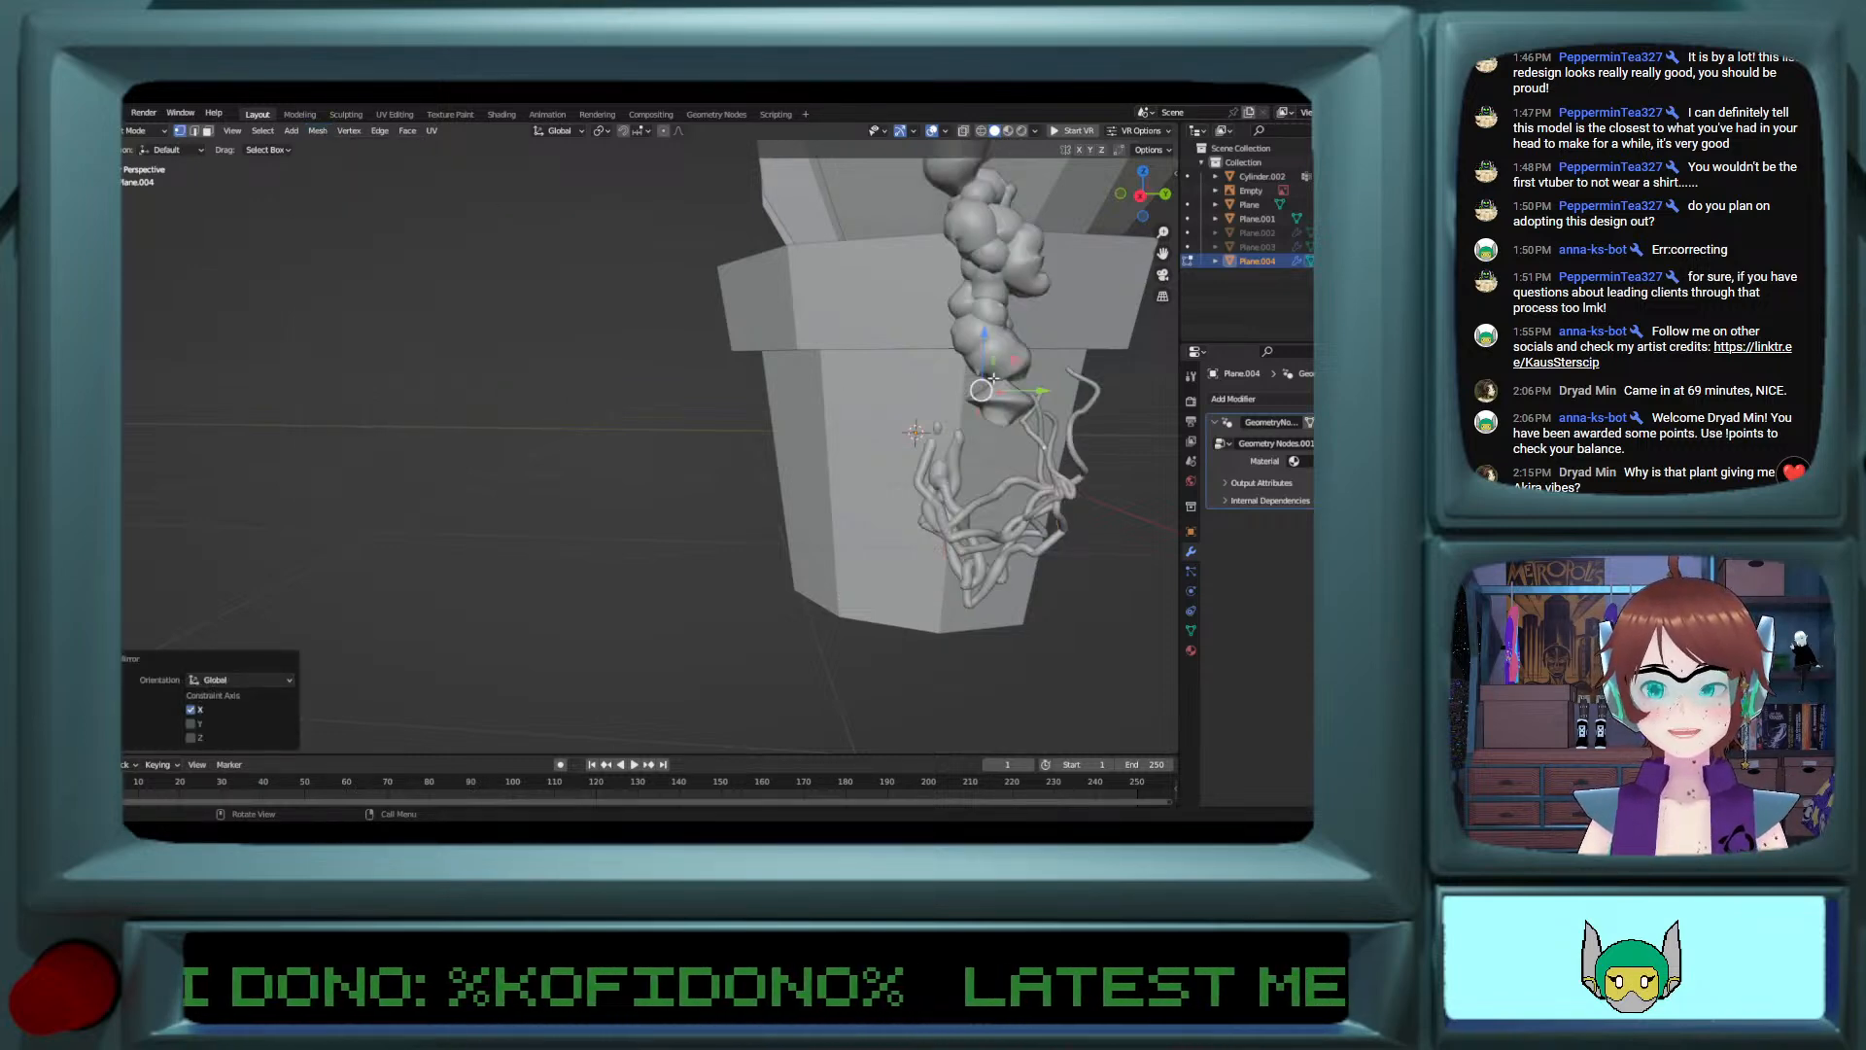
Step: Try shifting the mirrored vine about 0.64 m along X and compare it with the pot and reference sketch
drag(1033, 395, 1003, 404)
middle_drag(1004, 403, 1139, 395)
middle_drag(974, 450, 1021, 443)
key(ctrl+z)
key(ctrl+z)
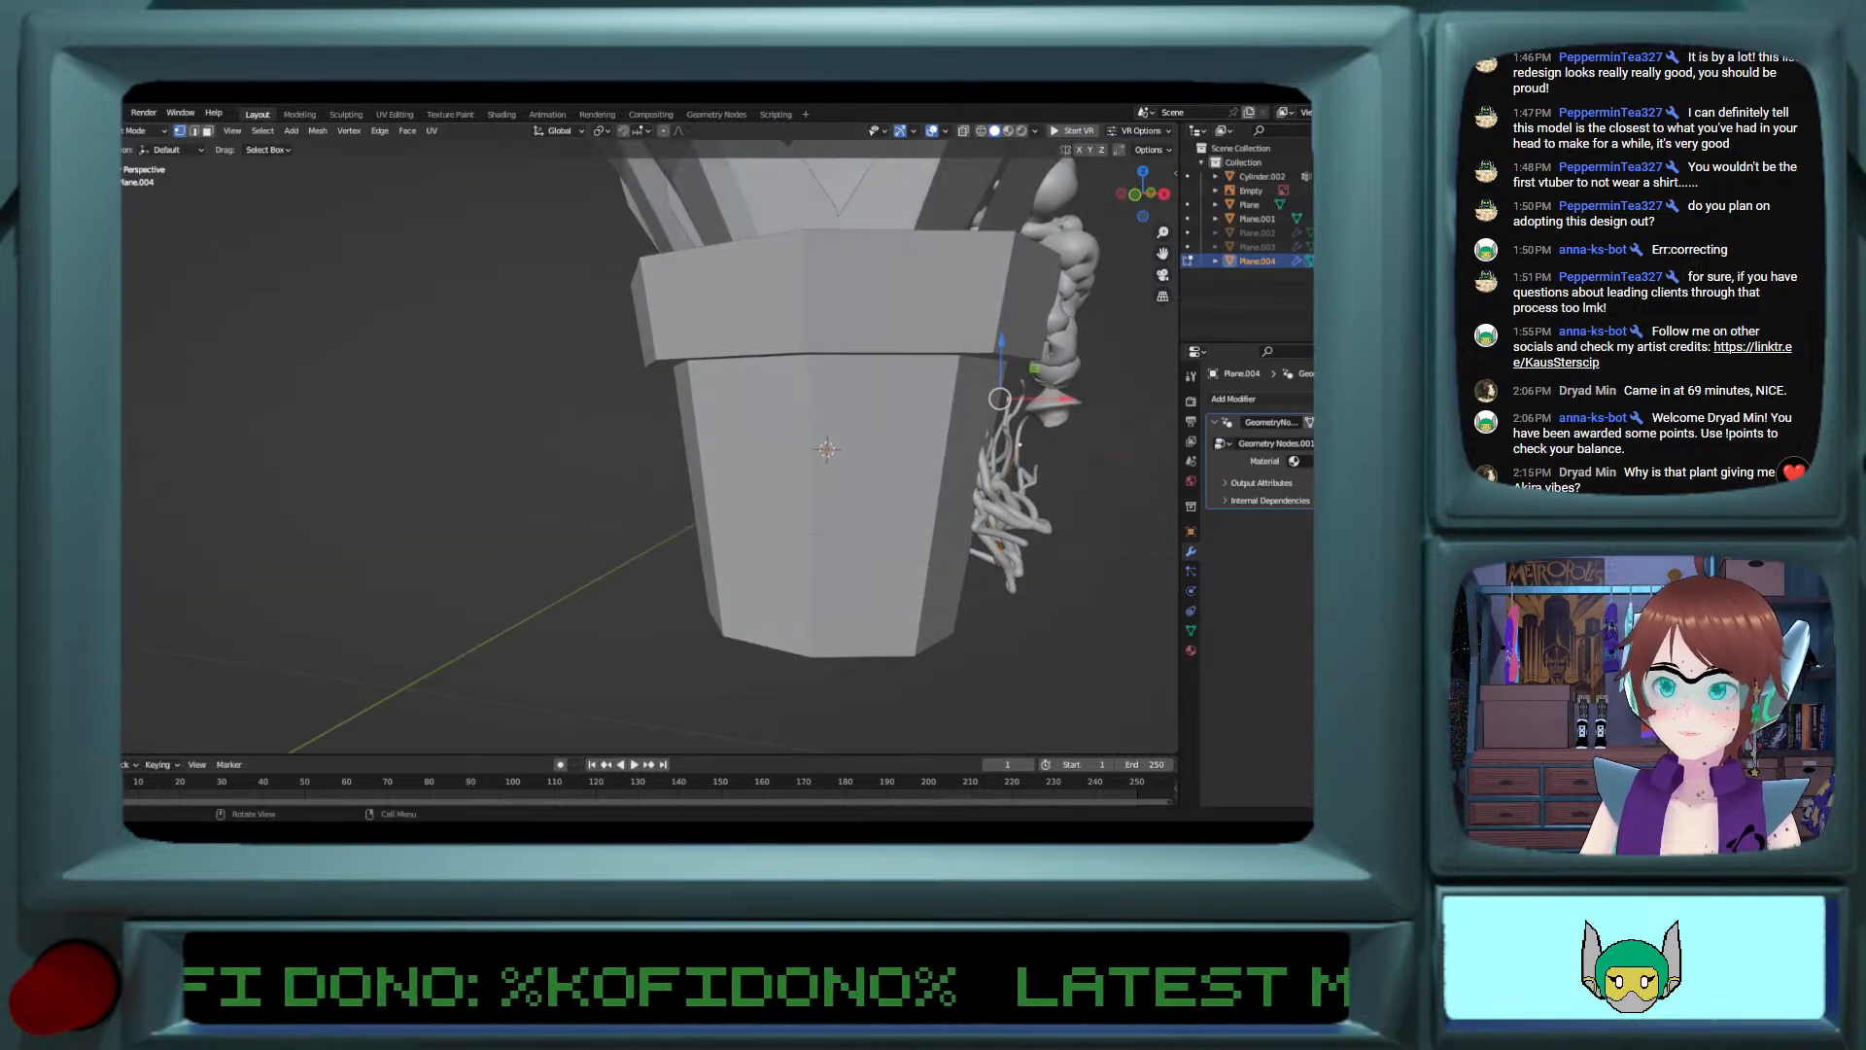
drag(1067, 405, 1206, 405)
scroll(604, 450, down, 8)
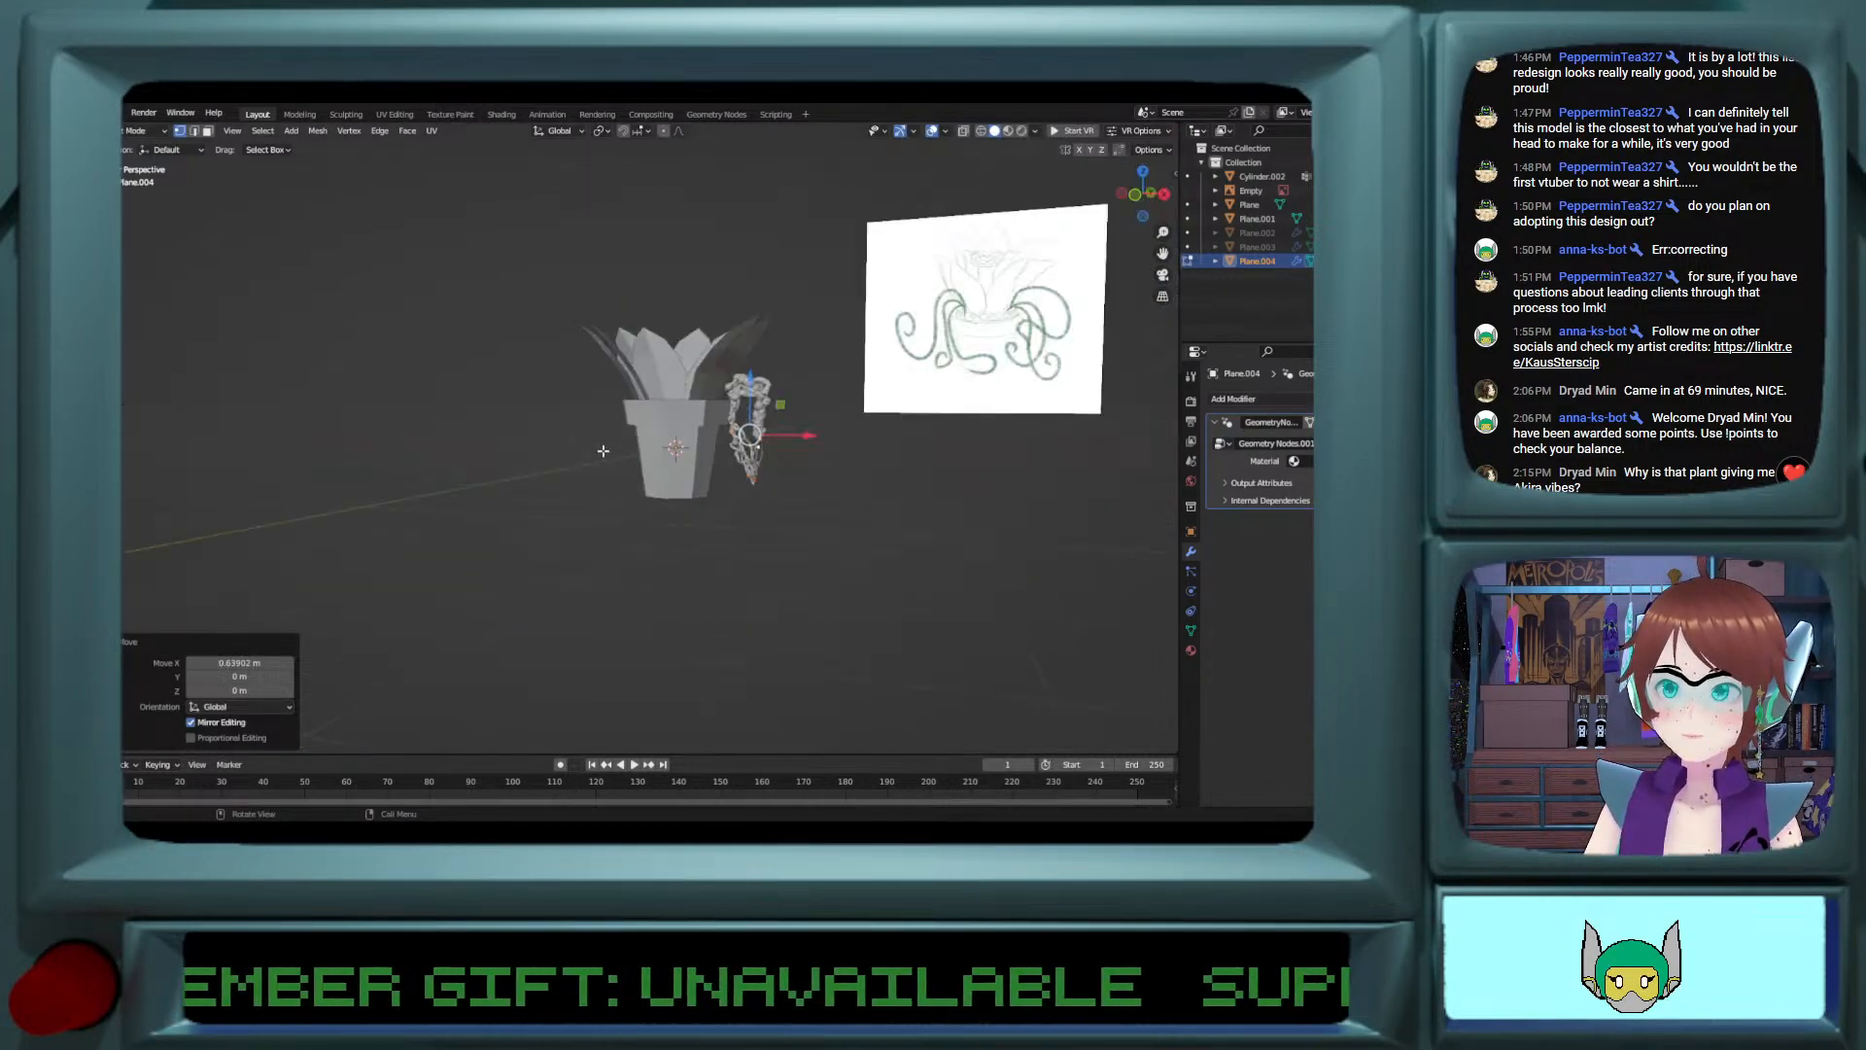
scroll(541, 454, up, 4)
middle_drag(541, 454, 372, 469)
Step: Undo the vine's X shift and its X-axis mirroring
key(ctrl+z)
key(ctrl+z)
key(ctrl+z)
scroll(437, 450, down, 3)
scroll(438, 450, up, 7)
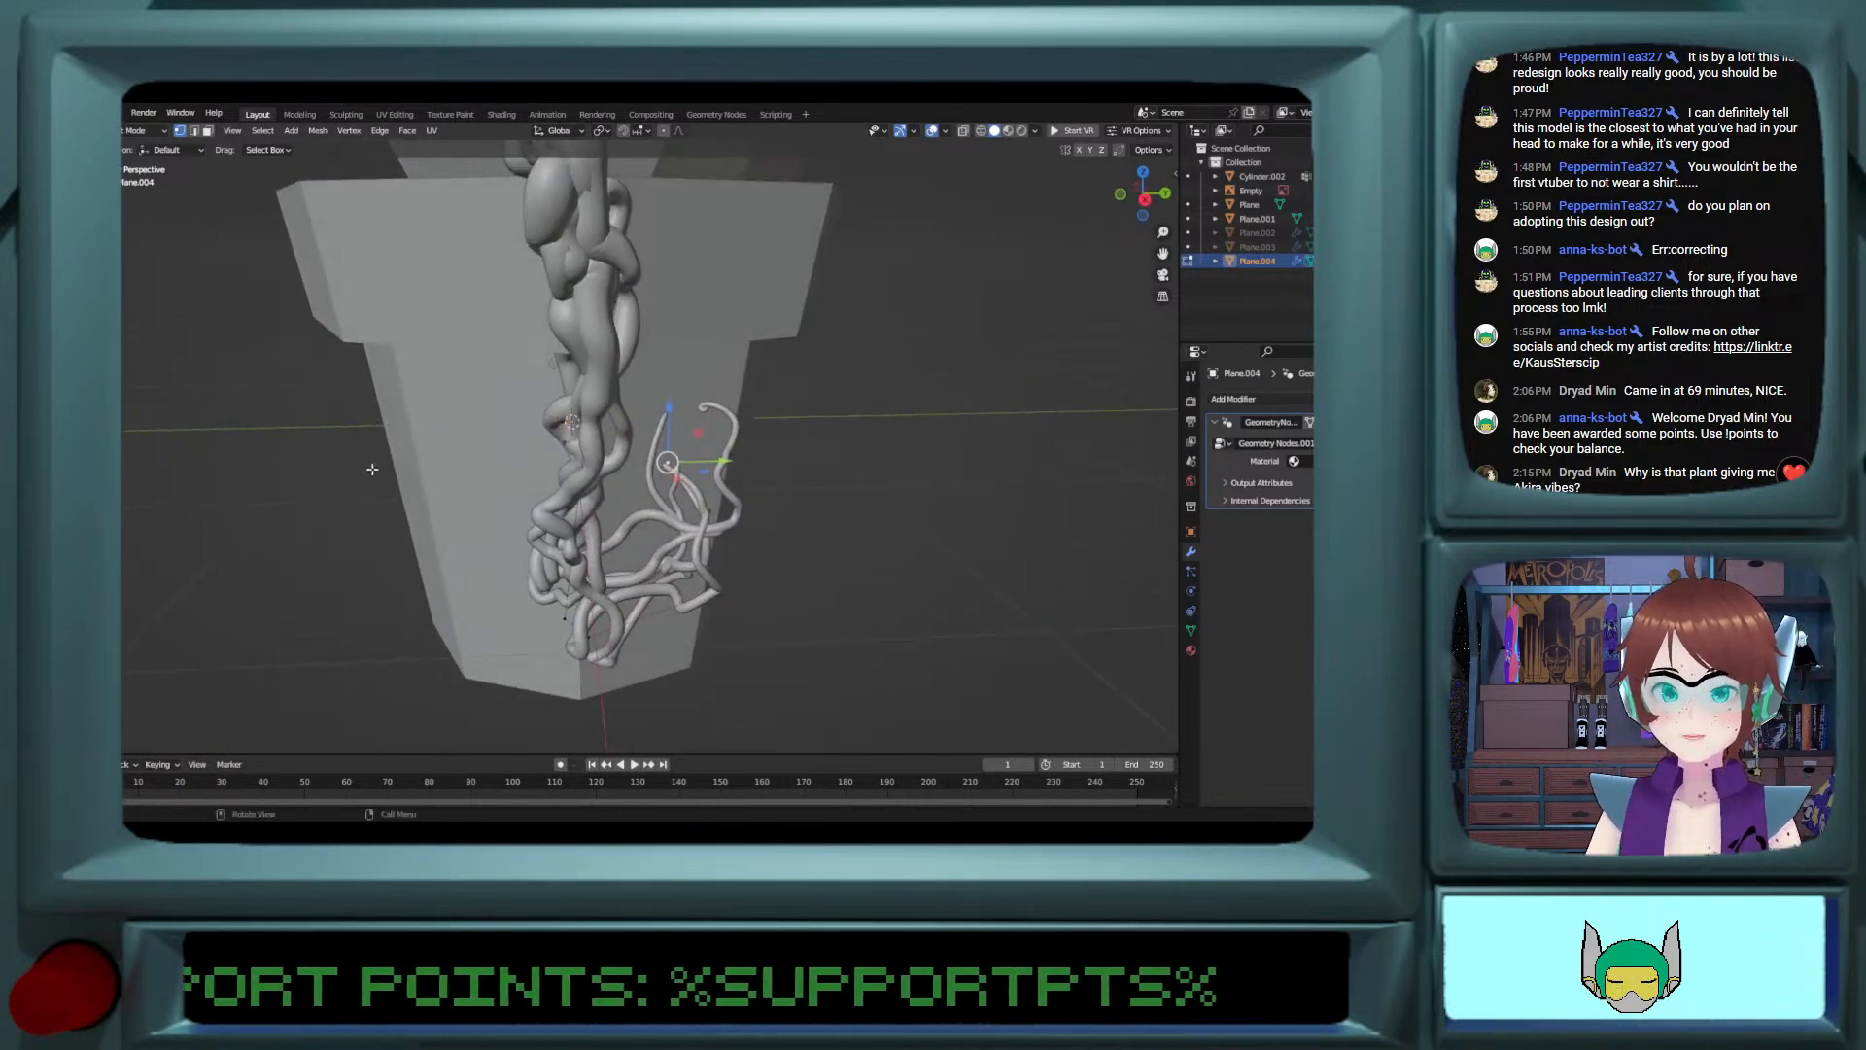
Step: Mirror the whole vine mesh across the global Y axis
click(318, 130)
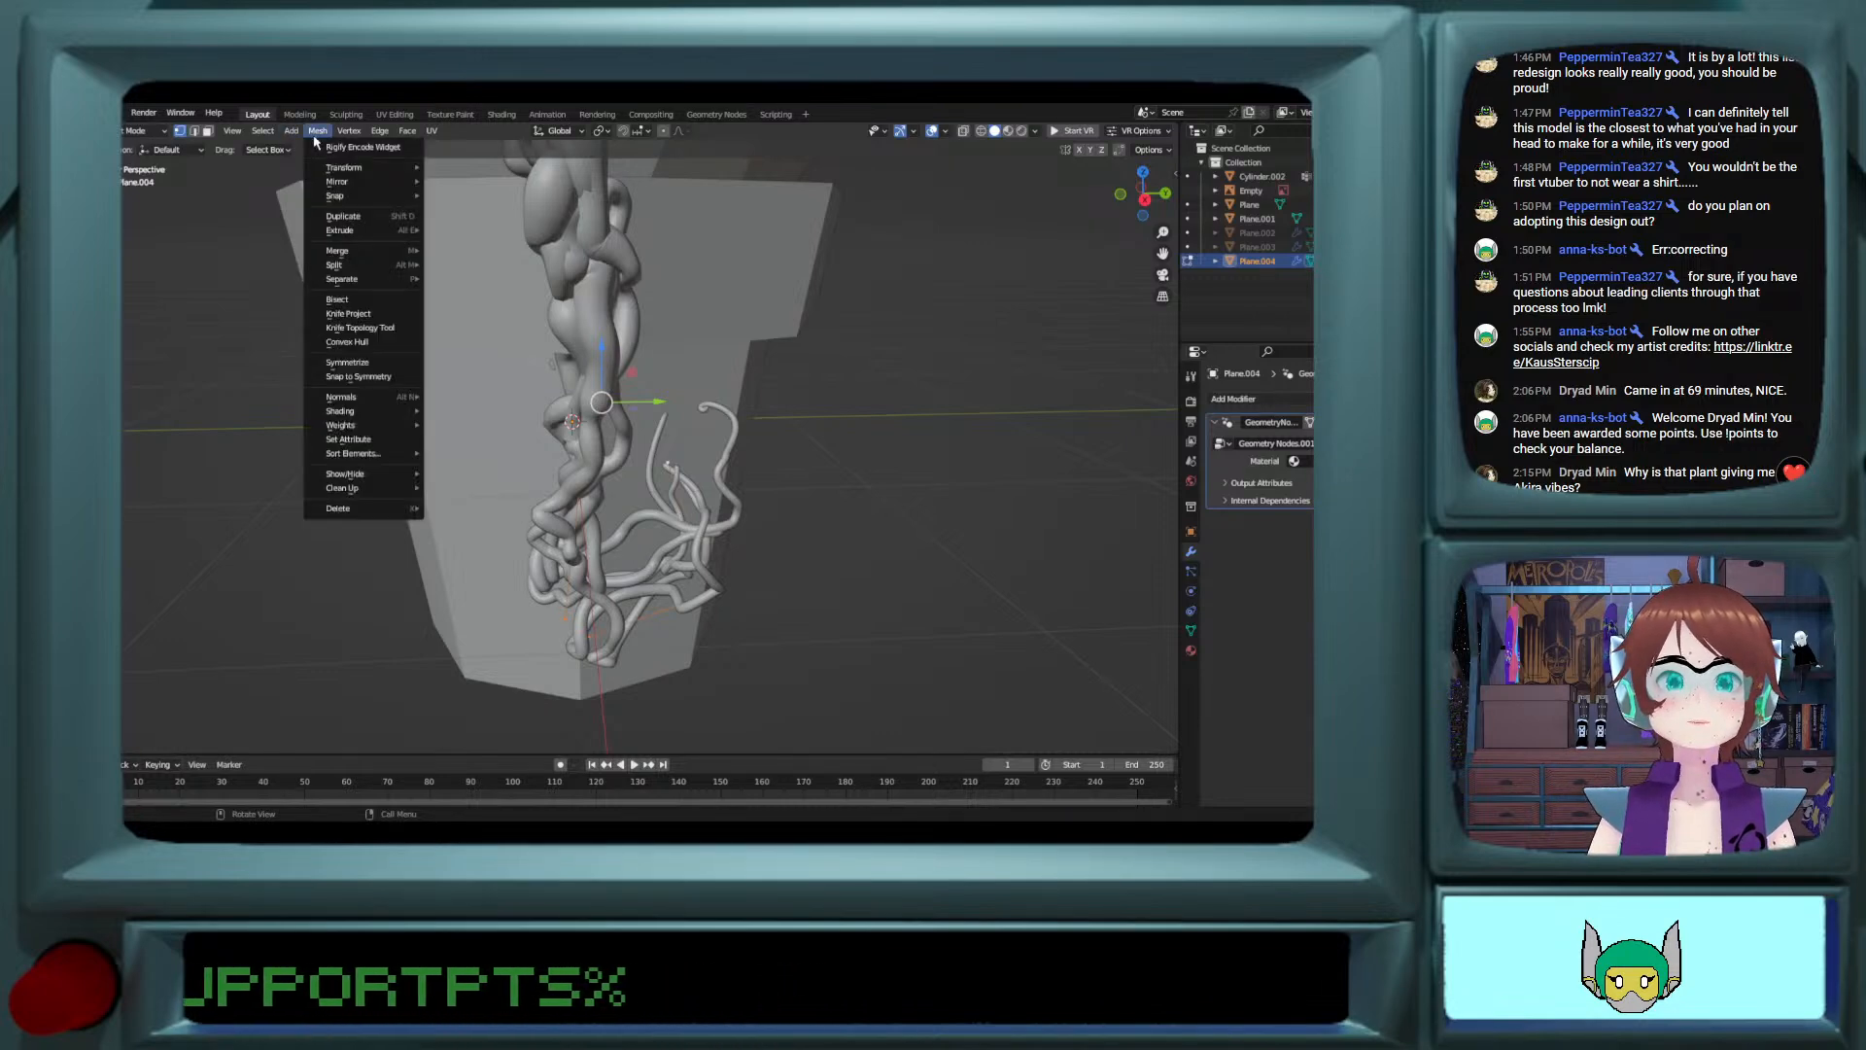
mouse_move(351, 181)
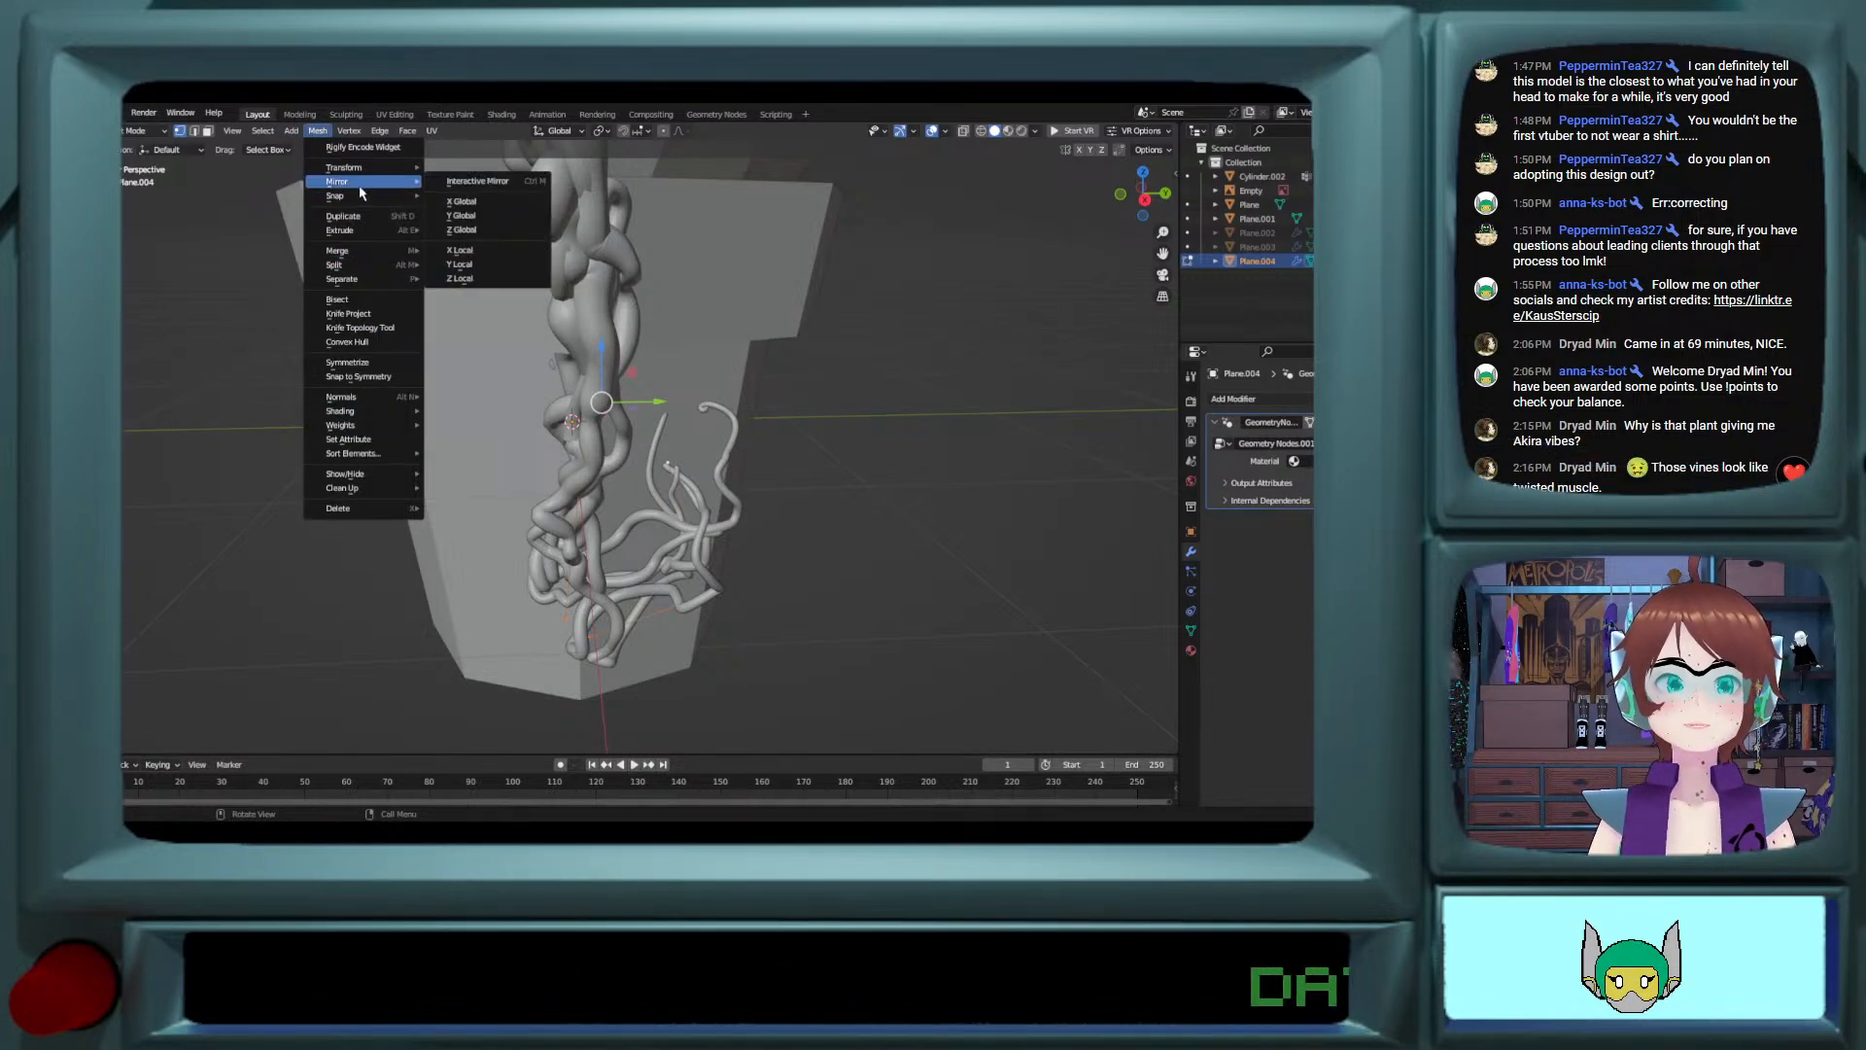
click(499, 219)
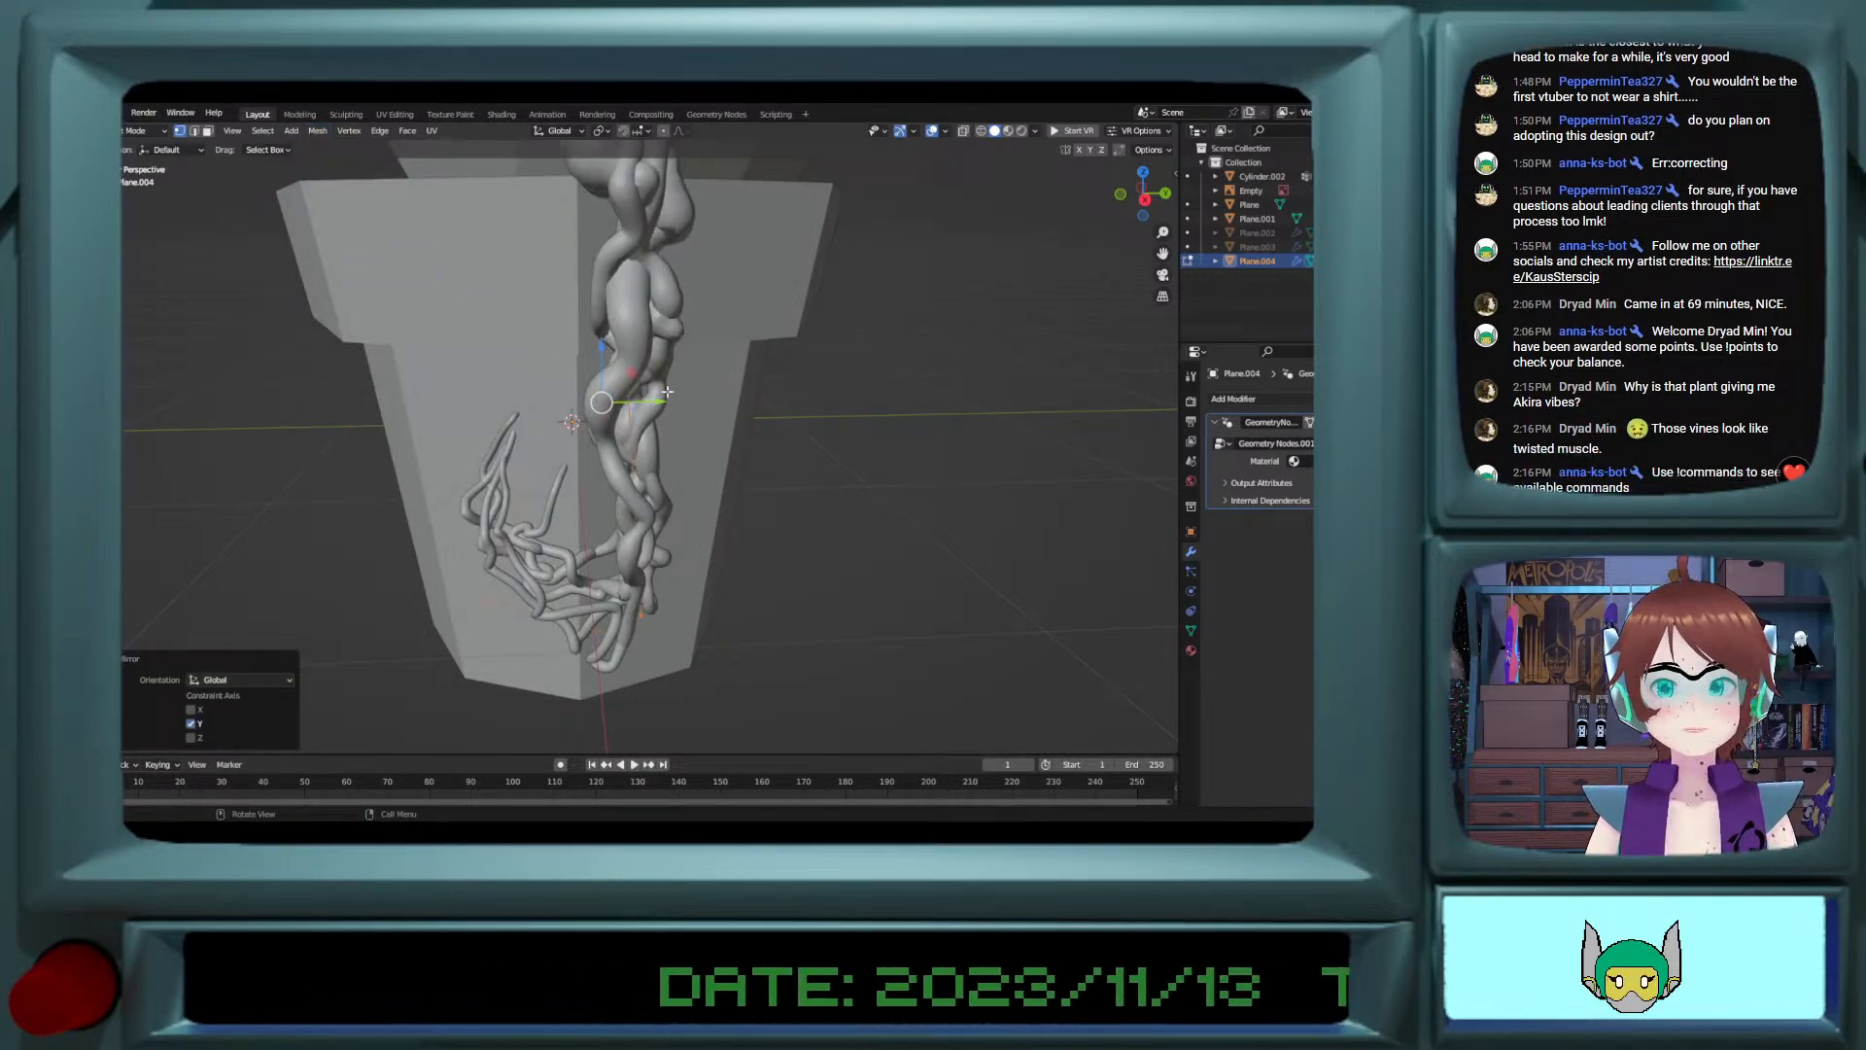
middle_drag(587, 486, 574, 400)
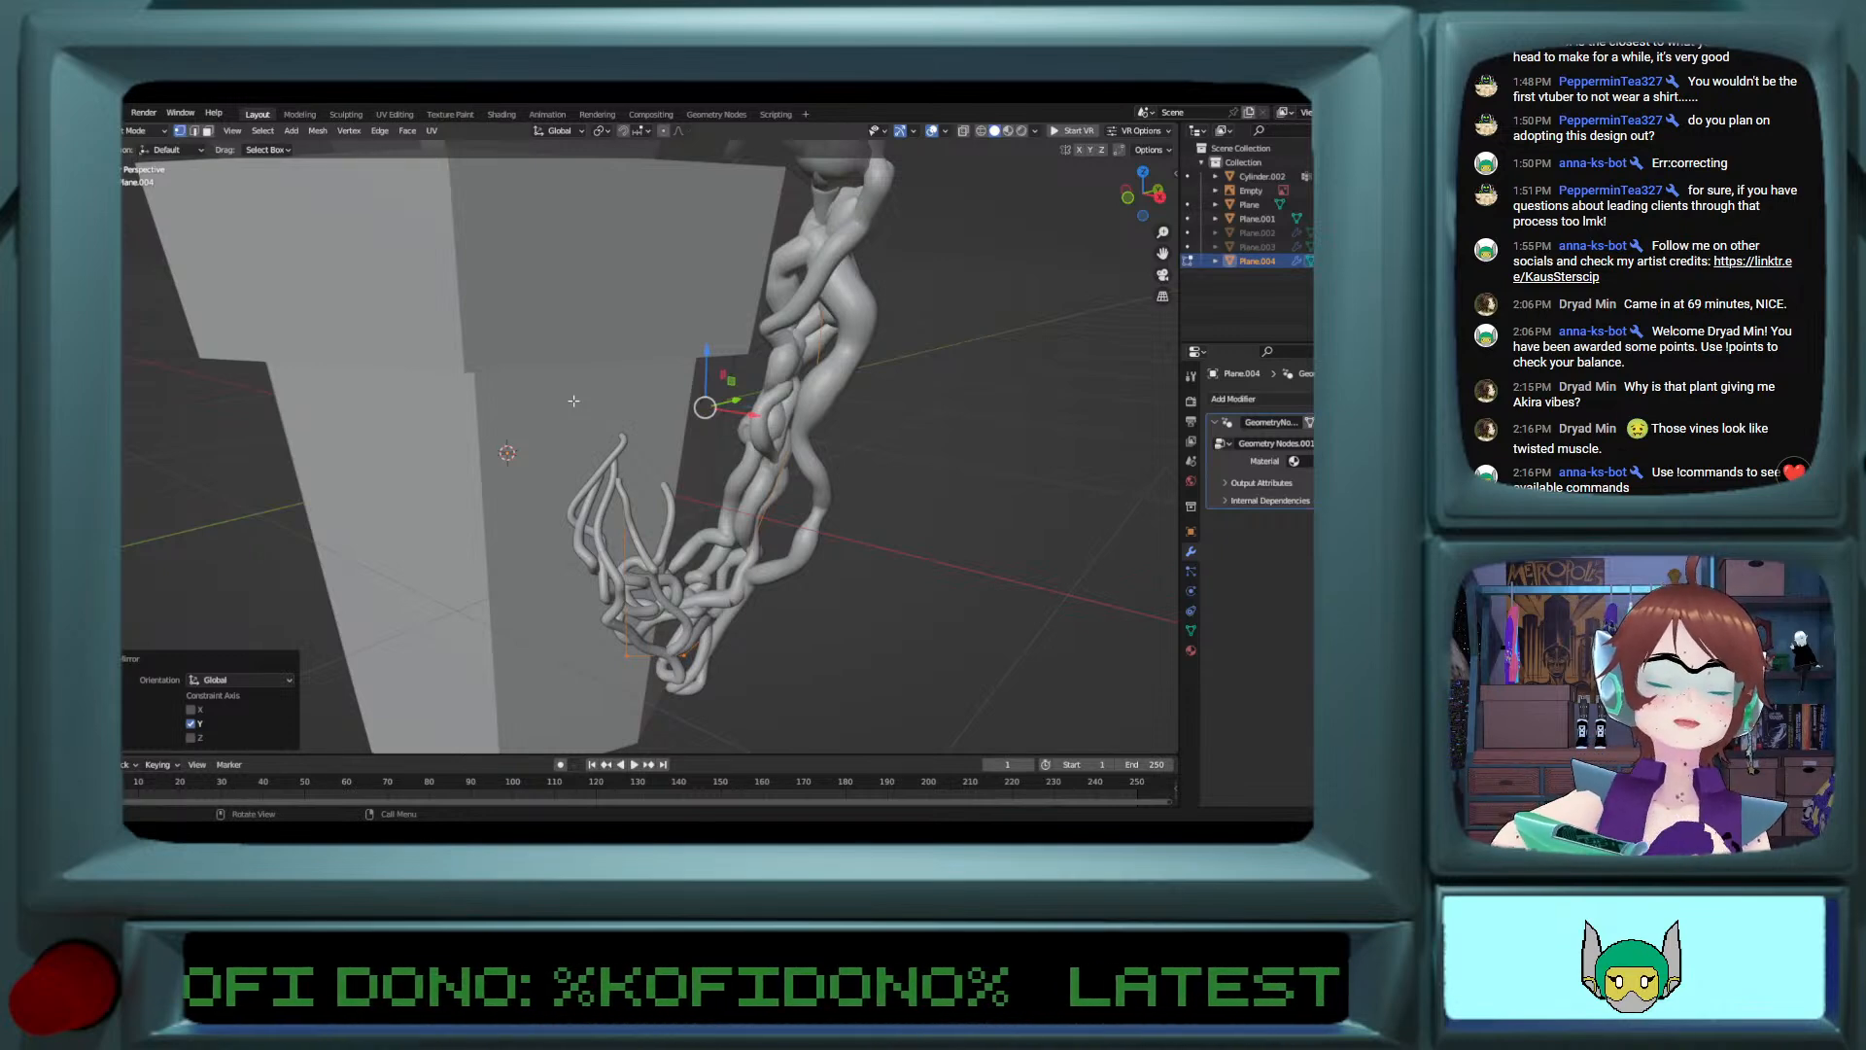
middle_drag(767, 386, 861, 338)
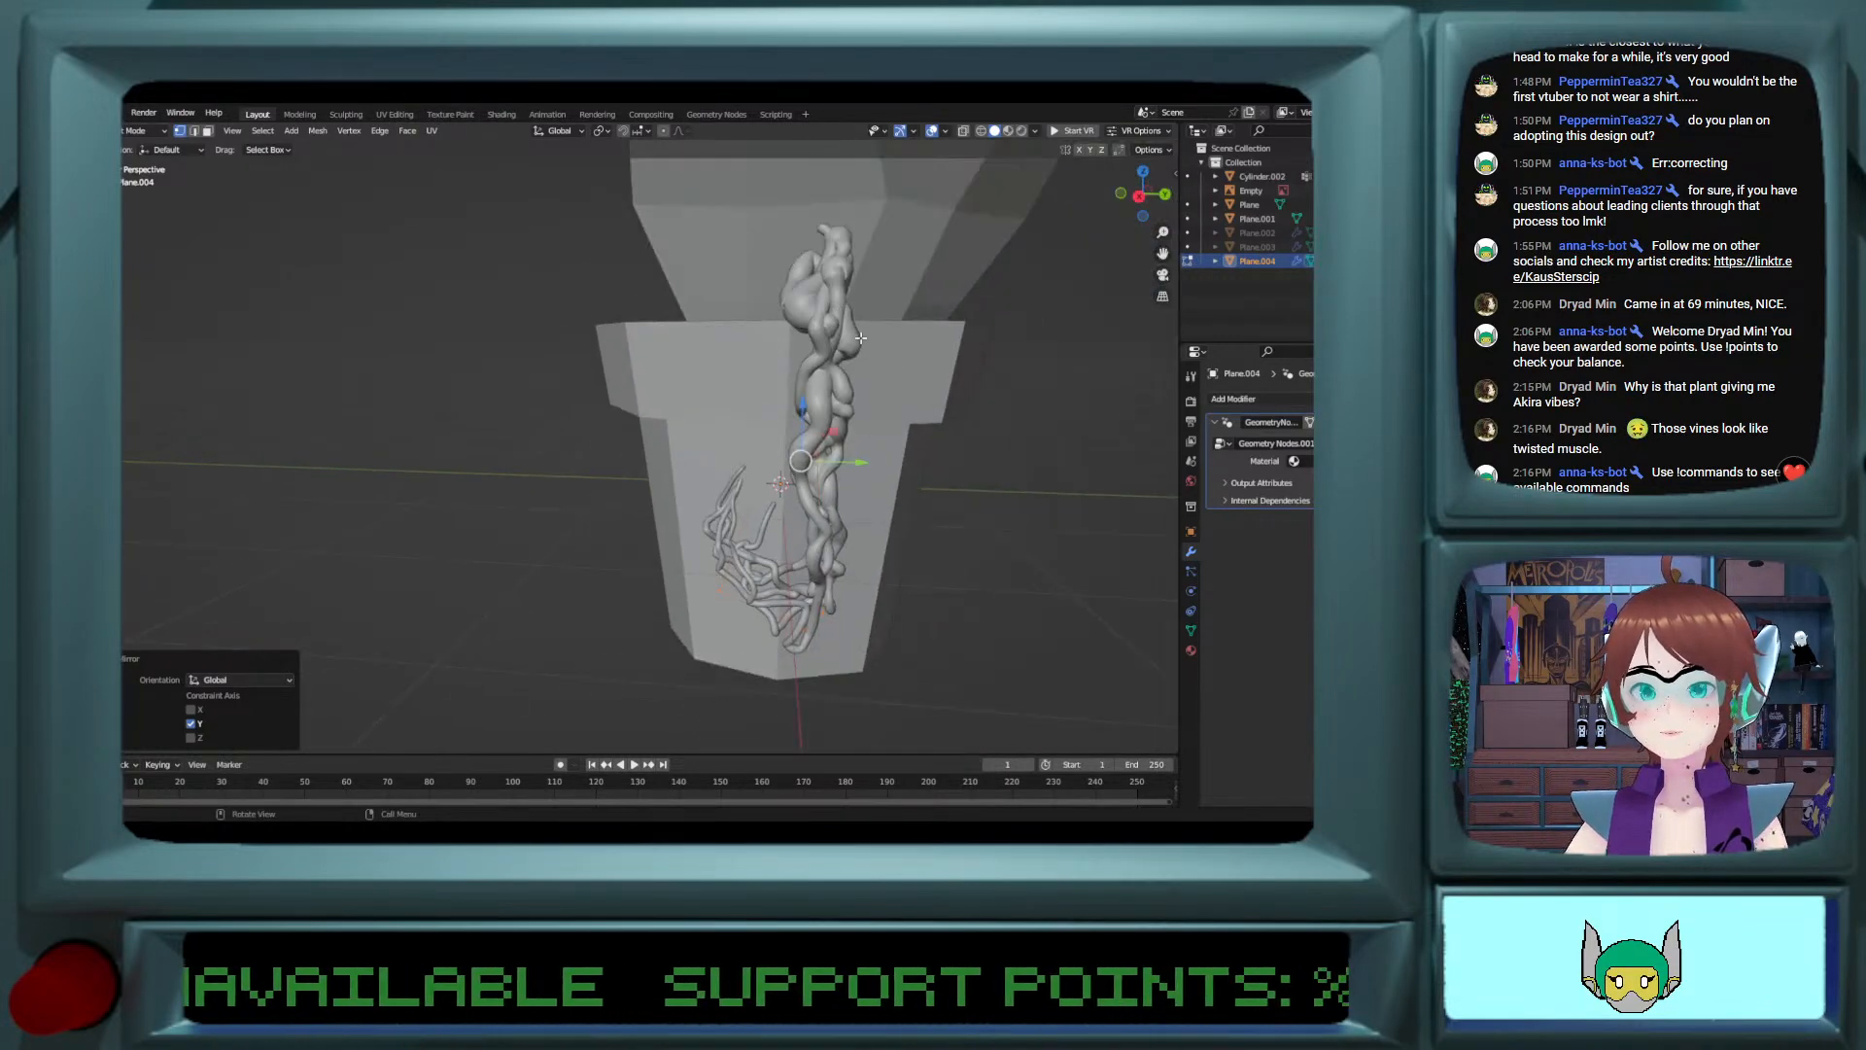
Step: Move the vertex at the tip of the vine's curl along X, away from the pot wall
middle_drag(783, 485, 689, 509)
click(689, 509)
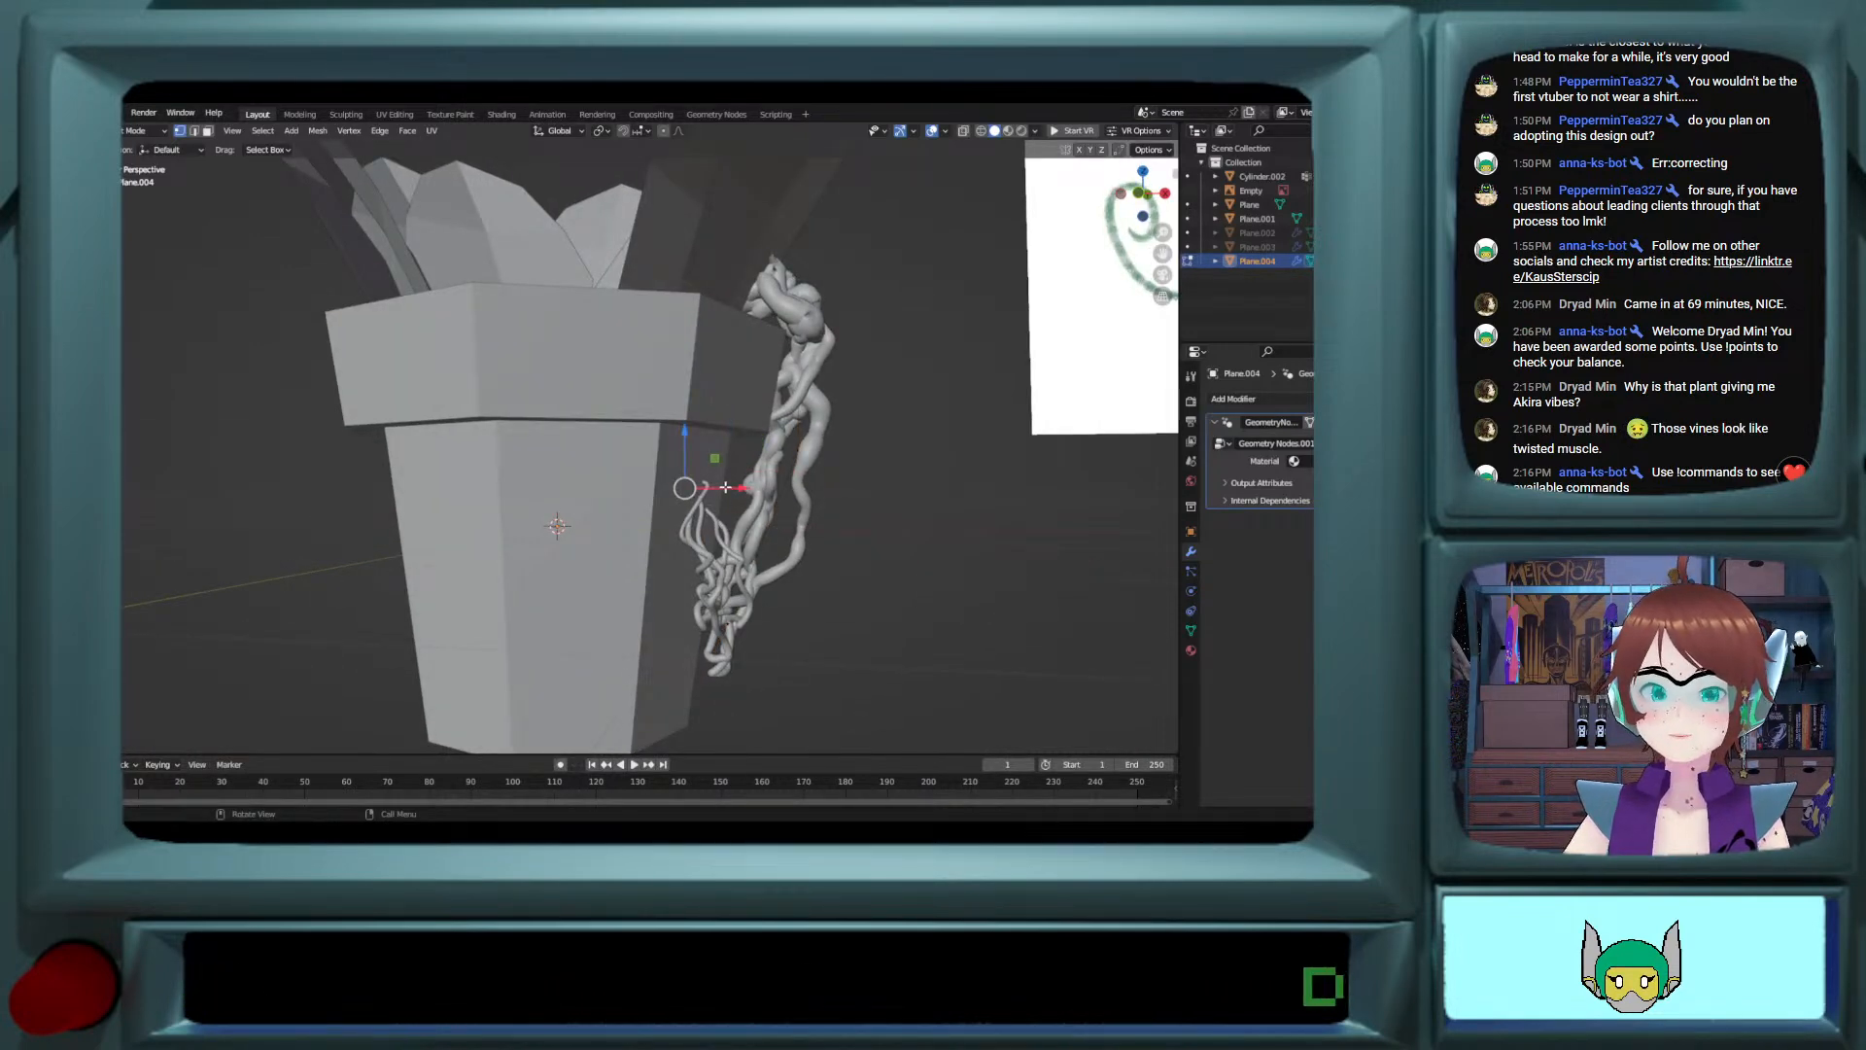
key(g)
key(x)
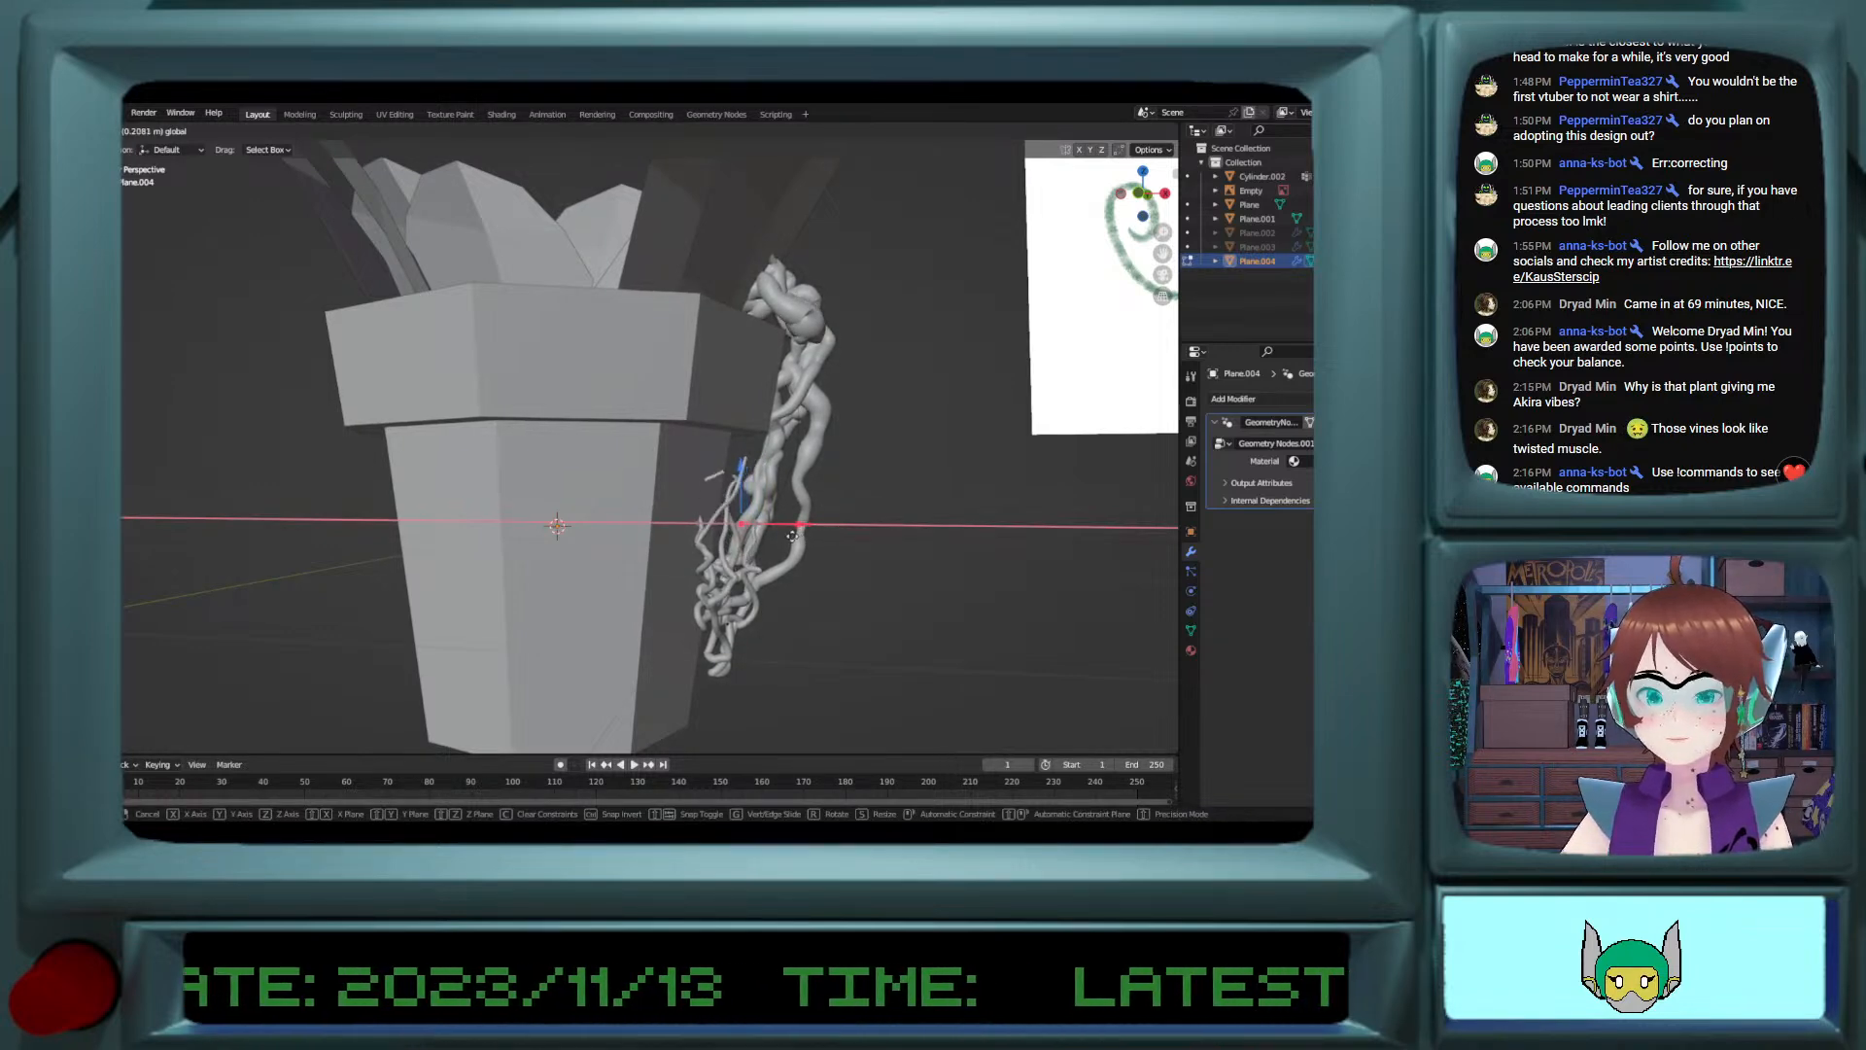
drag(792, 536, 773, 535)
middle_drag(773, 535, 735, 507)
Step: Return to Object Mode and check how the mirrored vine hangs over the pot rim
key(Tab)
scroll(836, 542, down, 4)
scroll(762, 533, up, 1)
click(762, 533)
scroll(737, 508, up, 3)
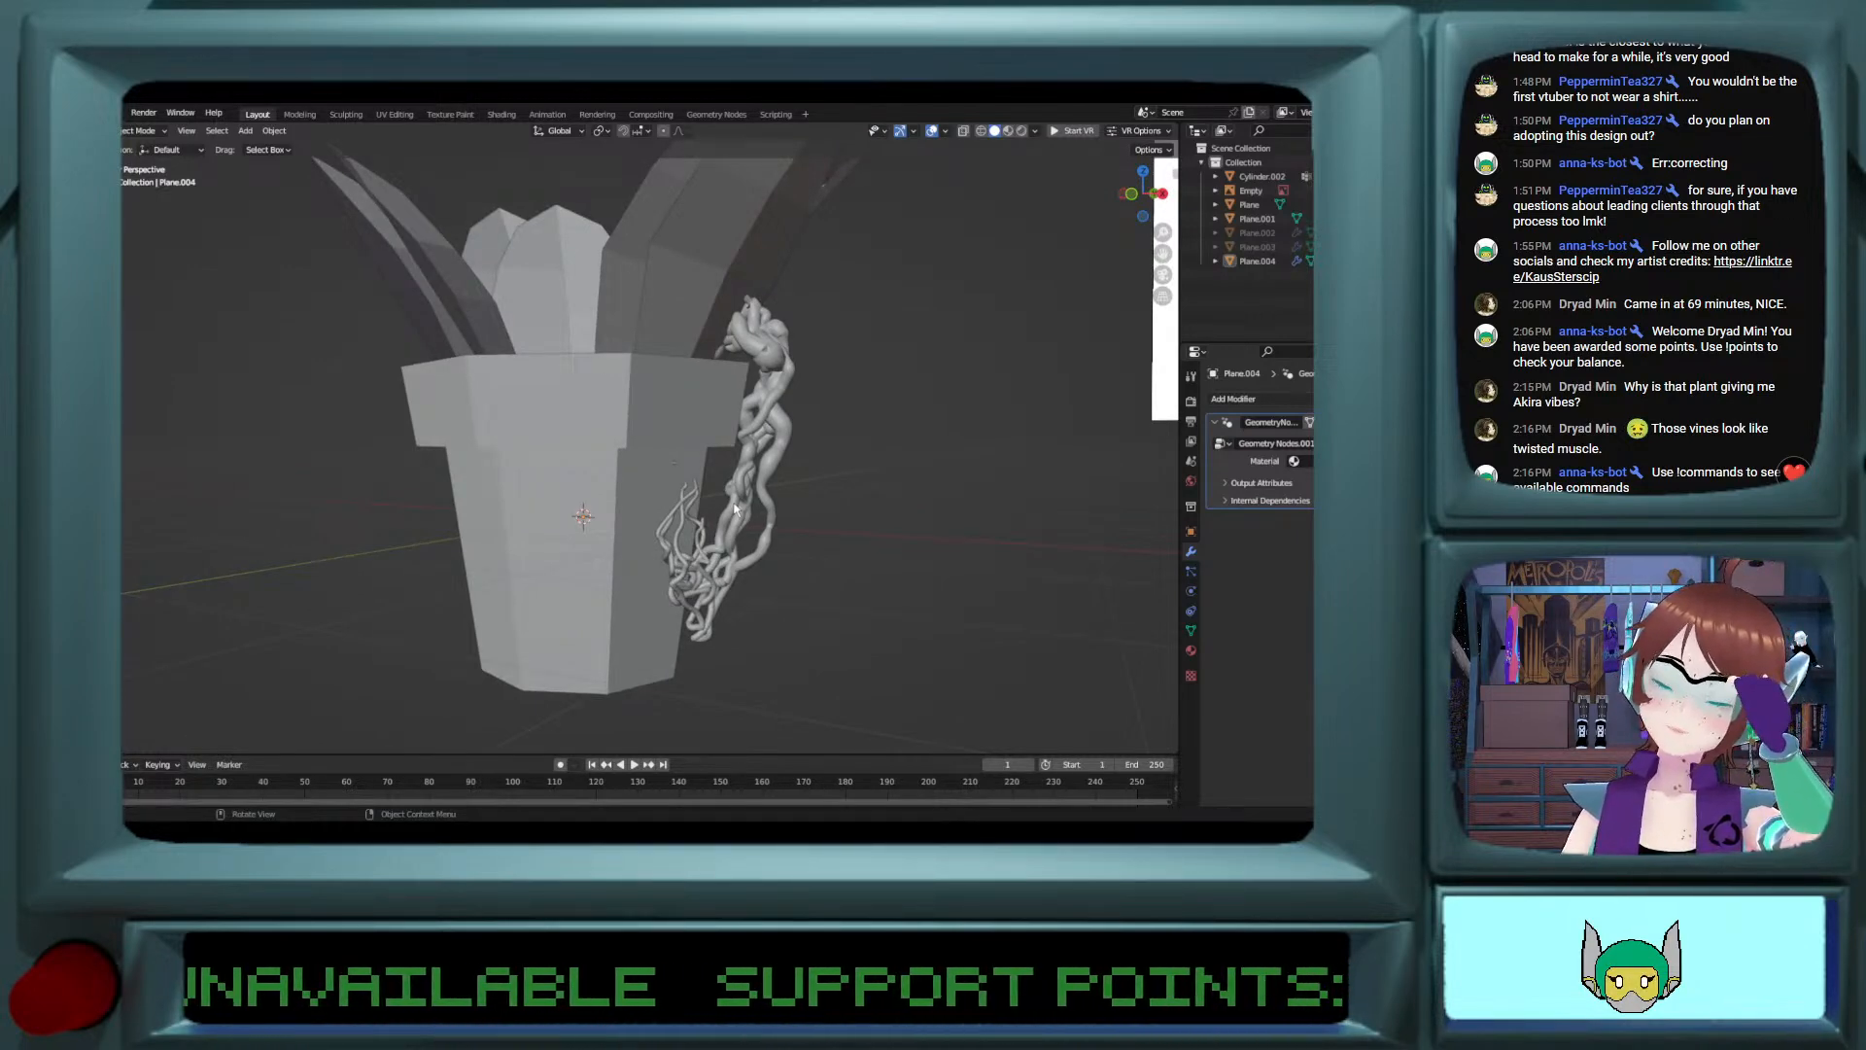
middle_drag(727, 509, 750, 443)
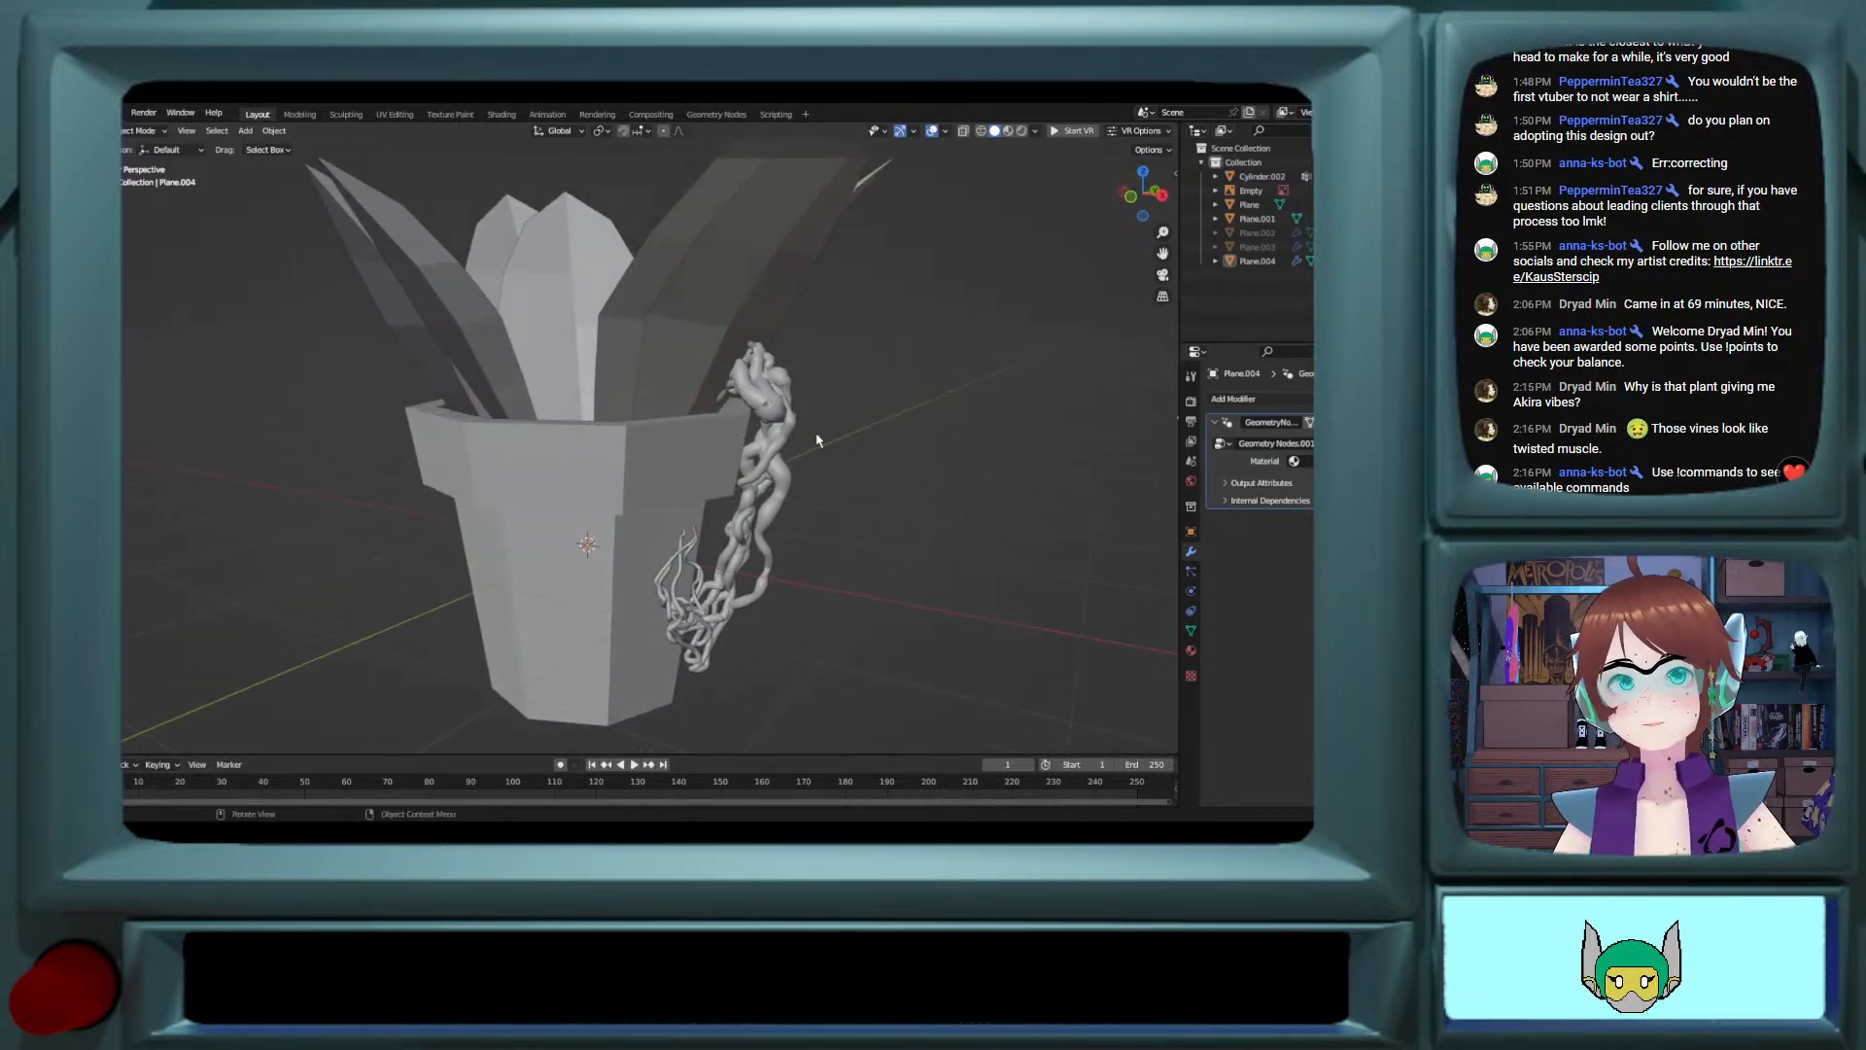
Step: In orthographic side view with X-ray on, edit the vine and raise its root end vertex about 0.37 m along Z
click(756, 446)
middle_drag(1166, 484, 656, 484)
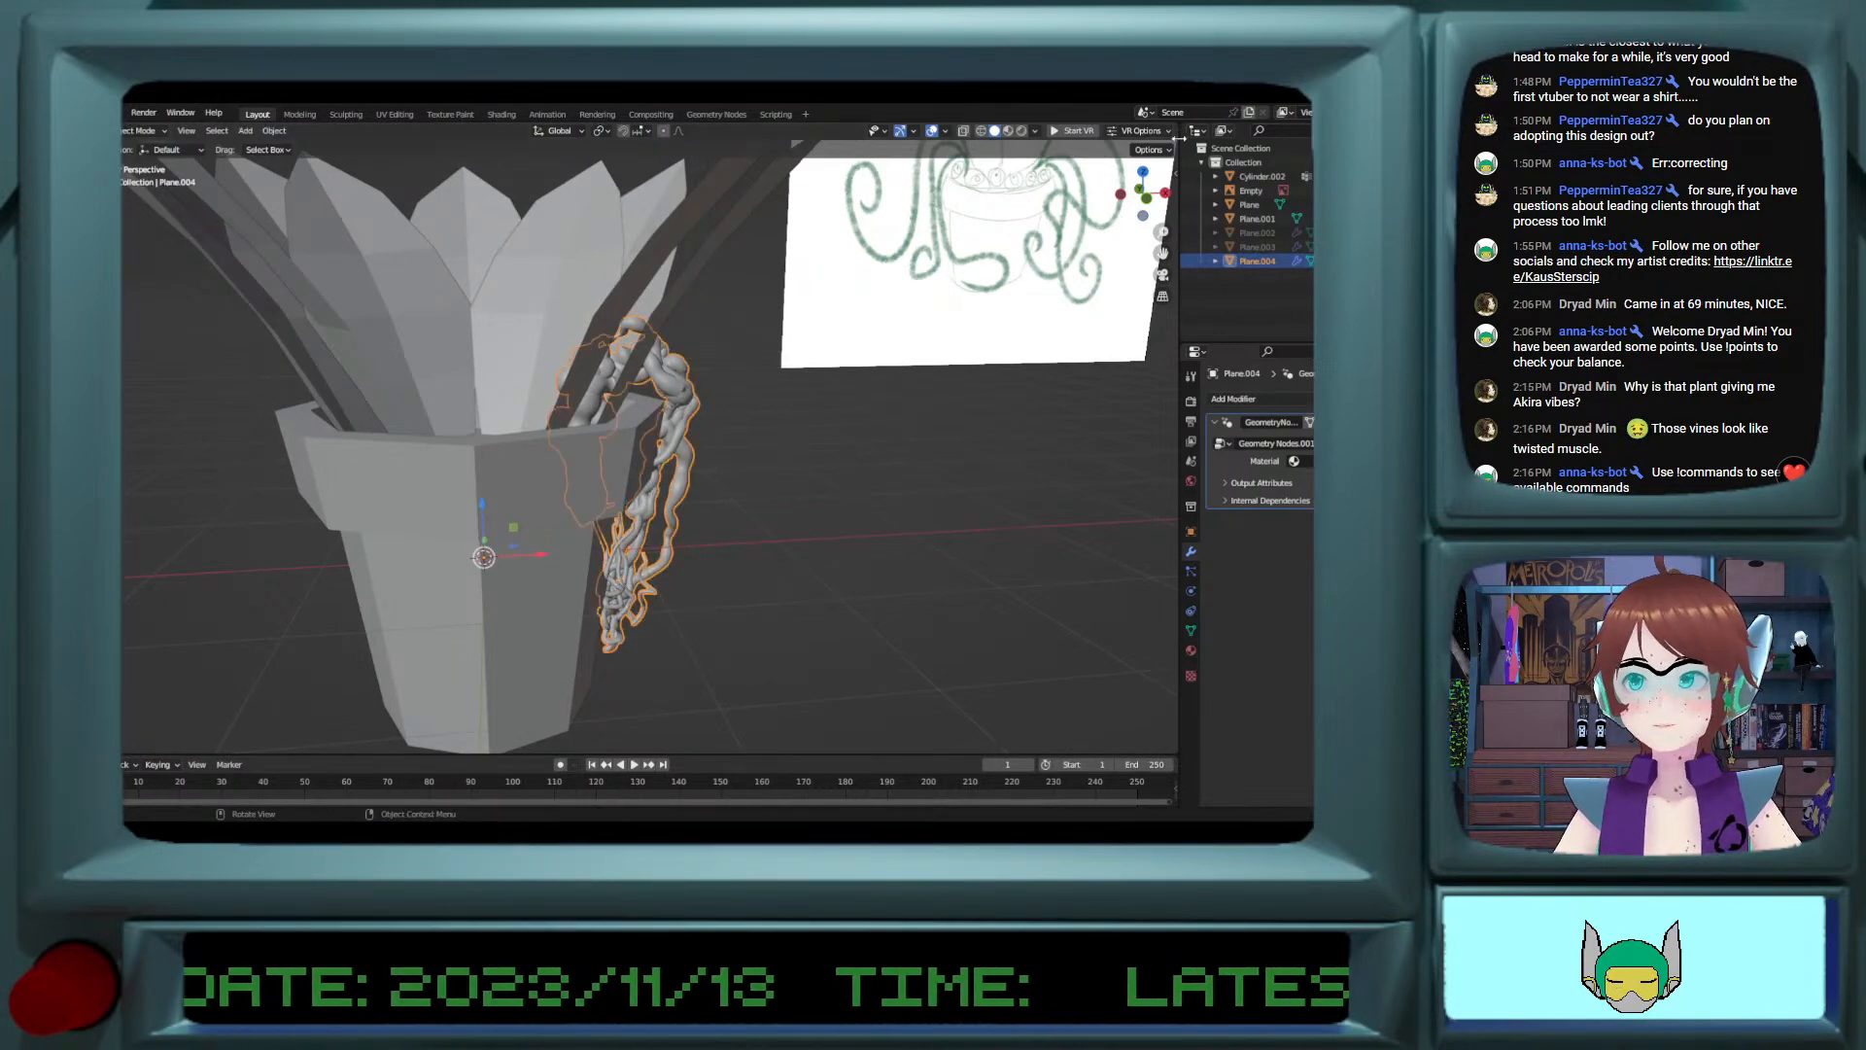
click(1147, 197)
scroll(630, 580, up, 6)
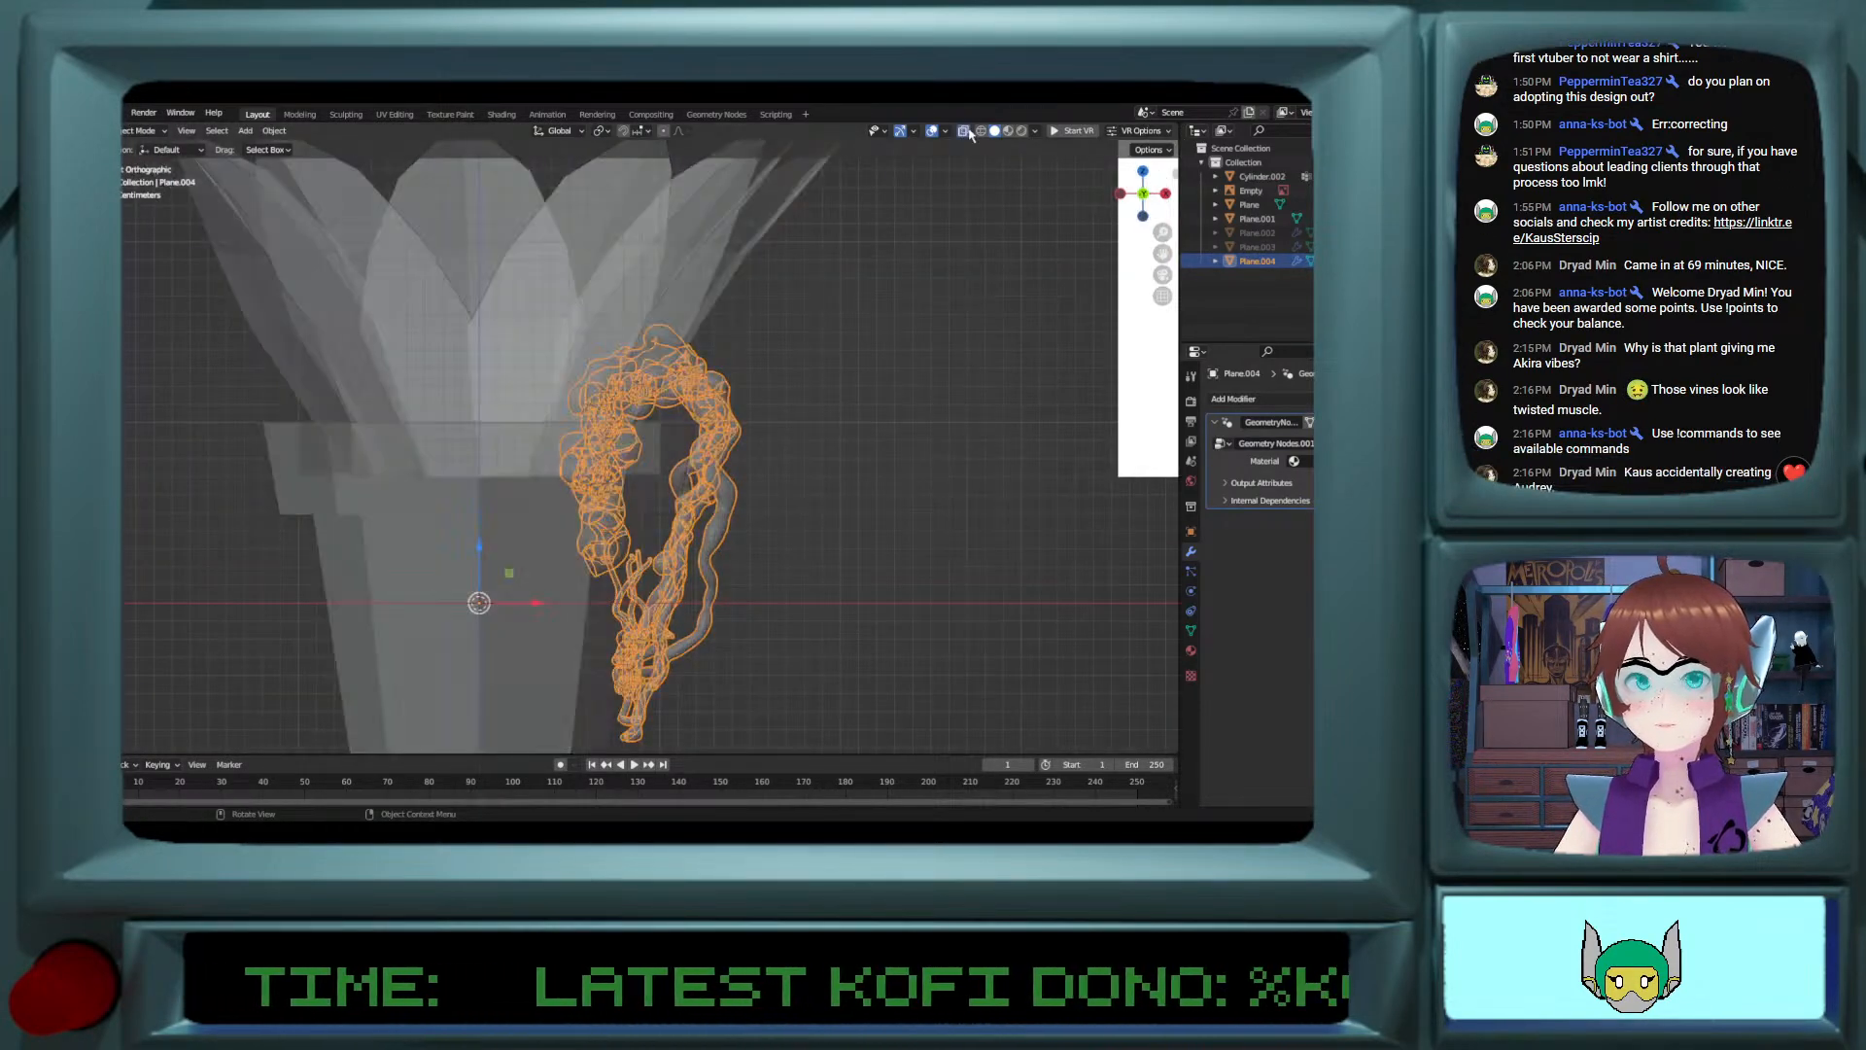
shift+scroll(628, 587, down, 3)
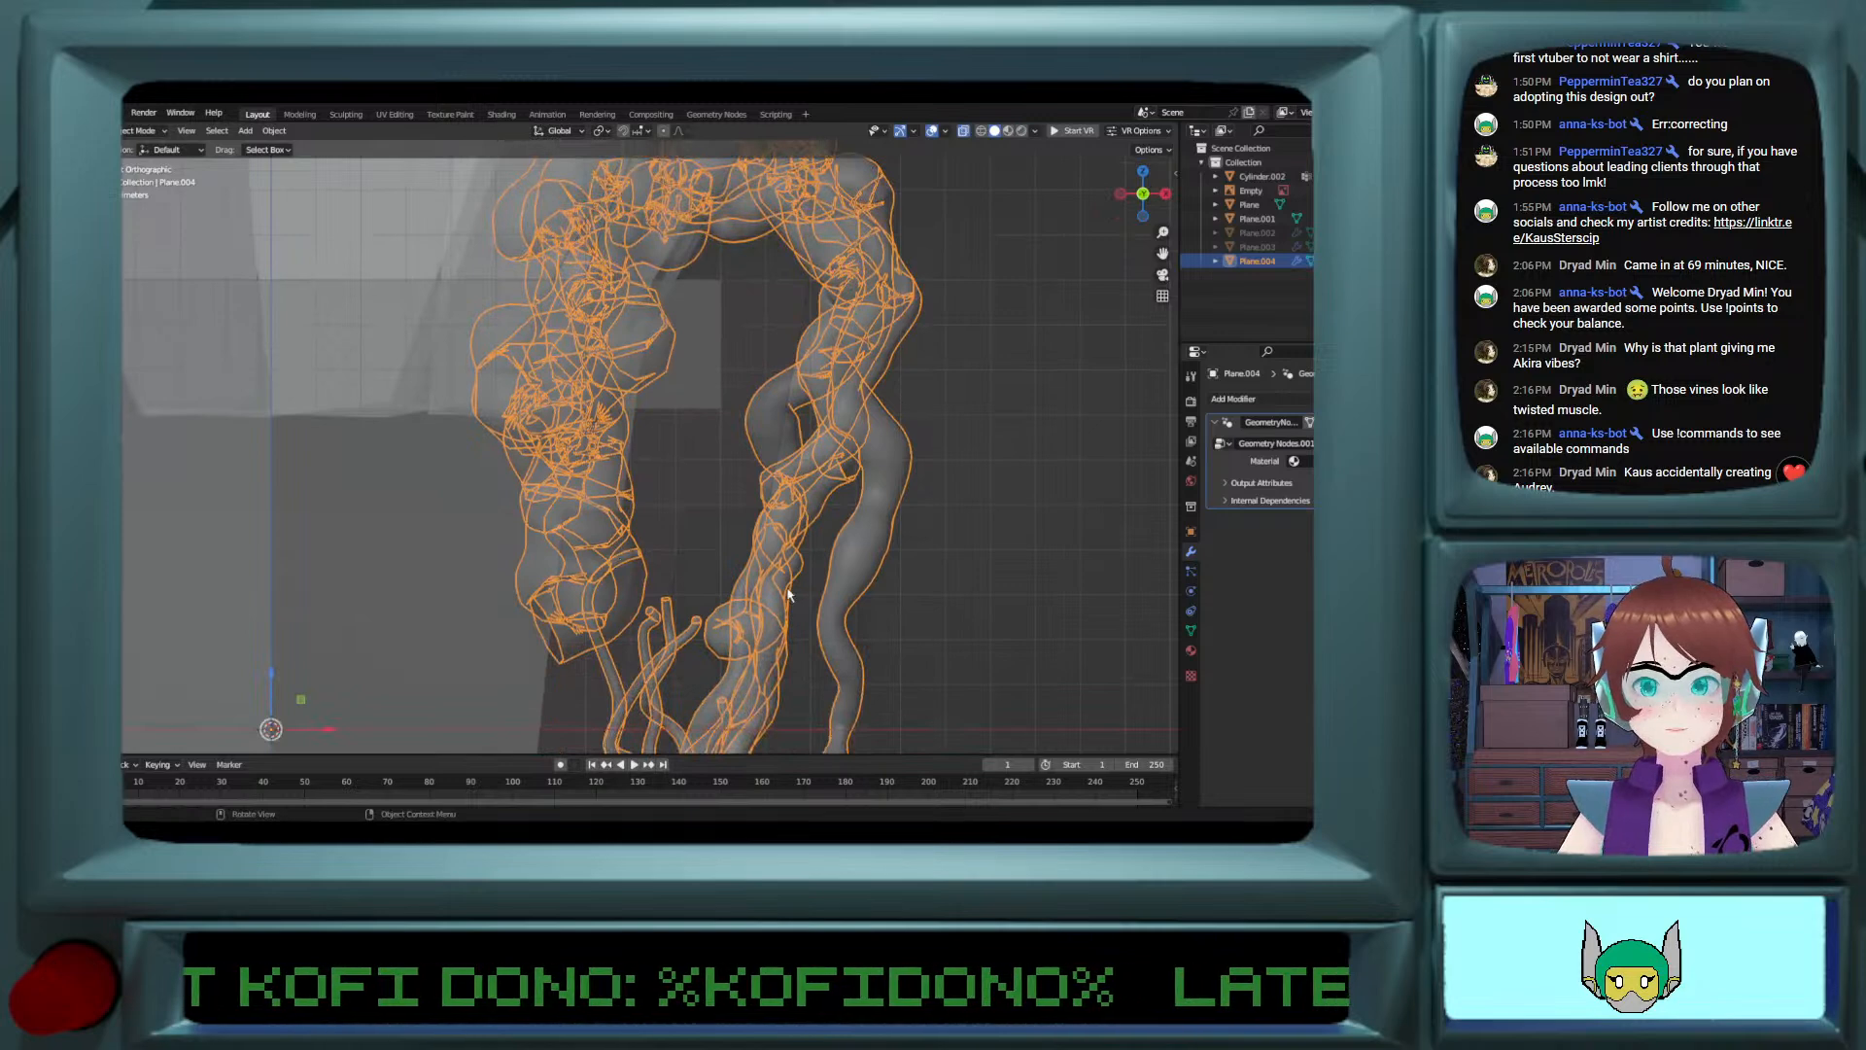
key(Tab)
click(568, 639)
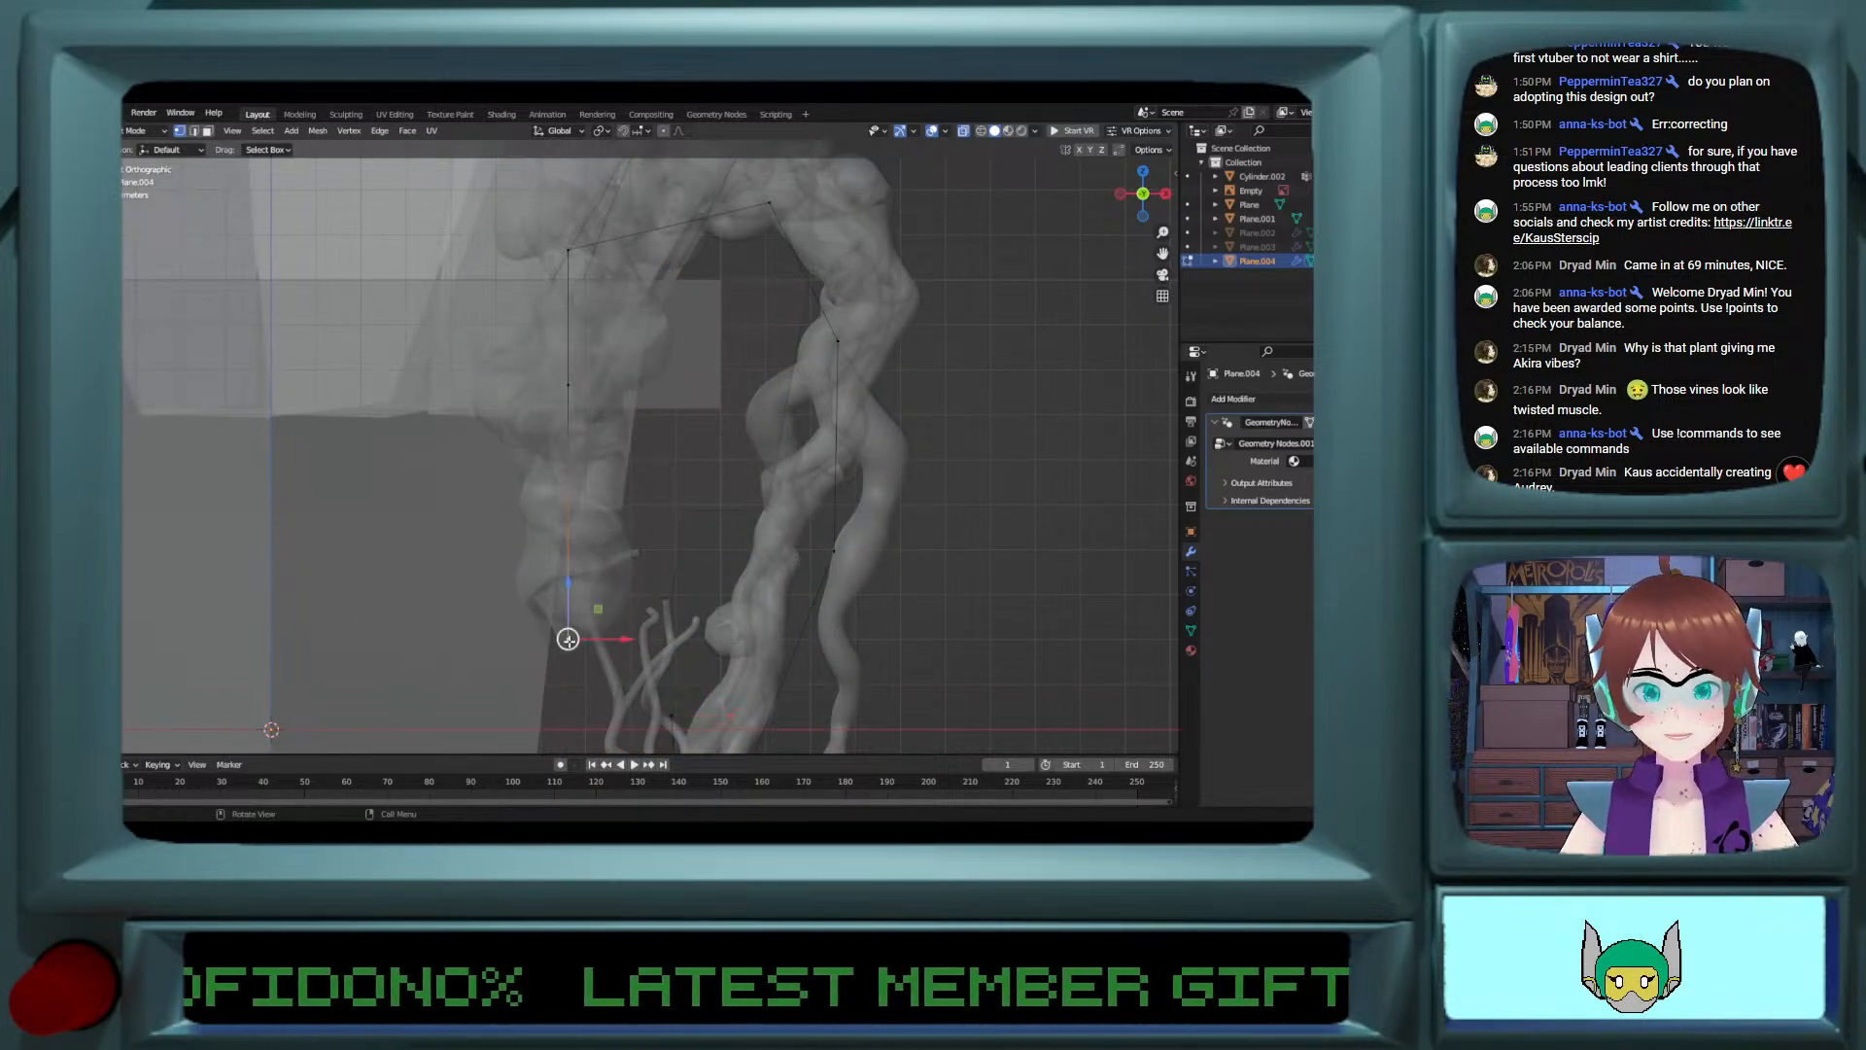
drag(567, 571, 555, 432)
click(562, 457)
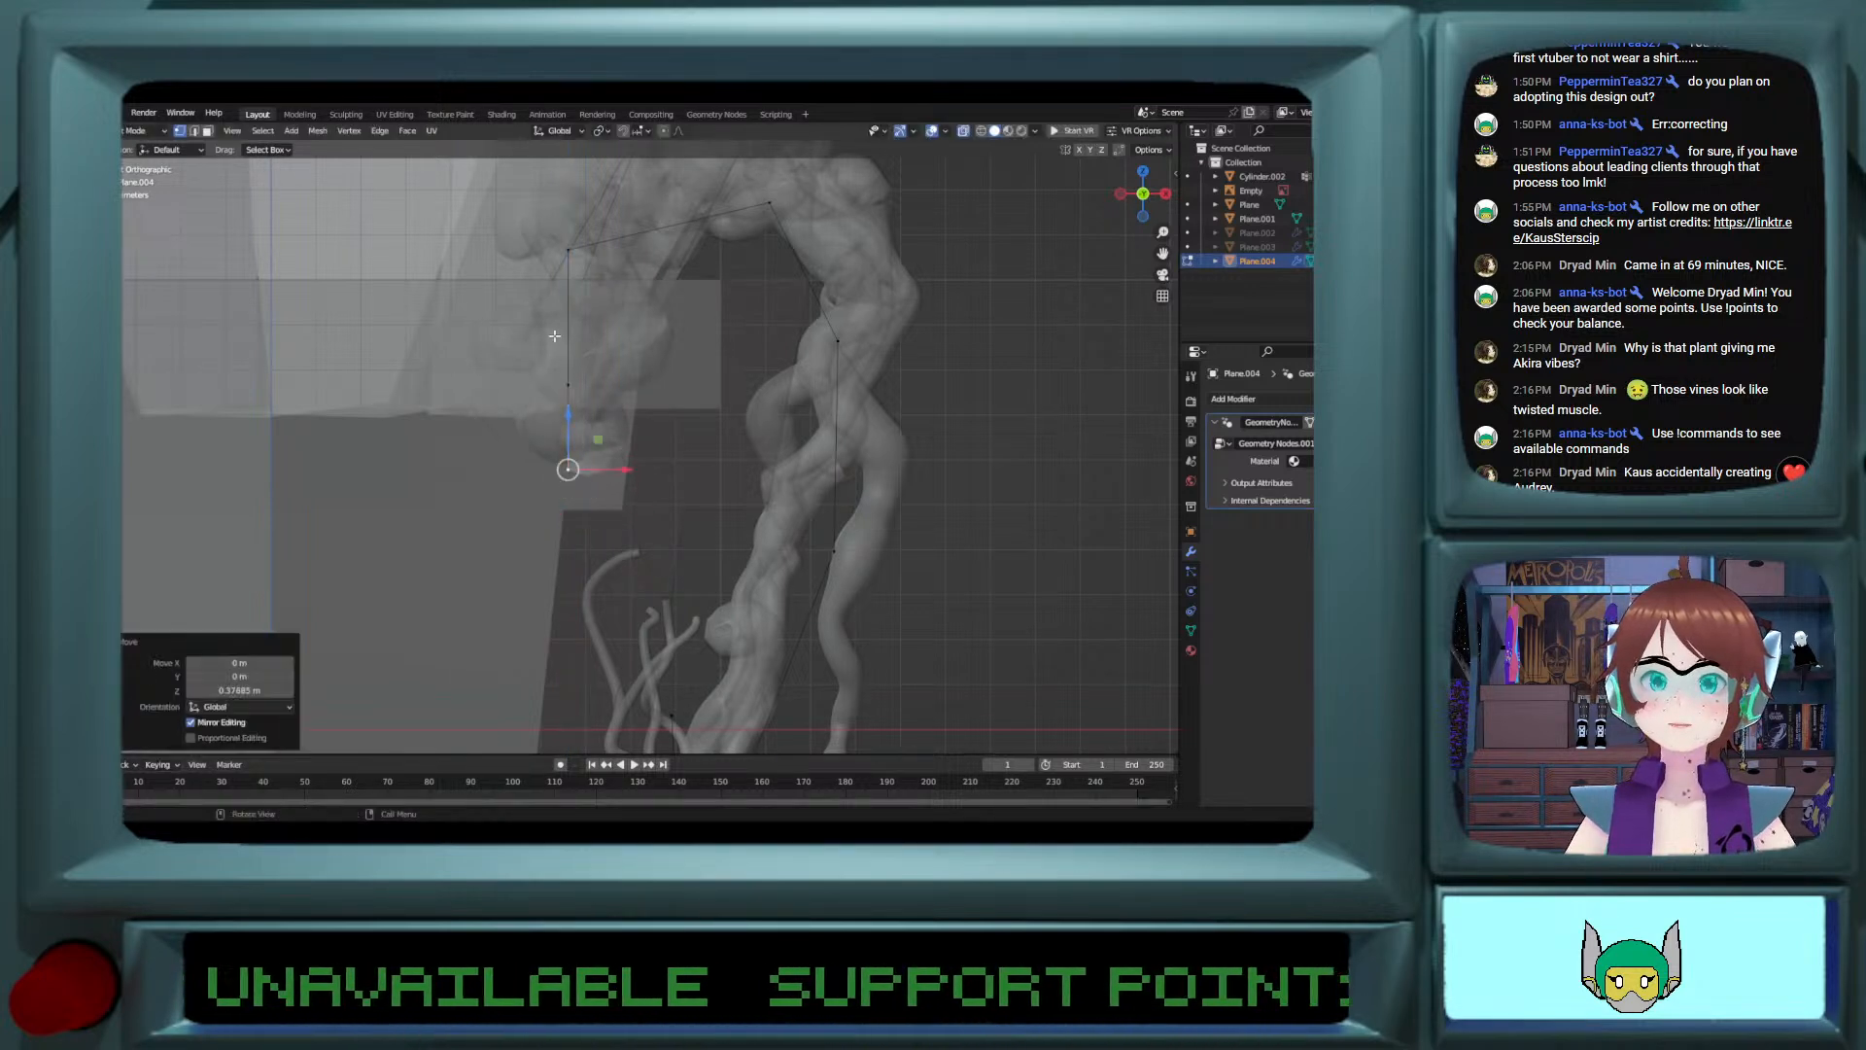
Step: Shift the inner vertex of the vine's arch along X toward the rim and adjust the height of the neighbouring arch vertex
click(588, 238)
drag(613, 255, 762, 256)
click(771, 216)
click(836, 340)
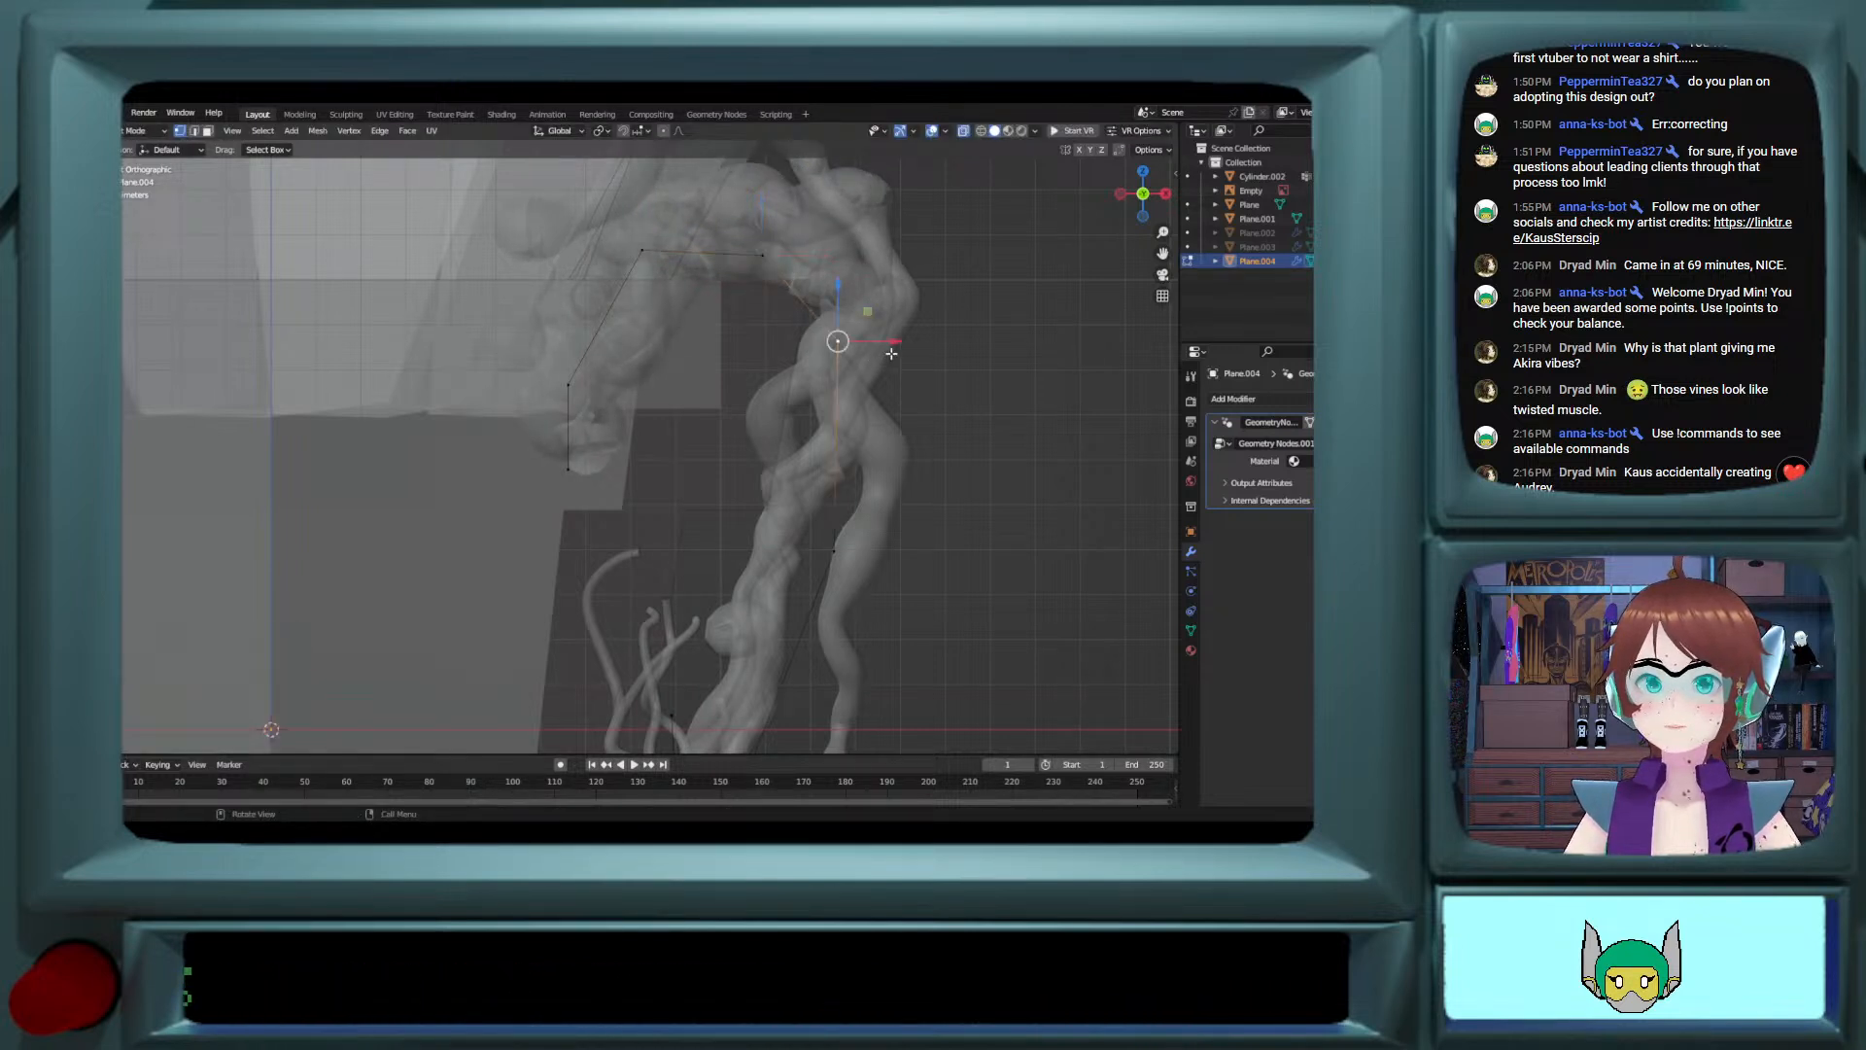
click(765, 255)
drag(764, 215, 764, 206)
Step: Move the vertex just below the vine's outer bend about -0.019 m along X
click(836, 342)
key(g)
key(x)
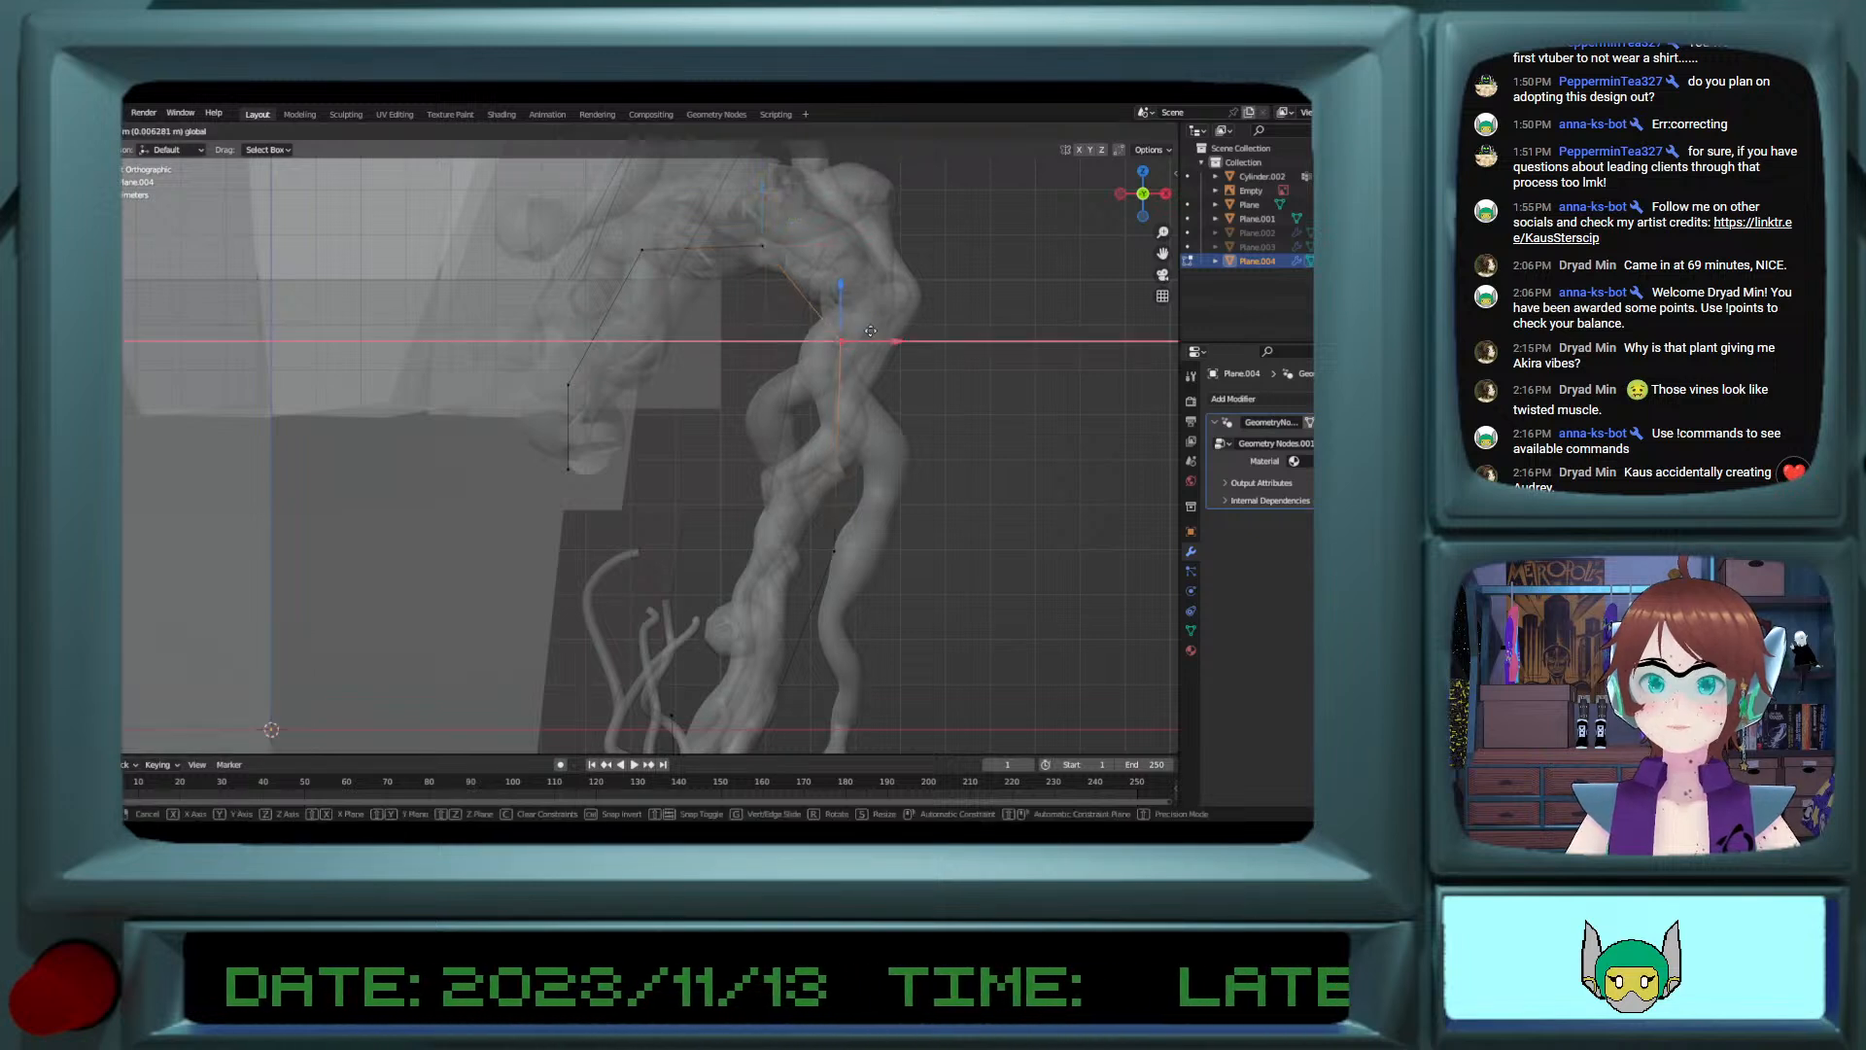
click(853, 314)
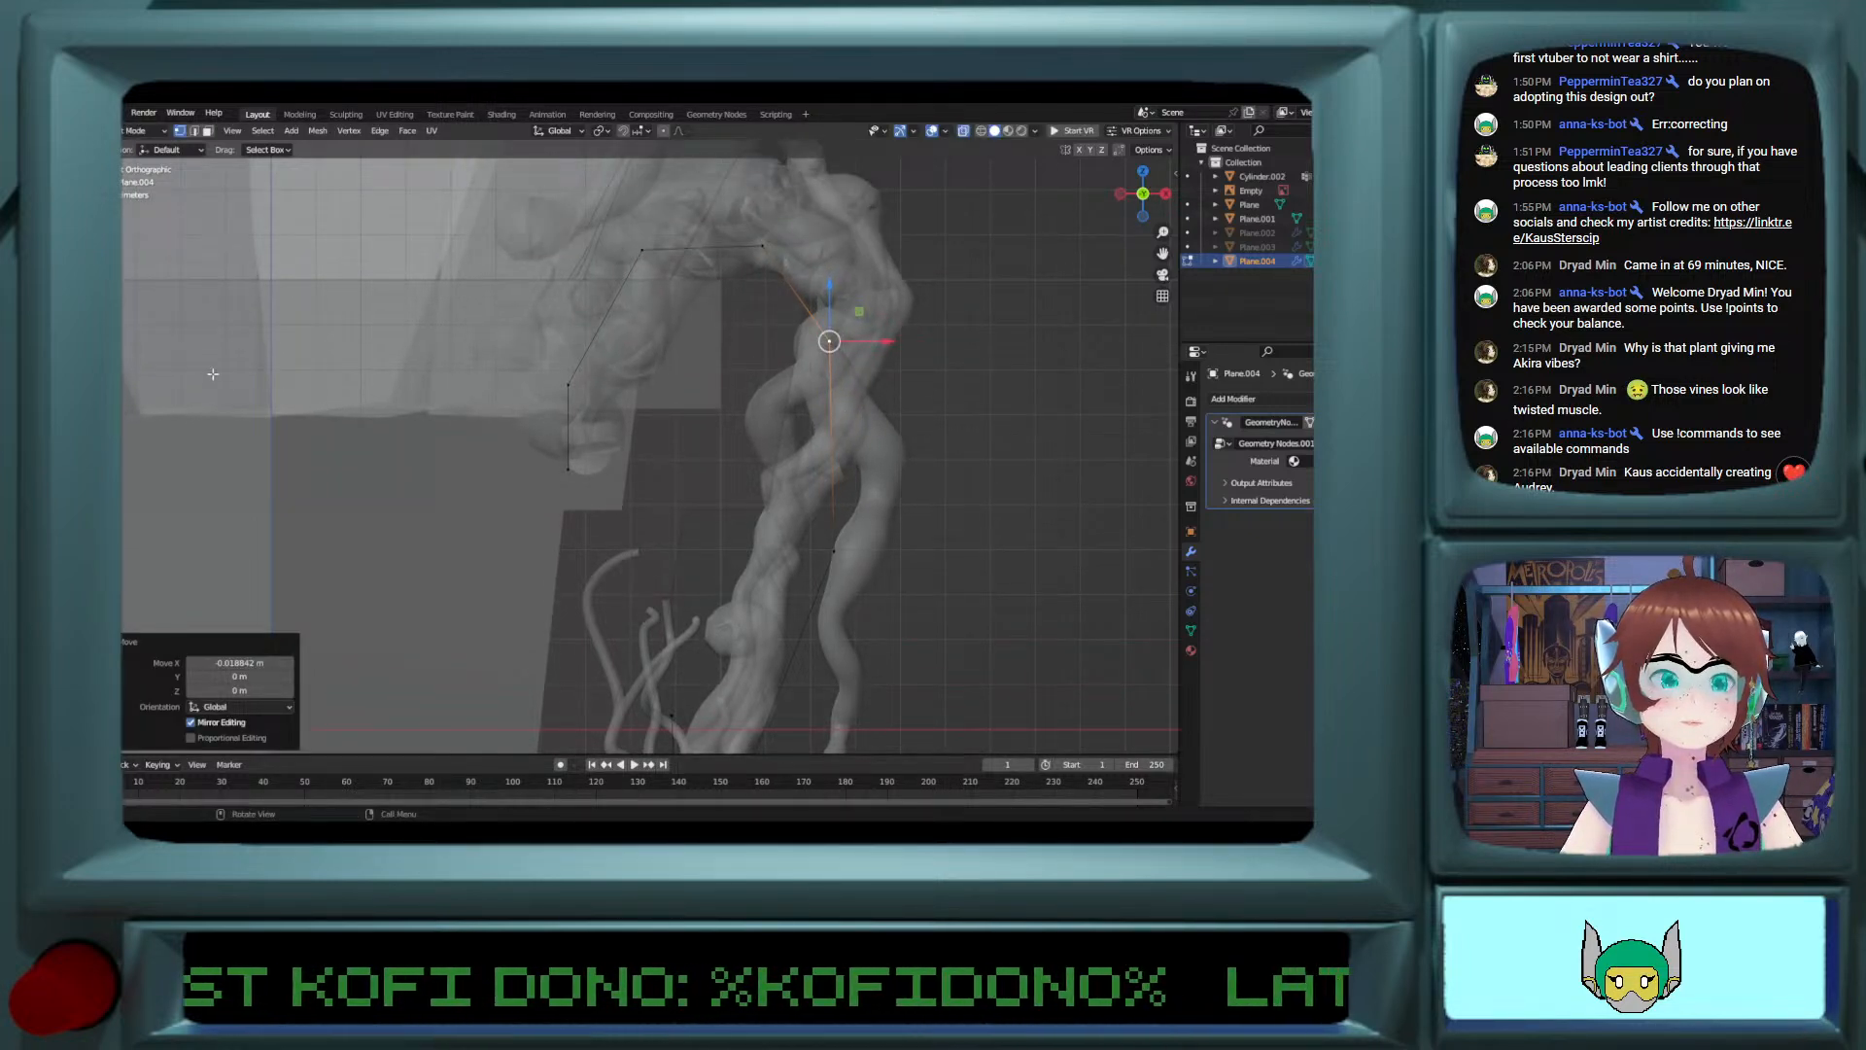
Step: Add one loop-cut vertex on the vine's outer bend, then shift it outward along X and up about 0.02 m along Z
click(83, 493)
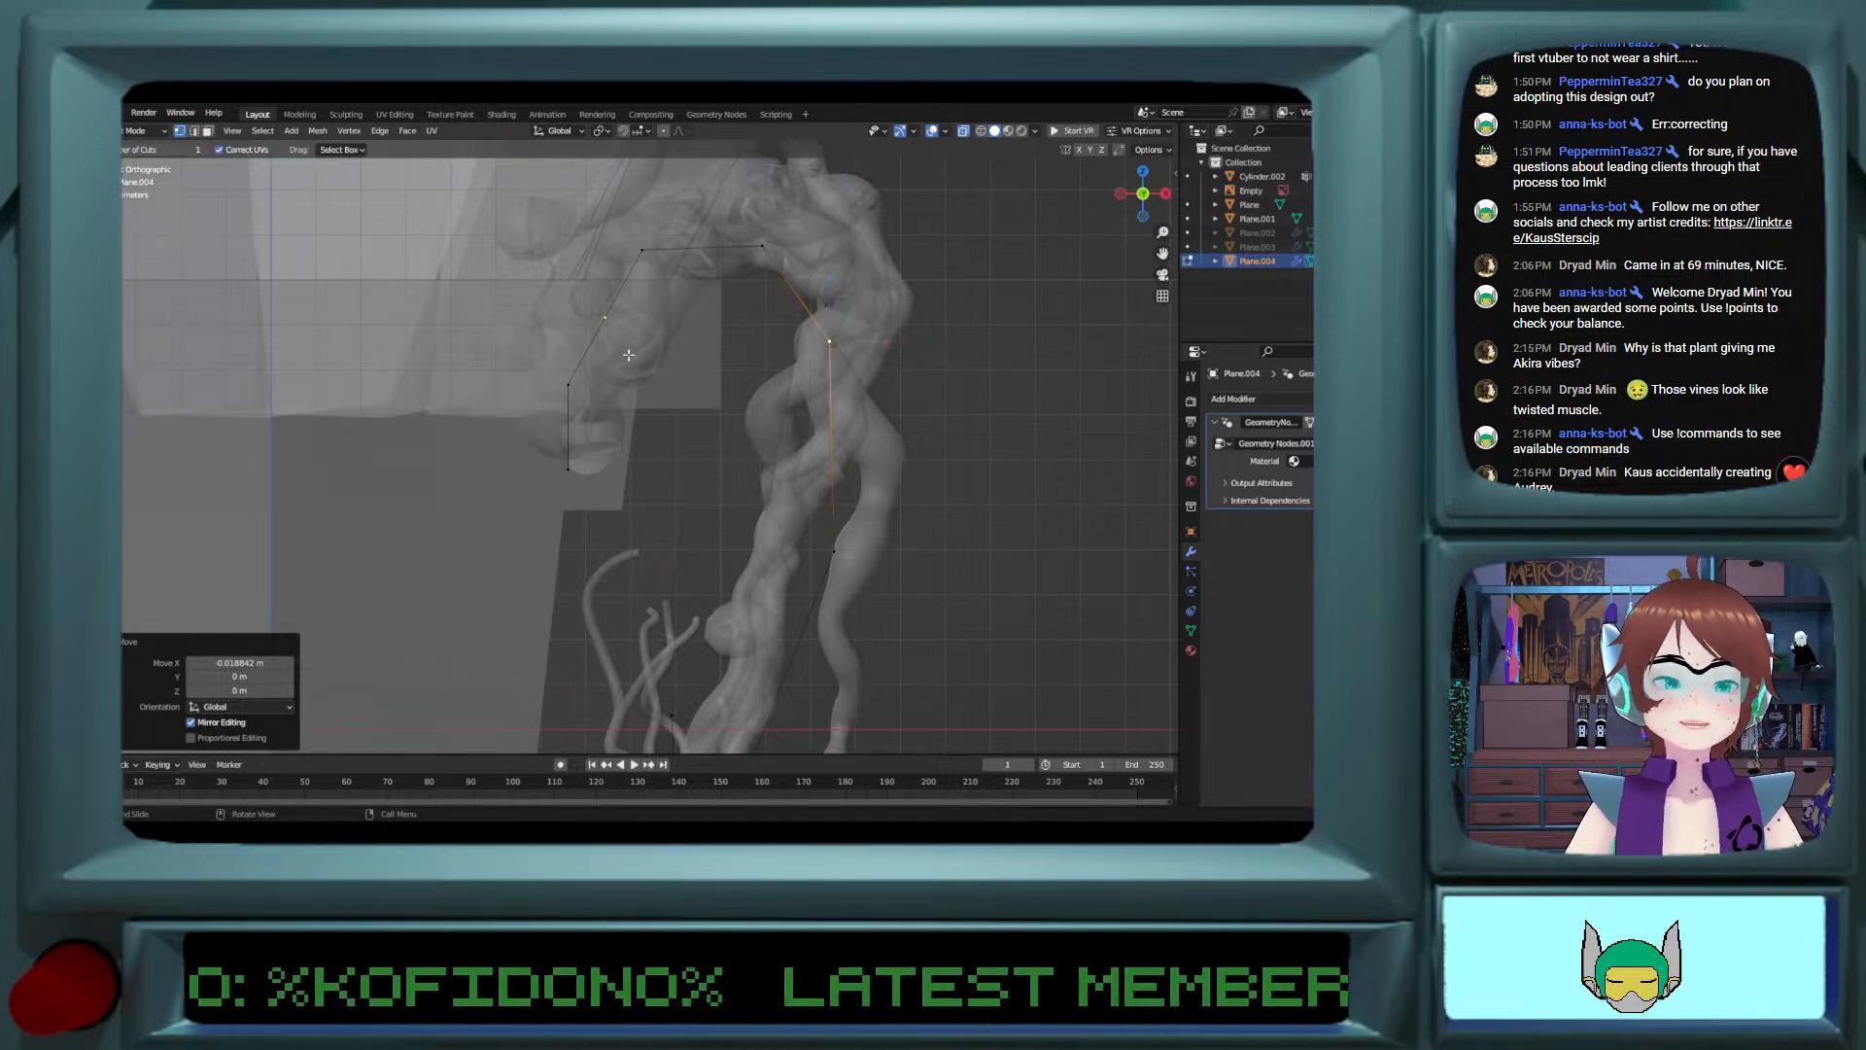
click(785, 286)
click(83, 233)
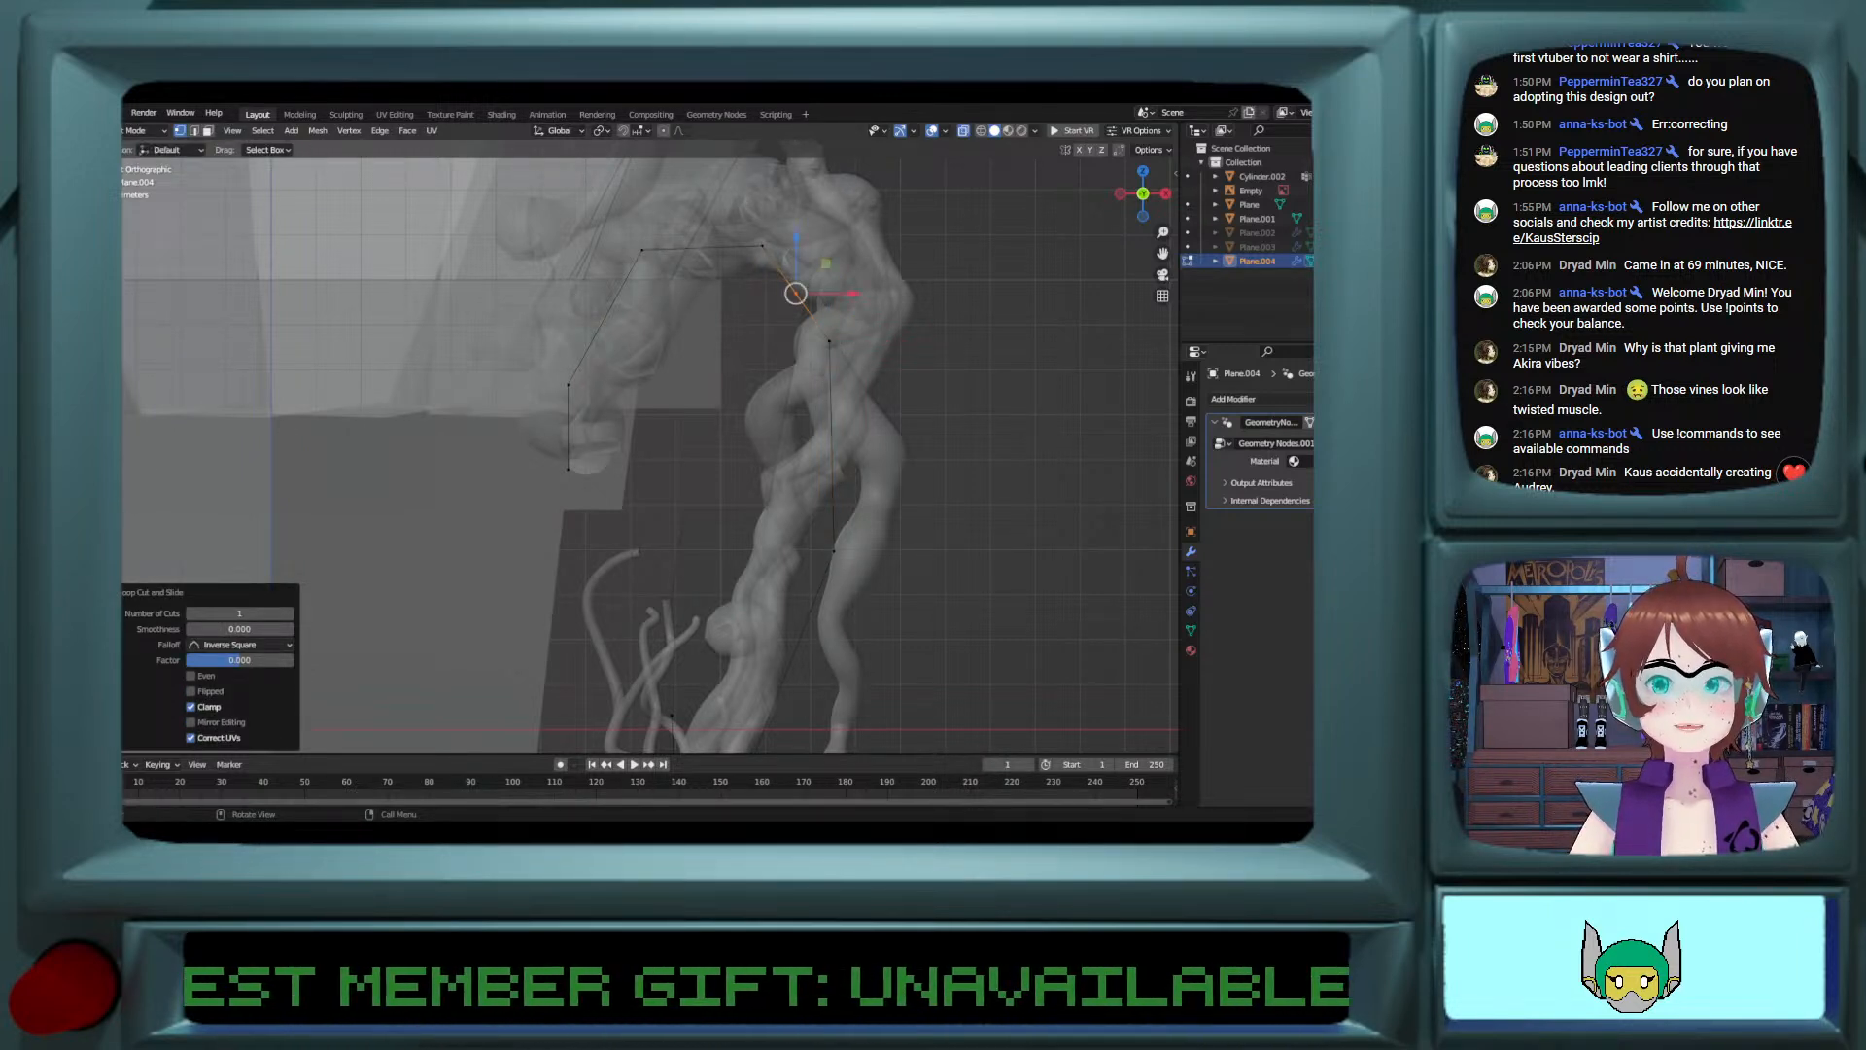
drag(860, 294, 826, 231)
shift+scroll(827, 264, down, 14)
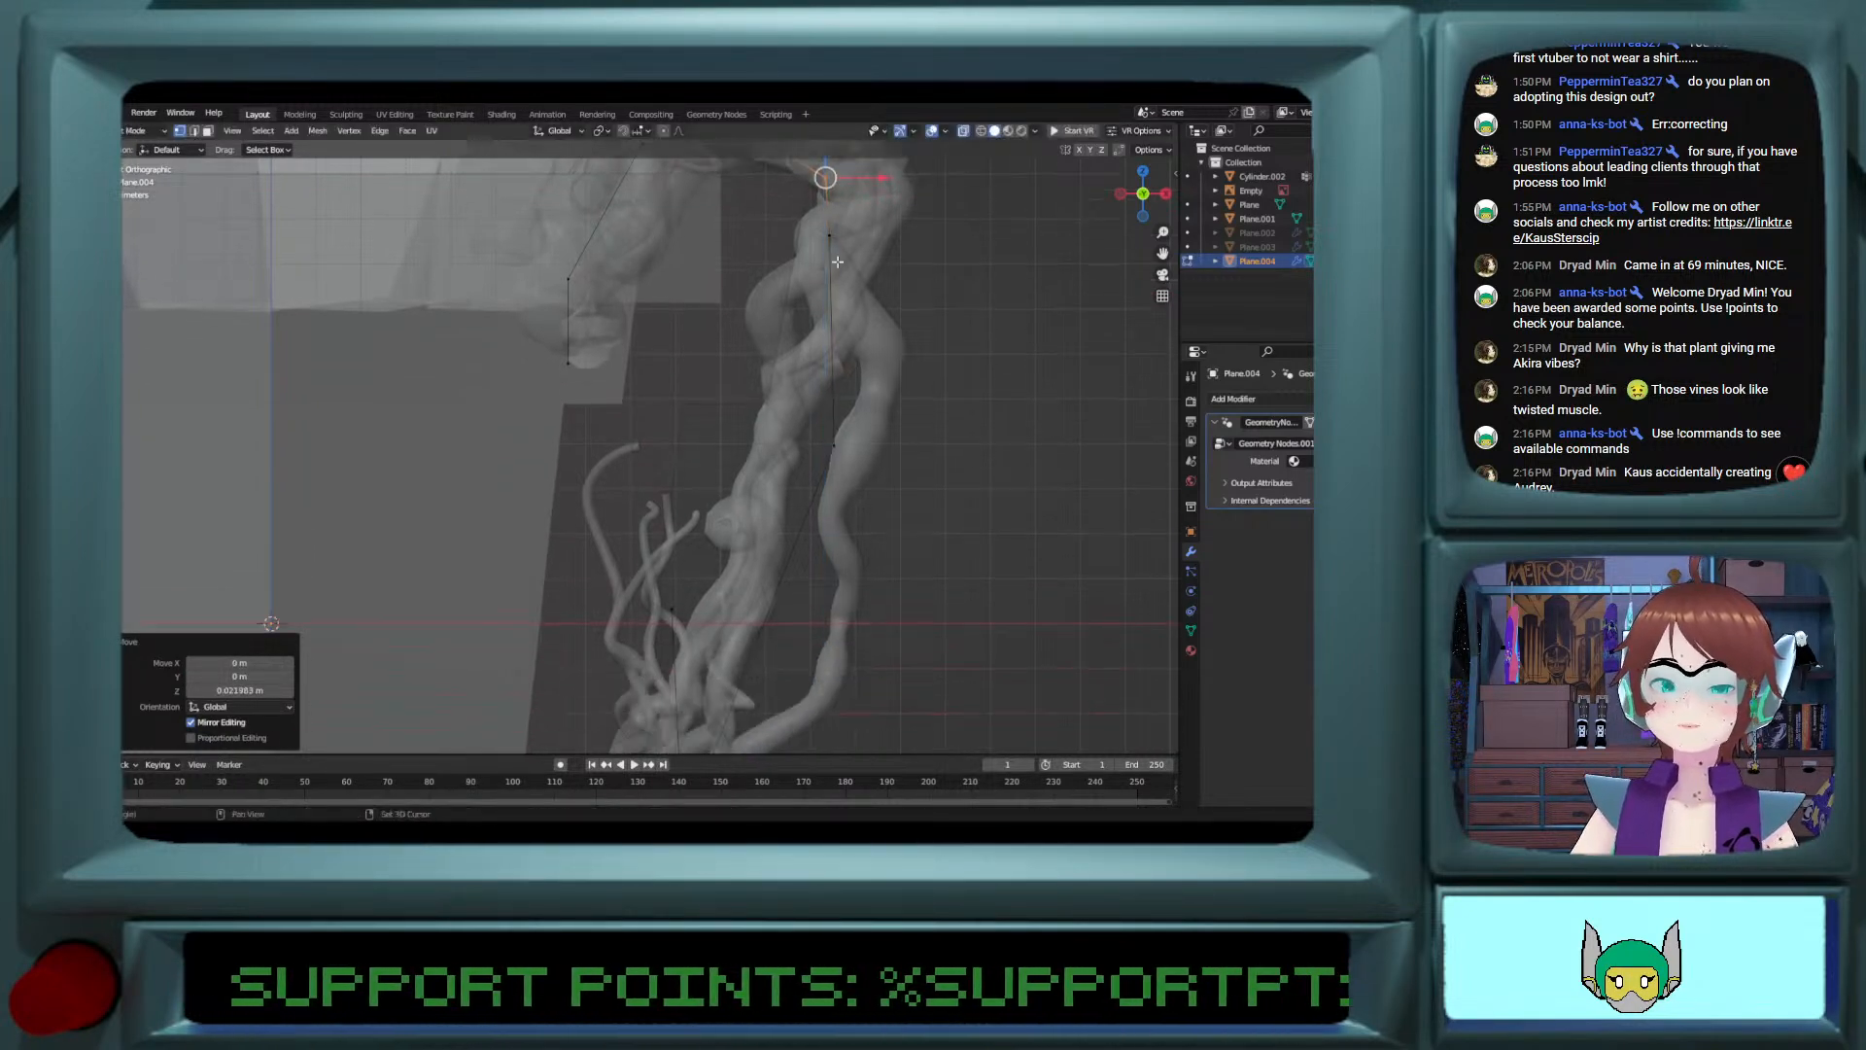
Step: Move the vertices at the bottom of the vine's curl outward along X, away from the pot
shift+scroll(827, 268, down, 5)
shift+scroll(762, 355, down, 3)
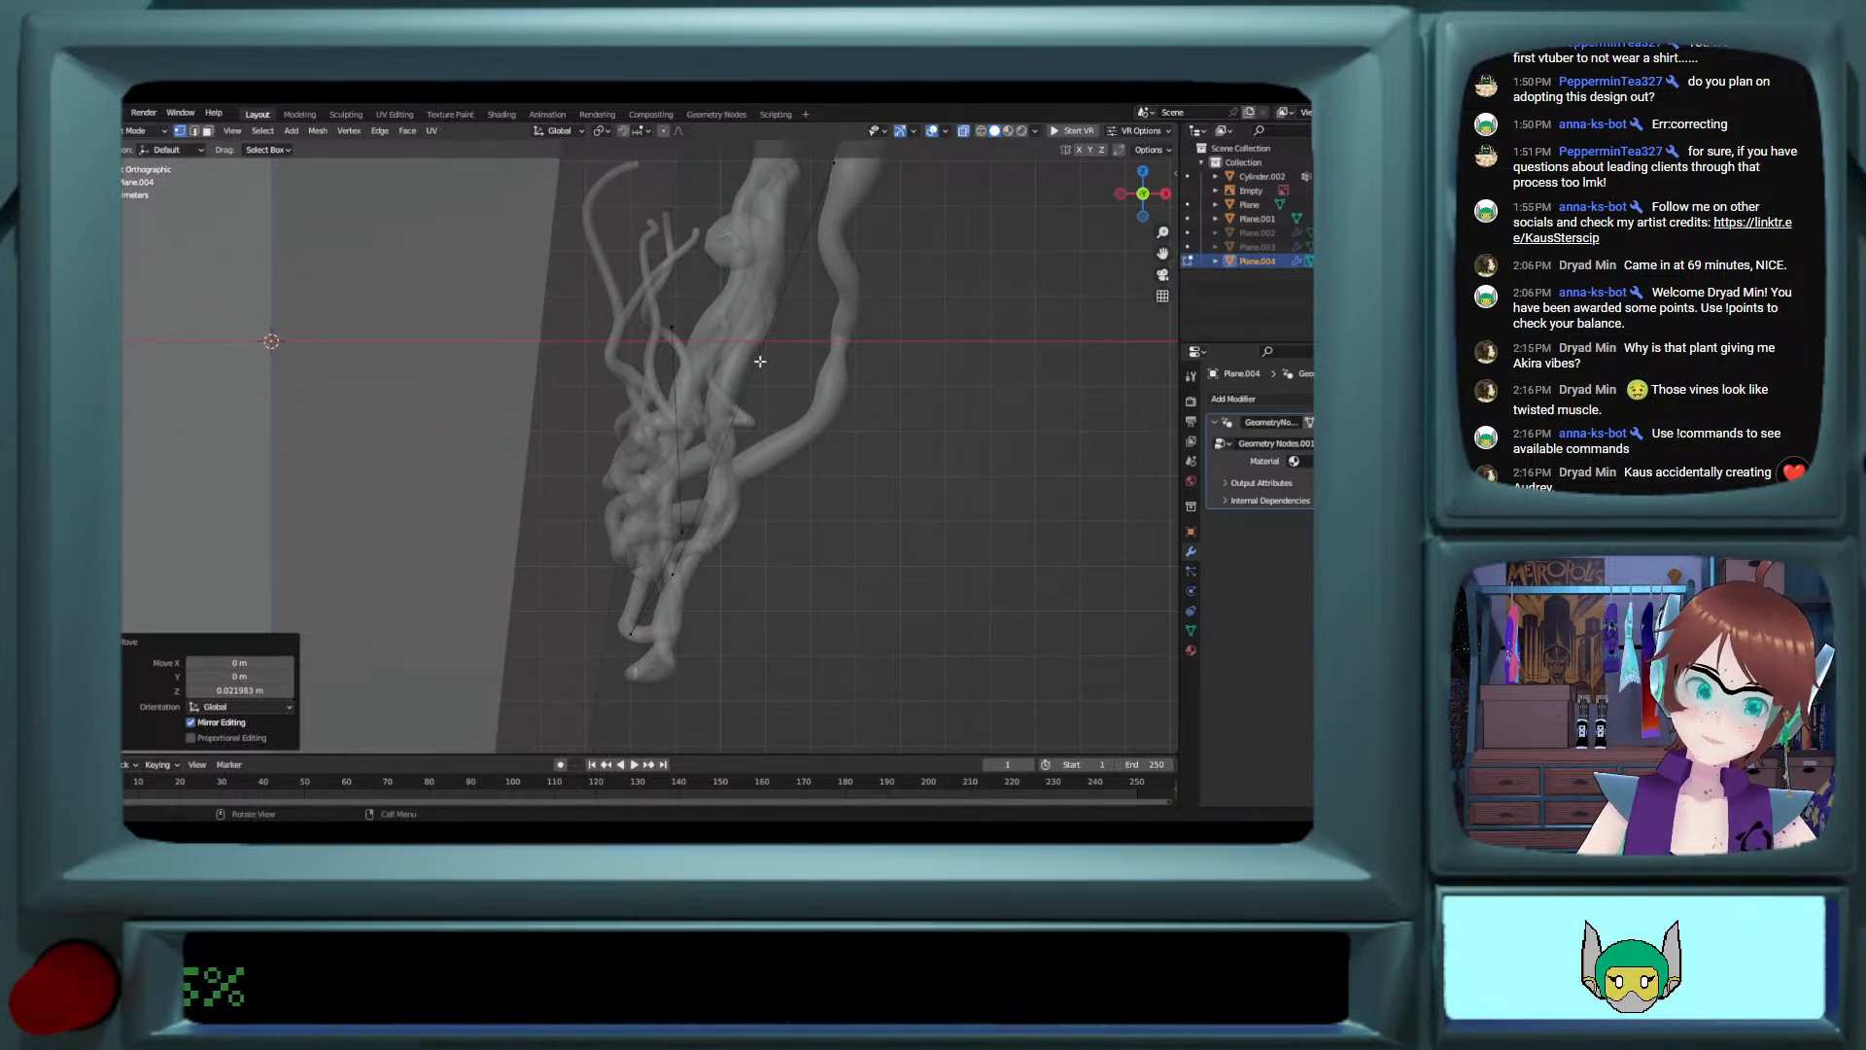
click(628, 625)
drag(684, 635, 734, 601)
click(681, 531)
shift+click(669, 634)
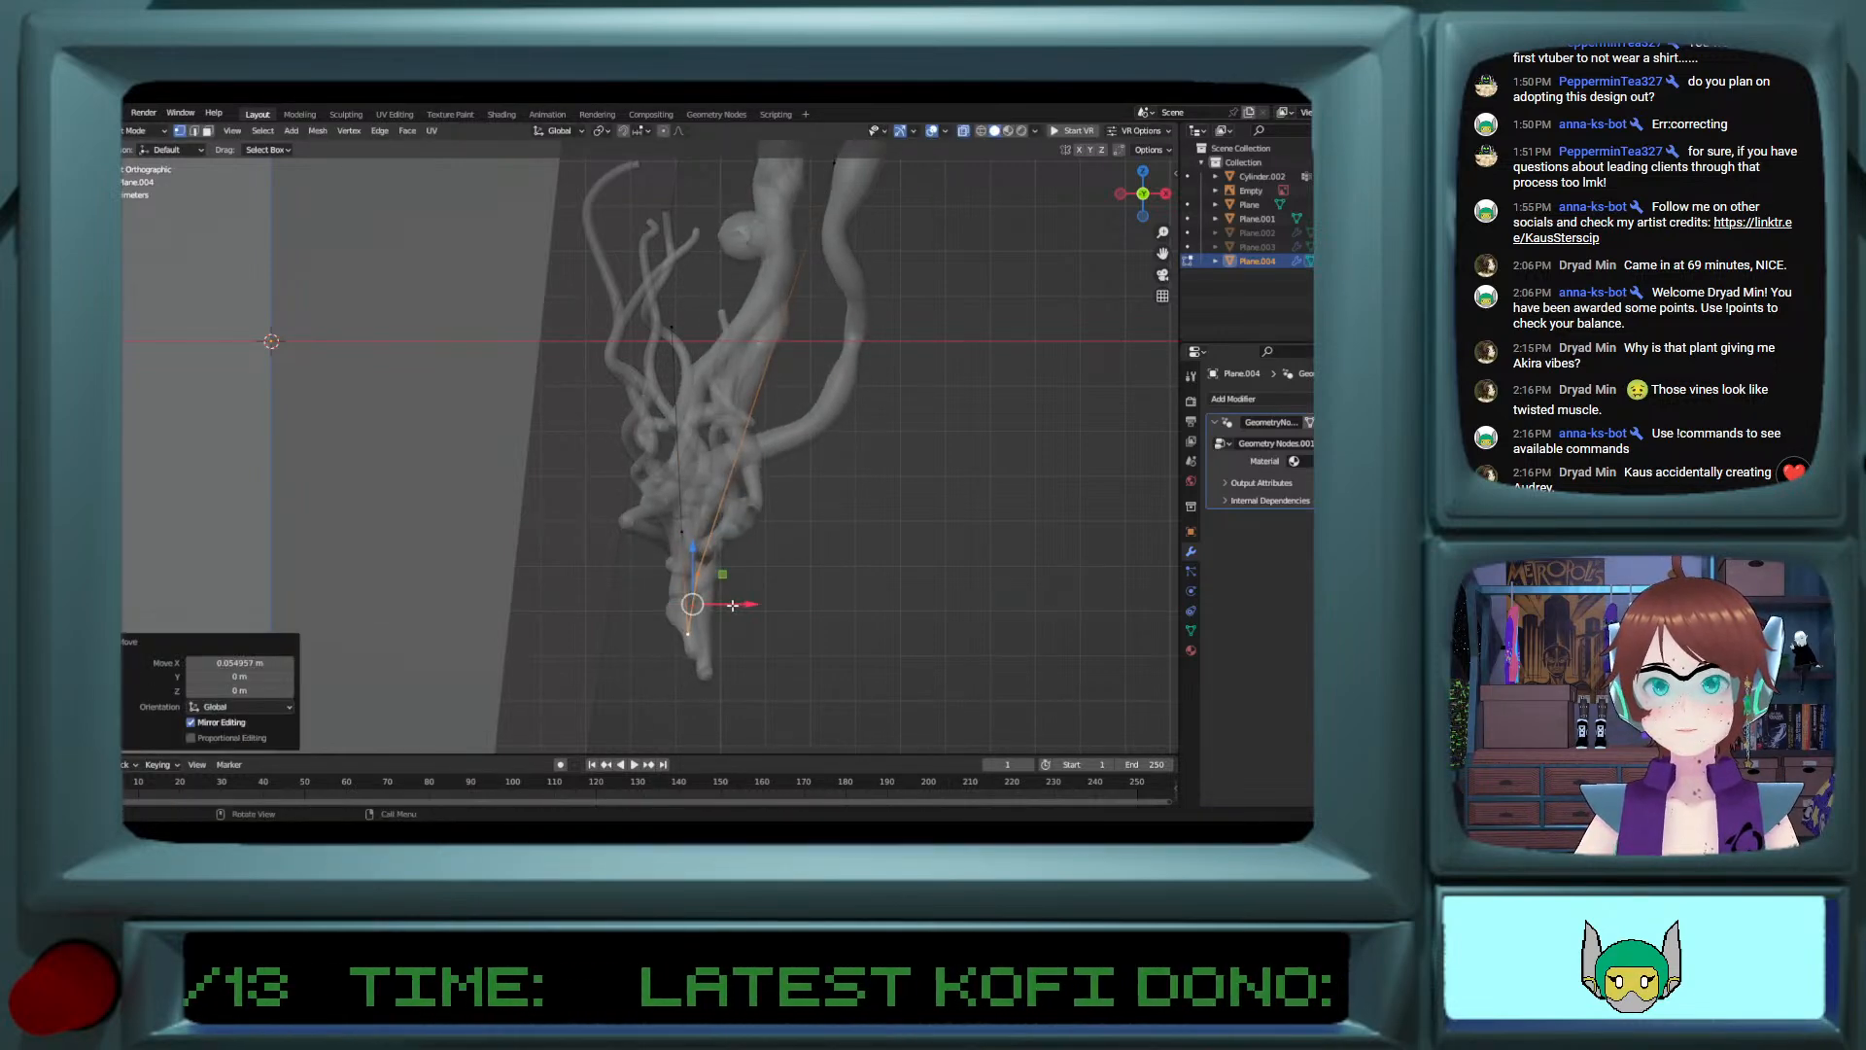
Step: Move the vertex on the vine's hanging outer side down about 0.38 m along Z and leave mesh editing
key(Tab)
scroll(730, 589, up, 4)
scroll(728, 584, down, 5)
key(Tab)
shift+scroll(722, 575, up, 10)
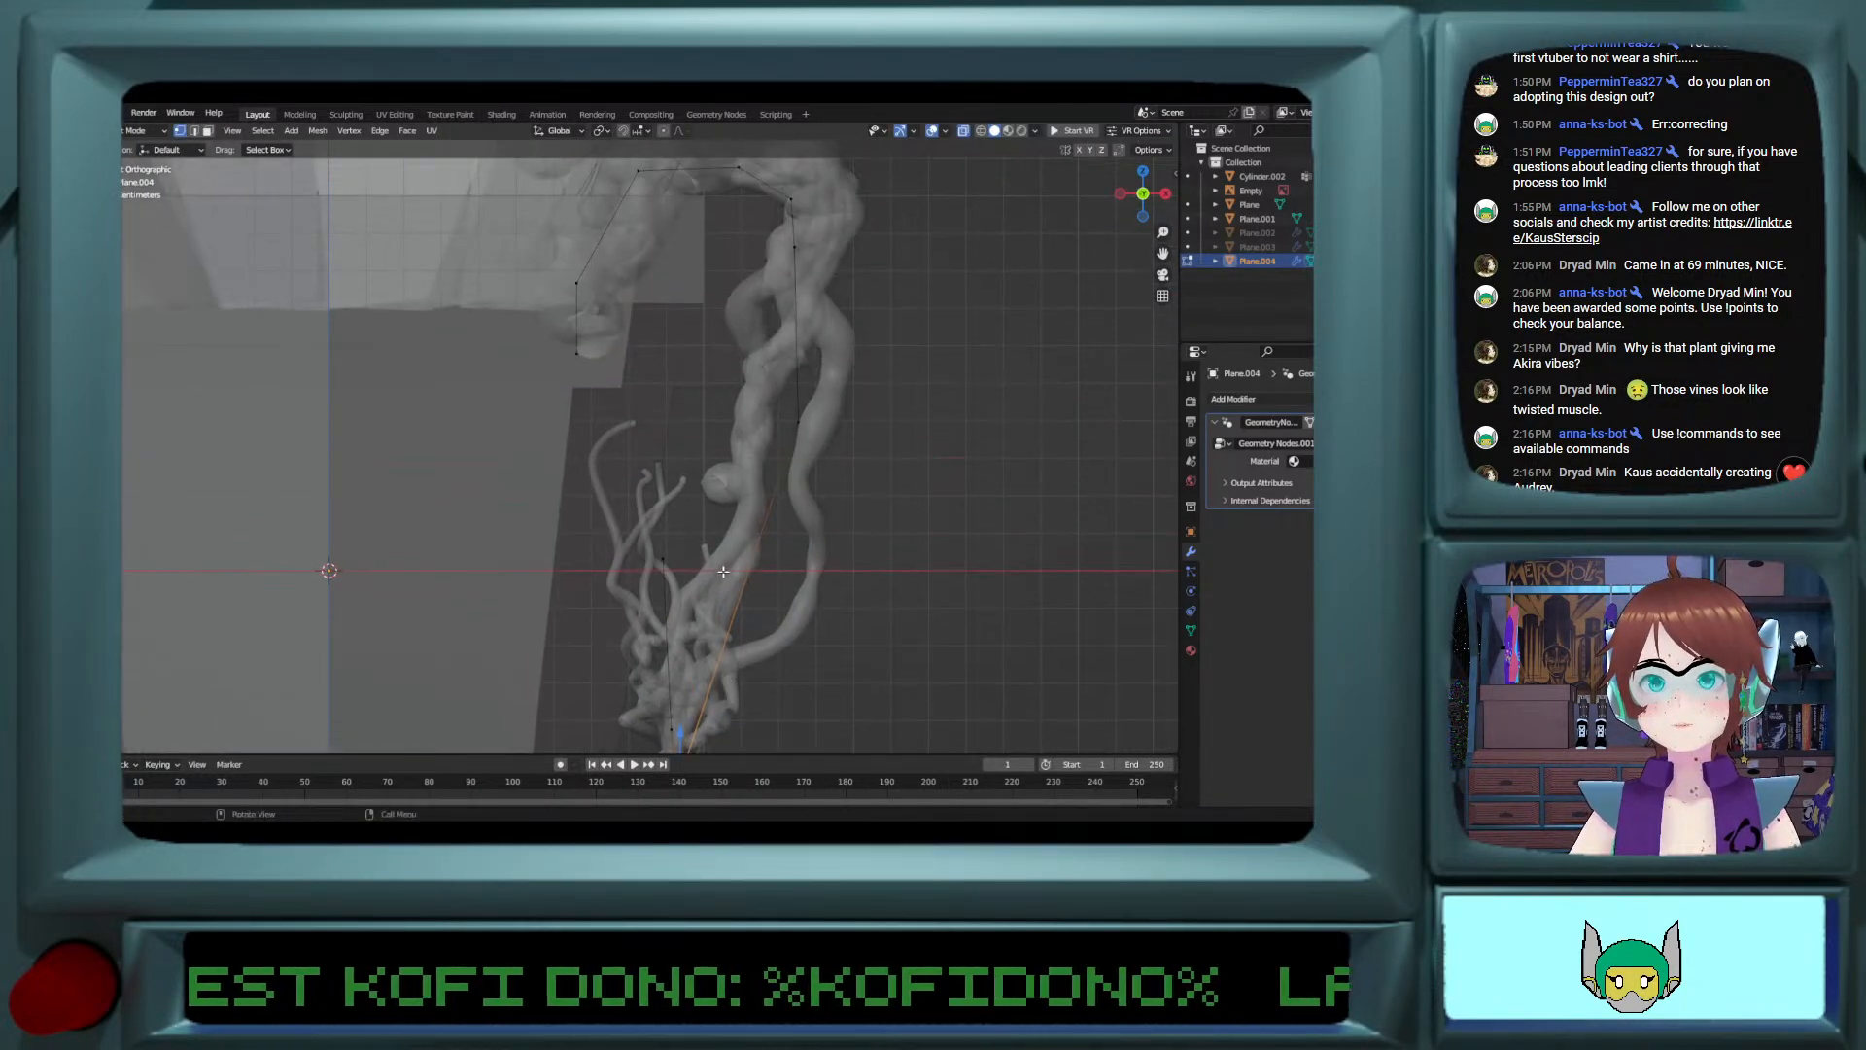
key(g)
key(z)
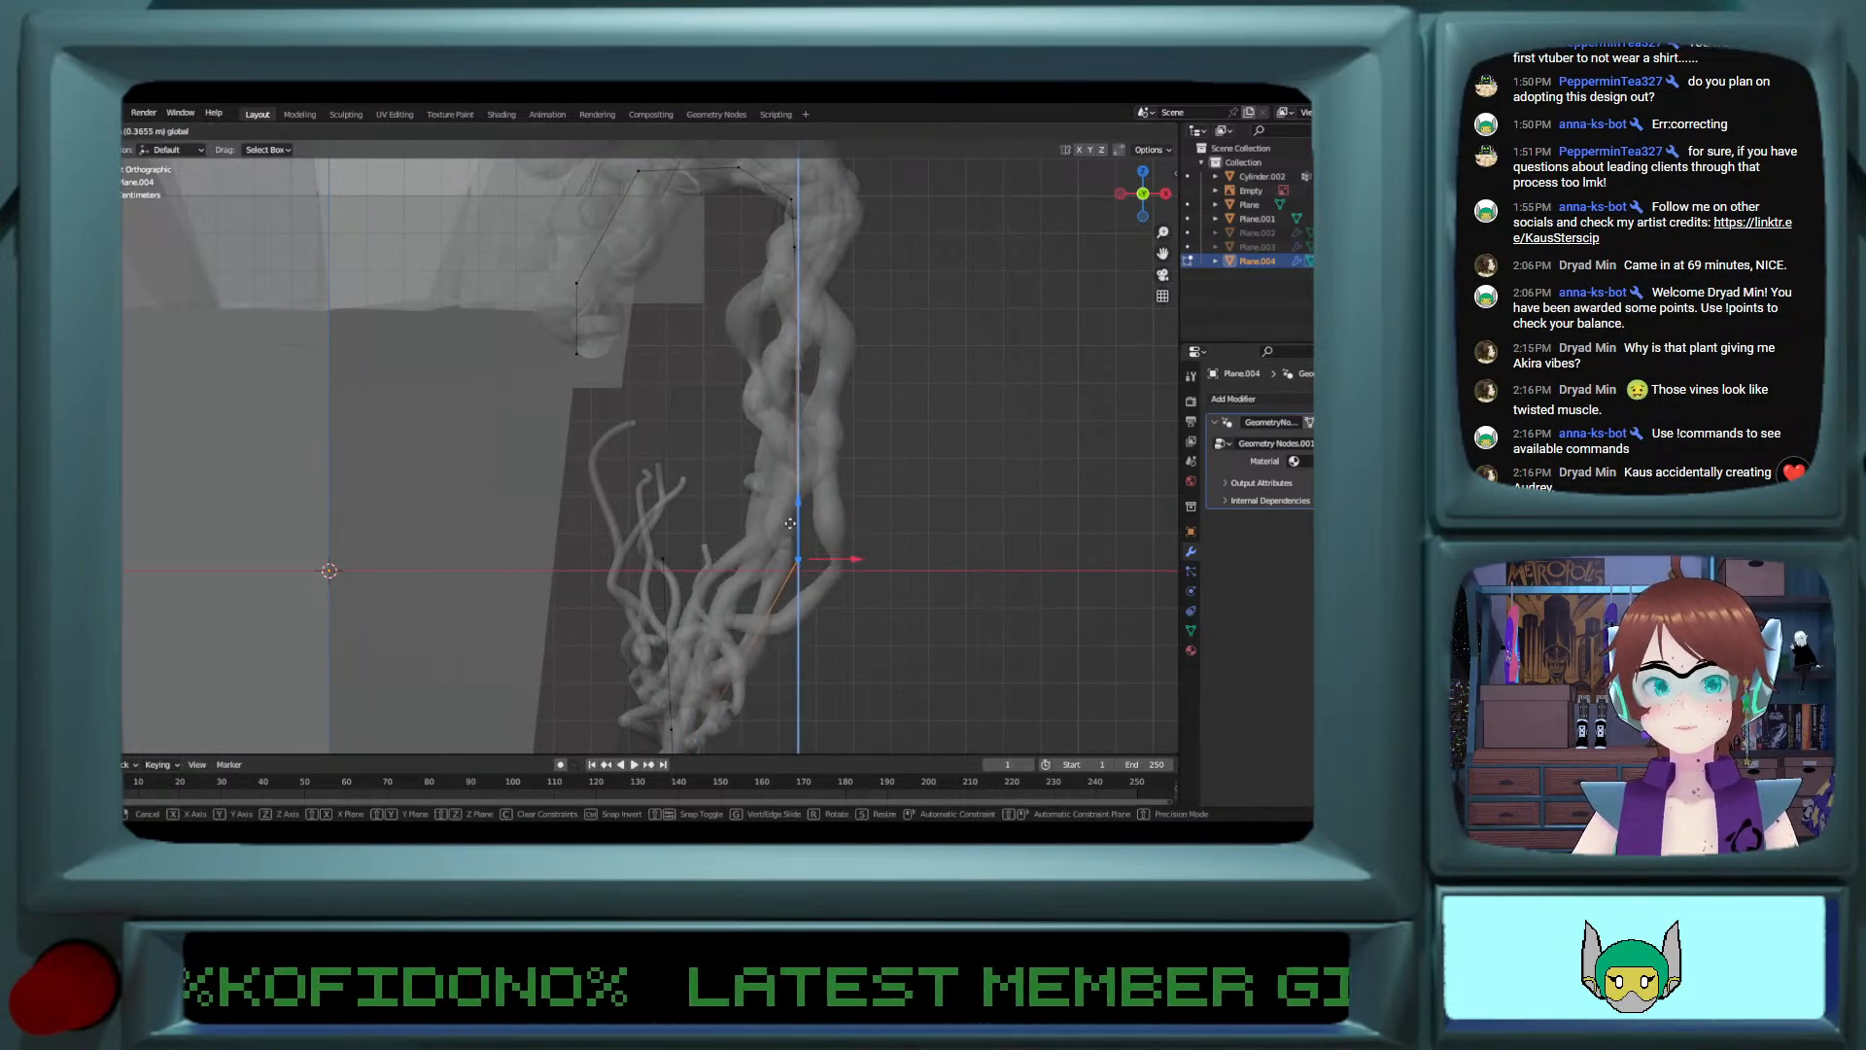
click(788, 529)
scroll(788, 520, up, 3)
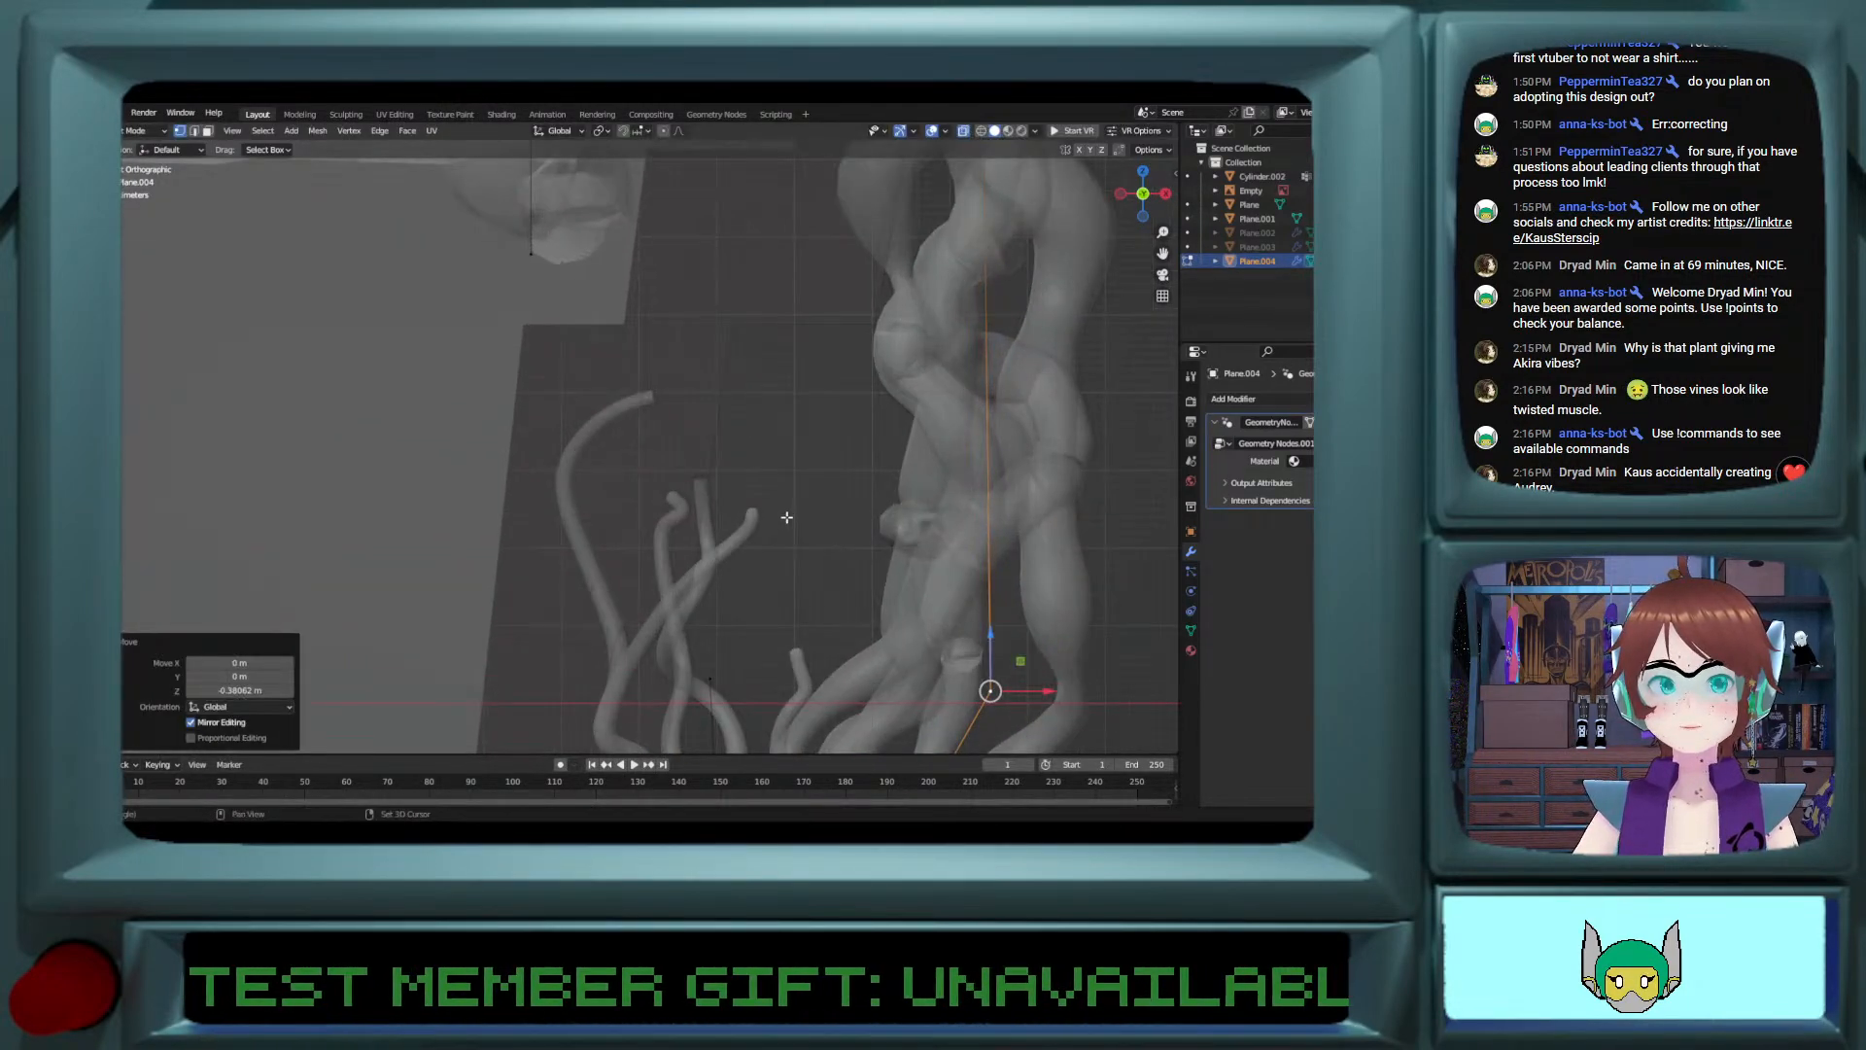
shift+scroll(786, 517, up, 6)
scroll(782, 513, down, 5)
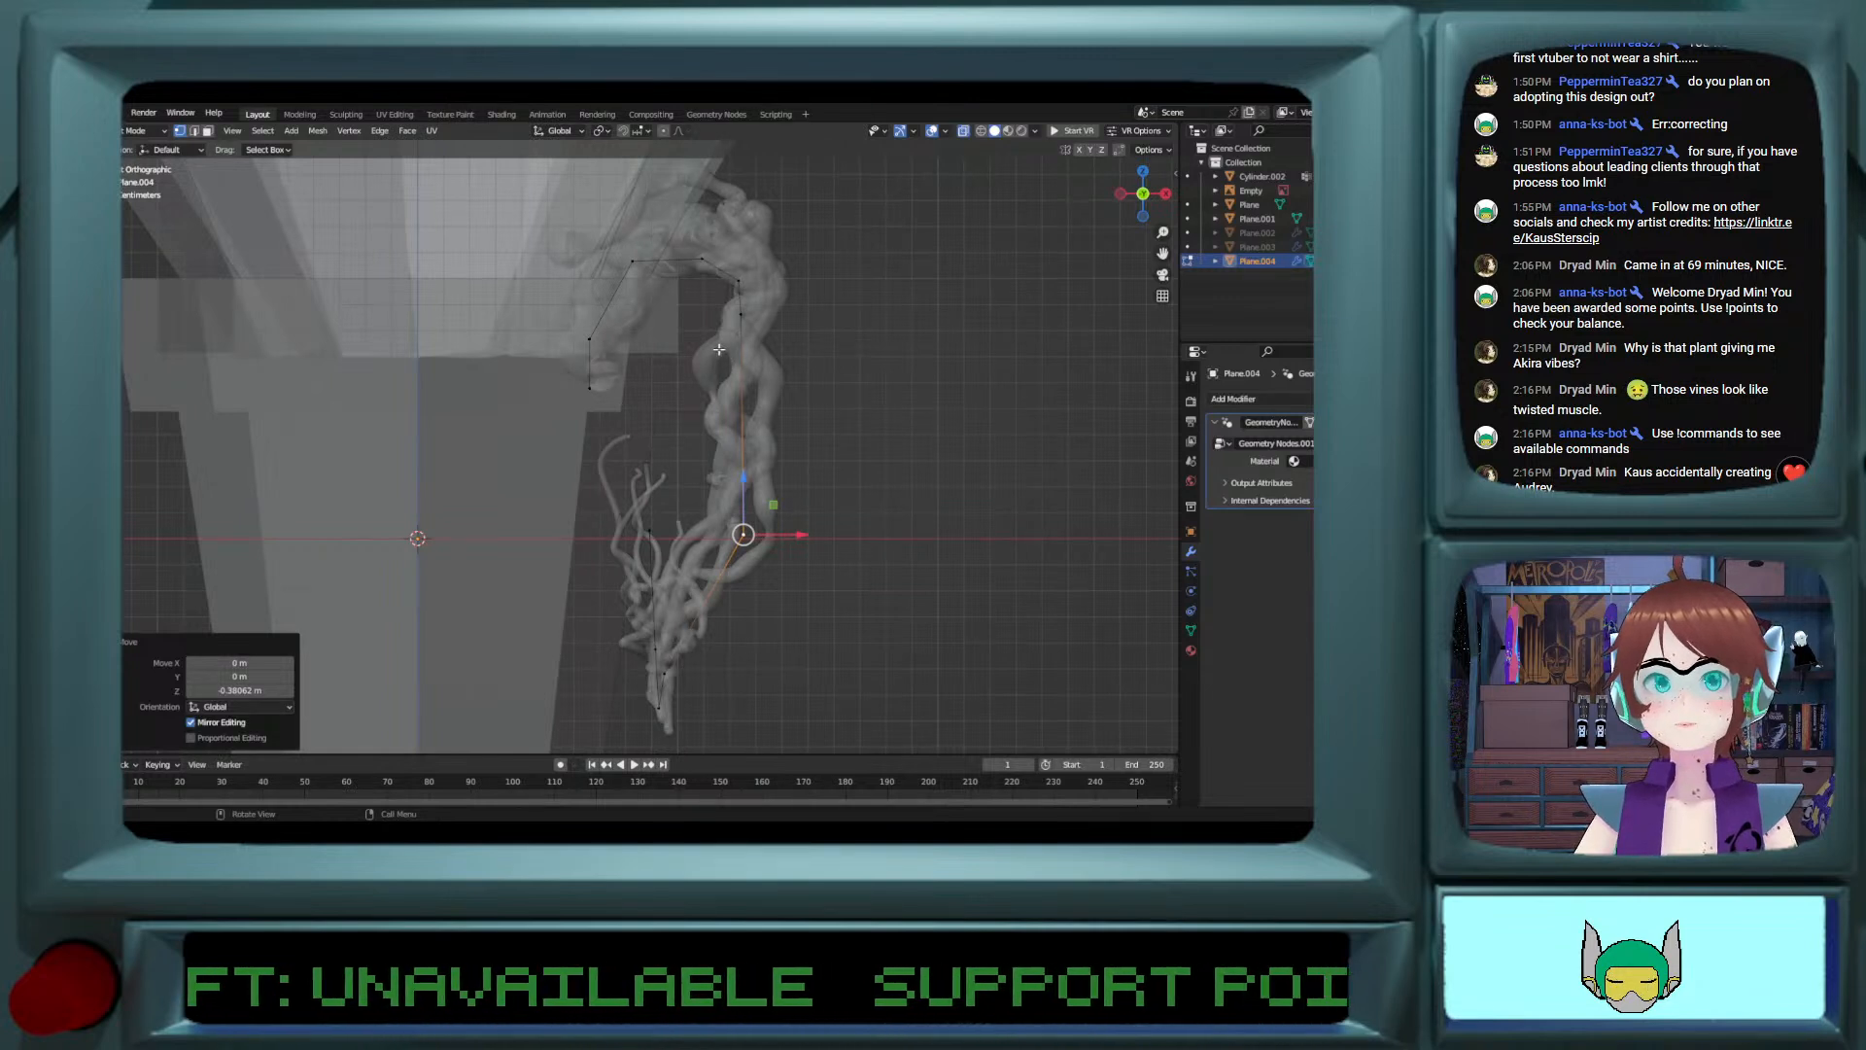
key(Tab)
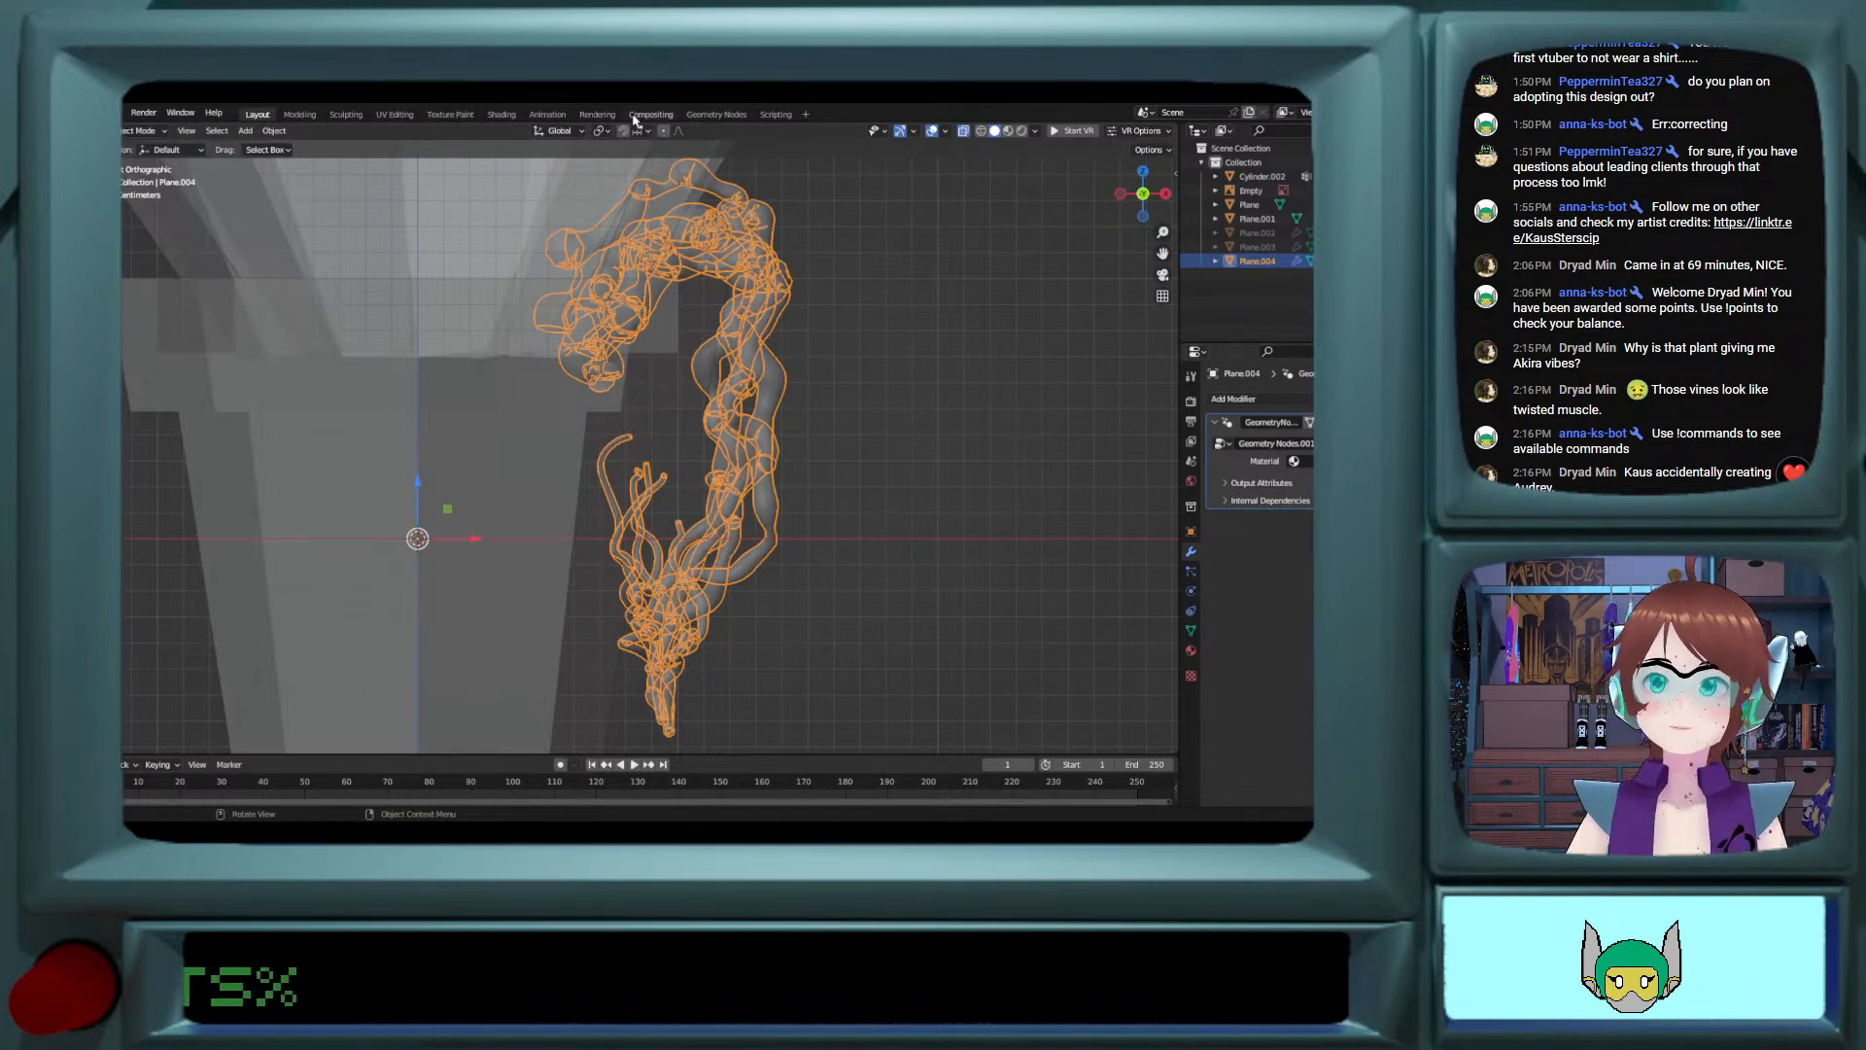
Step: Switch to the Geometry Nodes workspace and bring the hanging vine into close view beside its node tree
click(716, 114)
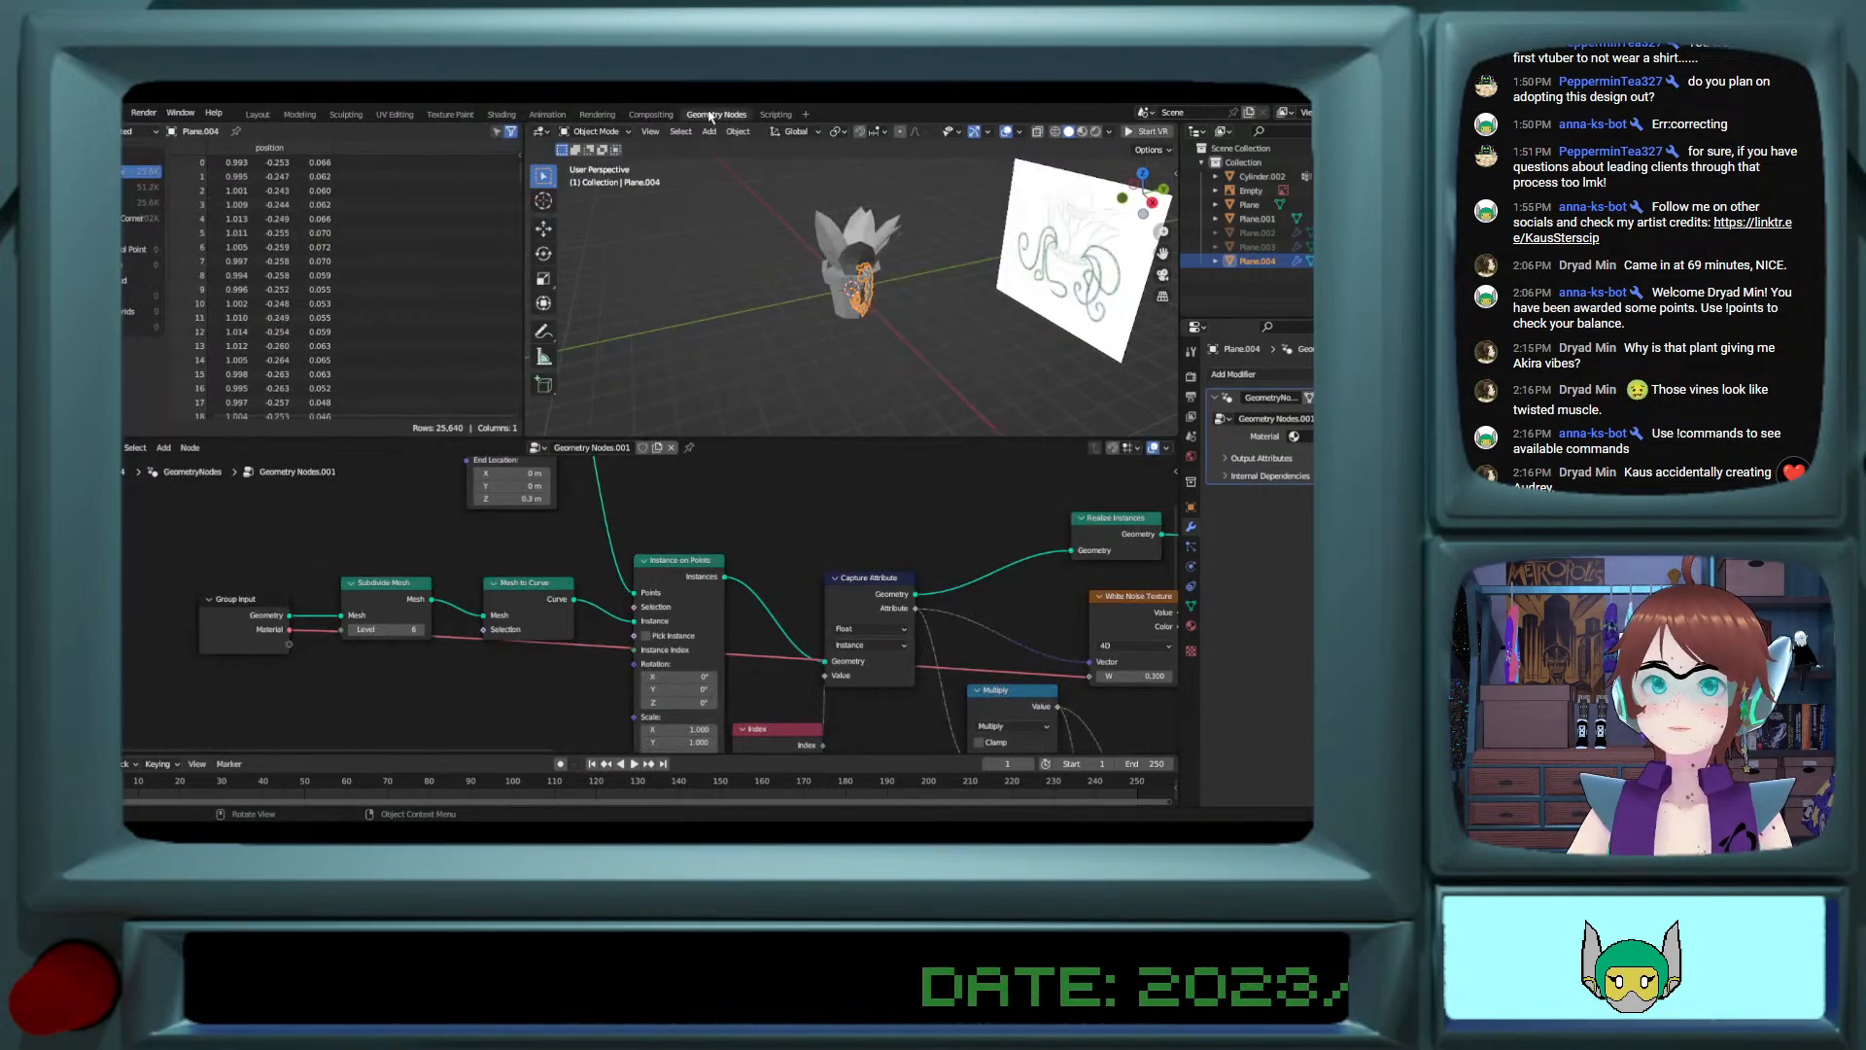
scroll(954, 359, up, 8)
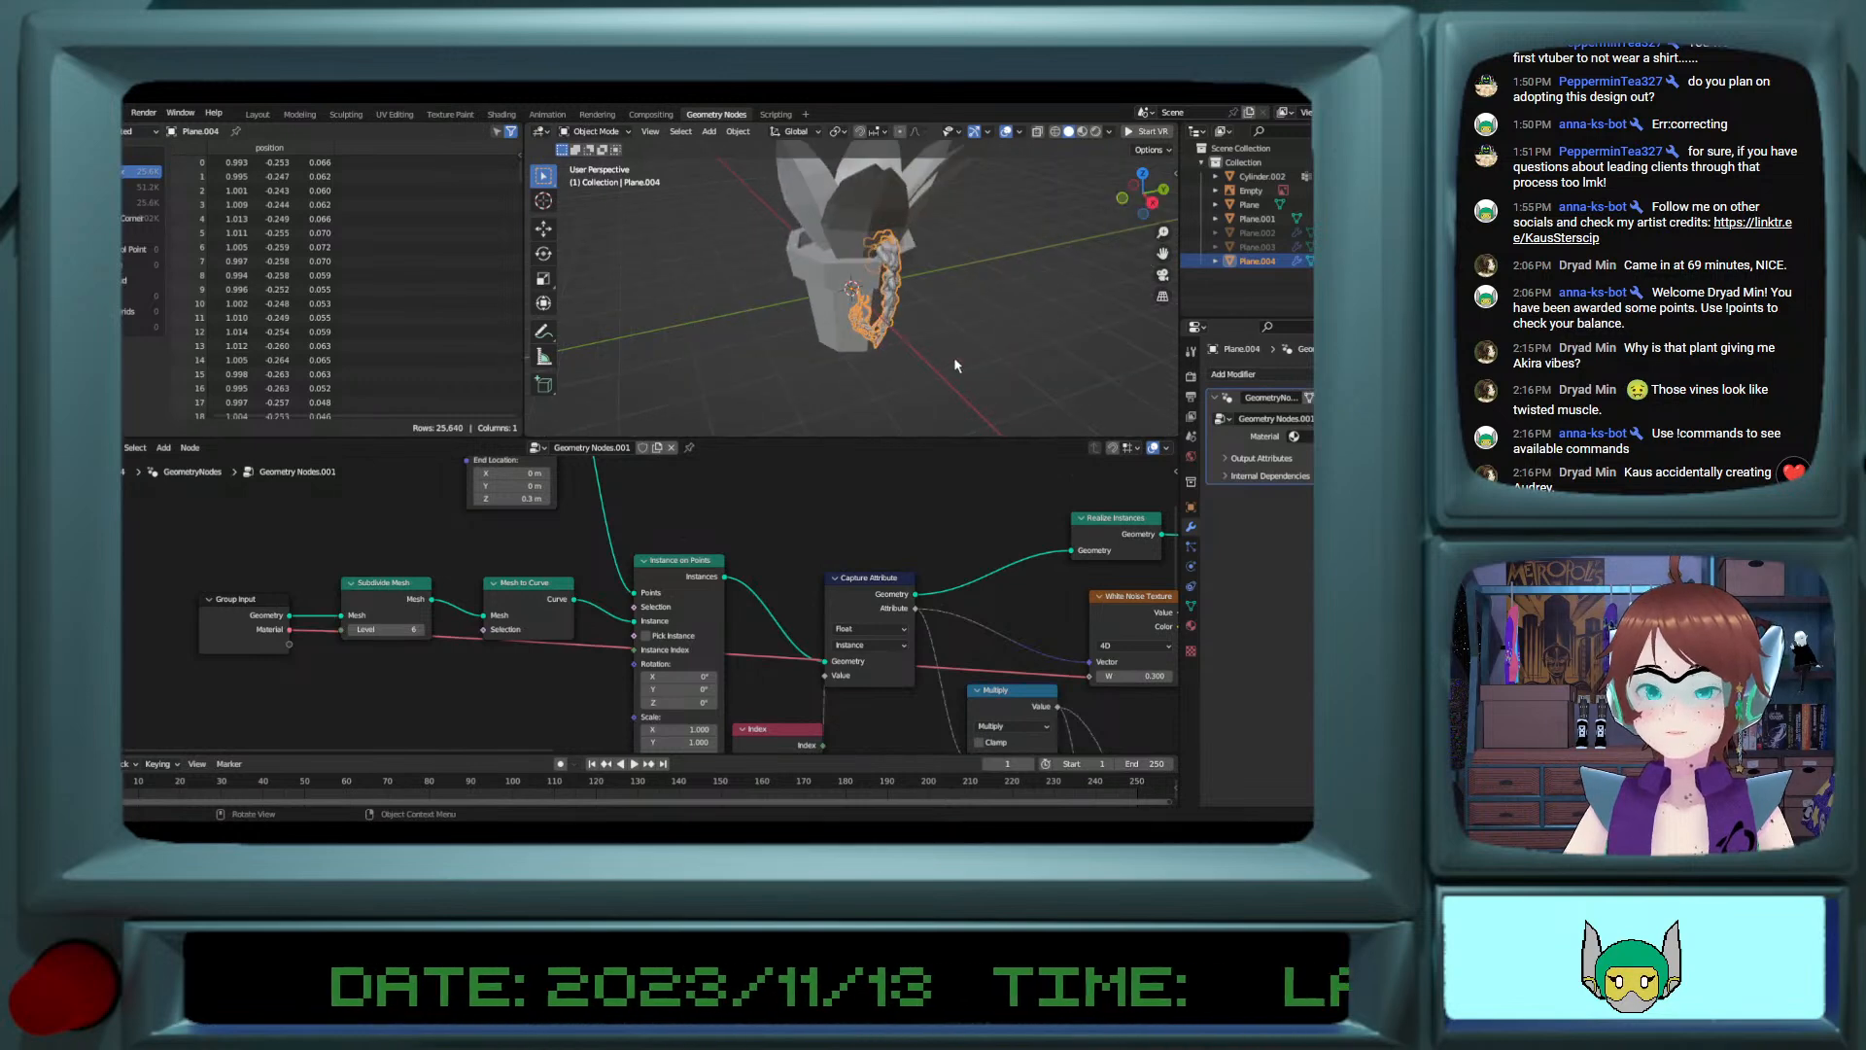
shift+middle_drag(954, 360, 862, 361)
scroll(862, 367, up, 3)
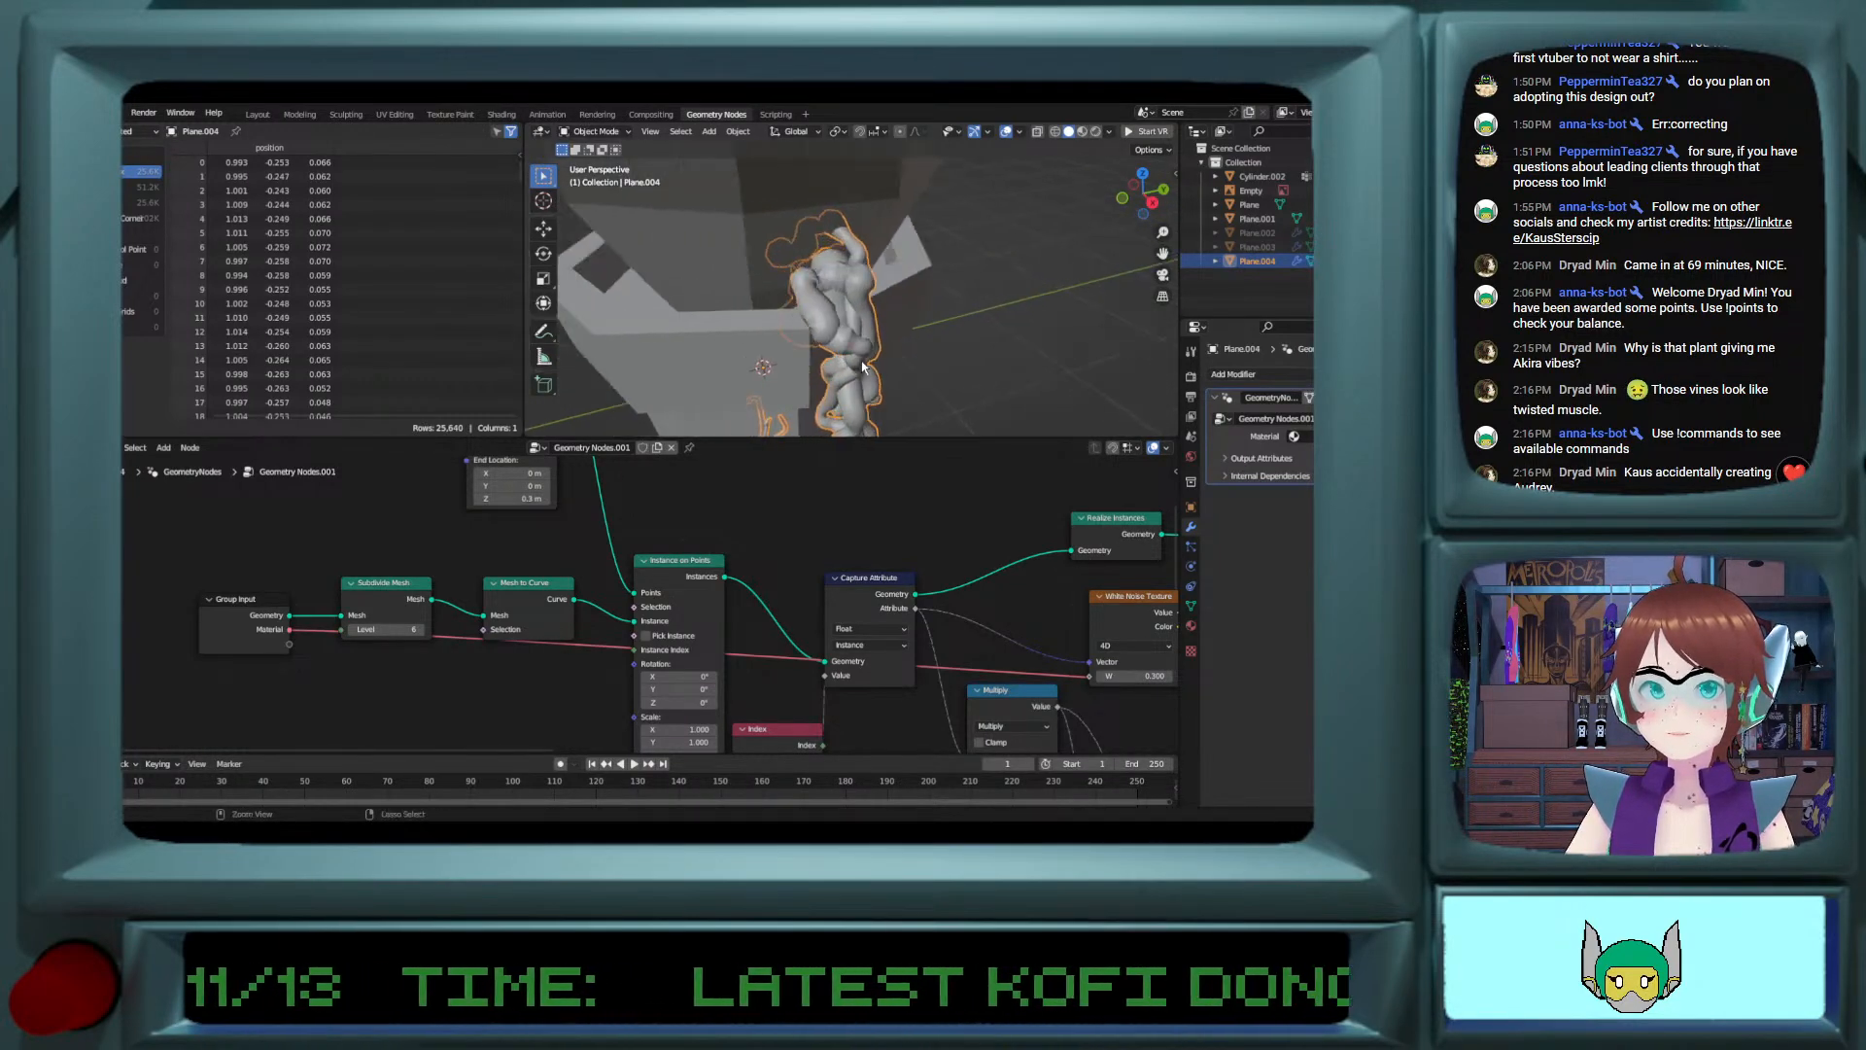
shift+middle_drag(813, 427, 861, 368)
shift+scroll(807, 652, down, 4)
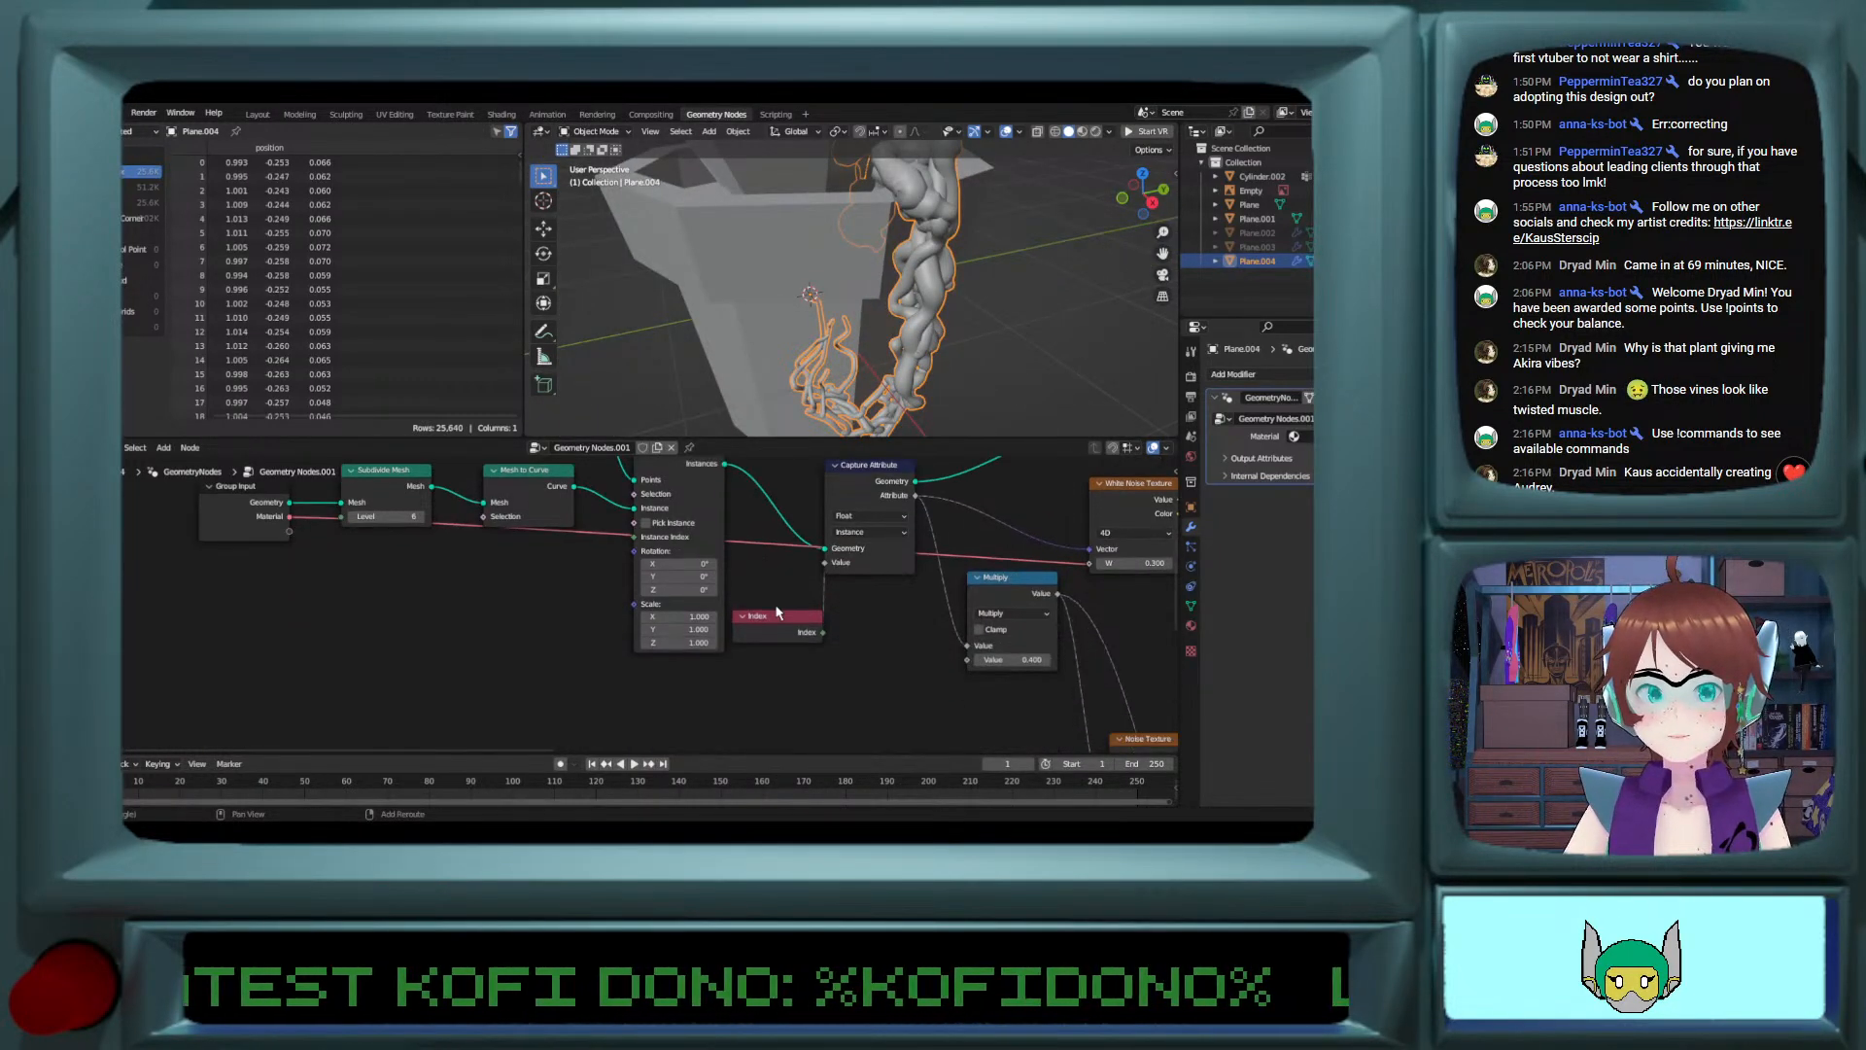
Step: Lower the Addend of the Multiply Add node fed by the vector Multiply to 0.1 and check the vine's thickness
shift+middle_drag(750, 599, 574, 476)
shift+middle_drag(800, 653, 695, 533)
mouse_move(873, 563)
shift+middle_down()
mouse_move(807, 488)
mouse_move(755, 465)
shift+middle_up()
mouse_move(829, 588)
shift+middle_down()
mouse_move(707, 544)
mouse_move(675, 609)
mouse_move(674, 582)
shift+middle_up()
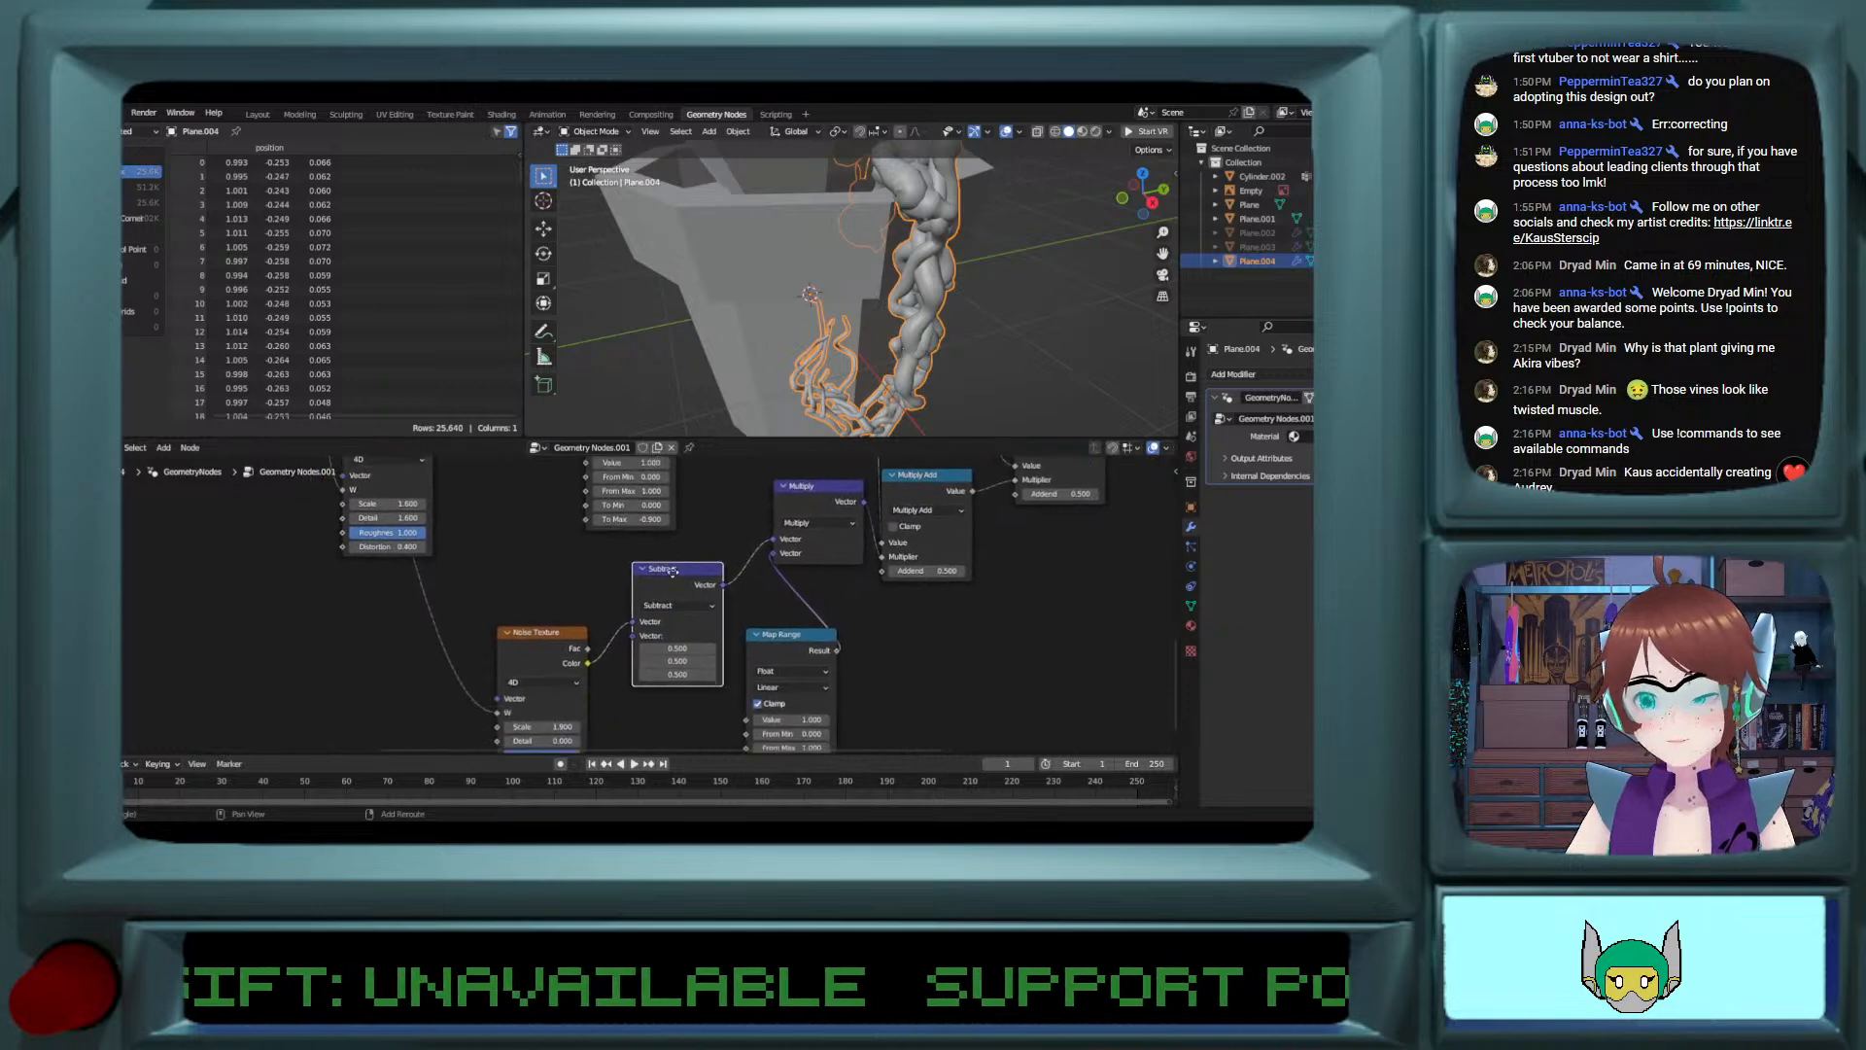
shift+middle_drag(724, 496, 570, 565)
middle_drag(800, 713, 981, 656)
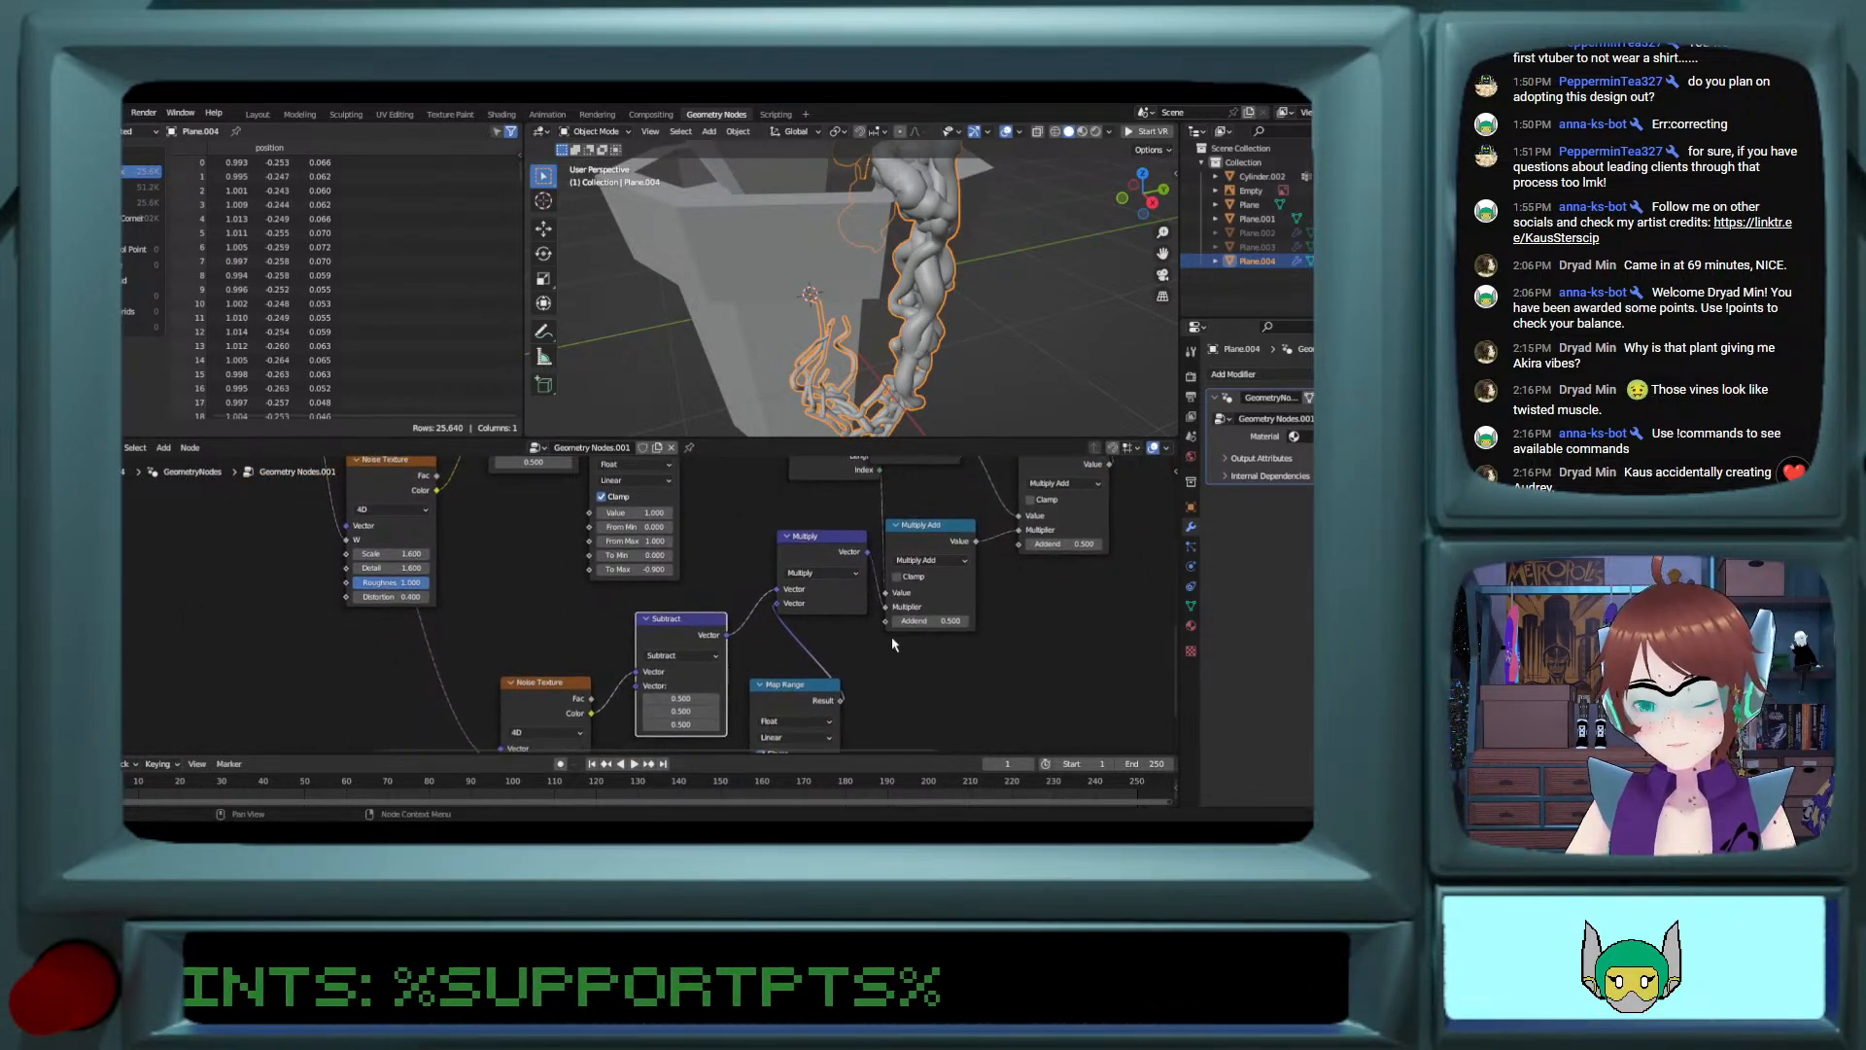
click(899, 621)
click(899, 621)
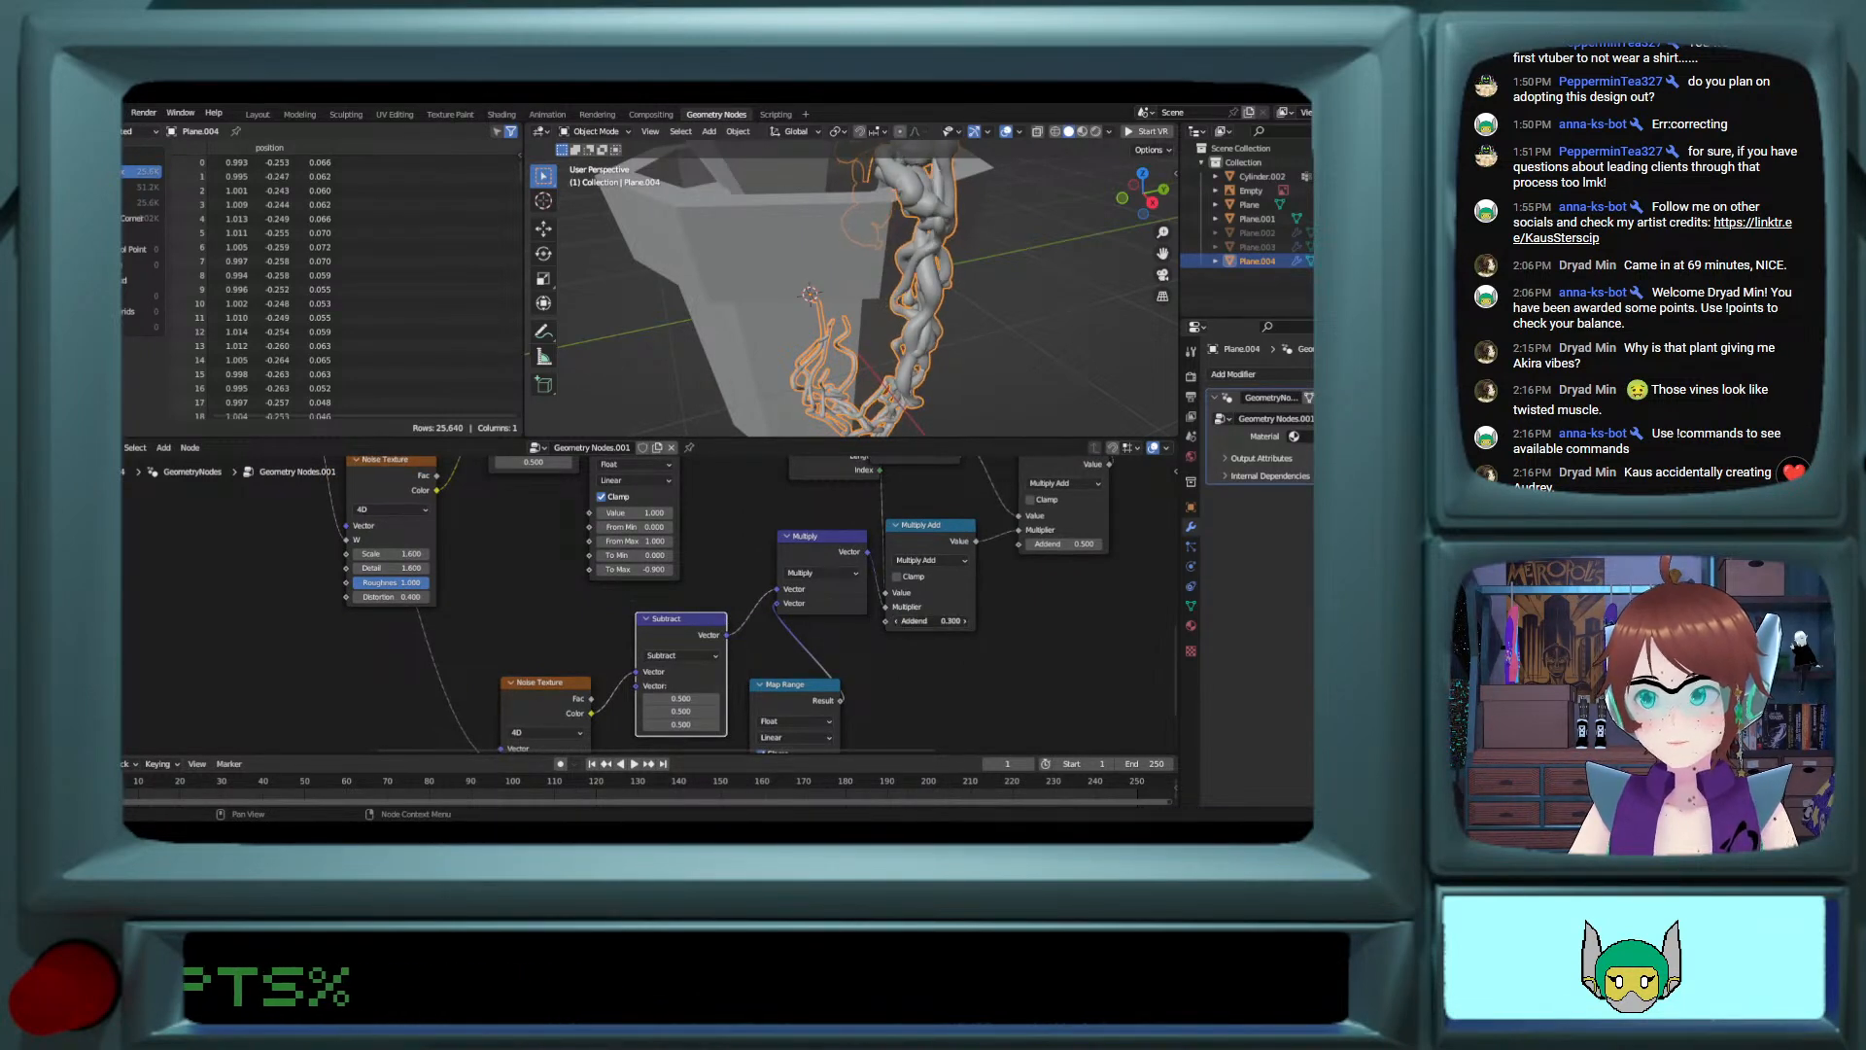
click(899, 621)
click(897, 621)
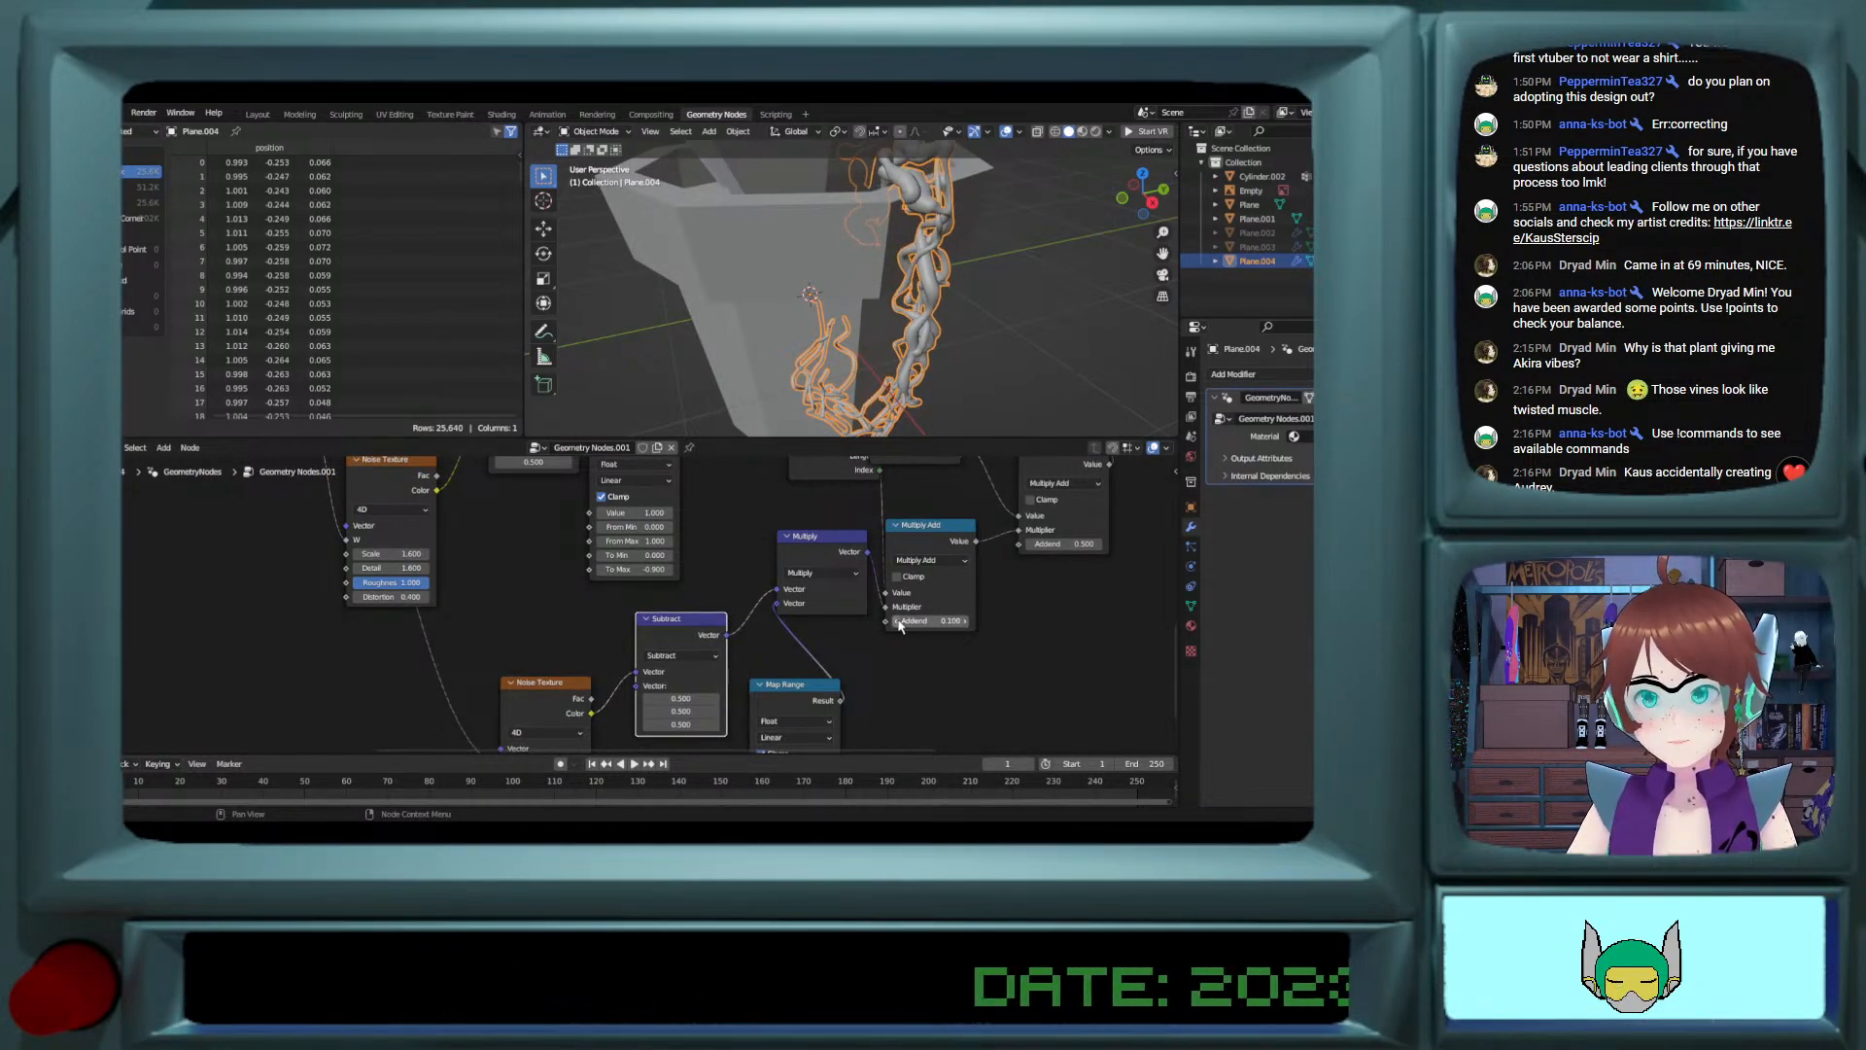
mouse_move(962, 335)
middle_down()
mouse_move(991, 311)
mouse_move(931, 329)
middle_up()
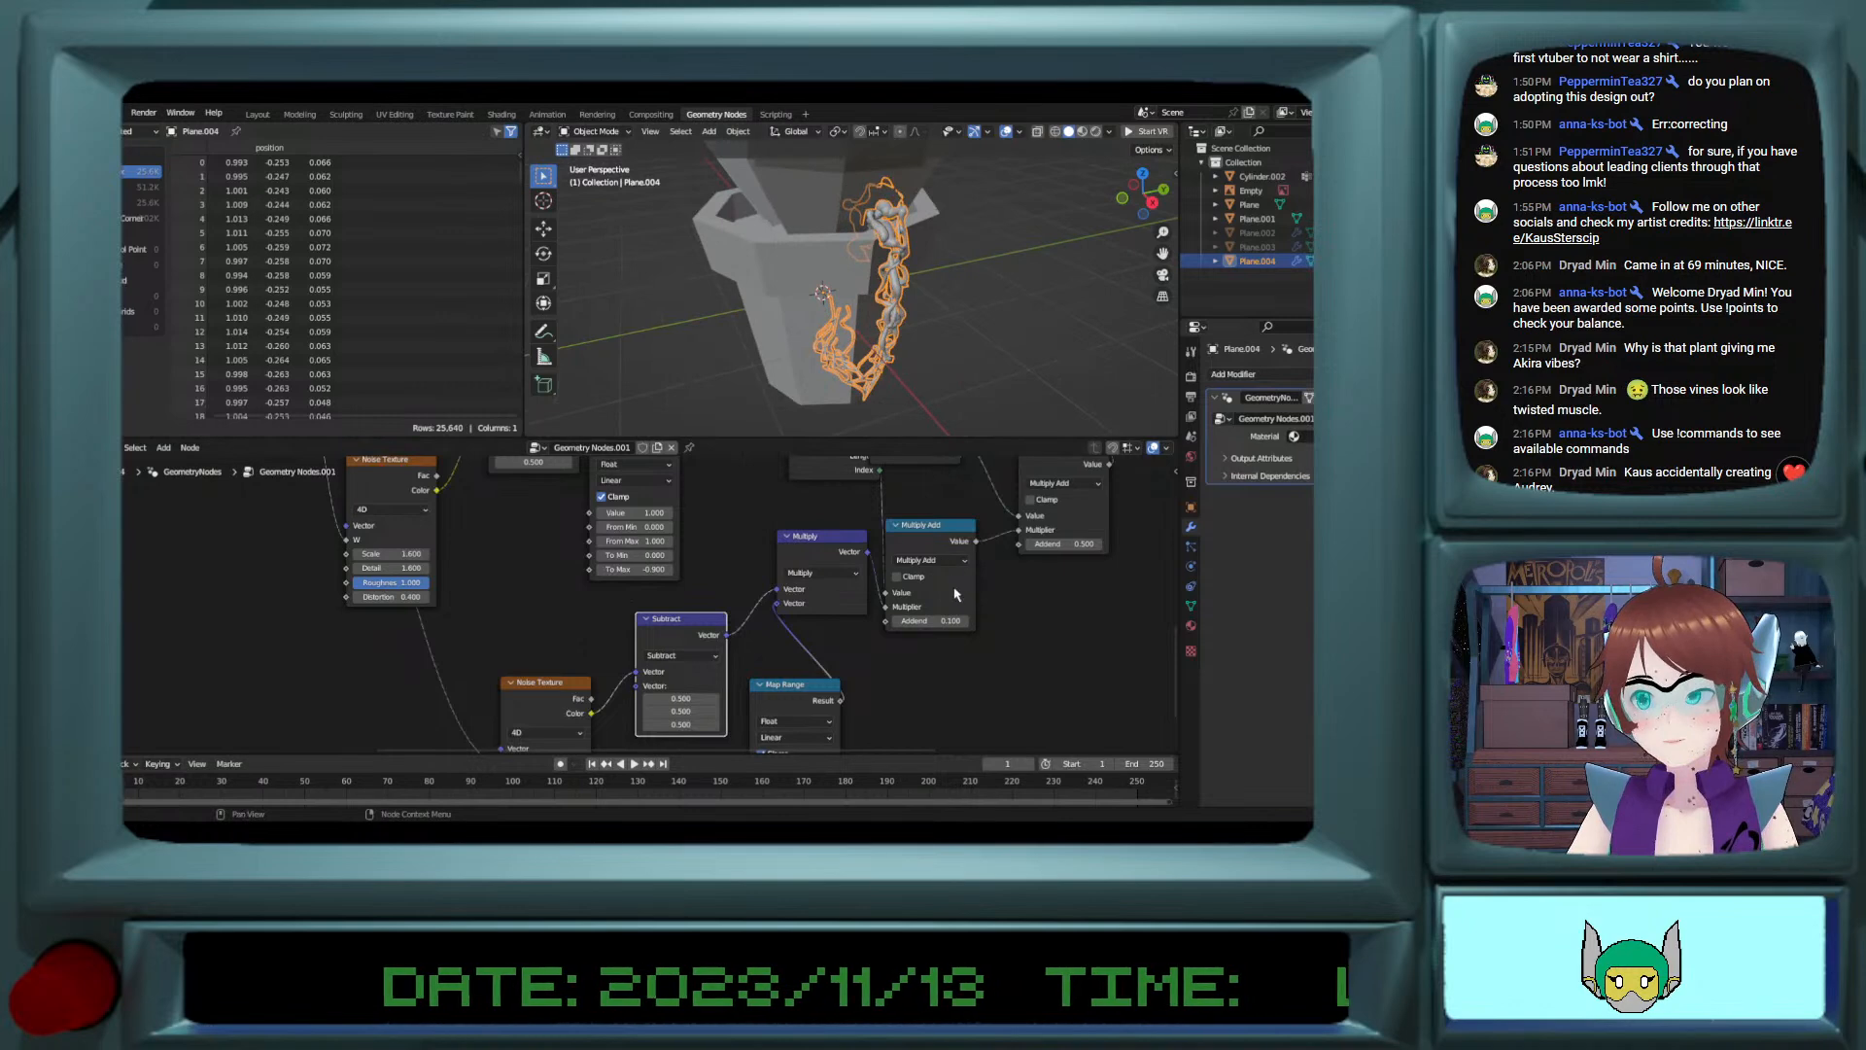
Step: Try a value of 0.6 in the Multiply node after Capture Attribute, then step it back down
middle_drag(739, 484, 952, 607)
mouse_move(554, 568)
middle_down()
mouse_move(818, 658)
mouse_move(891, 458)
middle_up()
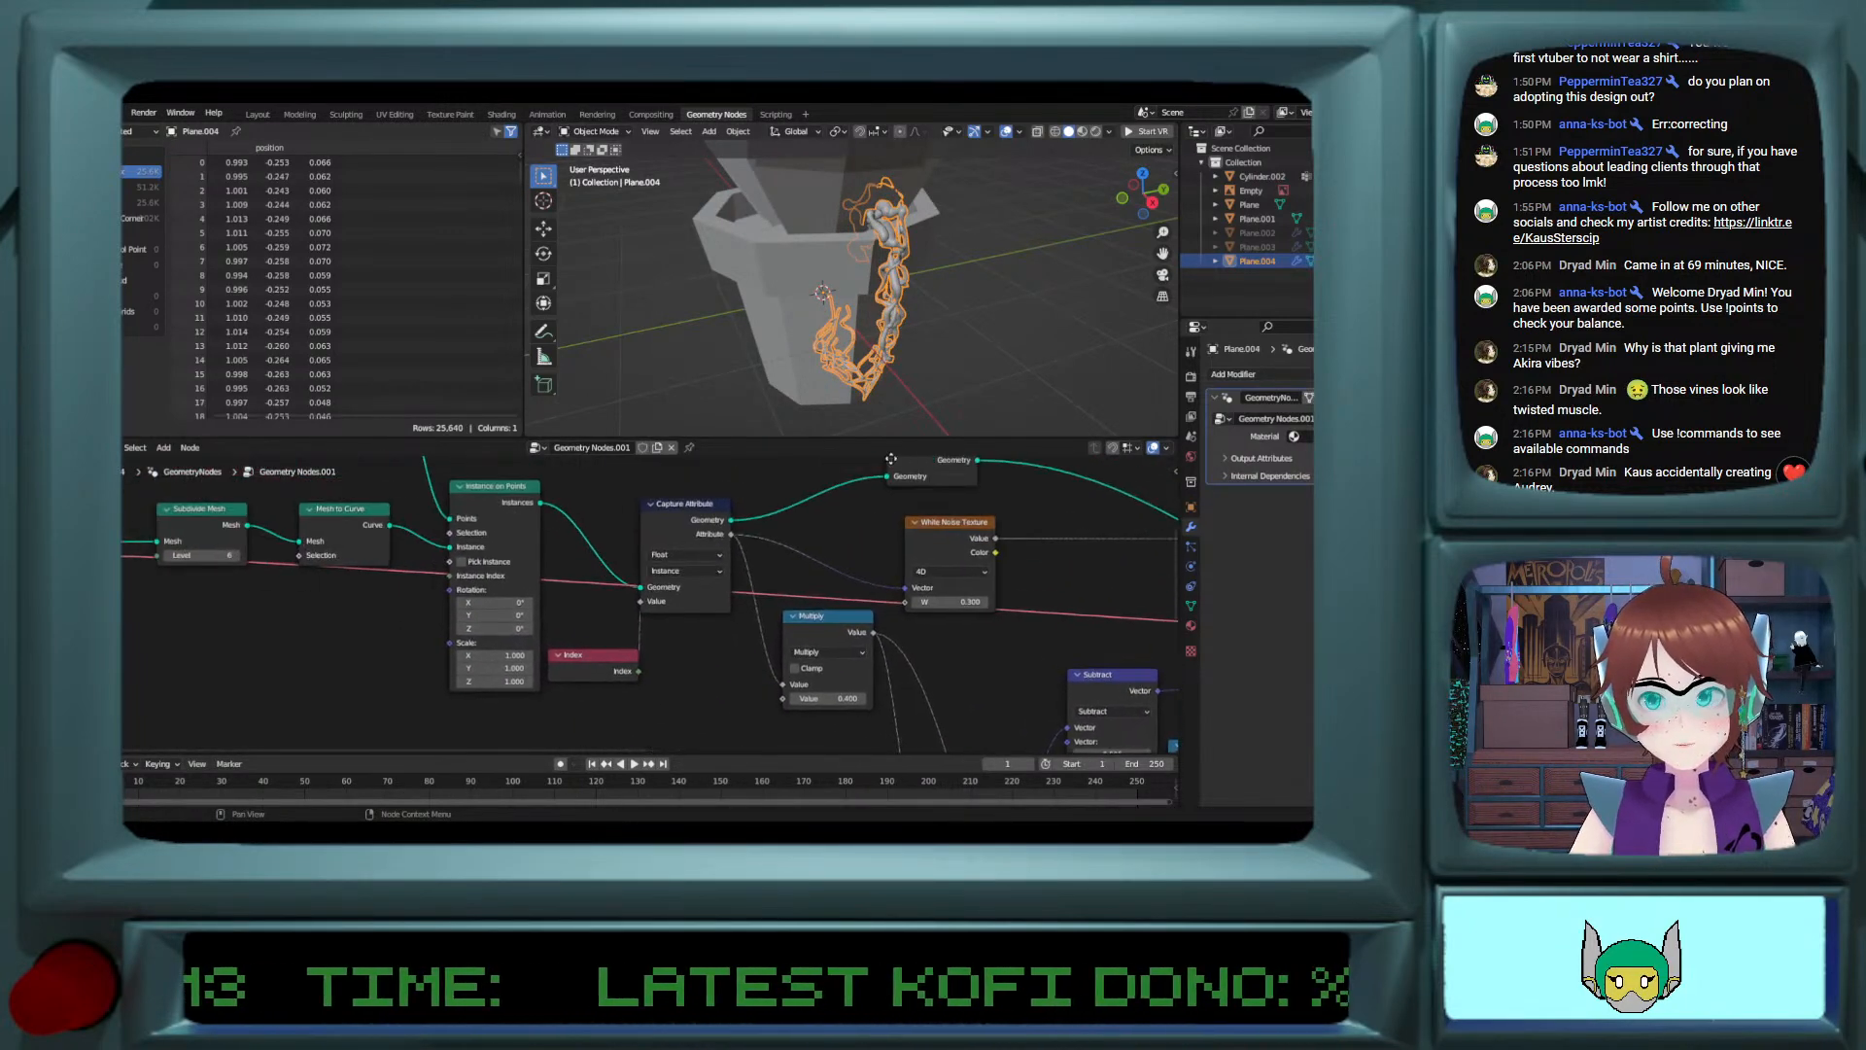
click(862, 700)
click(862, 700)
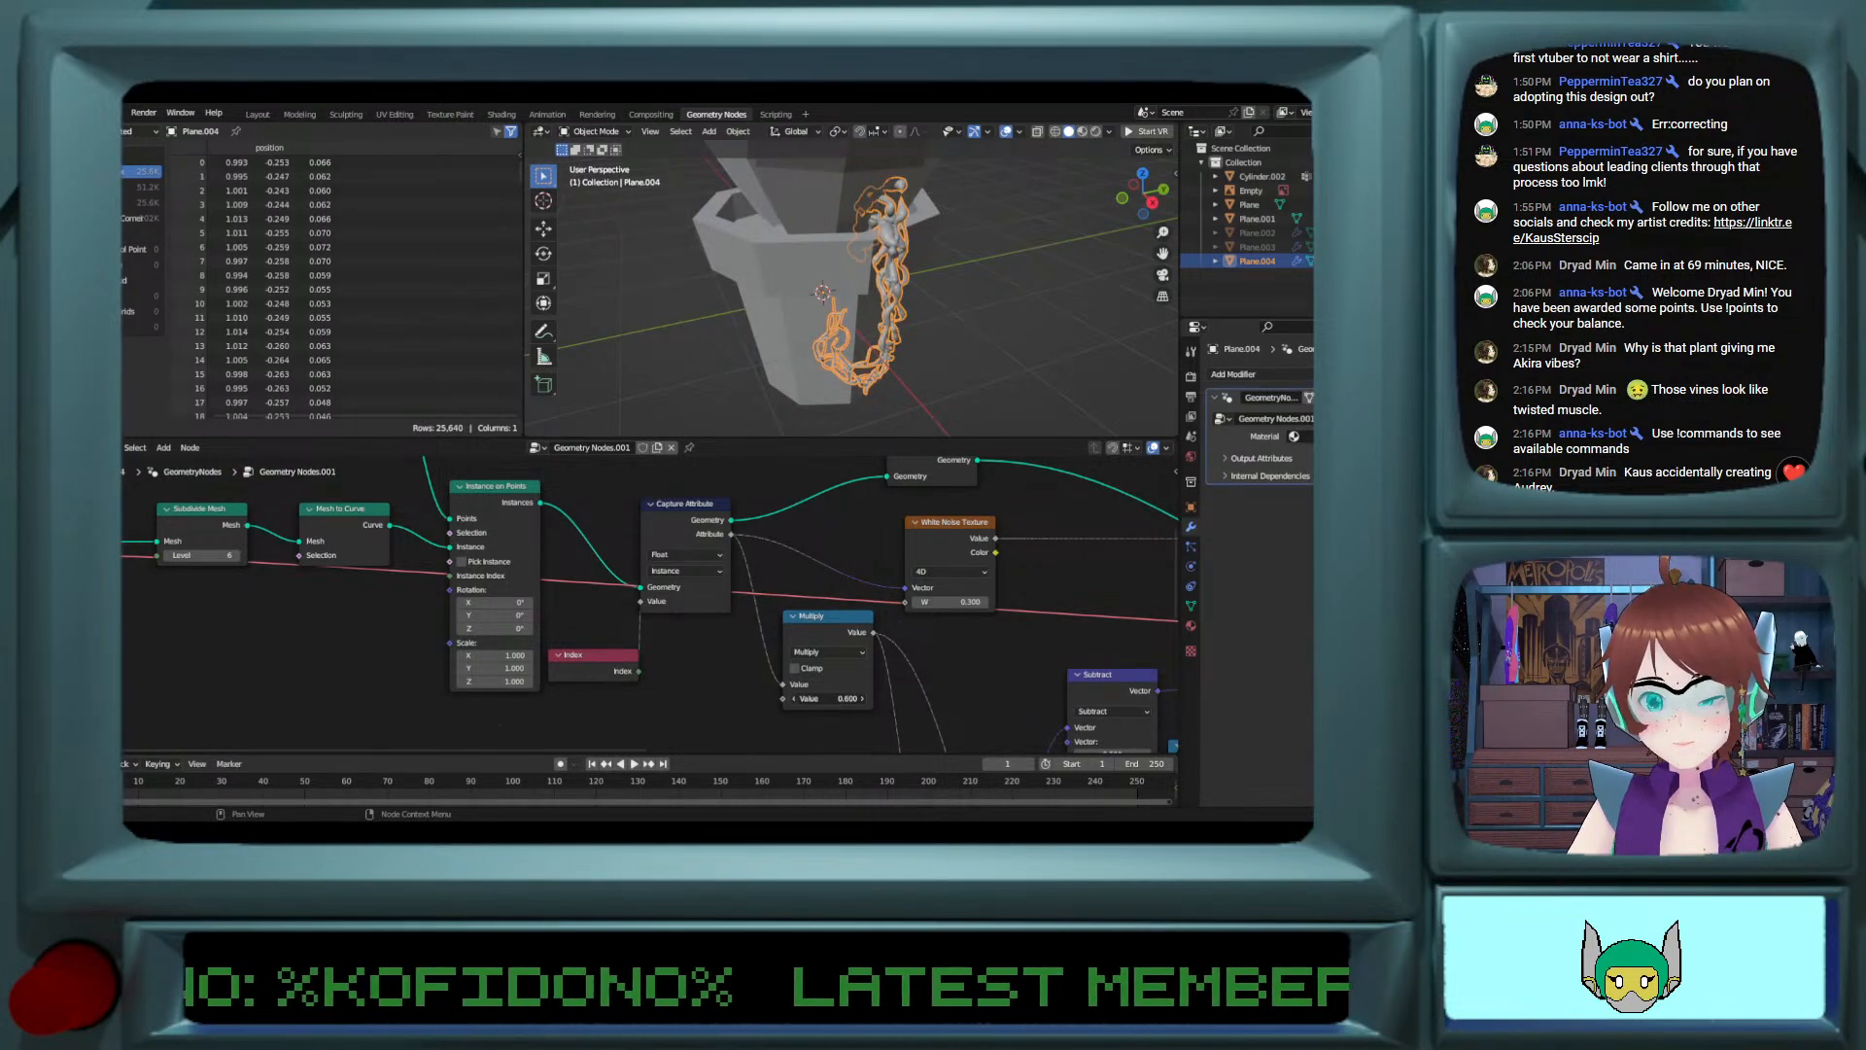
click(794, 699)
click(794, 699)
Step: Try End Location Z values up to 0.9 m on the line node feeding Instance on Points, then settle on 0.4 m
middle_drag(623, 576, 715, 618)
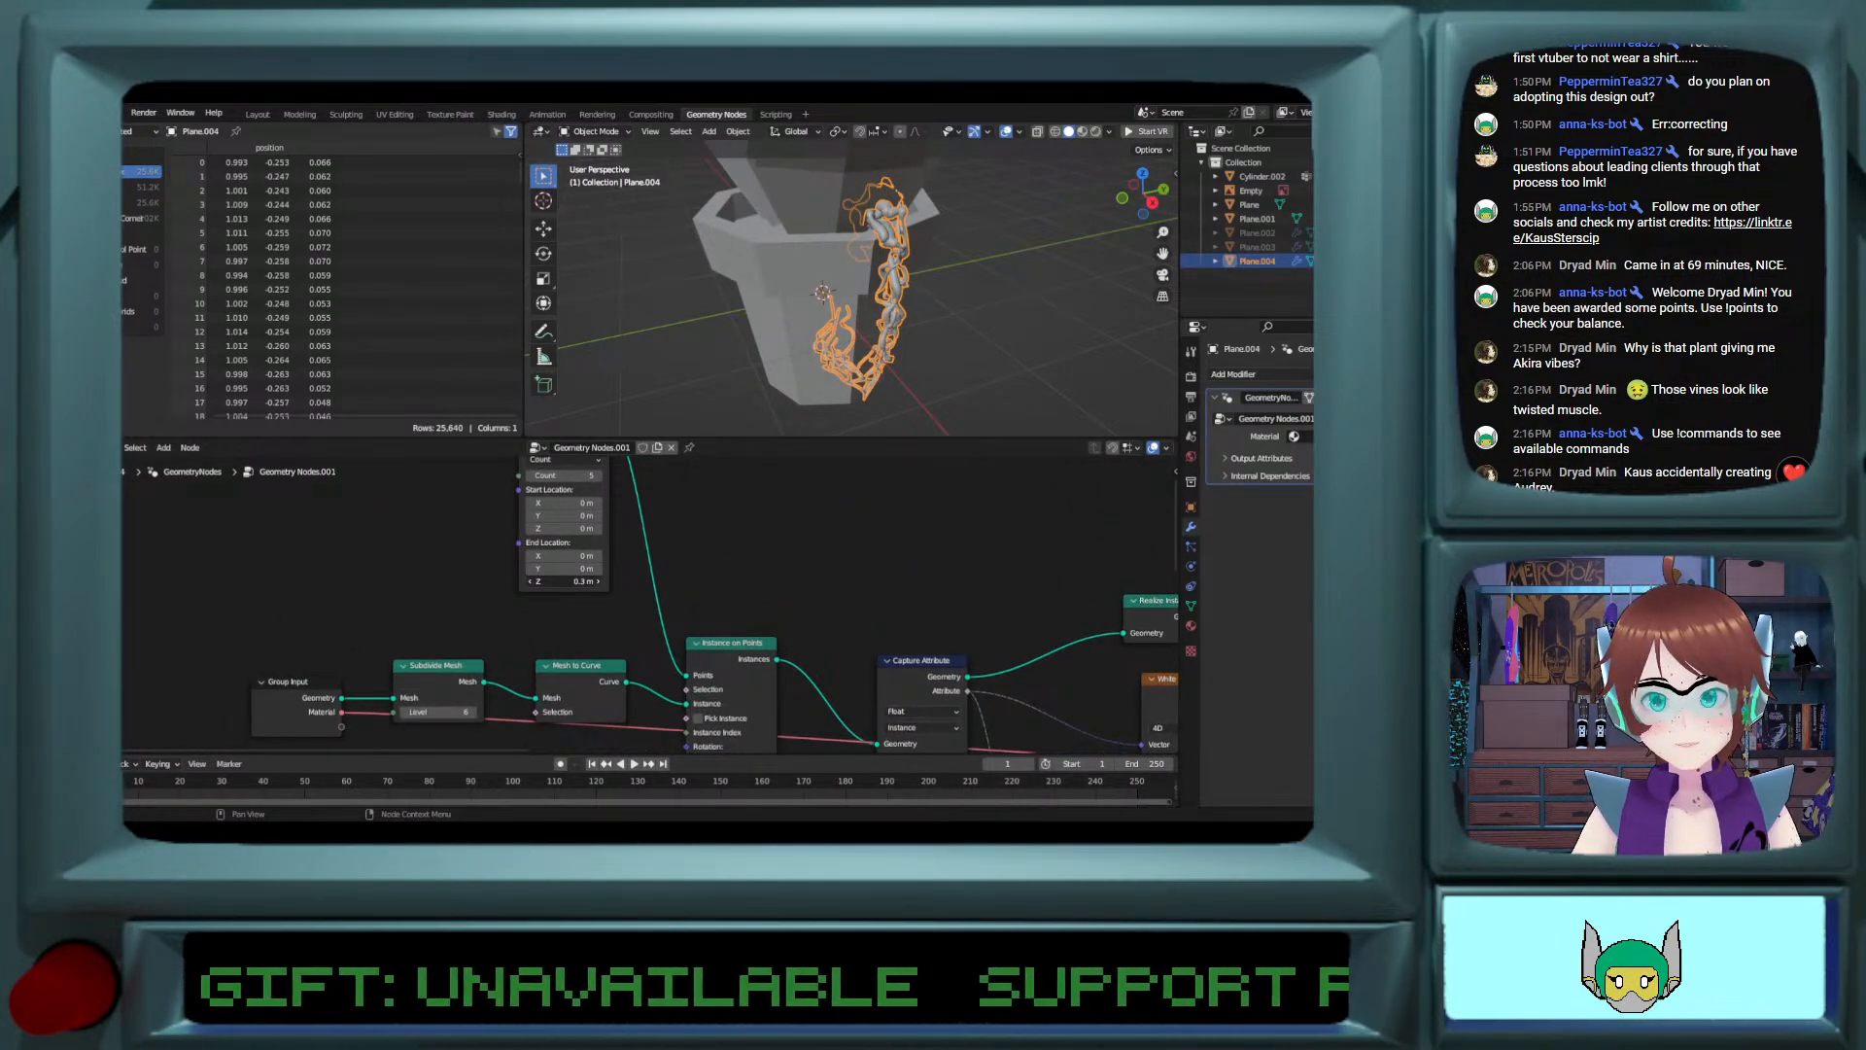
click(597, 582)
click(597, 583)
click(597, 582)
click(597, 582)
click(597, 582)
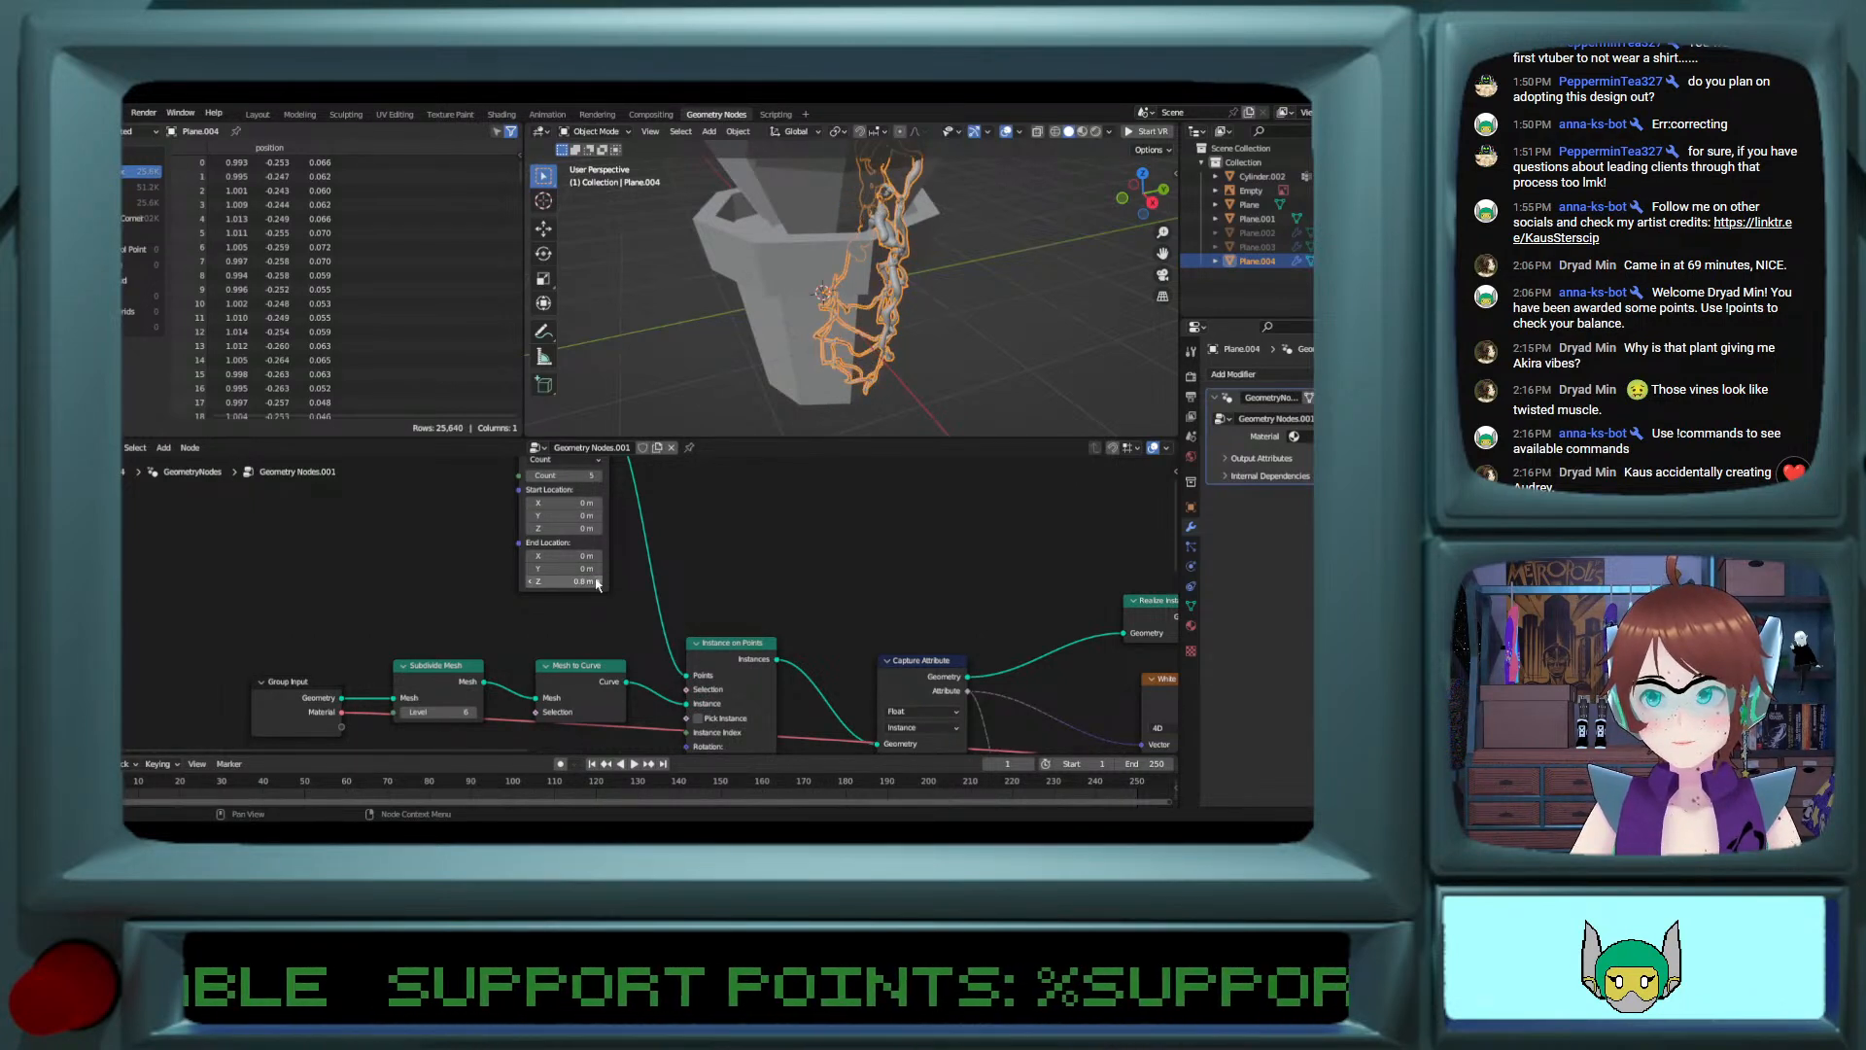
click(597, 582)
click(531, 582)
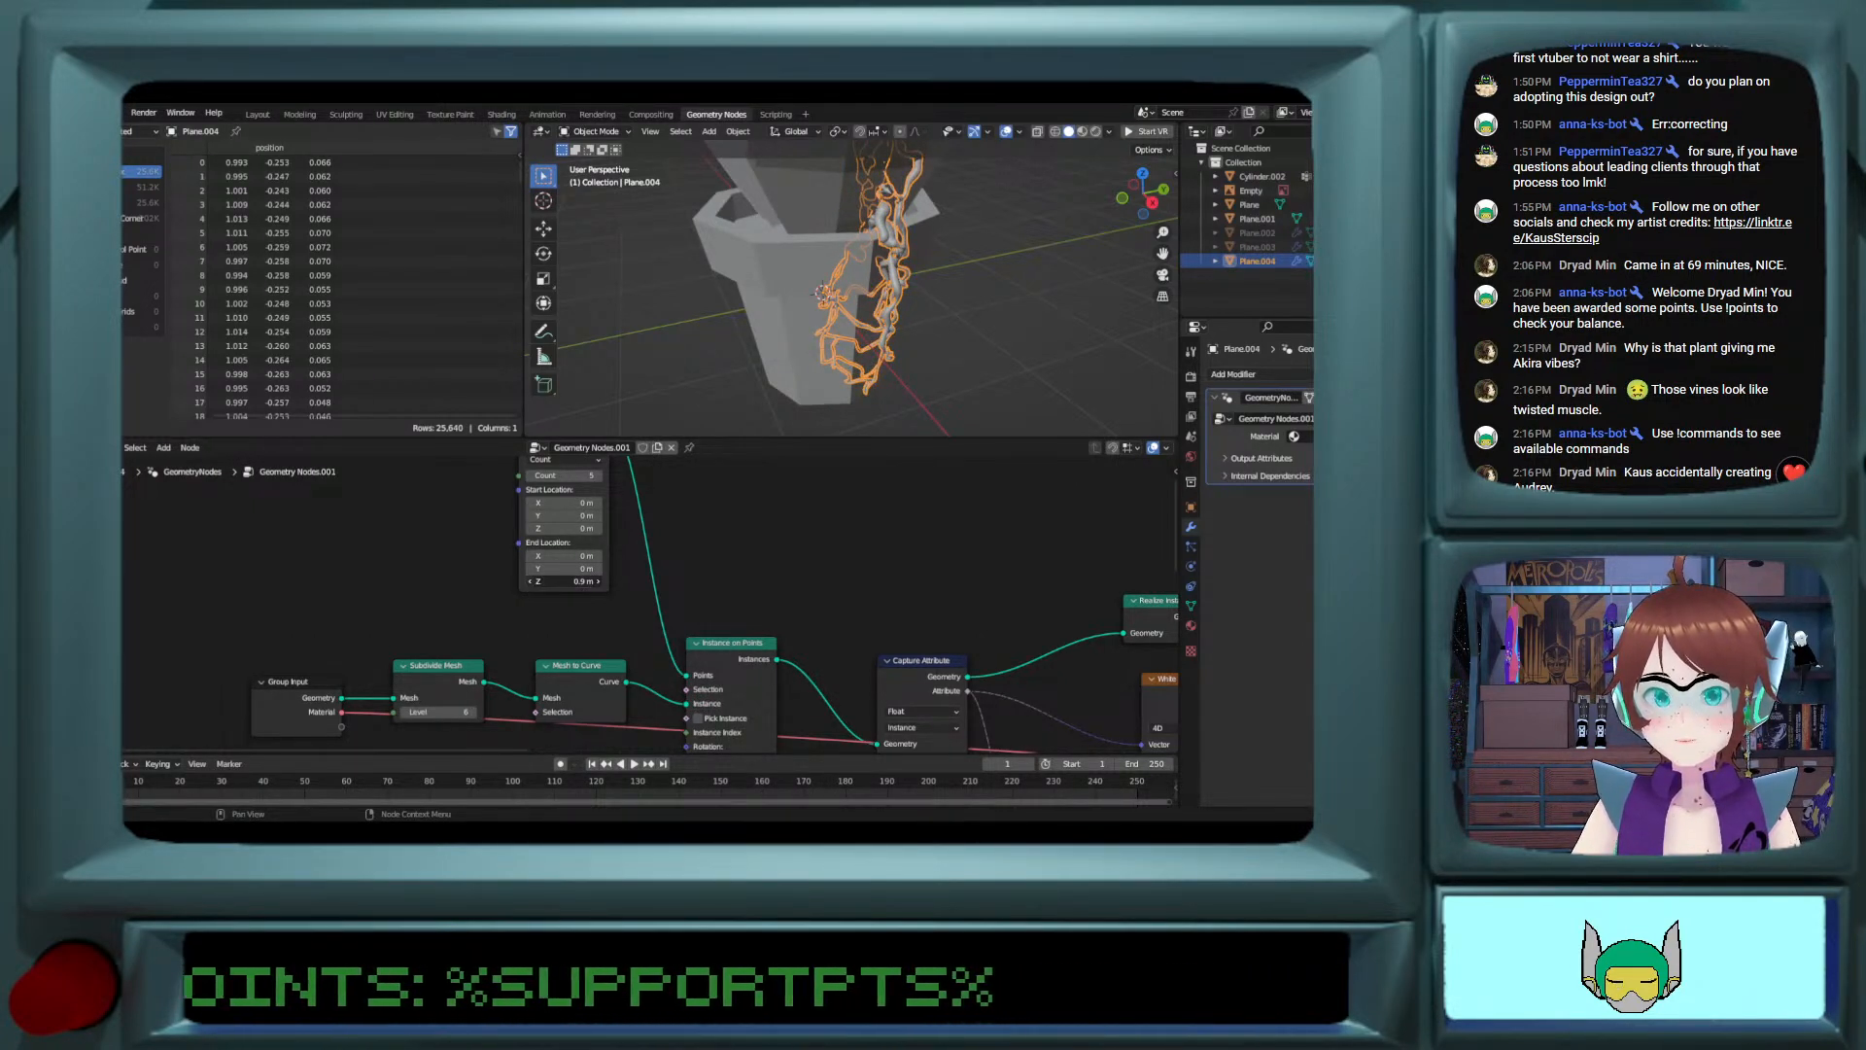
click(531, 583)
click(531, 582)
click(530, 582)
click(530, 582)
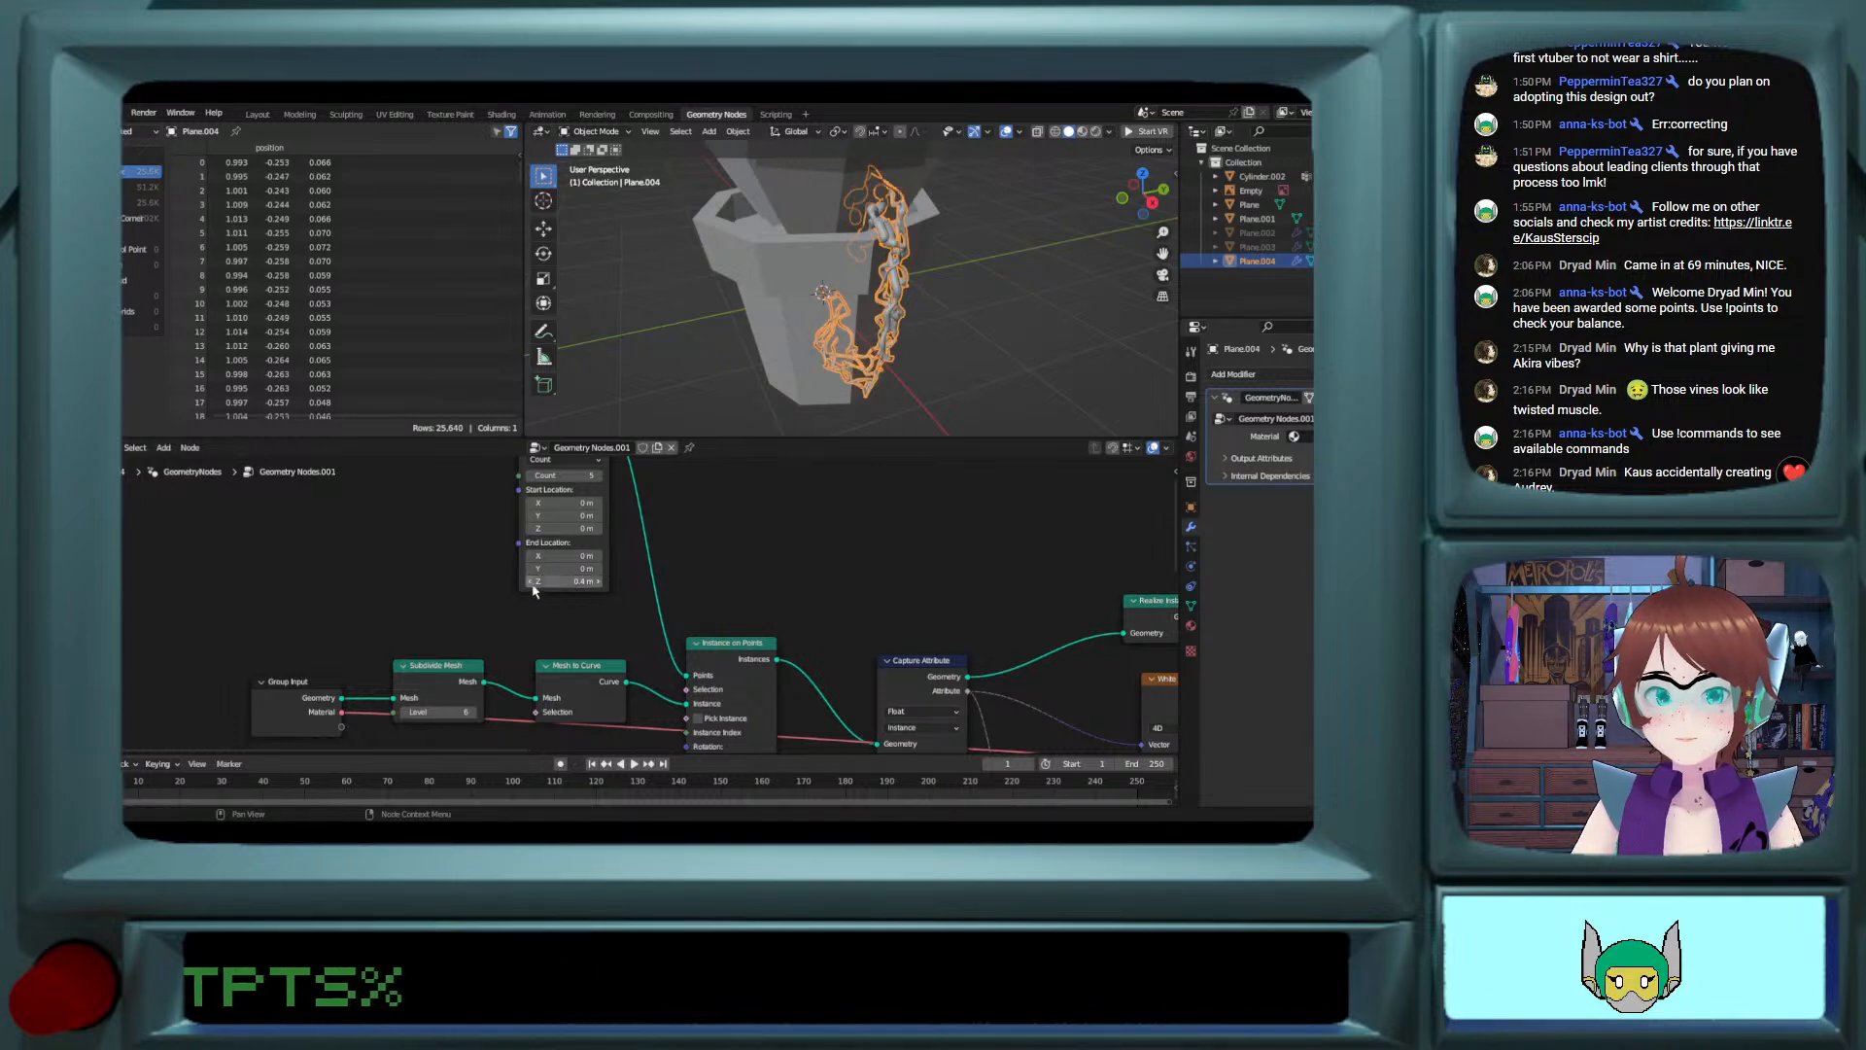
Step: Set the line node's End Location Y and X to 0.2 m each and check the spread of the vine strands
click(598, 569)
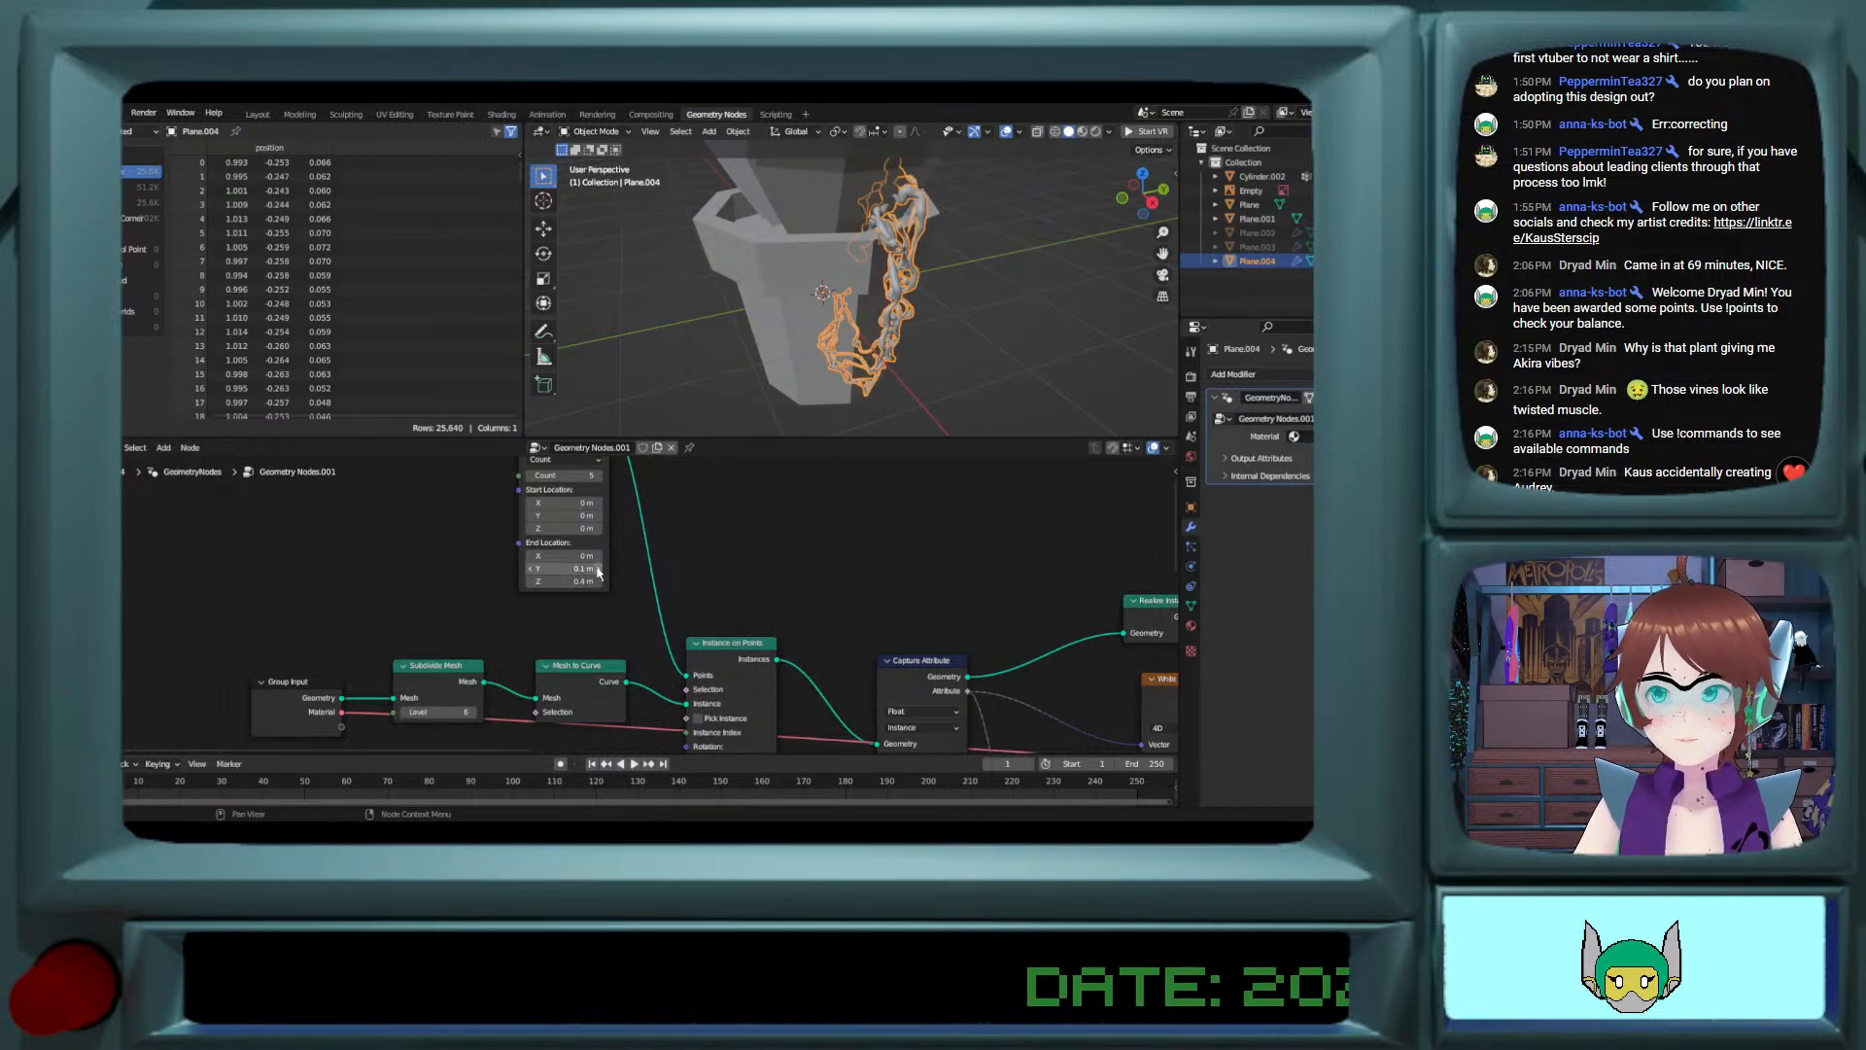
click(599, 569)
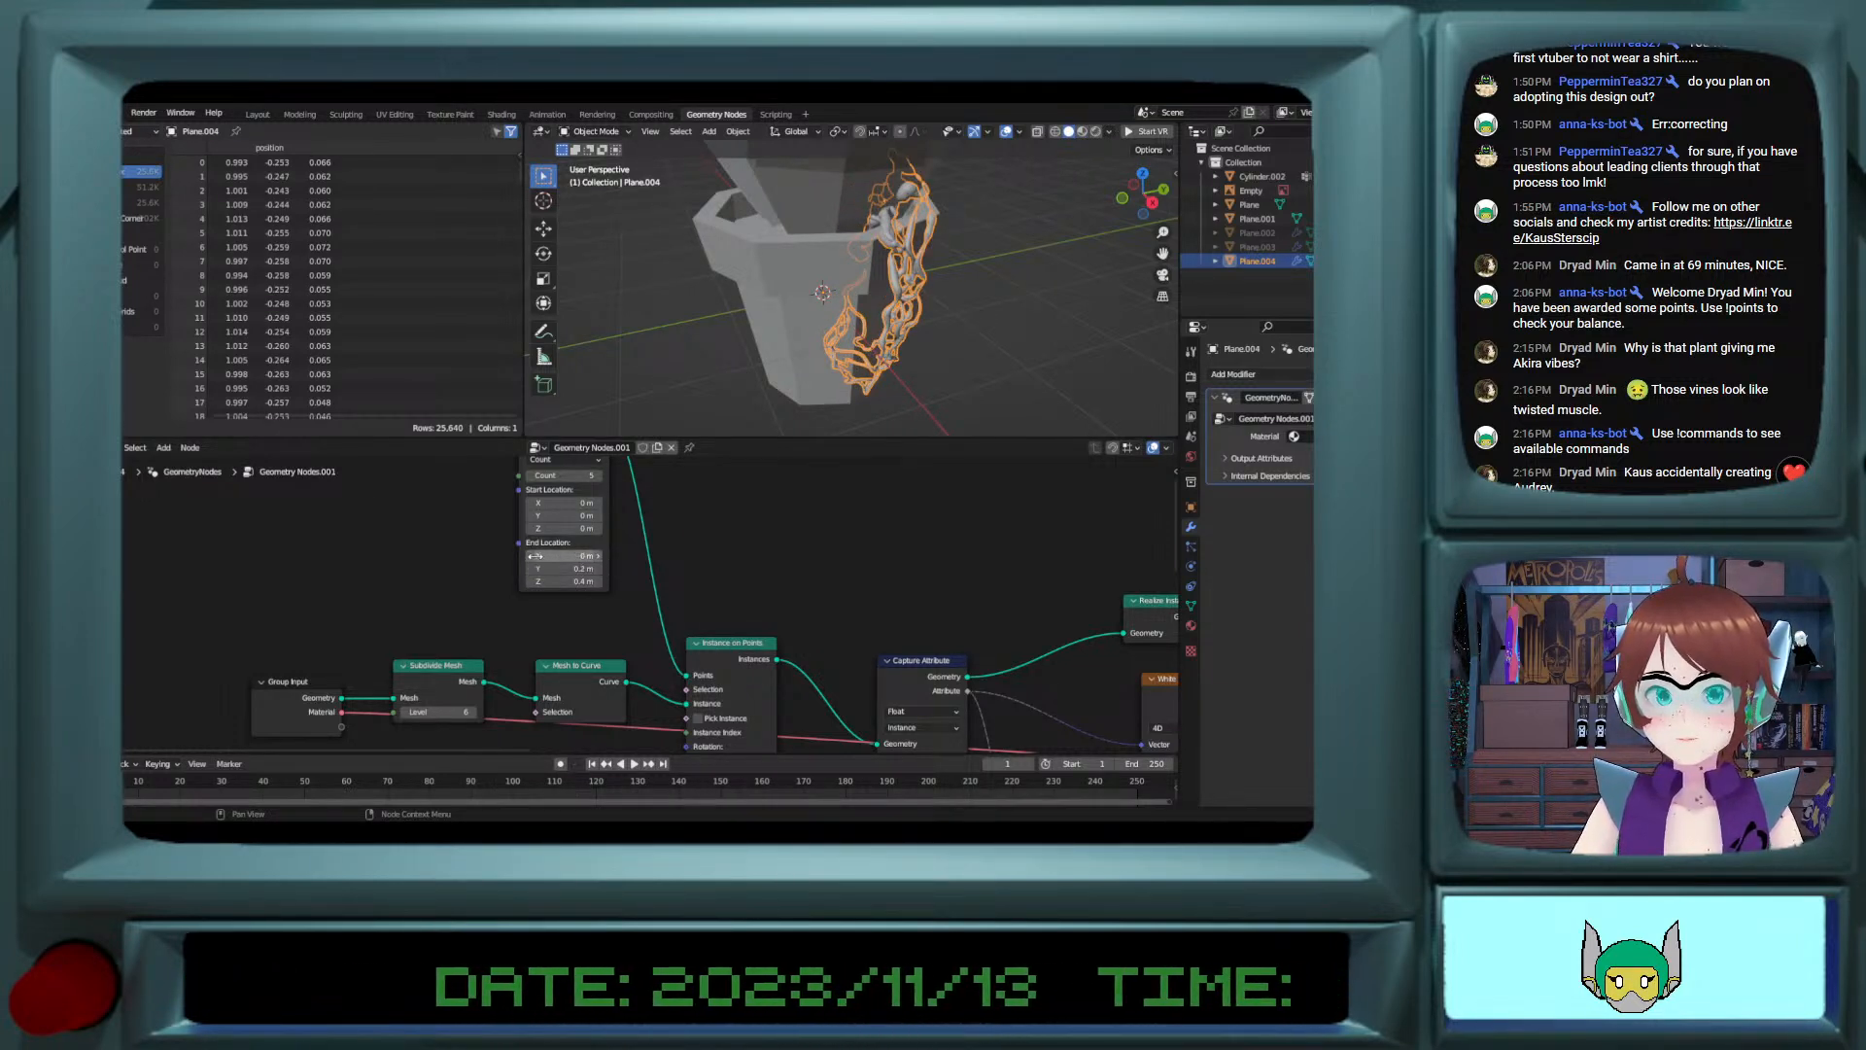
click(599, 556)
click(599, 556)
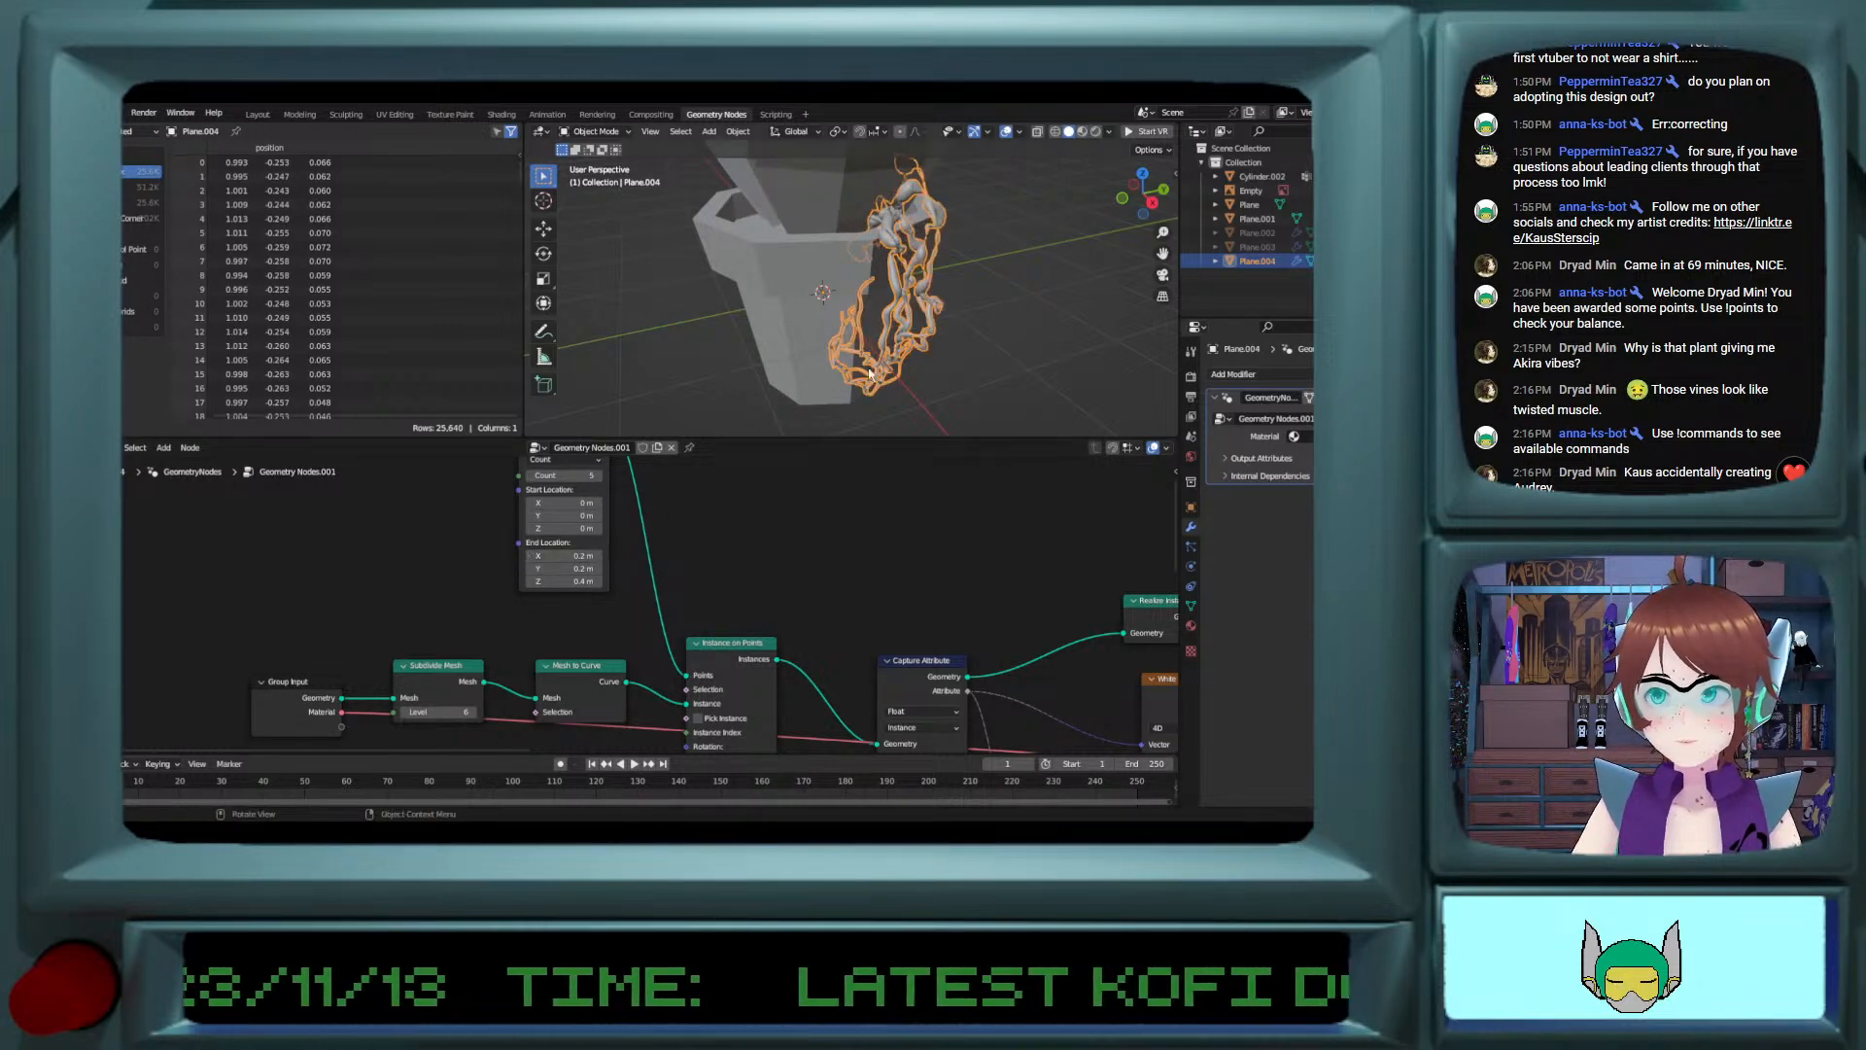
middle_drag(870, 374, 916, 378)
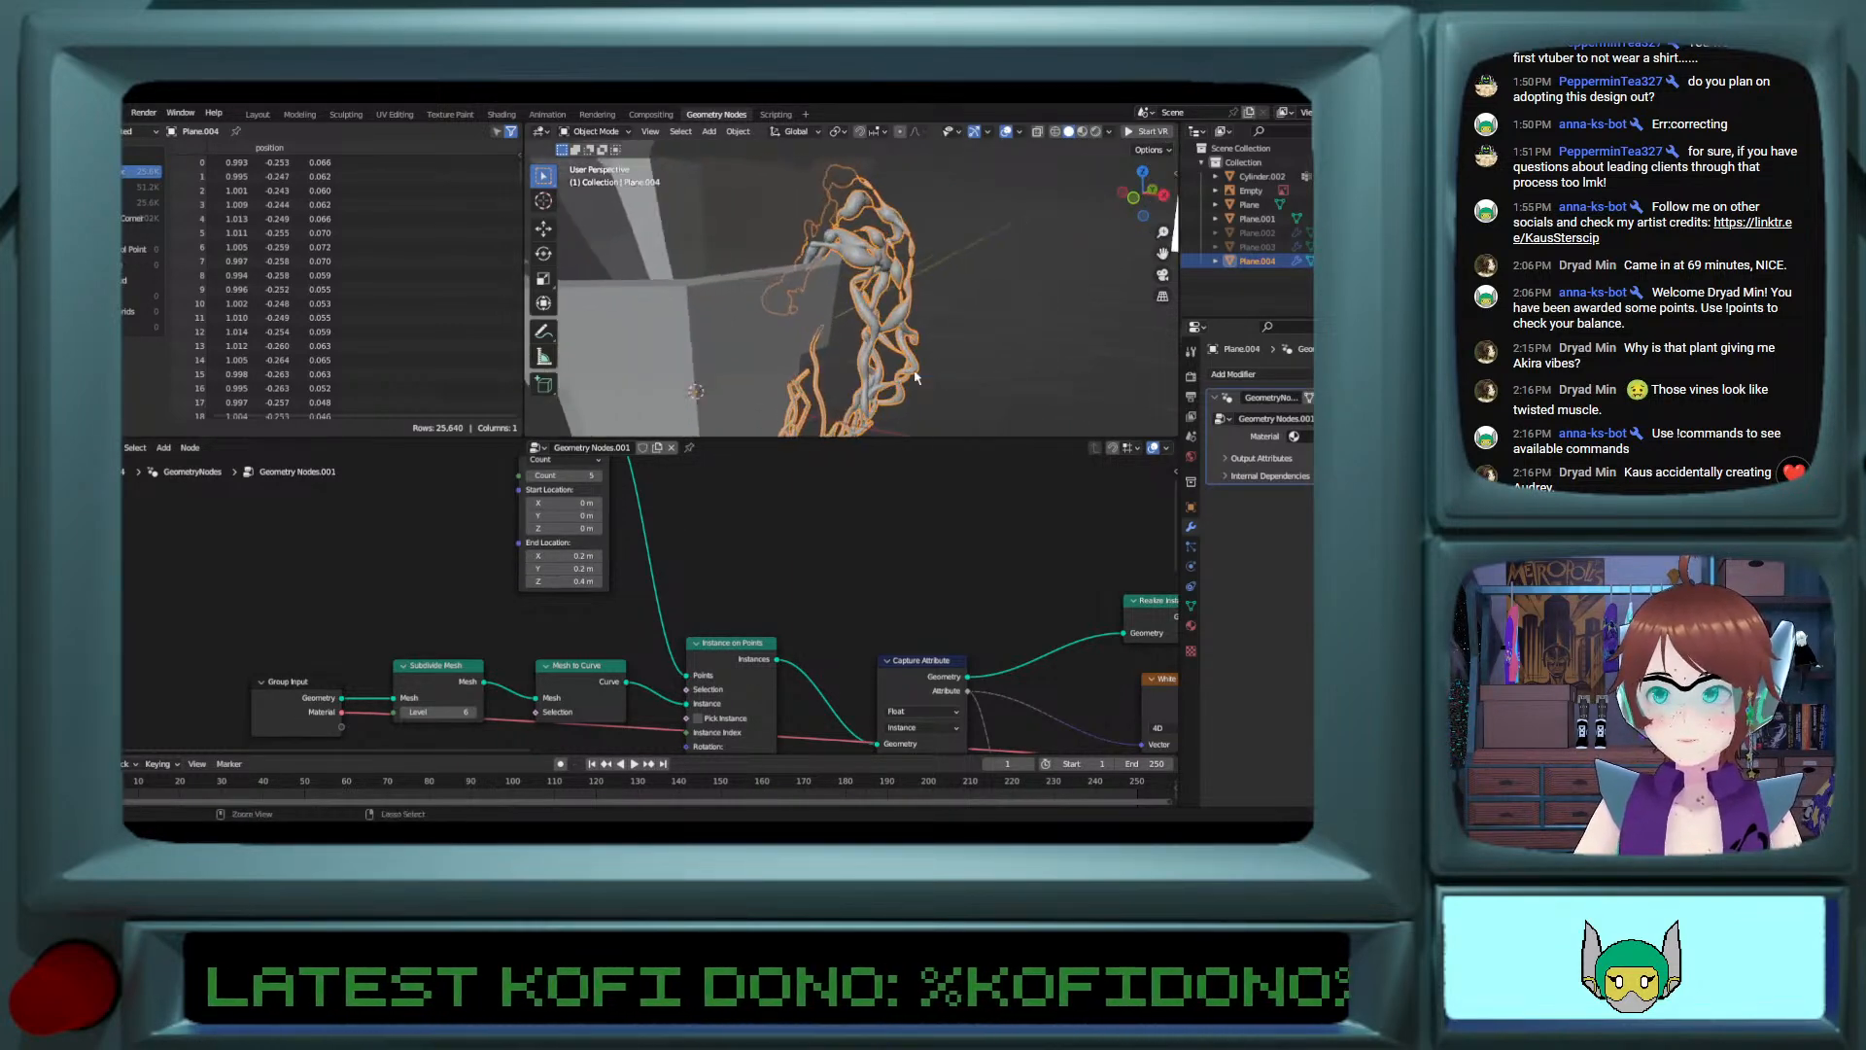
scroll(915, 378, up, 5)
scroll(900, 381, down, 5)
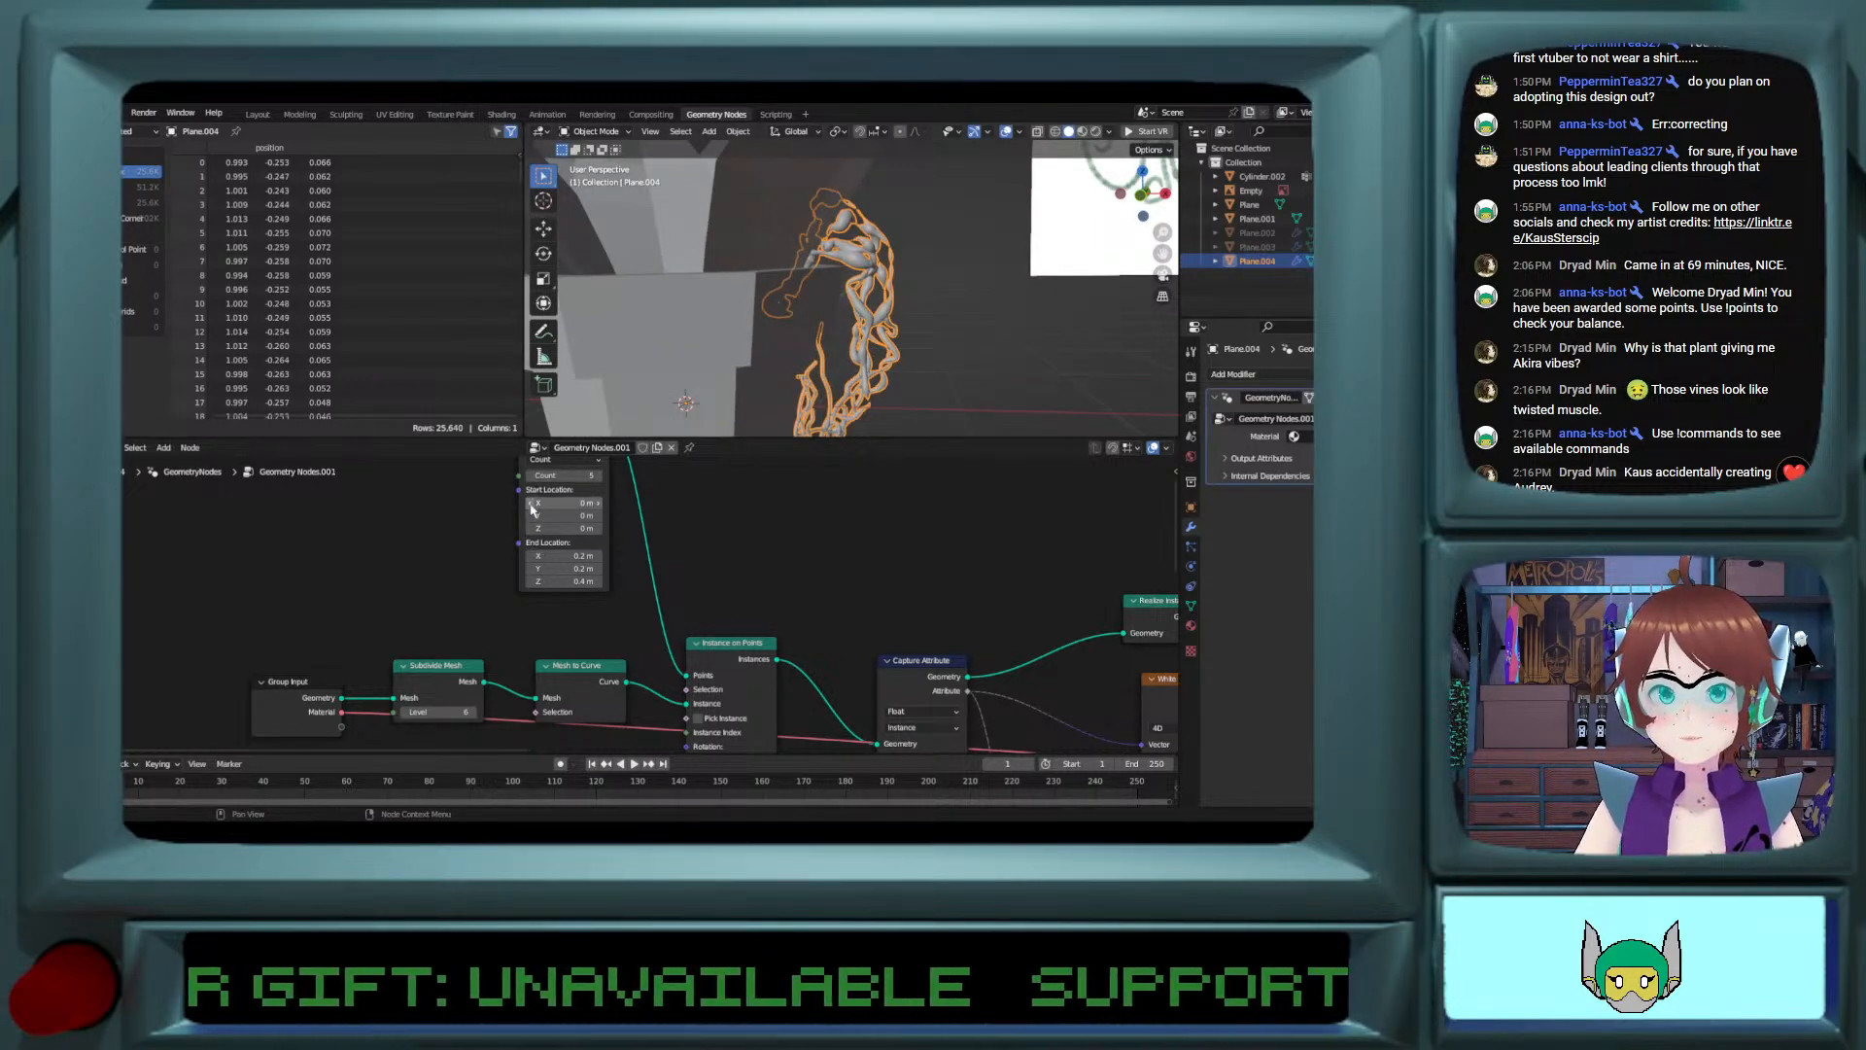
Step: Set the line node's Start Location to X -0.1 m and Y 0.1 m, then inspect the vine's curl
drag(532, 508, 587, 502)
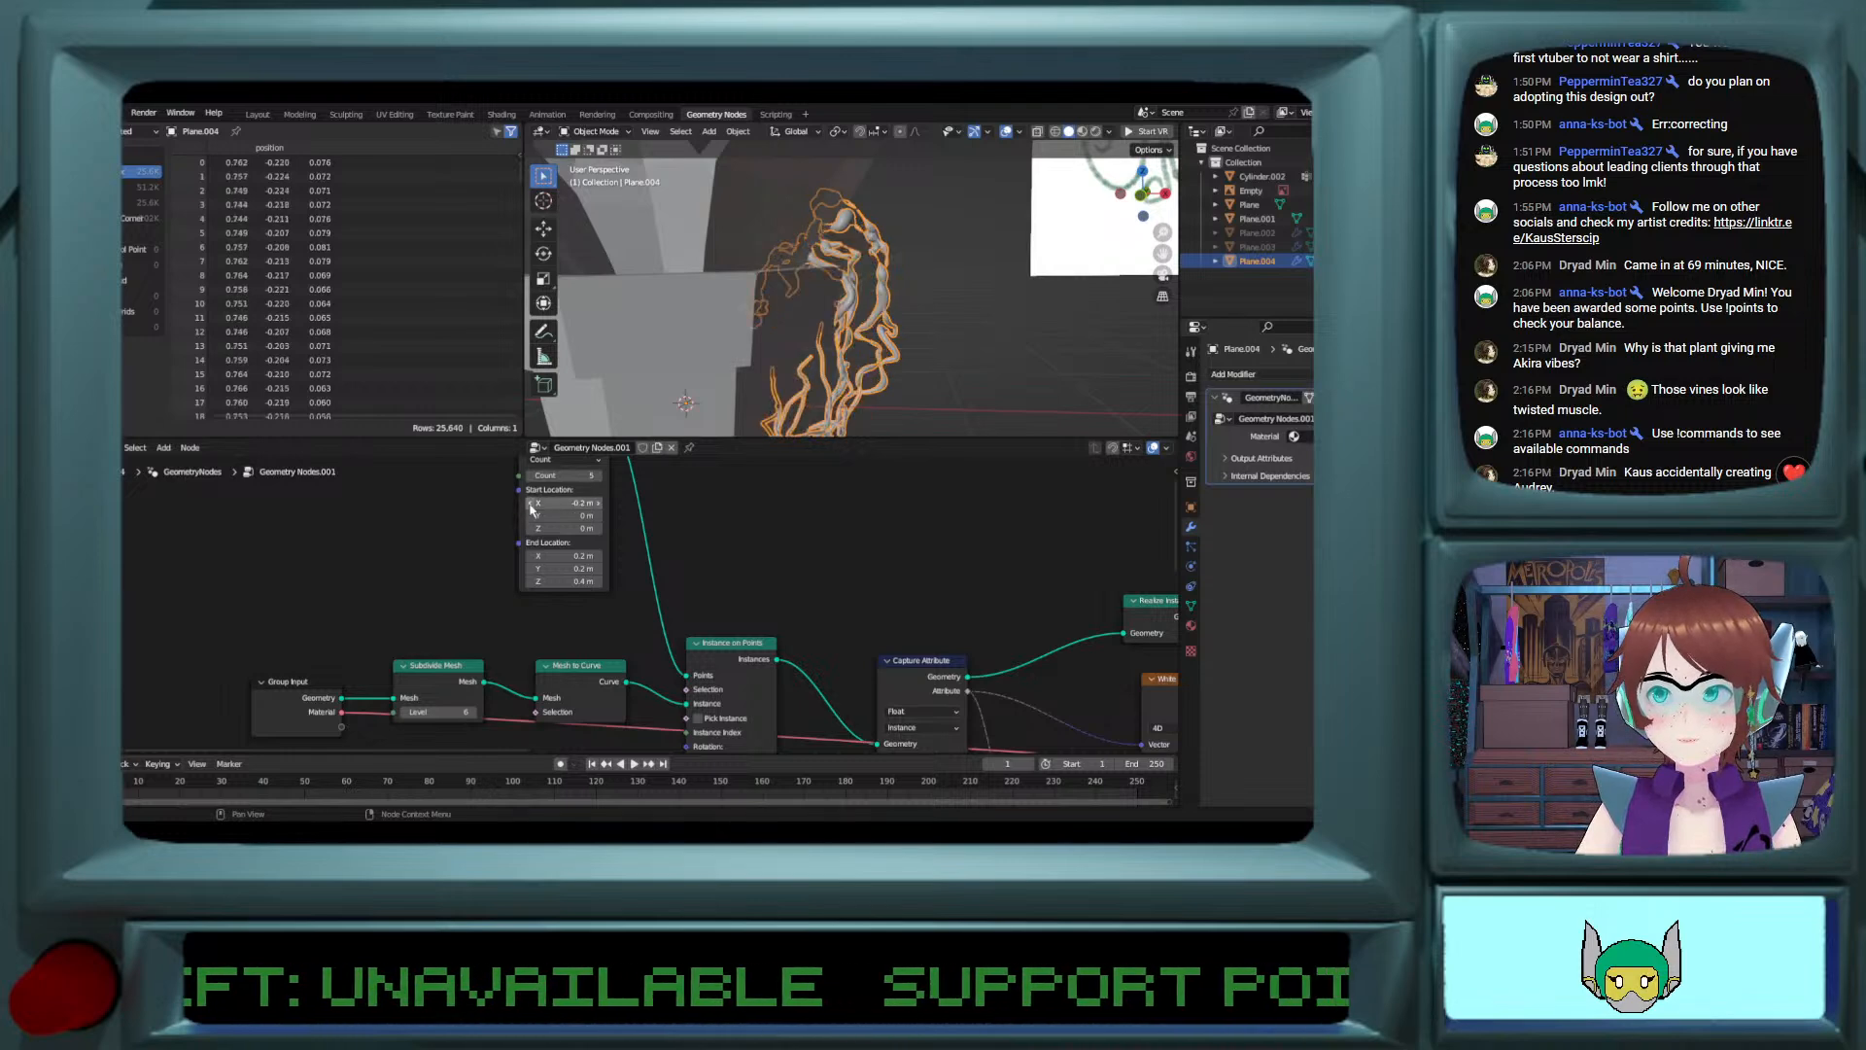
click(597, 506)
click(599, 517)
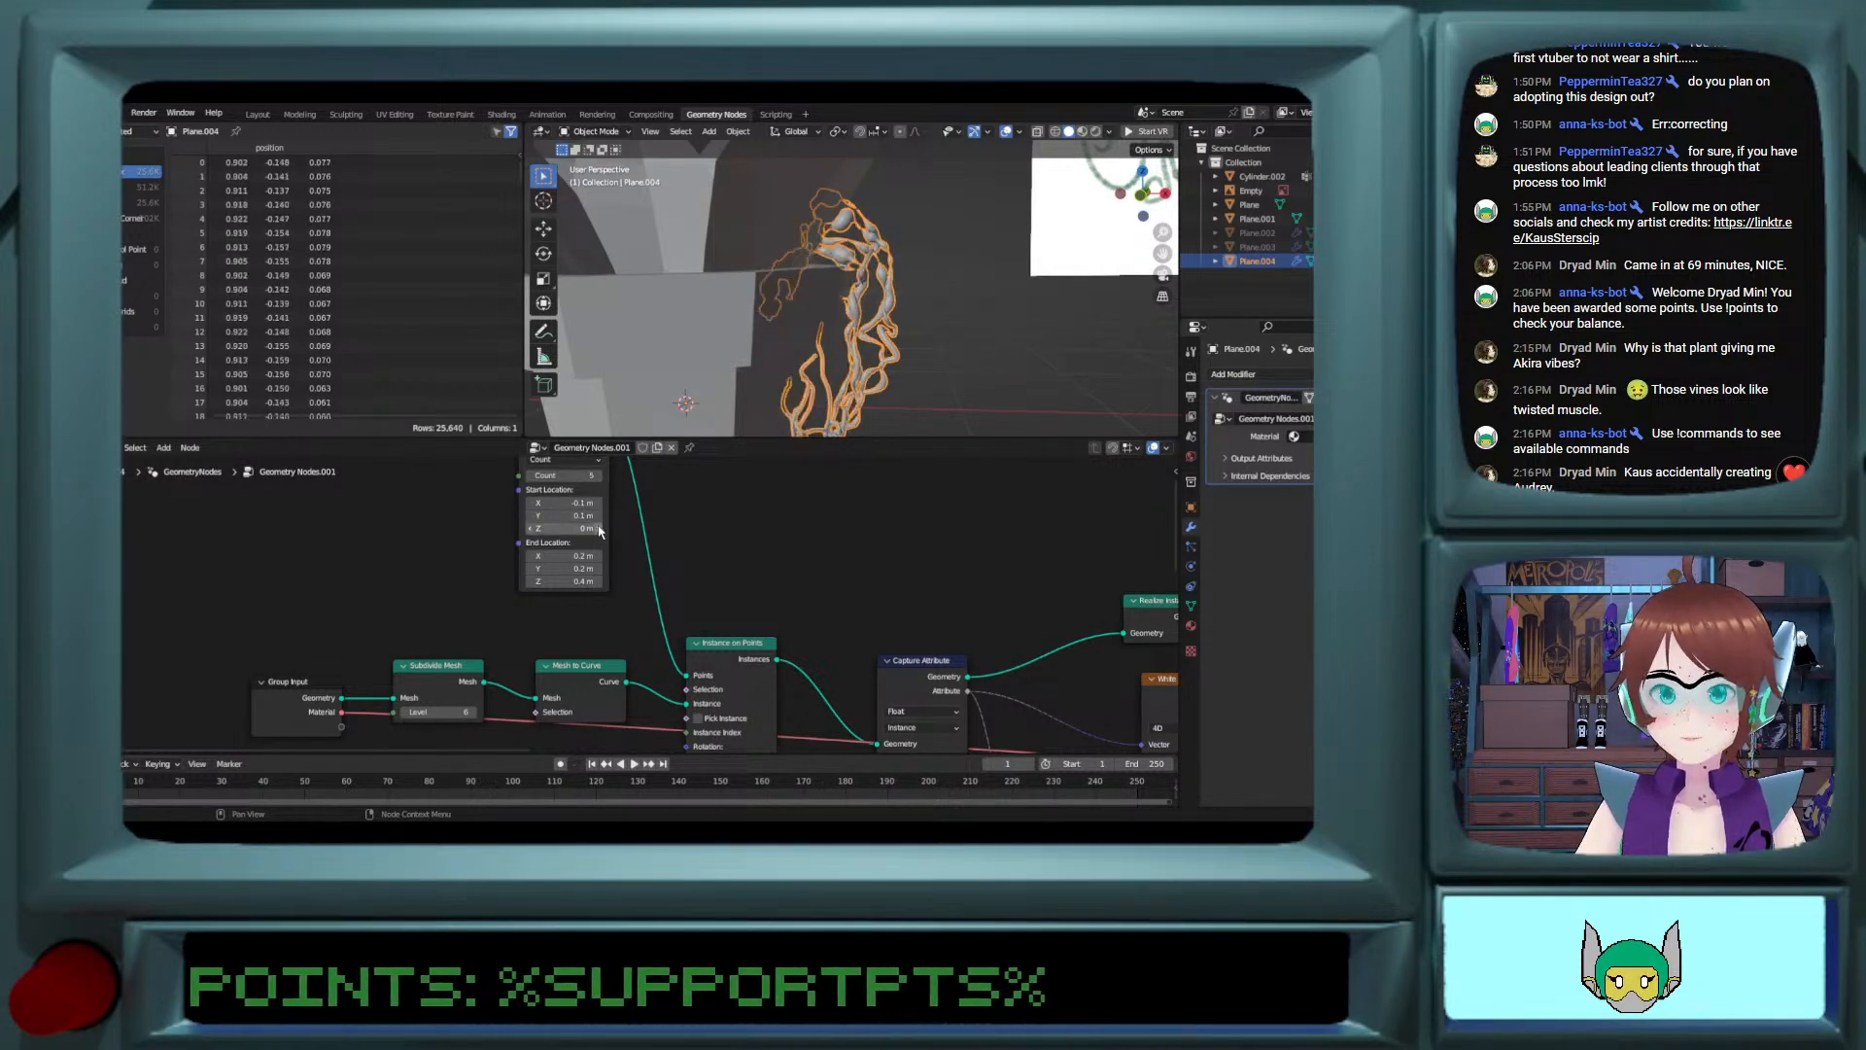
middle_drag(954, 351, 981, 381)
shift+scroll(941, 367, down, 6)
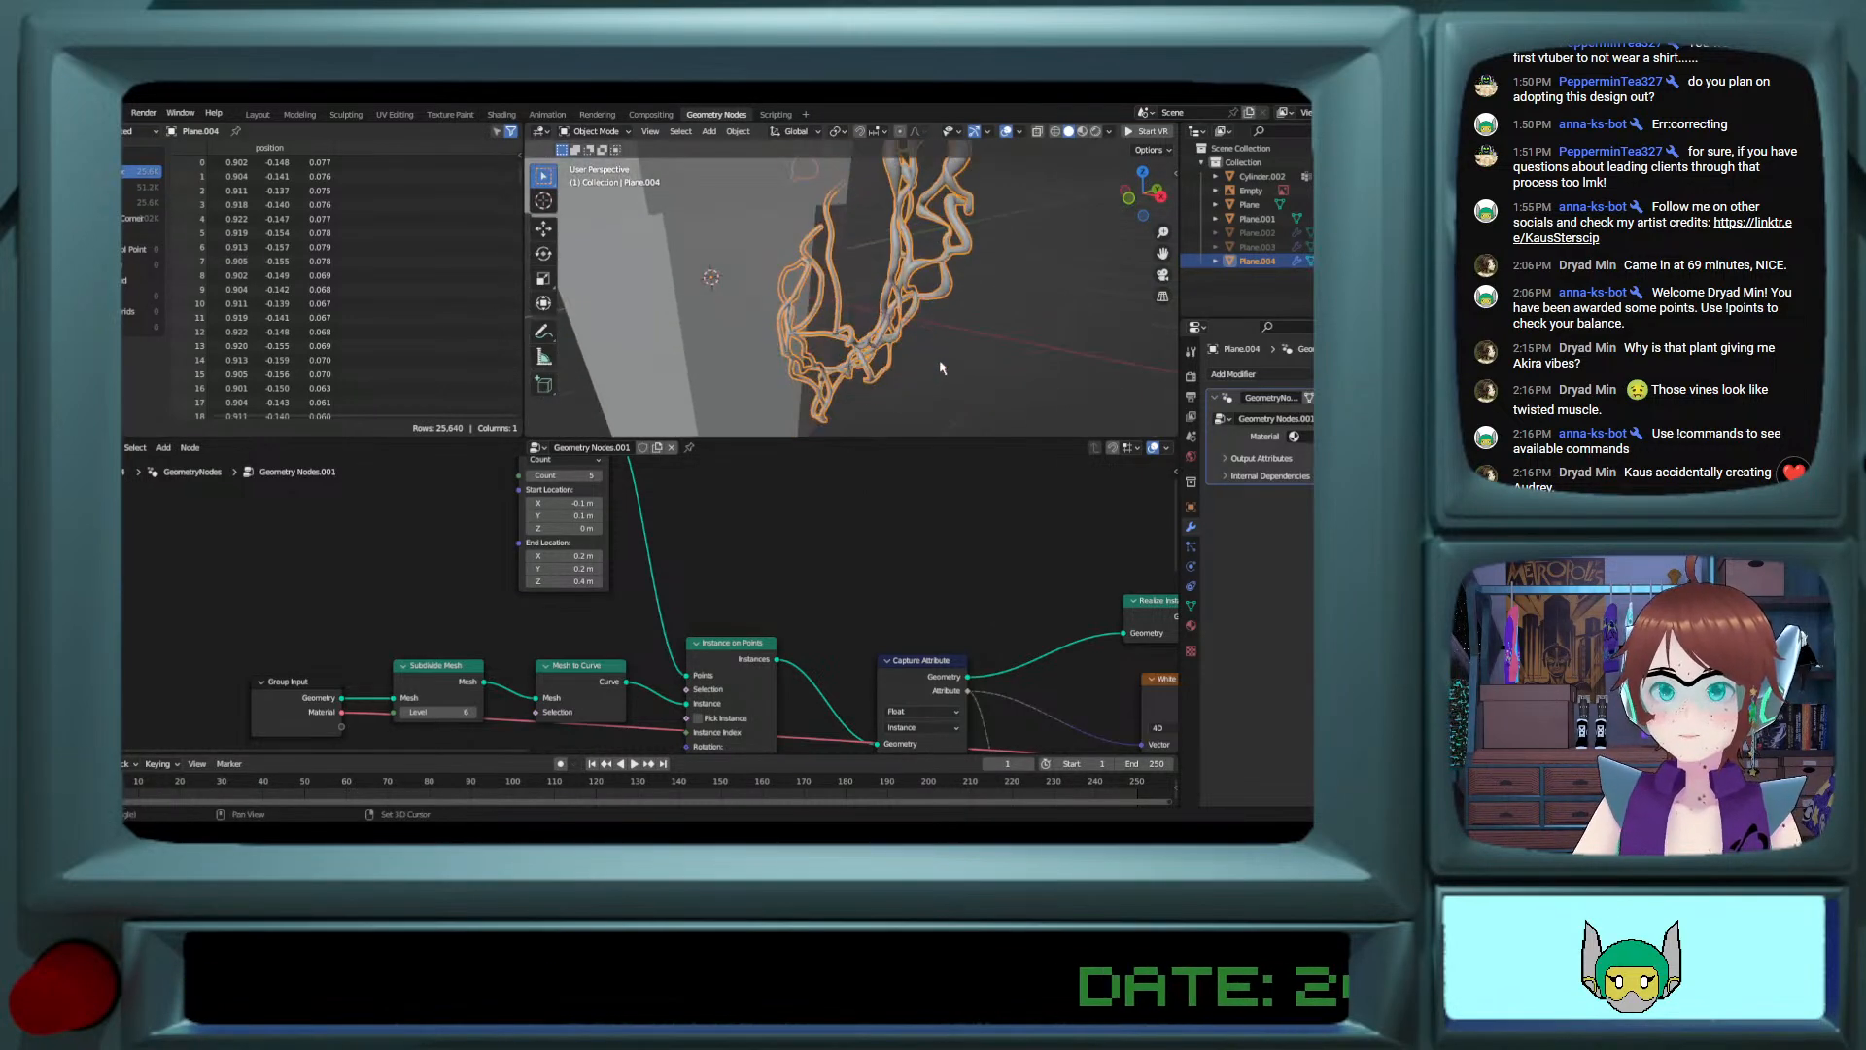
Step: Raise the Addend of the Multiply Add node fed by the vector Multiply to 0.3 to thicken the strands
shift+scroll(941, 366, up, 3)
middle_drag(921, 604, 596, 502)
middle_drag(999, 564, 804, 622)
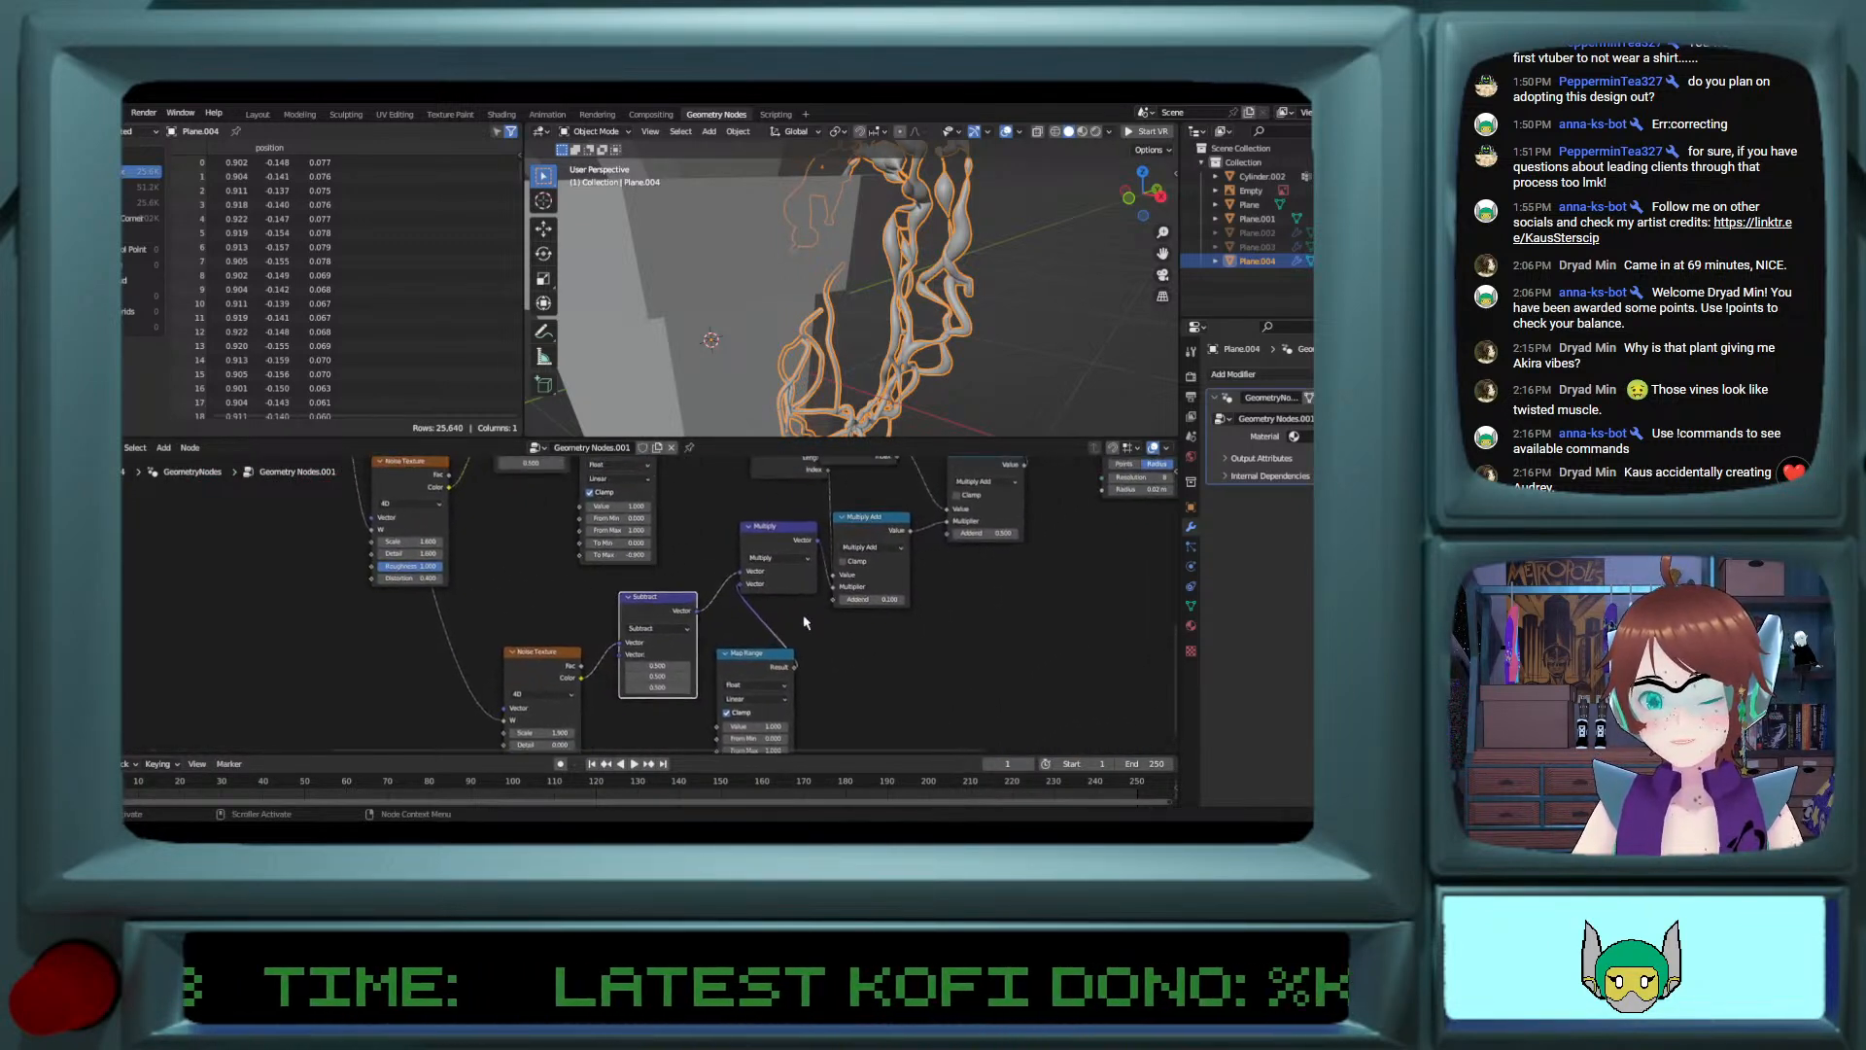
click(901, 600)
click(901, 600)
middle_drag(904, 398, 927, 350)
Step: Adjust the From Min values of the two Map Range nodes beside the Subtract nodes and check the vine's shape
middle_drag(838, 693, 845, 631)
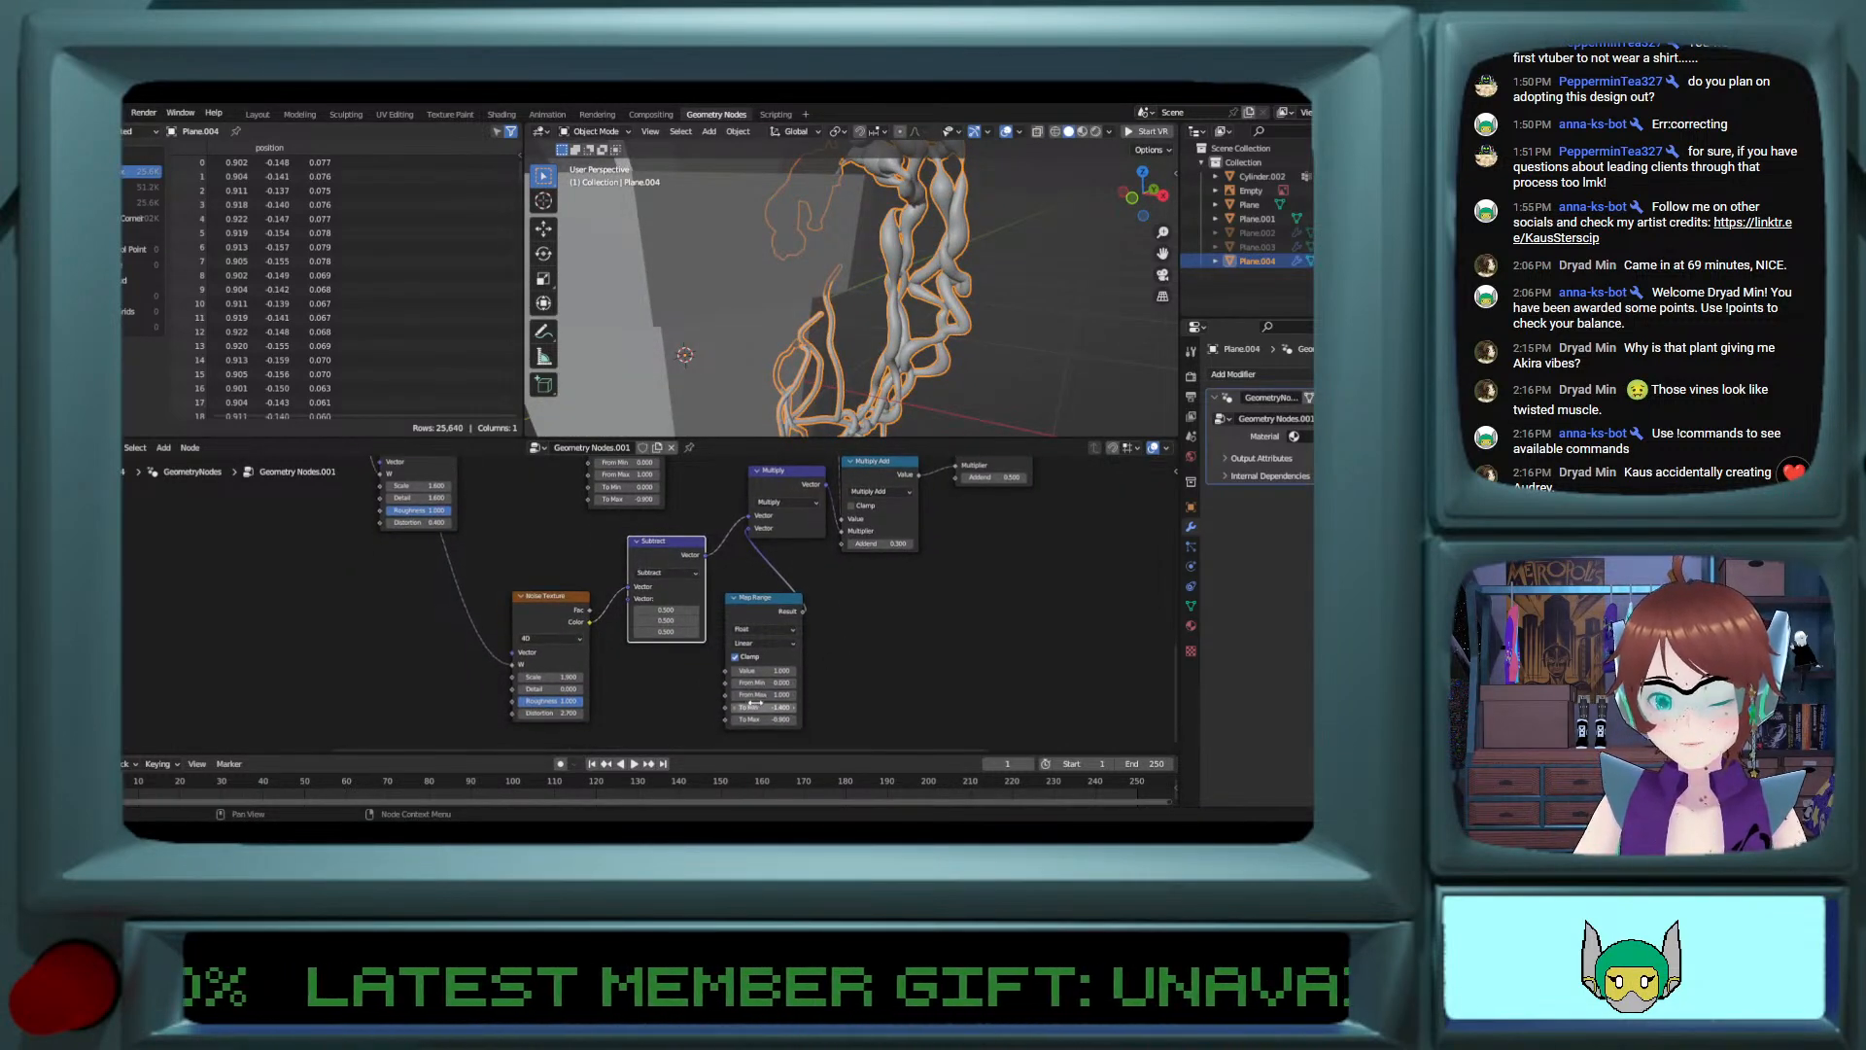
drag(788, 684, 840, 683)
middle_drag(804, 611, 1004, 733)
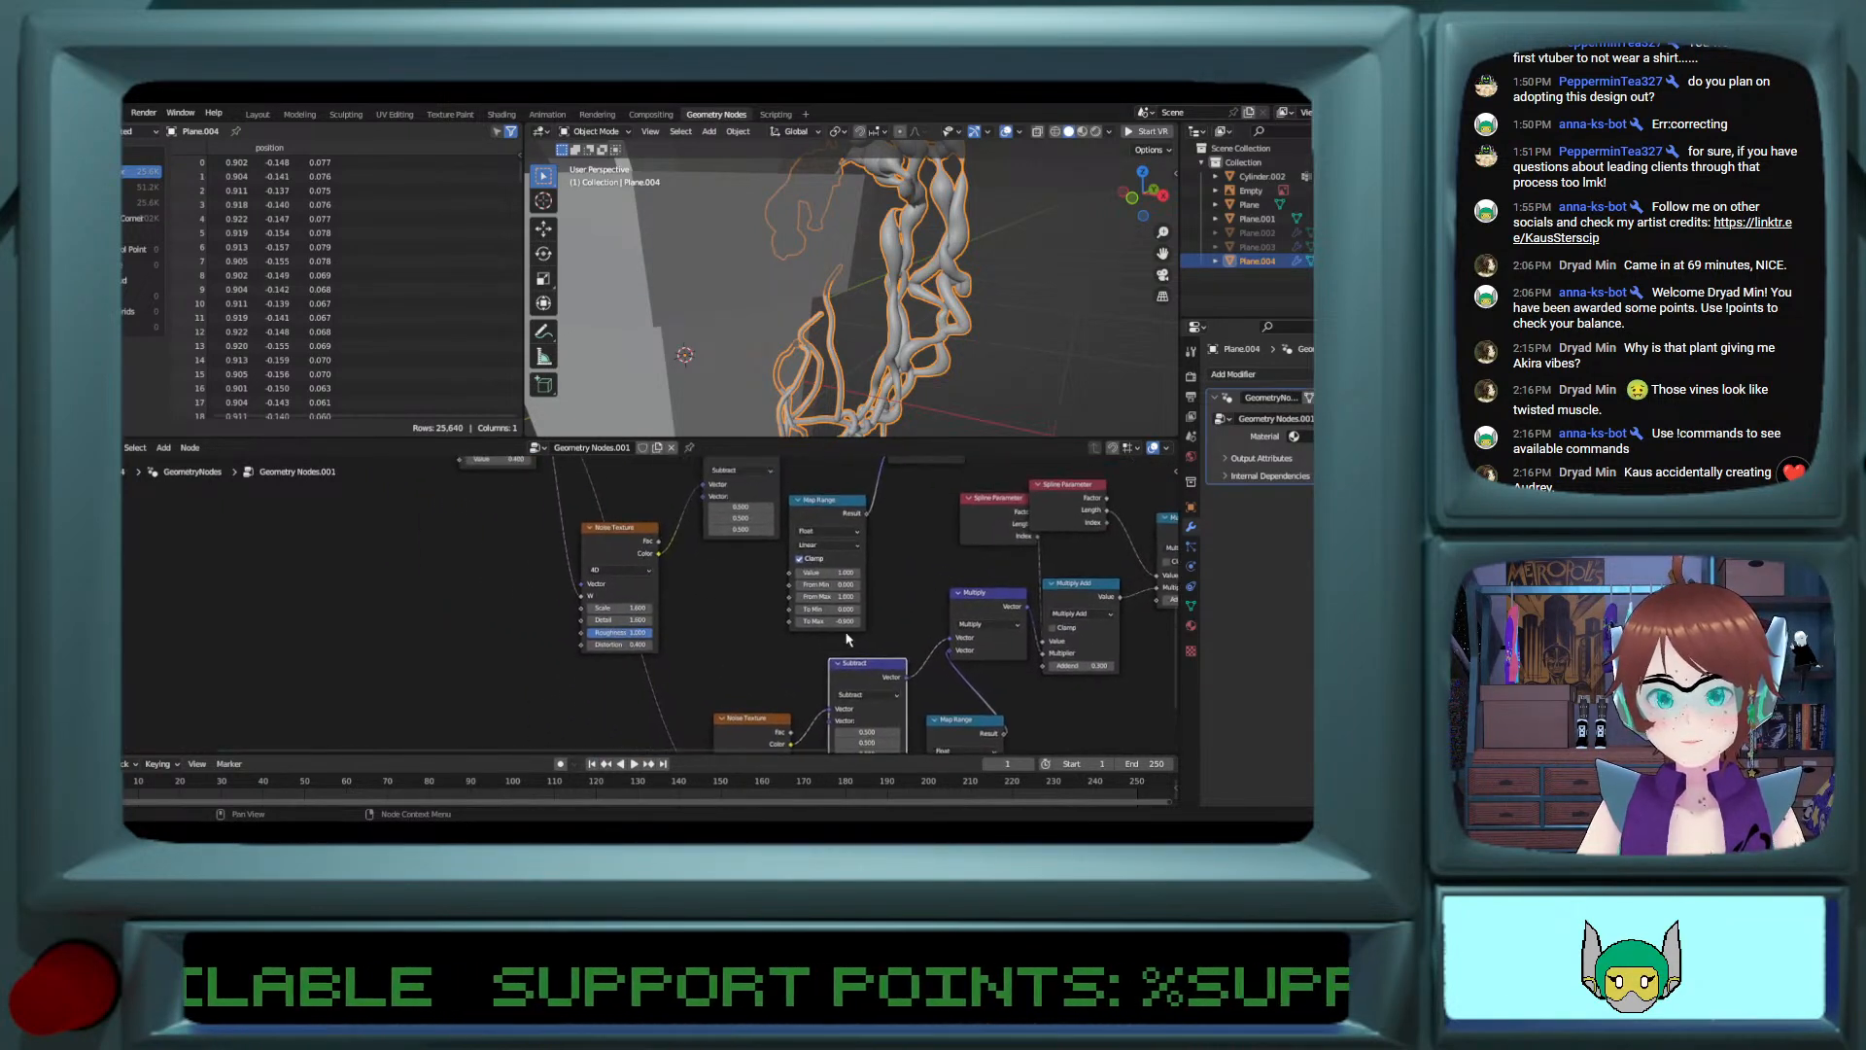
drag(858, 592, 956, 585)
middle_drag(883, 612, 778, 502)
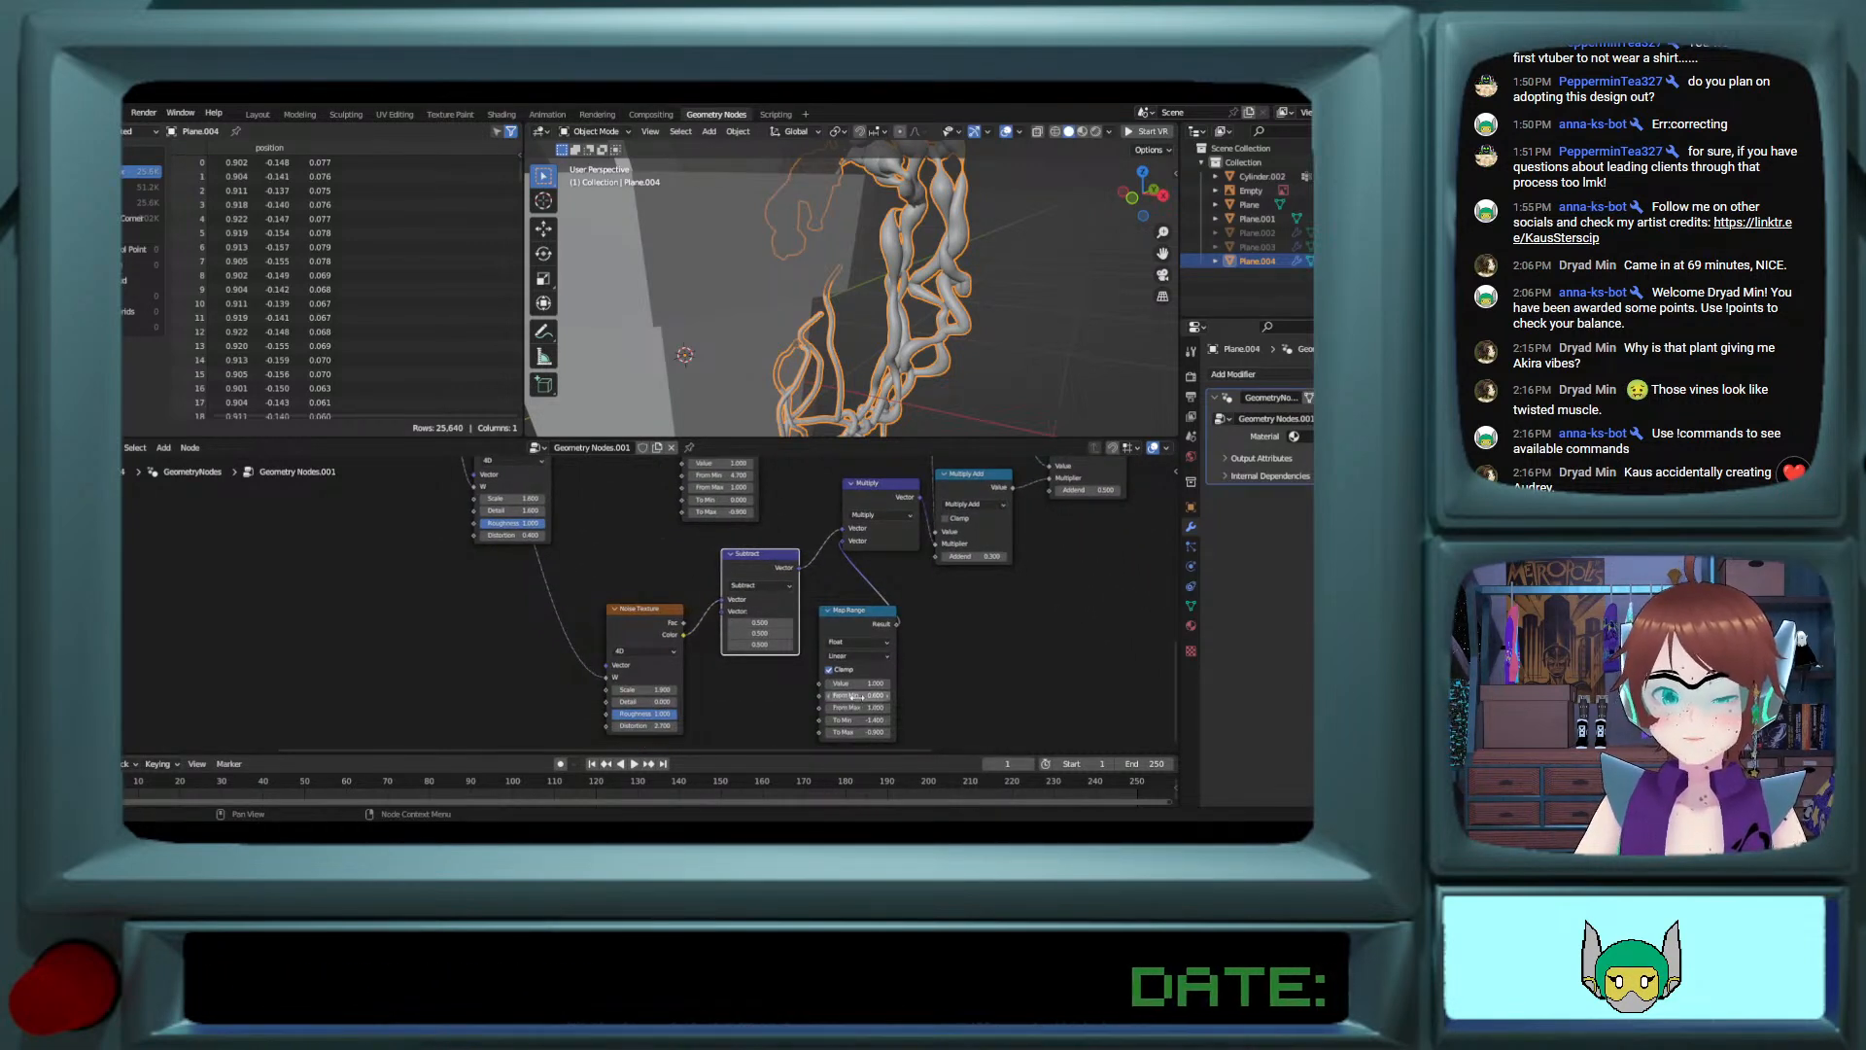
drag(857, 696, 919, 696)
middle_drag(791, 468, 827, 505)
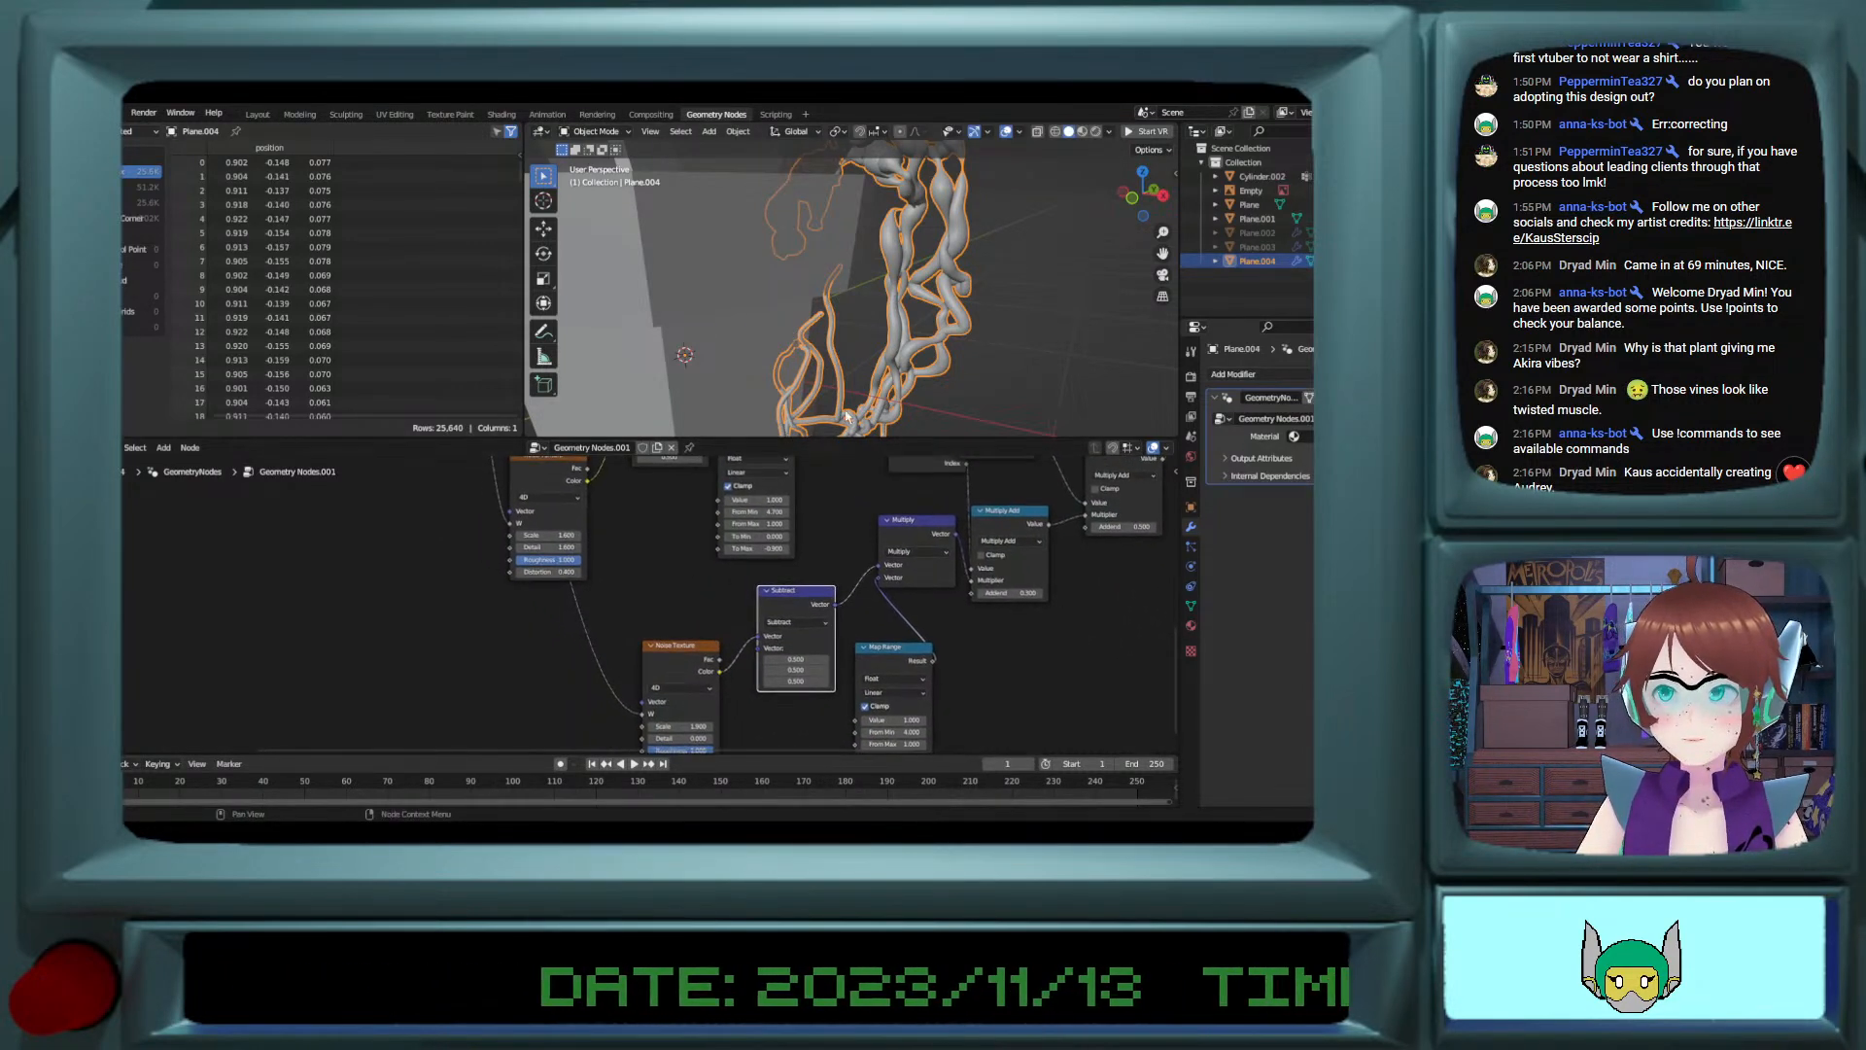
scroll(874, 303, down, 2)
mouse_move(875, 303)
middle_down()
mouse_move(895, 349)
mouse_move(902, 298)
middle_up()
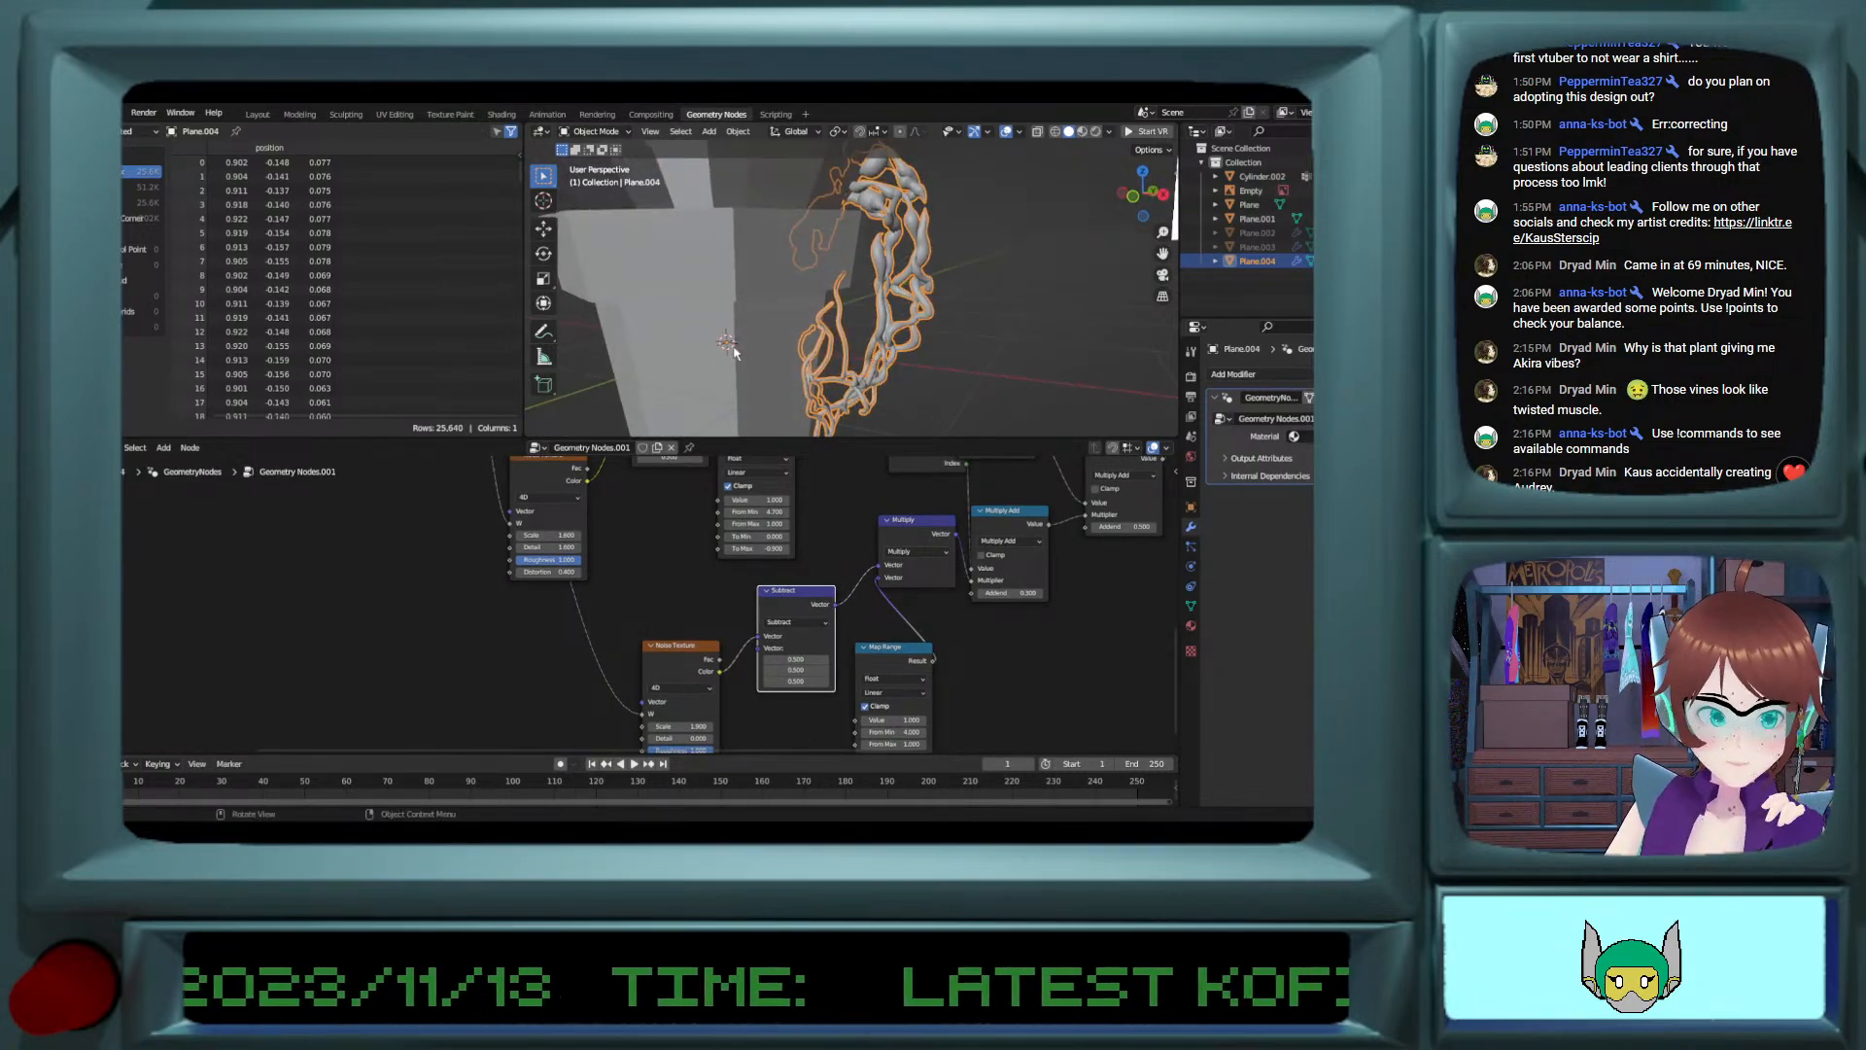
middle_drag(883, 566, 813, 445)
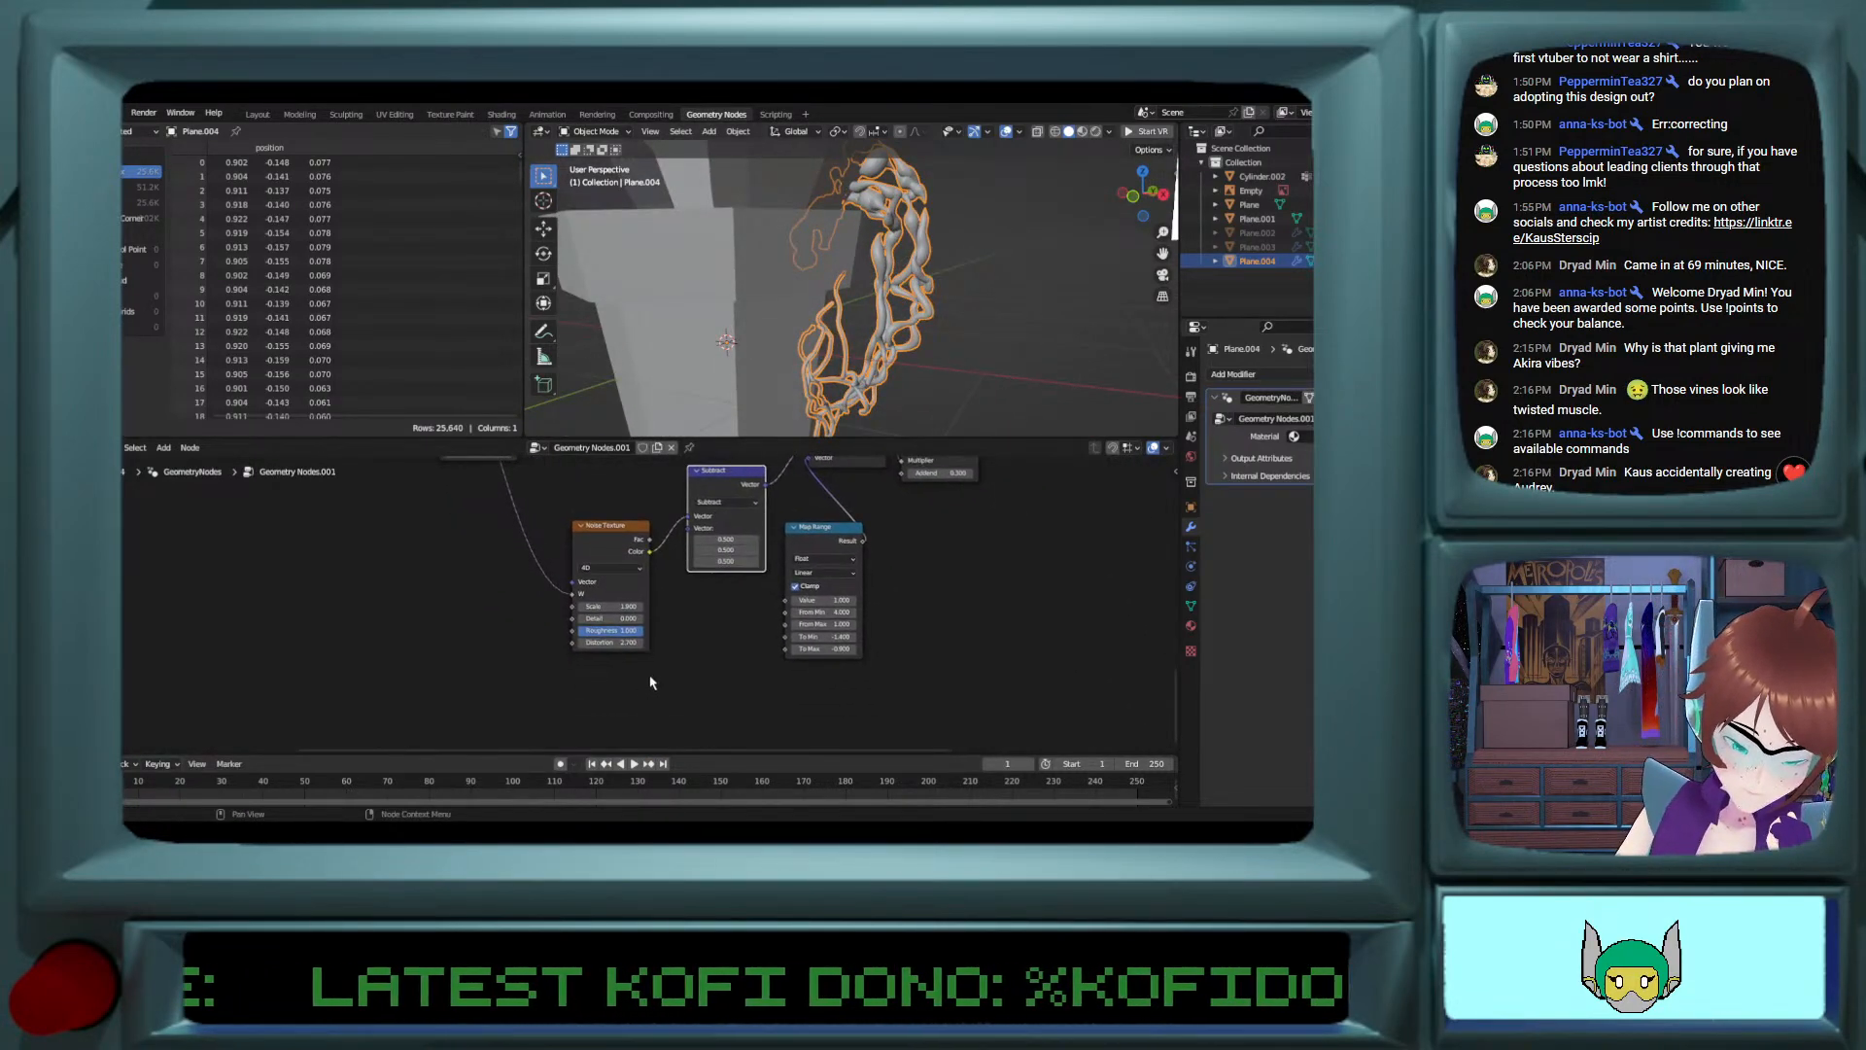
Step: Set the Noise Texture's Scale to -0.100 and Distortion to -1.000 and check the vine's shape
drag(622, 630, 586, 642)
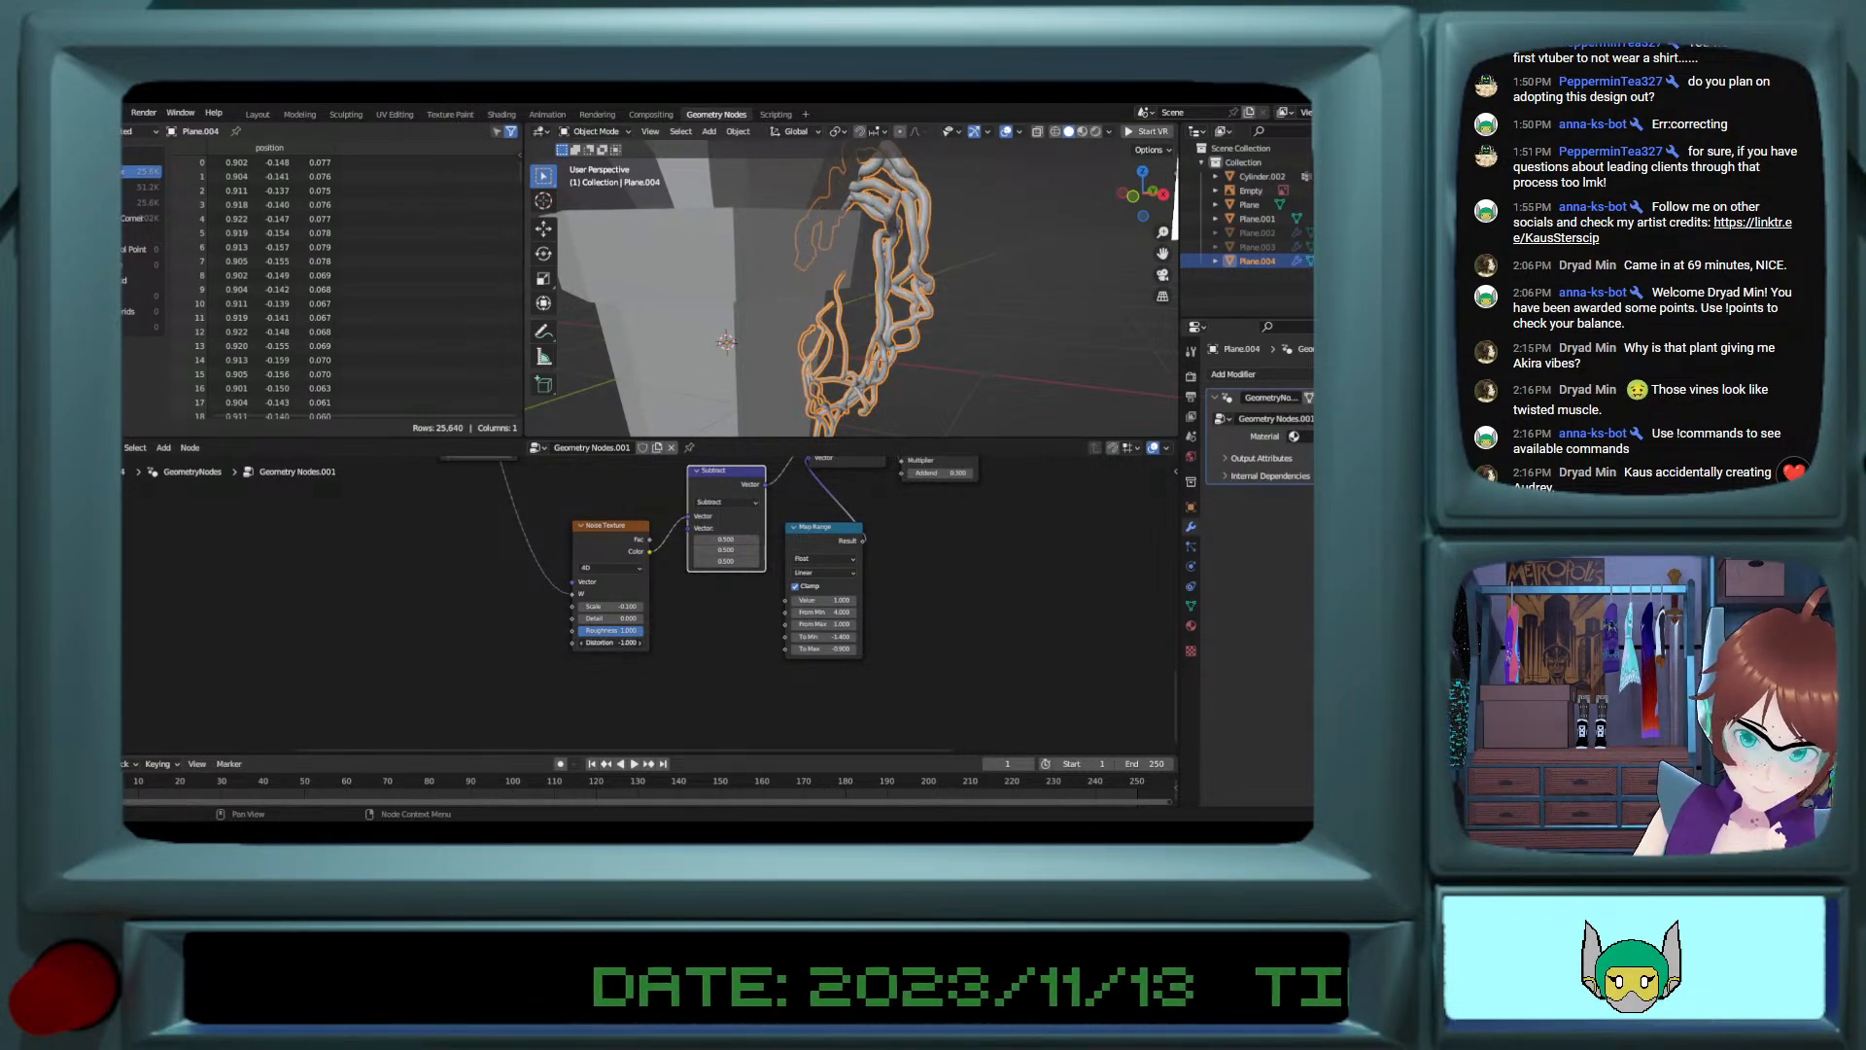
mouse_move(829, 362)
middle_down()
mouse_move(971, 305)
mouse_move(768, 302)
mouse_move(770, 339)
mouse_move(824, 362)
mouse_move(962, 365)
mouse_move(837, 370)
middle_up()
scroll(860, 339, up, 4)
scroll(831, 373, down, 2)
scroll(622, 489, up, 2)
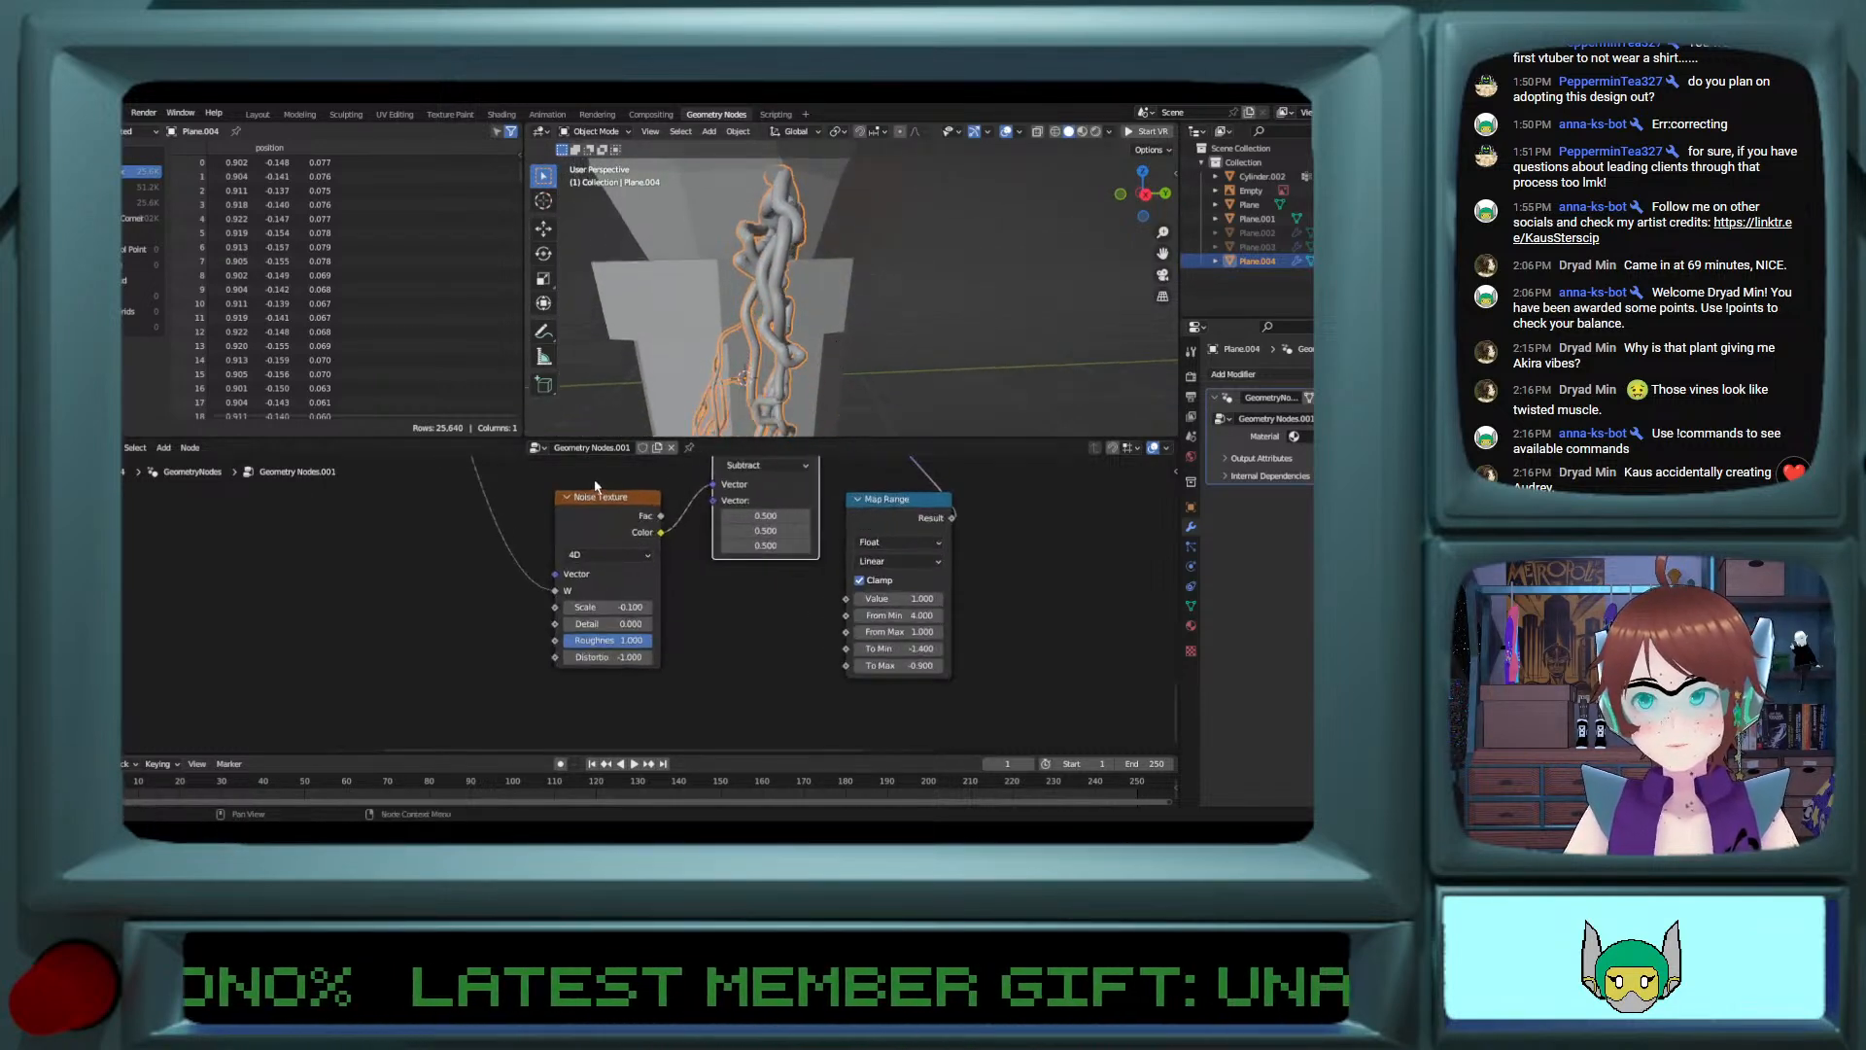
Step: Try Start Location X values up to 0.2 m on the line node, then restore -0.1 m
middle_drag(595, 486, 811, 641)
middle_drag(418, 464, 819, 659)
middle_drag(654, 587, 917, 673)
mouse_move(684, 519)
middle_down()
mouse_move(680, 667)
mouse_move(672, 553)
middle_up()
click(667, 523)
click(667, 523)
click(667, 523)
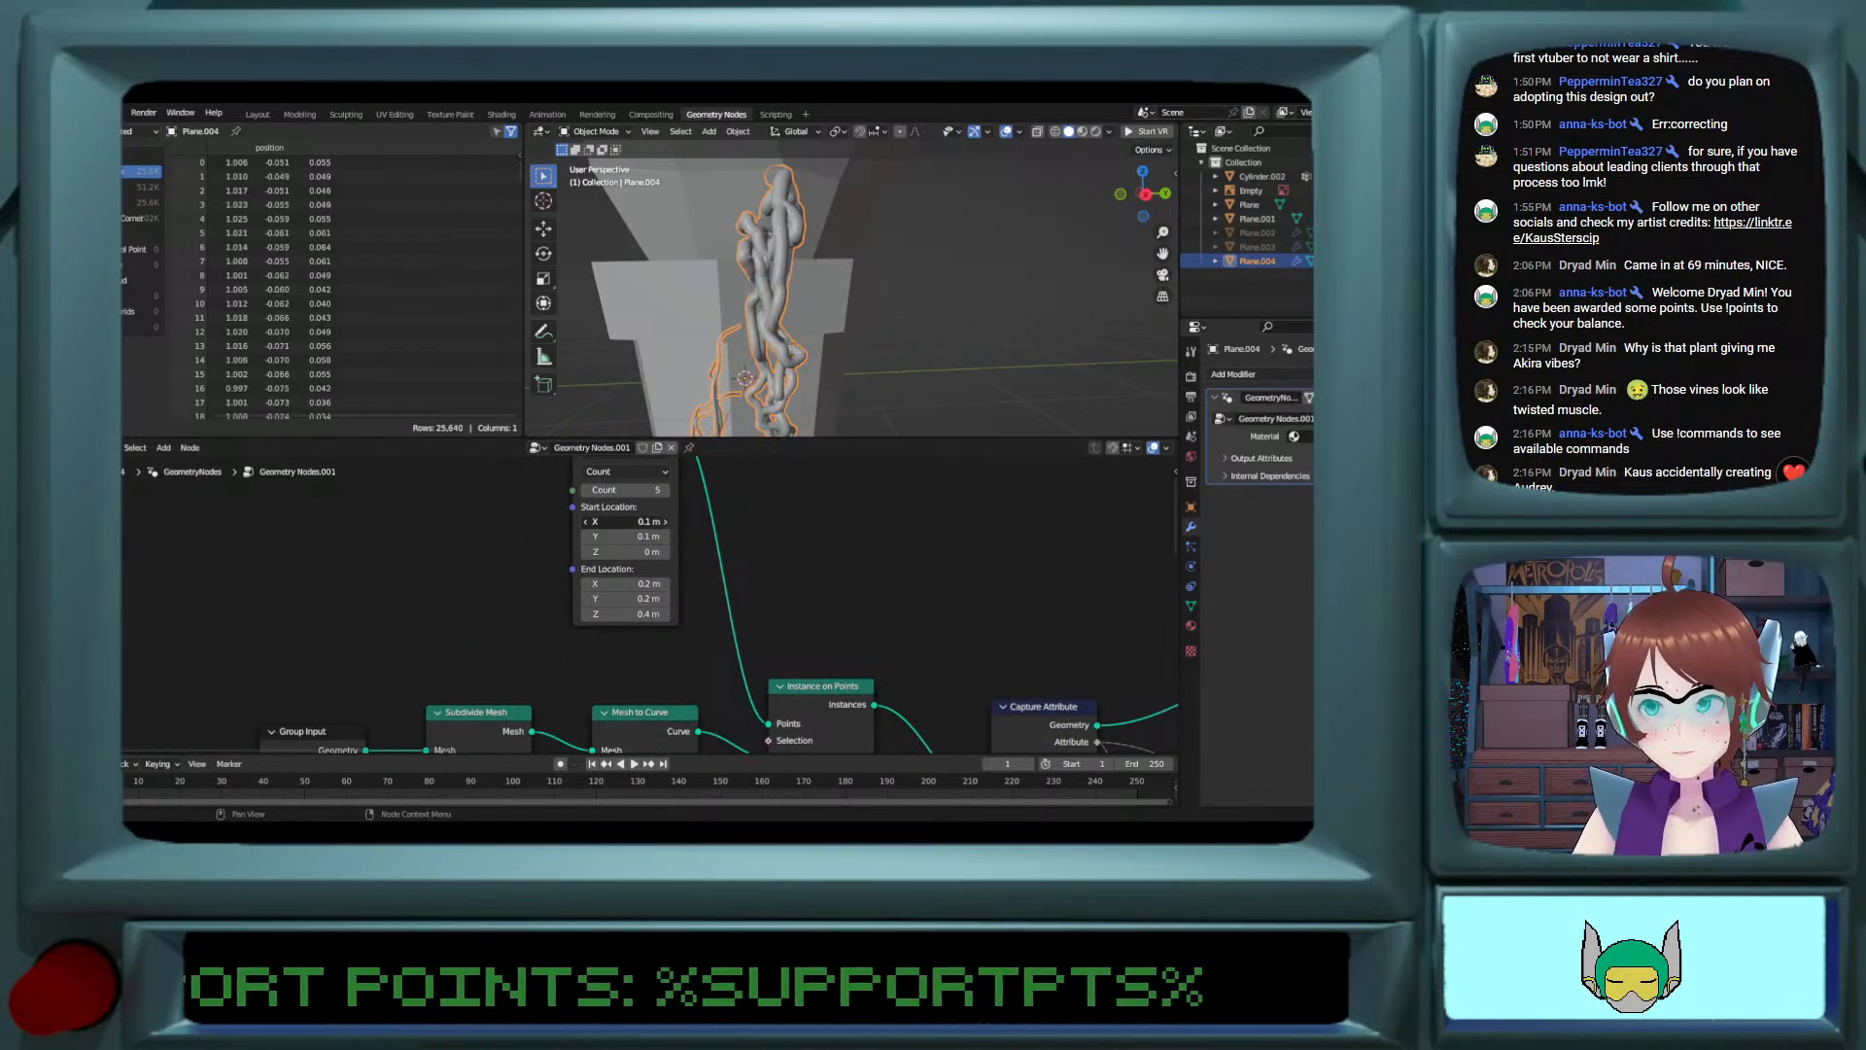
middle_drag(770, 370, 699, 418)
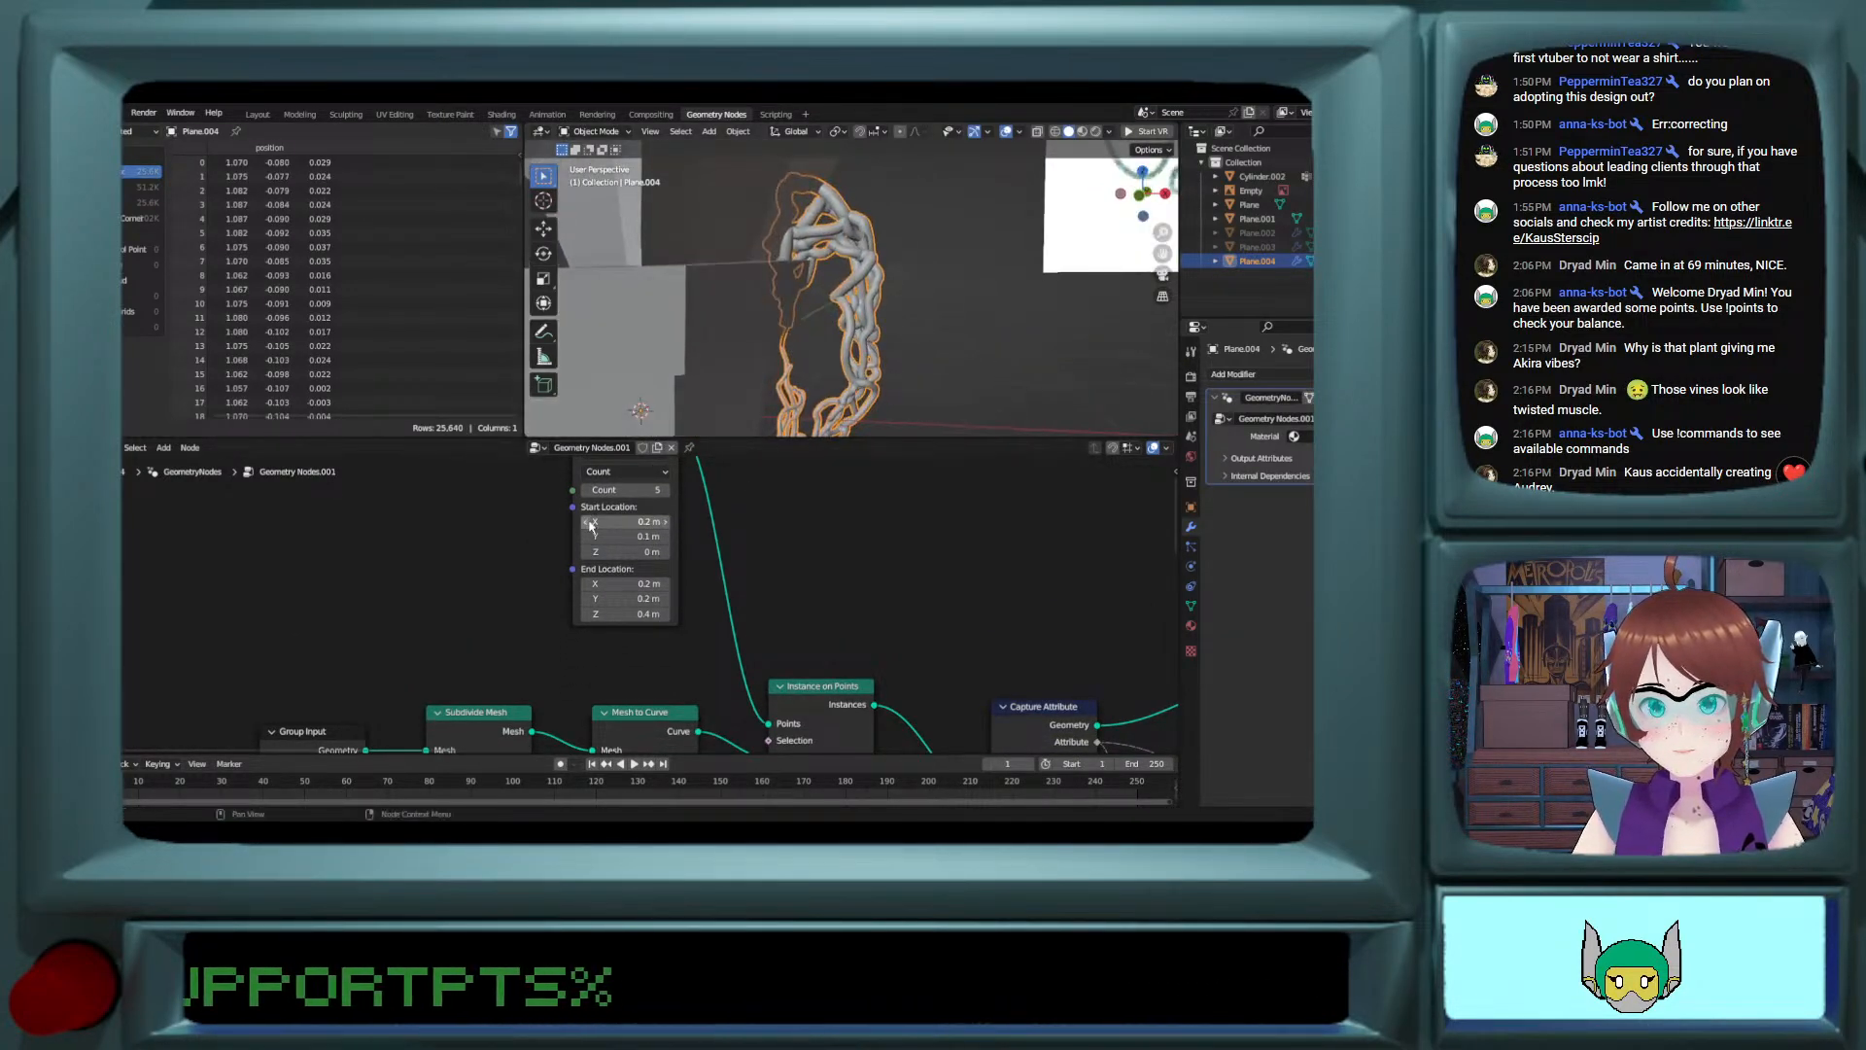
click(588, 524)
click(588, 524)
click(588, 524)
click(588, 523)
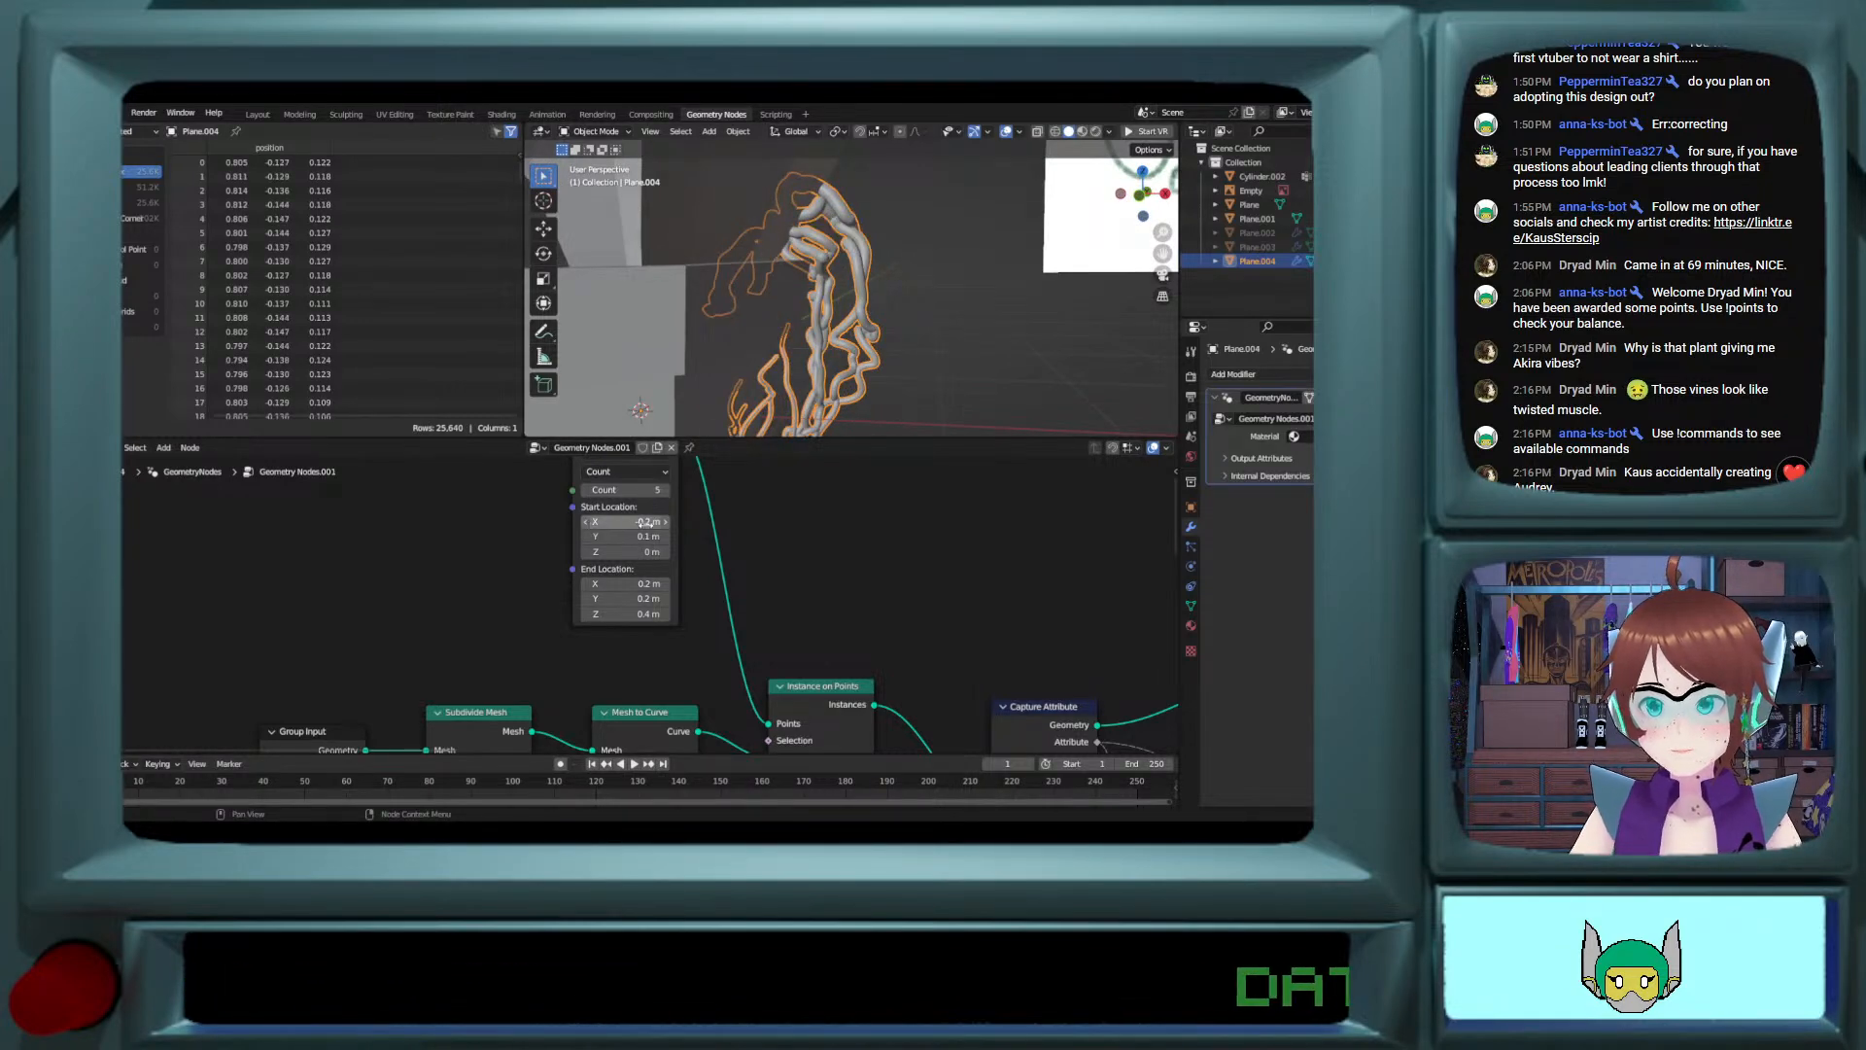
click(667, 521)
Step: Try raising the line node's Start Location Y to as much as 0.6 m while checking the strands
click(667, 537)
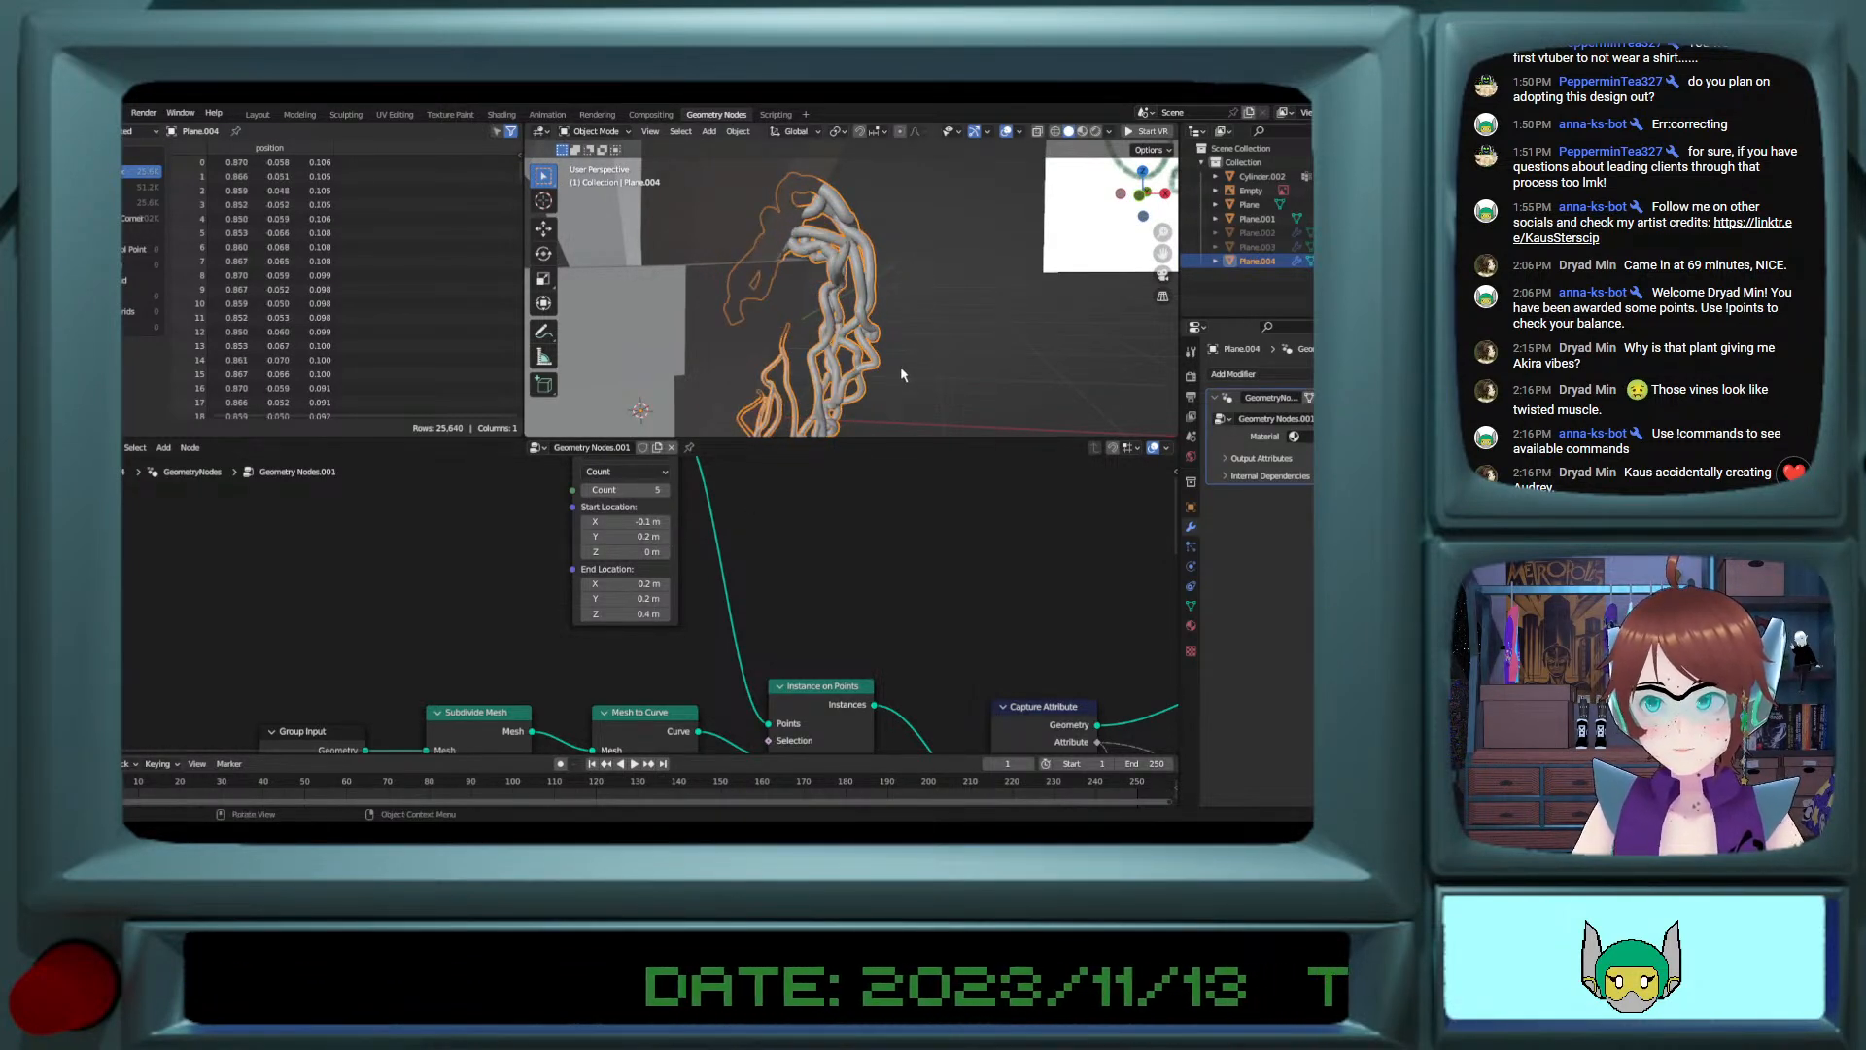
middle_drag(900, 366, 753, 379)
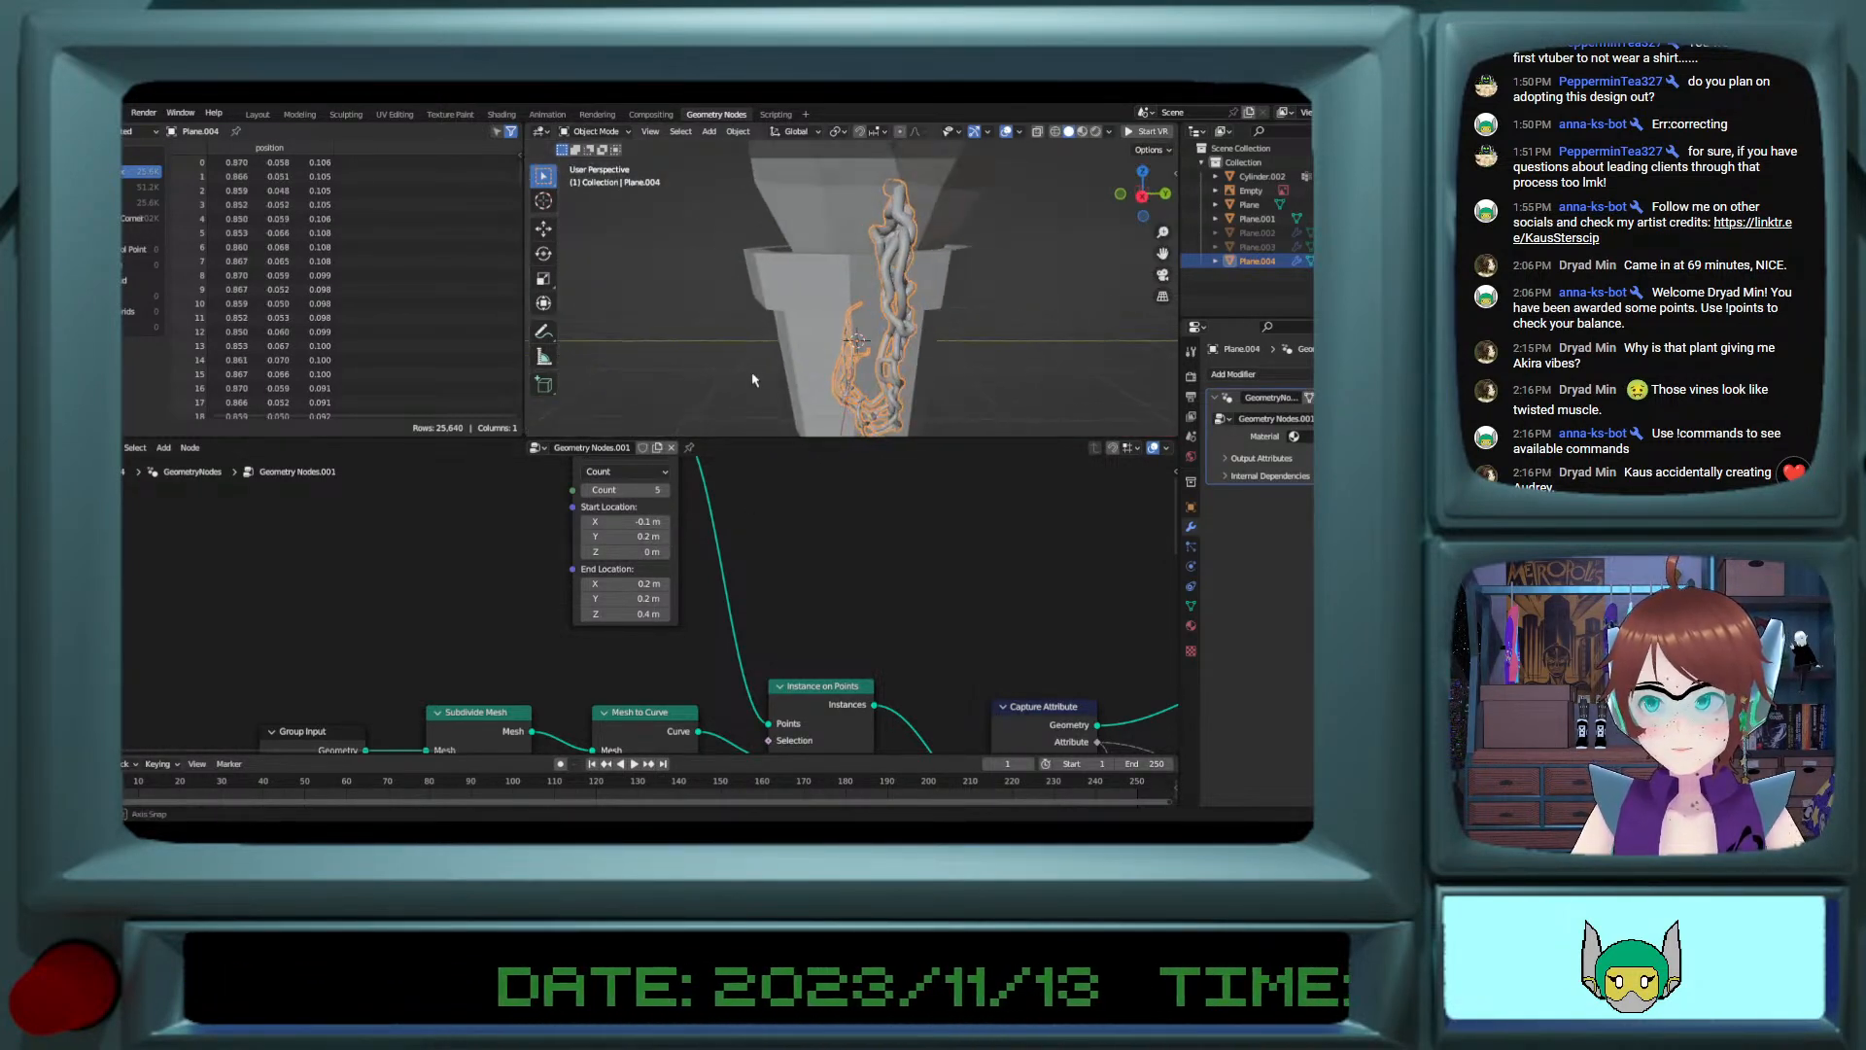
click(667, 537)
click(667, 536)
click(667, 536)
click(667, 536)
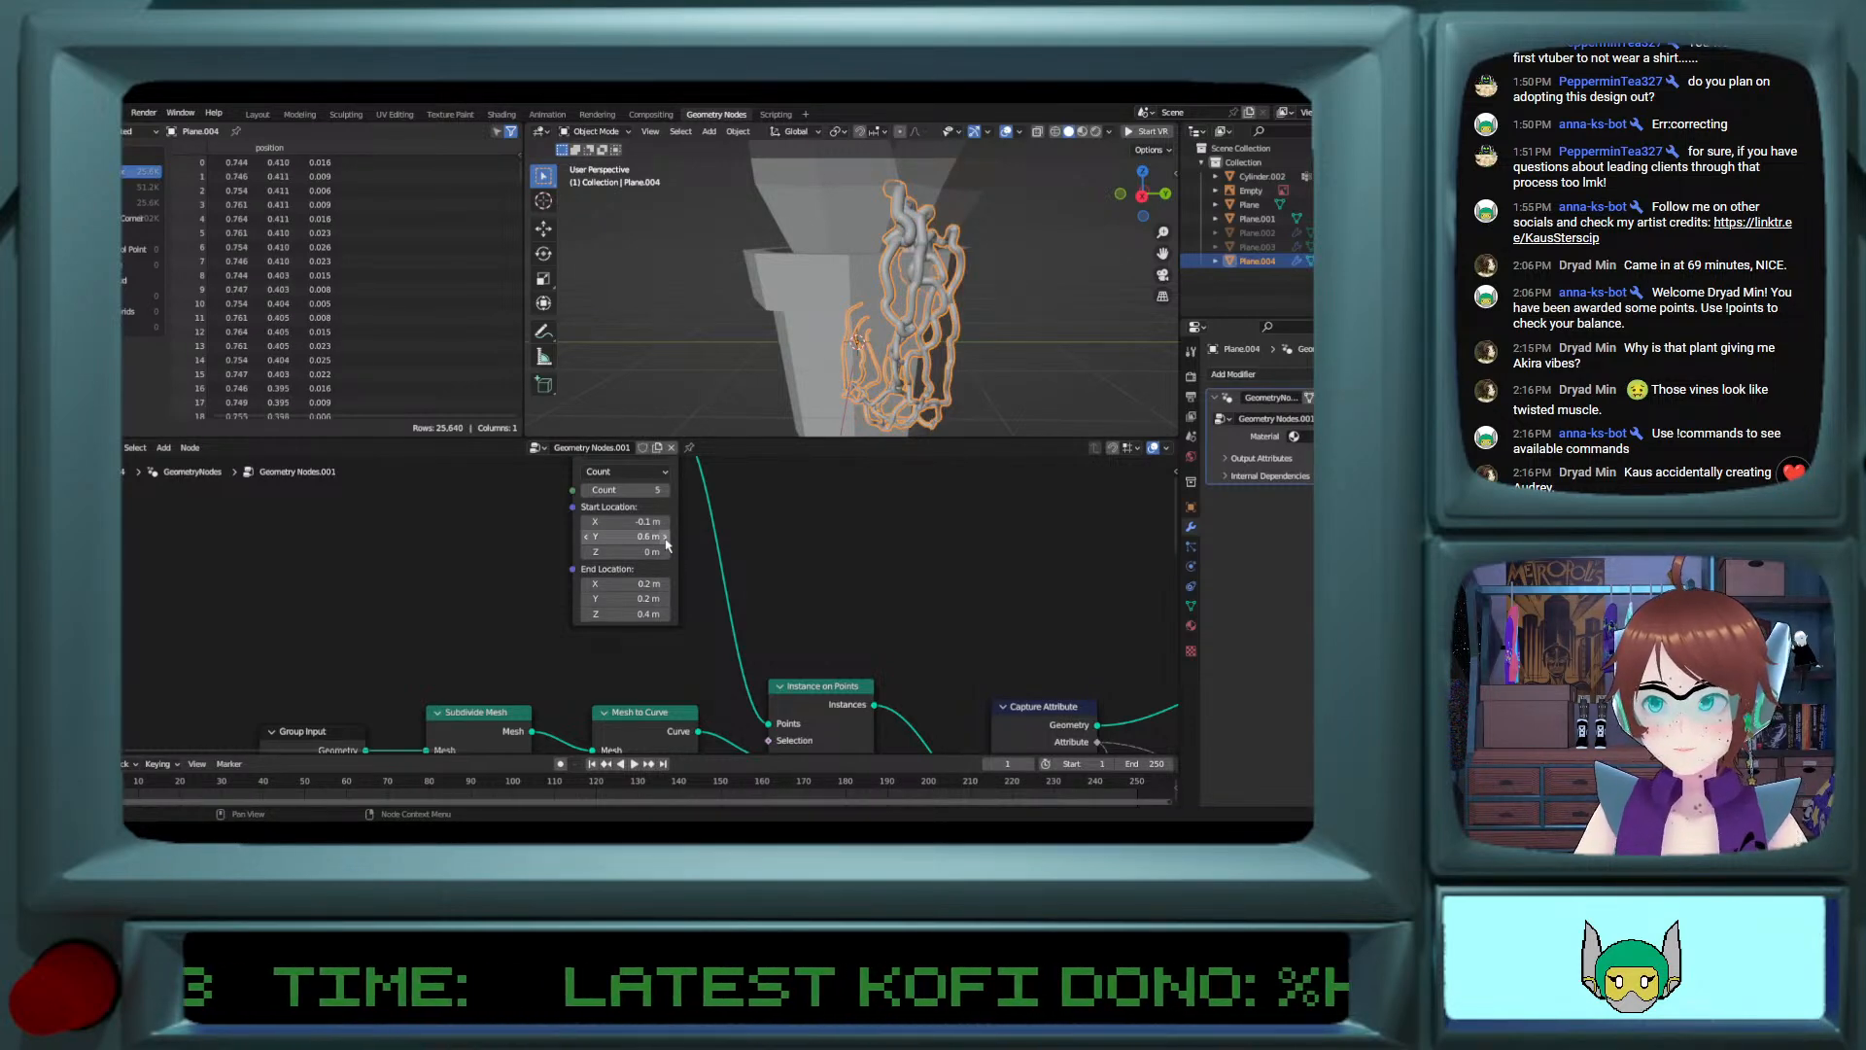
Step: Lower the line node's Start Location Y to -0.3 m and check how the vine hangs beside the pot
click(587, 537)
click(587, 536)
click(587, 536)
click(587, 536)
click(587, 536)
click(587, 537)
click(587, 536)
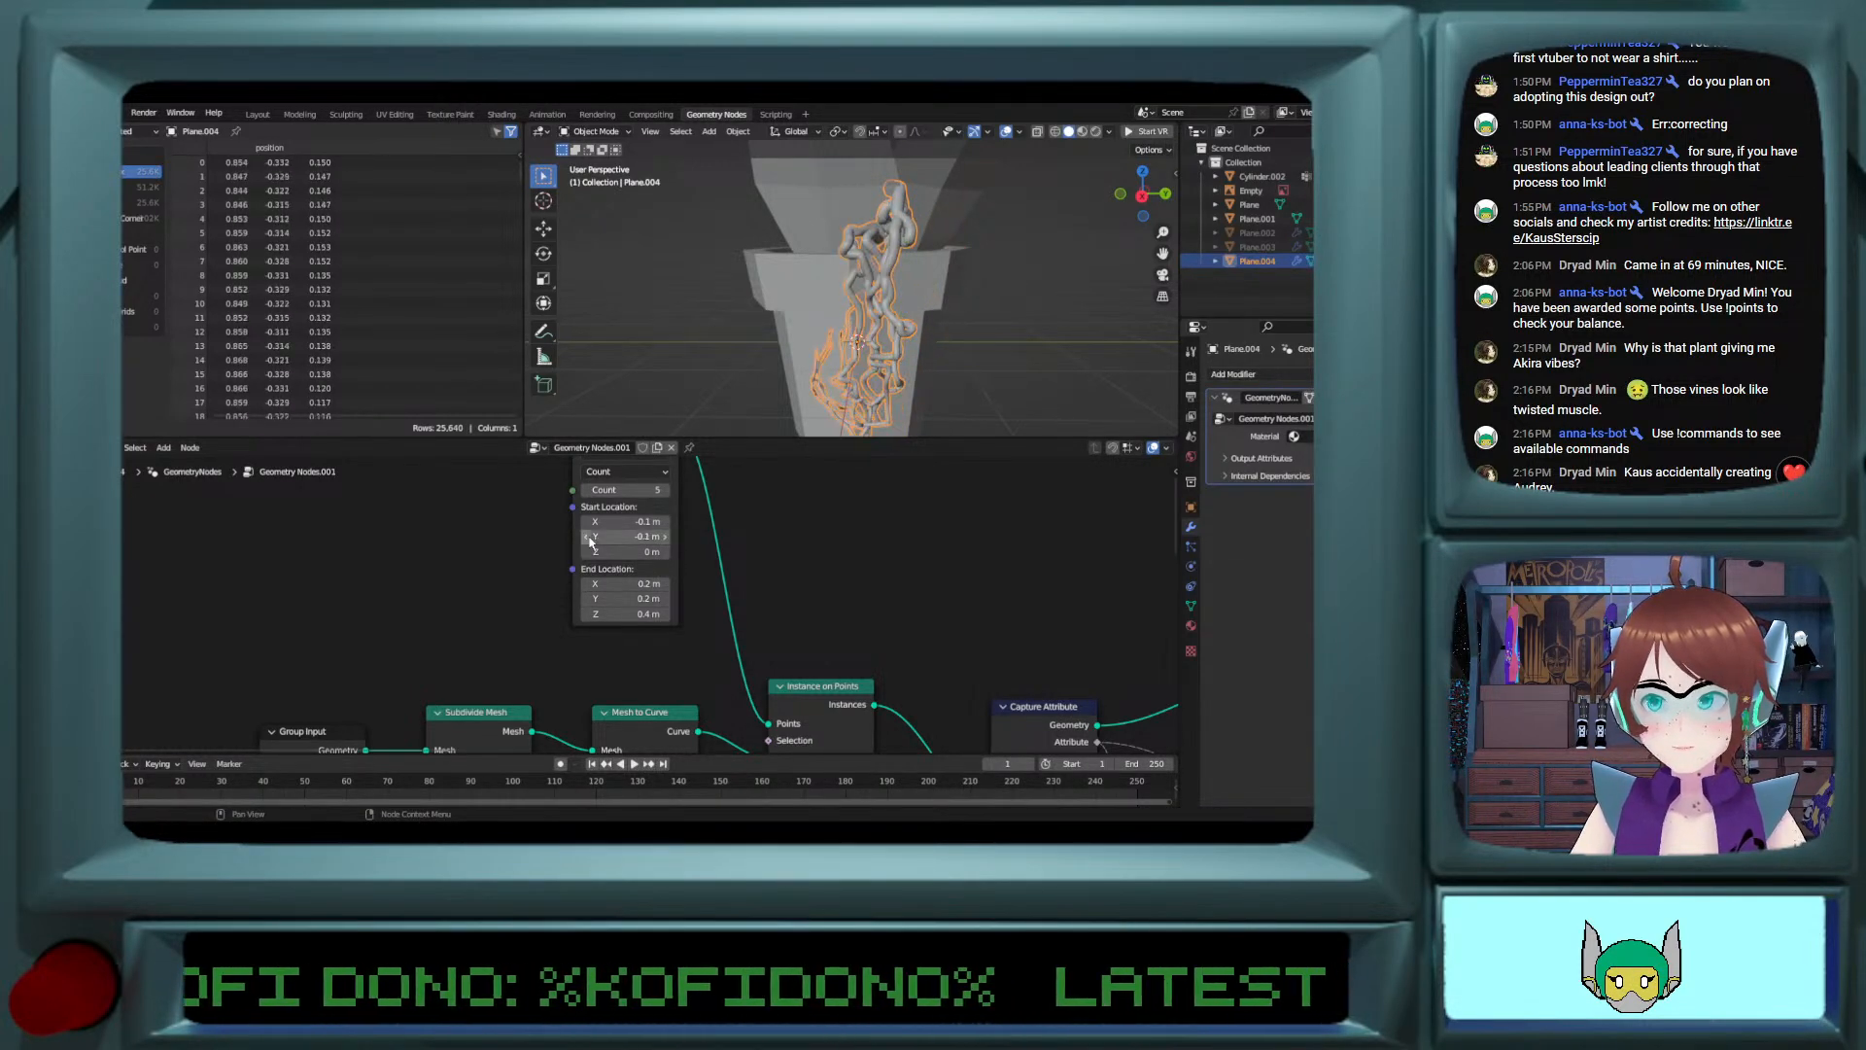
click(587, 537)
middle_drag(883, 342, 872, 272)
click(587, 537)
Step: Switch to the Layout workspace, turn off X-ray and put the vine object in Object Mode
click(966, 376)
key(Tab)
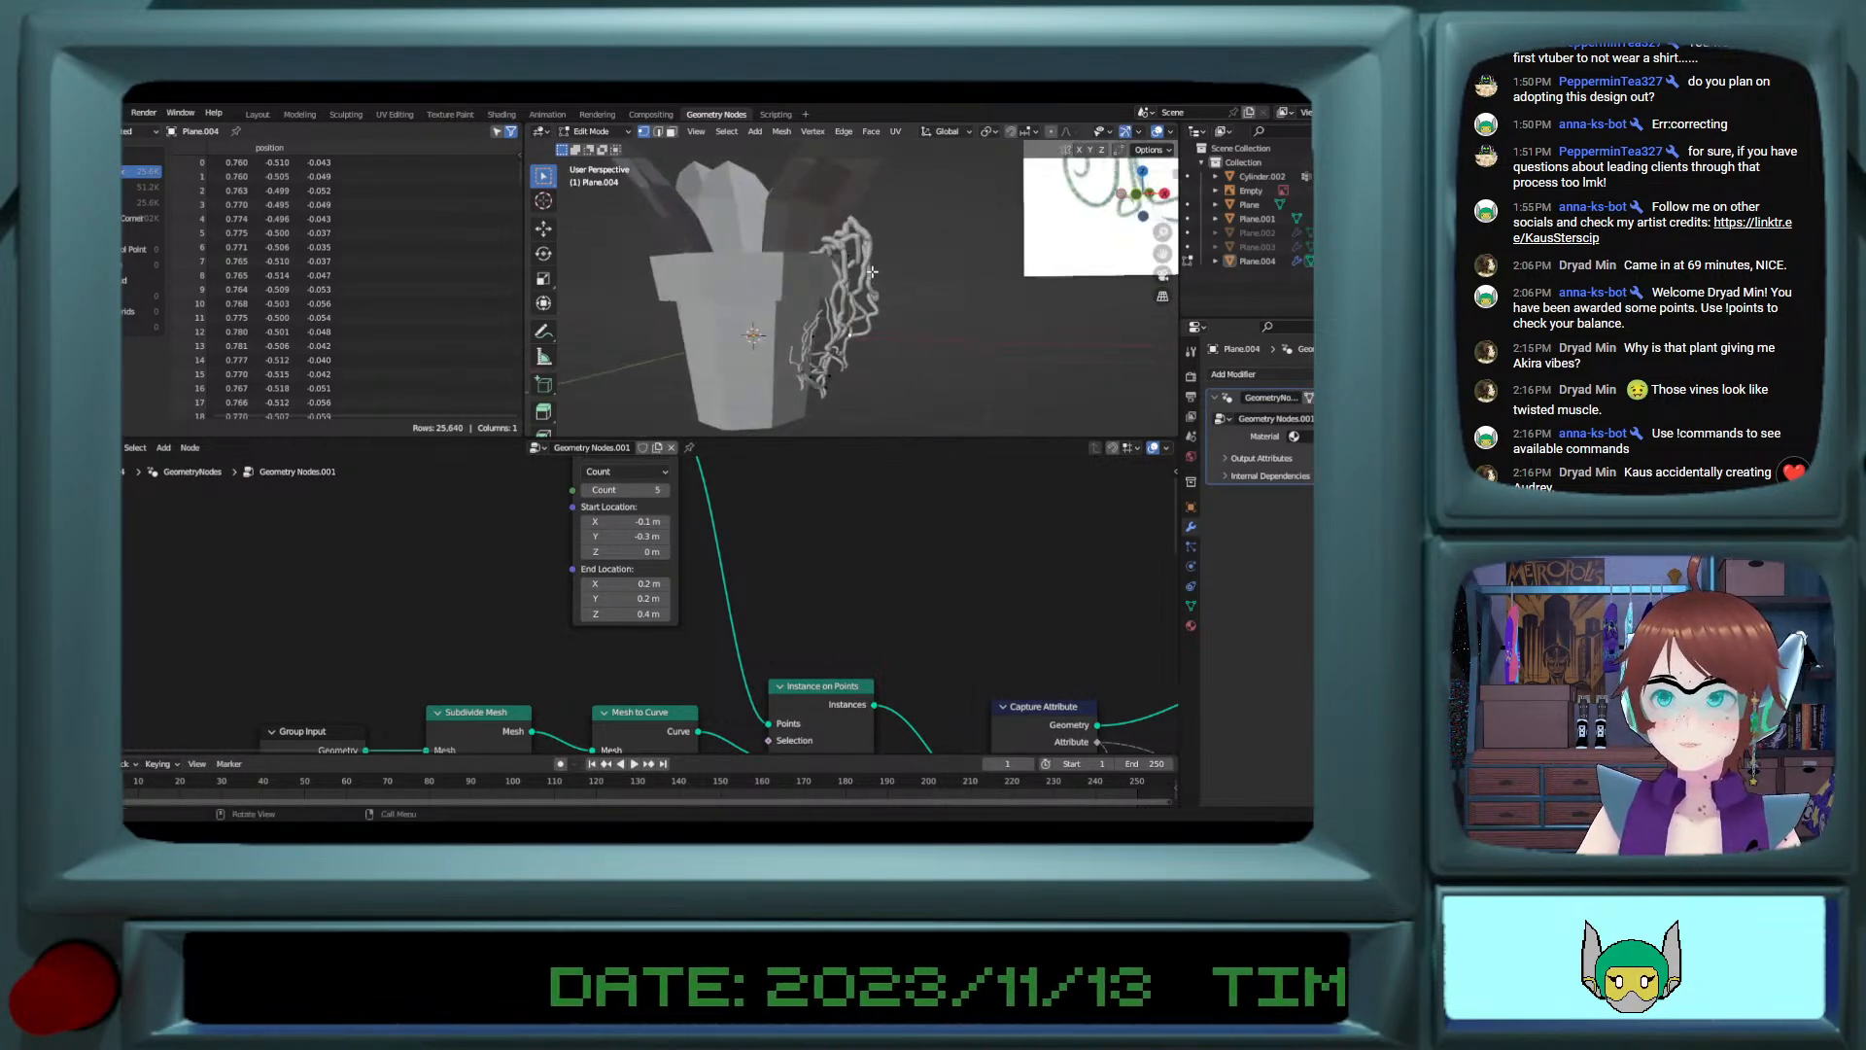
click(258, 115)
scroll(777, 347, down, 6)
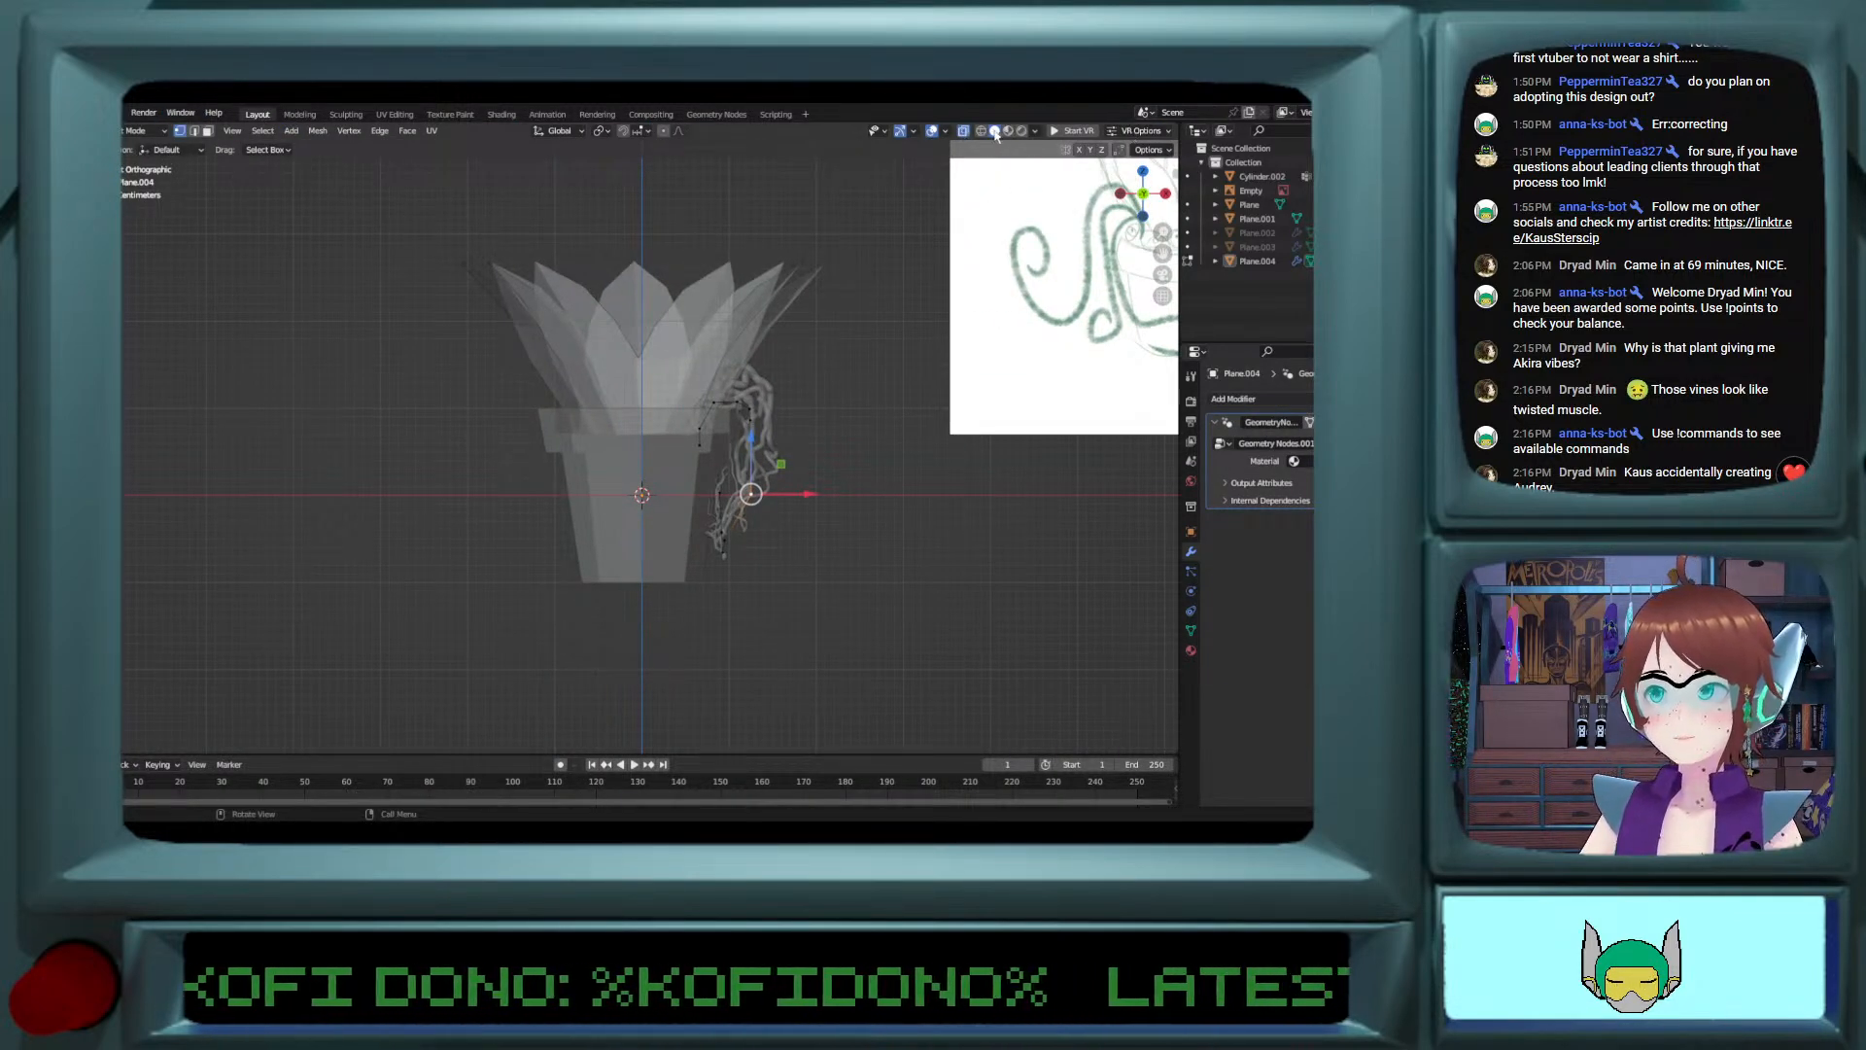
click(962, 134)
middle_drag(820, 333, 724, 362)
key(Tab)
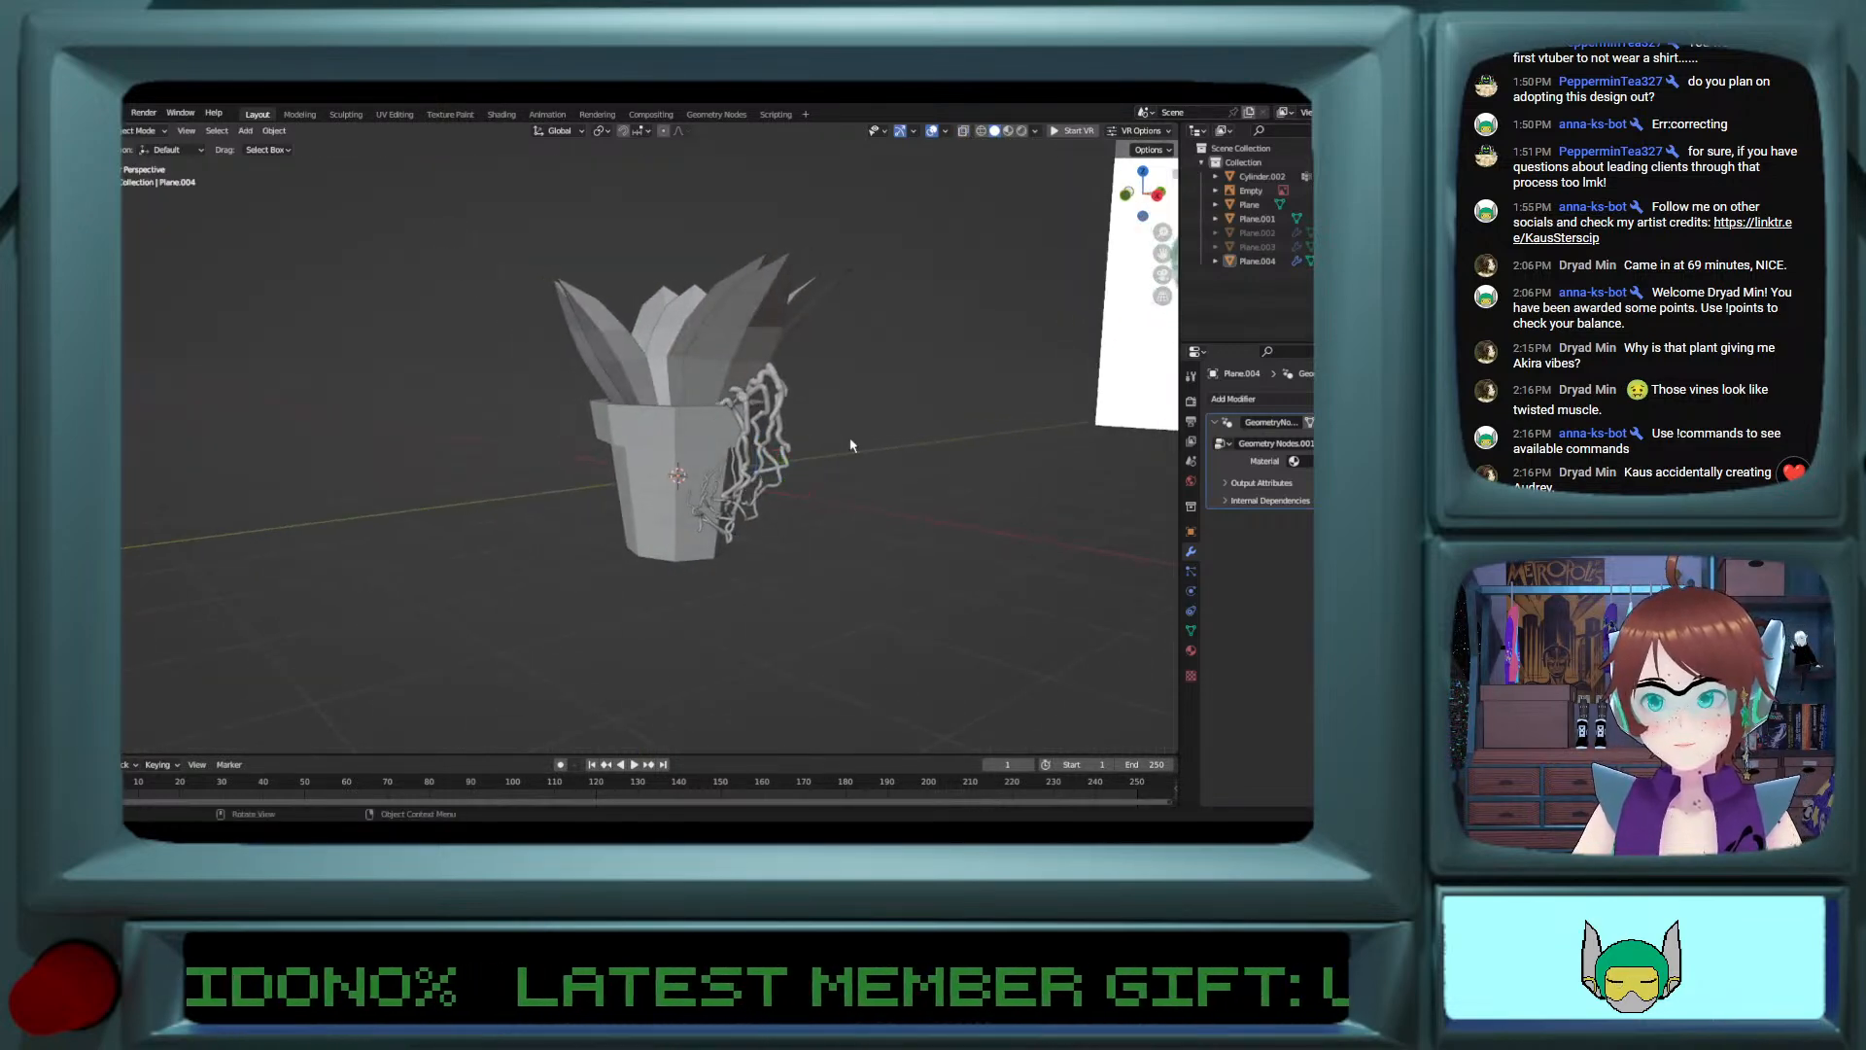
Step: Select the vine and add a second Geometry Nodes modifier that uses the Circular Array node group
middle_drag(851, 439, 740, 430)
click(741, 429)
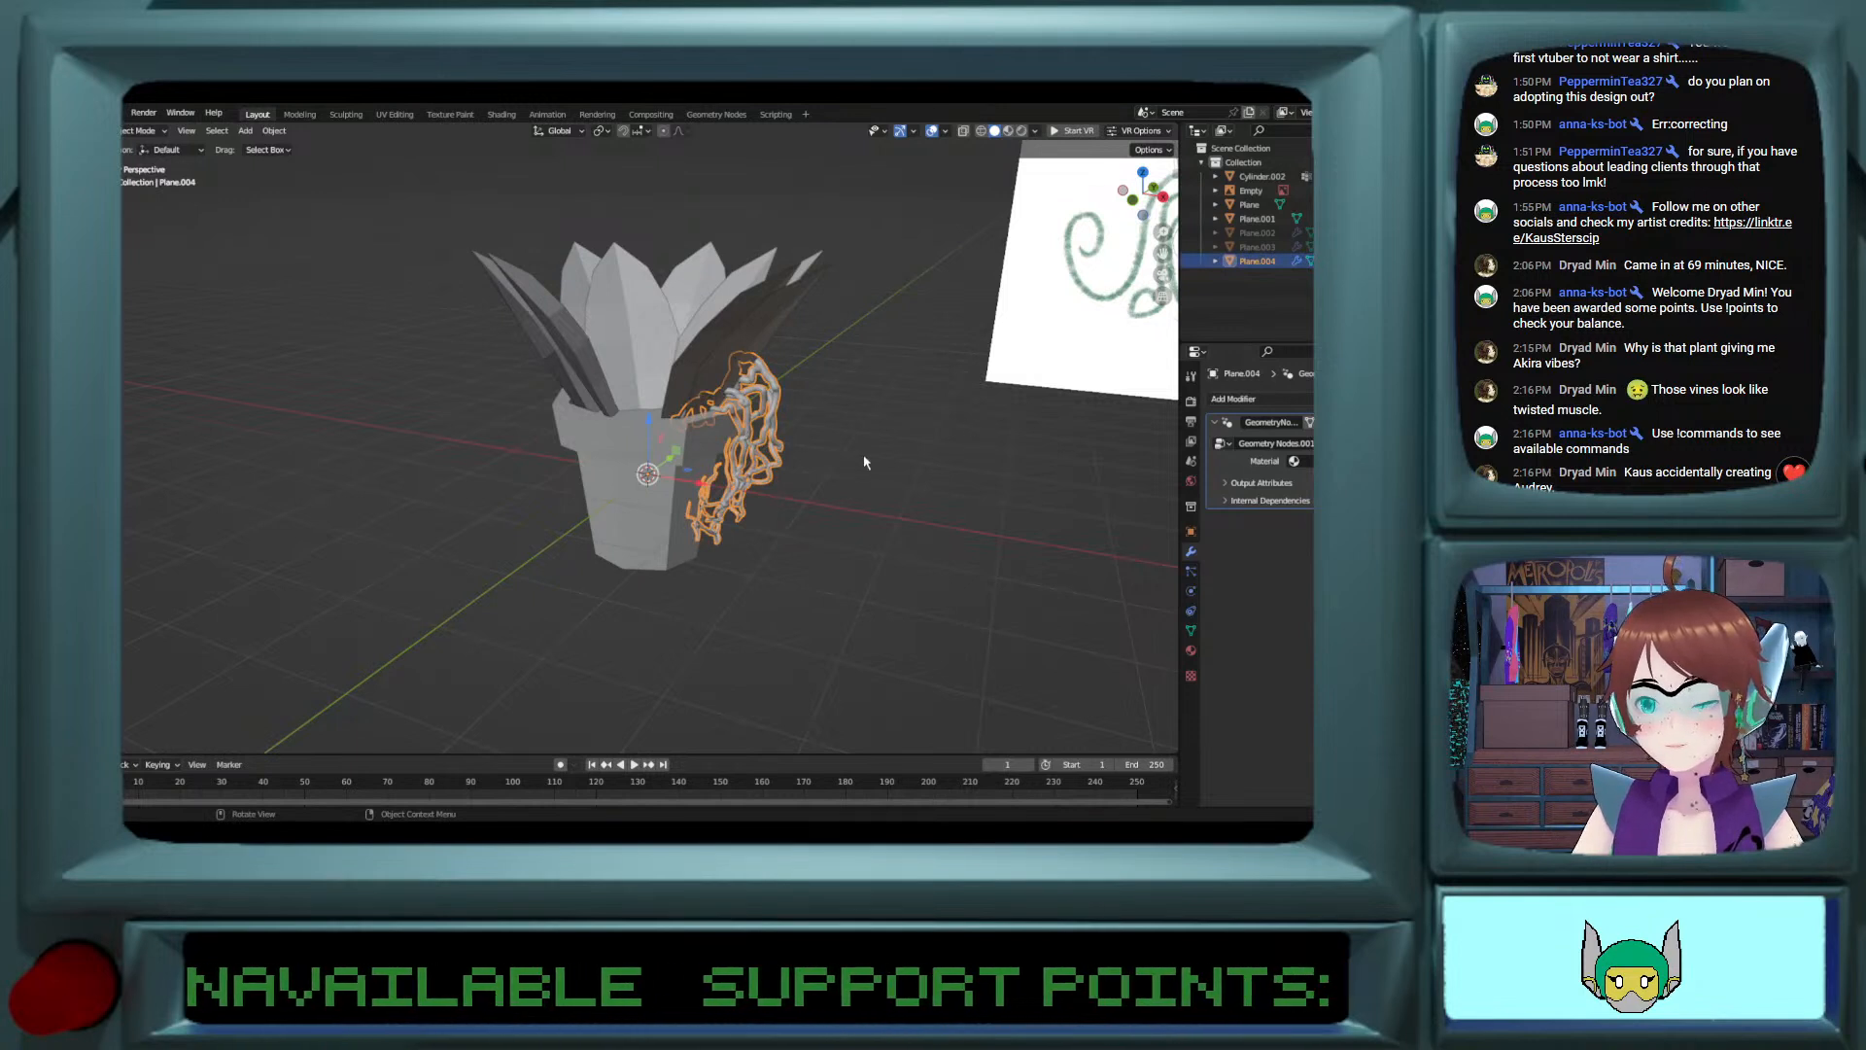
click(1233, 399)
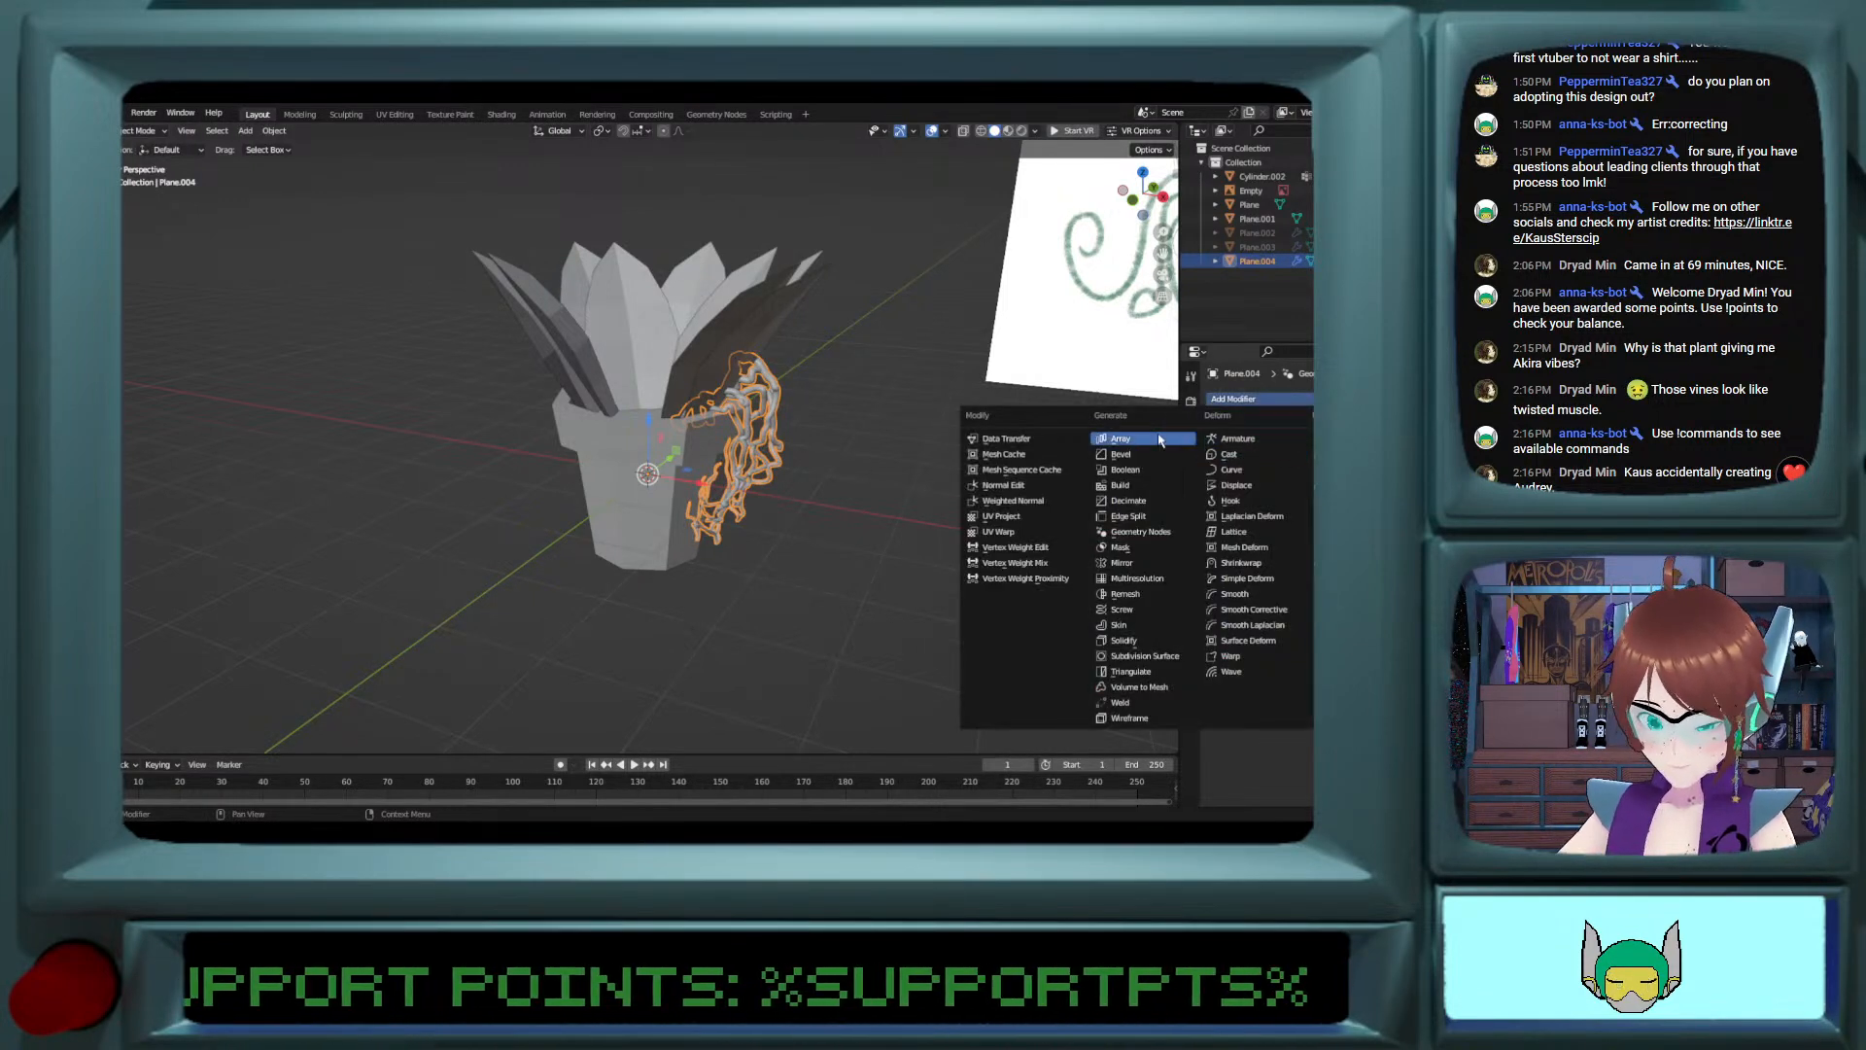
click(1139, 533)
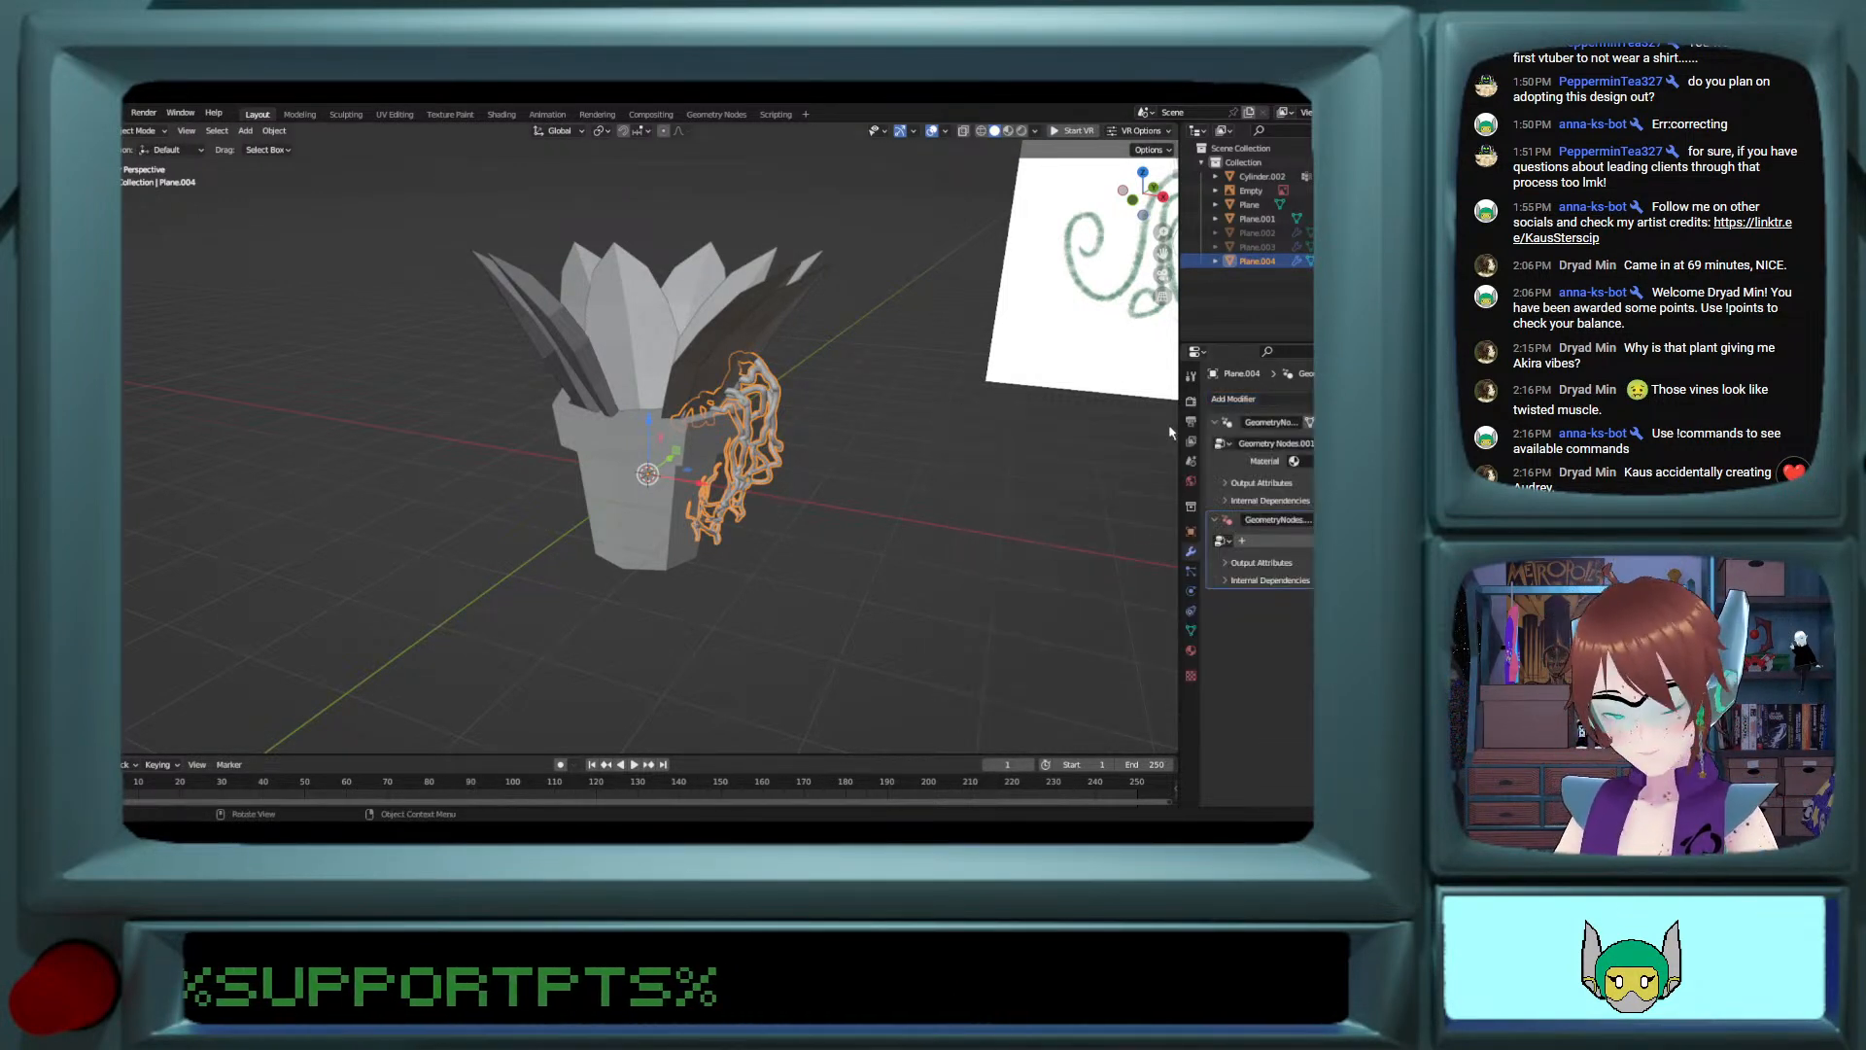
click(1222, 542)
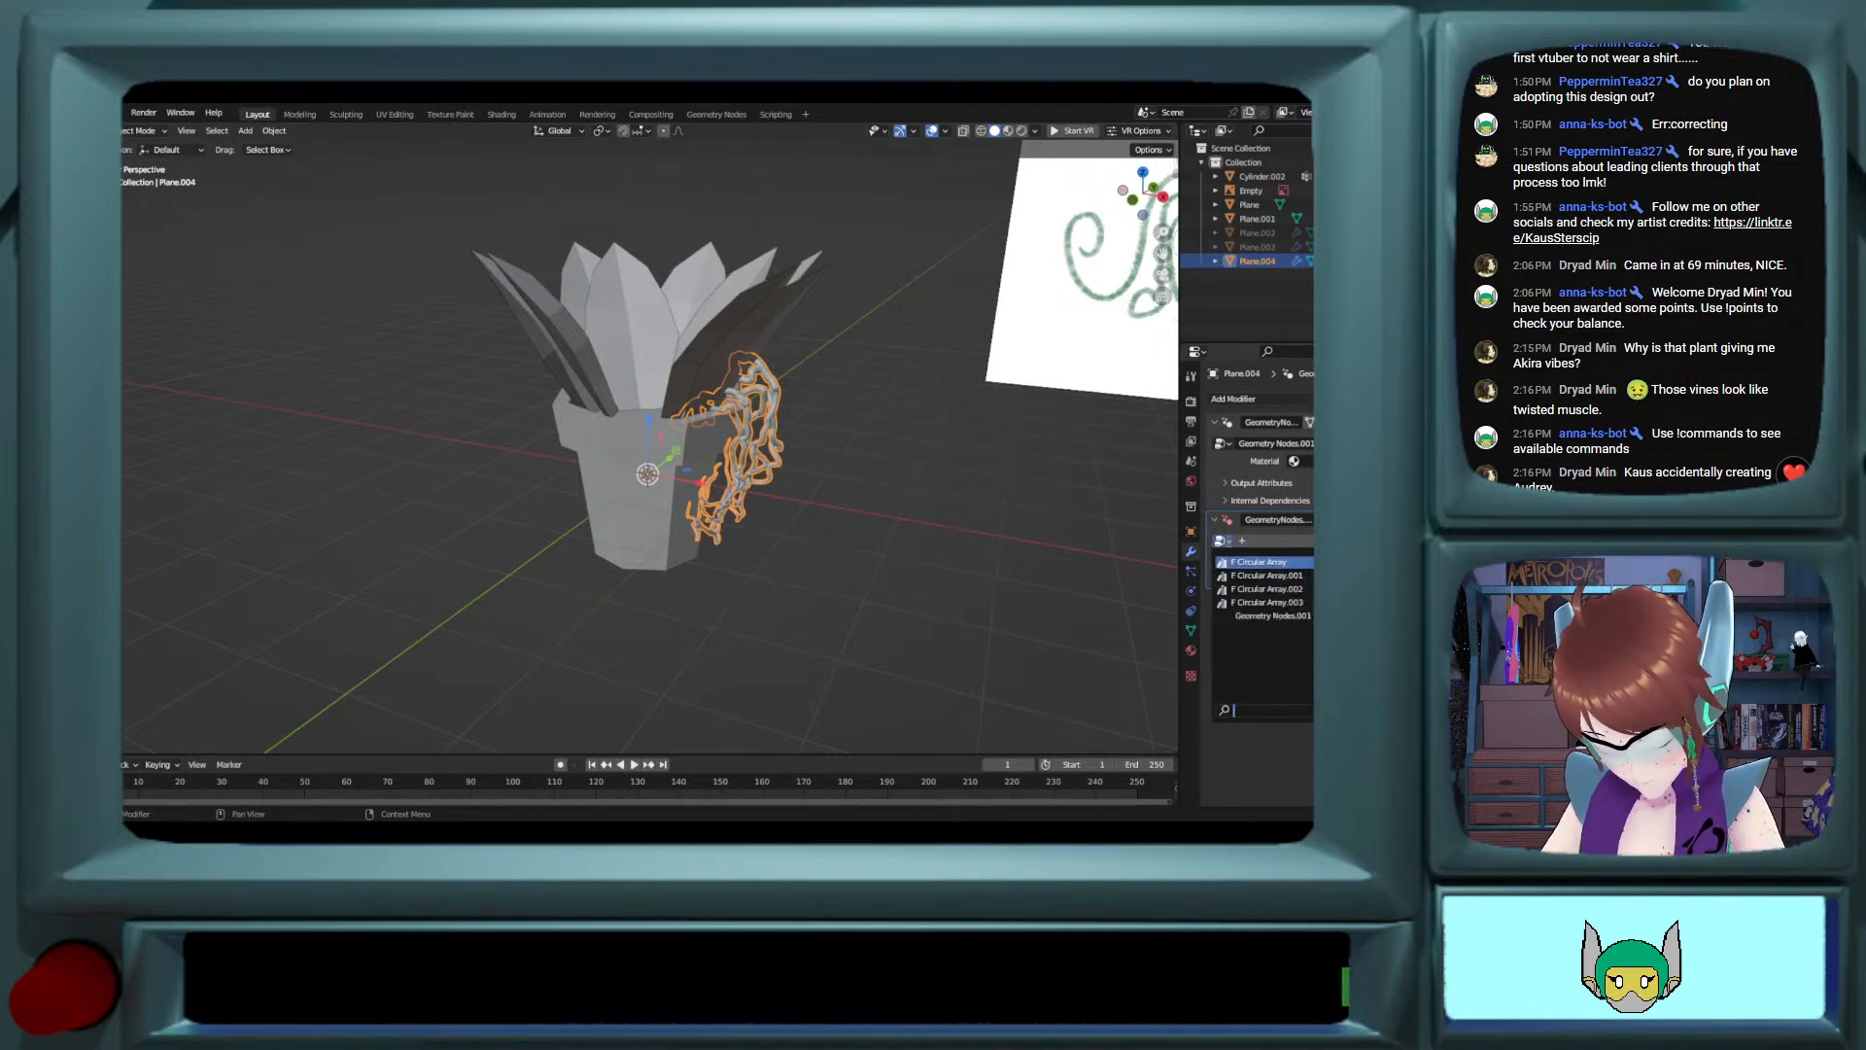
click(1250, 568)
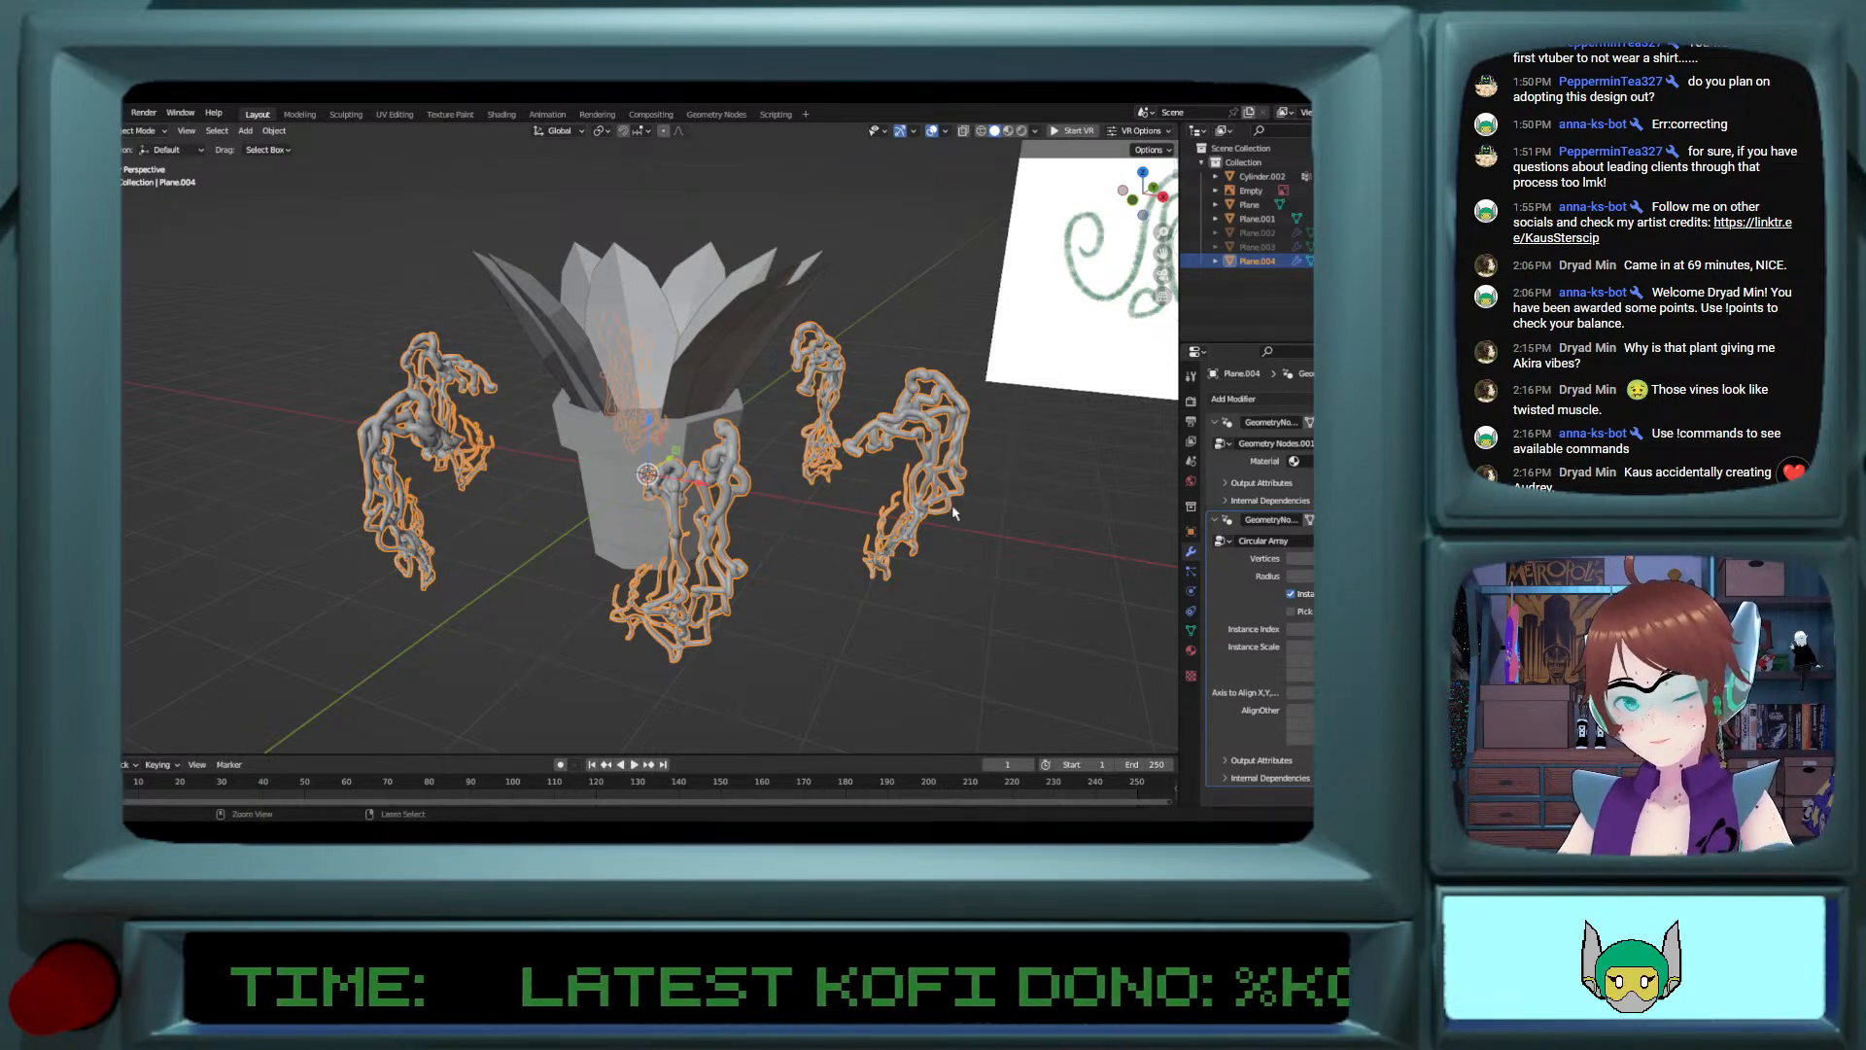
key(ctrl+z)
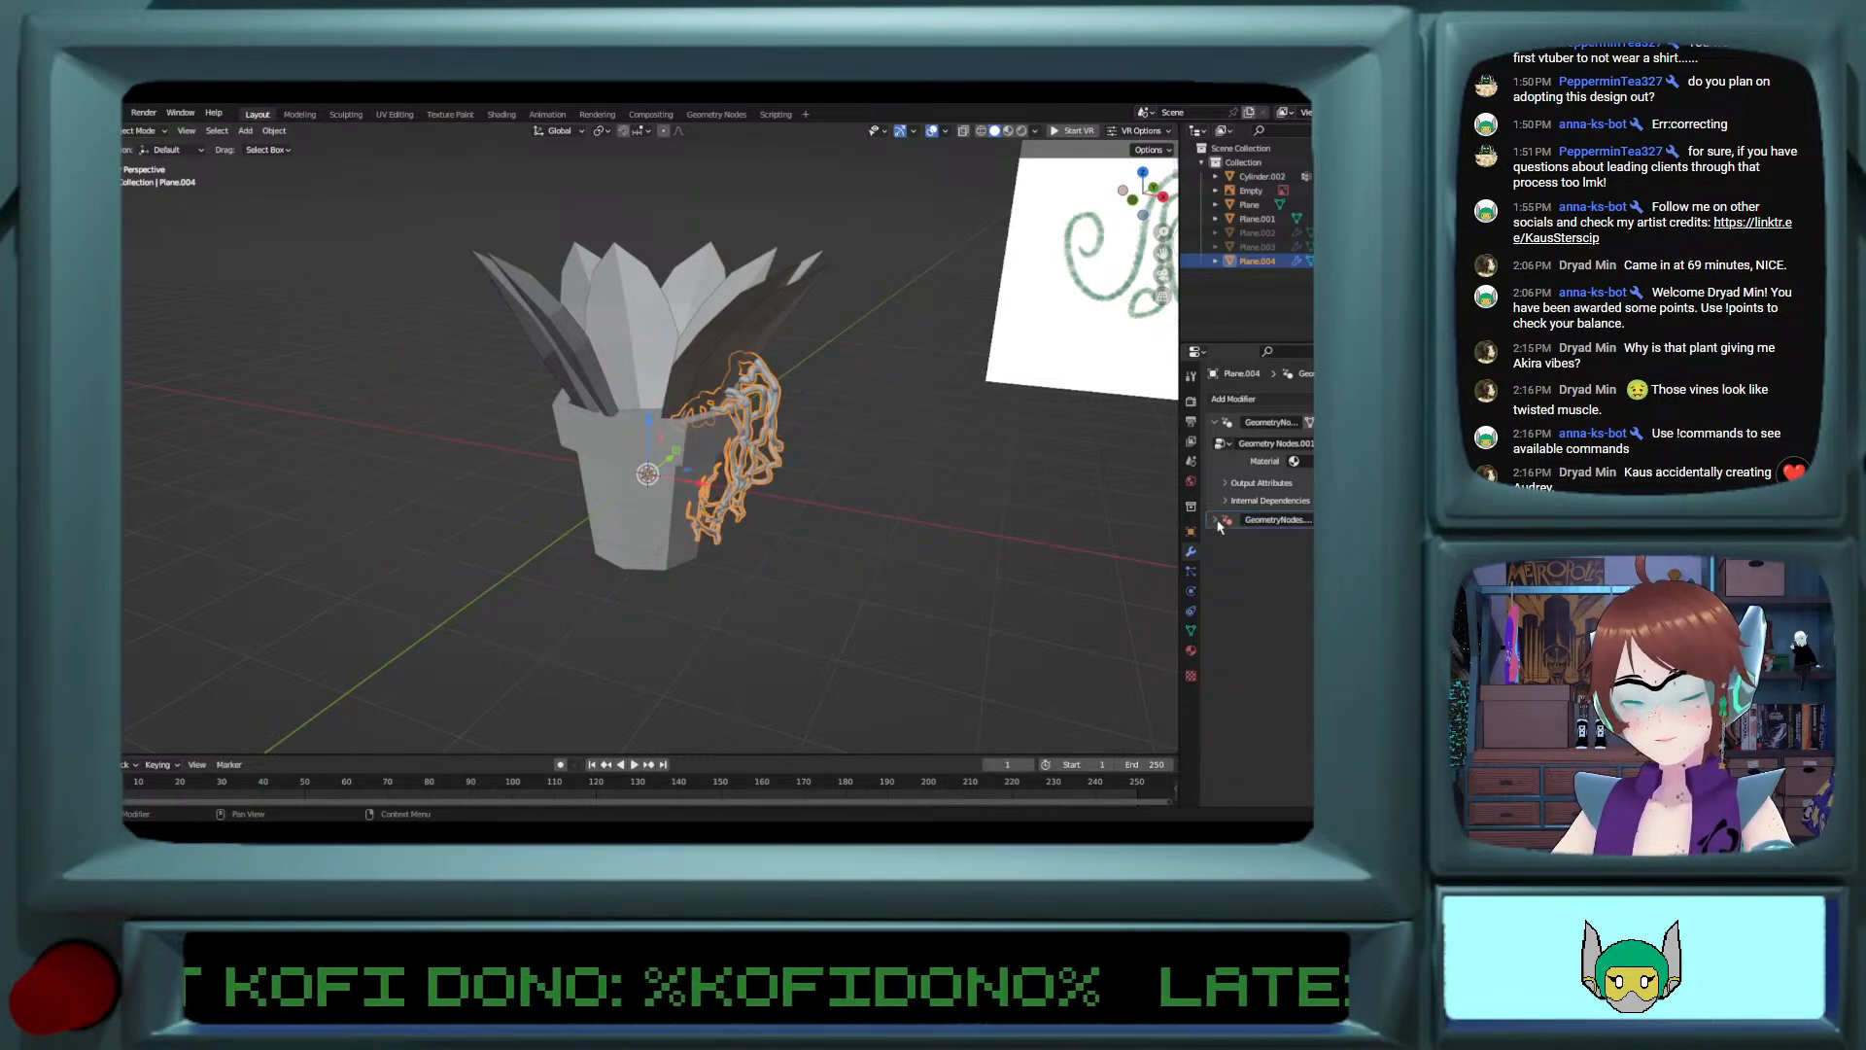
click(1222, 540)
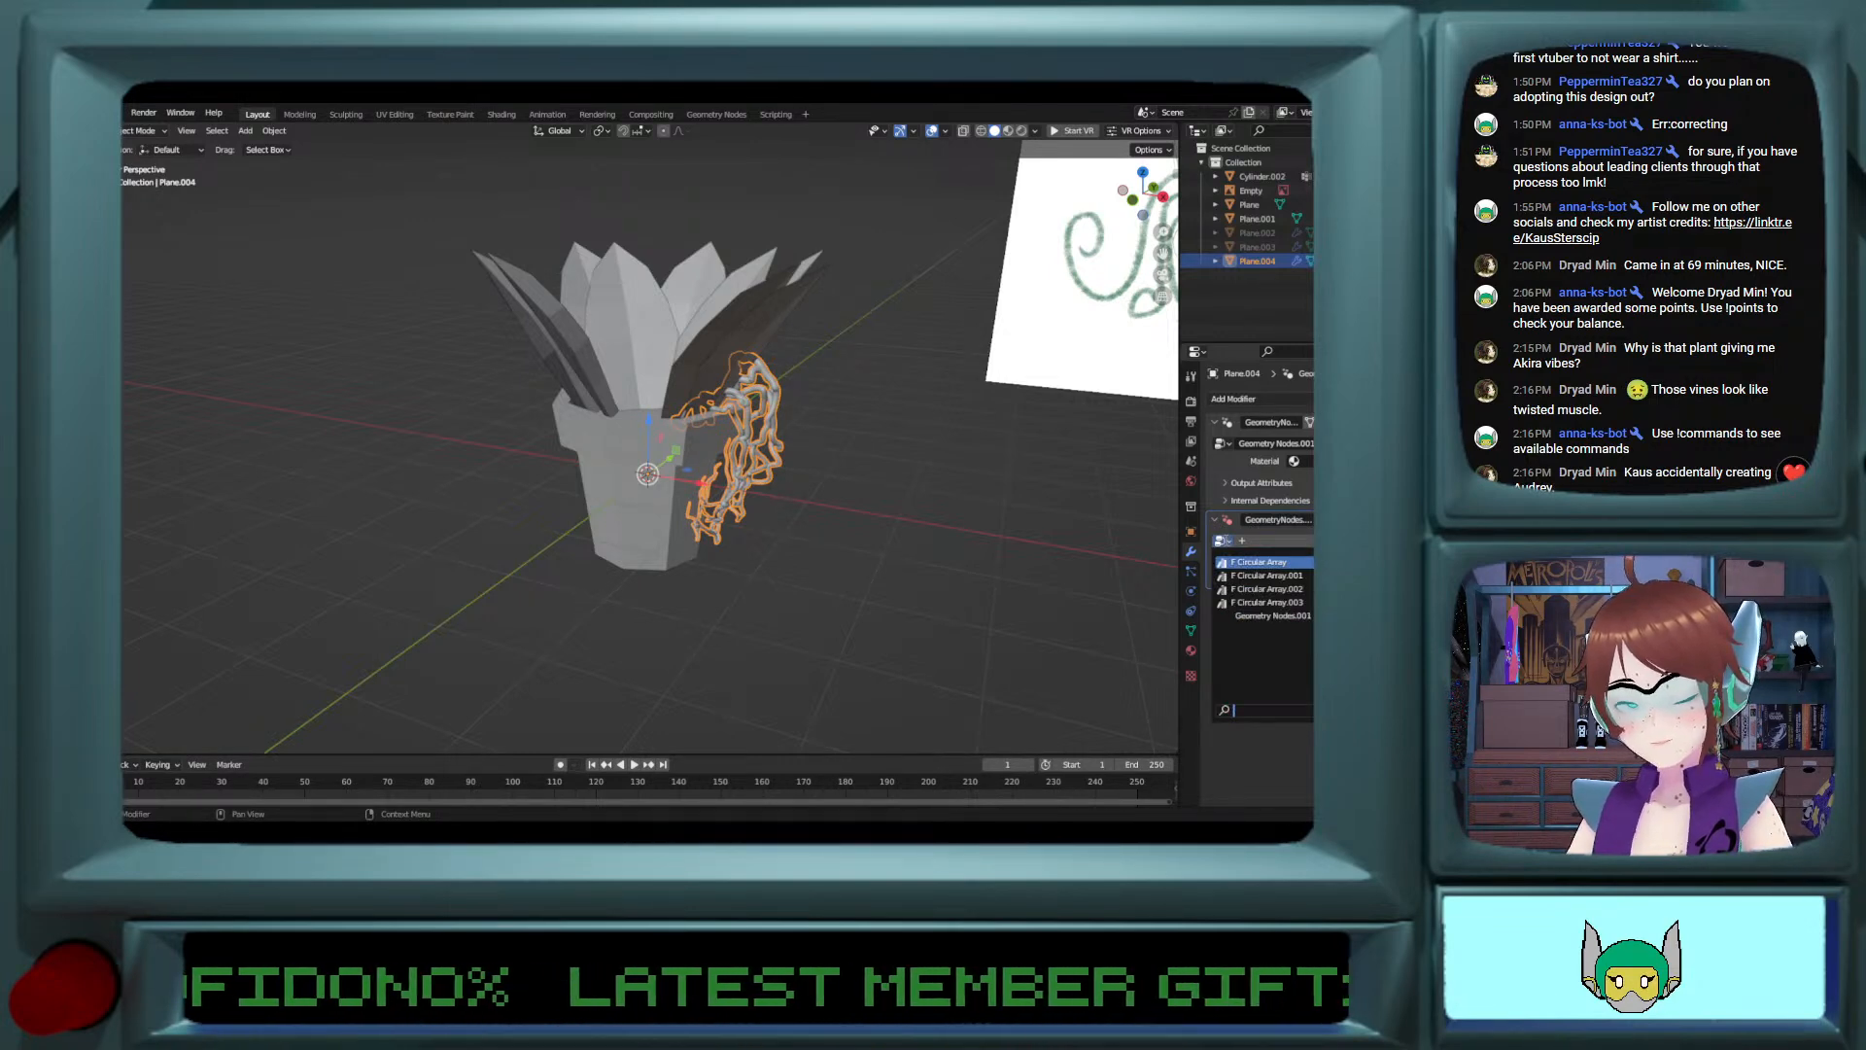
click(1240, 563)
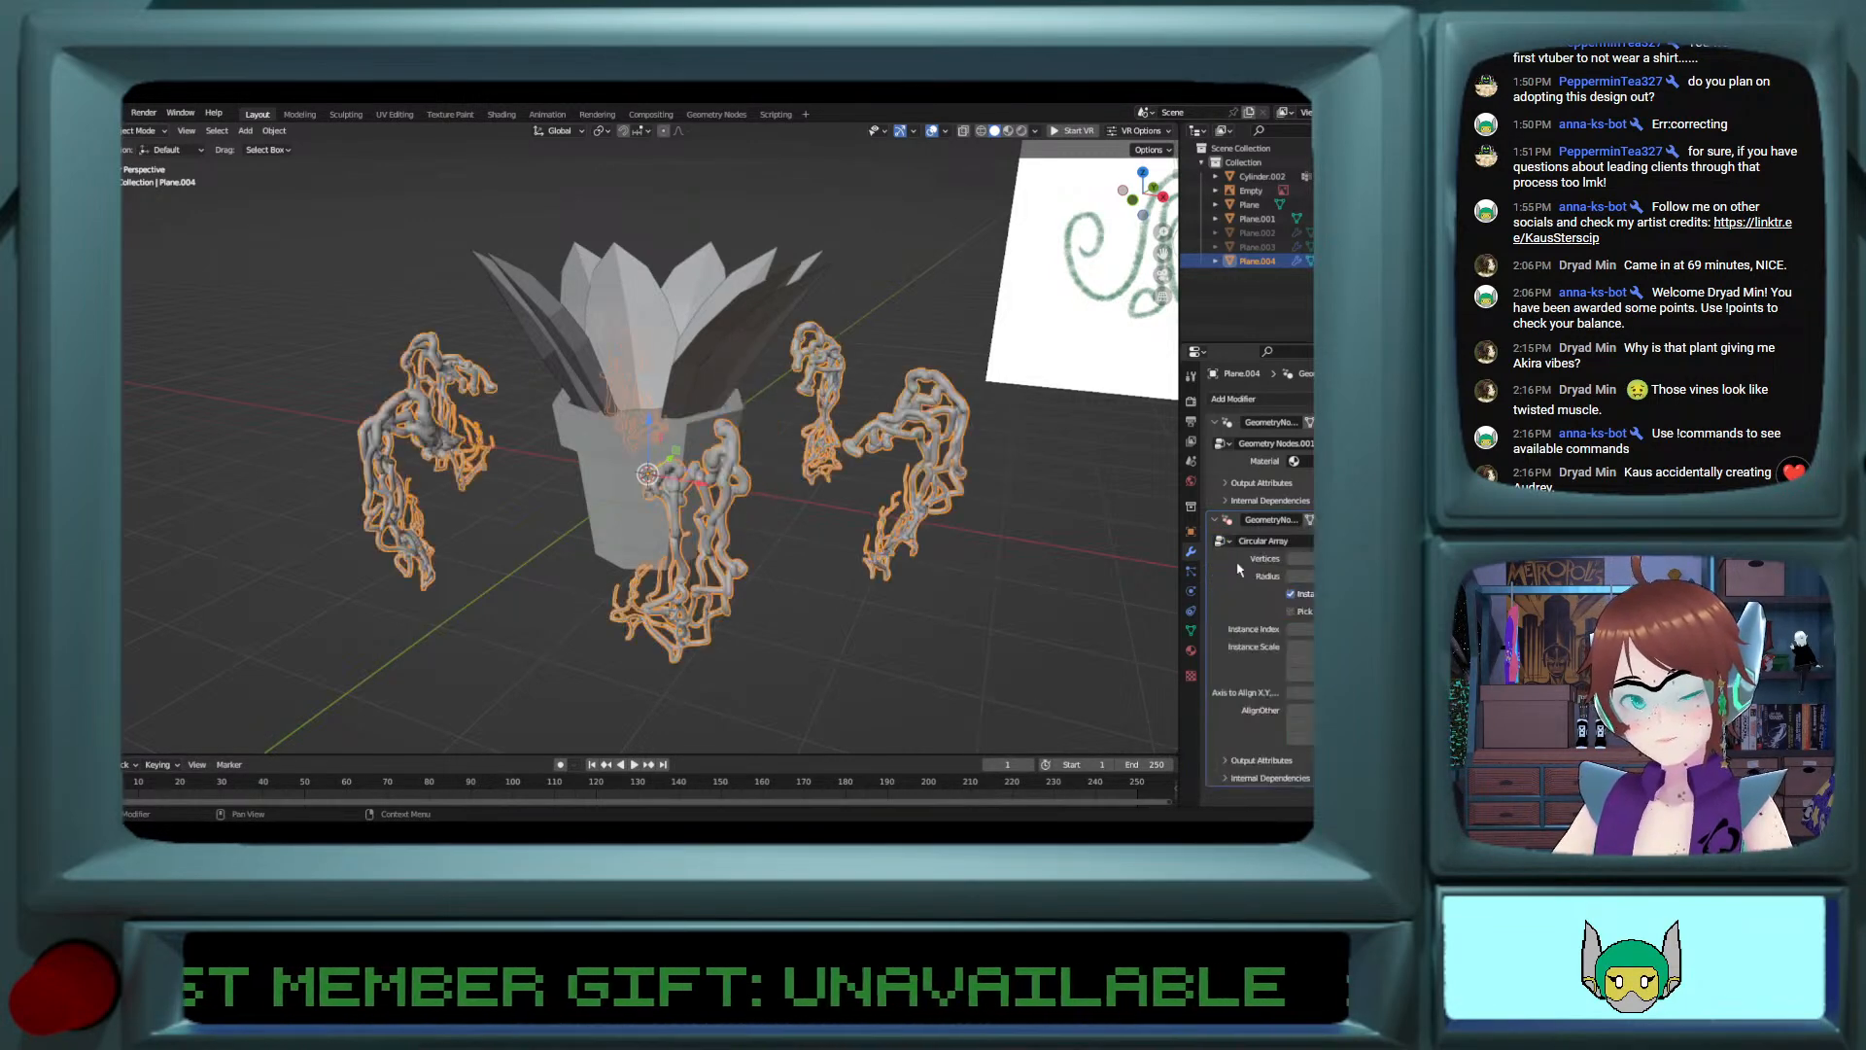
Step: Increase the circular array's Vertices by one and set its Radius to 0
mouse_move(1307, 558)
mouse_down()
mouse_move(1288, 558)
mouse_move(1360, 558)
mouse_move(1307, 558)
mouse_up()
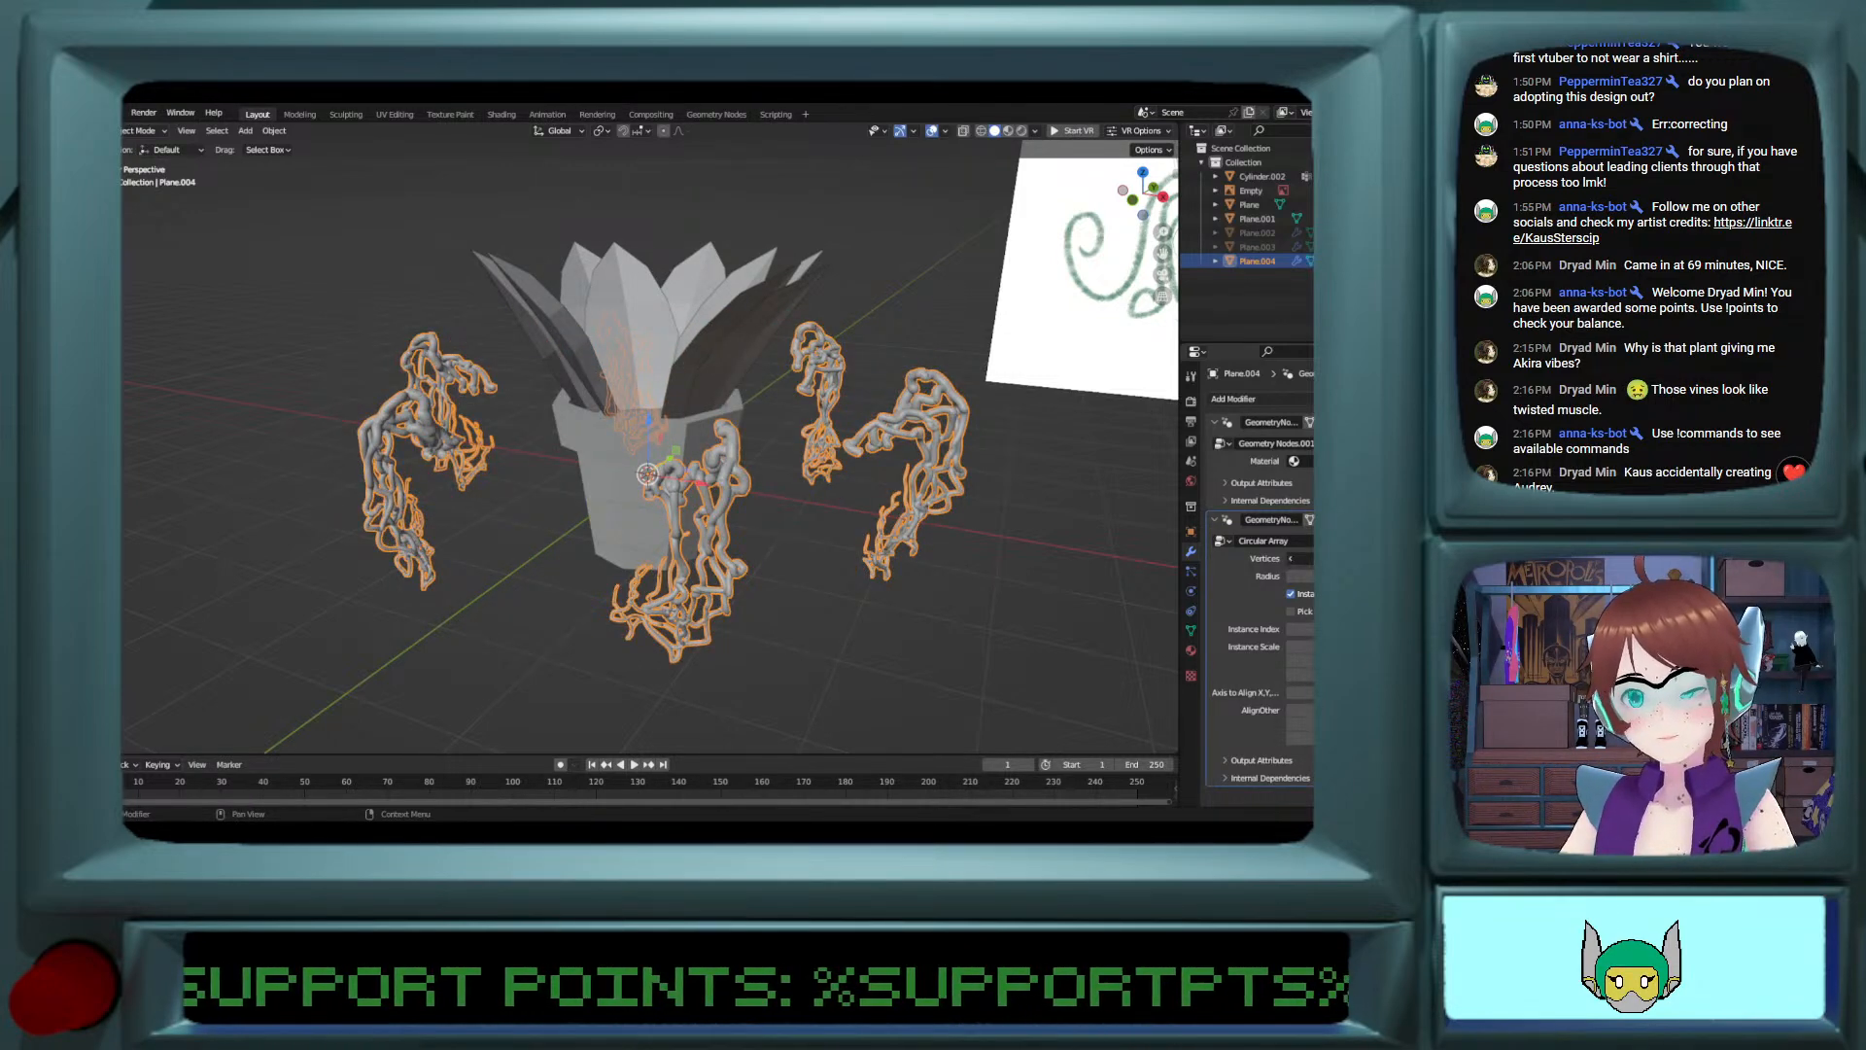
click(1310, 557)
click(1289, 578)
click(1288, 578)
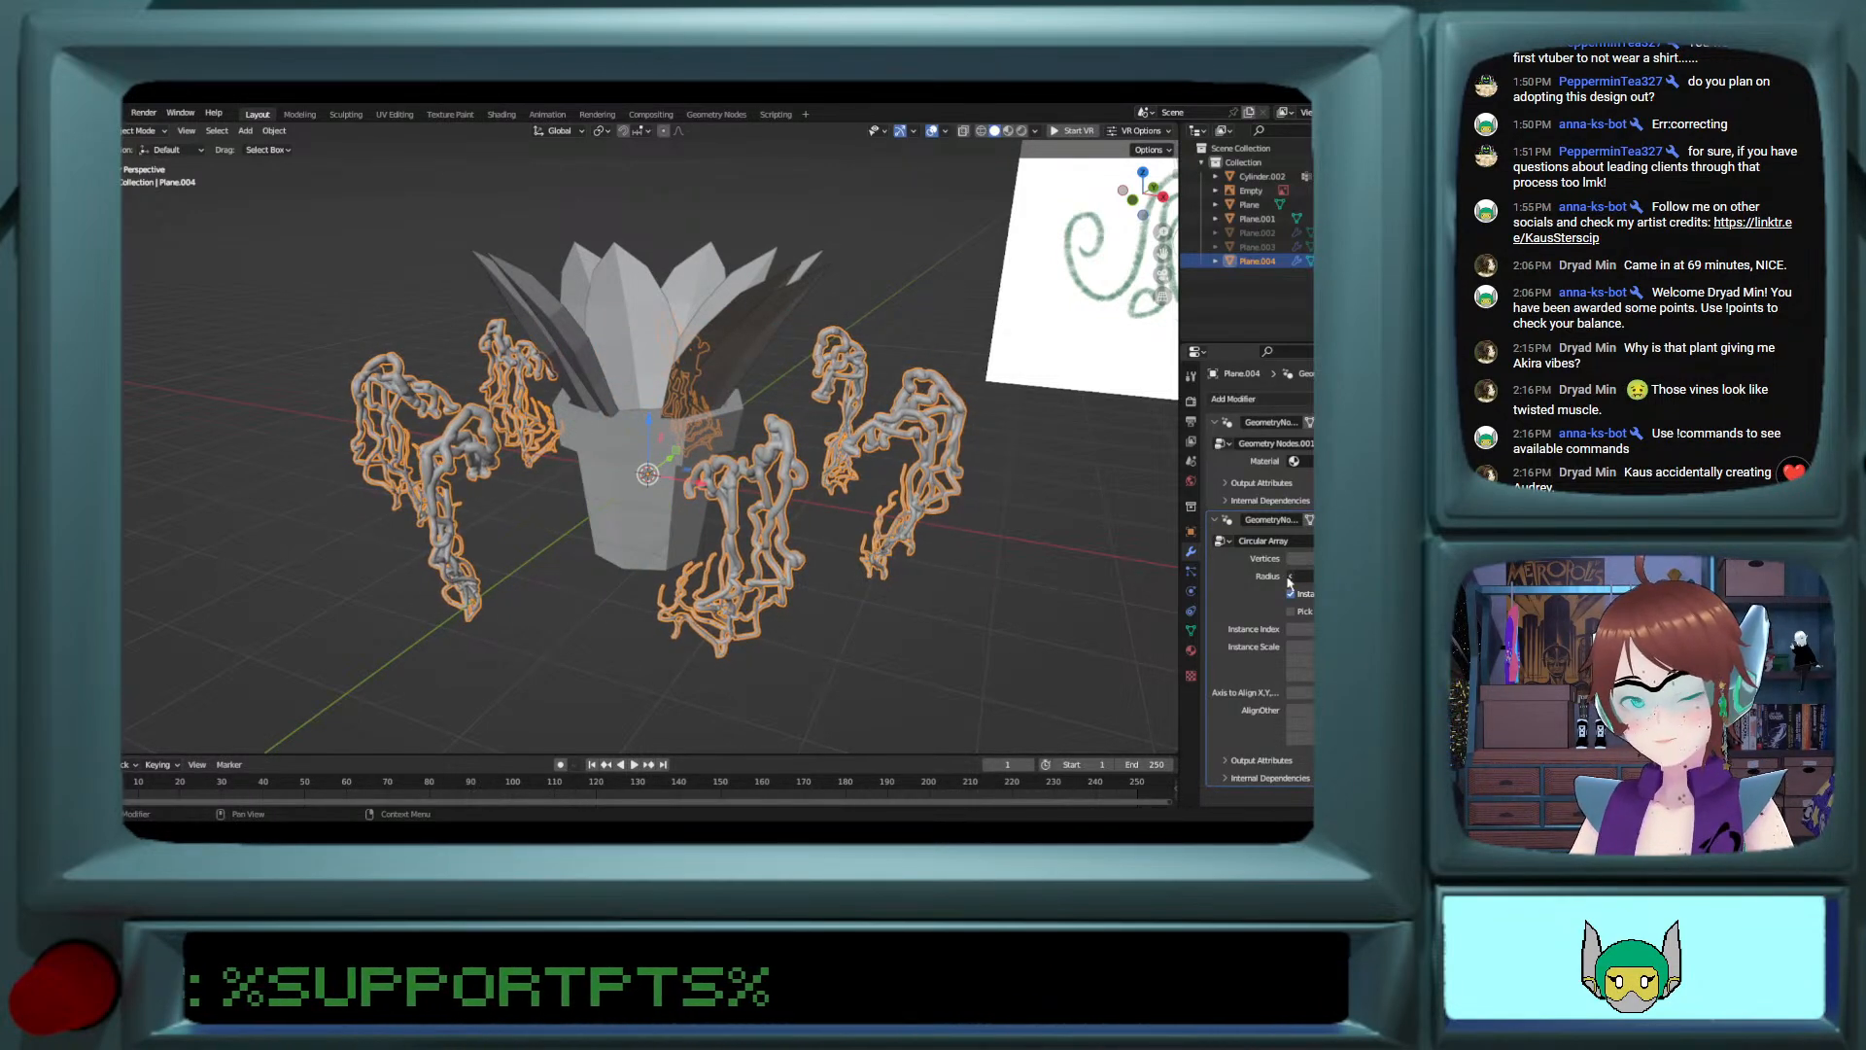
click(1289, 578)
click(1288, 578)
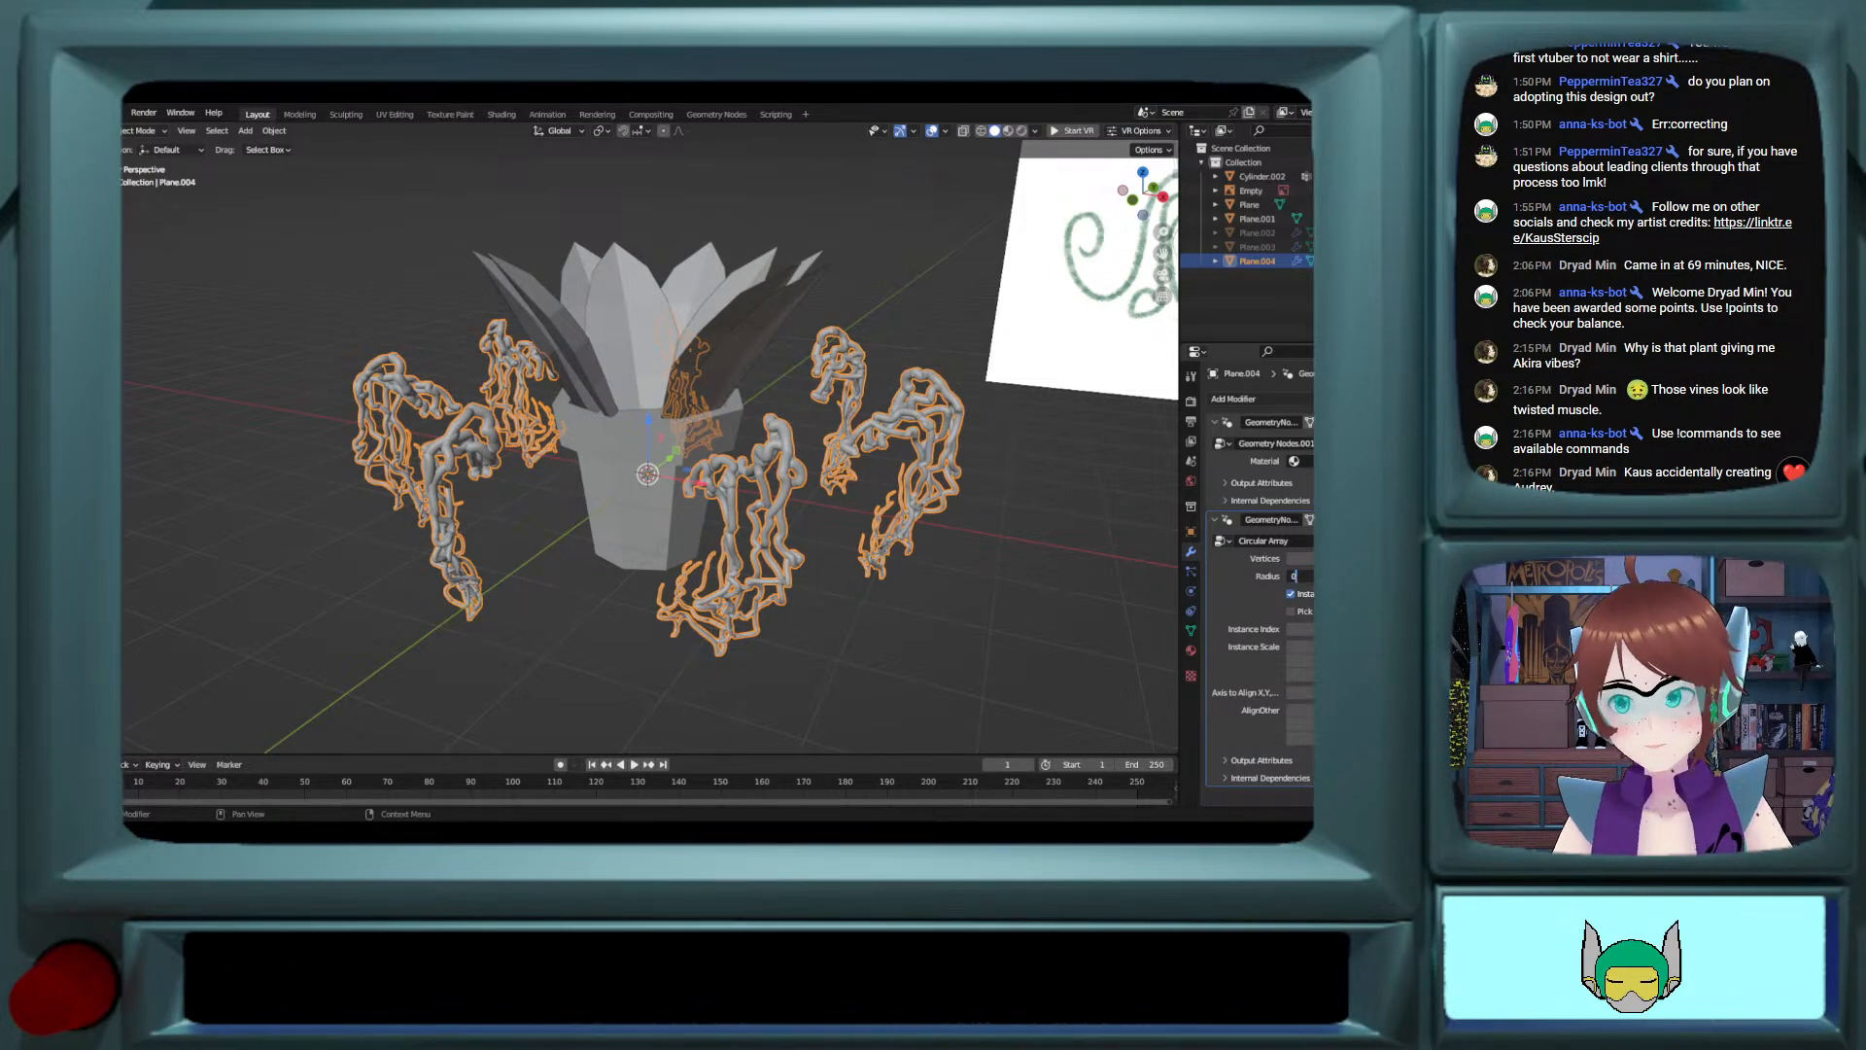
text(0)
key(Return)
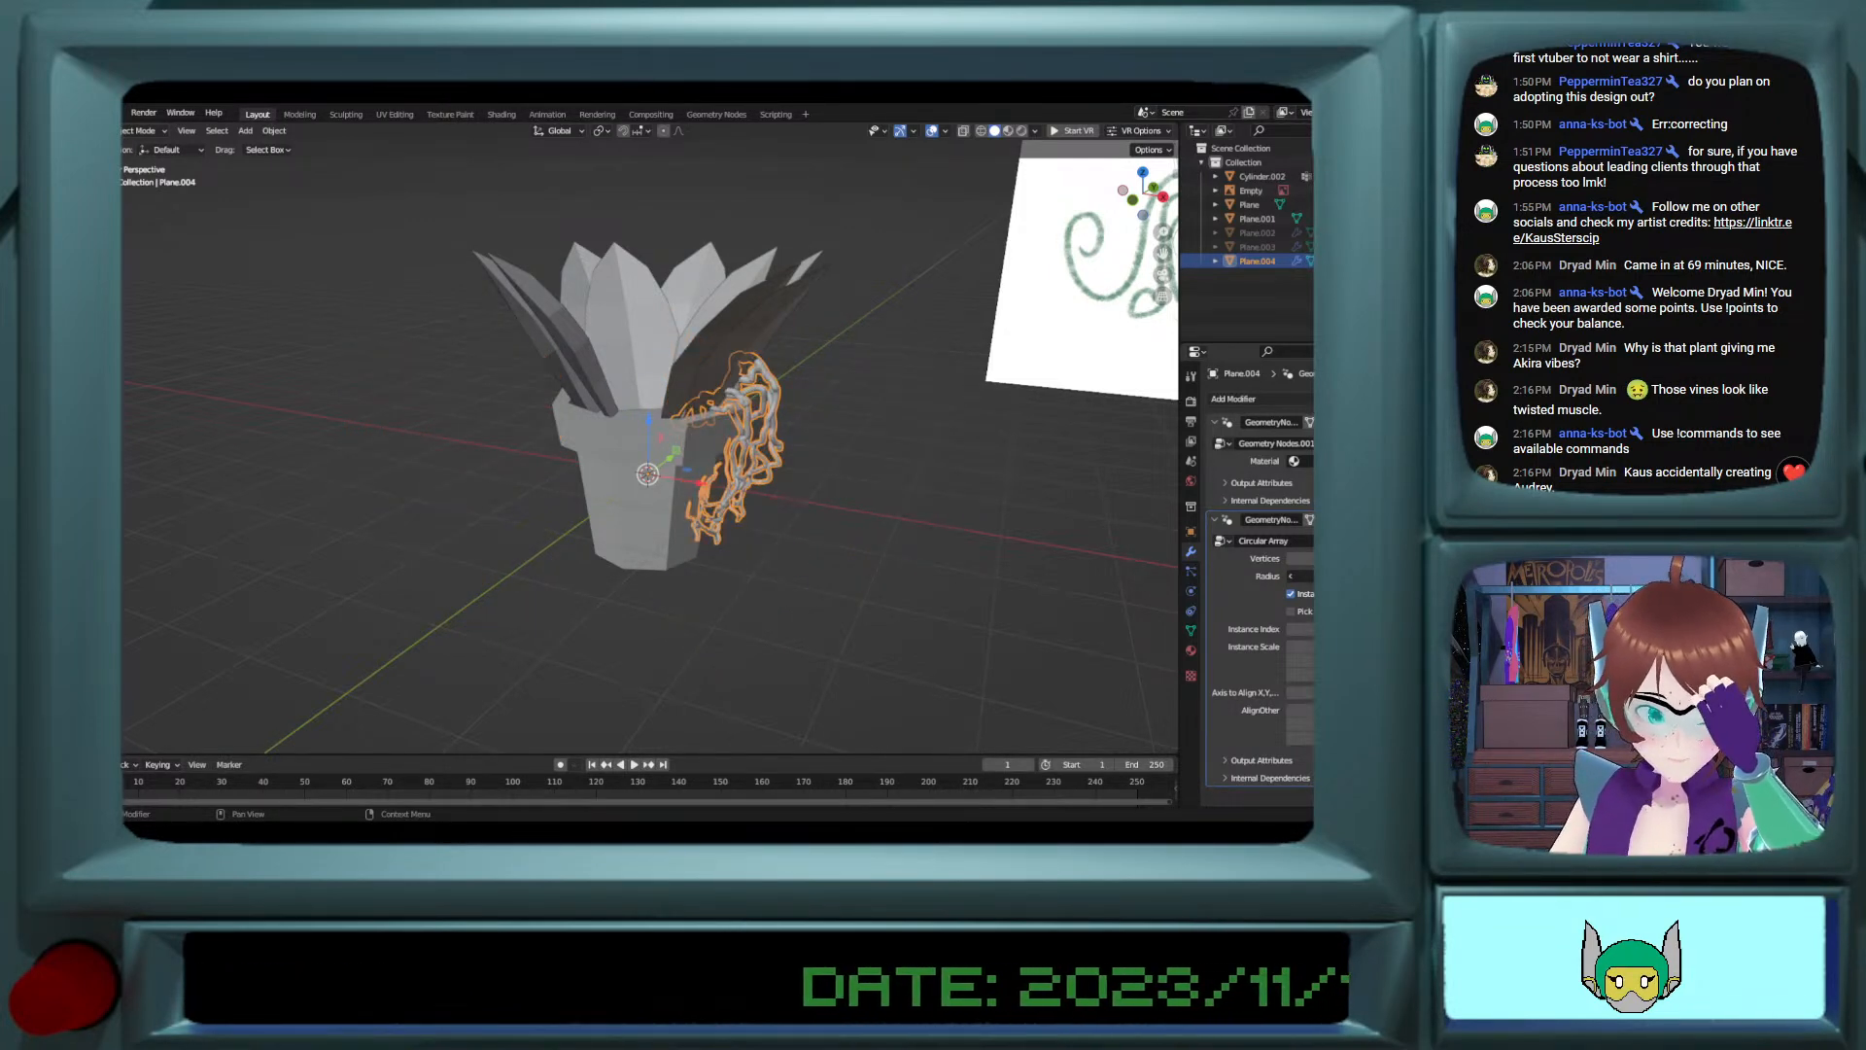
Step: Raise the circular array's Radius slightly above 0 so the vine copies ring the pot rim
click(1310, 577)
mouse_move(1028, 504)
middle_down()
mouse_move(750, 425)
mouse_move(874, 432)
mouse_move(797, 463)
mouse_move(795, 483)
mouse_move(958, 483)
mouse_move(579, 453)
mouse_move(1046, 495)
middle_up()
scroll(795, 483, up, 2)
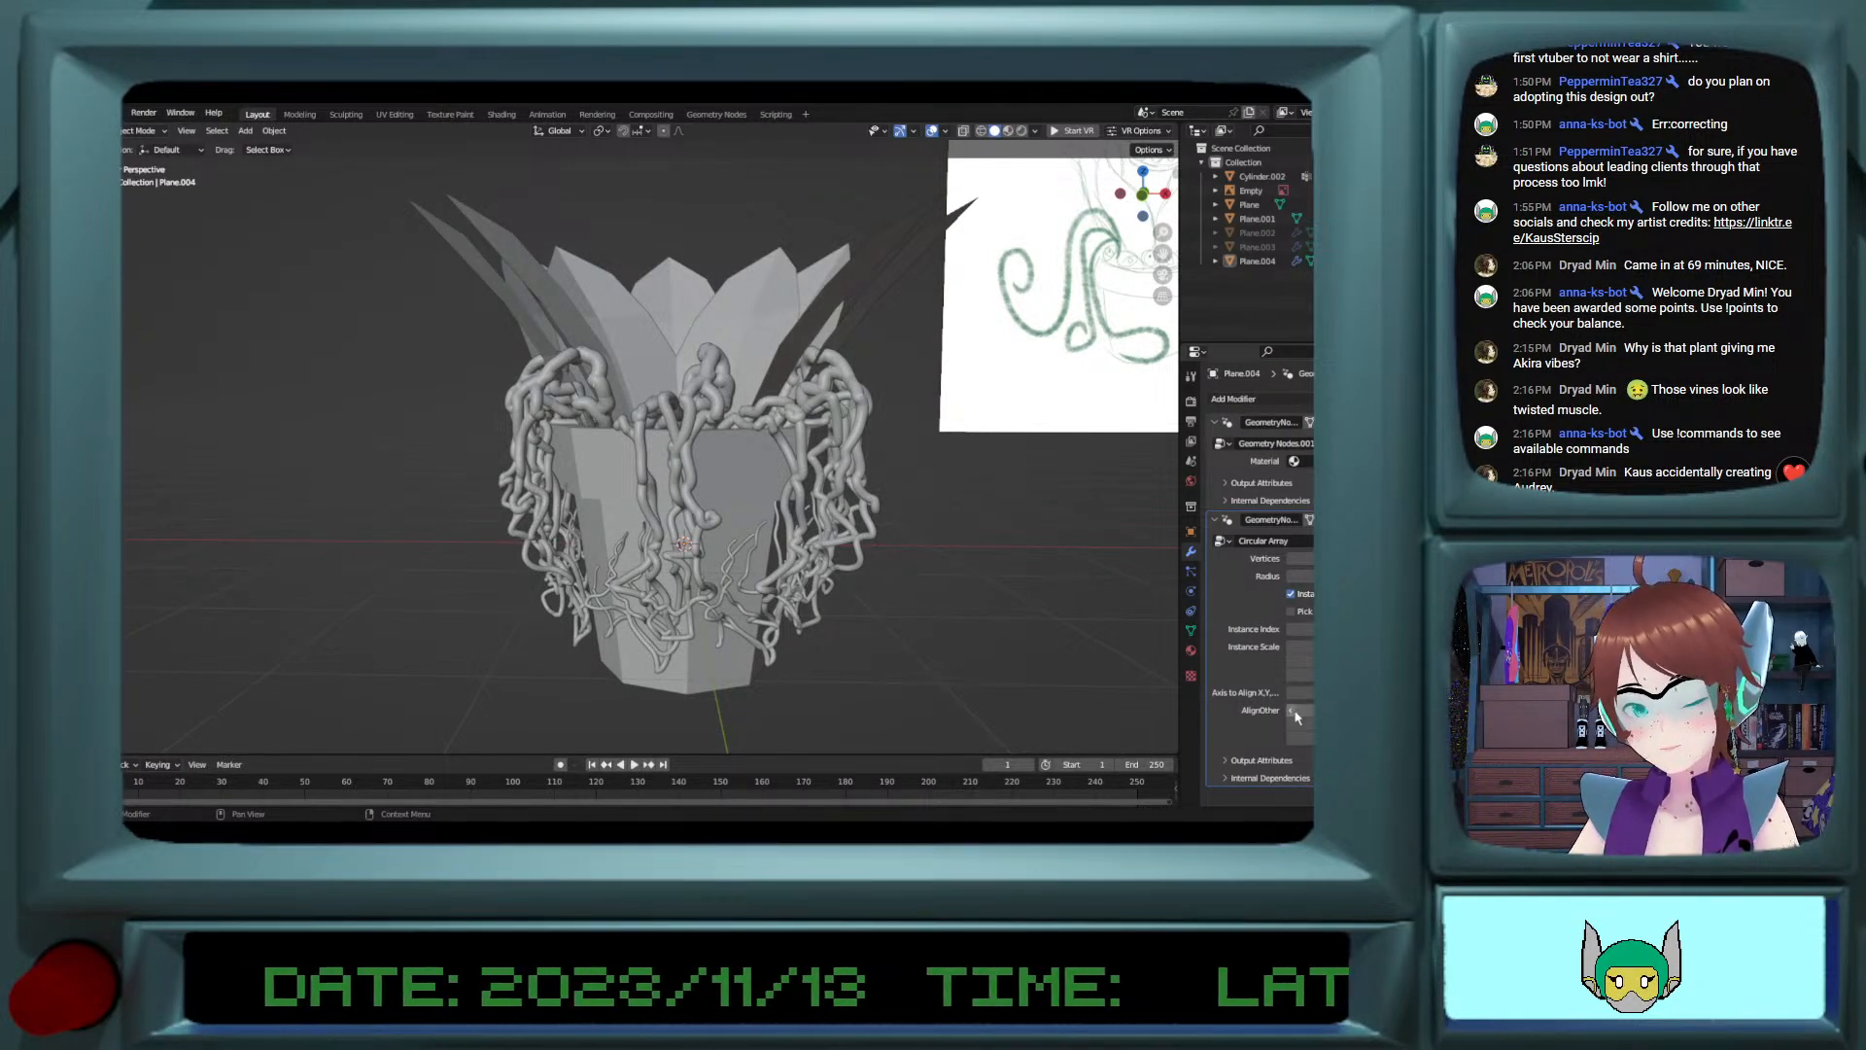
Step: Adjust the circular array's Axis to Align value and compare how the vine copies face around the pot
click(1373, 693)
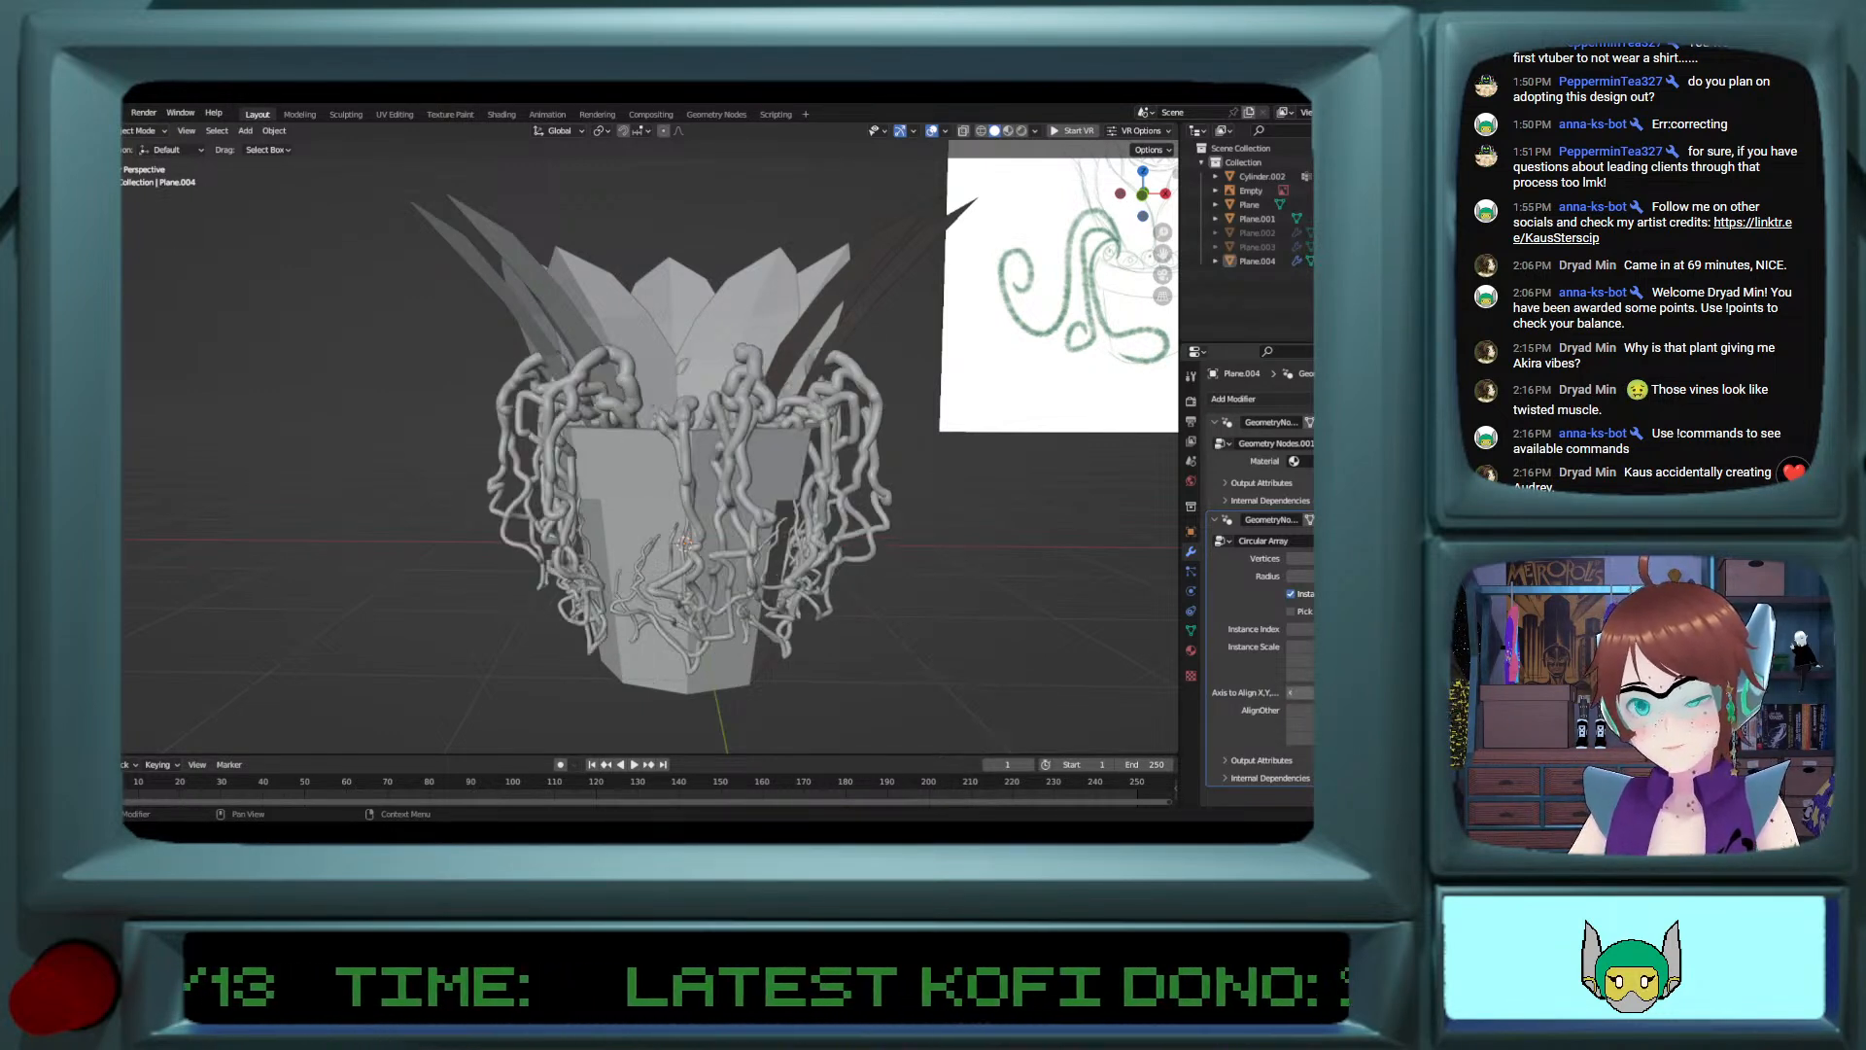
click(1292, 692)
click(1291, 692)
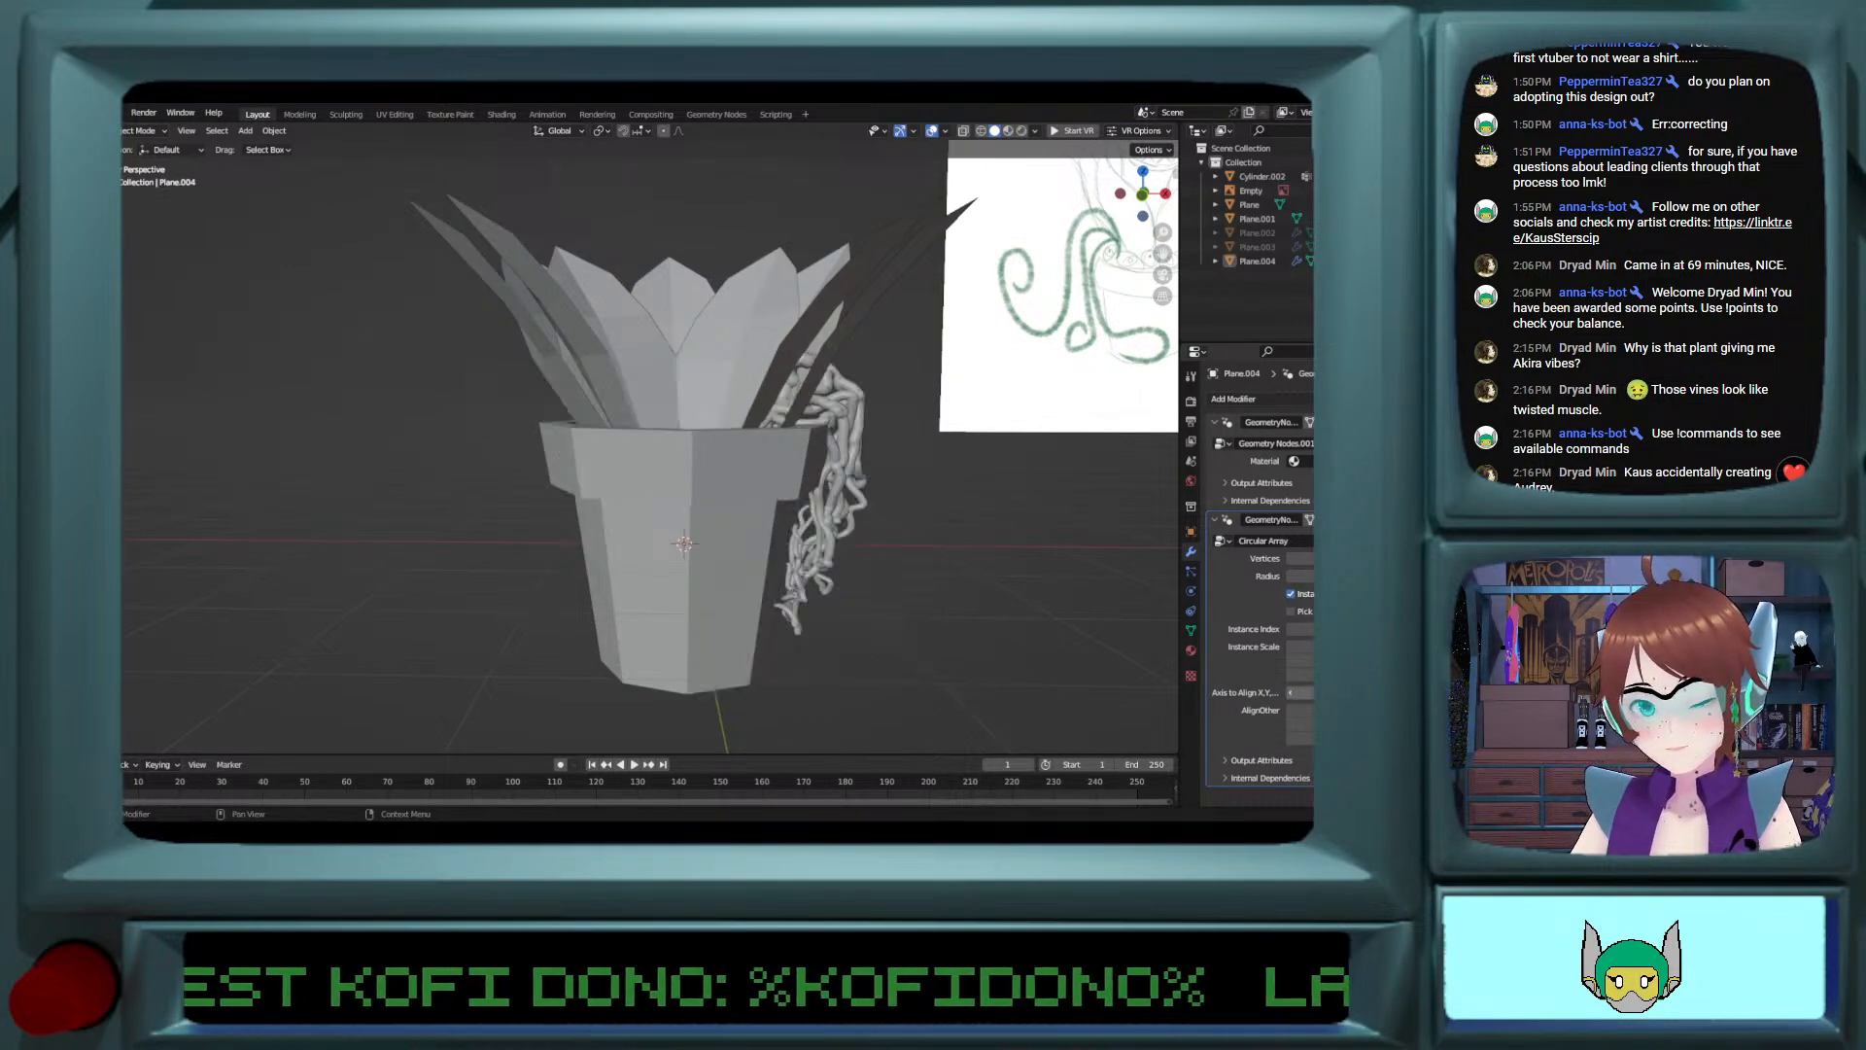
click(1292, 693)
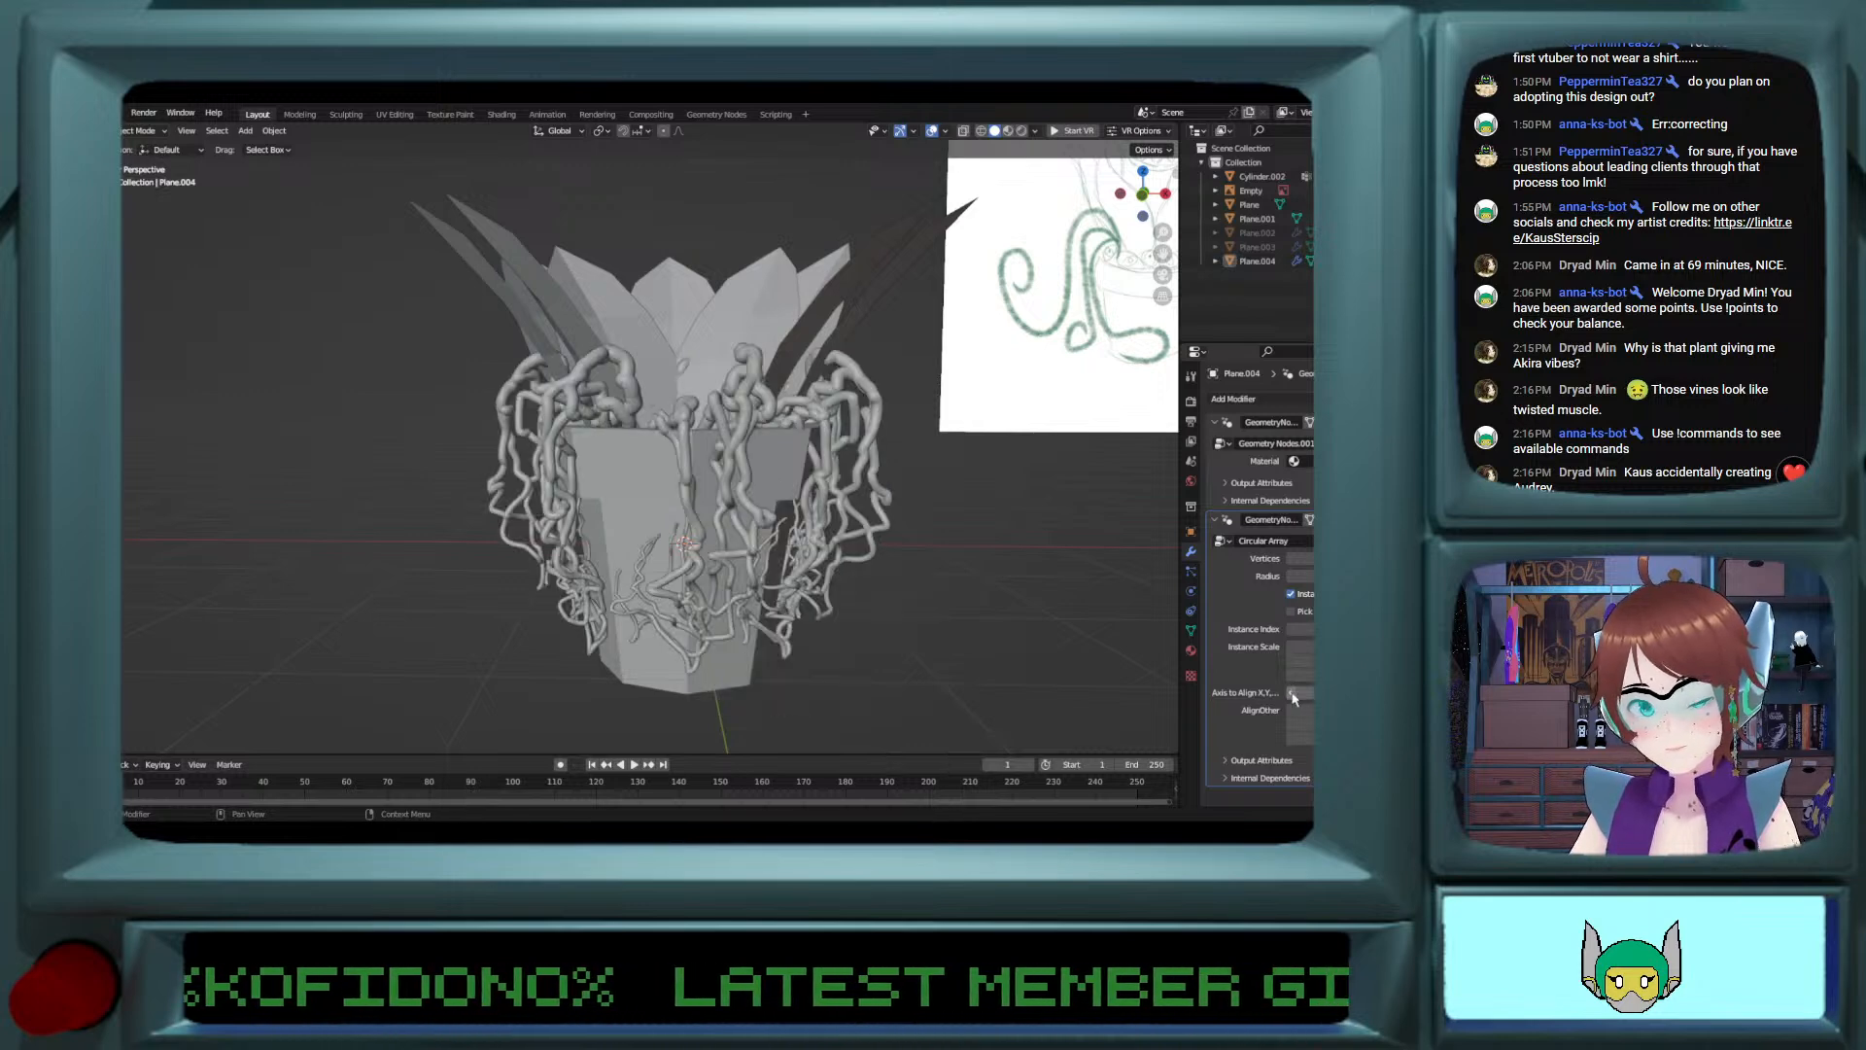
click(1293, 693)
middle_drag(943, 580, 1014, 642)
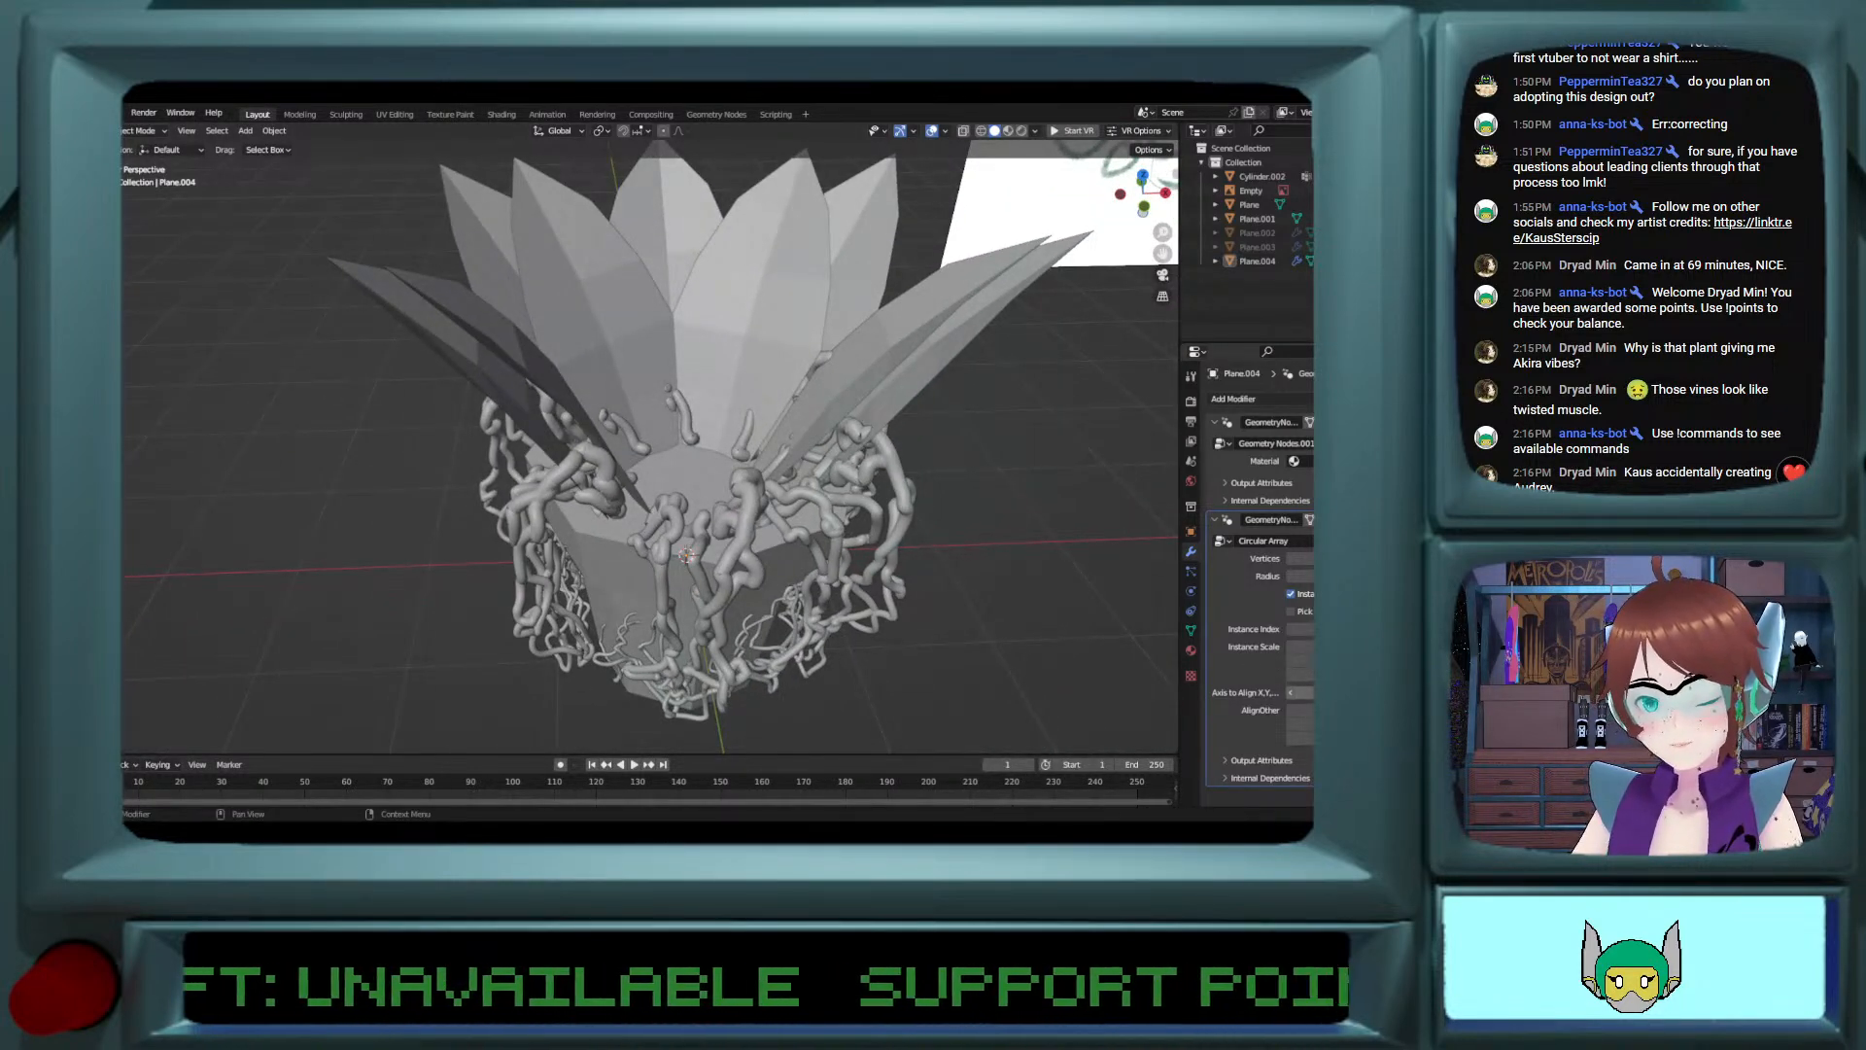
click(1291, 693)
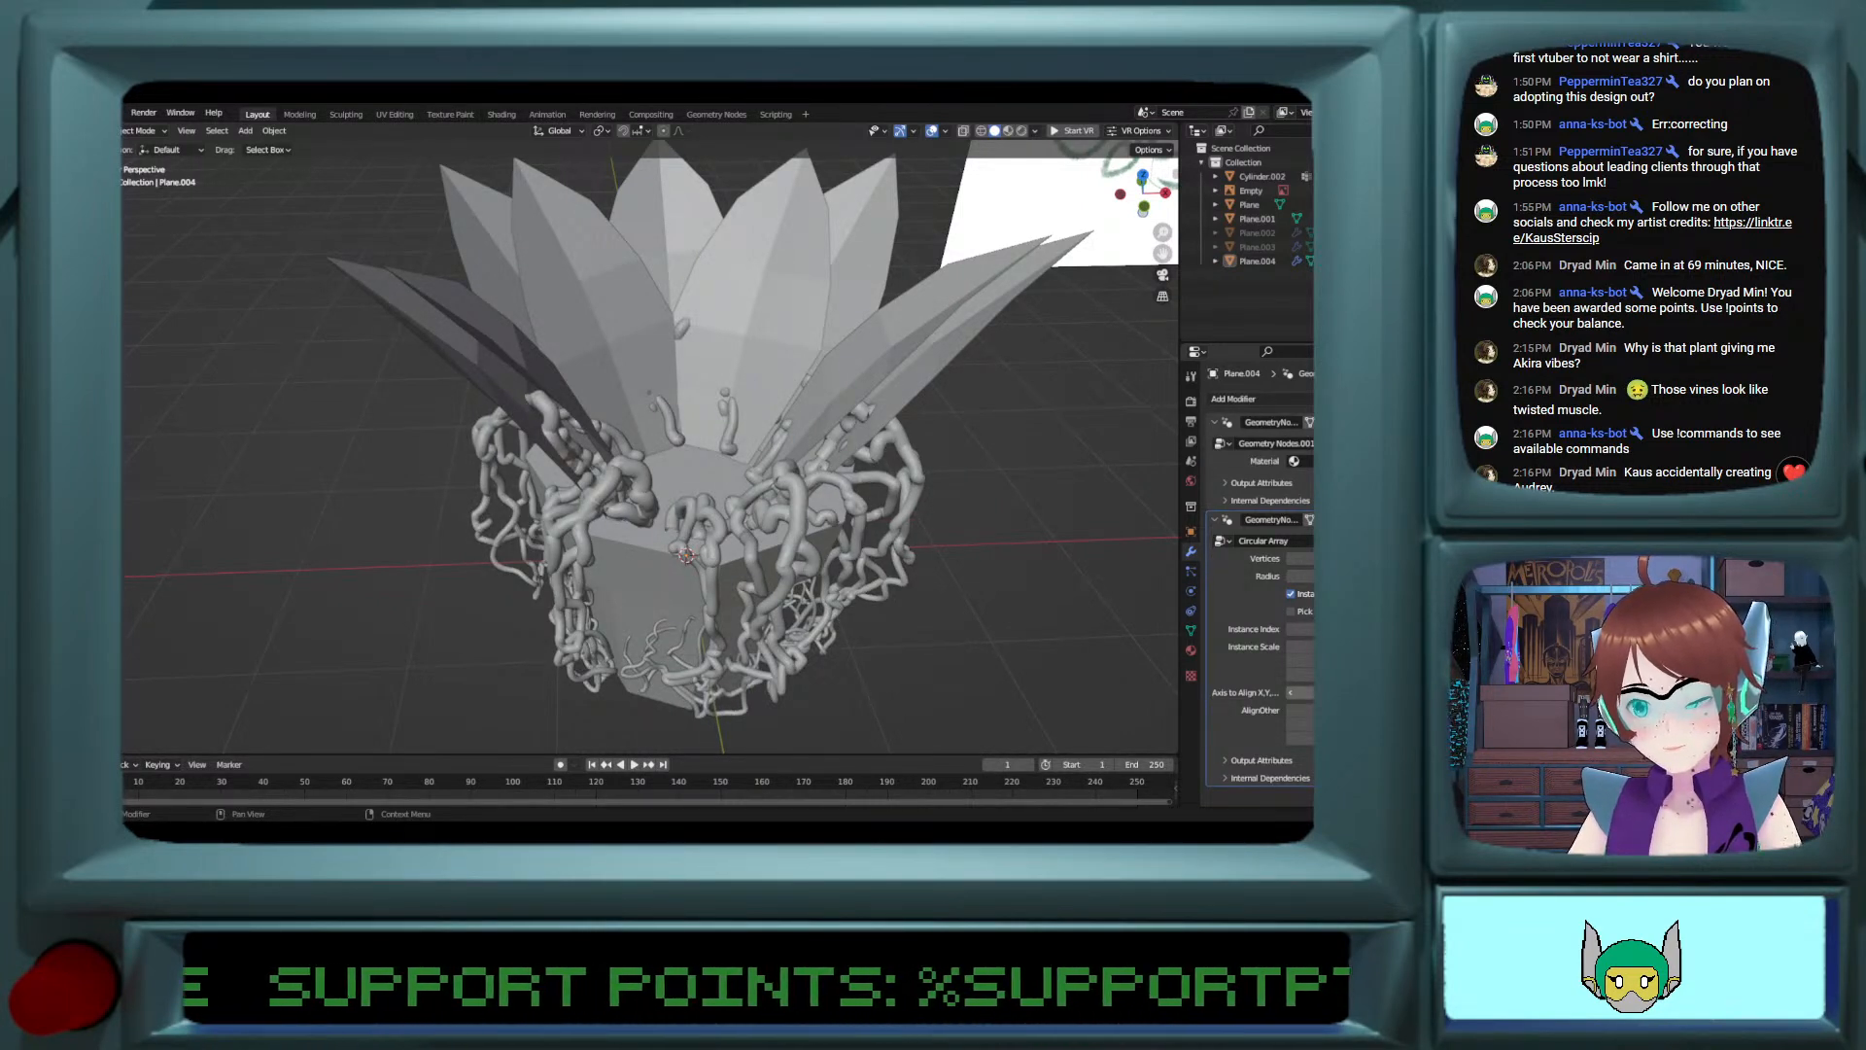
click(1292, 693)
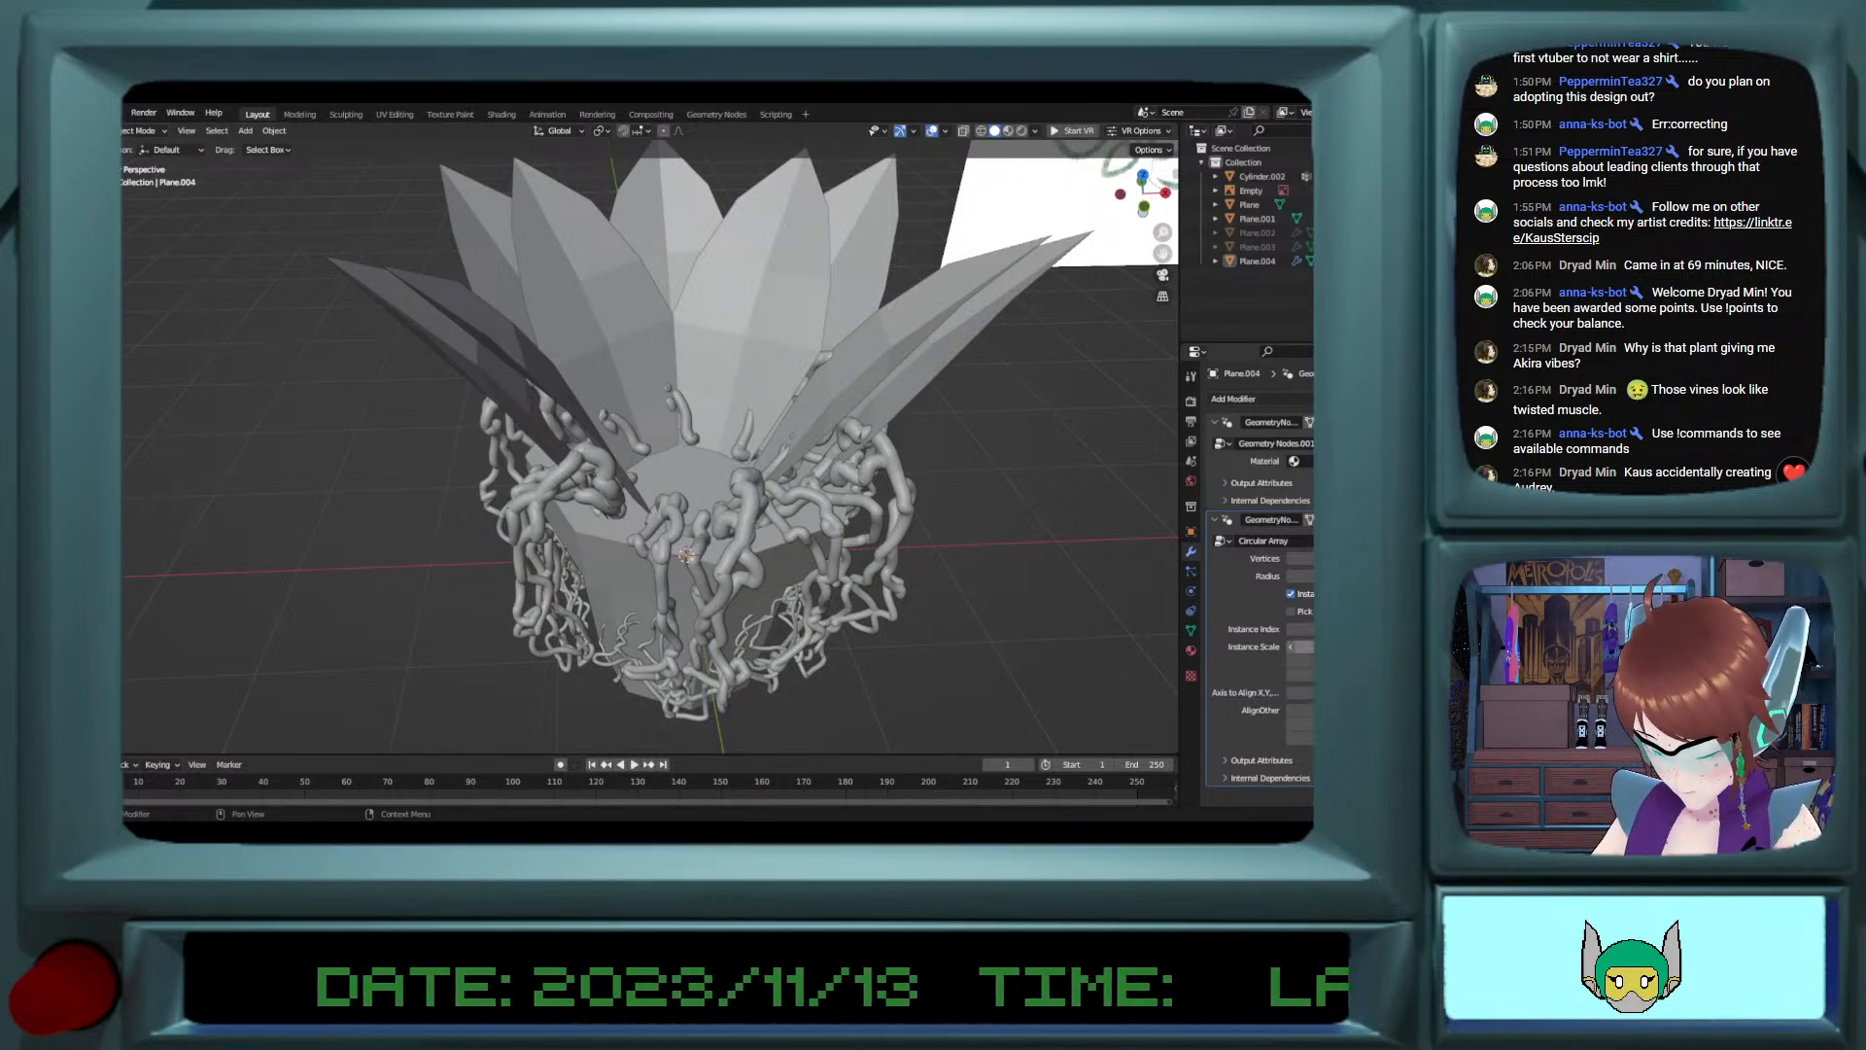
Step: Try a different Y value for the circular array's Instance Scale
drag(1299, 576, 1307, 576)
drag(1303, 660, 1302, 660)
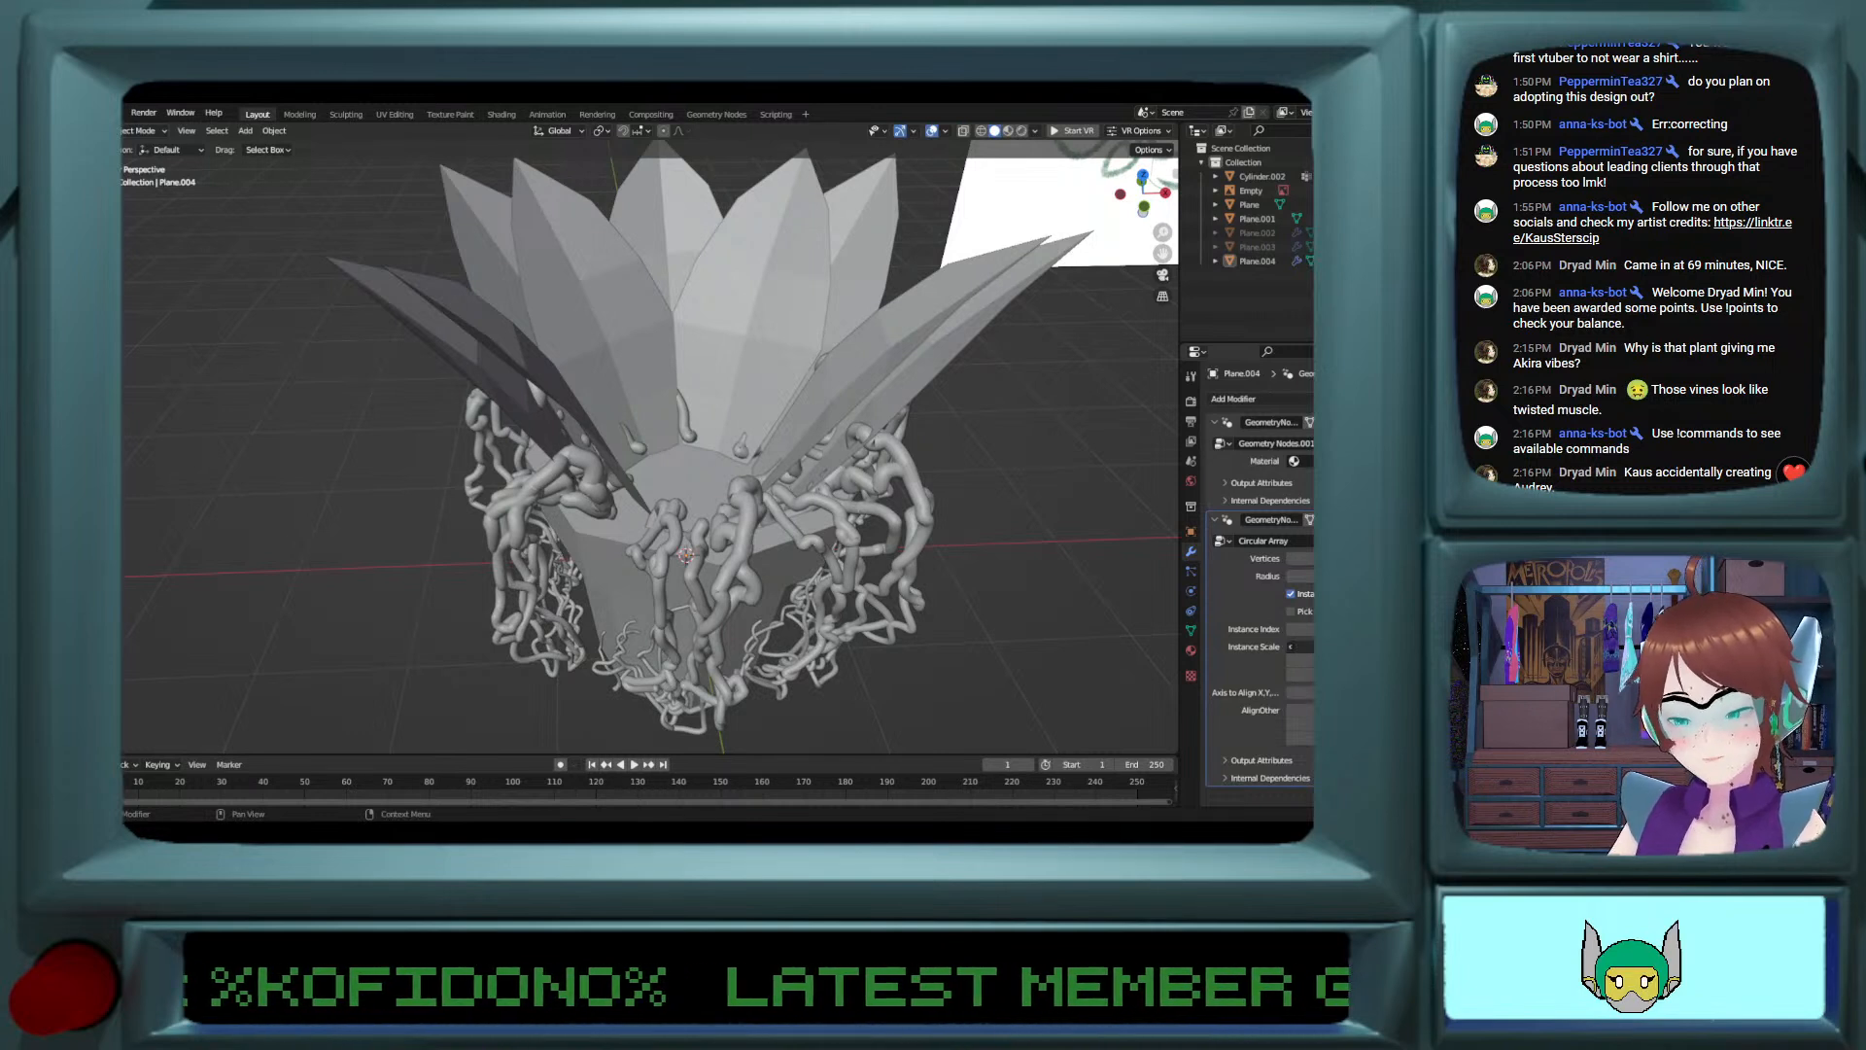
key(Return)
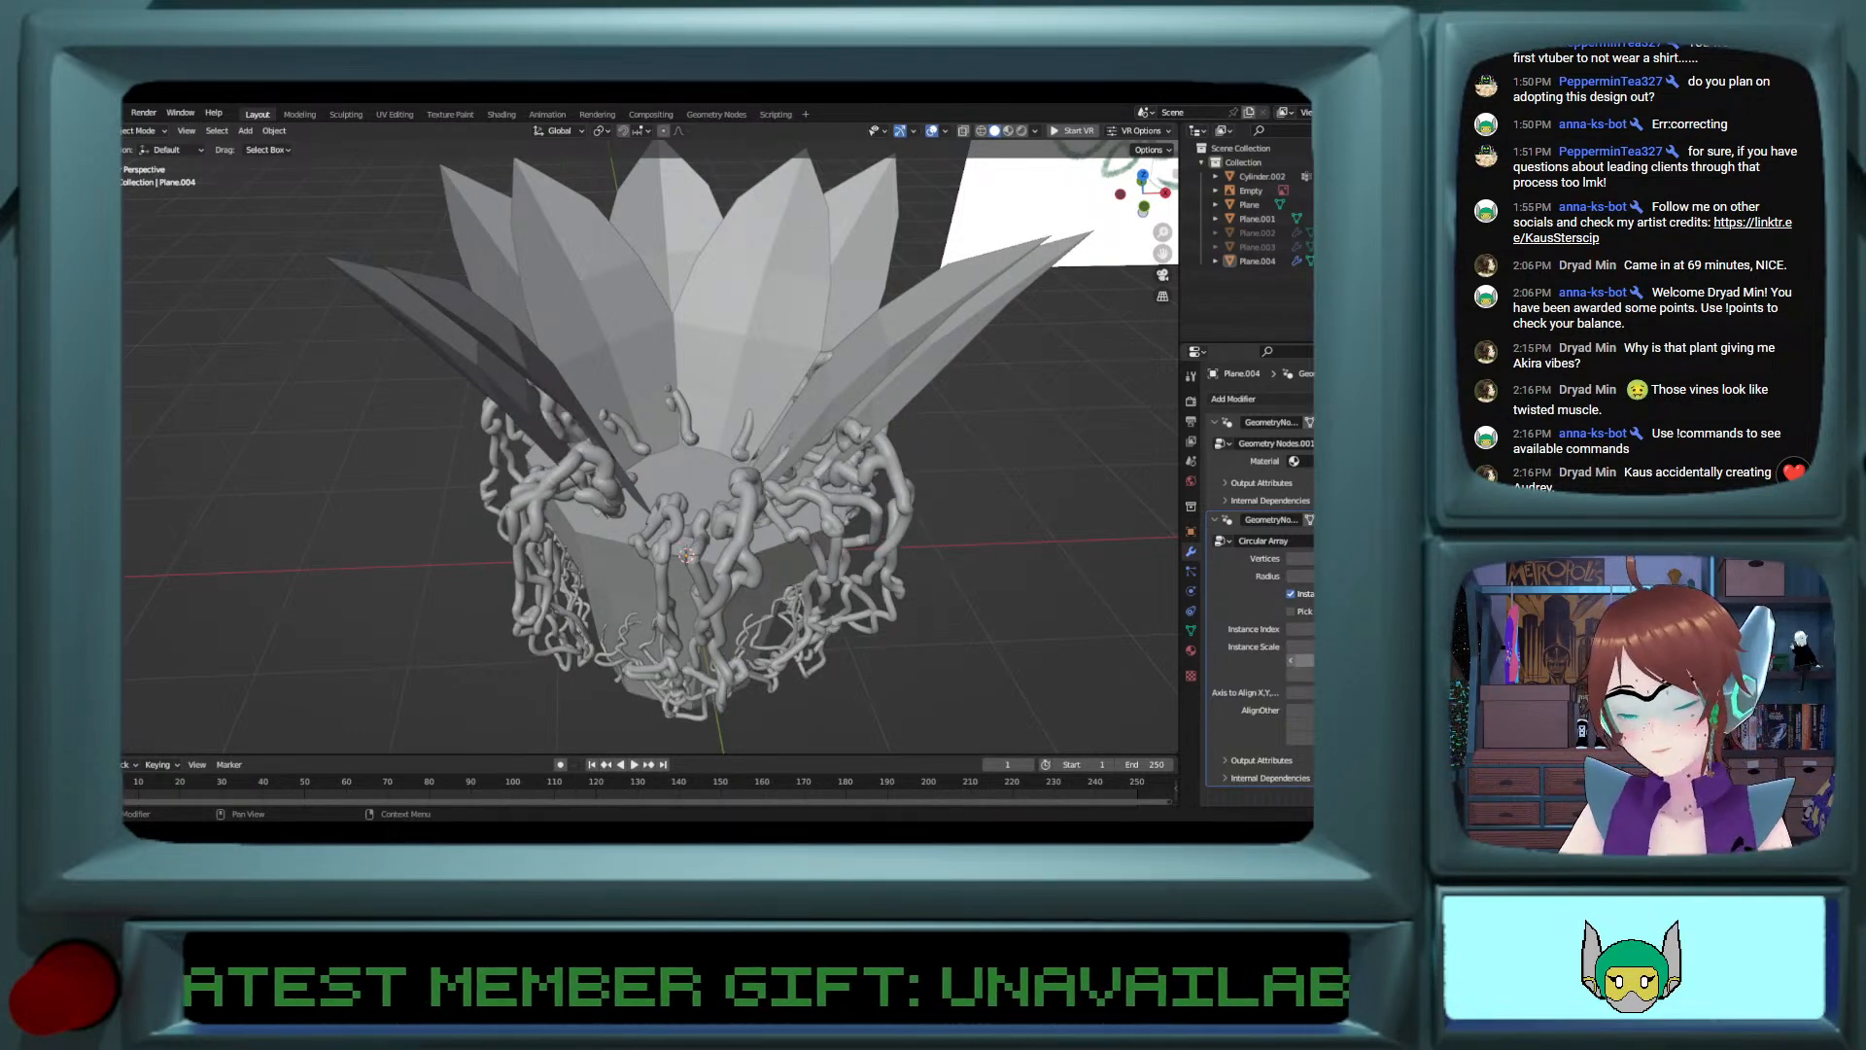
key(Return)
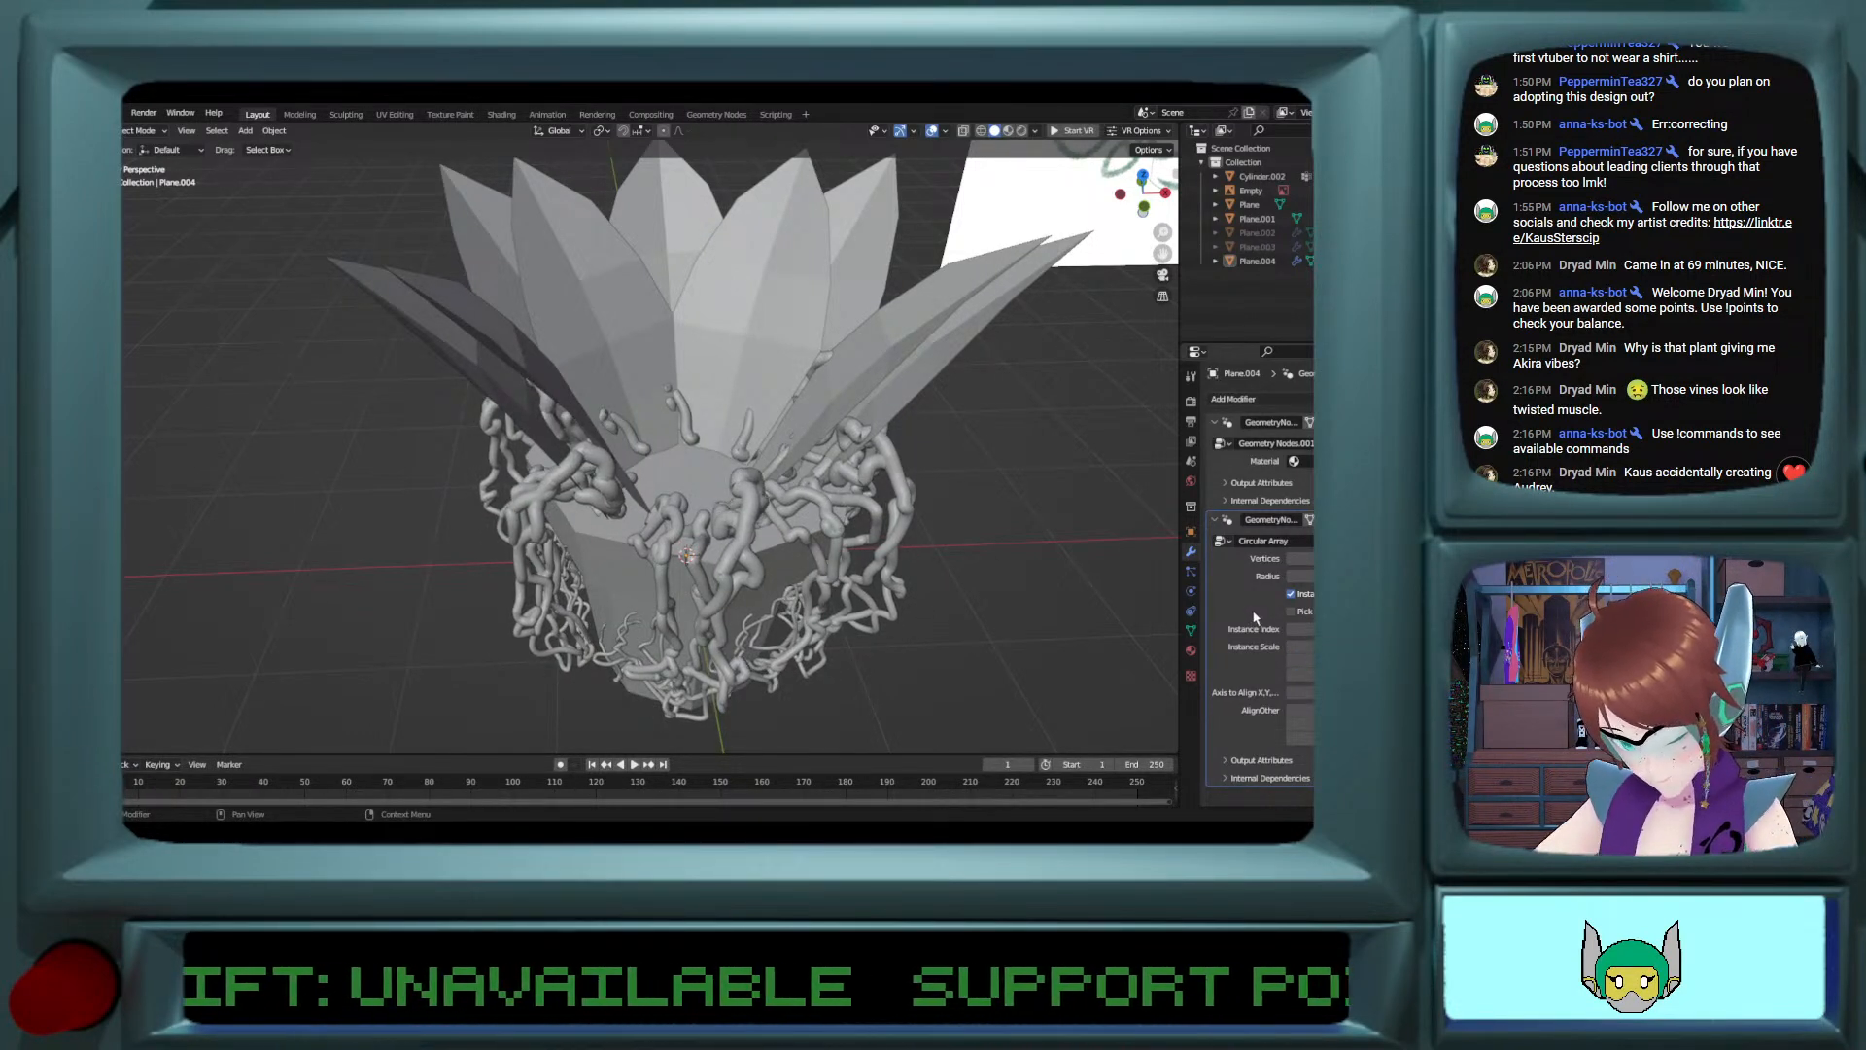
Step: Try the circular array's Pick option on the vines and look at the array's Output Attributes
click(1293, 612)
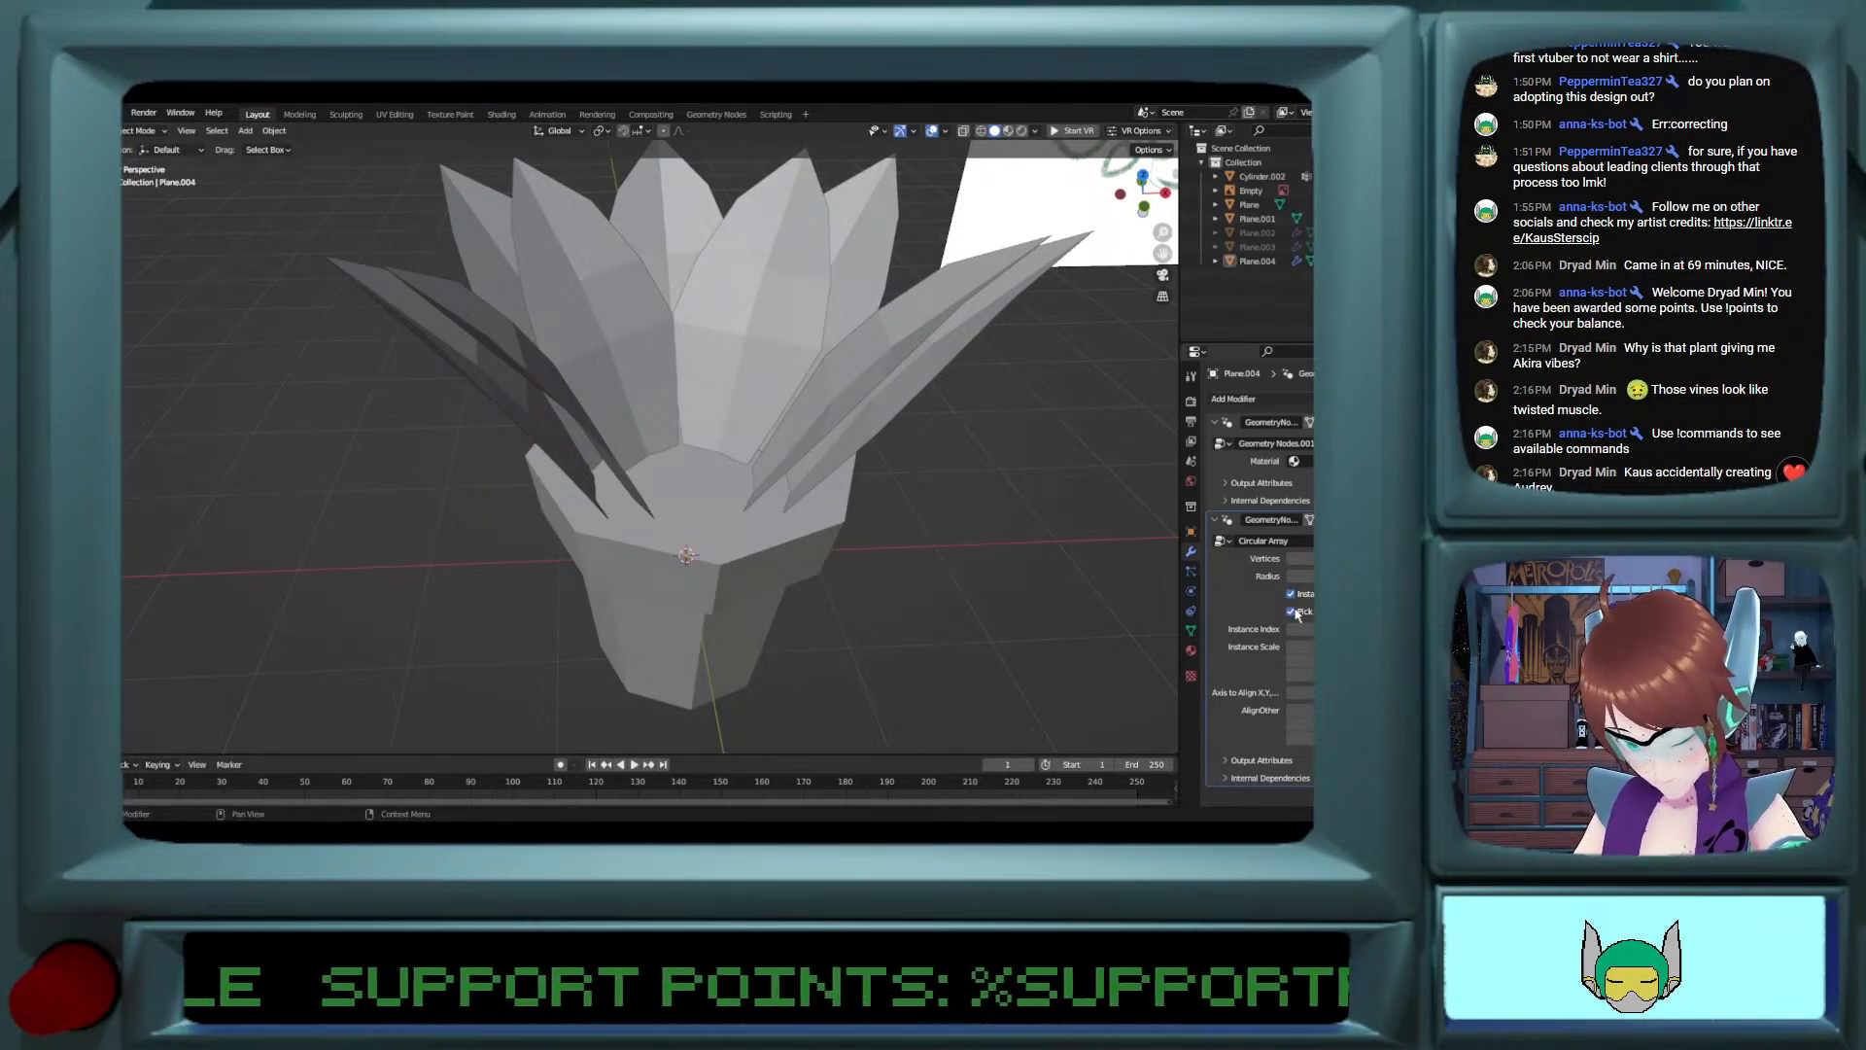
click(1292, 612)
click(1296, 603)
click(1296, 603)
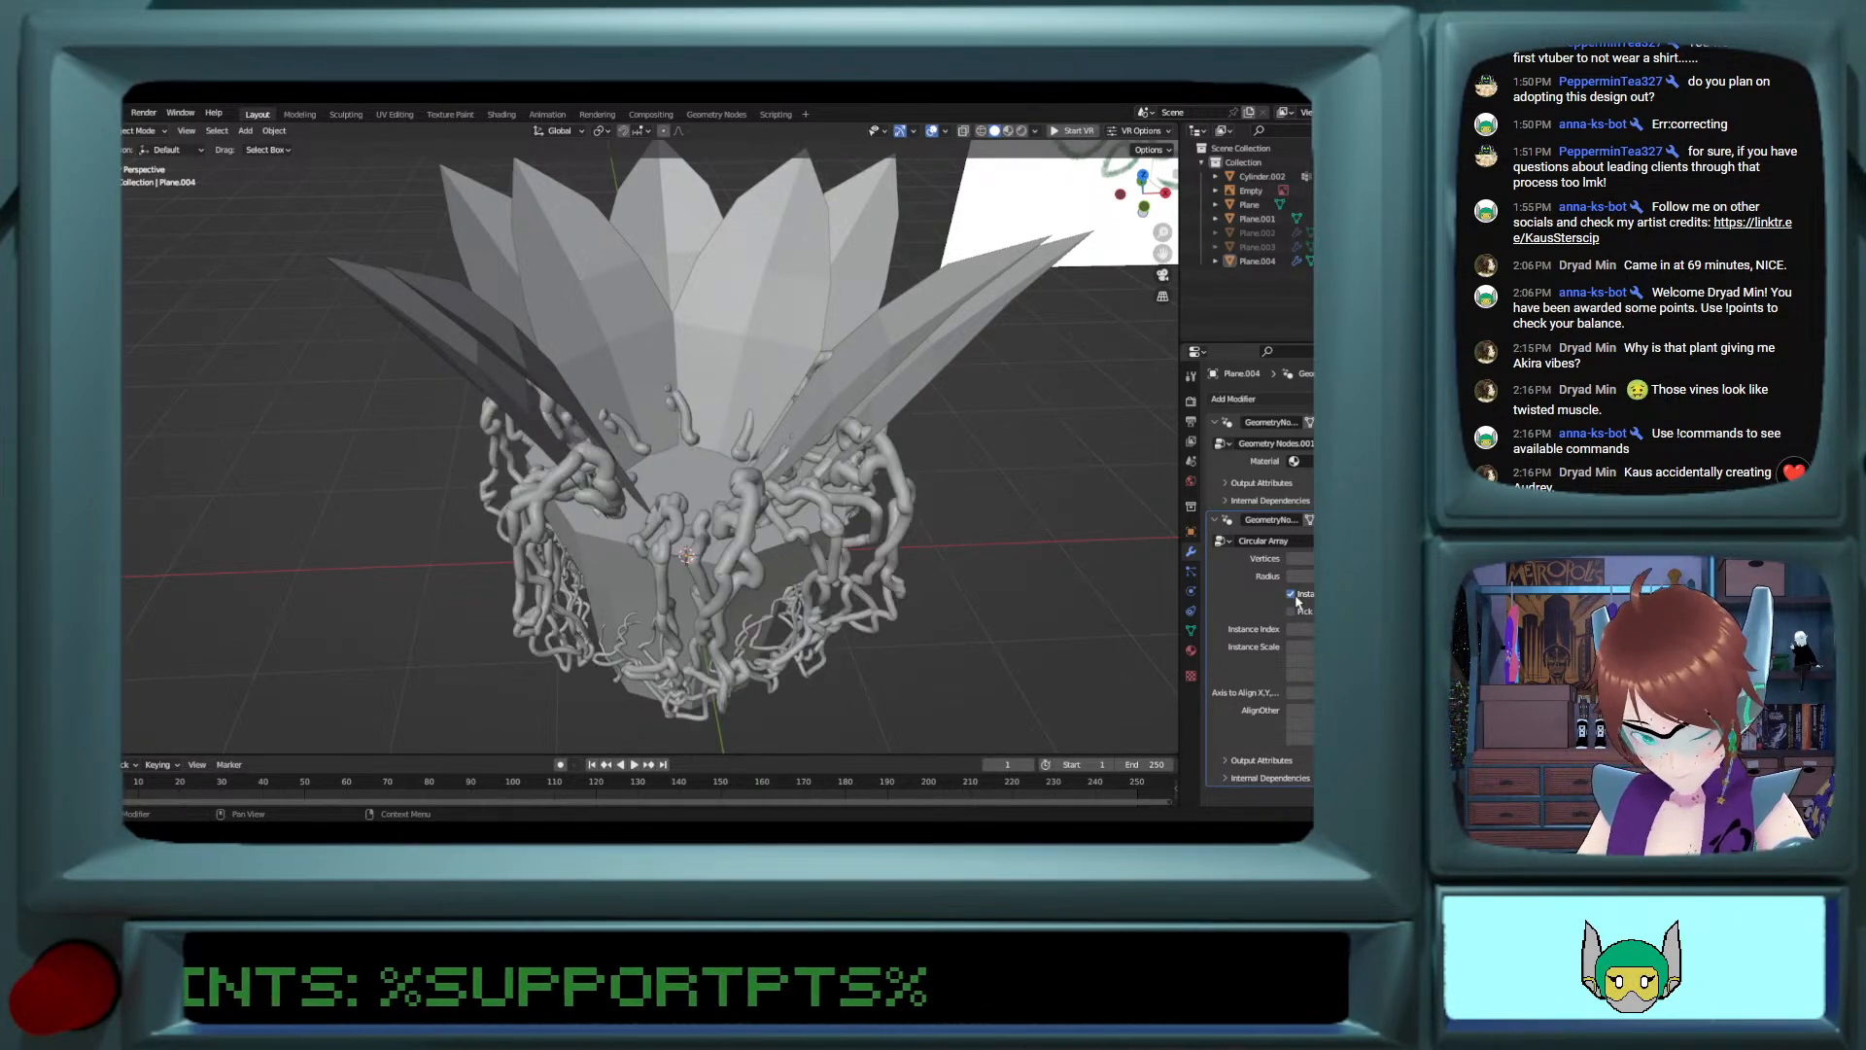
click(1230, 762)
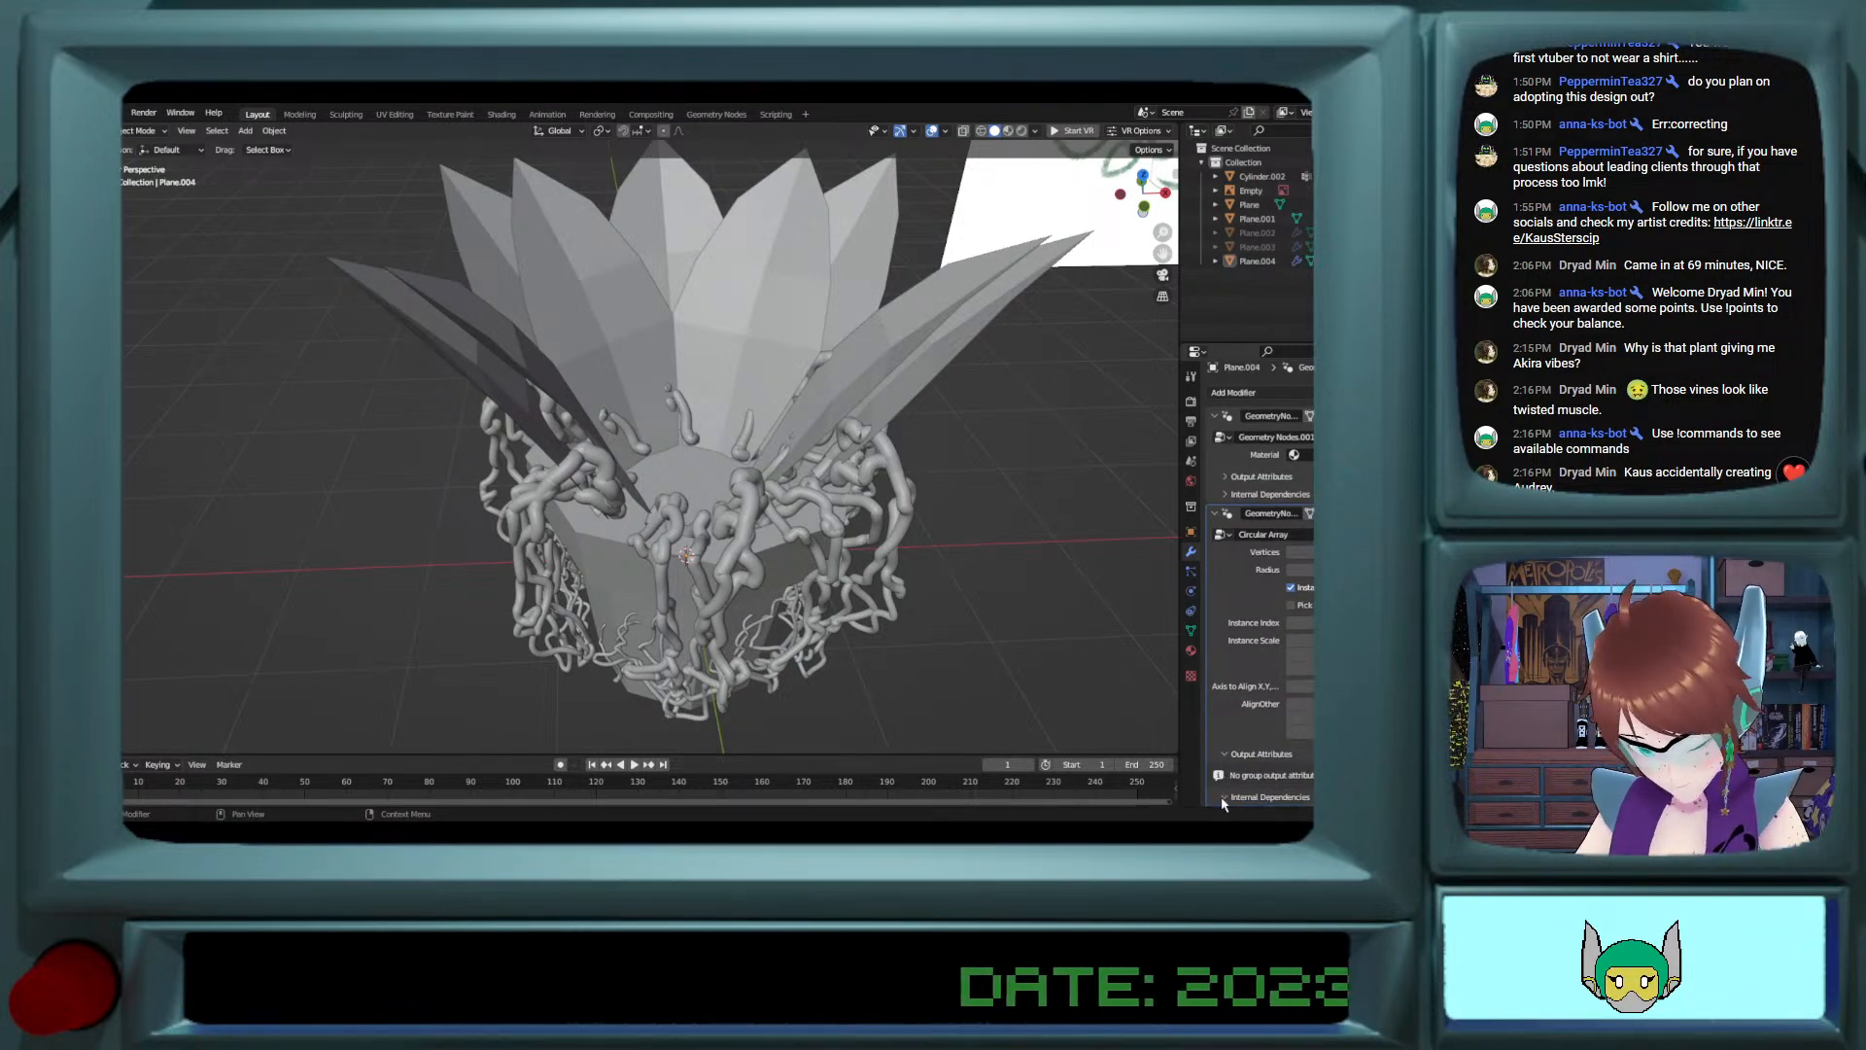
click(1226, 754)
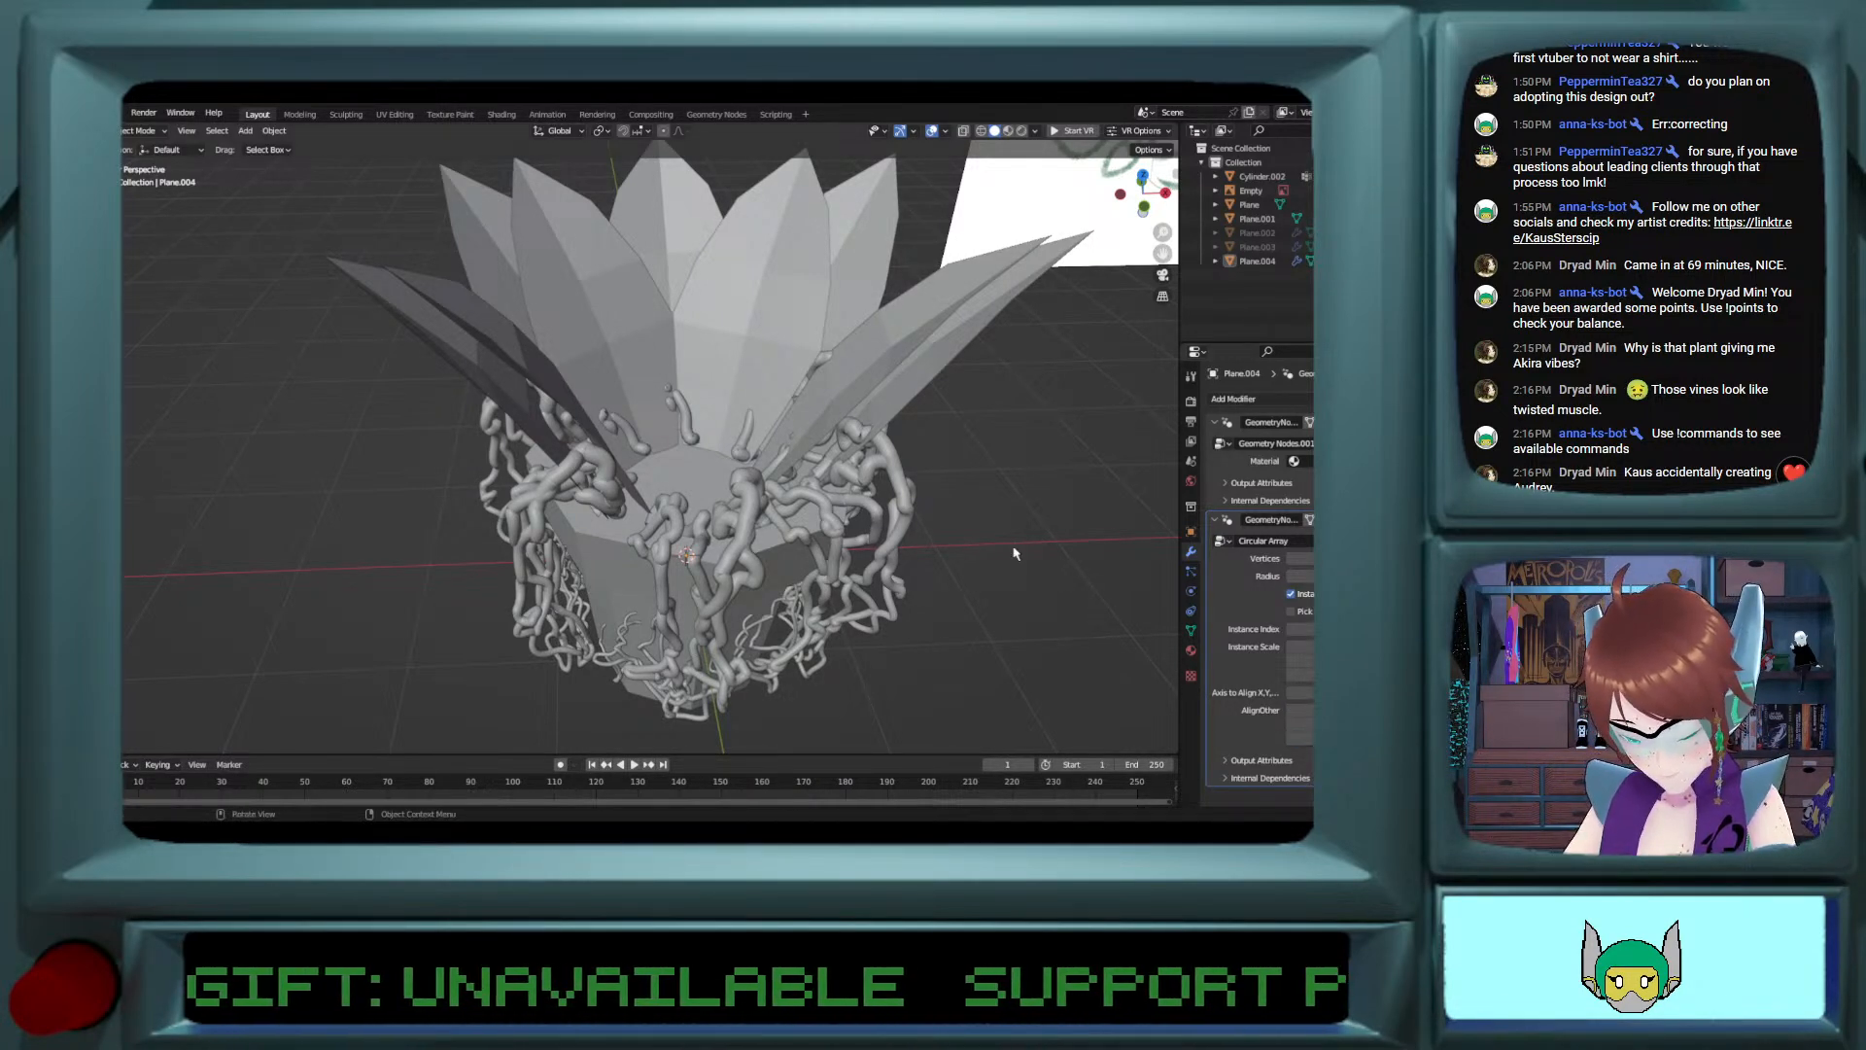
Step: Select both visible petal layers and scale them down to 0.84
middle_drag(1013, 553, 990, 509)
scroll(989, 510, down, 2)
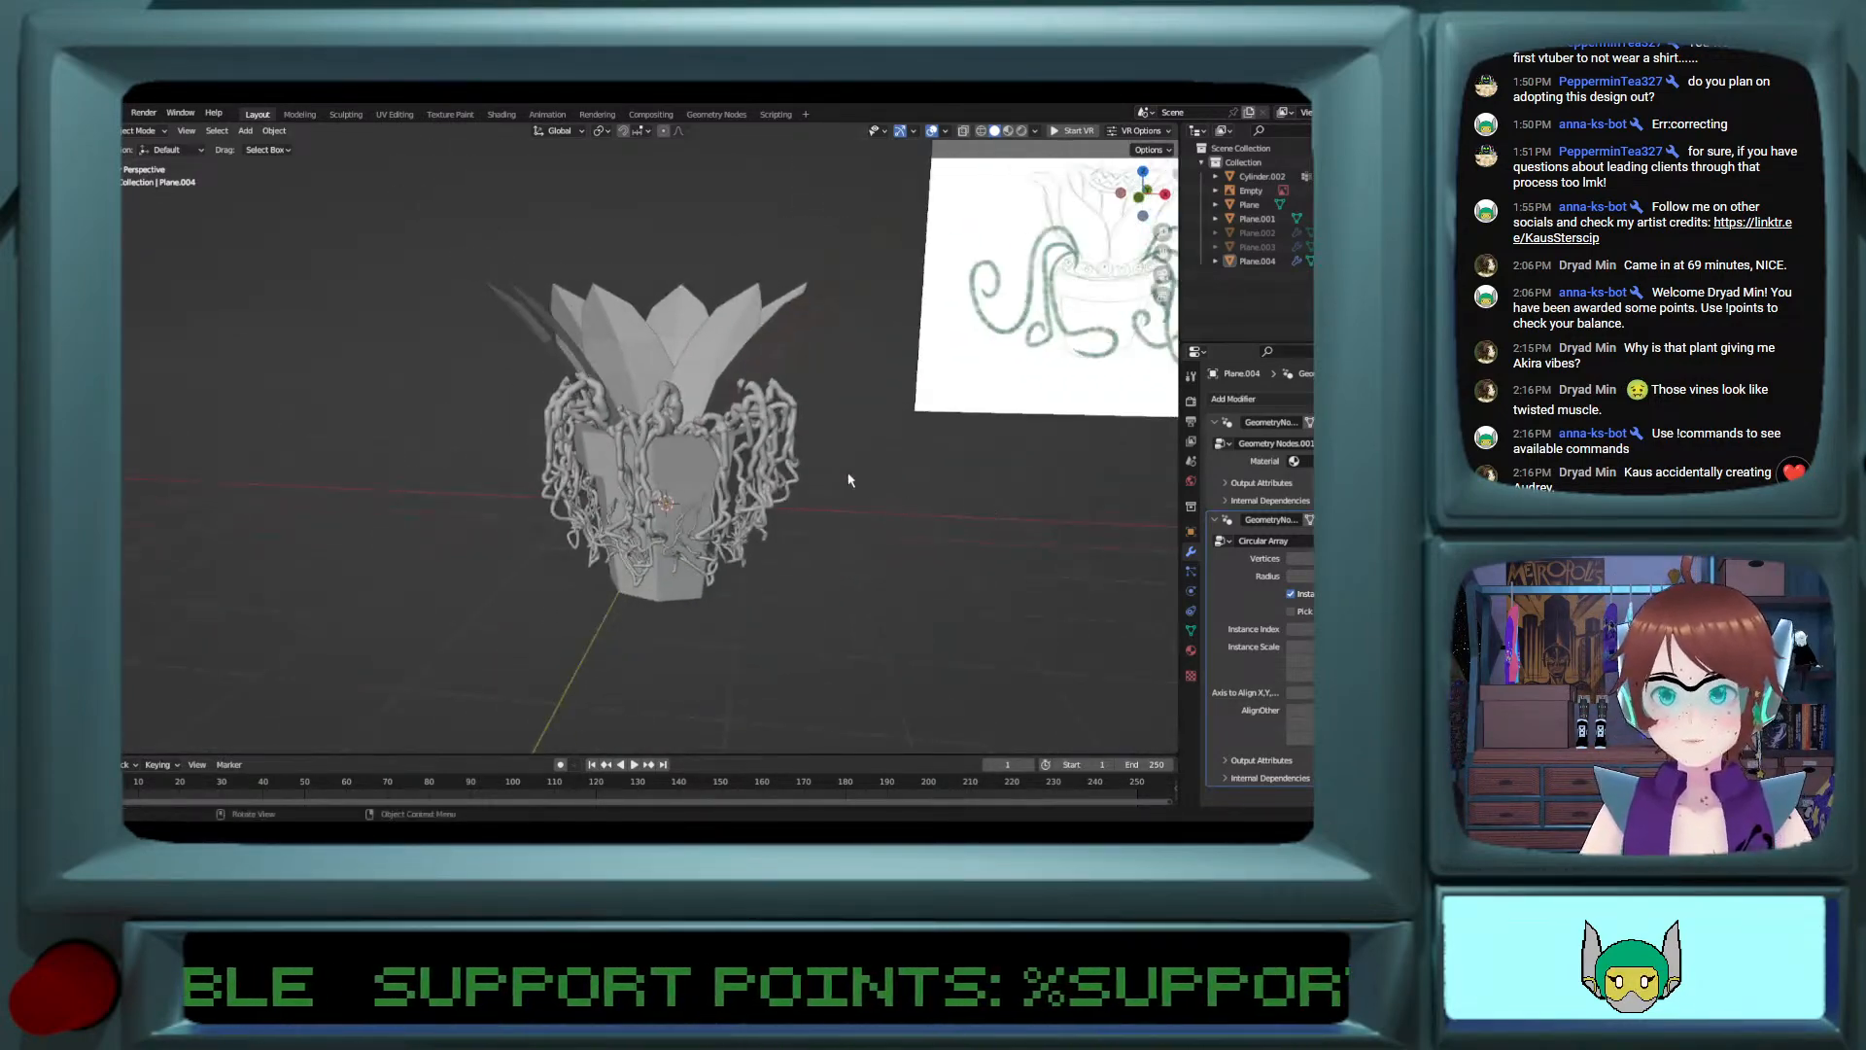
mouse_move(848, 481)
middle_down()
mouse_move(996, 418)
mouse_move(1117, 432)
mouse_move(835, 449)
middle_up()
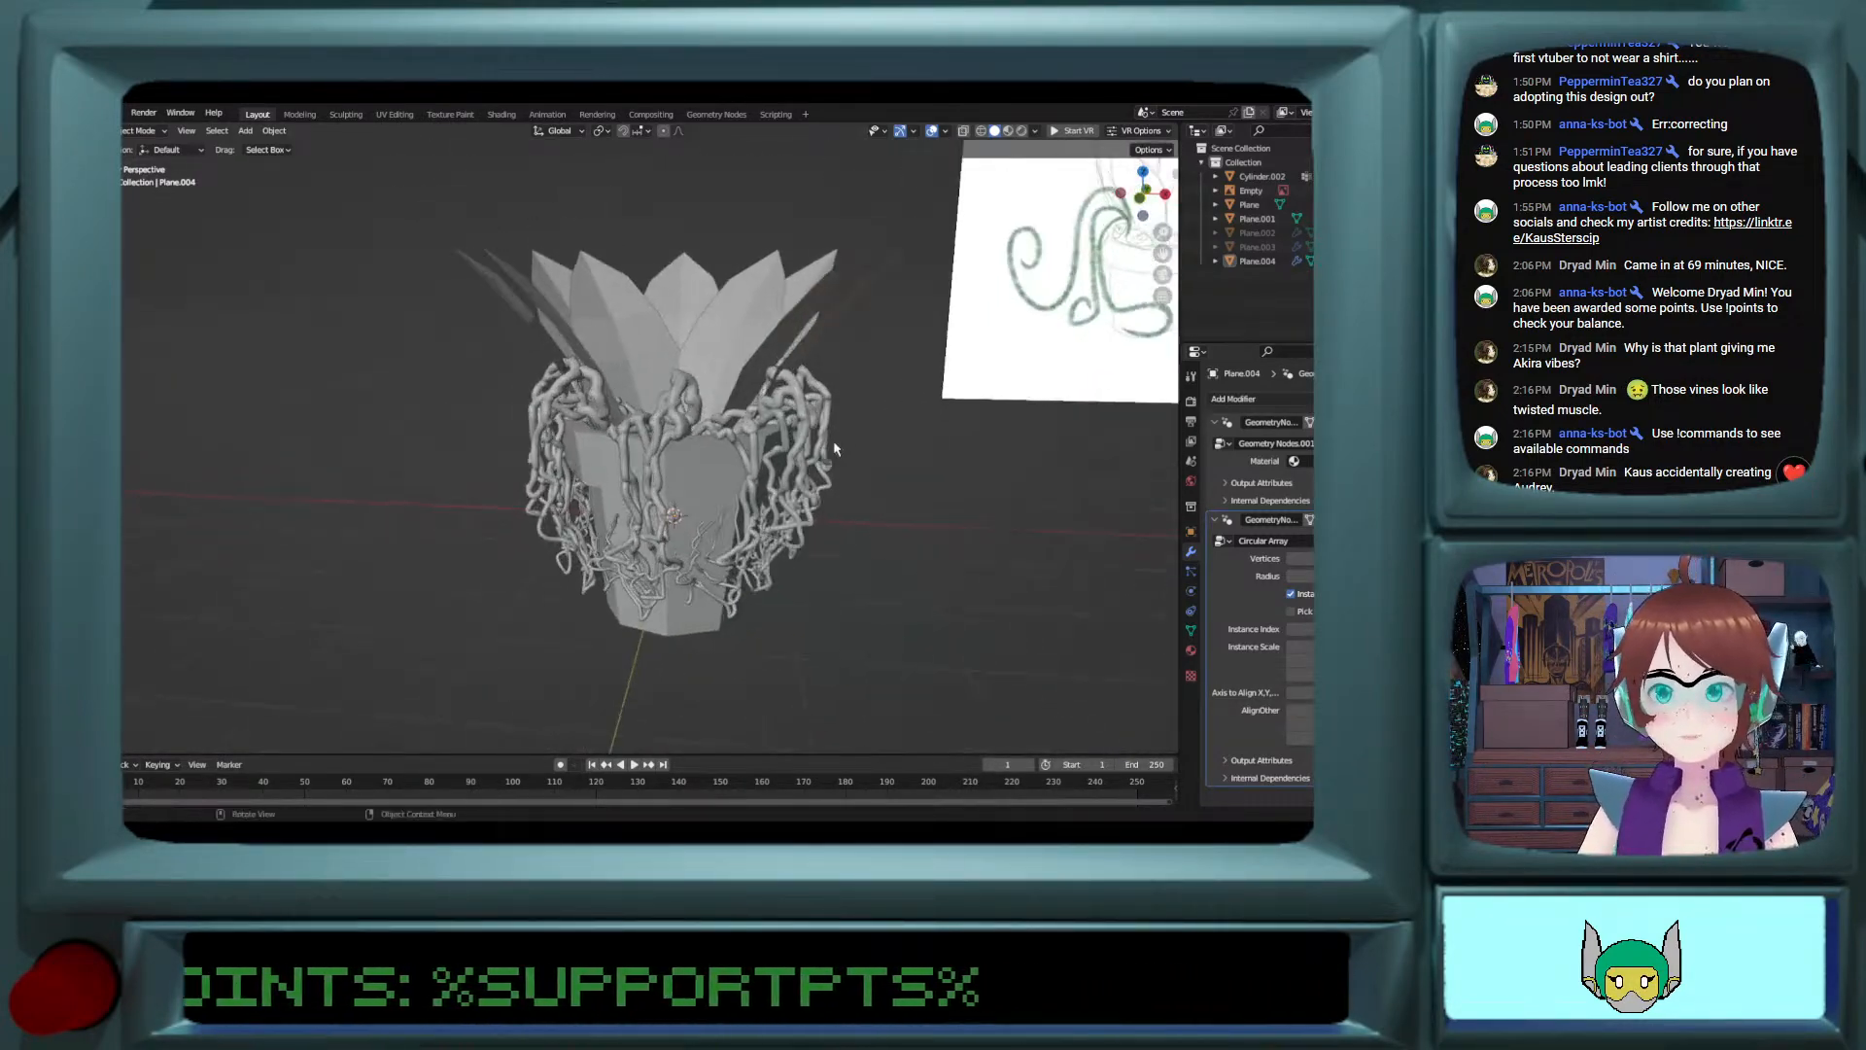
scroll(835, 450, up, 3)
middle_drag(1095, 449, 912, 424)
click(911, 424)
shift+click(933, 409)
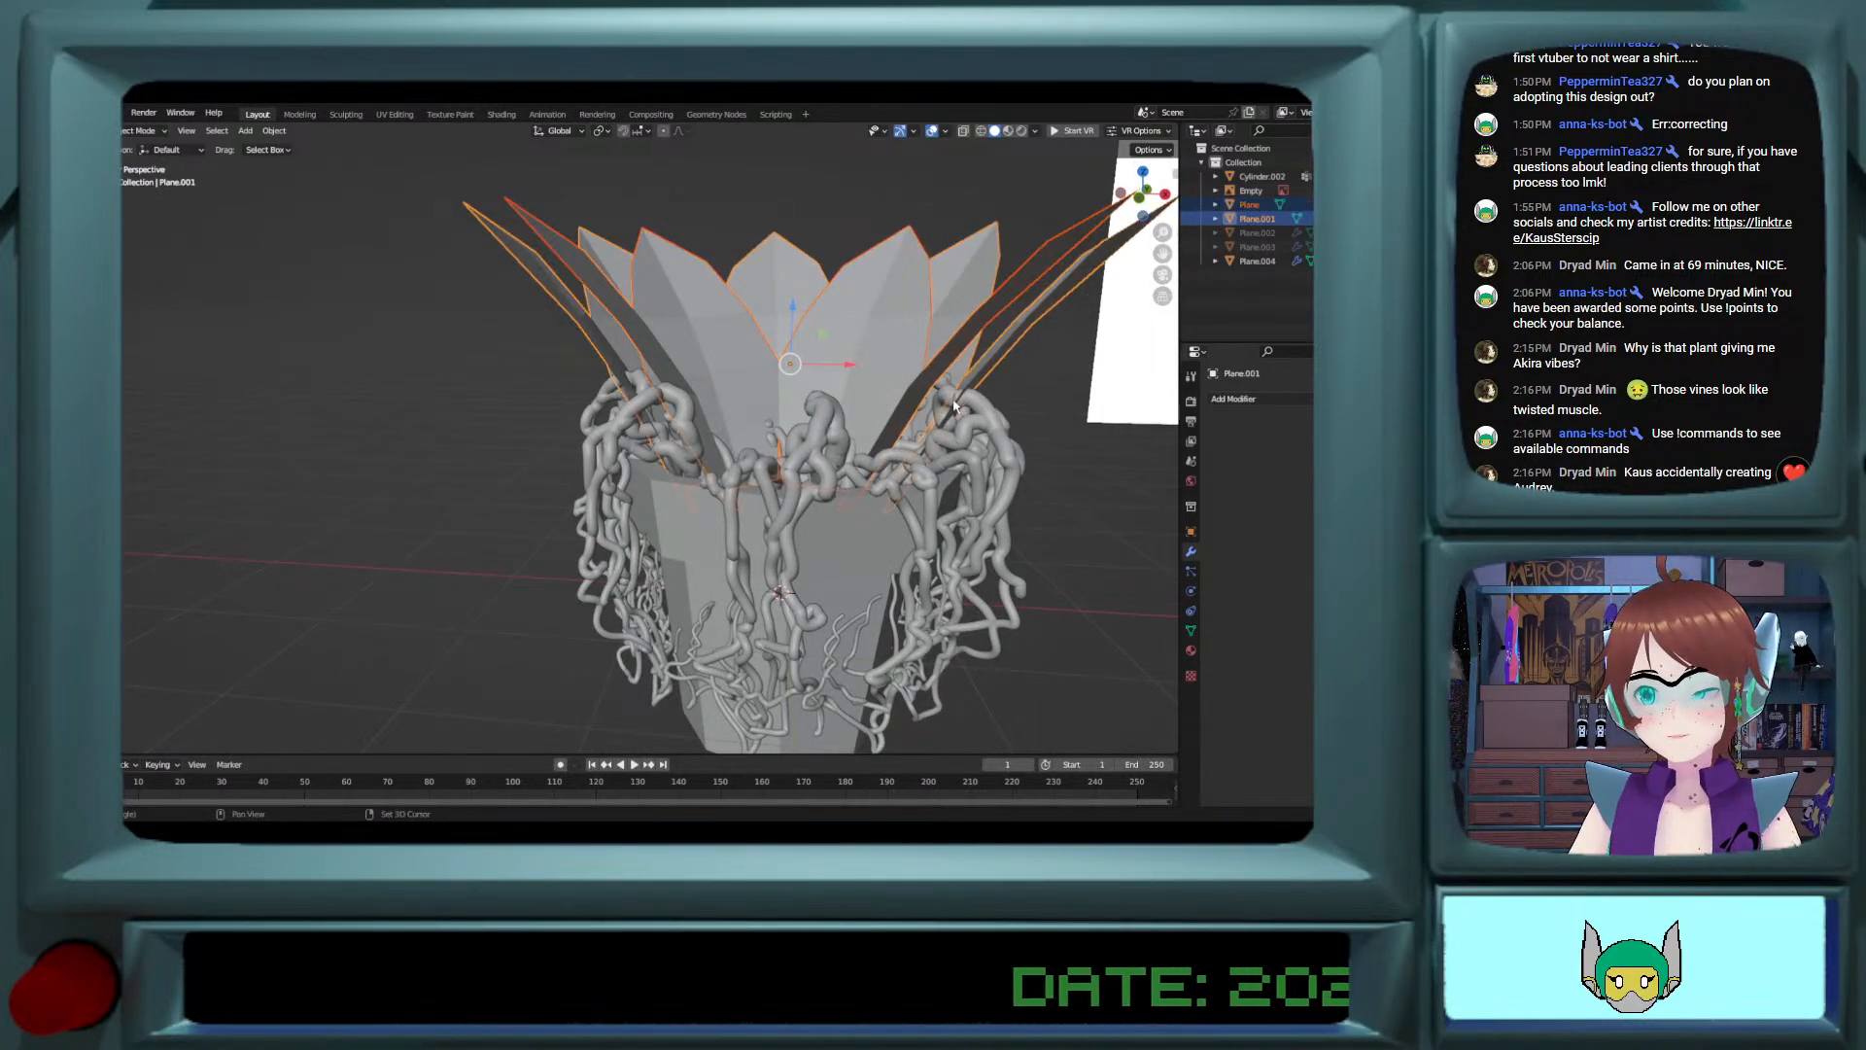
key(s)
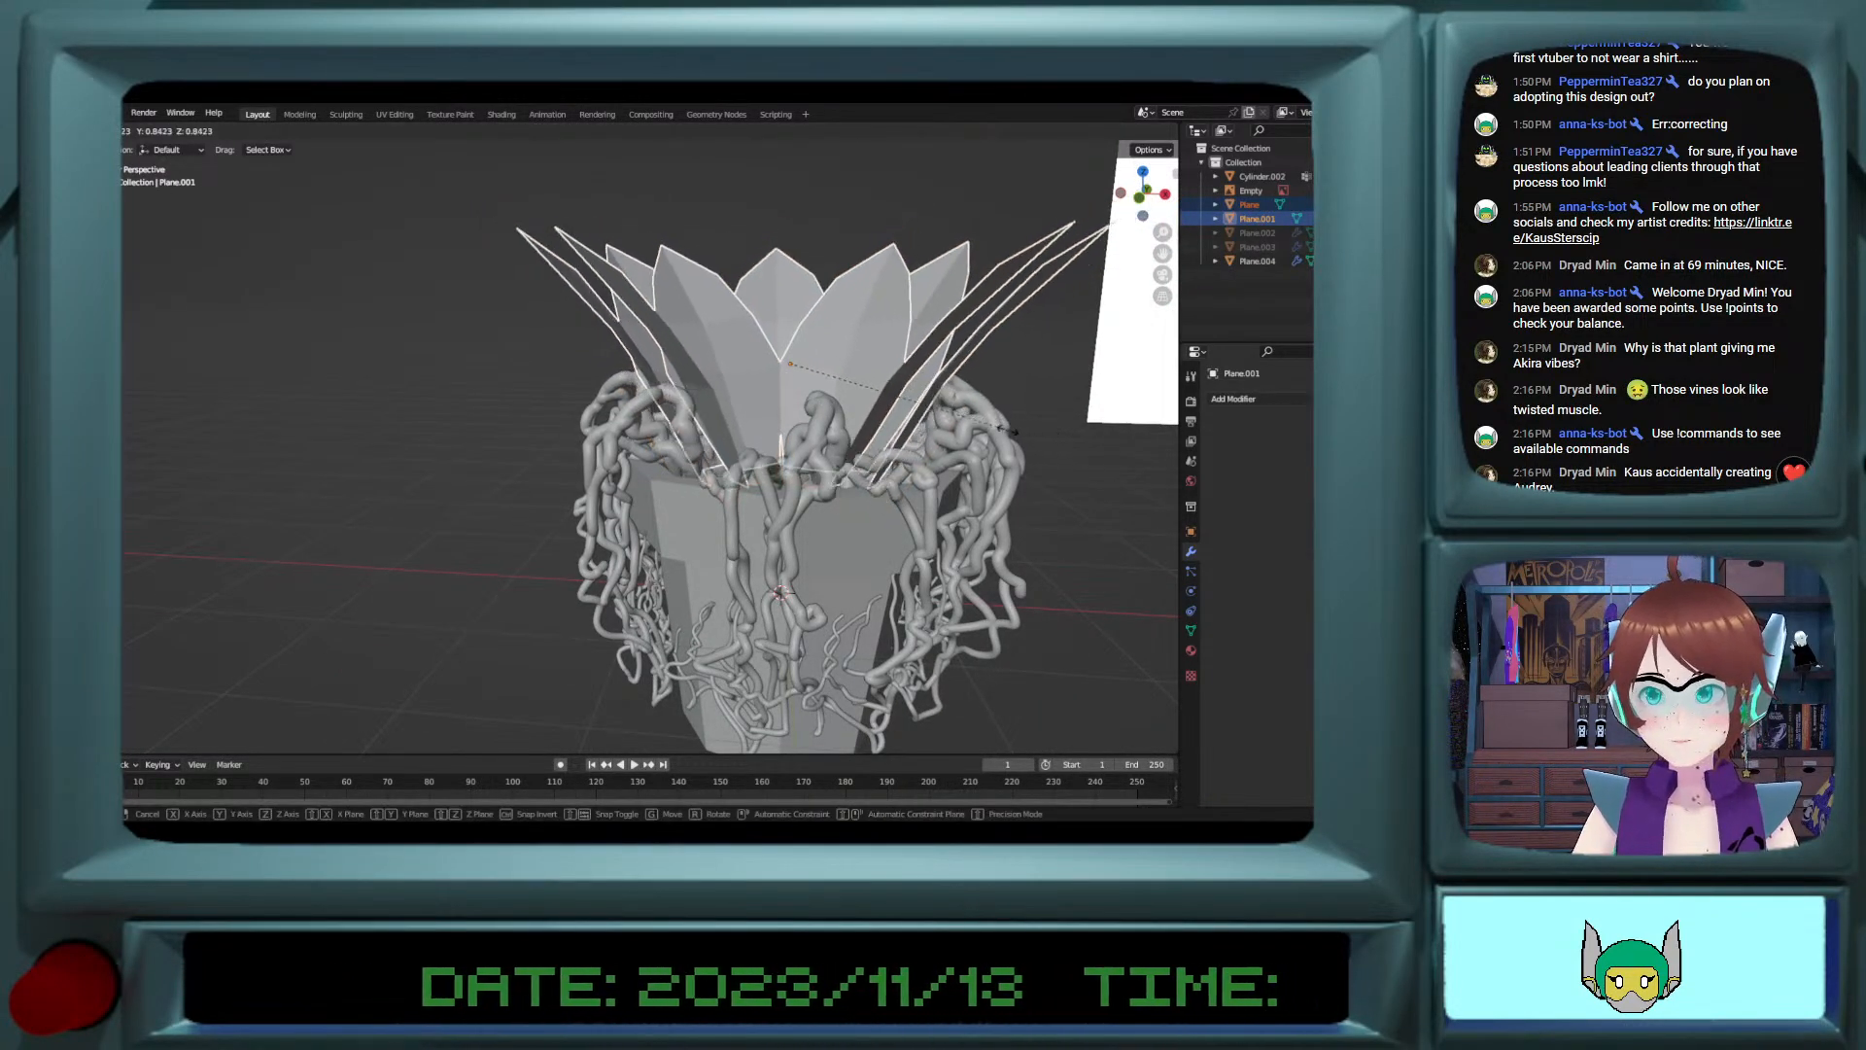
click(1009, 435)
Step: Raise the two petal layers slightly along Z and shift them along Y to fit the pot
key(g)
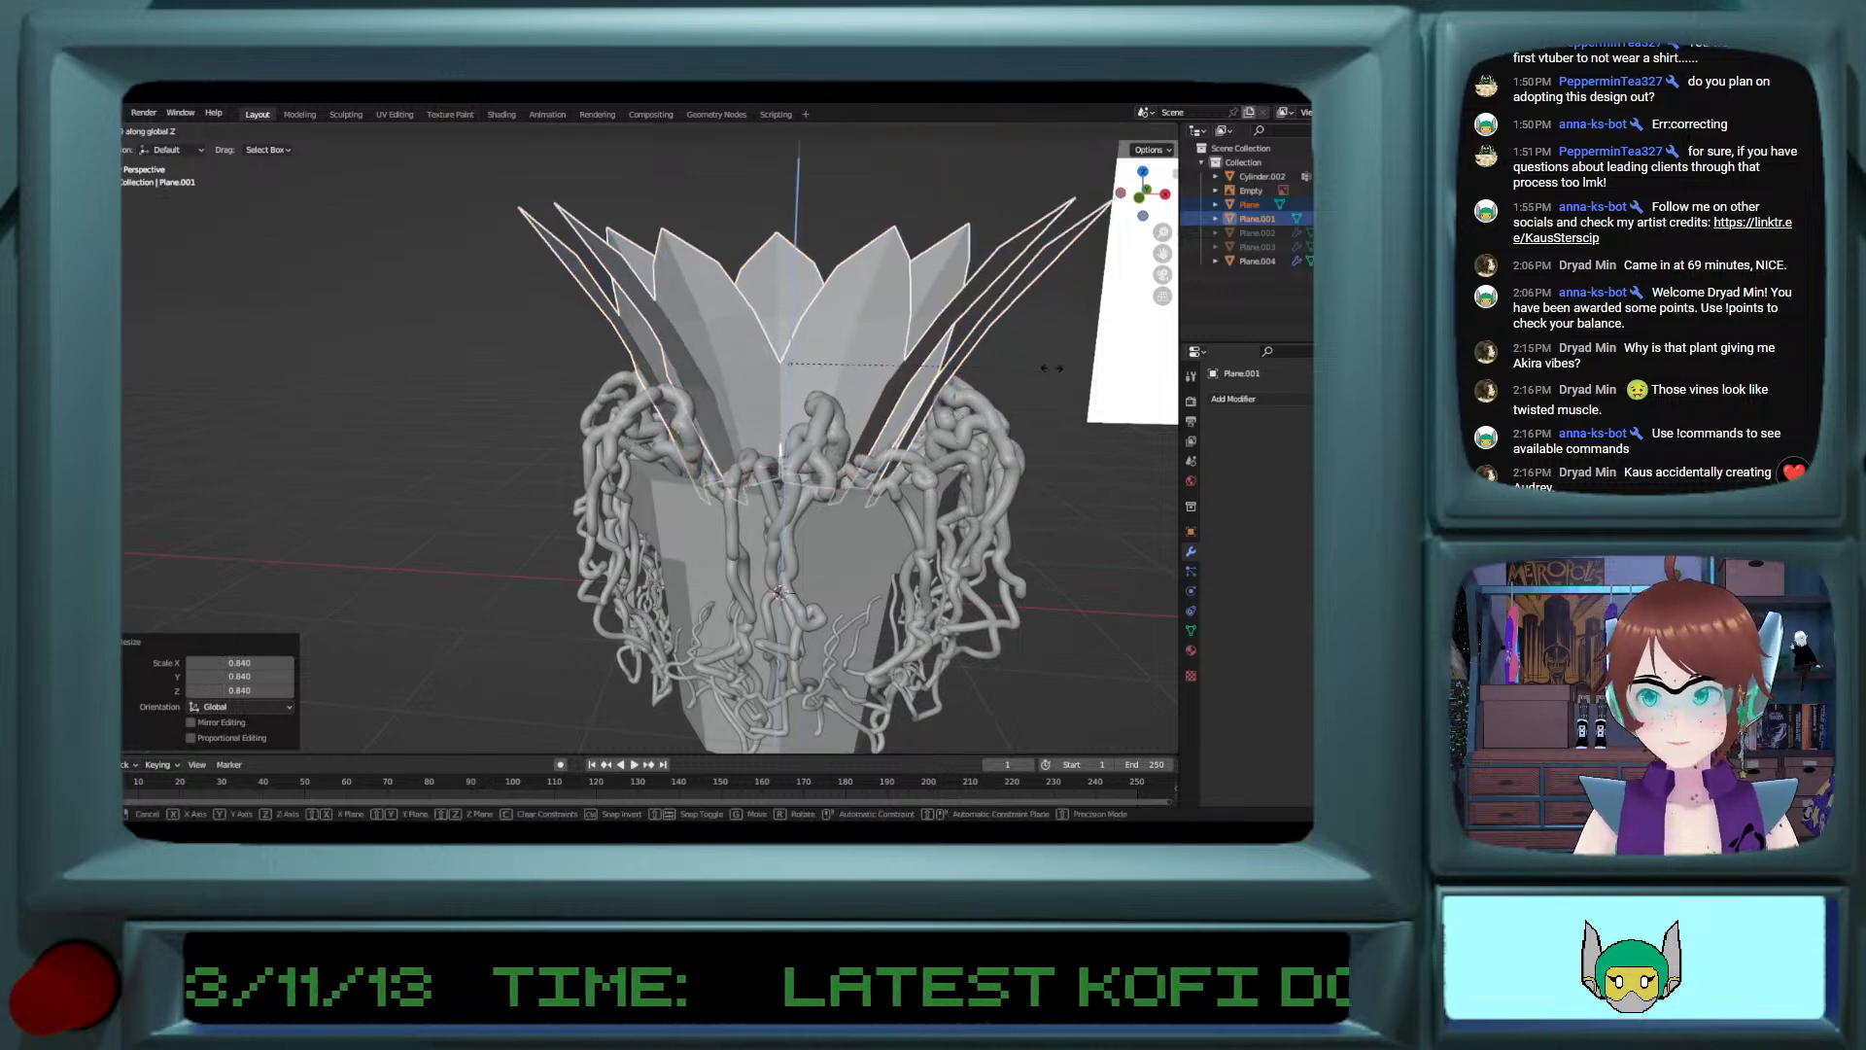
key(z)
click(1127, 425)
scroll(971, 414, up, 1)
middle_drag(879, 403, 826, 483)
key(Tab)
key(Tab)
key(g)
key(y)
click(907, 408)
Step: Copy and paste the arrayed vine object in place and hide the duplicate as a backup
click(813, 500)
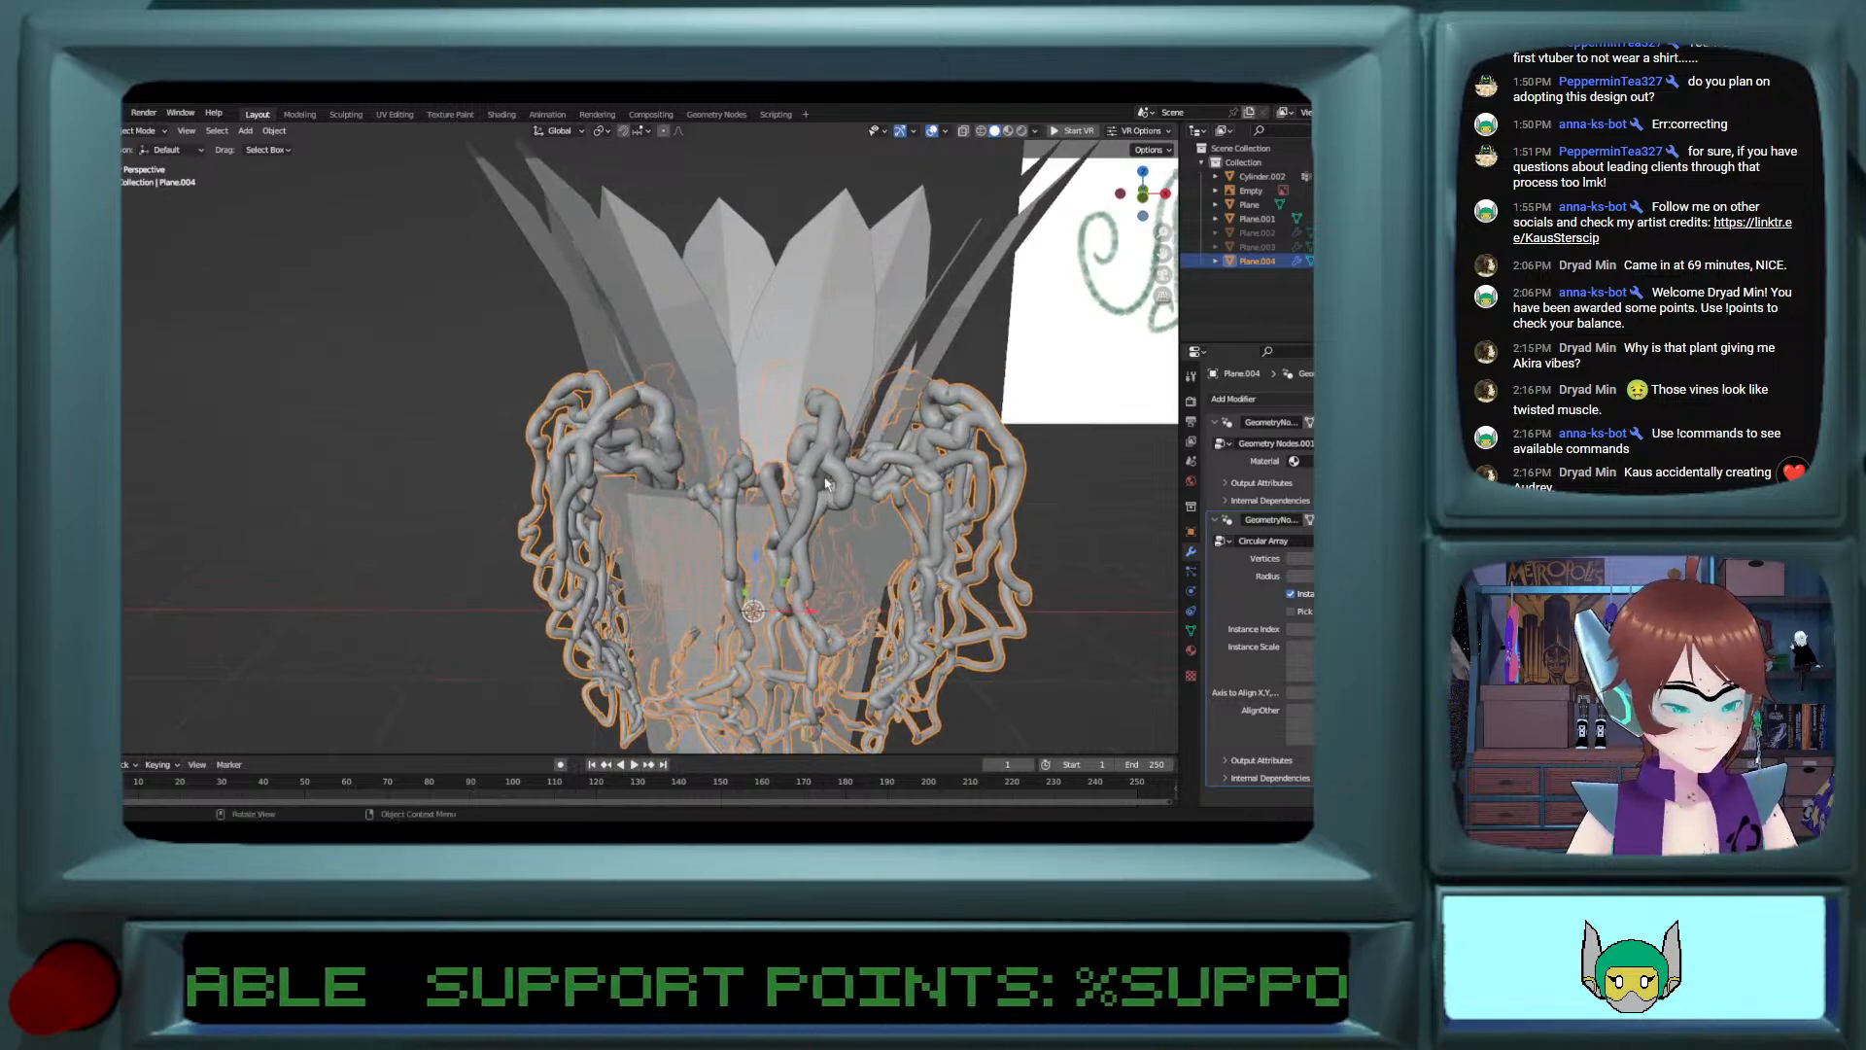
key(ctrl+c)
key(ctrl+v)
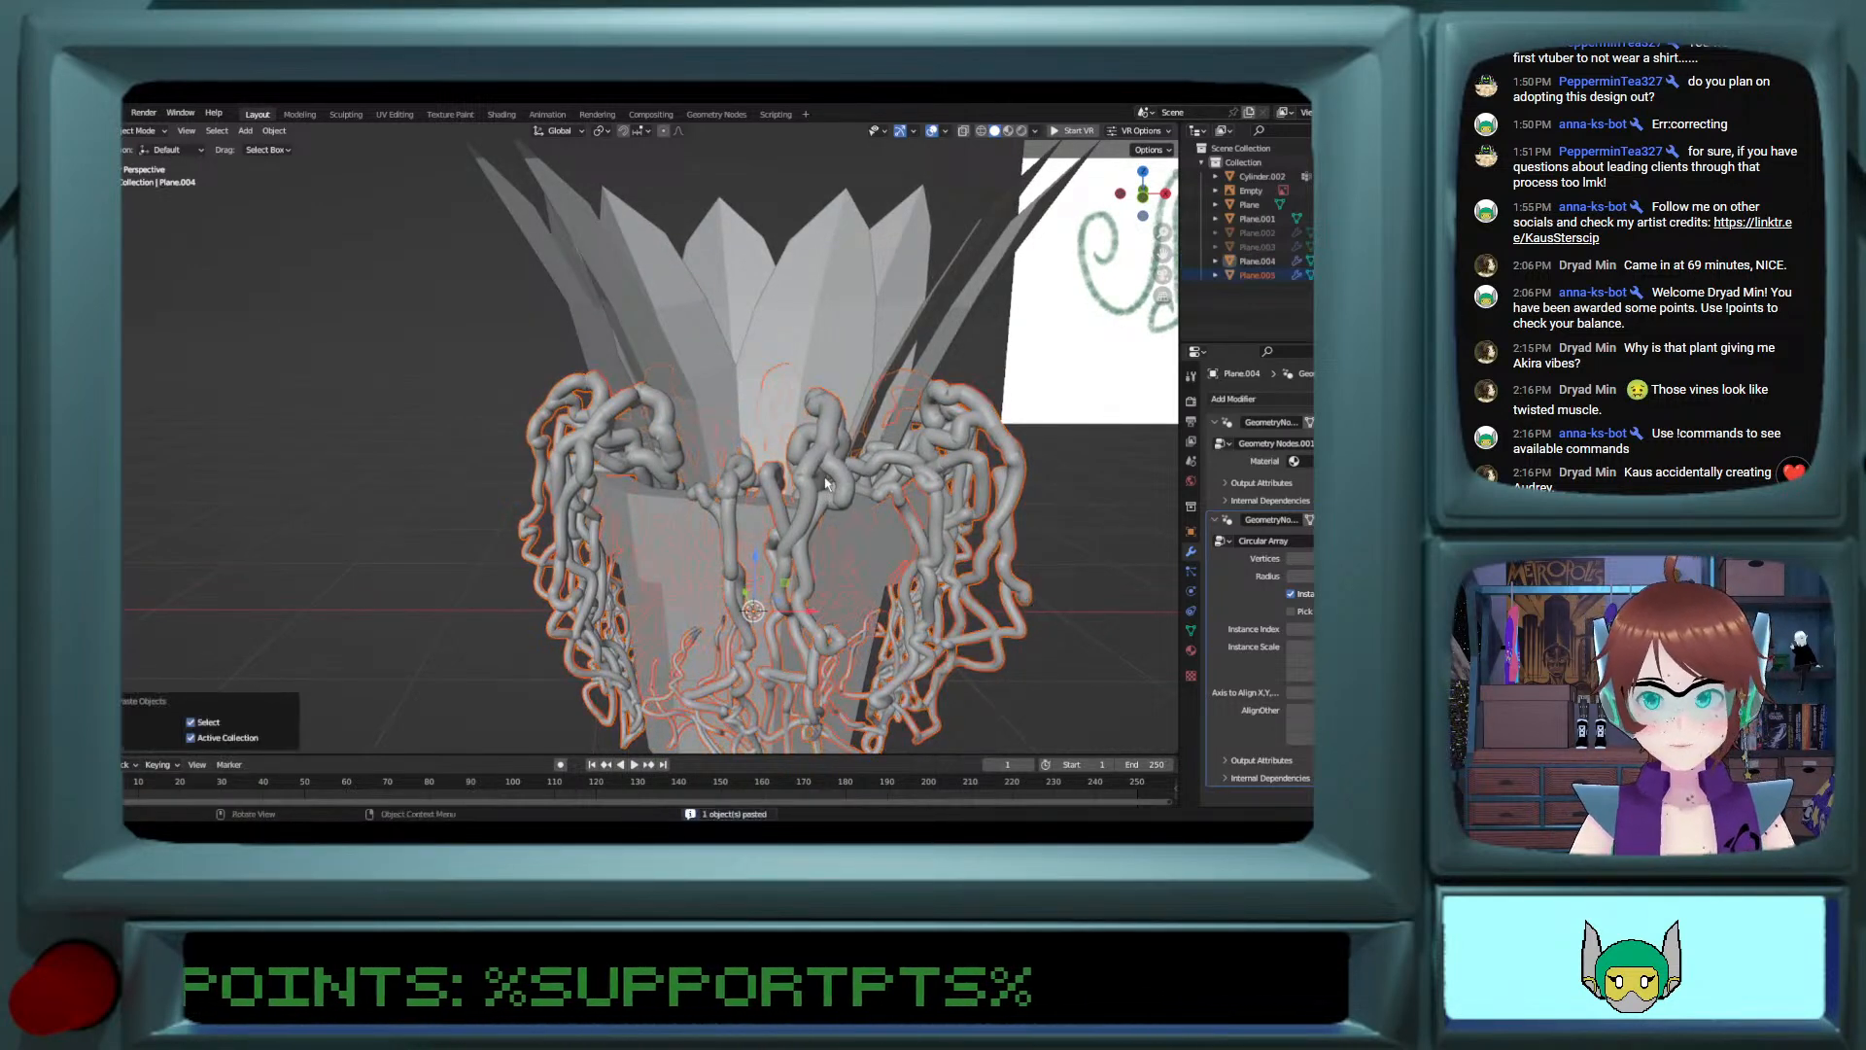
key(h)
Step: Apply the first geometry nodes modifier on the original vines, leaving the Circular Array live
click(826, 483)
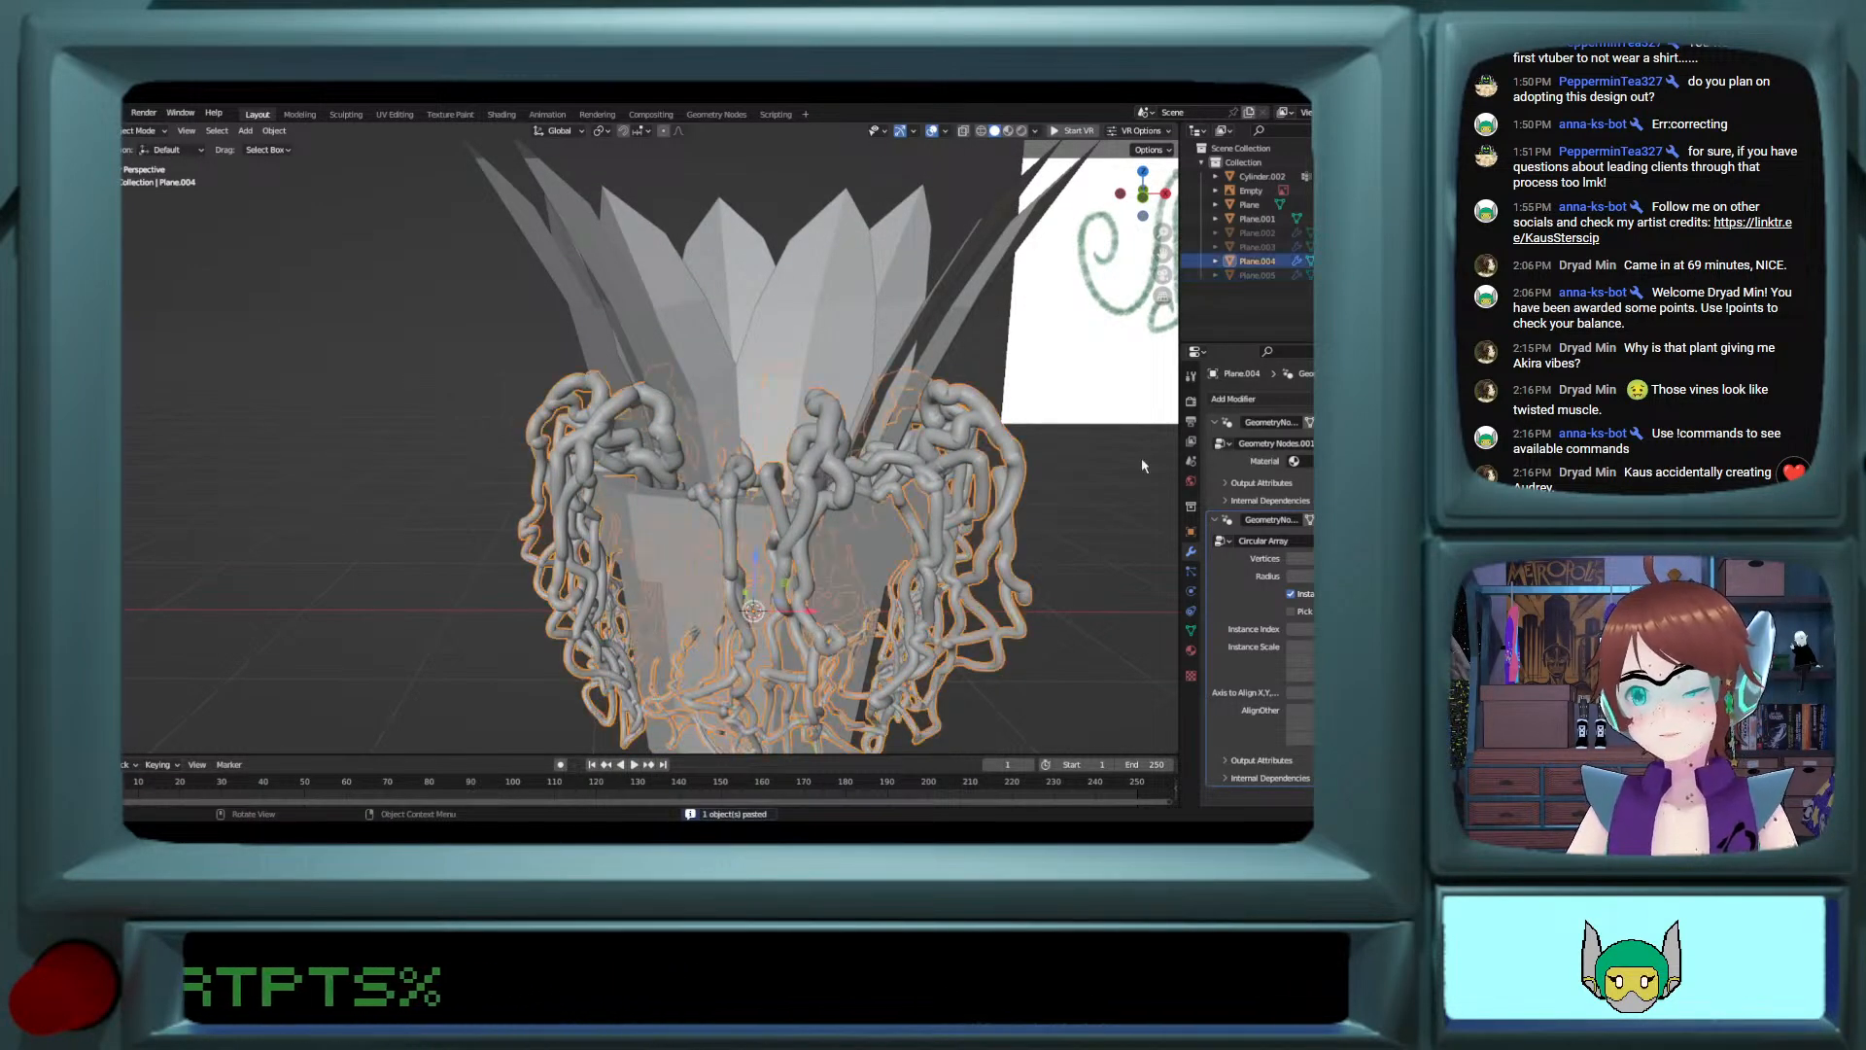
click(1337, 423)
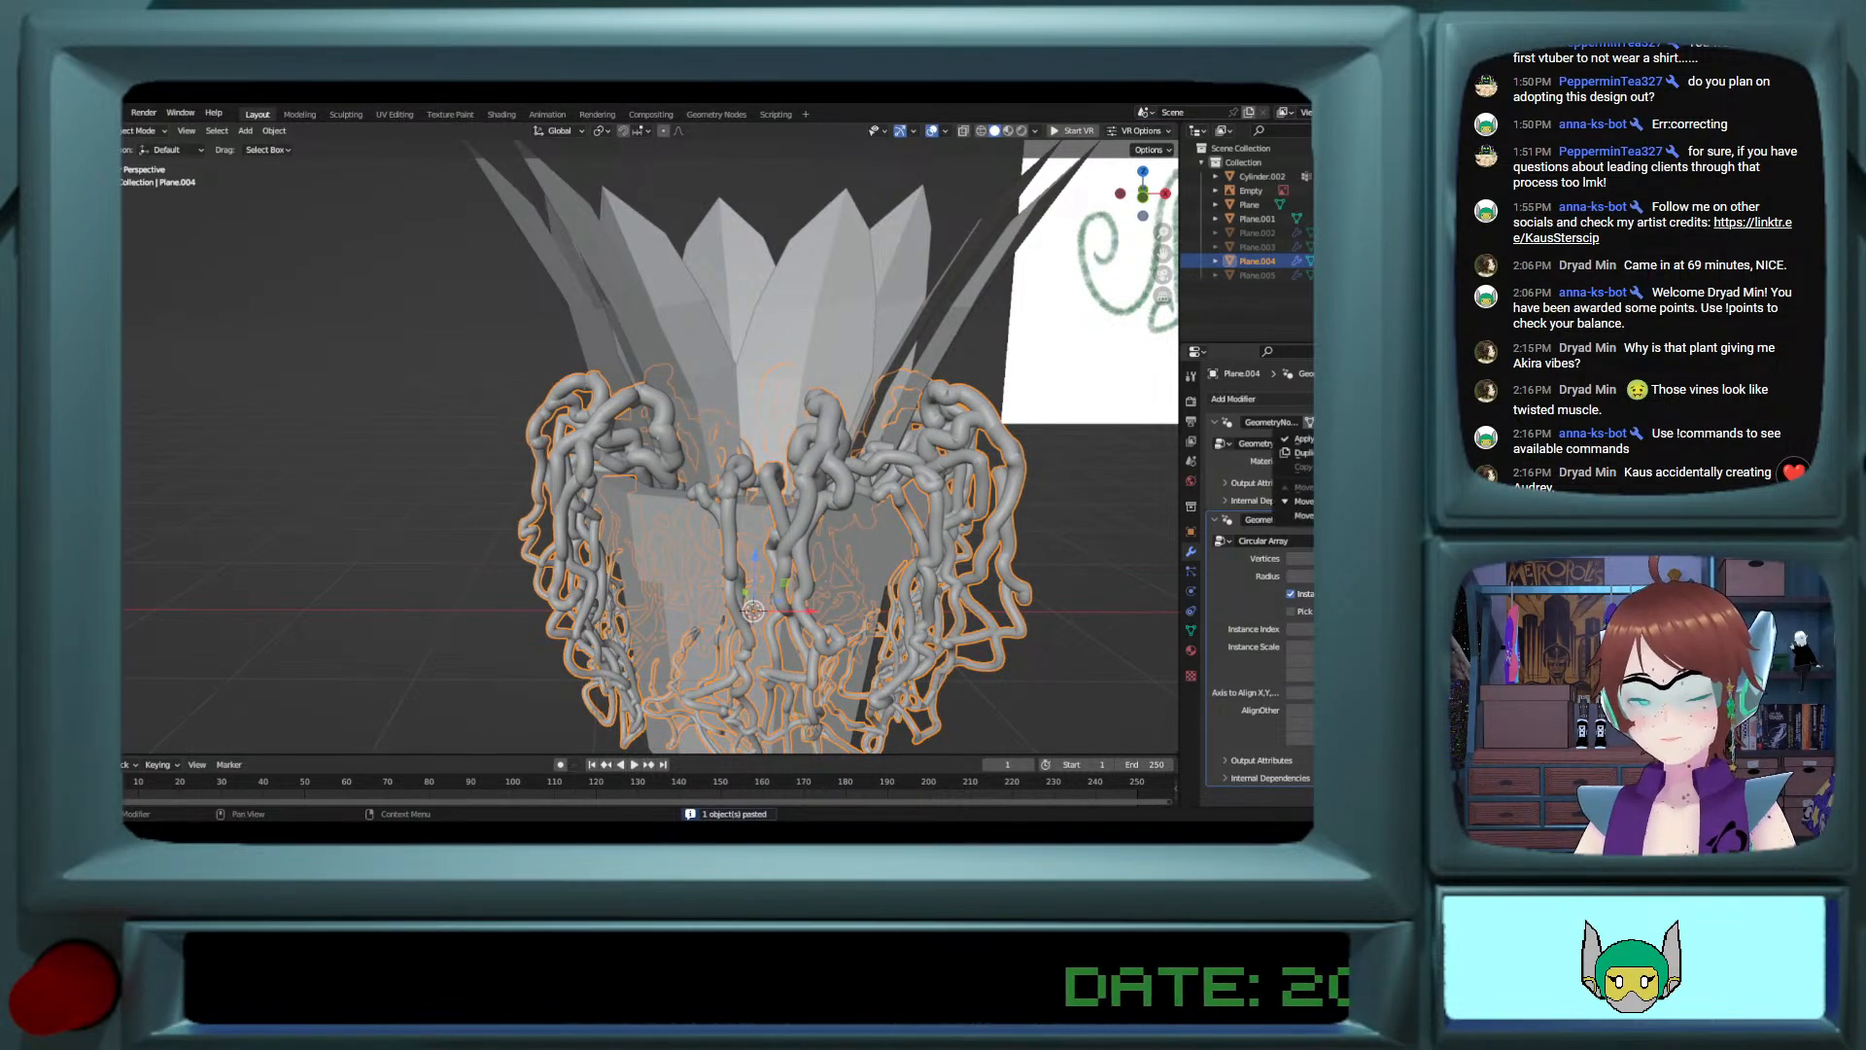
click(1328, 440)
key(Tab)
middle_drag(975, 473, 911, 501)
key(Tab)
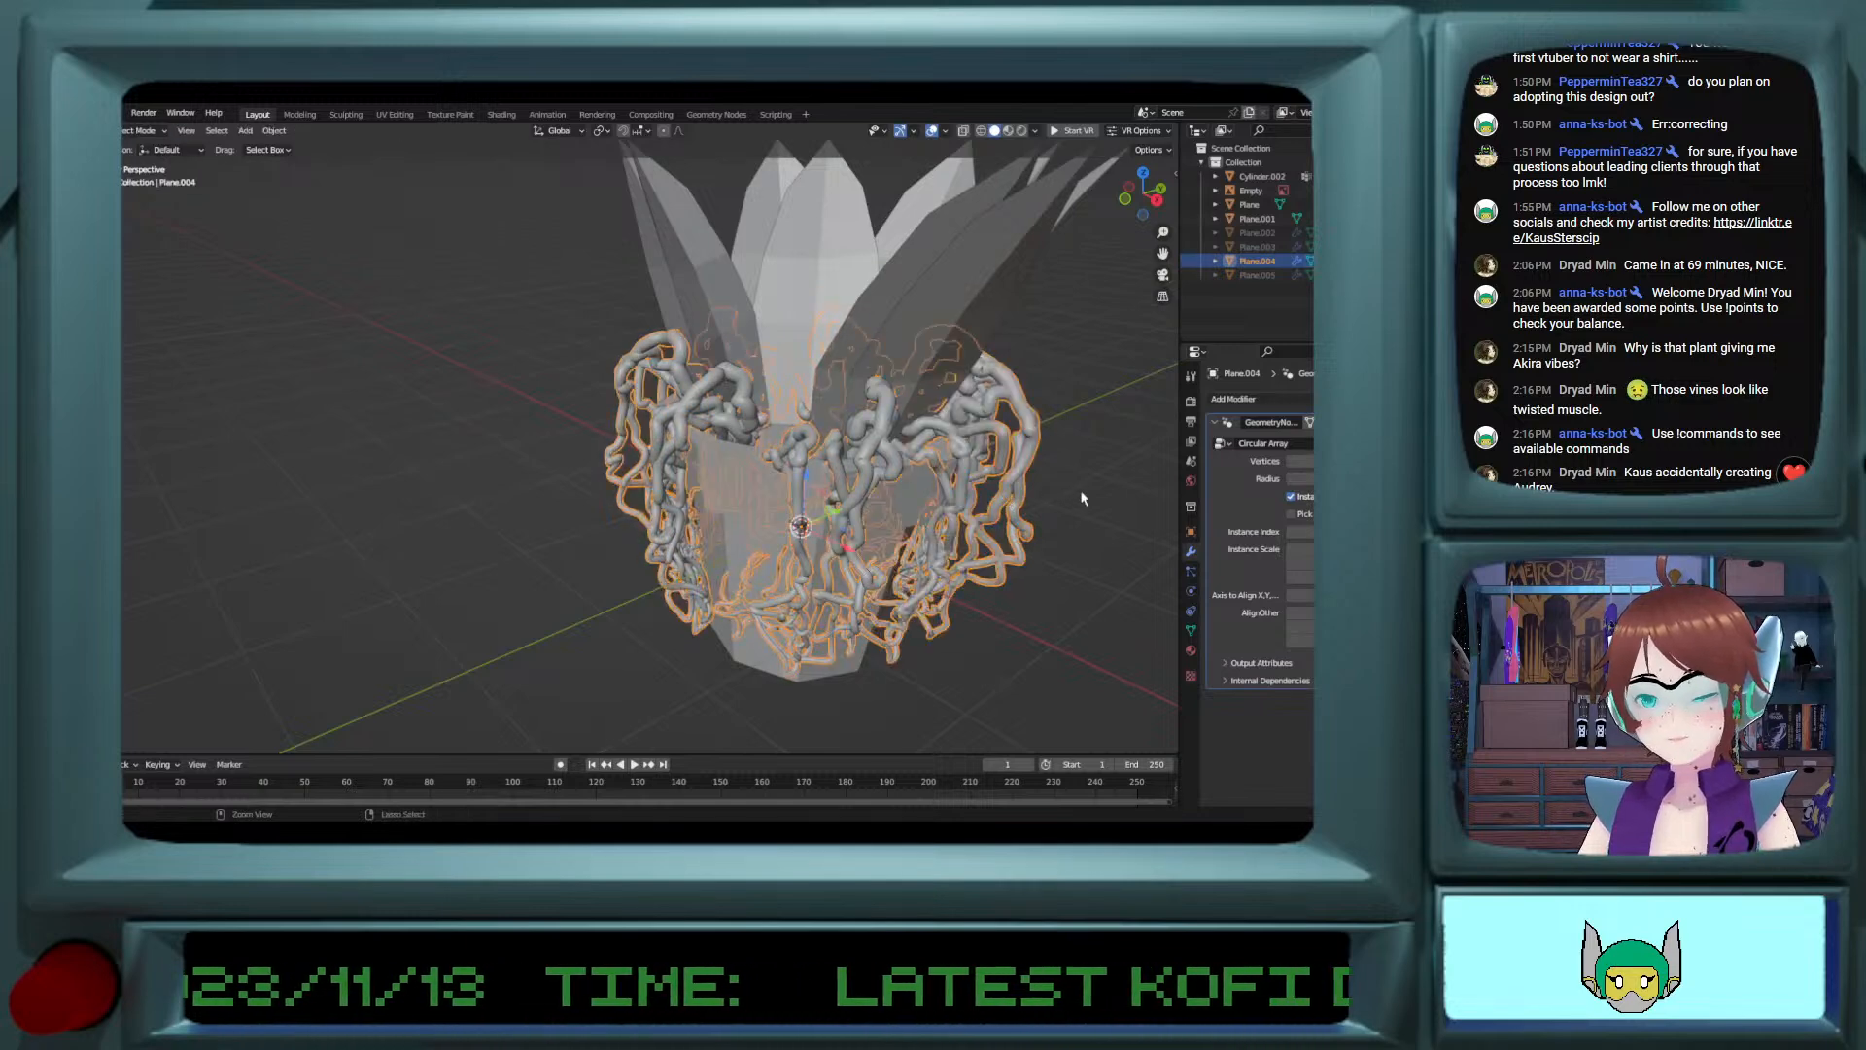
shift+click(902, 501)
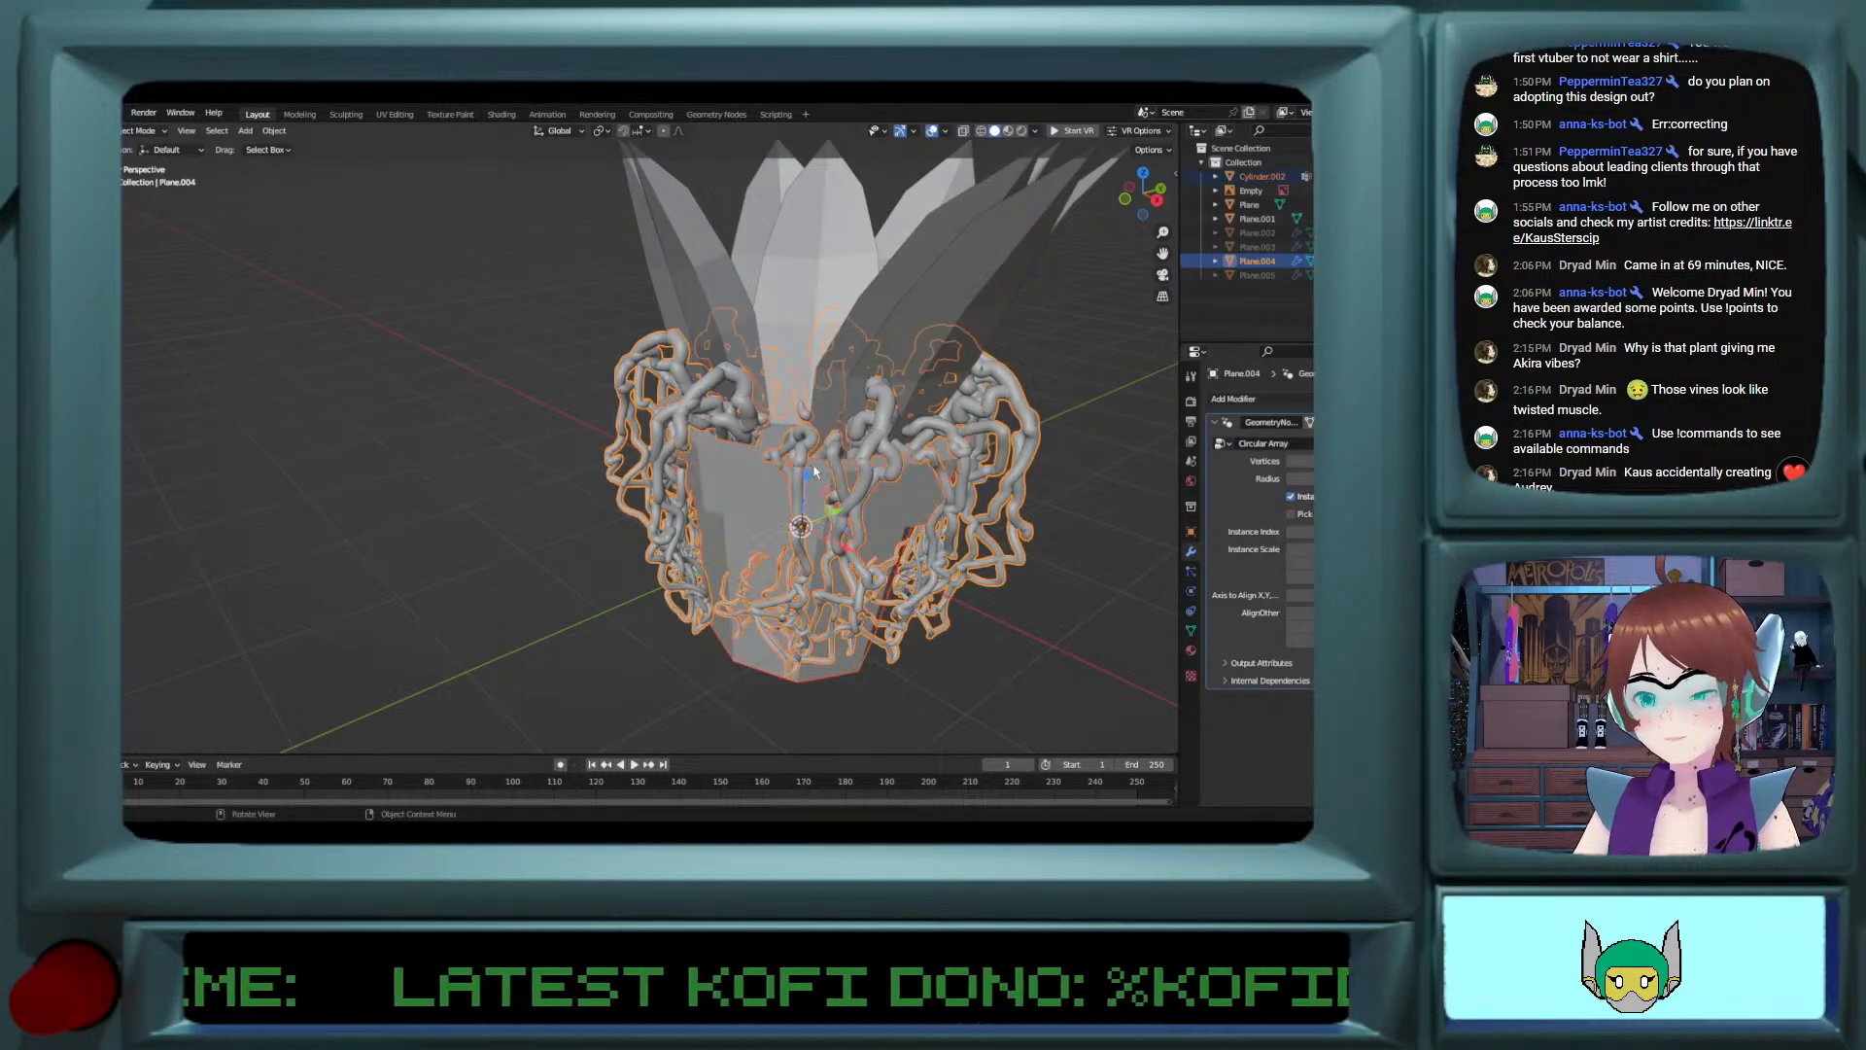
shift+click(884, 472)
key(ctrl+z)
key(ctrl+z)
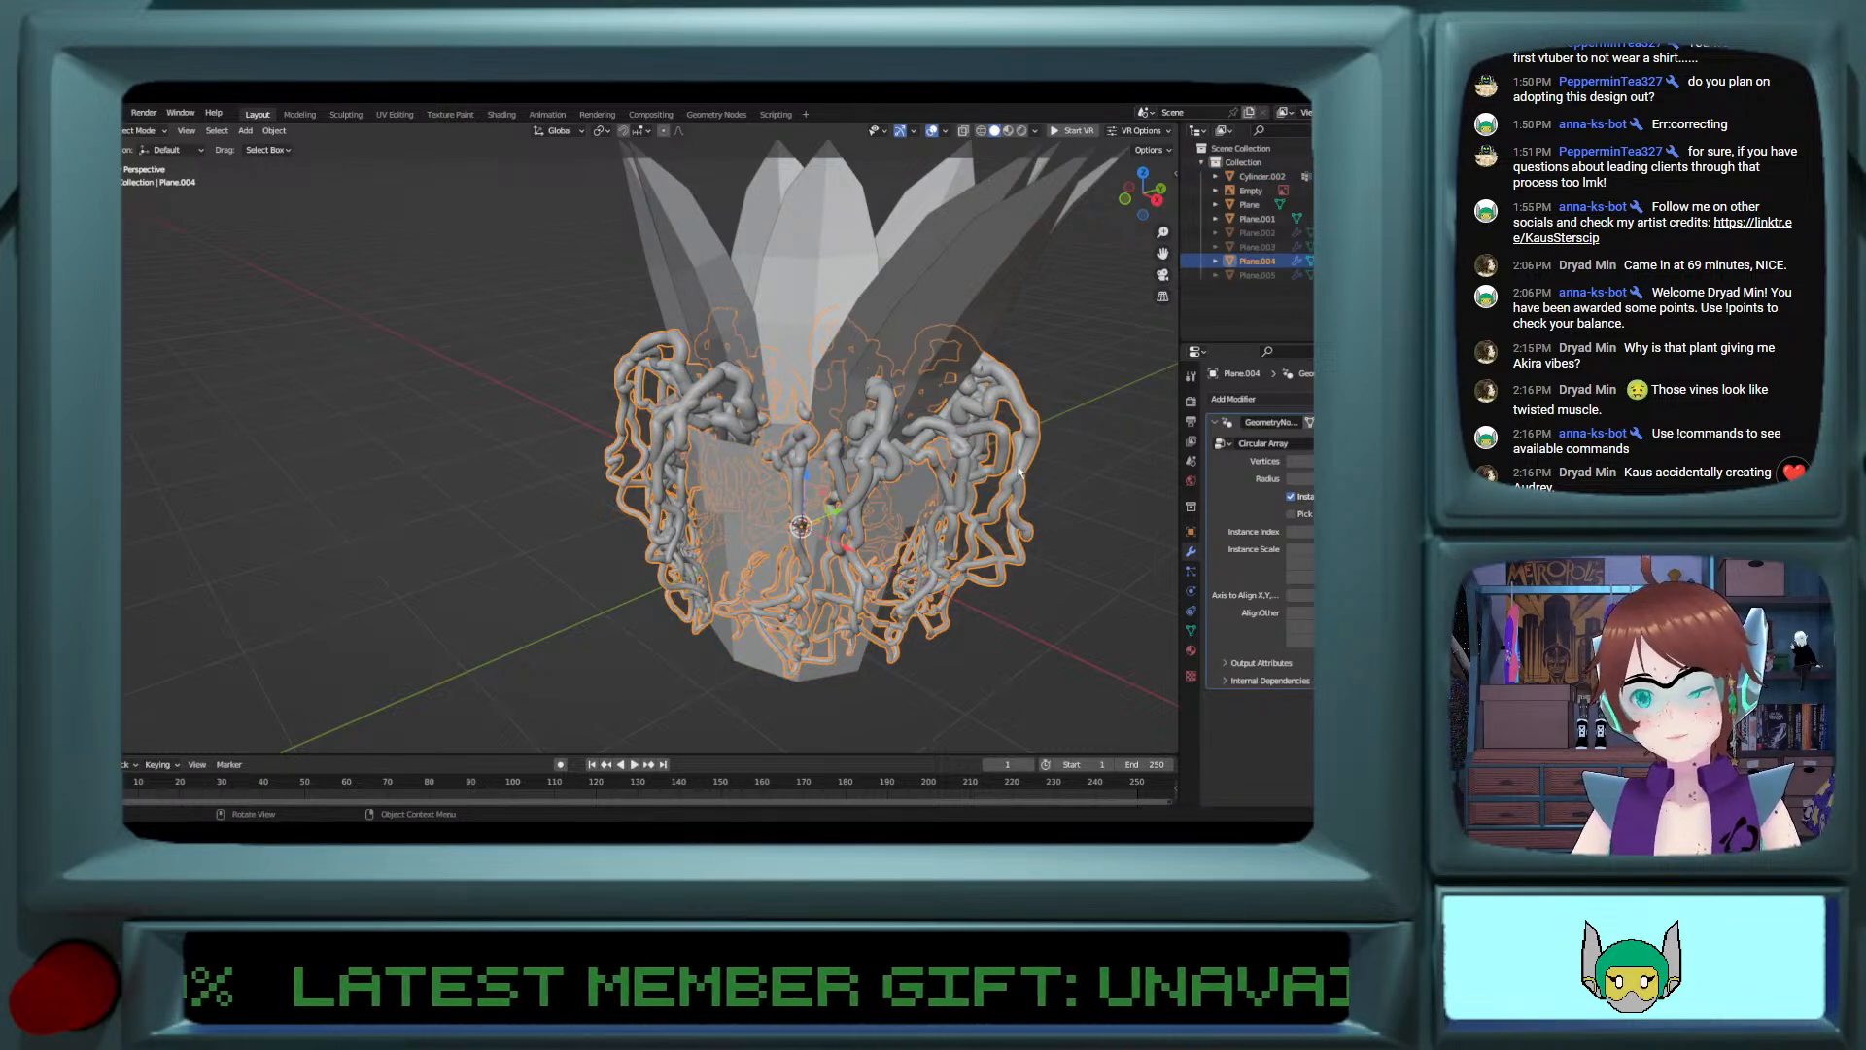
Step: Hide the vines, reveal all hidden objects, and hide the backup vines and the two extra petal layers again
key(h)
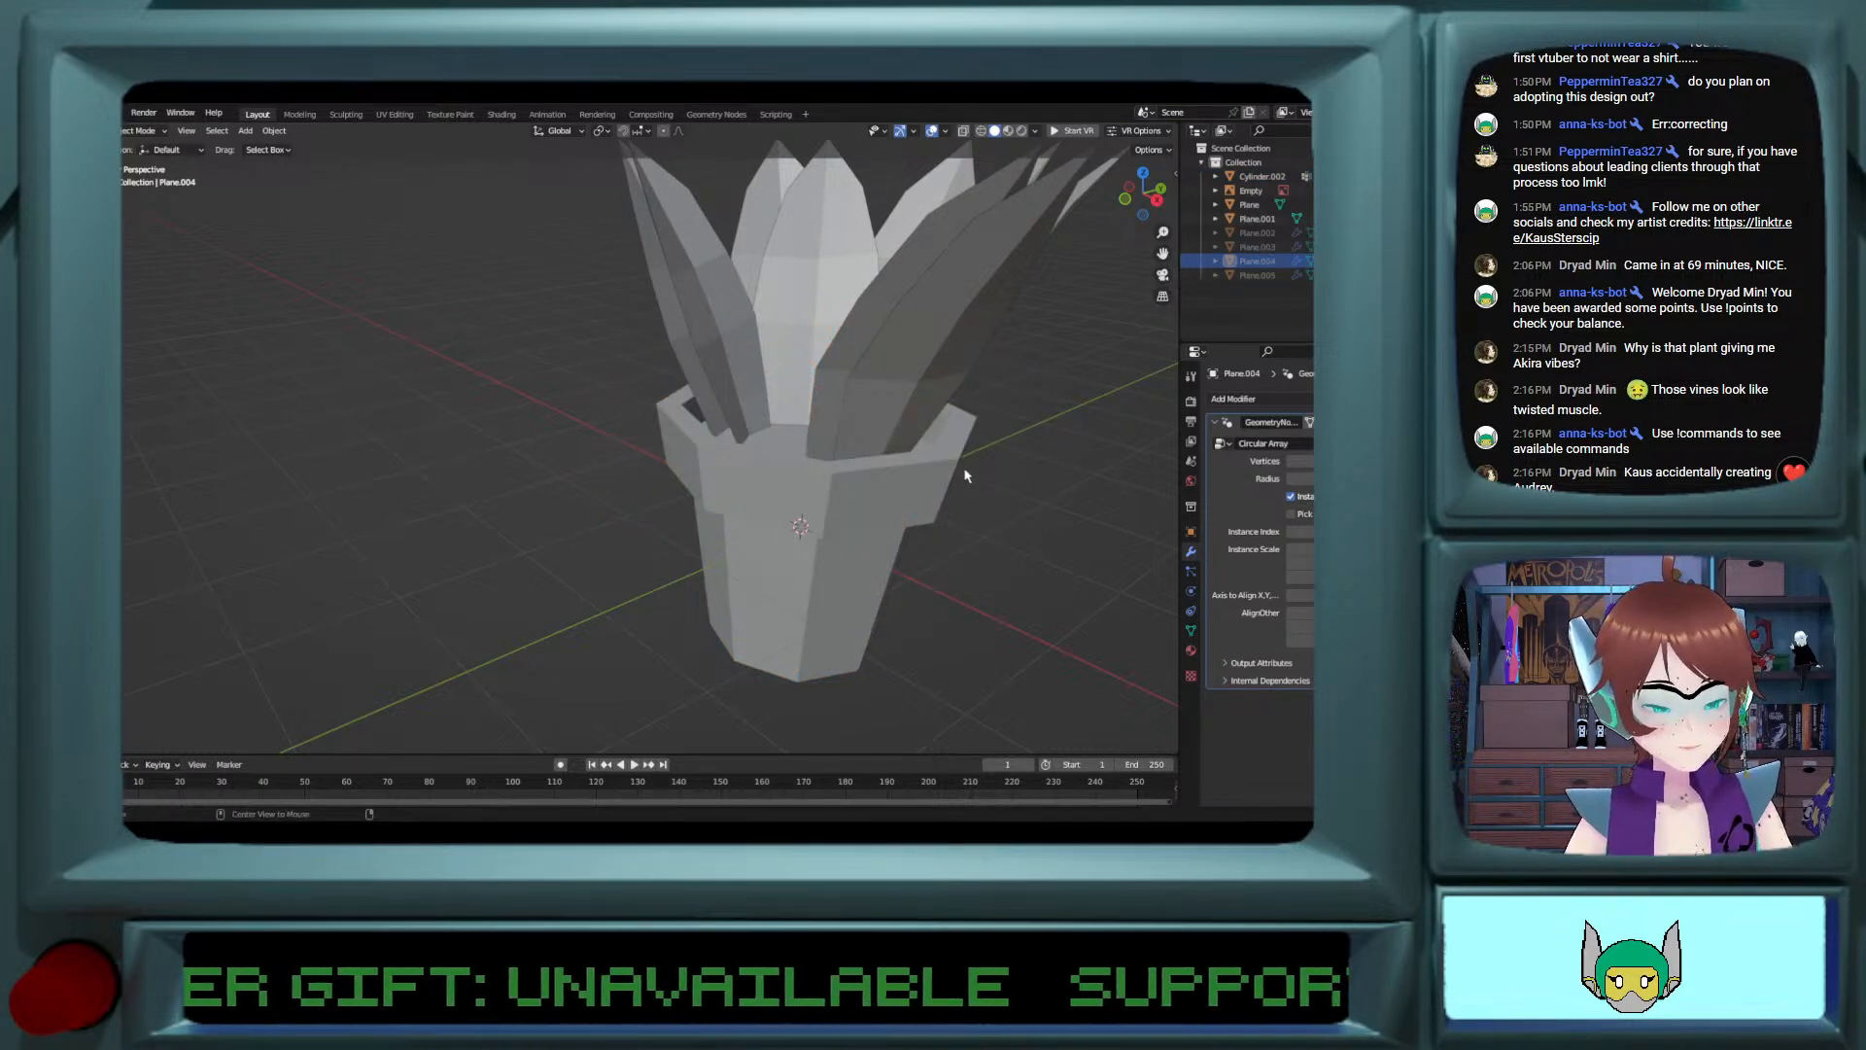
key(alt+h)
key(alt+a)
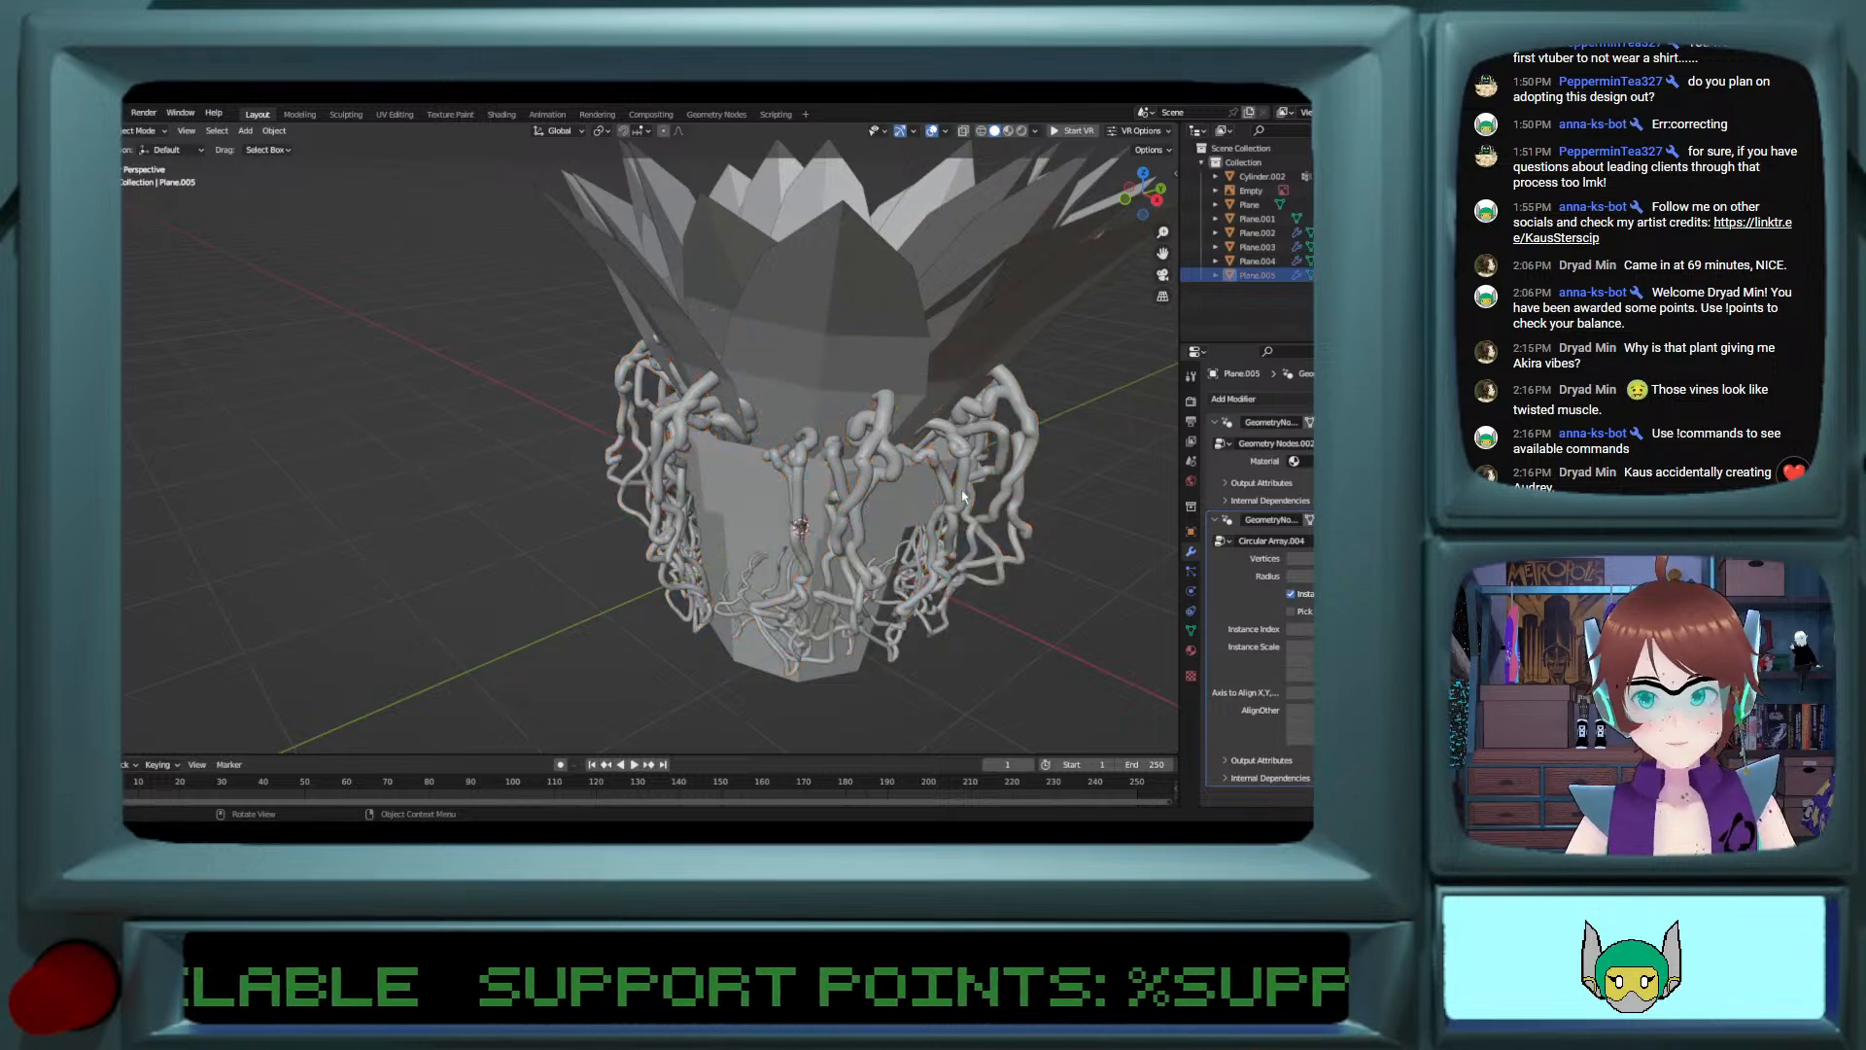
click(860, 357)
key(h)
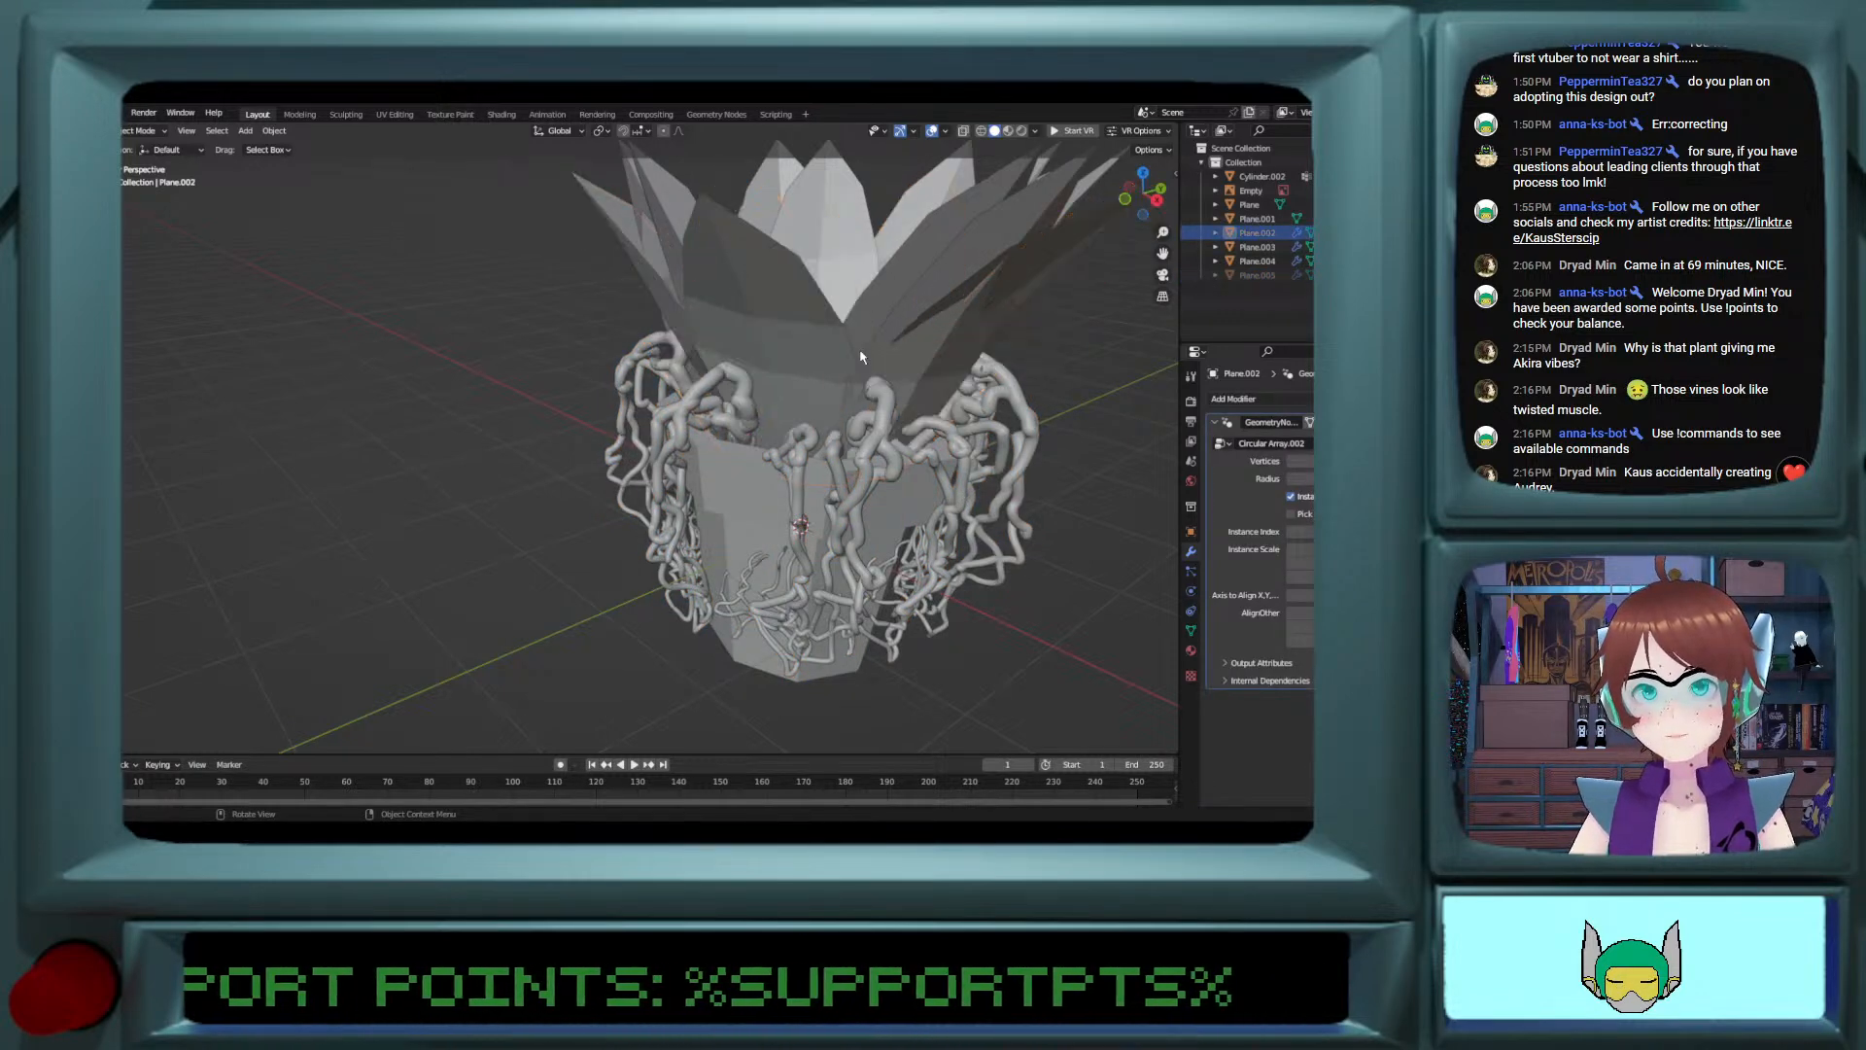
click(778, 349)
key(h)
Step: Apply the Circular Array modifier so the ring of vines becomes editable mesh
middle_drag(778, 350, 813, 355)
click(867, 455)
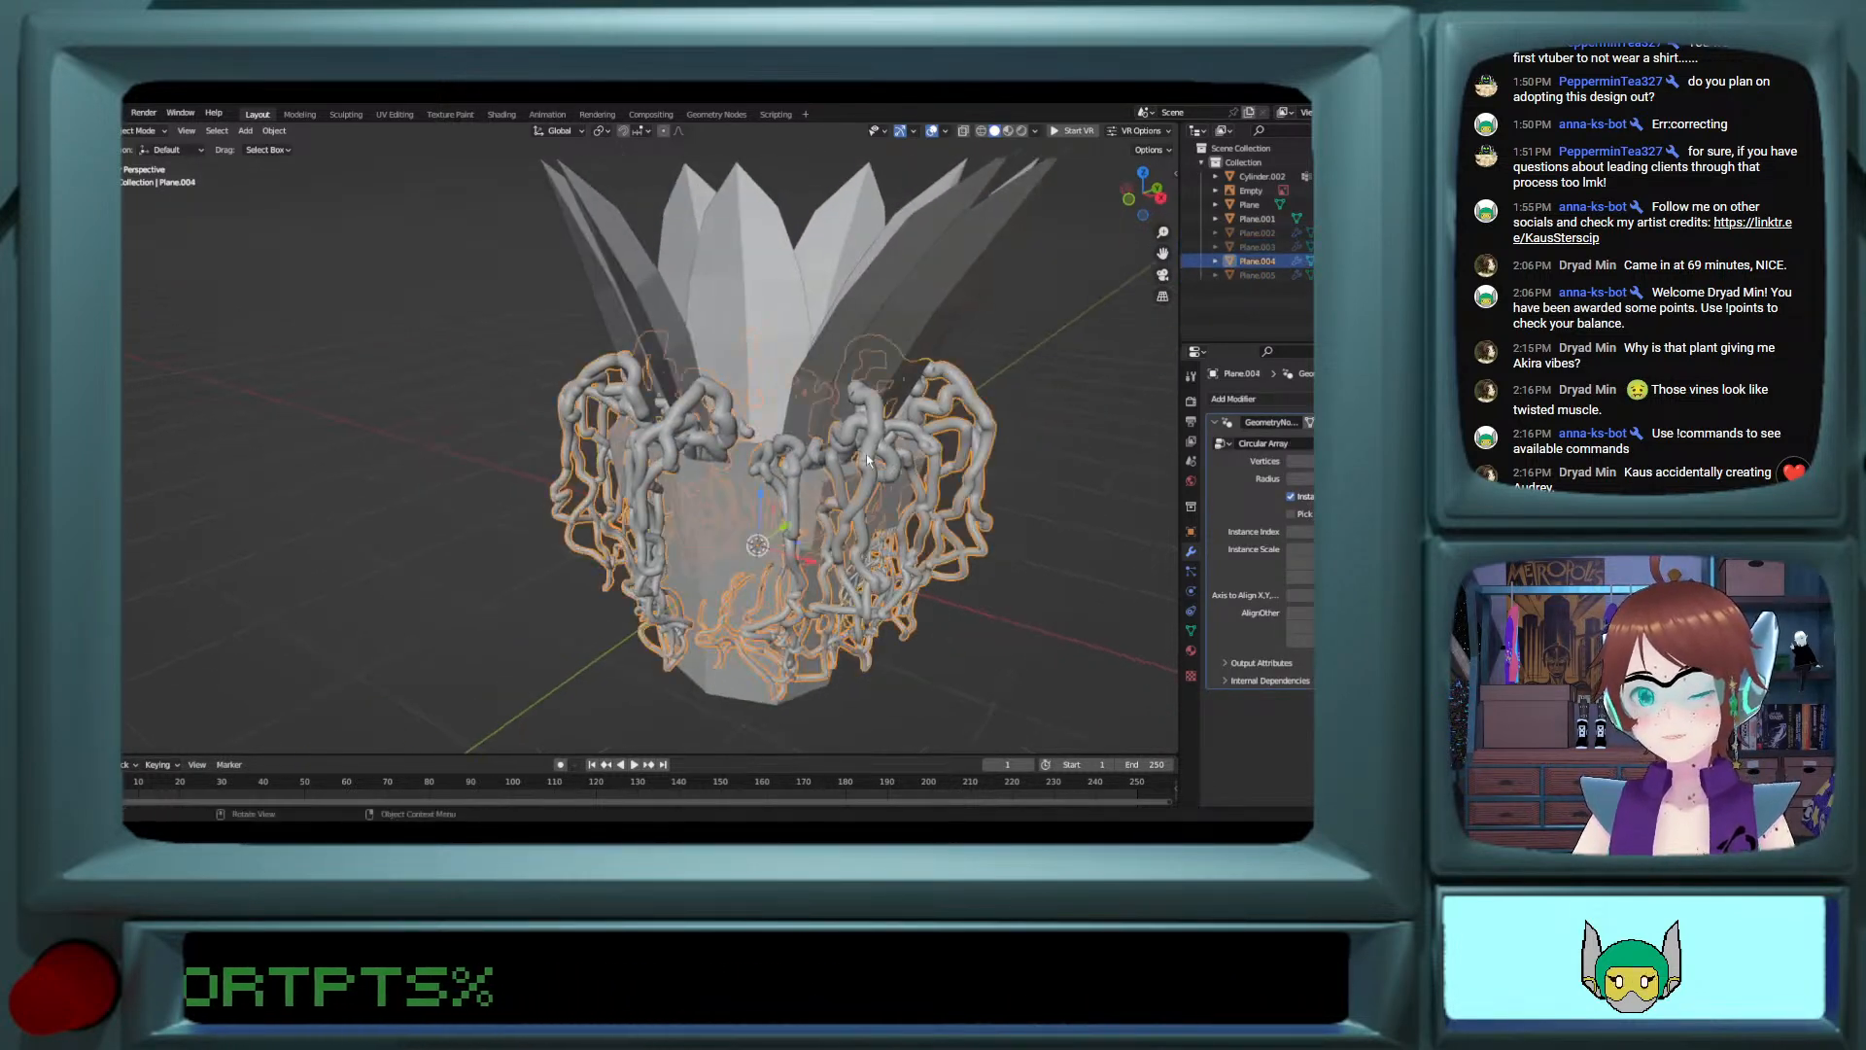
click(1358, 422)
click(1294, 440)
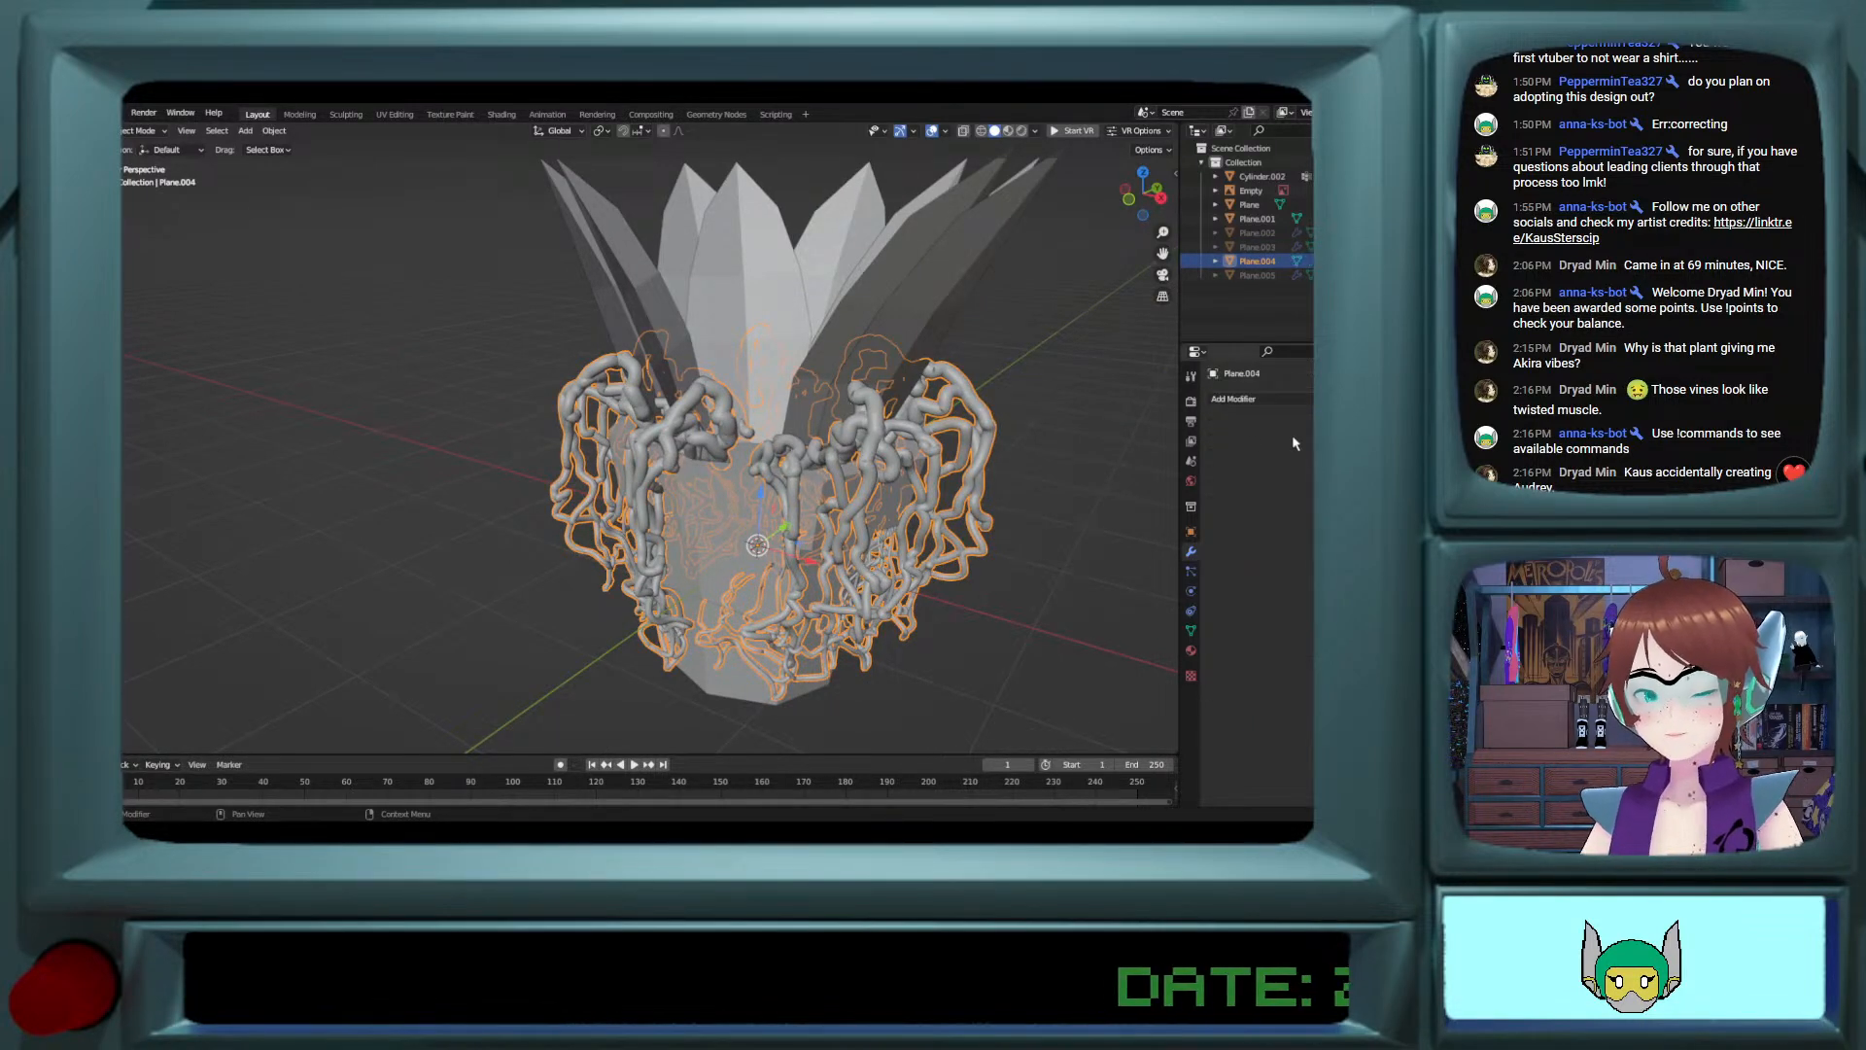
key(Tab)
Step: Enter Edit Mode on the vine mesh in an orthographic side view, clear the selection and turn on X-ray
key(Tab)
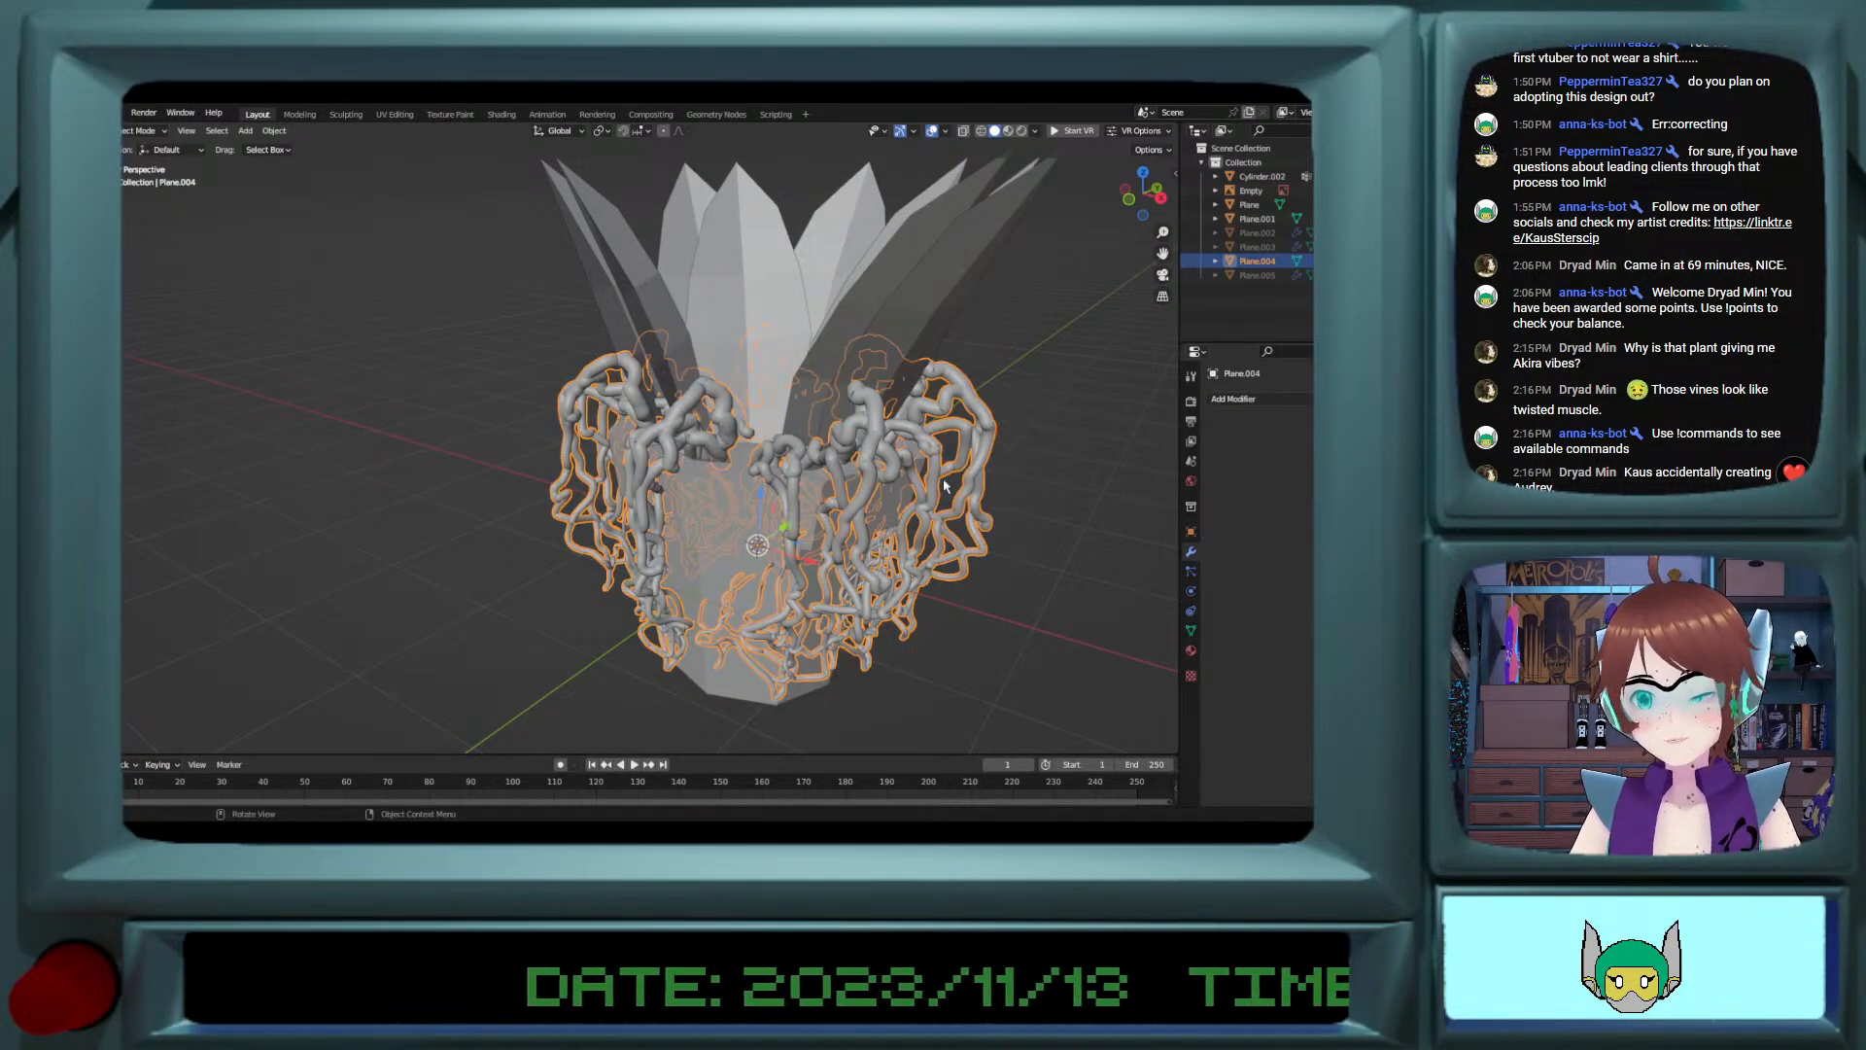
key(Tab)
click(1129, 199)
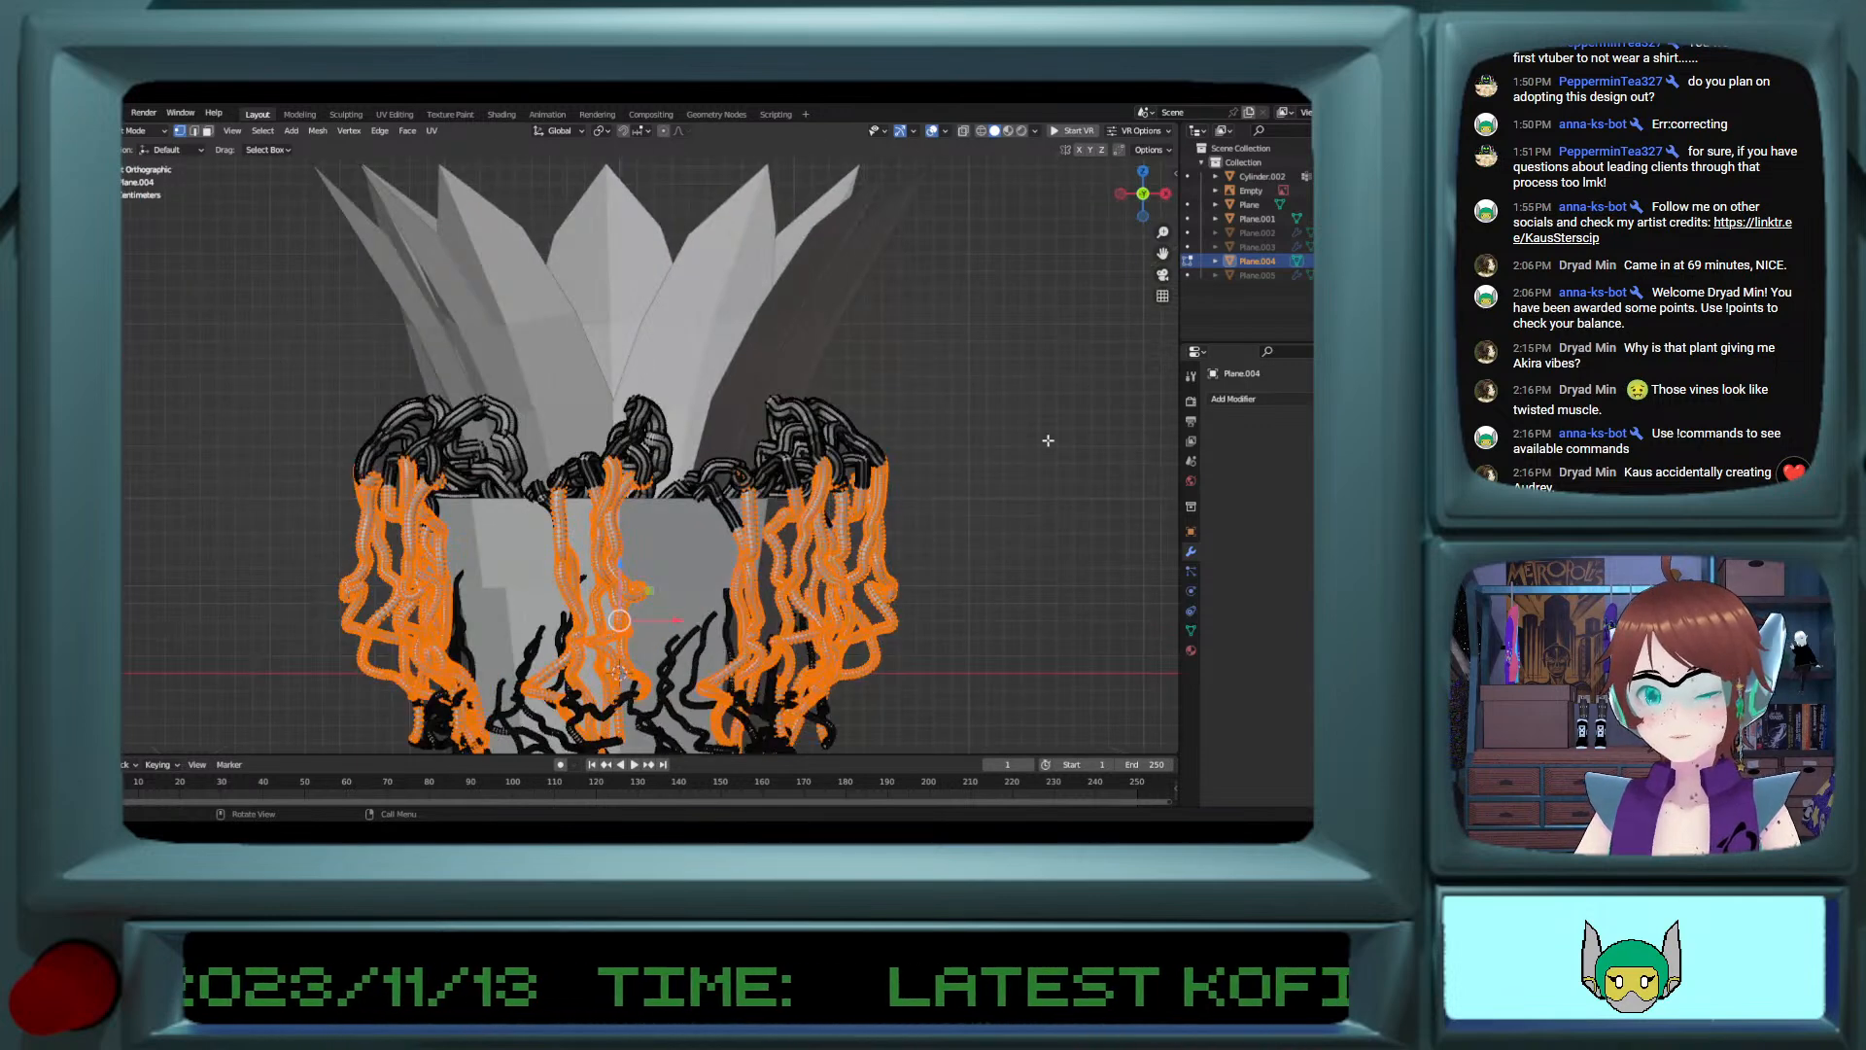
key(alt+a)
ctrl+scroll(962, 482, down, 5)
shift+scroll(961, 482, down, 6)
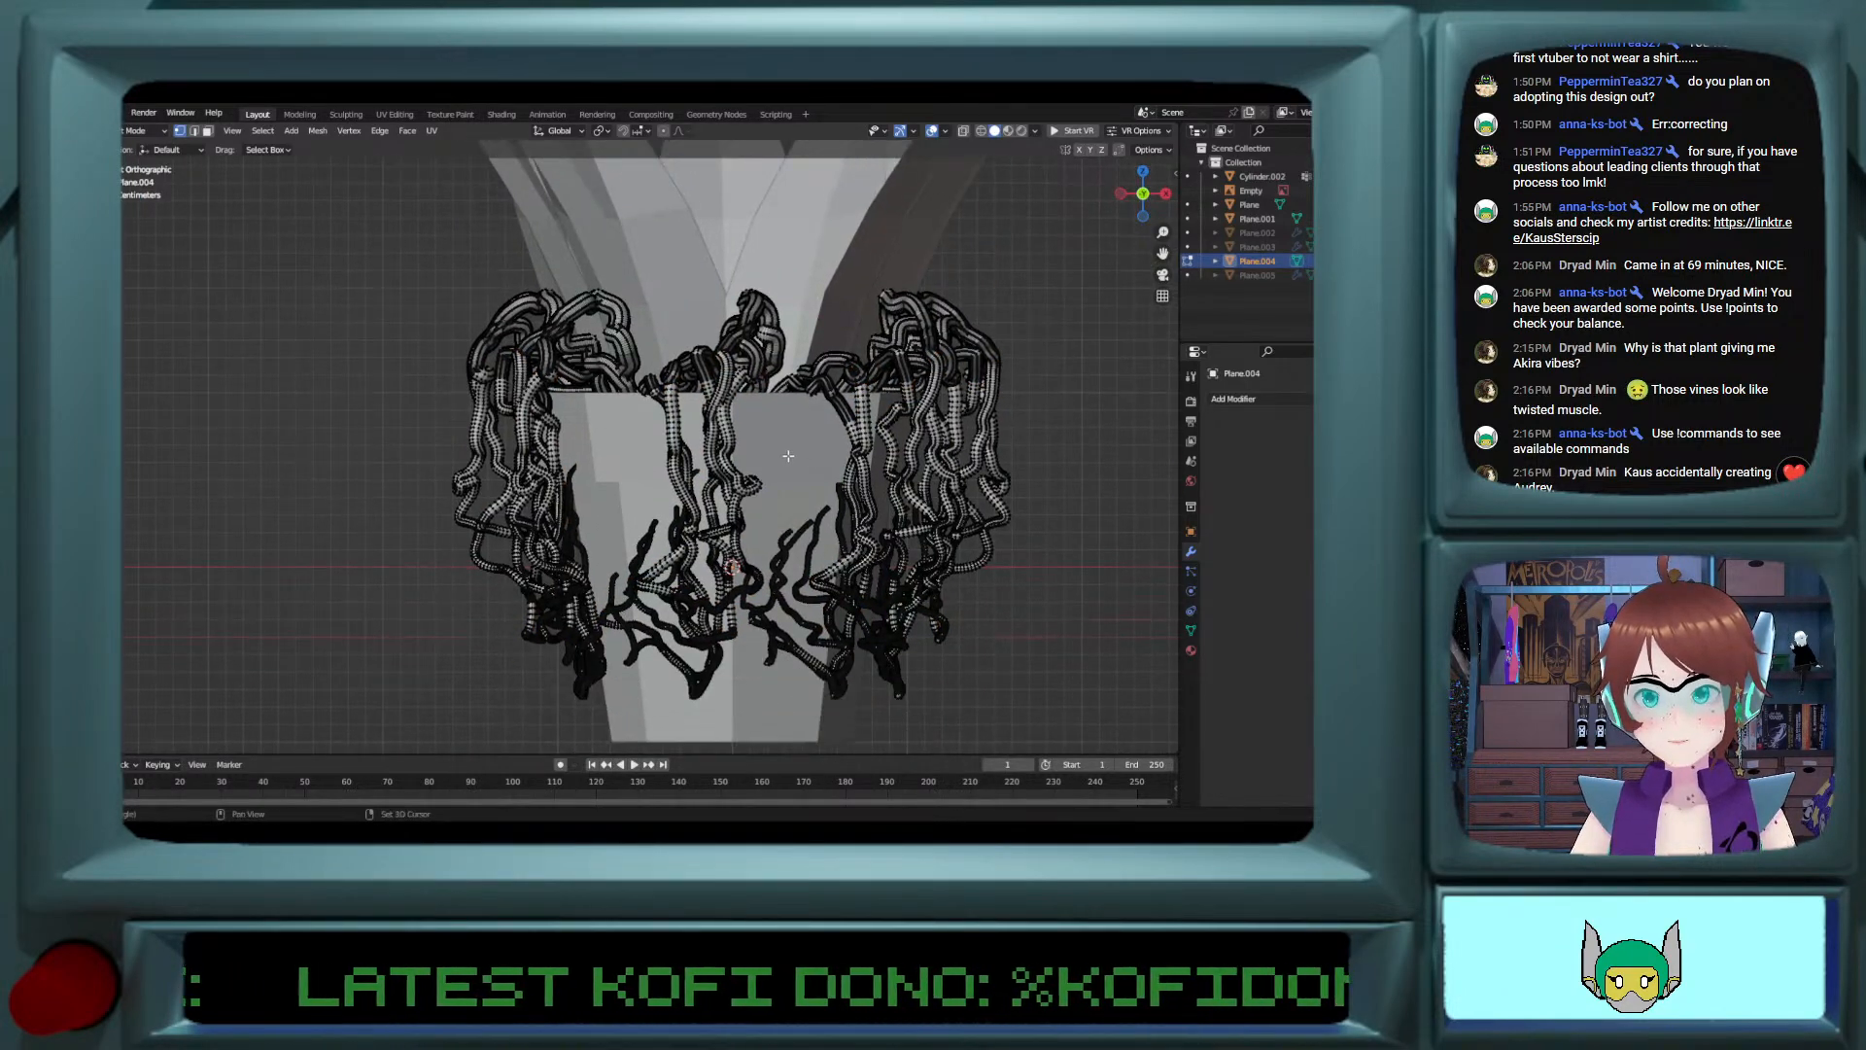
shift+scroll(788, 453, up, 1)
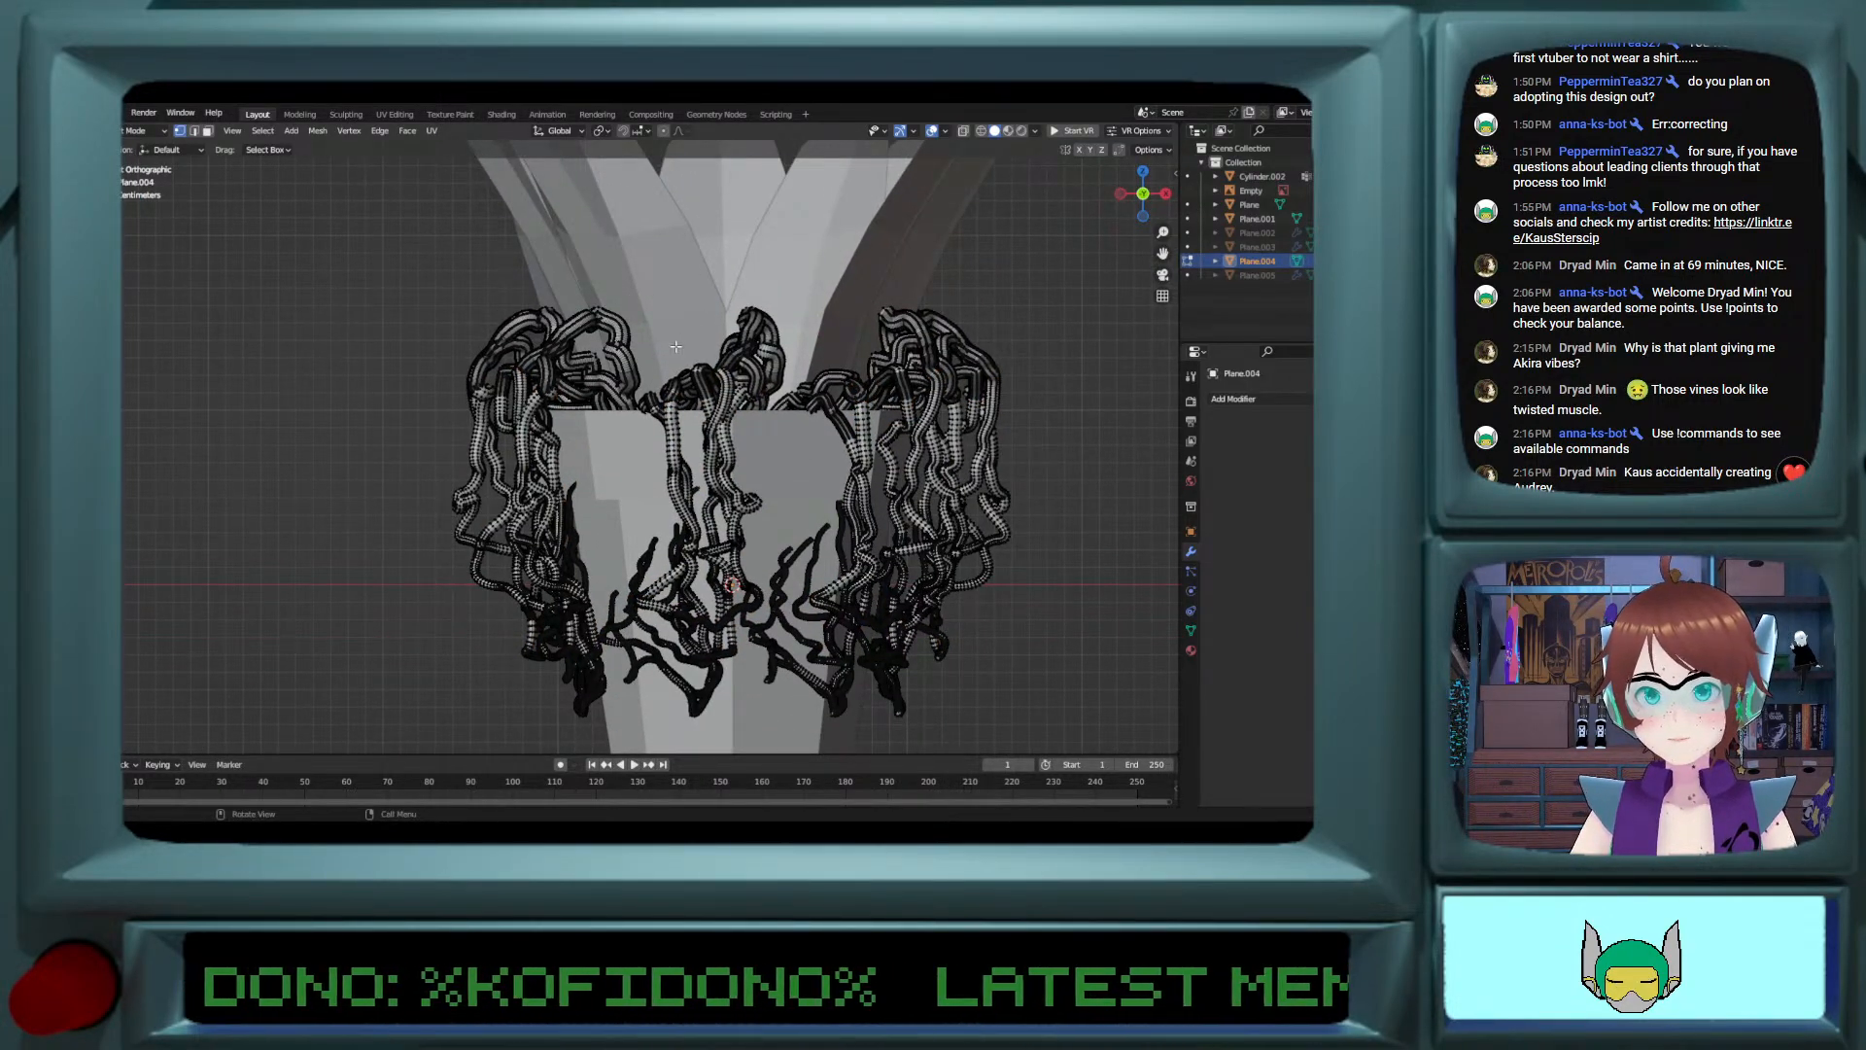
drag(680, 272, 803, 324)
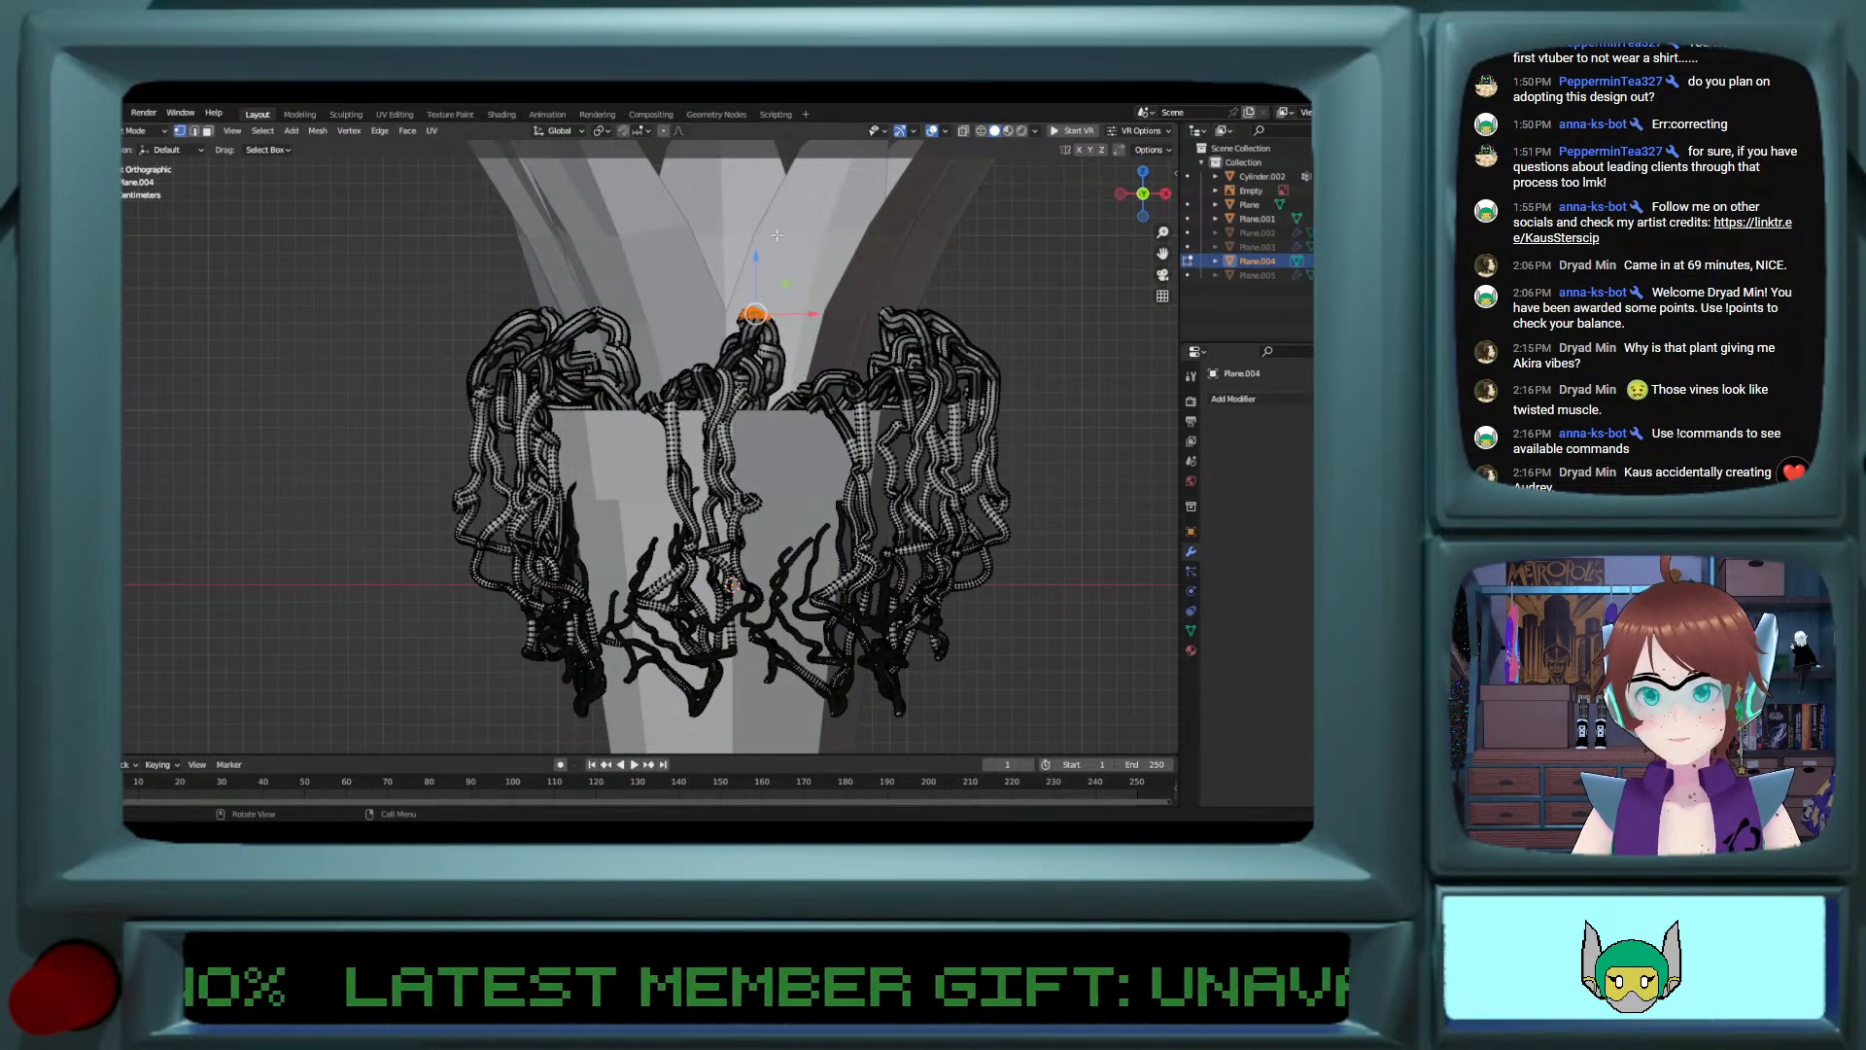
click(779, 250)
click(962, 133)
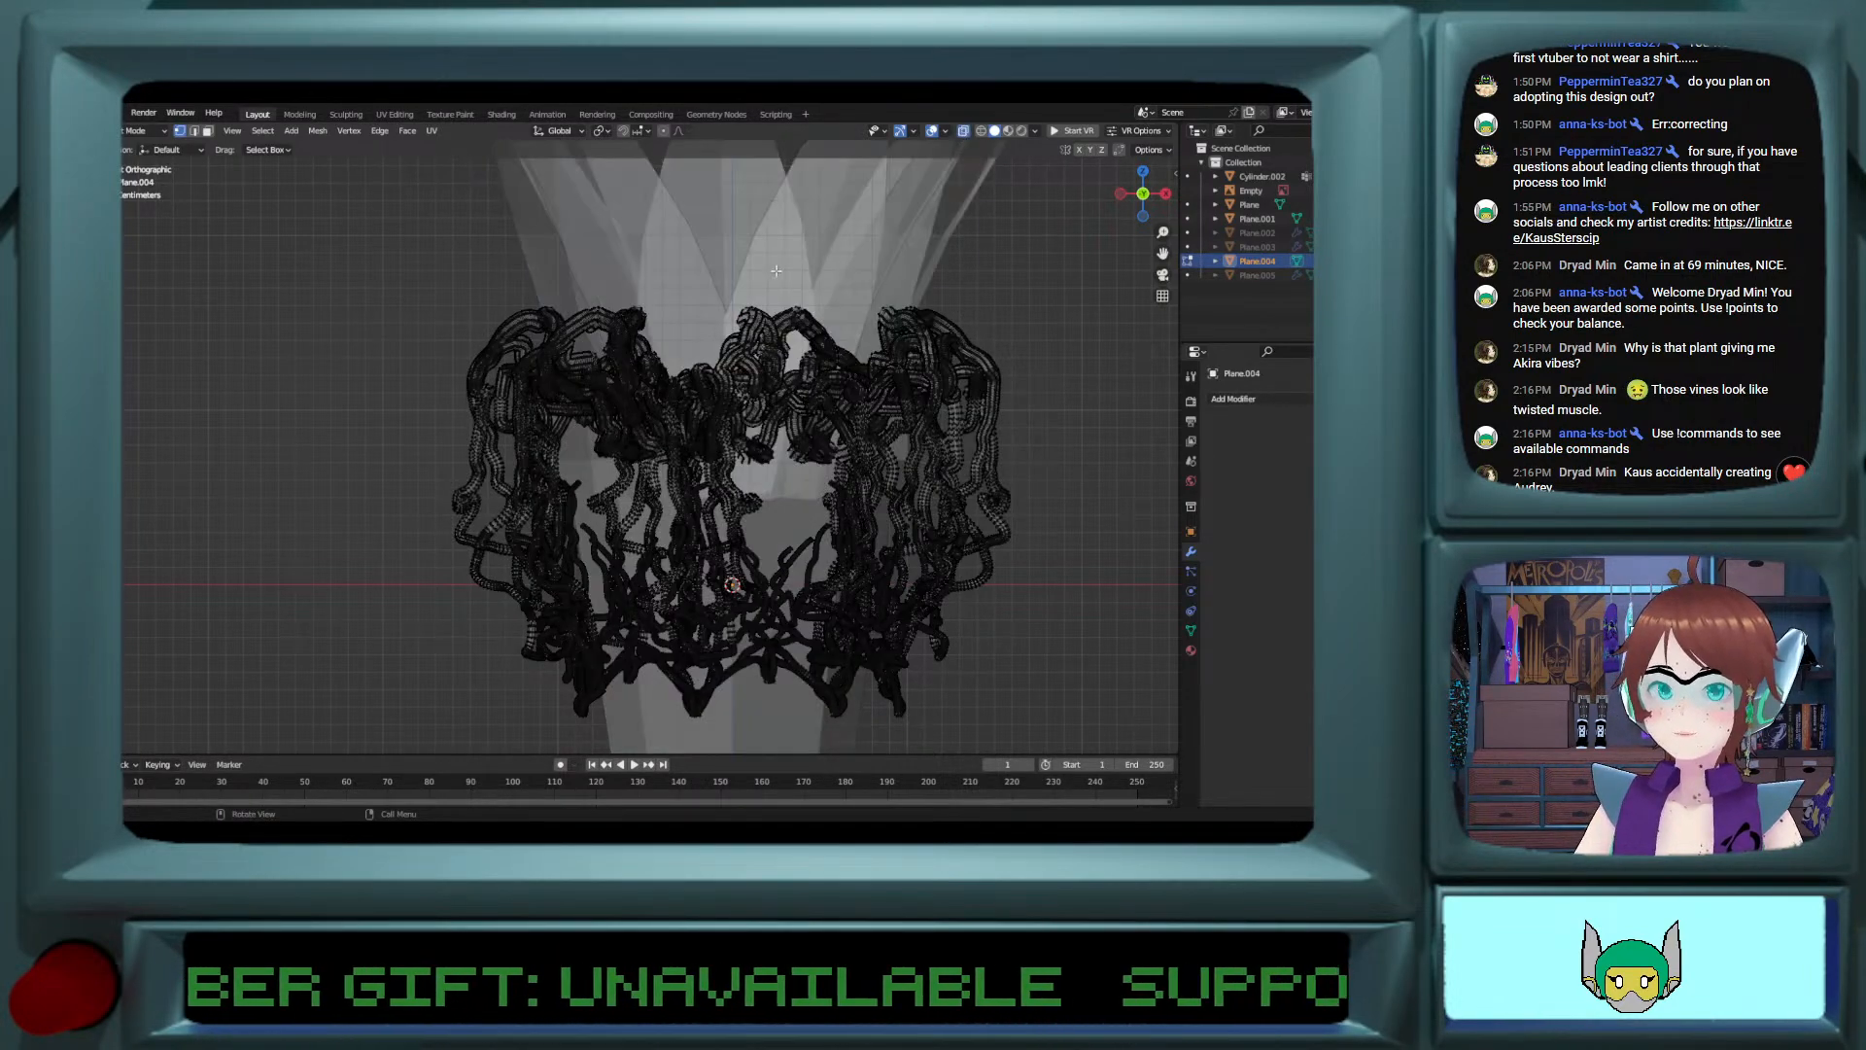
Step: In top view, box-select the vine clump at the front point of the ring, including both inner tips, and delete its vertices
middle_drag(722, 280, 748, 362)
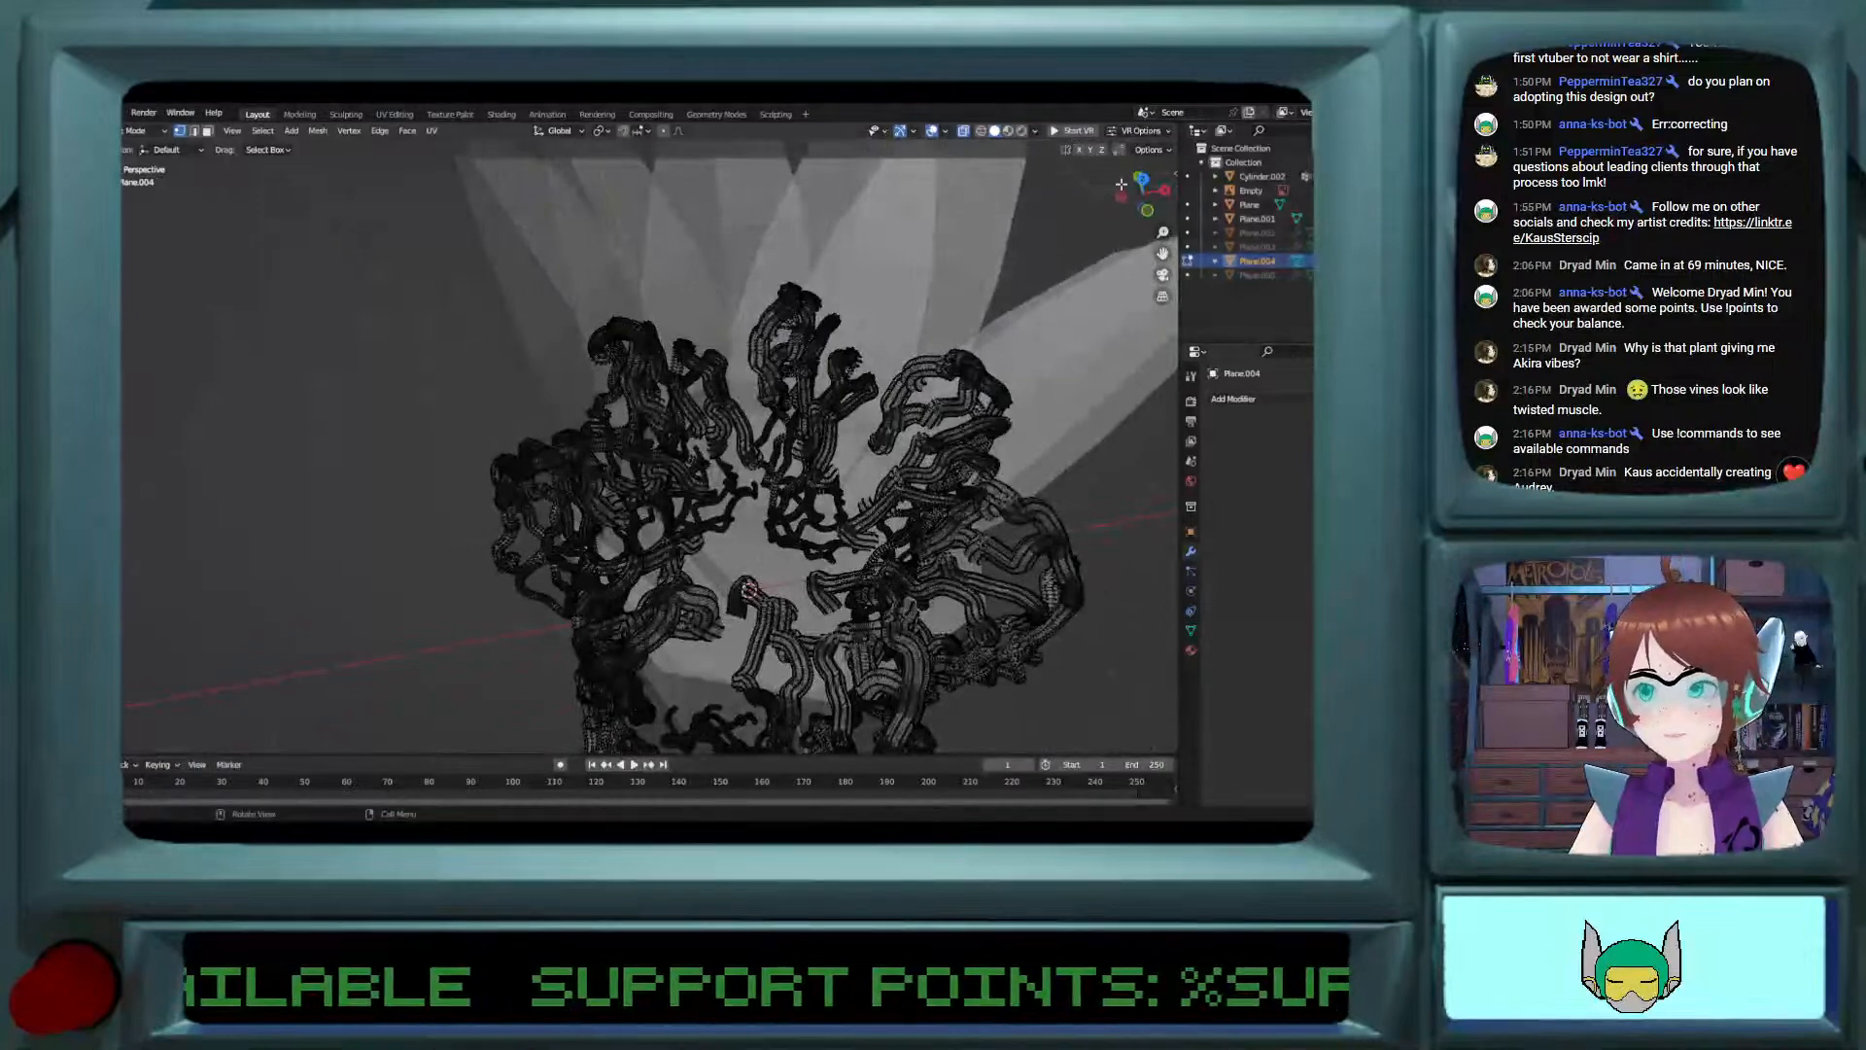
click(1142, 183)
scroll(852, 442, down, 5)
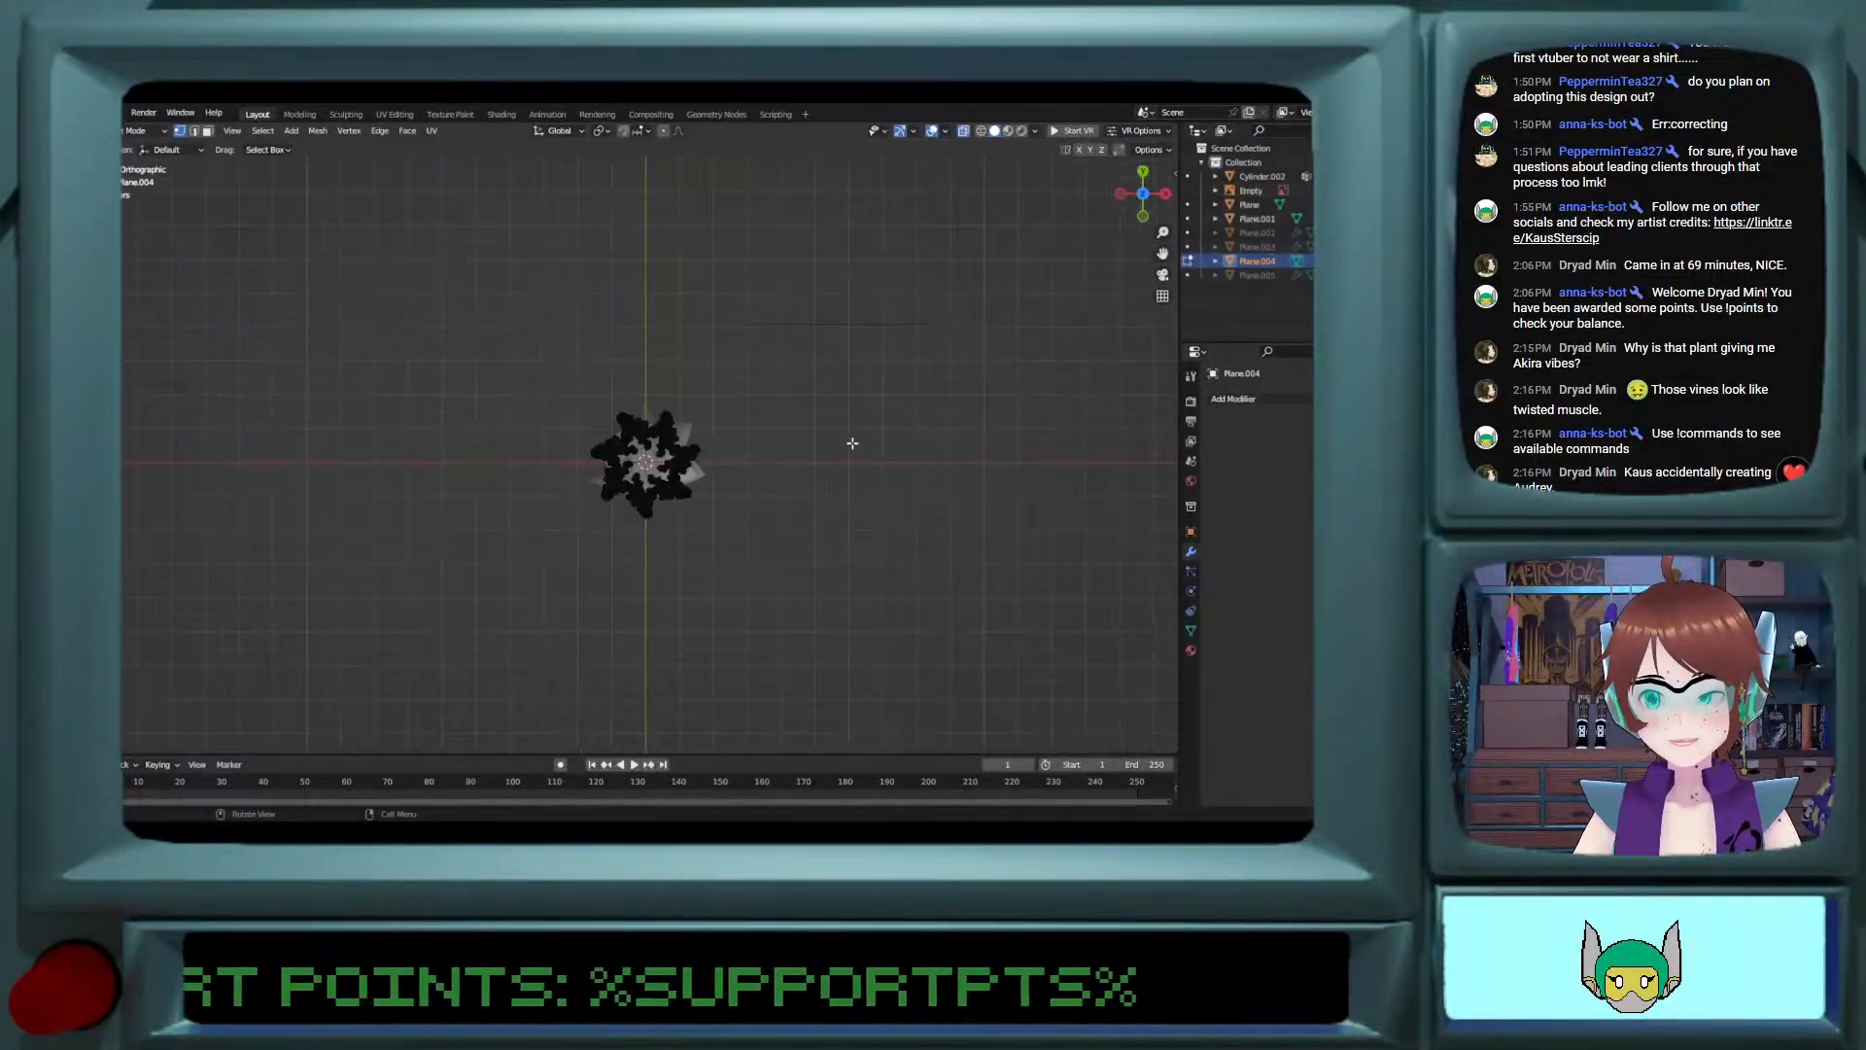
scroll(843, 464, up, 8)
middle_drag(844, 474, 797, 524)
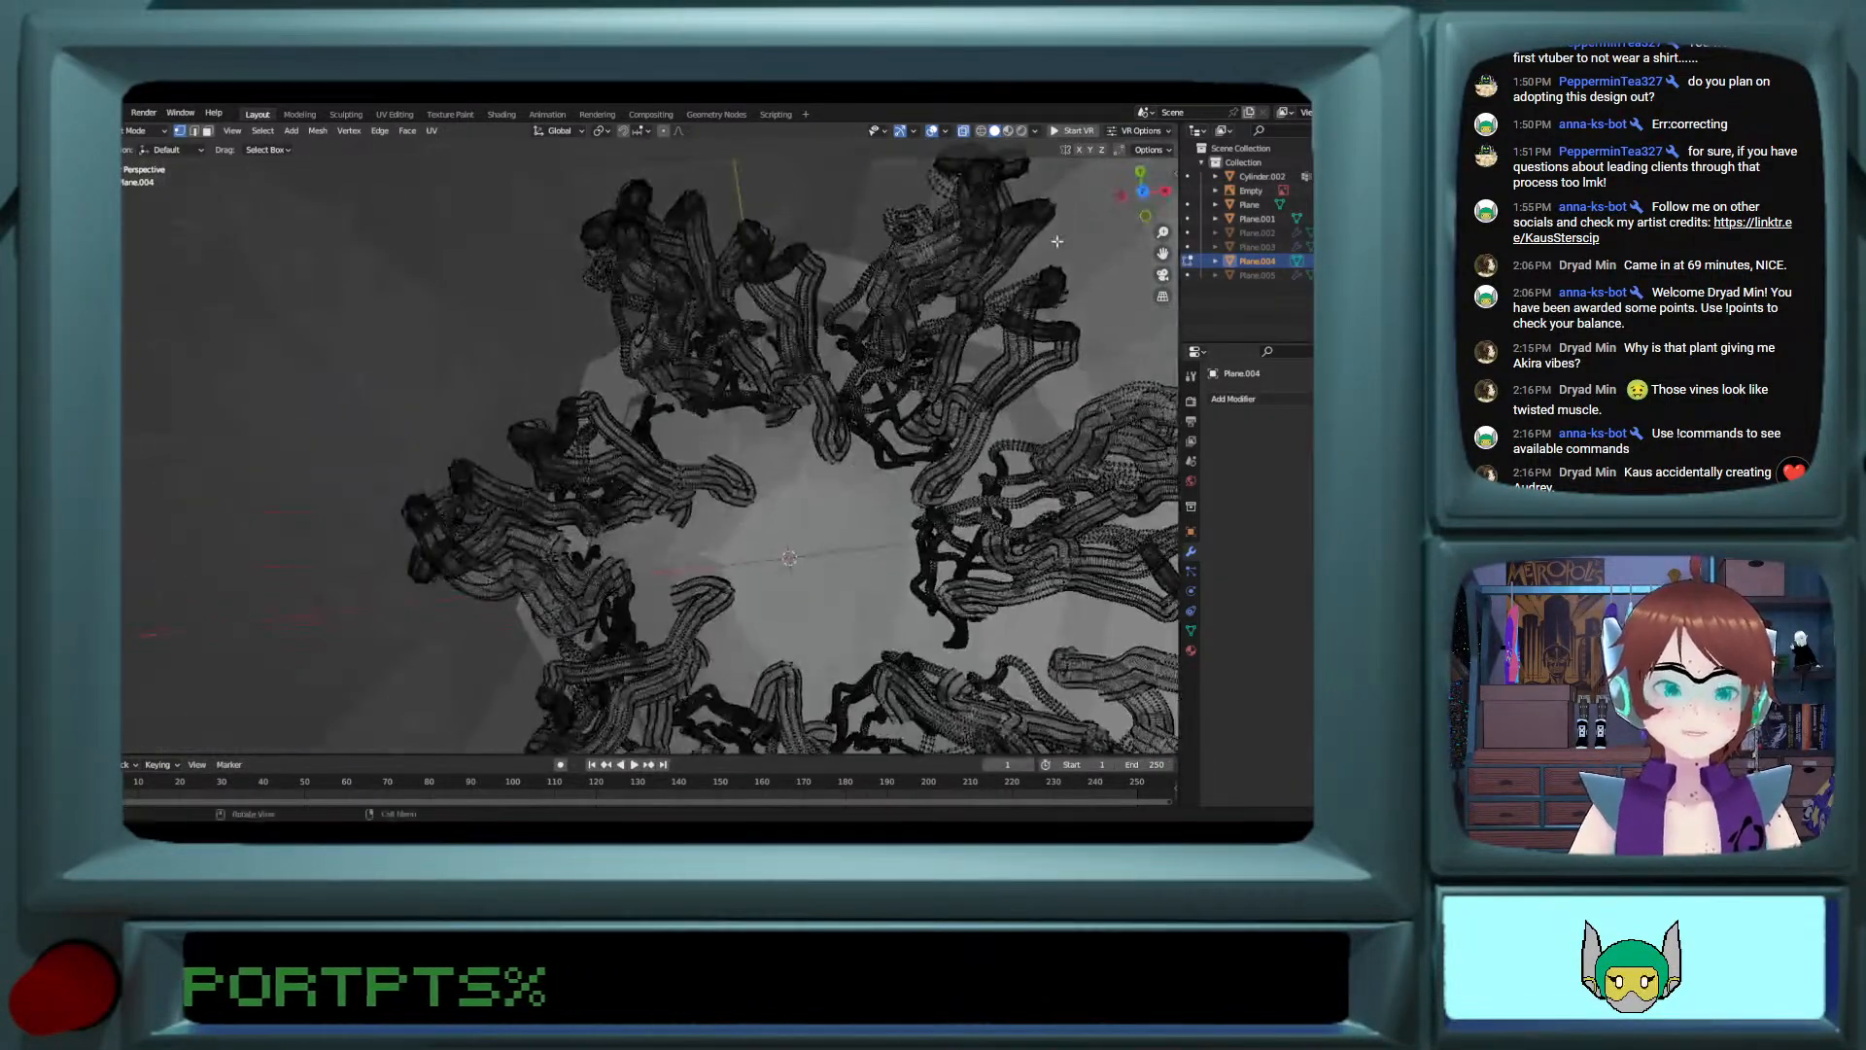
click(1142, 196)
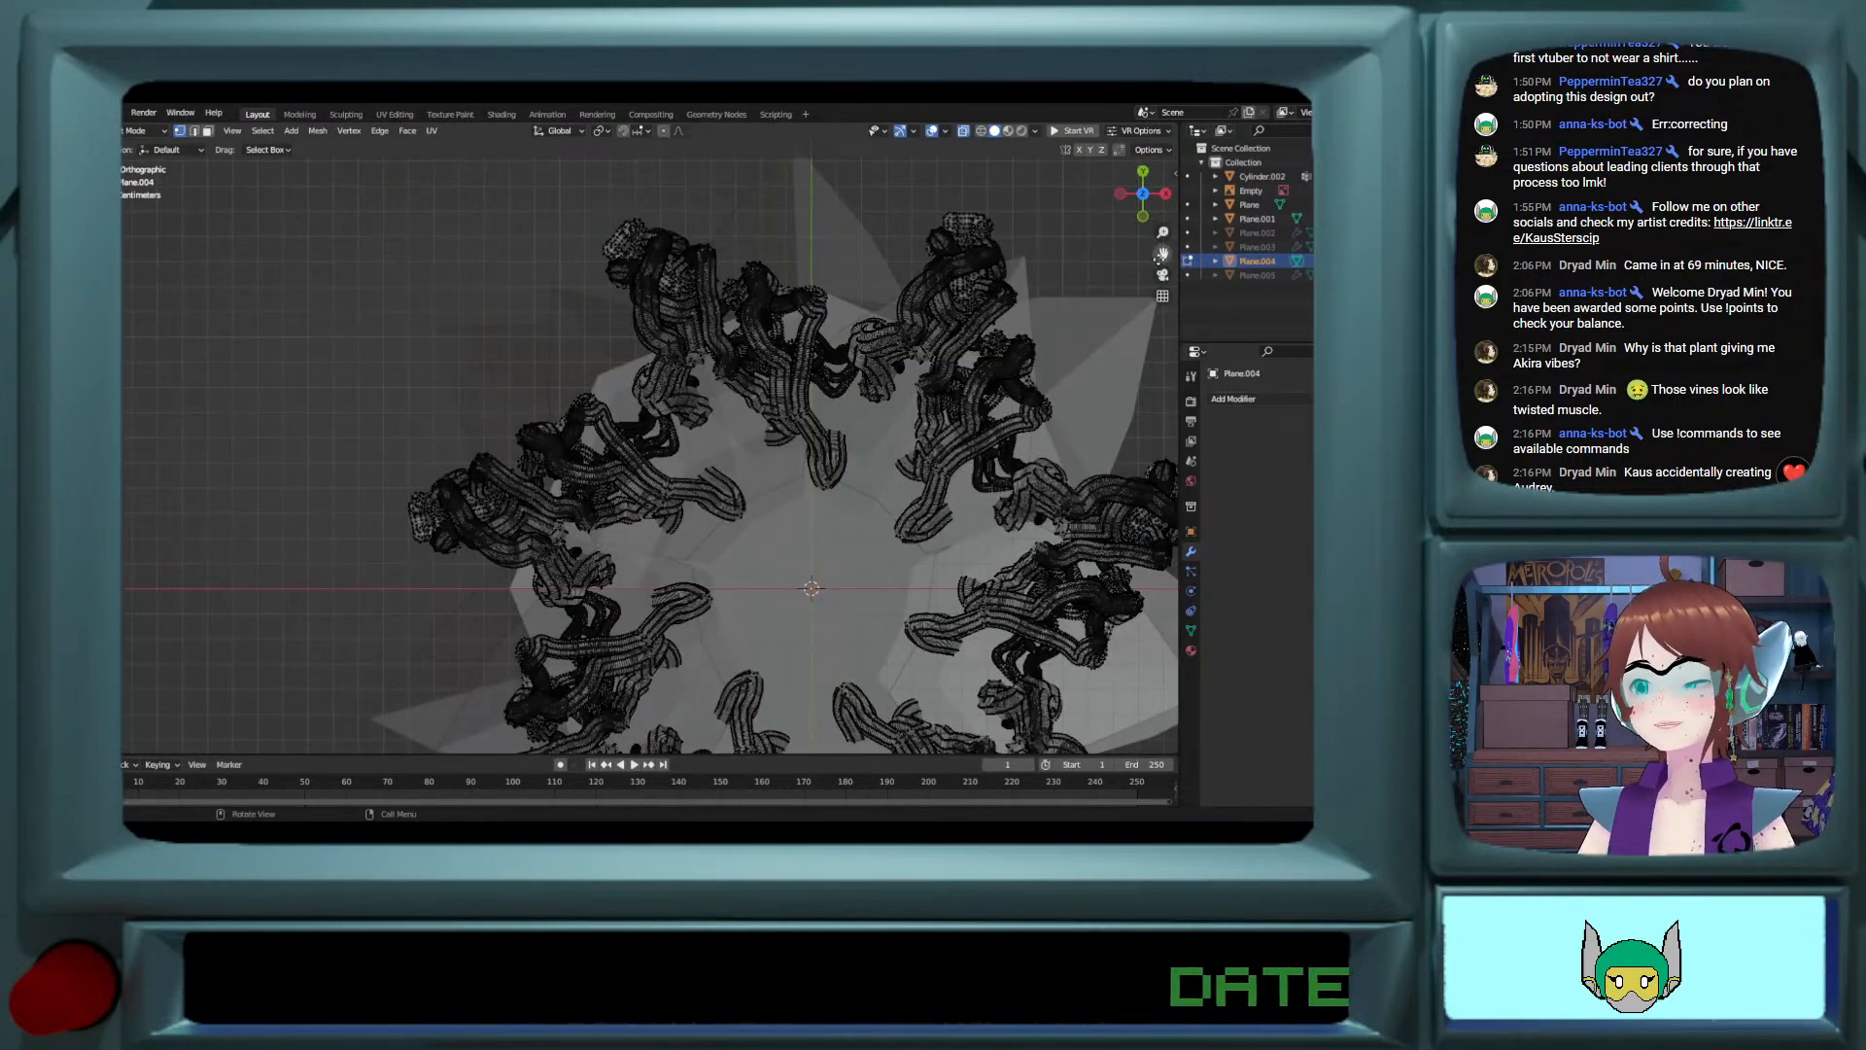
drag(1160, 255, 1157, 0)
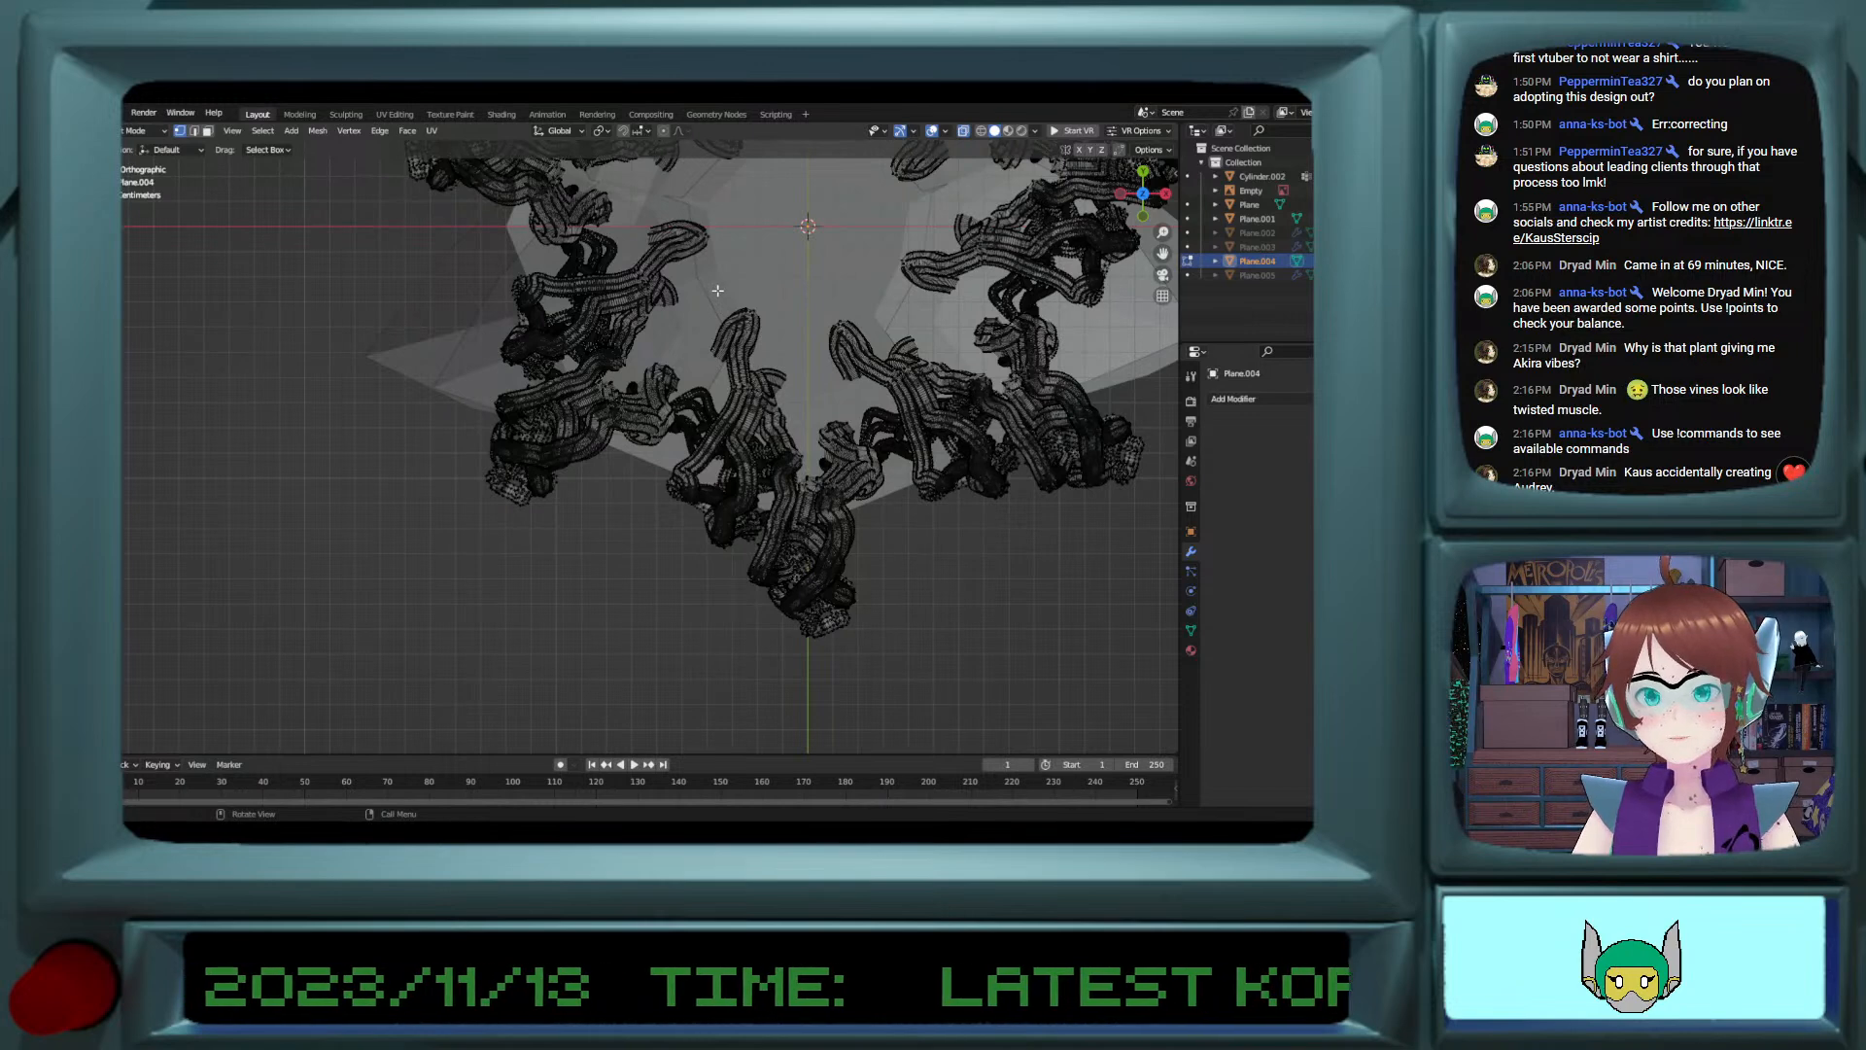
drag(717, 290, 920, 688)
shift+drag(877, 333, 967, 545)
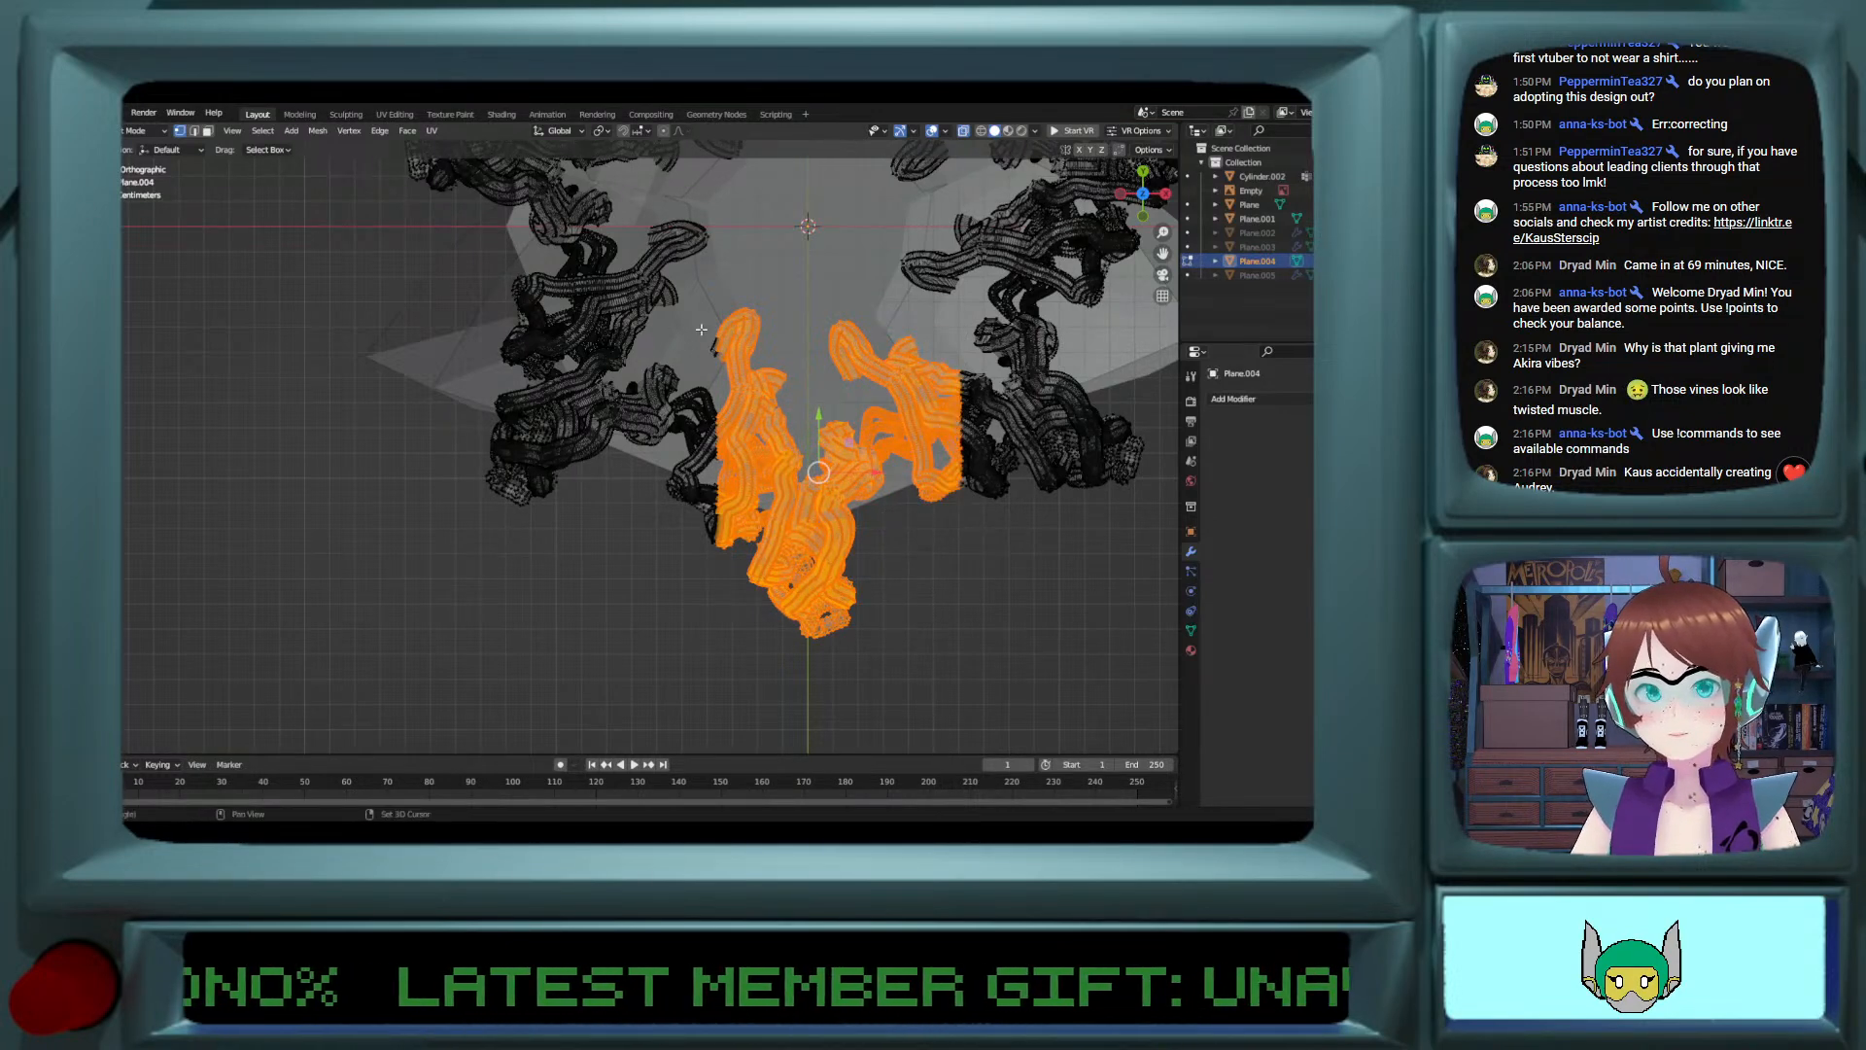
drag(702, 321, 765, 618)
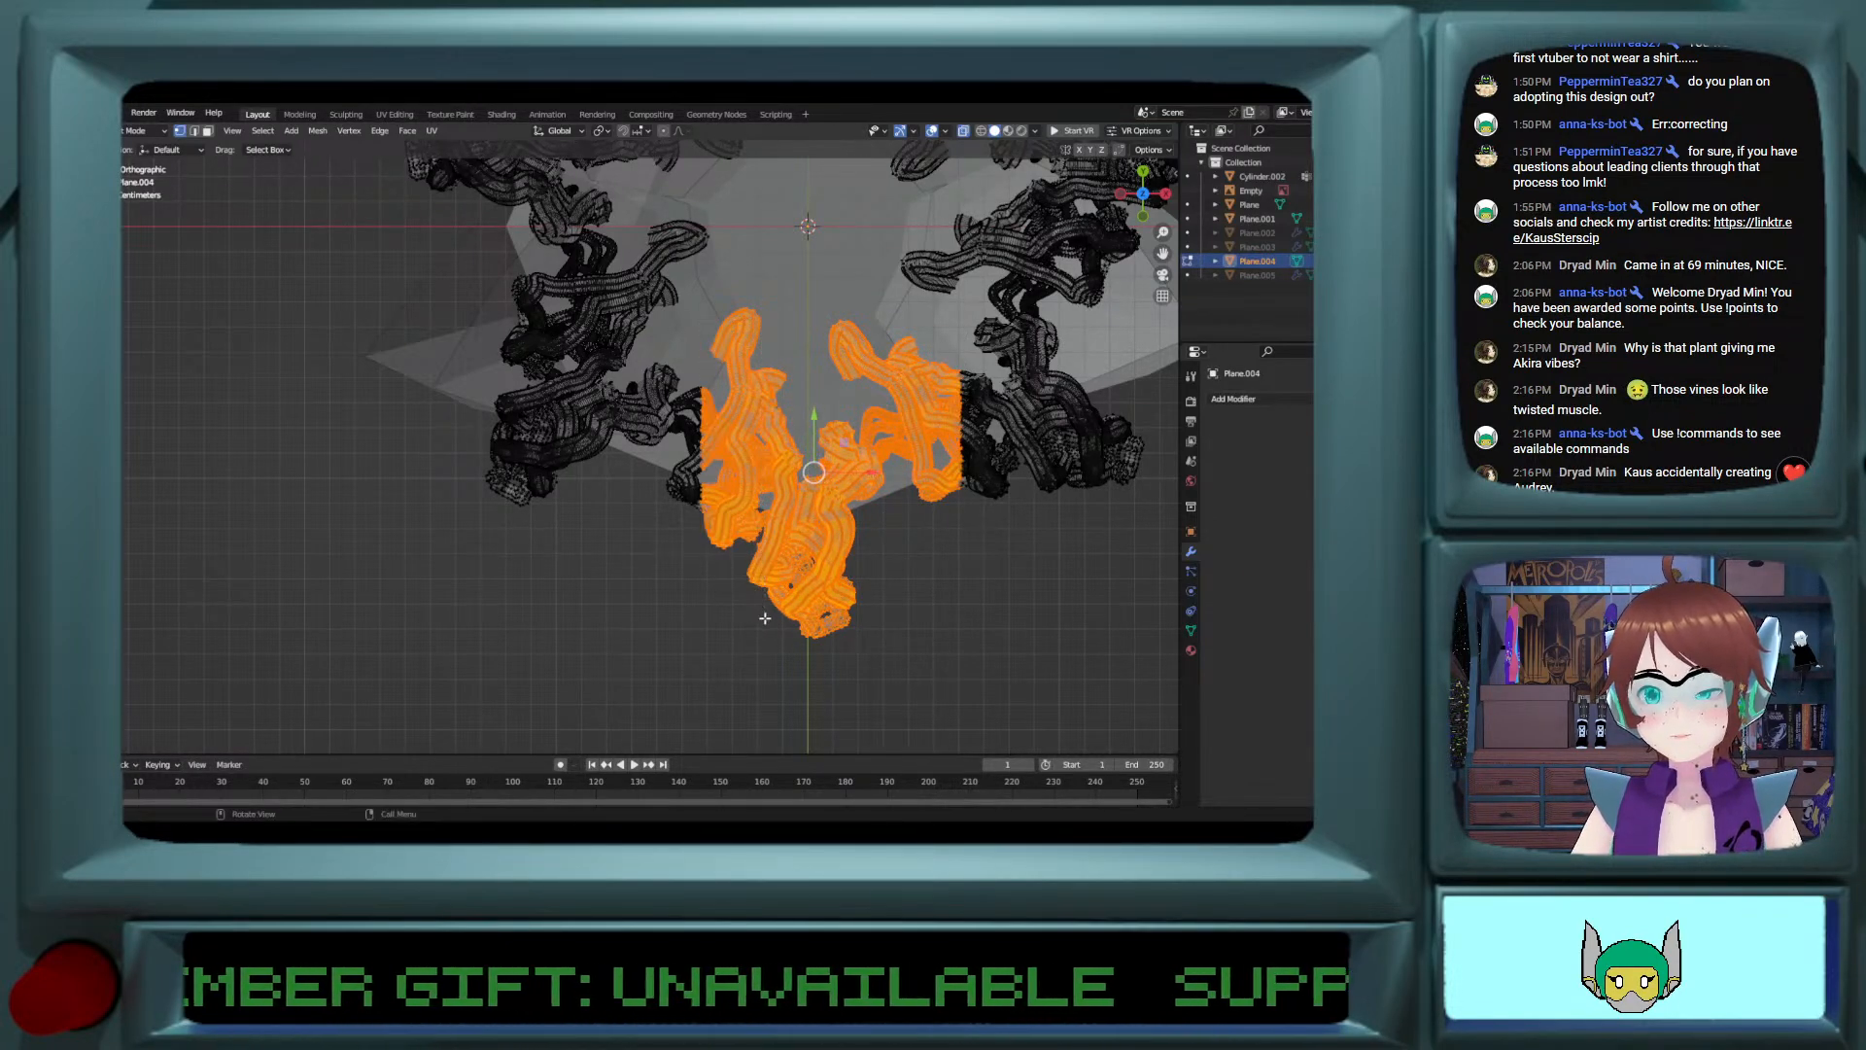
key(x)
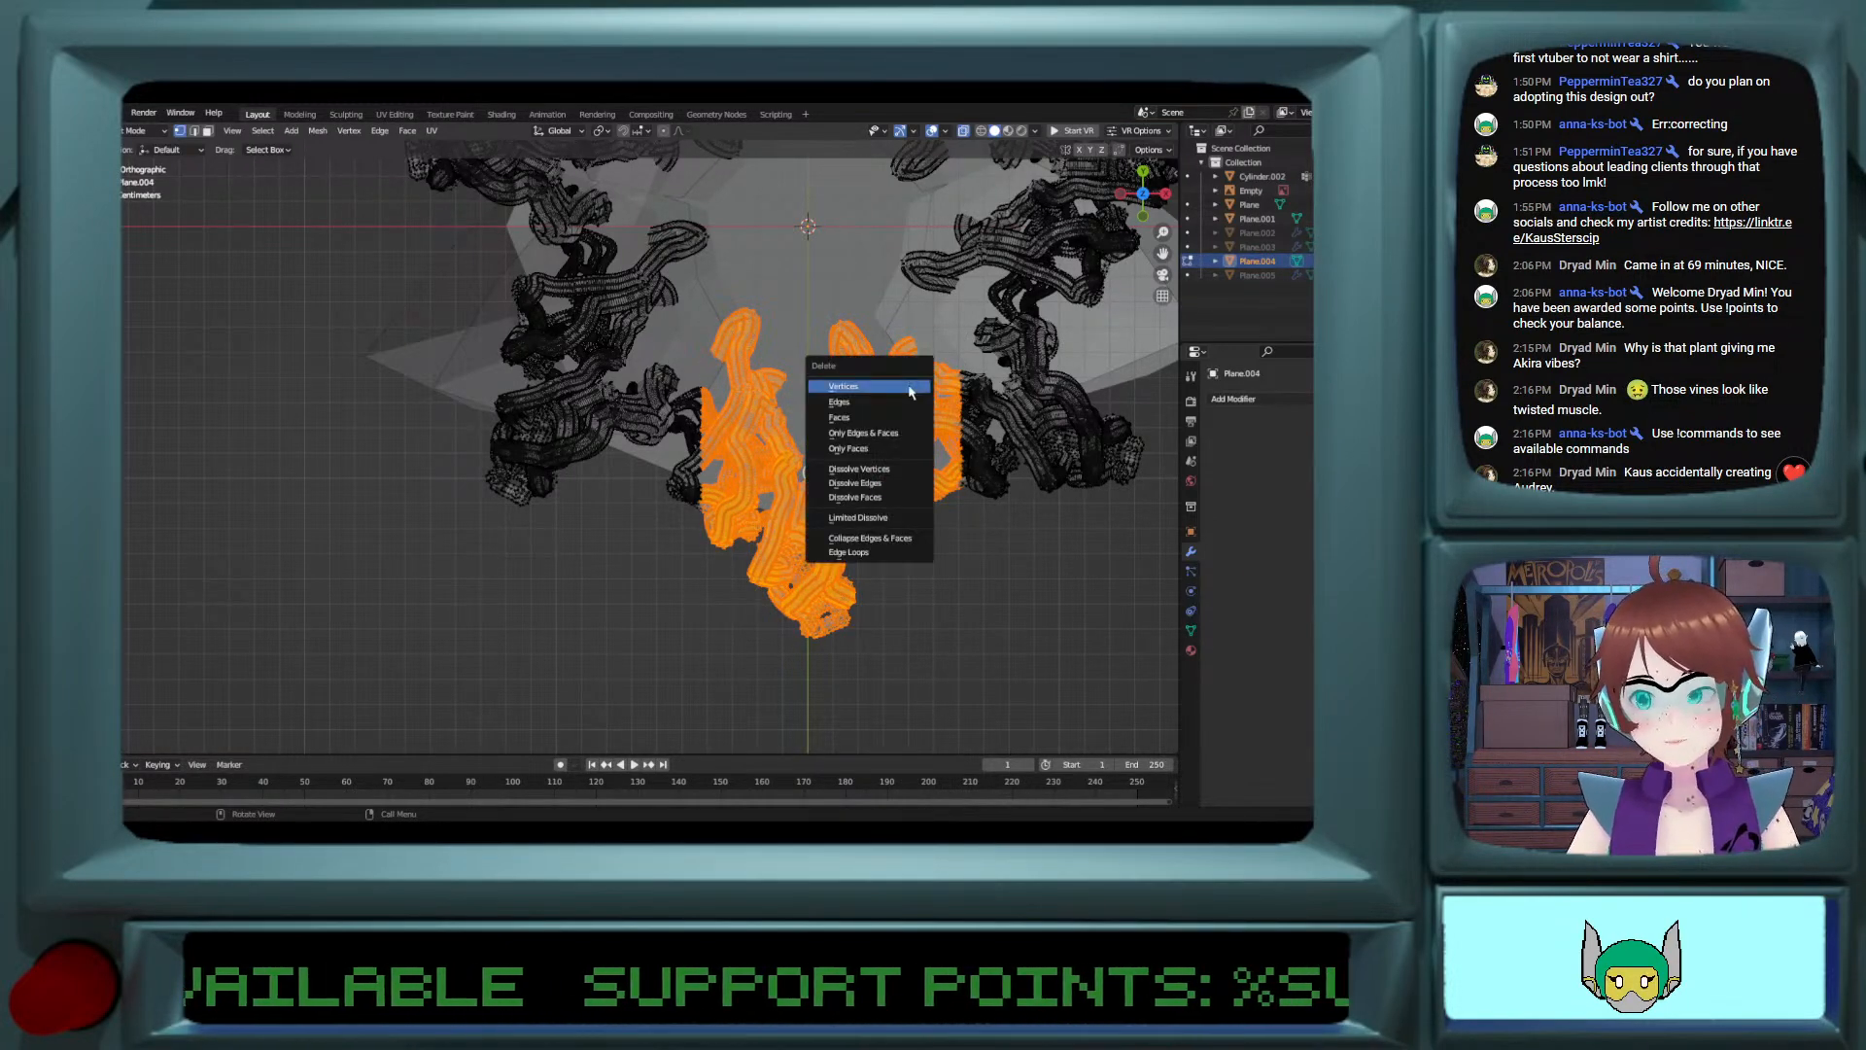
click(843, 386)
Step: Select the loose vine fragments left in the gap of the removed clump and delete their vertices
middle_drag(868, 412, 714, 435)
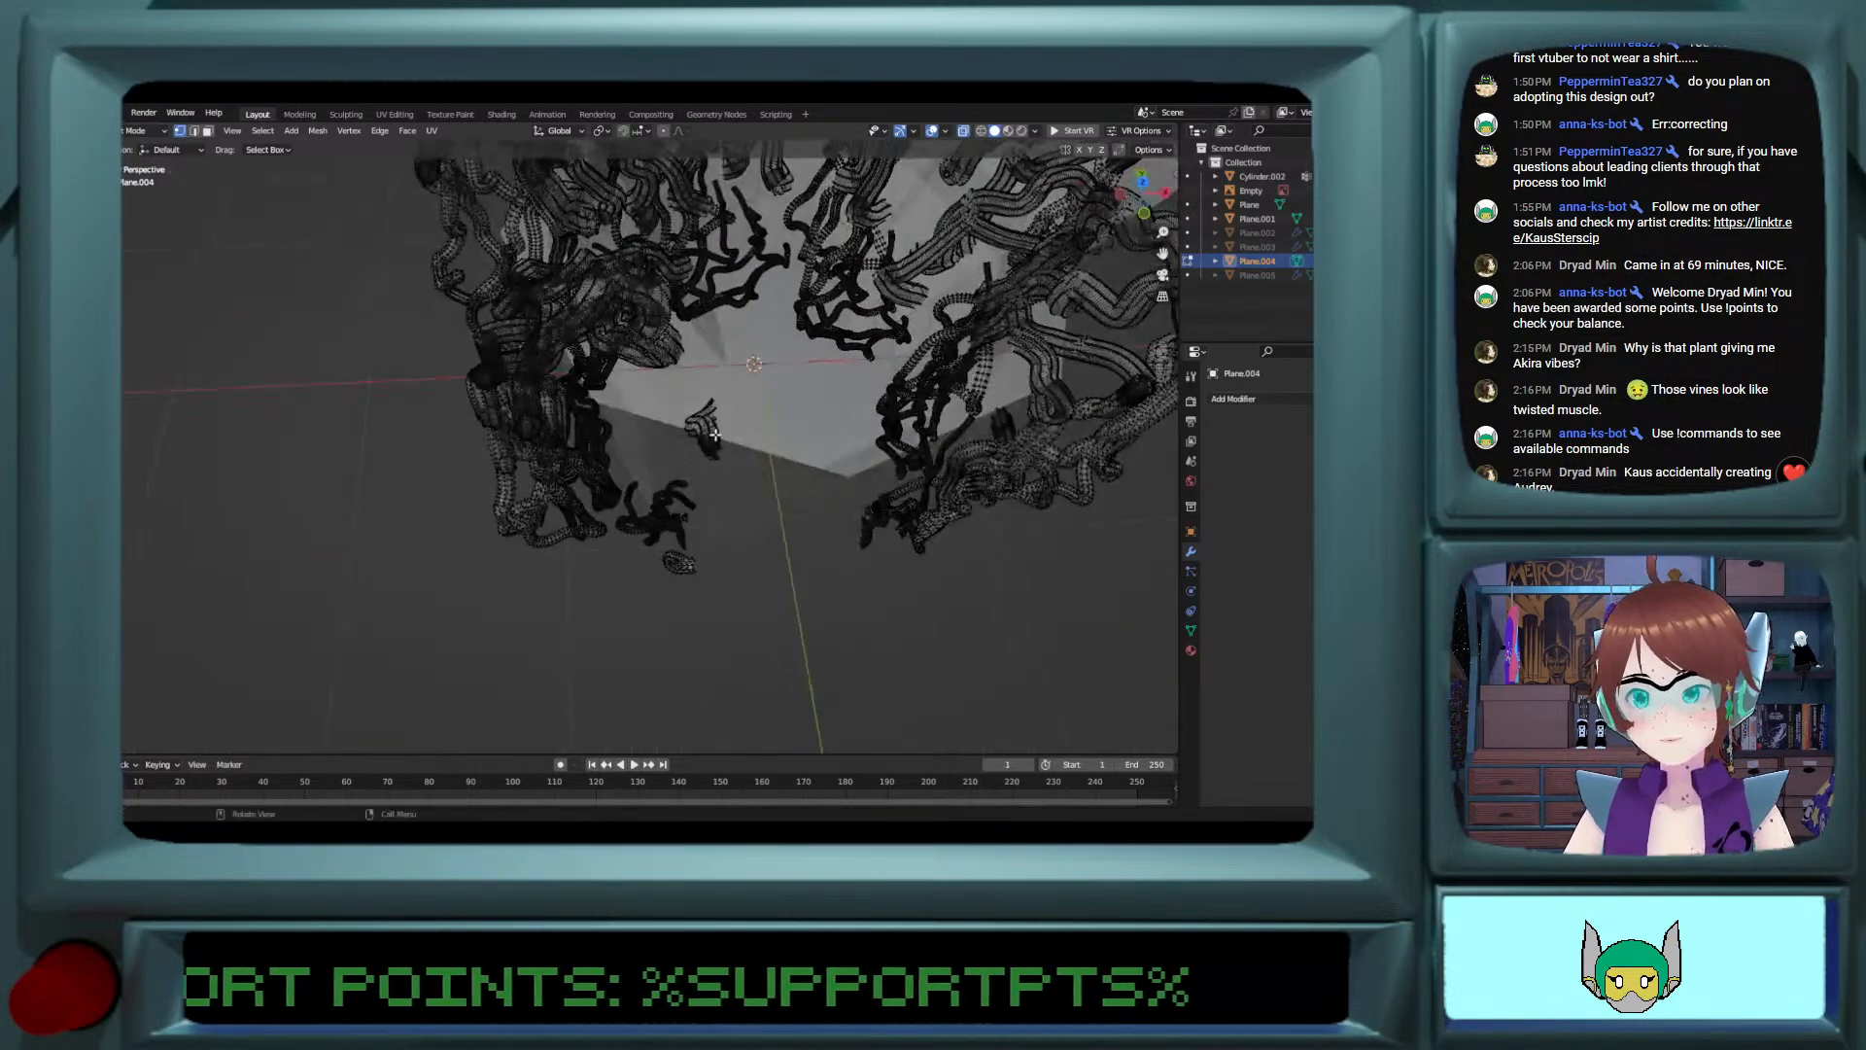
drag(685, 397, 741, 472)
middle_drag(740, 473, 678, 507)
shift+drag(635, 473, 724, 598)
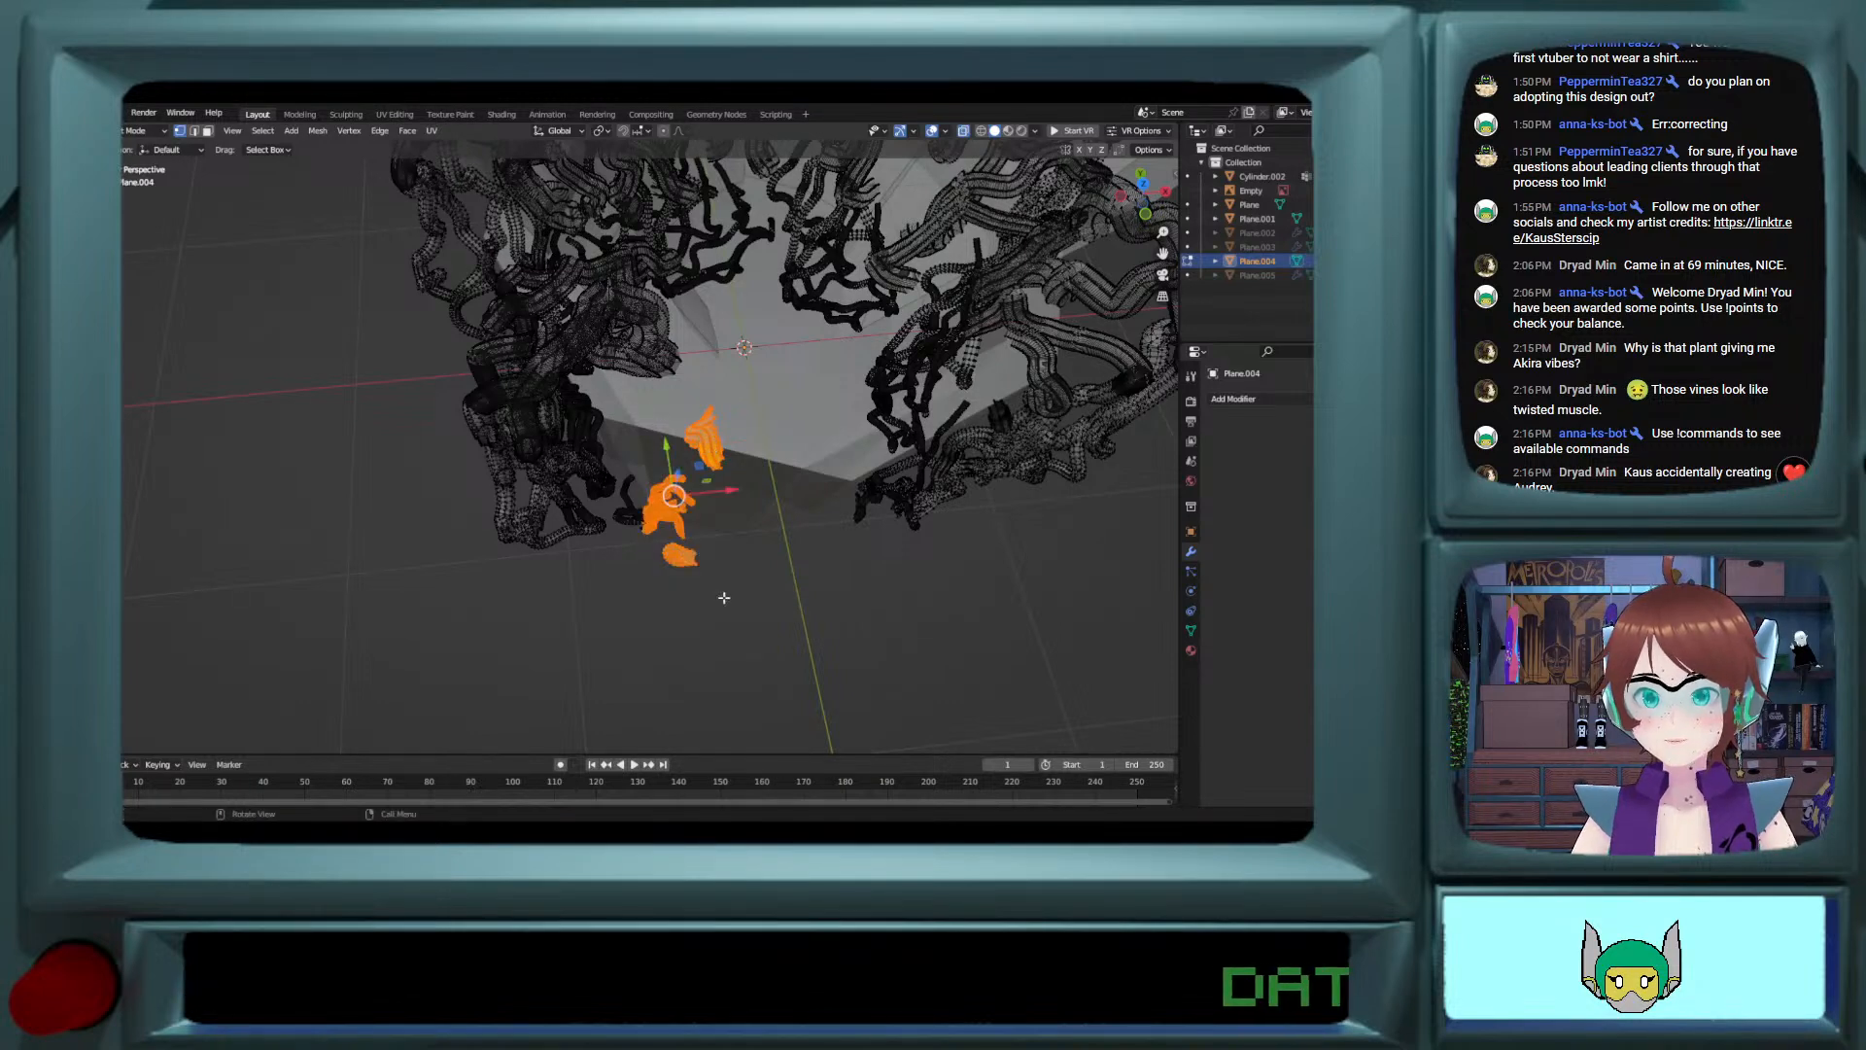
key(x)
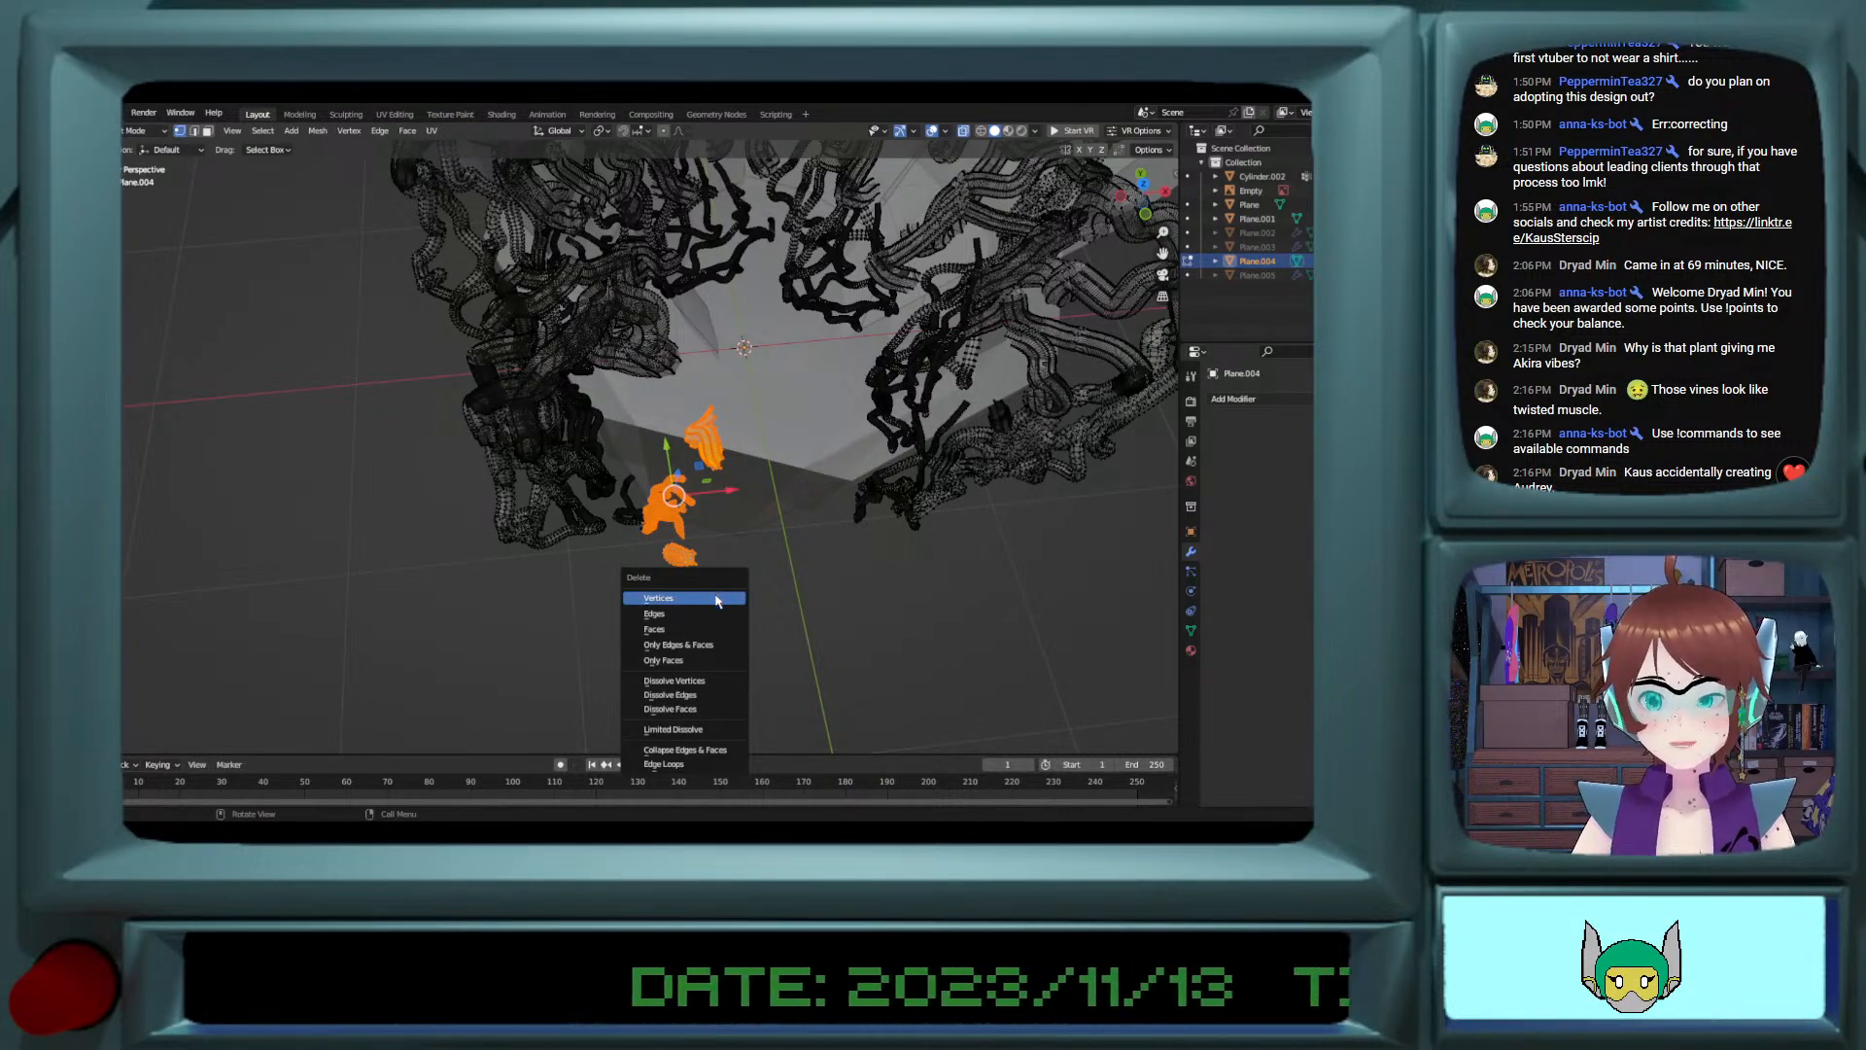
click(702, 597)
drag(618, 468, 659, 561)
key(x)
click(646, 557)
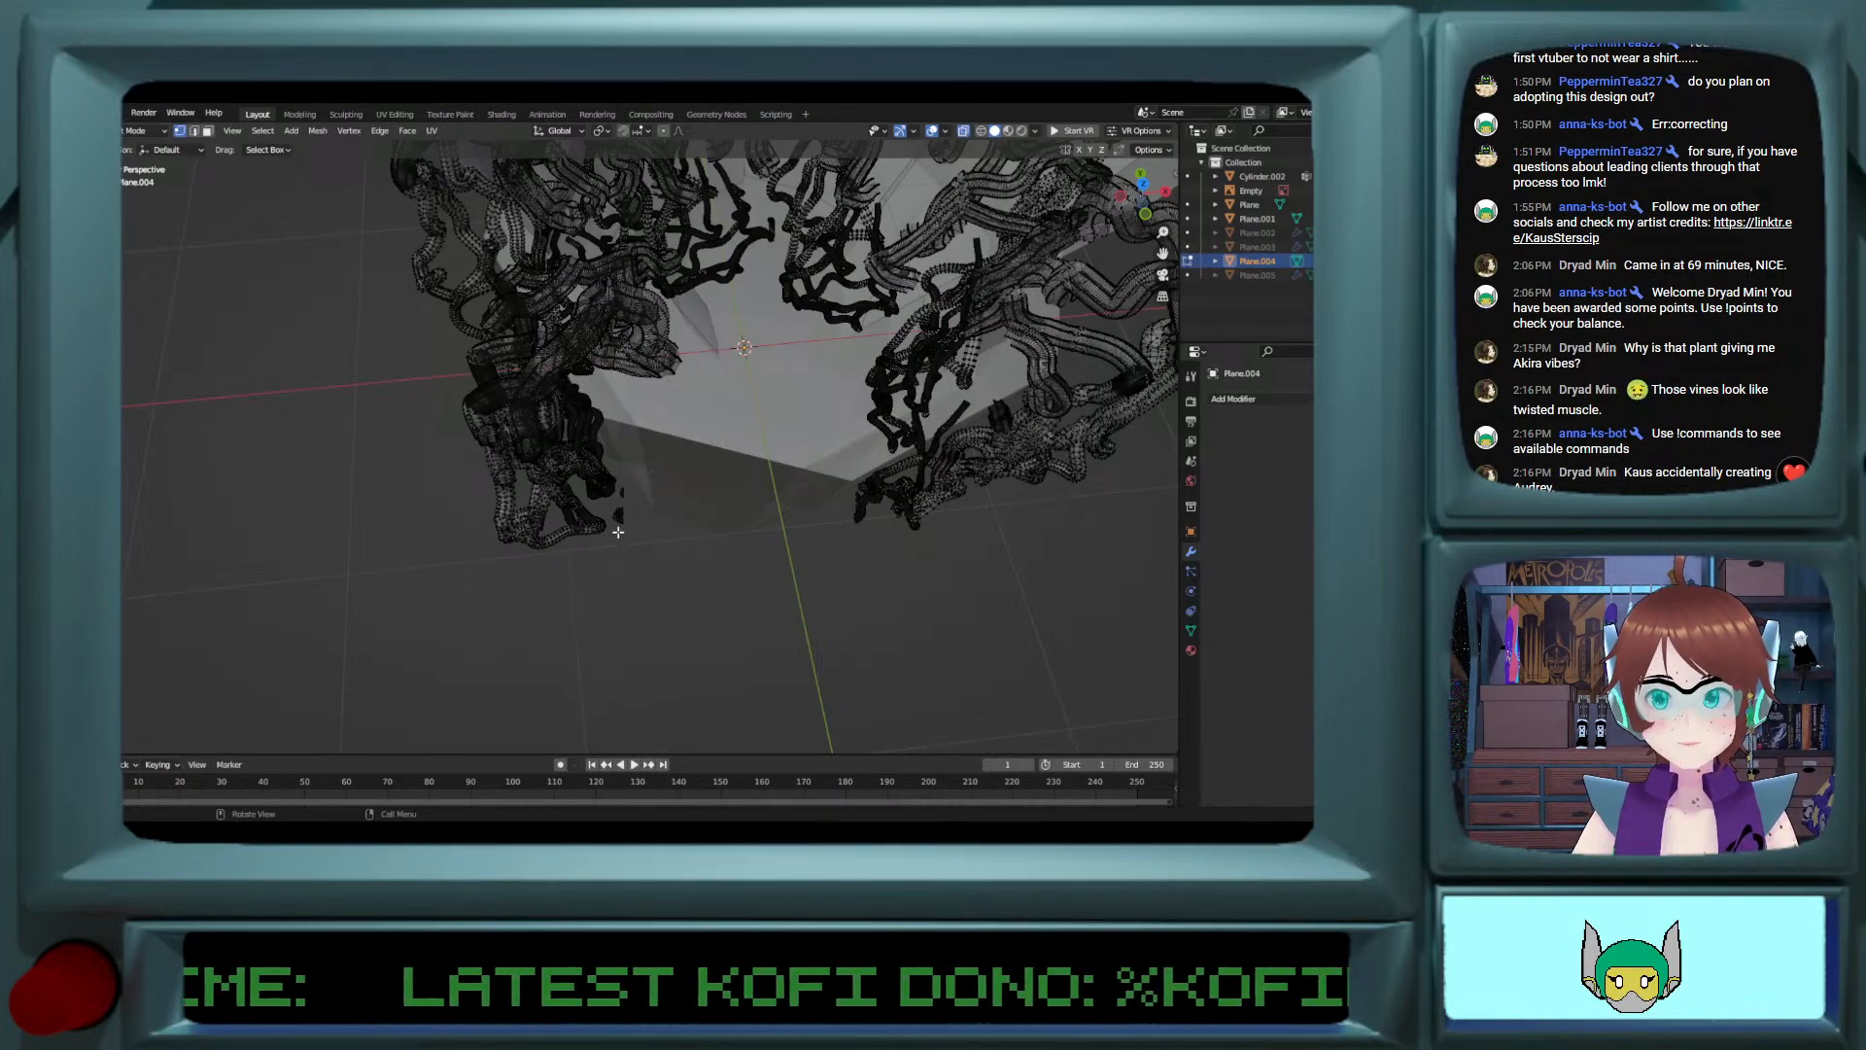
Step: Delete the last tiny stray bits of vine floating beside the neighbouring clump
middle_drag(618, 492, 637, 578)
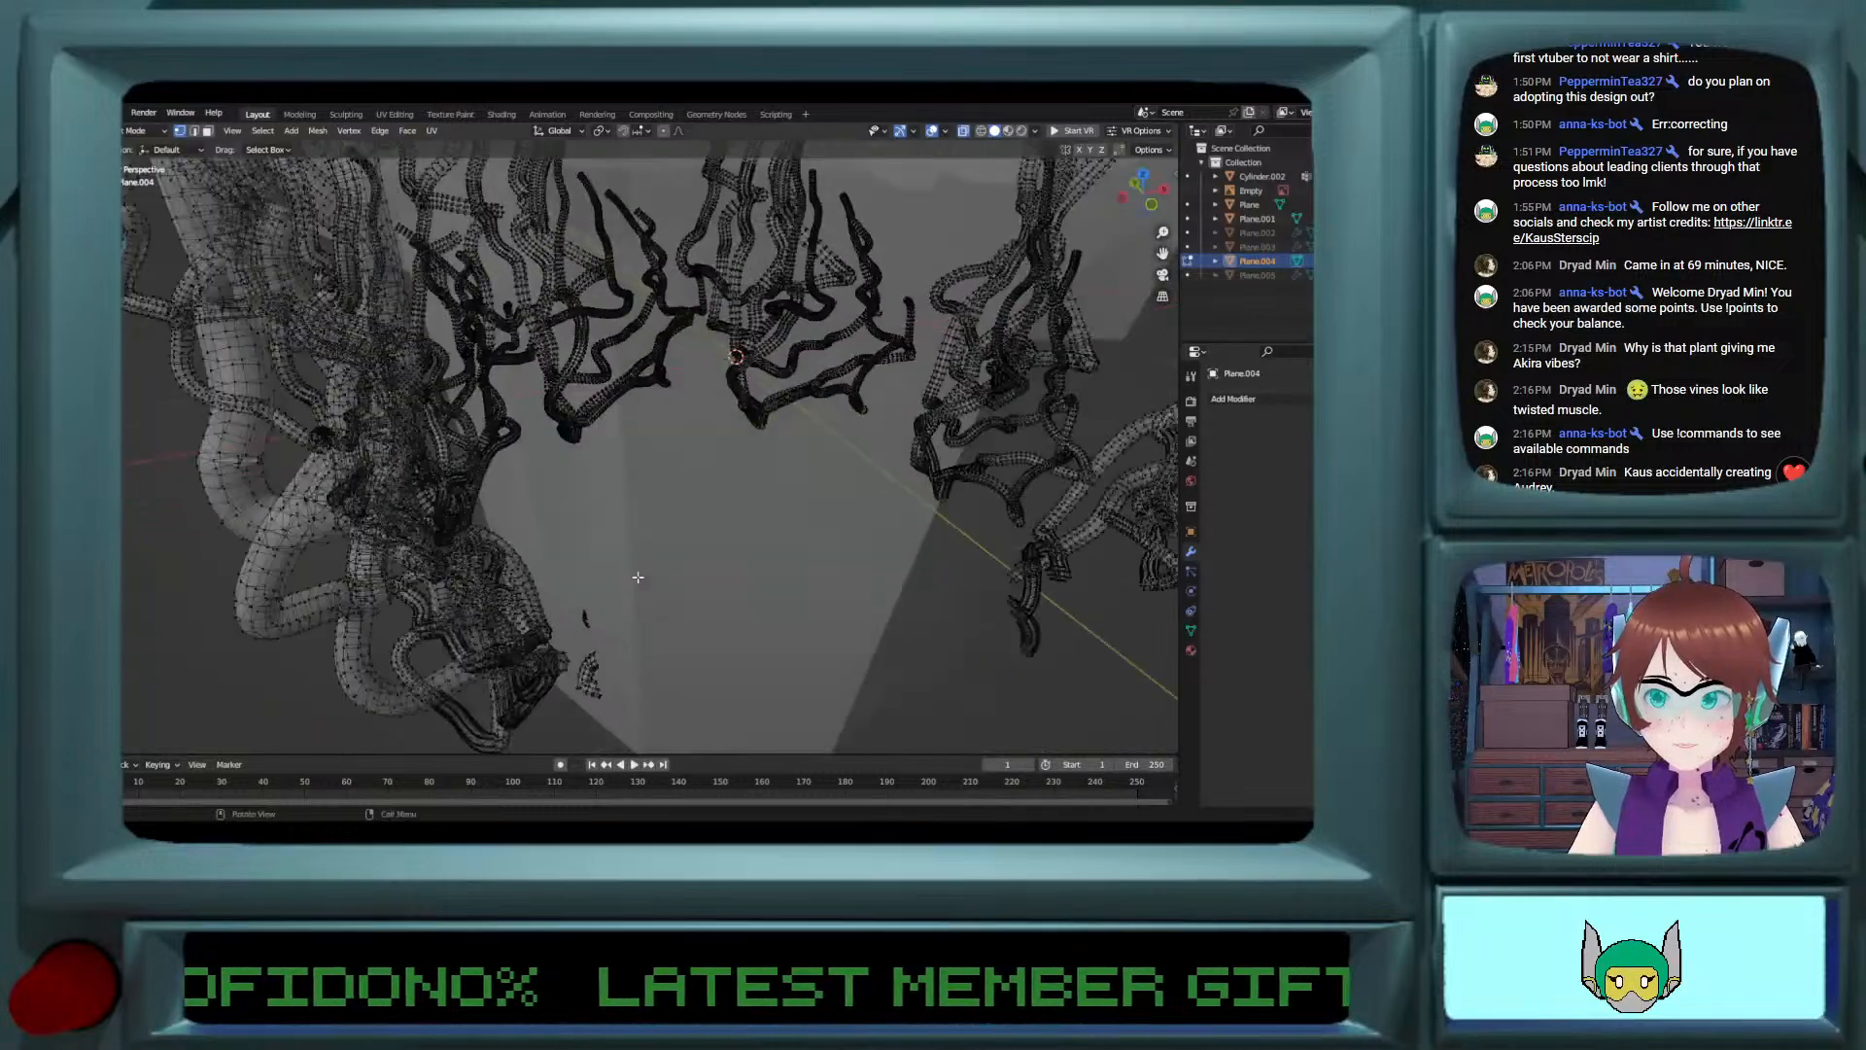
click(584, 616)
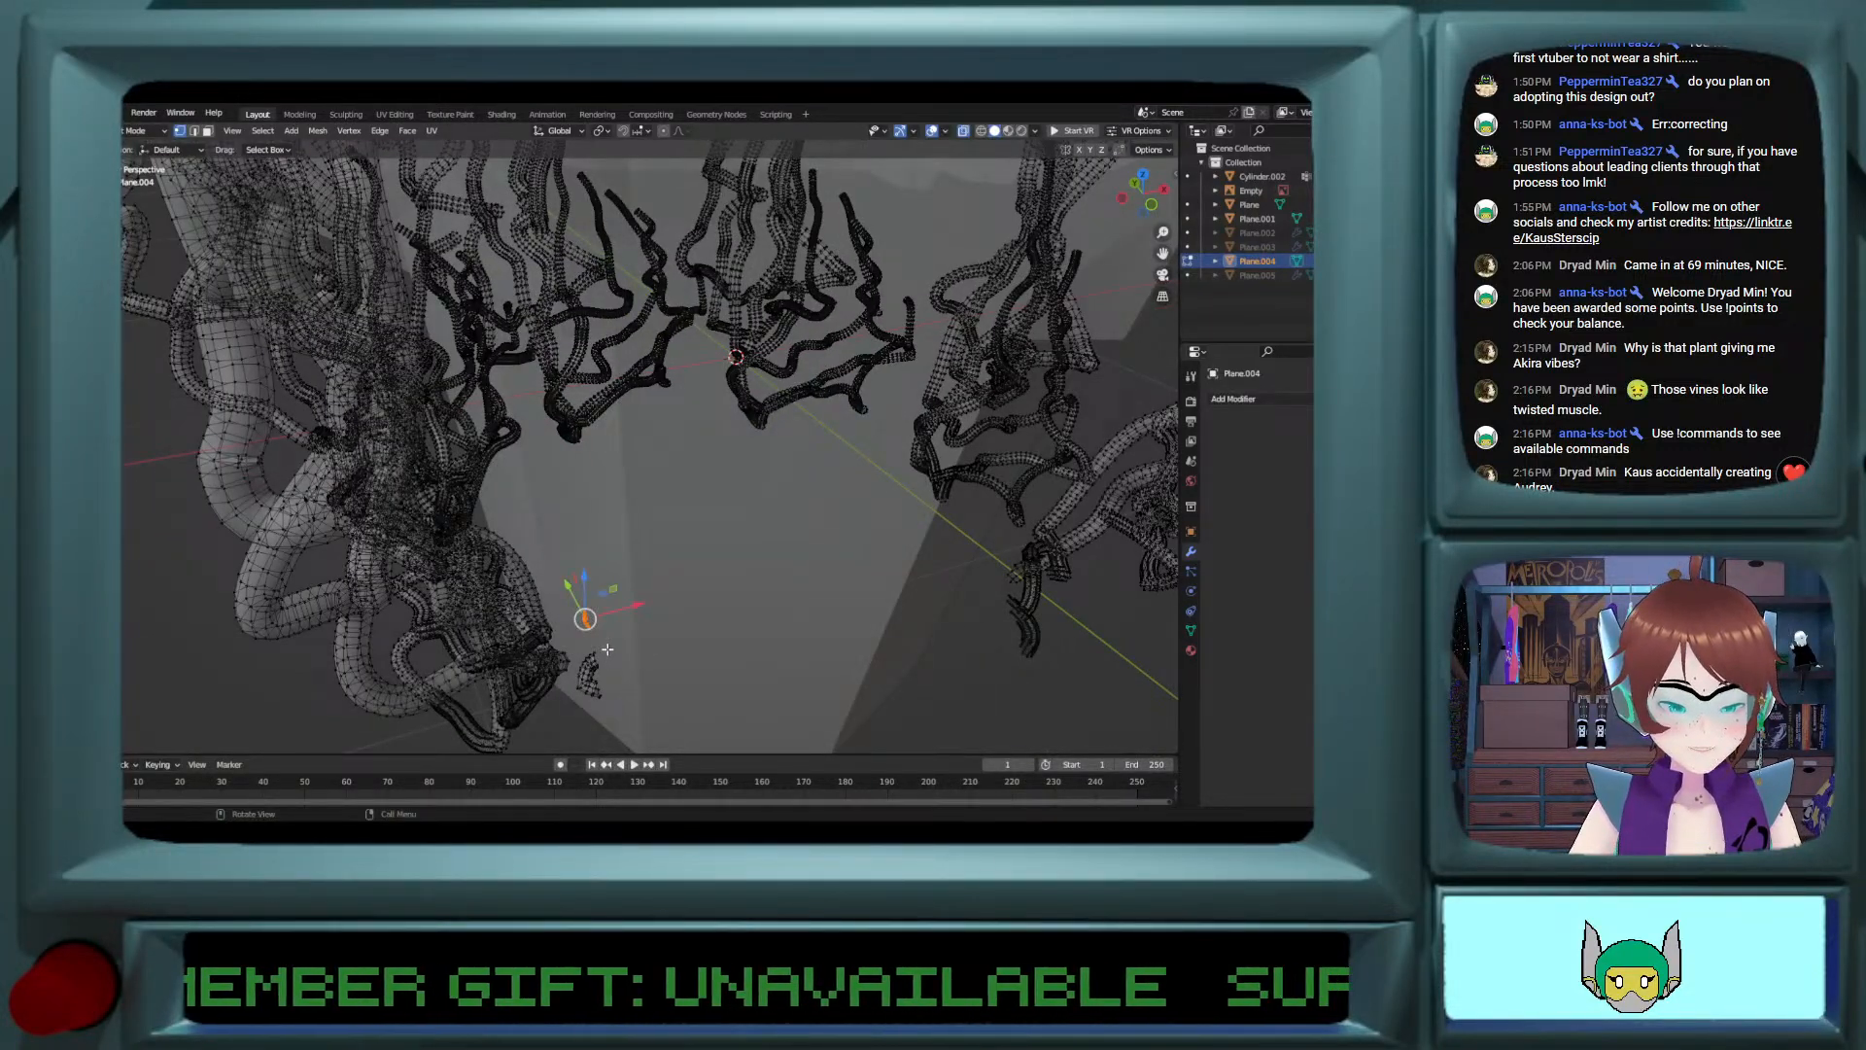
key(x)
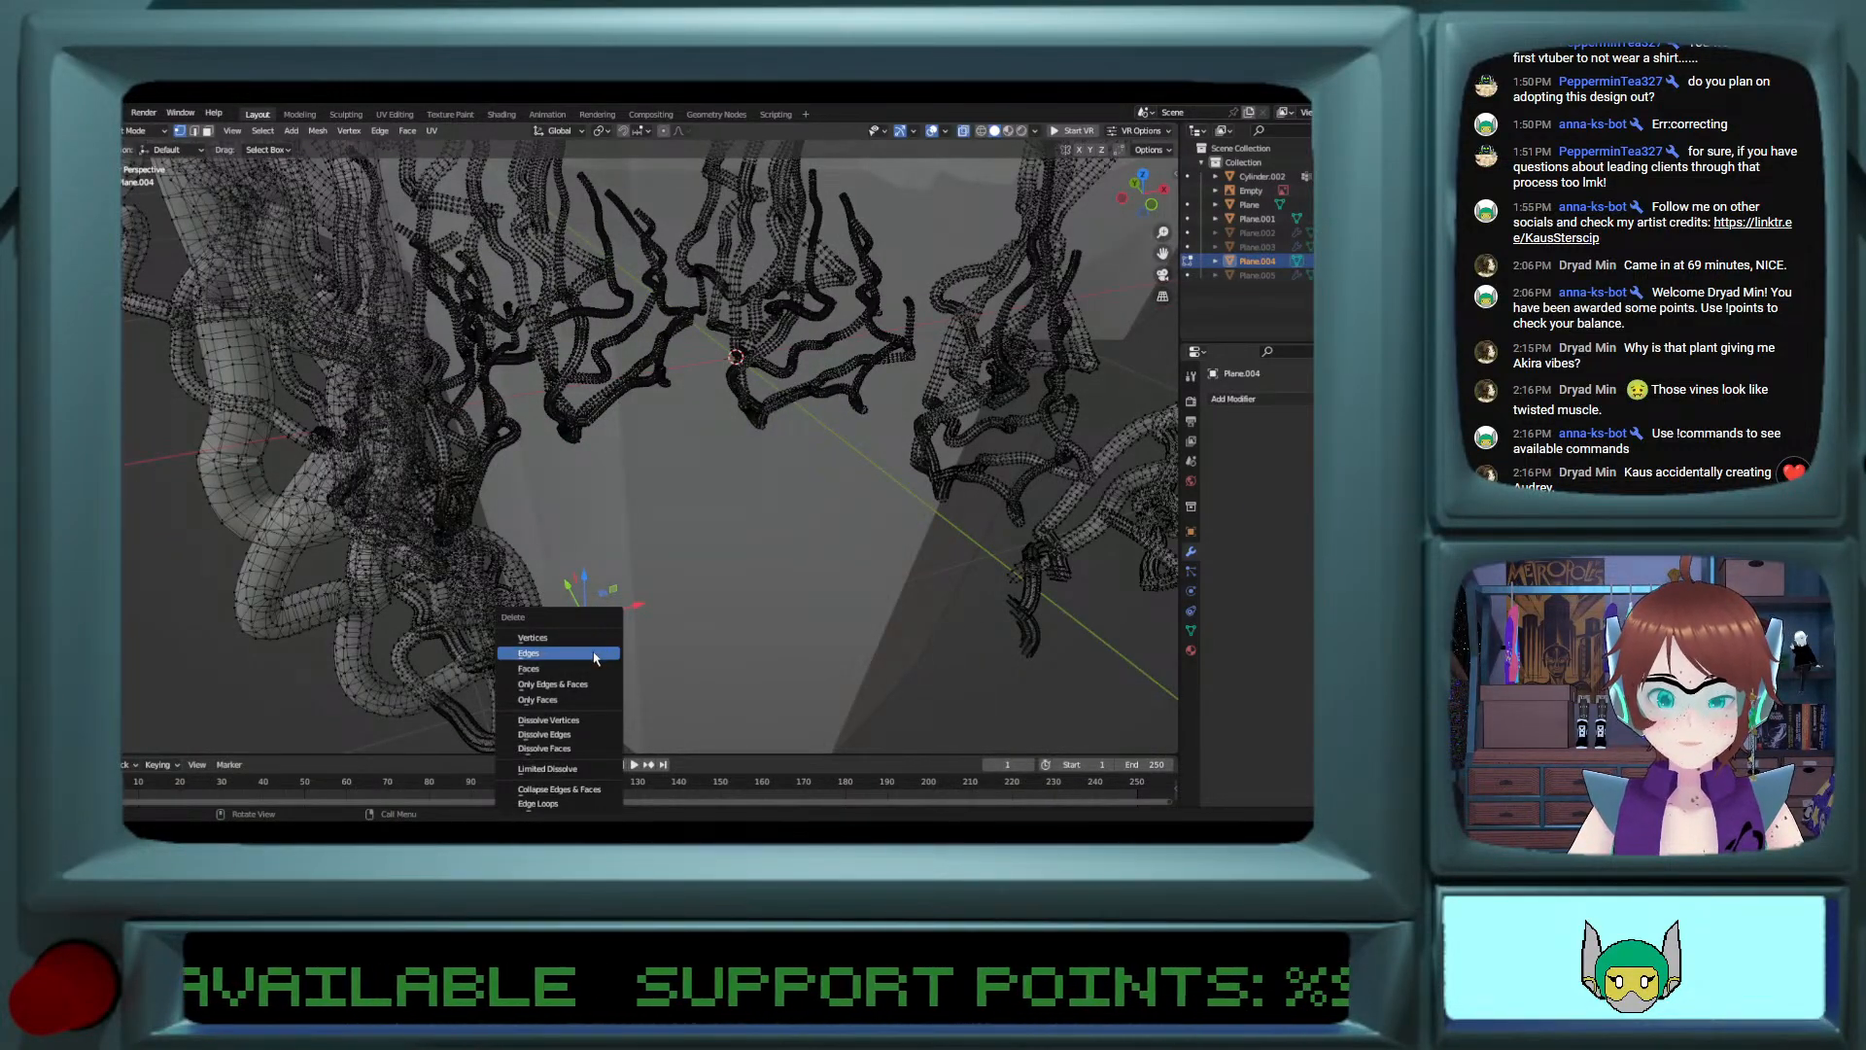
click(595, 658)
drag(577, 649, 635, 760)
key(x)
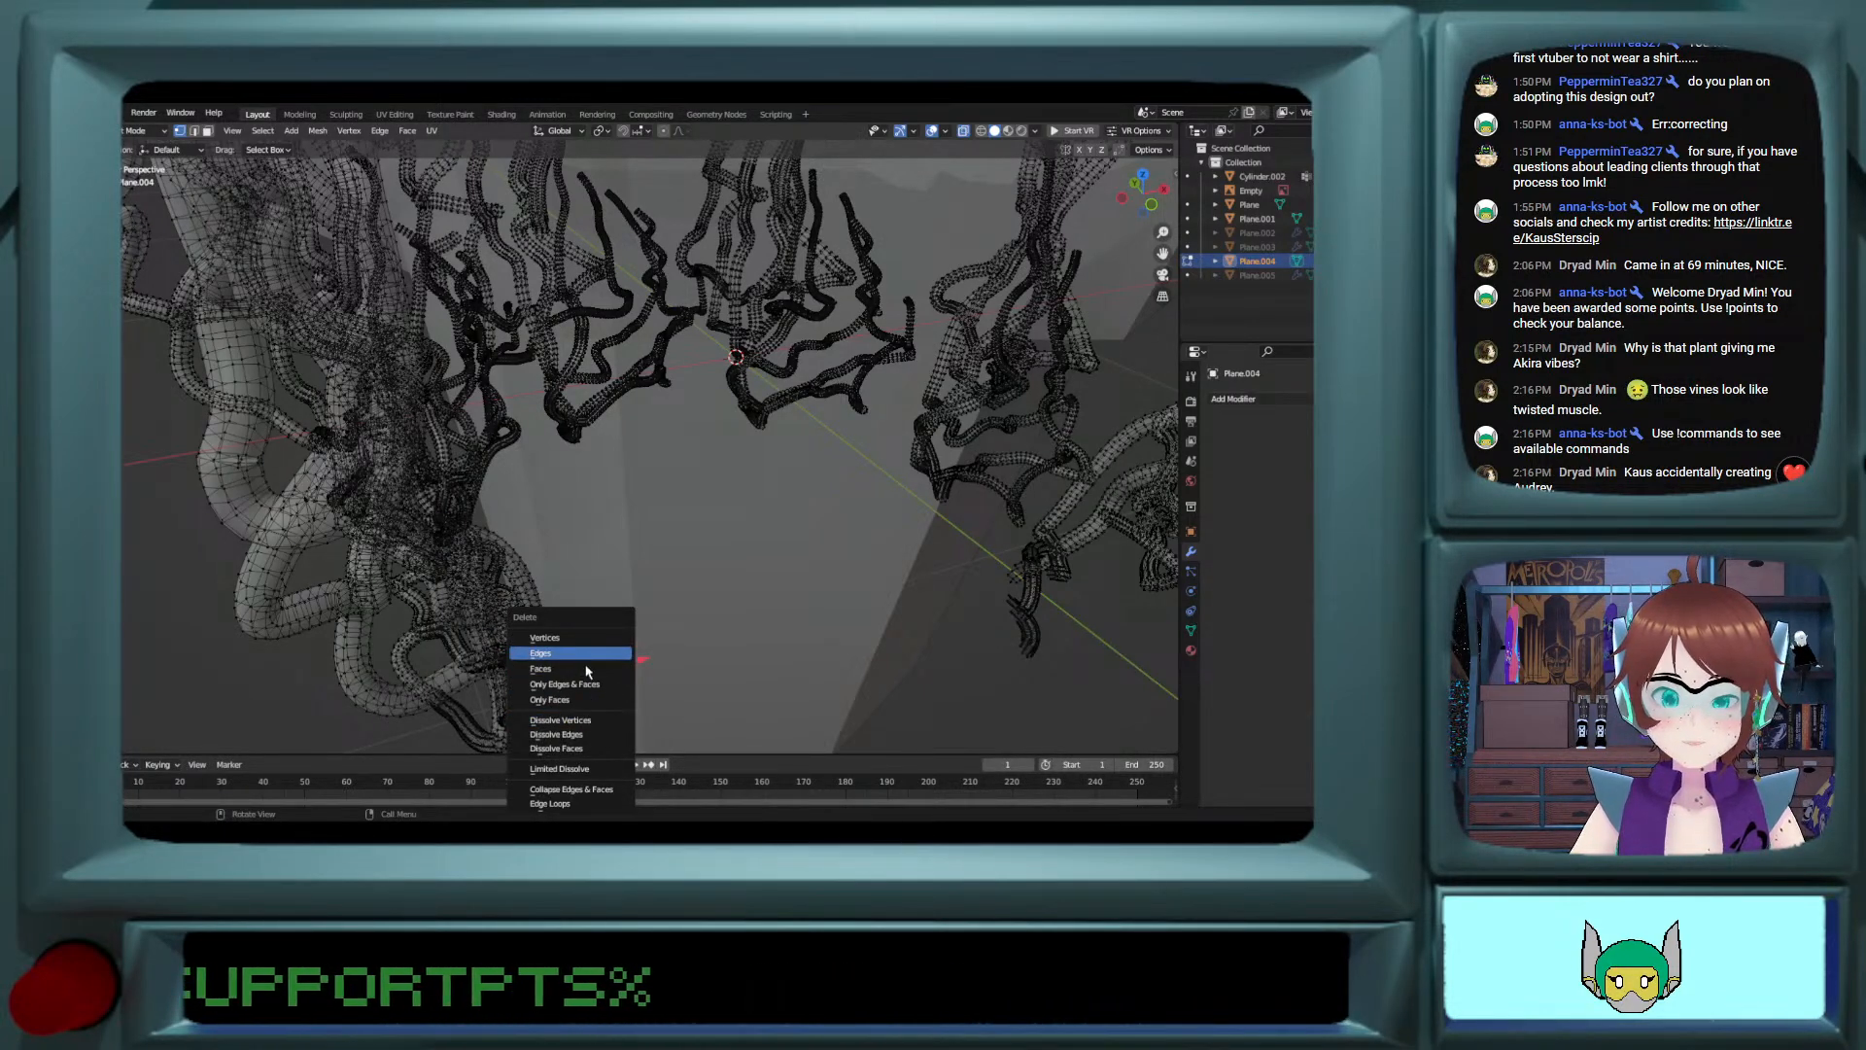
click(586, 667)
drag(571, 674, 615, 724)
key(x)
click(603, 638)
Step: Turn off X-ray and select the lengthwise edge loops of the cut vine arching over the pot rim
shift+middle_drag(604, 638, 835, 427)
mouse_move(836, 428)
shift+middle_down()
mouse_move(839, 492)
mouse_move(680, 482)
shift+middle_up()
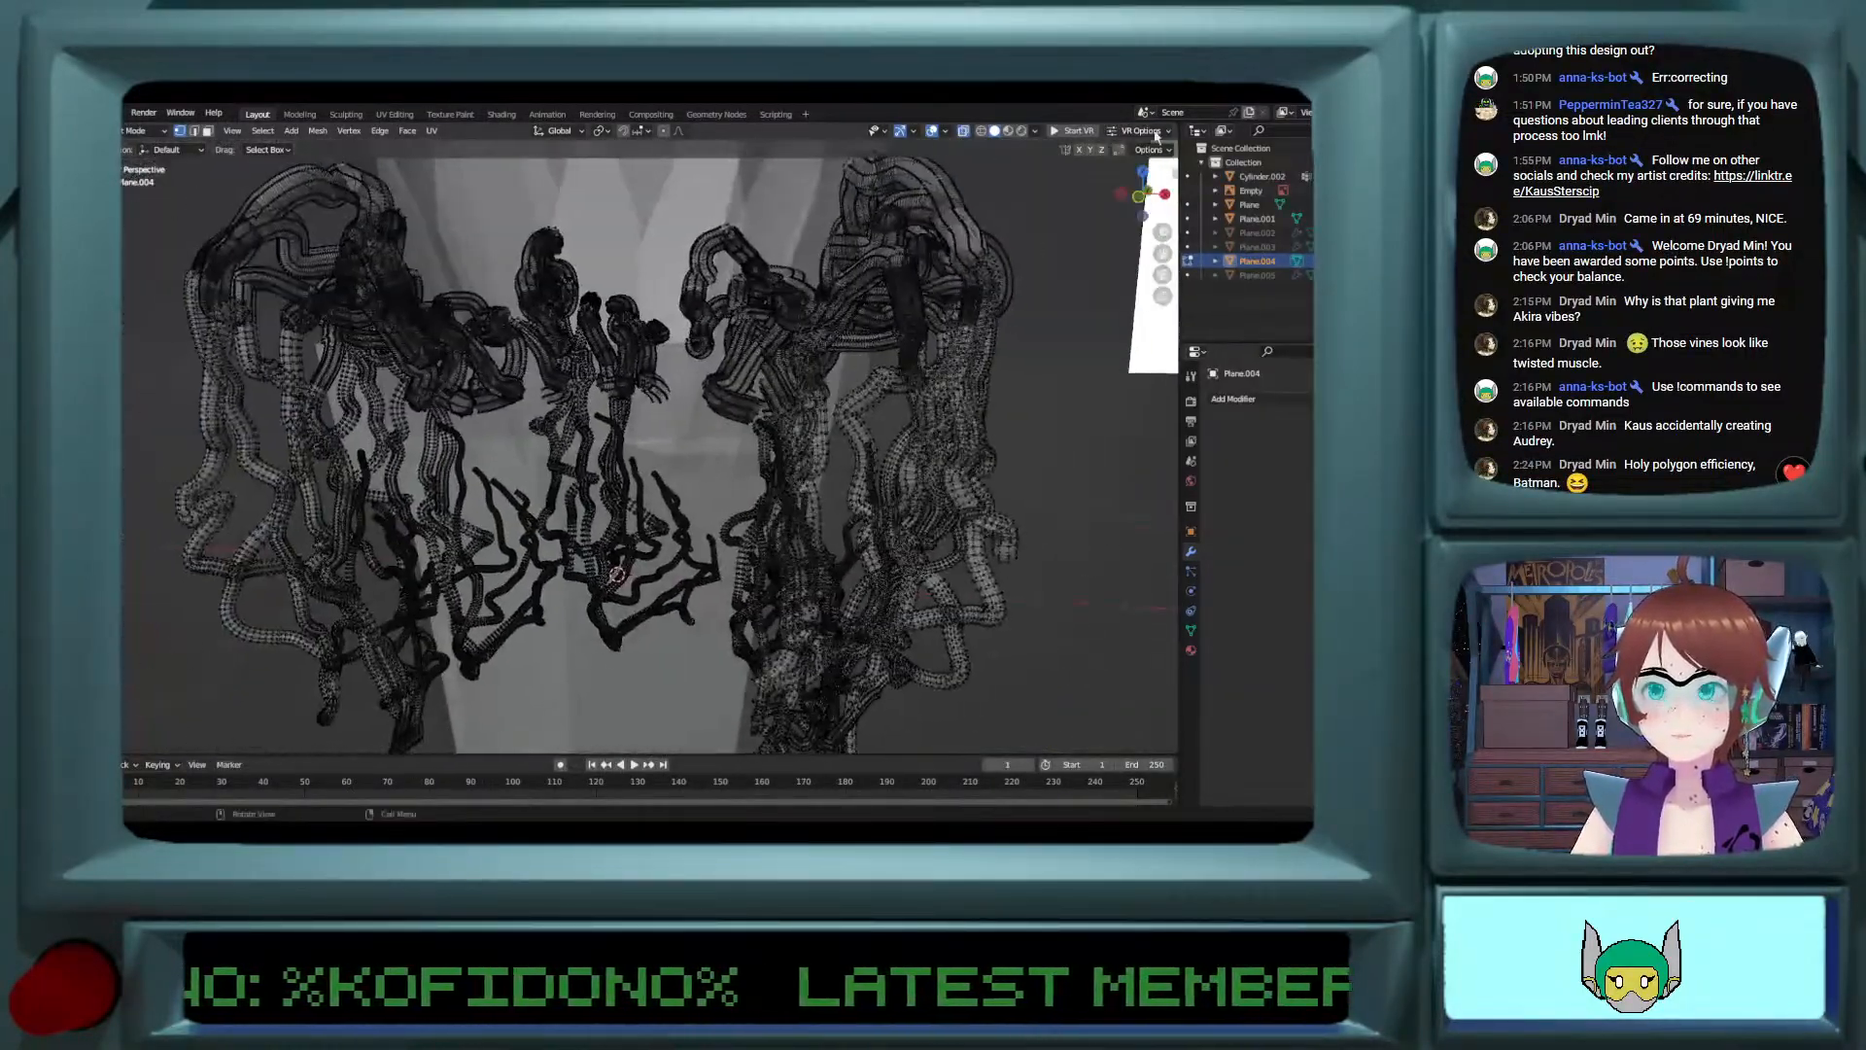
click(964, 134)
scroll(957, 251, up, 3)
middle_drag(953, 277, 921, 425)
click(933, 433)
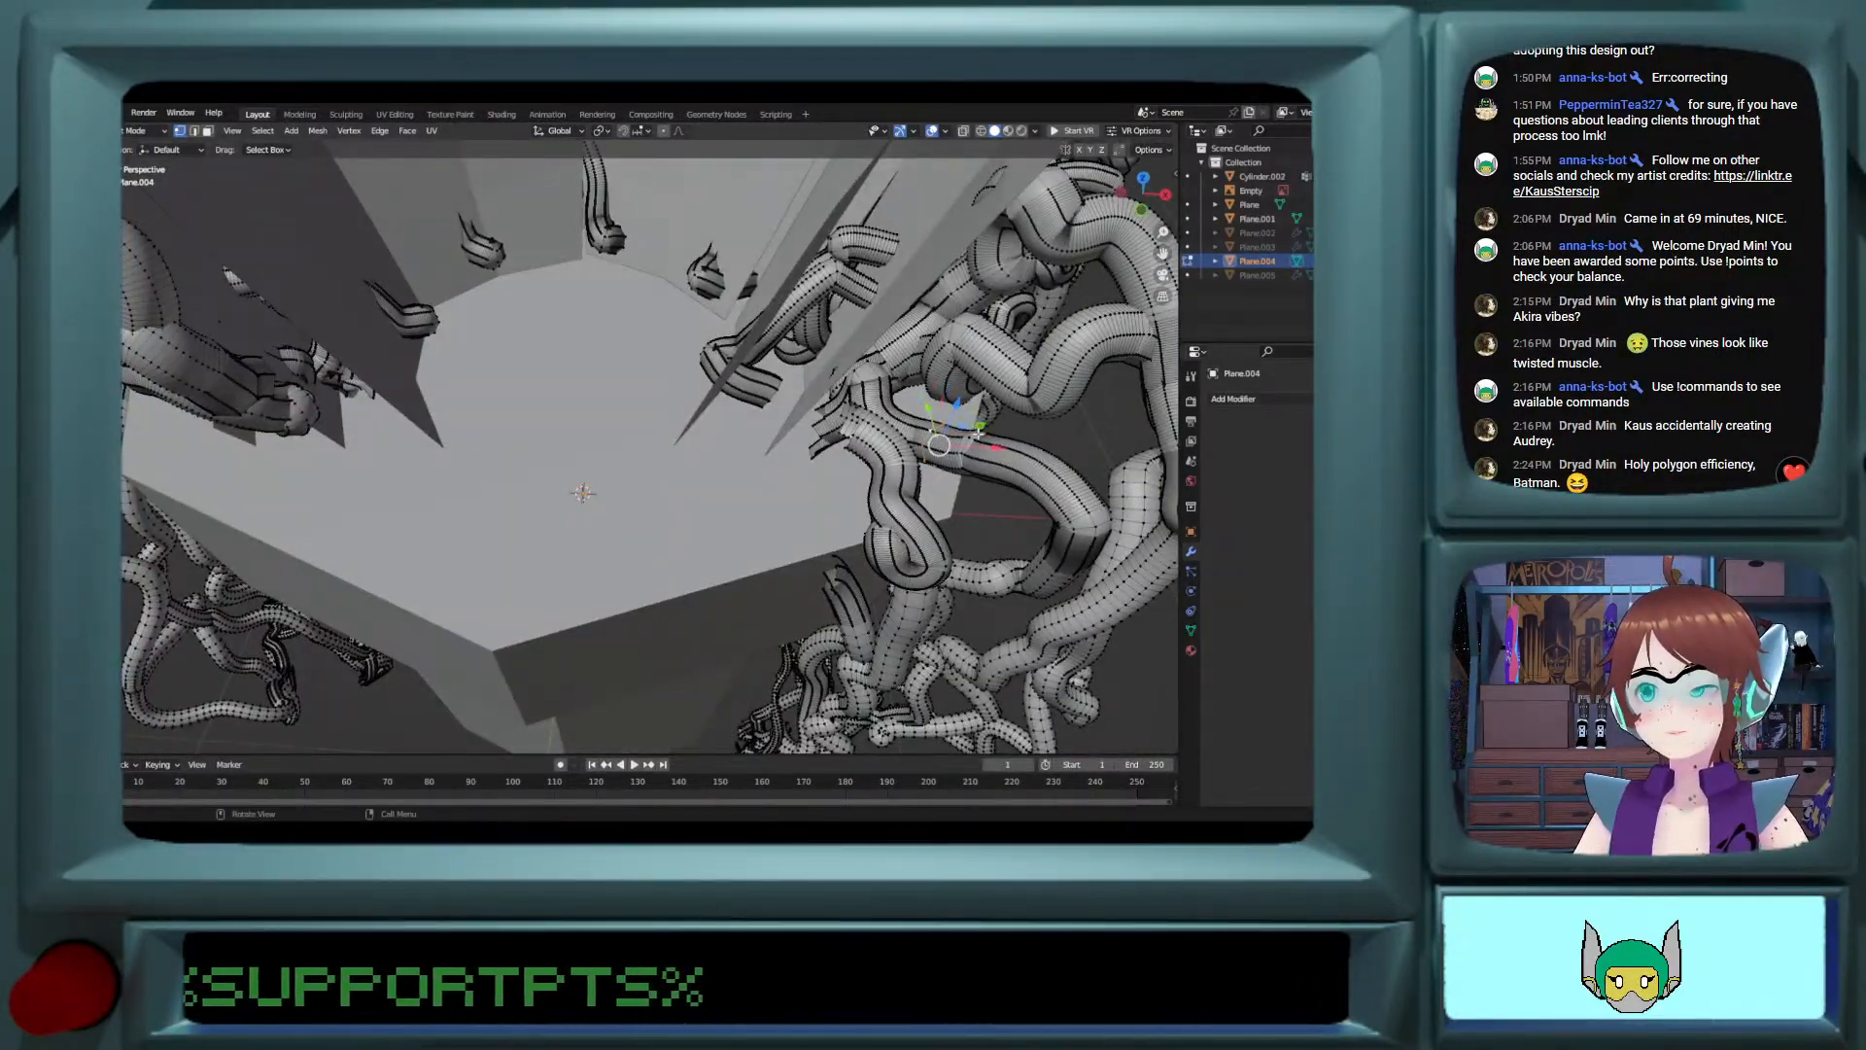
alt+click(971, 439)
scroll(965, 455, up, 3)
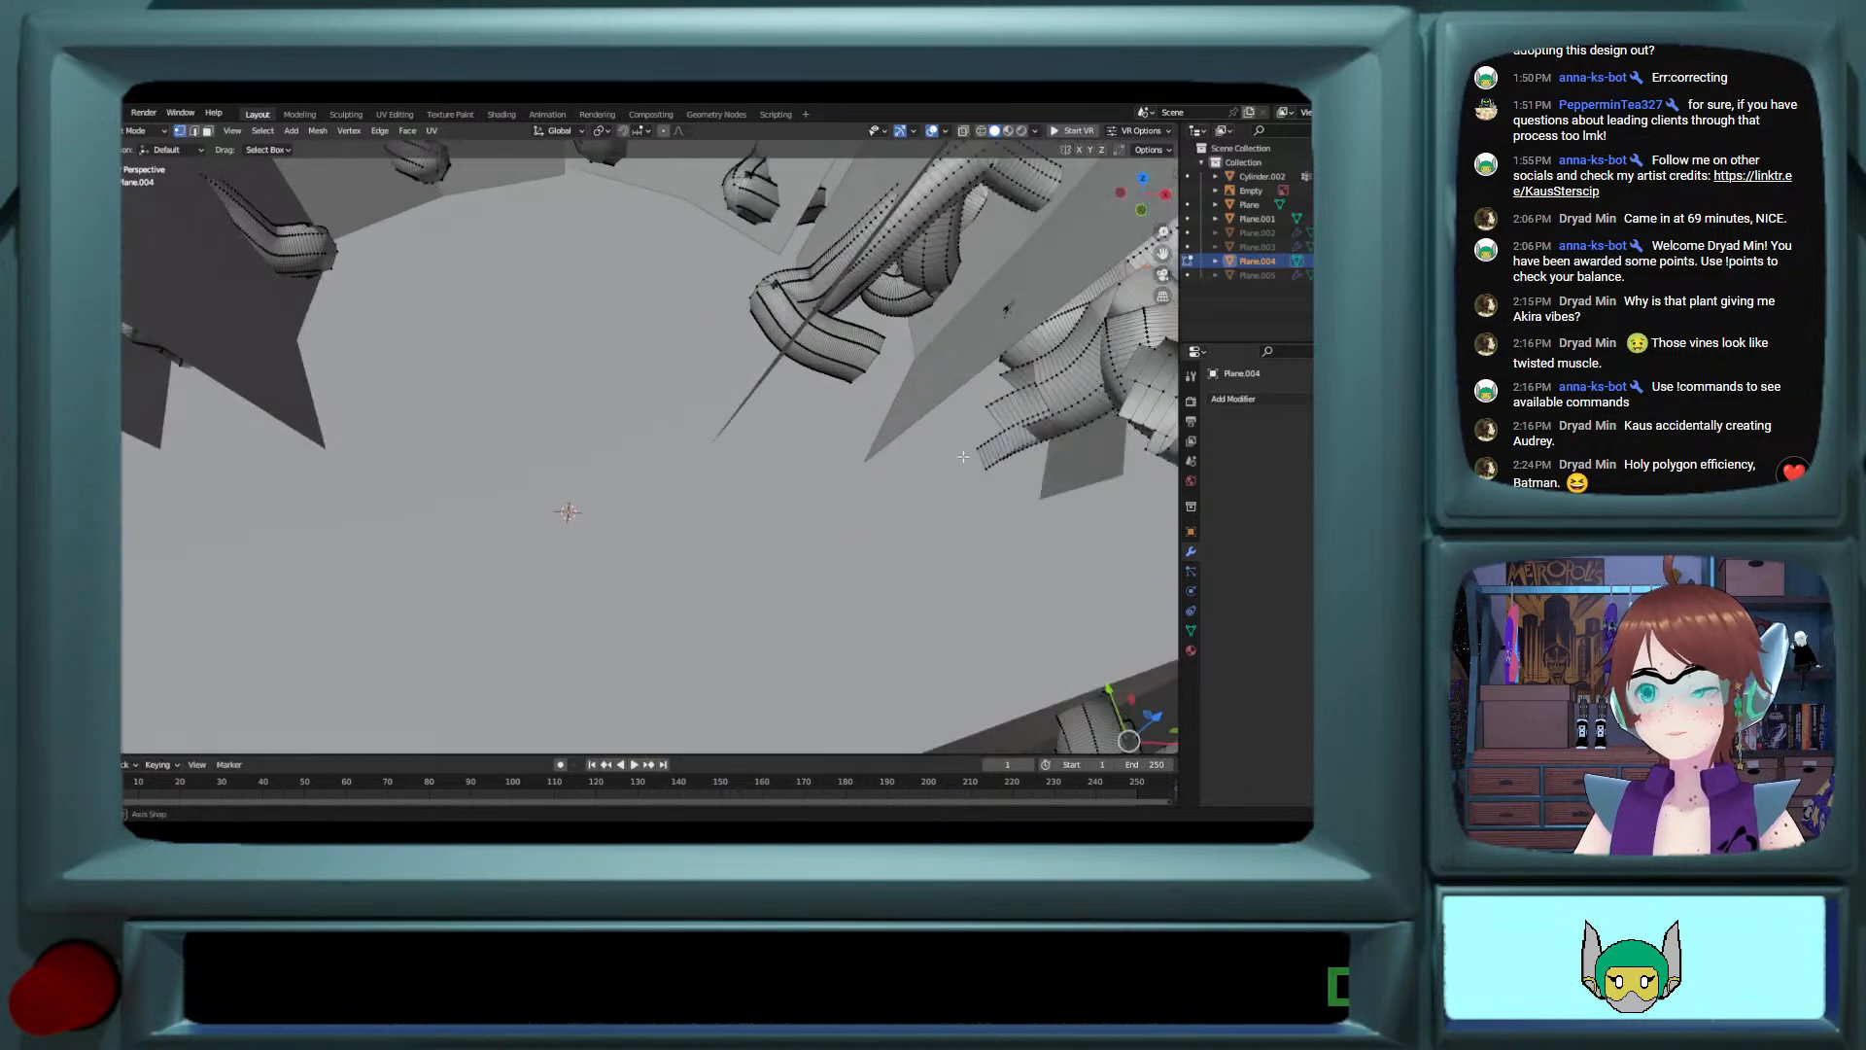
shift+middle_drag(960, 459, 718, 480)
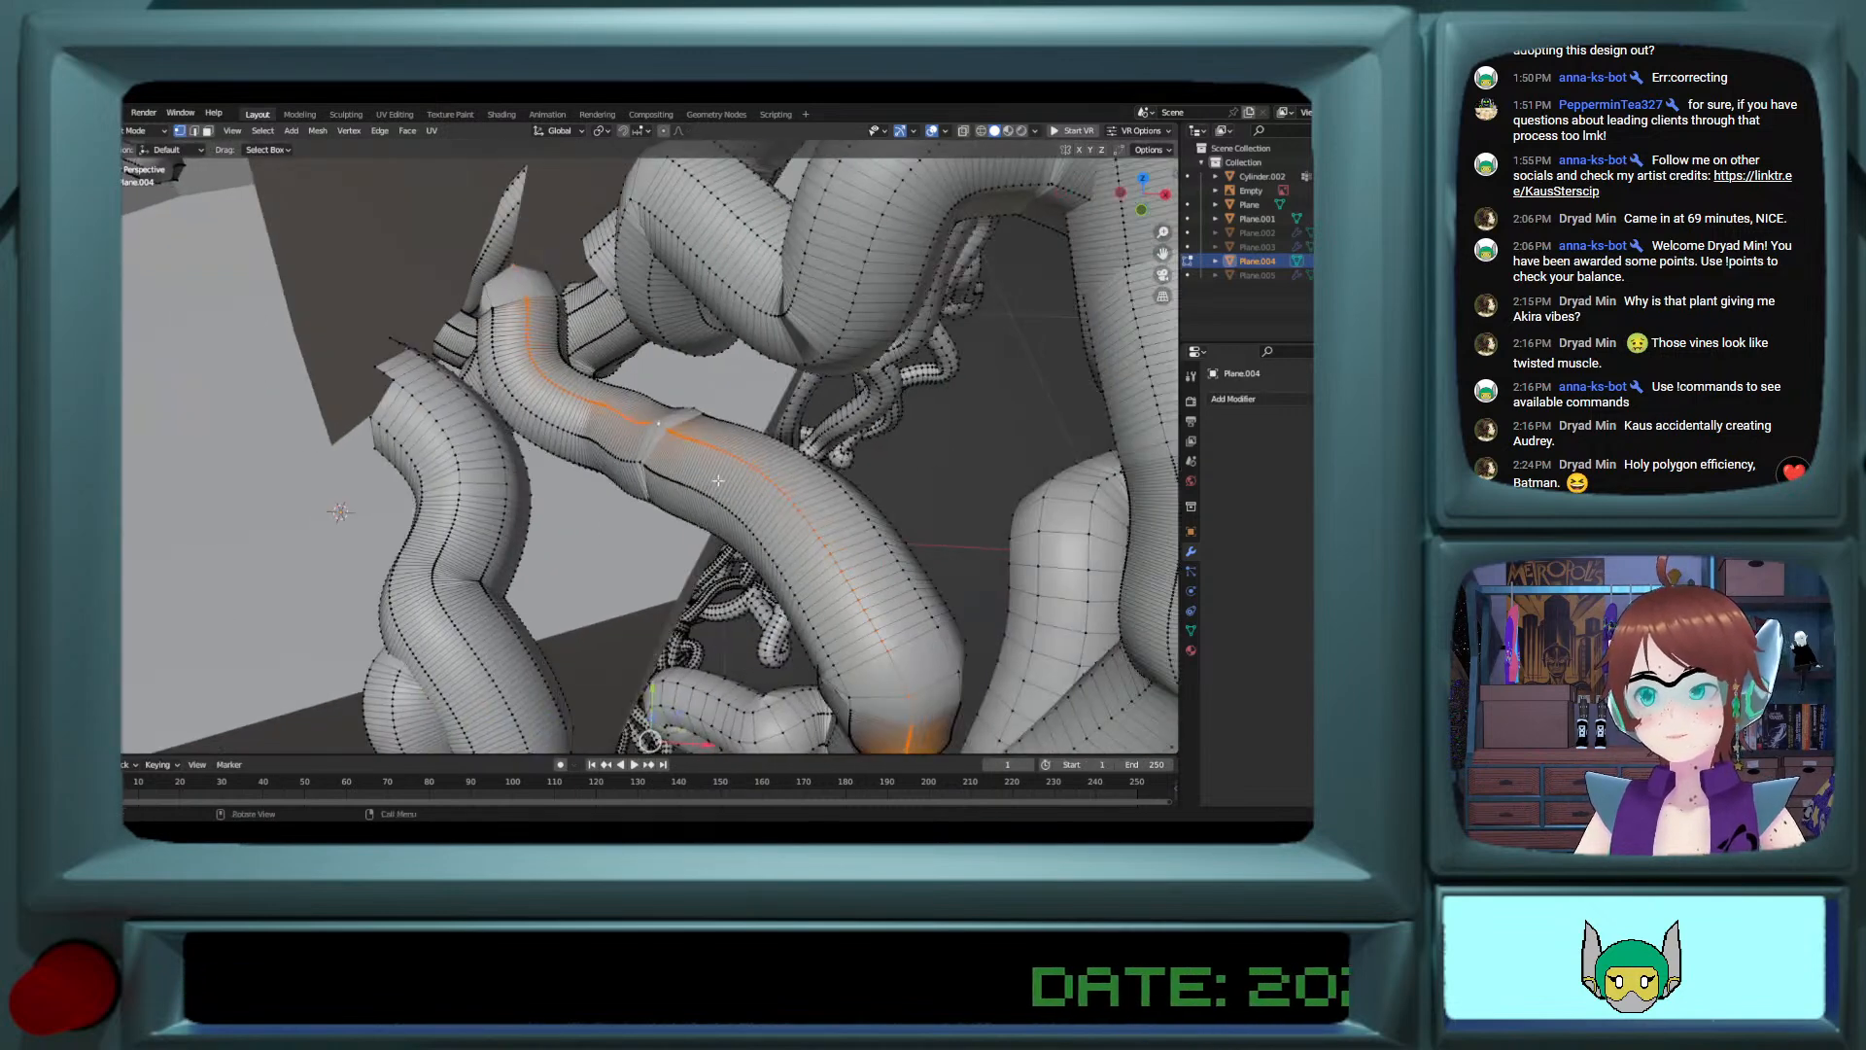
alt+shift+click(643, 464)
alt+shift+click(694, 413)
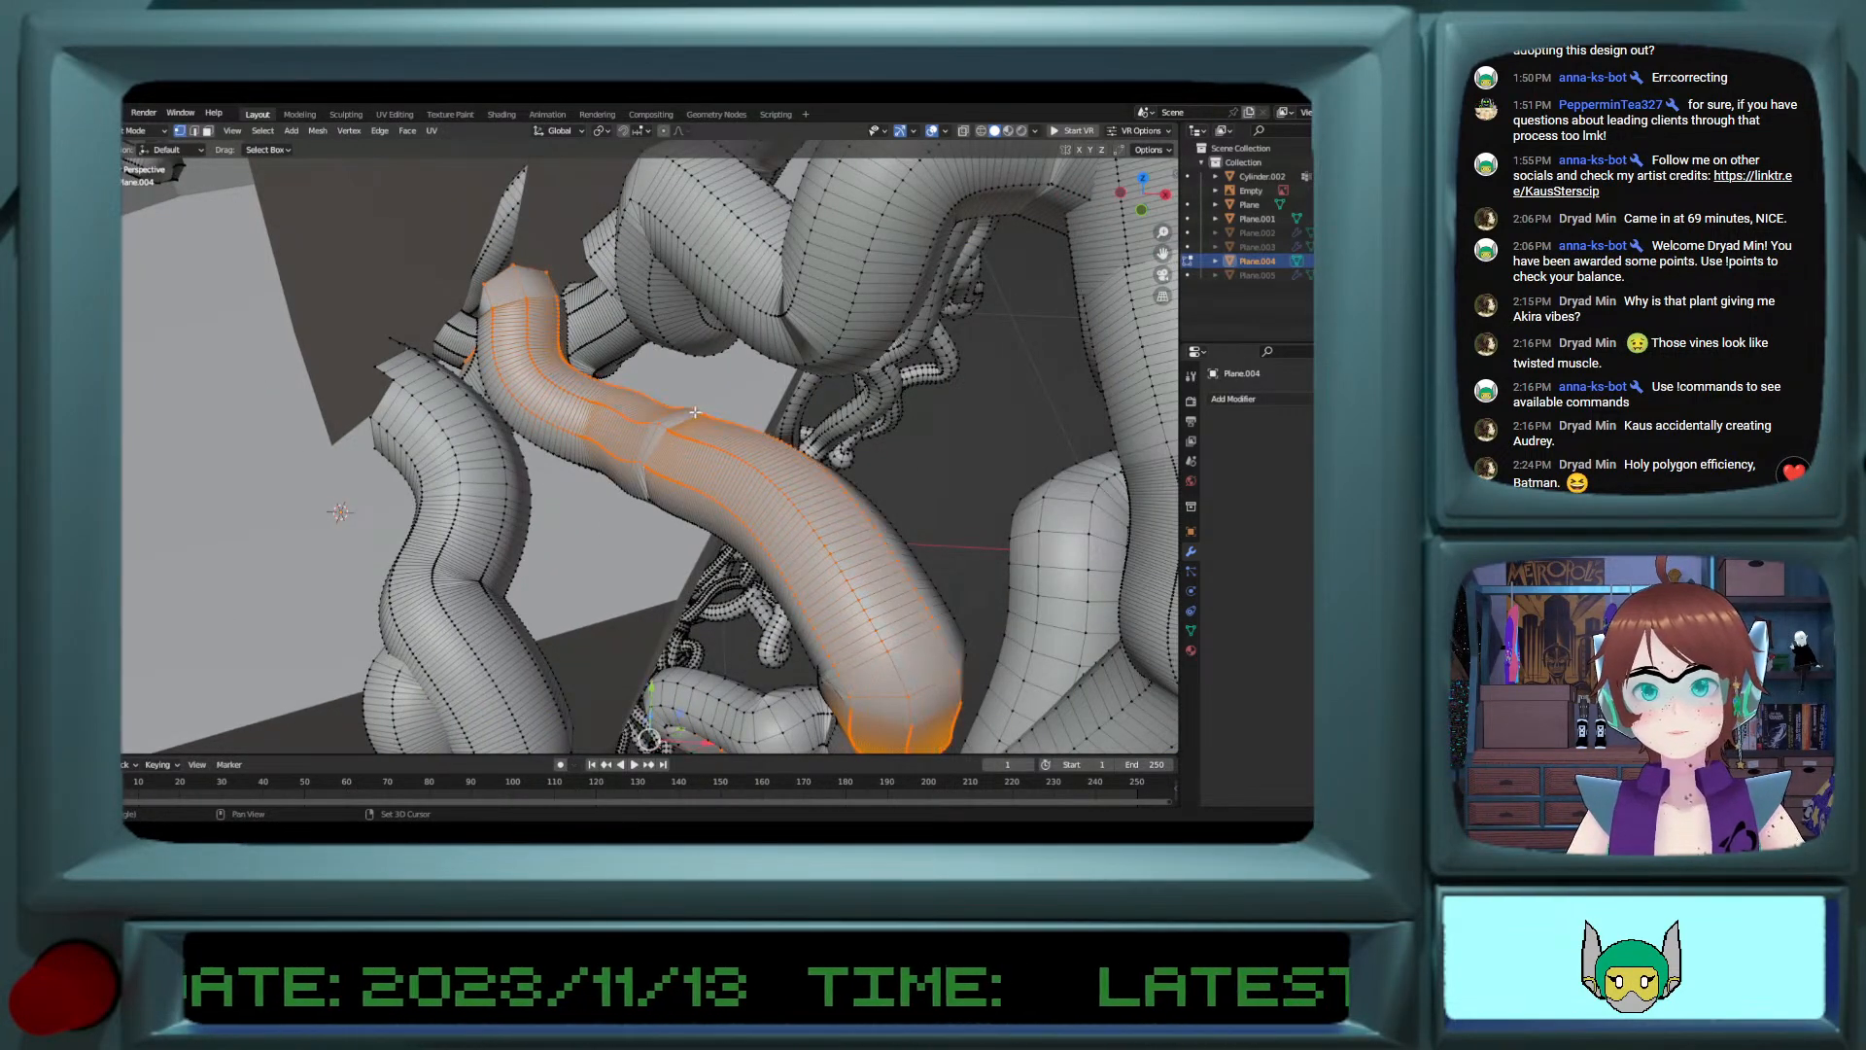
Step: Add the lengthwise edge loops of the adjacent cut vine to the selection
alt+shift+click(458, 489)
alt+shift+click(511, 495)
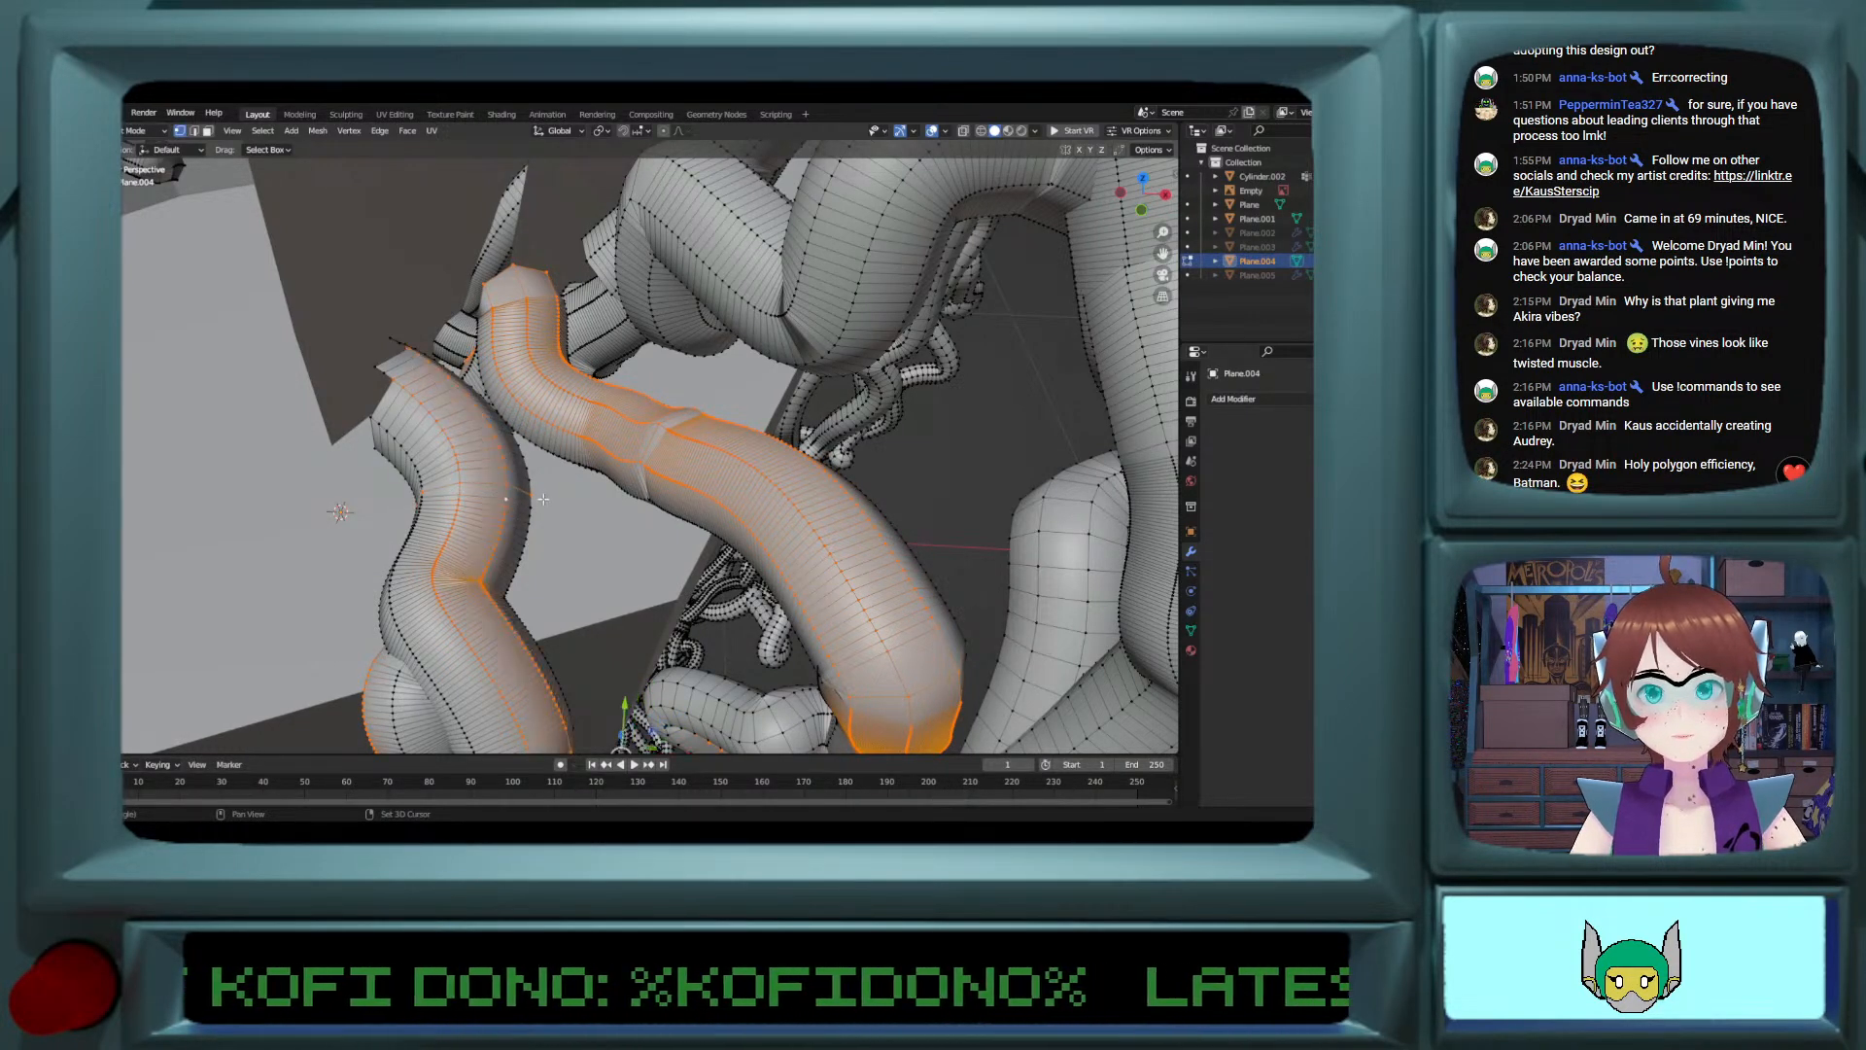
alt+shift+click(499, 497)
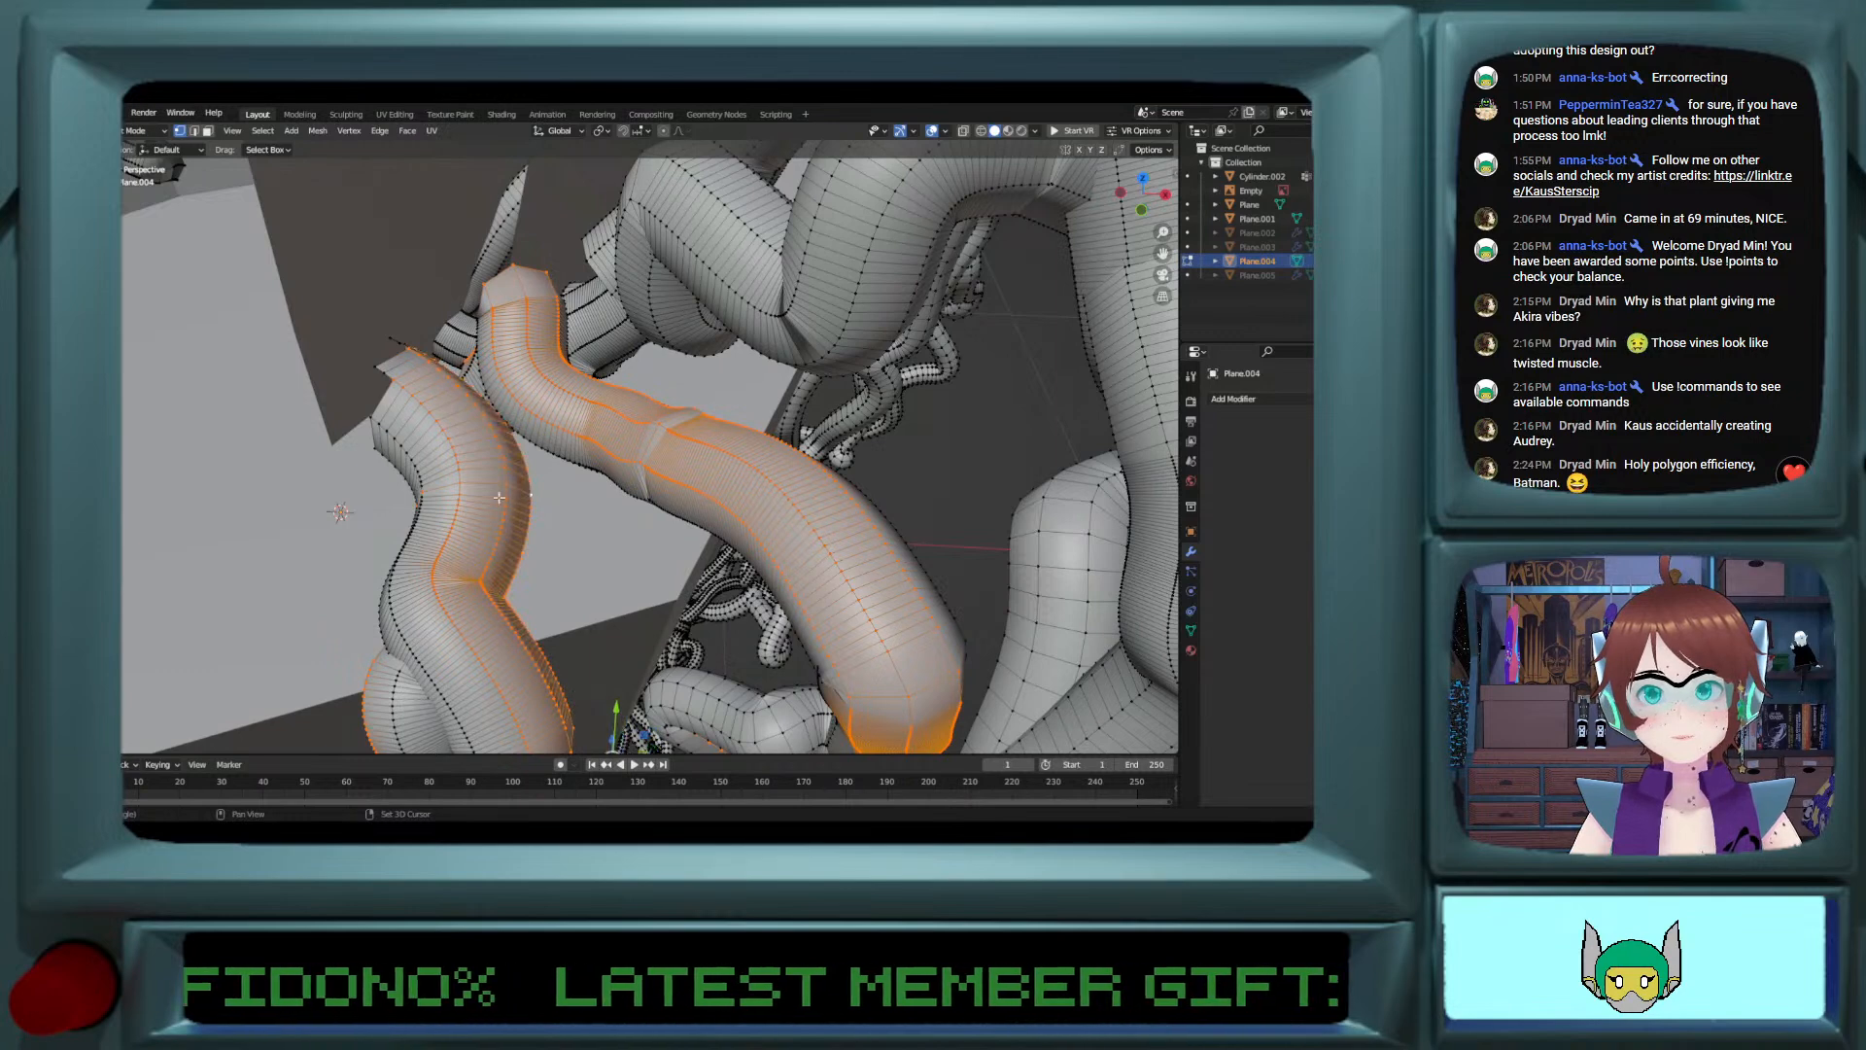
alt+shift+click(532, 440)
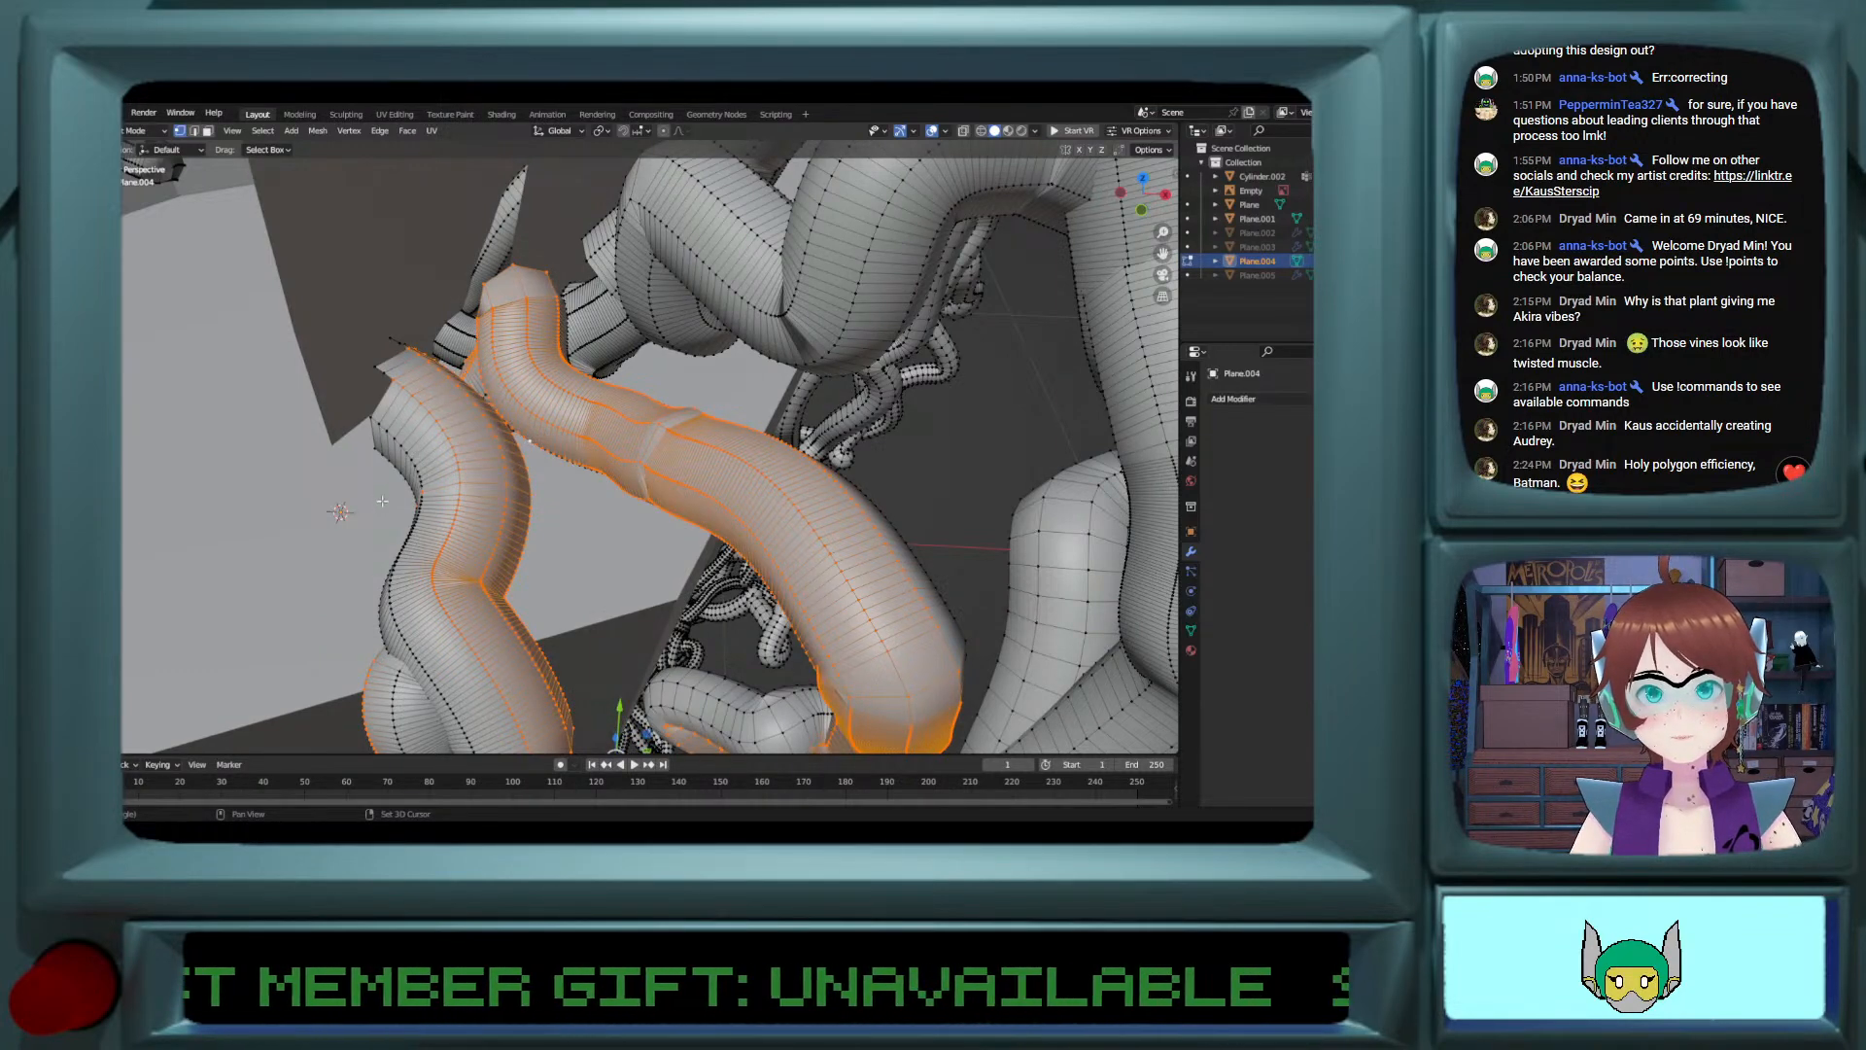
alt+shift+click(411, 455)
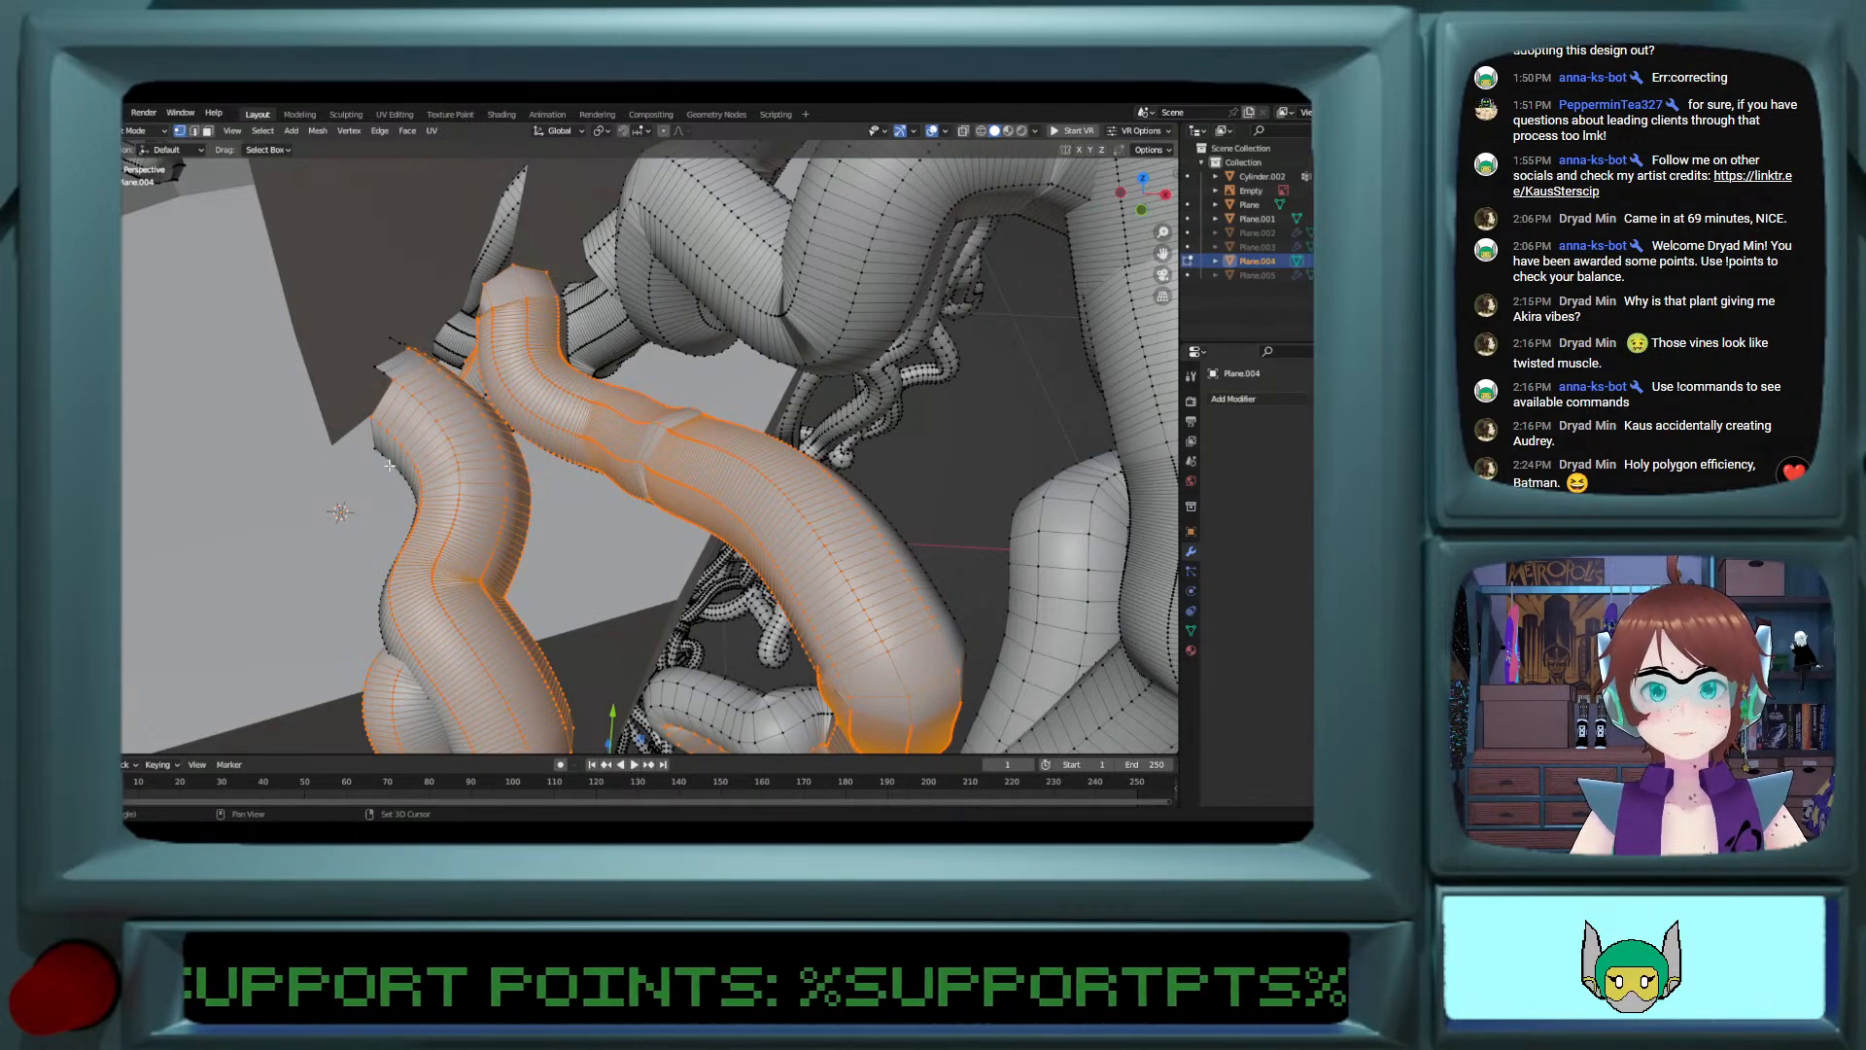
alt+shift+click(389, 466)
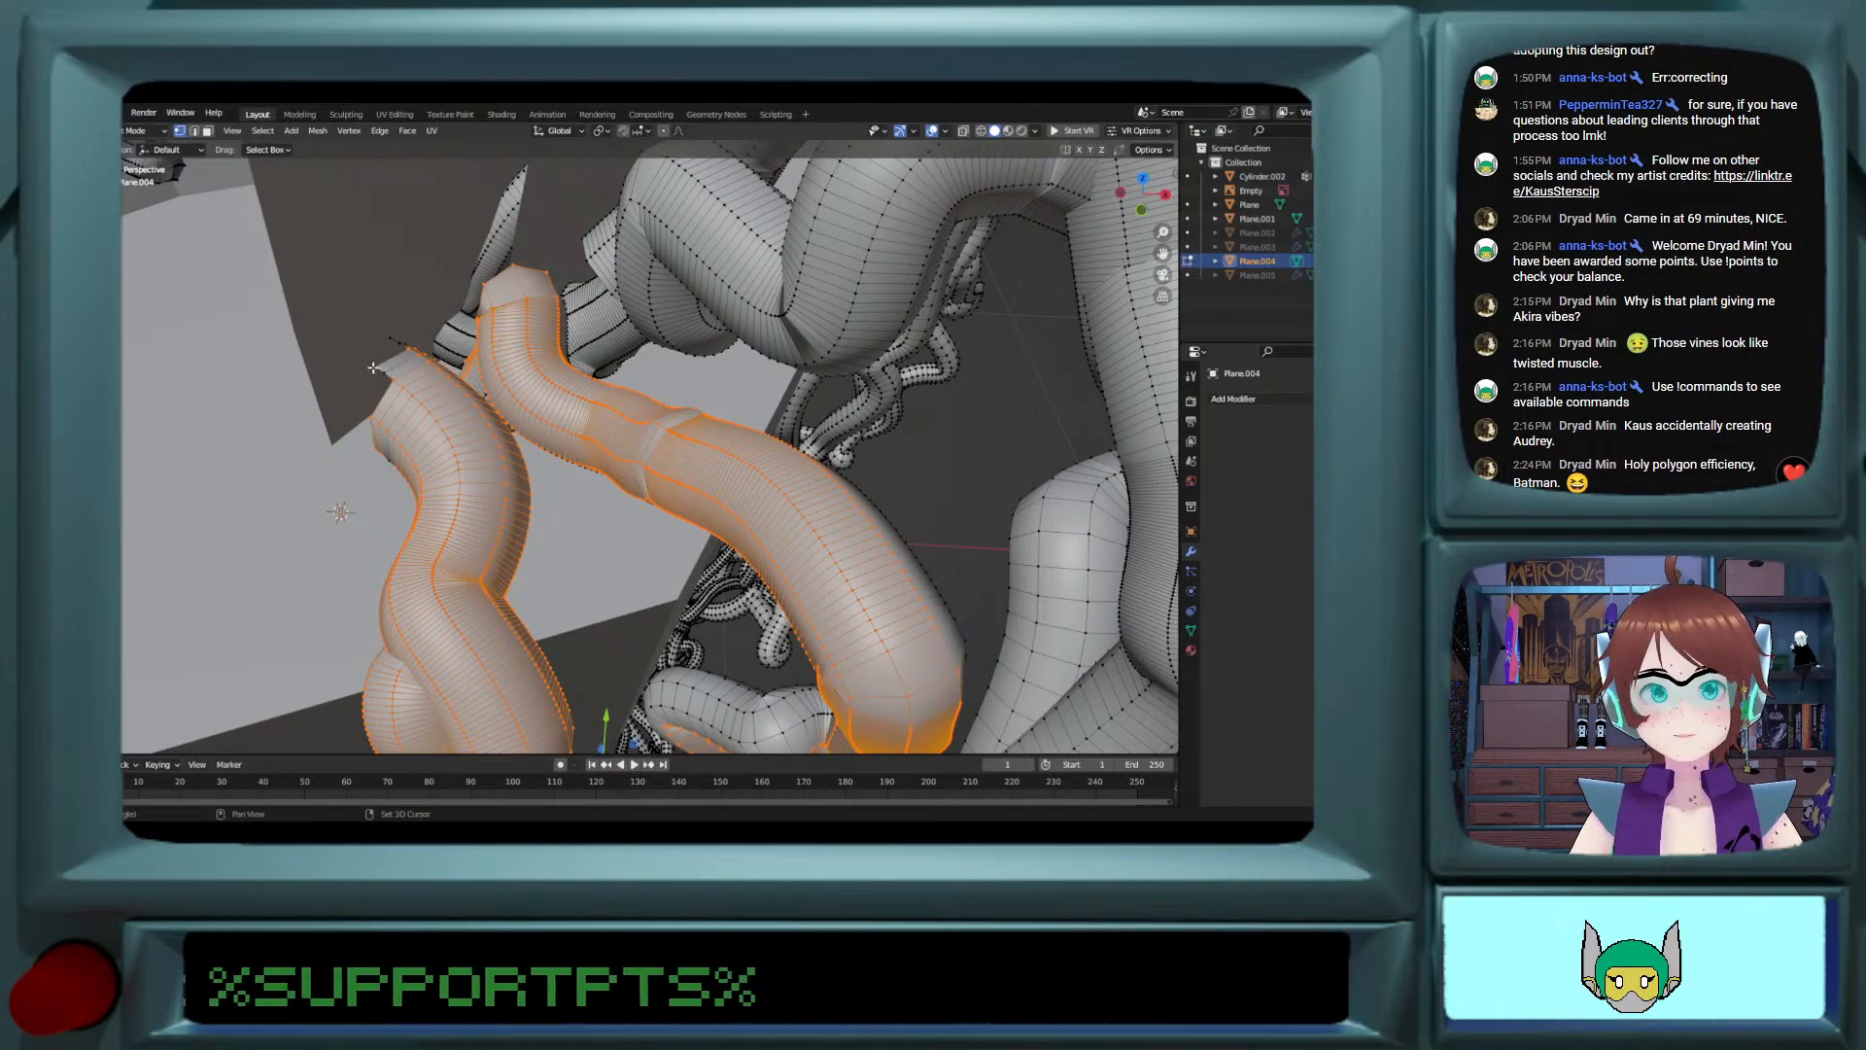
Step: Extend the selection with the missing edge loops on the other side of the two cut vines, near their open ends
middle_drag(385, 344, 822, 338)
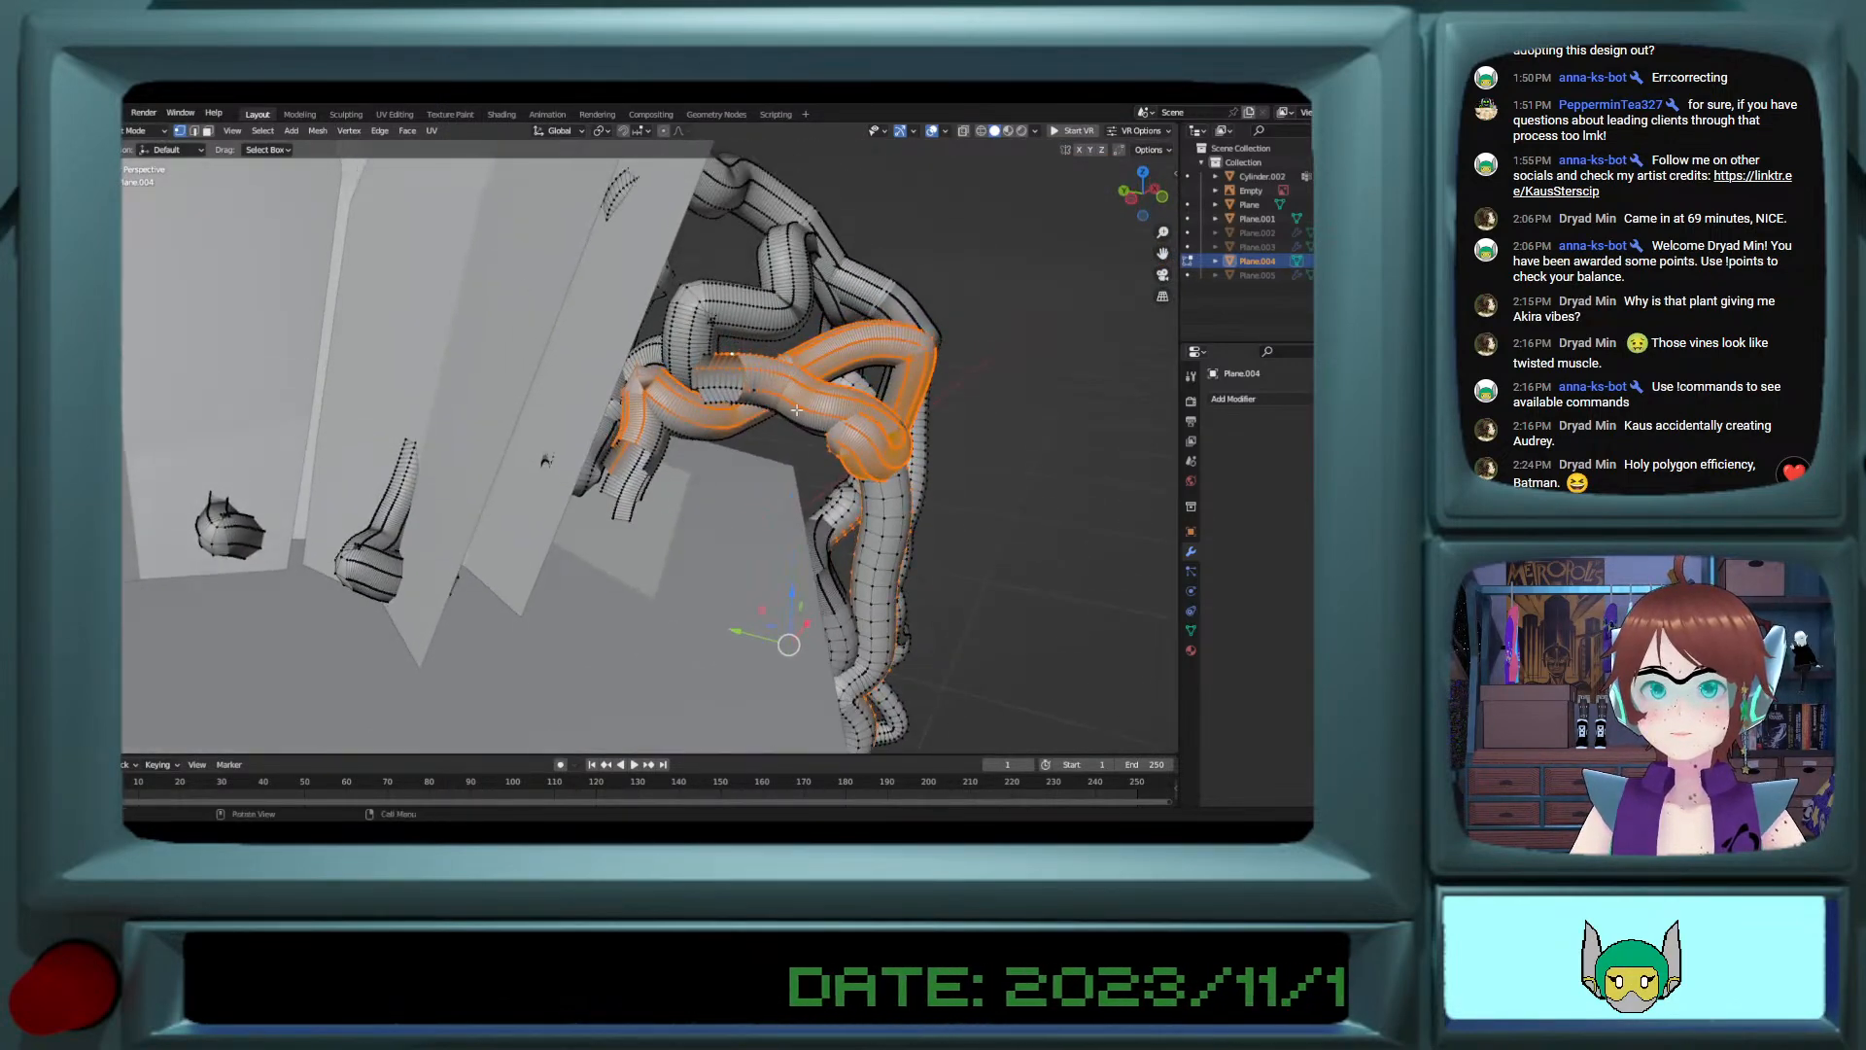
scroll(824, 336, up, 2)
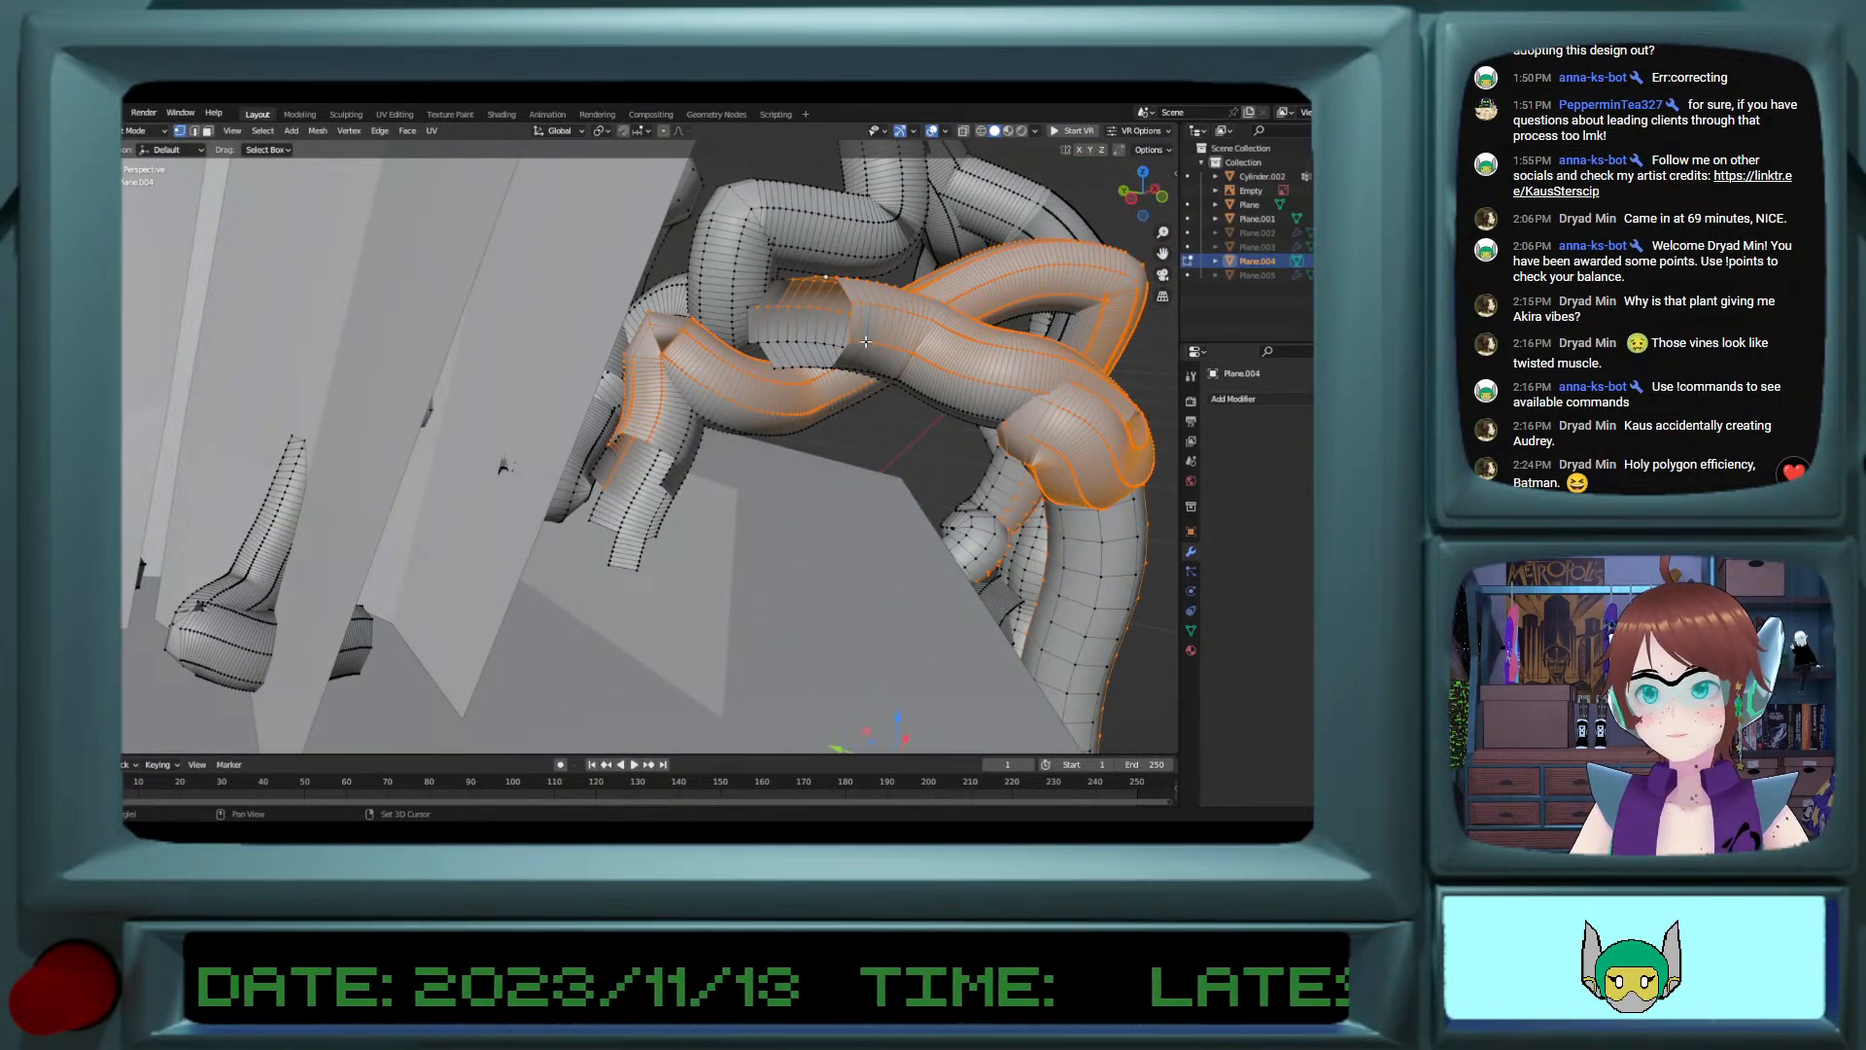
alt+shift+click(809, 342)
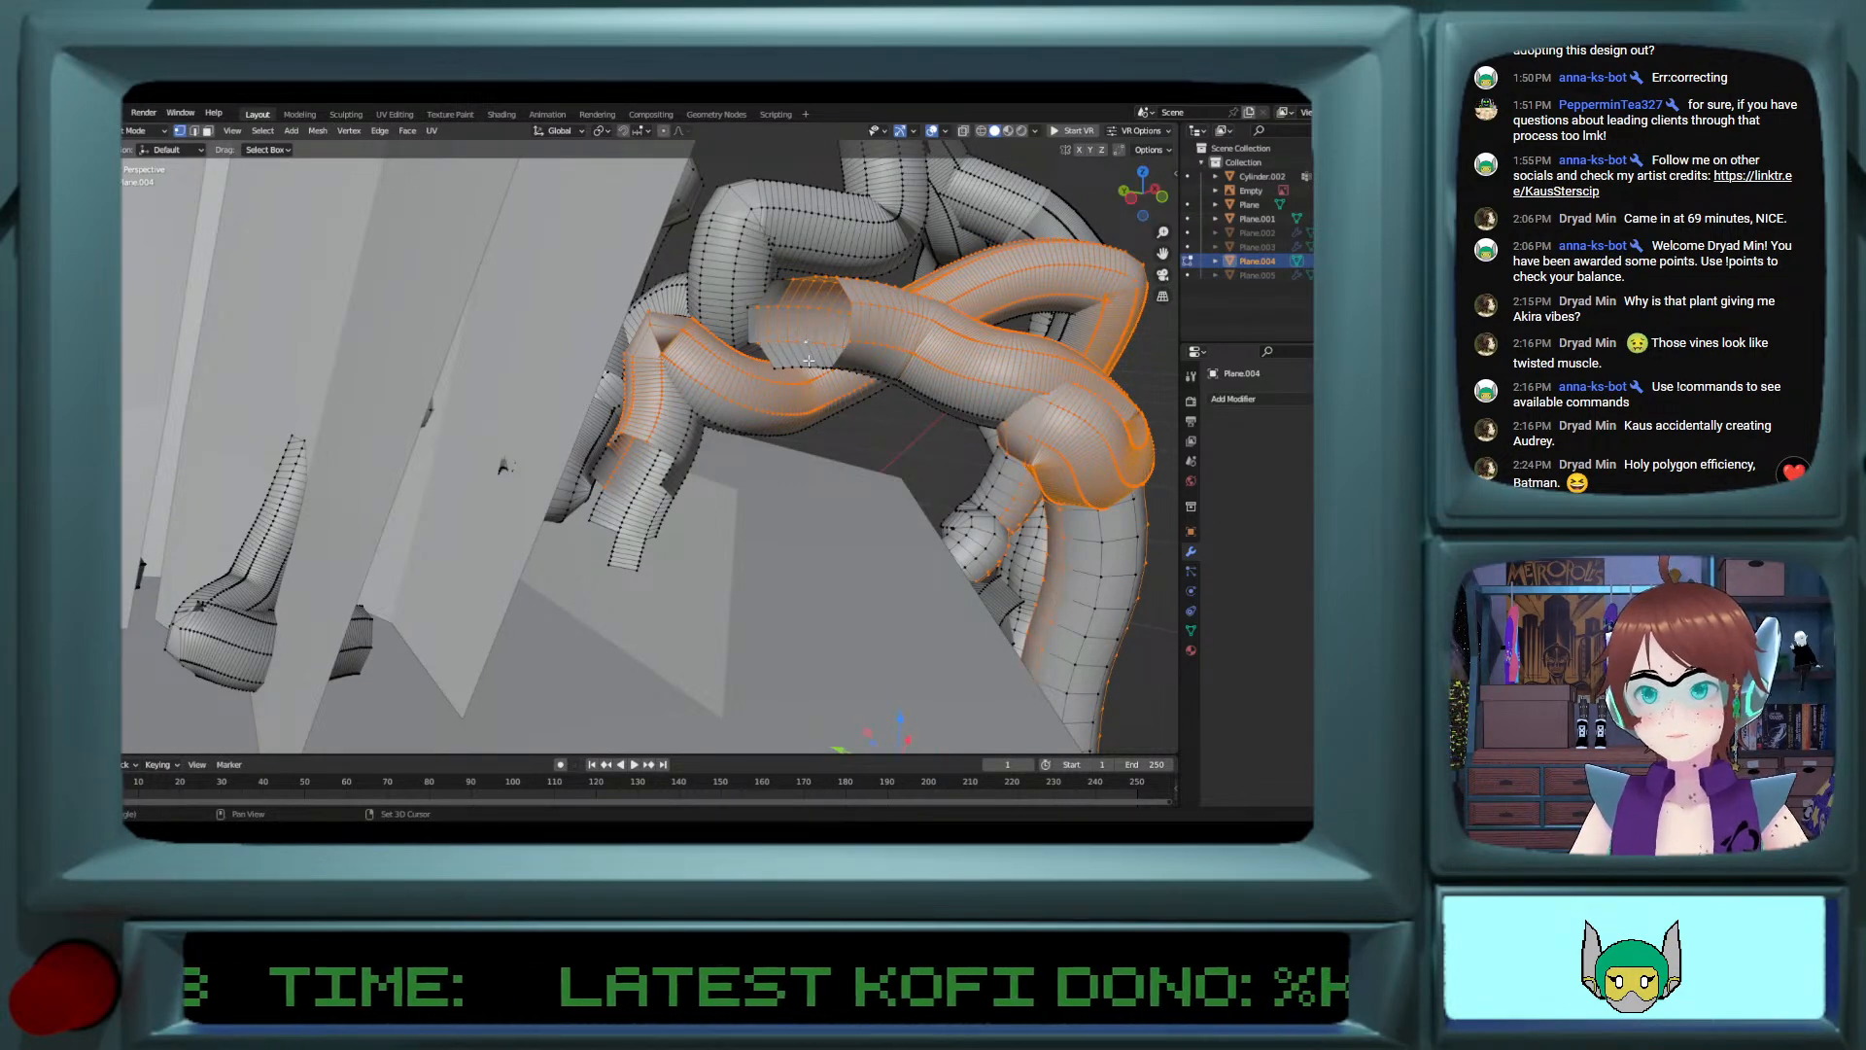
alt+shift+click(688, 432)
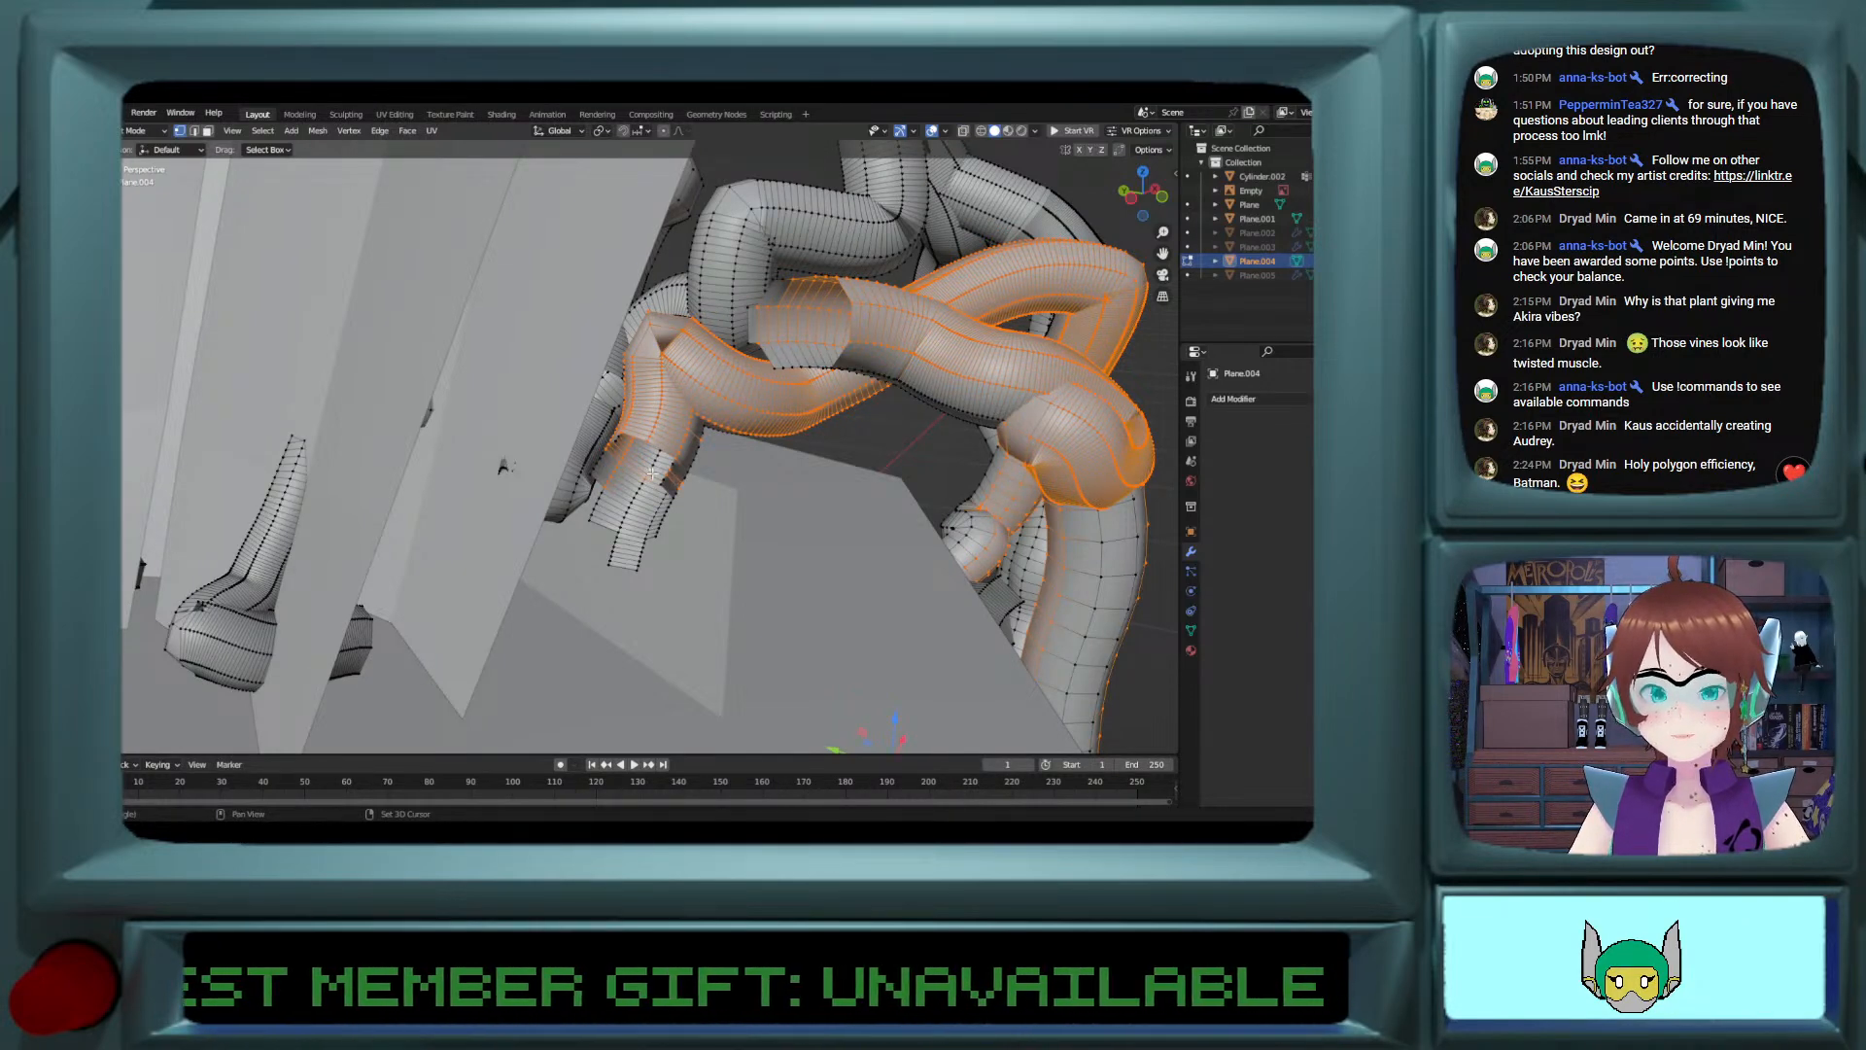
shift+middle_drag(615, 546, 655, 656)
scroll(656, 658, up, 3)
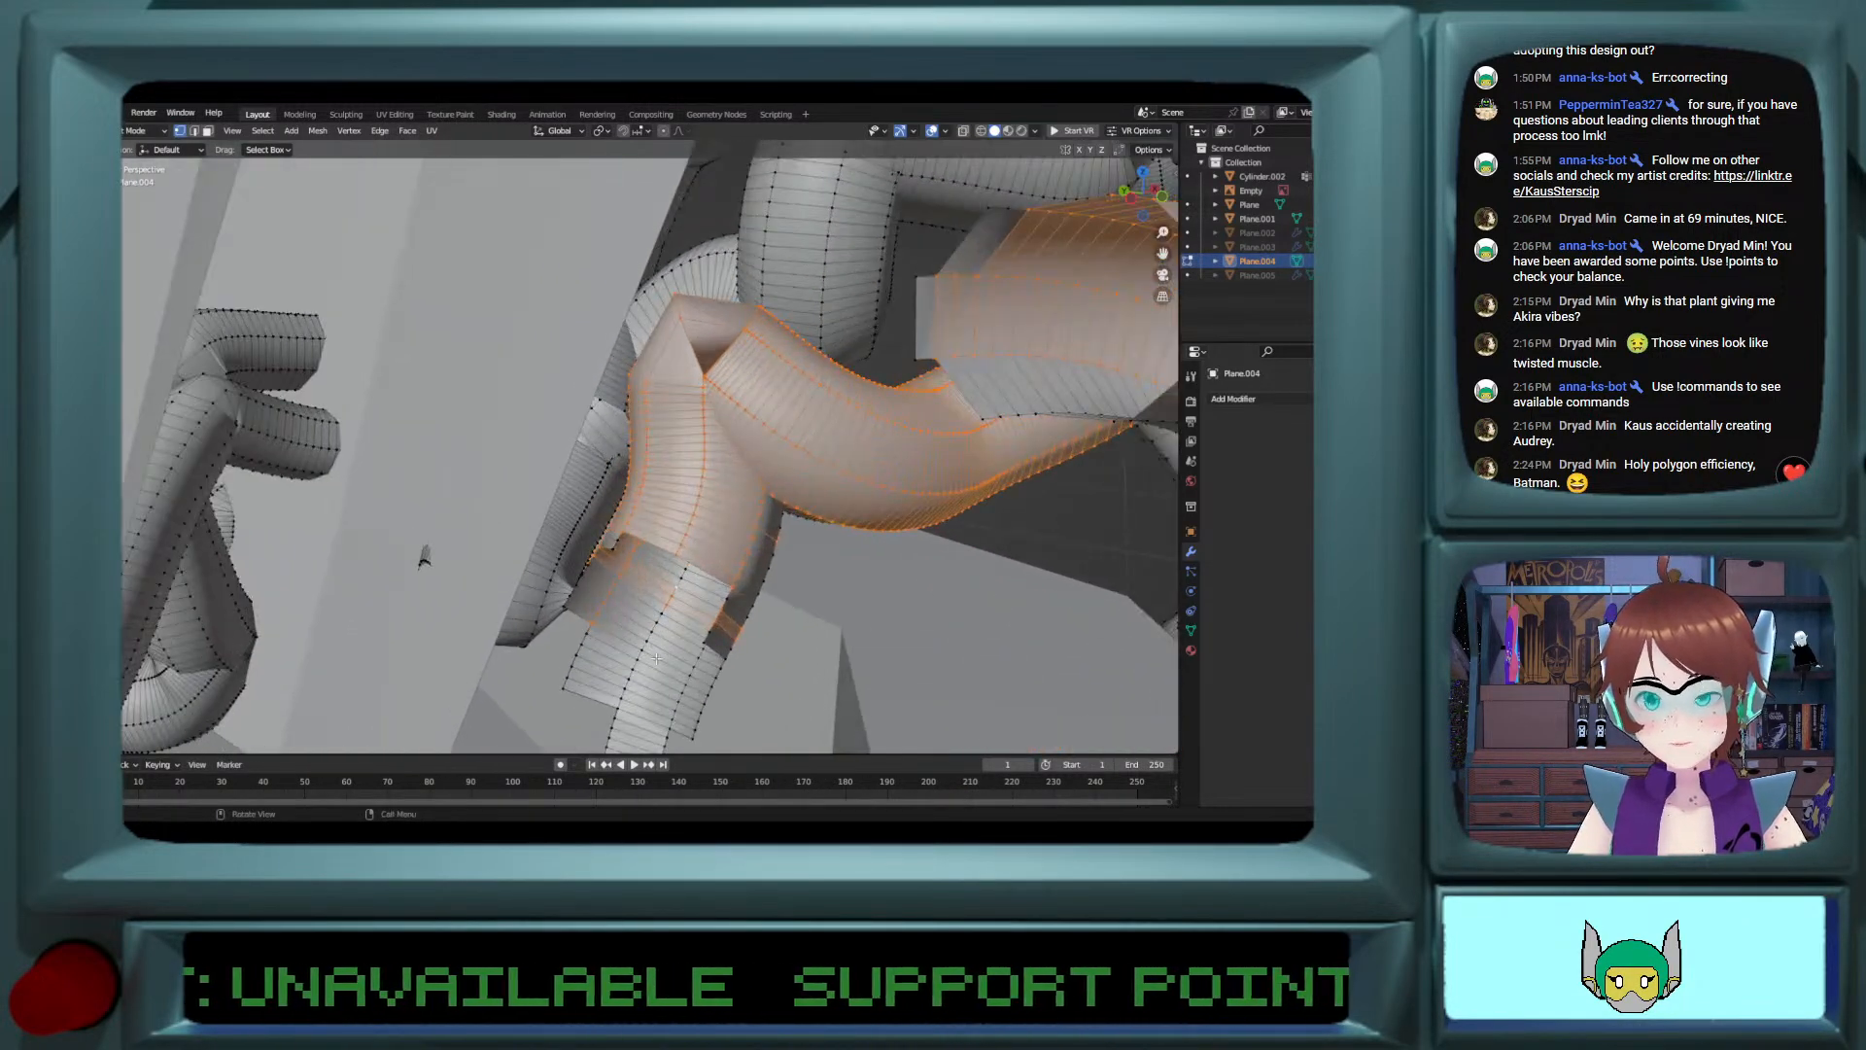
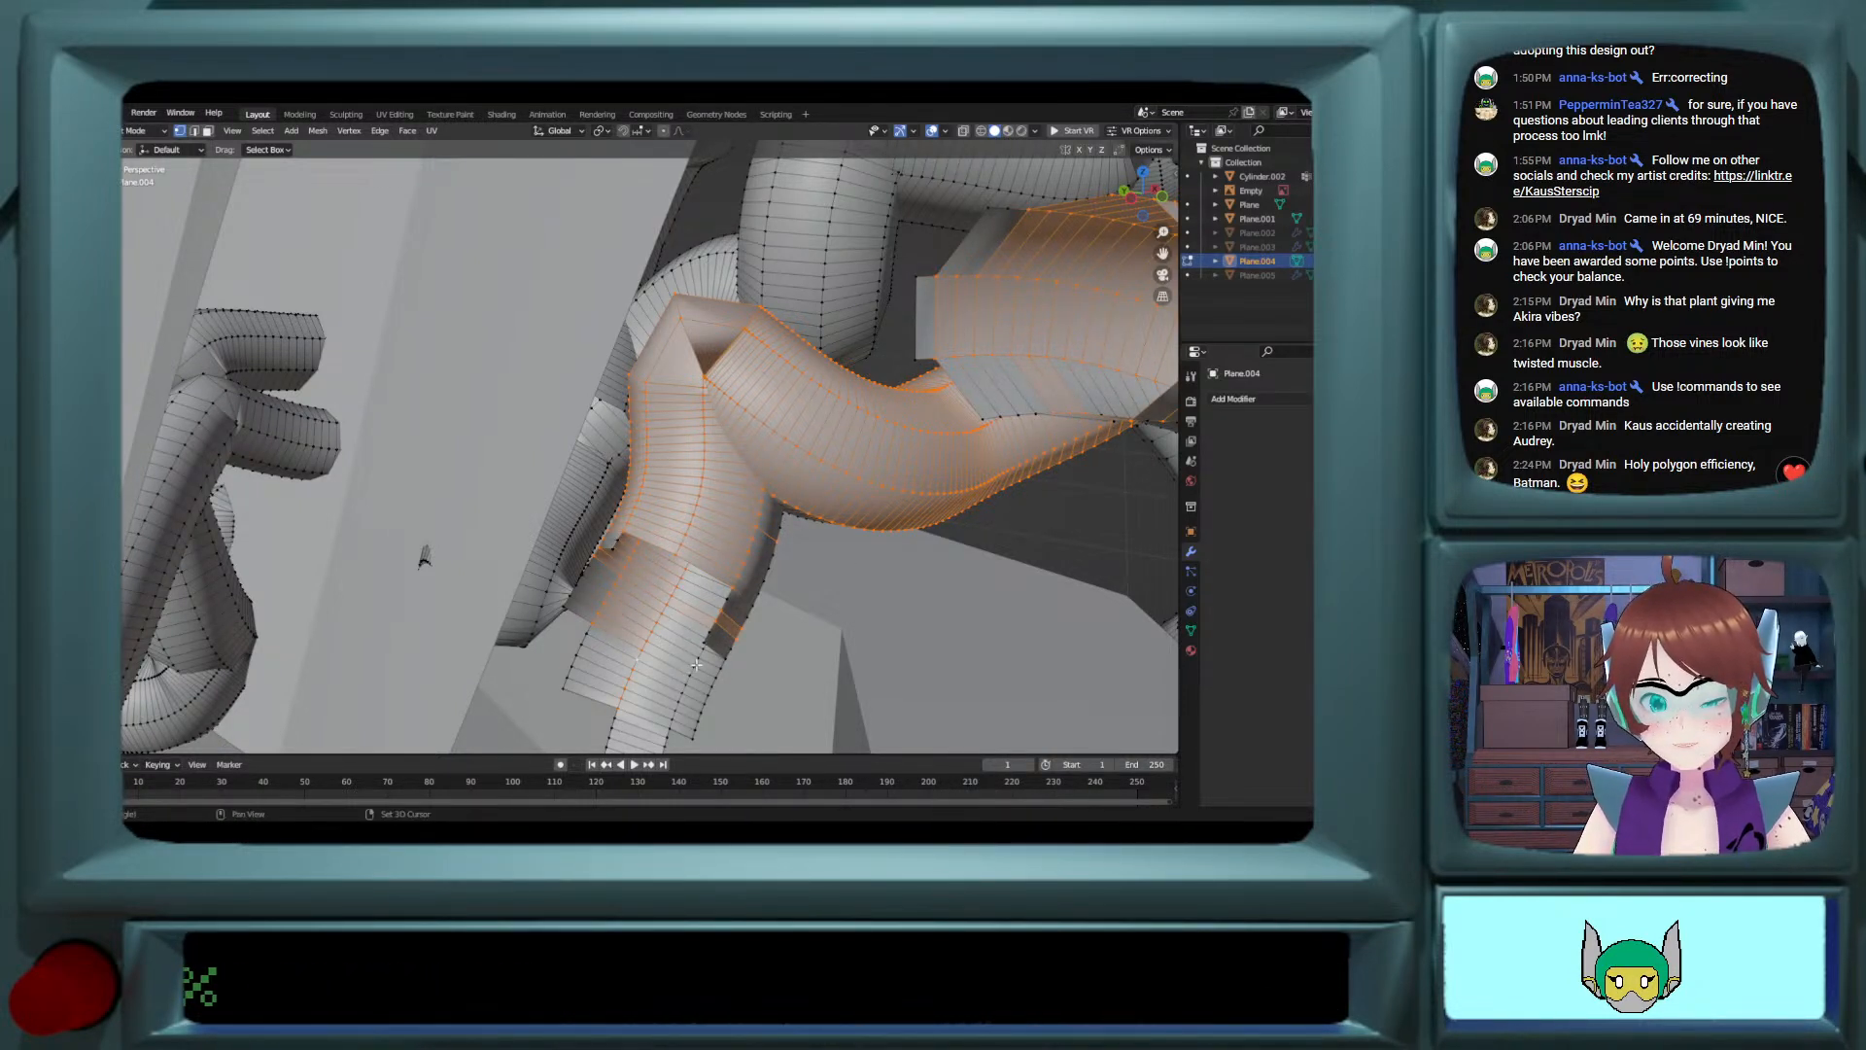
Step: Add the missing side edge loop near the open lower end of the cut vine and try to rip the selection
alt+shift+click(755, 606)
shift+scroll(731, 620, down, 6)
middle_drag(731, 620, 715, 603)
key(v)
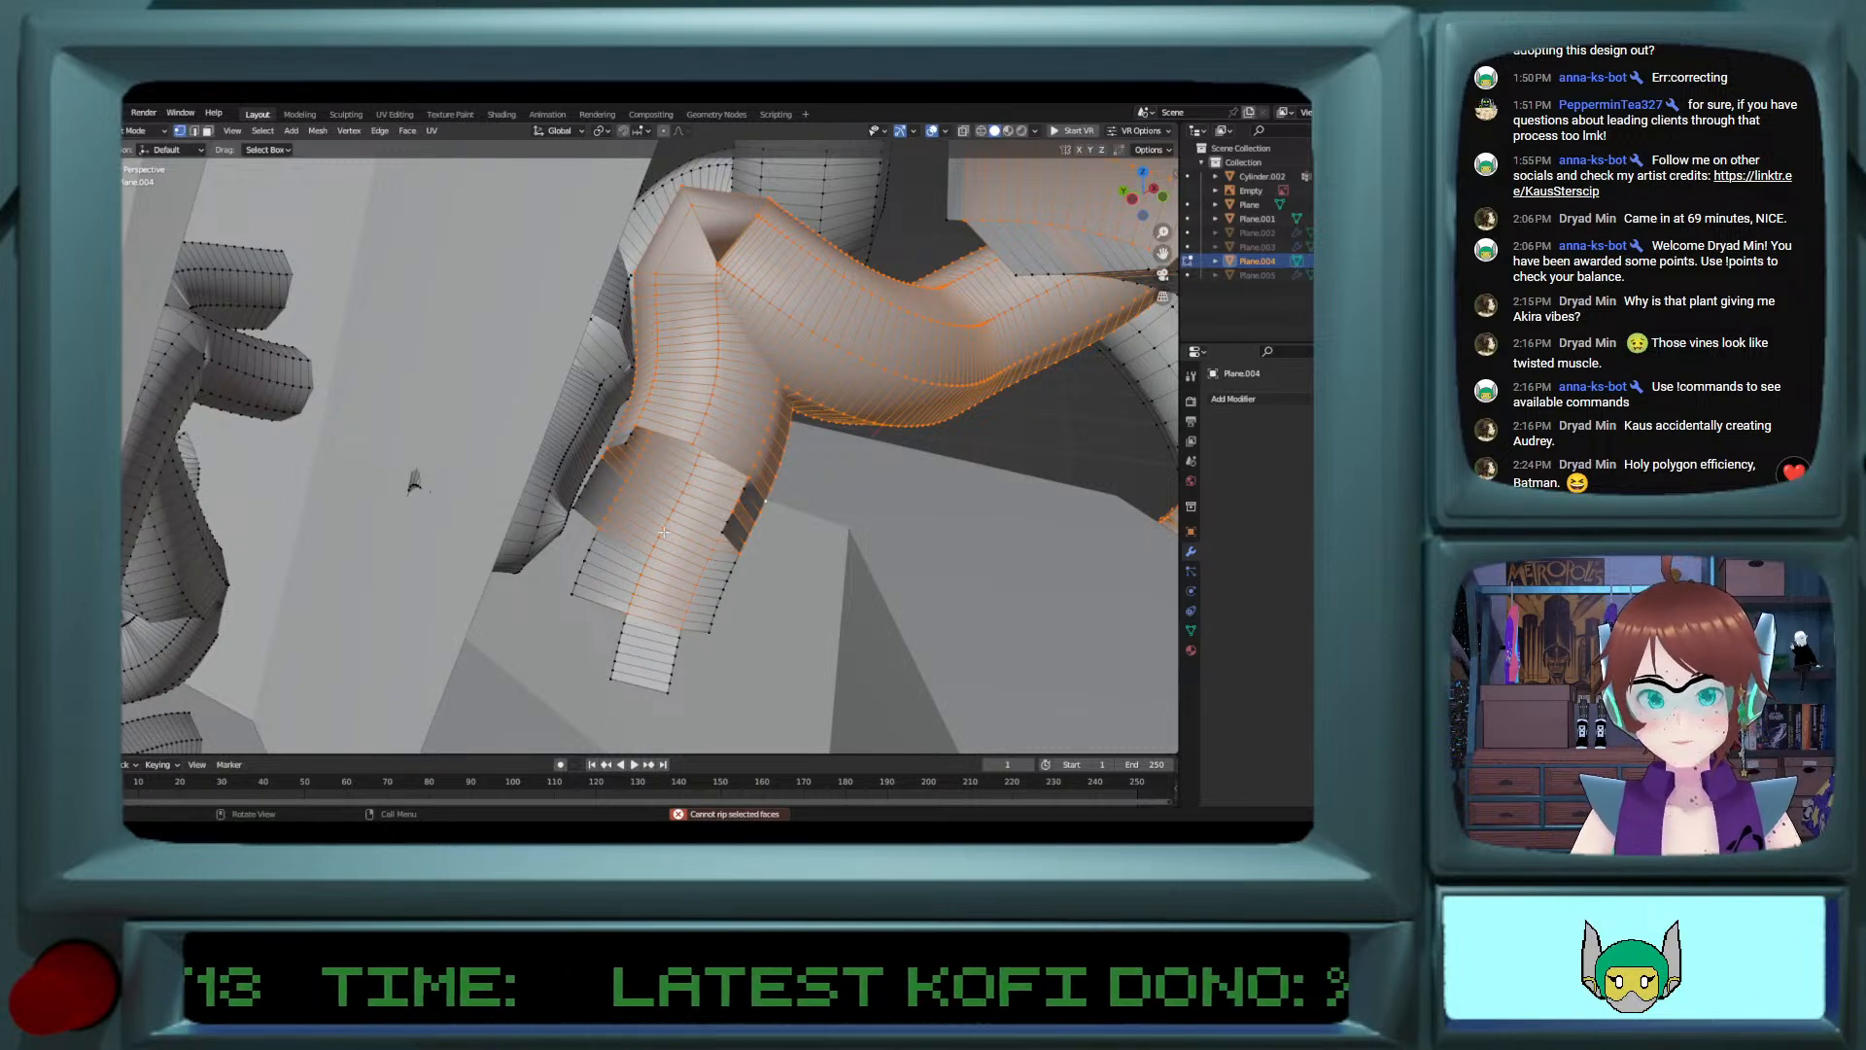
key(c)
drag(600, 491, 590, 505)
right_click(609, 514)
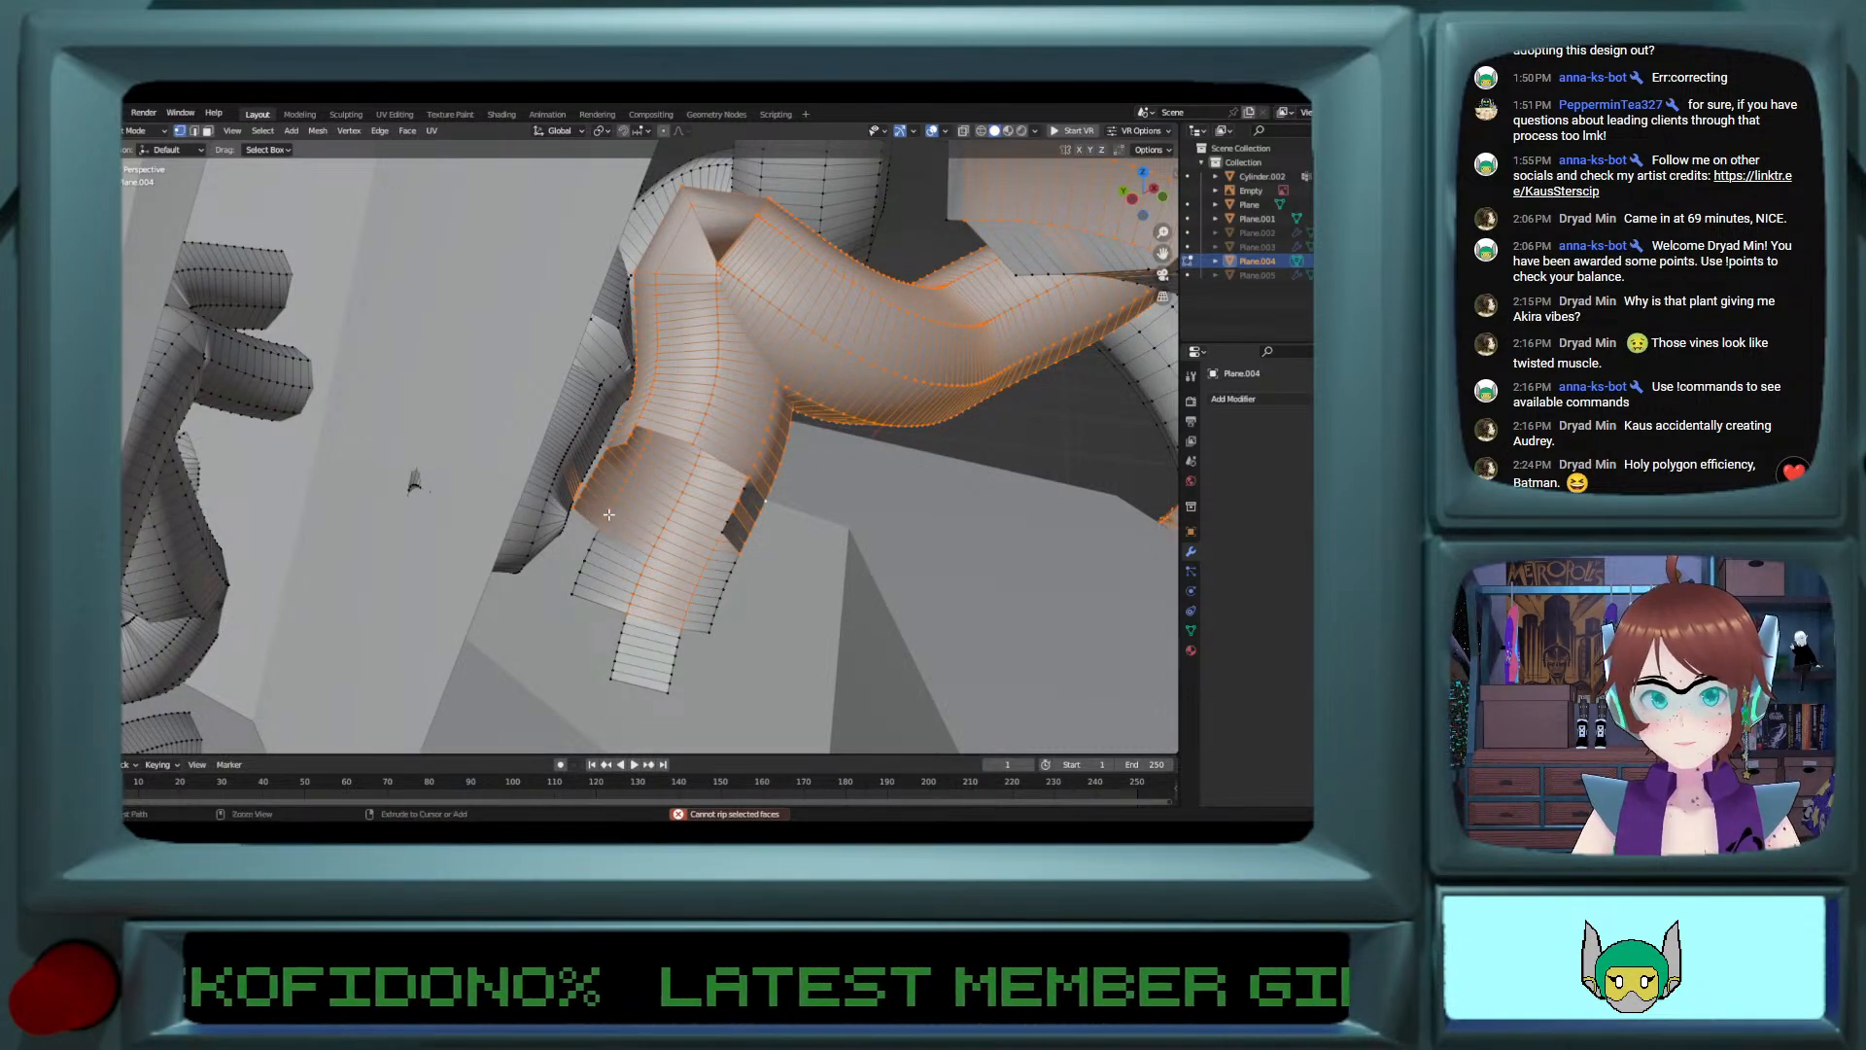
key(ctrl+z)
key(ctrl+z)
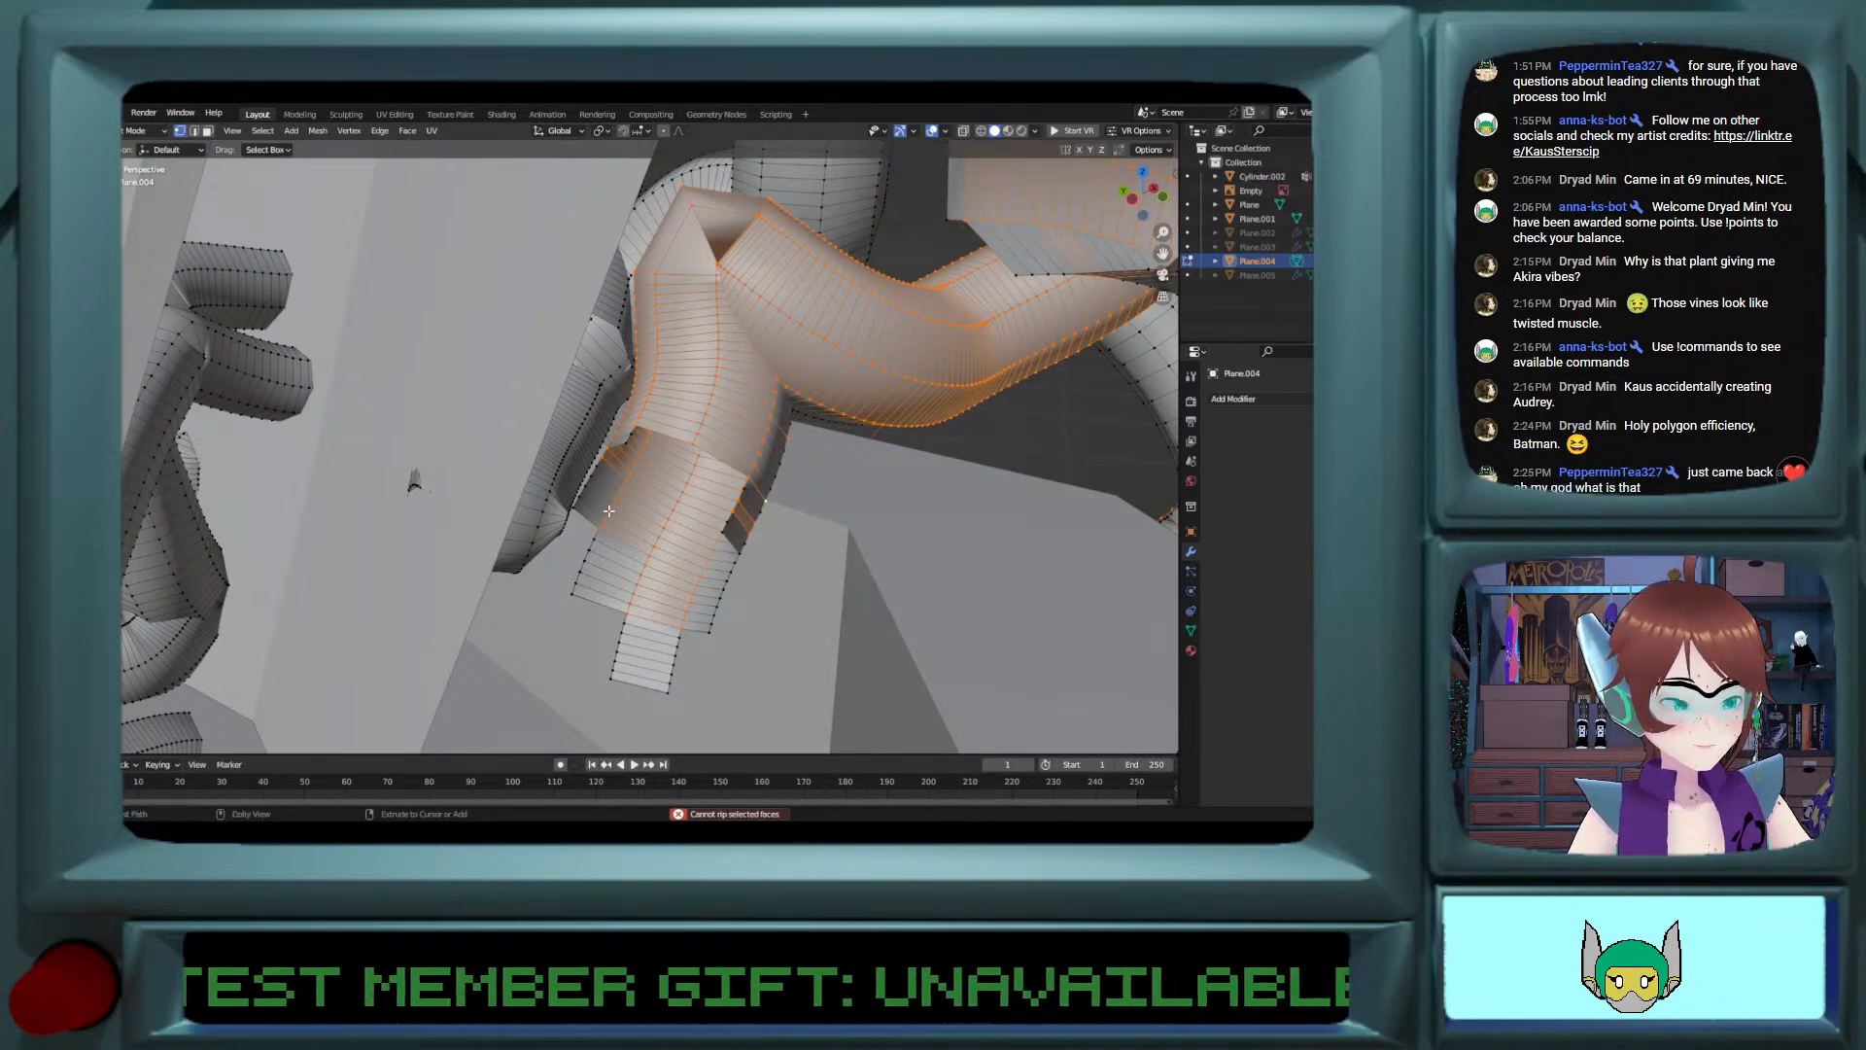
key(ctrl+shift+z)
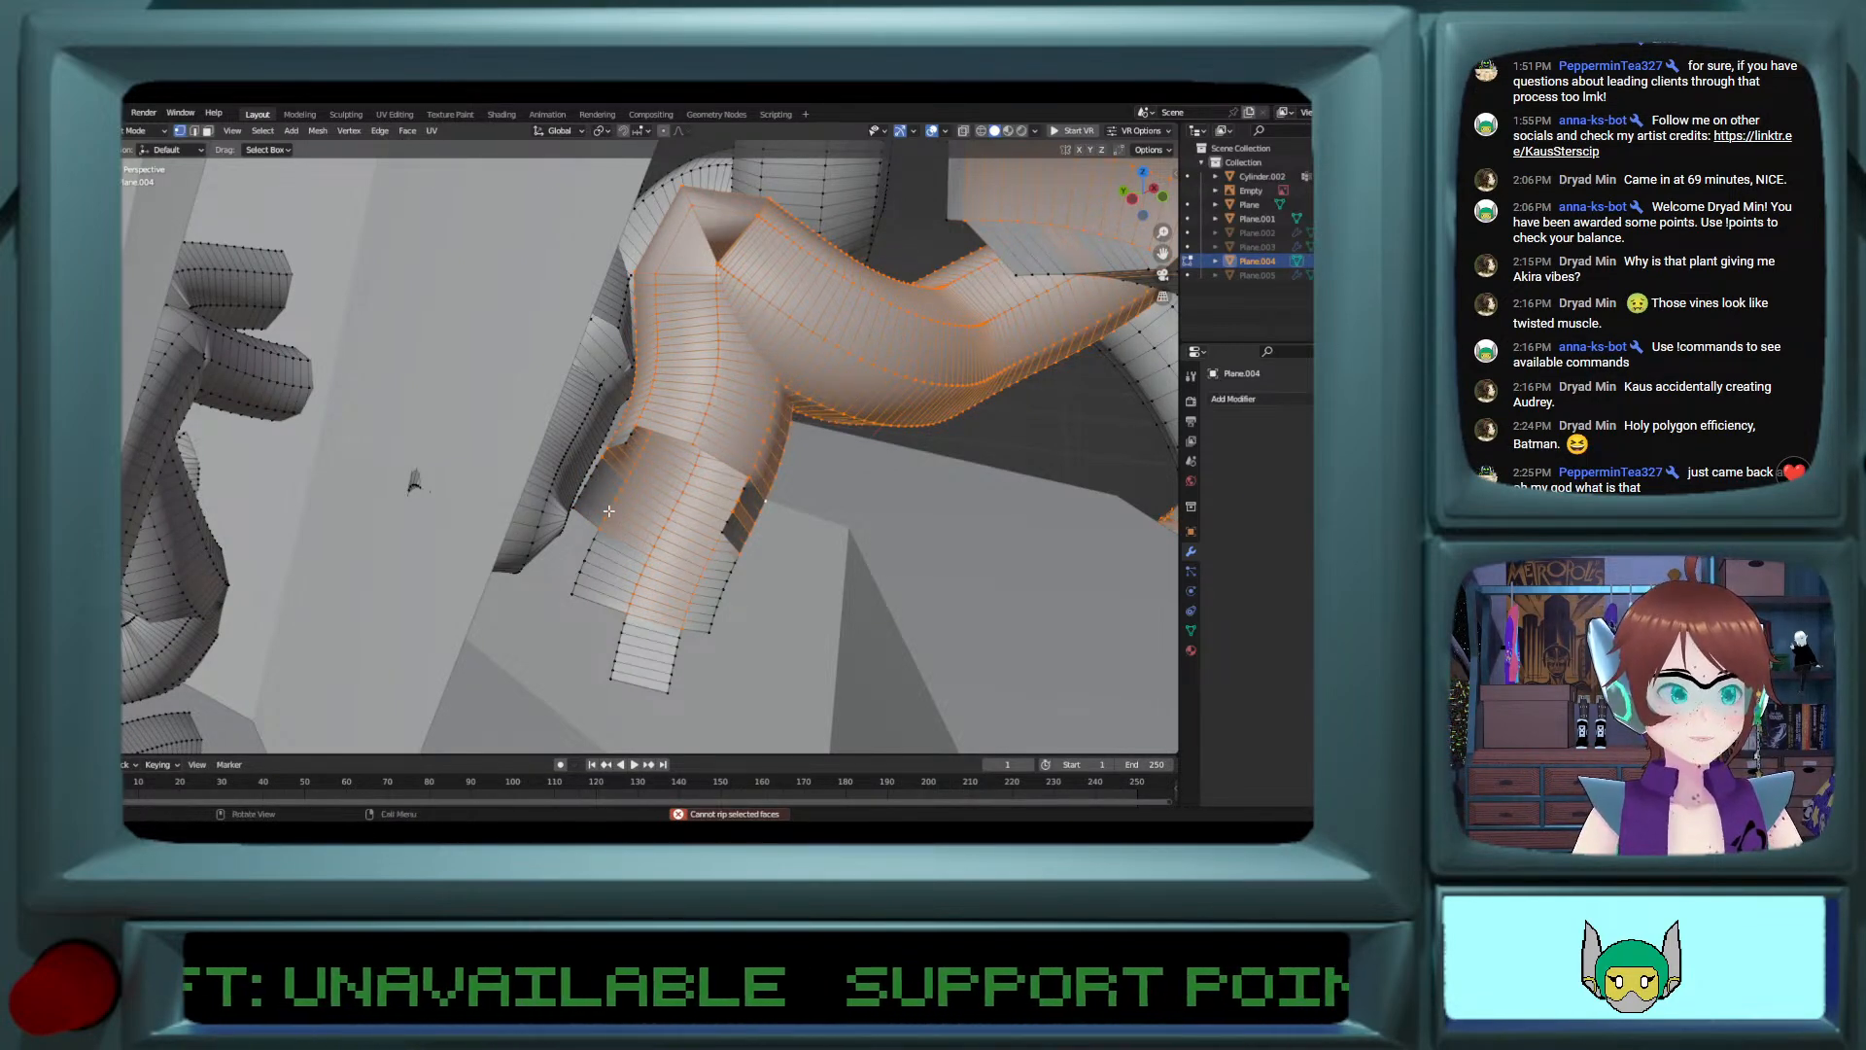
Step: Add the remaining unselected strips at the open lower end of the cut vine to the selection with Circle Select
middle_drag(609, 511, 659, 504)
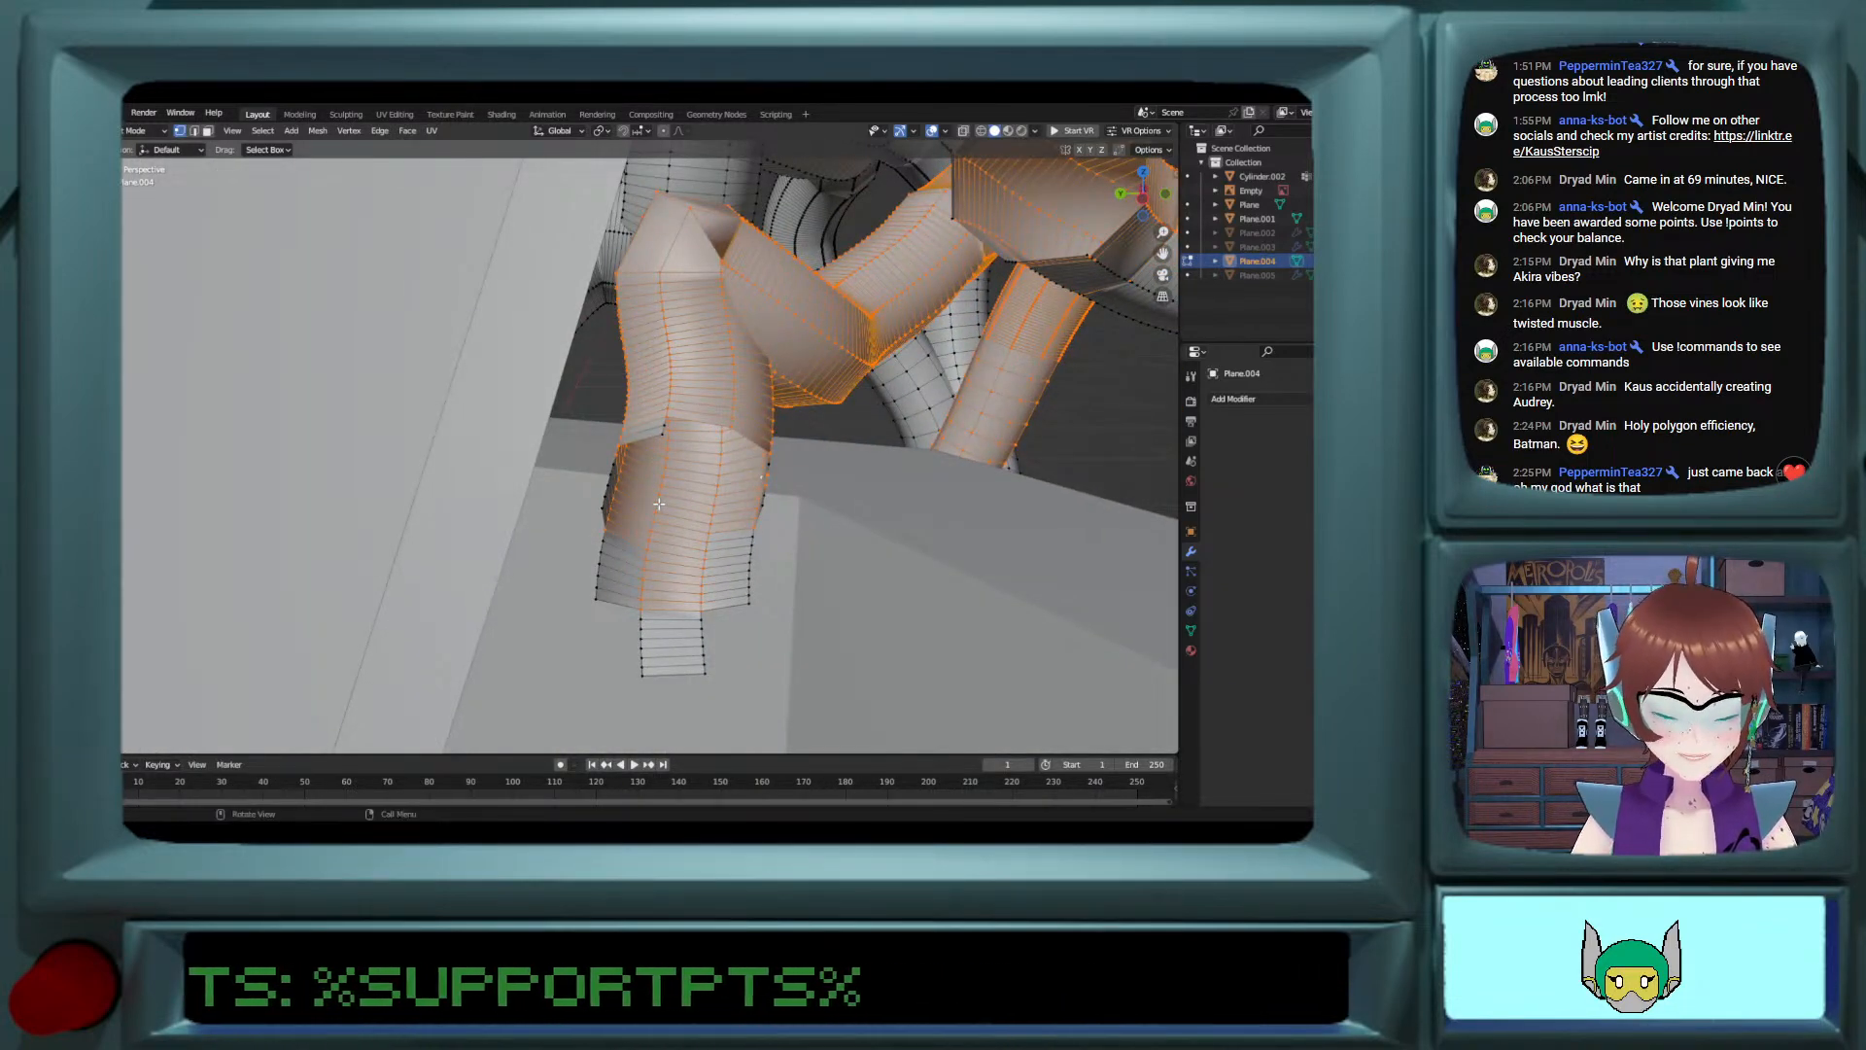
key(c)
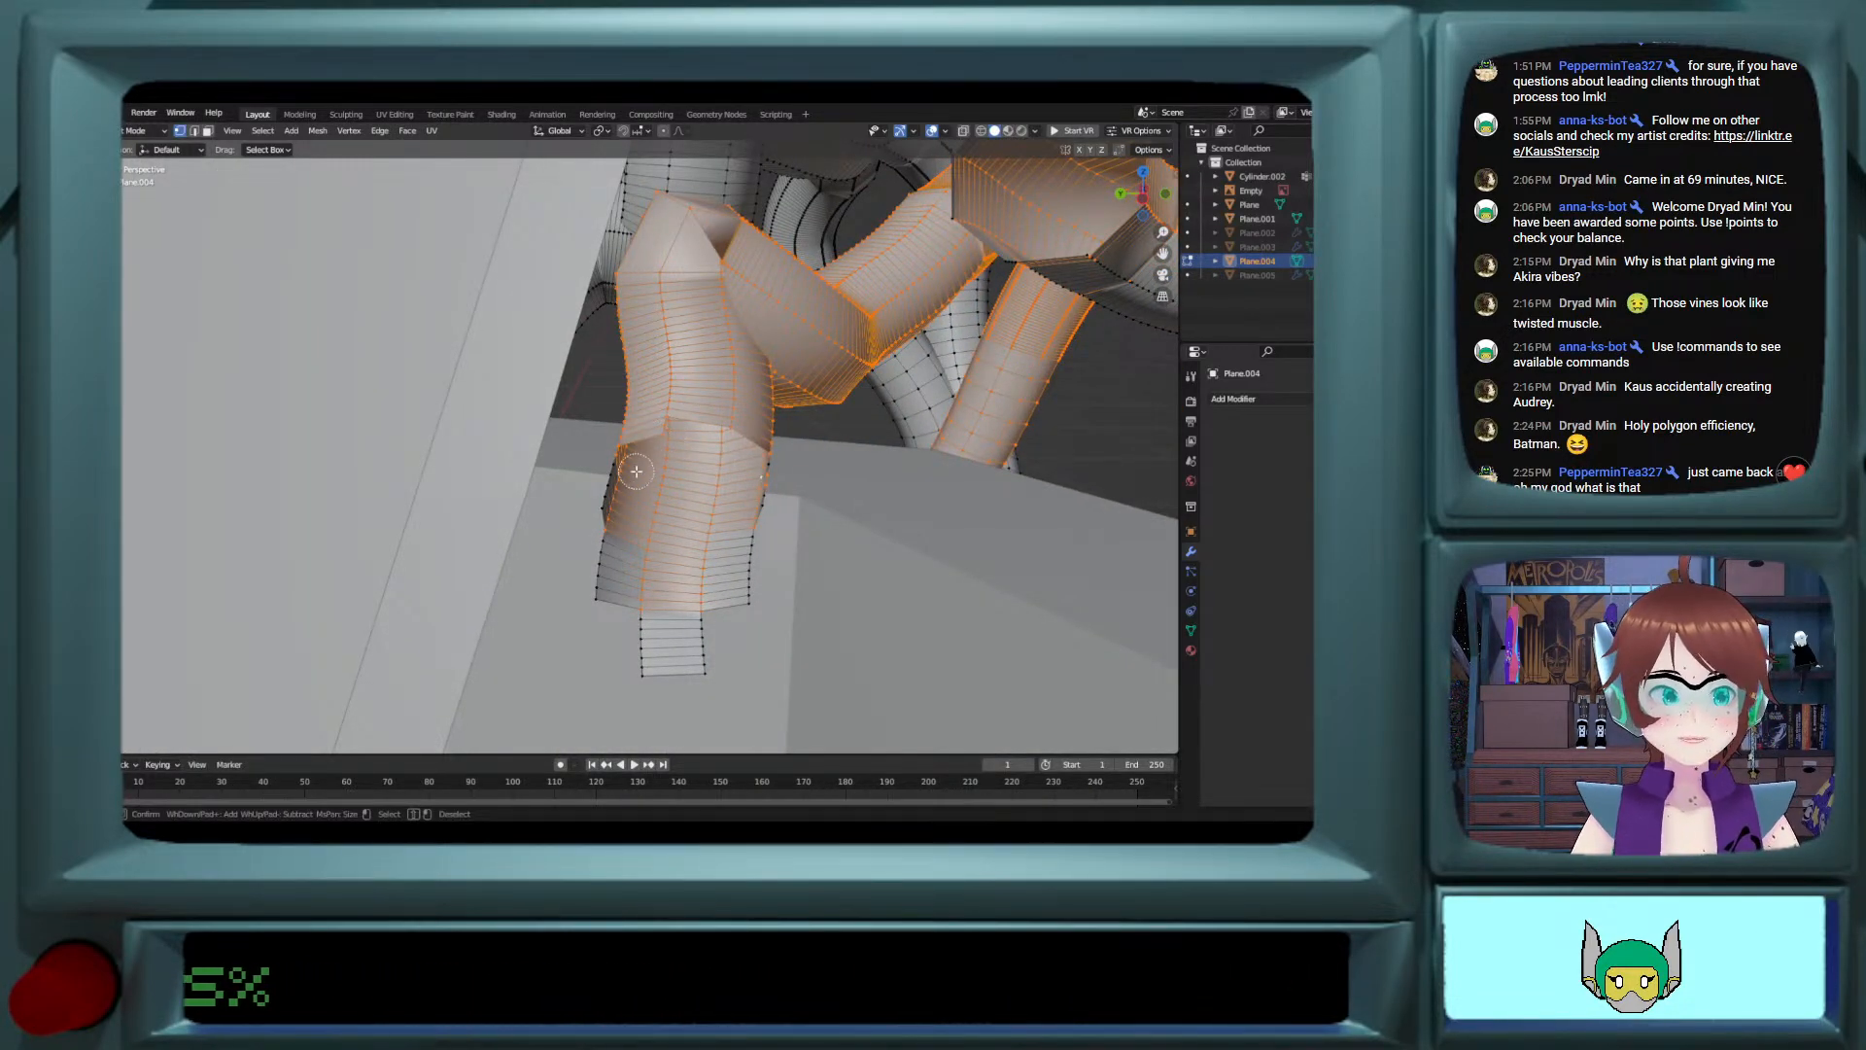
mouse_move(634, 472)
mouse_down()
mouse_move(615, 478)
mouse_move(605, 581)
mouse_move(646, 610)
mouse_up()
mouse_move(694, 690)
mouse_down()
mouse_move(750, 562)
mouse_move(759, 473)
mouse_up()
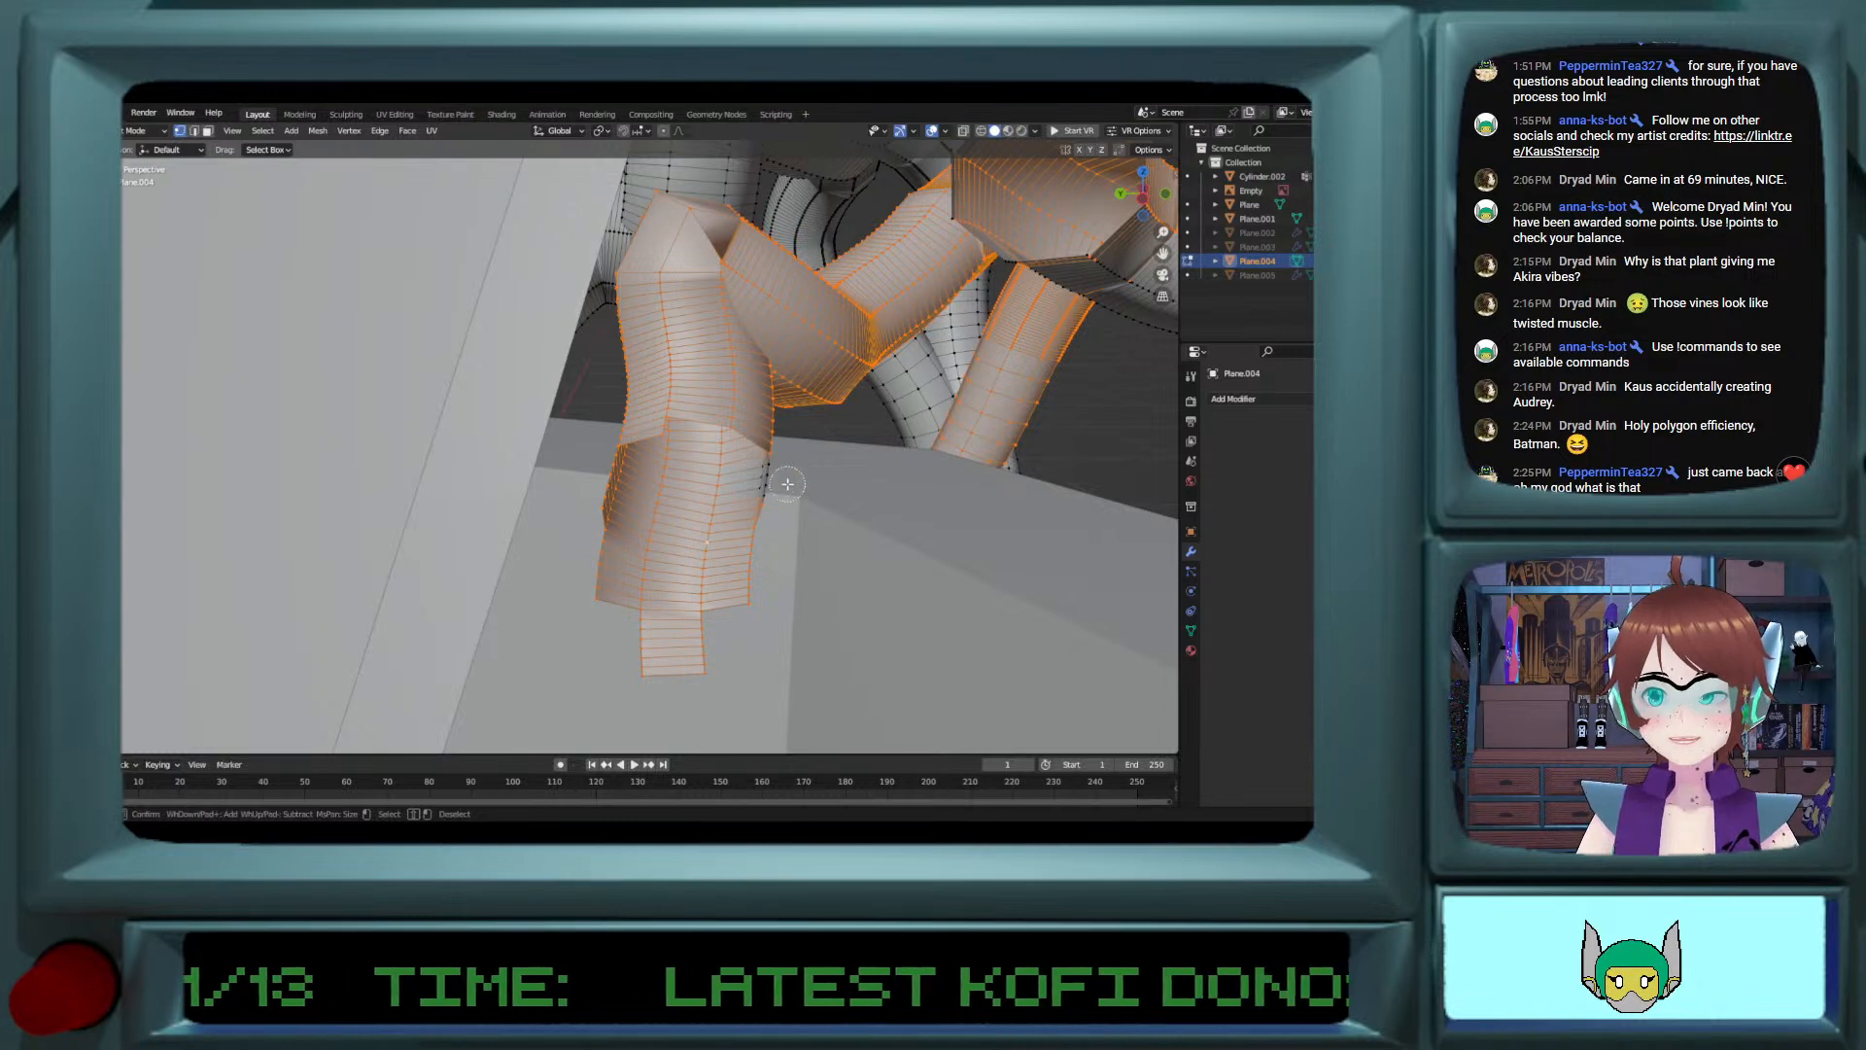
key(Escape)
Step: Add the underside edge loop and the leftover strips around the open tip of the adjacent curled vine to the selection
mouse_move(767, 489)
middle_down()
mouse_move(802, 387)
mouse_move(907, 515)
middle_up()
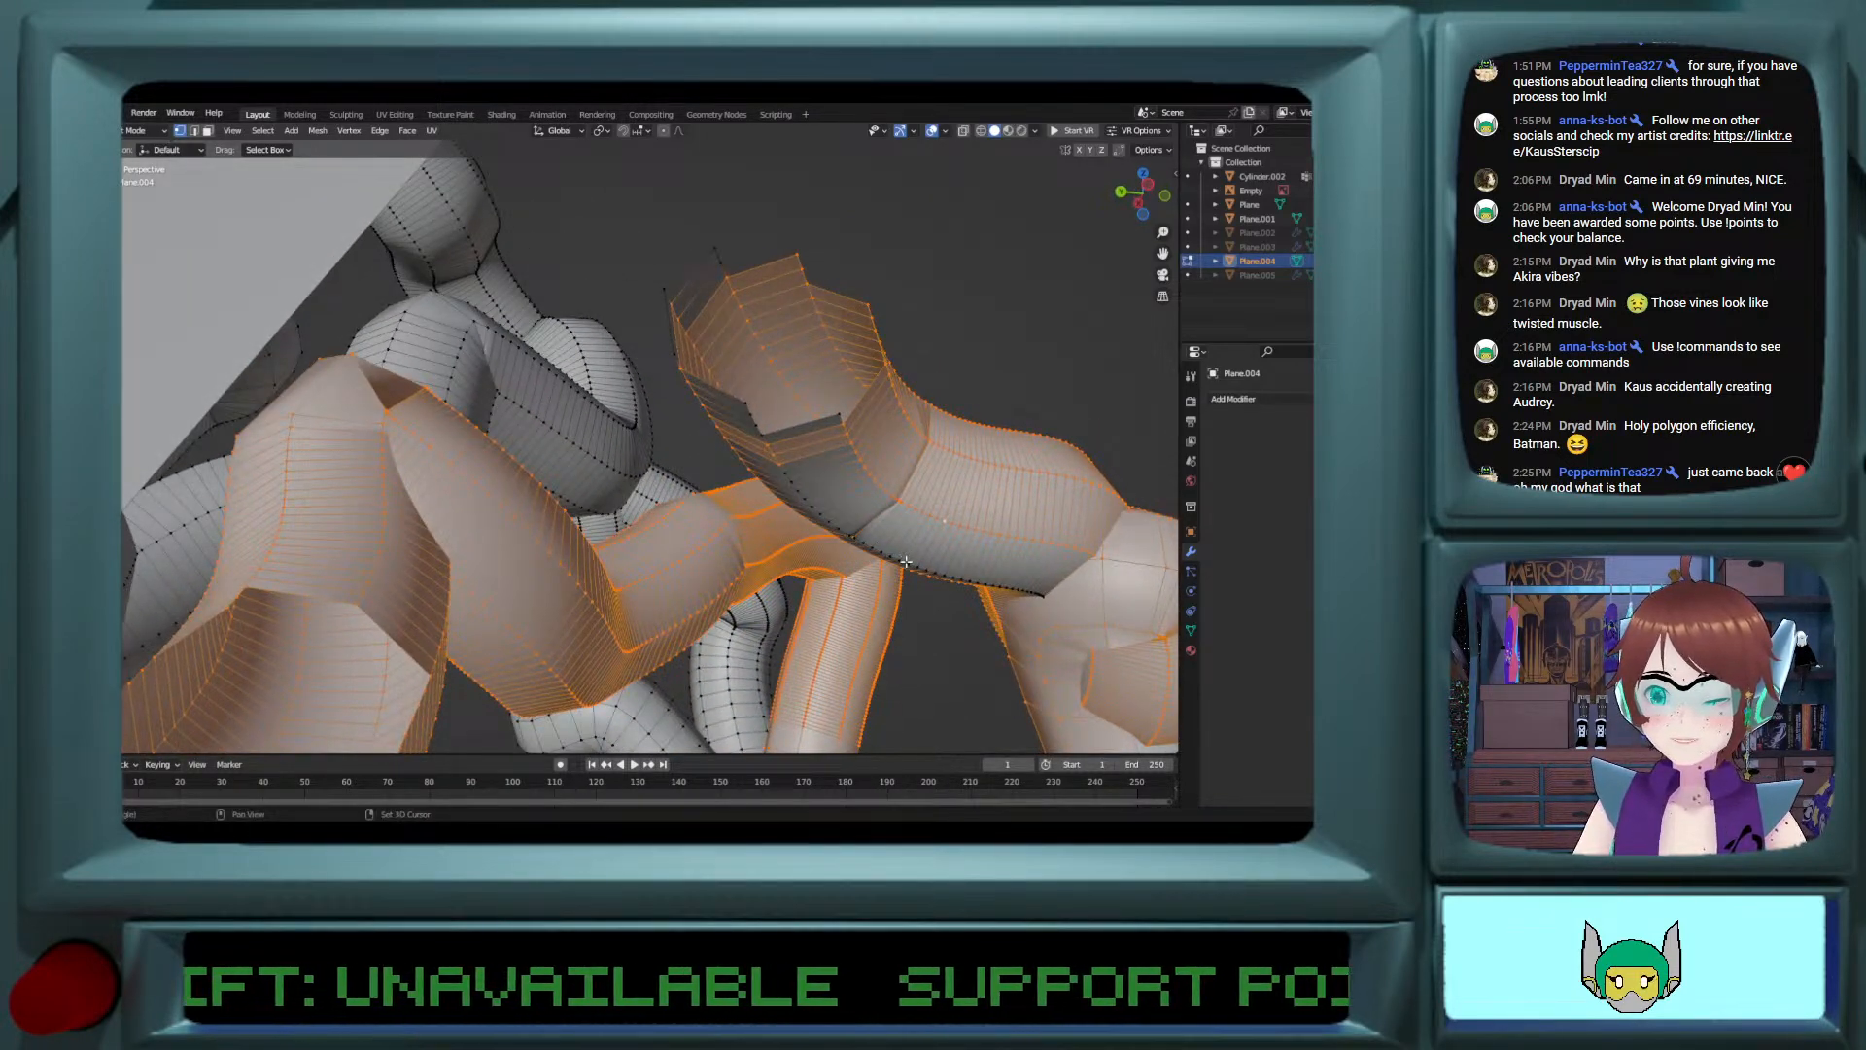
alt+shift+click(906, 557)
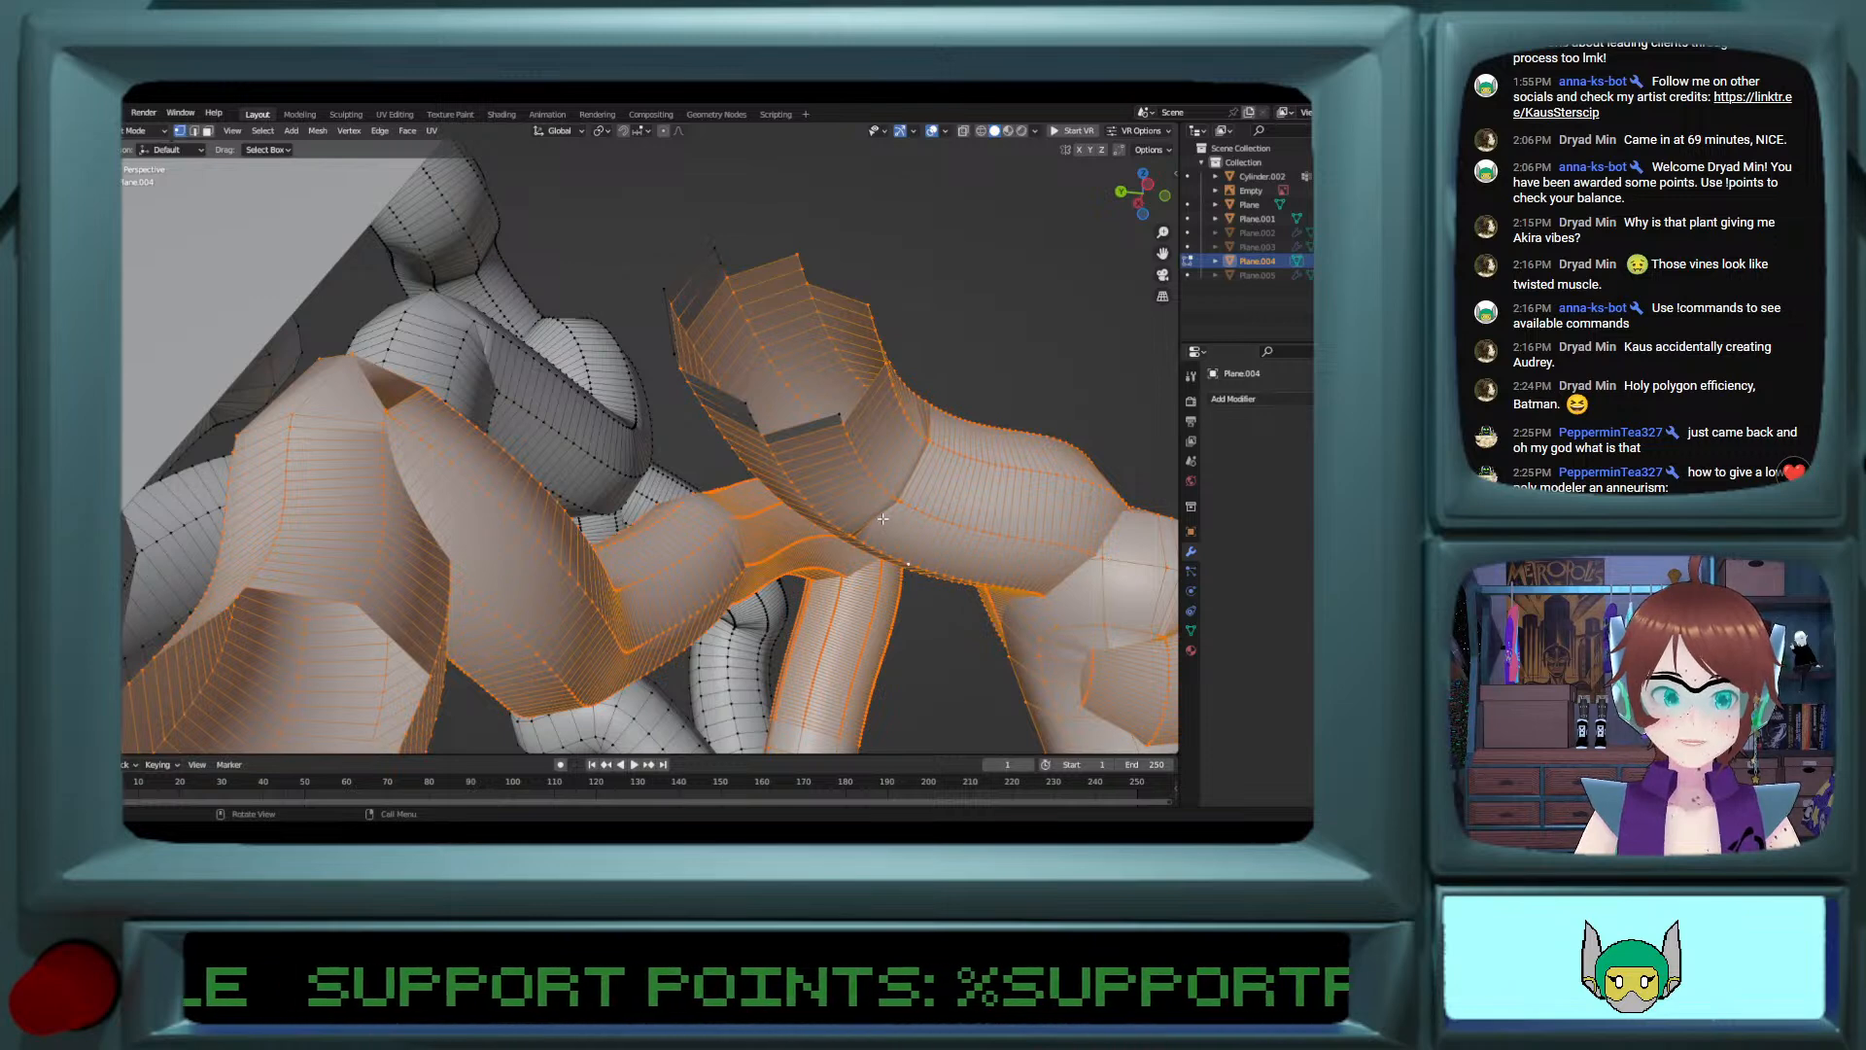
middle_drag(883, 519, 942, 505)
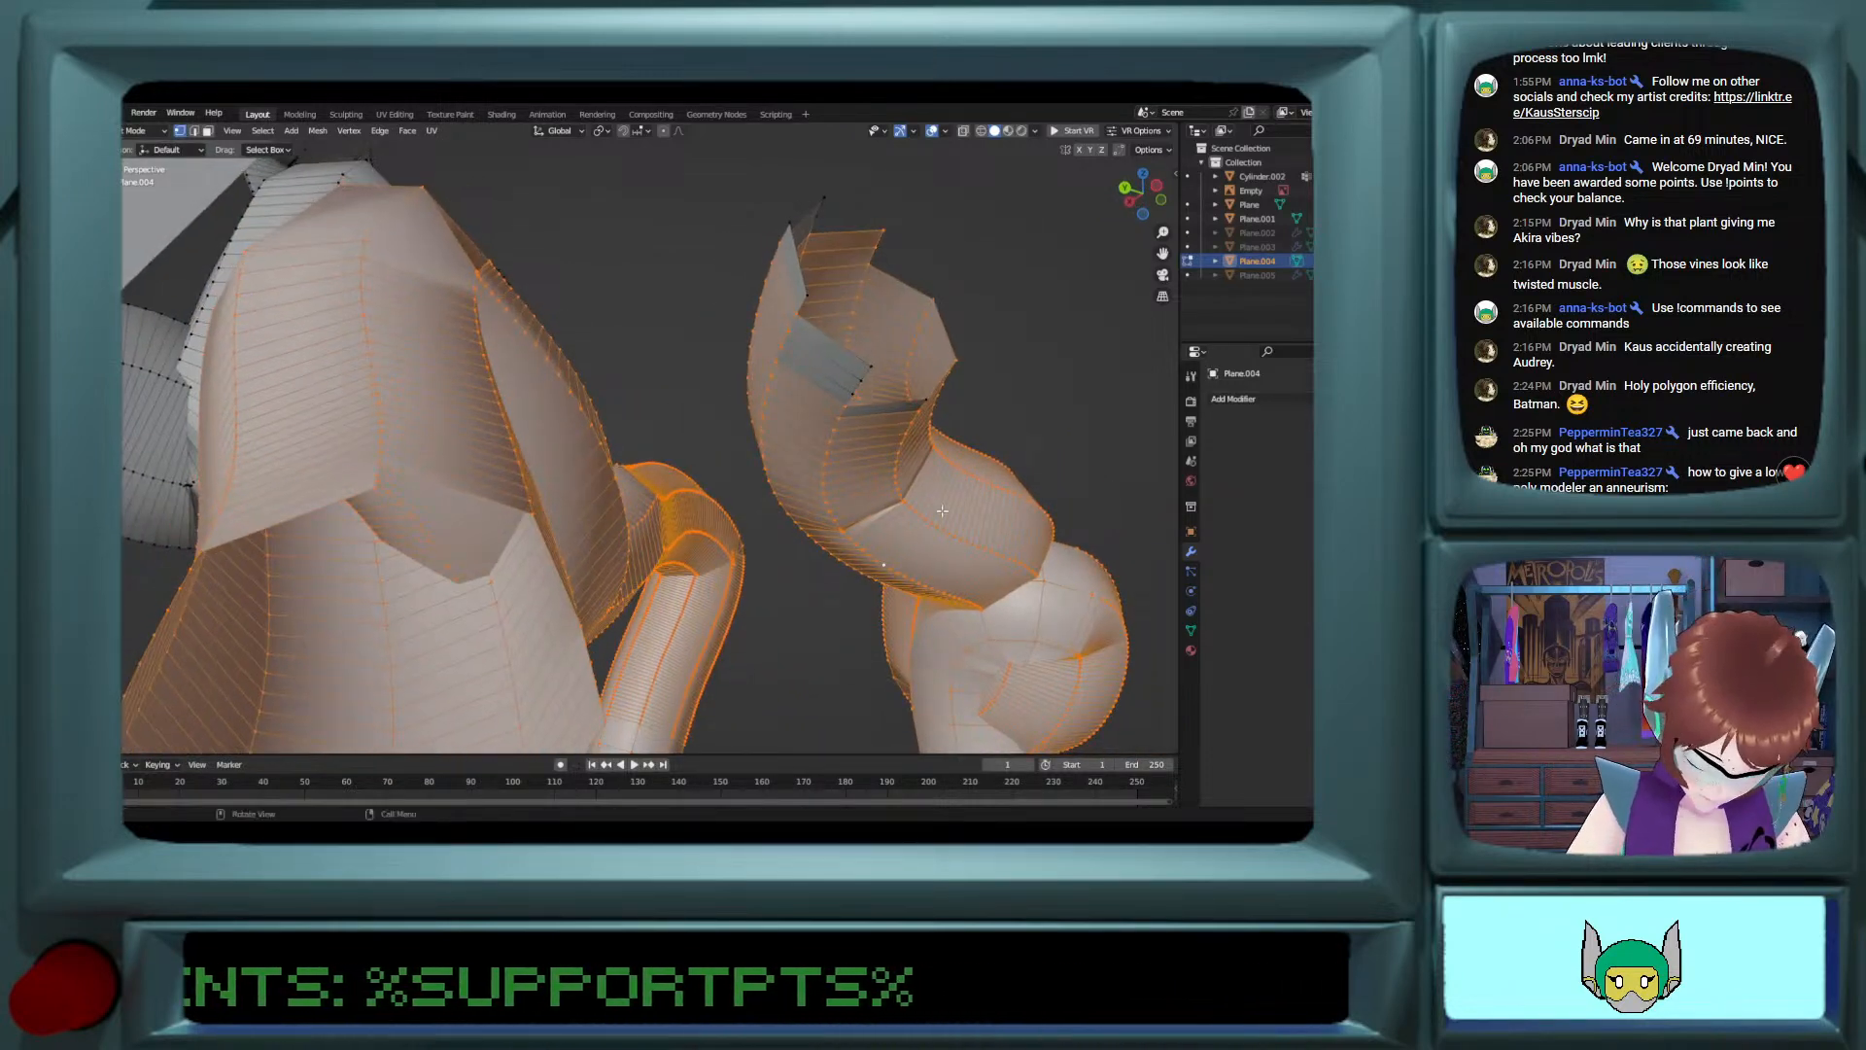
key(c)
drag(856, 365, 939, 398)
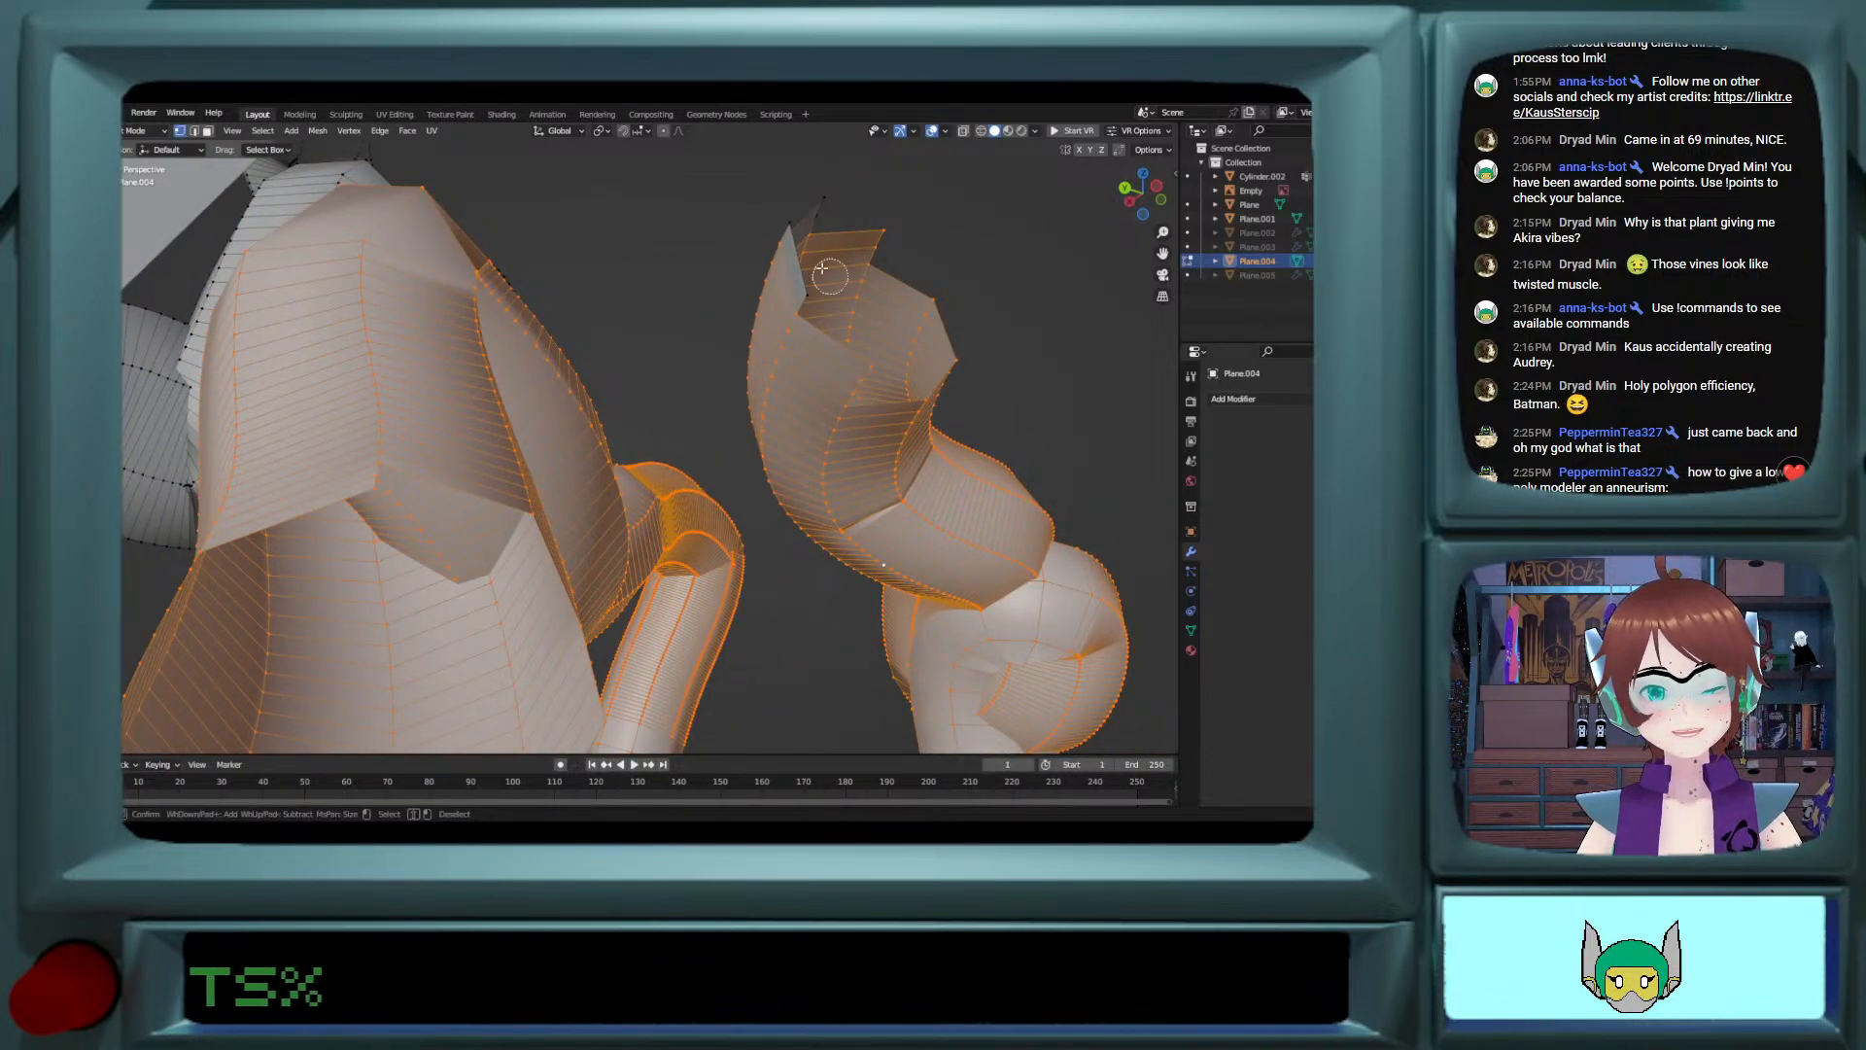
key(g)
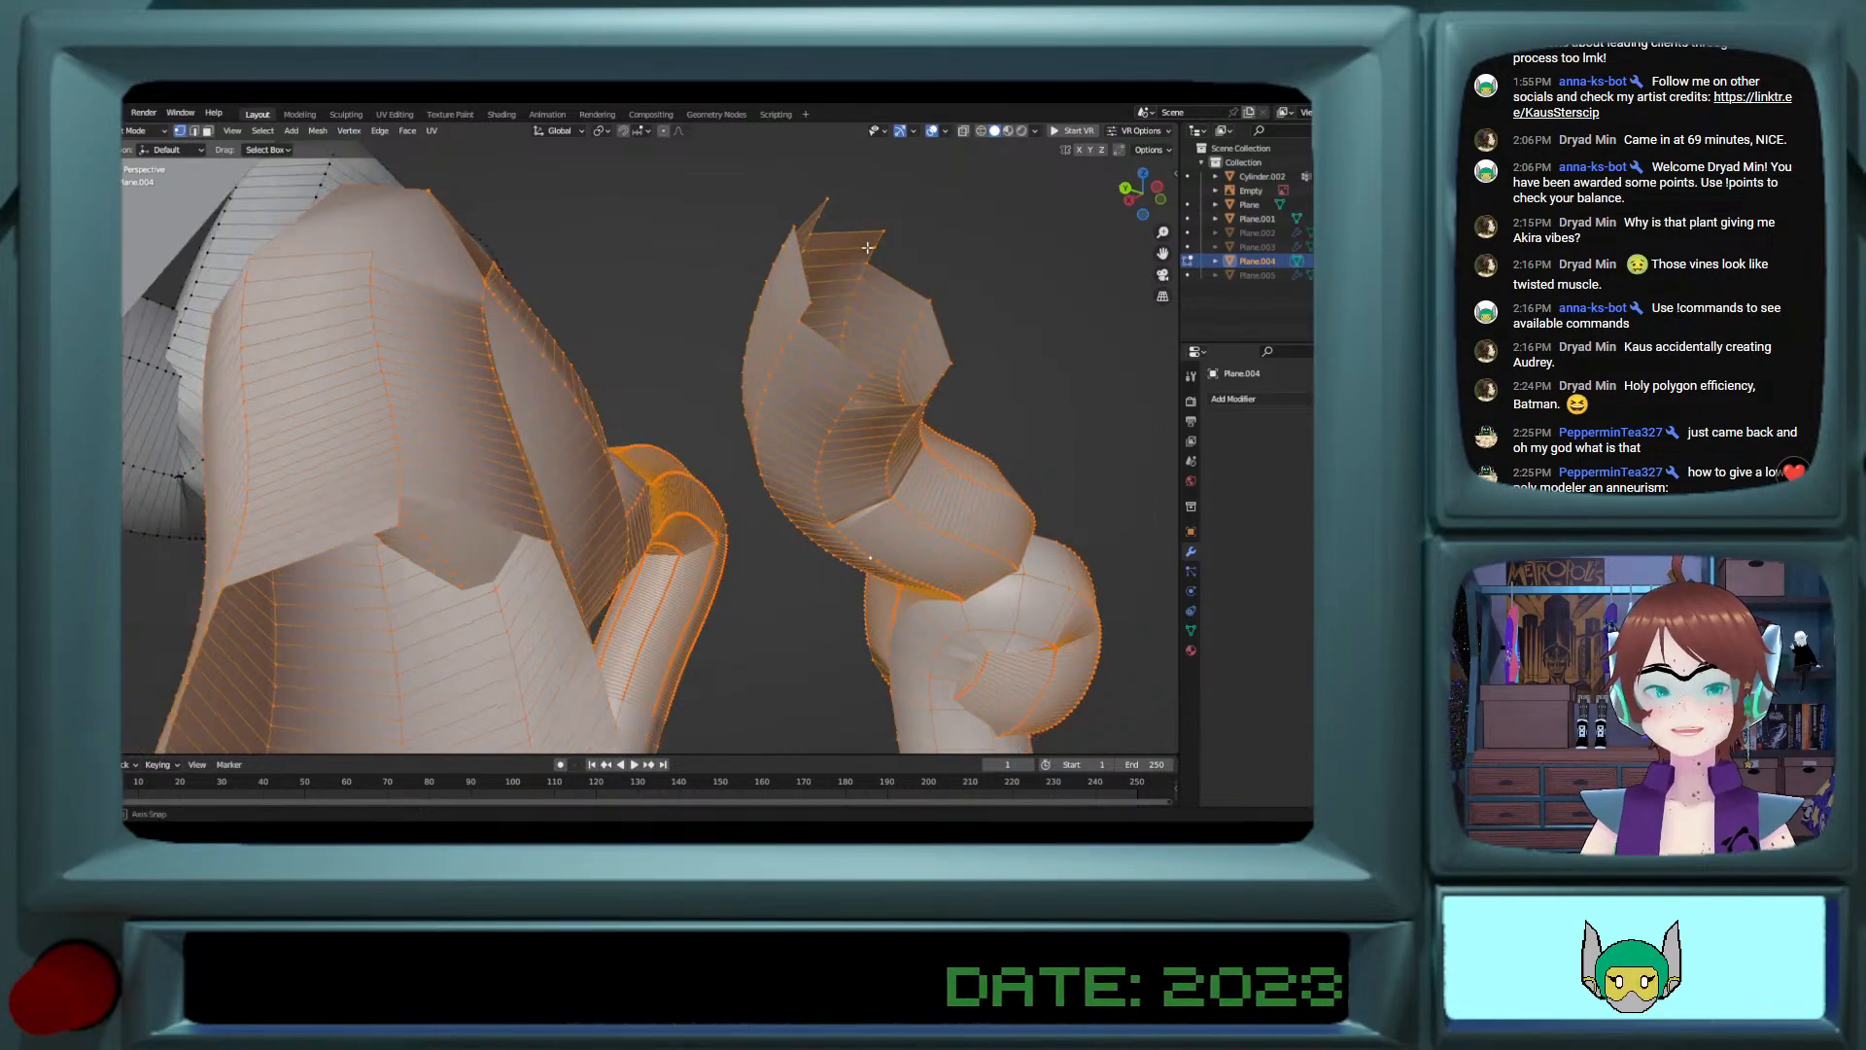
Step: Add the front and side lengthwise edge loops of the unselected bent vine with the jagged open end to the selection
middle_drag(868, 248, 713, 455)
scroll(738, 467, up, 4)
middle_drag(821, 492, 863, 483)
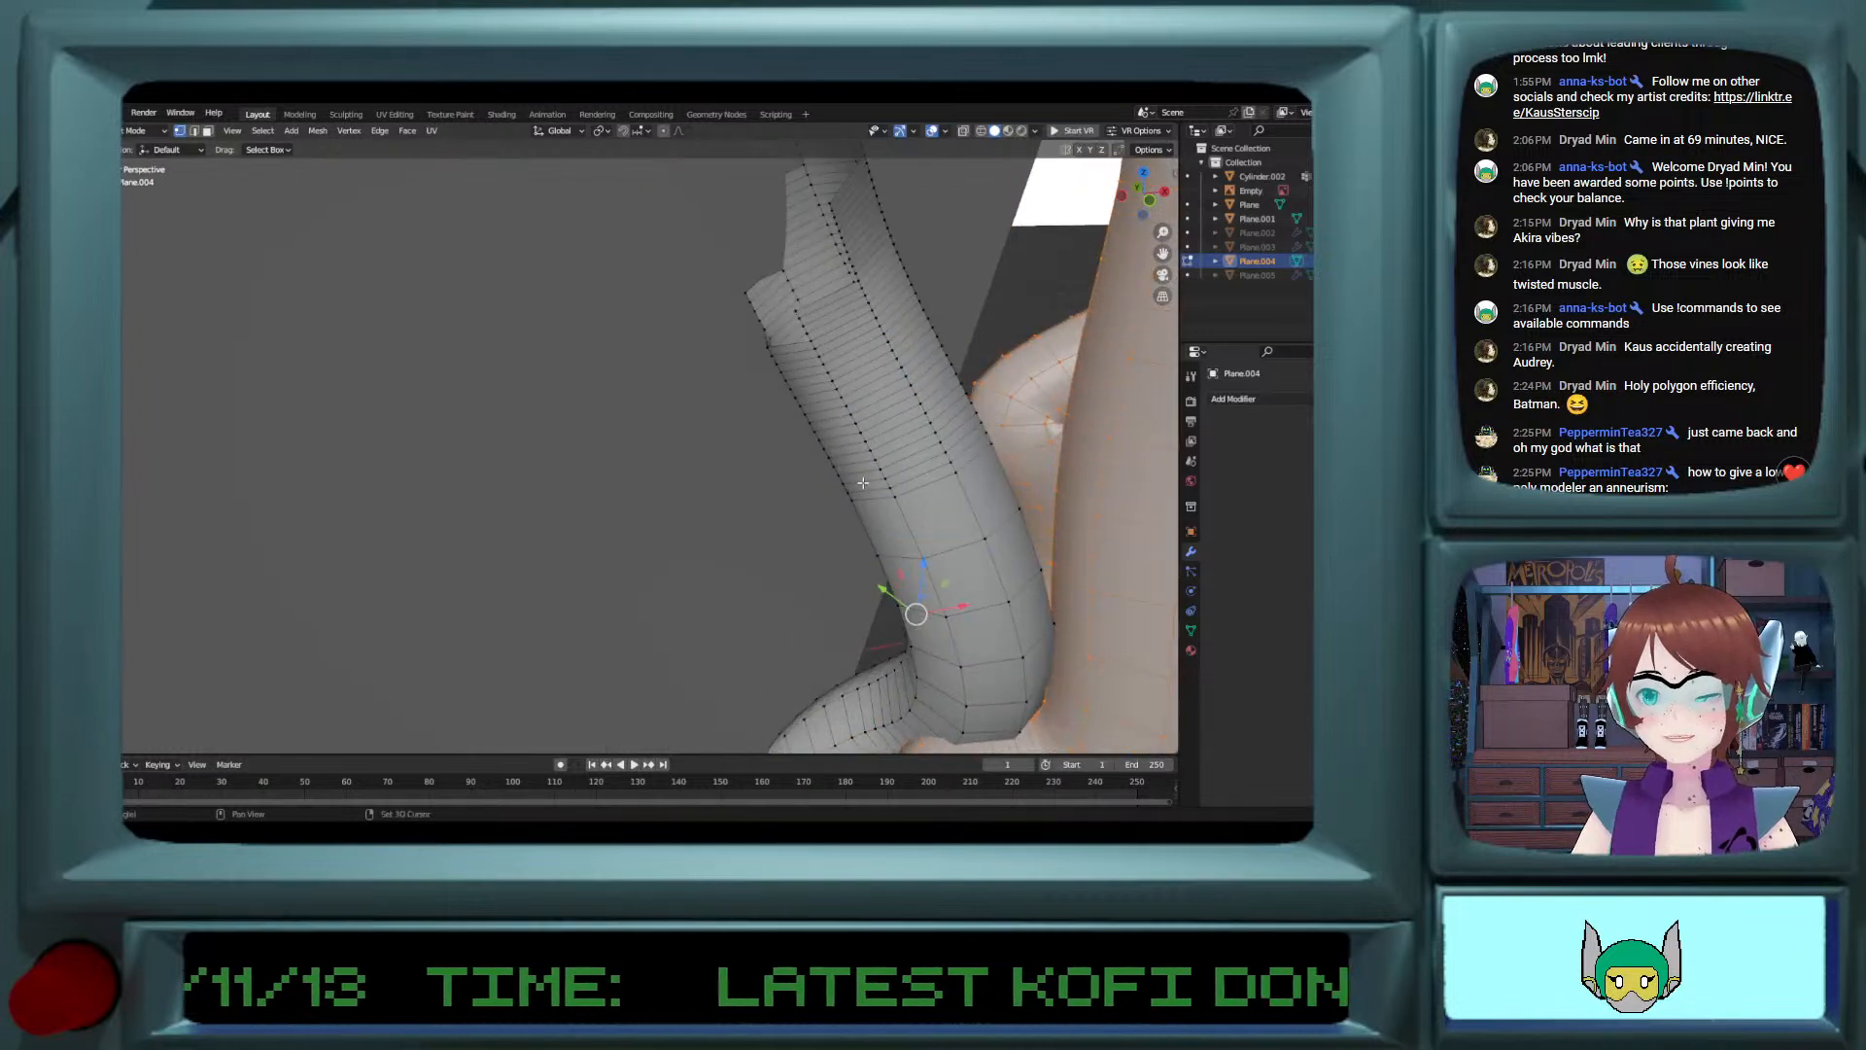
alt+shift+click(965, 513)
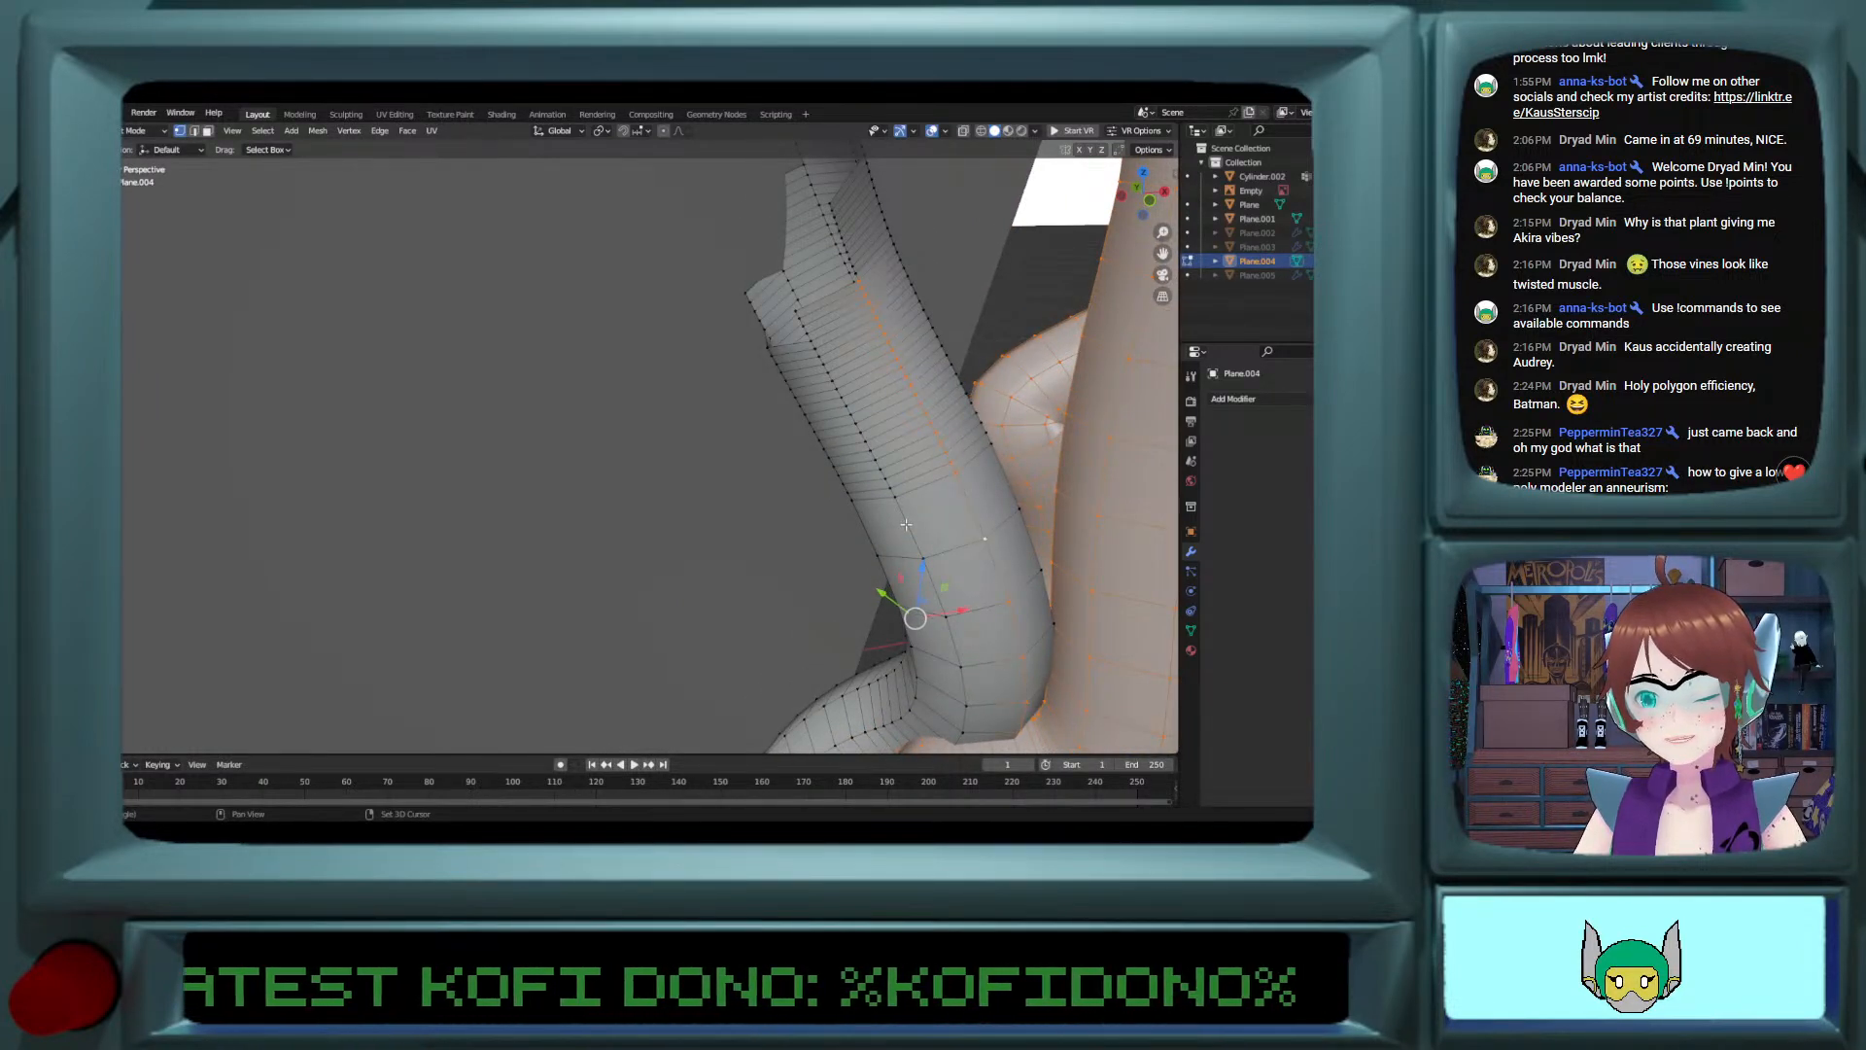
alt+shift+click(854, 527)
alt+shift+click(865, 521)
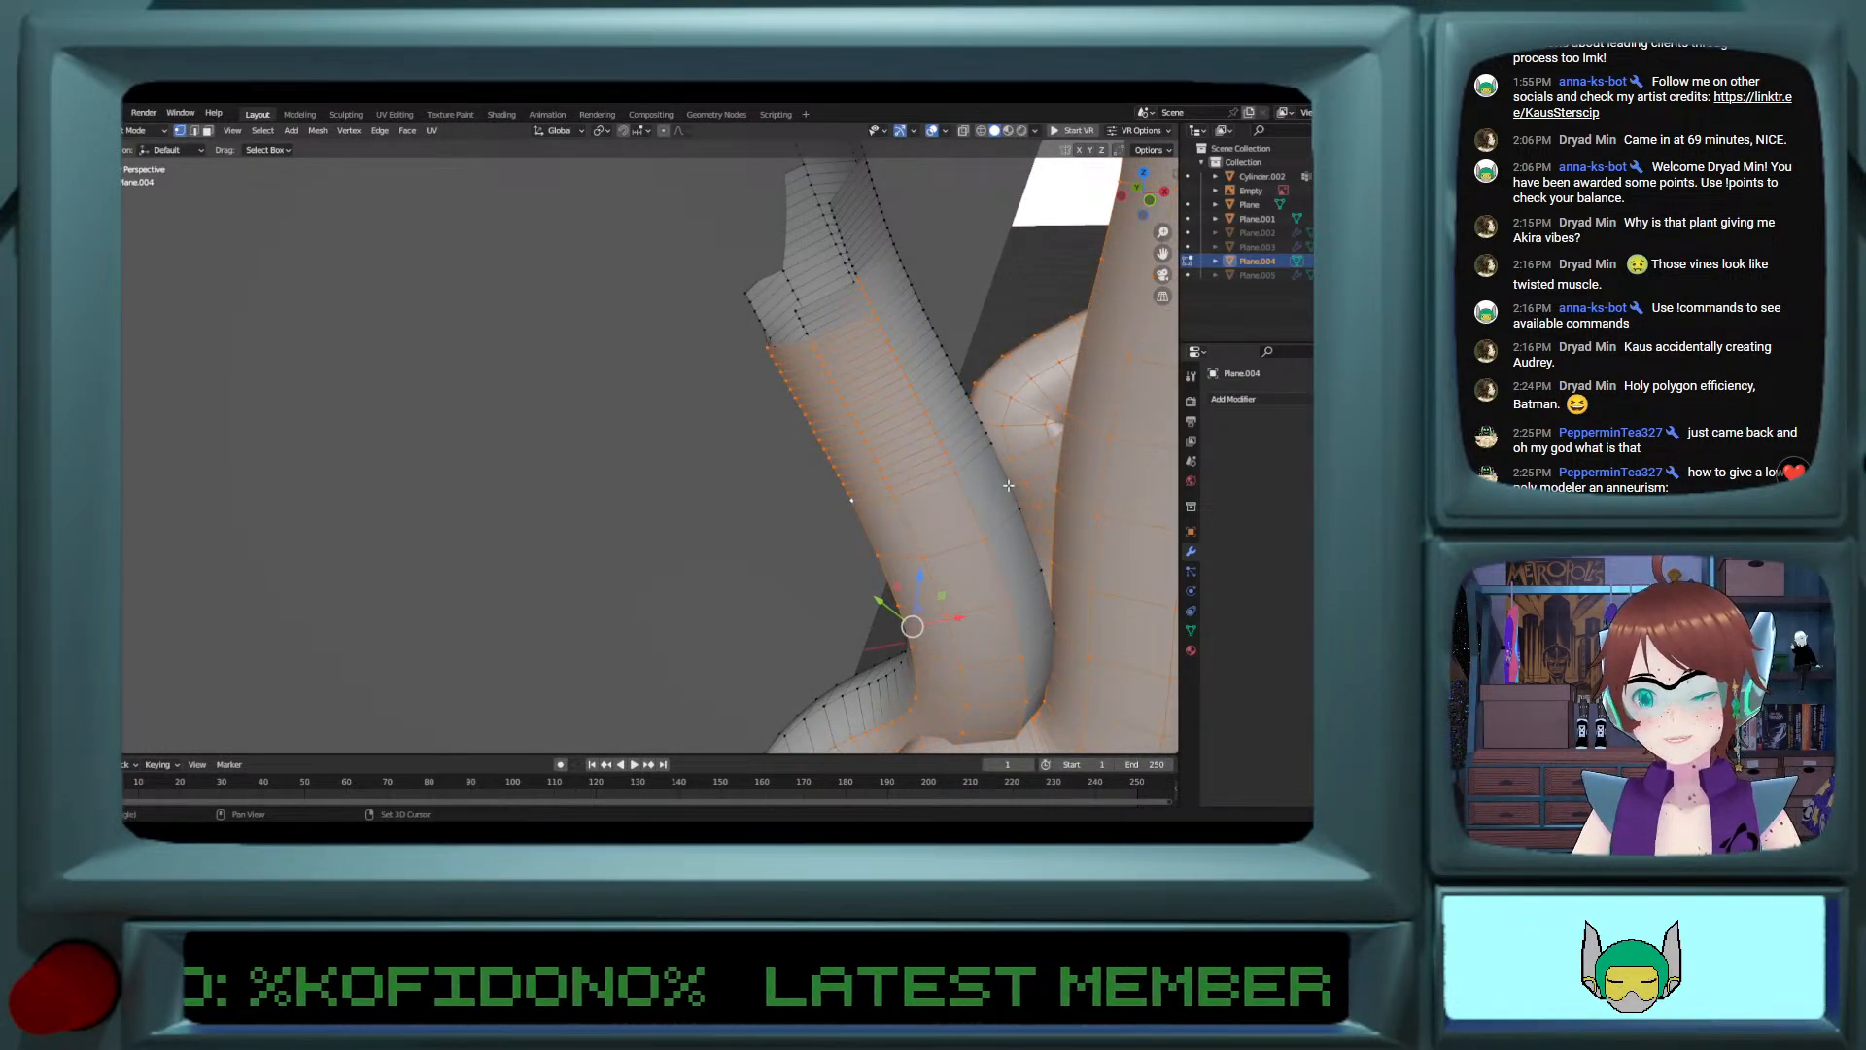
alt+shift+click(1009, 488)
Step: Extend the selection with the edge loops near the jagged upper end and outer side of the bent vine
middle_drag(911, 420, 795, 281)
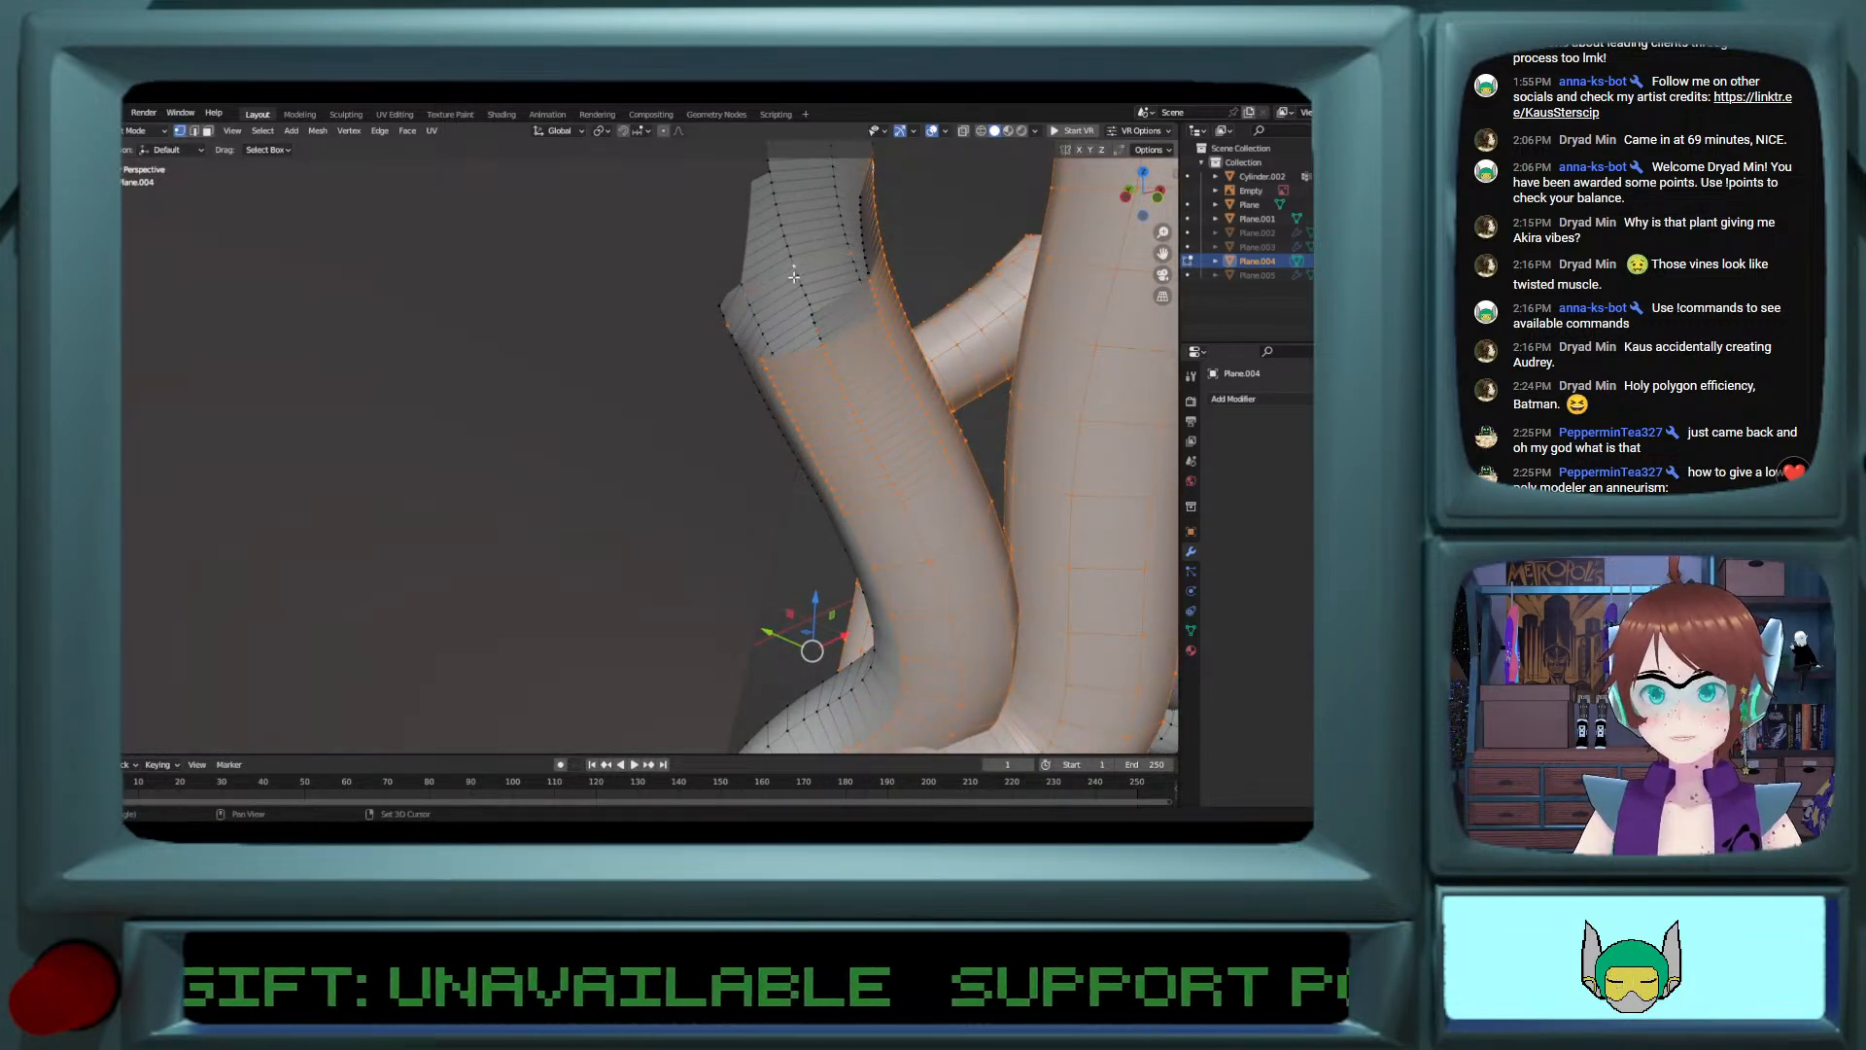
alt+shift+click(799, 280)
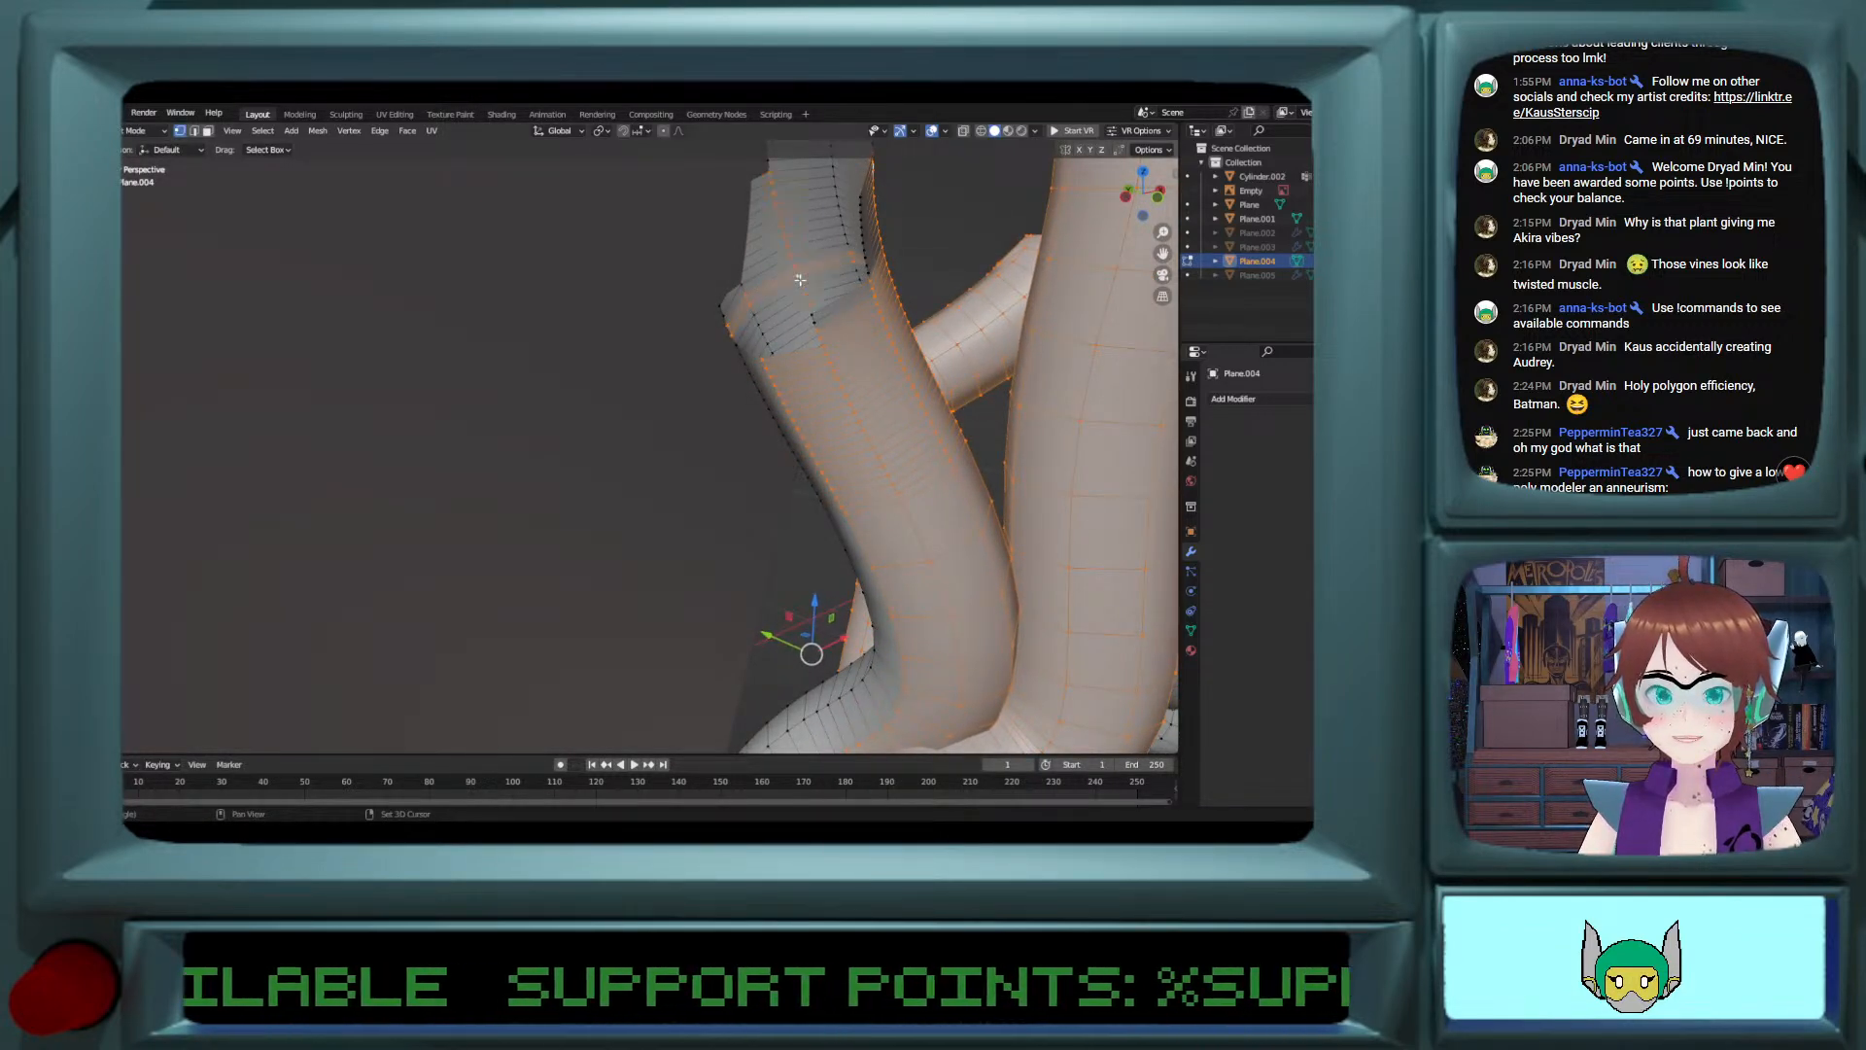
alt+shift+click(760, 331)
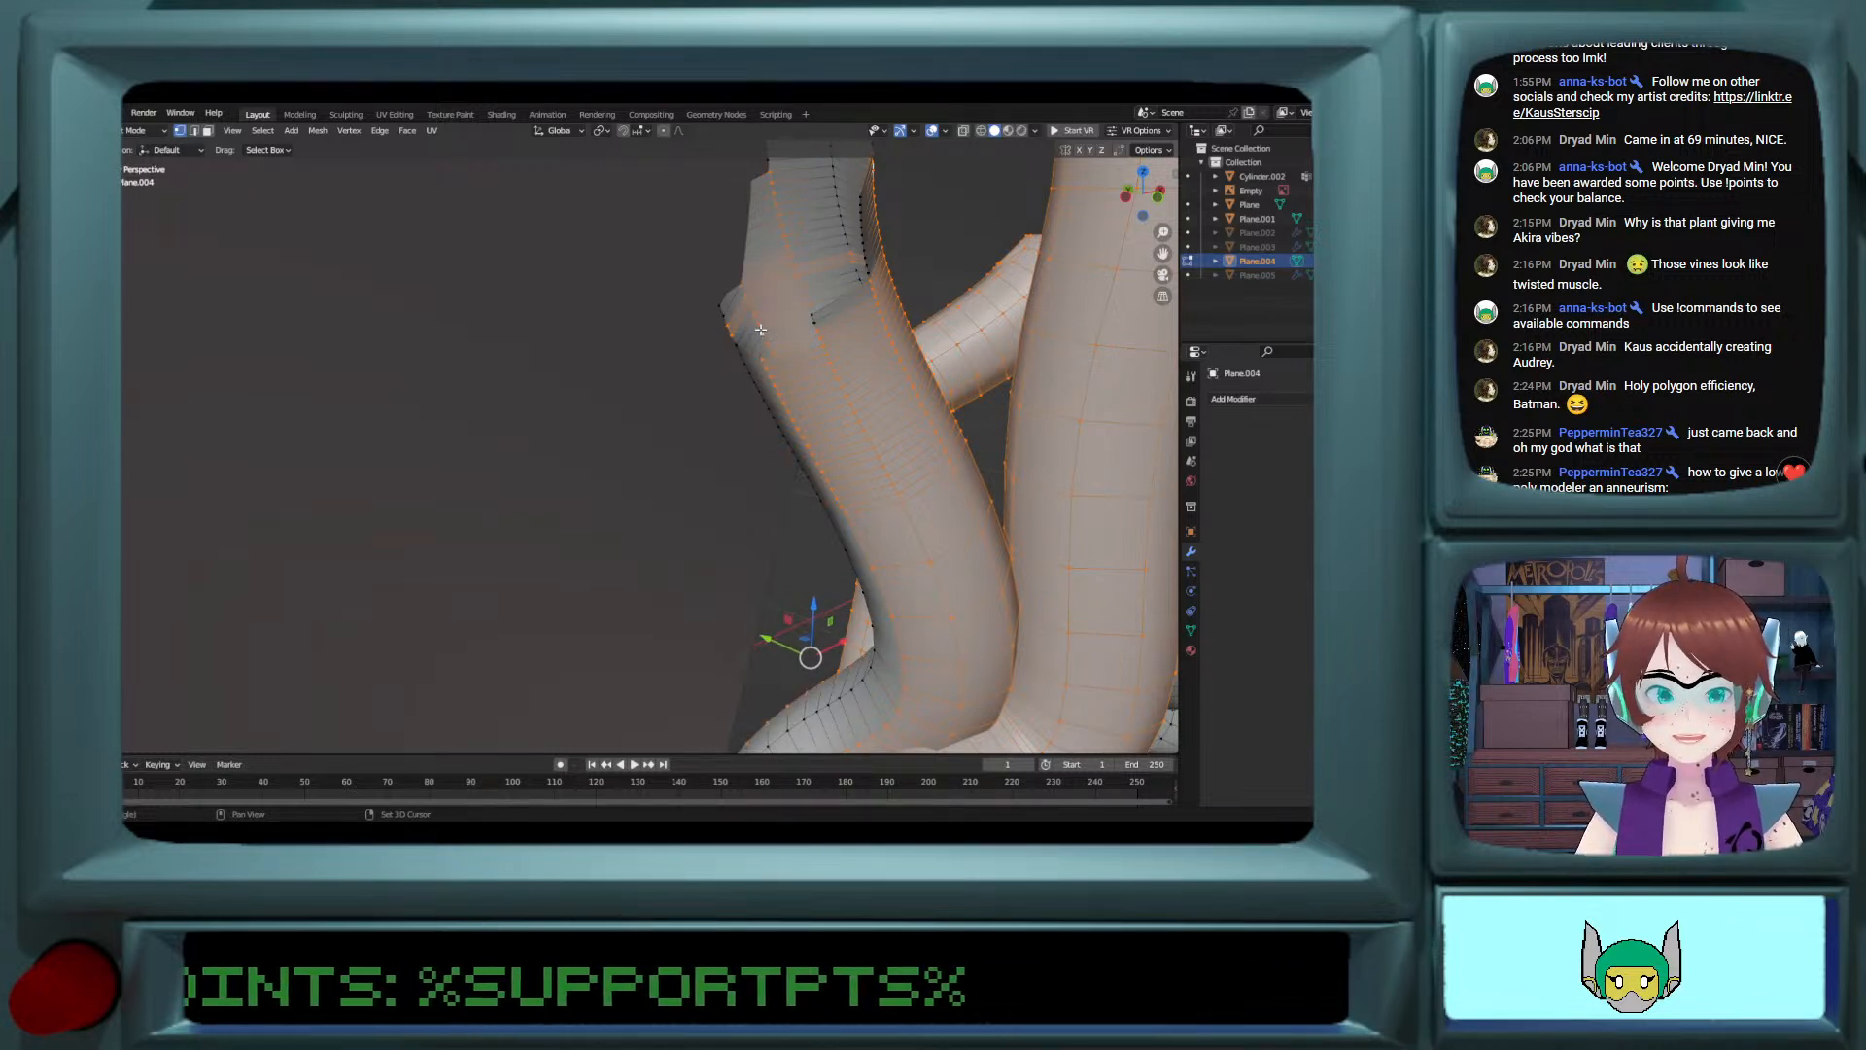
alt+shift+click(743, 362)
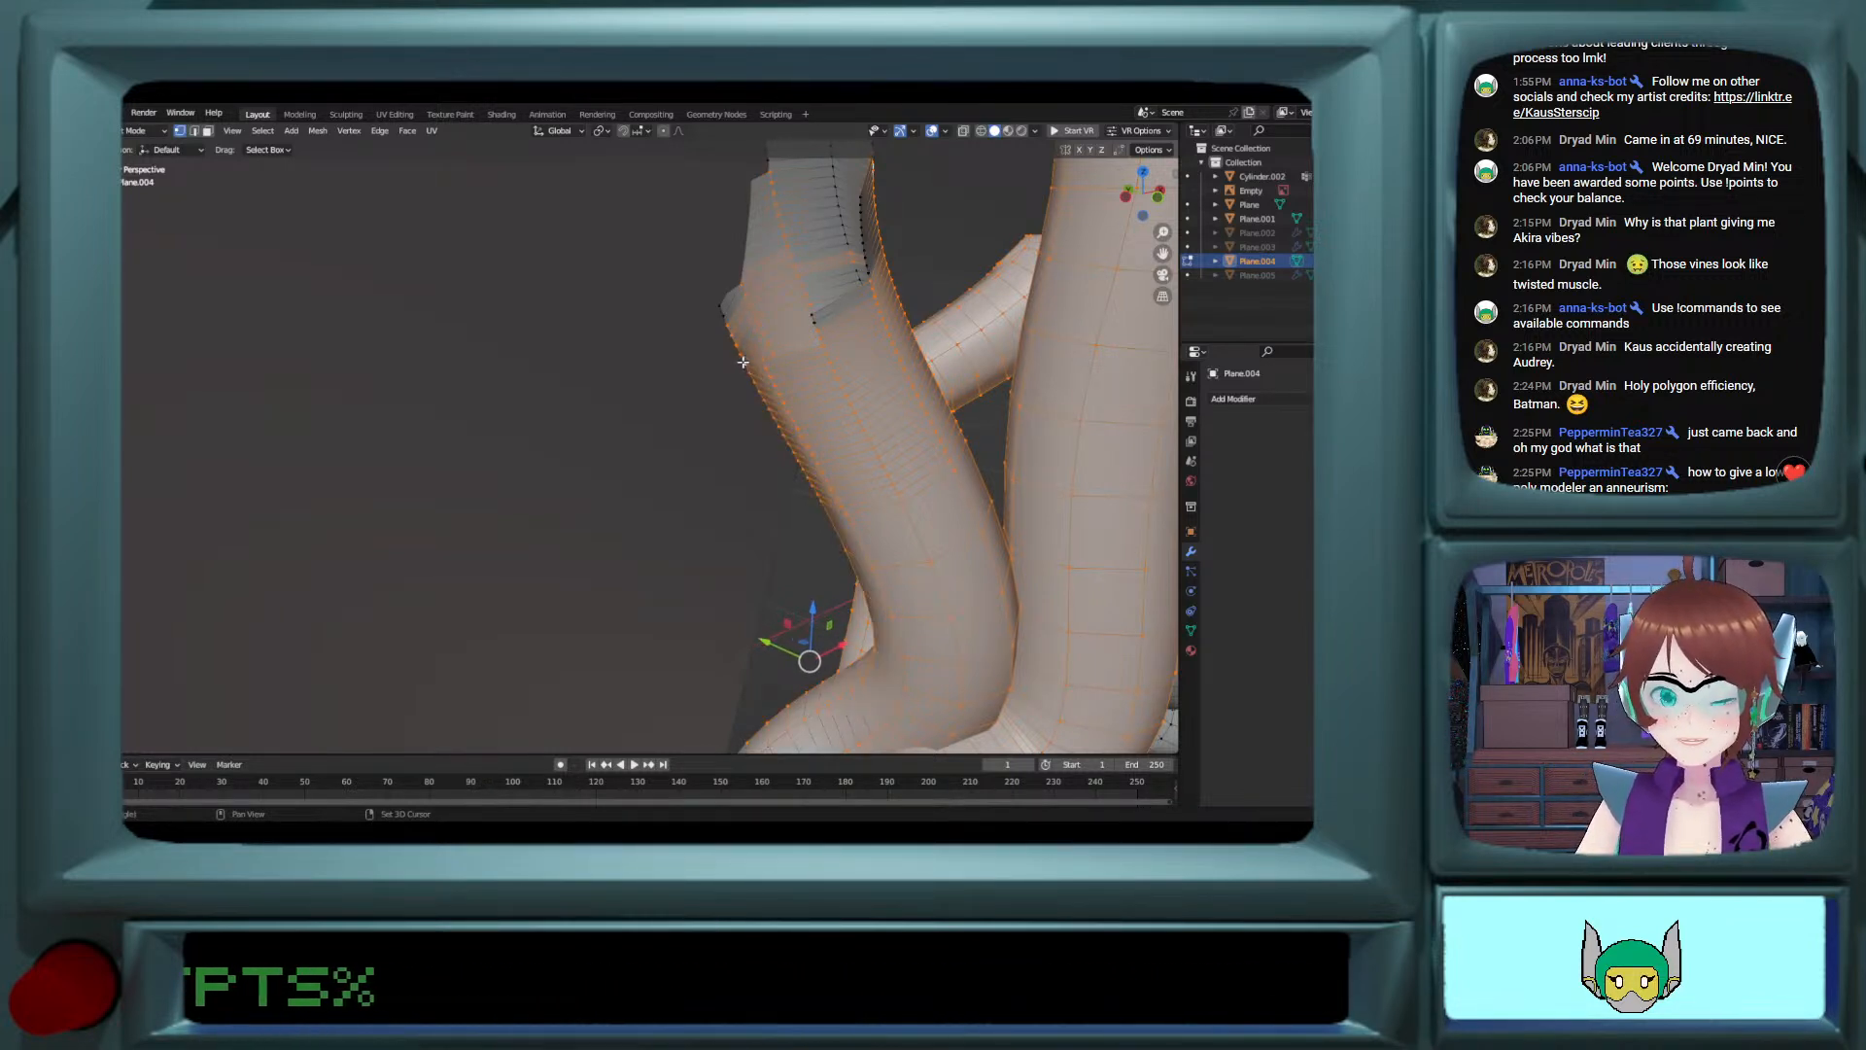
Step: Turn on X-ray and check the selected vine clump beside the pot for parts missing from the selection
middle_drag(851, 265, 942, 341)
scroll(942, 342, down, 12)
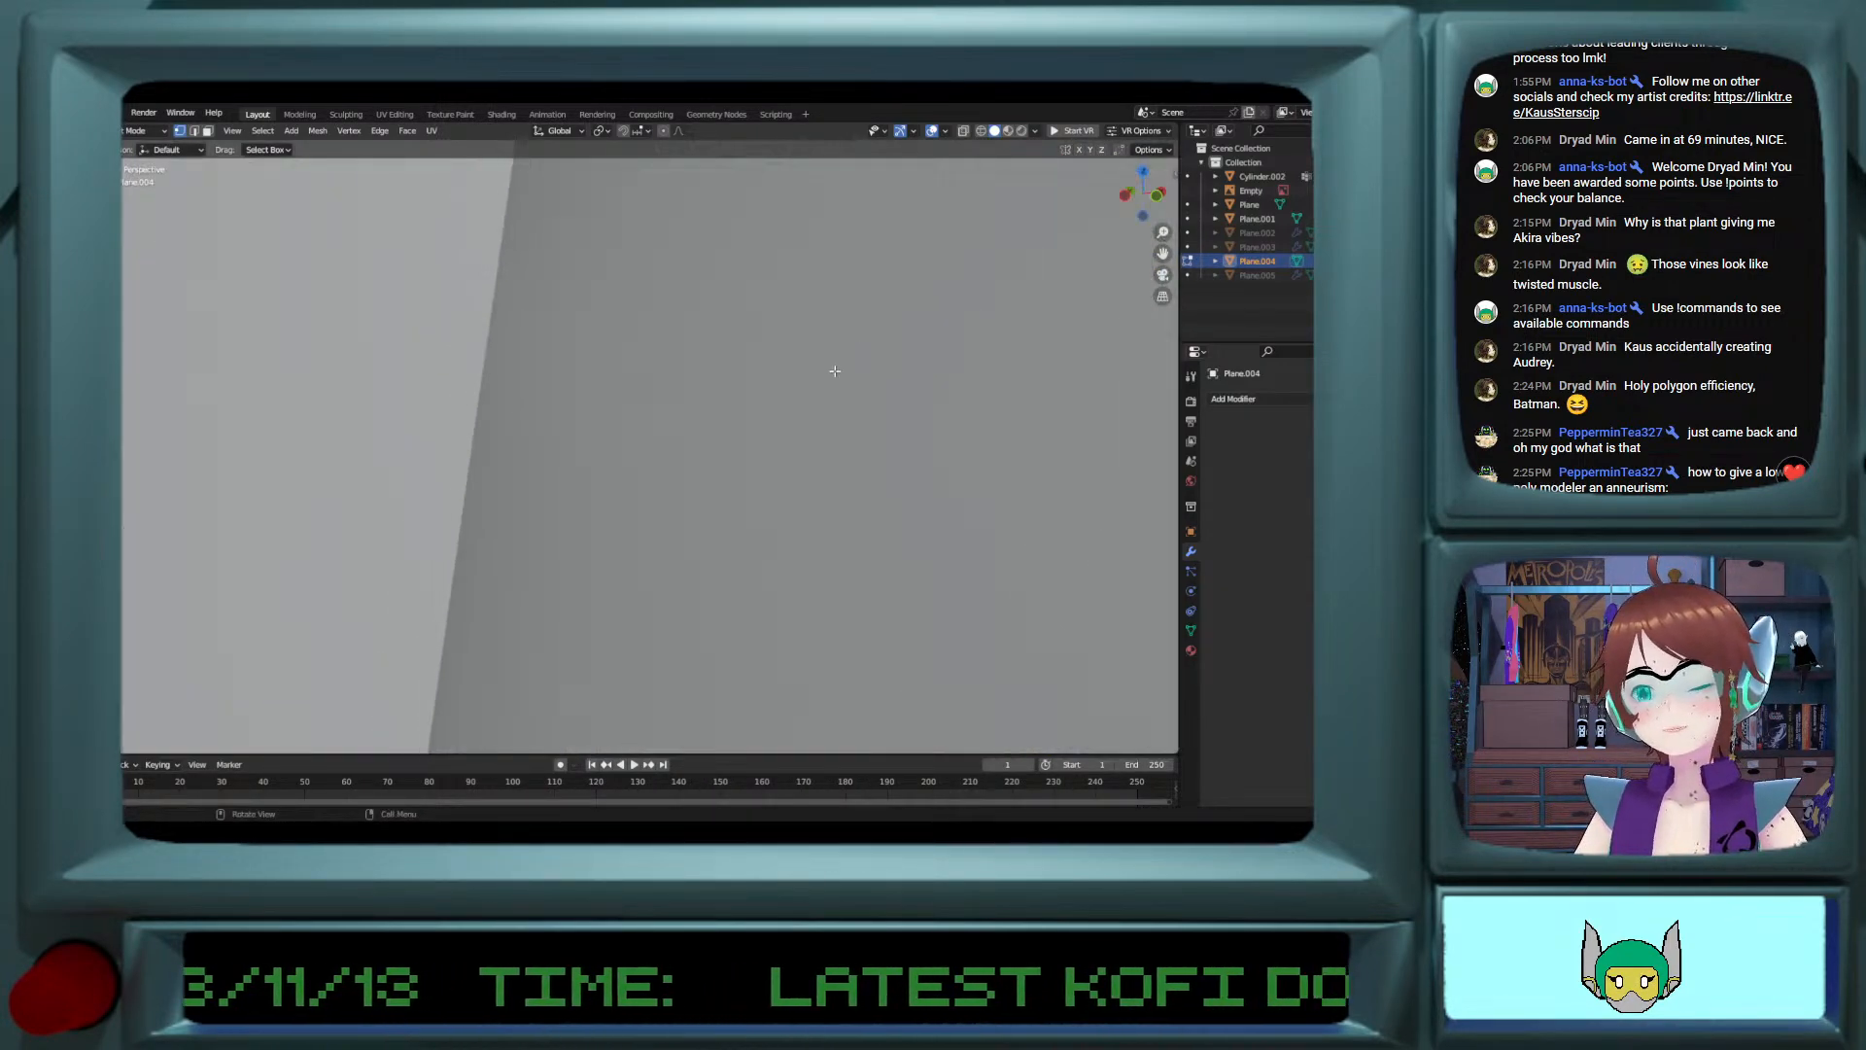
scroll(830, 381, down, 5)
mouse_move(756, 389)
middle_down()
mouse_move(649, 404)
mouse_move(827, 380)
mouse_move(762, 375)
mouse_move(839, 470)
mouse_move(805, 463)
mouse_move(785, 388)
middle_up()
scroll(713, 400, up, 5)
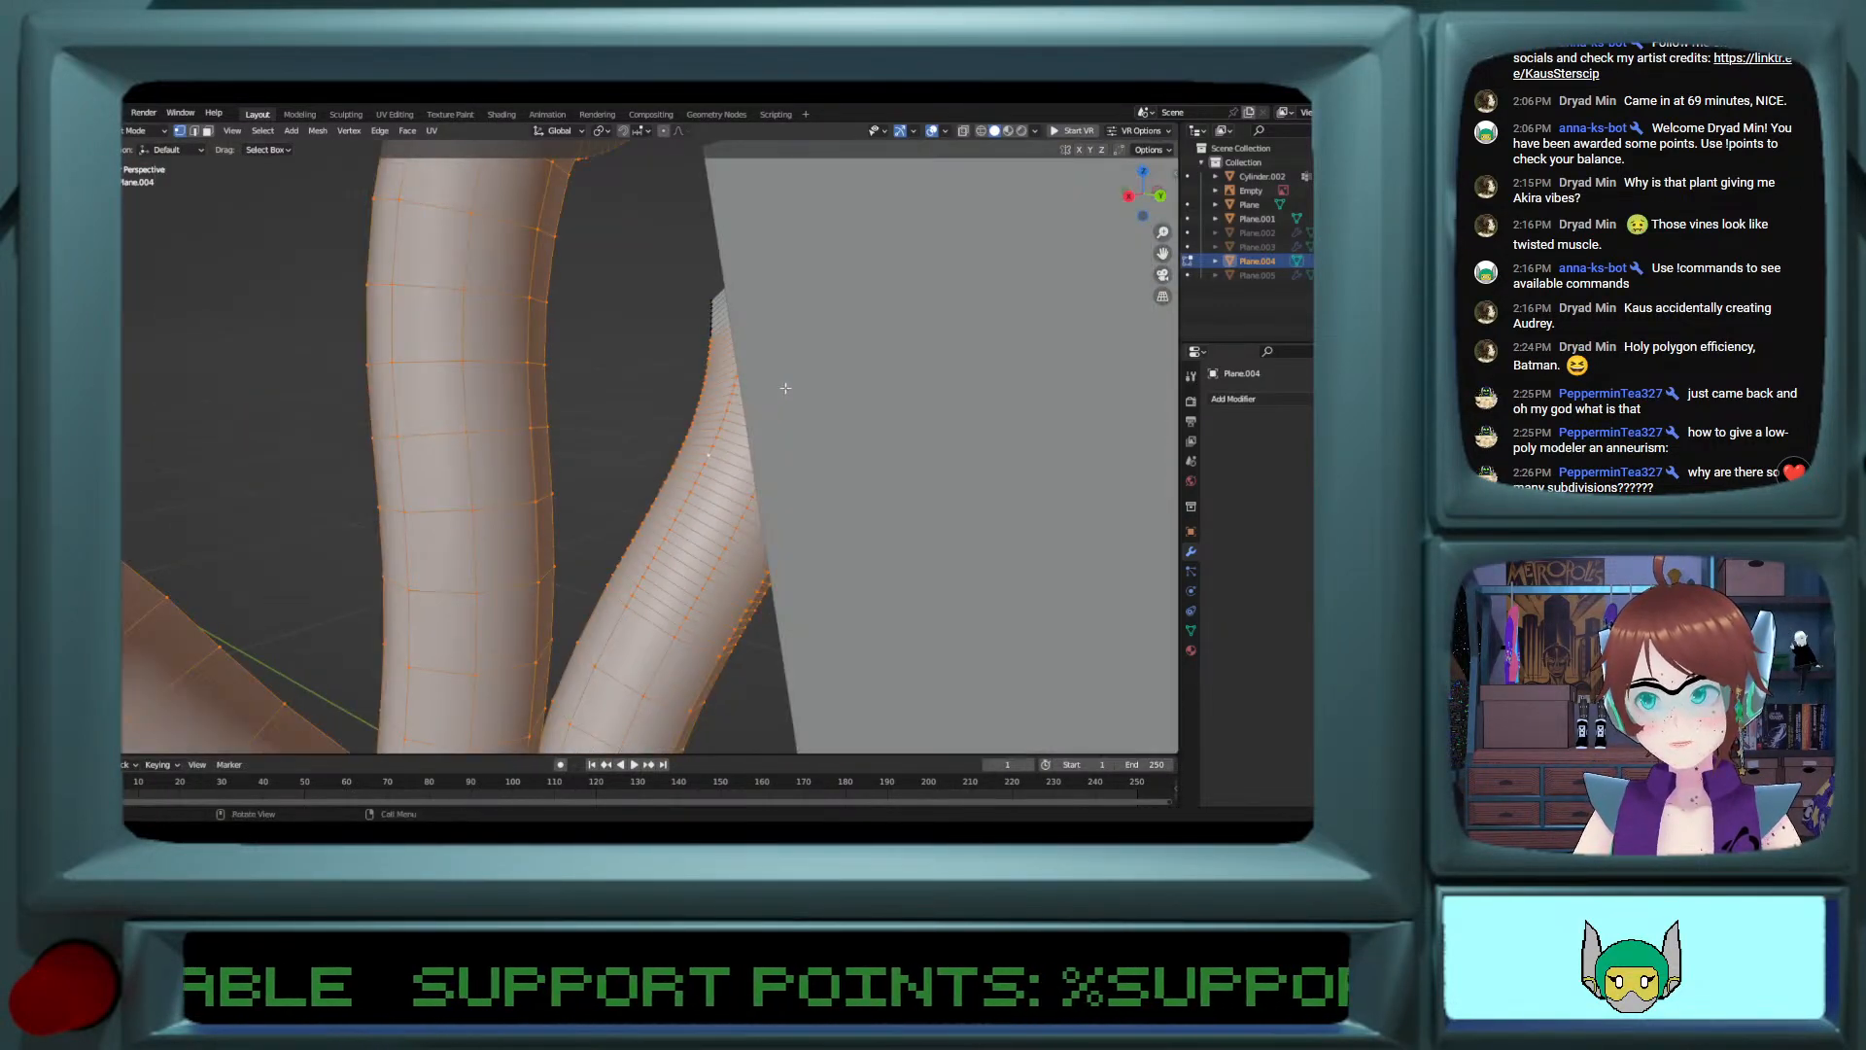
middle_drag(794, 304, 924, 389)
click(965, 133)
scroll(922, 324, down, 4)
shift+middle_drag(924, 389, 841, 403)
shift+scroll(841, 402, down, 1)
shift+scroll(841, 402, up, 3)
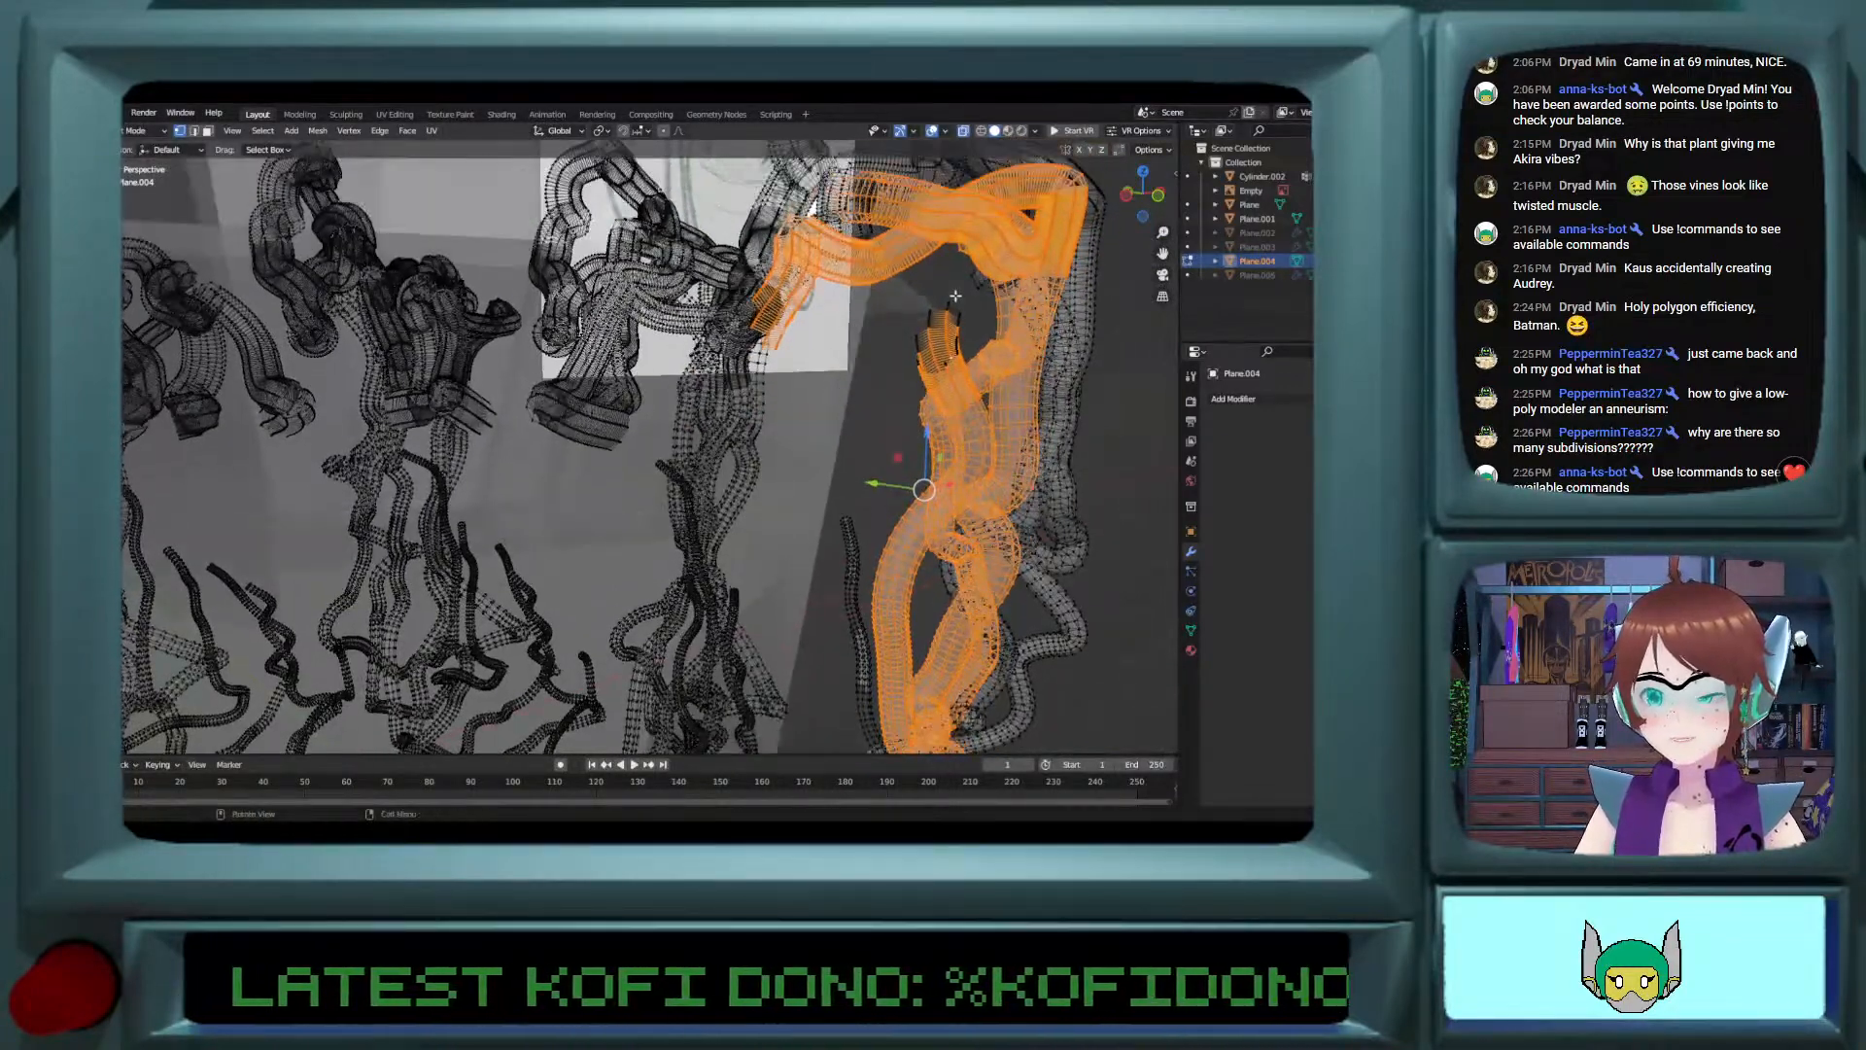
Step: Try to box-select the open vine tips and dissolve the vine clump, then undo the dissolve
drag(907, 286, 963, 374)
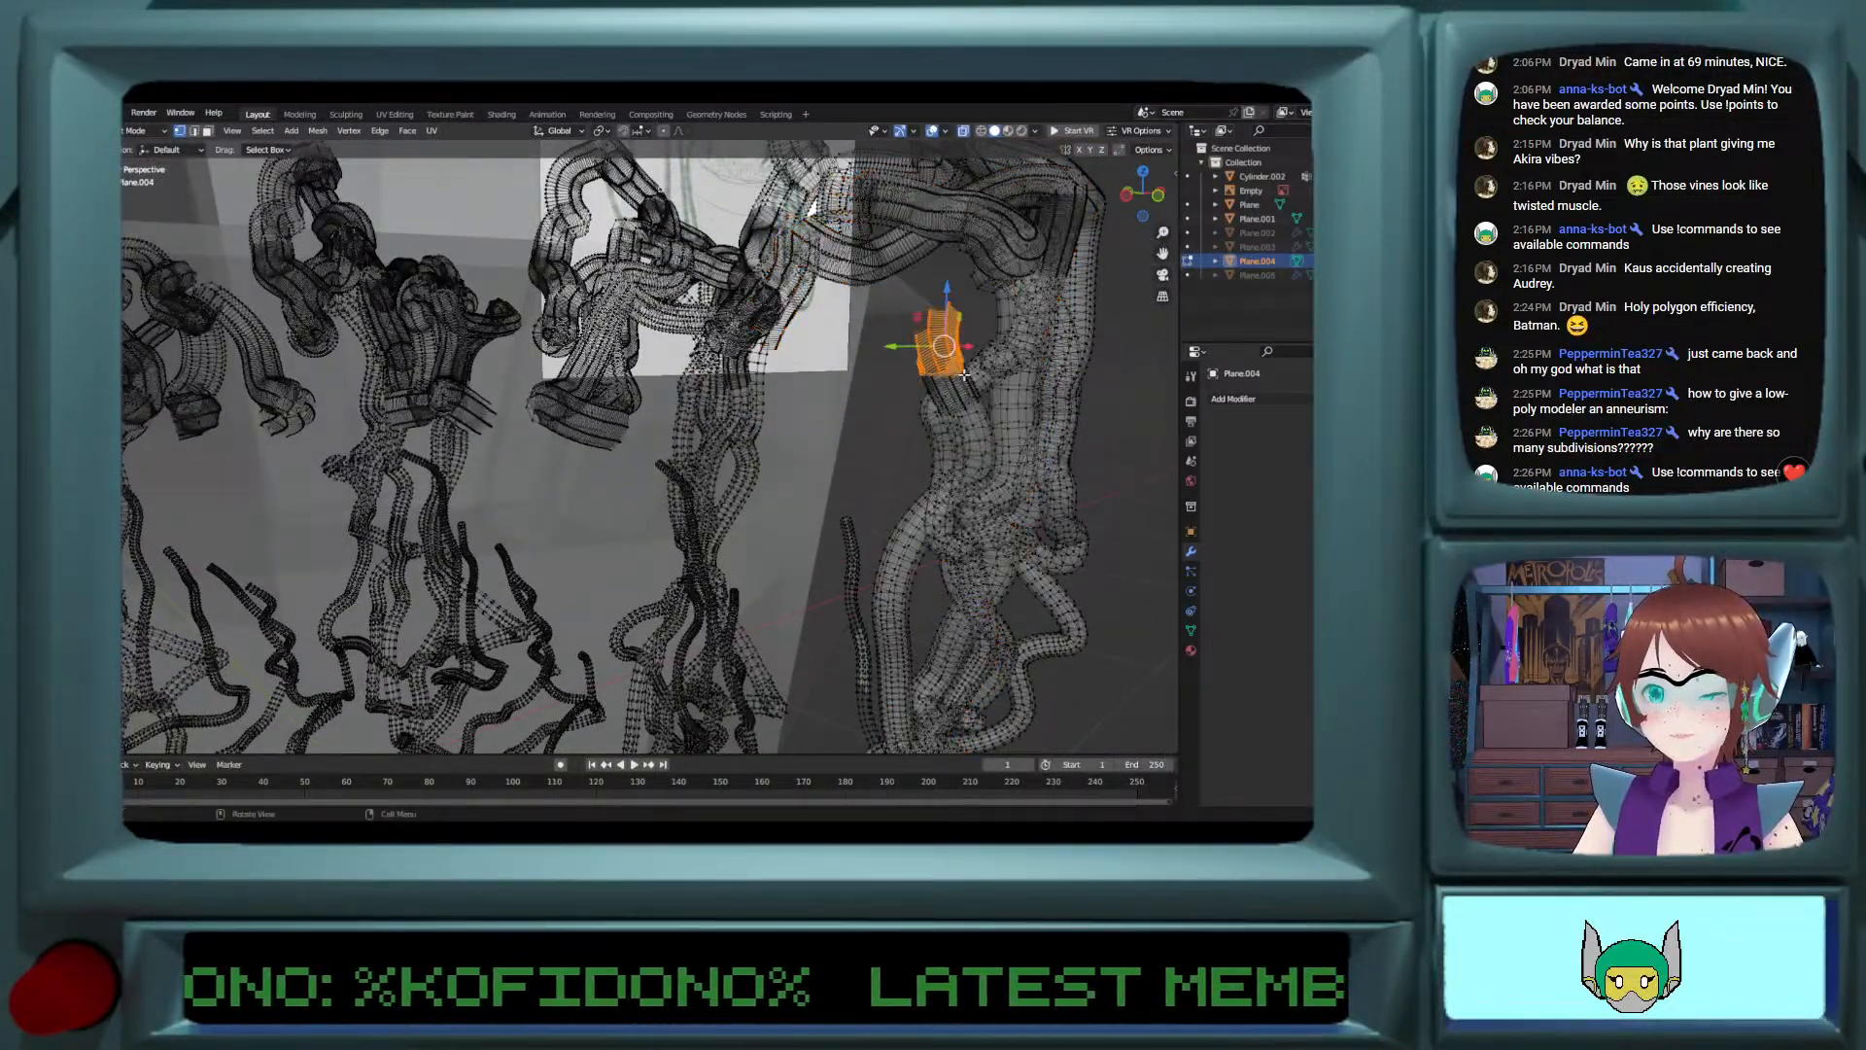
key(ctrl+l)
key(ctrl+x)
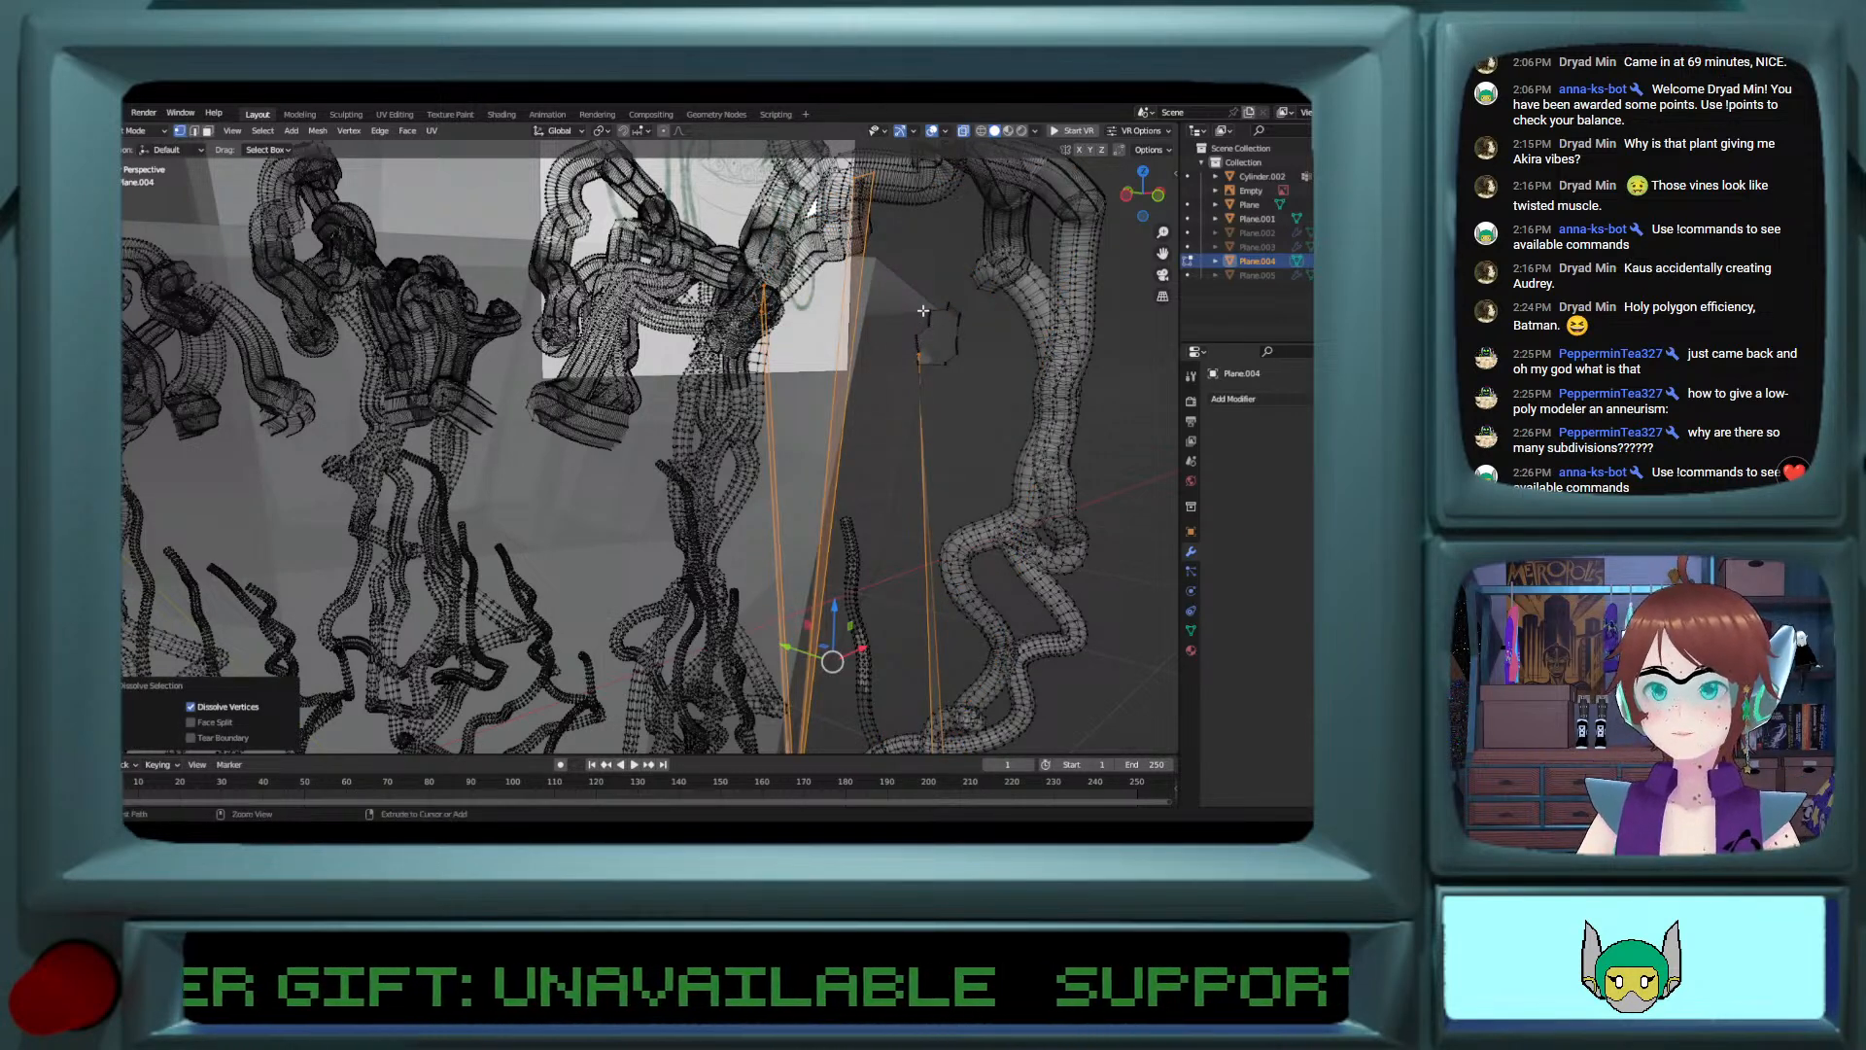
key(ctrl+z)
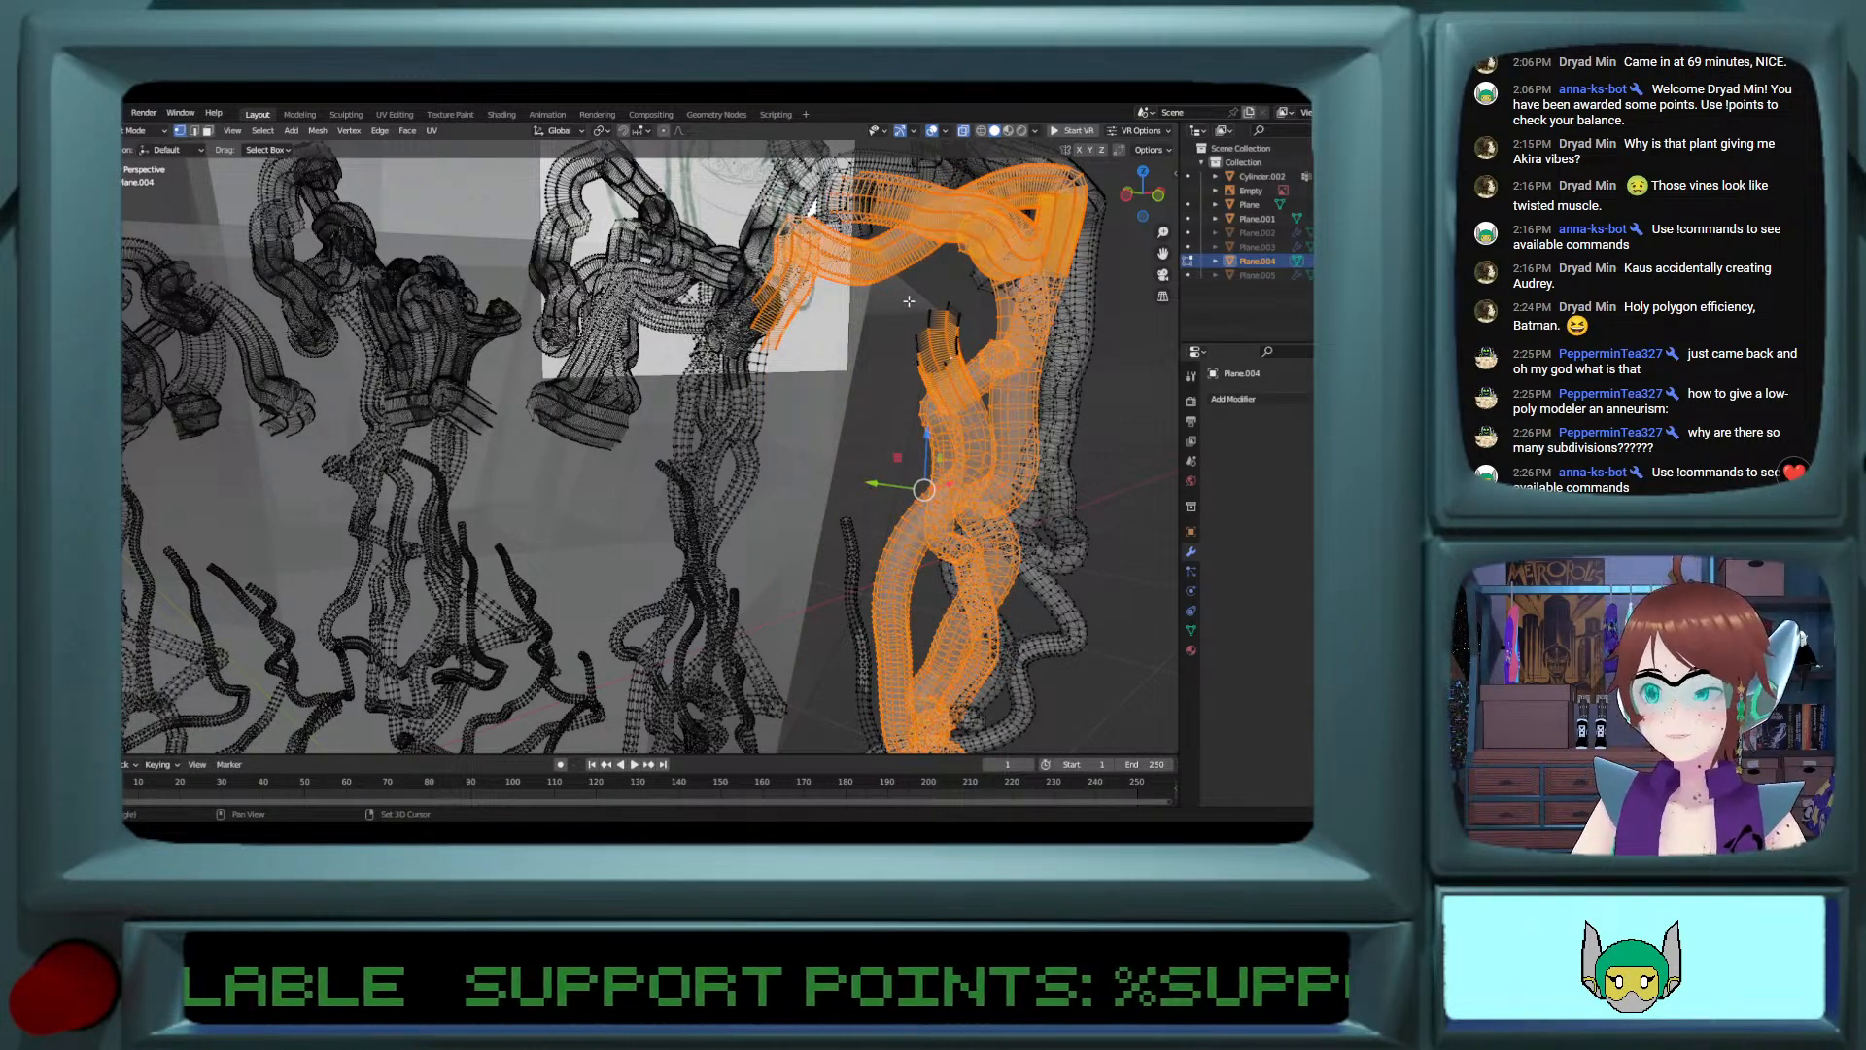
Step: Turn off X-ray and delete the selected cut vine clump beside the pot rim
middle_drag(855, 366, 954, 359)
middle_drag(1137, 218, 993, 199)
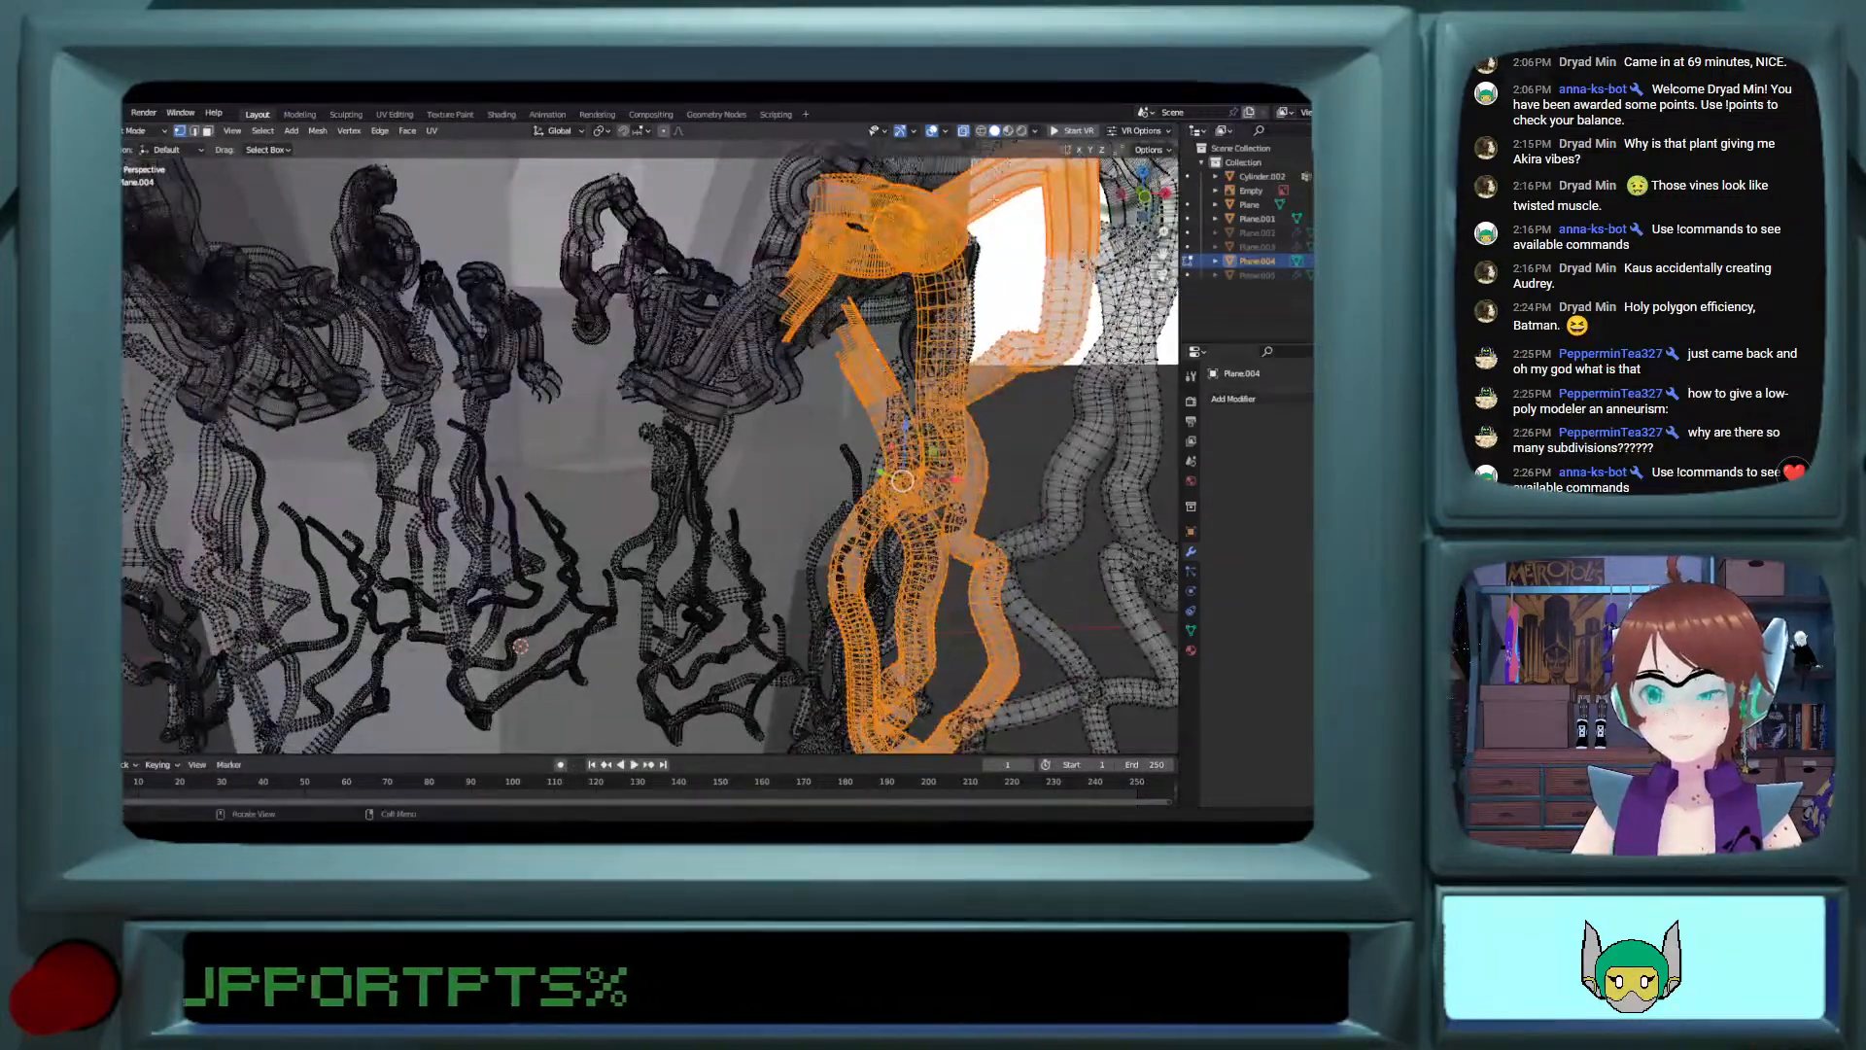
click(966, 133)
scroll(844, 362, down, 6)
scroll(844, 363, up, 3)
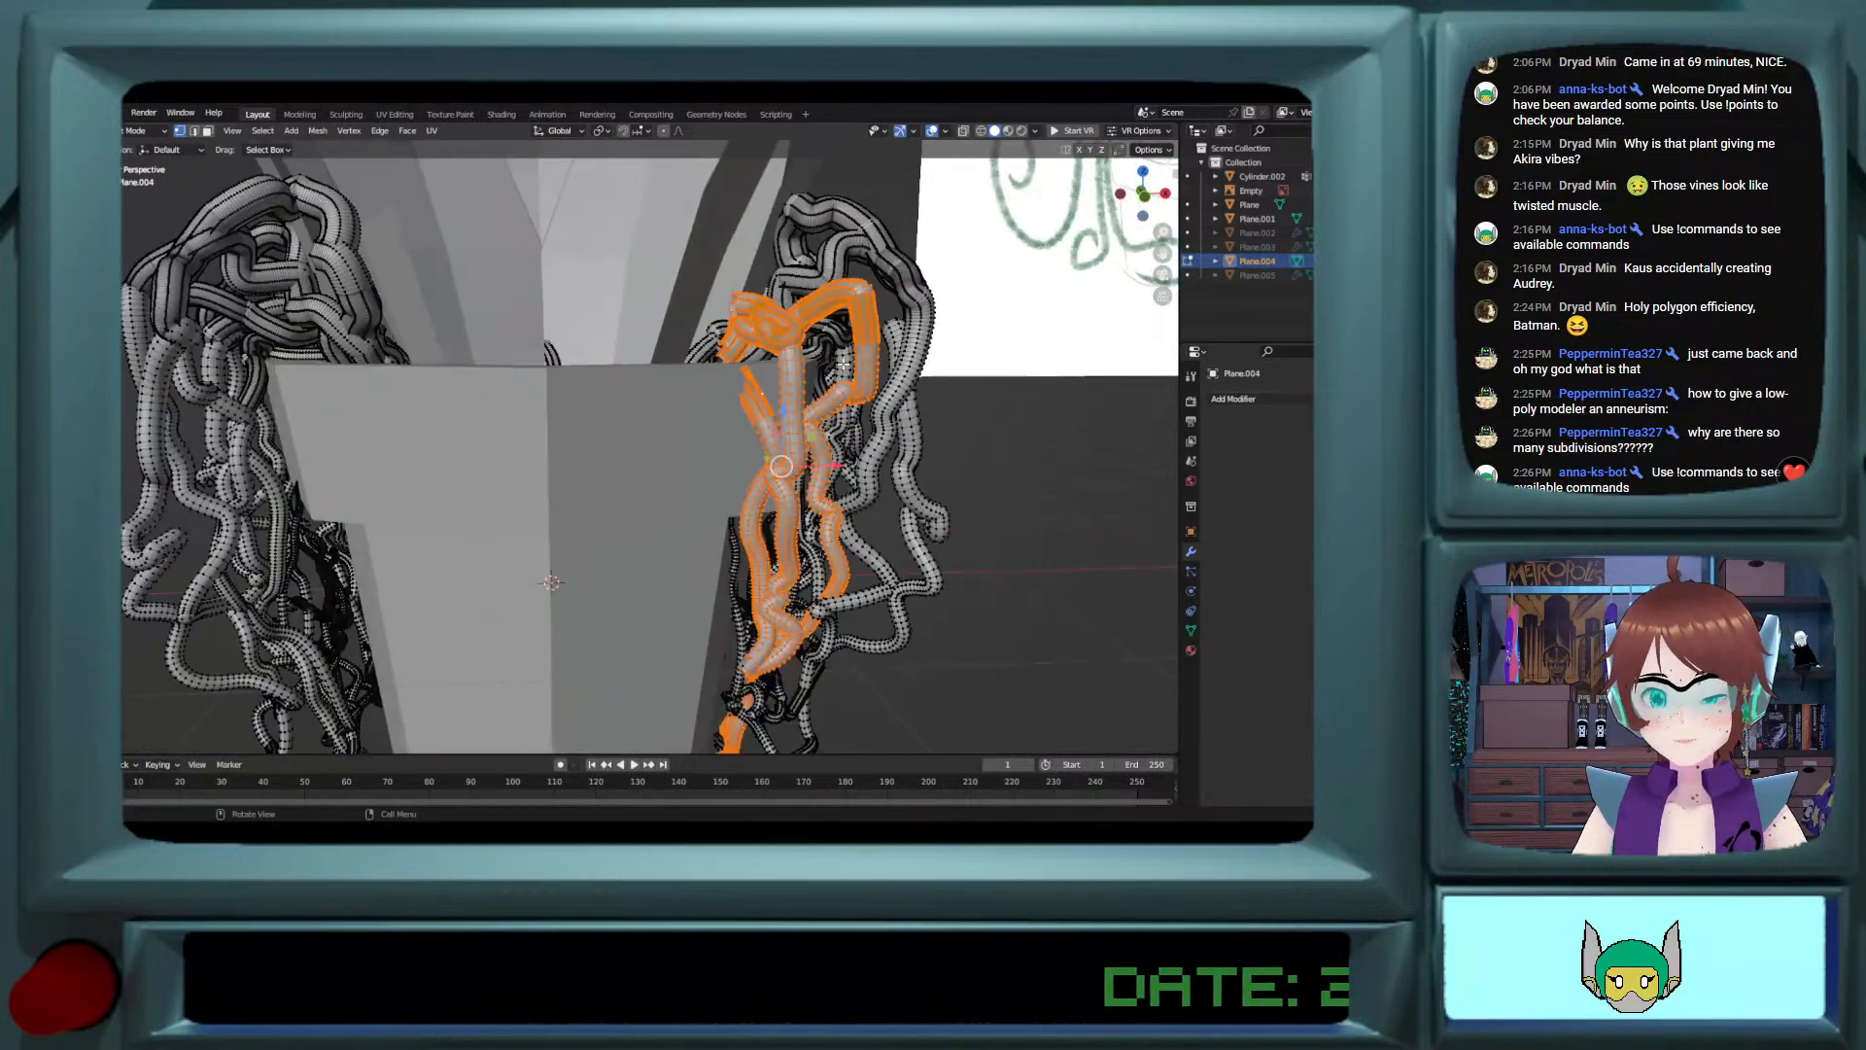
key(x)
click(844, 363)
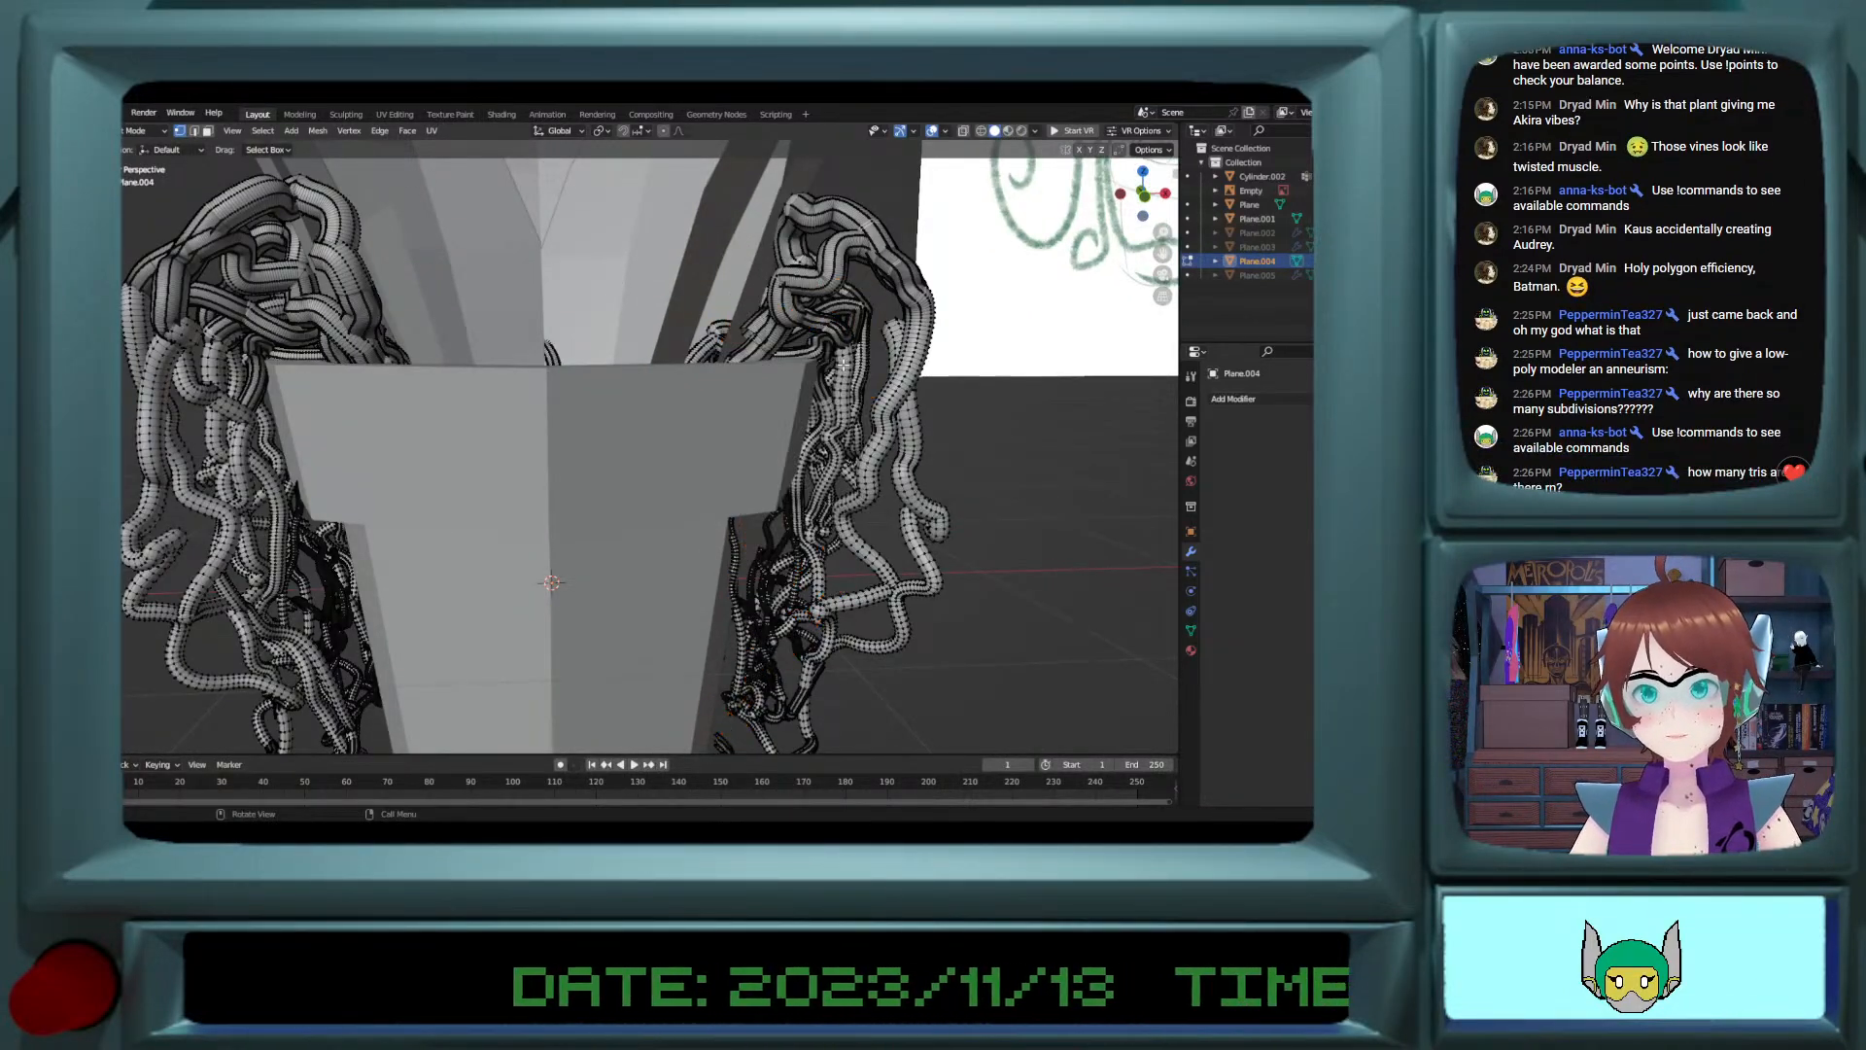
Step: Try to box-select the loose stray vertices floating in front of the pot's lower body
middle_drag(843, 362, 613, 487)
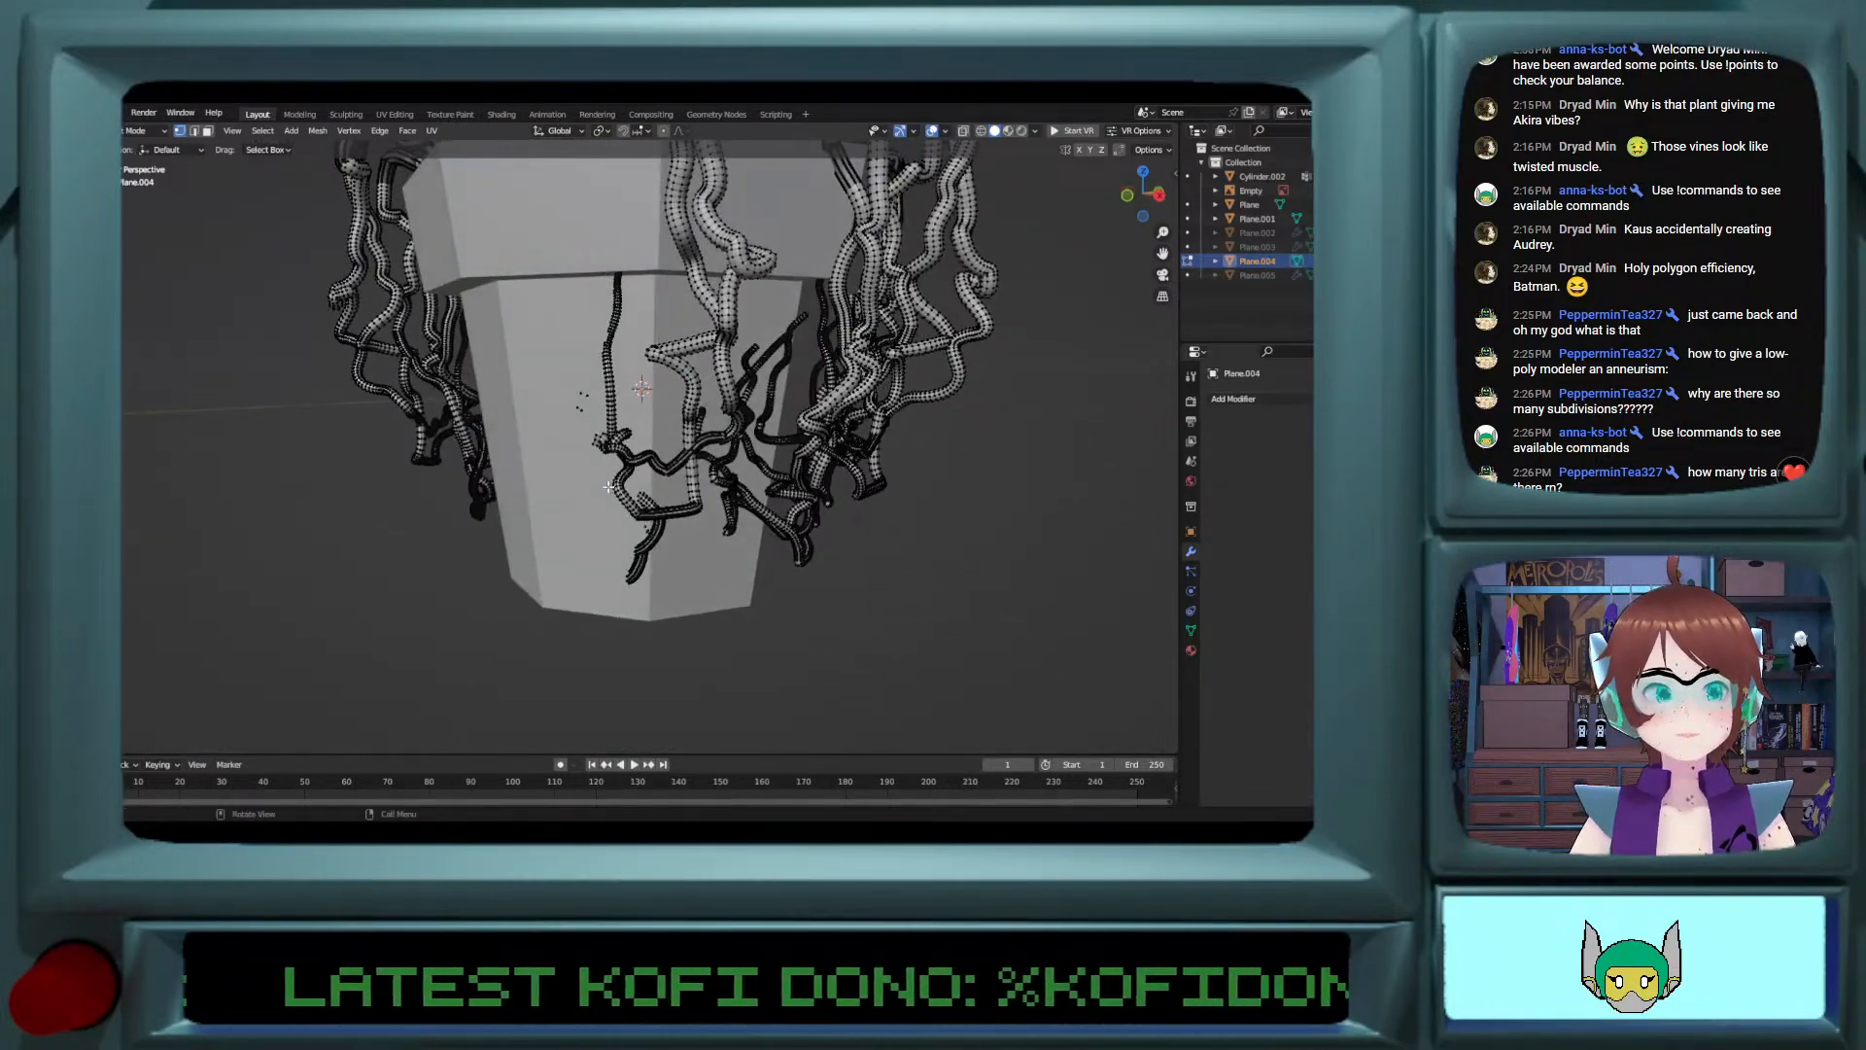
scroll(609, 488, up, 3)
scroll(609, 488, up, 2)
scroll(693, 372, up, 2)
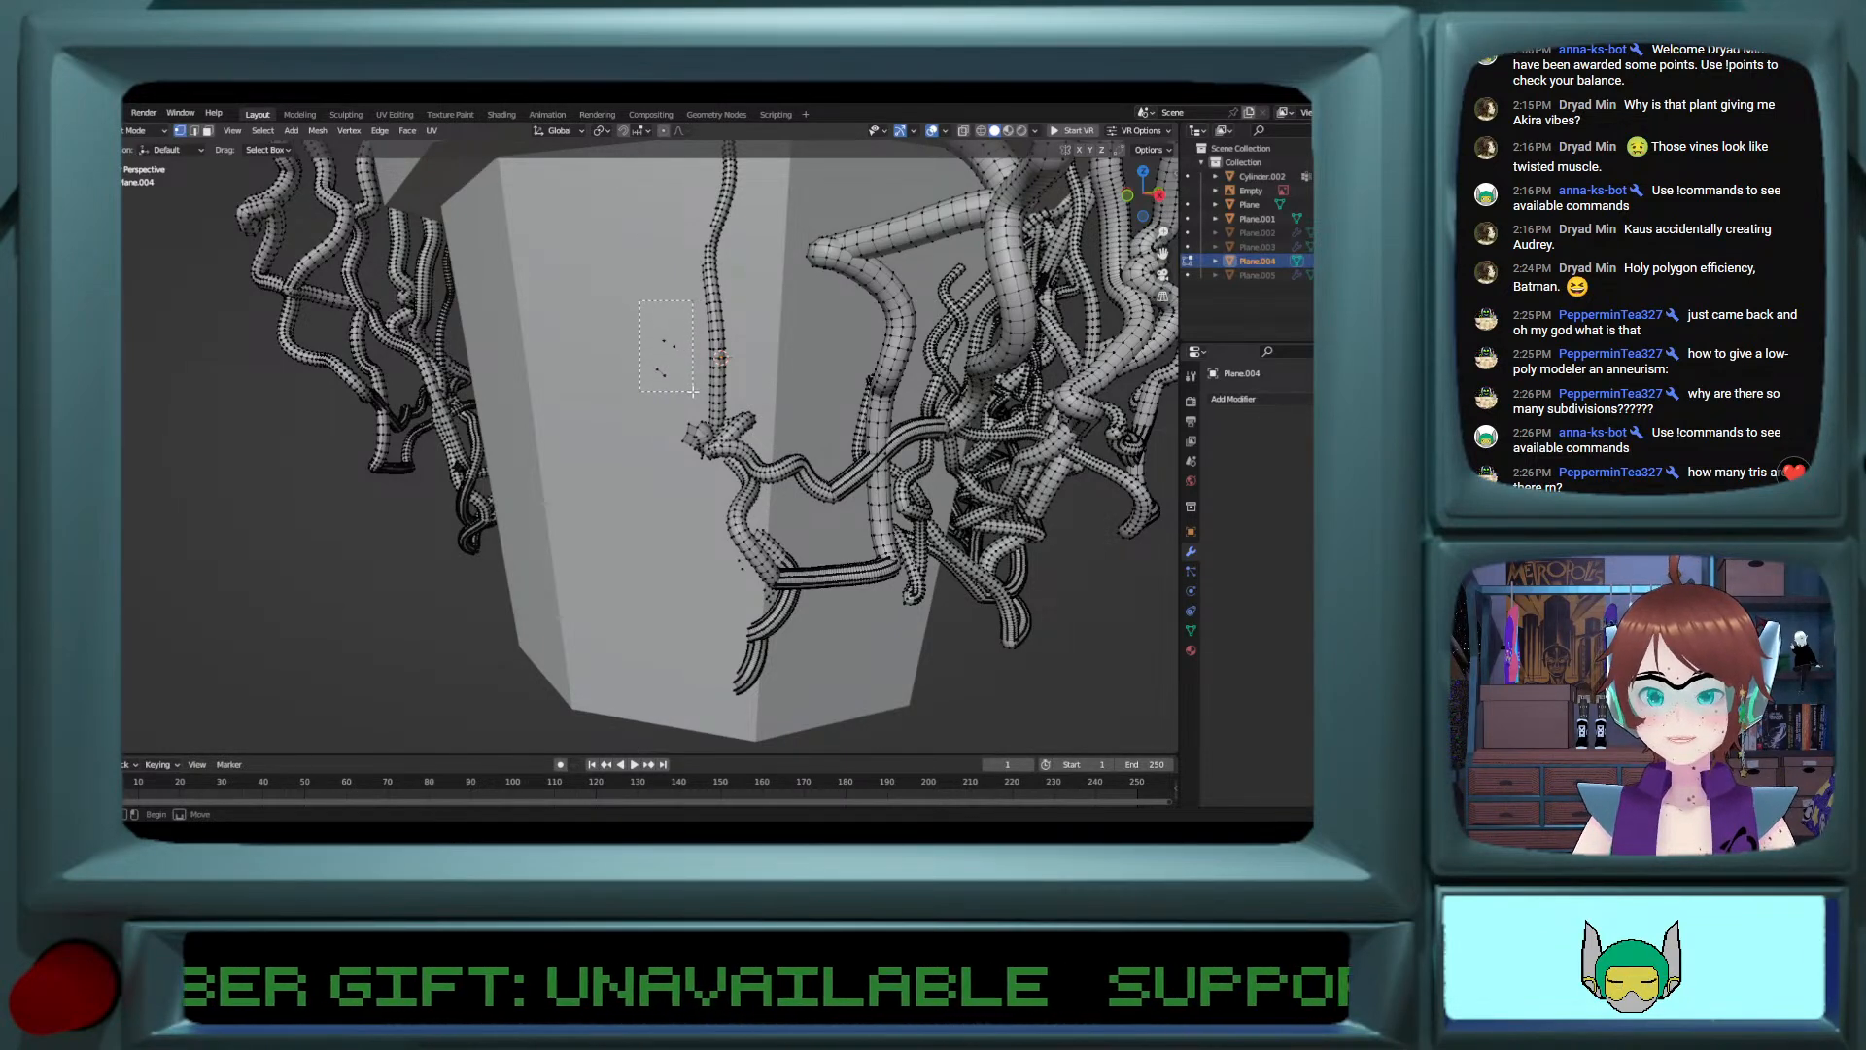
mouse_move(695, 384)
middle_down()
mouse_move(730, 380)
mouse_move(727, 396)
middle_up()
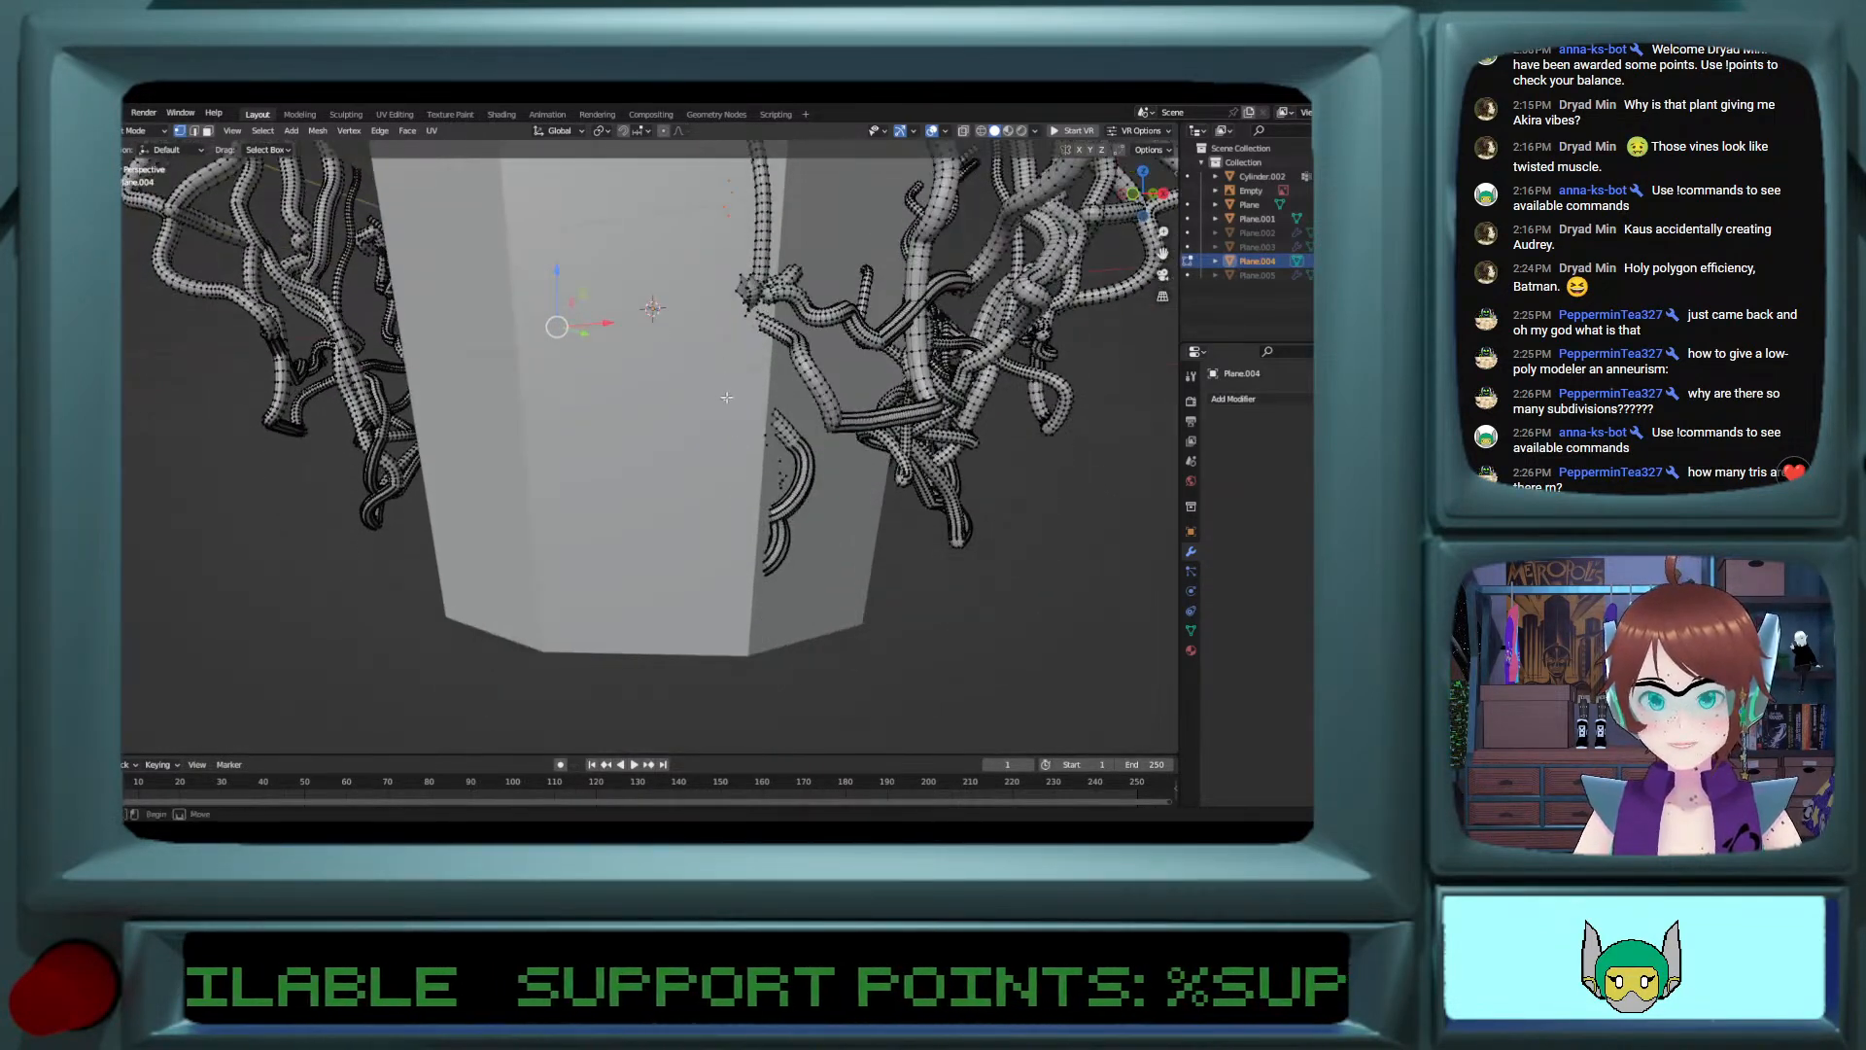
Step: Try to box-select the detached vine fragment hanging below the remaining vines from several angles
drag(775, 439, 798, 595)
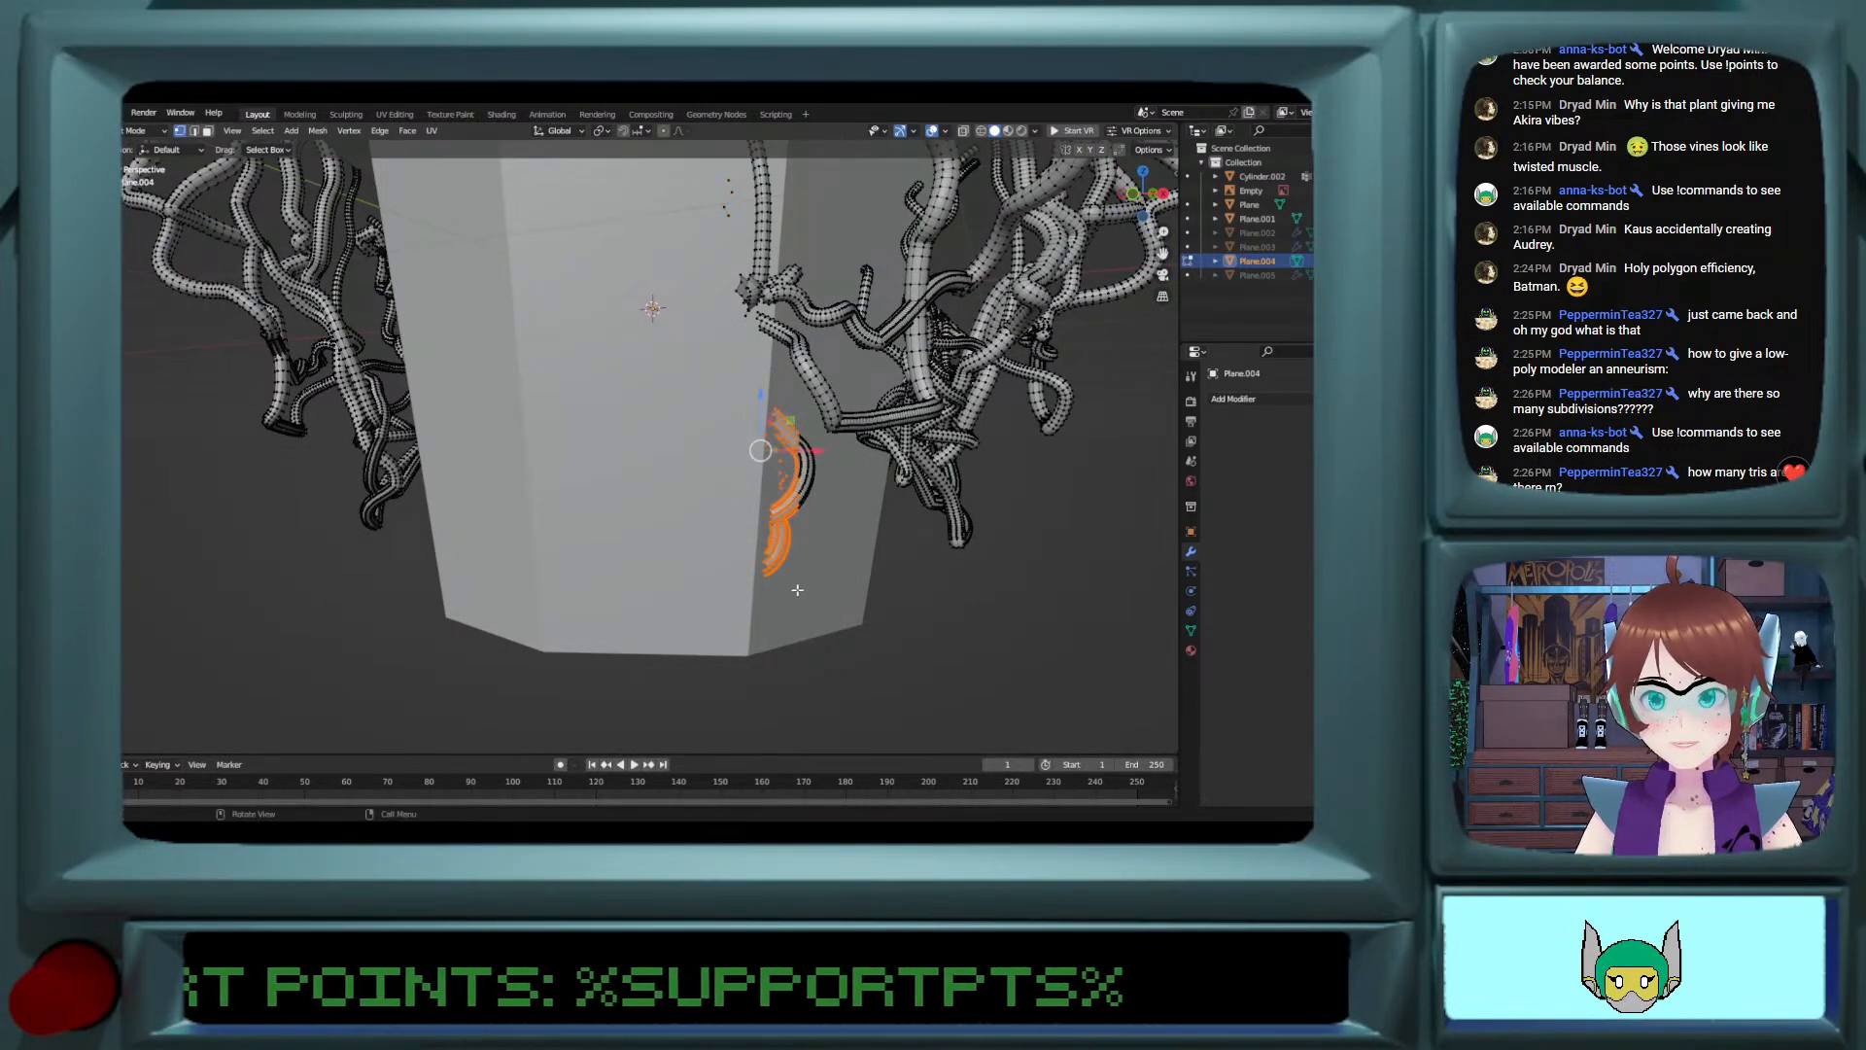
scroll(698, 435, down, 2)
scroll(698, 435, up, 1)
drag(734, 408, 780, 534)
middle_drag(778, 529, 665, 453)
shift+drag(605, 404, 721, 550)
middle_drag(797, 311, 743, 371)
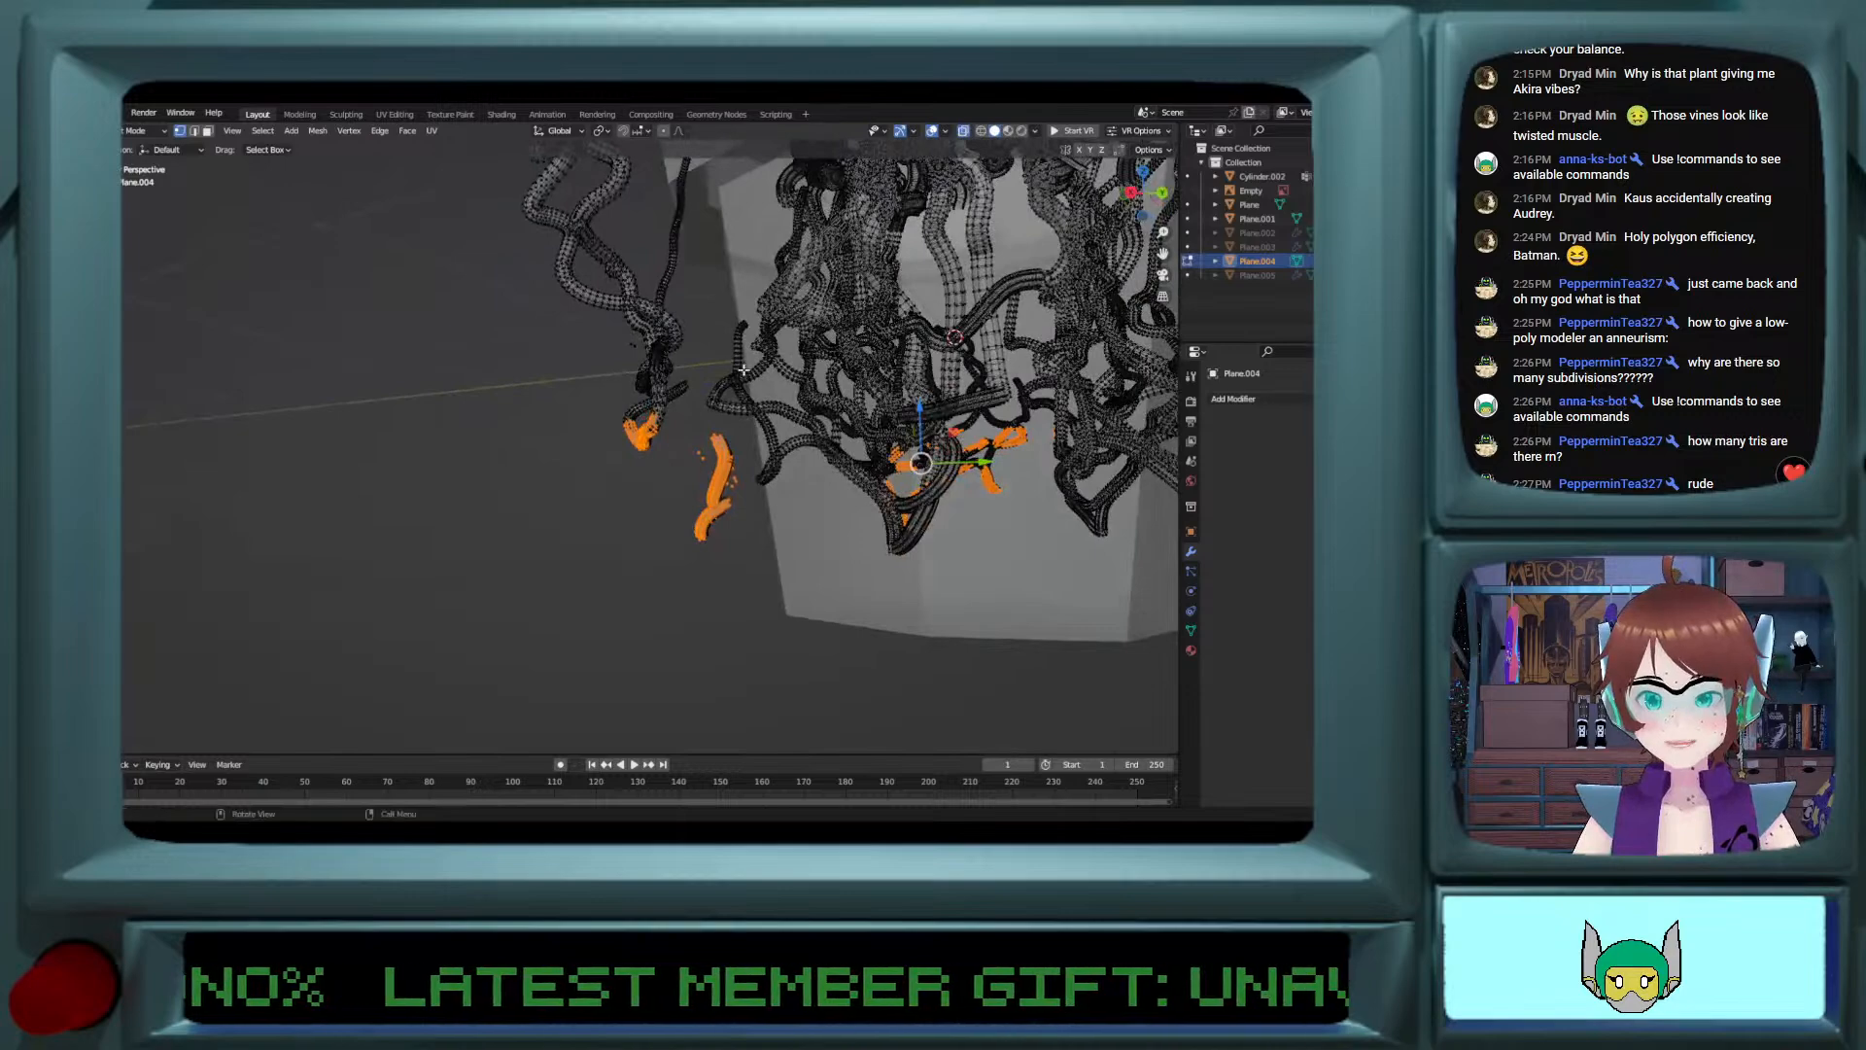
shift+drag(689, 433, 736, 547)
Step: Circle-select the detached vine fragment hanging below the vines beside the pot, together with its nearby stray vertices
middle_drag(737, 547, 812, 476)
click(534, 655)
middle_drag(550, 587, 699, 587)
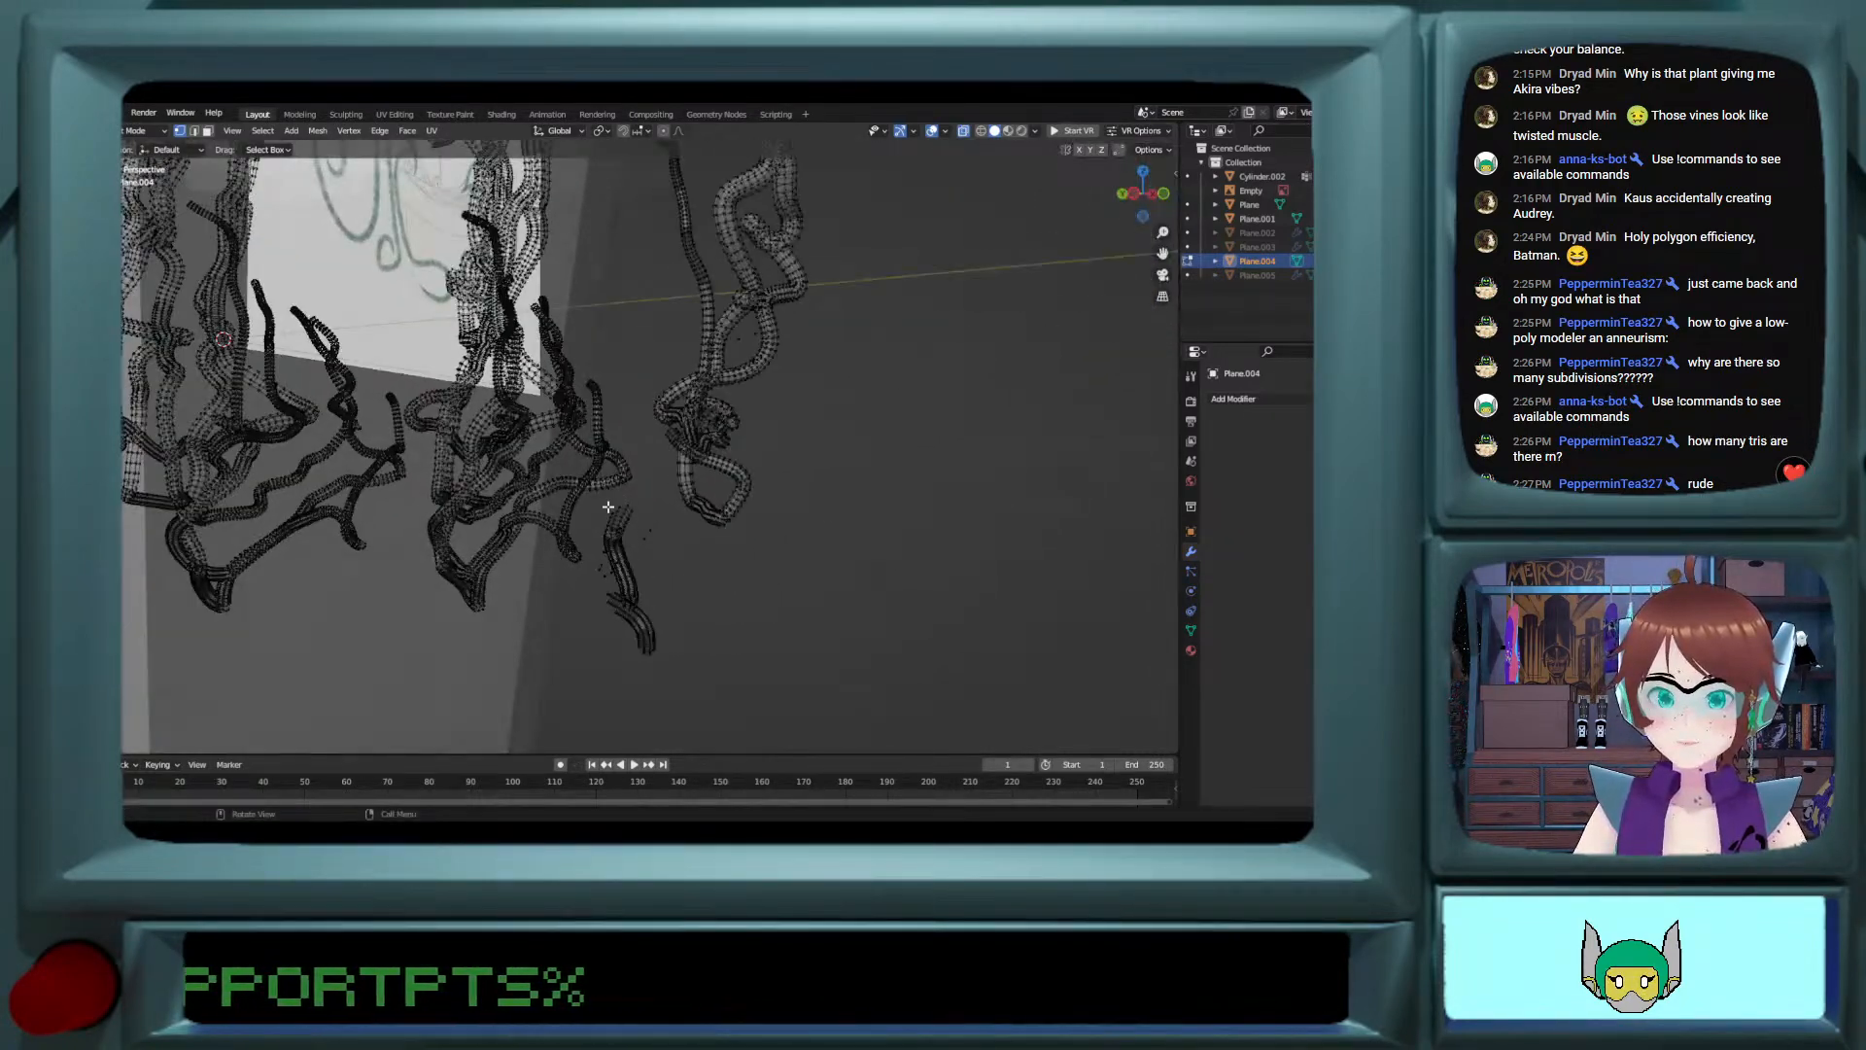
key(c)
mouse_move(629, 557)
mouse_down()
mouse_move(601, 487)
mouse_move(604, 571)
mouse_move(635, 541)
mouse_move(627, 637)
mouse_move(649, 634)
mouse_move(639, 607)
mouse_up()
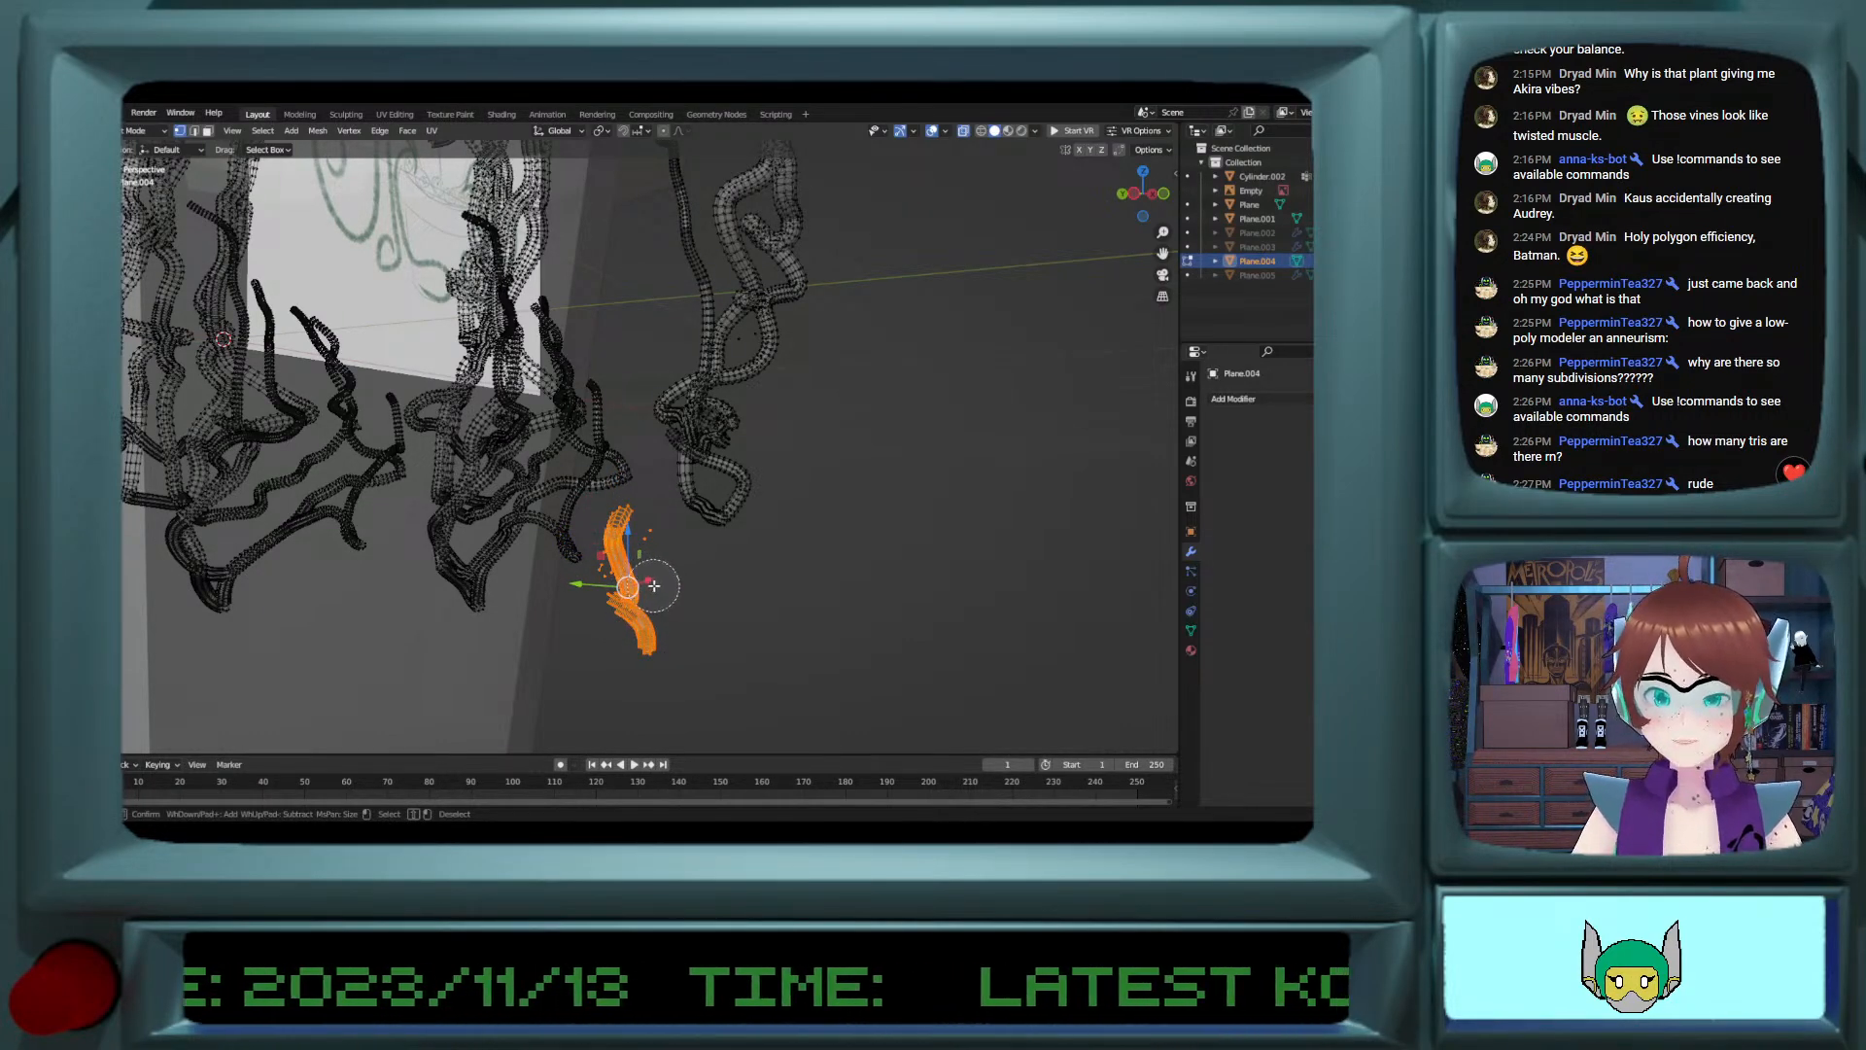
key(Escape)
middle_drag(640, 607, 574, 570)
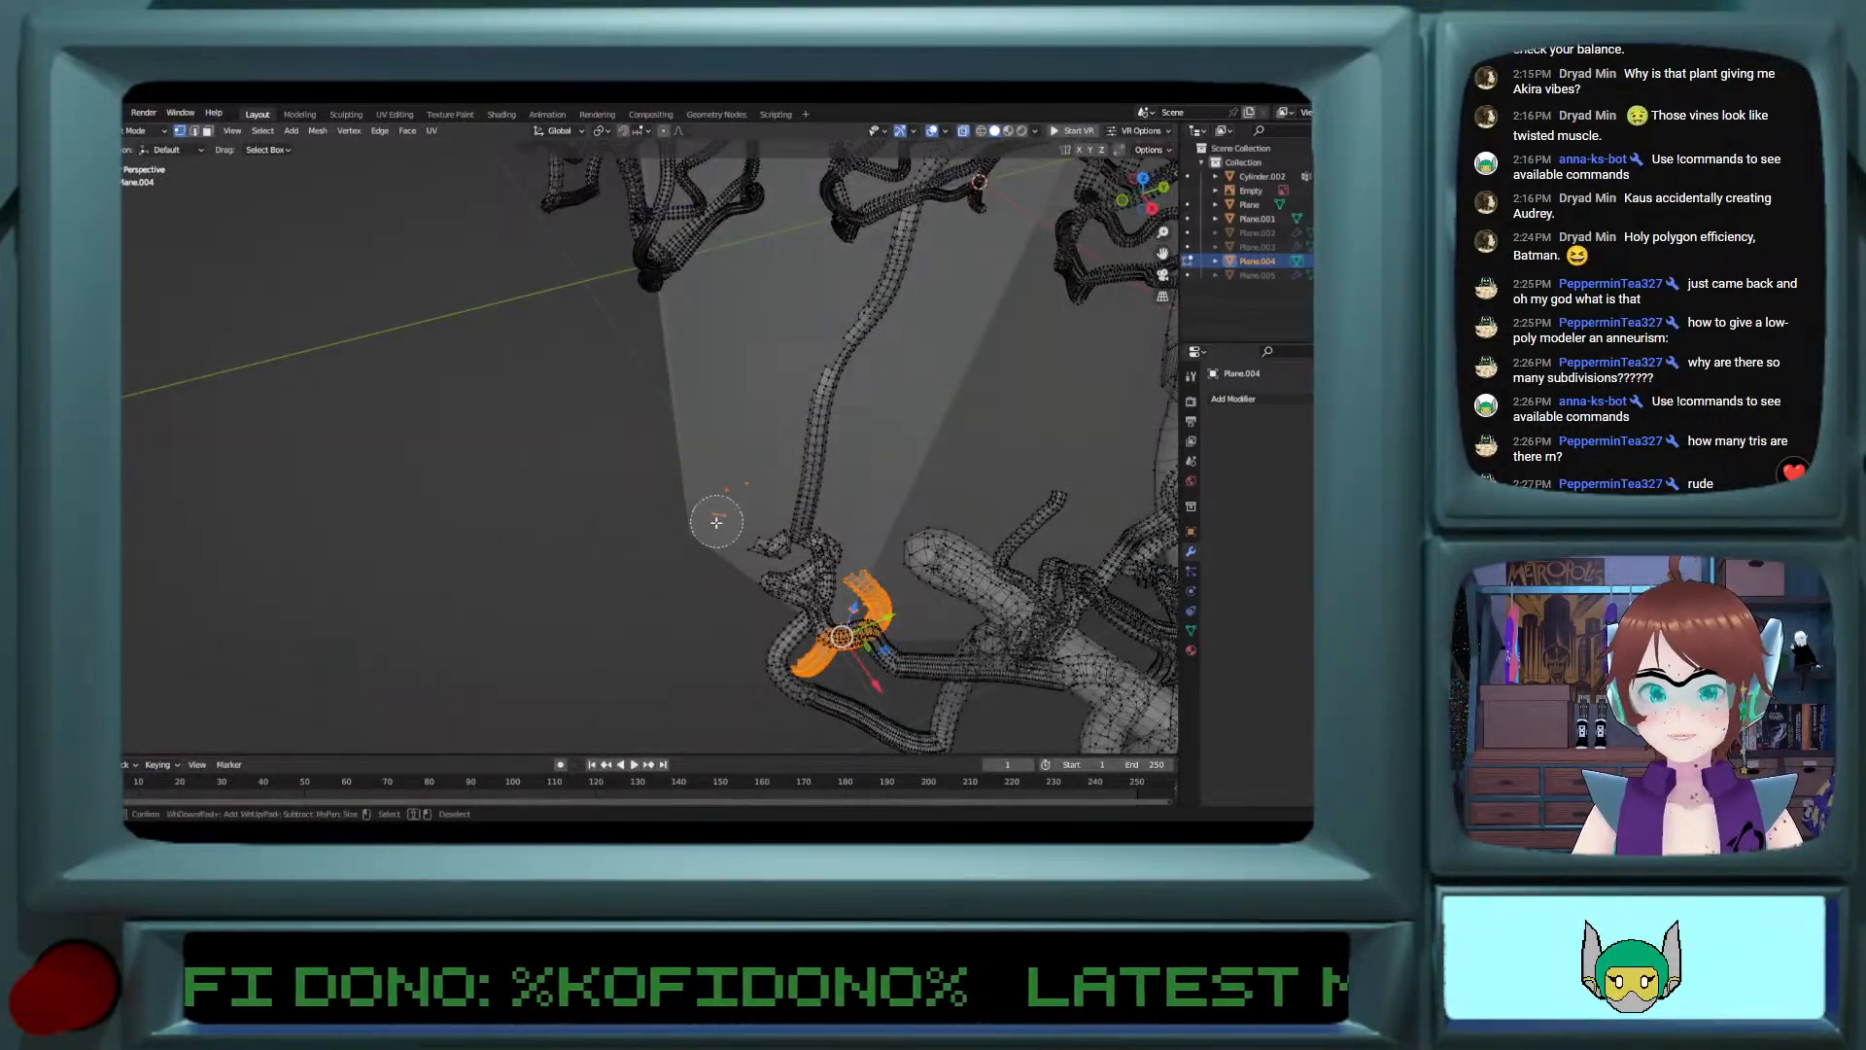
middle_drag(724, 510, 901, 410)
Step: Box-select the outermost hanging vine cluster up to where it curls over the pot rim, and delete it with the loose fragment
drag(843, 236, 1020, 626)
key(ctrl+z)
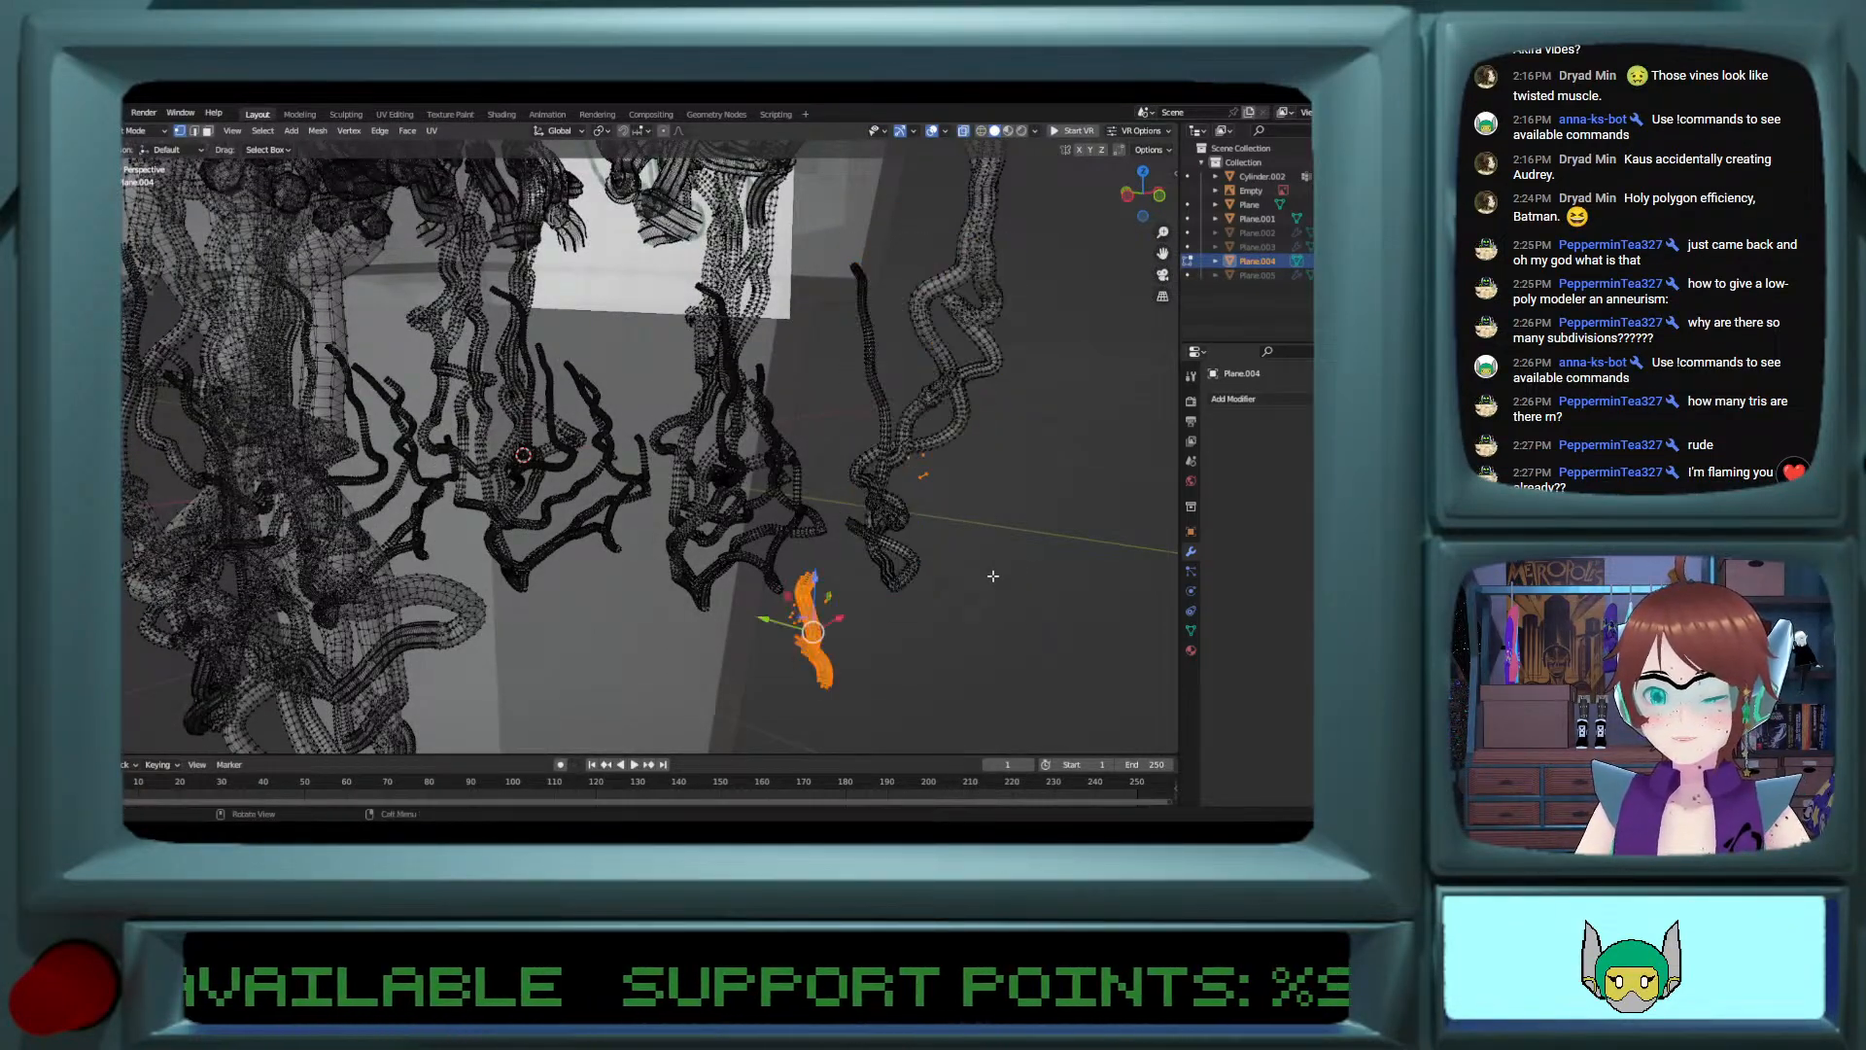
drag(843, 249, 1001, 619)
middle_drag(1001, 619, 981, 523)
drag(881, 290, 1095, 633)
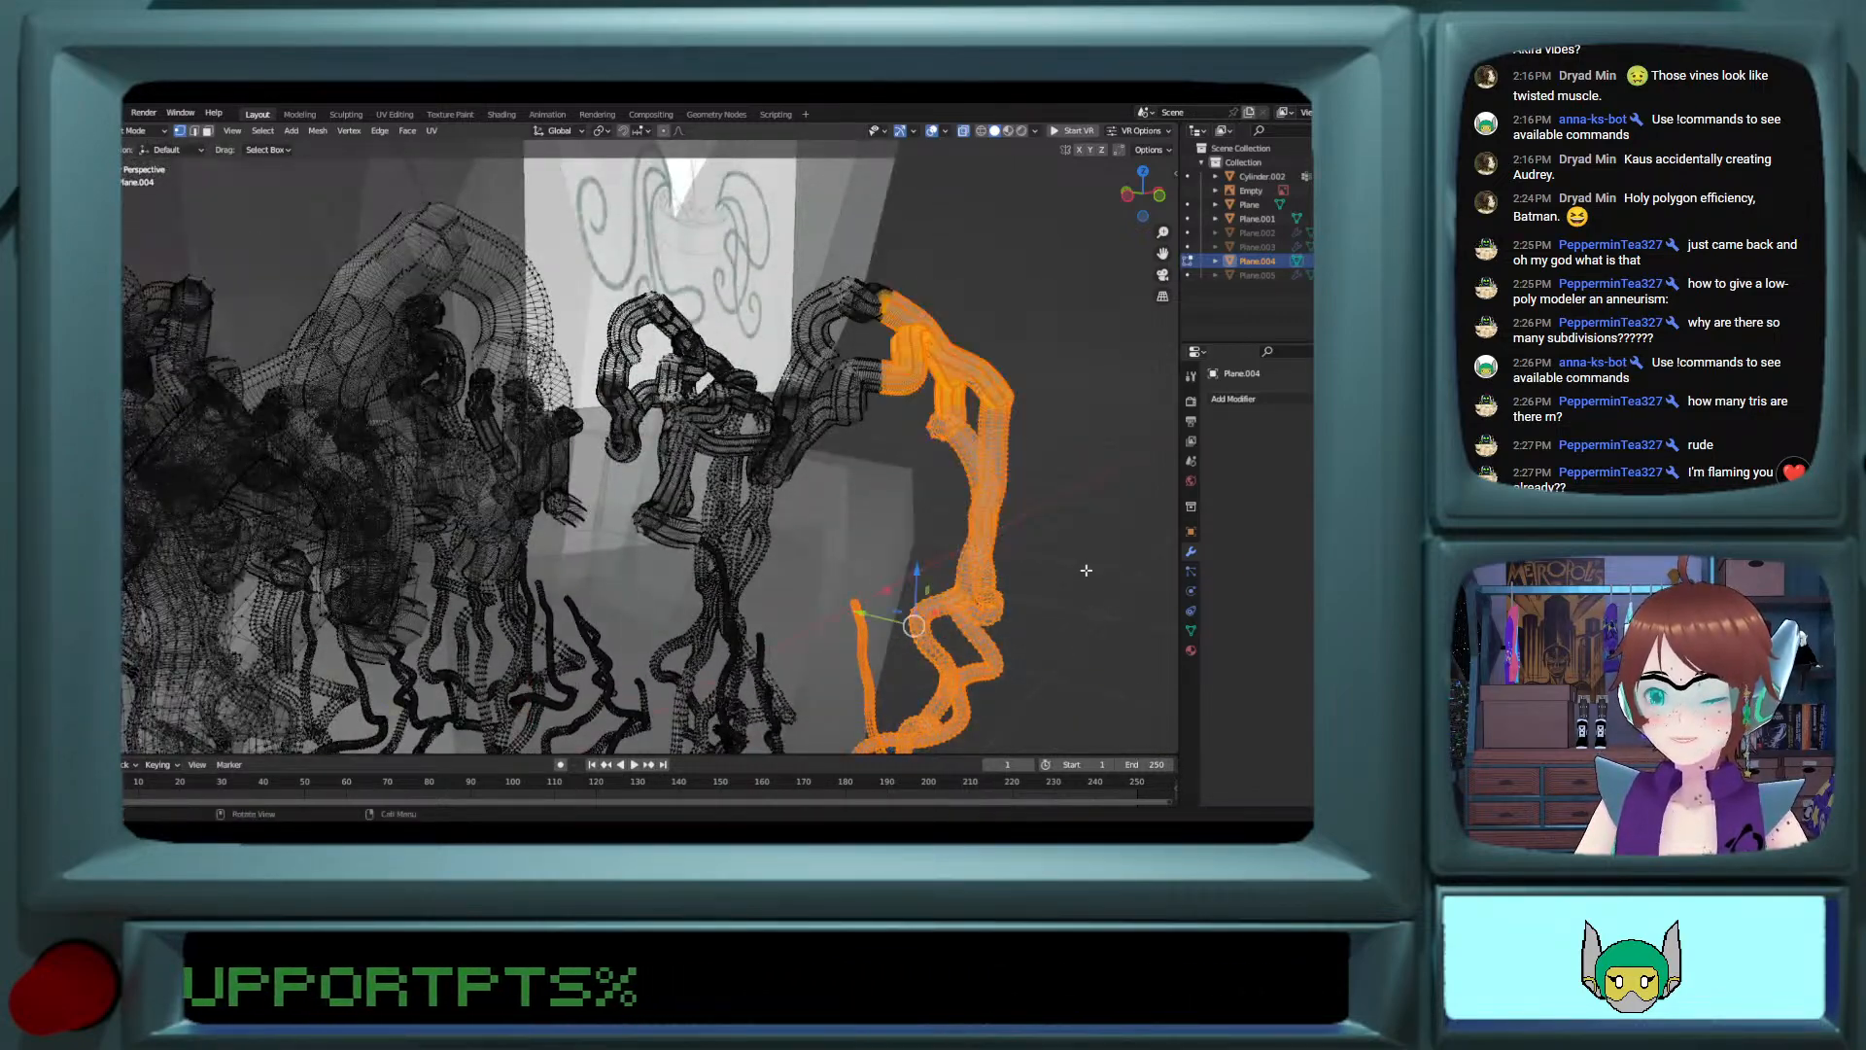
middle_drag(1095, 634, 678, 389)
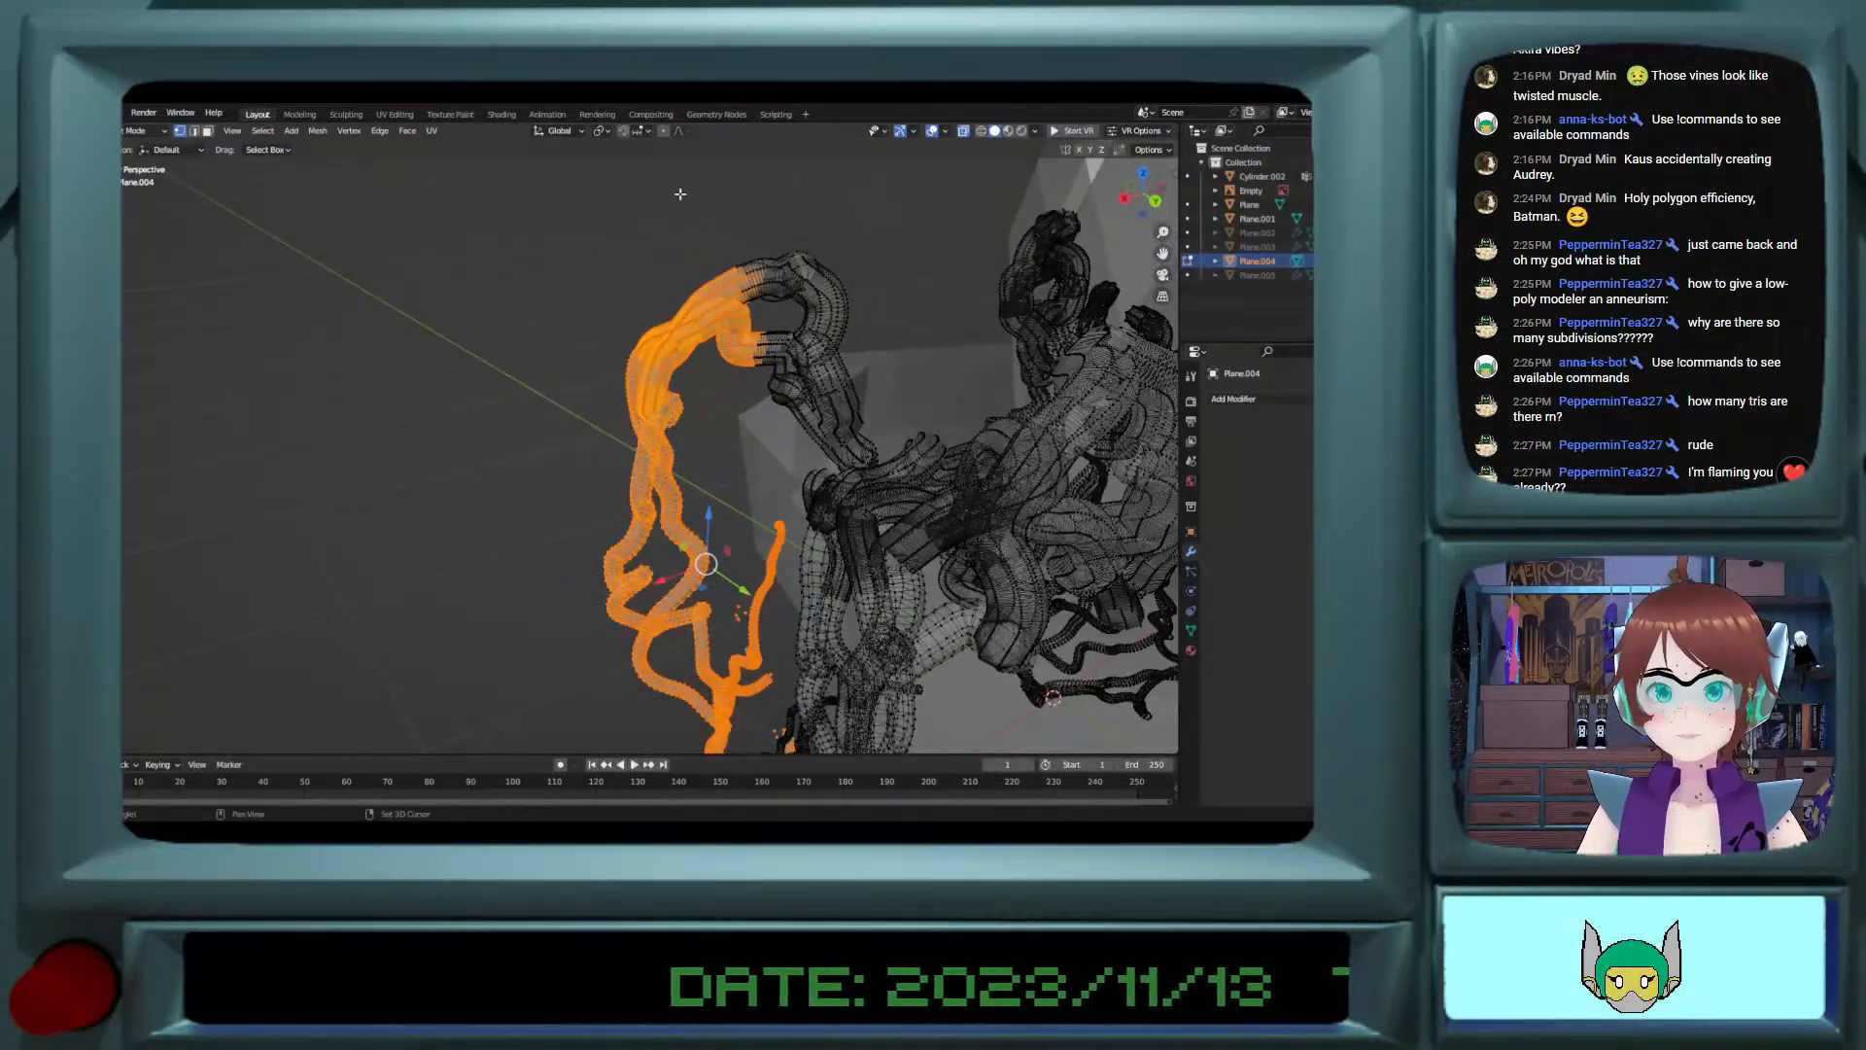
drag(702, 233, 906, 408)
middle_drag(877, 382, 867, 428)
drag(755, 315, 898, 449)
middle_drag(894, 445, 787, 379)
key(x)
click(784, 387)
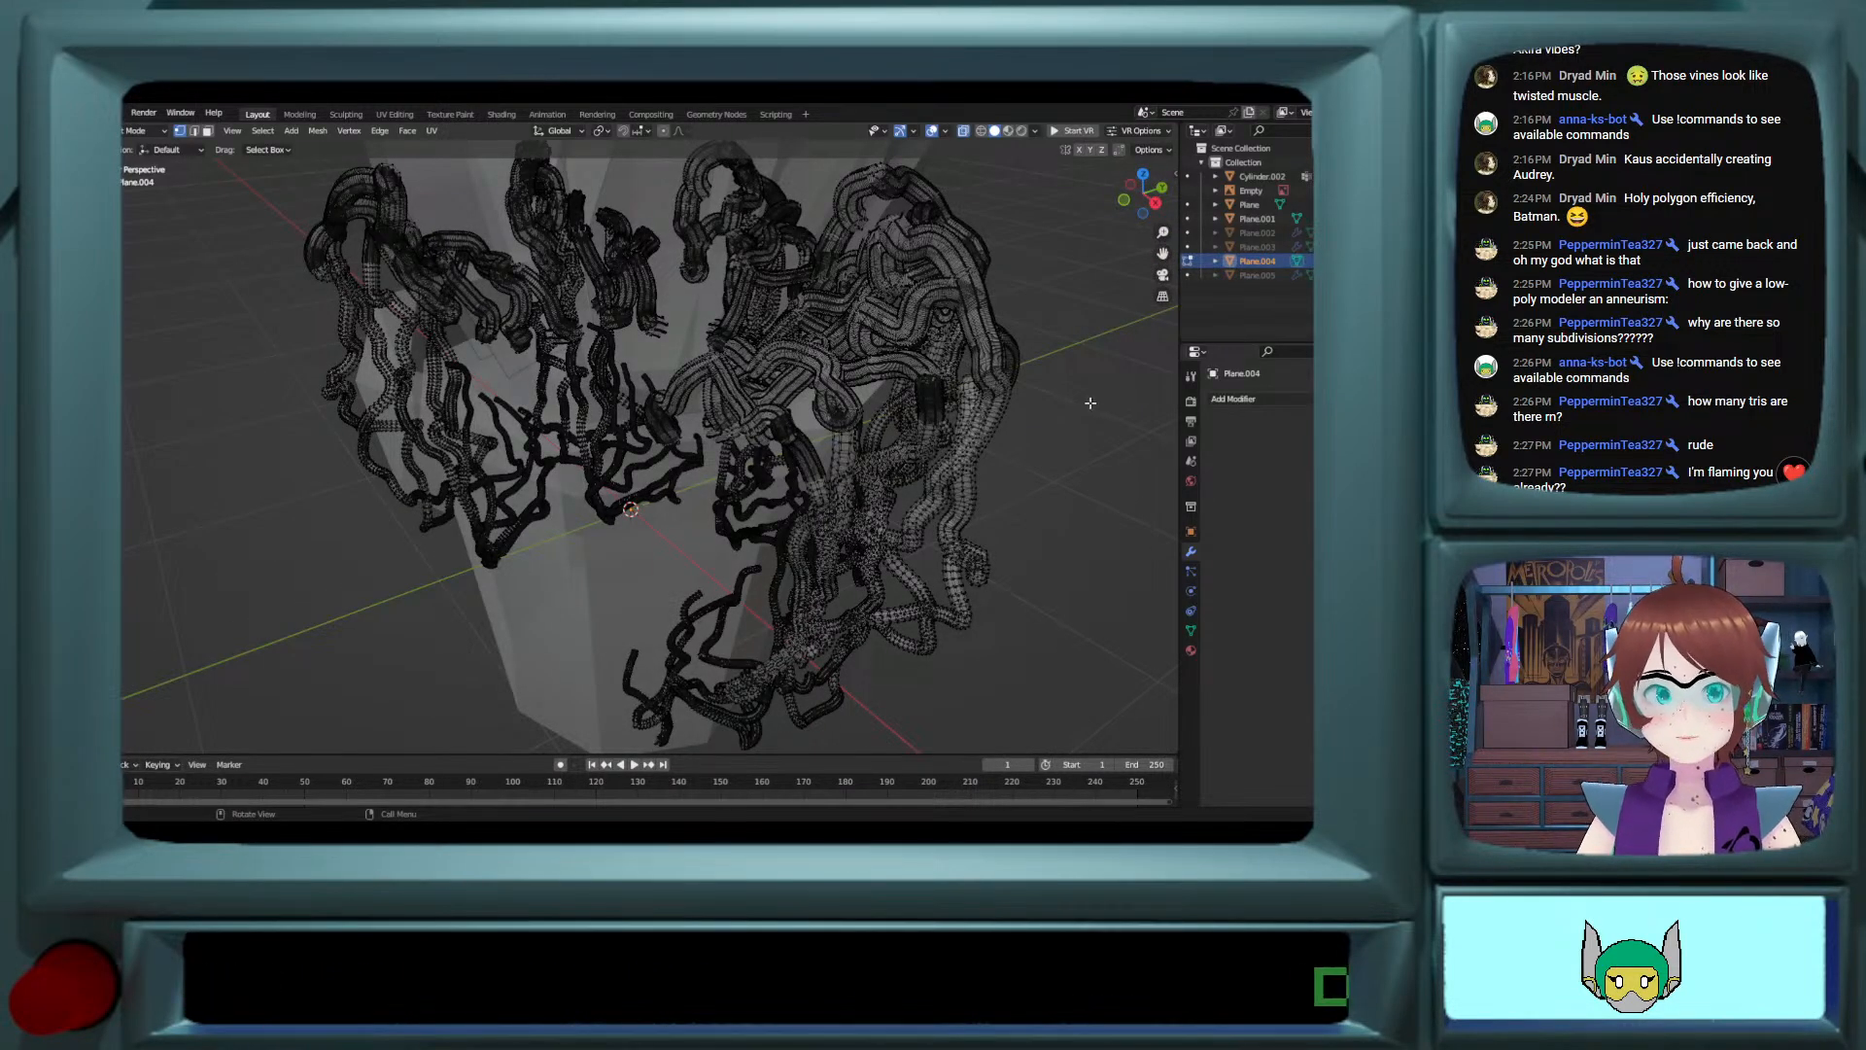
Step: Turn off X-ray, return to Object Mode and deselect the vines
key(Tab)
key(Tab)
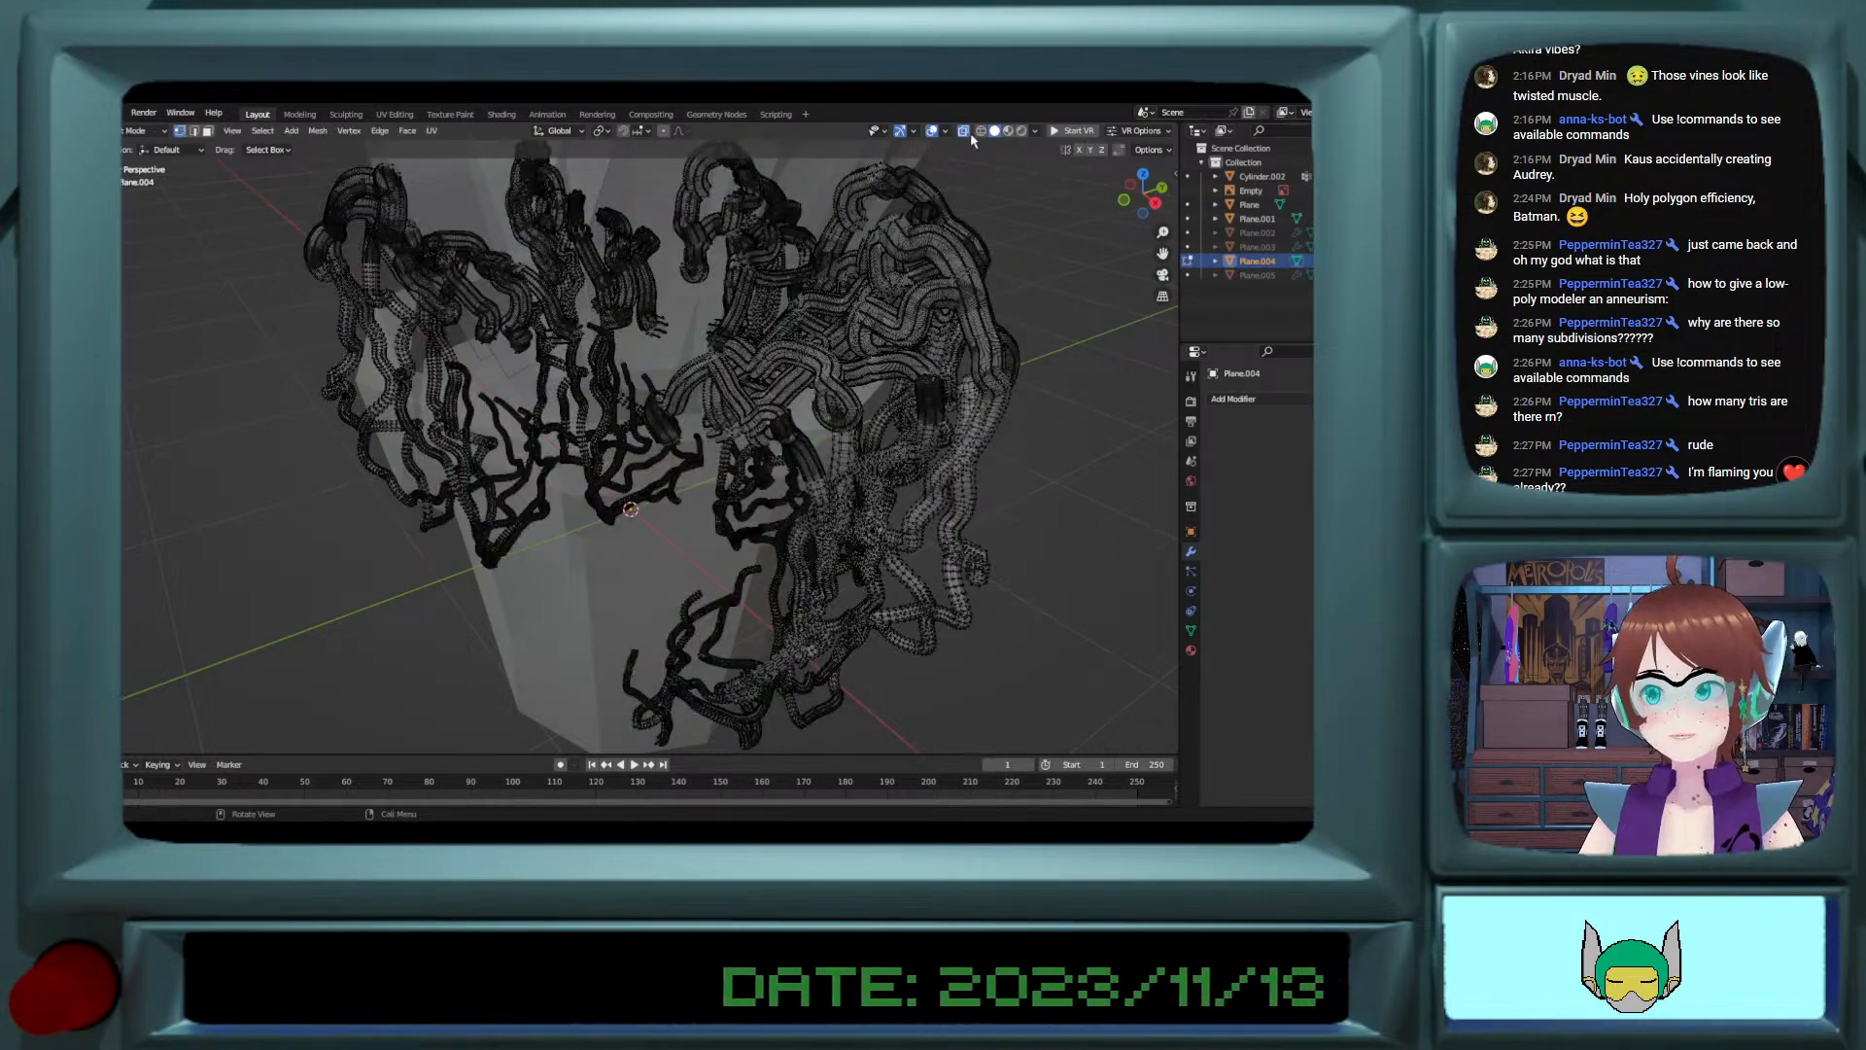
click(968, 133)
mouse_move(754, 401)
middle_down()
mouse_move(797, 381)
mouse_move(859, 432)
mouse_move(876, 422)
mouse_move(641, 432)
mouse_move(886, 431)
mouse_move(885, 374)
mouse_move(765, 374)
middle_up()
scroll(797, 381, down, 4)
key(Tab)
click(1020, 477)
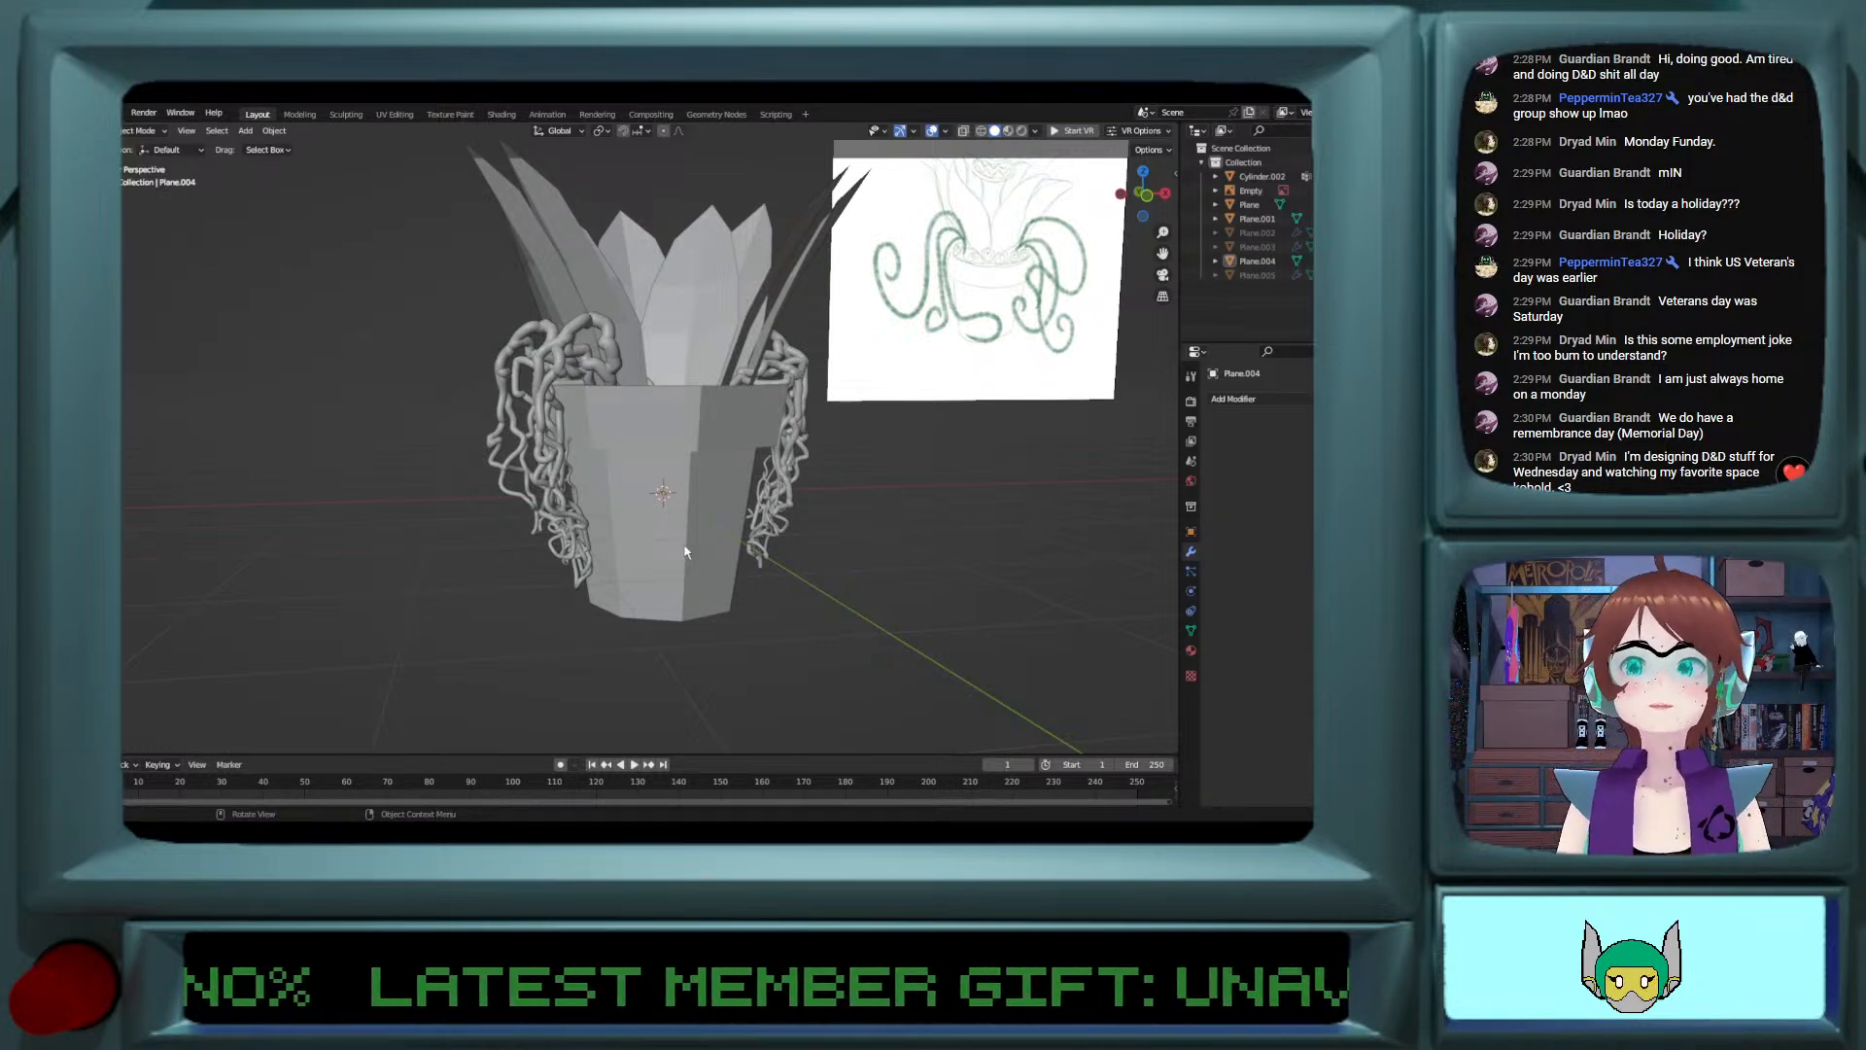
Step: Examine the potted flower and its remaining vines from several angles against the reference sketch
scroll(760, 518, down, 2)
middle_drag(760, 518, 708, 547)
scroll(707, 547, up, 2)
scroll(708, 547, down, 2)
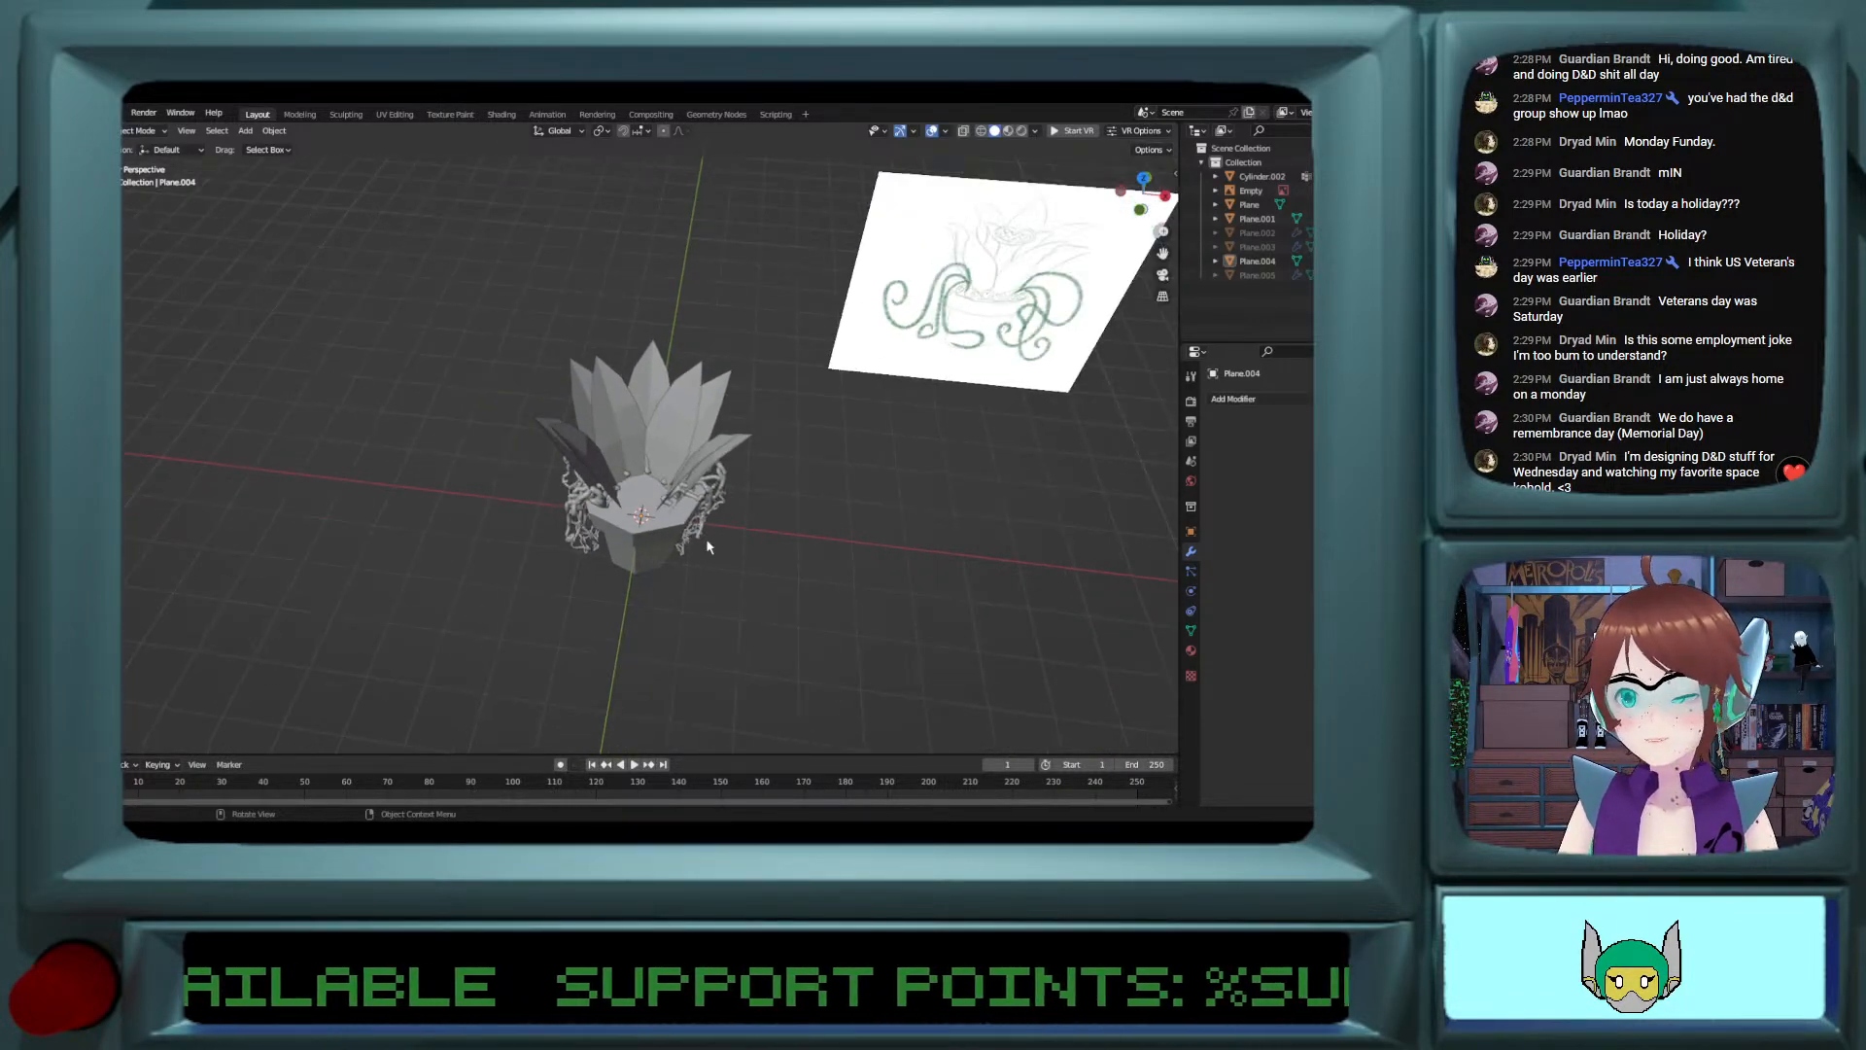
middle_drag(676, 522, 688, 489)
scroll(683, 493, up, 2)
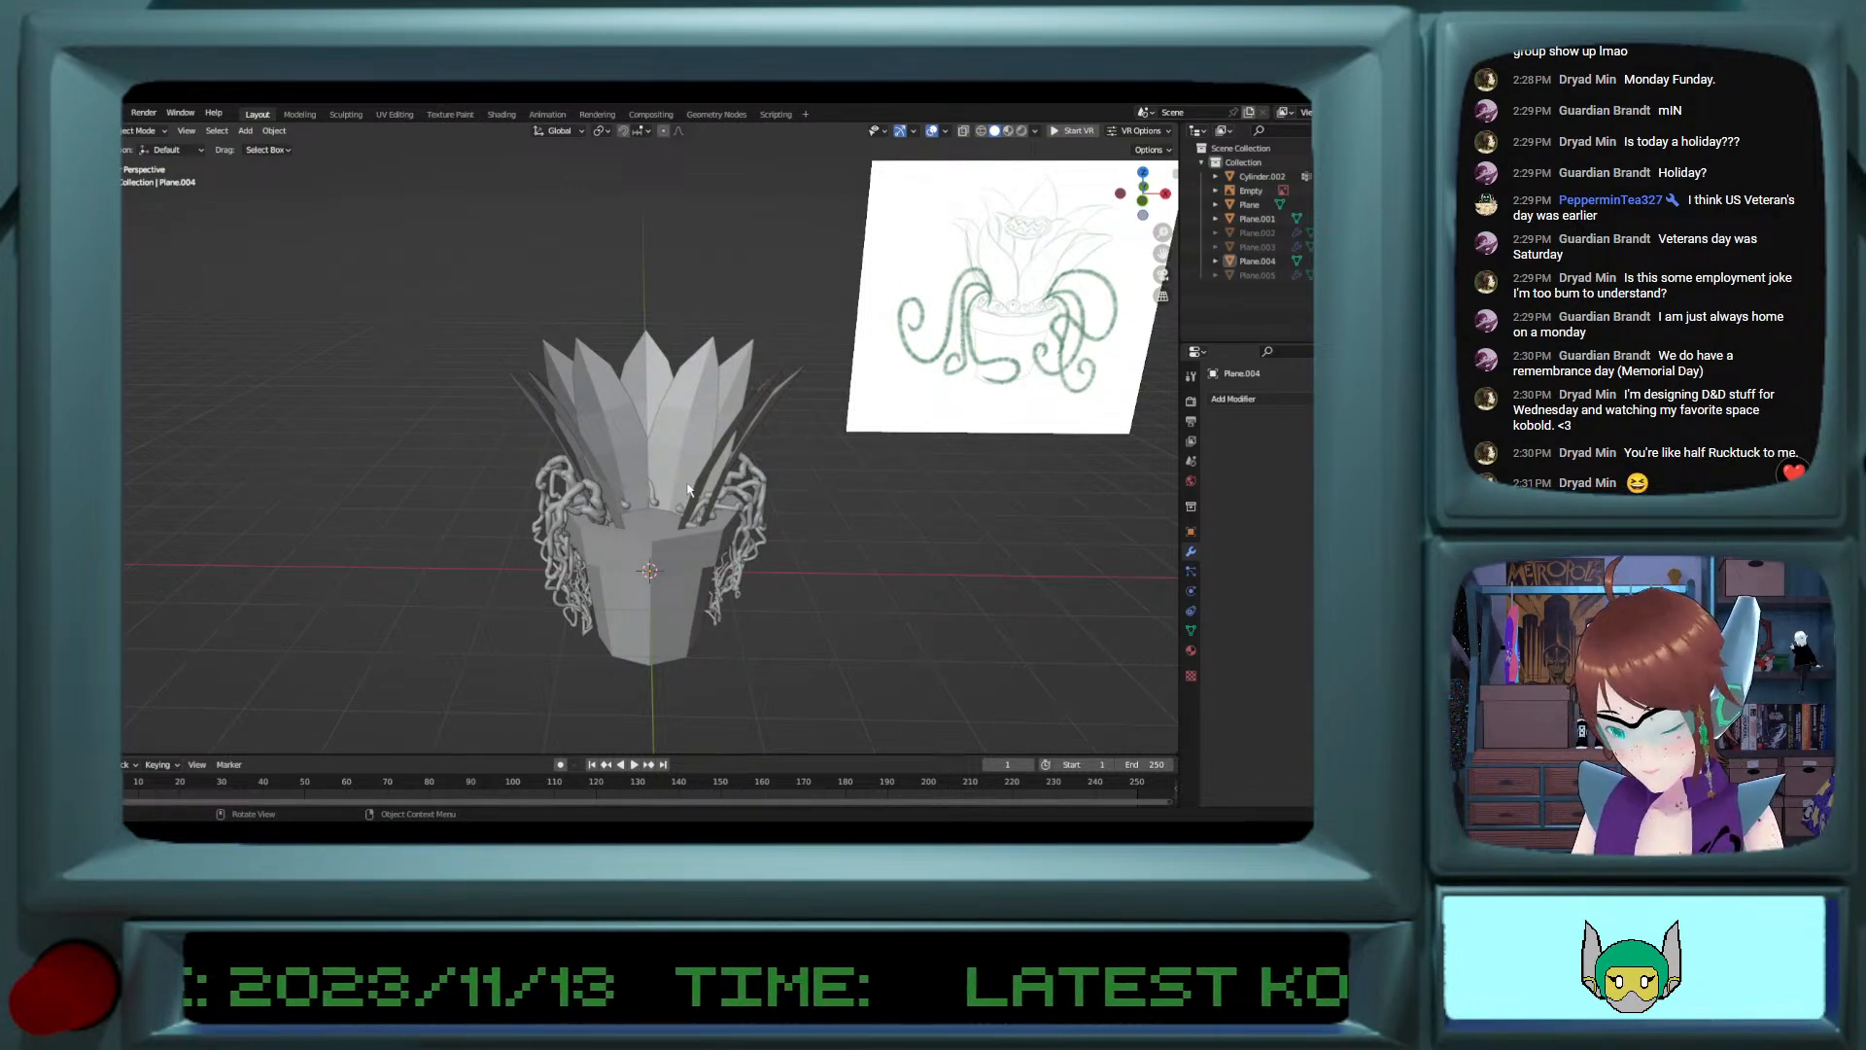
scroll(692, 509, up, 3)
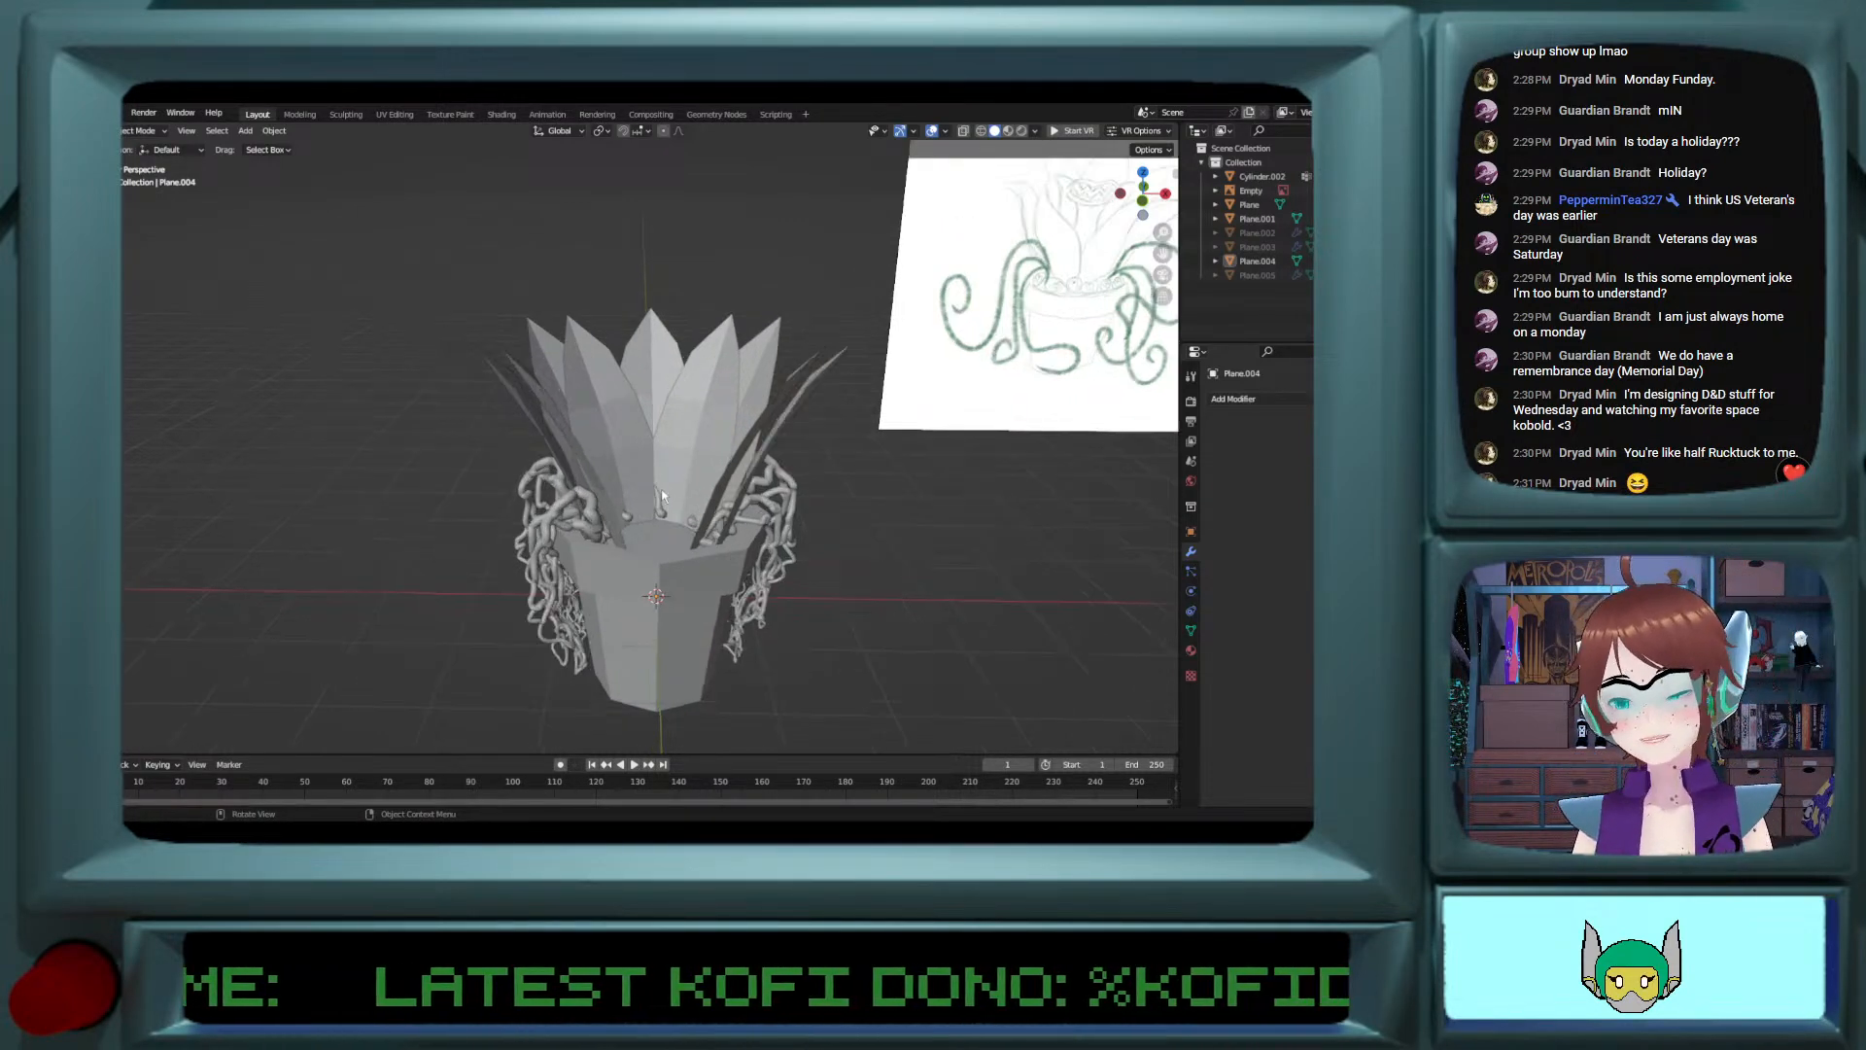
middle_drag(692, 509, 630, 496)
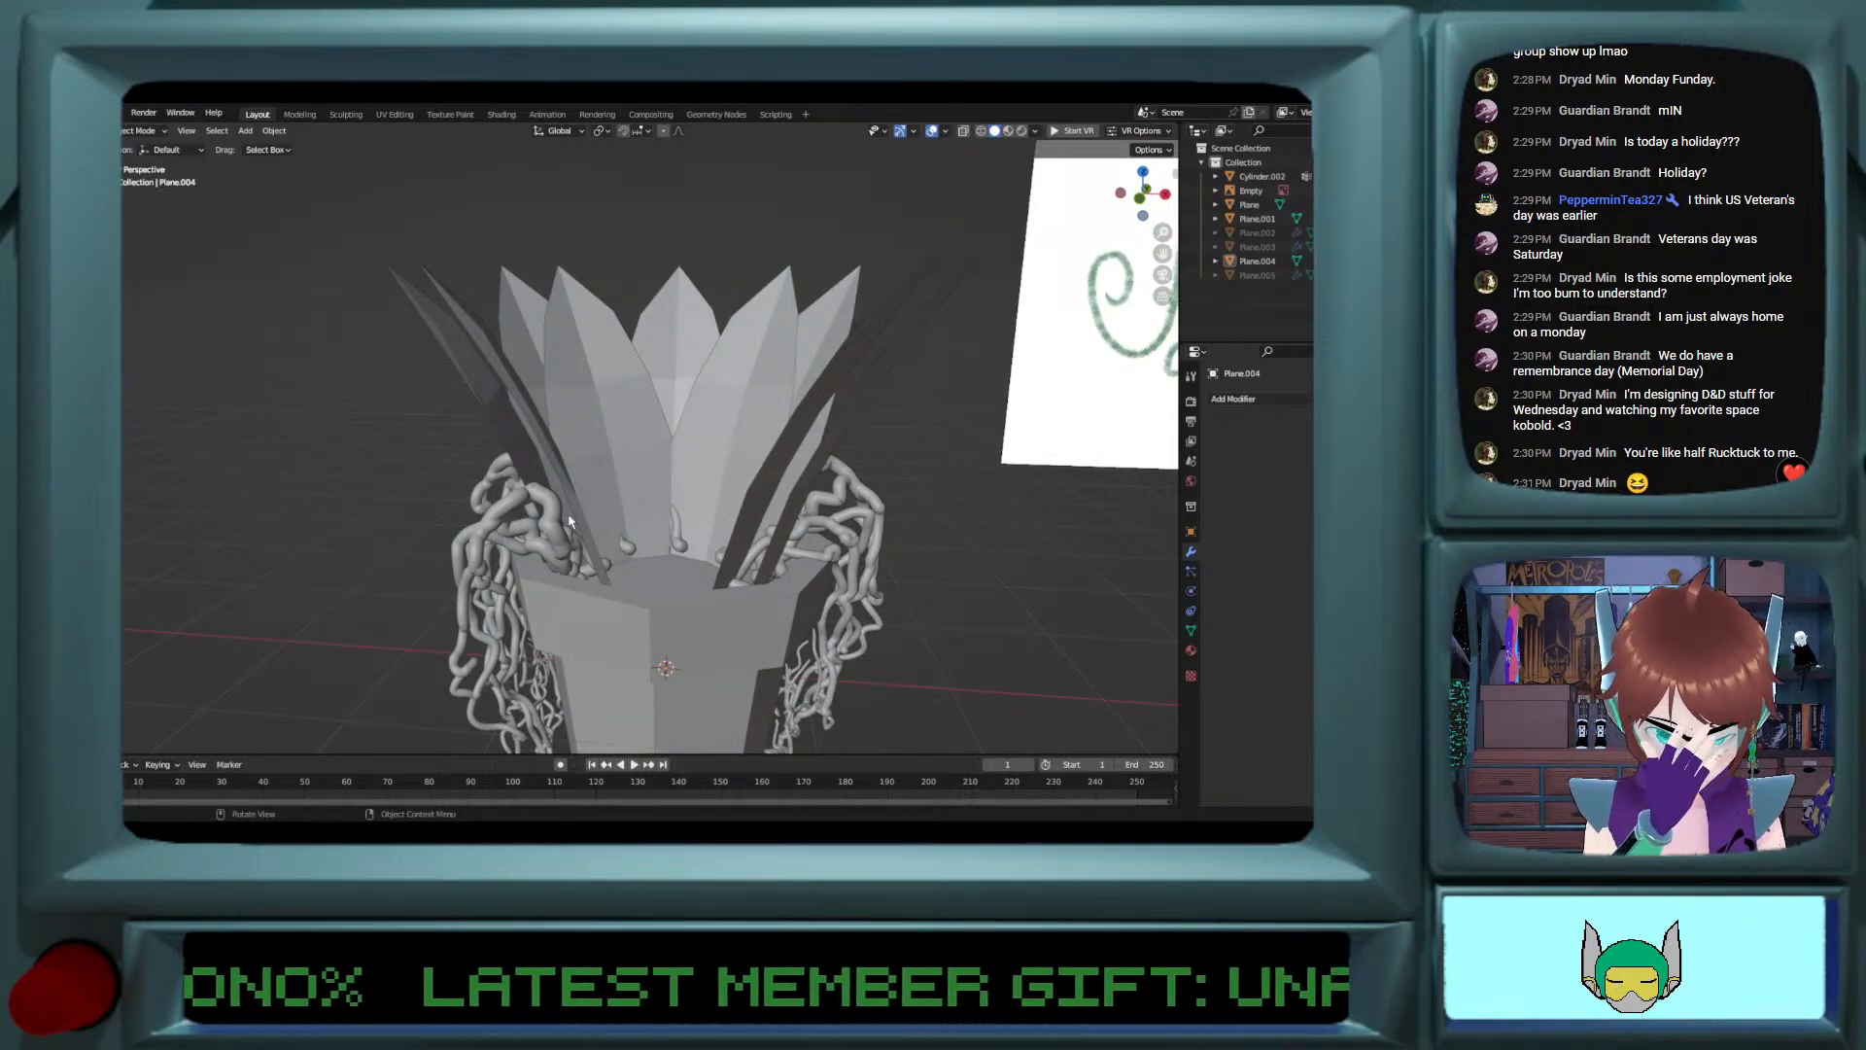
middle_drag(569, 522, 584, 513)
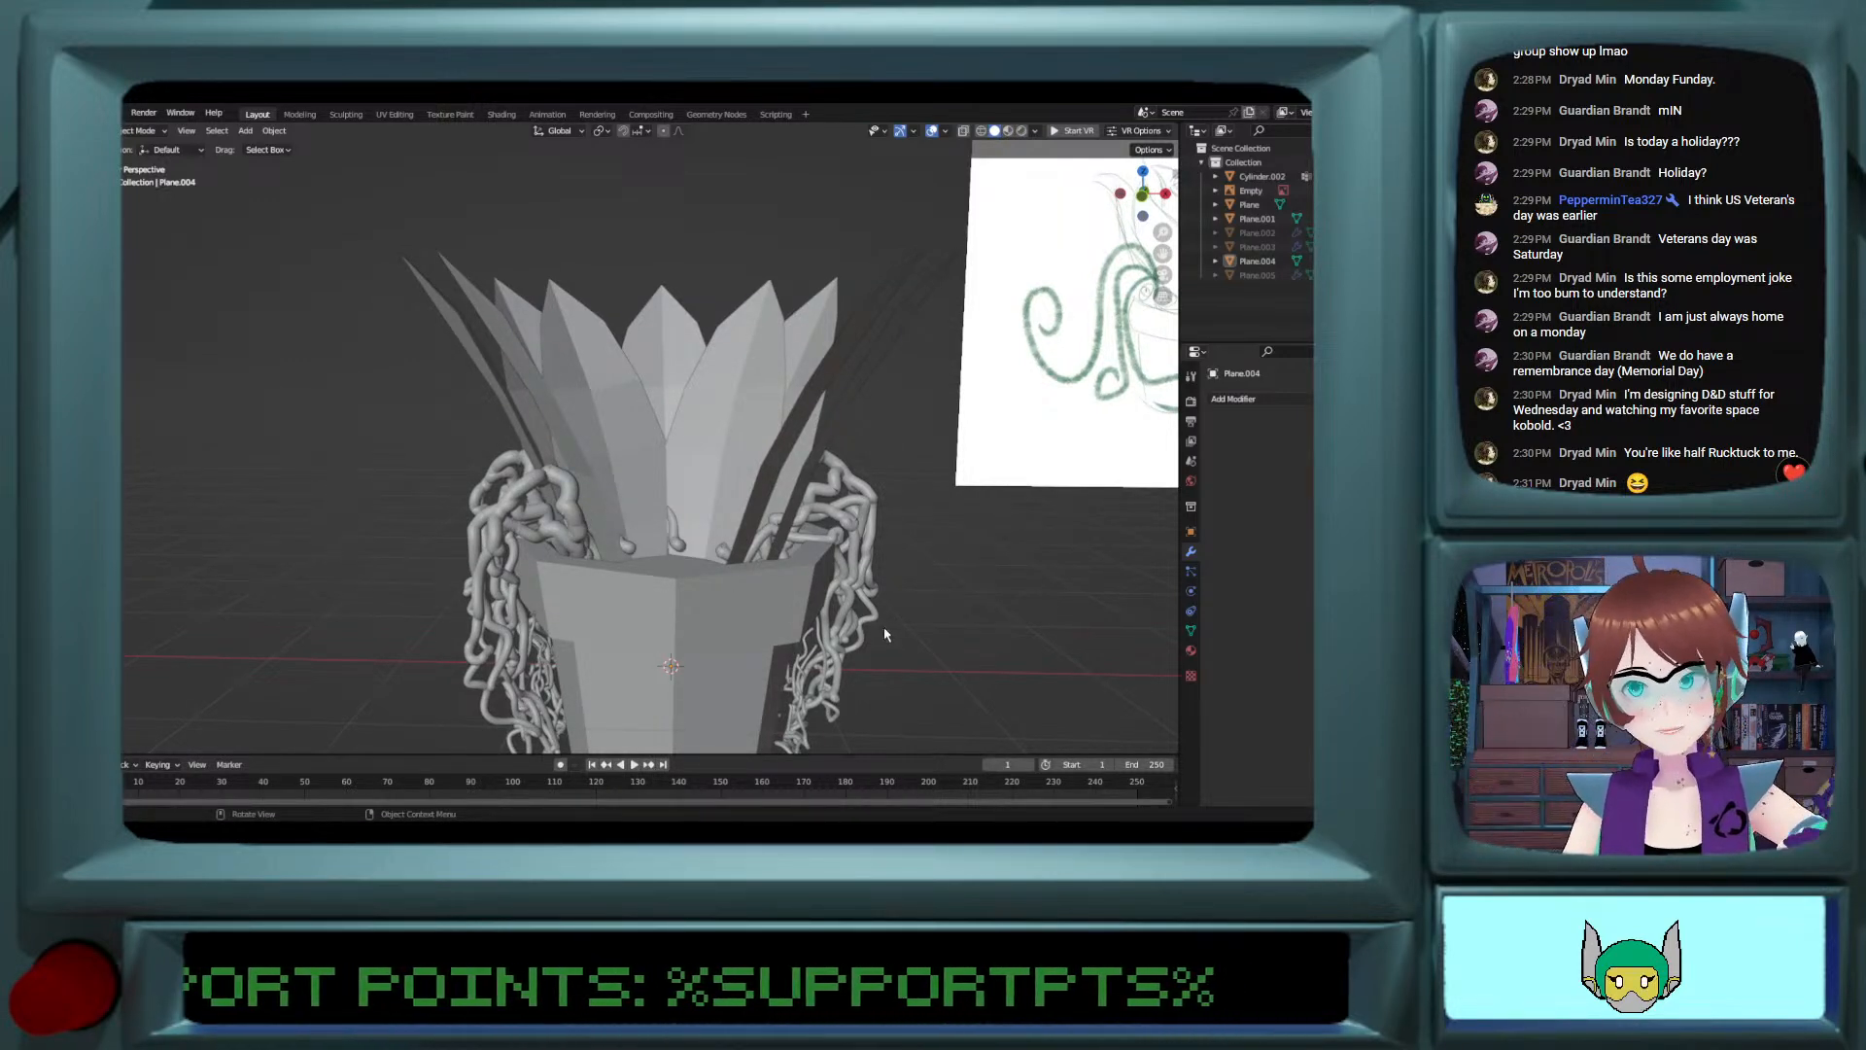
scroll(821, 603, down, 3)
scroll(822, 602, up, 2)
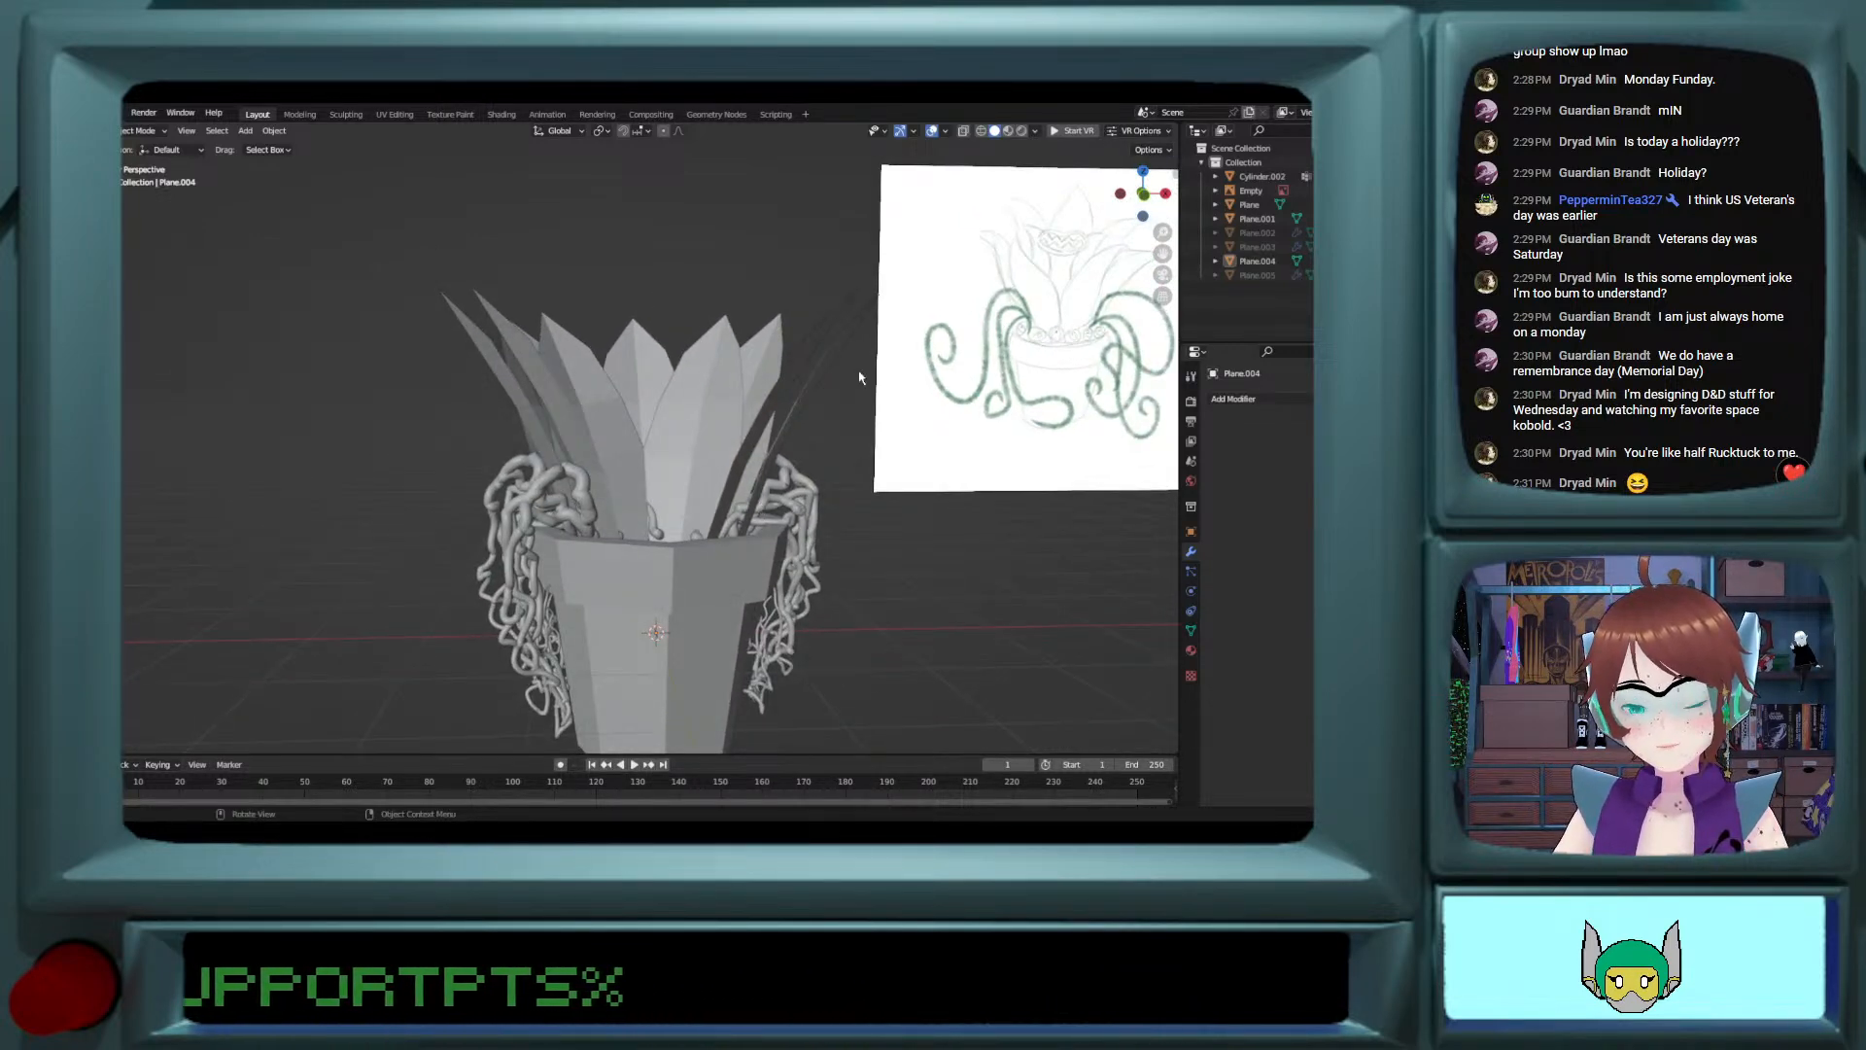
middle_drag(624, 483, 622, 513)
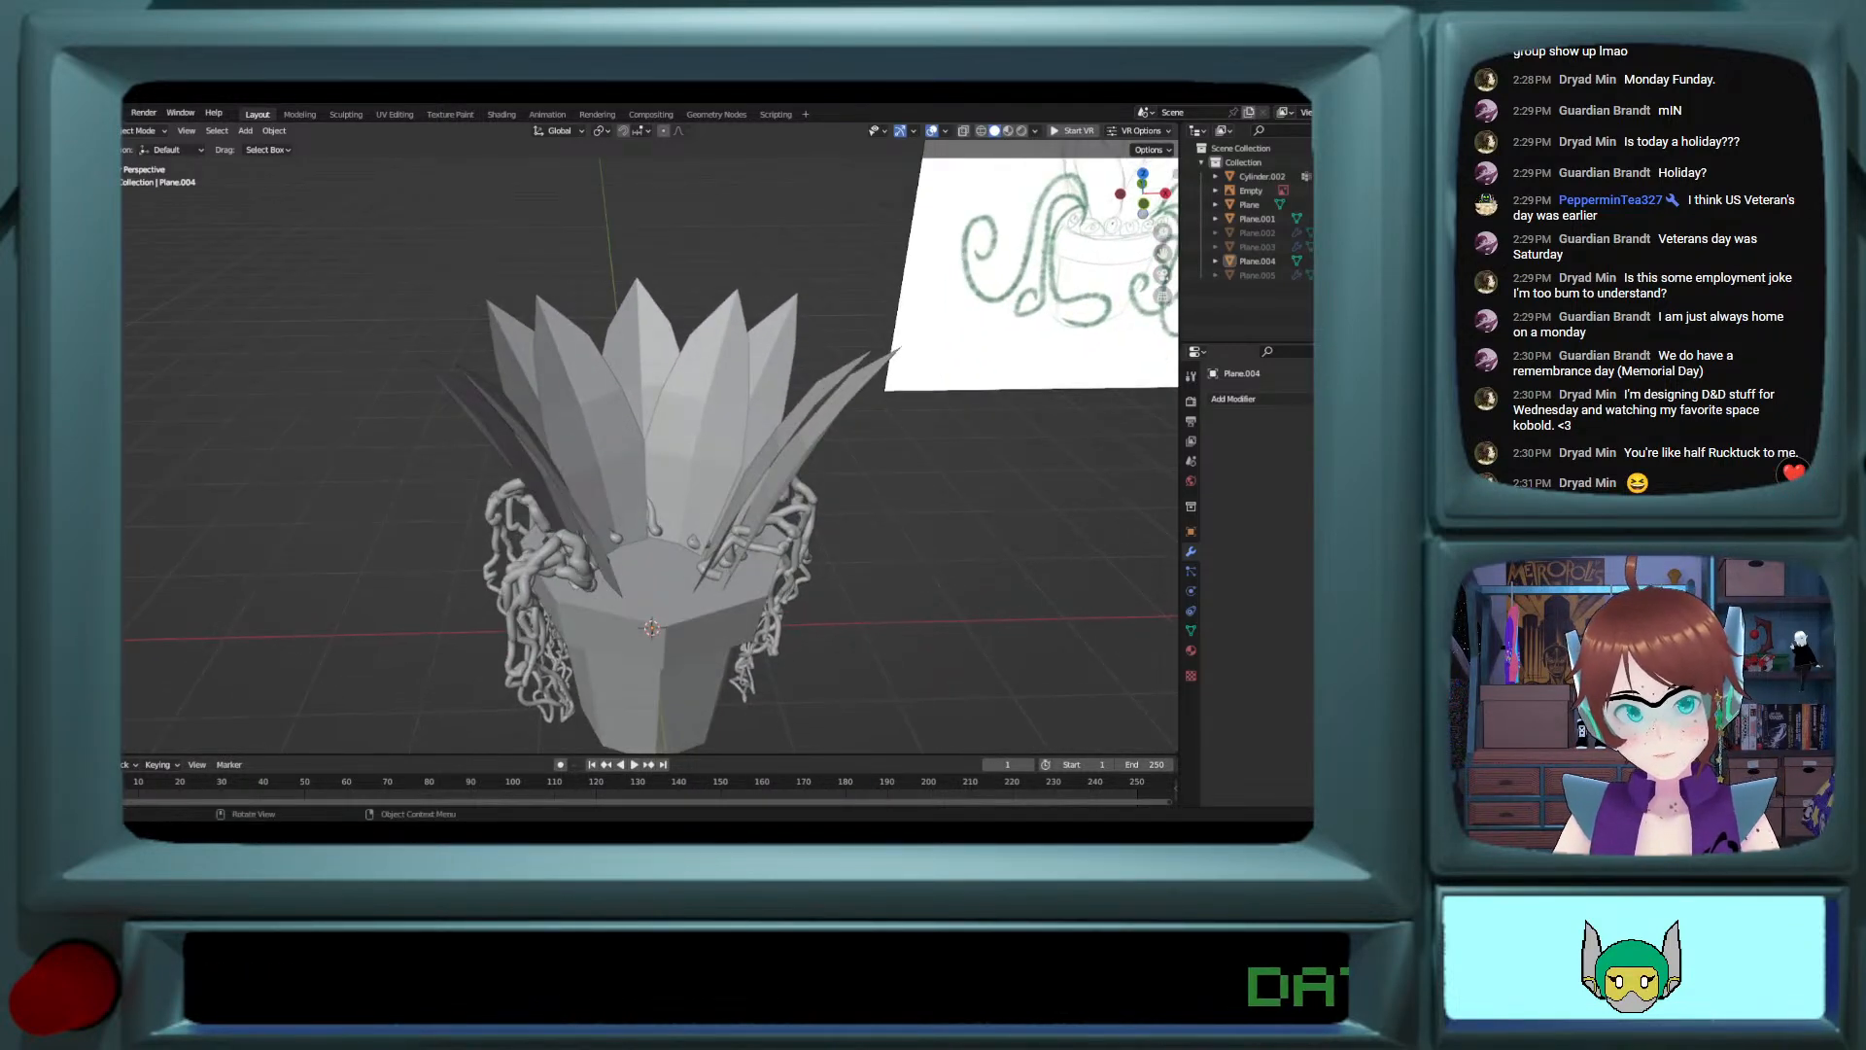
middle_drag(910, 642, 716, 586)
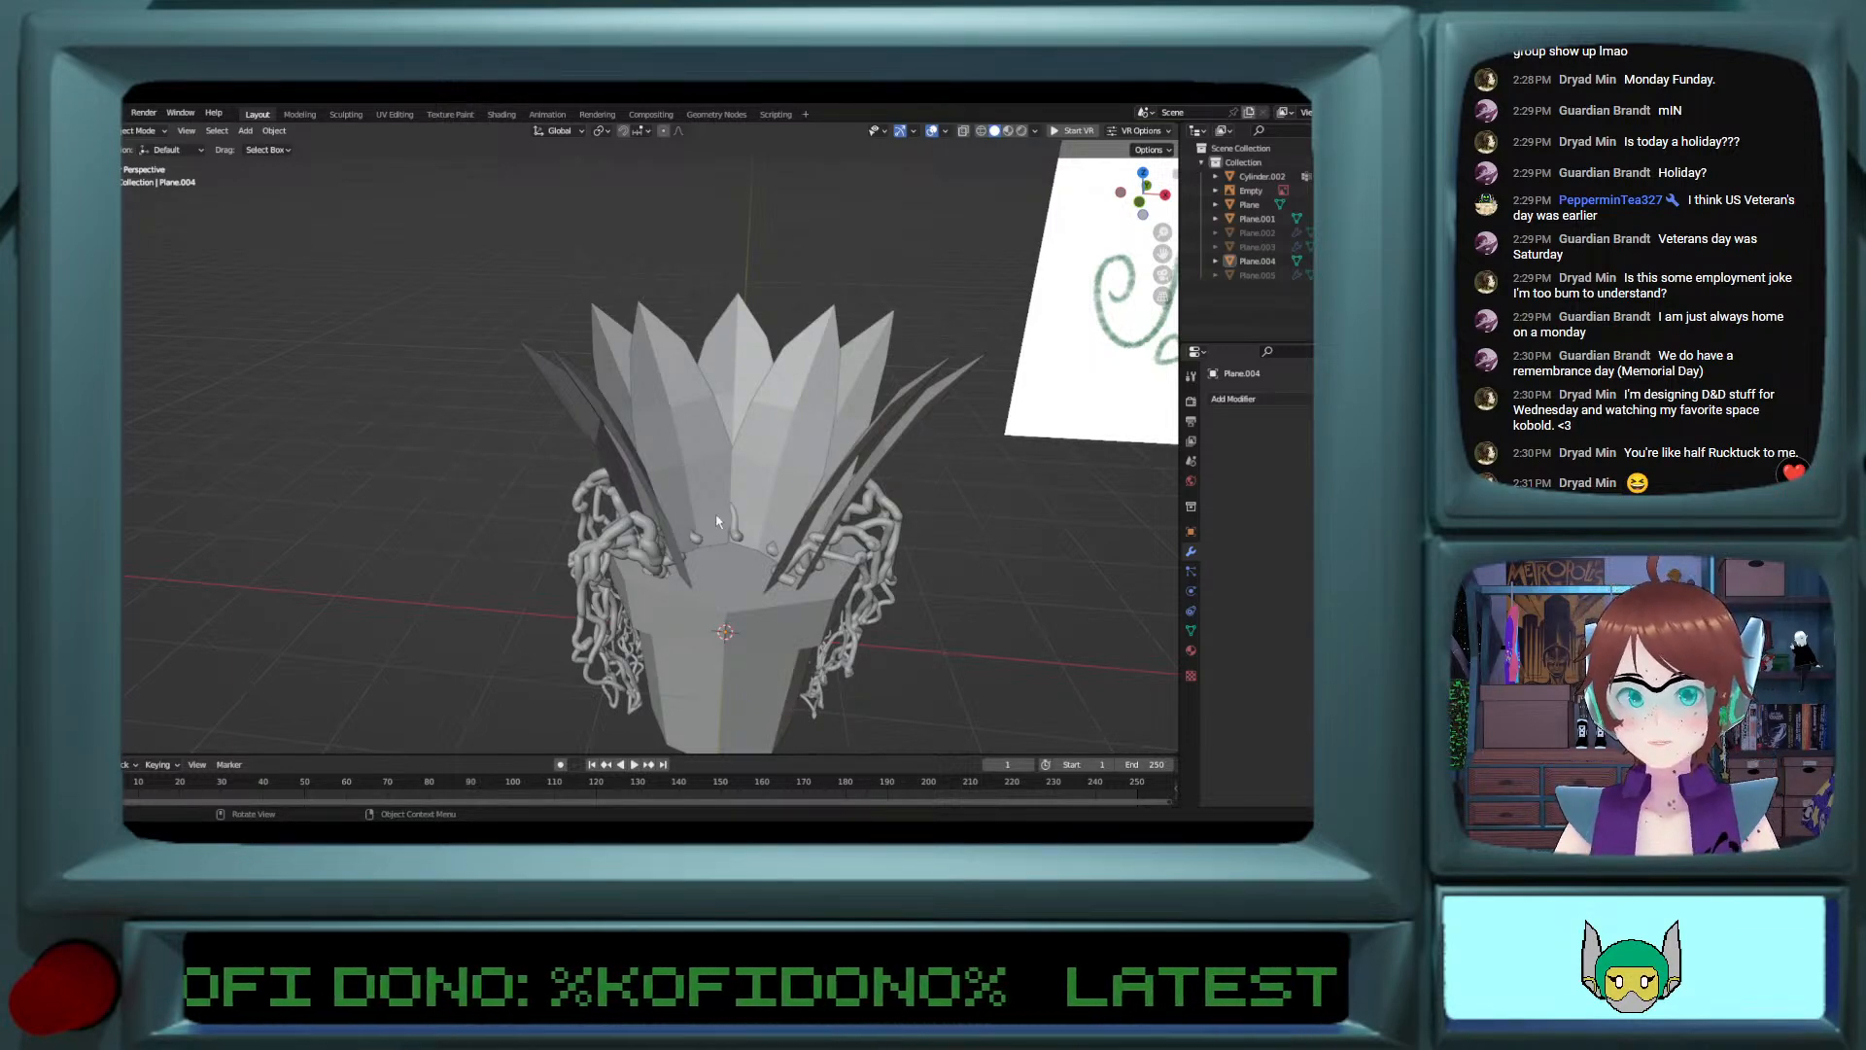
mouse_move(716, 517)
middle_down()
mouse_move(738, 492)
mouse_move(709, 528)
middle_up()
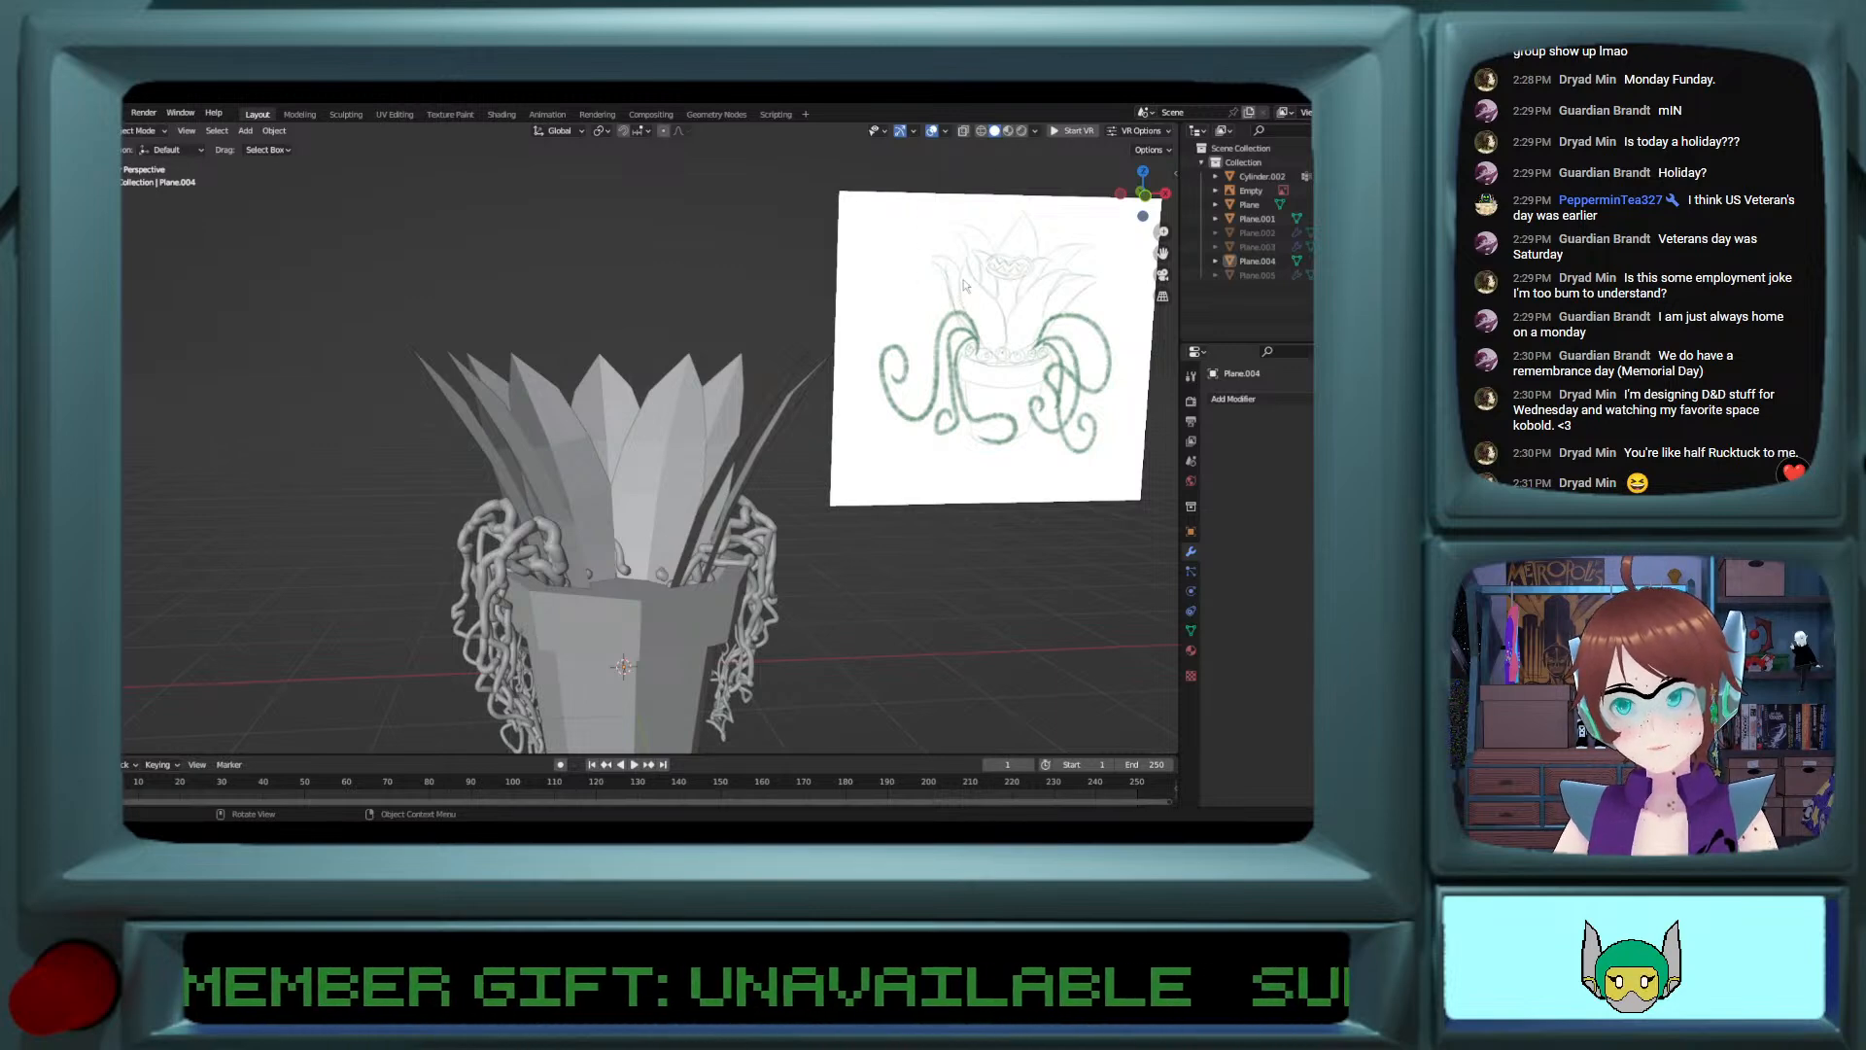
mouse_move(658, 530)
middle_down()
mouse_move(583, 534)
mouse_move(675, 508)
middle_up()
ctrl+scroll(664, 508, down, 5)
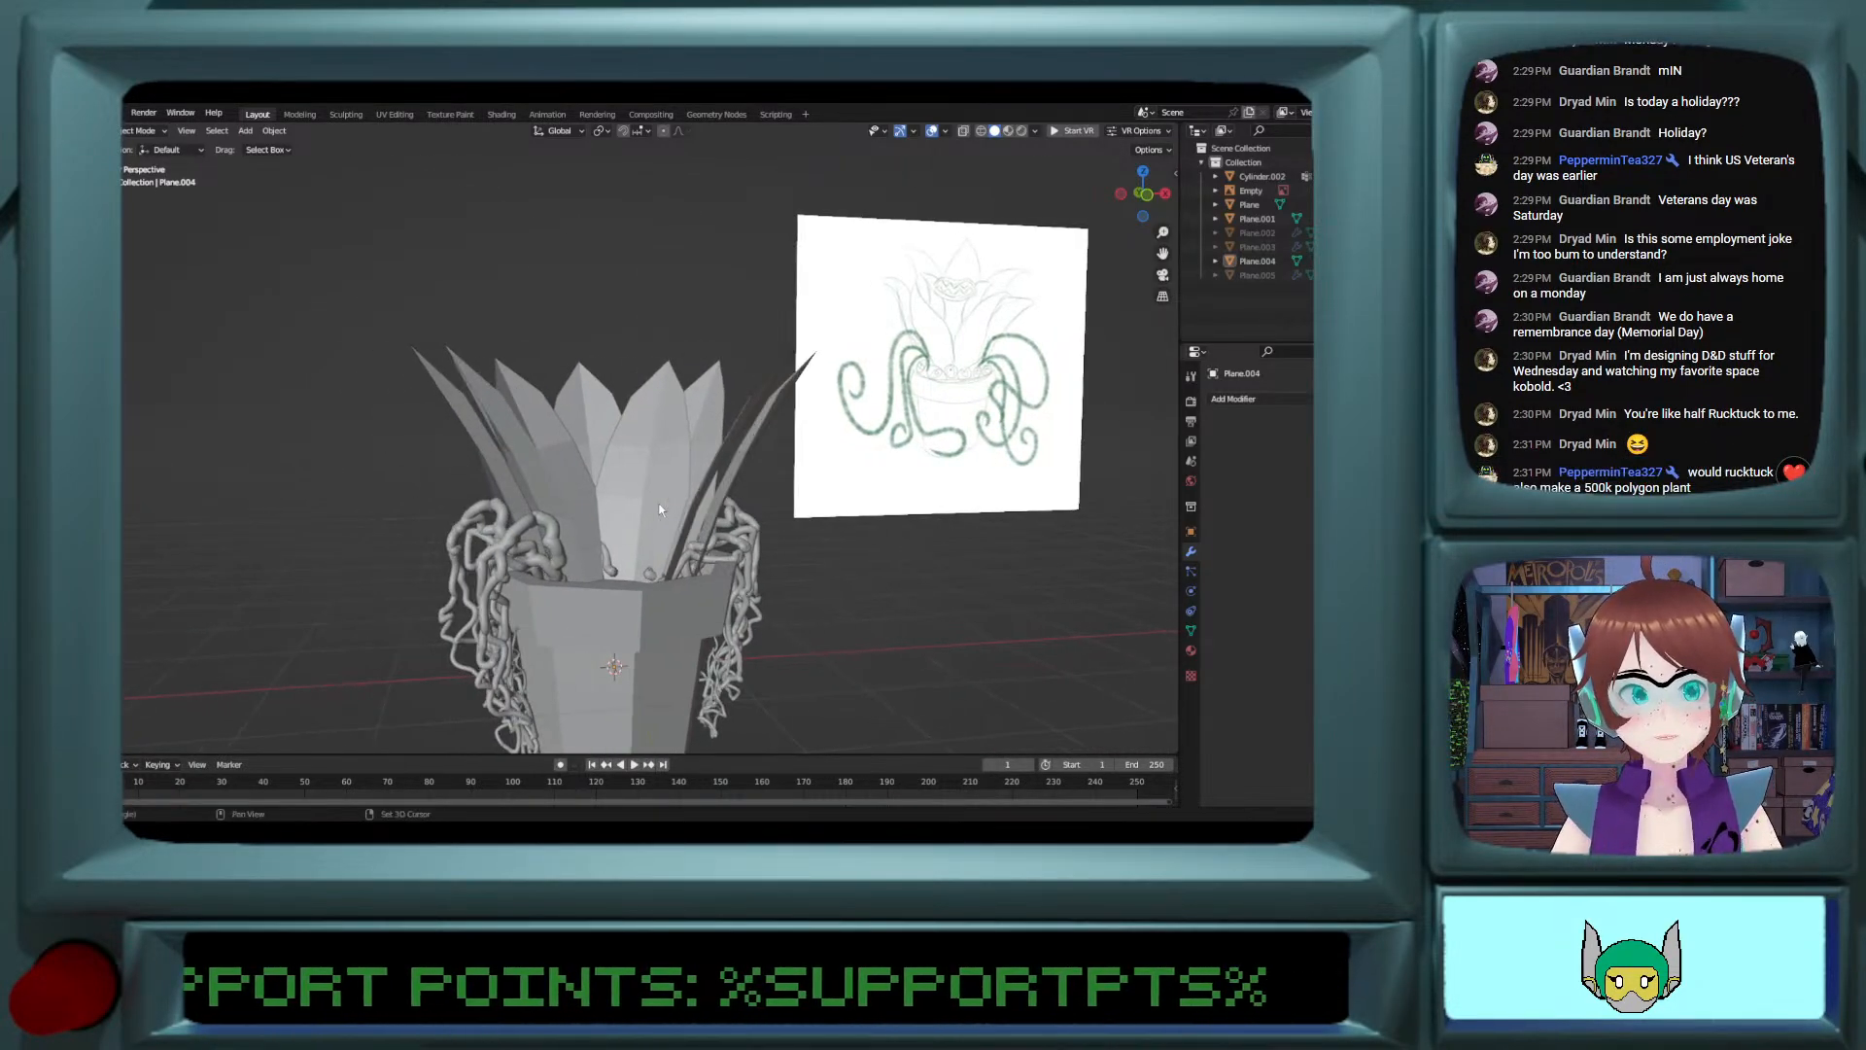
shift+scroll(659, 510, down, 4)
scroll(659, 509, up, 1)
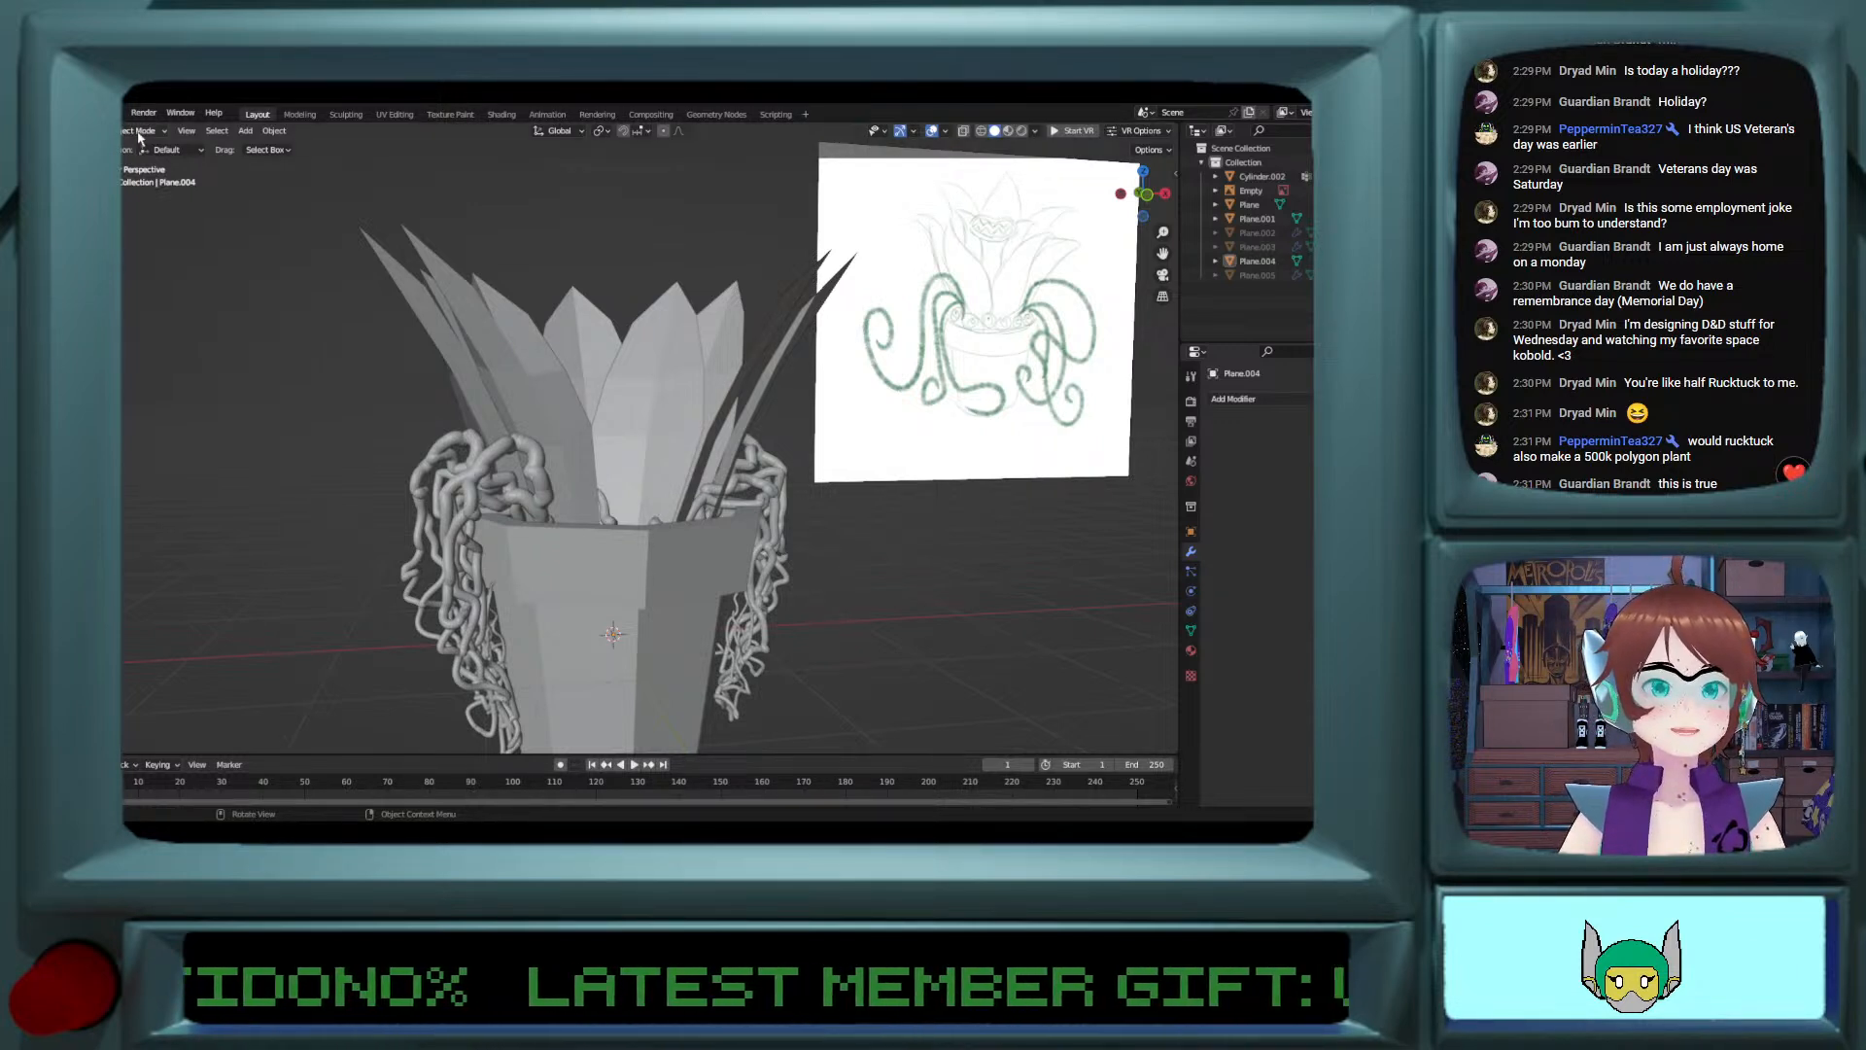
Step: Show the scene statistics overlay to check the model's polygon count, and hide it again
click(945, 130)
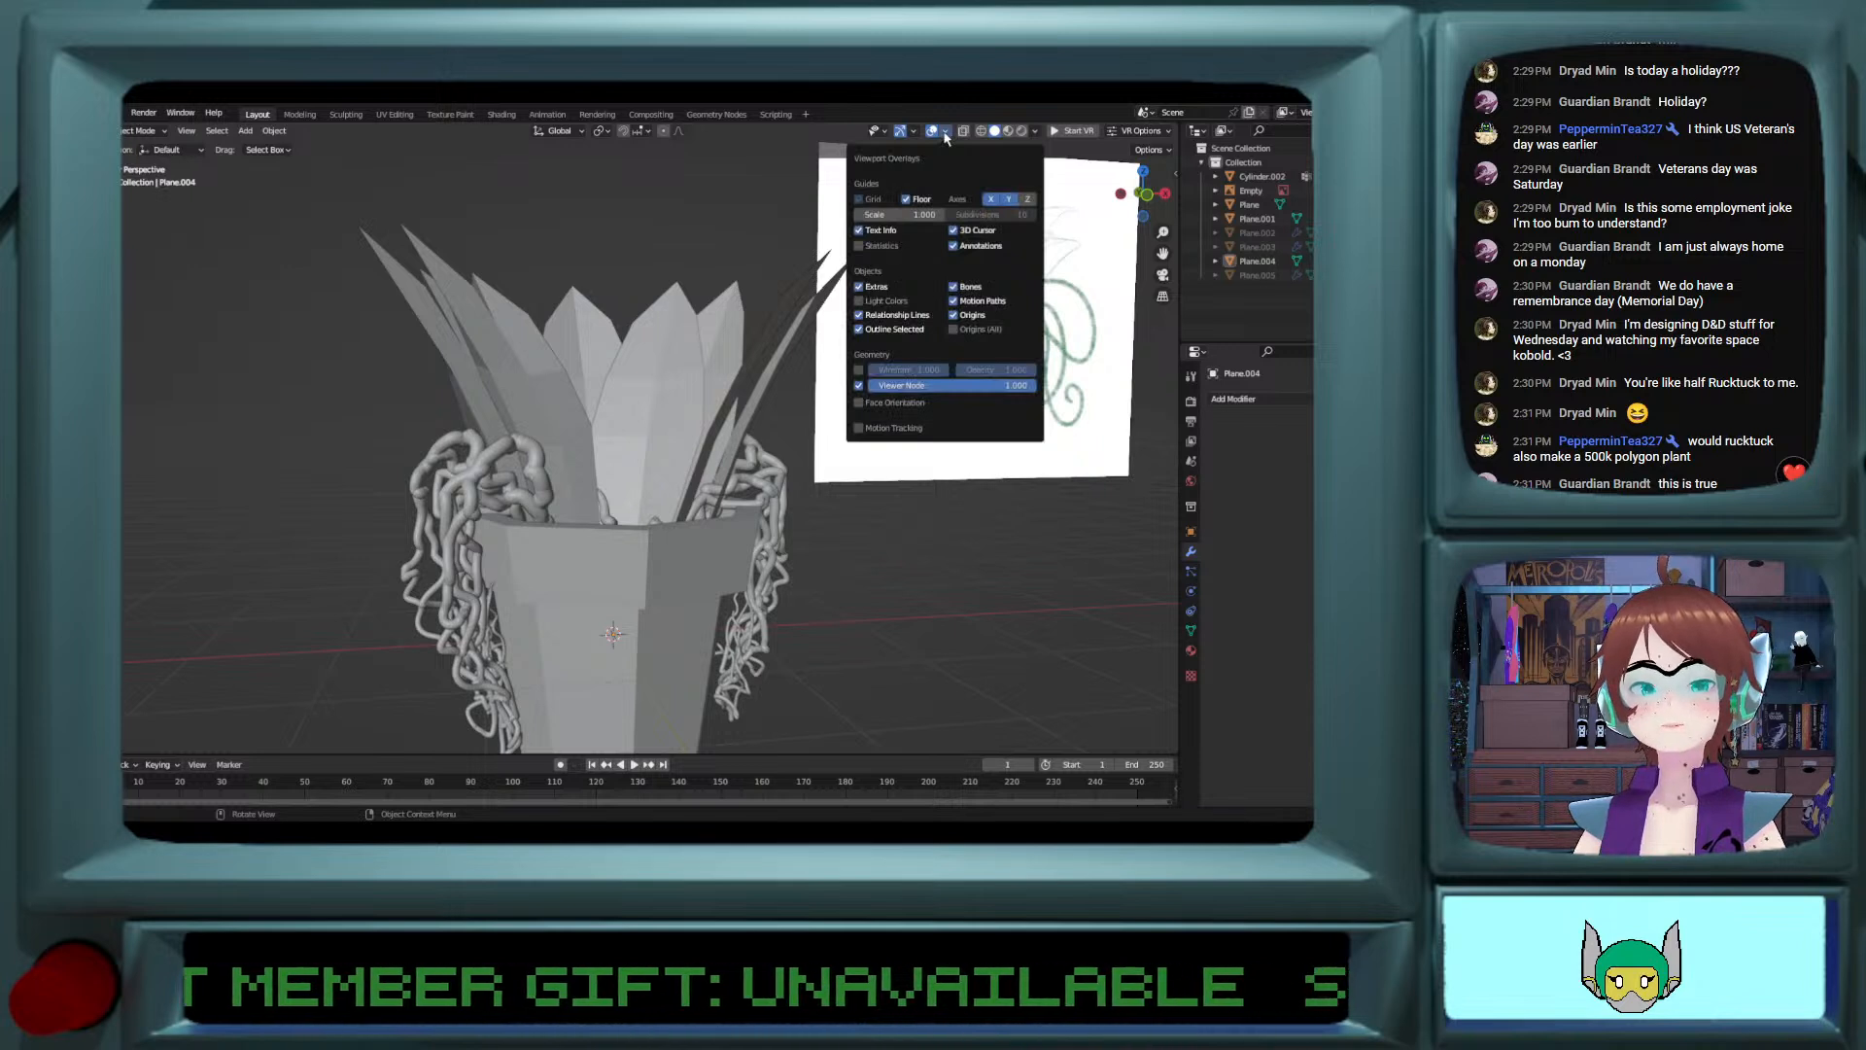
click(859, 246)
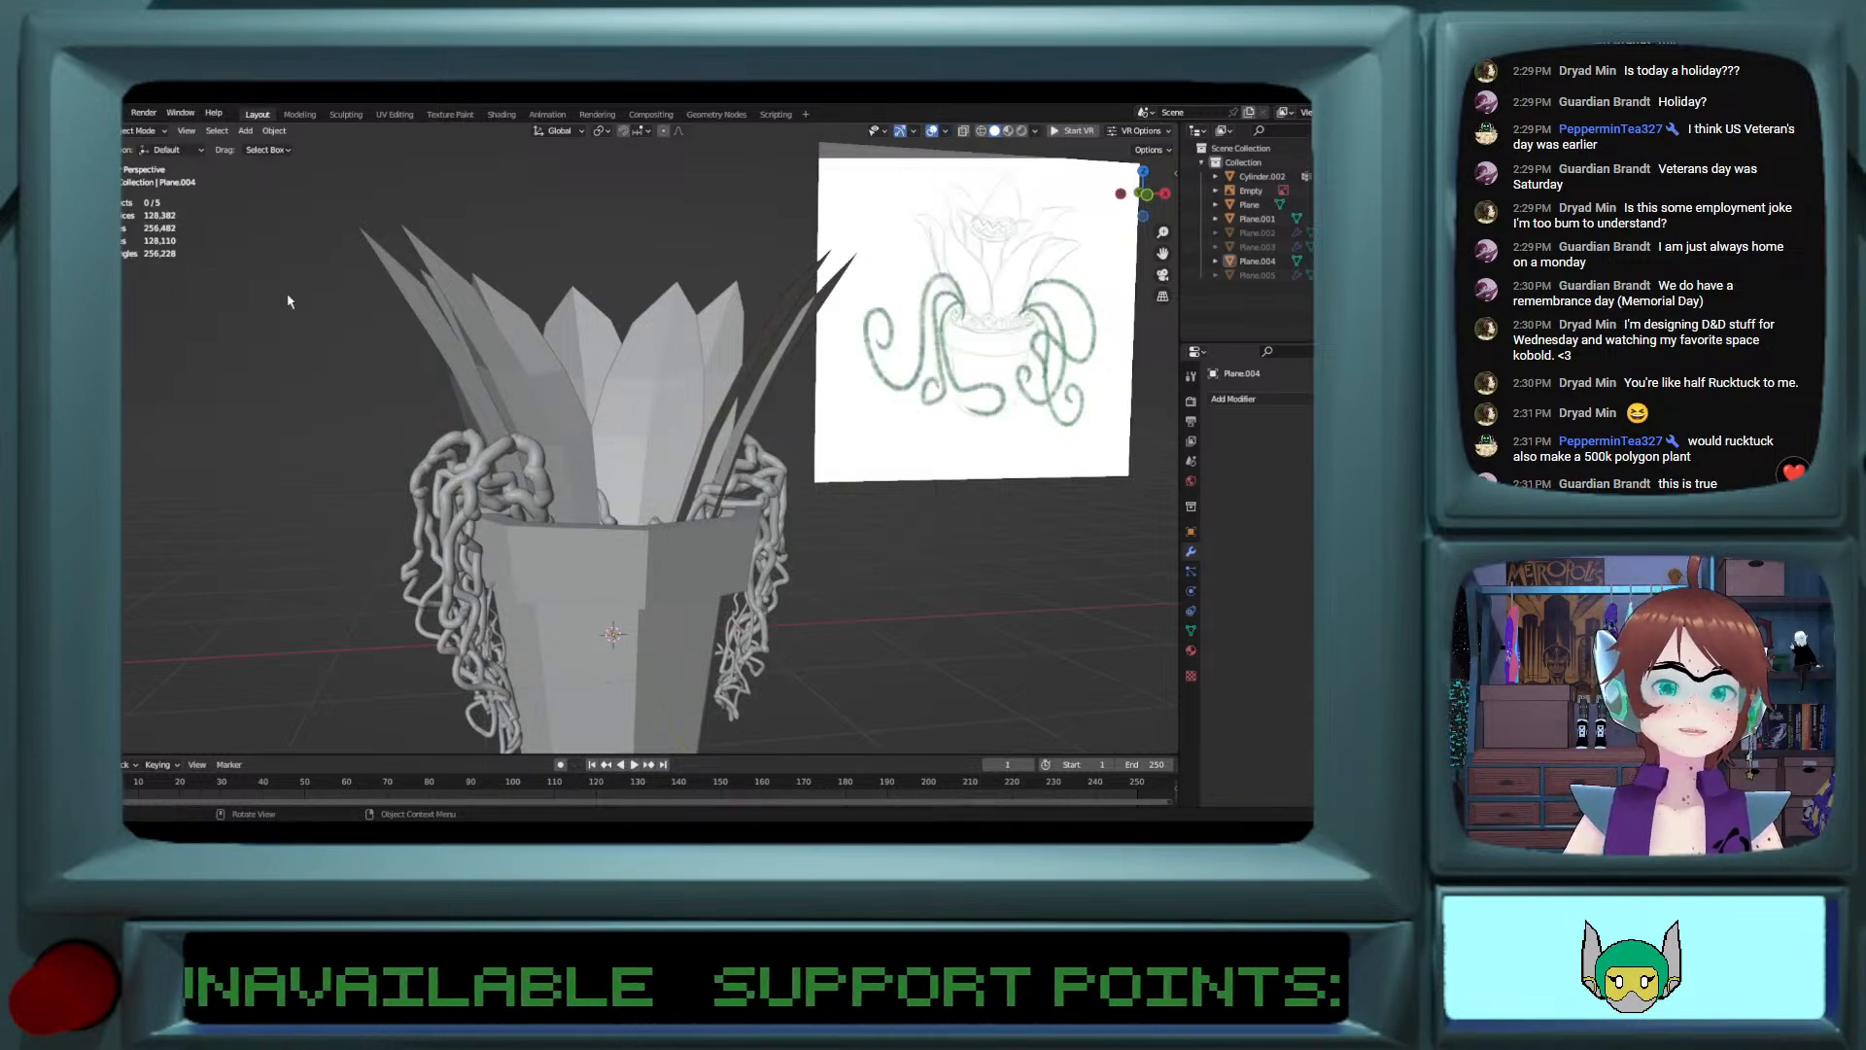
click(946, 130)
click(859, 246)
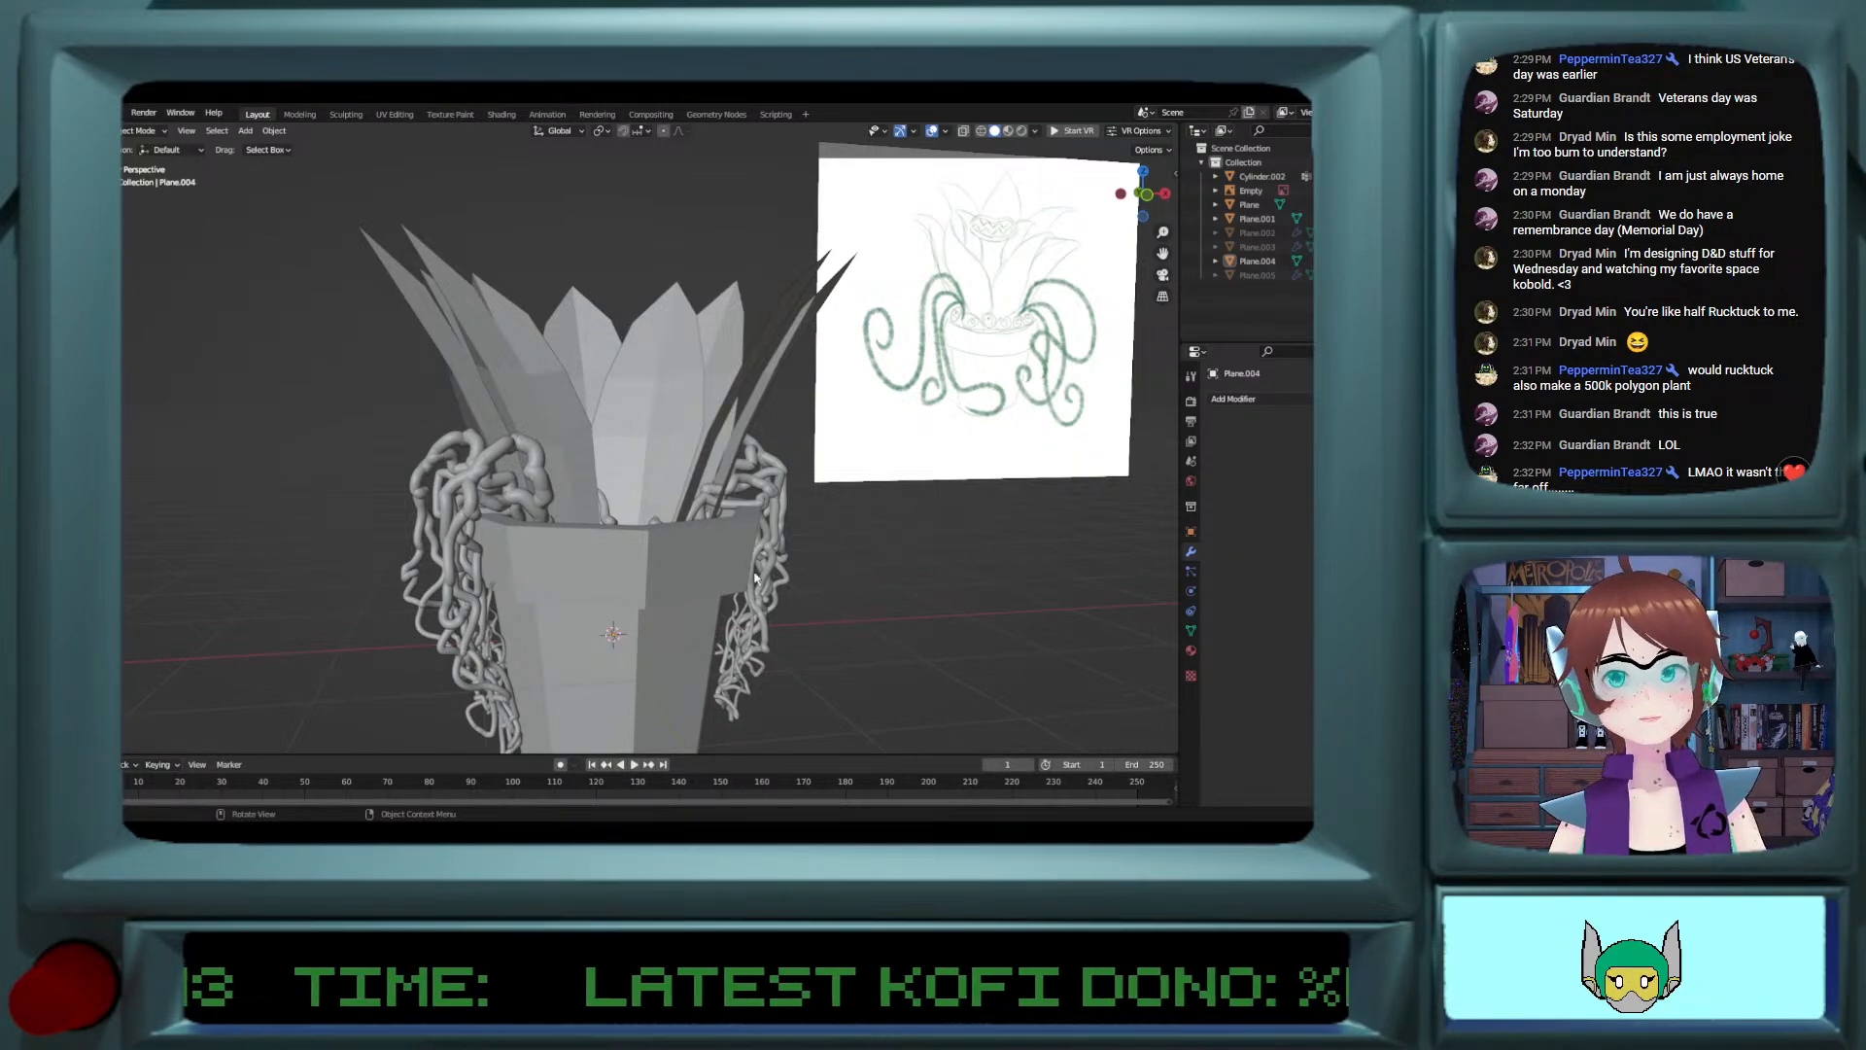
middle_drag(884, 541, 857, 550)
shift+middle_drag(641, 532, 738, 559)
scroll(620, 600, up, 1)
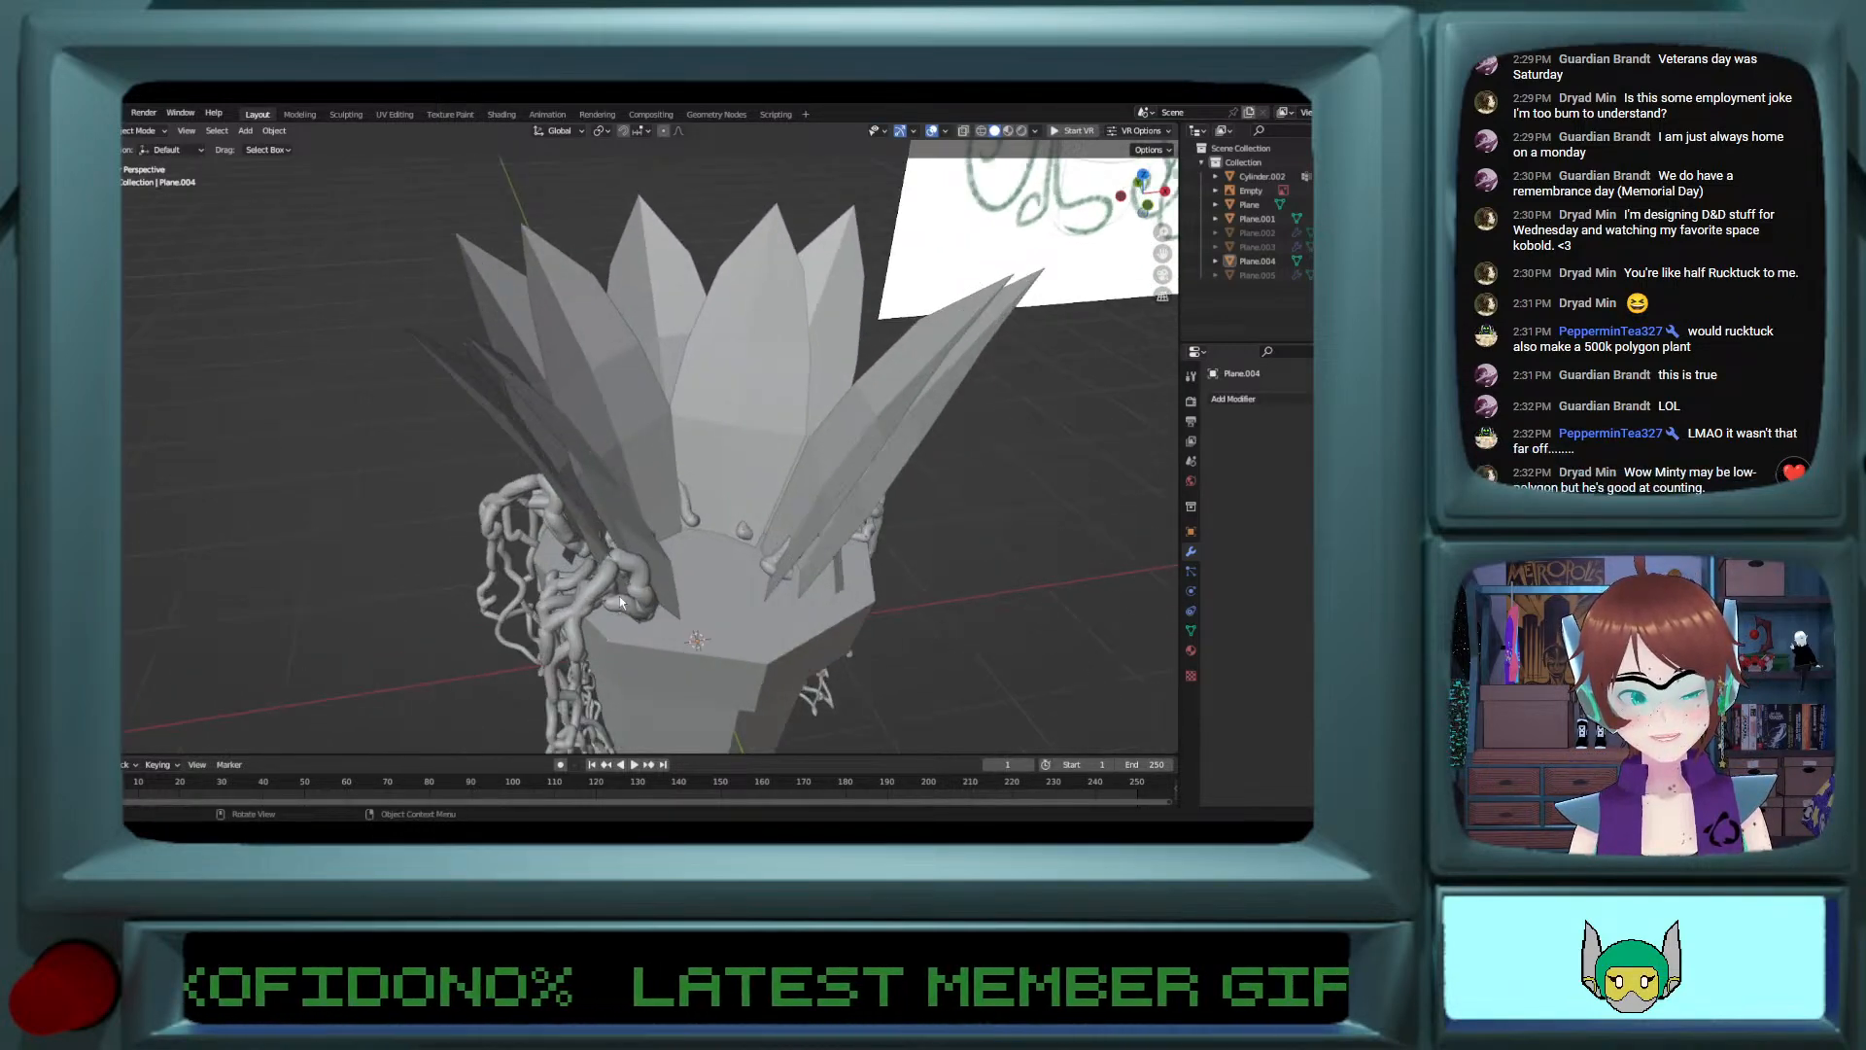
middle_drag(620, 597, 614, 571)
scroll(614, 571, down, 3)
scroll(614, 571, up, 1)
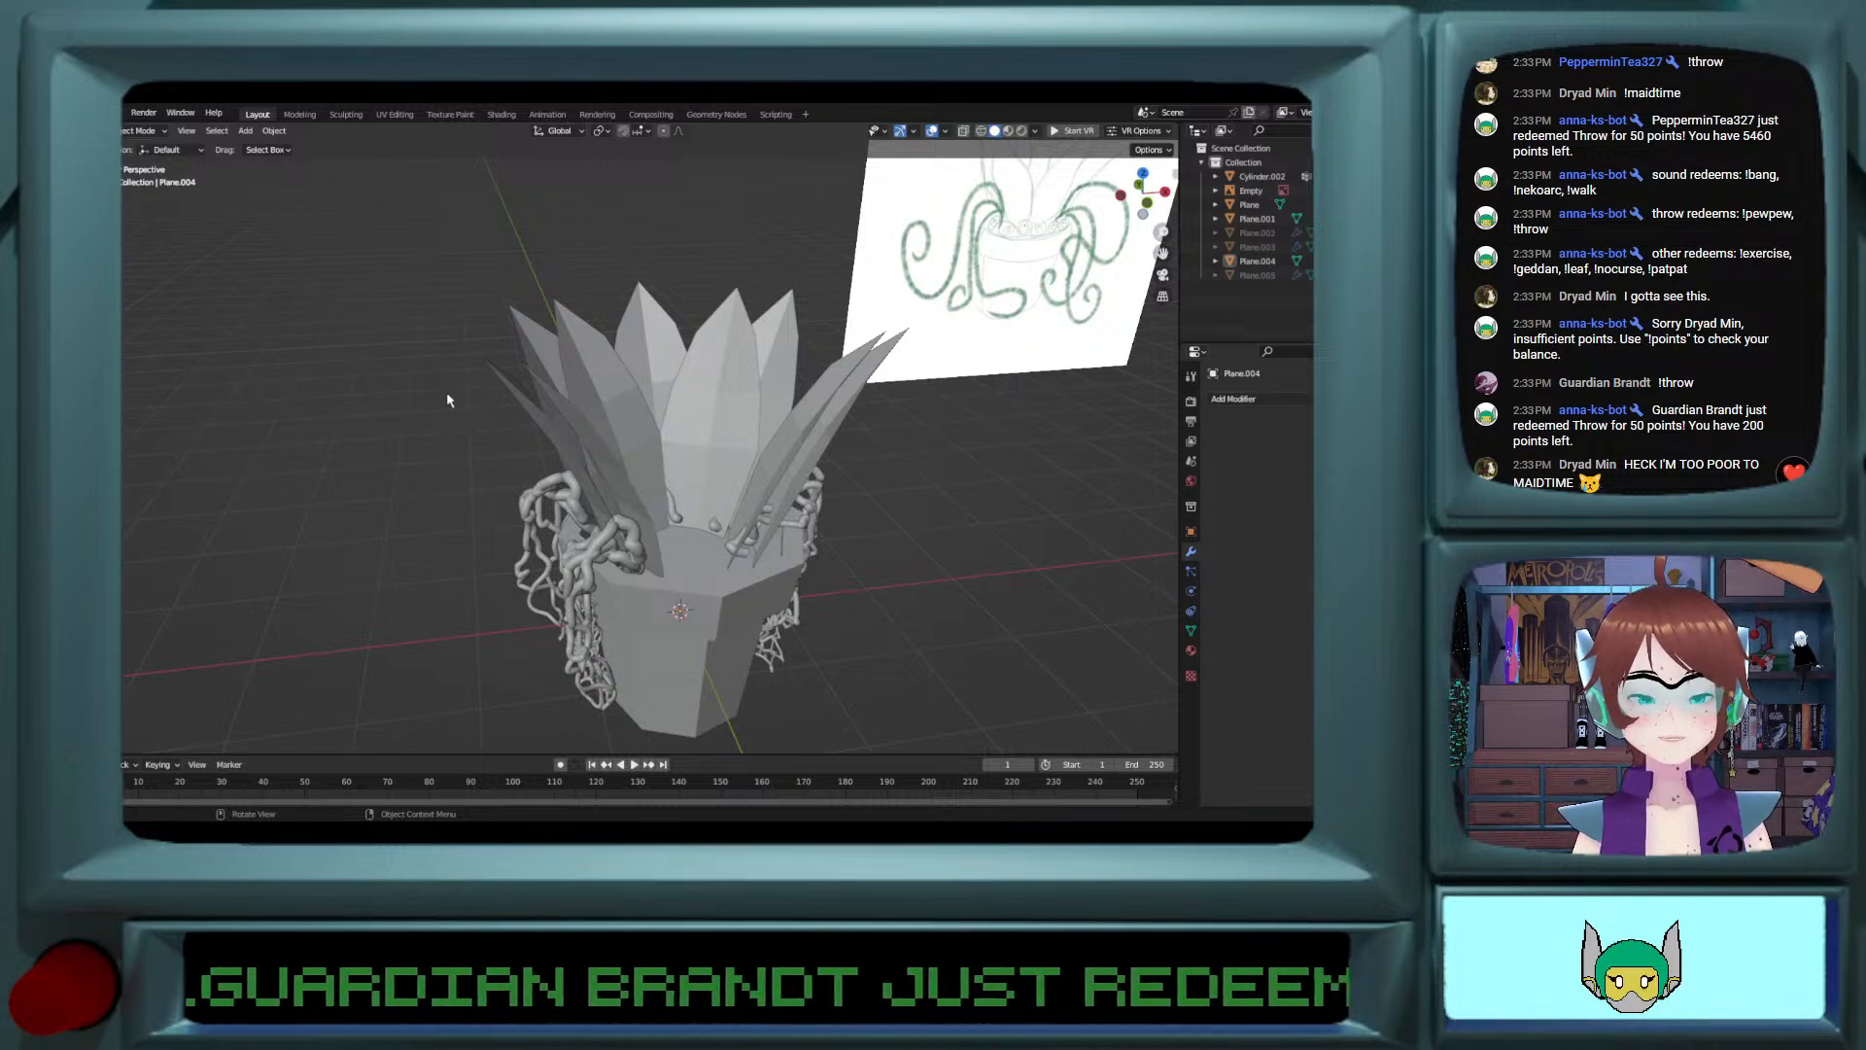
middle_drag(447, 399, 453, 381)
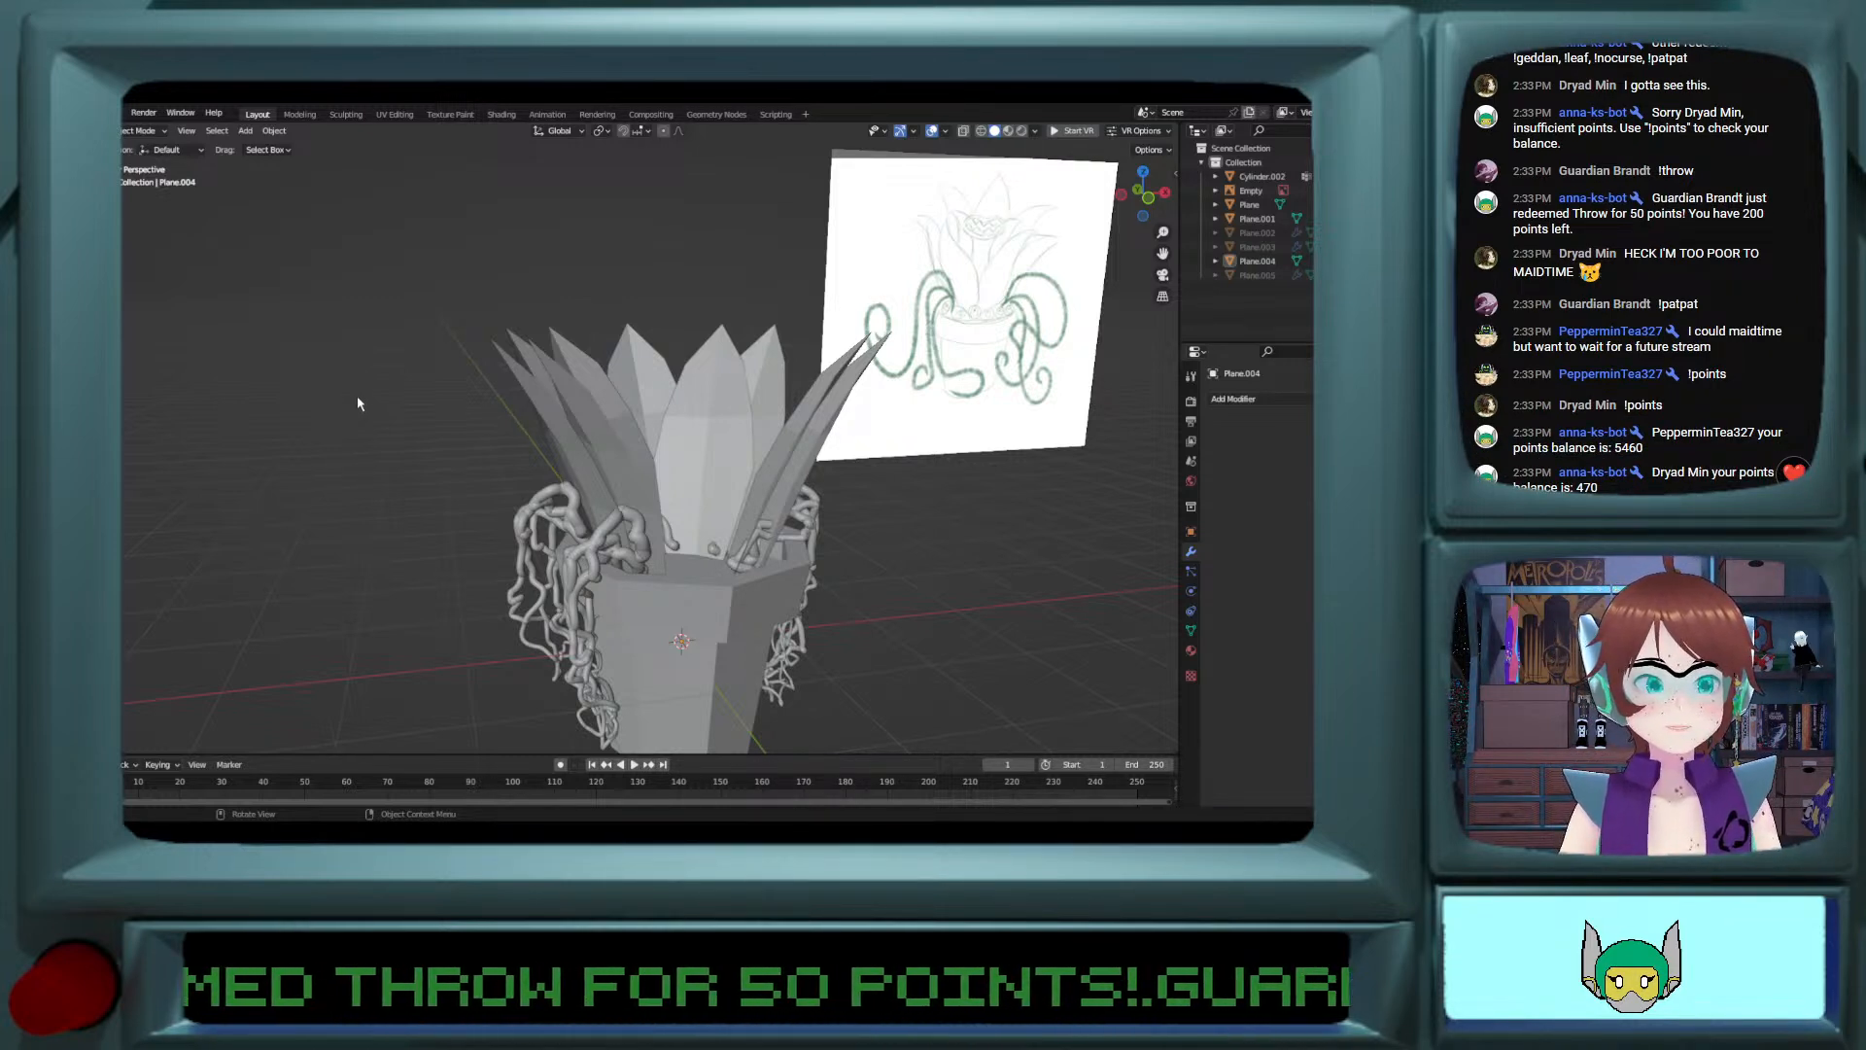
middle_drag(459, 407, 431, 401)
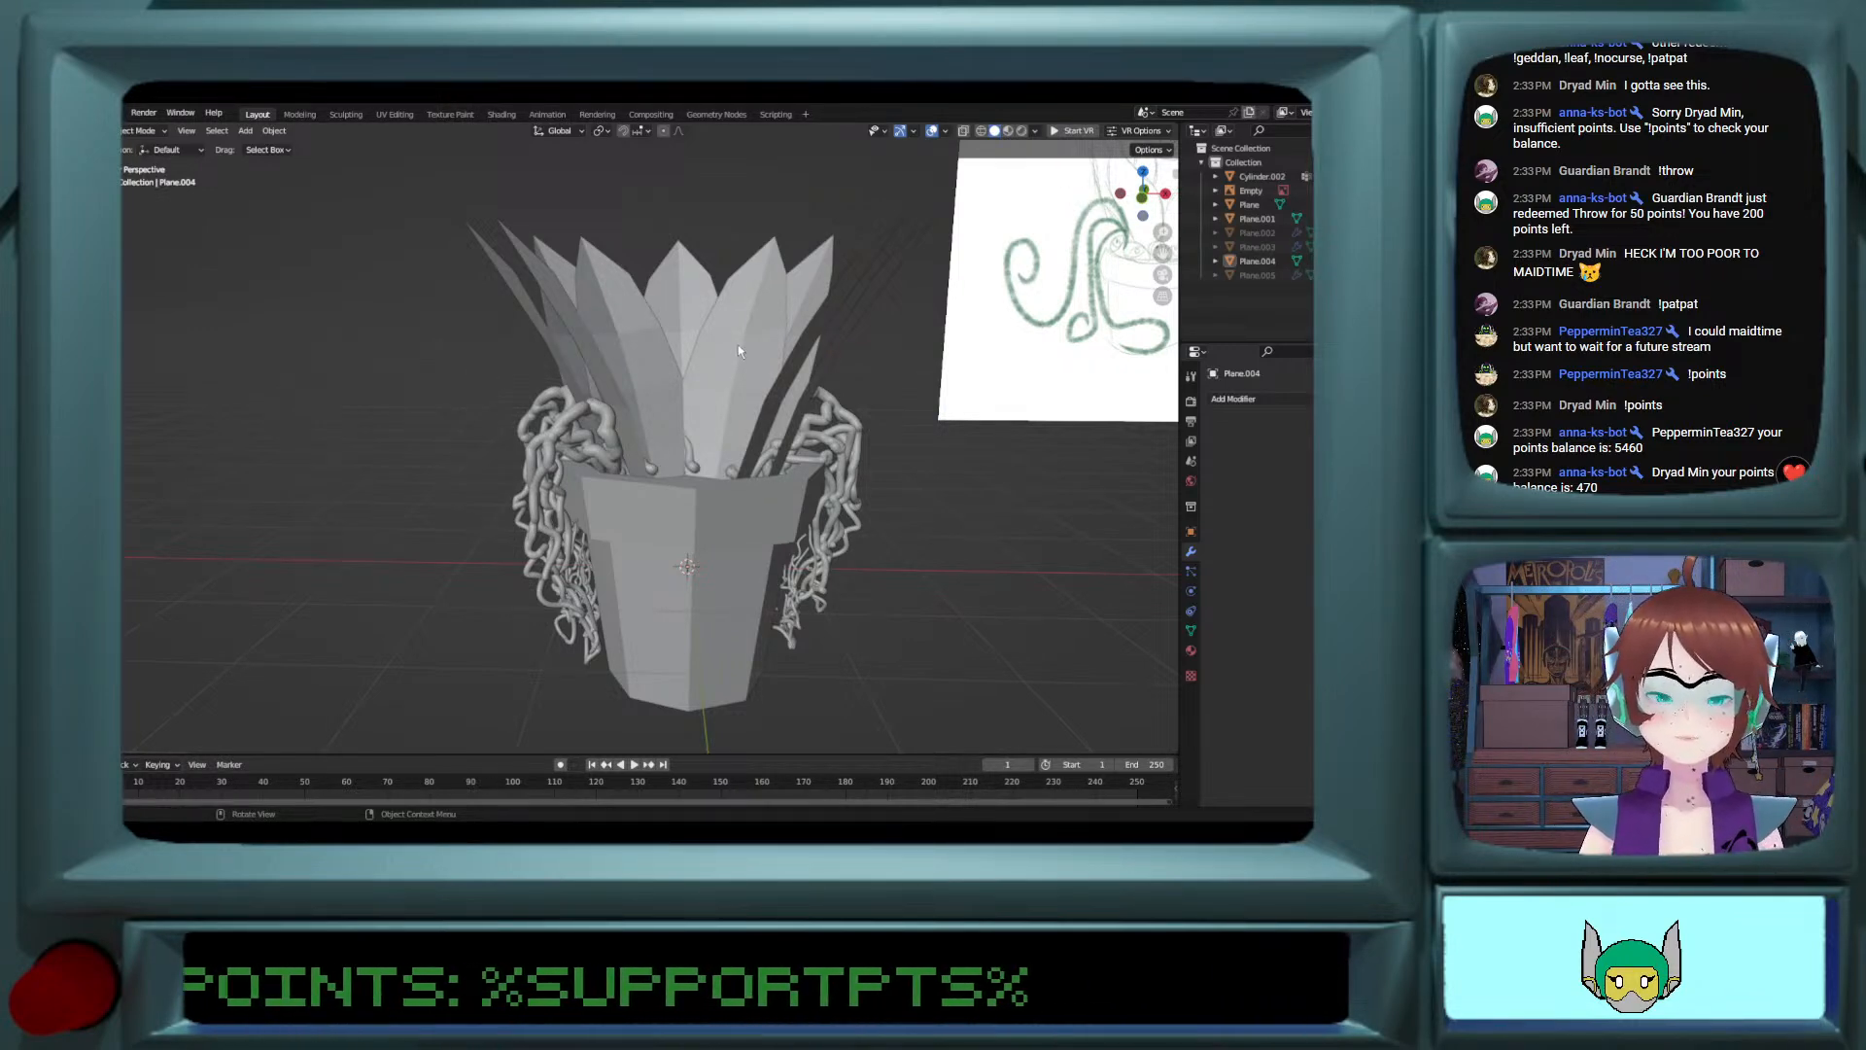
middle_drag(738, 351, 633, 380)
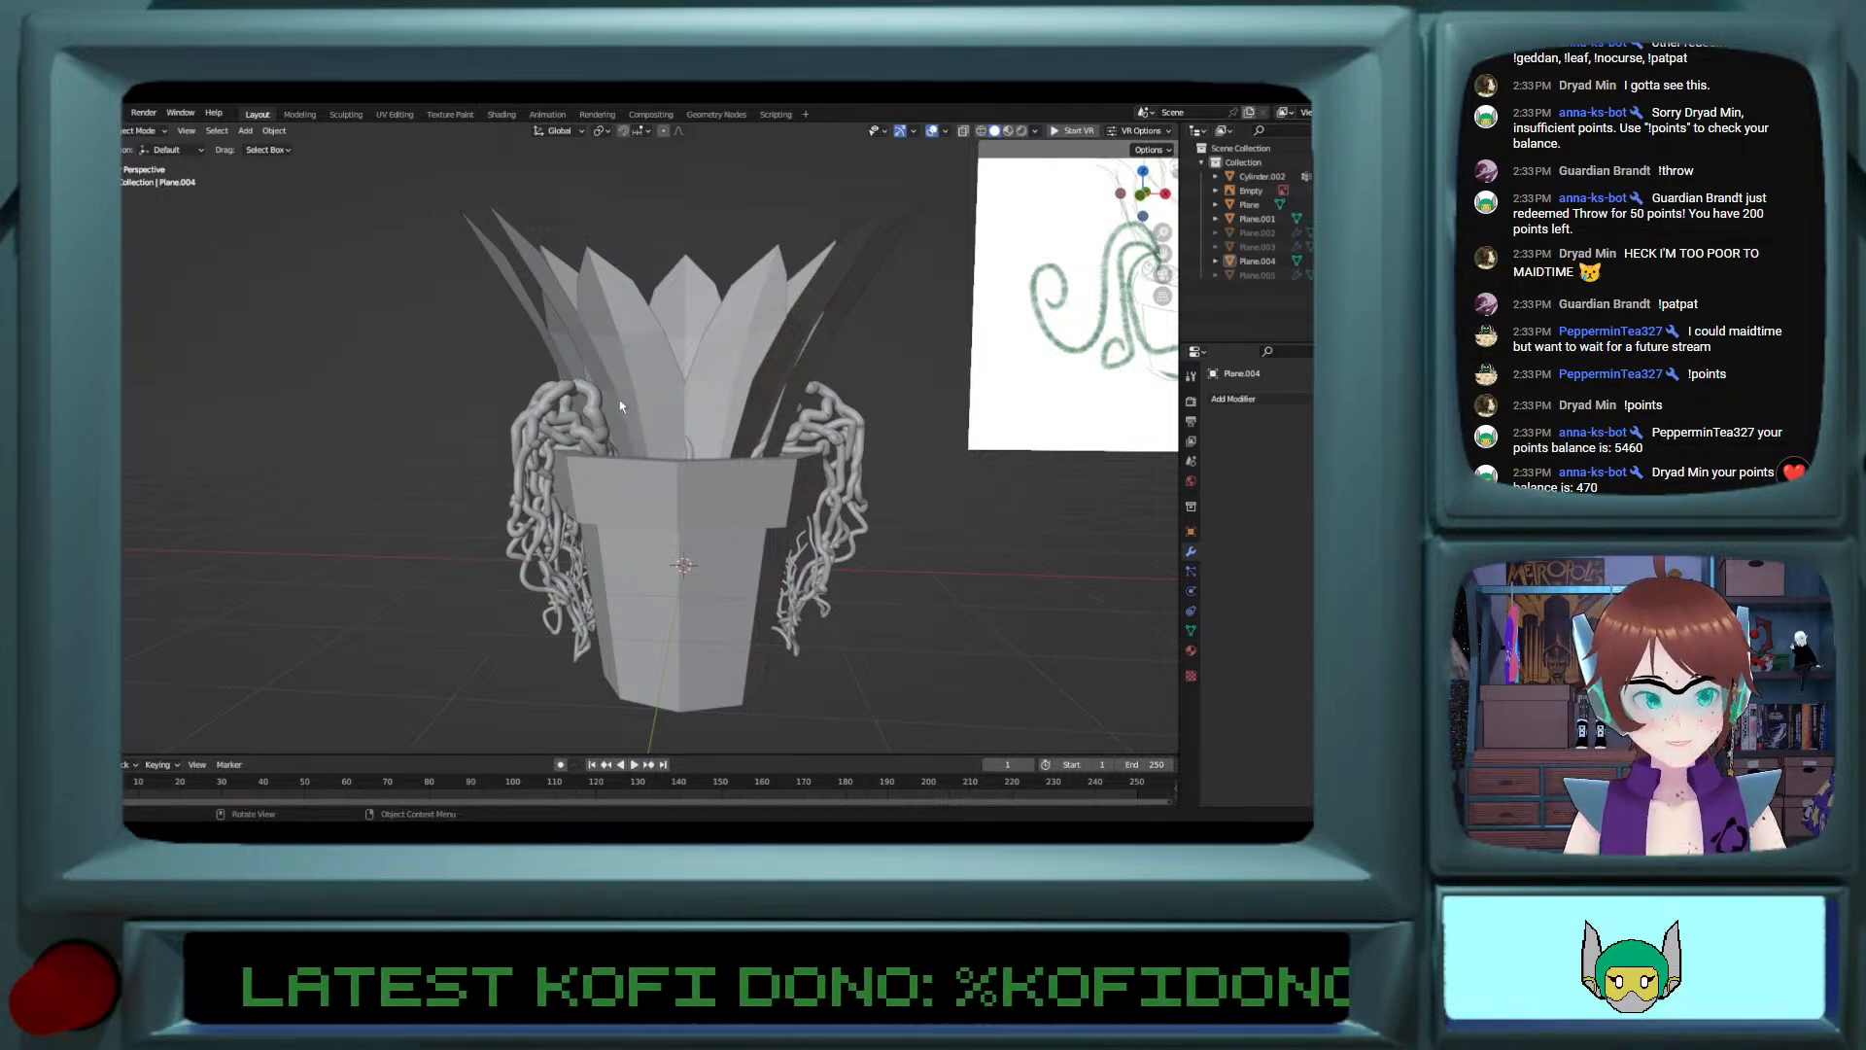
mouse_move(753, 408)
middle_down()
mouse_move(790, 412)
mouse_move(755, 405)
middle_up()
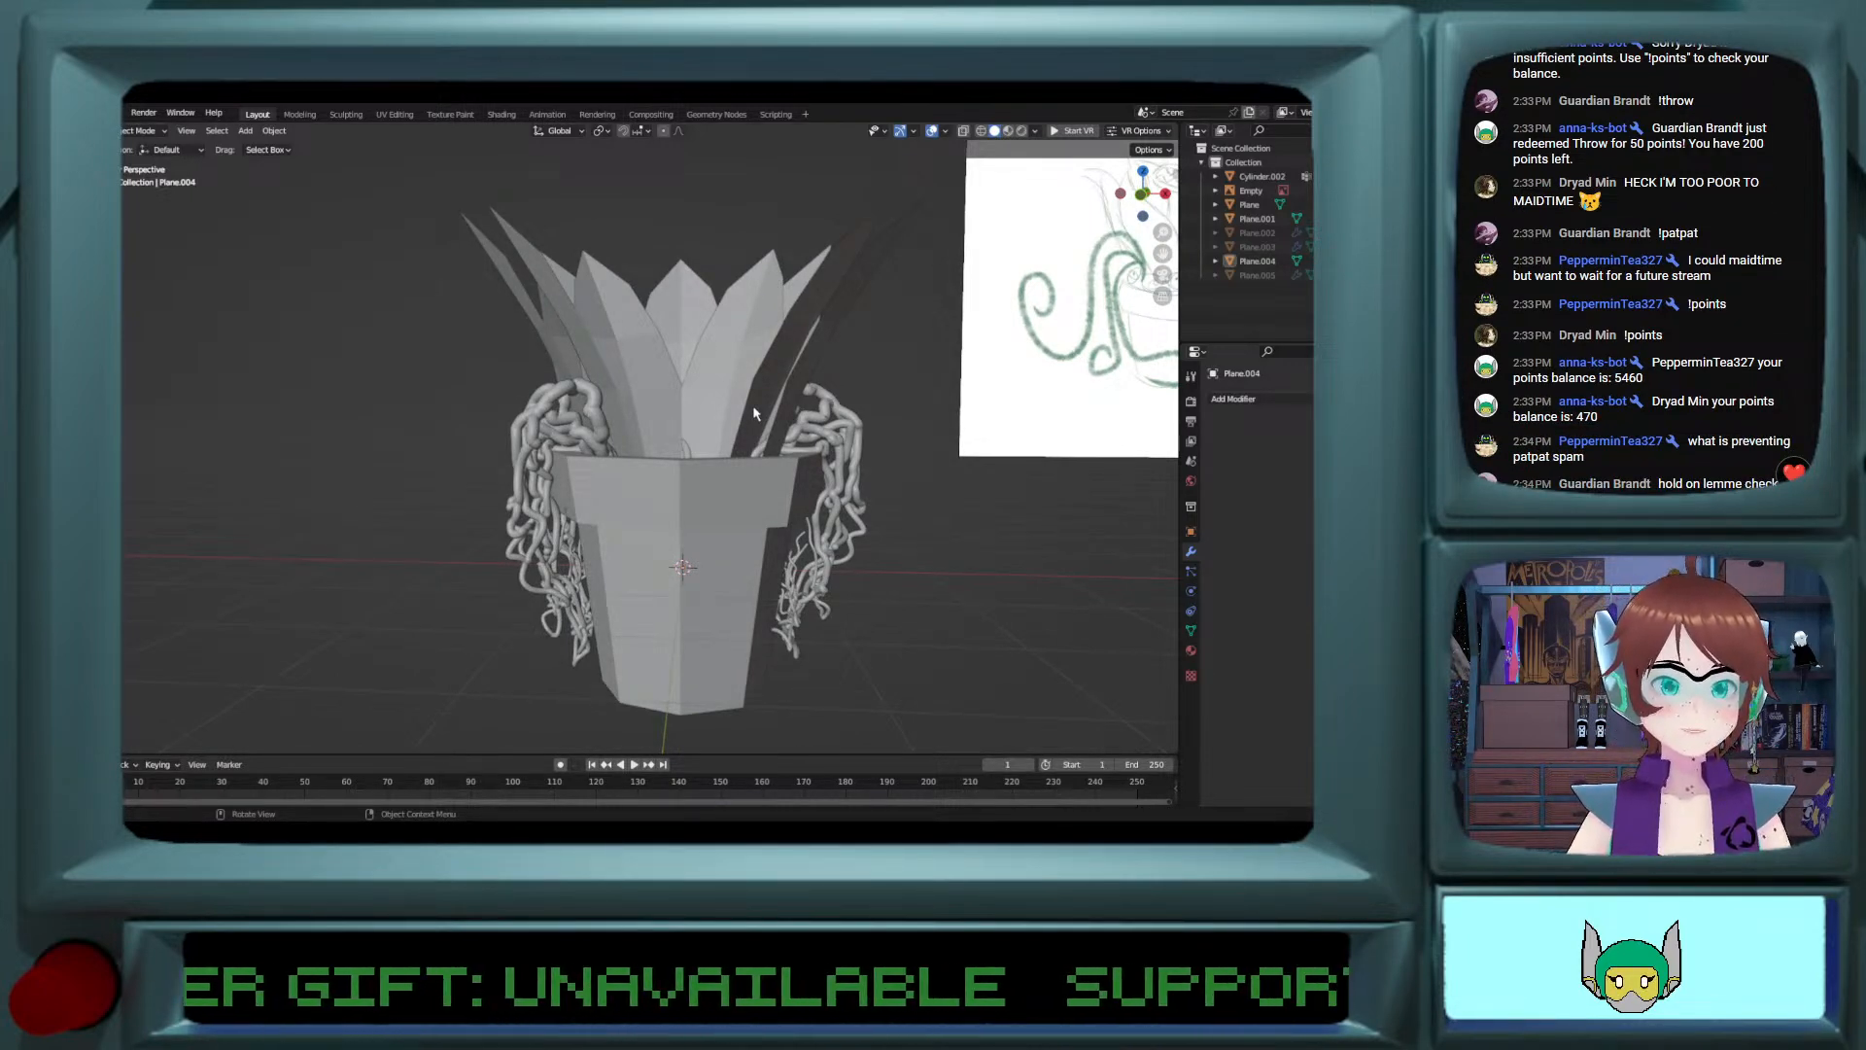
middle_drag(706, 416, 713, 428)
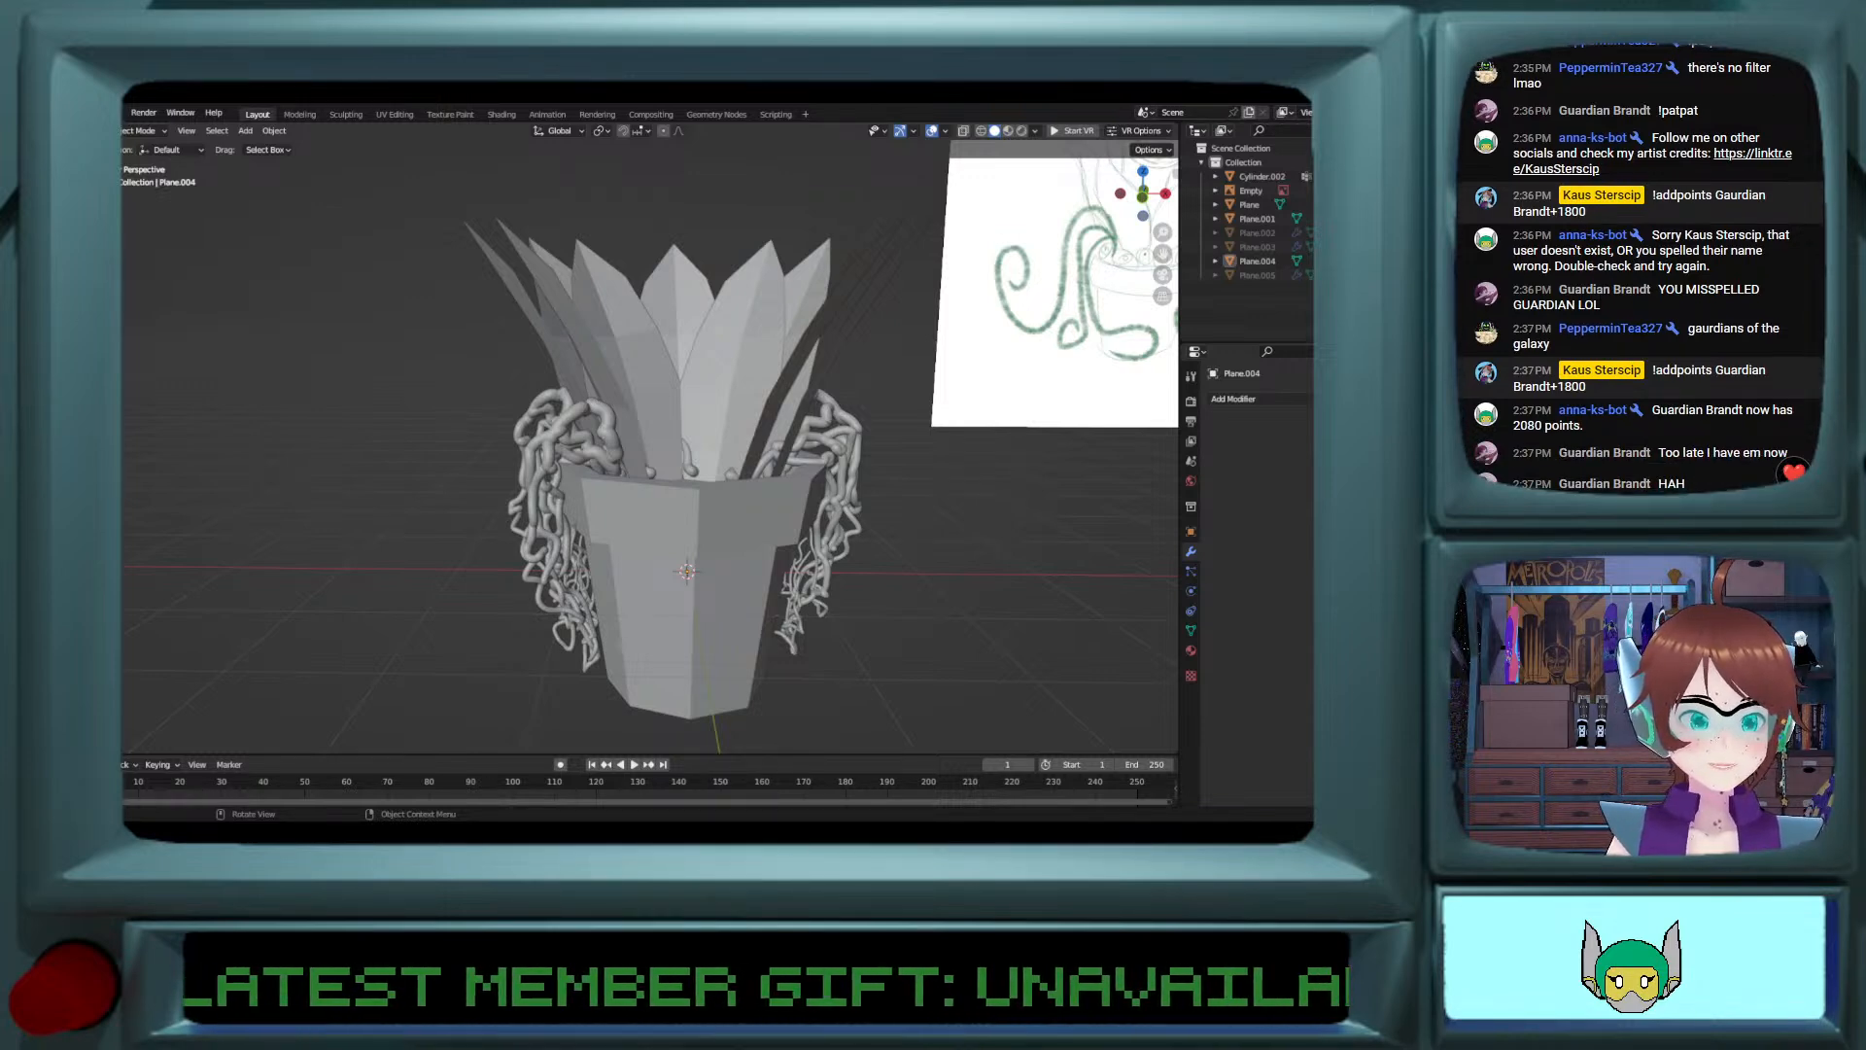
scroll(652, 447, down, 3)
scroll(604, 587, up, 2)
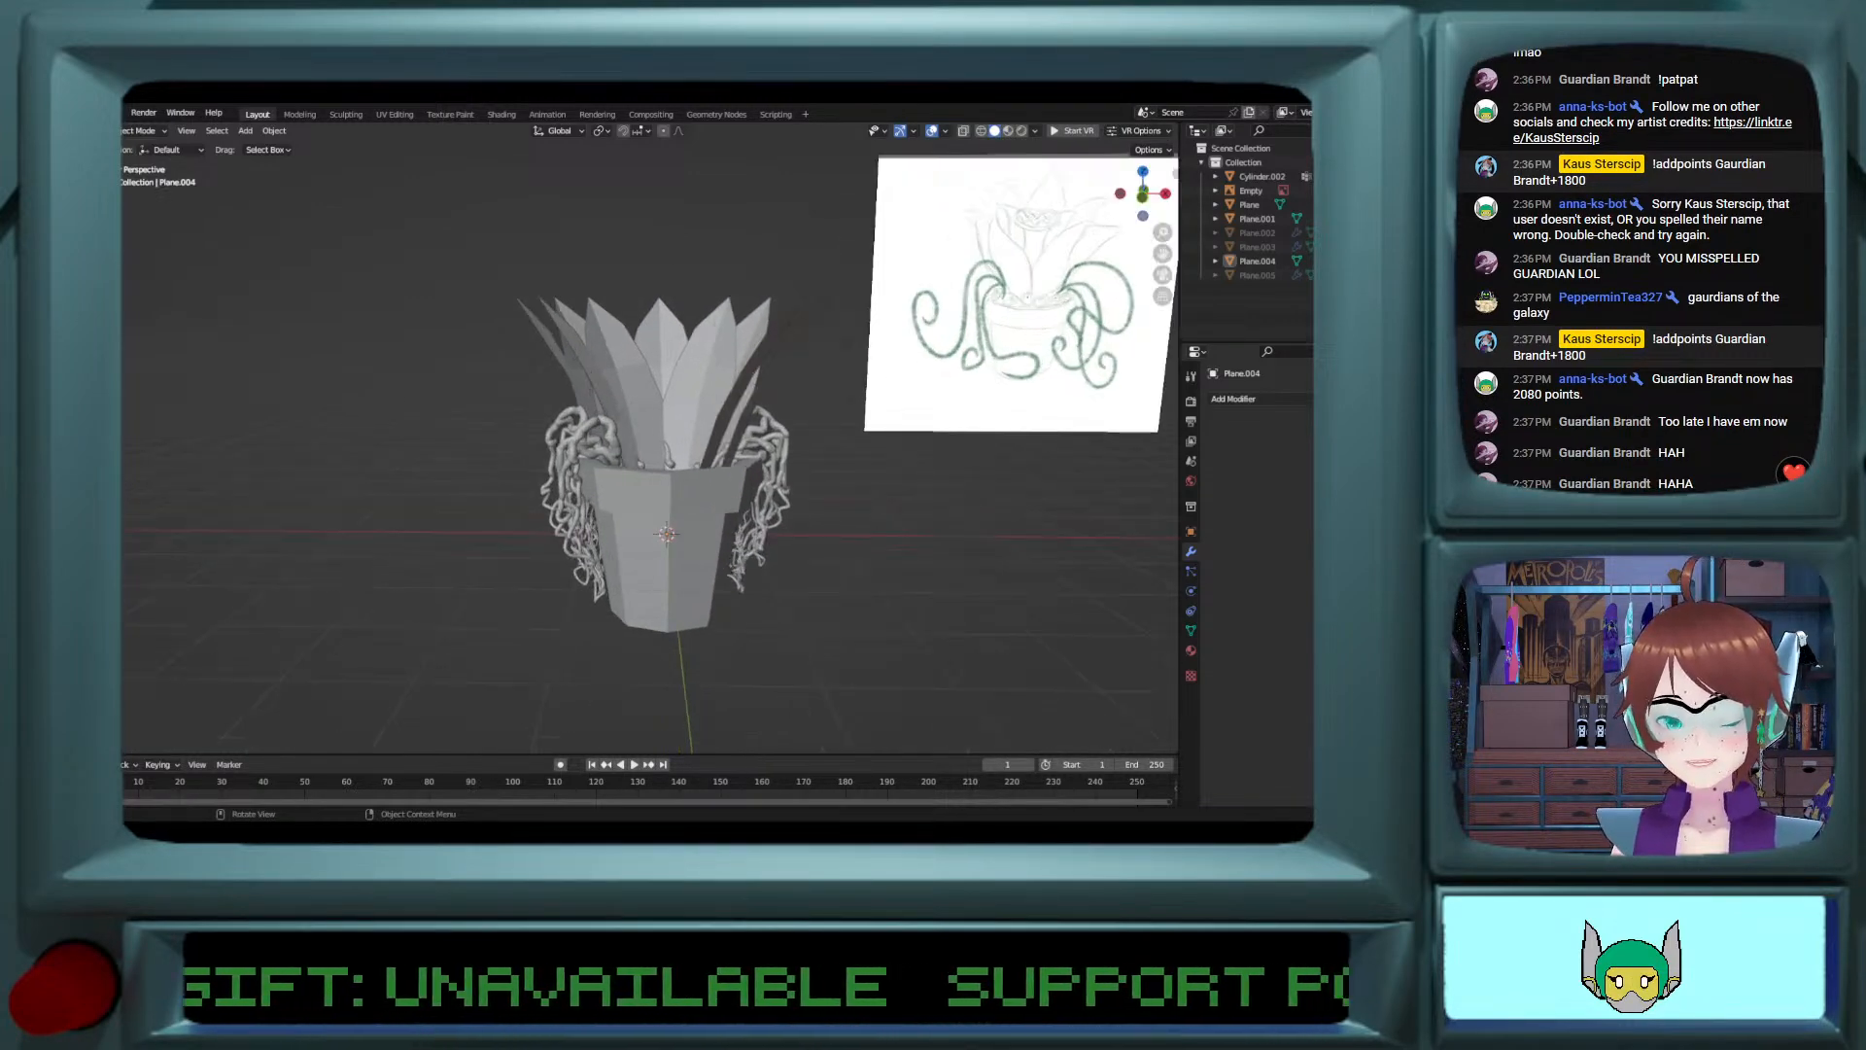
mouse_move(598, 589)
middle_down()
mouse_move(618, 589)
mouse_move(597, 591)
middle_up()
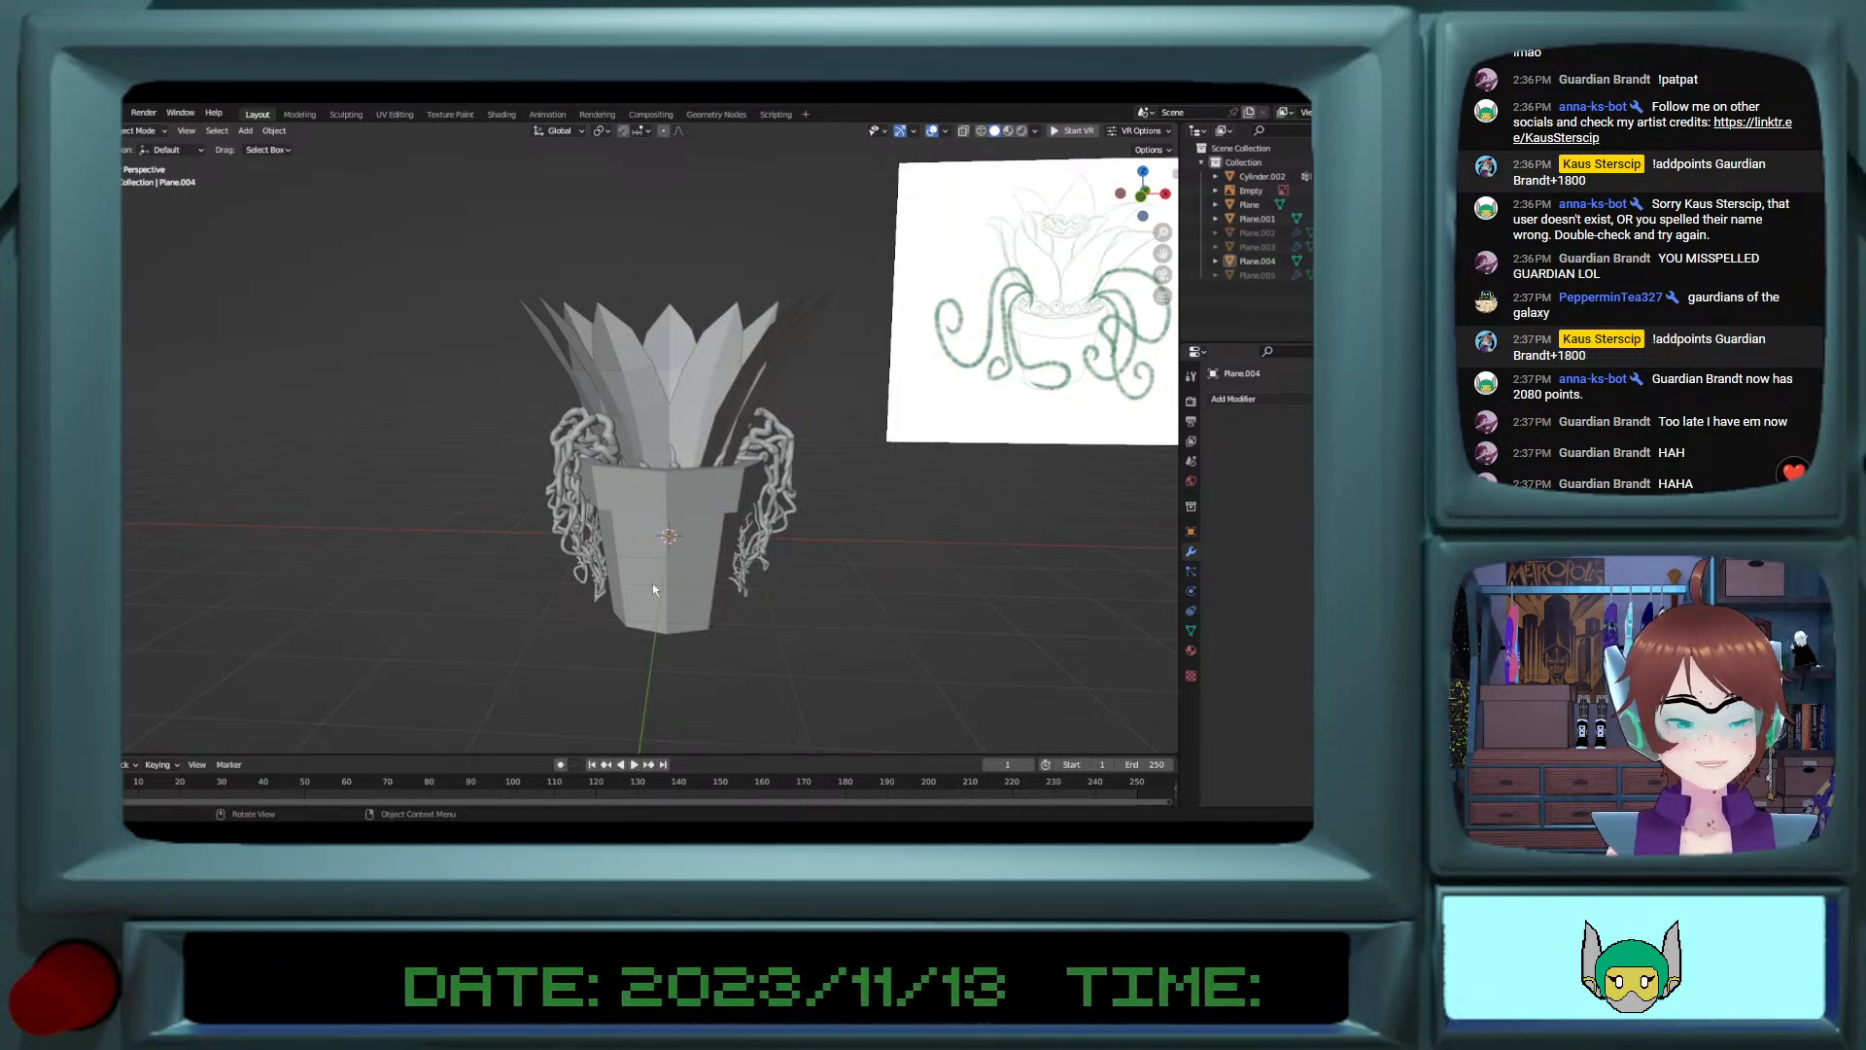
middle_drag(657, 515, 677, 487)
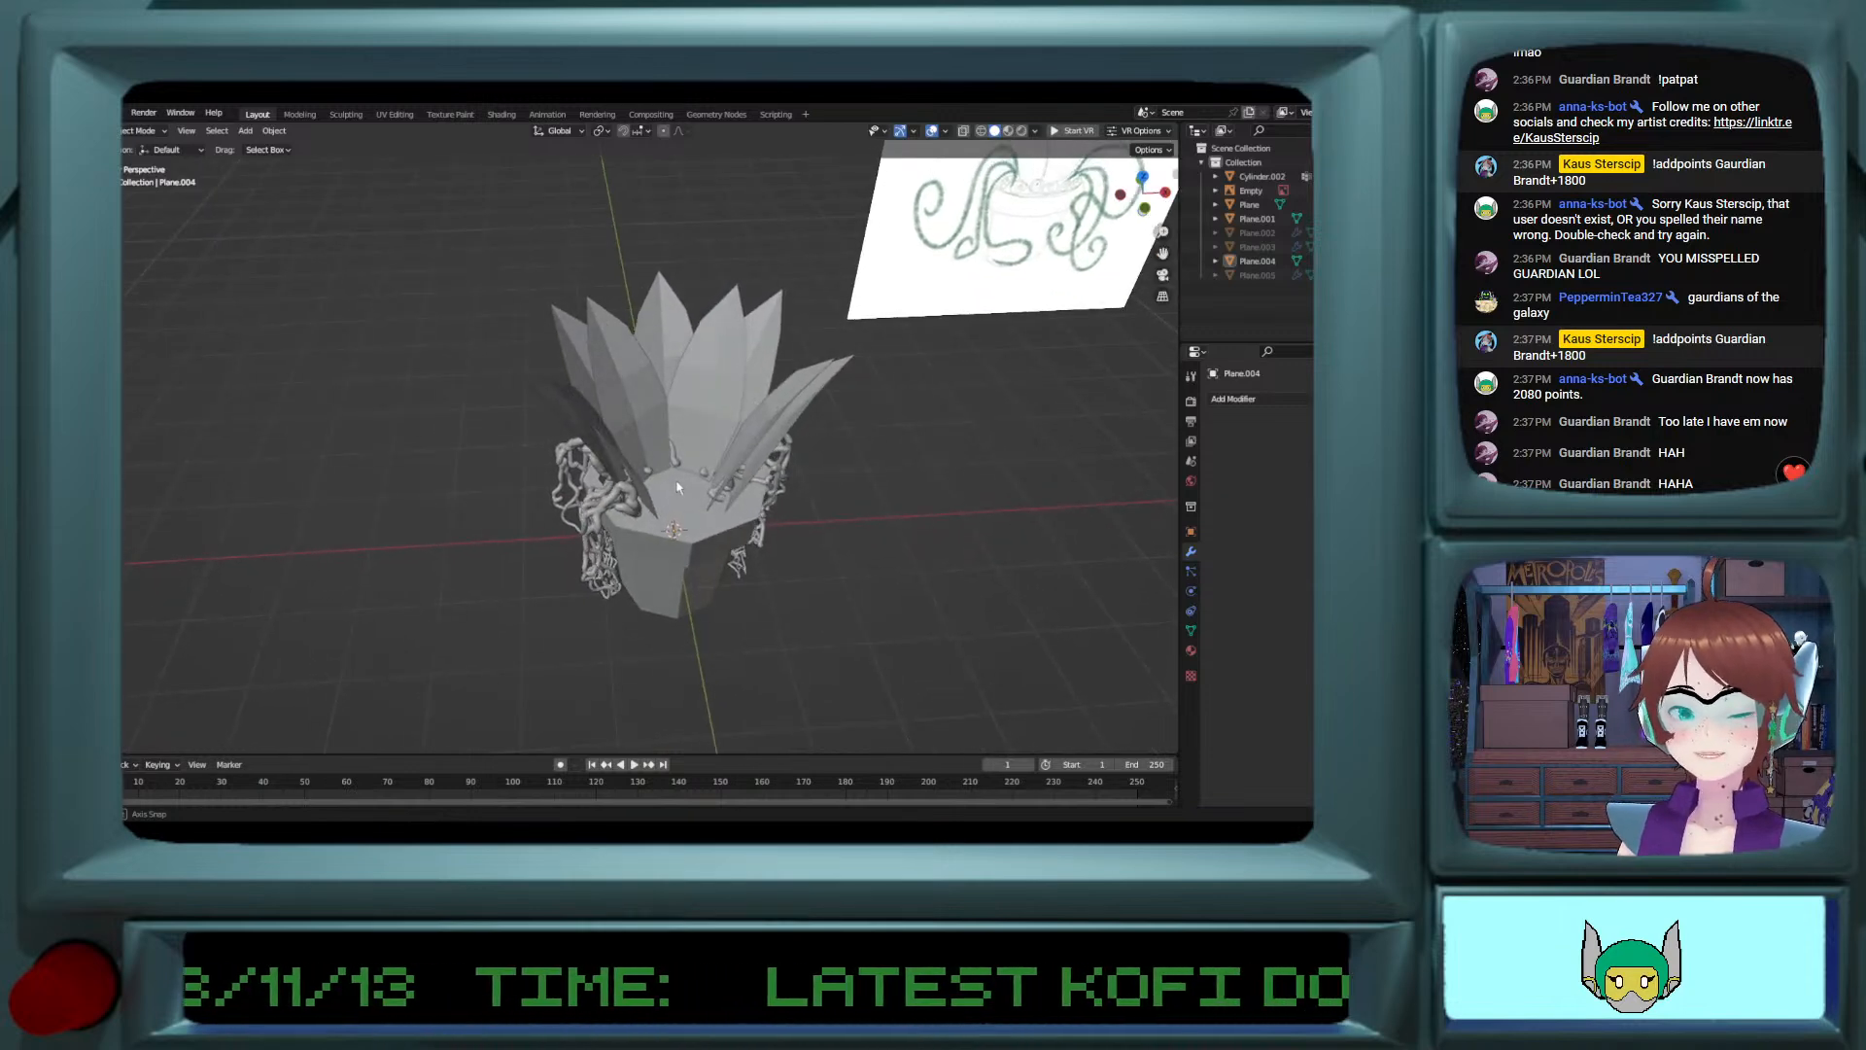
click(577, 513)
middle_drag(675, 558, 681, 537)
click(819, 600)
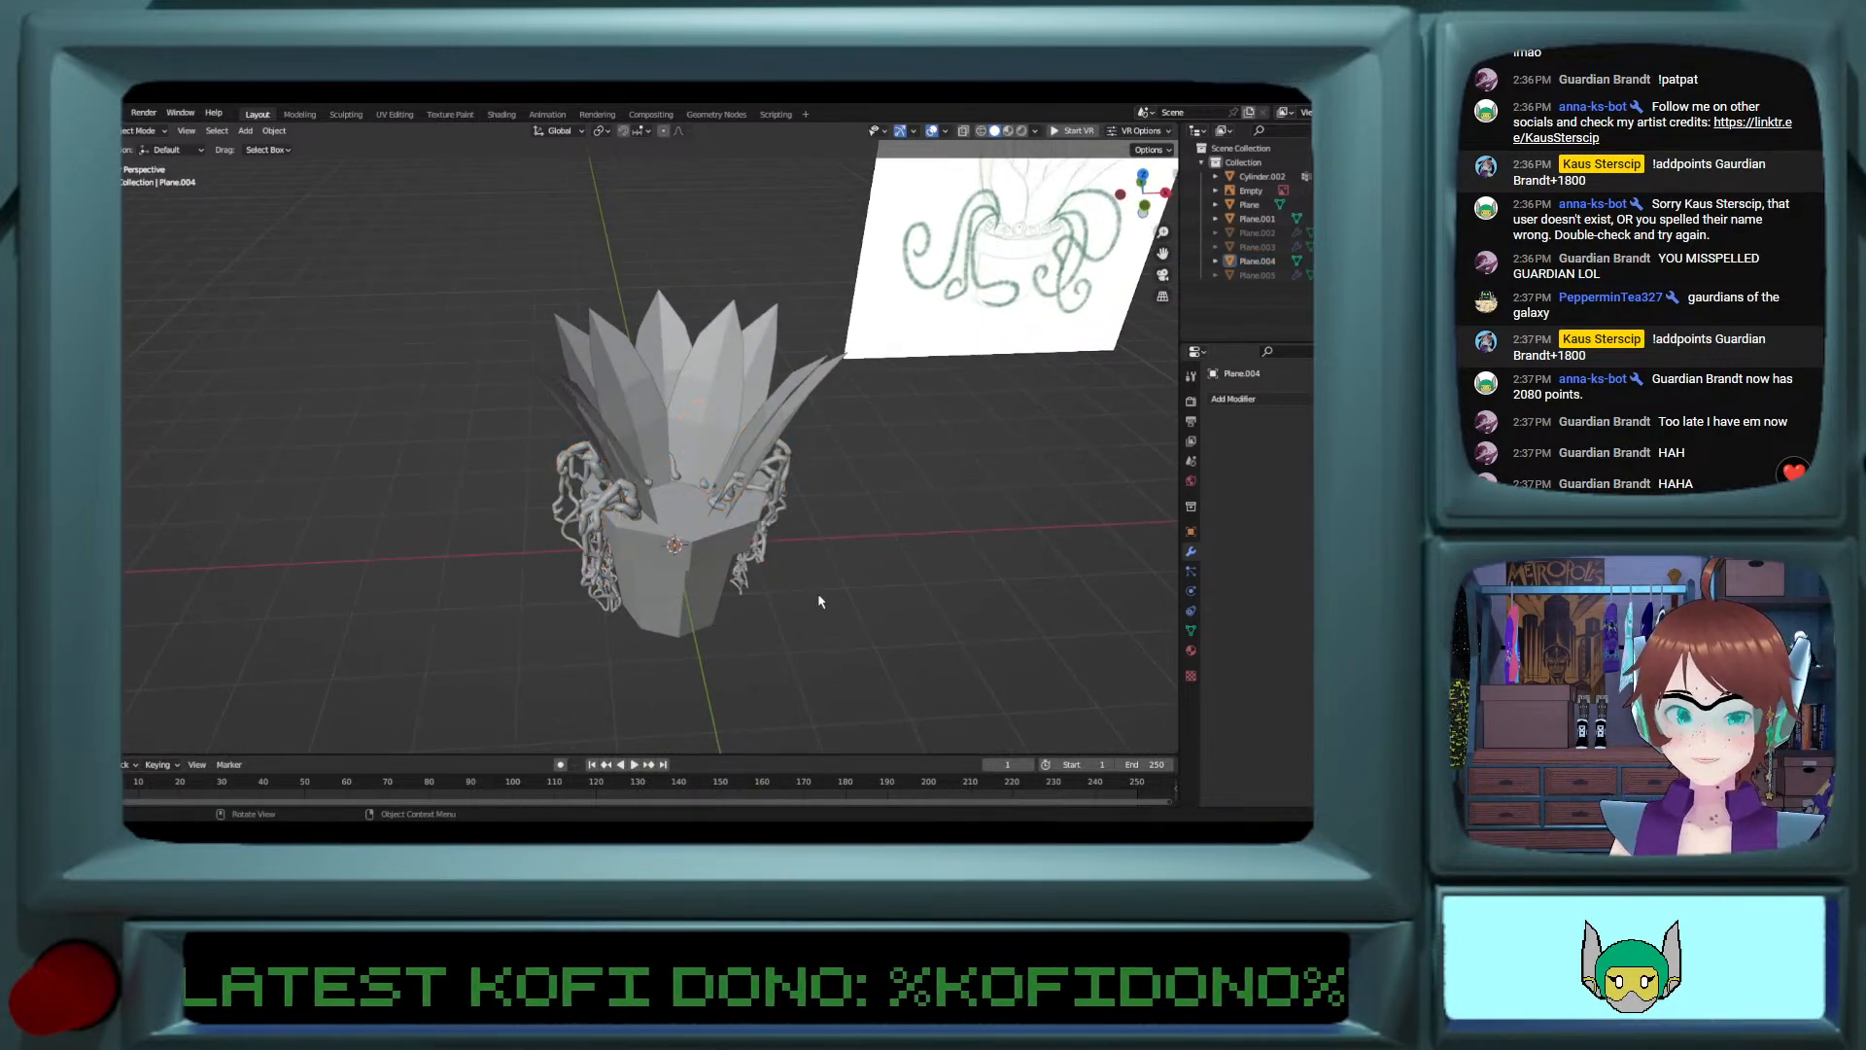
scroll(819, 600, up, 2)
middle_drag(818, 601, 757, 574)
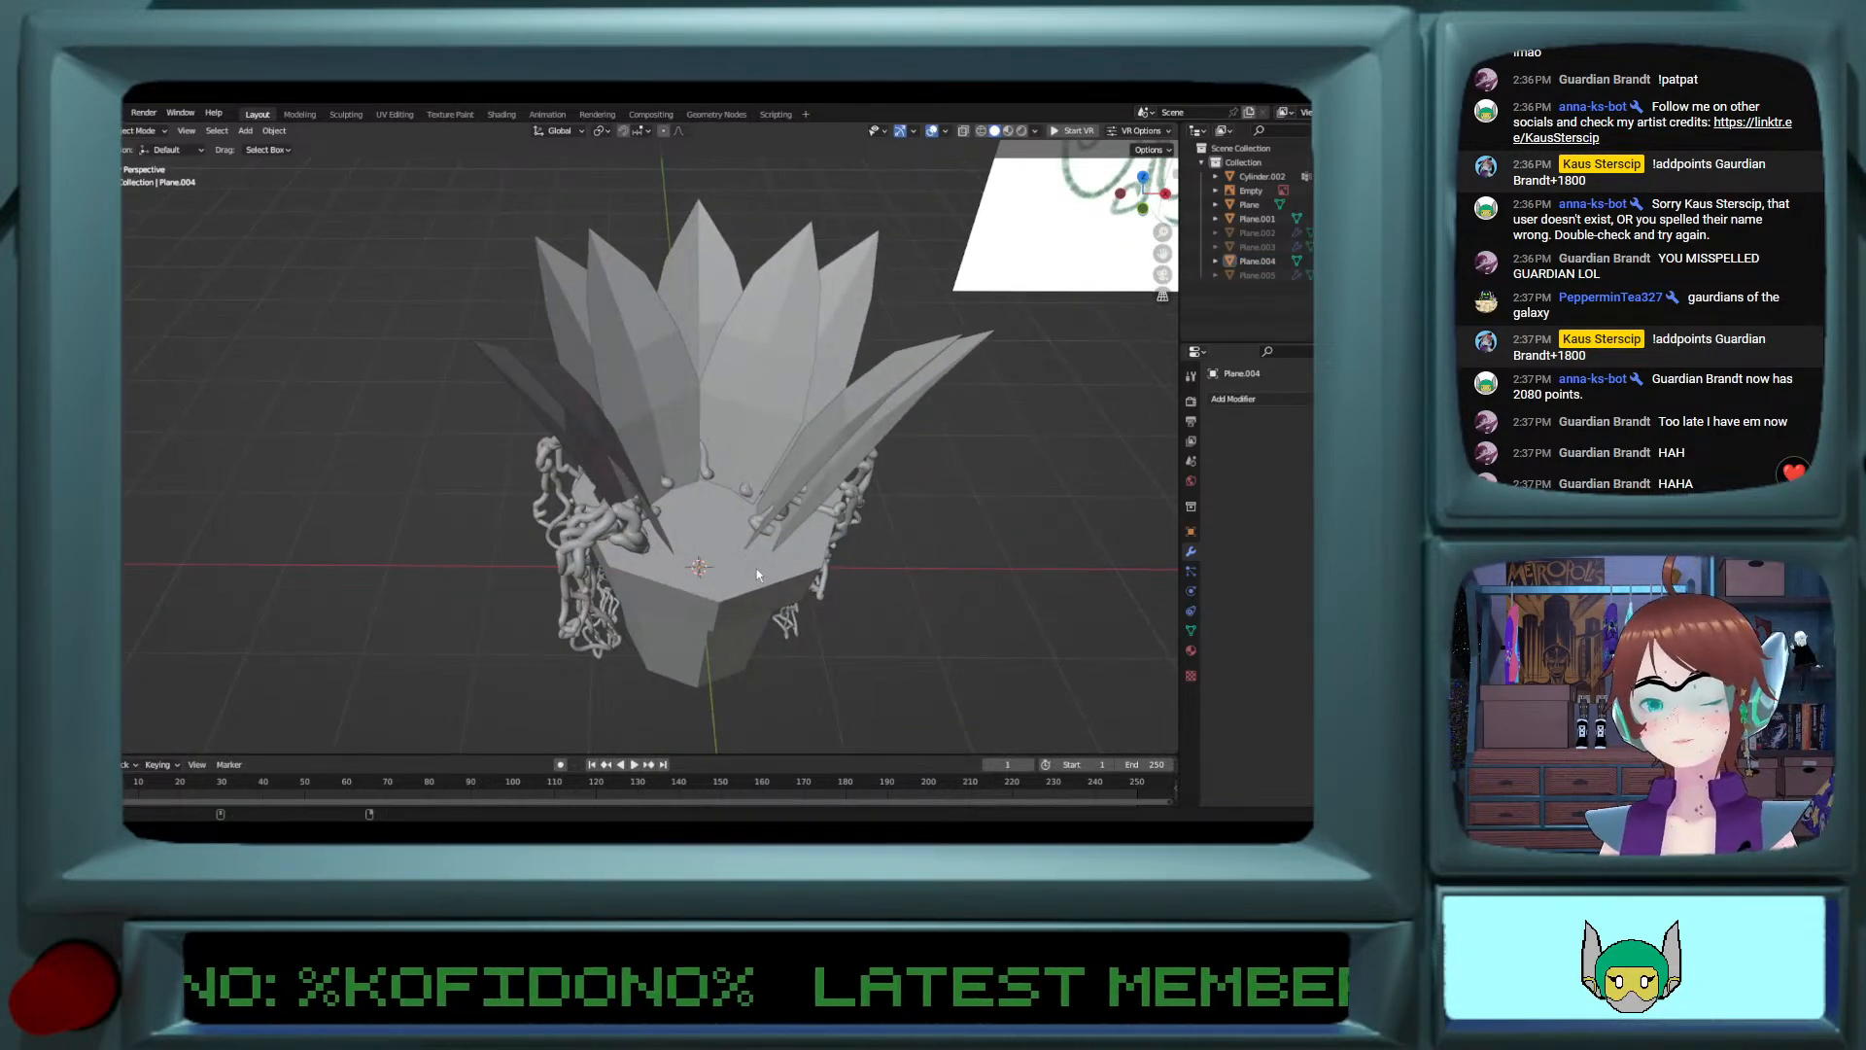
scroll(757, 574, down, 3)
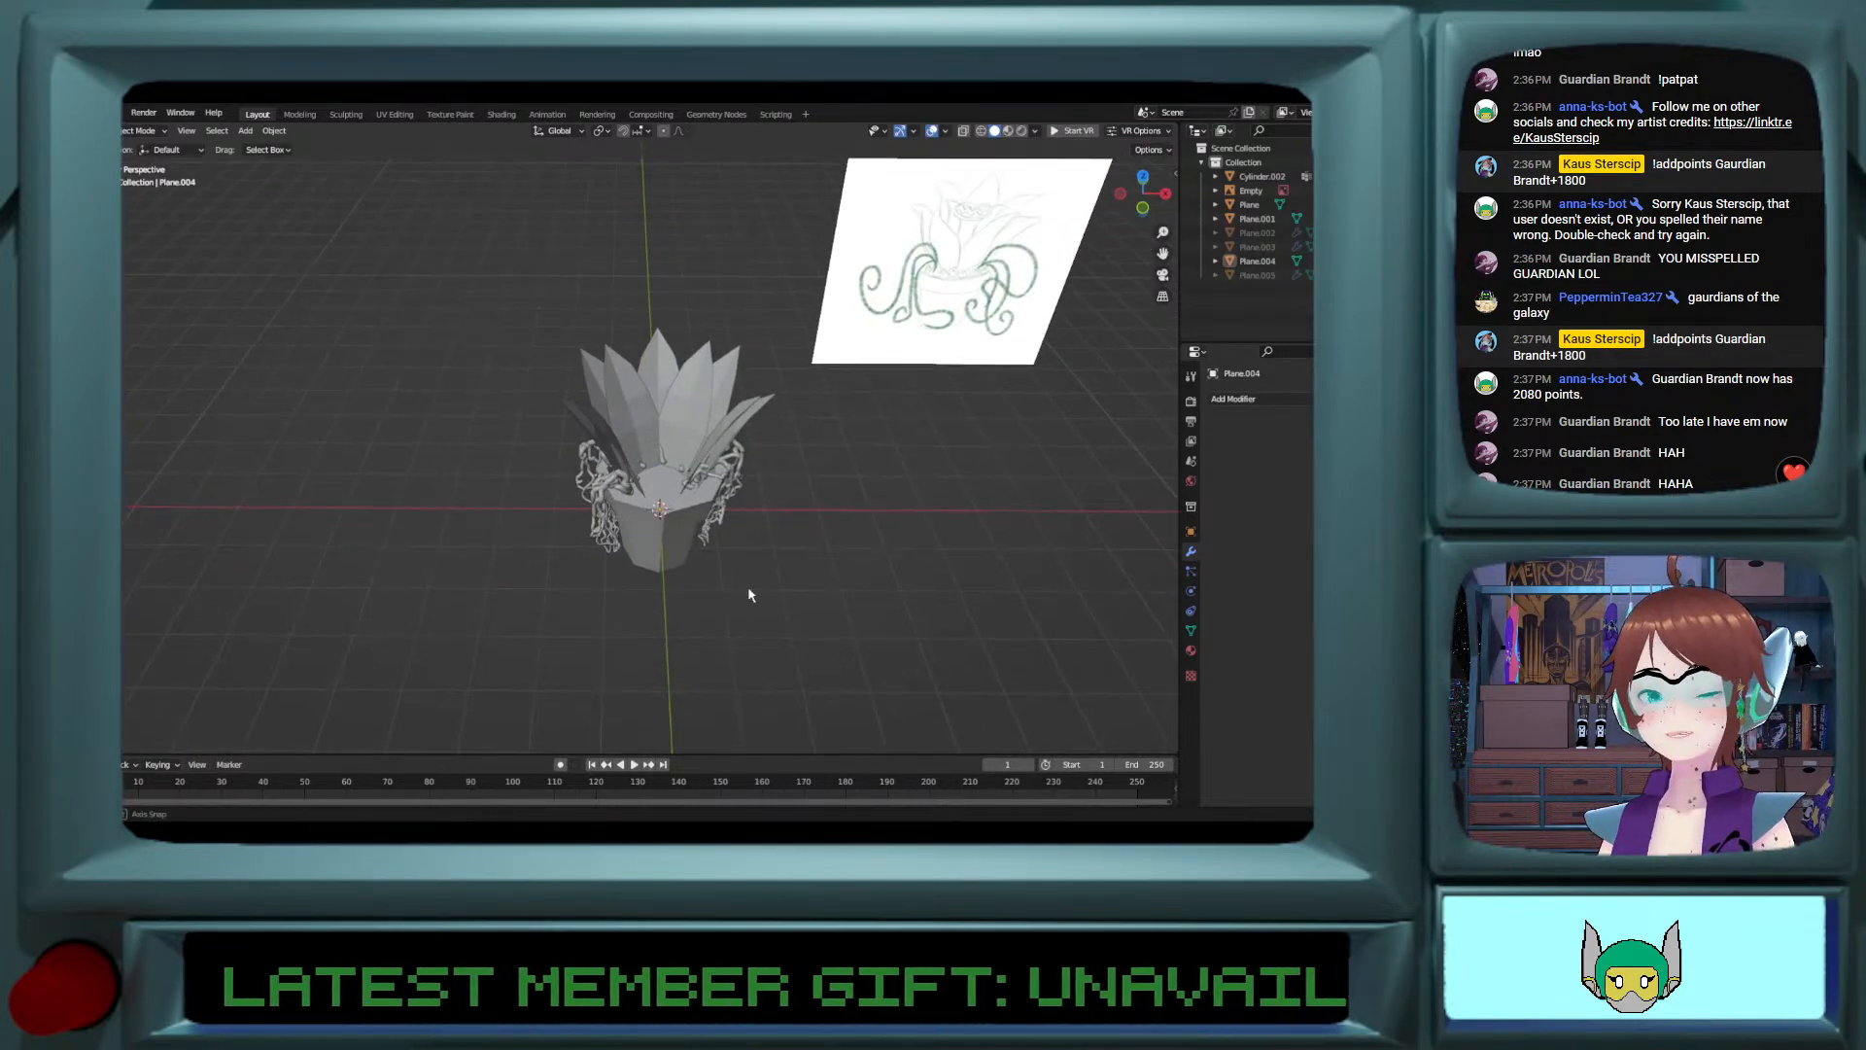
scroll(707, 609, up, 2)
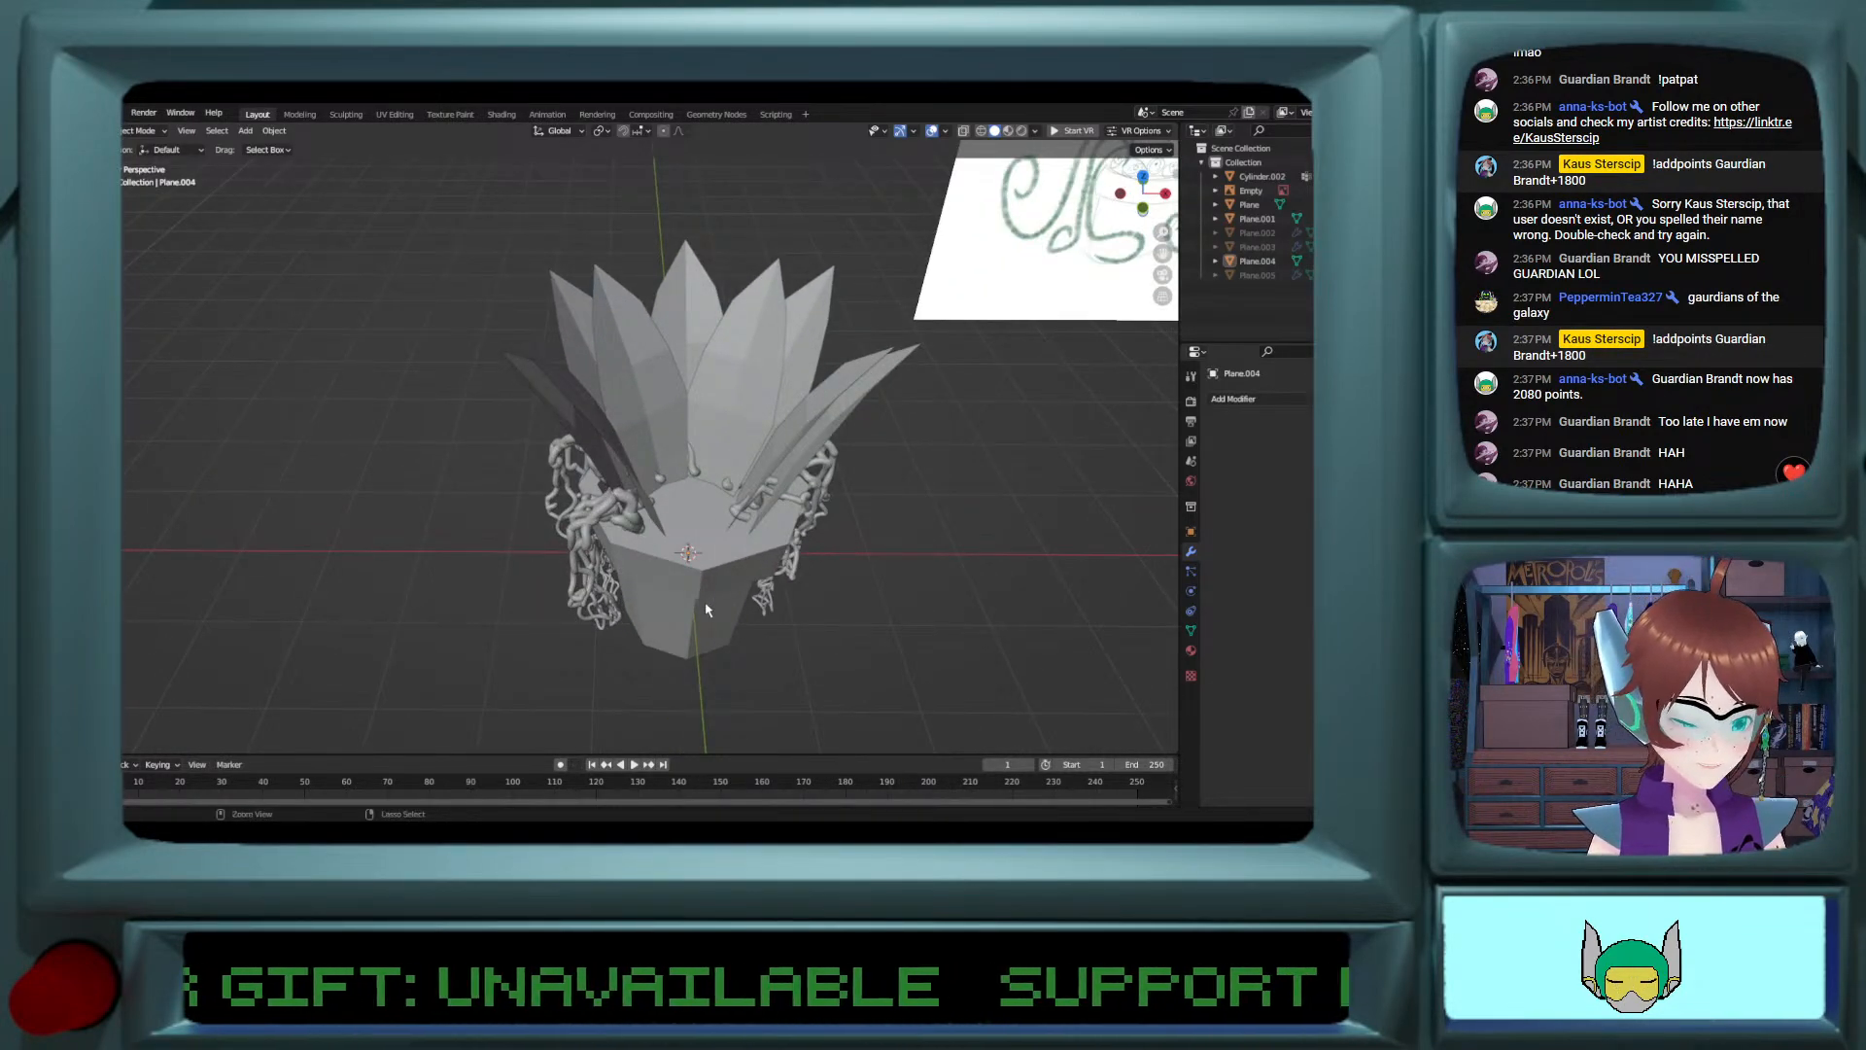
ctrl+scroll(706, 610, up, 4)
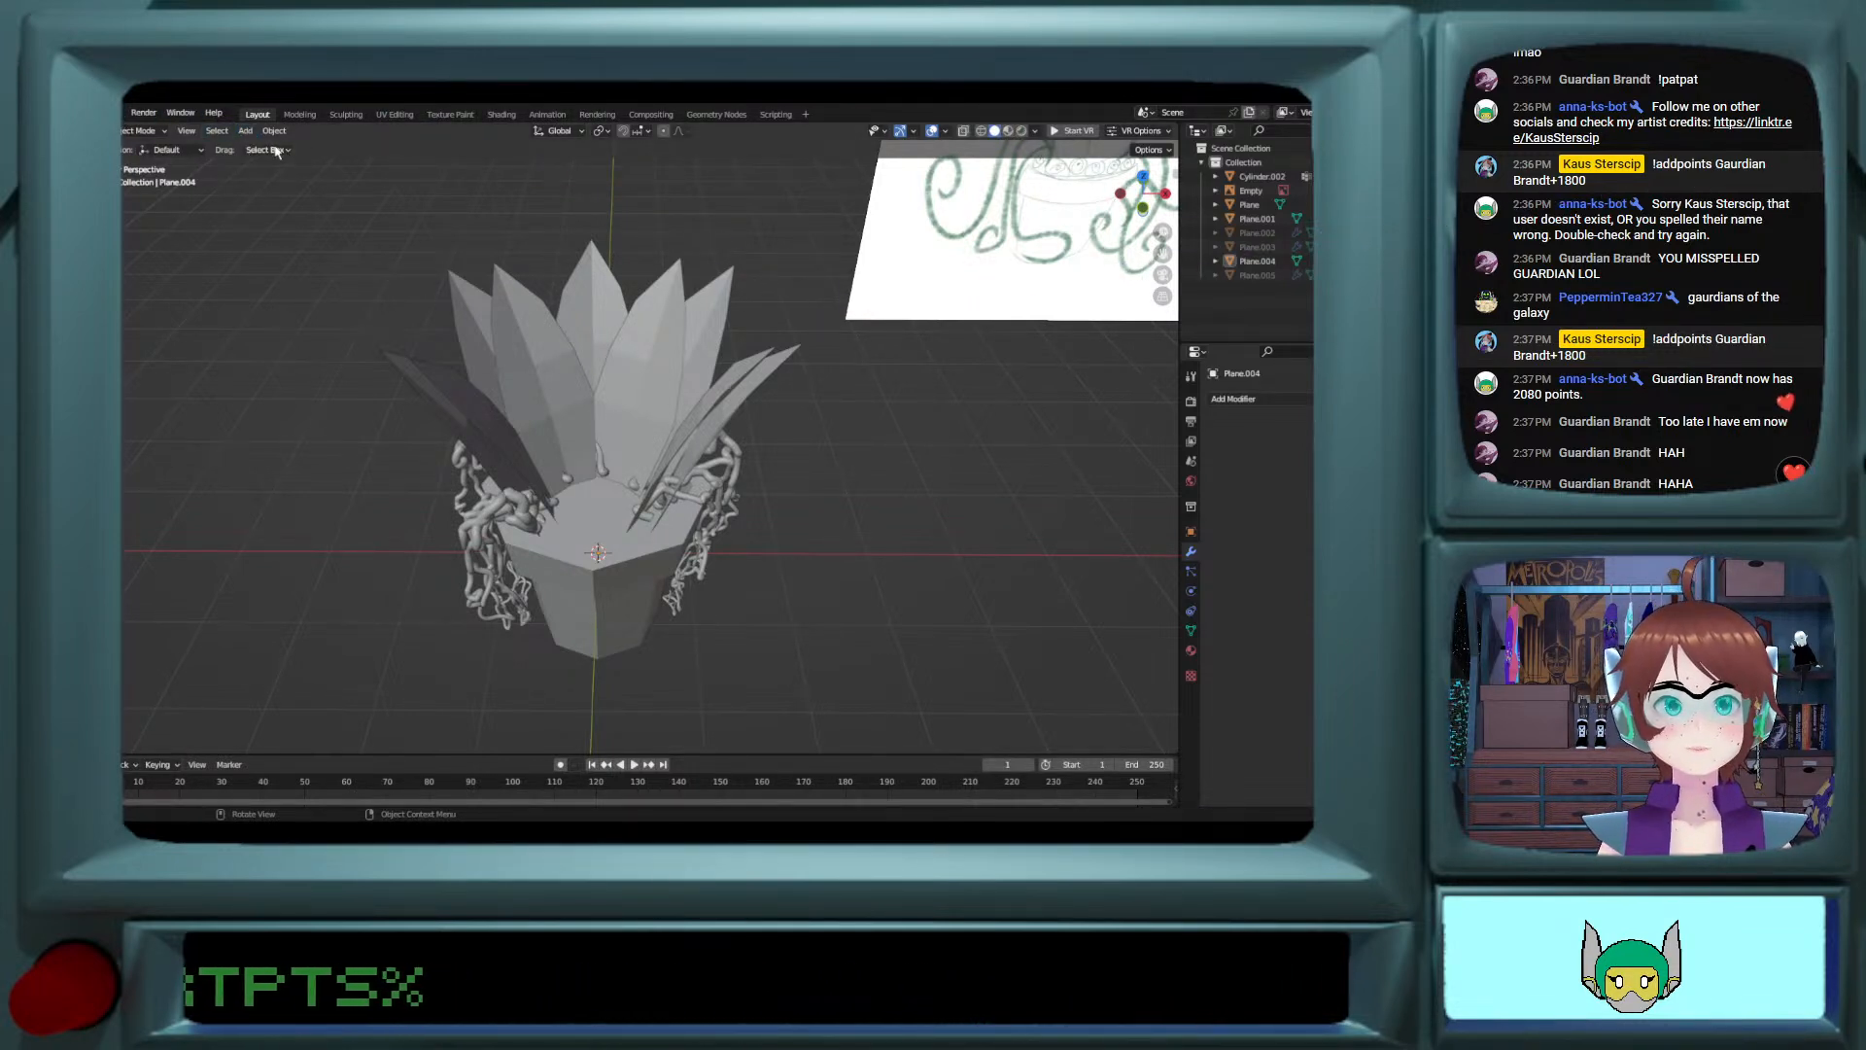
scroll(686, 477, down, 4)
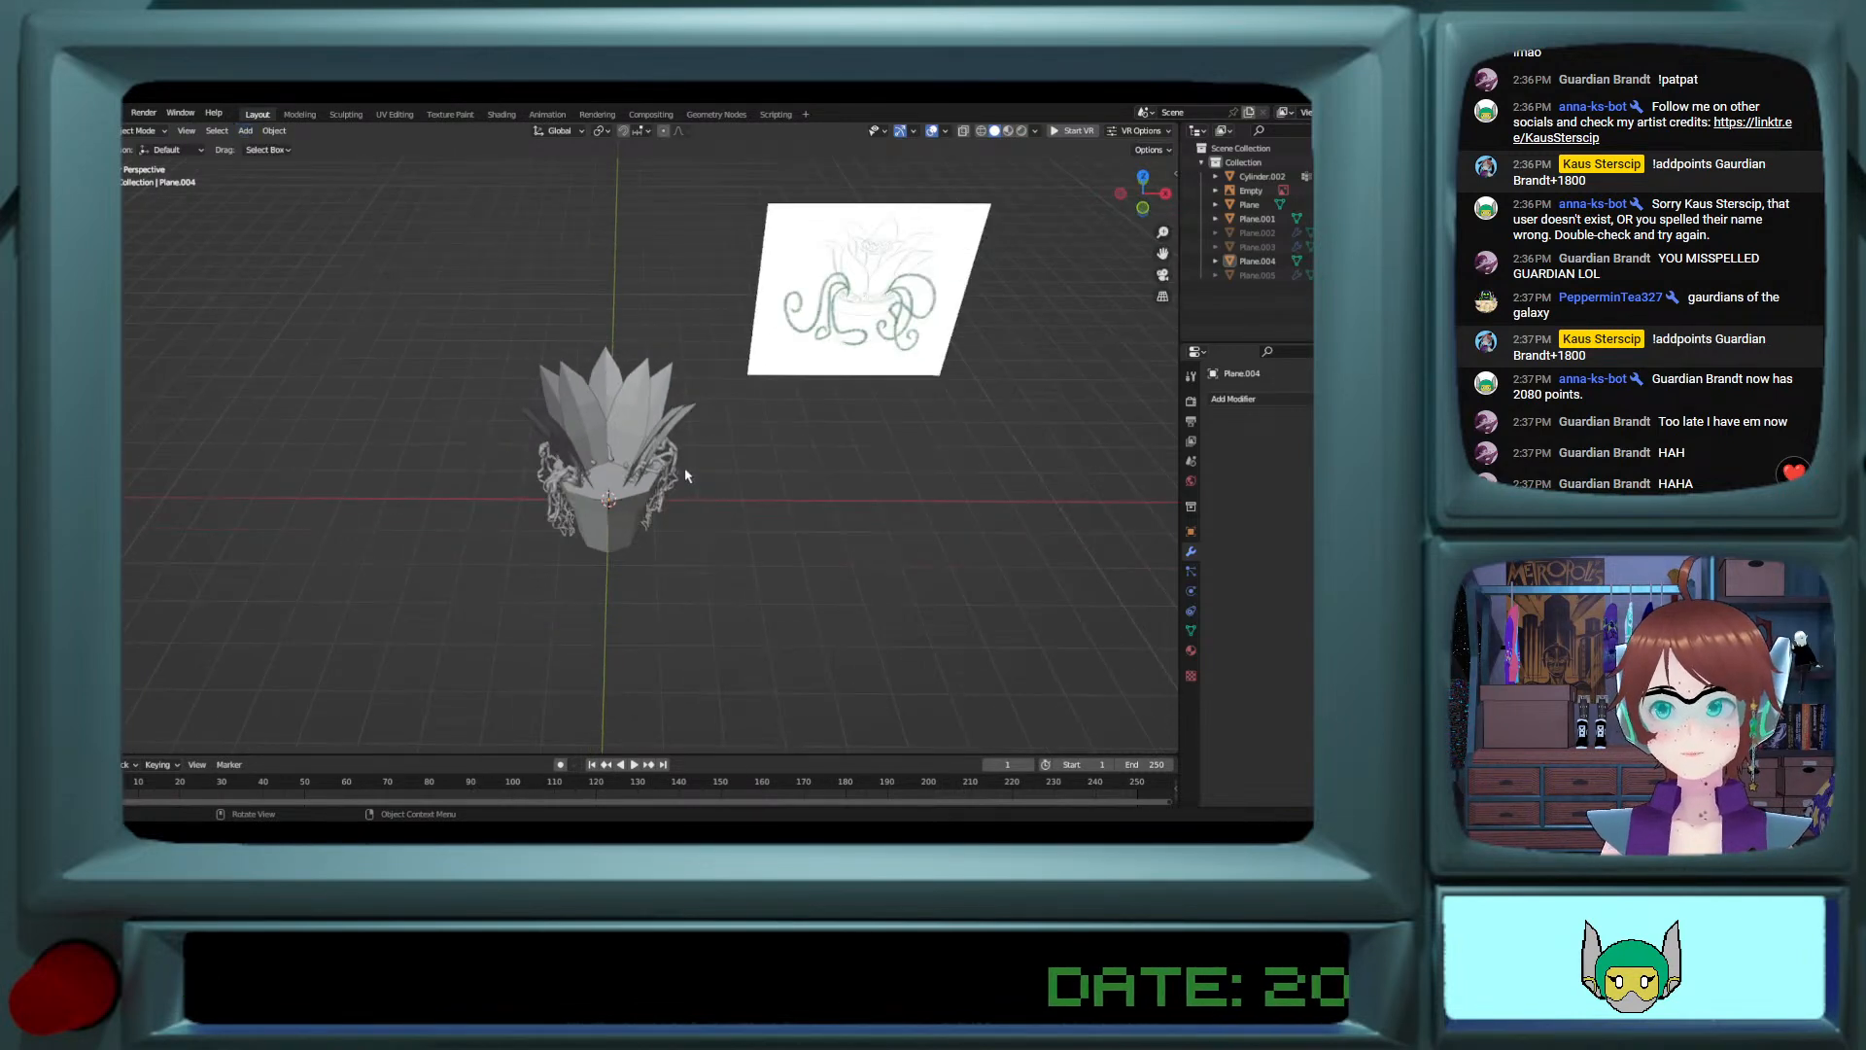
scroll(687, 476, up, 2)
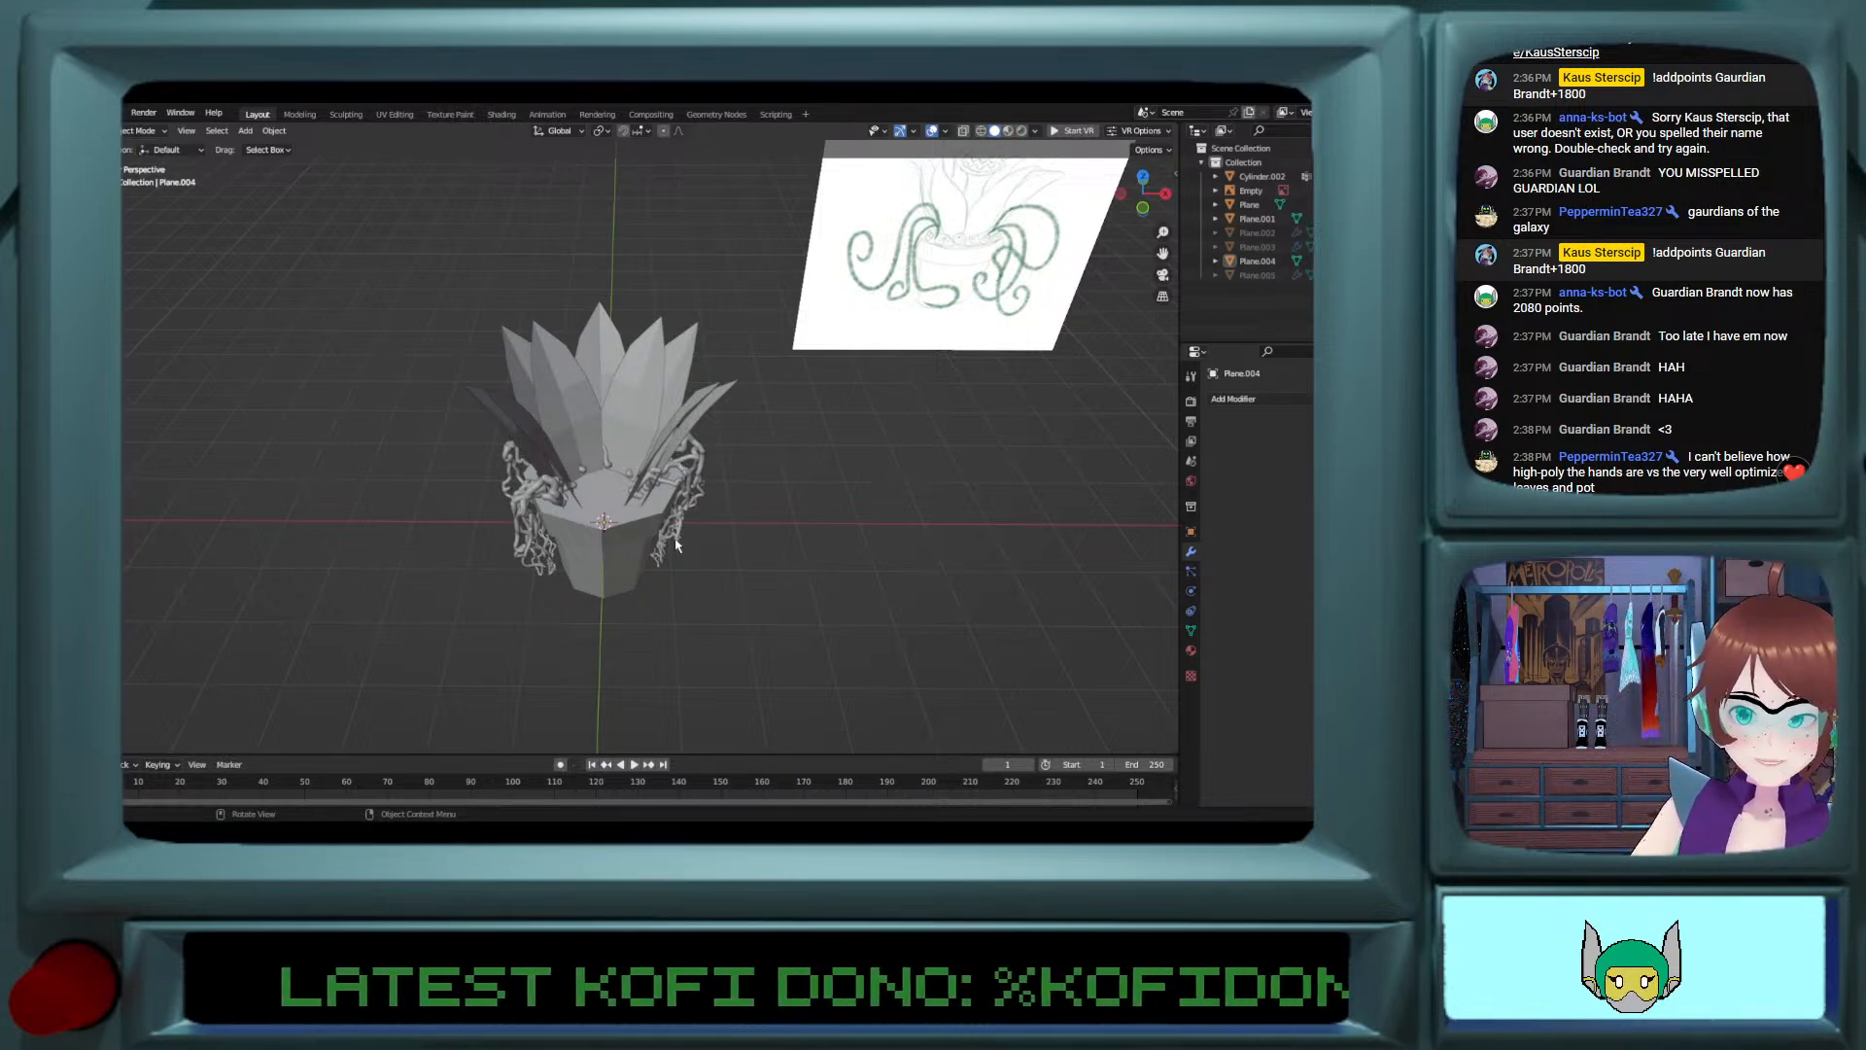
scroll(678, 545, up, 3)
scroll(679, 544, down, 3)
scroll(680, 545, up, 2)
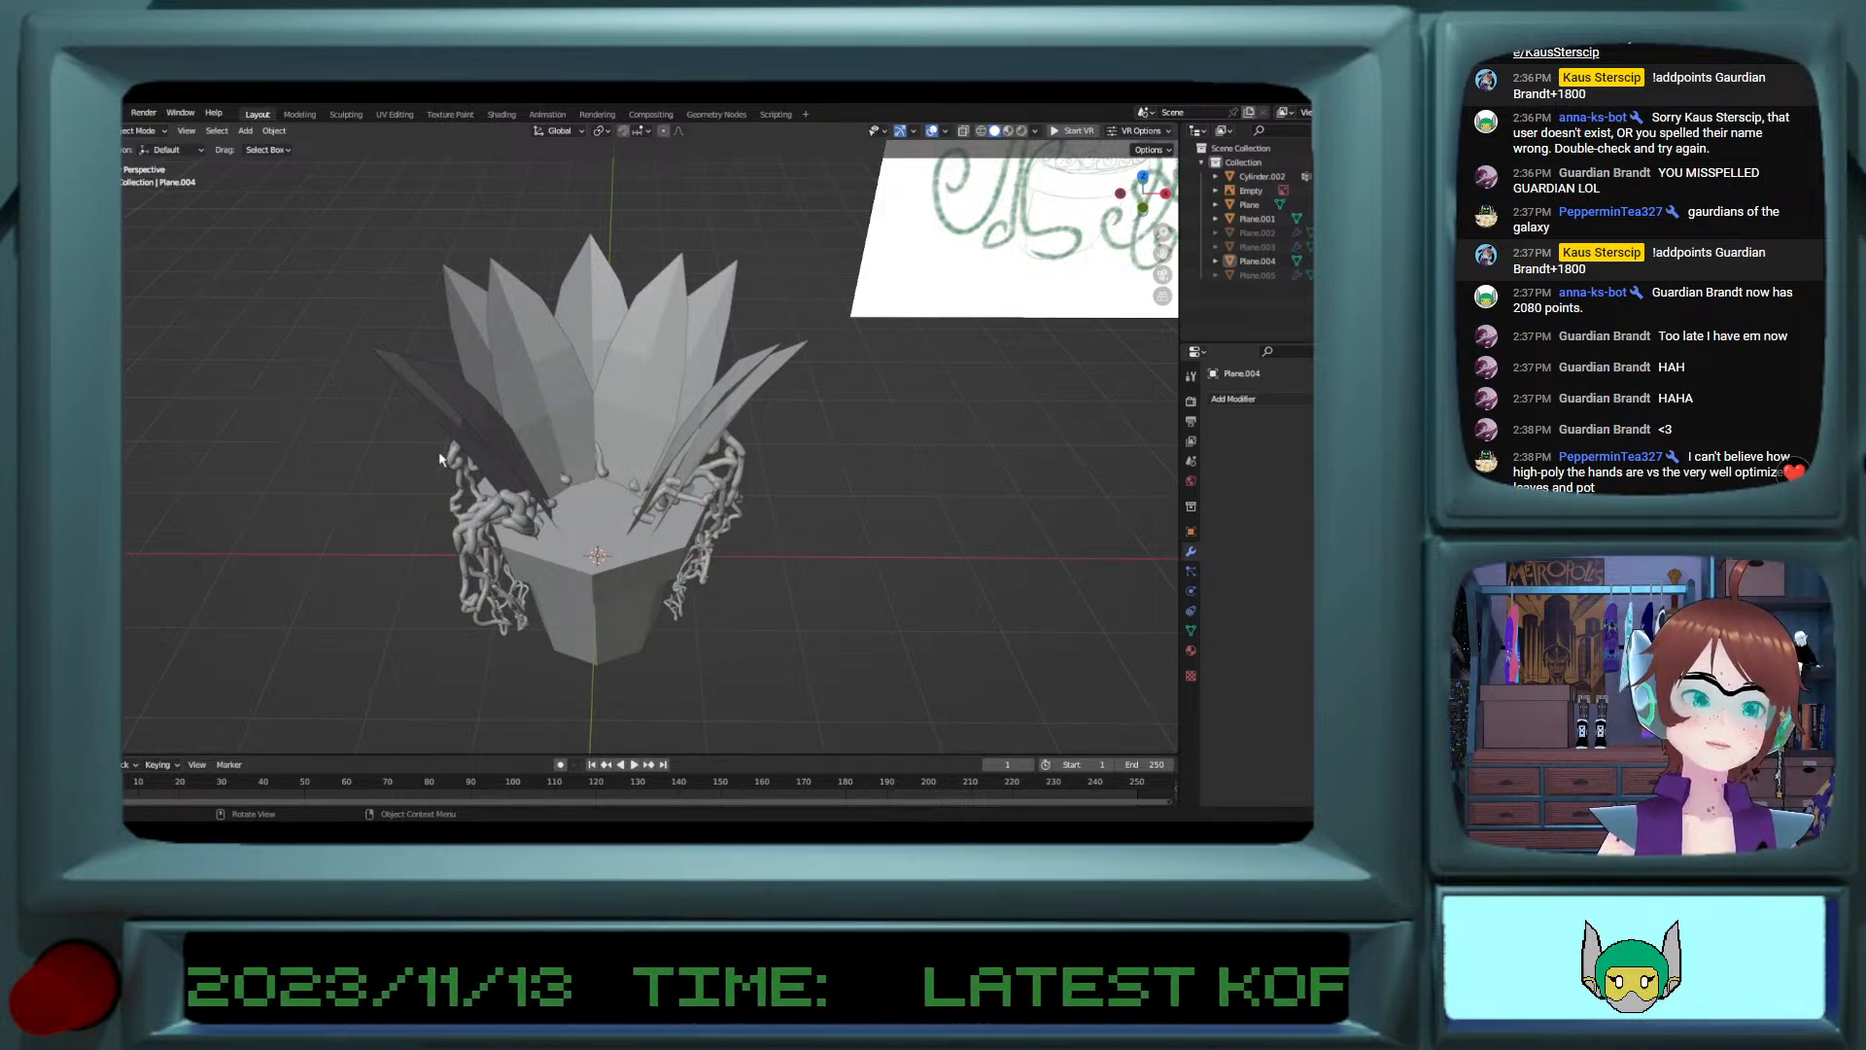
click(243, 132)
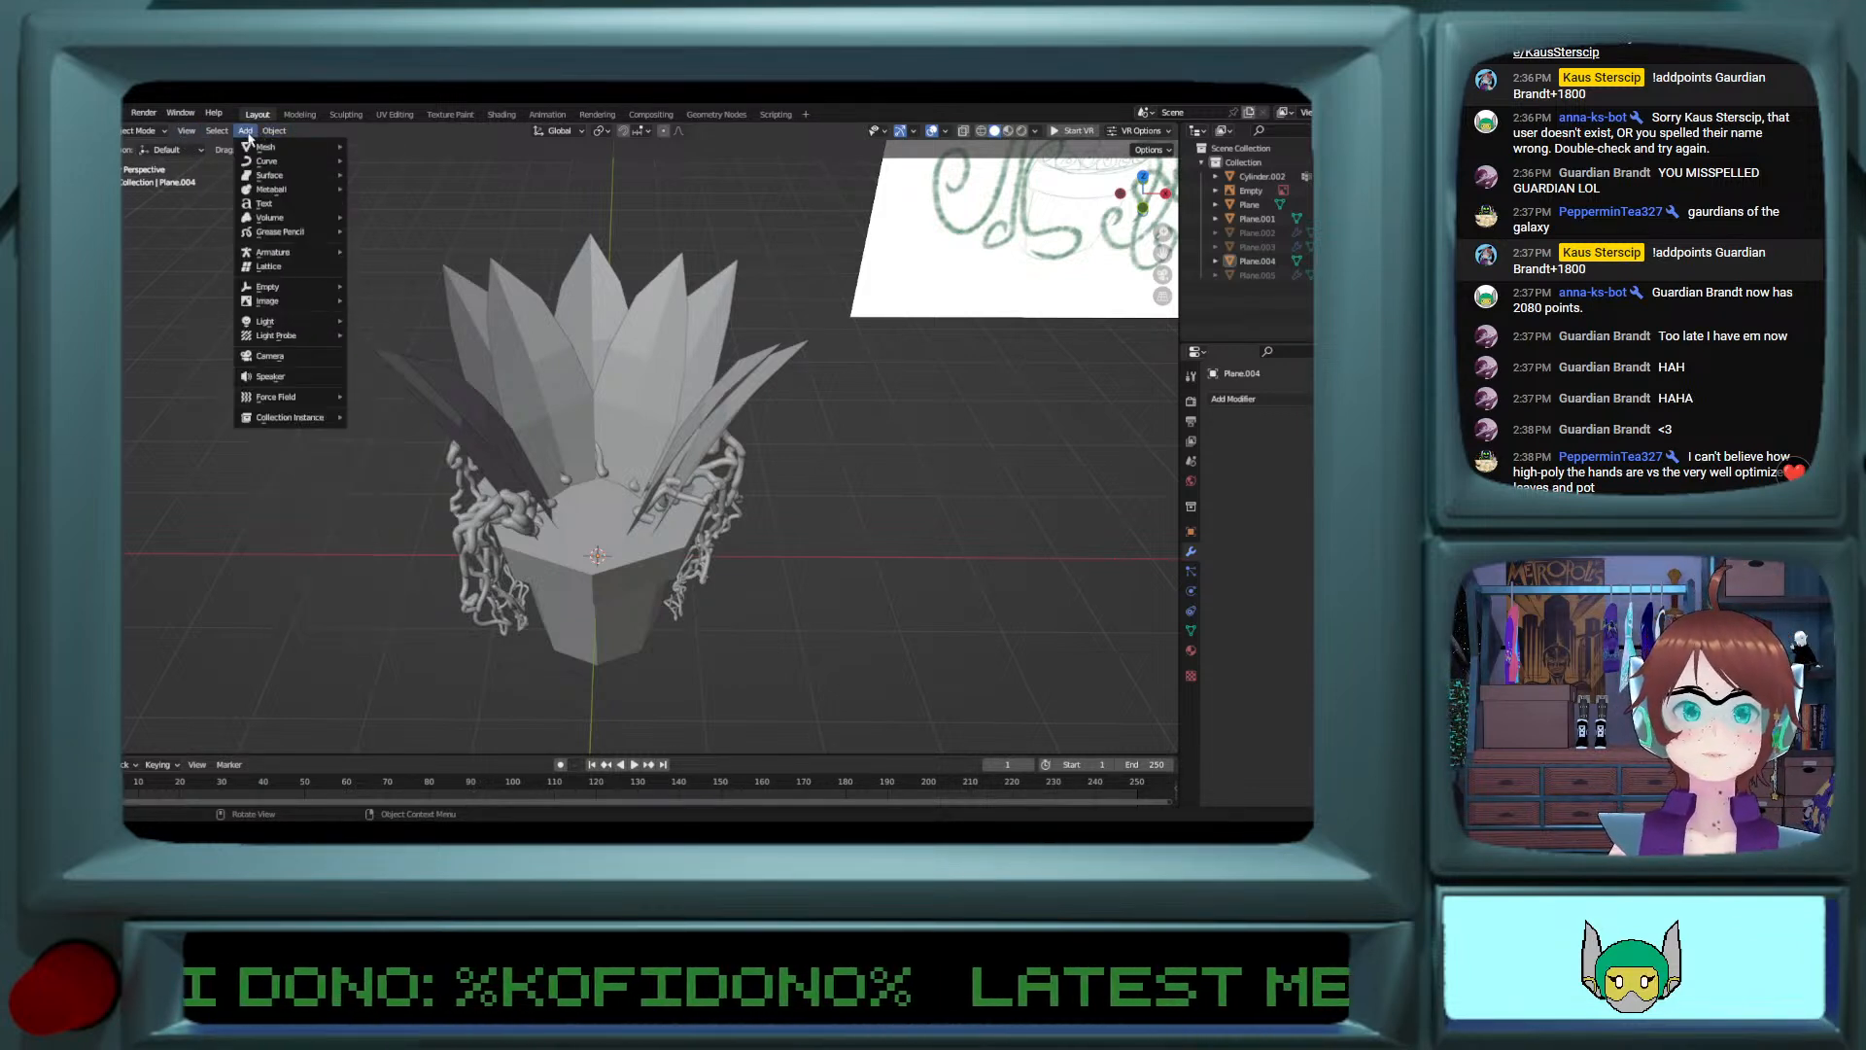
mouse_move(248, 148)
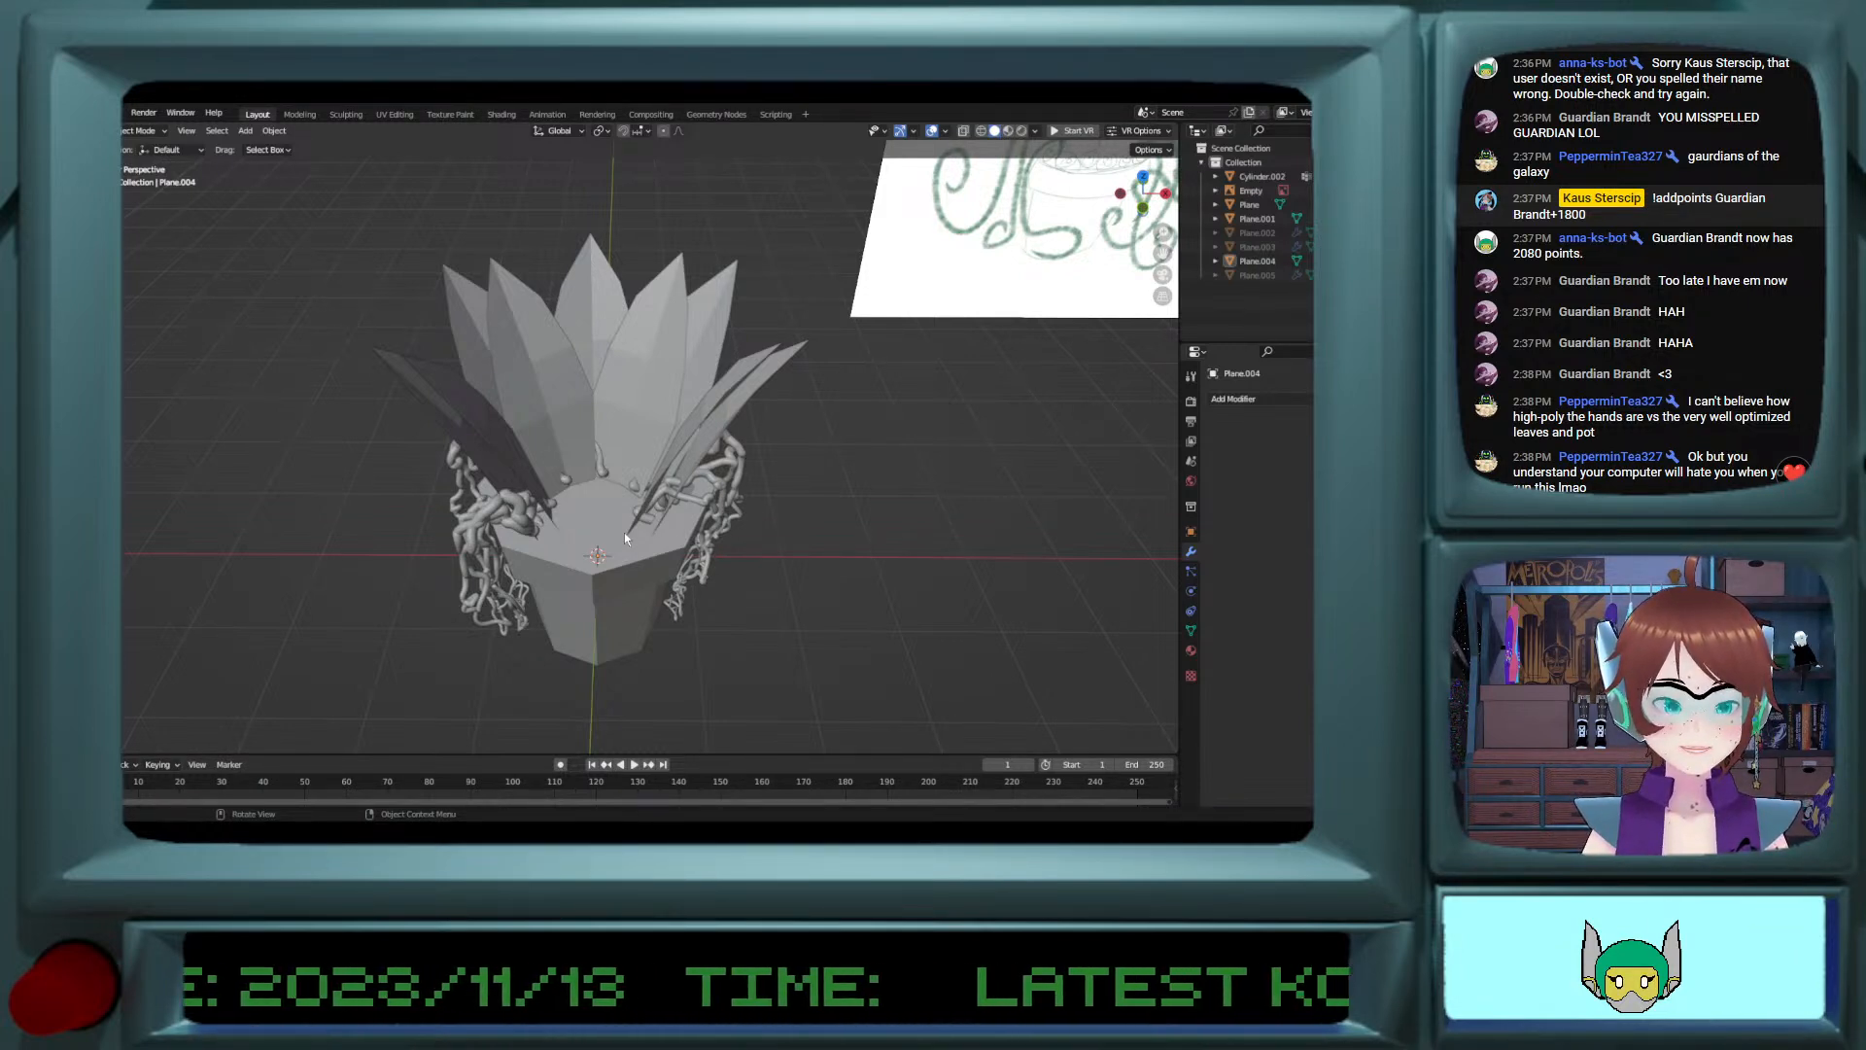
click(224, 131)
click(242, 132)
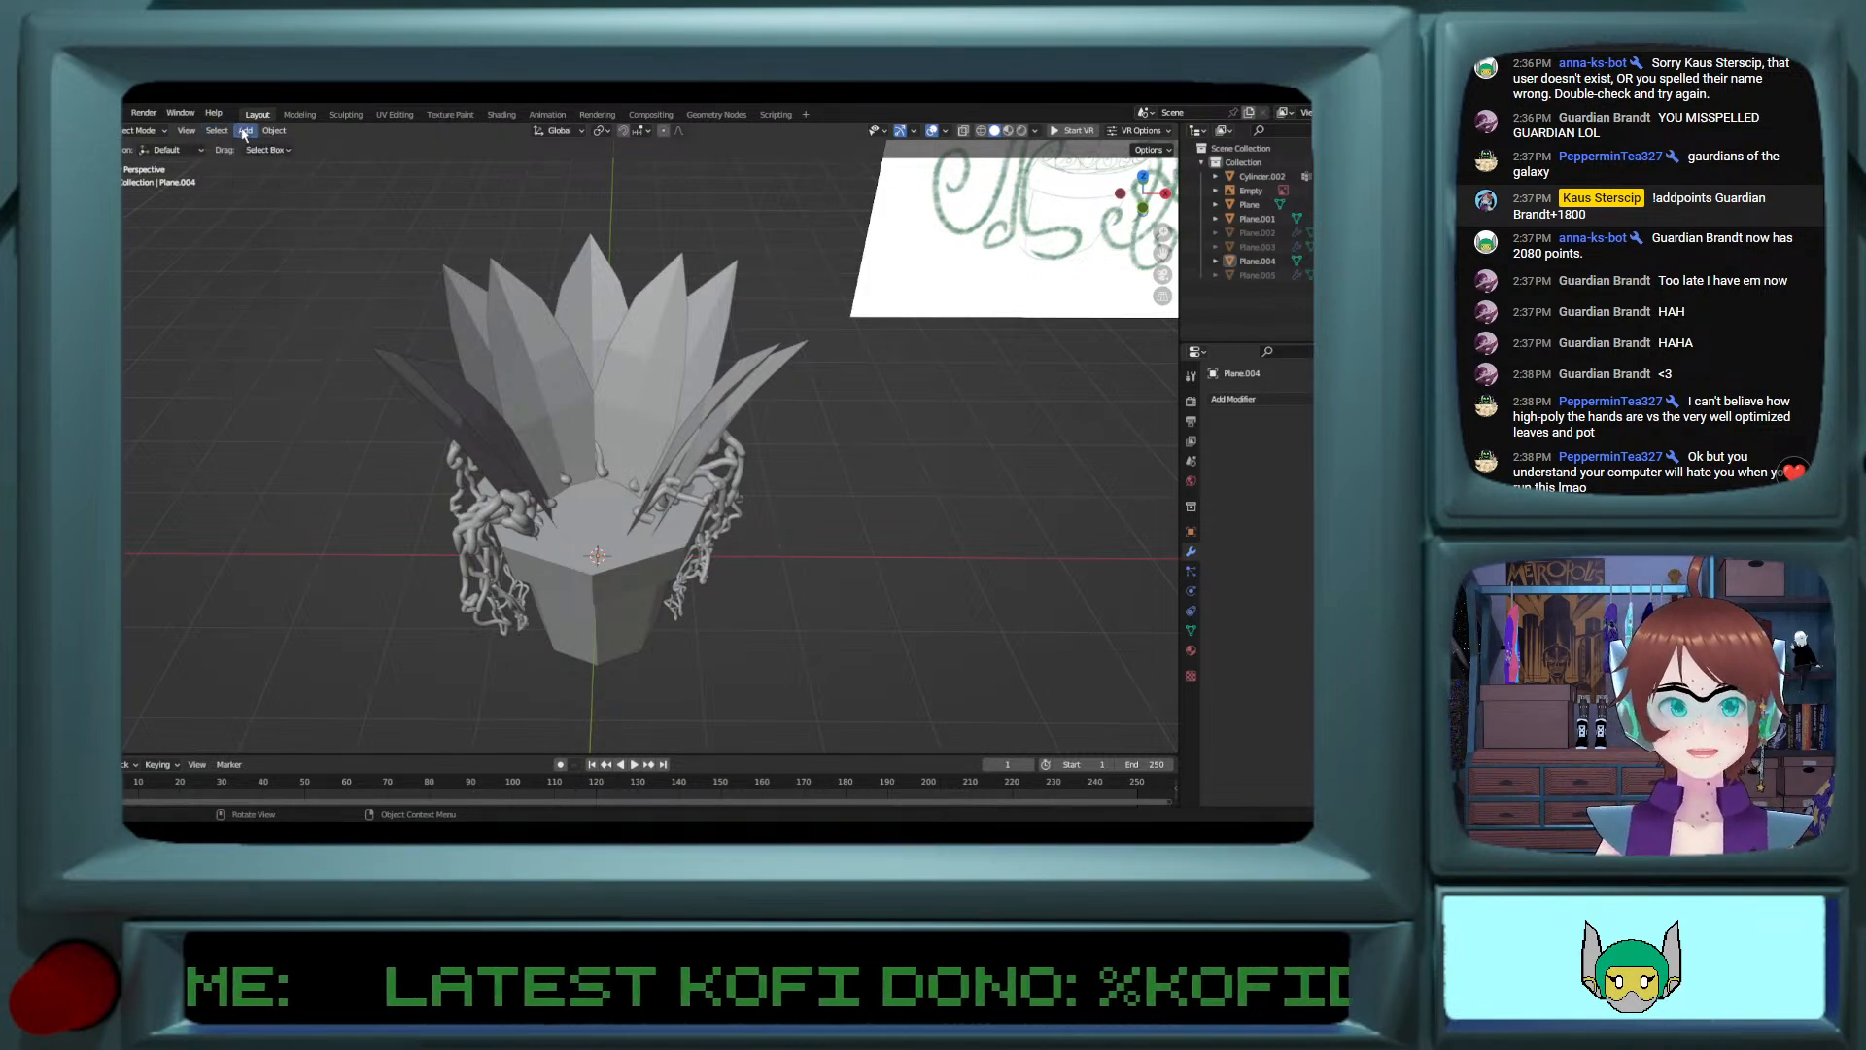
click(242, 132)
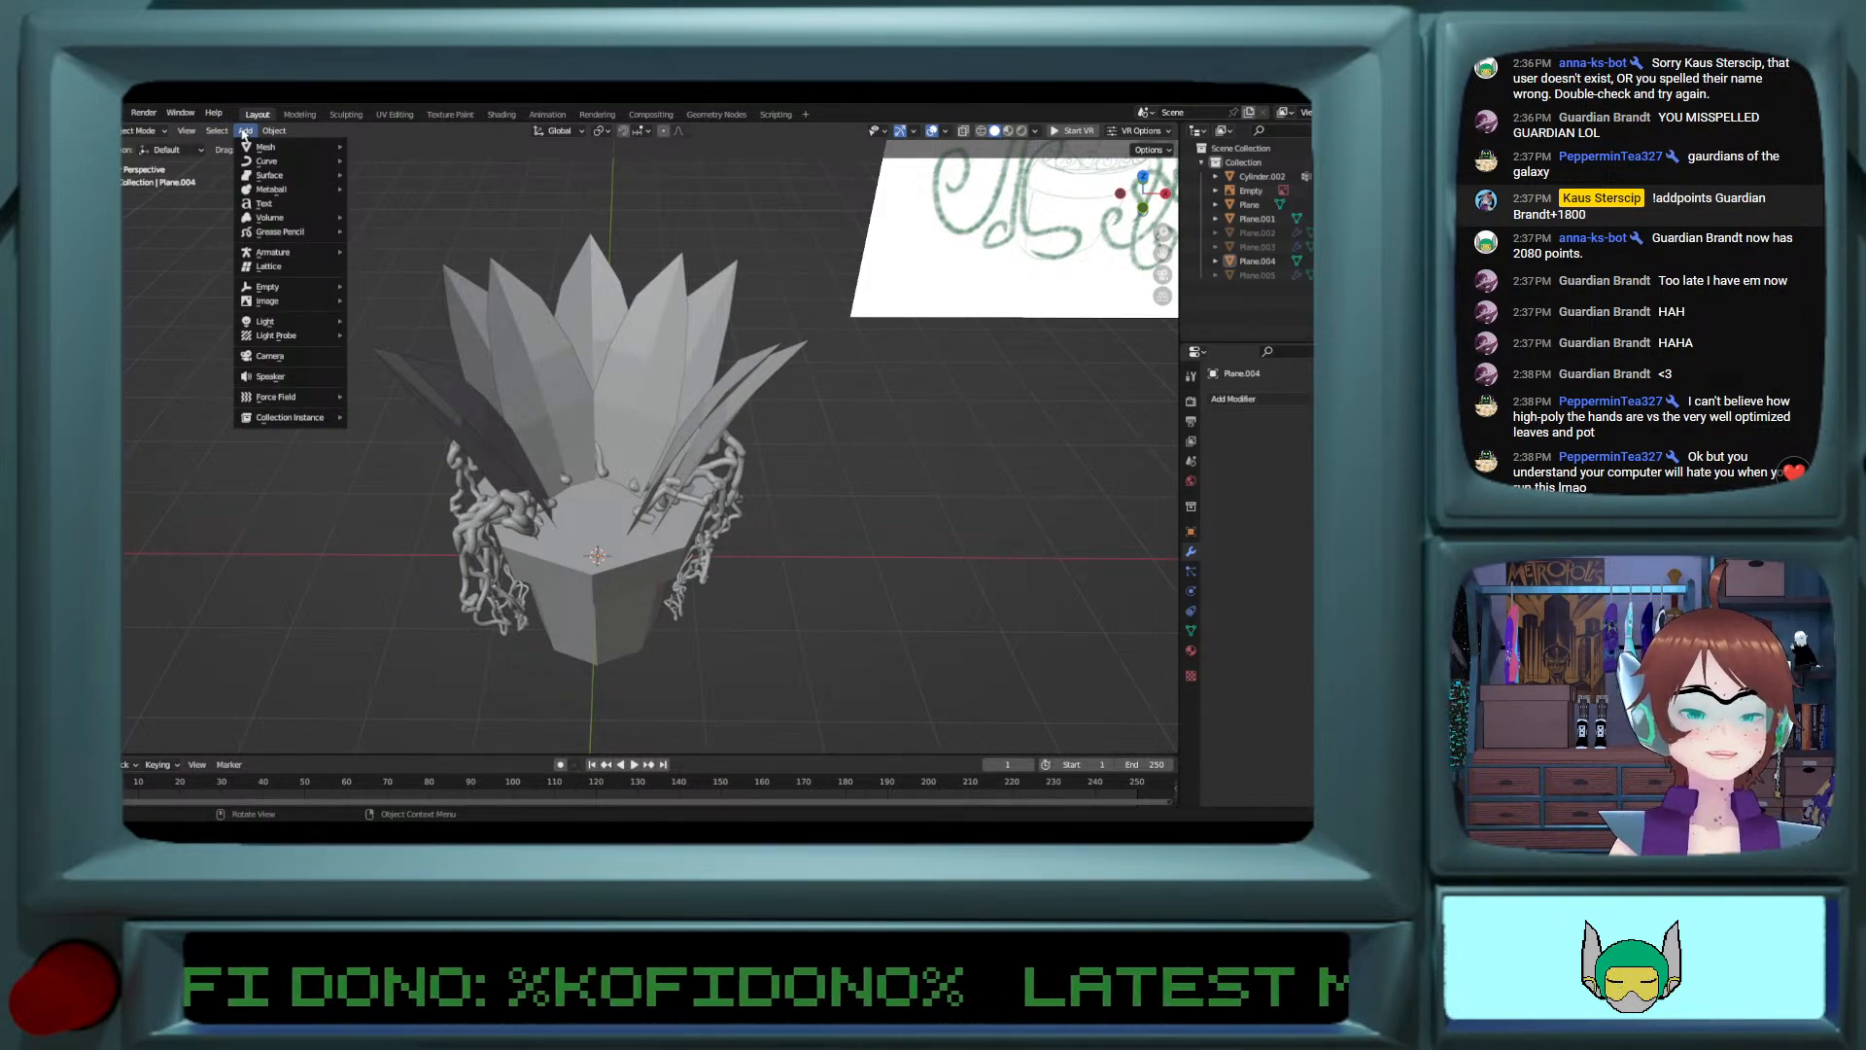
mouse_move(260, 148)
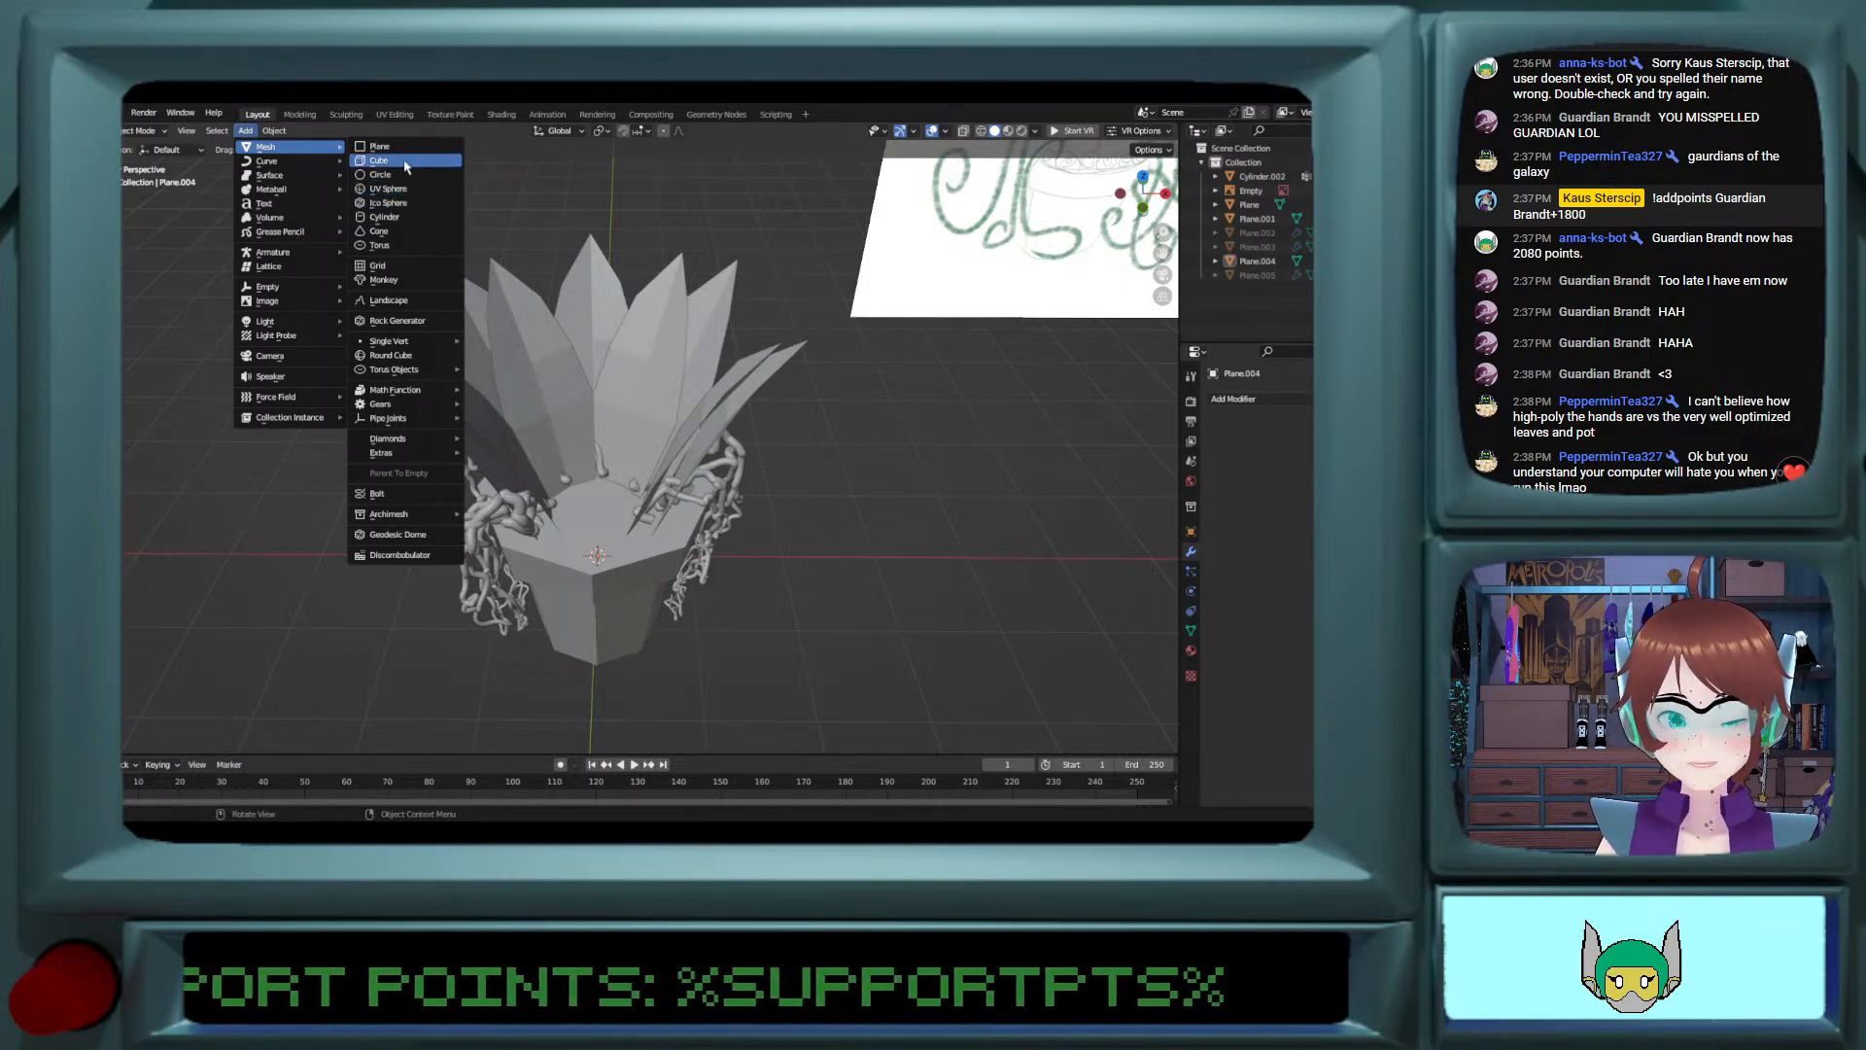
scroll(805, 506, down, 3)
scroll(802, 506, up, 2)
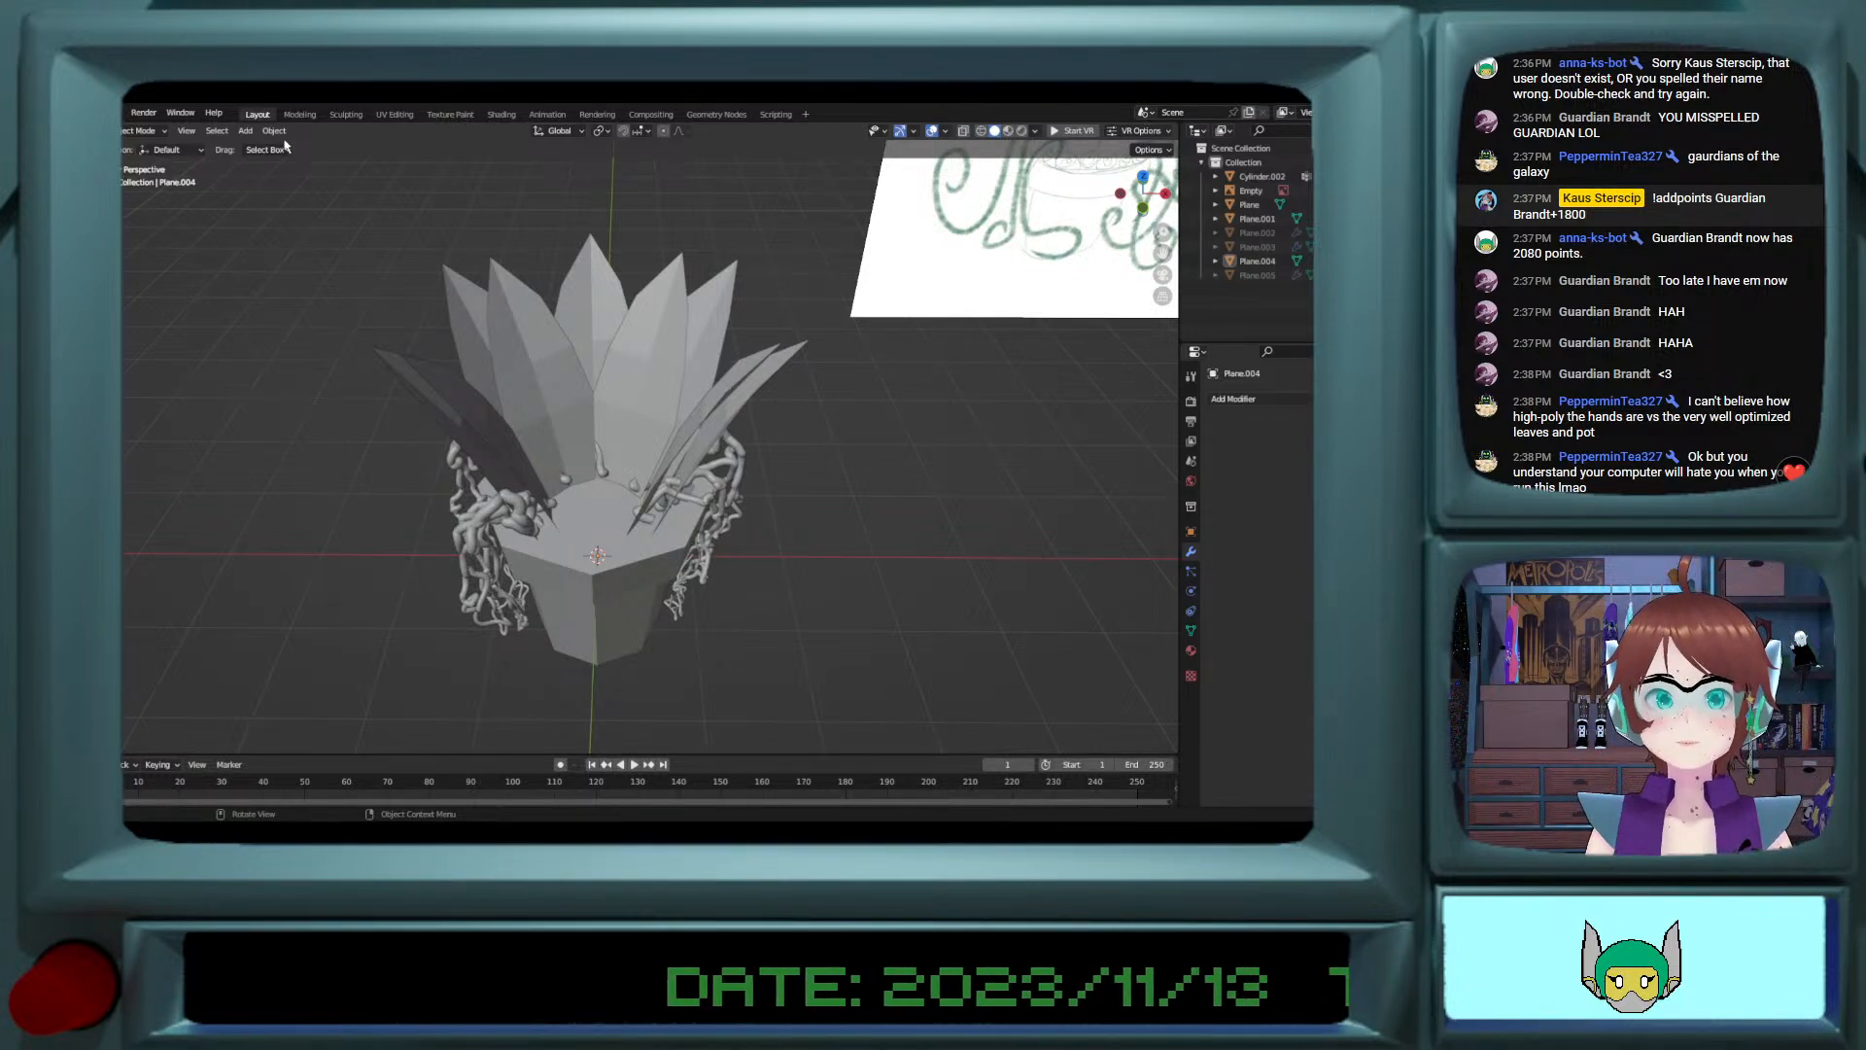
click(246, 130)
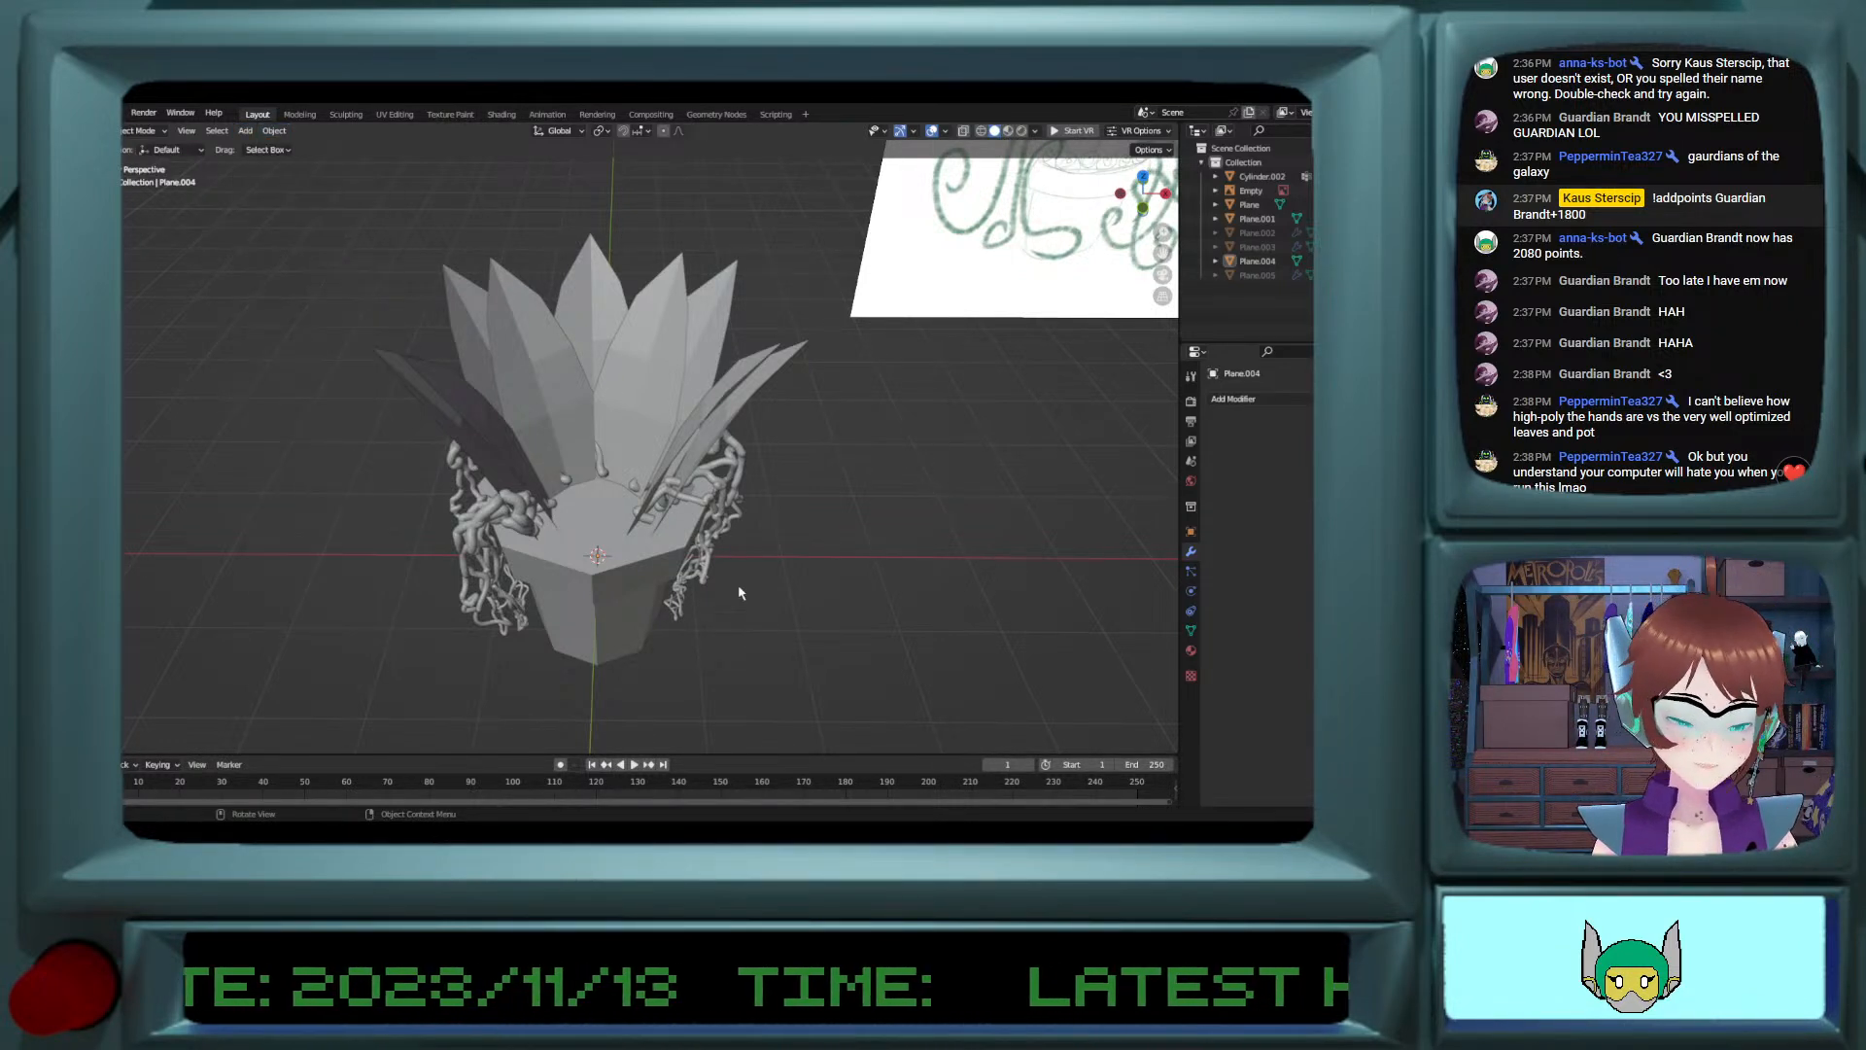
Step: Delete all the visible objects in the scene, and undo that deletion
key(a)
key(Delete)
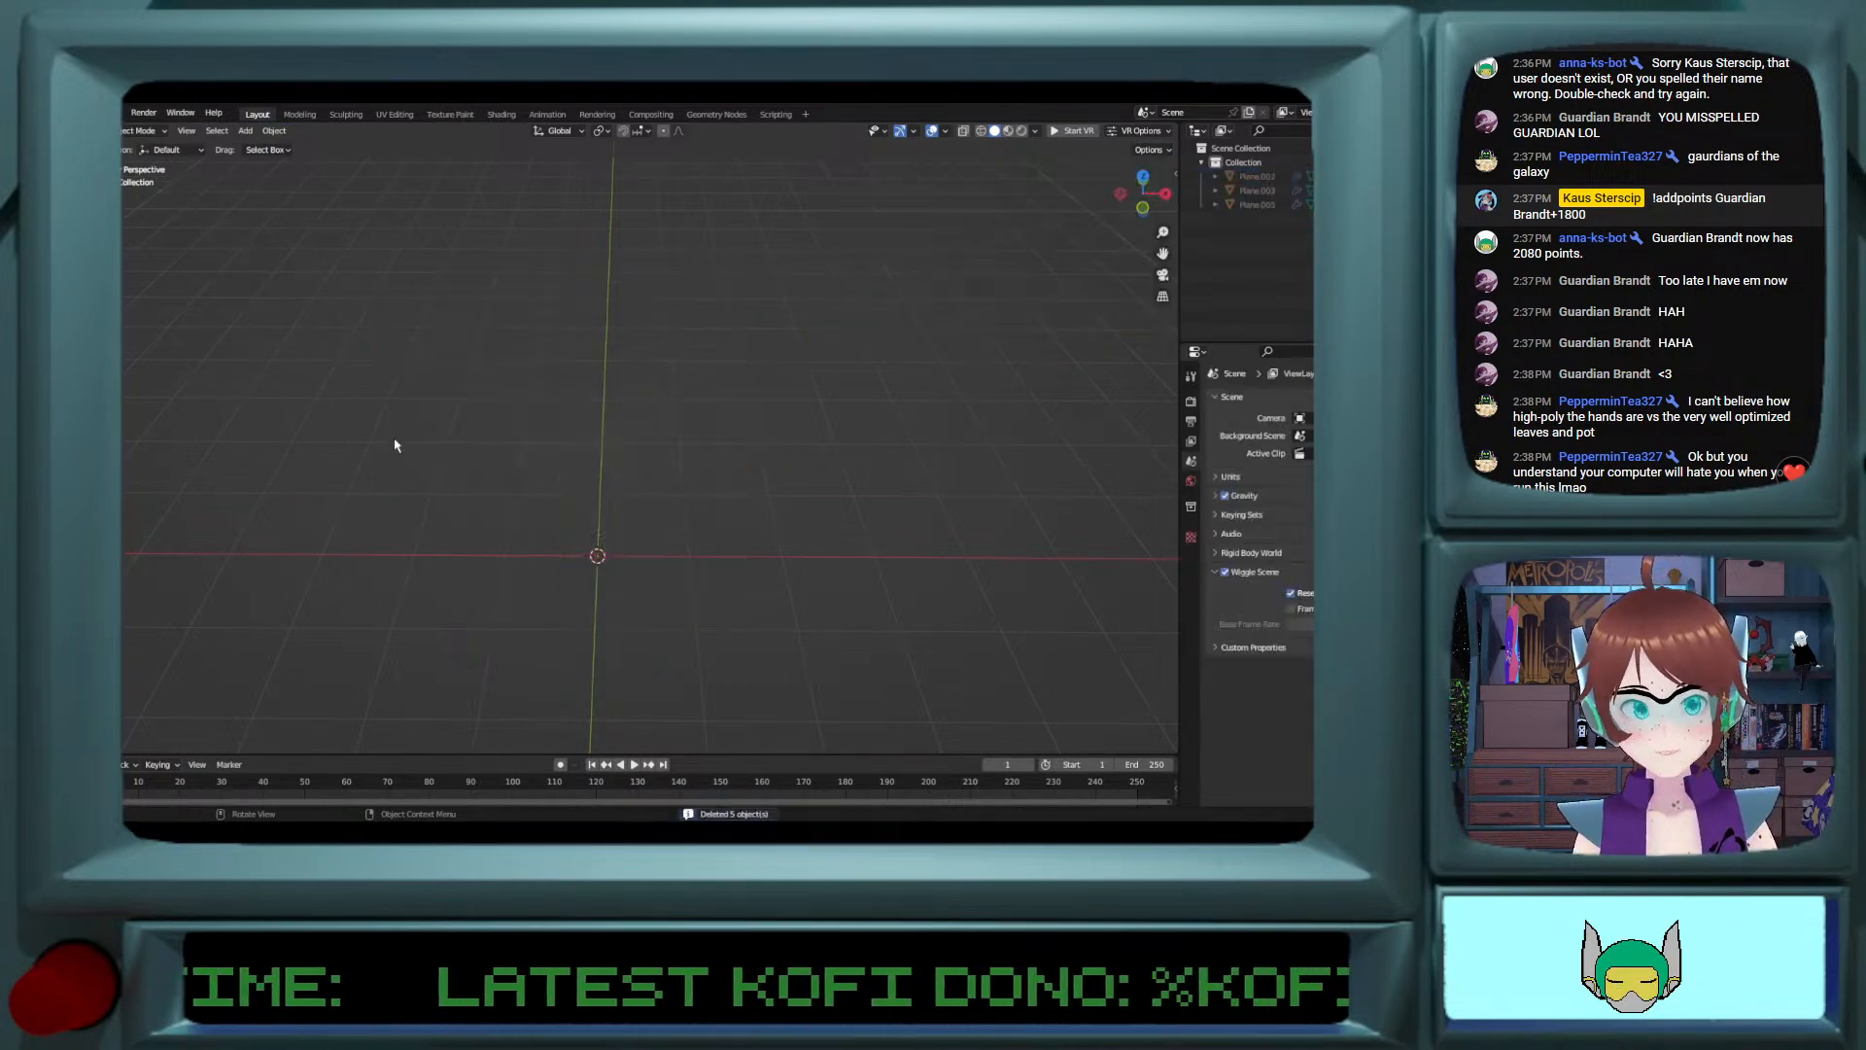
key(ctrl+z)
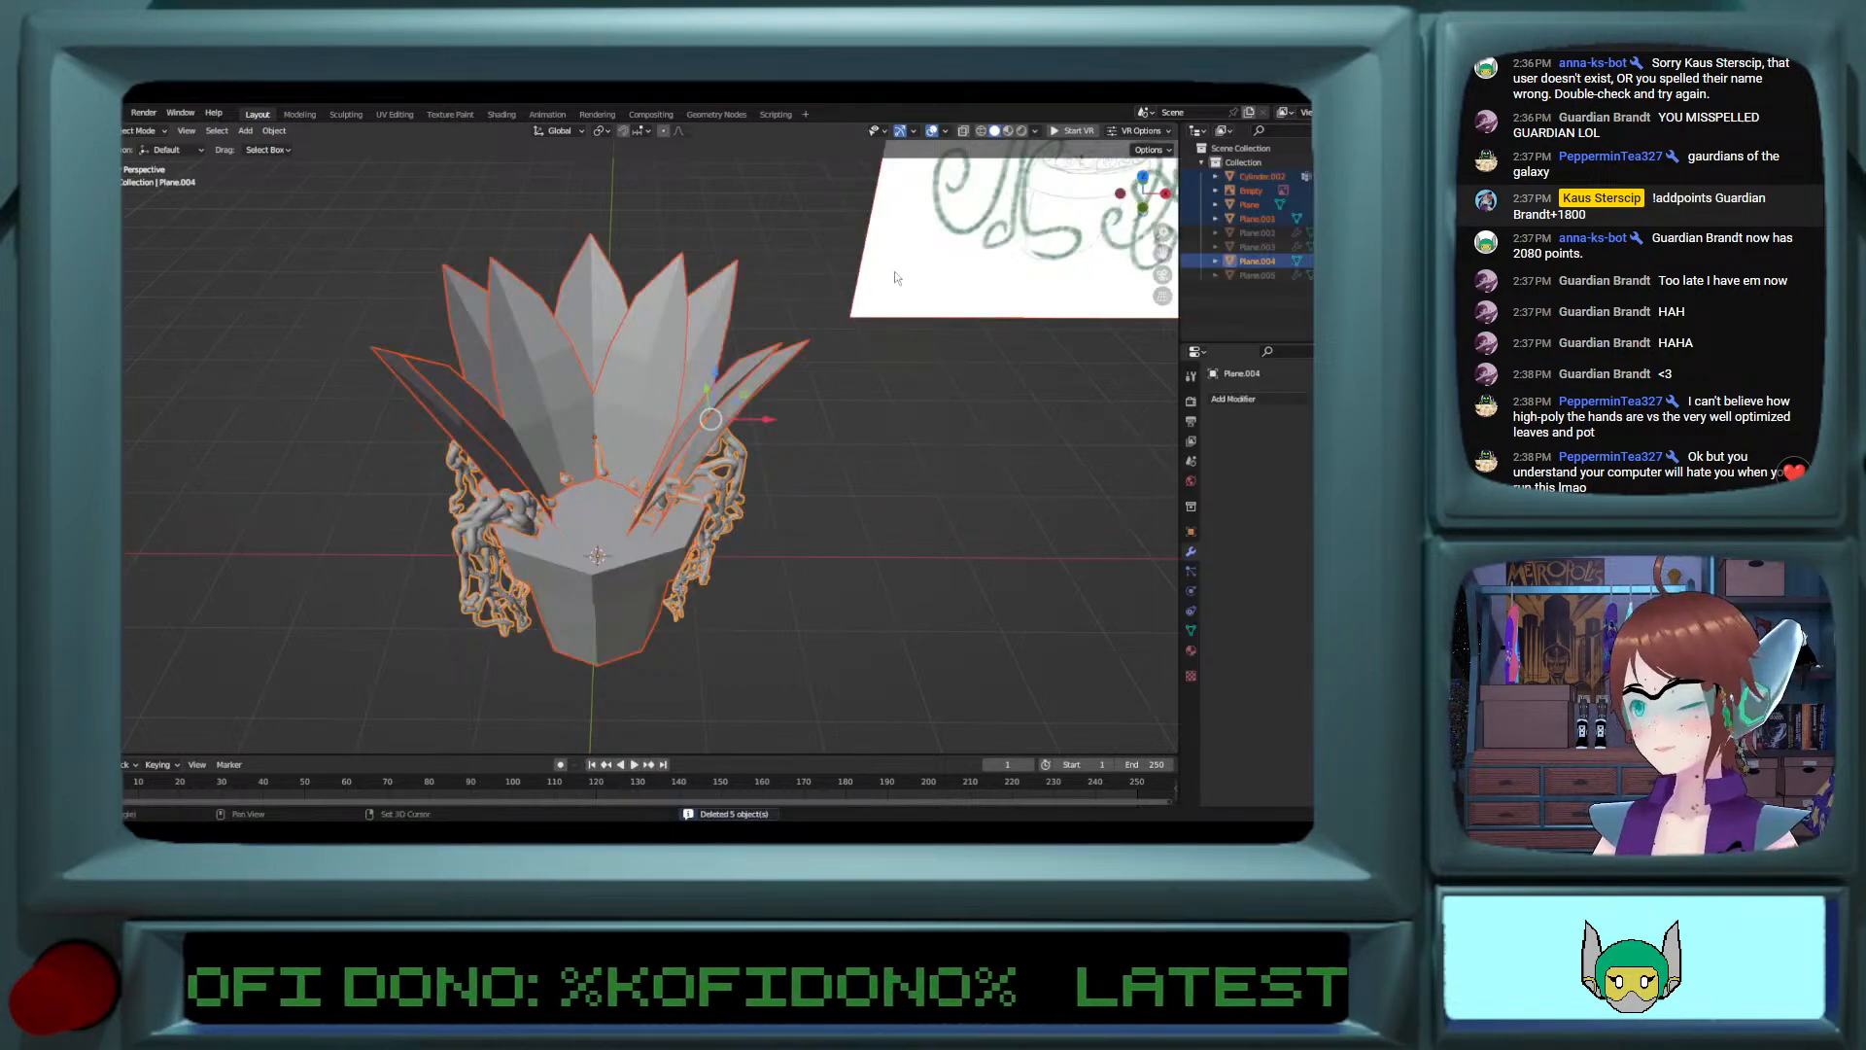
Step: Hide the pot, petals and vines, keeping only the reference sketch image in the viewport
drag(447, 282, 674, 609)
key(h)
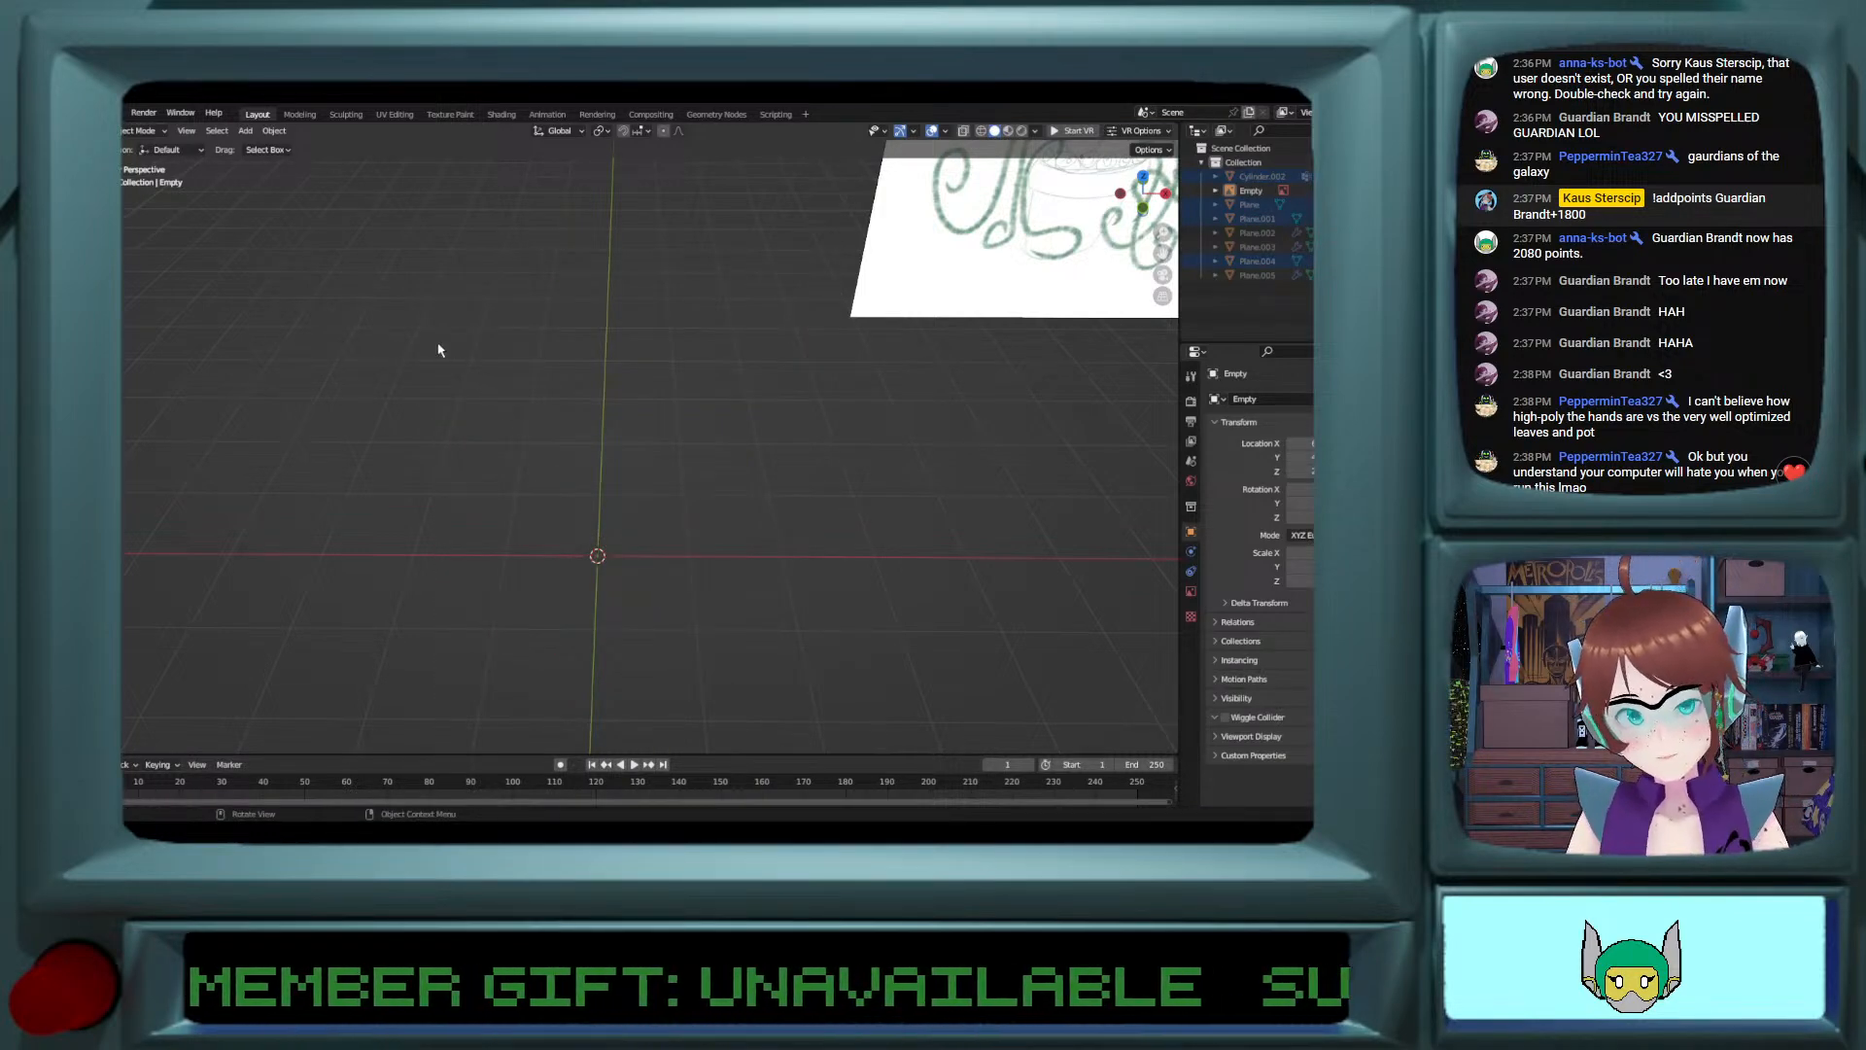
middle_drag(395, 270, 944, 387)
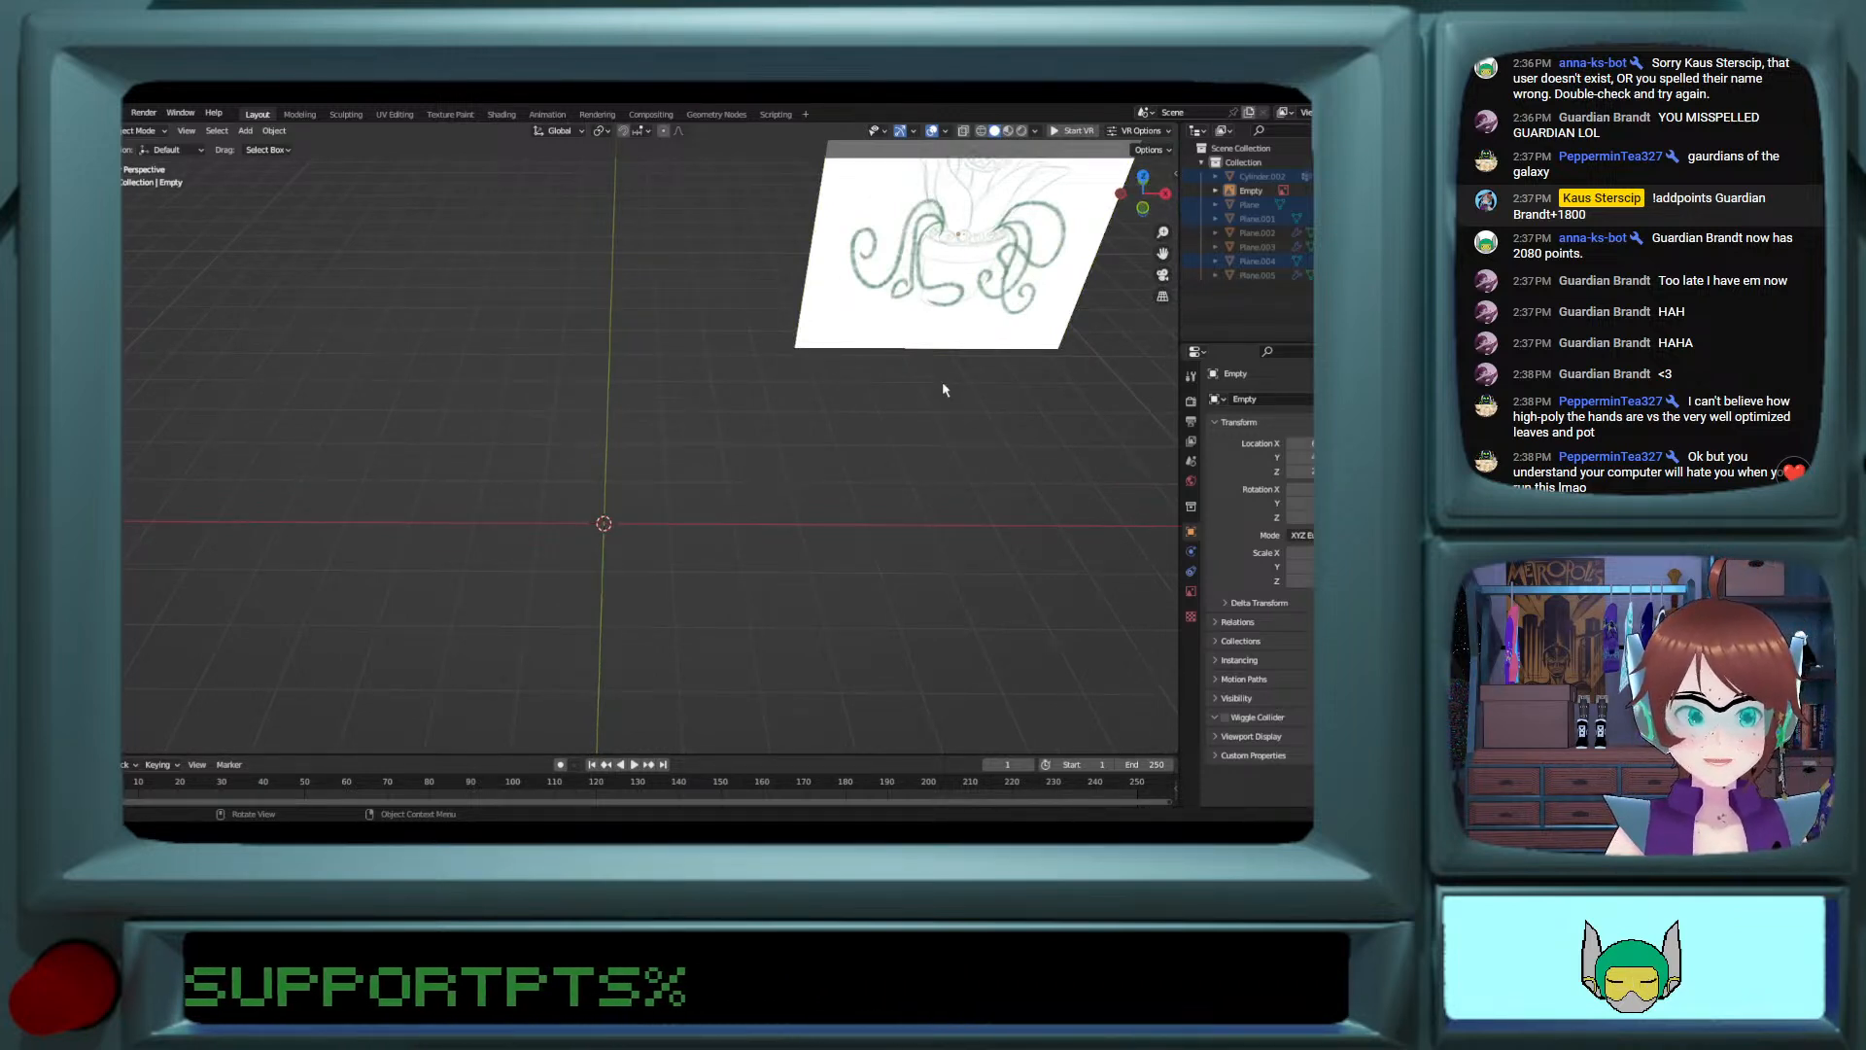
Step: Add a mesh cylinder at the world origin and set its vertex count to 8
click(245, 131)
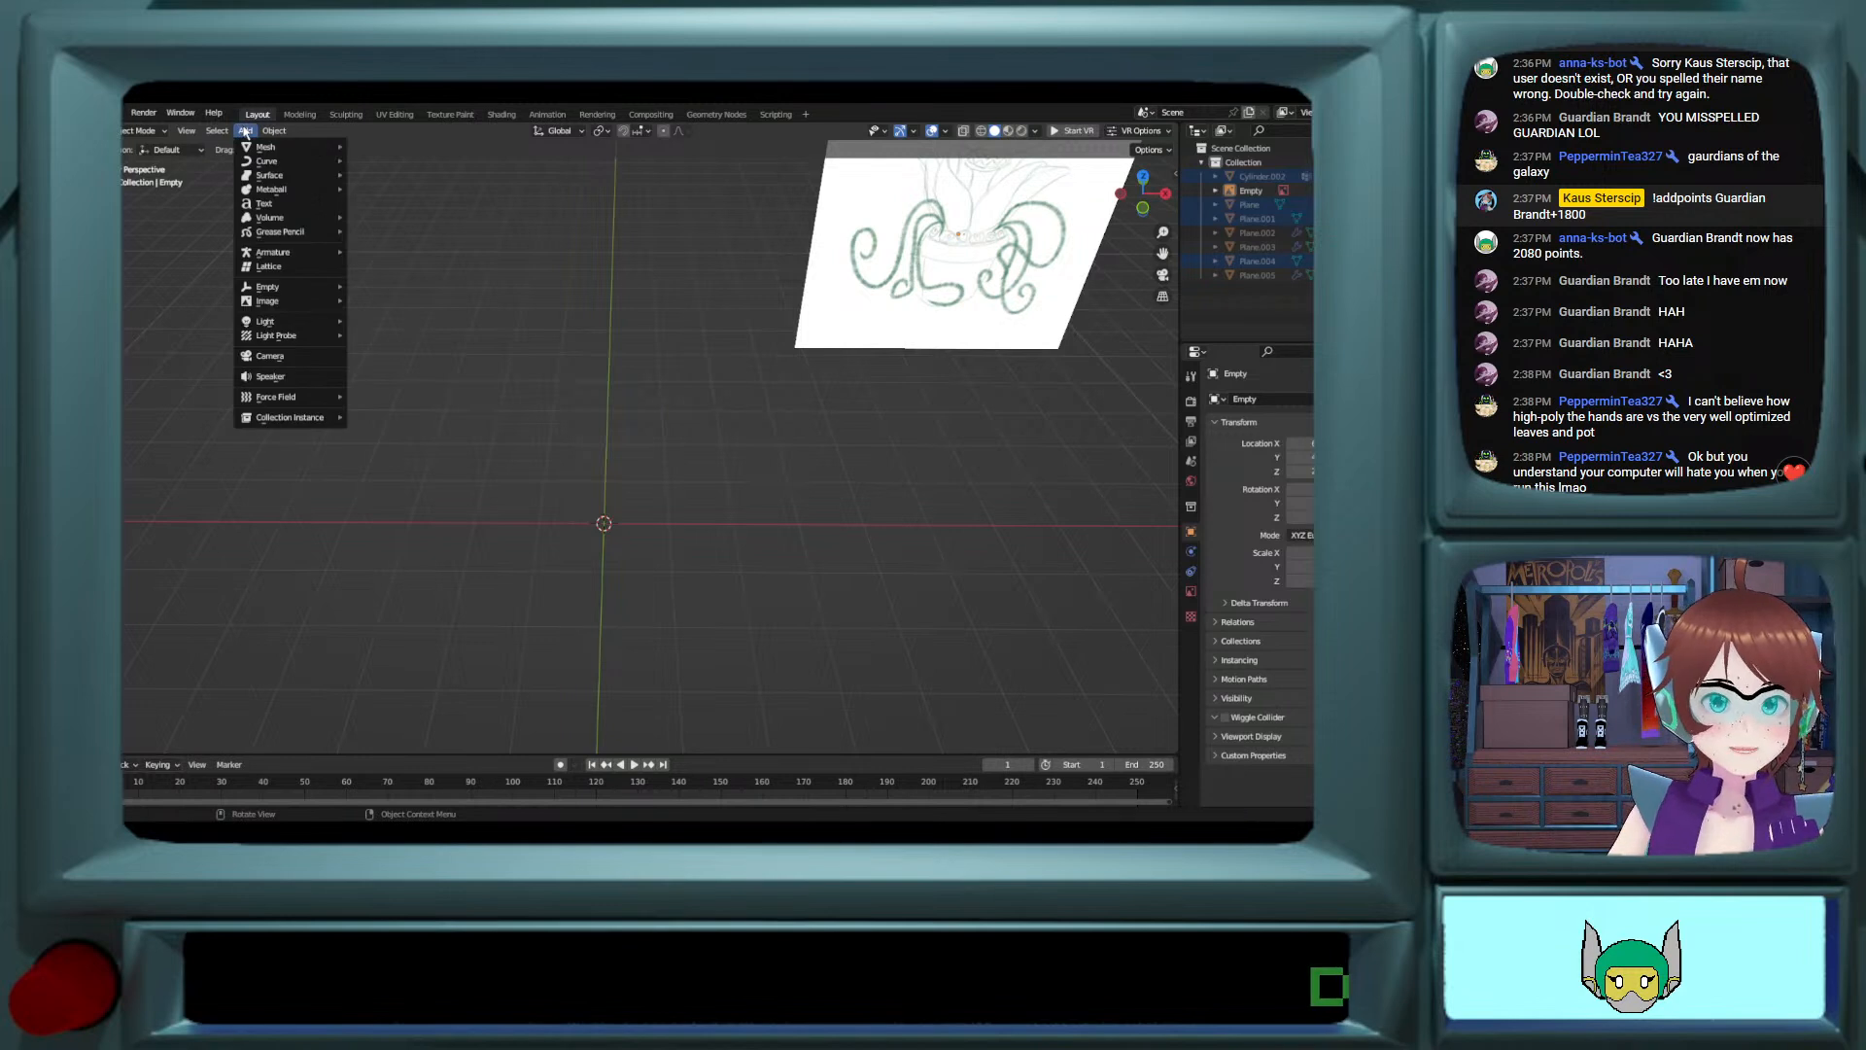
mouse_move(265, 132)
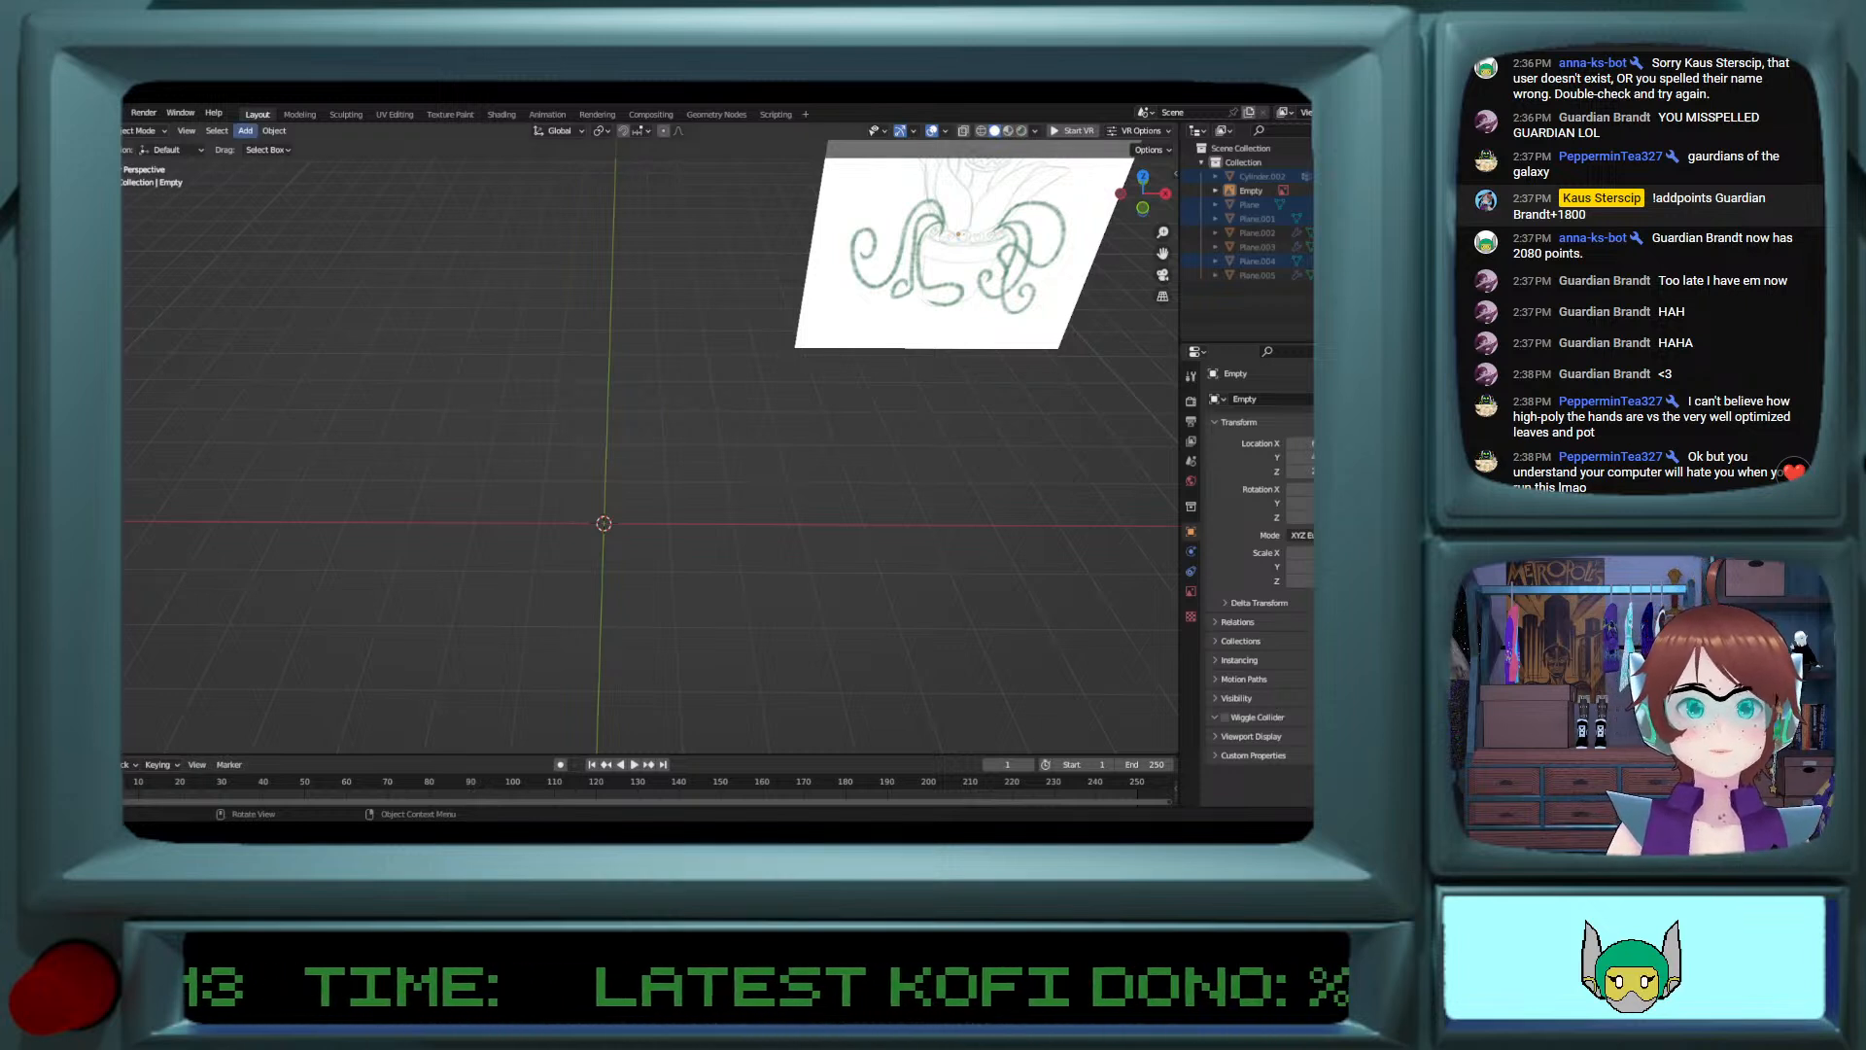
click(245, 132)
mouse_move(267, 148)
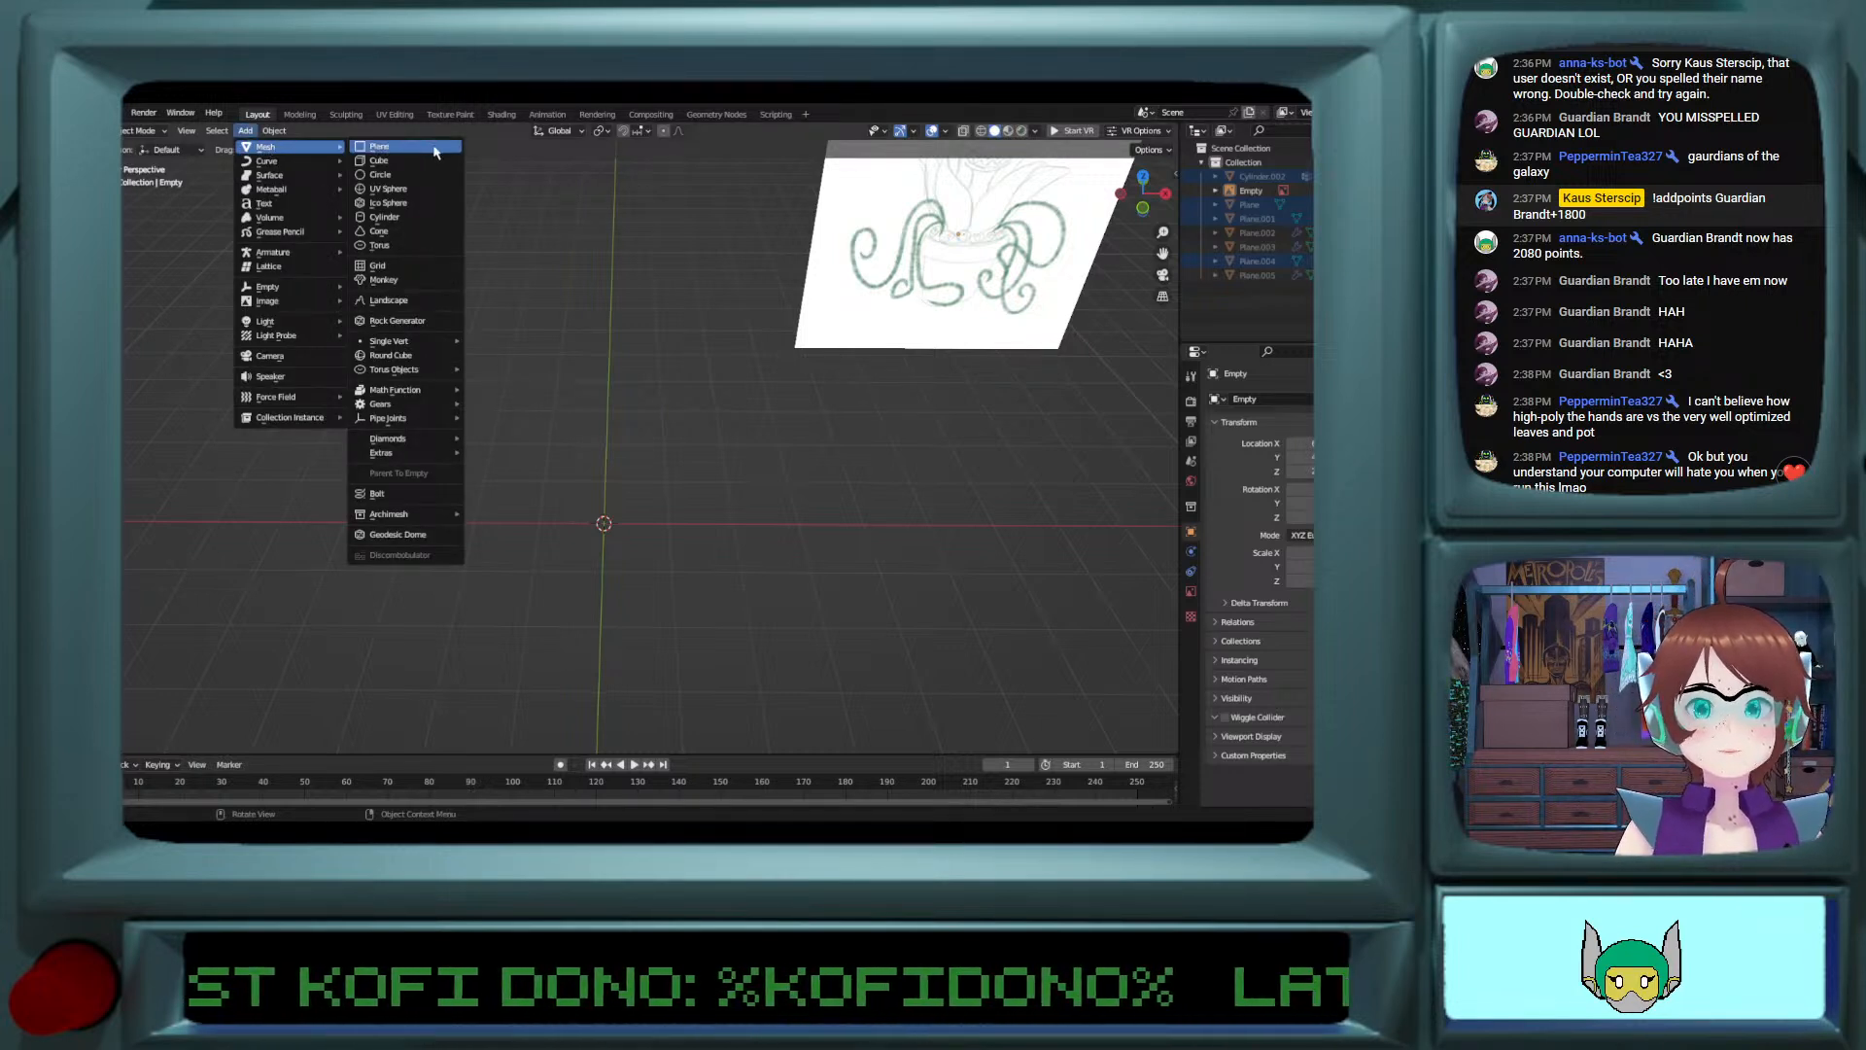
click(422, 222)
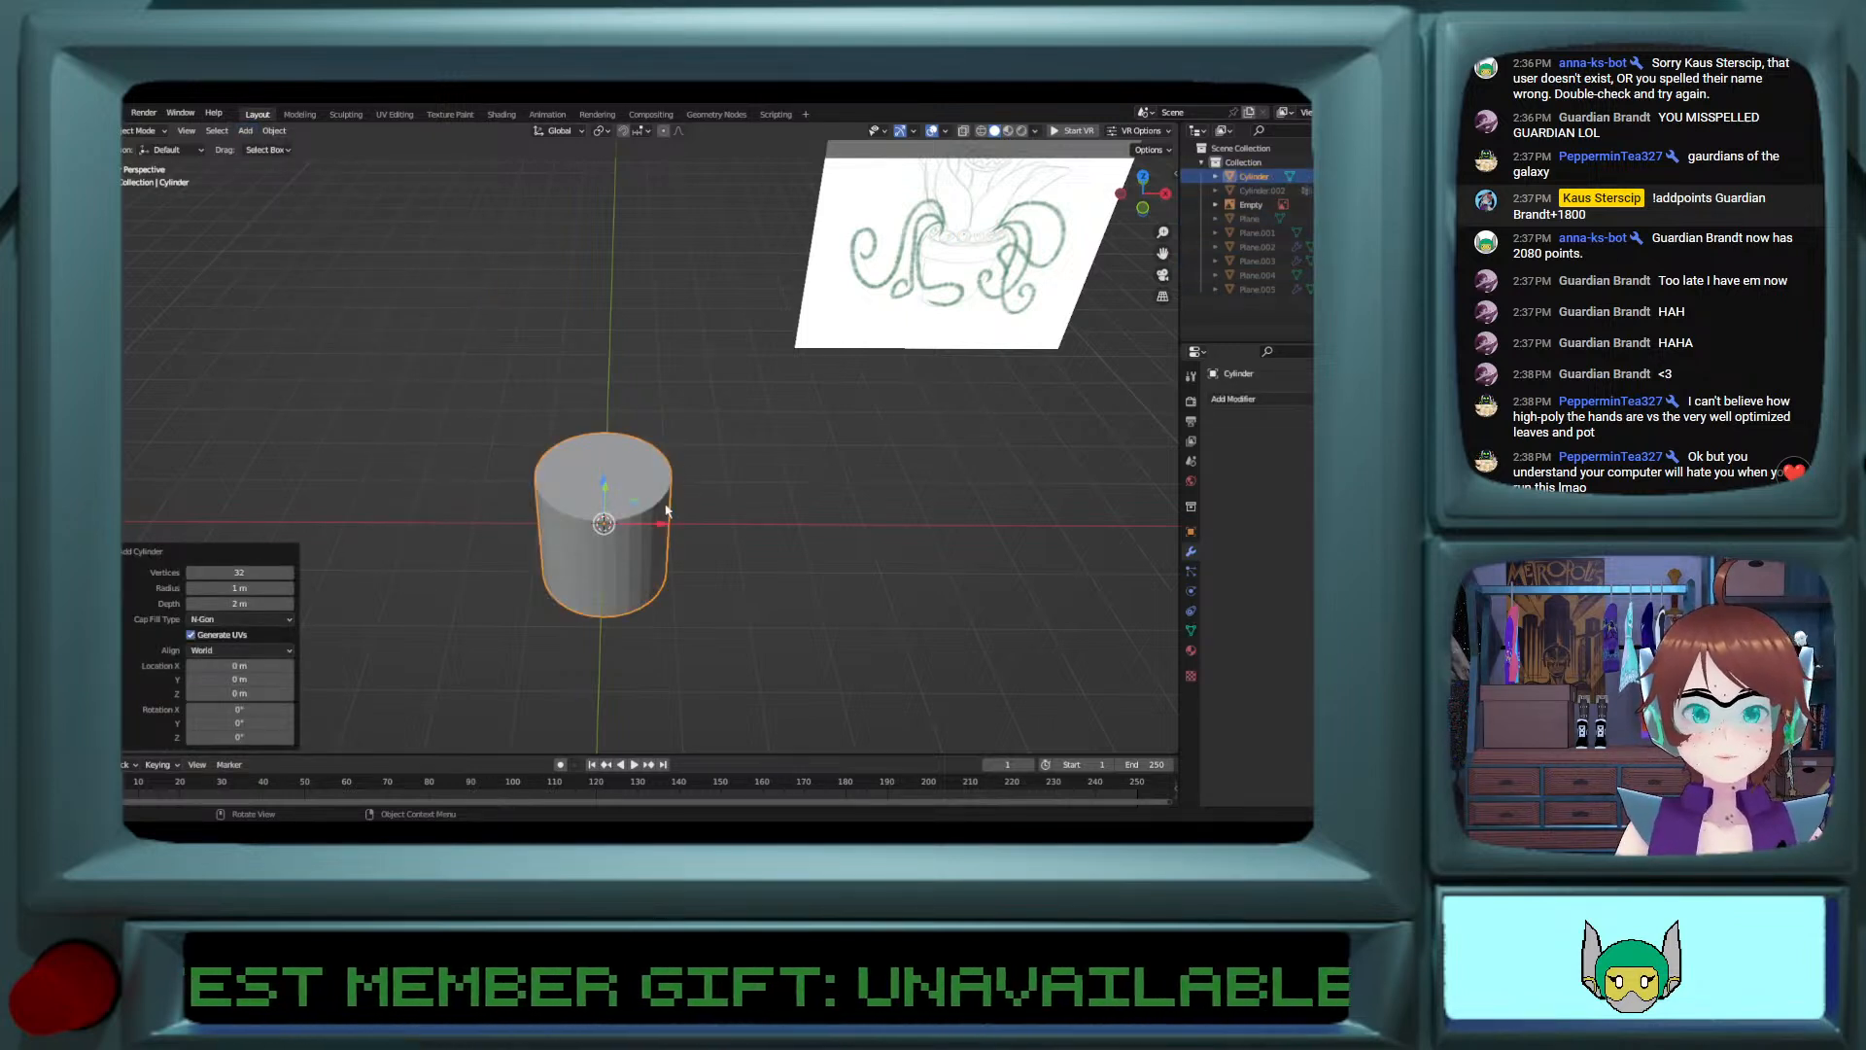
click(247, 571)
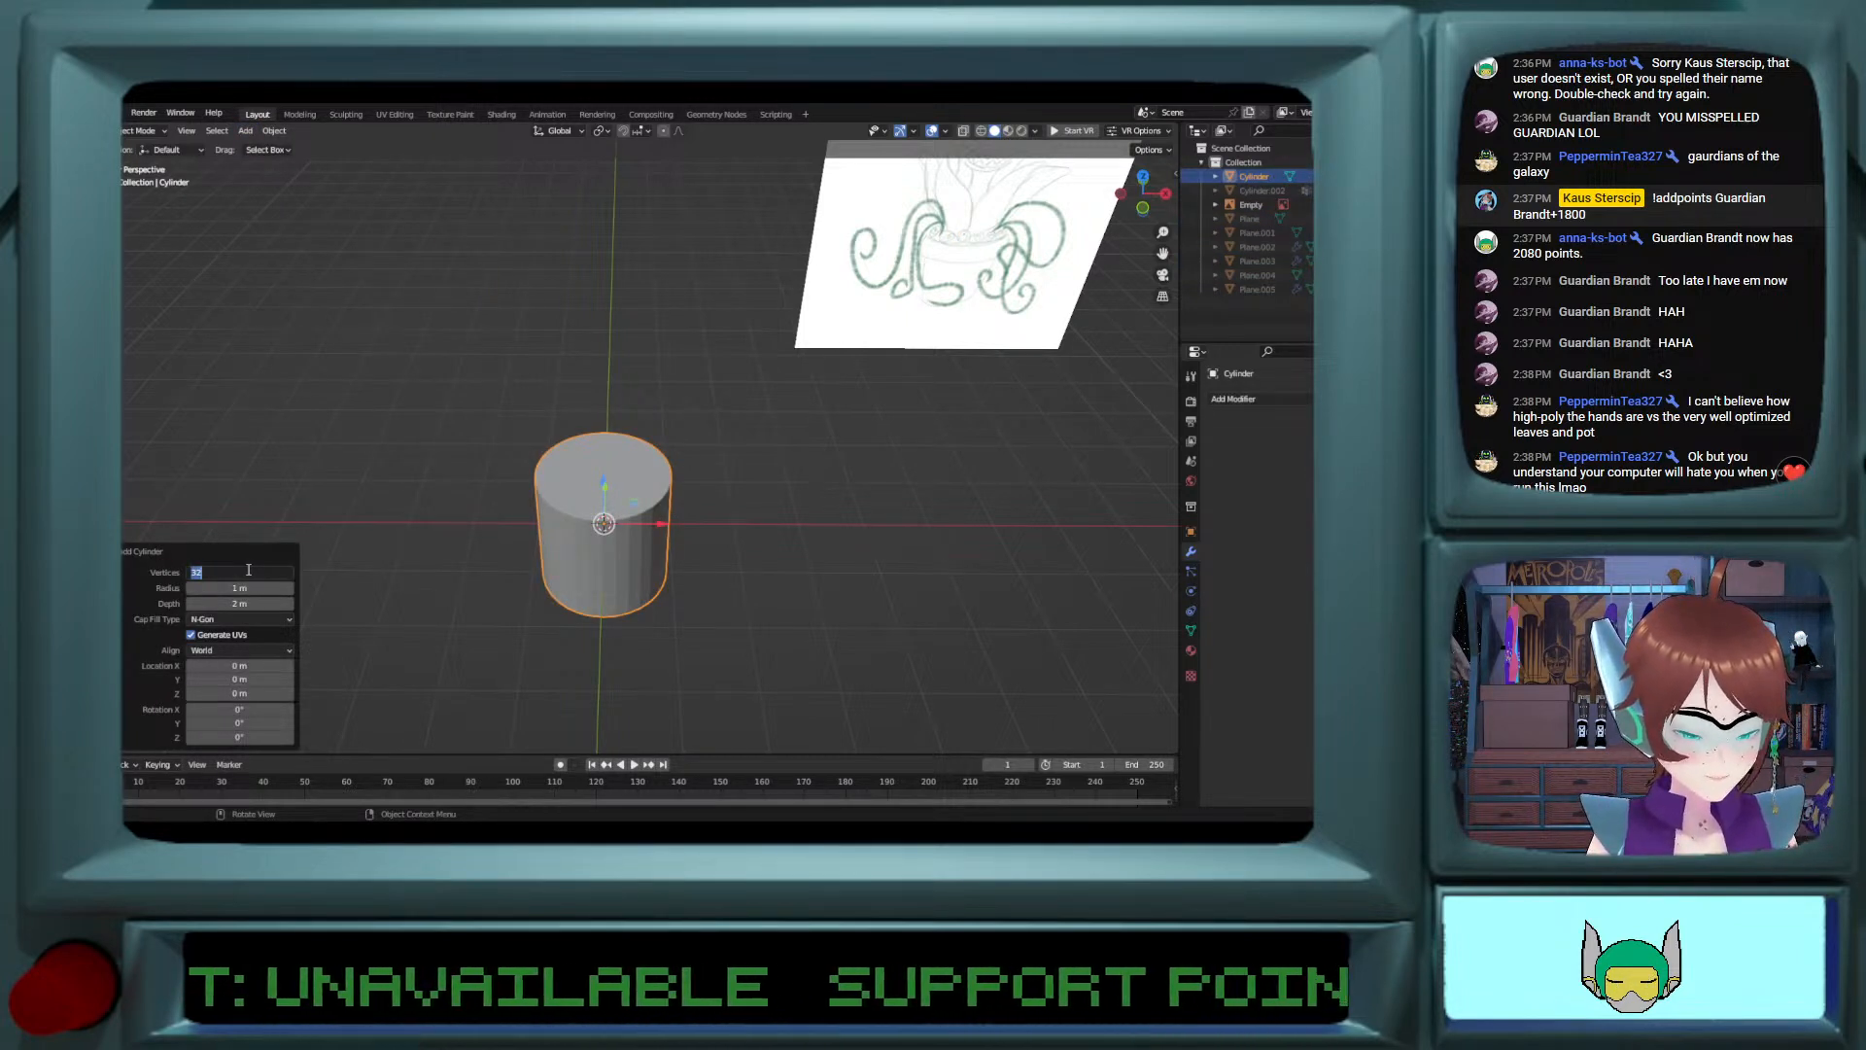
text(8)
key(Return)
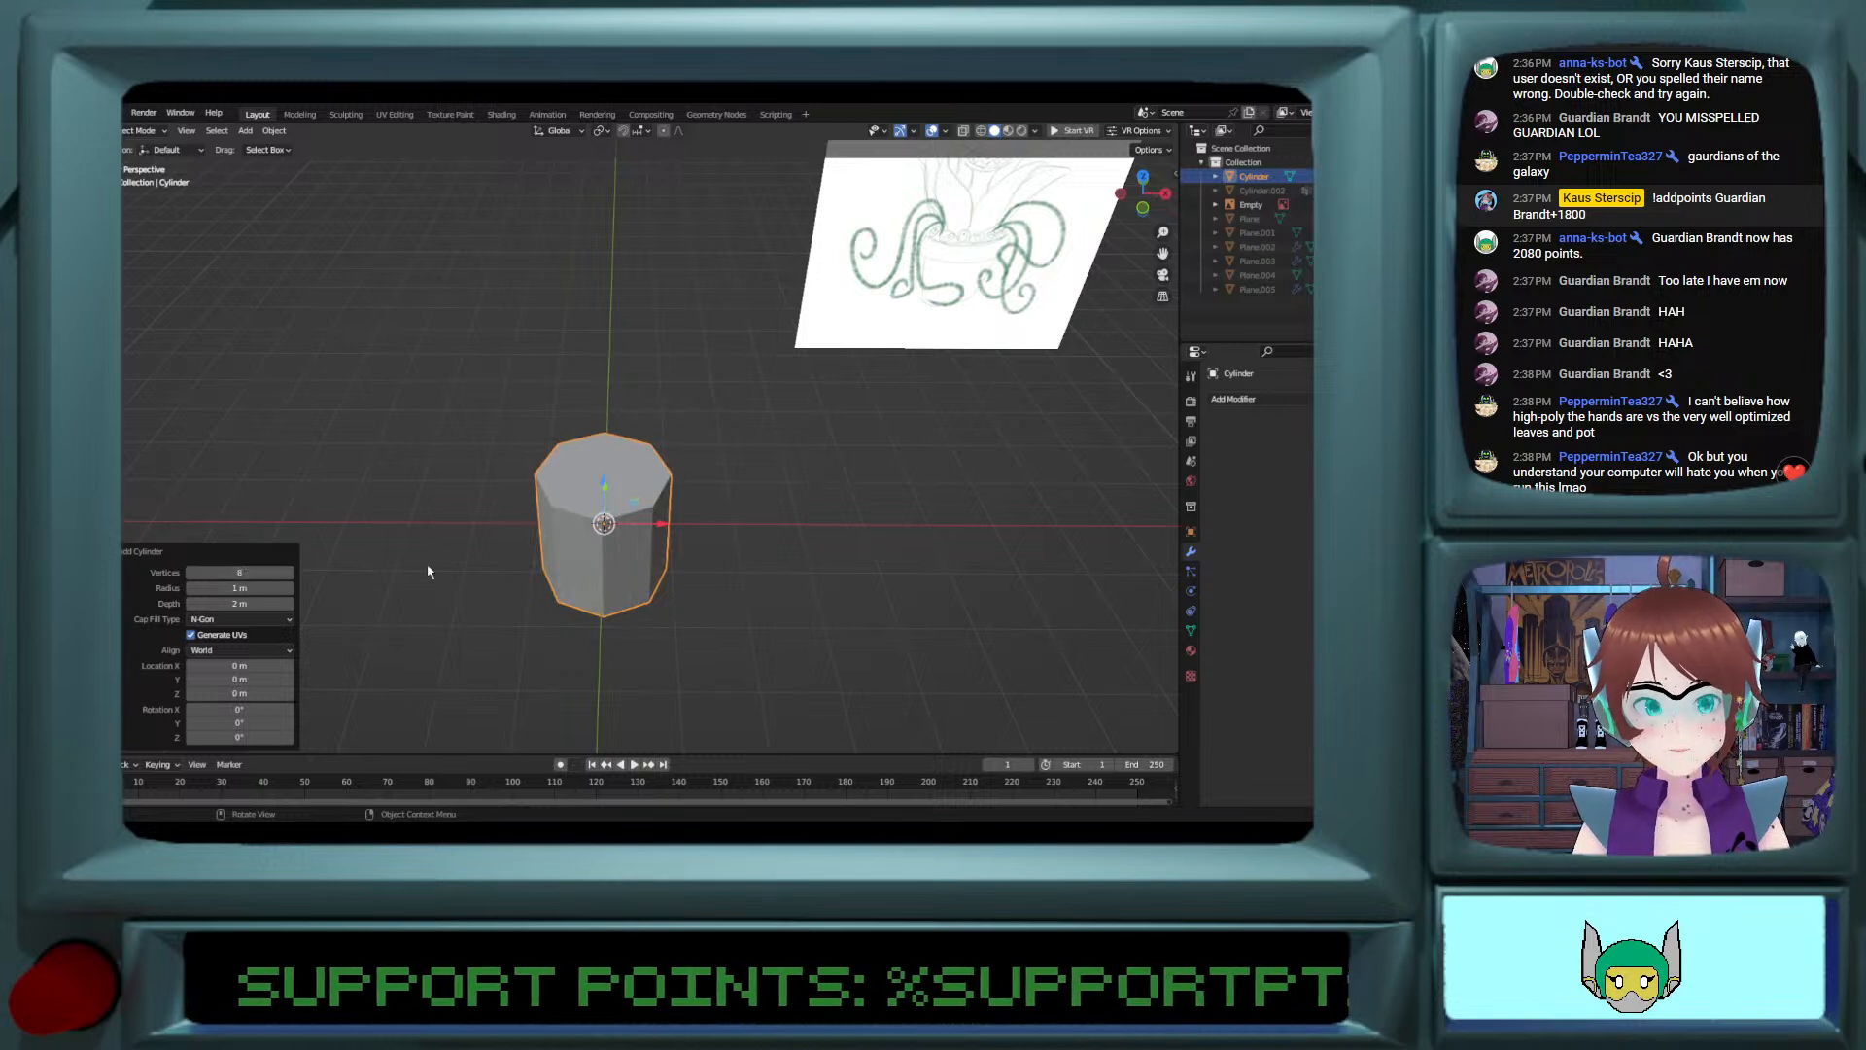
Step: In Edit Mode, select the vertices along one side of the cylinder and flatten them by setting their X scale to 0
scroll(690, 520, up, 5)
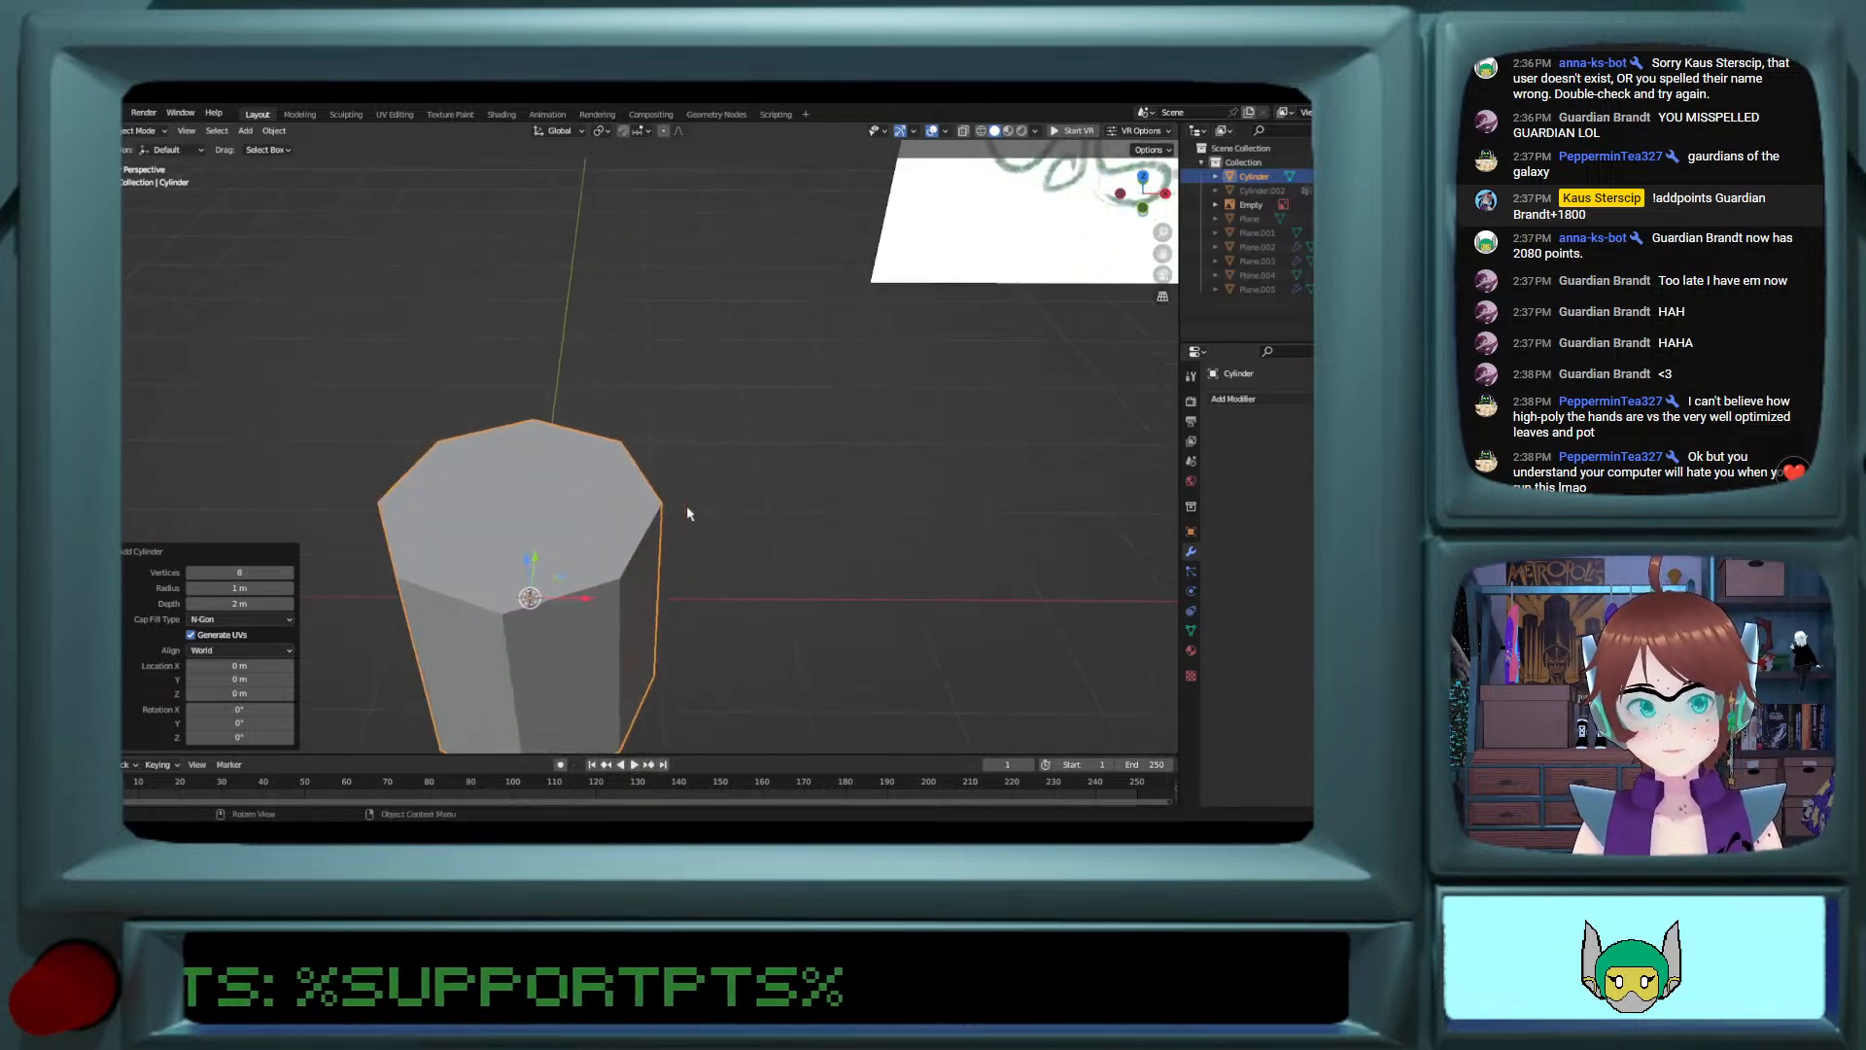
key(Tab)
click(660, 504)
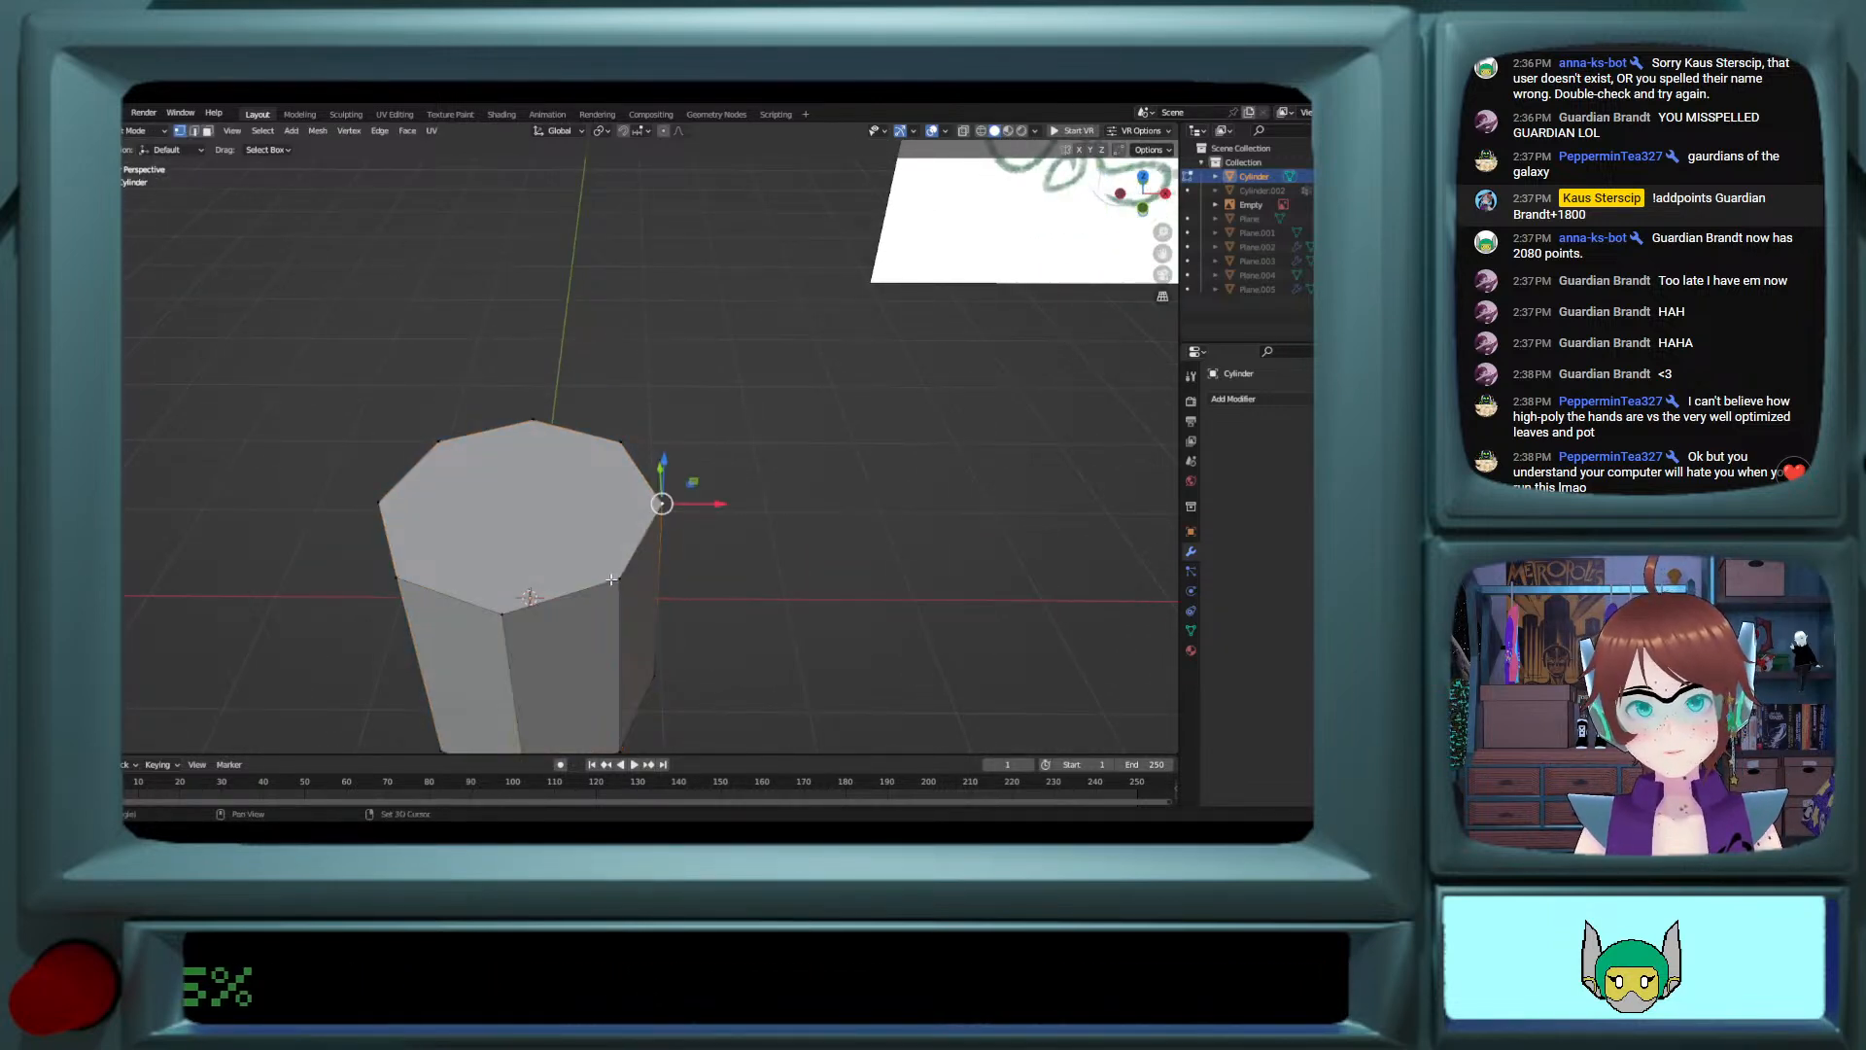
drag(686, 504, 603, 504)
key(ctrl+z)
middle_drag(688, 643, 609, 598)
shift+click(720, 600)
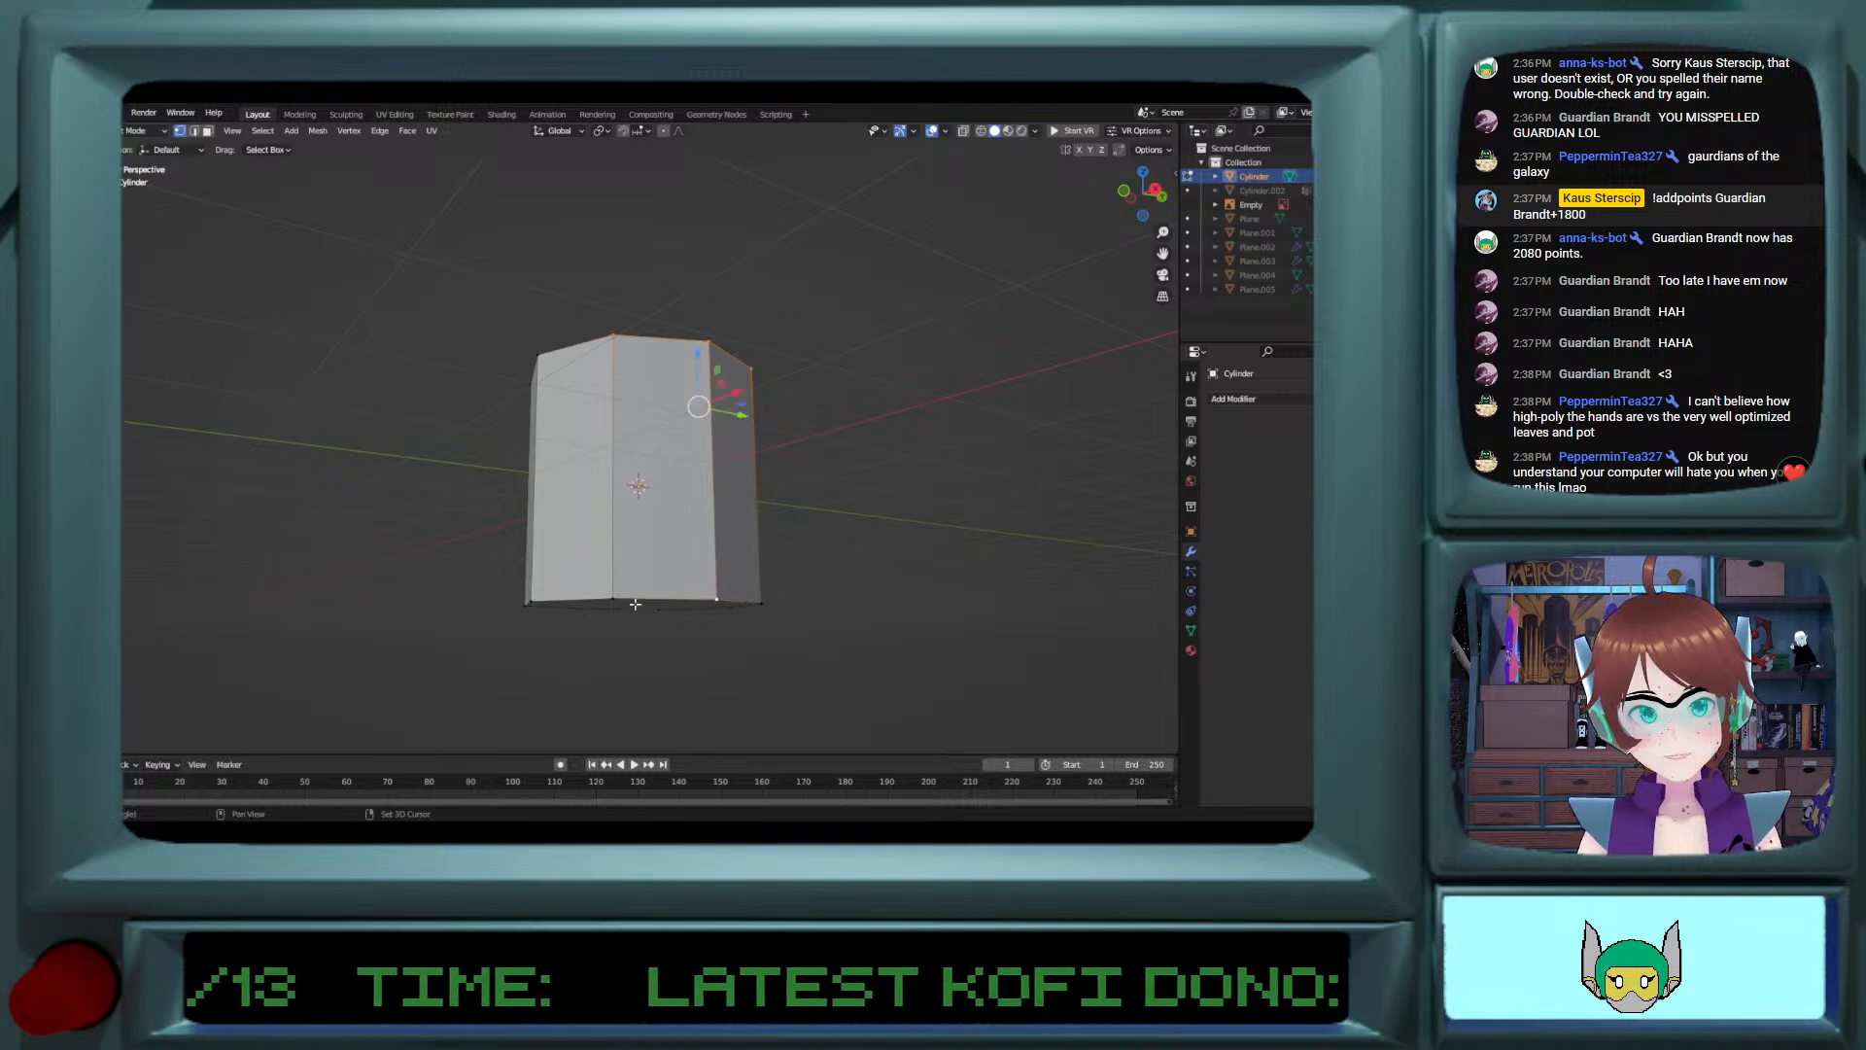
shift+click(613, 599)
middle_drag(751, 596, 795, 583)
key(s)
key(x)
click(788, 529)
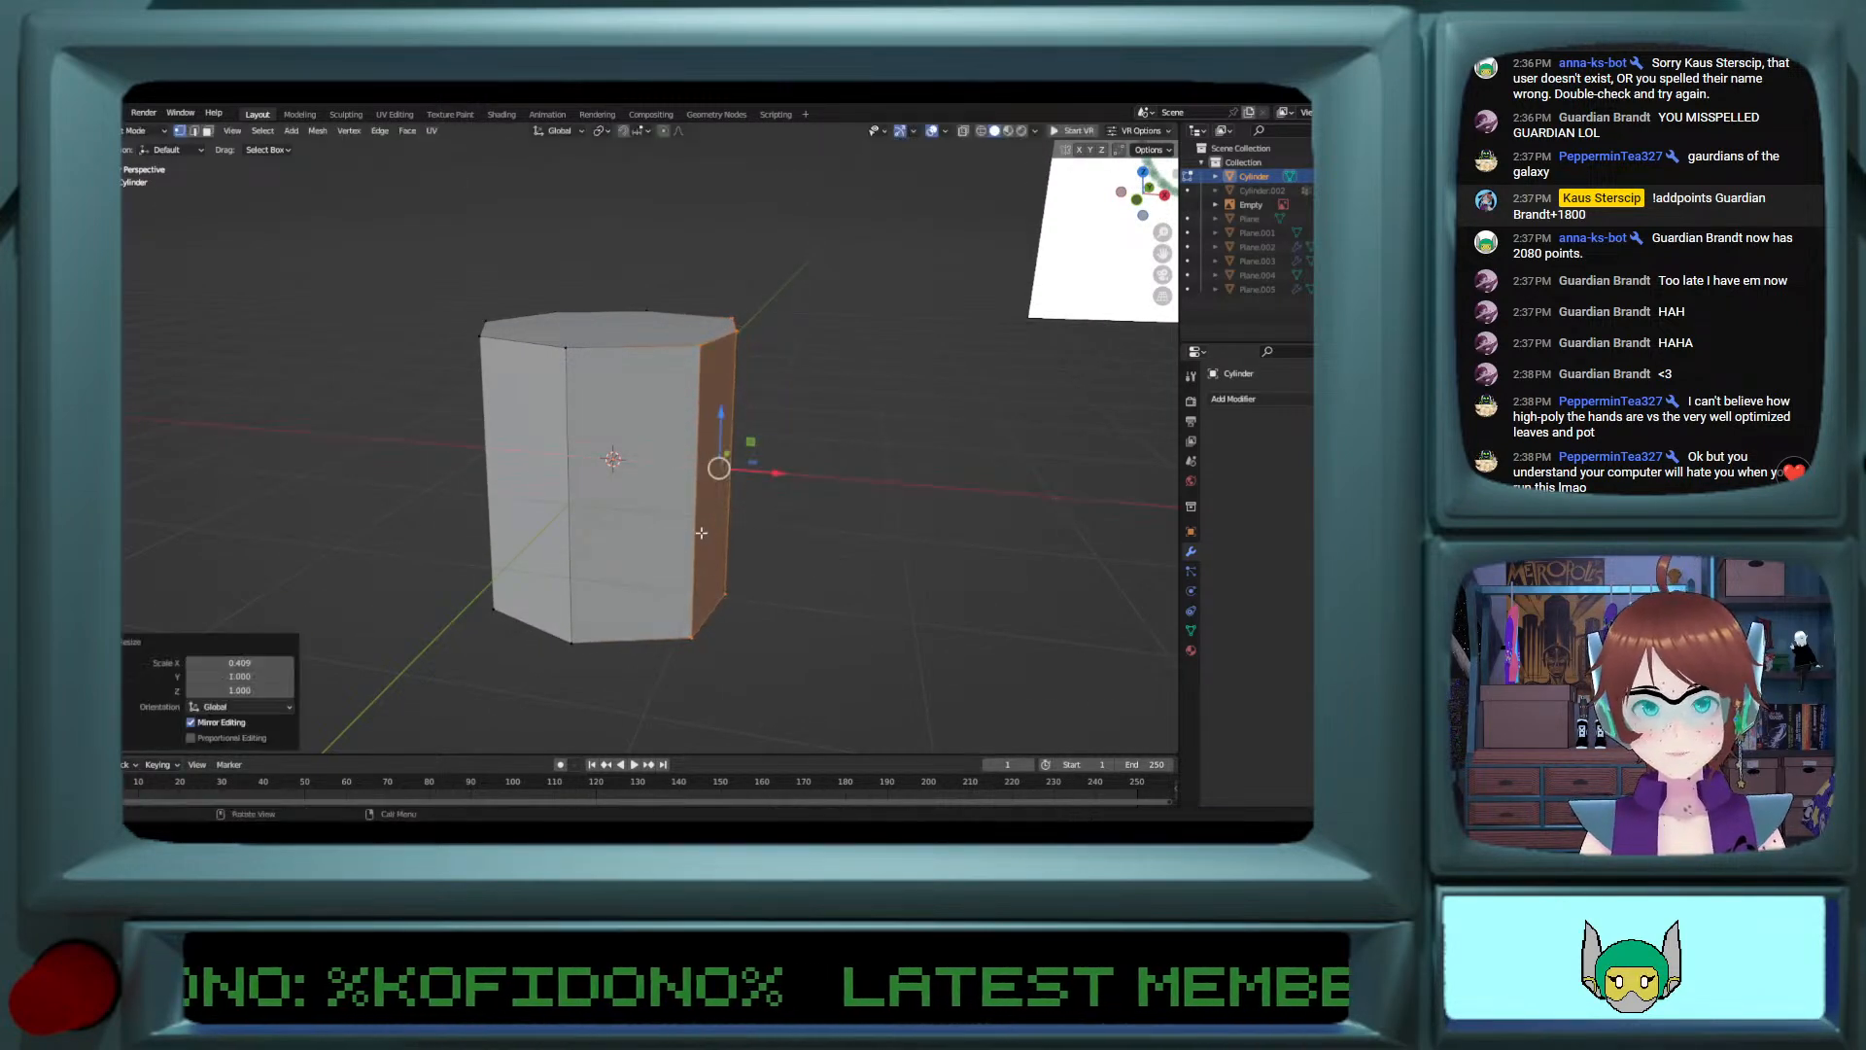
click(262, 663)
text(0)
key(Return)
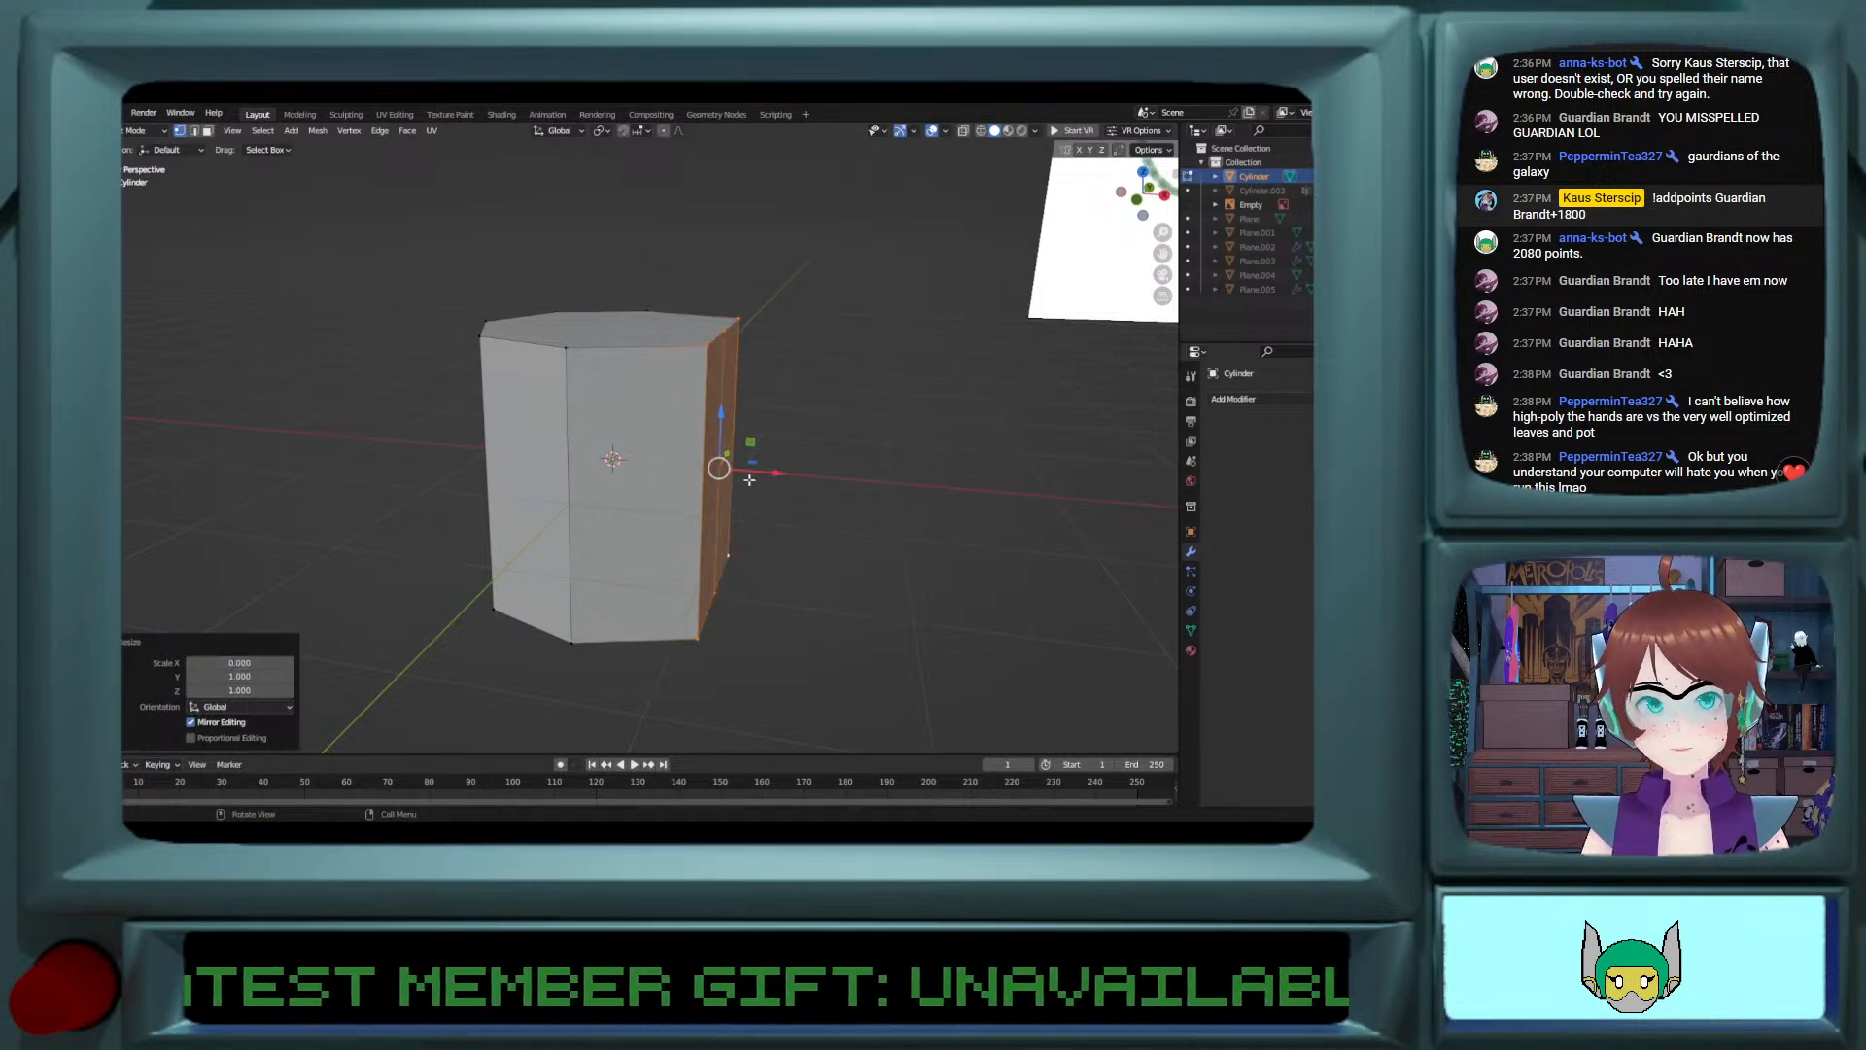
Step: Move the flattened side about 0.73 m inward along X, close to the cylinder's centre line
key(g)
key(x)
click(682, 448)
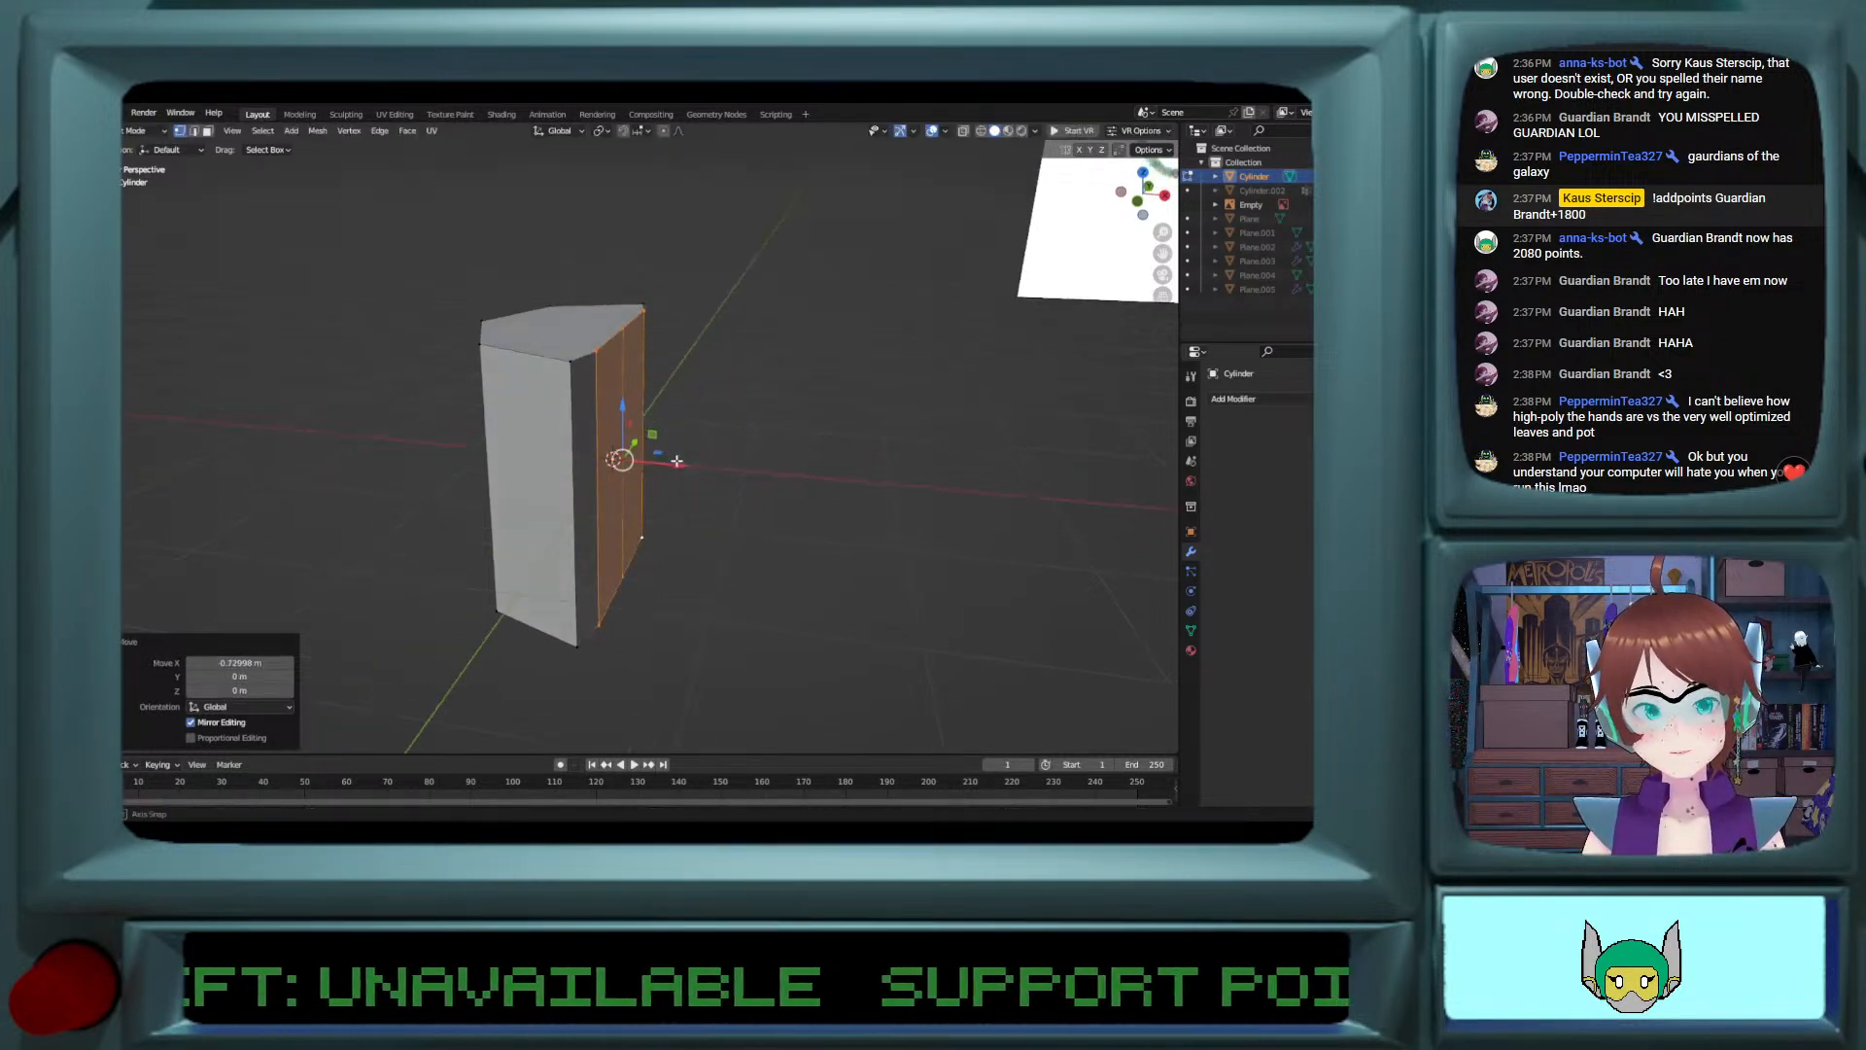
middle_drag(686, 466, 678, 571)
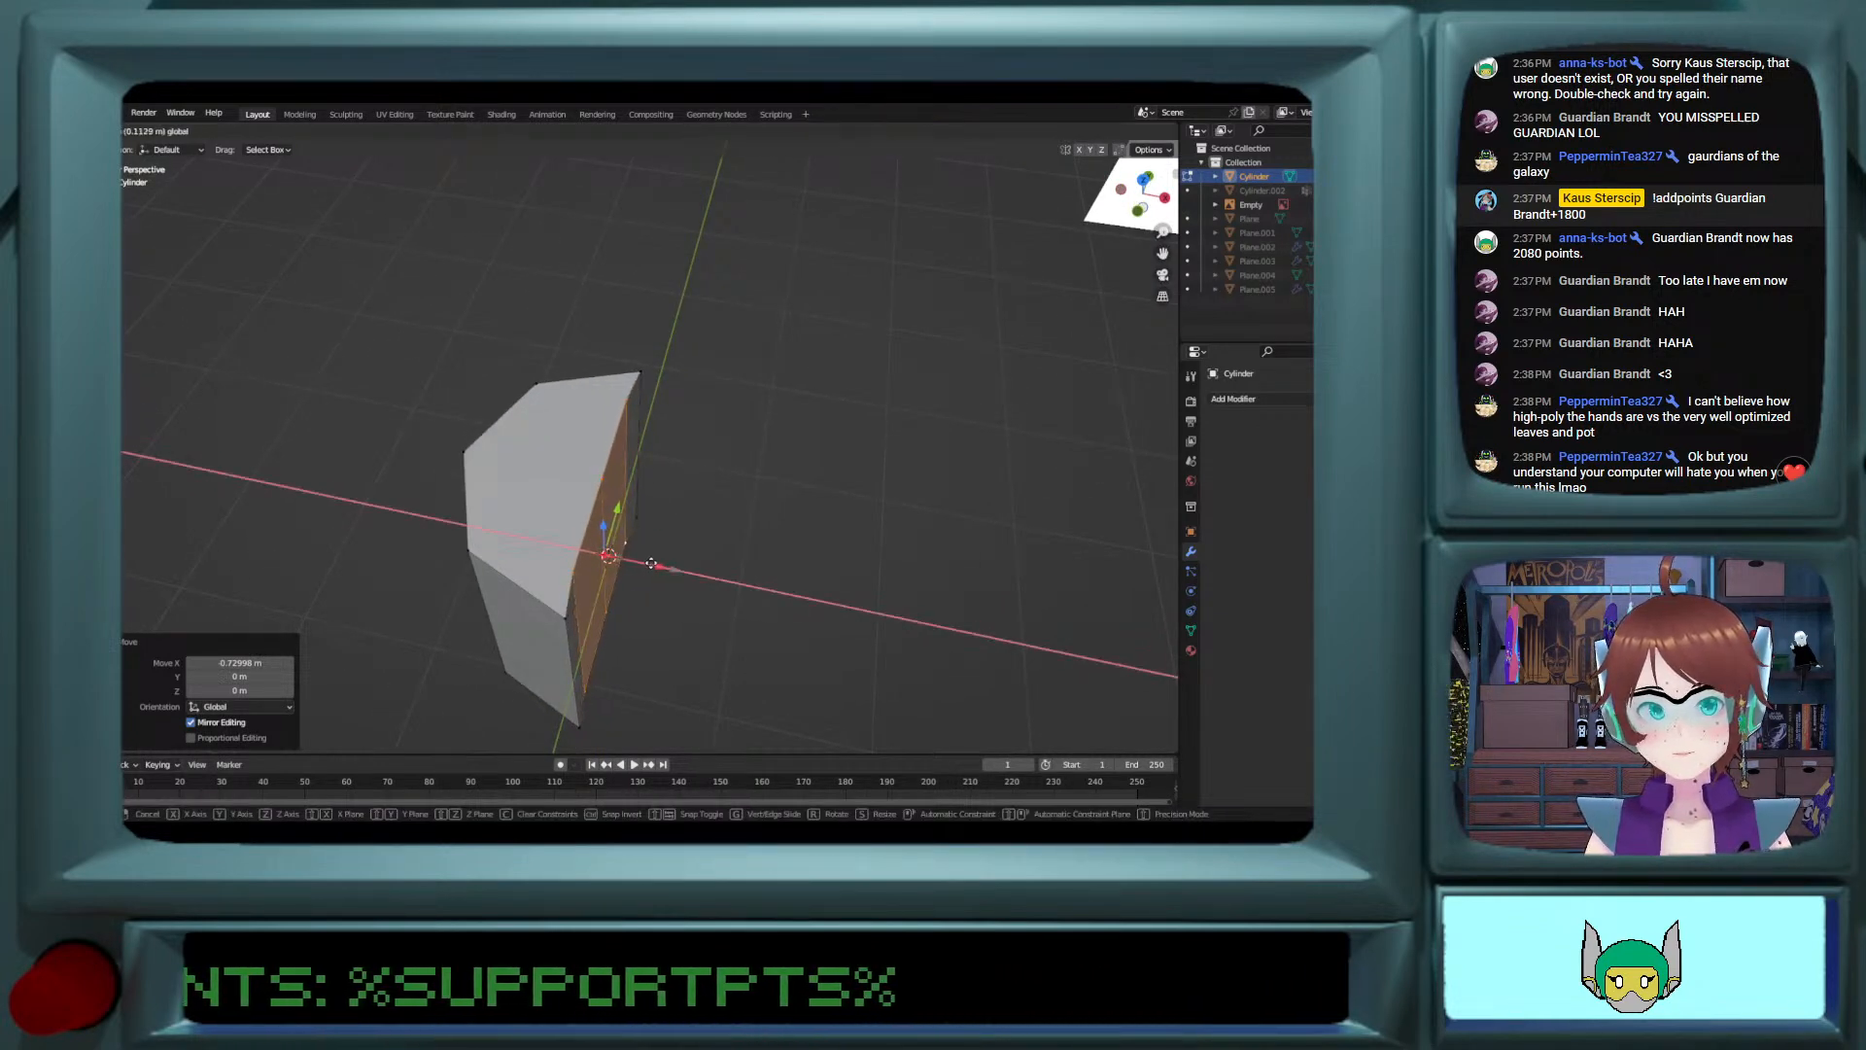
Step: Push the middle vertices of the flattened side about 0.09 m inward along X to make that side concave
click(604, 482)
key(g)
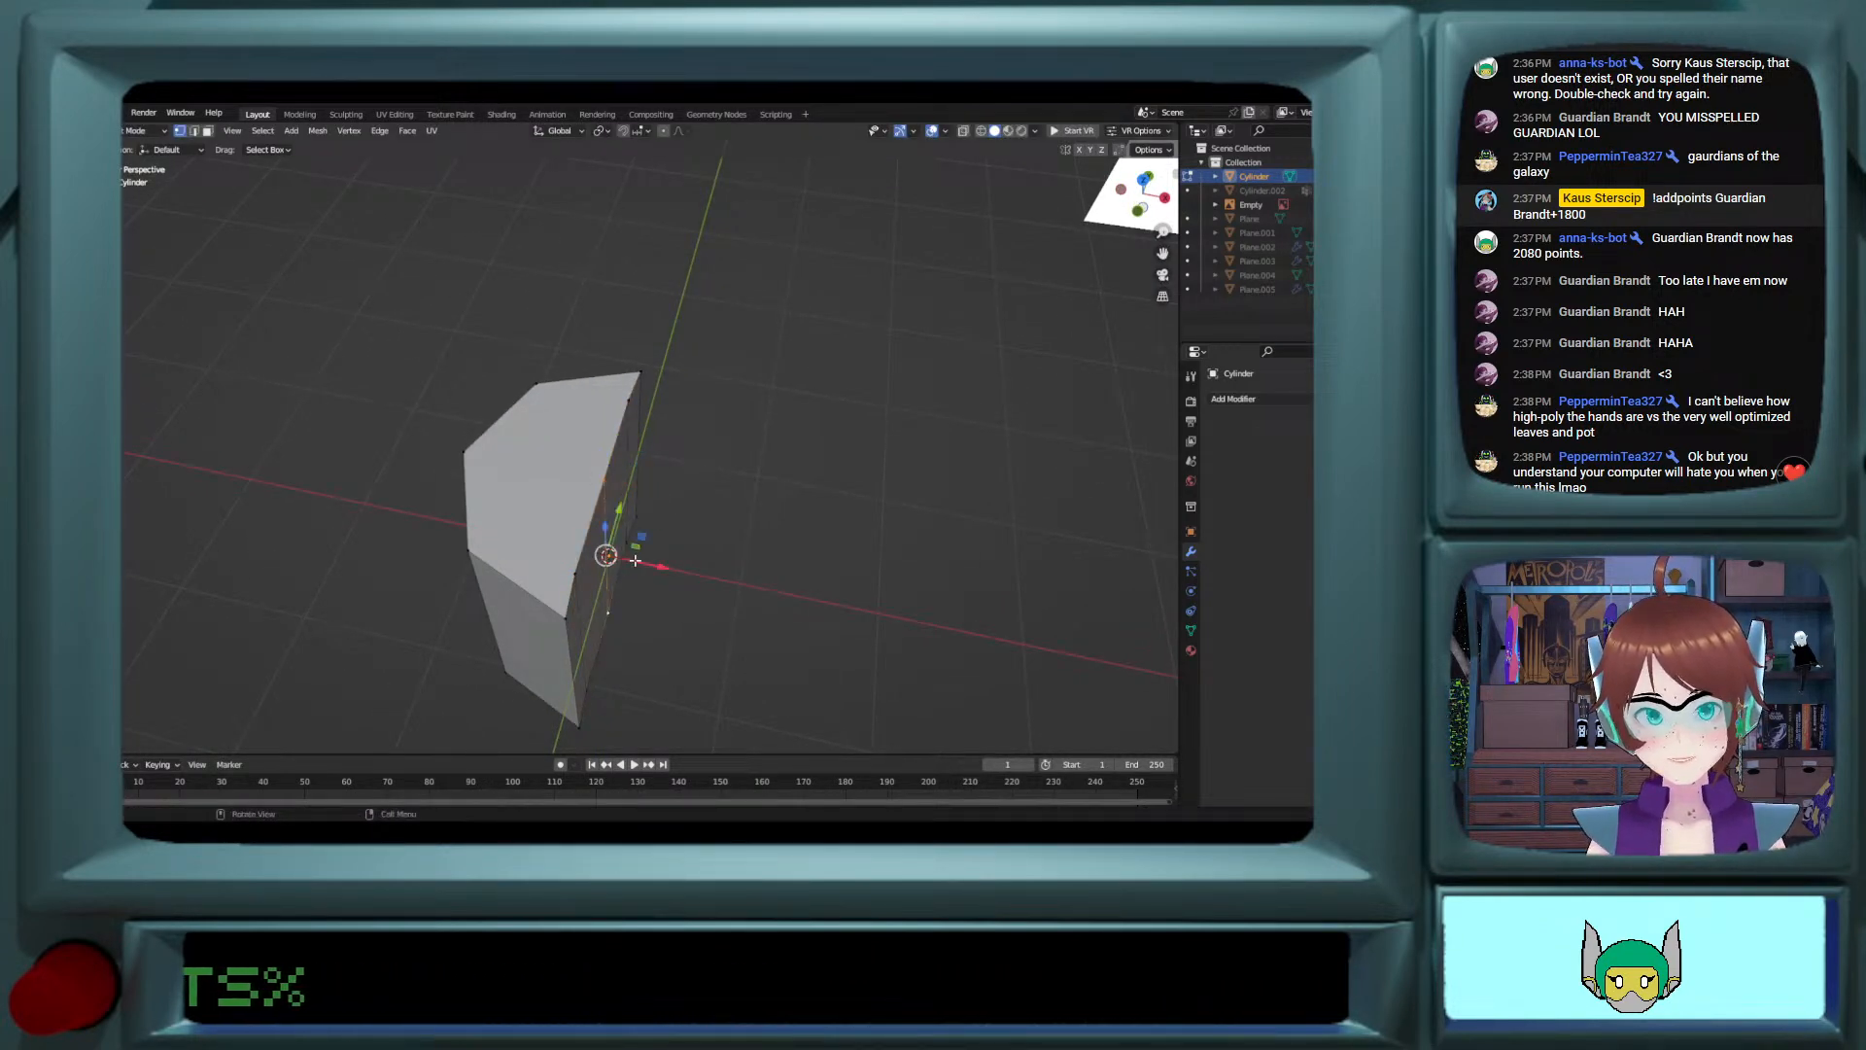
key(x)
click(623, 560)
middle_drag(623, 561, 633, 555)
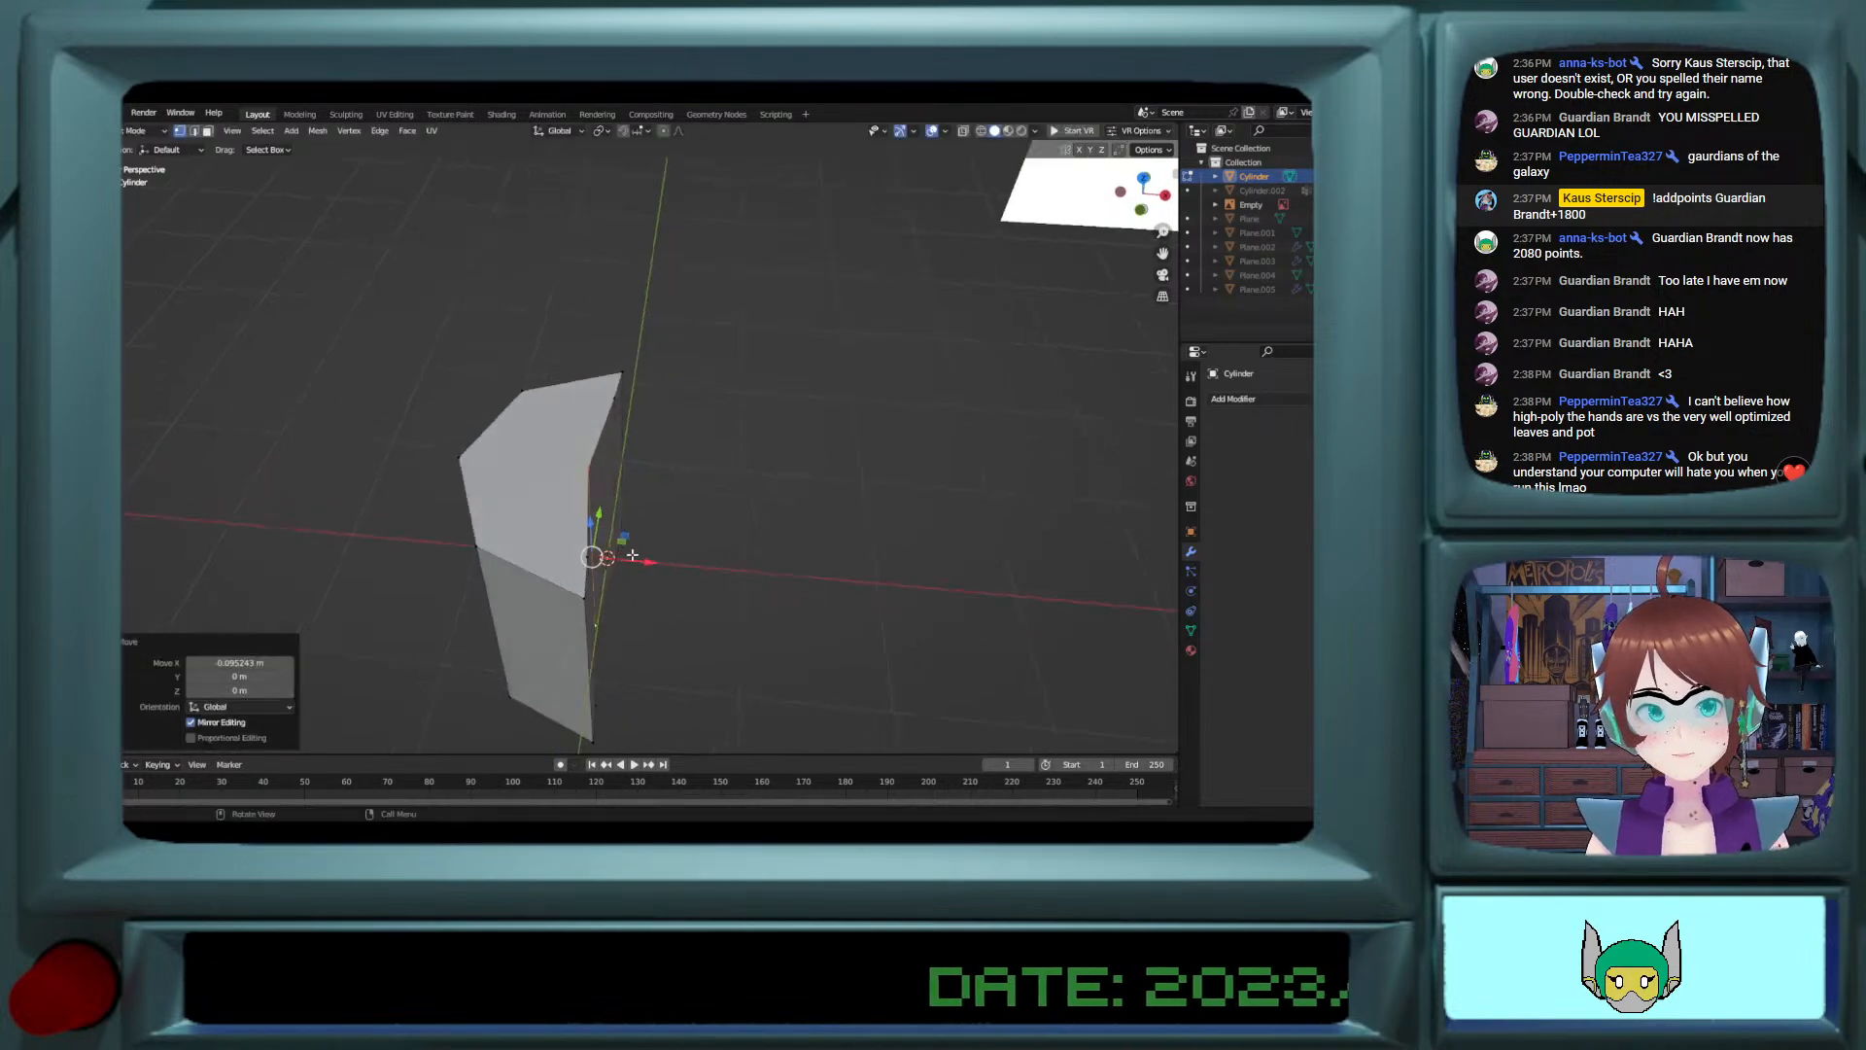
Step: Select the top face and bevel its edges to a width of about 0.138 m with 2 segments
click(589, 561)
key(ctrl+KP_Add)
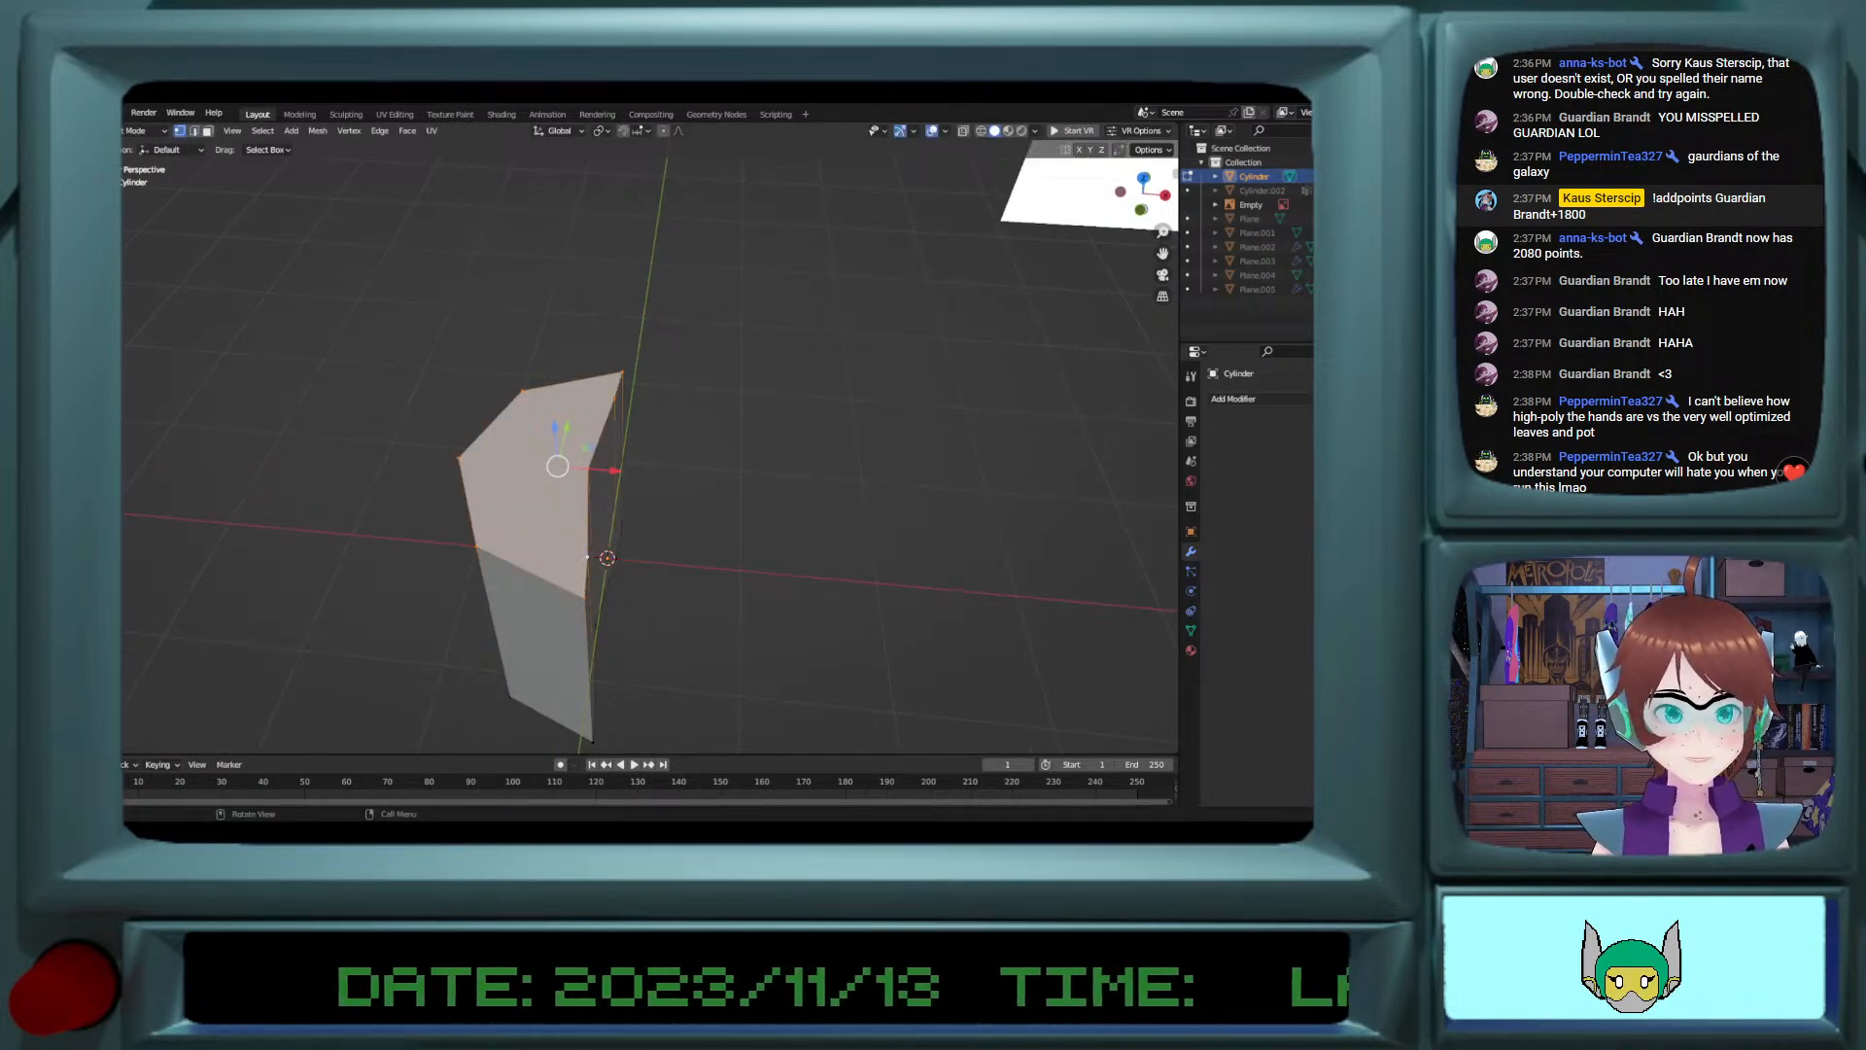
click(89, 457)
drag(553, 416, 586, 404)
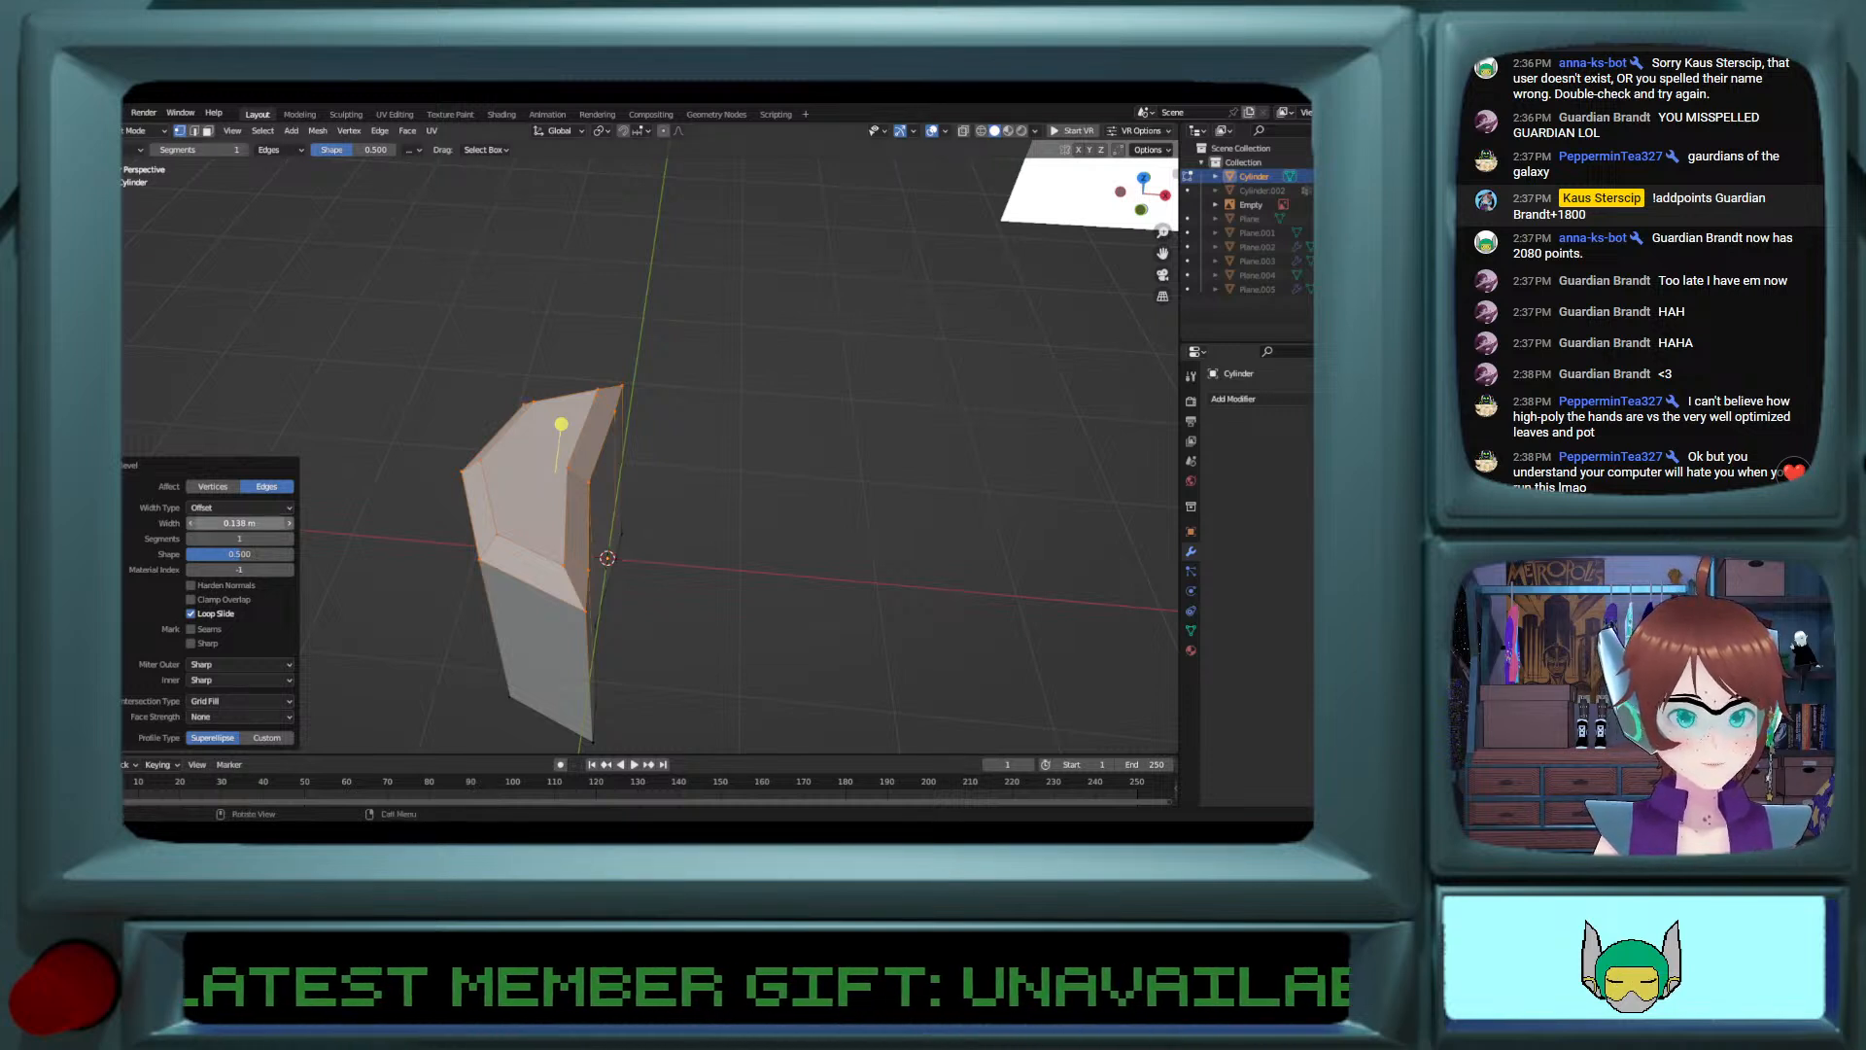
click(288, 539)
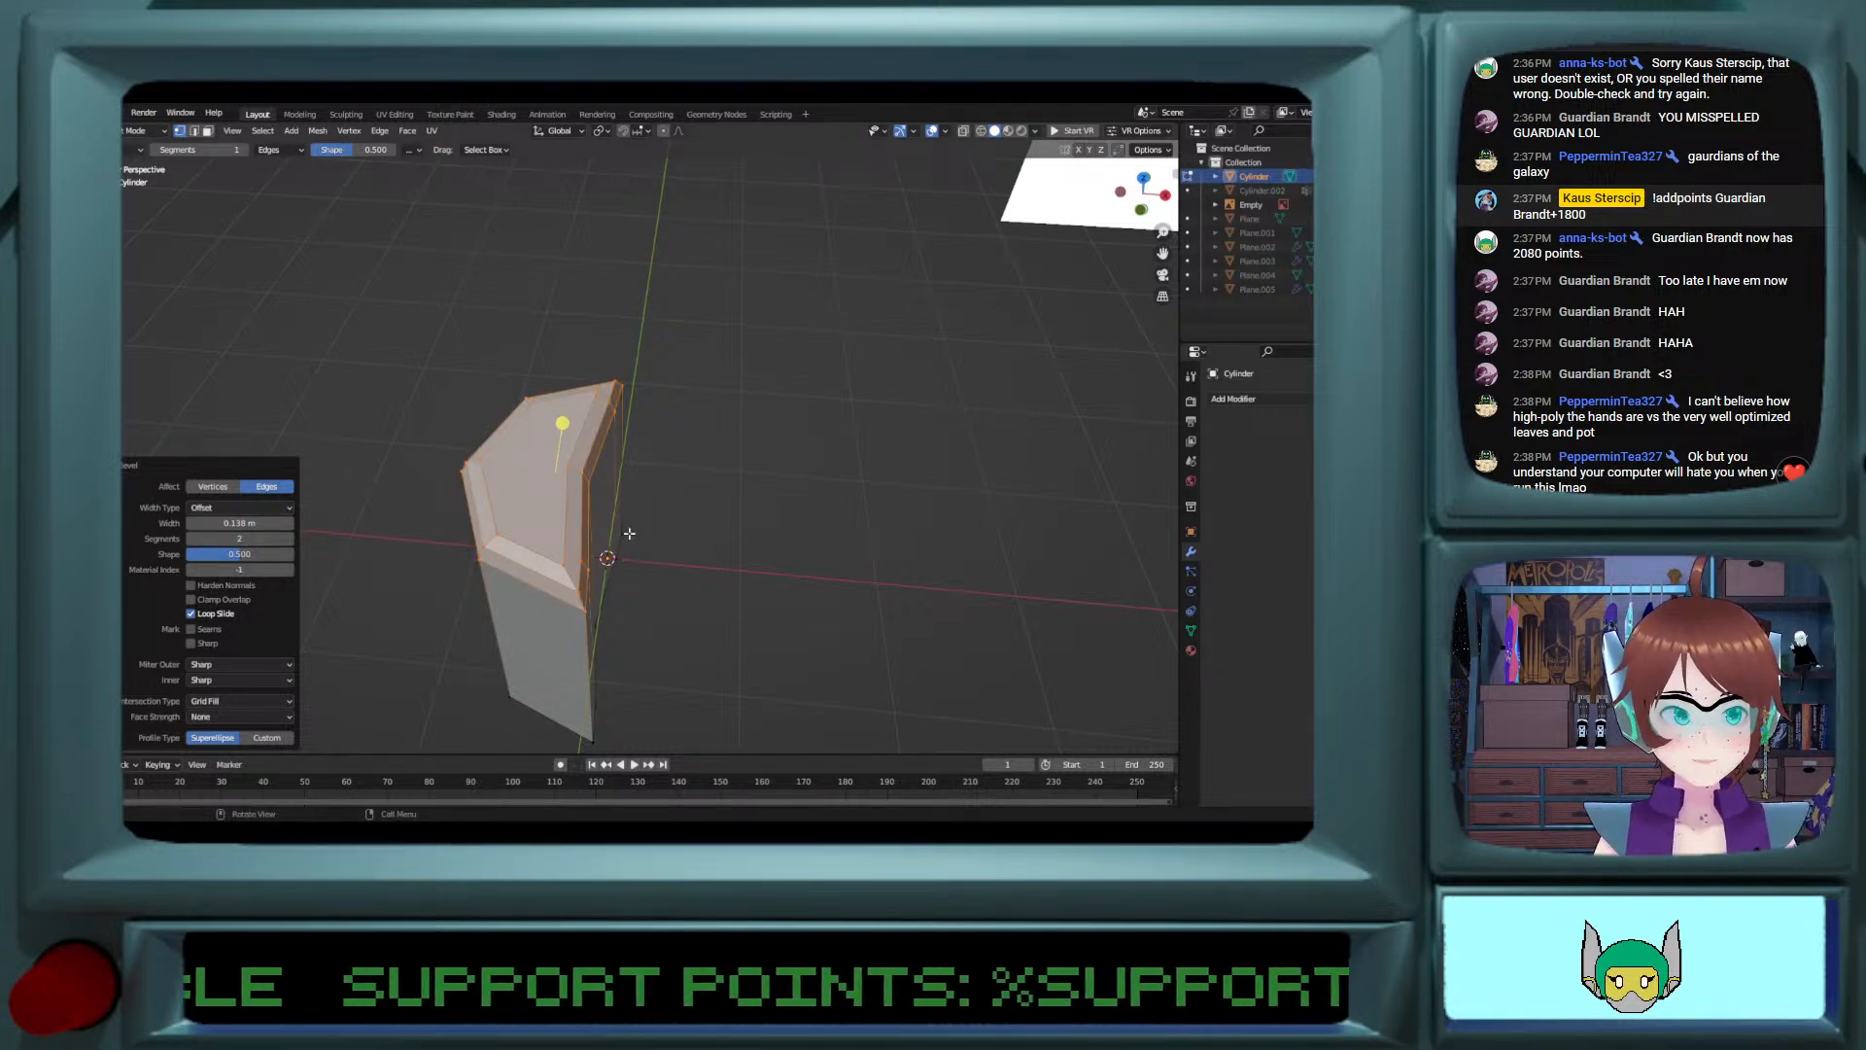
Step: Select the bottom face in Edit Mode, scale it to about 0.607 and move it about 0.166 m inward along X
key(Tab)
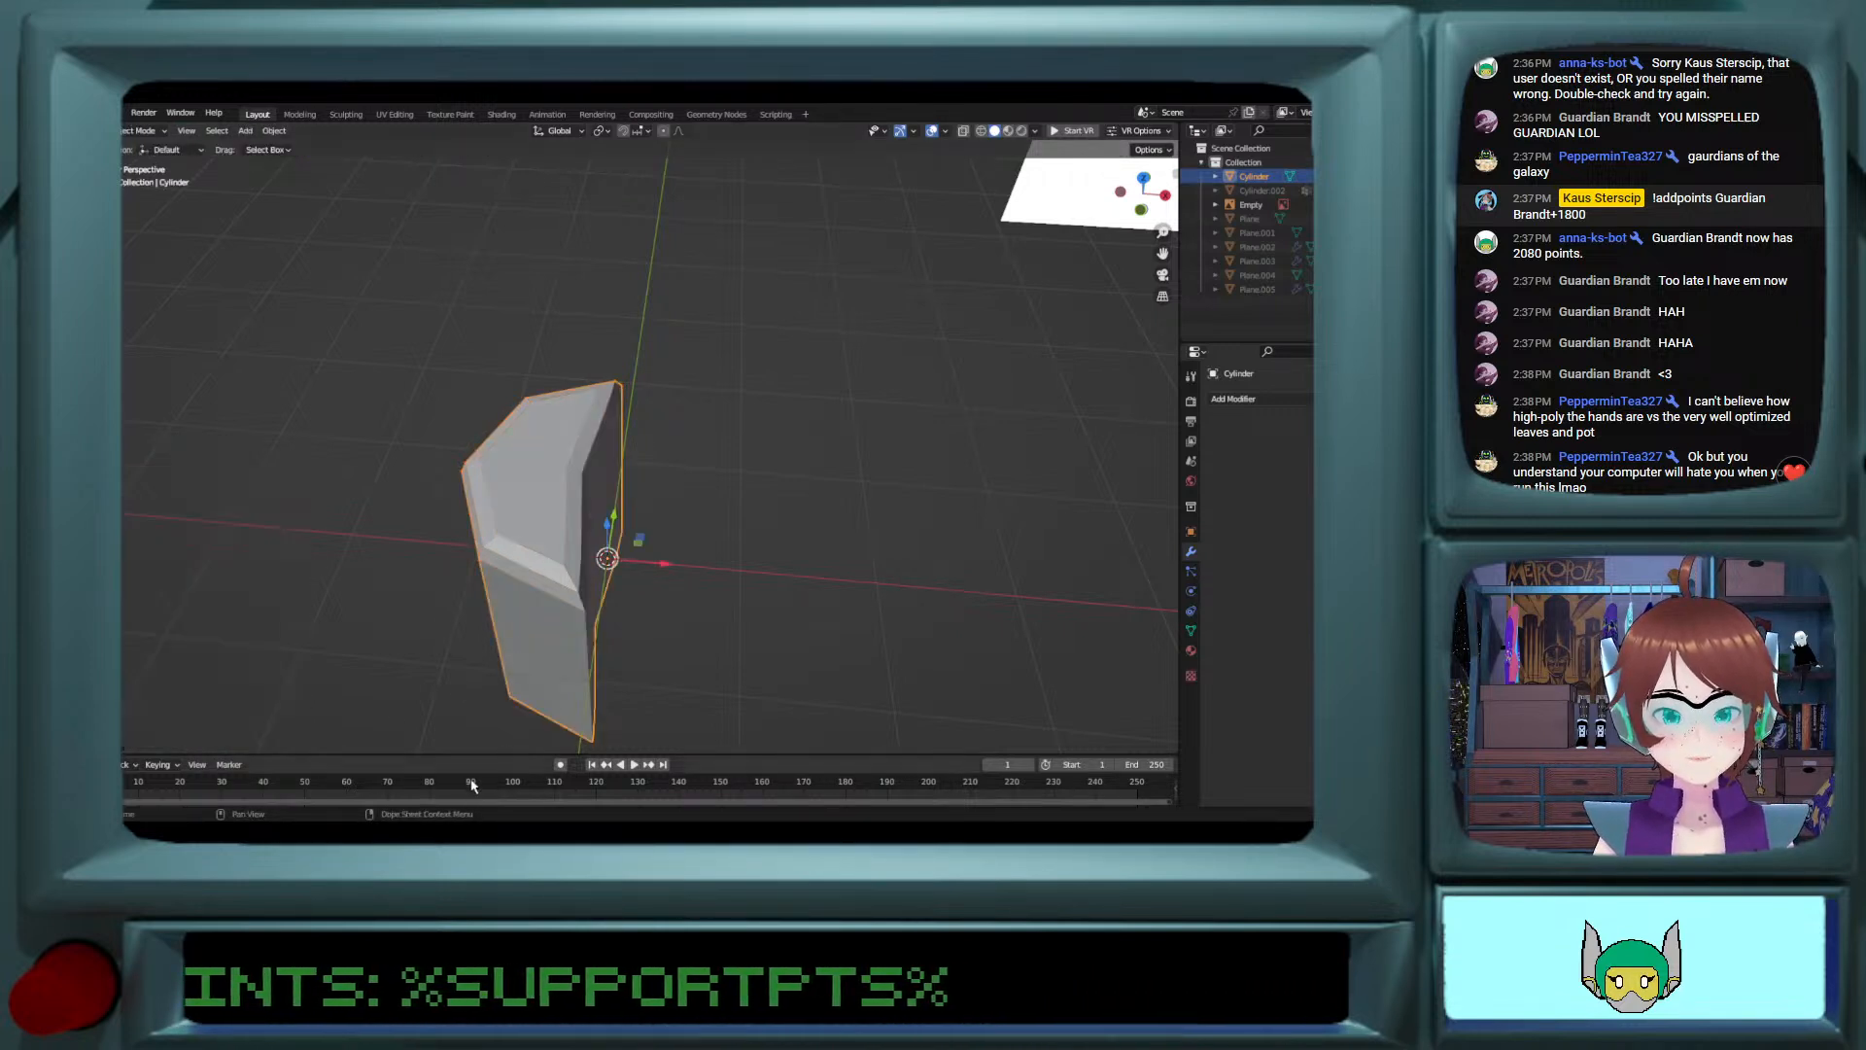
middle_drag(483, 741, 553, 709)
key(Tab)
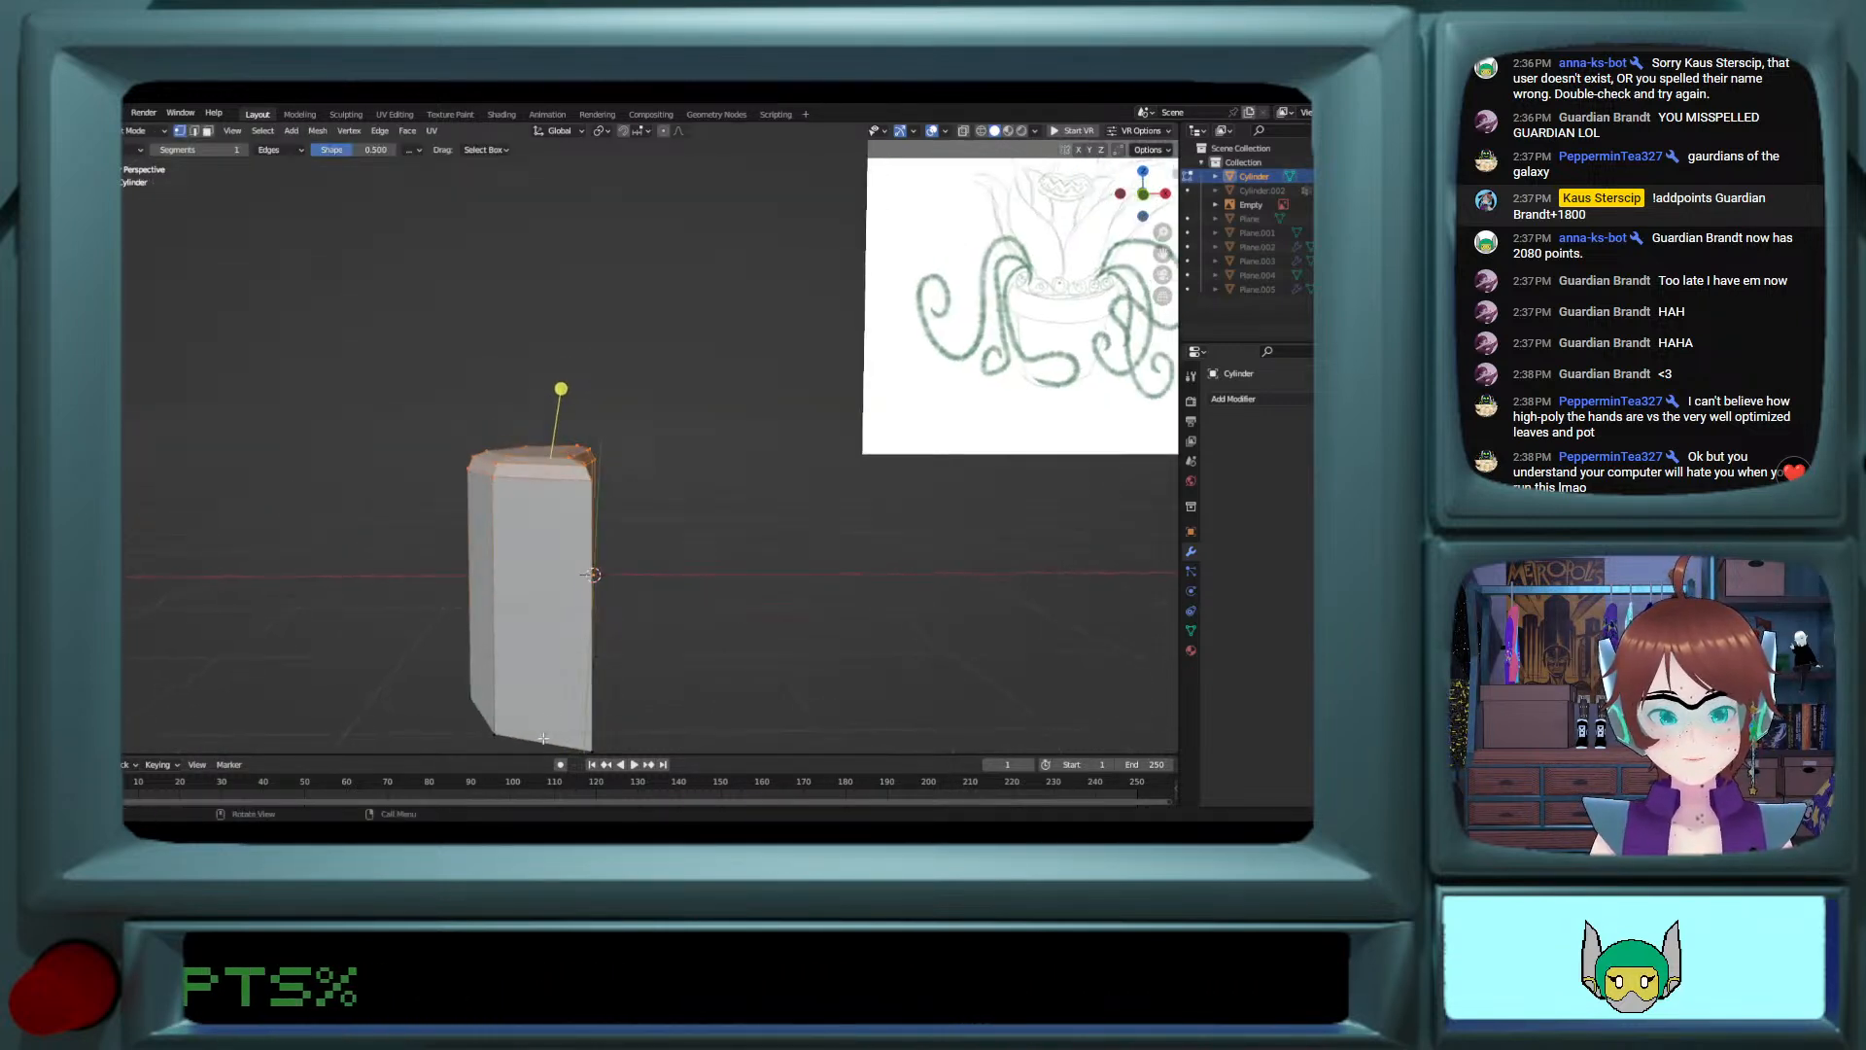
click(553, 710)
key(w)
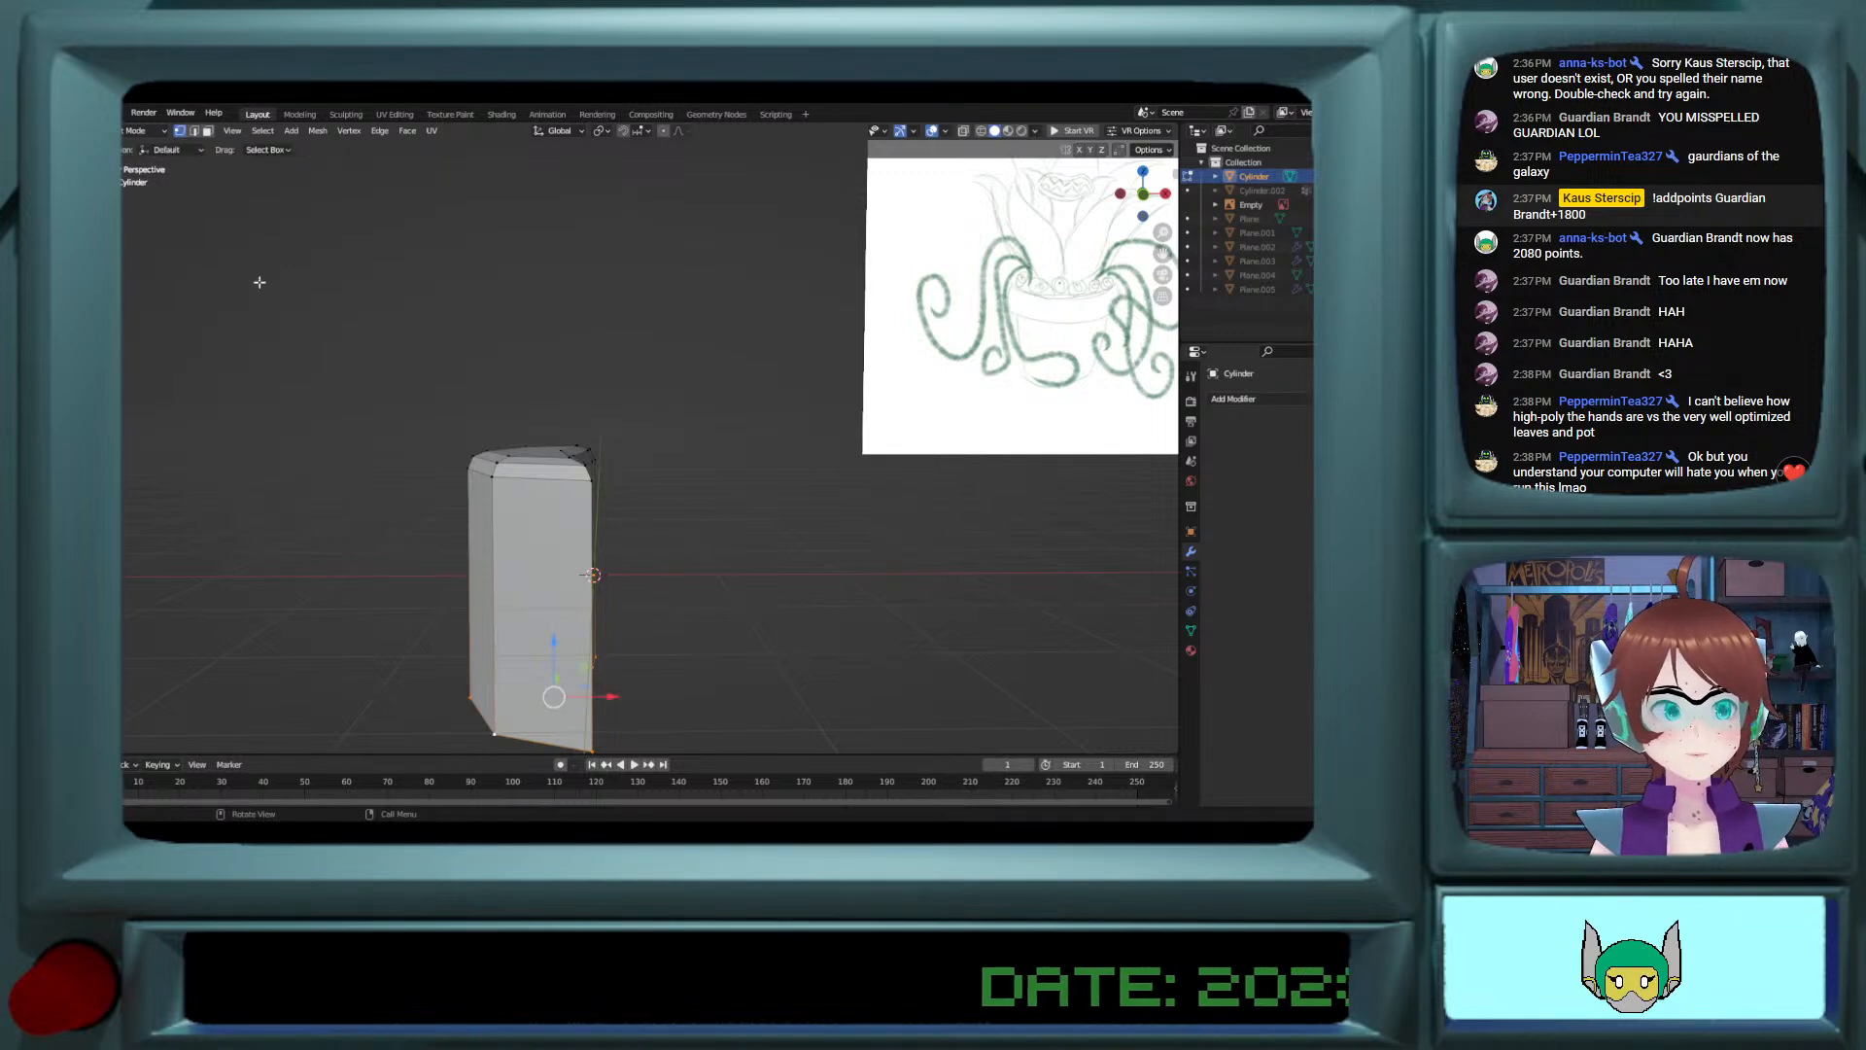
key(s)
click(674, 643)
middle_drag(674, 643, 689, 702)
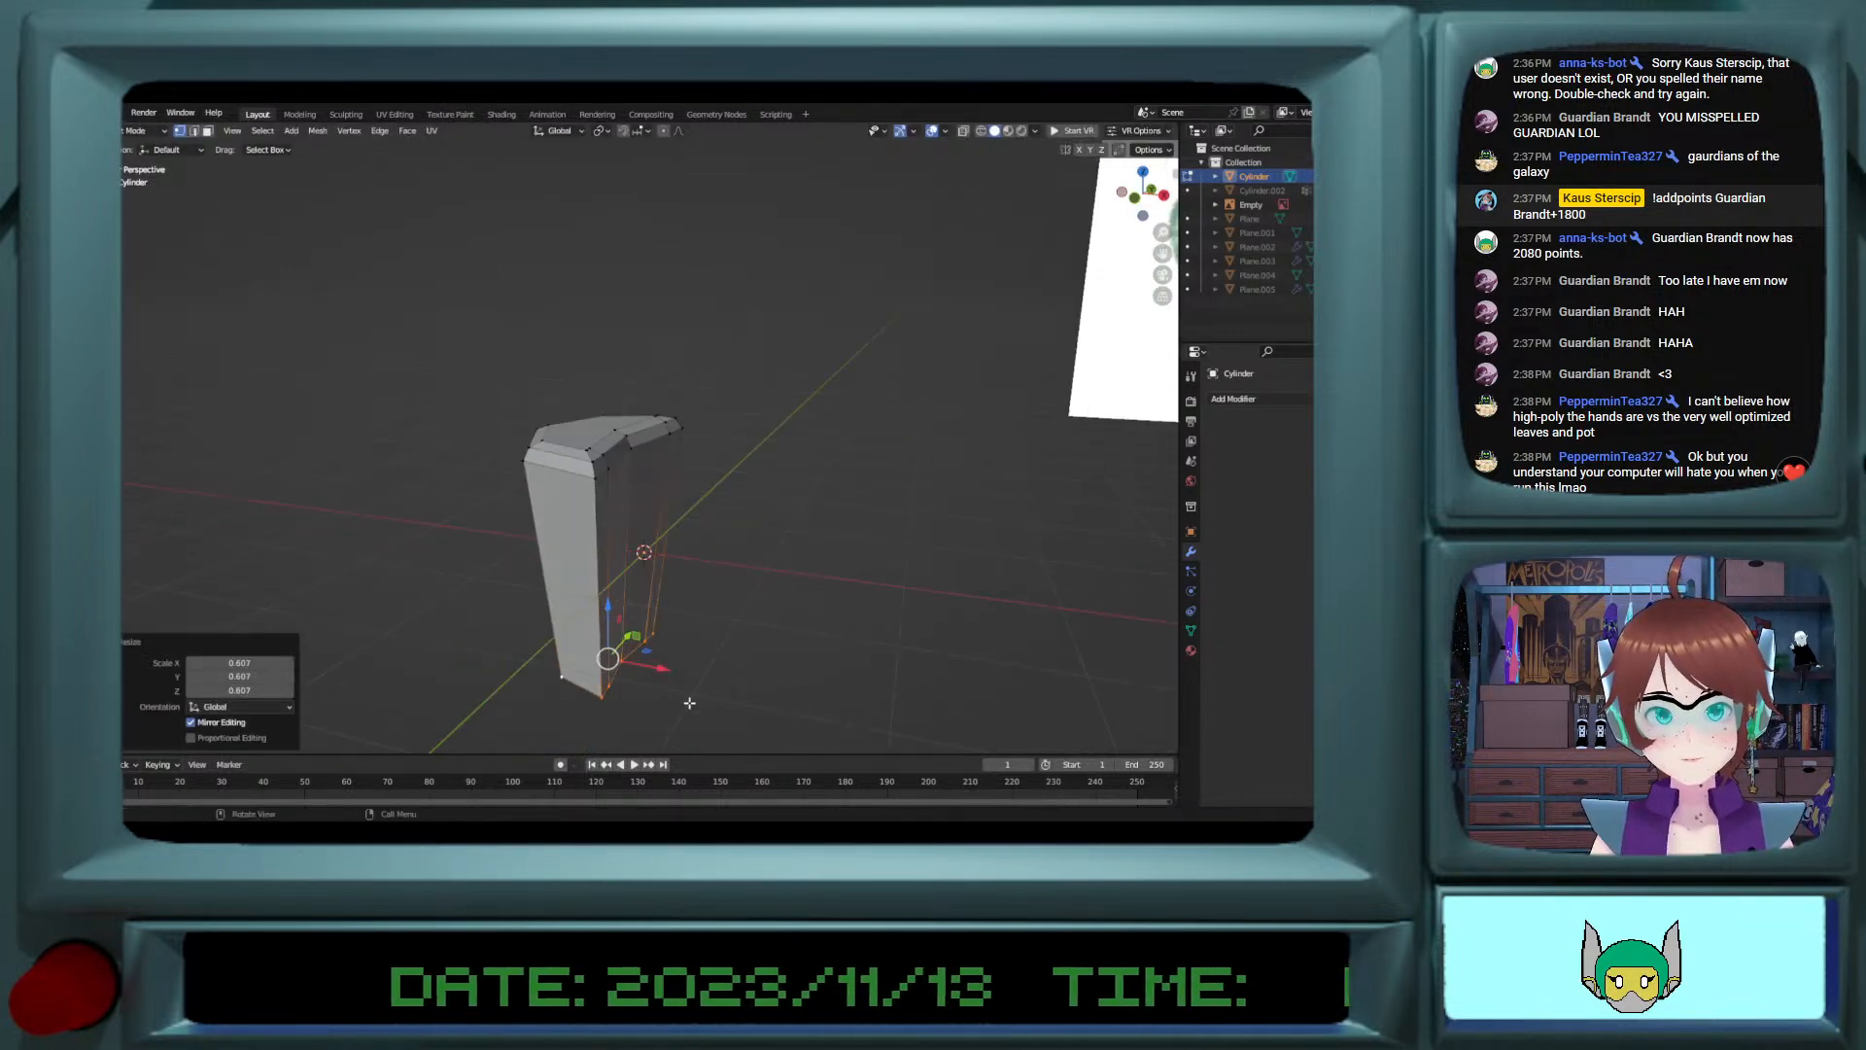
drag(660, 668, 682, 670)
Step: Add one centred loop cut around the middle of the body and move it about 0.178 m inward along X
mouse_move(677, 653)
middle_down()
mouse_move(733, 613)
mouse_move(709, 616)
middle_up()
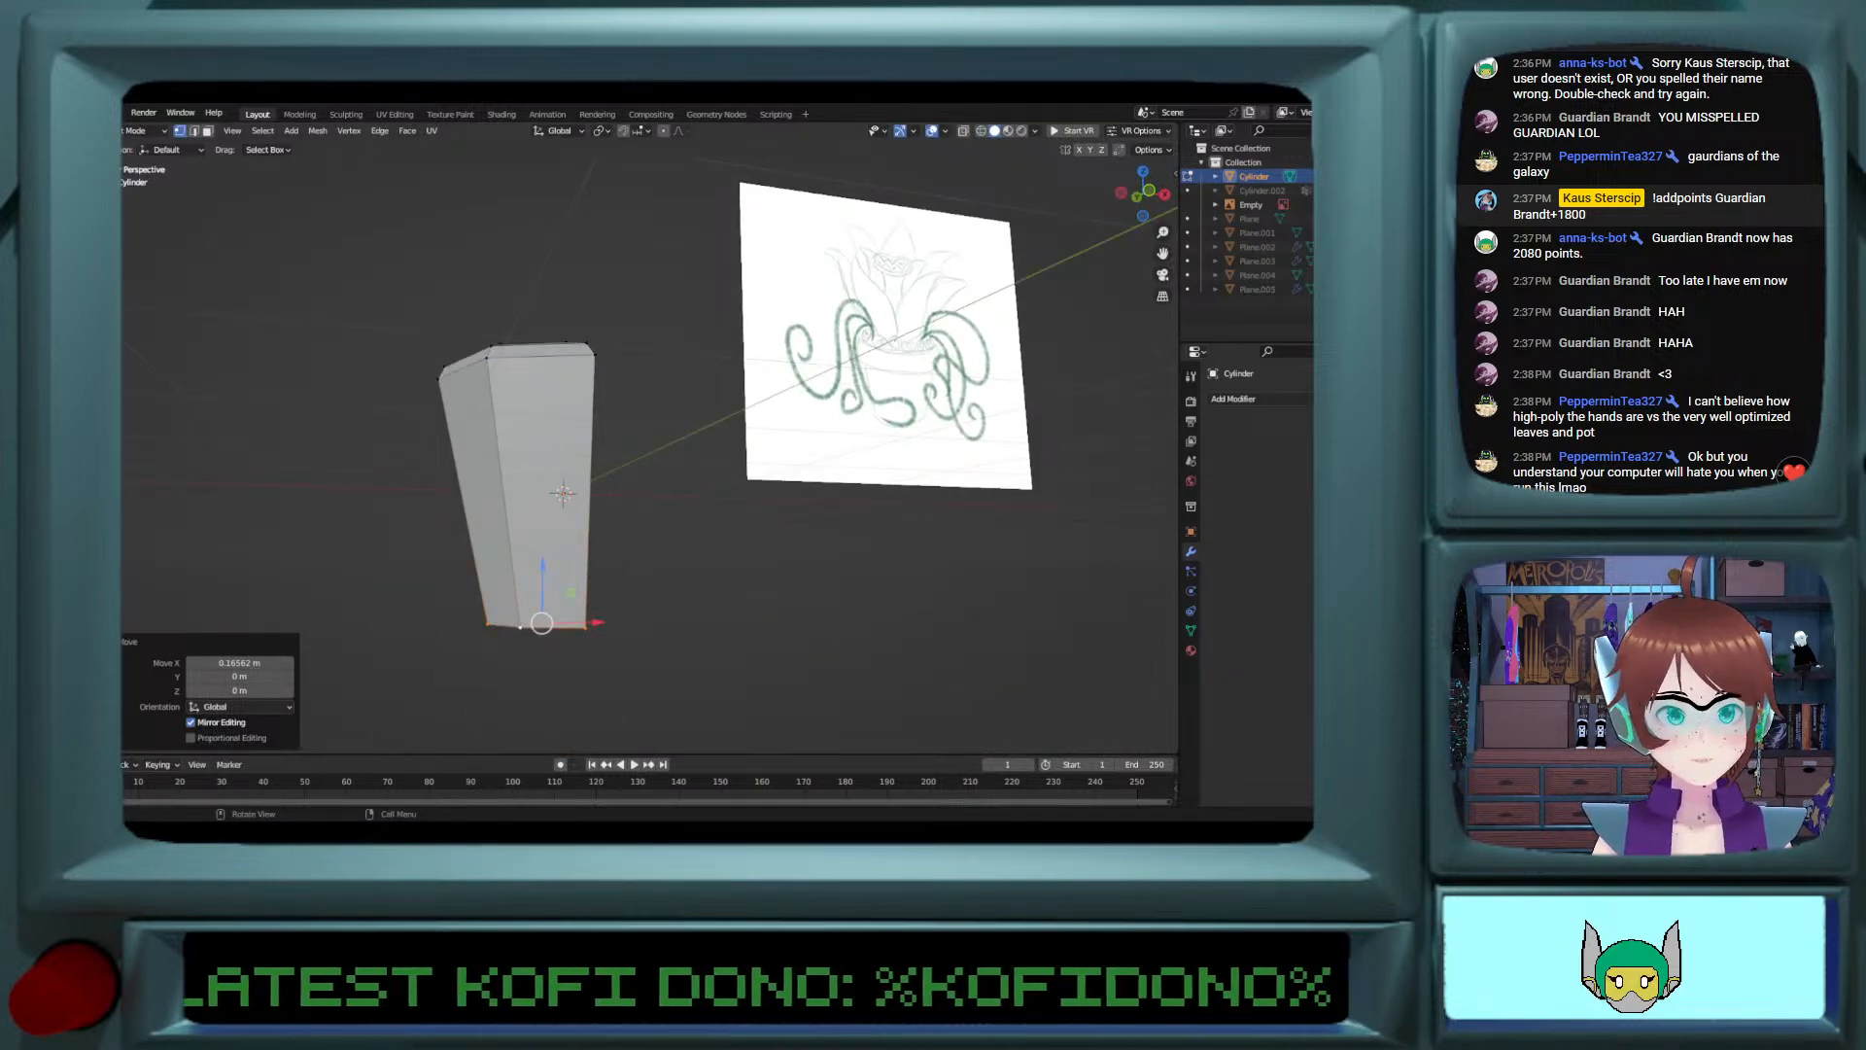
key(ctrl+r)
click(607, 461)
right_click(606, 462)
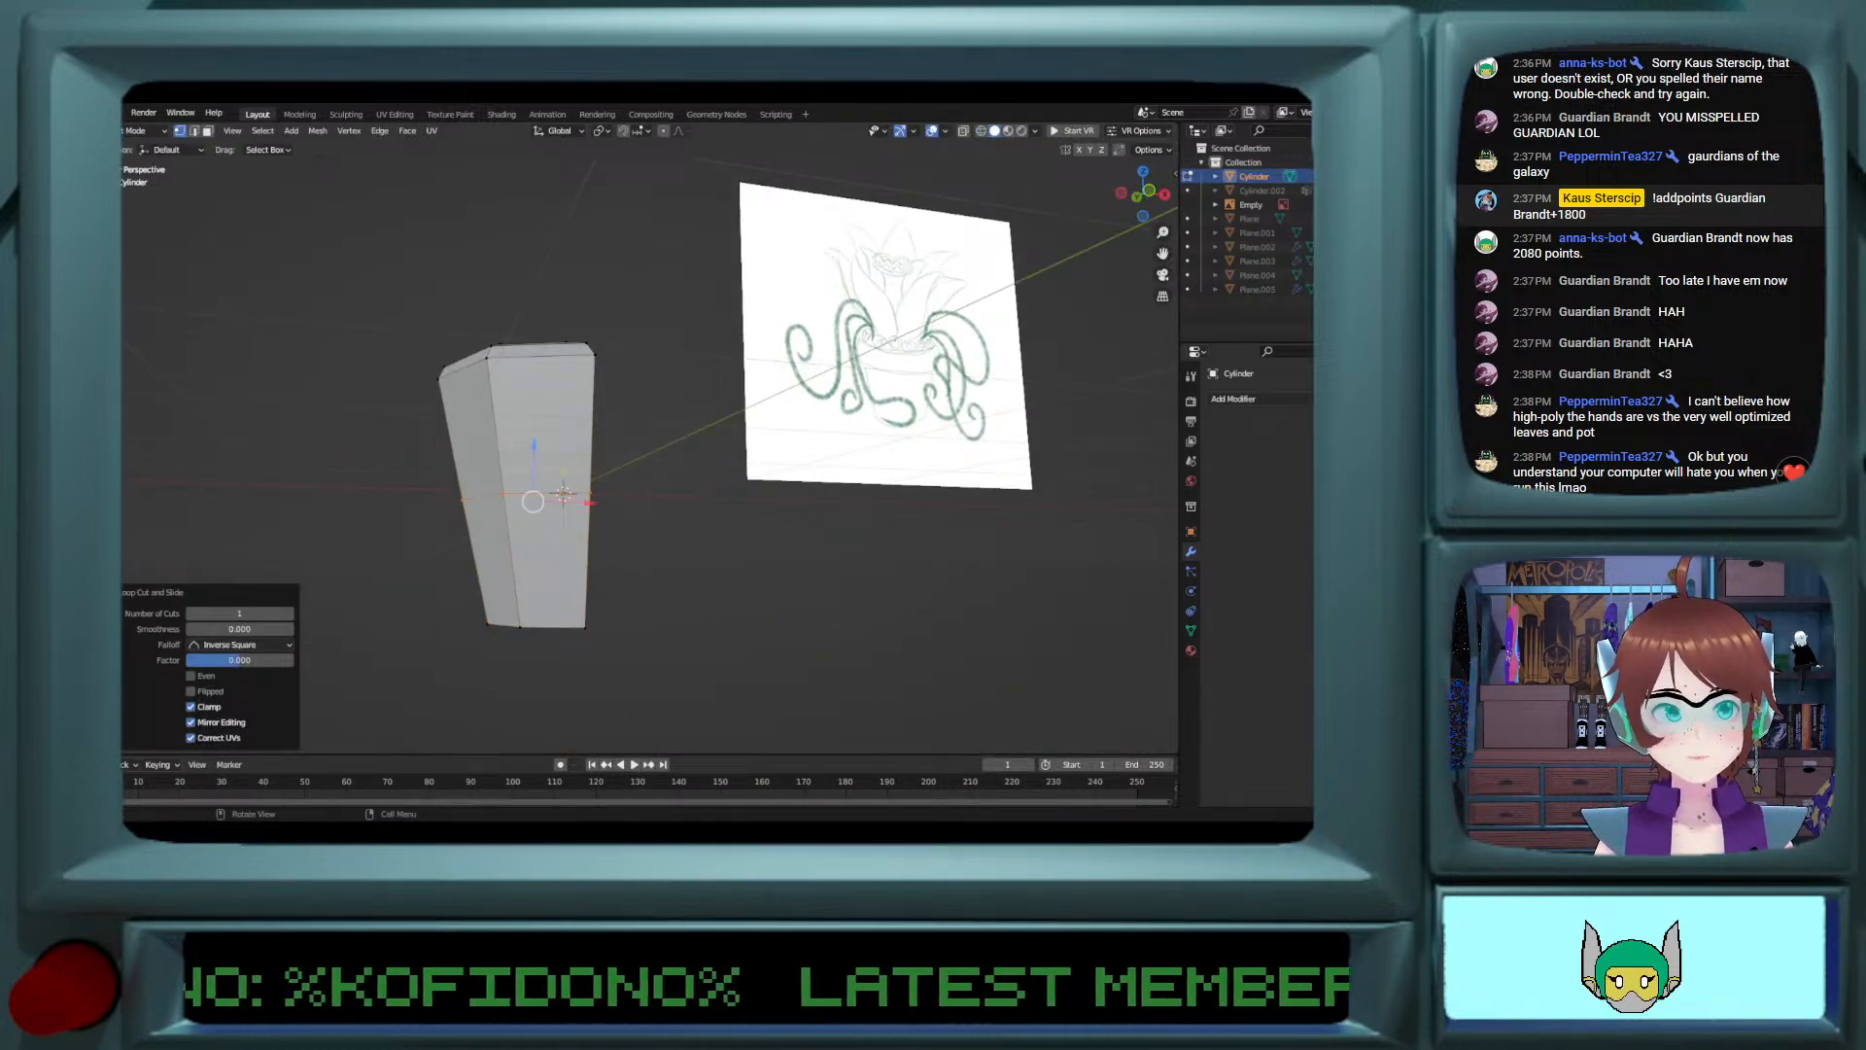
drag(589, 503, 618, 506)
Step: Select the vertices along the bottom face's inner edge and flatten them by setting their X scale to 0
middle_drag(618, 511, 561, 624)
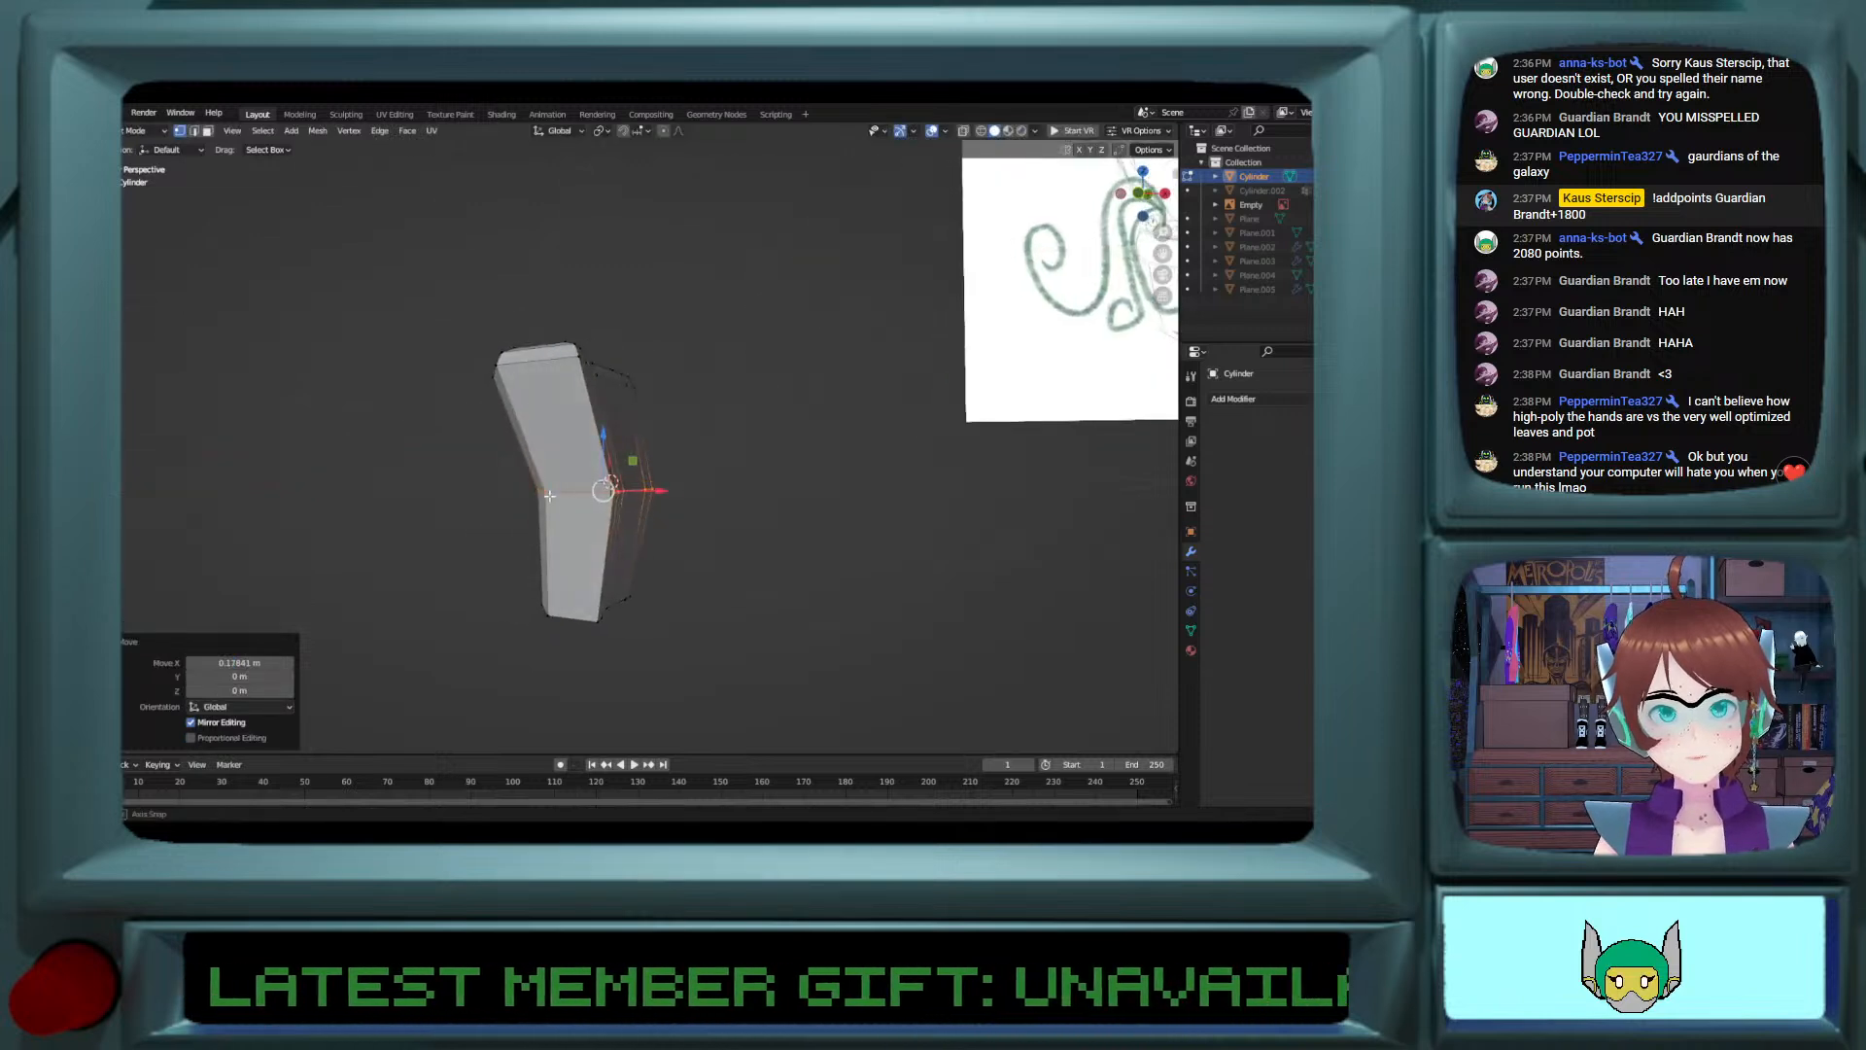
alt+click(561, 621)
drag(619, 612, 630, 611)
middle_drag(631, 611, 619, 616)
click(620, 615)
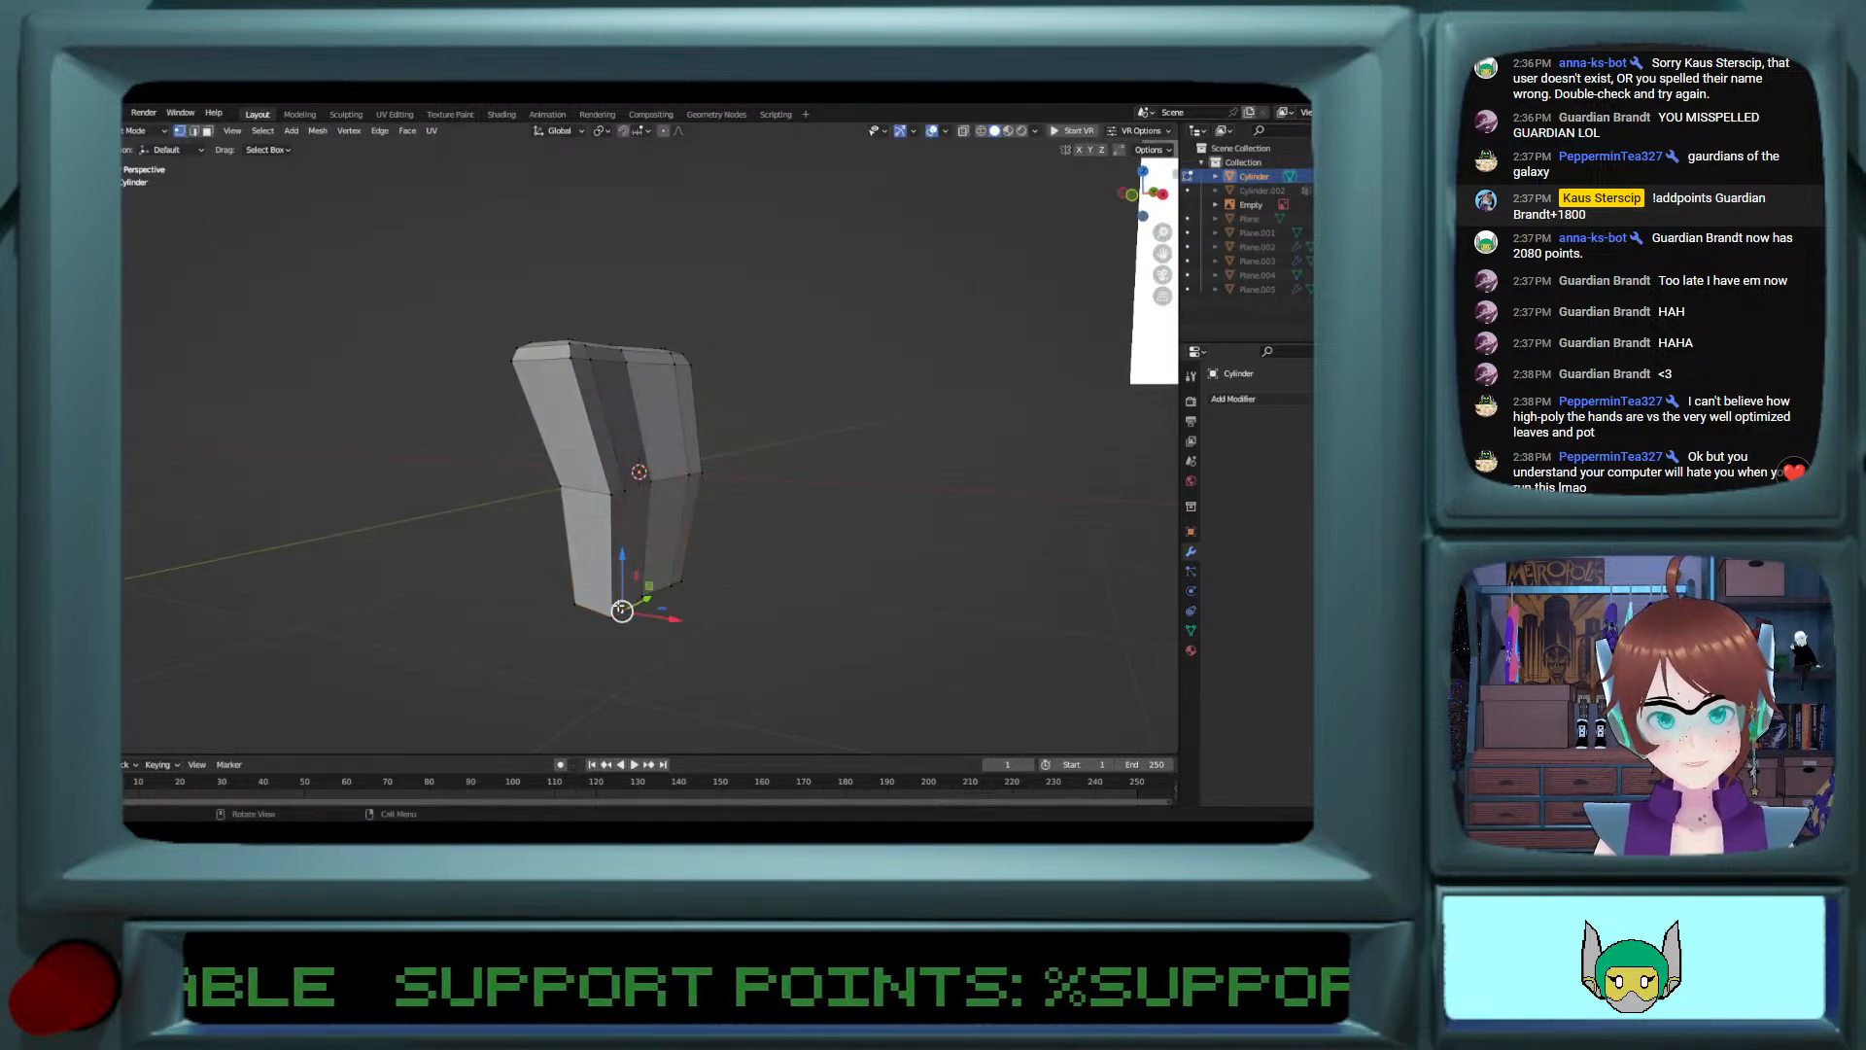
ctrl+click(675, 585)
shift+click(626, 491)
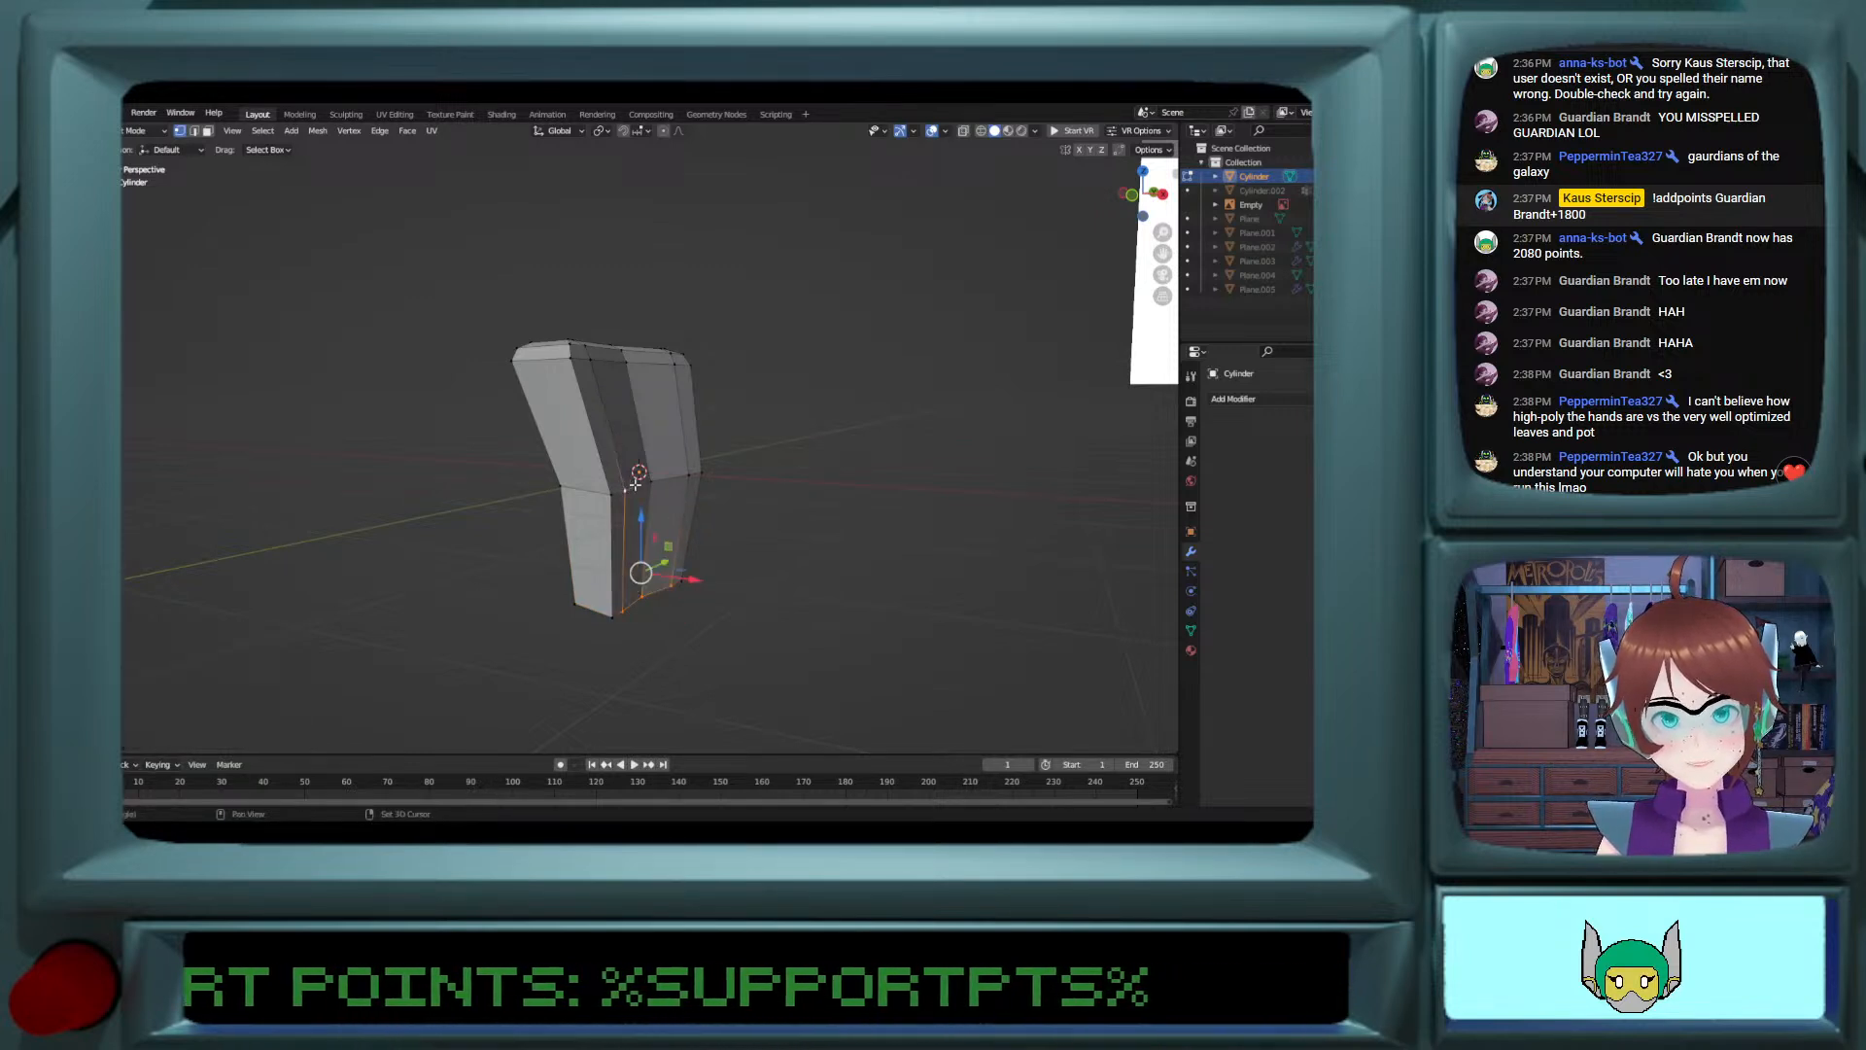
ctrl+click(685, 477)
click(643, 597)
click(624, 612)
ctrl+click(673, 586)
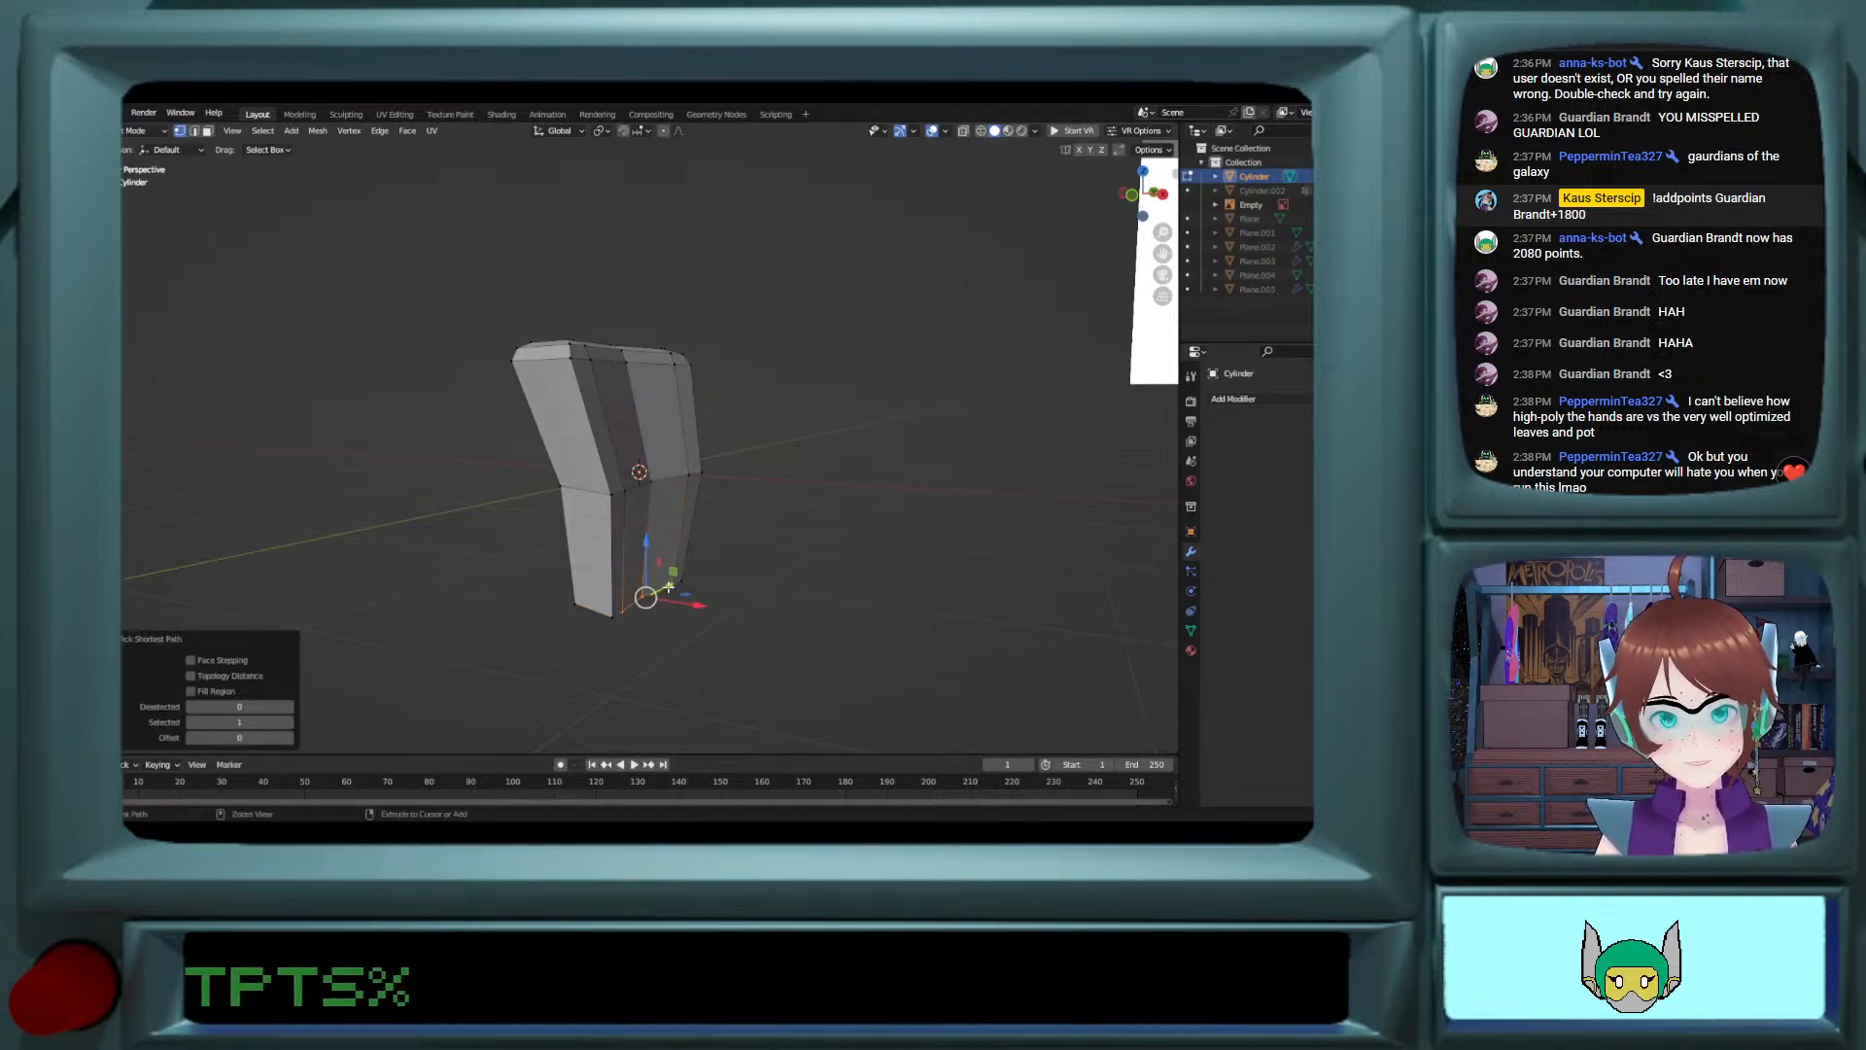
key(s)
key(x)
click(494, 641)
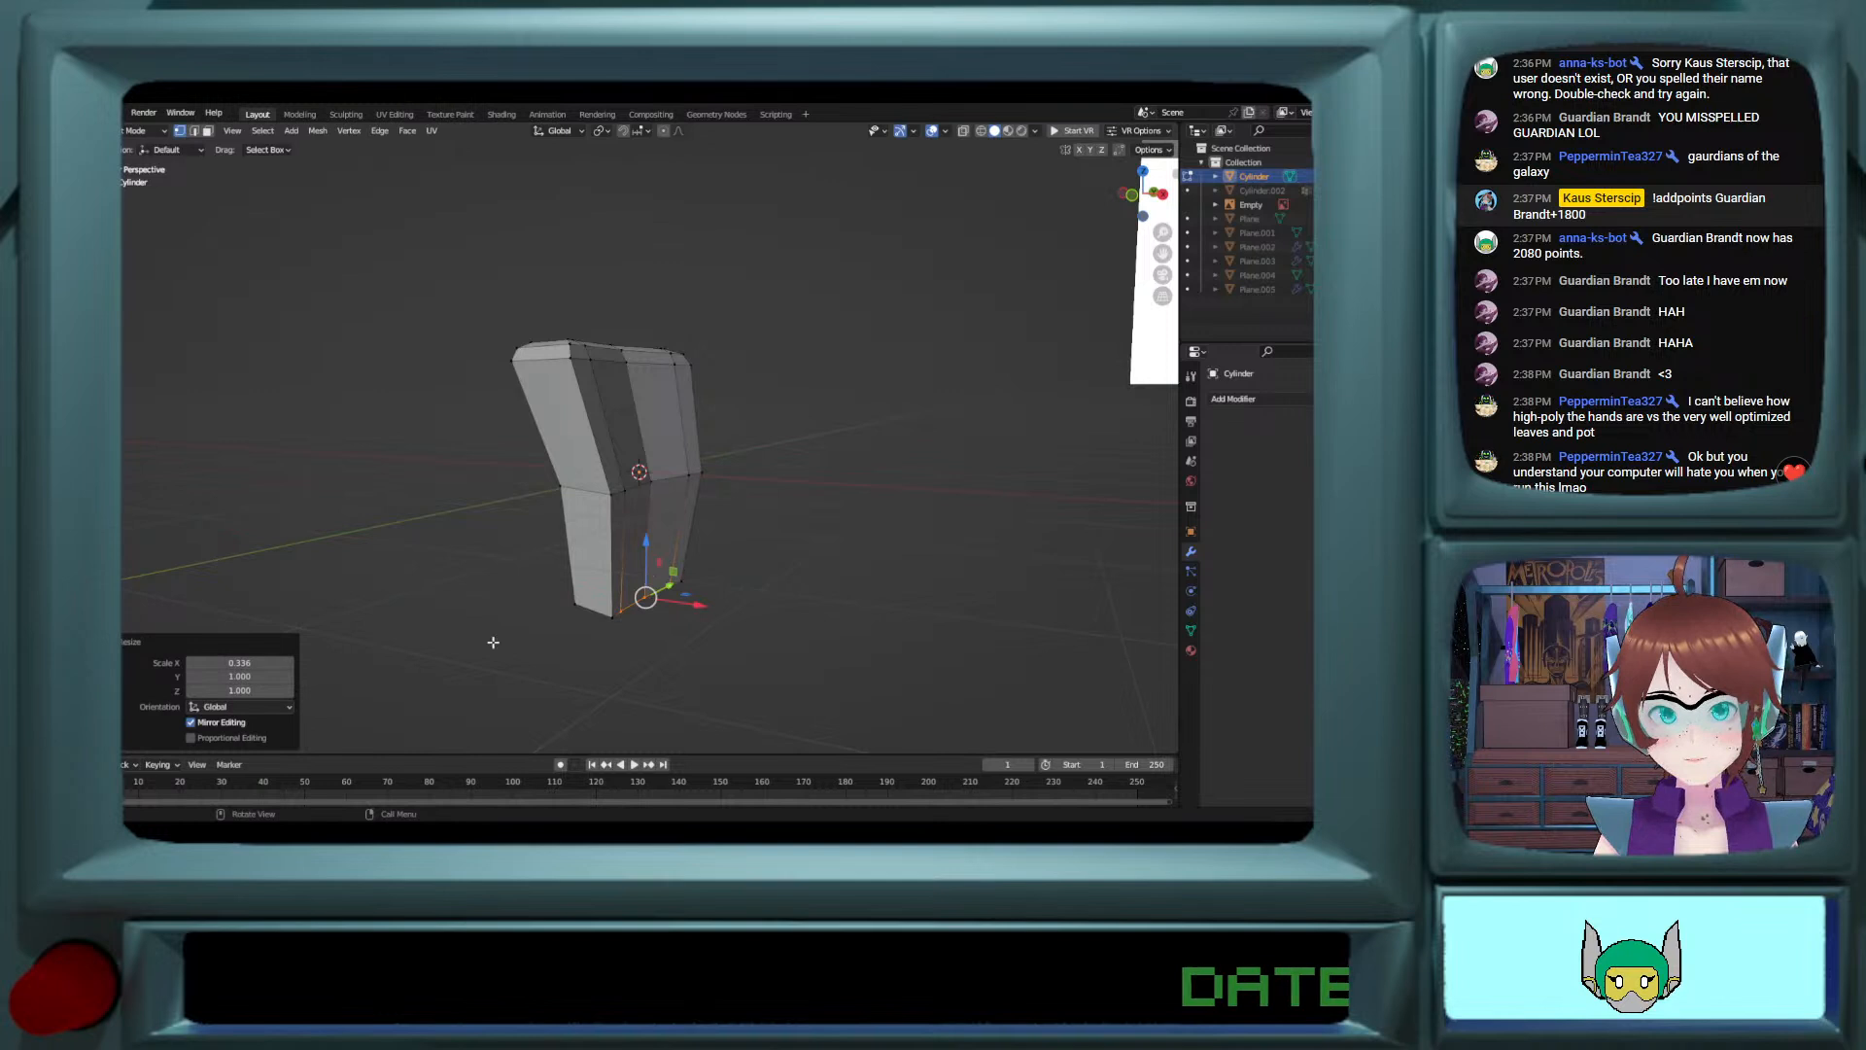
click(262, 663)
text(04)
key(Return)
click(694, 707)
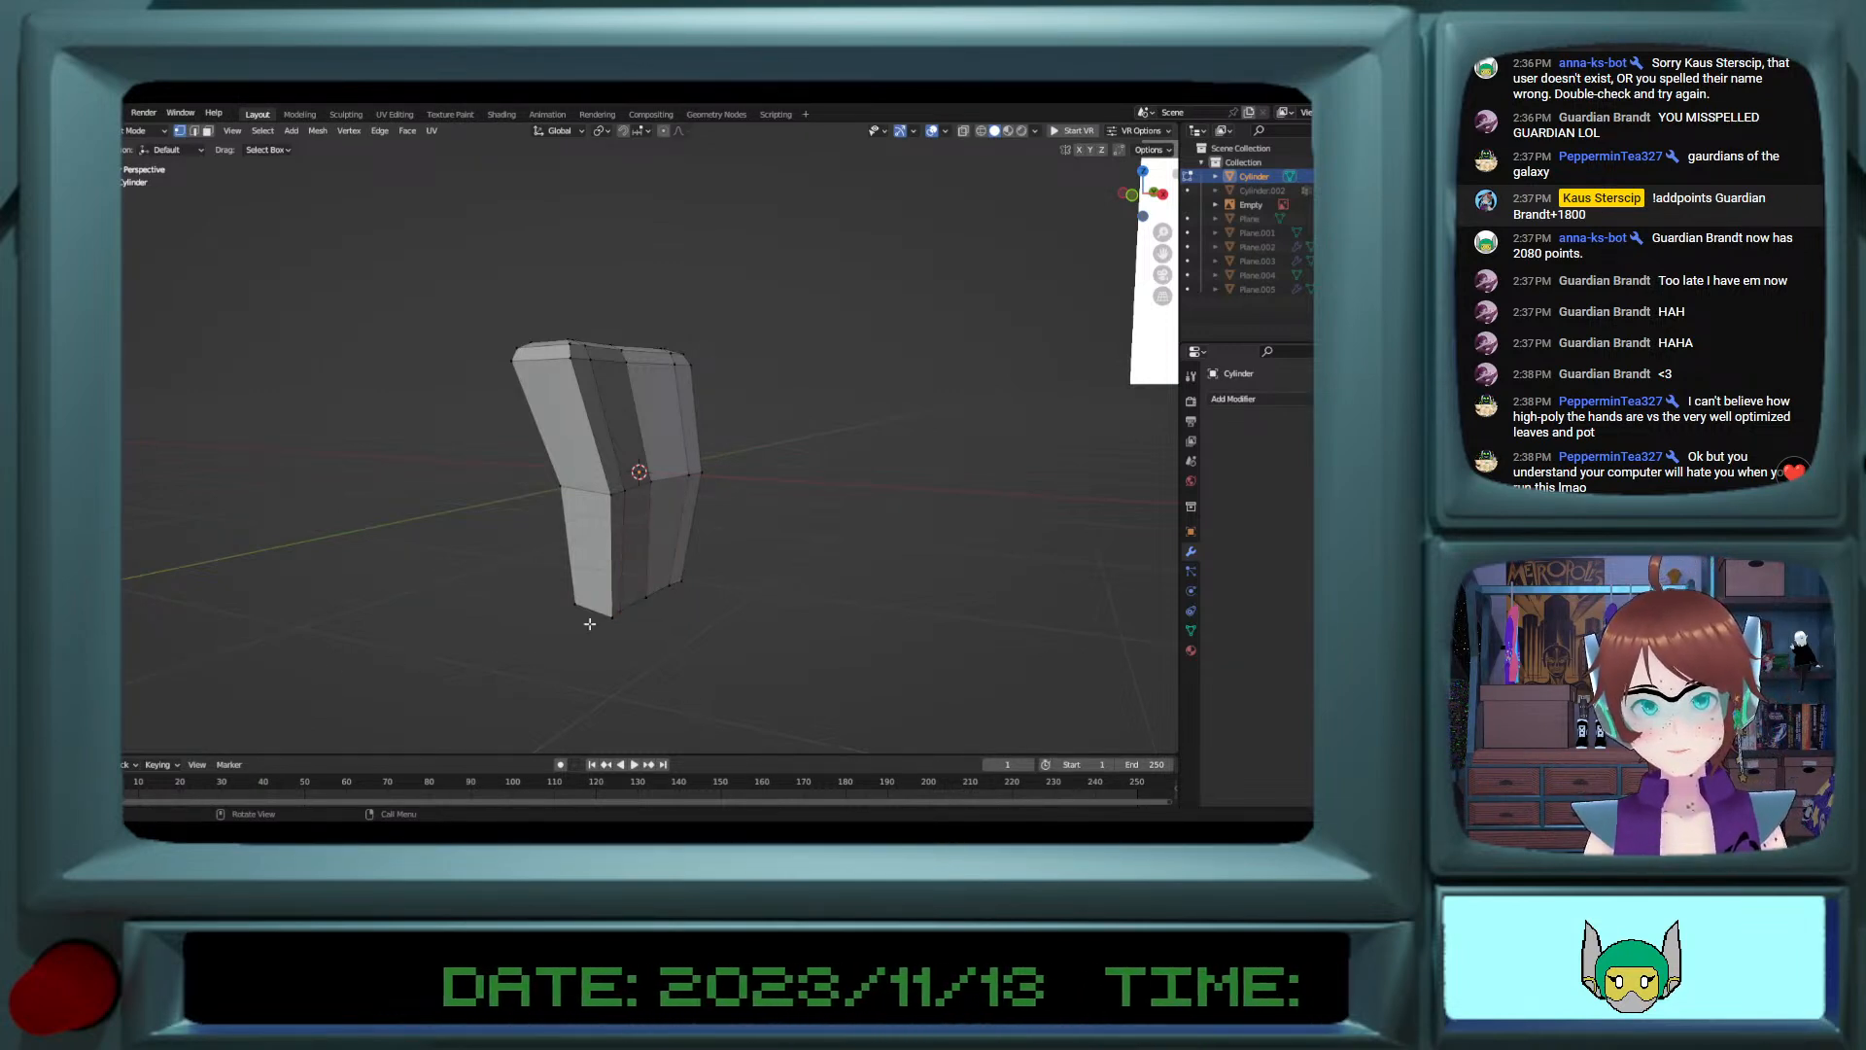
Step: Select the whole mesh and move it about 0.19 m outward along X
middle_drag(589, 621, 622, 583)
key(grave)
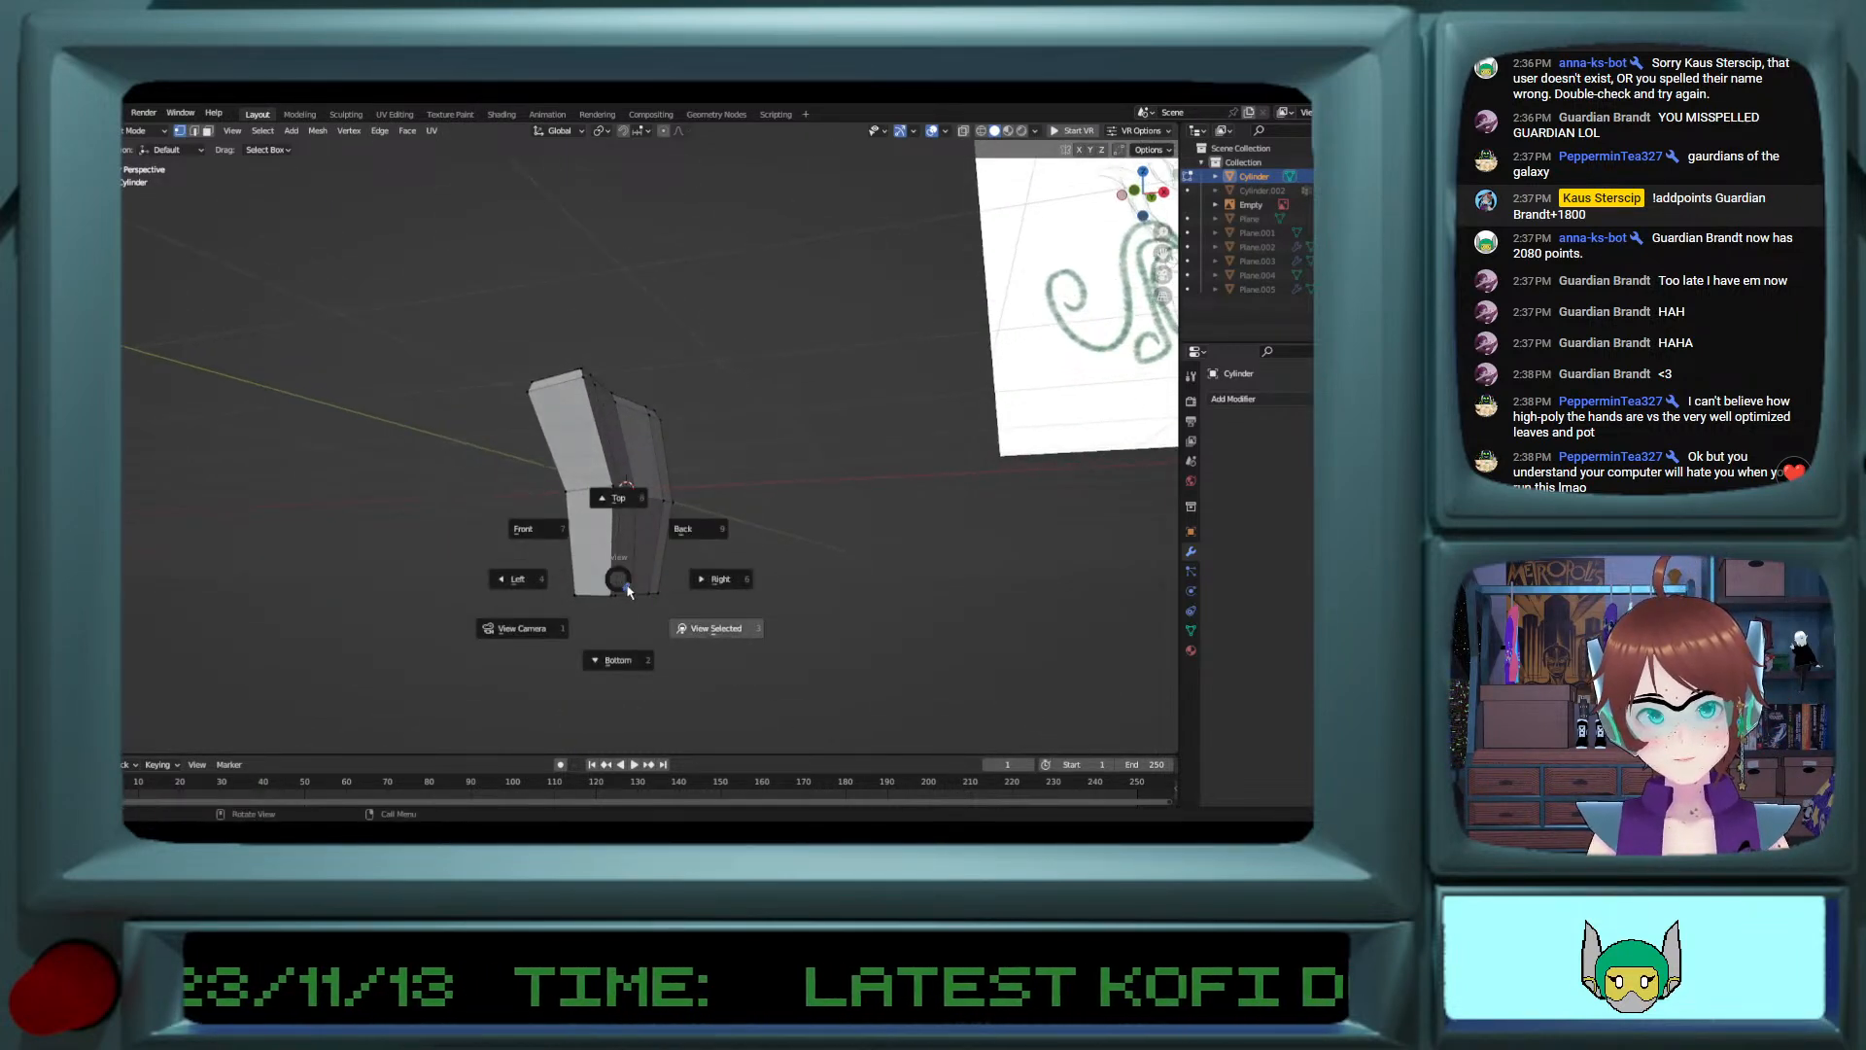
click(692, 530)
middle_drag(646, 457, 677, 515)
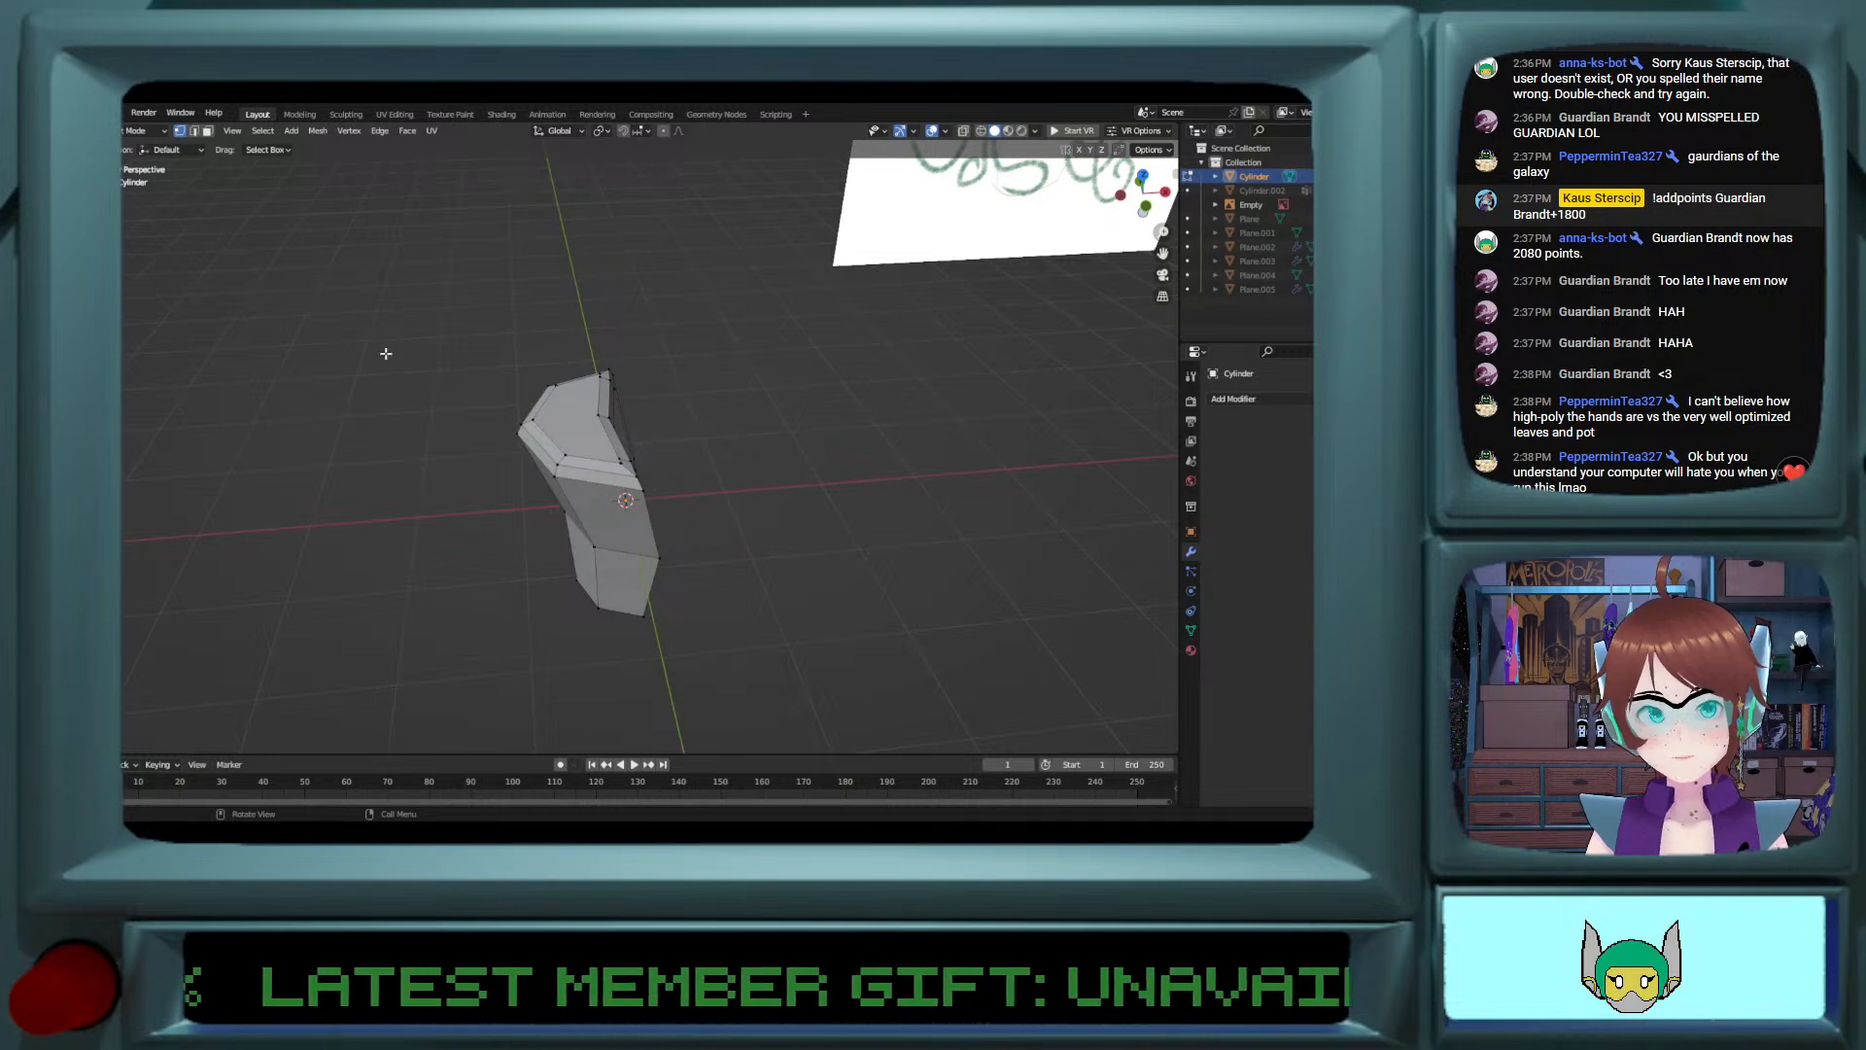
key(a)
drag(657, 468, 635, 470)
Step: Move the bottom inner-edge vertices inward along X until they meet the centre line, checking the alignment in a back view
middle_drag(635, 467, 599, 434)
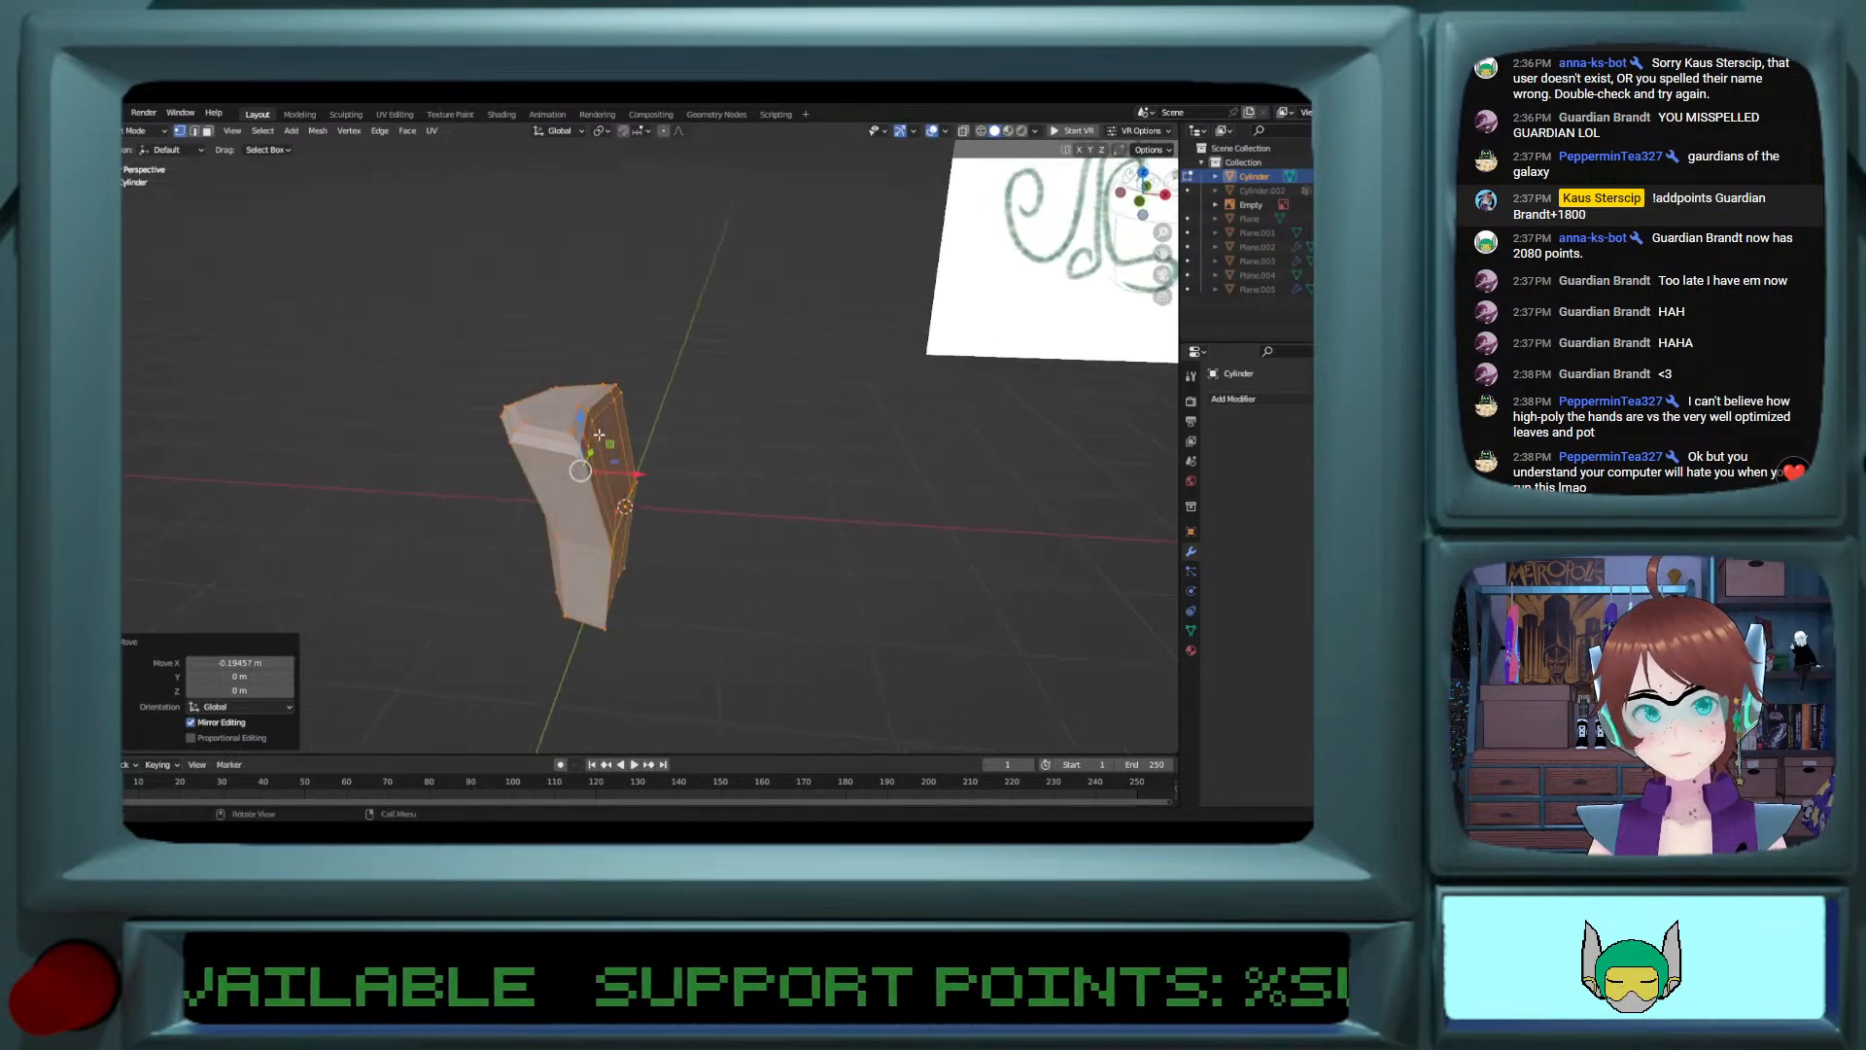
click(613, 626)
ctrl+click(649, 595)
drag(651, 598, 655, 598)
middle_drag(655, 598, 677, 549)
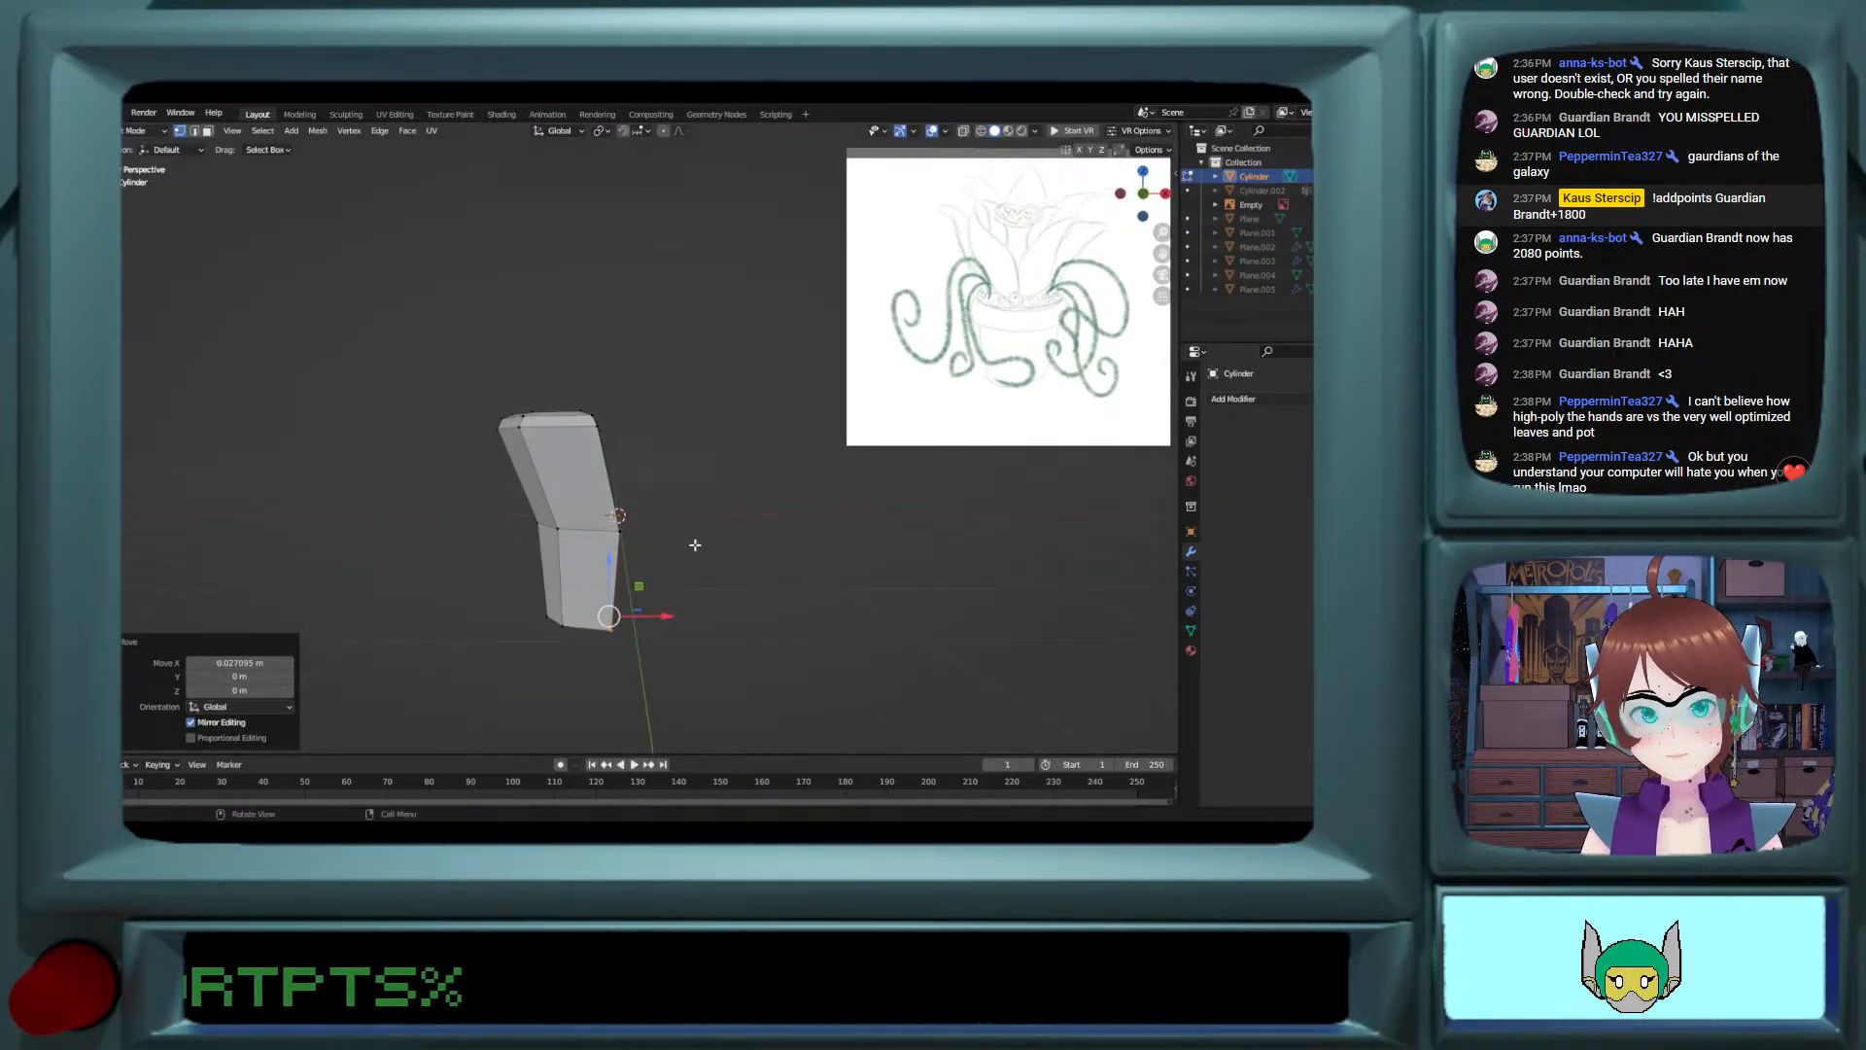
key(KP_1)
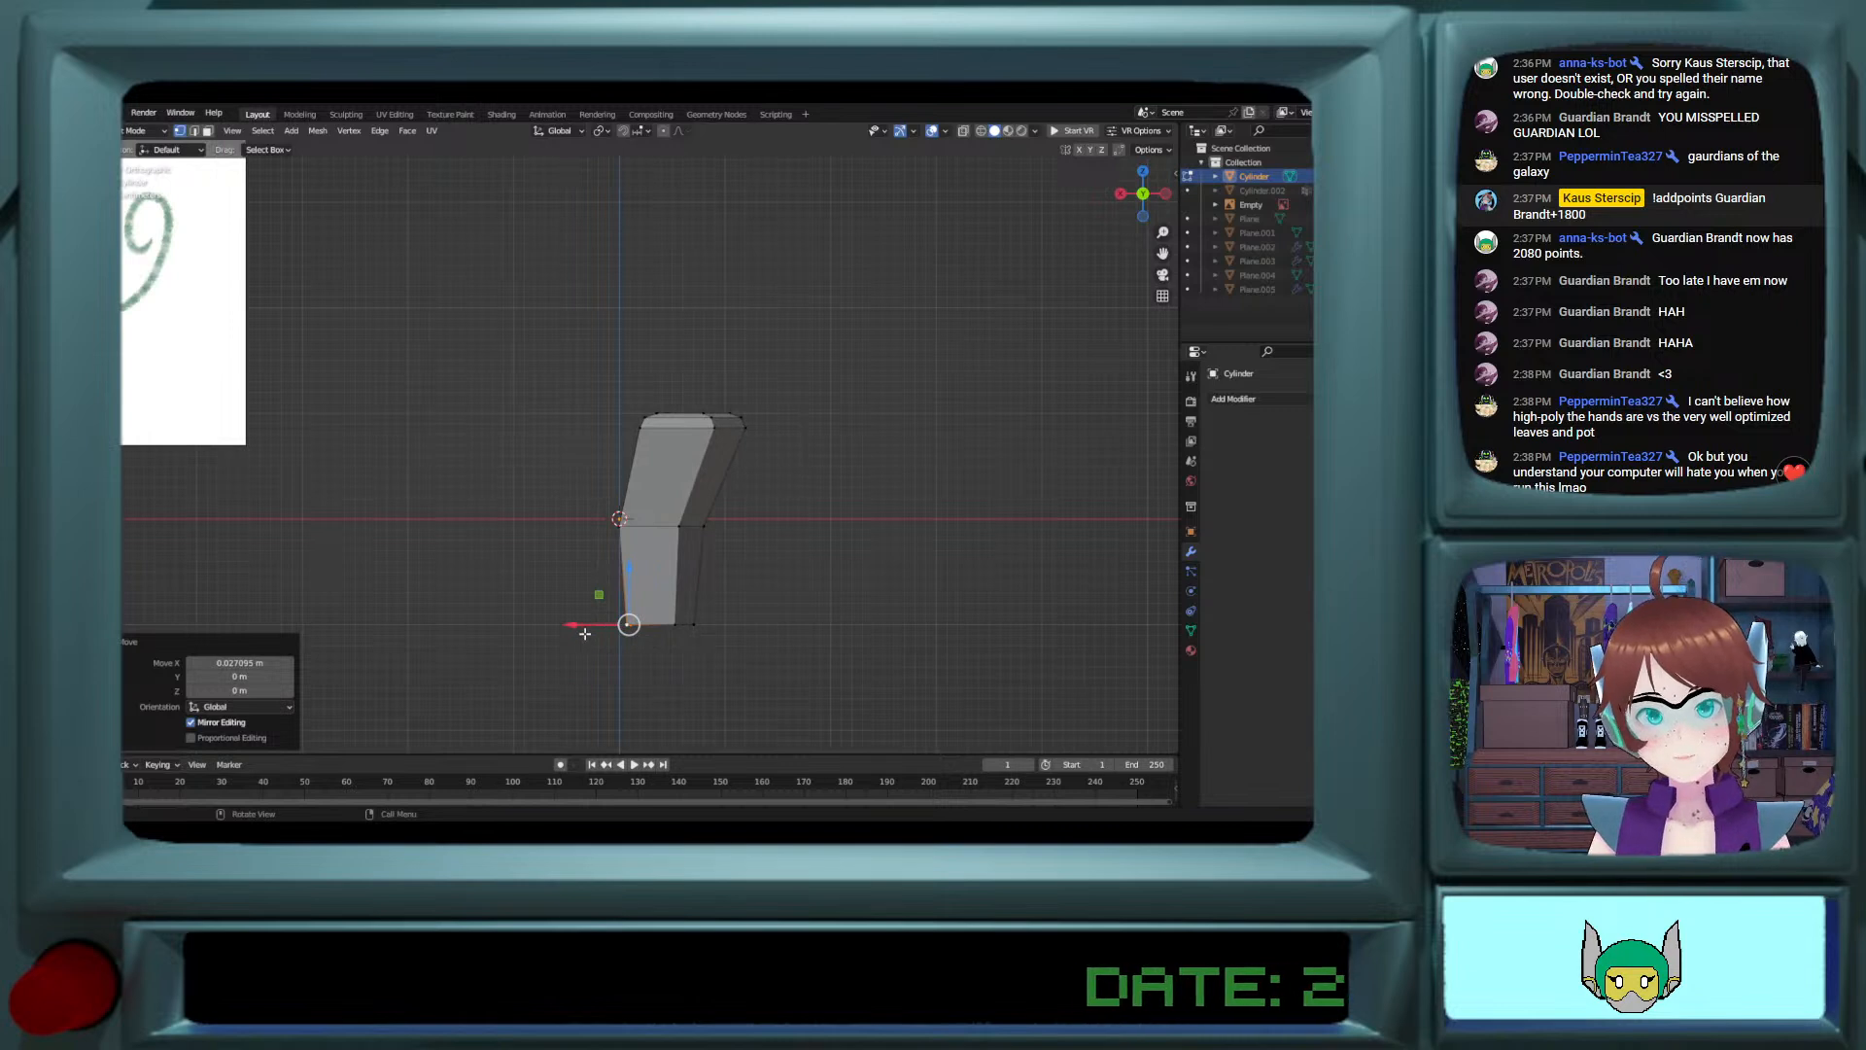
drag(574, 625, 569, 626)
key(Tab)
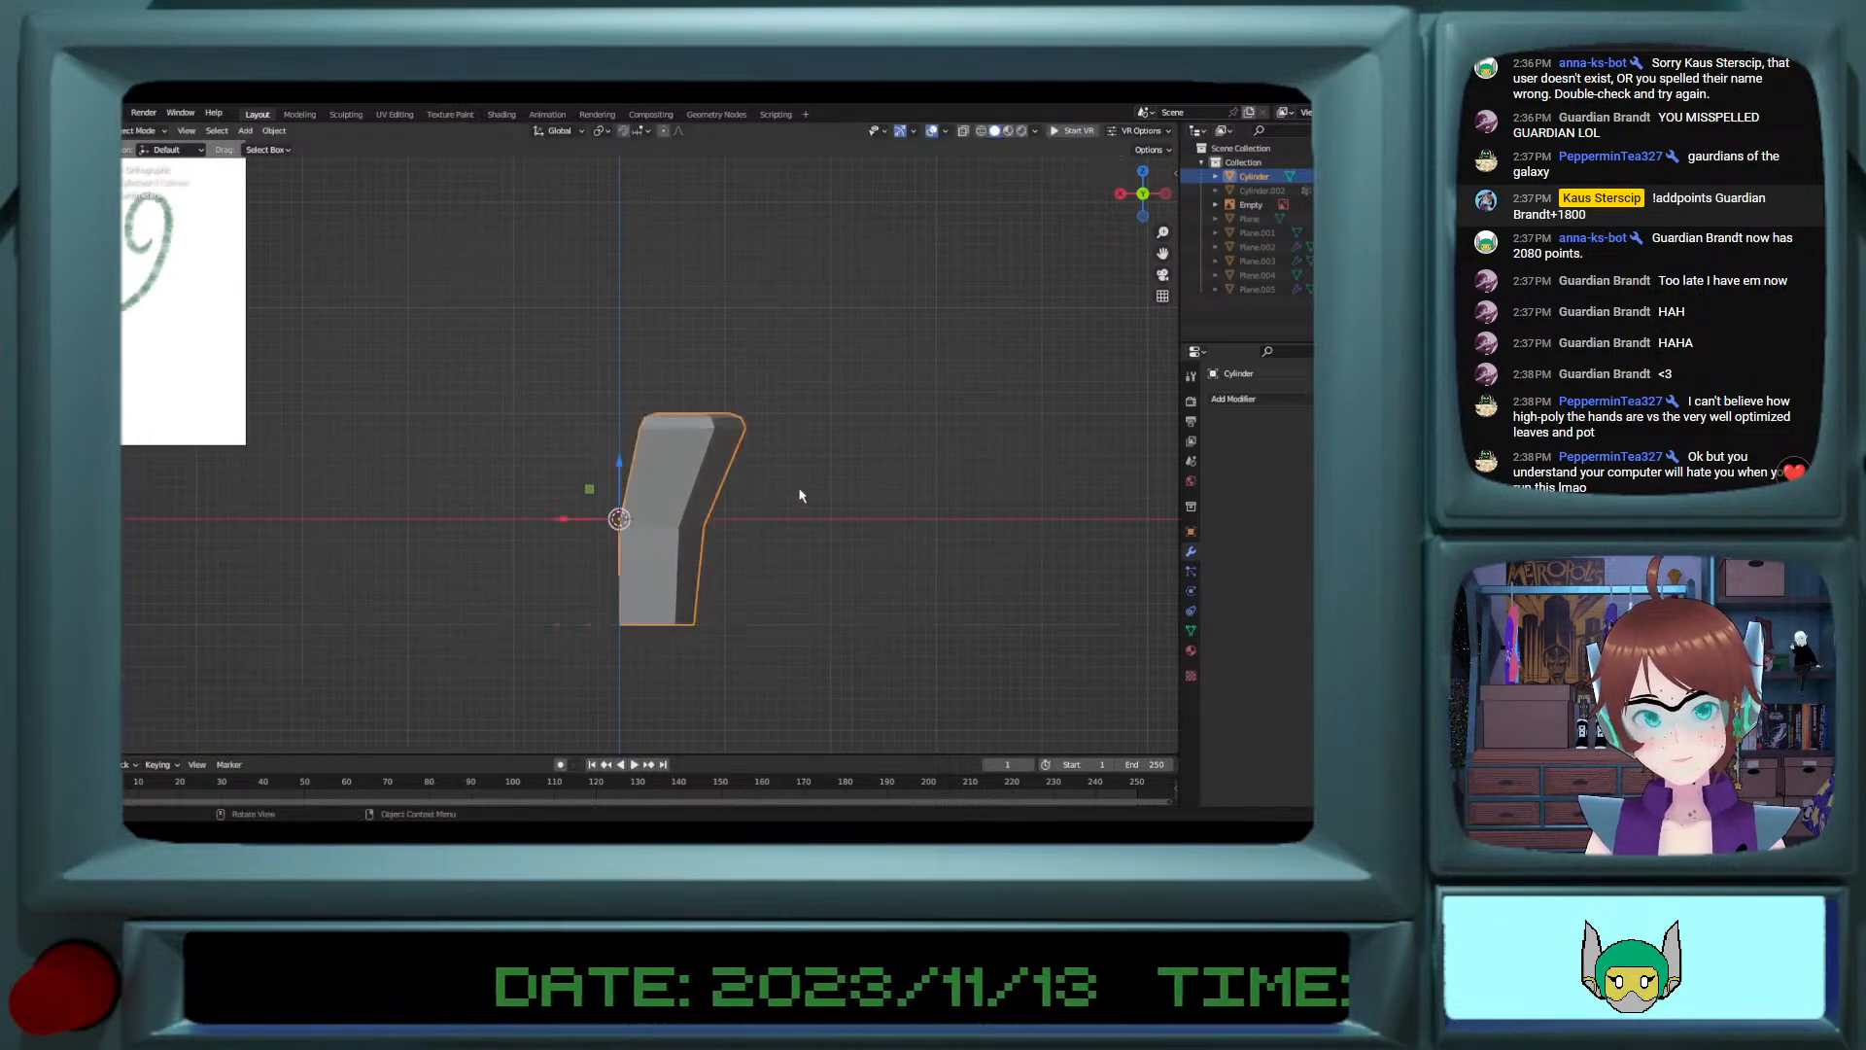
Step: Add a Mirror modifier on the X axis to the cylinder
click(1232, 399)
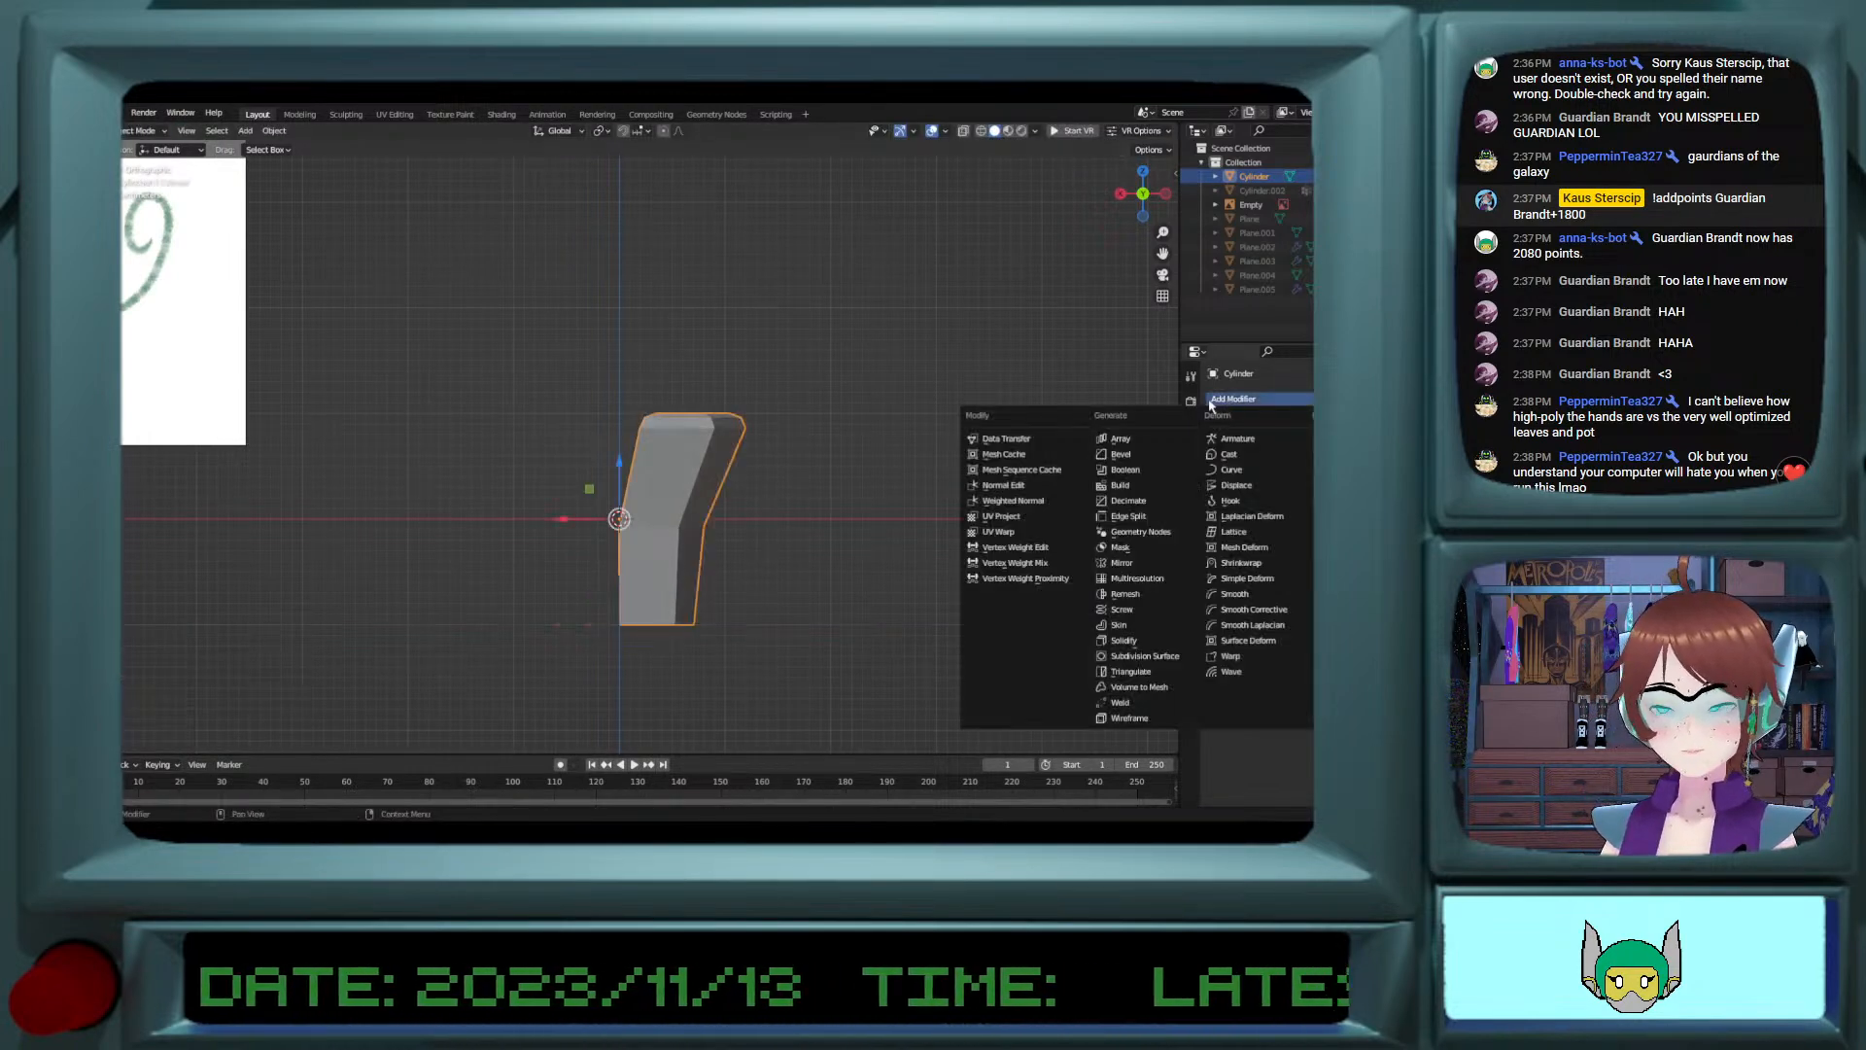
click(1126, 568)
middle_drag(1013, 529, 255, 661)
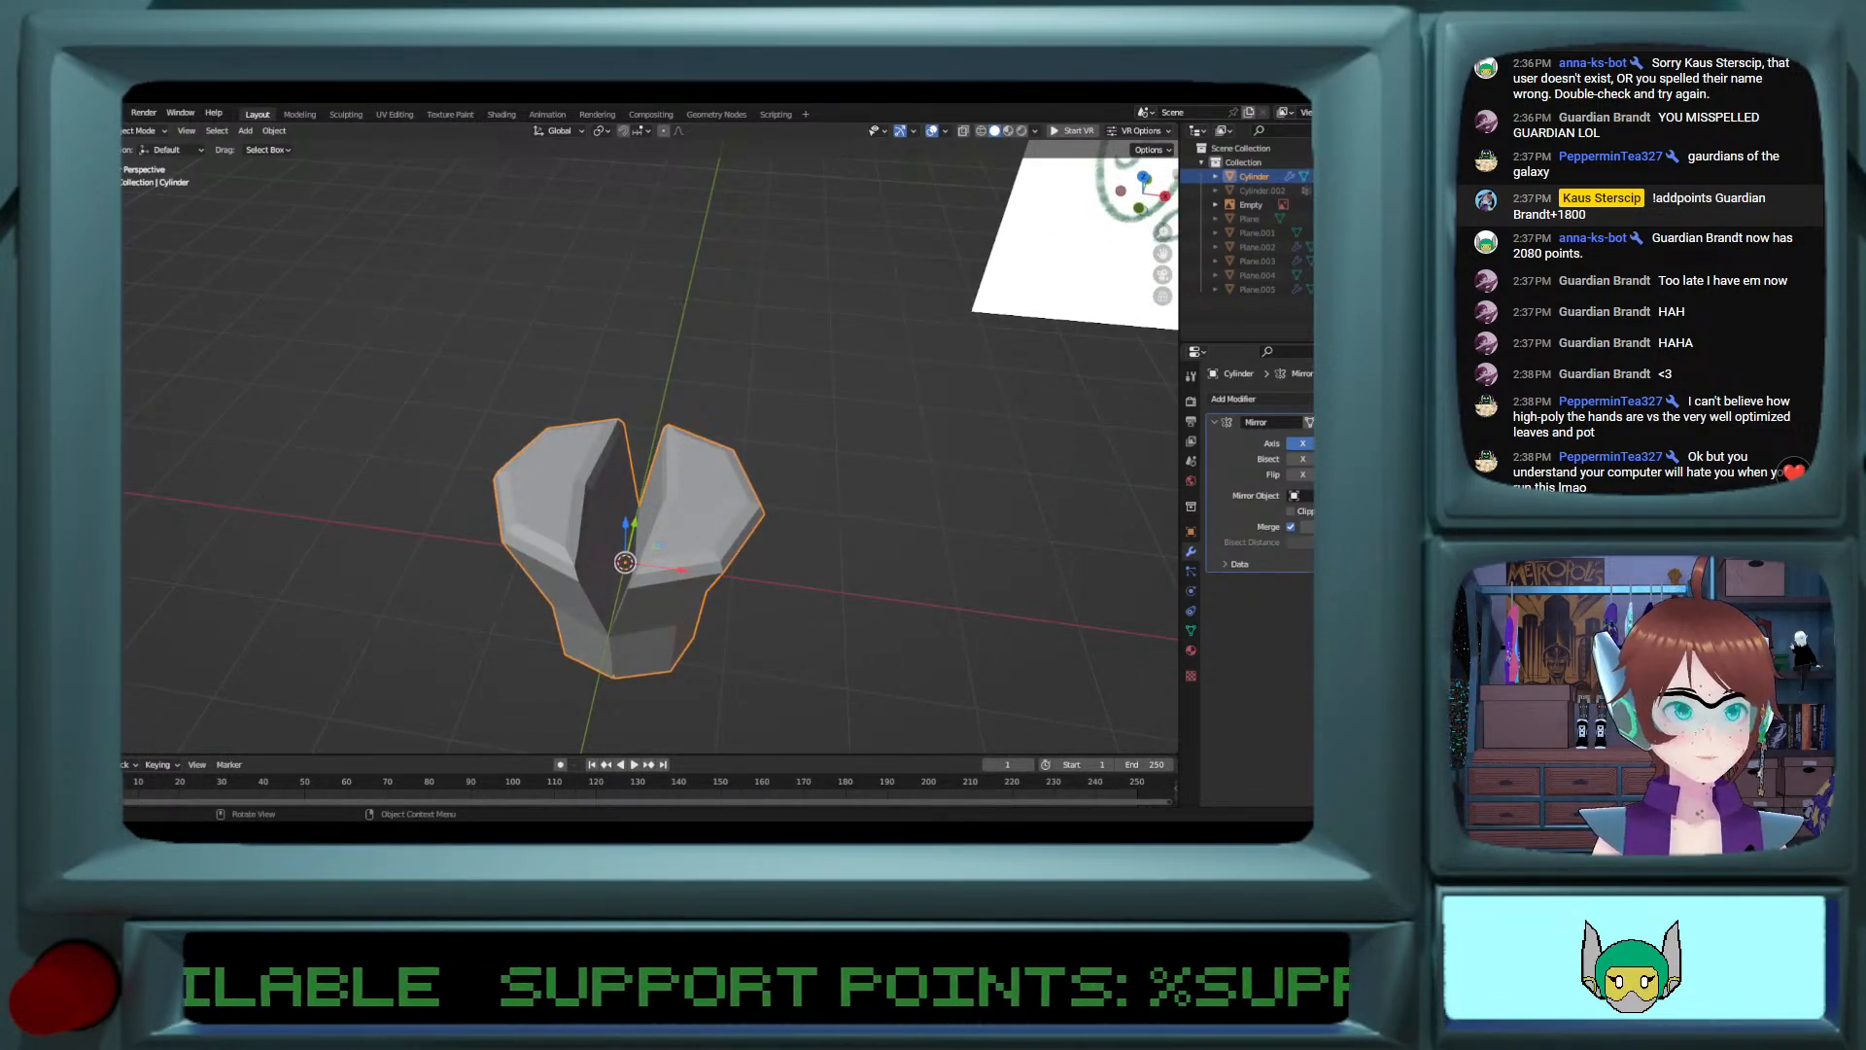
Step: Select the bevelled top section of the original half and move it about 0.141 m outward along X
middle_drag(347, 528, 572, 470)
key(Tab)
alt+click(583, 442)
scroll(575, 442, up, 2)
alt+shift+click(573, 471)
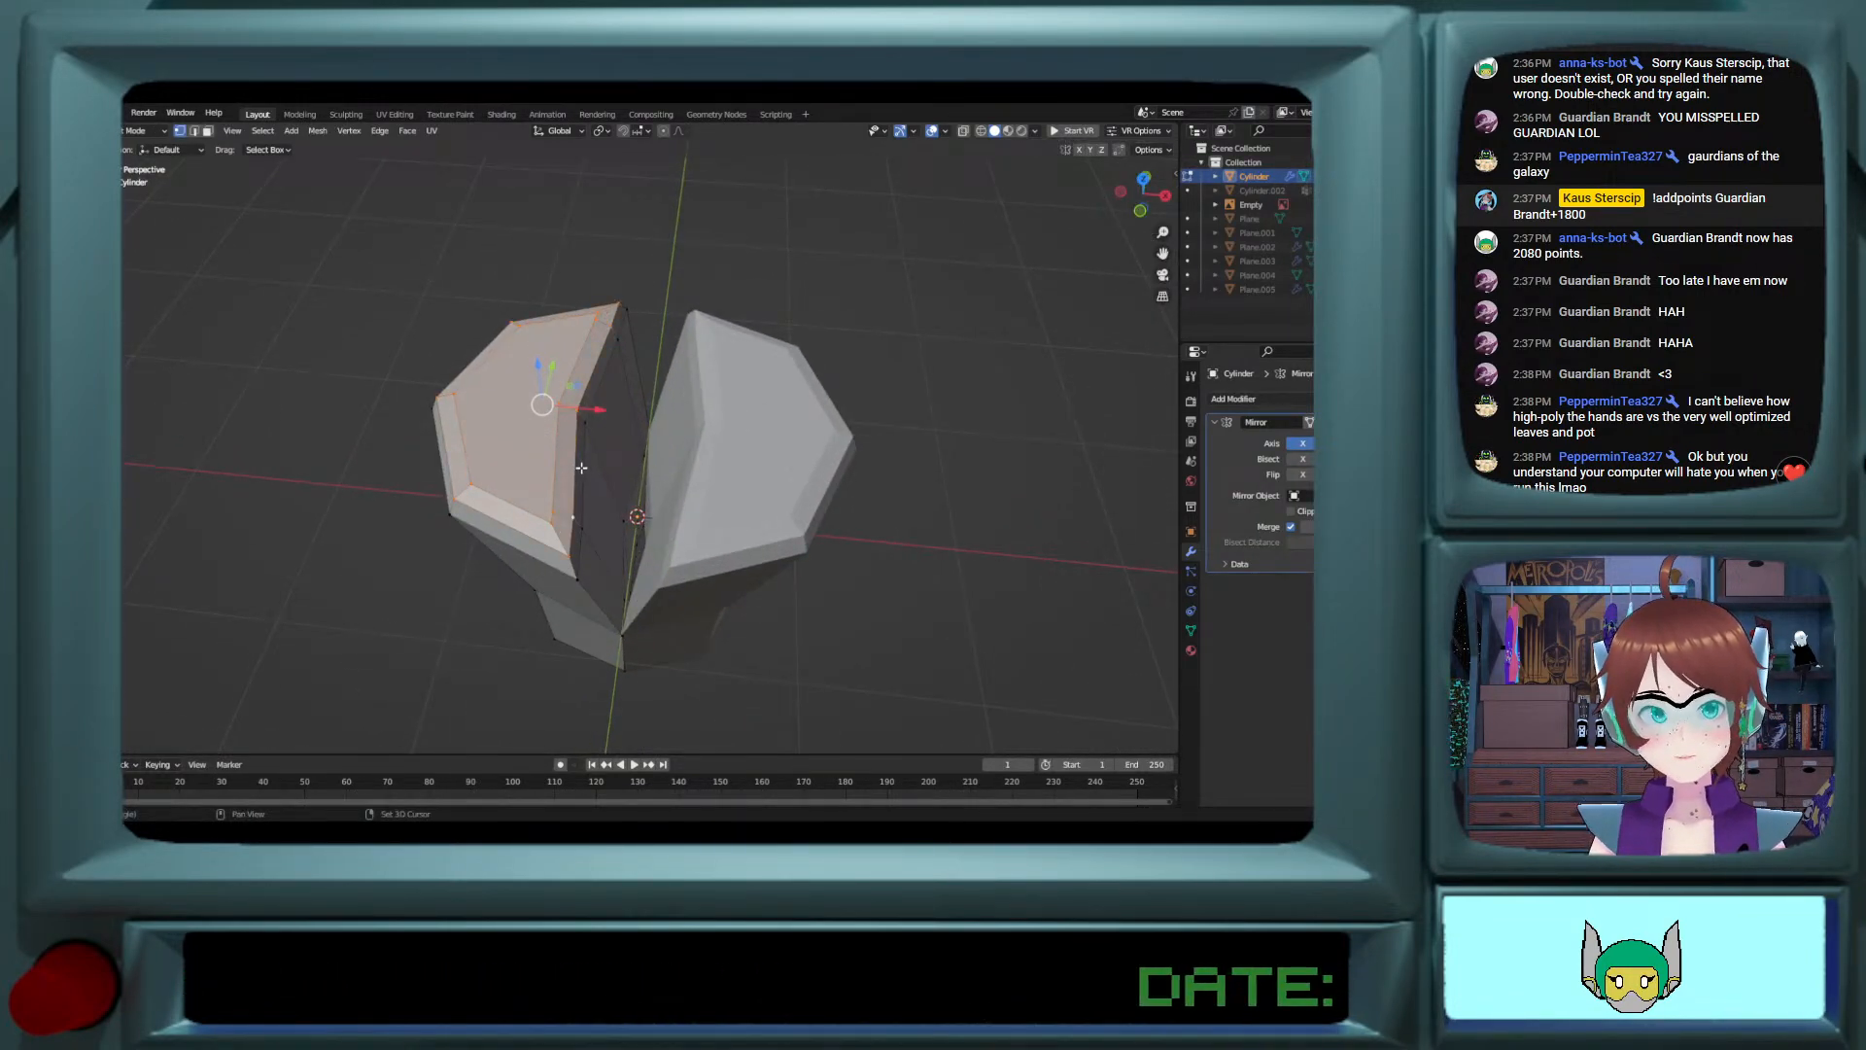
alt+shift+click(610, 446)
drag(601, 414, 574, 413)
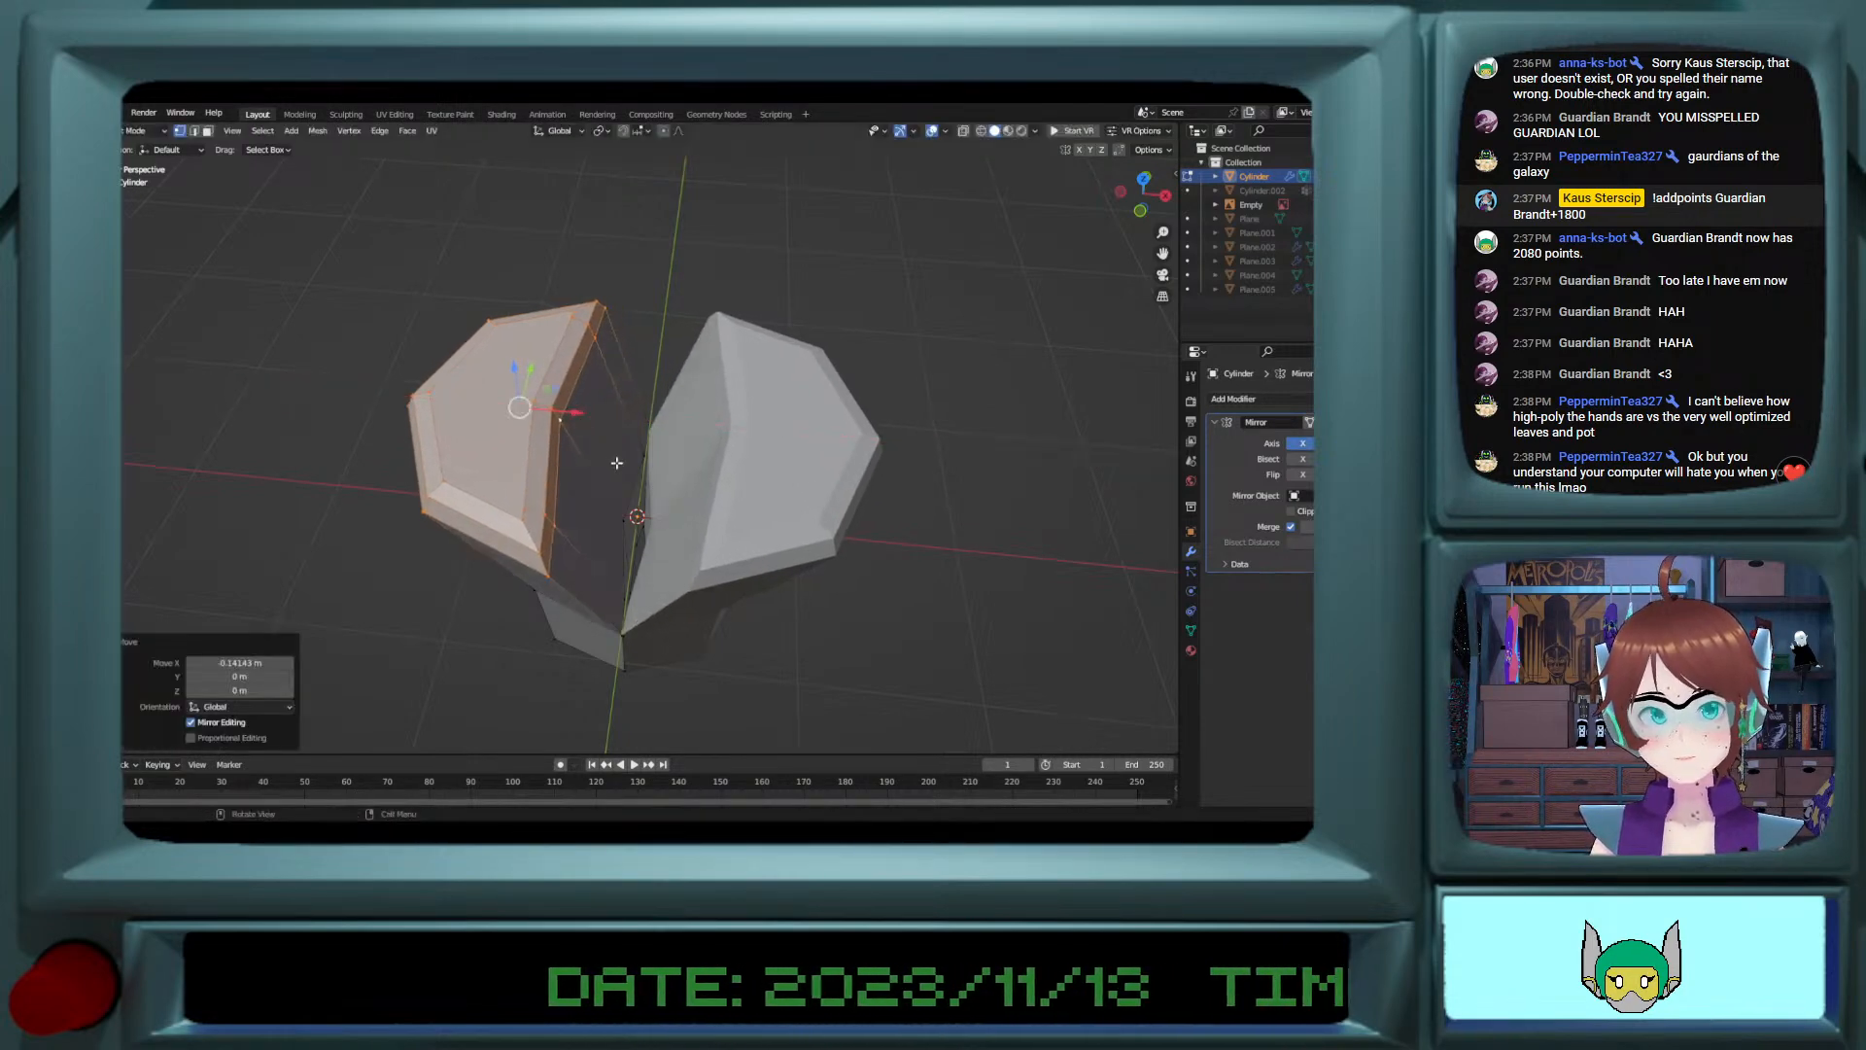
Step: Select the bevel vertices at the front corner of the top section's inner edge
key(grave)
click(891, 564)
middle_drag(891, 564, 484, 565)
click(455, 609)
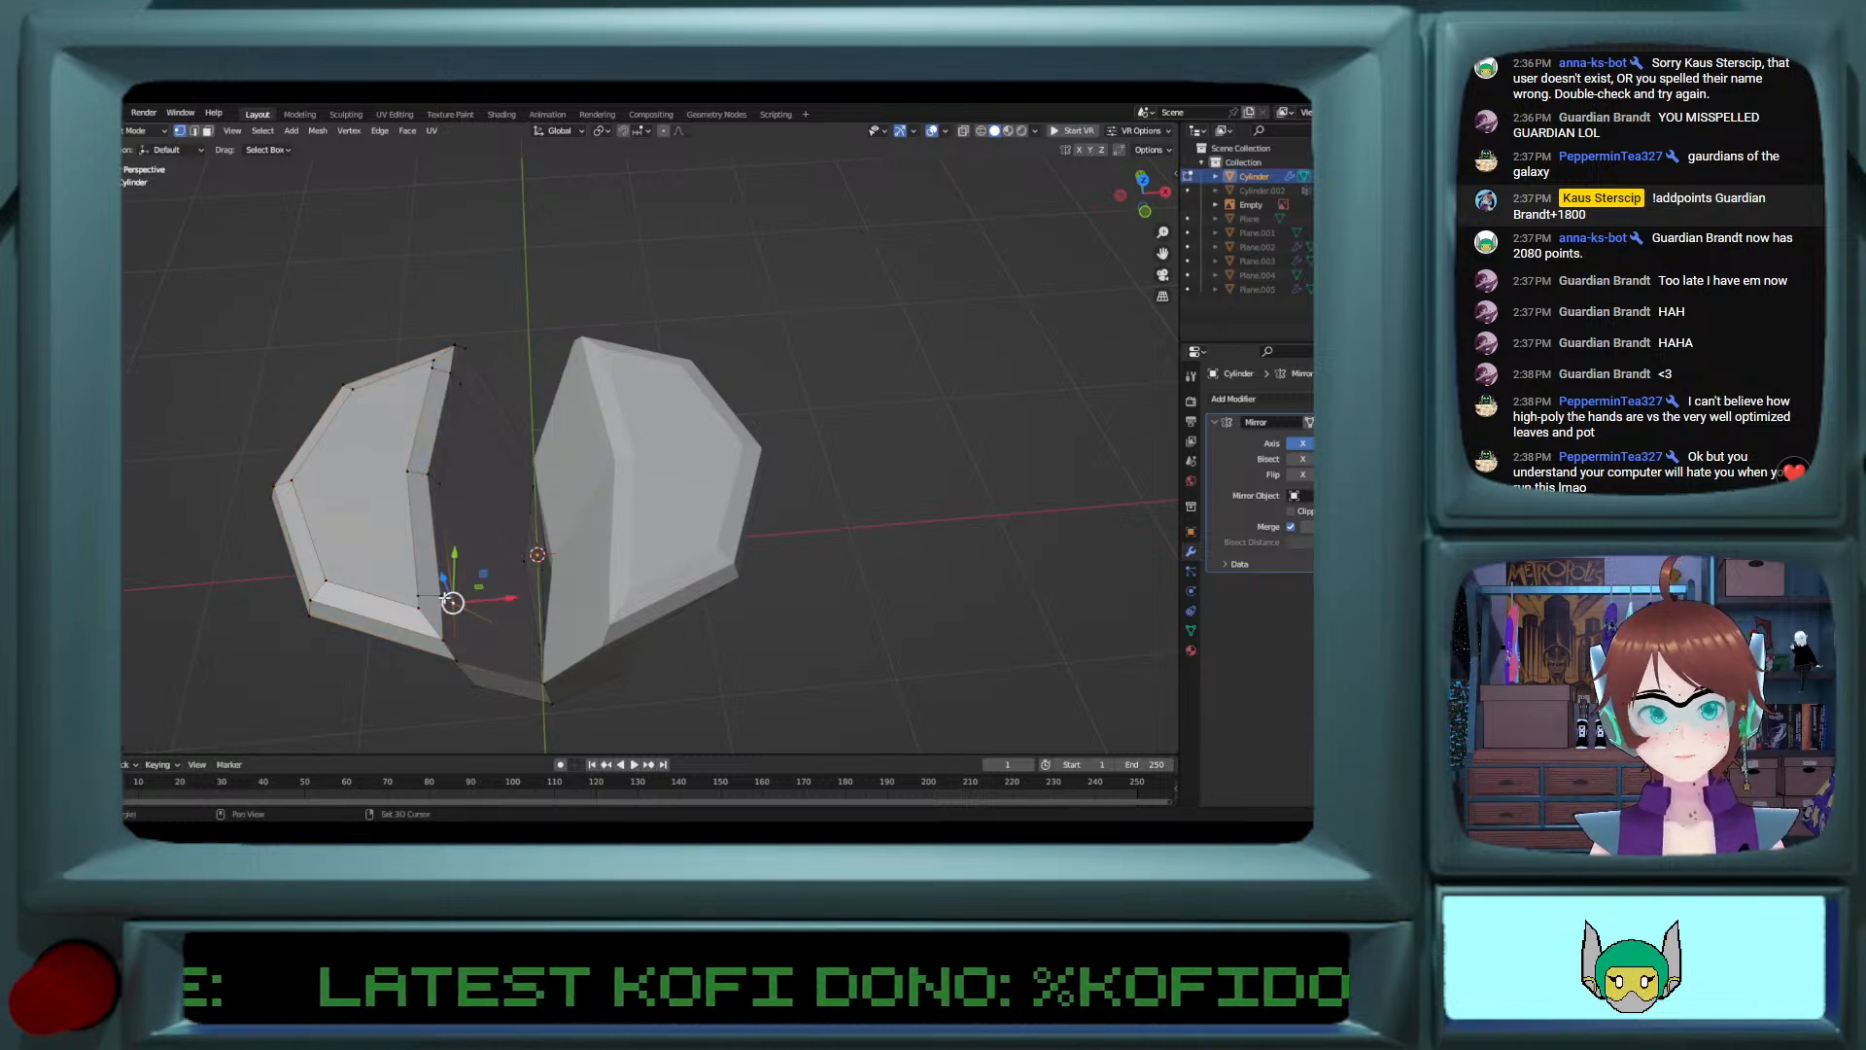
shift+click(443, 595)
shift+click(444, 638)
shift+click(455, 659)
shift+click(420, 609)
shift+click(419, 596)
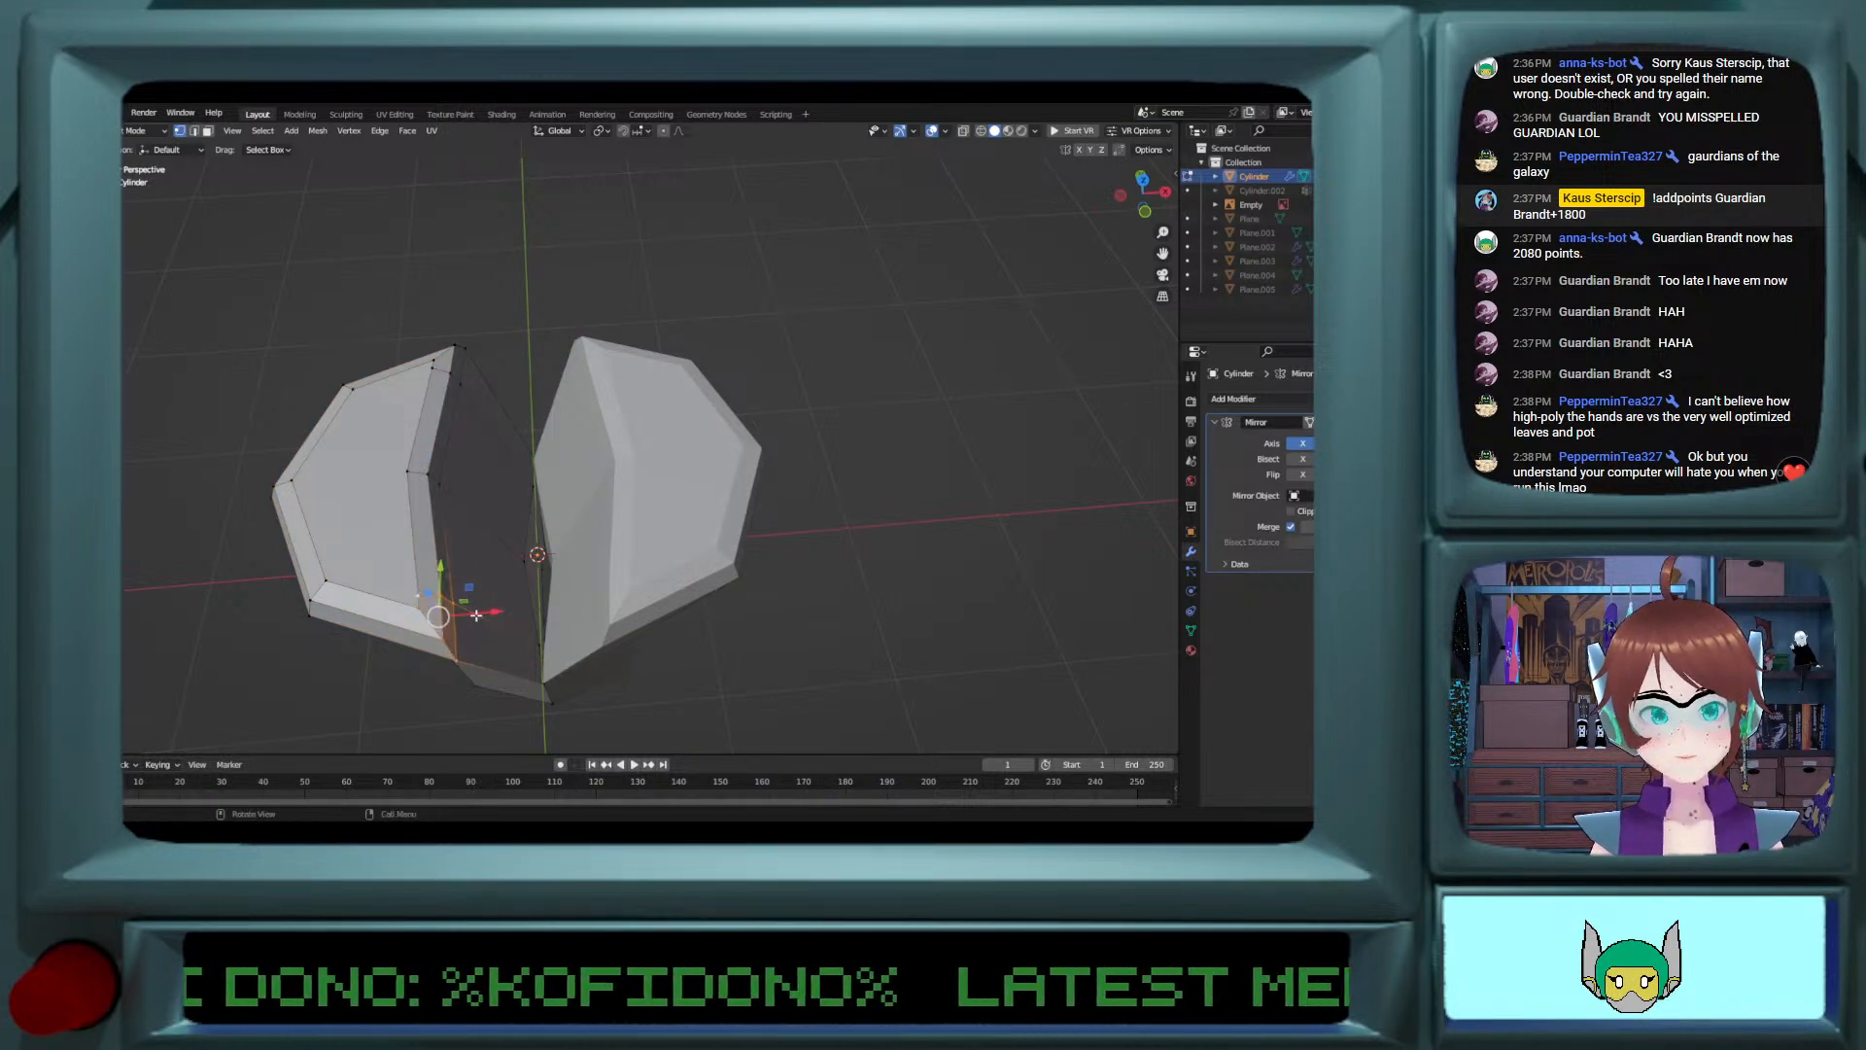
Step: Try to move the selected front corner vertices inward with X mesh symmetry enabled
click(472, 603)
key(ctrl+z)
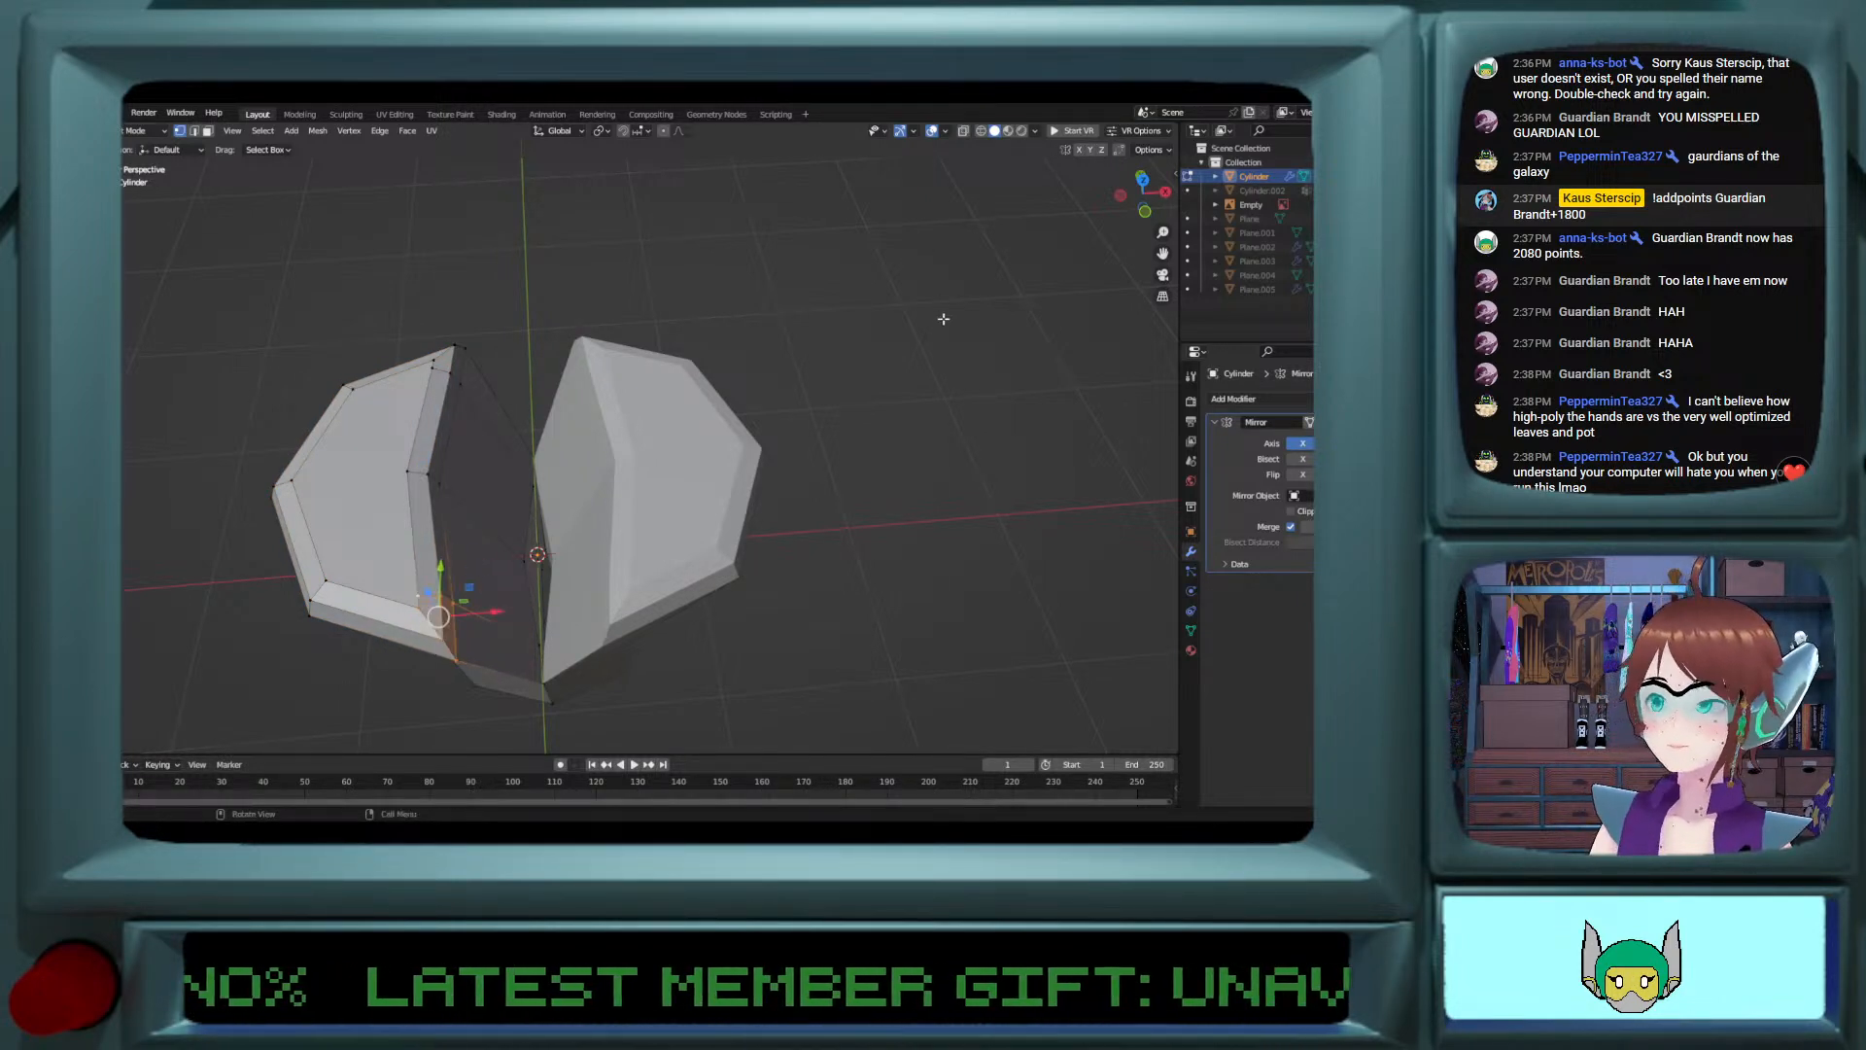
click(1078, 151)
drag(490, 609, 513, 604)
key(ctrl+z)
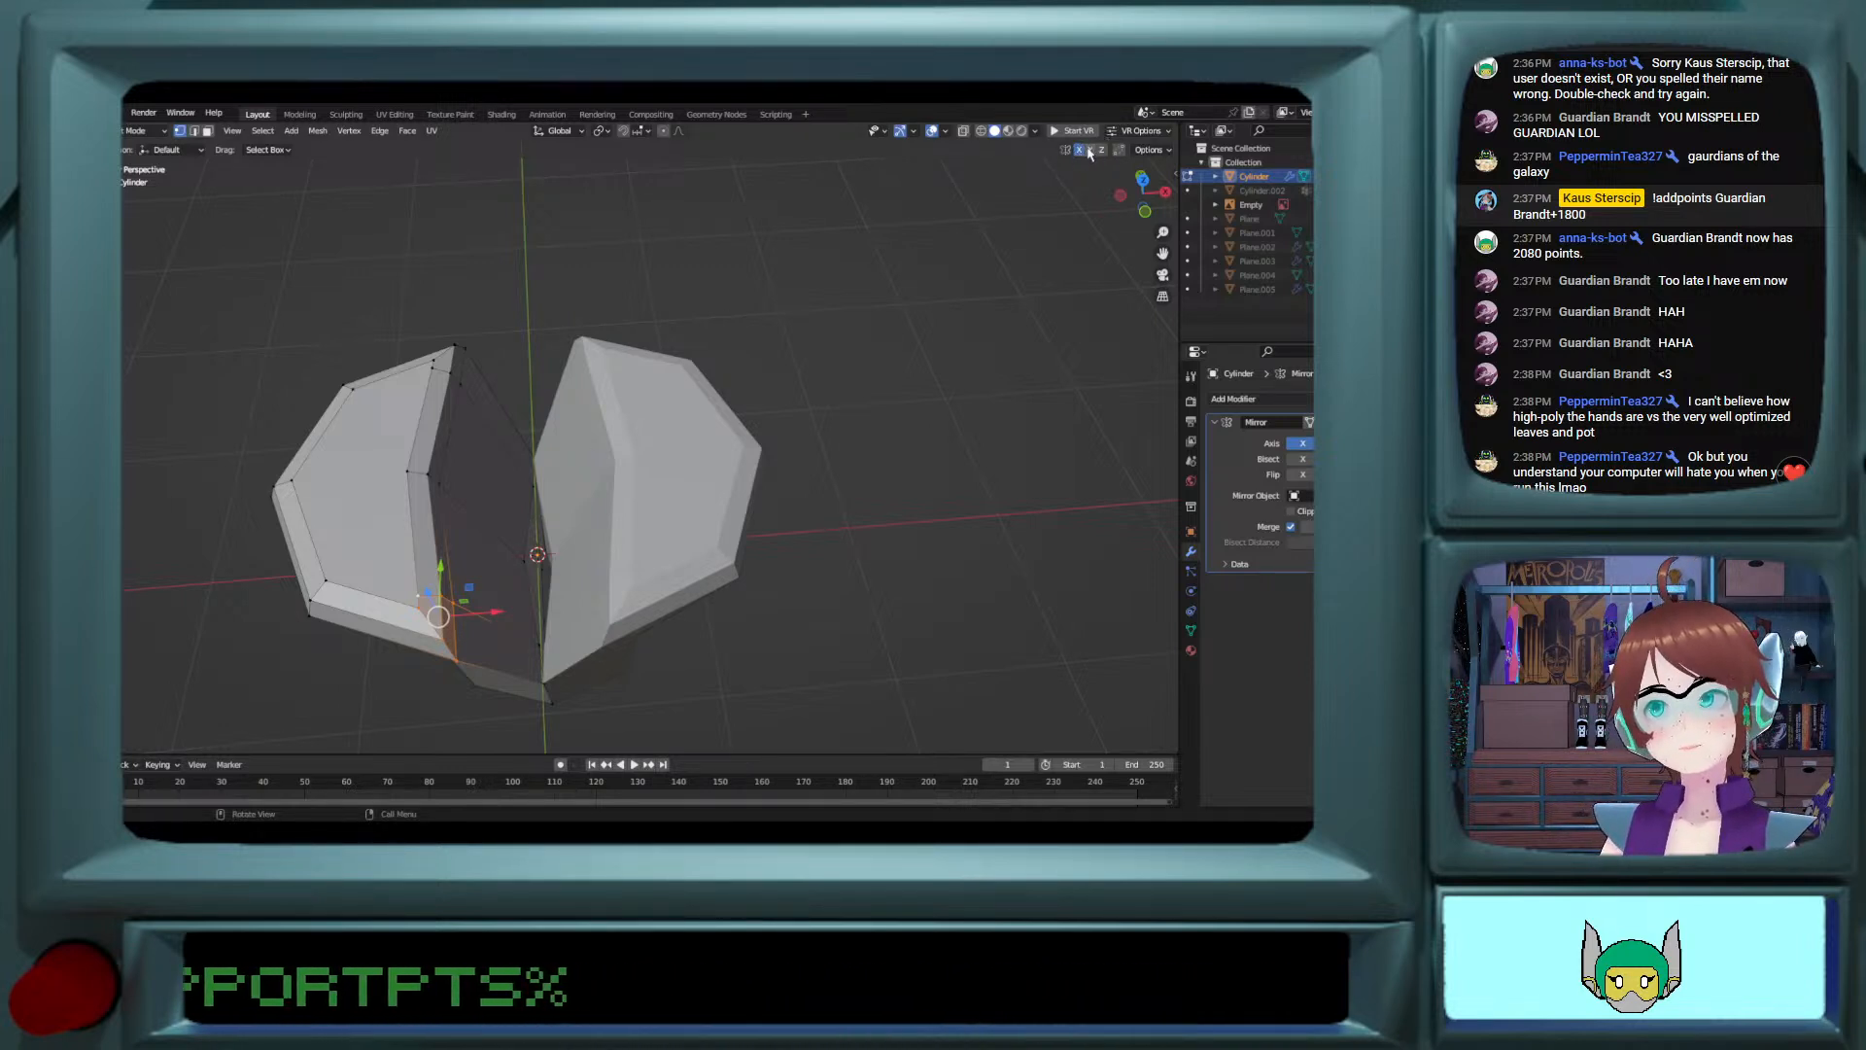
Step: With Y mesh symmetry enabled, move the selected inner corner vertices about 0.153 m toward the centre along X
drag(509, 605, 545, 611)
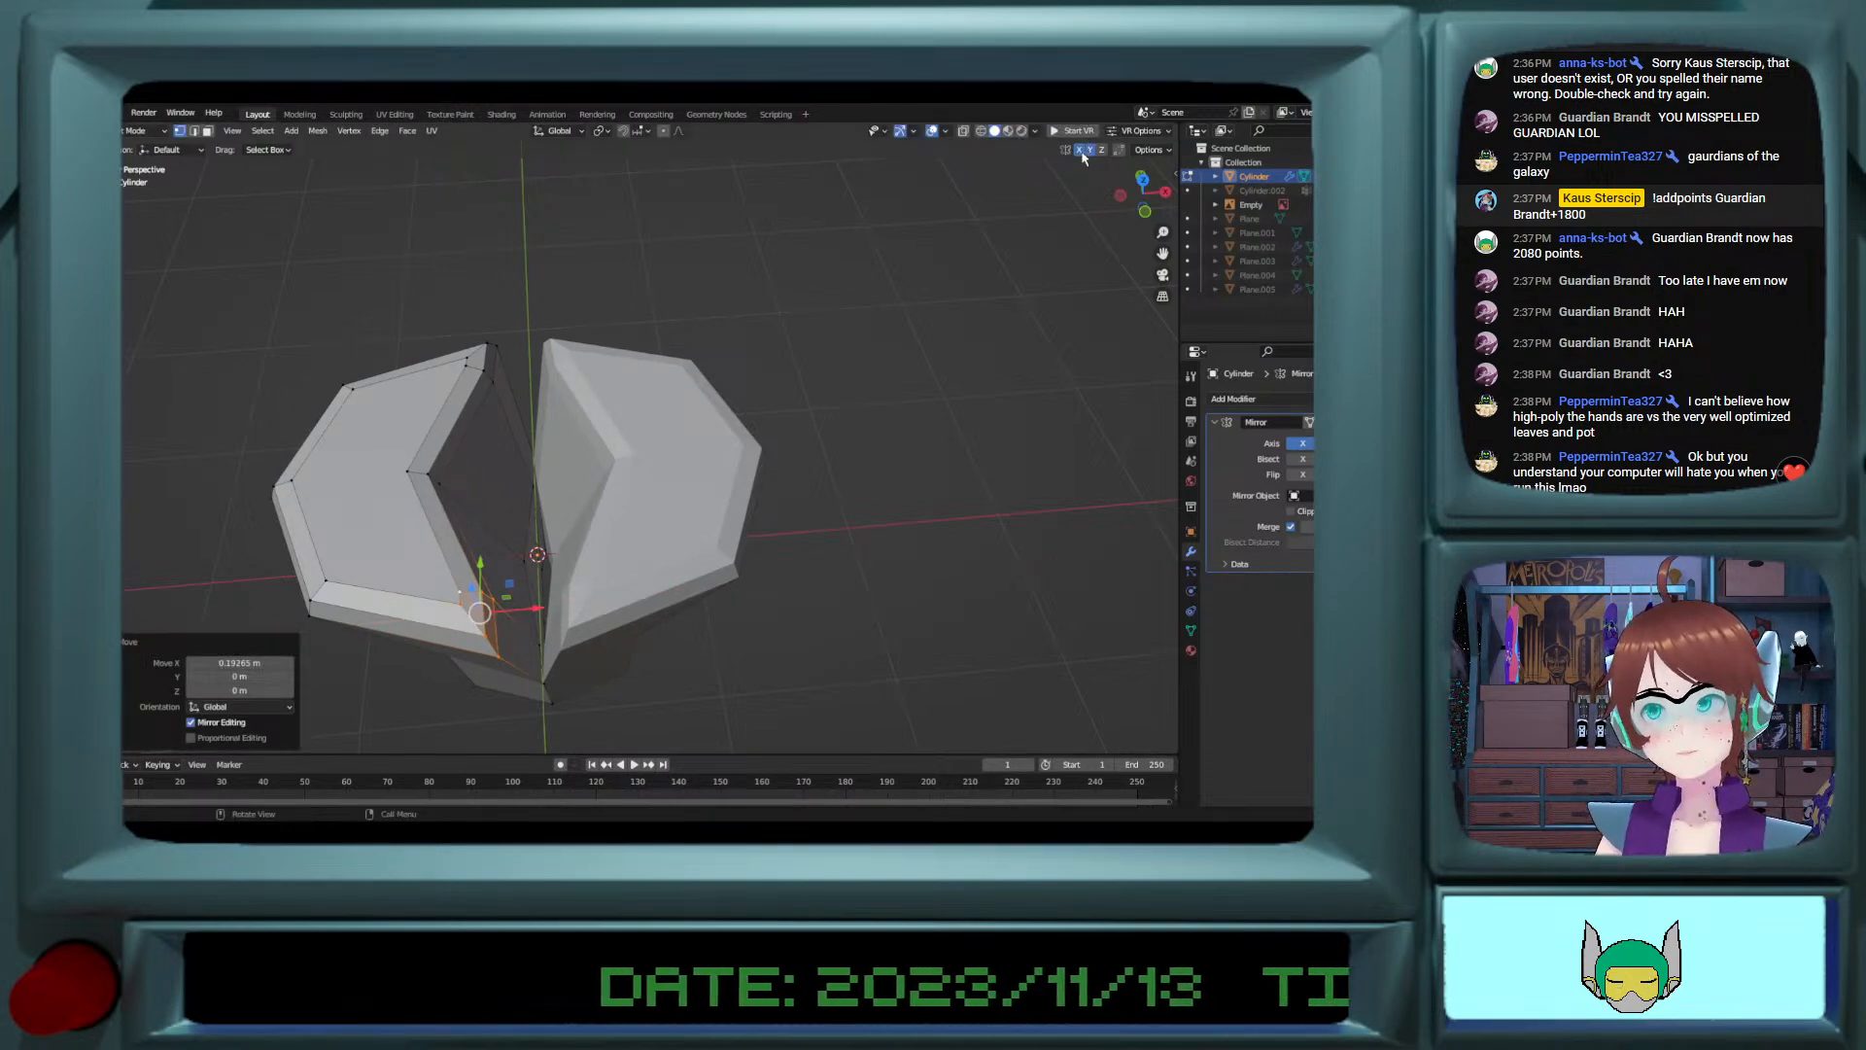
middle_drag(598, 439, 680, 513)
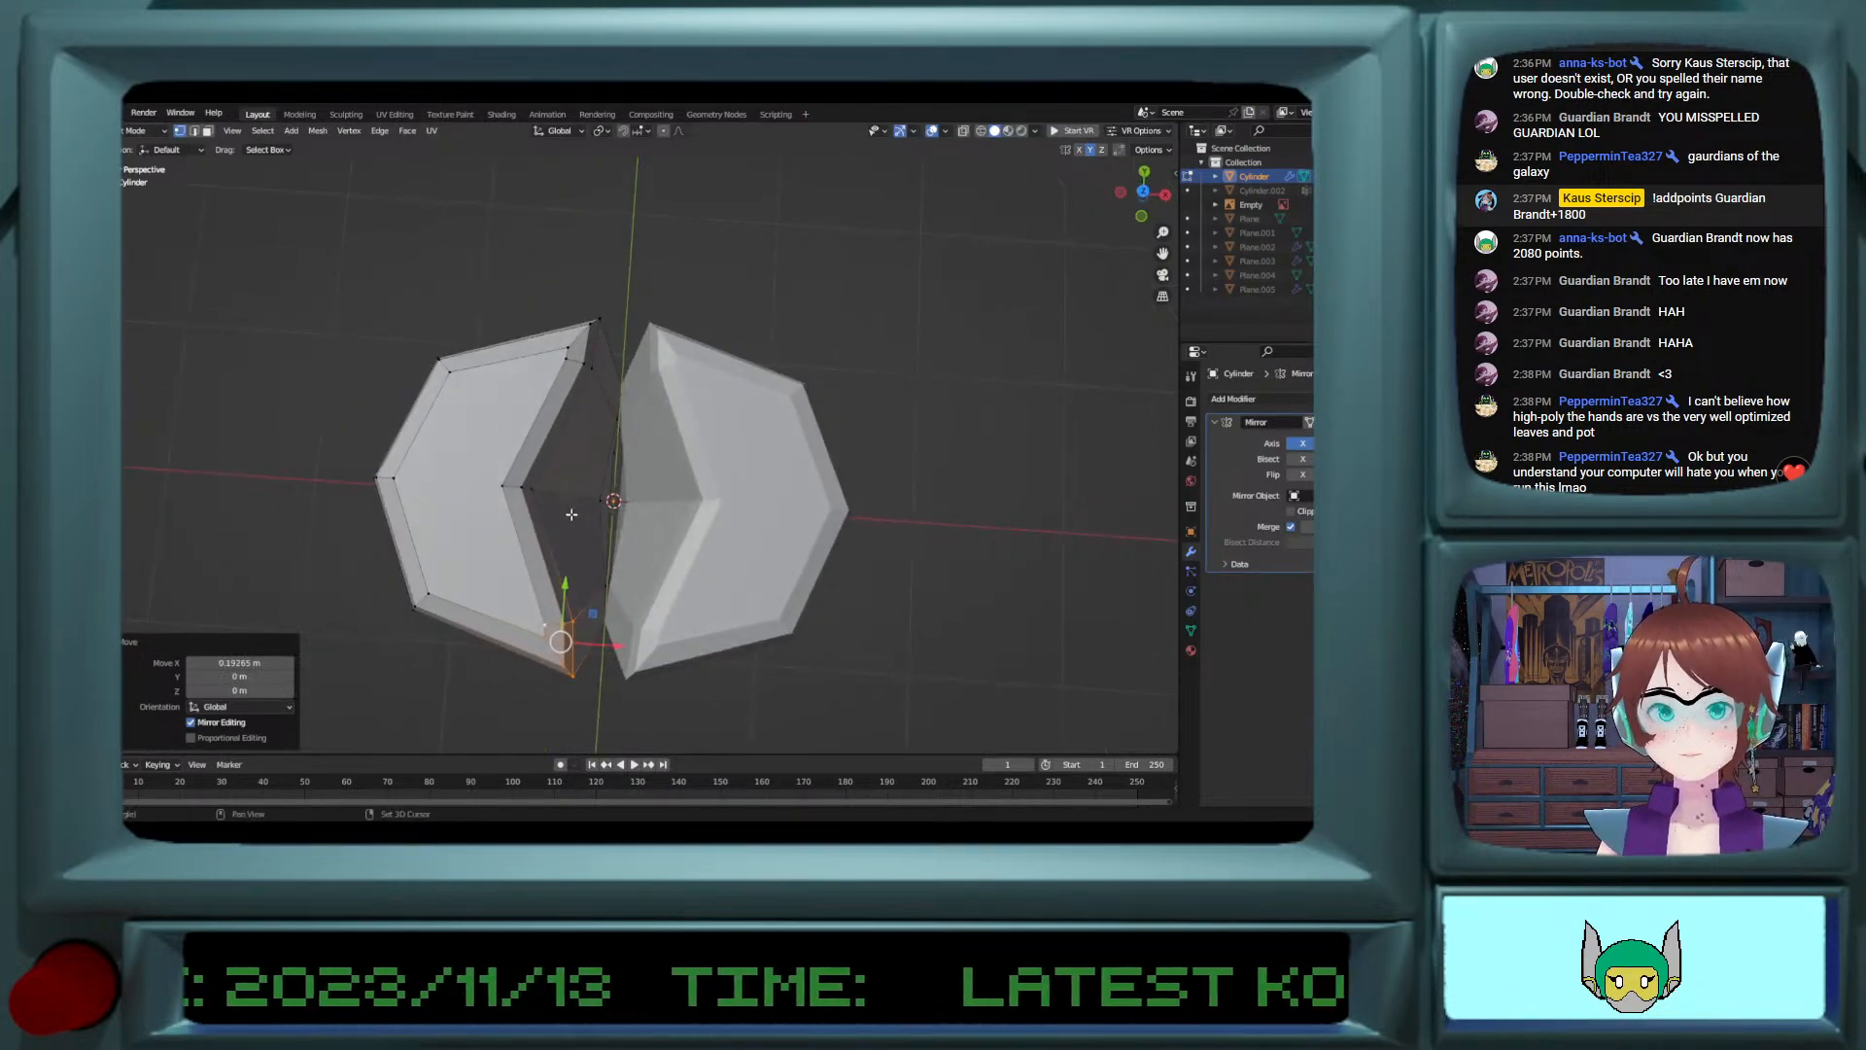
click(909, 485)
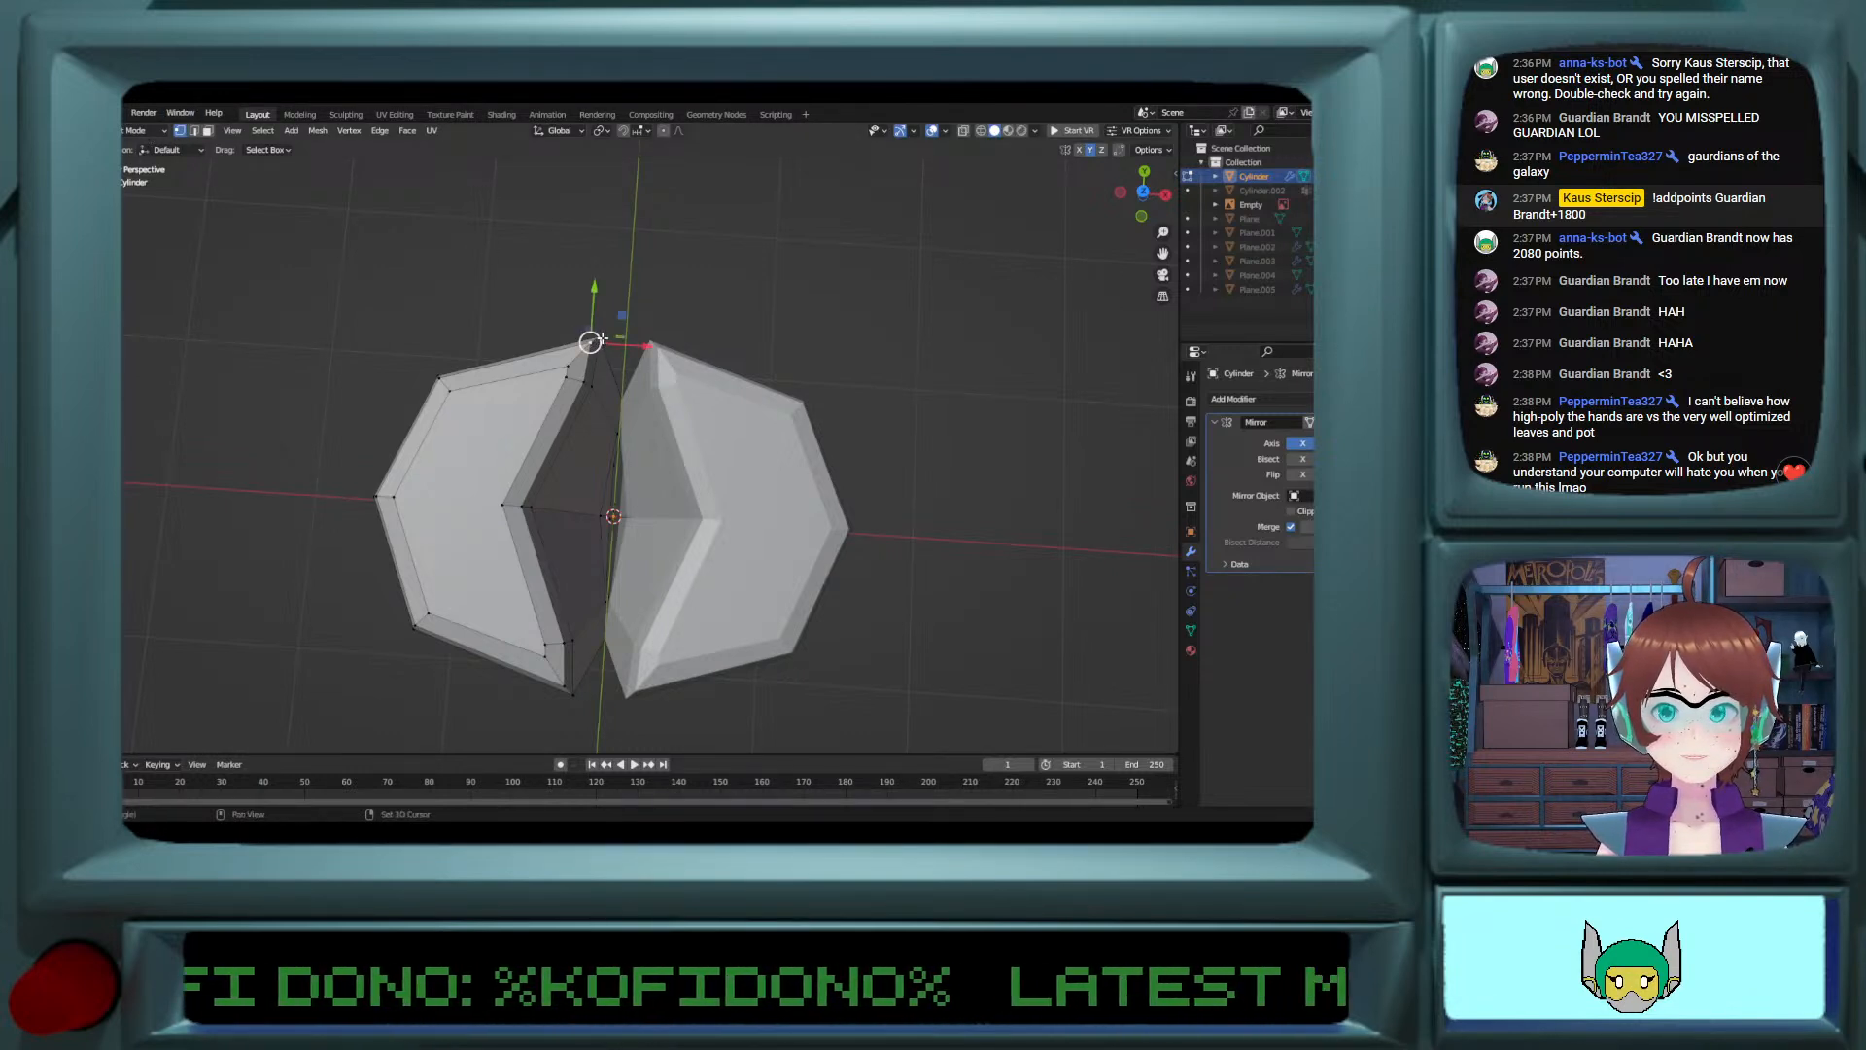
Step: Move the outermost tip vertex of the inner edge about 0.065 m toward the centre along X
key(g)
key(x)
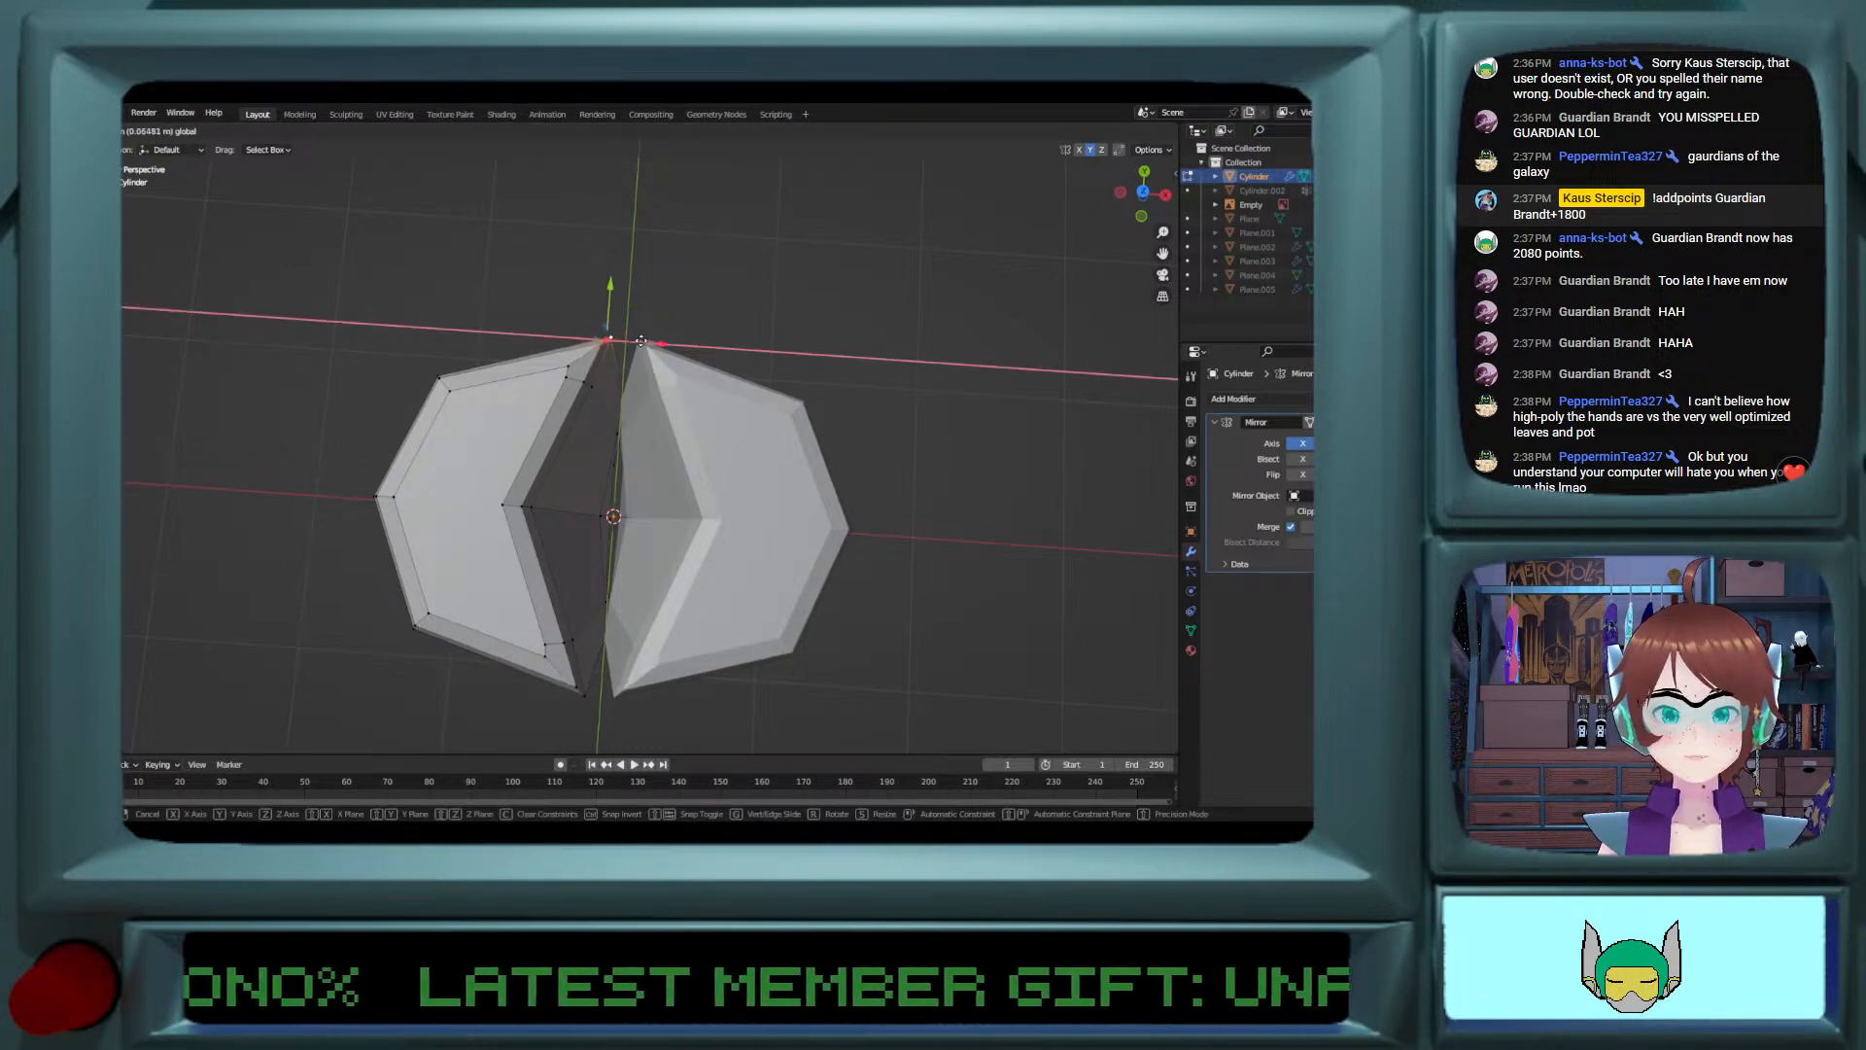
click(638, 343)
middle_drag(638, 342, 639, 321)
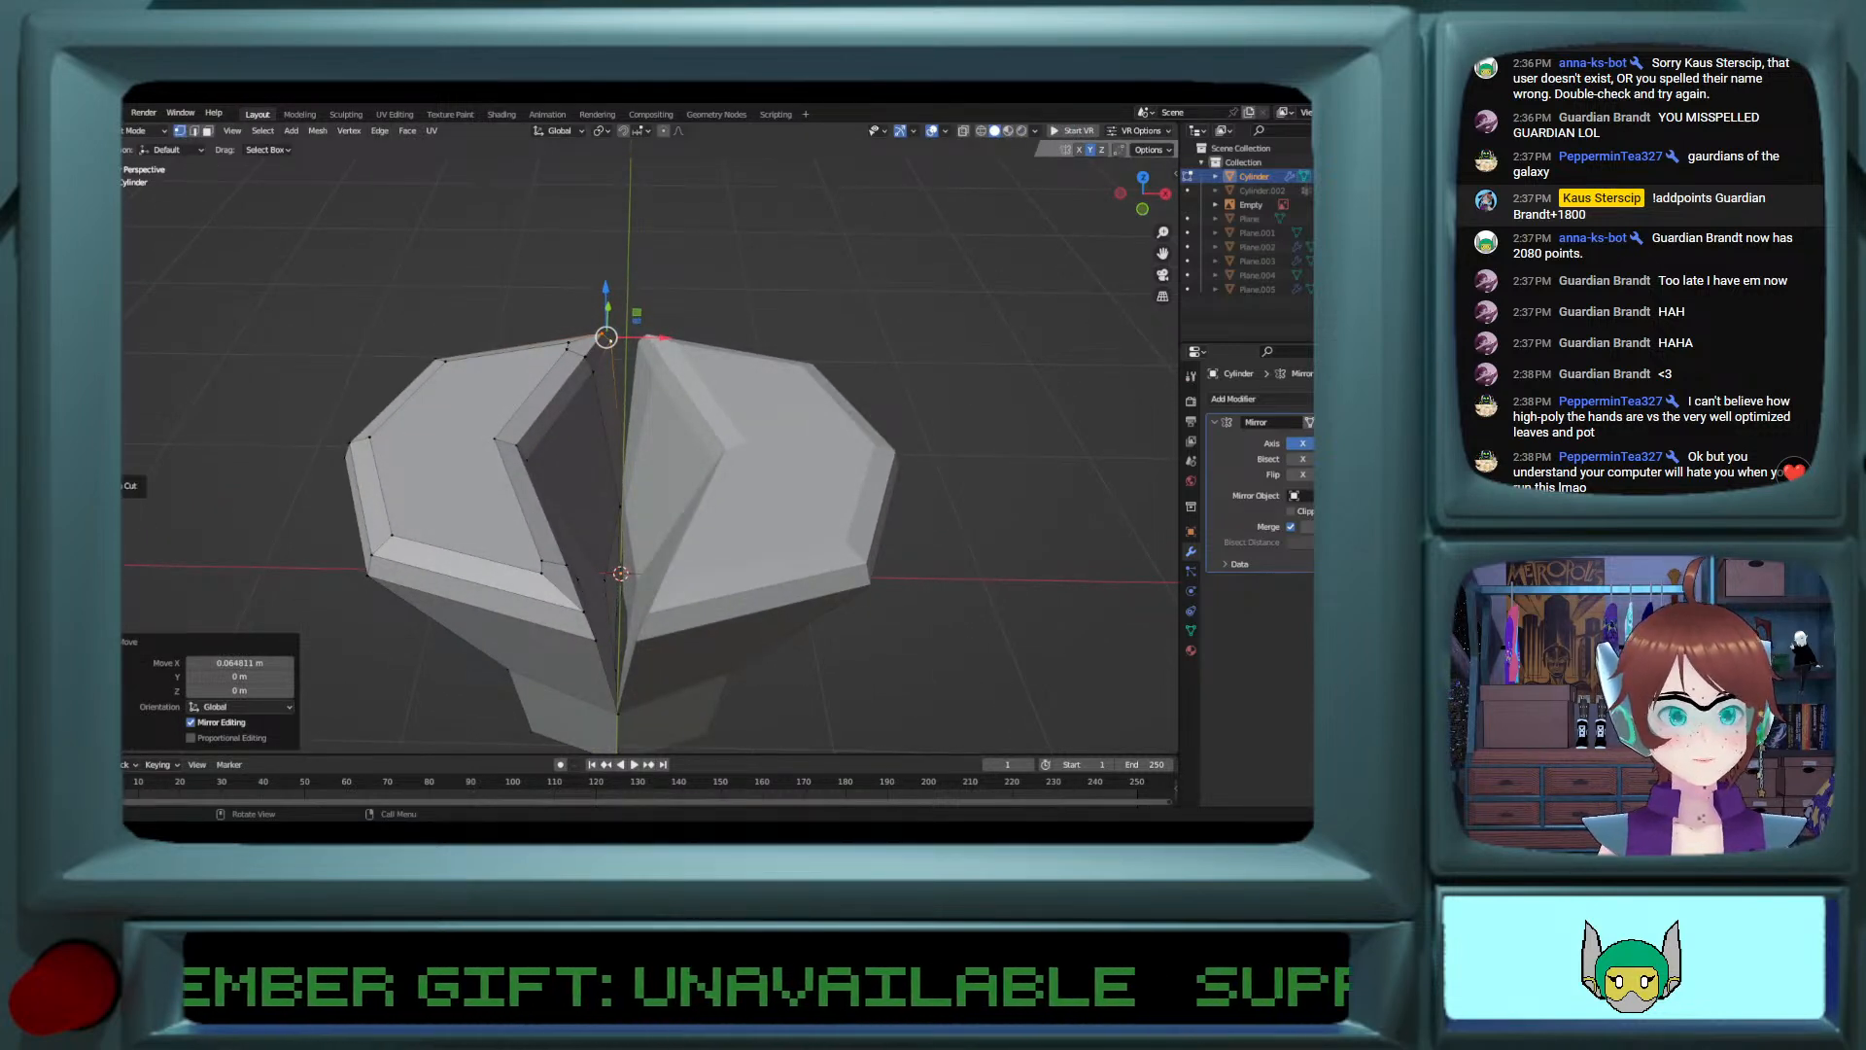
Step: Add a single loop cut across the concave inner side and pull it outward along X to round the hollow
click(122, 485)
click(537, 500)
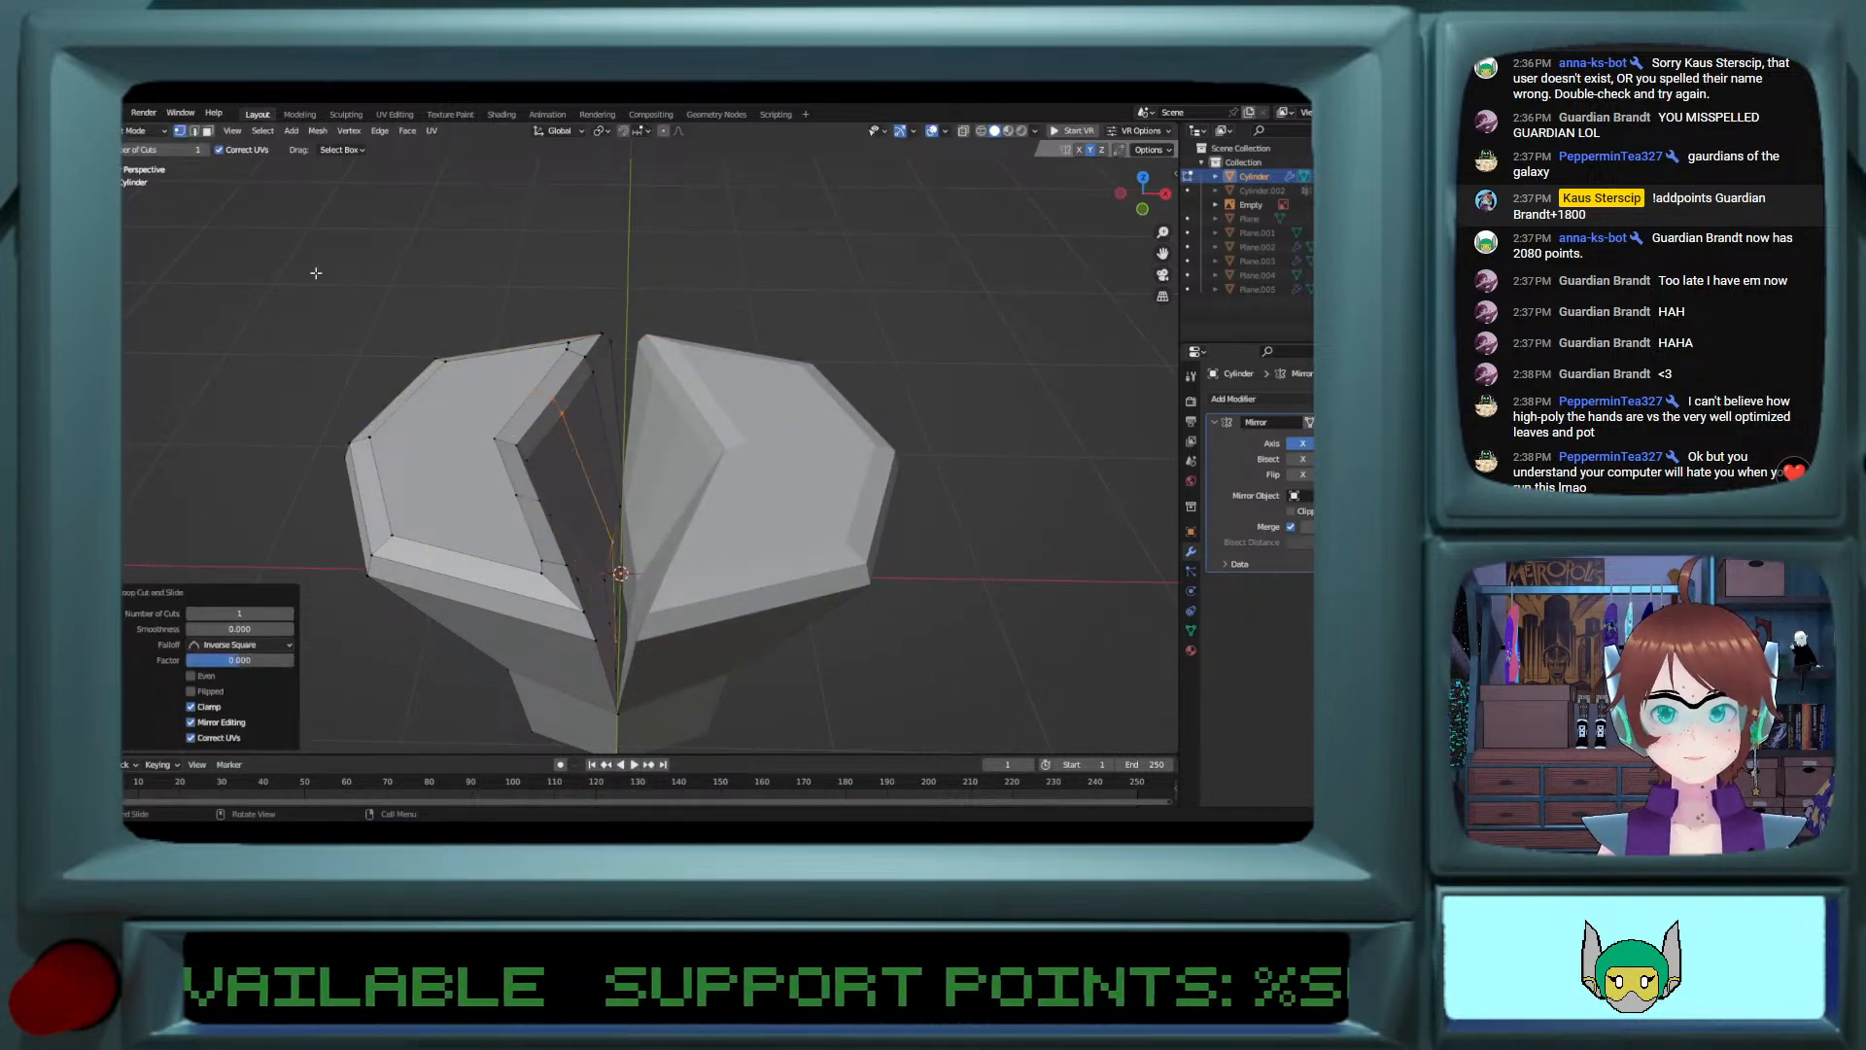
click(123, 233)
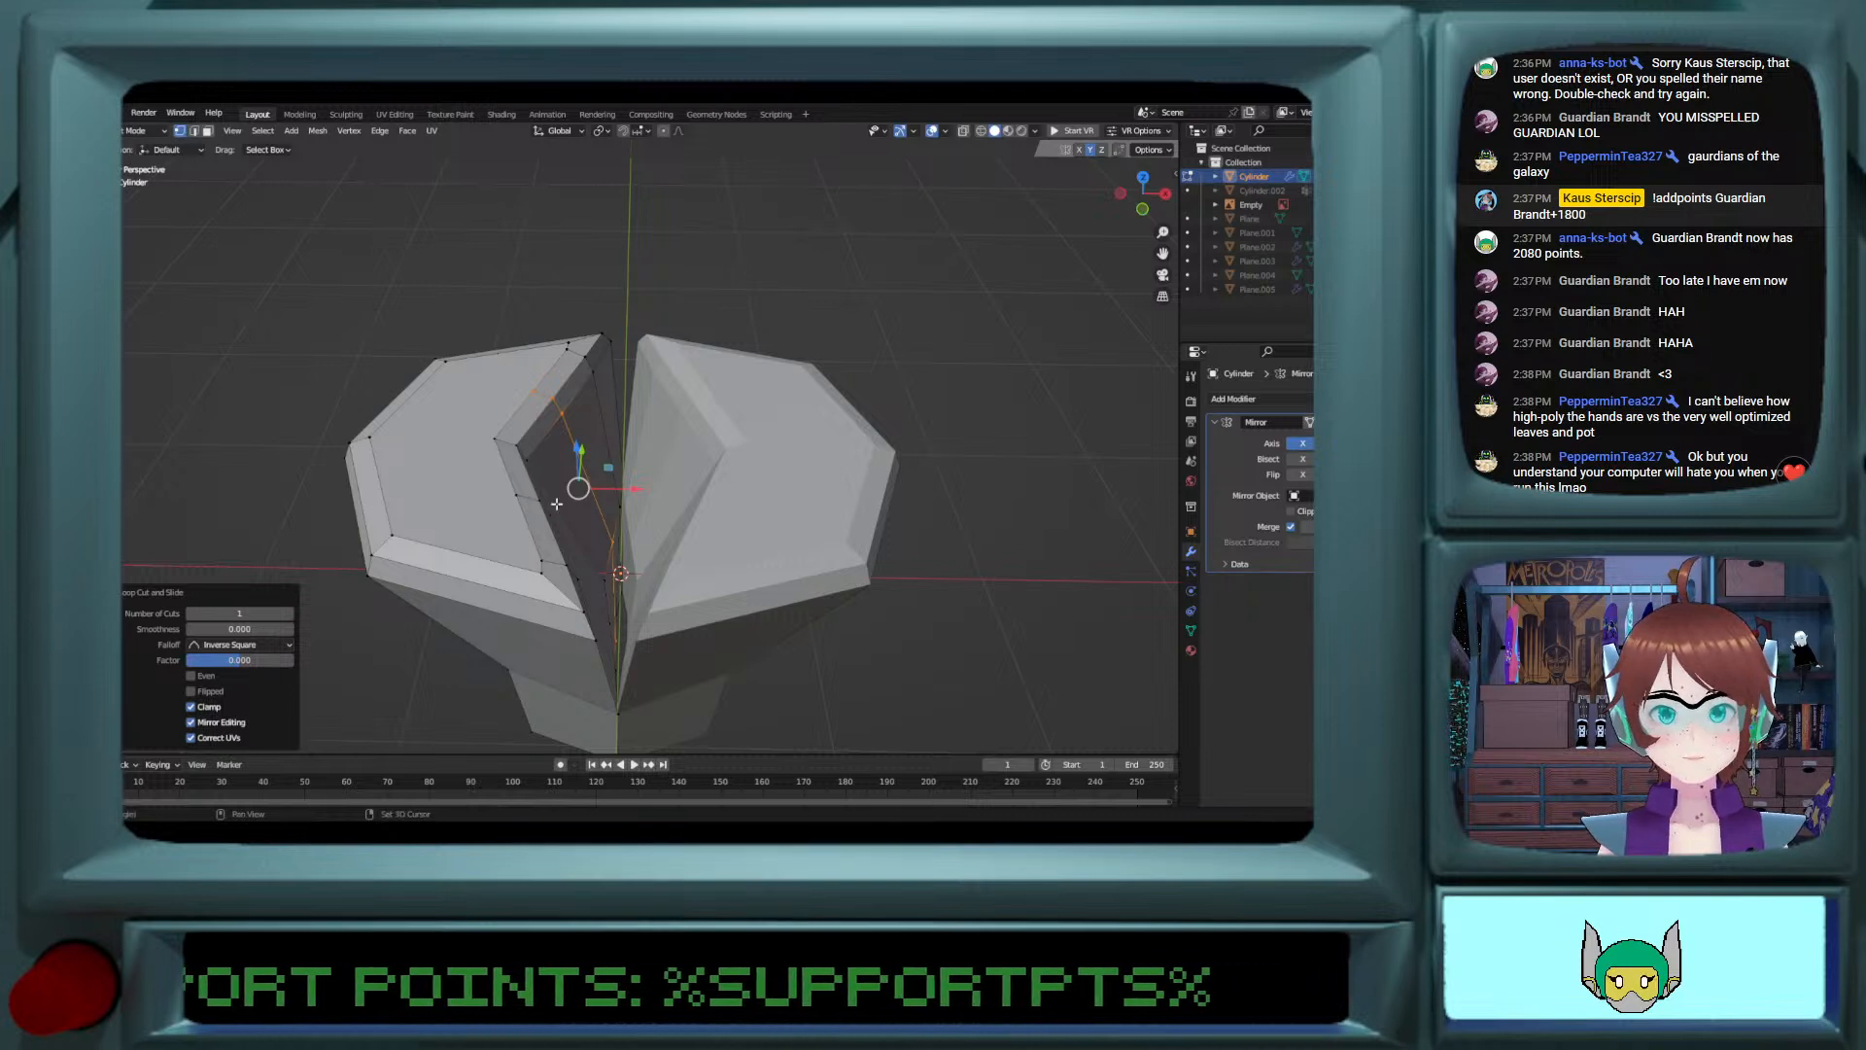
drag(616, 490, 601, 492)
key(Tab)
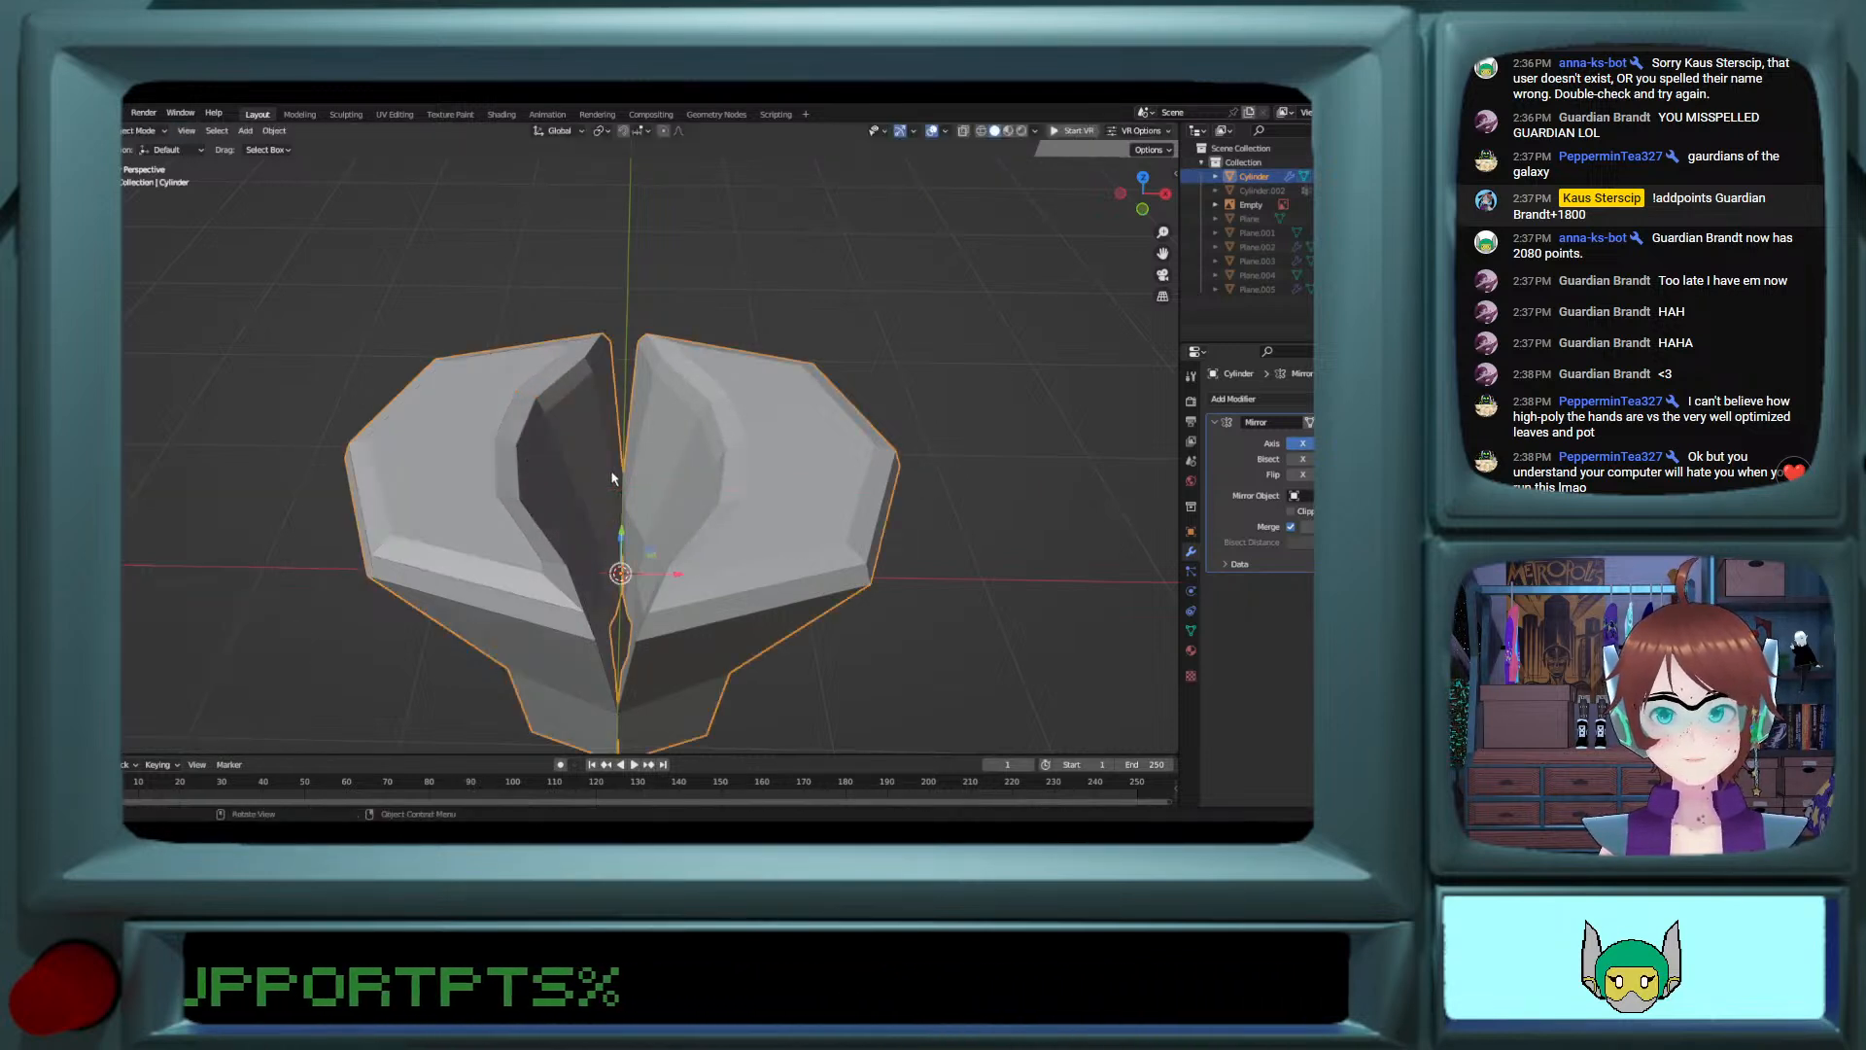
middle_drag(601, 491, 579, 611)
key(Tab)
key(Tab)
middle_drag(564, 416, 499, 300)
key(Tab)
scroll(493, 294, up, 2)
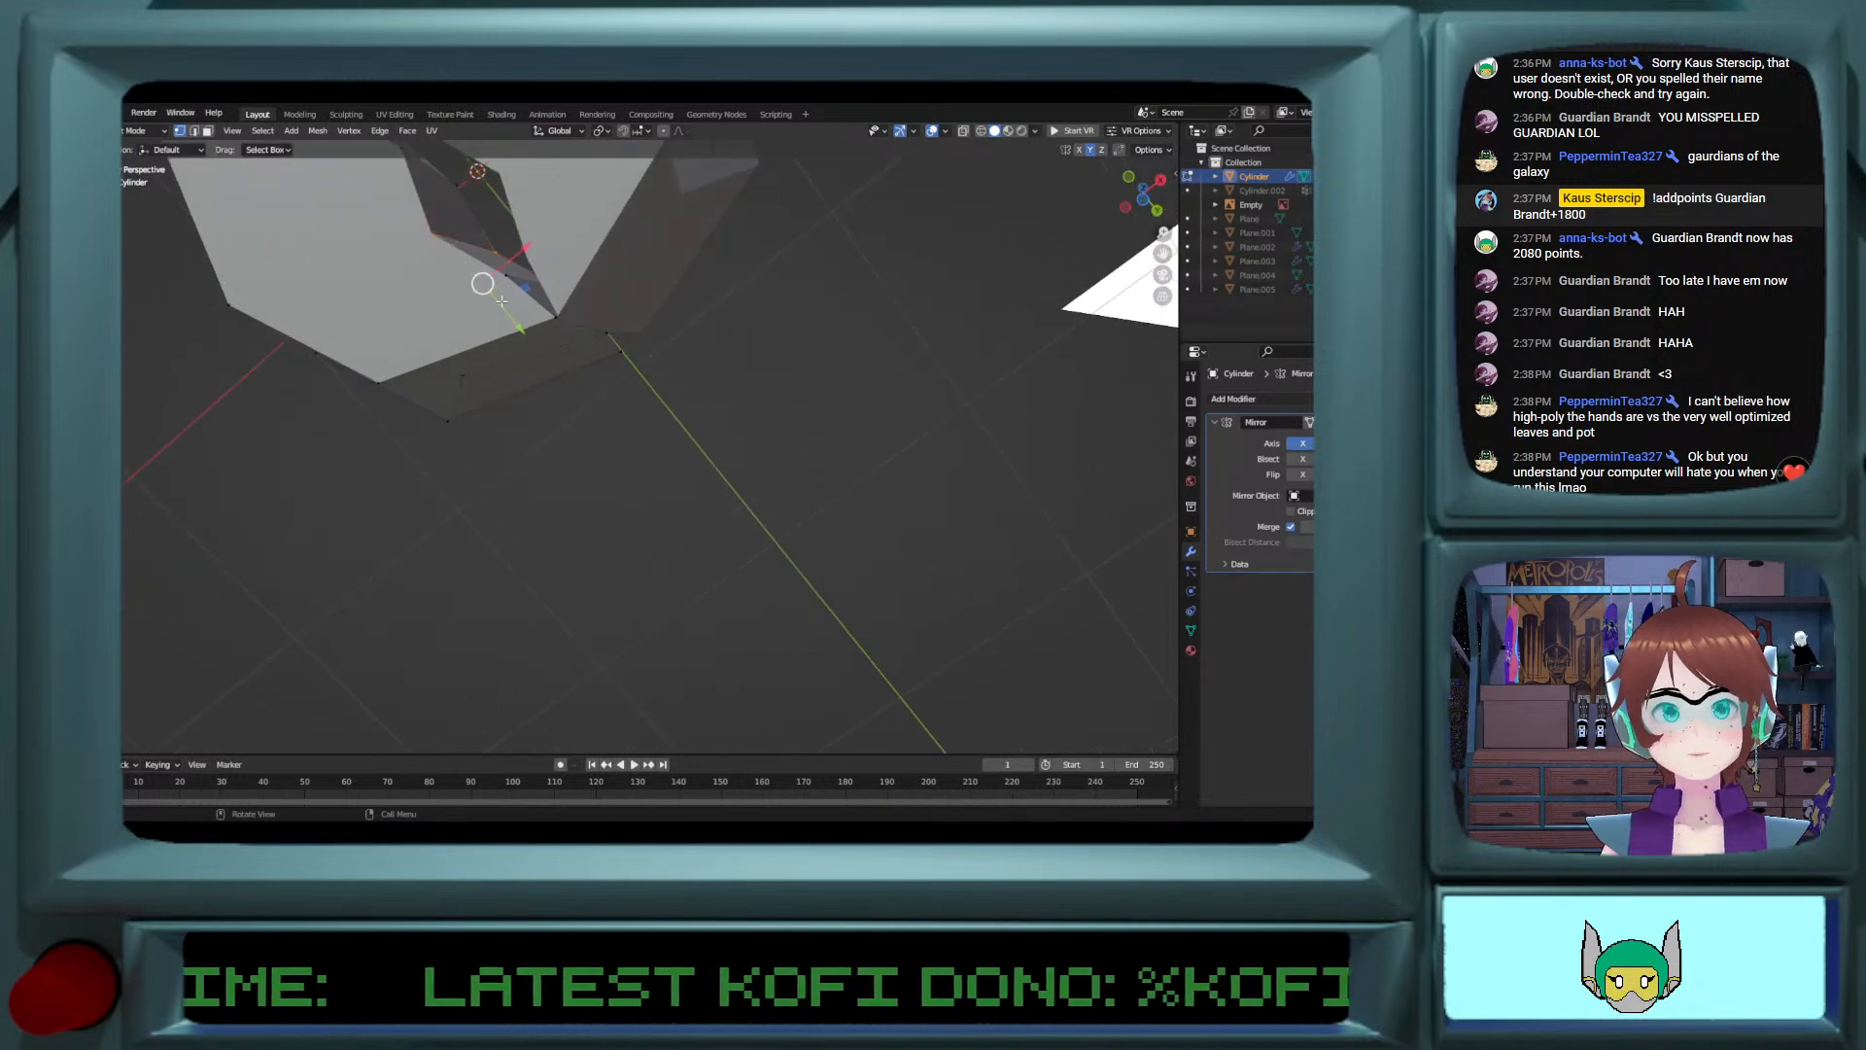
Step: Move the selected middle edge of the concave inner side about 0.094 m in the negative X direction to smooth the hollow
shift+middle_drag(437, 241, 488, 292)
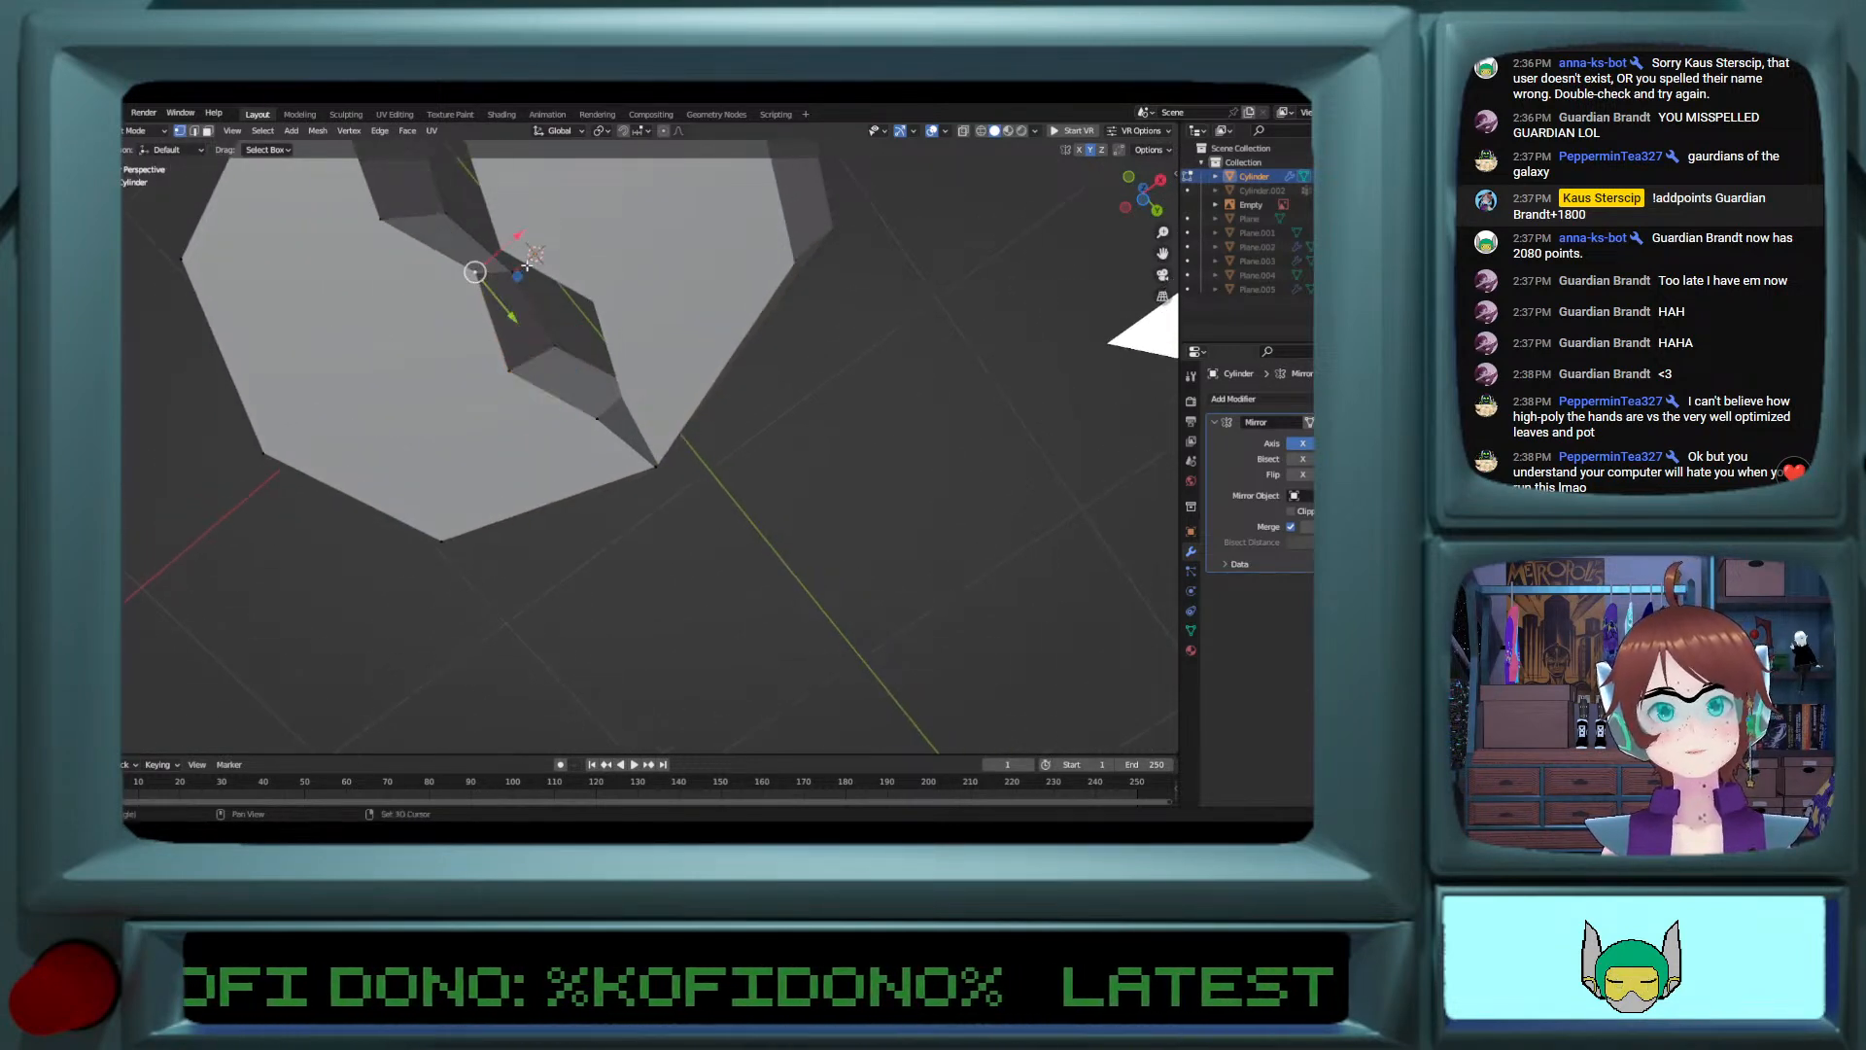
key(g)
key(x)
click(461, 244)
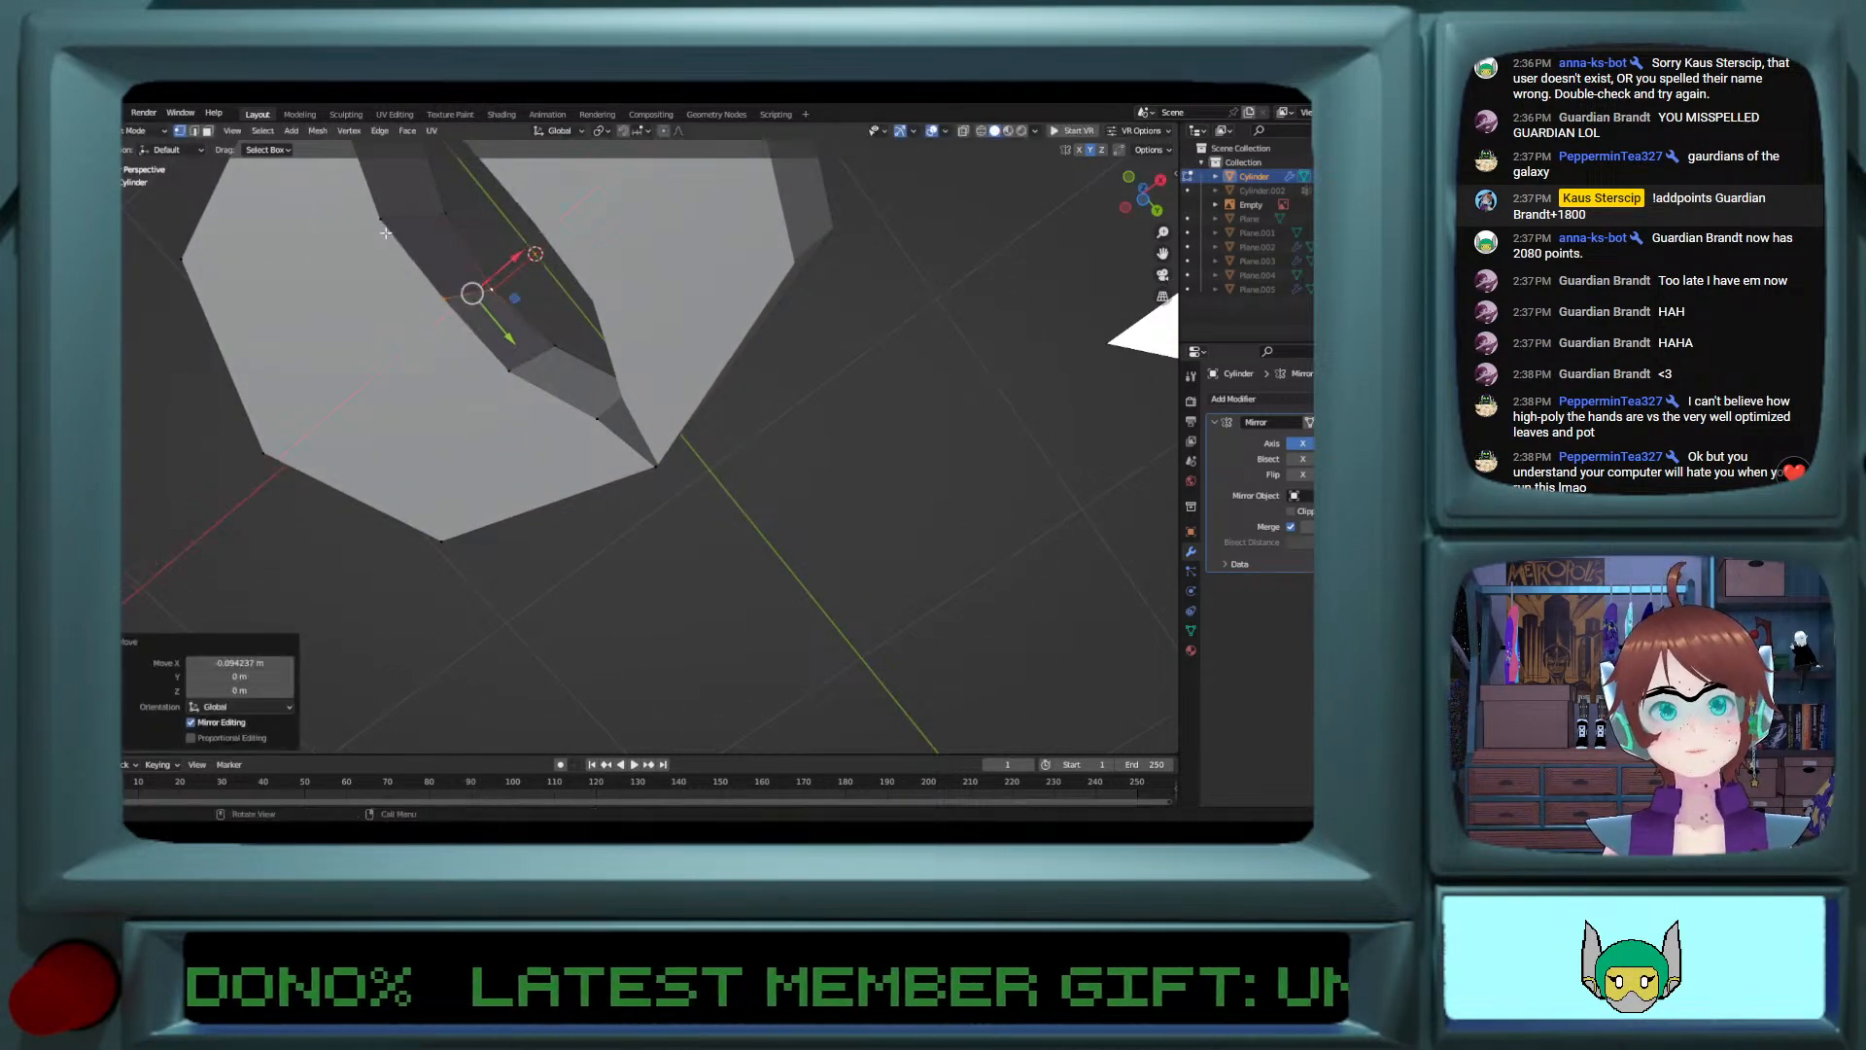
Step: Select the middle vertices of the hollow's underside rim and move them about 0.104 m along X toward the centre
click(385, 227)
mouse_move(442, 214)
middle_down()
mouse_move(487, 228)
mouse_move(453, 215)
middle_up()
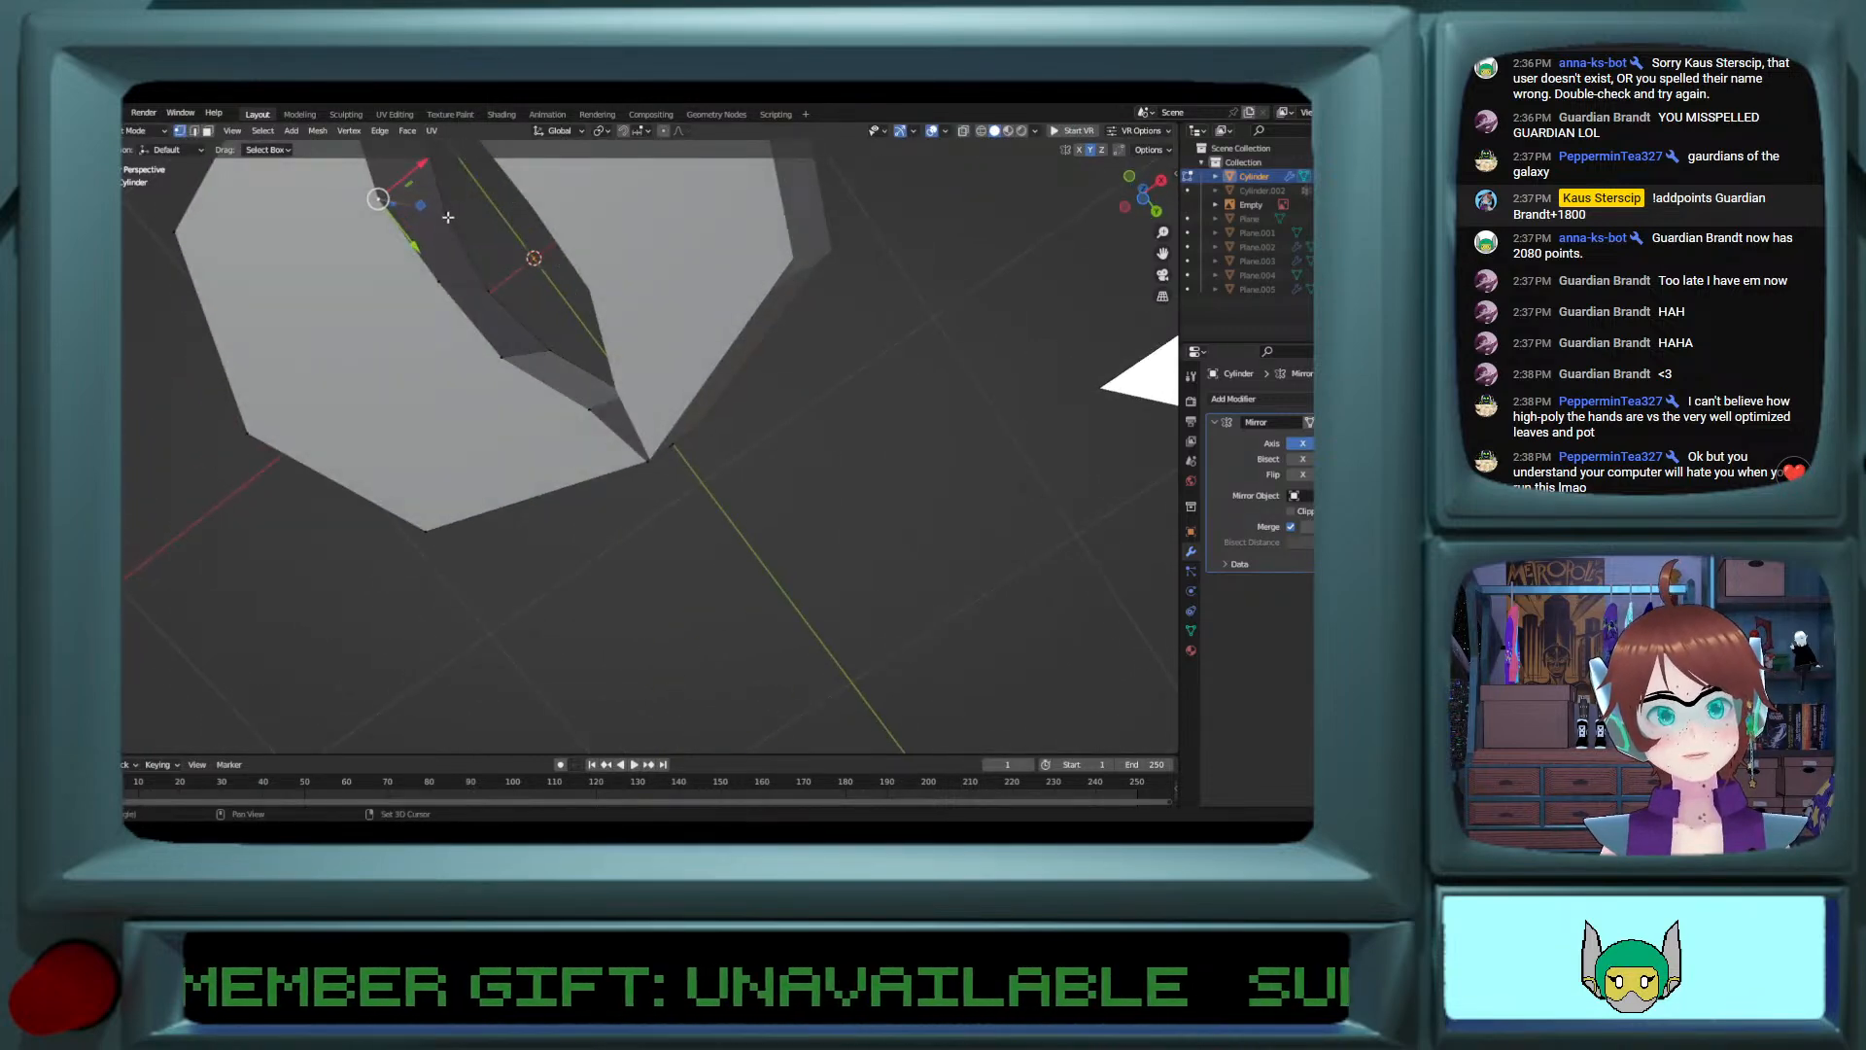
shift+click(449, 216)
shift+click(480, 295)
shift+click(443, 293)
shift+click(506, 348)
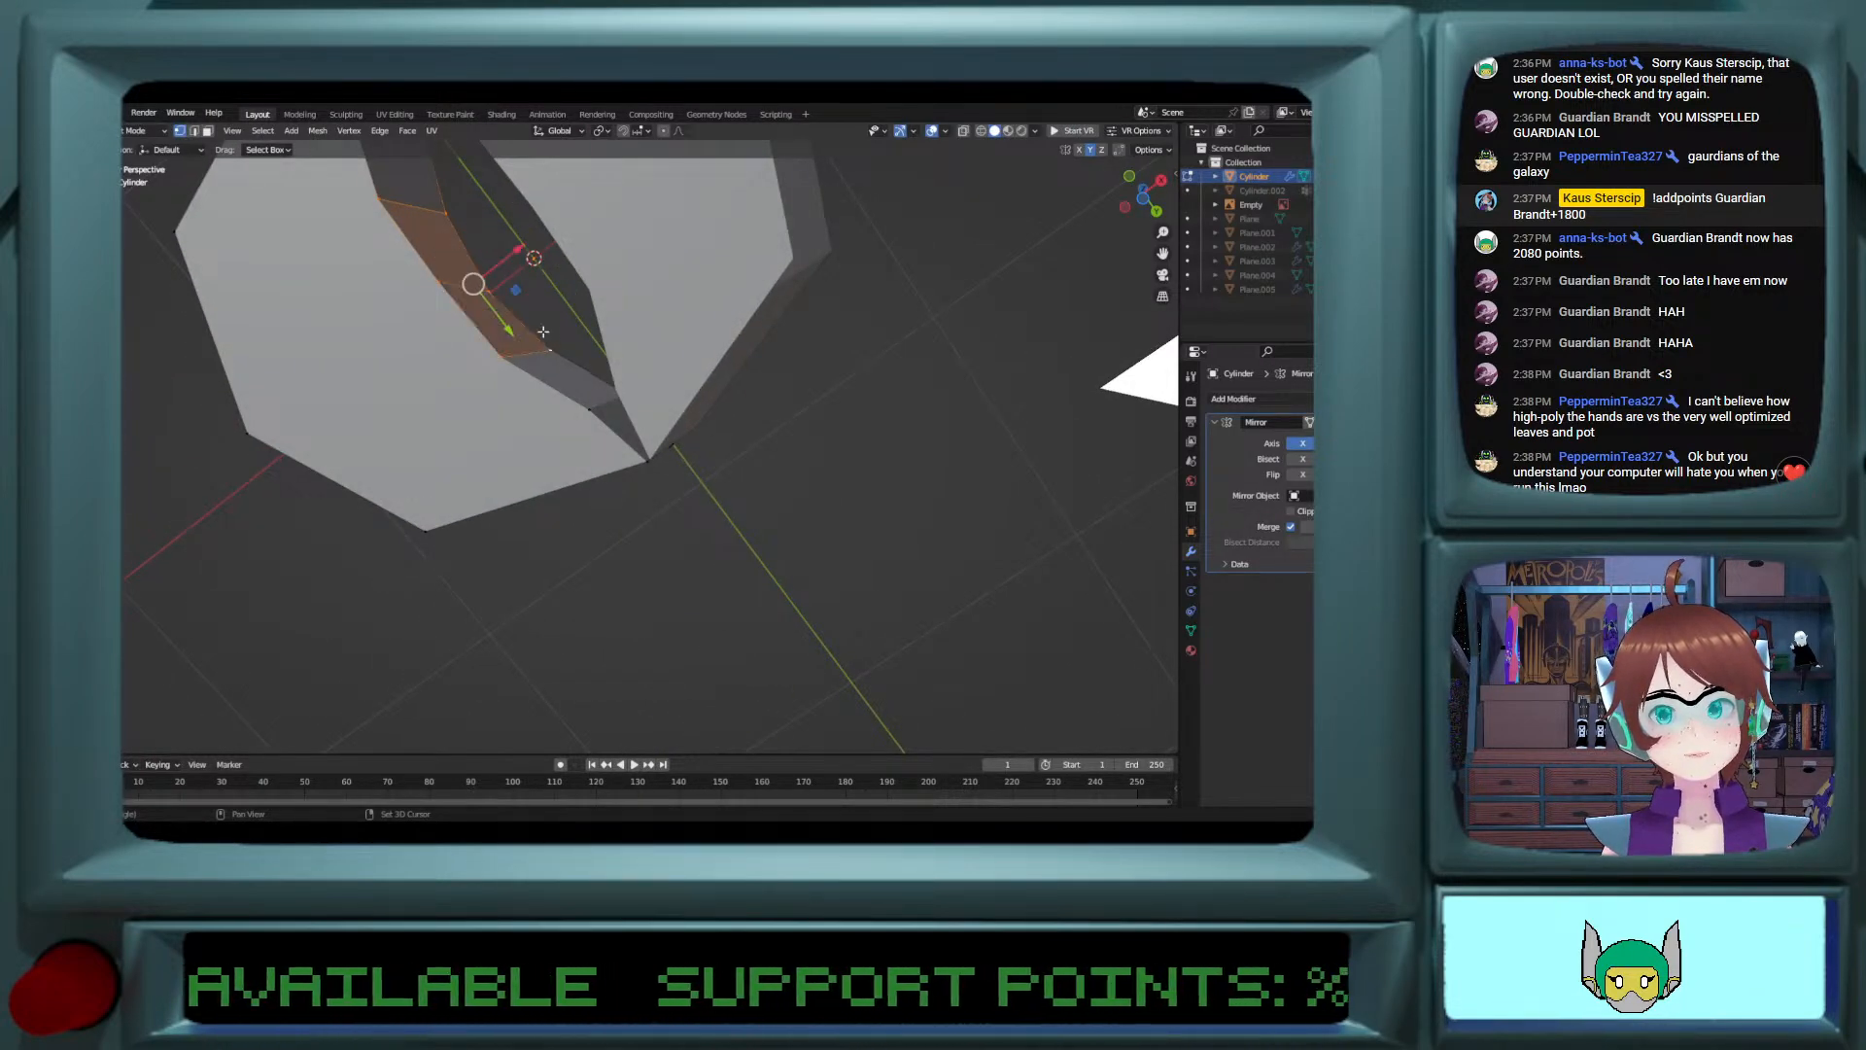
drag(510, 261, 548, 236)
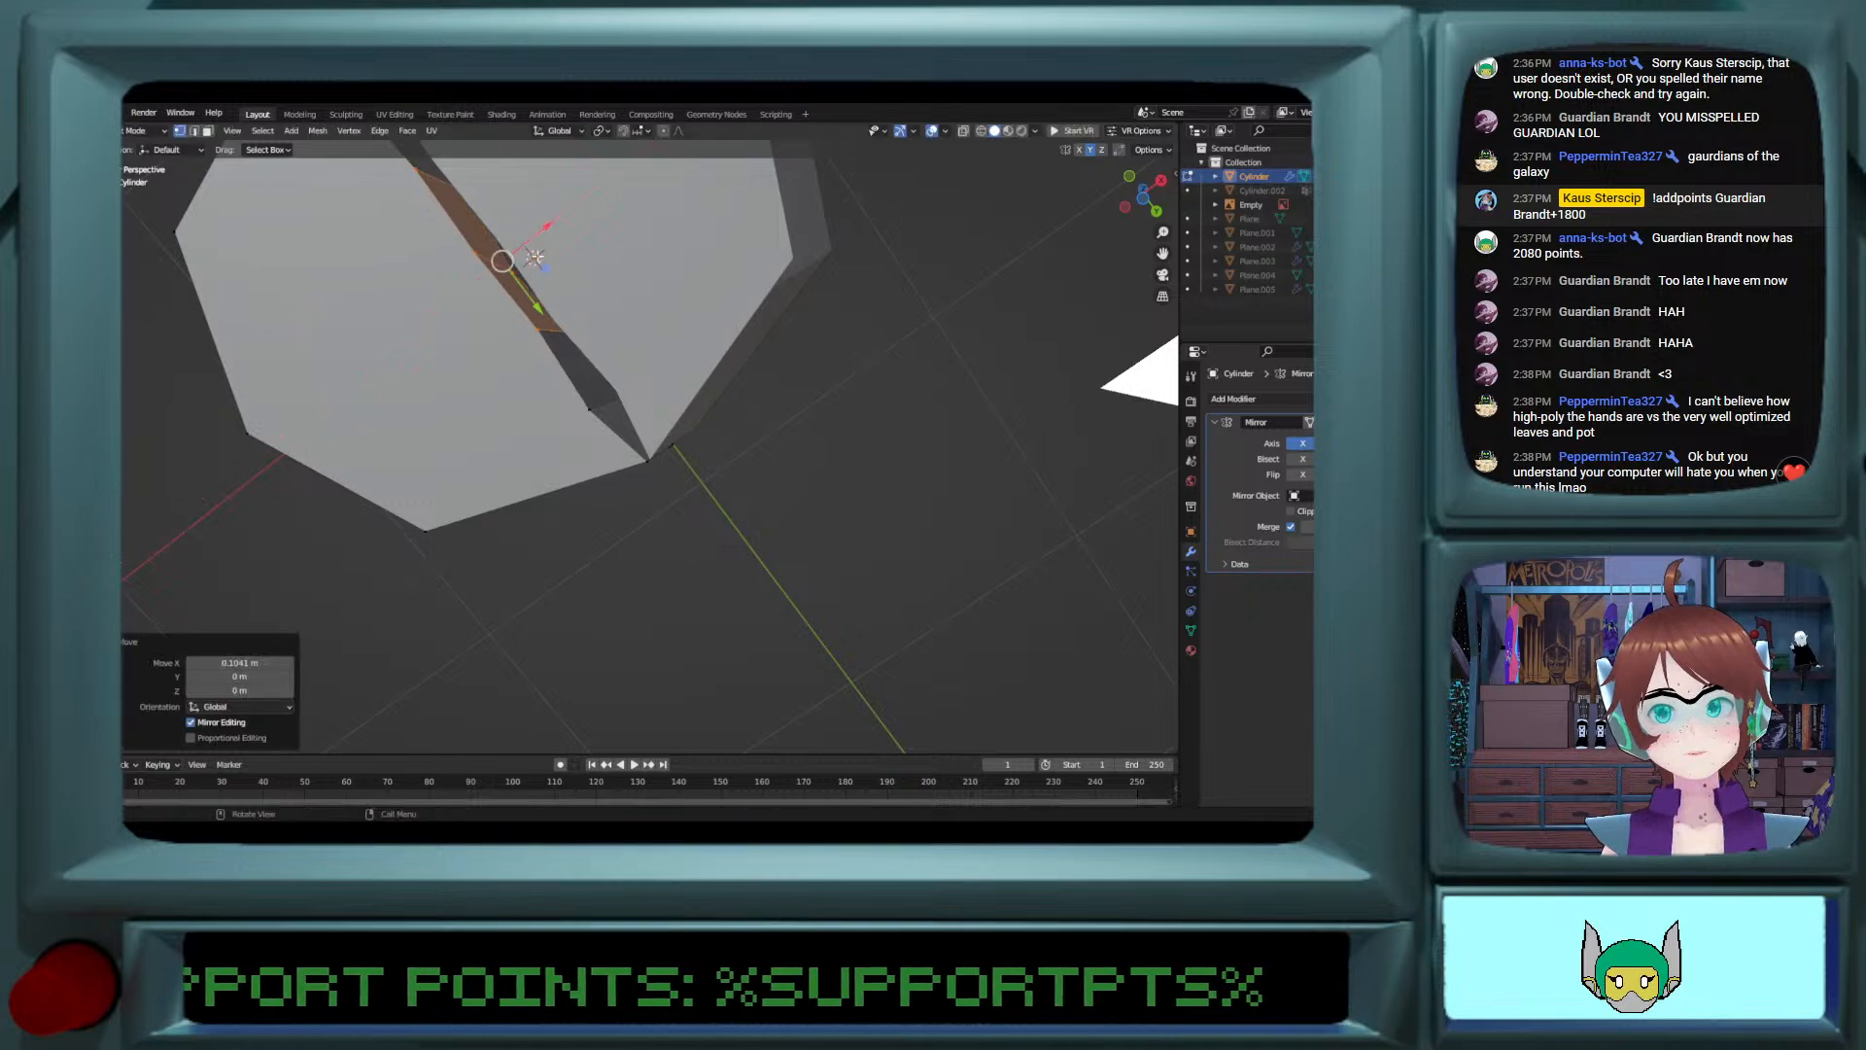
middle_drag(546, 239, 608, 628)
scroll(530, 589, up, 3)
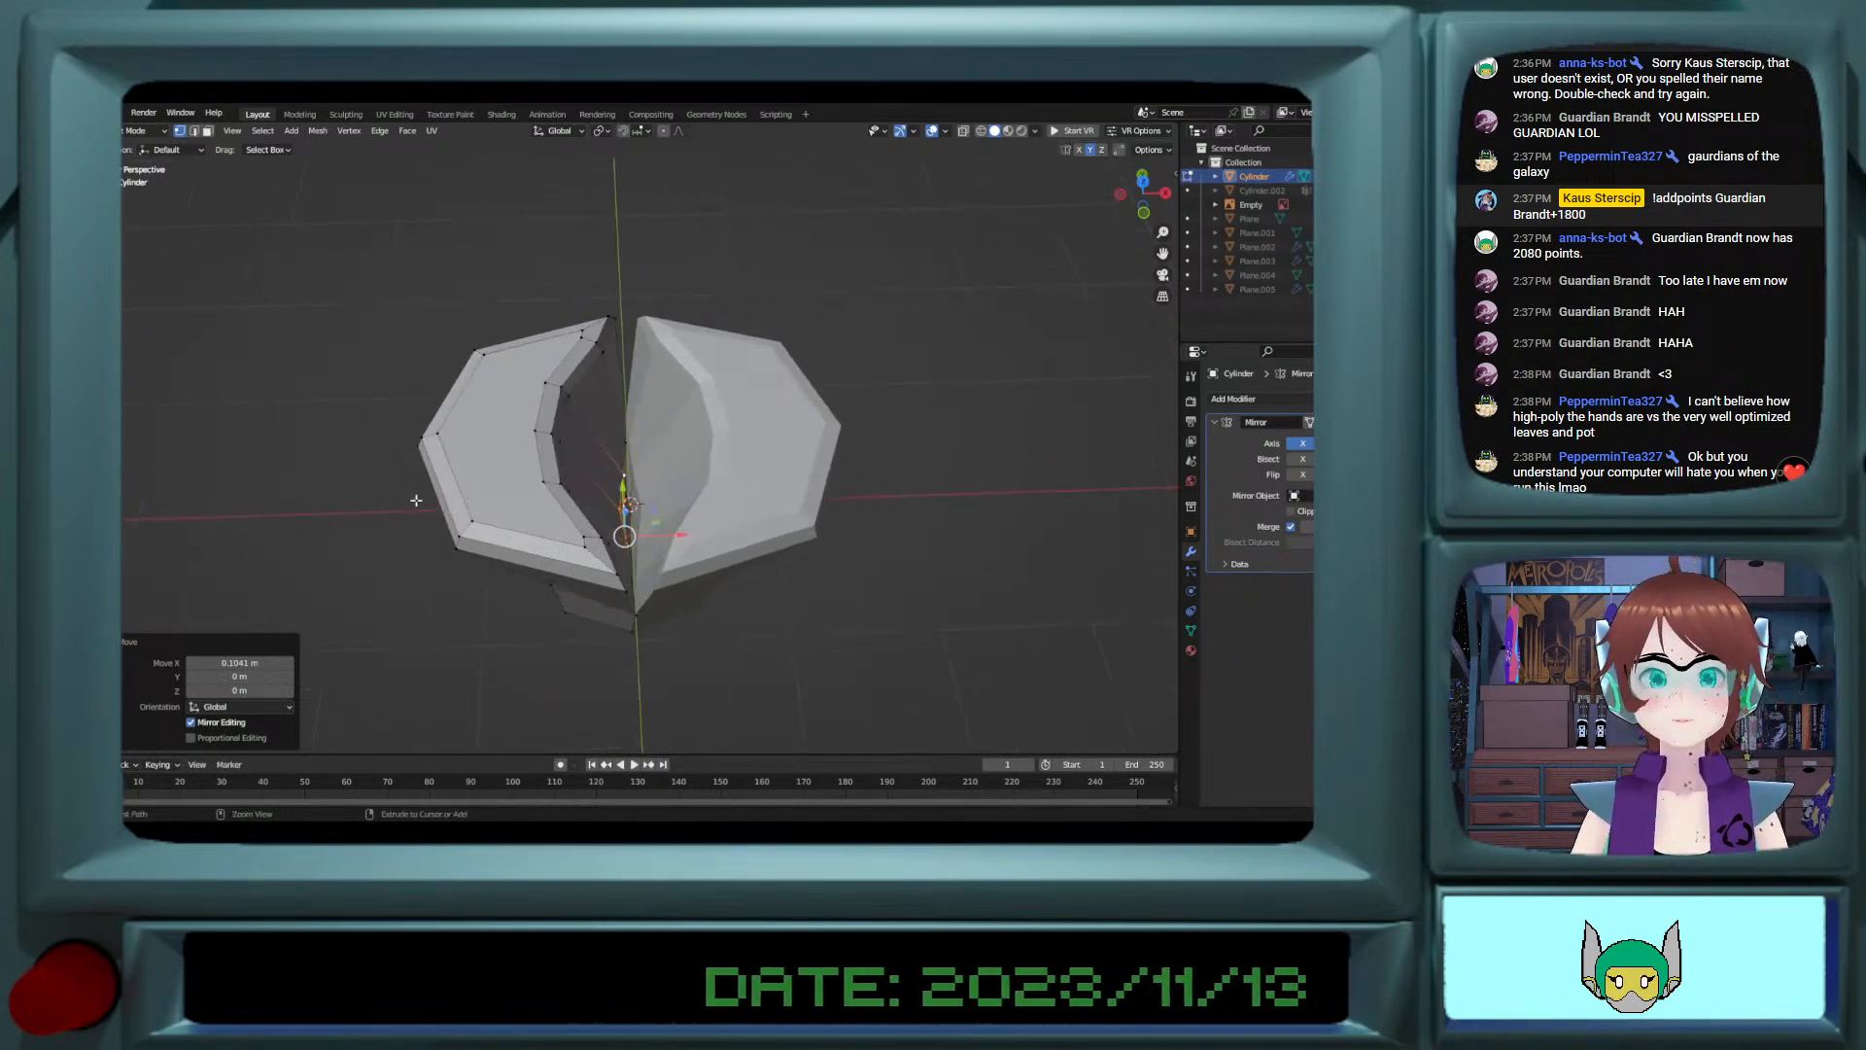
click(365, 490)
key(Tab)
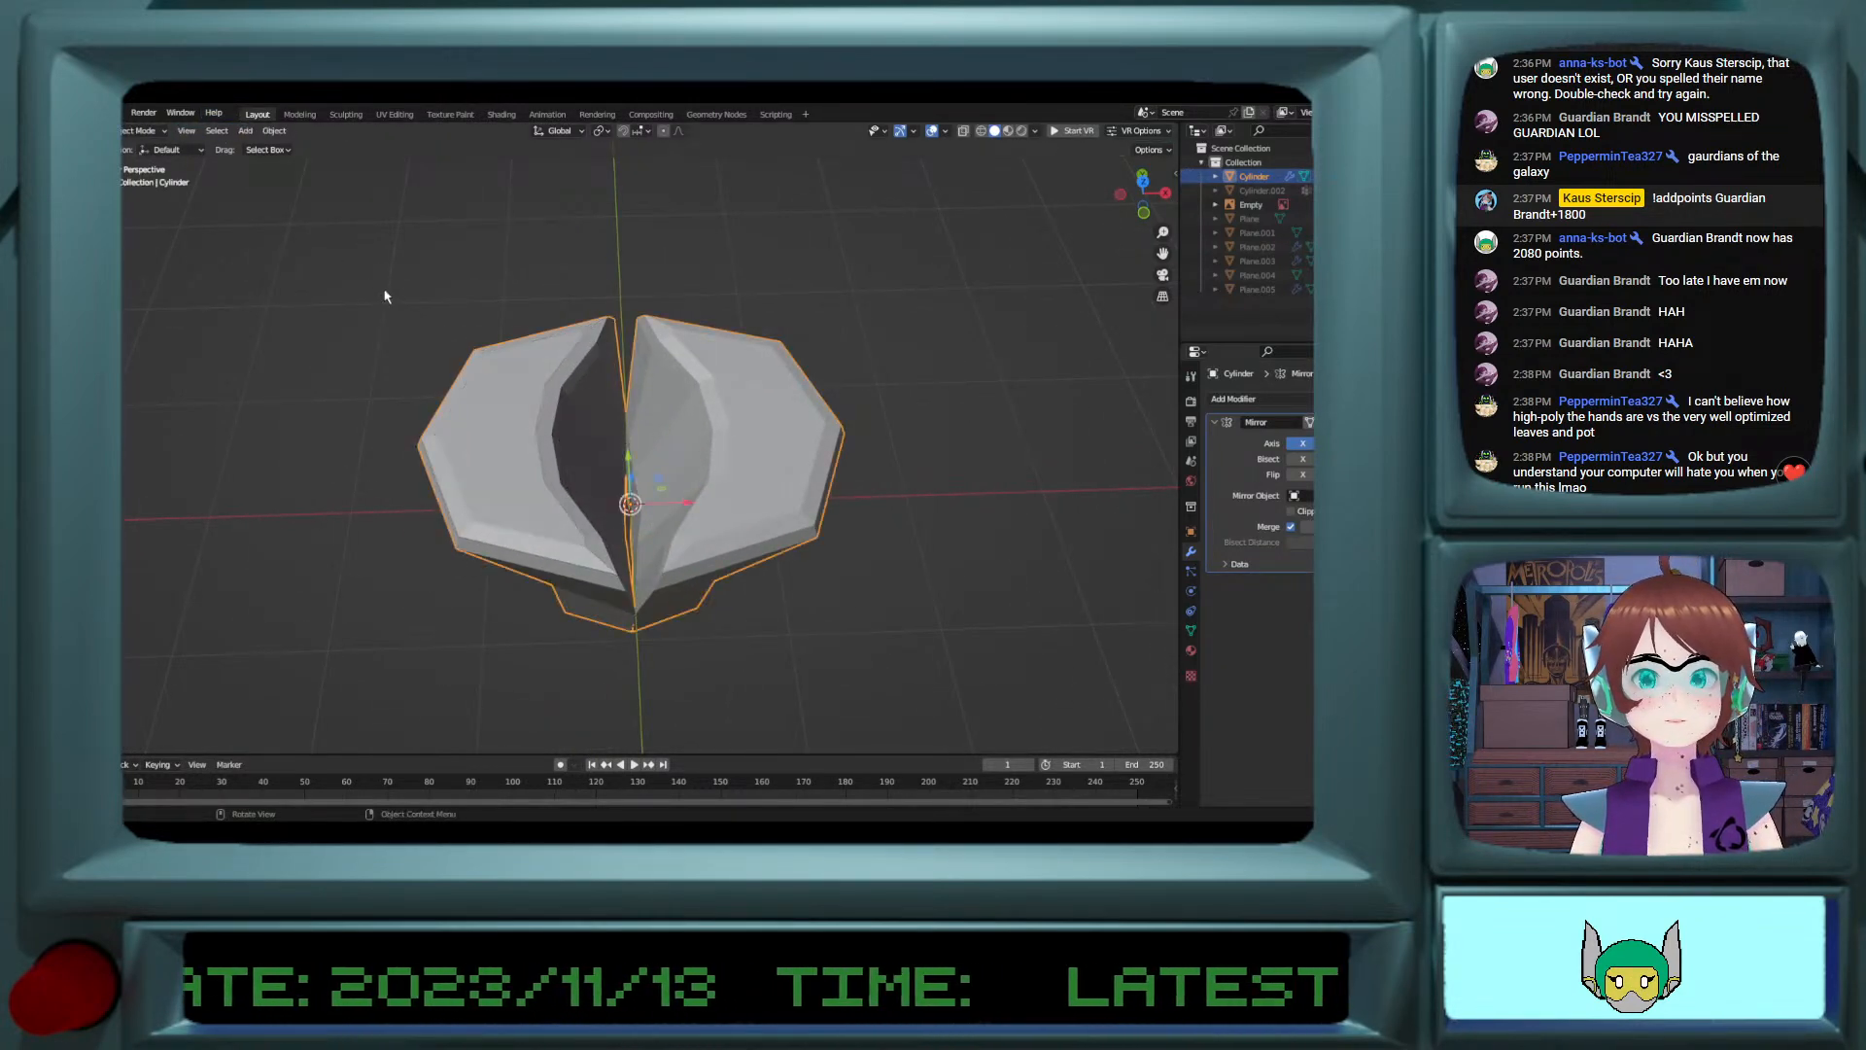
Step: Add a UV sphere with 16 segments and 8 rings and scale it to about 0.666
click(246, 130)
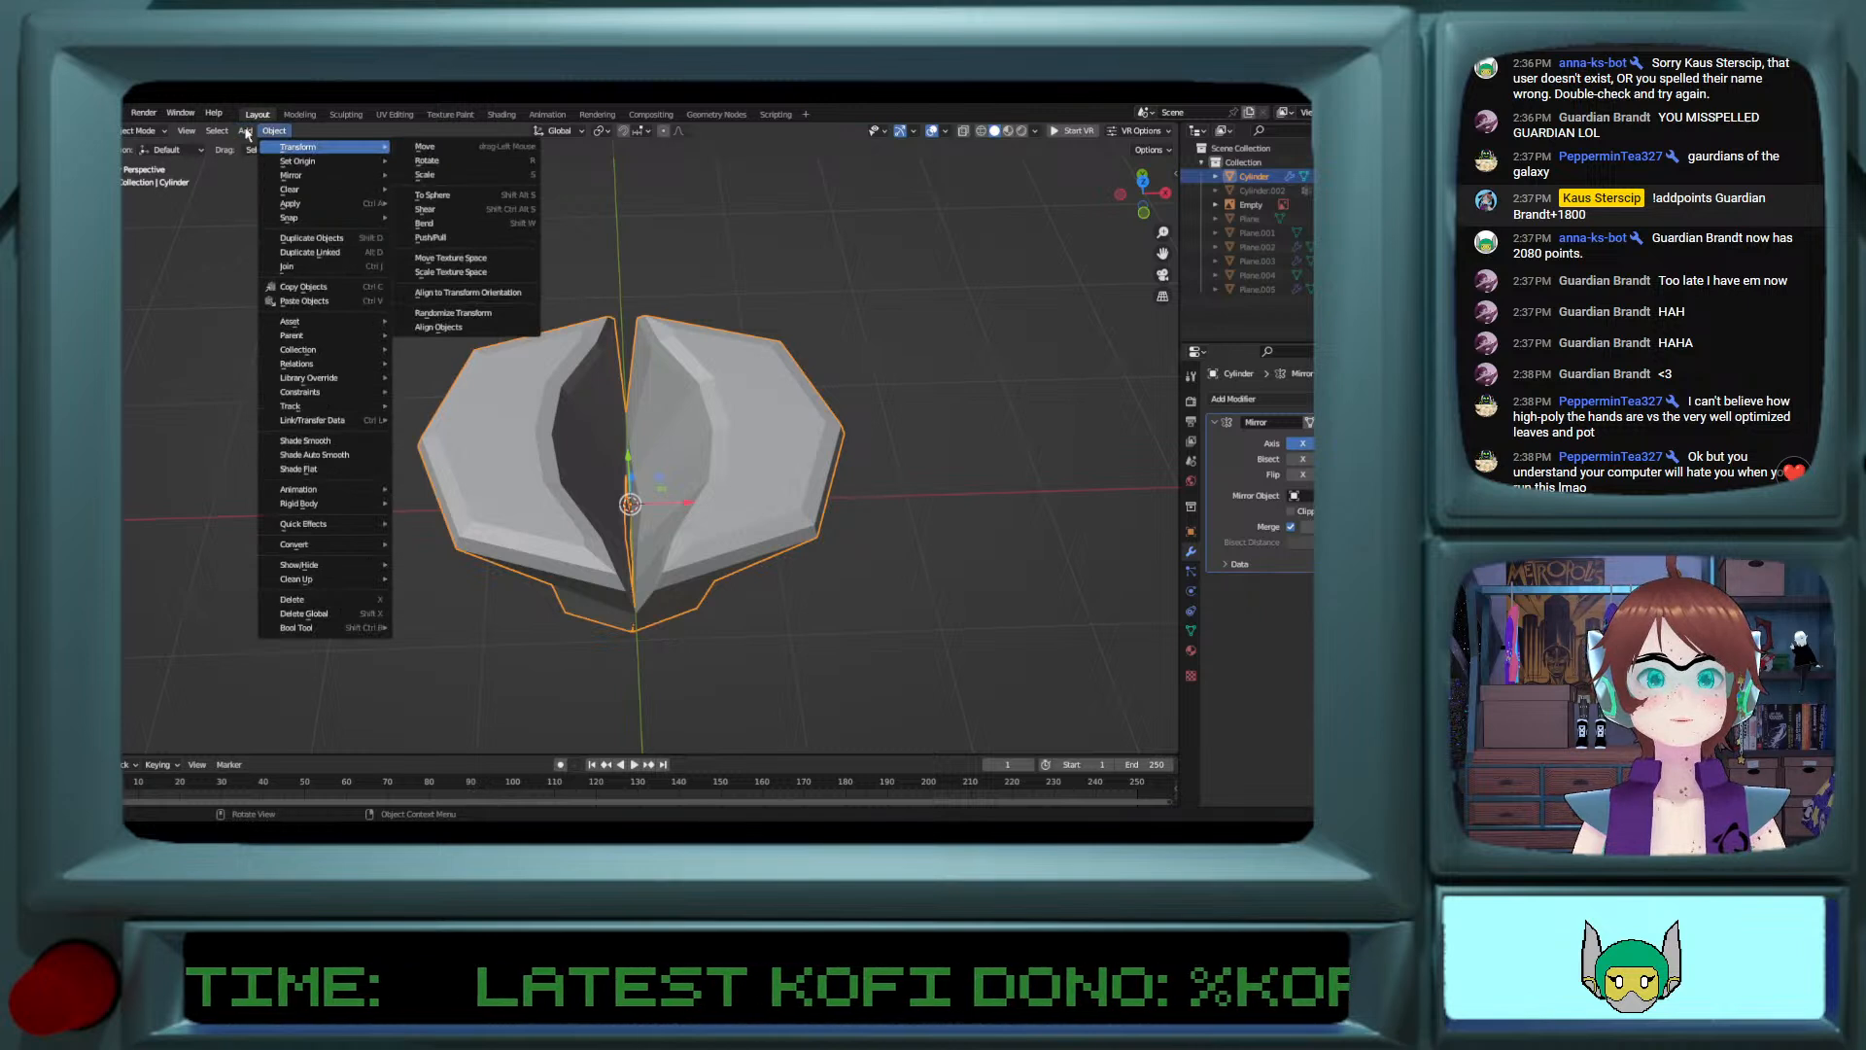
mouse_move(260, 150)
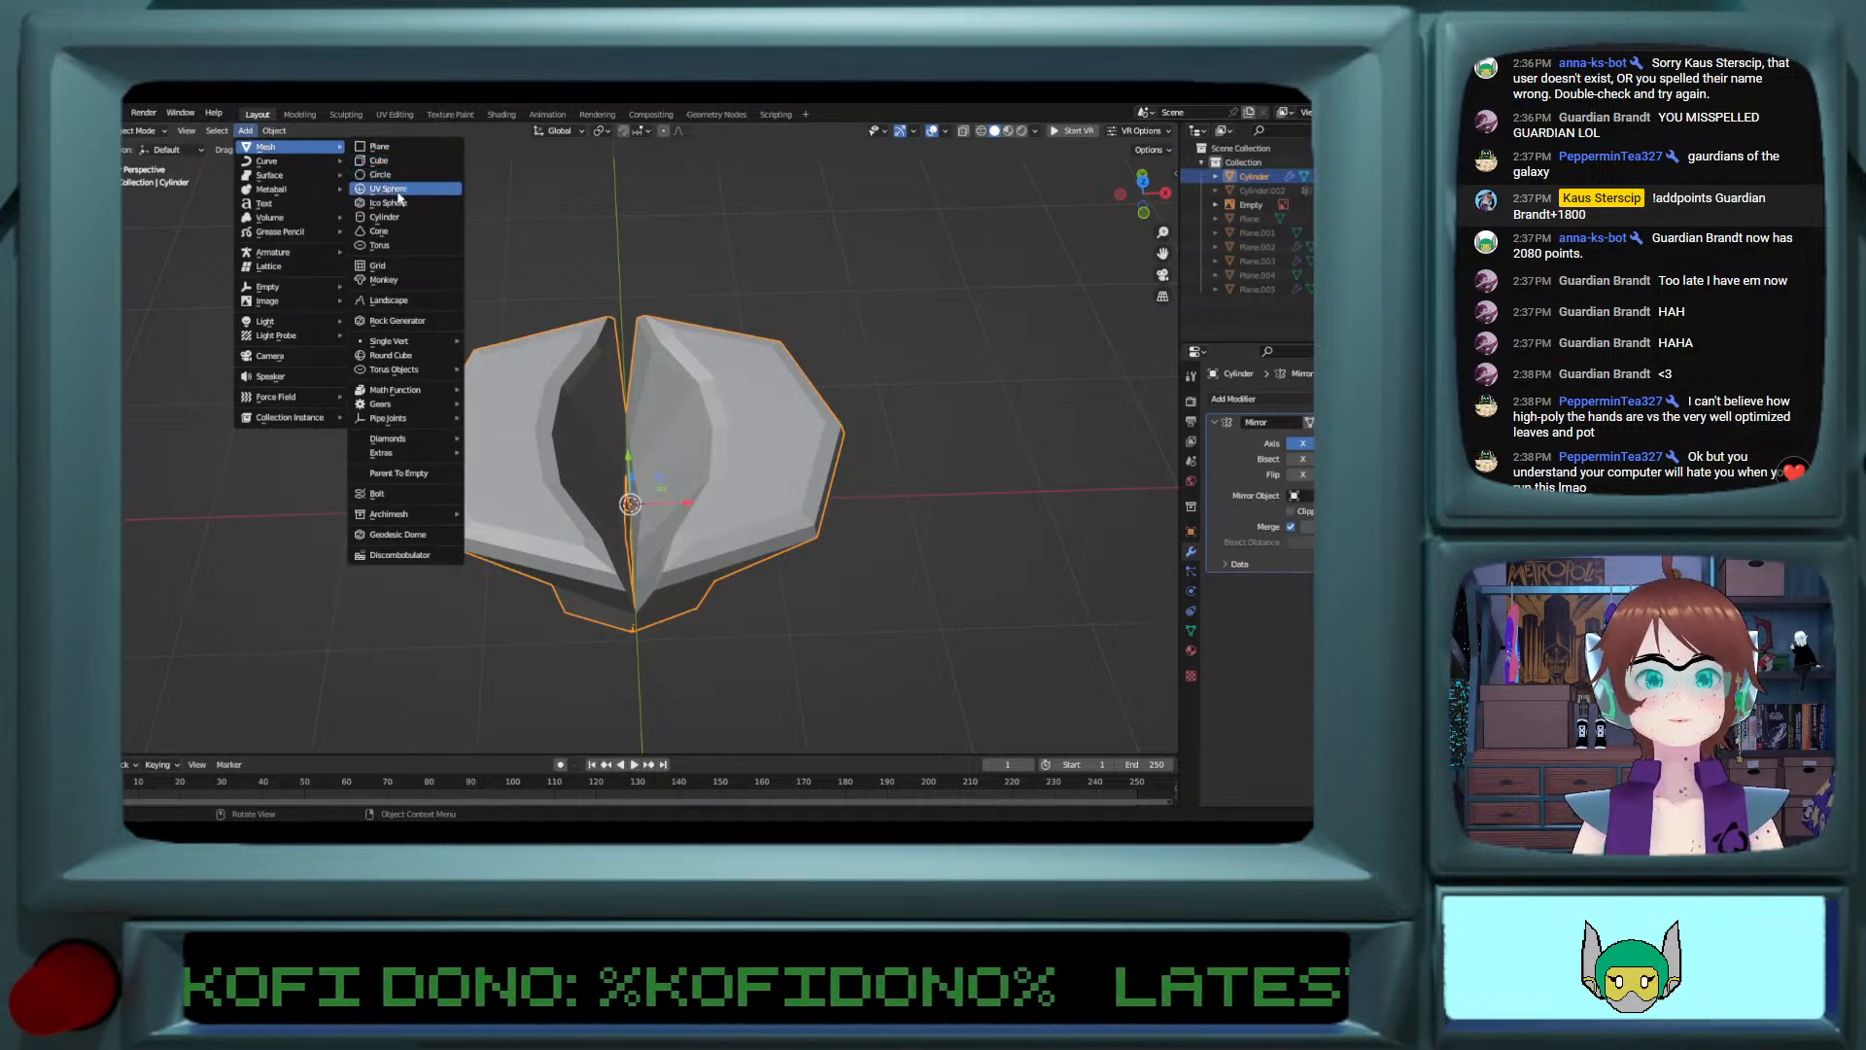
click(388, 188)
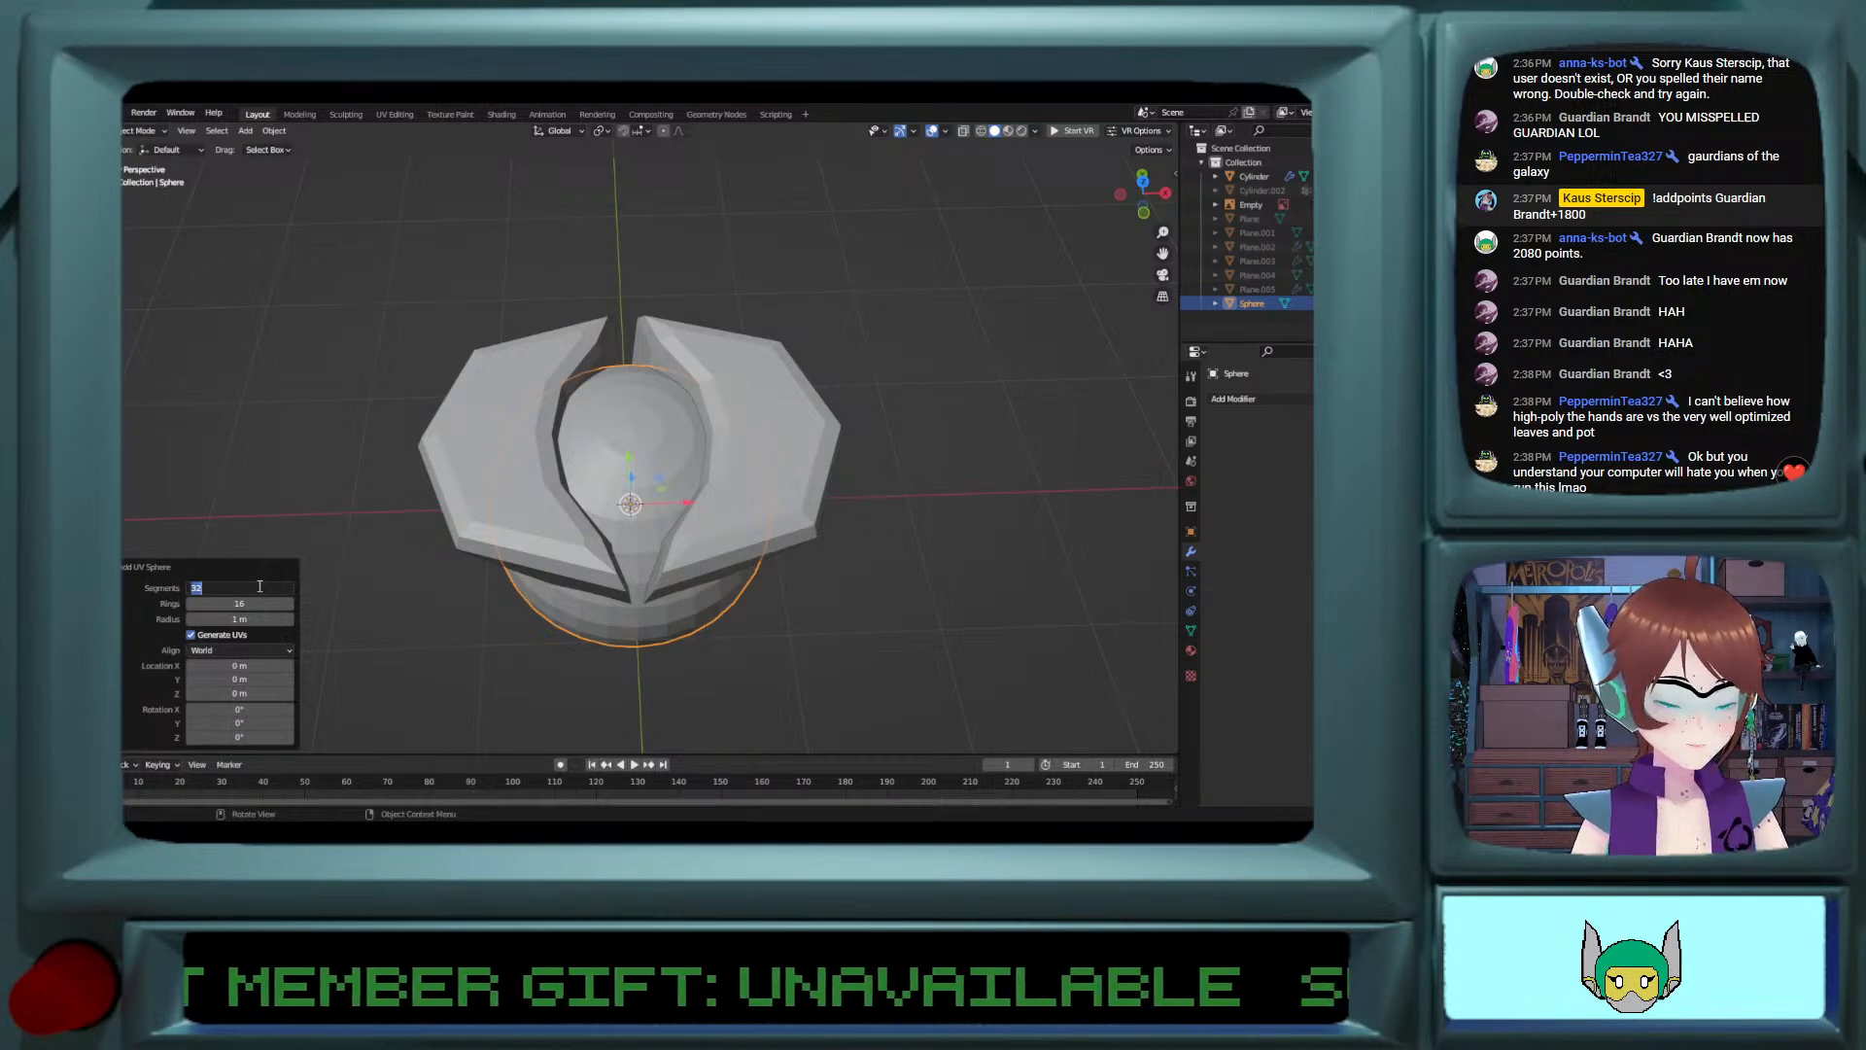
text(2)
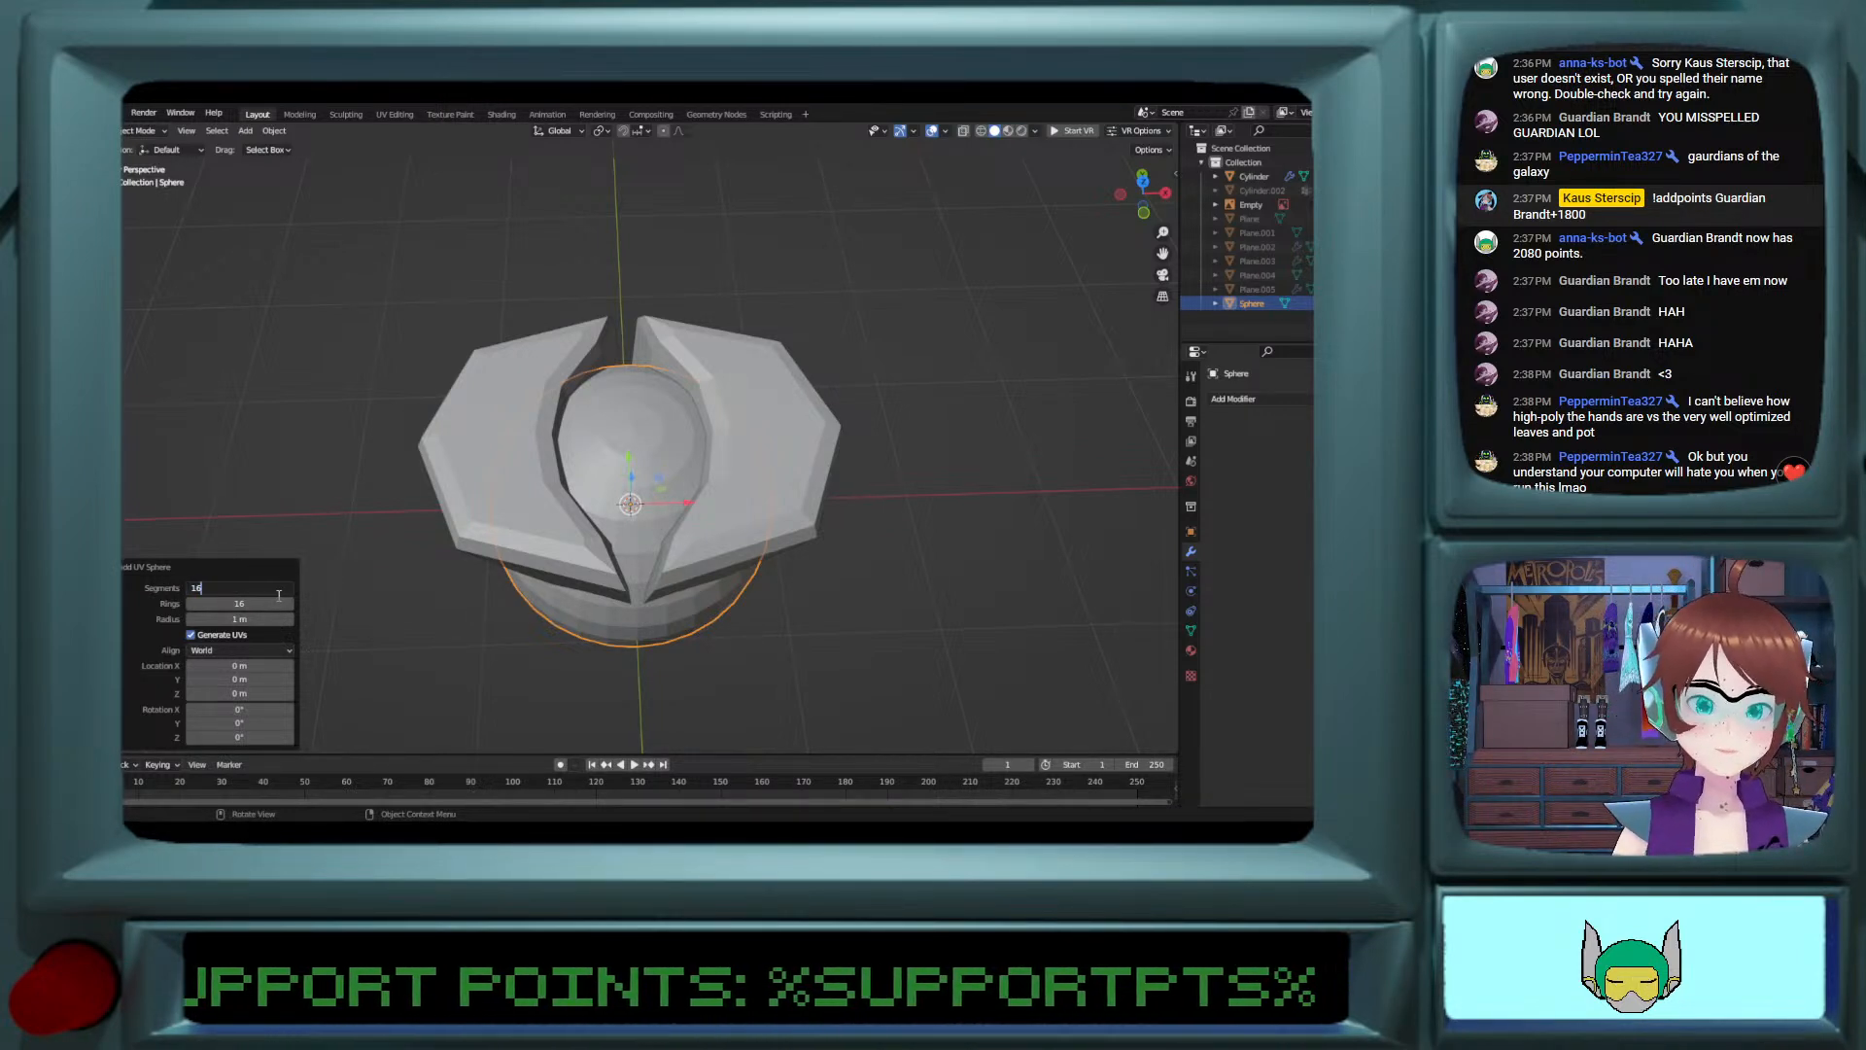
key(Return)
click(264, 603)
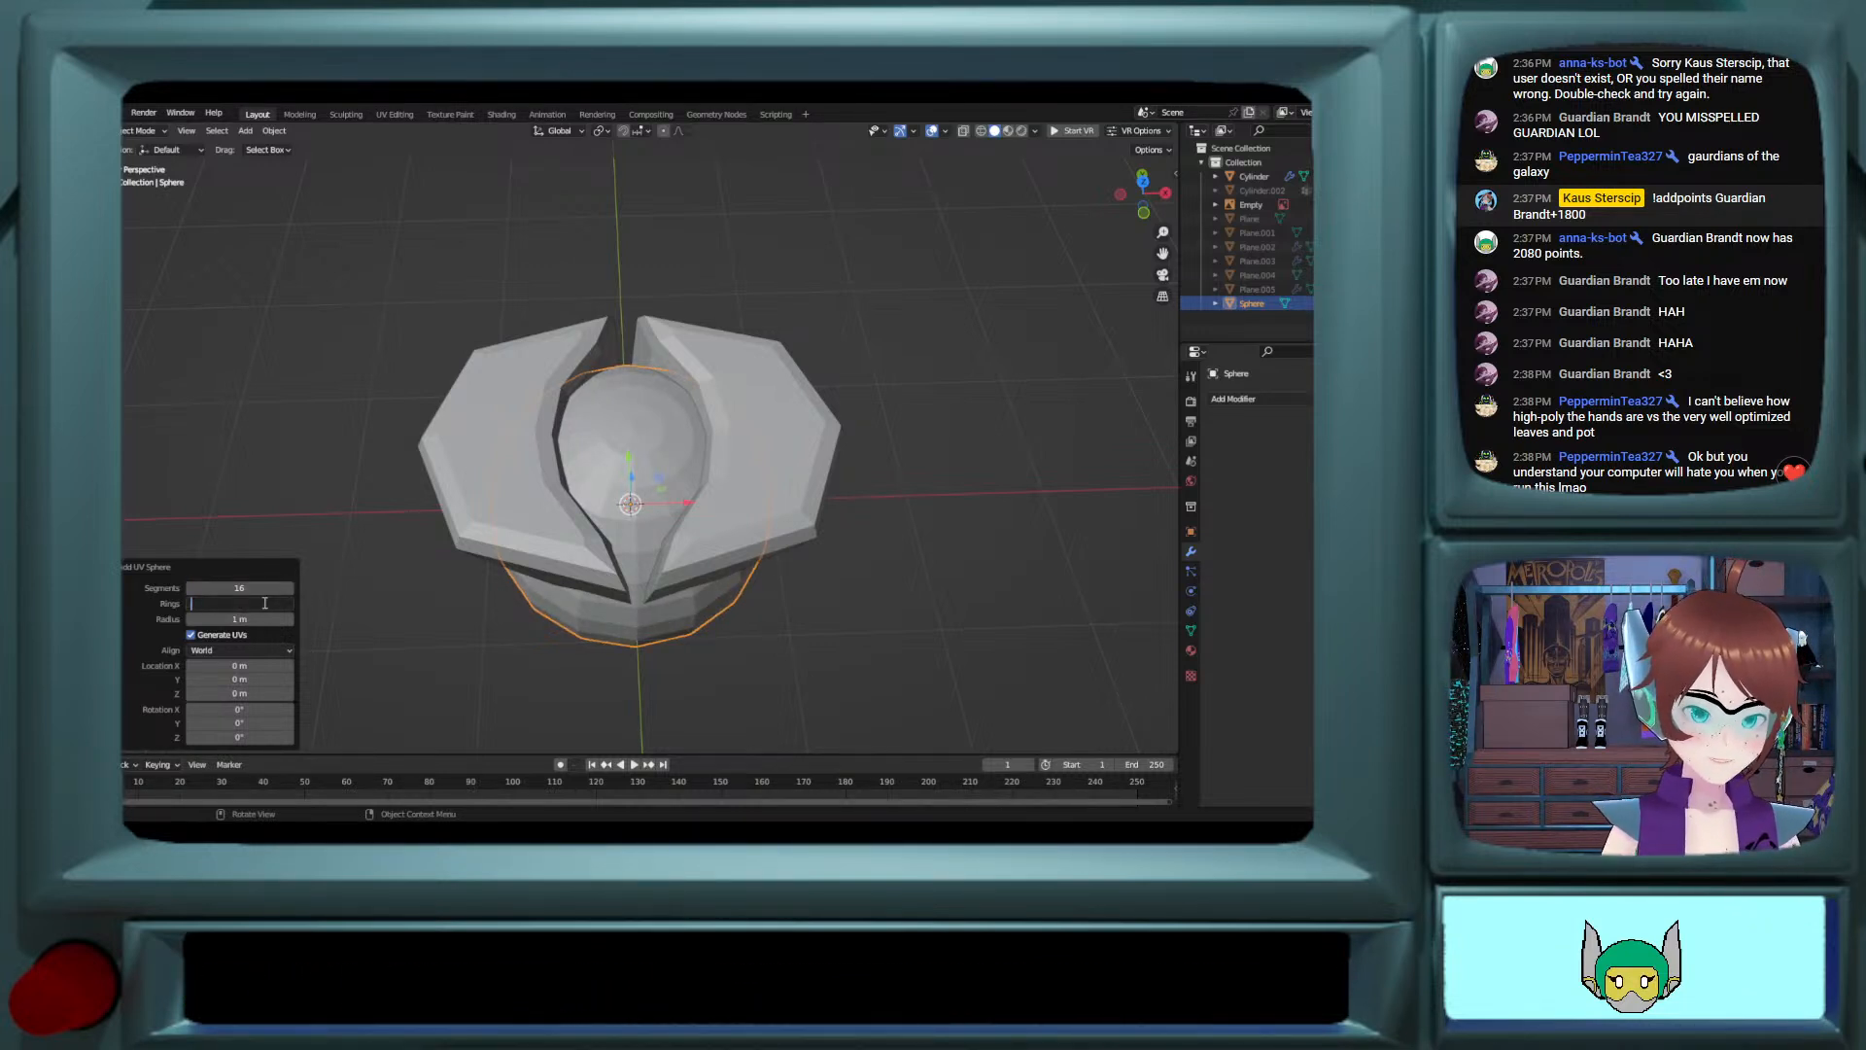
text(8)
key(Return)
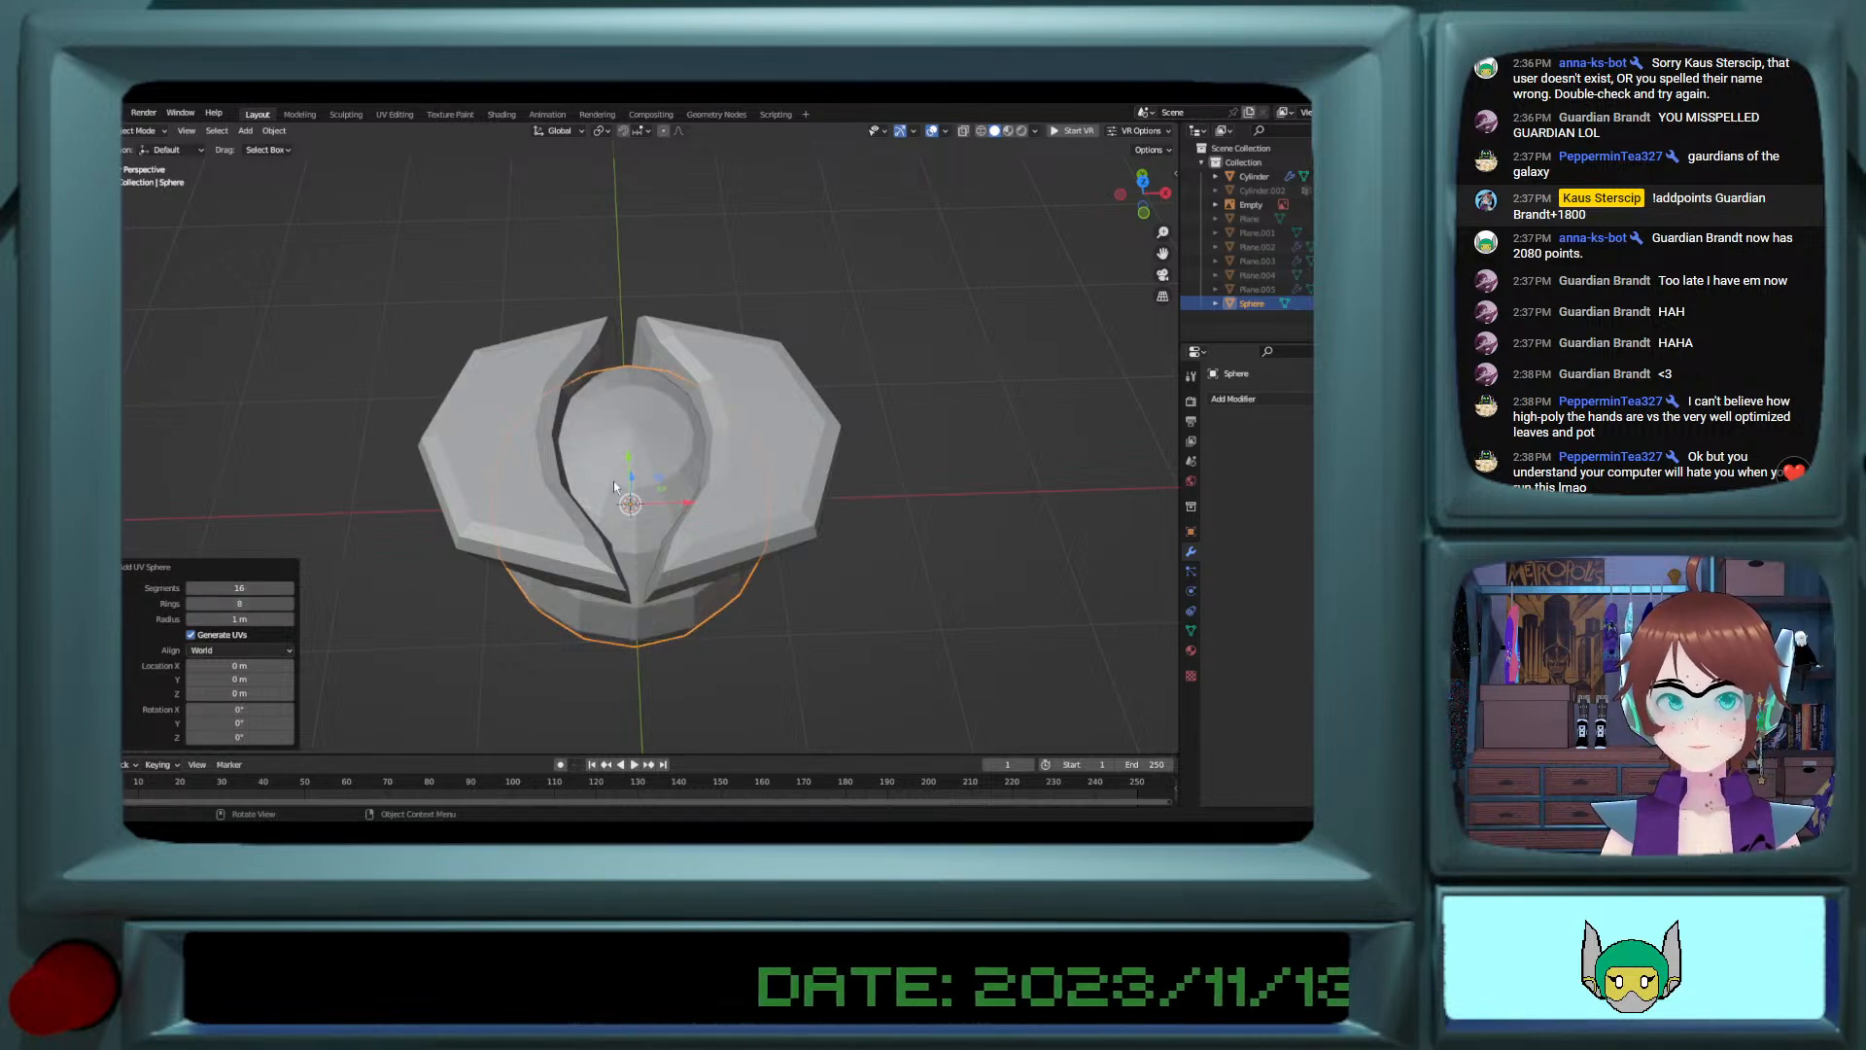
key(s)
click(806, 473)
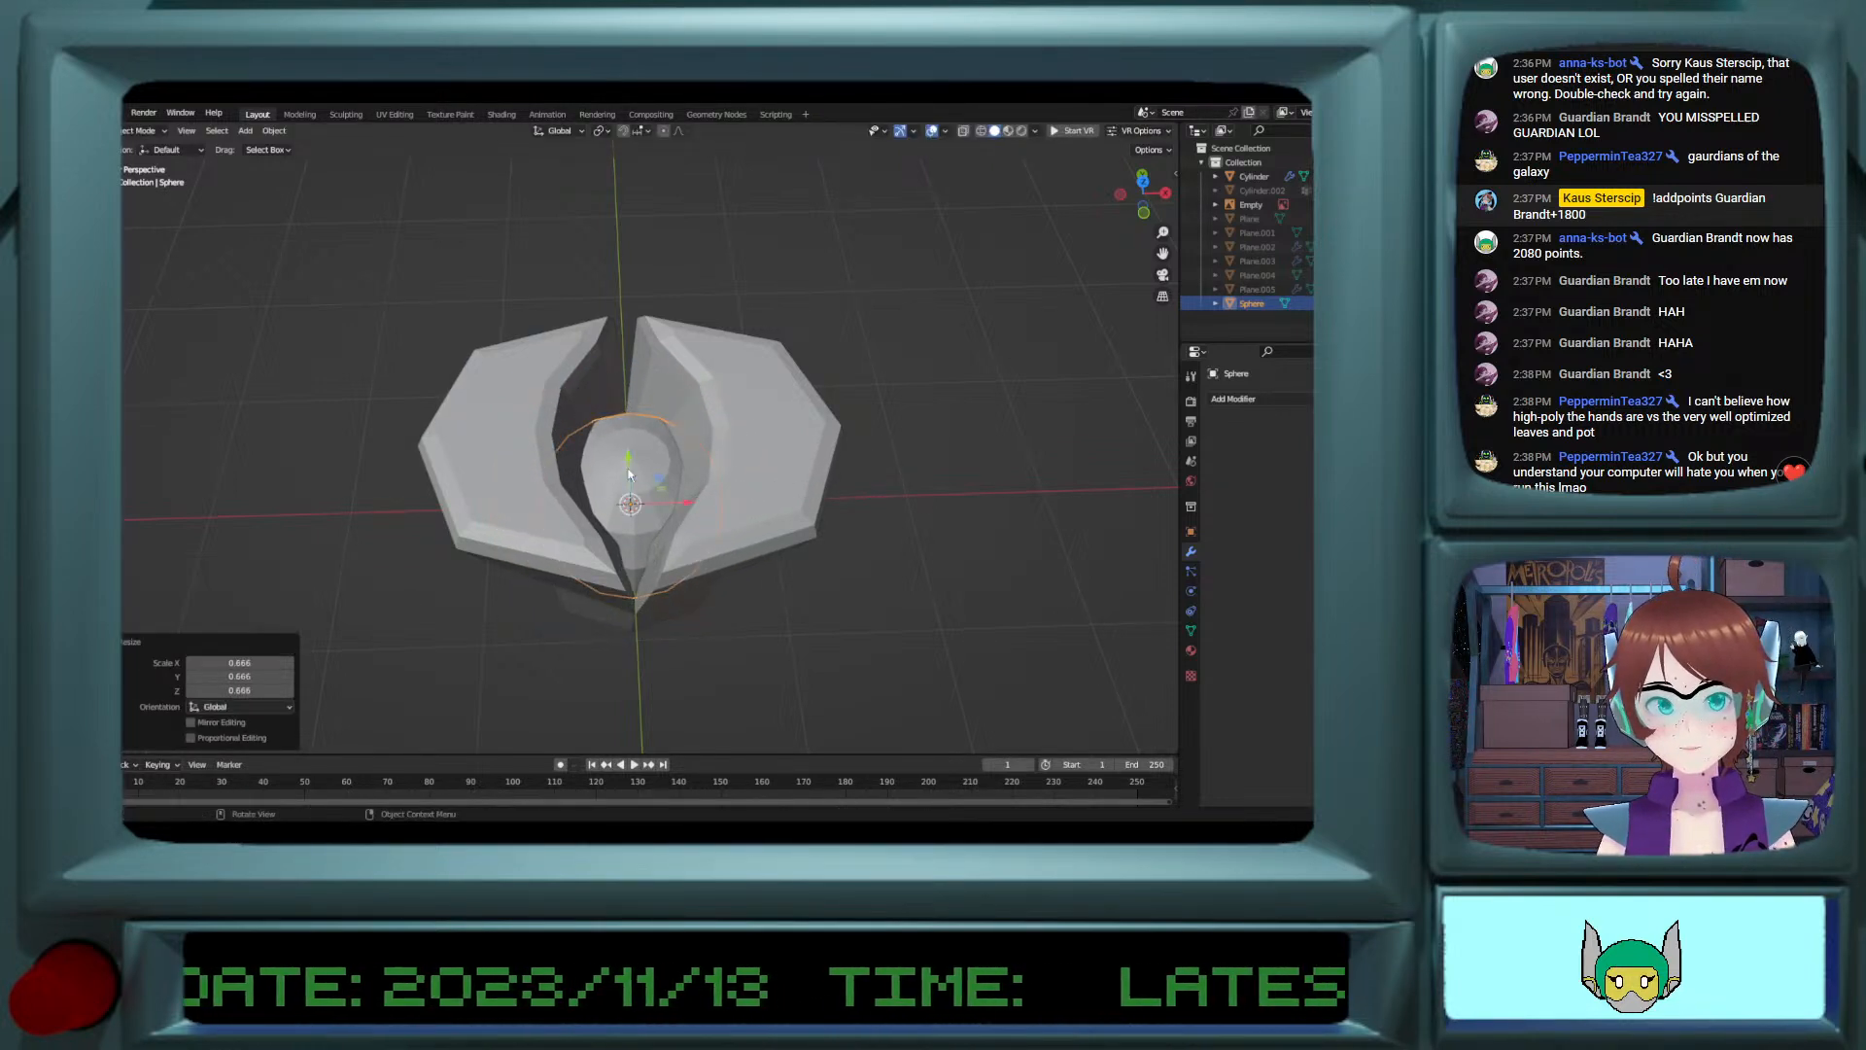
Step: Try to reposition the sphere along Y between the two lobes, starting with a move of about 0.397 m
key(g)
key(y)
click(999, 282)
click(1143, 181)
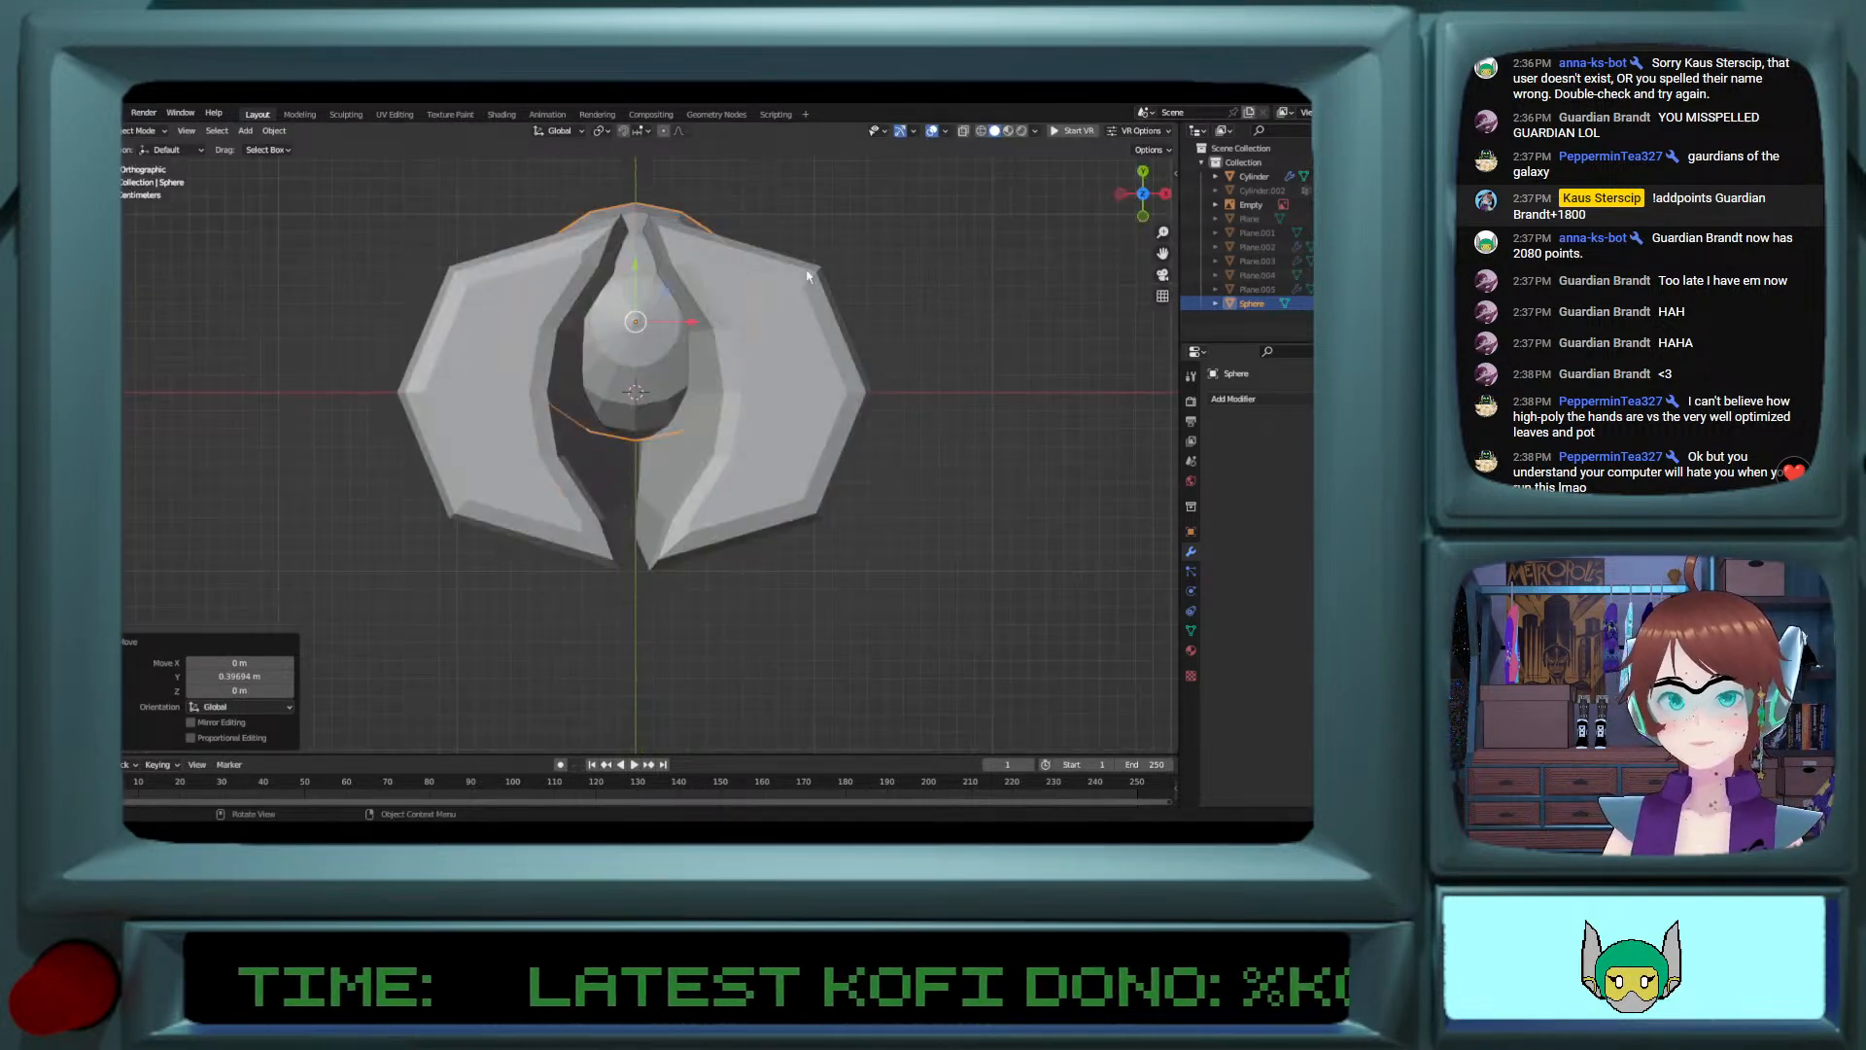
drag(639, 282, 640, 340)
key(ctrl+z)
key(ctrl+z)
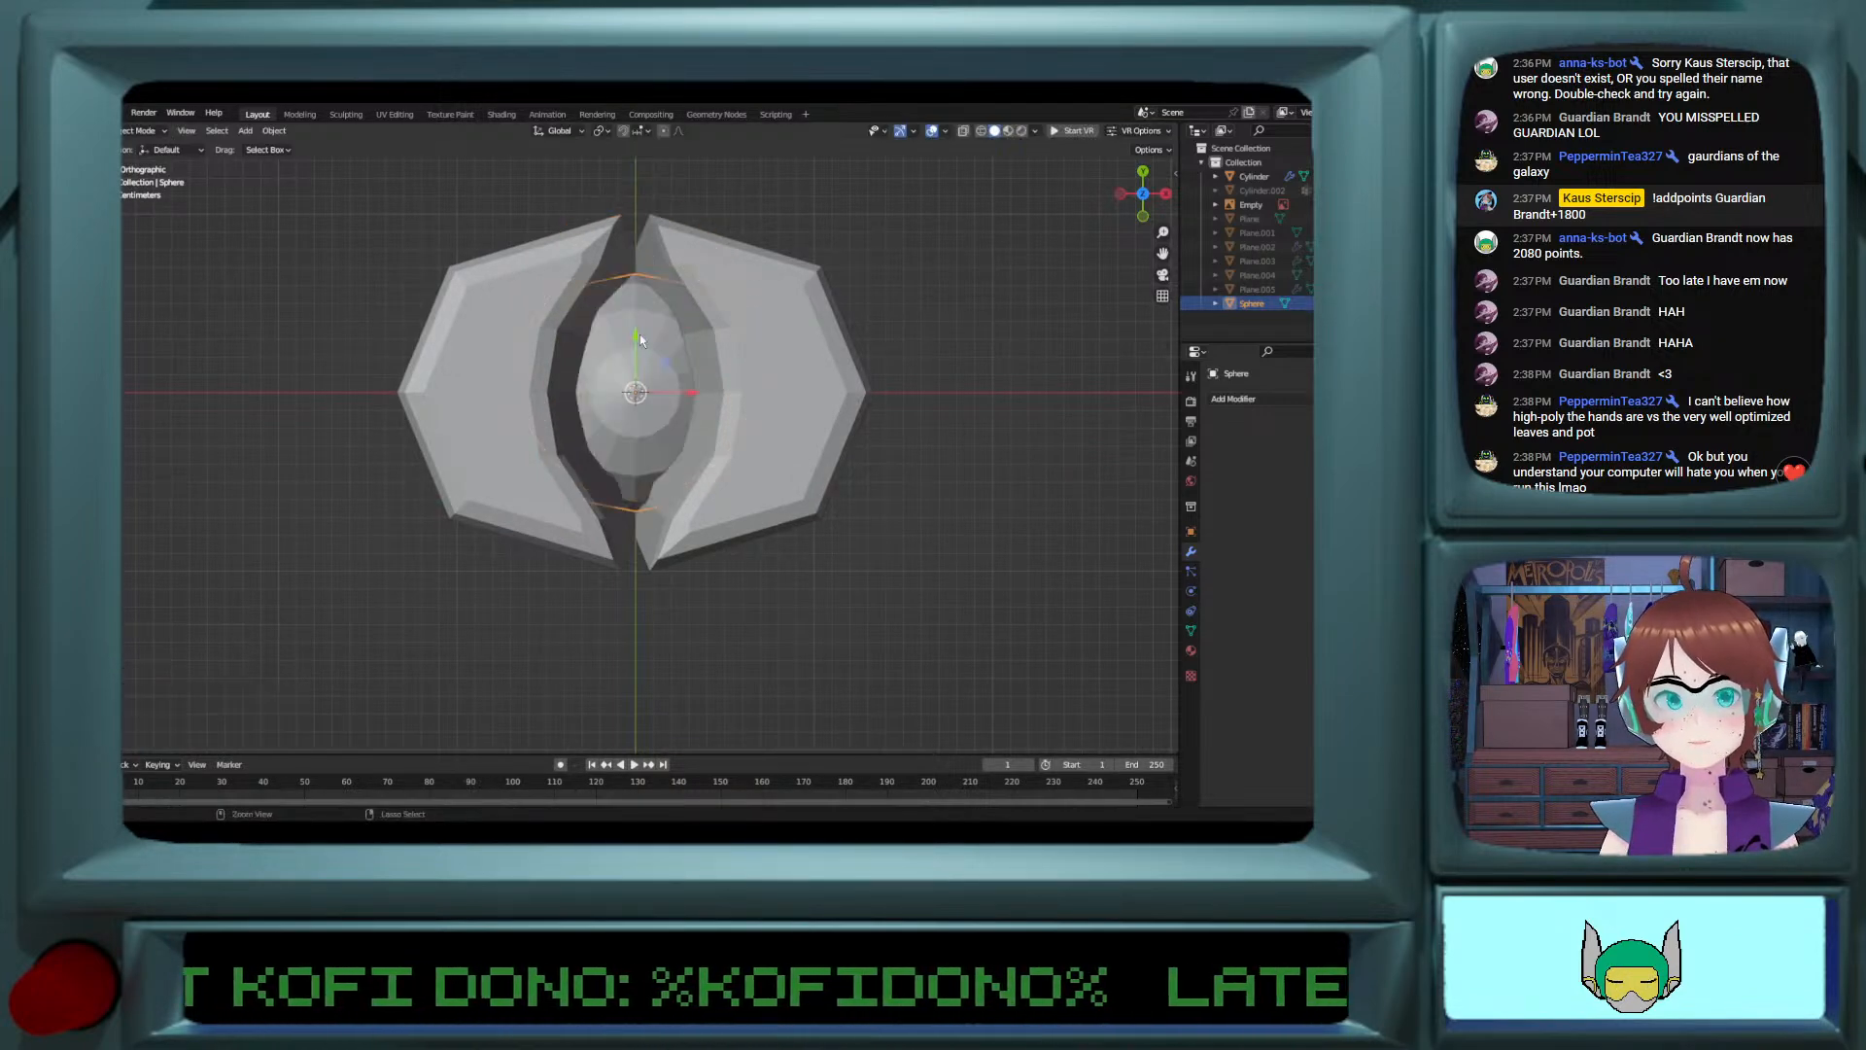
Step: Raise the sphere about 0.443 m along Z so it sits between the two lobes
click(1143, 215)
drag(637, 622, 637, 547)
middle_drag(681, 525, 775, 480)
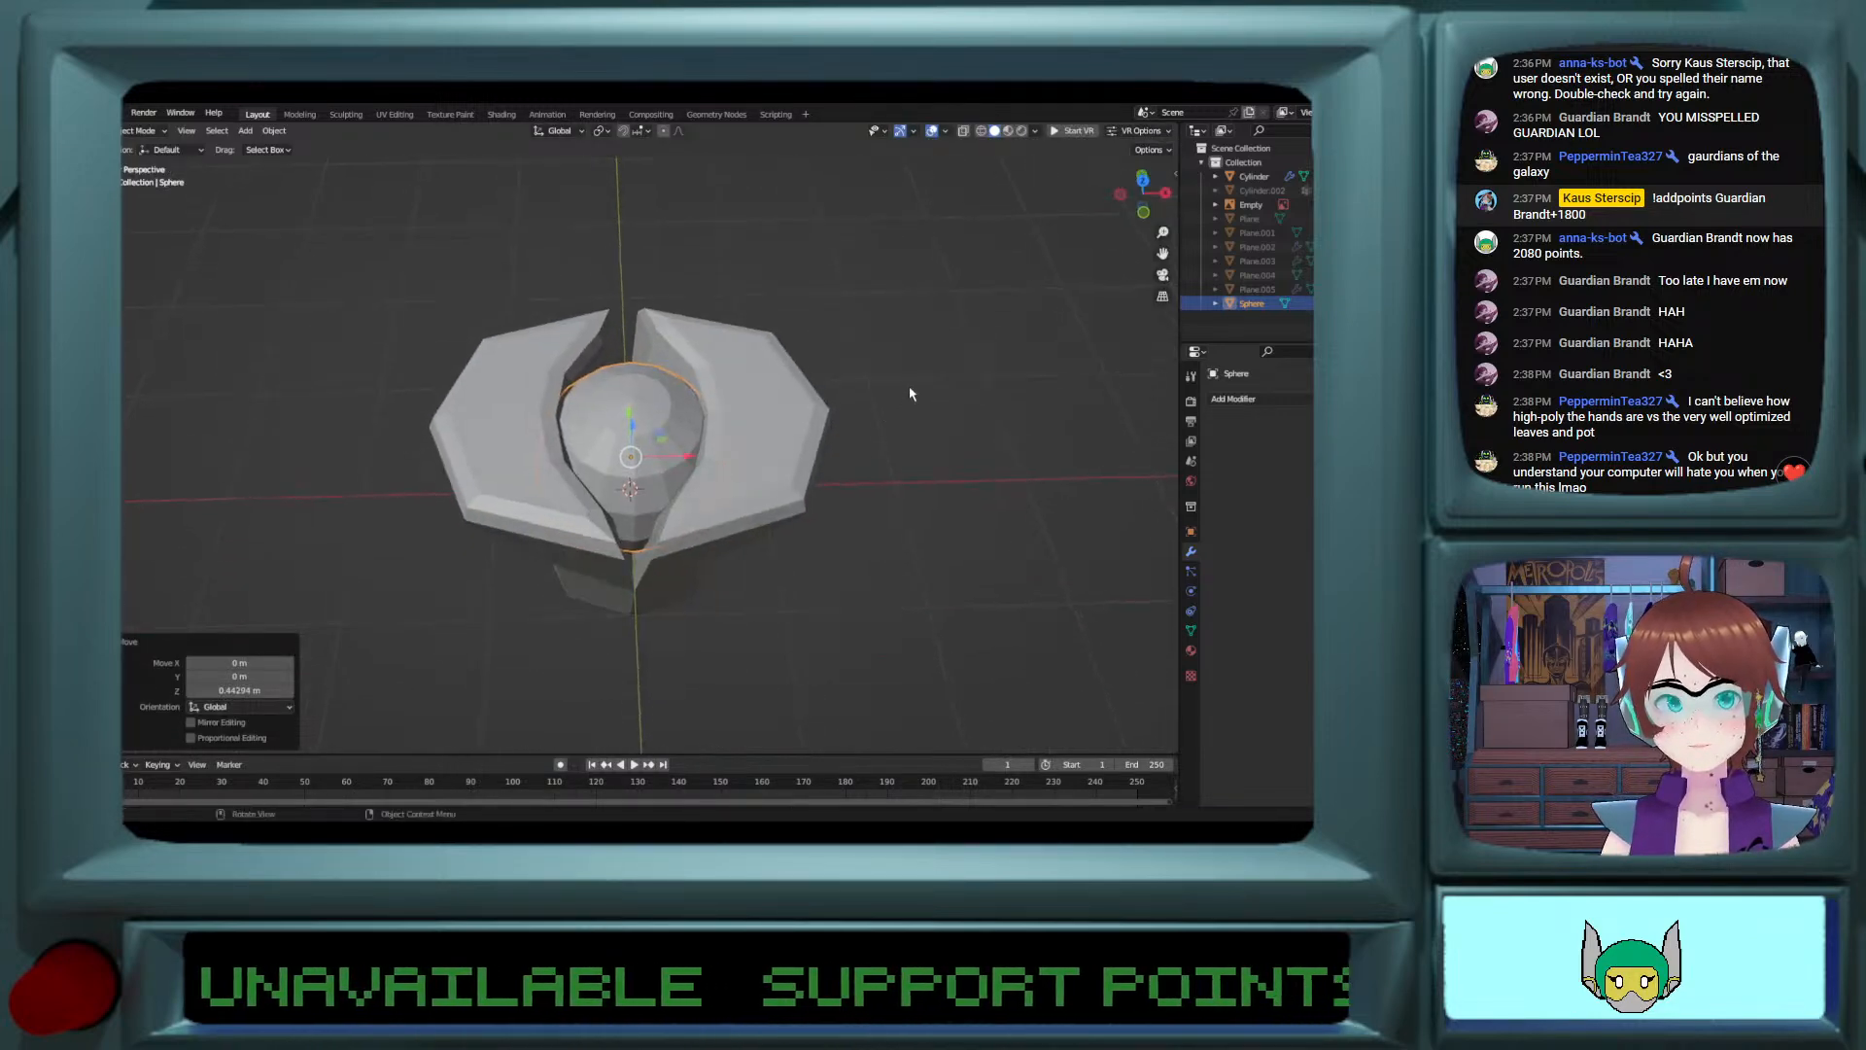
middle_drag(910, 394, 553, 517)
click(450, 561)
click(553, 515)
Step: Scale the edge ring around the sphere's top pole to about 0.536 and add one loop cut midway to the next ring
key(Tab)
scroll(243, 476, up, 4)
shift+middle_drag(243, 474, 360, 478)
scroll(554, 522, up, 3)
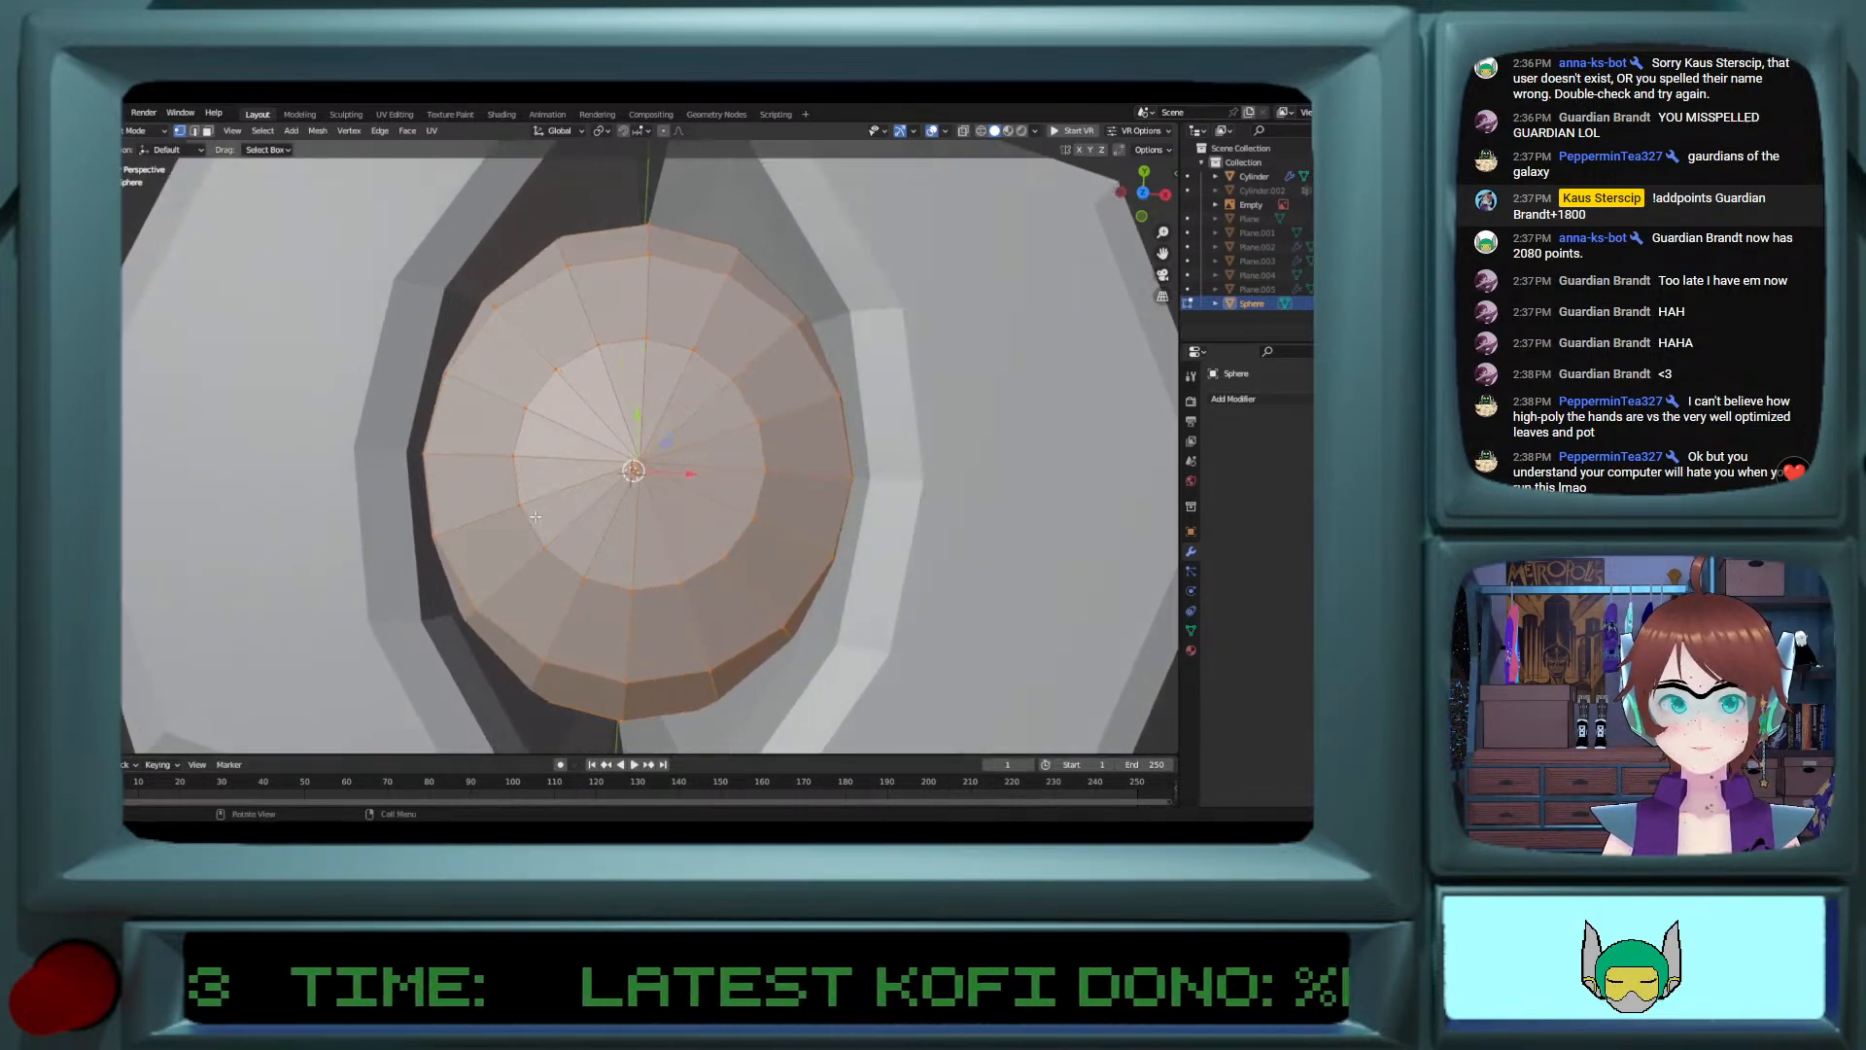
click(526, 518)
key(s)
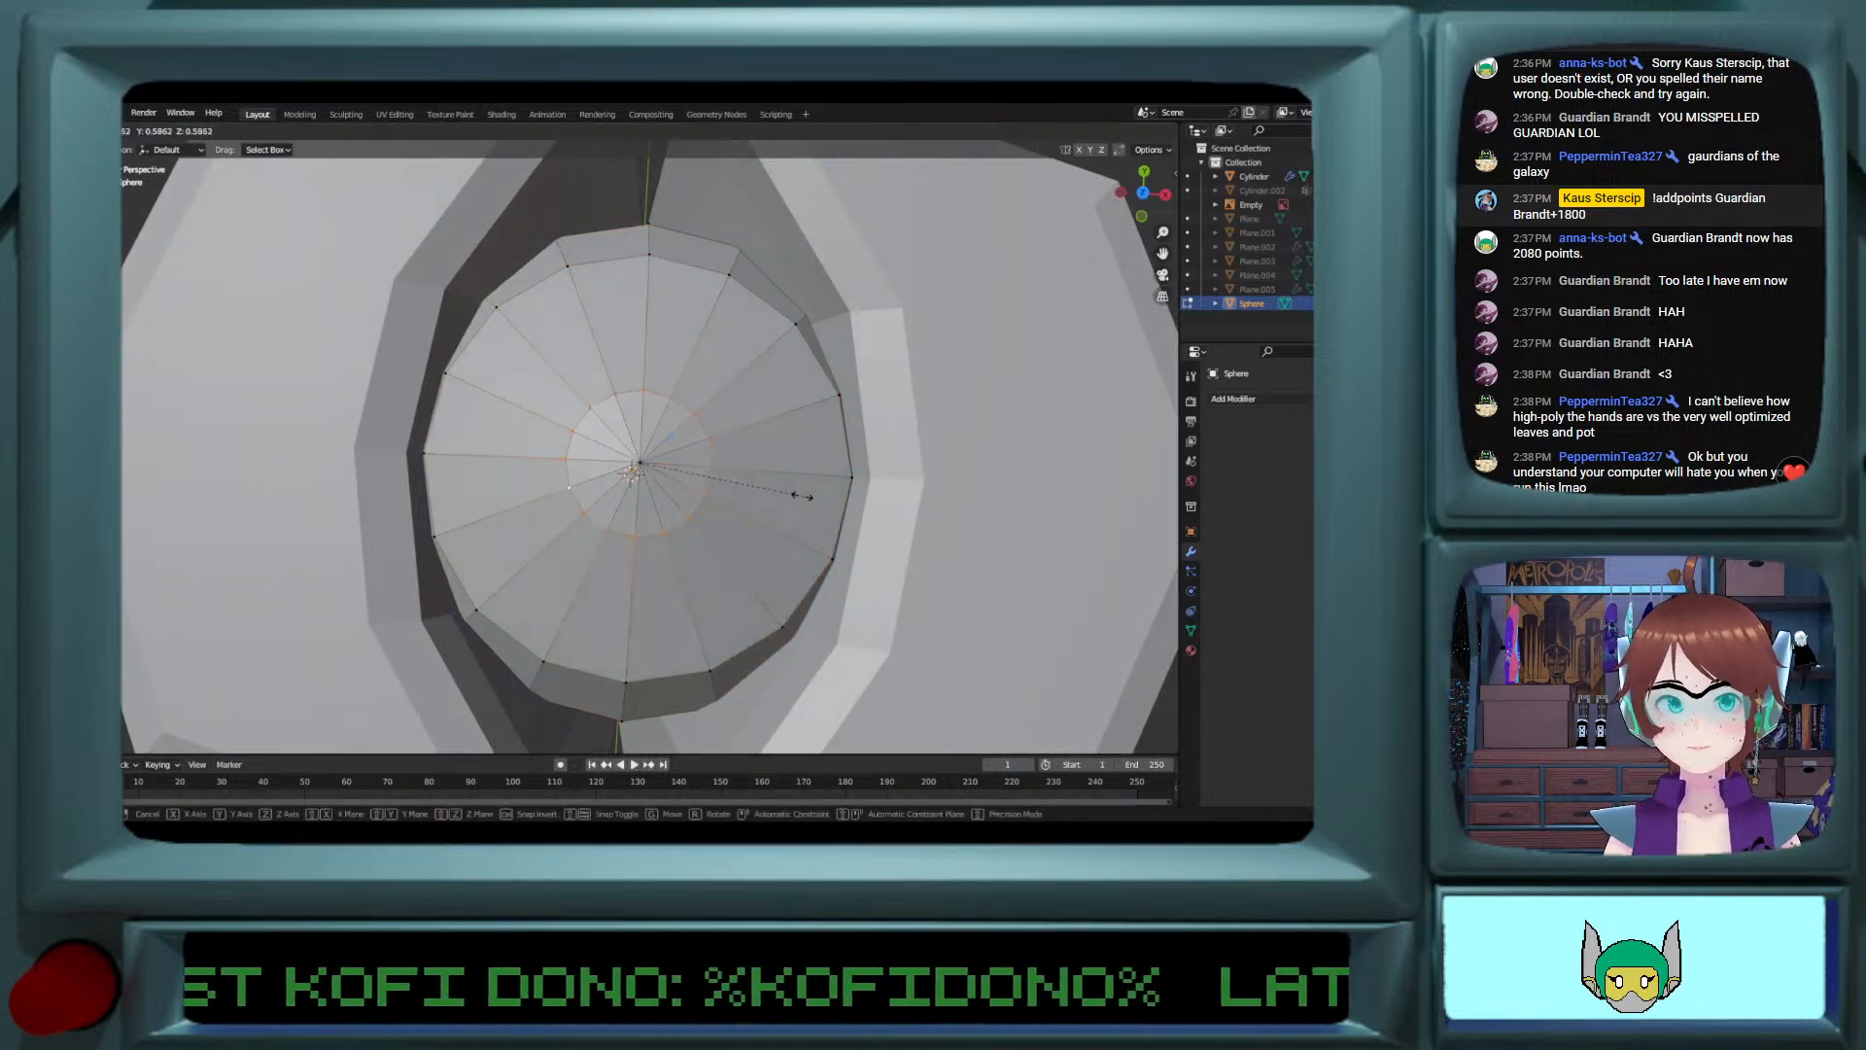
click(790, 497)
key(ctrl+r)
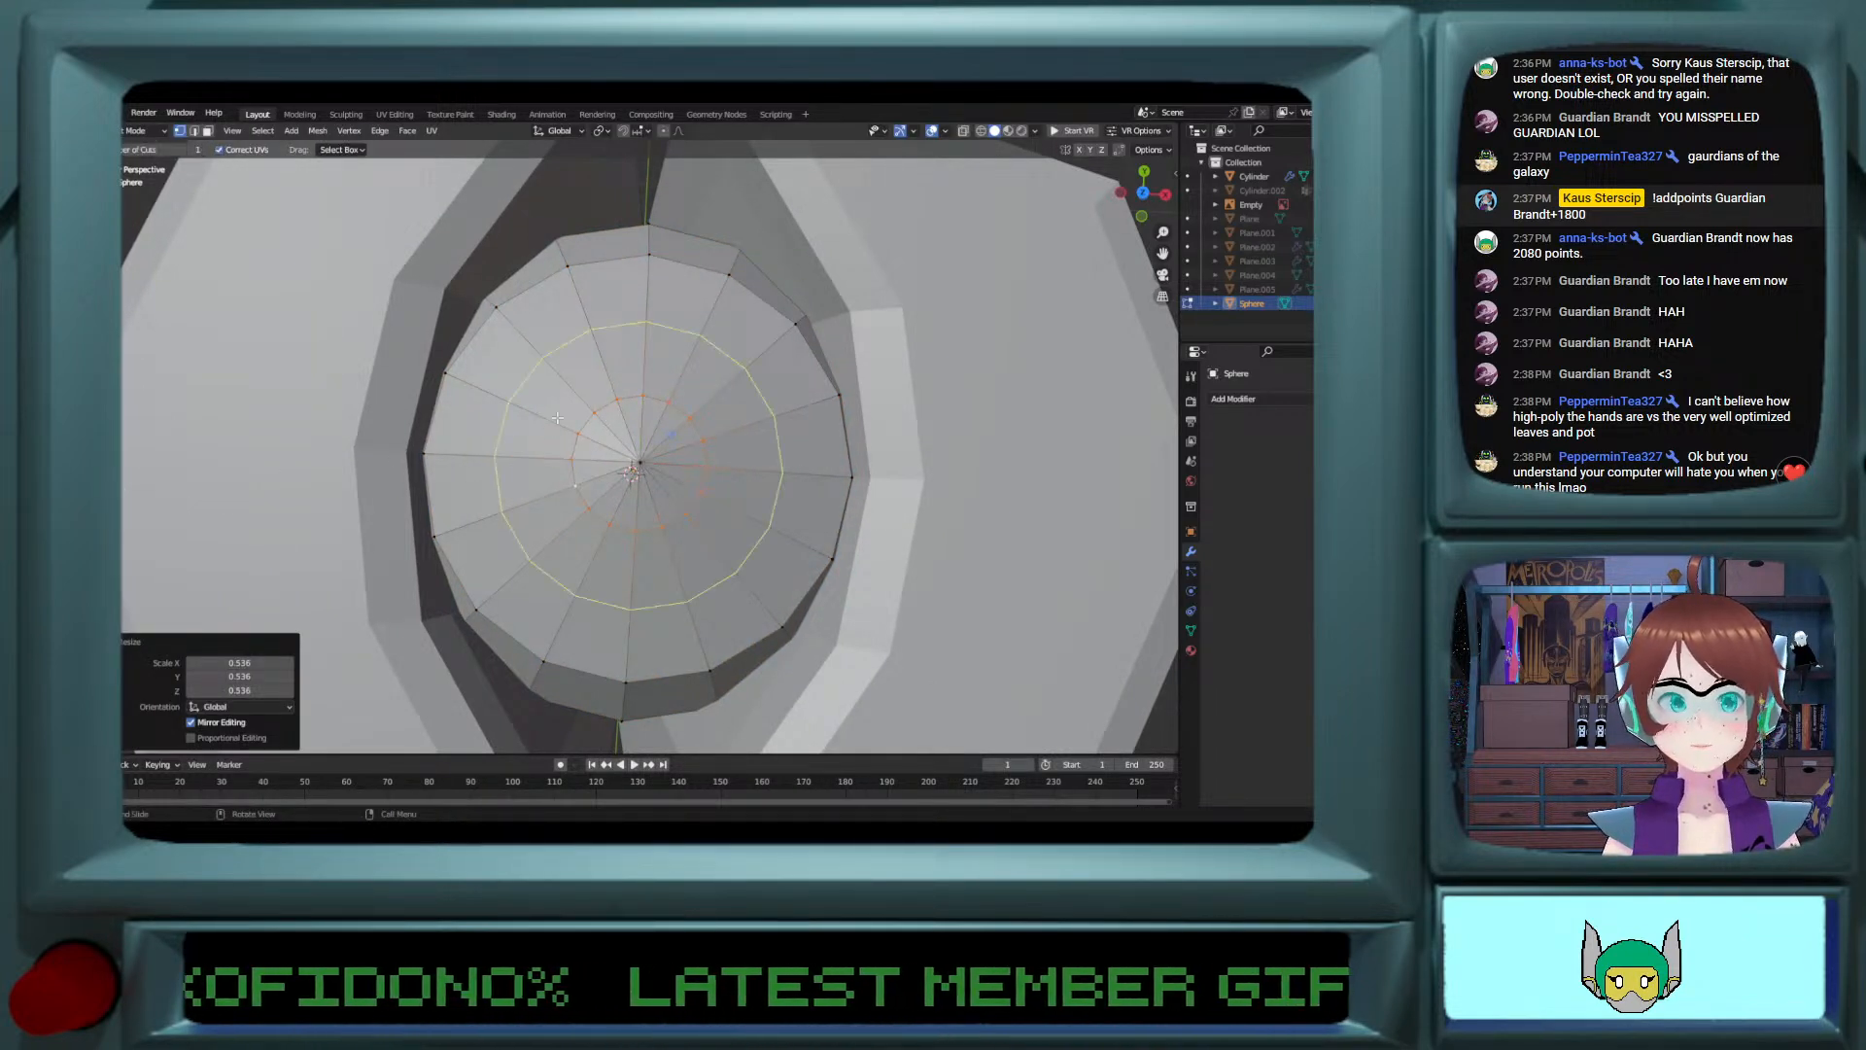
click(631, 469)
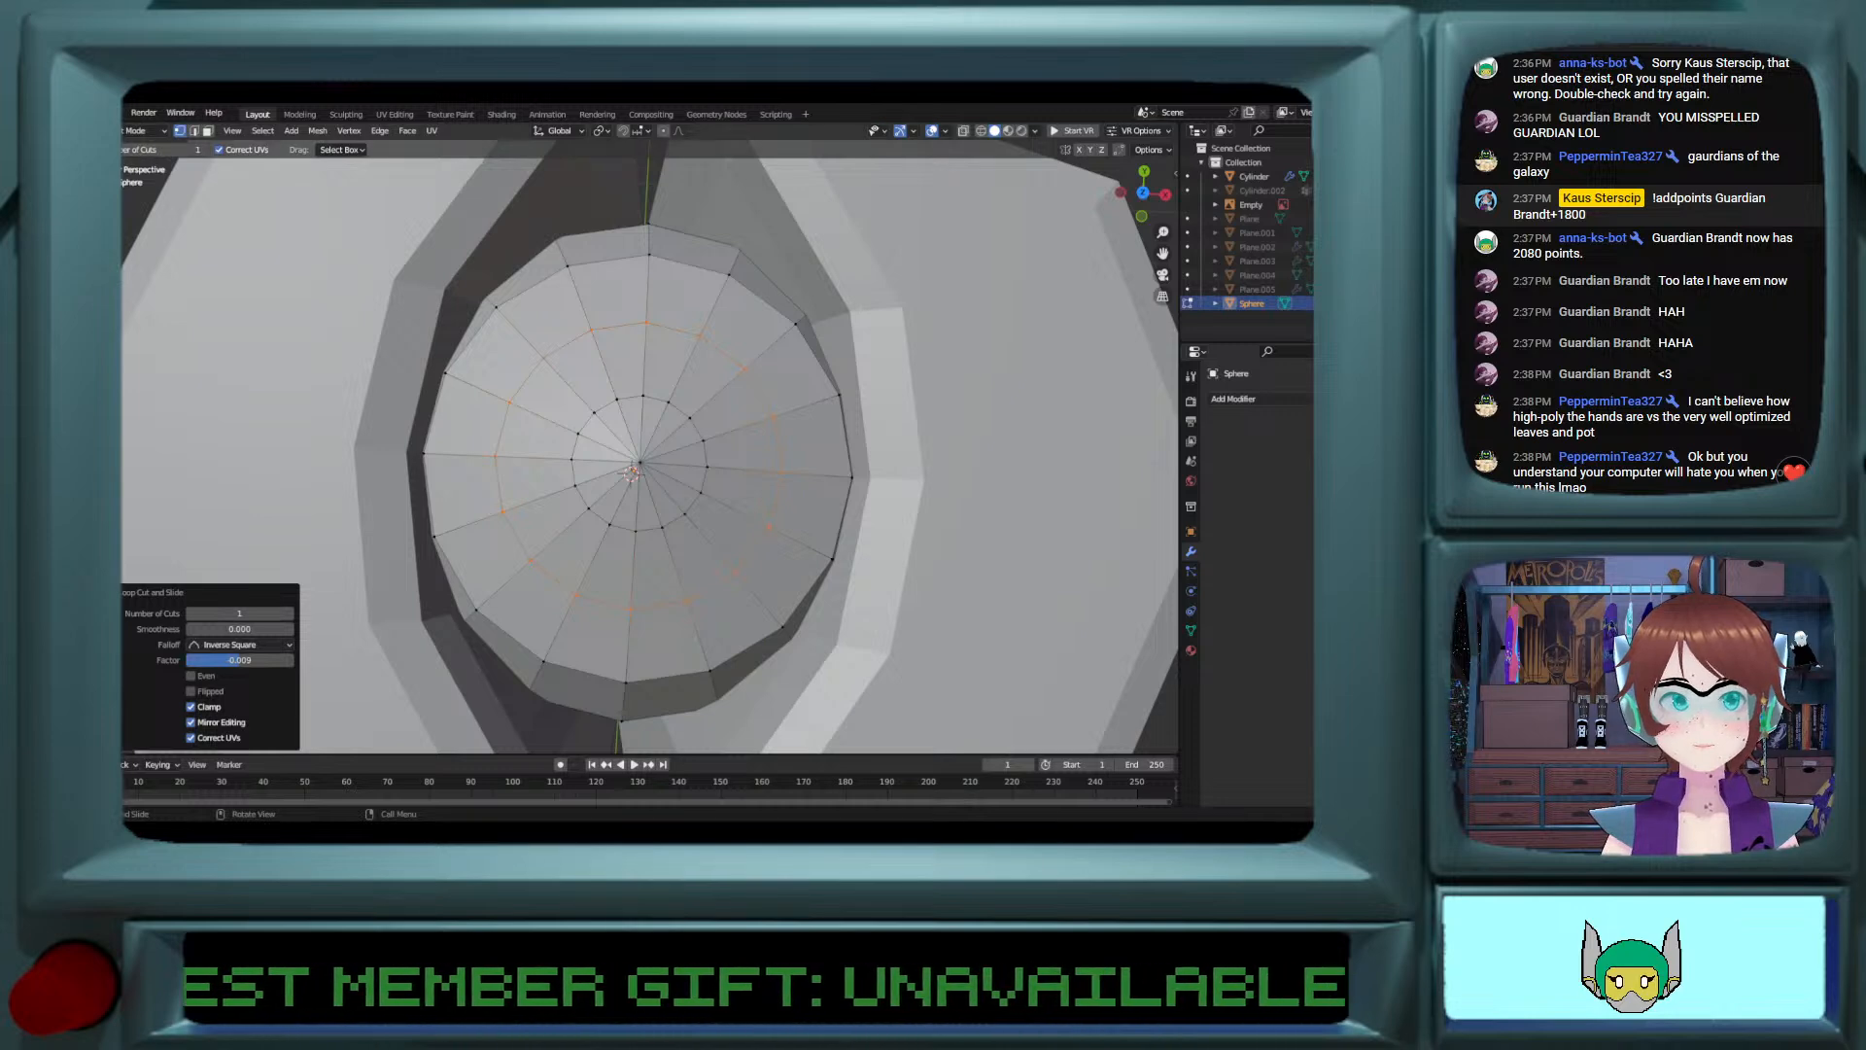
Step: Lower the sphere's top pole vertex about 0.021 m along Z
middle_drag(632, 473, 773, 395)
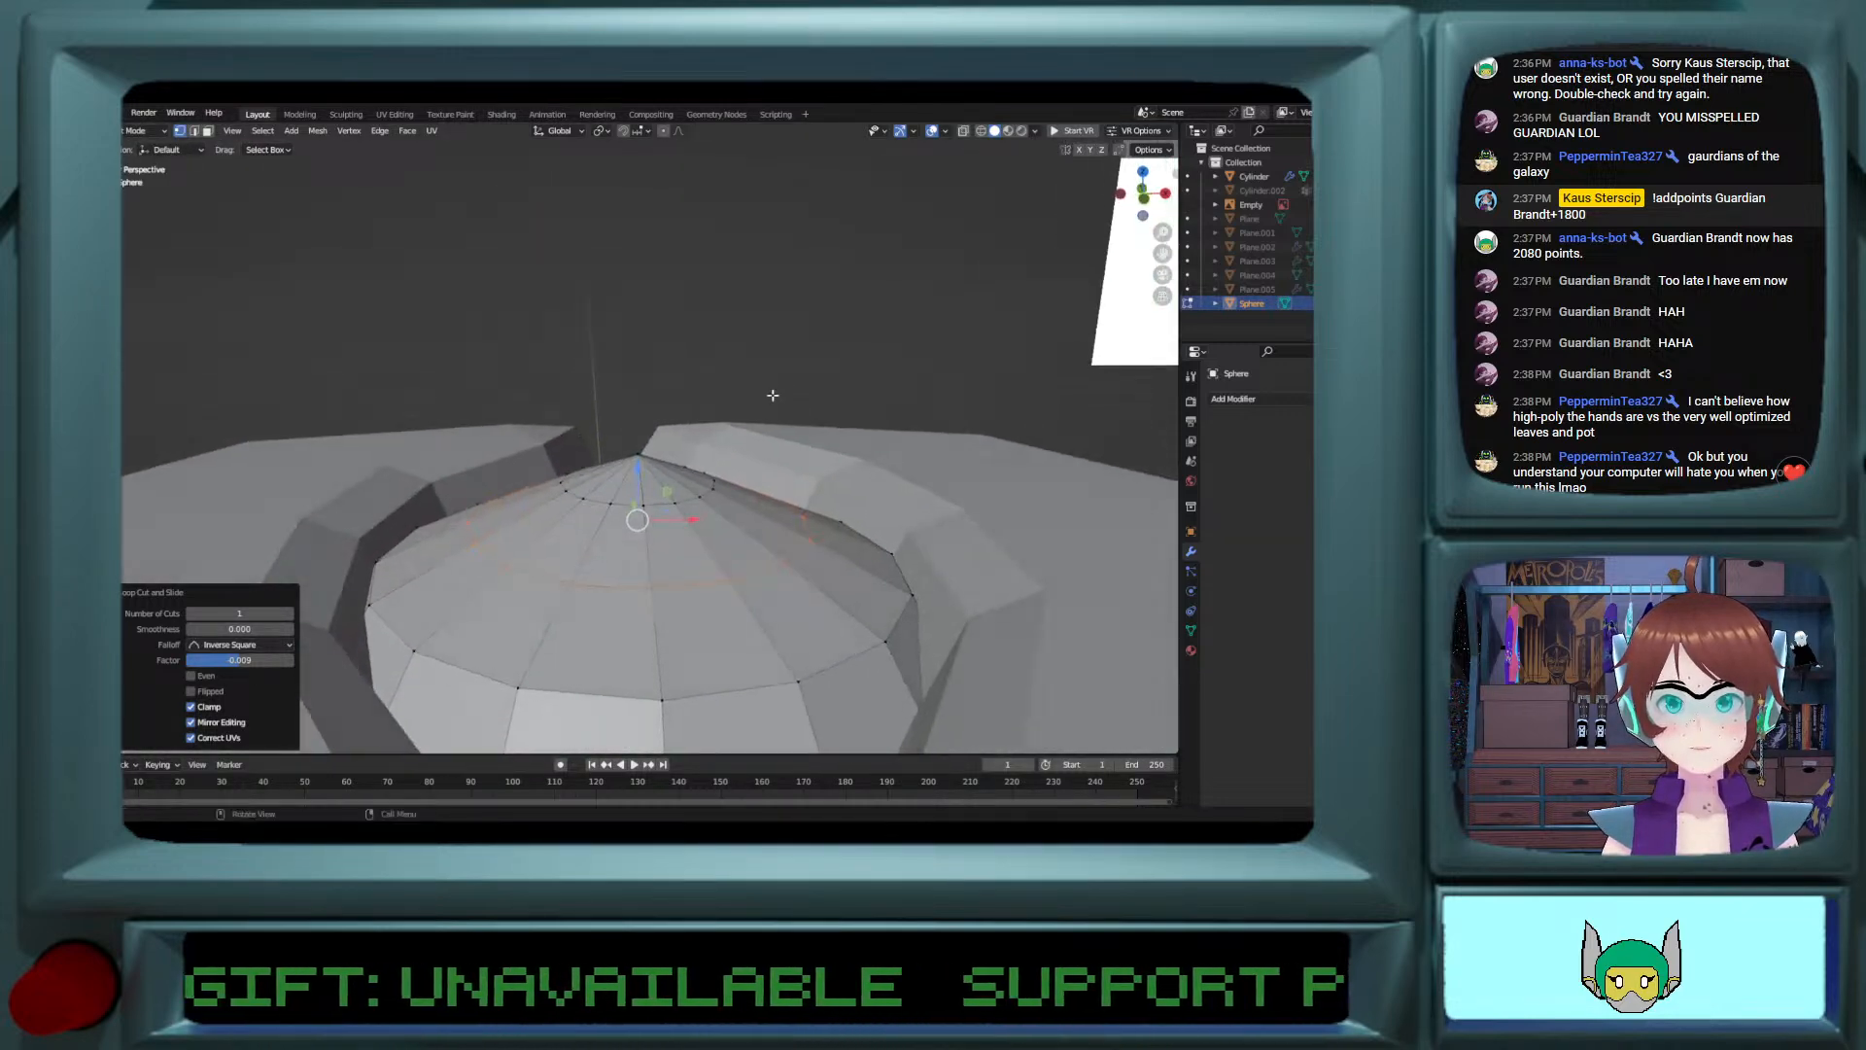
click(634, 464)
key(g)
key(z)
click(625, 509)
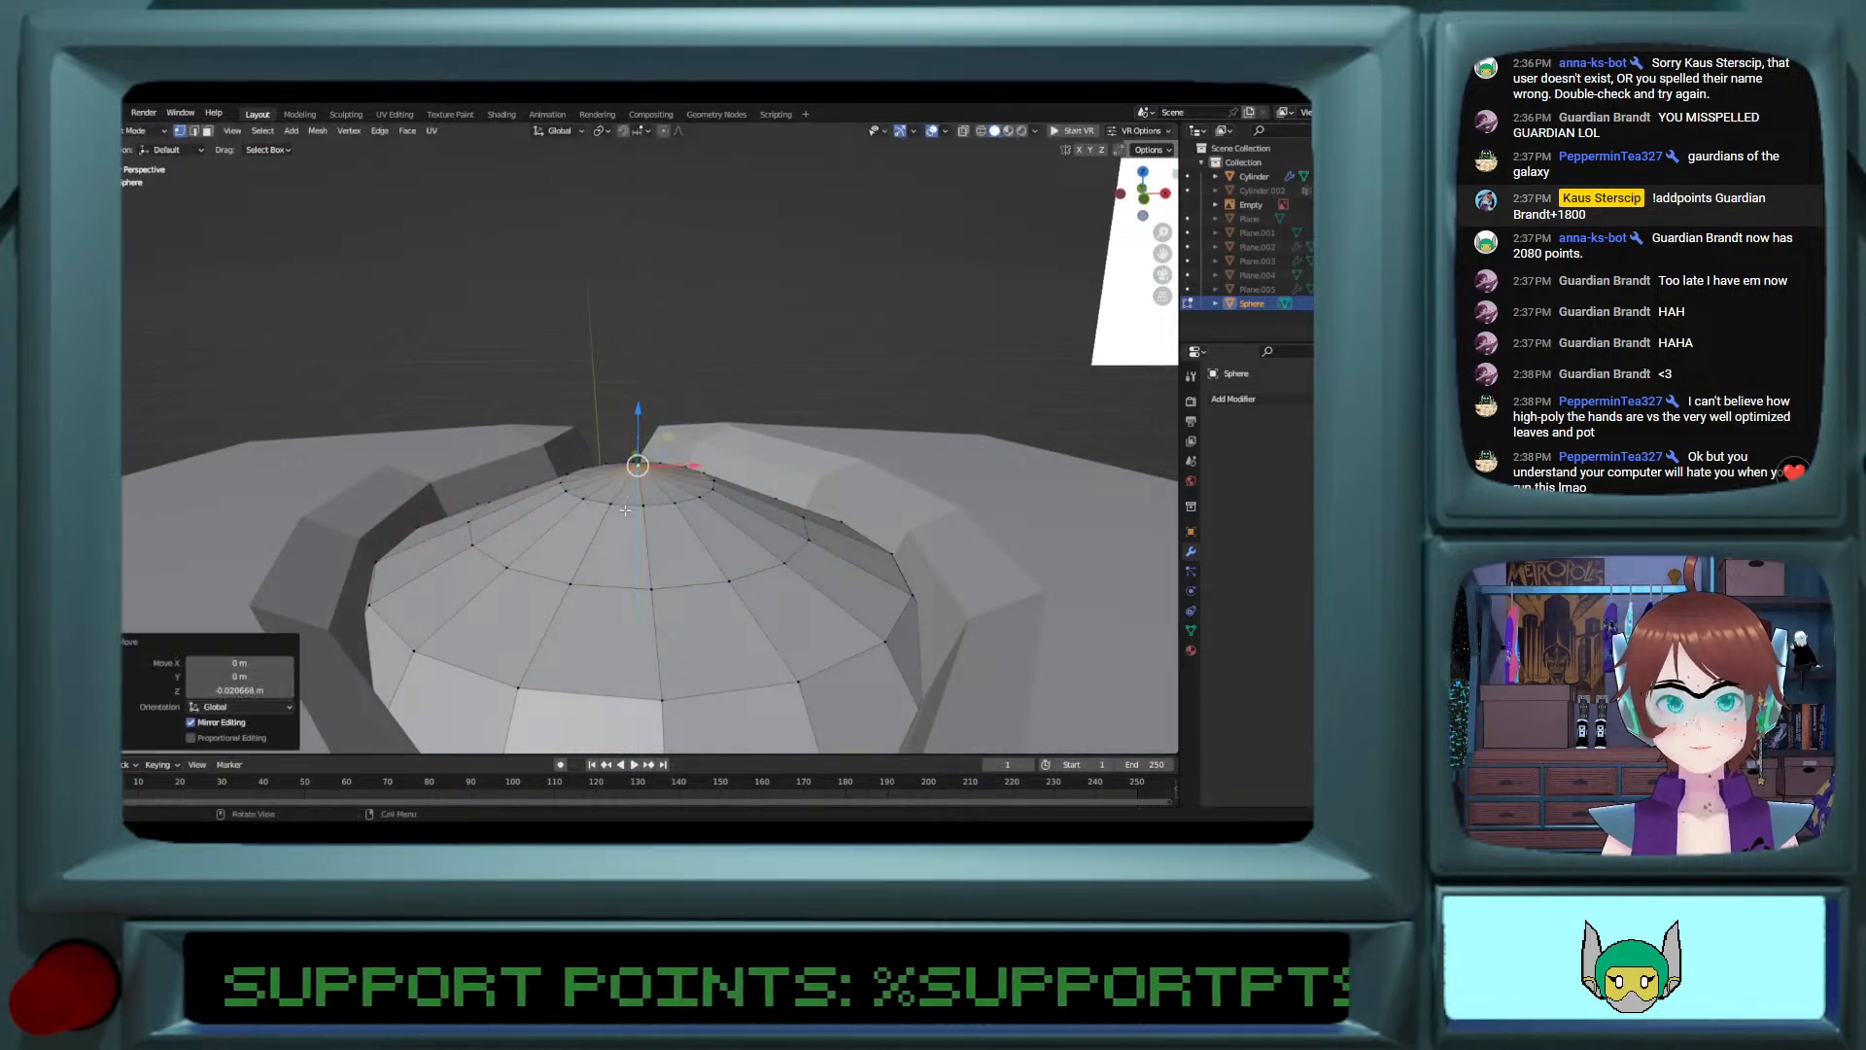
Step: Adjust the small ring around the top pole along Z to round off the sphere's top
shift+right_click(625, 483)
key(g)
key(z)
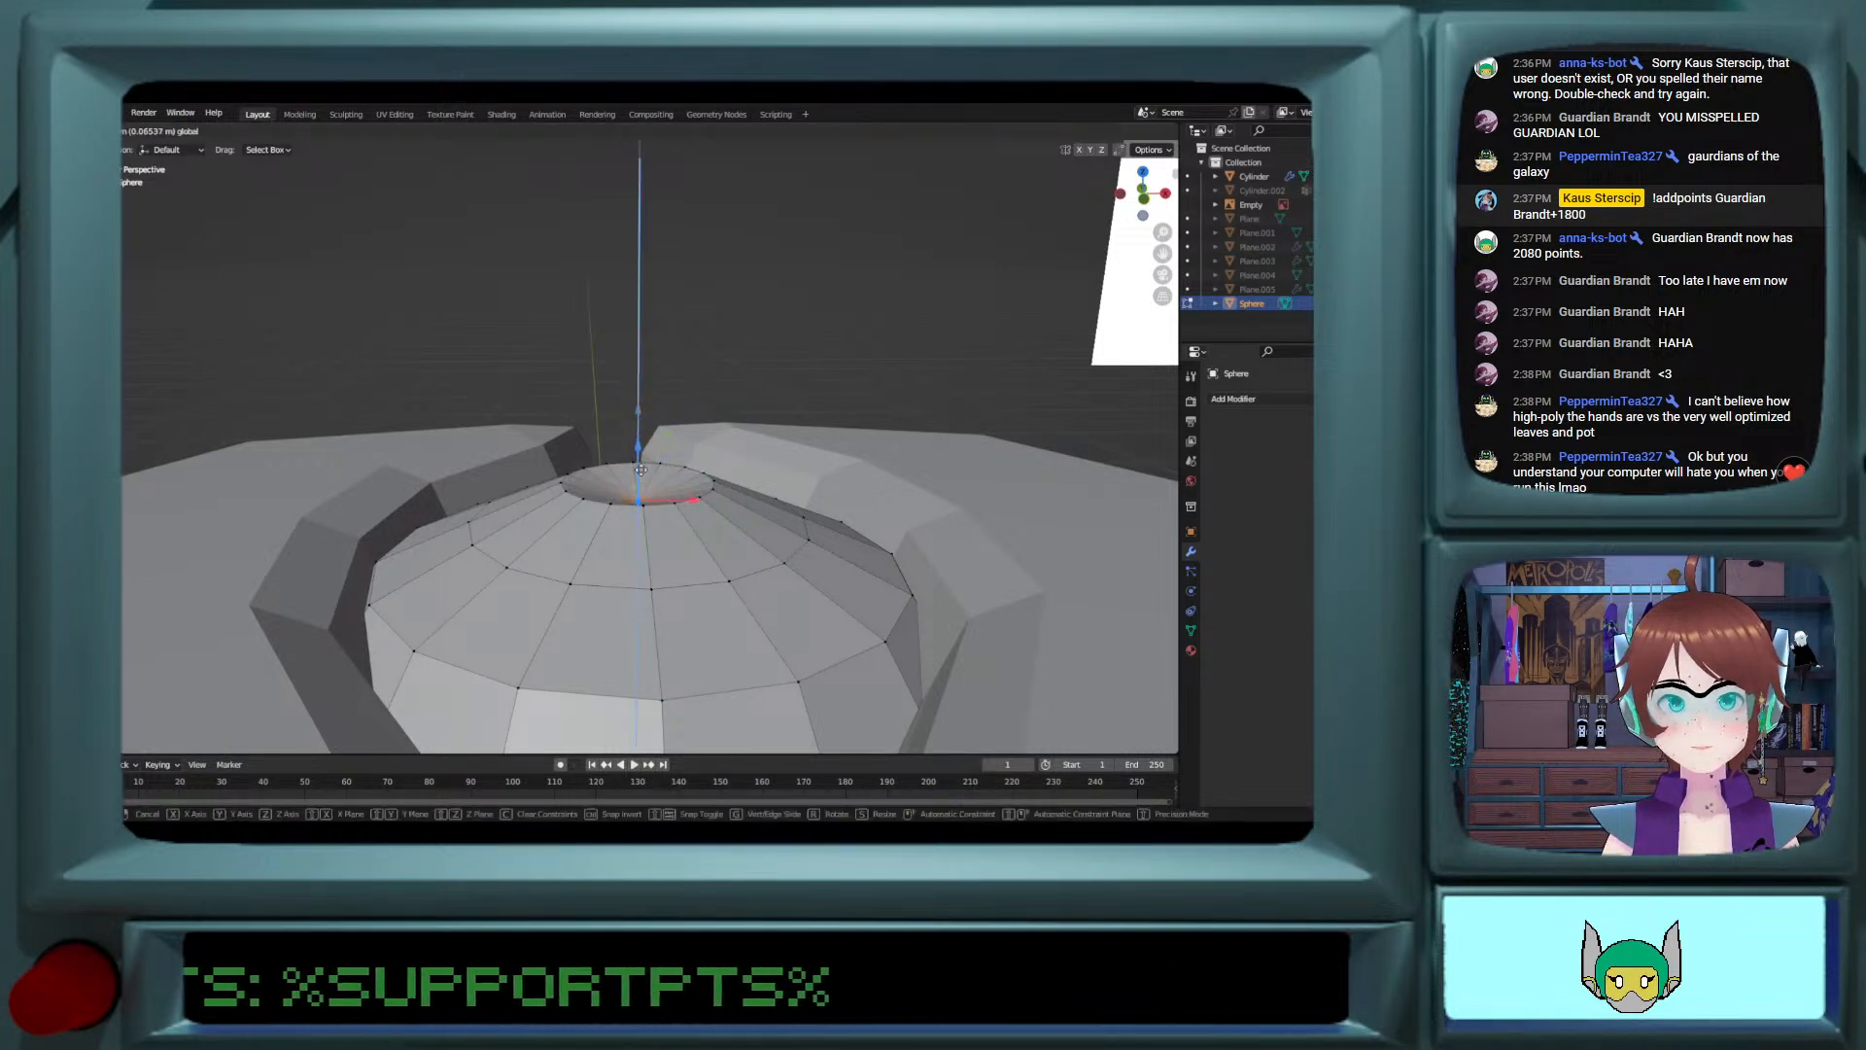
click(630, 509)
alt+click(630, 508)
key(g)
key(z)
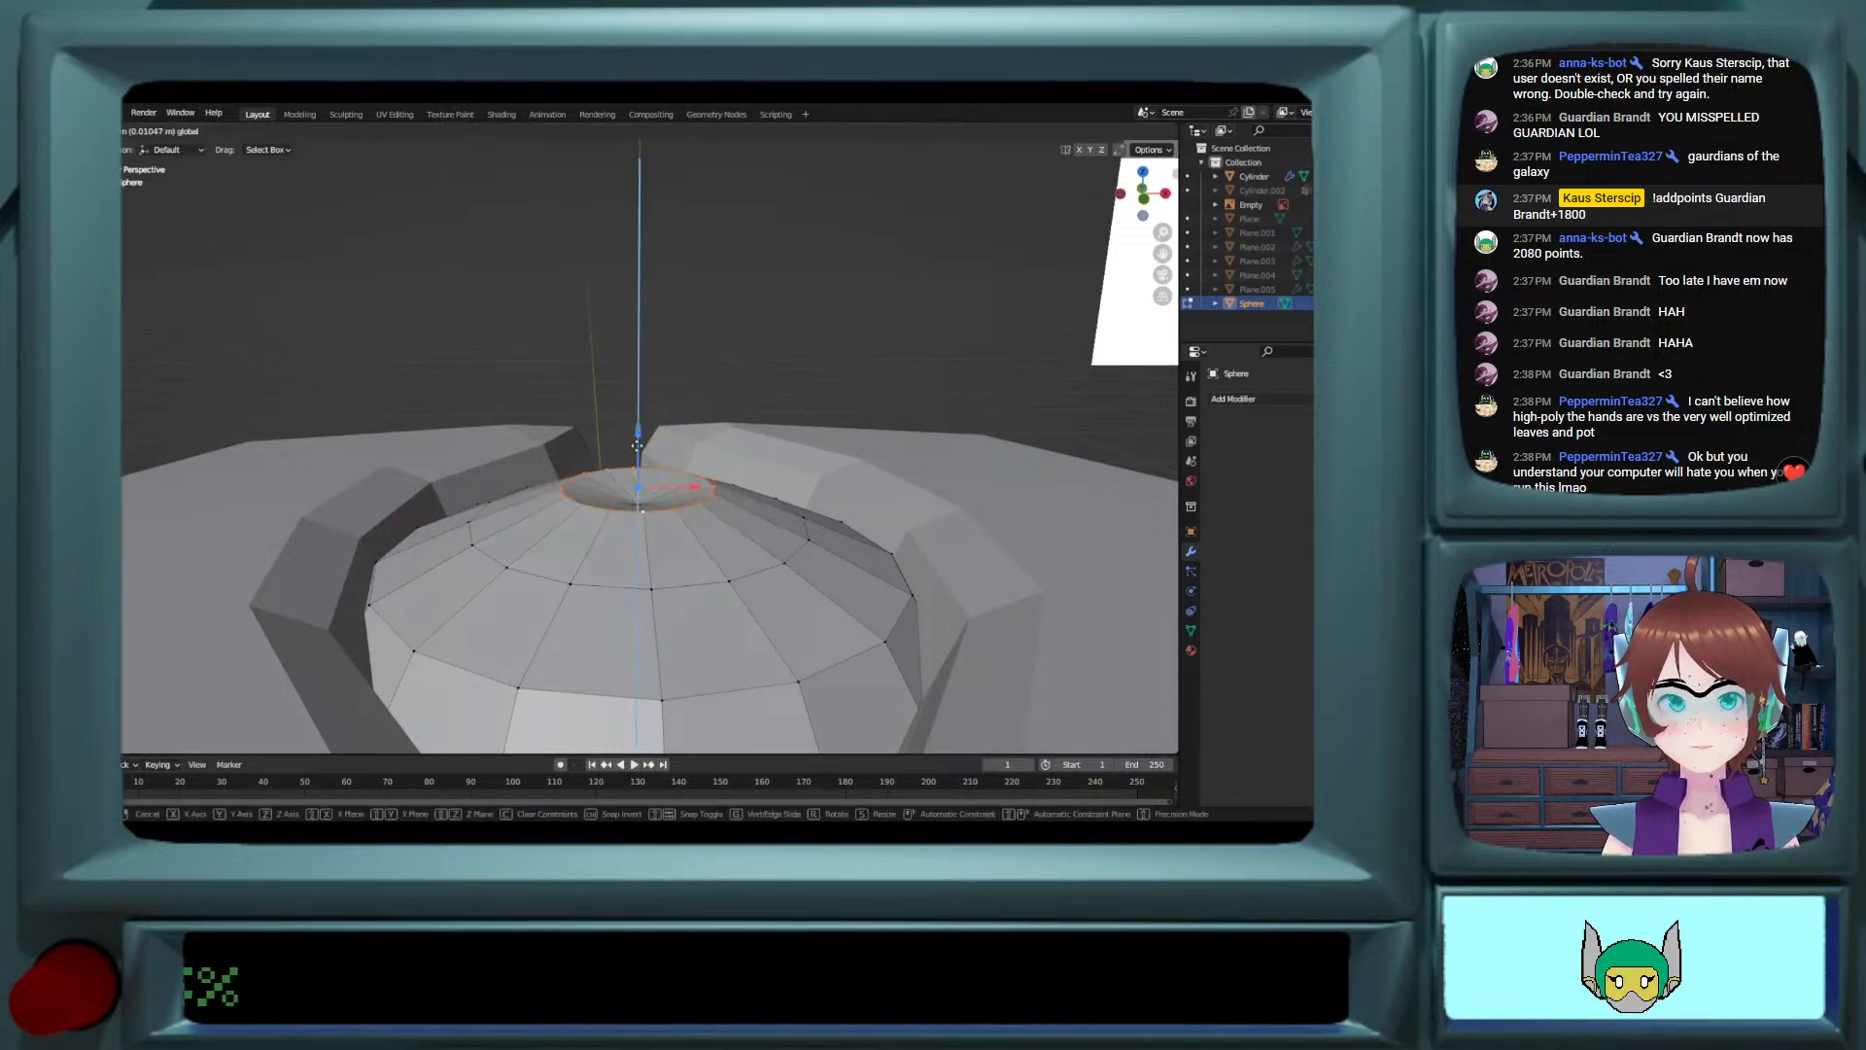
click(636, 503)
click(636, 503)
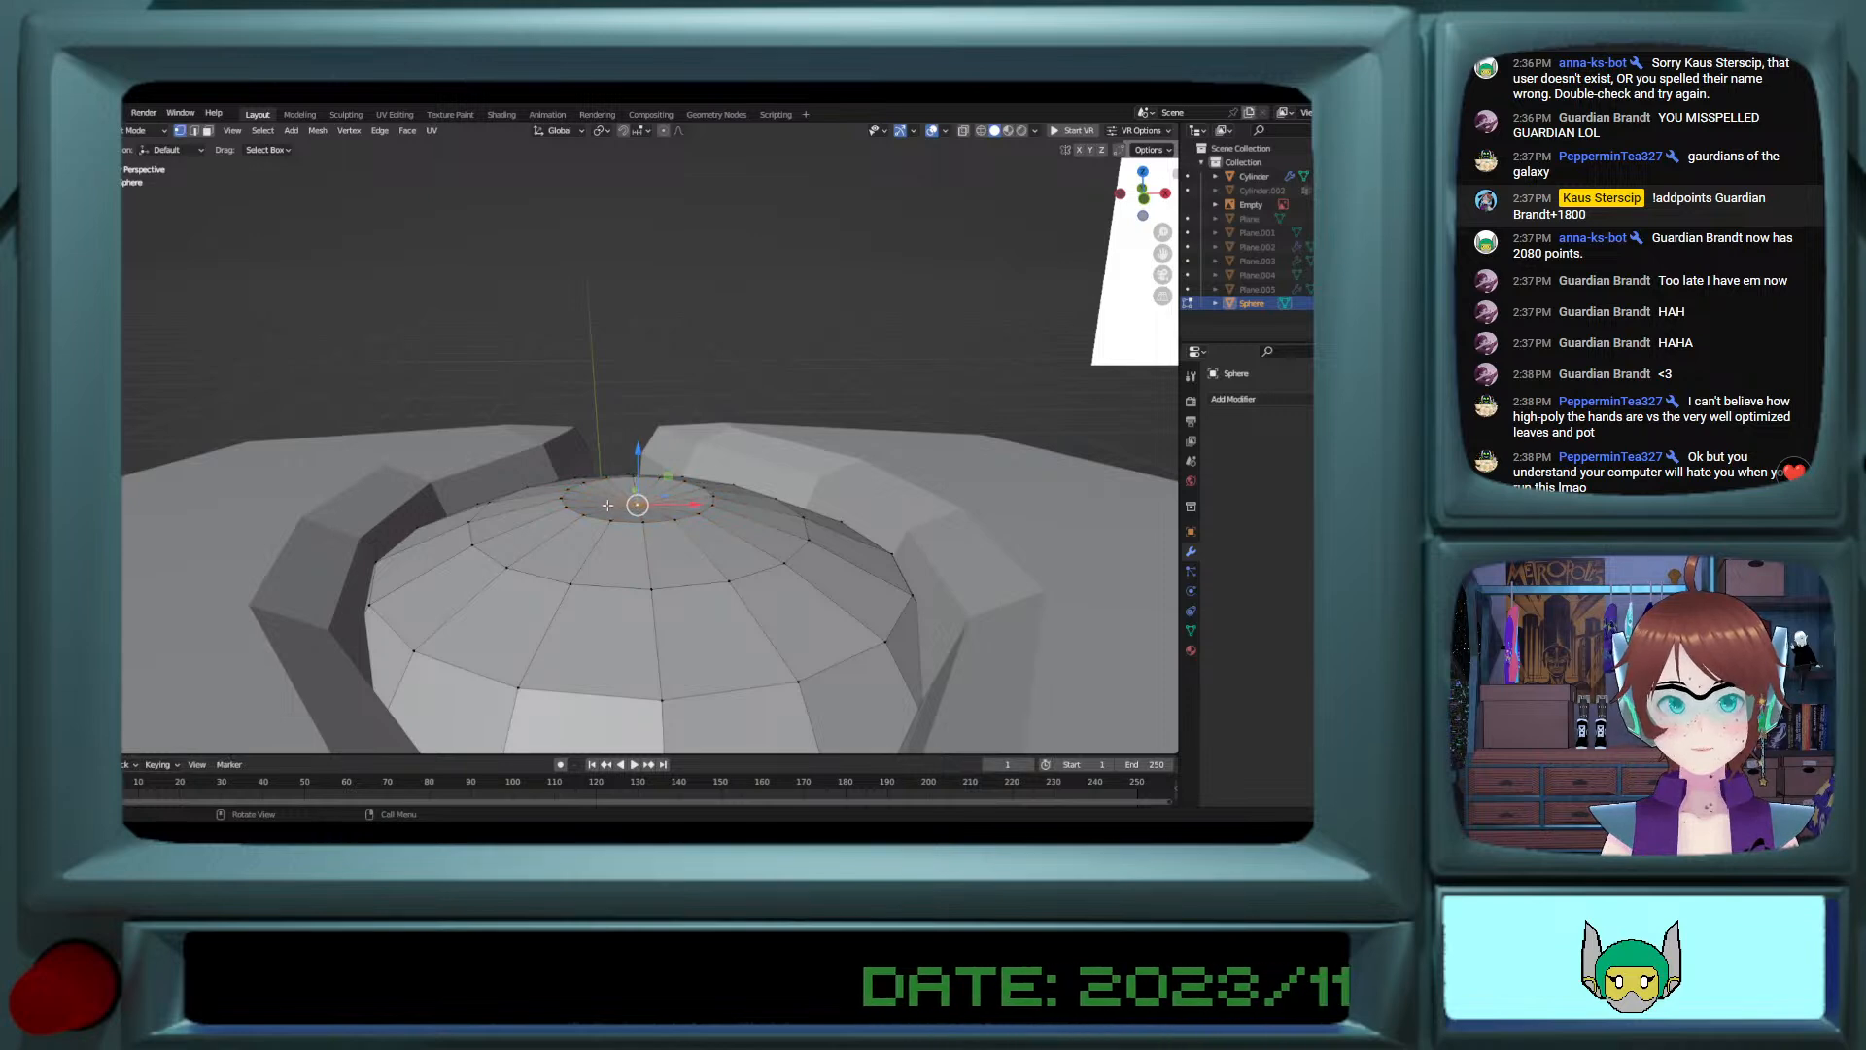
Step: Select the faces inside the small top ring, add two material slots and create a new material in the second one
key(Tab)
middle_drag(597, 489, 591, 598)
key(Tab)
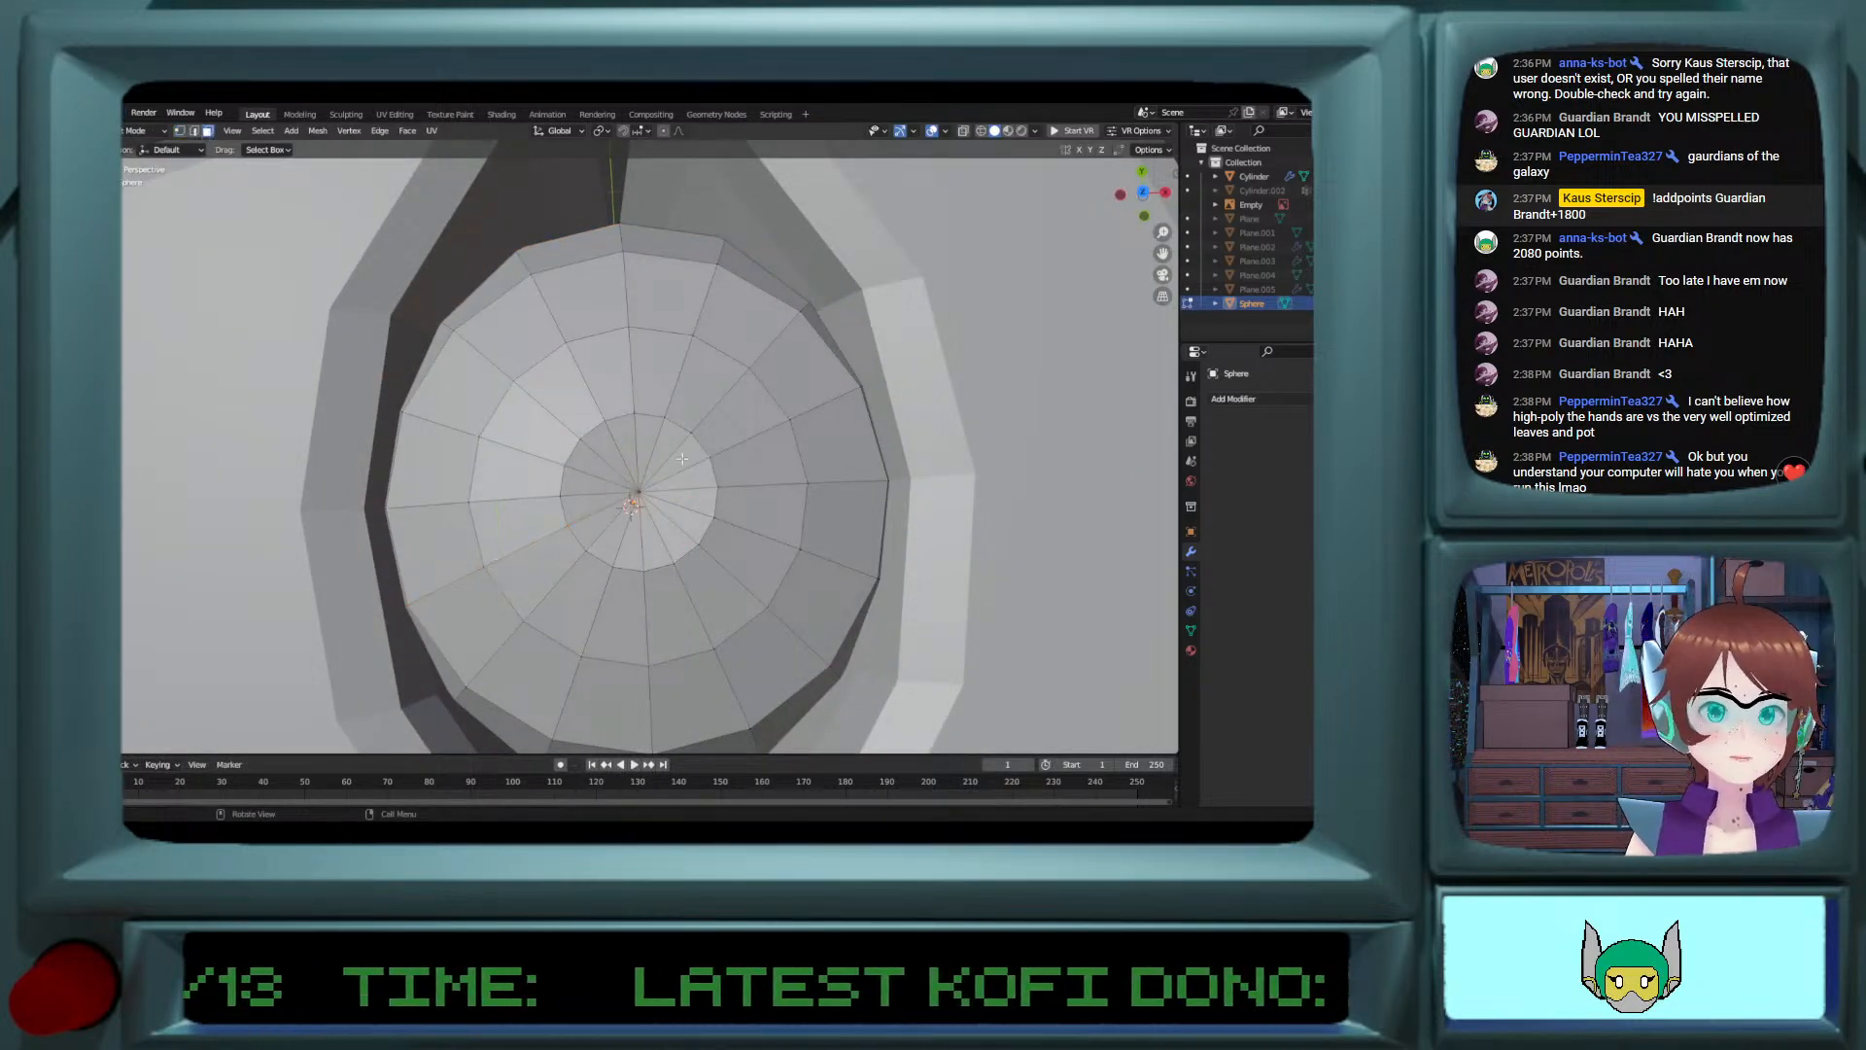
click(612, 464)
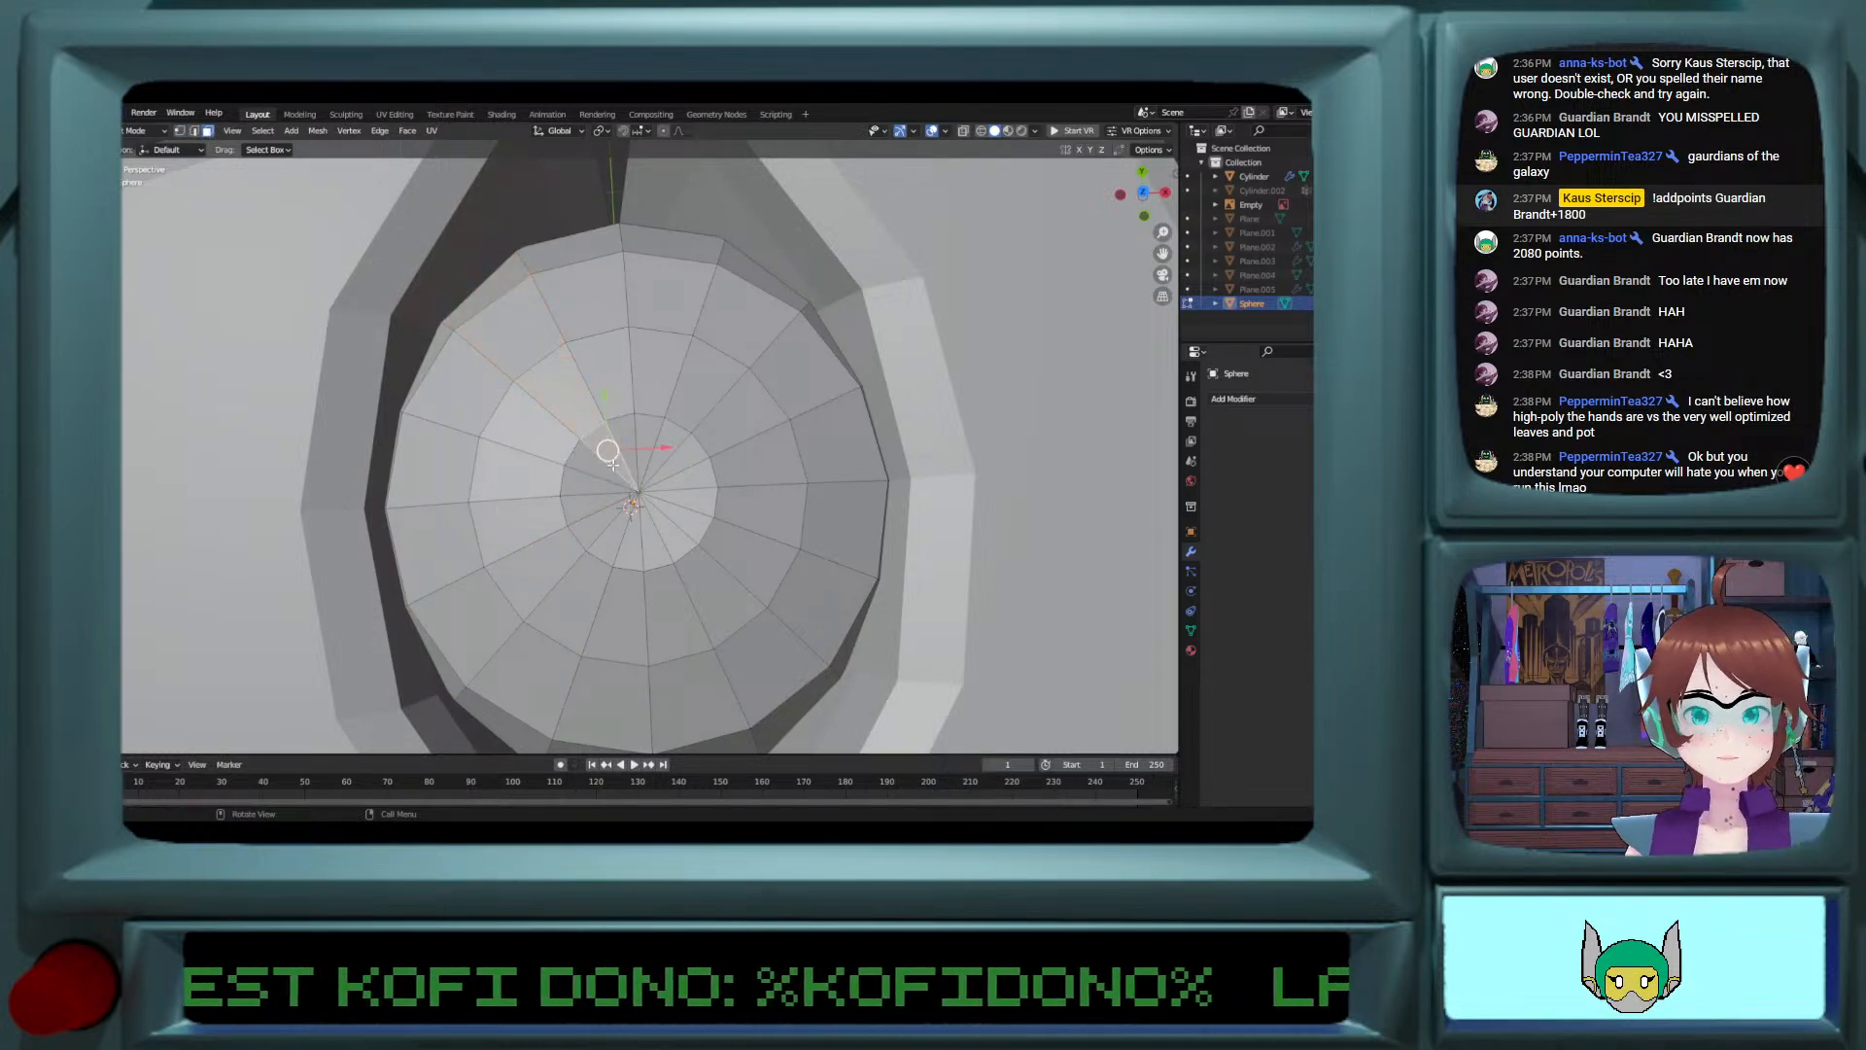
ctrl+click(596, 524)
ctrl+click(670, 474)
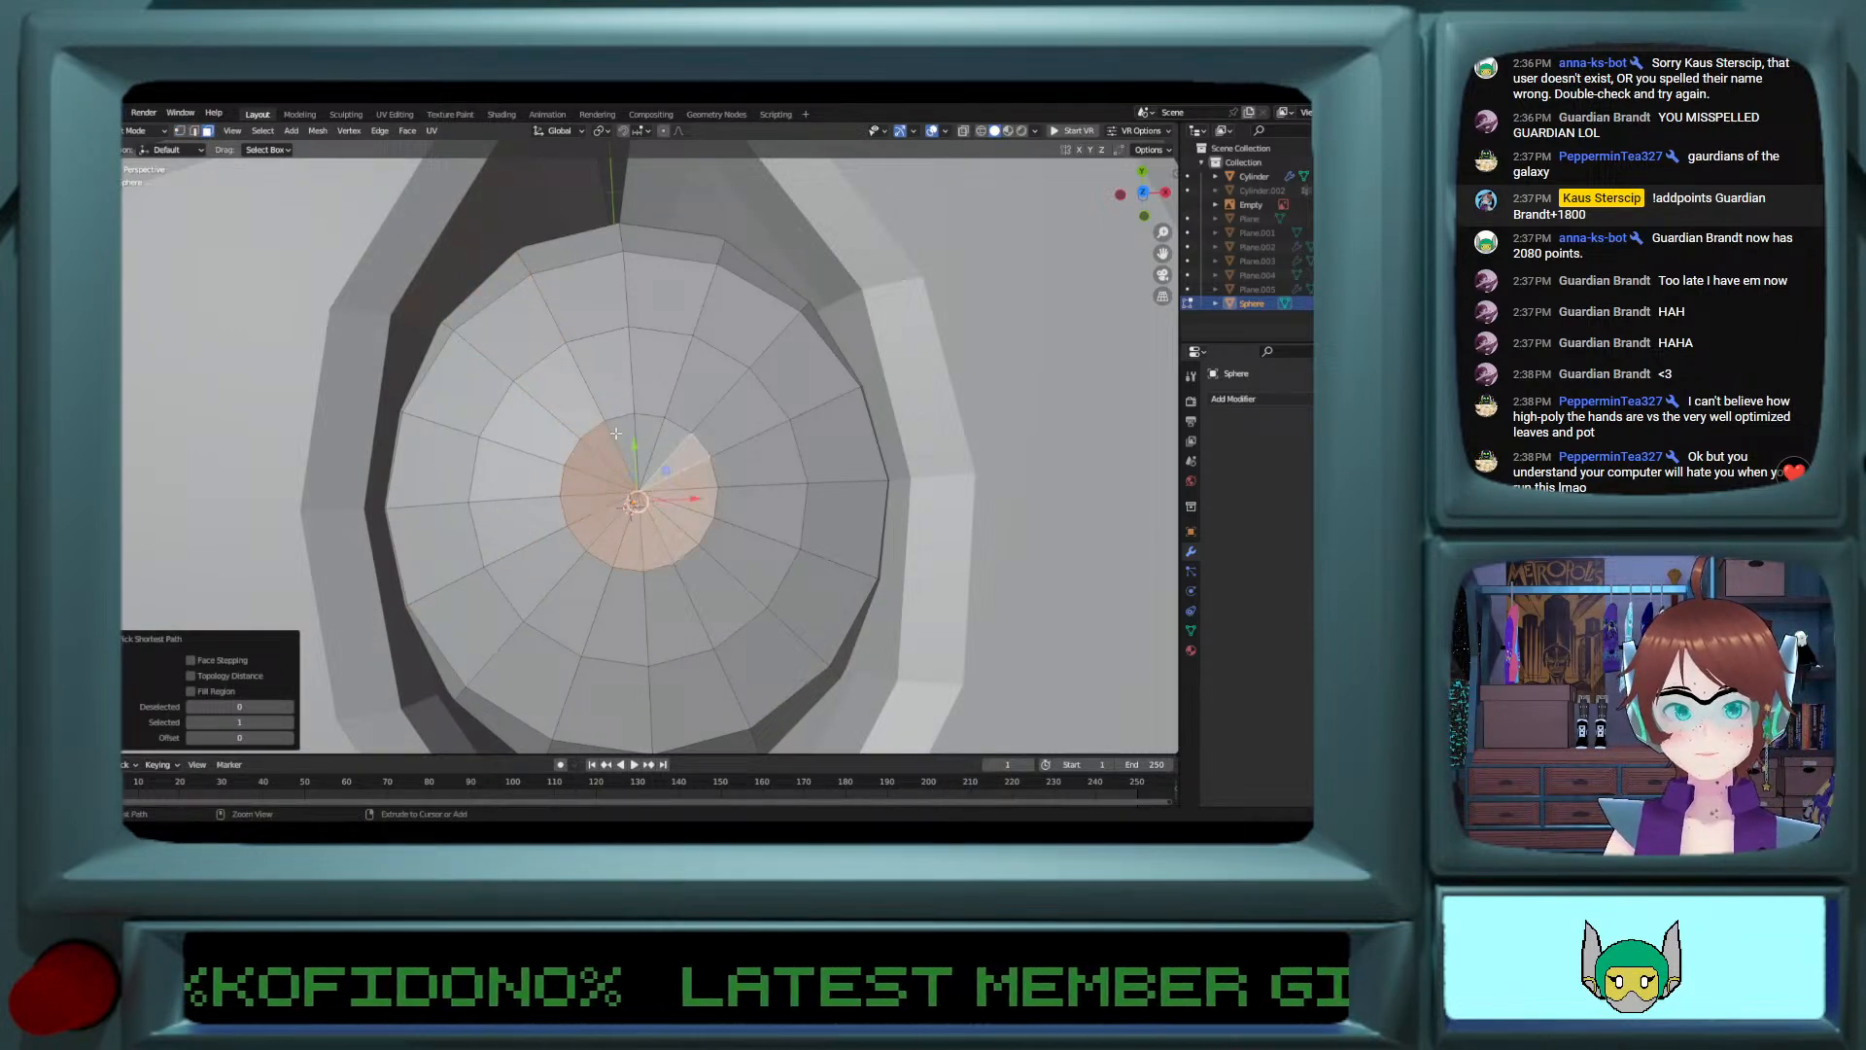
click(1191, 651)
click(1236, 458)
click(1237, 458)
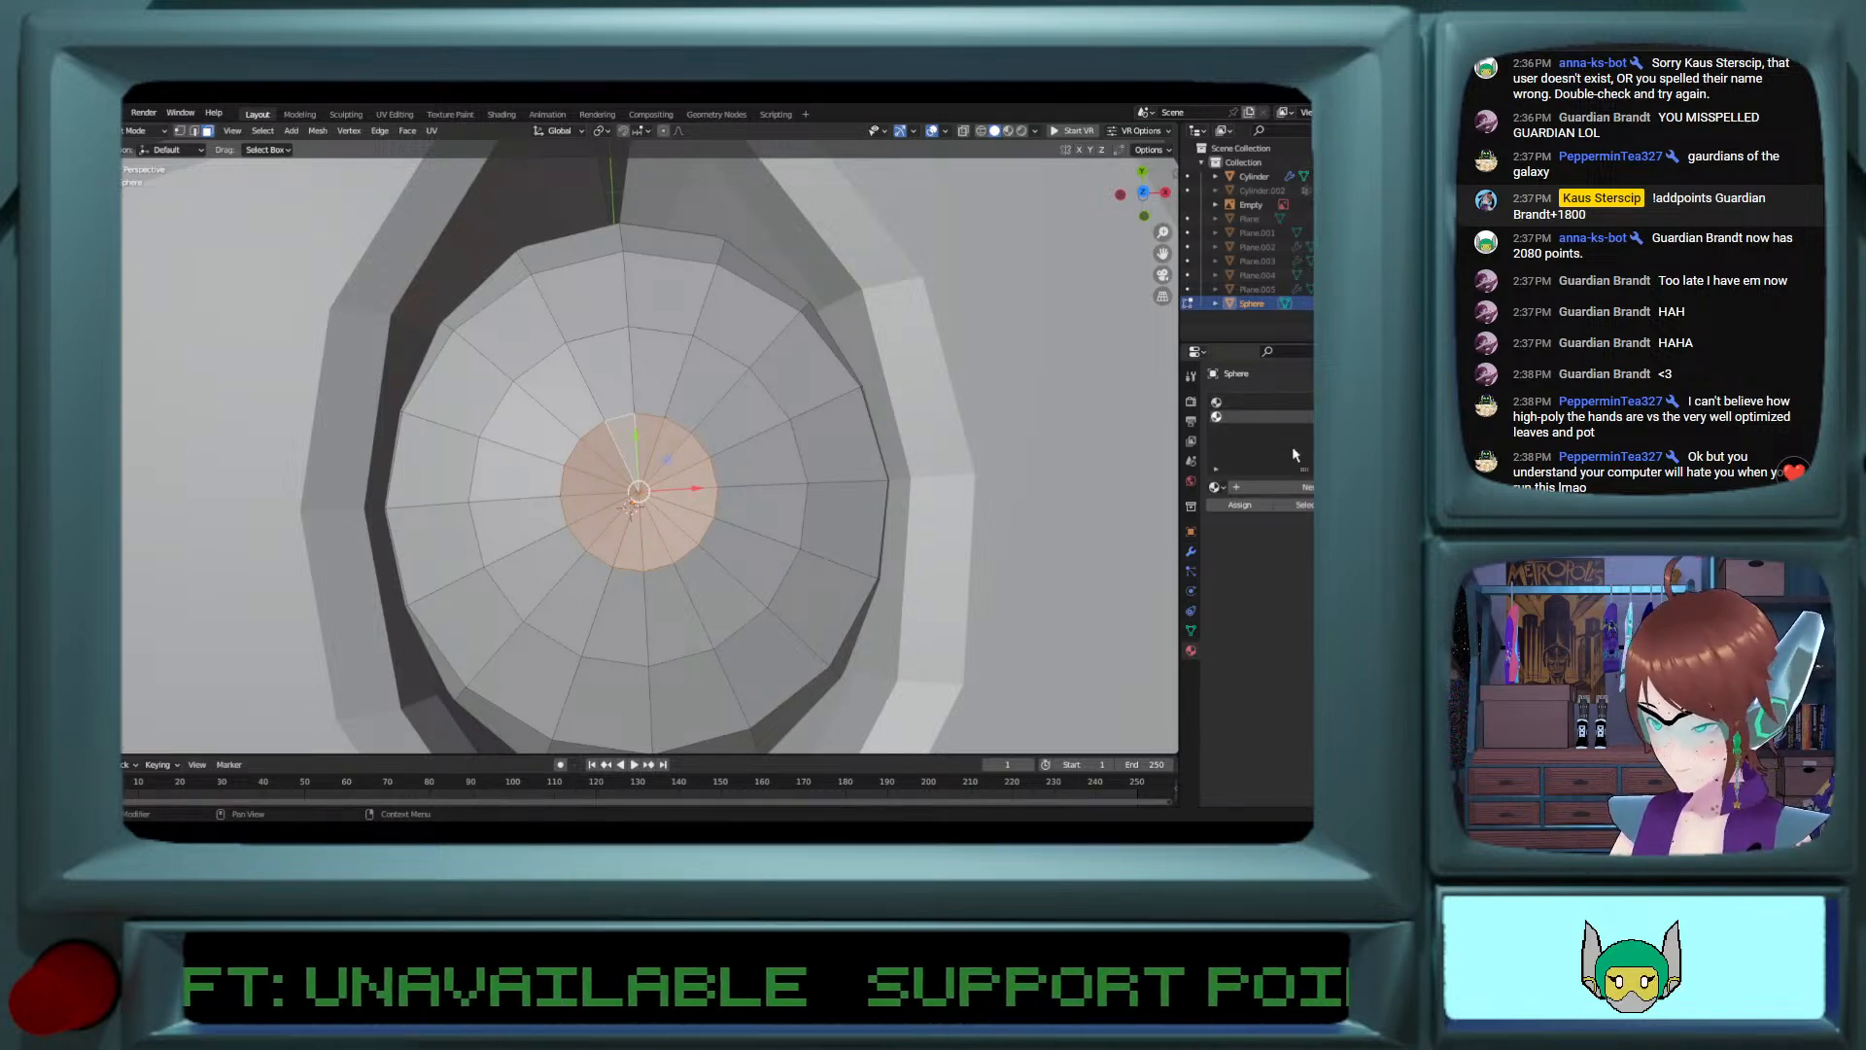
click(1246, 488)
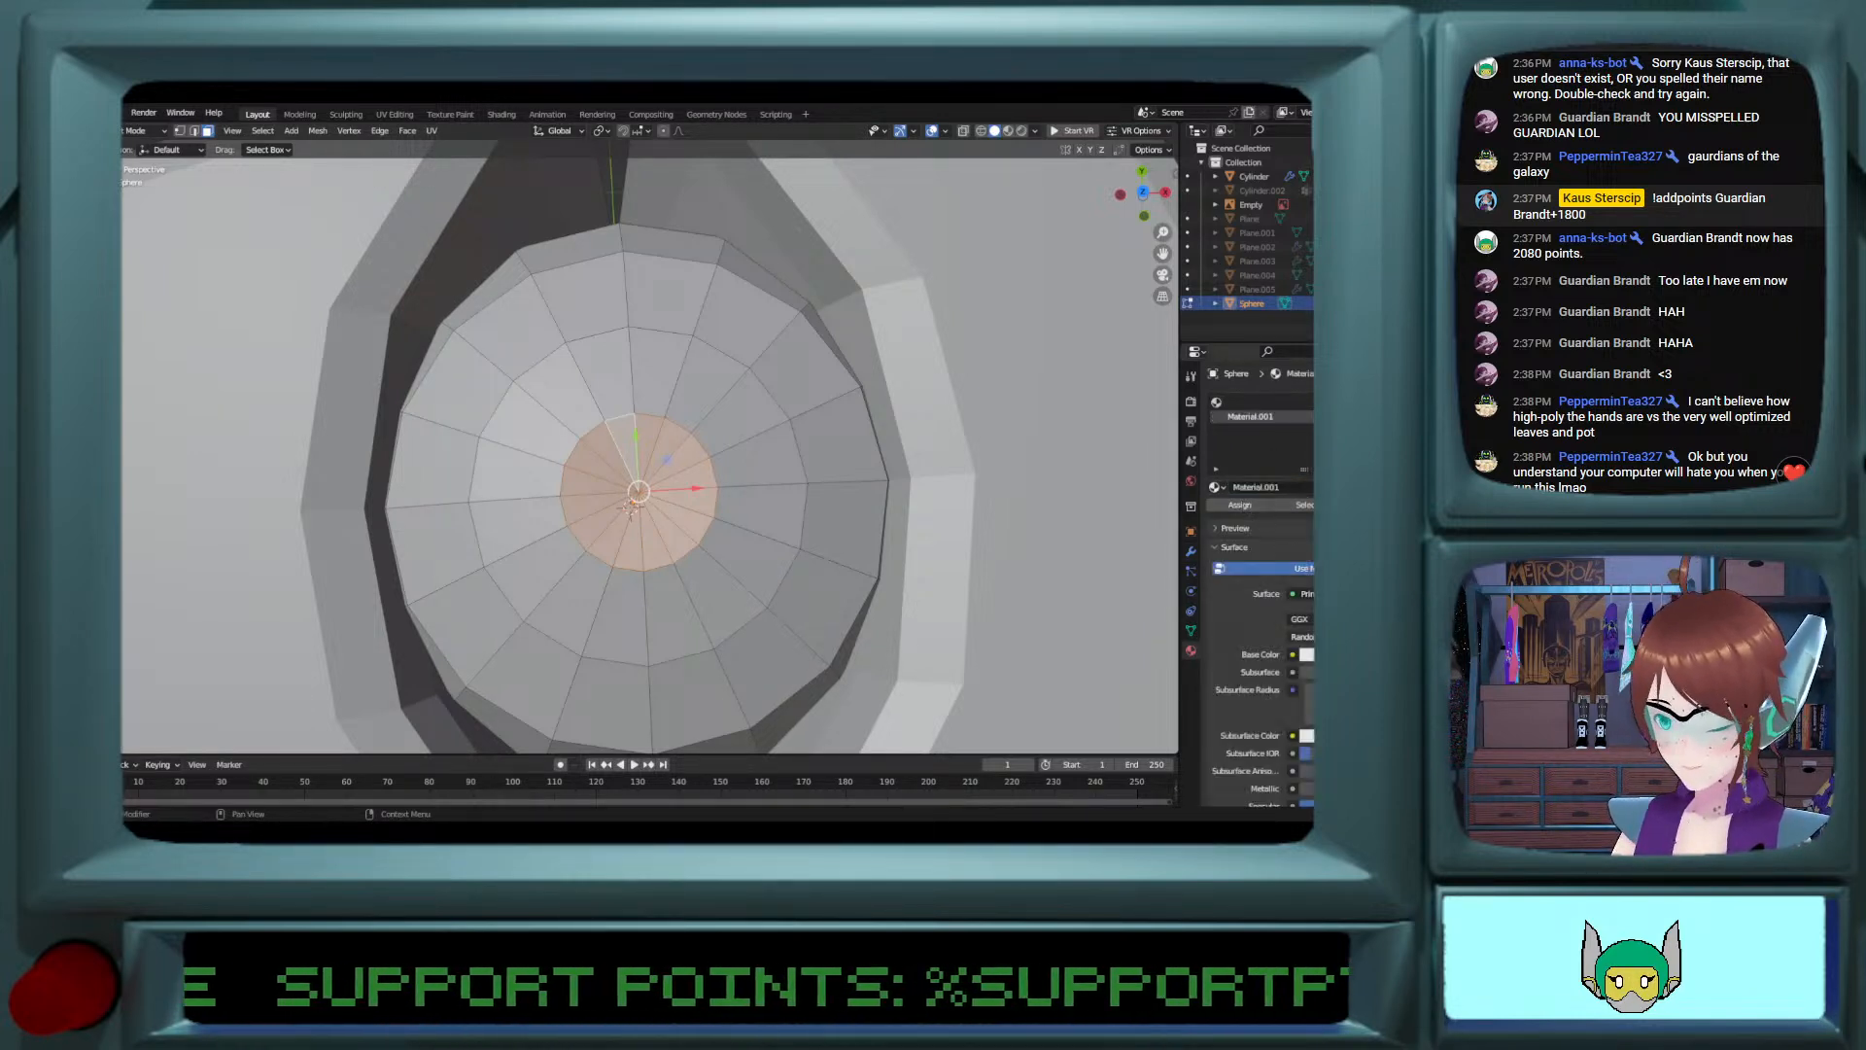
Step: Make the new material's base colour black, assign it to the selected centre faces and display the model in Material Preview shading
click(1311, 655)
drag(1377, 472, 1377, 558)
click(1240, 506)
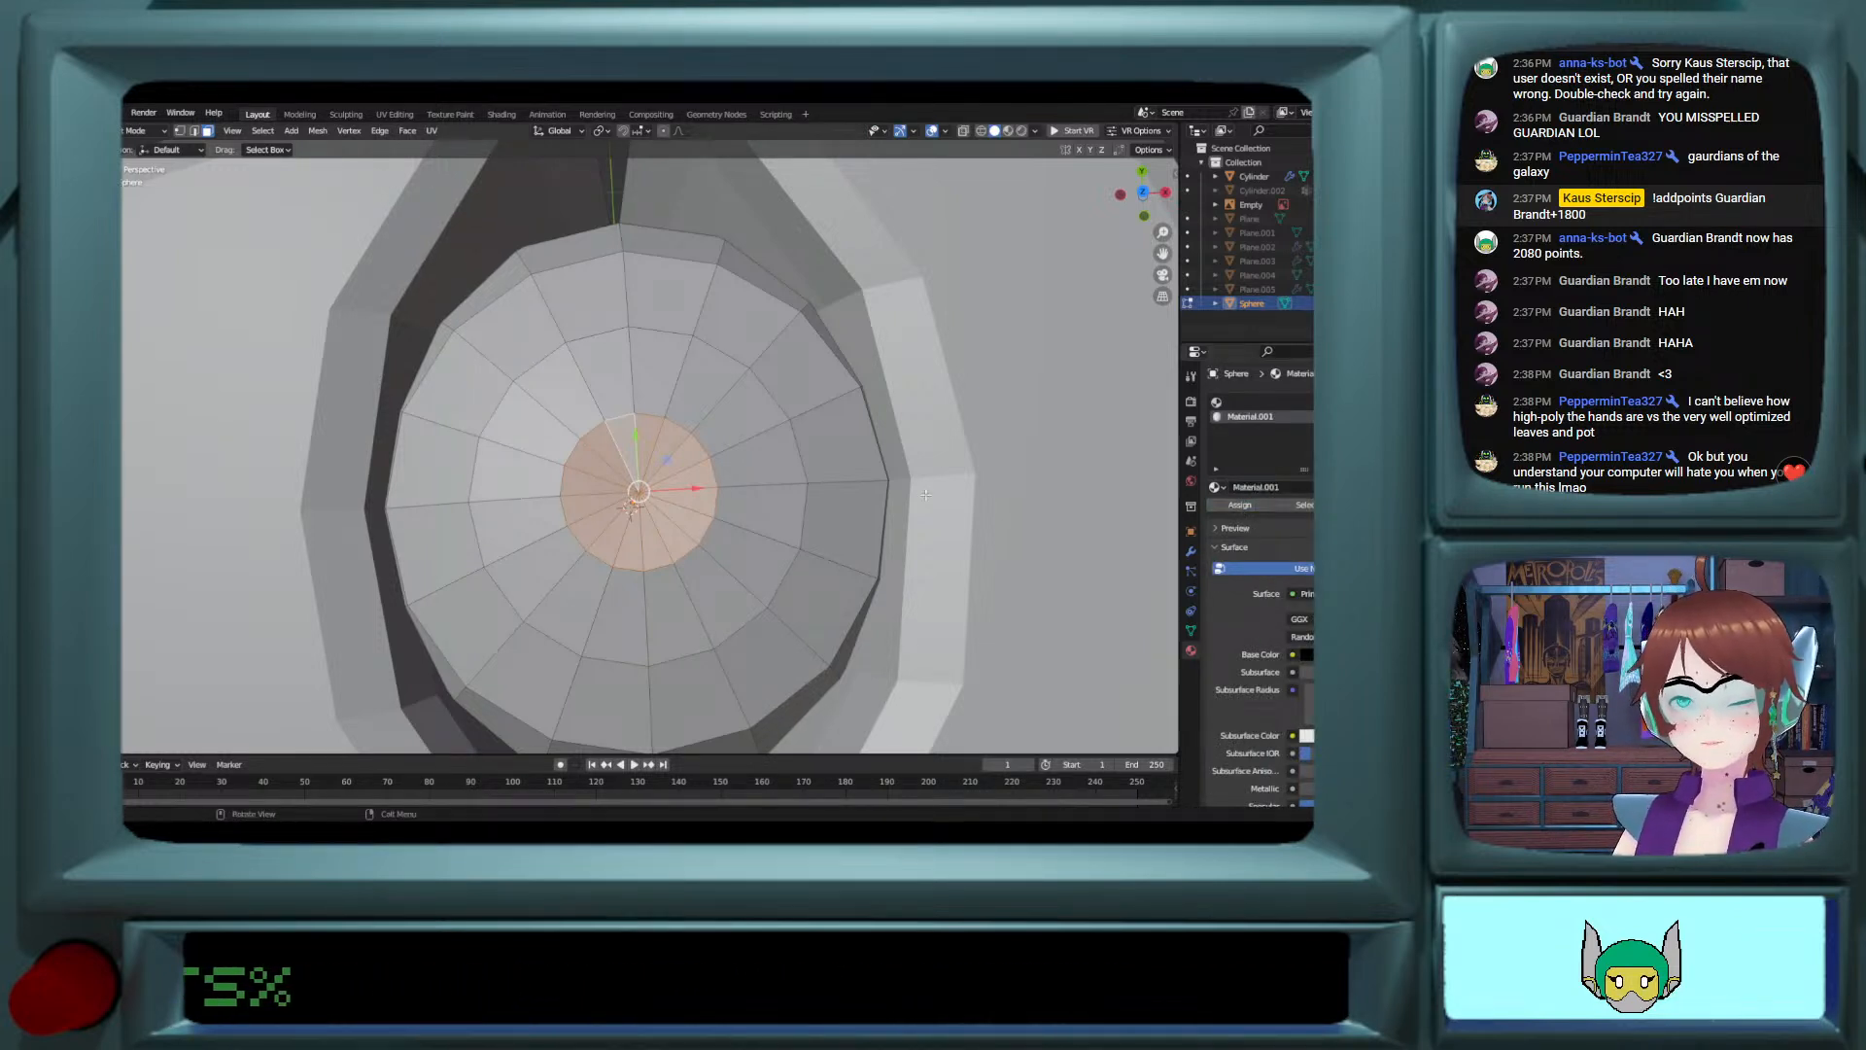
click(1008, 131)
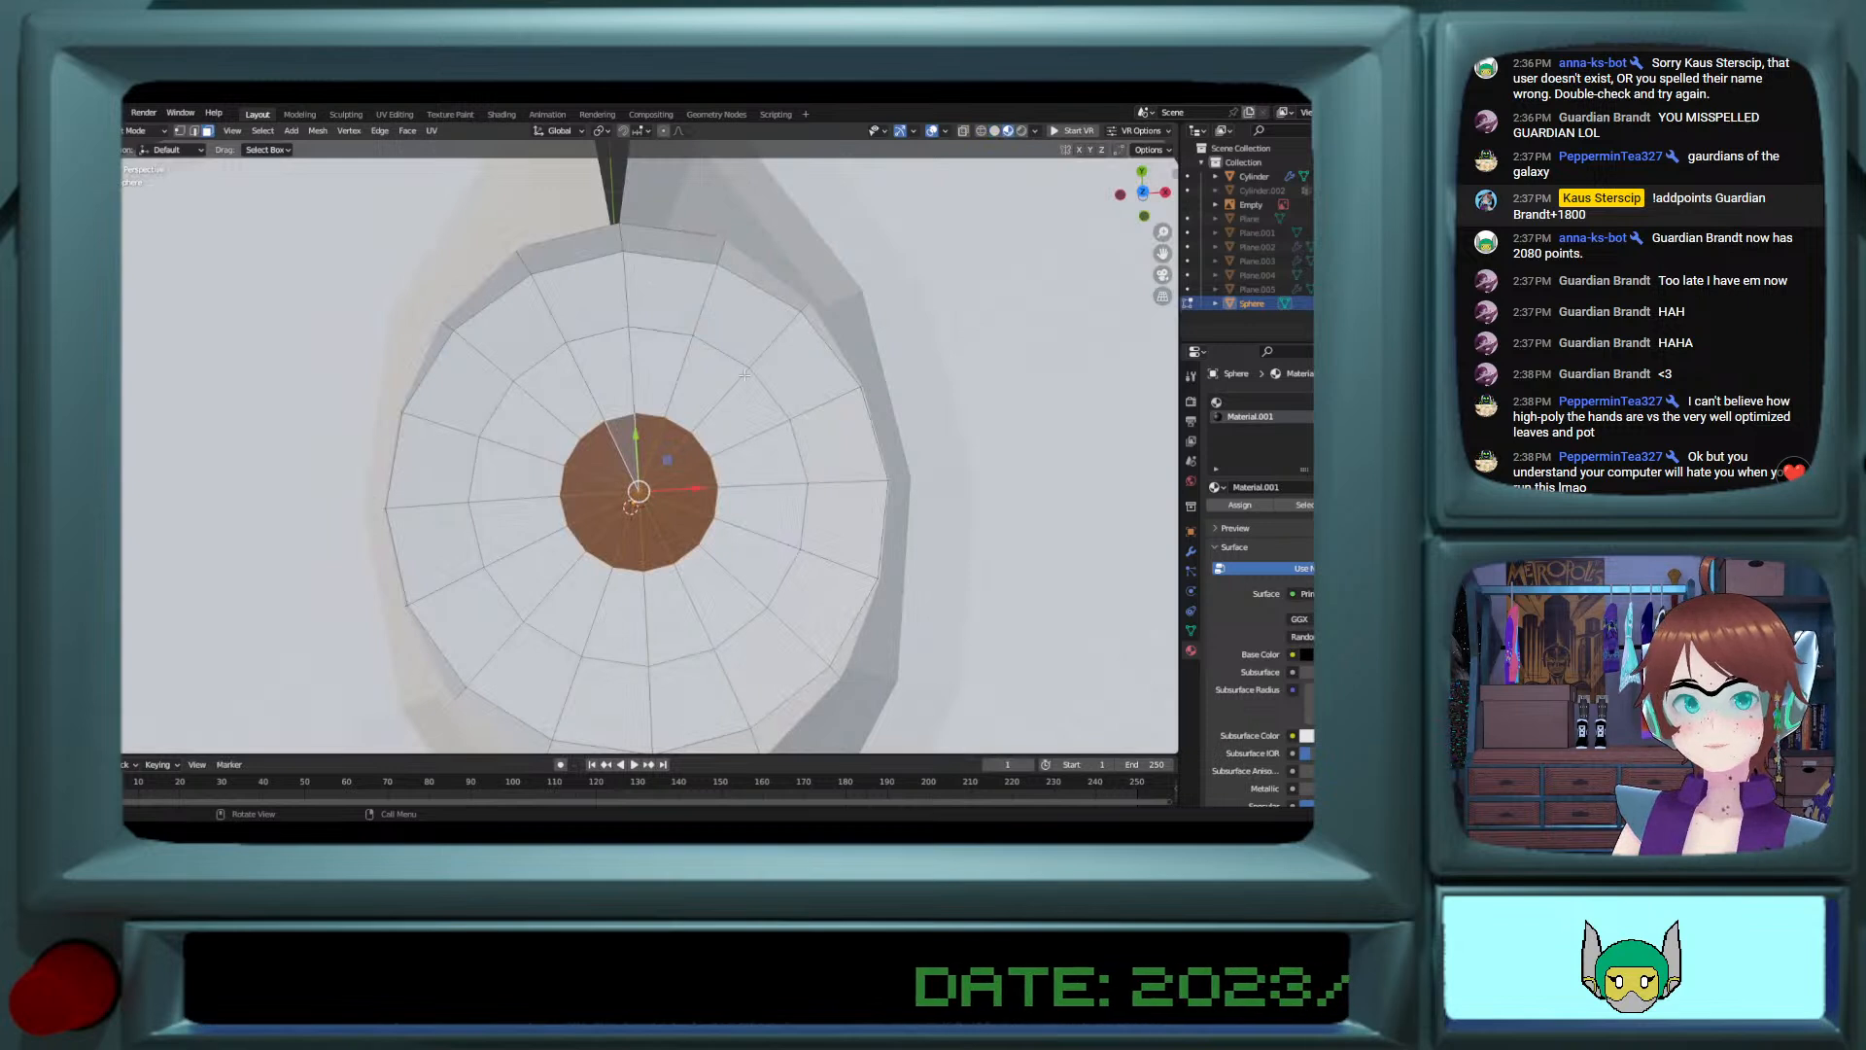
Step: Select the ring of faces around the black centre and add a third material slot to the sphere
alt+click(727, 404)
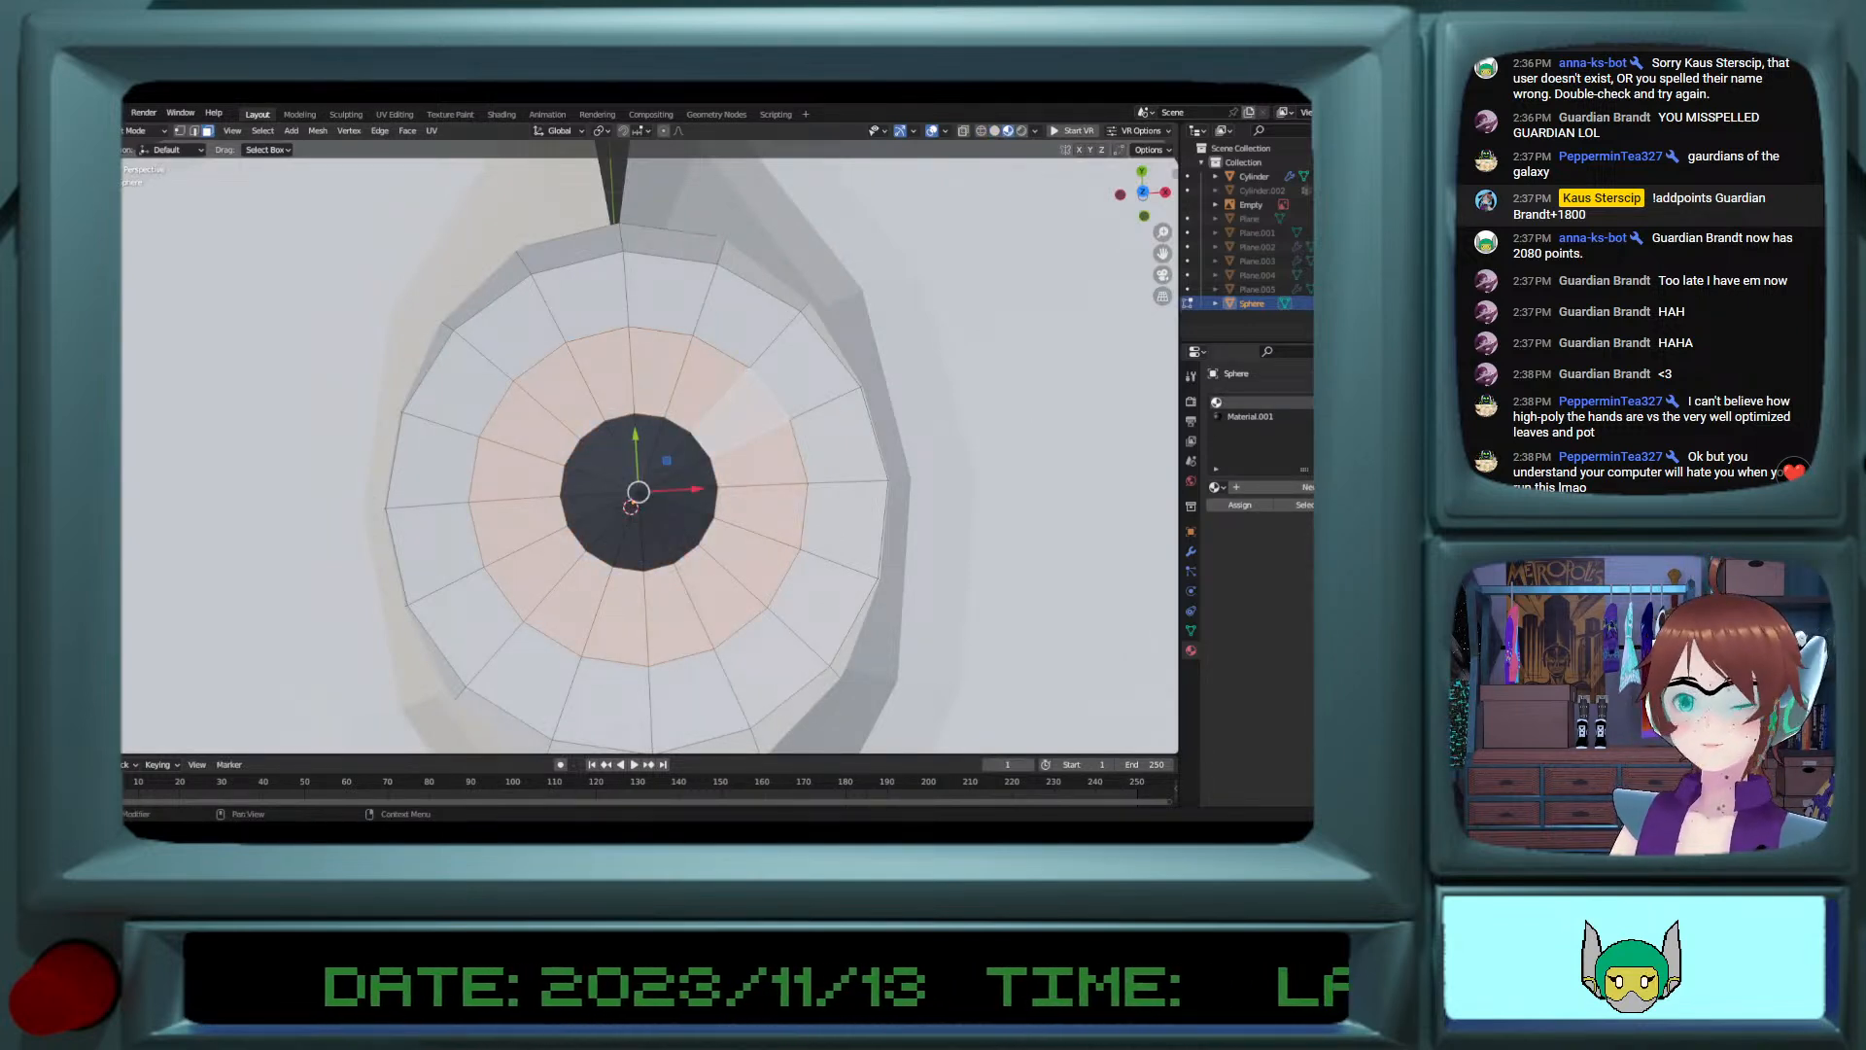
click(1397, 402)
click(1217, 488)
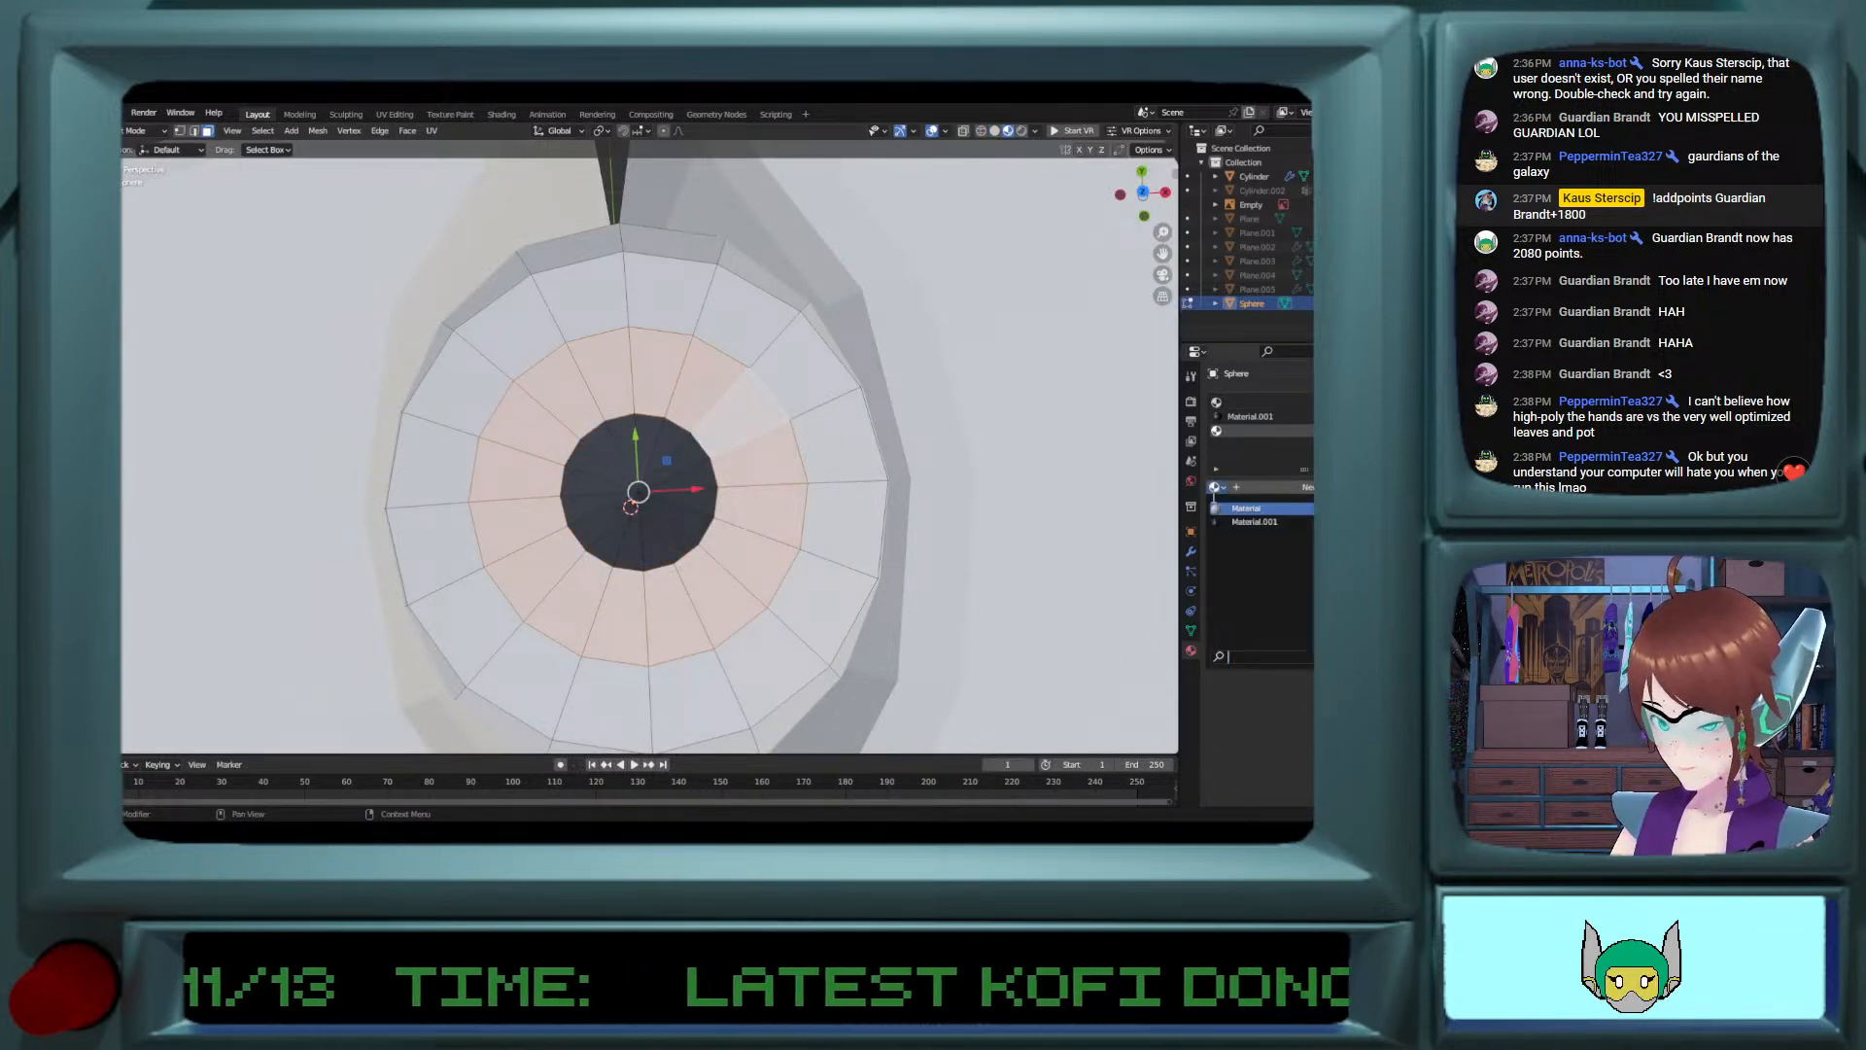
click(1236, 457)
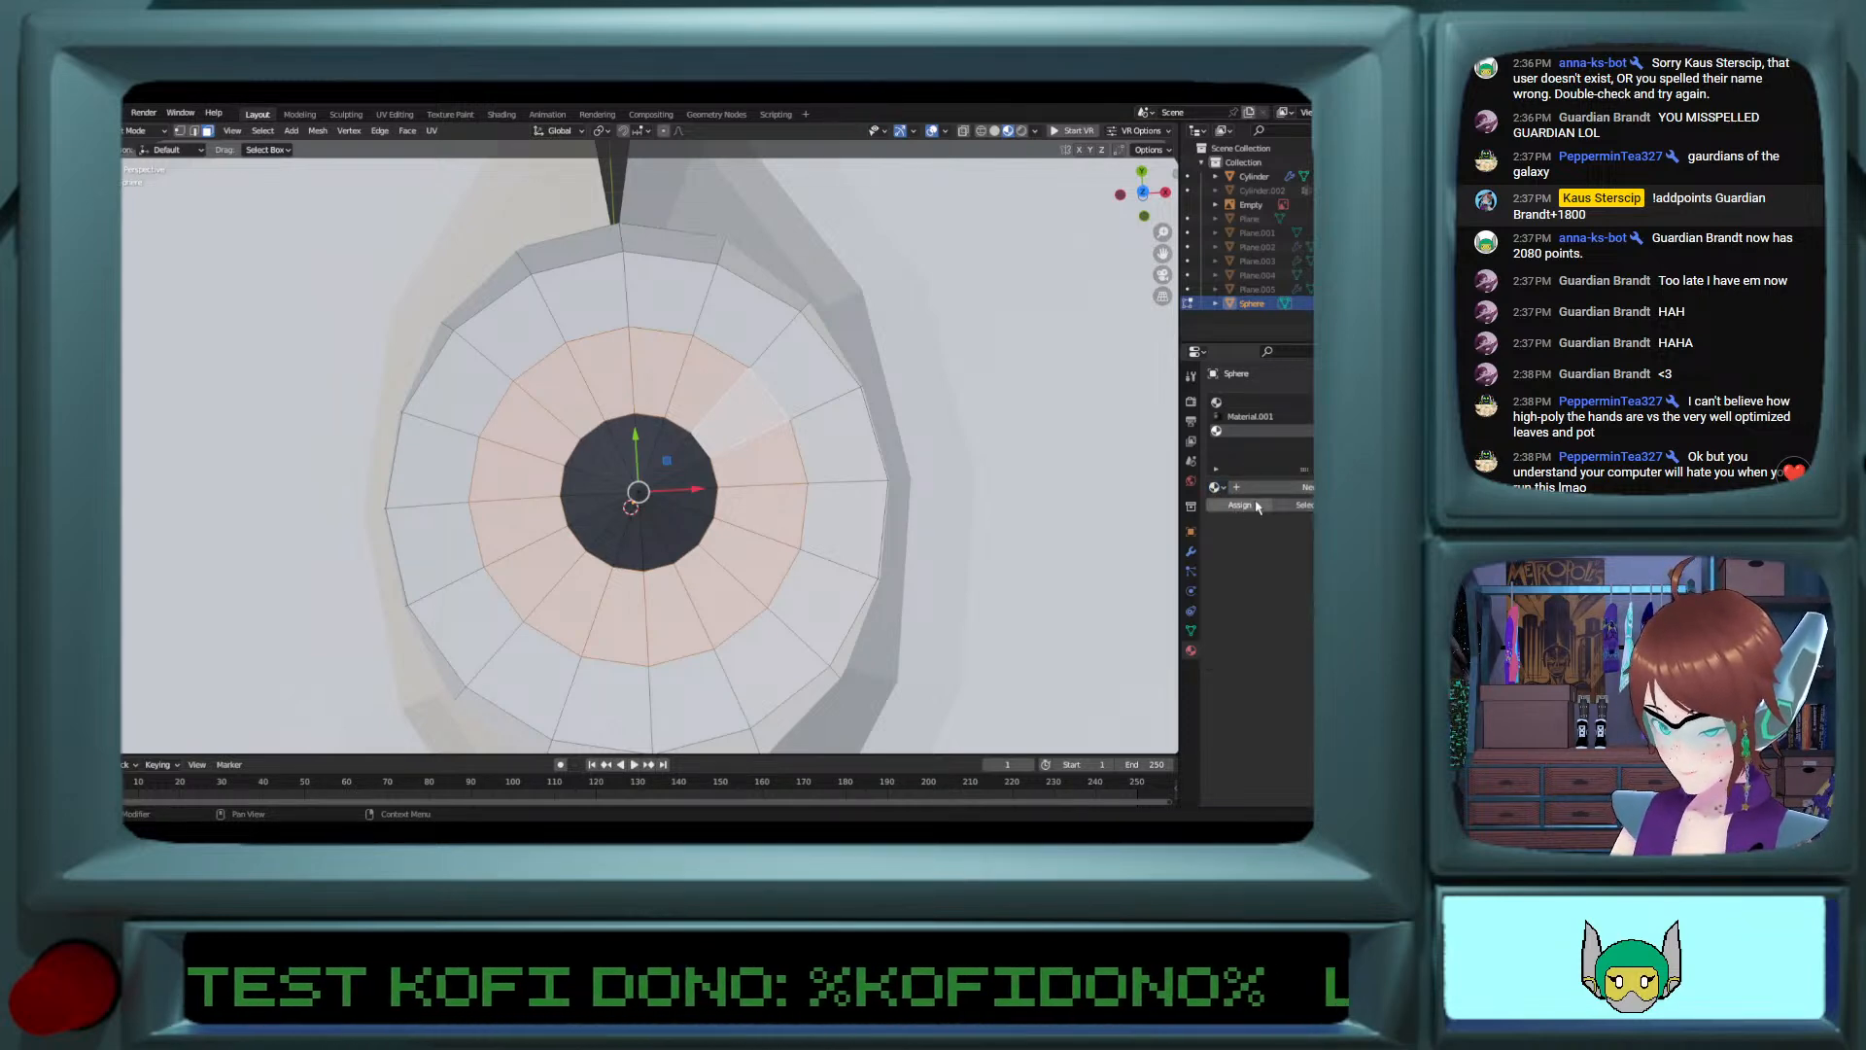
Step: Select the lobed cylinder around the eye, add a new material to it and darken its base colour to grey
key(Tab)
middle_drag(680, 457, 719, 524)
click(904, 466)
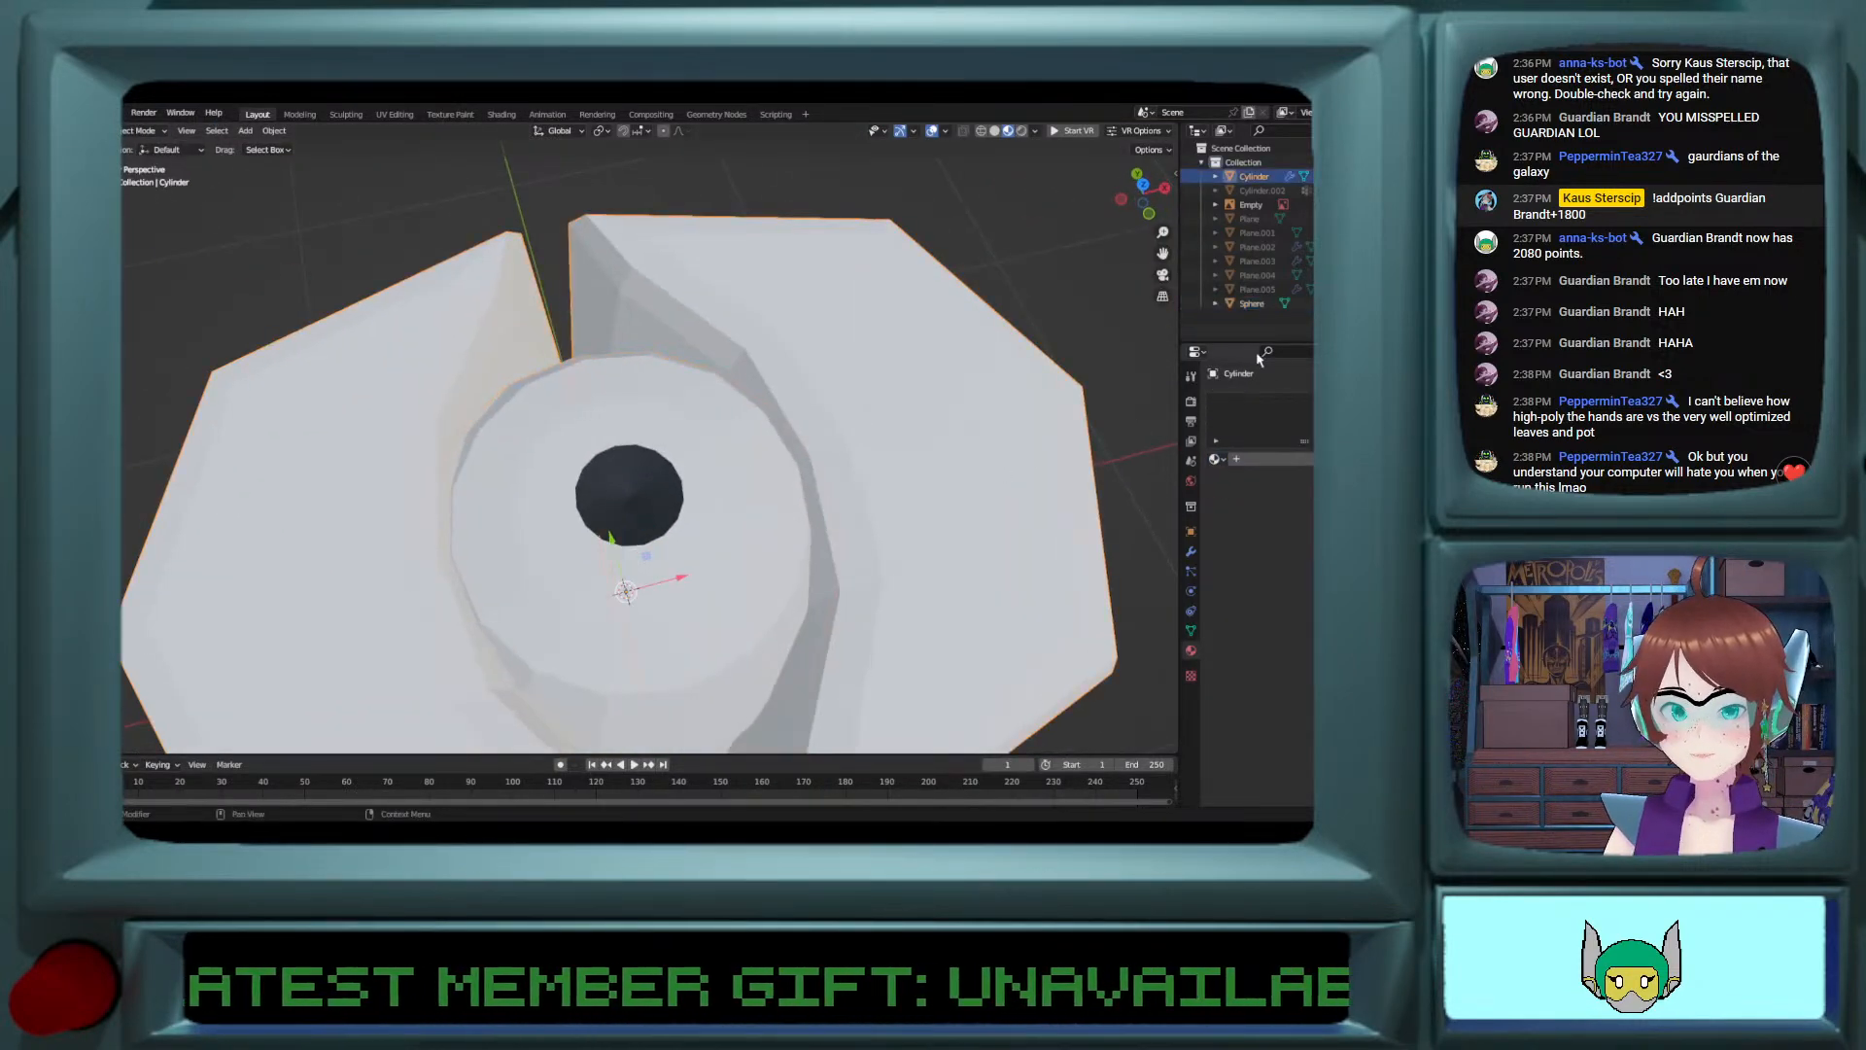
click(1236, 458)
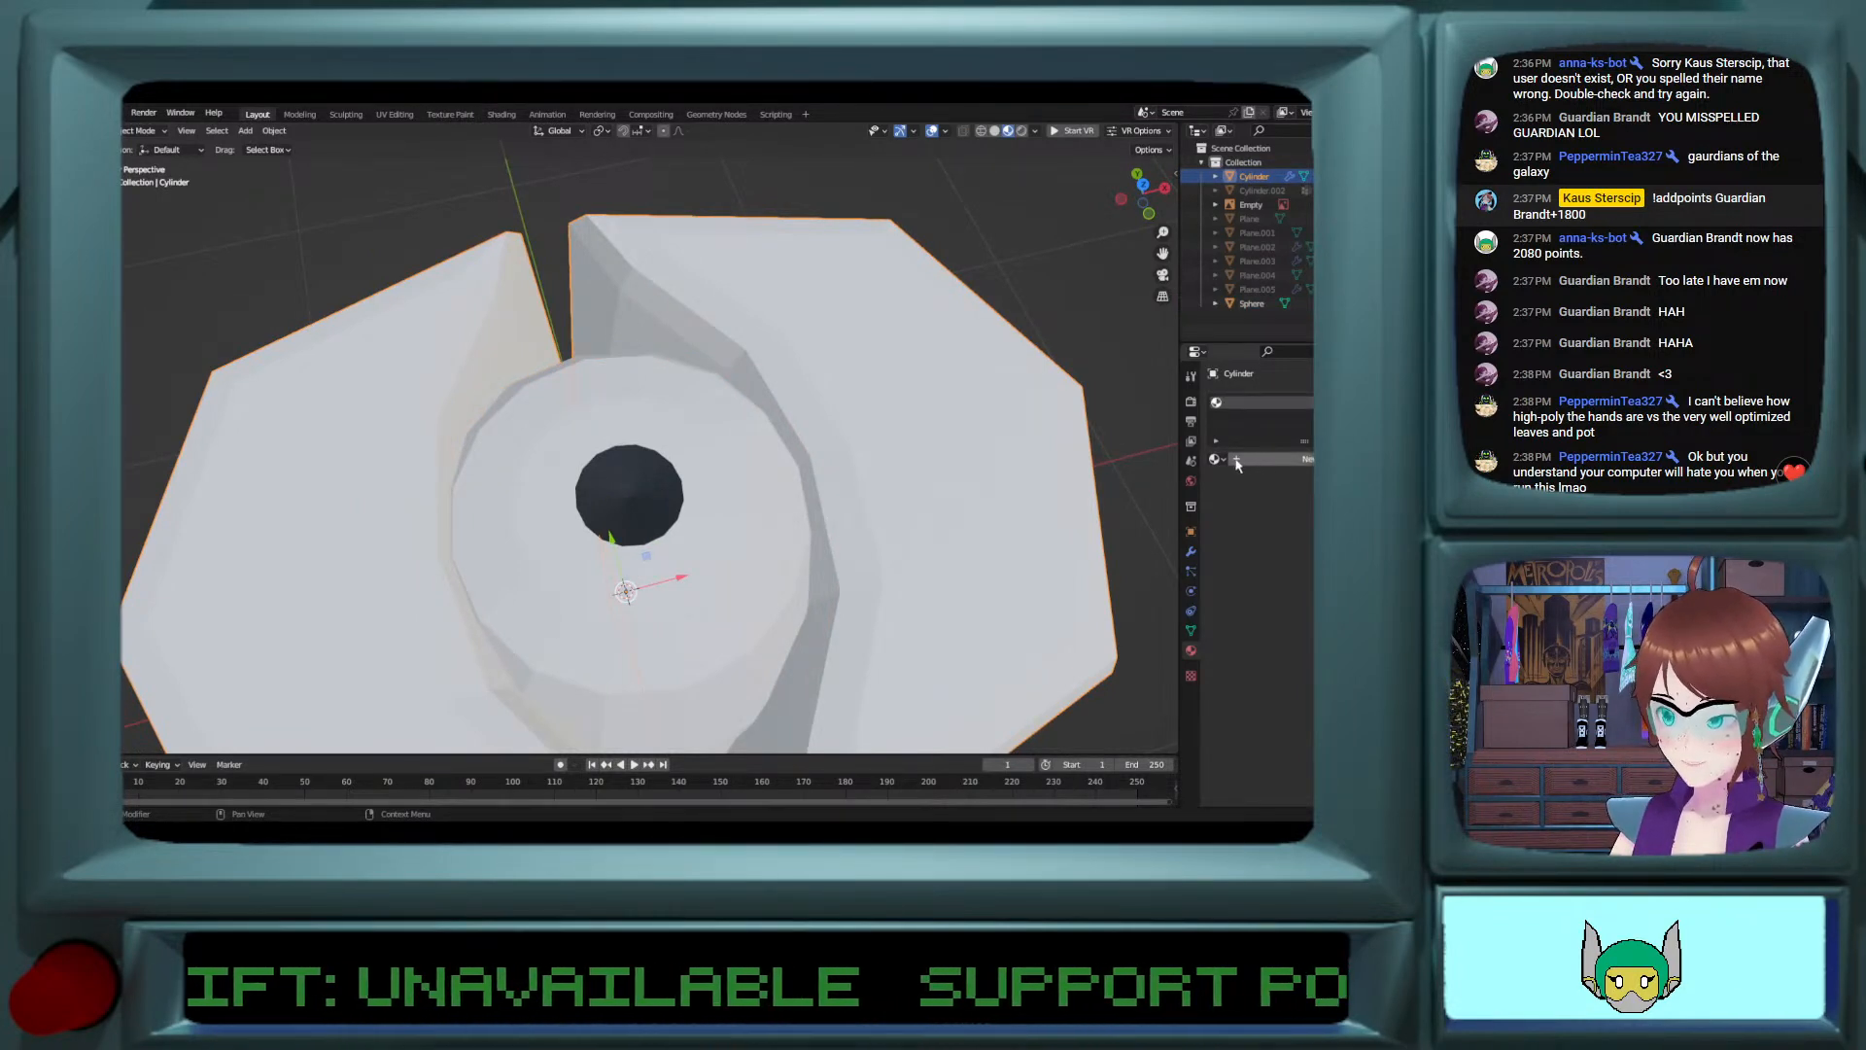
click(1215, 459)
click(1276, 464)
click(1275, 462)
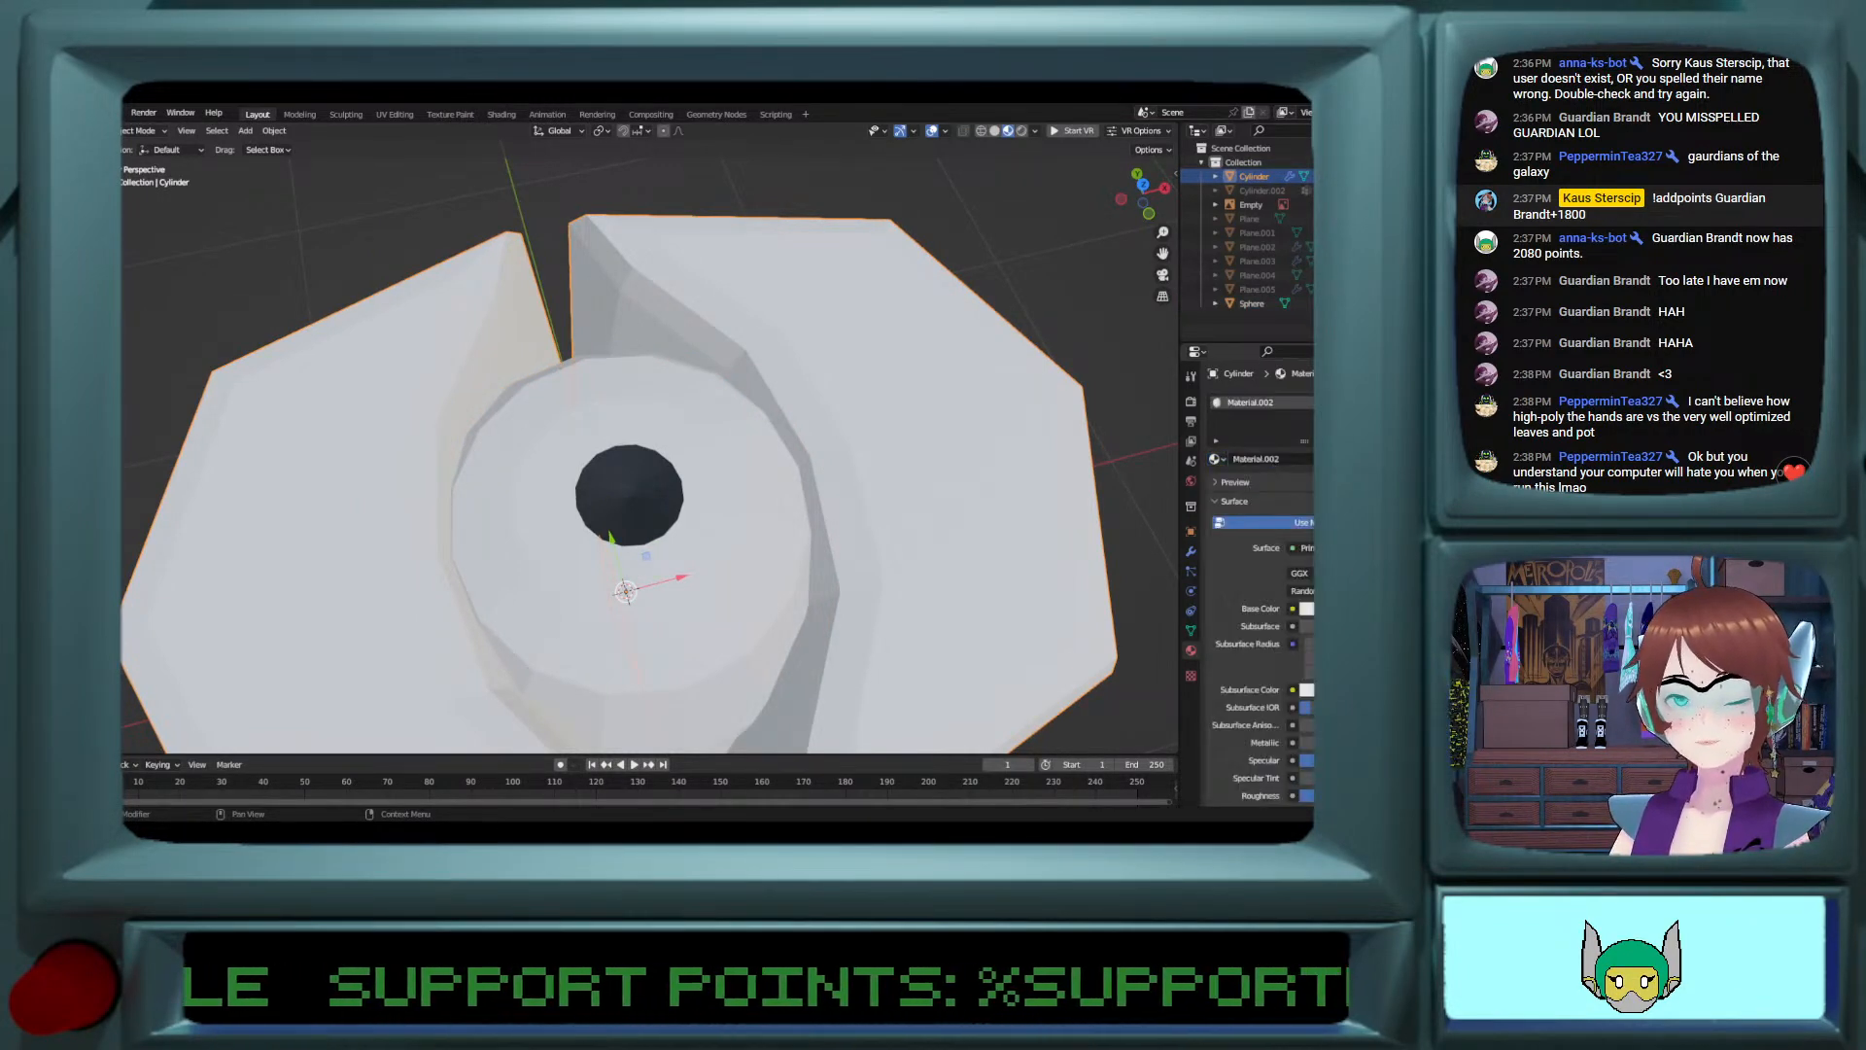
click(1309, 608)
drag(1377, 417, 1377, 450)
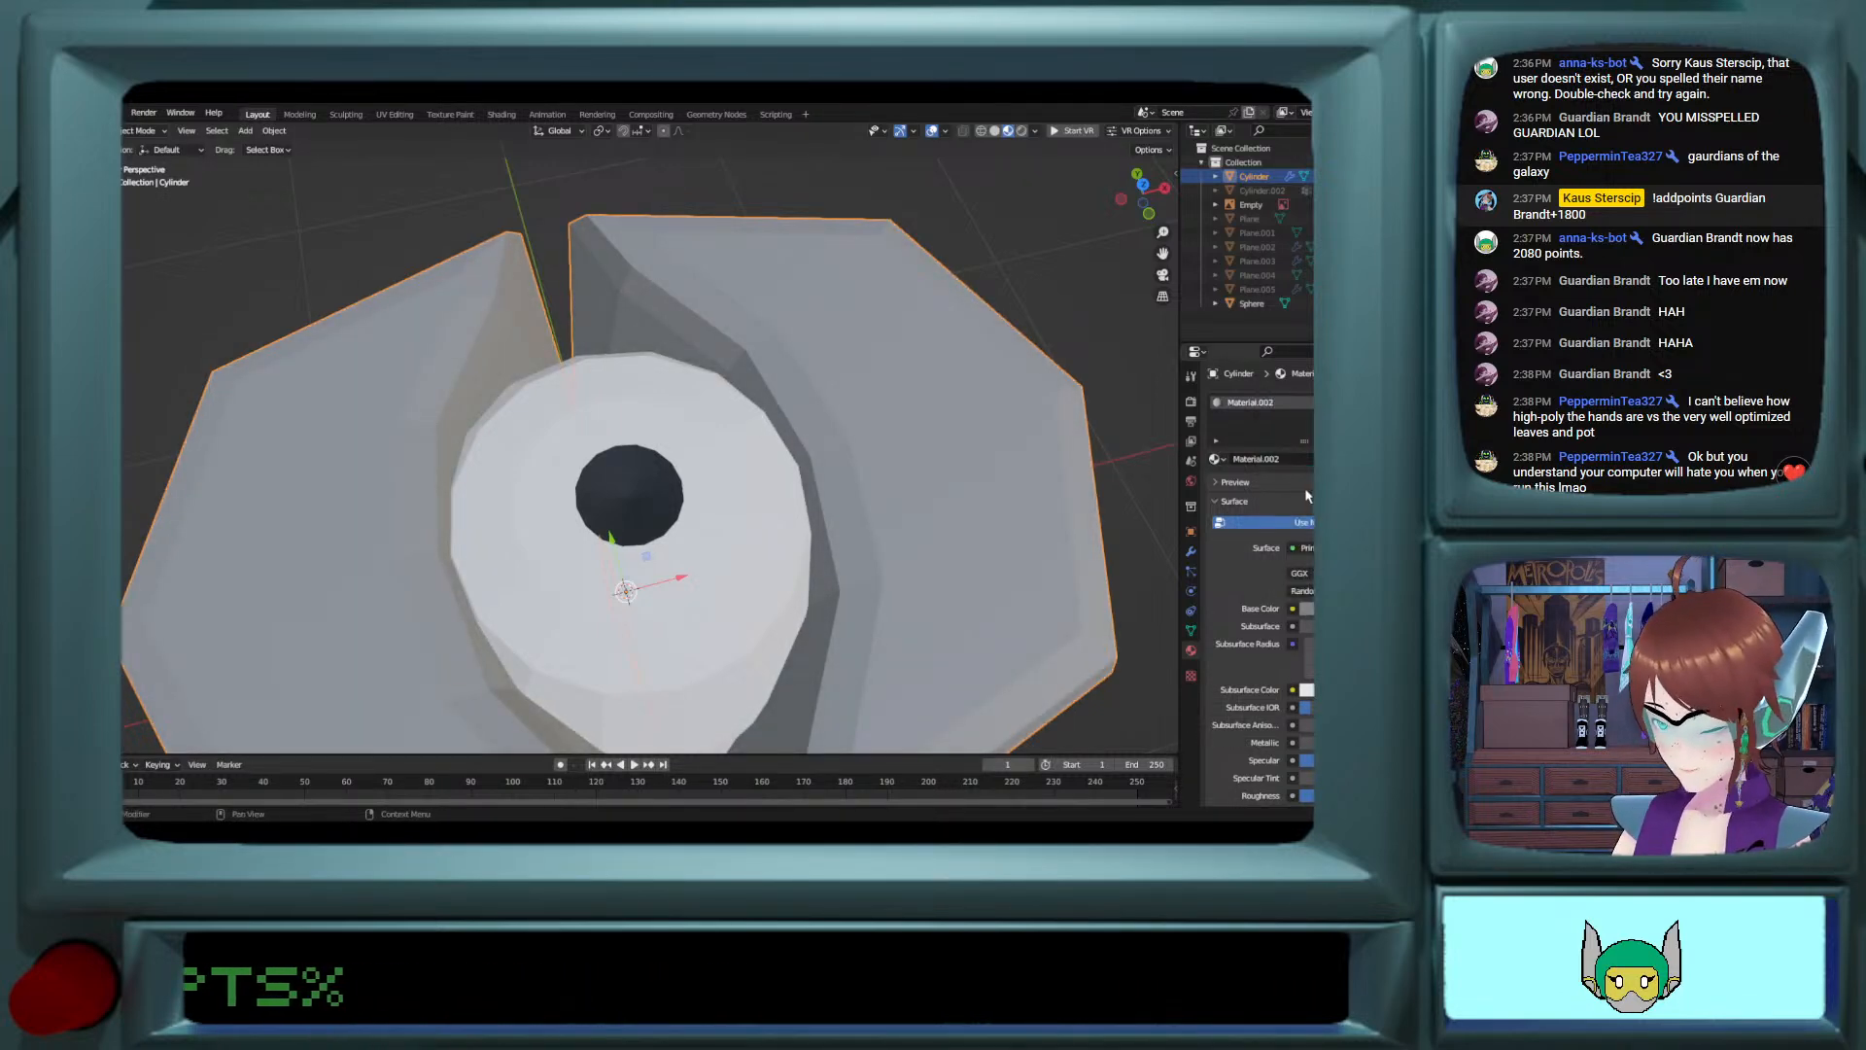
Step: Examine the grey lobes and the eye from a lower angle and from farther away
key(Tab)
scroll(779, 483, down, 7)
key(Tab)
middle_drag(779, 483, 765, 383)
scroll(776, 512, up, 3)
scroll(762, 421, up, 2)
scroll(764, 383, down, 5)
click(813, 446)
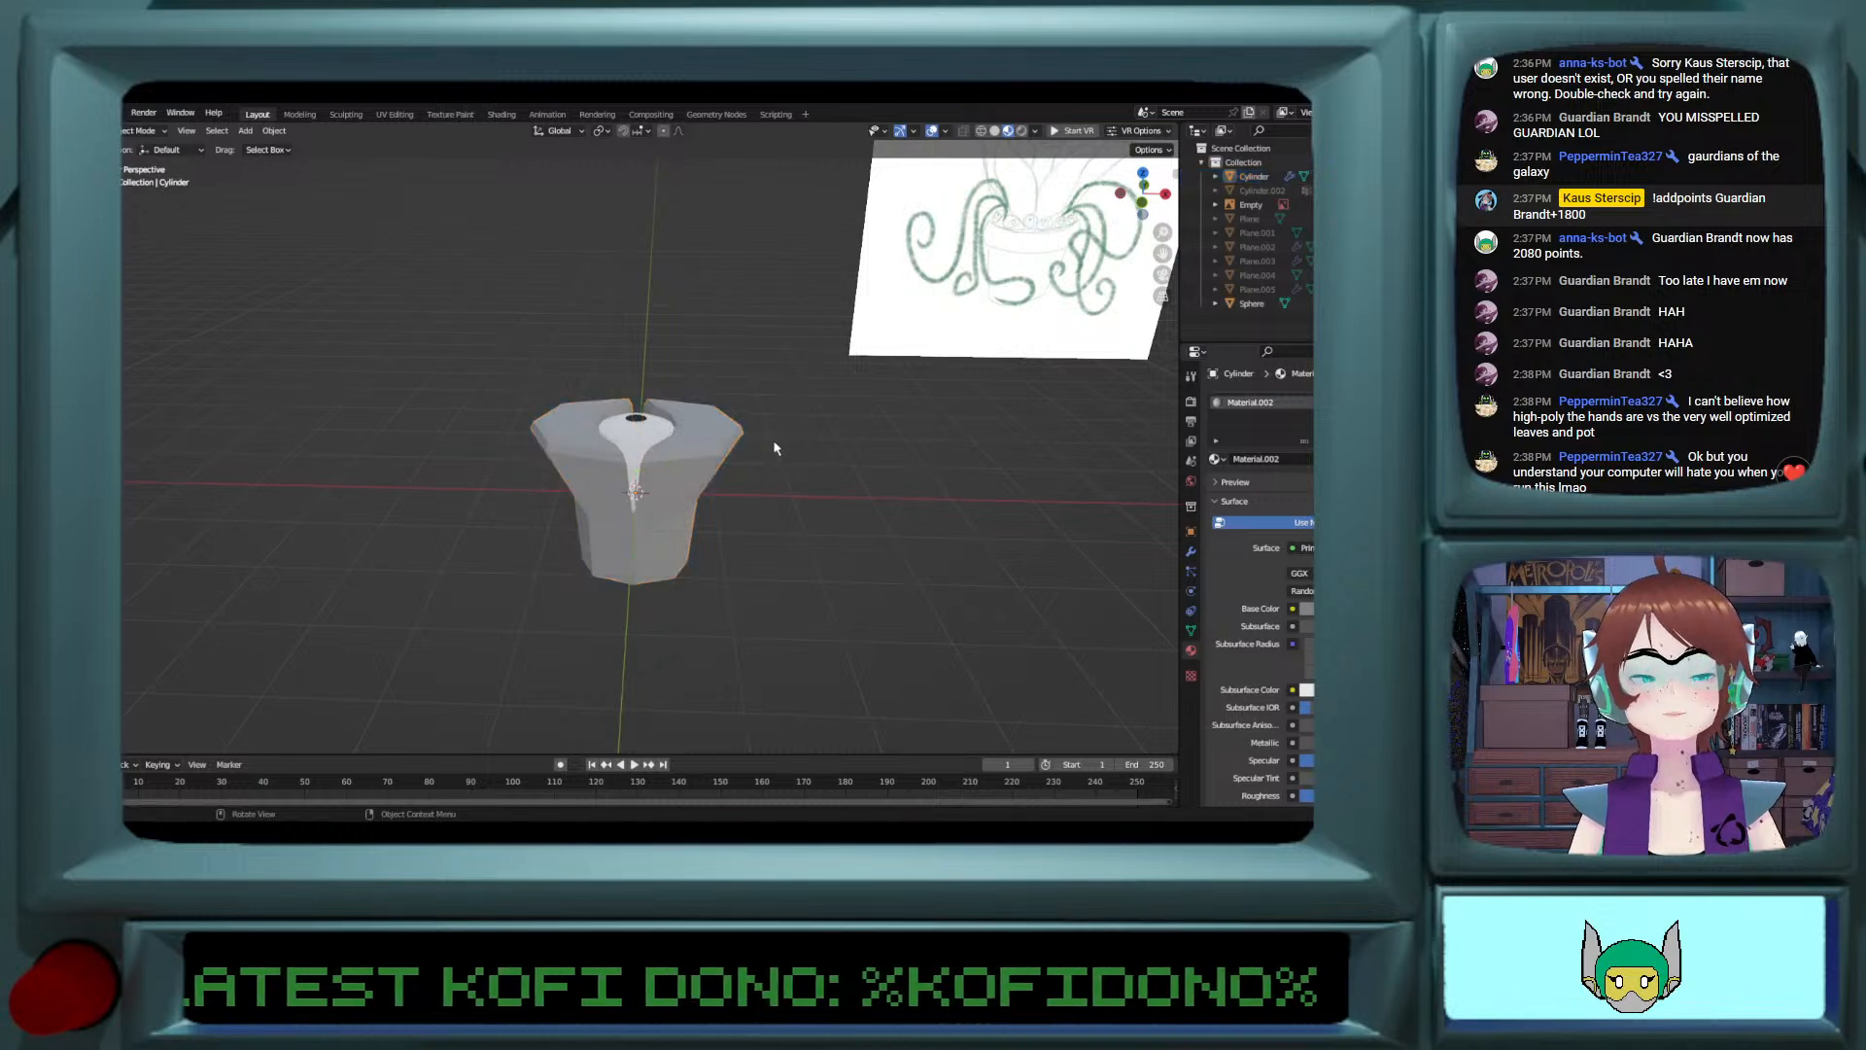
Step: Create a material with a light blue base colour in the sphere's third slot and assign it to the ring around the pupil
click(641, 429)
scroll(651, 449, up, 2)
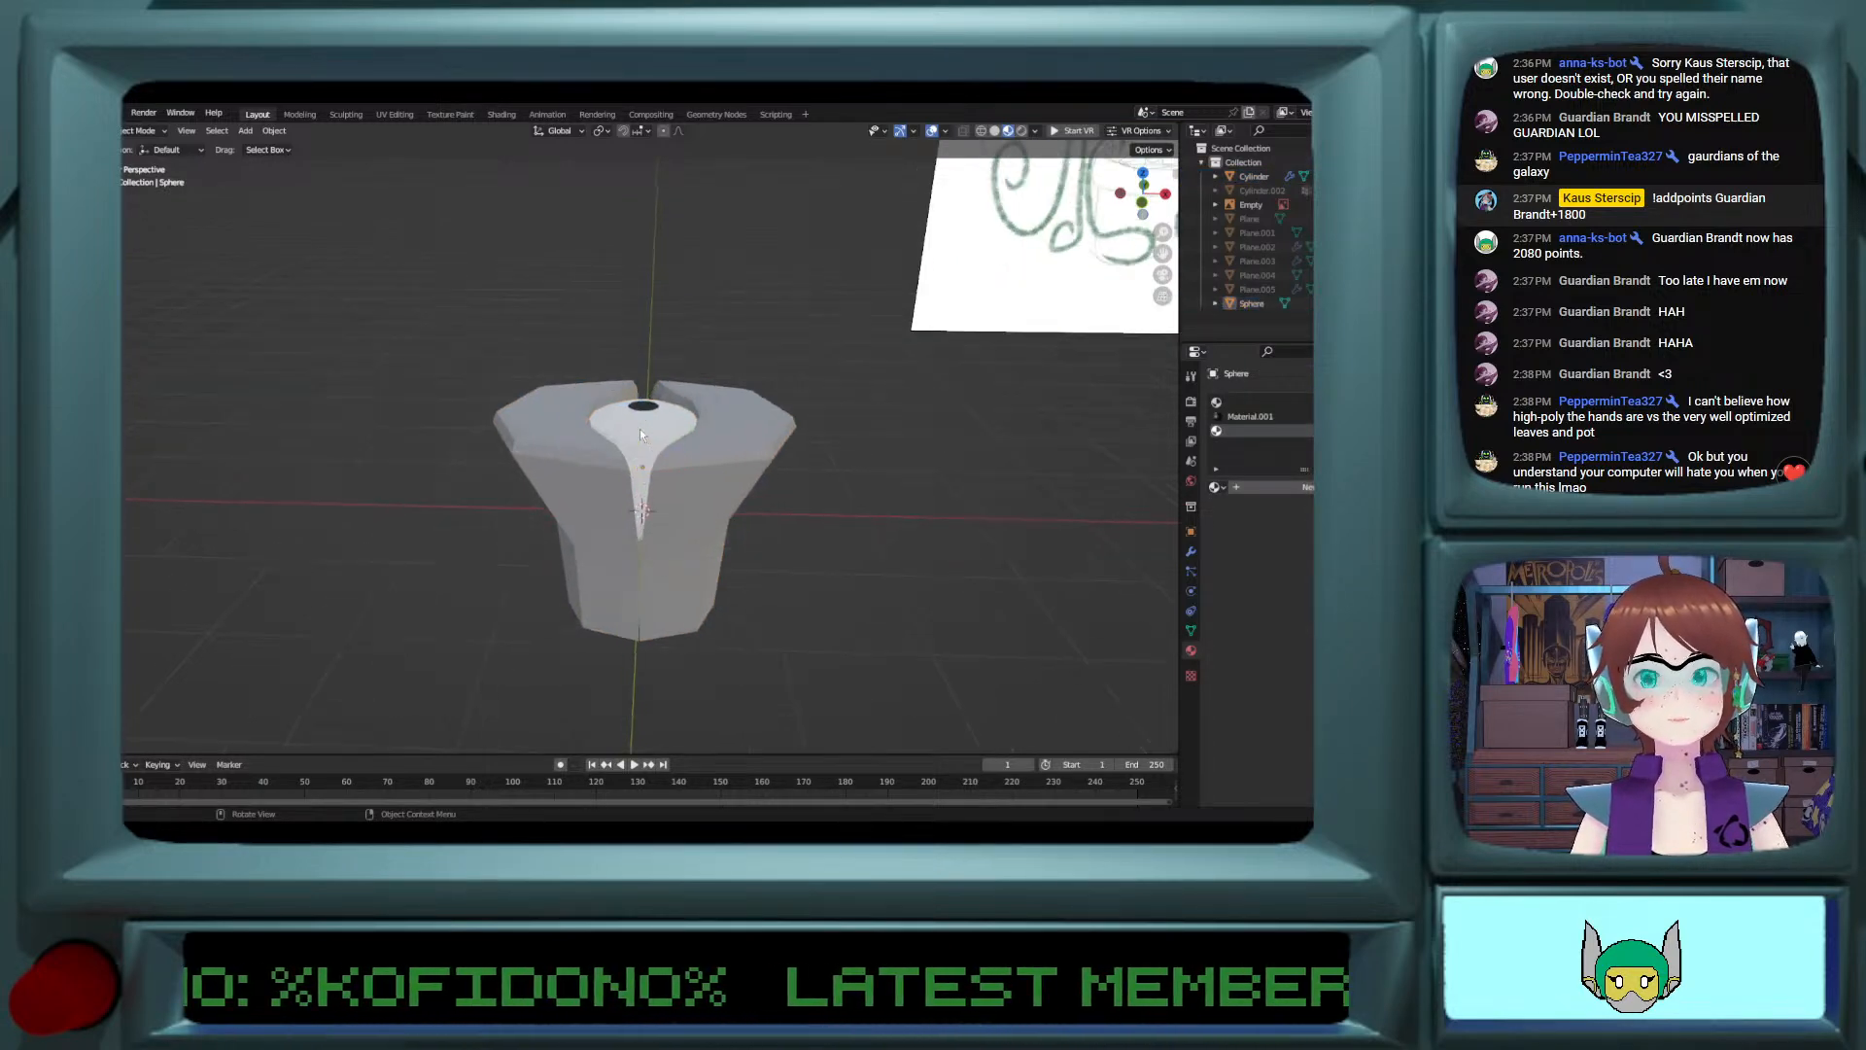
click(658, 443)
middle_drag(657, 420, 649, 445)
key(Tab)
scroll(649, 418, up, 4)
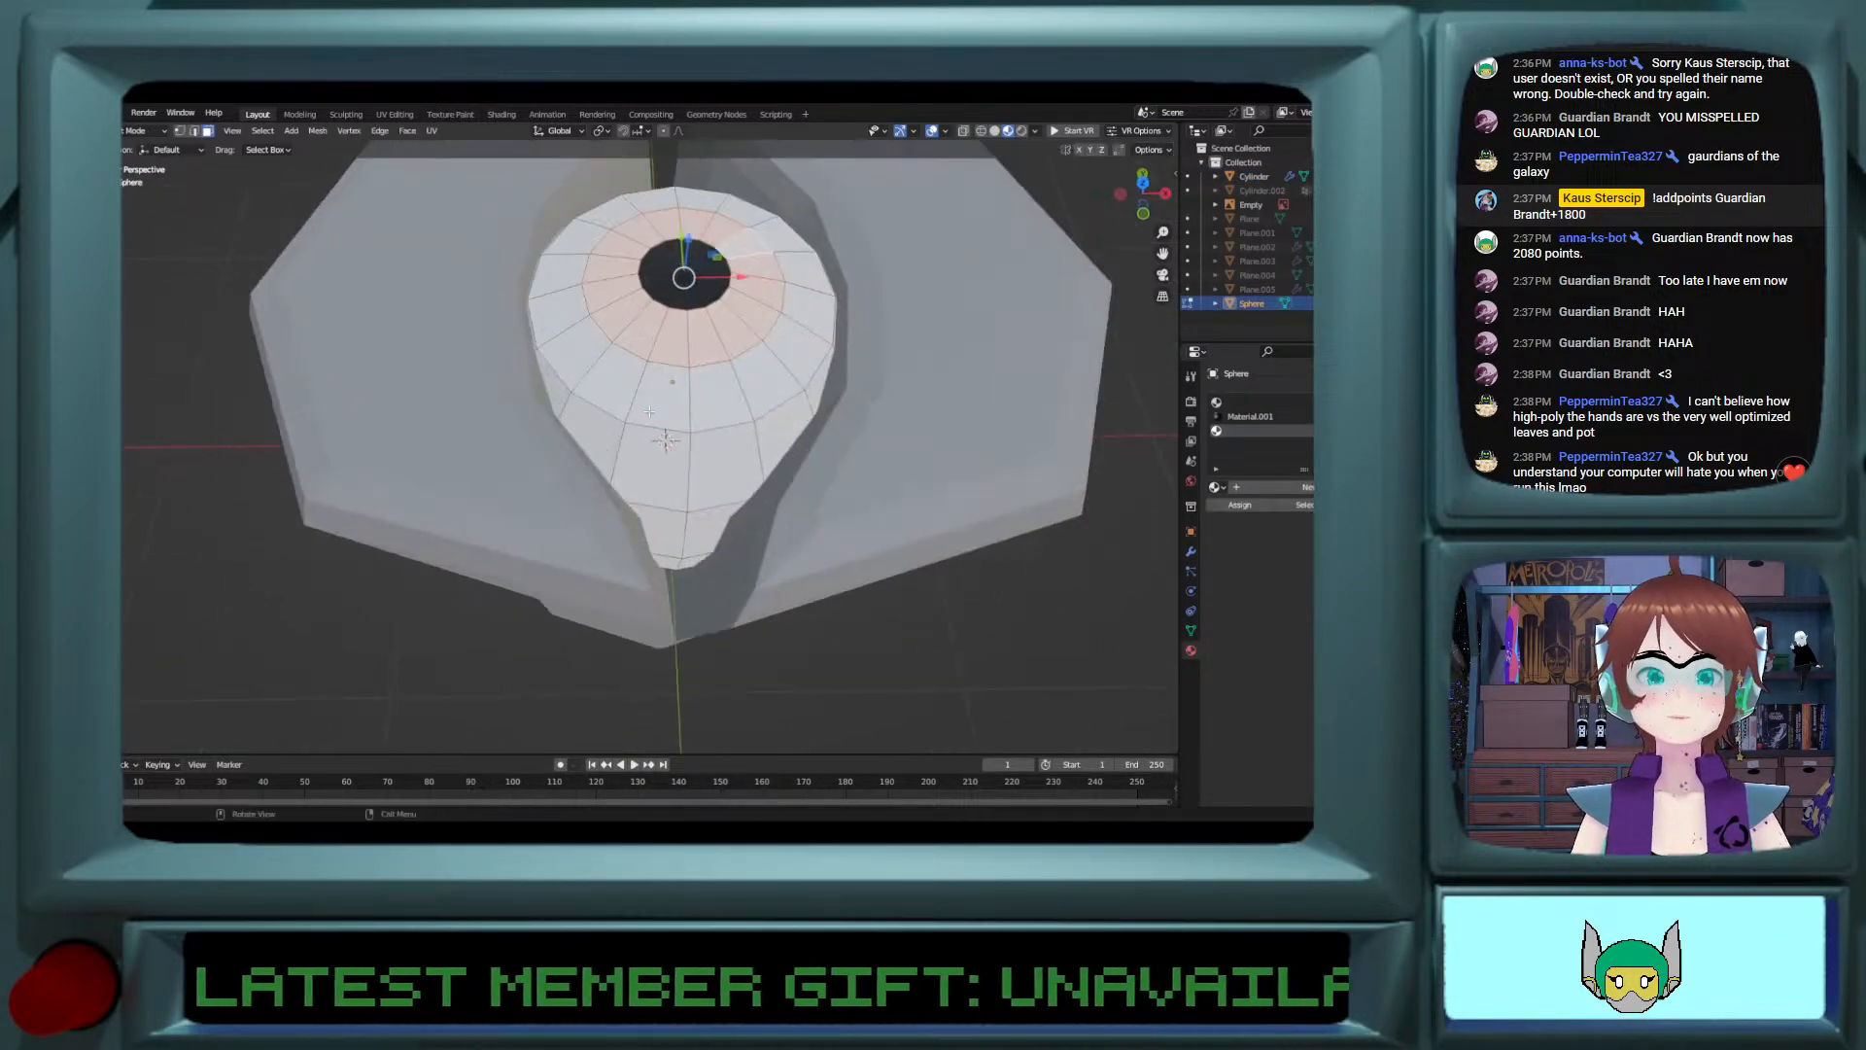
click(1245, 489)
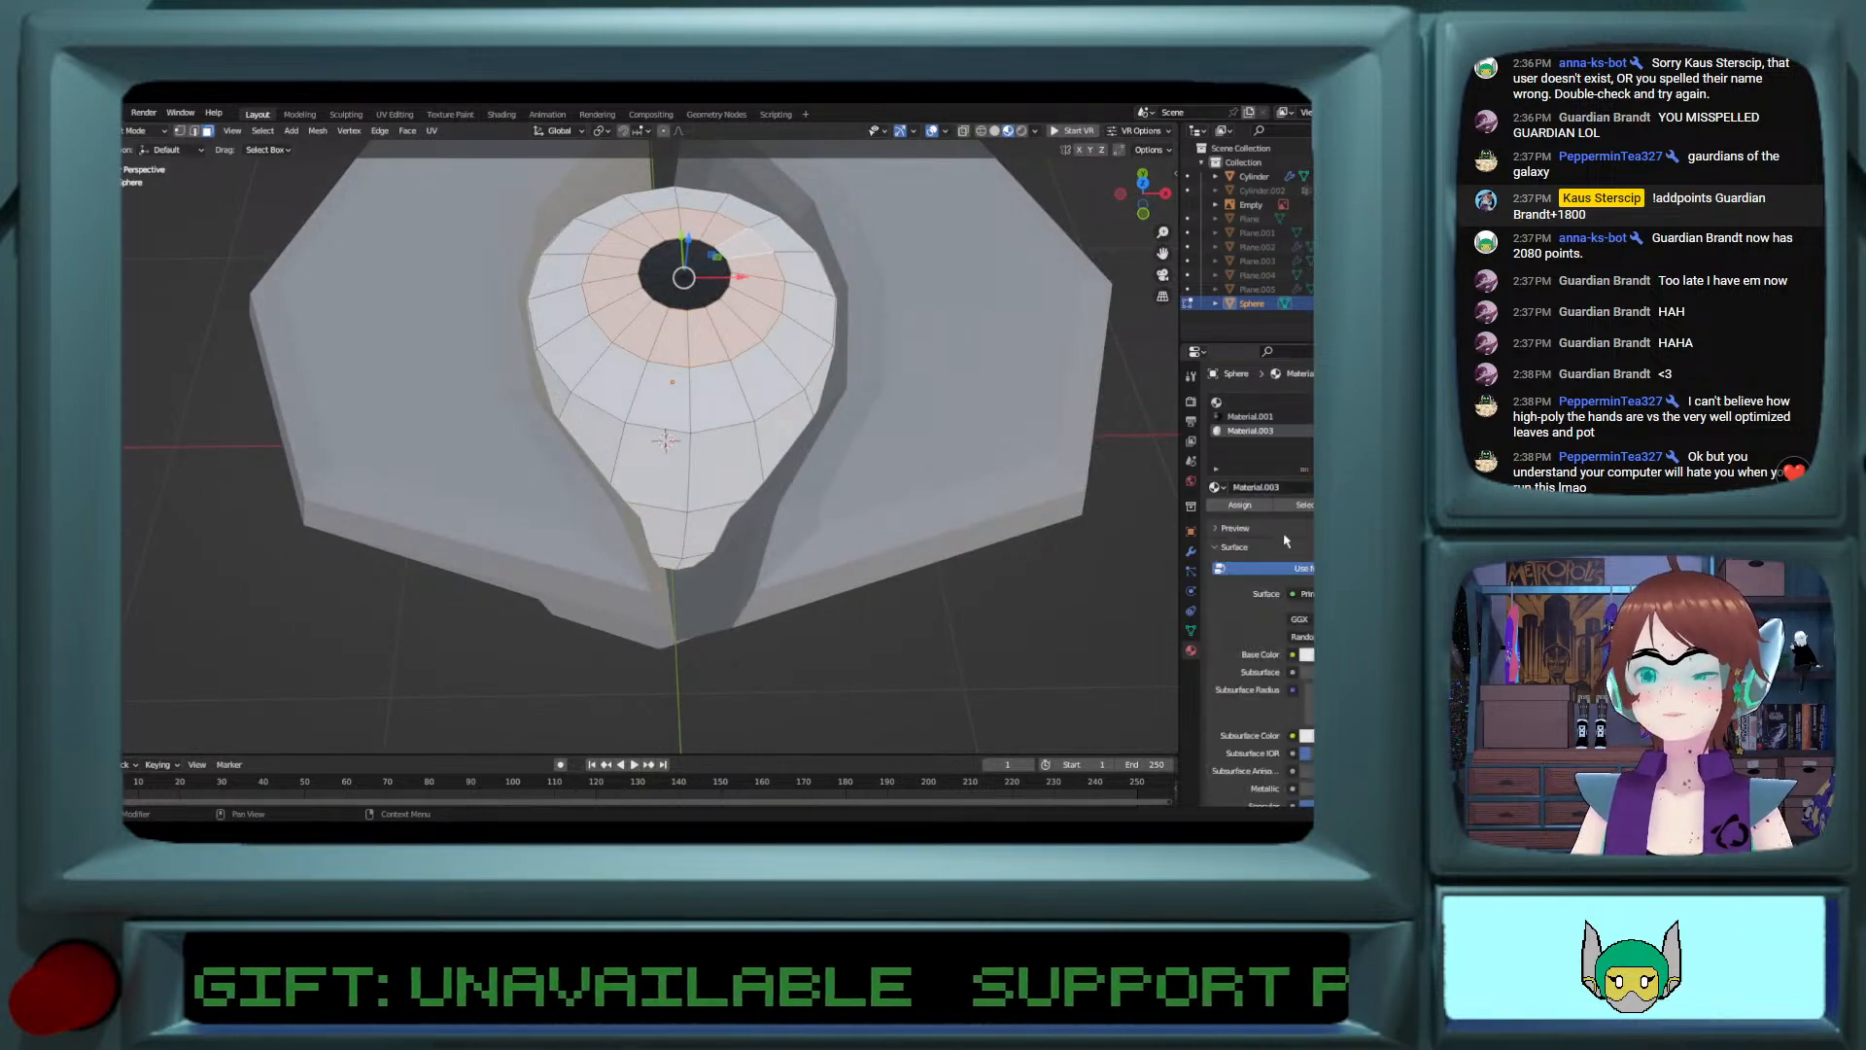
click(1307, 654)
drag(1336, 467, 1331, 474)
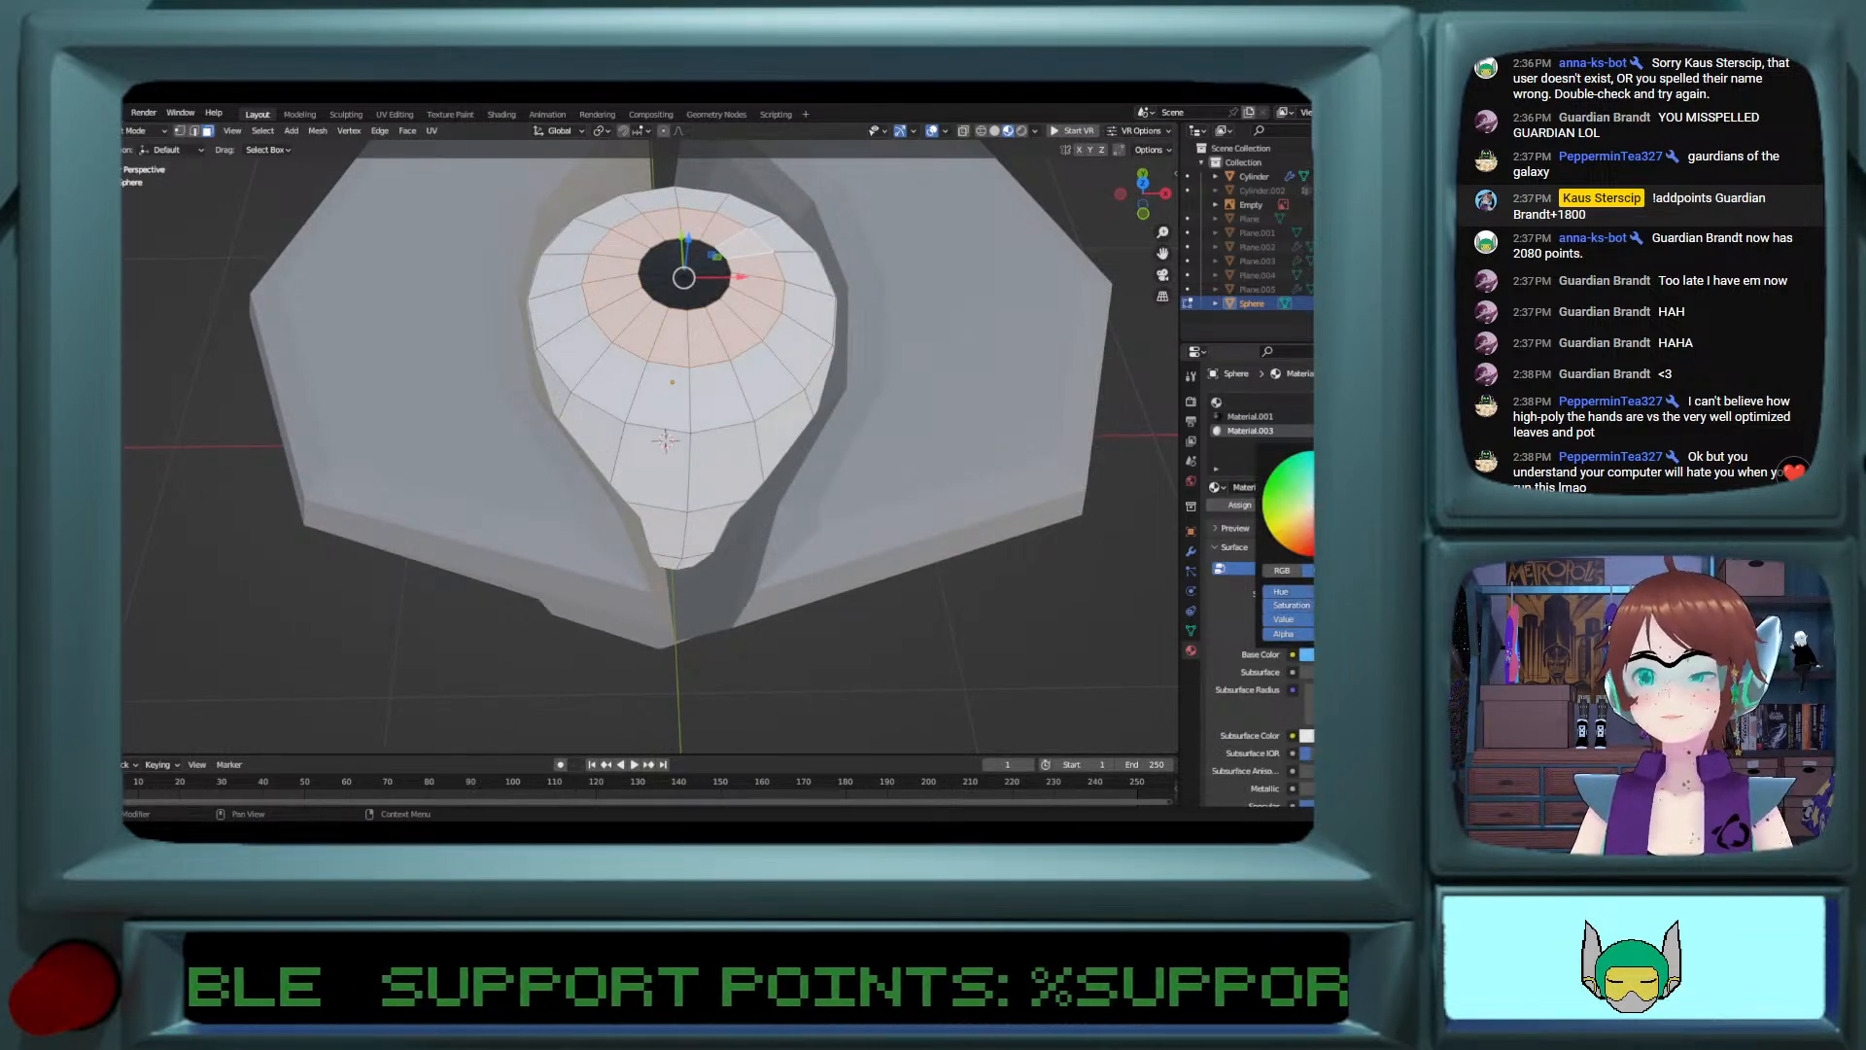
click(1240, 504)
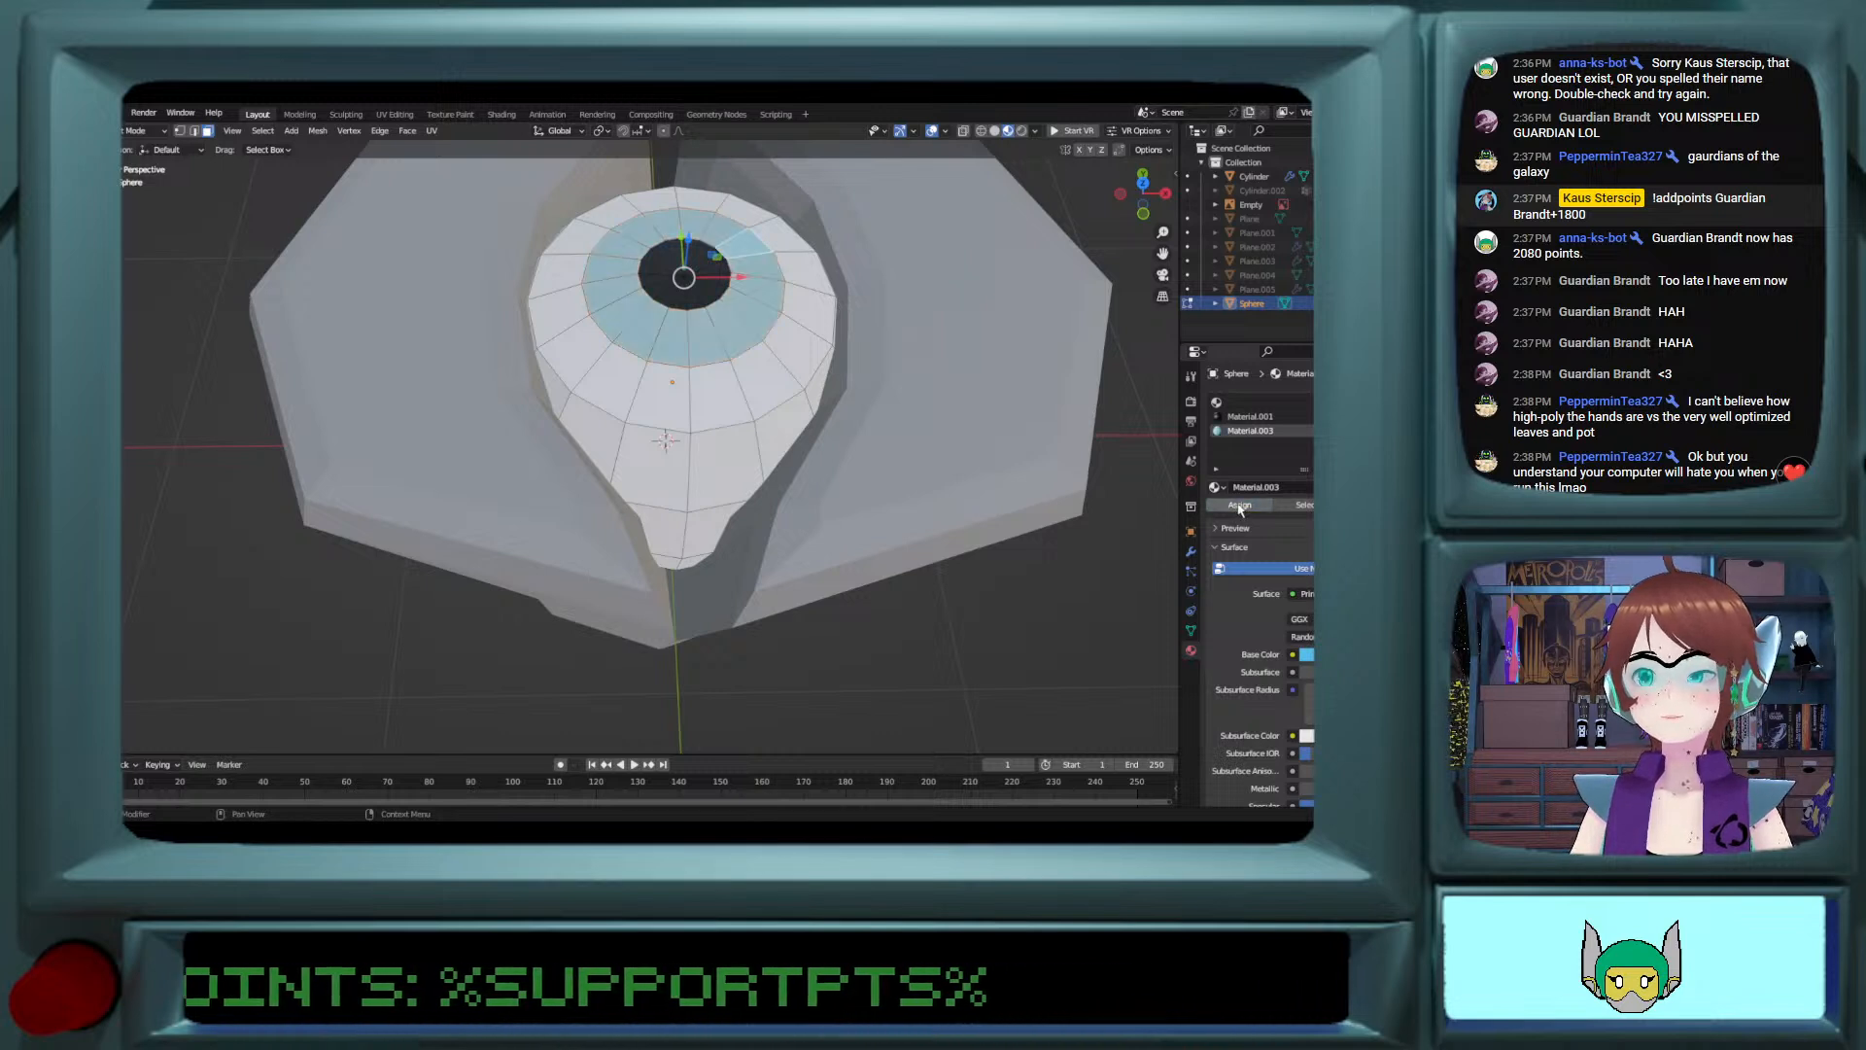
Step: Try a black base colour on the iris material and check the eye up close
key(Tab)
scroll(1013, 550, down, 6)
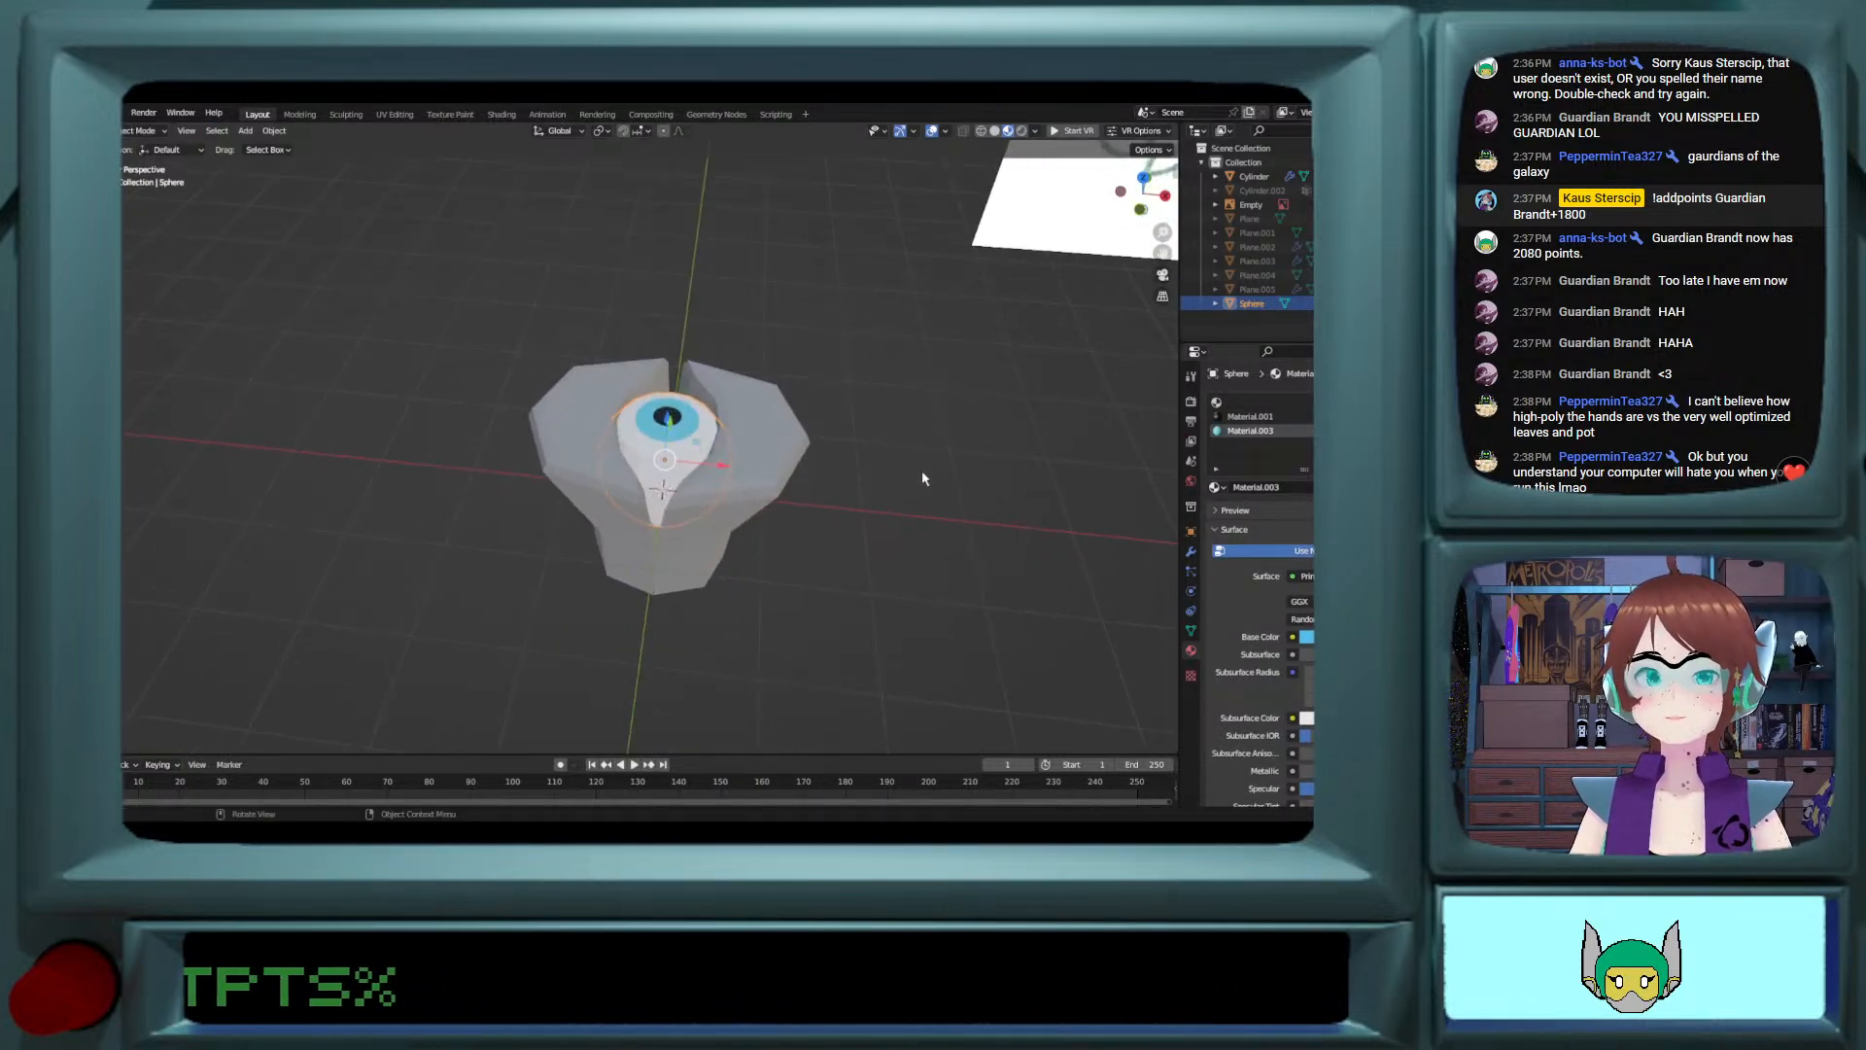
middle_drag(921, 456, 924, 500)
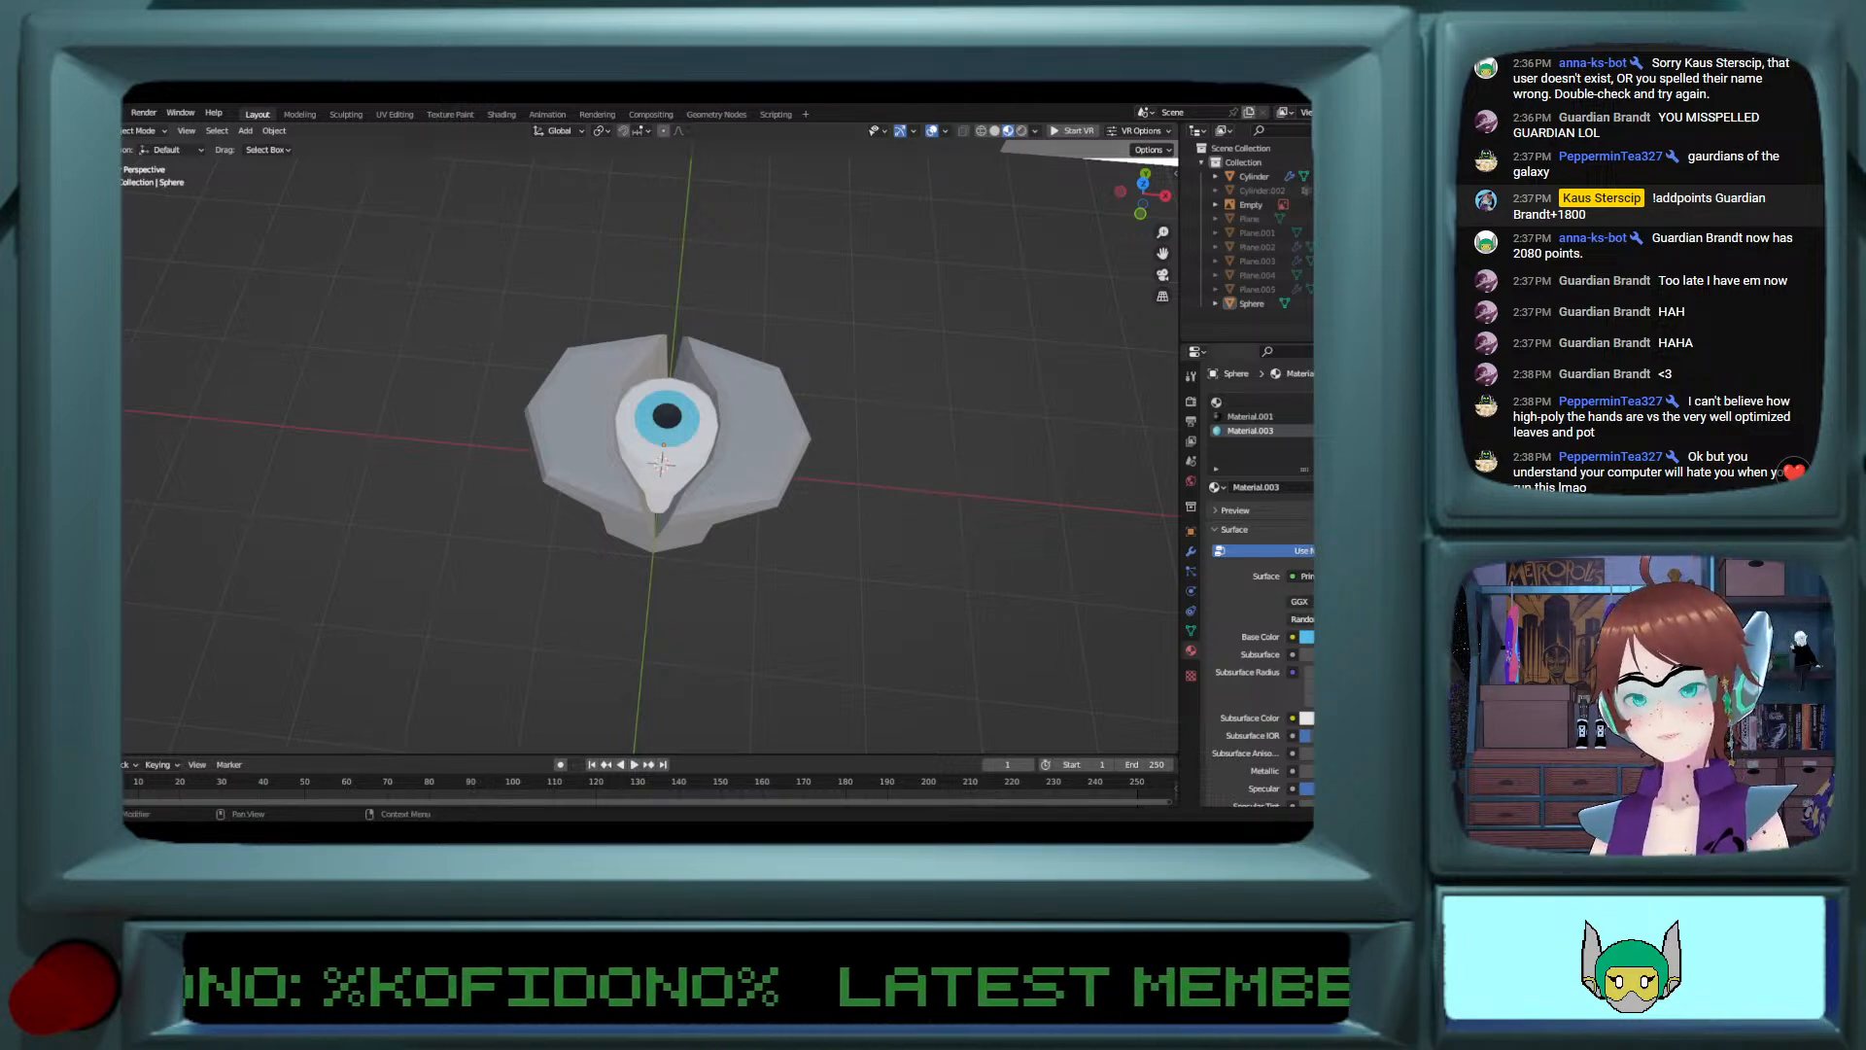
click(1306, 637)
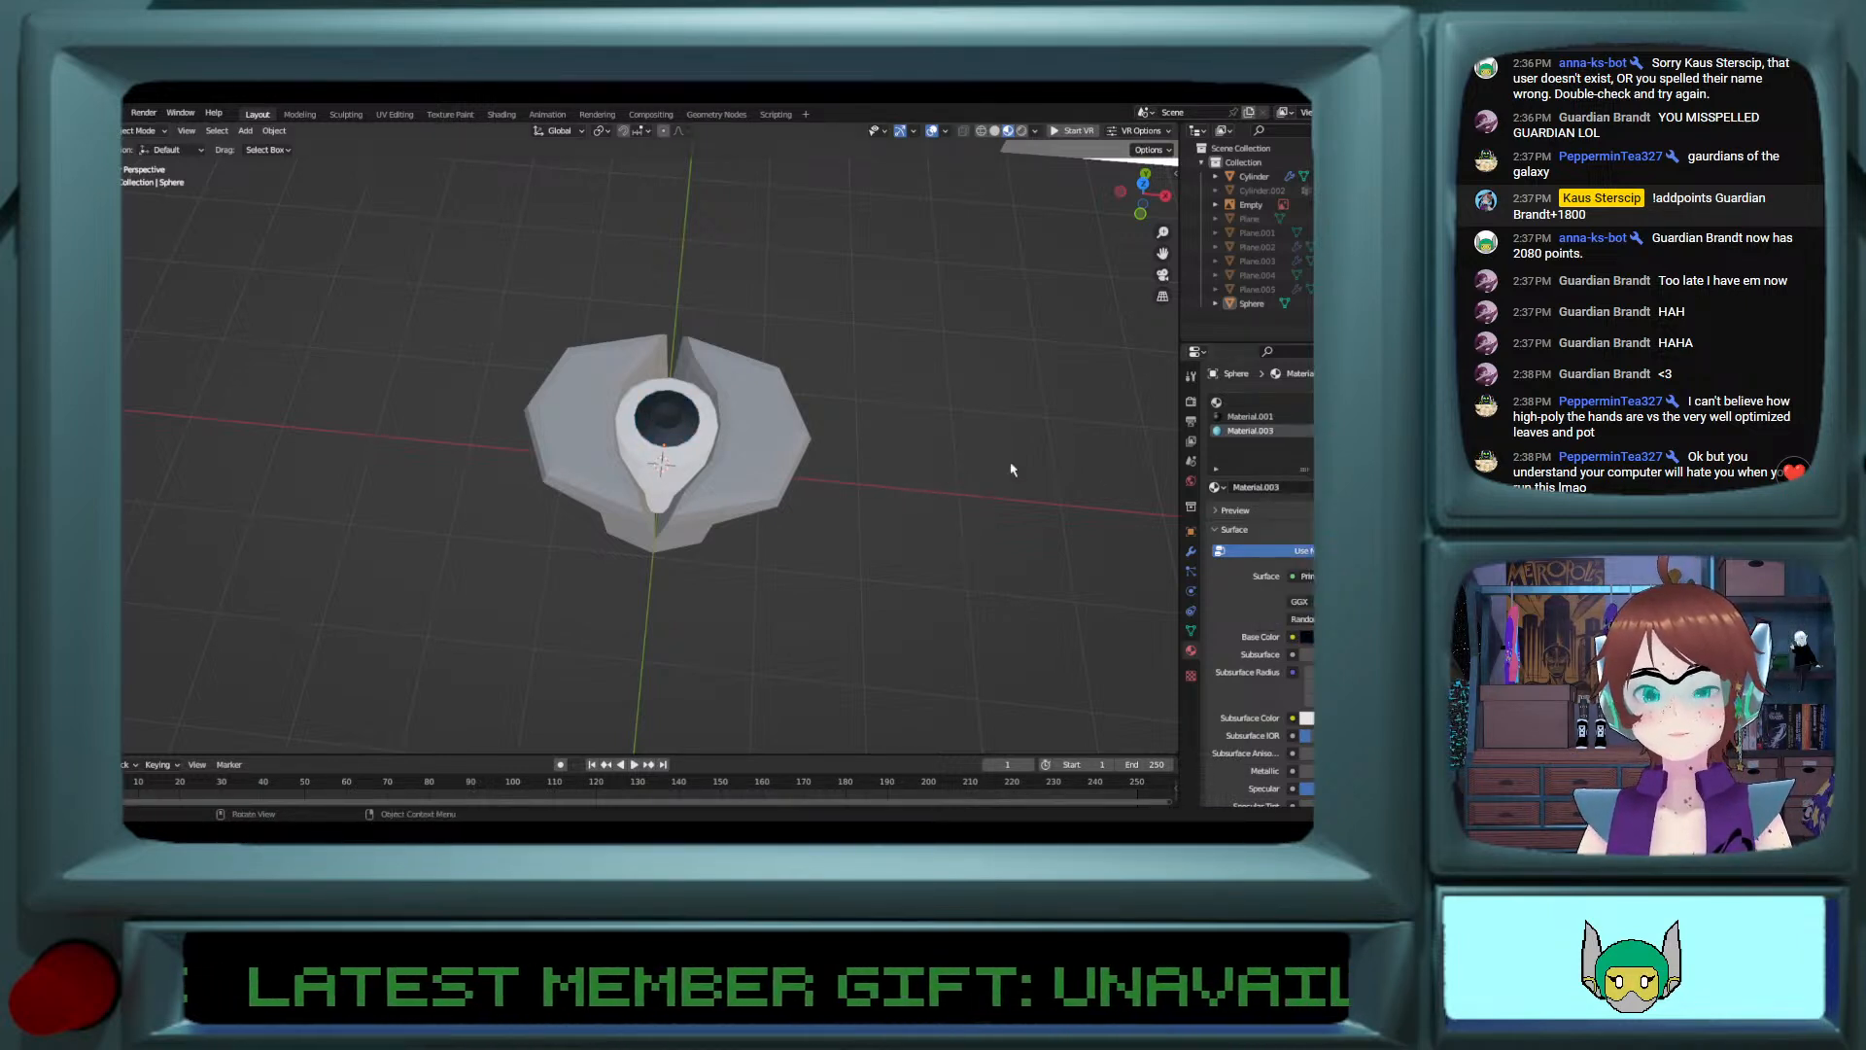
middle_drag(1011, 467, 974, 486)
scroll(975, 486, up, 5)
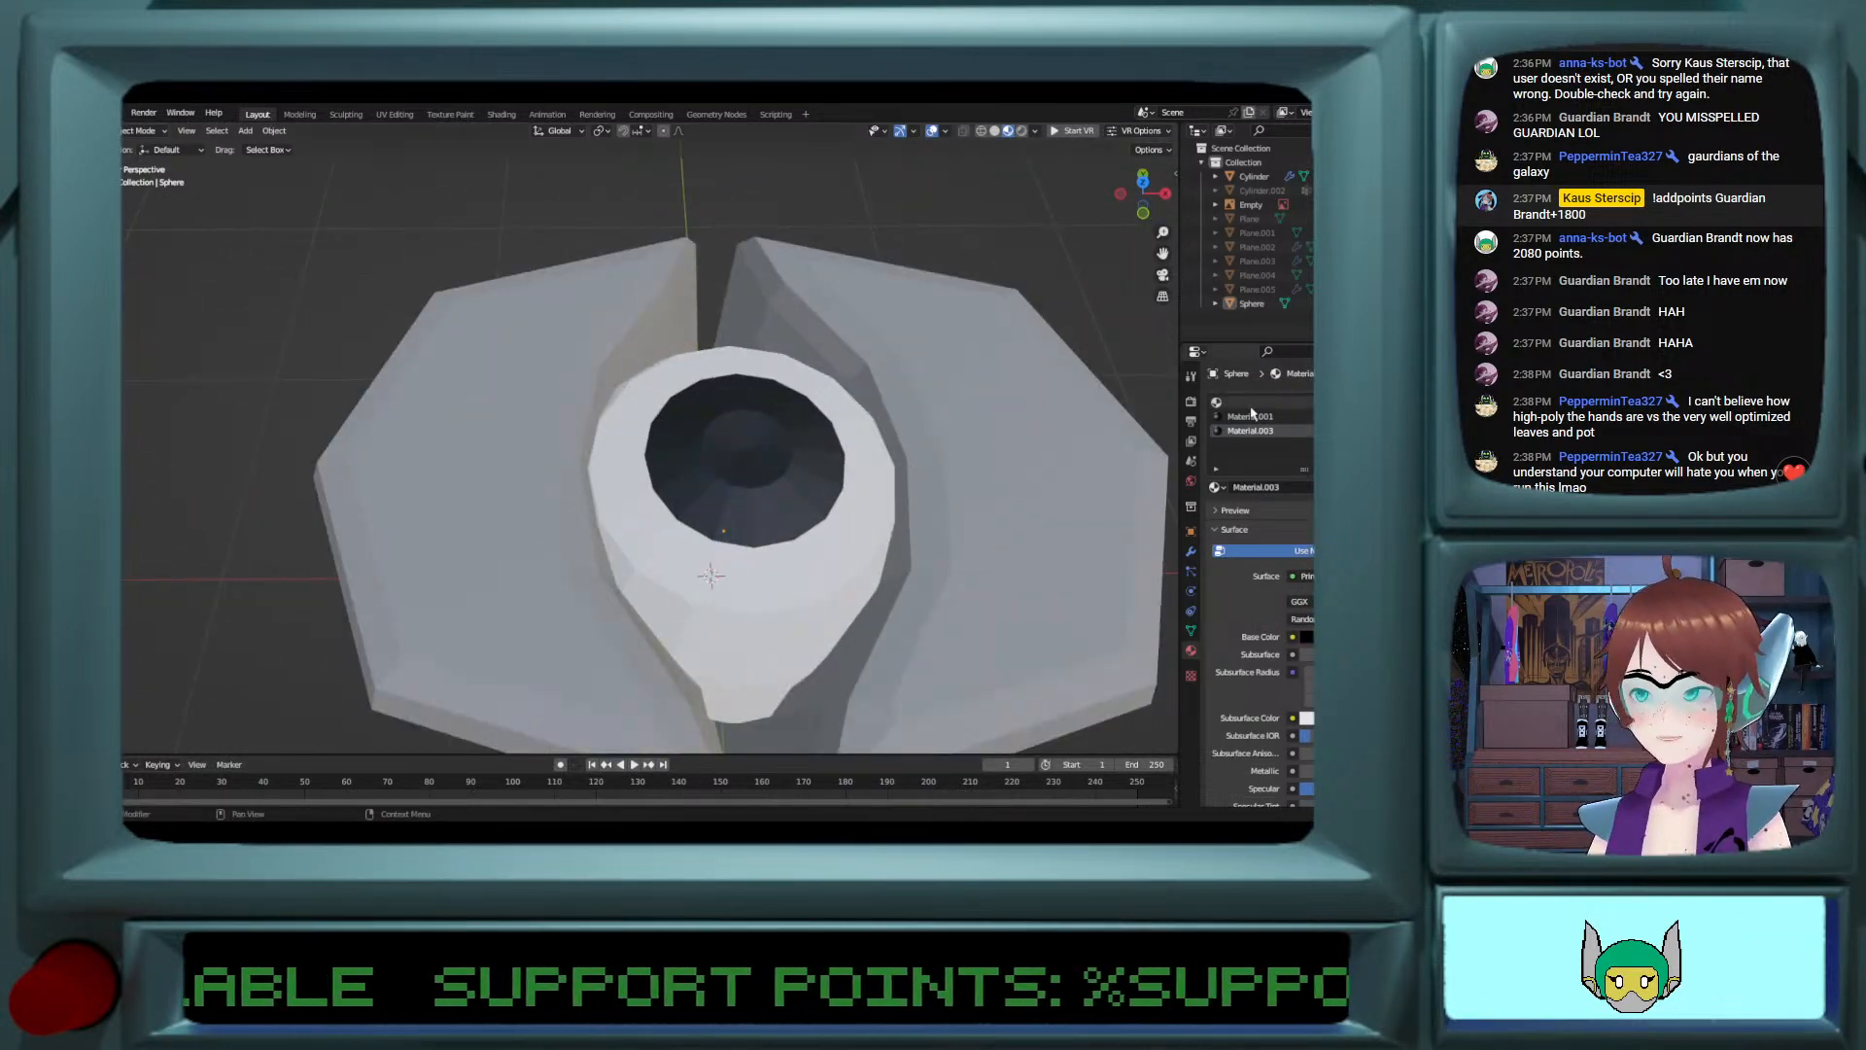
Step: Undo the iris material's last base colour change and remove its slot from the sphere
key(ctrl+z)
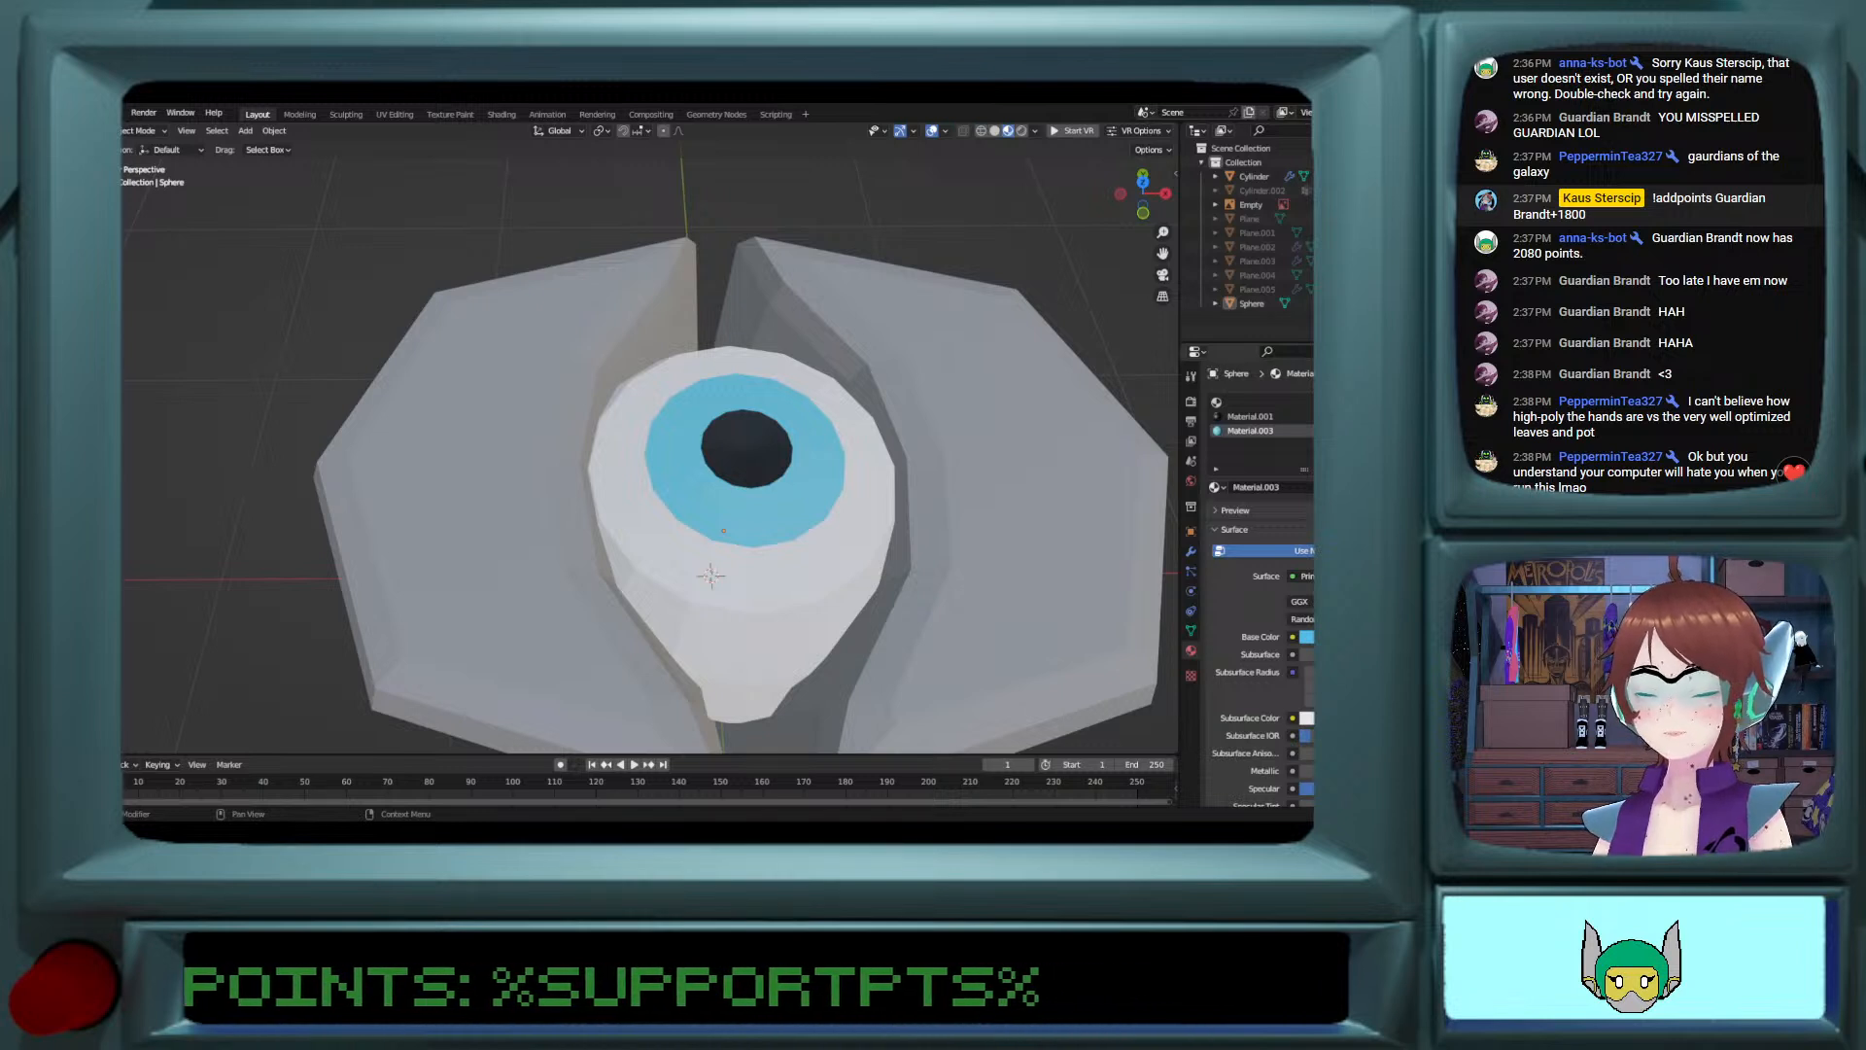
key(ctrl+z)
scroll(724, 518, down, 5)
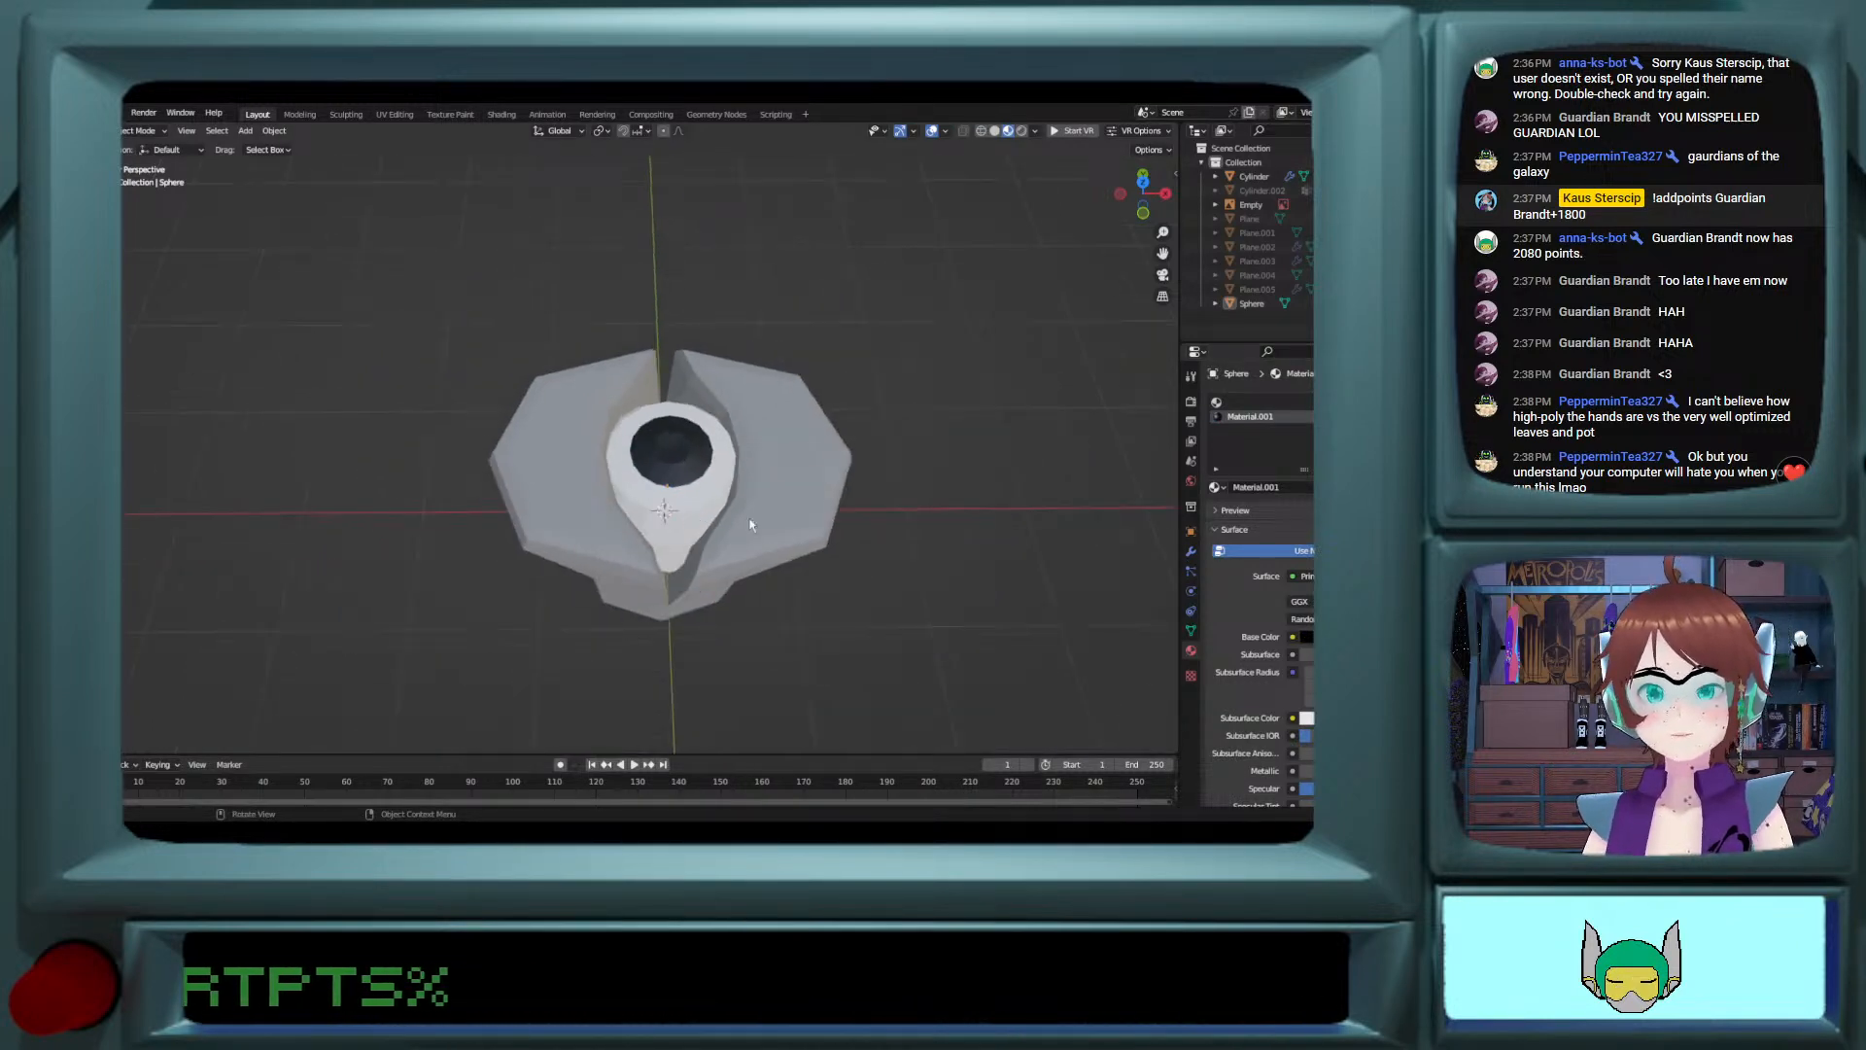
Step: Select the pole vertex at the centre of the black area and raise it slightly along Z
key(Tab)
scroll(686, 453, up, 3)
middle_drag(687, 453, 741, 445)
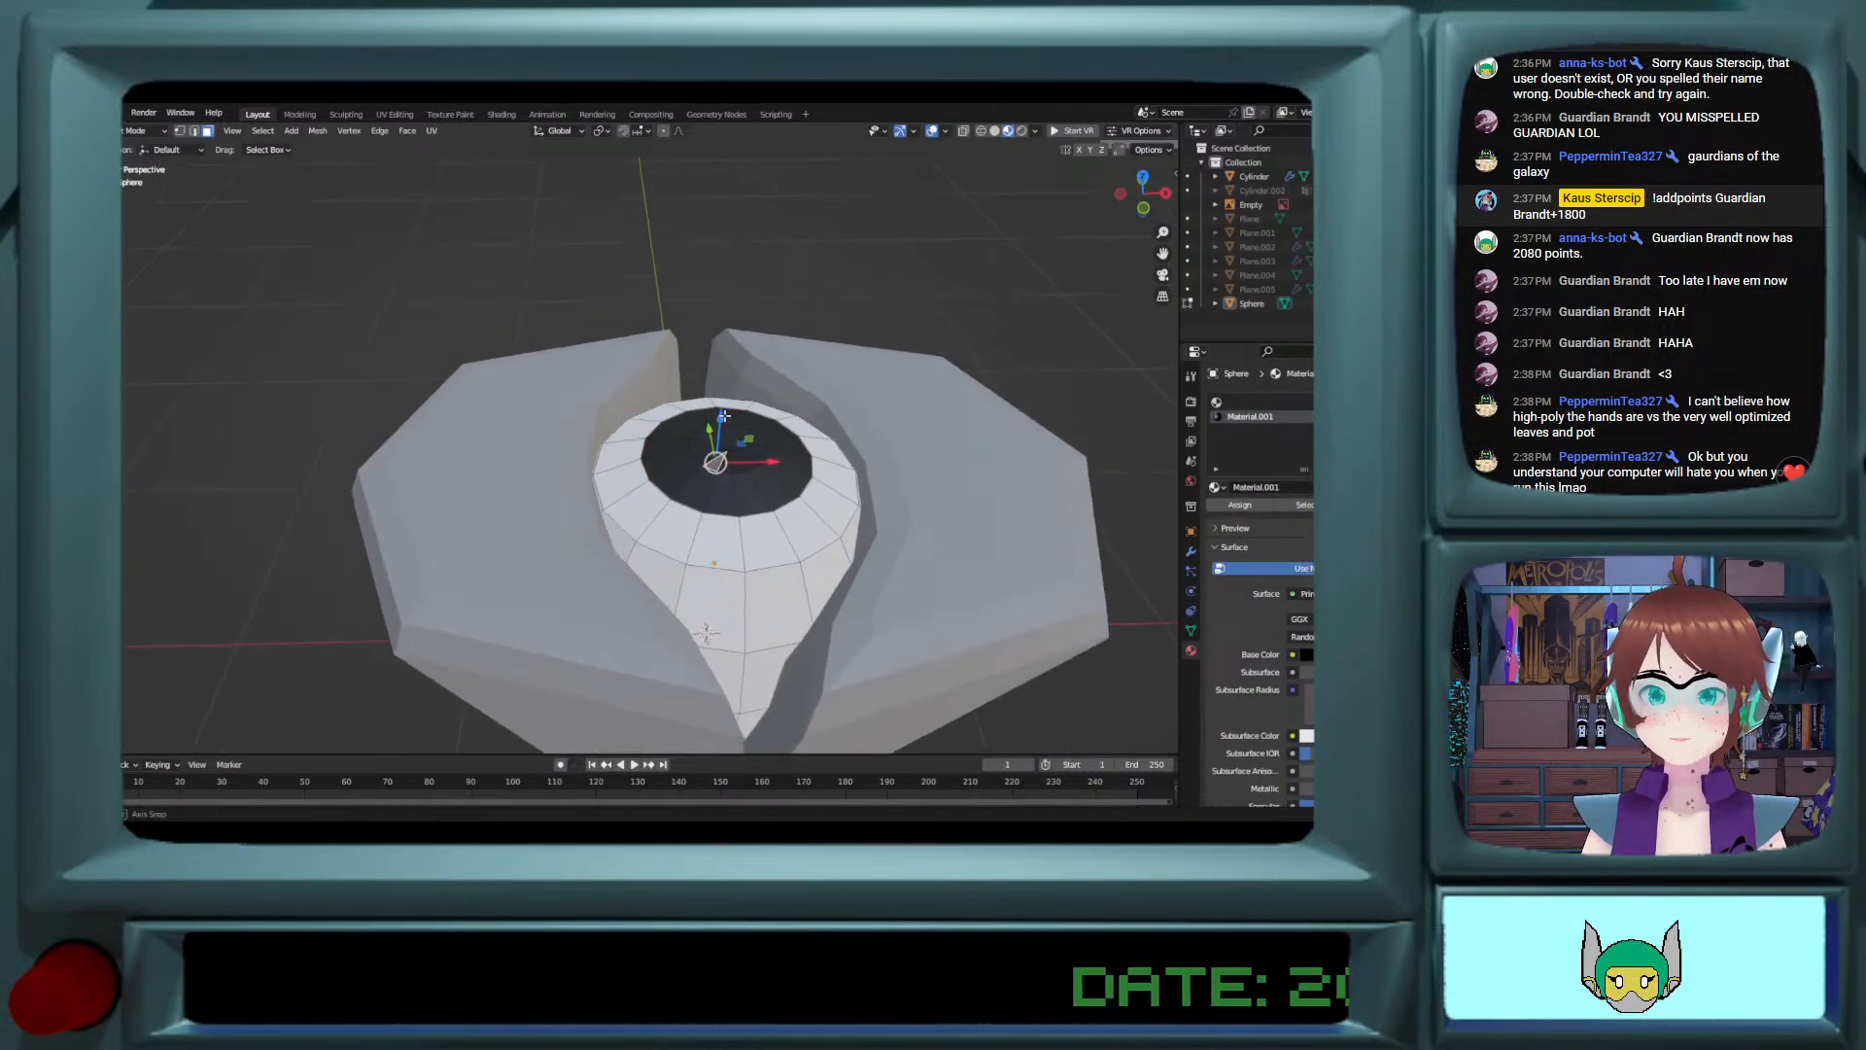
key(Tab)
key(Tab)
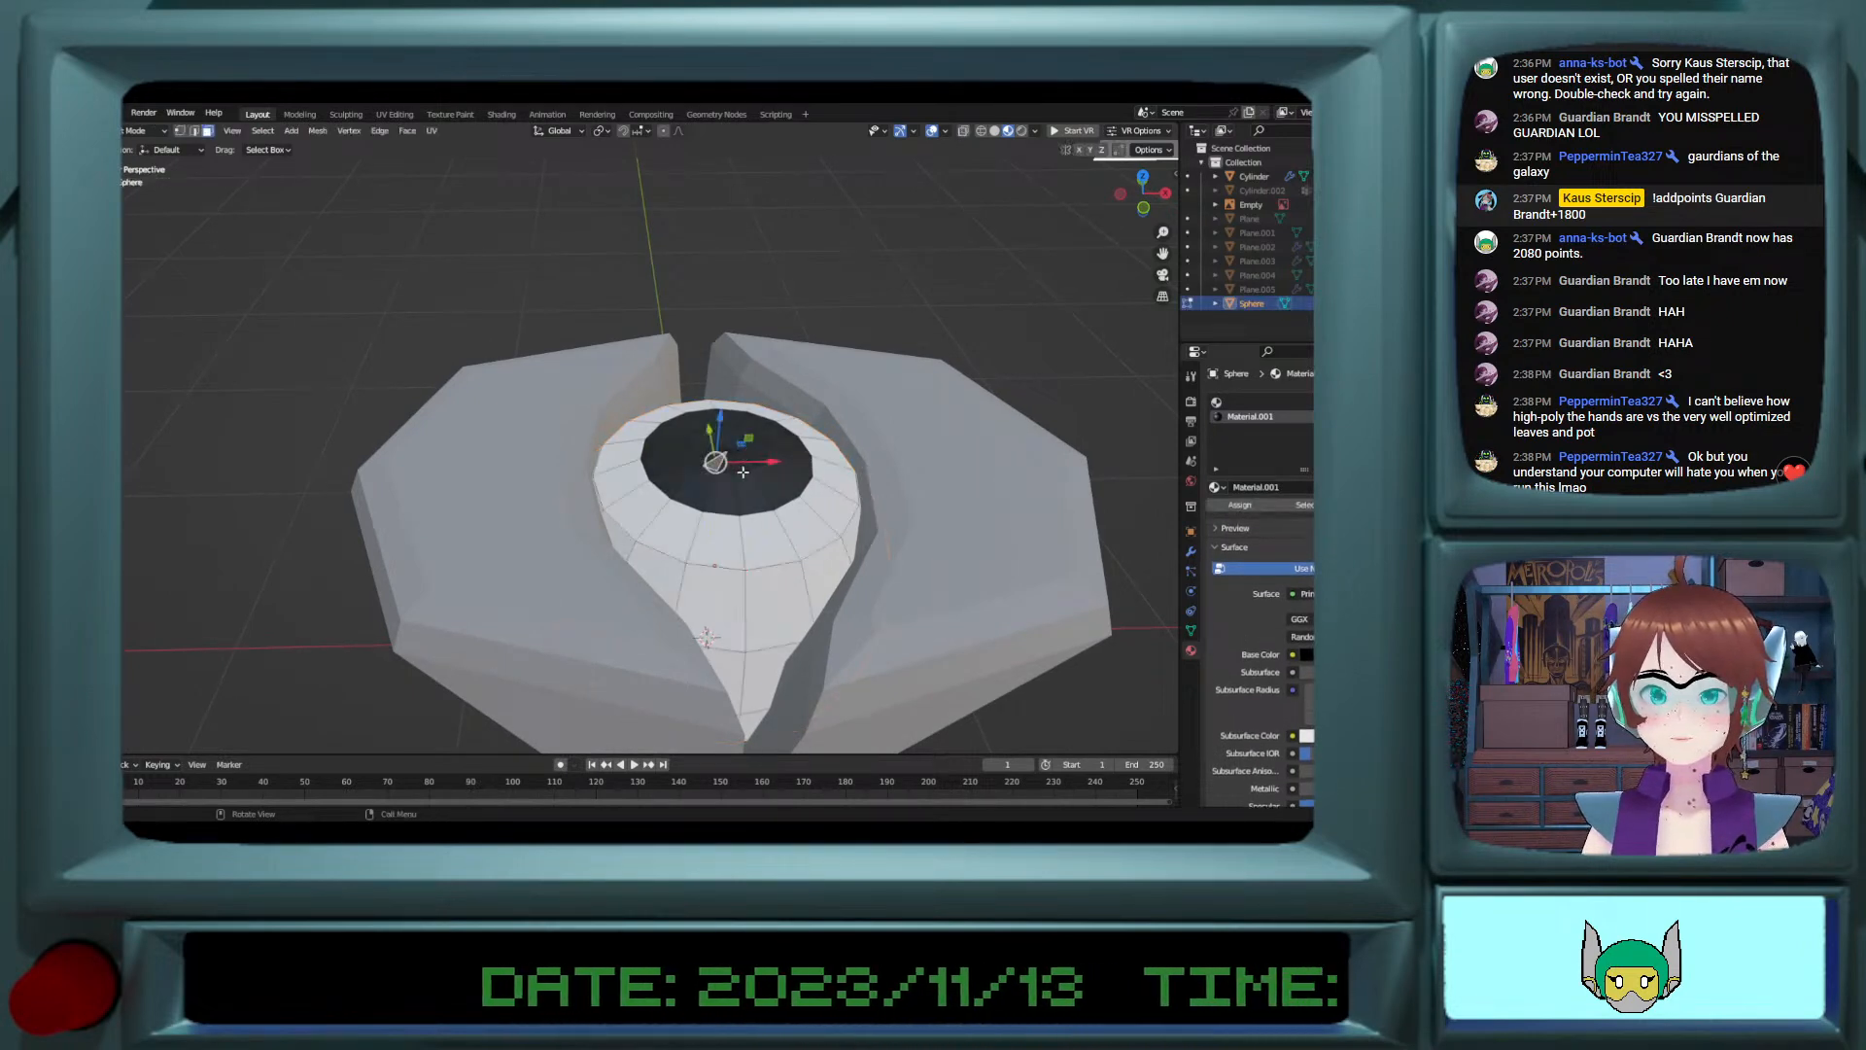
click(743, 474)
scroll(743, 471, up, 3)
click(194, 132)
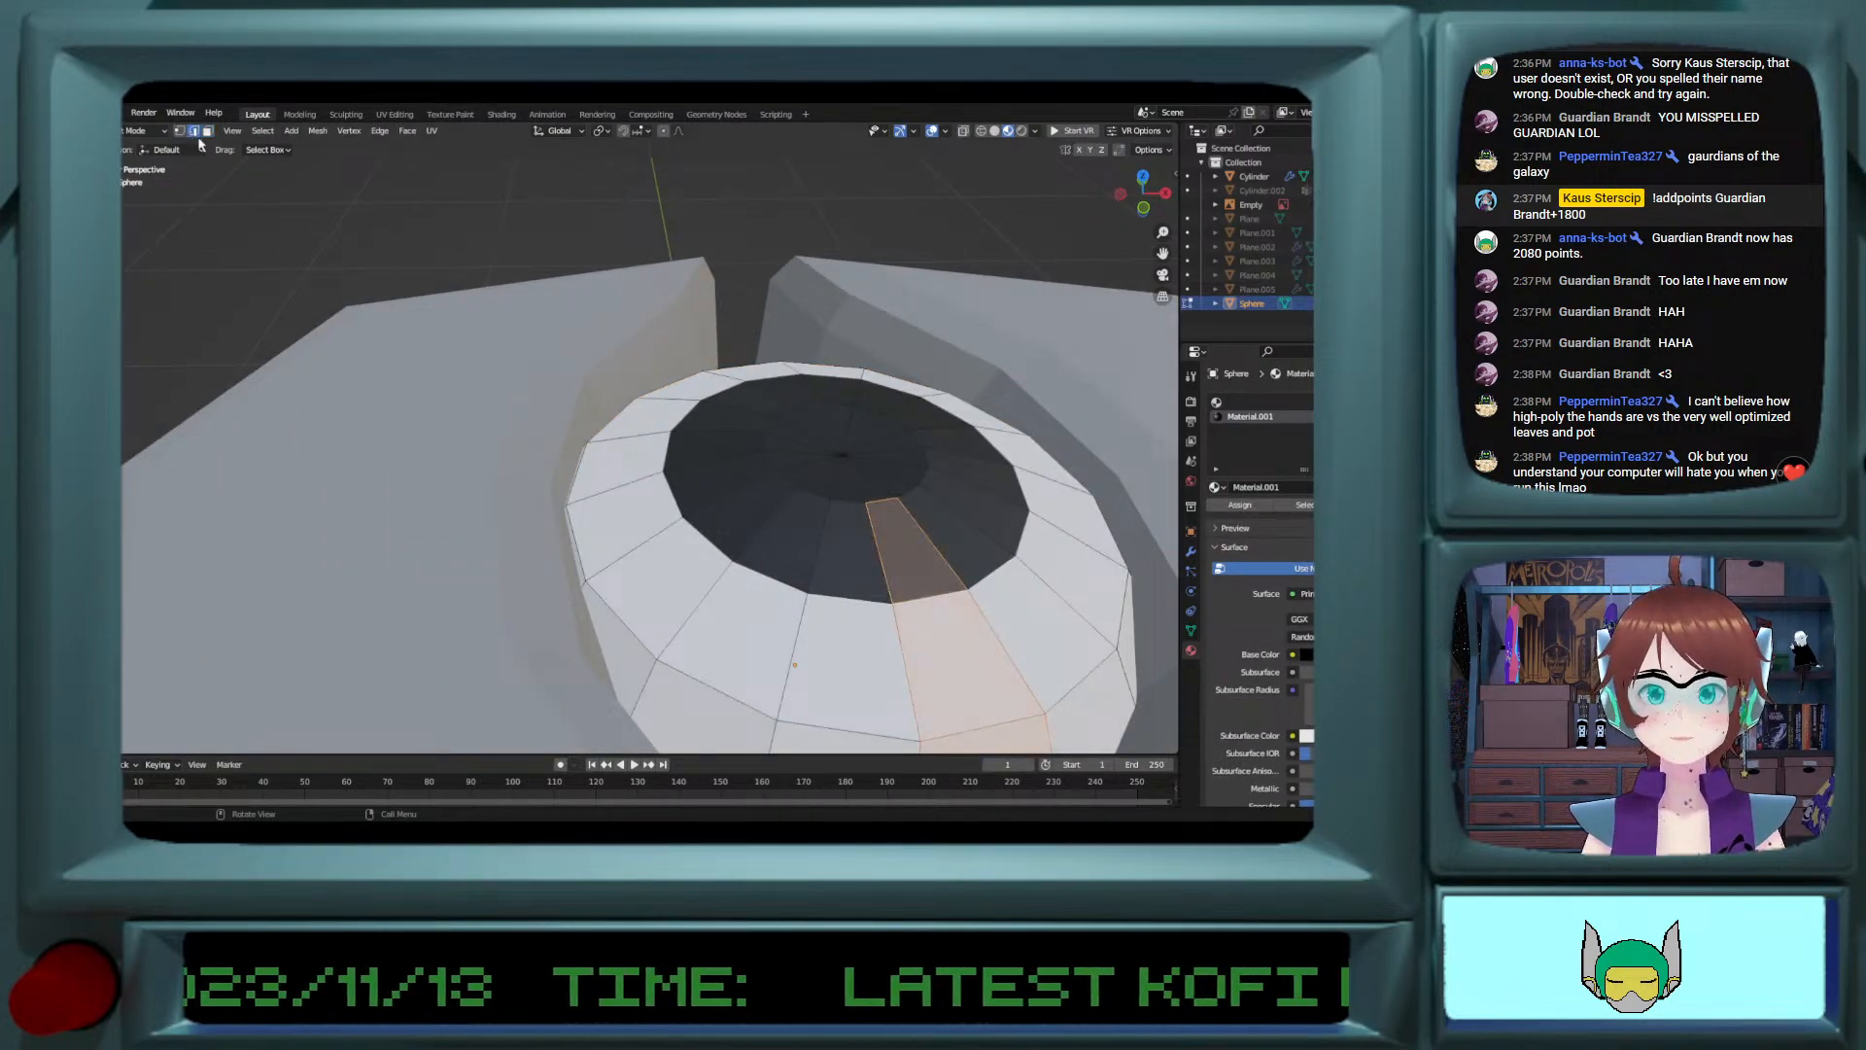
click(836, 453)
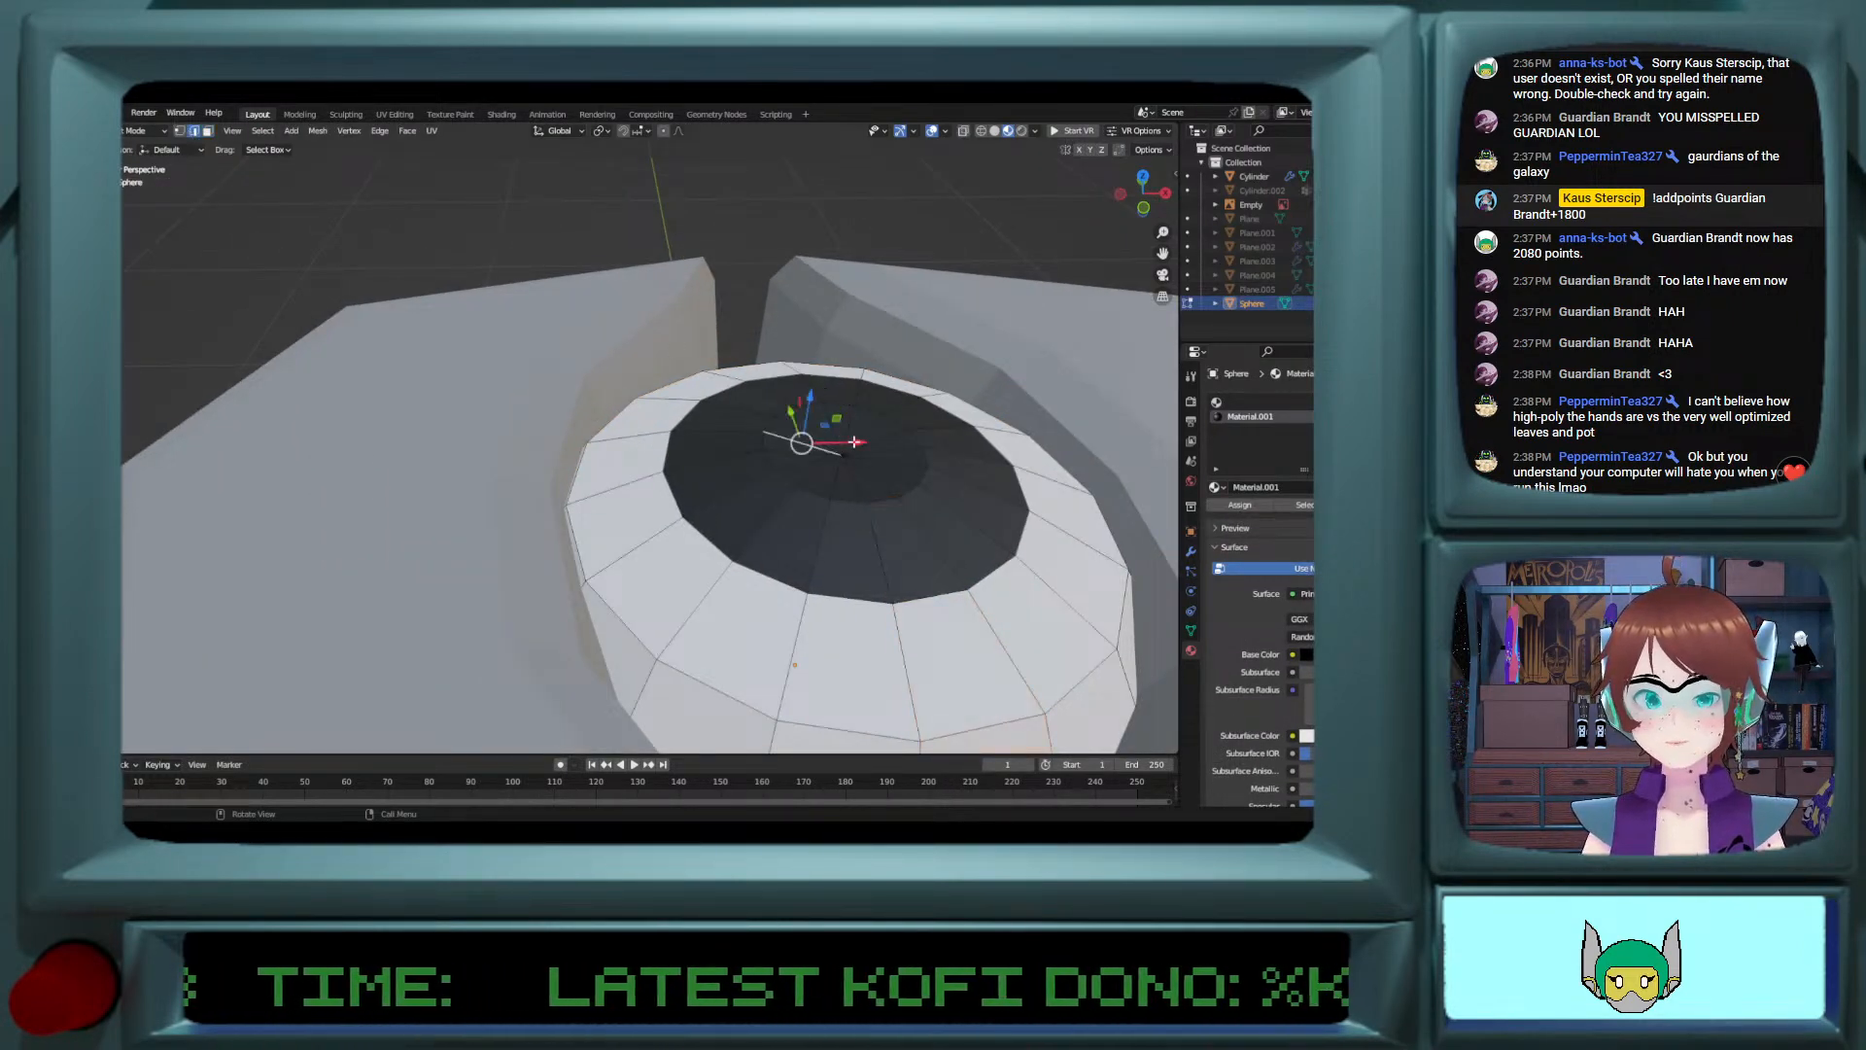
click(180, 130)
click(841, 453)
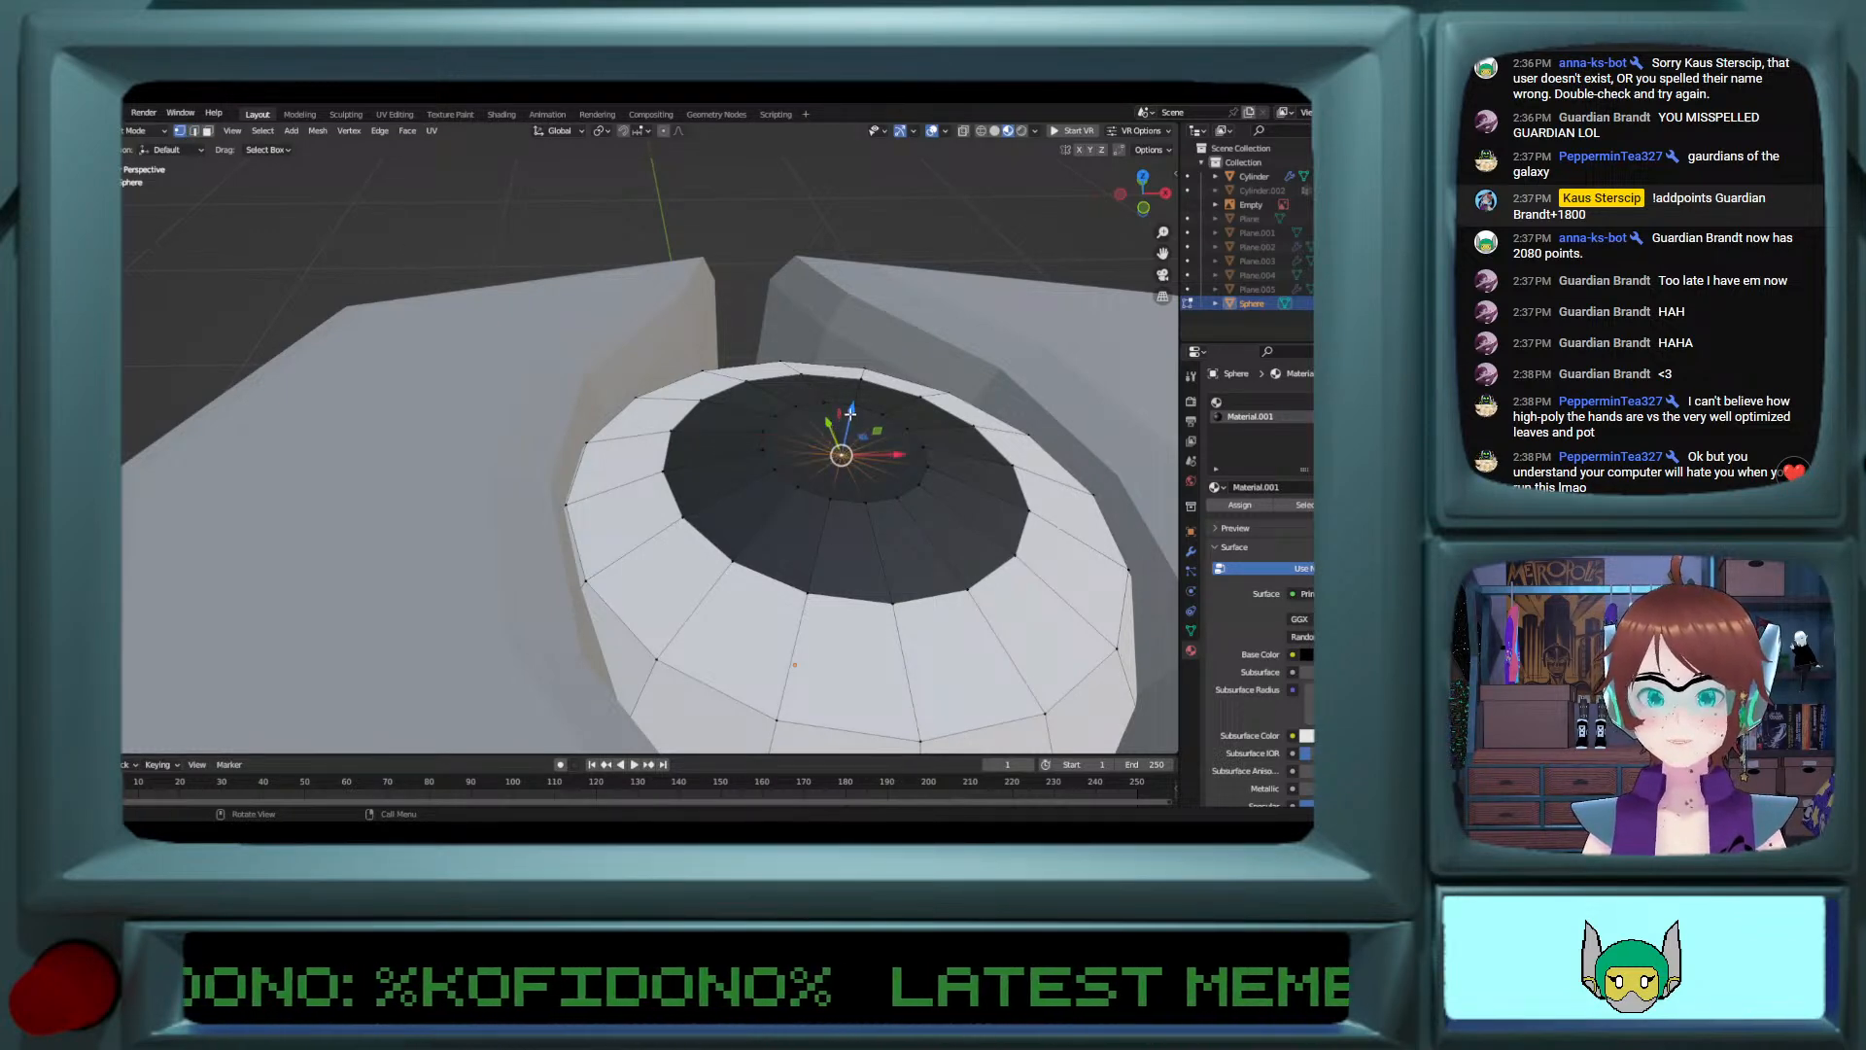
drag(850, 414, 854, 396)
Step: Compare the eye and its lobes with the reference sketch from a low angle
key(Tab)
scroll(854, 417, down, 6)
middle_drag(854, 417, 727, 431)
click(956, 437)
scroll(845, 441, down, 10)
scroll(793, 438, up, 2)
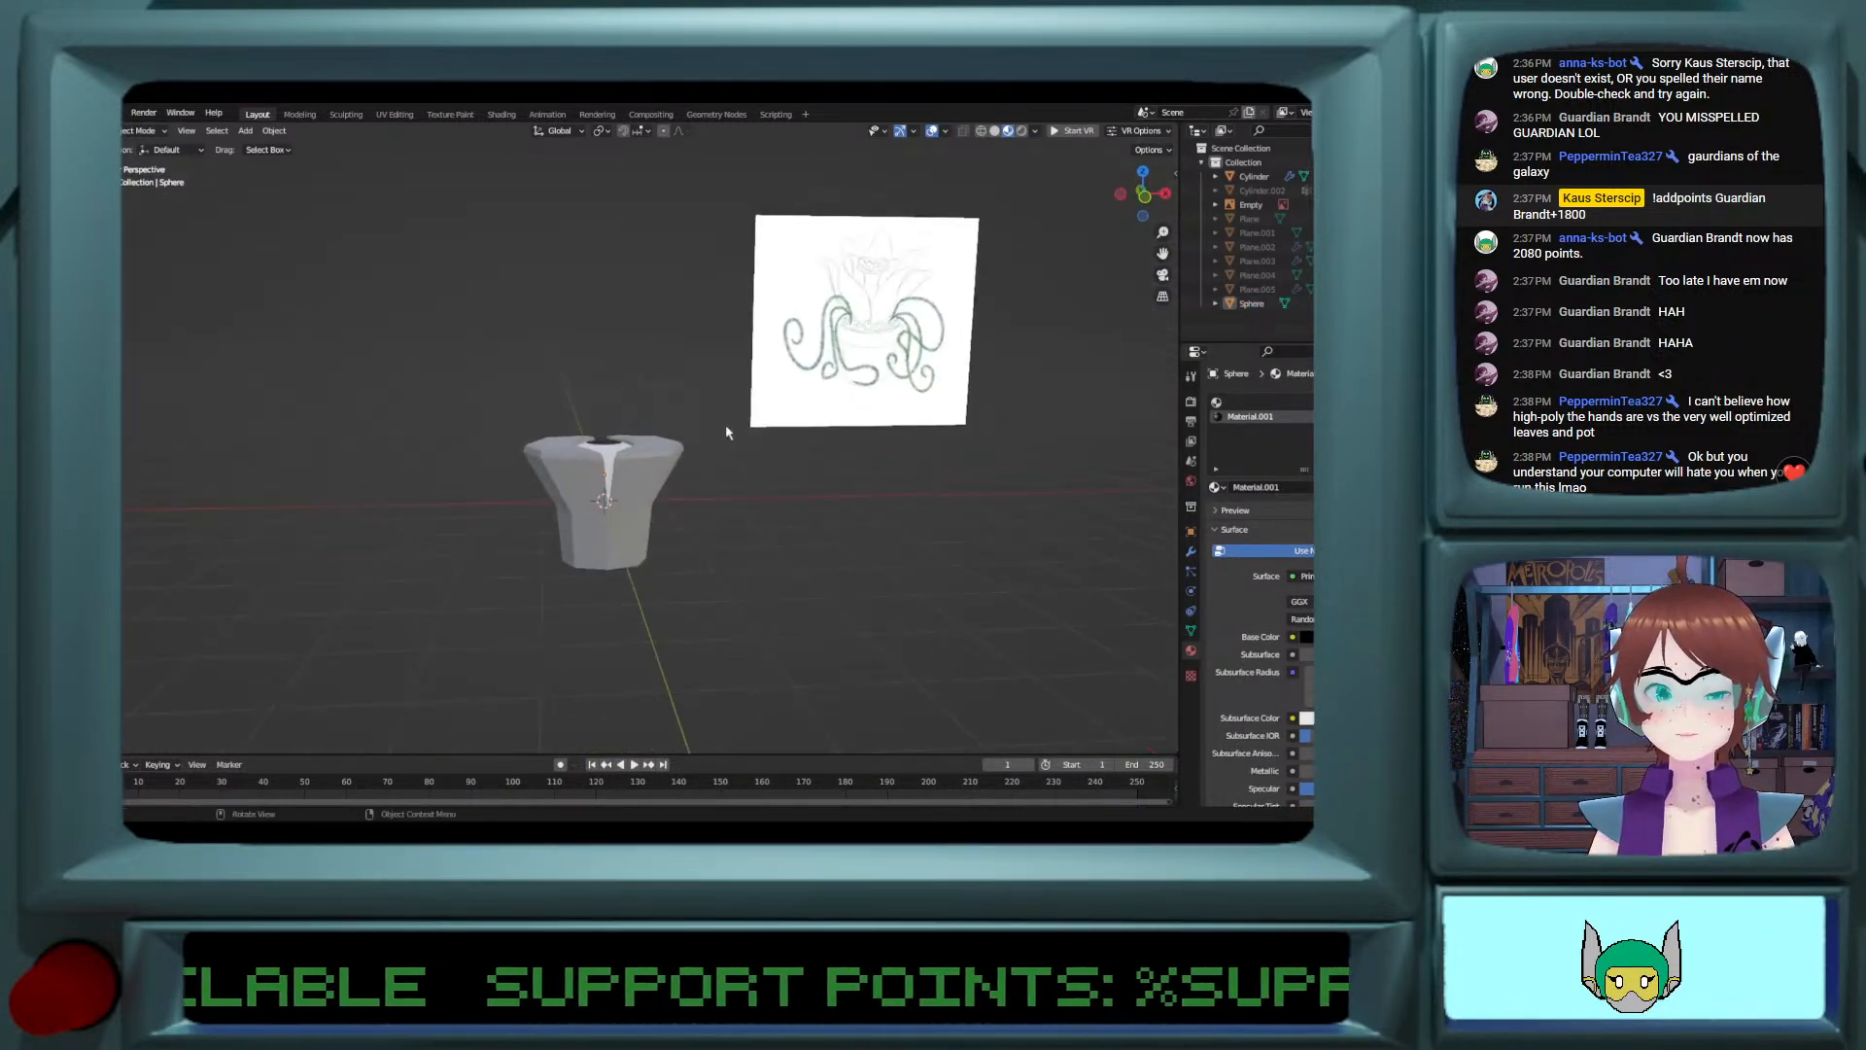
scroll(680, 457, up, 2)
Step: Form a smaller raised face on one lobe of the cylinder by scaling its top face inward and raising it about 0.059 m along Z
click(605, 491)
scroll(607, 490, up, 2)
middle_drag(606, 490, 570, 696)
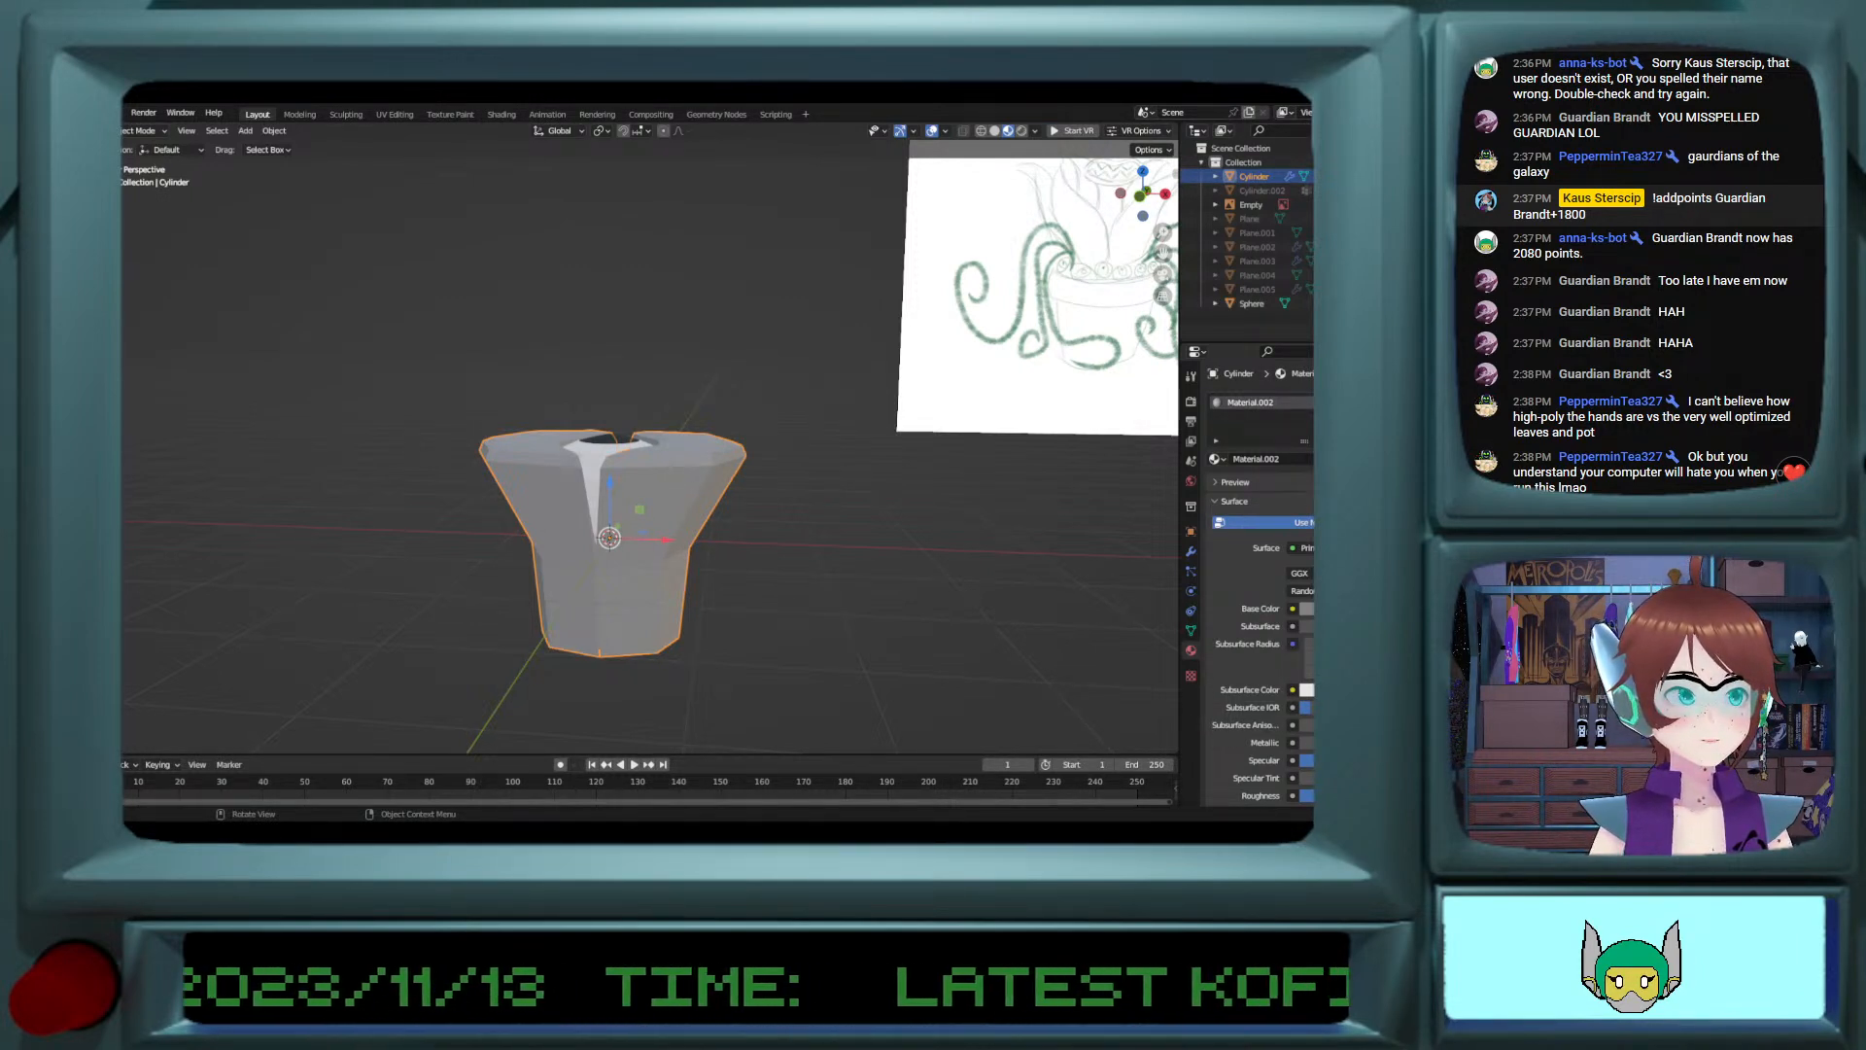
key(Tab)
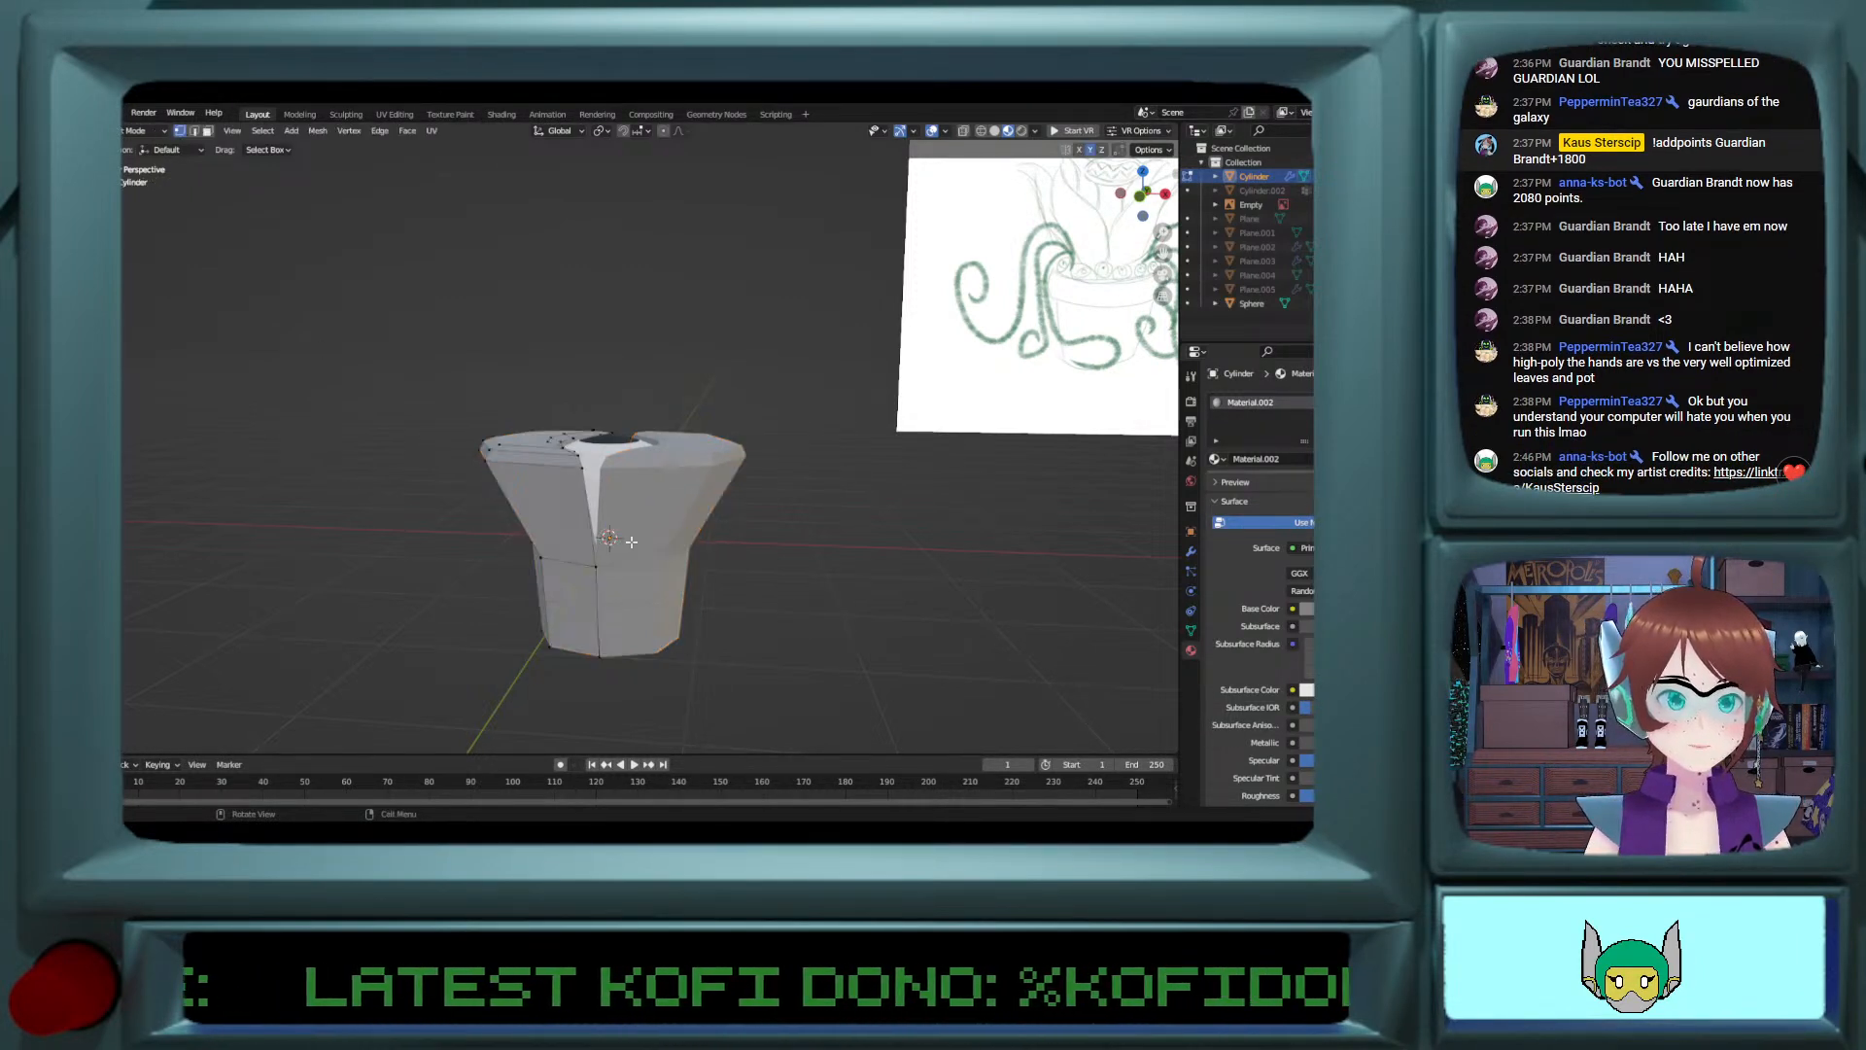
mouse_move(632, 540)
middle_down()
mouse_move(651, 587)
mouse_move(629, 602)
mouse_move(653, 597)
mouse_move(646, 537)
middle_up()
scroll(630, 603, up, 4)
click(484, 424)
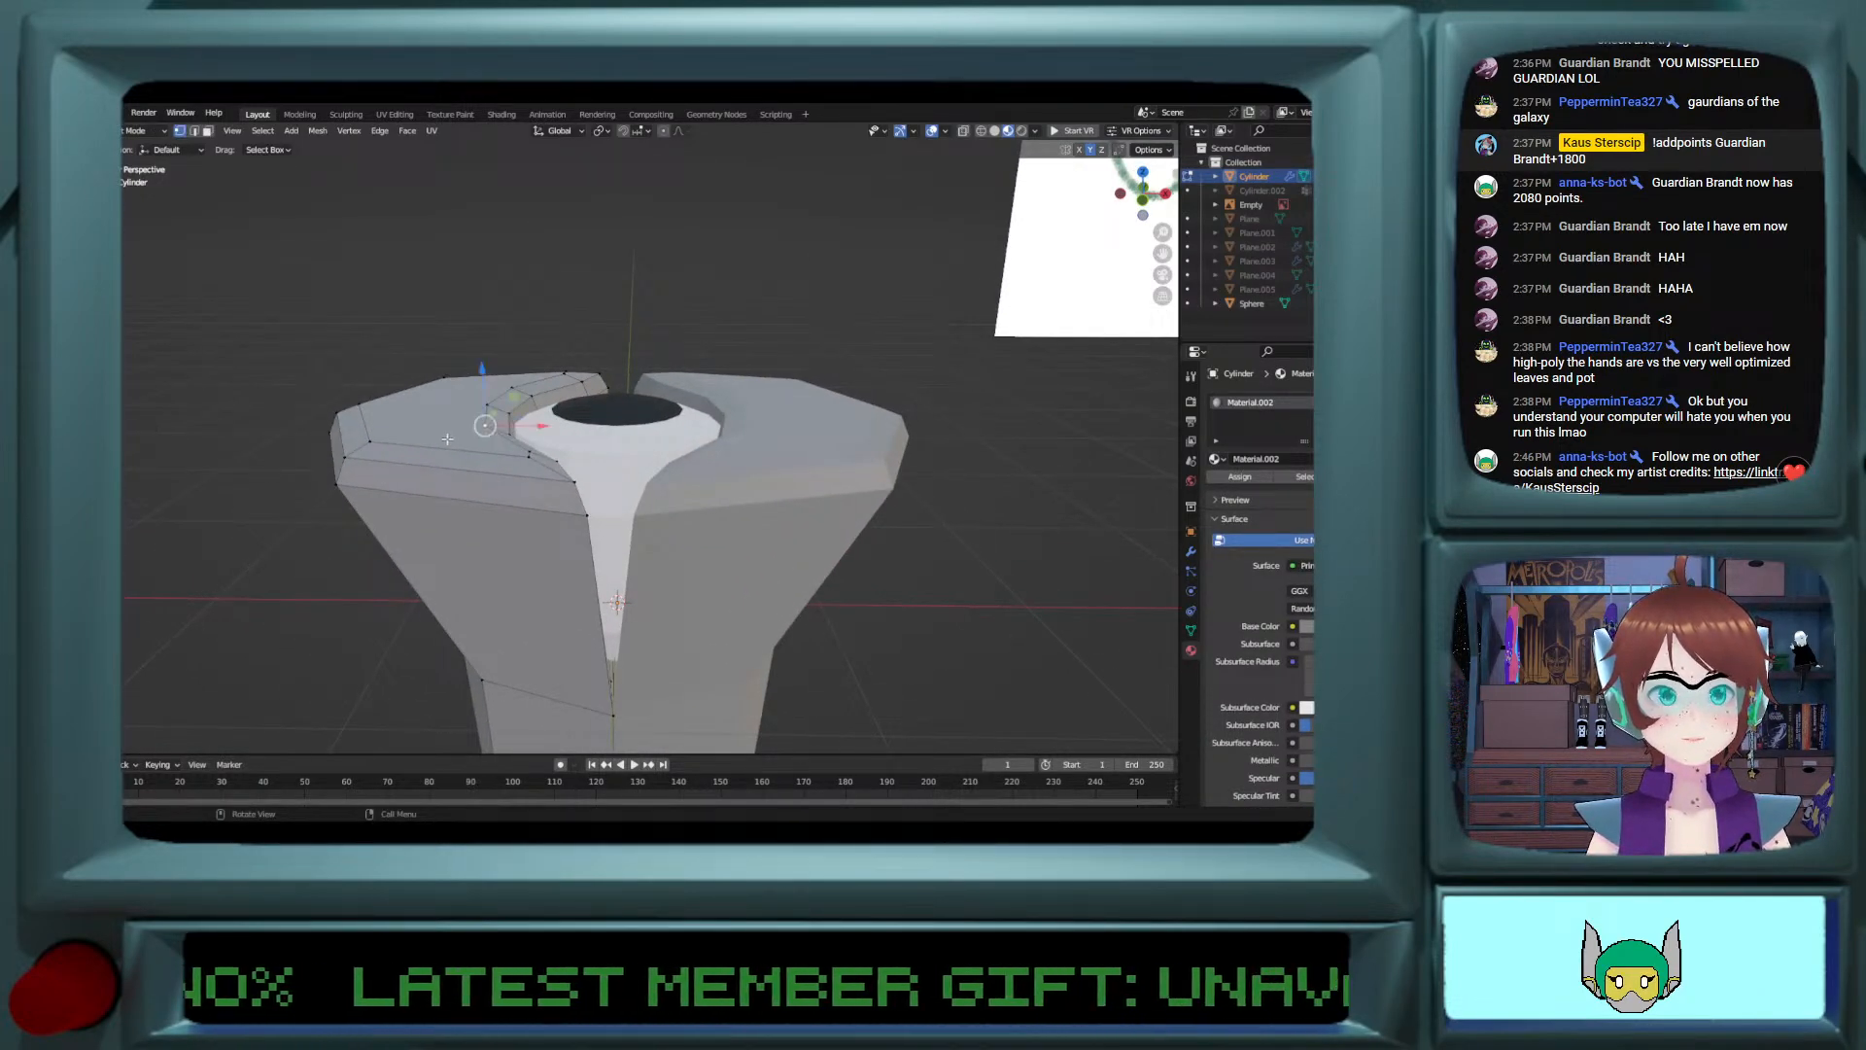
alt+click(461, 449)
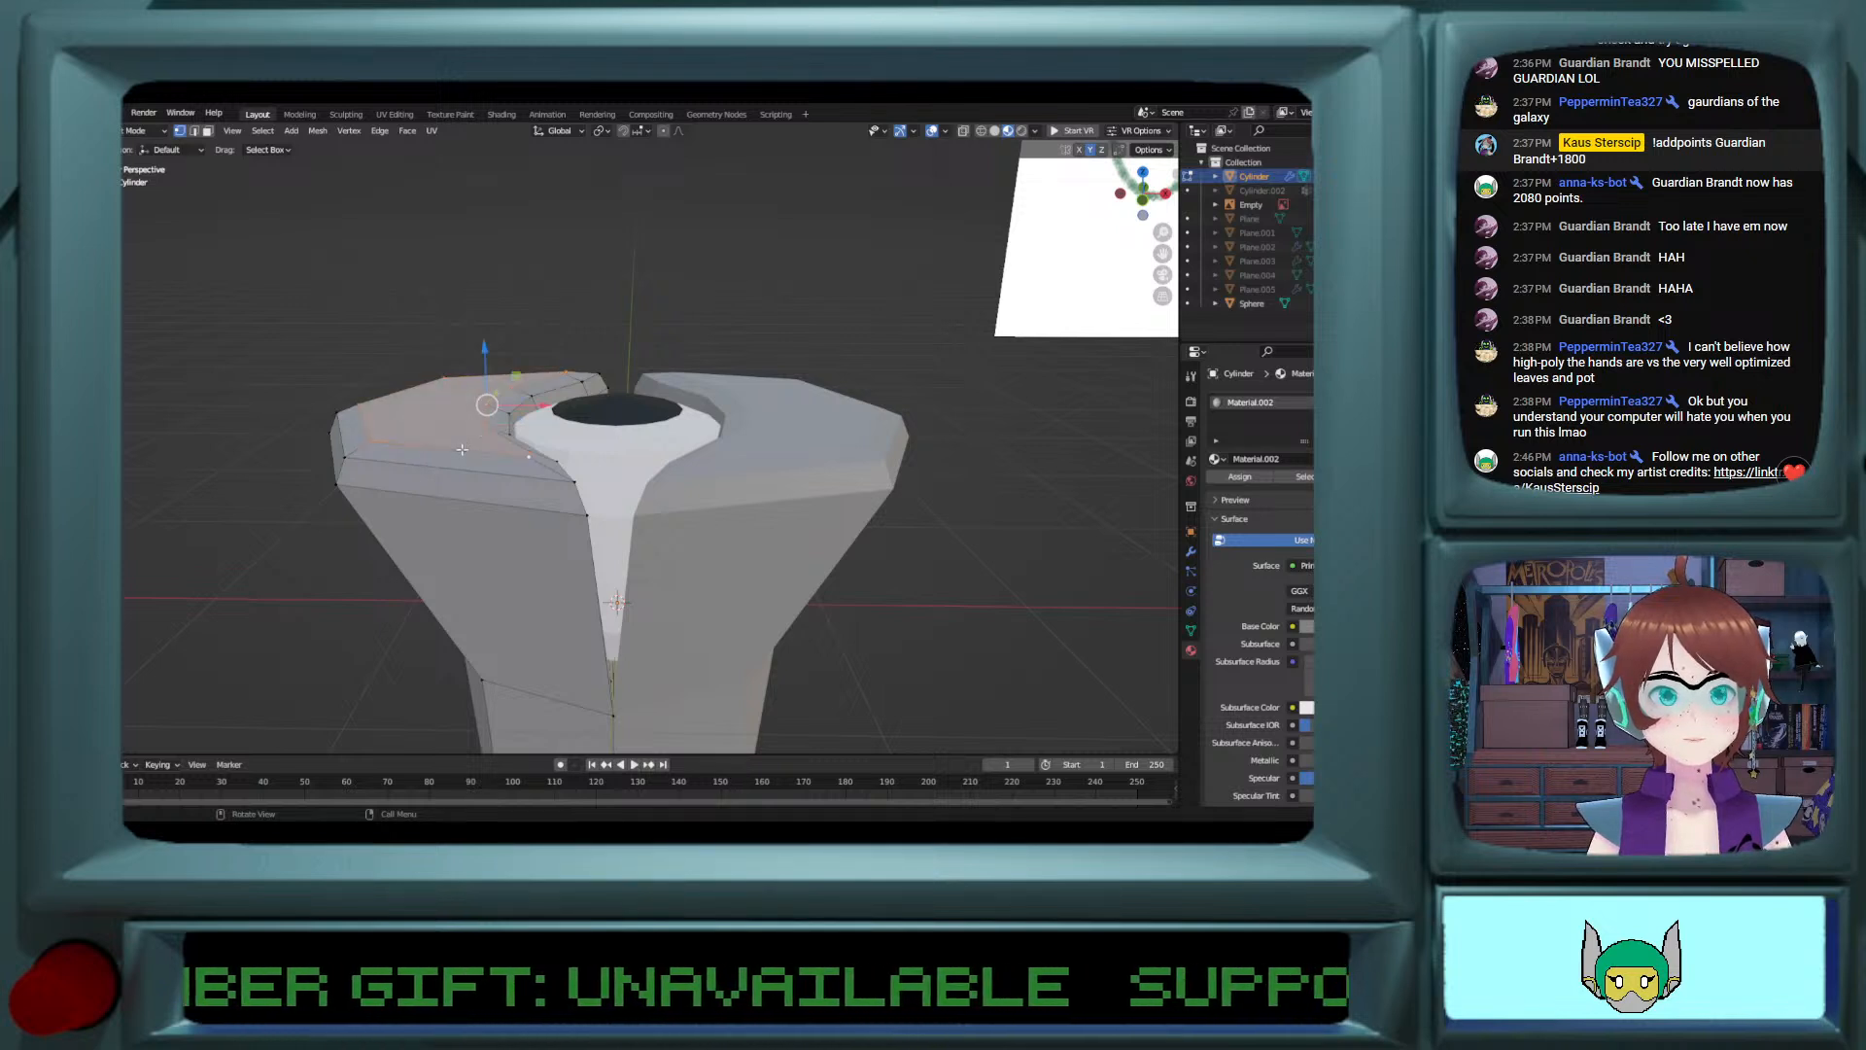
key(s)
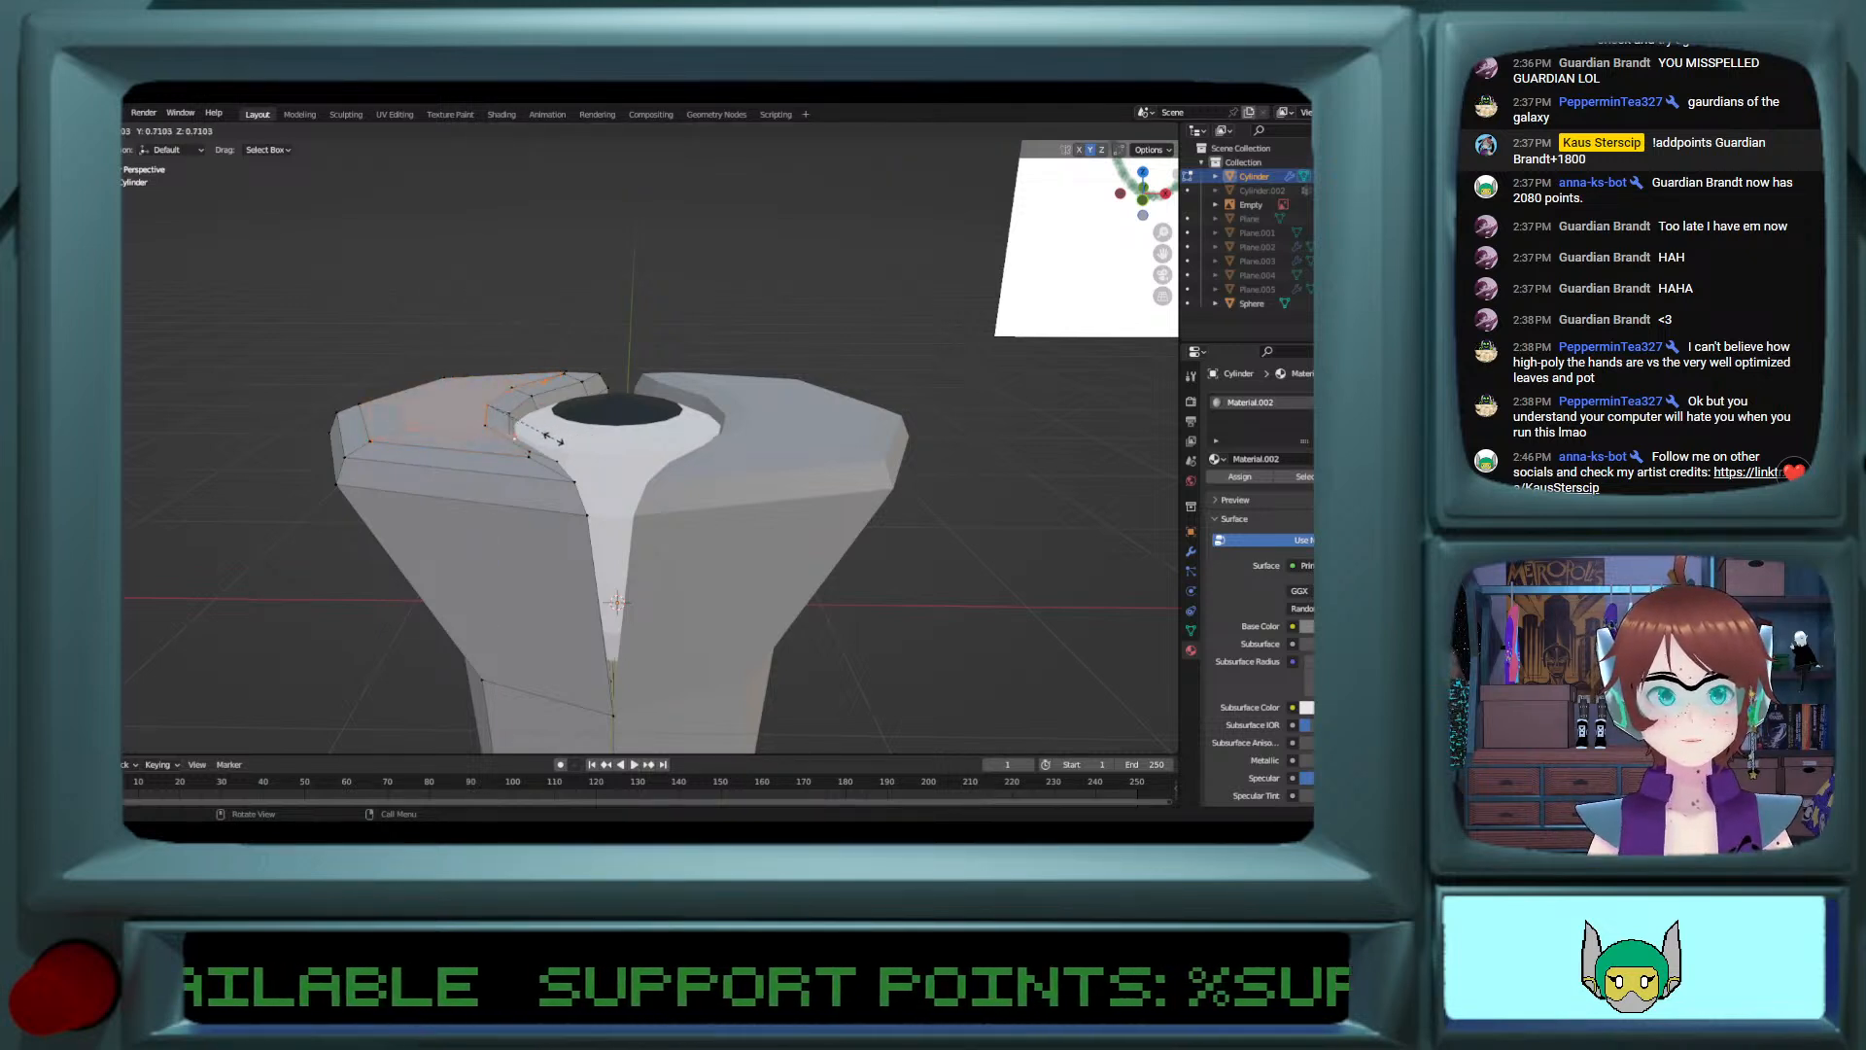
click(553, 439)
key(x)
drag(485, 360, 462, 353)
scroll(494, 399, up, 2)
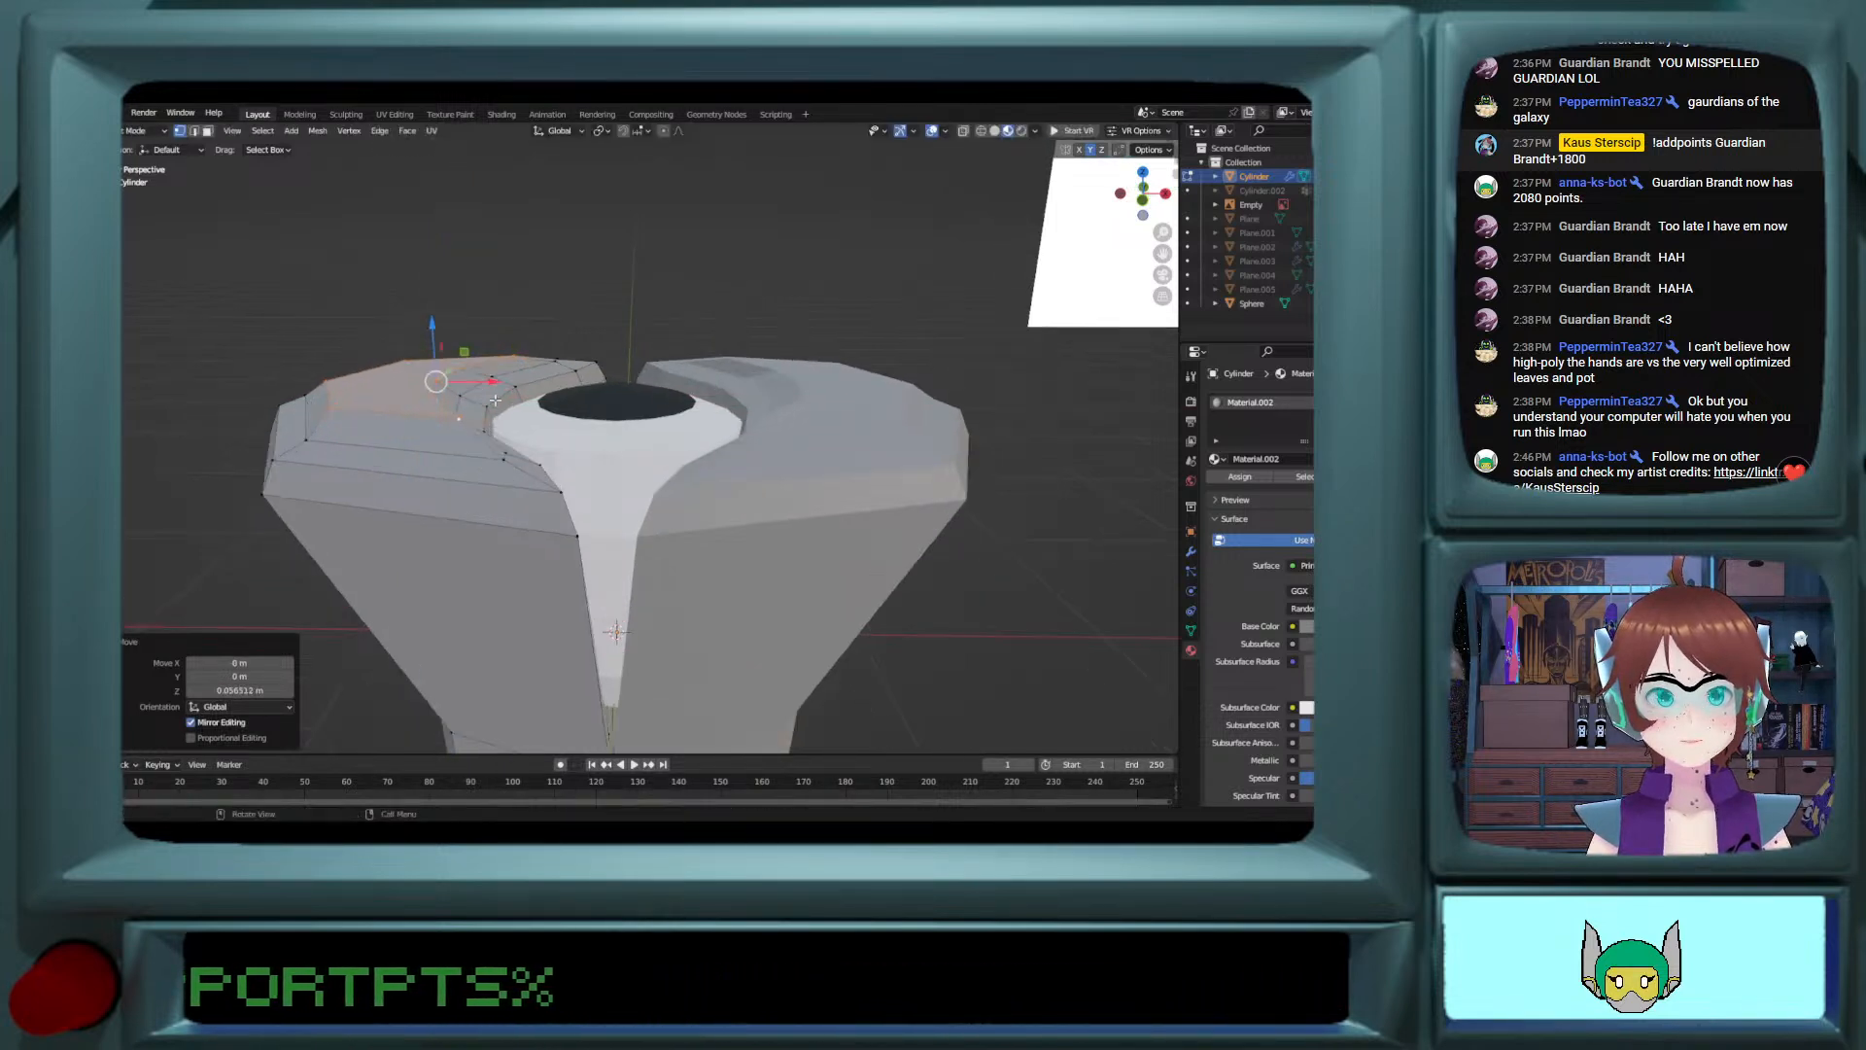
Step: Move the vertex on the raised face's inner edge away from the eye along X
middle_drag(495, 400, 505, 500)
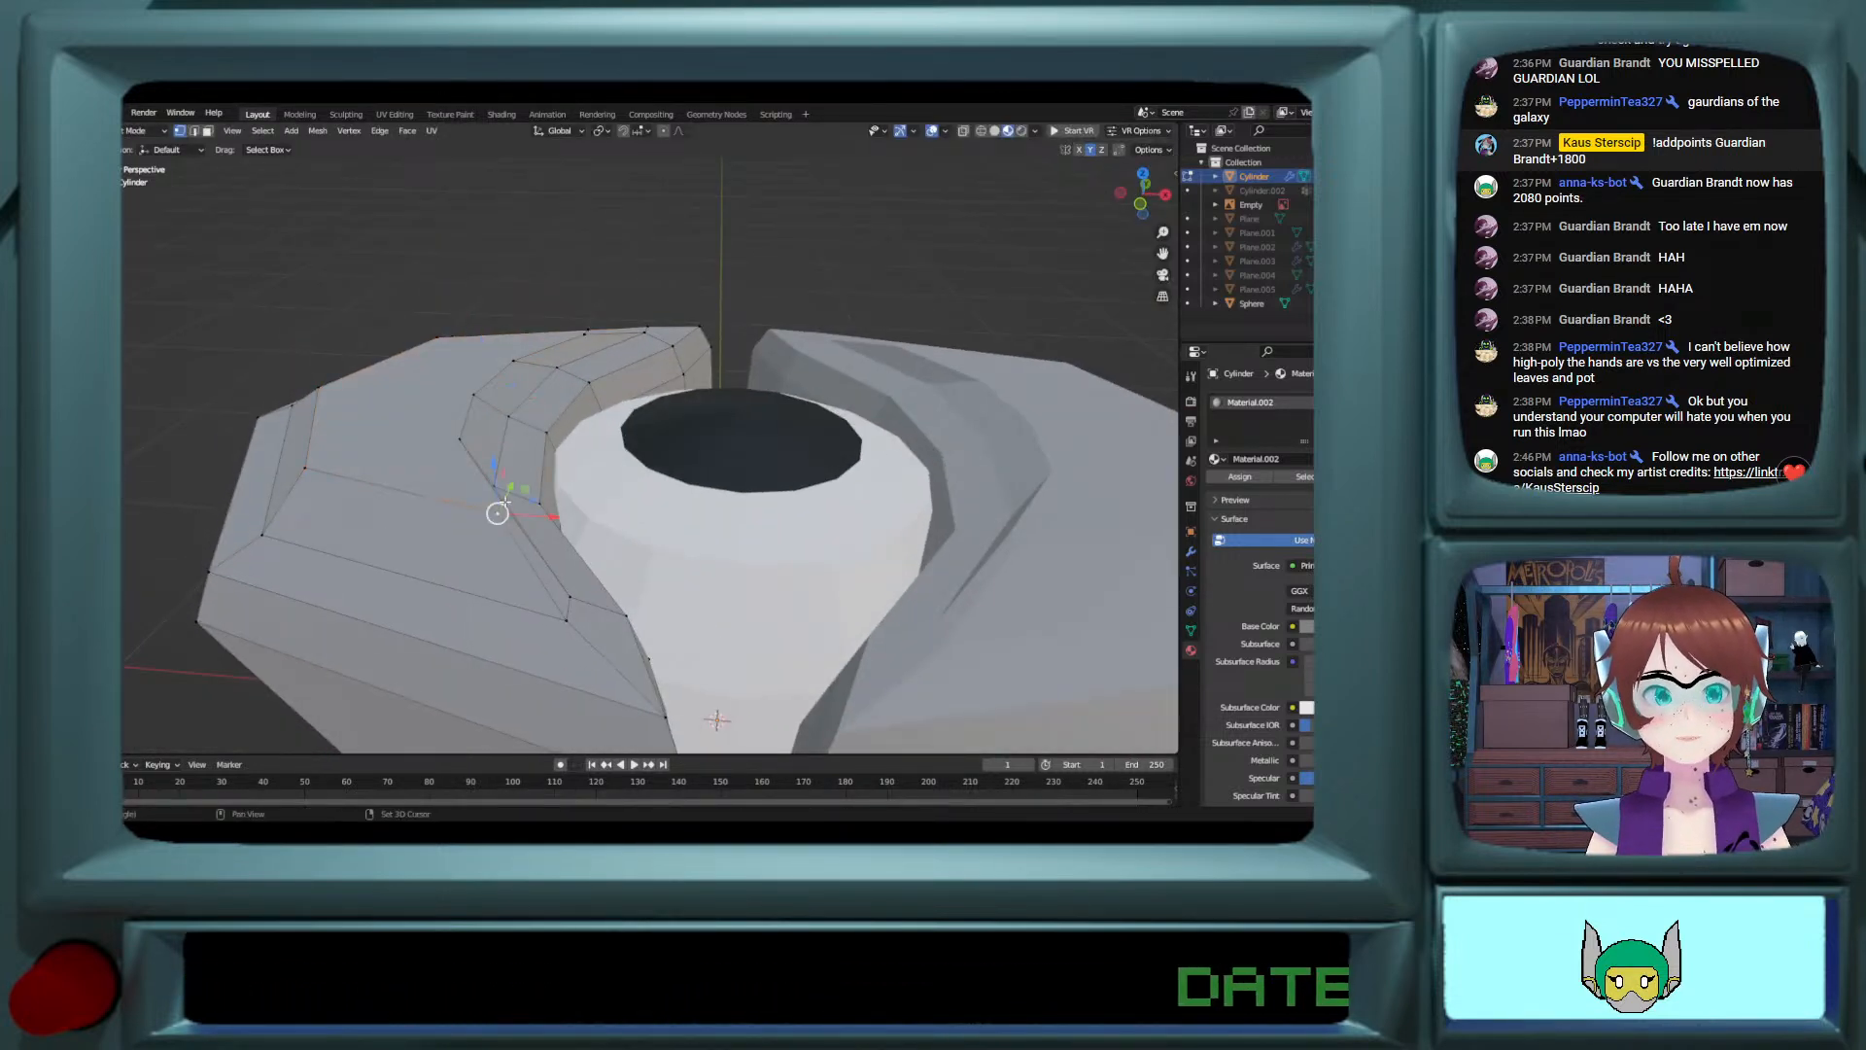
drag(552, 515, 520, 512)
mouse_move(520, 513)
middle_down()
mouse_move(514, 446)
mouse_move(312, 498)
mouse_move(538, 496)
middle_up()
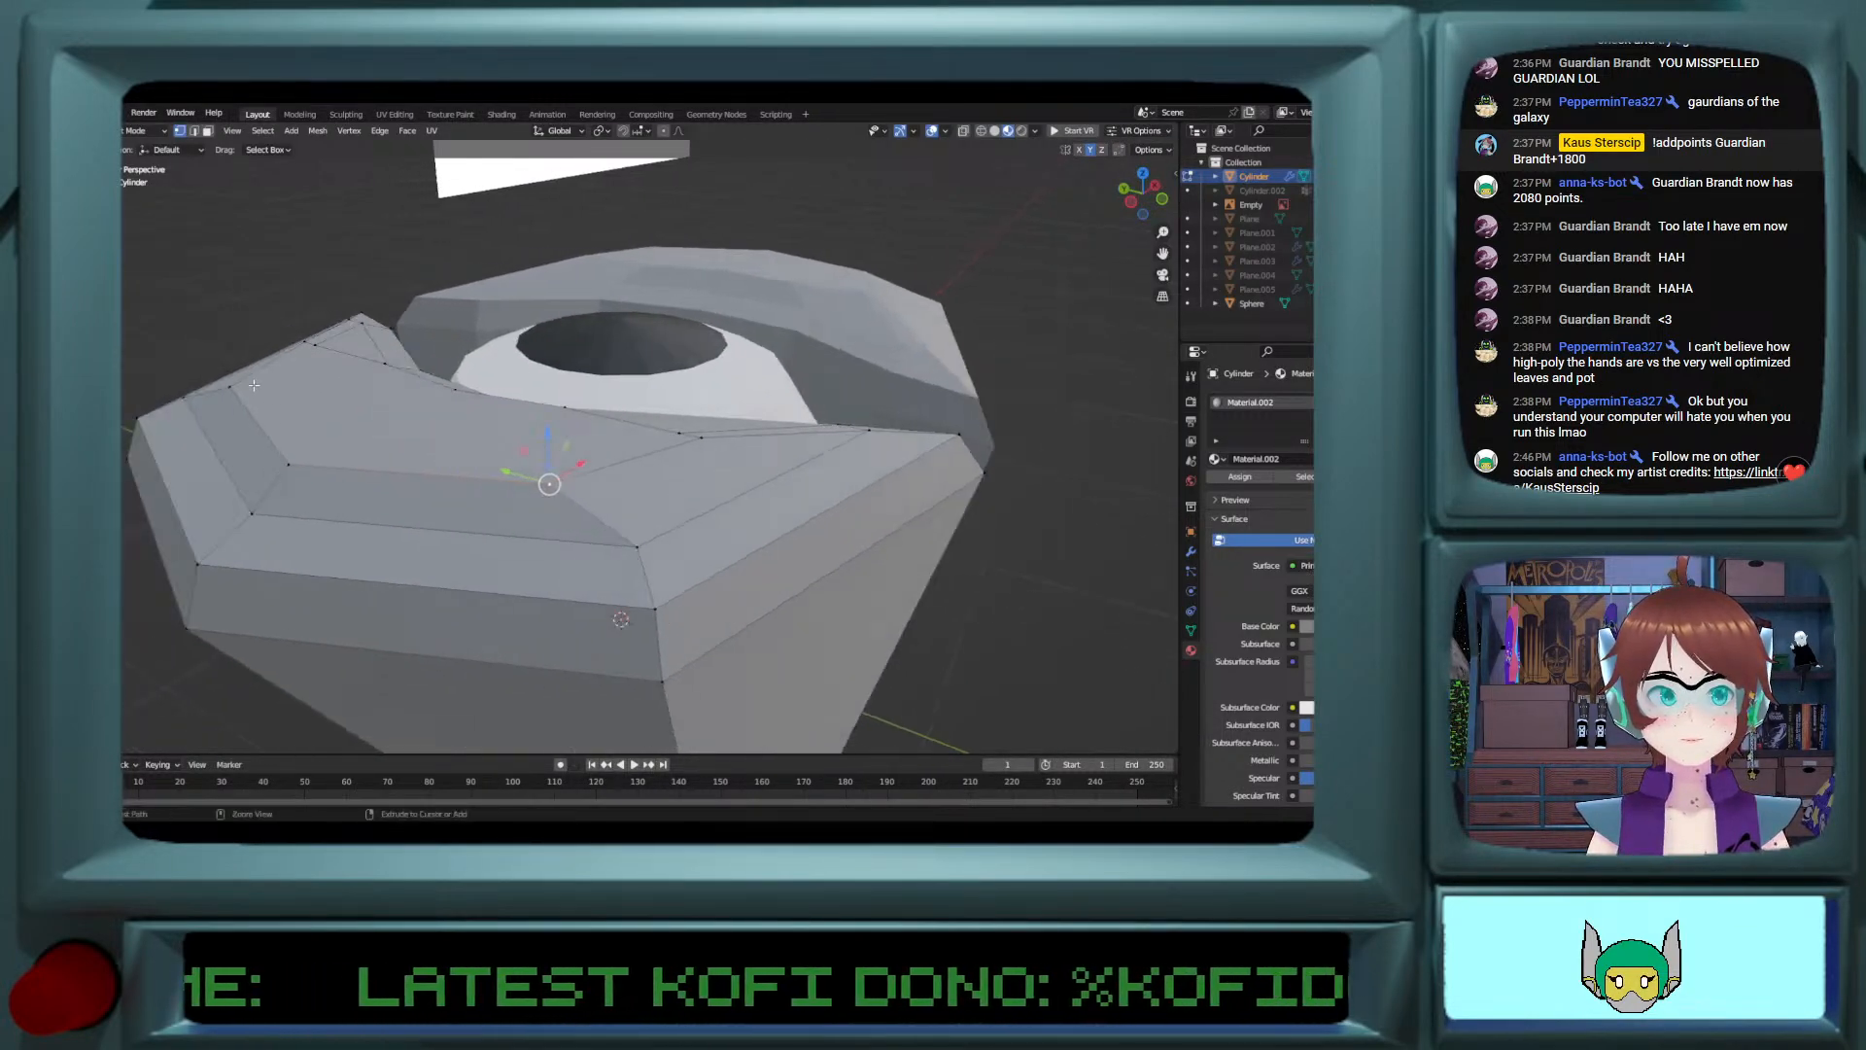
Step: Select the outer vertices of the lobe's raised face and shift them horizontally to reshape its edge
ctrl+click(270, 419)
middle_drag(335, 427, 267, 400)
drag(229, 406, 275, 407)
scroll(495, 459, down, 3)
Step: Merge the surplus vertices at two points on the lobe's raised face, using At Last for each merge
key(Tab)
middle_drag(495, 459, 541, 500)
scroll(494, 457, down, 2)
key(Tab)
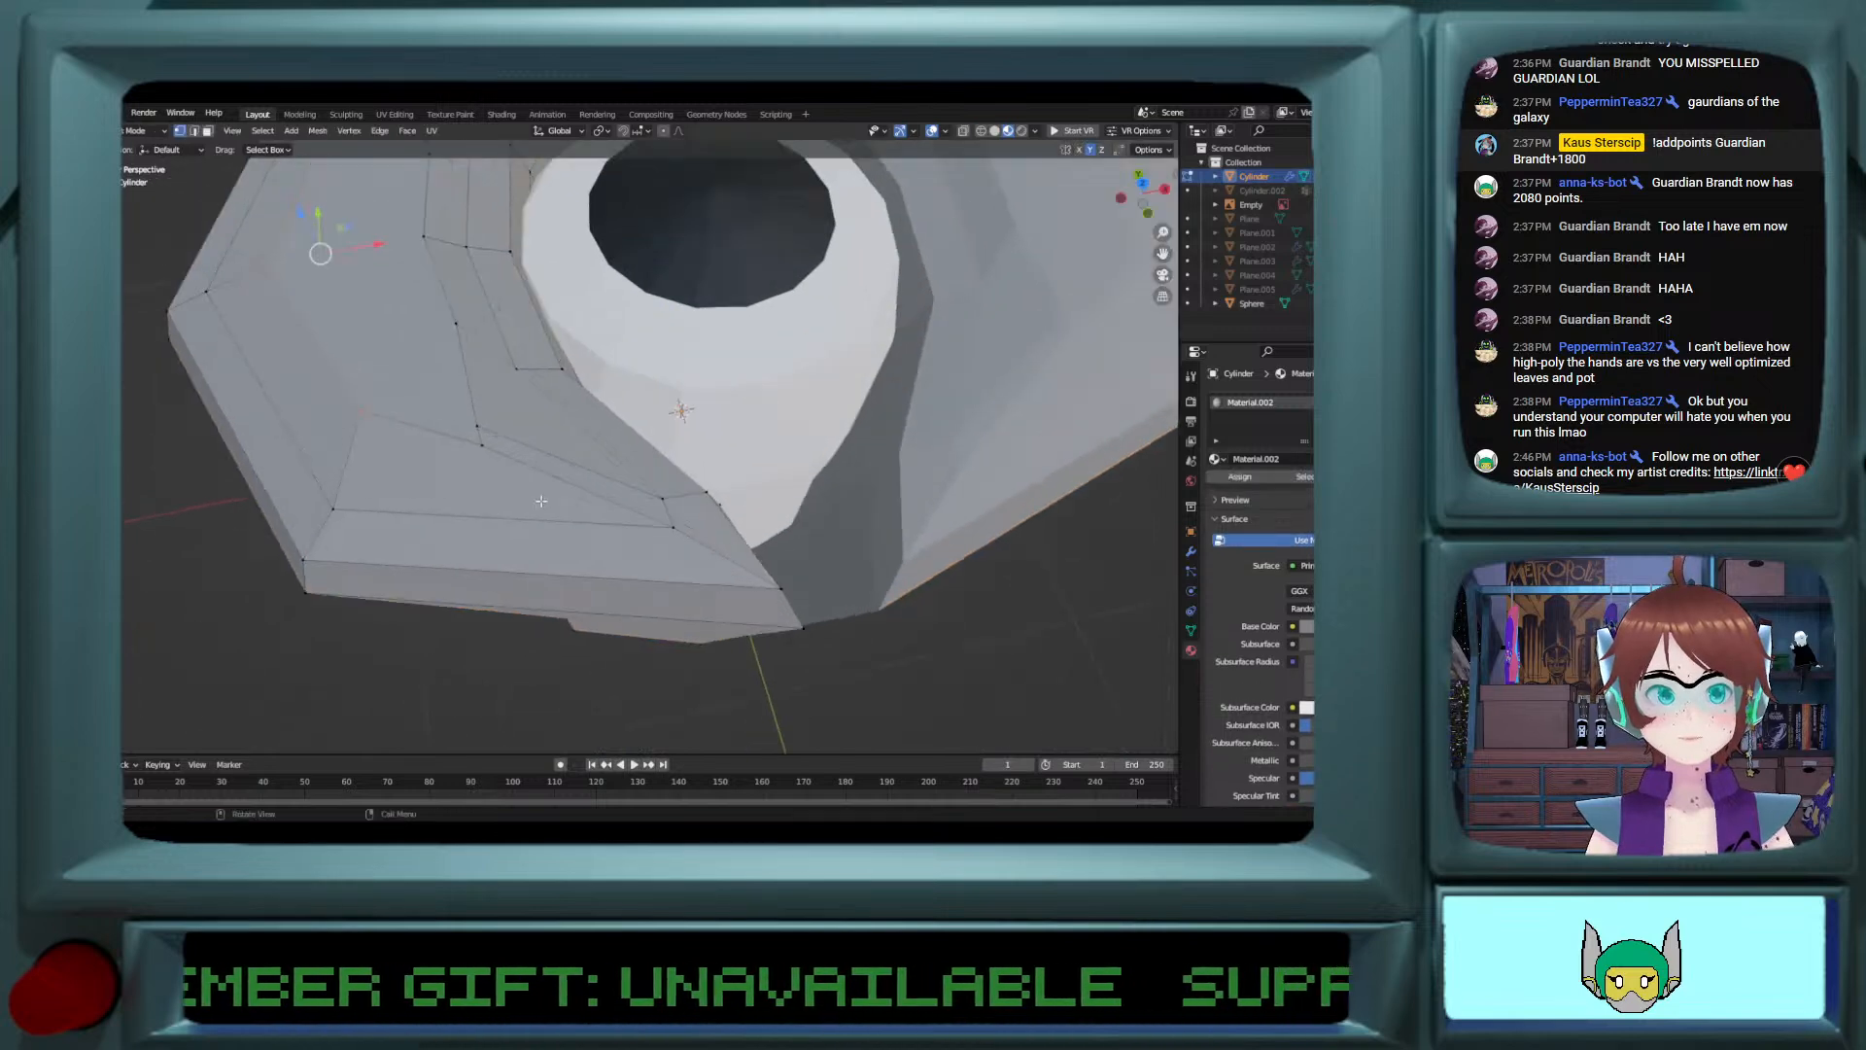
click(470, 428)
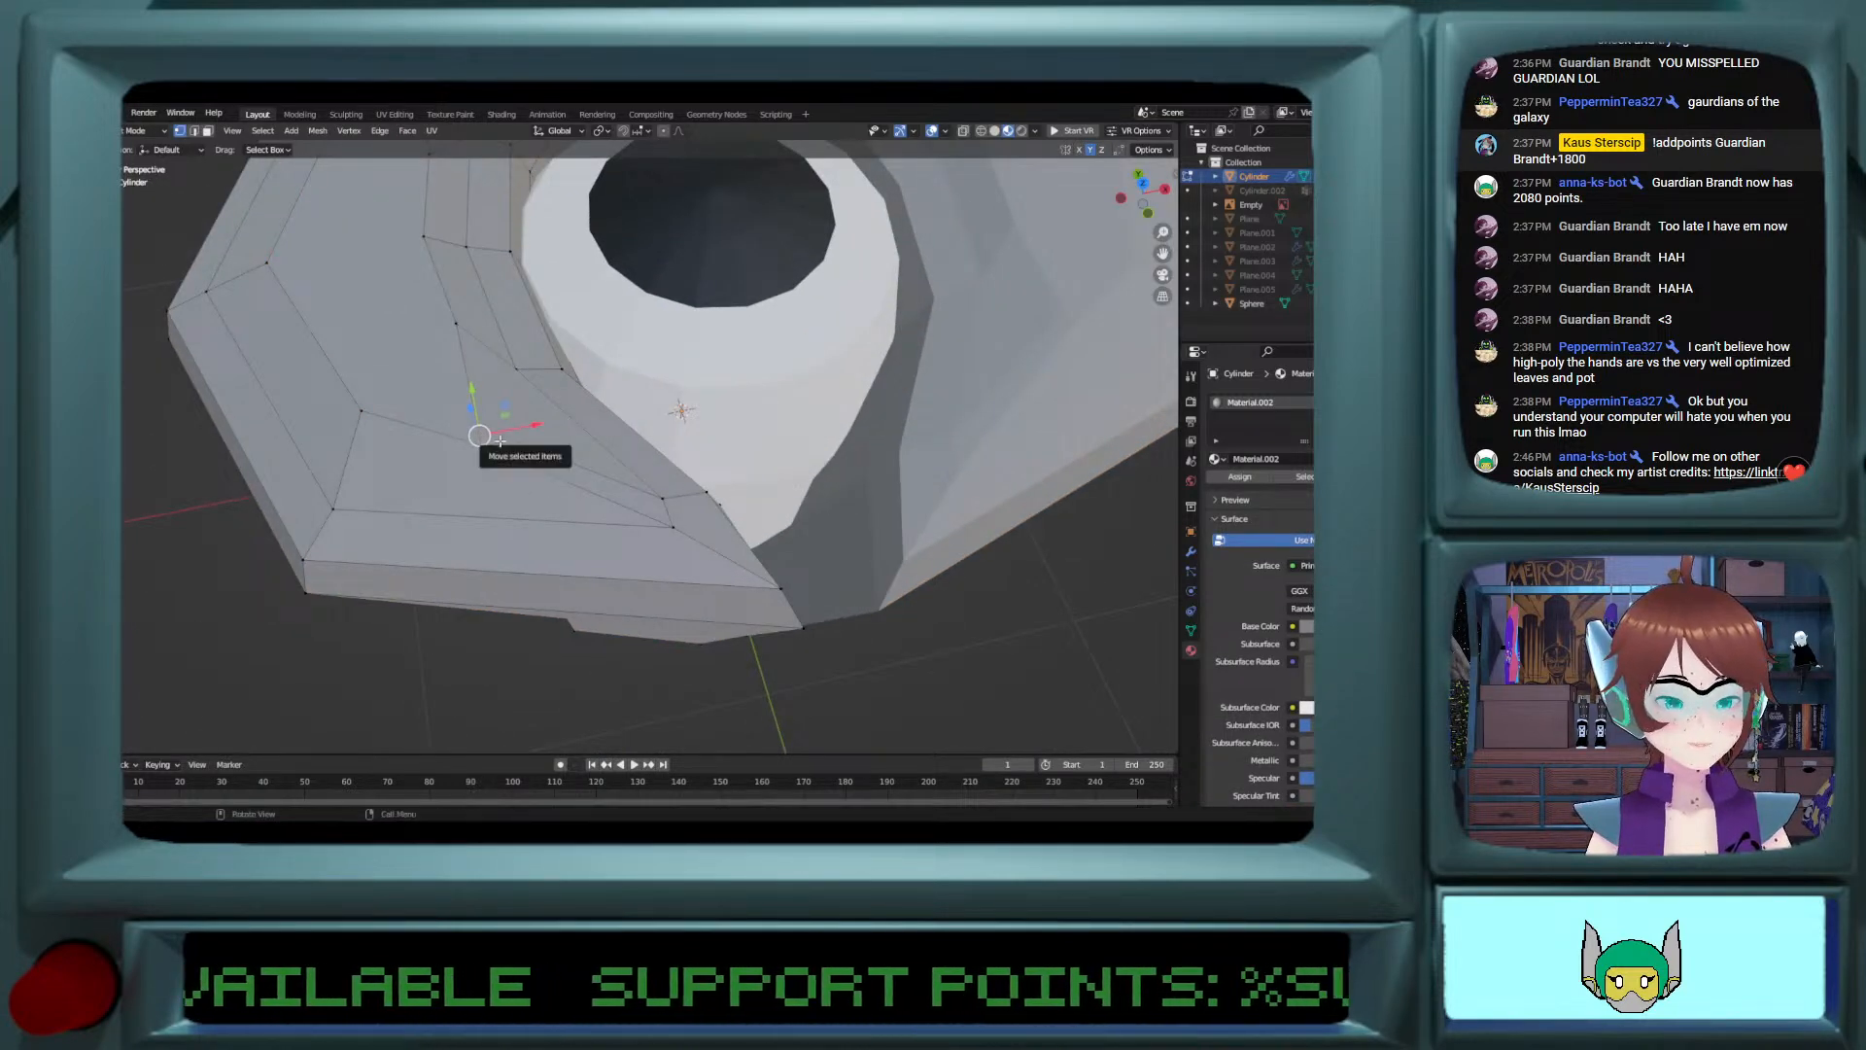
key(m)
click(487, 503)
middle_drag(487, 503, 458, 427)
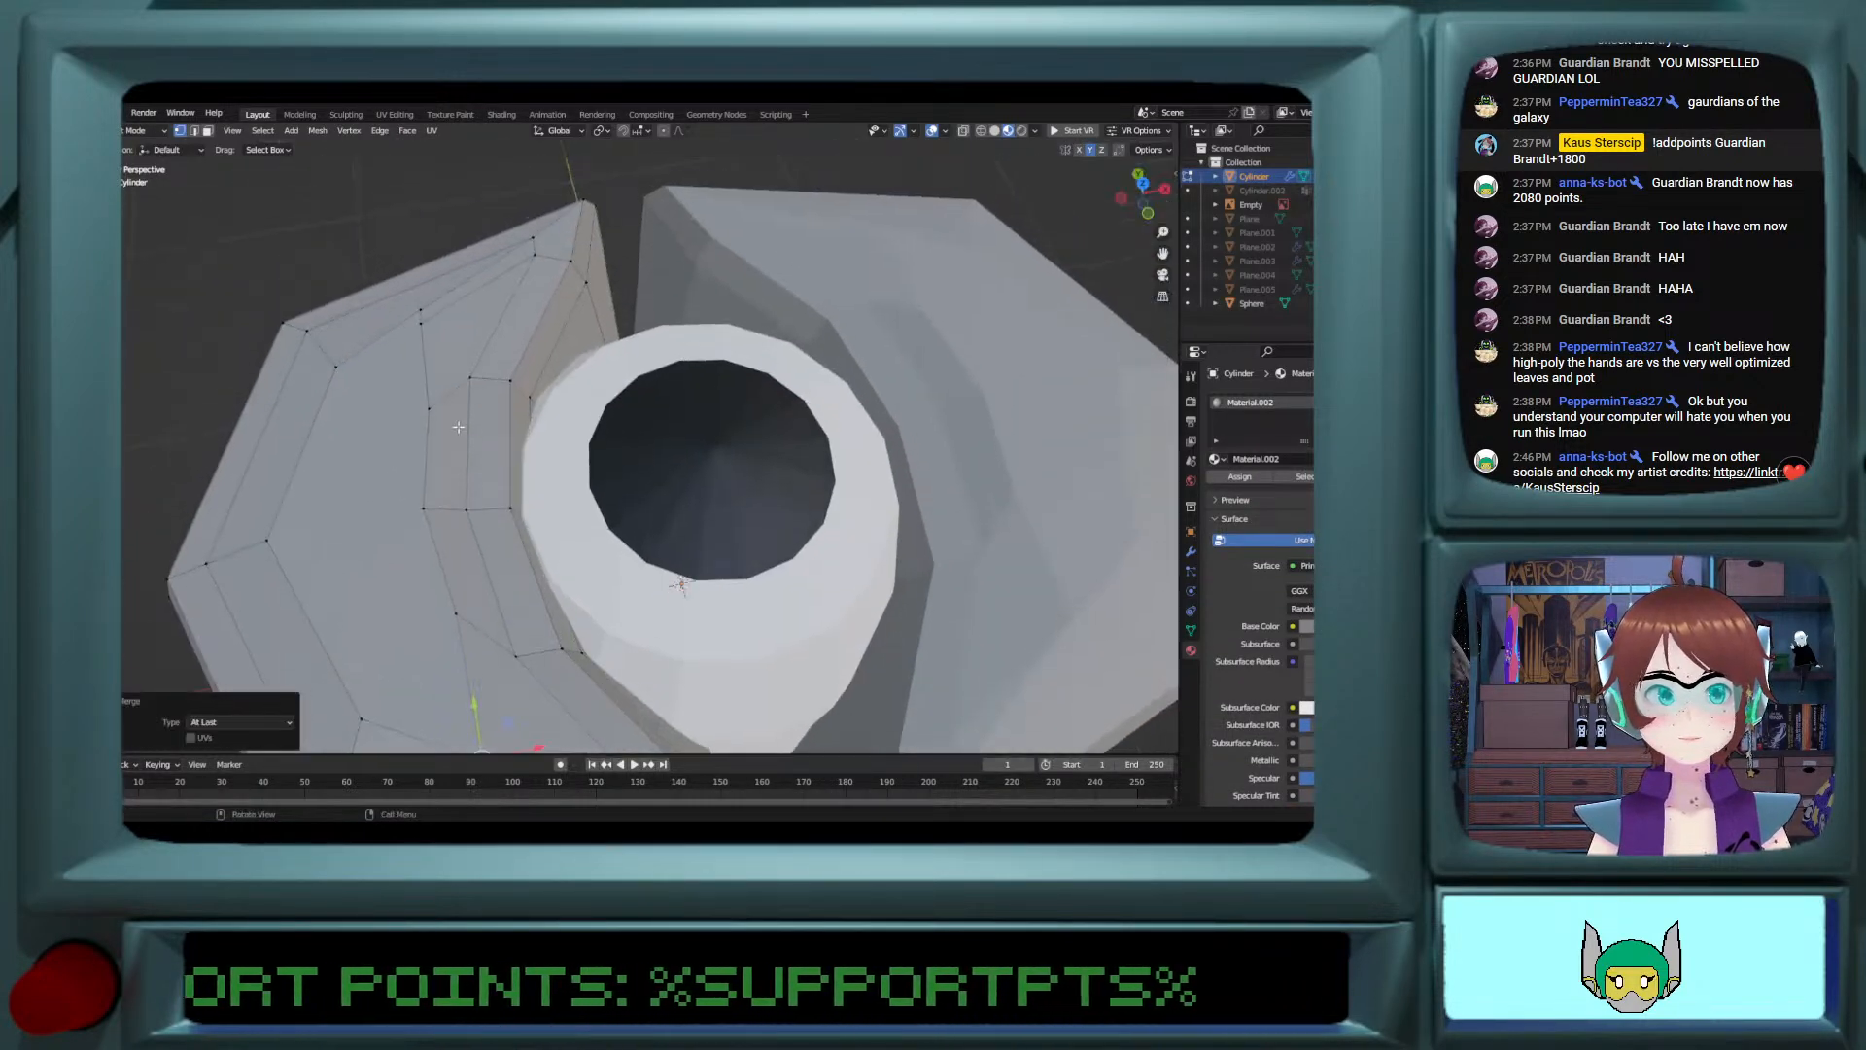
click(420, 316)
key(m)
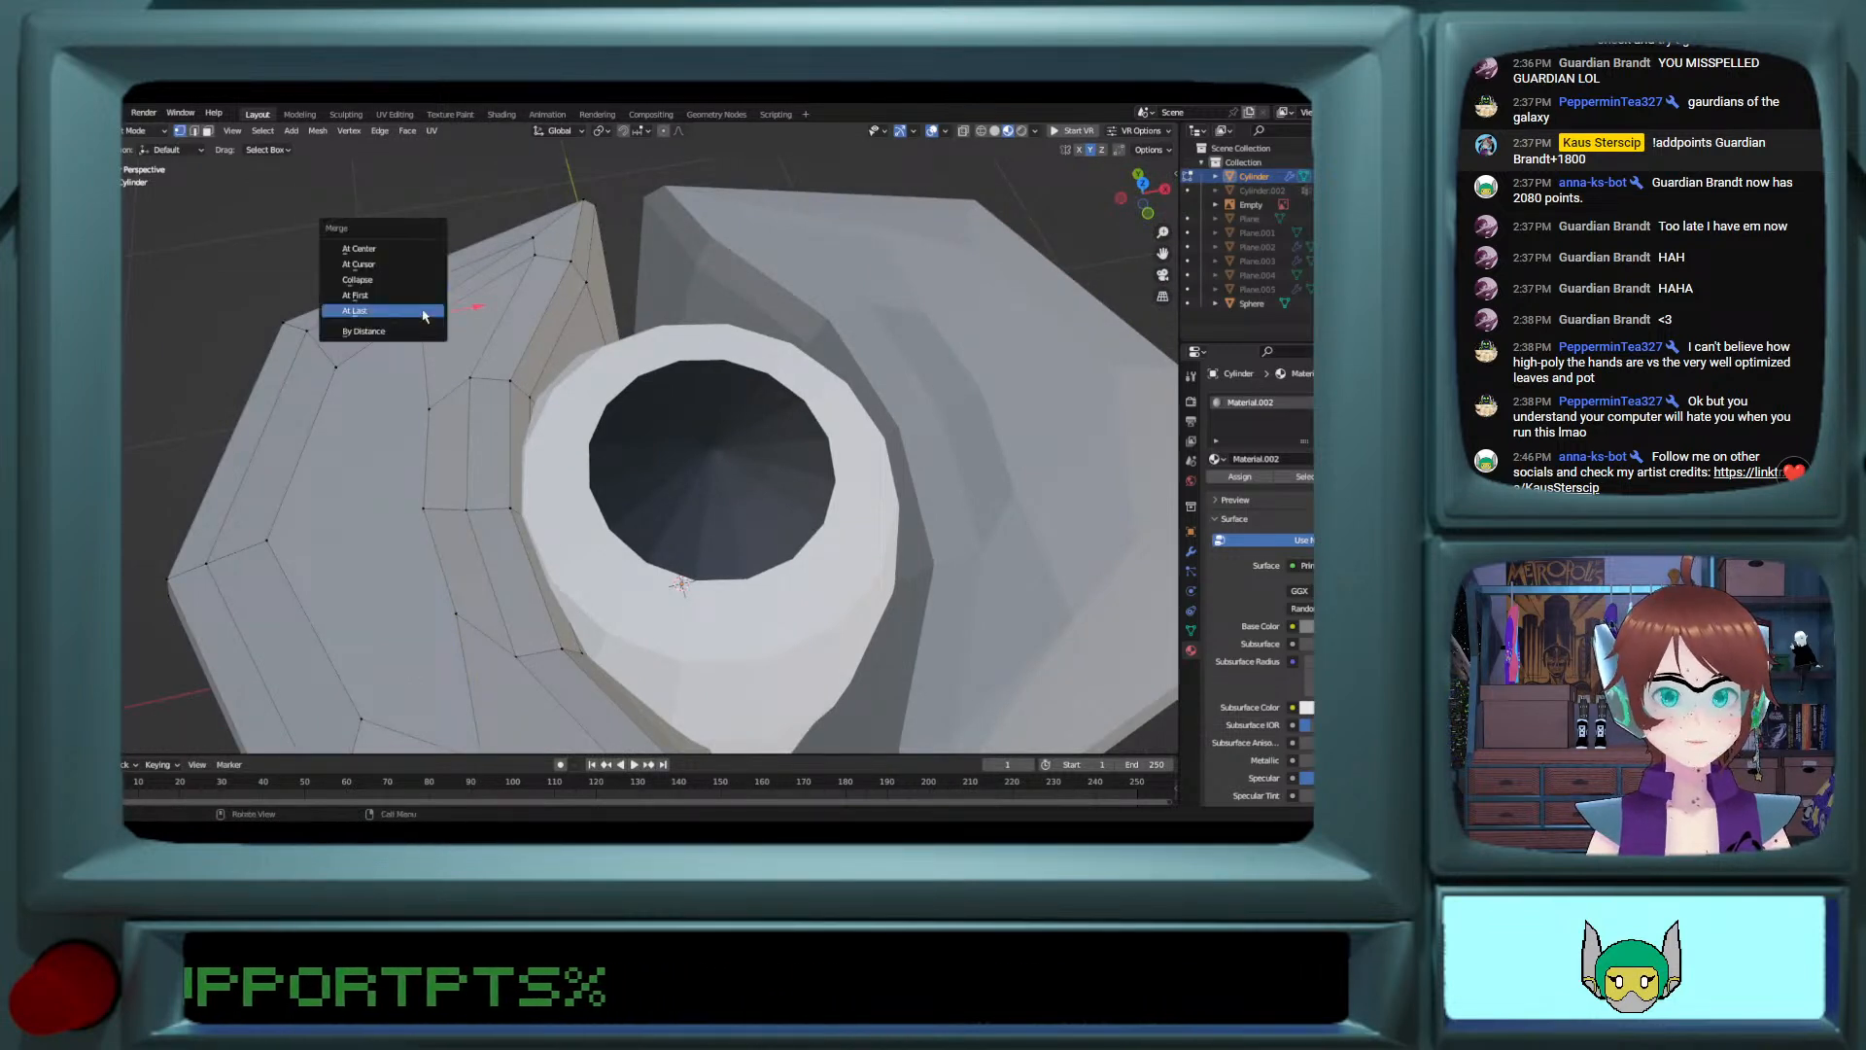
click(420, 313)
Step: Move a vertex on the raised face's inner edge about -0.036 m along X
click(429, 408)
key(g)
key(x)
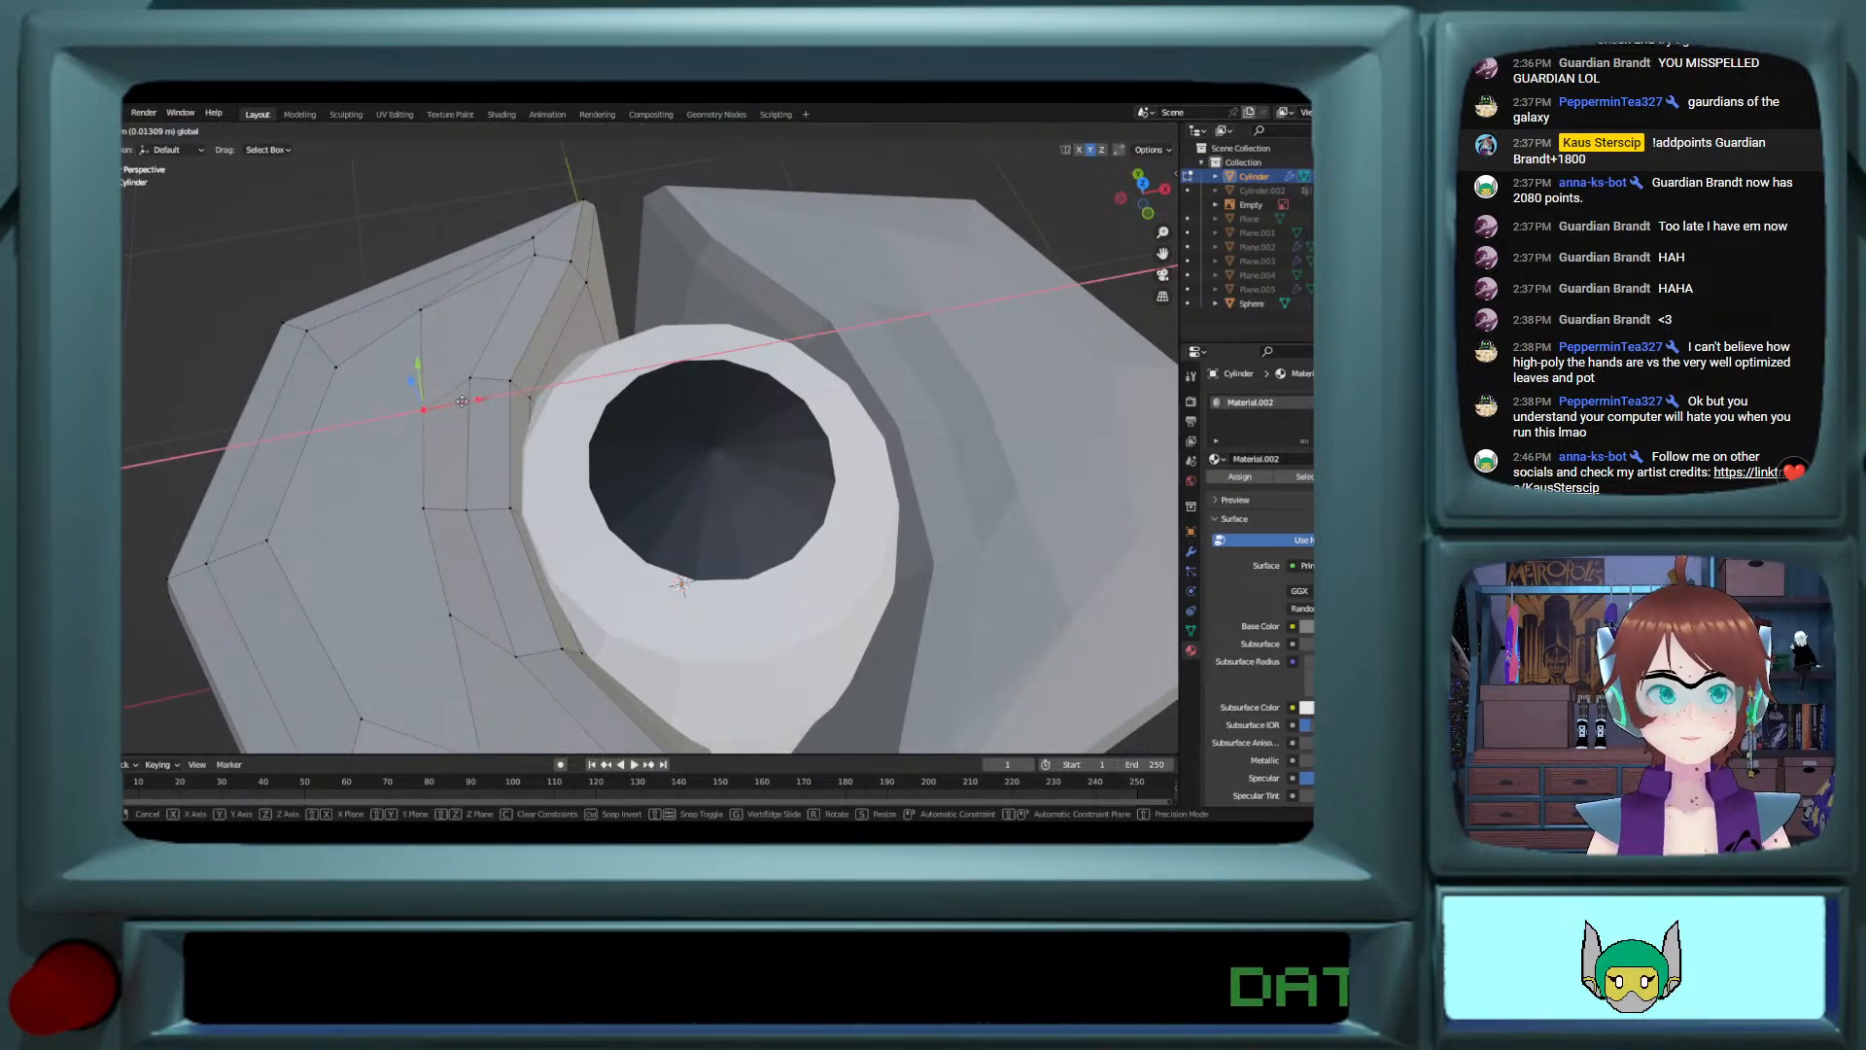
click(454, 404)
middle_drag(453, 406, 449, 360)
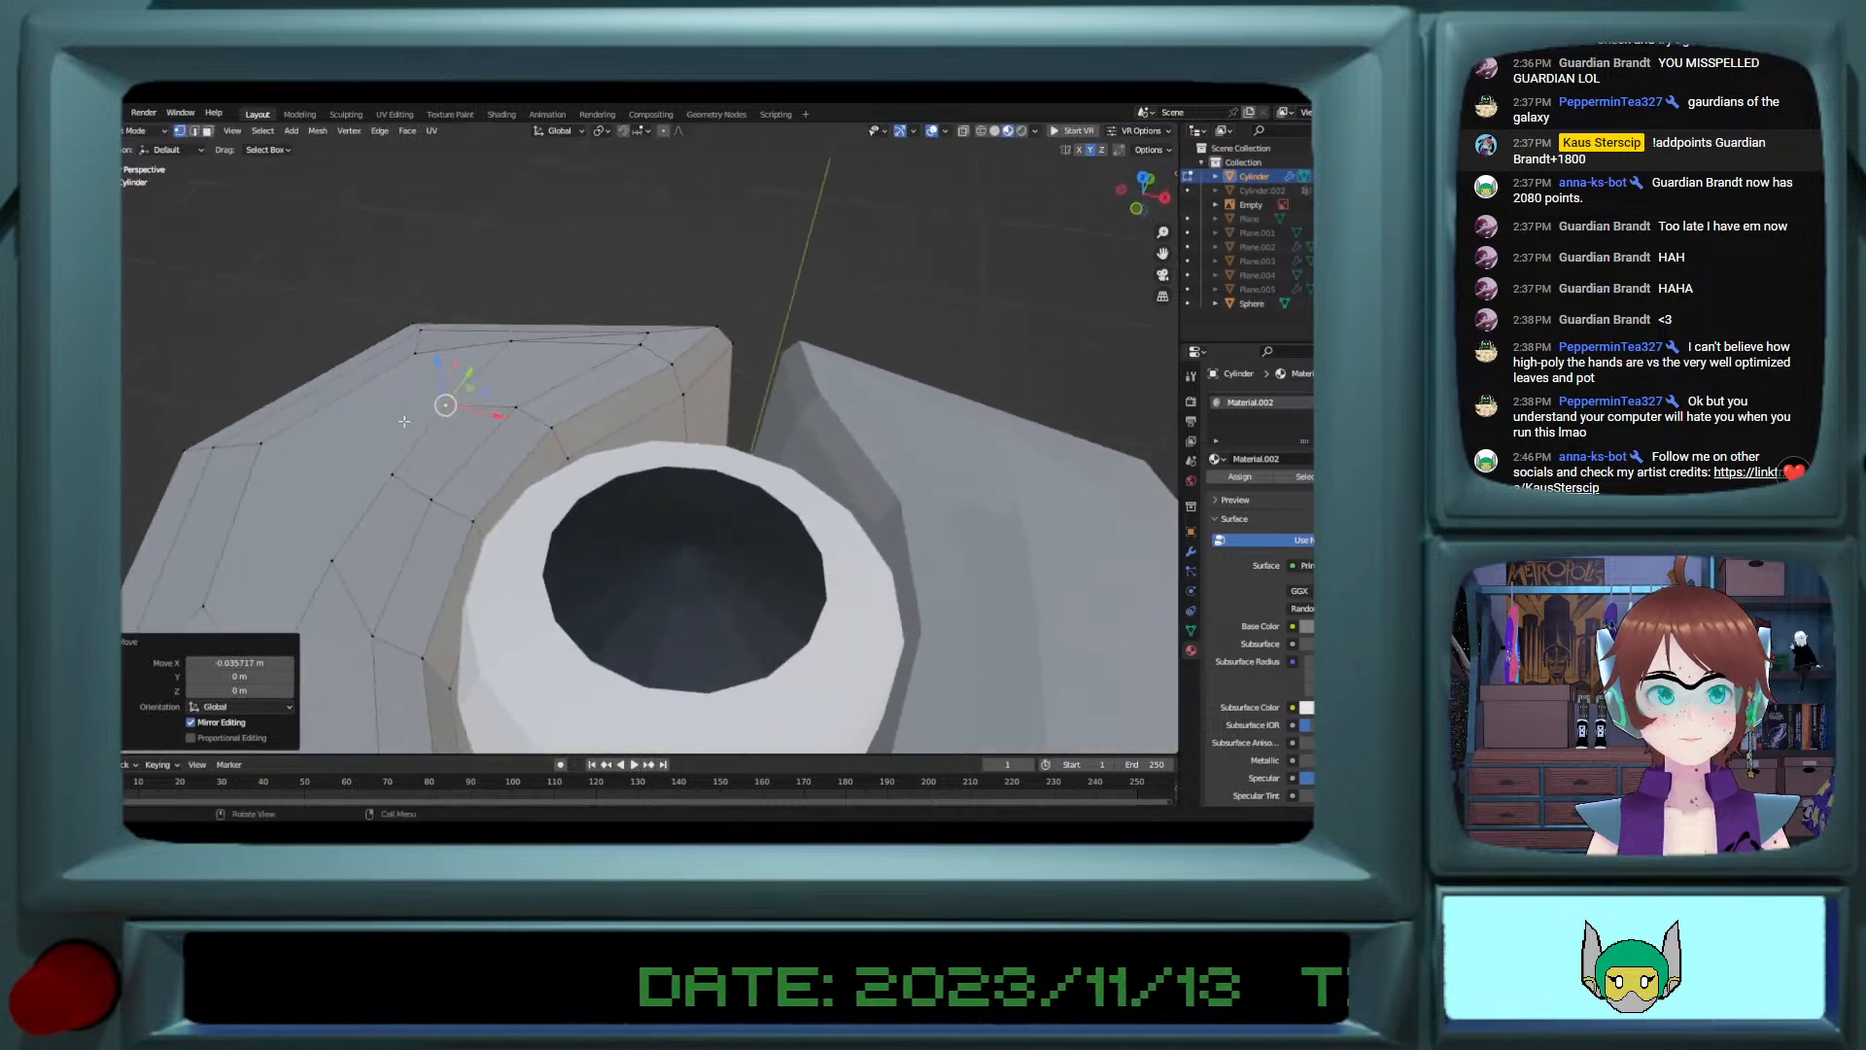
Step: Inspect the whole cylinder and its two lobes from several distances and angles beside the reference sketch
key(Tab)
middle_drag(449, 467, 652, 604)
scroll(445, 457, down, 5)
scroll(495, 433, up, 3)
scroll(536, 398, down, 4)
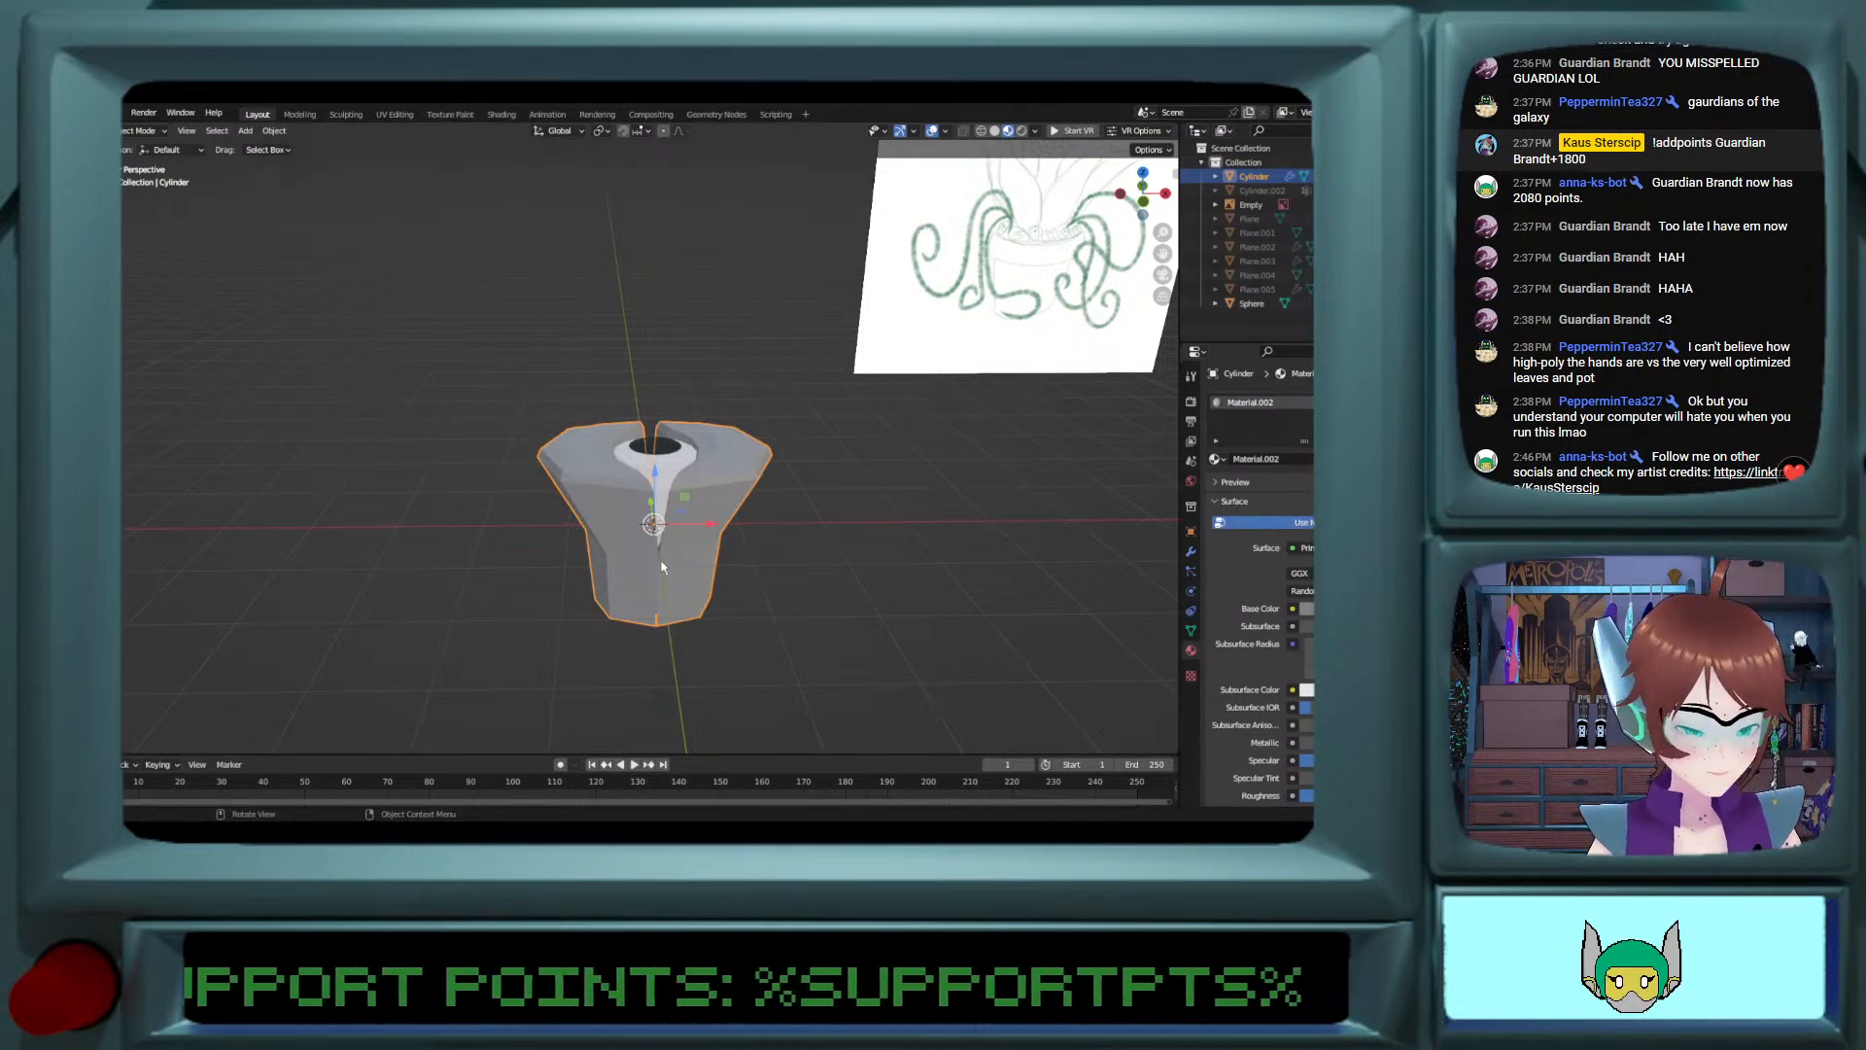
scroll(660, 562, up, 3)
mouse_move(663, 564)
middle_down()
mouse_move(652, 533)
mouse_move(957, 644)
middle_up()
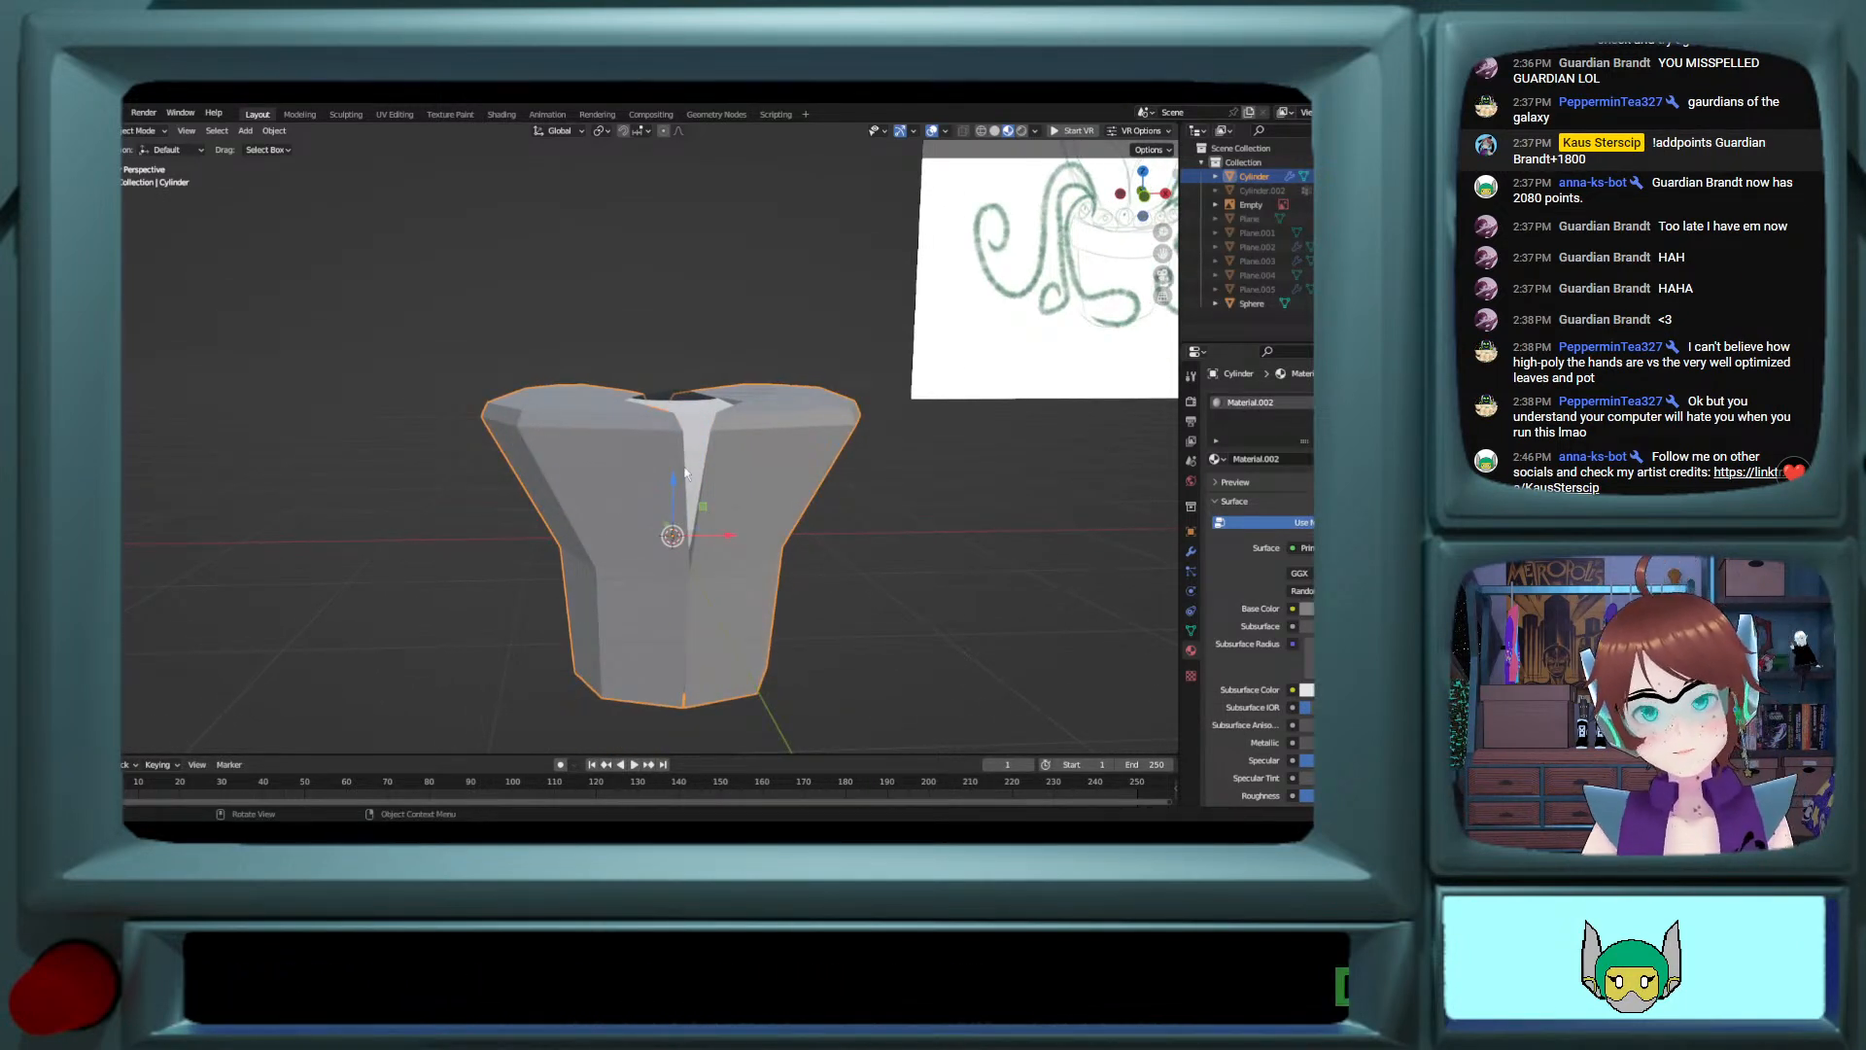
Step: Copy and paste the cylinder, hide the copy as a backup, and reselect the original
key(ctrl+c)
key(ctrl+v)
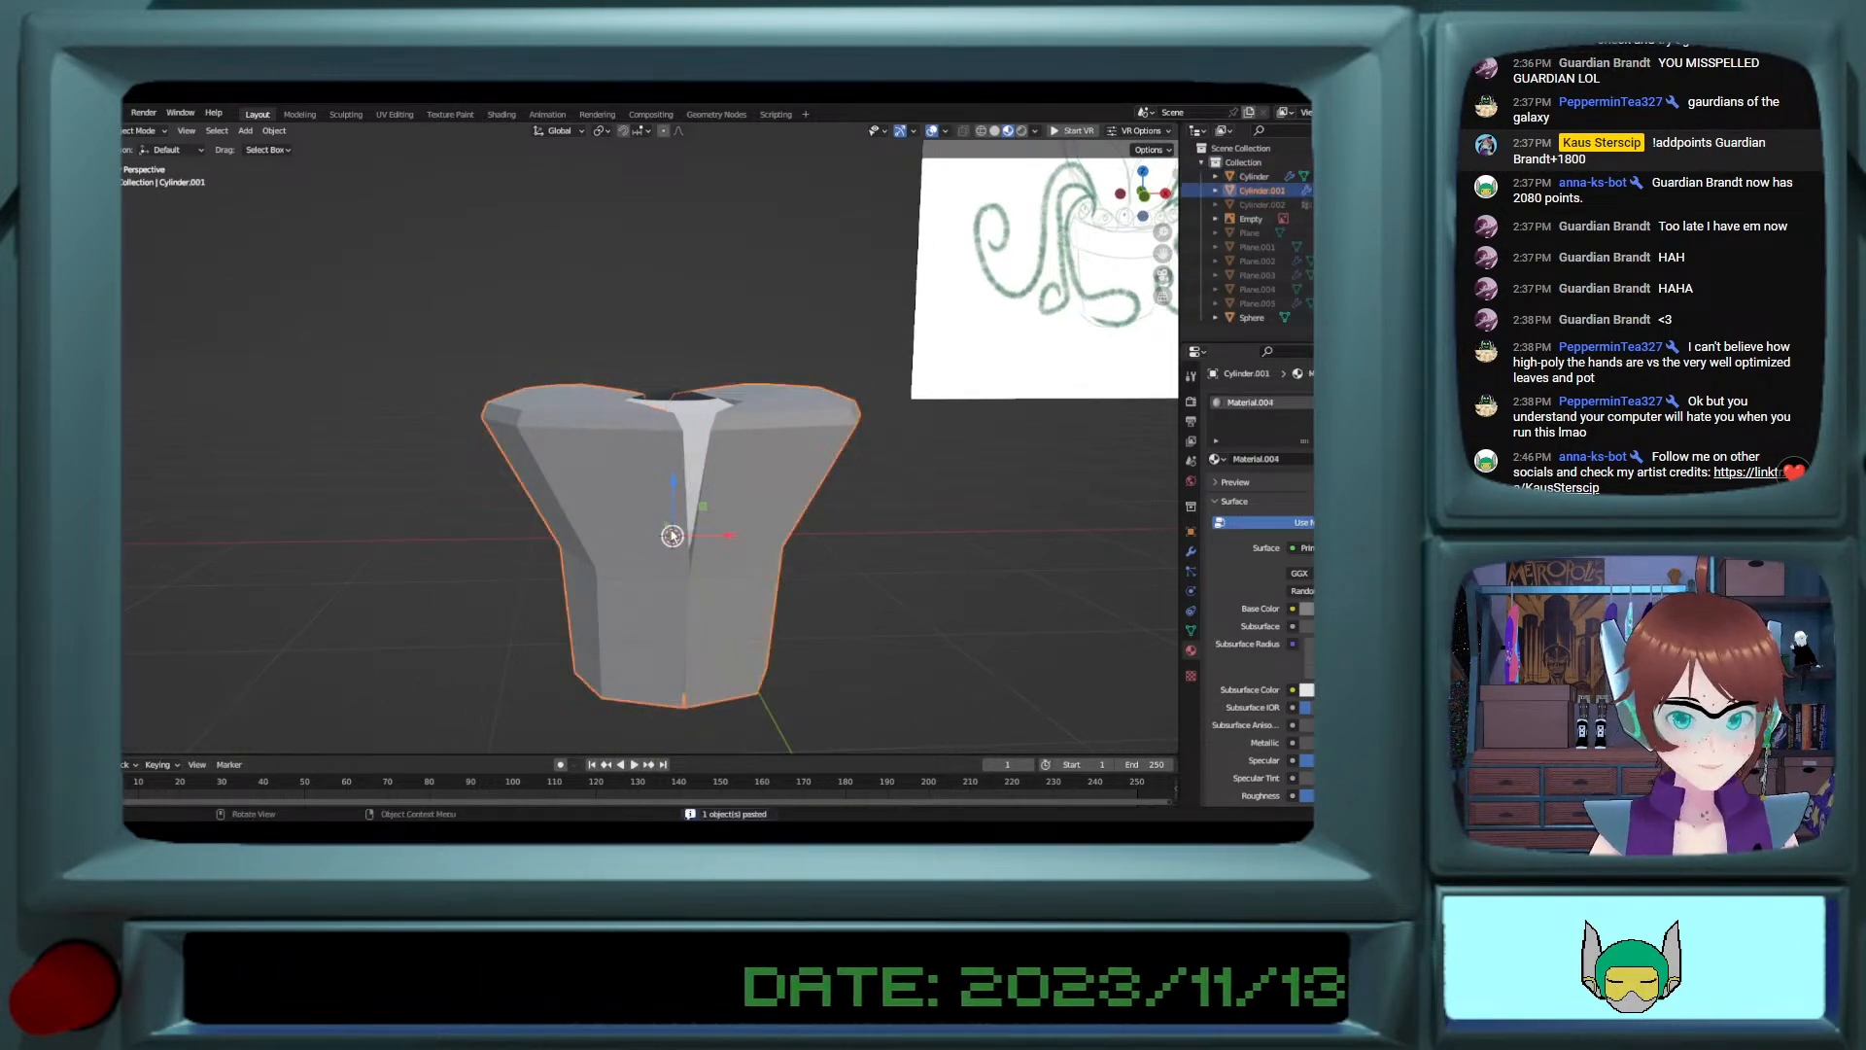
click(696, 536)
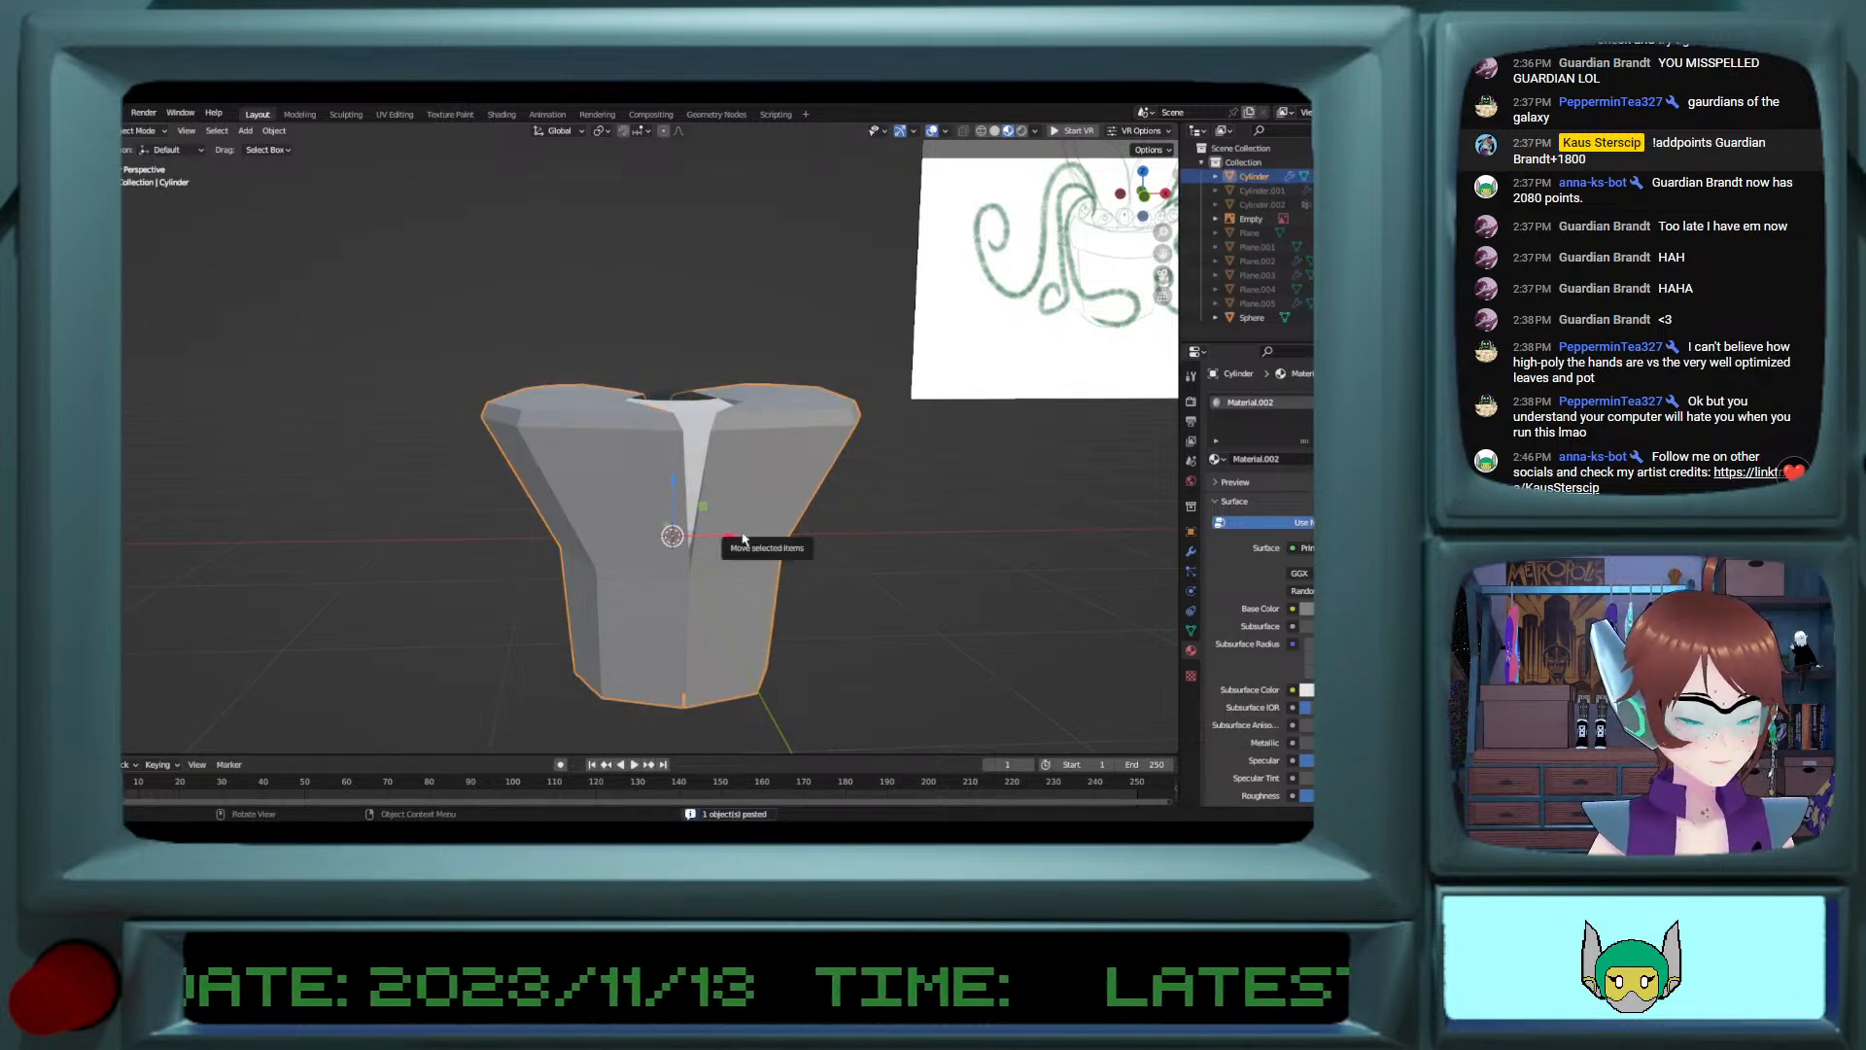
key(ctrl+j)
Step: Apply the Mirror modifier on the original cylinder
middle_drag(743, 541, 746, 617)
scroll(723, 597, up, 2)
key(Tab)
key(Tab)
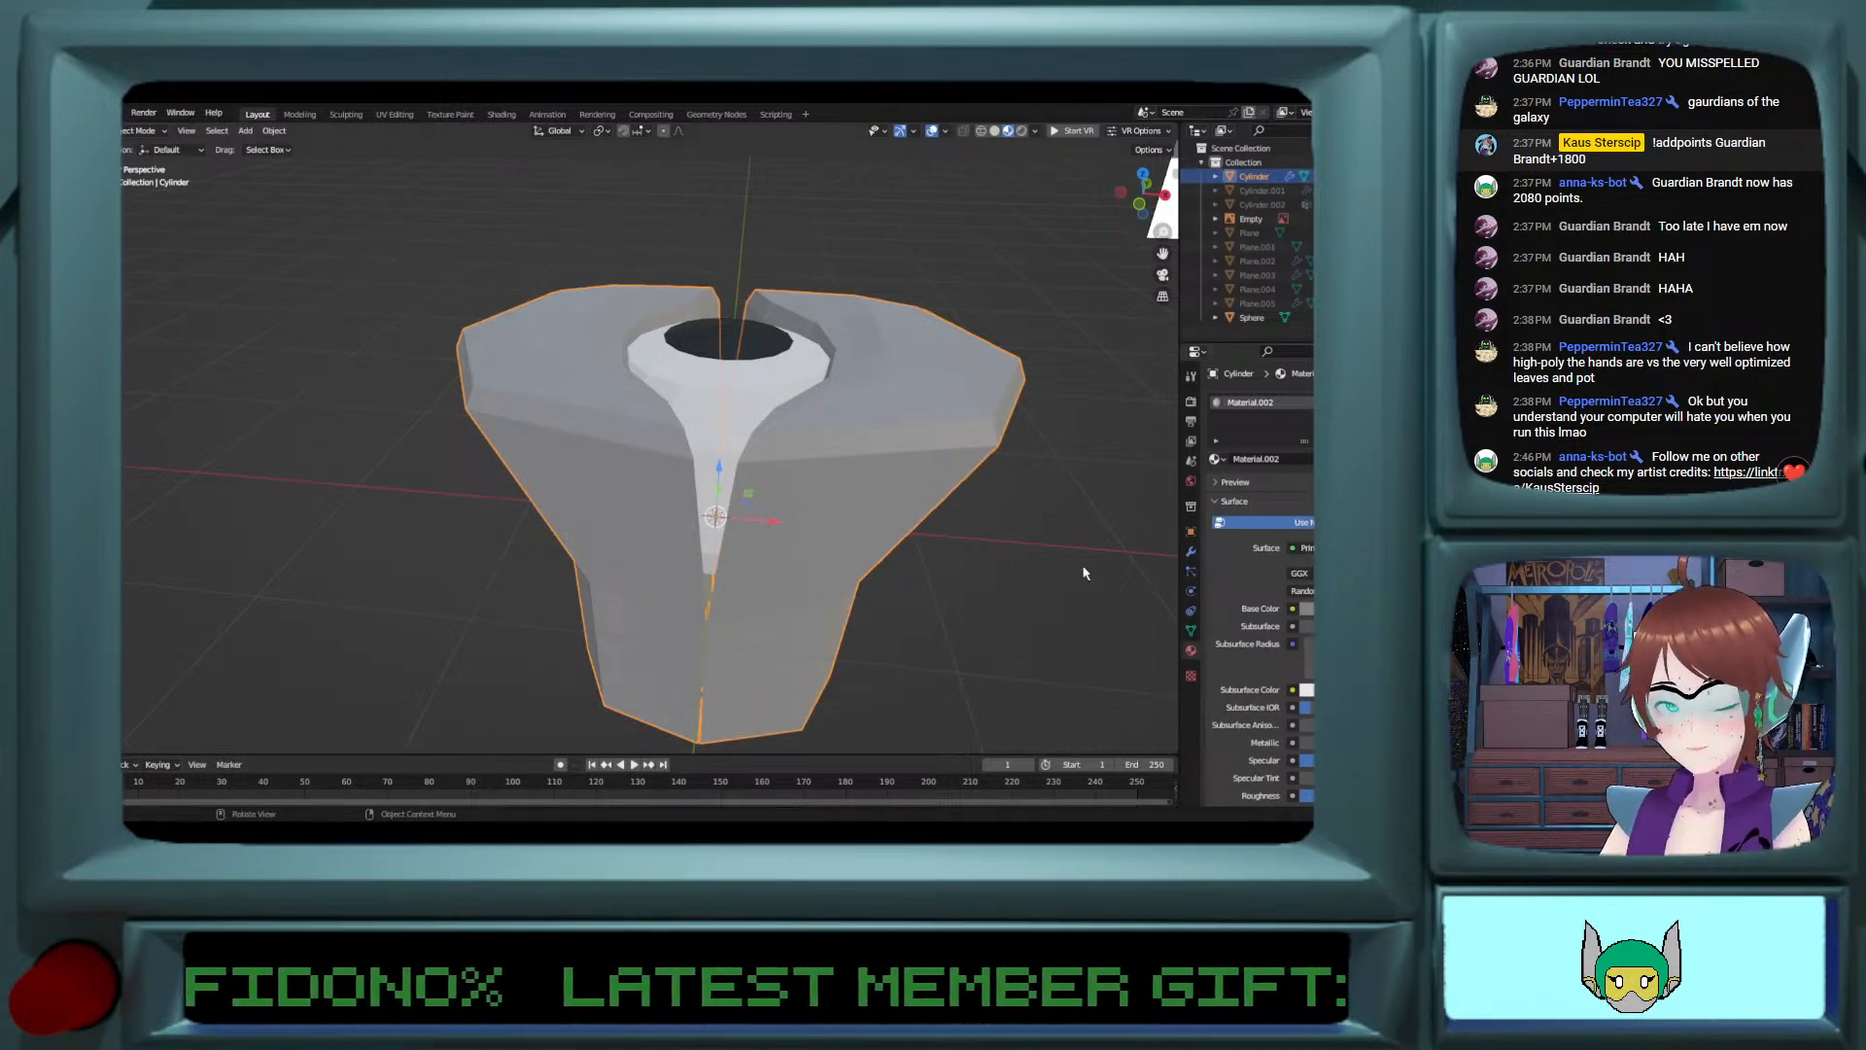
click(1190, 551)
click(1363, 422)
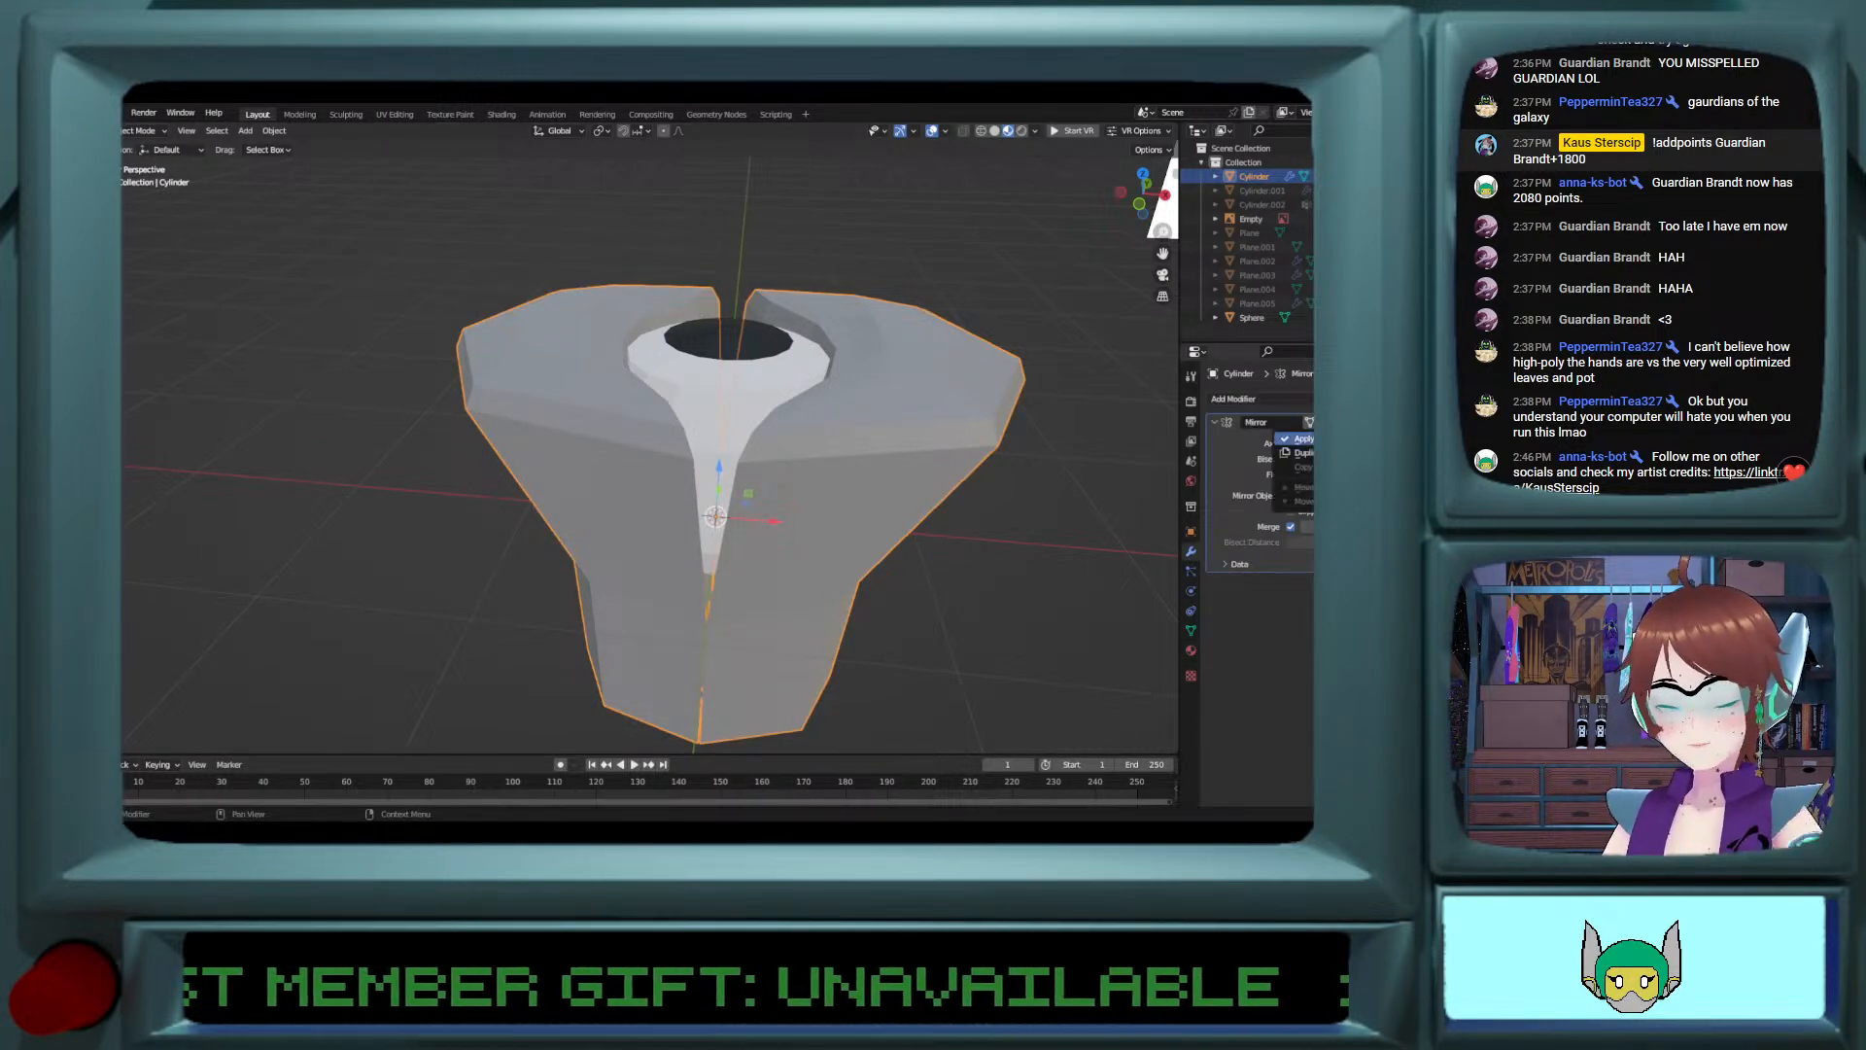
click(1352, 438)
shift+click(727, 458)
shift+click(787, 471)
click(679, 436)
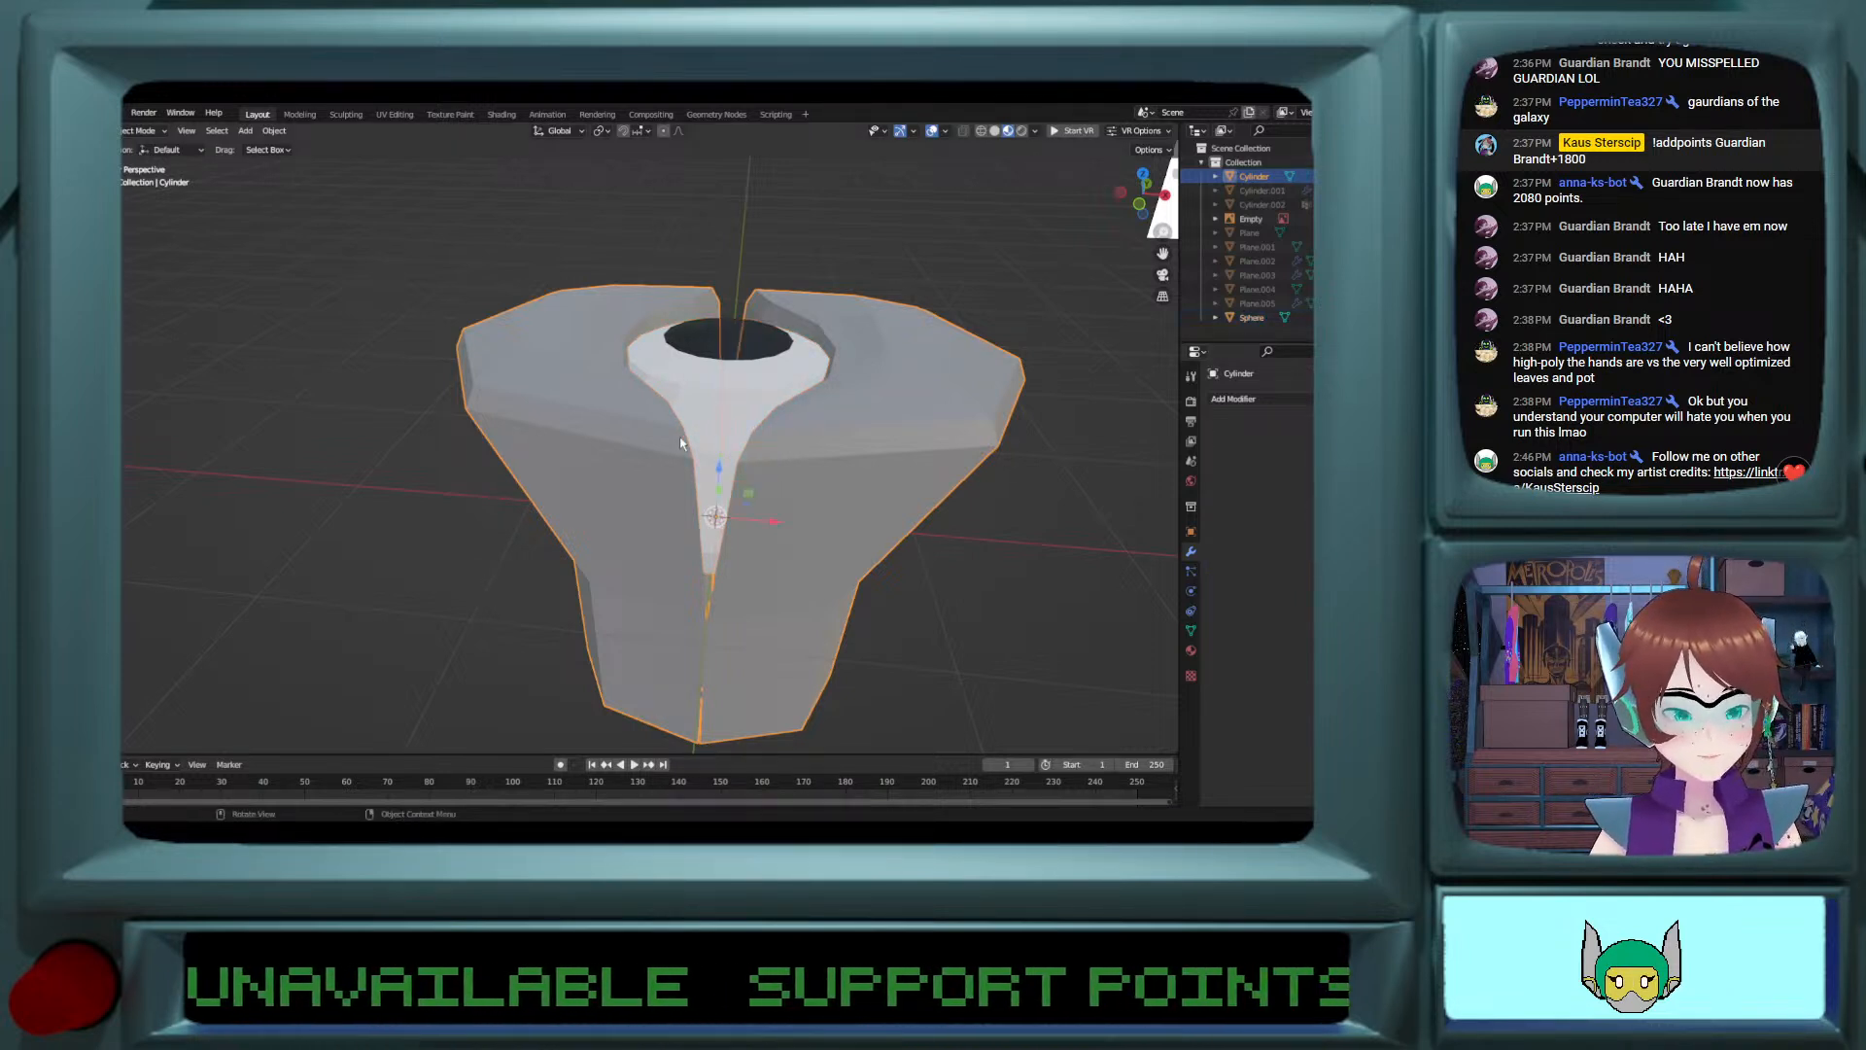
key(h)
key(ctrl+z)
click(713, 398)
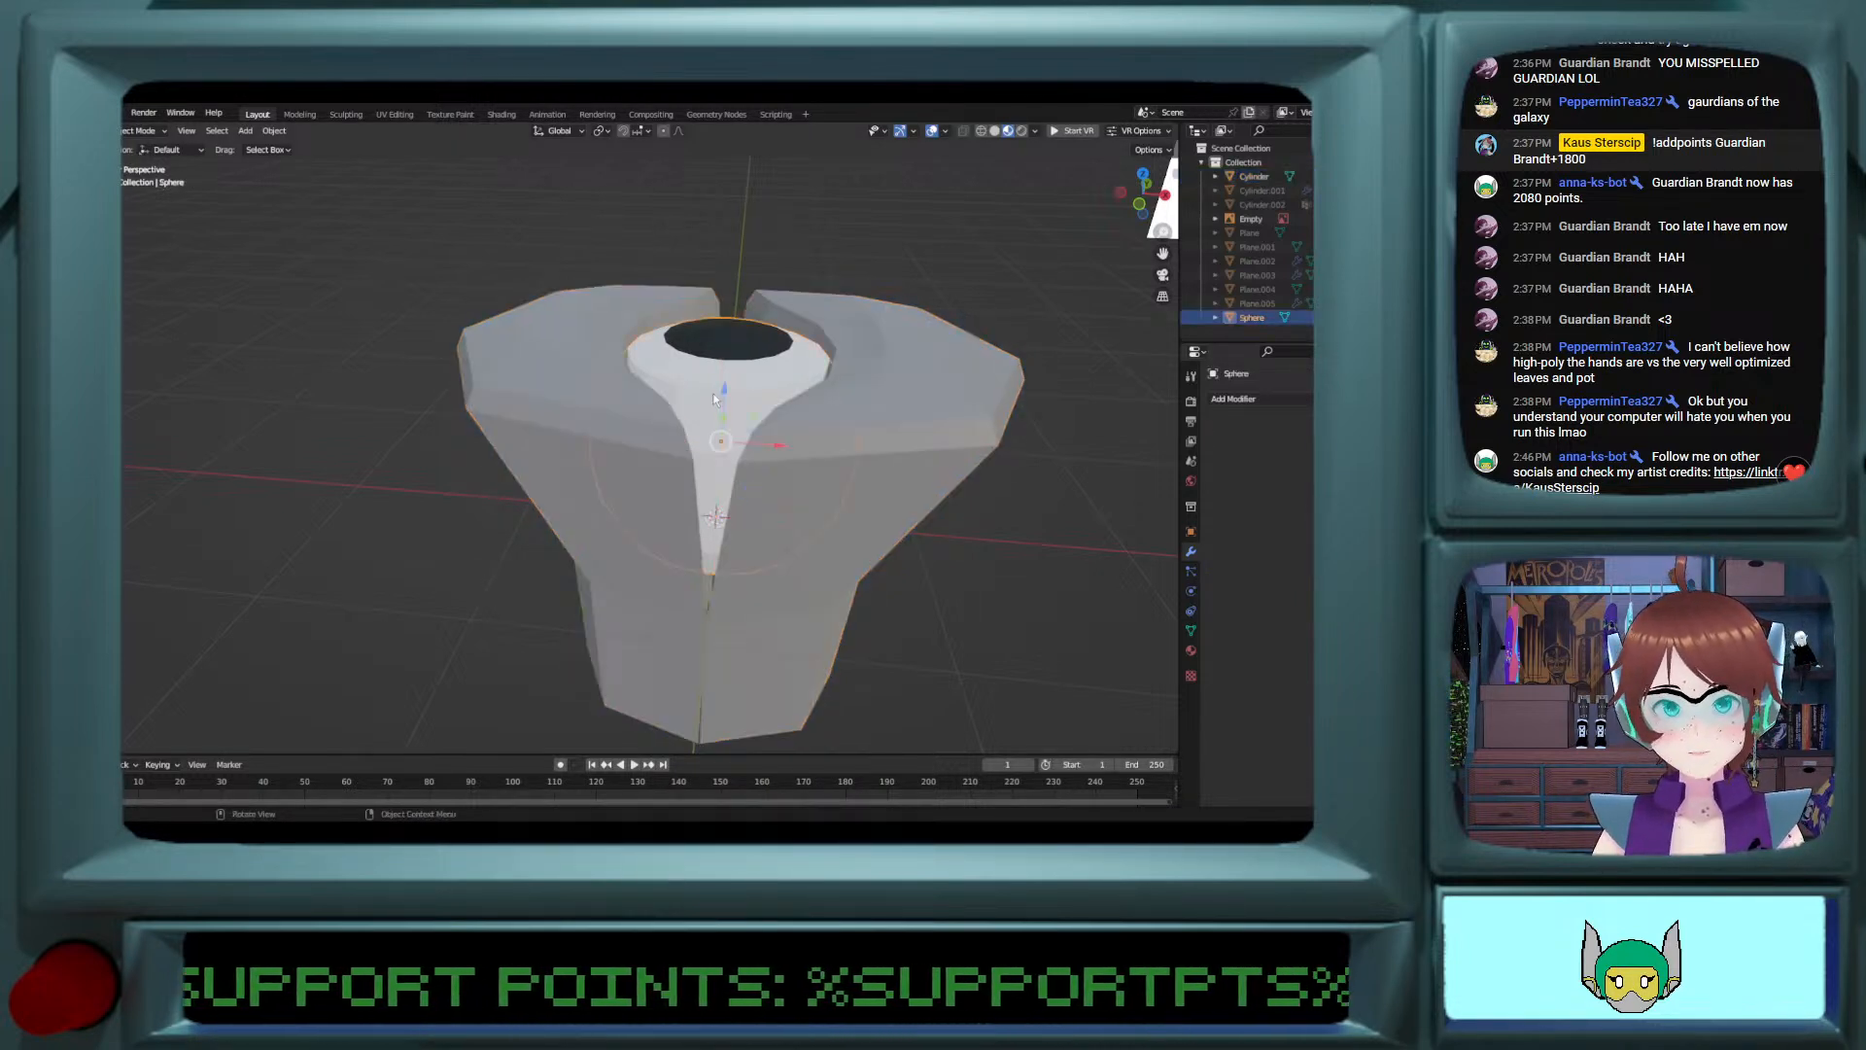
Step: Merge the two halves' vertices at the base of the gap between the lobes at their centre
middle_drag(713, 398, 752, 369)
click(795, 541)
key(Tab)
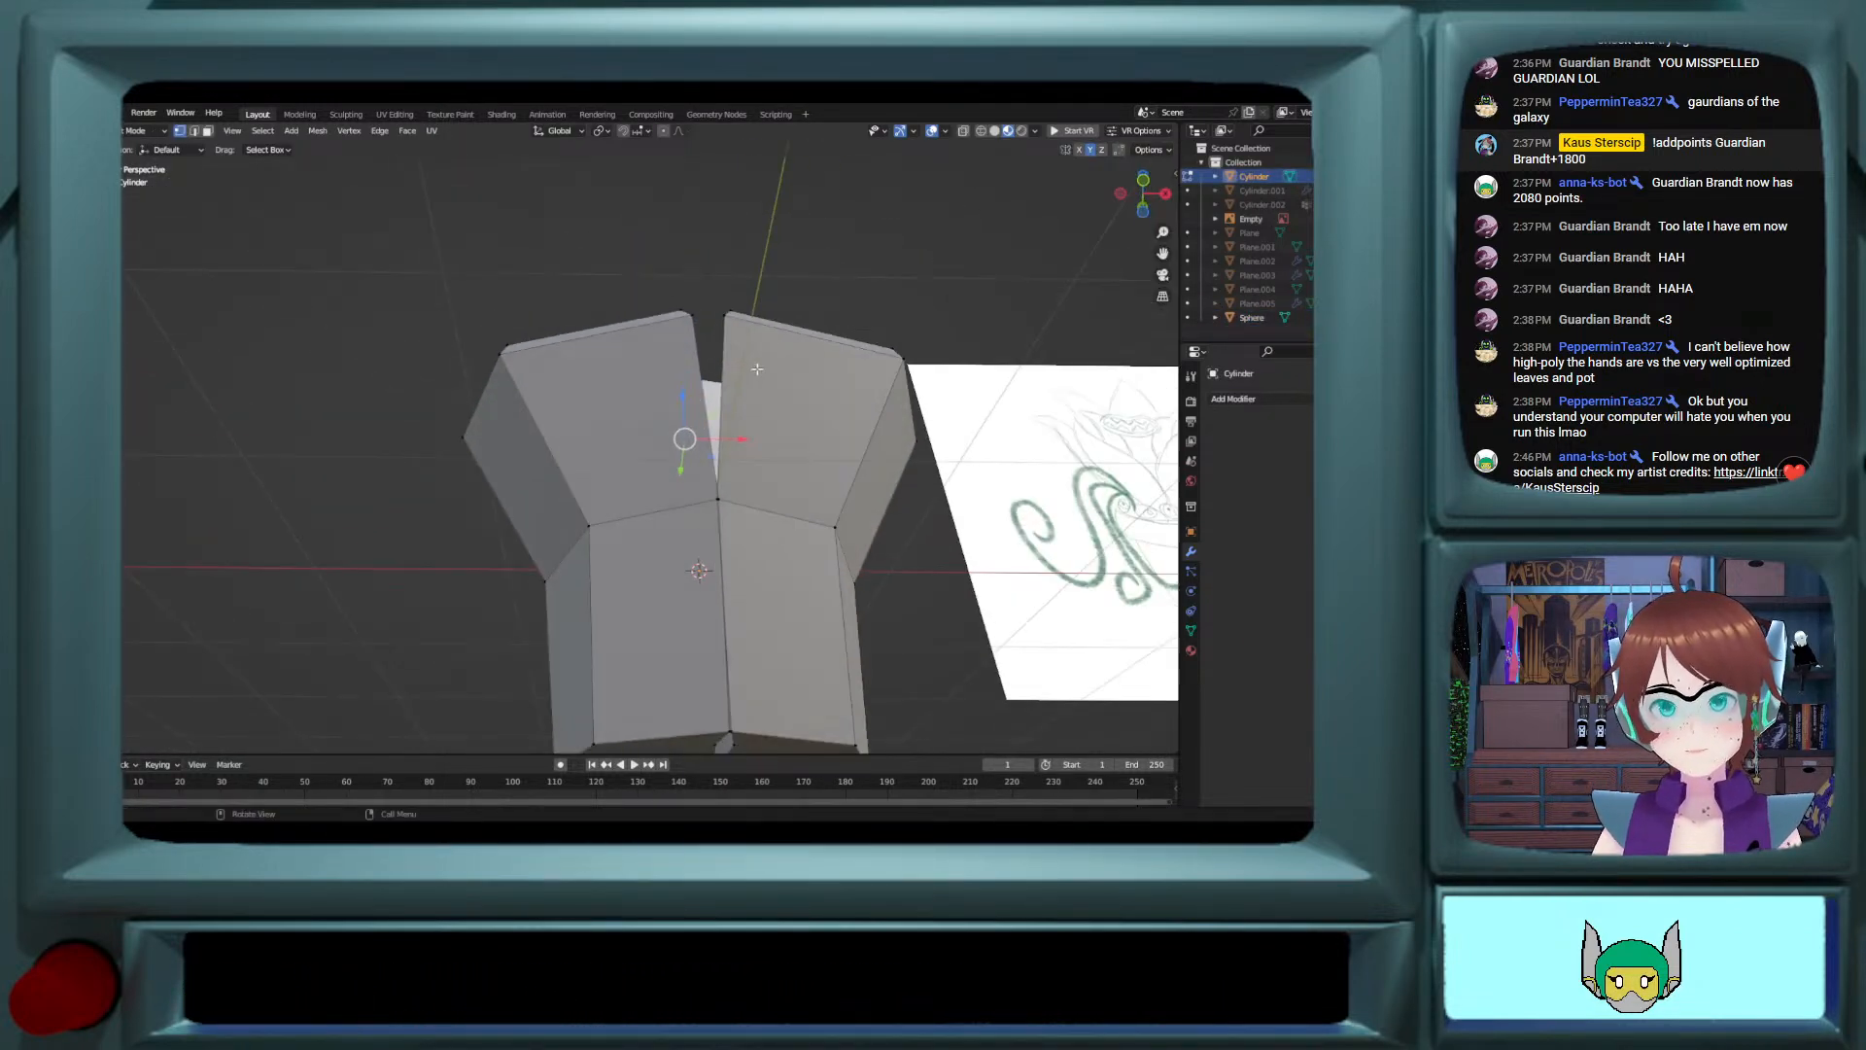
scroll(741, 487, up, 2)
shift+scroll(742, 487, up, 4)
shift+scroll(742, 487, down, 7)
click(764, 470)
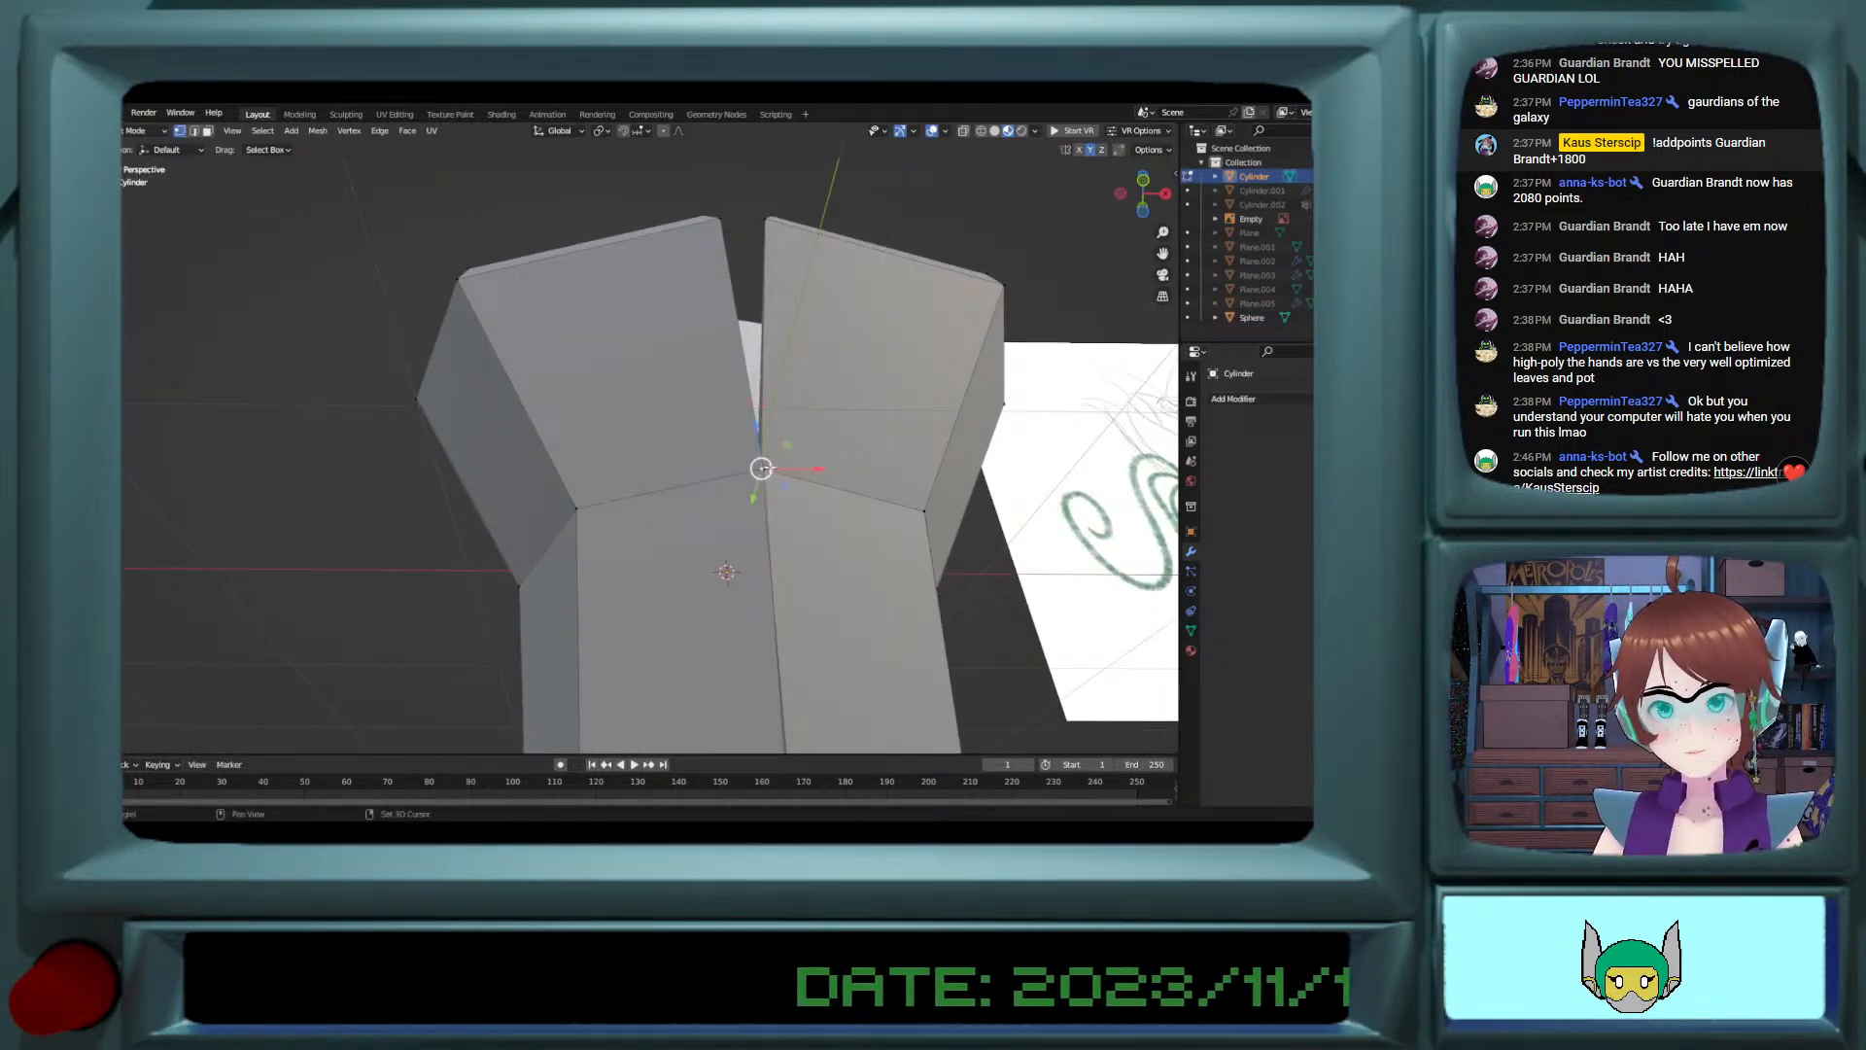
key(m)
click(773, 473)
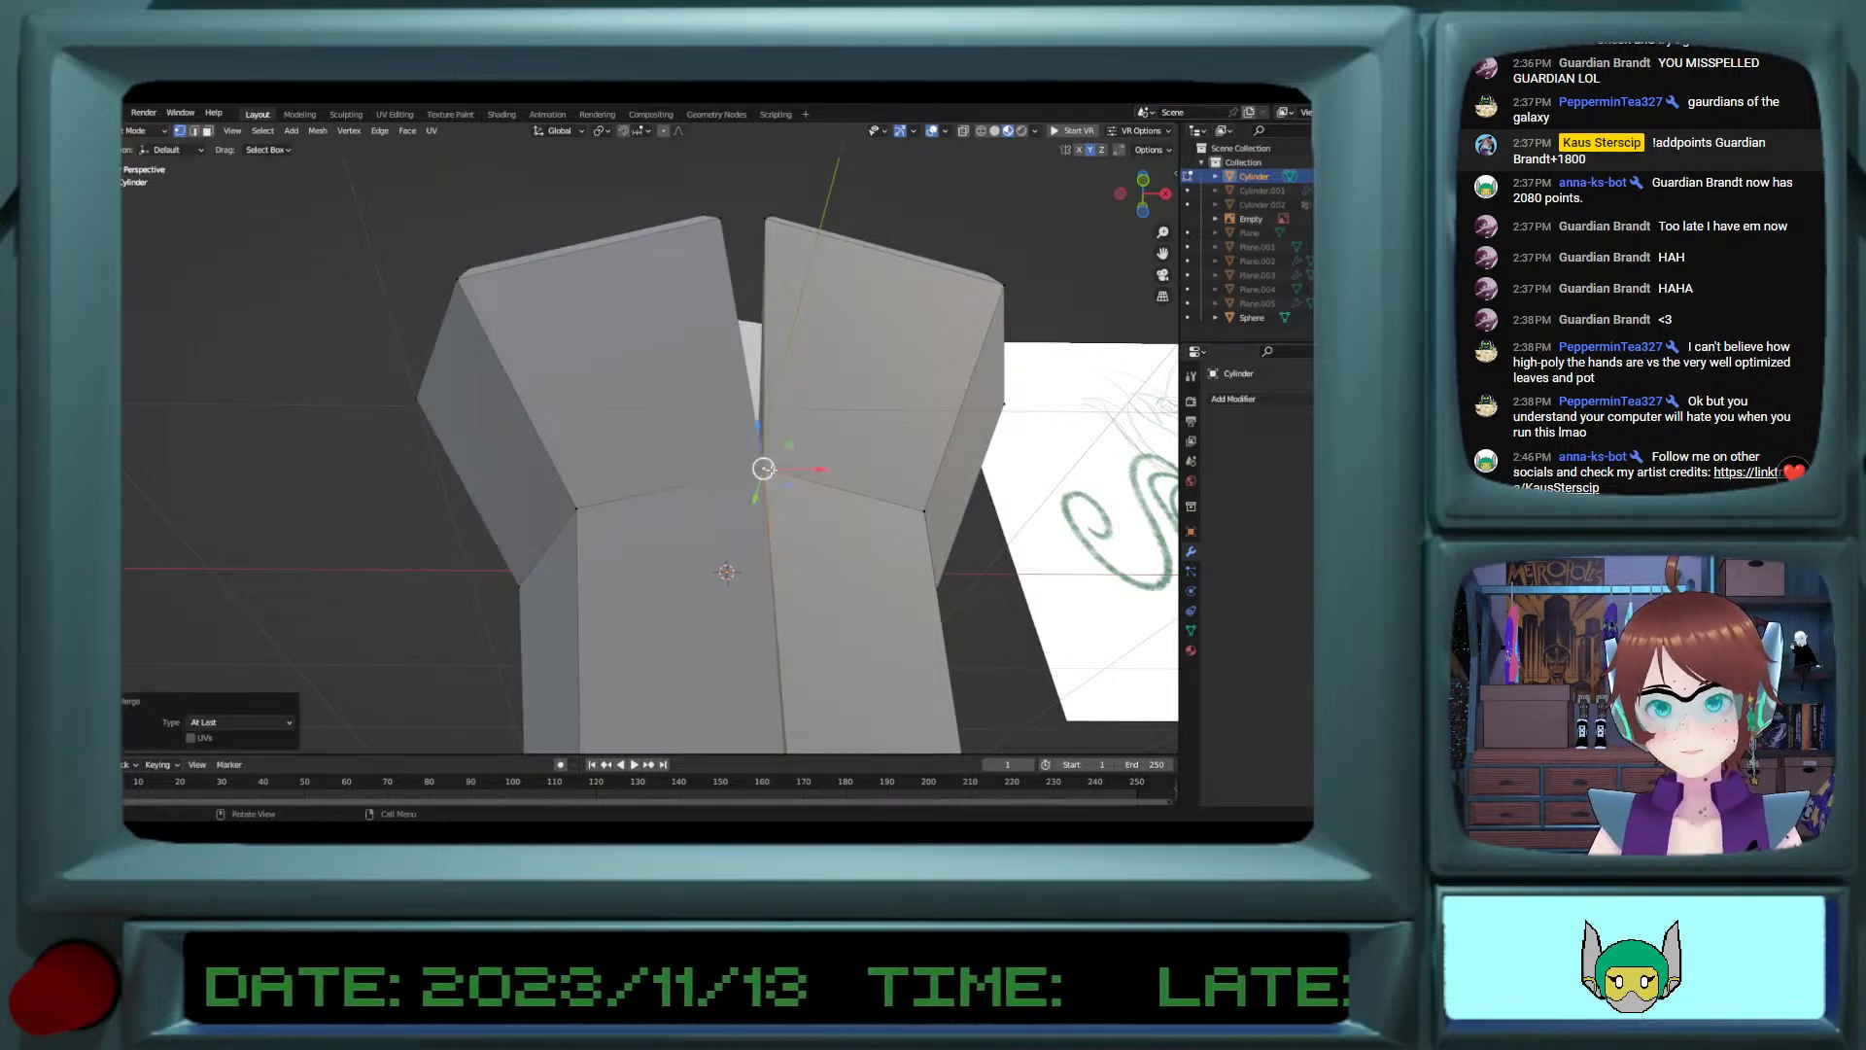
key(m)
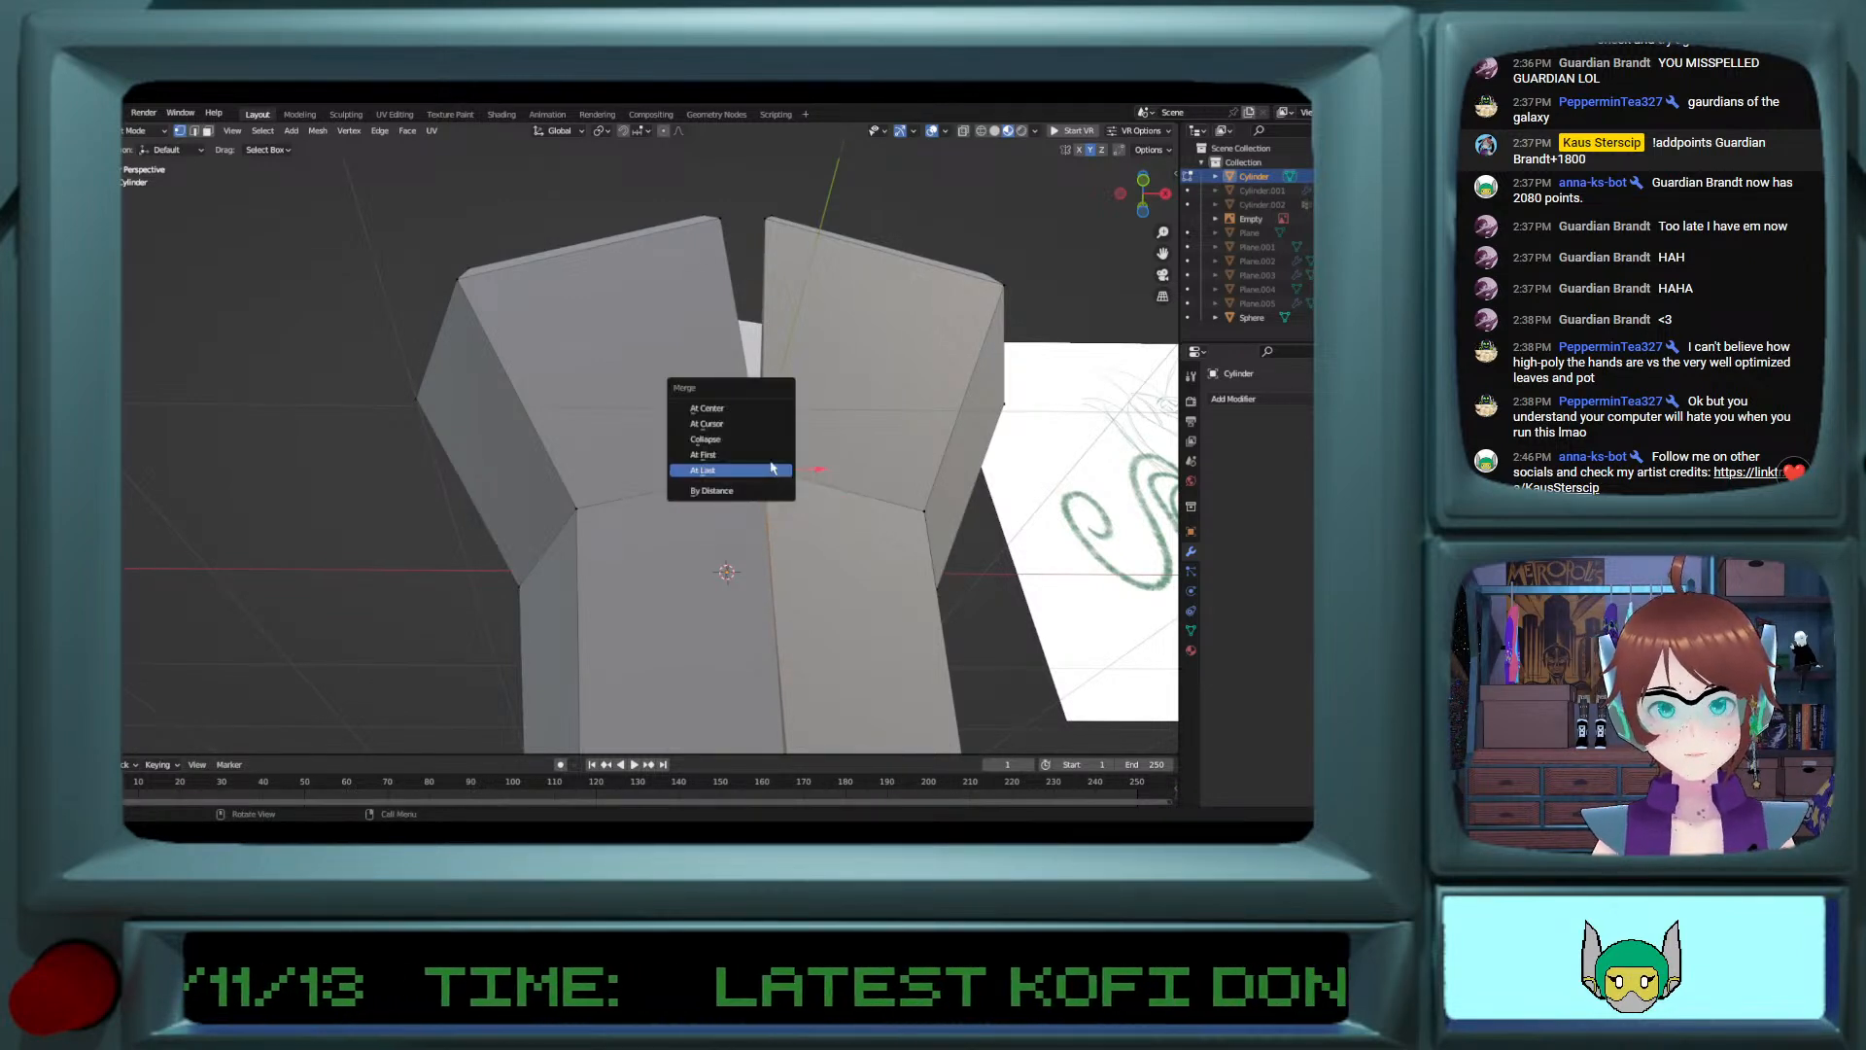
click(763, 408)
Step: Merge the two halves' vertices at the lower end of the cylinder's vertical seam
shift+scroll(822, 570, down, 4)
shift+right_click(790, 537)
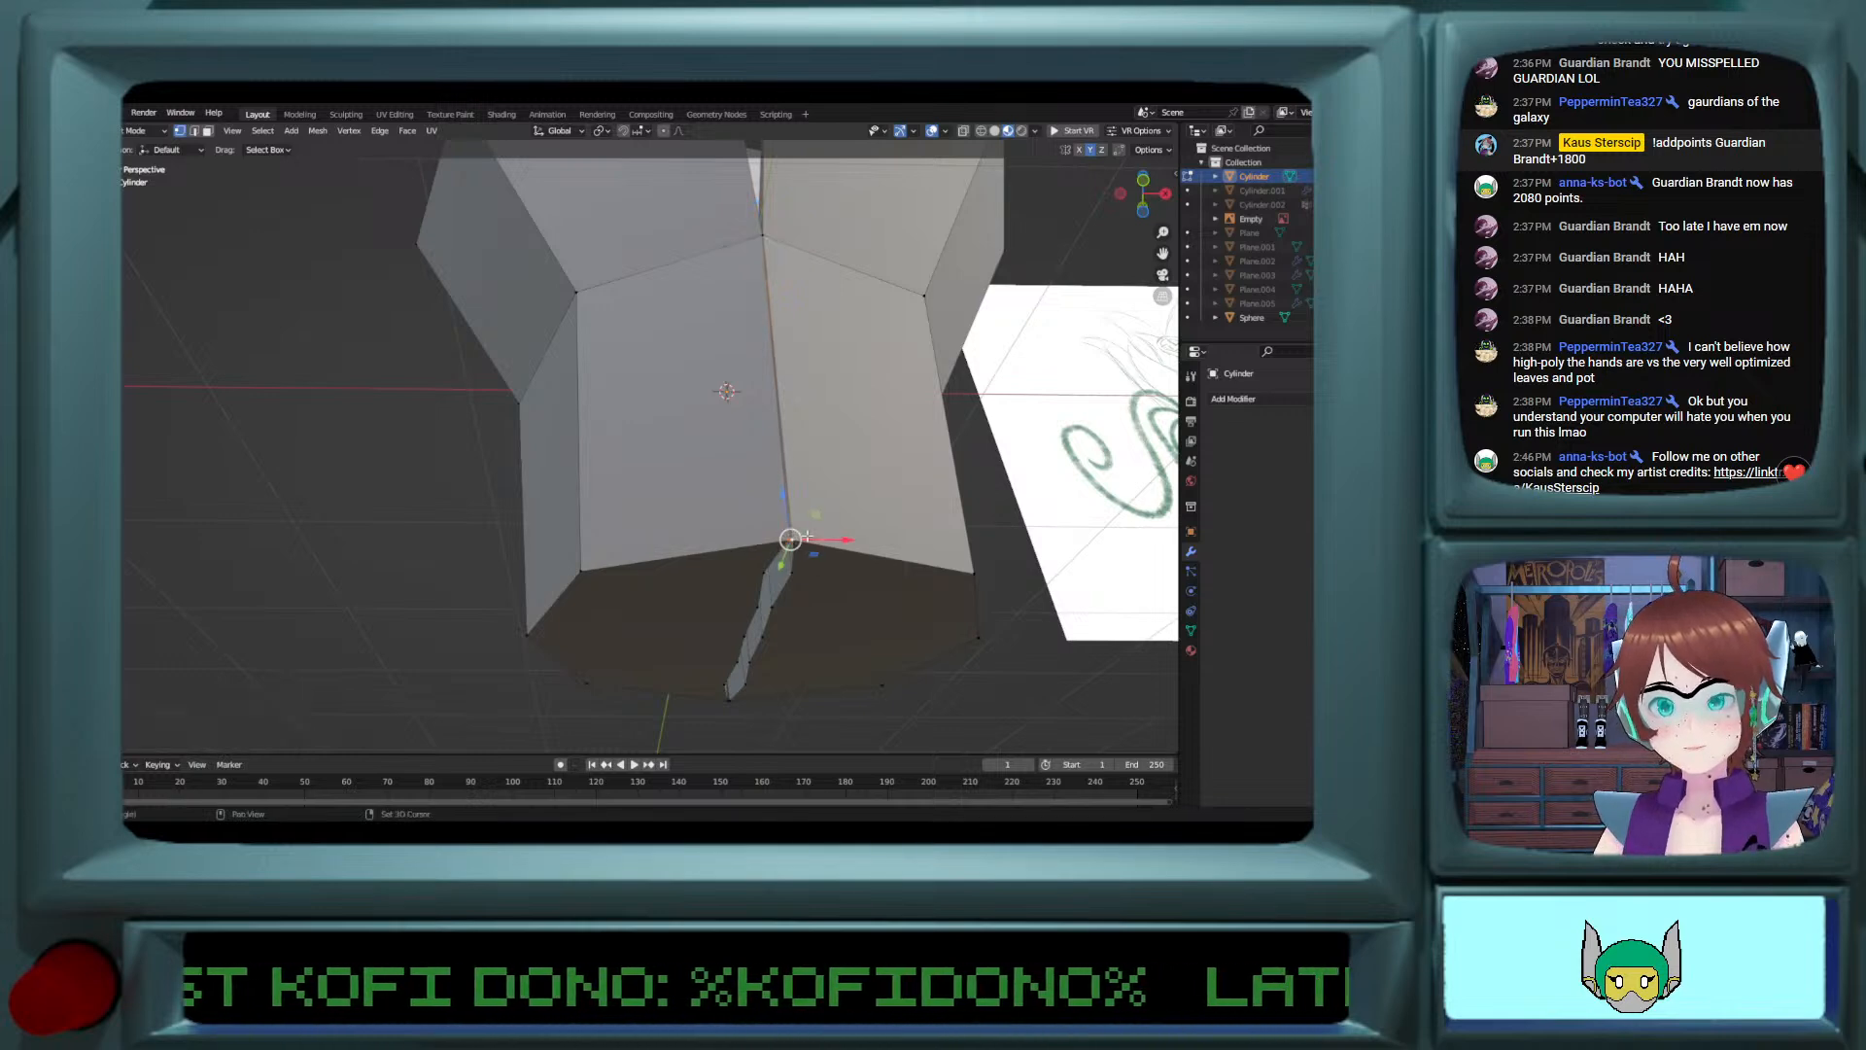
key(m)
click(795, 539)
Step: Delete the strip of inner wall faces along one side of the slit in the cylinder's underside
middle_drag(795, 539, 363, 519)
click(208, 129)
shift+middle_drag(772, 503, 517, 503)
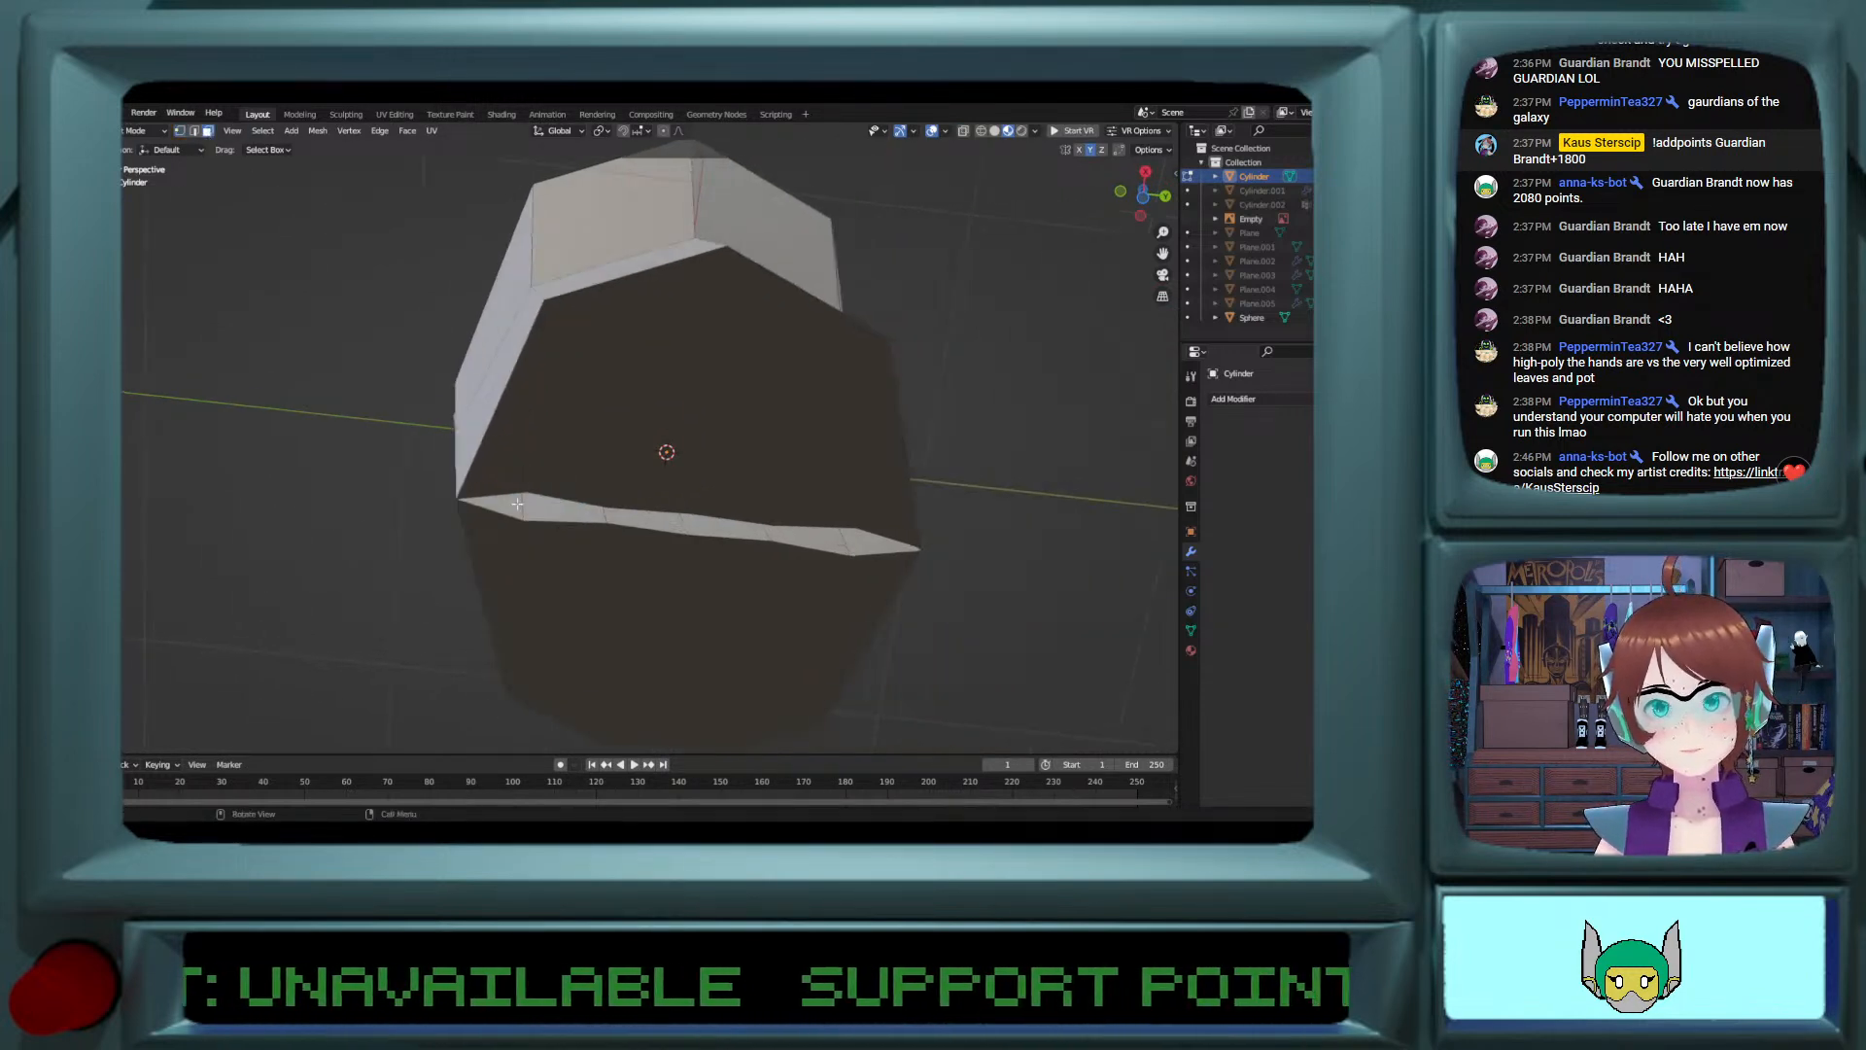
click(578, 510)
shift+click(639, 518)
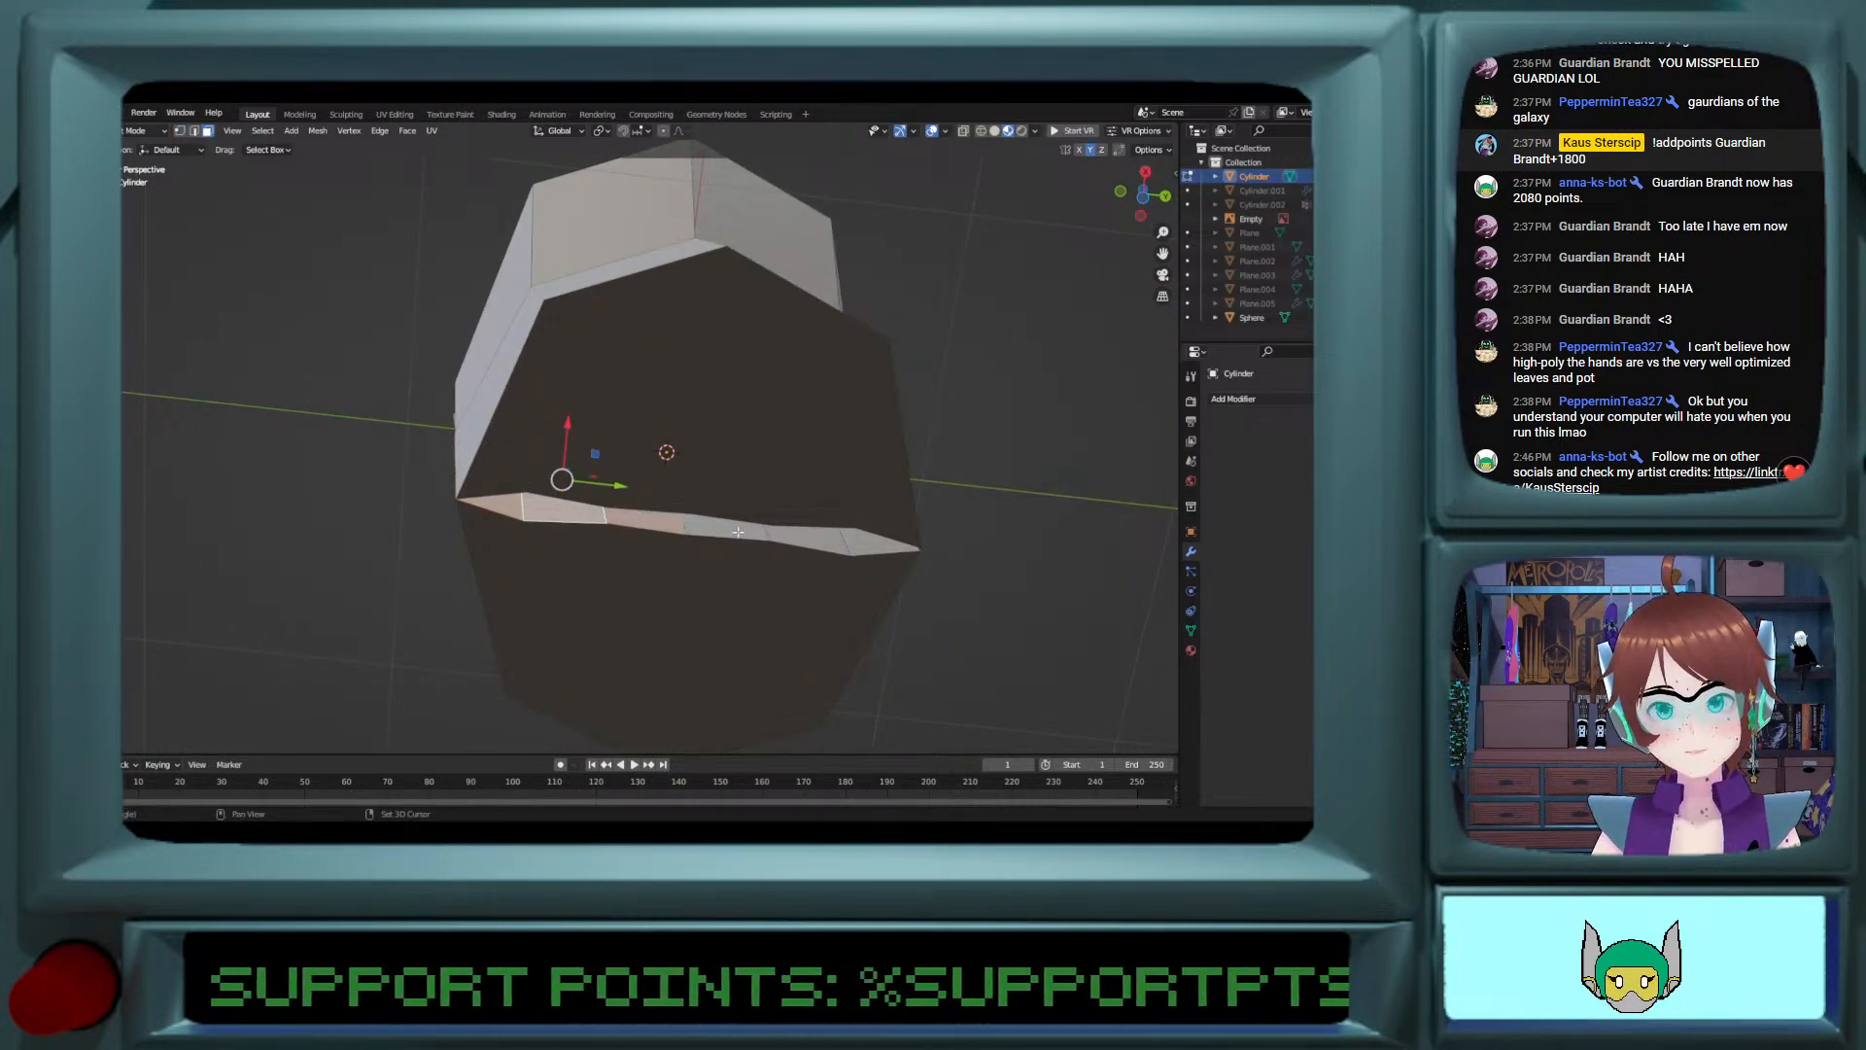
shift+click(842, 538)
shift+click(862, 537)
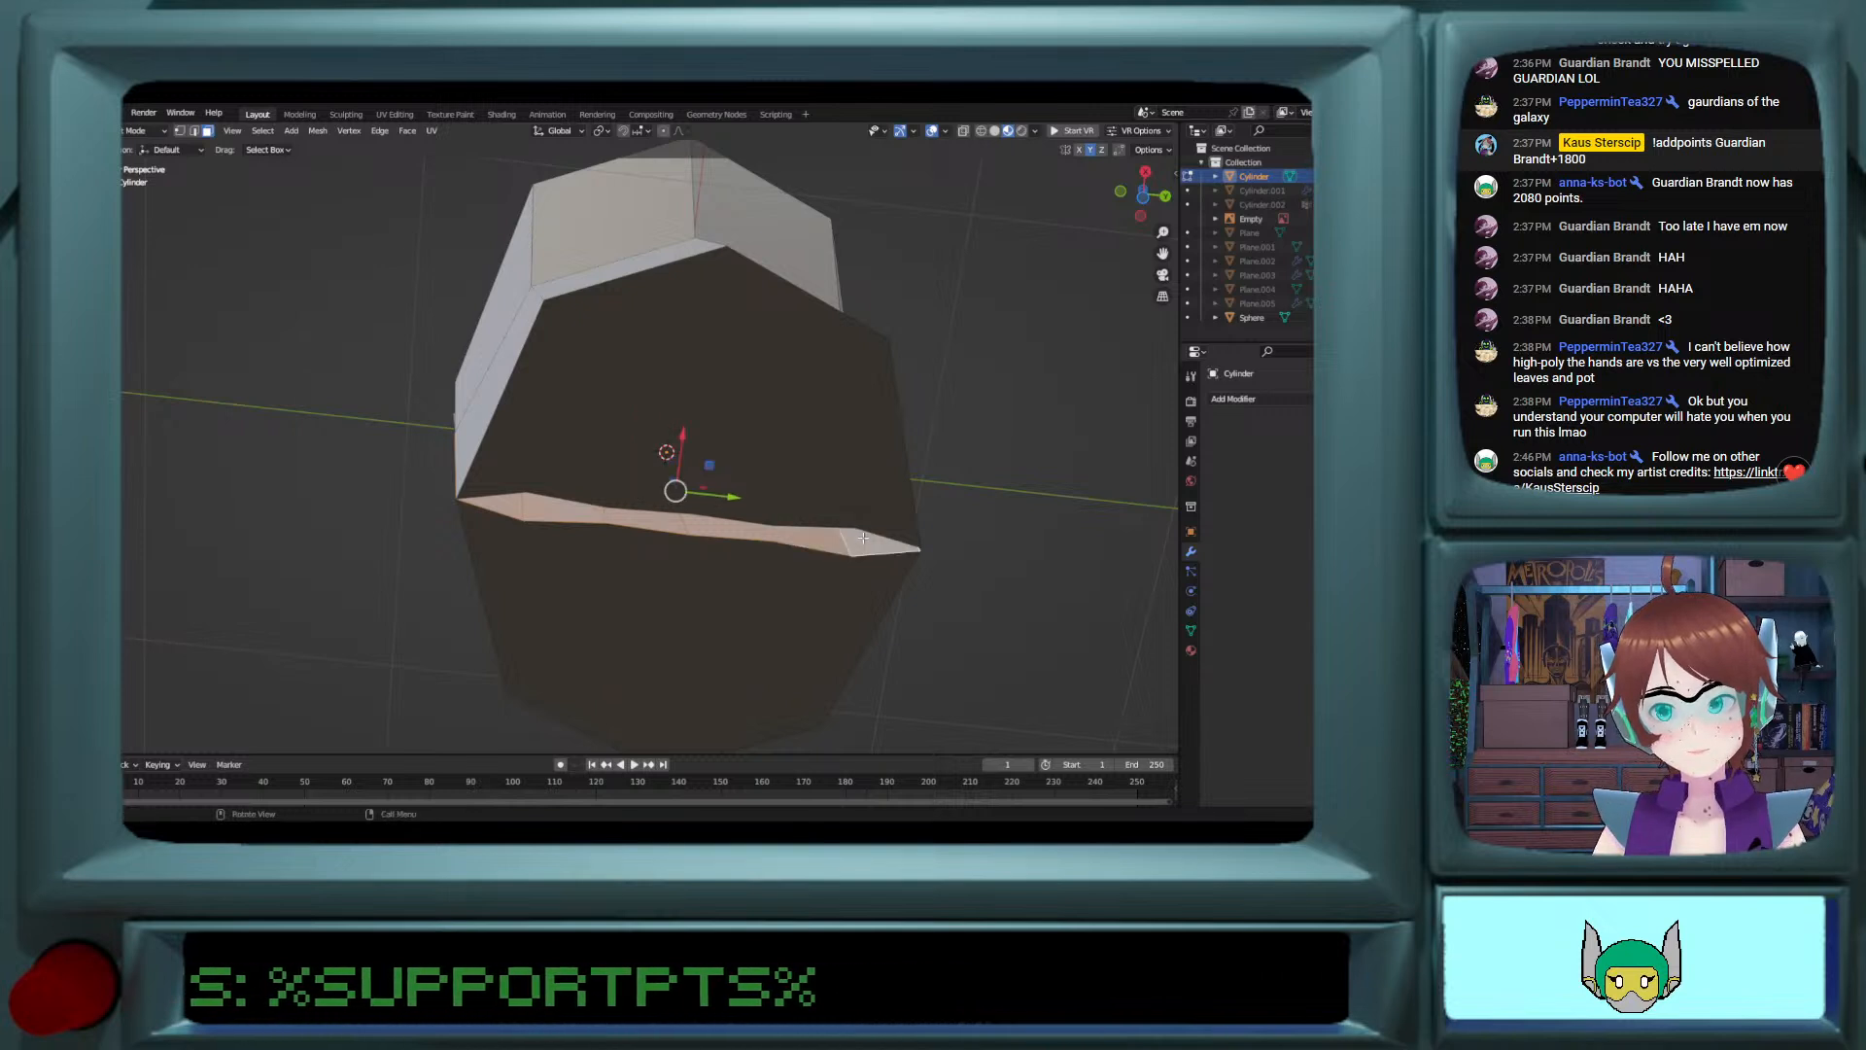
key(x)
click(834, 572)
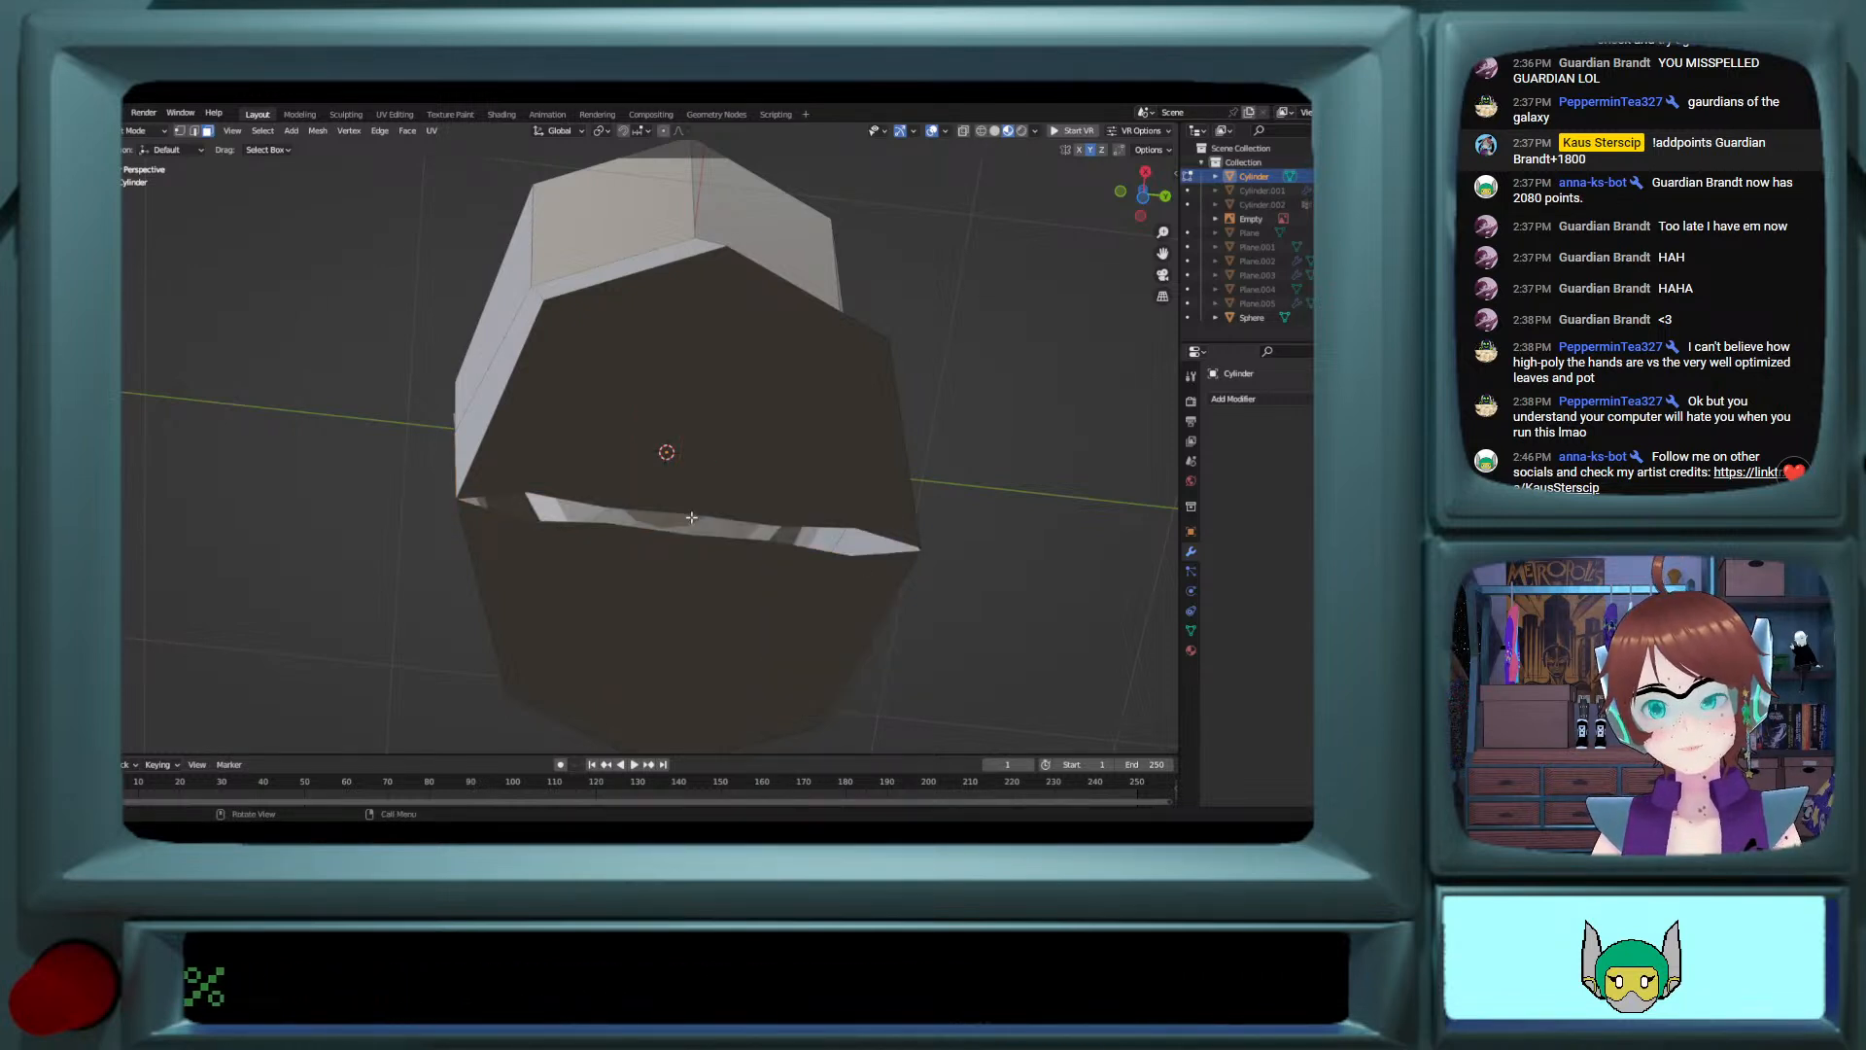
Step: Delete the remaining inner wall faces along the opposite side of the underside slit
middle_drag(834, 572, 916, 519)
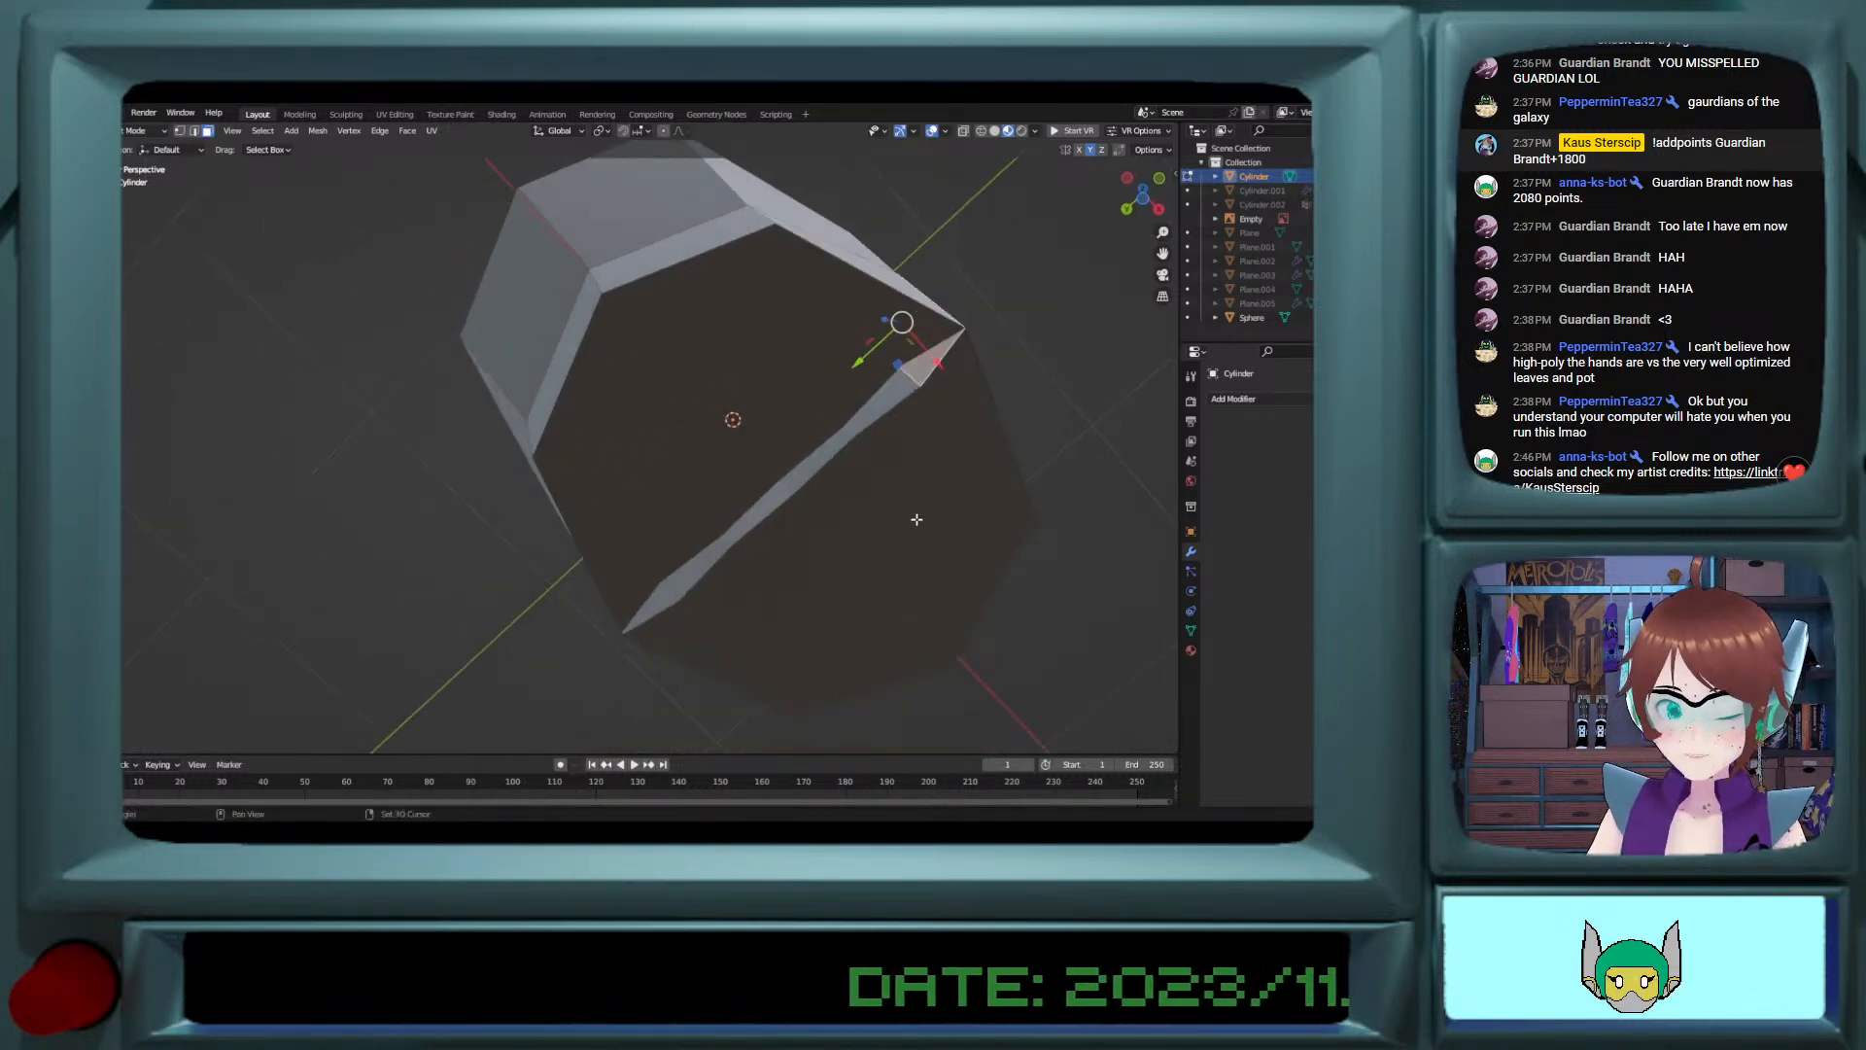
shift+click(891, 396)
shift+click(840, 455)
shift+click(778, 497)
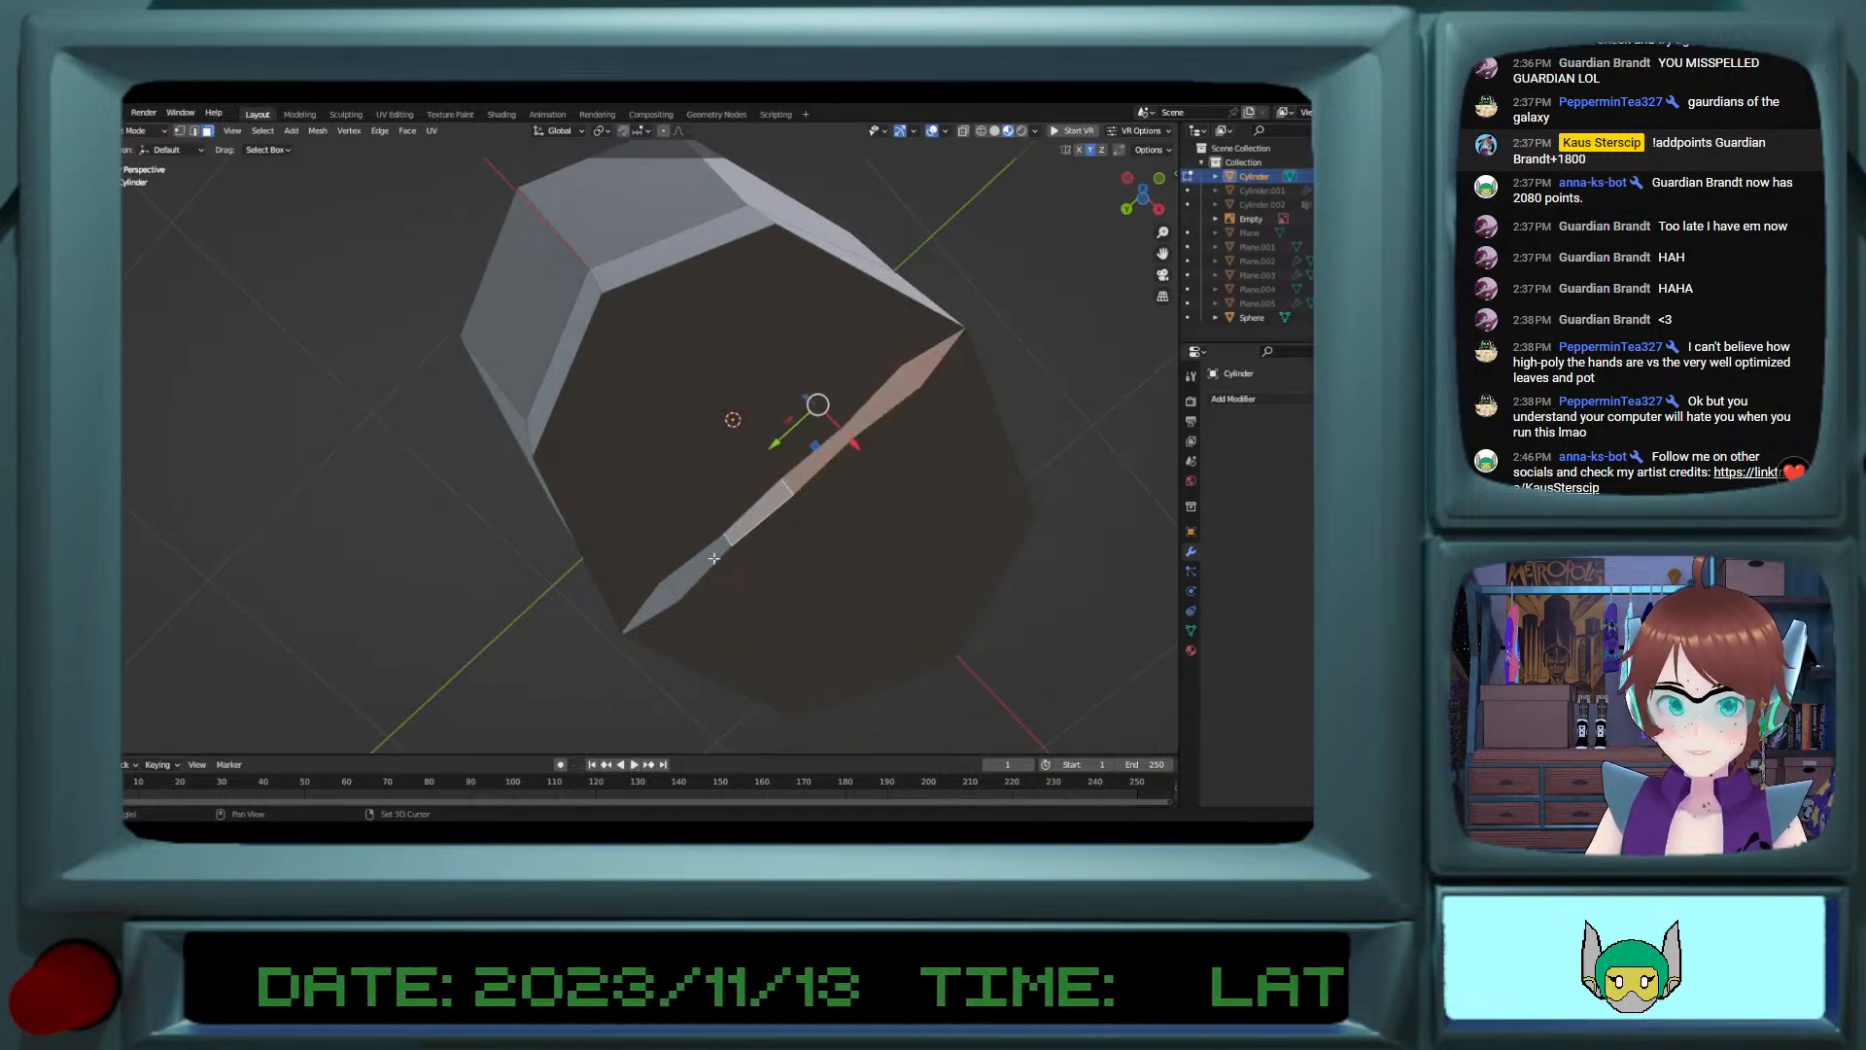
shift+click(699, 569)
shift+click(682, 583)
key(x)
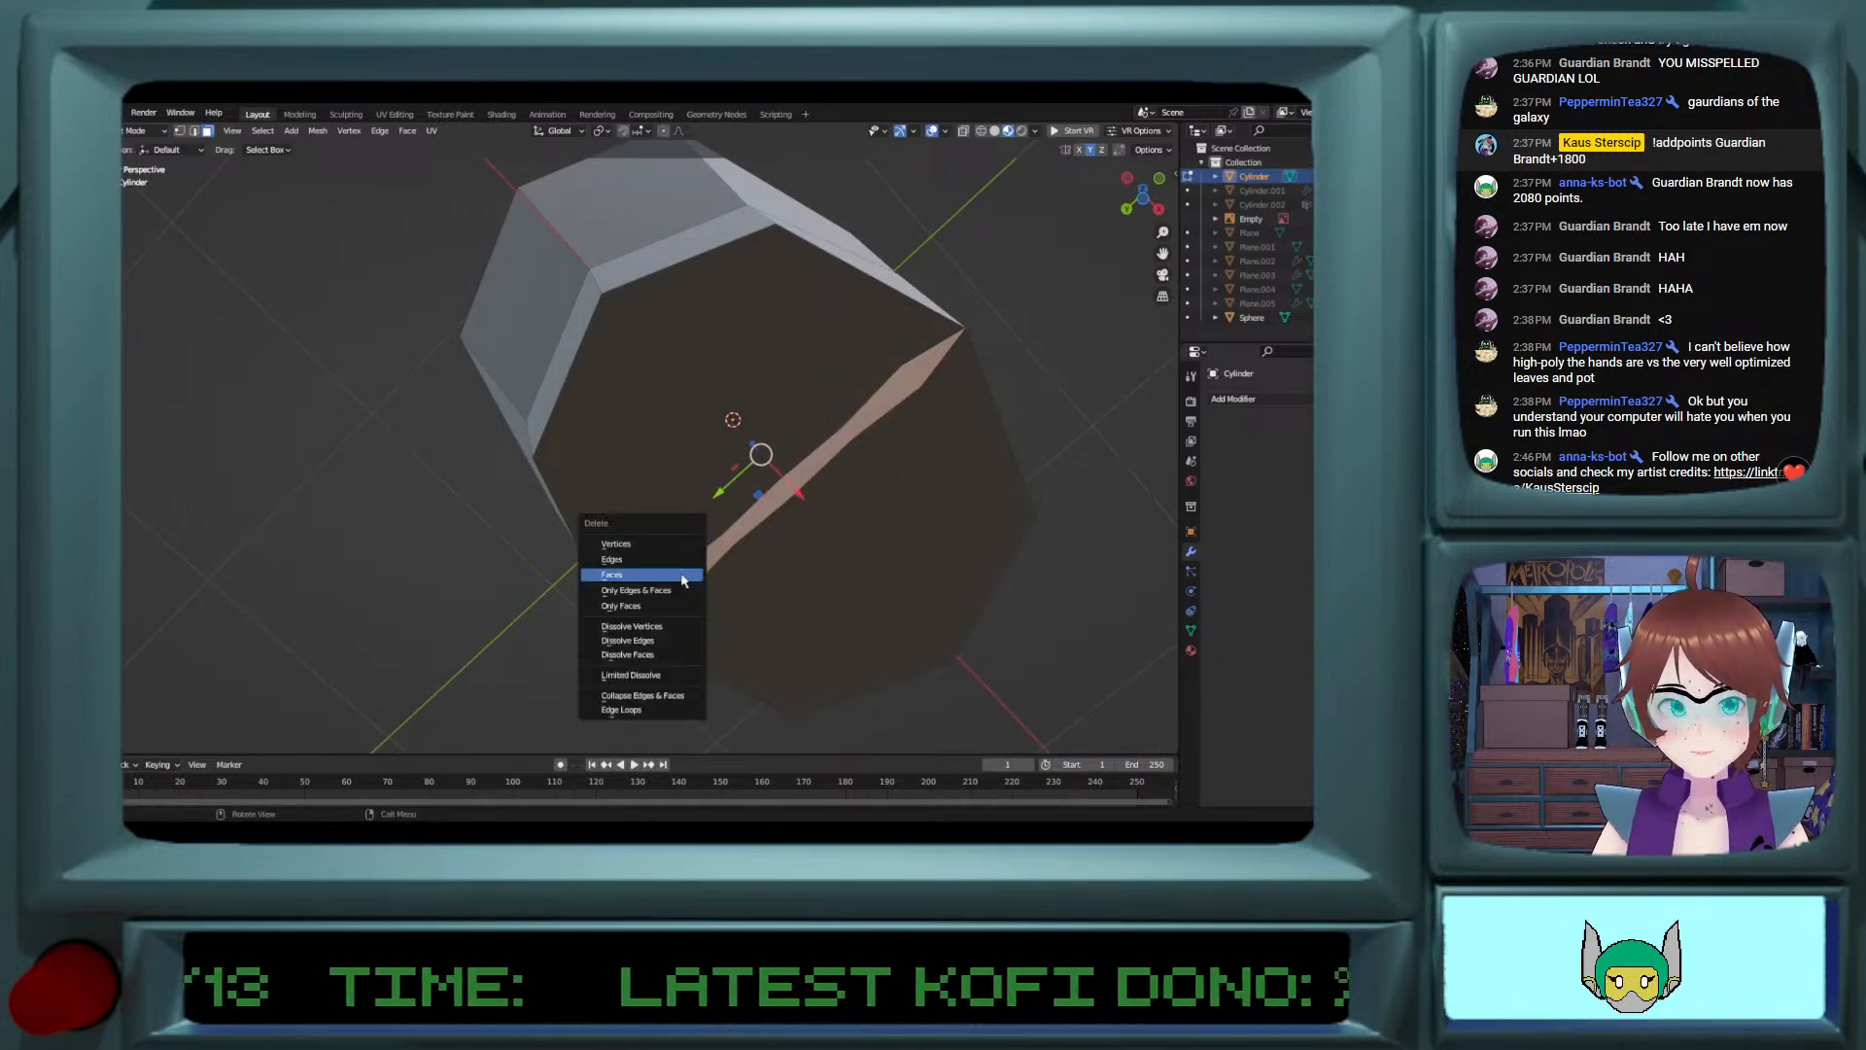
click(682, 576)
middle_drag(682, 580, 784, 338)
key(Tab)
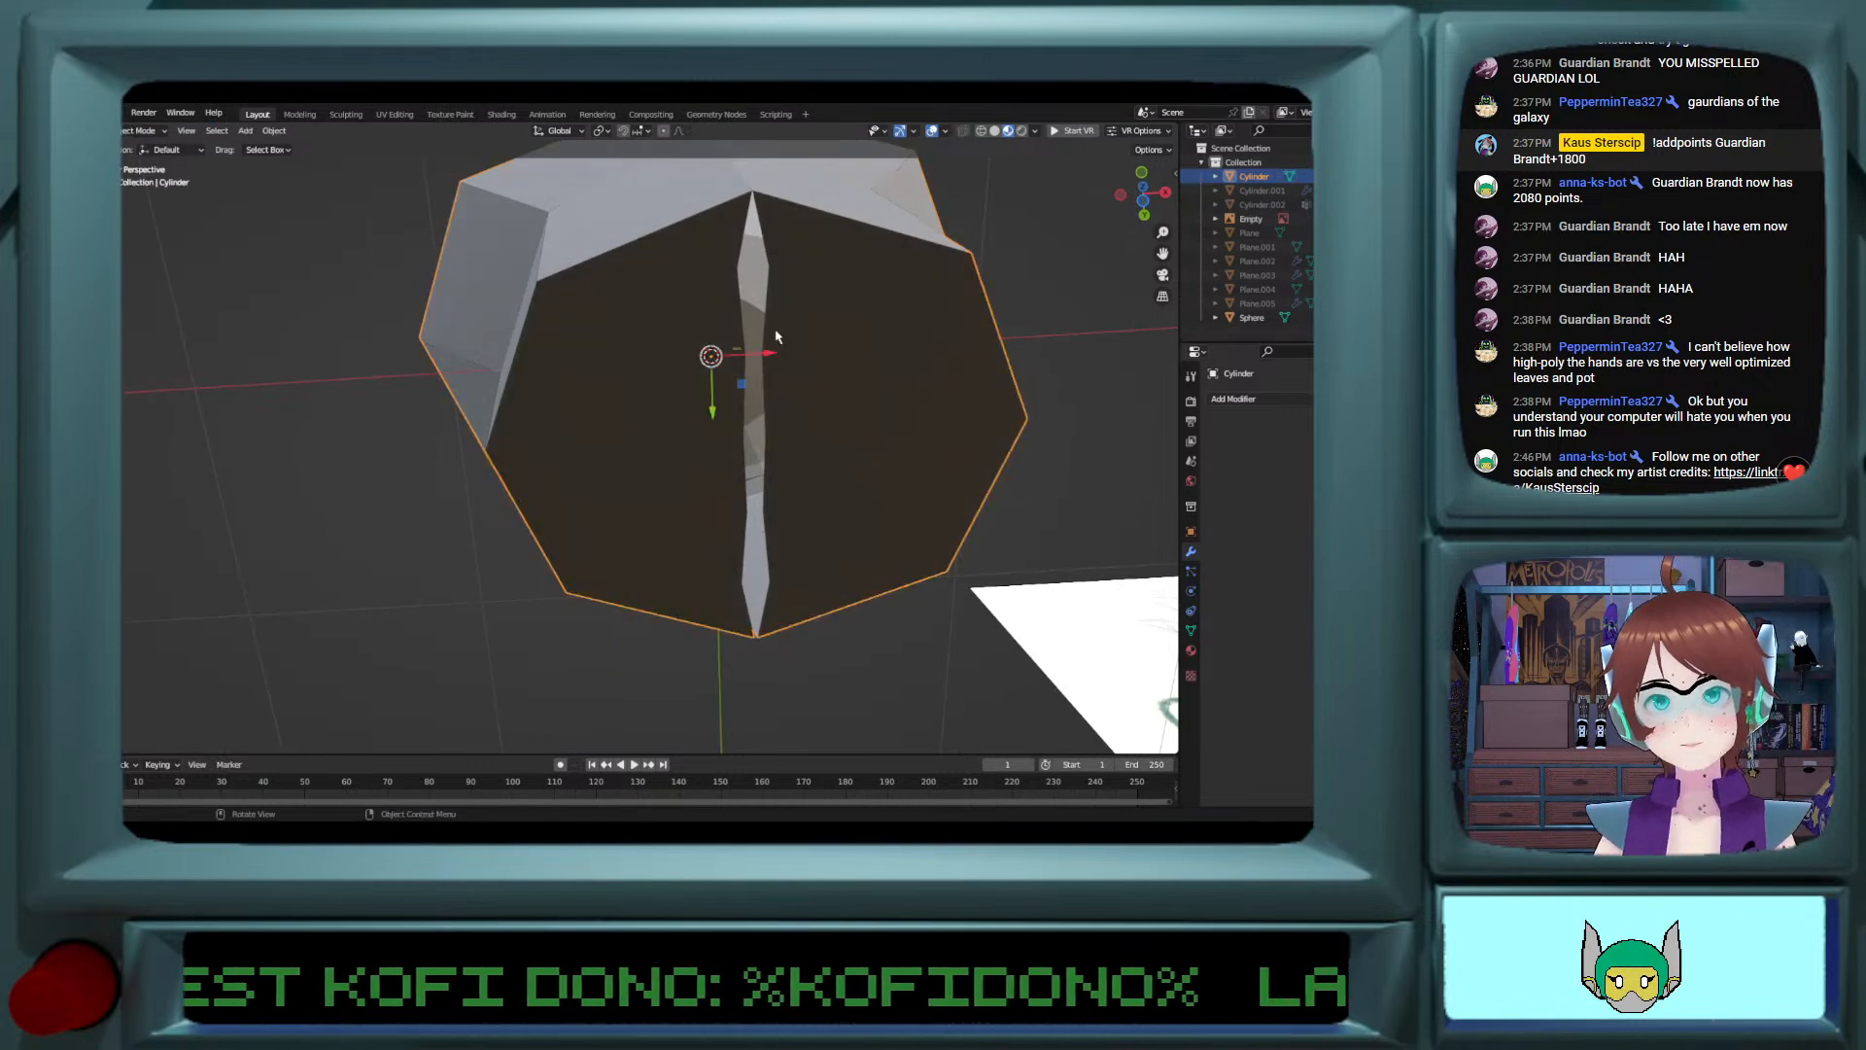
Step: Dissolve the intermediate vertices along both edges of the slit in the cylinder's underside
key(Tab)
click(724, 275)
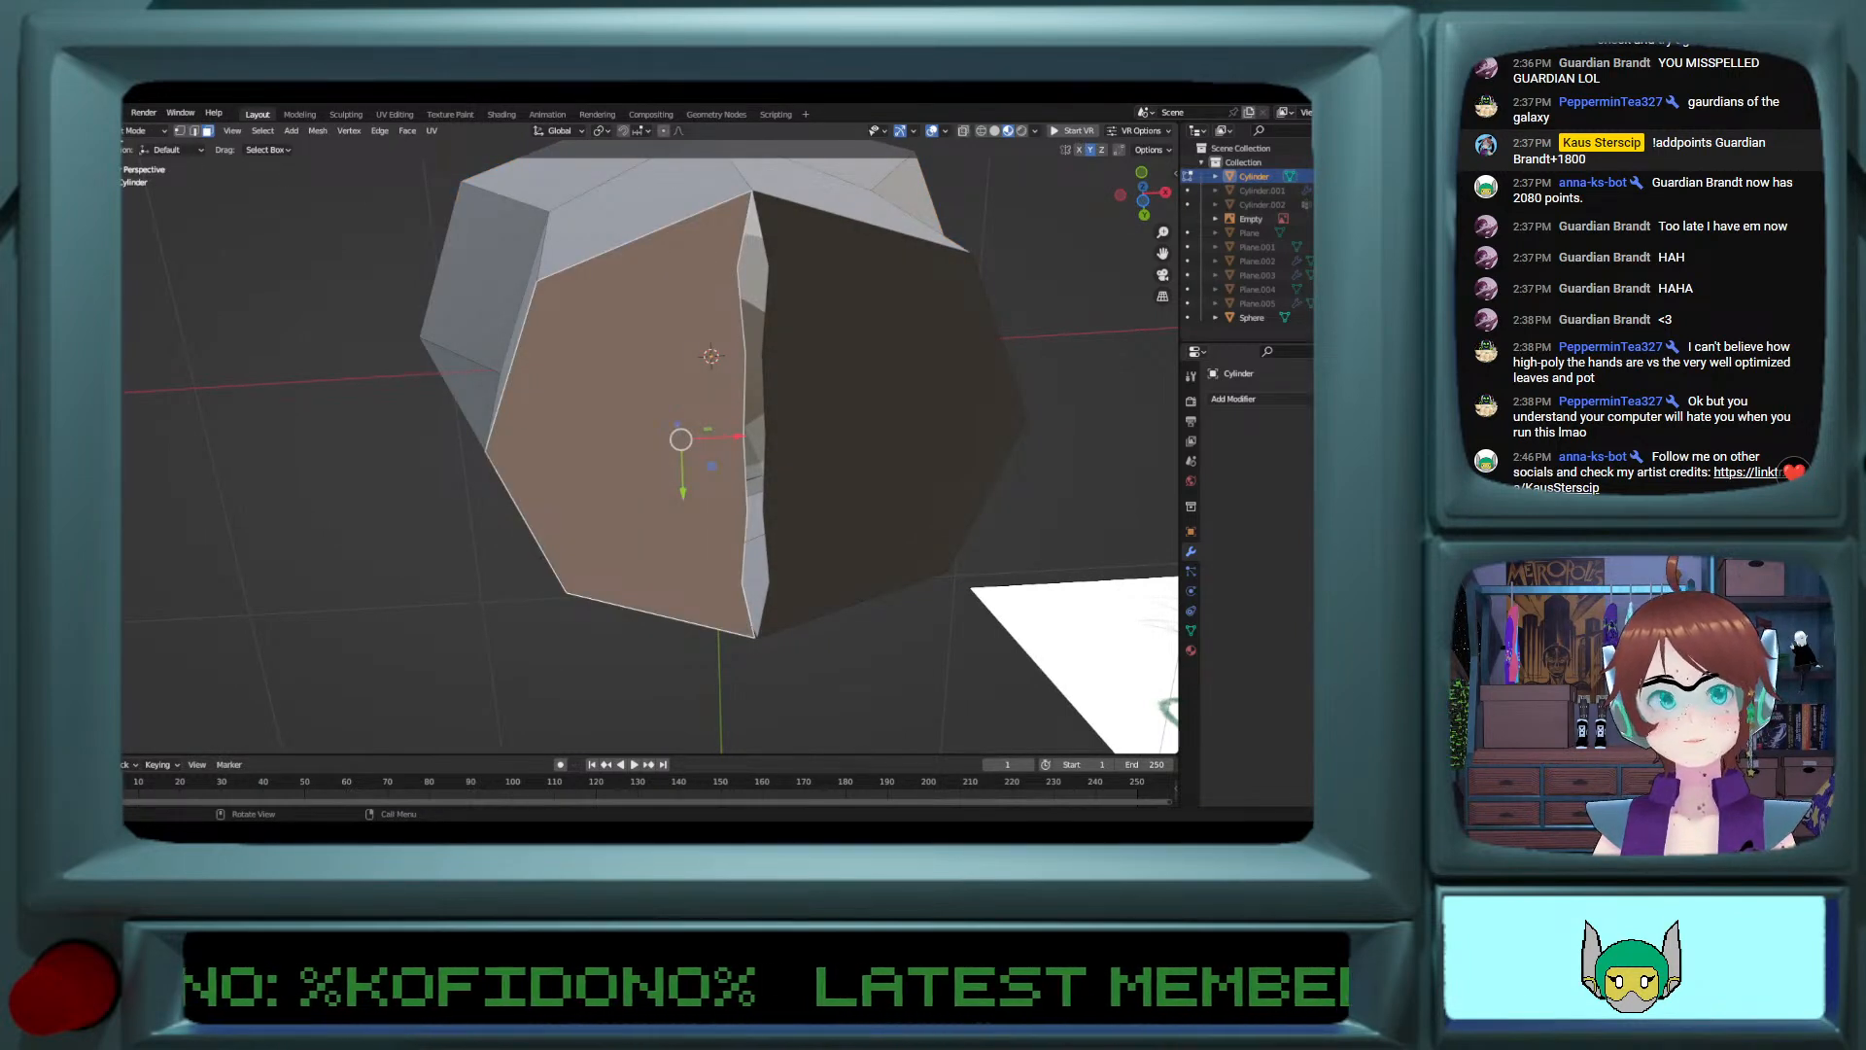
click(194, 131)
click(181, 131)
click(736, 269)
shift+click(771, 267)
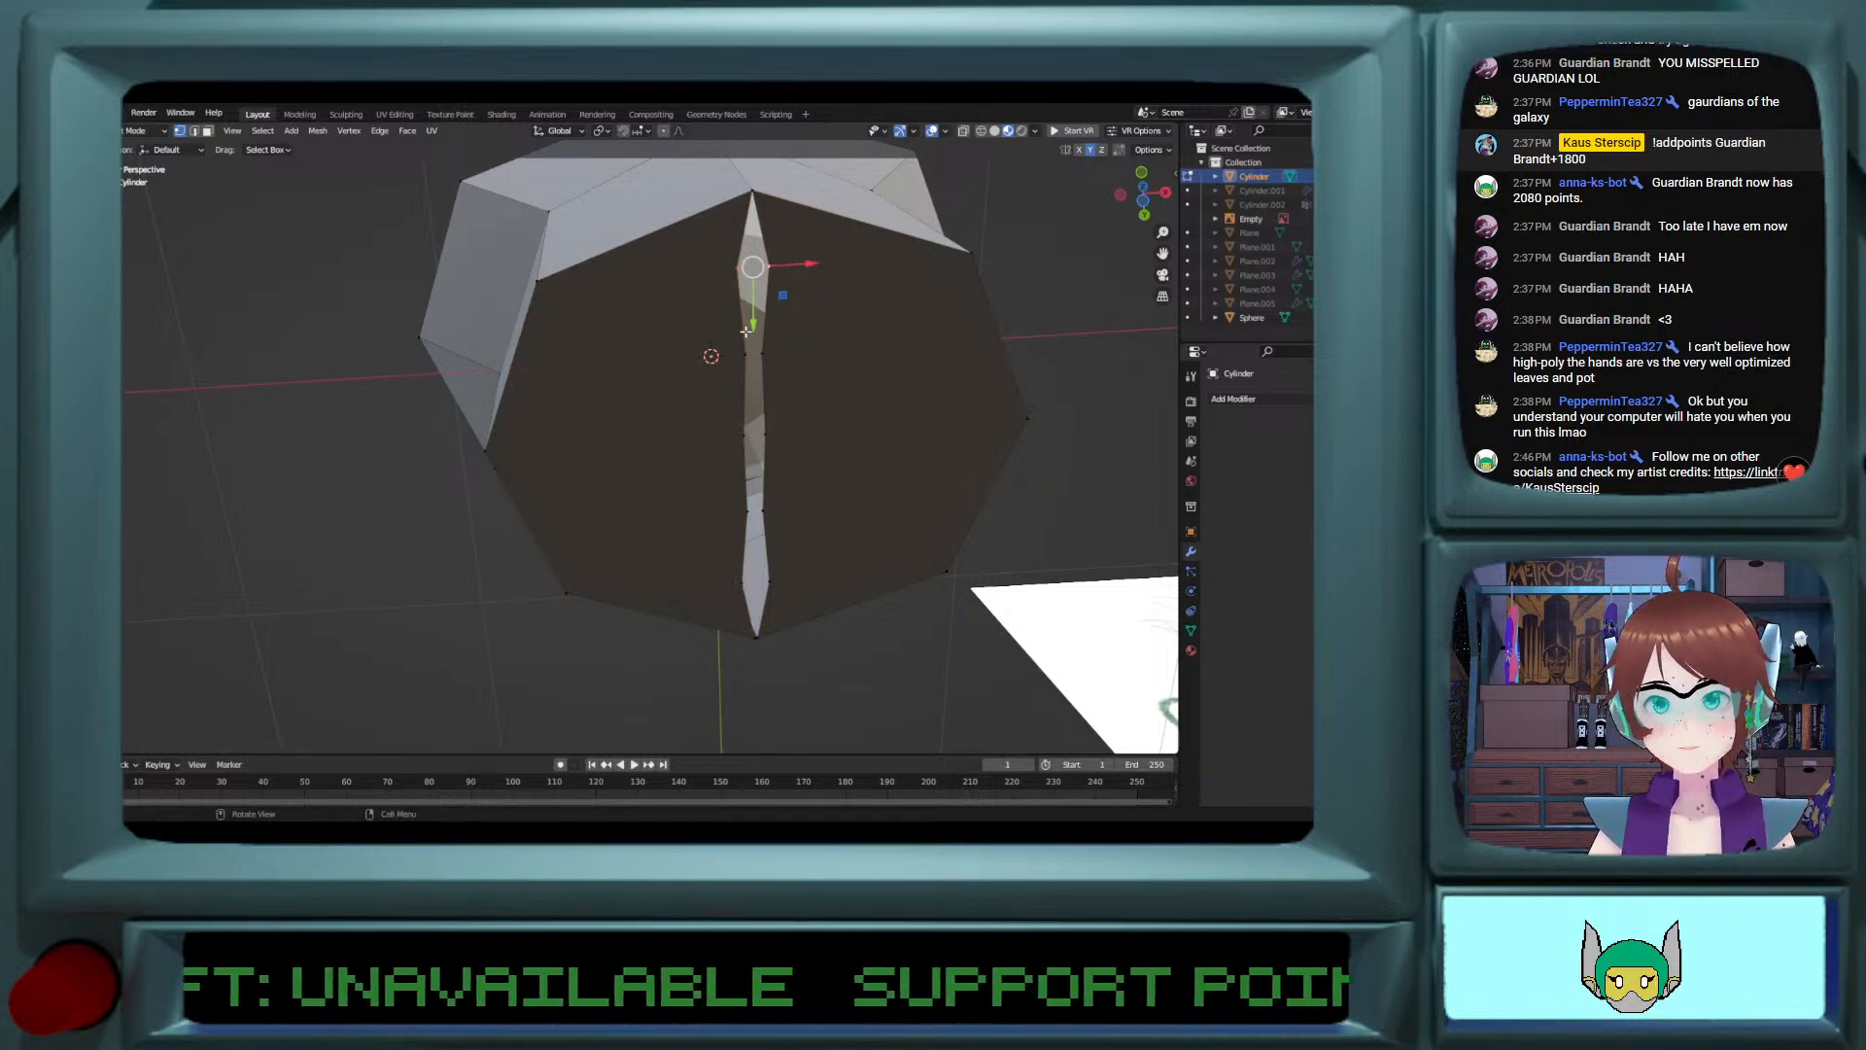
click(737, 269)
ctrl+click(742, 584)
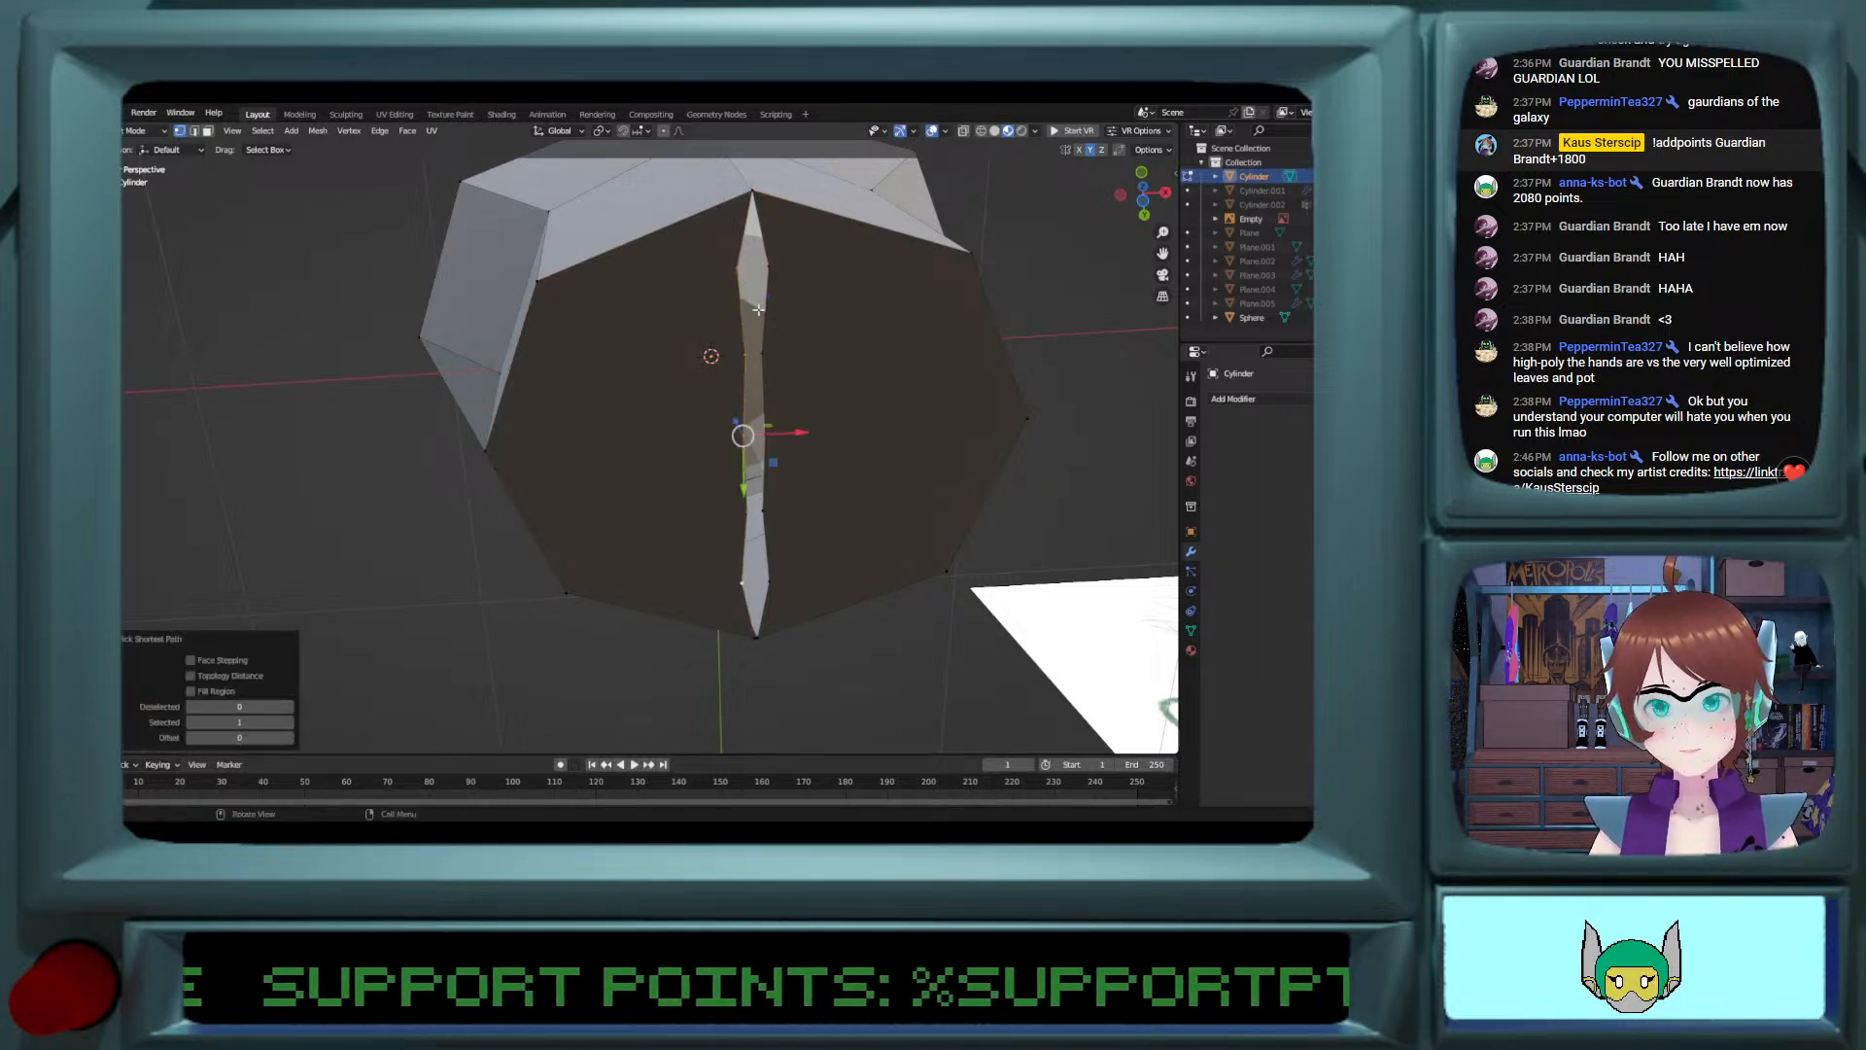
middle_drag(772, 266, 707, 294)
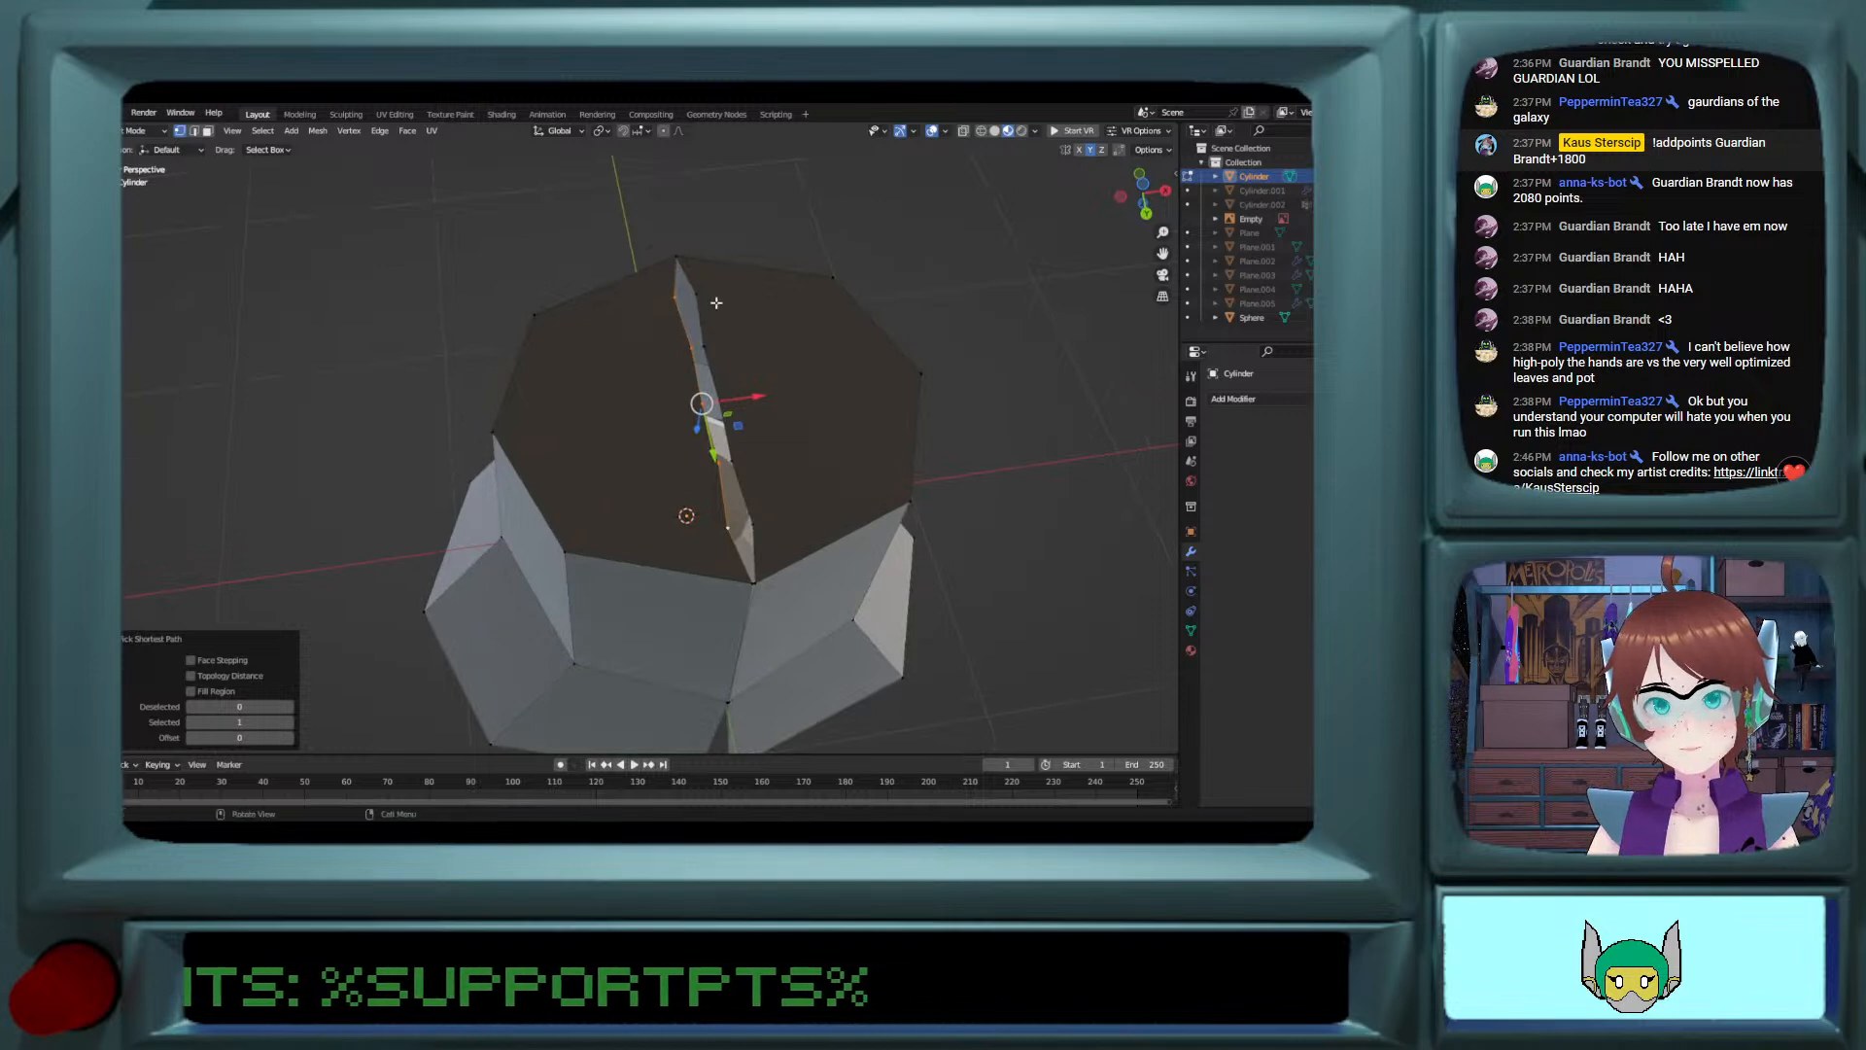
shift+click(705, 295)
ctrl+click(759, 521)
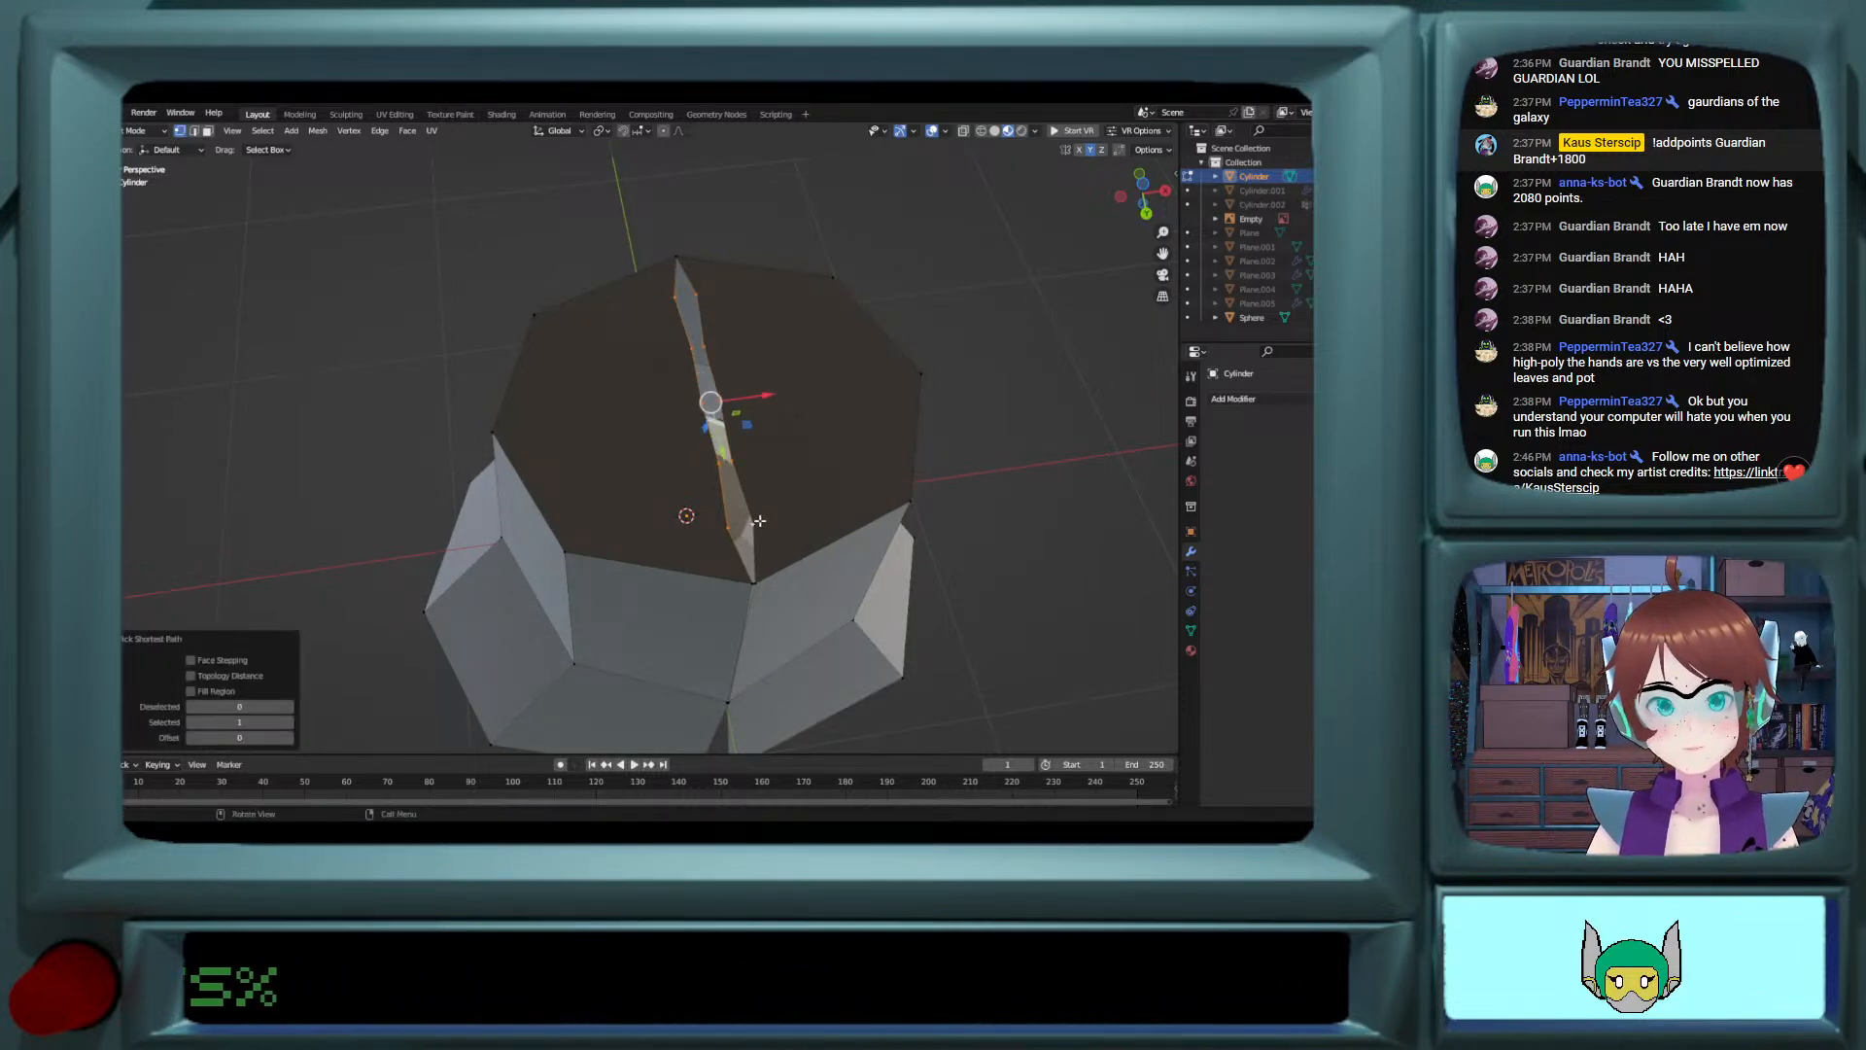
key(x)
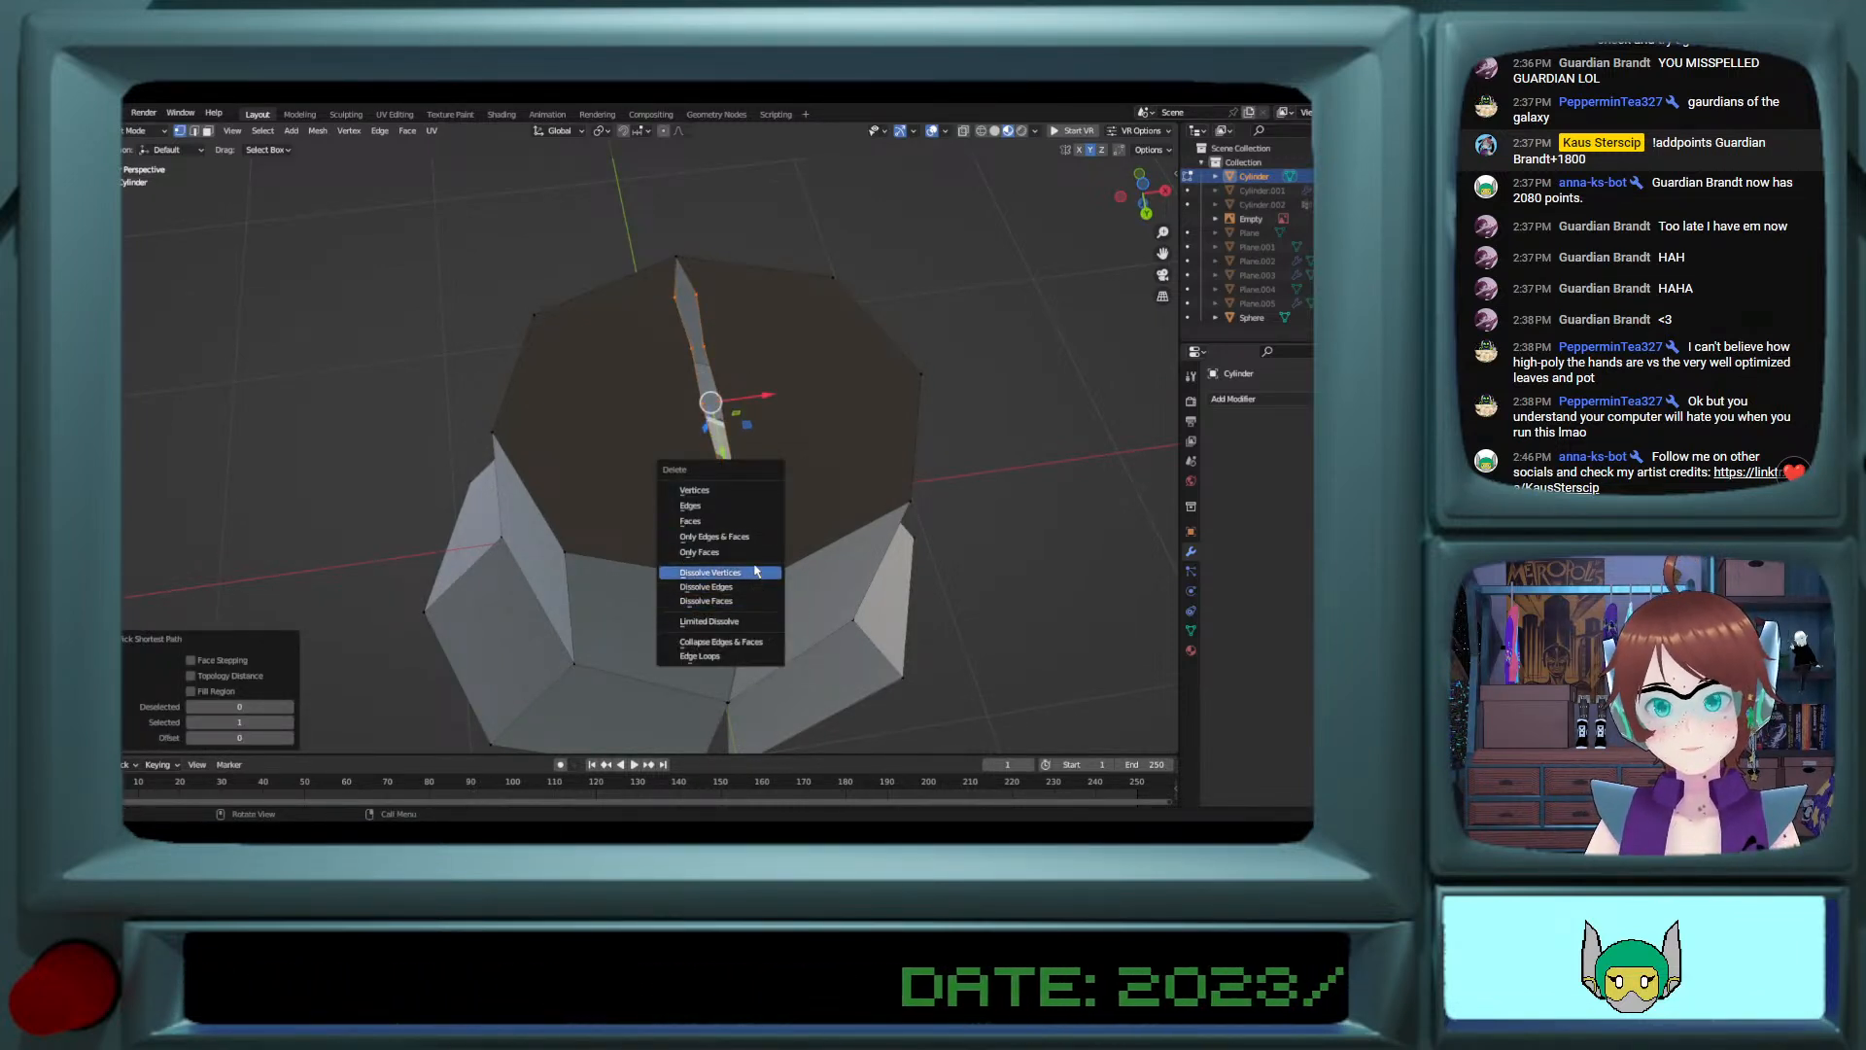
click(756, 578)
Step: Merge the paired vertices at the outer end and partway along the slit in the cylinder's underside
mouse_move(749, 496)
middle_down()
mouse_move(750, 525)
mouse_move(749, 467)
middle_up()
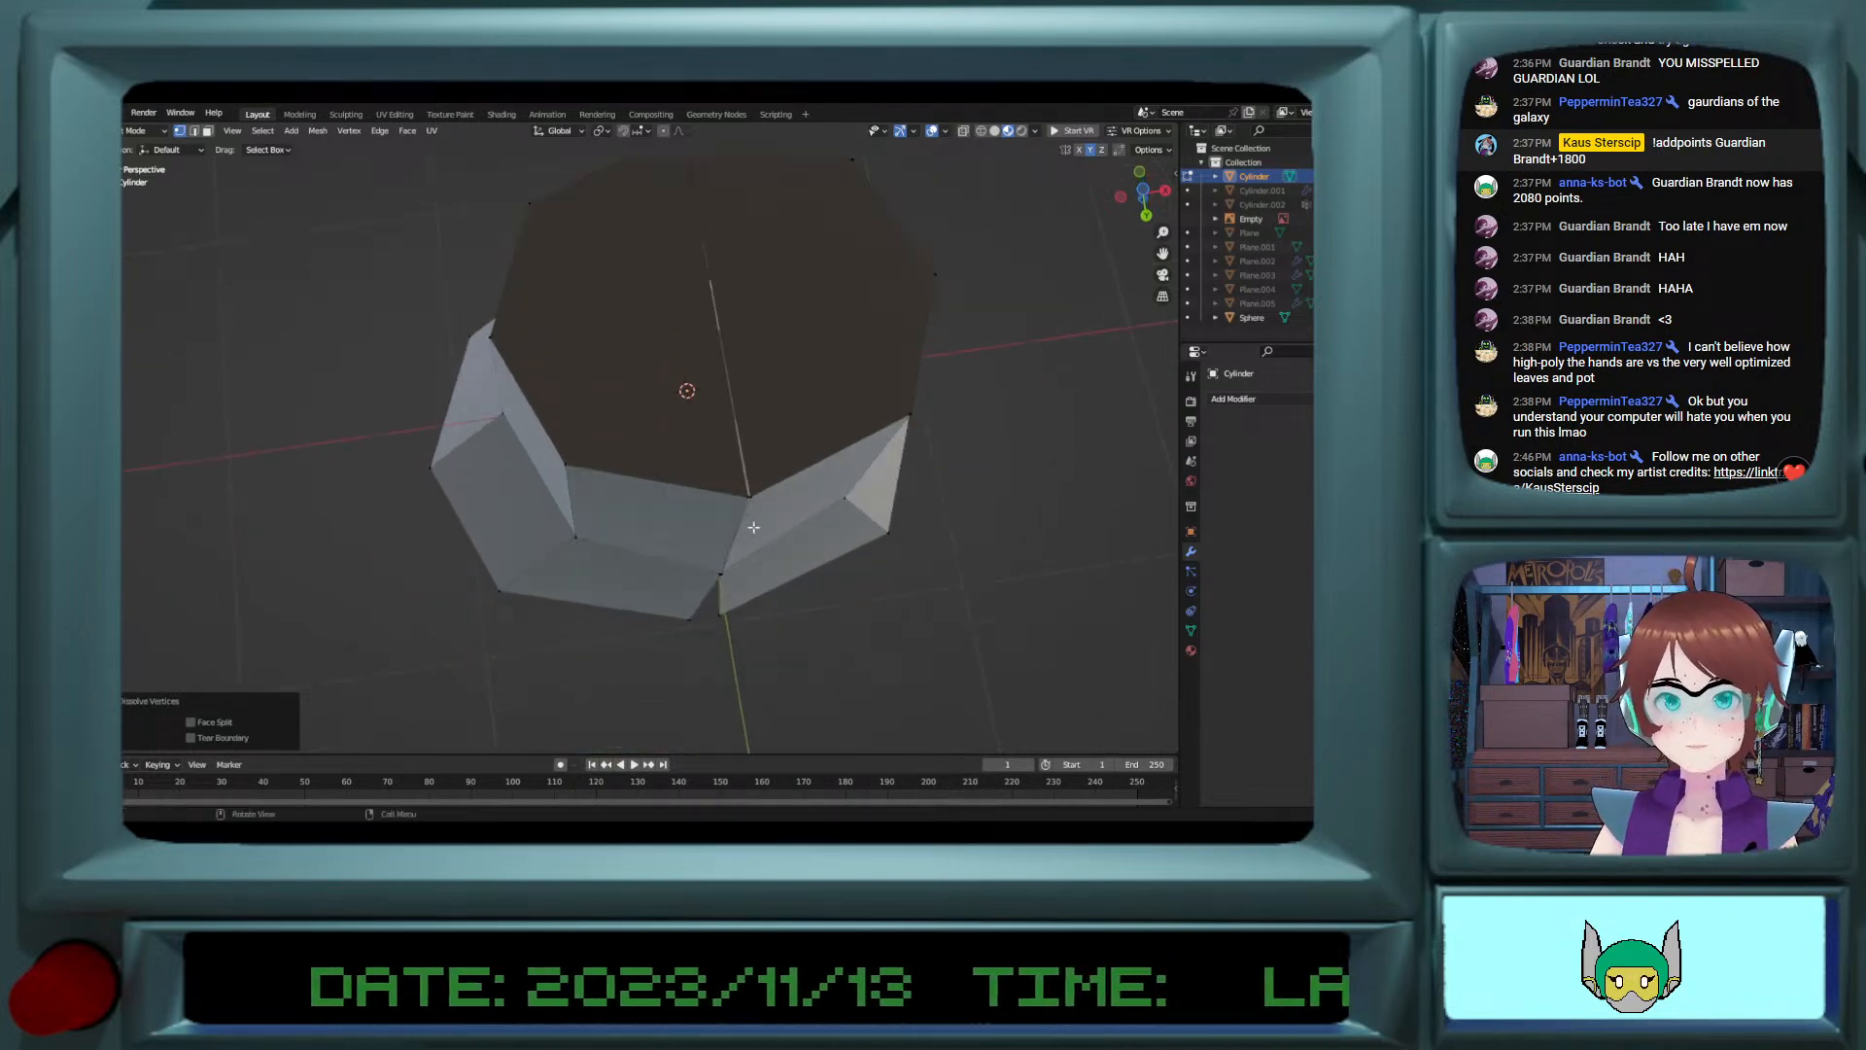
scroll(768, 526, up, 3)
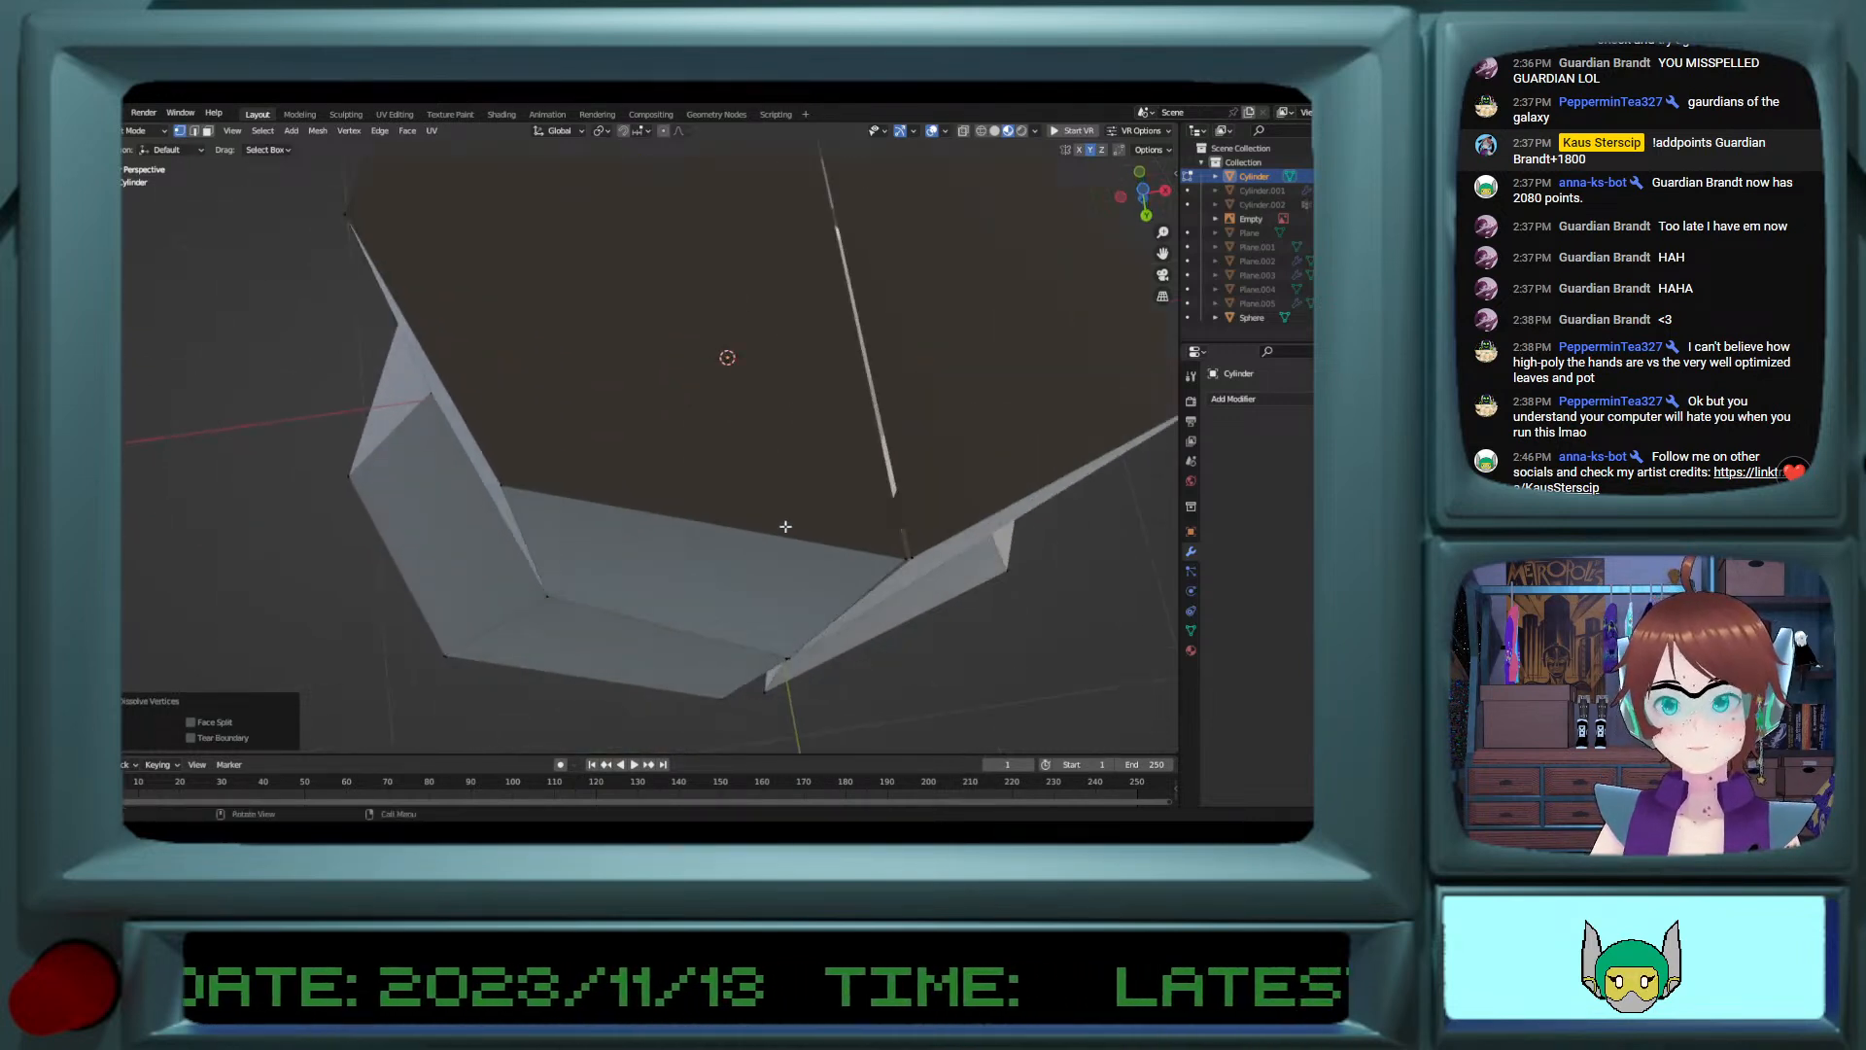
middle_drag(785, 527, 789, 491)
click(914, 563)
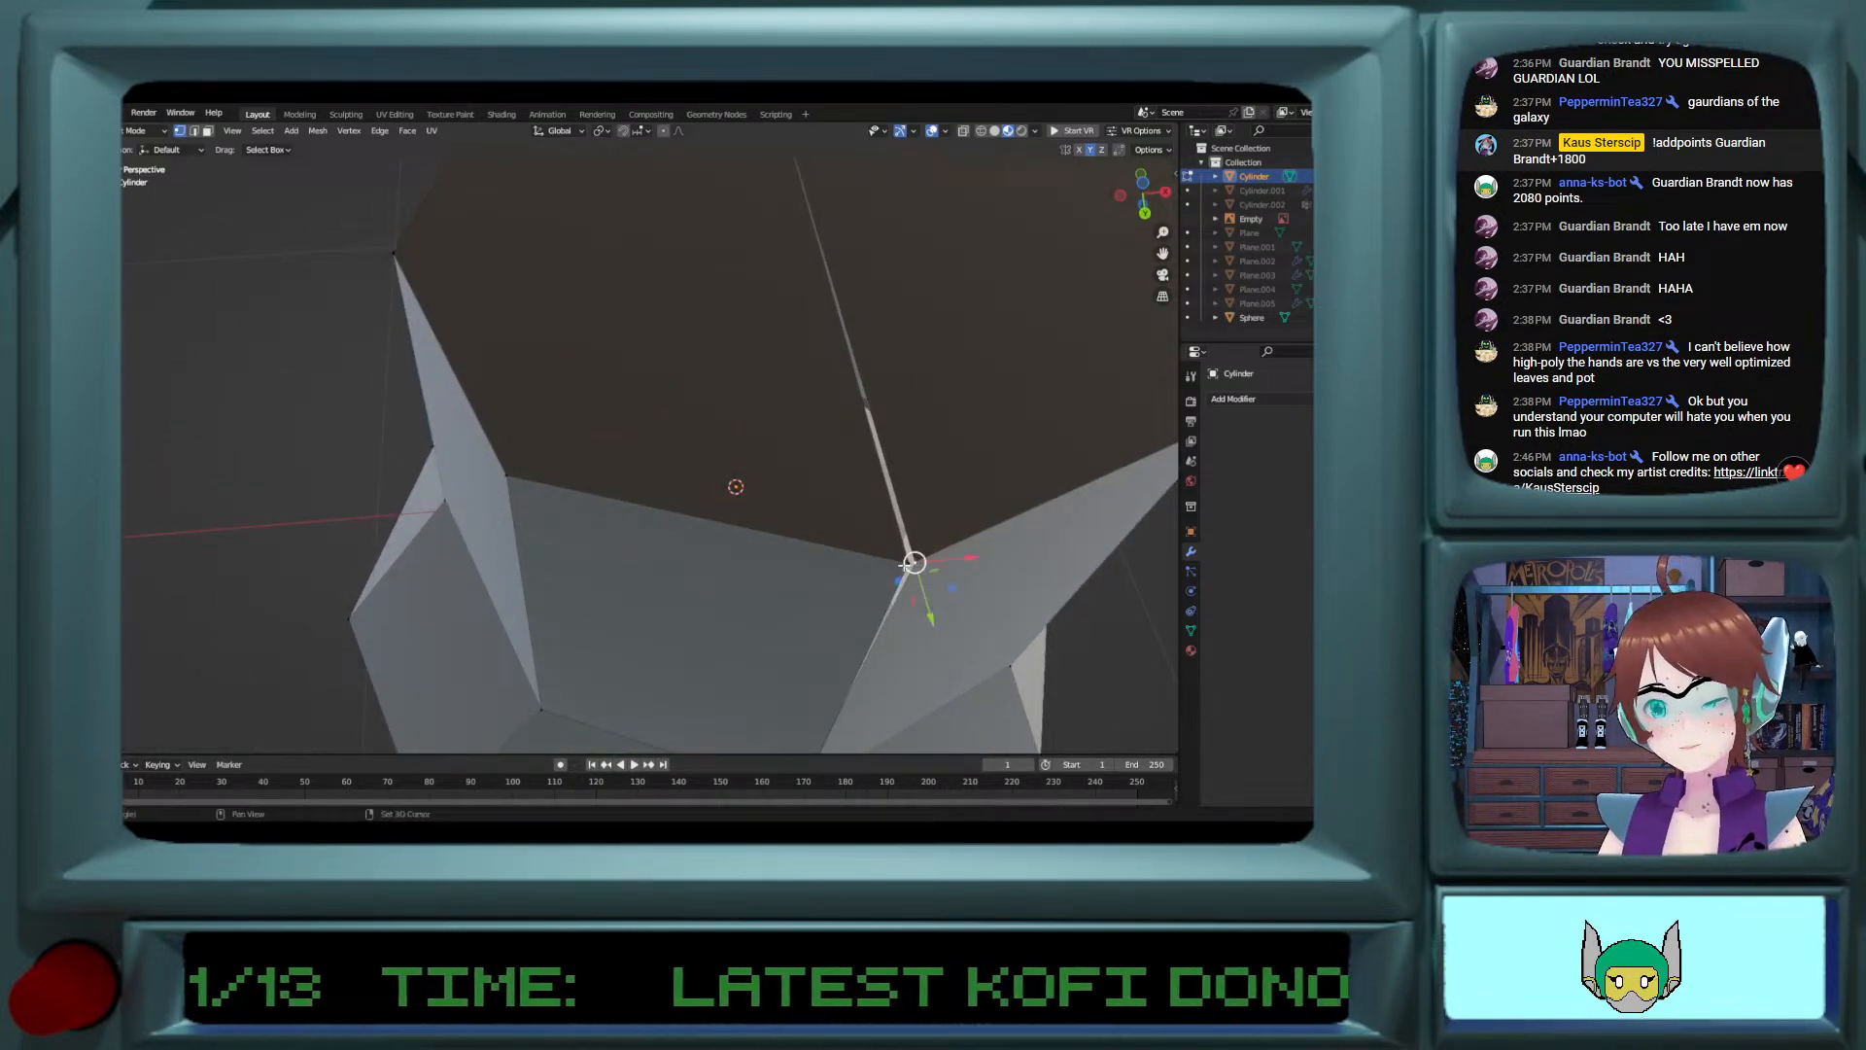
key(m)
click(928, 580)
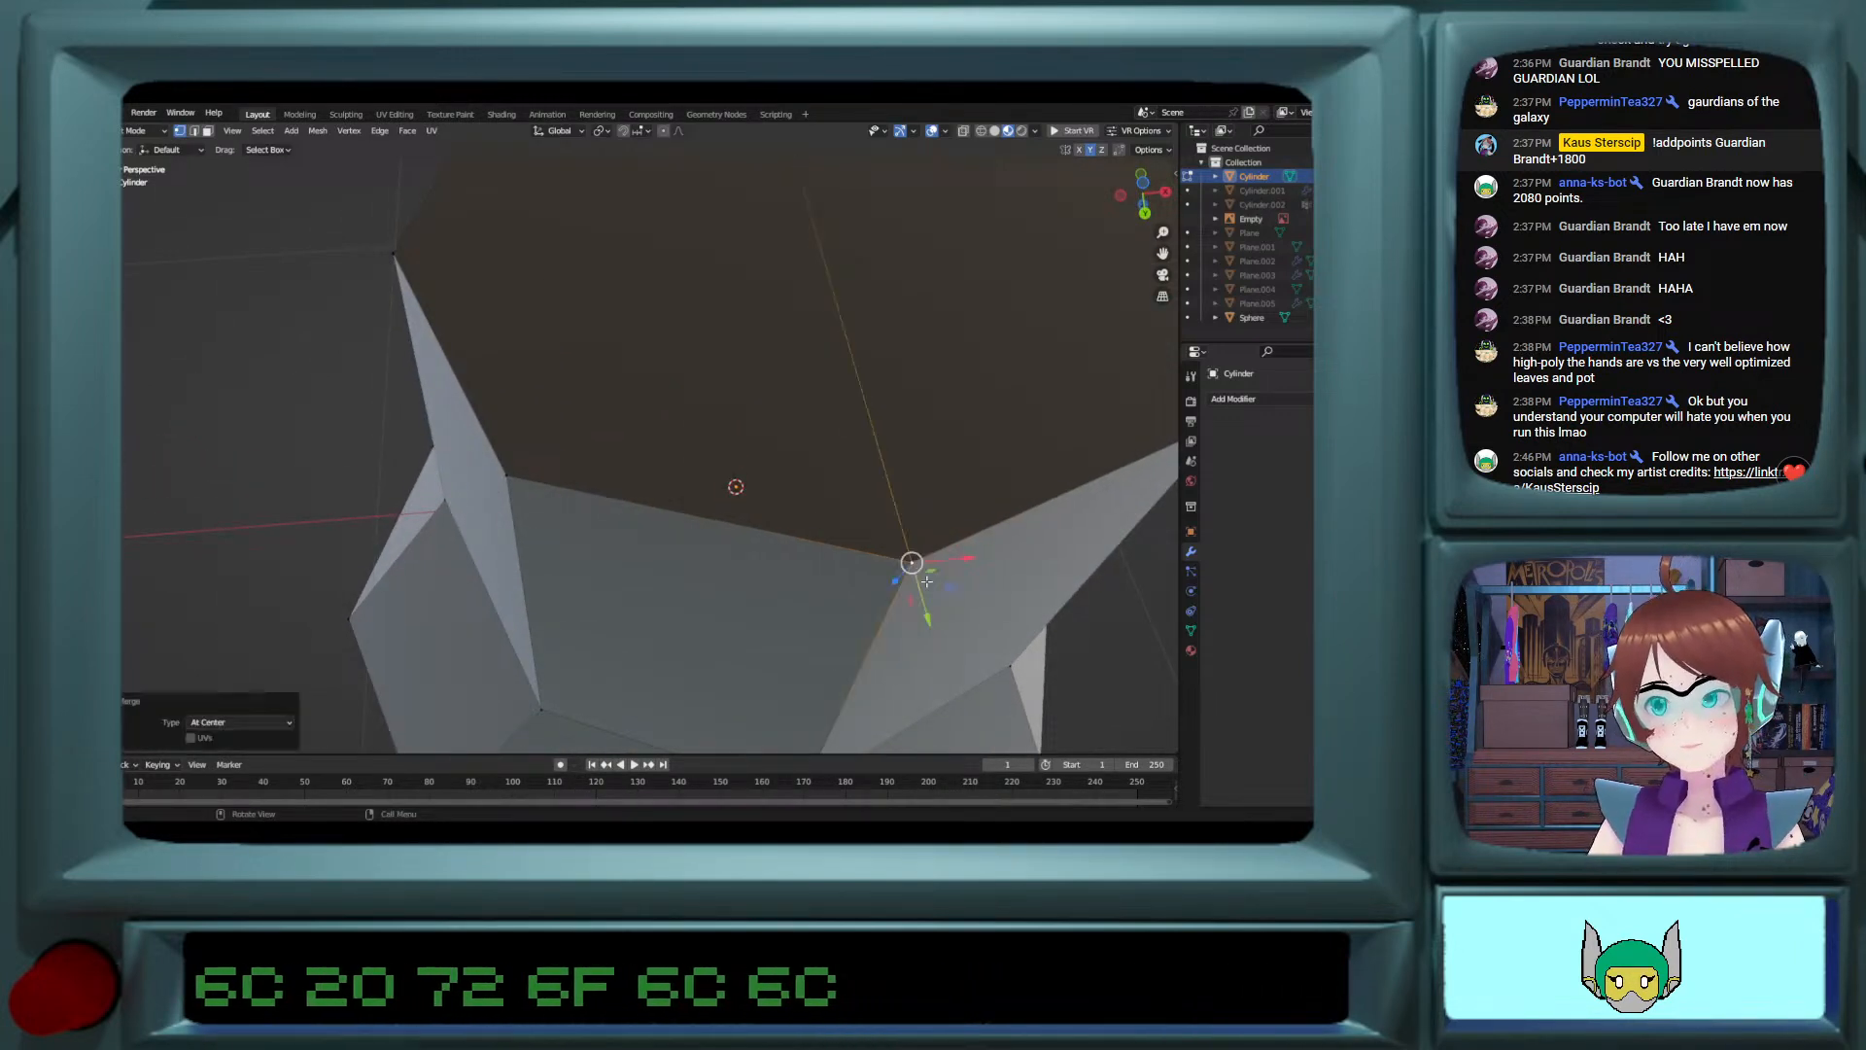
middle_drag(929, 580, 880, 428)
key(m)
click(789, 434)
Step: Hide the eye sphere and reopen the lobed cylinder for mesh editing at its inner seam
key(Tab)
click(894, 532)
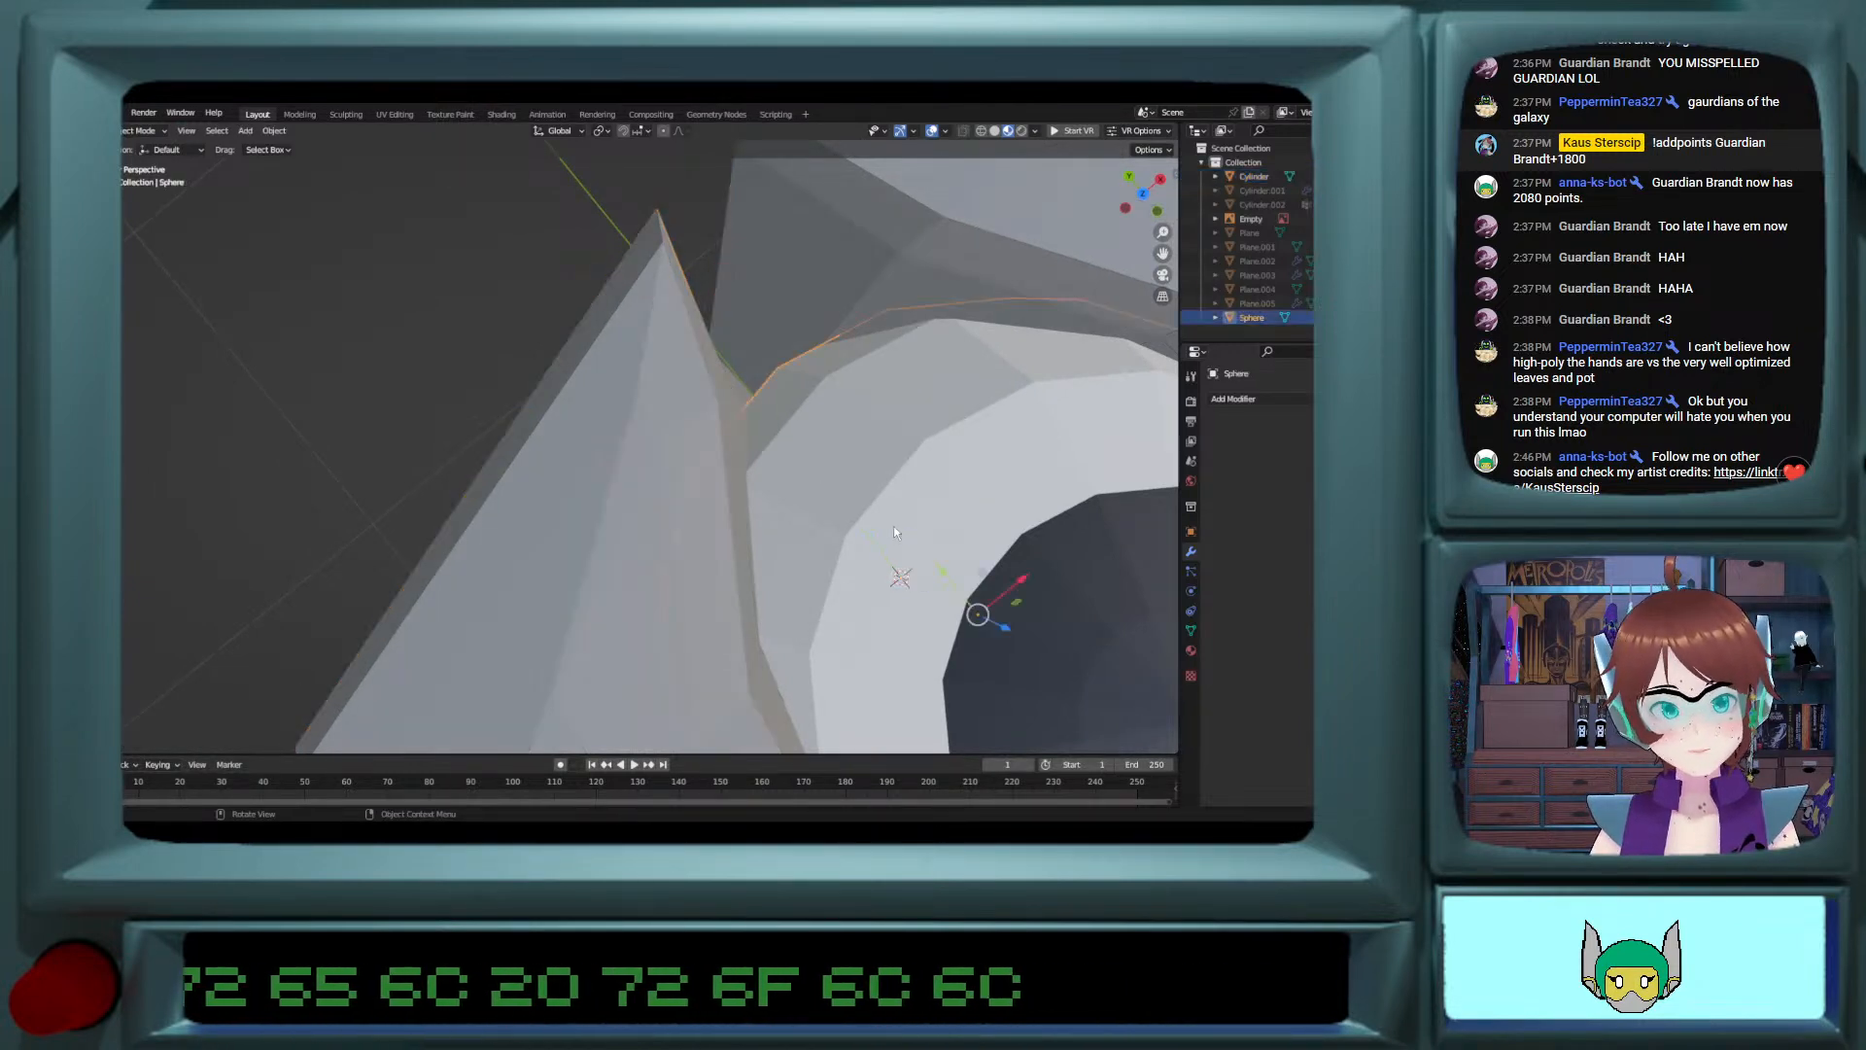
key(h)
click(767, 546)
key(Tab)
middle_drag(766, 545, 700, 413)
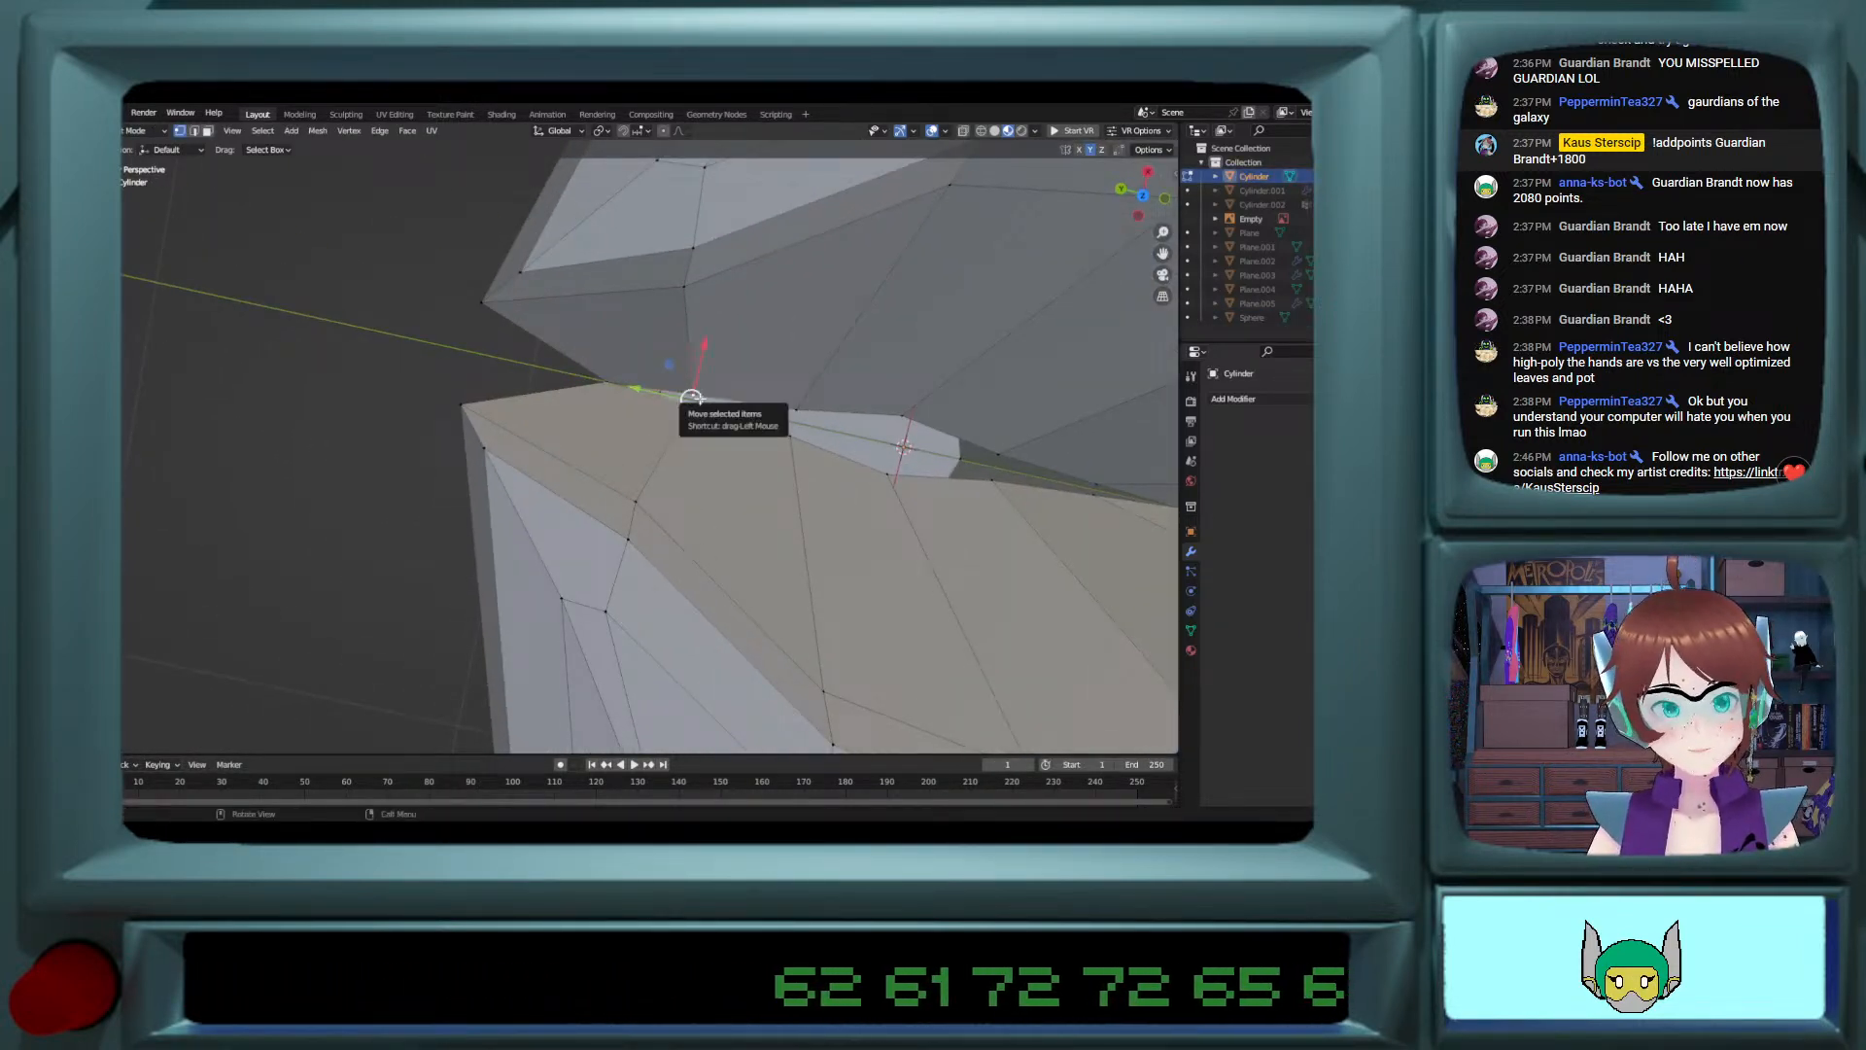
Step: Merge the first vertex pairs at their center along the open gap in the cylinder's inner seam, starting from the outer end
key(m)
click(702, 401)
click(792, 436)
shift+click(802, 410)
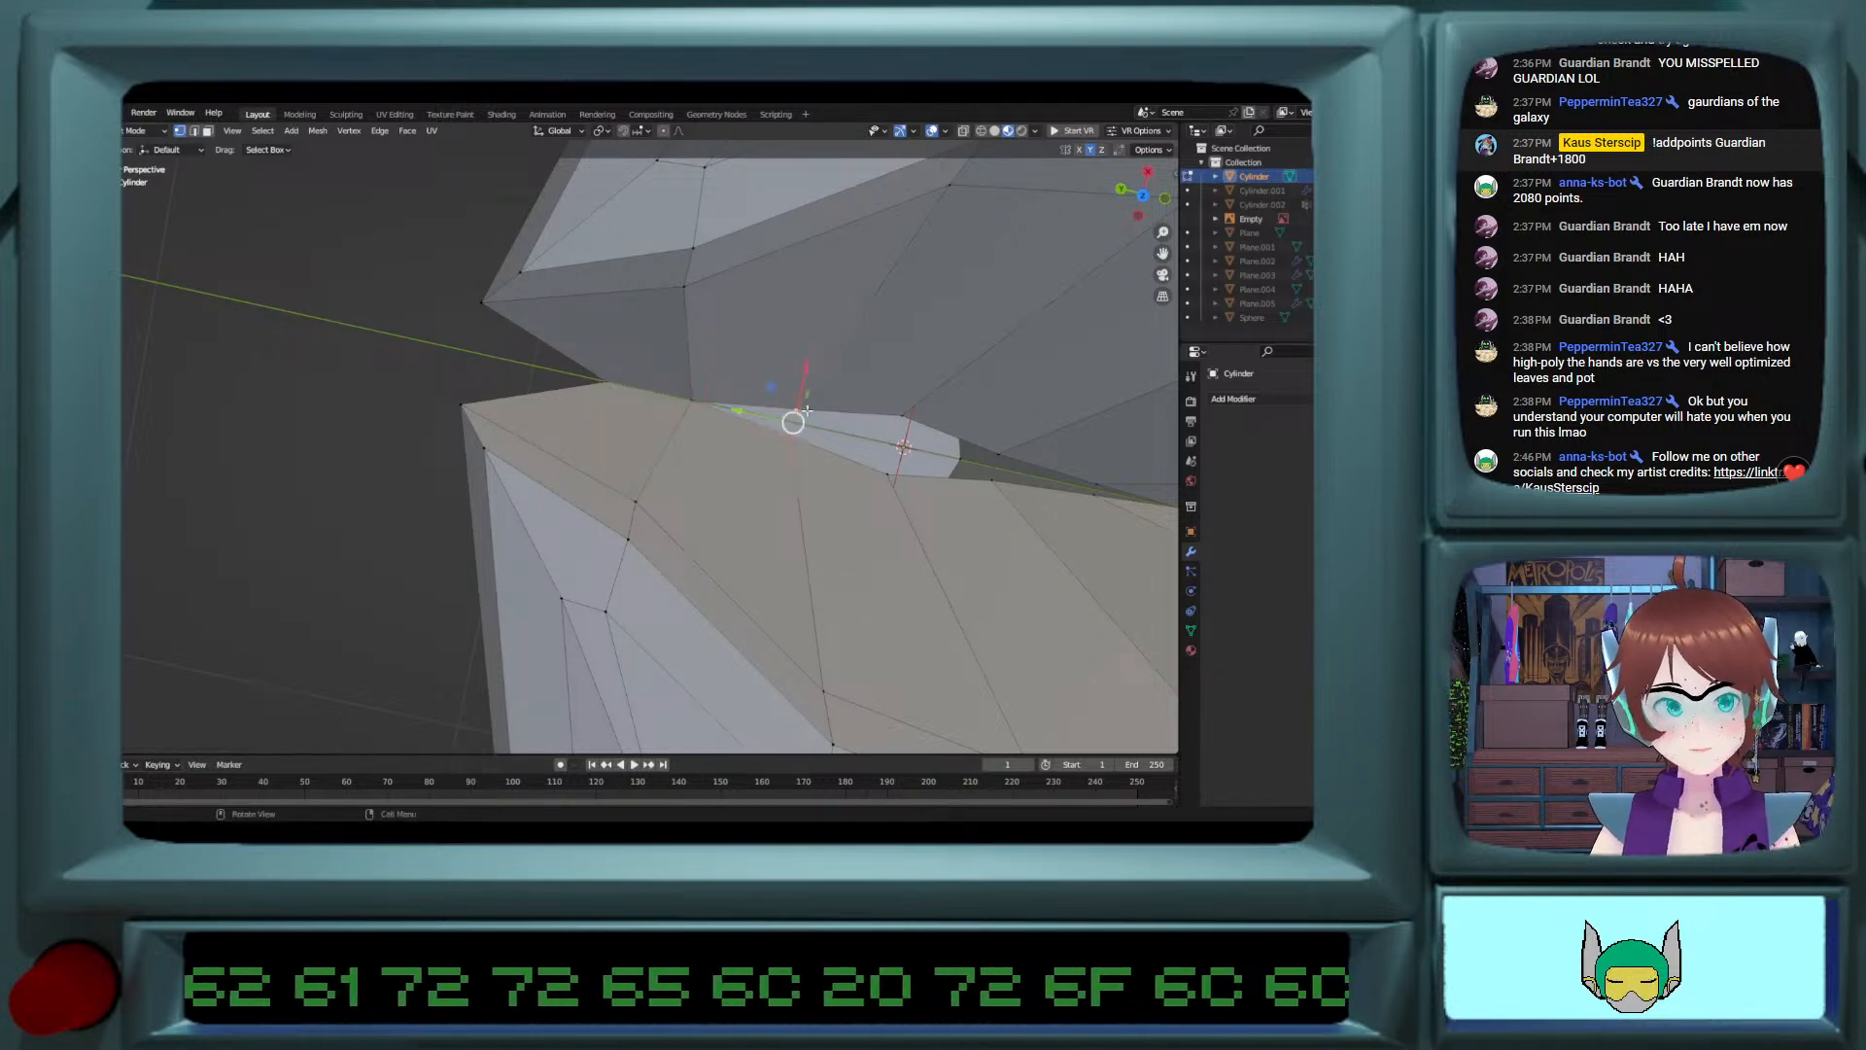
key(m)
click(807, 413)
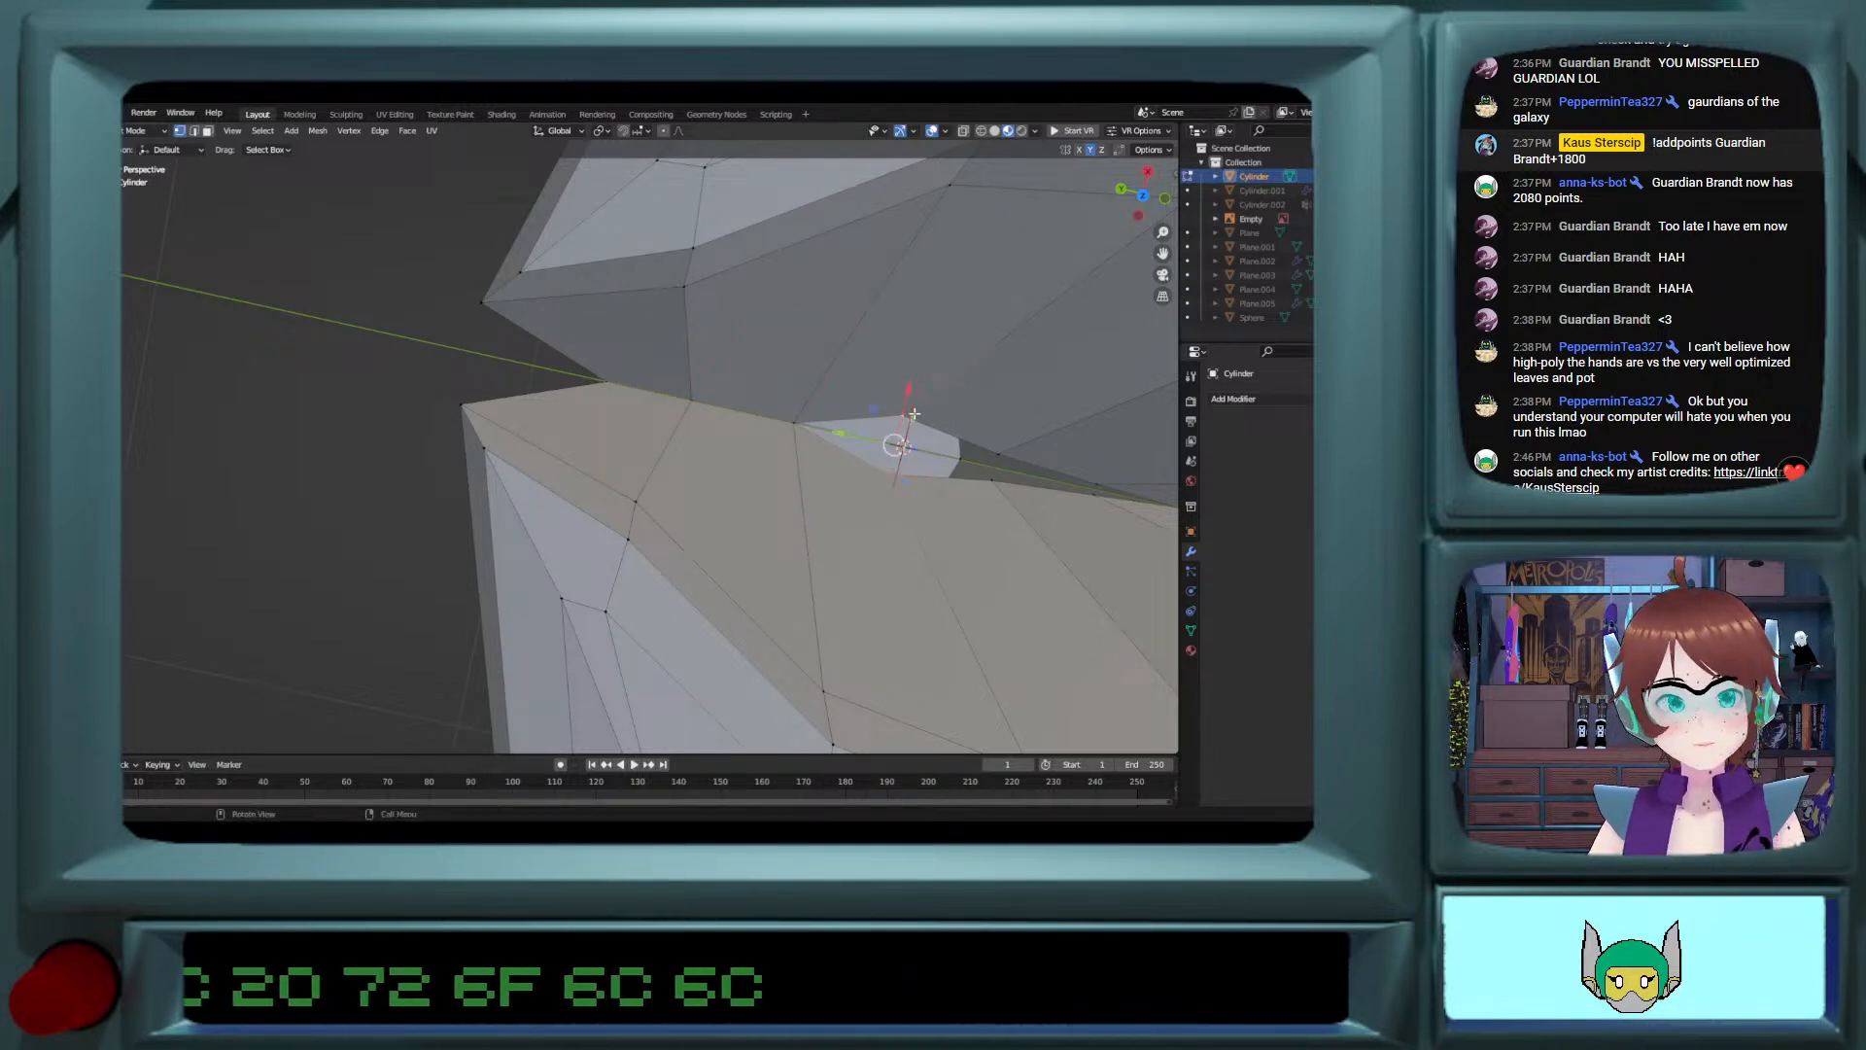
key(m)
click(904, 410)
Step: Merge the remaining two vertex pairs at center to close the rest of the inner seam gap
key(KP_Decimal)
click(771, 484)
shift+click(780, 457)
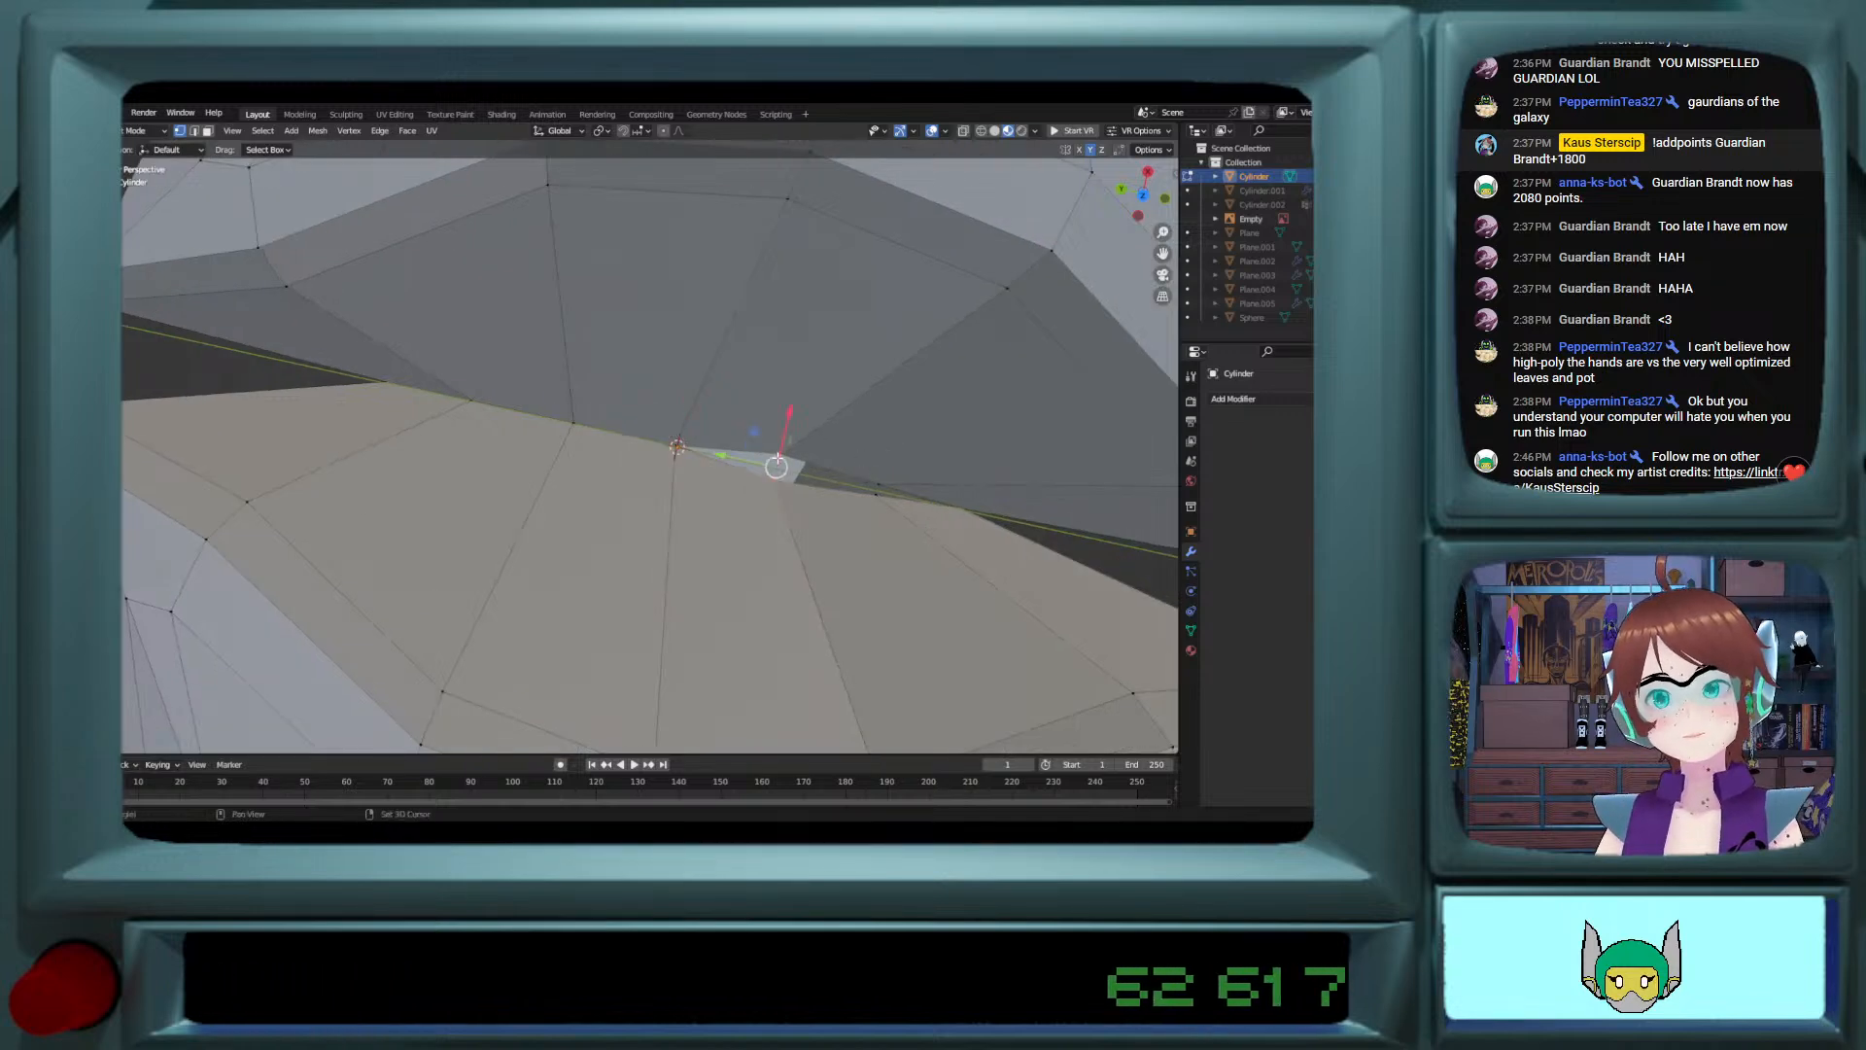
key(m)
click(781, 459)
click(877, 486)
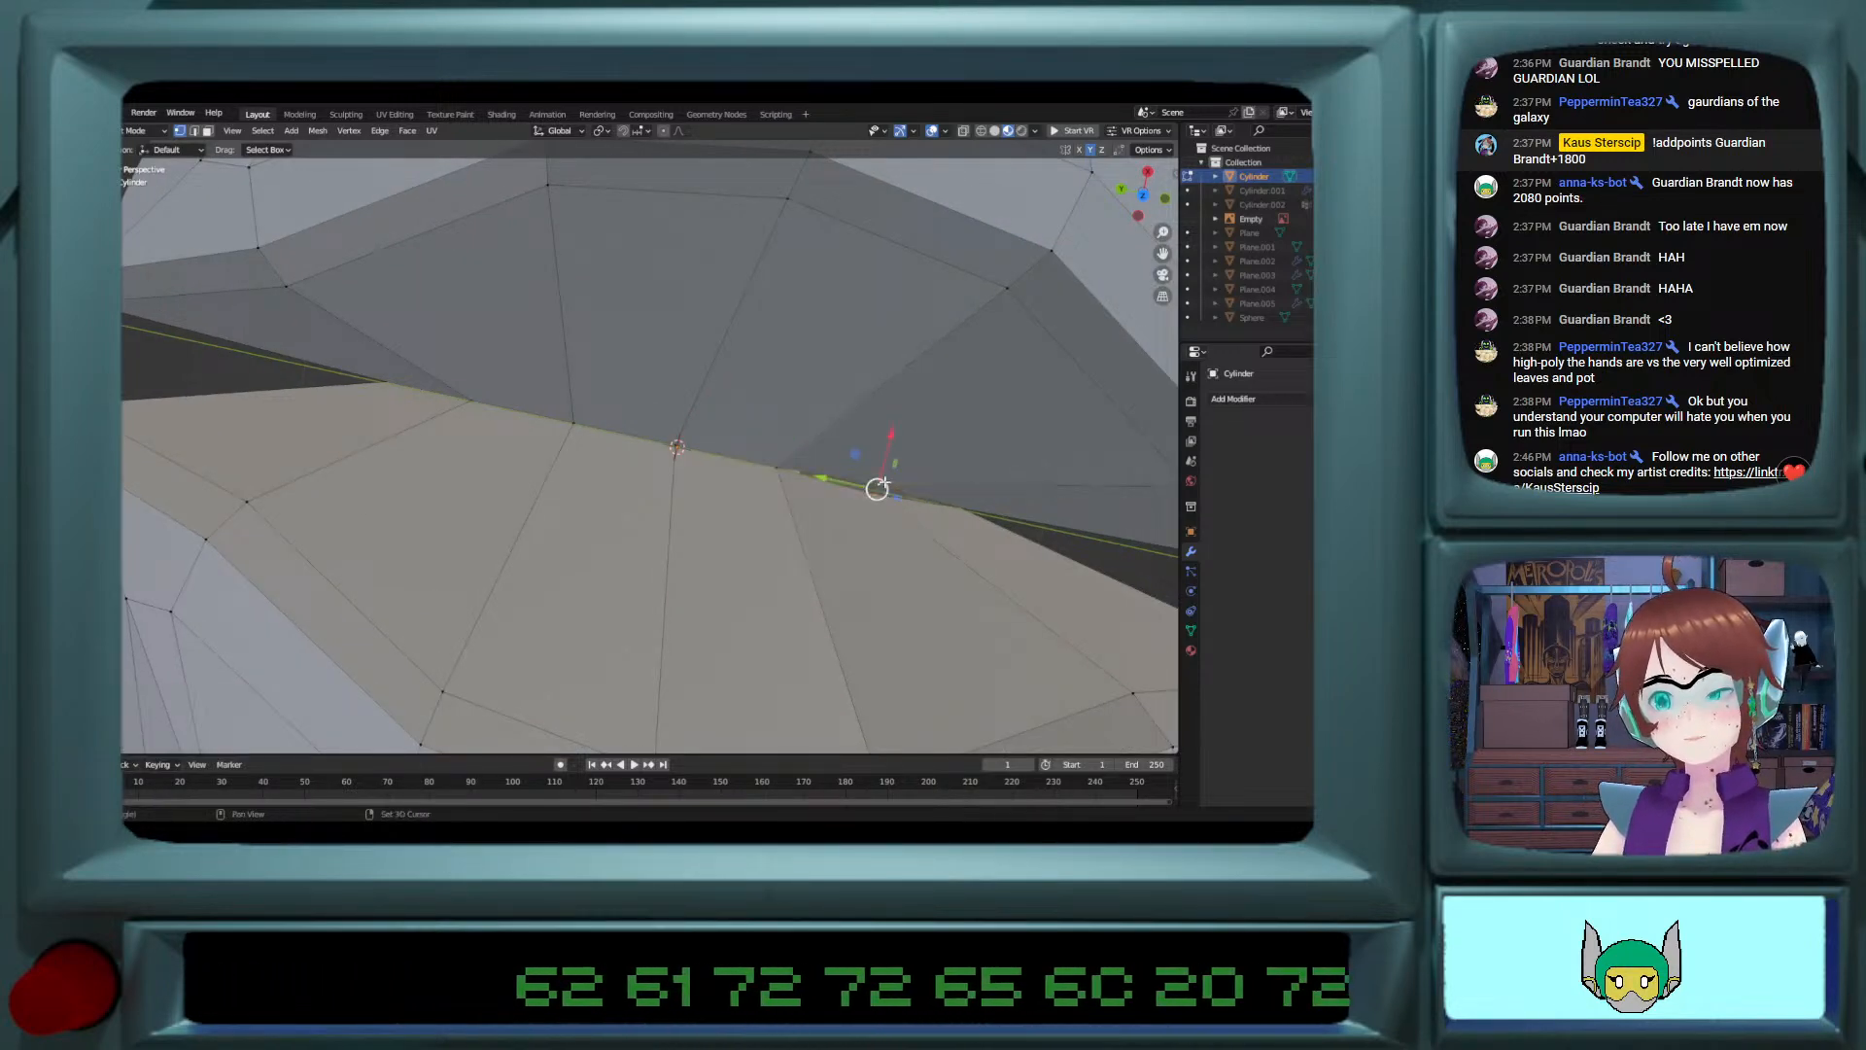
key(m)
click(886, 483)
middle_drag(887, 483, 818, 447)
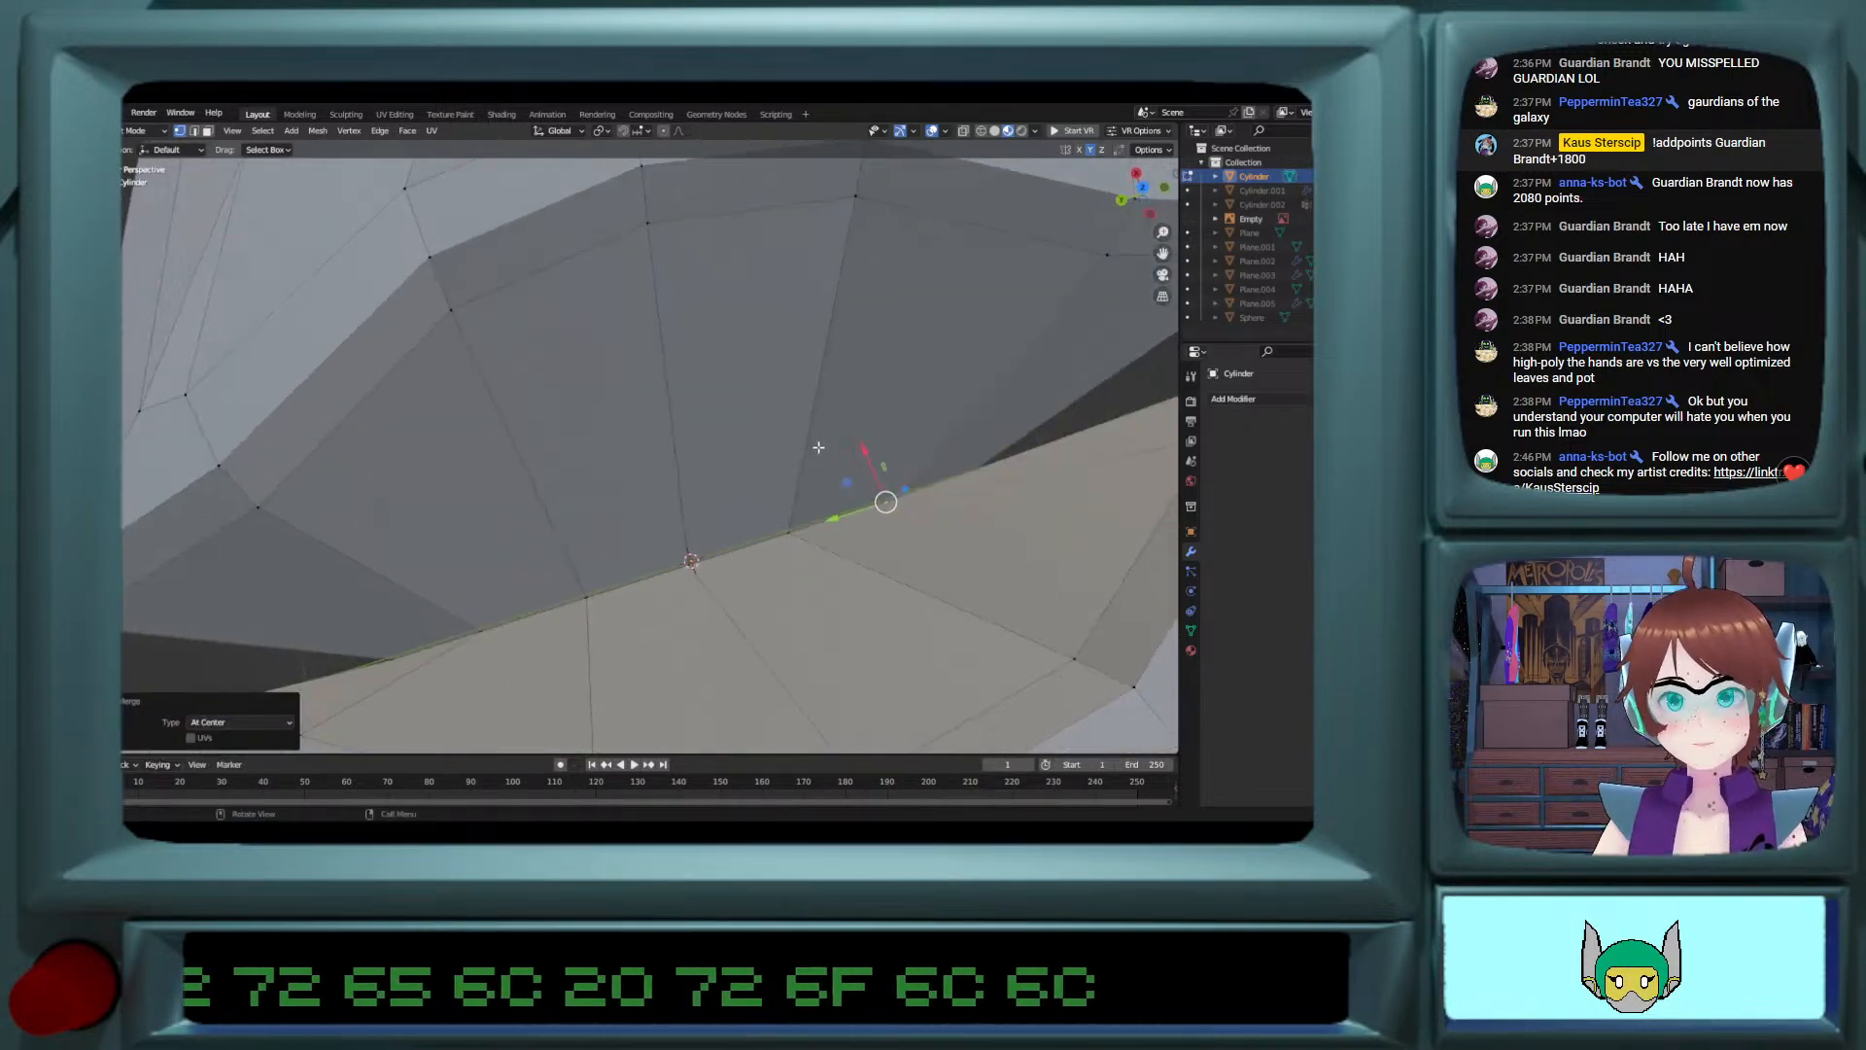
Step: Leave mesh editing of the cylinder and reveal all hidden objects in the scene
scroll(814, 449, down, 6)
key(Tab)
key(alt+h)
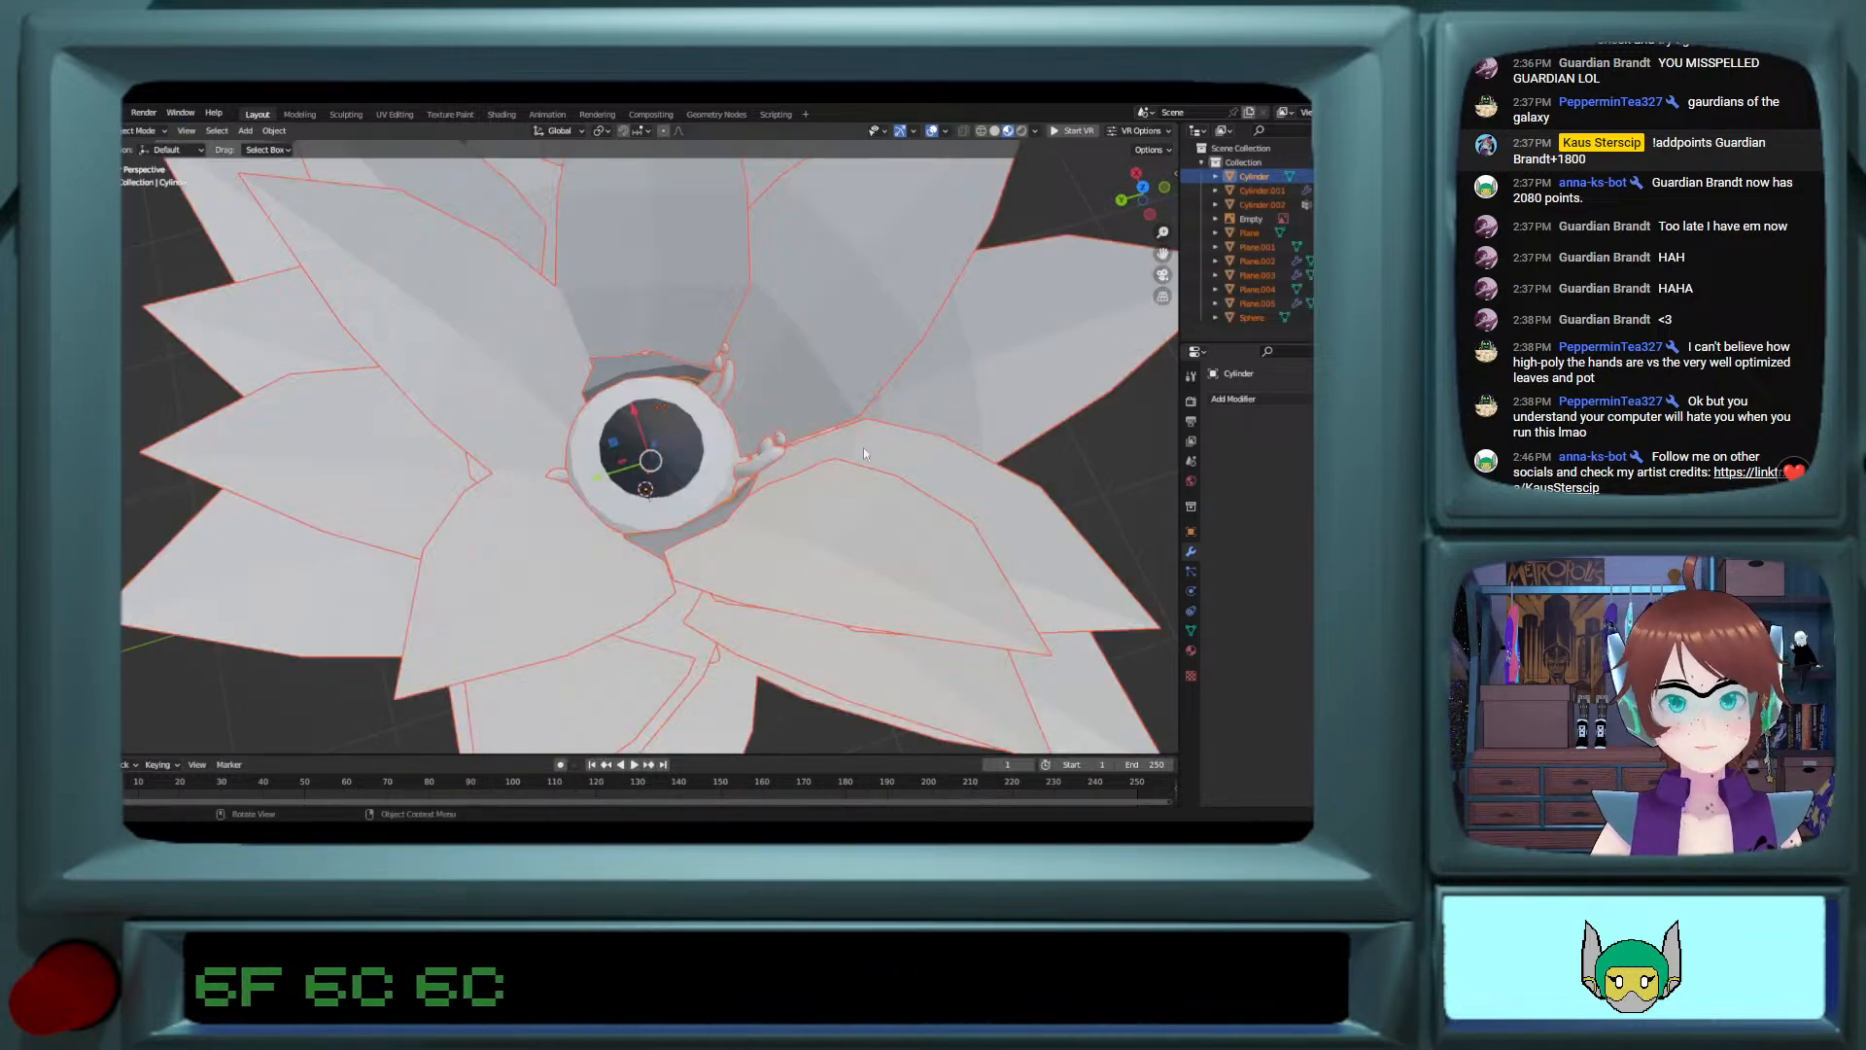
scroll(863, 447, down, 3)
middle_drag(760, 429, 778, 513)
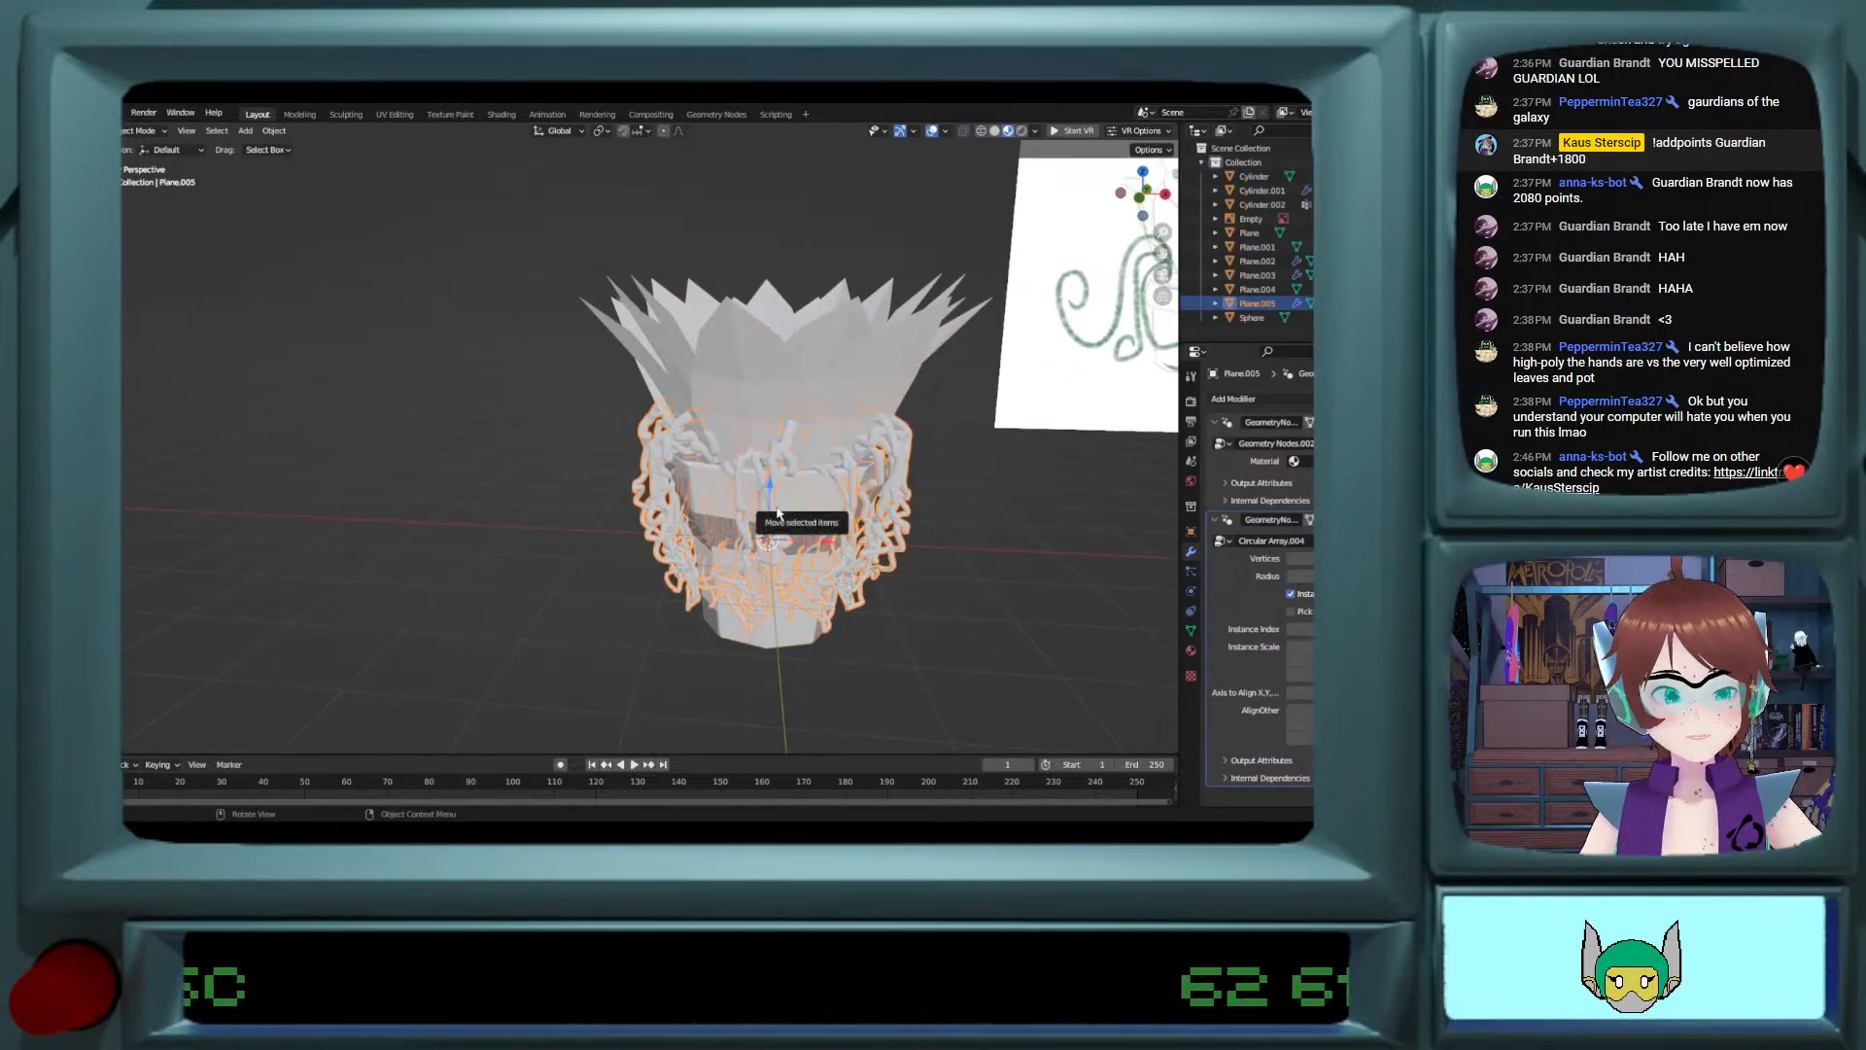
Step: Hide the front vine array and the outer petal rings that cover the eye and pot
click(774, 455)
key(h)
click(793, 389)
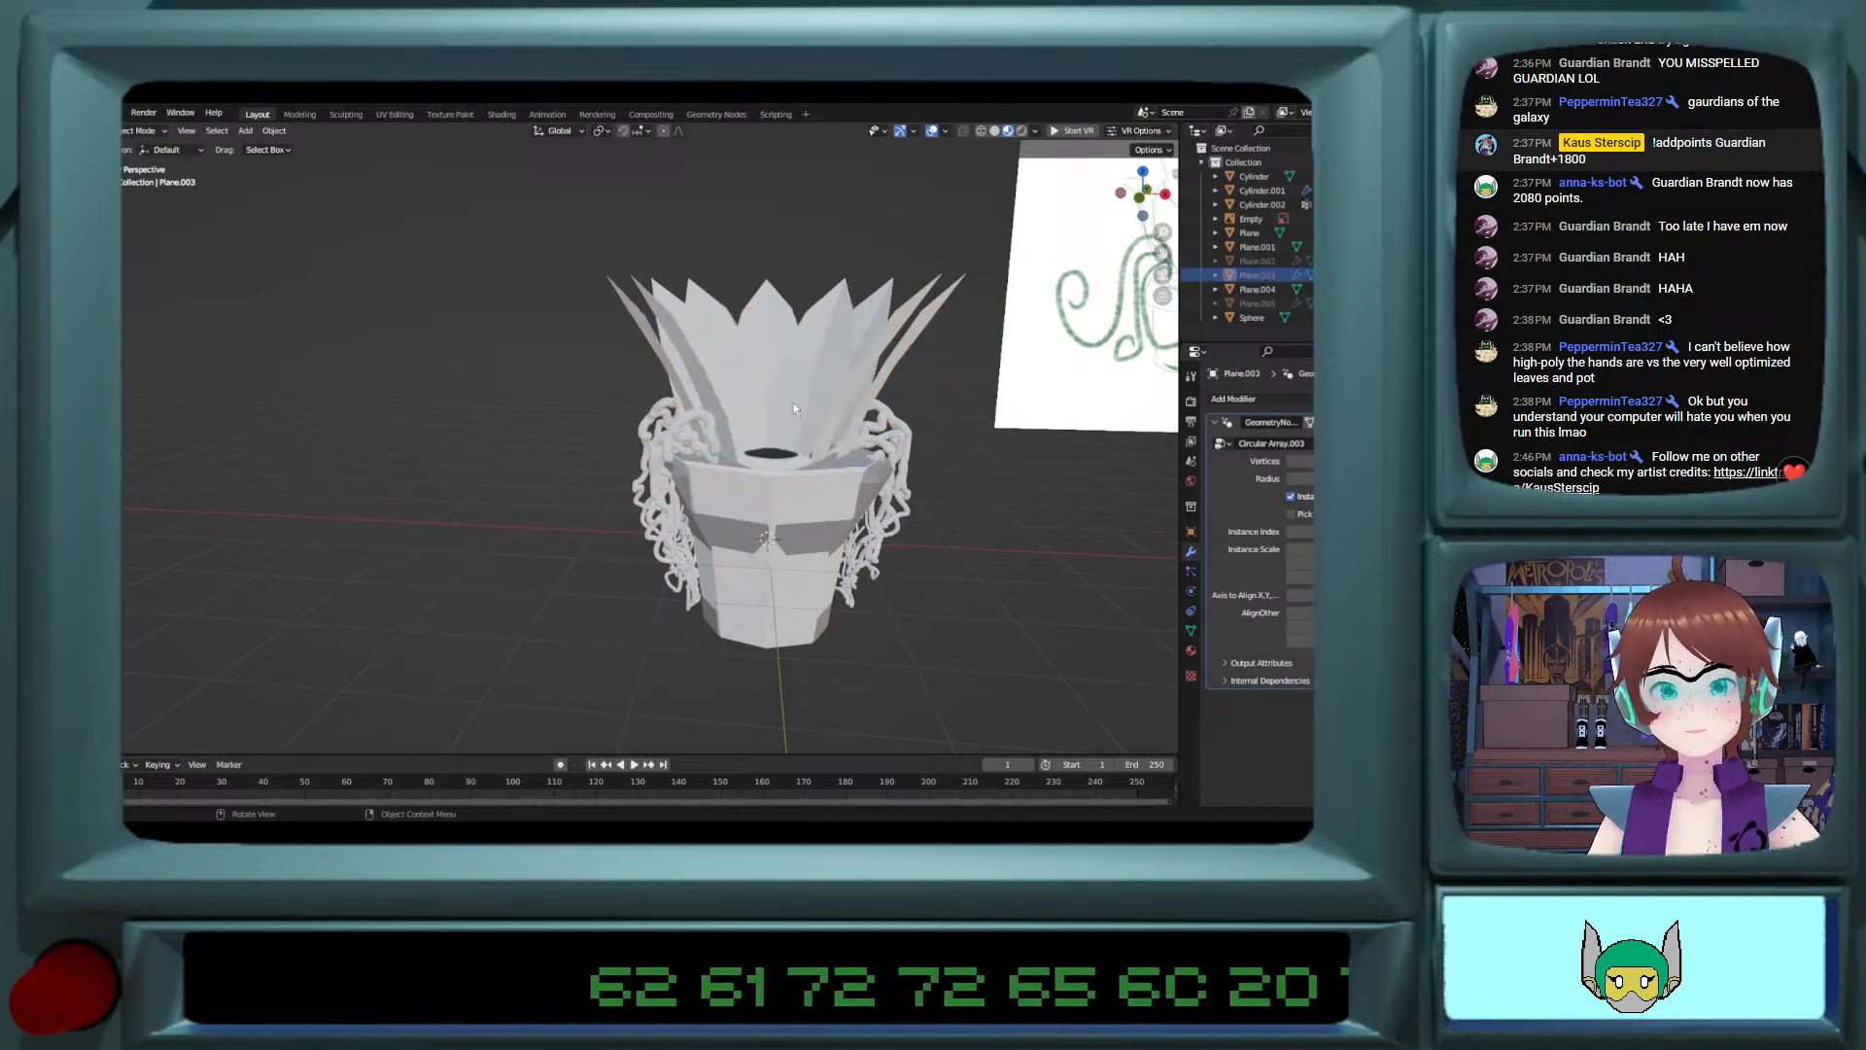
middle_drag(776, 523, 779, 534)
Step: Try hiding the edited cylinder, moving Cylinder.001 and the eye sphere out of the pot along Y, and joining them
click(812, 467)
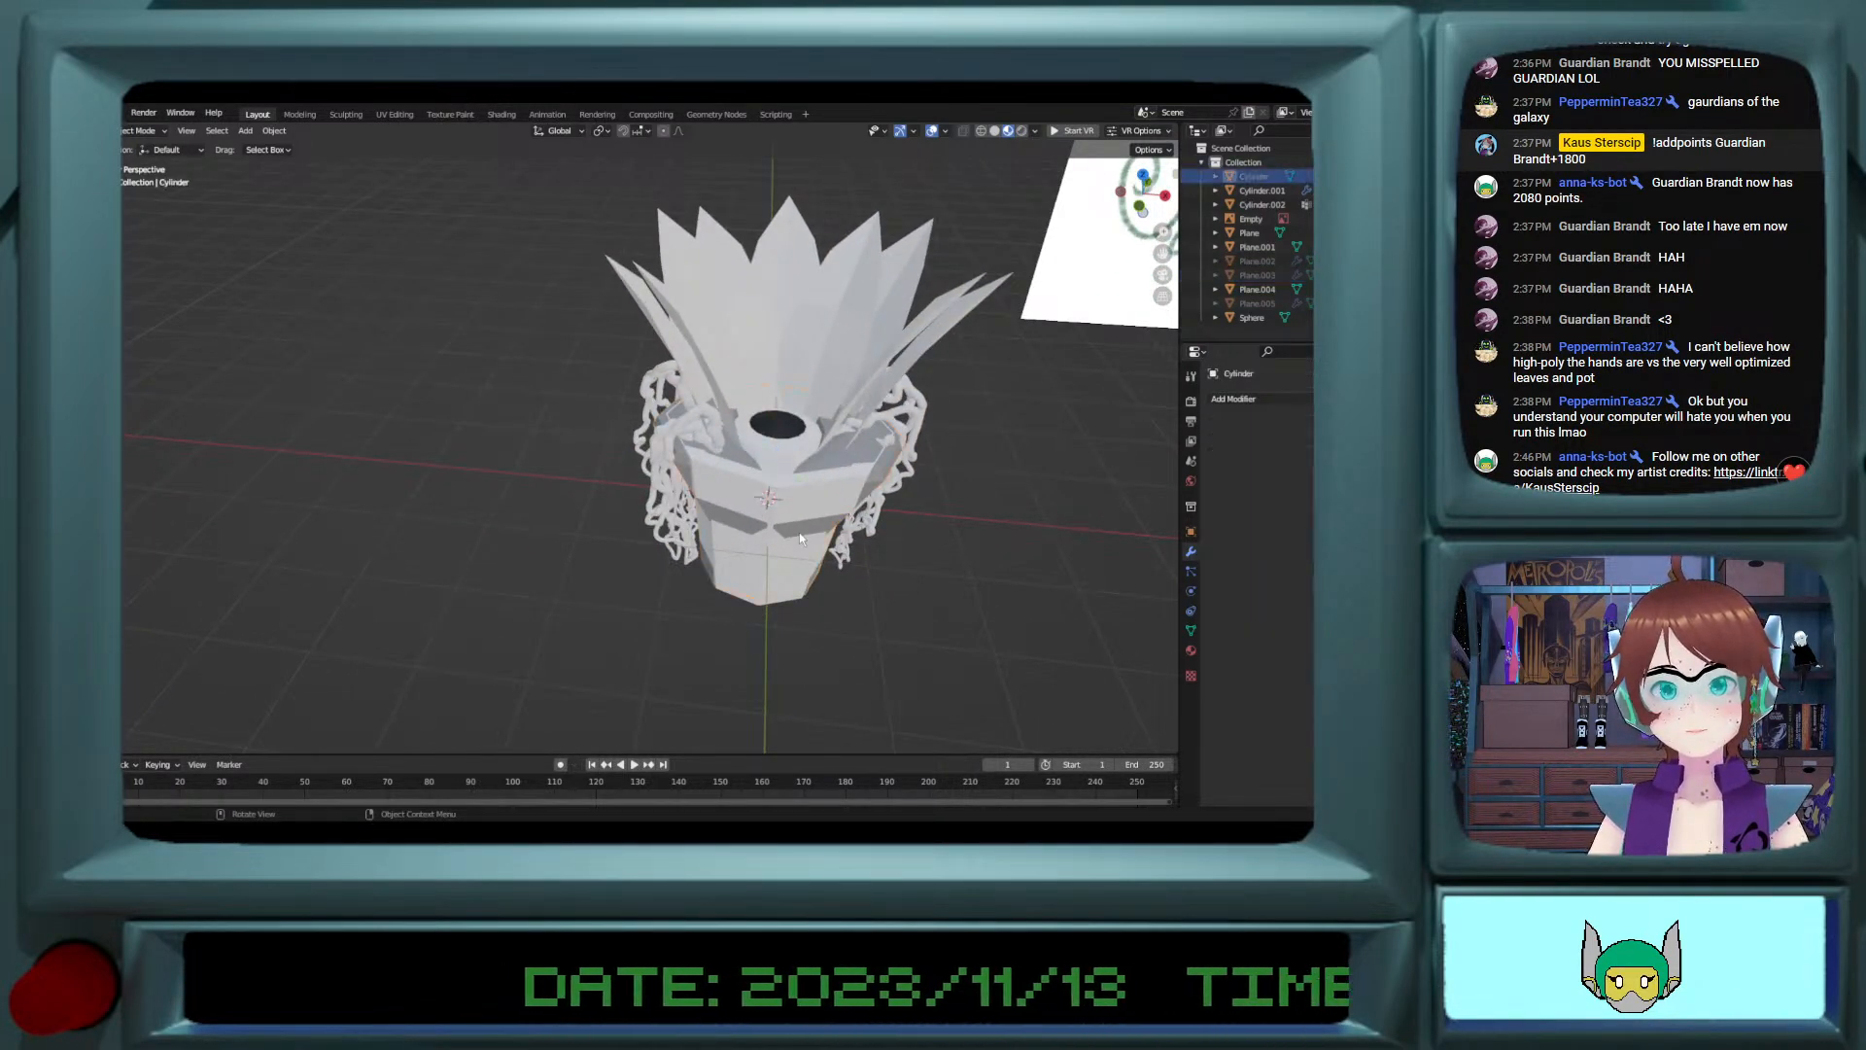
click(812, 467)
shift+click(777, 447)
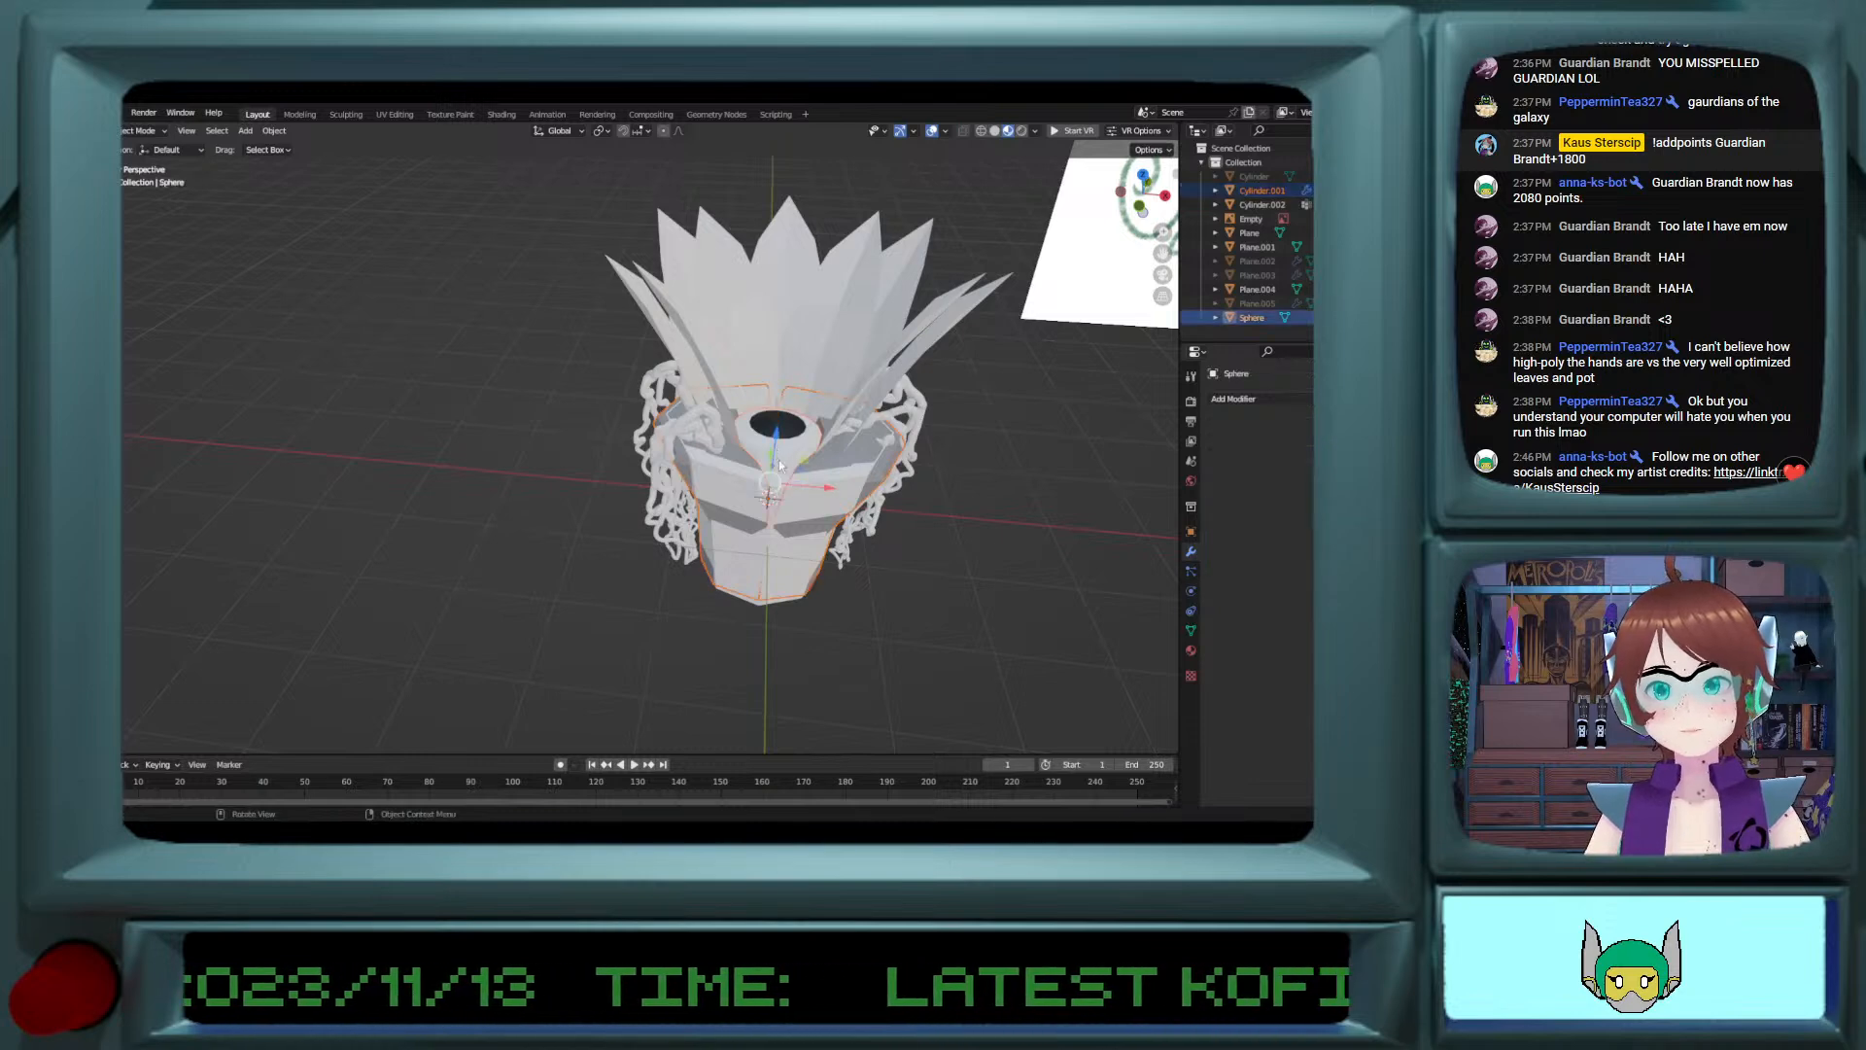
middle_drag(779, 458, 802, 496)
drag(754, 451, 780, 587)
middle_drag(782, 589, 884, 583)
drag(685, 599, 729, 619)
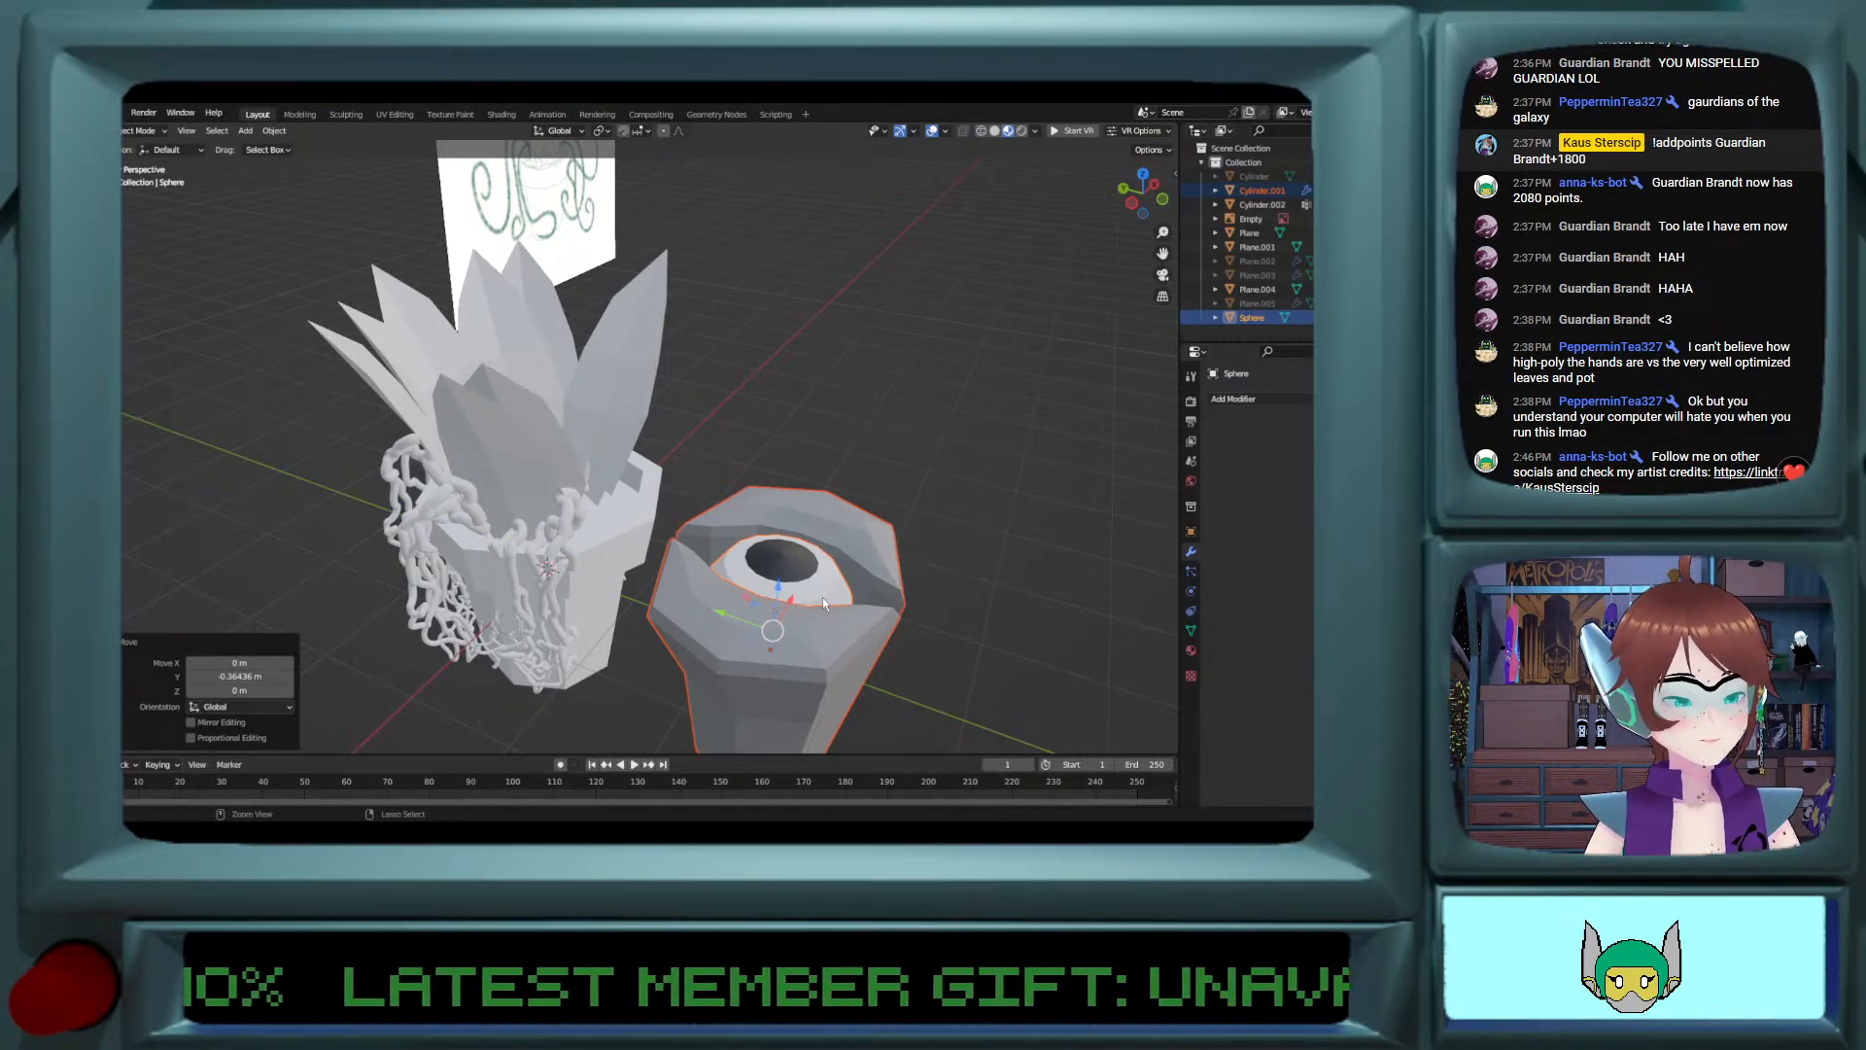
key(ctrl+j)
key(ctrl+z)
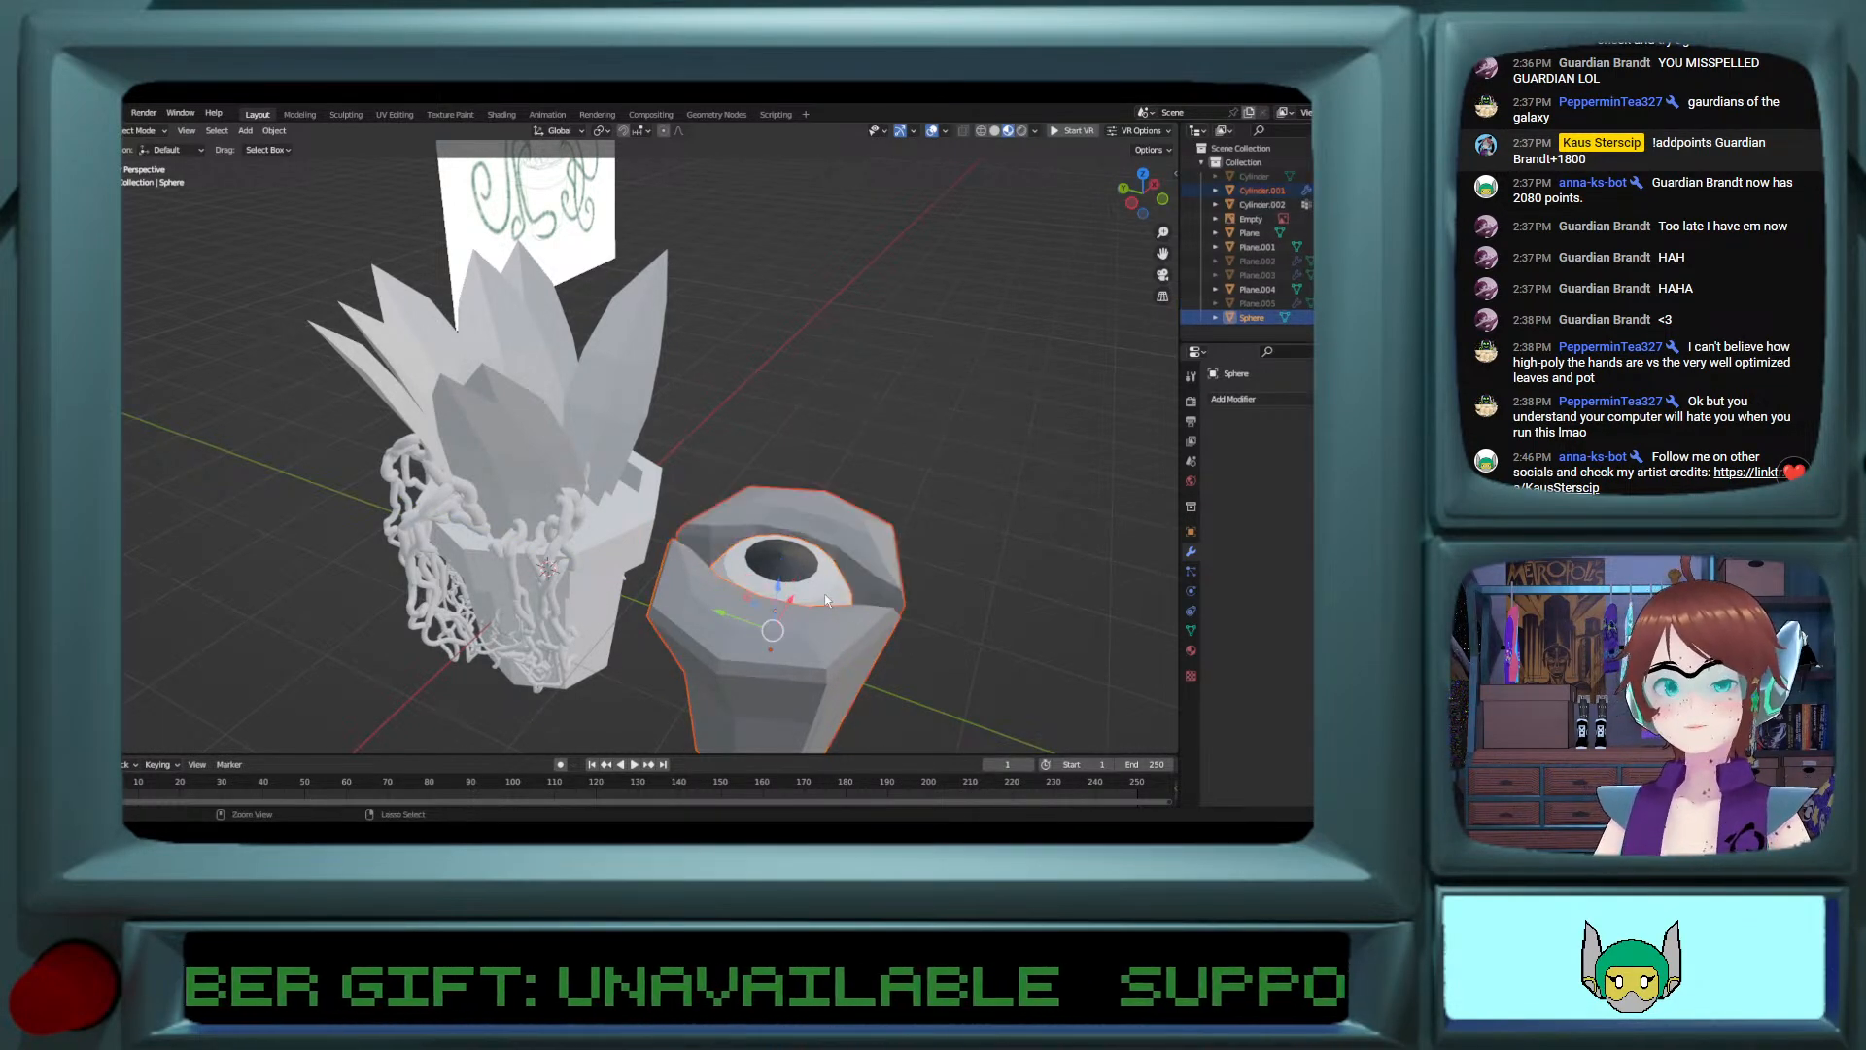
Step: Undo the move of Cylinder.001 and the eye sphere and the hiding of the edited cylinder
middle_drag(850, 587, 913, 550)
click(863, 616)
shift+click(913, 552)
key(ctrl+z)
key(ctrl+z)
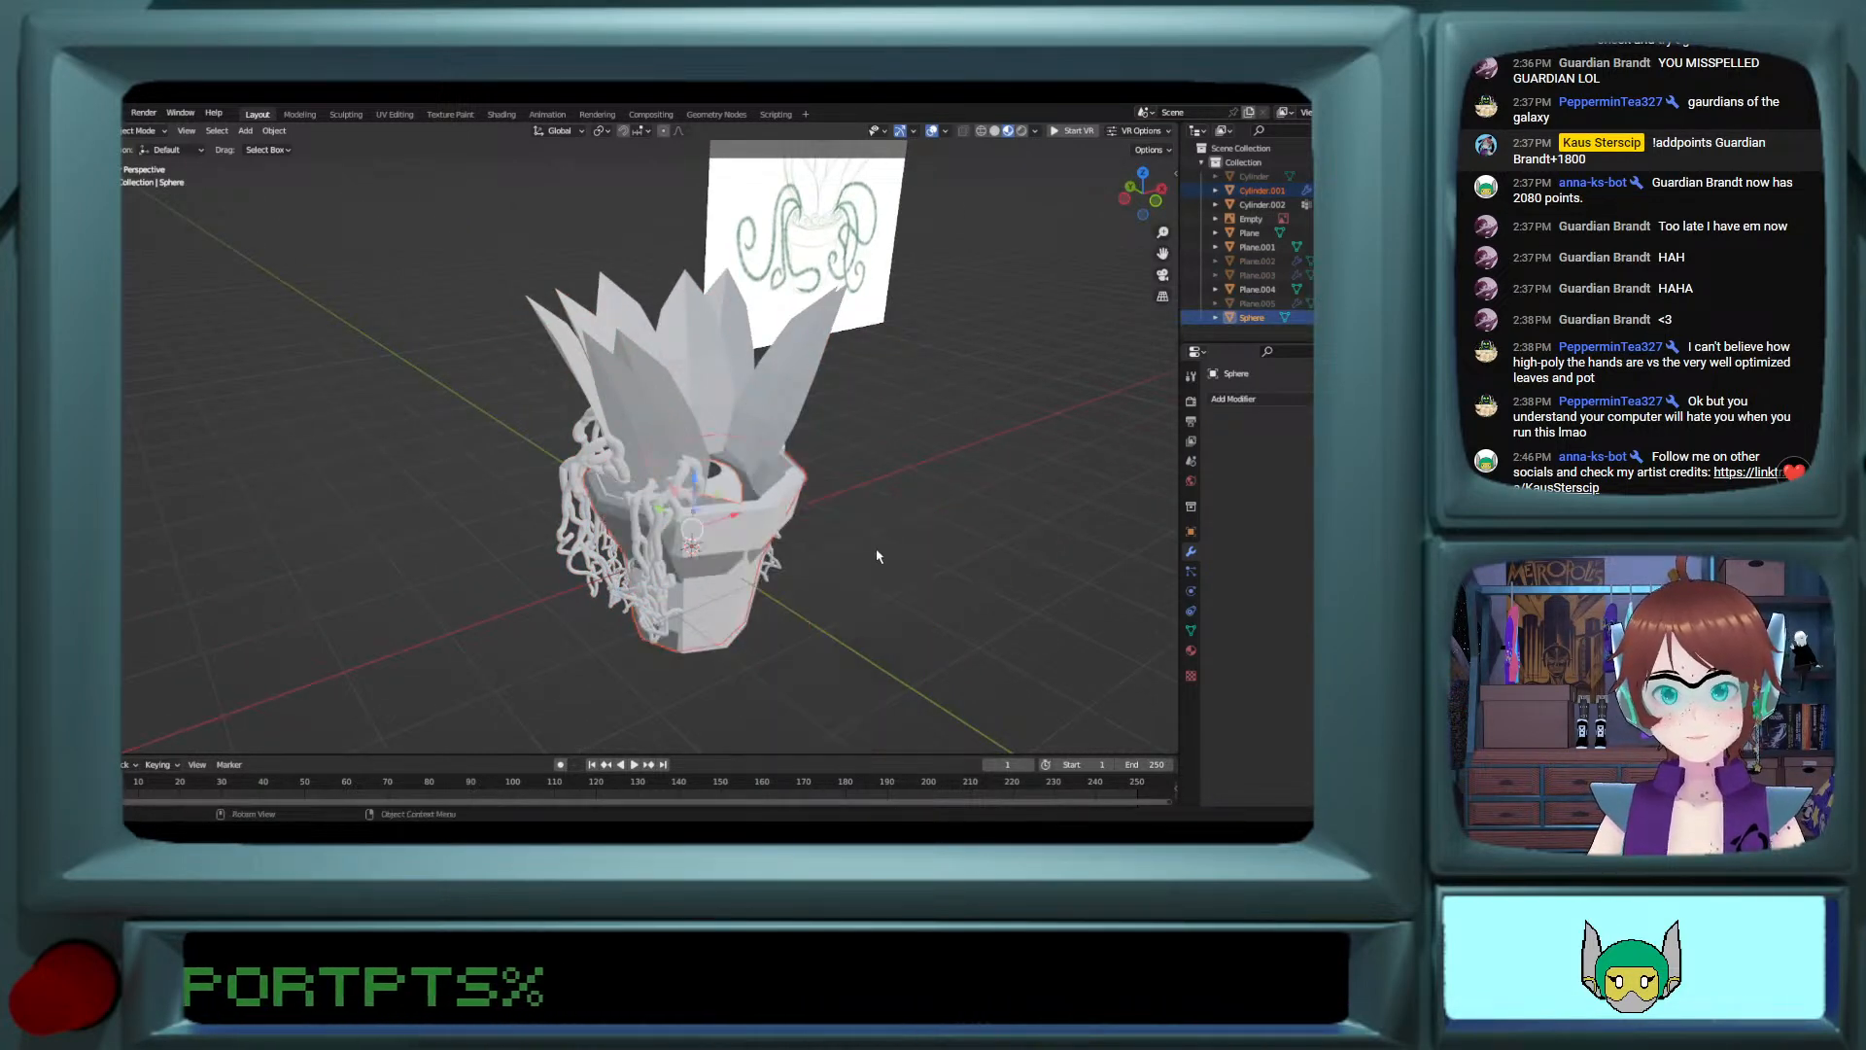
key(ctrl+z)
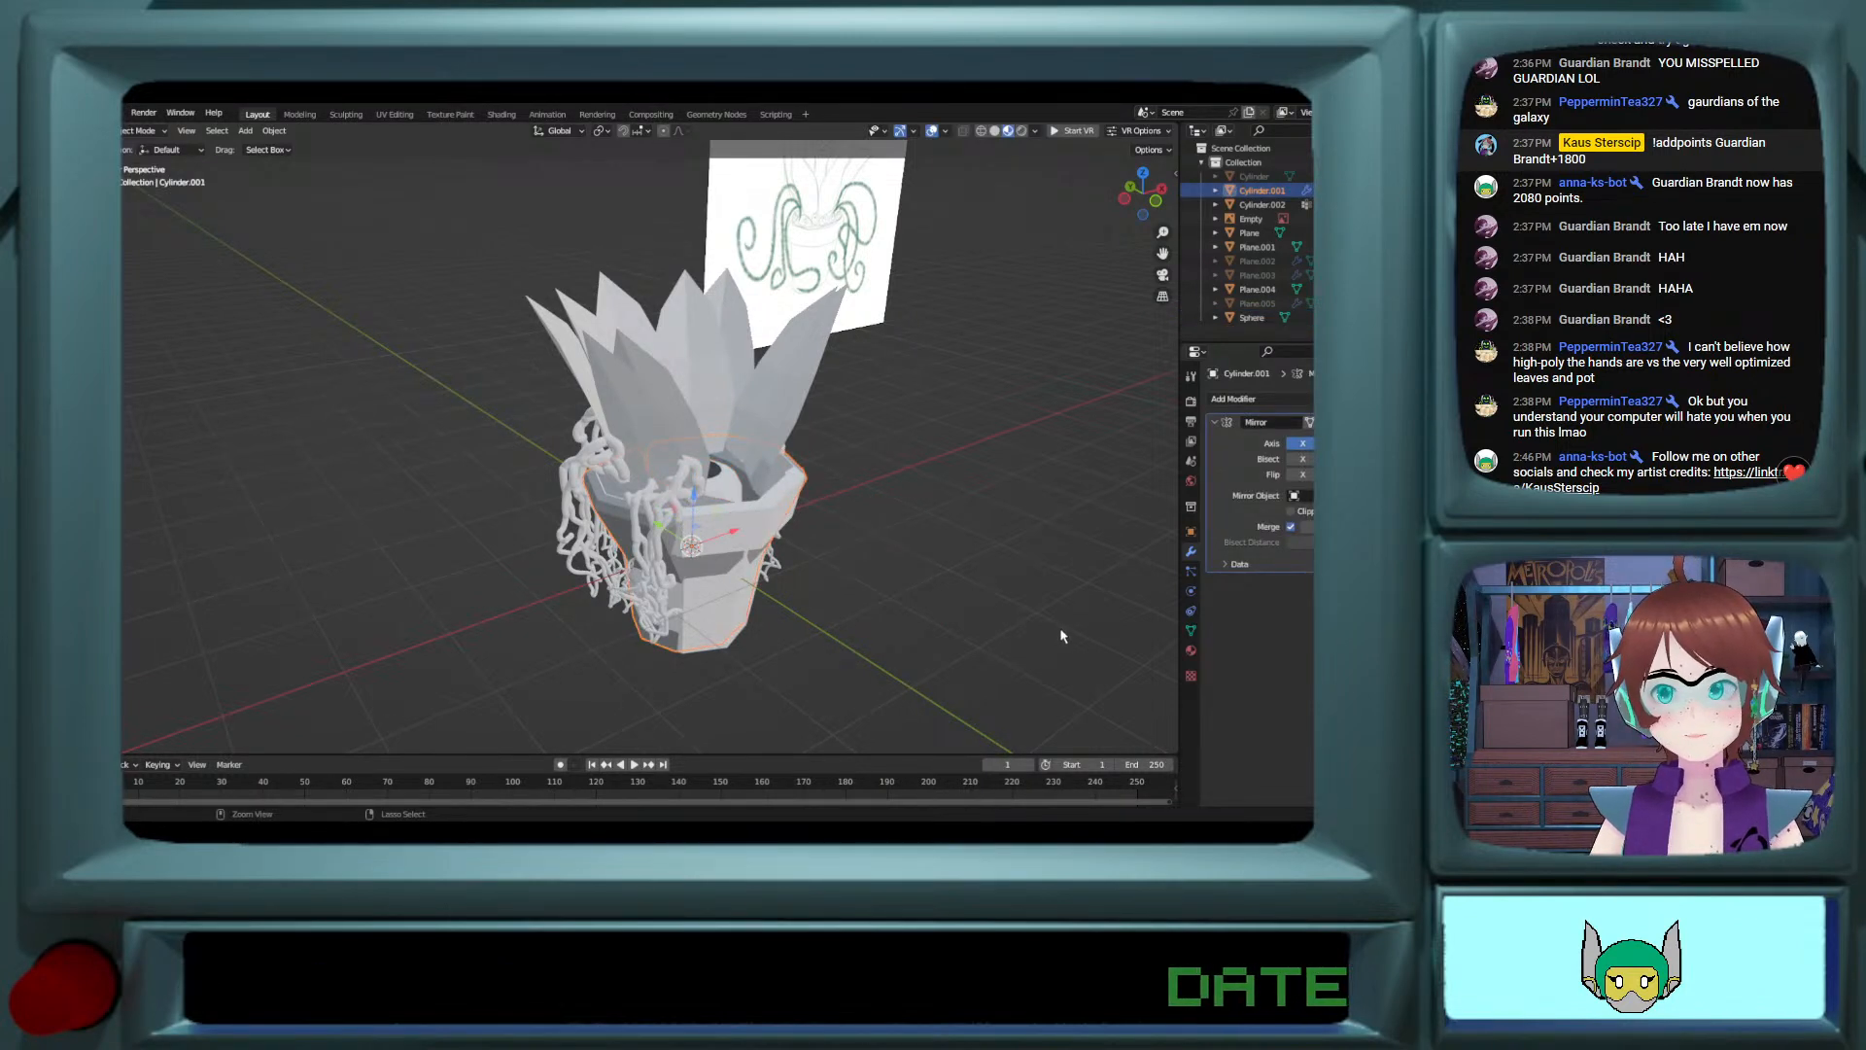
key(ctrl+z)
middle_drag(672, 569, 698, 572)
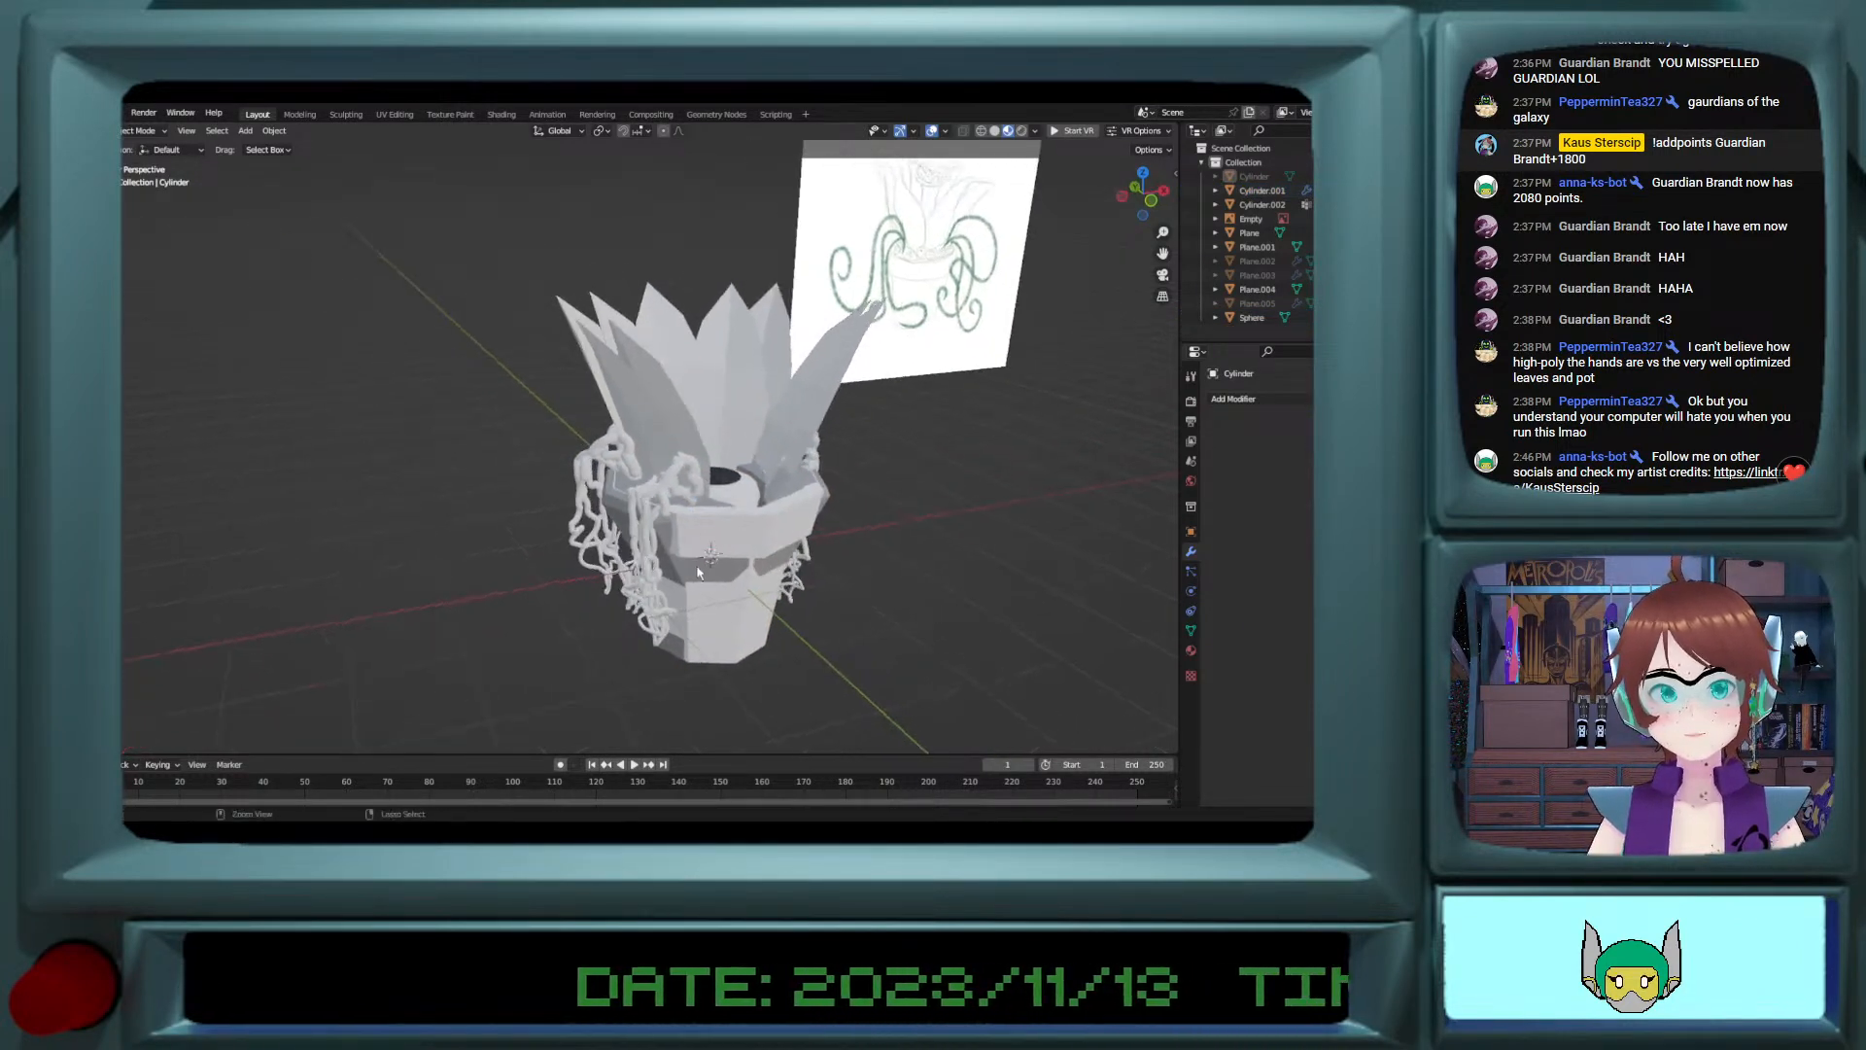
key(ctrl+z)
key(ctrl+z)
Step: Move the edited cylinder together with the eye sphere -2.063 m along Y, out of the pot
click(777, 570)
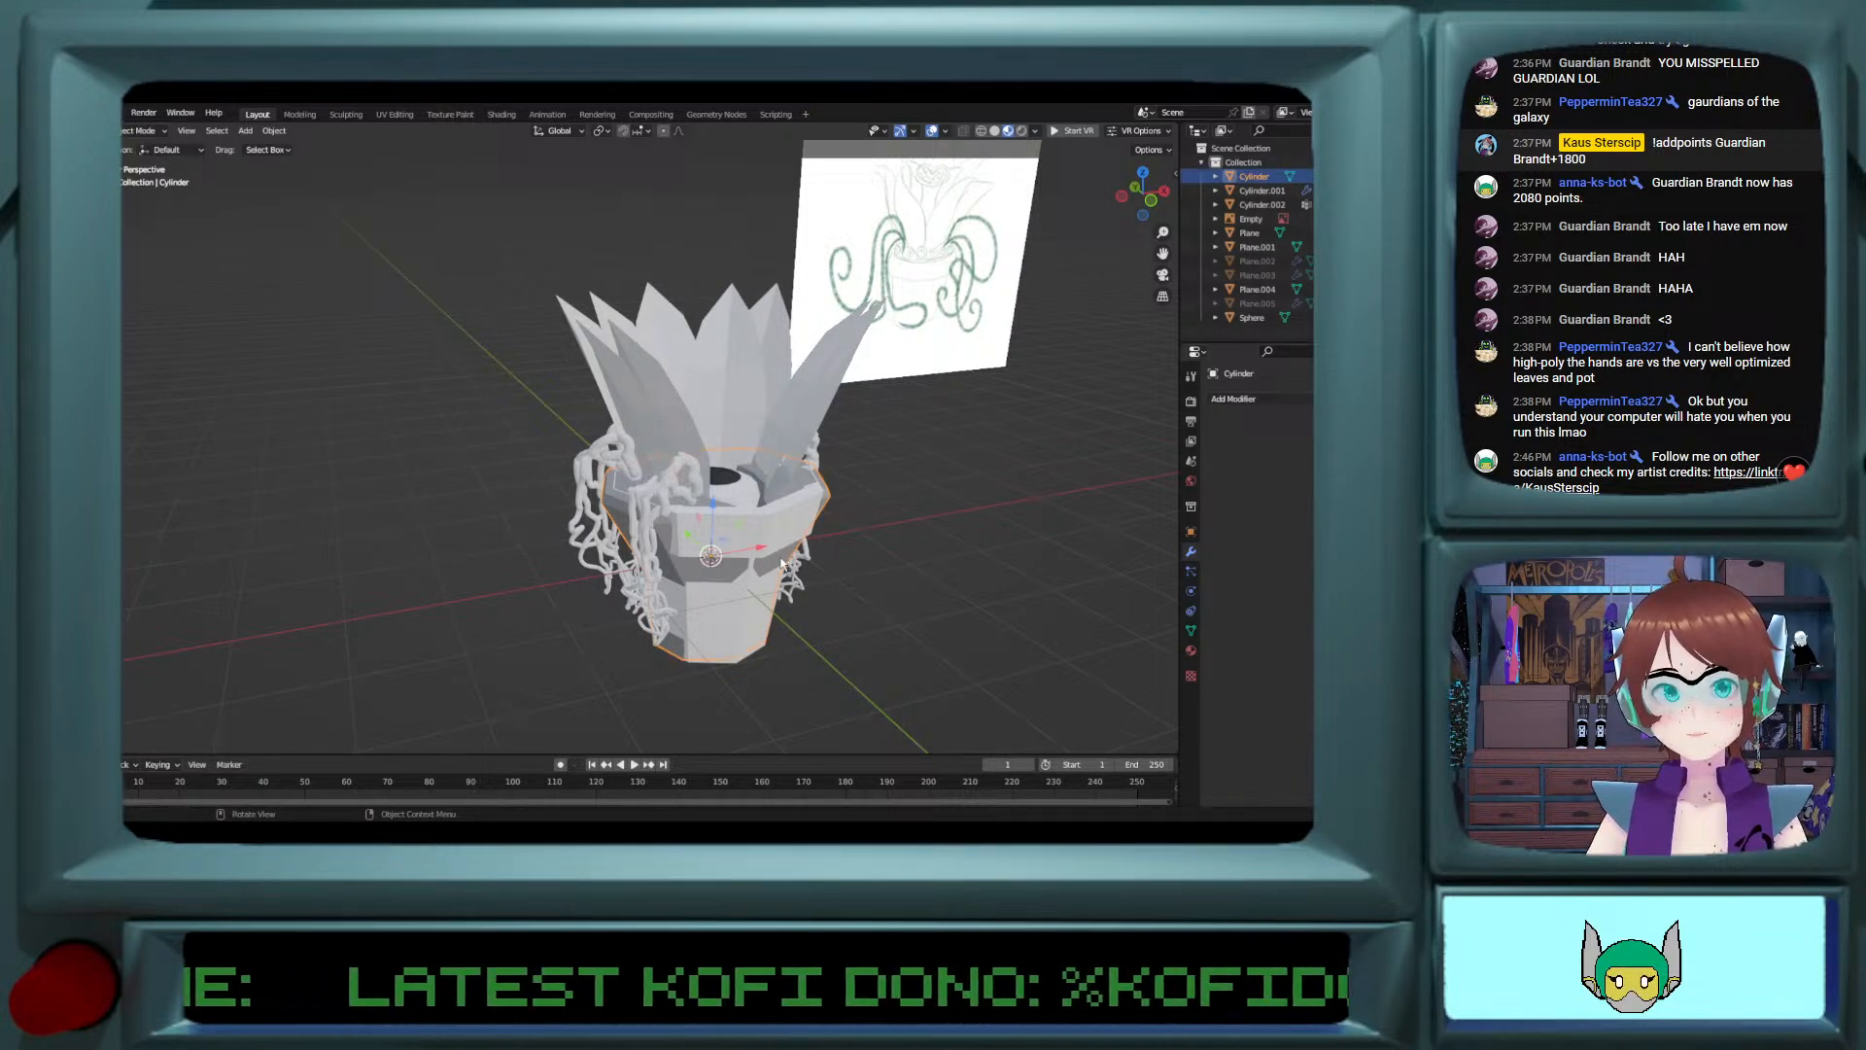
drag(700, 540, 767, 634)
key(ctrl+z)
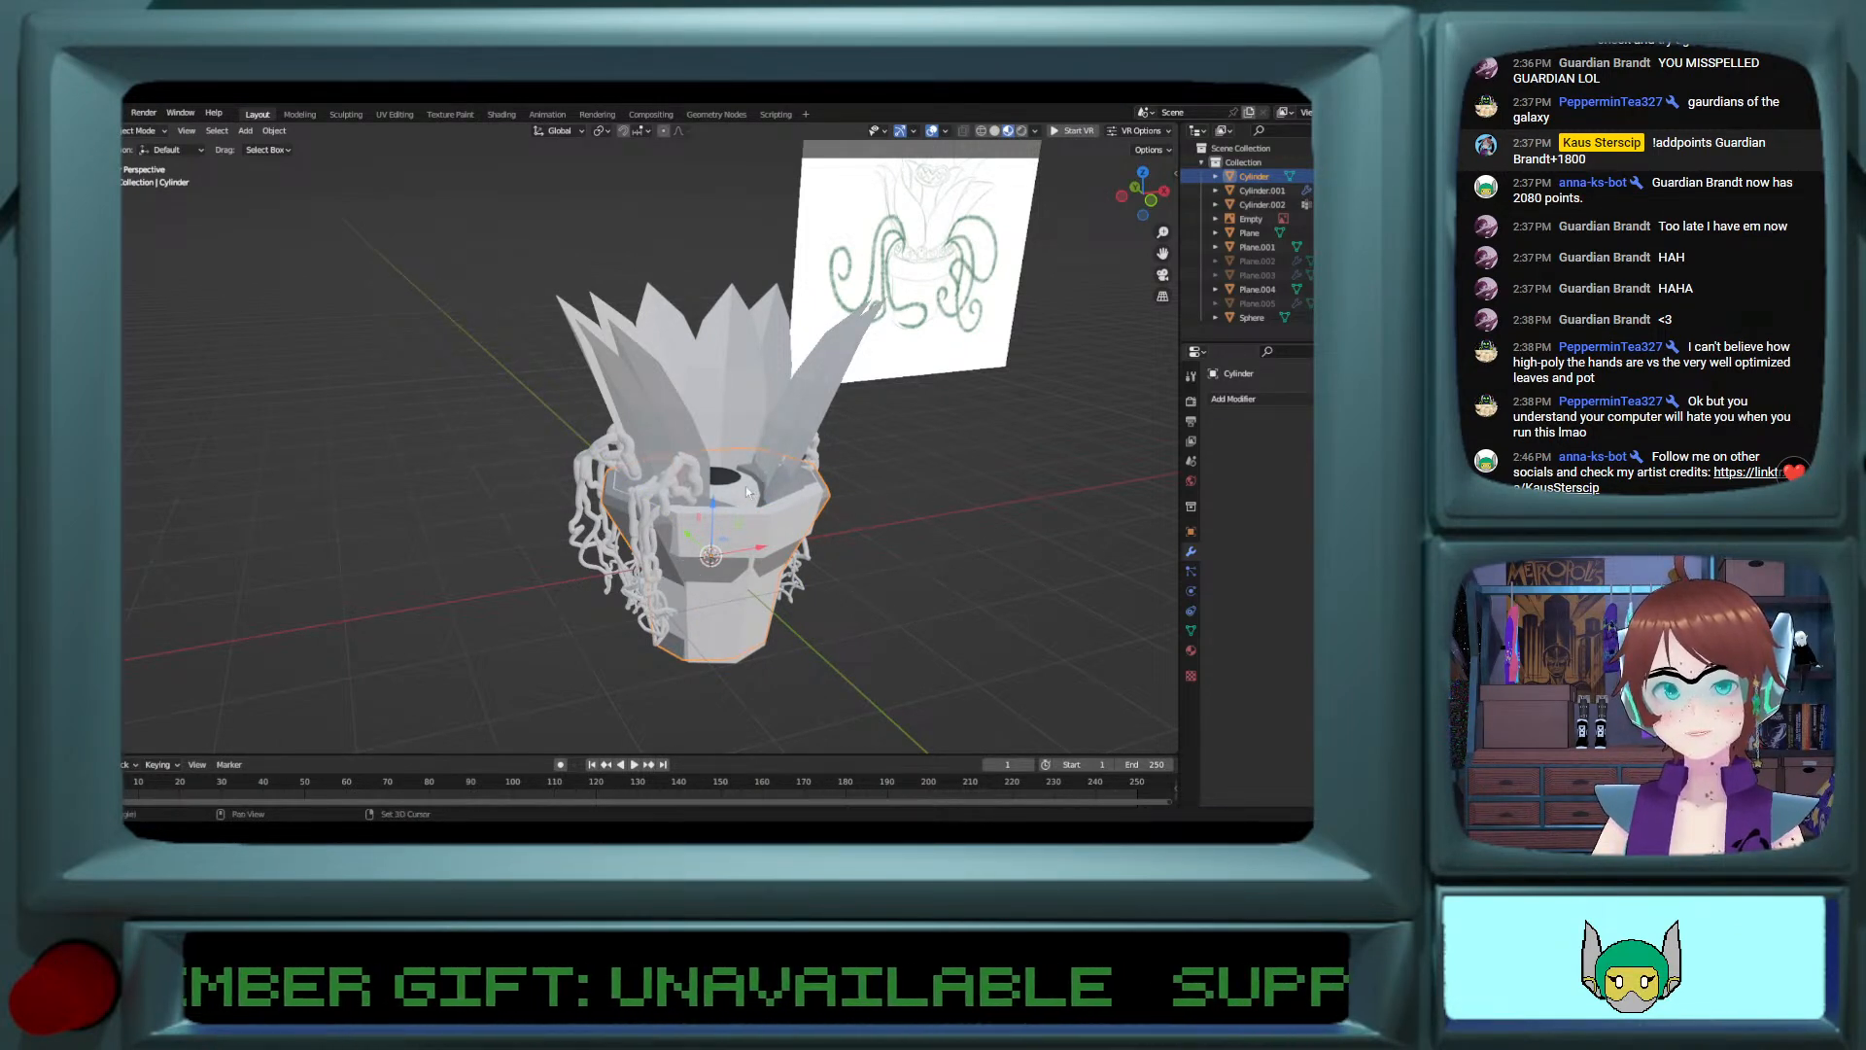
shift+click(736, 530)
drag(692, 526, 681, 574)
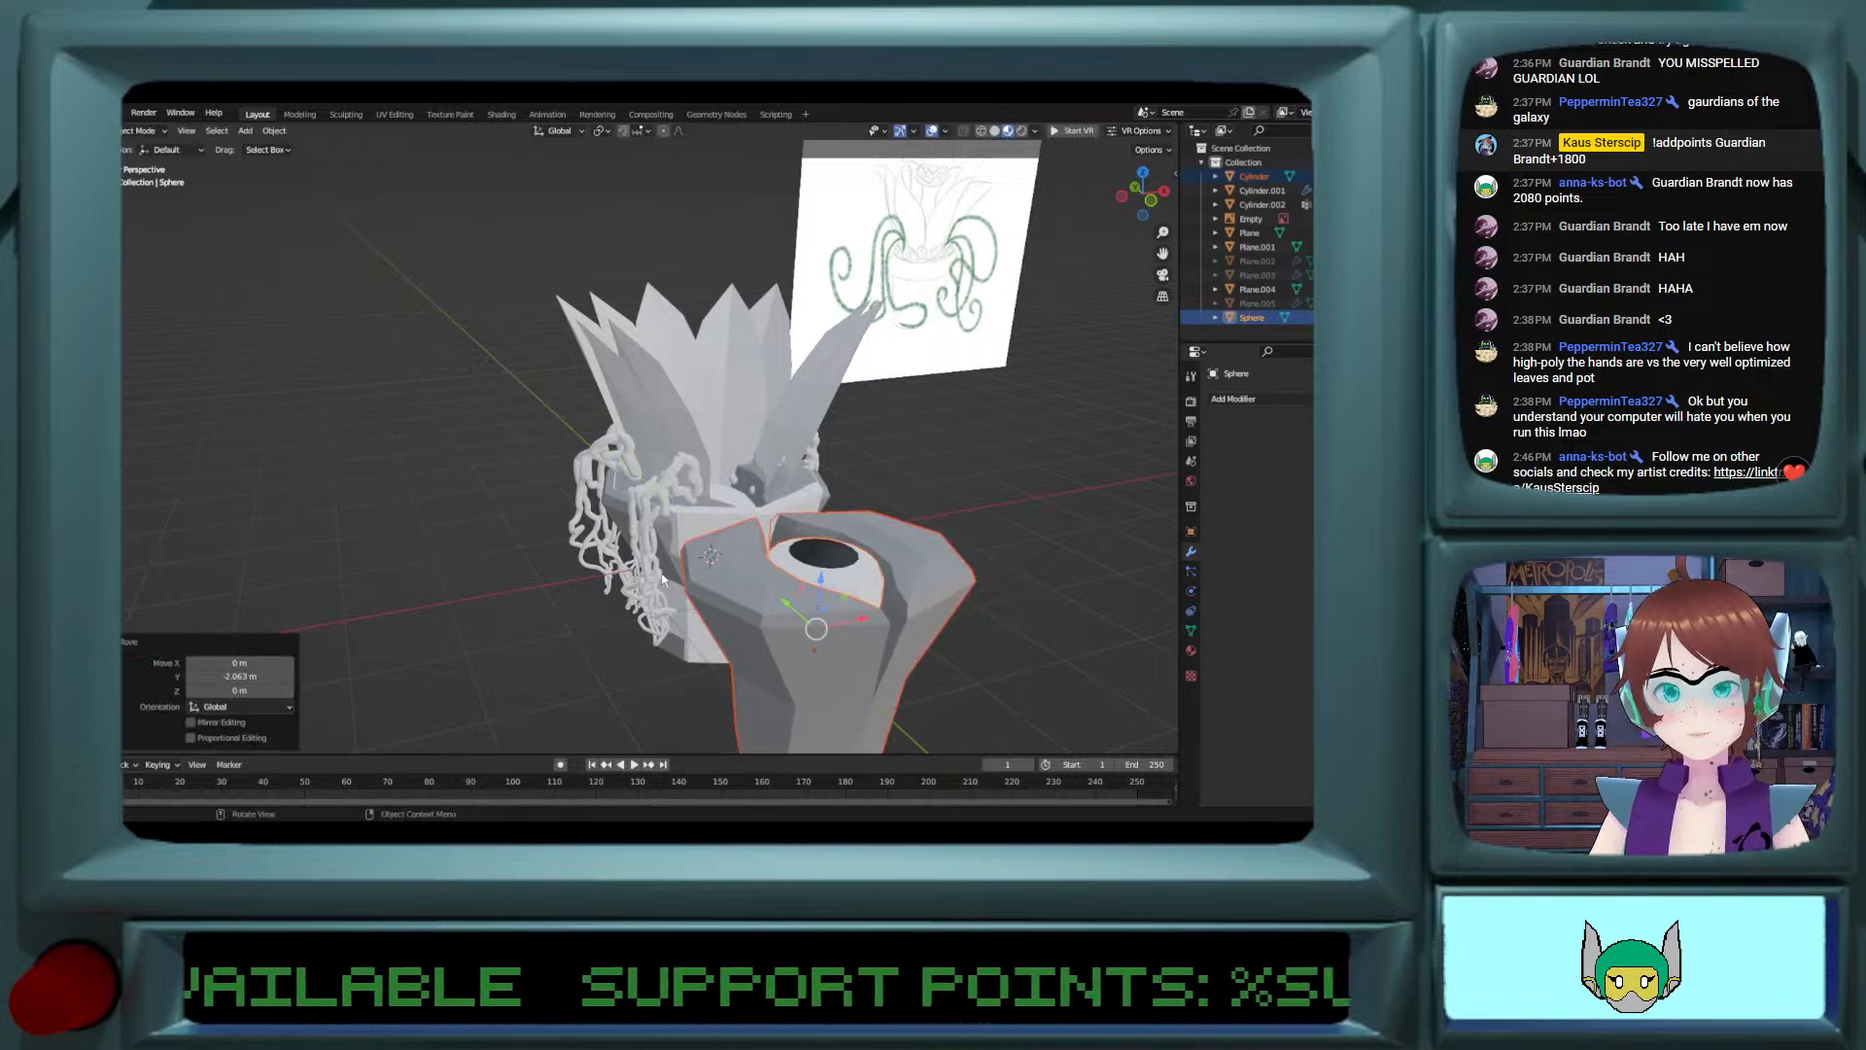
key(ctrl+z)
Step: Hide the leftover mirrored Cylinder.001 in the pot and join the edited cylinder with the eye sphere into one object
click(674, 573)
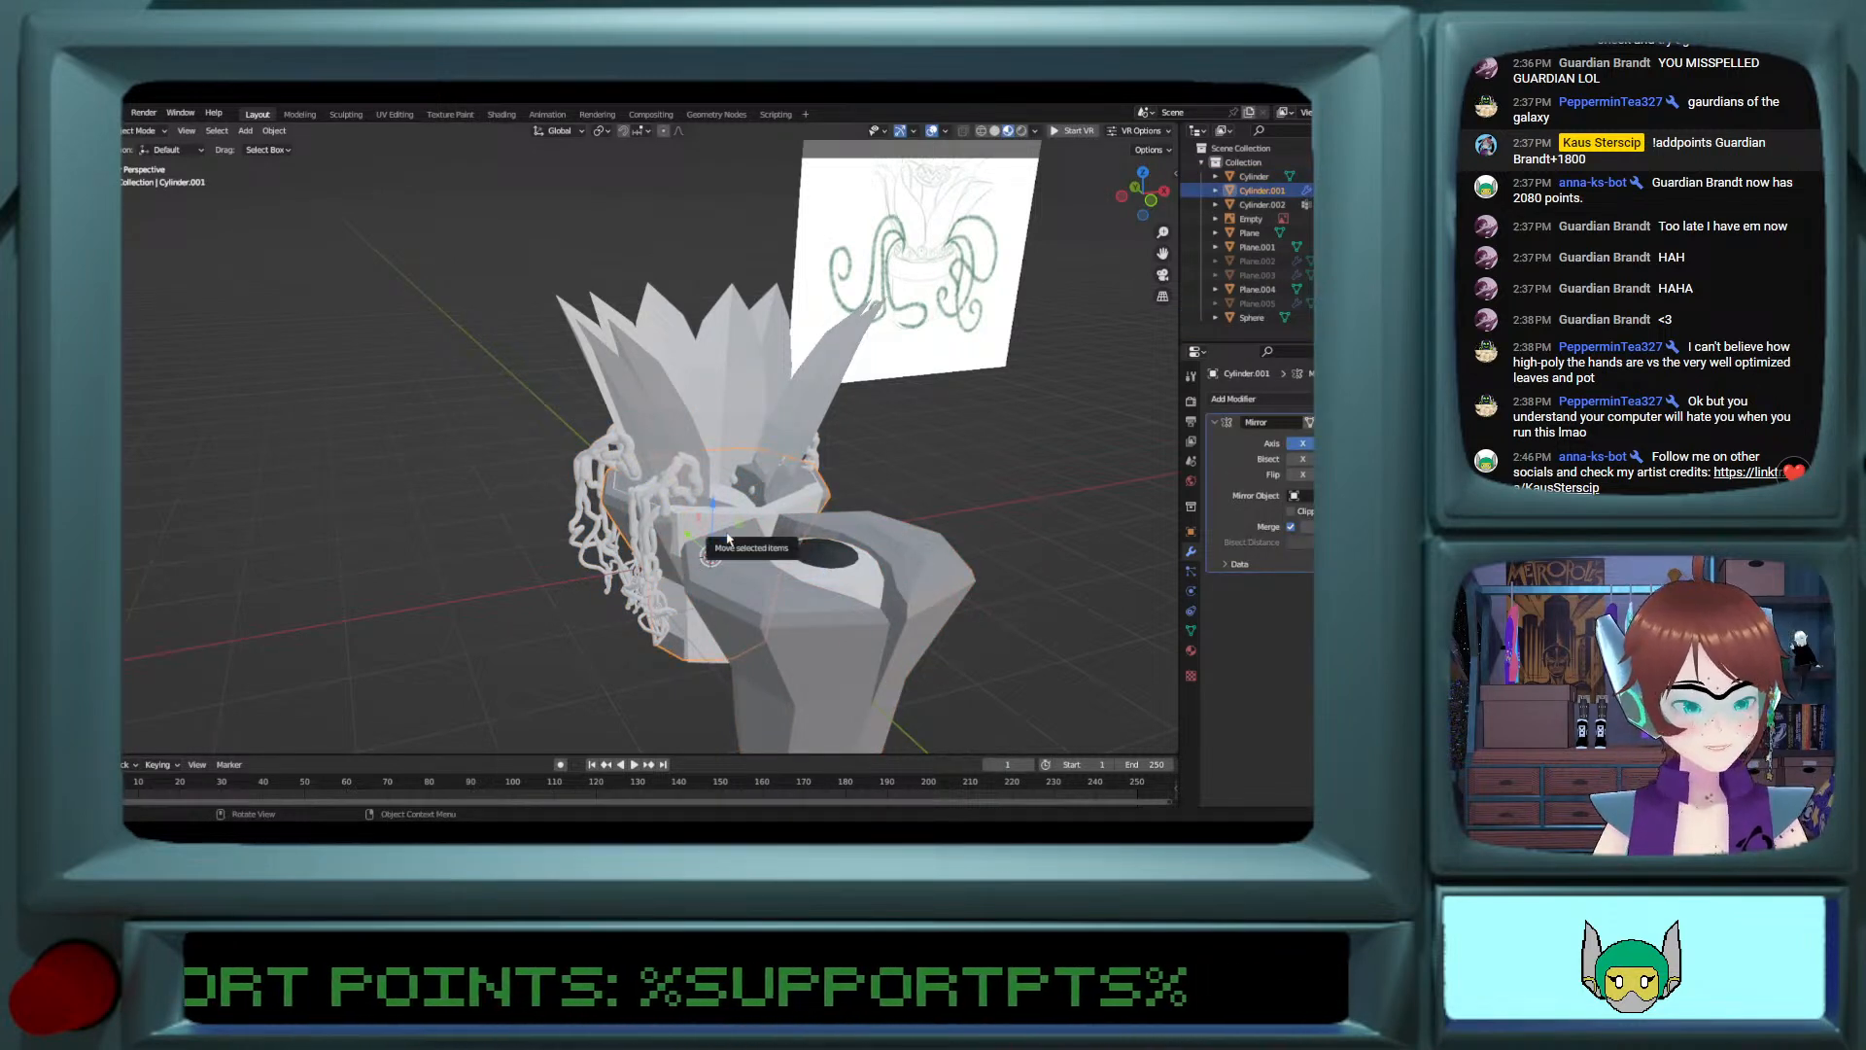
click(855, 588)
click(837, 574)
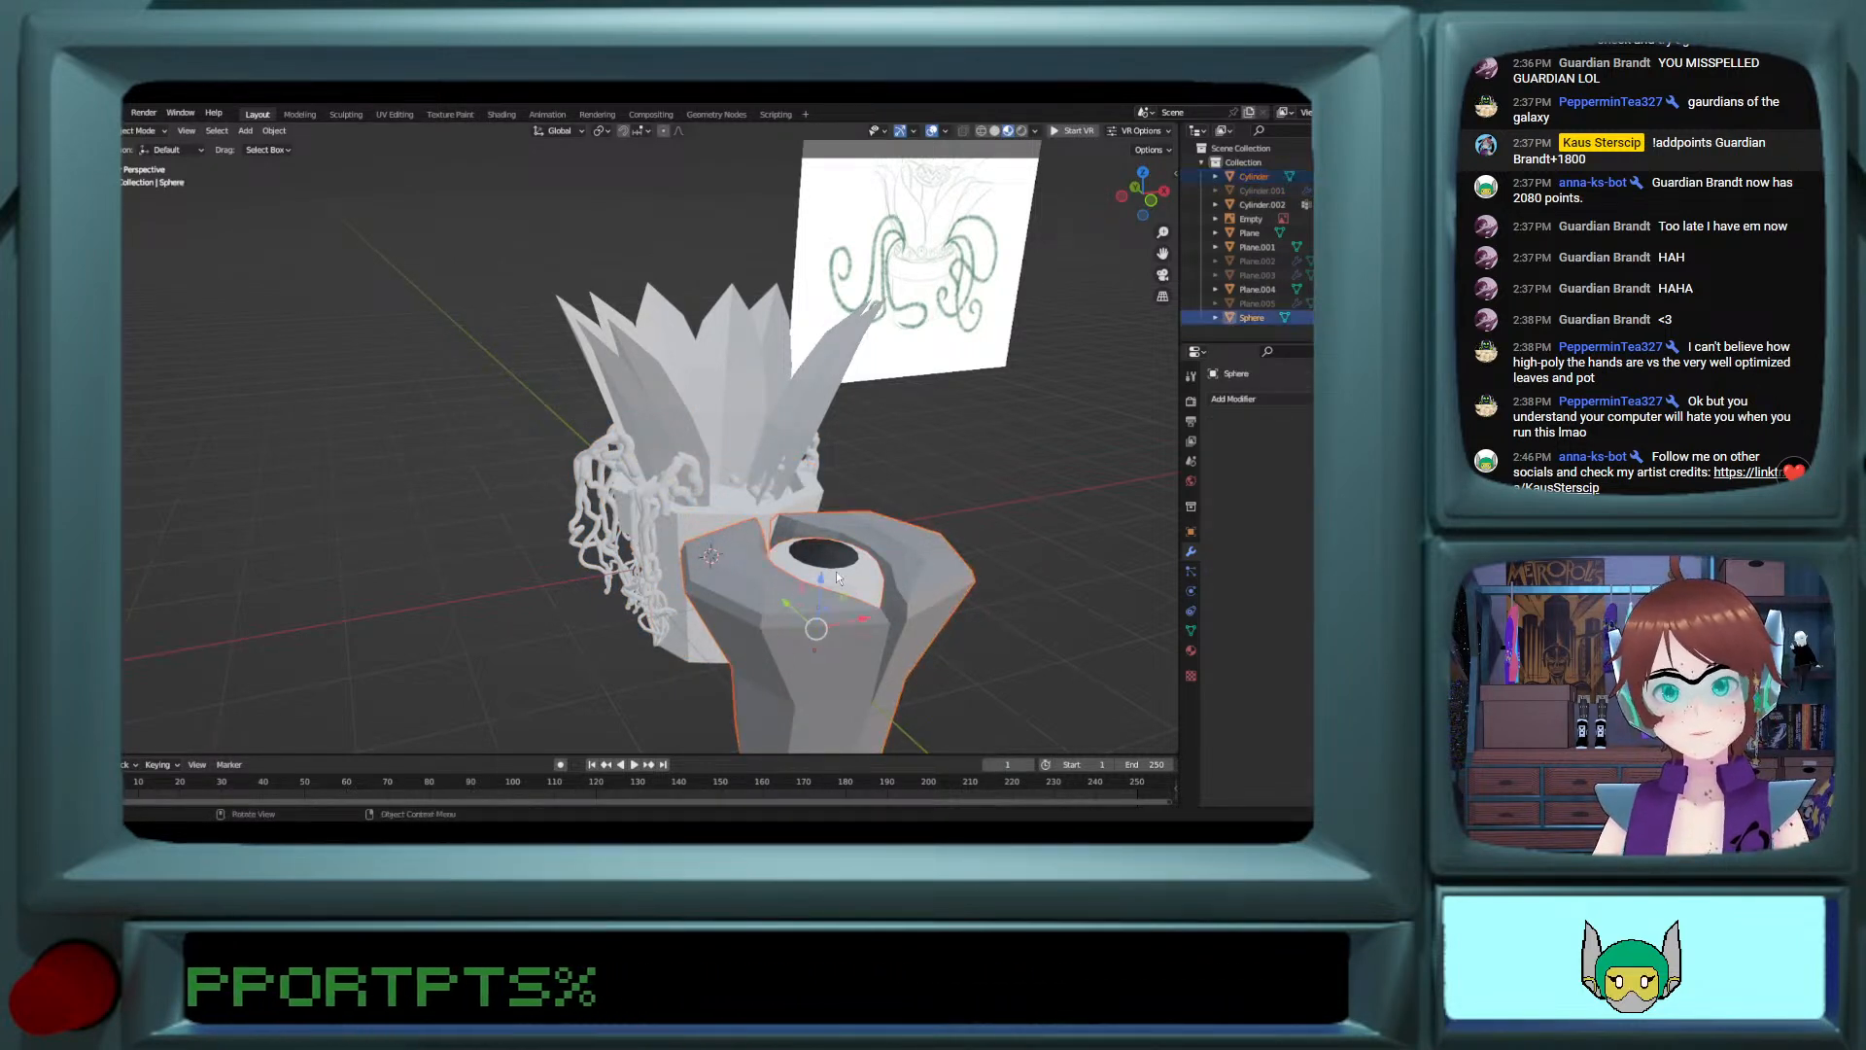
mouse_move(842, 570)
middle_down()
mouse_move(914, 594)
mouse_move(812, 583)
middle_up()
Step: Scale the joined eye and cylinder to 0.237 and move it about 0.57 m along Y towards the pot
key(s)
click(837, 589)
key(g)
key(y)
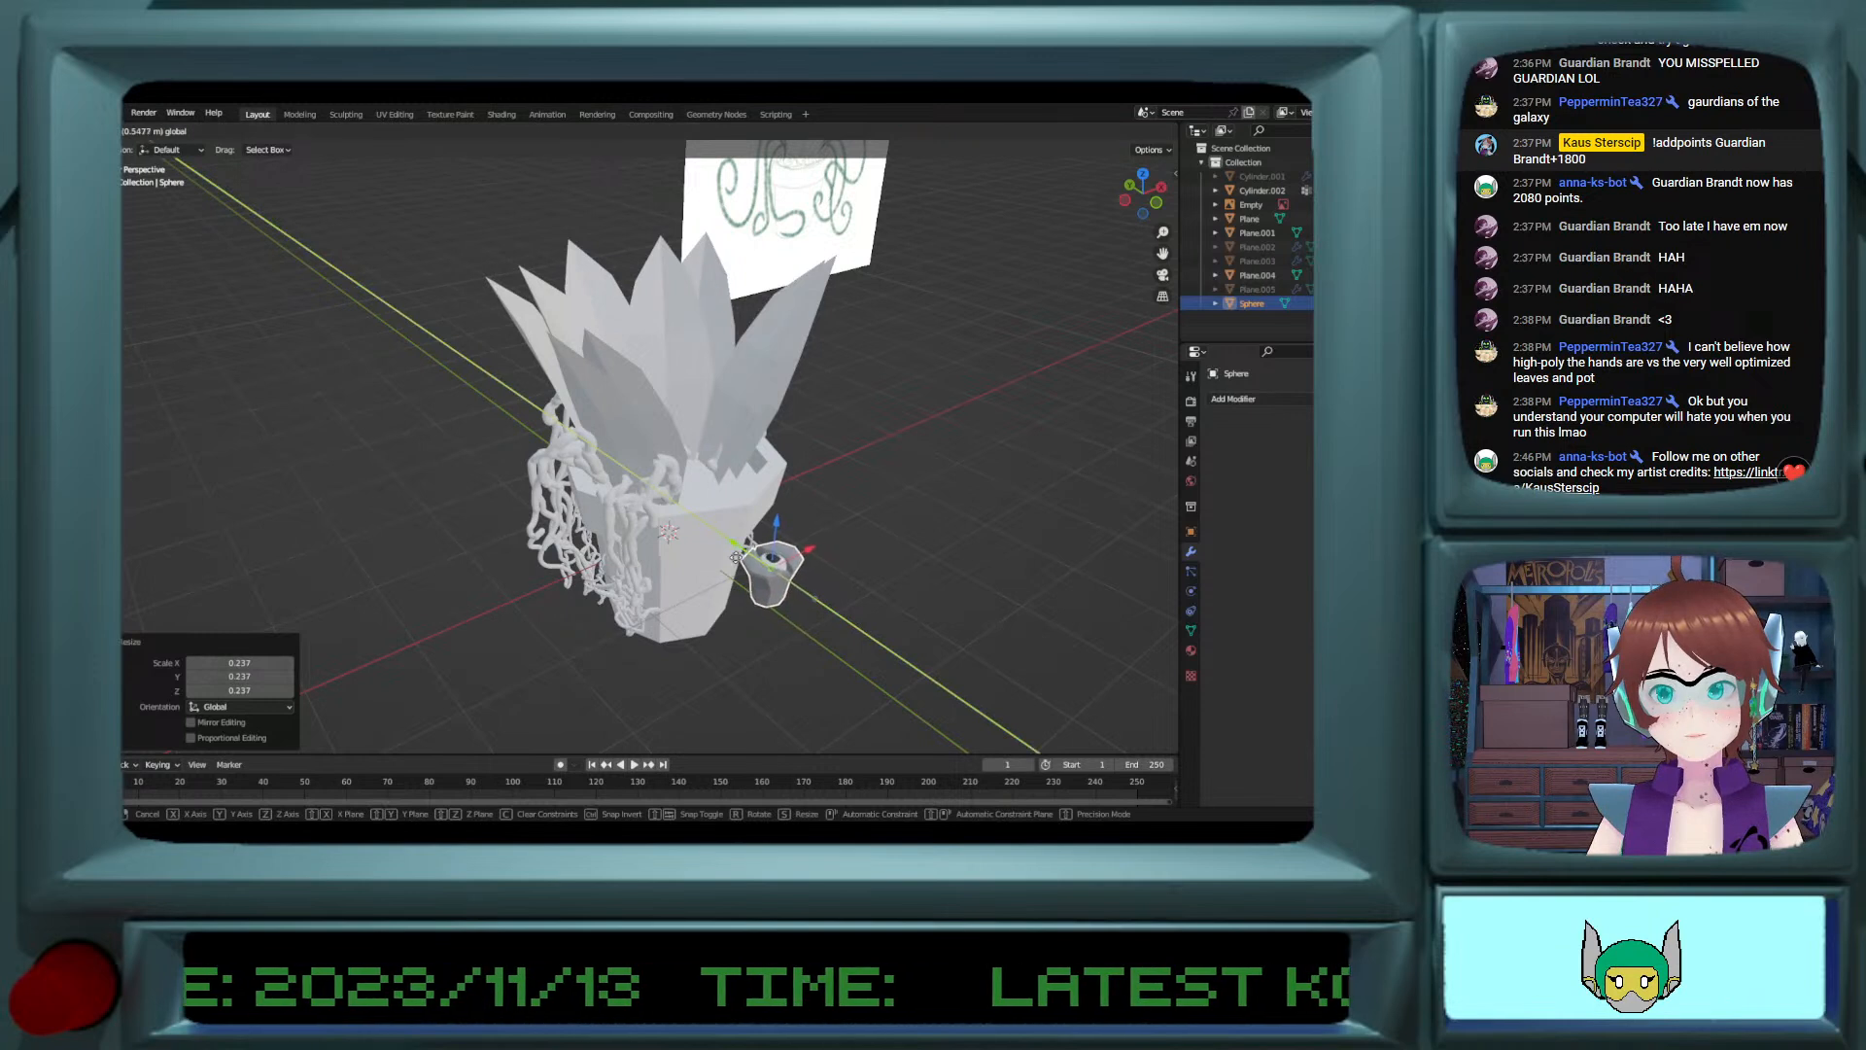
click(736, 561)
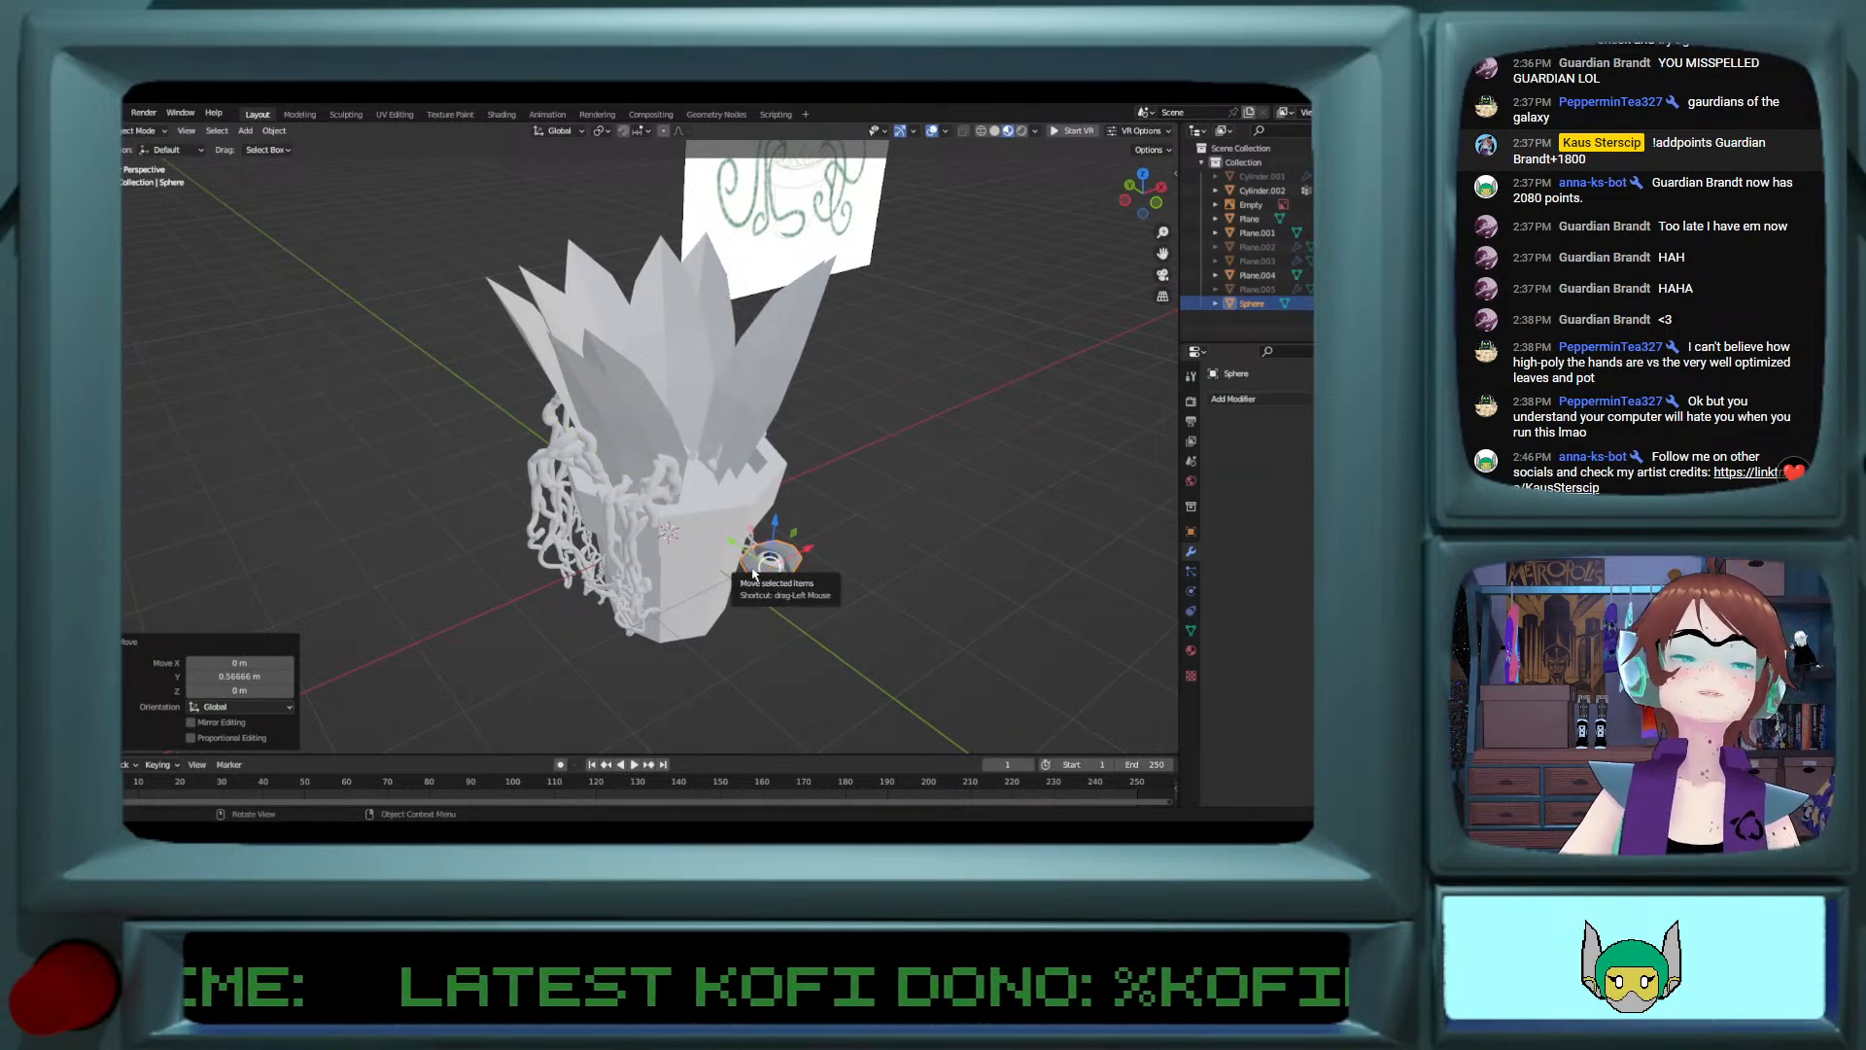
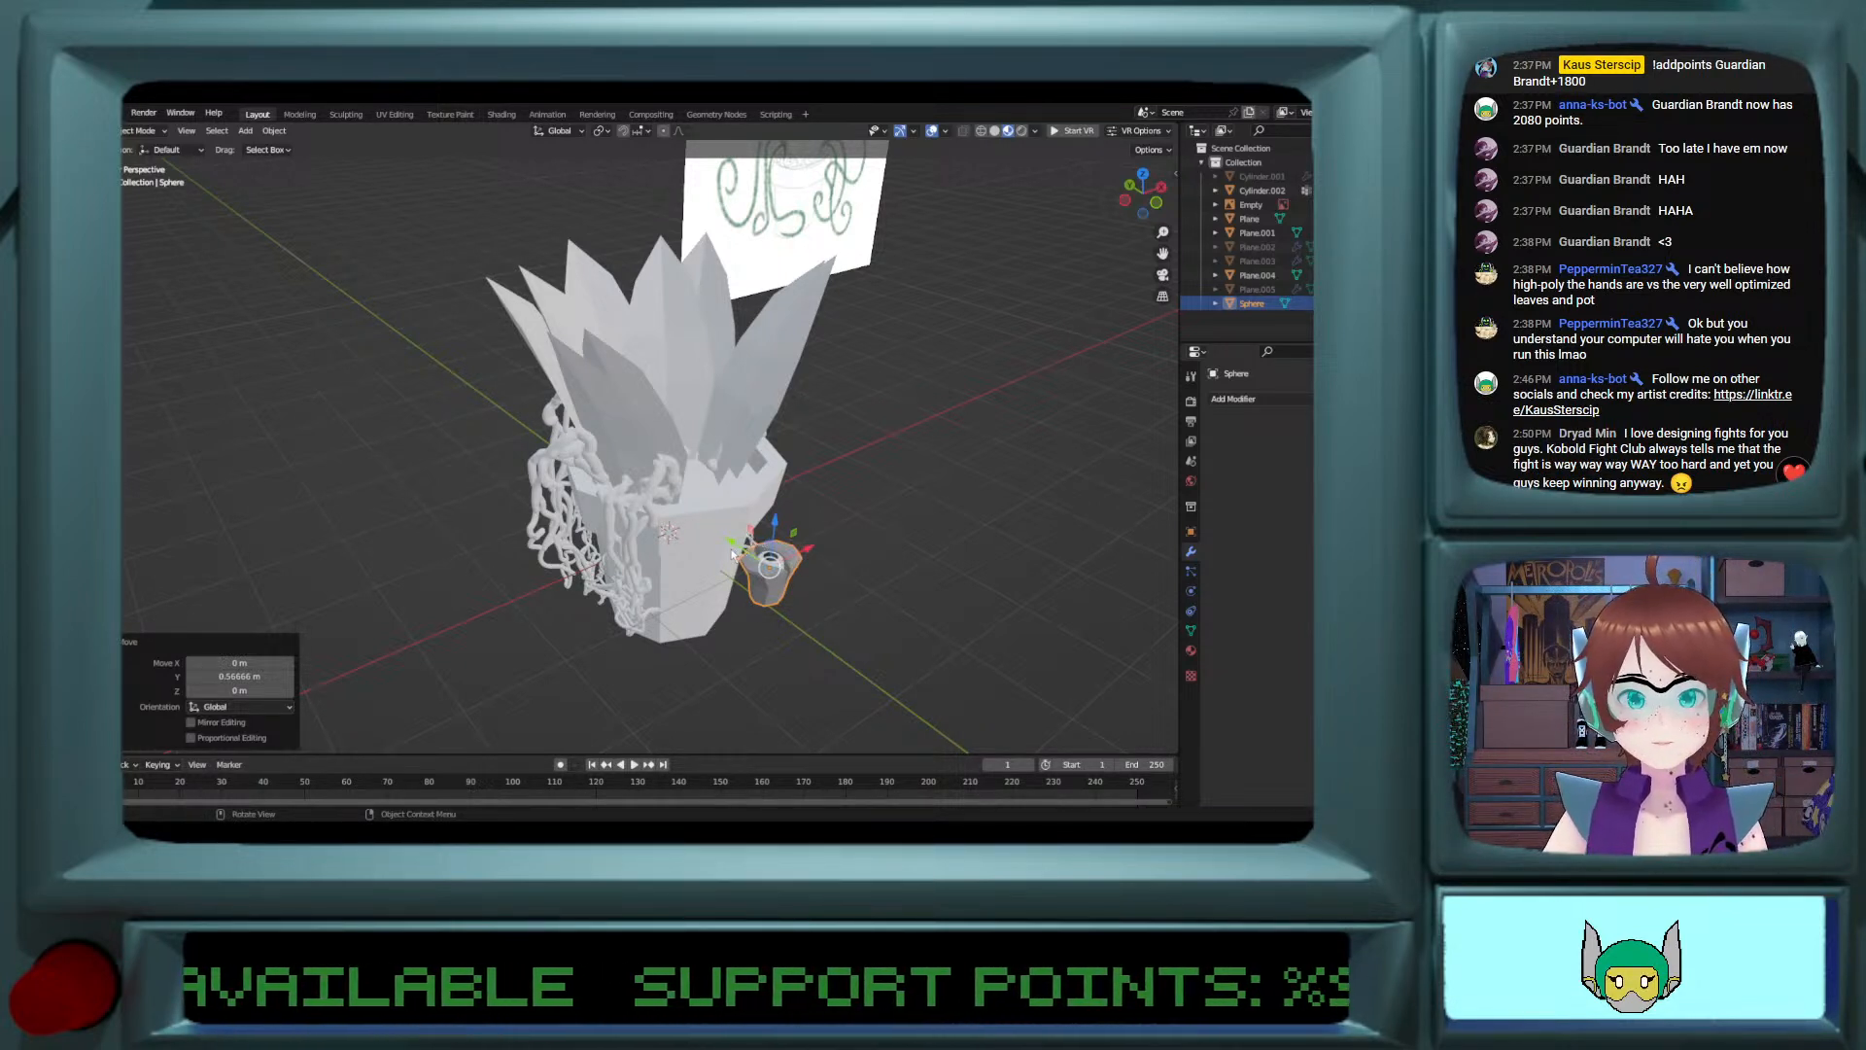
Step: Move the joined eye and cylinder about 1.35 m along Y, plus a further 0.13 m, to centre it in the pot
drag(733, 552, 701, 377)
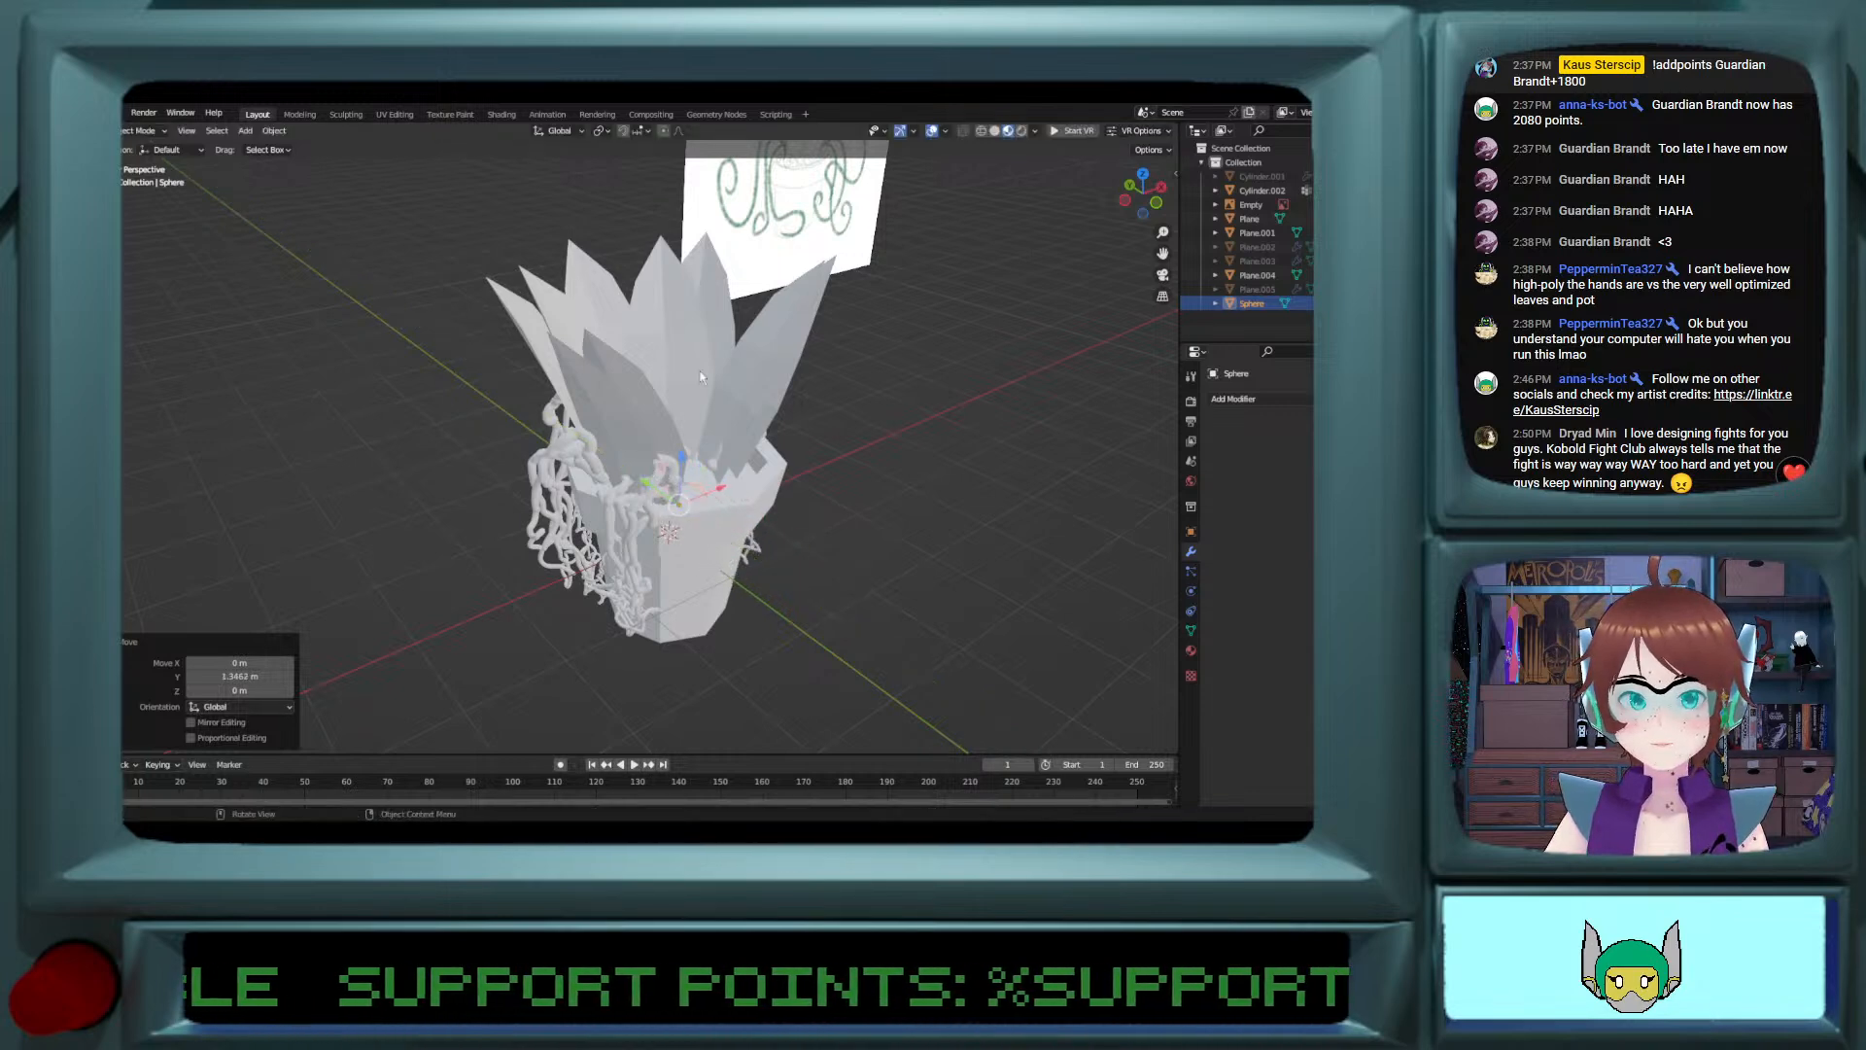
click(1143, 174)
scroll(773, 416, up, 3)
shift+scroll(773, 416, up, 11)
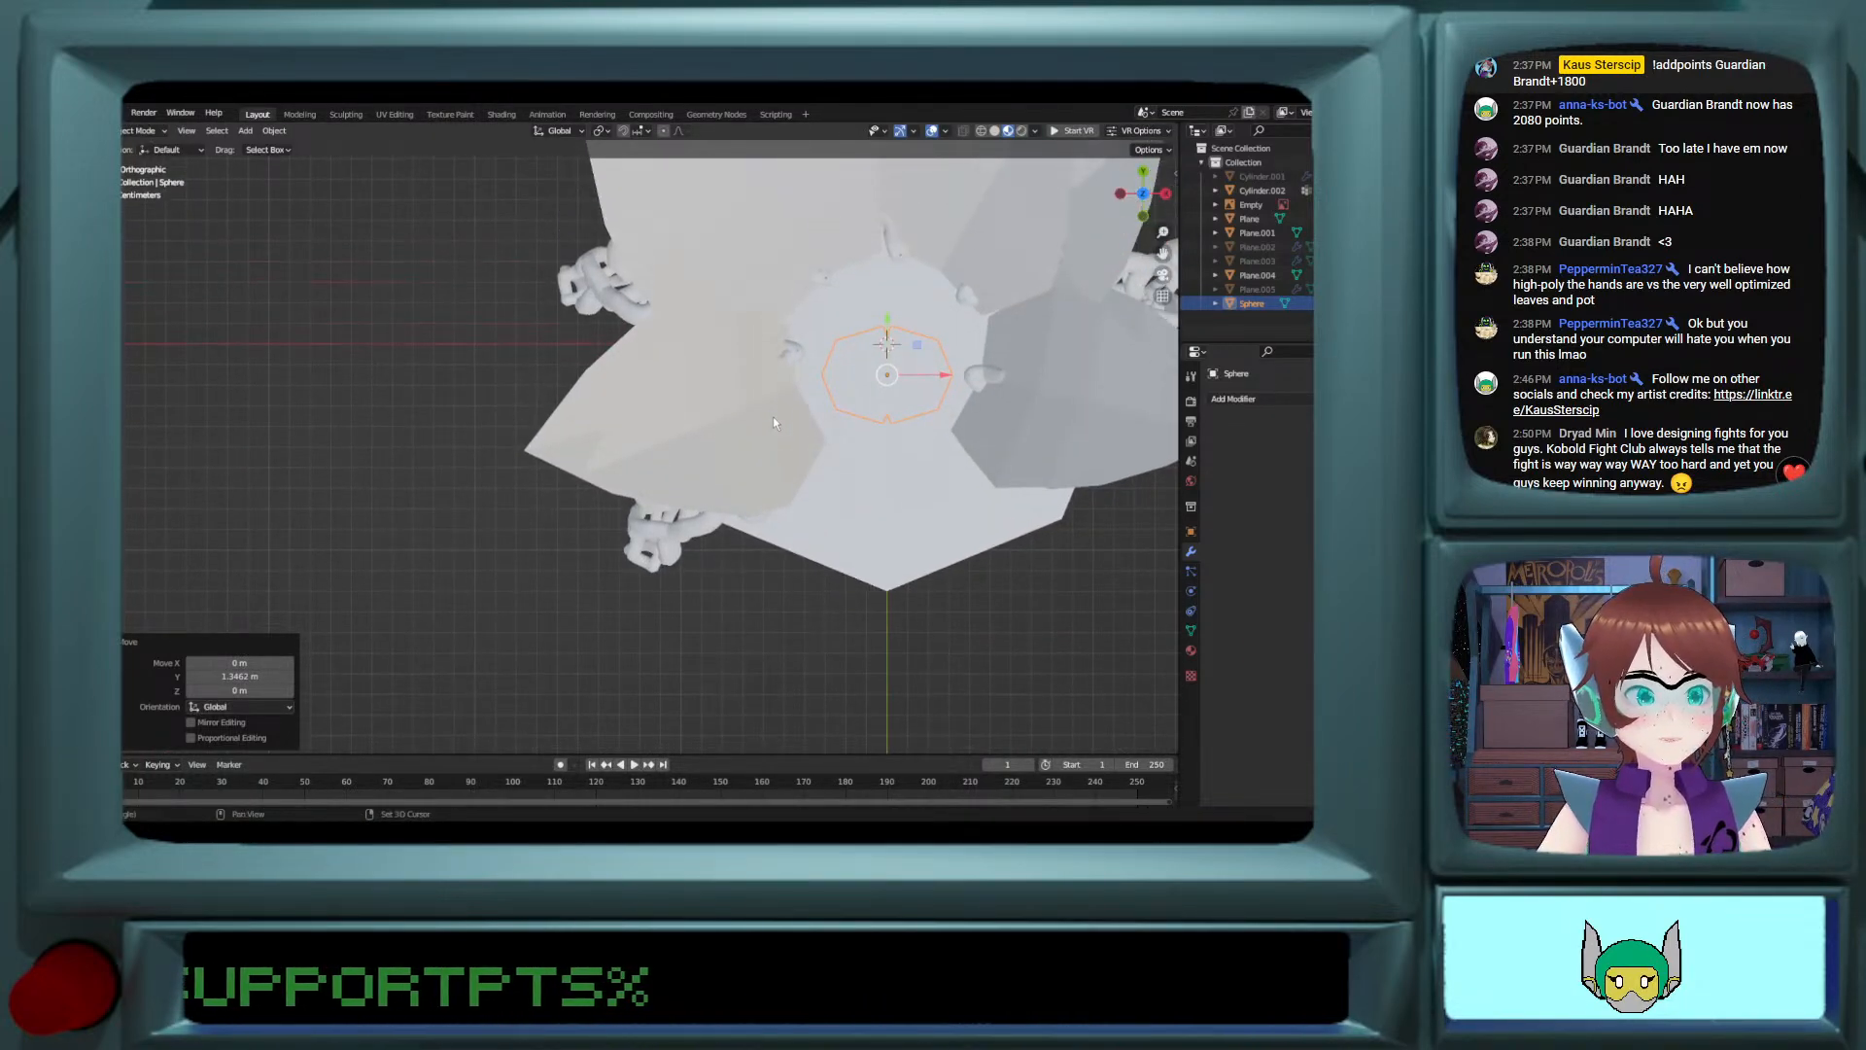
ctrl+scroll(865, 420, up, 4)
ctrl+scroll(865, 420, up, 5)
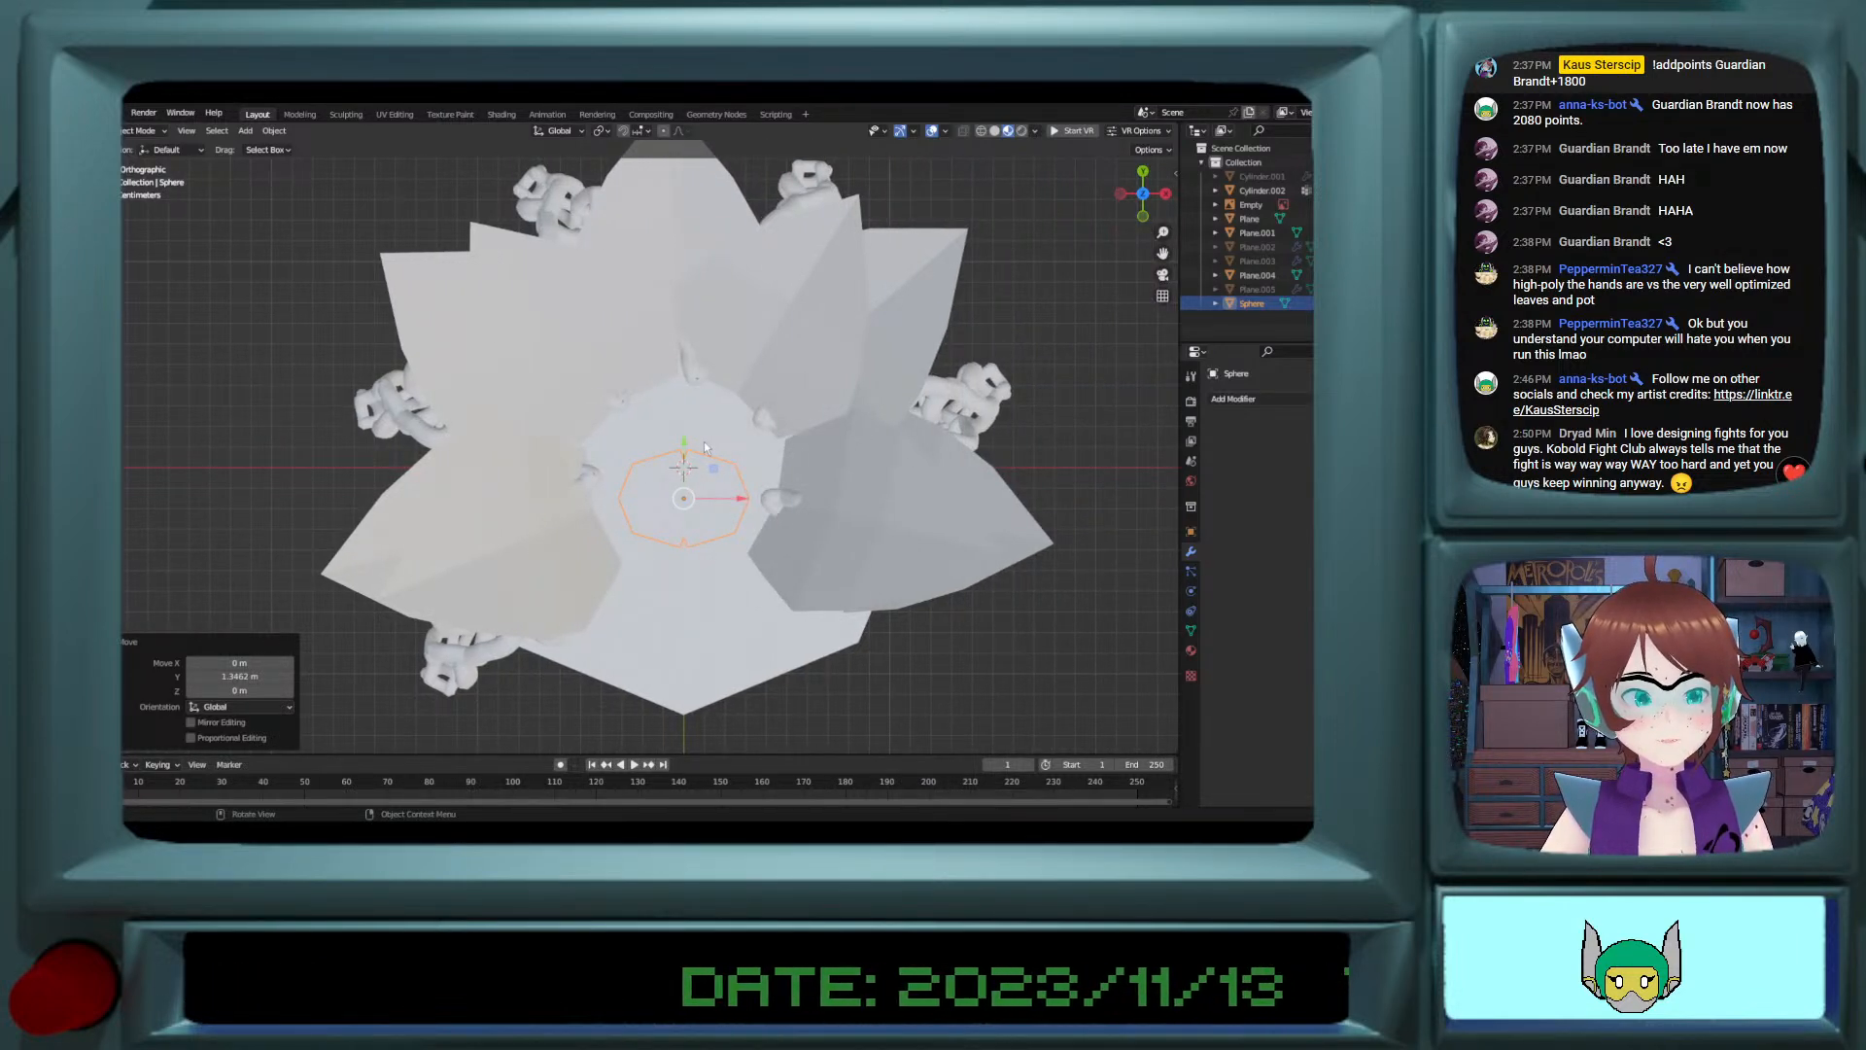
key(g)
key(y)
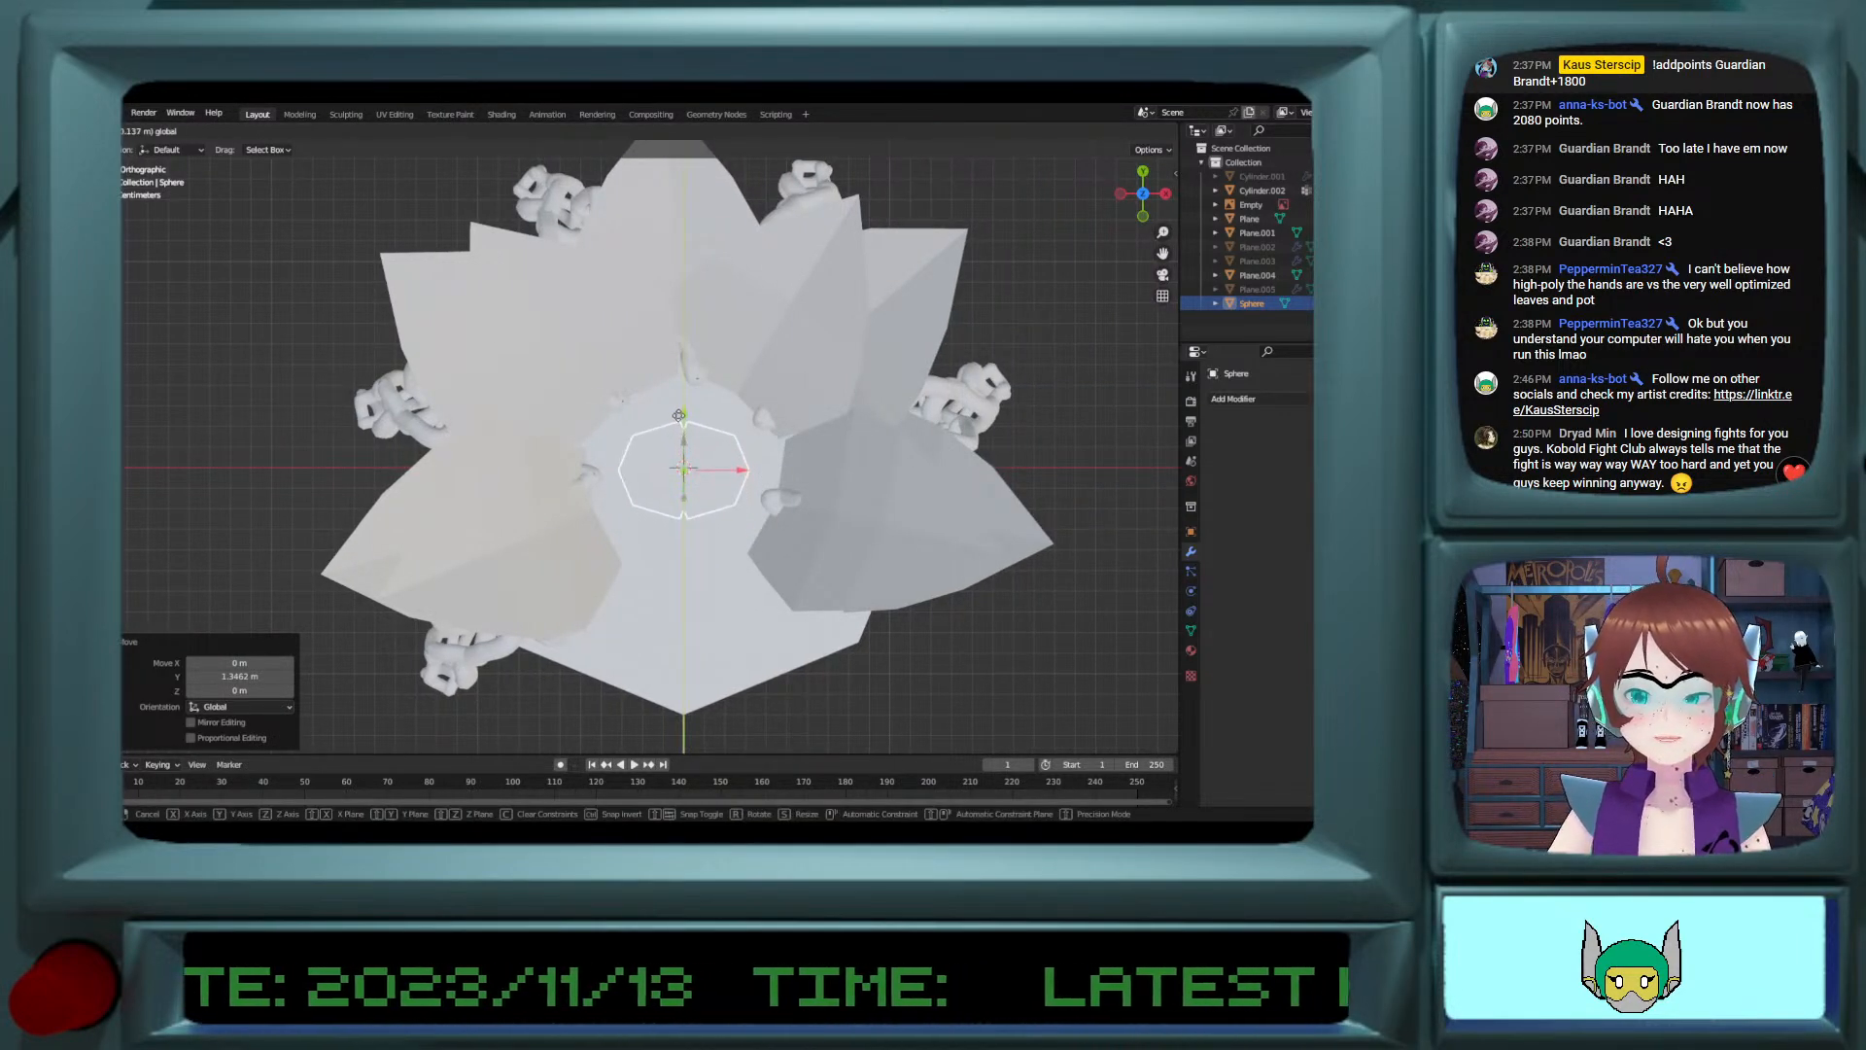
drag(682, 417, 682, 418)
mouse_move(686, 427)
middle_down()
mouse_move(711, 315)
mouse_move(694, 435)
middle_up()
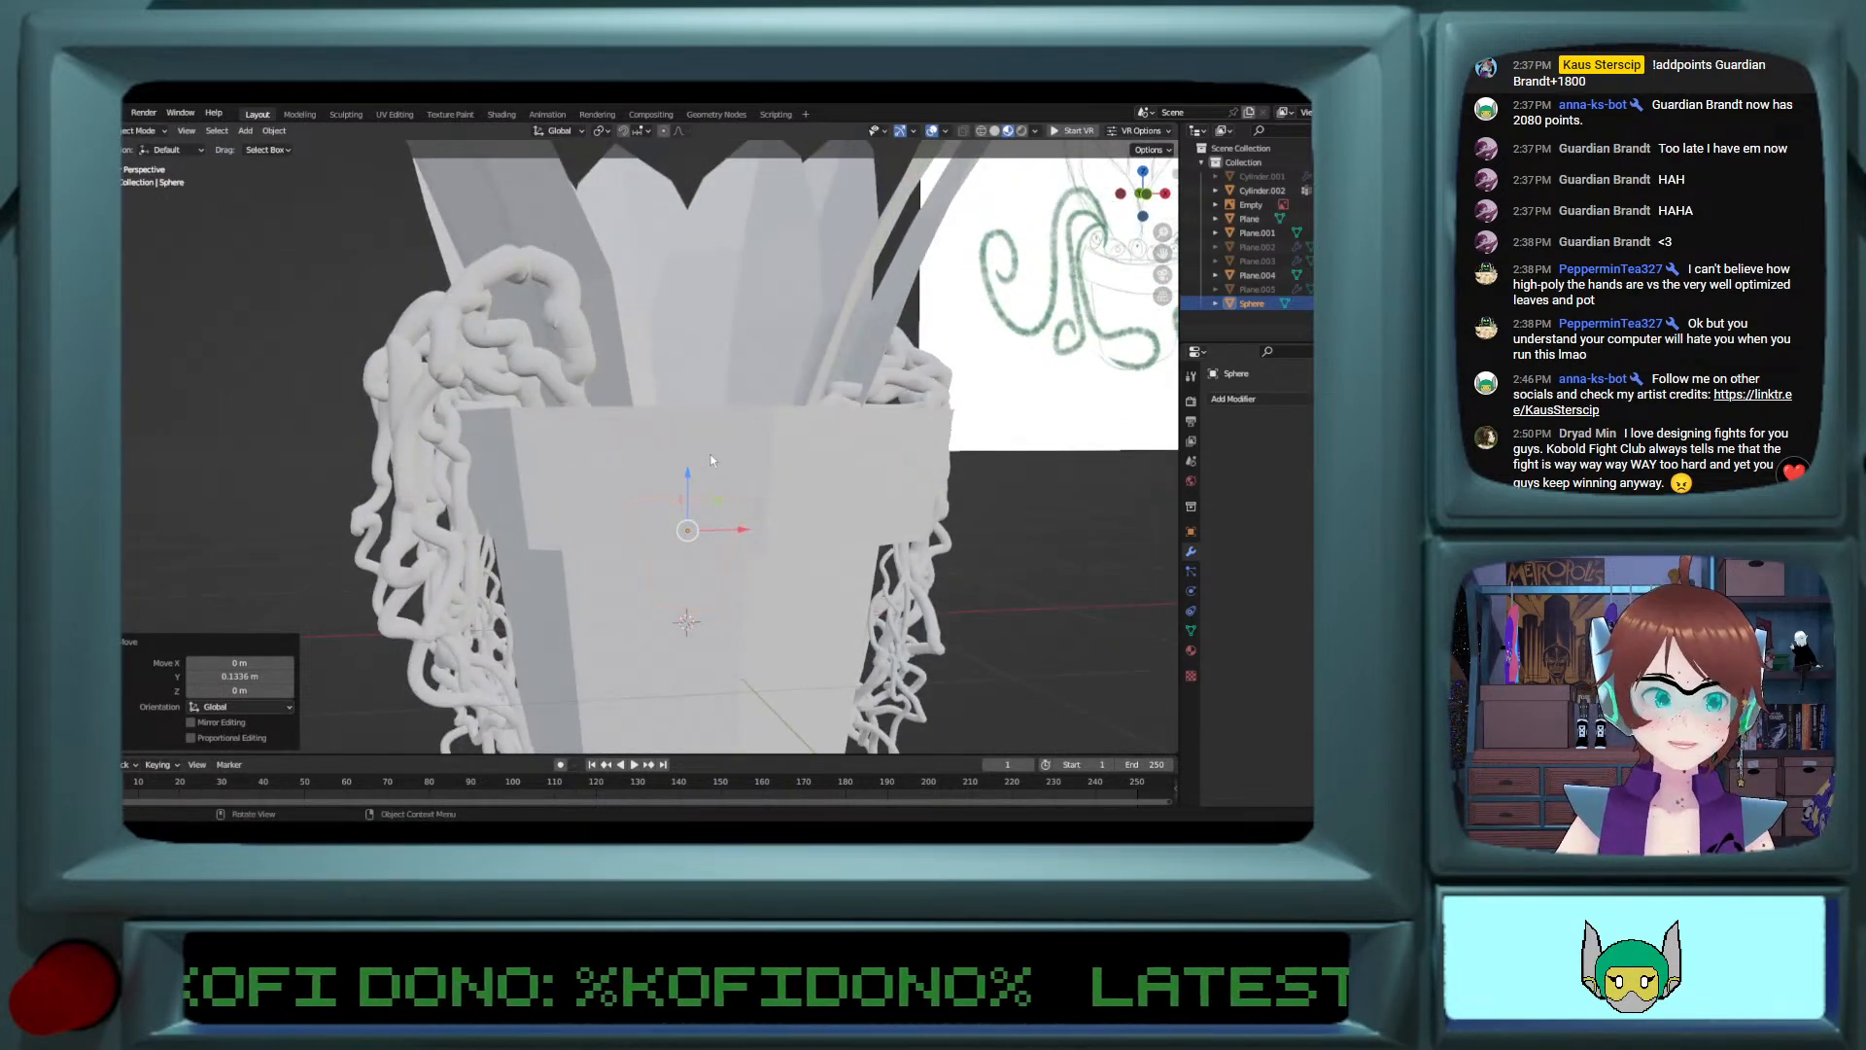
Step: Add a Geometry Nodes modifier to the joined eye object
click(1242, 400)
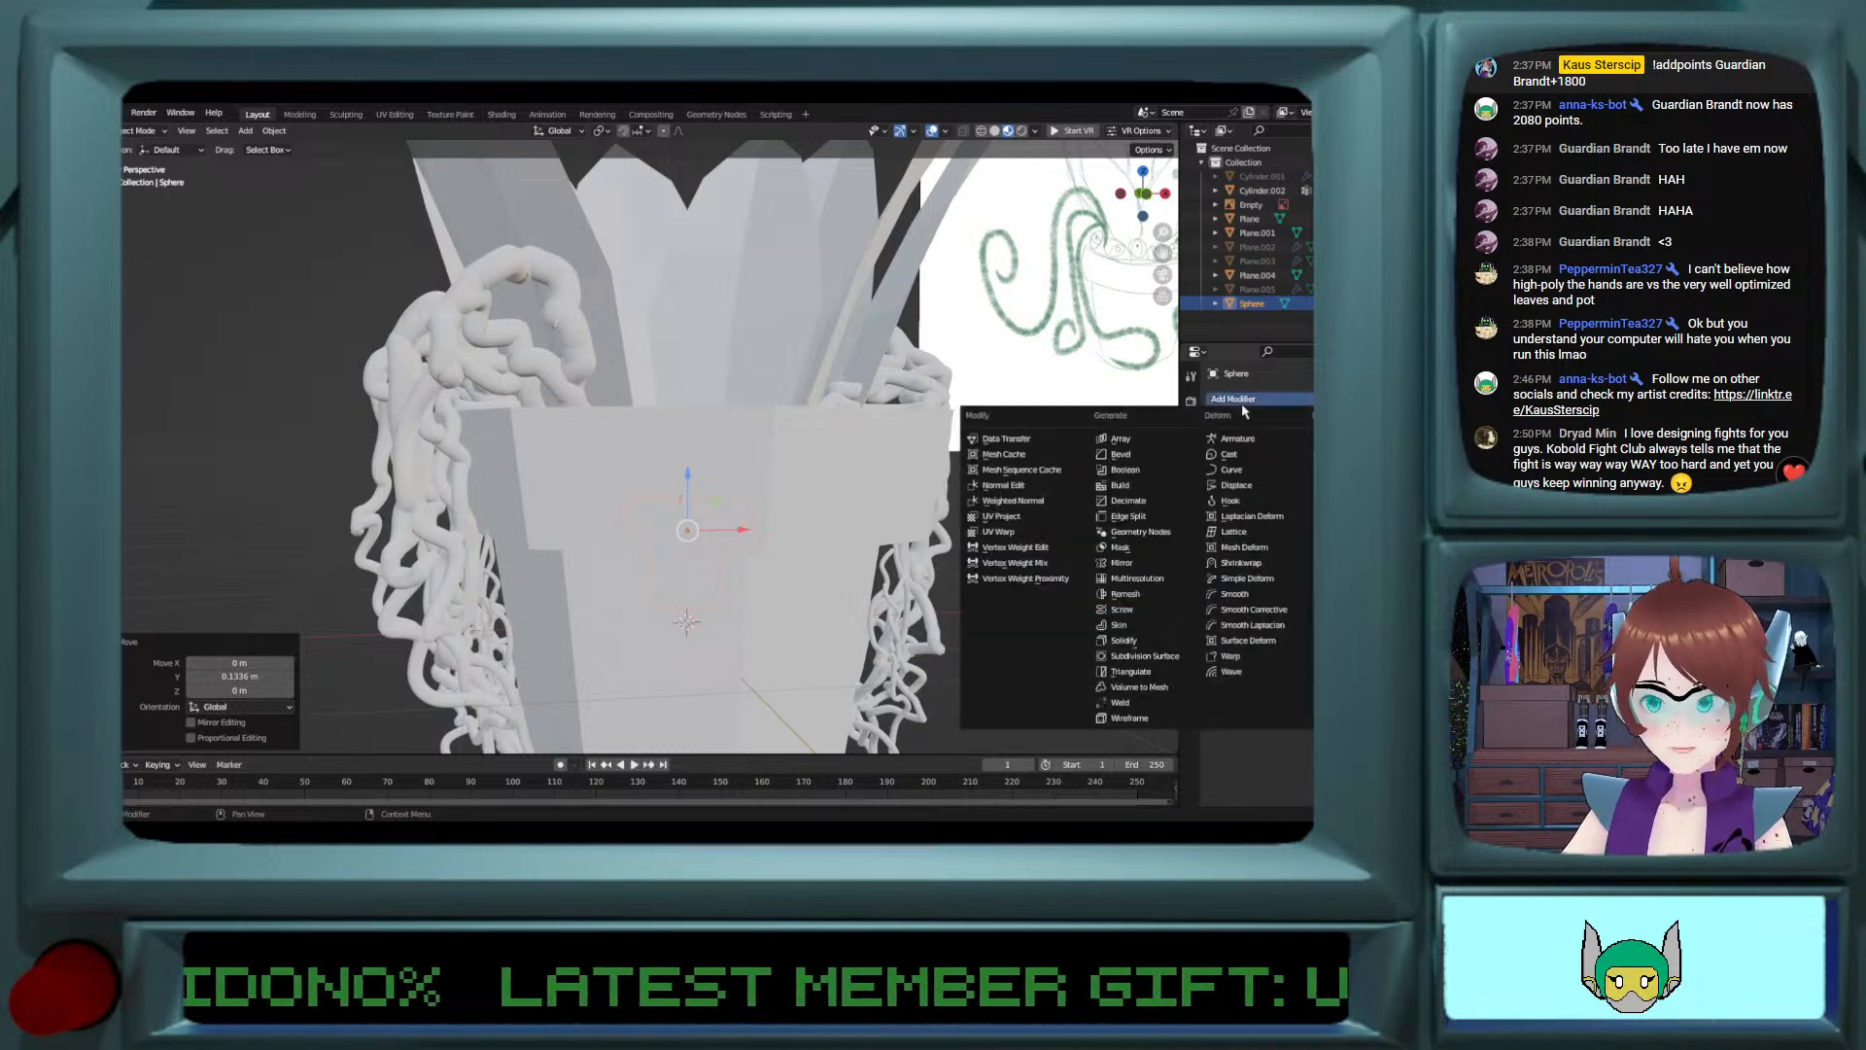
click(1171, 532)
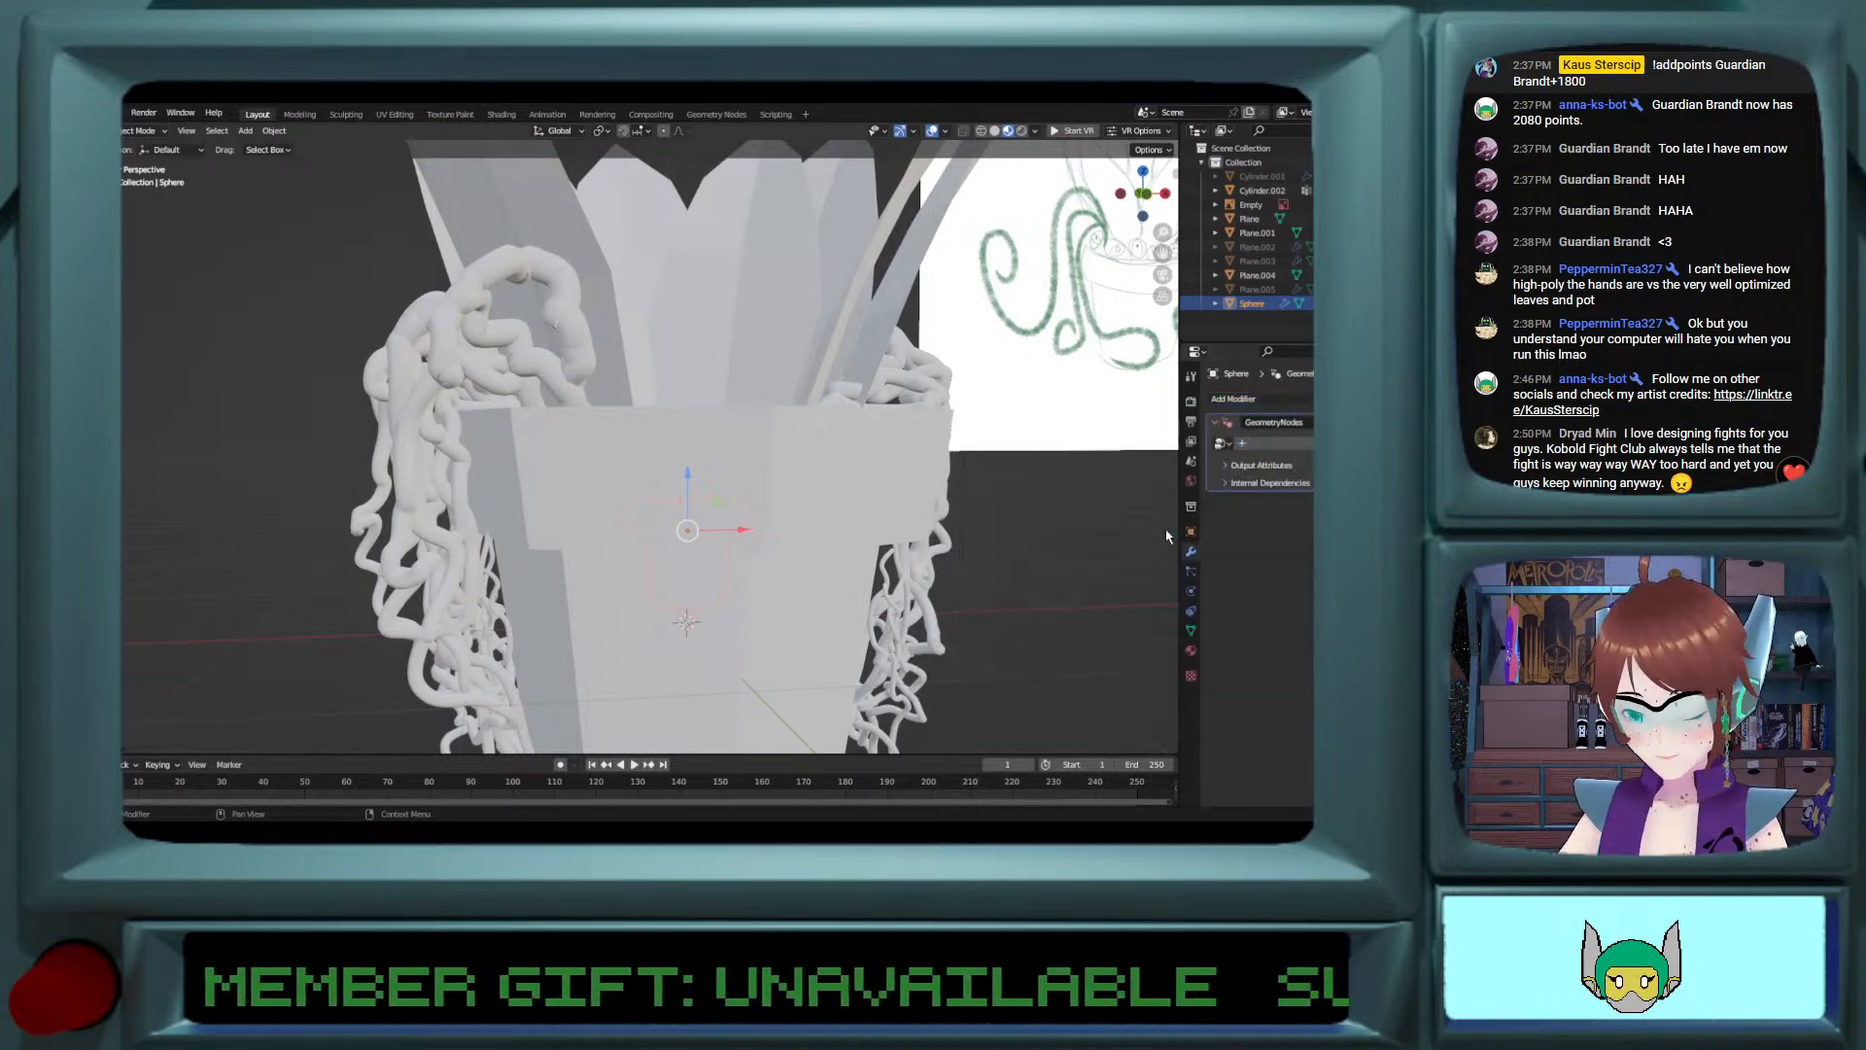
scroll(526, 536, up, 5)
scroll(605, 509, down, 2)
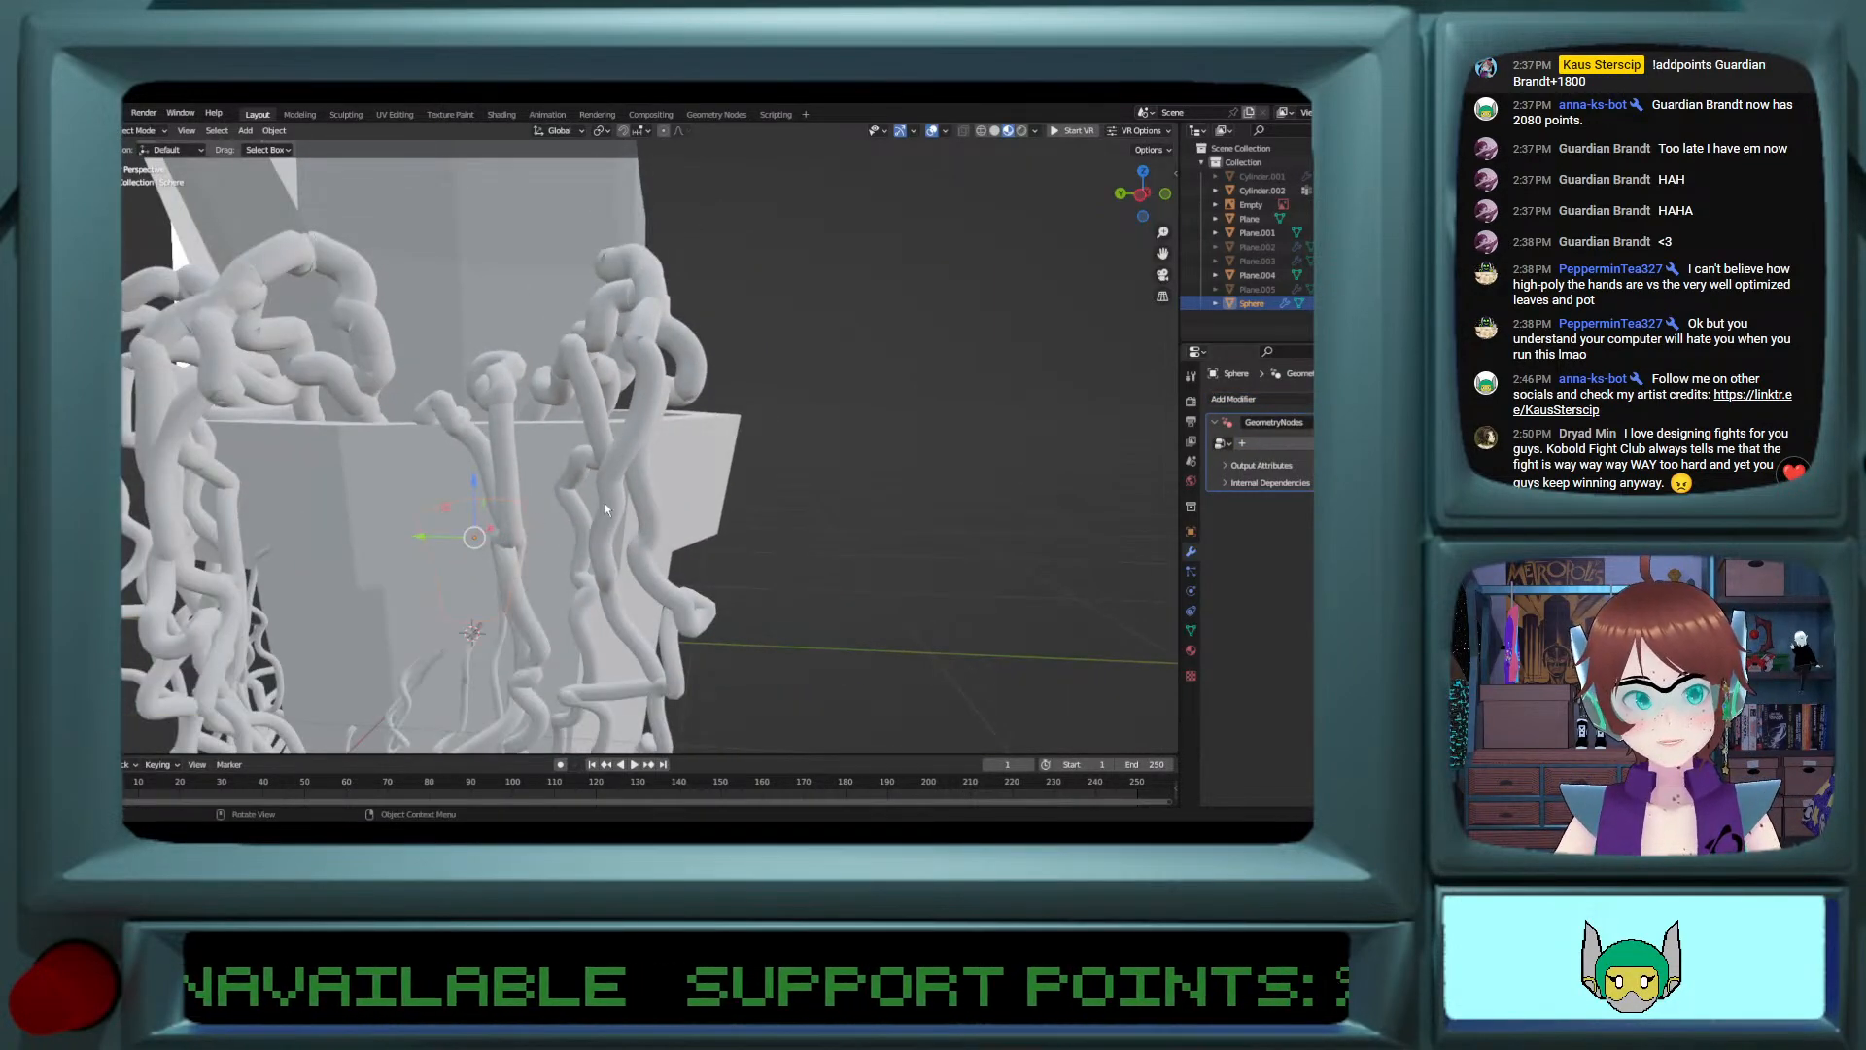
Step: Try to rotate the eye object 32.5° about X and assign the Circular Array node group to its modifier
key(s)
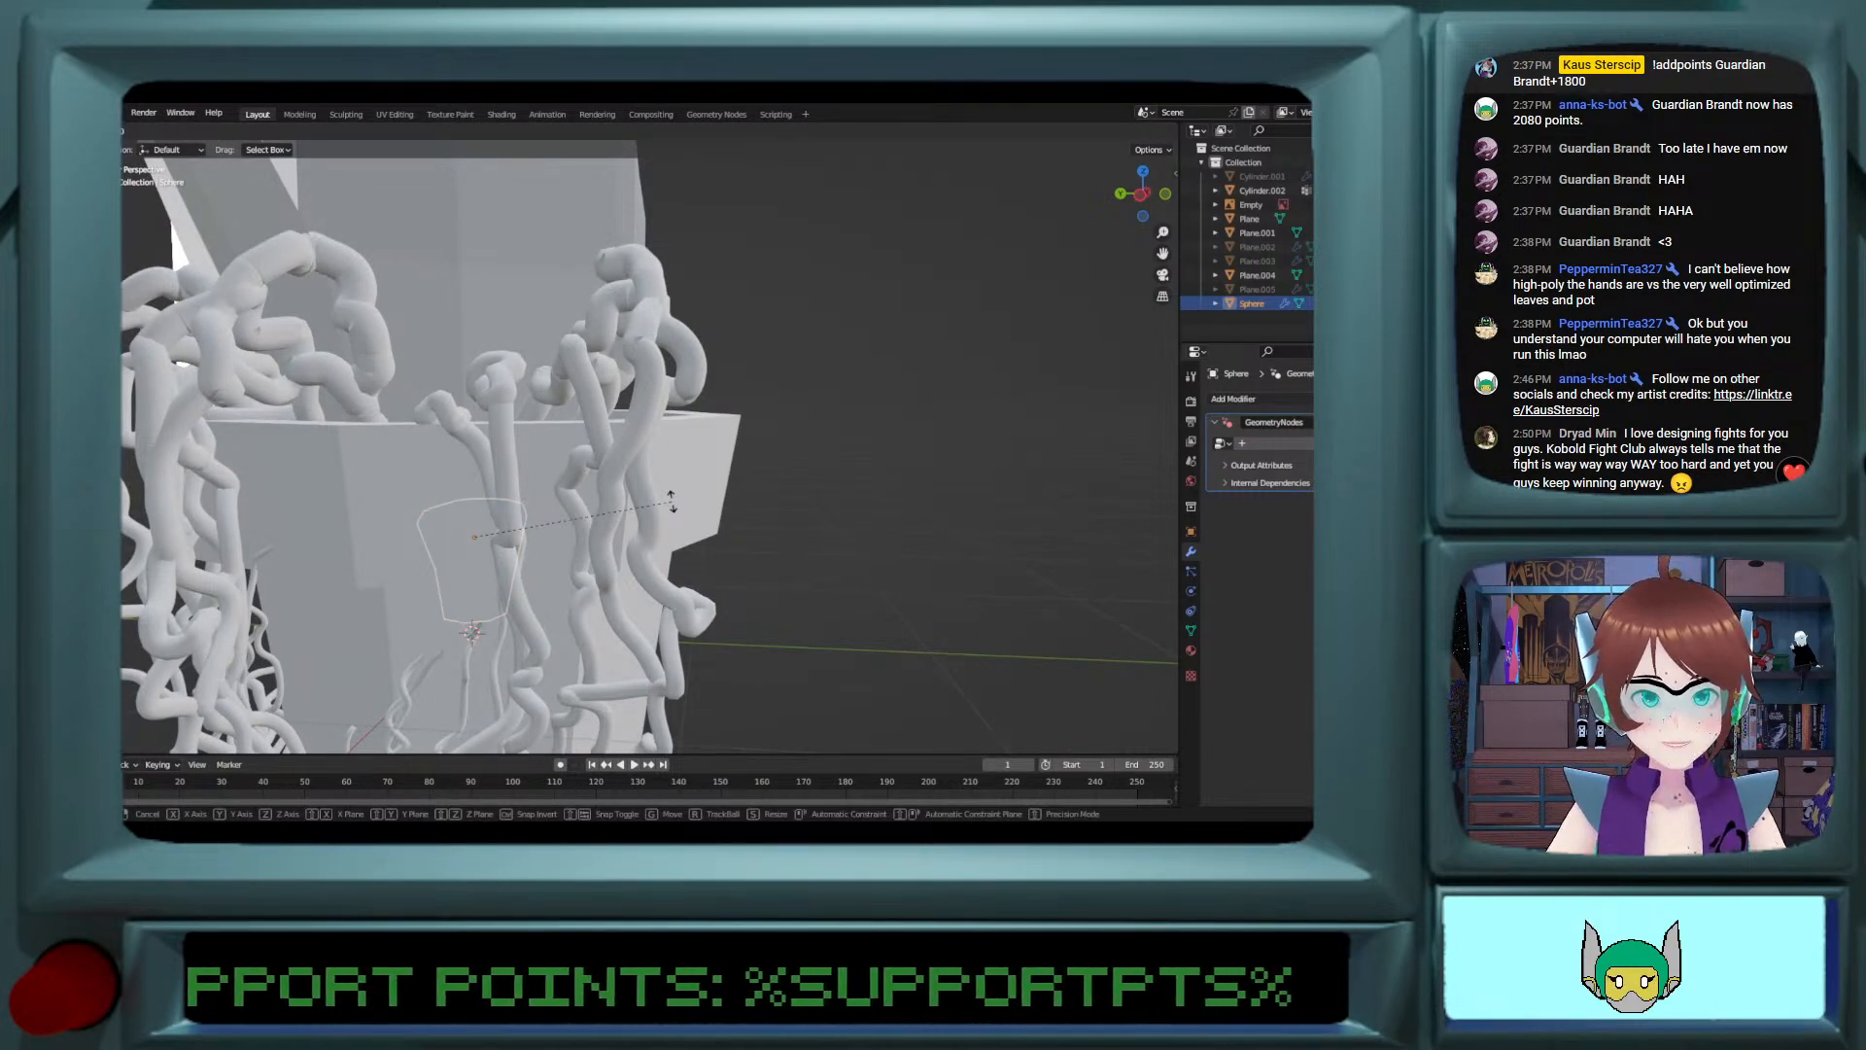
key(x)
click(708, 564)
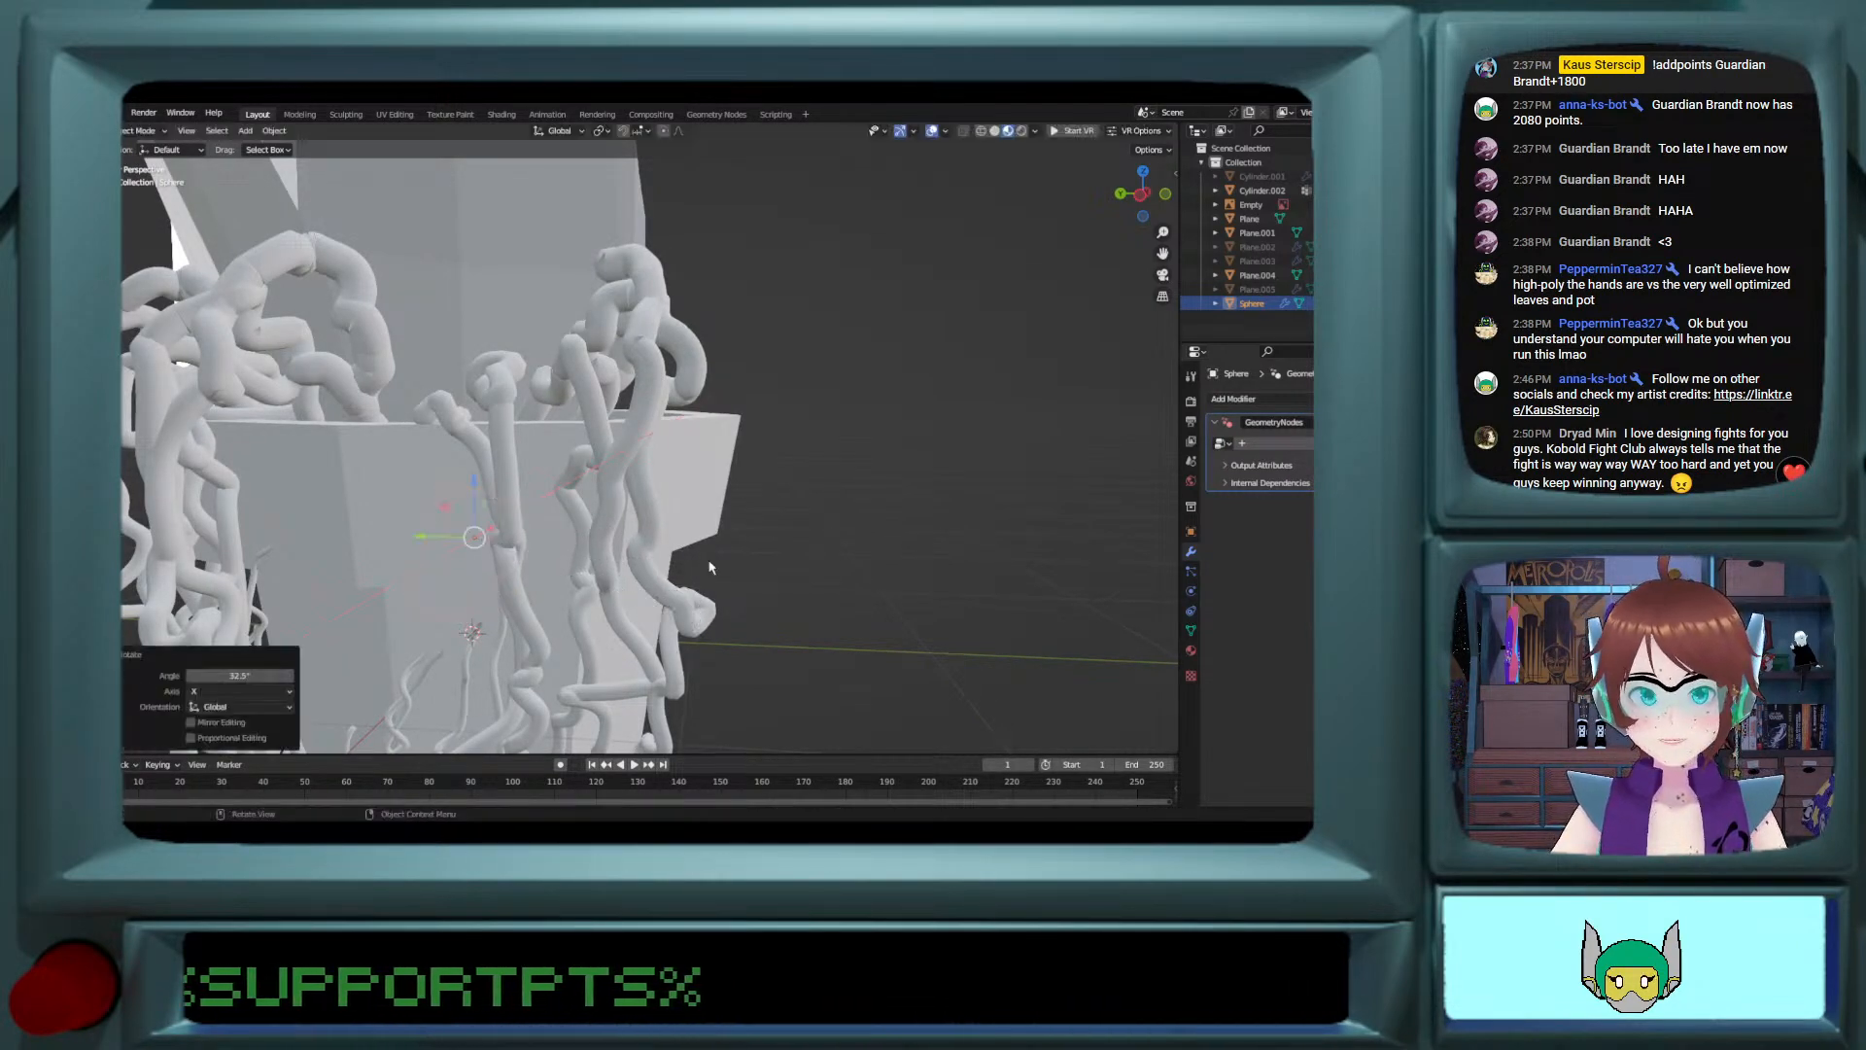
middle_drag(777, 527, 1066, 469)
click(1225, 445)
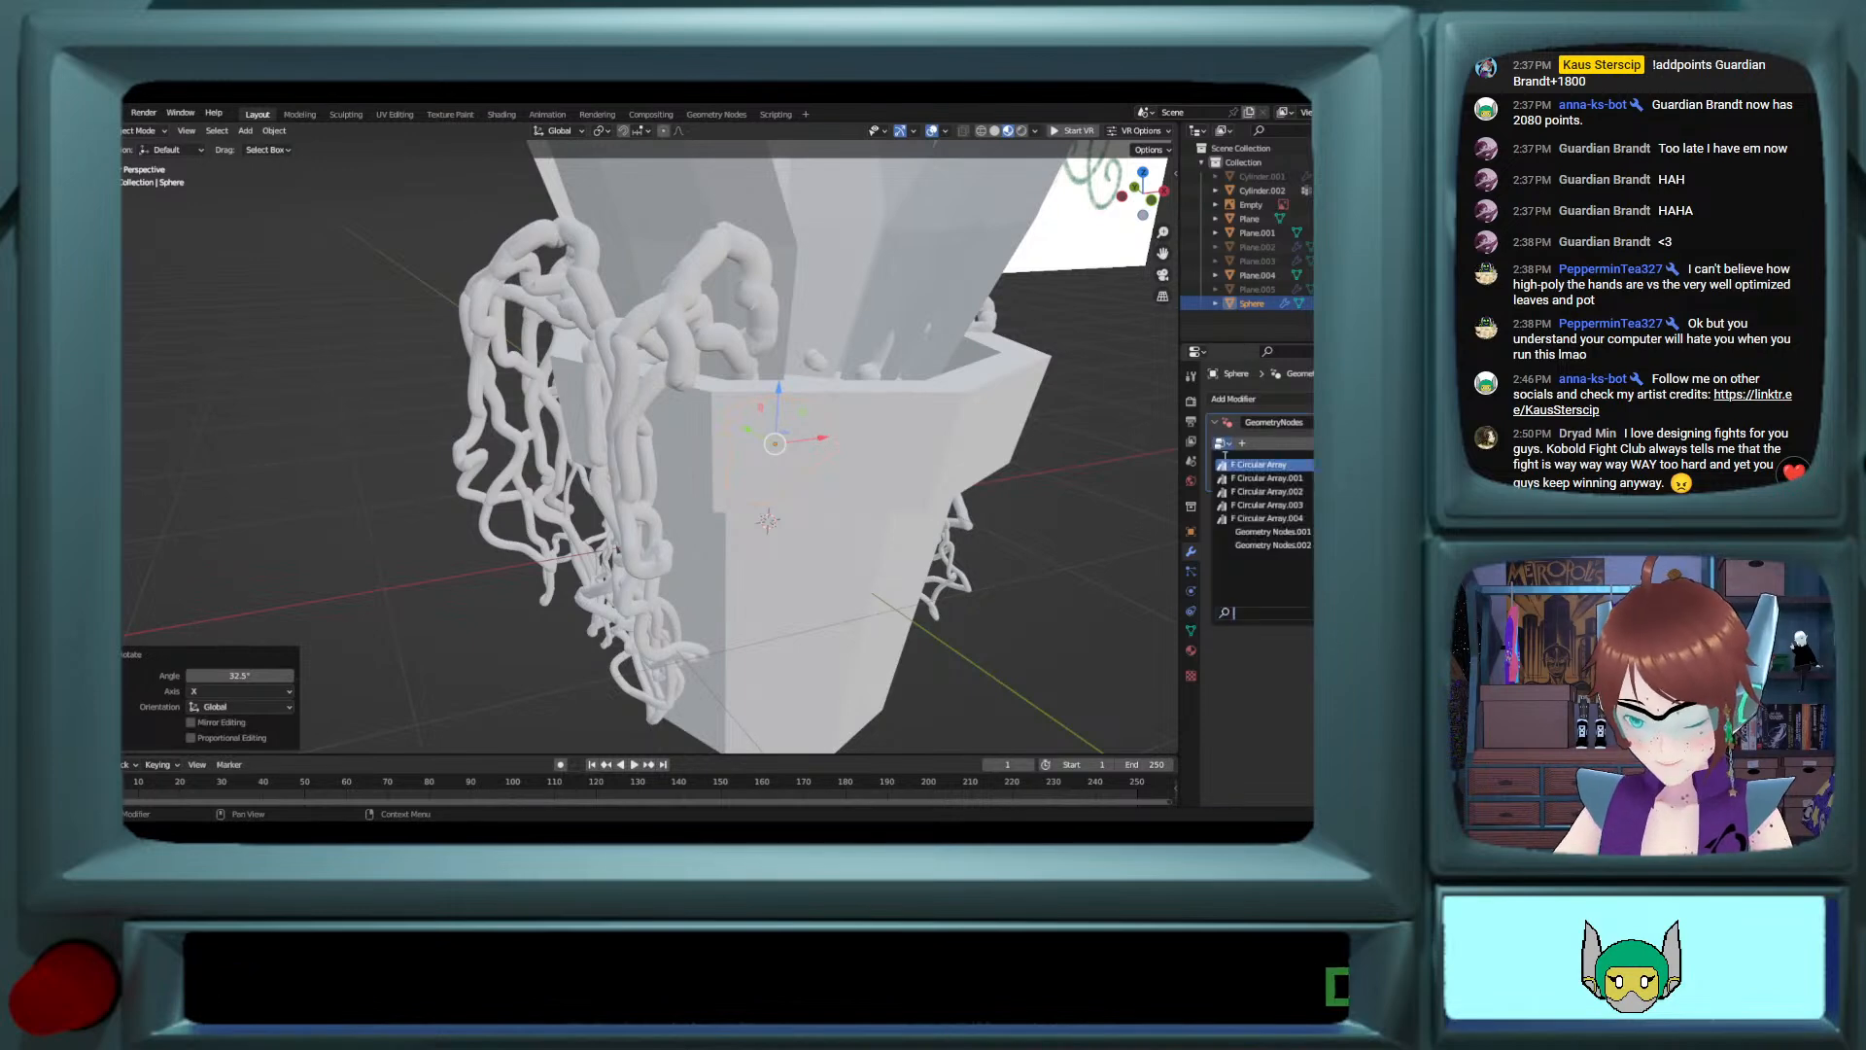
click(1242, 467)
middle_drag(816, 421, 714, 443)
key(ctrl+z)
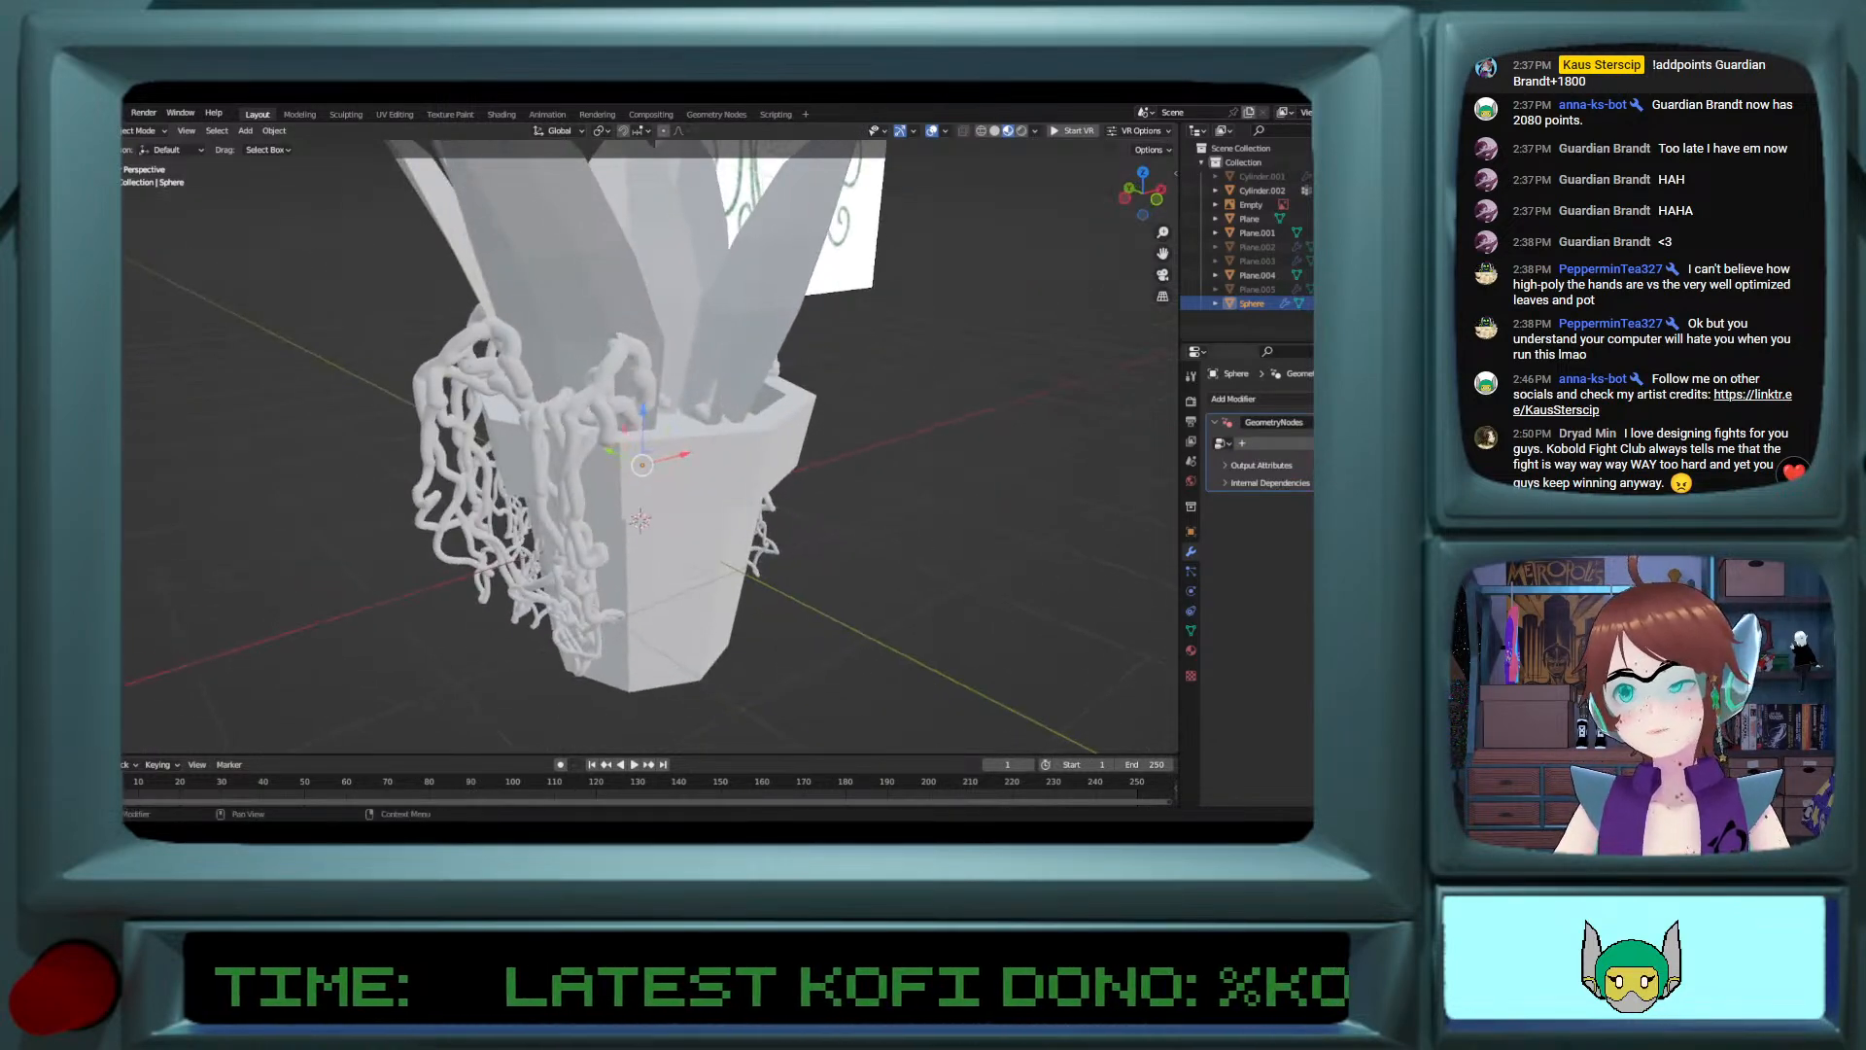
Step: Assign the Circular Array node group to the eye's modifier and raise the object about 0.55 m along Z
click(1221, 443)
click(1253, 464)
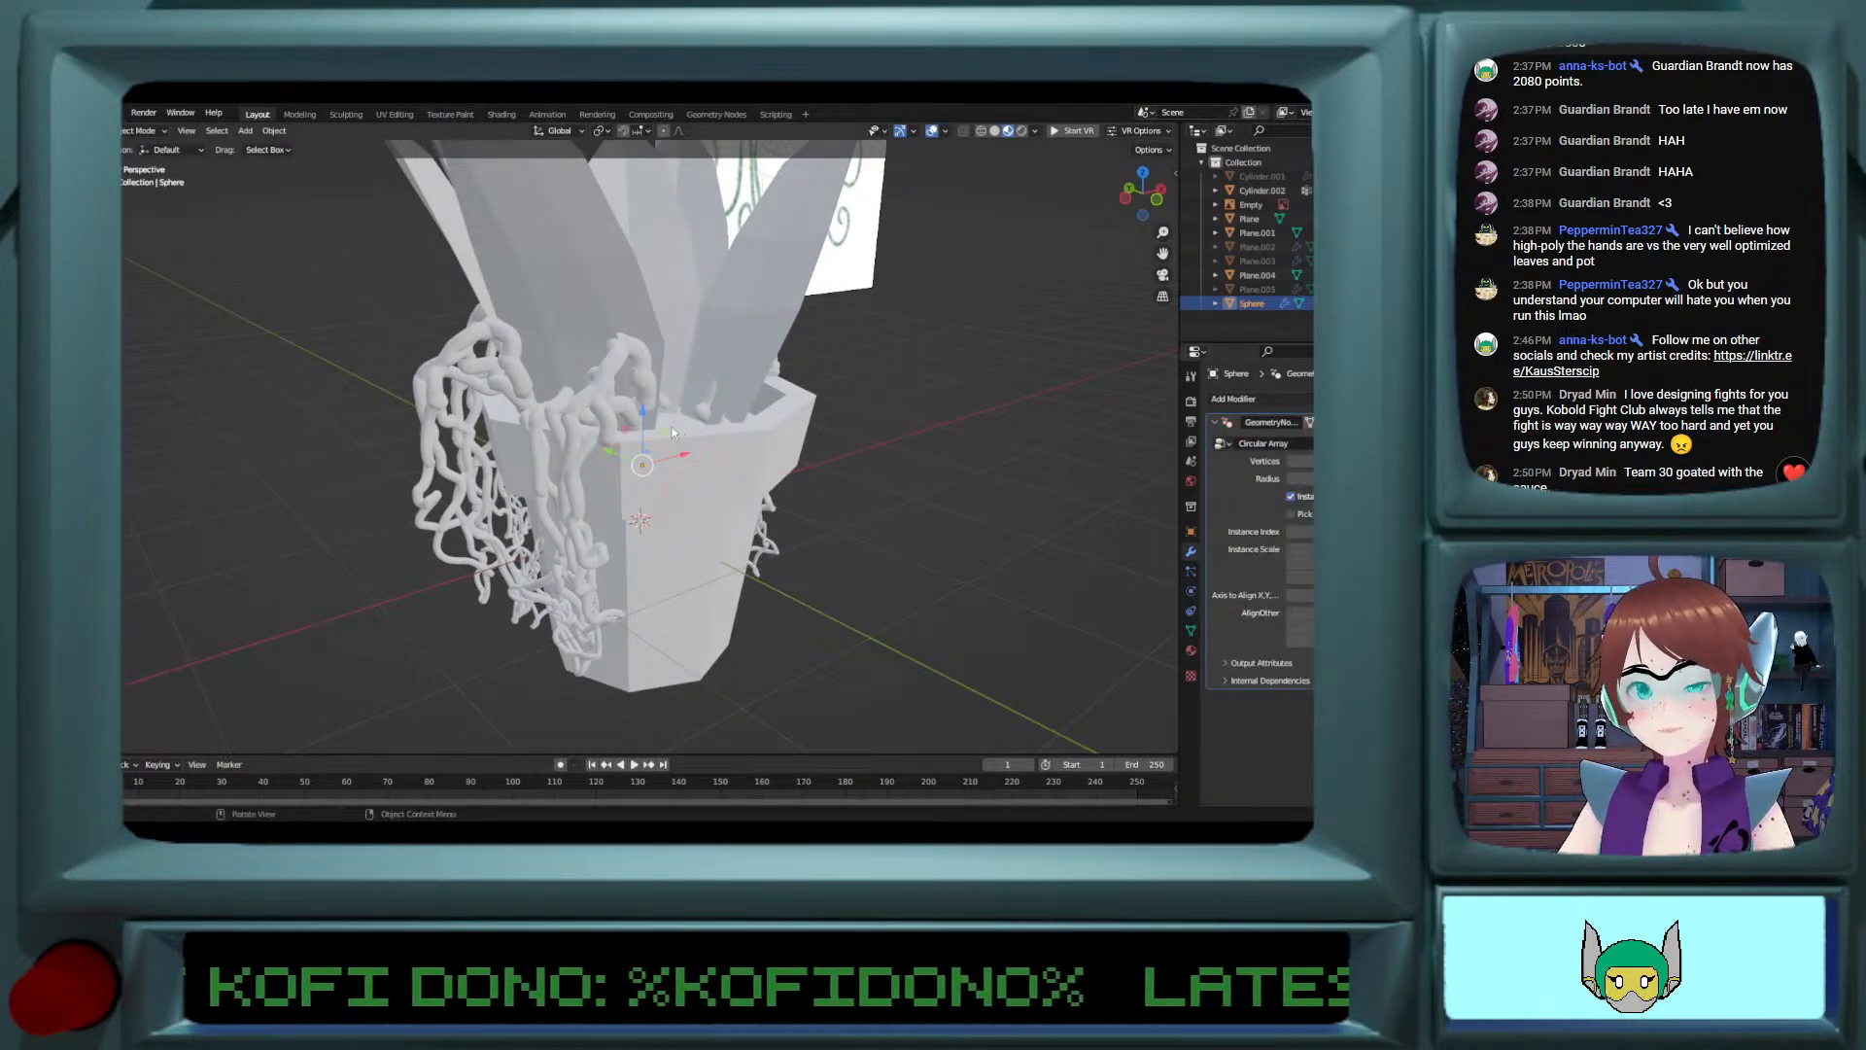
drag(649, 435, 649, 359)
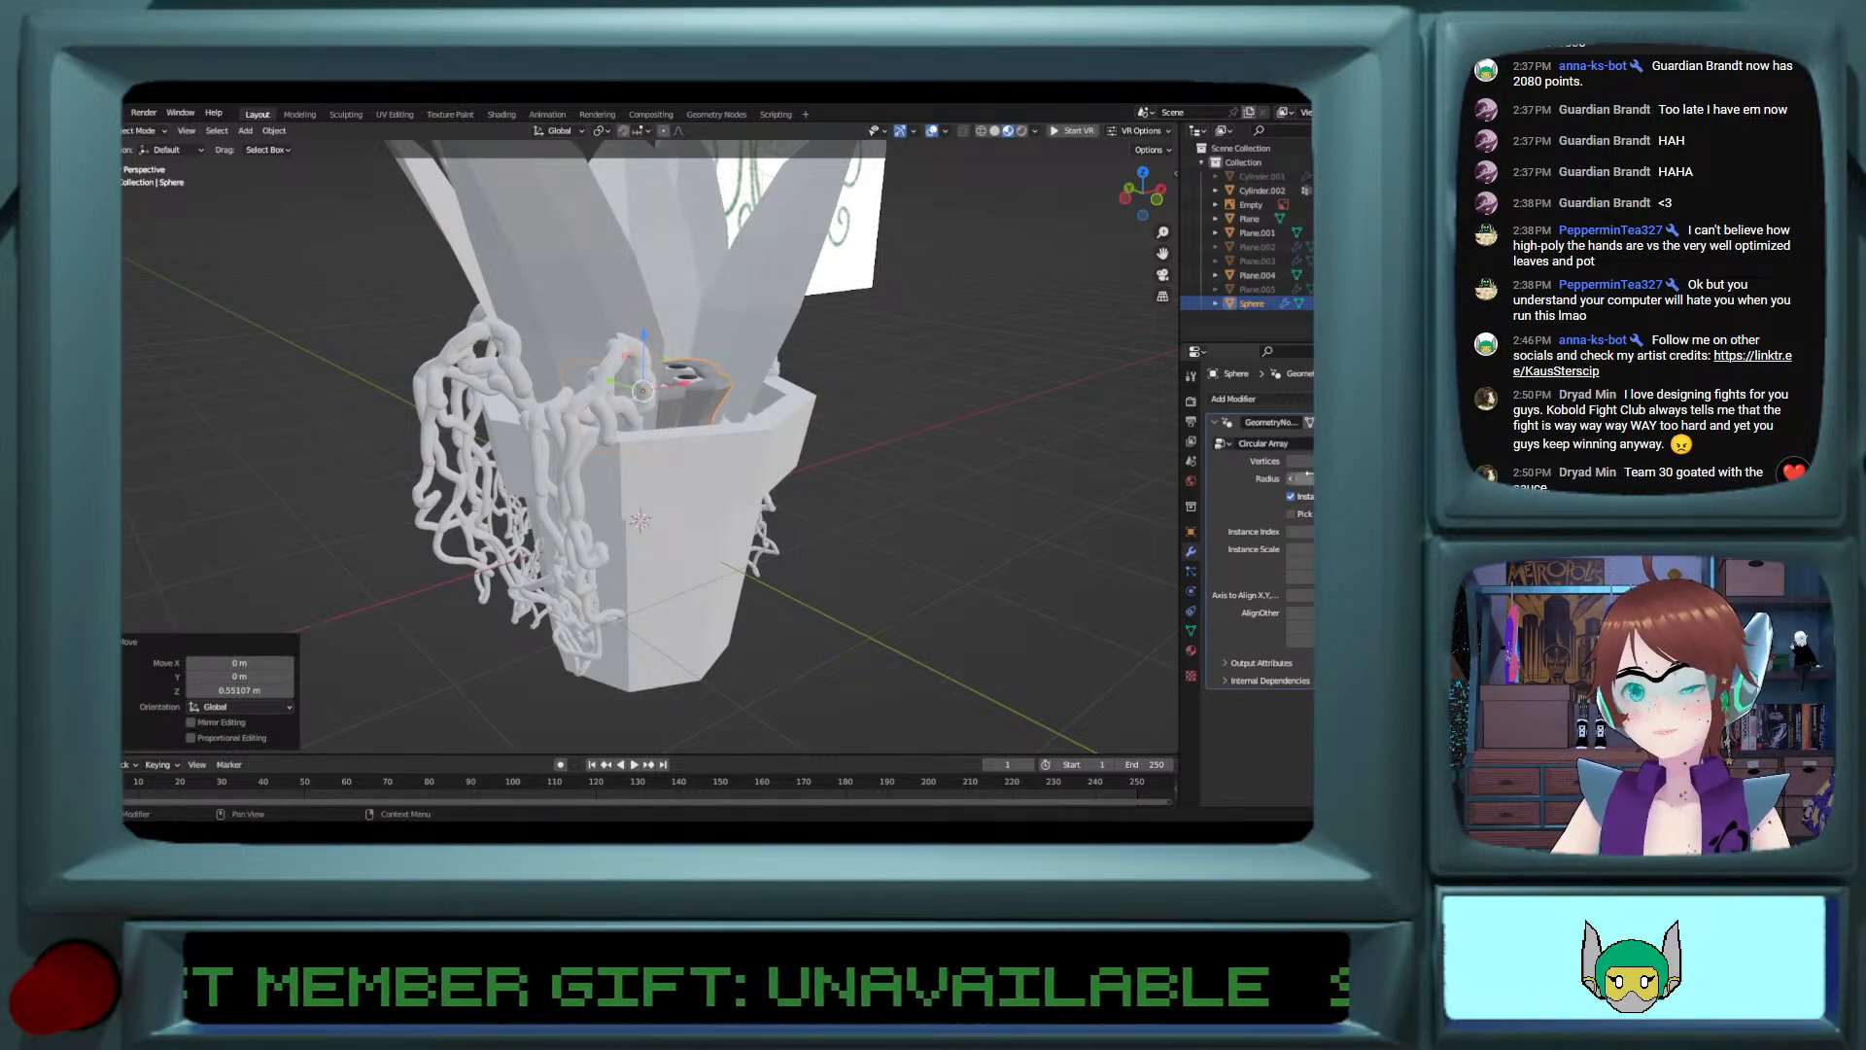
Step: Adjust the Circular Array radius to spread the eyes in a ring inside the pot
mouse_move(1307, 479)
mouse_down()
mouse_move(1356, 479)
mouse_move(1308, 479)
mouse_up()
middle_drag(826, 408, 726, 486)
key(s)
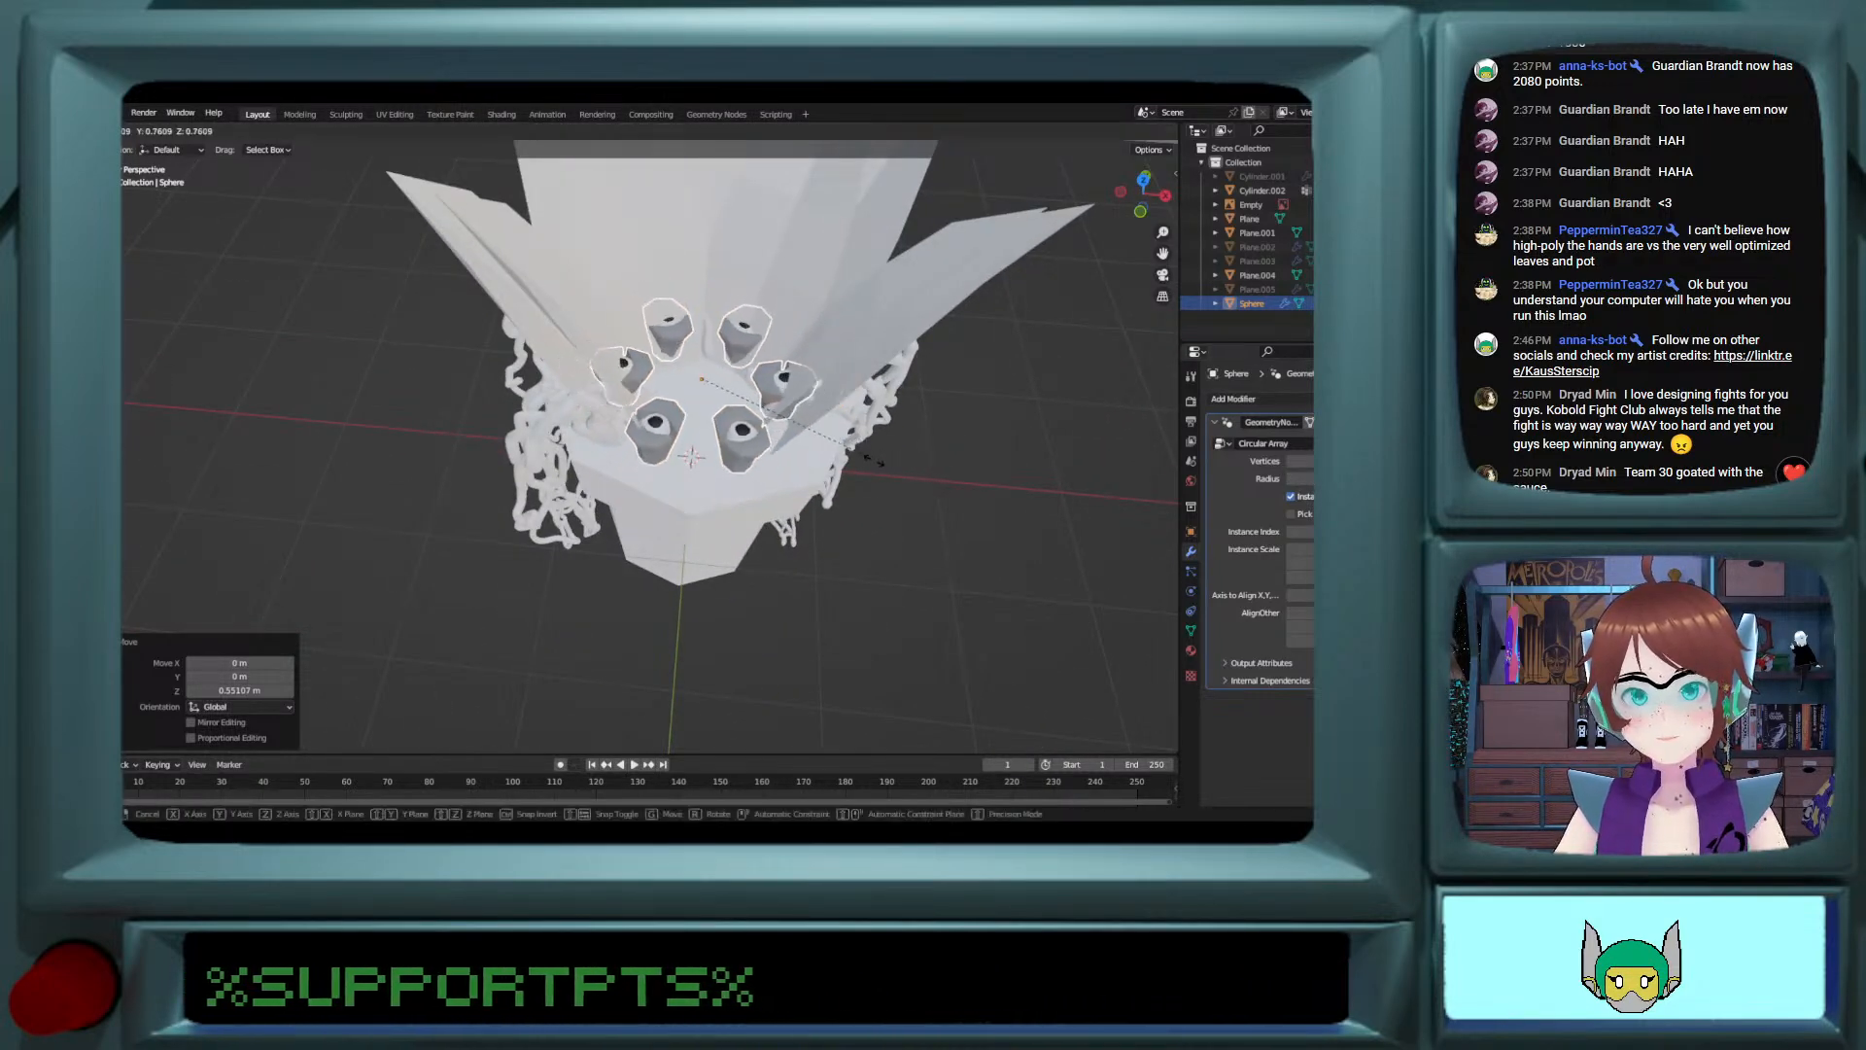
right_click(803, 464)
Step: Scale the whole eye mesh to 0.556 in Edit Mode to shrink every eye in the ring
key(Tab)
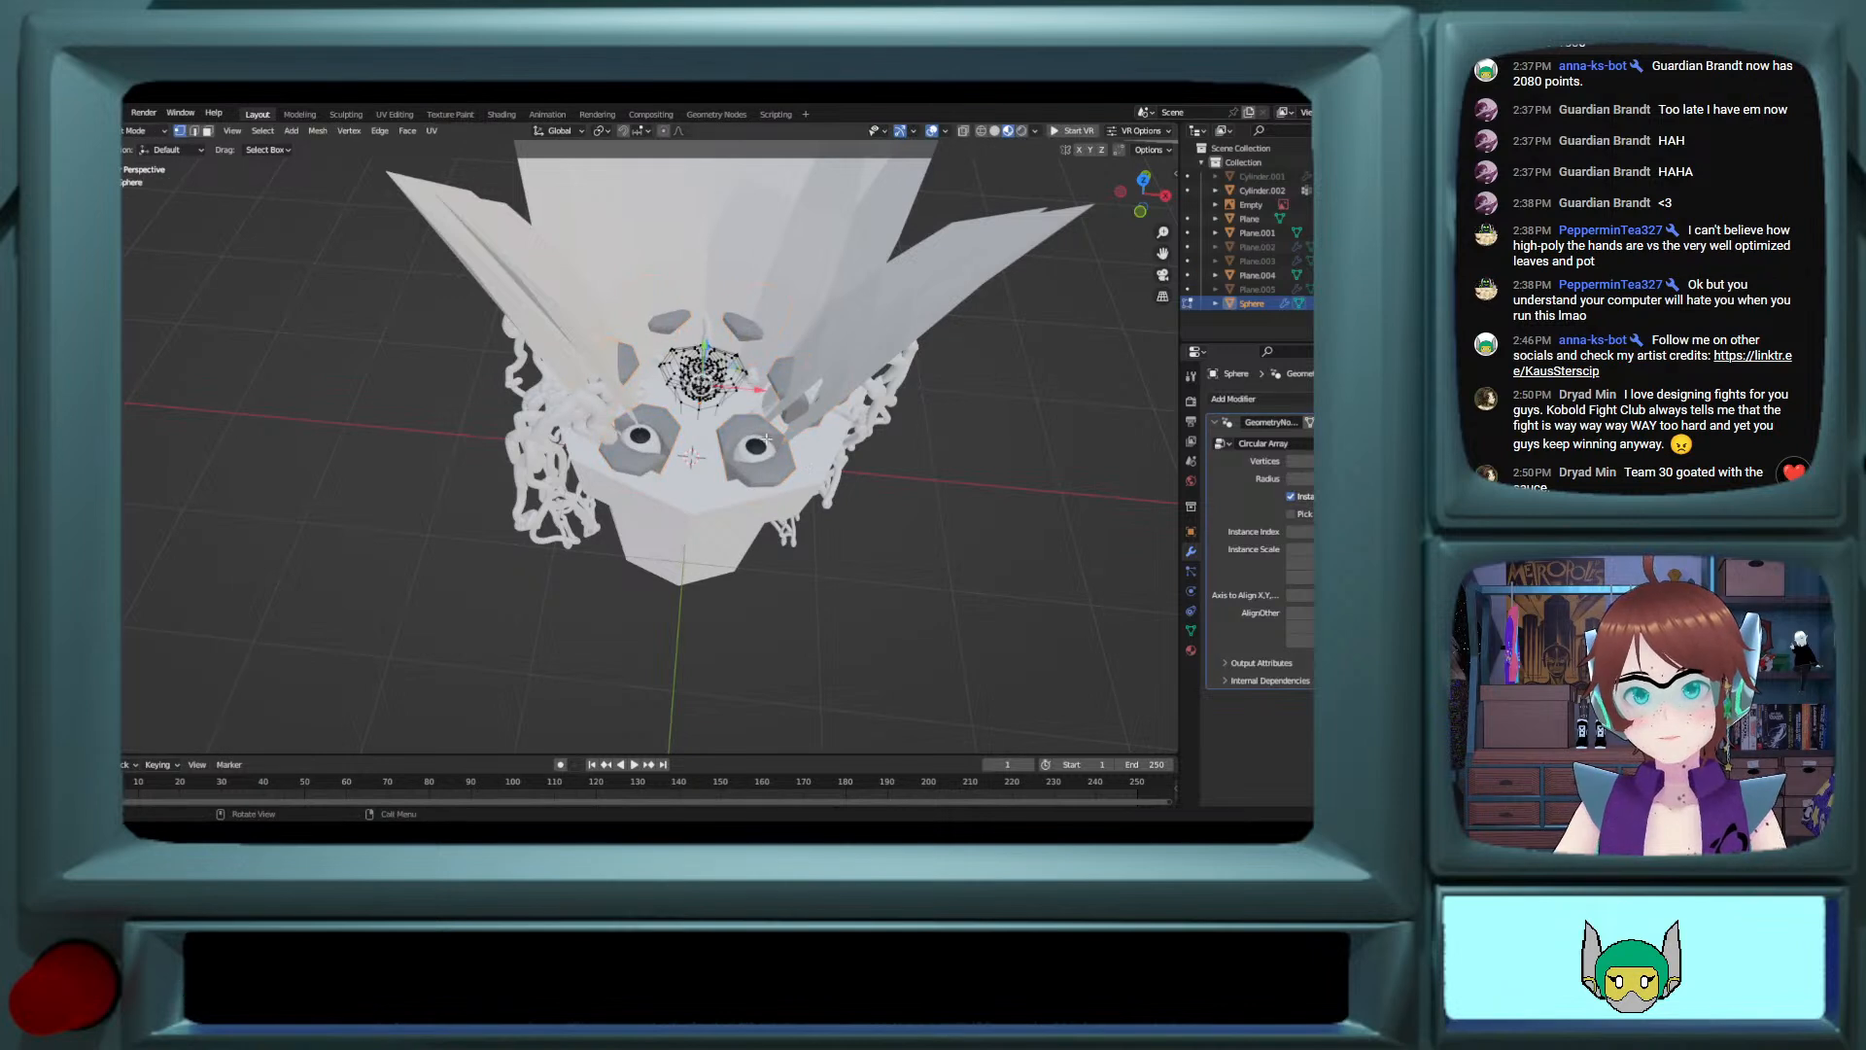
key(s)
click(1001, 407)
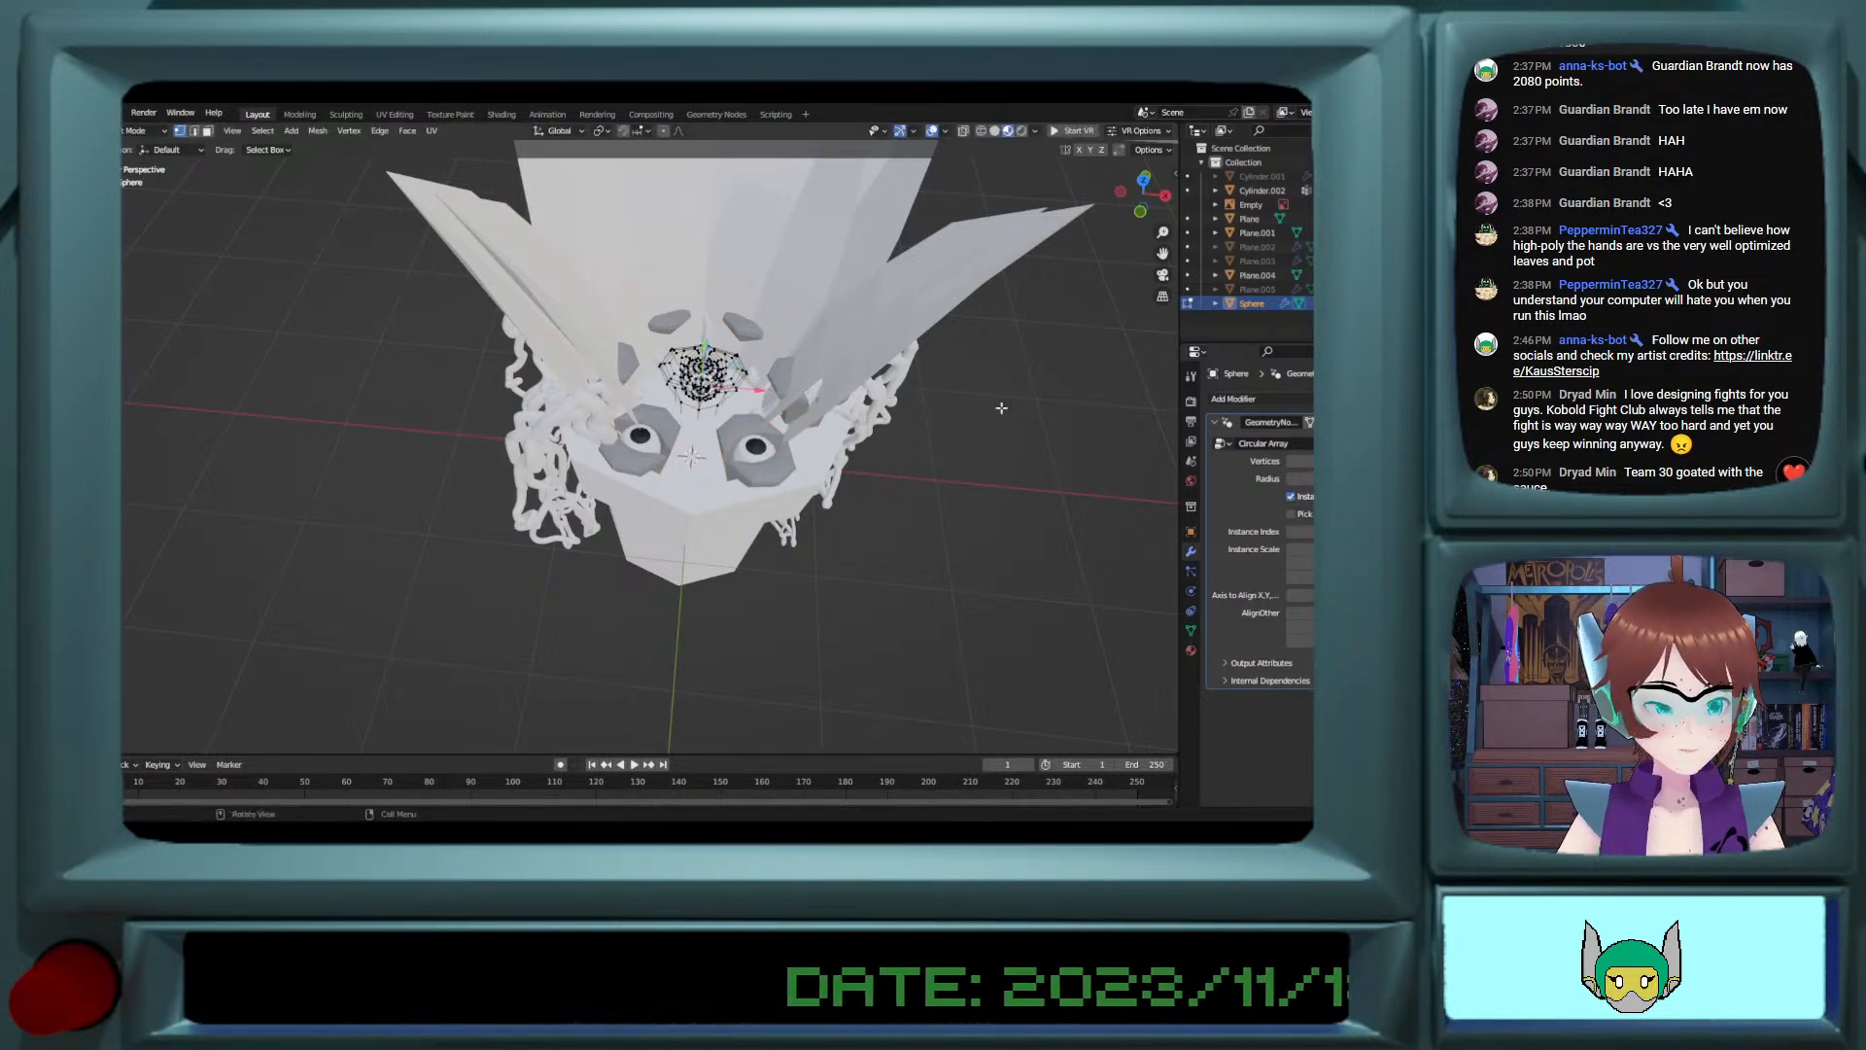
scroll(952, 389, up, 3)
key(a)
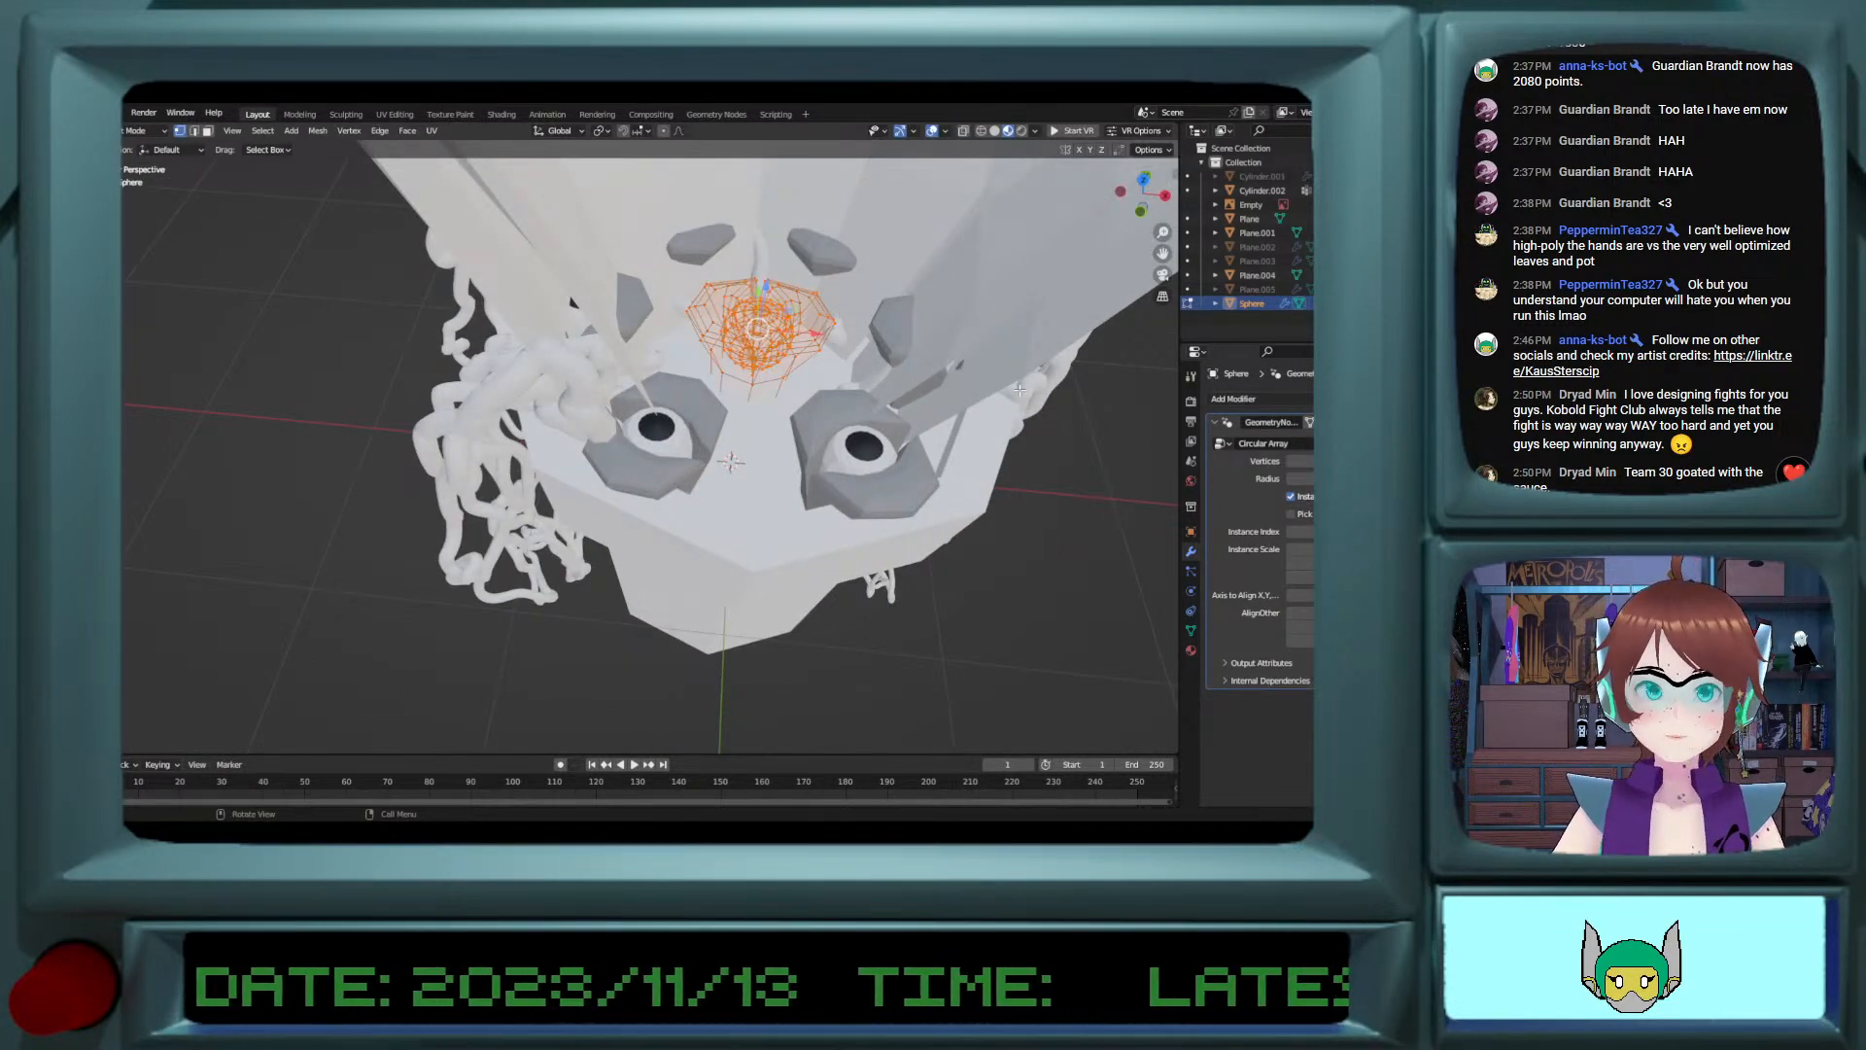
key(s)
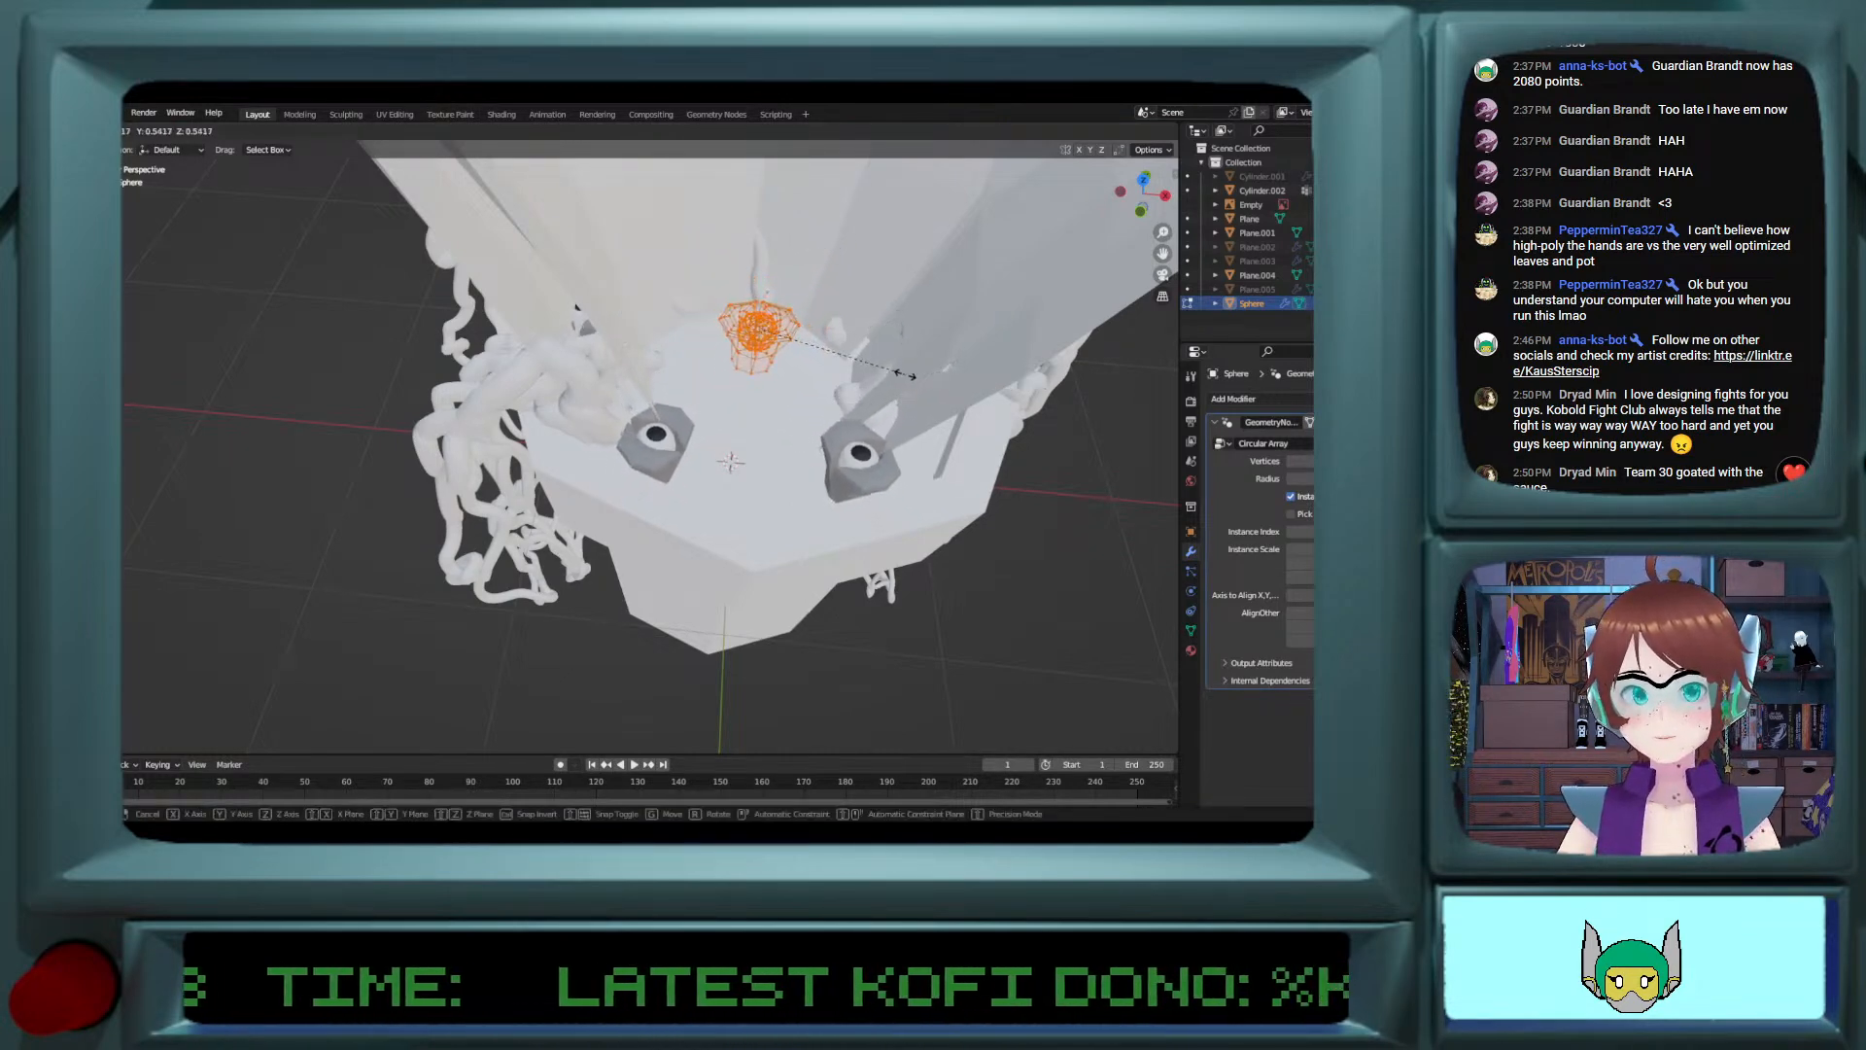
click(913, 374)
Step: Change the array's alignment axis and rotate the eye mesh -41.7° about X in Edit Mode to tilt the eyes outward
mouse_move(913, 374)
middle_down()
mouse_move(984, 350)
mouse_move(900, 364)
middle_up()
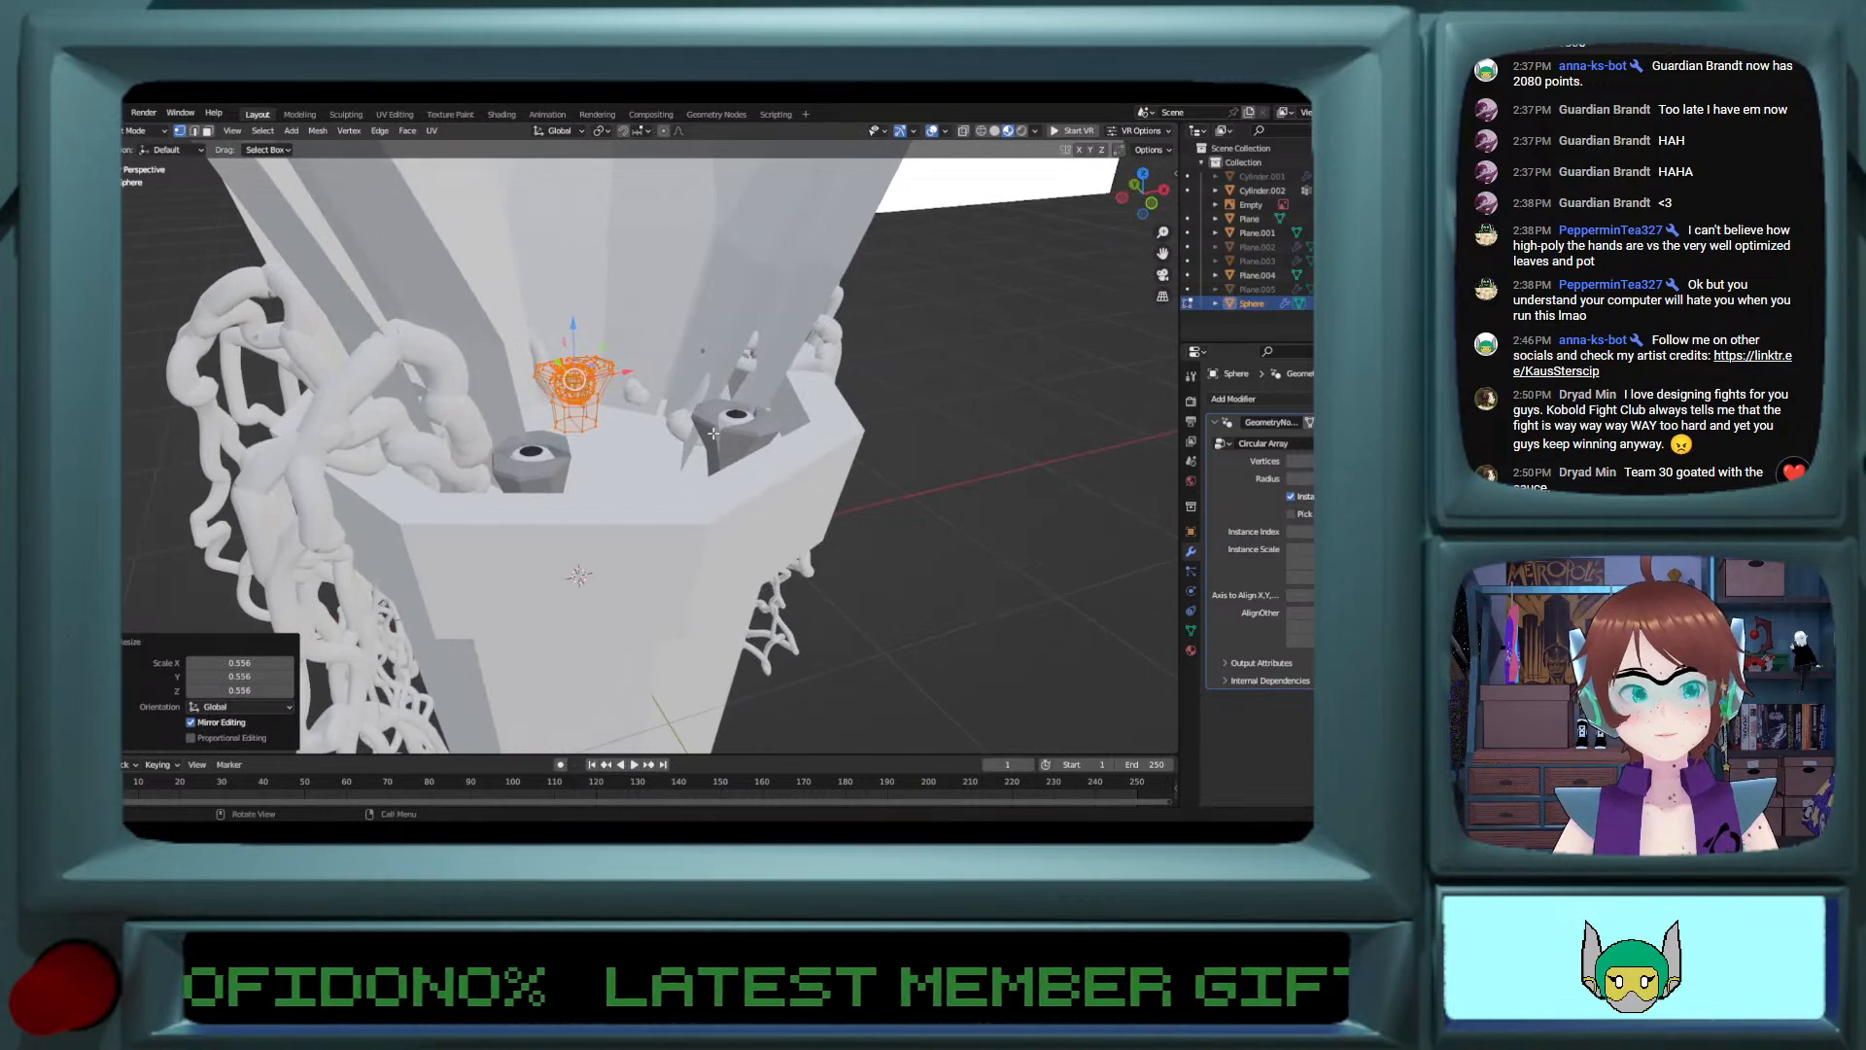
click(1361, 595)
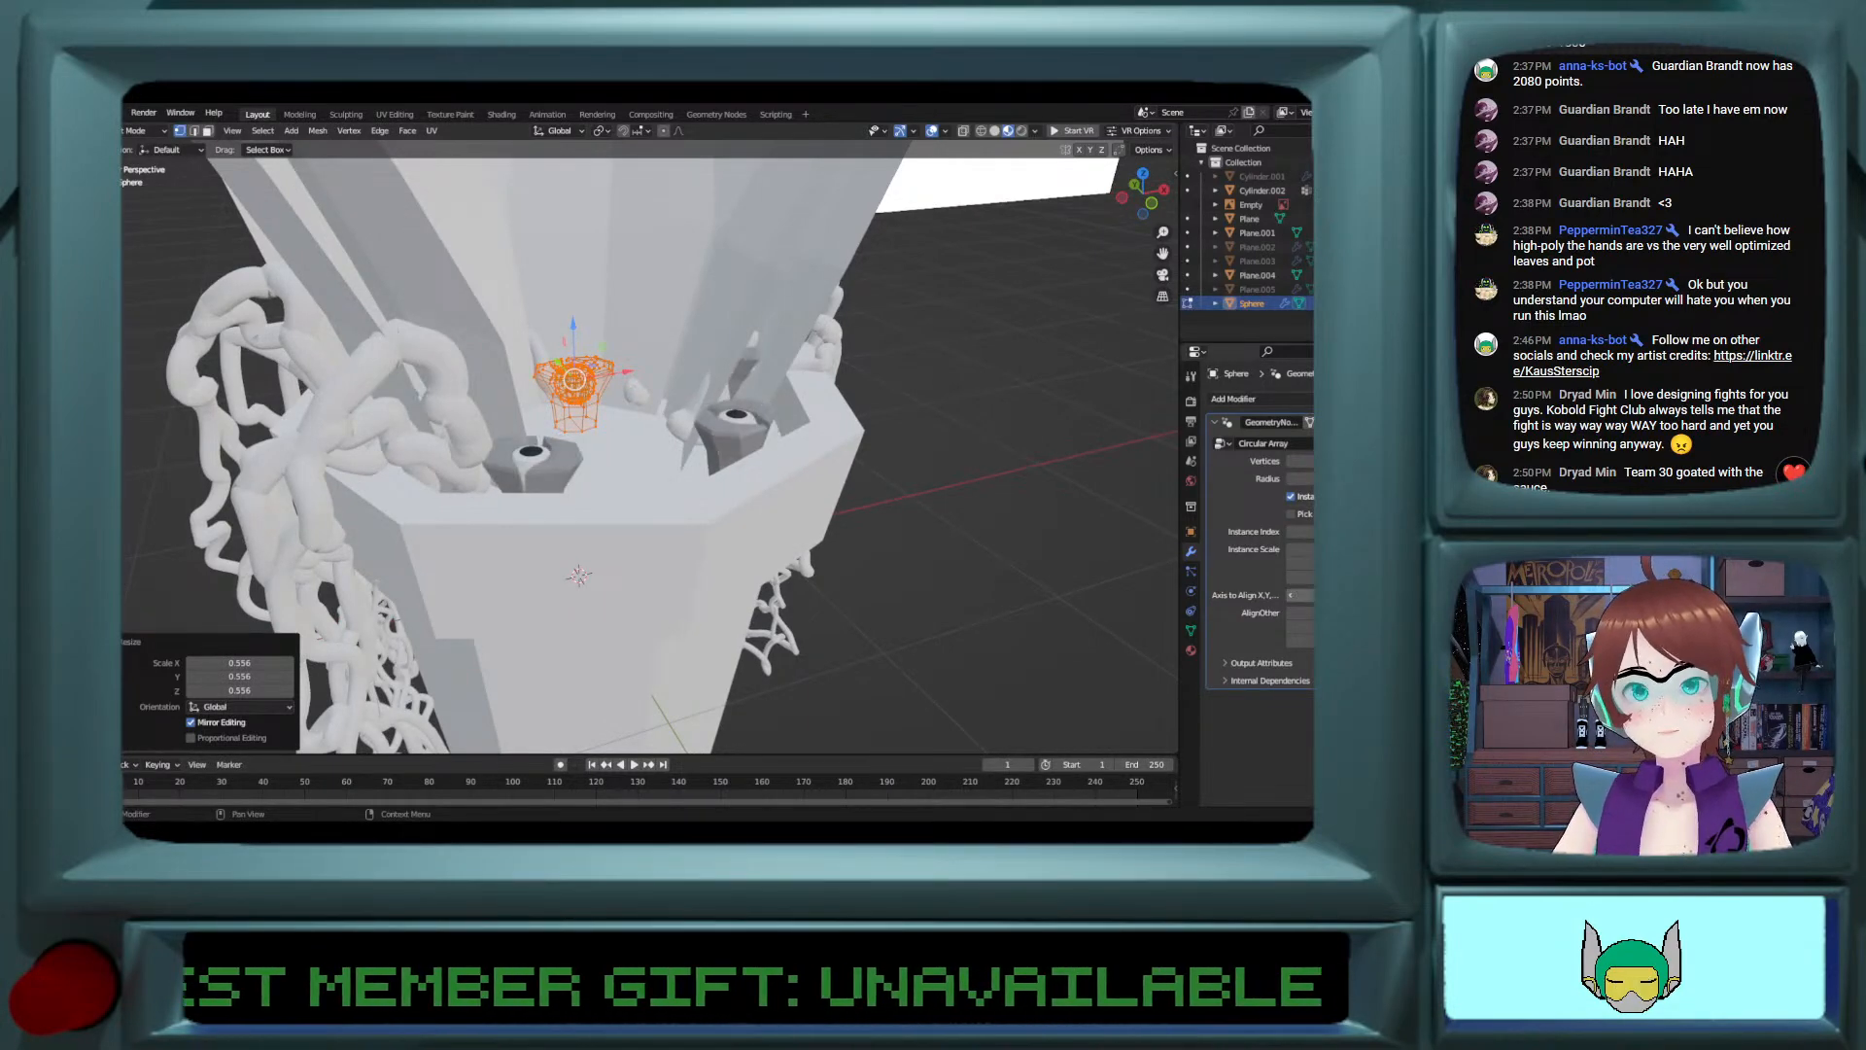
middle_drag(692, 452, 740, 446)
key(g)
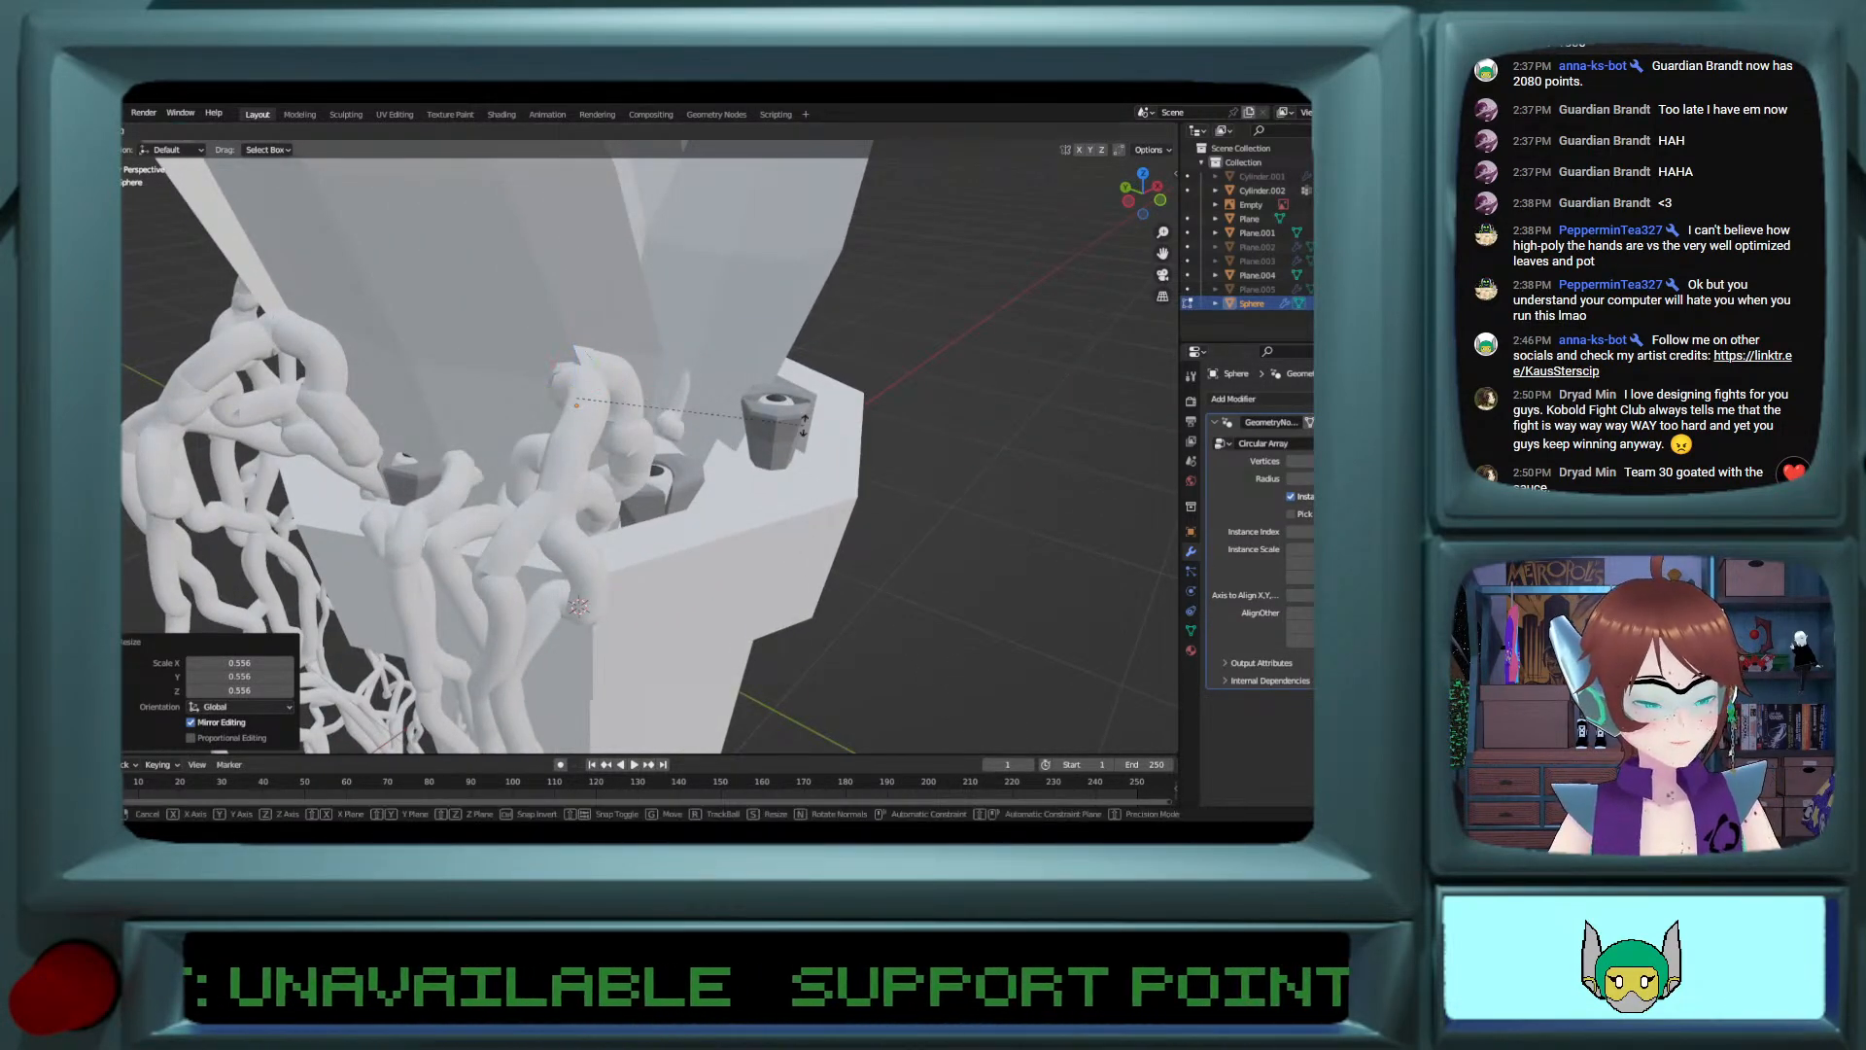
key(x)
click(731, 289)
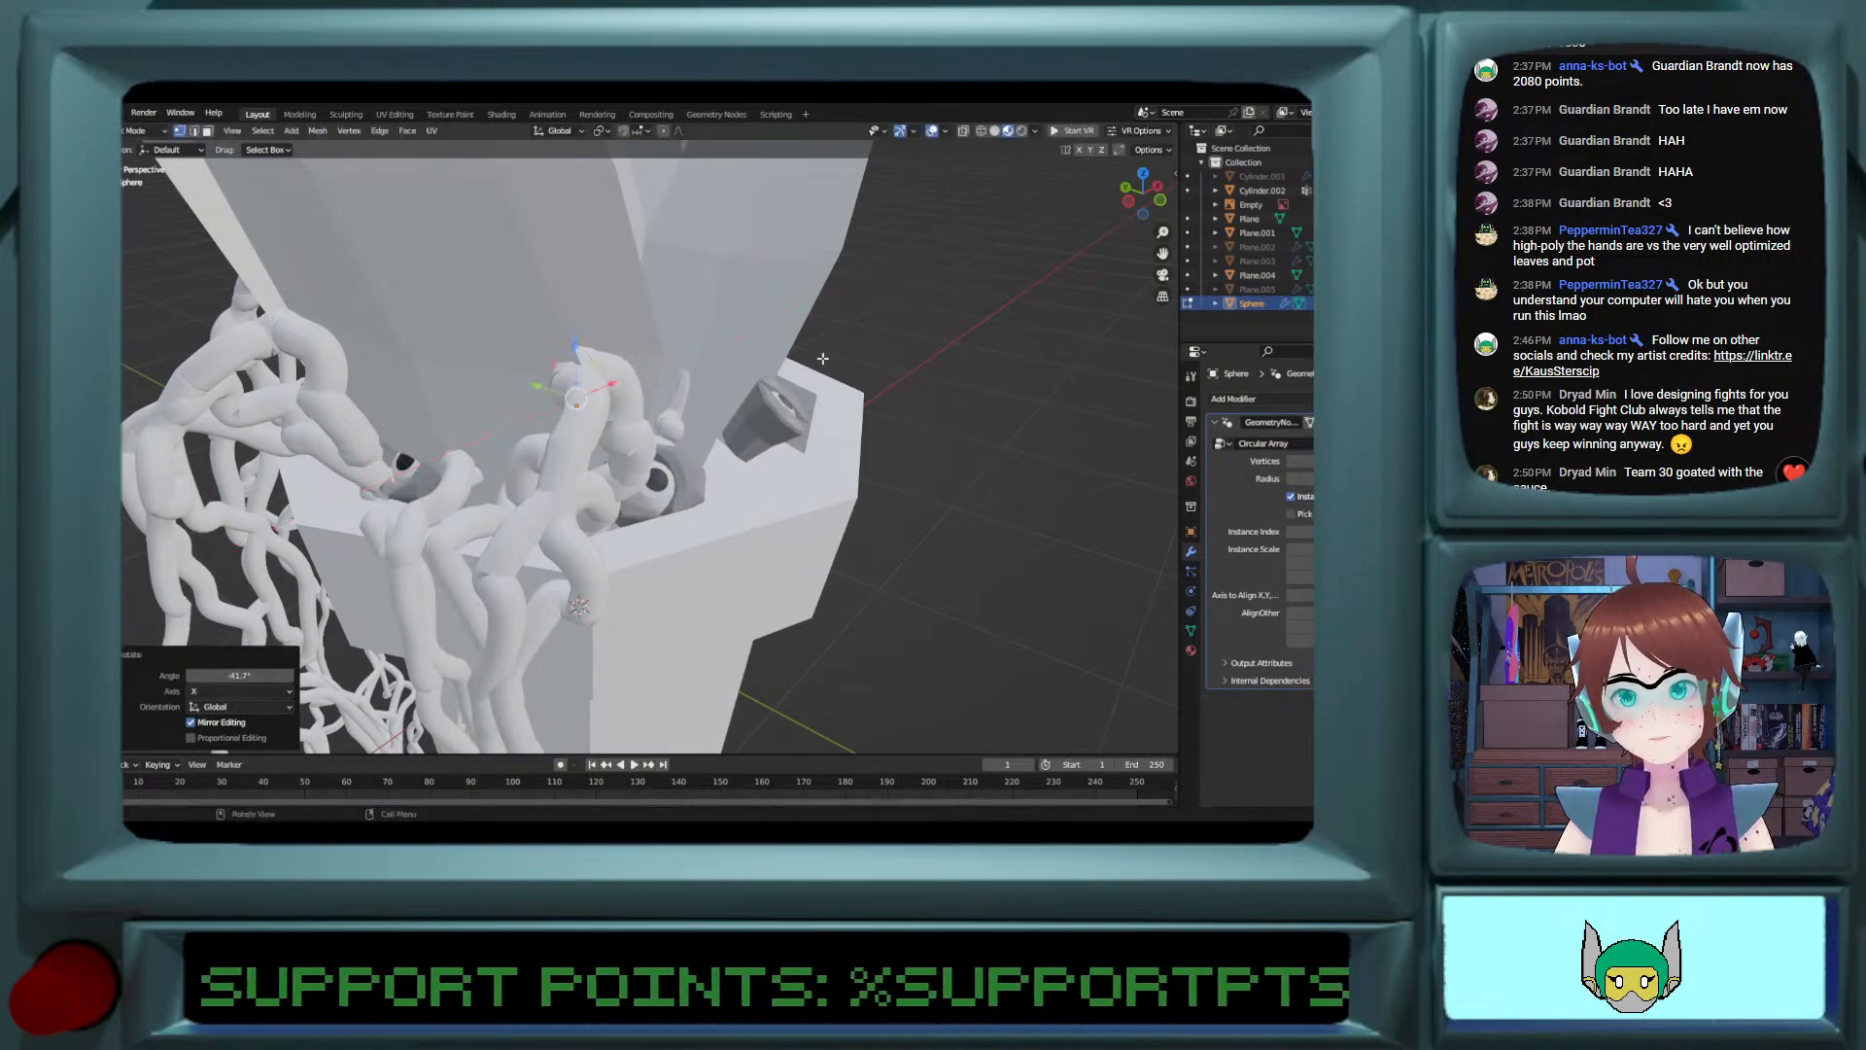
Step: Increase the Circular Array's vertex count to line the pot's rim with more eyes, then fine-tune it down slightly
middle_drag(824, 360, 810, 417)
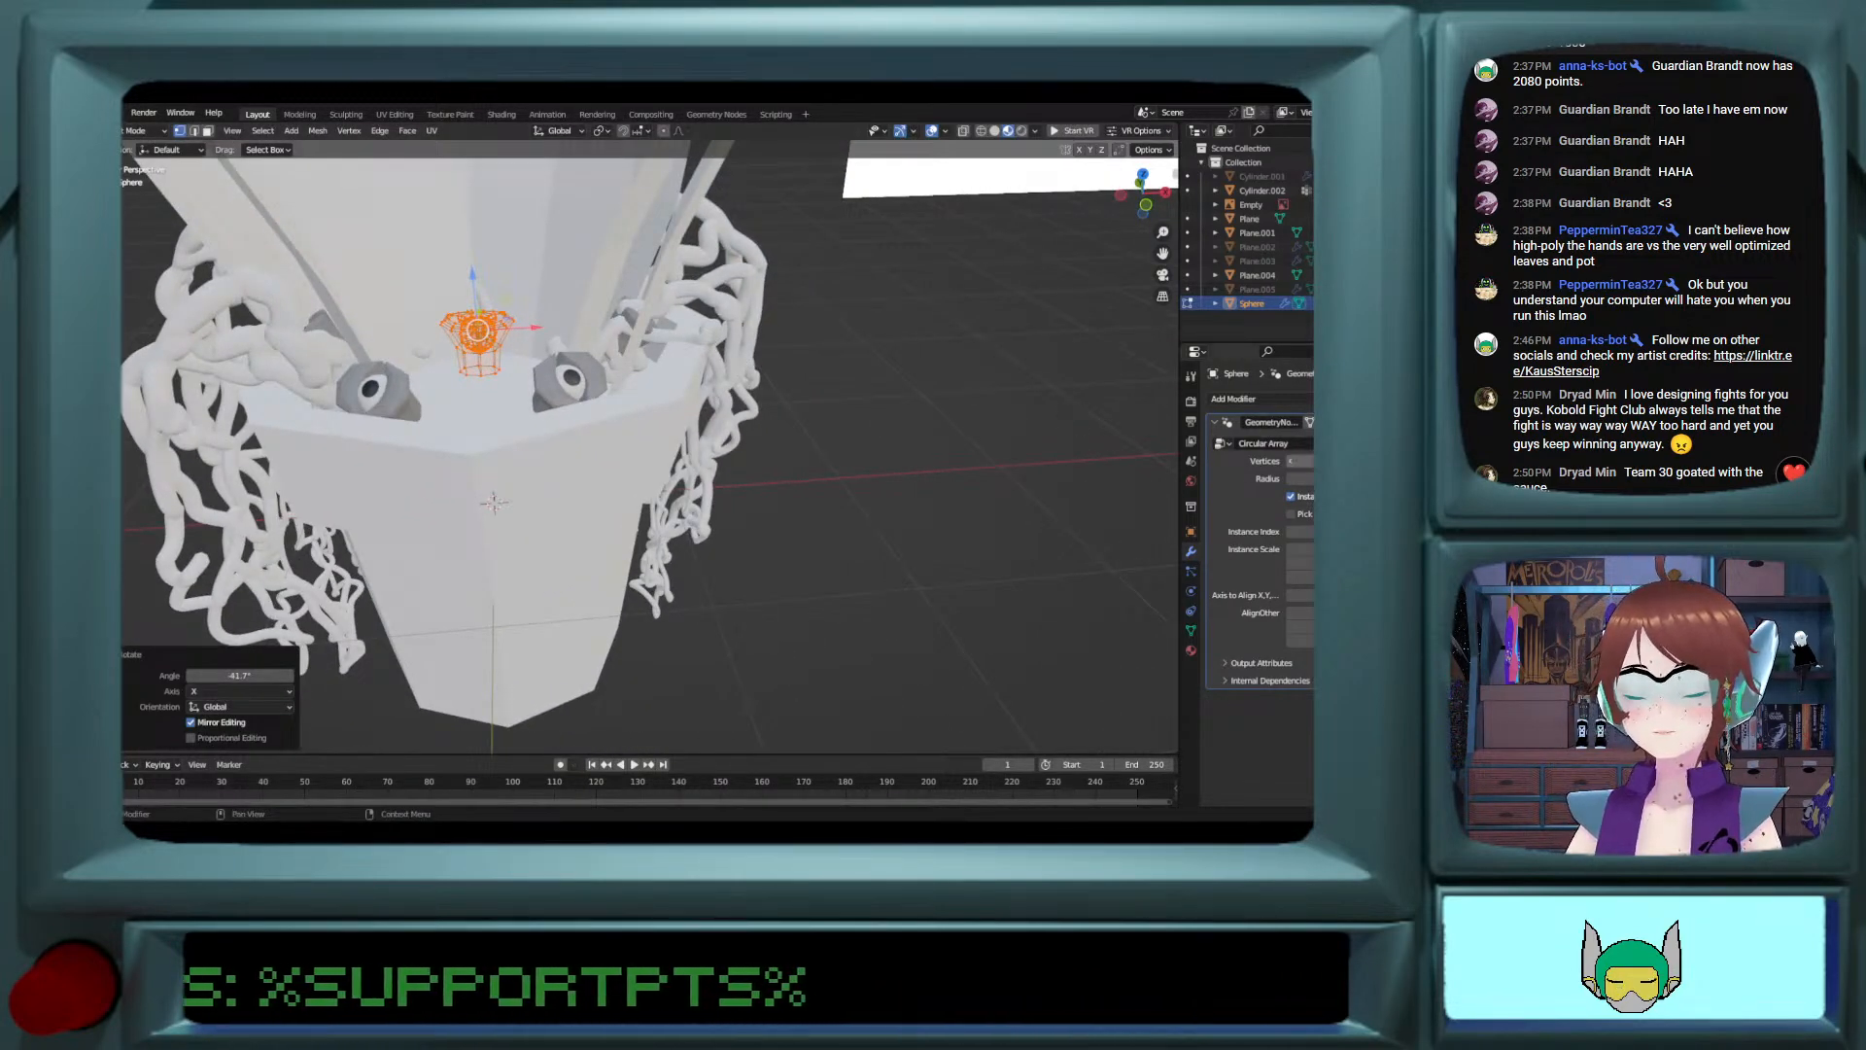
click(1300, 460)
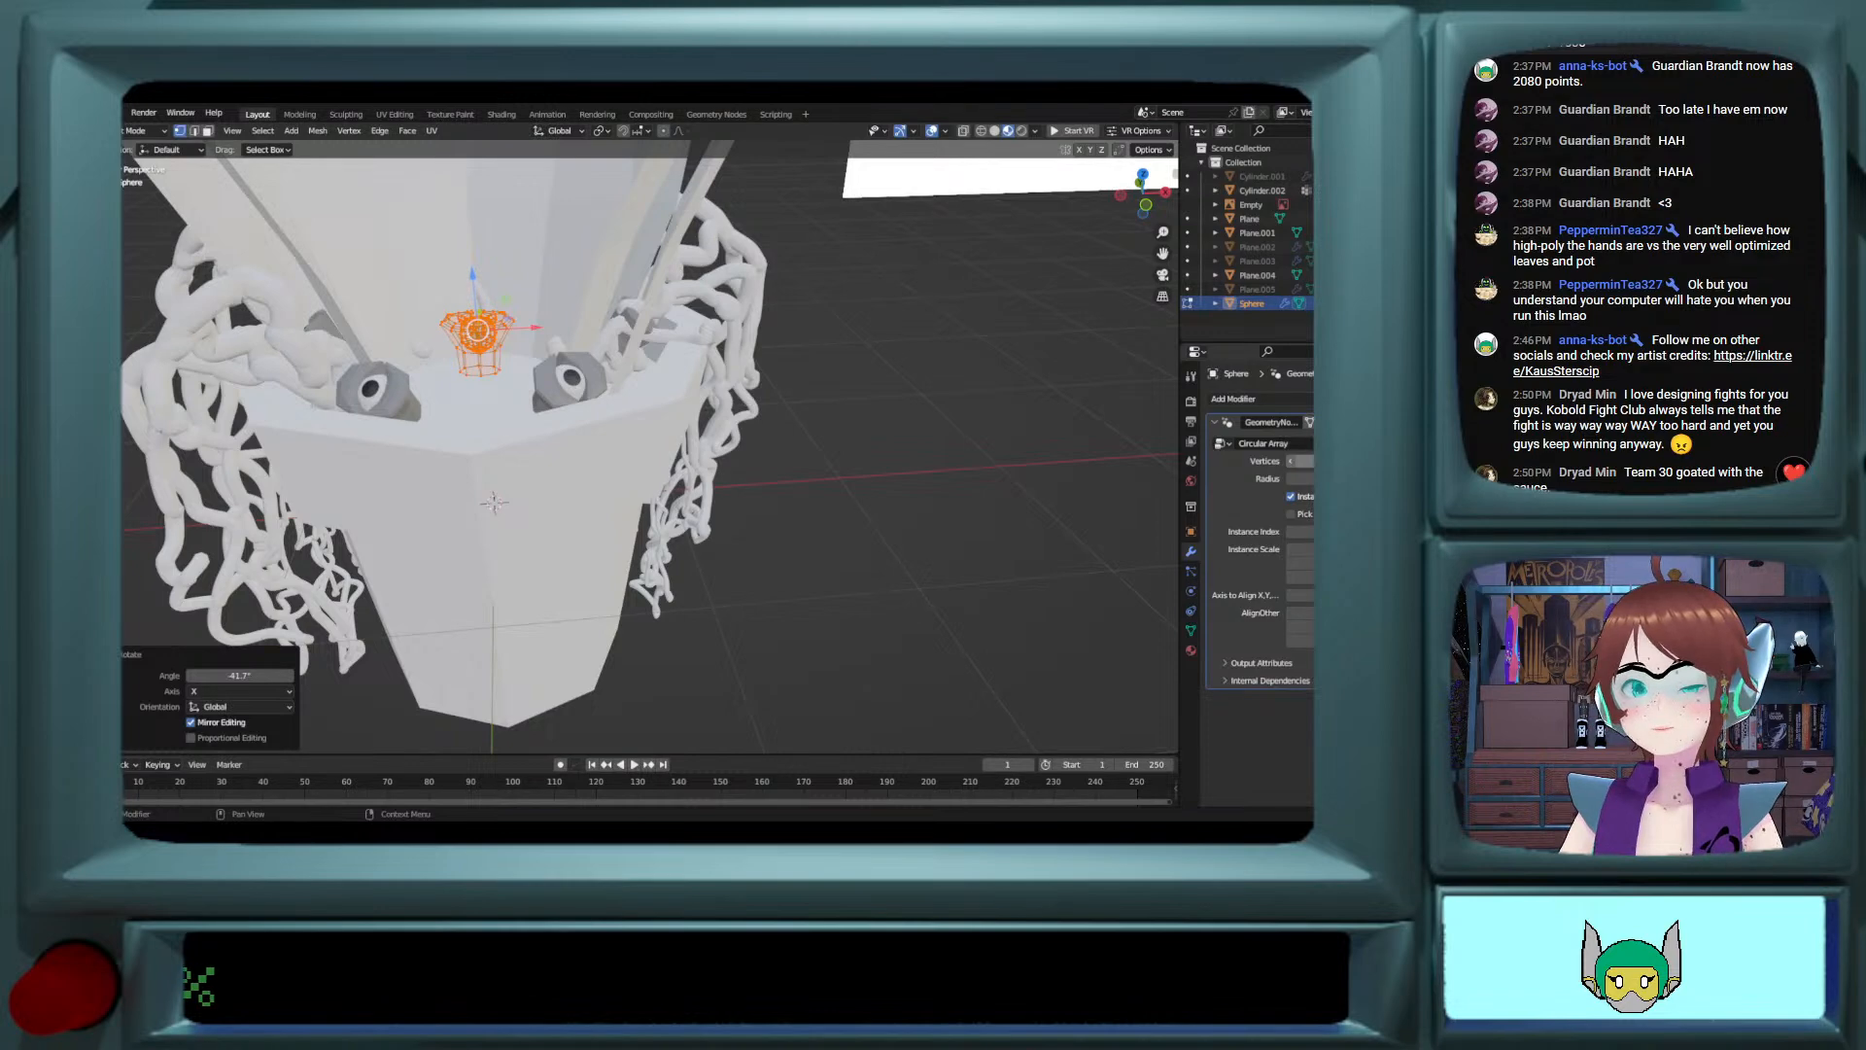
click(1312, 461)
click(1312, 460)
click(1312, 460)
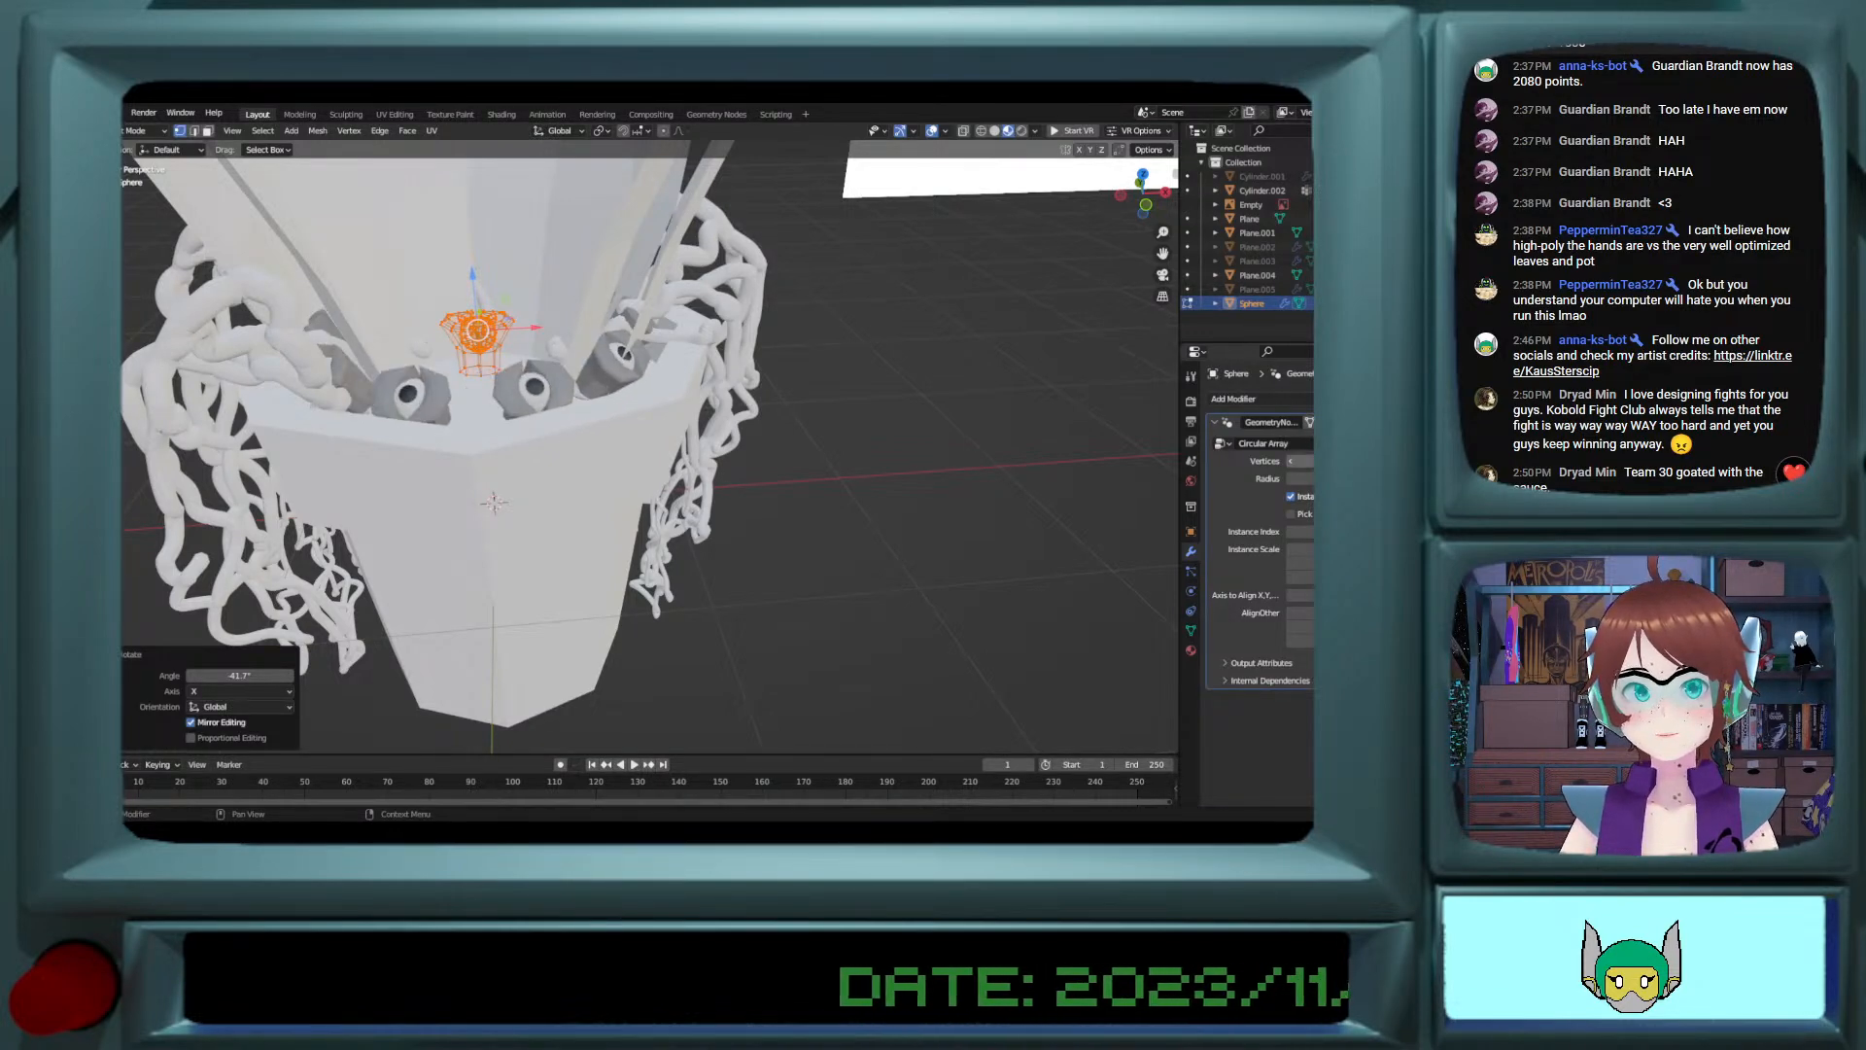
scroll(610, 442, down, 1)
middle_drag(610, 442, 575, 467)
scroll(564, 455, up, 2)
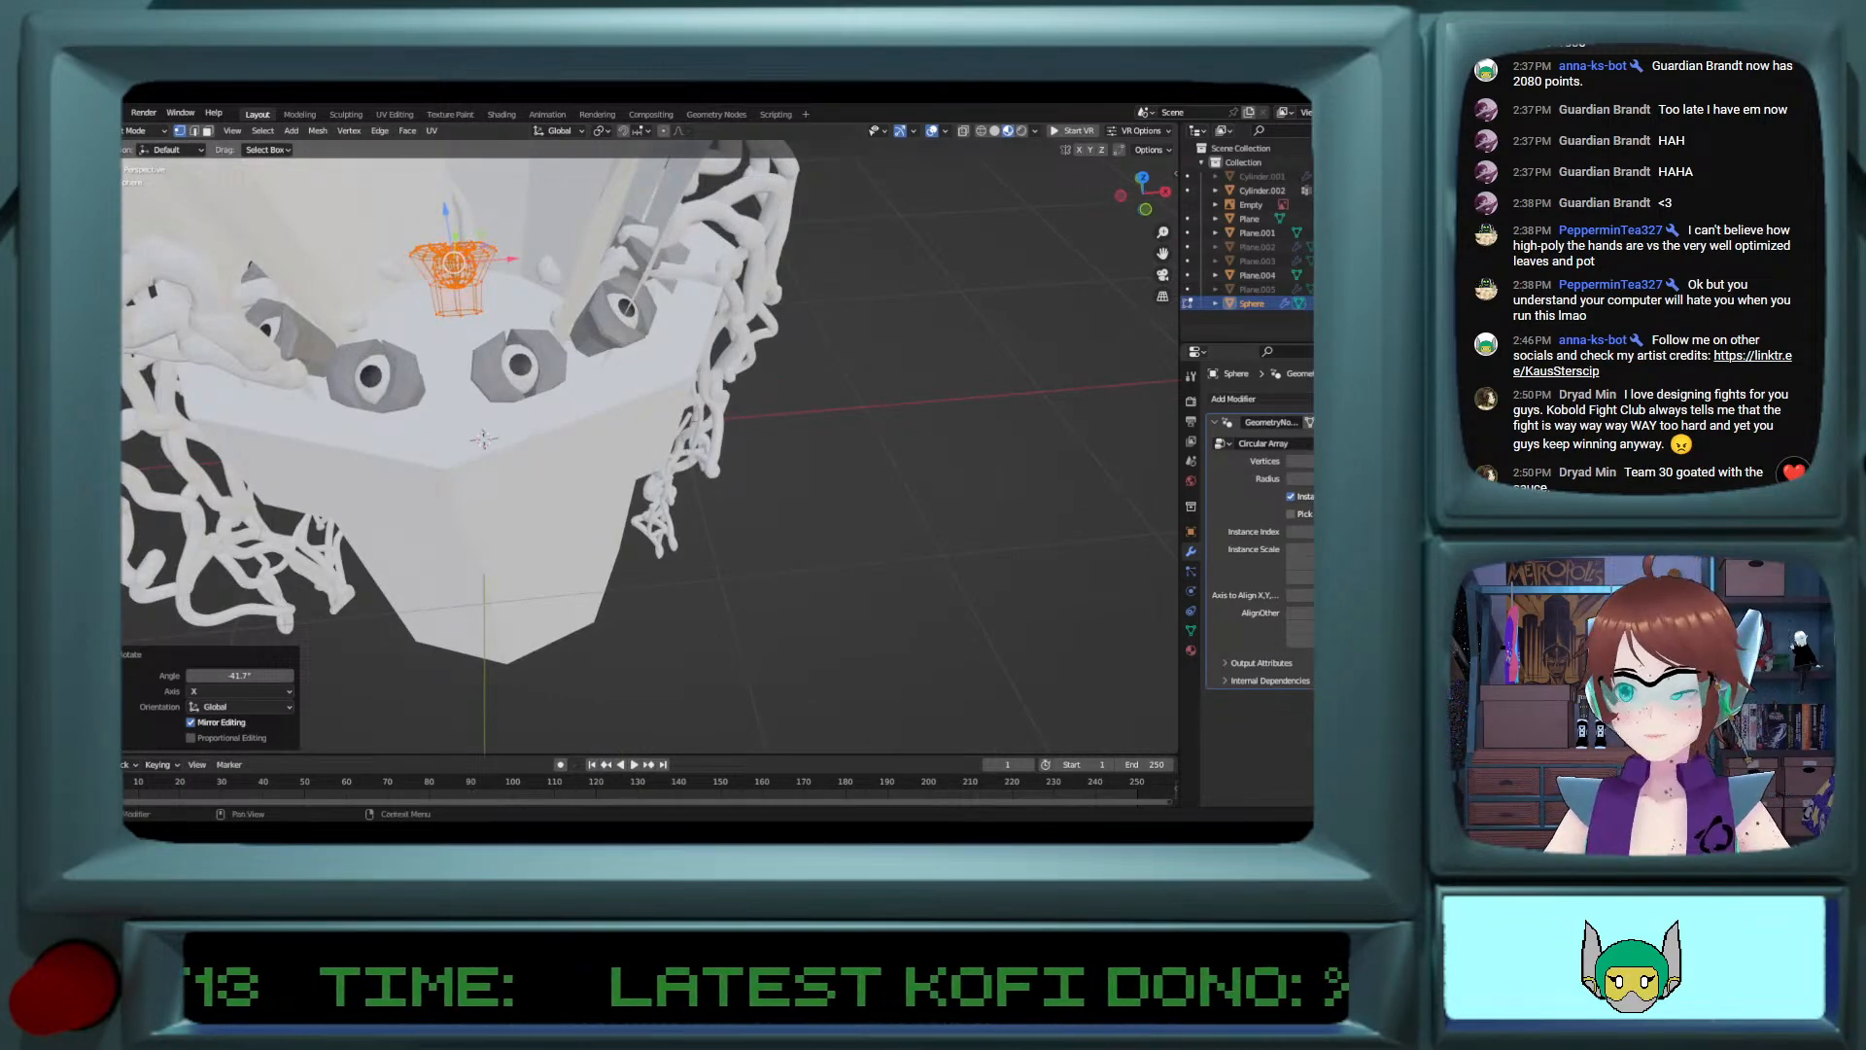
click(1290, 463)
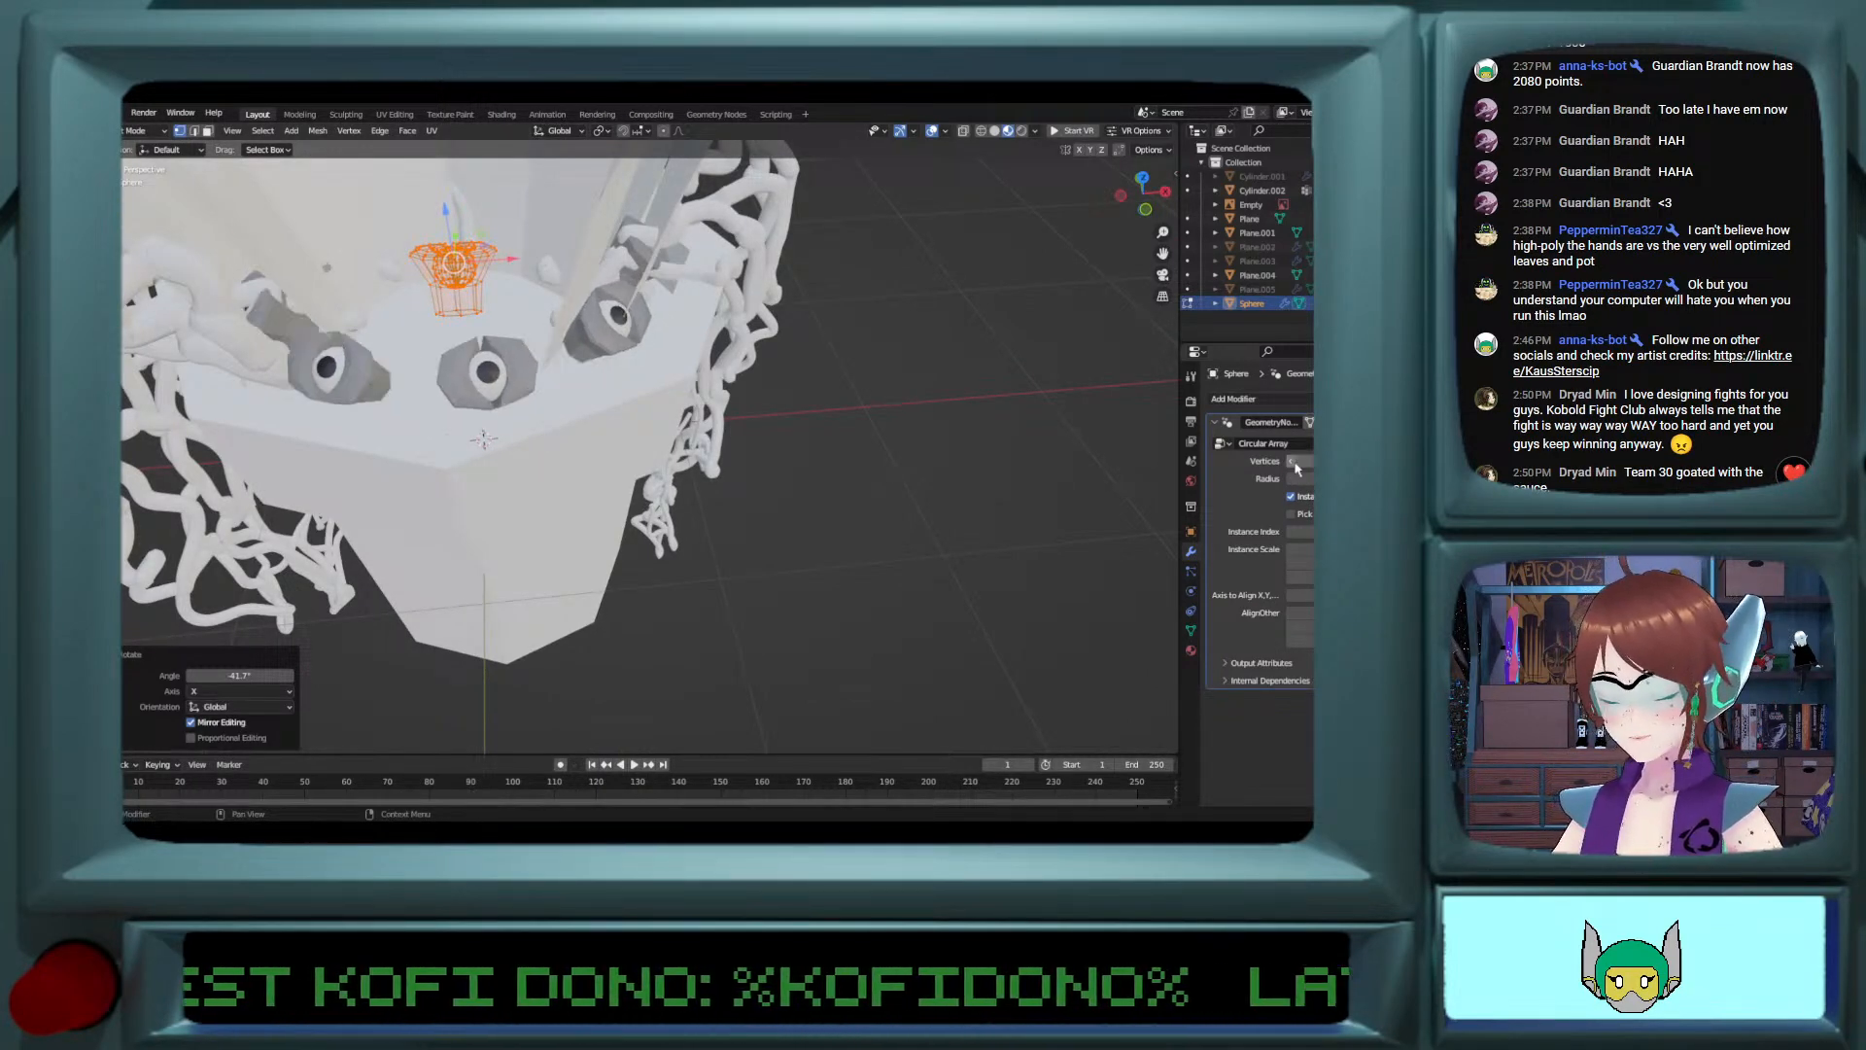
Step: Copy and paste the eye array in Object Mode and rotate the copy 22.5° about Z to fill the gaps
shift+middle_drag(486, 320, 582, 404)
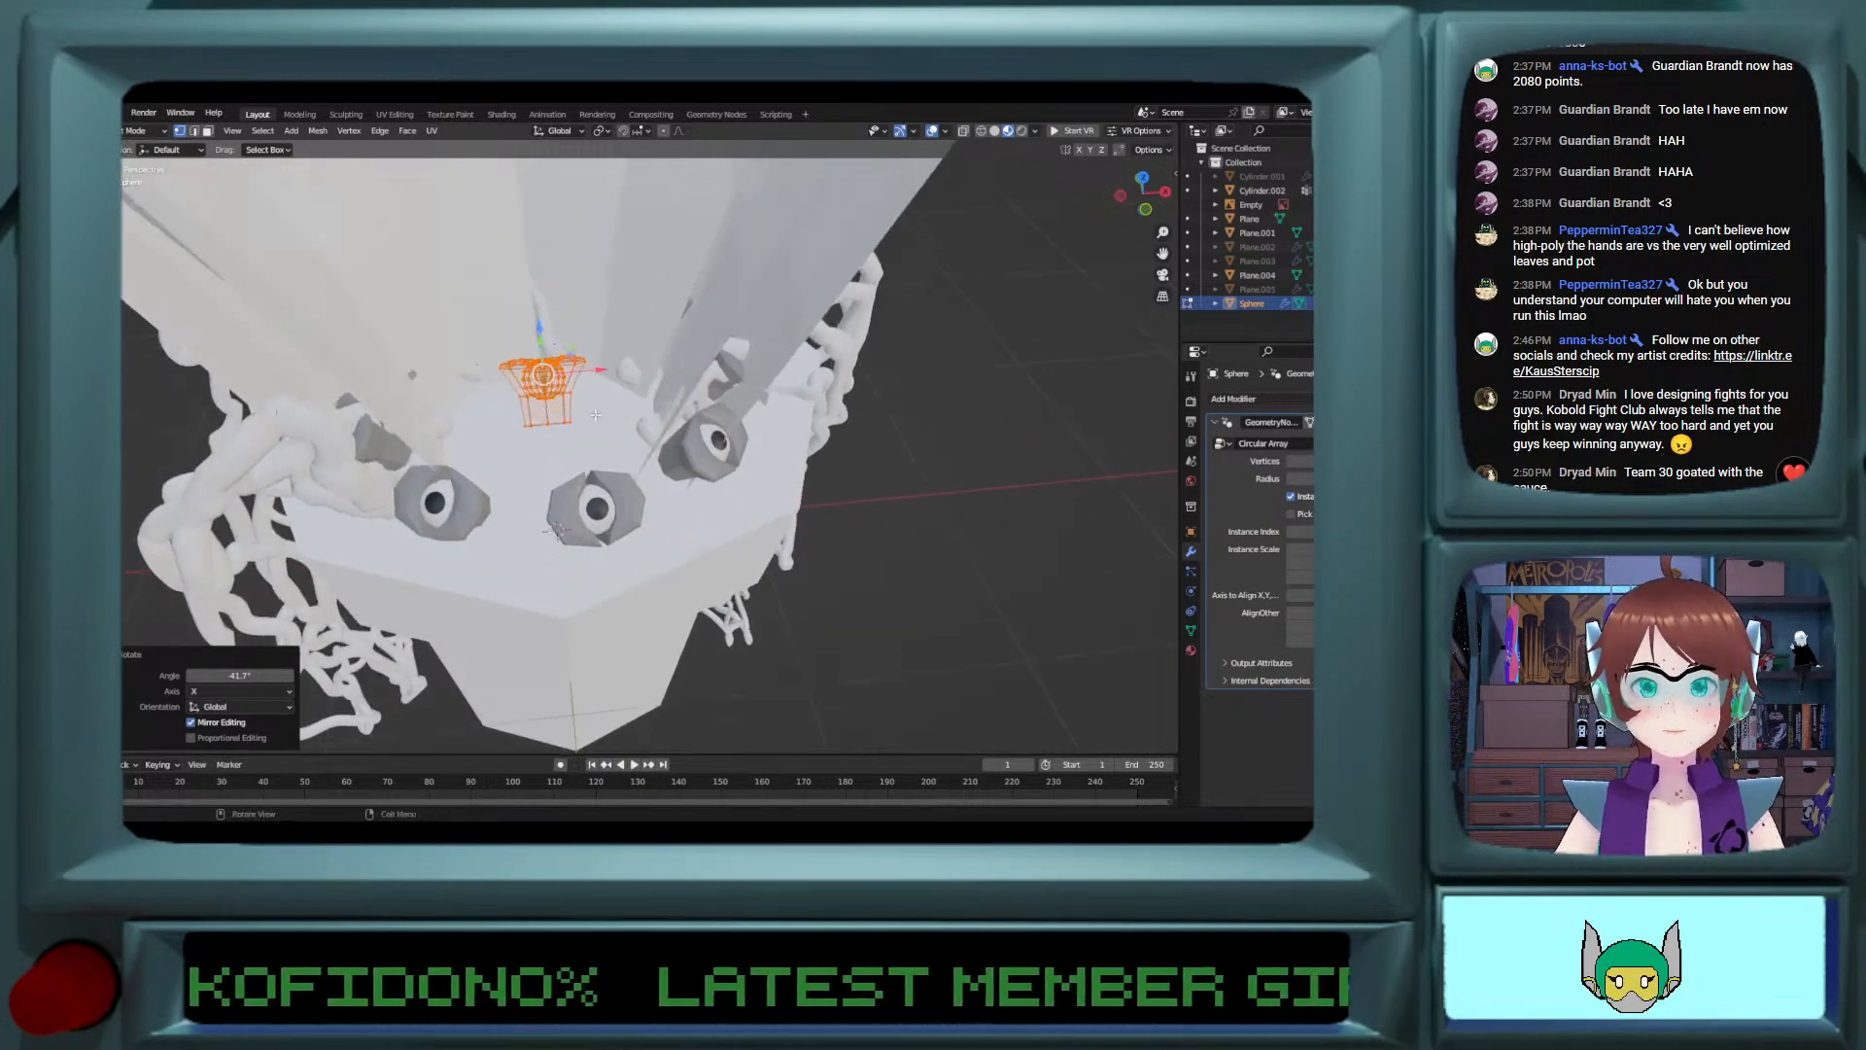
scroll(582, 404, up, 1)
right_click(550, 360)
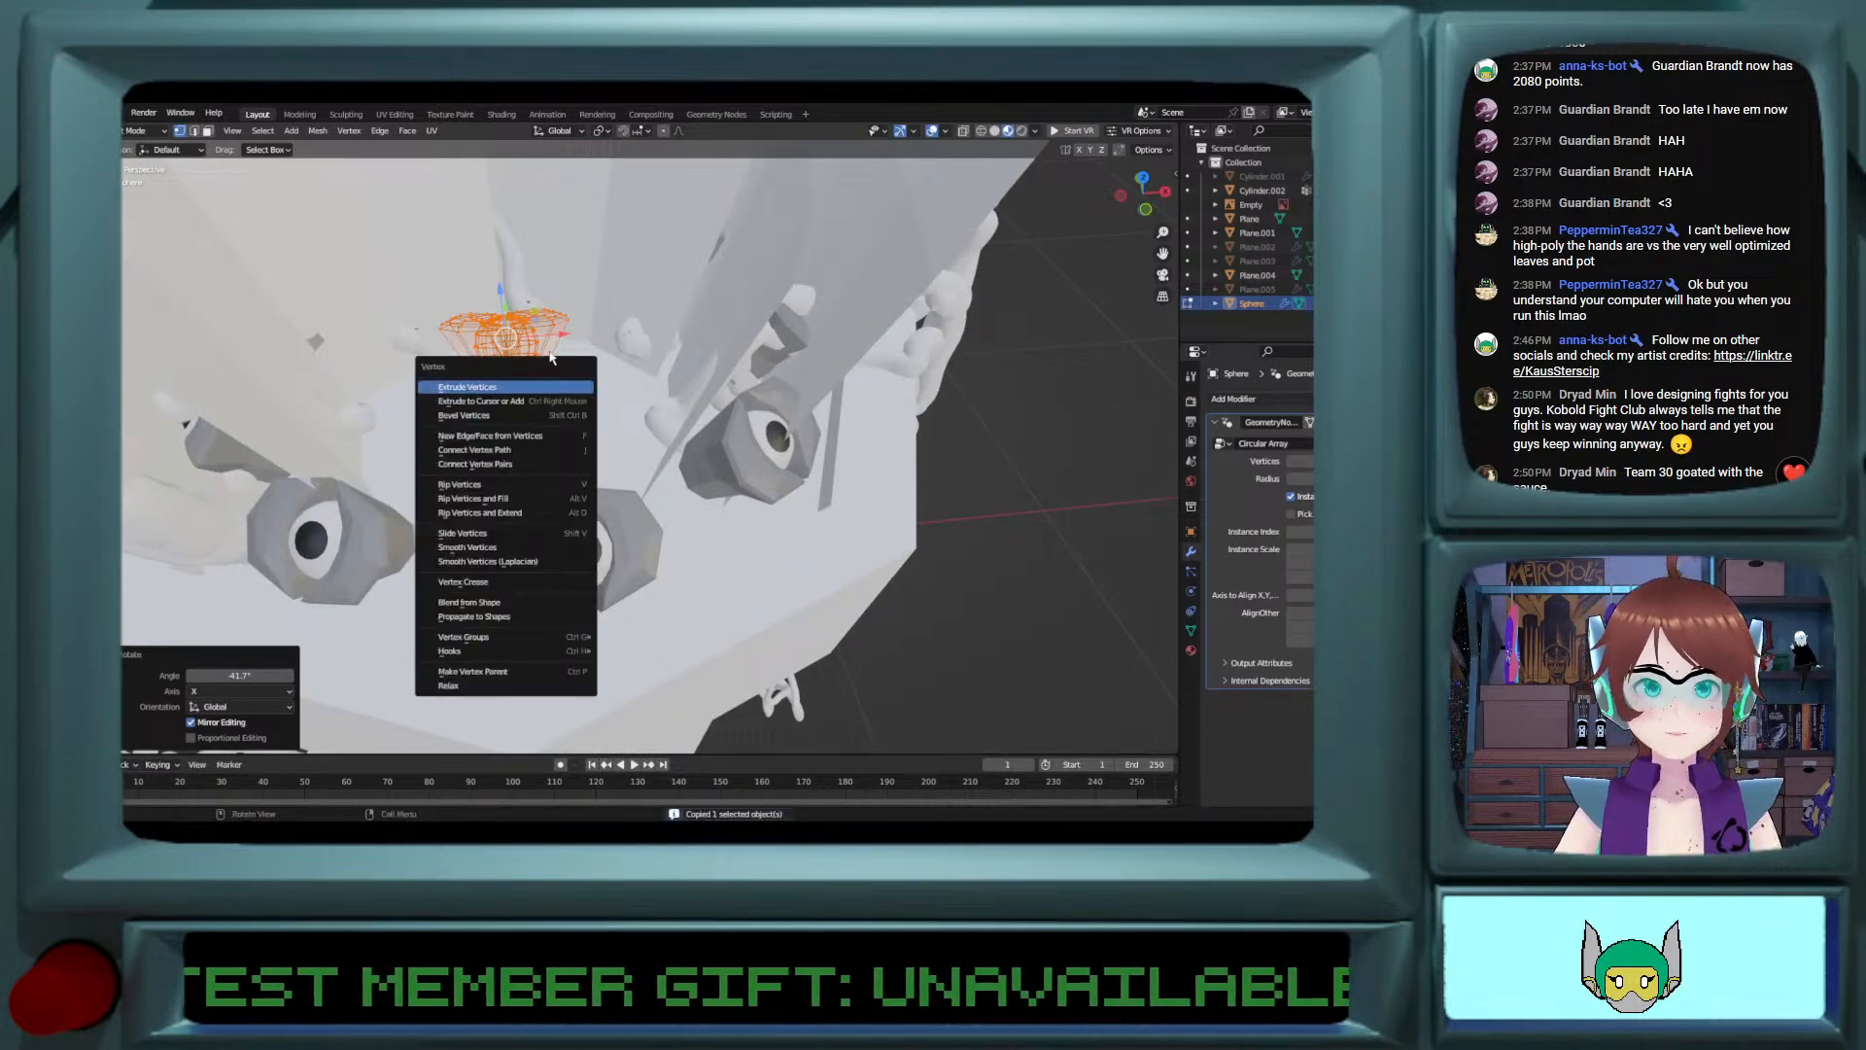
key(Escape)
key(Tab)
key(ctrl+c)
scroll(576, 493, down, 2)
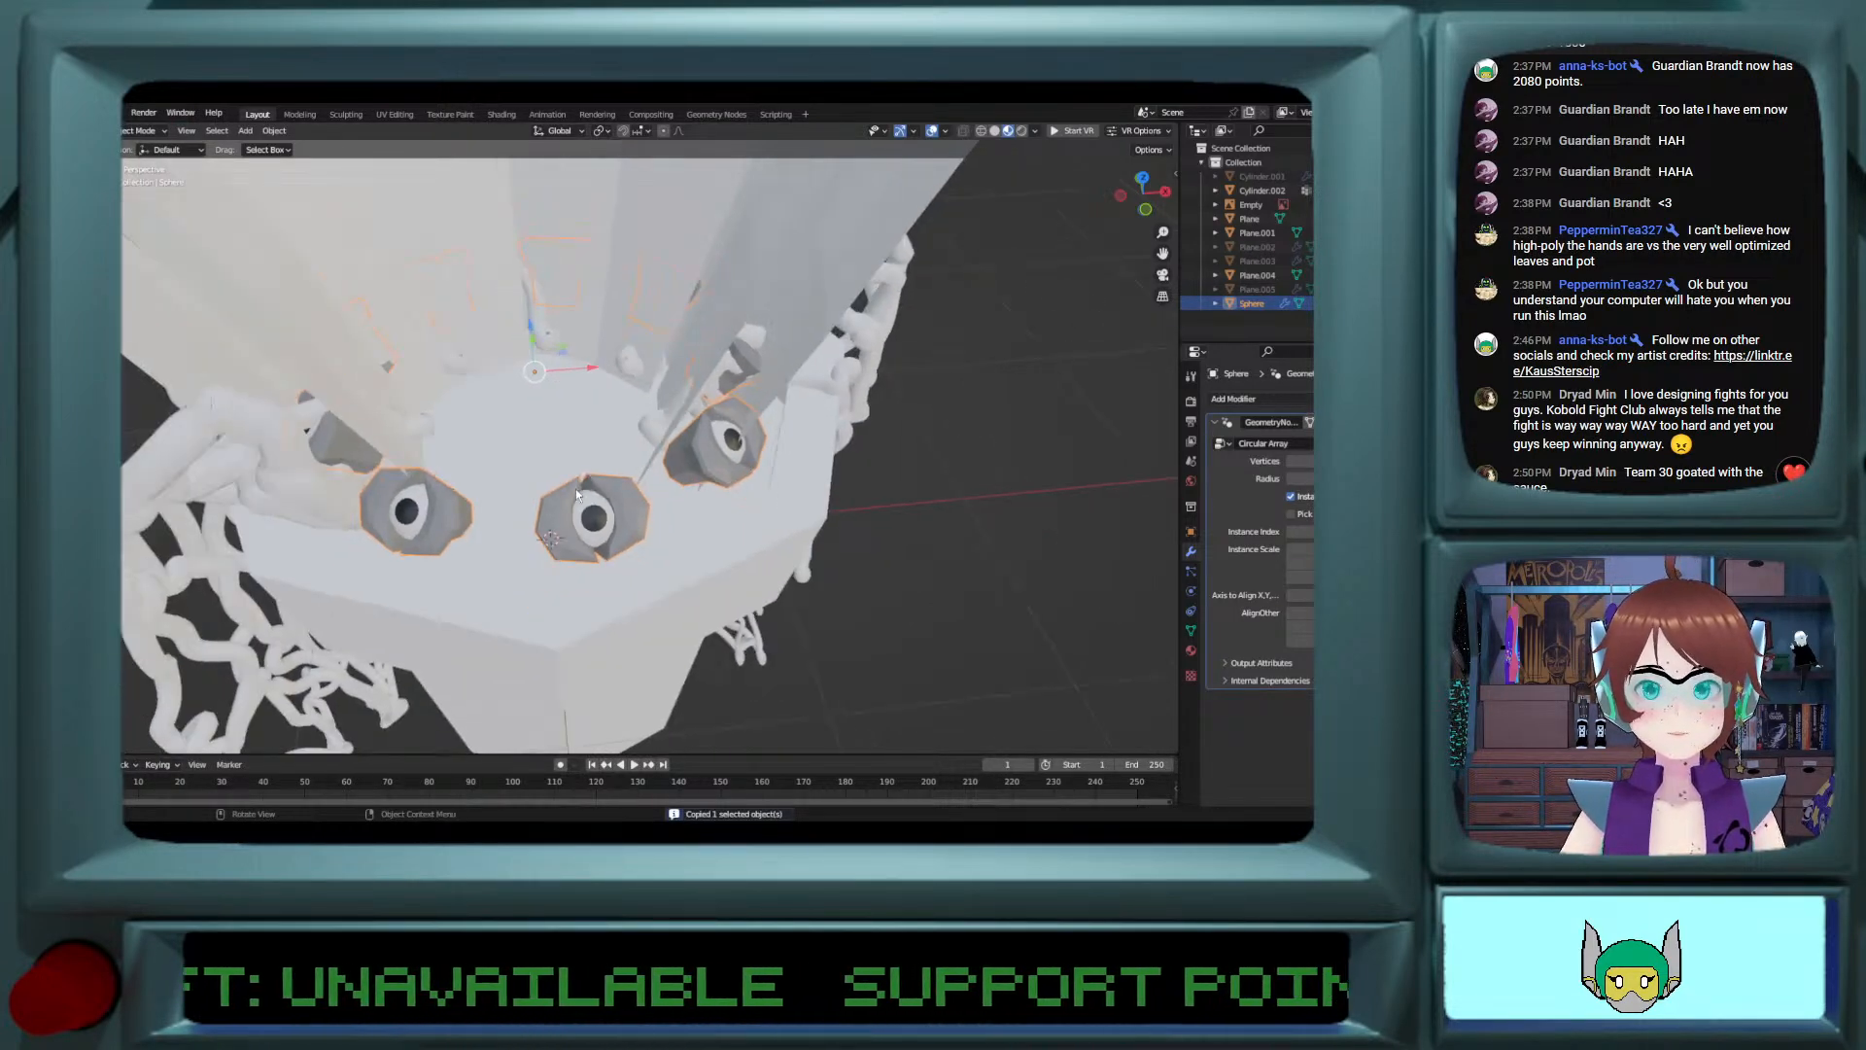
key(ctrl+v)
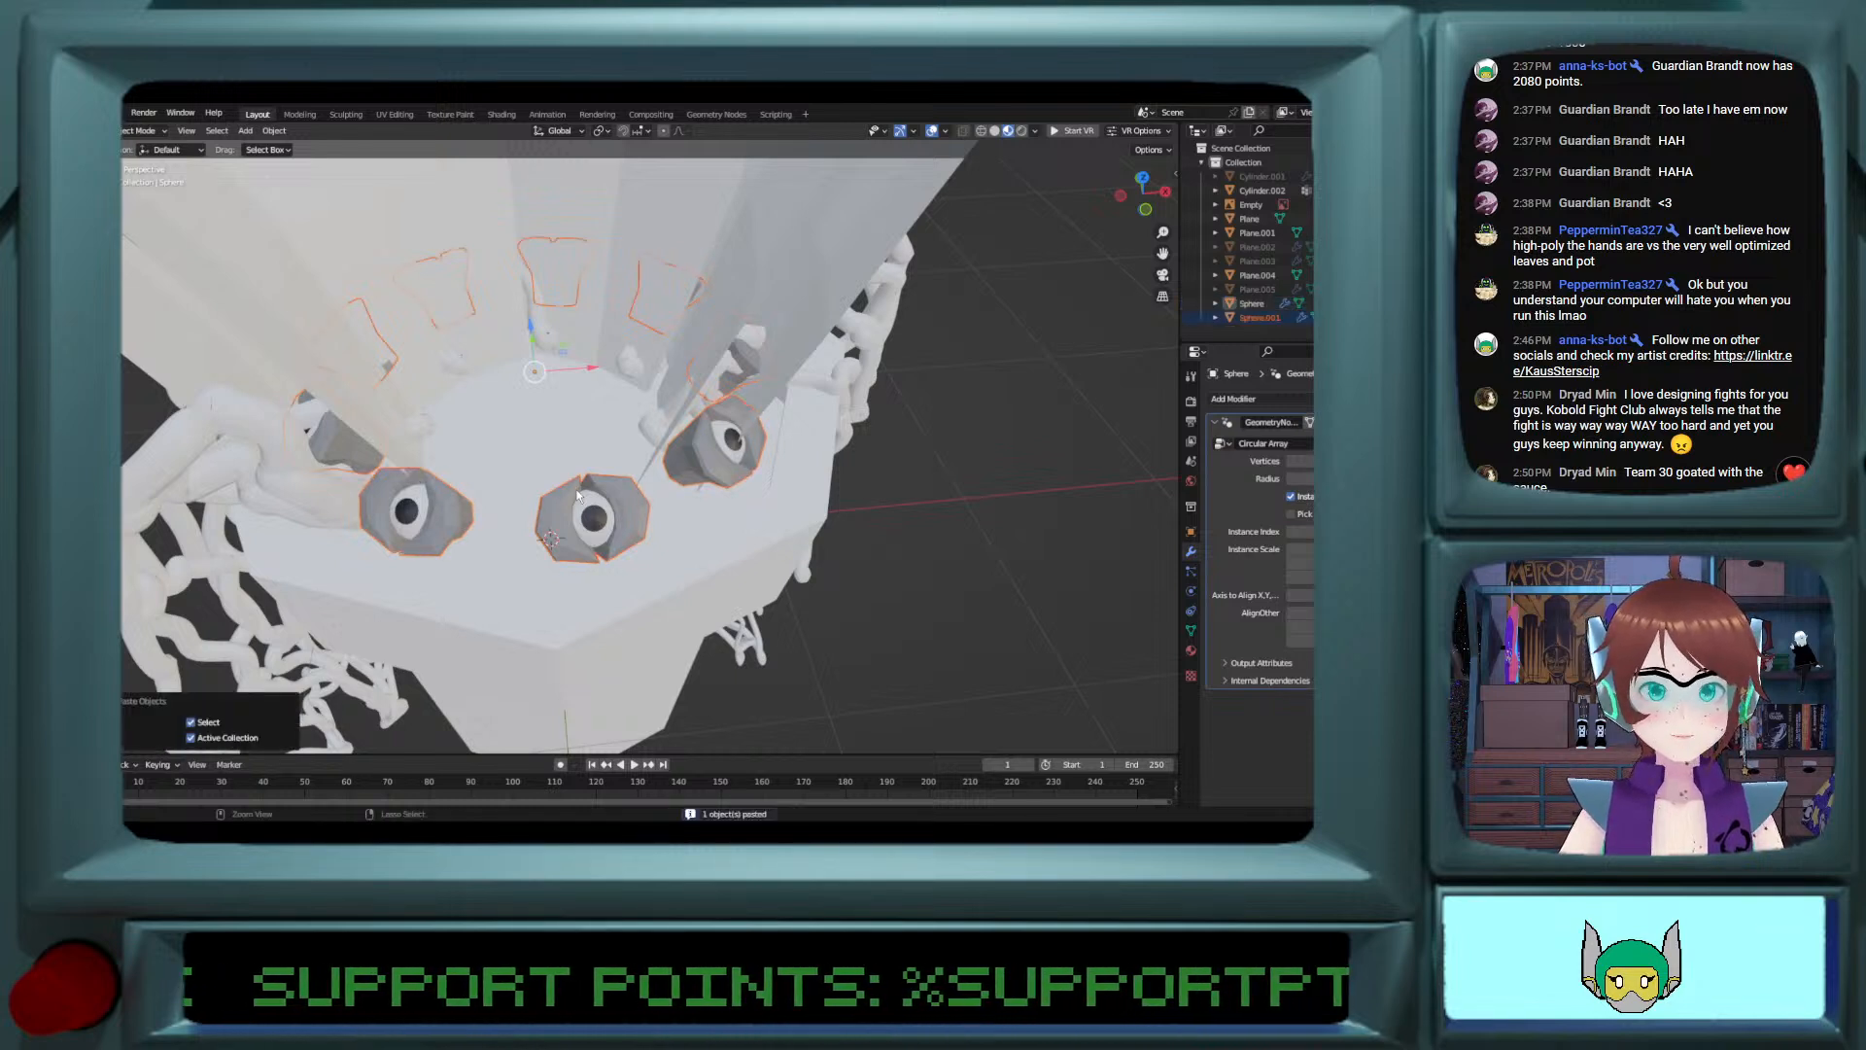
key(r)
key(z)
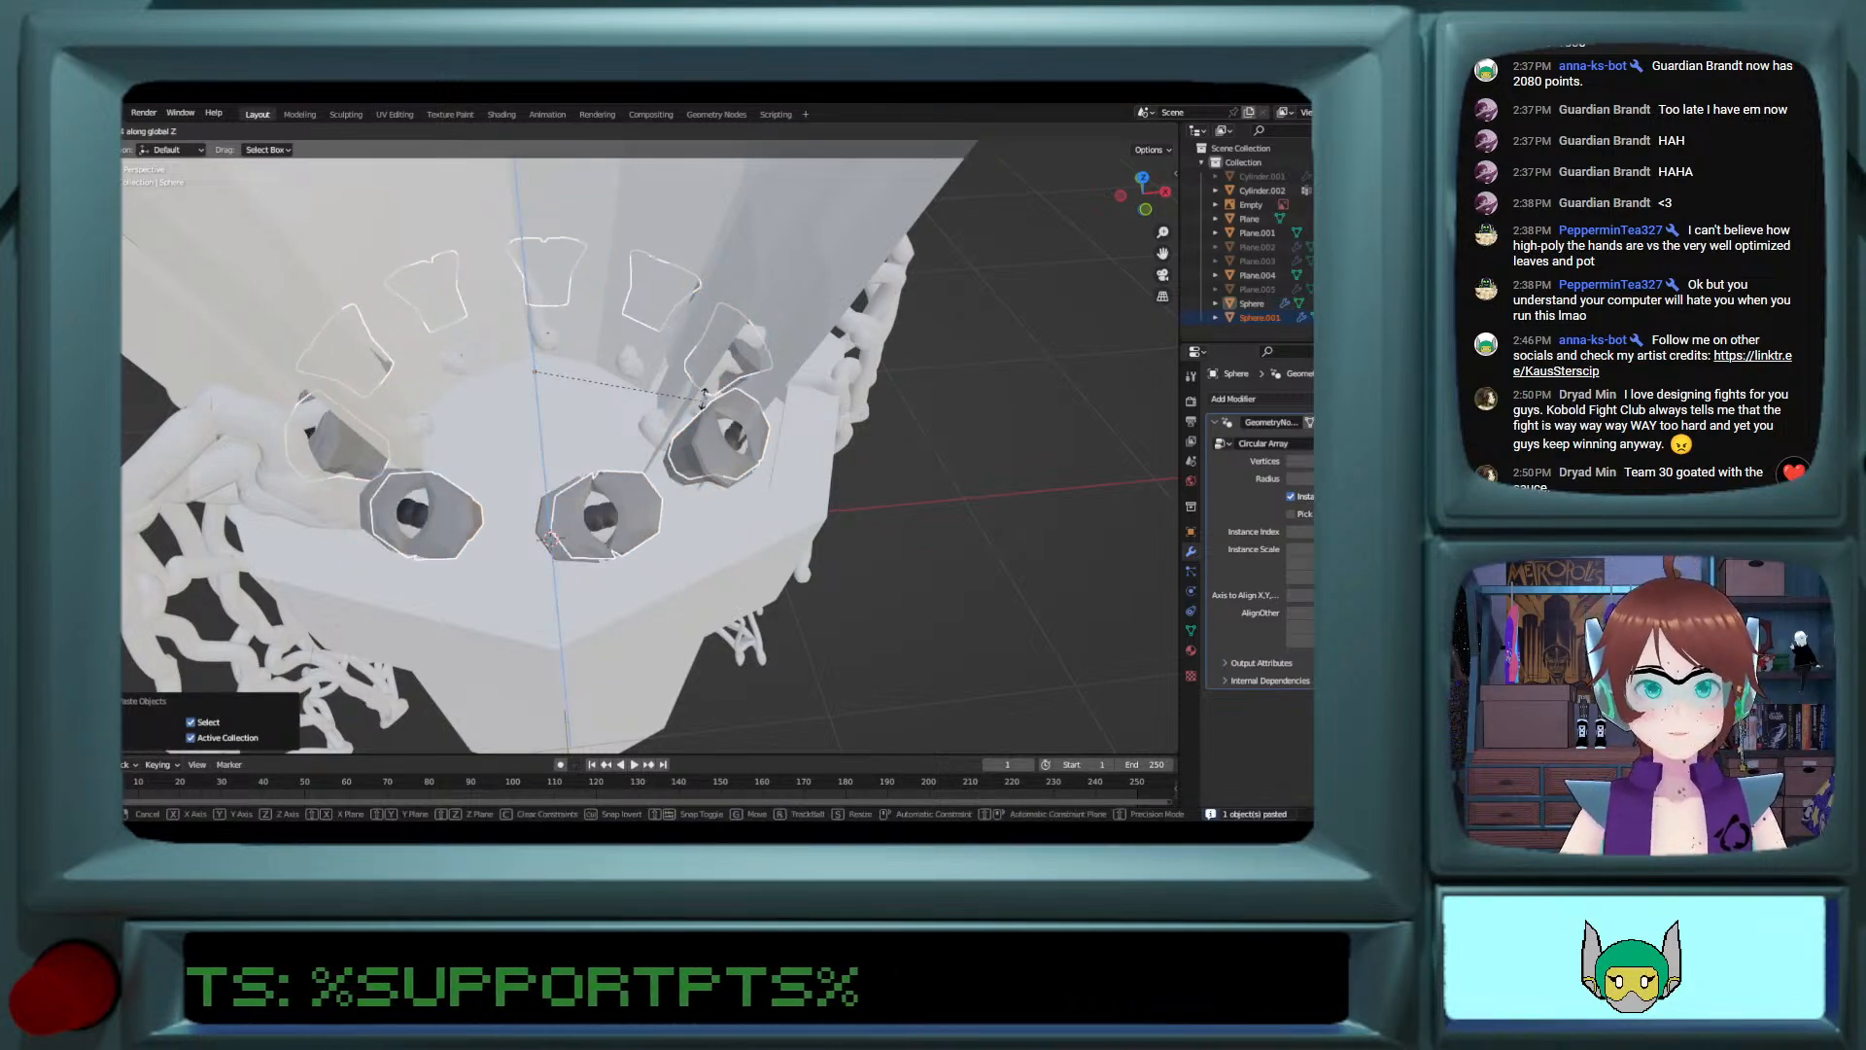
click(674, 349)
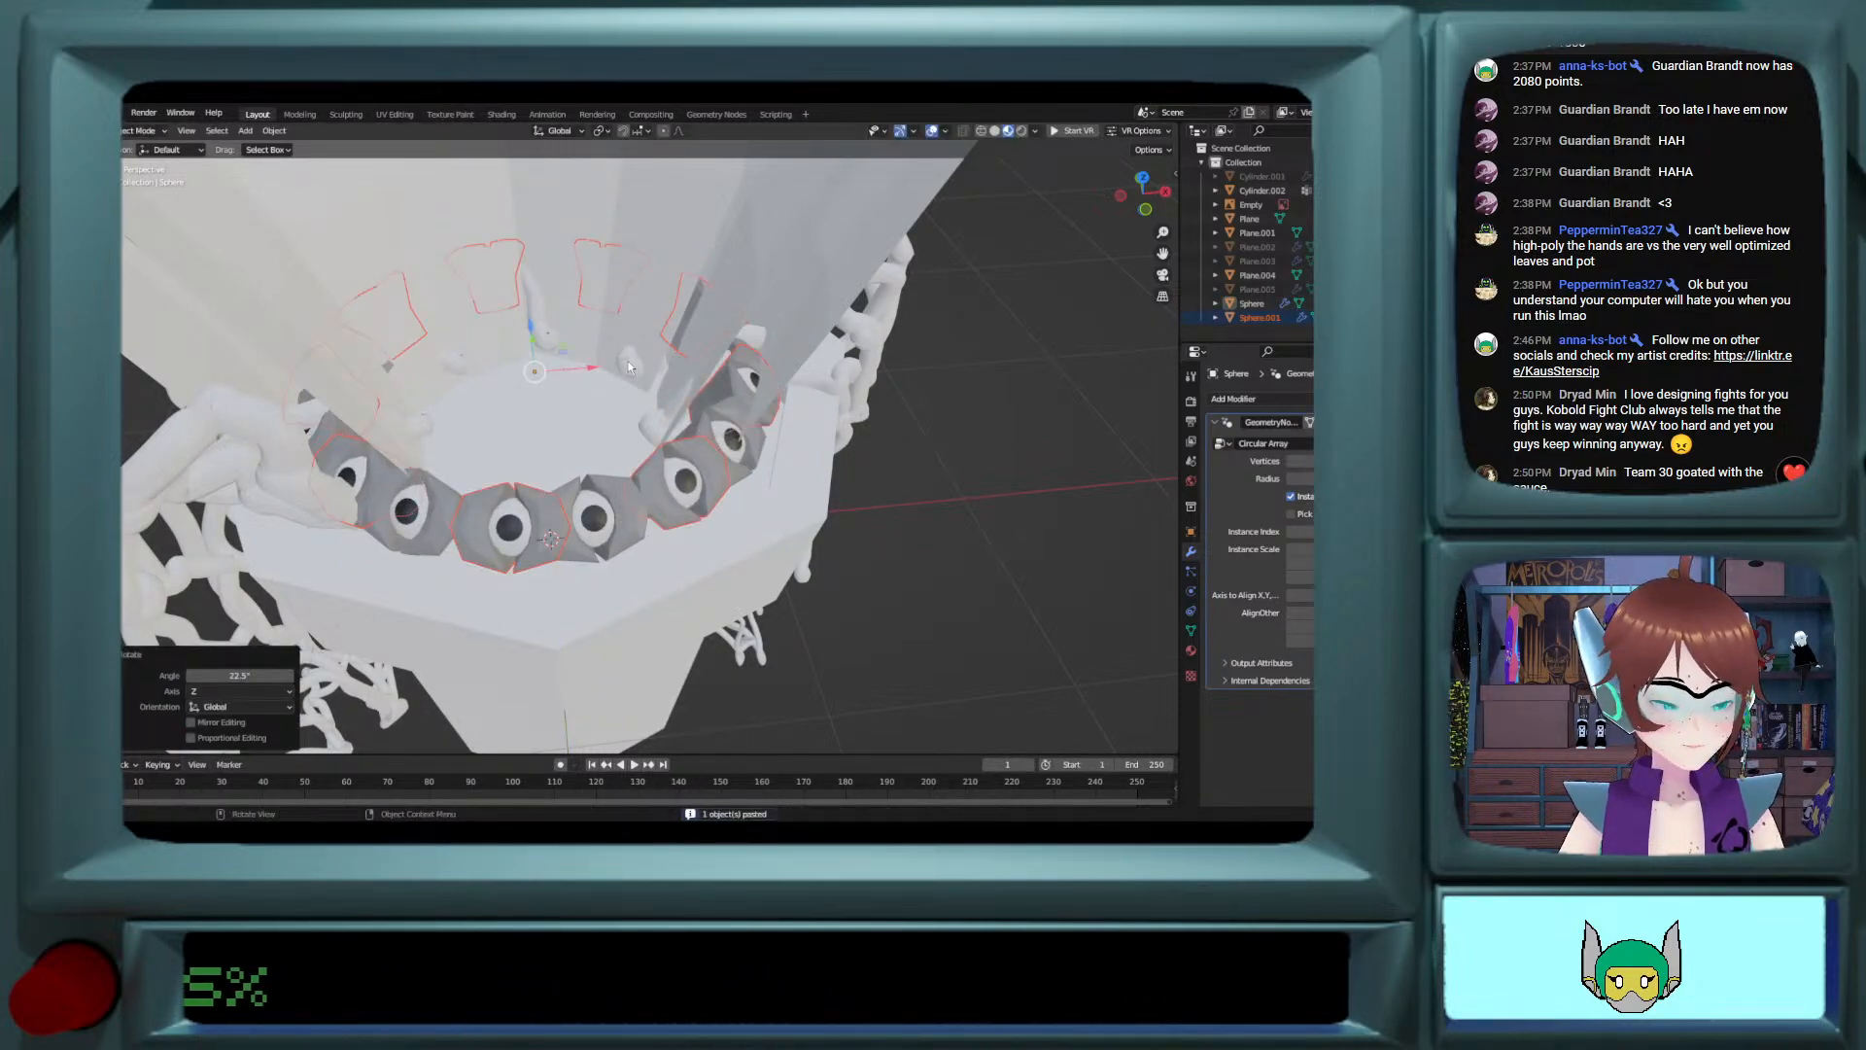
Step: Try to shift the eye meshes of both rings about -0.425 m along X in Edit Mode
middle_drag(628, 366, 671, 381)
click(600, 392)
key(Tab)
key(g)
key(x)
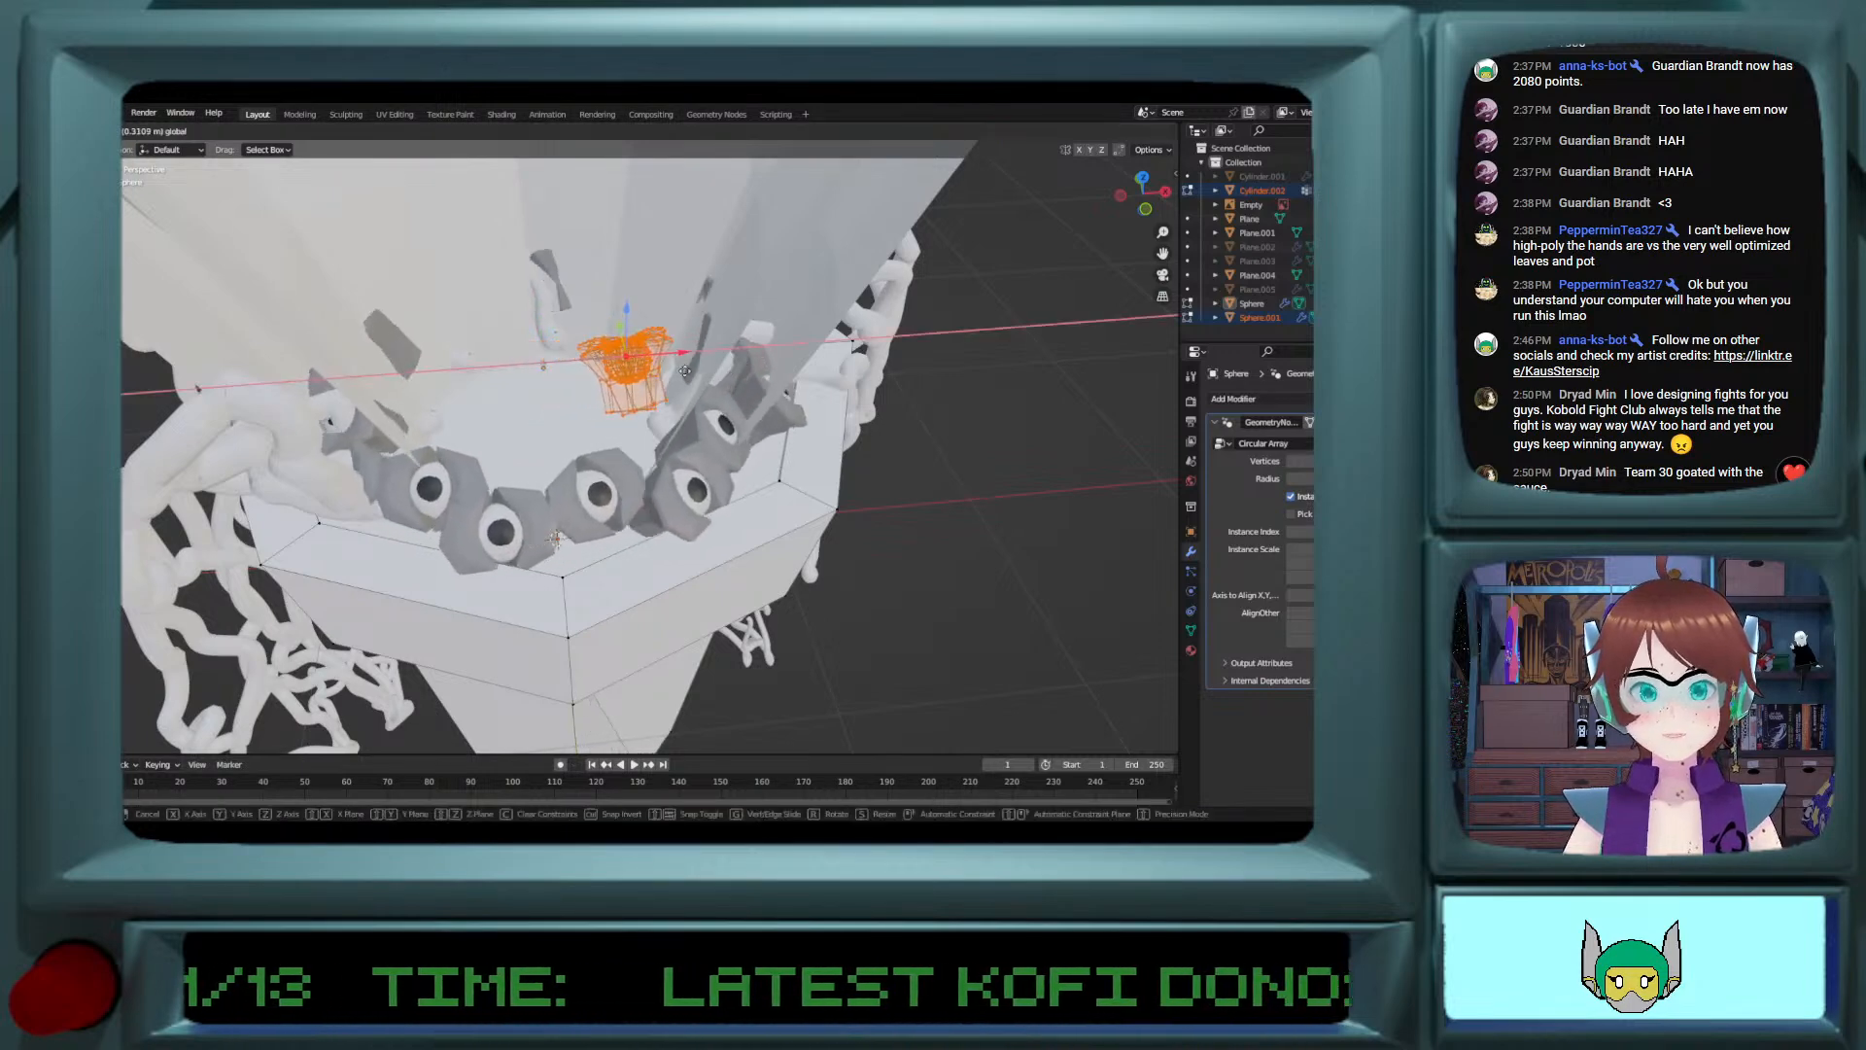
drag(686, 370, 481, 369)
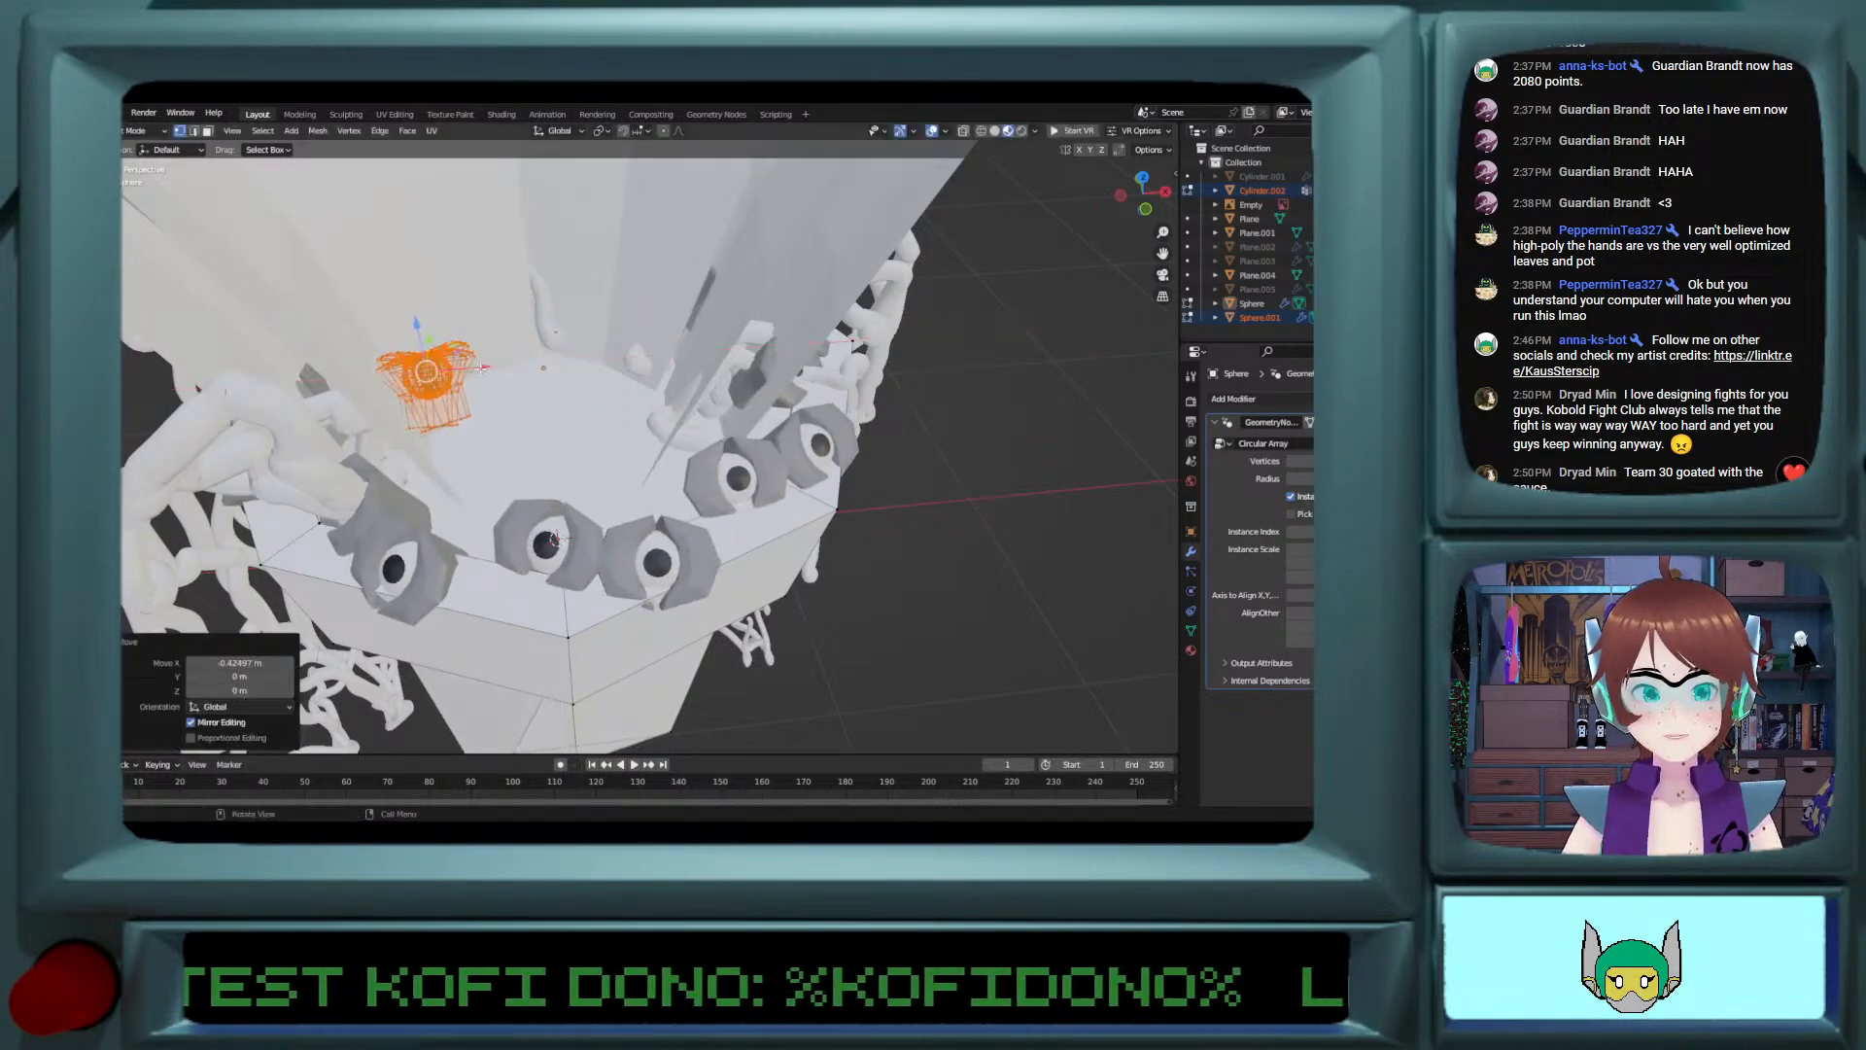
Step: Select only the original eye ring, open its mesh in Edit Mode and change the Circular Array's alignment axis
key(Tab)
click(575, 510)
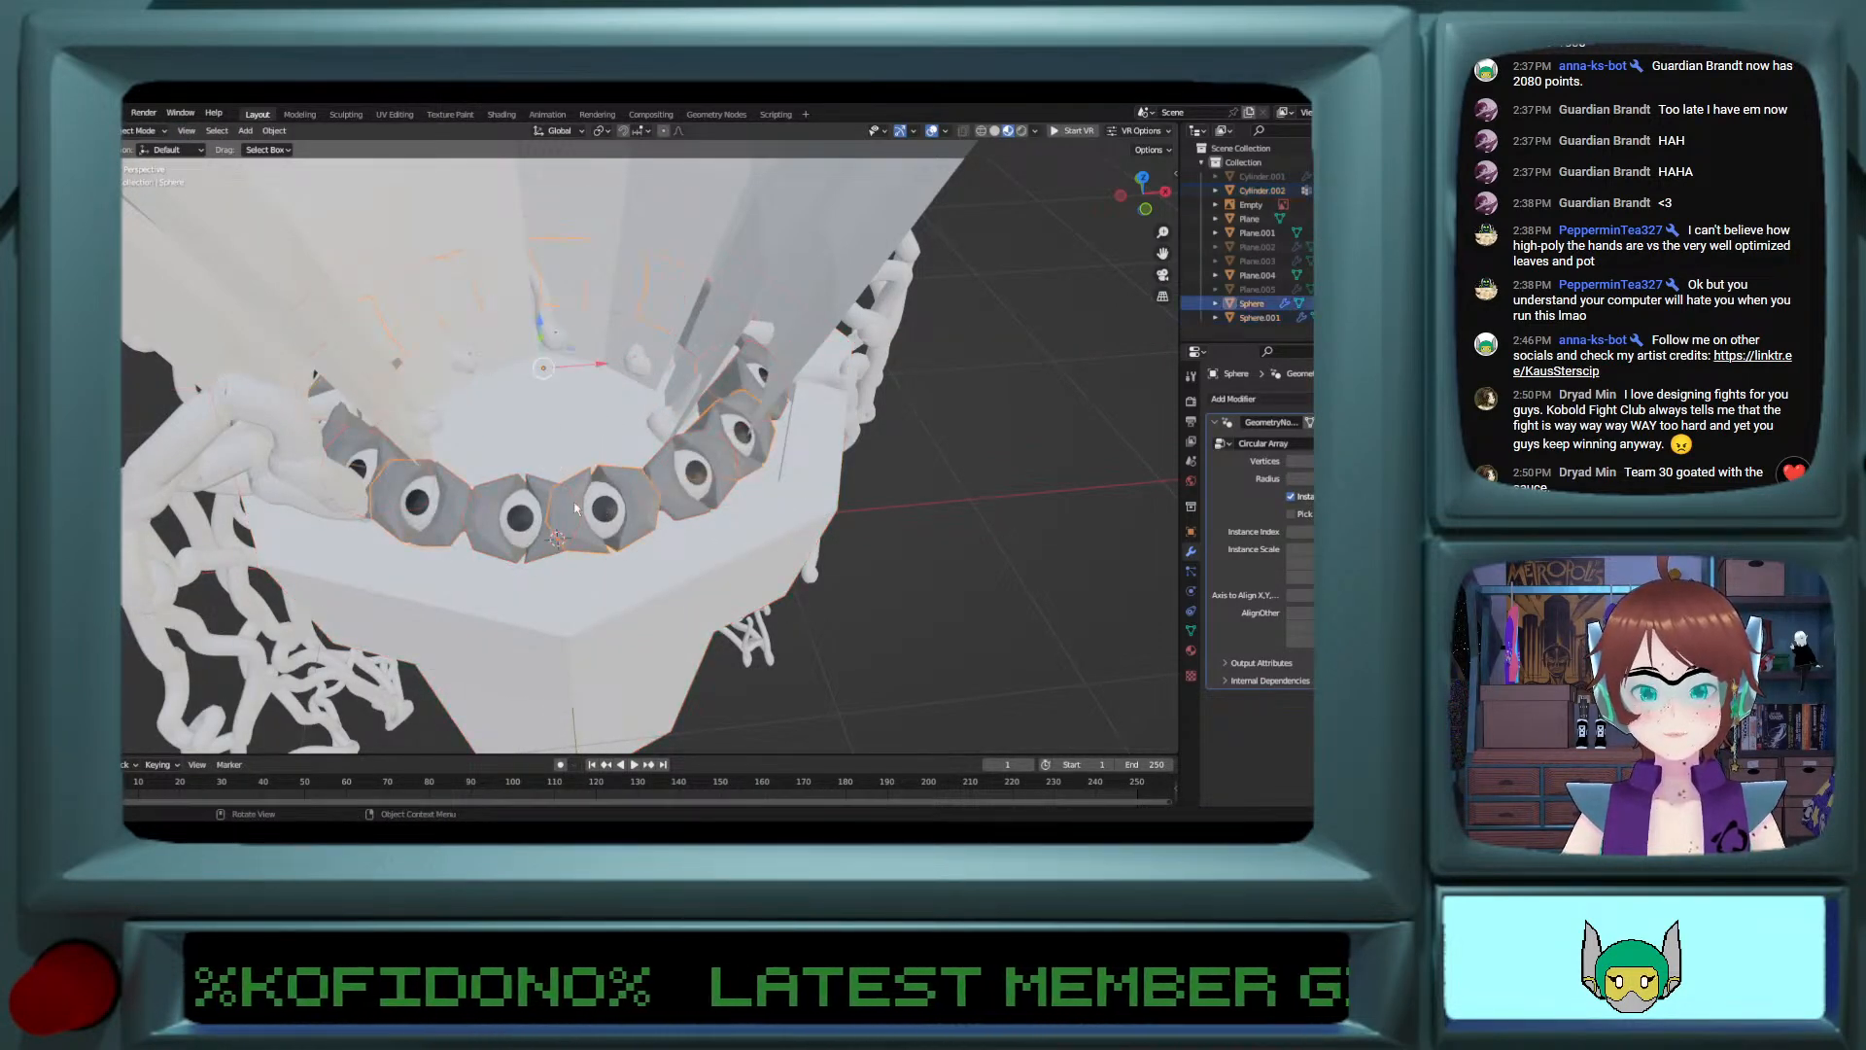
key(Tab)
key(Tab)
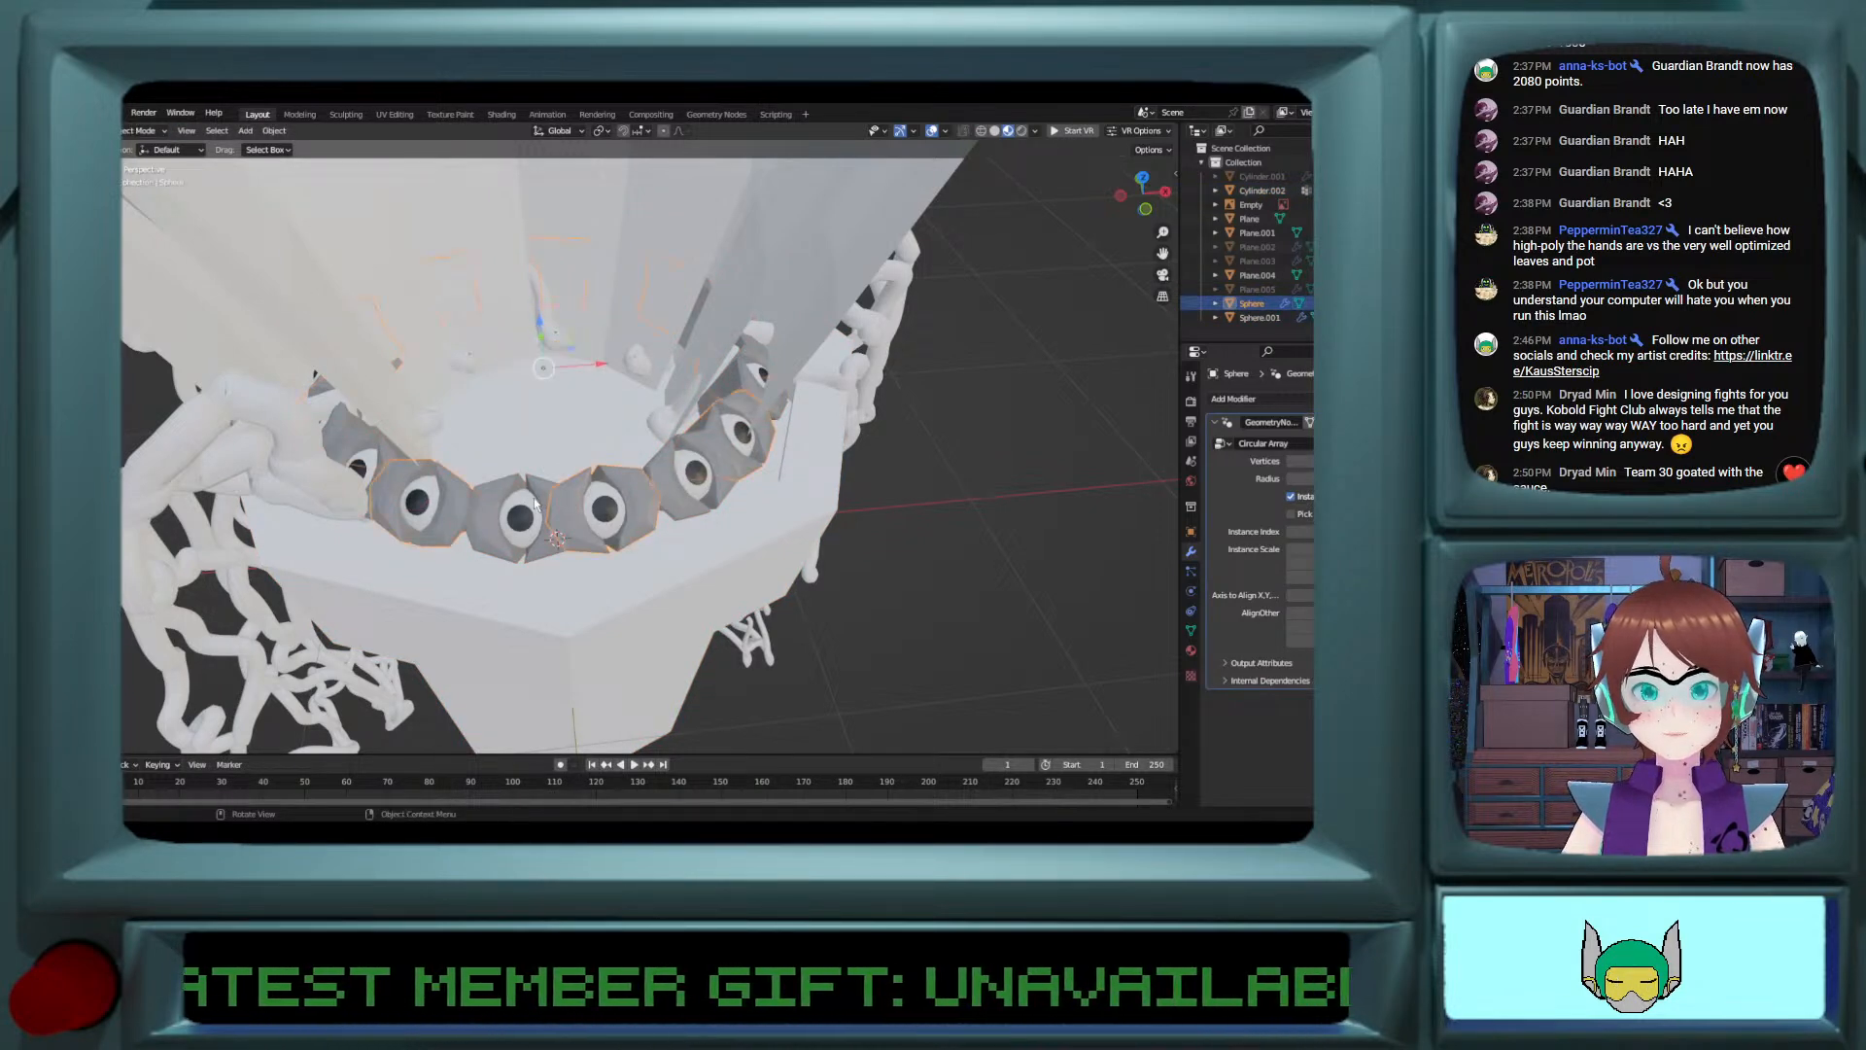
key(Tab)
key(Tab)
key(Tab)
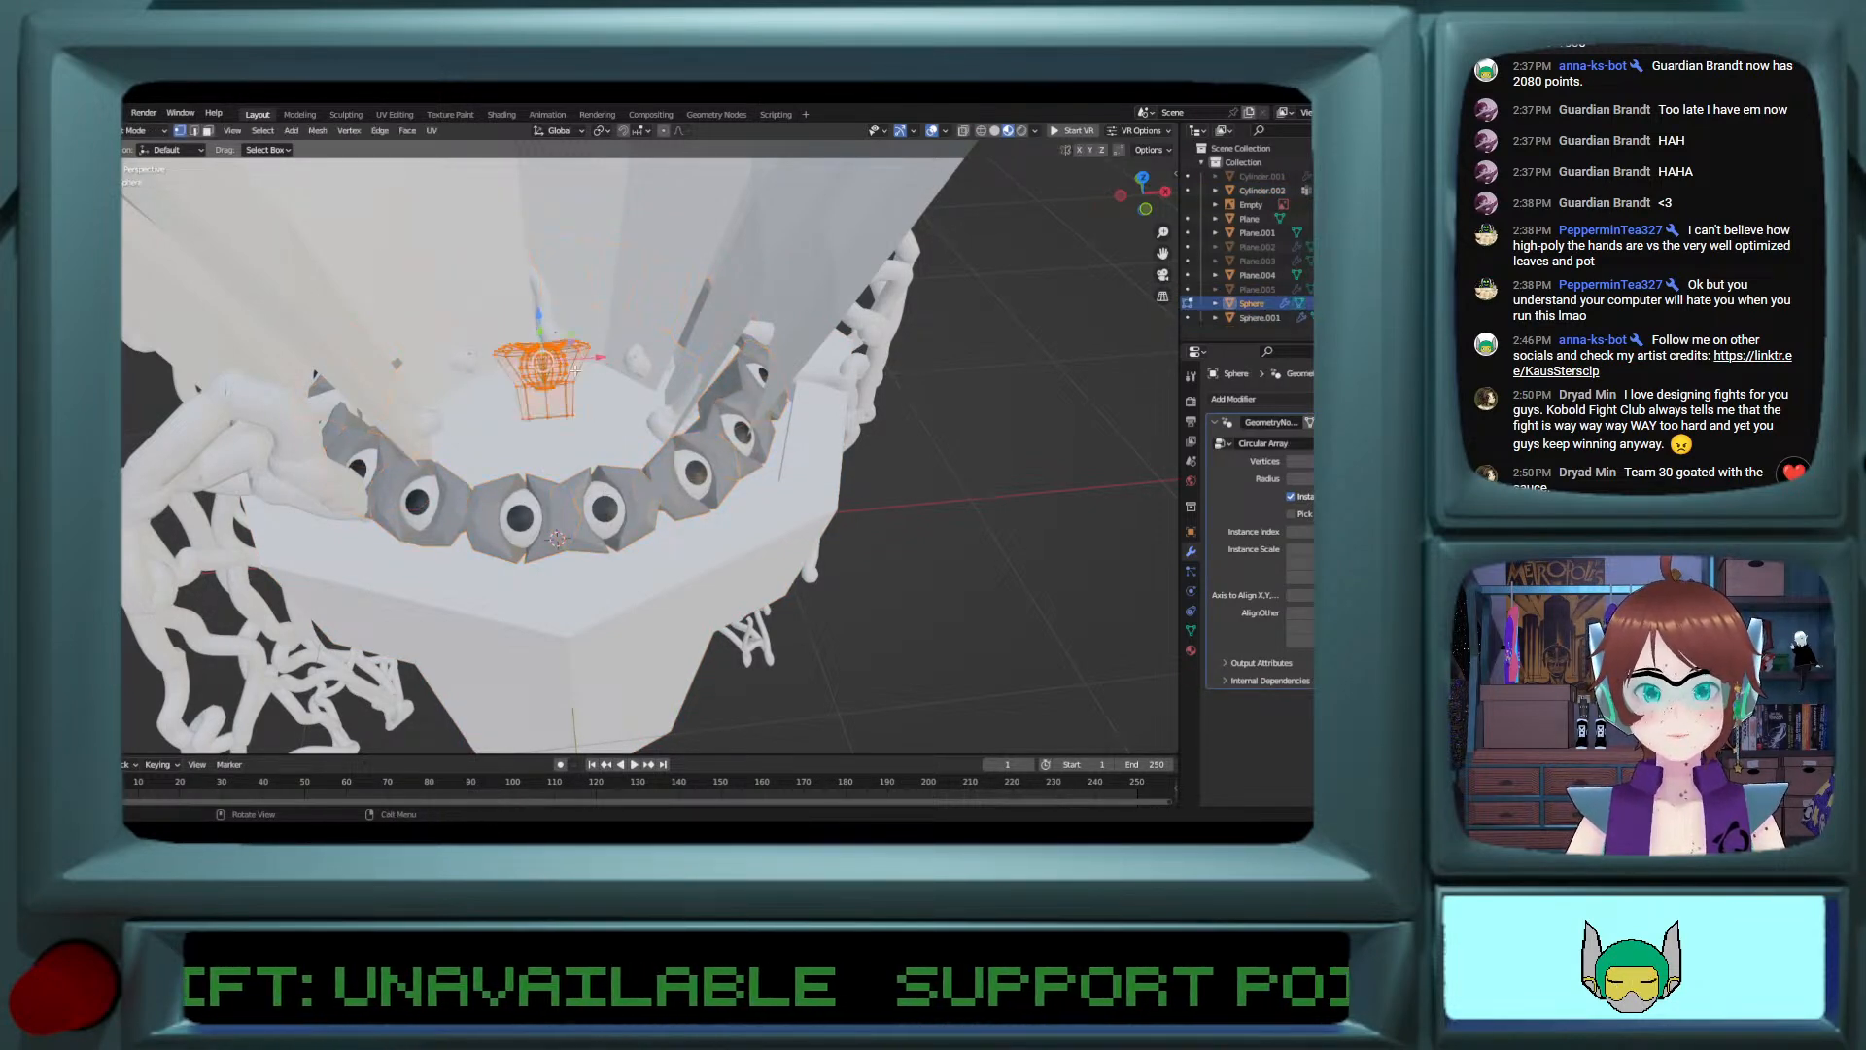
middle_drag(604, 500, 635, 362)
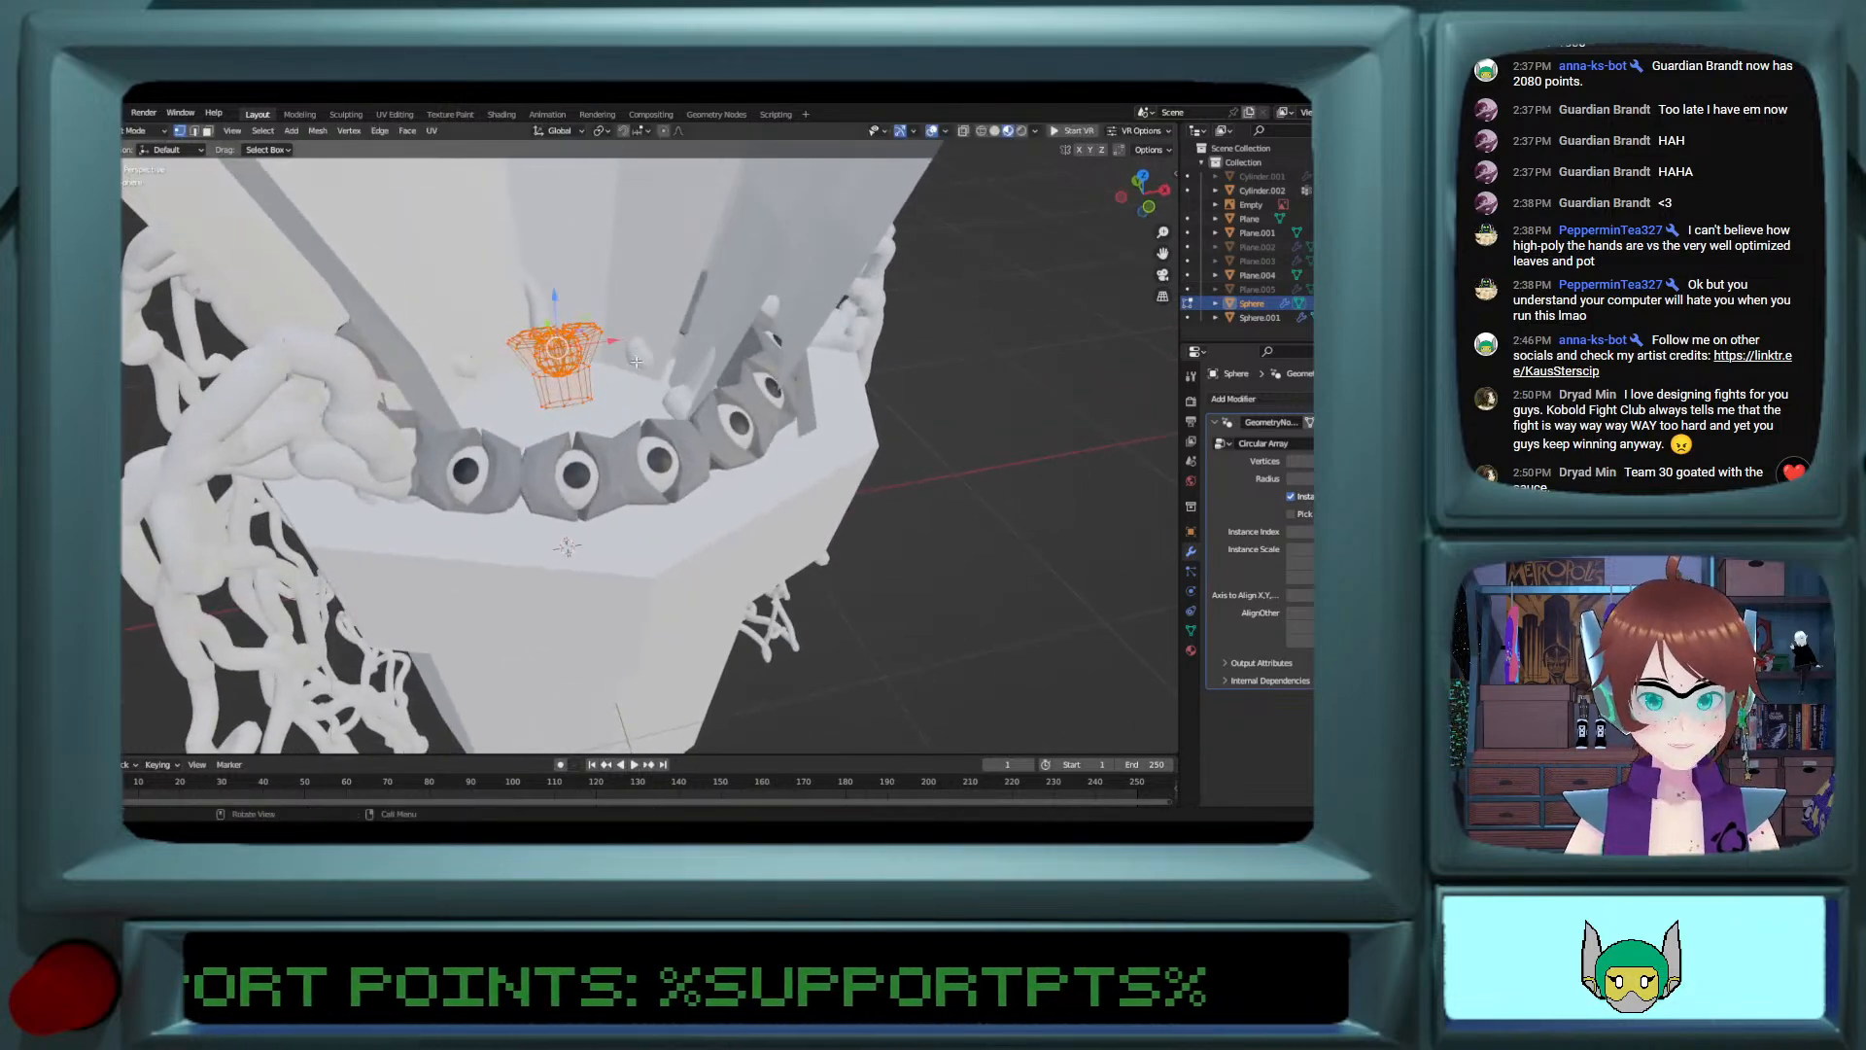
click(1294, 597)
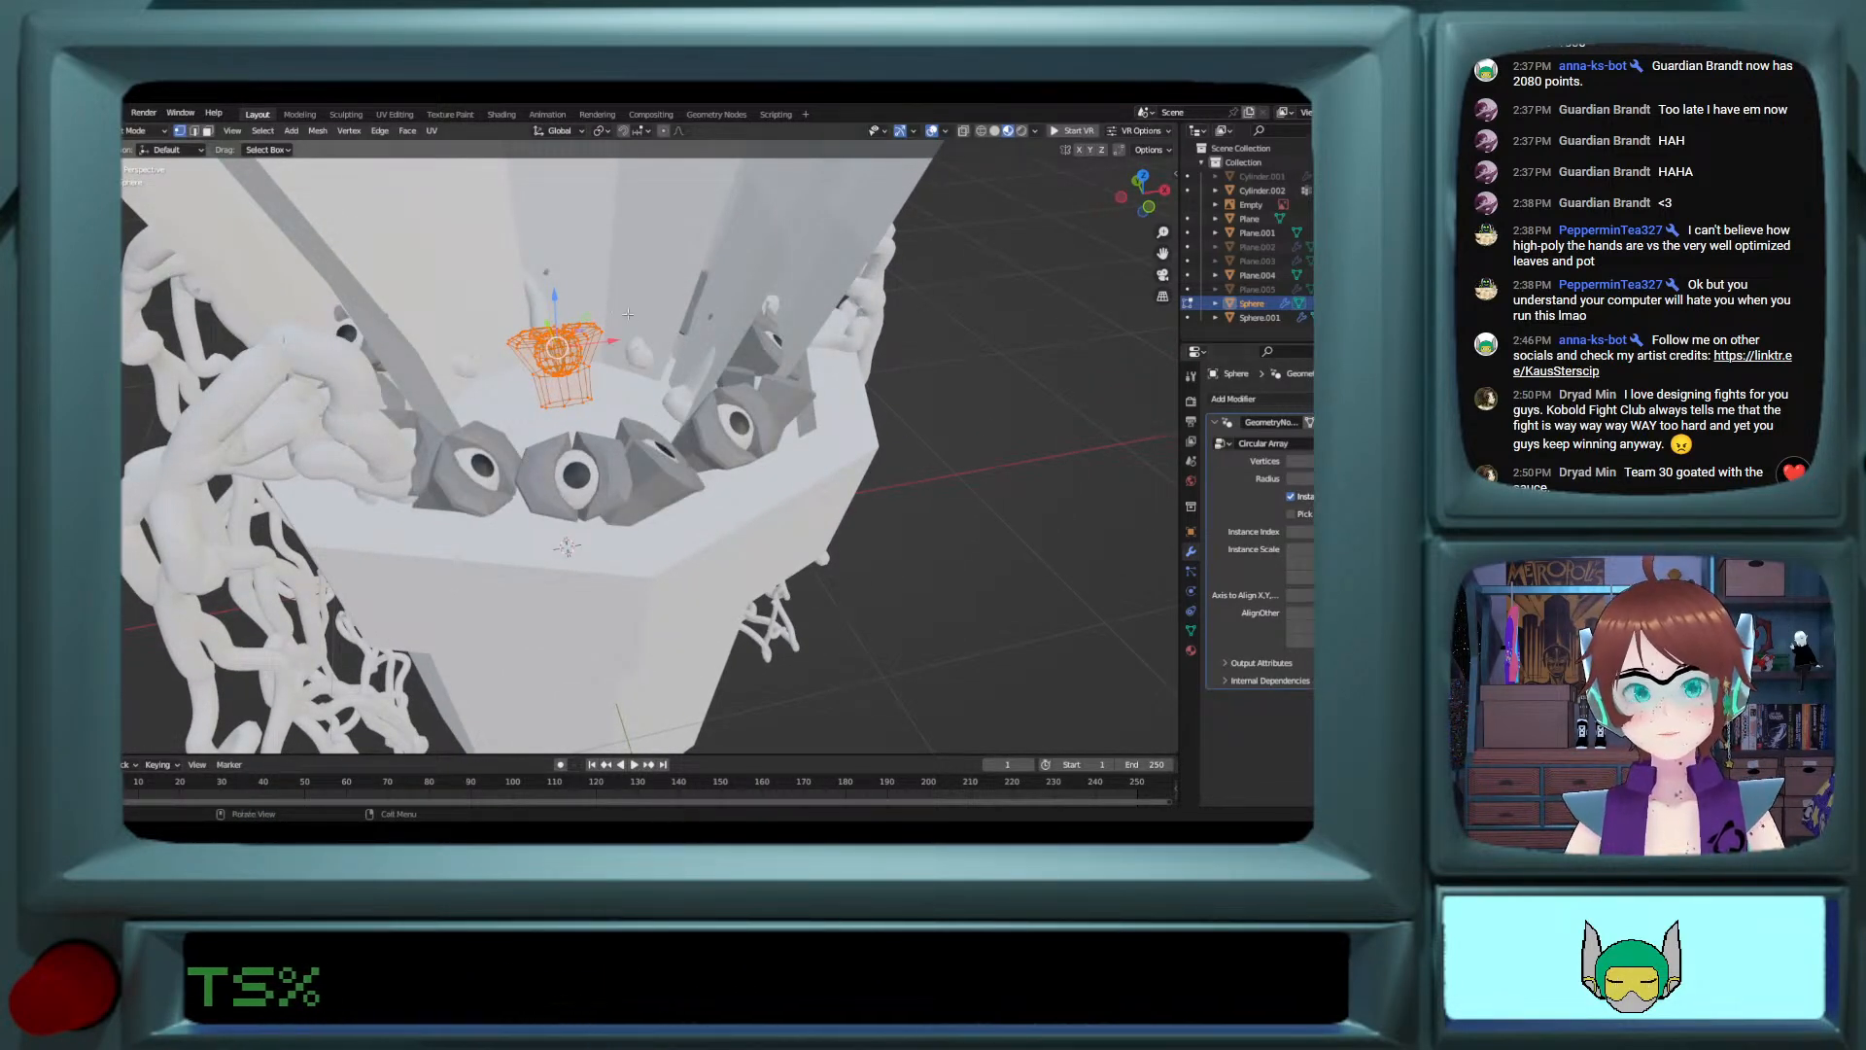
Step: Rotate the original ring's eye mesh about the global X axis in Edit Mode to re-aim its eyes
key(g)
key(x)
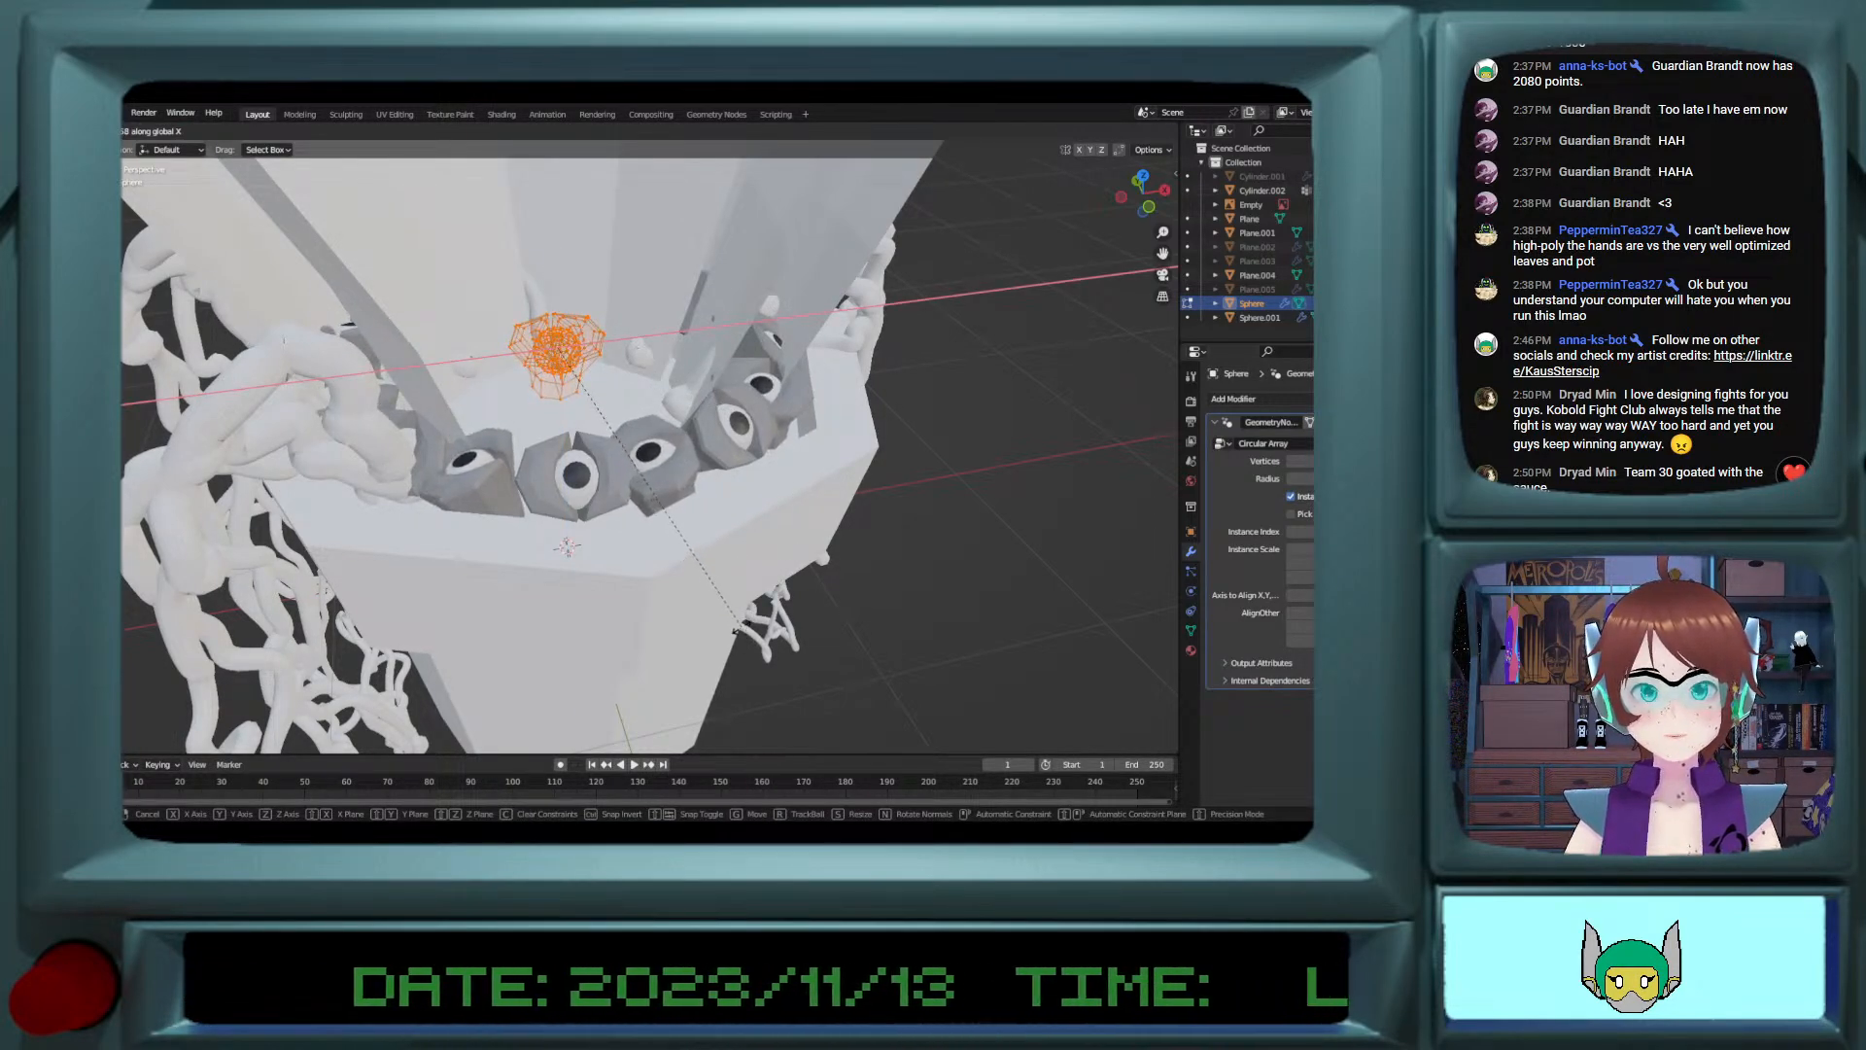
click(709, 530)
middle_drag(709, 530, 670, 573)
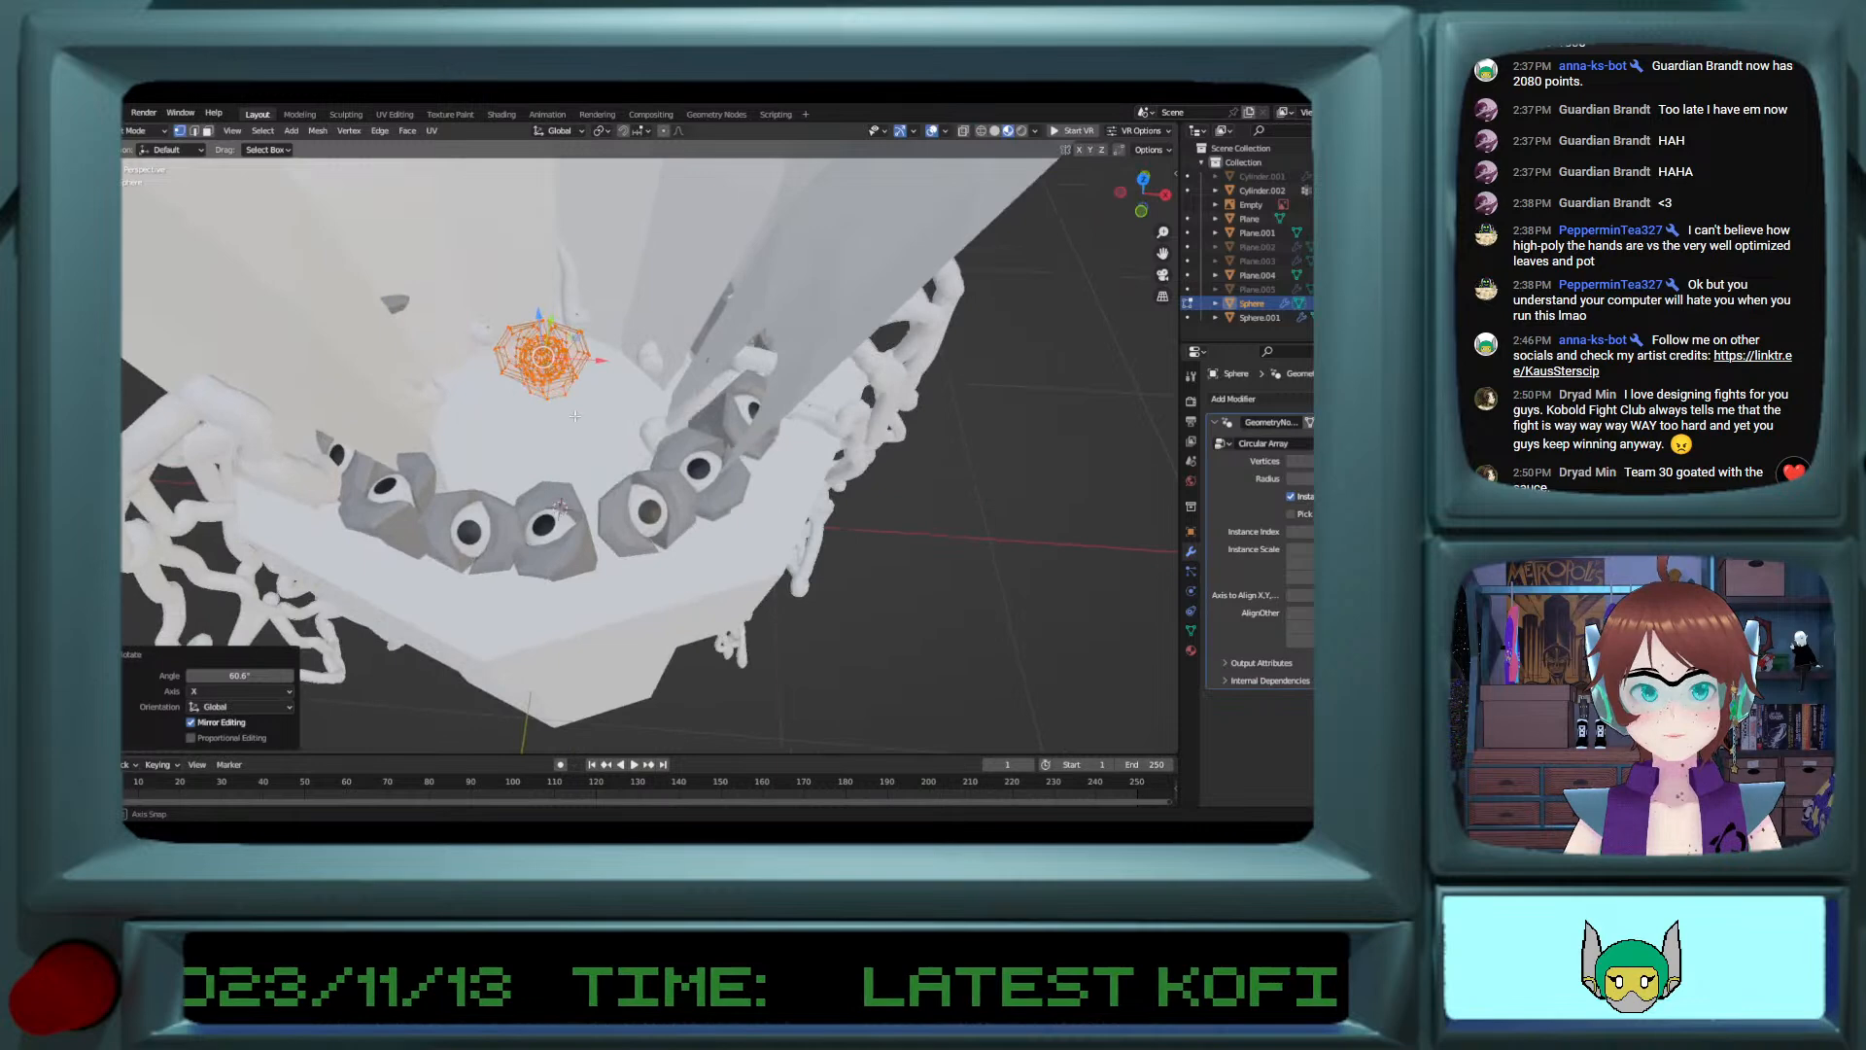
Step: Reduce the original ring's Circular Array vertex count to space its eyes farther apart
click(1293, 464)
click(1292, 464)
click(1293, 464)
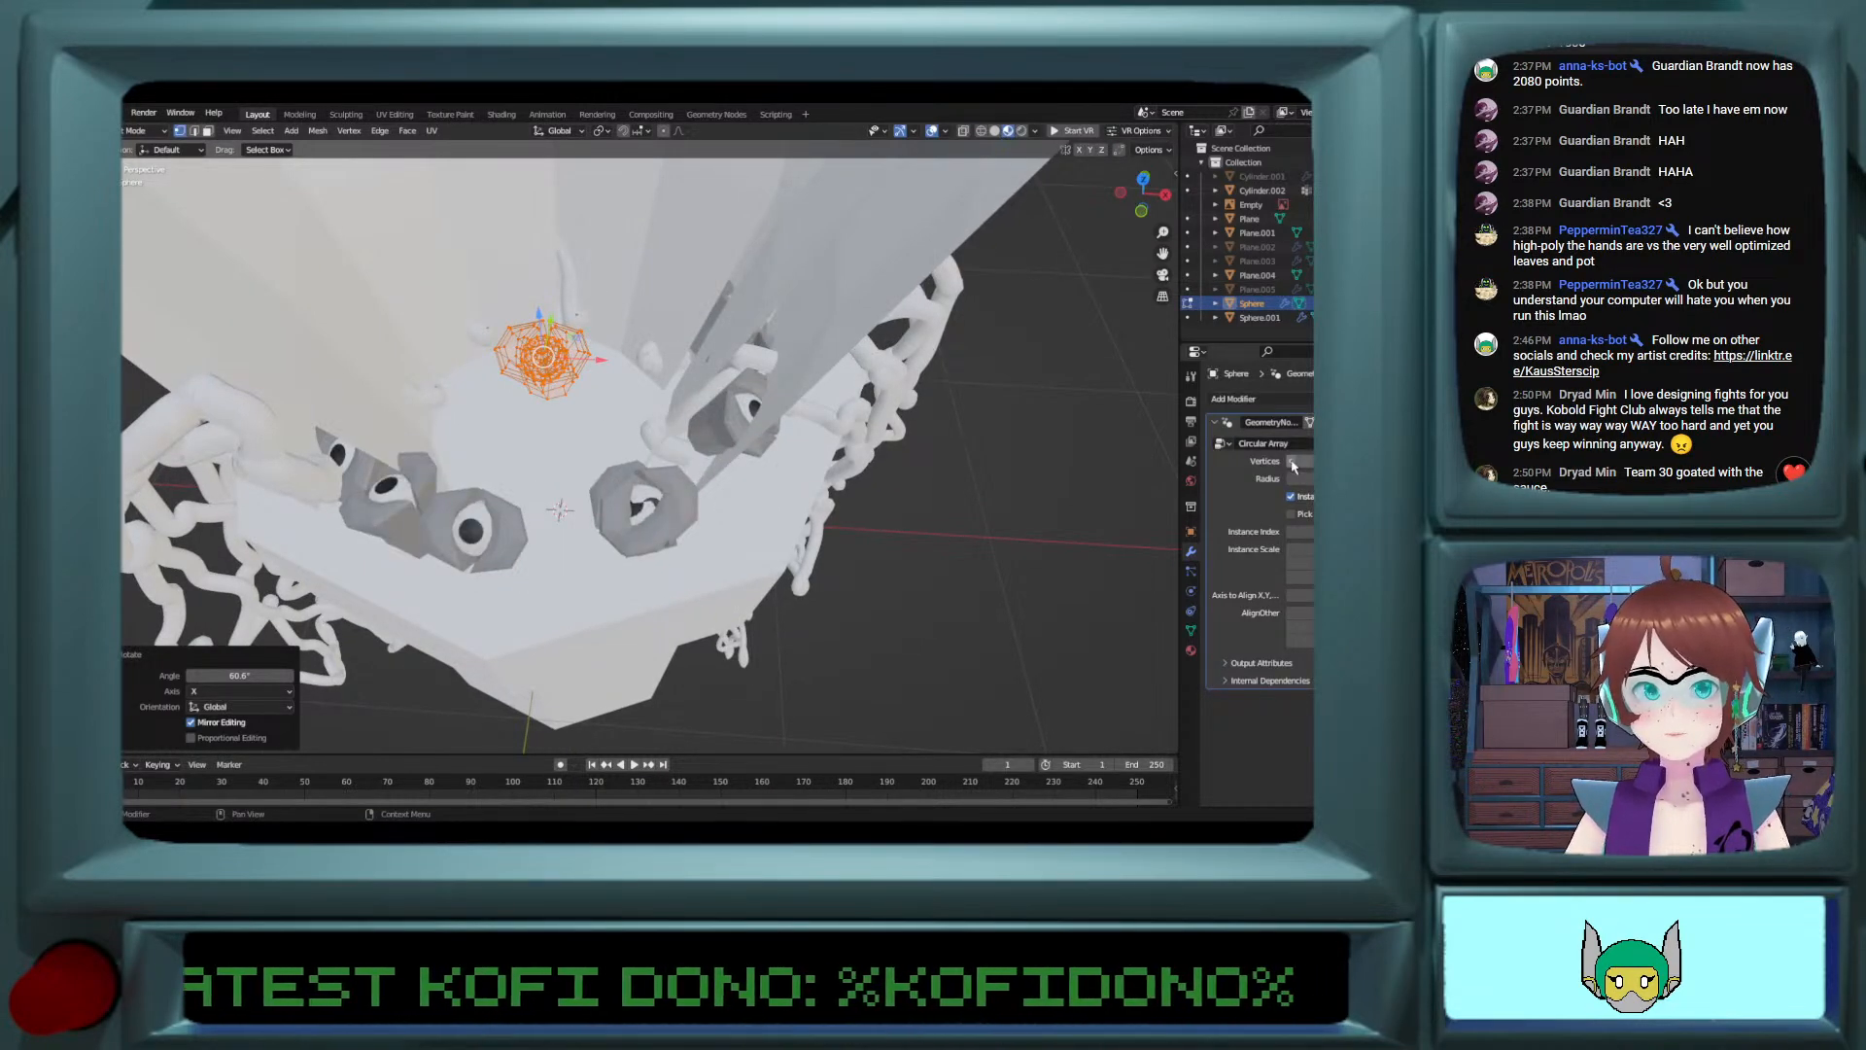
Step: Scale down the original ring's eye mesh and shift it about 0.04 m along X in Edit Mode
middle_drag(642, 447, 583, 417)
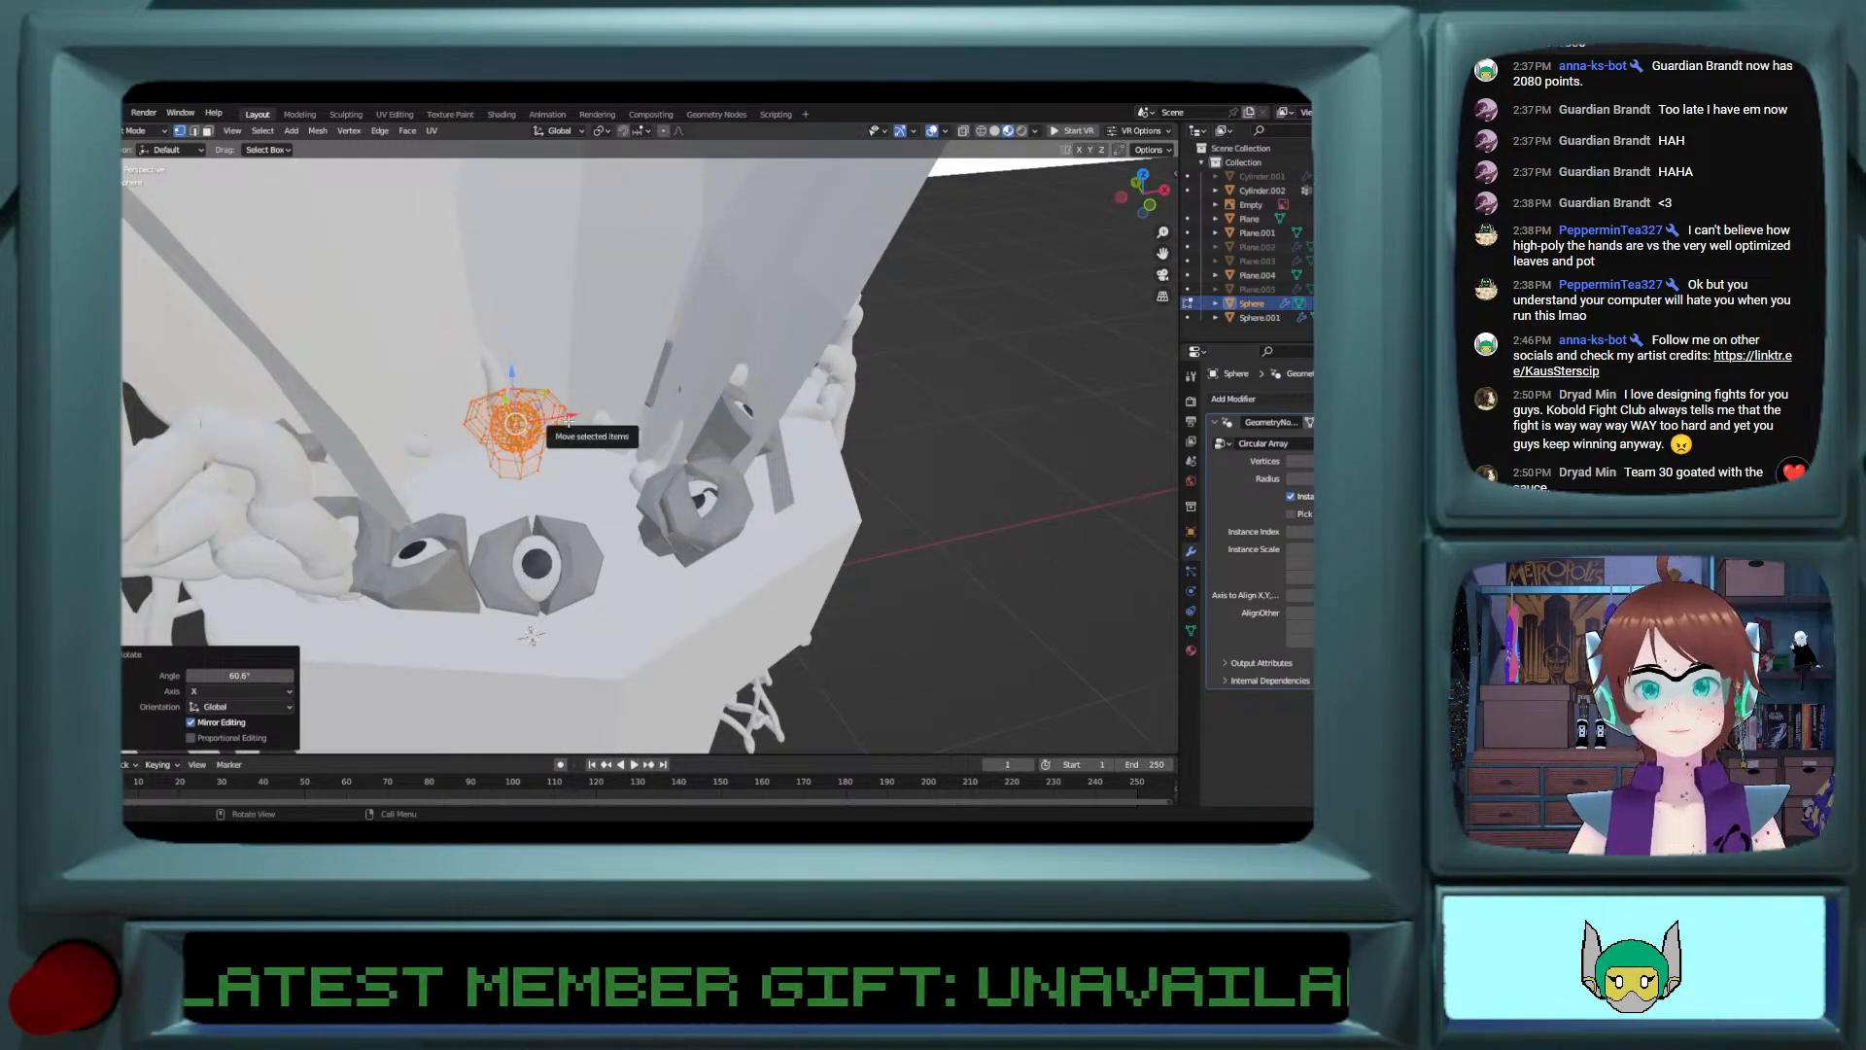
mouse_move(569, 420)
mouse_down()
mouse_move(588, 420)
mouse_move(520, 425)
mouse_move(545, 423)
mouse_up()
key(s)
click(633, 445)
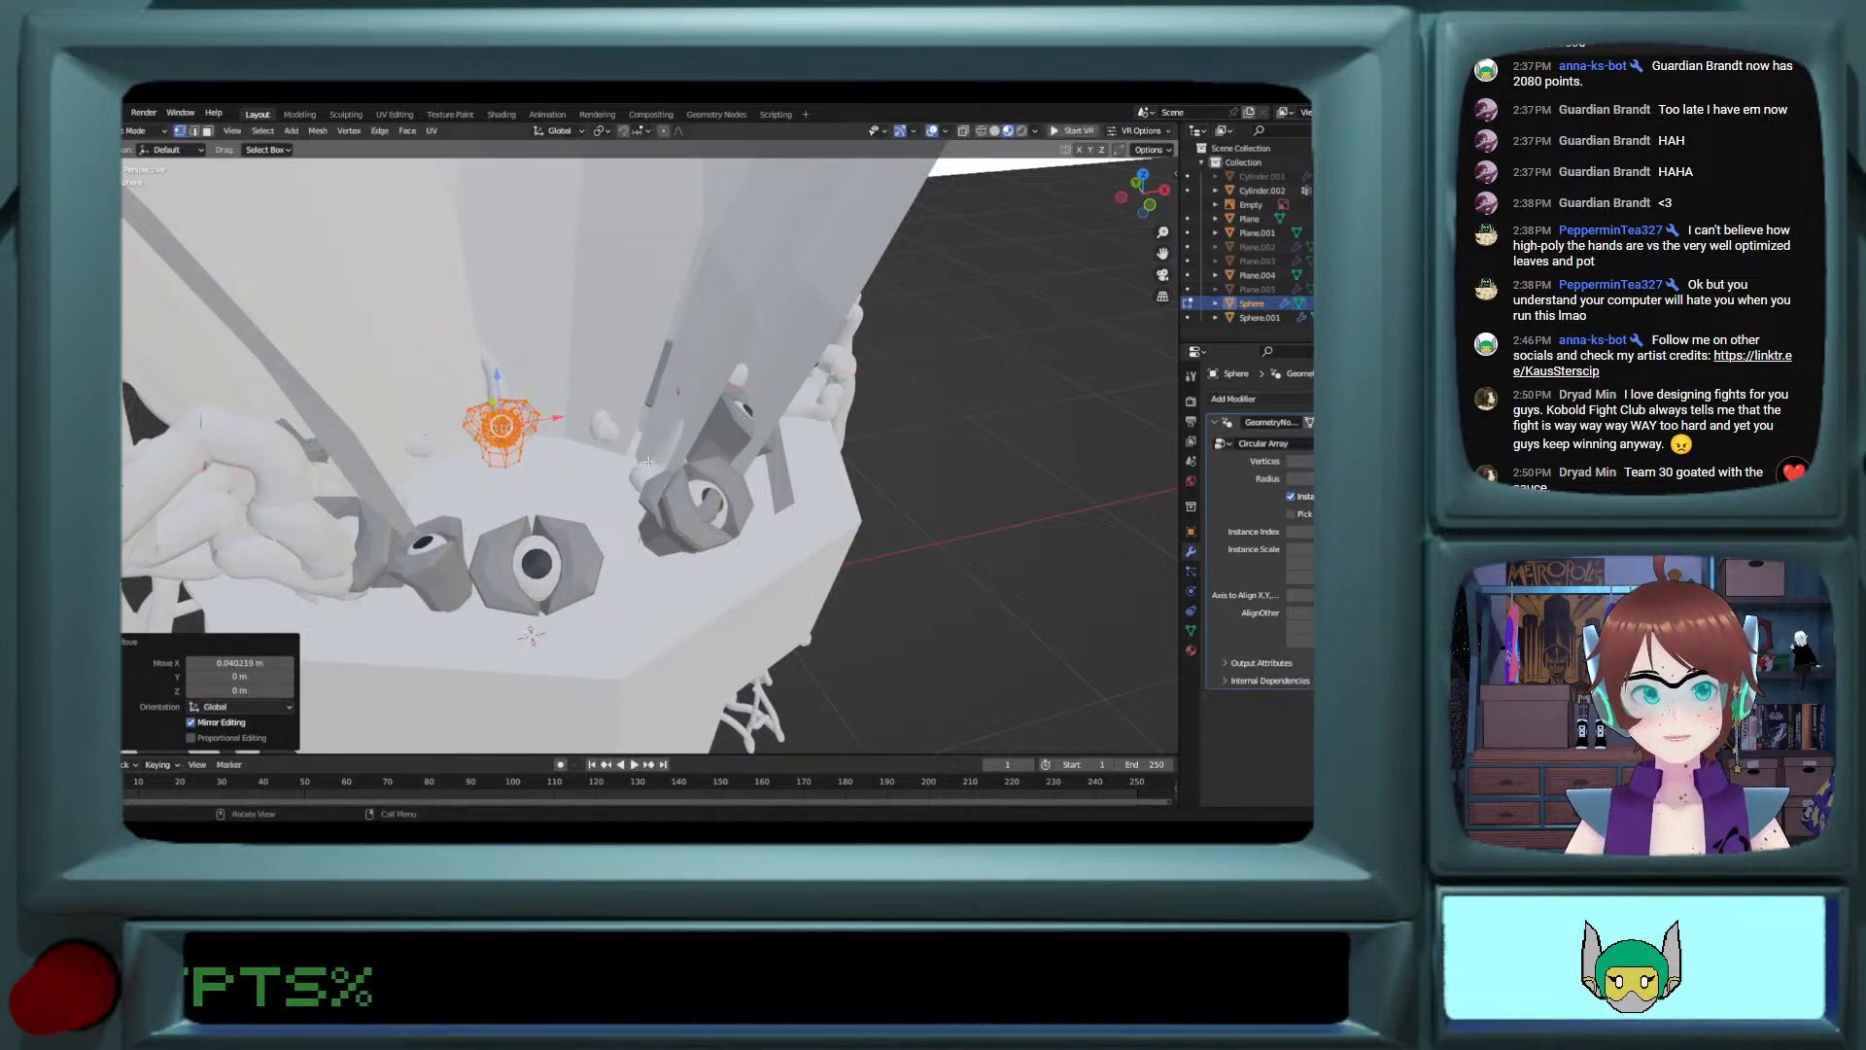
Step: Rotate the smaller eye ring about 4° around the global Z axis in Object Mode
key(Tab)
key(z)
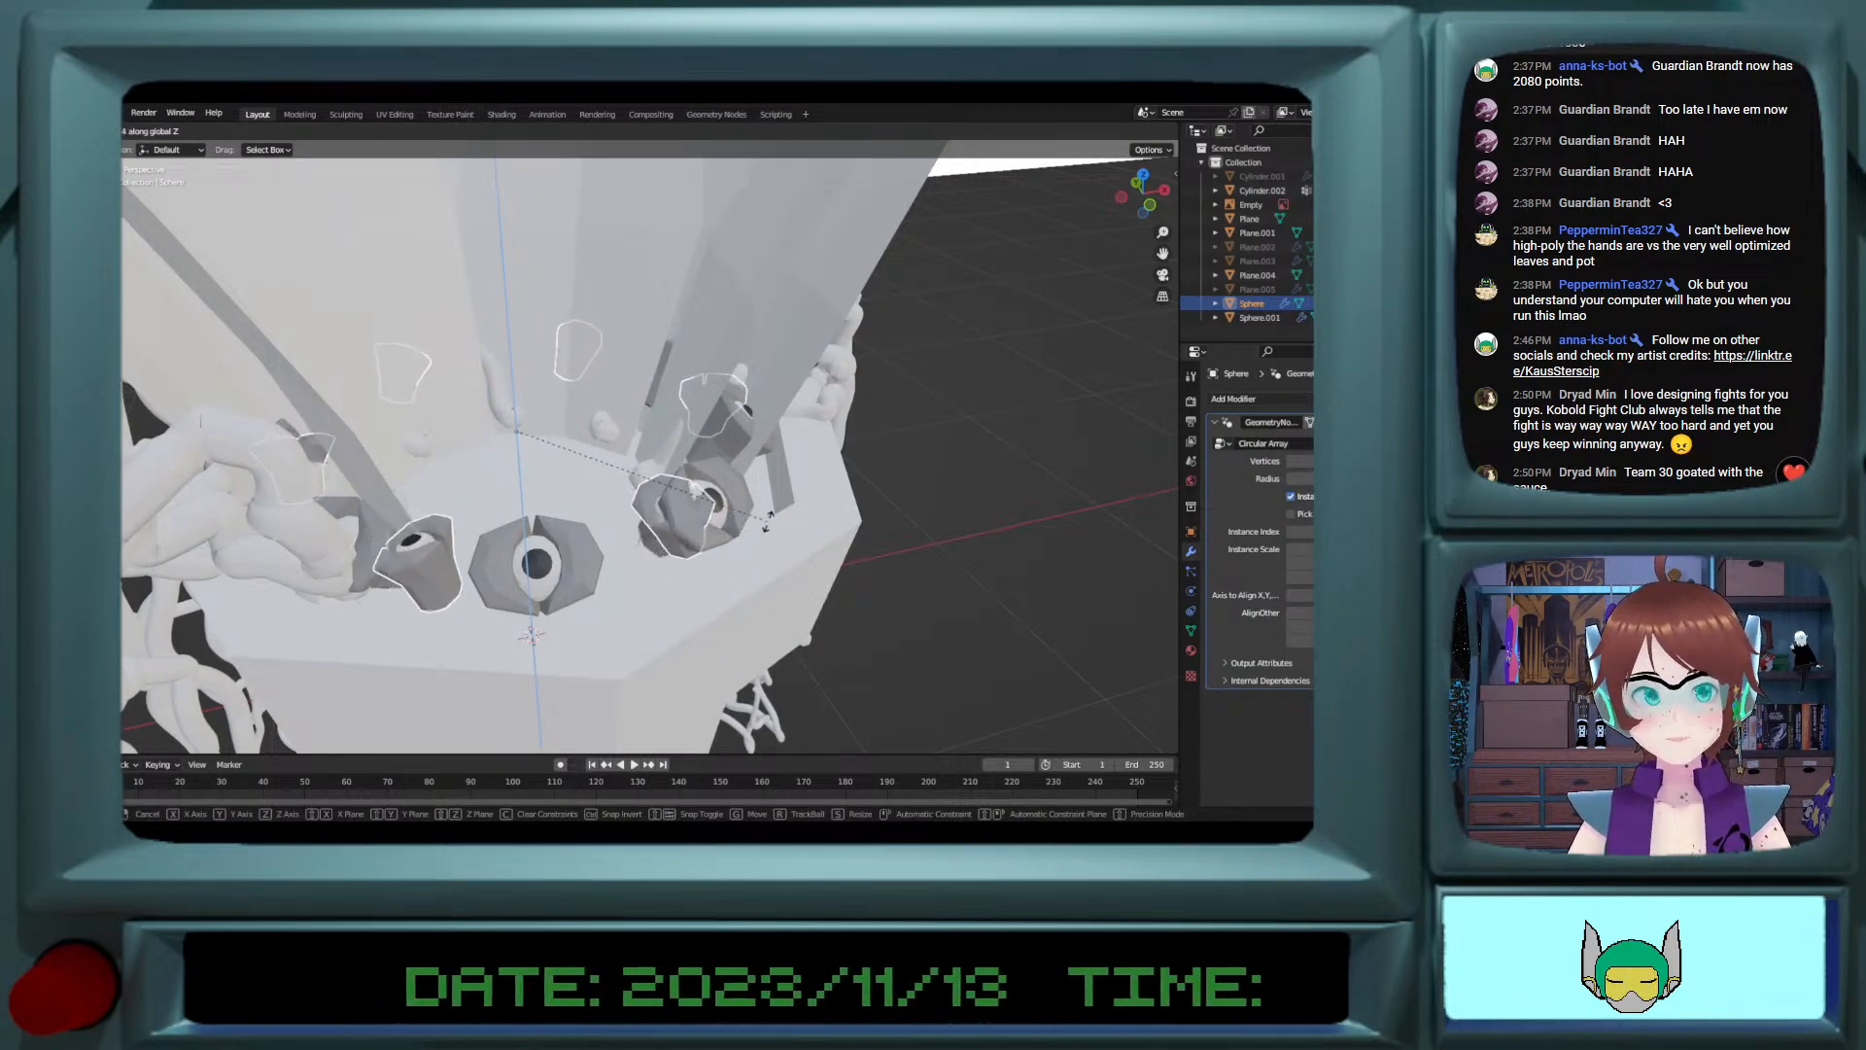
click(724, 533)
middle_drag(724, 532, 701, 494)
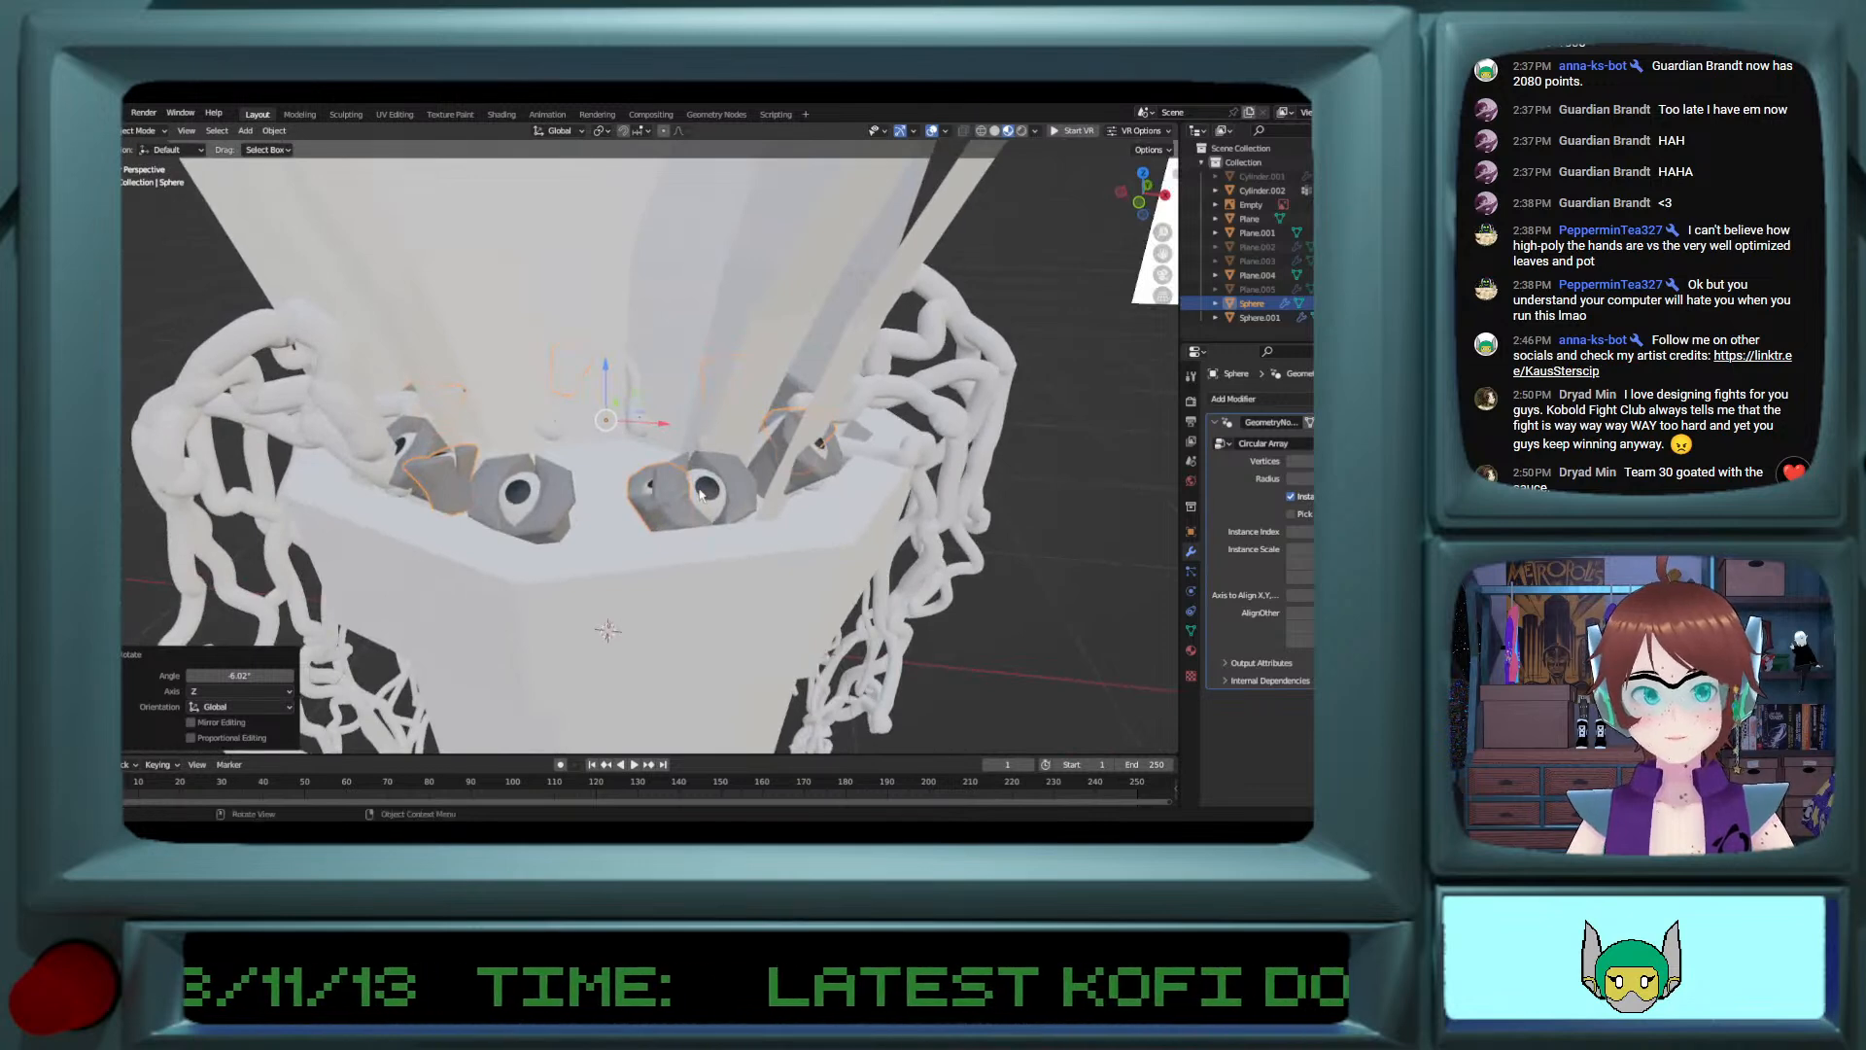
key(g)
key(x)
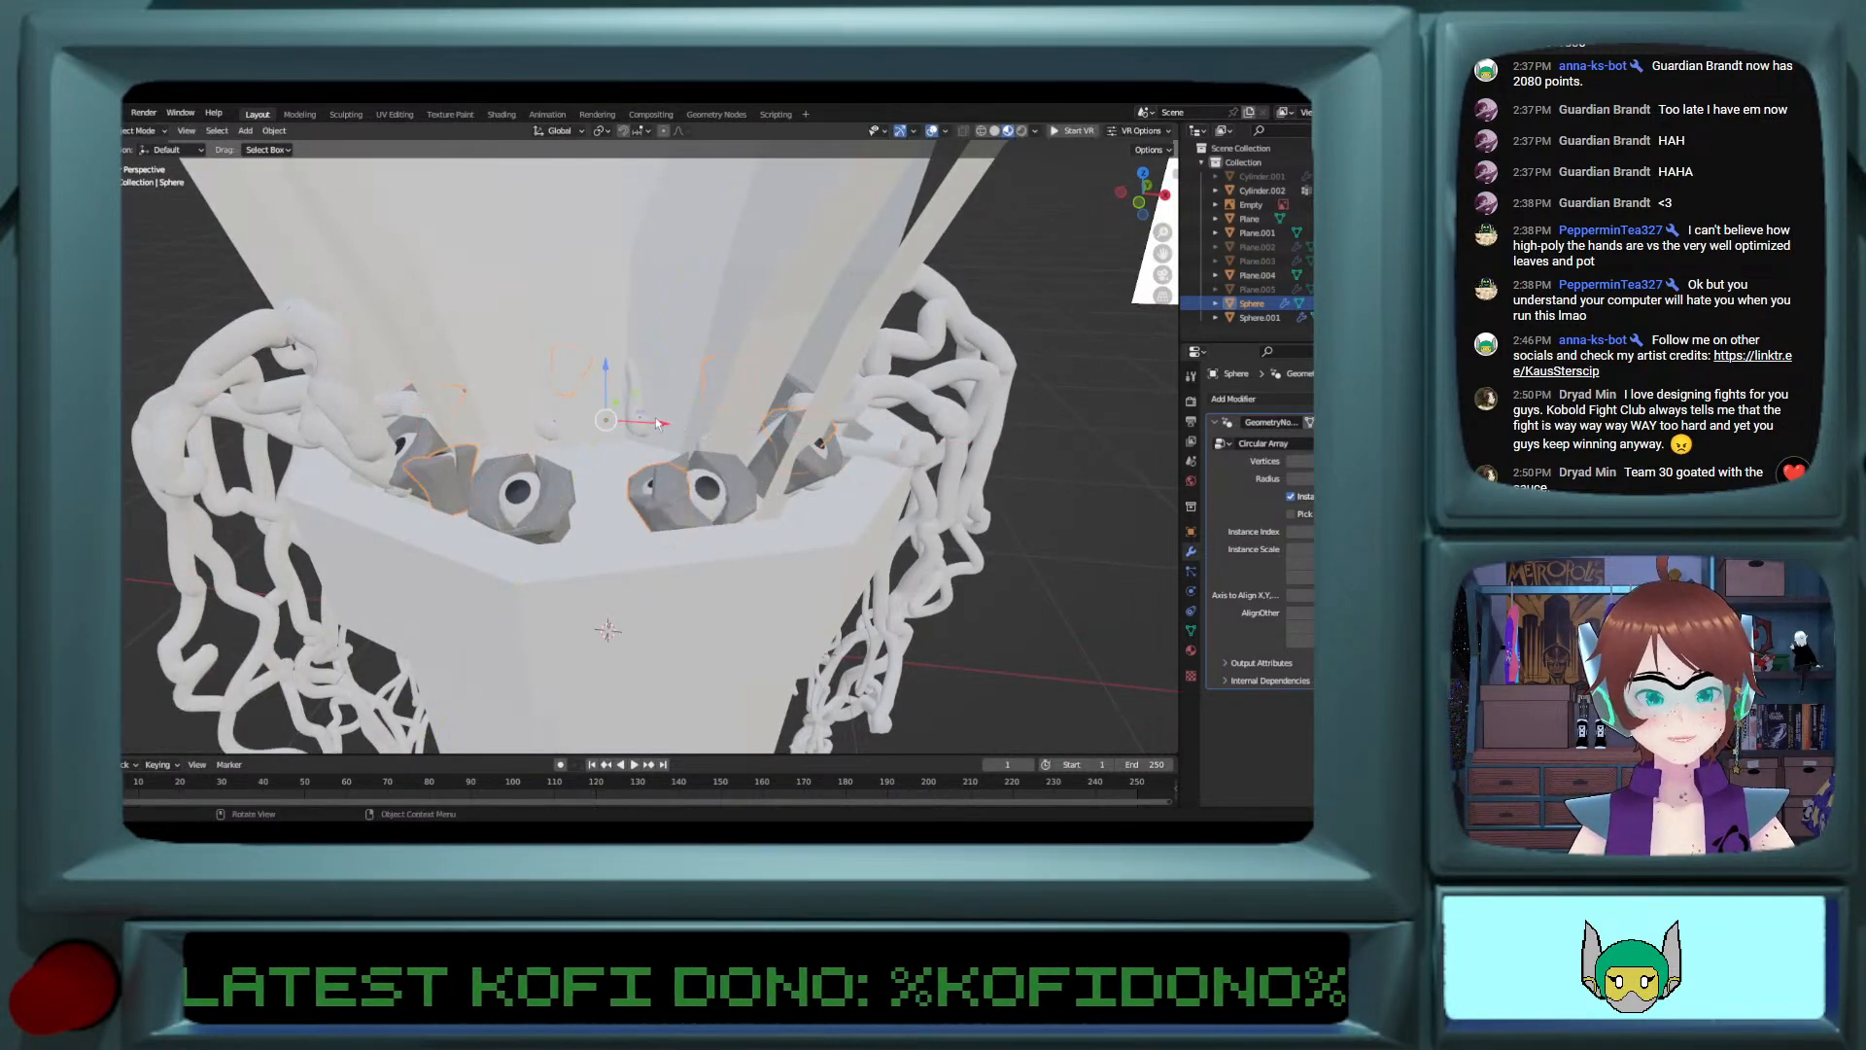
click(696, 431)
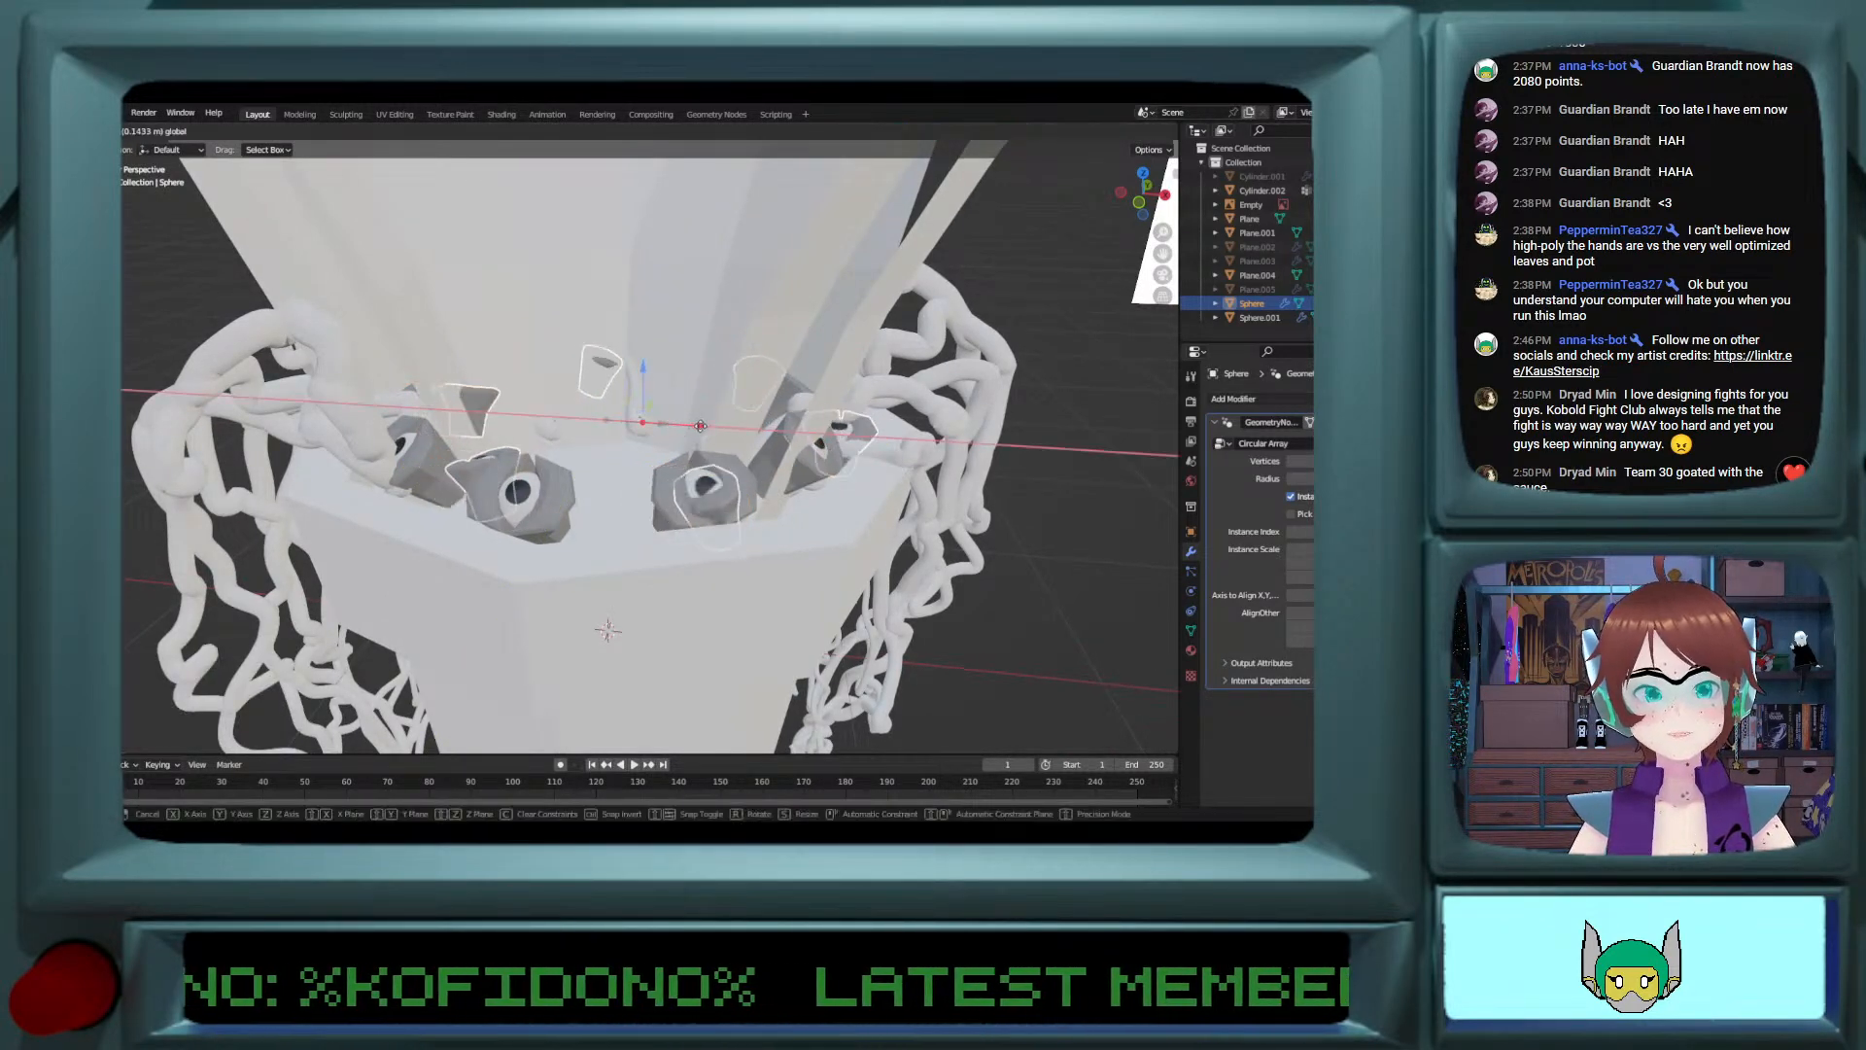
Step: Rotate the smaller eye ring by -7.52° around Z to place its eyes between the larger ones
key(r)
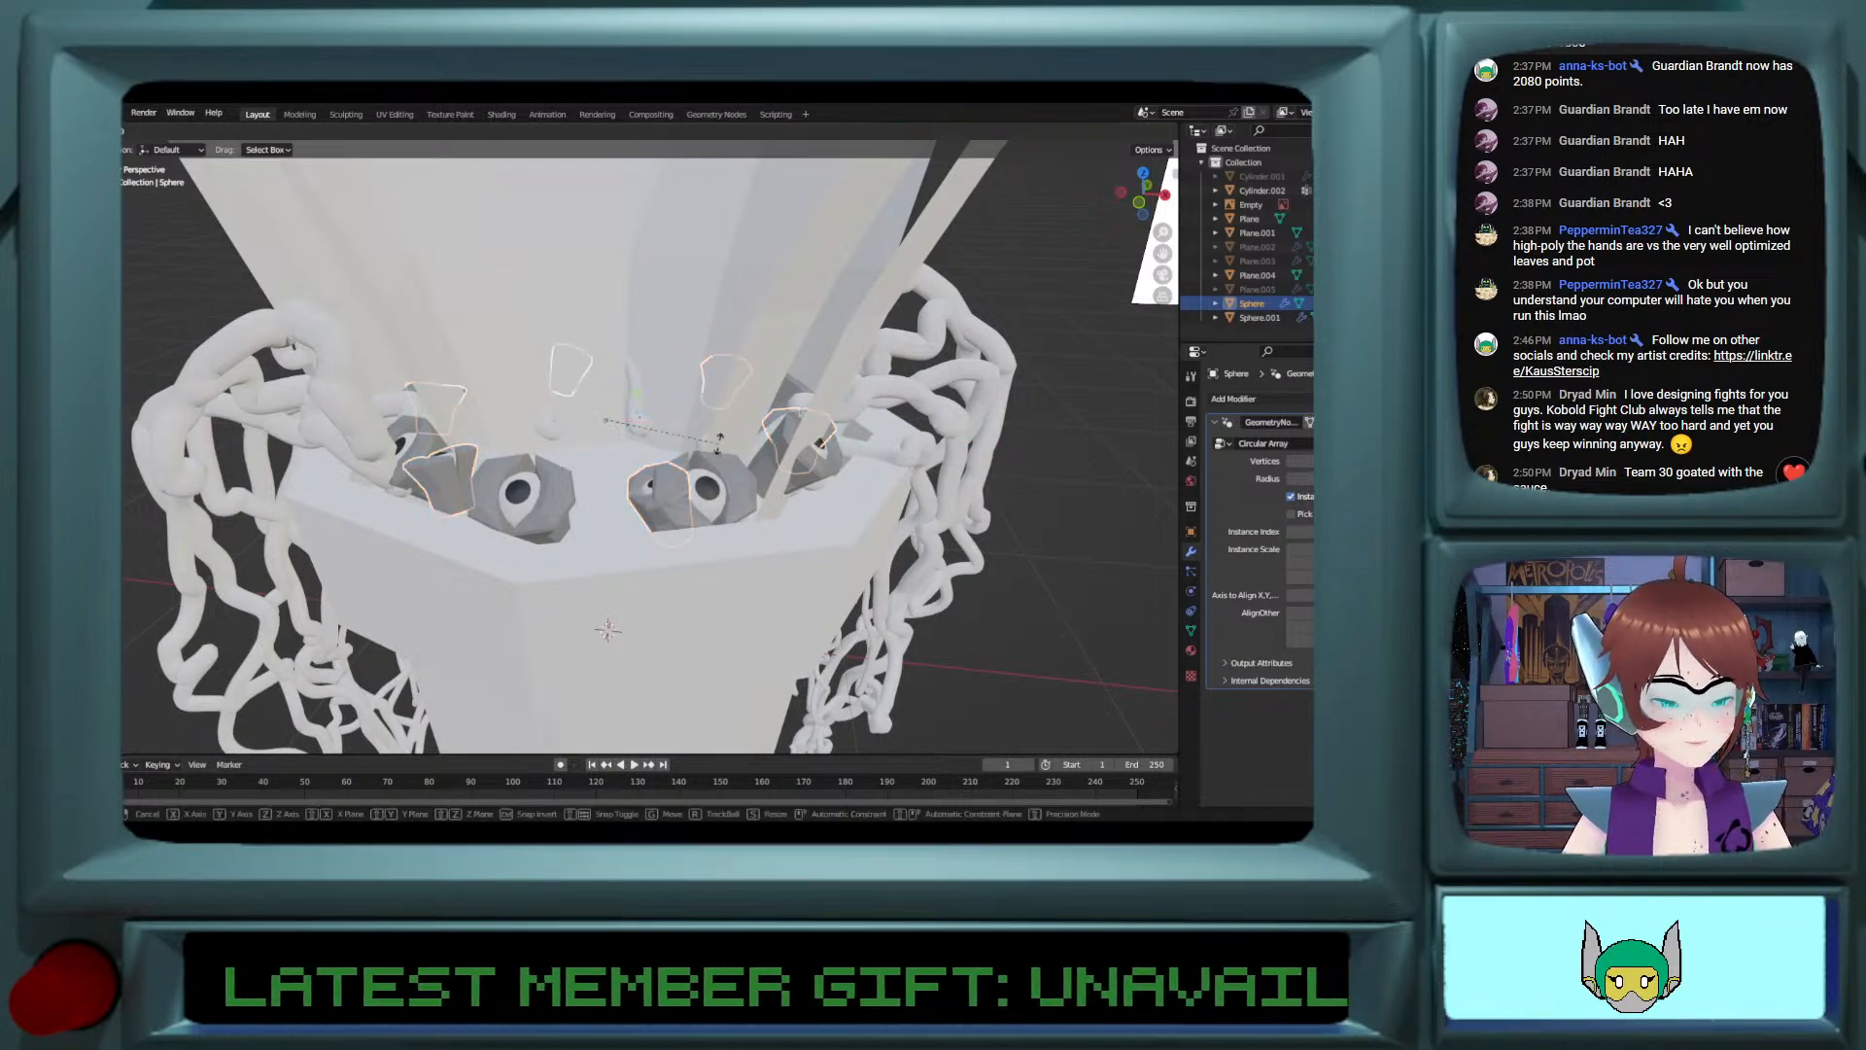
key(z)
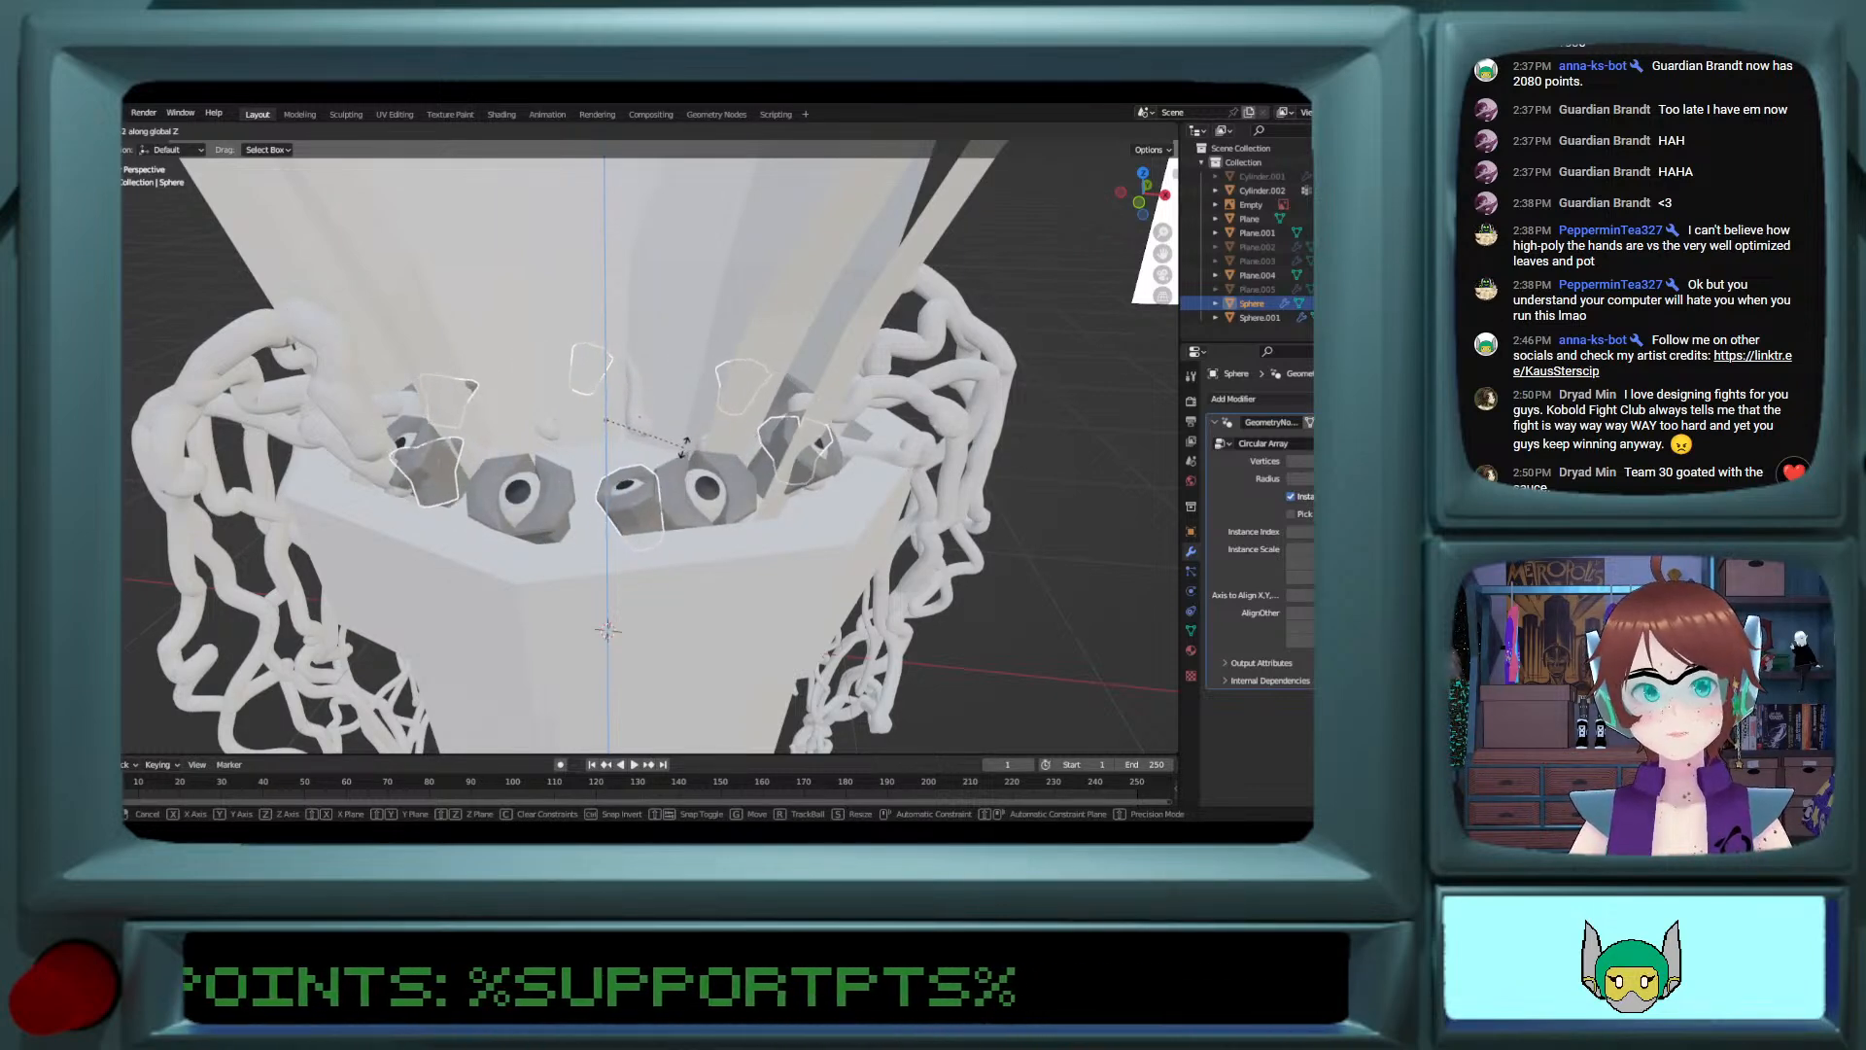
click(607, 630)
middle_drag(606, 630, 778, 433)
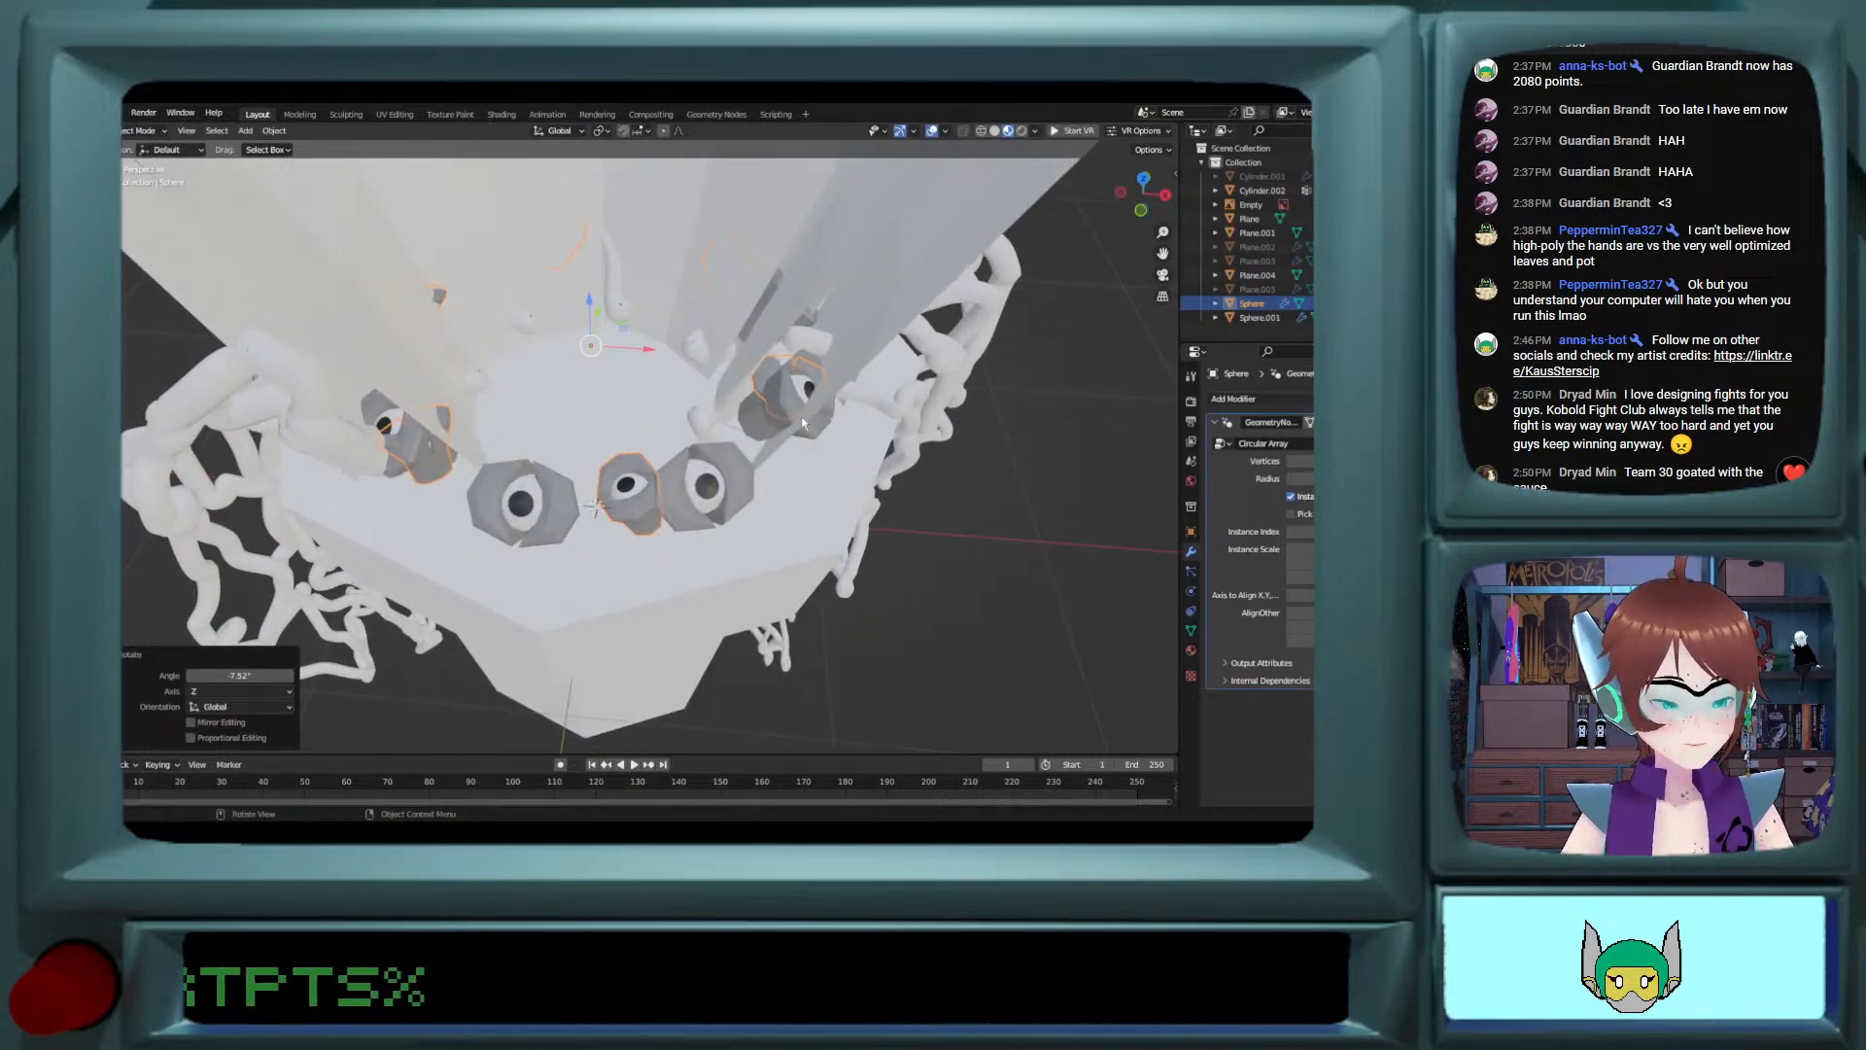
Step: Scale the smaller eye ring up to 1.158 in Object Mode so its eyes sit nearer the pot's rim
key(s)
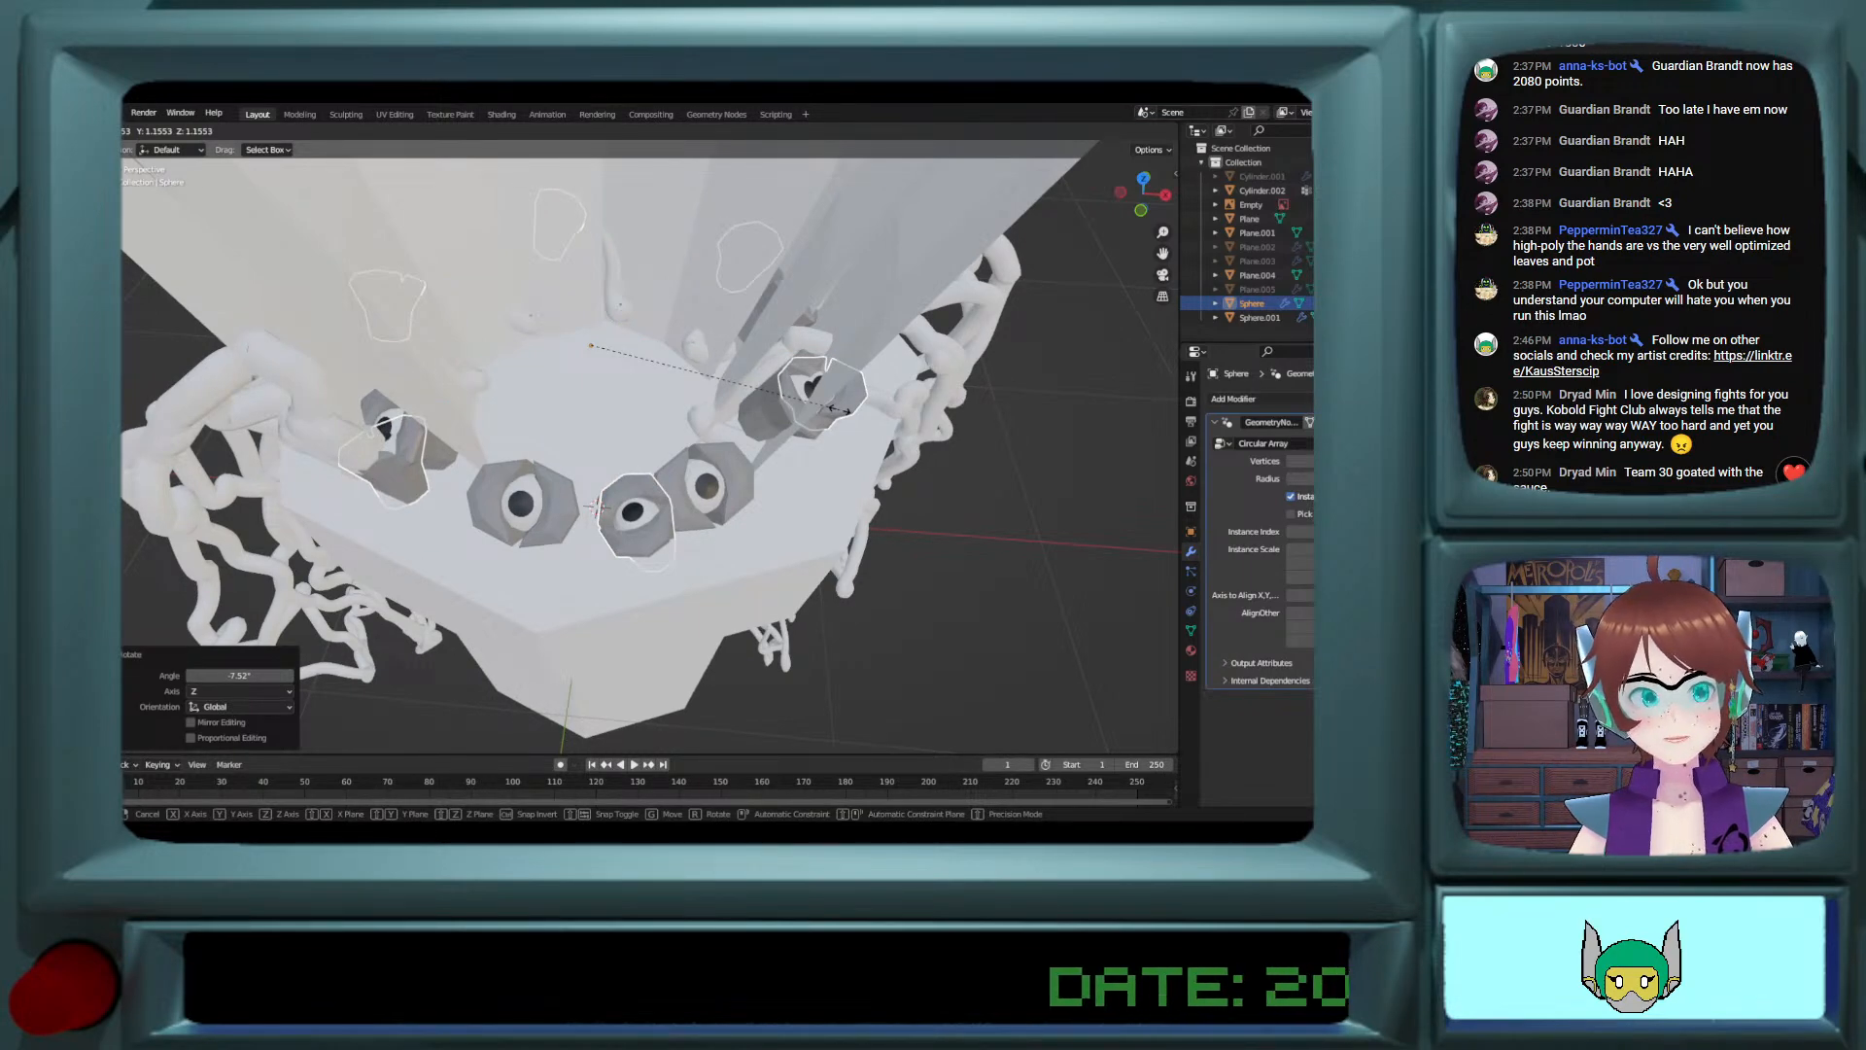
click(834, 408)
middle_drag(834, 408, 649, 382)
scroll(625, 470, up, 1)
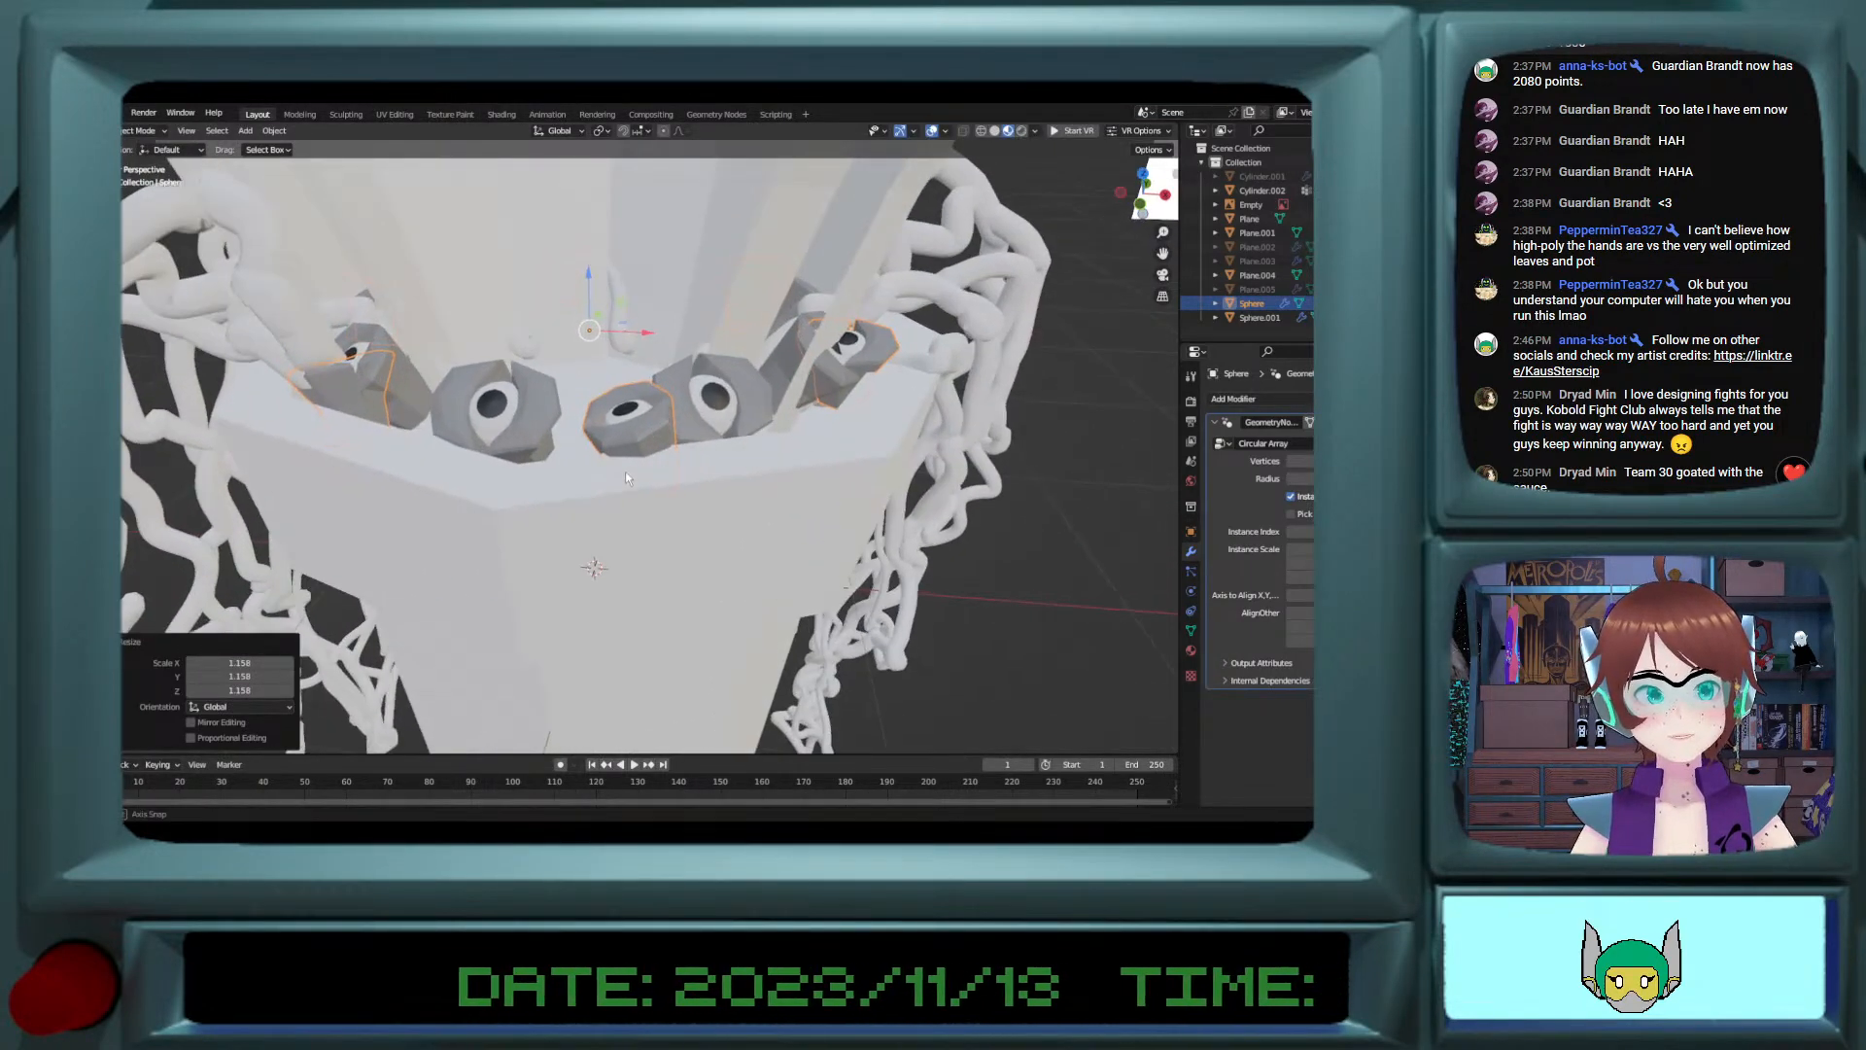
mouse_move(627, 471)
shift+middle_down()
mouse_move(544, 550)
mouse_move(593, 461)
shift+middle_up()
ctrl+scroll(595, 467, down, 1)
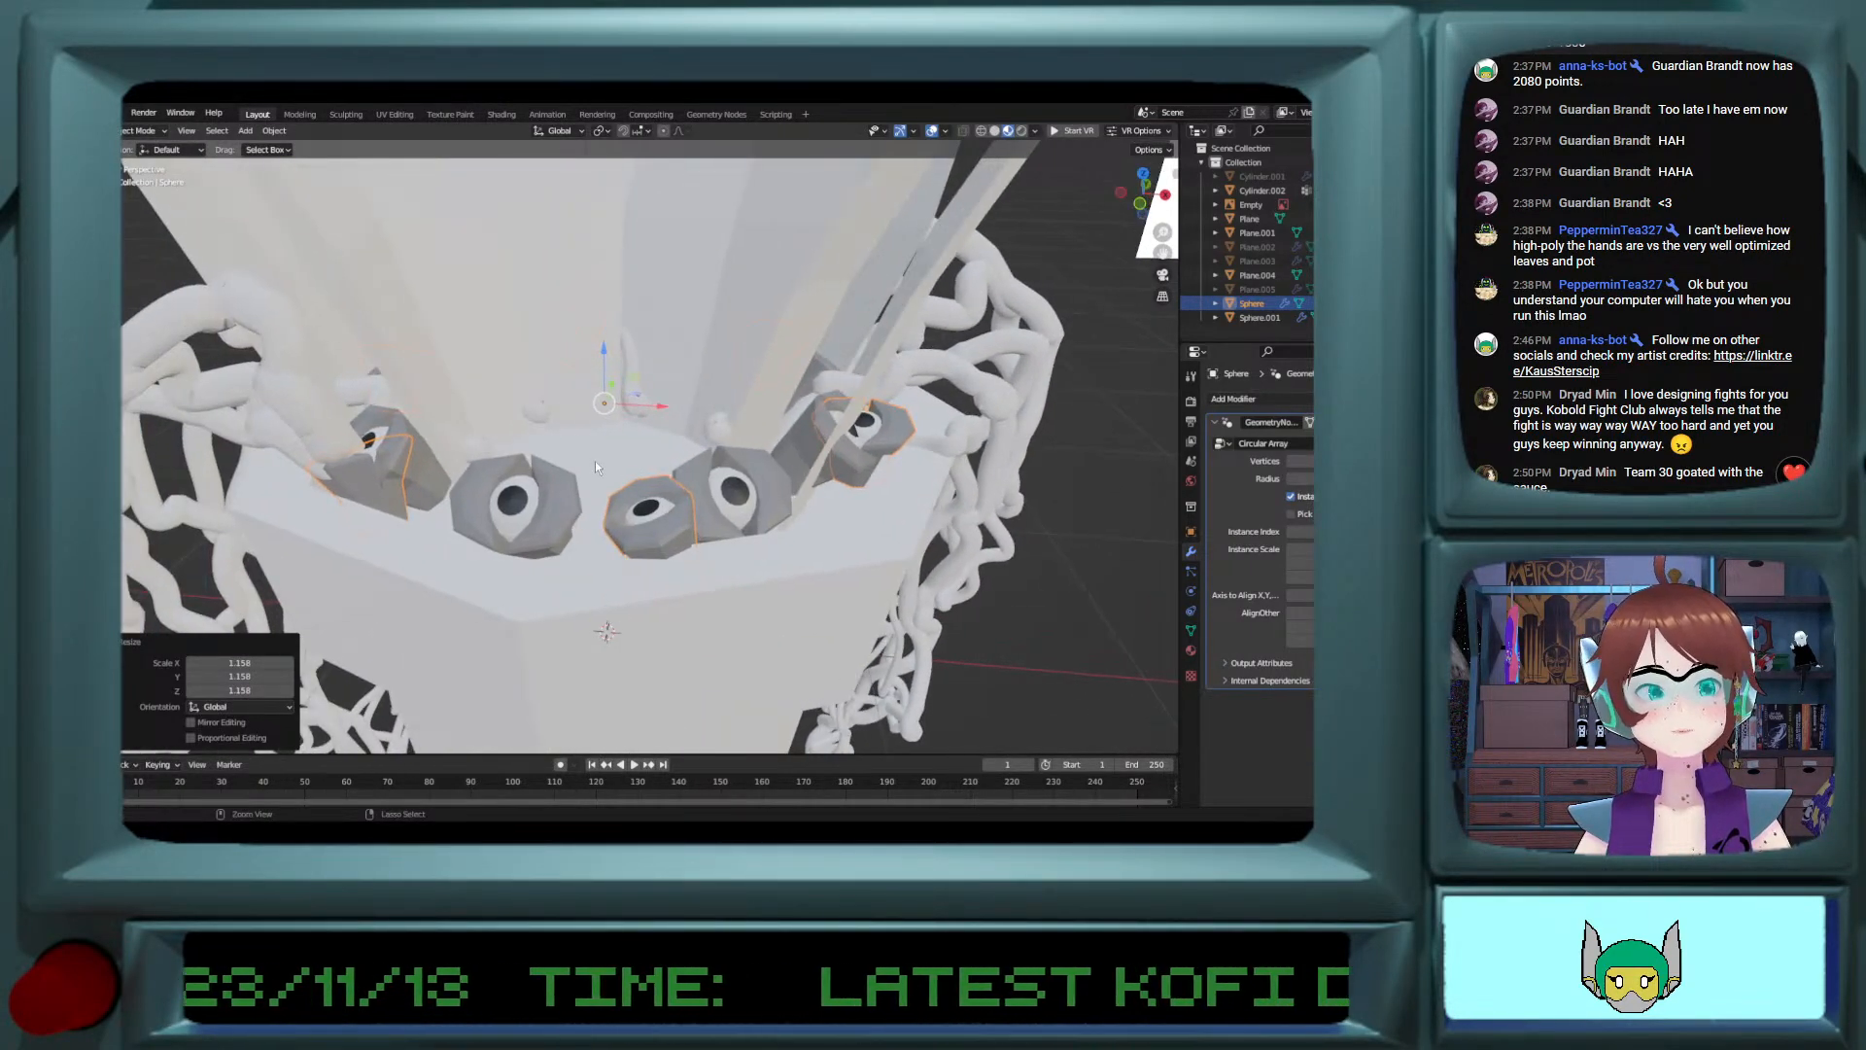
Step: Copy and paste the smaller eye ring and scale the copy to 0.783 to form an inner ring
key(ctrl+c)
key(ctrl+v)
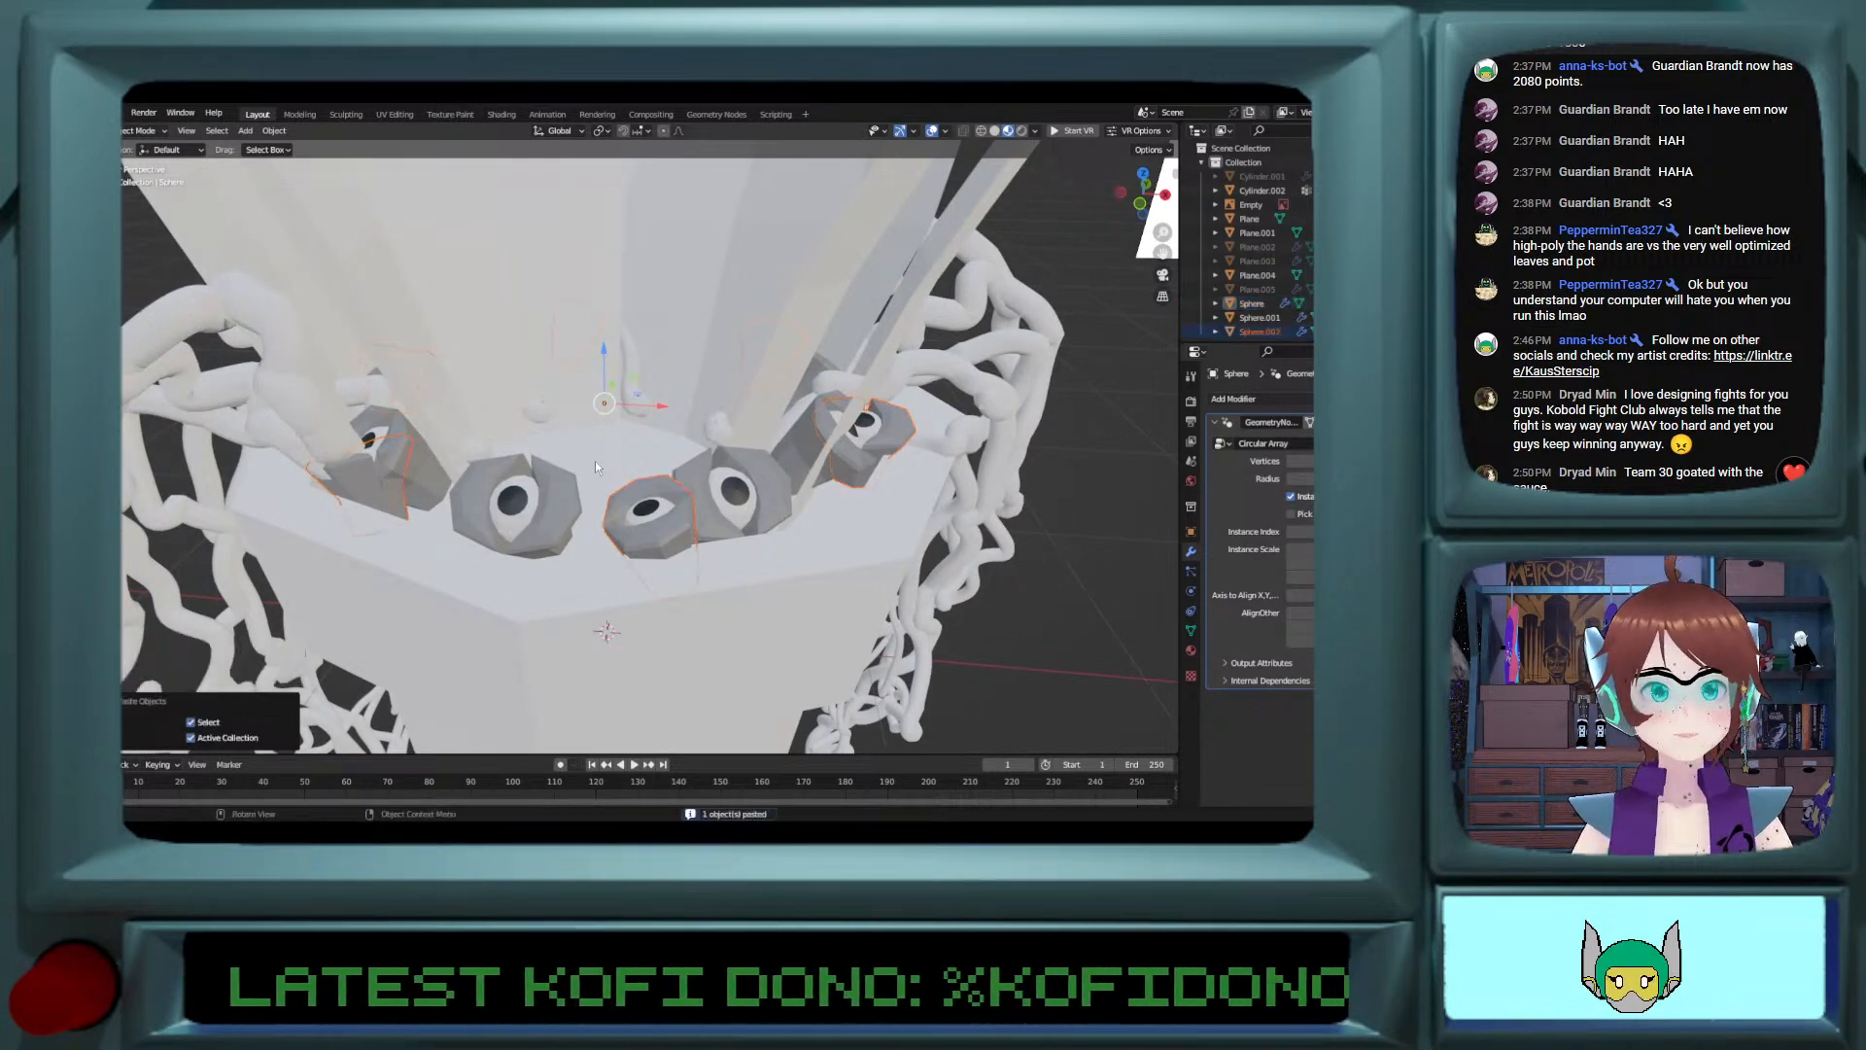
key(s)
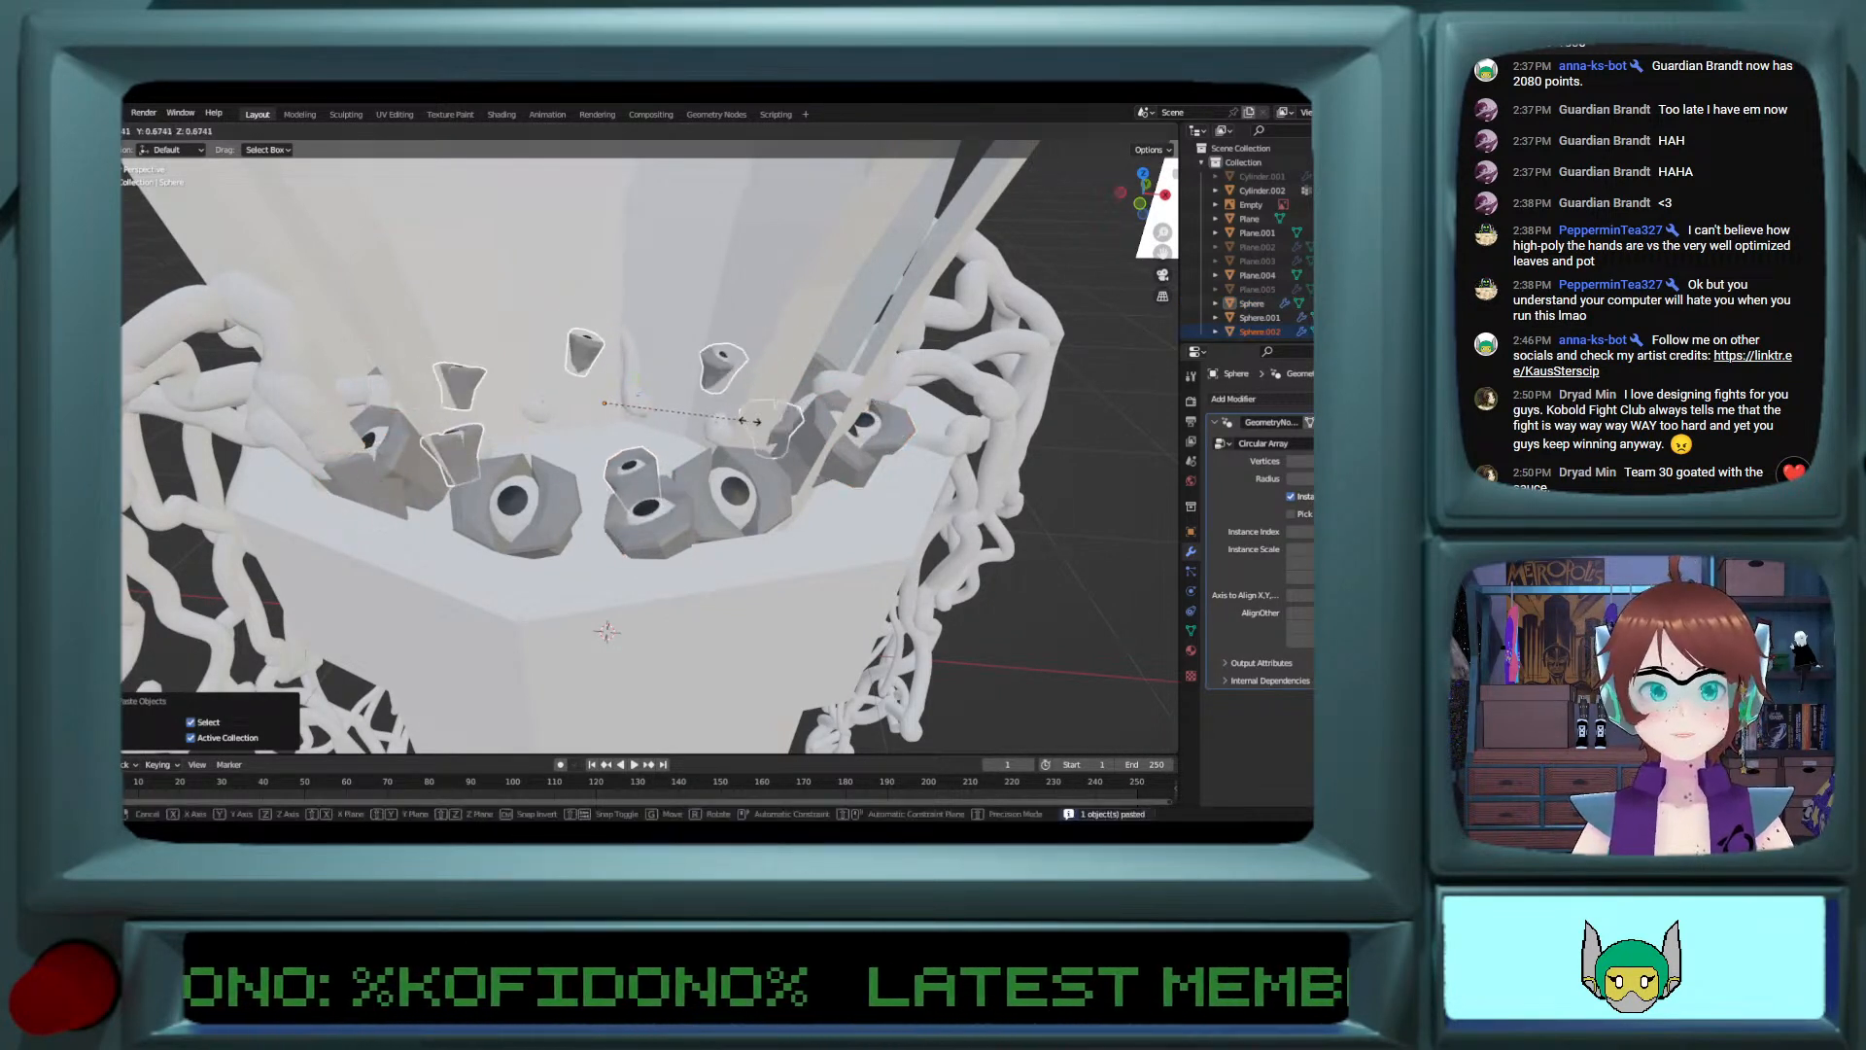
click(768, 422)
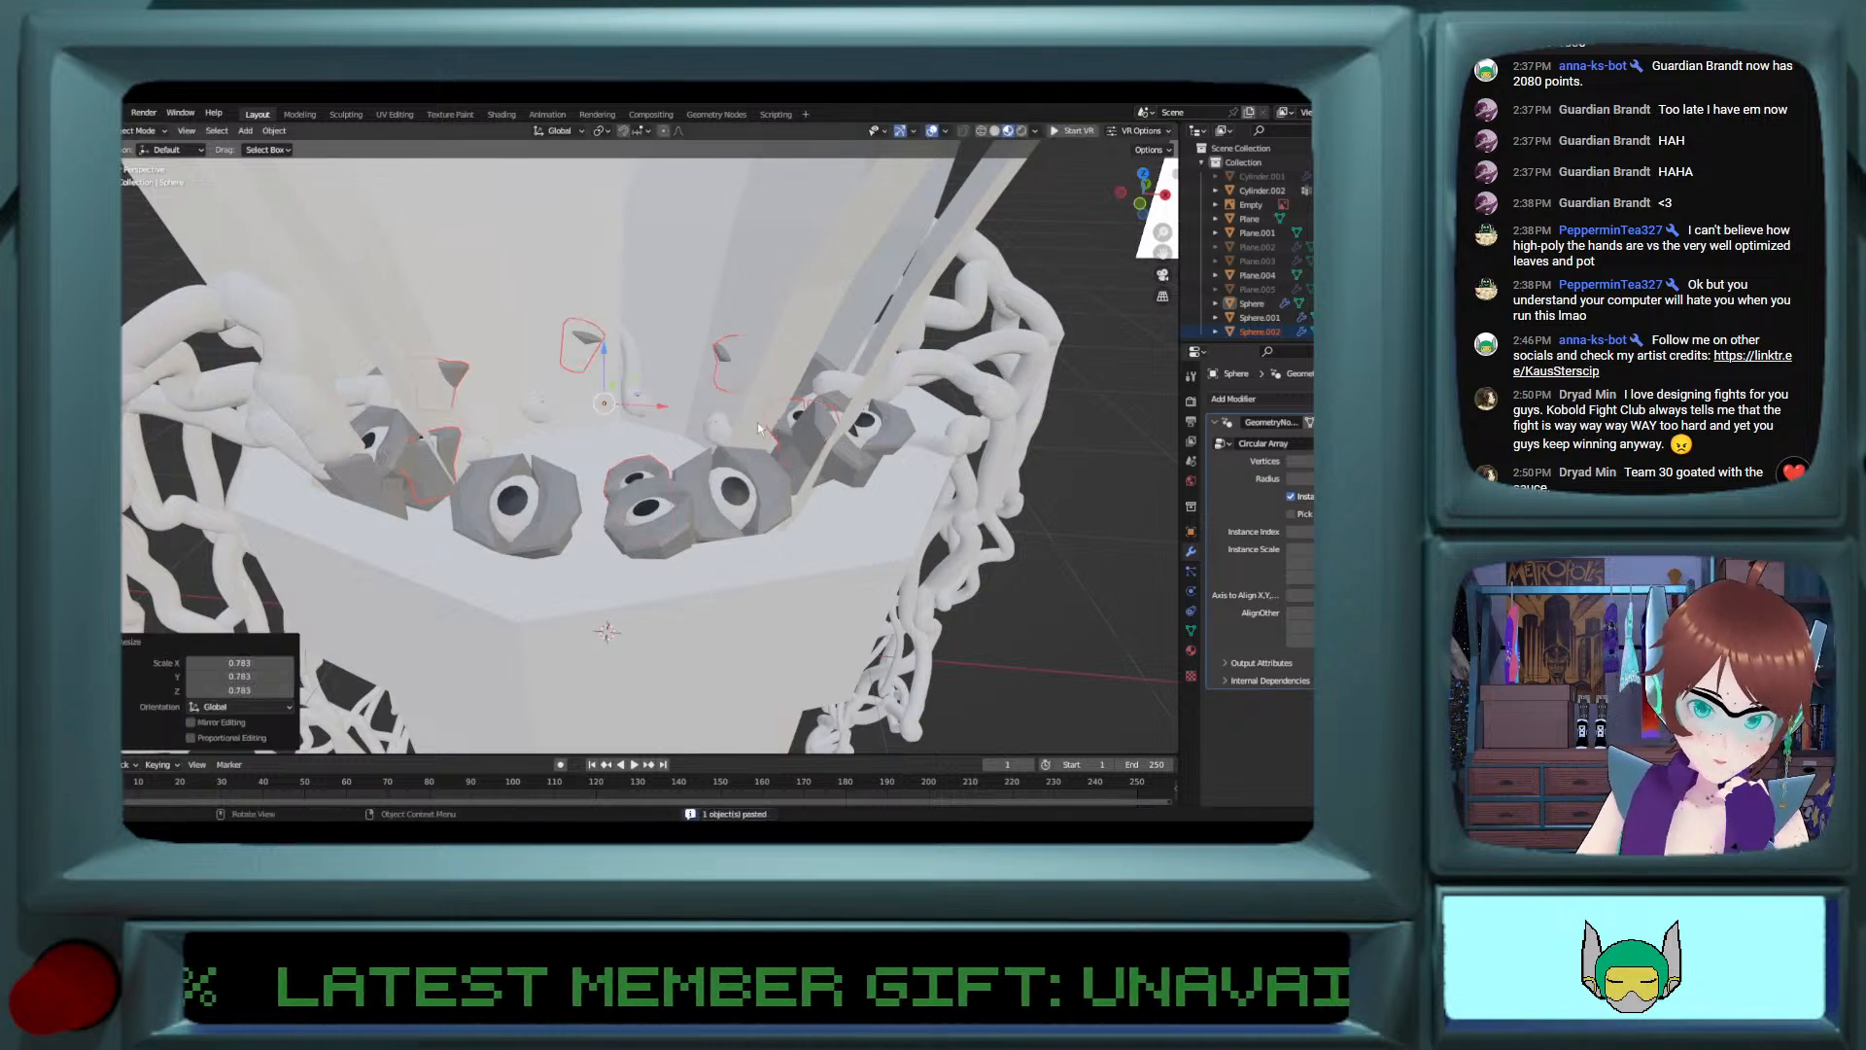
key(s)
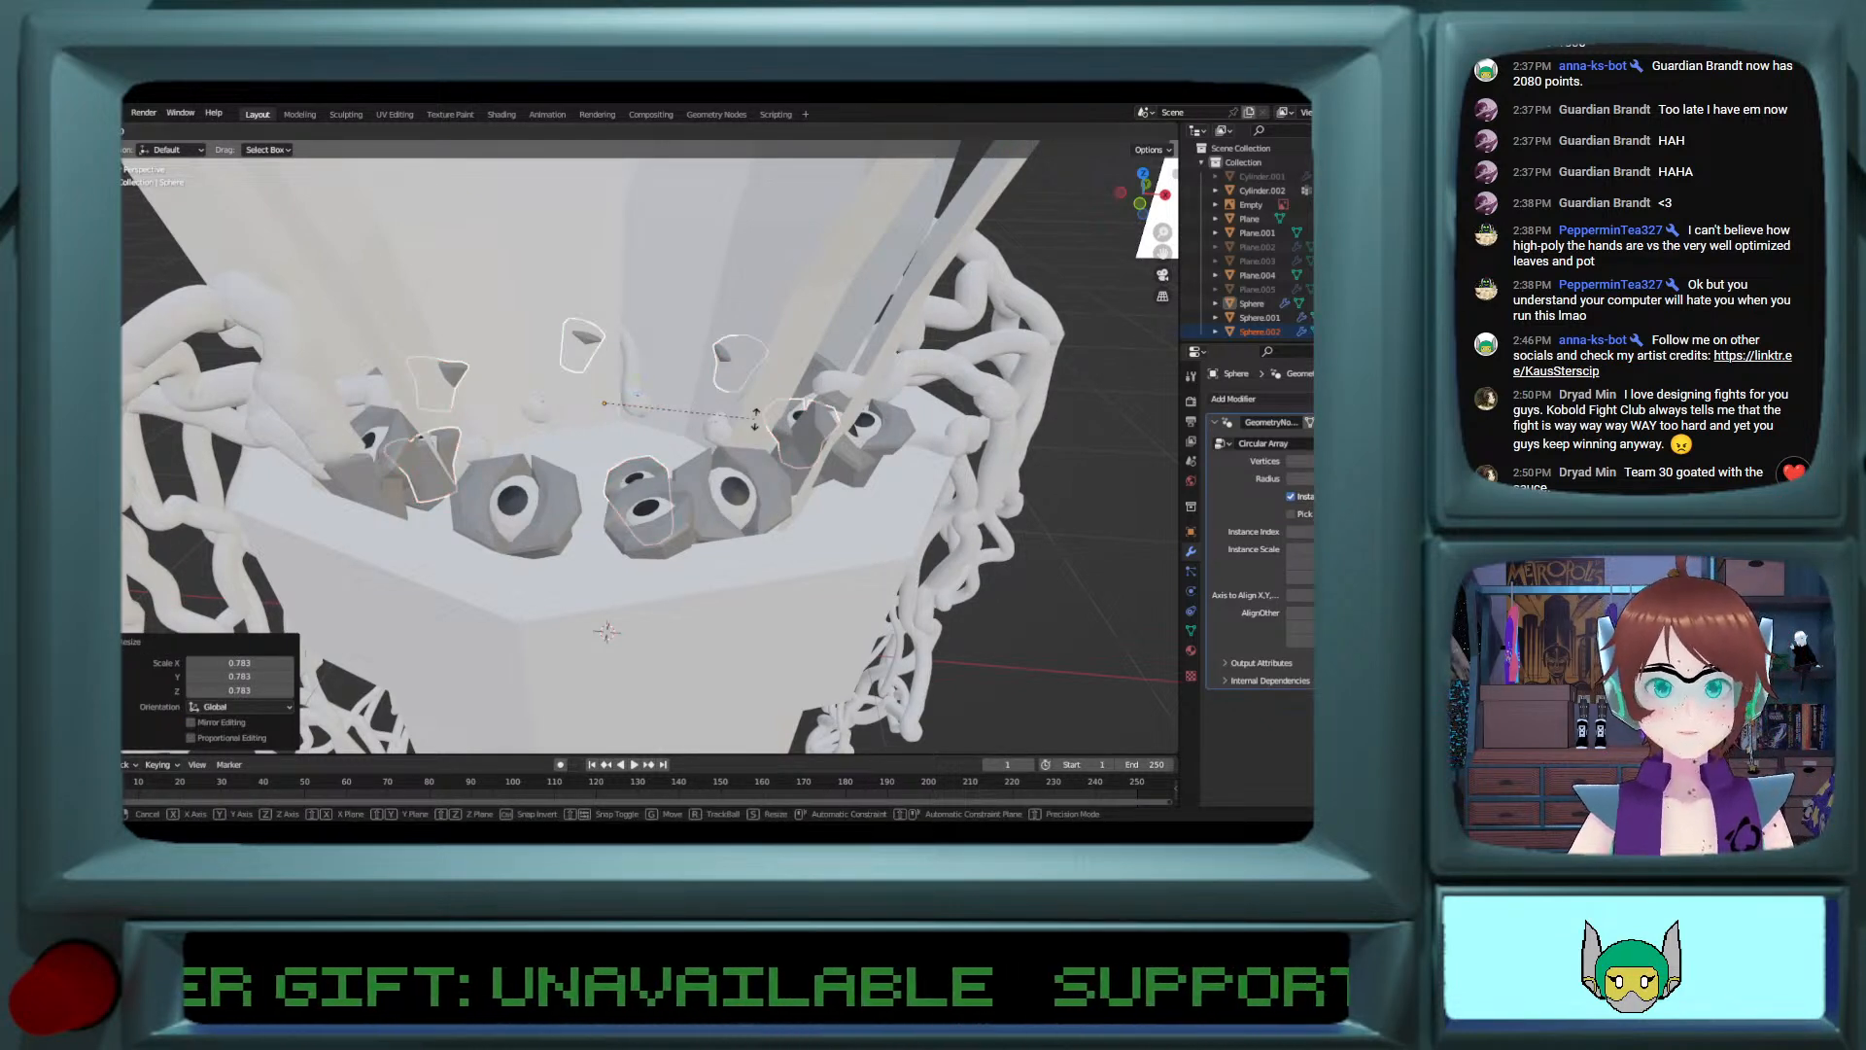
click(755, 418)
key(Tab)
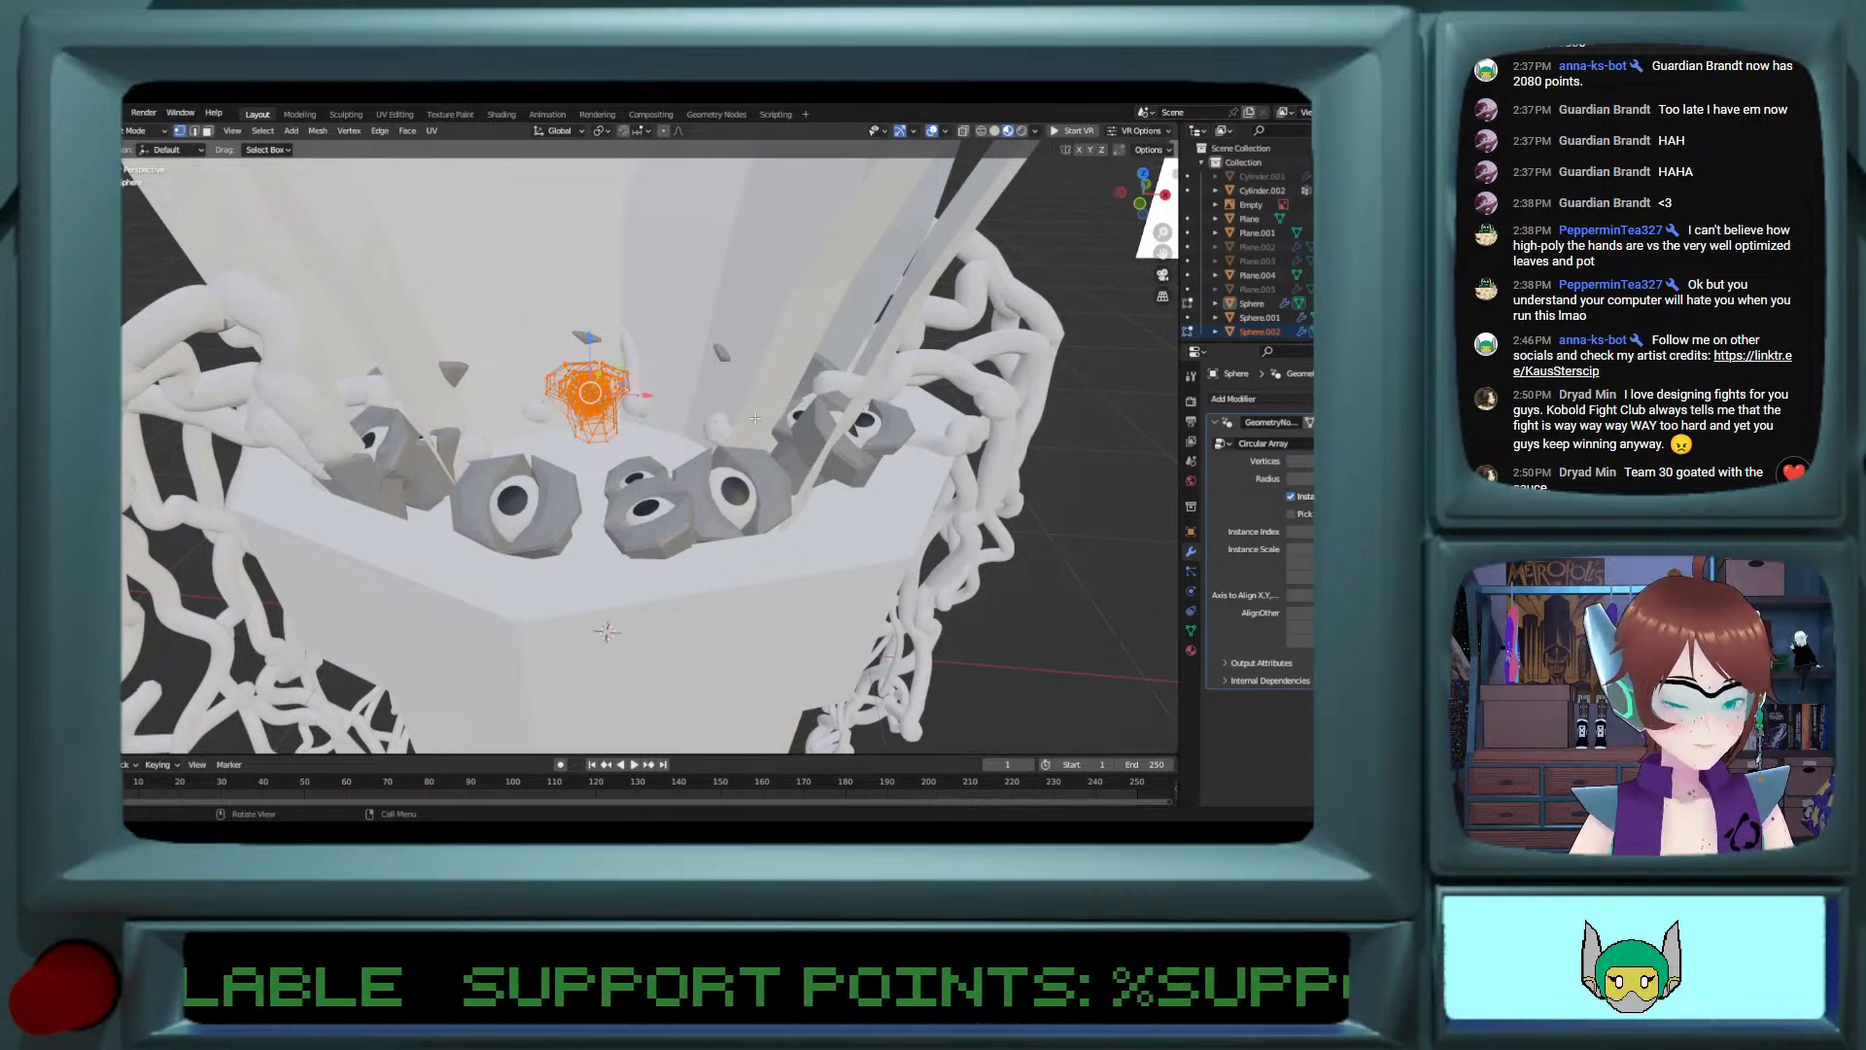
right_click(756, 419)
key(Tab)
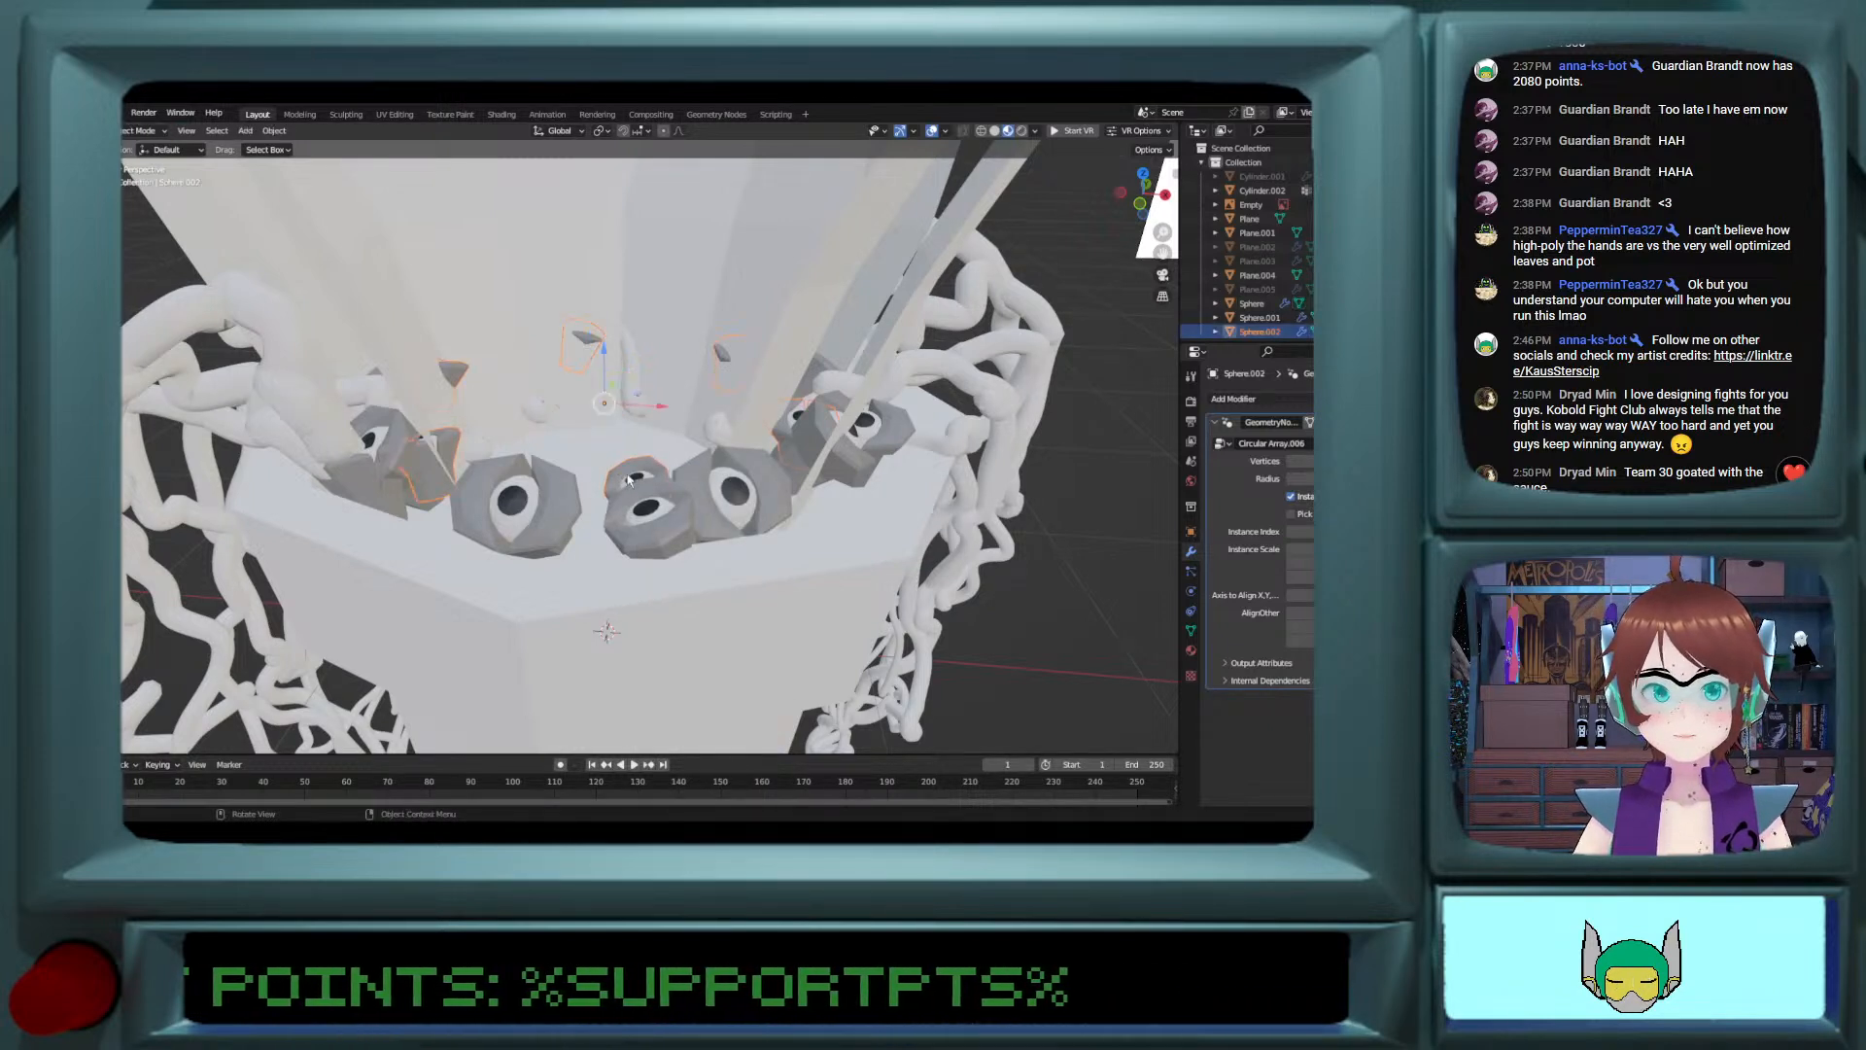
Step: Select only the inner ring copy and rotate its eye mesh about the global X axis in Edit Mode
click(640, 489)
click(633, 470)
key(Tab)
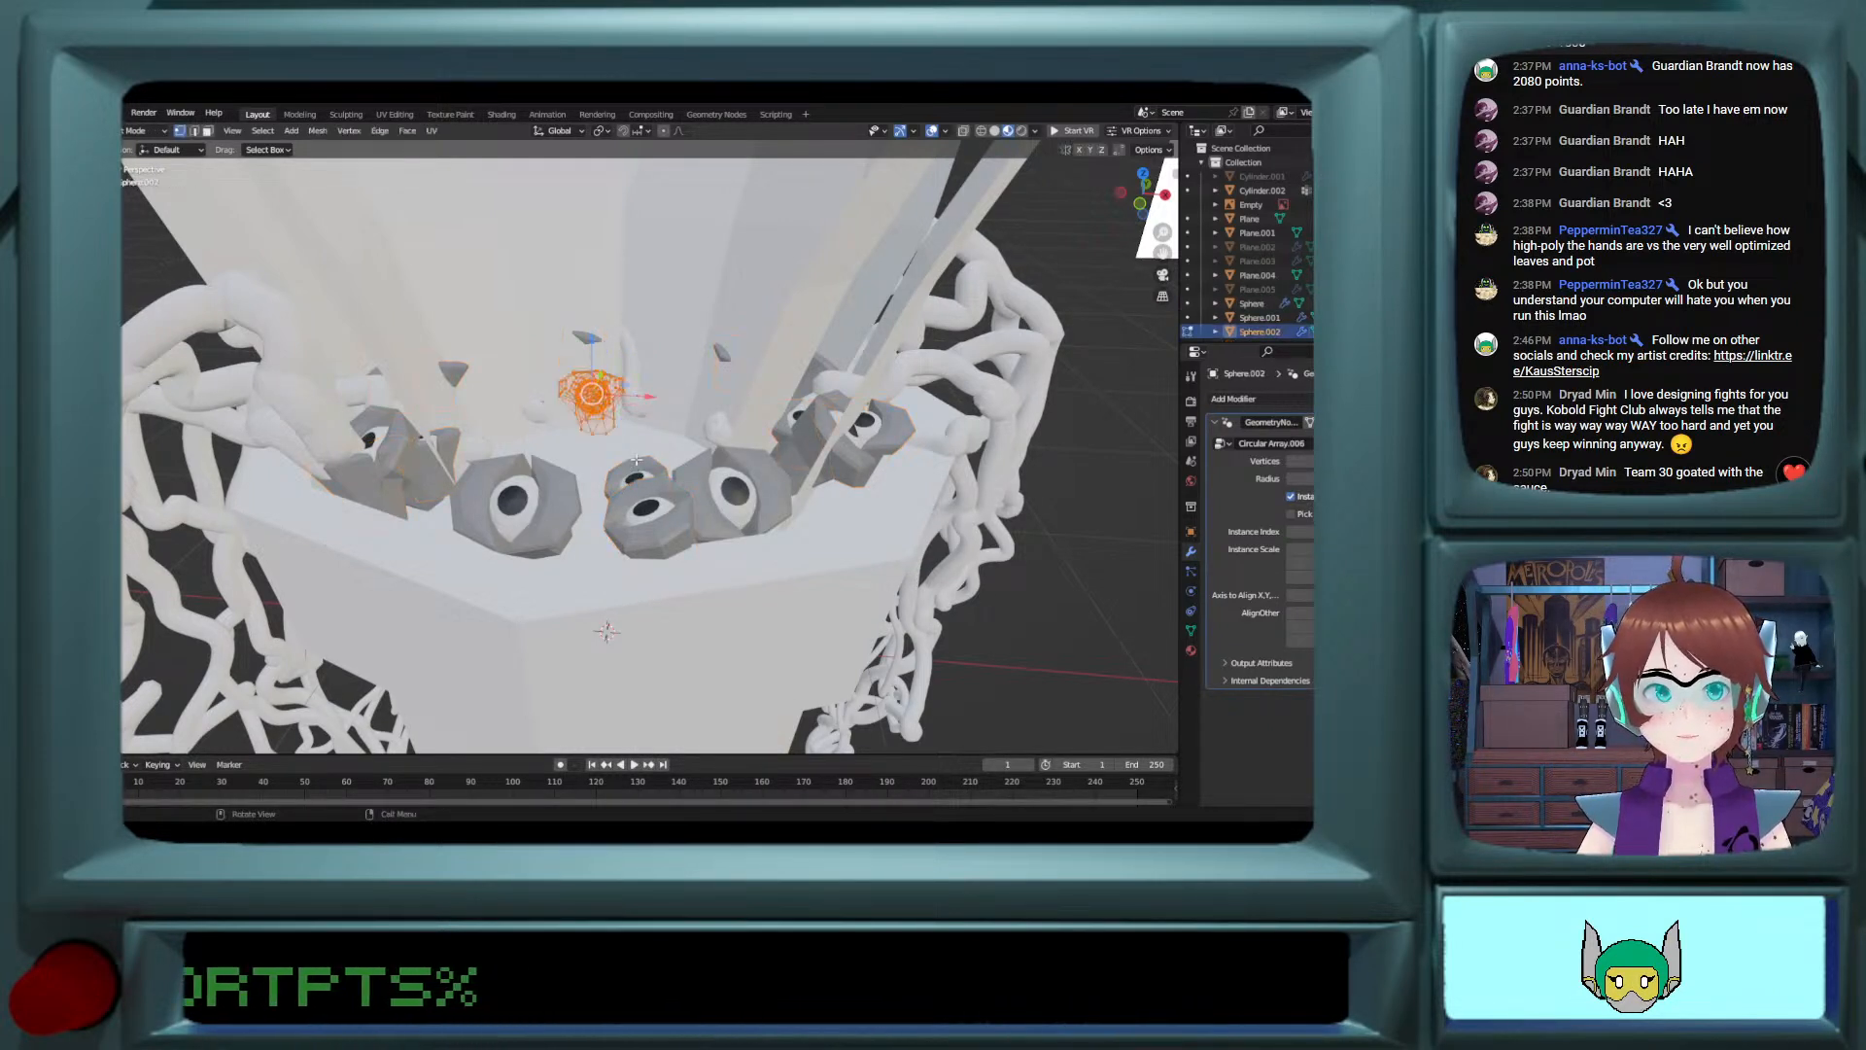
key(g)
key(x)
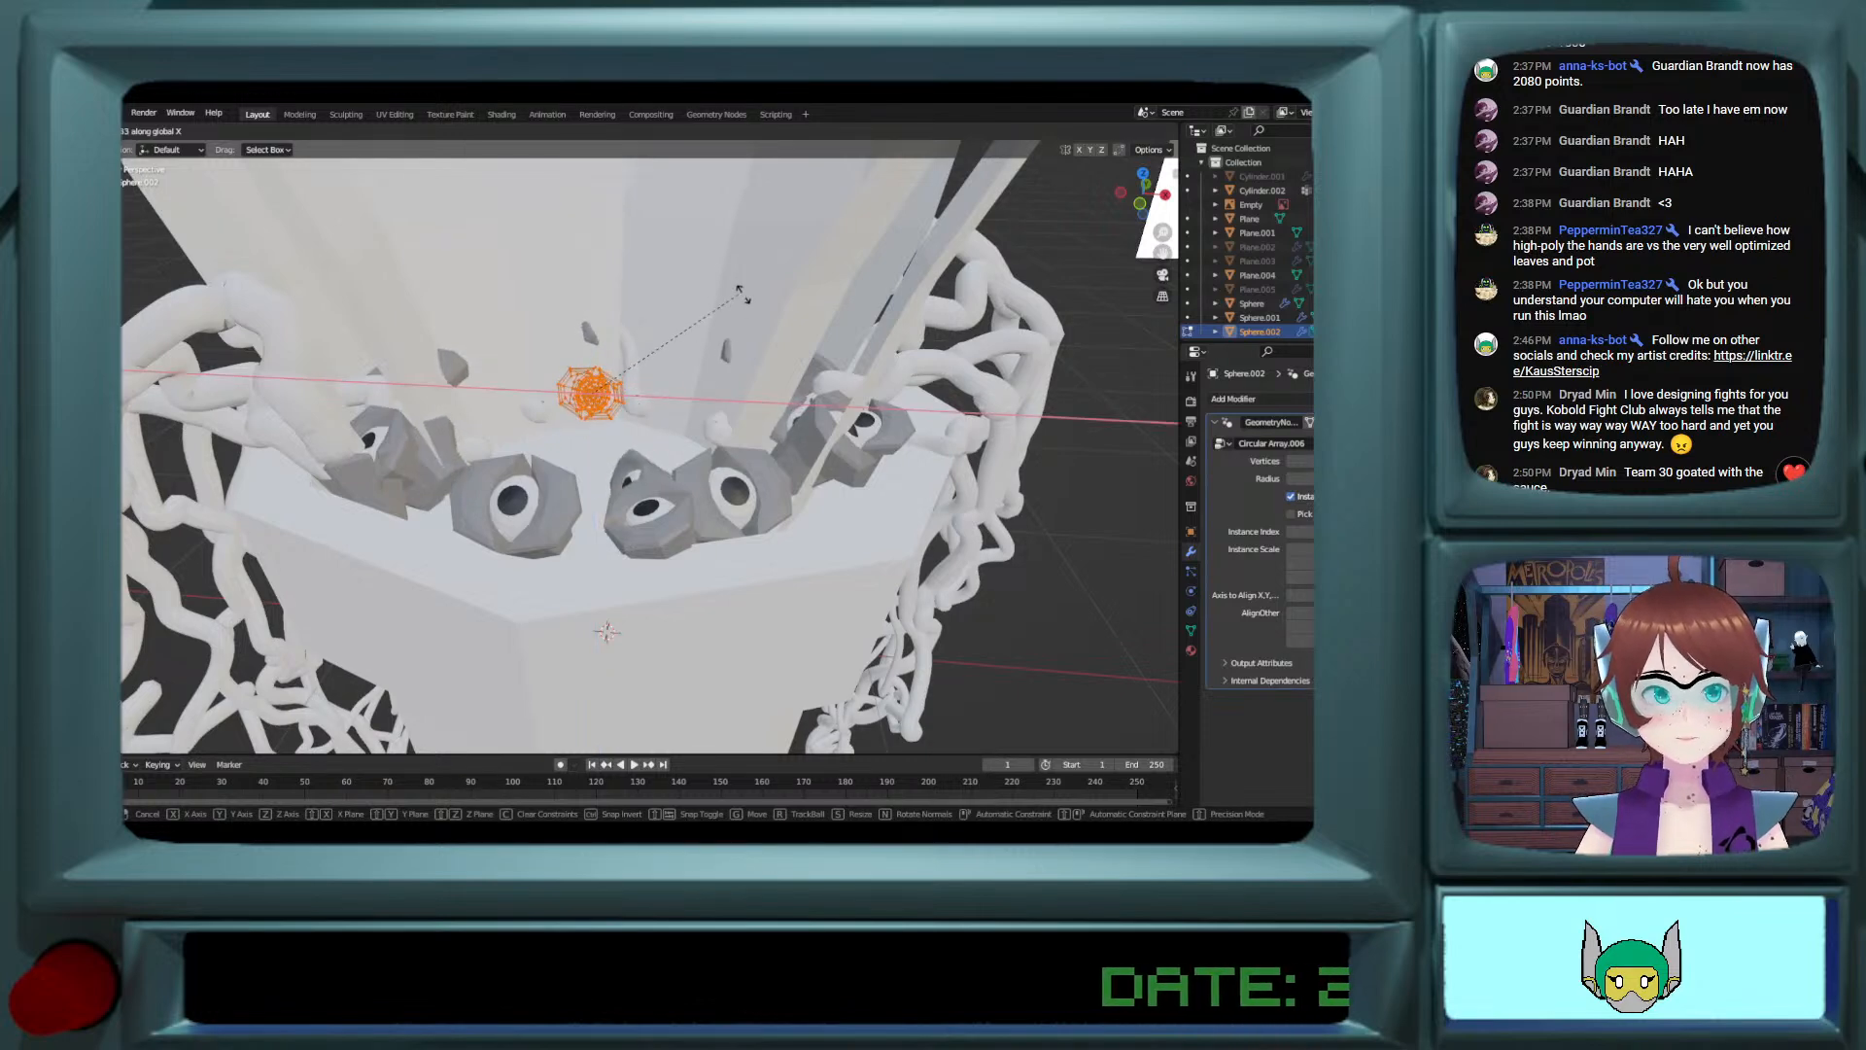
click(624, 489)
middle_drag(591, 427, 619, 440)
mouse_move(583, 353)
mouse_down()
mouse_move(551, 359)
mouse_move(578, 357)
mouse_up()
key(ctrl+z)
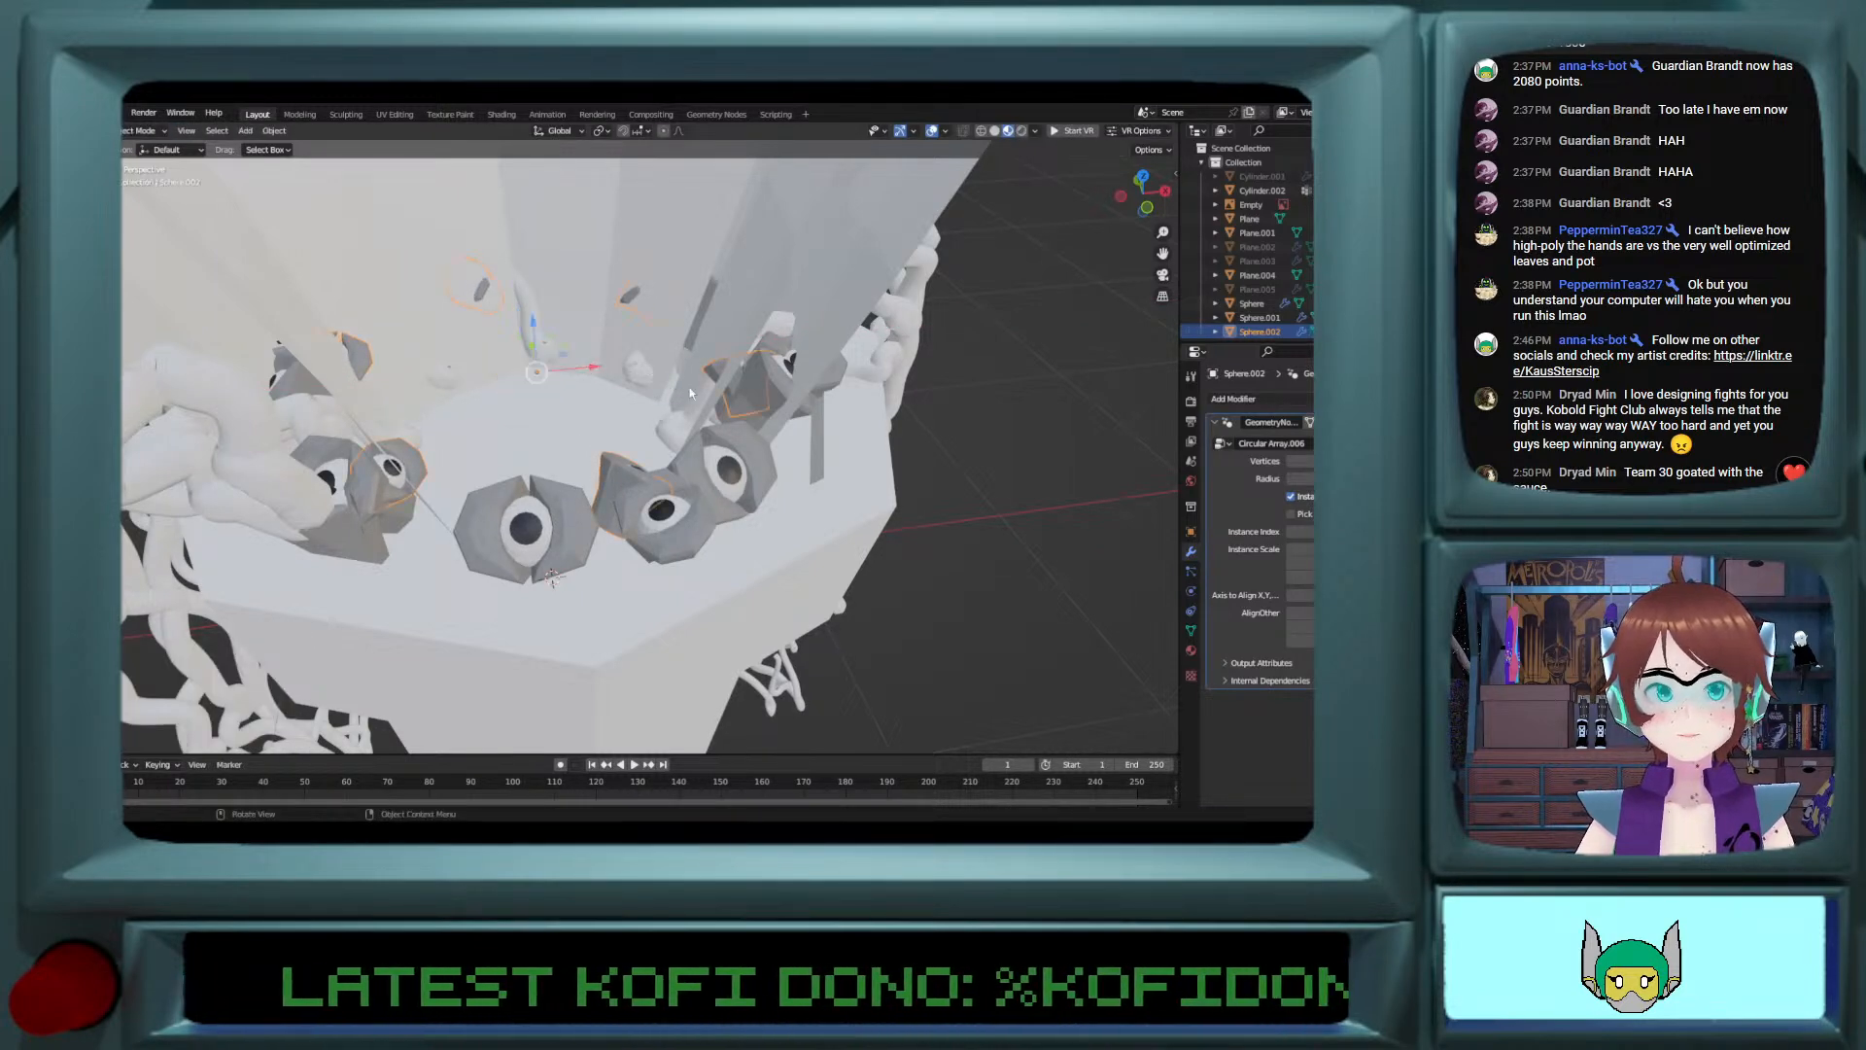
Step: Rotate the inner eye ring around the global Z axis in Object Mode to offset it from the outer eyes
key(g)
key(z)
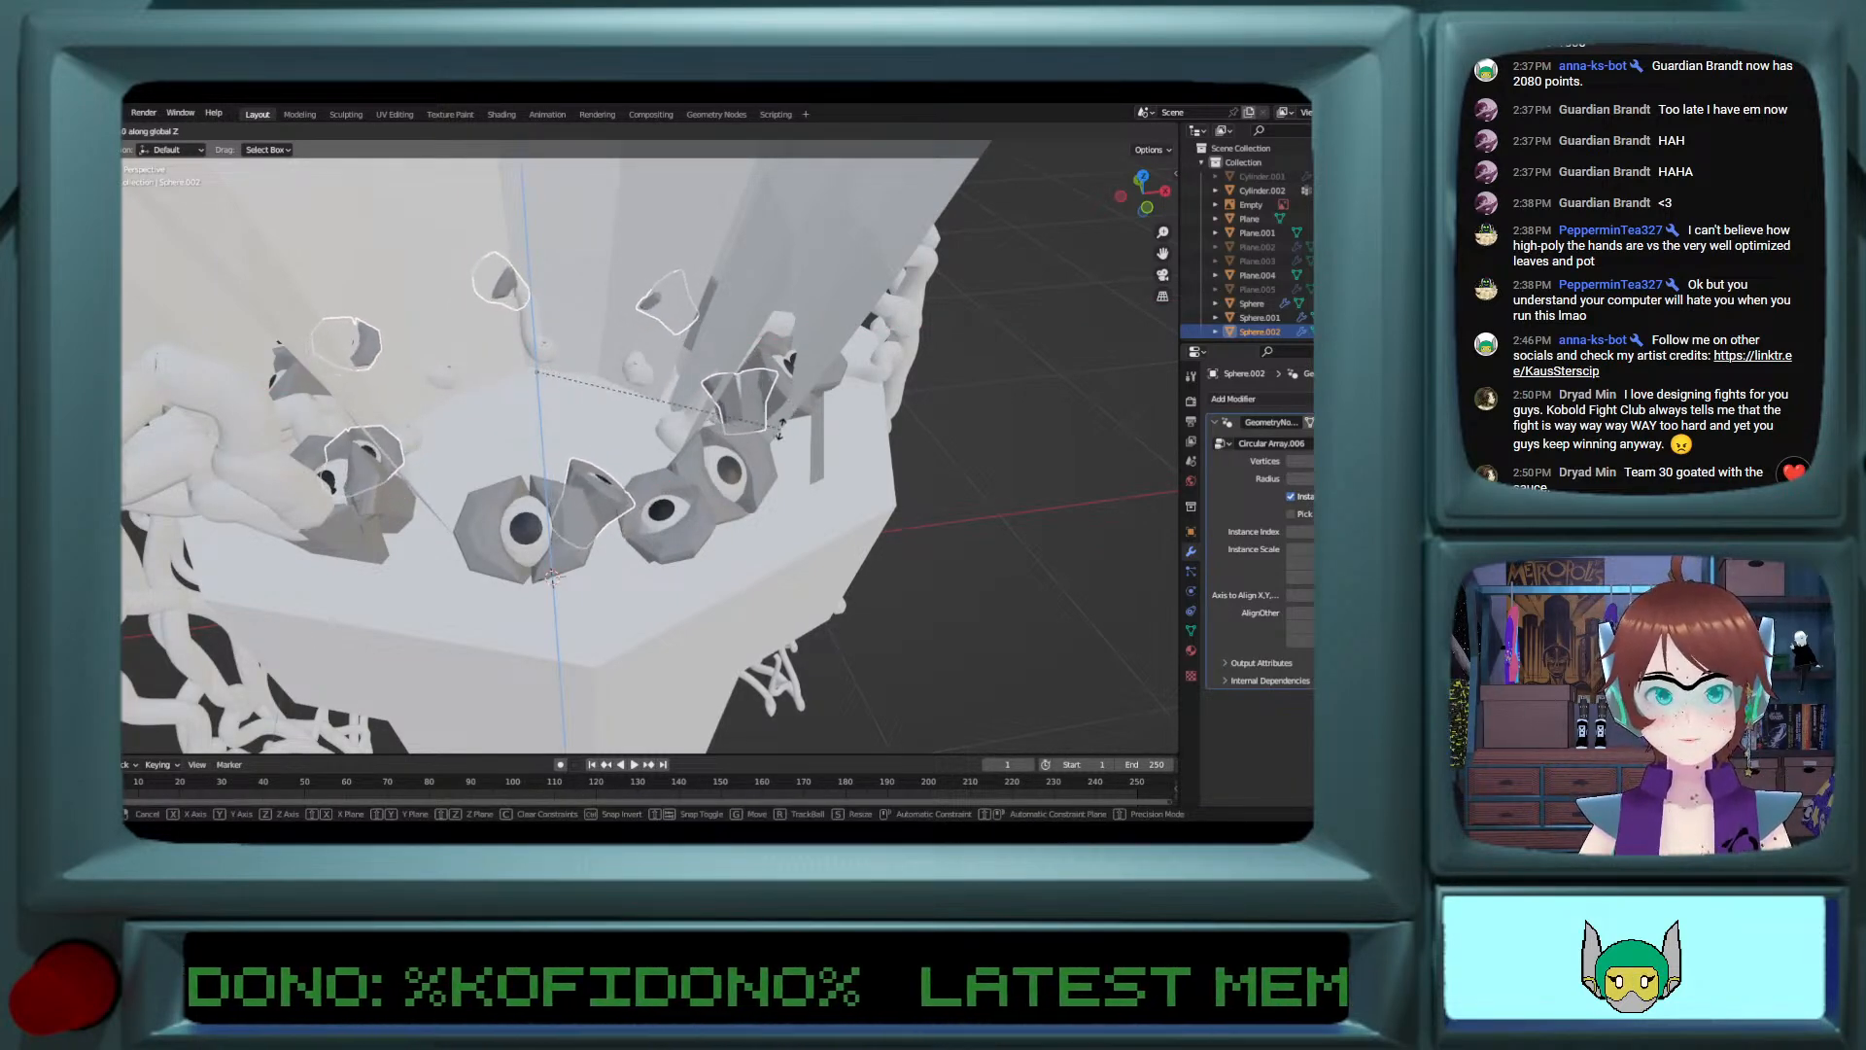
click(779, 419)
middle_drag(779, 419, 724, 403)
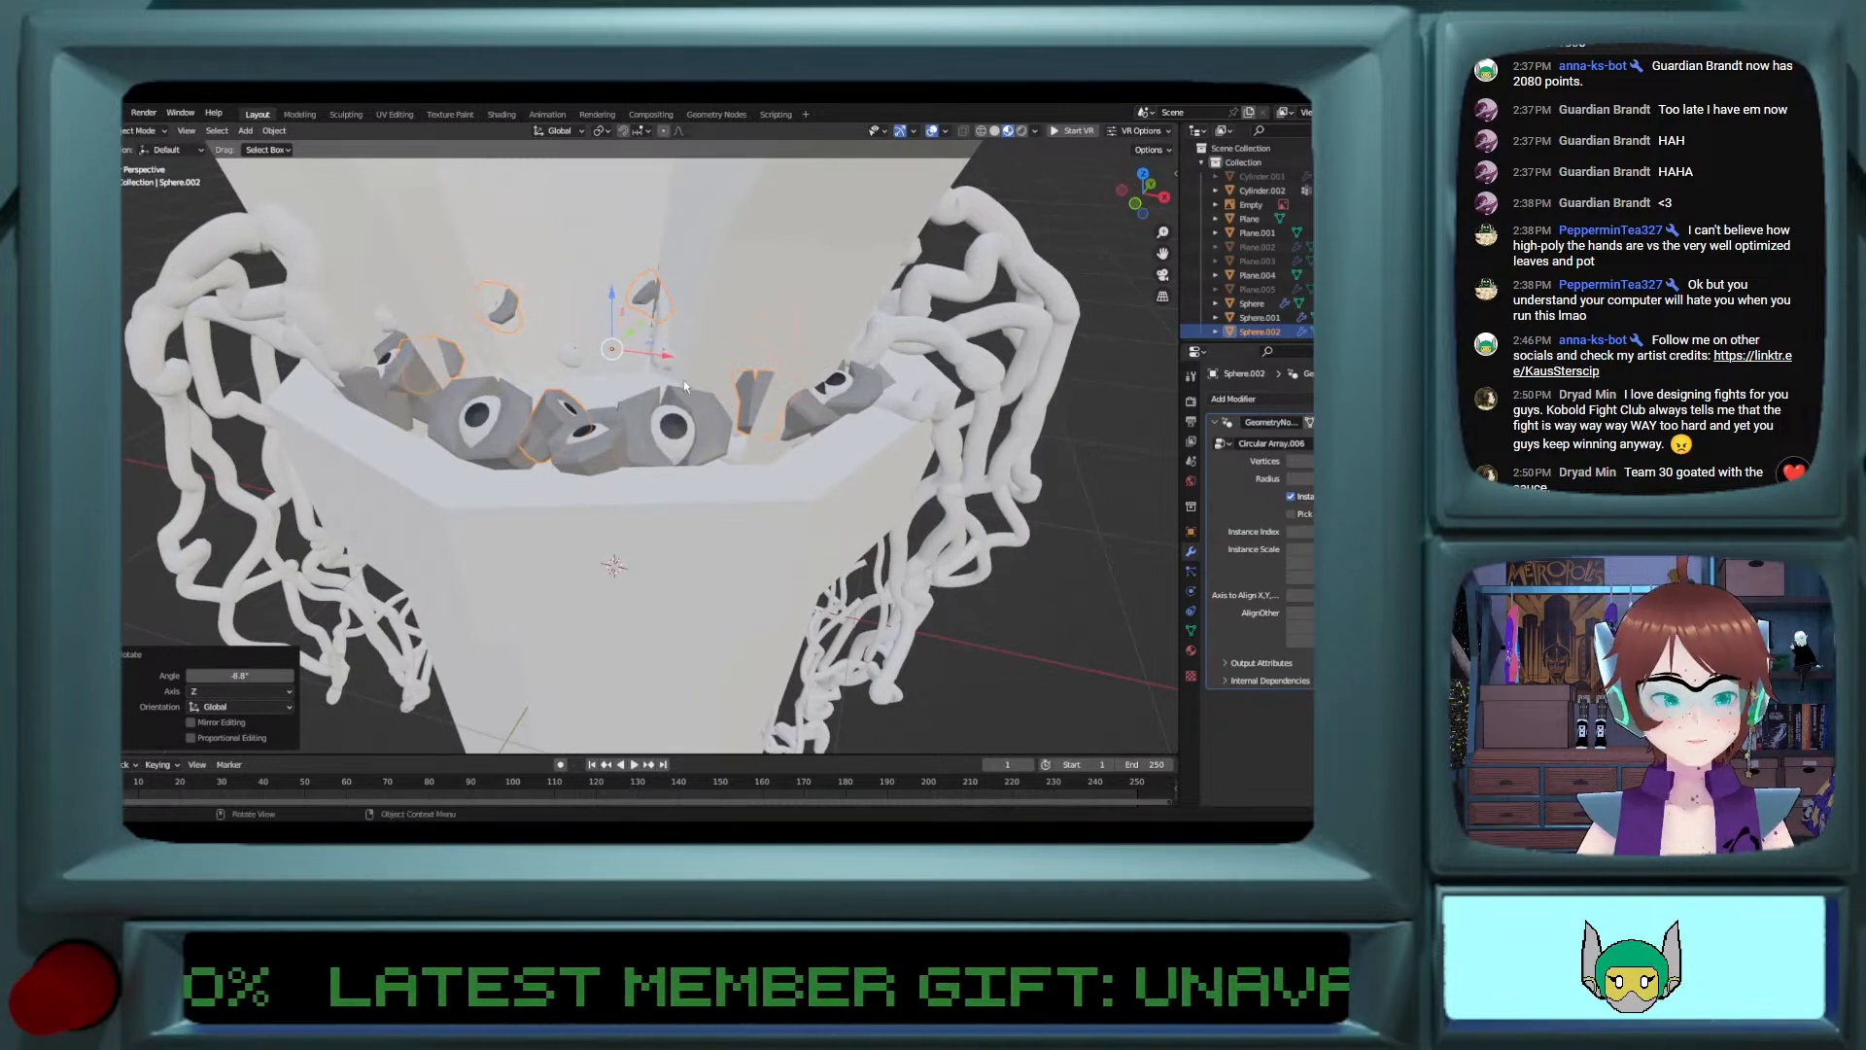
Step: Rotate the inner ring's eye mesh 48.1° about global Y and 61.3° about global X in Edit Mode
key(Tab)
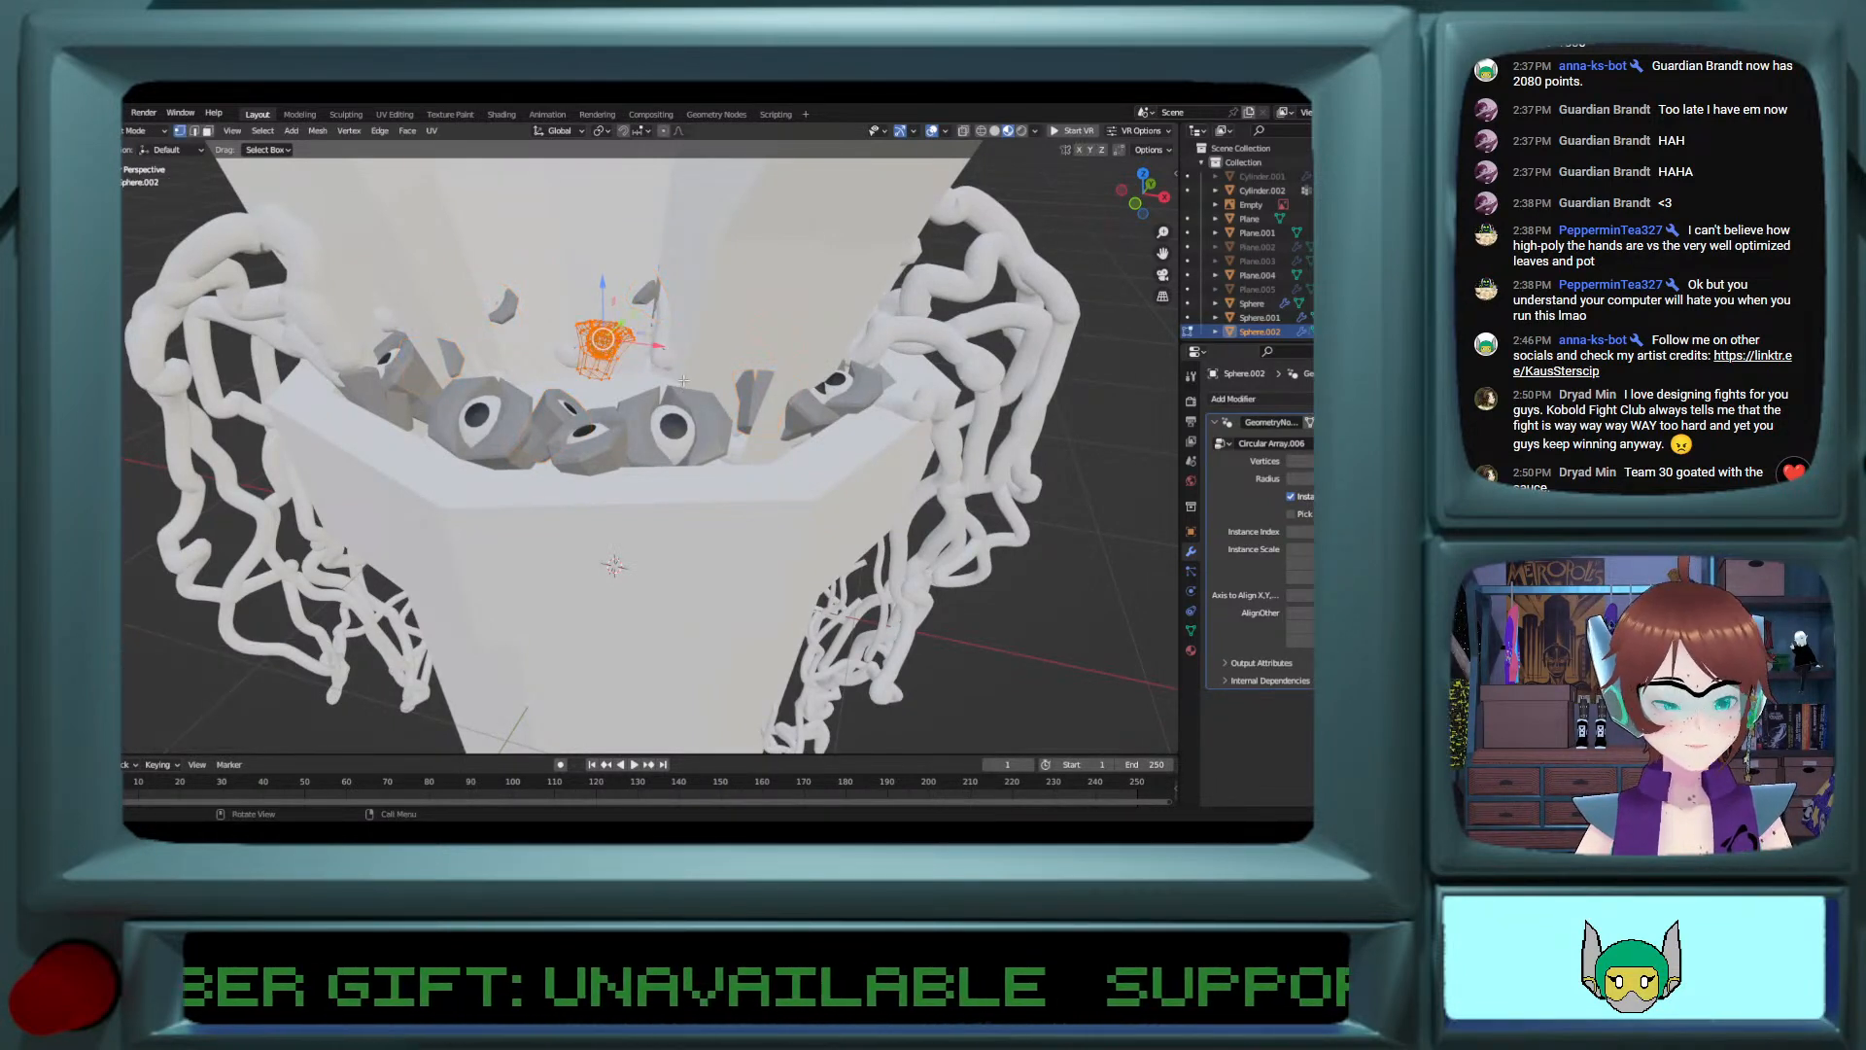
key(g)
key(z)
key(y)
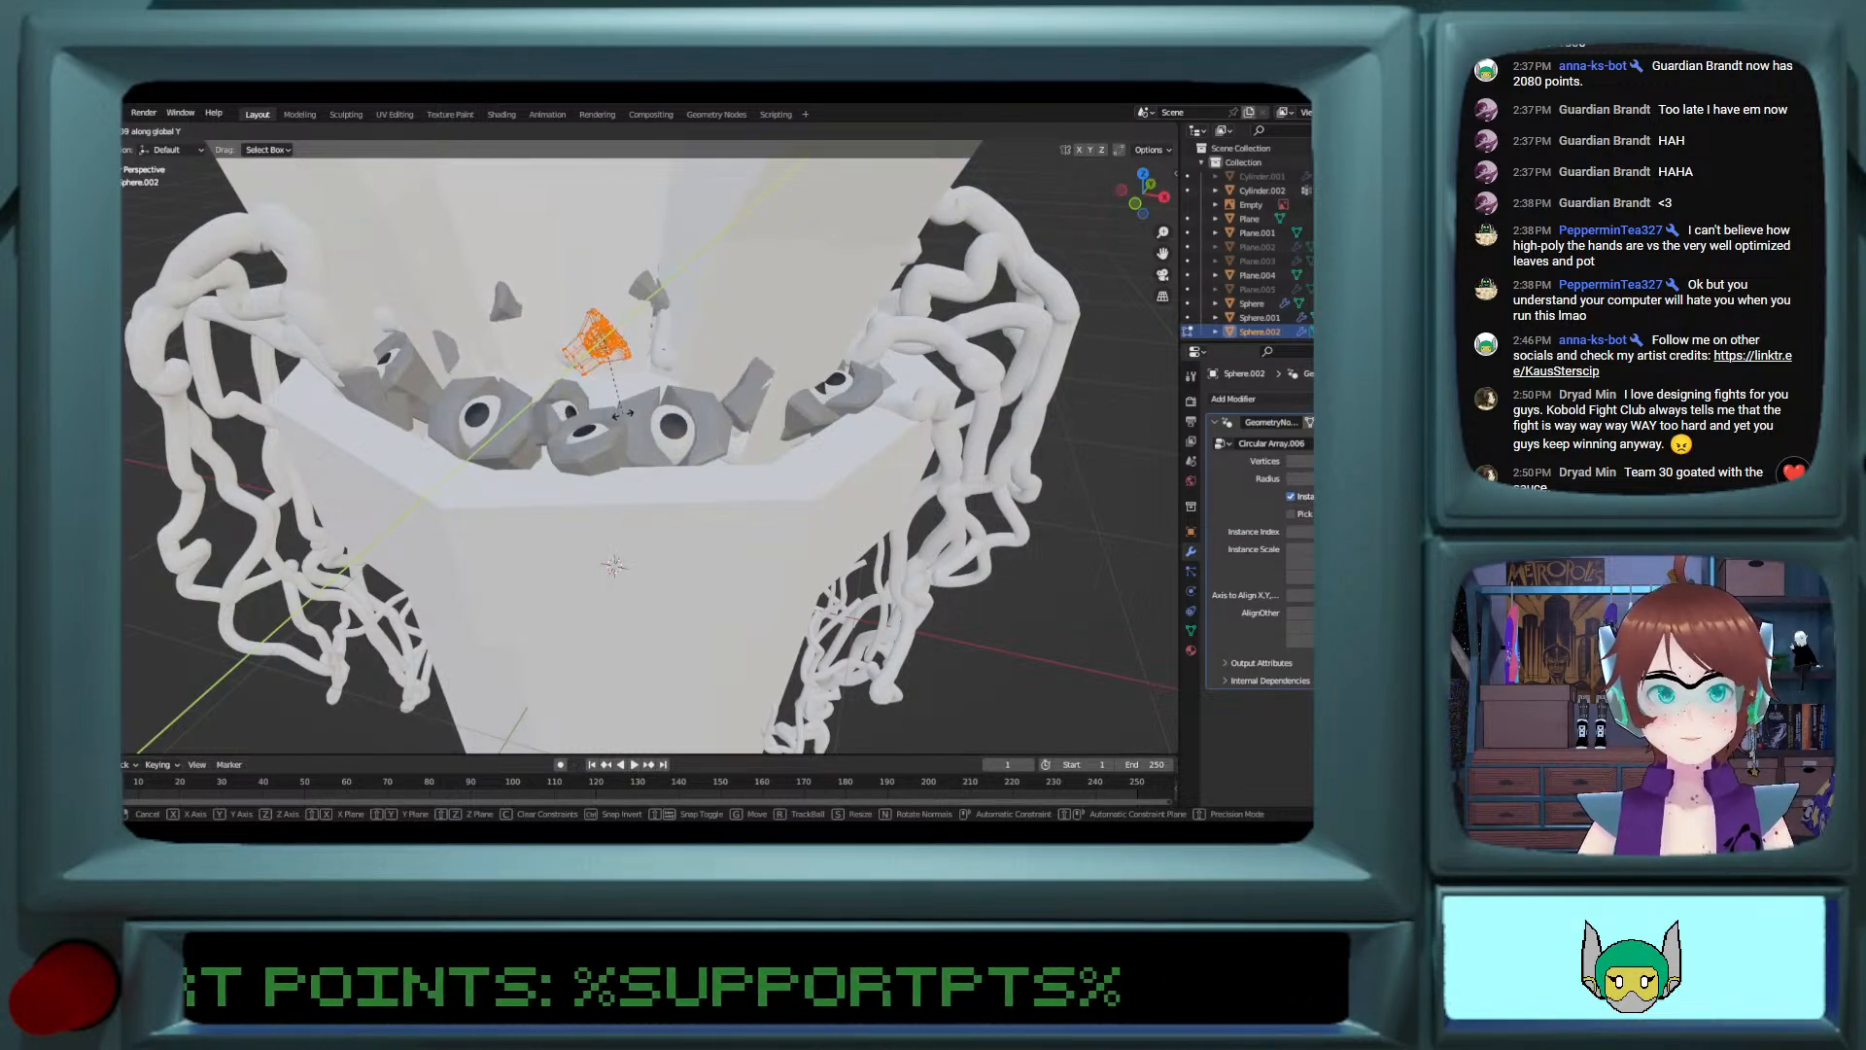
click(717, 392)
key(g)
key(x)
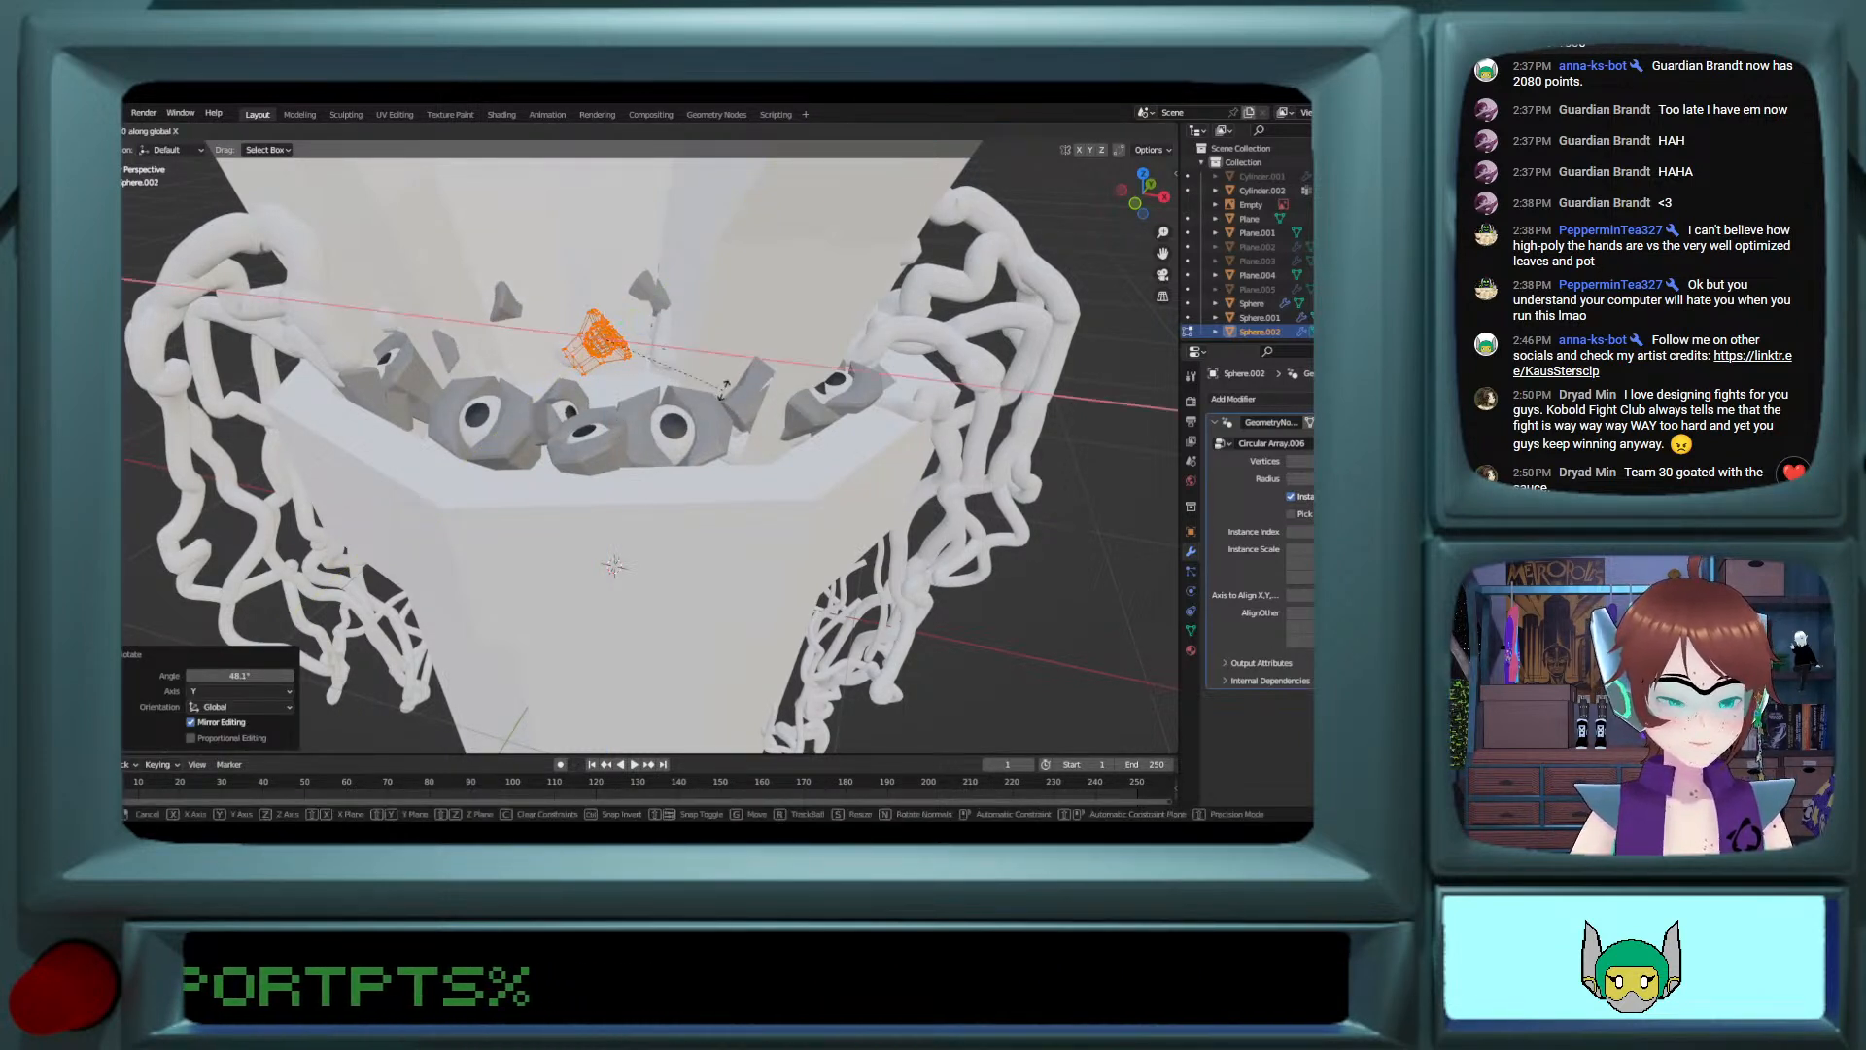
click(636, 313)
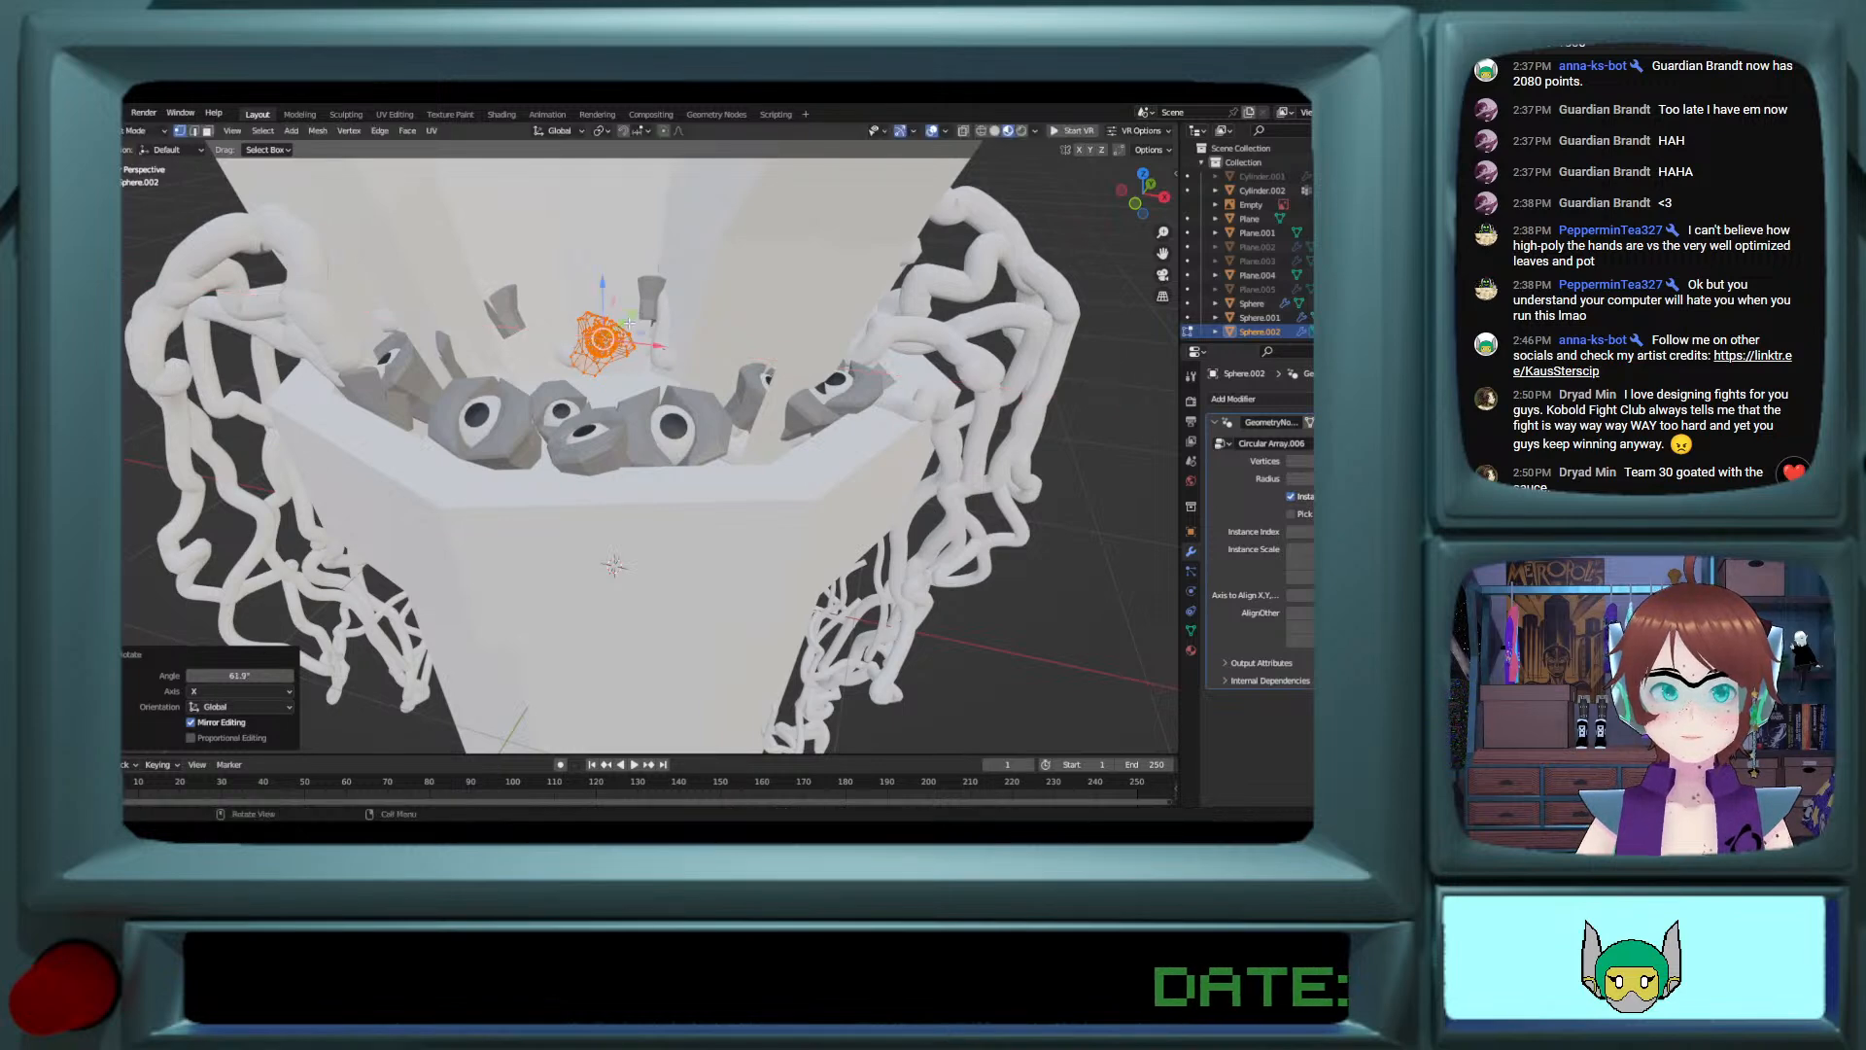
middle_drag(637, 313, 452, 449)
key(Tab)
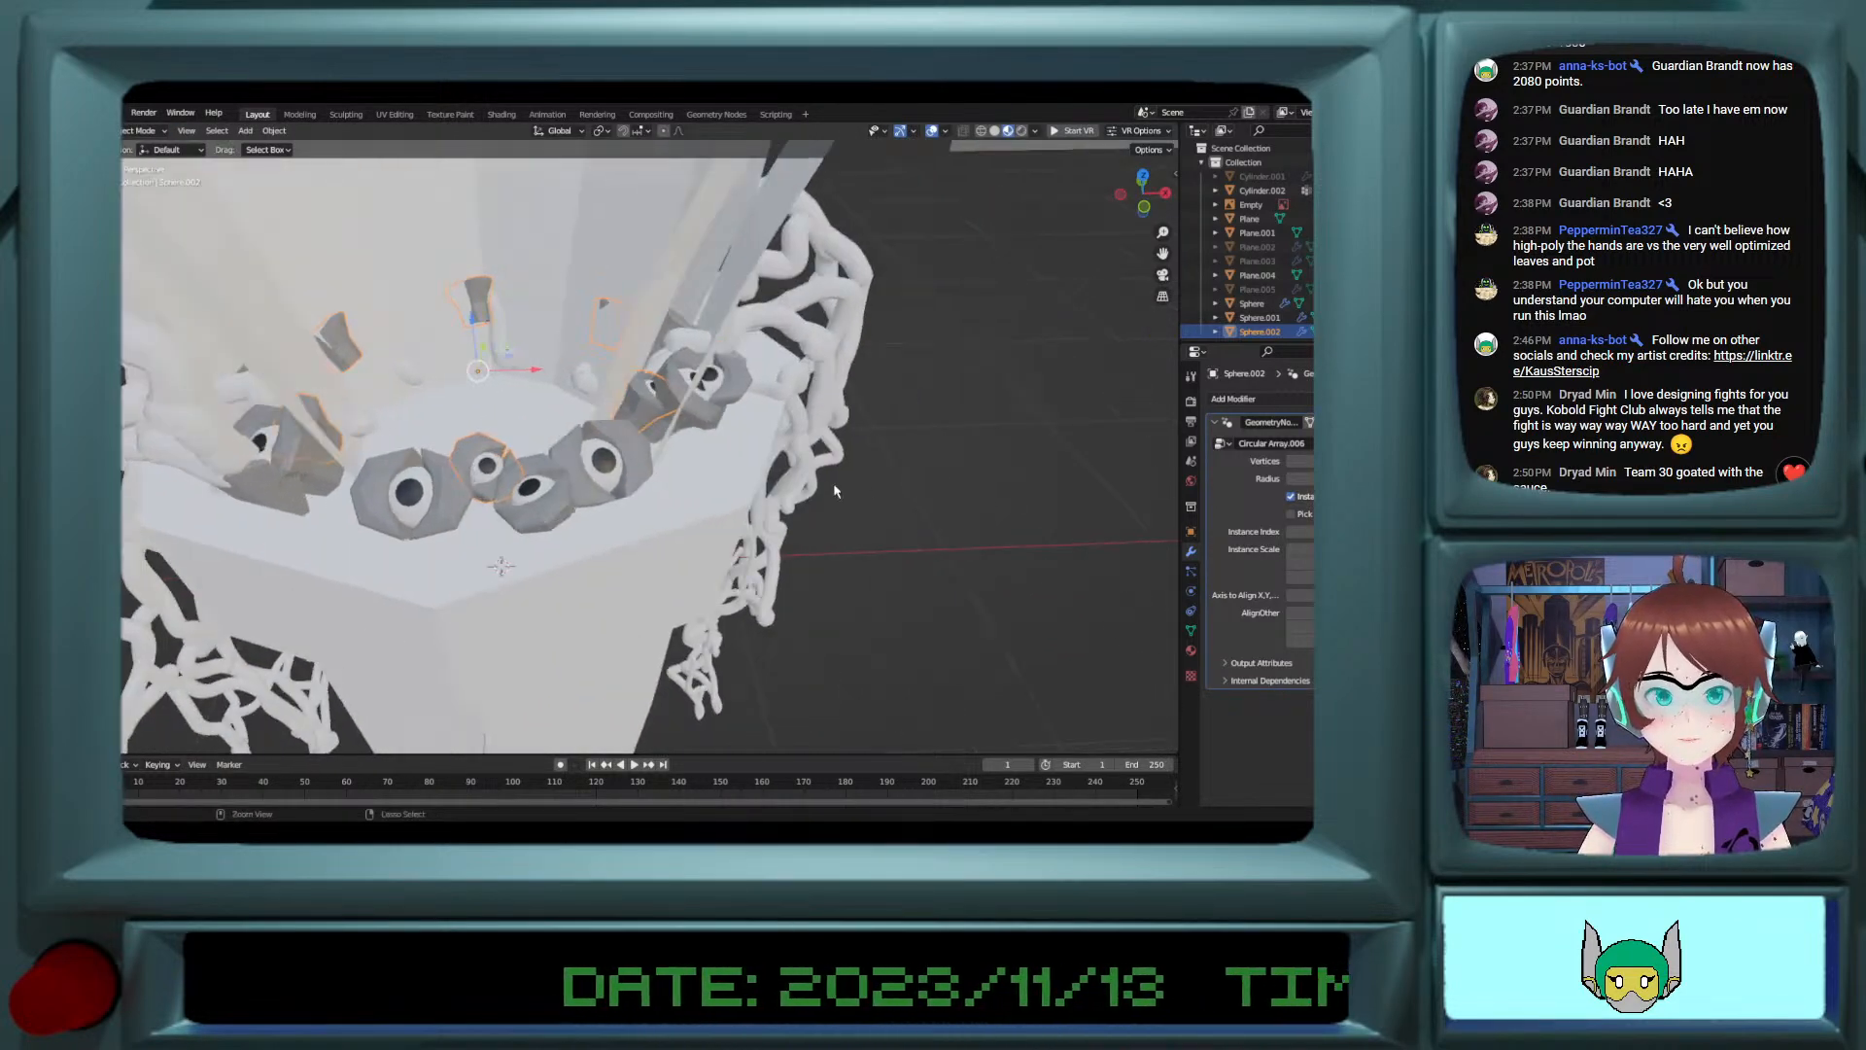
Step: Try higher vertex counts on the inner eye ring's circular array and step the count back down
click(915, 489)
scroll(597, 441, down, 2)
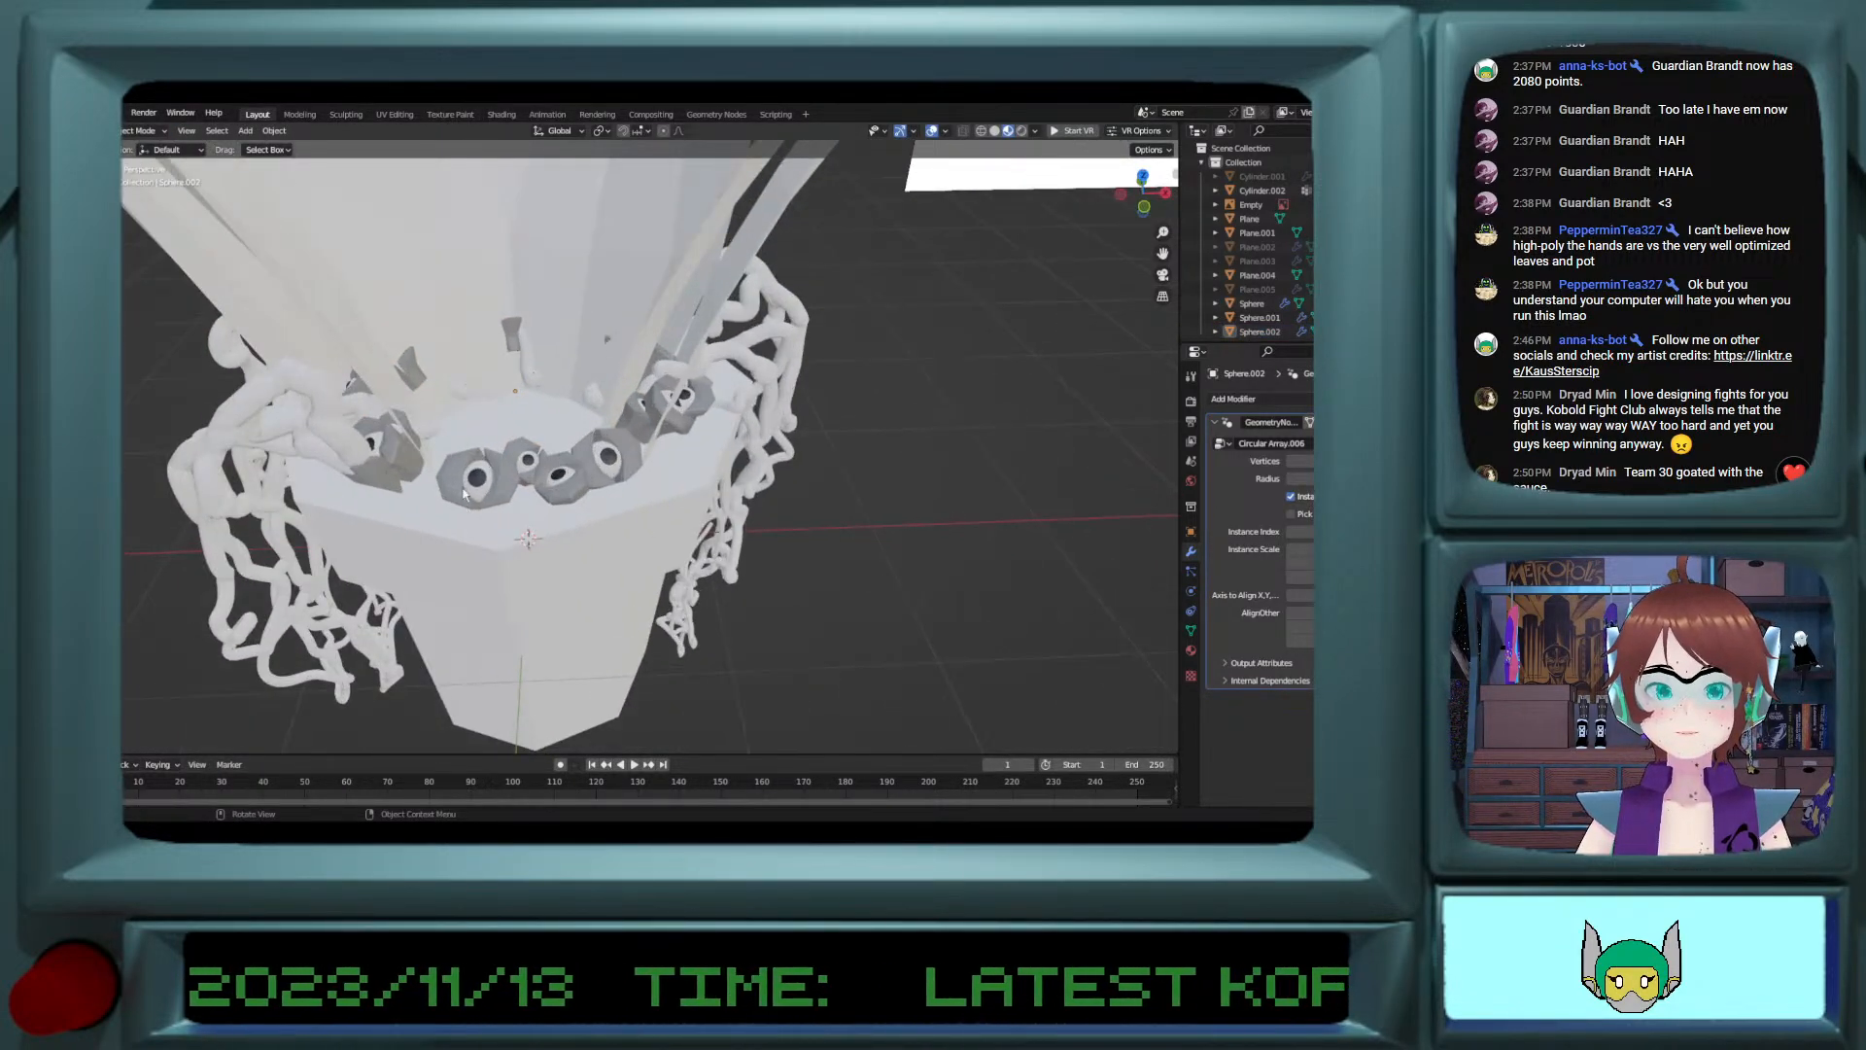
click(528, 463)
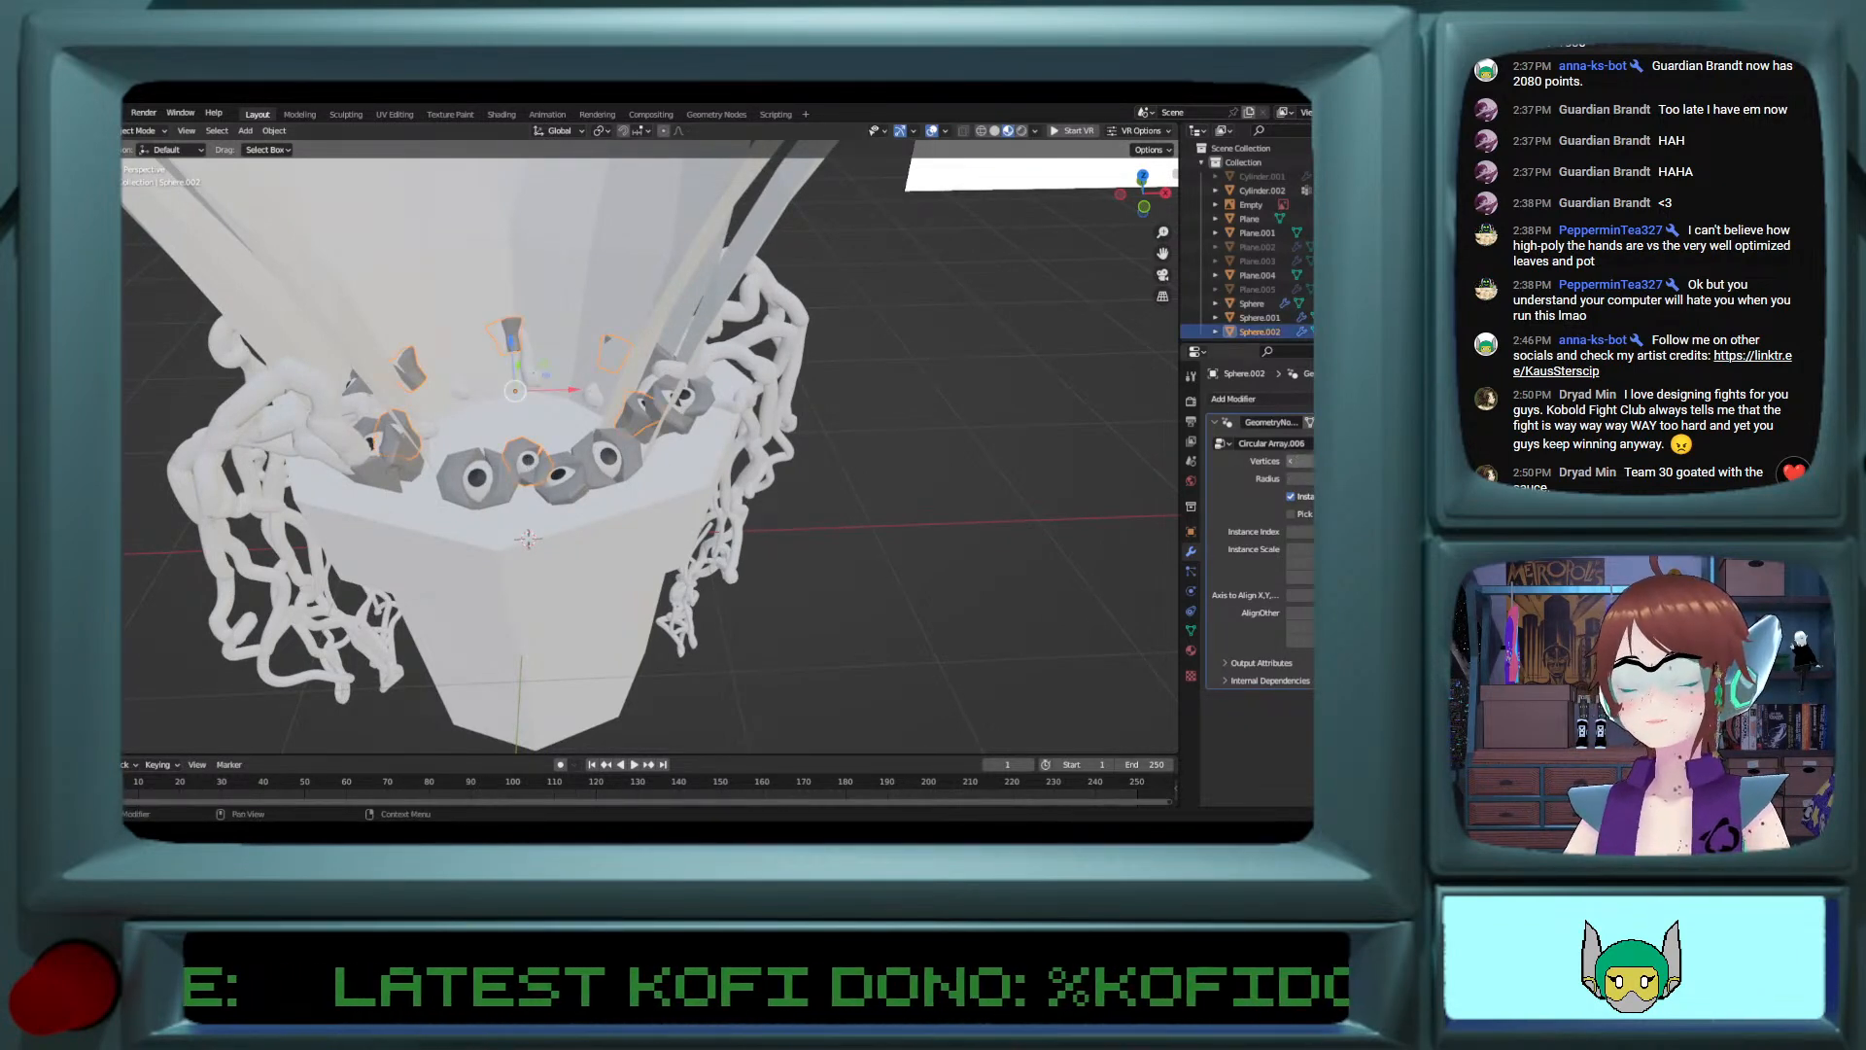
click(1310, 461)
click(1310, 461)
click(1310, 460)
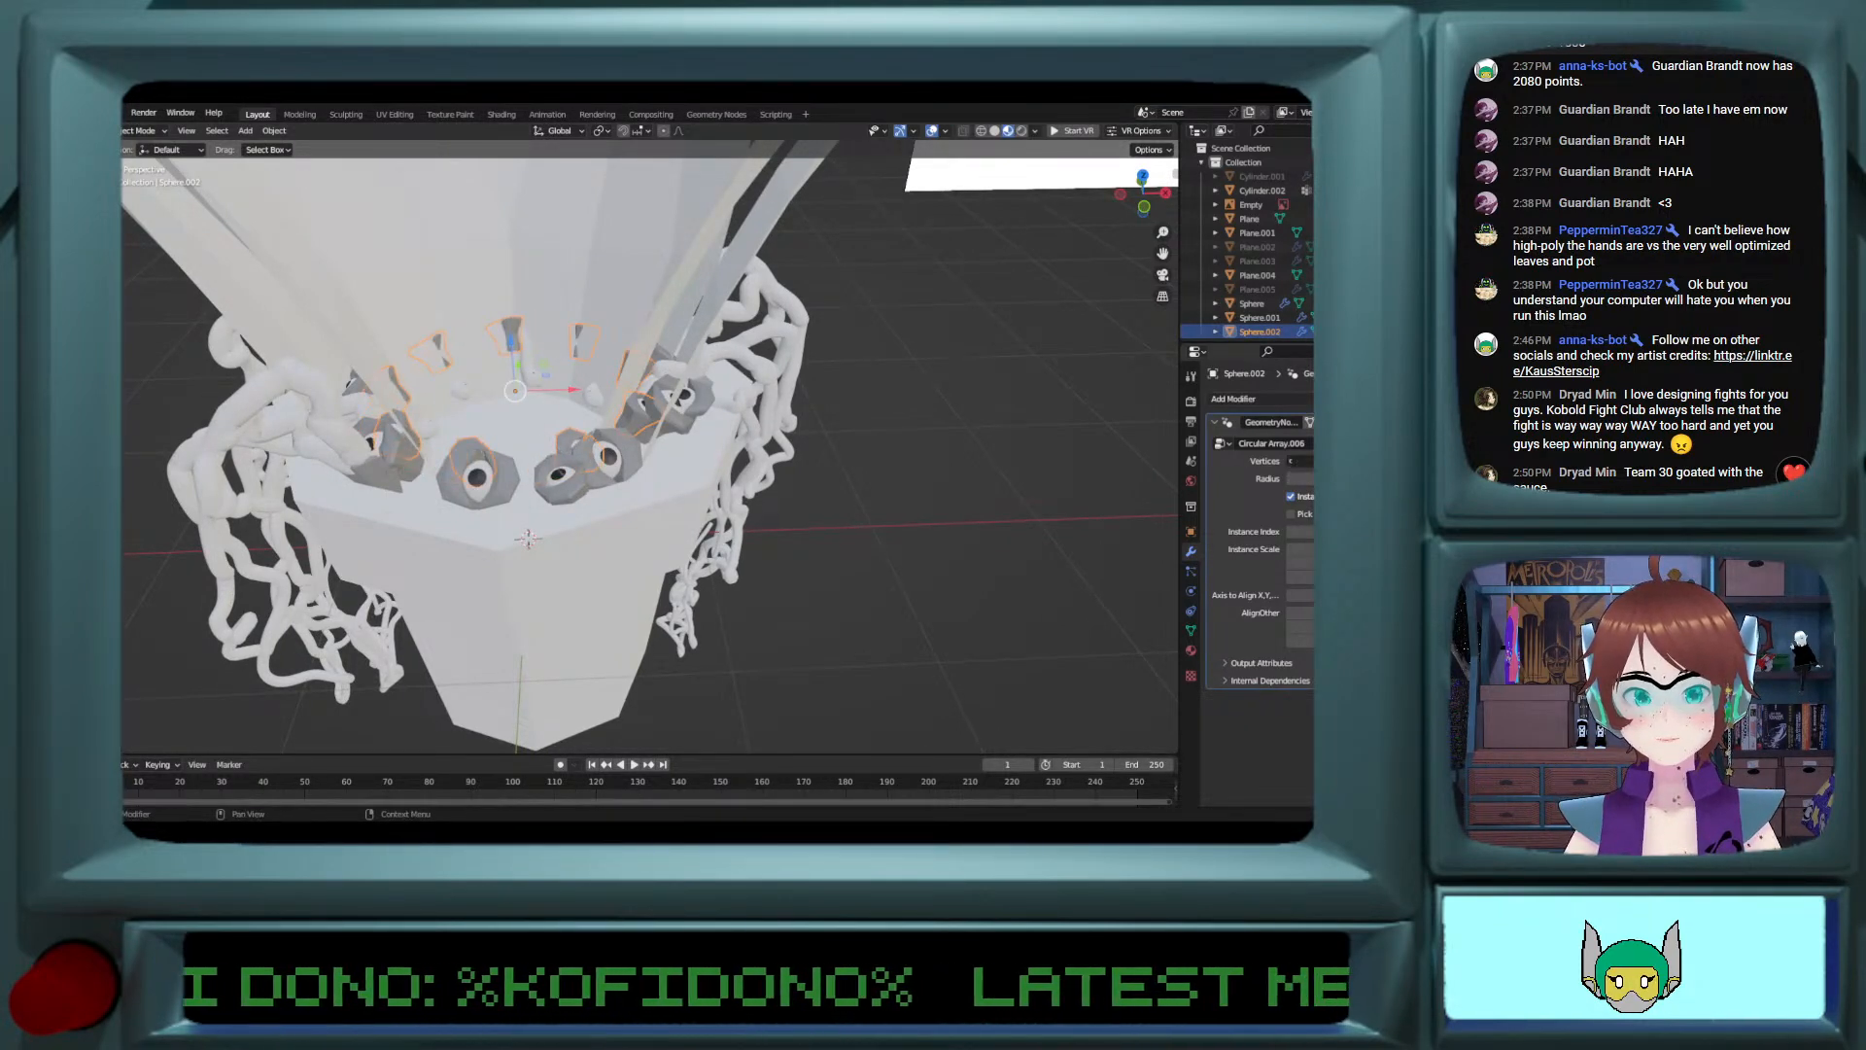
click(1311, 461)
click(1311, 460)
click(1310, 461)
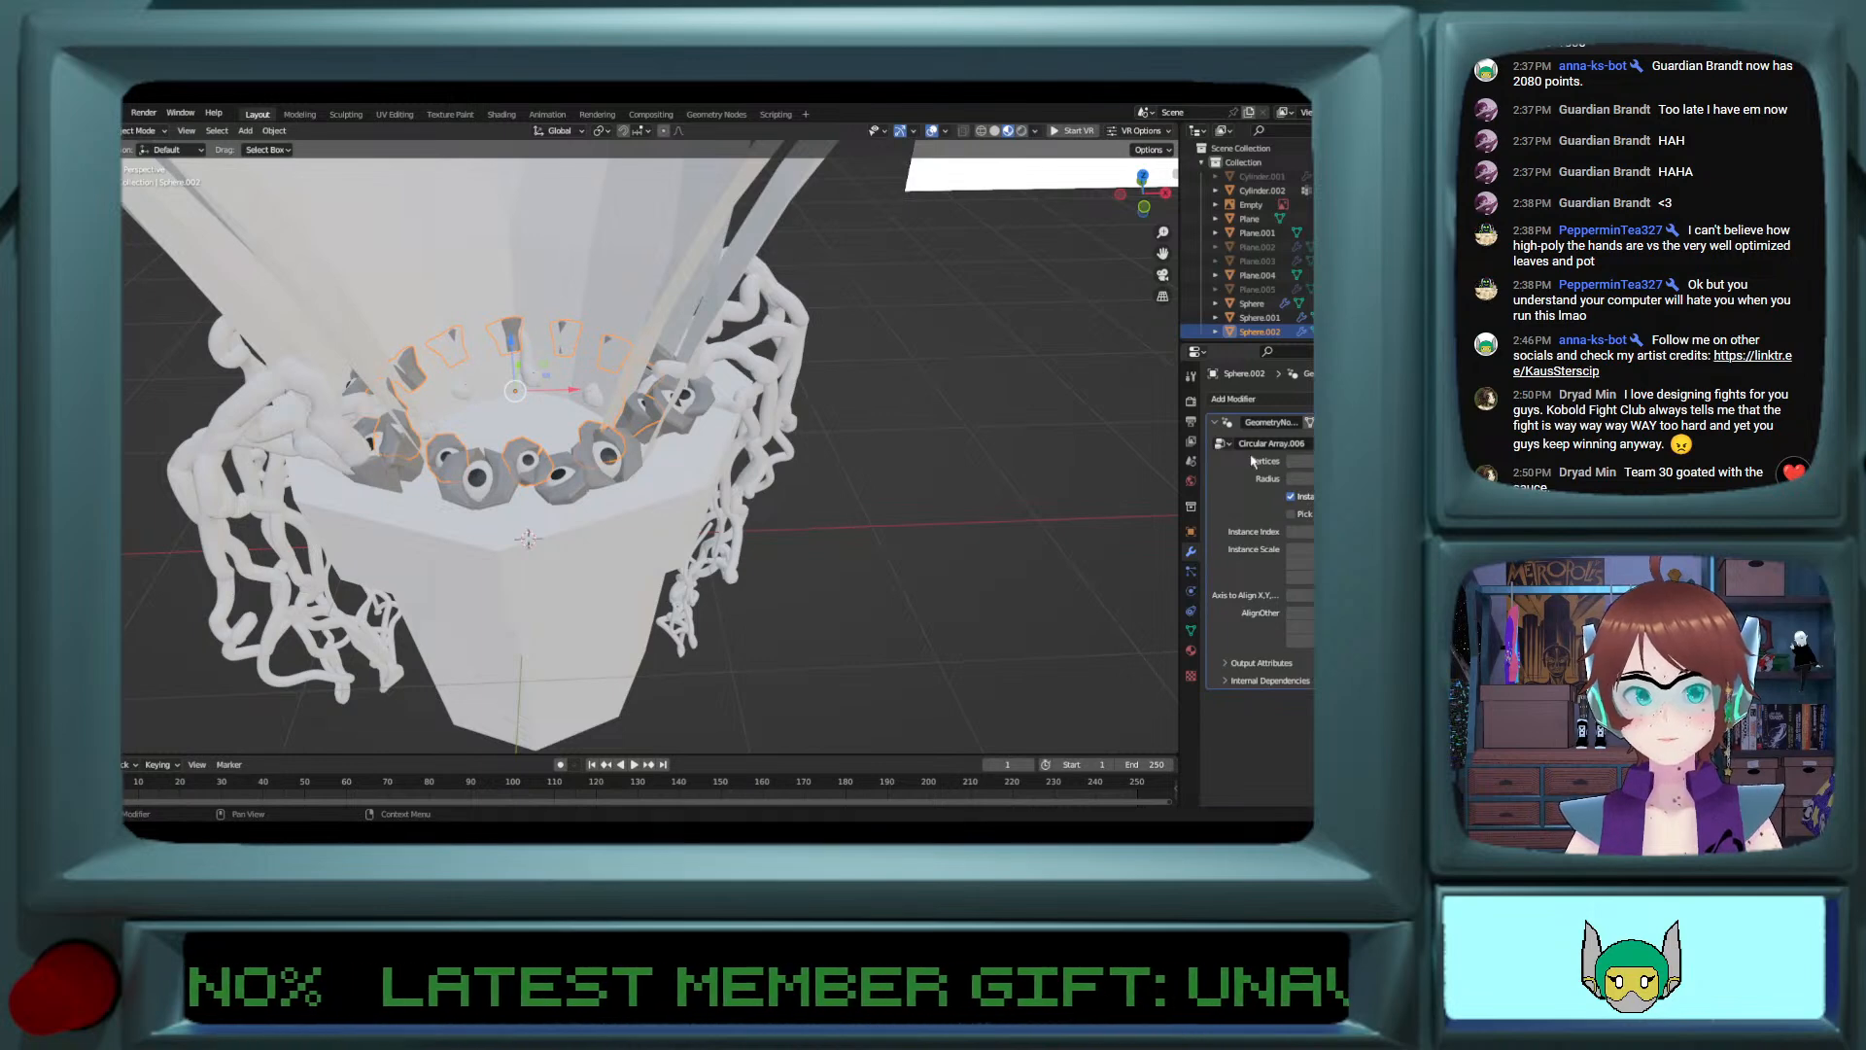
middle_drag(665, 465, 1243, 447)
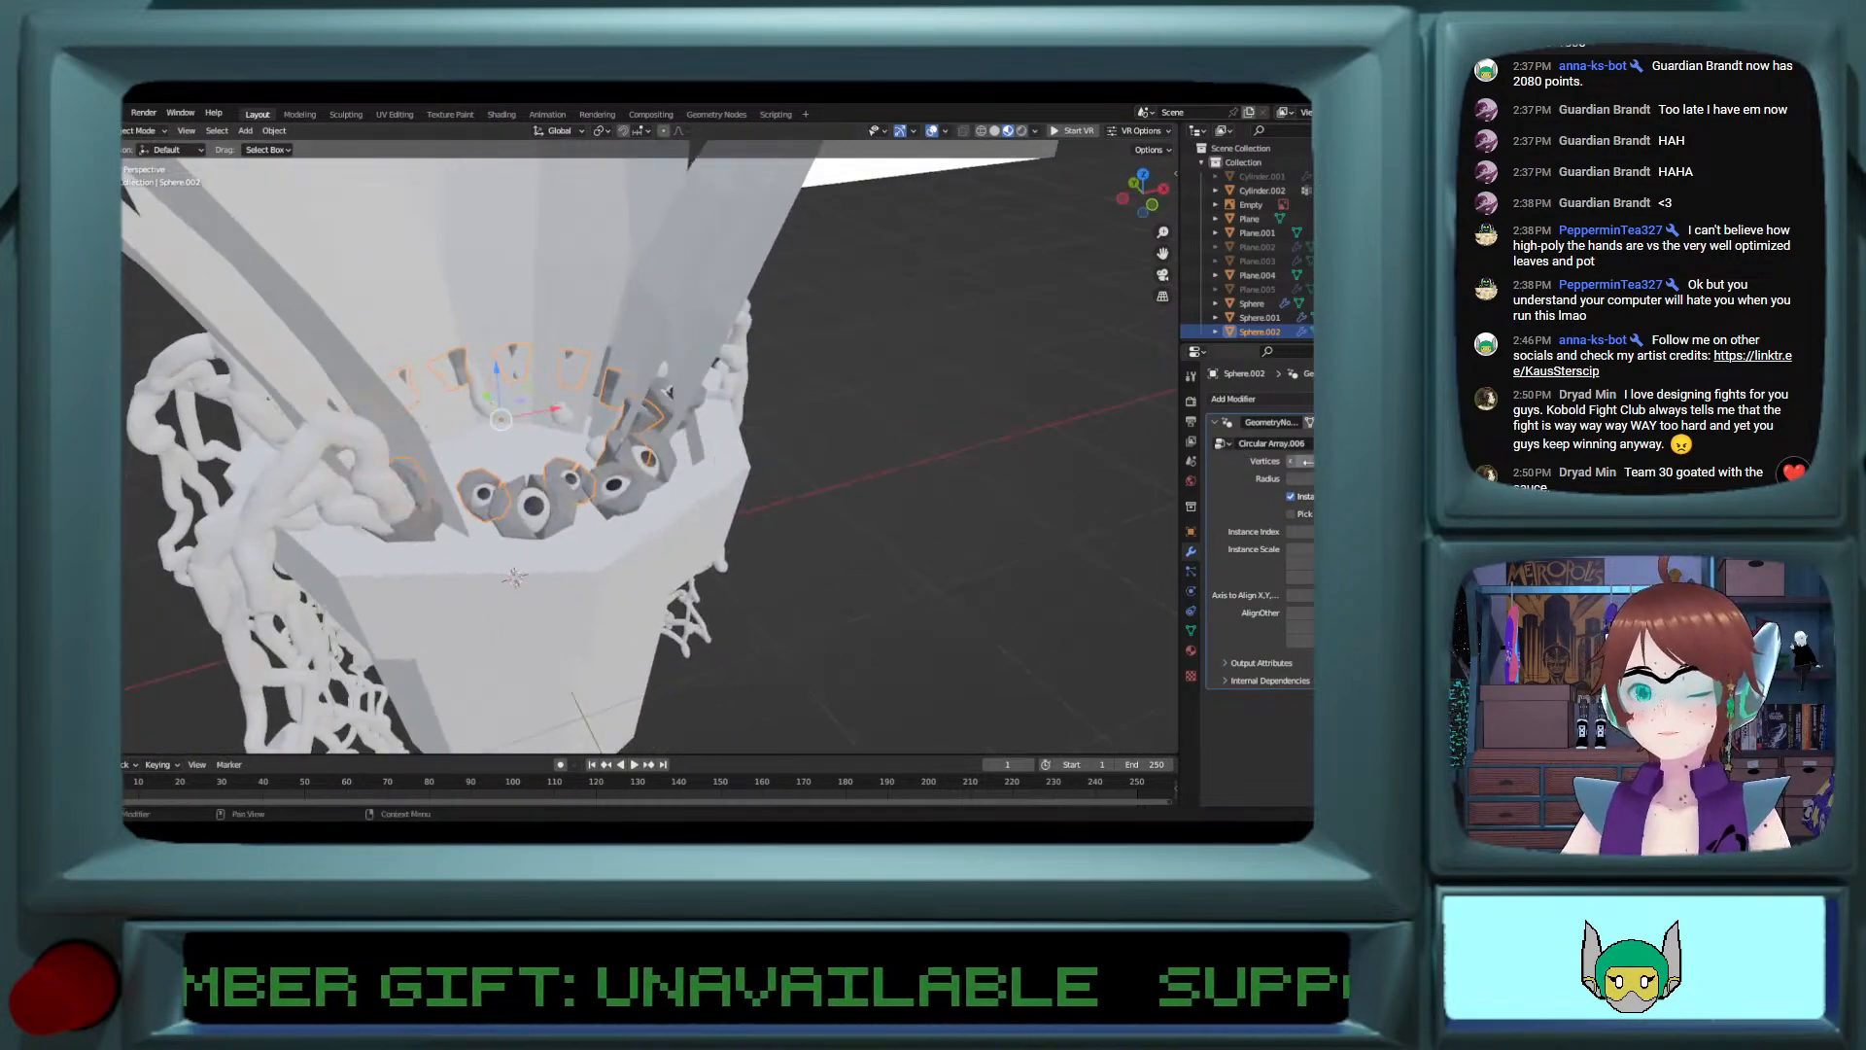
click(1293, 464)
click(1292, 464)
click(1292, 464)
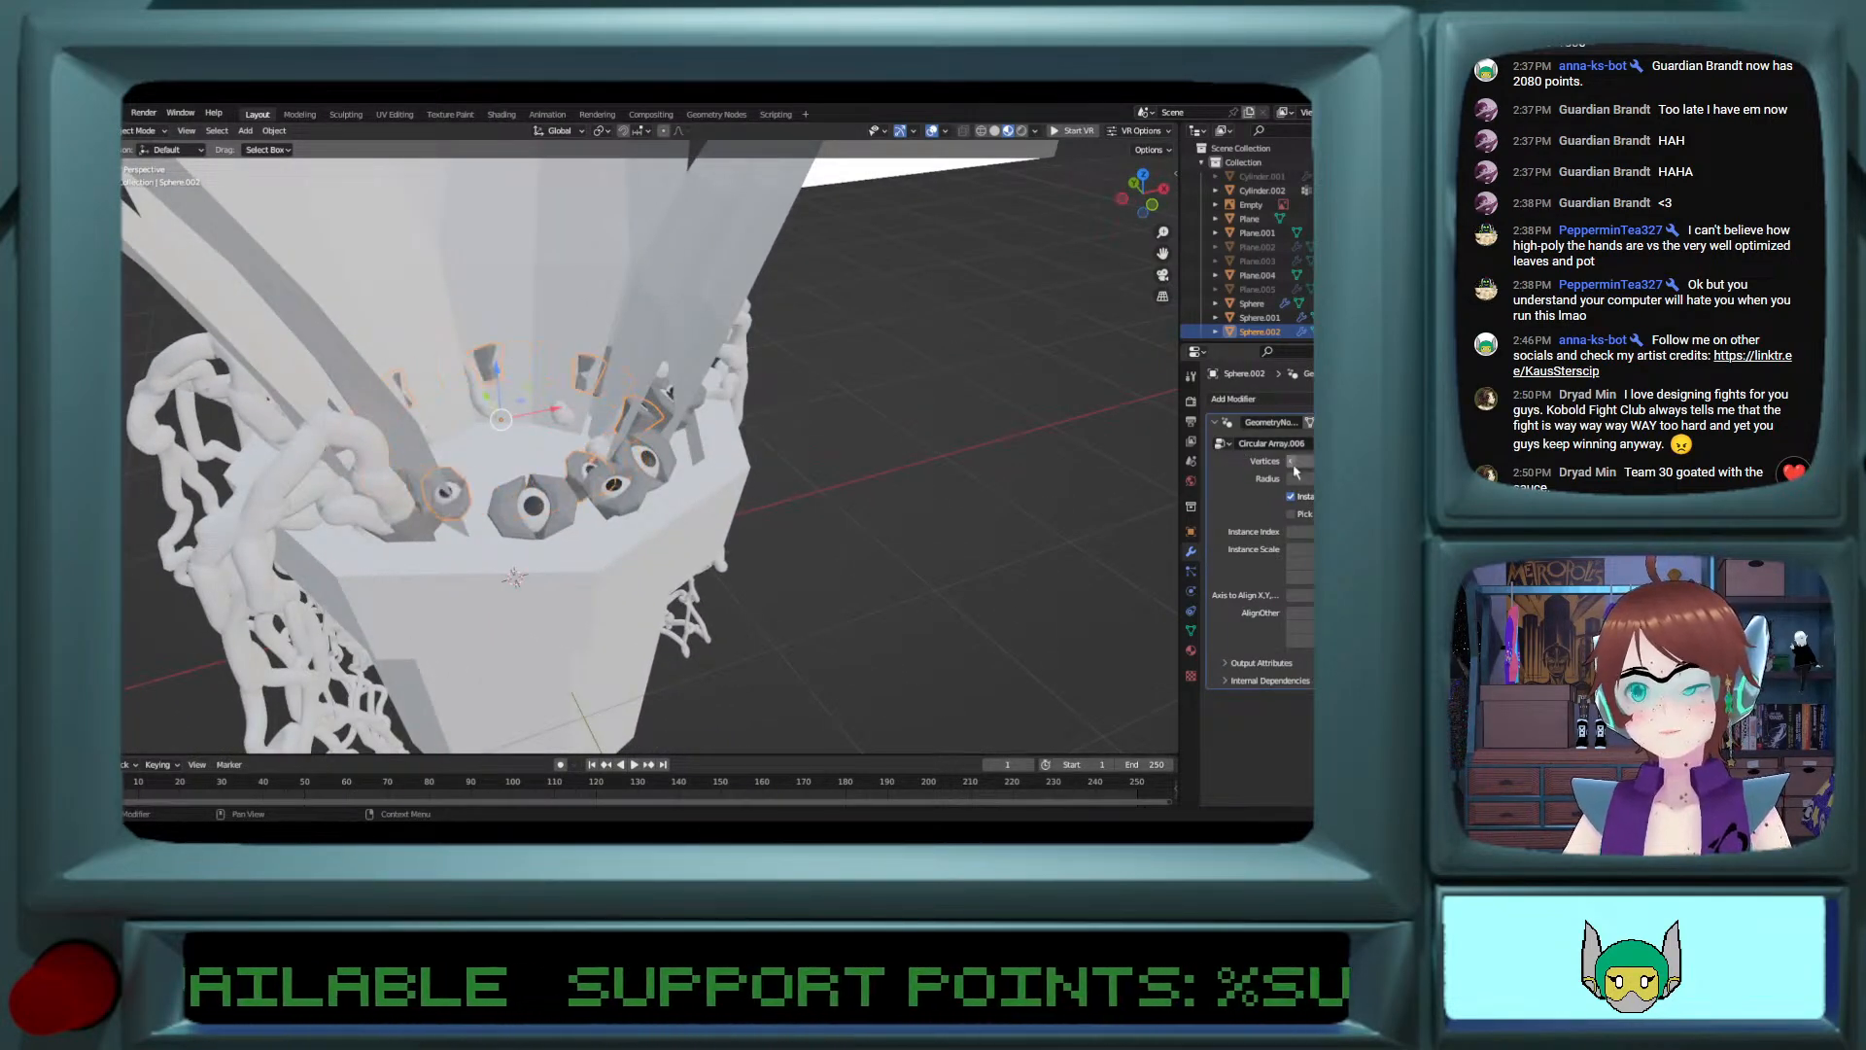
click(1293, 464)
middle_drag(714, 459, 630, 531)
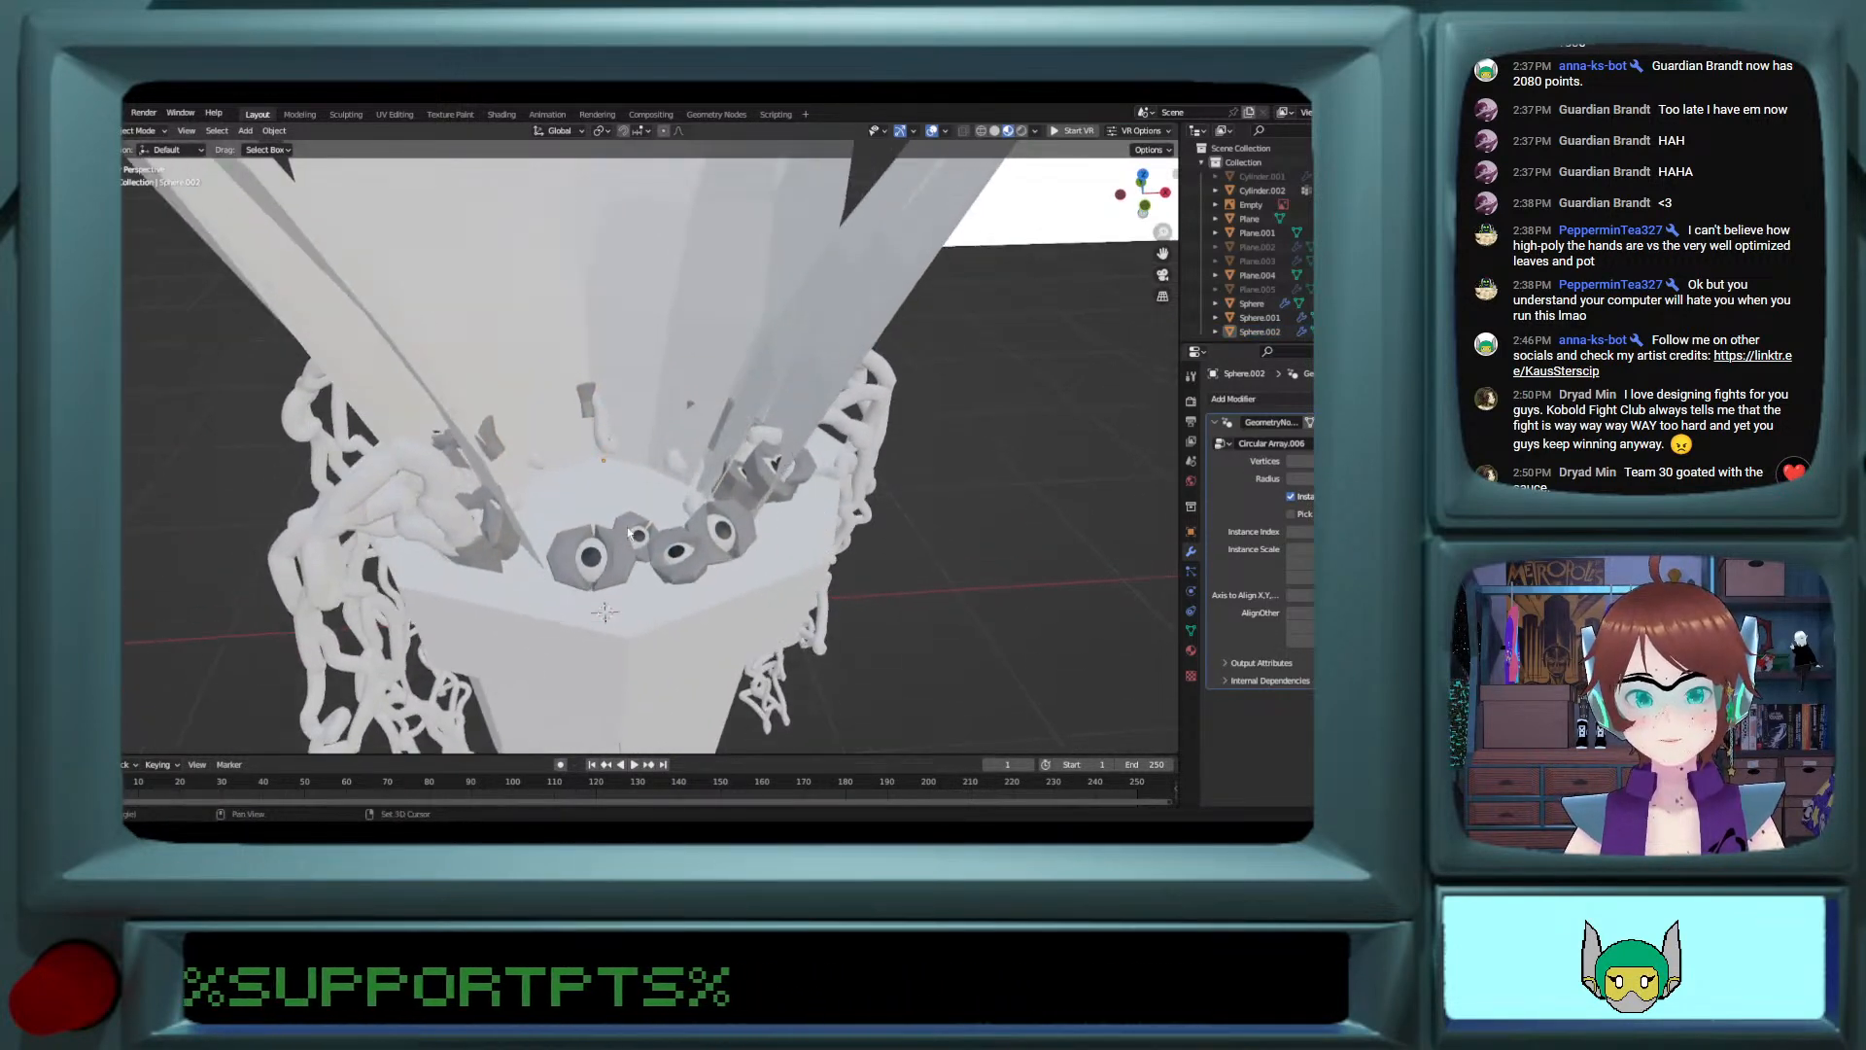
Step: Copy and paste the smaller eye ring and inner ring, rotated around global Z, and select only the copy with the larger eyes
scroll(647, 591, up, 2)
click(686, 601)
shift+click(649, 578)
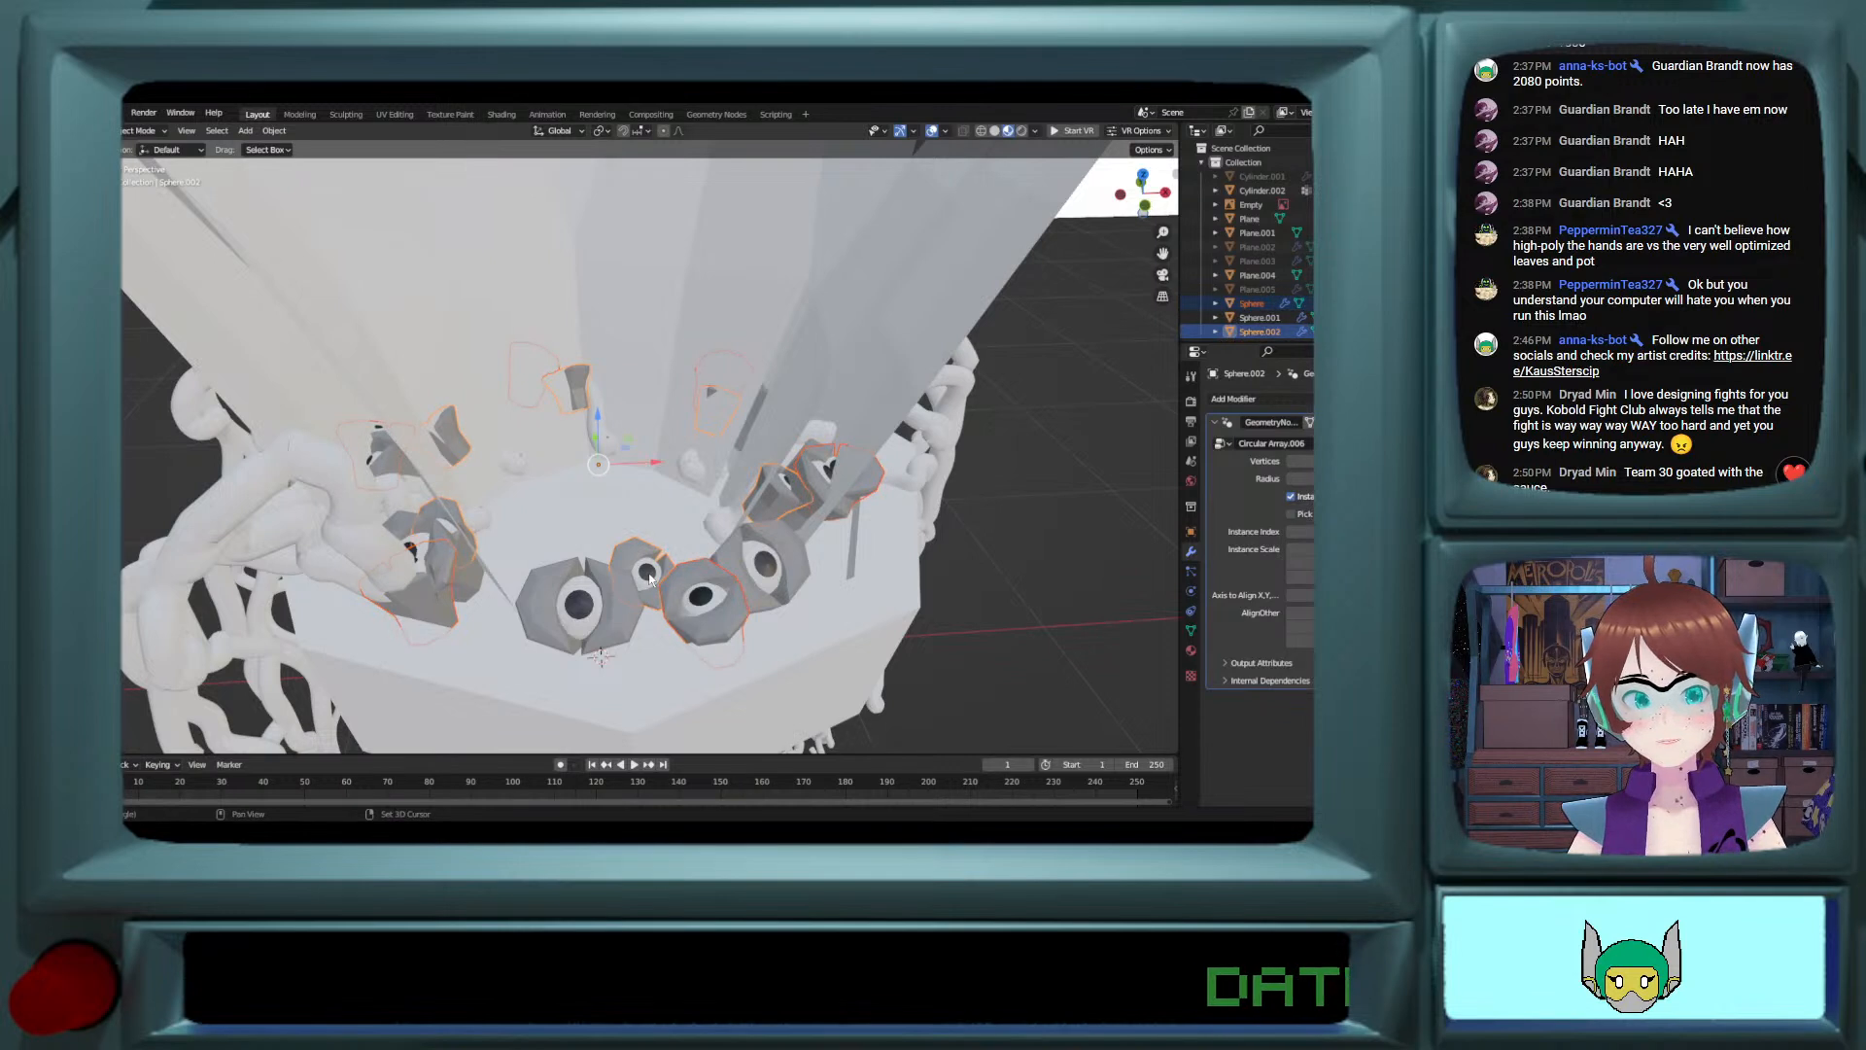
key(ctrl+v)
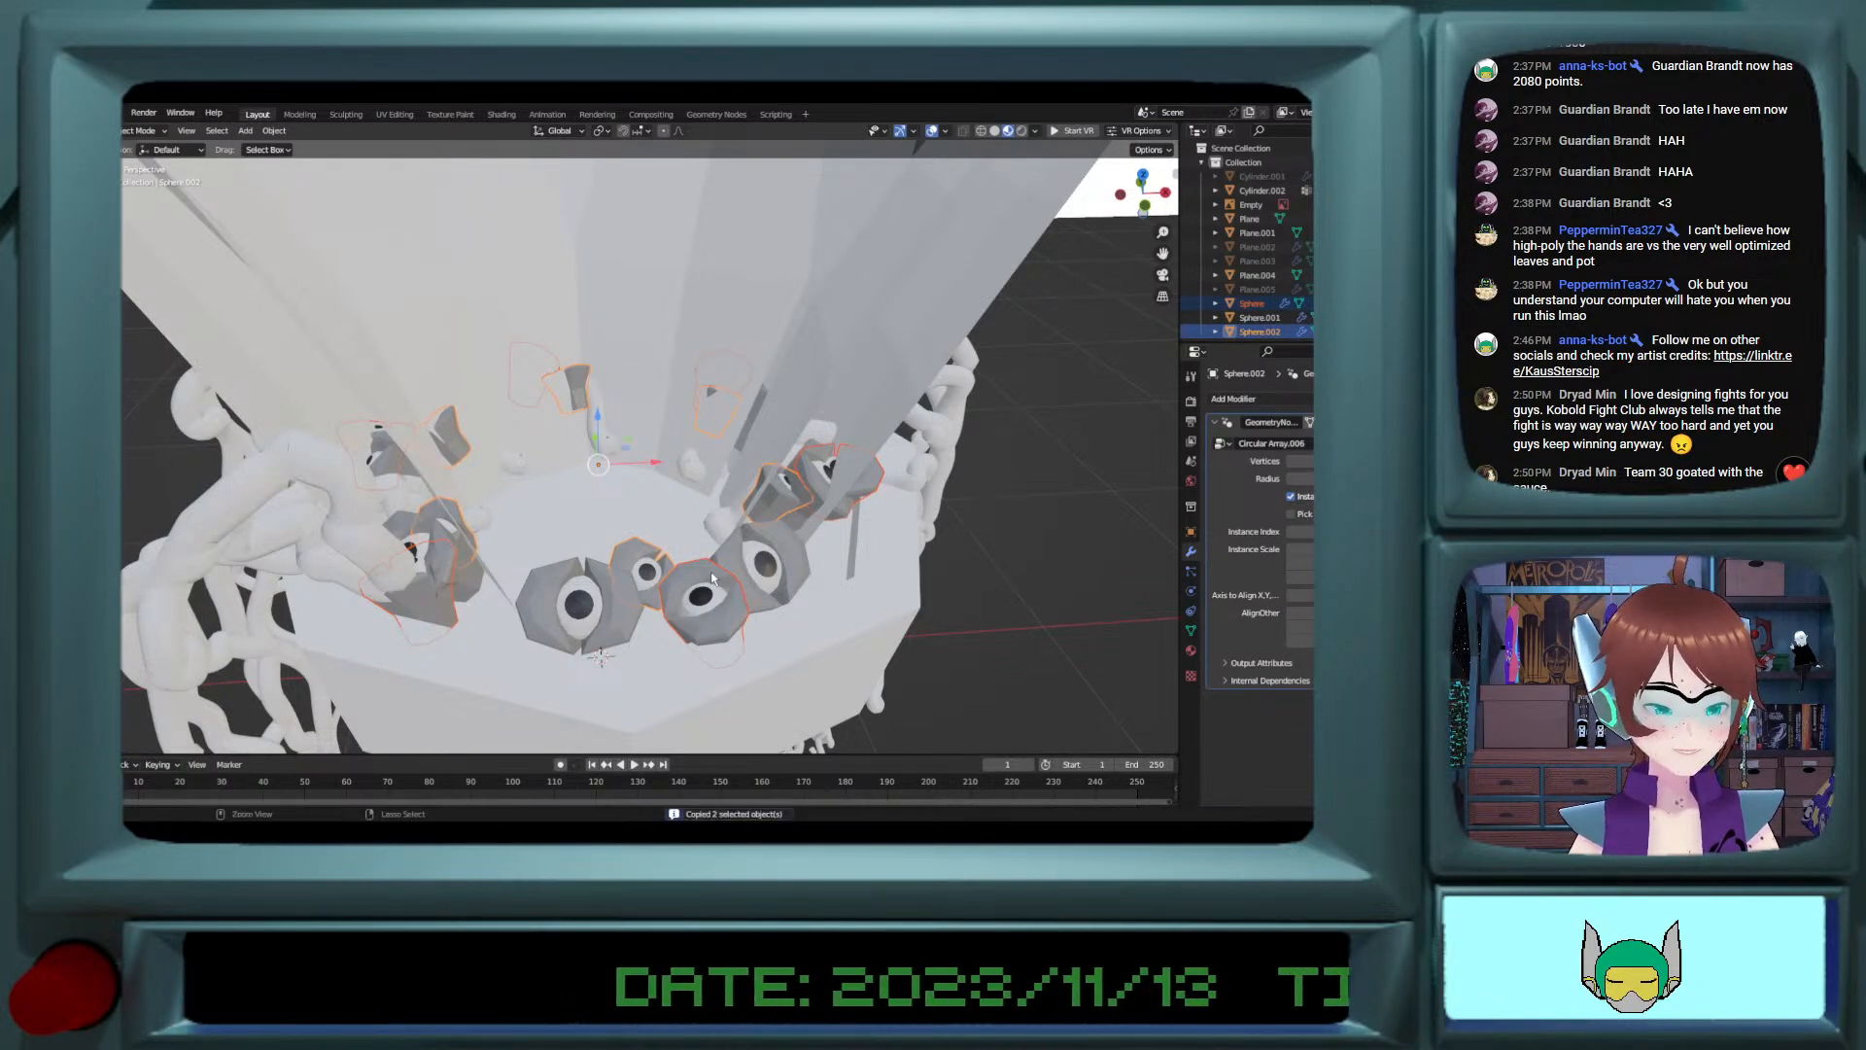
key(r)
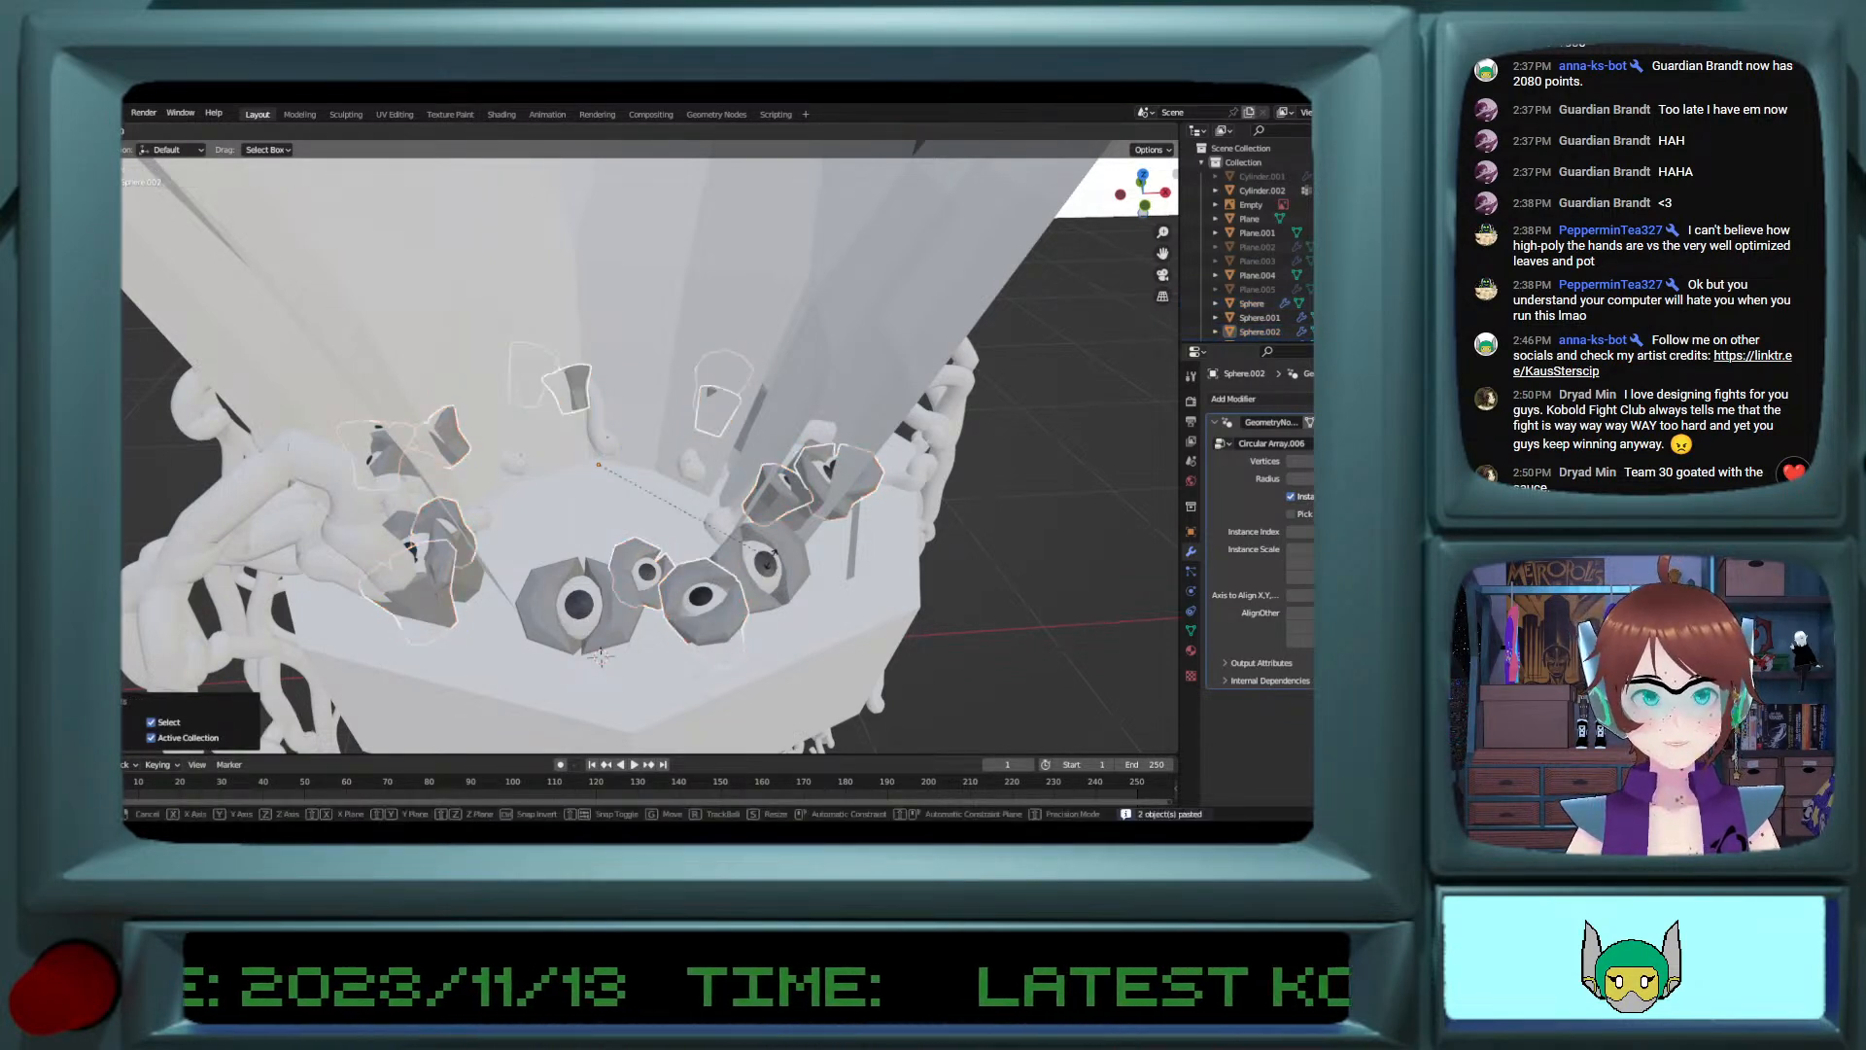
key(z)
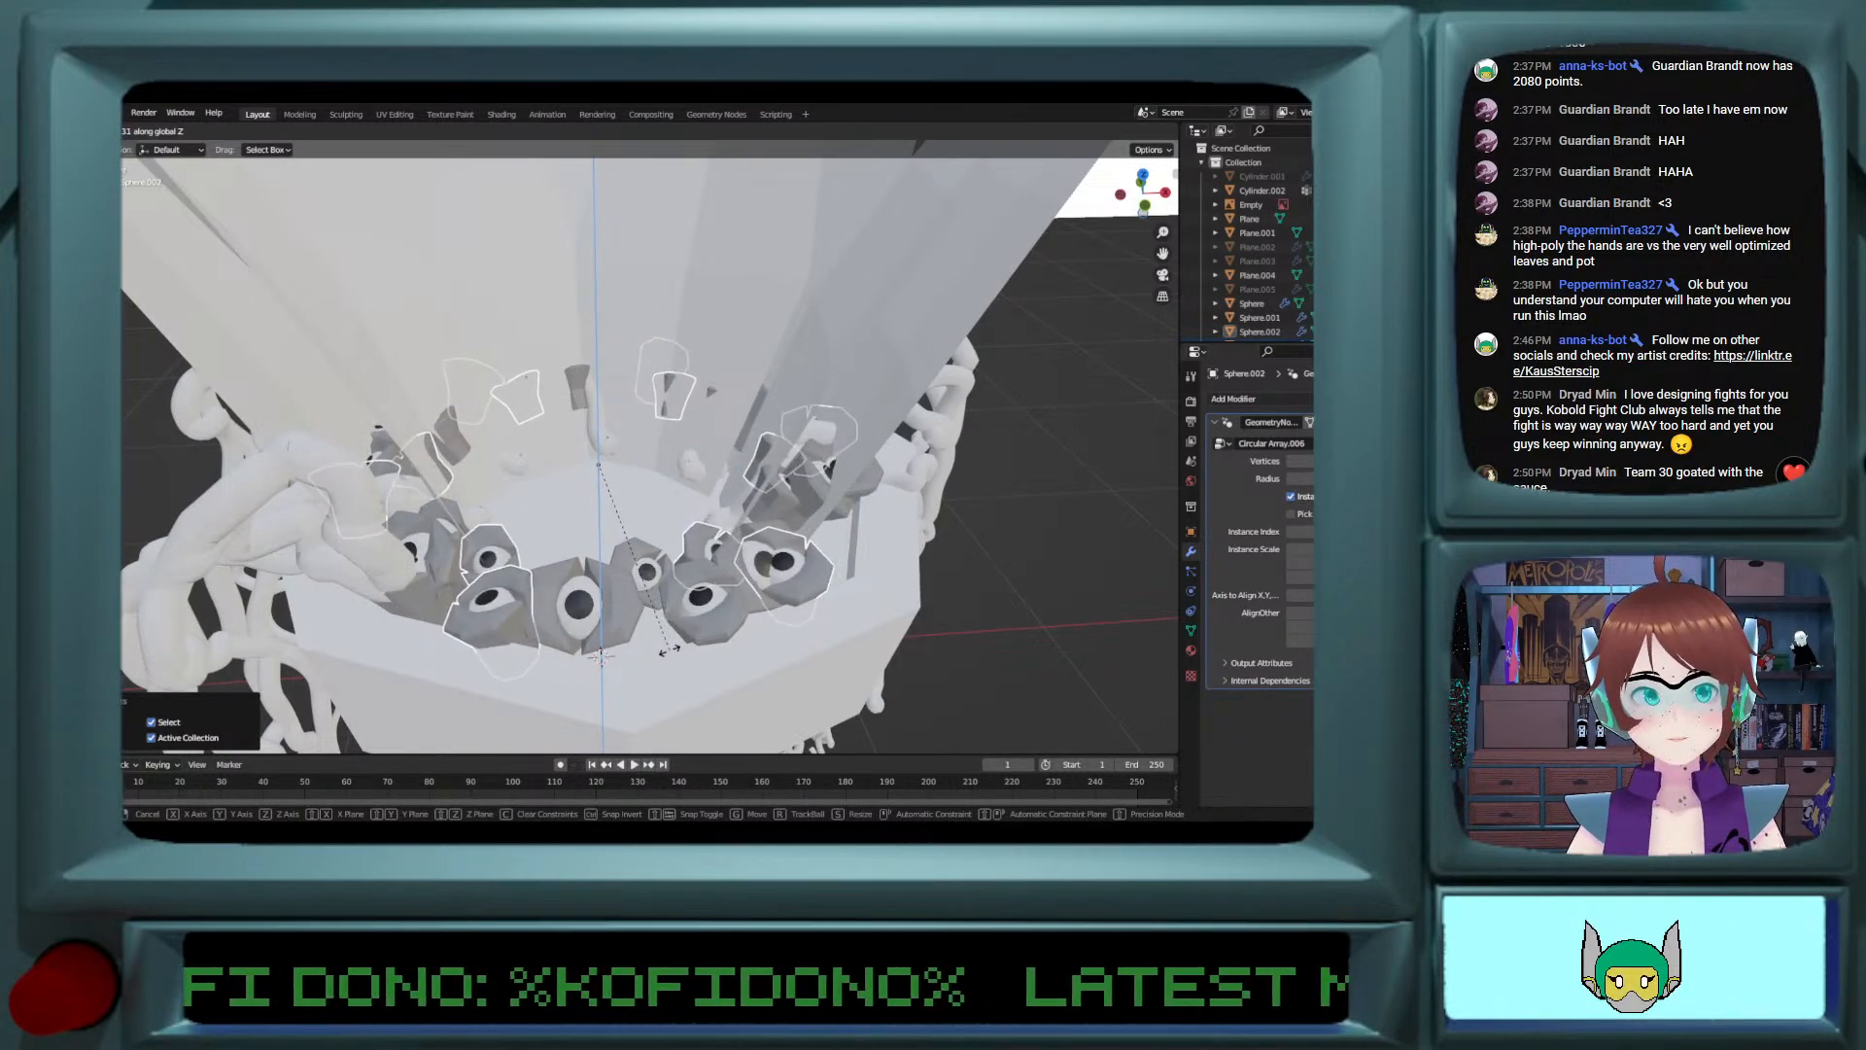
click(653, 626)
middle_drag(654, 627, 708, 533)
click(780, 556)
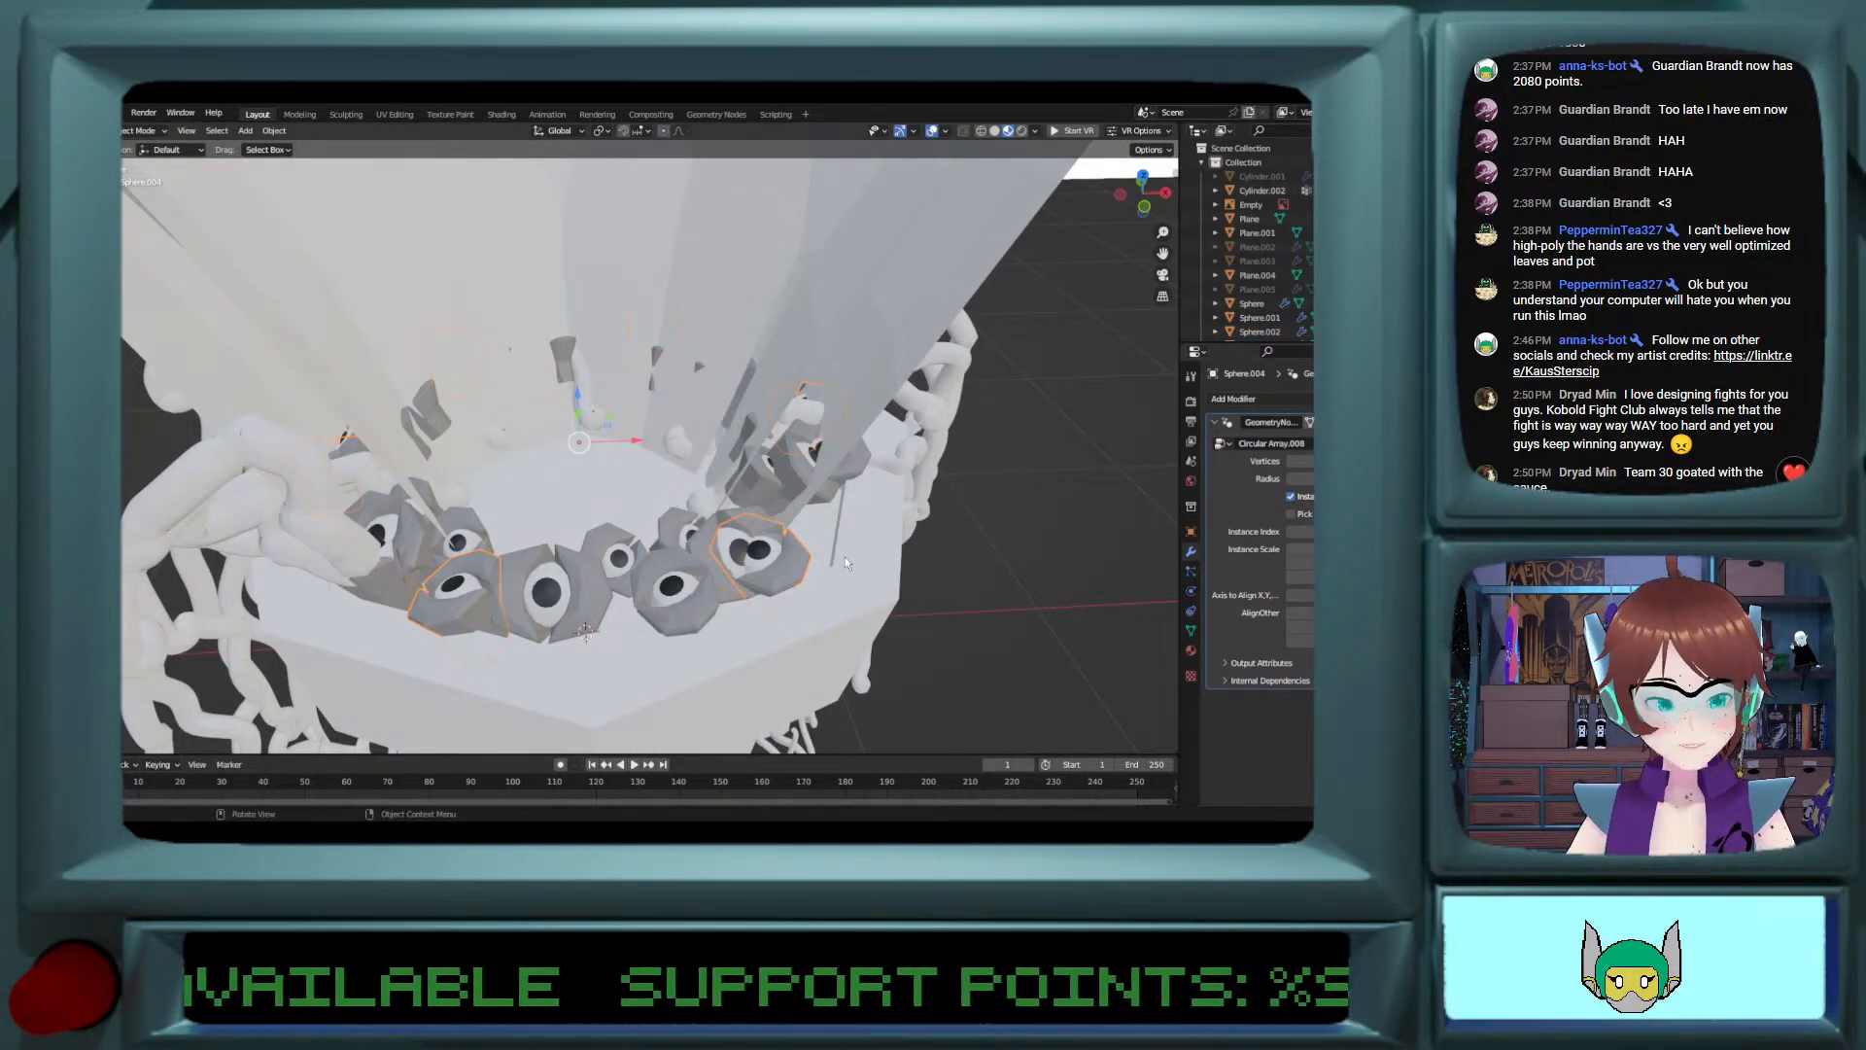
key(r)
key(z)
right_click(855, 566)
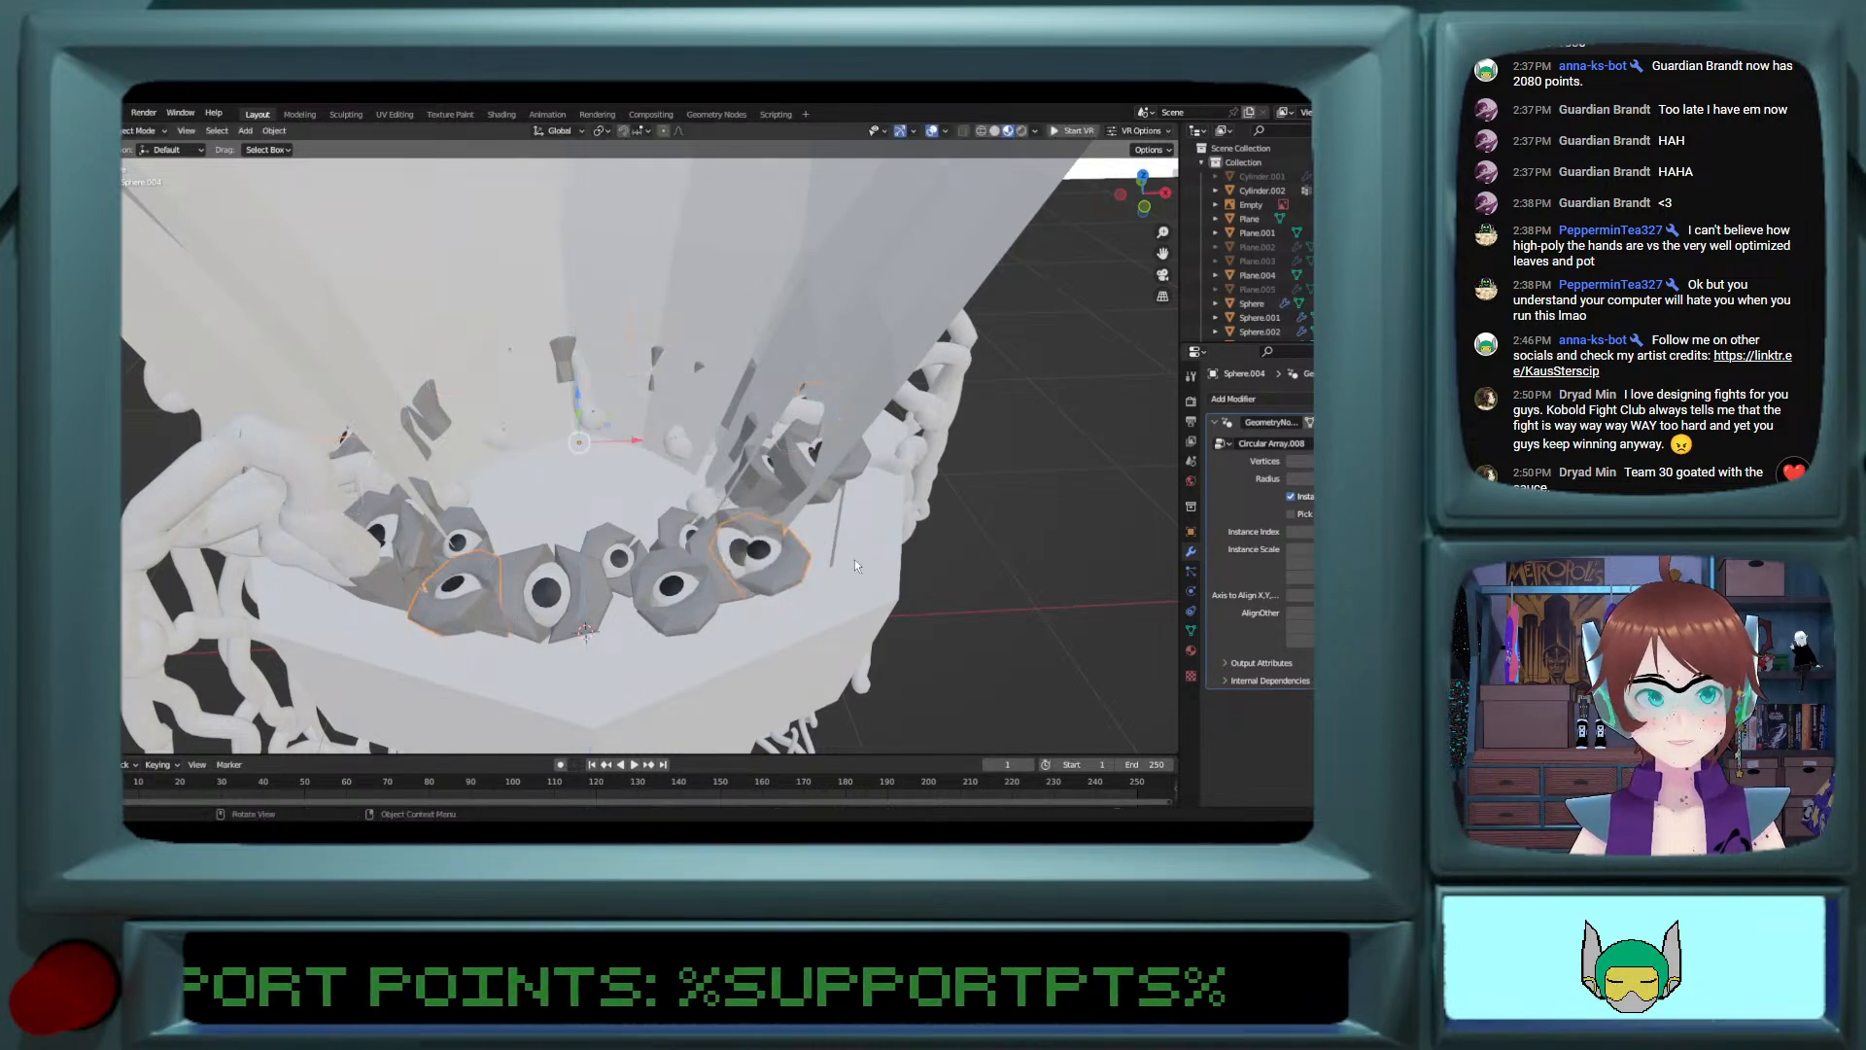
Step: Adjust the vertex count of the selected copy's circular array to respace its eyes around the pot's rim
click(1310, 462)
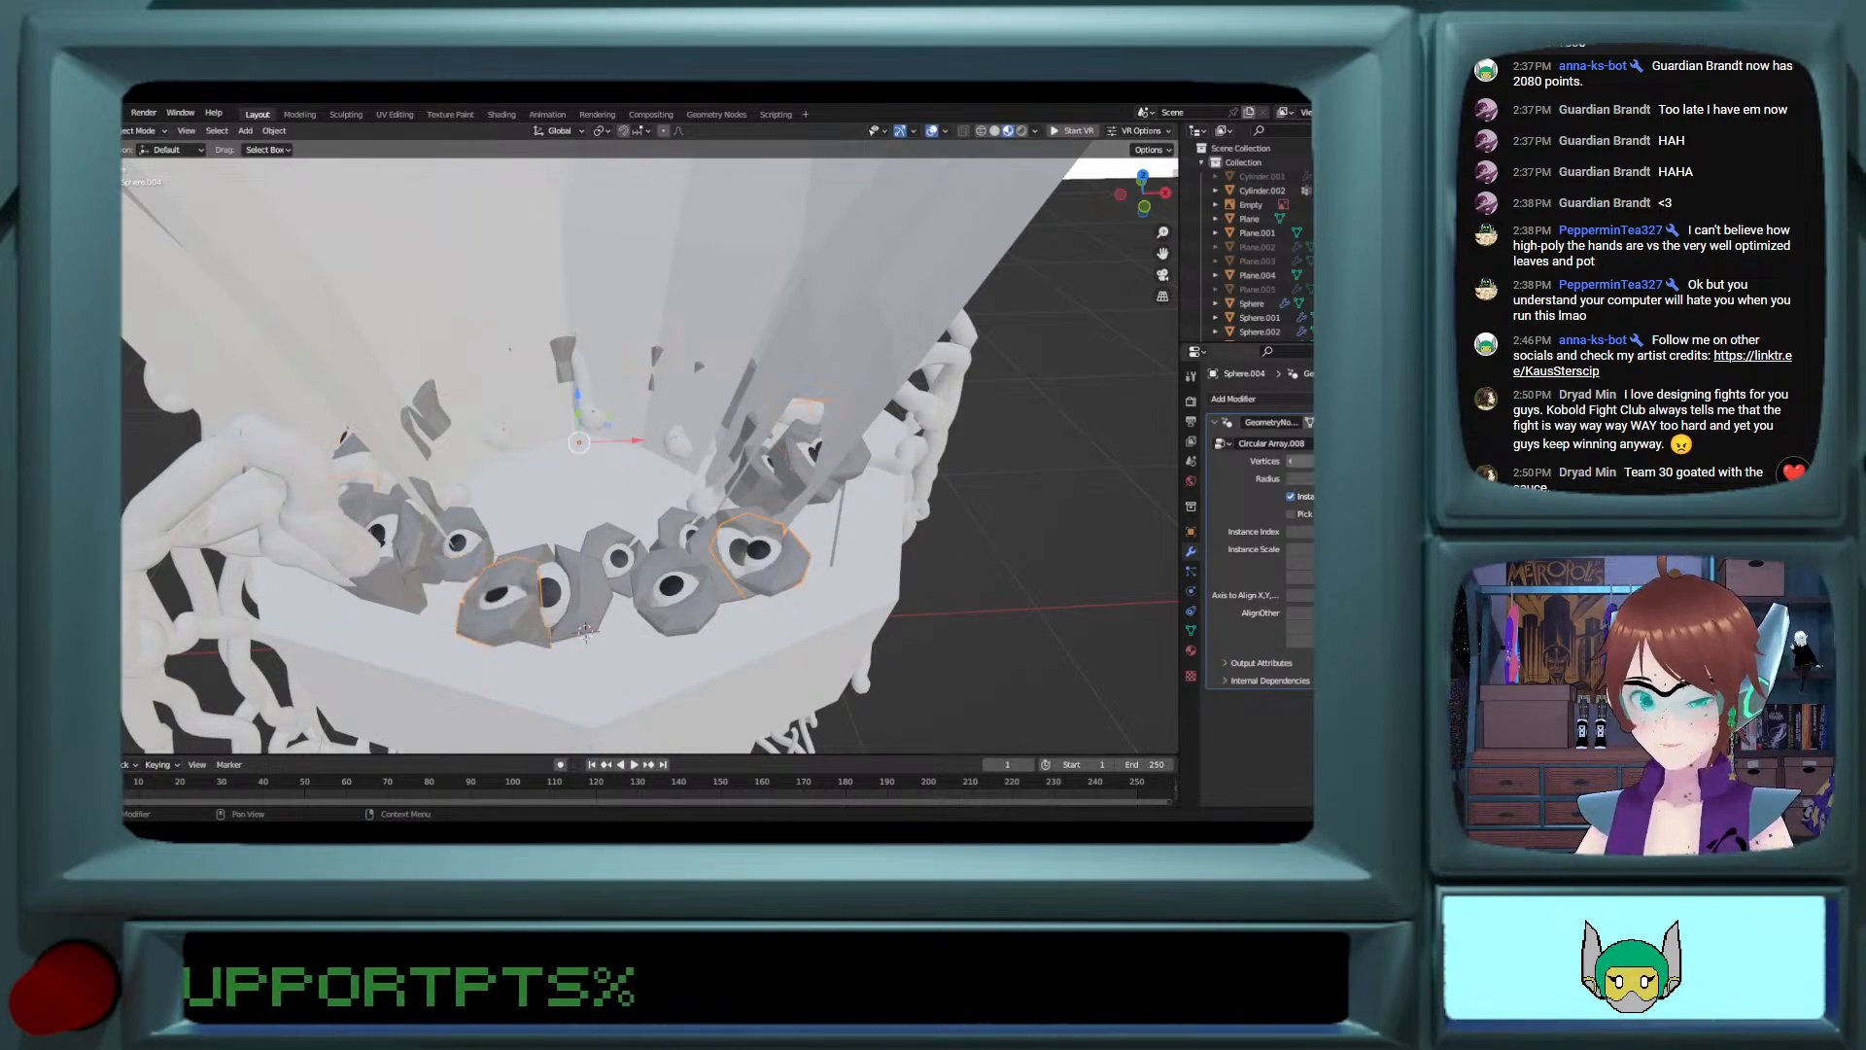
click(1310, 461)
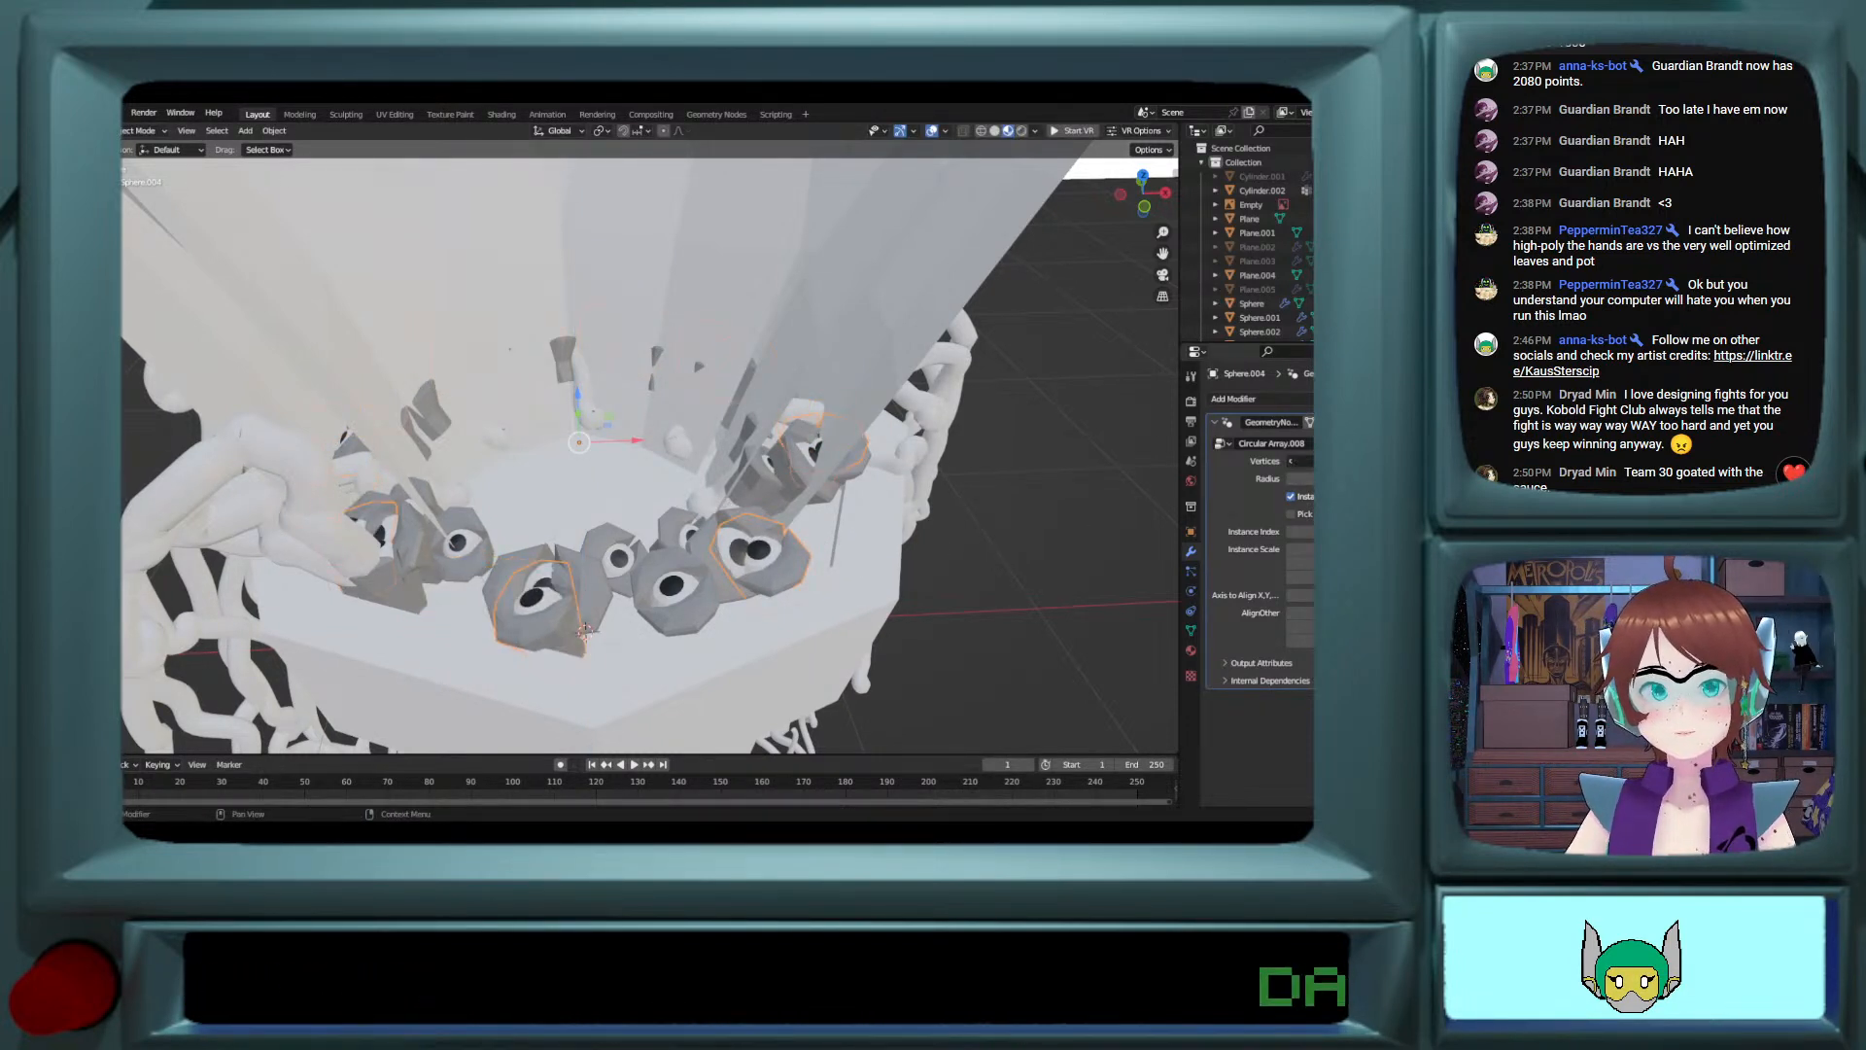
click(1310, 462)
click(1292, 459)
click(1292, 459)
click(1291, 459)
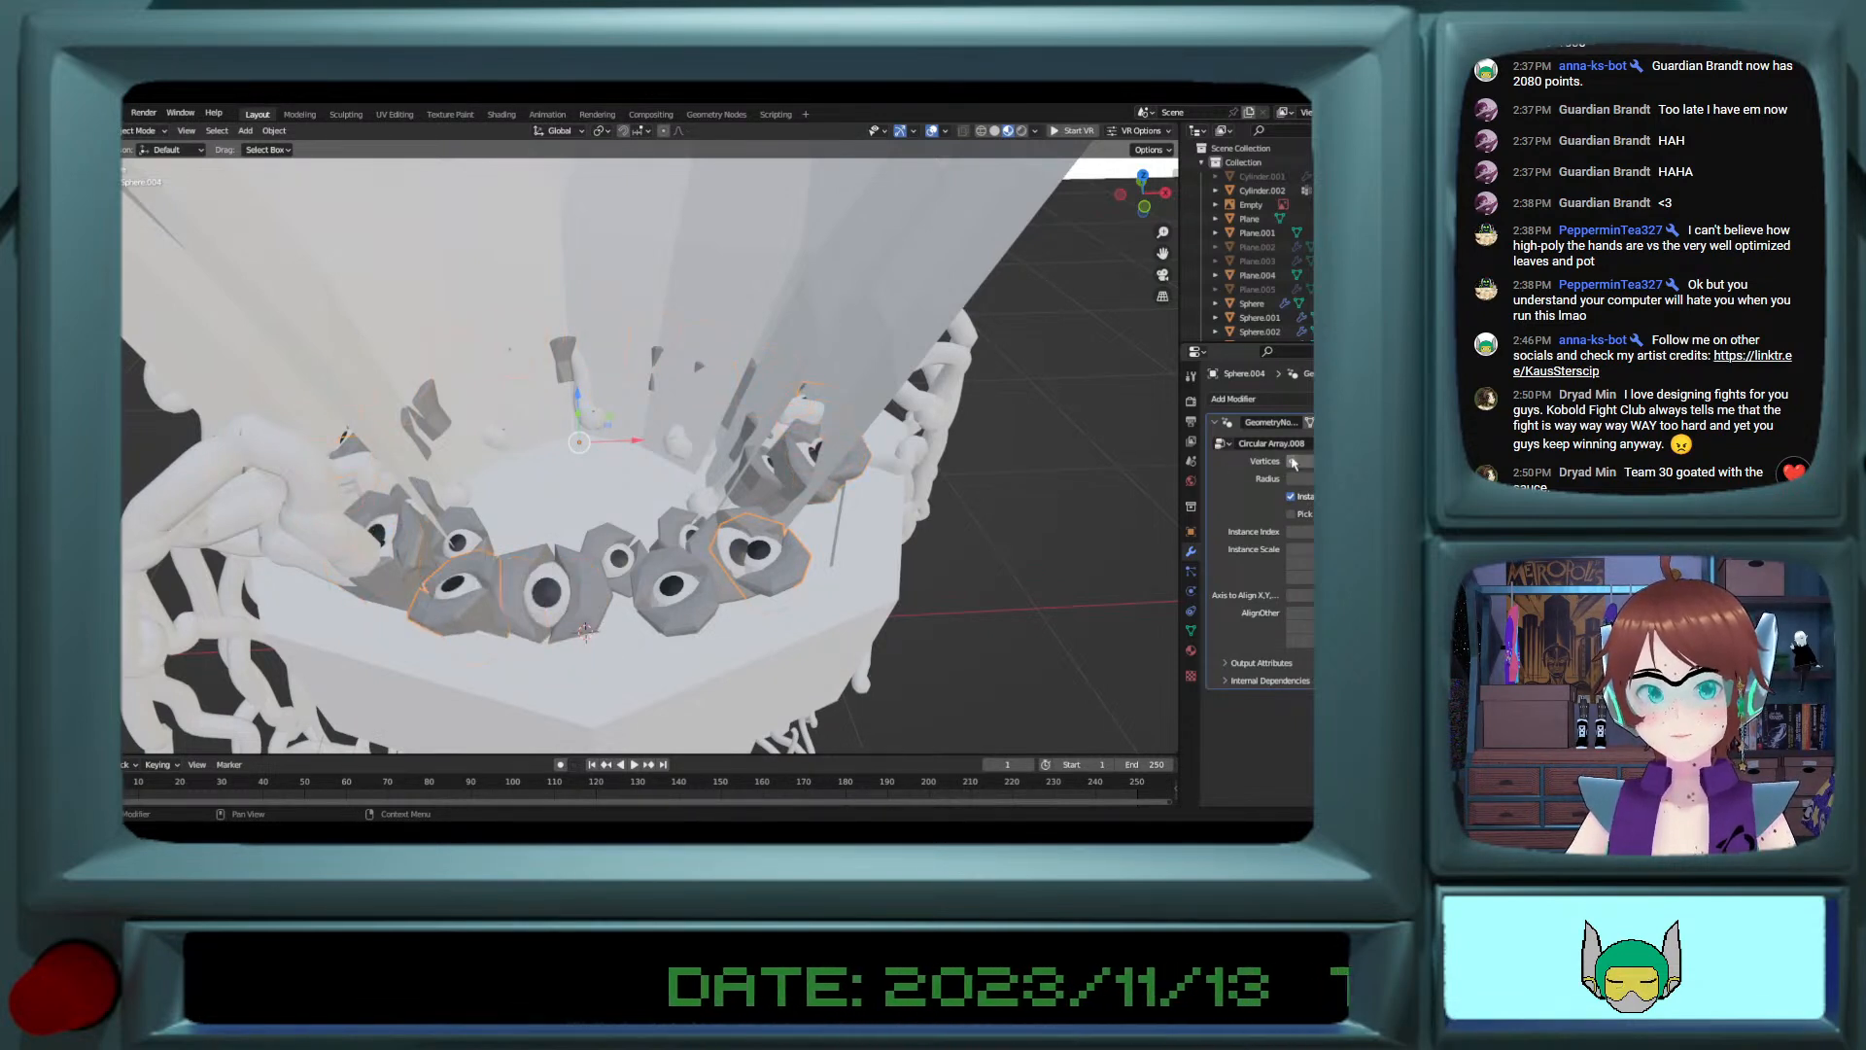
click(1292, 459)
click(1292, 459)
click(1291, 461)
click(1292, 461)
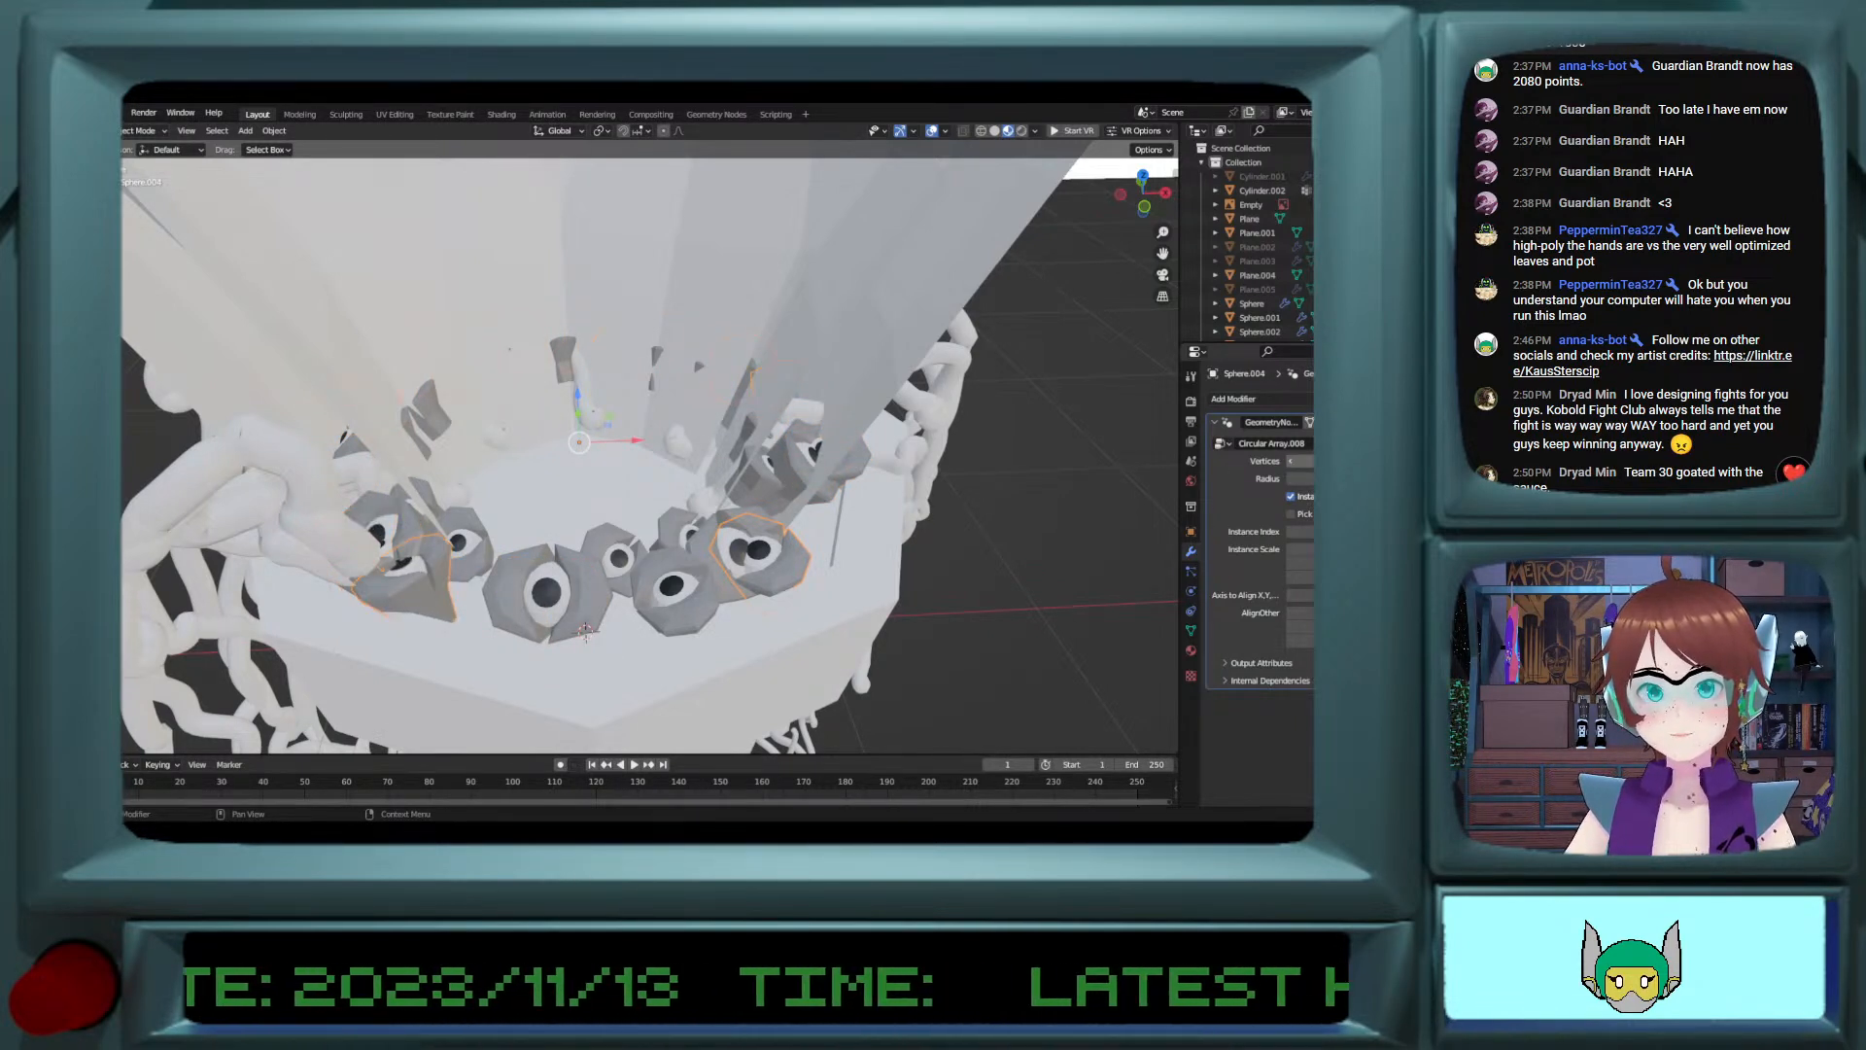
click(1292, 461)
click(1292, 460)
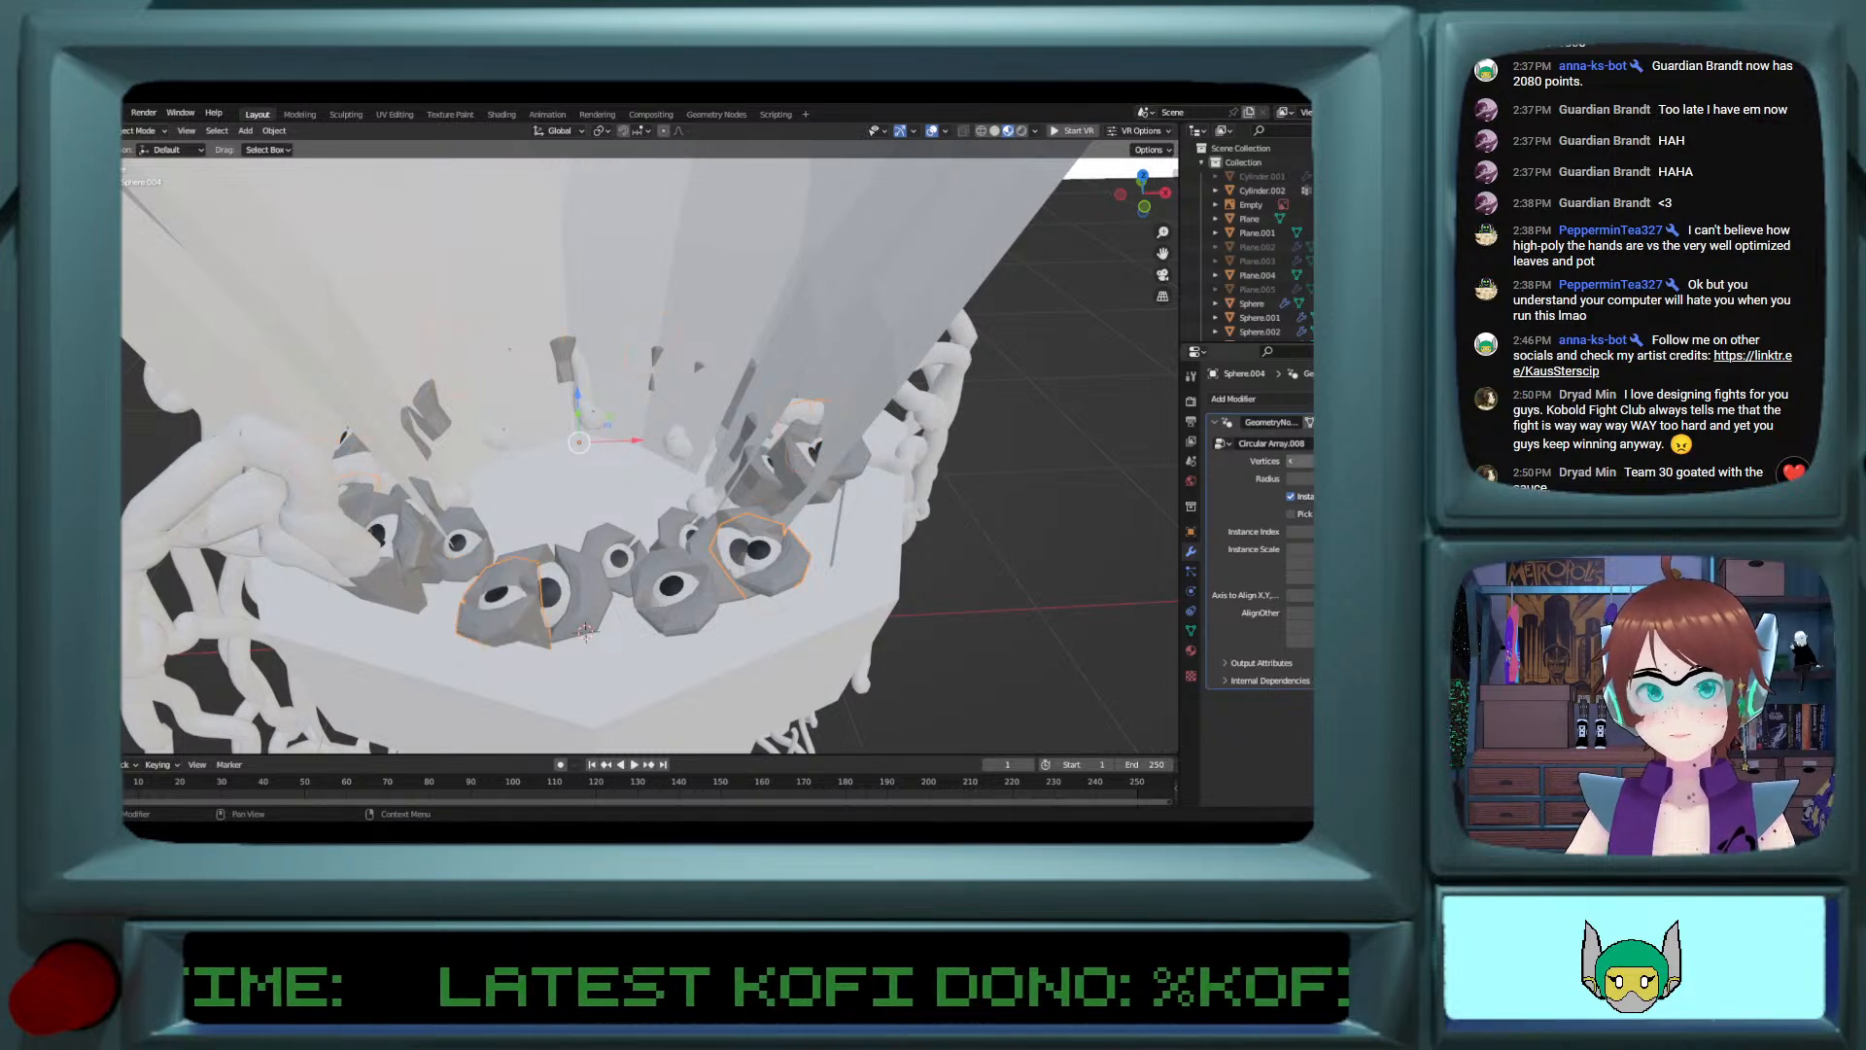
click(1291, 460)
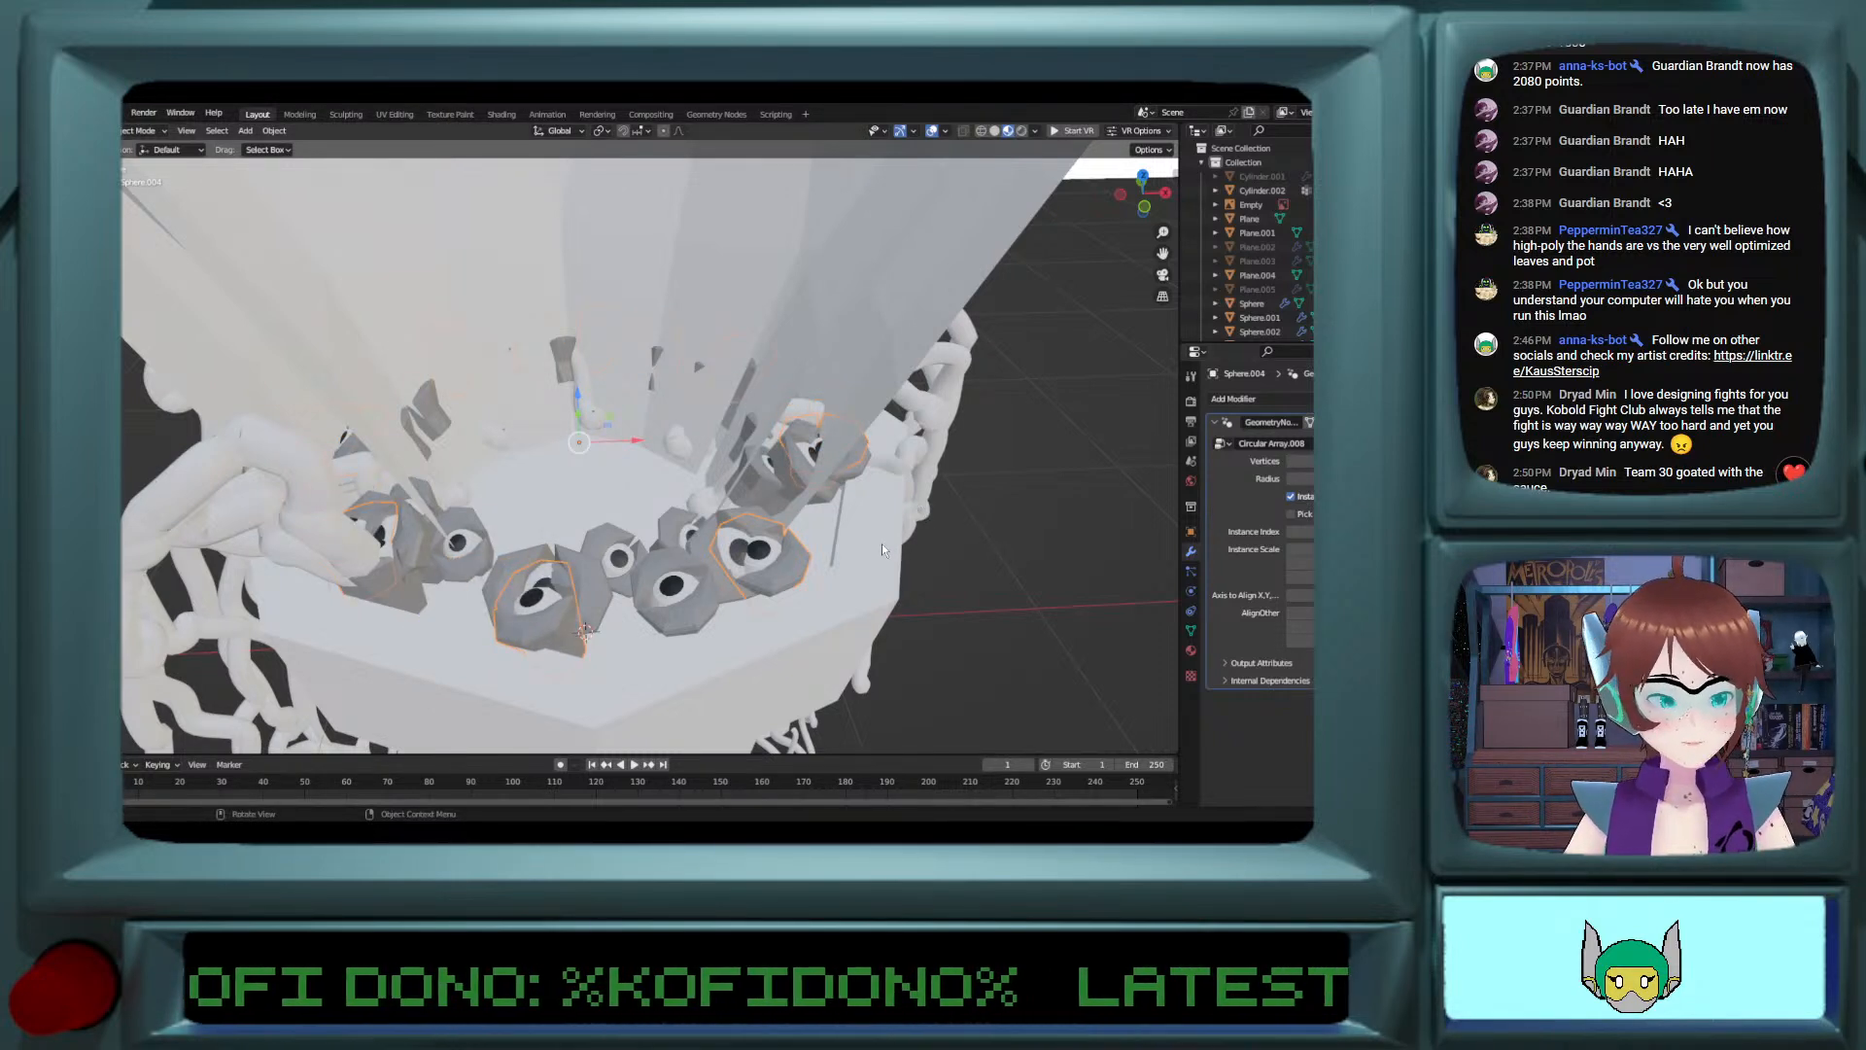
Step: Rotate the selected eye ring copy 13.8° around global Z and fine-tune its circular array's vertex count to fit between neighbouring eyes
key(g)
key(z)
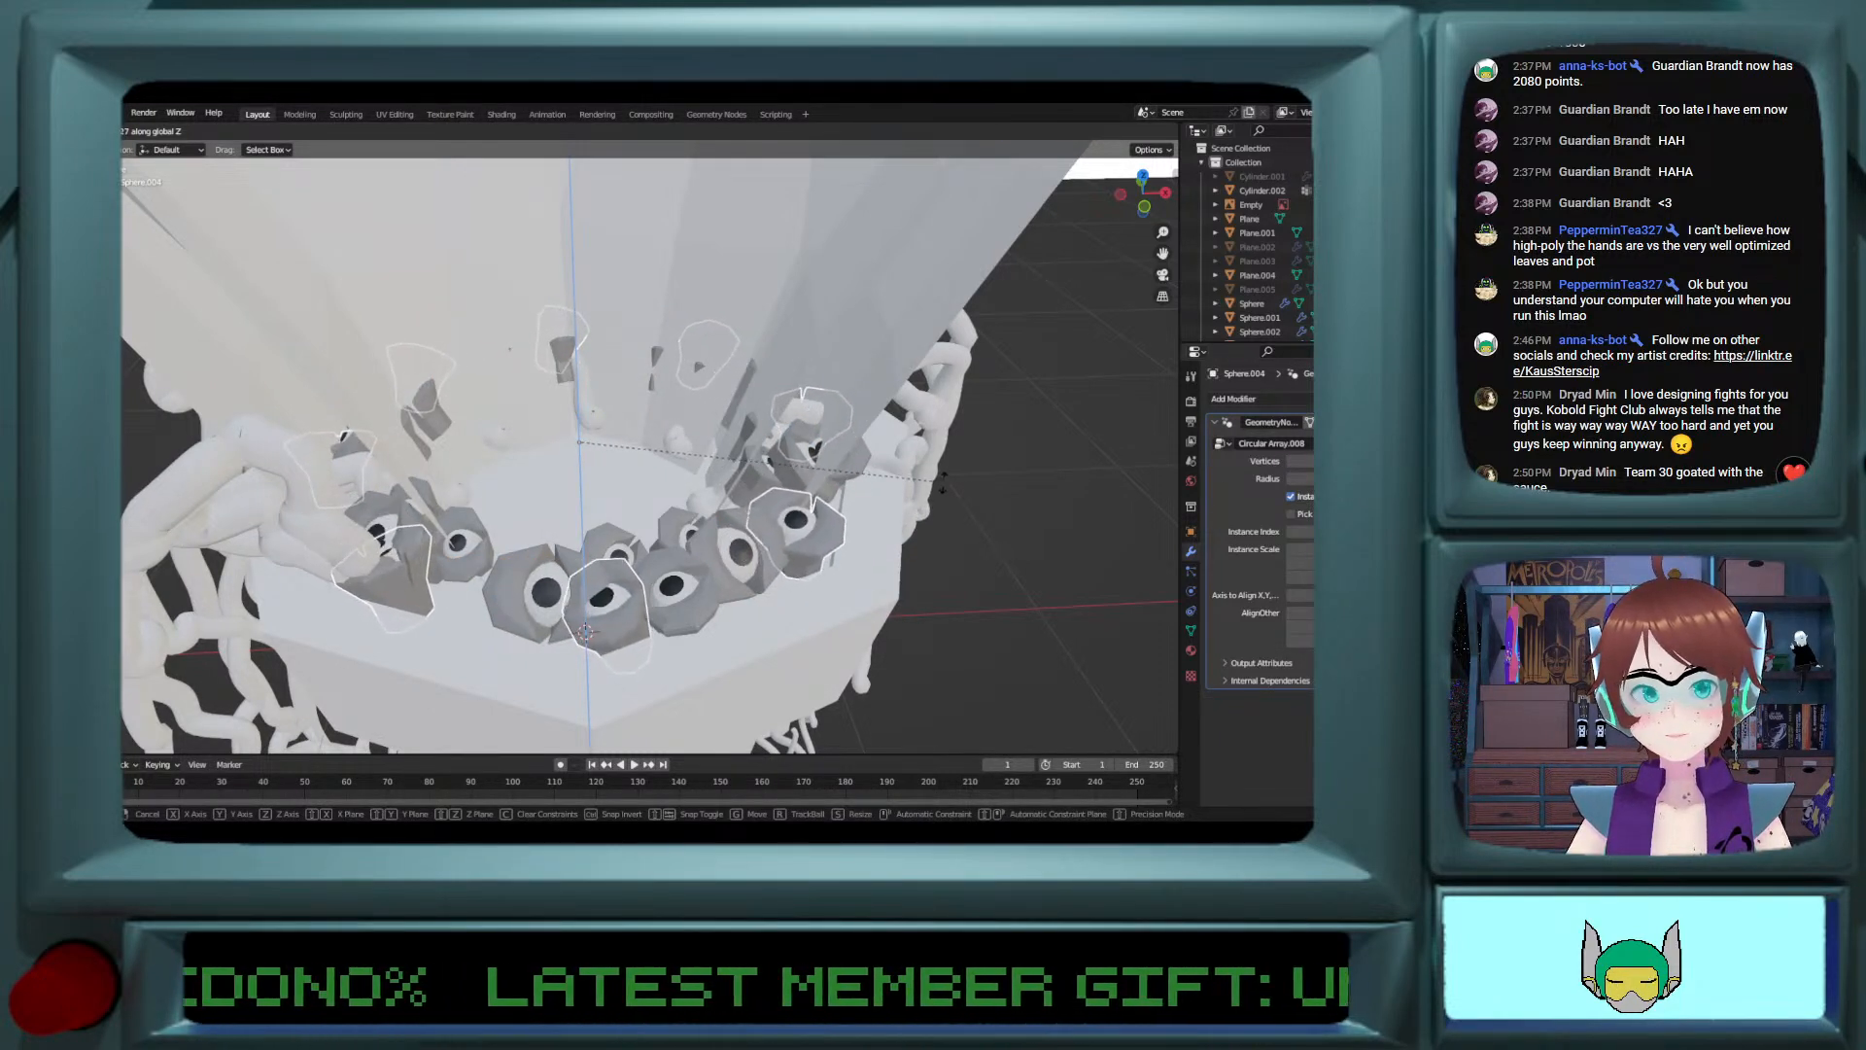
click(586, 630)
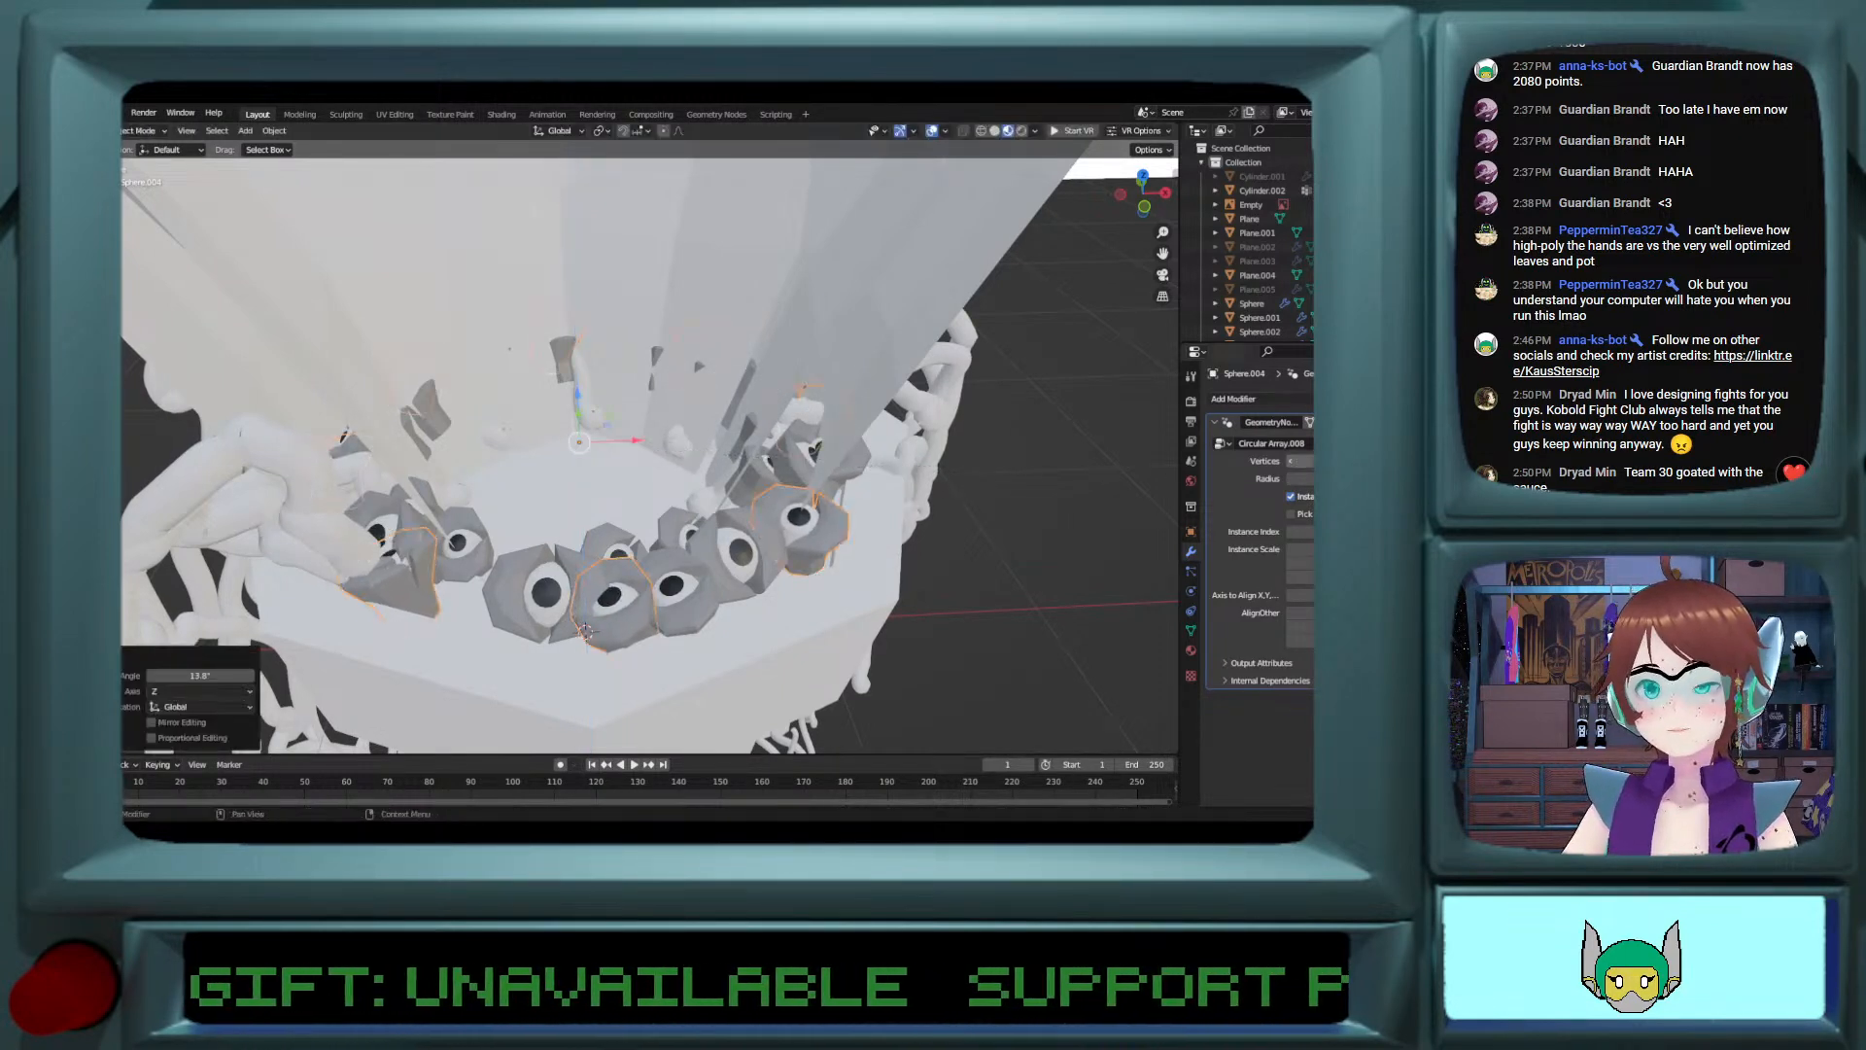
click(1292, 465)
click(1307, 462)
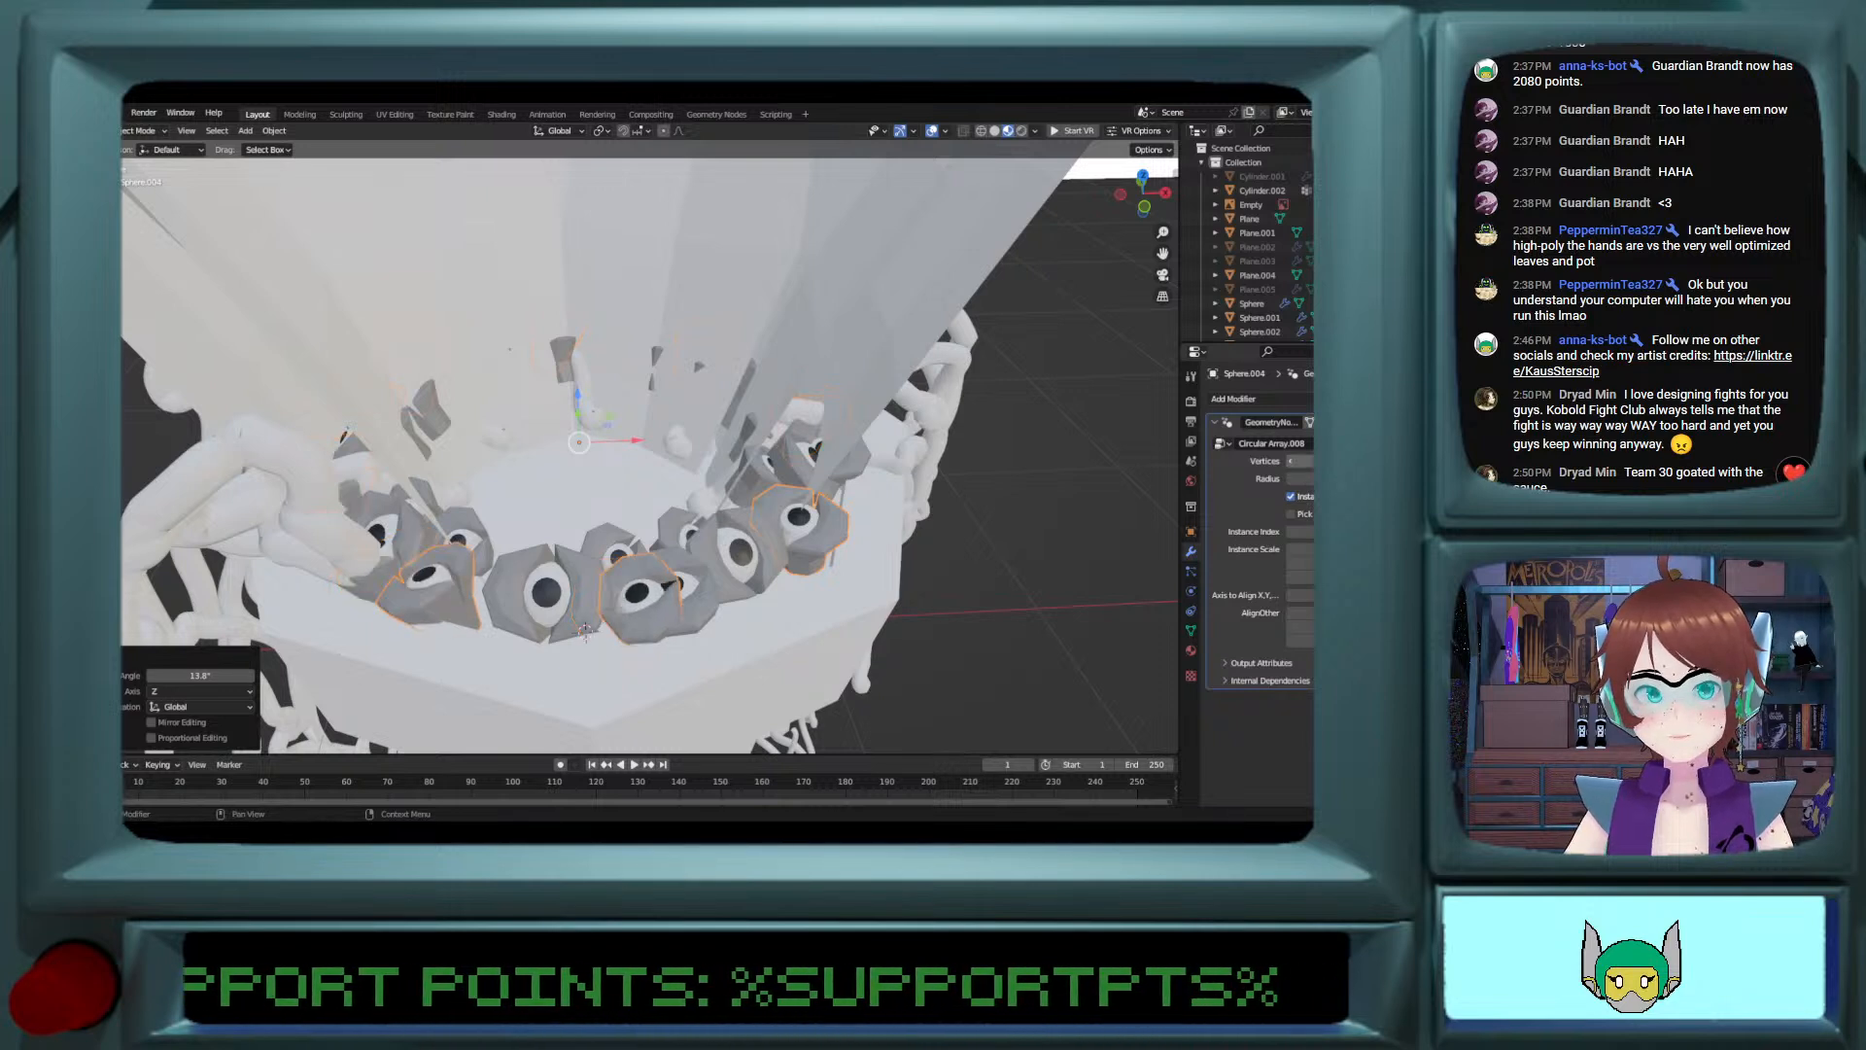
click(1307, 461)
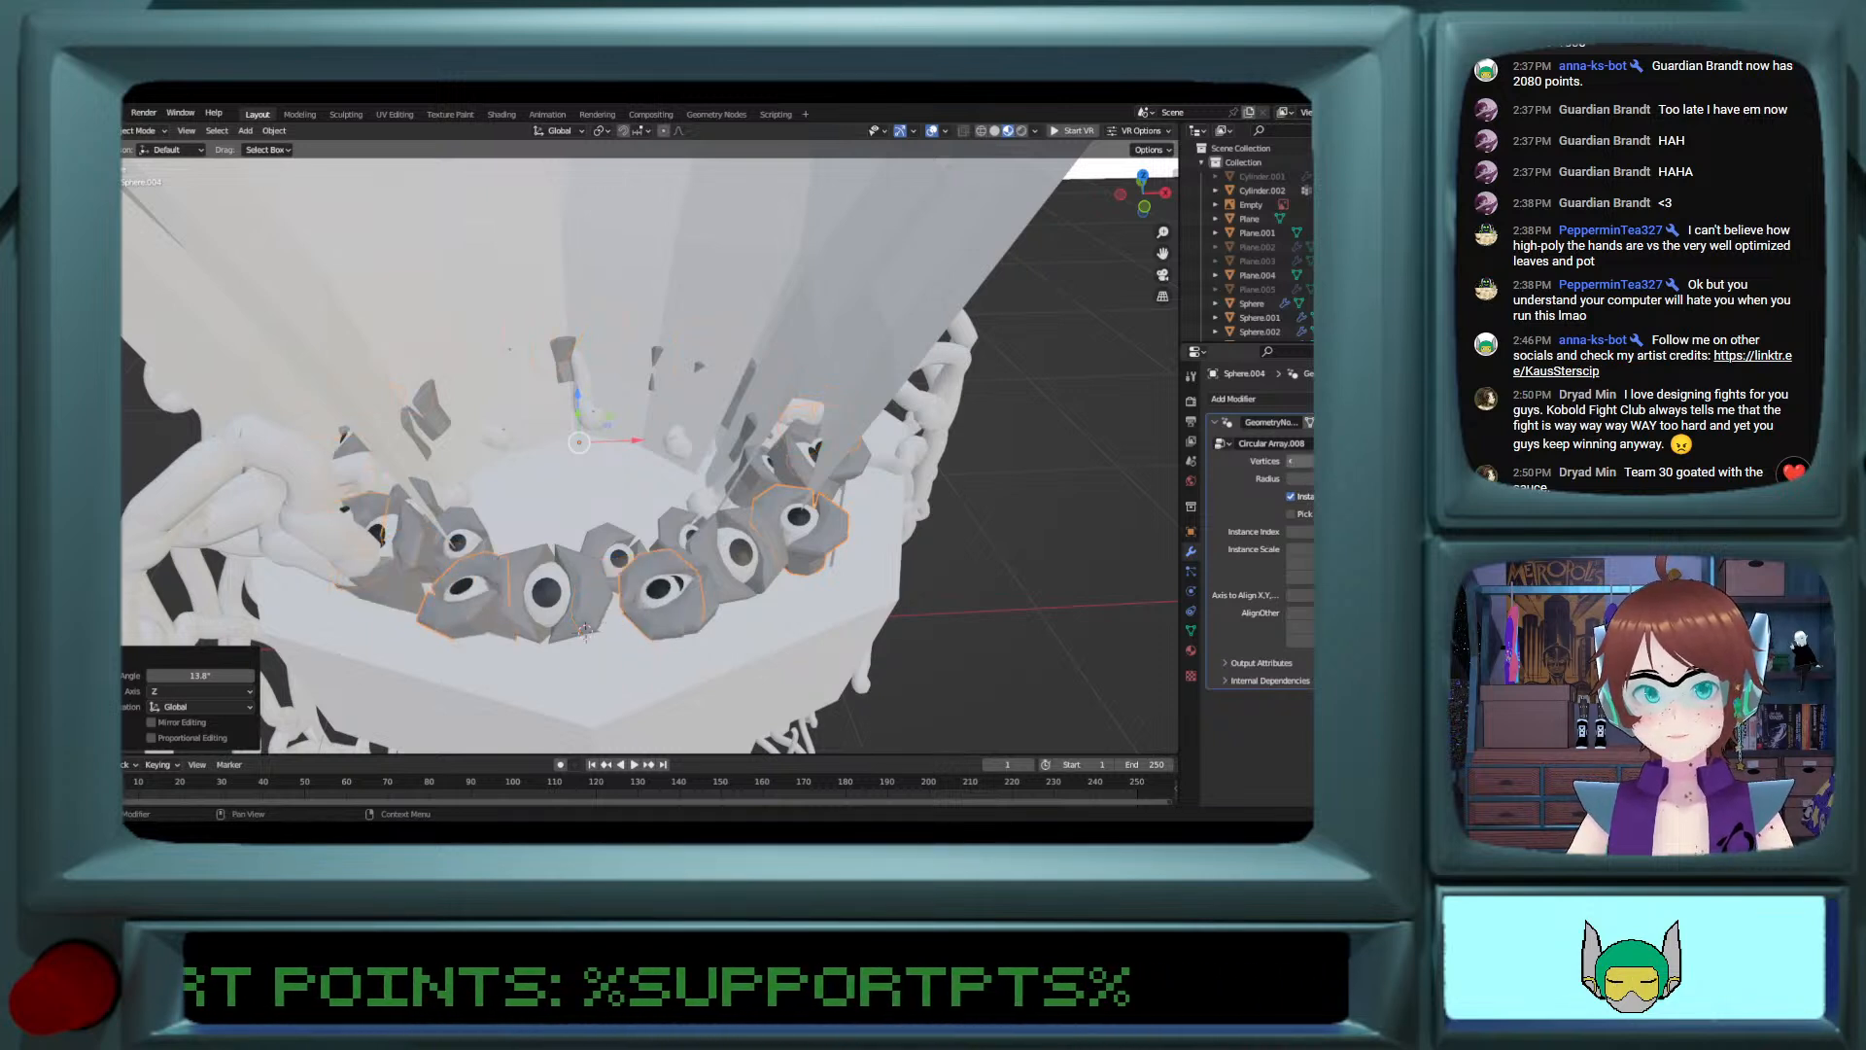
click(1292, 465)
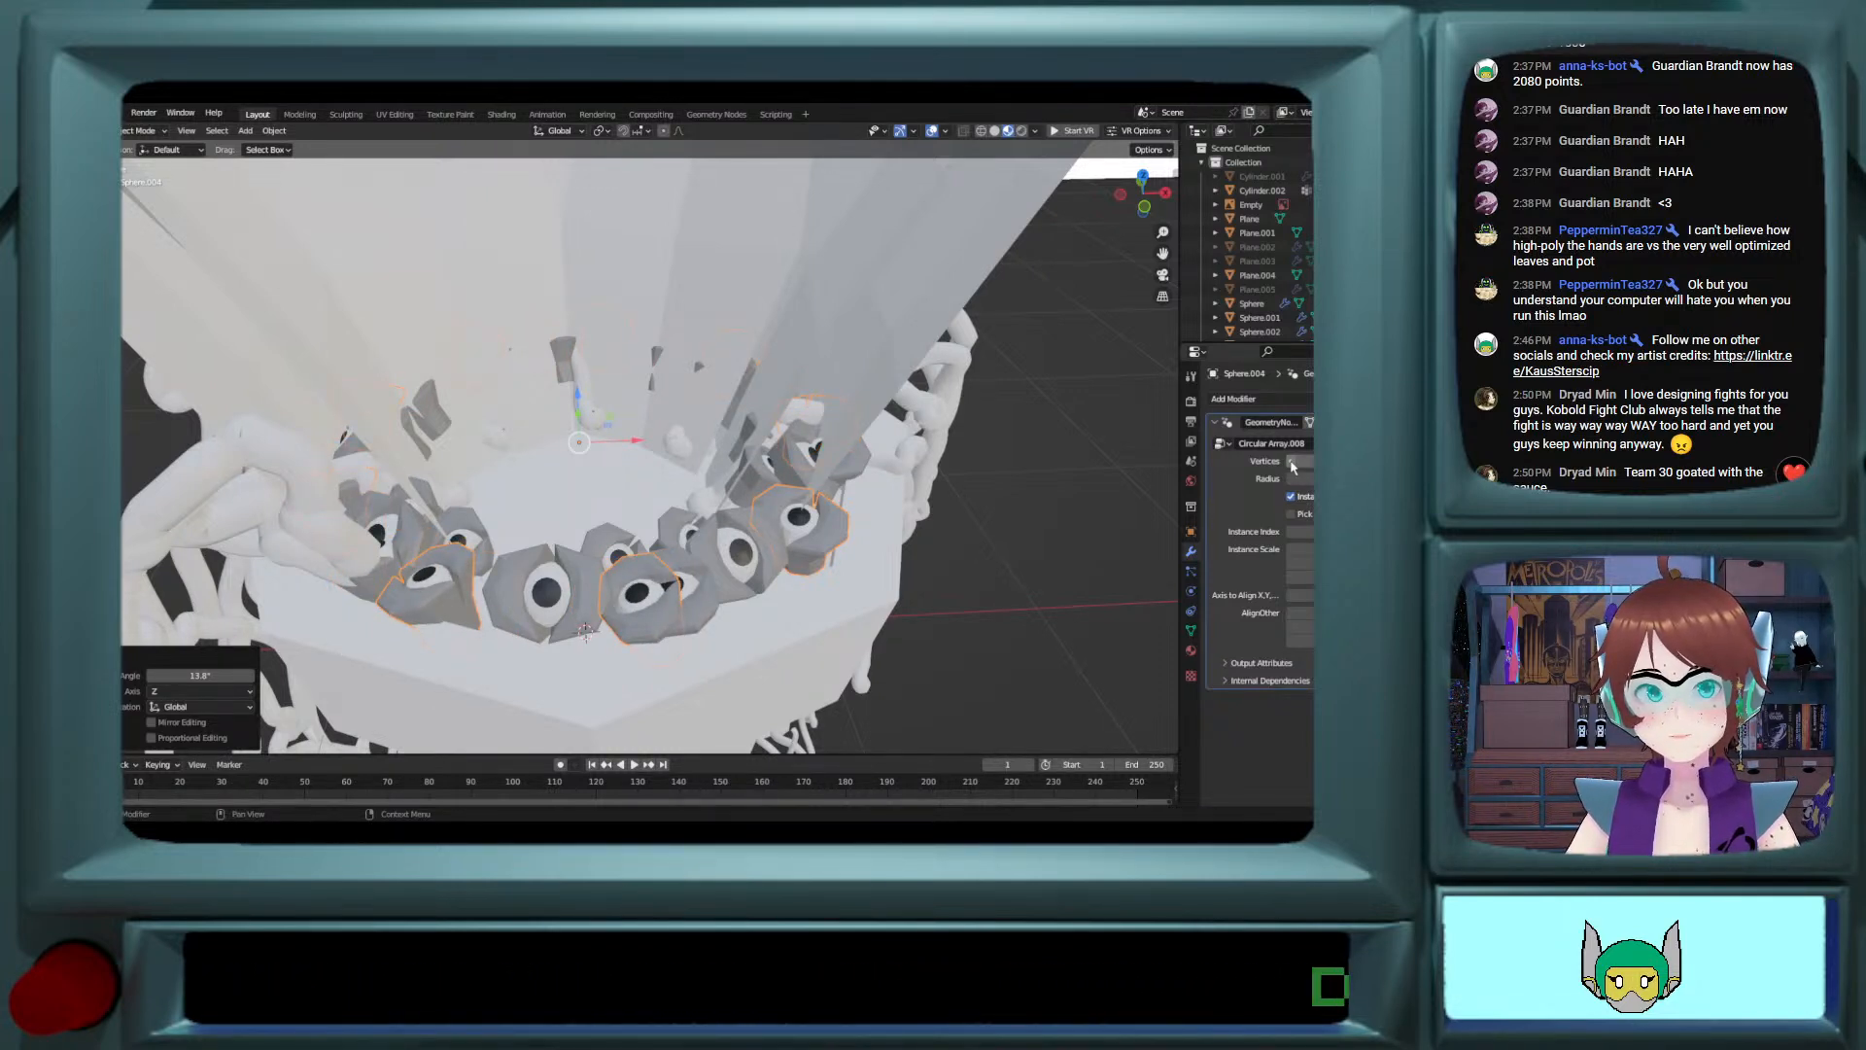
middle_drag(1079, 505, 1080, 465)
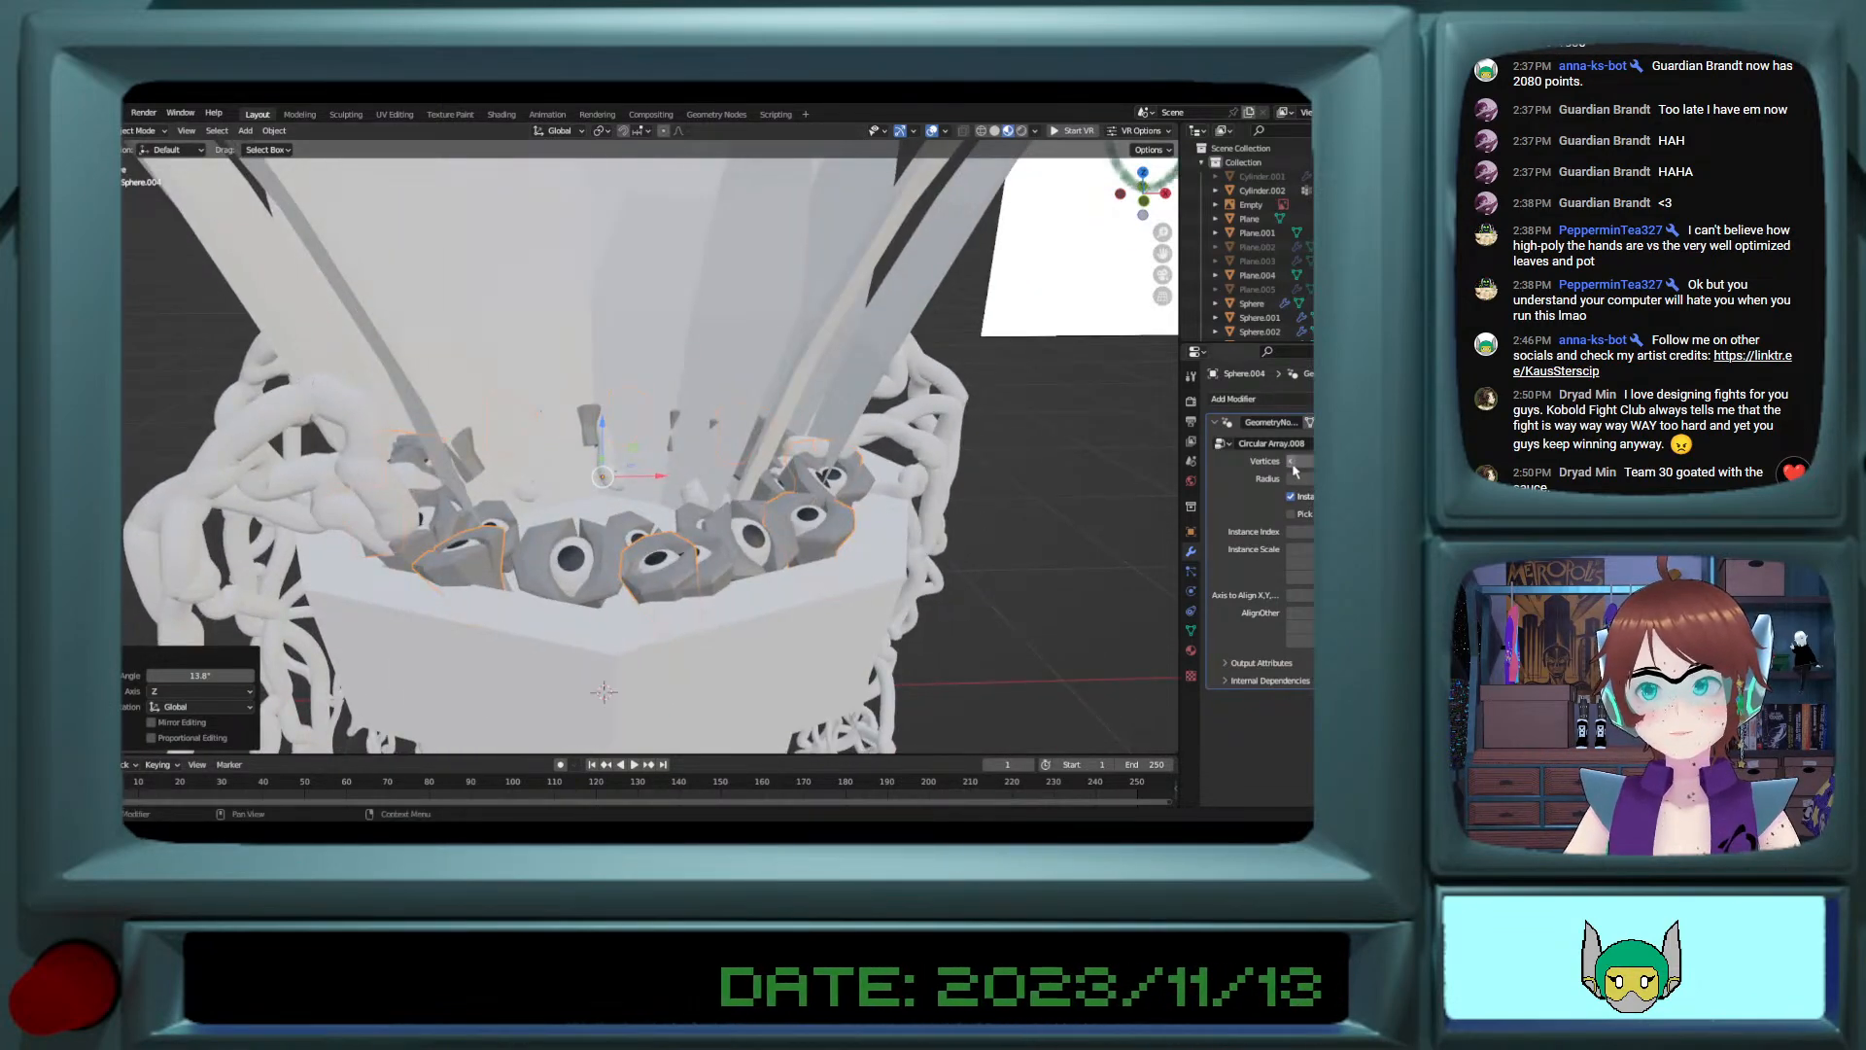
click(1292, 464)
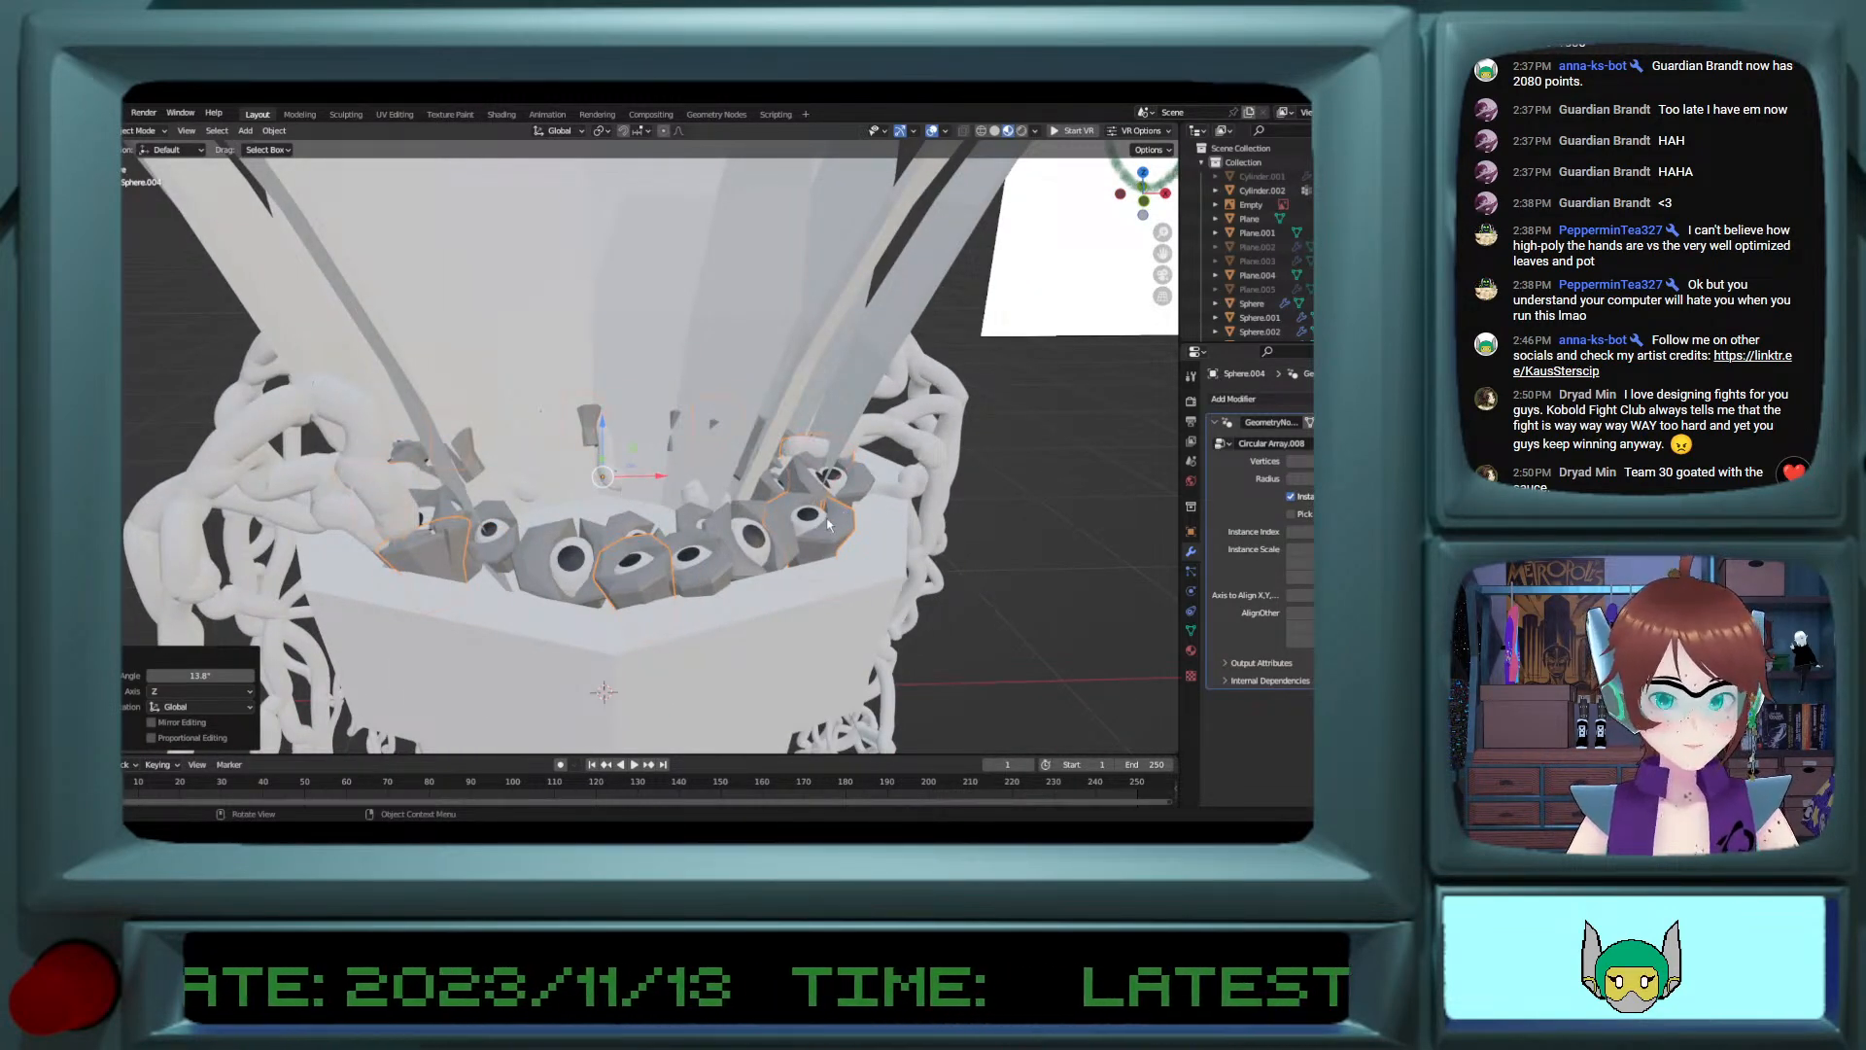
Step: Tilt the source eye mesh of the selected ring copy around global X and then global Y, re-angling its eyes on the rim
key(Tab)
key(g)
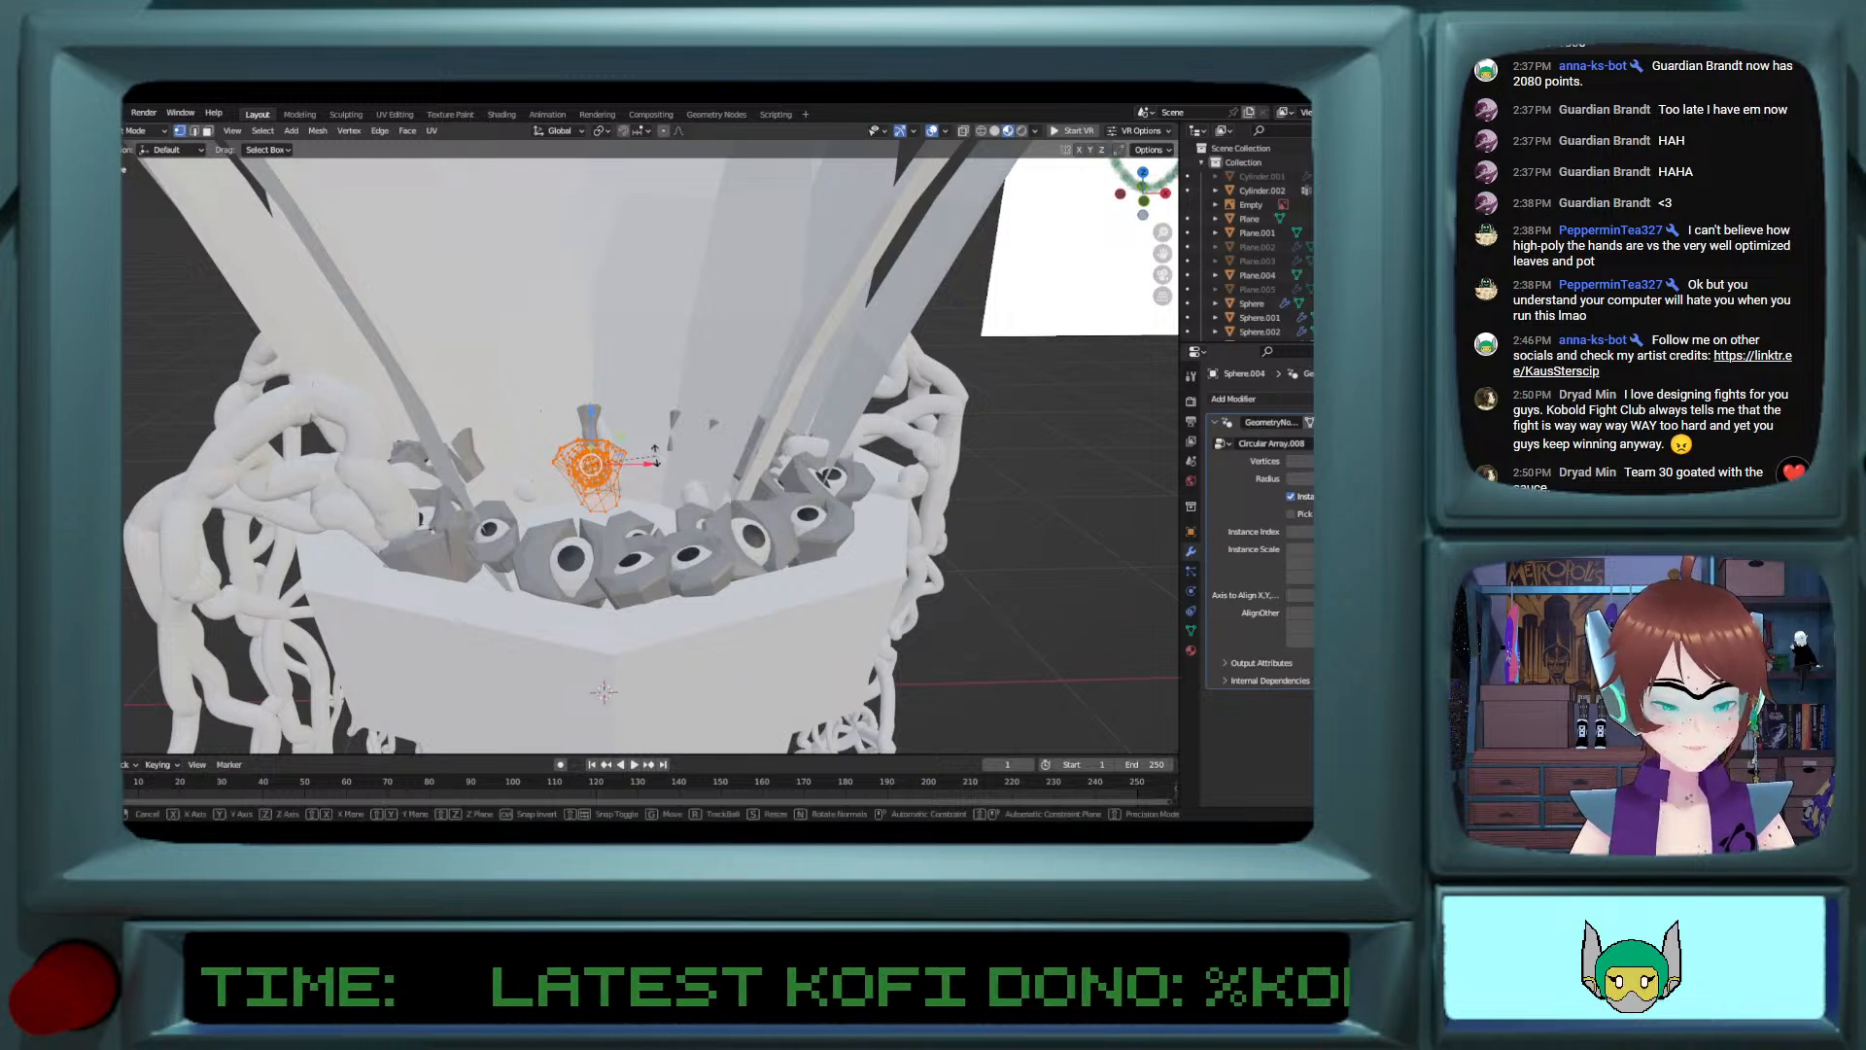
key(x)
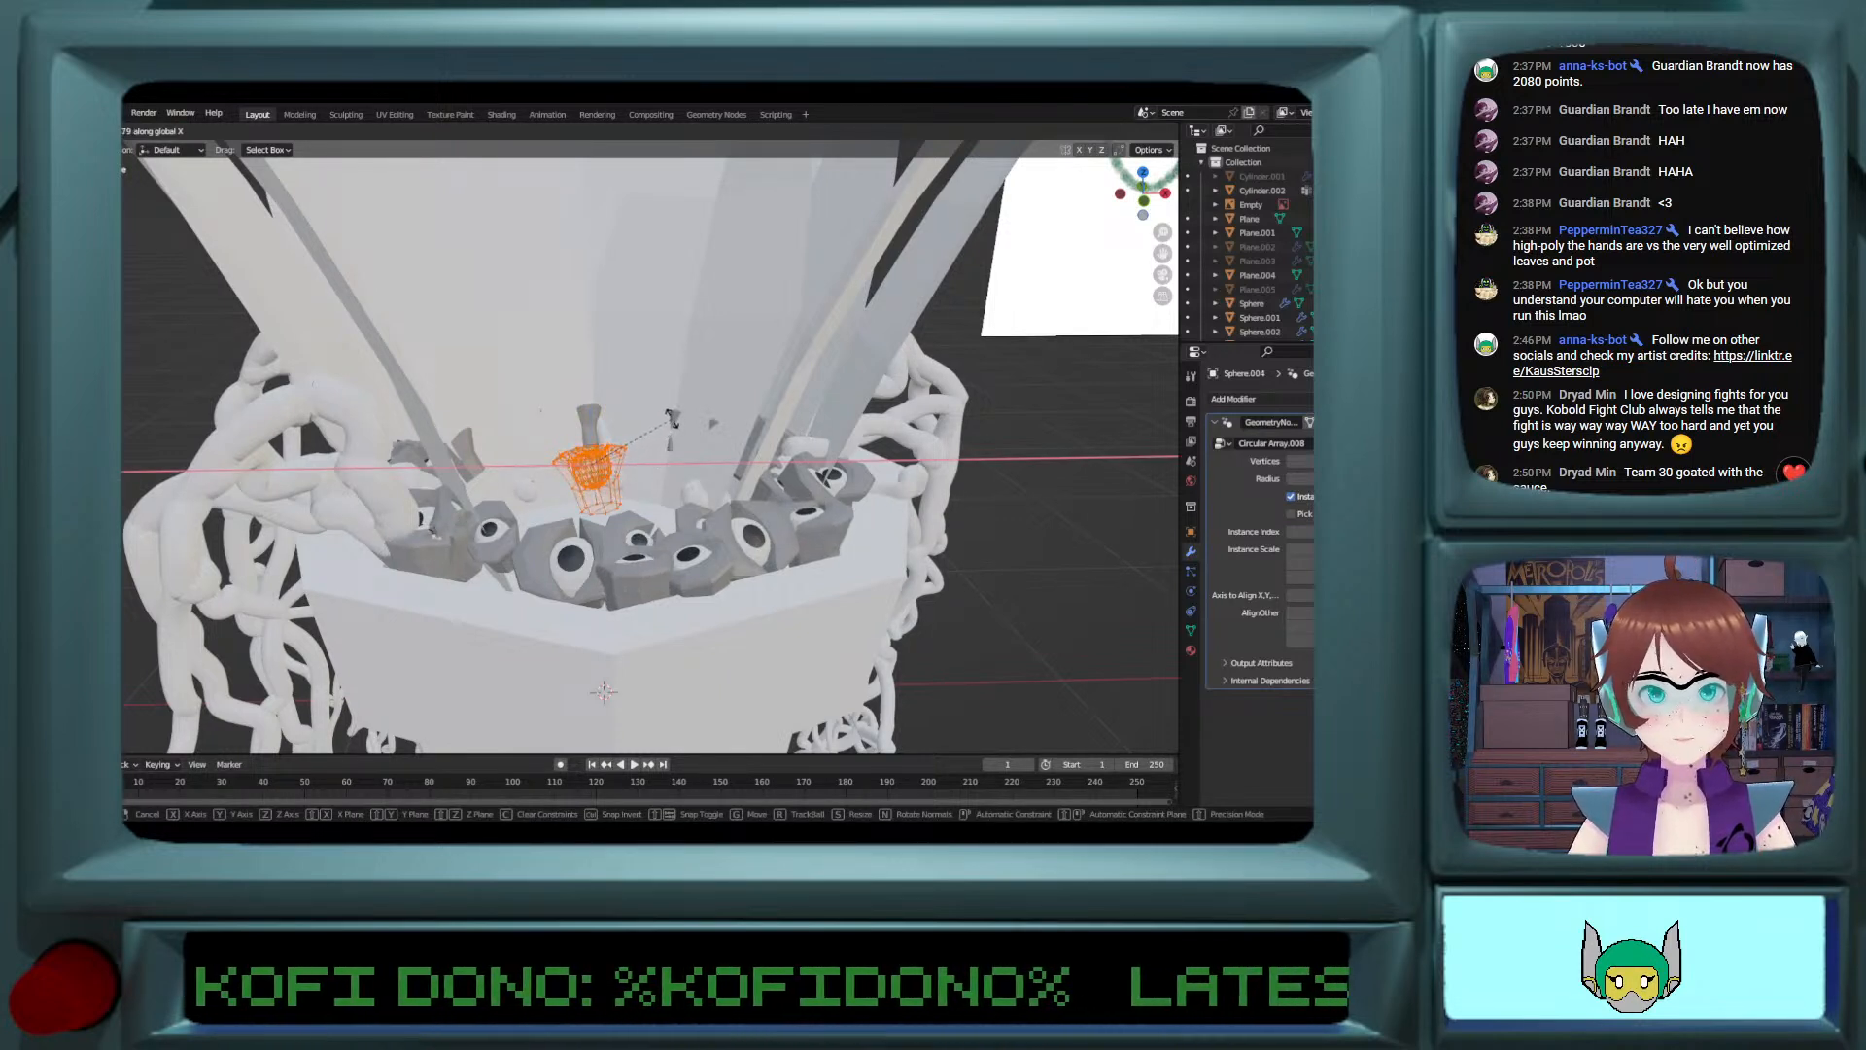
click(696, 412)
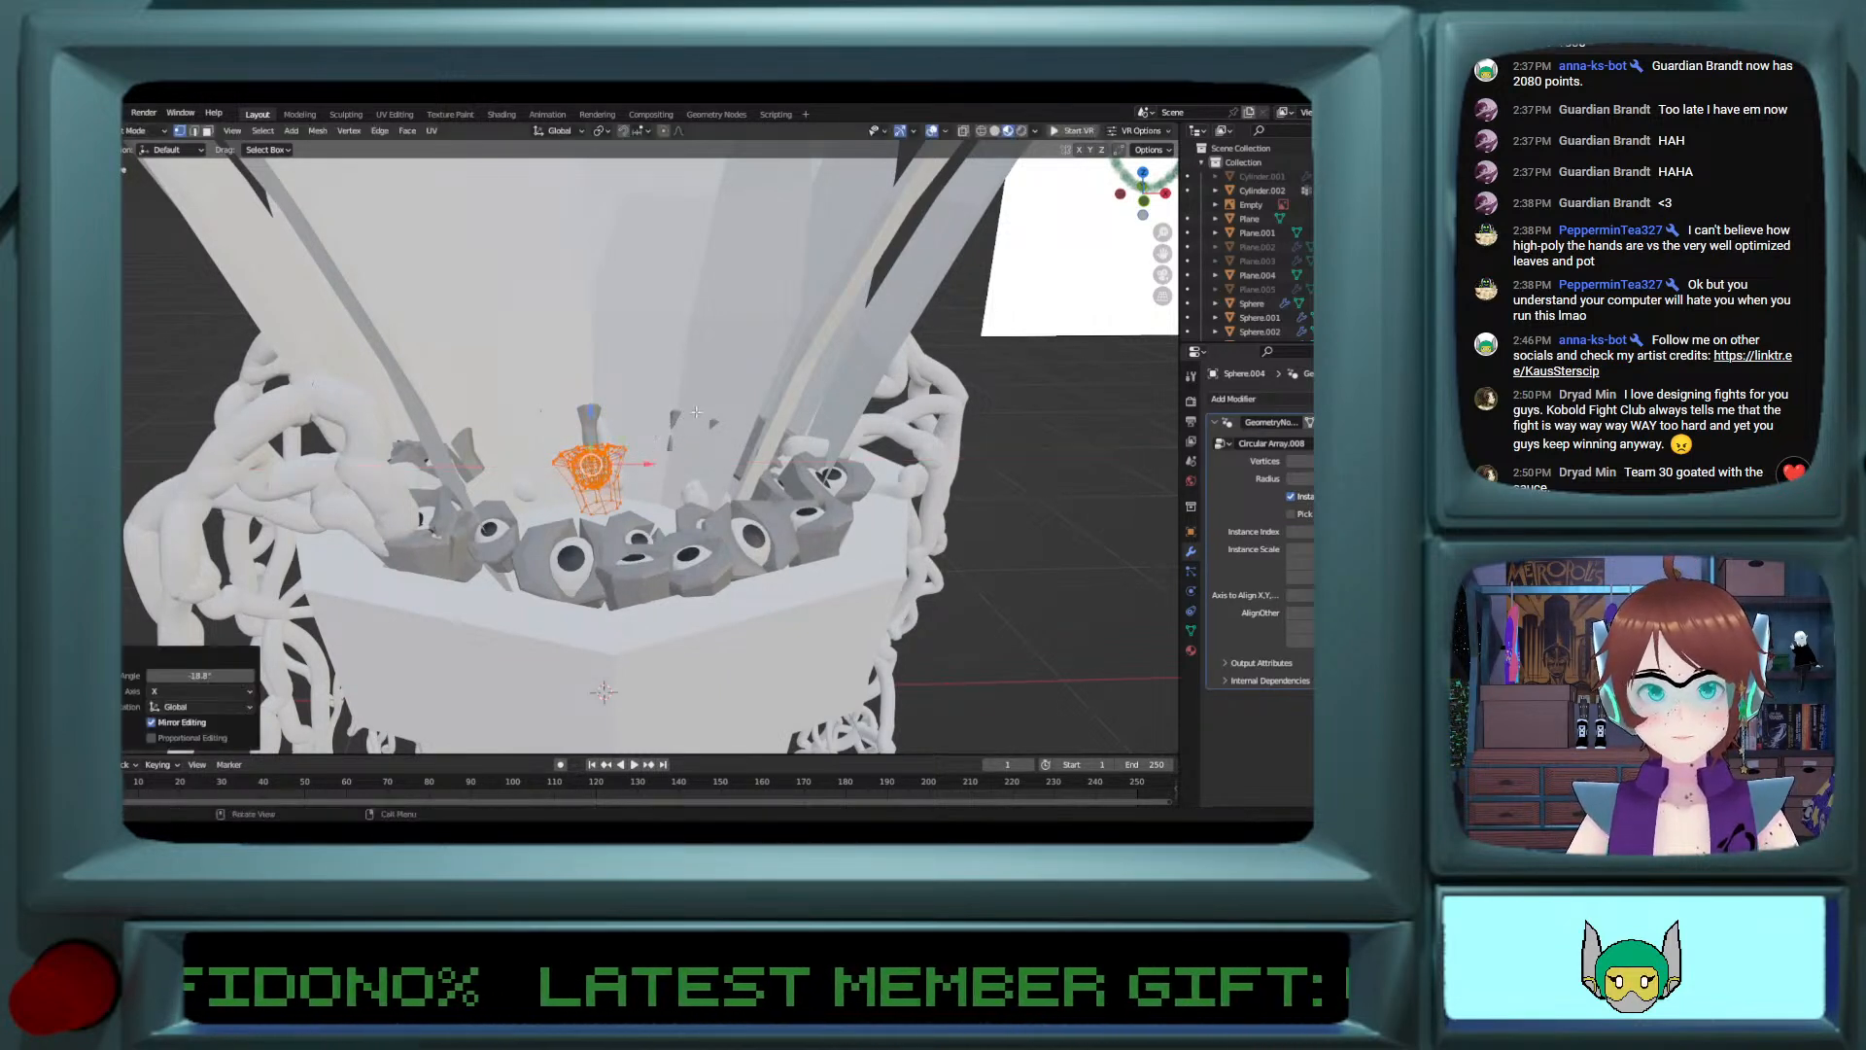
key(g)
key(y)
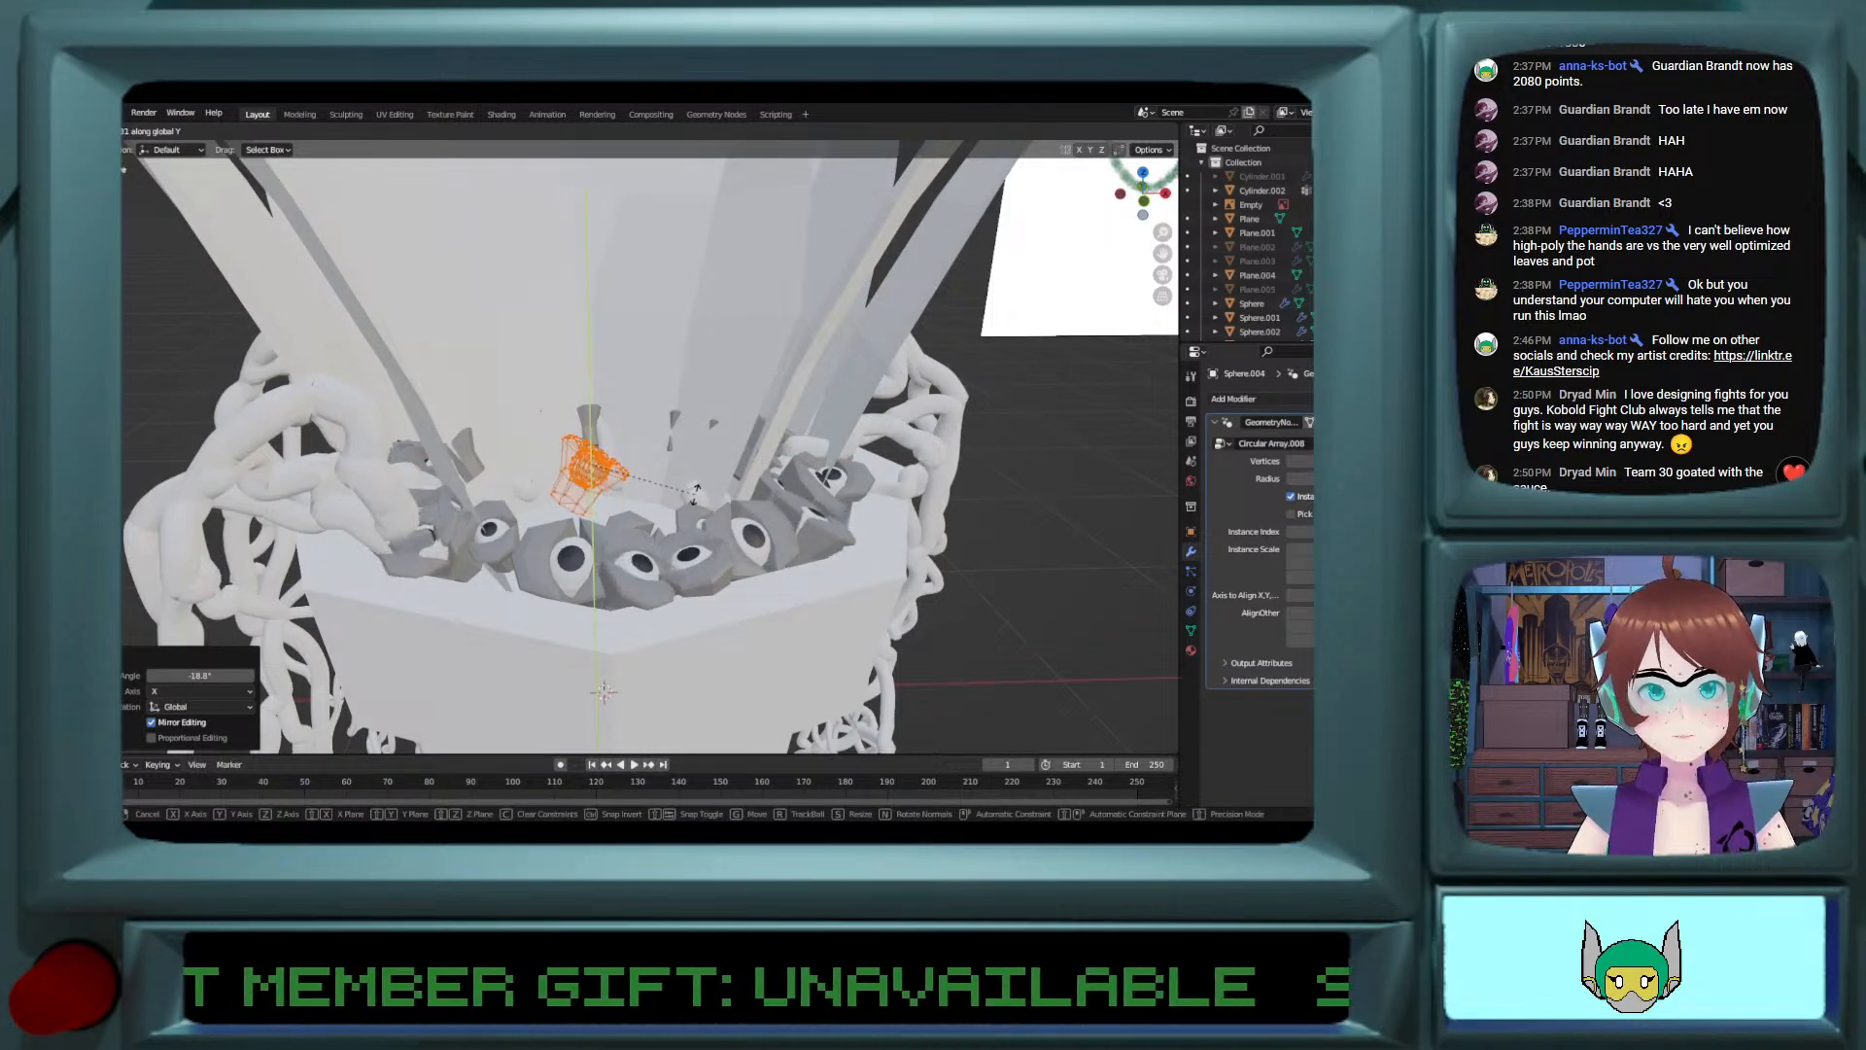
click(694, 495)
middle_drag(694, 494, 633, 626)
key(Tab)
Step: Select the large-eyed ring and adjust the vertex count of its circular array to respace its eyes around the rim
click(556, 608)
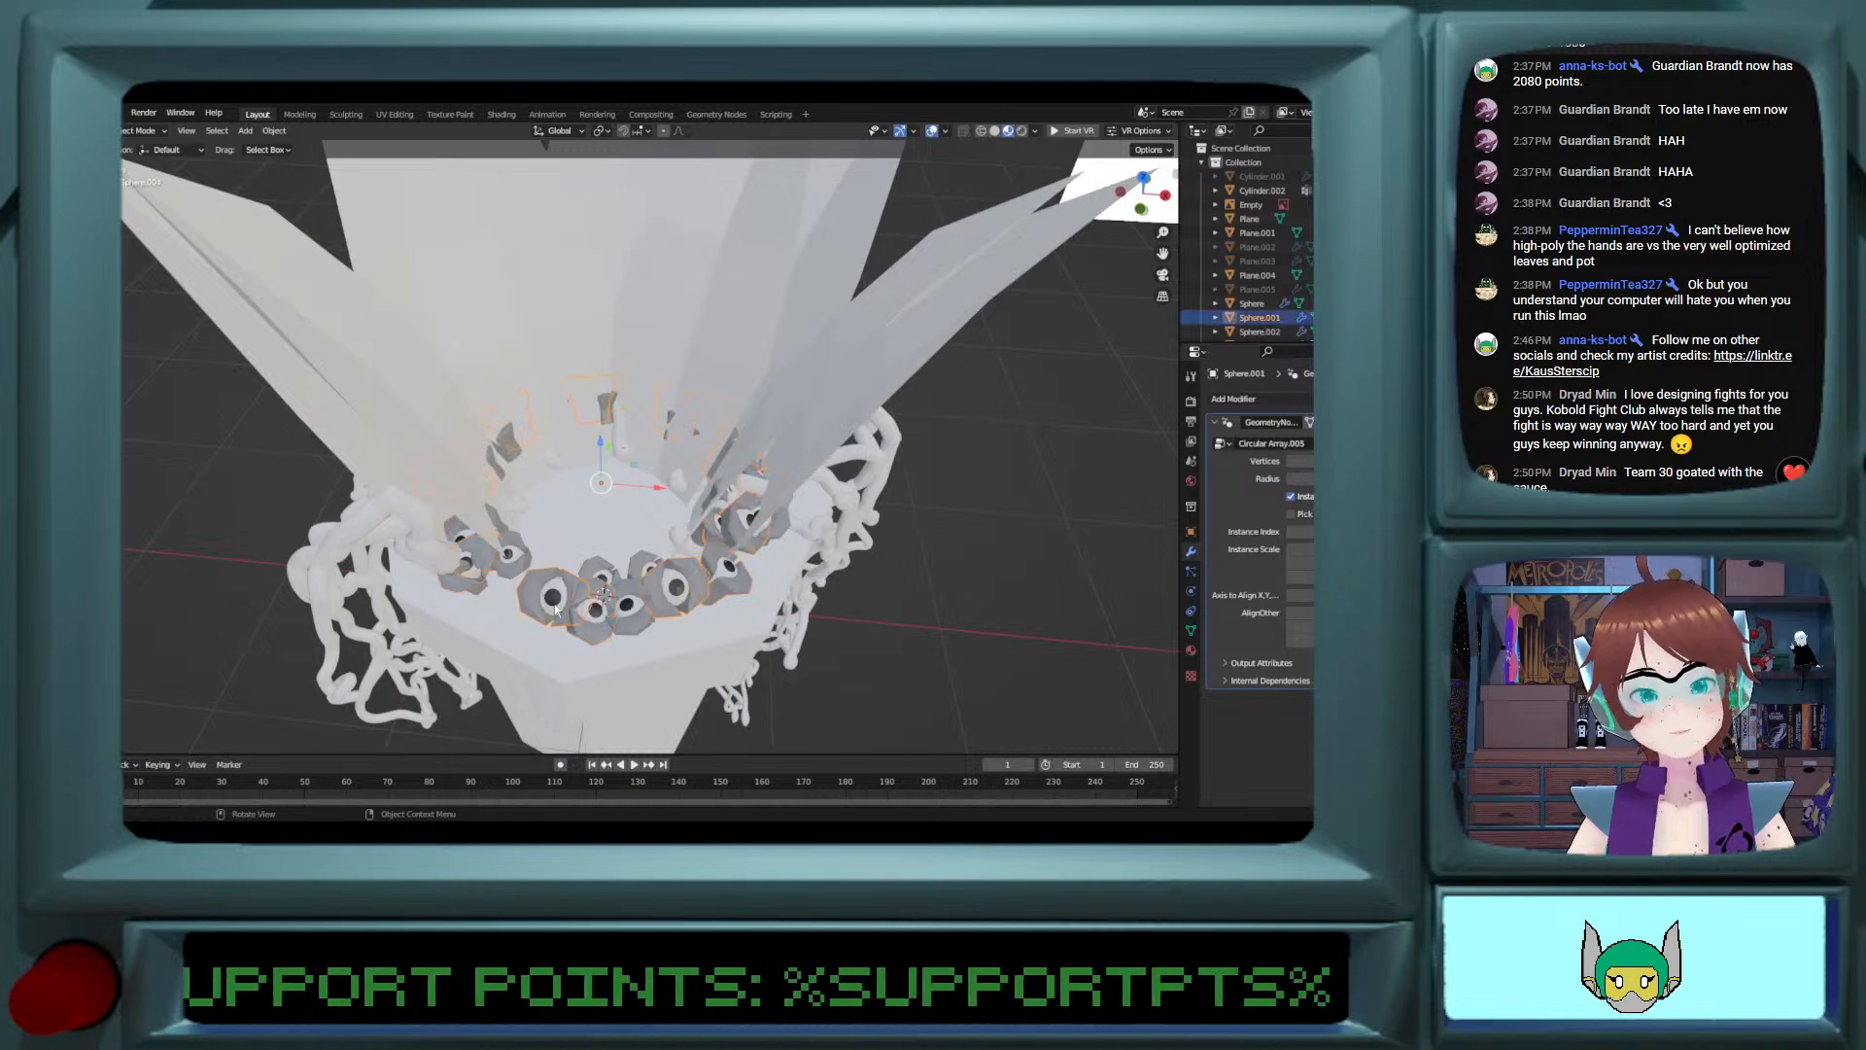
click(580, 617)
click(538, 588)
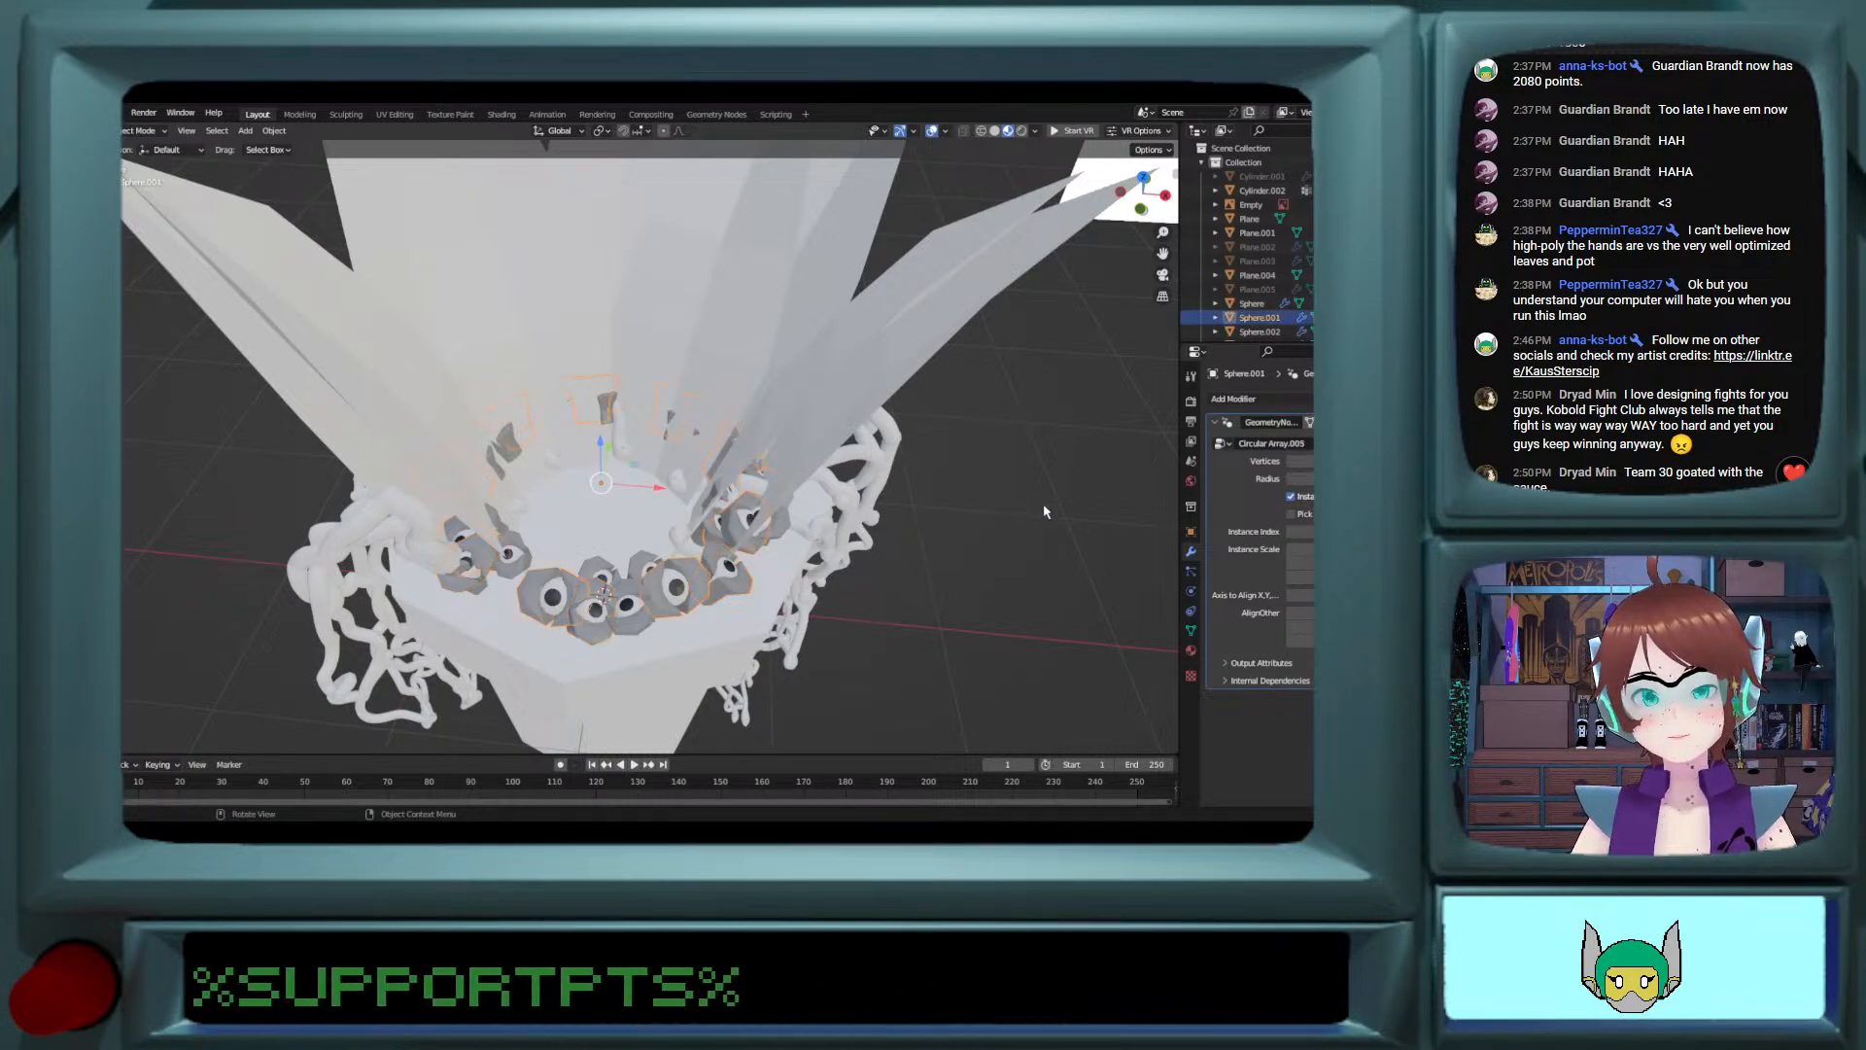
click(1291, 461)
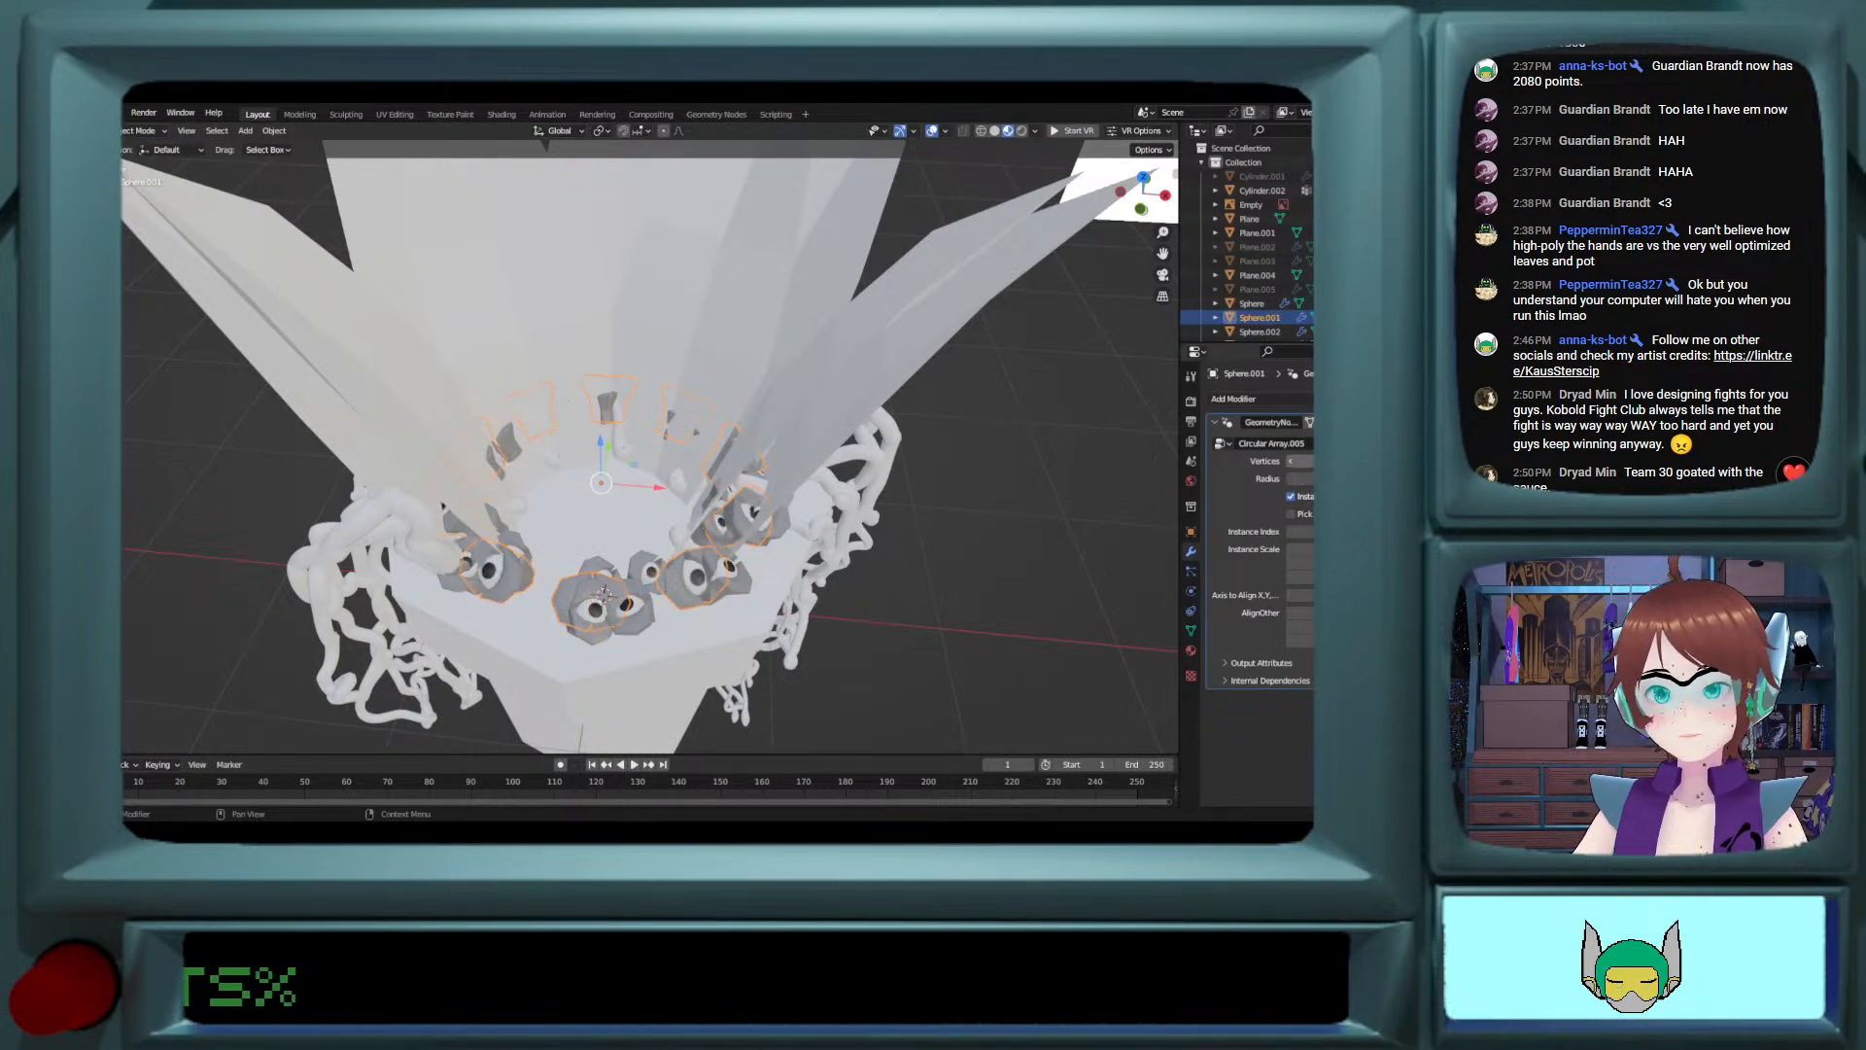
click(1290, 464)
click(1290, 463)
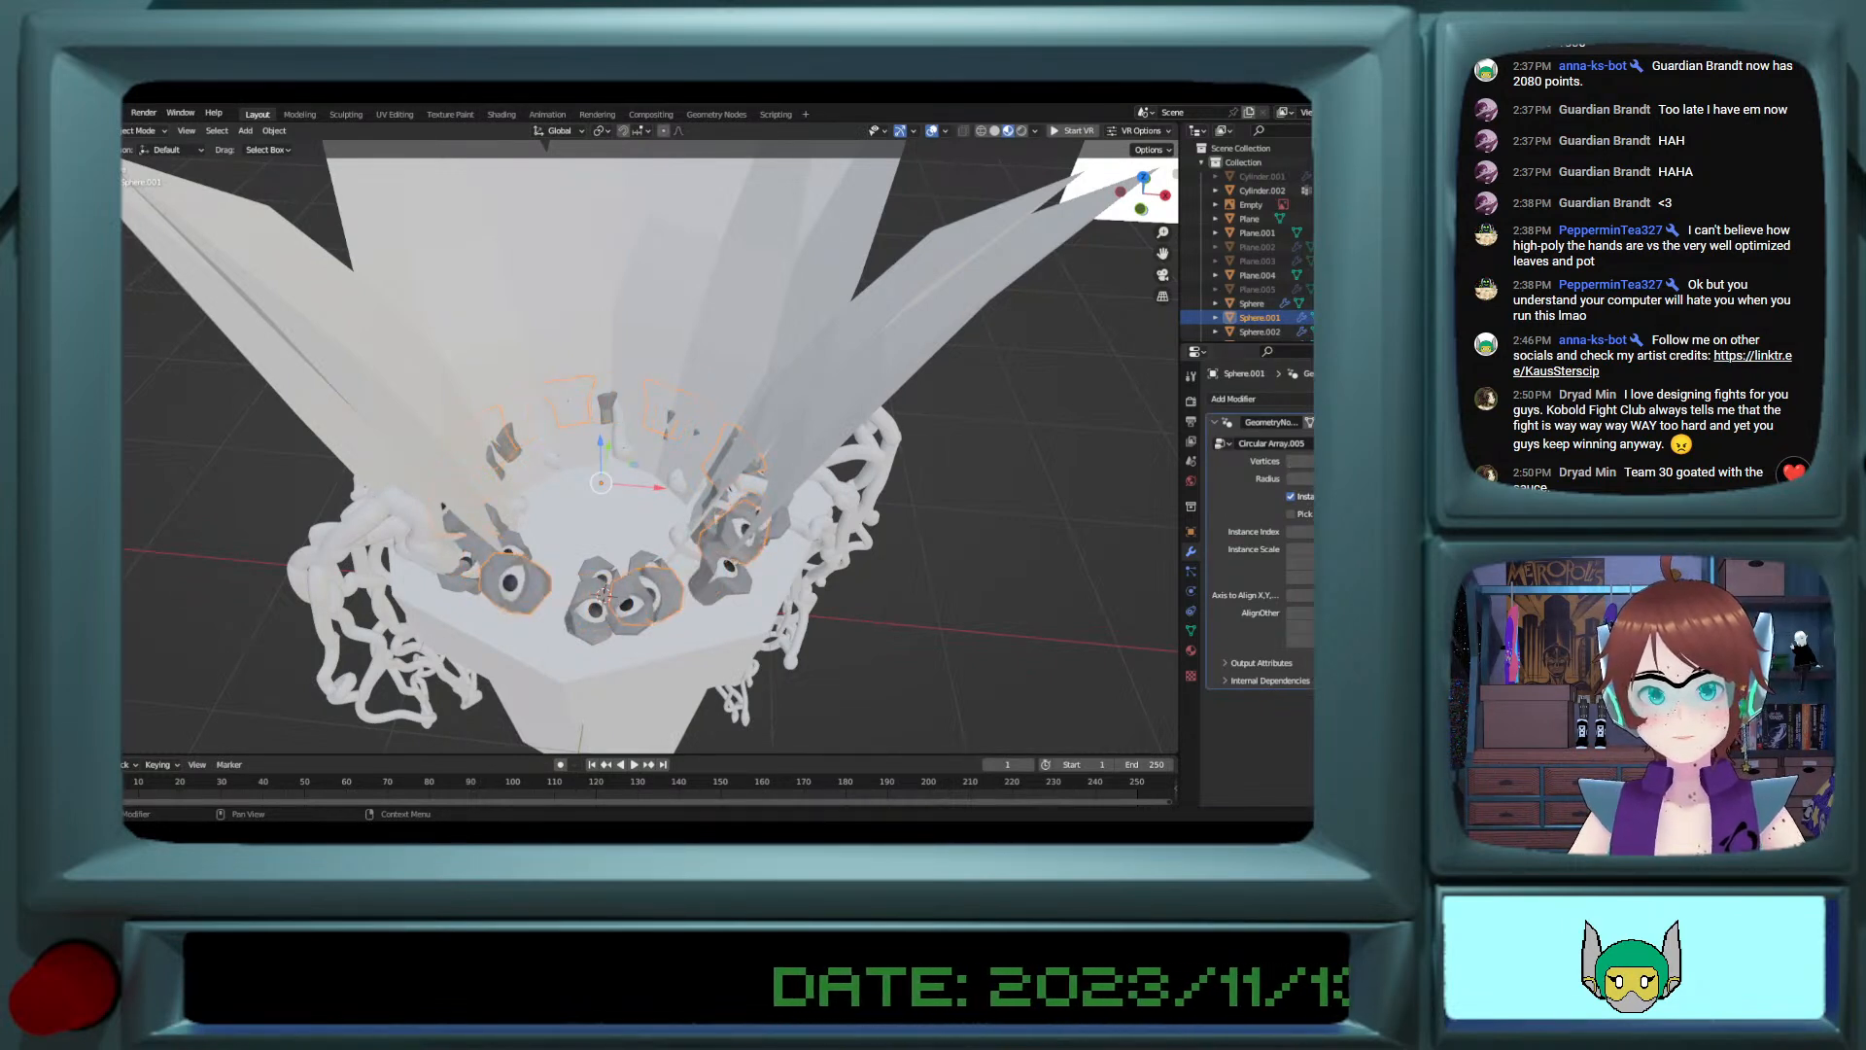
Step: Rotate the re-angled eye ring and the original eye ring around global Z so their eyes fill the gaps on the rim
click(591, 605)
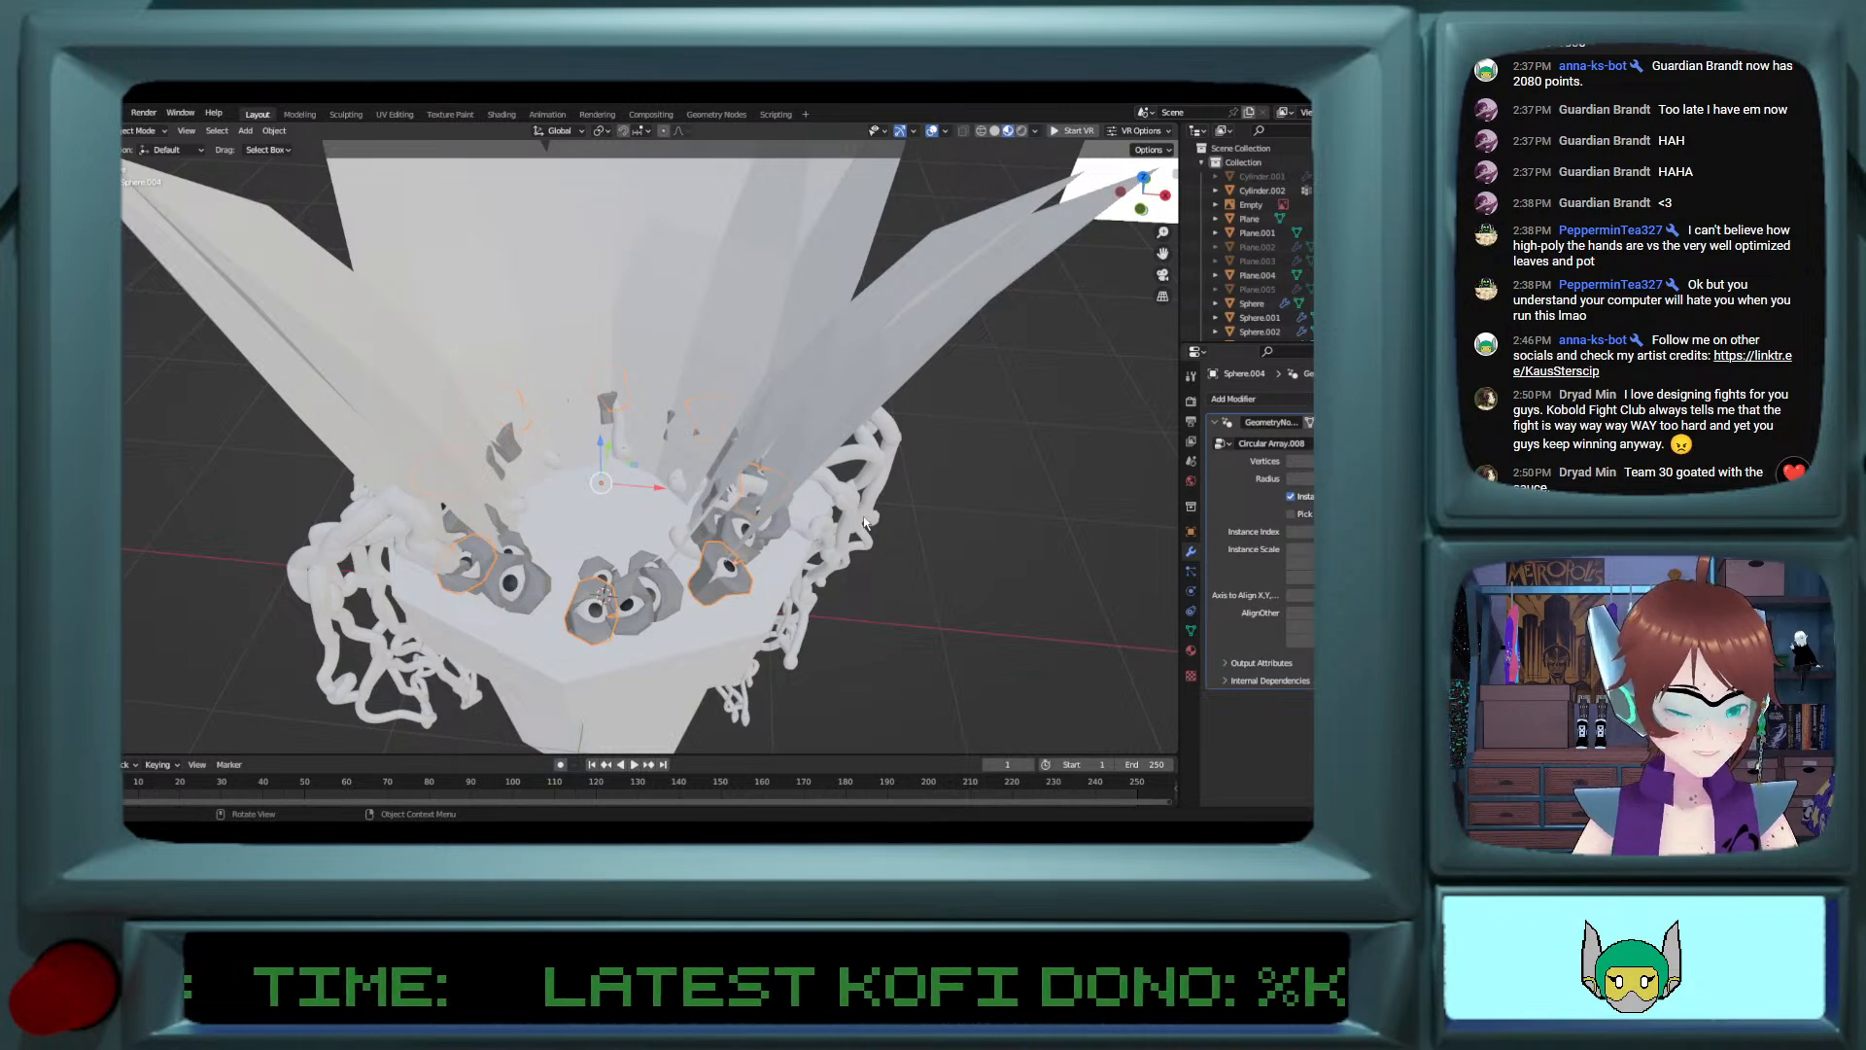
key(g)
key(z)
click(854, 550)
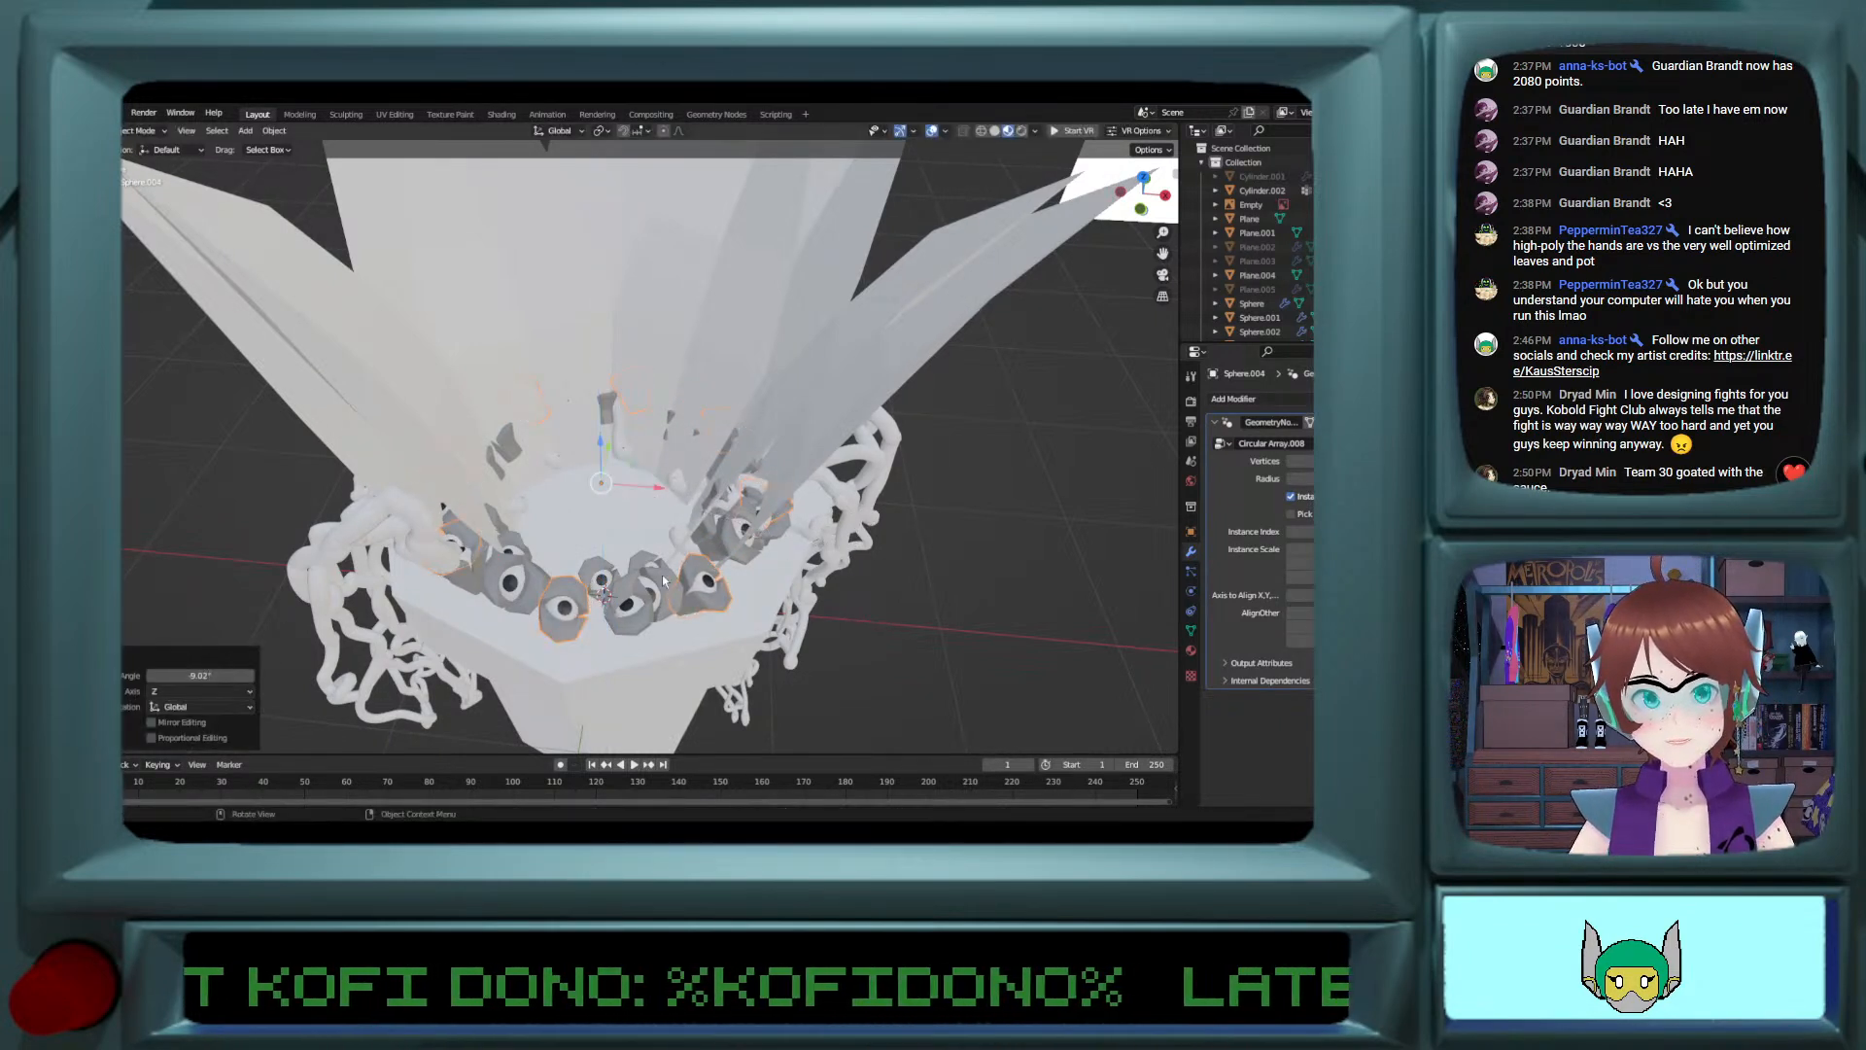
click(632, 611)
key(r)
key(z)
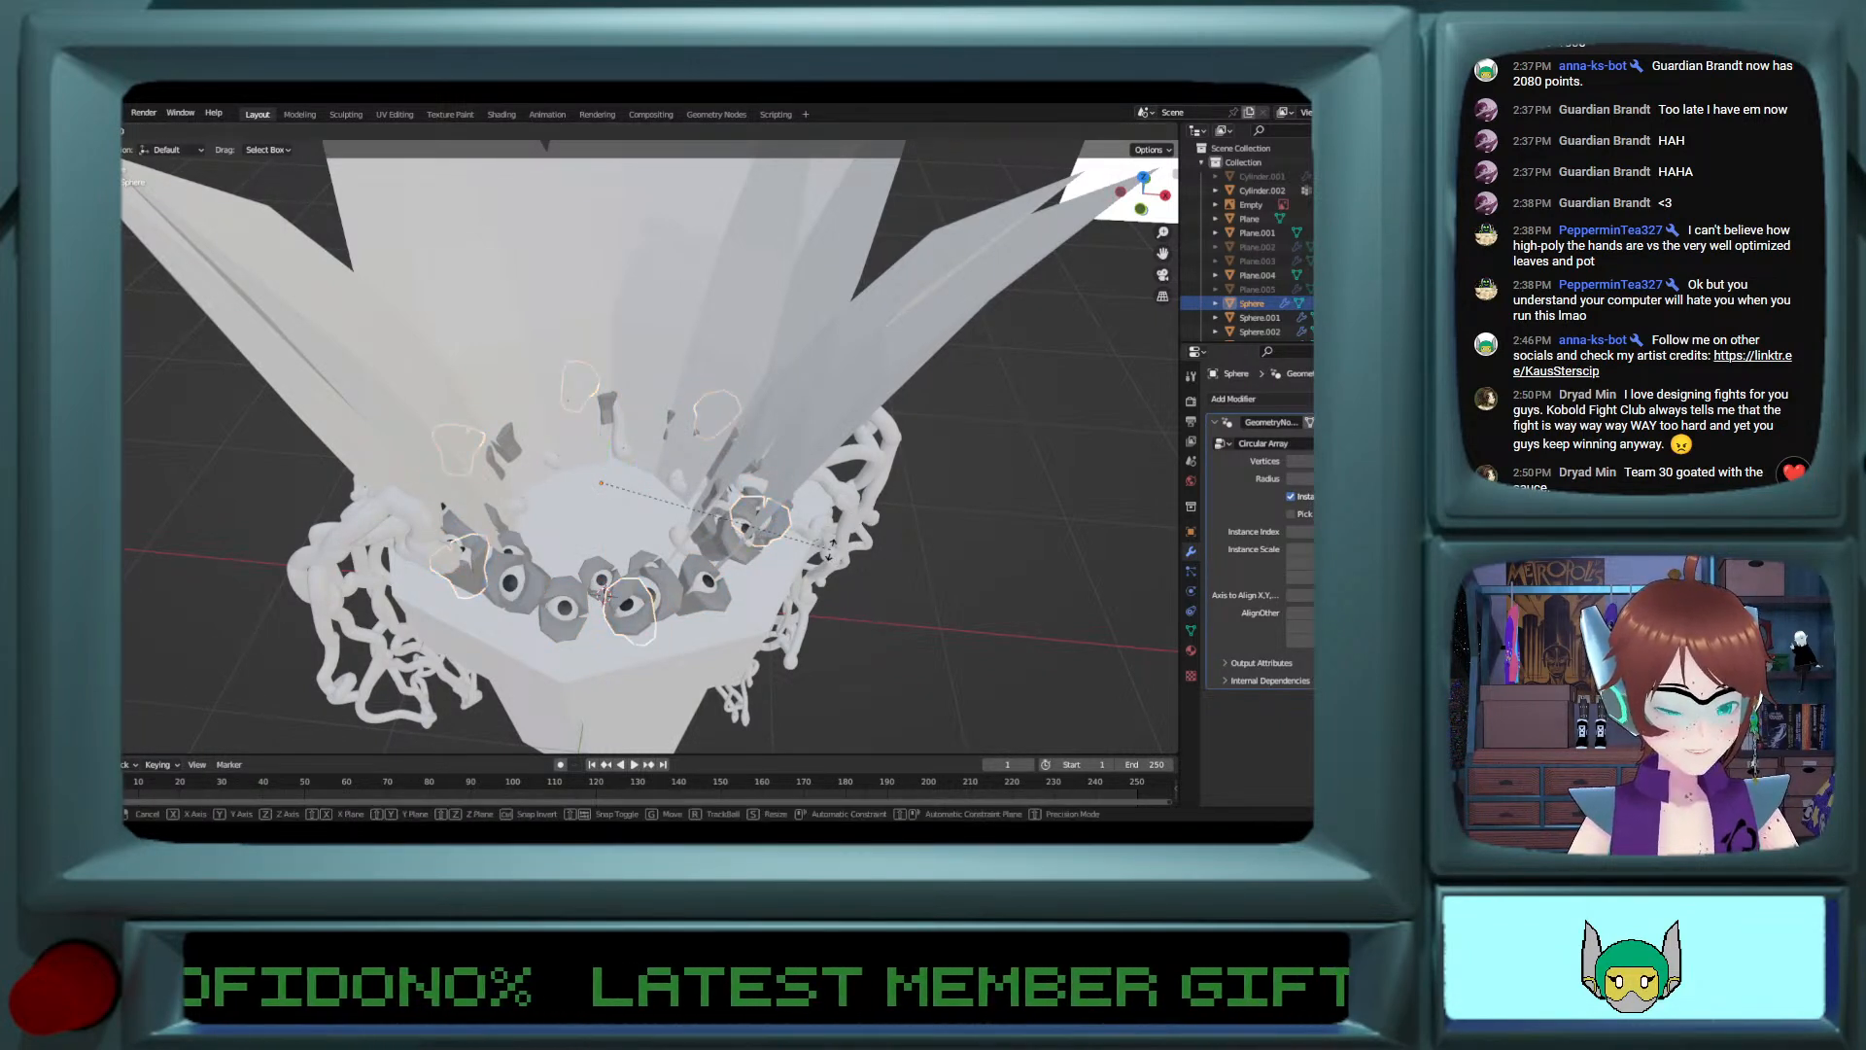
click(826, 574)
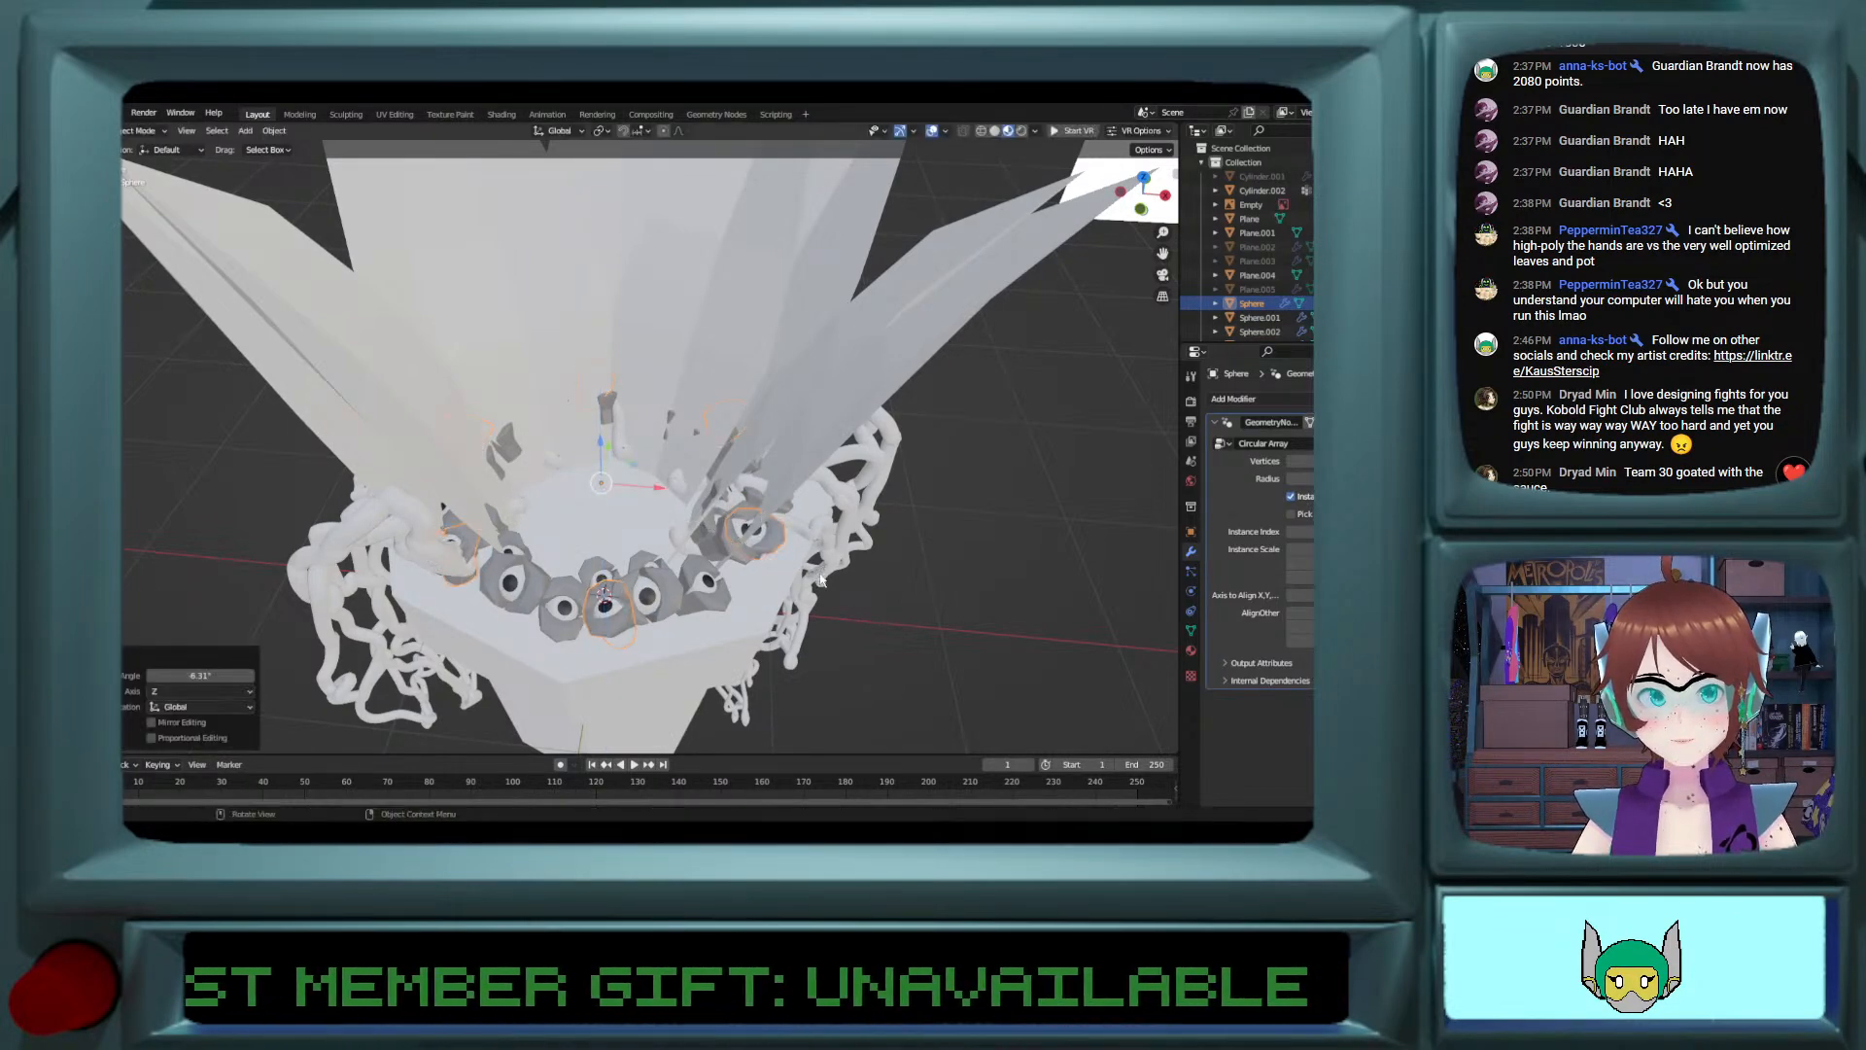
Step: Examine how the eye rings sit against the pot's rim from the front and at an angle
key(grave)
click(1079, 657)
middle_drag(447, 584, 583, 642)
mouse_move(584, 641)
ctrl+middle_down()
mouse_move(572, 621)
mouse_move(577, 661)
ctrl+middle_up()
click(1148, 199)
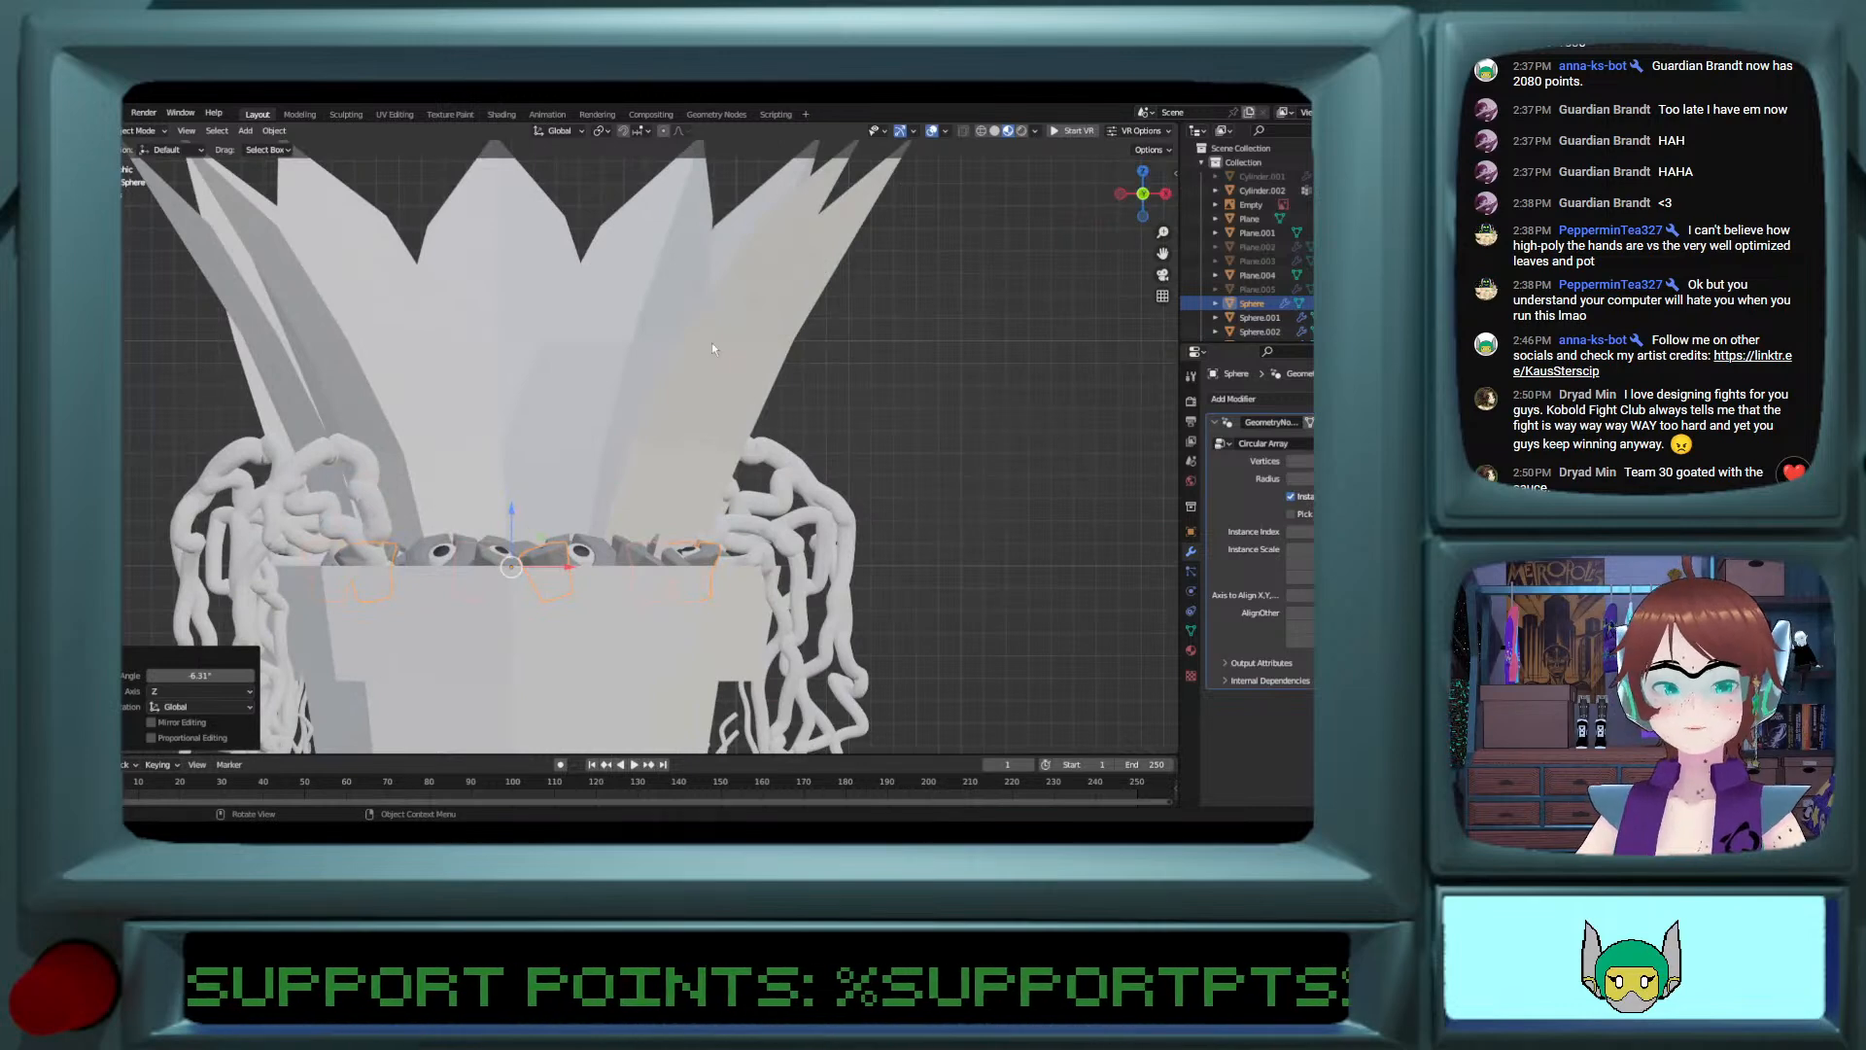
middle_drag(620, 526, 846, 540)
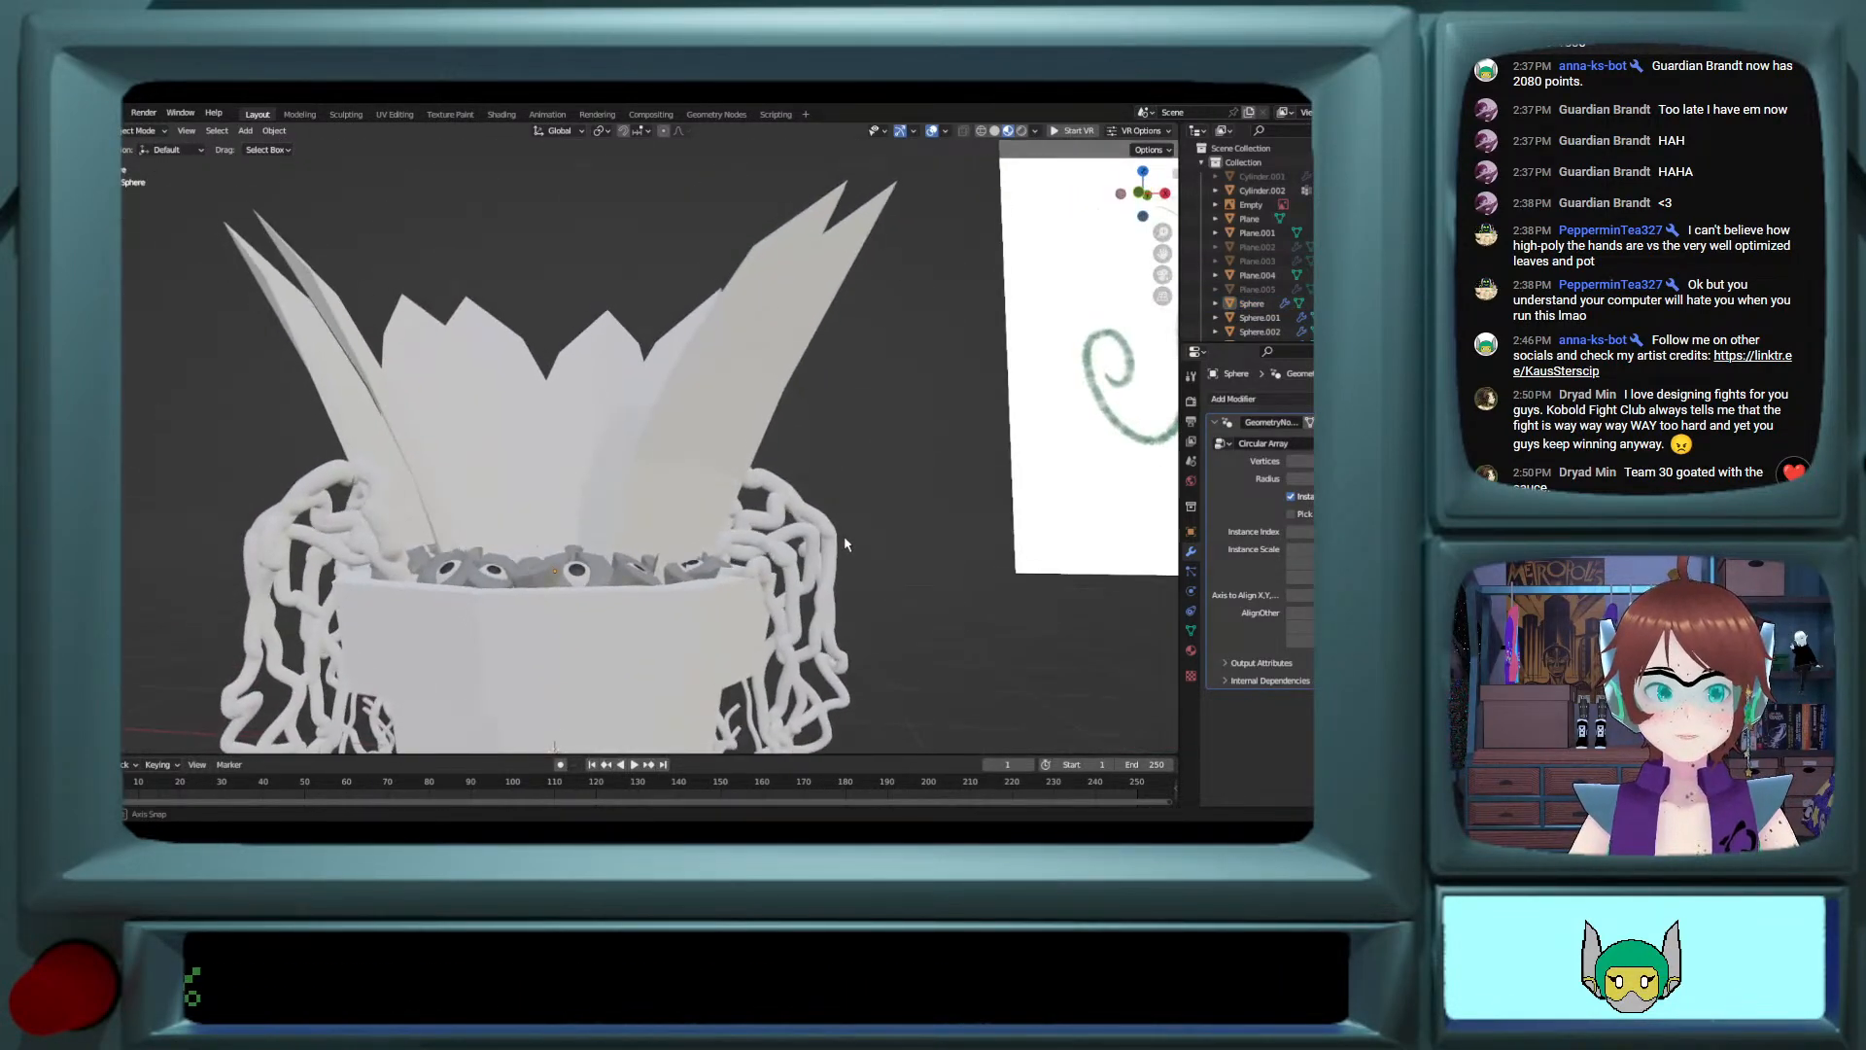
click(1143, 193)
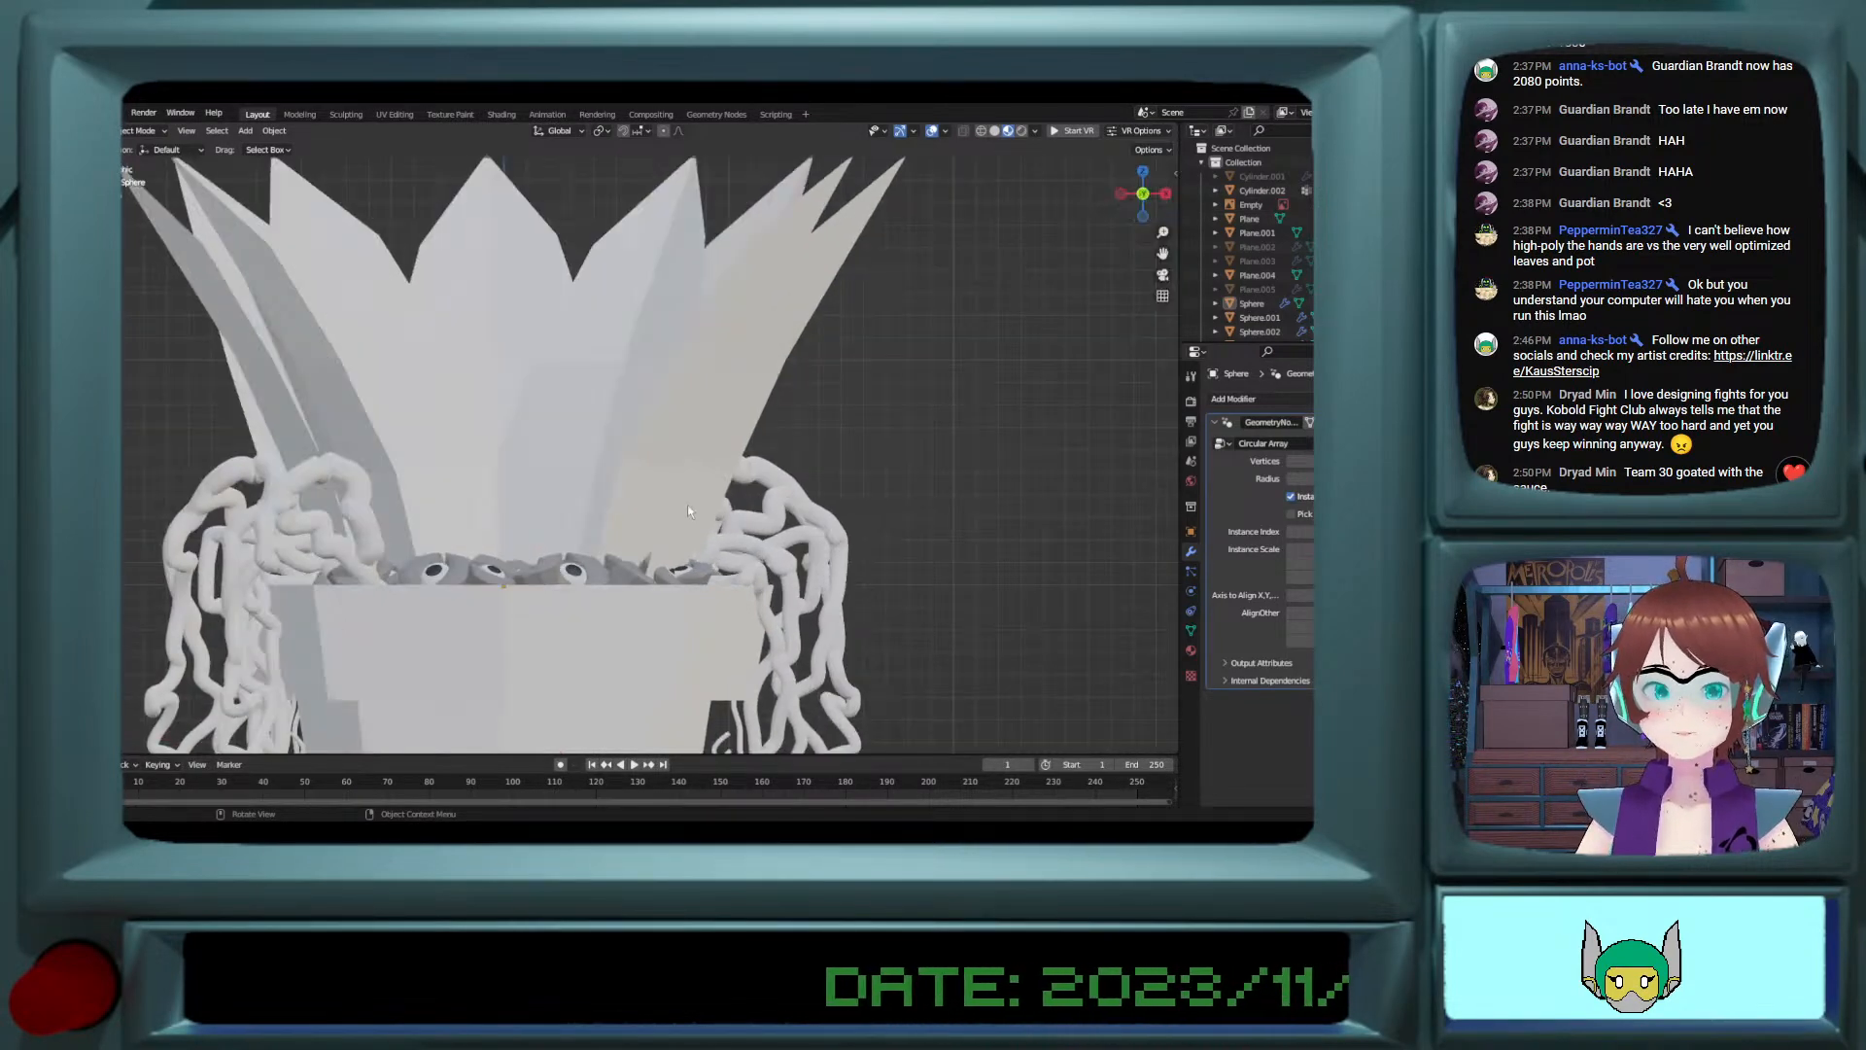
scroll(686, 505, down, 5)
middle_drag(642, 513, 778, 646)
scroll(653, 575, up, 2)
Step: Raise the re-angled eye ring about 0.008 m along Z
click(780, 647)
click(765, 634)
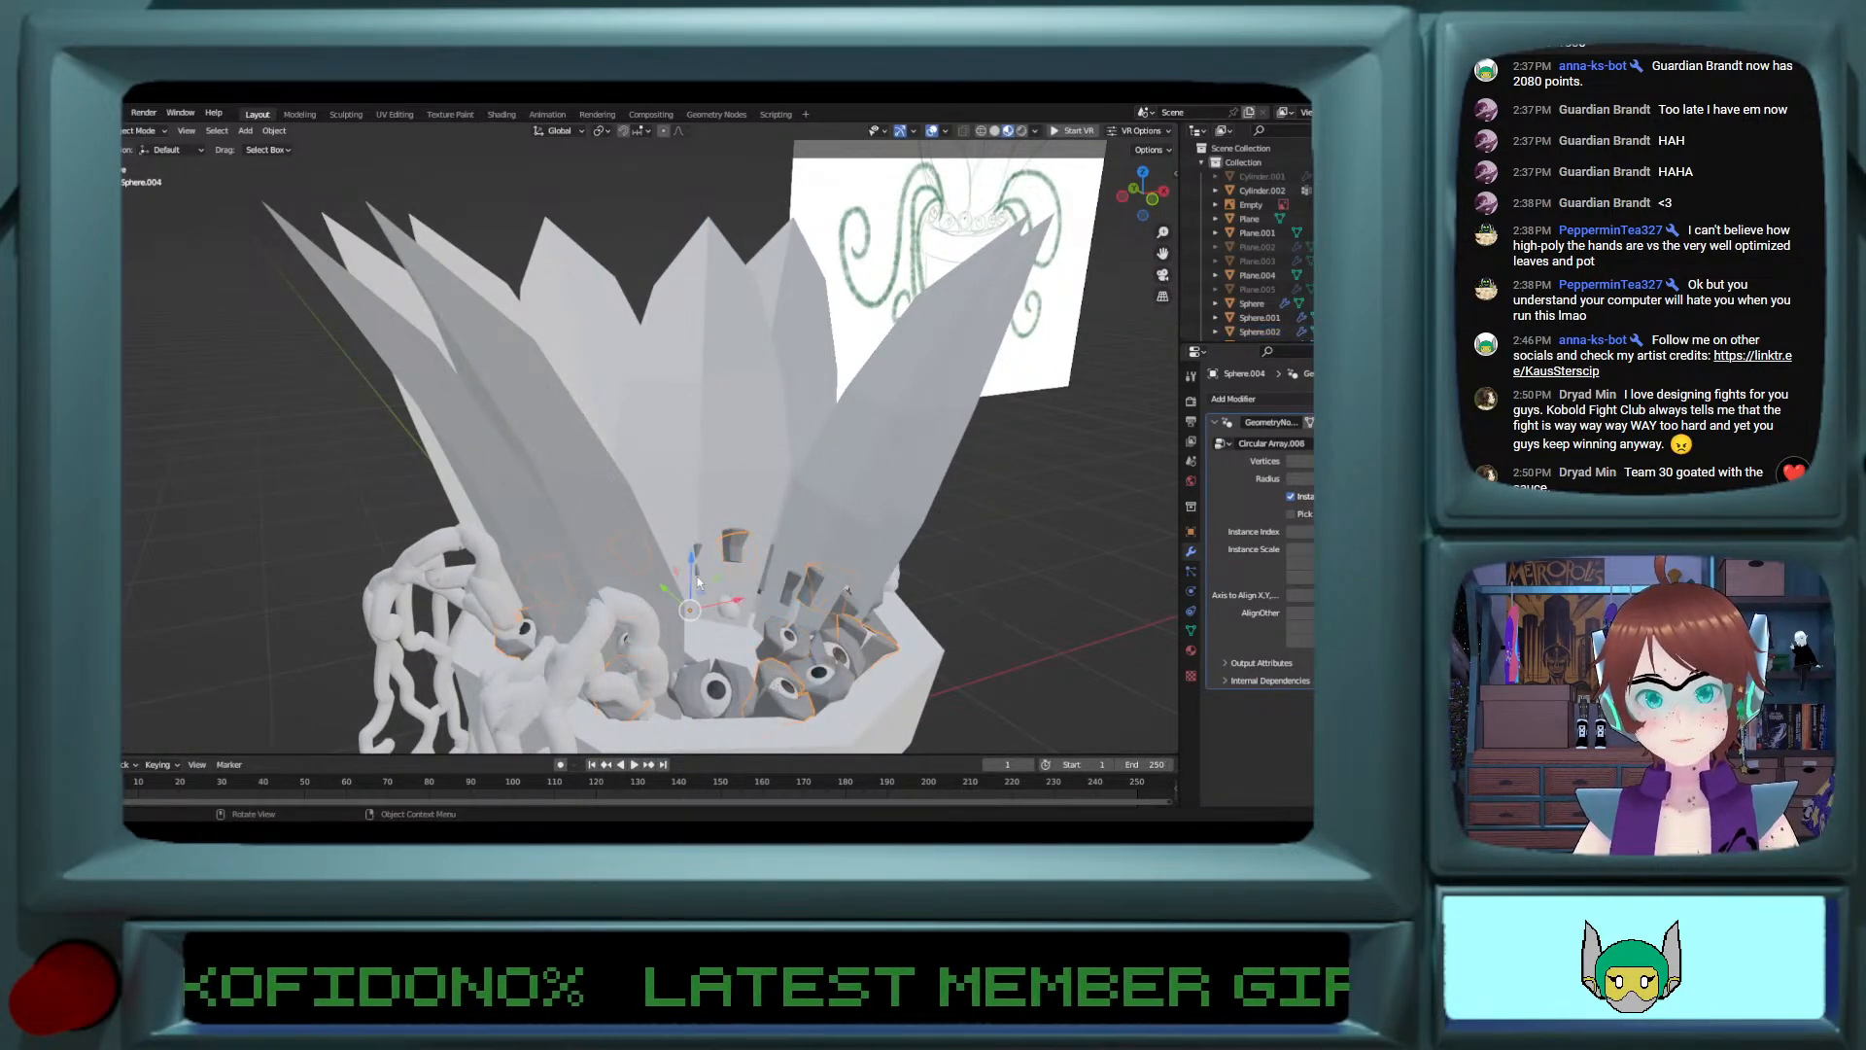
drag(697, 581, 698, 575)
middle_drag(697, 576, 759, 595)
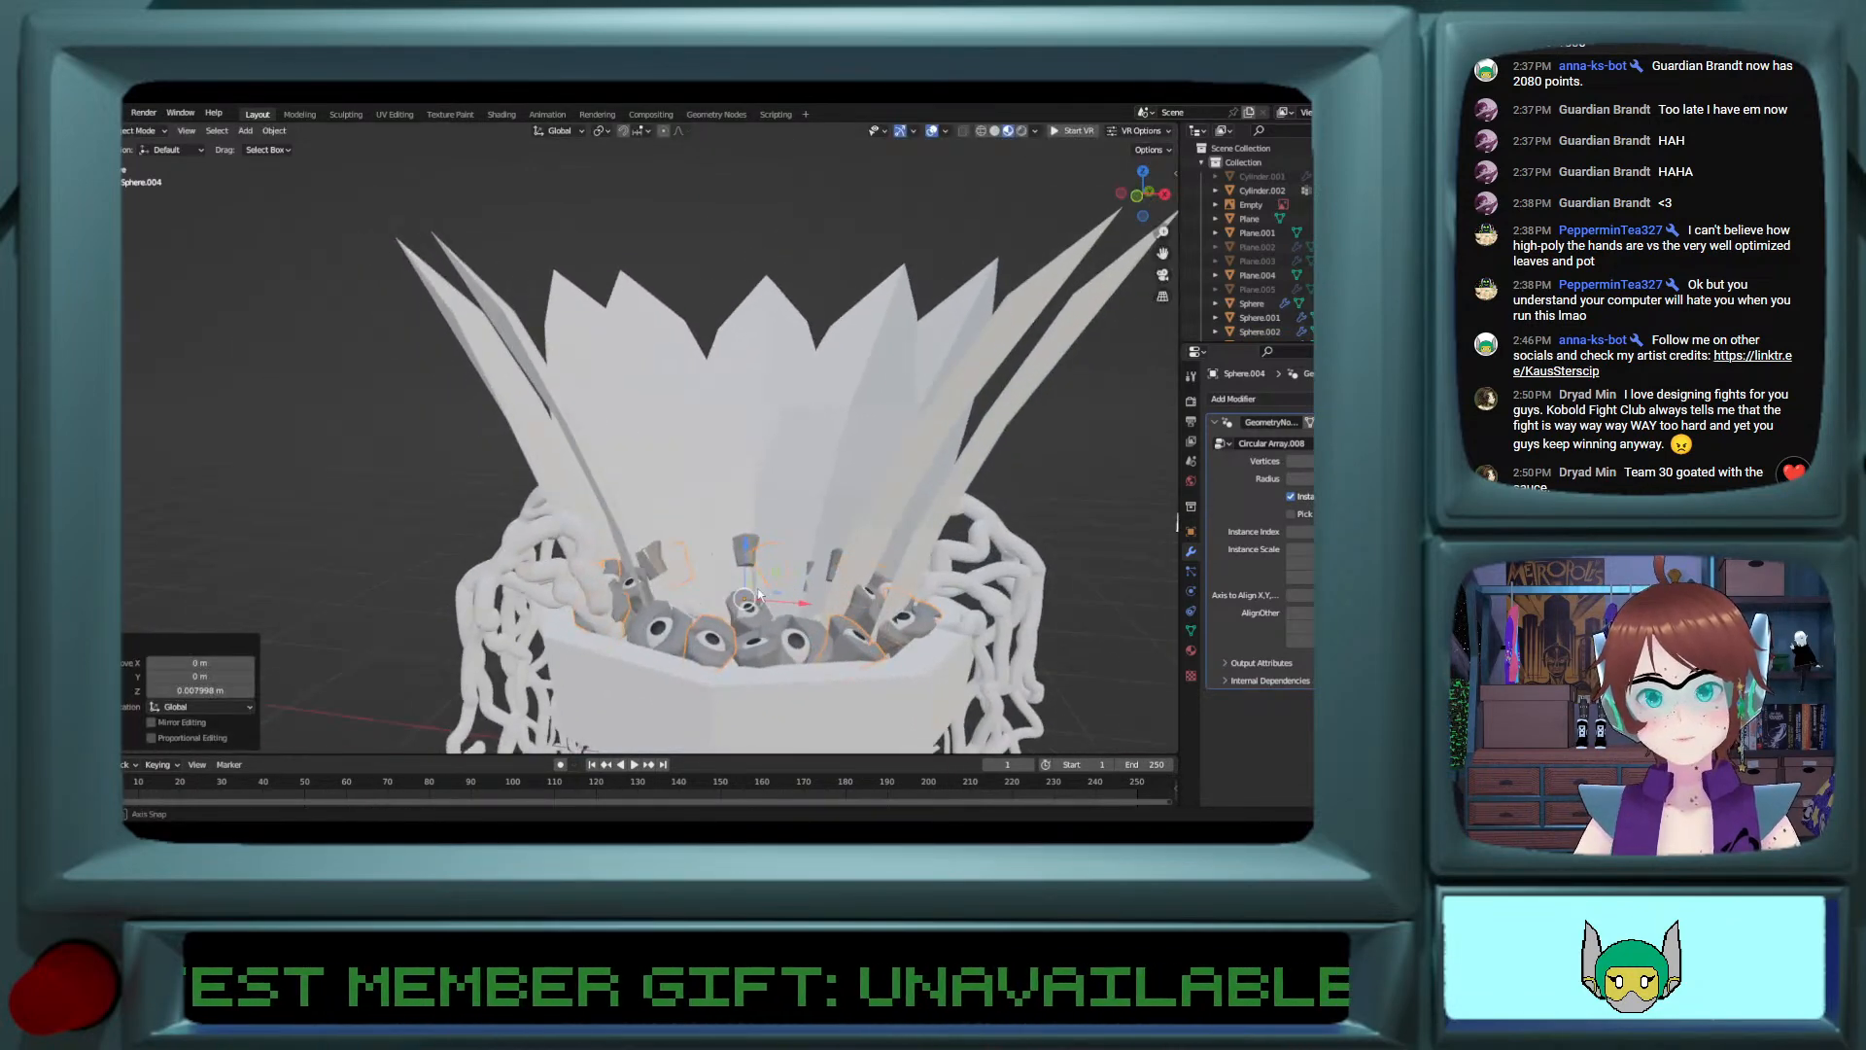
click(759, 594)
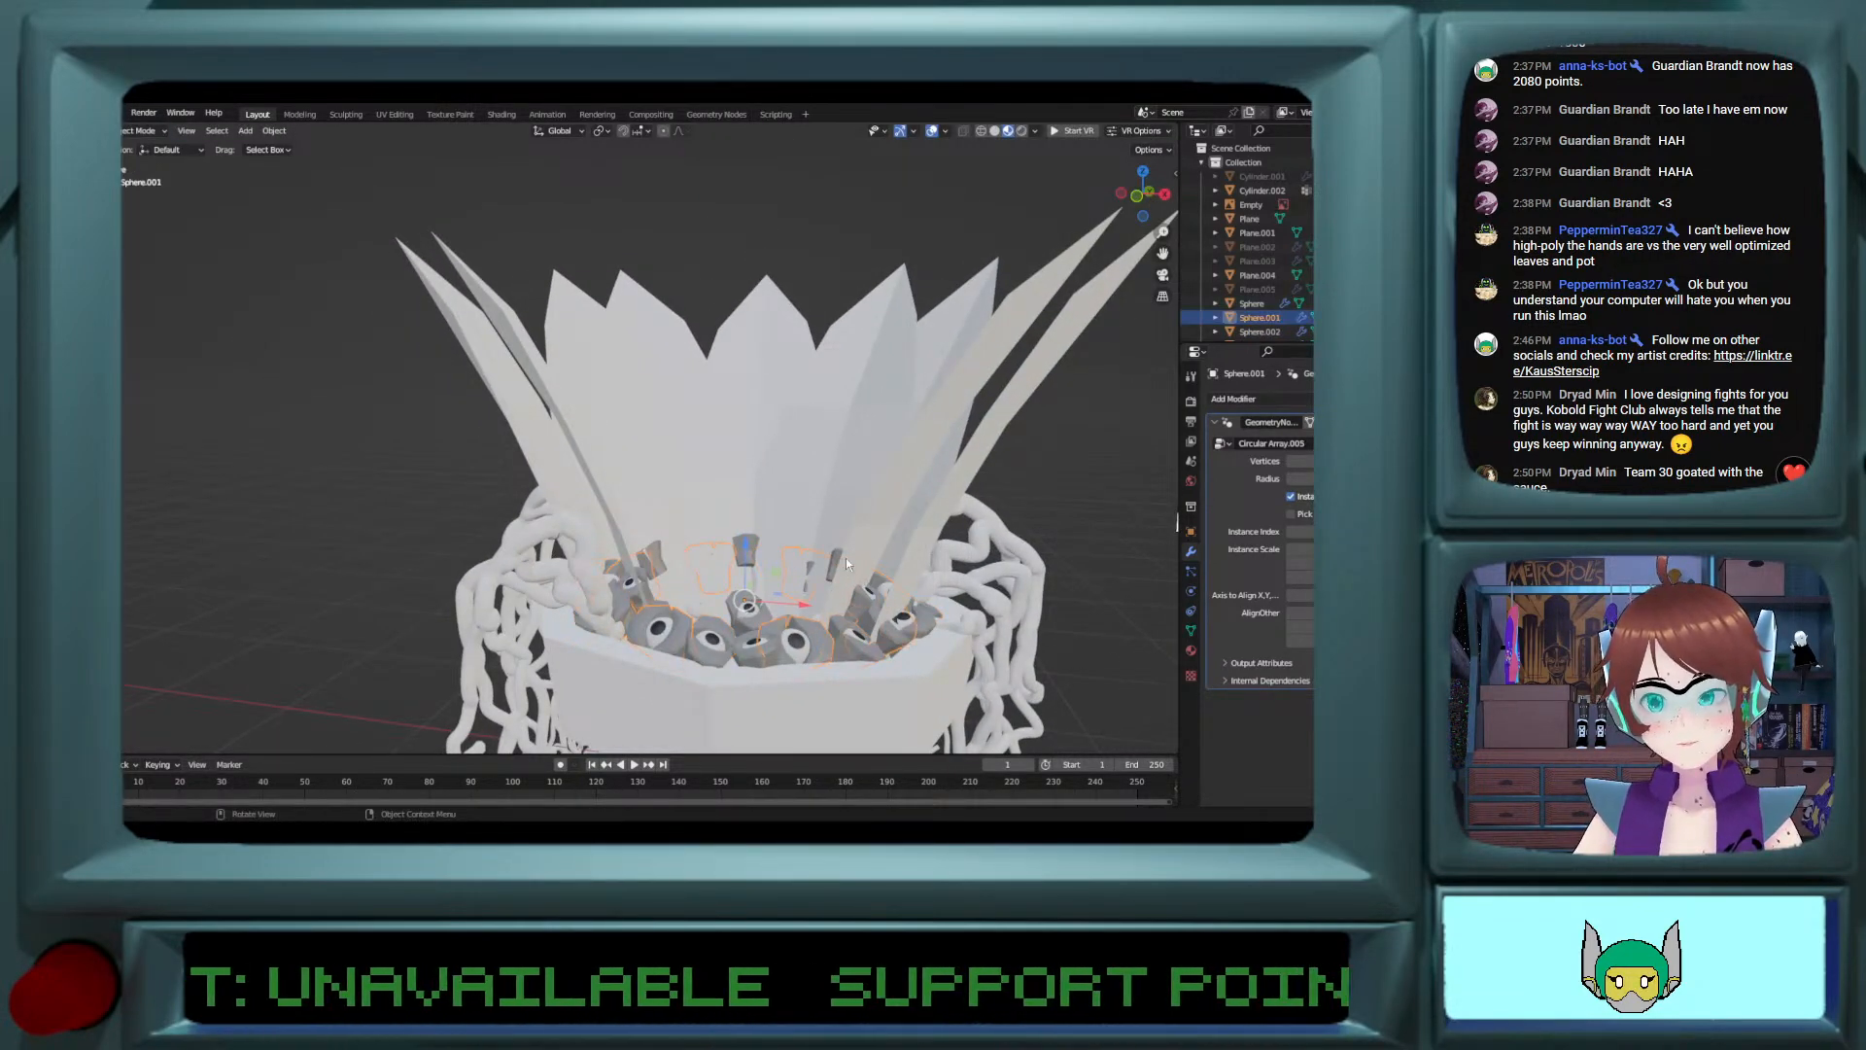
Step: Add a new material to the first set of leaves and set its base color to dark green
click(846, 562)
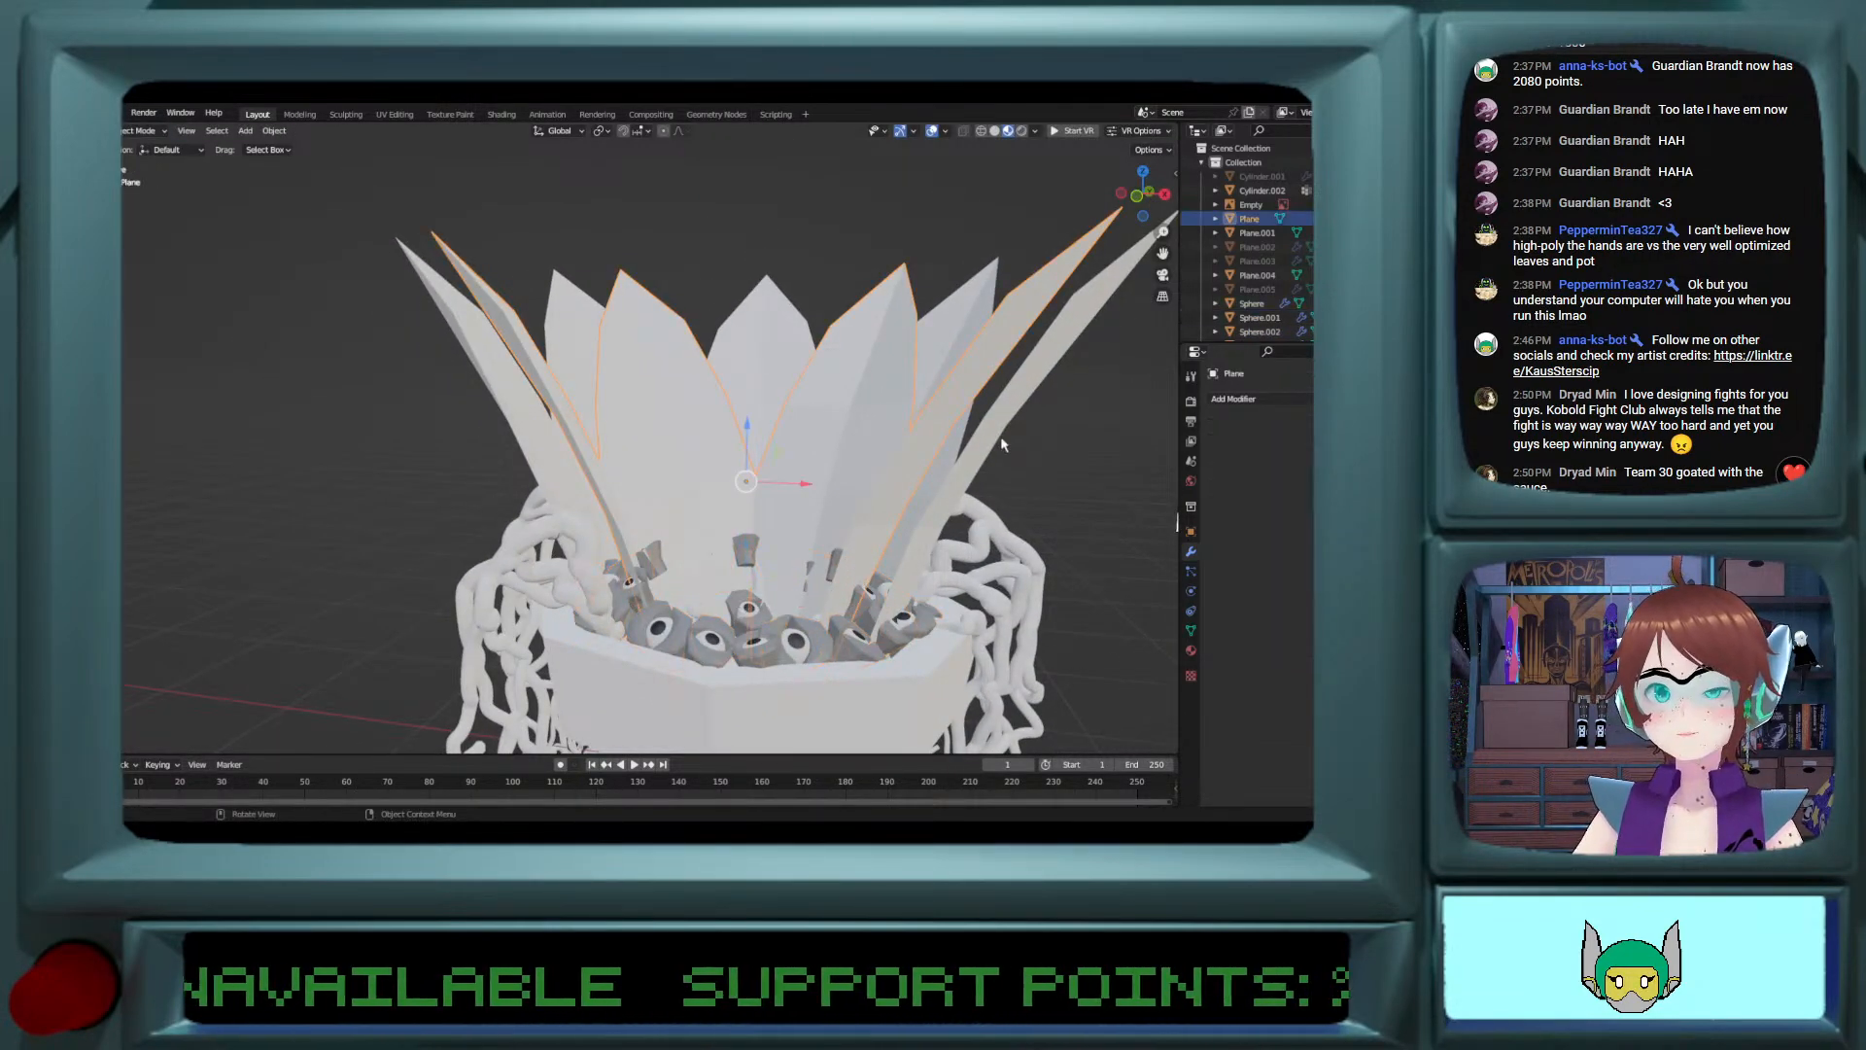
click(1191, 650)
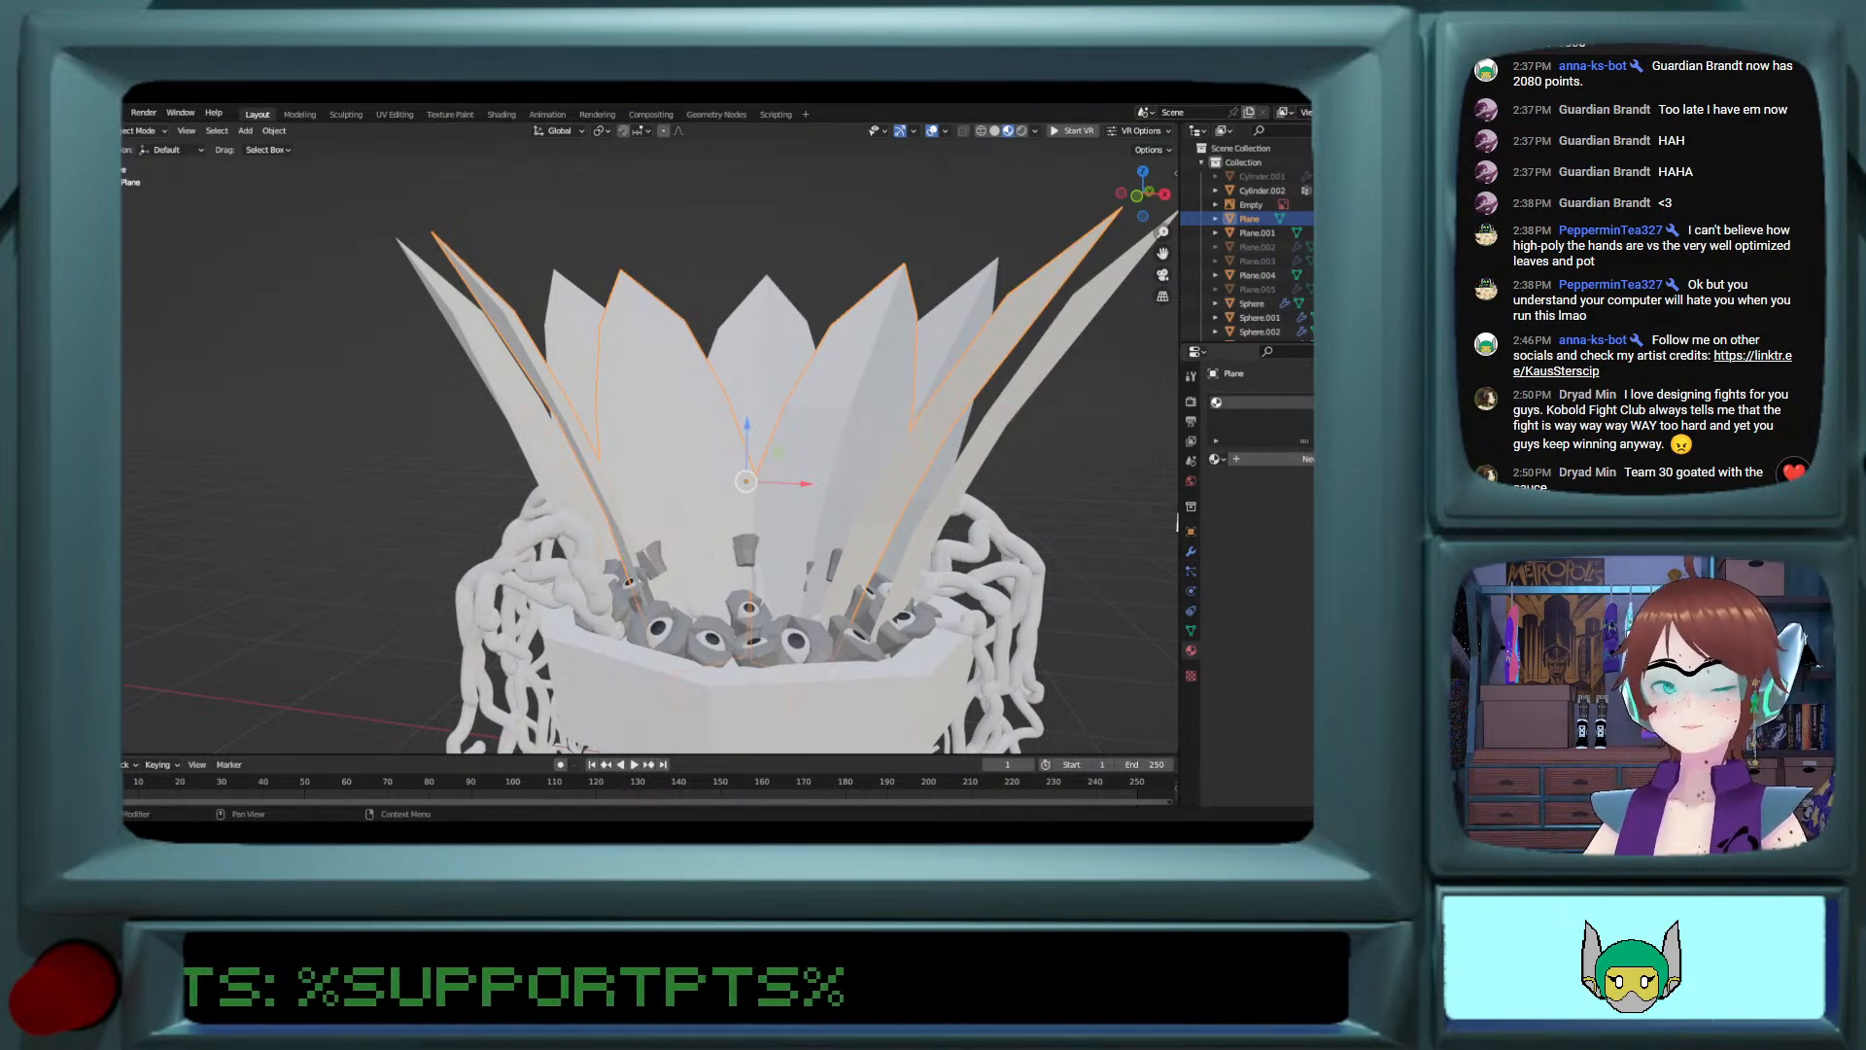
click(1215, 458)
click(1273, 457)
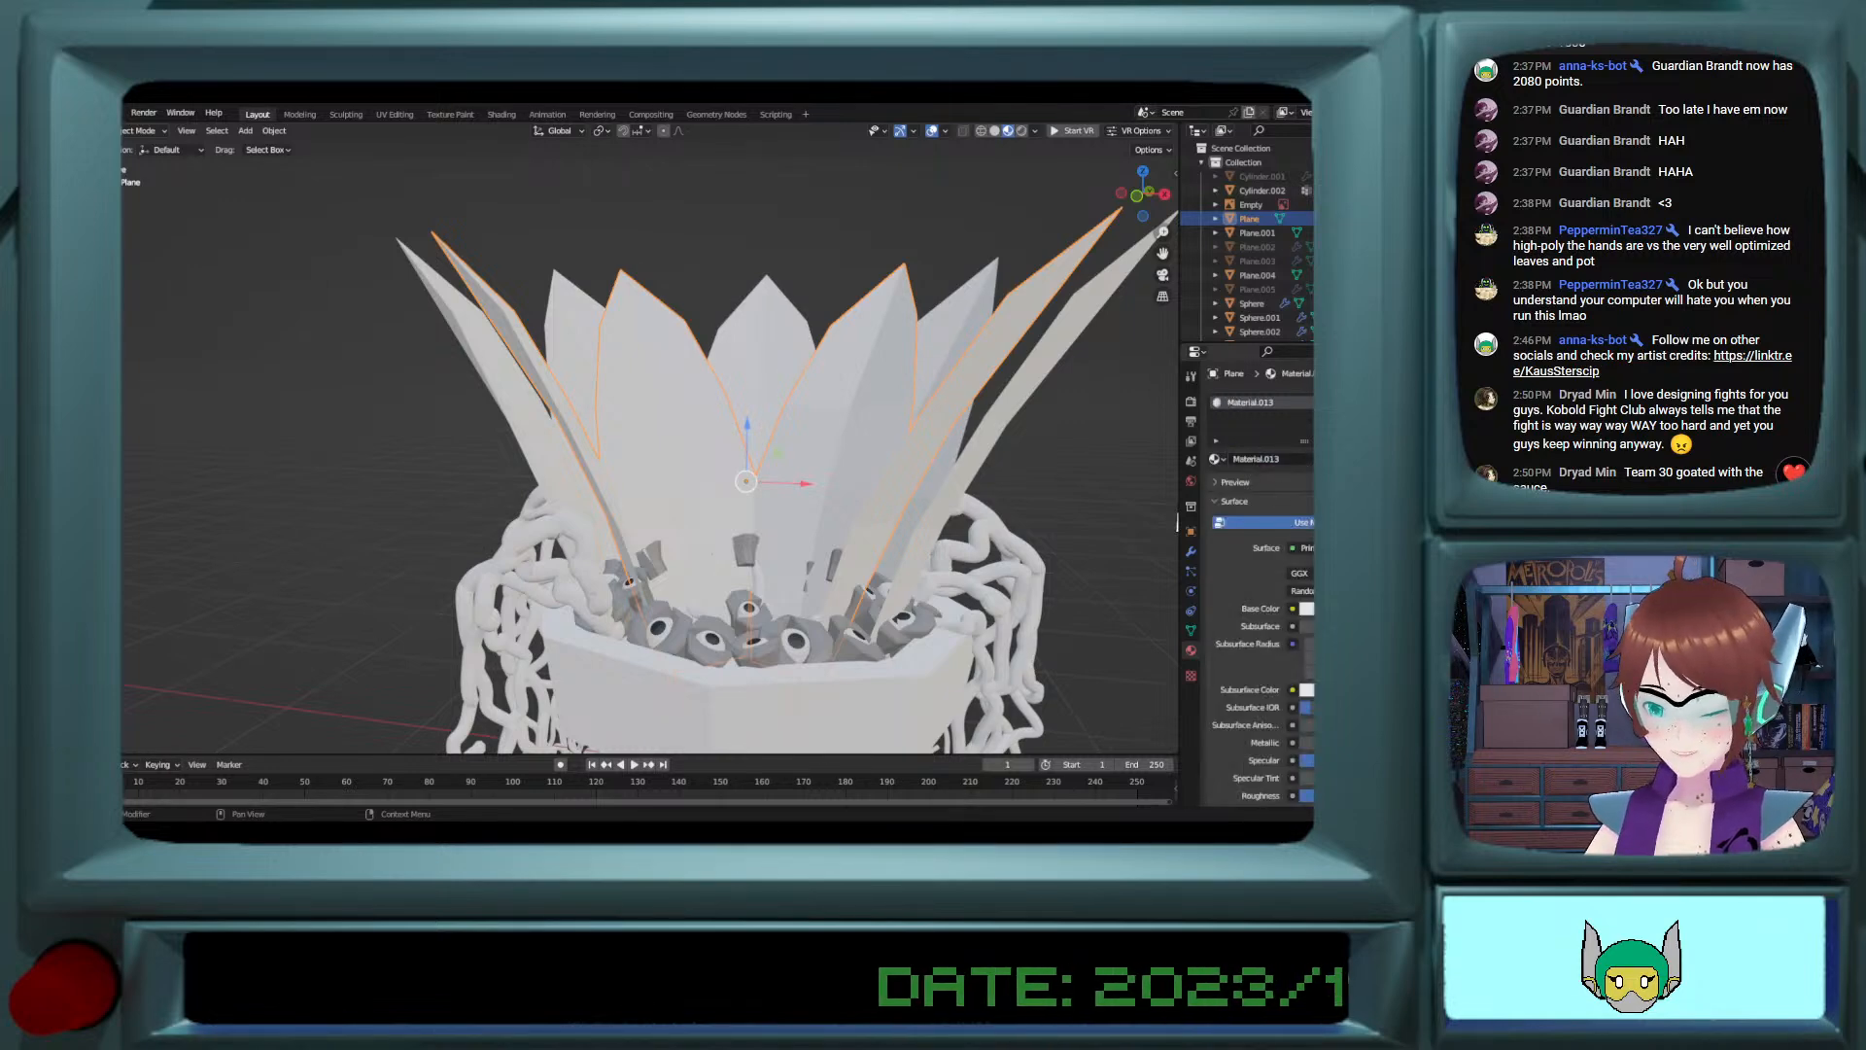
click(1307, 608)
drag(1307, 450, 1272, 427)
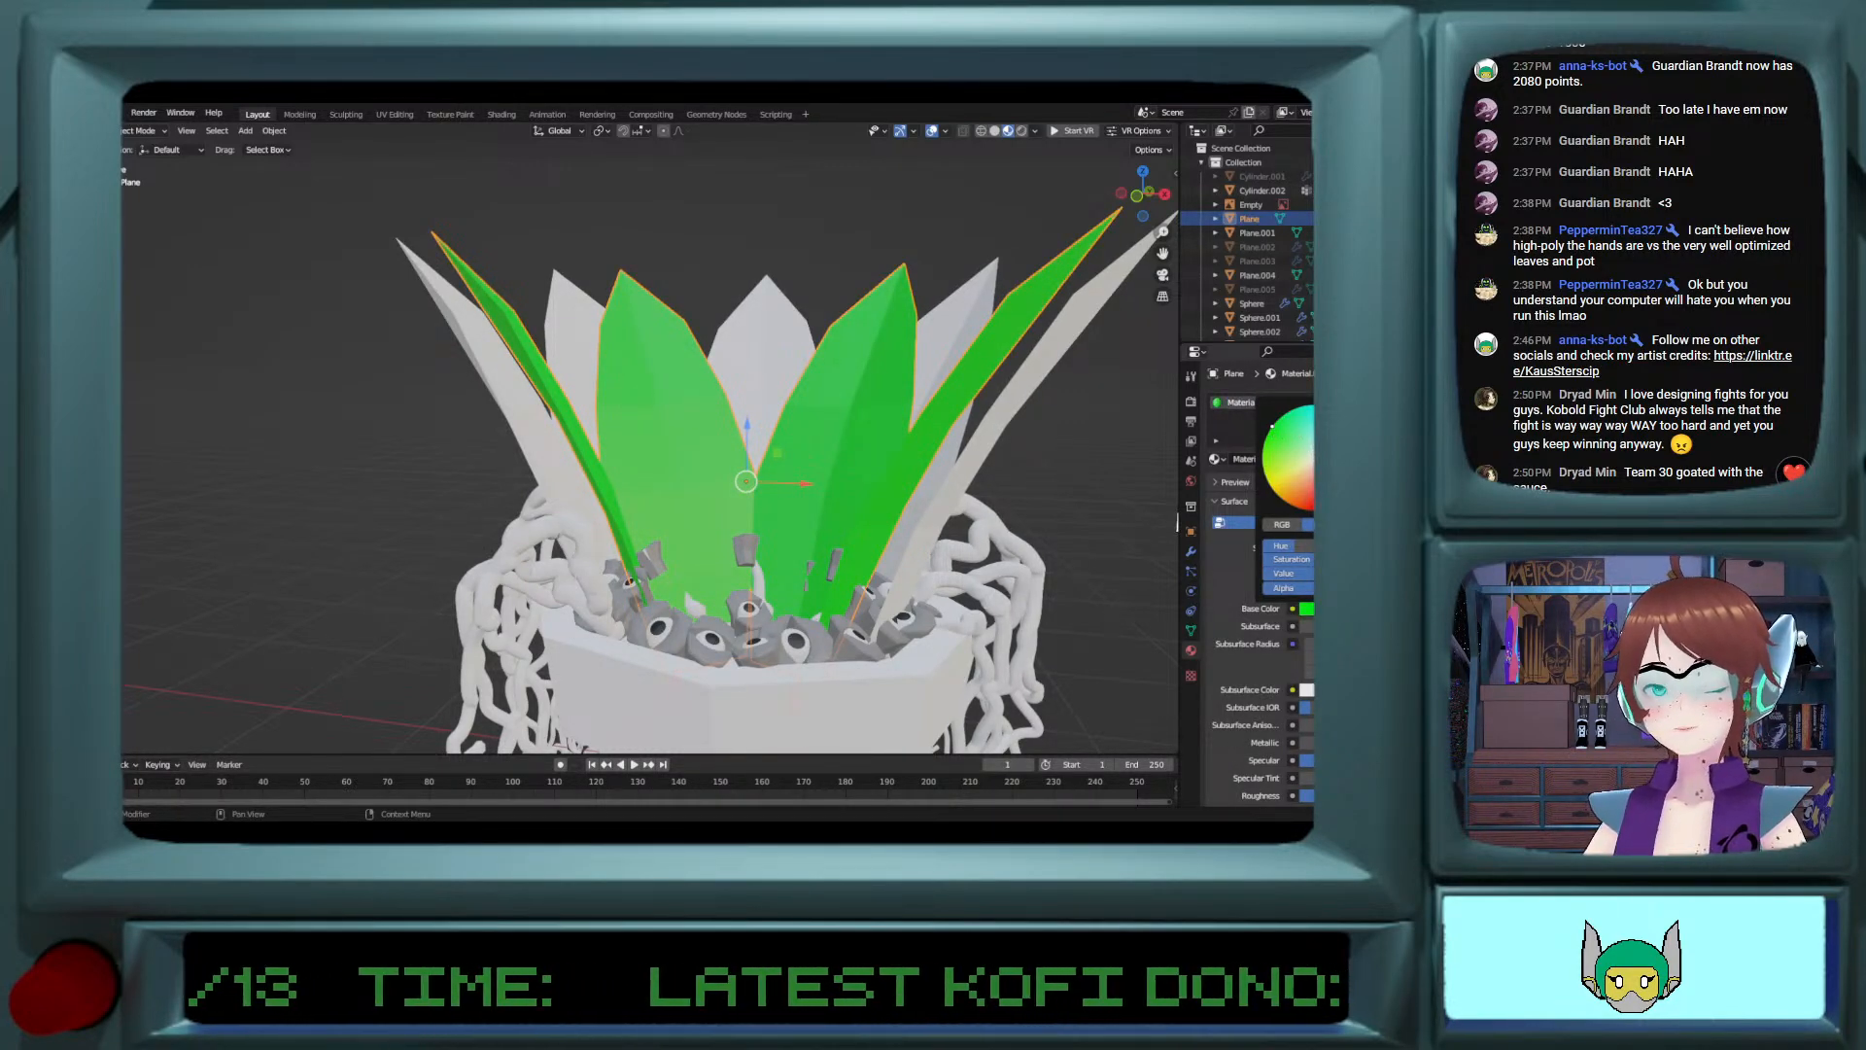
Step: Assign the existing green Material.013 to the second set of leaves
click(972, 470)
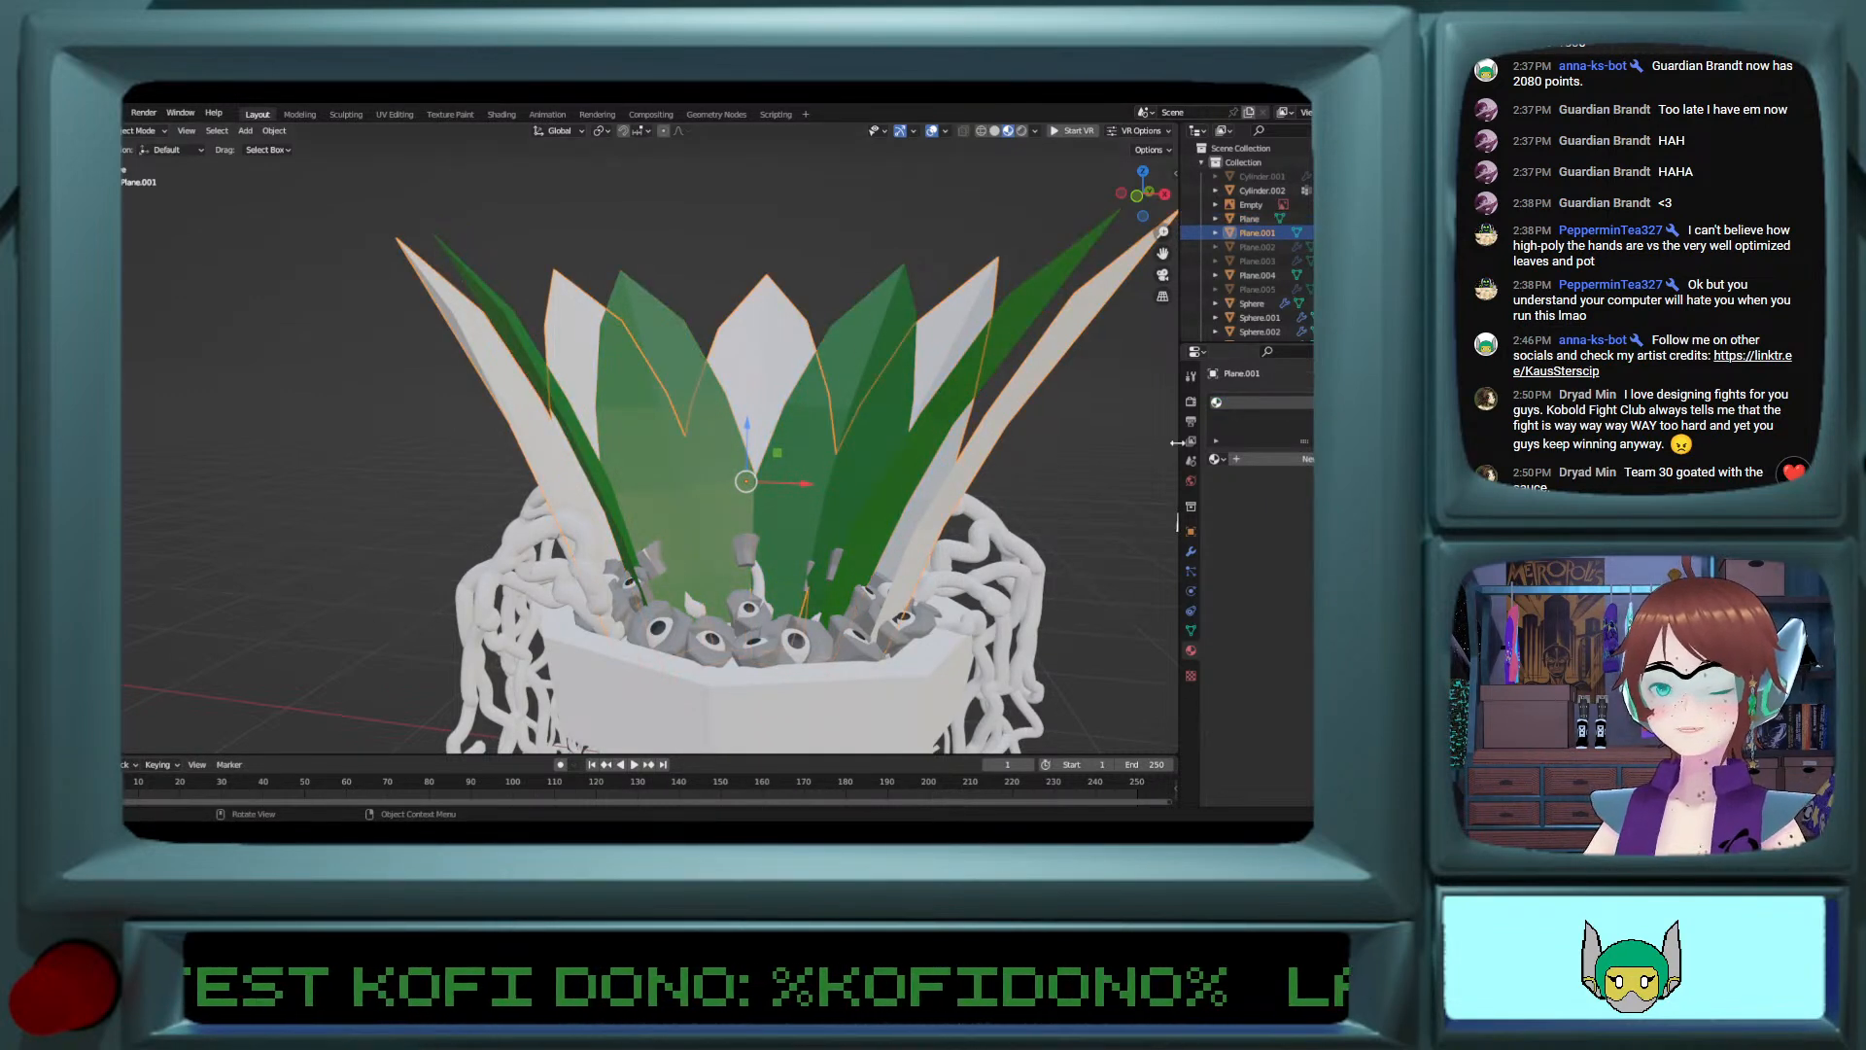
click(1214, 459)
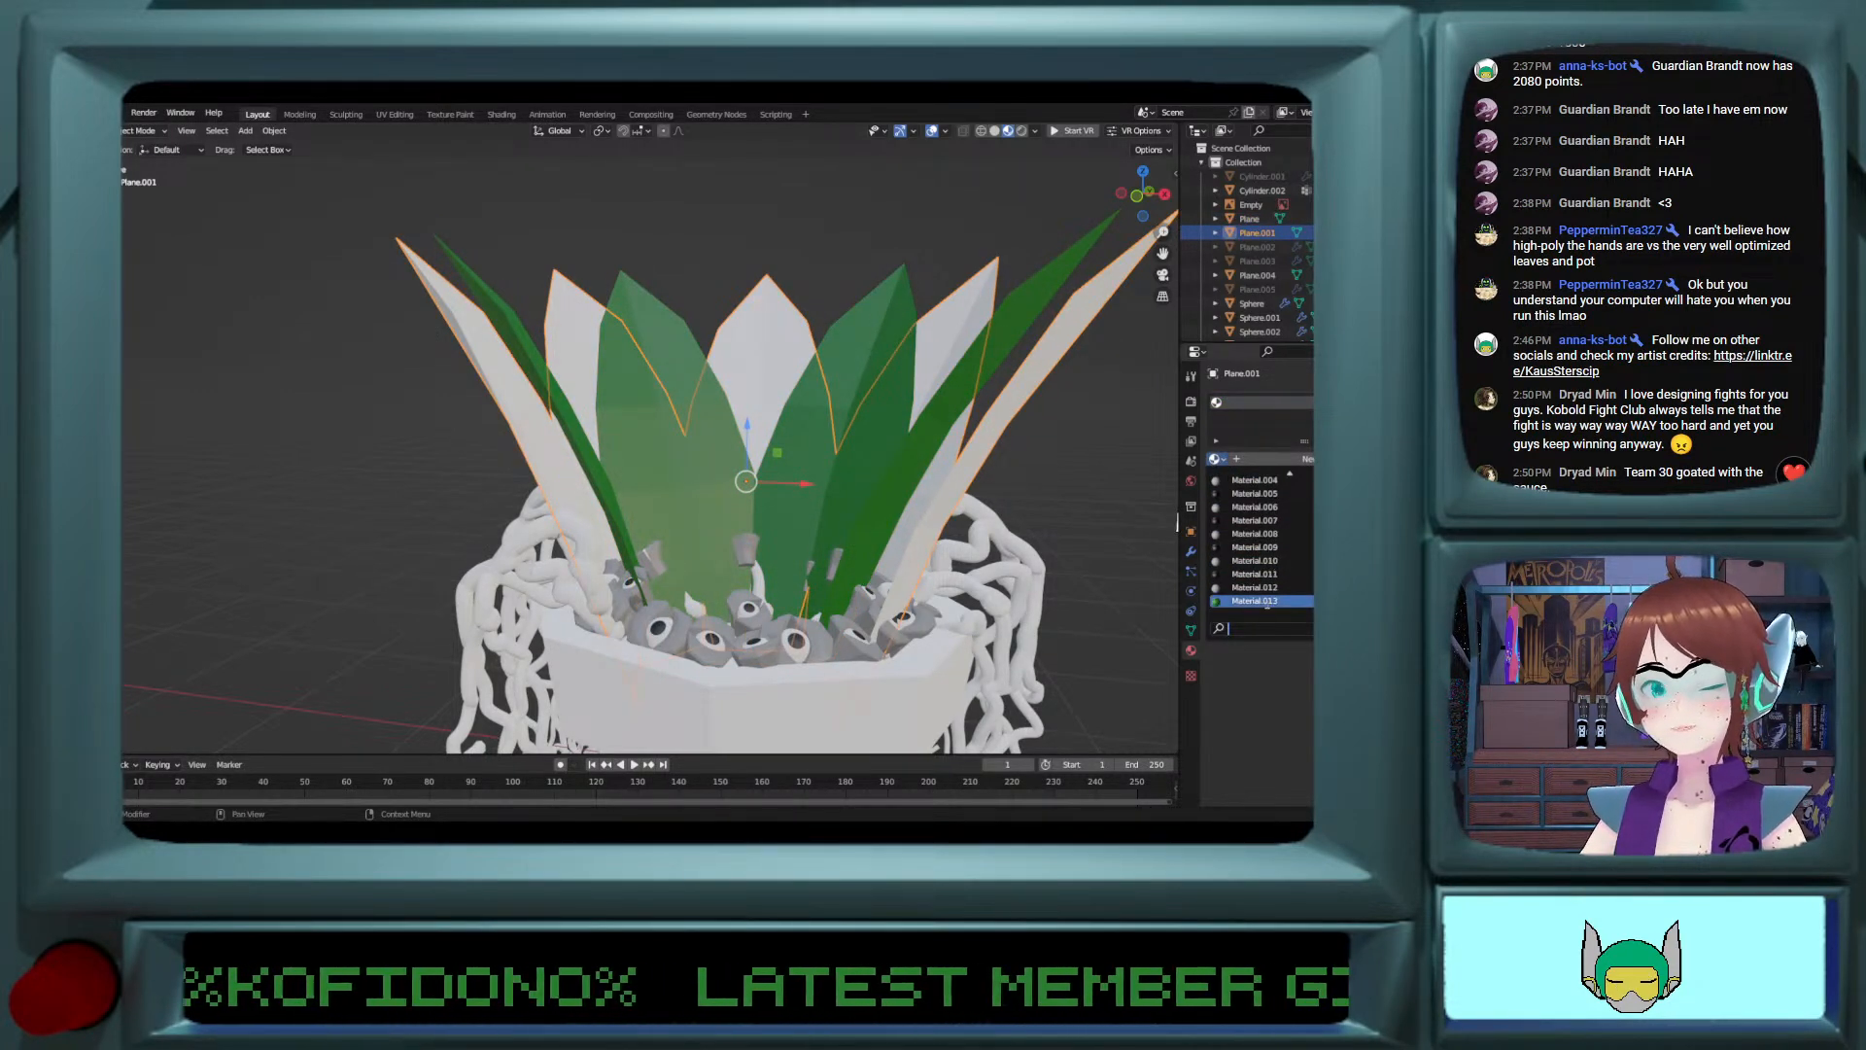
click(1264, 601)
Step: Try the green Material.013 on the tangled vines hanging over the pot, and remove it from them
click(969, 668)
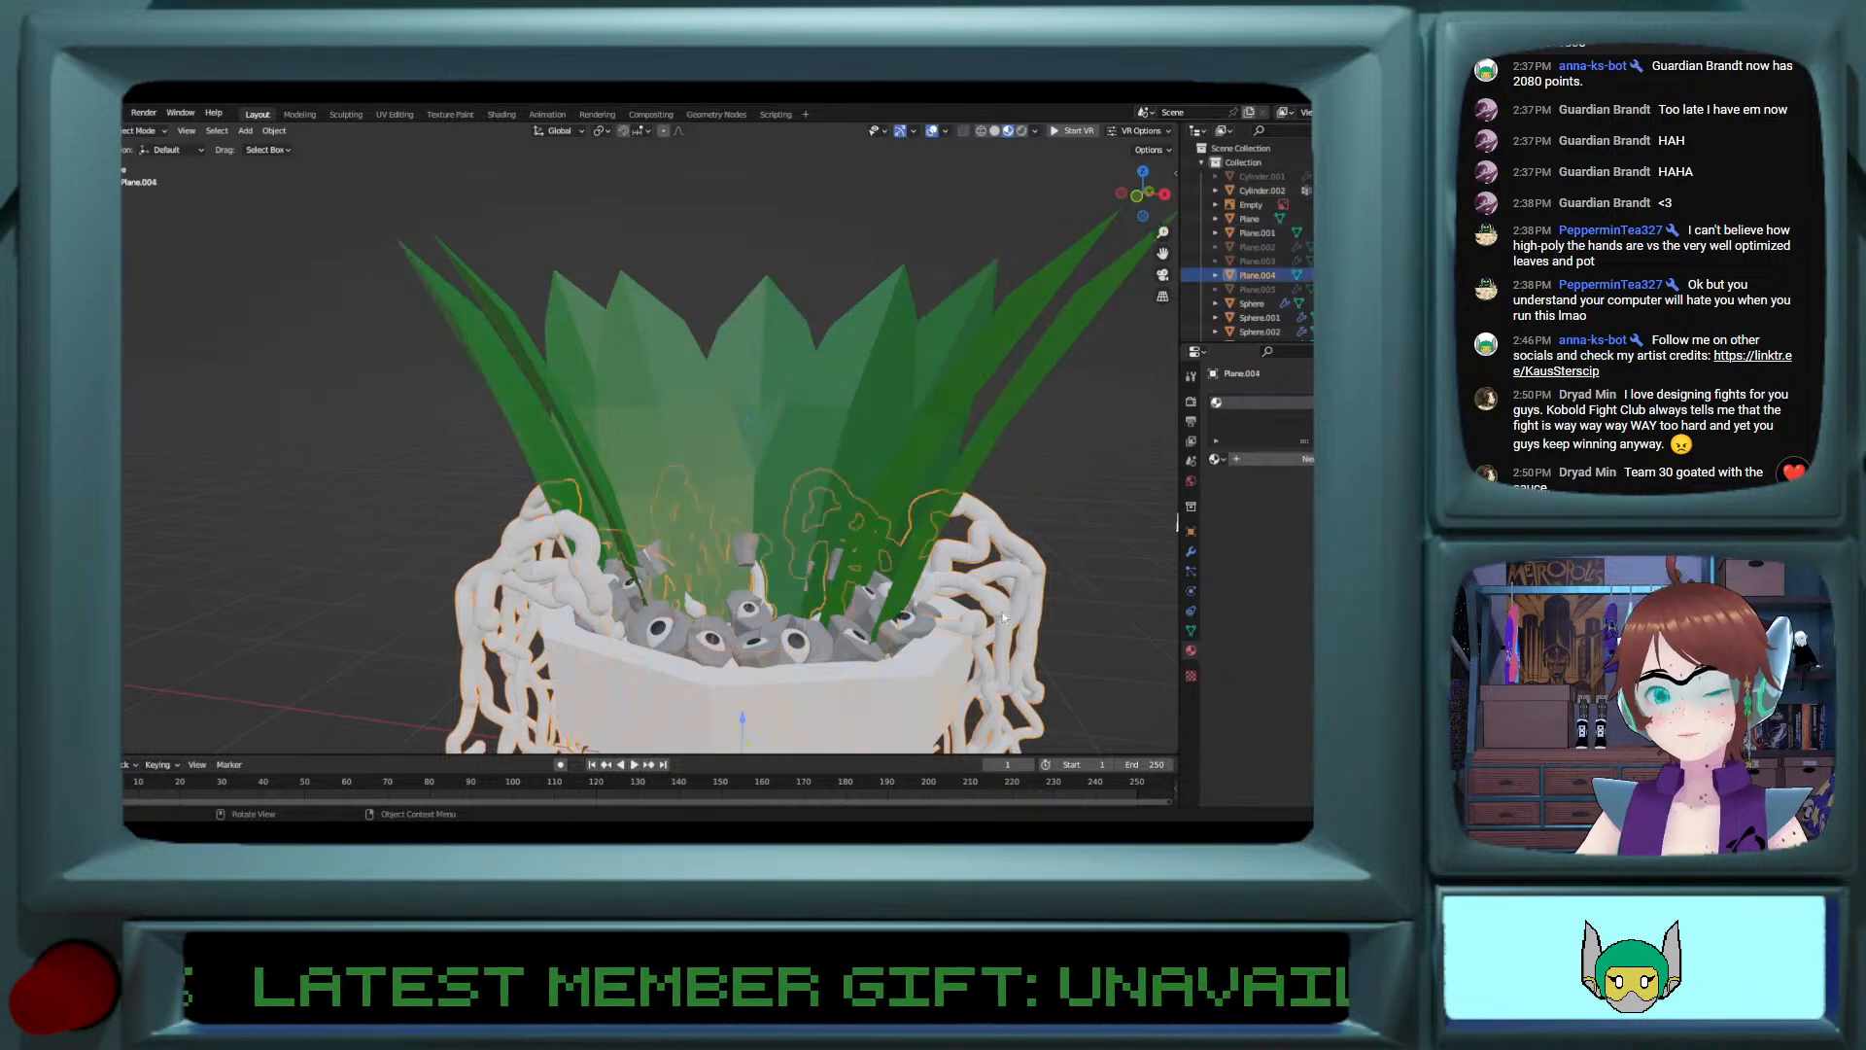
click(1215, 458)
scroll(1264, 574, down, 4)
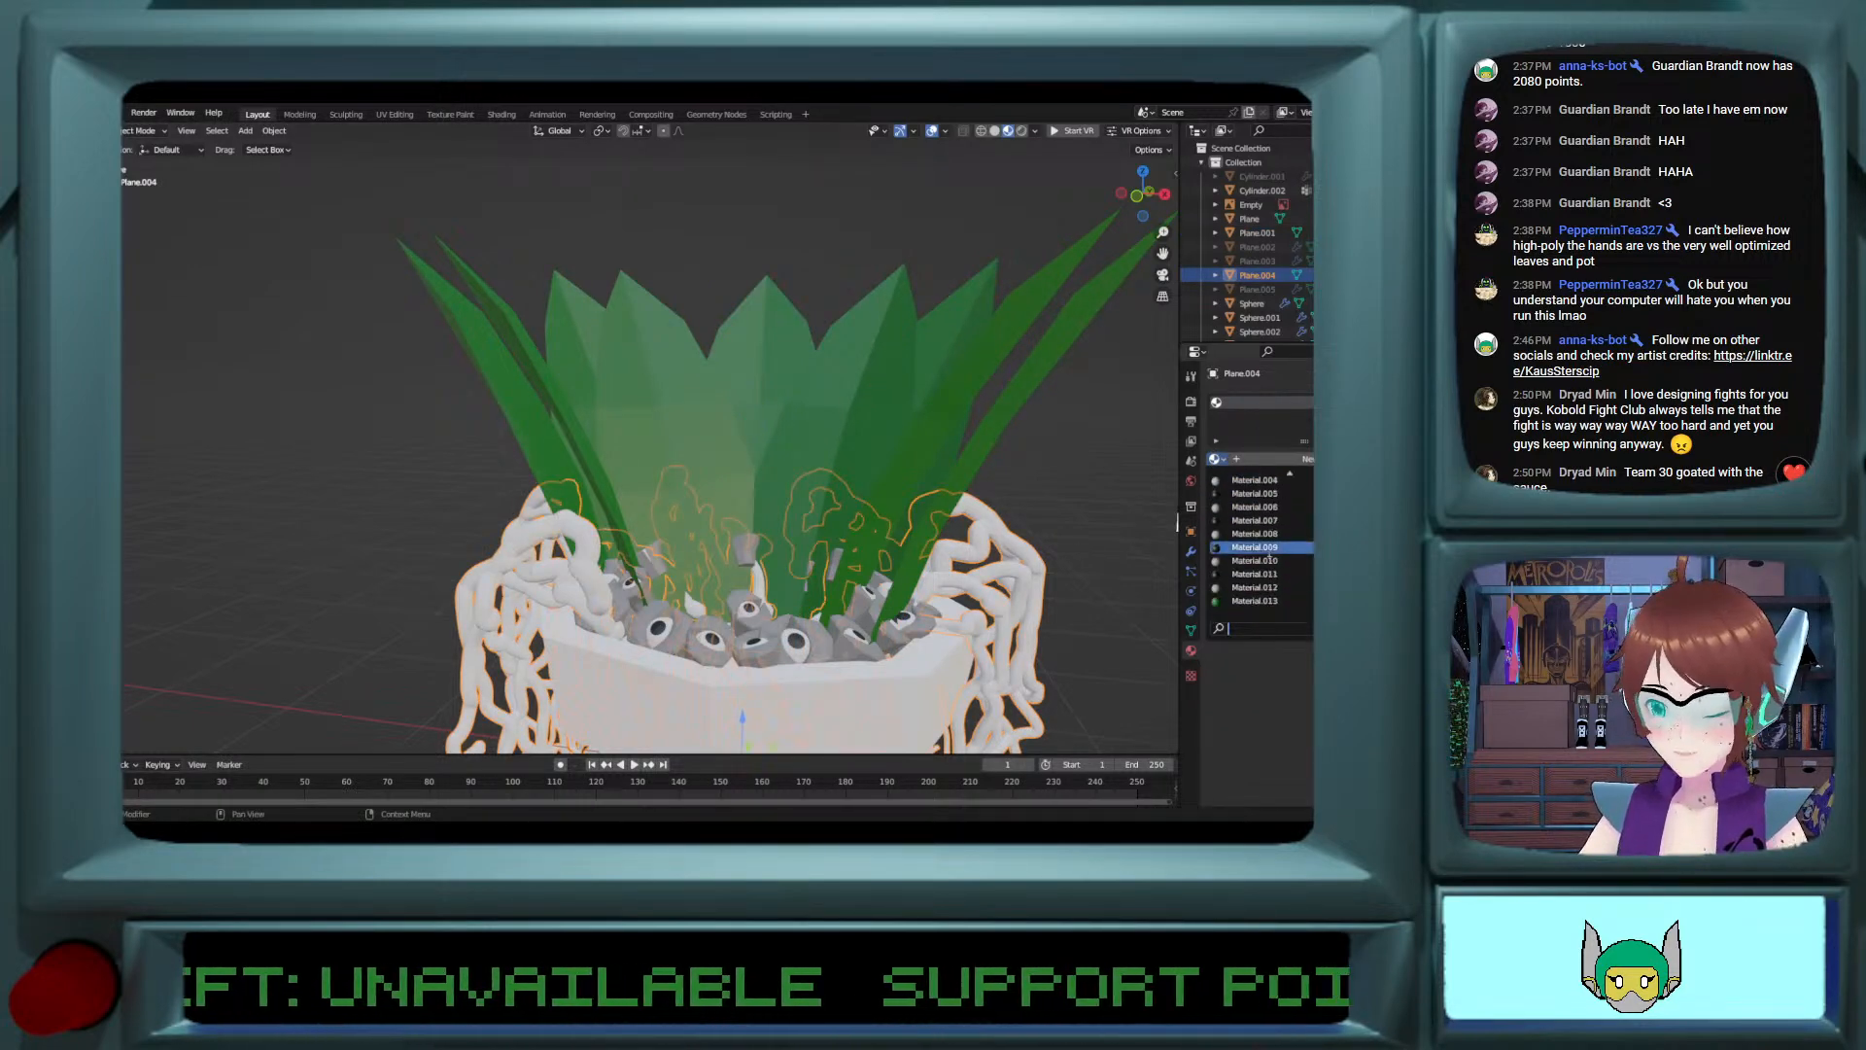
click(1263, 601)
click(836, 688)
shift+middle_drag(837, 688, 837, 583)
click(1021, 529)
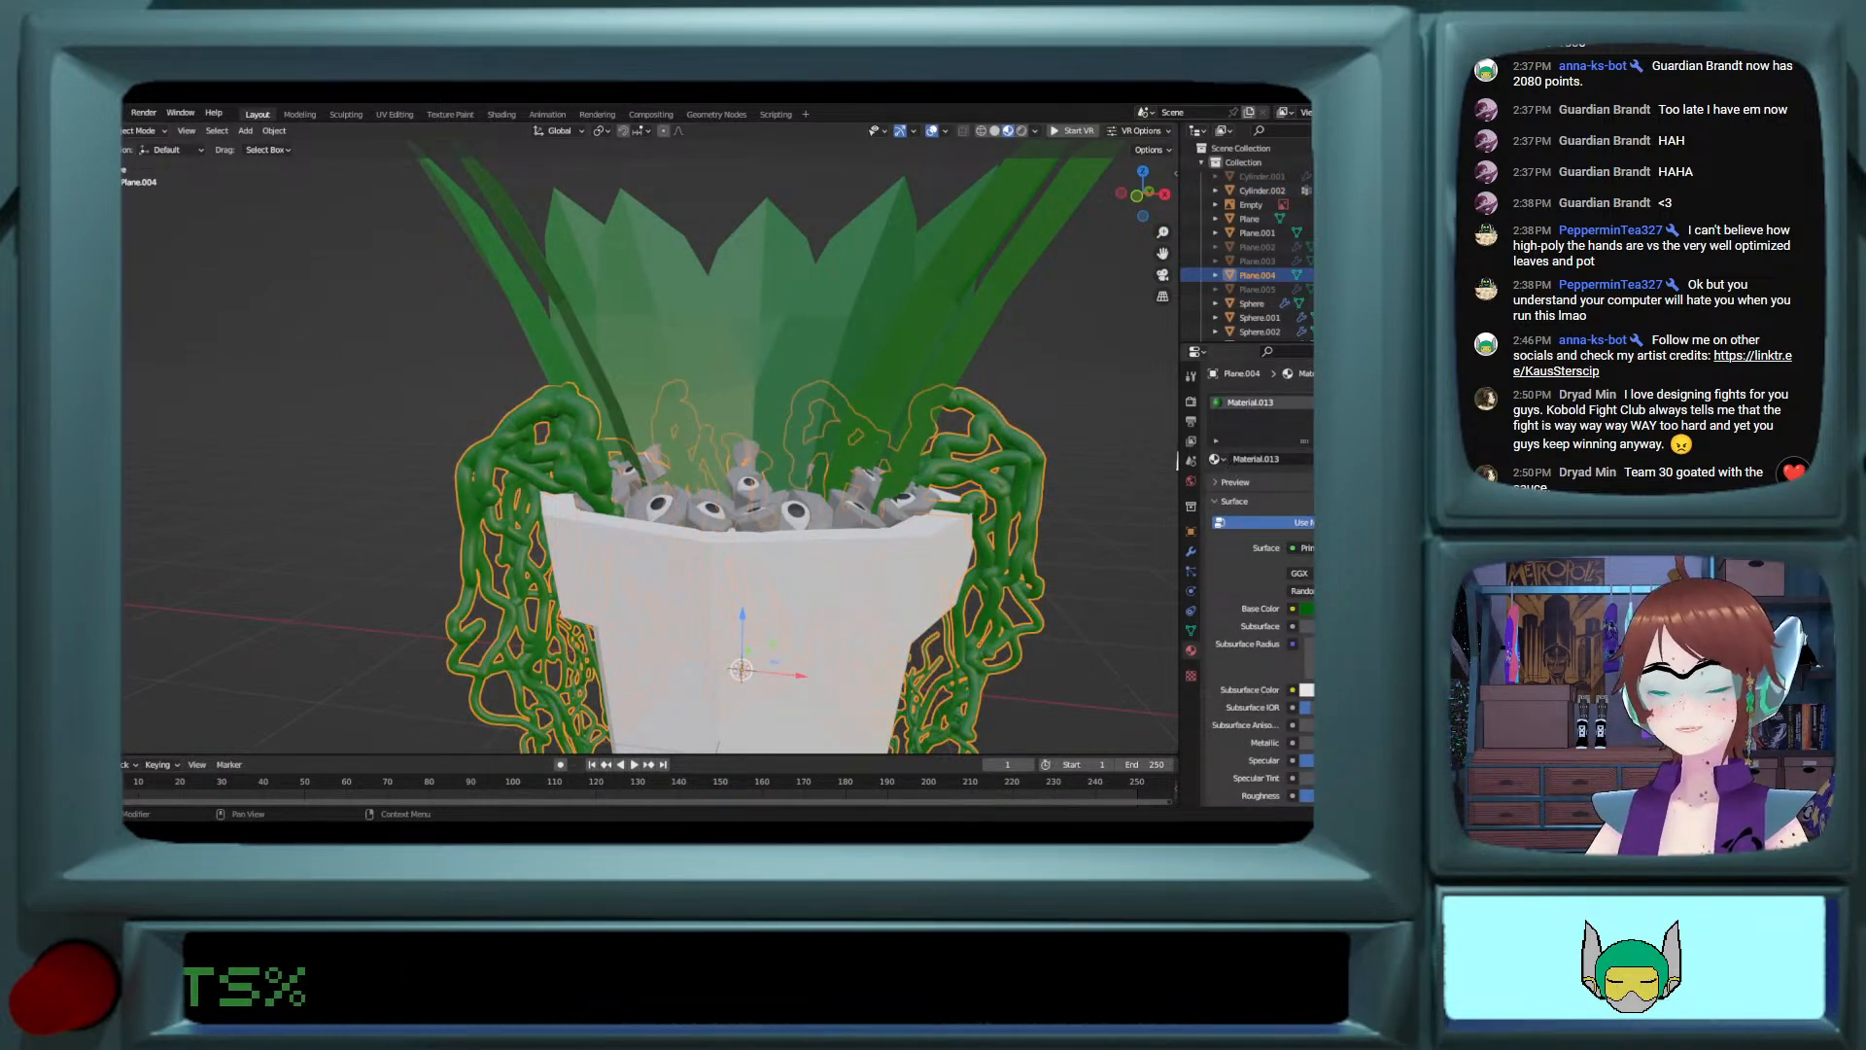
click(1380, 459)
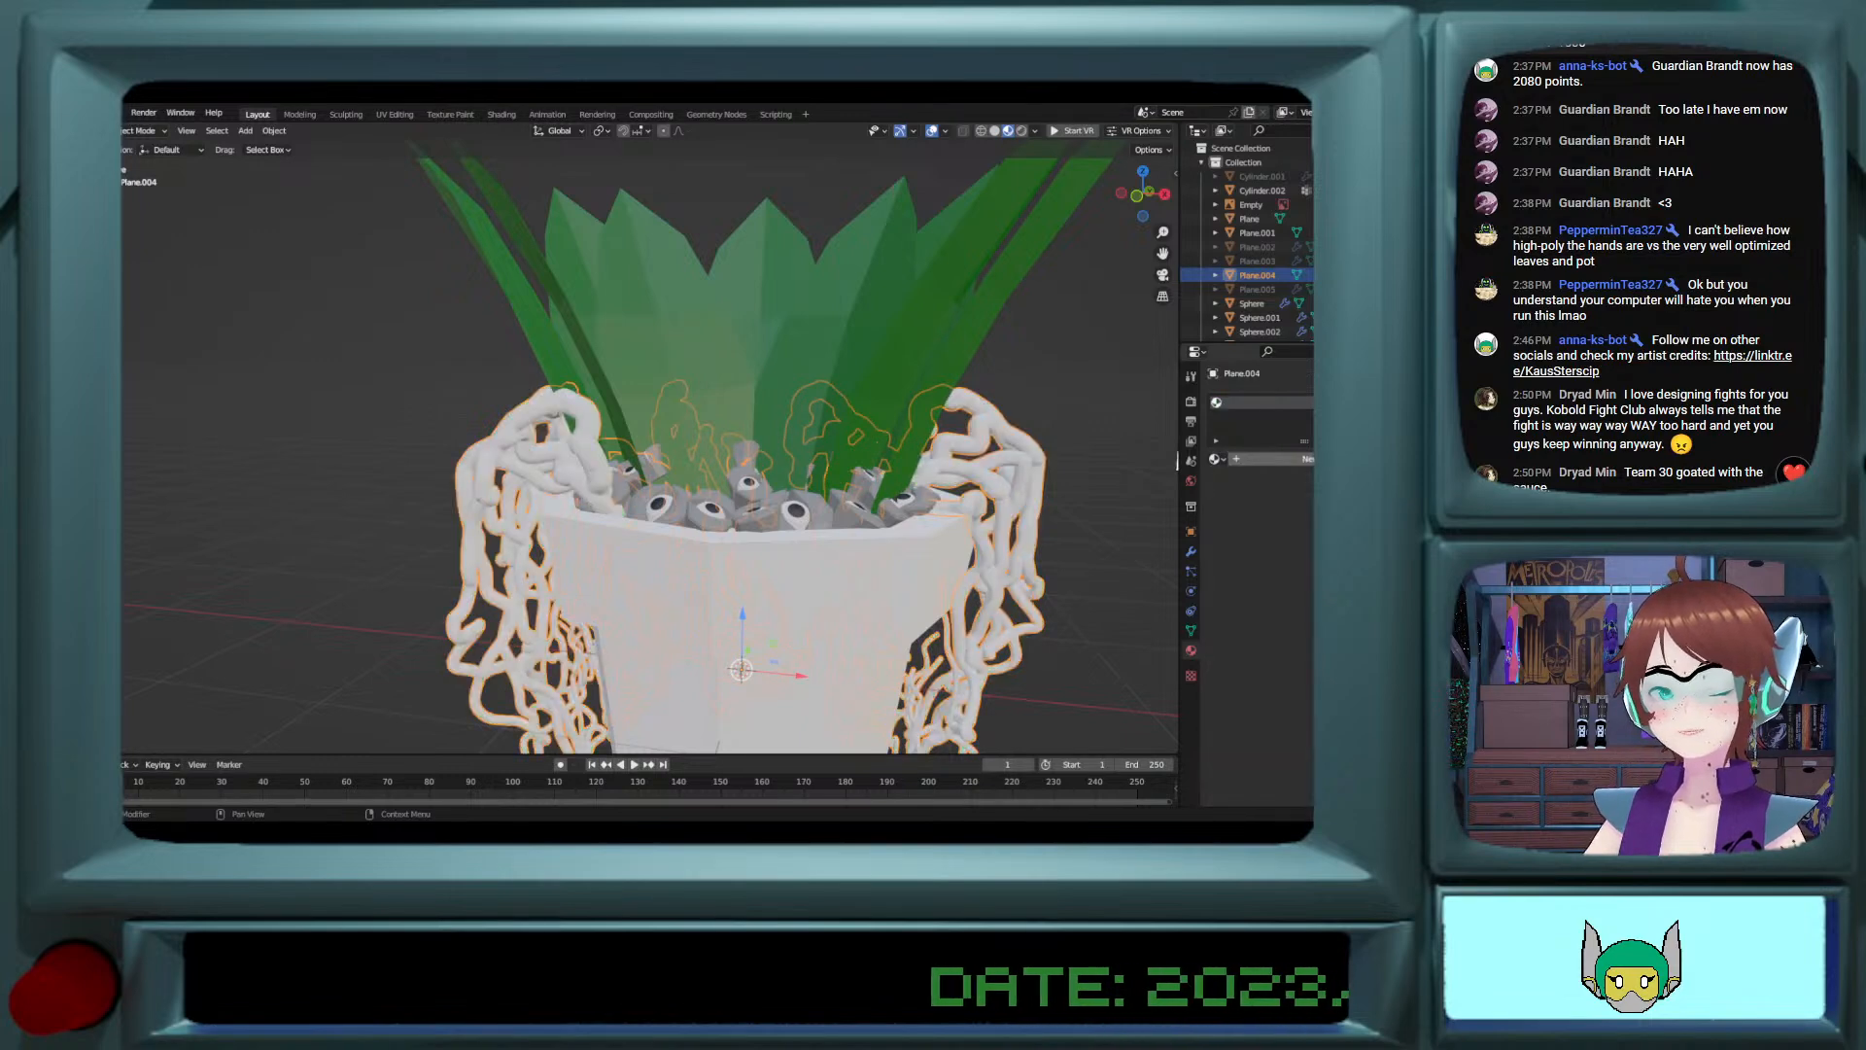
Step: Create a new material for the hanging vines and set its base color to a dull brown
click(1312, 459)
click(1312, 608)
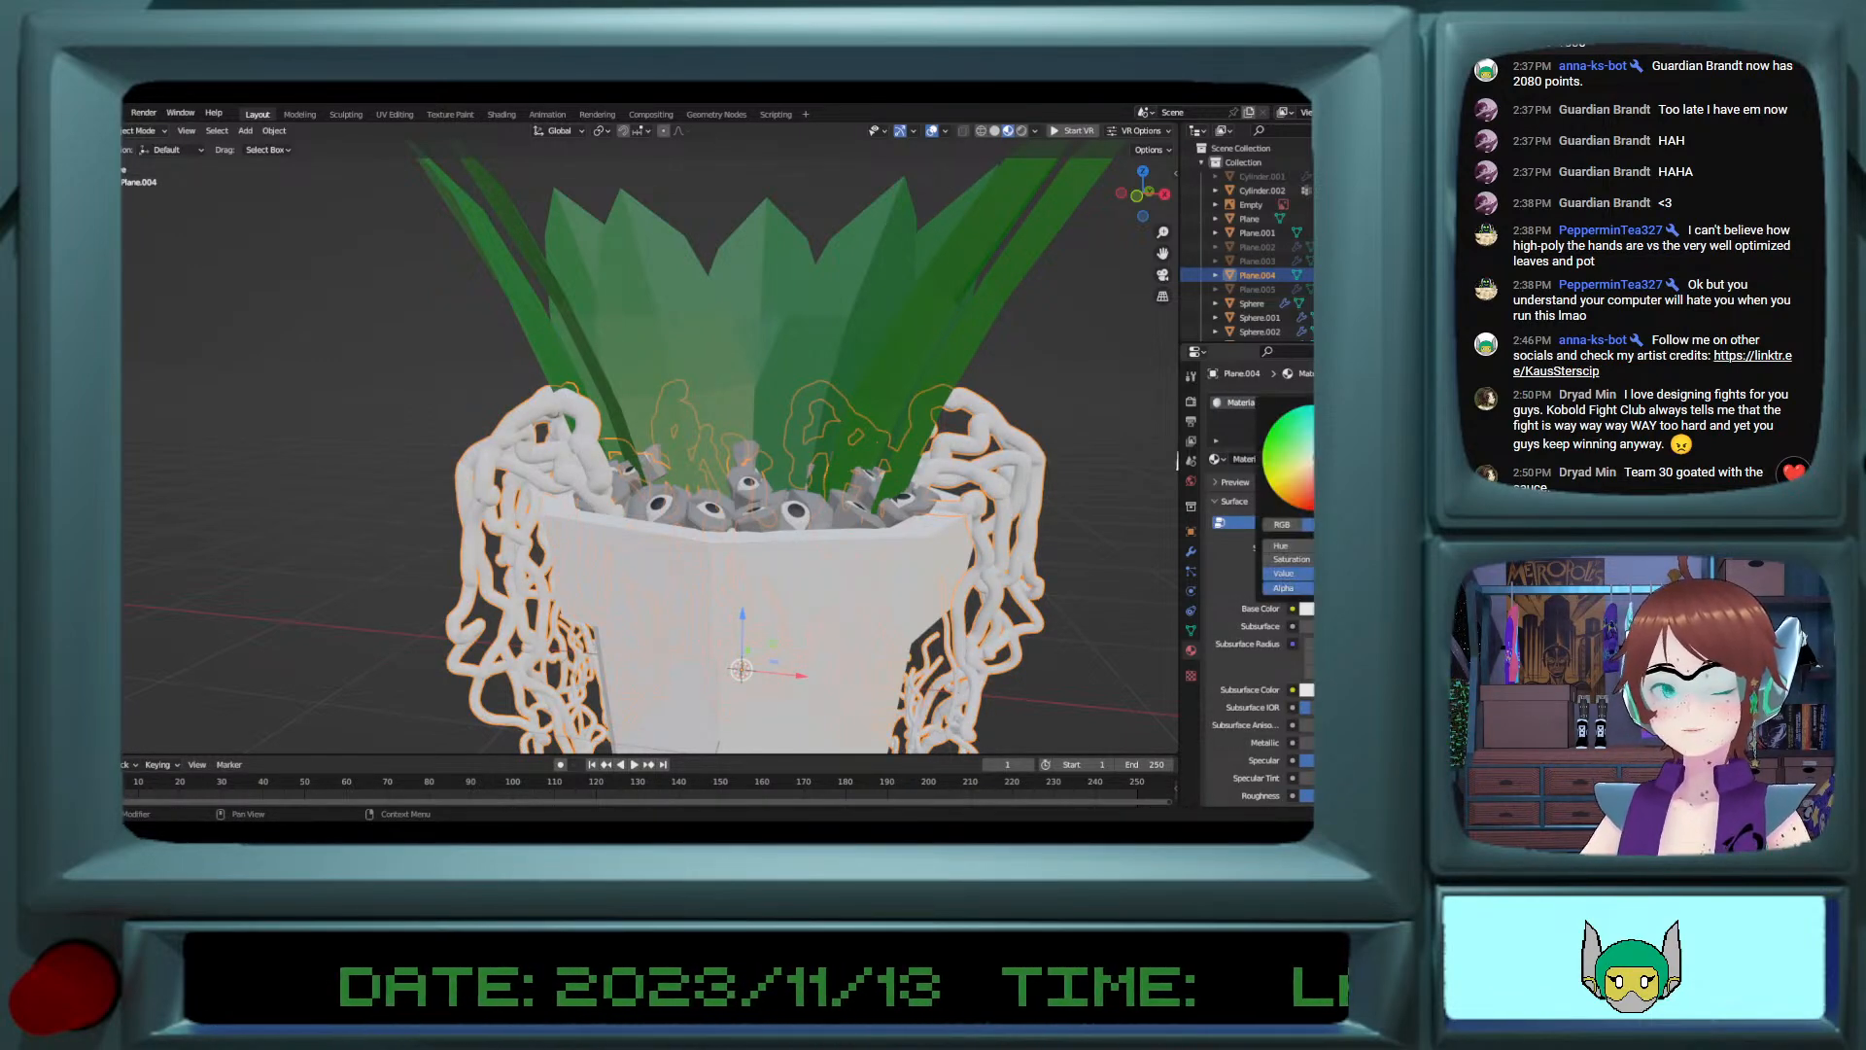
click(1282, 444)
click(1302, 465)
click(1307, 476)
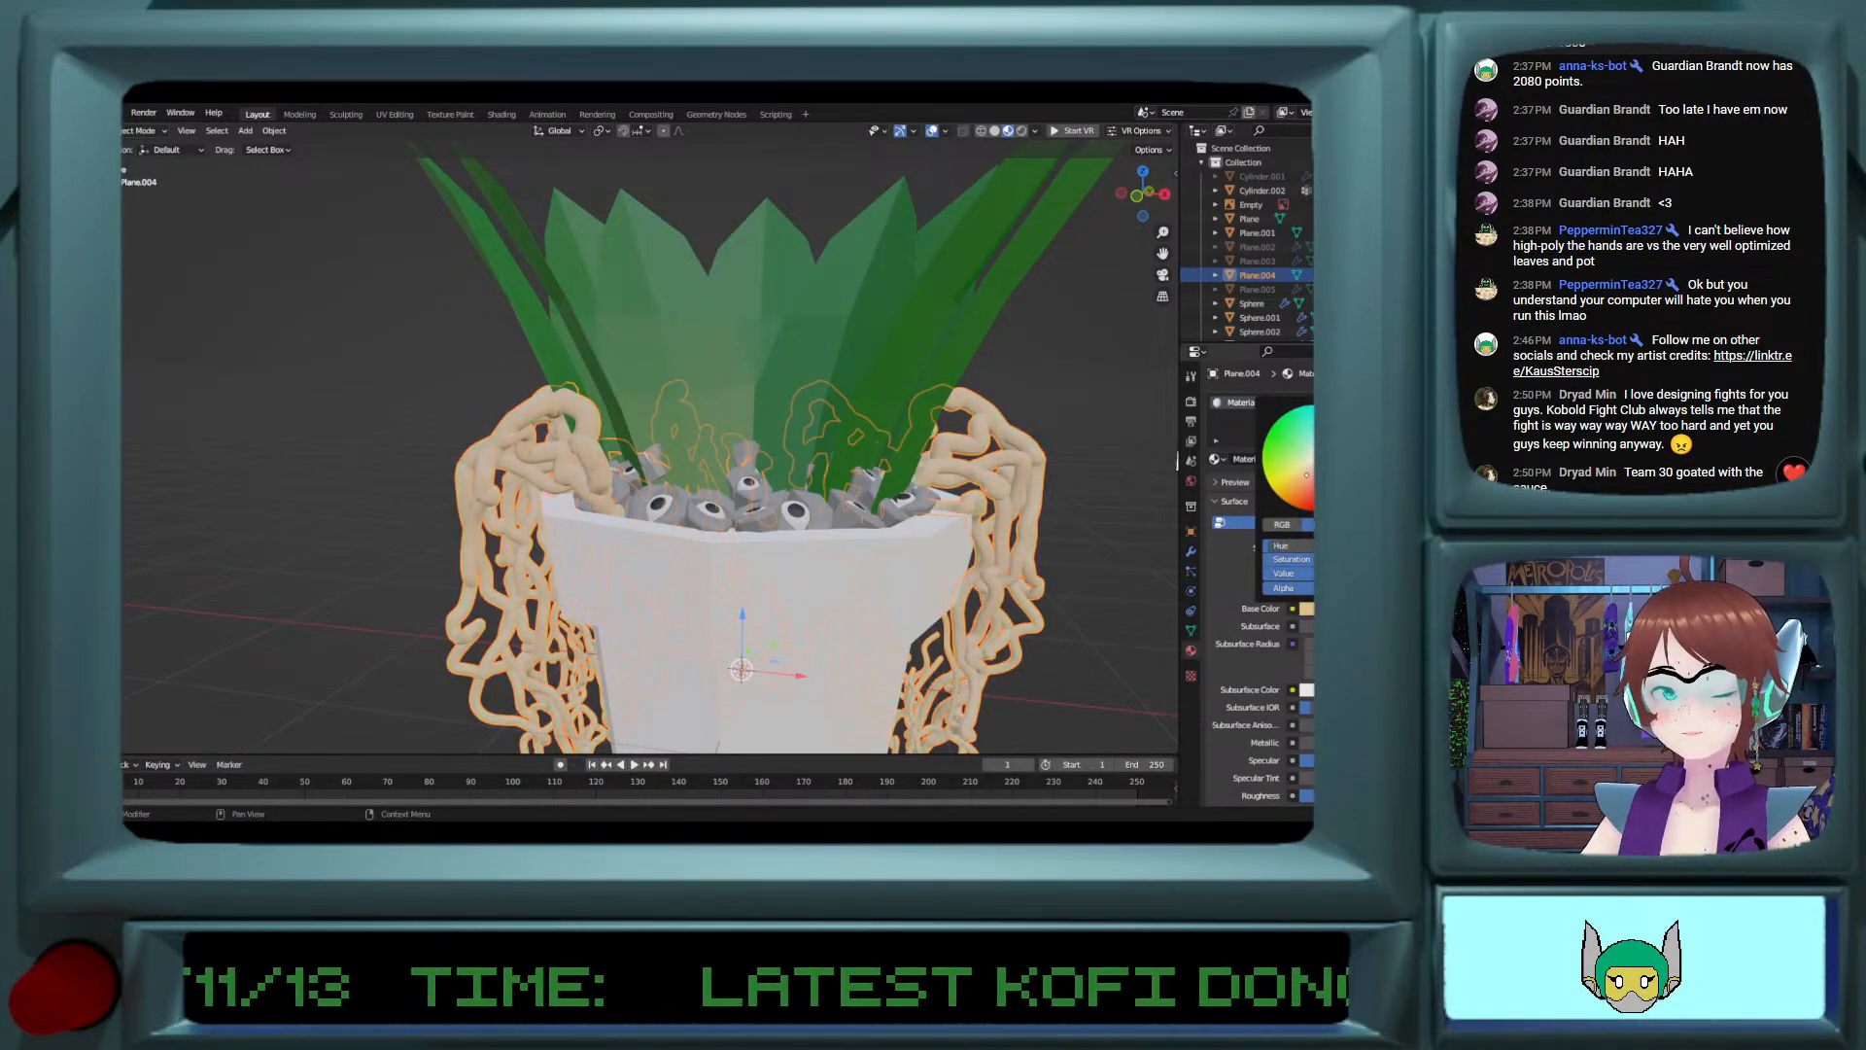
drag(1377, 418, 1376, 467)
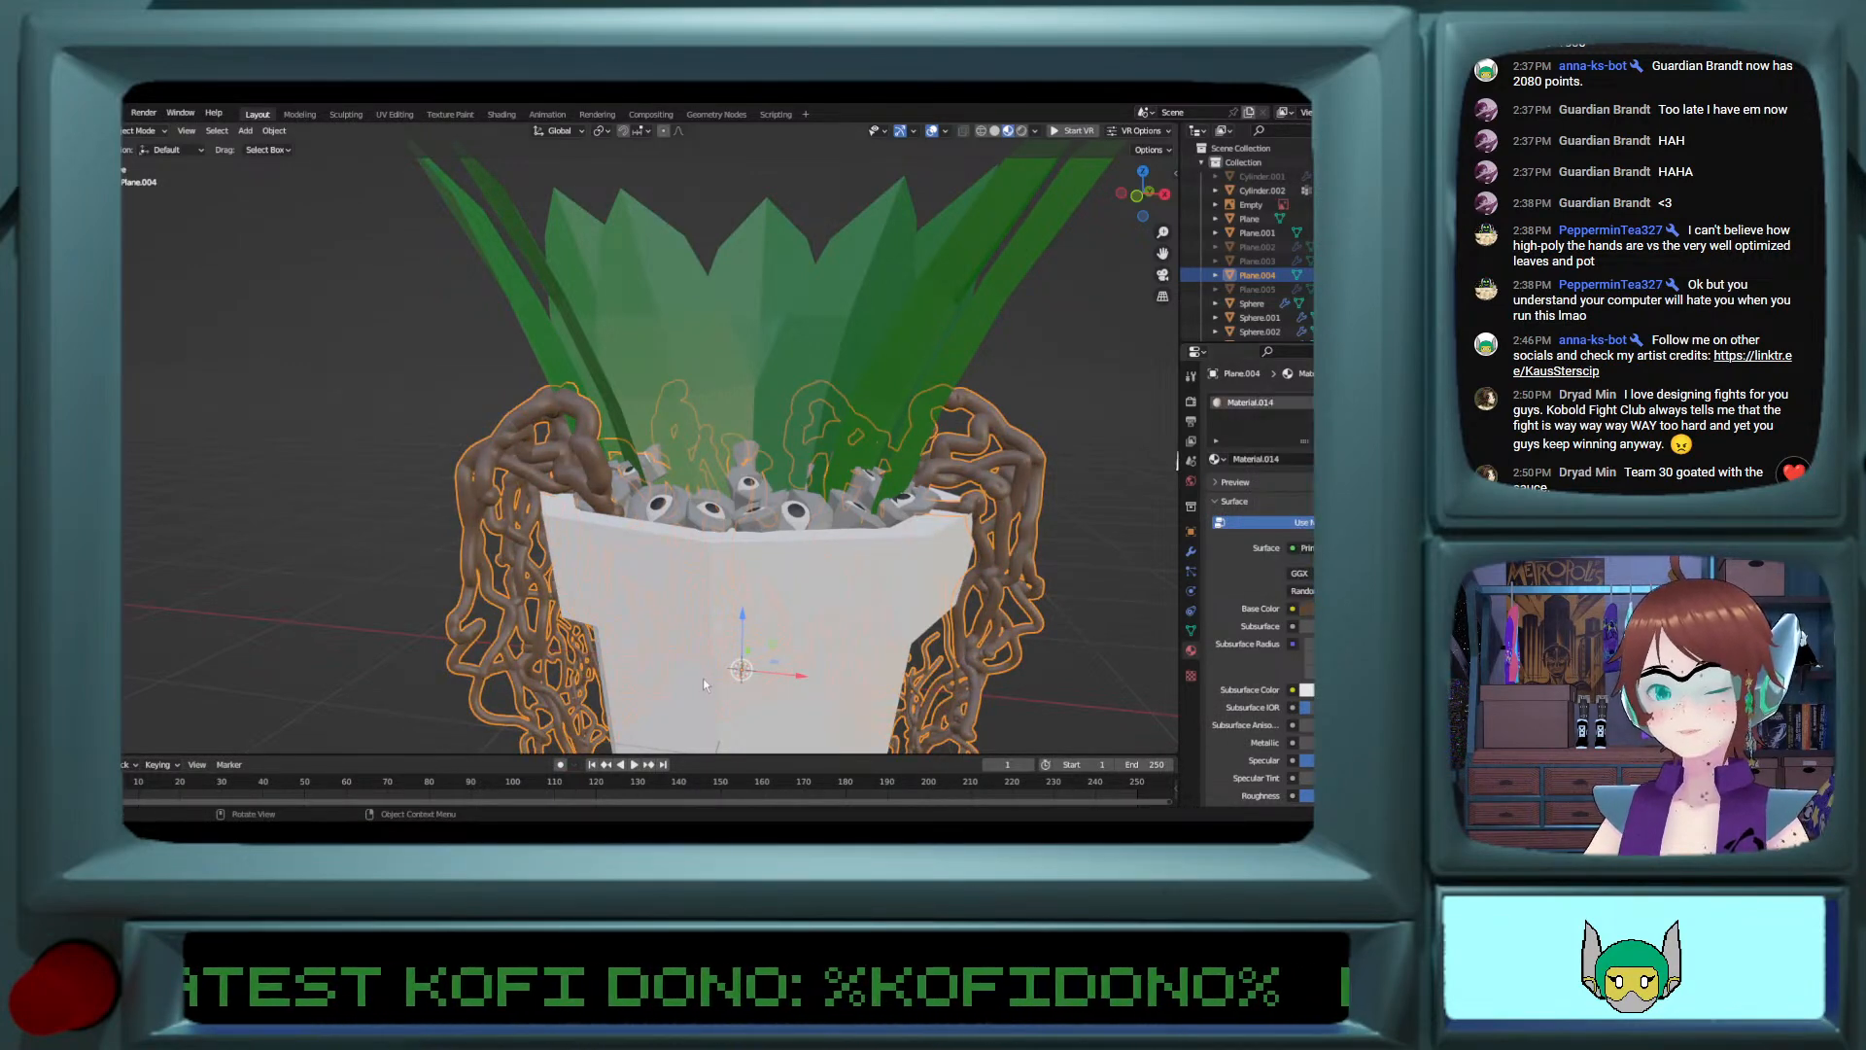
Step: Add a new material to the pot and set its base color to terracotta brown
click(826, 636)
click(1215, 457)
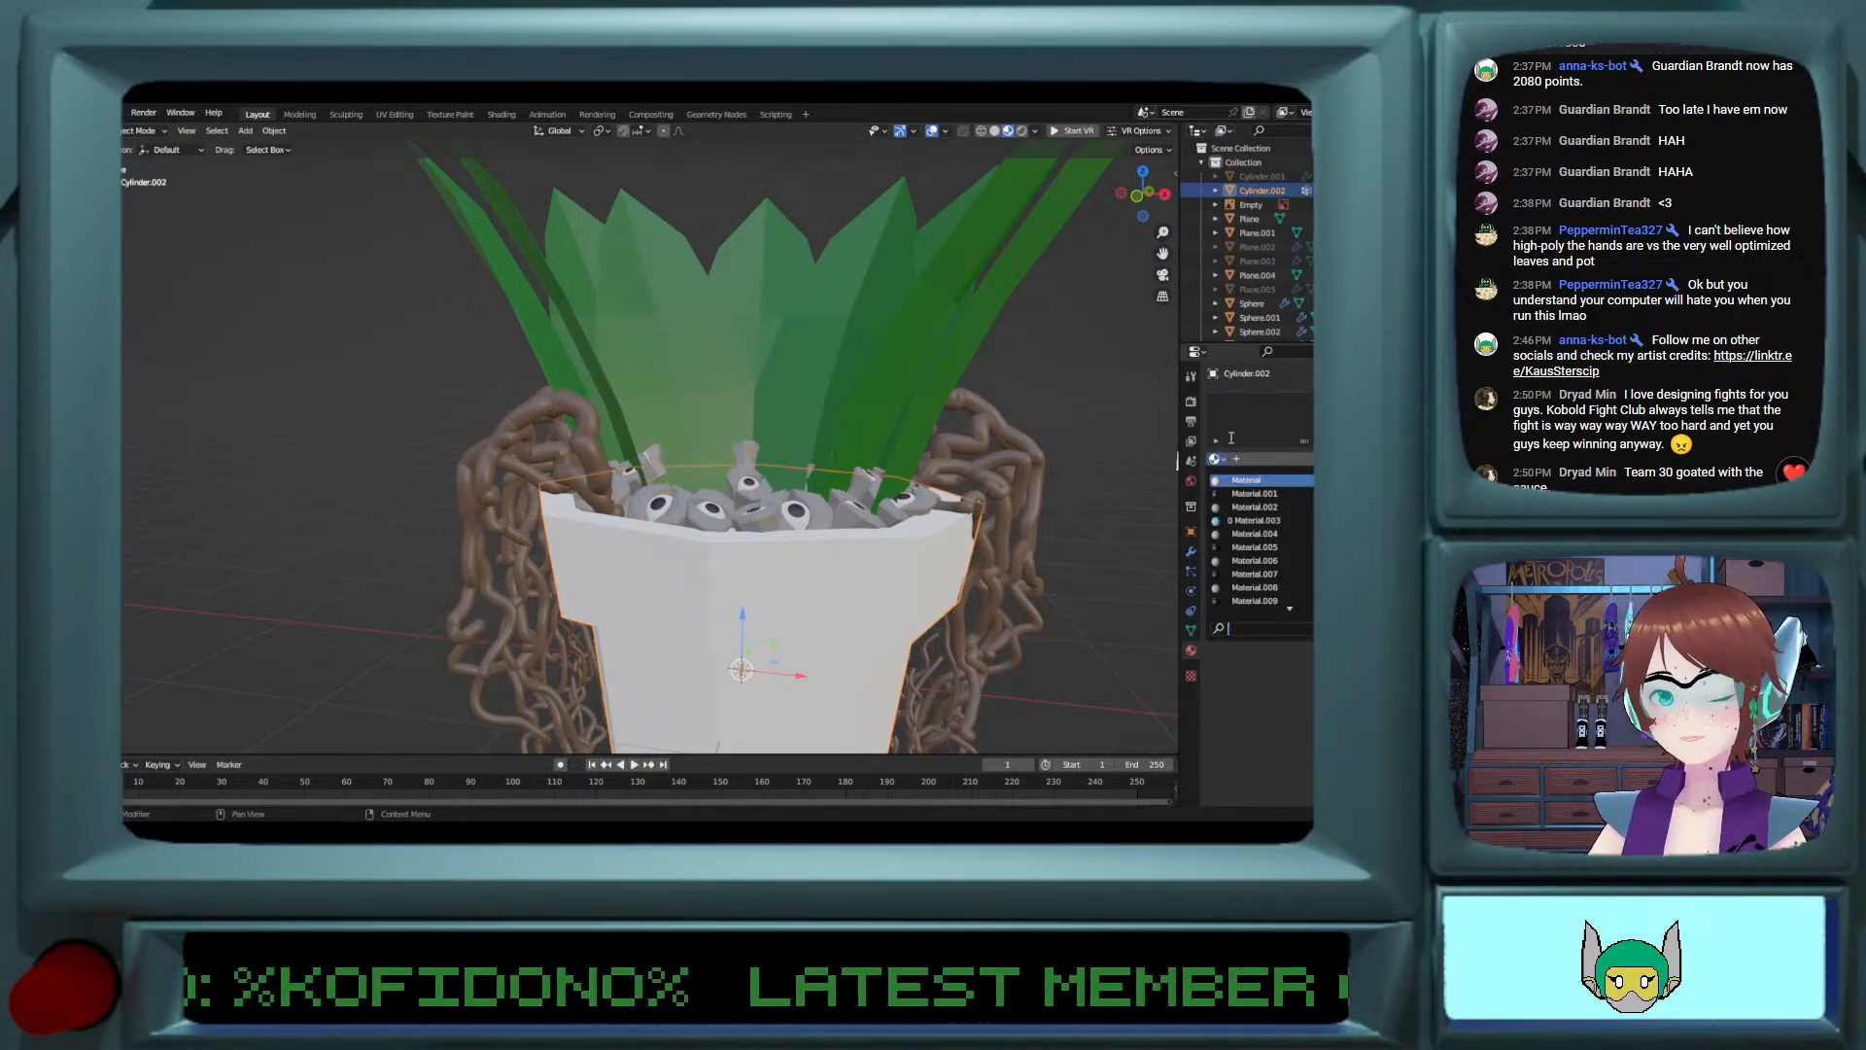
click(1384, 401)
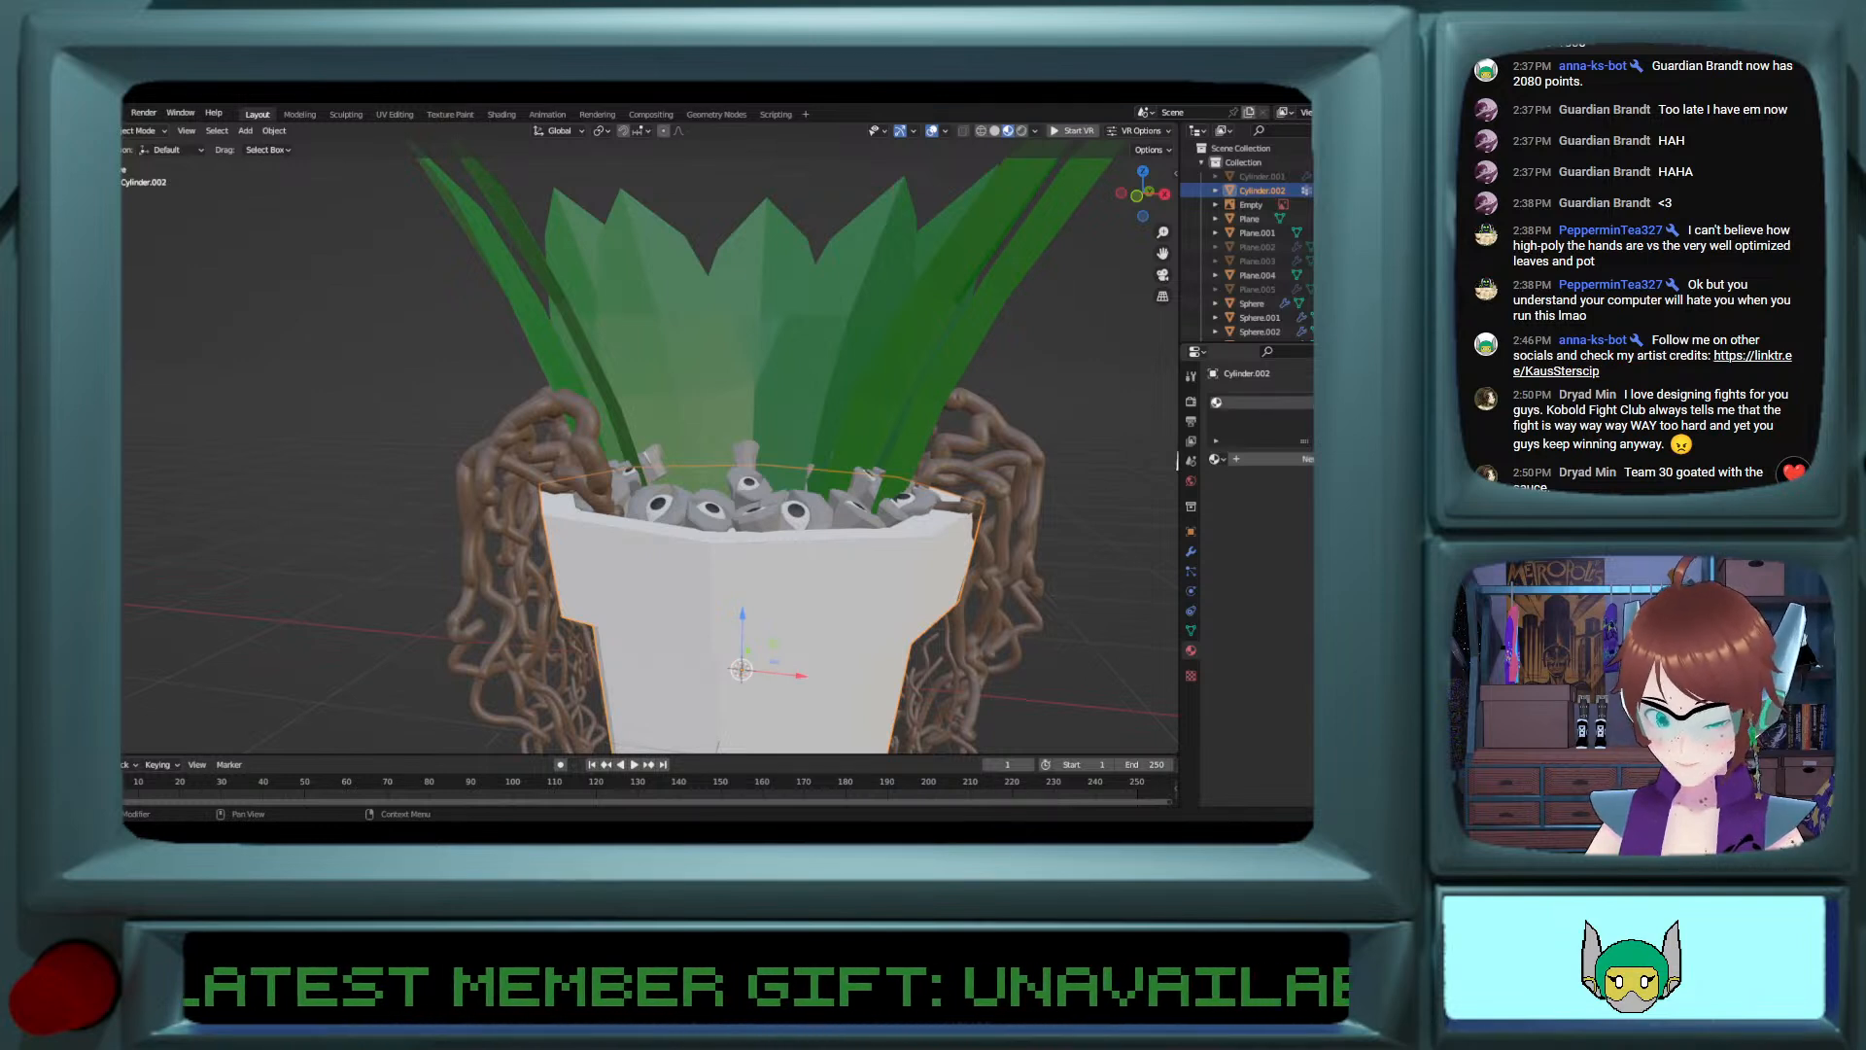
click(1269, 461)
click(1312, 608)
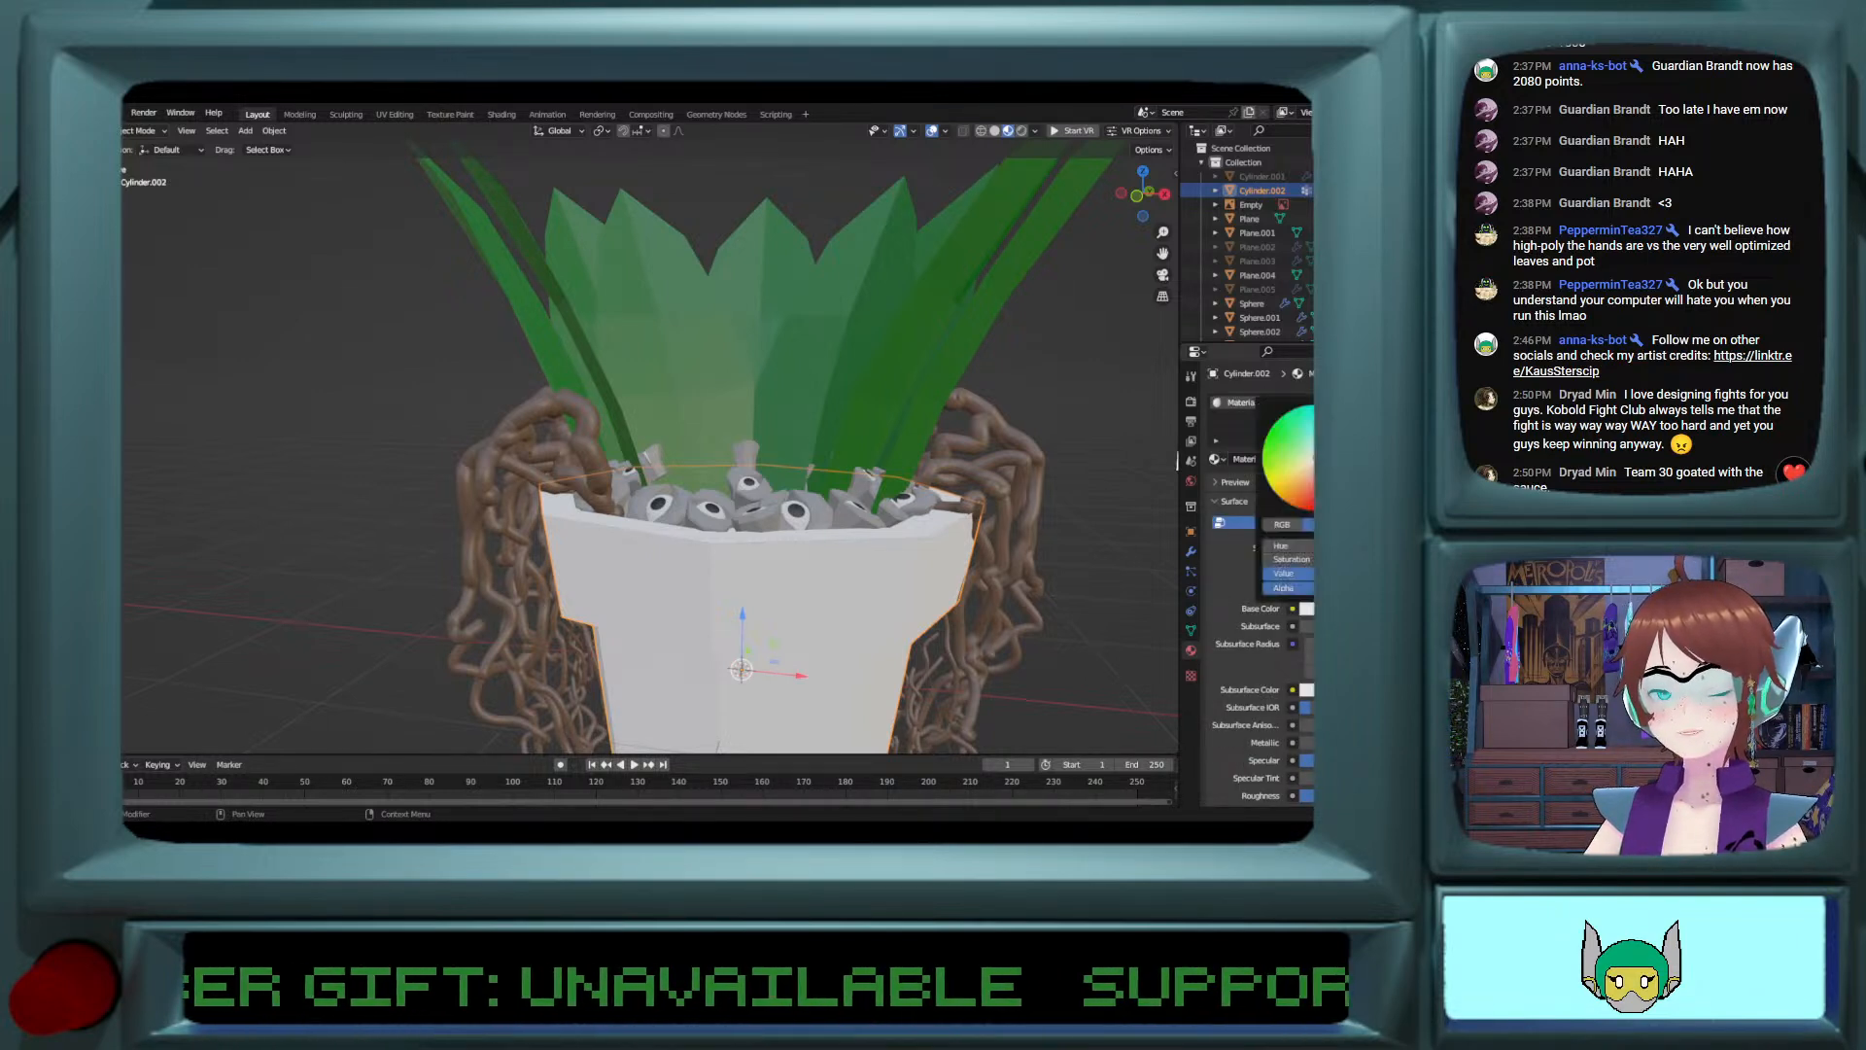
click(1304, 482)
drag(1376, 416, 1307, 477)
scroll(1054, 612, down, 4)
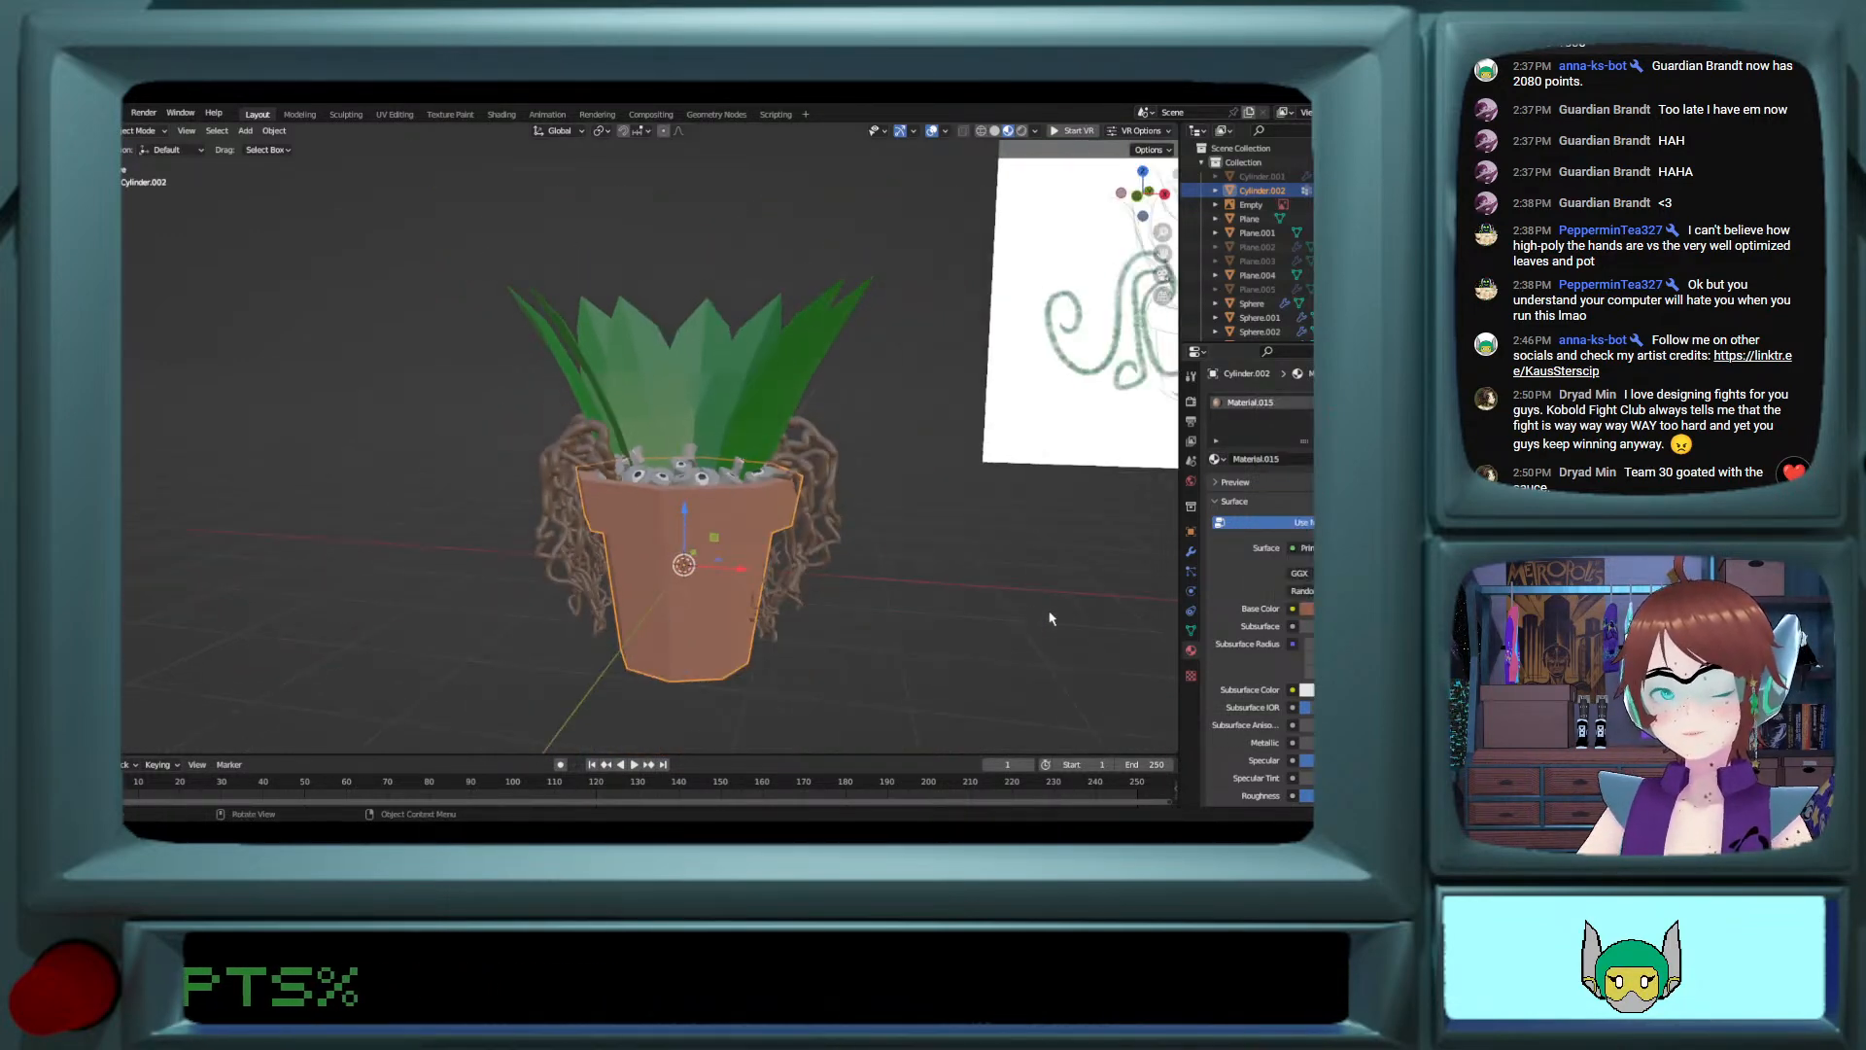
Step: Deselect the terracotta pot and save the potted plant model under its existing file name
click(1050, 616)
mouse_move(814, 541)
middle_down()
mouse_move(856, 538)
mouse_move(841, 535)
middle_up()
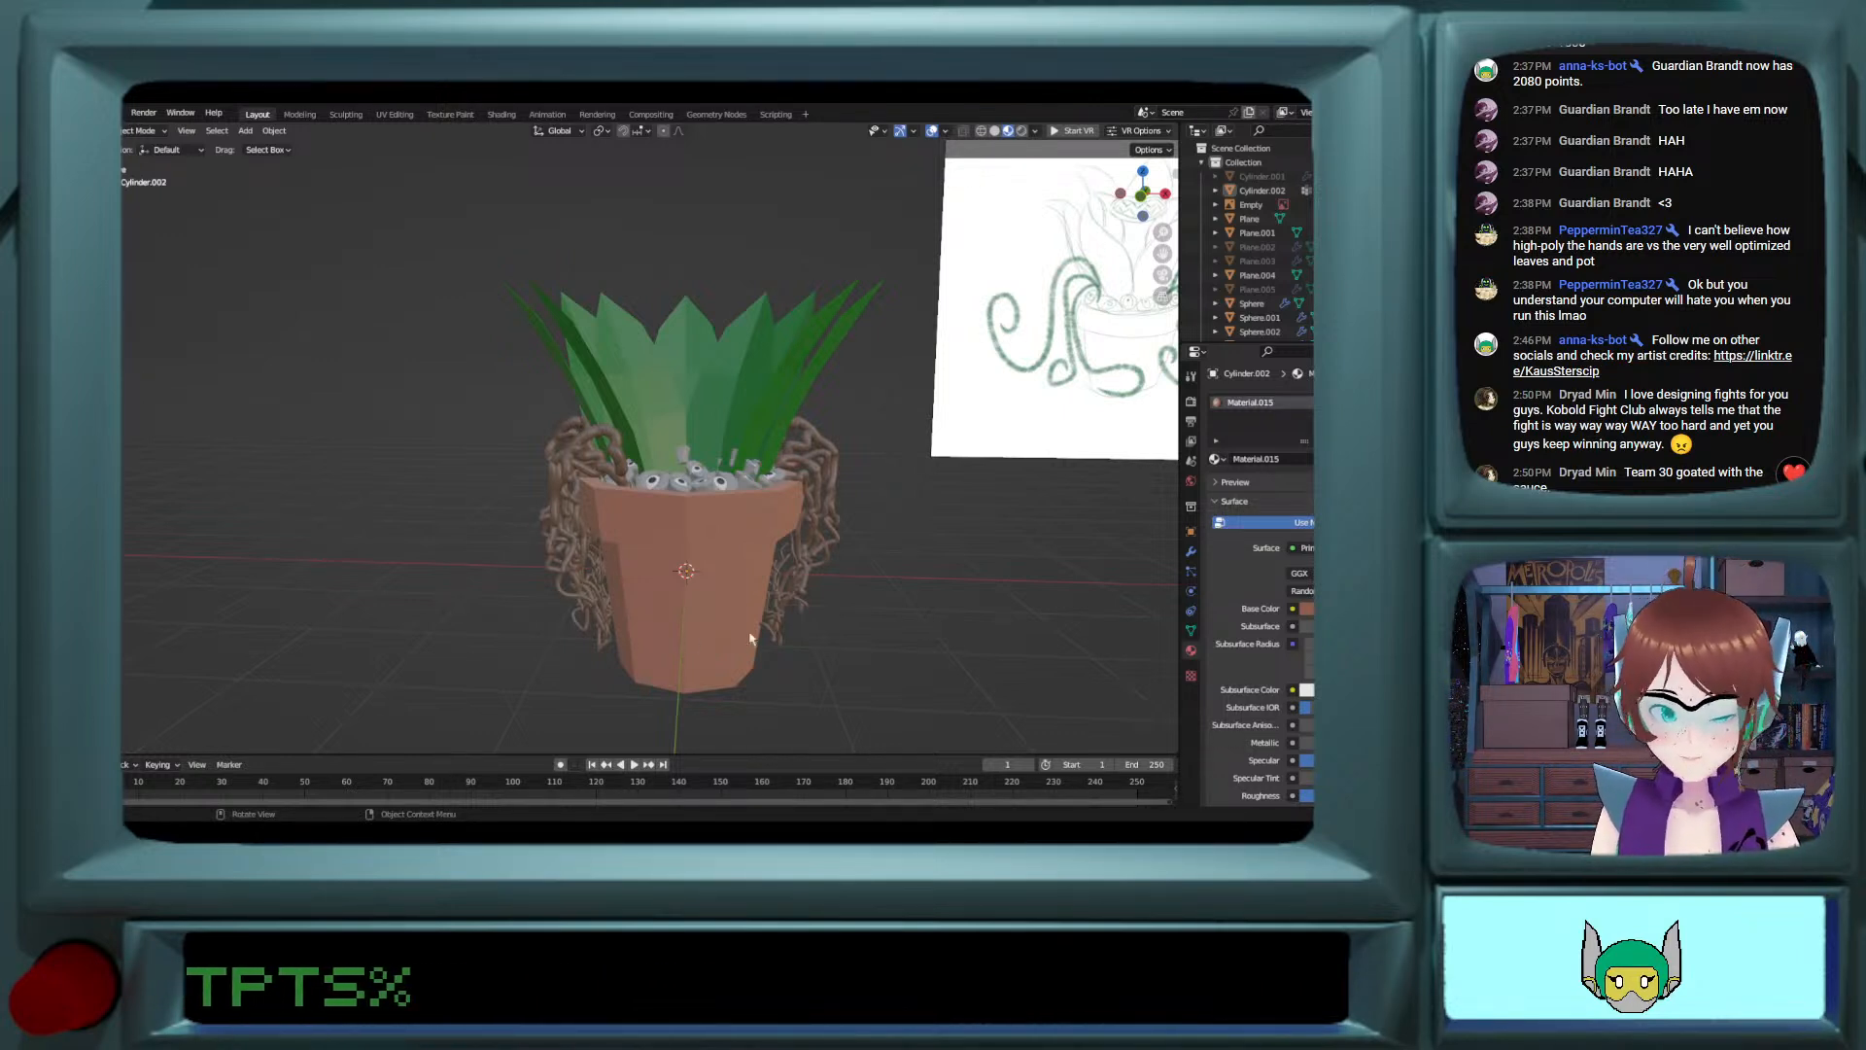
key(ctrl+s)
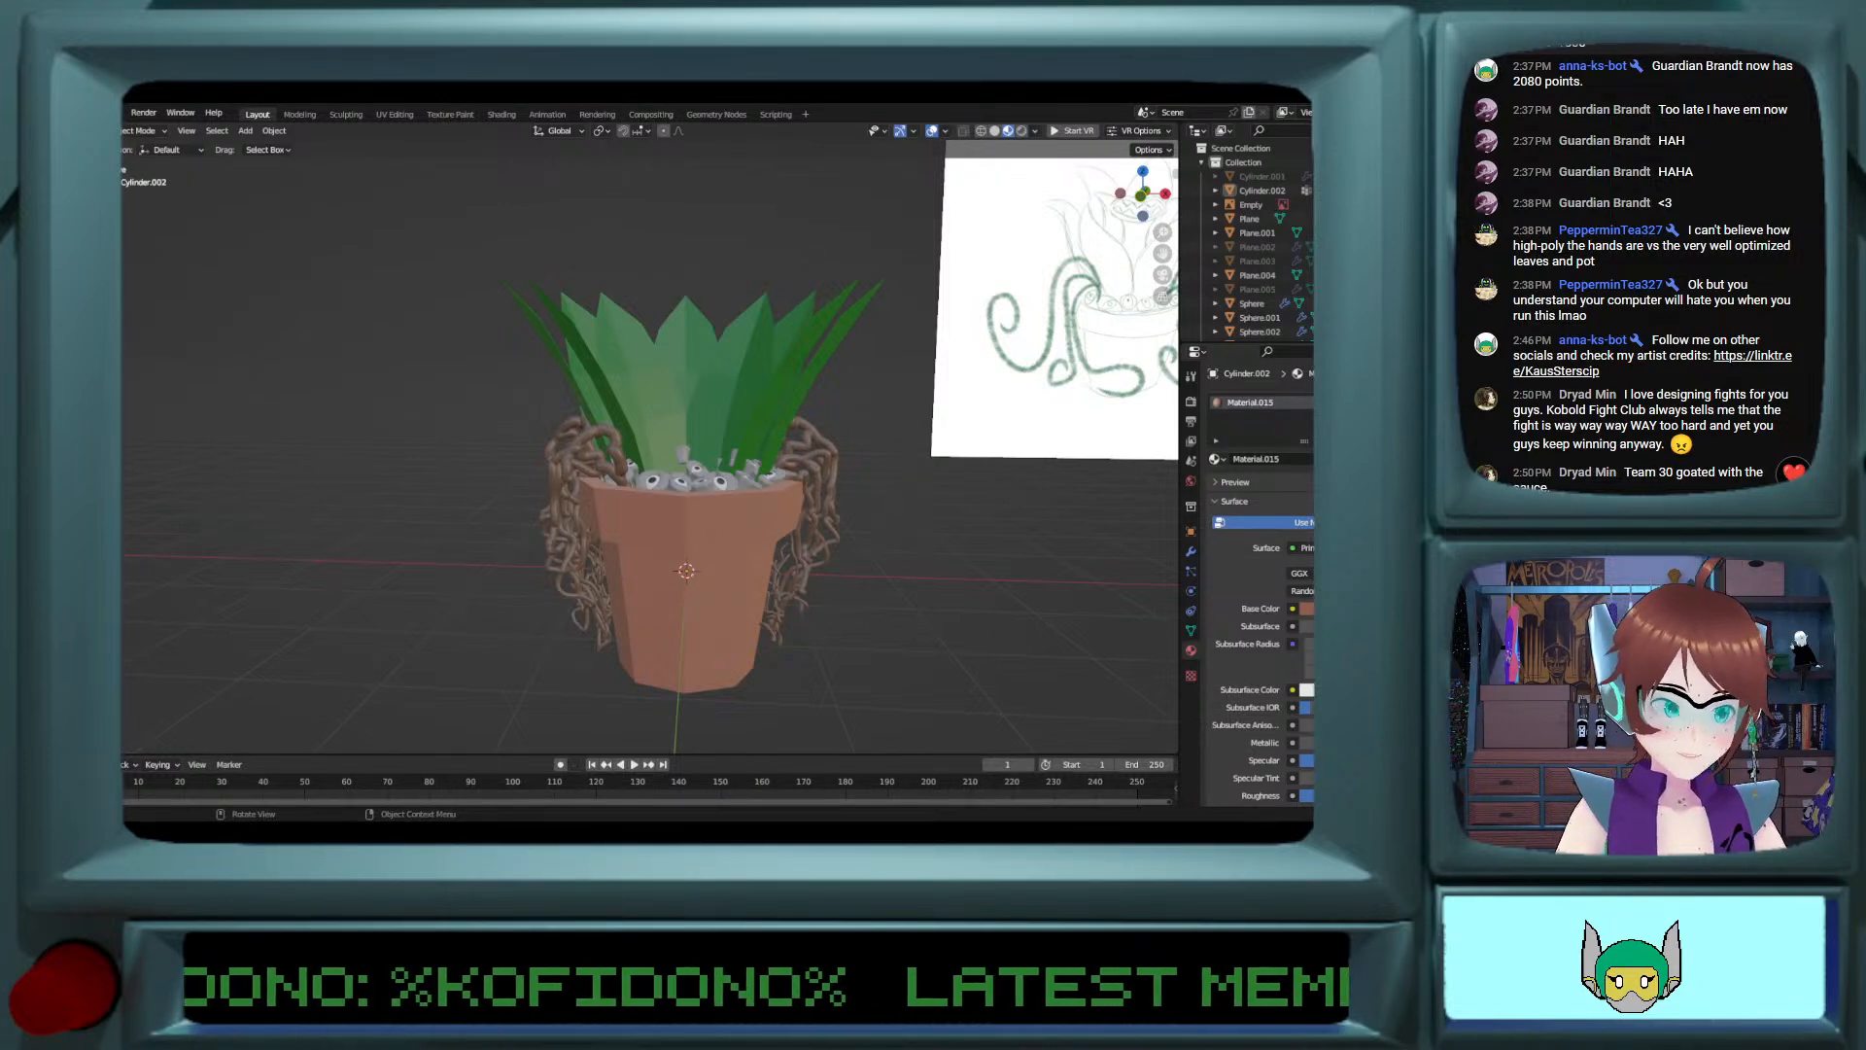
middle_drag(836, 595, 842, 650)
middle_drag(796, 589, 663, 584)
key(ctrl+s)
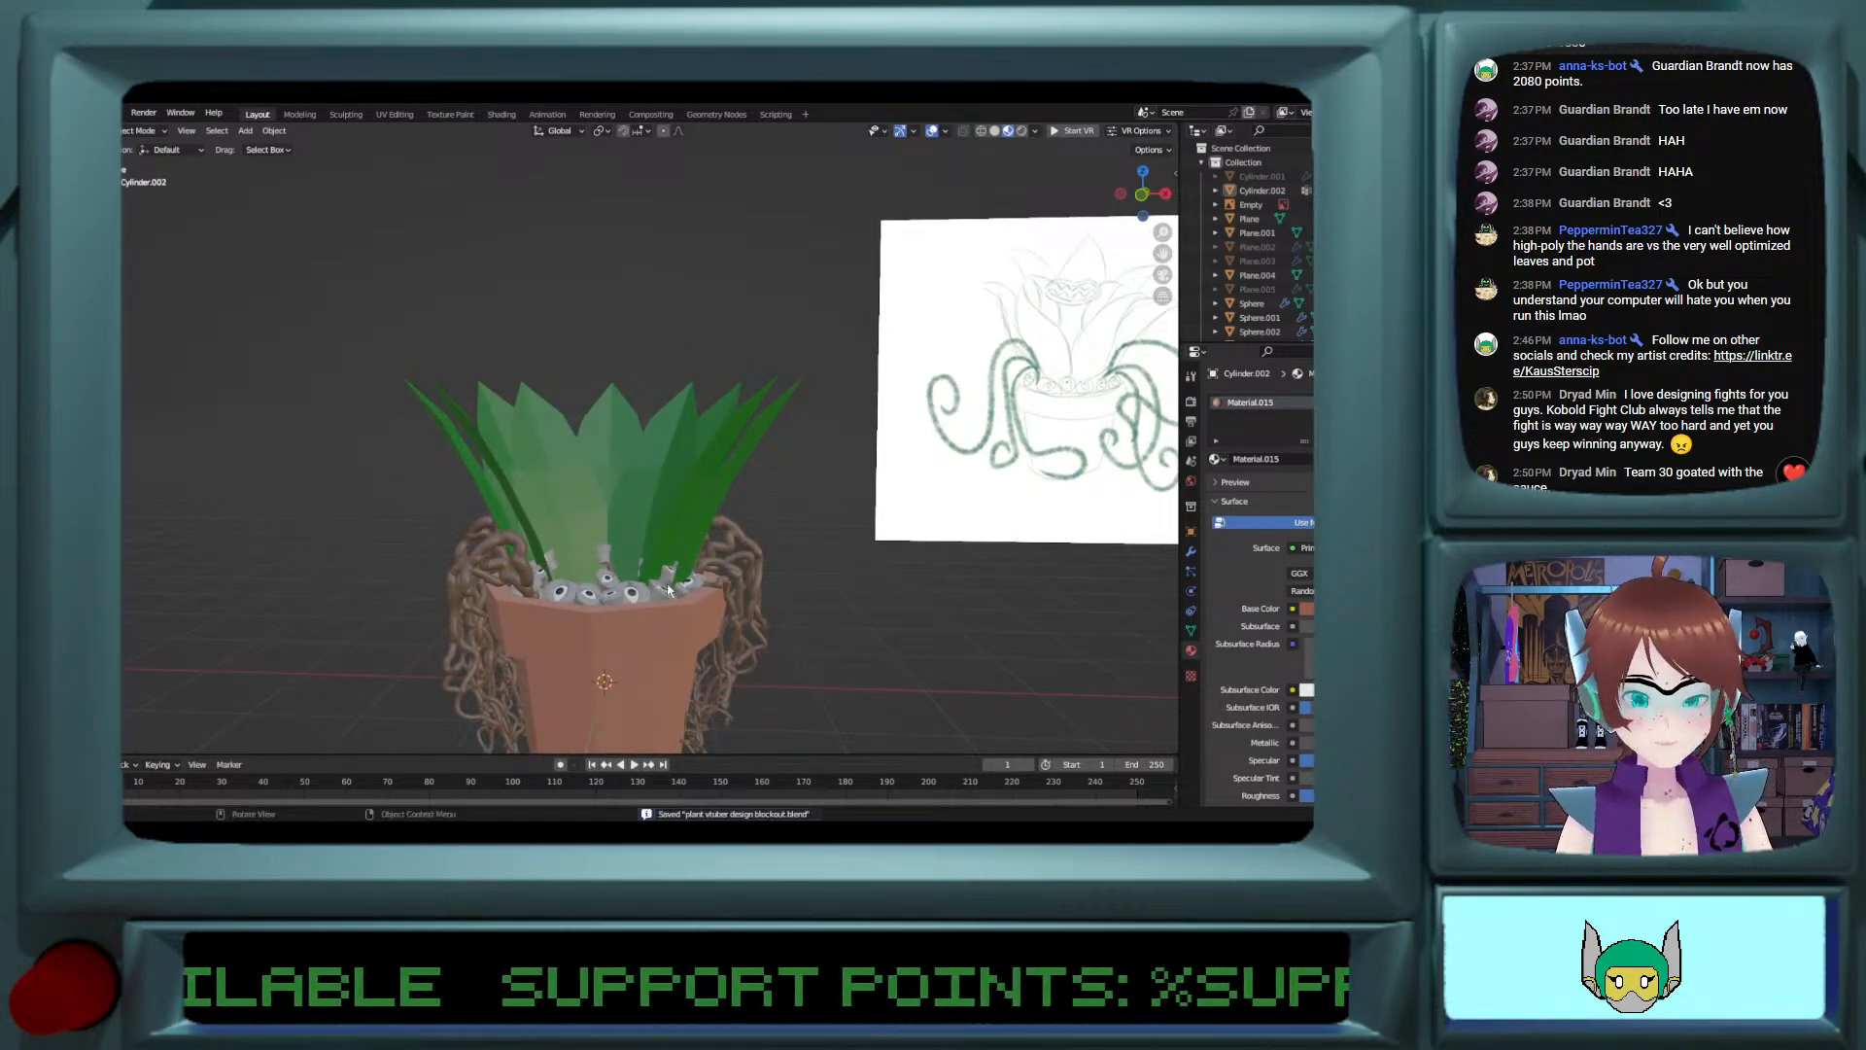
scroll(788, 634, down, 7)
scroll(787, 634, up, 4)
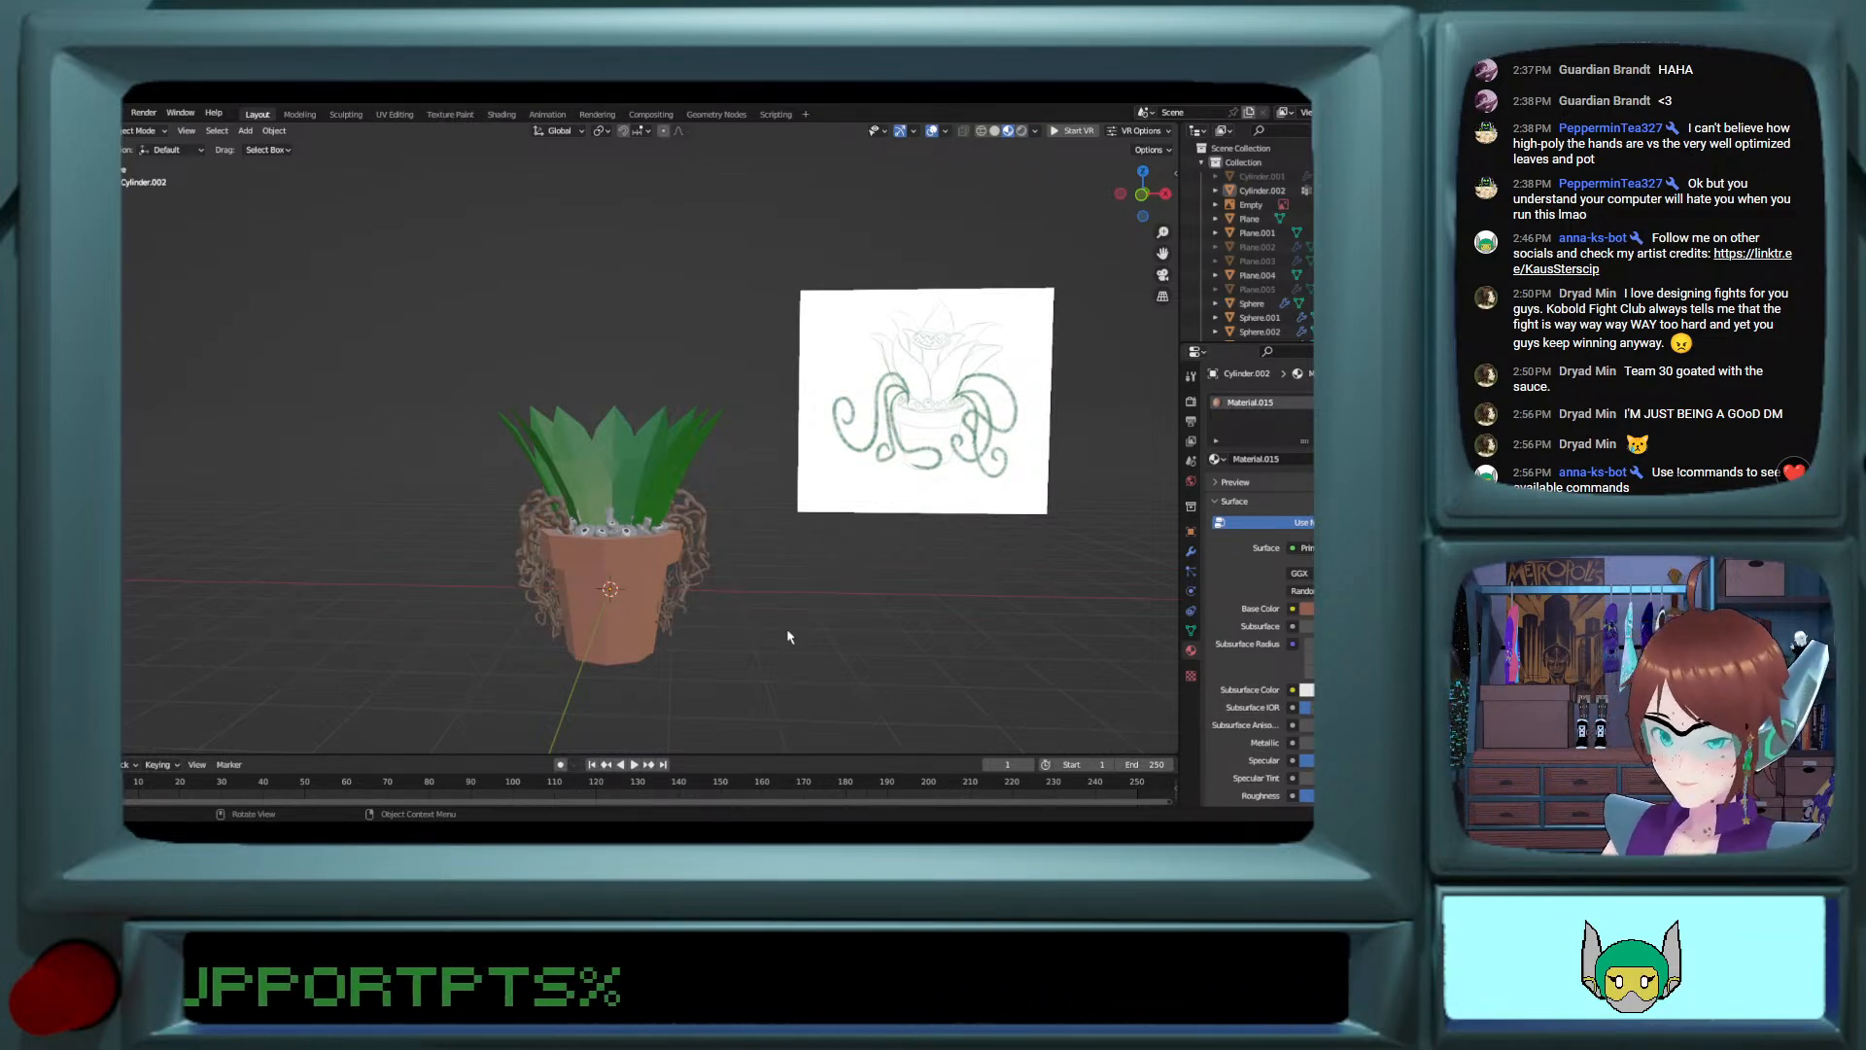
mouse_move(790, 637)
middle_down()
mouse_move(800, 755)
mouse_move(773, 641)
mouse_move(735, 632)
mouse_move(697, 534)
mouse_move(689, 571)
middle_up()
scroll(755, 672, up, 3)
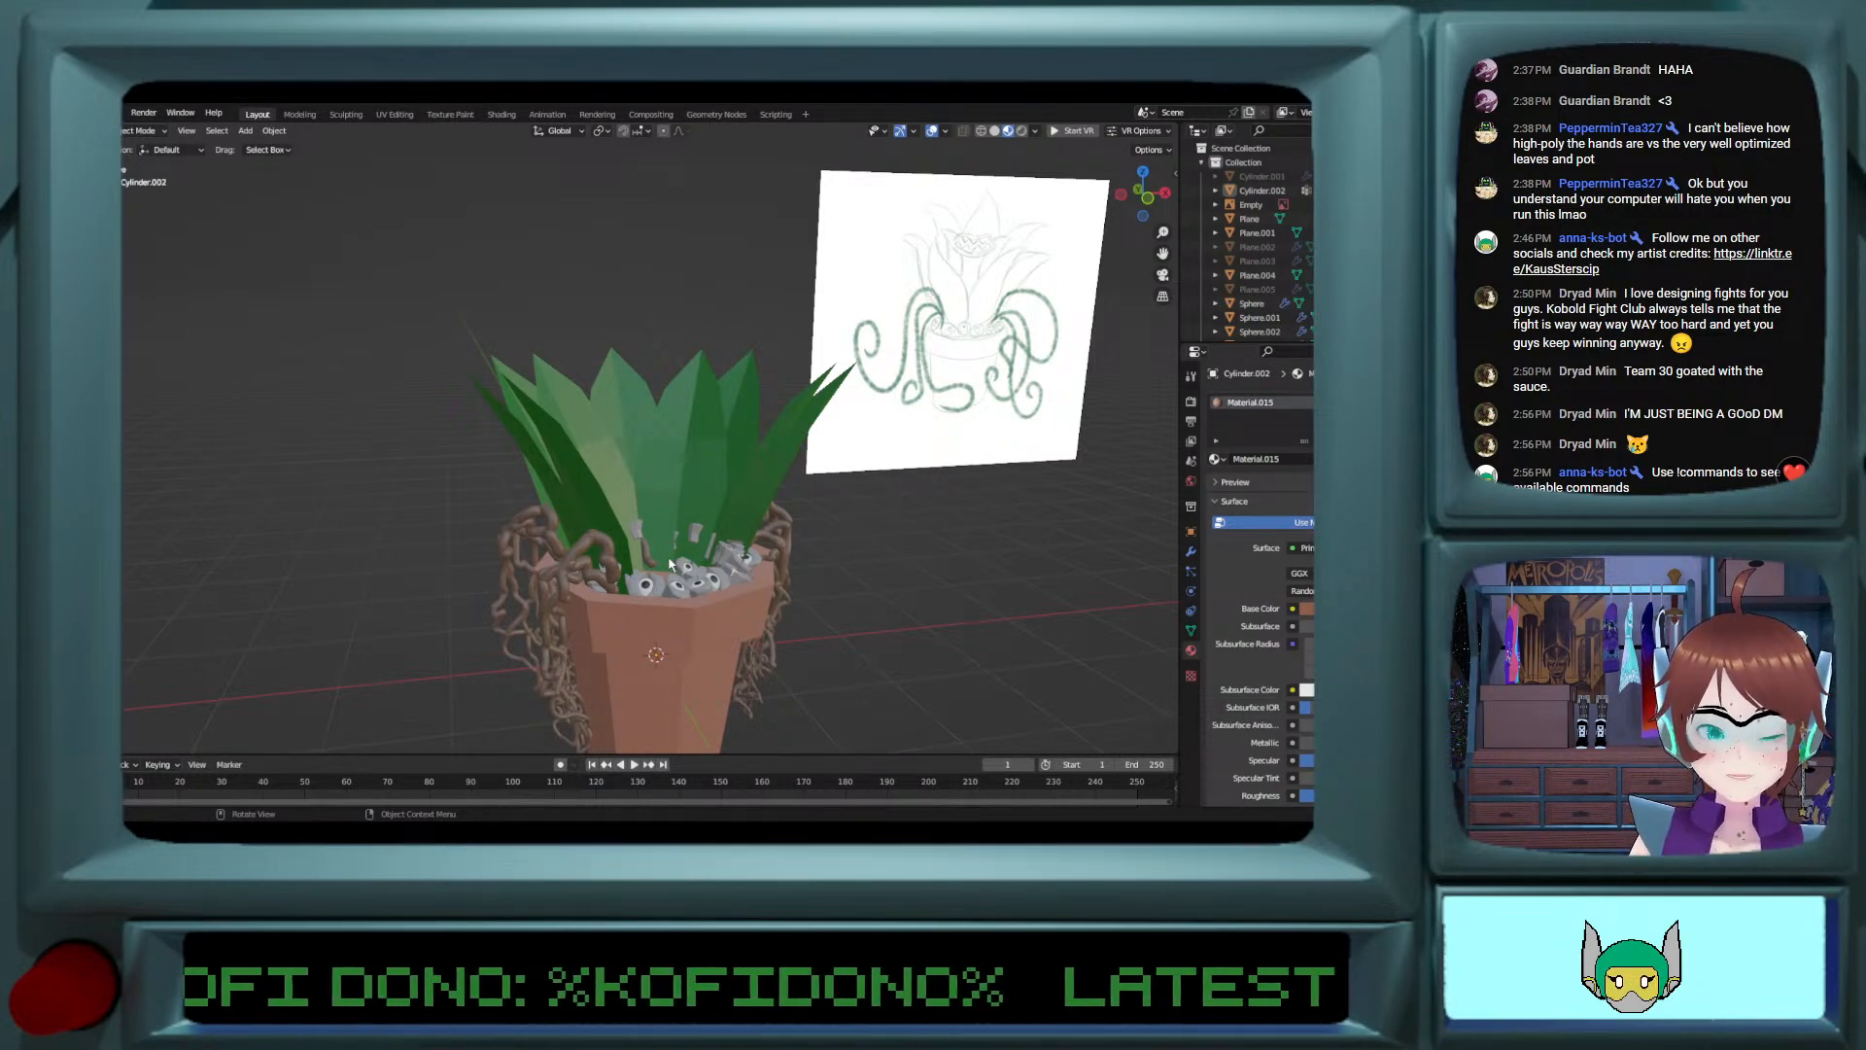
middle_drag(670, 564, 631, 537)
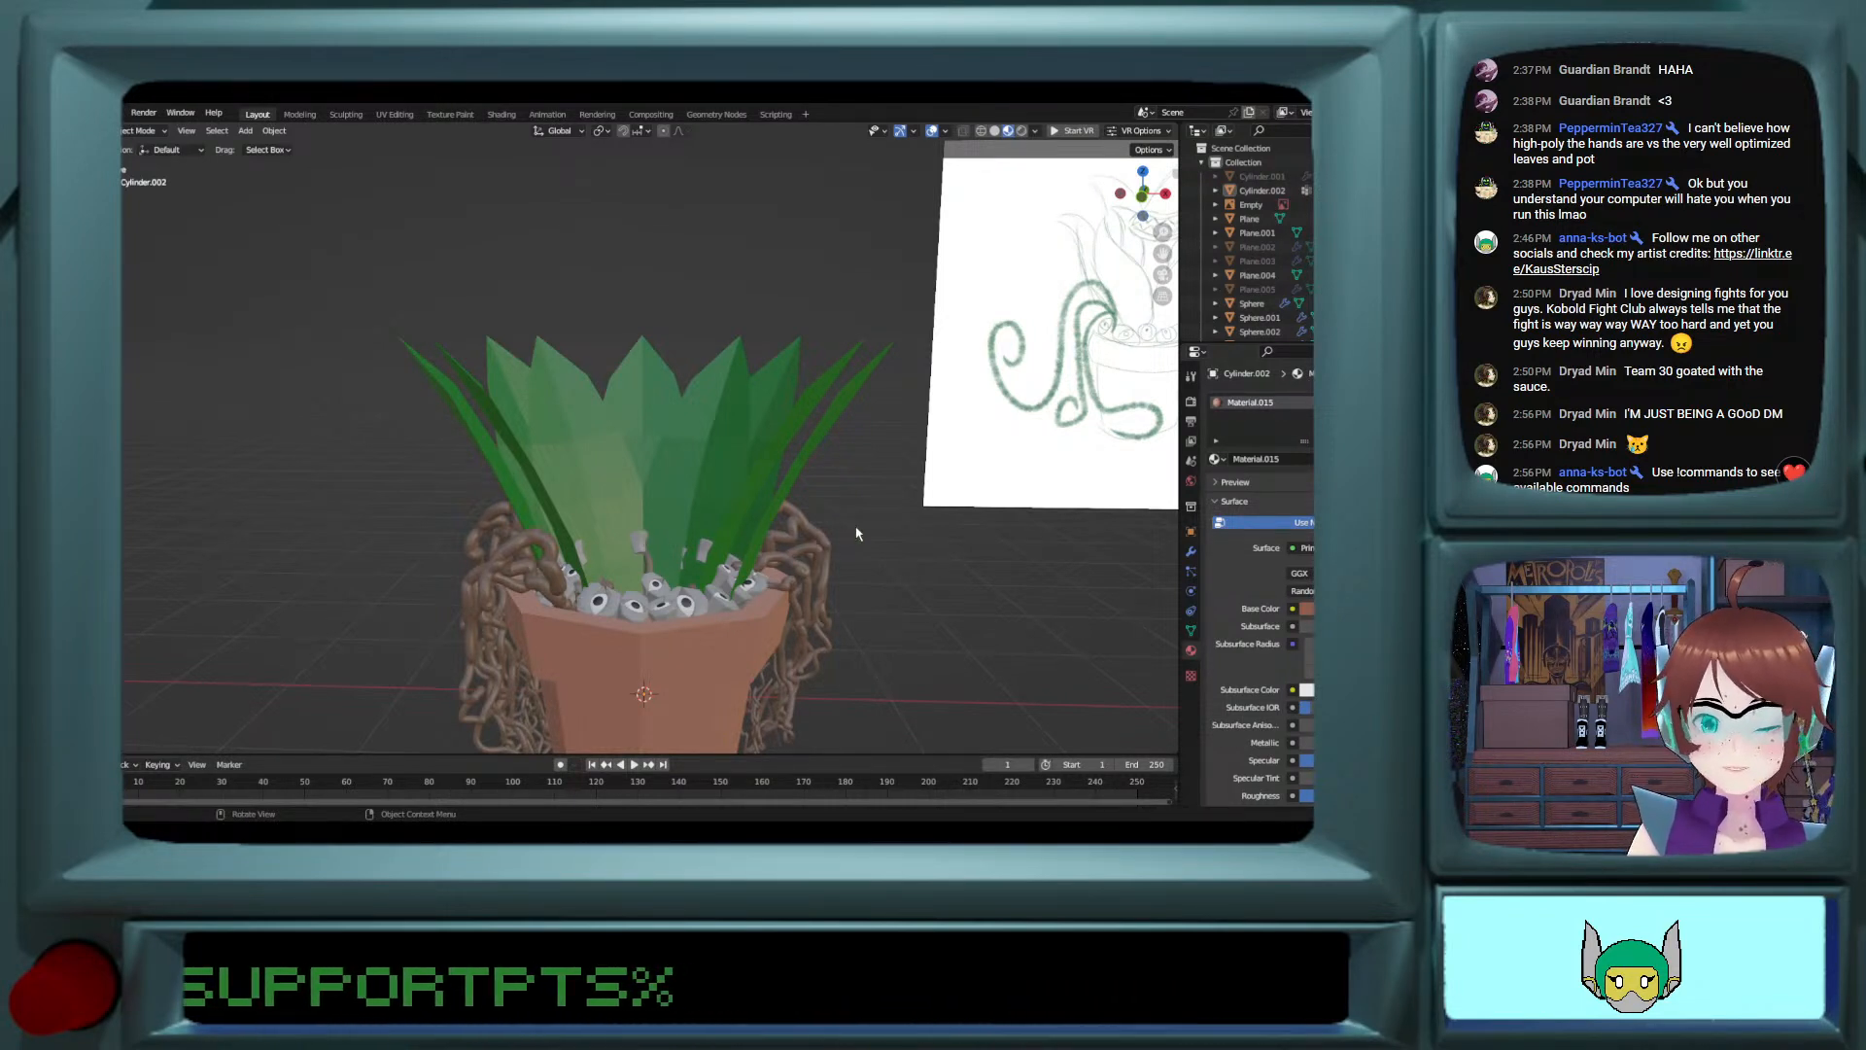
scroll(906, 566, down, 3)
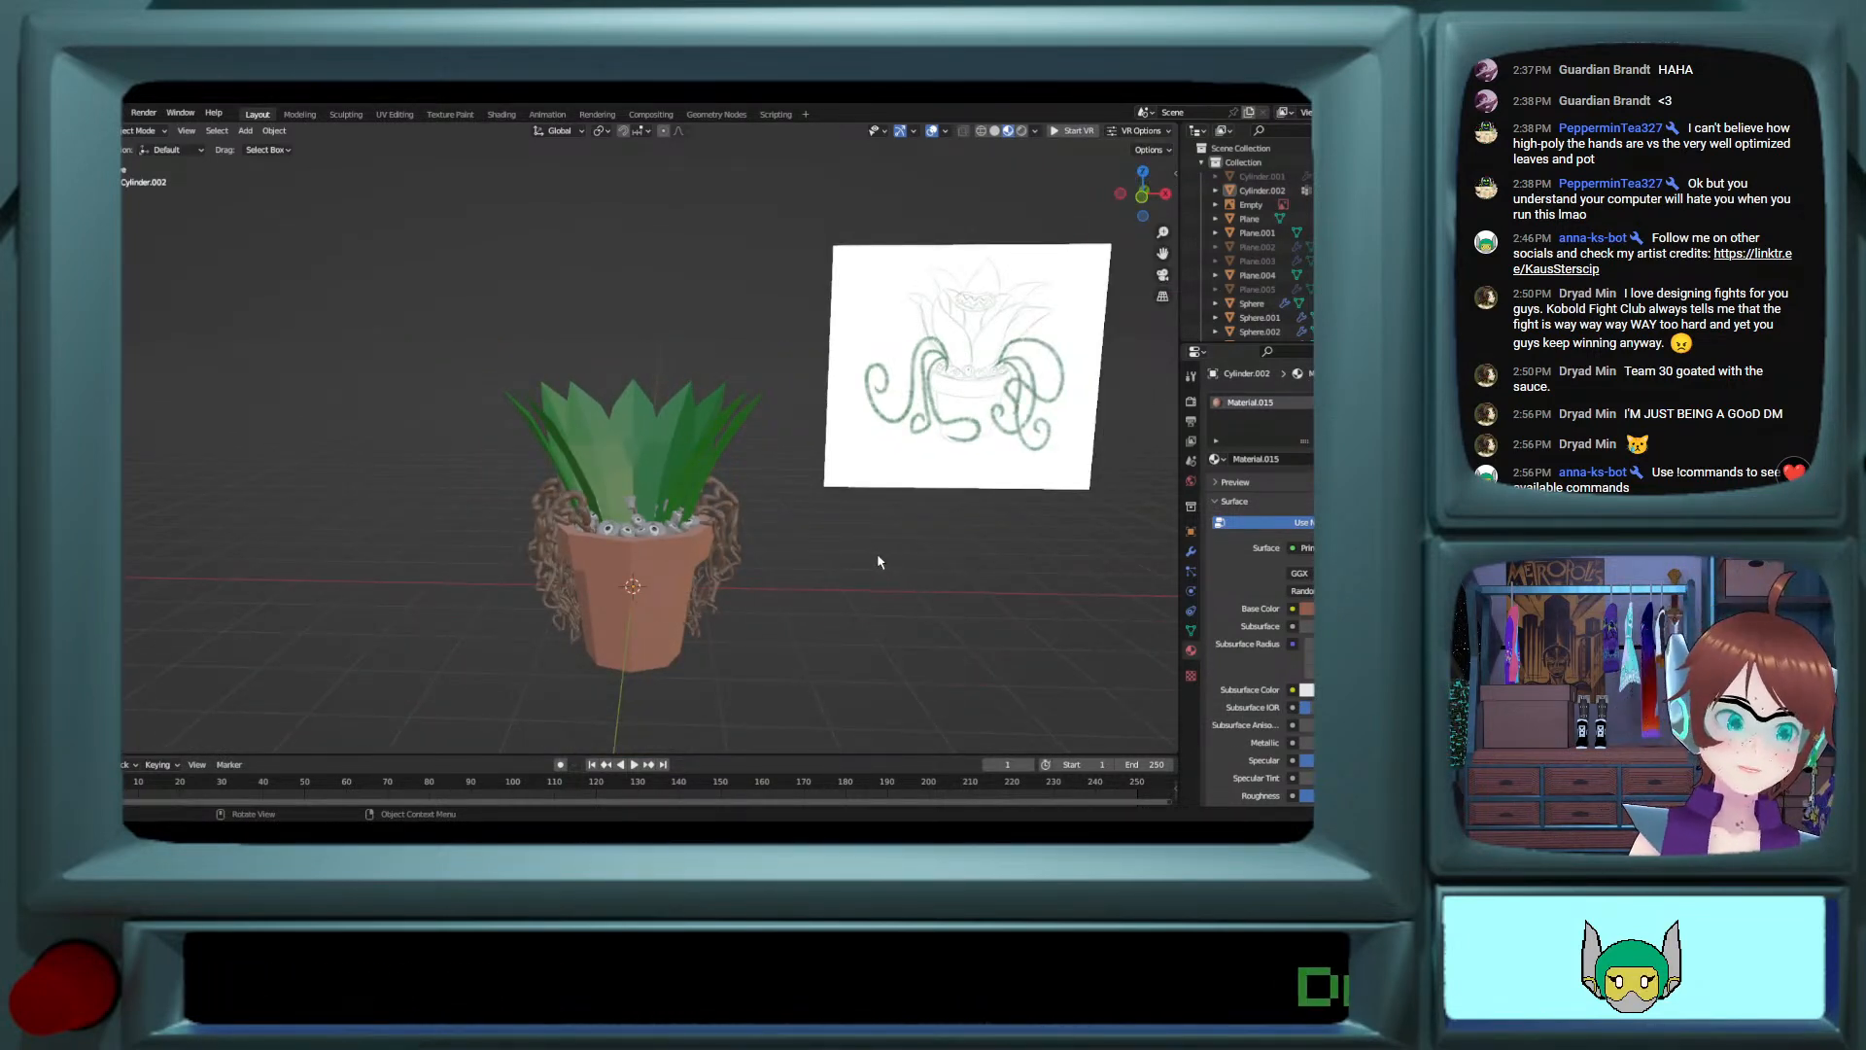